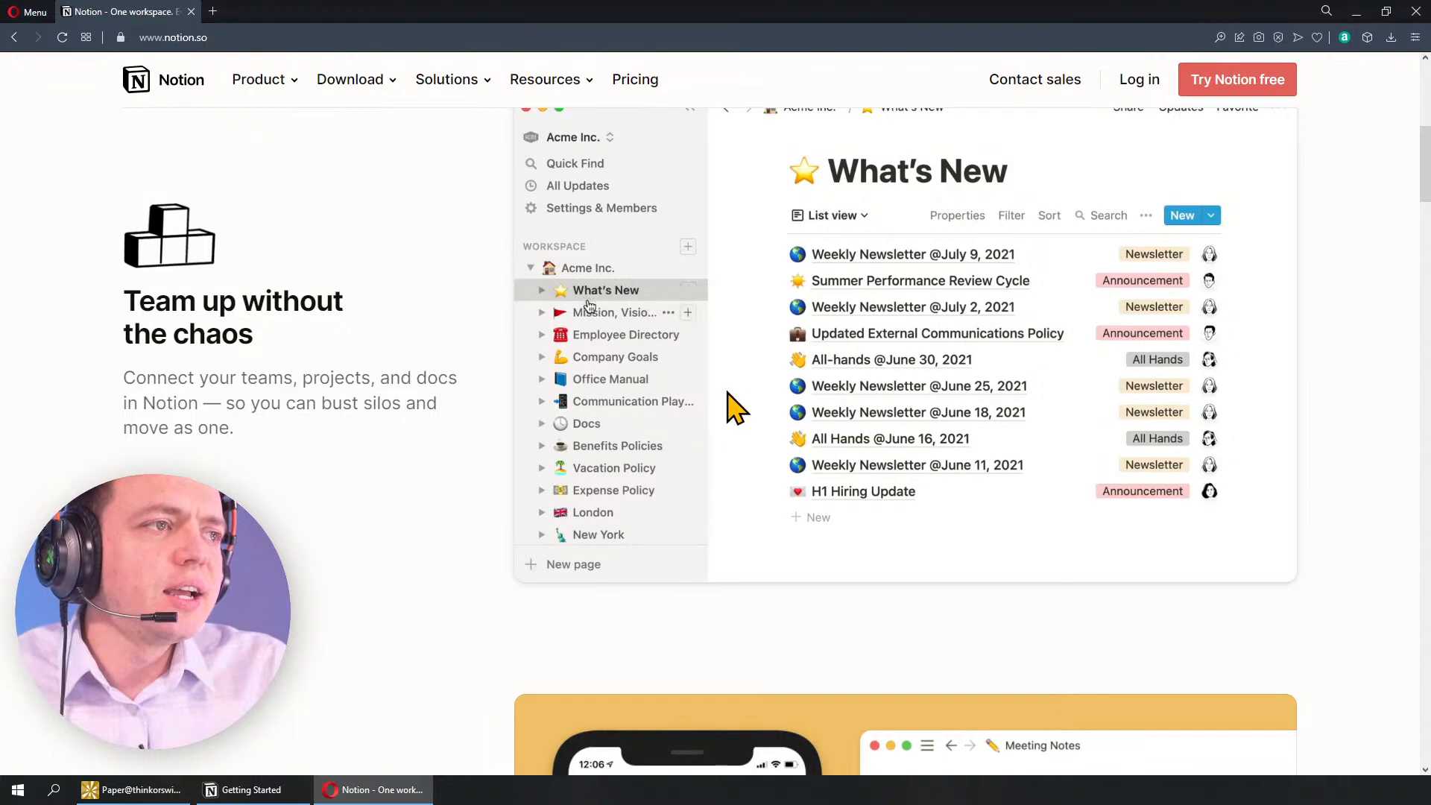
Step: Examine the feature sections and team use-case examples on the Notion home page
{"action": "scroll", "coordinate": [743, 409], "scroll_direction": "down", "scroll_amount": 5}
{"action": "scroll", "coordinate": [863, 362], "scroll_direction": "down", "scroll_amount": 3}
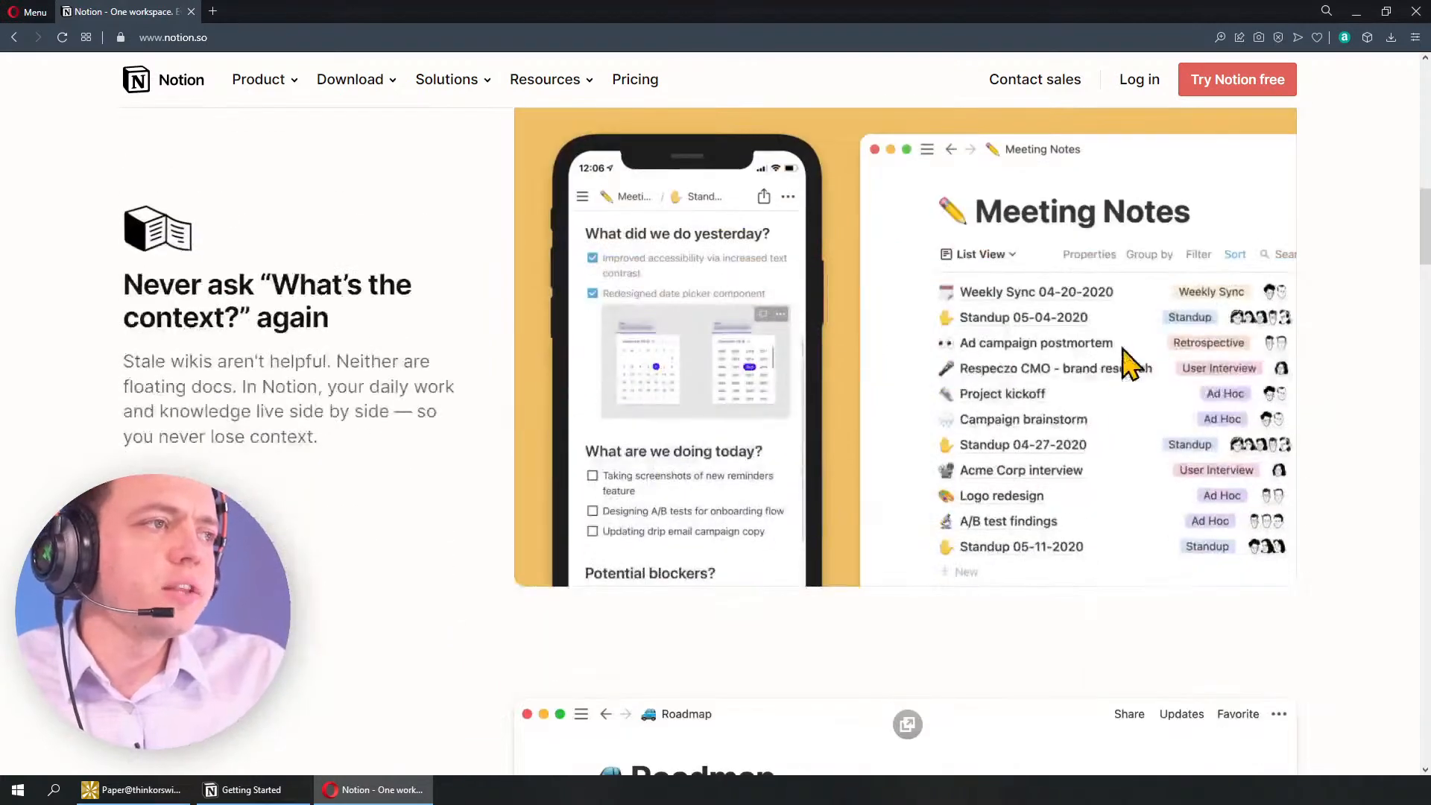
{"action": "scroll", "coordinate": [783, 444], "scroll_direction": "down", "scroll_amount": 5}
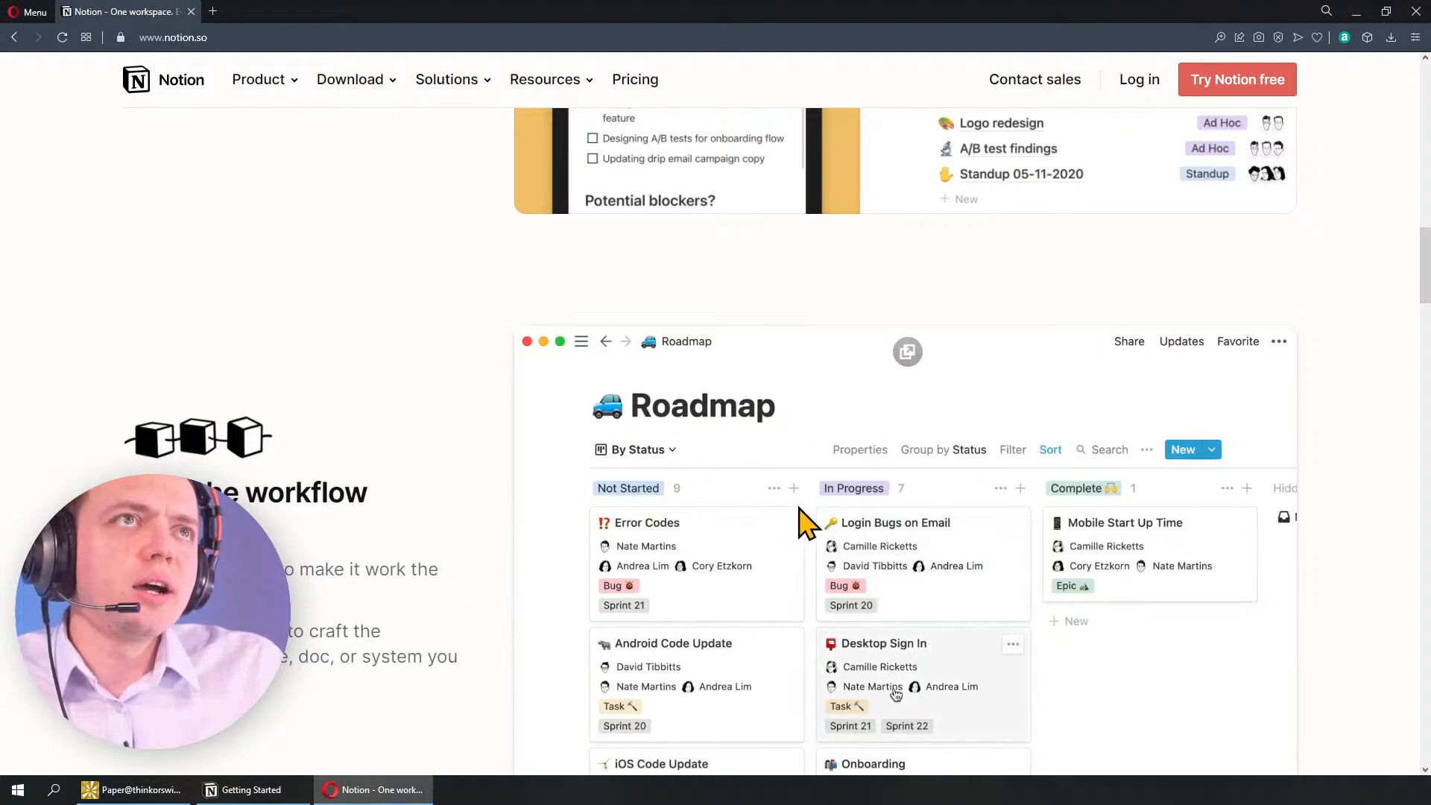
{"action": "scroll", "coordinate": [832, 545], "scroll_direction": "down", "scroll_amount": 15}
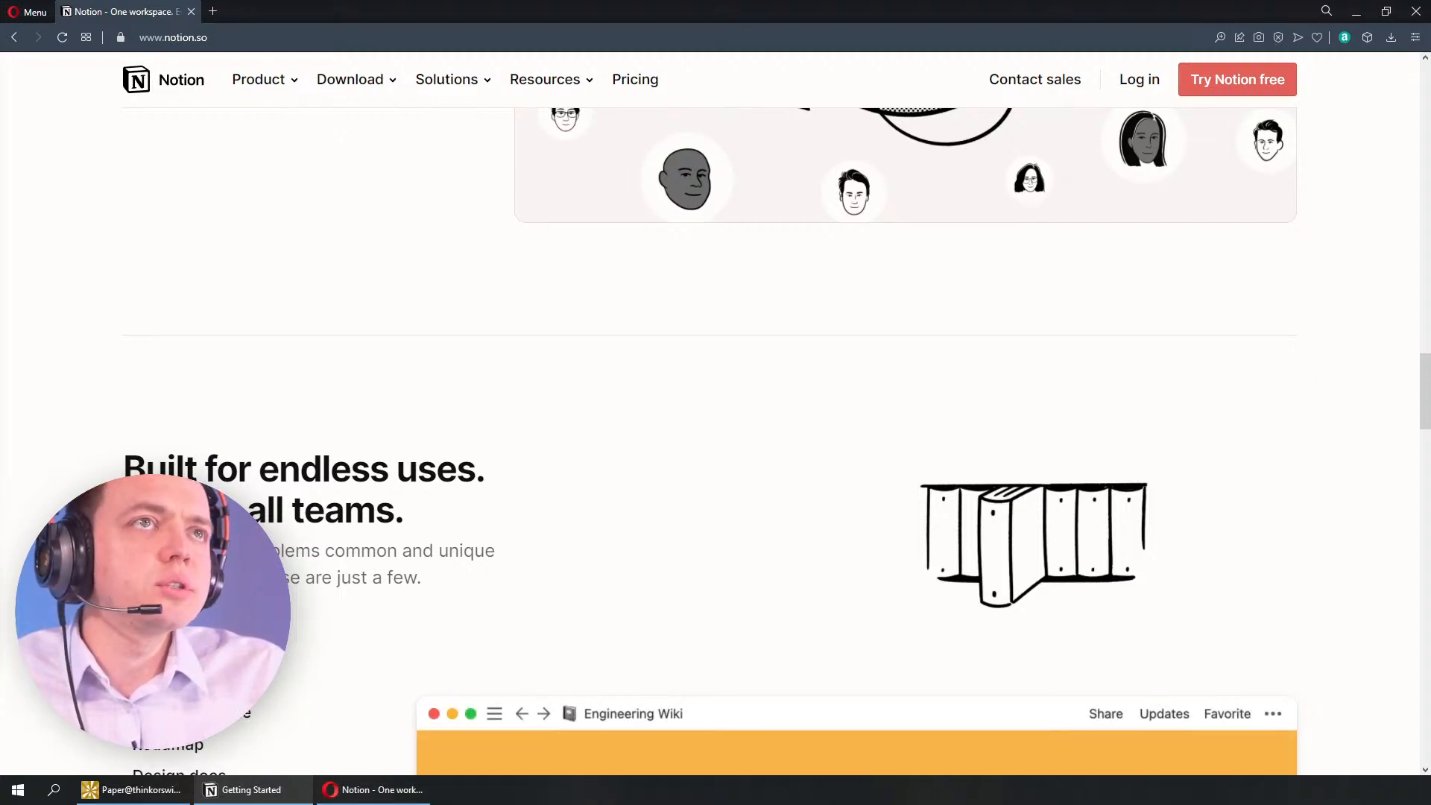
{"action": "scroll", "coordinate": [538, 428], "scroll_direction": "down", "scroll_amount": 10}
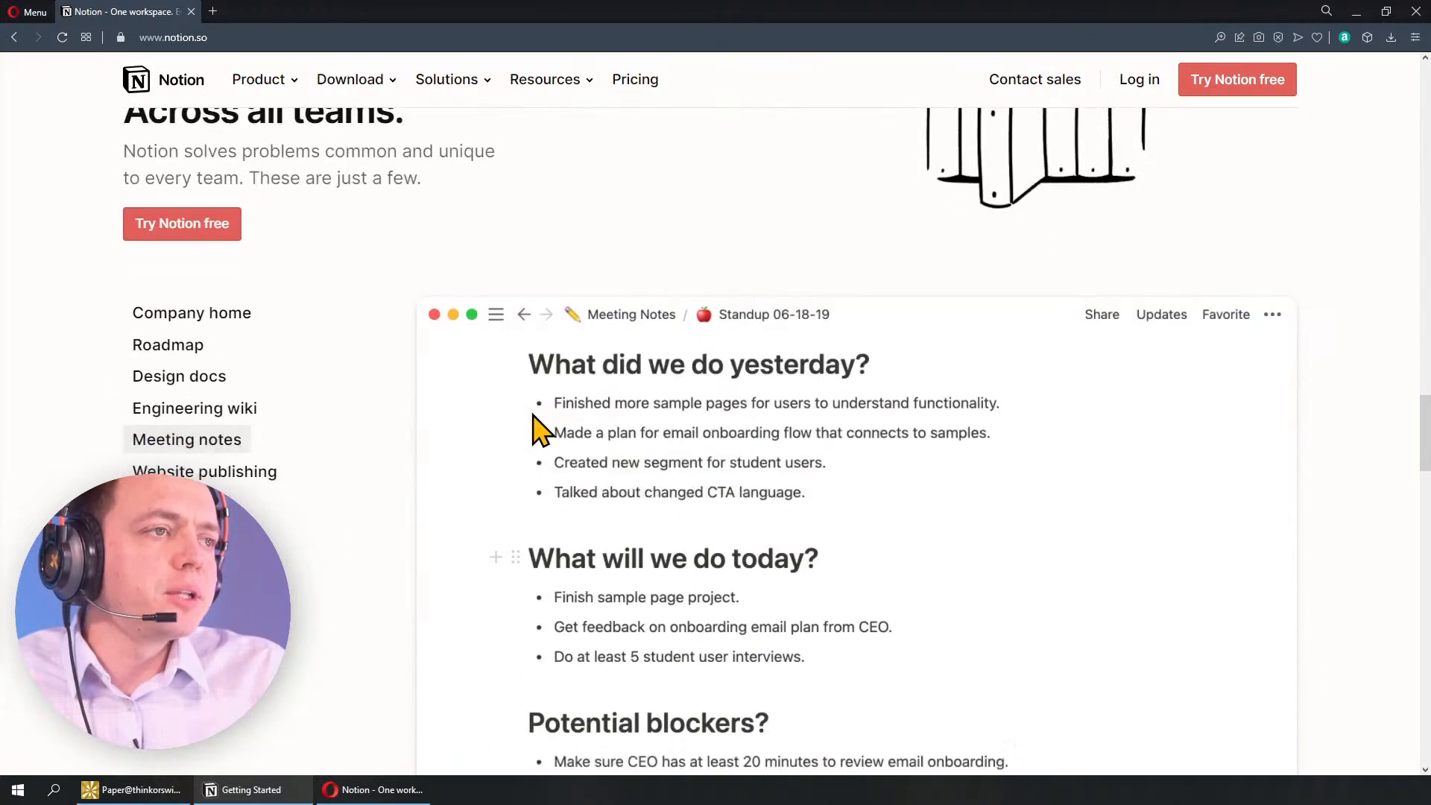
Step: Switch to the Notion desktop app and add a new page titled "Trading Journal"
{"action": "left_click", "coordinate": [250, 789]}
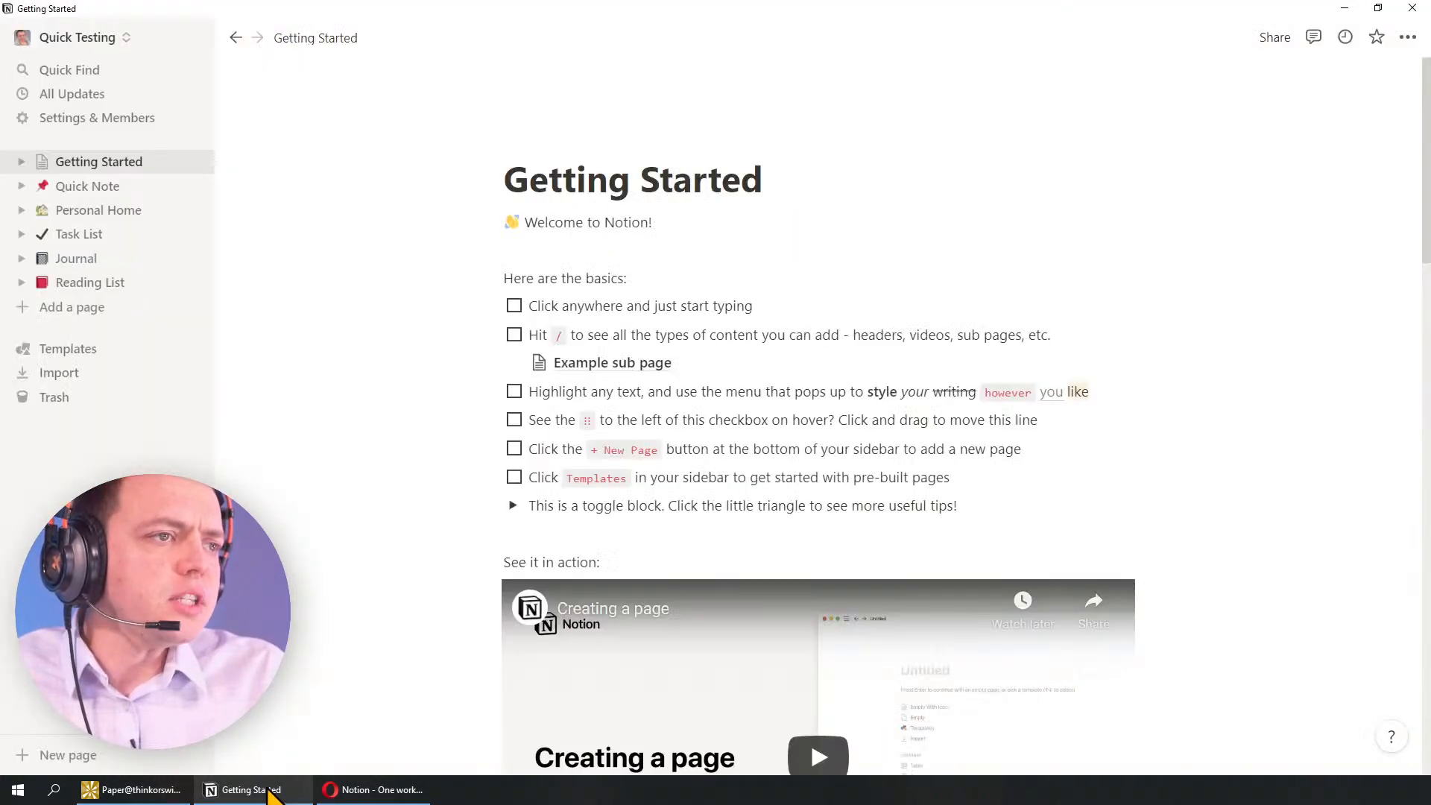
{"action": "left_click", "coordinate": [149, 45]}
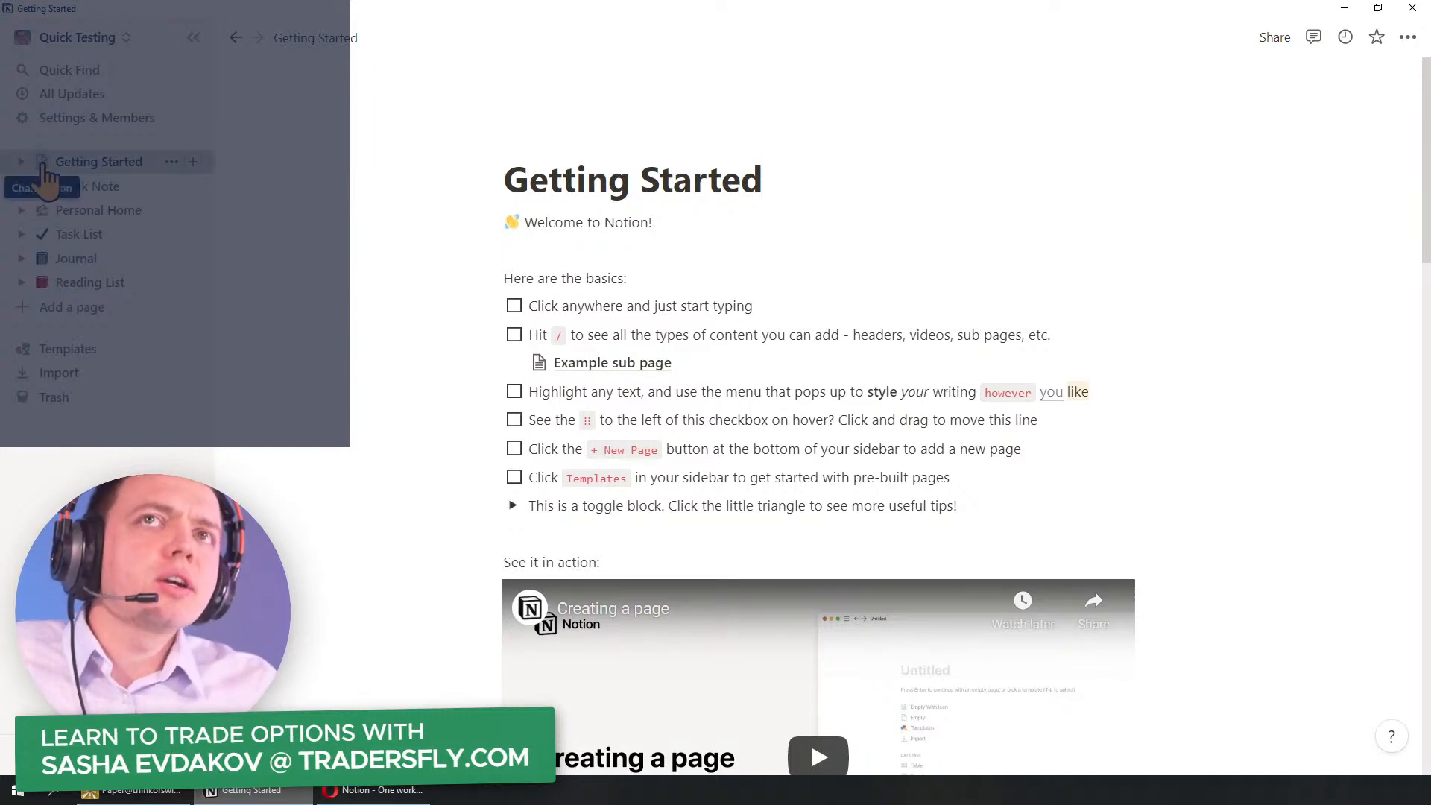
{"action": "left_click_drag", "start_coordinate": [320, 25], "coordinate": [712, 68]}
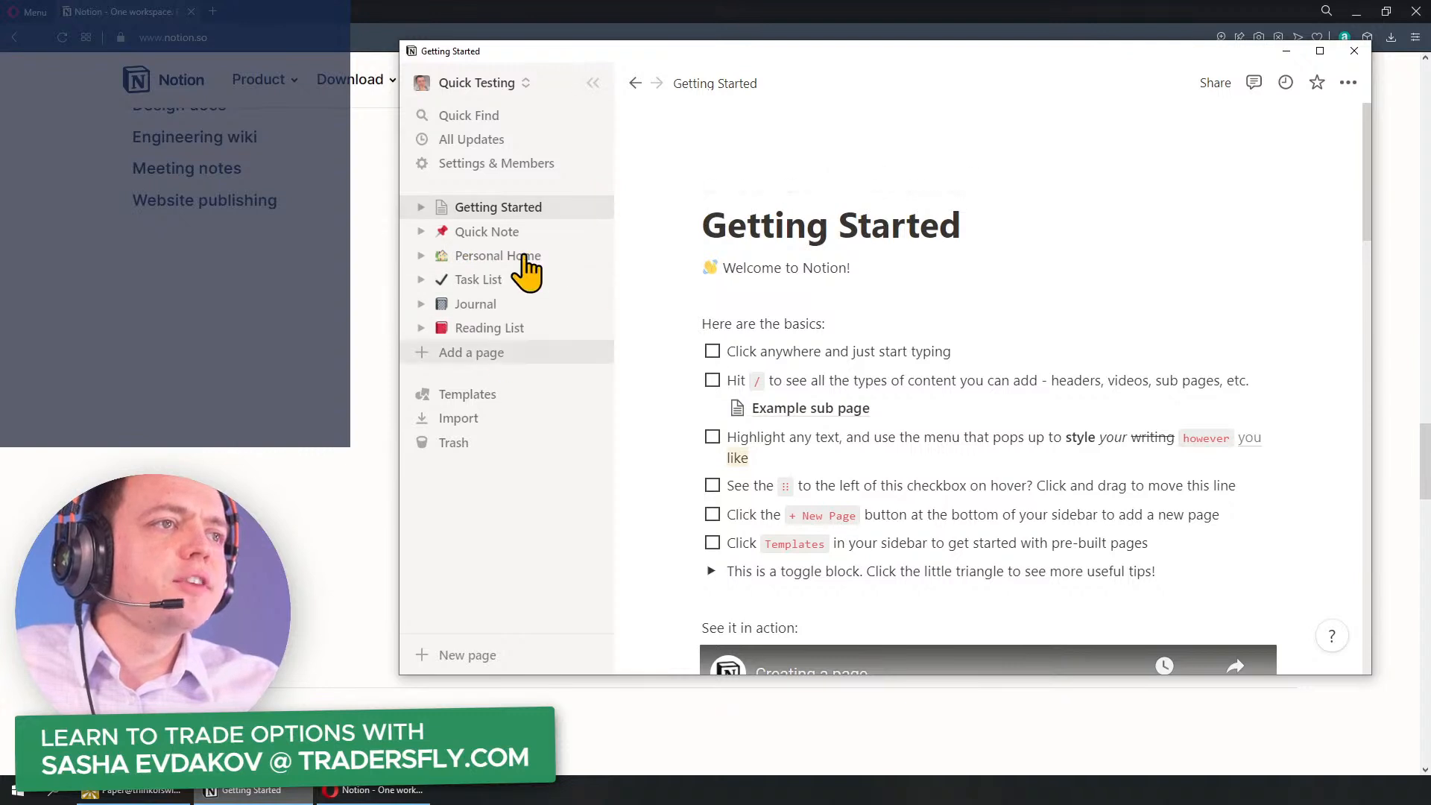
{"action": "left_click", "coordinate": [480, 355]}
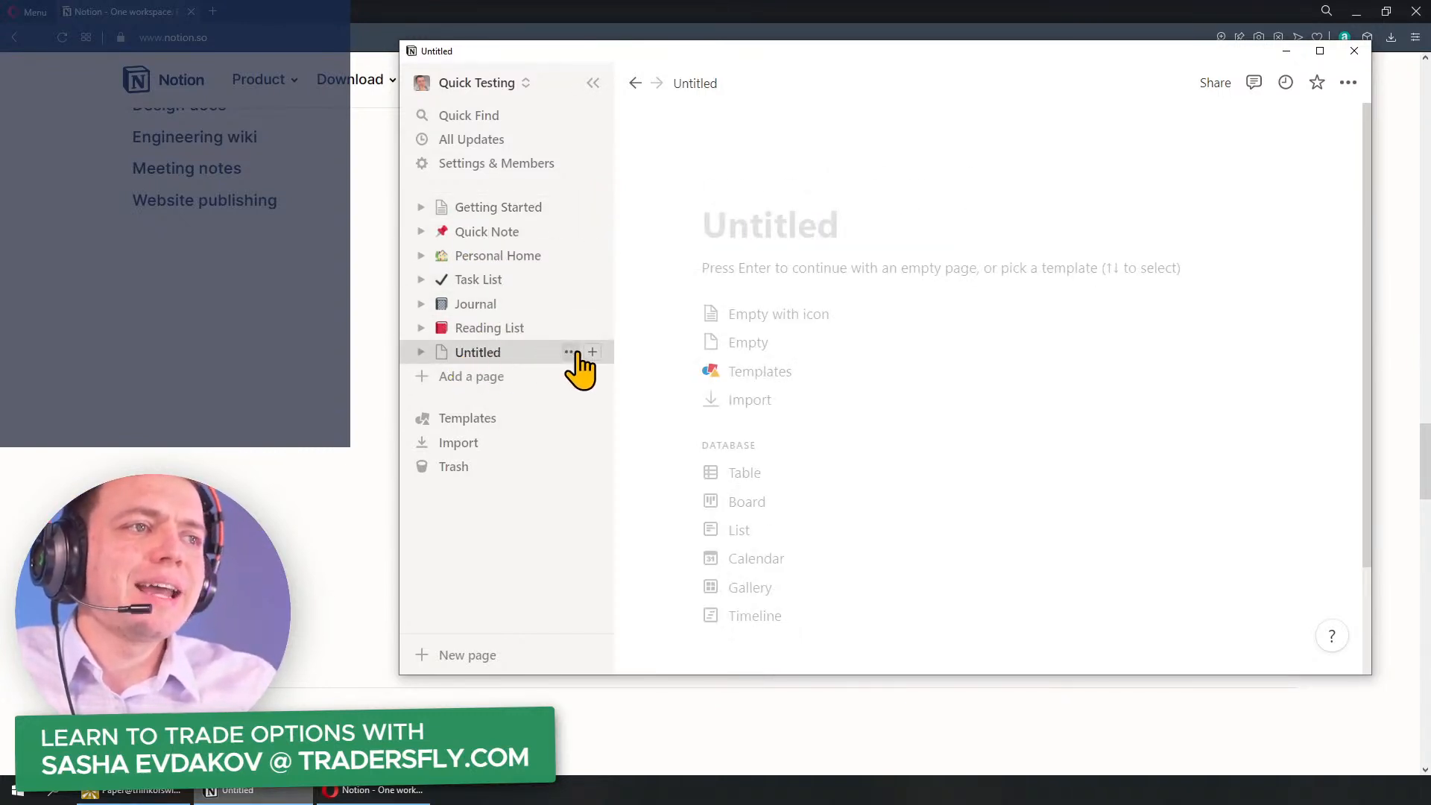
{"action": "type", "text": "Trading Journal"}
{"action": "key", "text": "Return"}
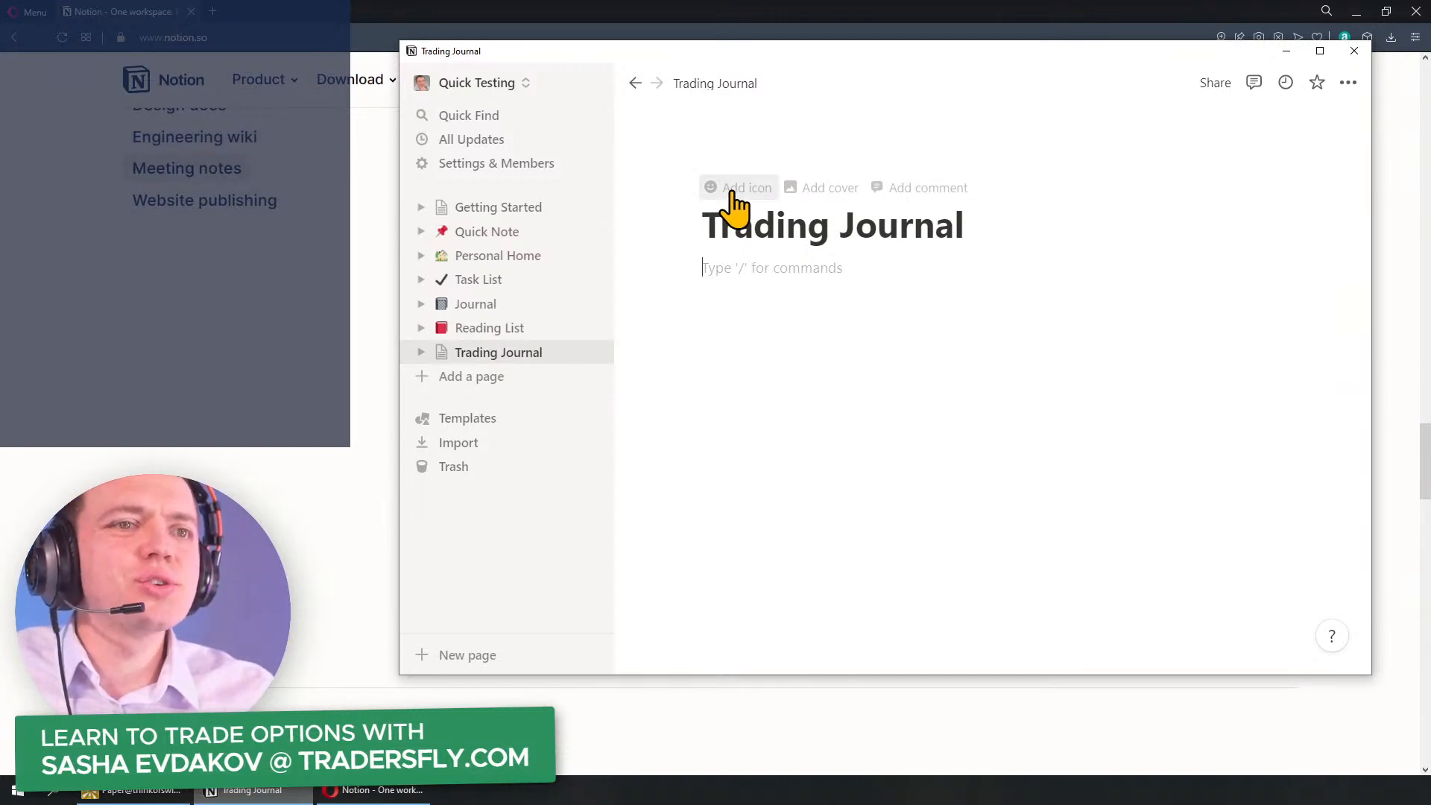
Step: Give the Trading Journal page the yellow notebook emoji as its icon, filtering emojis by "note", and expand the page's subpage list
{"action": "left_click", "coordinate": [738, 190]}
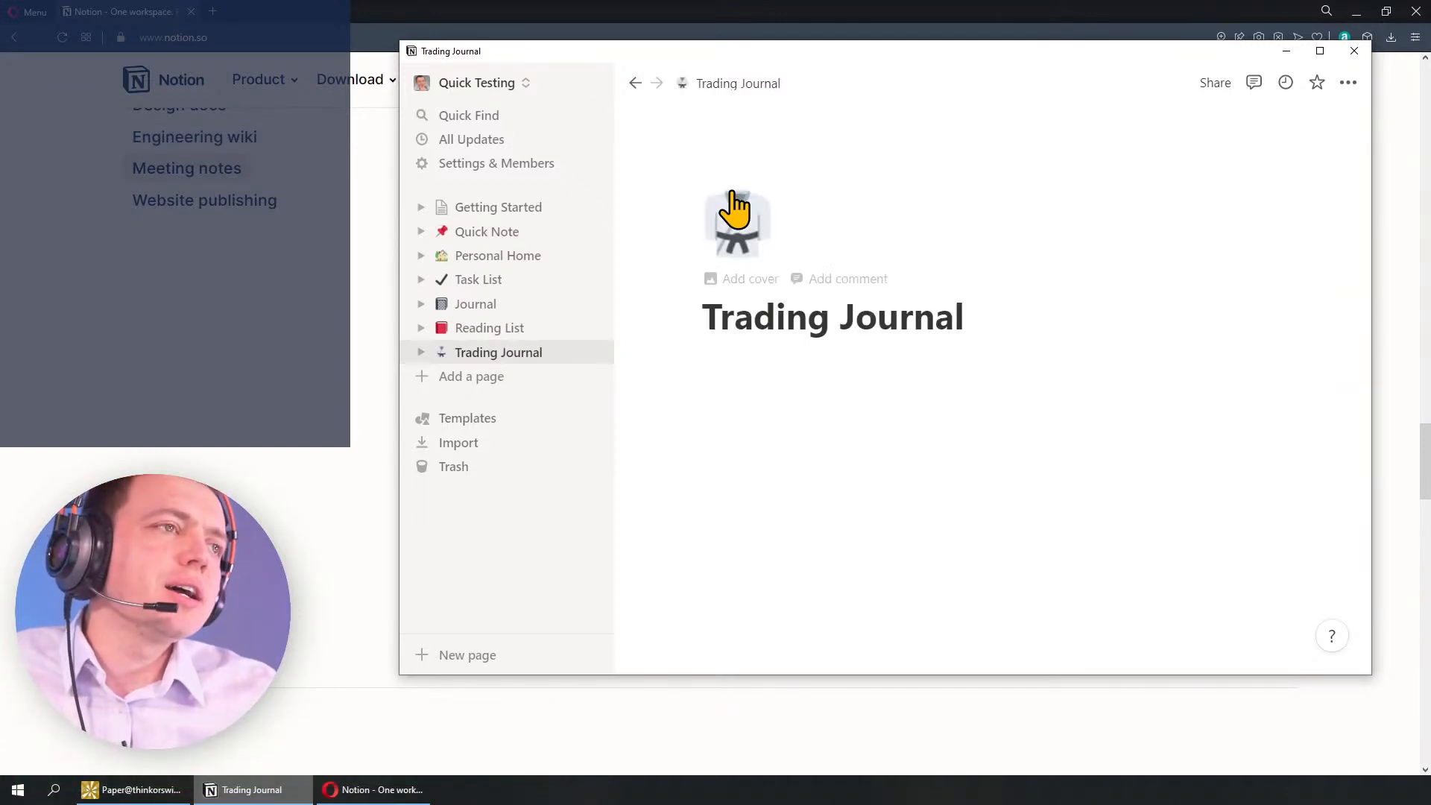
{"action": "left_click", "coordinate": [761, 250]}
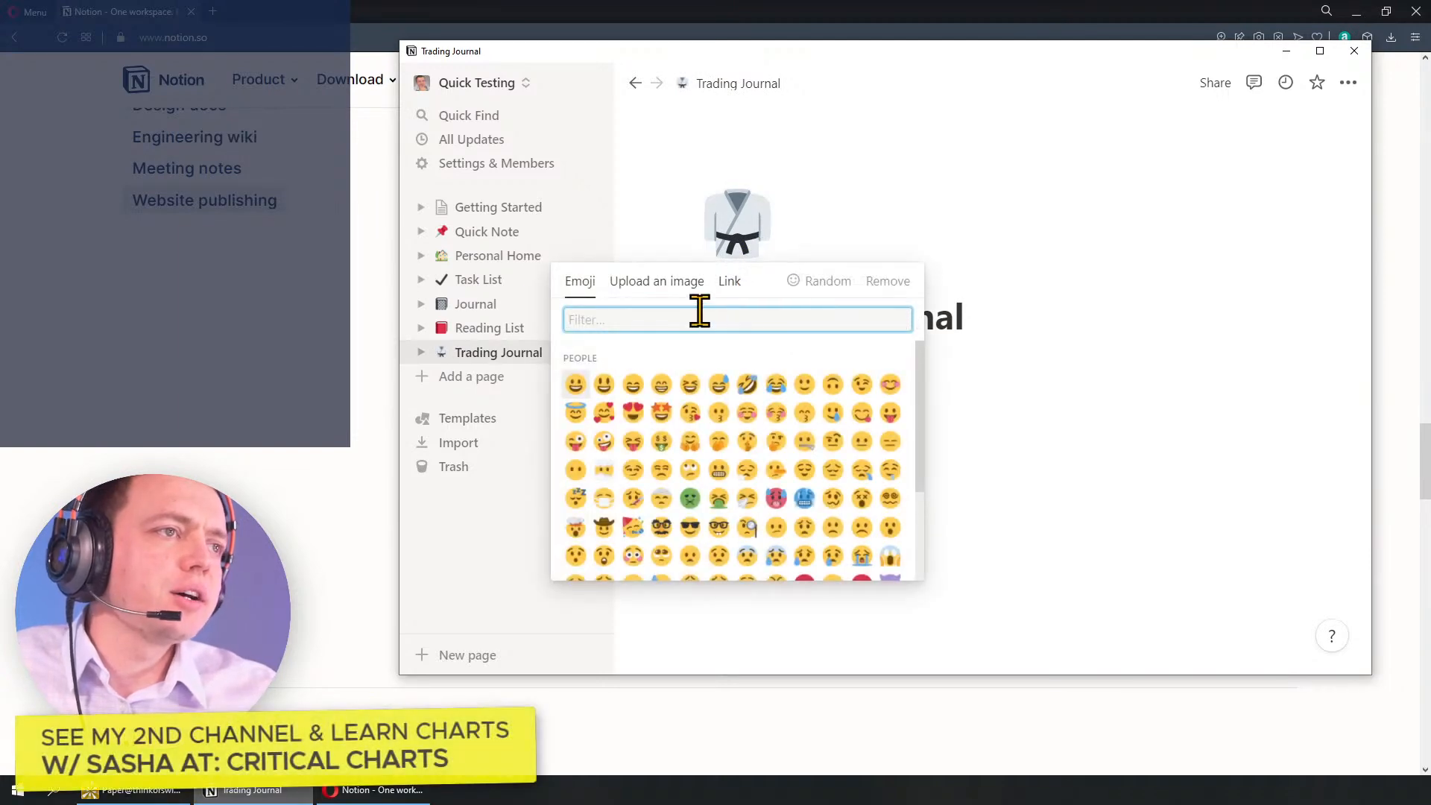
{"action": "type", "text": "note"}
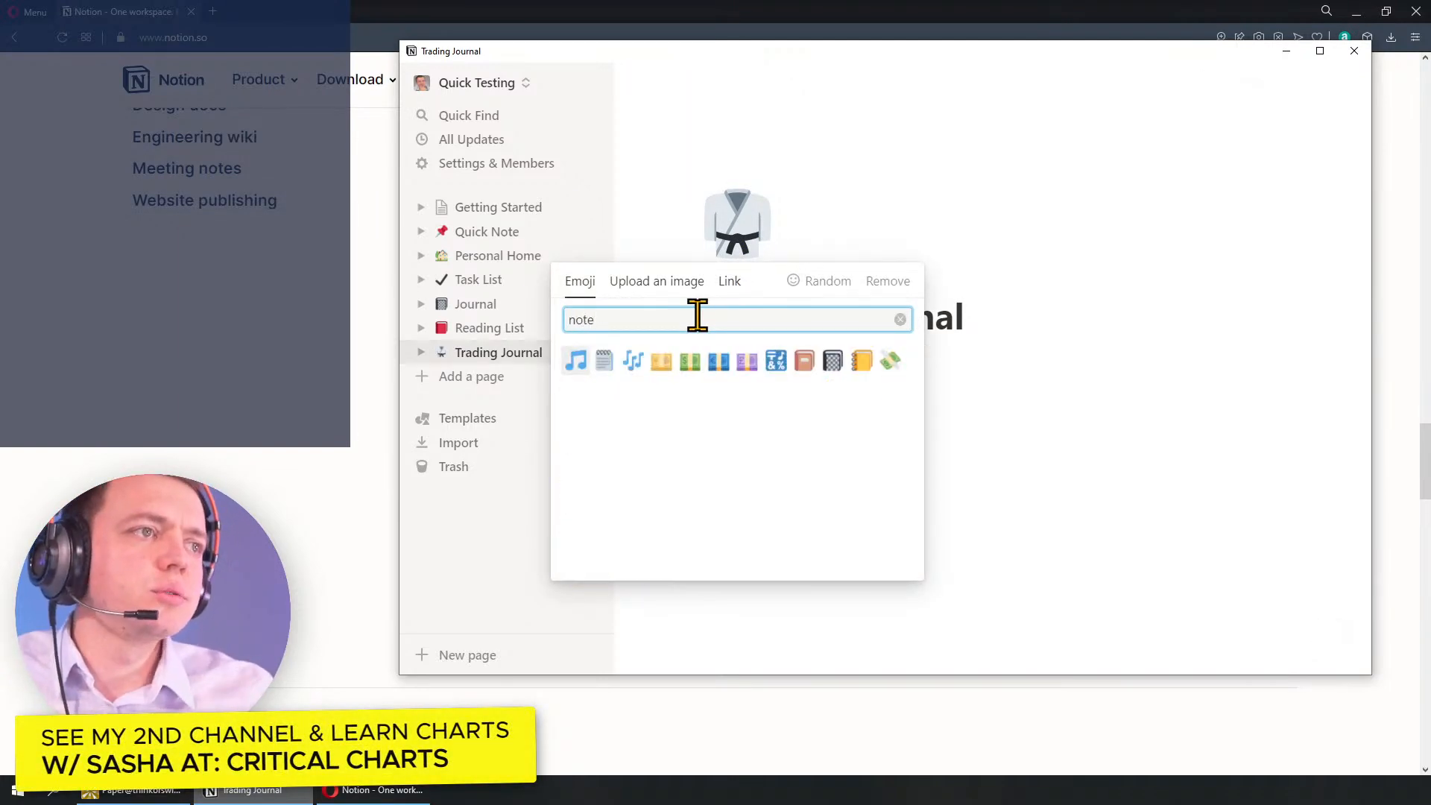
{"action": "left_click", "coordinate": [861, 361]}
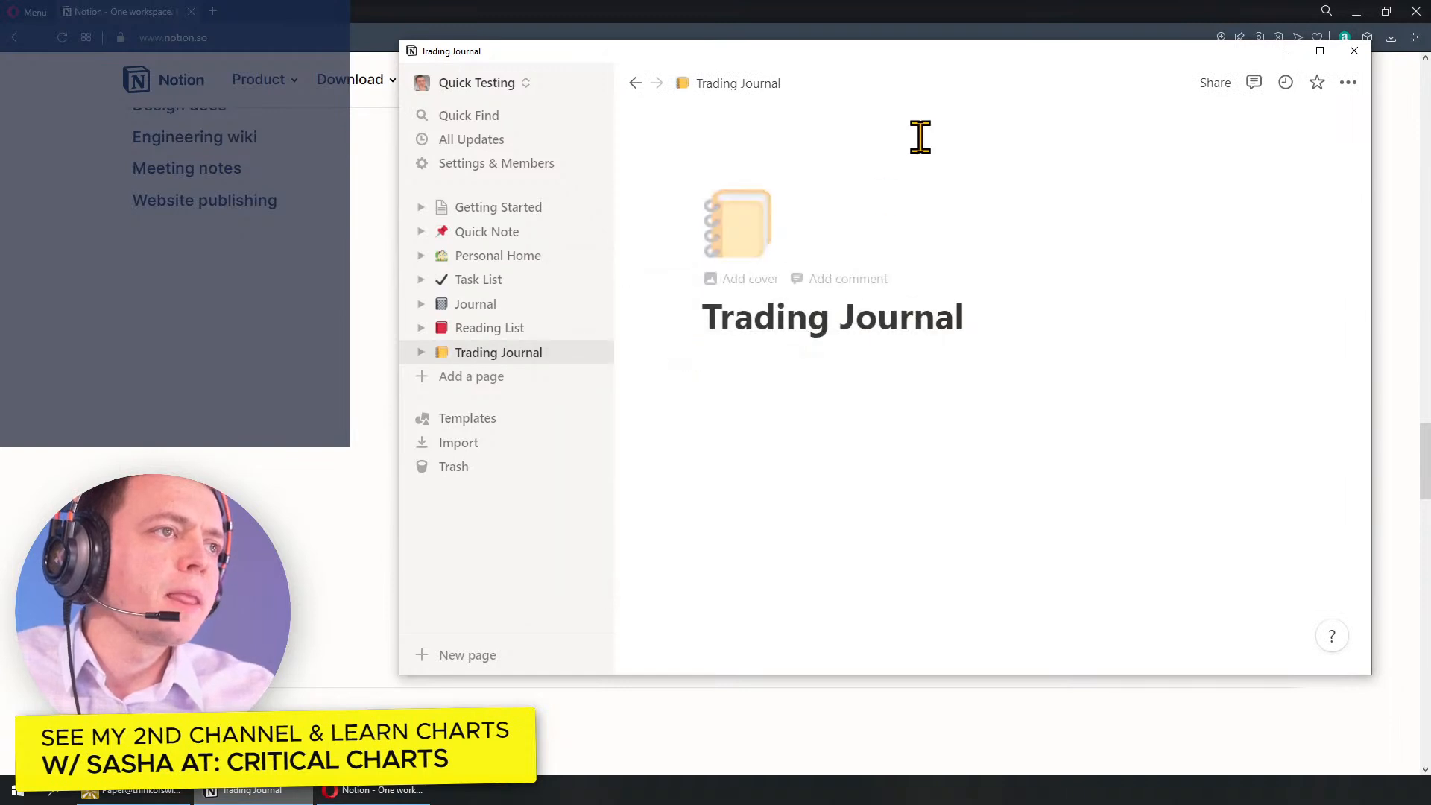
{"action": "left_click", "coordinate": [421, 352]}
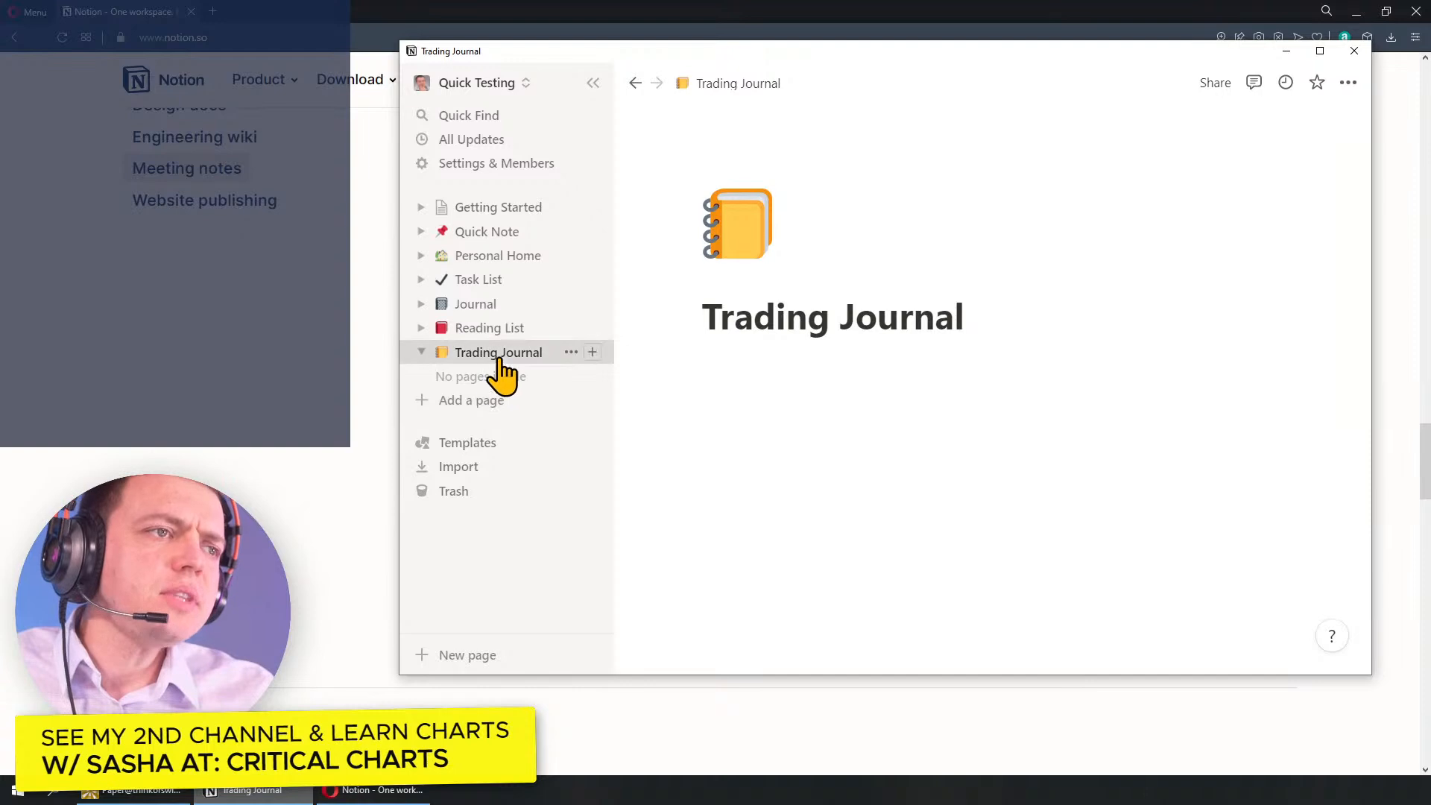
{"action": "left_click", "coordinate": [806, 360]}
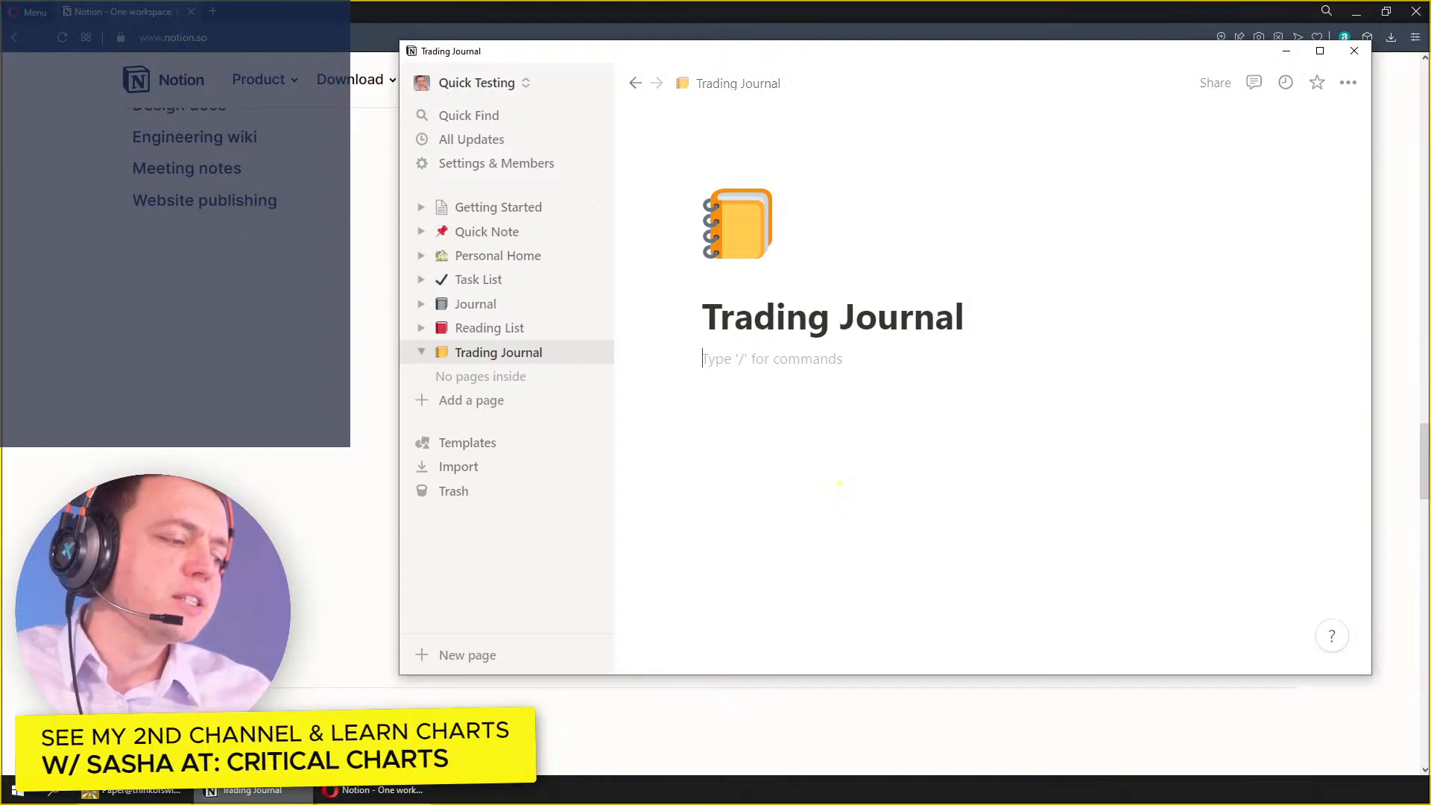
{"action": "left_click_drag", "start_coordinate": [705, 390], "coordinate": [1260, 540]}
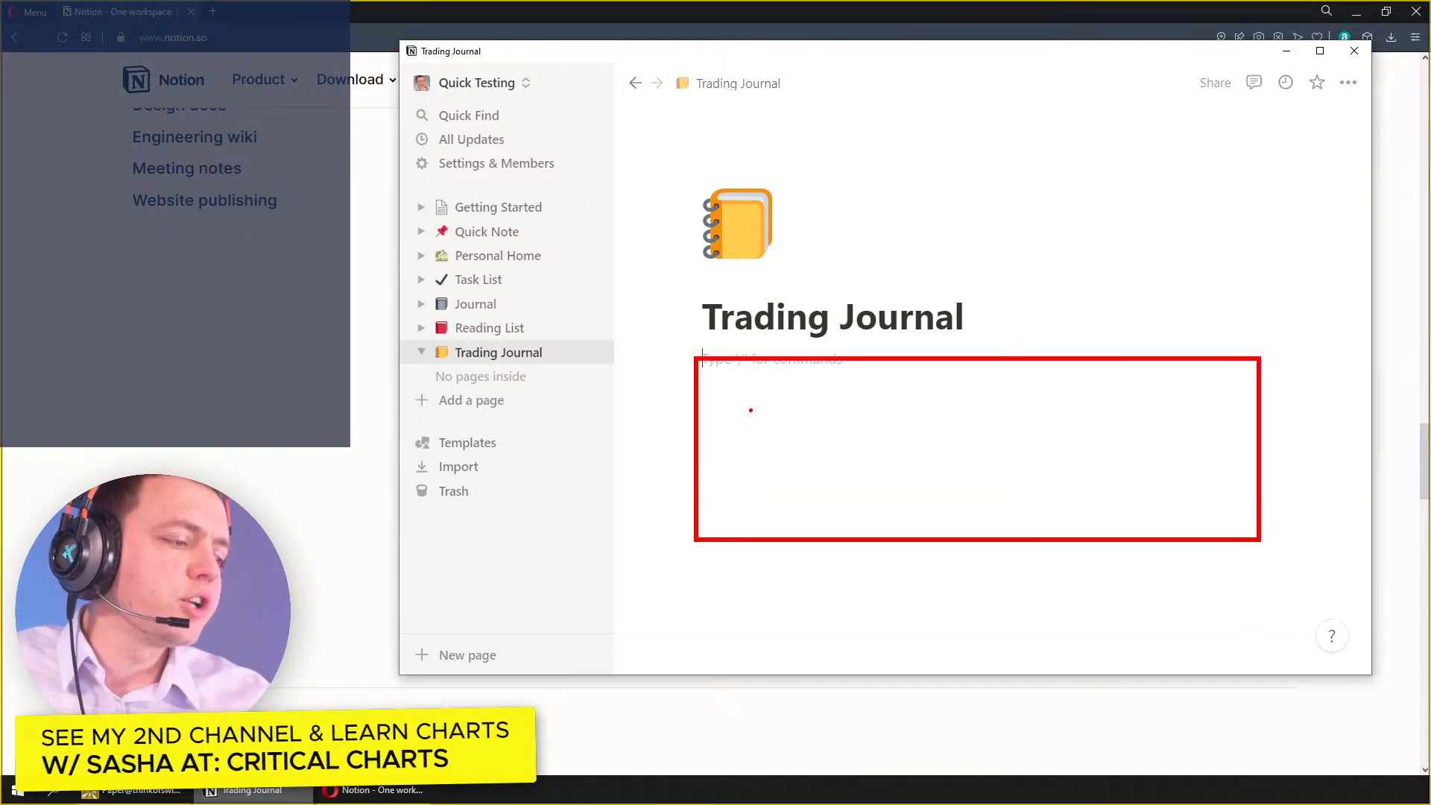
{"action": "left_click_drag", "start_coordinate": [787, 394], "coordinate": [772, 530]}
{"action": "key", "text": "ctrl+z"}
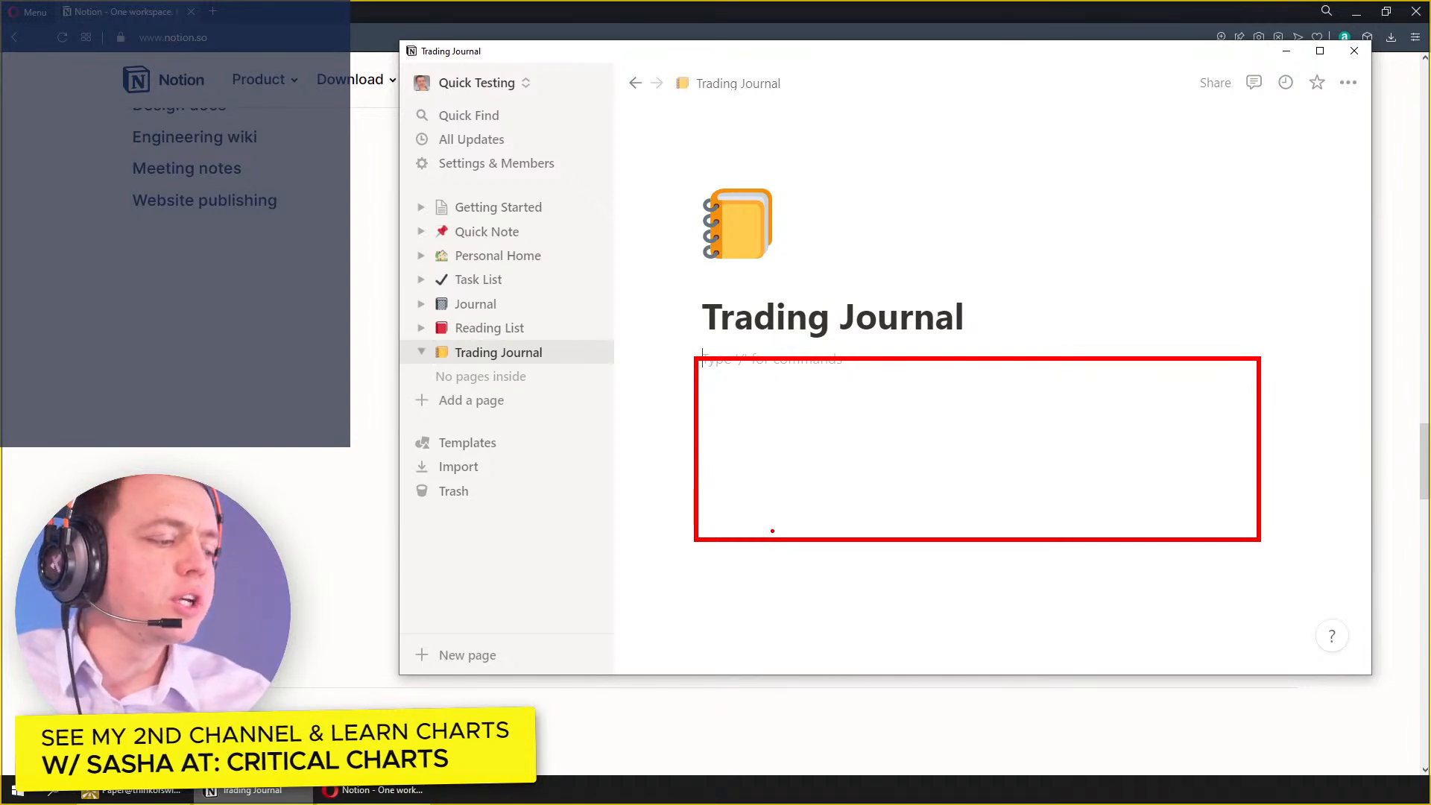
{"action": "key", "text": "ctrl+z"}
{"action": "mouse_move", "coordinate": [700, 352]}
{"action": "left_mouse_down"}
{"action": "mouse_move", "coordinate": [1103, 438]}
{"action": "mouse_move", "coordinate": [1295, 441]}
{"action": "left_mouse_up"}
{"action": "mouse_move", "coordinate": [717, 525]}
{"action": "left_mouse_down"}
{"action": "mouse_move", "coordinate": [1245, 549]}
{"action": "mouse_move", "coordinate": [1205, 562]}
{"action": "left_mouse_up"}
{"action": "key", "text": "ctrl+z"}
{"action": "mouse_move", "coordinate": [699, 463]}
{"action": "left_mouse_down"}
{"action": "mouse_move", "coordinate": [754, 549]}
{"action": "mouse_move", "coordinate": [1307, 549]}
{"action": "left_mouse_up"}
{"action": "mouse_move", "coordinate": [705, 594]}
{"action": "left_mouse_down"}
{"action": "mouse_move", "coordinate": [814, 694]}
{"action": "mouse_move", "coordinate": [1316, 646]}
{"action": "mouse_move", "coordinate": [1318, 671]}
{"action": "left_mouse_up"}
{"action": "left_click_drag", "start_coordinate": [711, 374], "coordinate": [697, 516]}
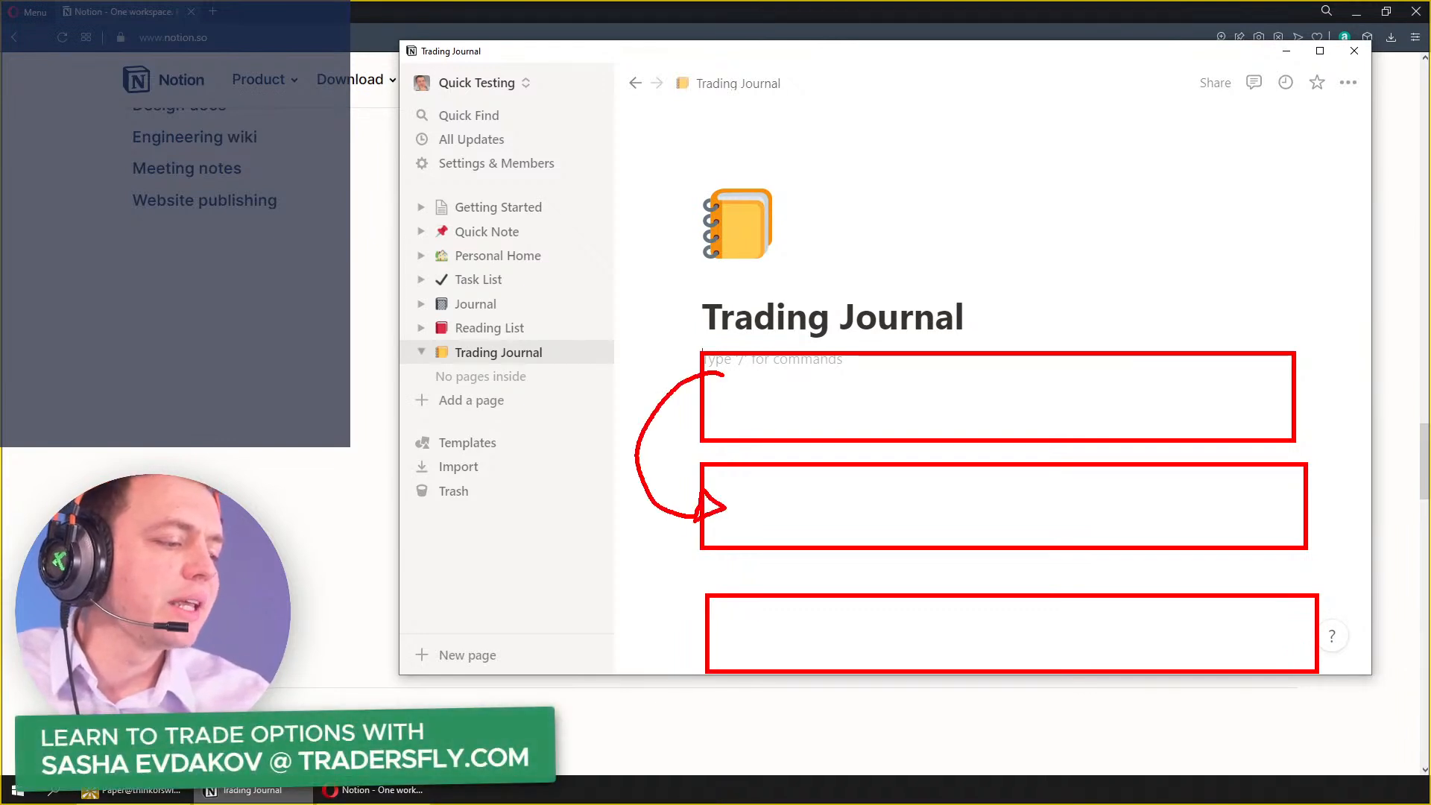
{"action": "left_click_drag", "start_coordinate": [718, 385], "coordinate": [669, 591]}
{"action": "mouse_move", "coordinate": [712, 369]}
{"action": "left_mouse_down"}
{"action": "mouse_move", "coordinate": [596, 439]}
{"action": "mouse_move", "coordinate": [742, 689]}
{"action": "mouse_move", "coordinate": [789, 734]}
{"action": "left_mouse_up"}
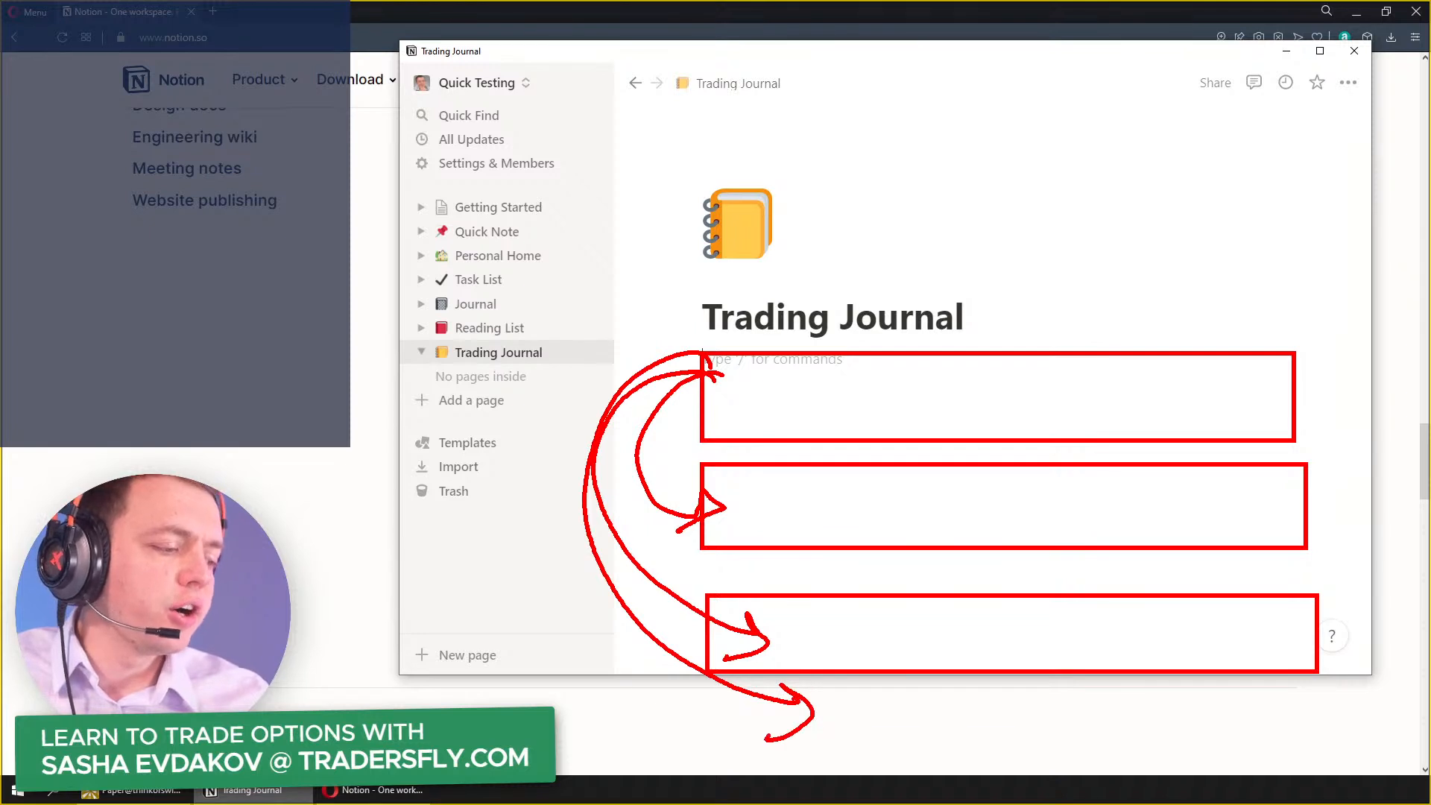
{"action": "mouse_move", "coordinate": [953, 692]}
{"action": "left_mouse_down"}
{"action": "mouse_move", "coordinate": [1107, 759]}
{"action": "mouse_move", "coordinate": [1334, 768]}
{"action": "left_mouse_up"}
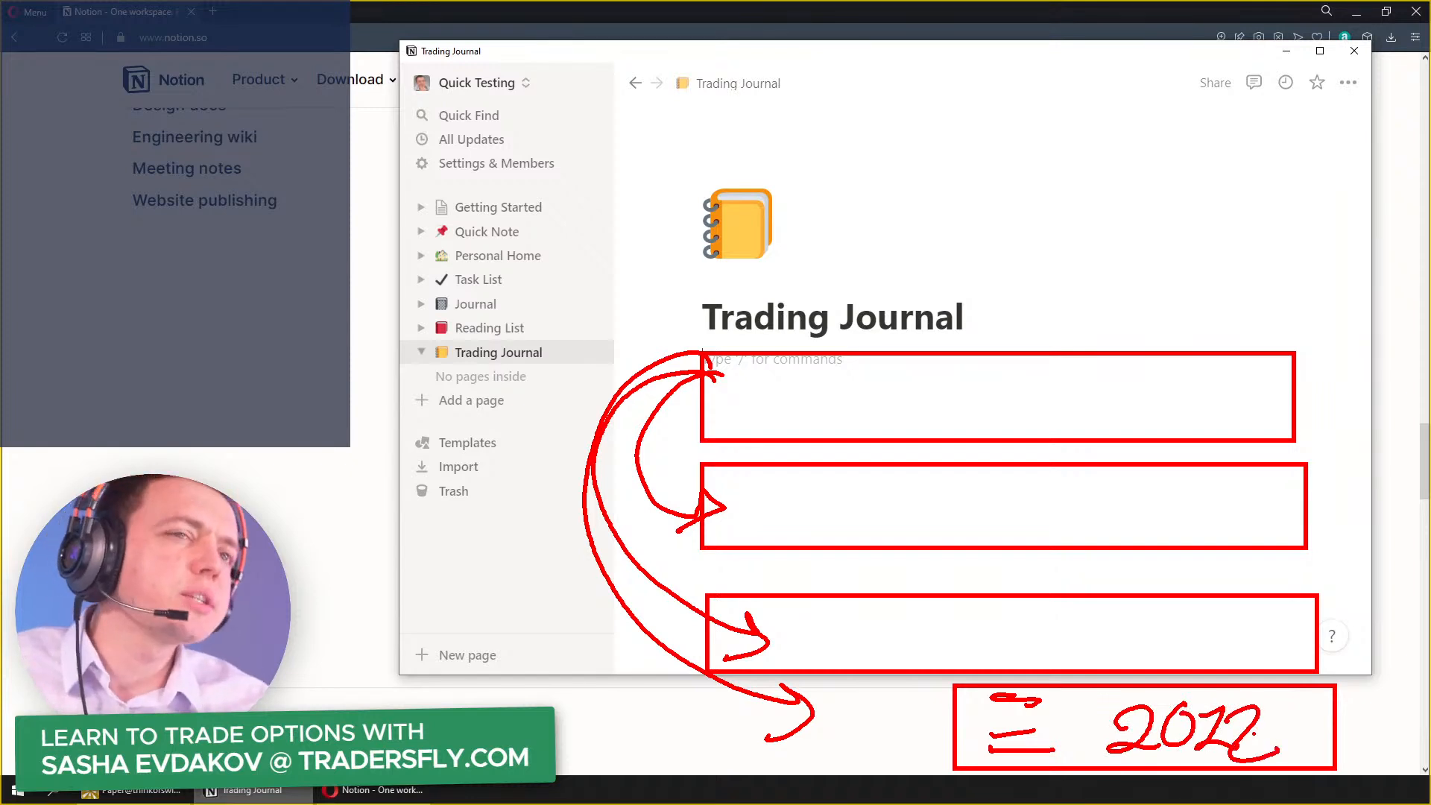
{"action": "mouse_move", "coordinate": [1000, 264]}
{"action": "left_mouse_down"}
{"action": "mouse_move", "coordinate": [1129, 275]}
{"action": "mouse_move", "coordinate": [1161, 253]}
{"action": "left_mouse_up"}
{"action": "mouse_move", "coordinate": [1166, 219]}
{"action": "left_mouse_down"}
{"action": "mouse_move", "coordinate": [1165, 232]}
{"action": "mouse_move", "coordinate": [1304, 168]}
{"action": "mouse_move", "coordinate": [1353, 95]}
{"action": "mouse_move", "coordinate": [1316, 153]}
{"action": "left_mouse_up"}
{"action": "left_click_drag", "start_coordinate": [1237, 112], "coordinate": [1211, 127]}
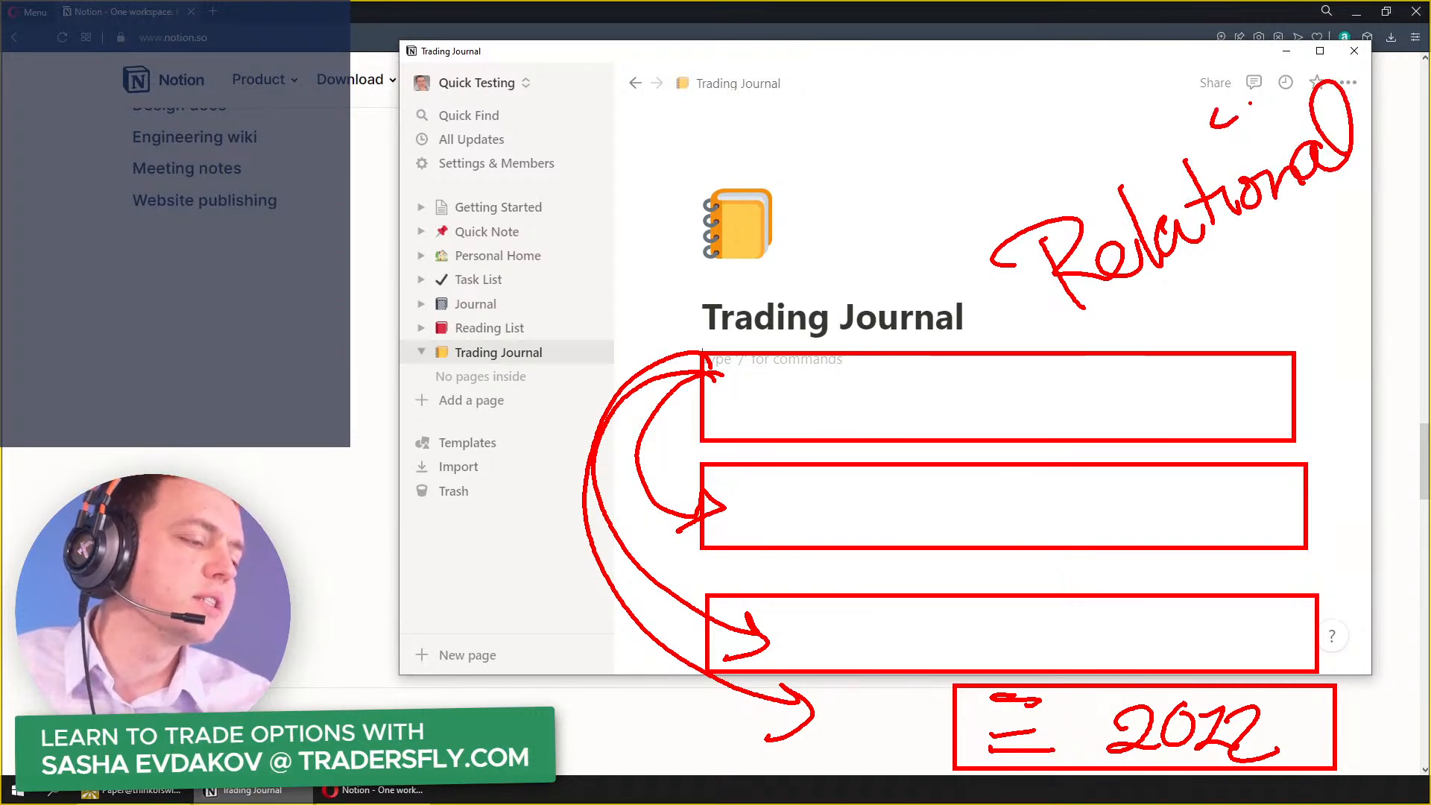
{"action": "key", "text": "Escape"}
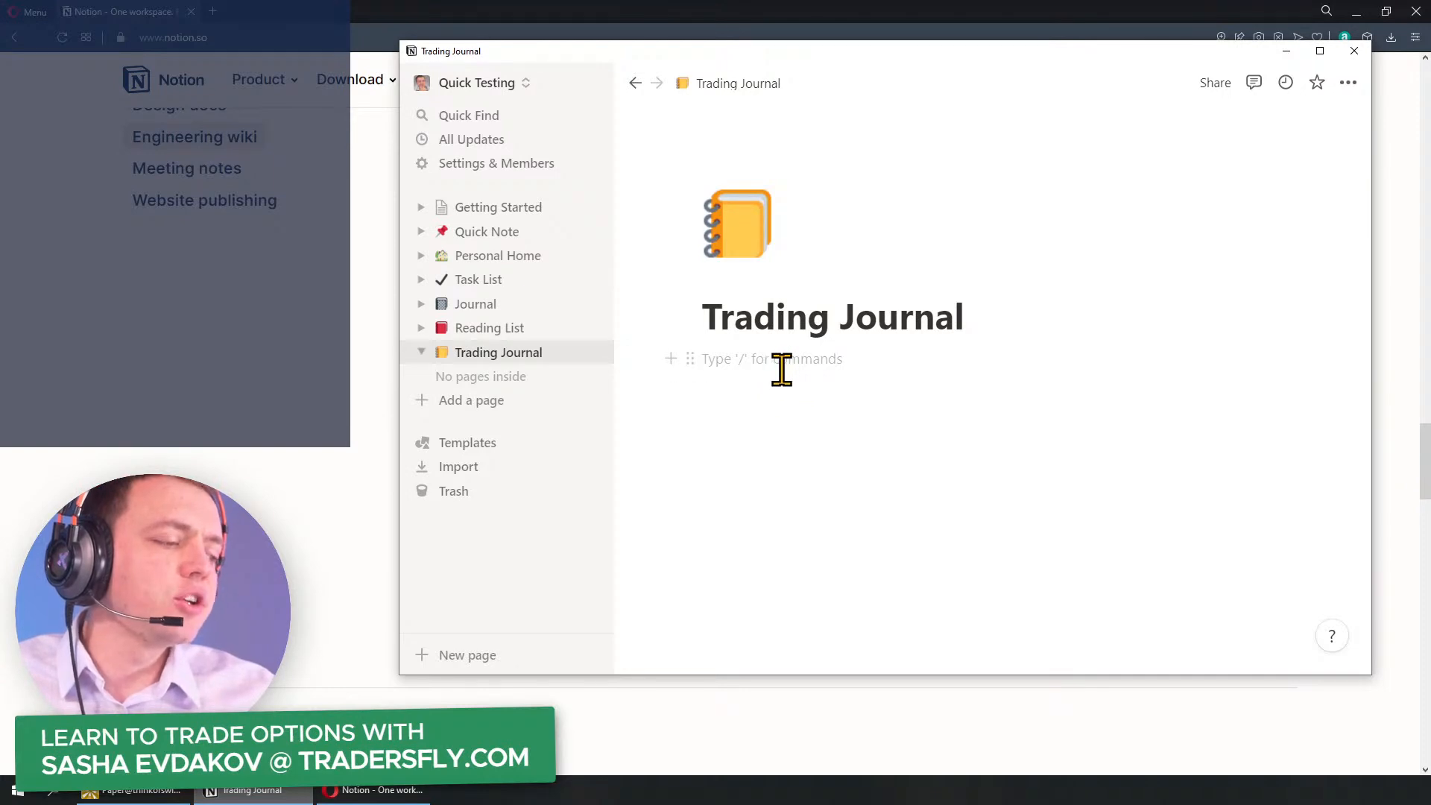
{"action": "key", "text": "Return"}
{"action": "key", "text": "Return"}
{"action": "key", "text": "Return"}
{"action": "key", "text": "Return"}
{"action": "key", "text": "Return"}
{"action": "key", "text": "BackSpace"}
{"action": "key", "text": "BackSpace"}
{"action": "key", "text": "BackSpace"}
{"action": "key", "text": "BackSpace"}
{"action": "key", "text": "BackSpace"}
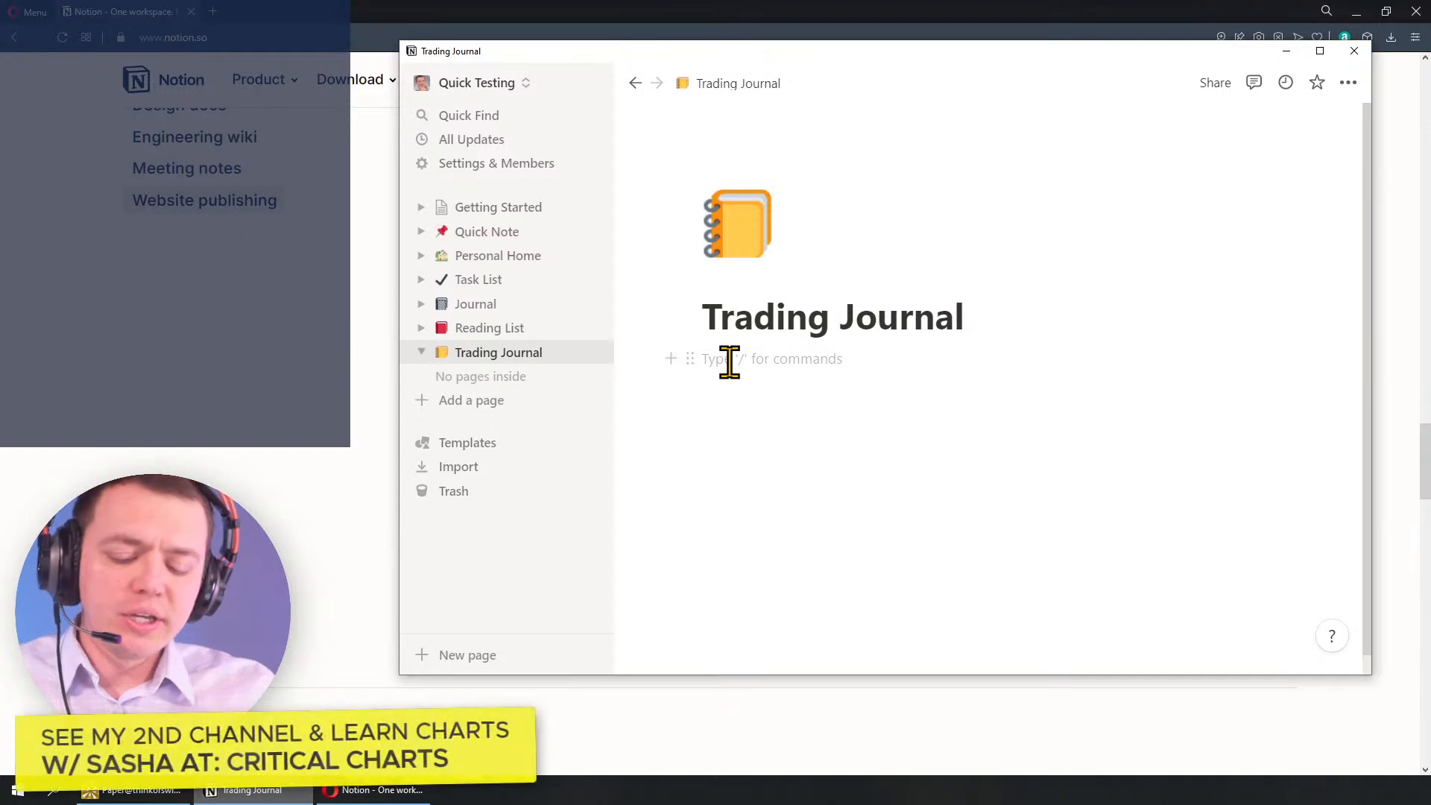
Step: Insert an inline table database below the page title and name it "Iron Condors"
{"action": "type", "text": "/create"}
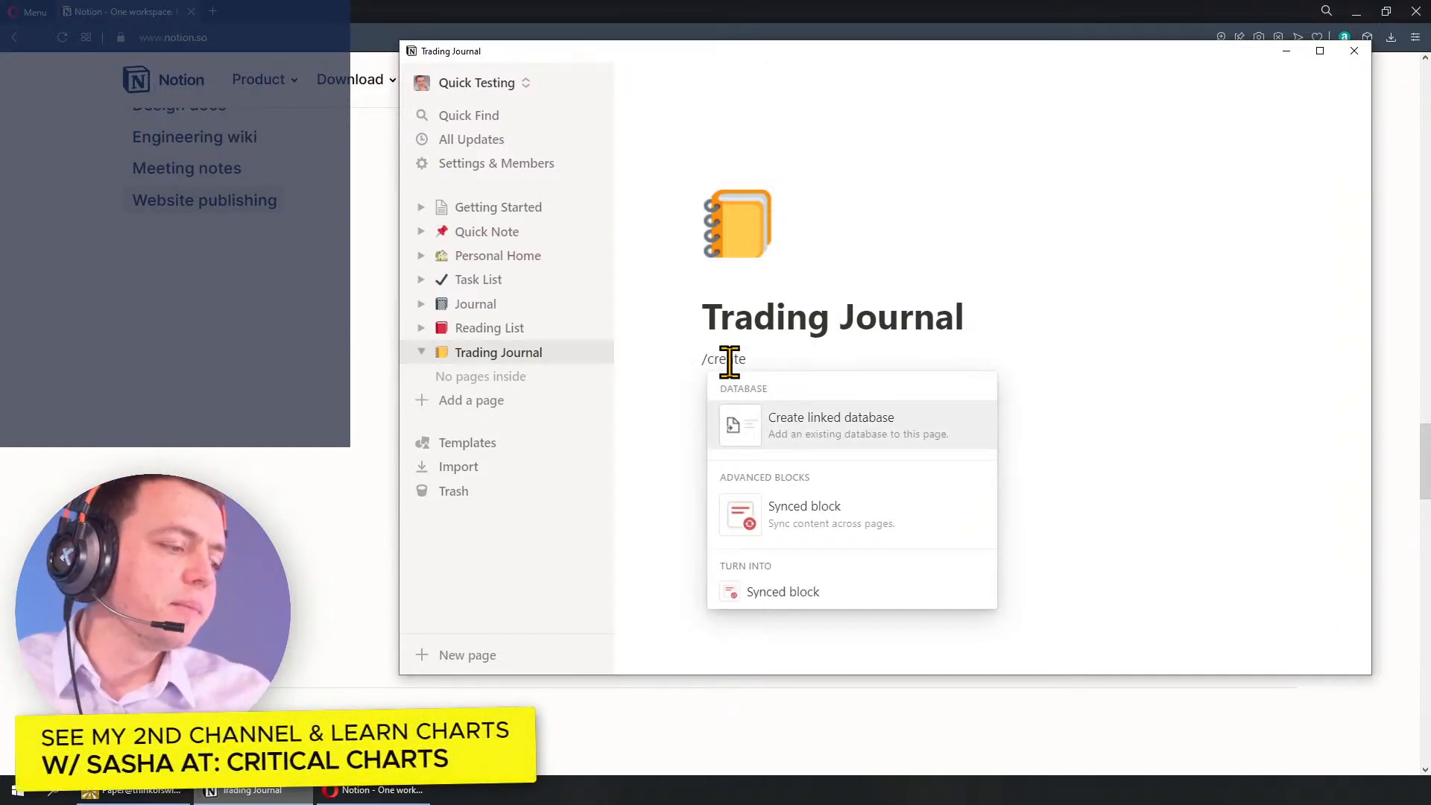
{"action": "type", "text": "/ta"}
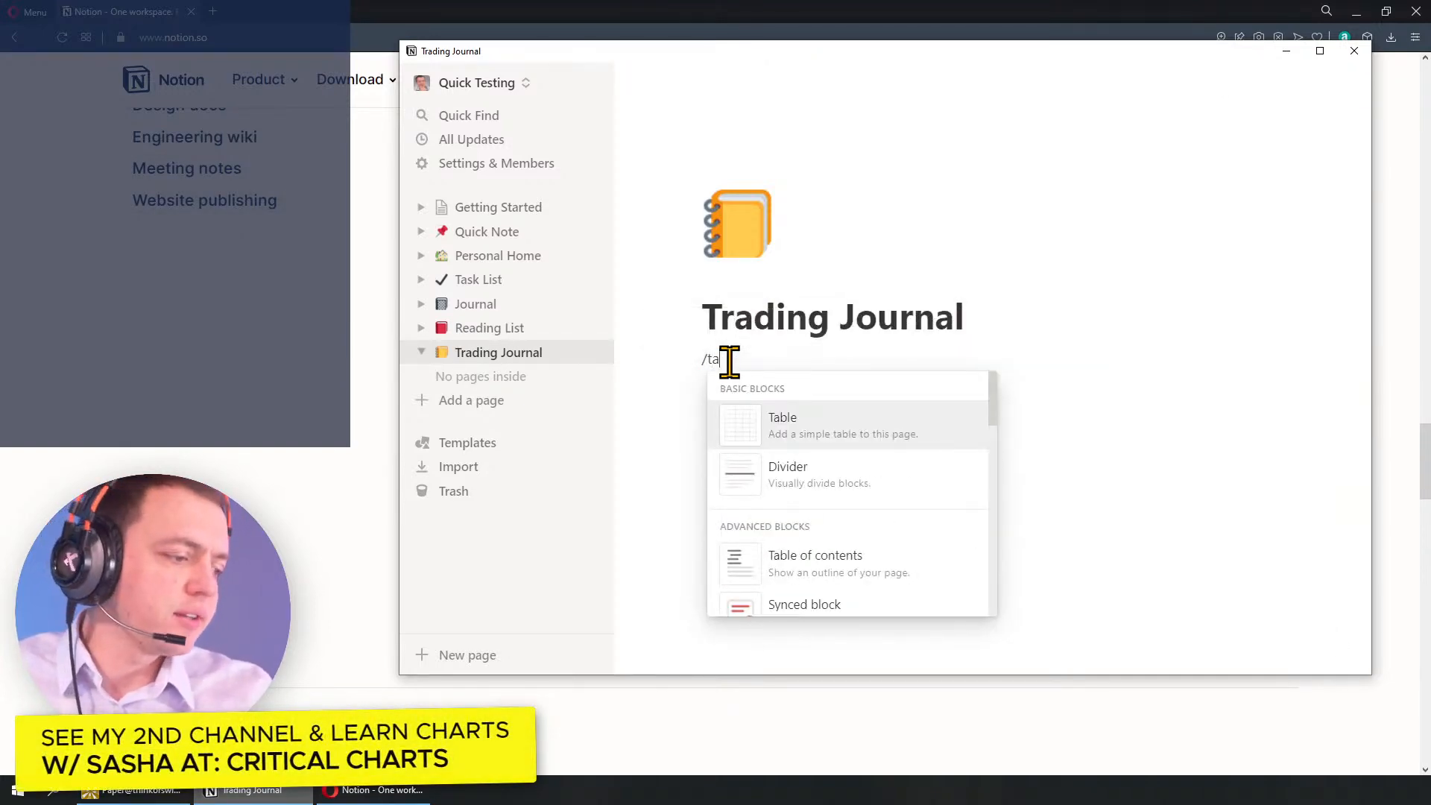
{"action": "scroll", "coordinate": [843, 537], "scroll_direction": "down", "scroll_amount": 3}
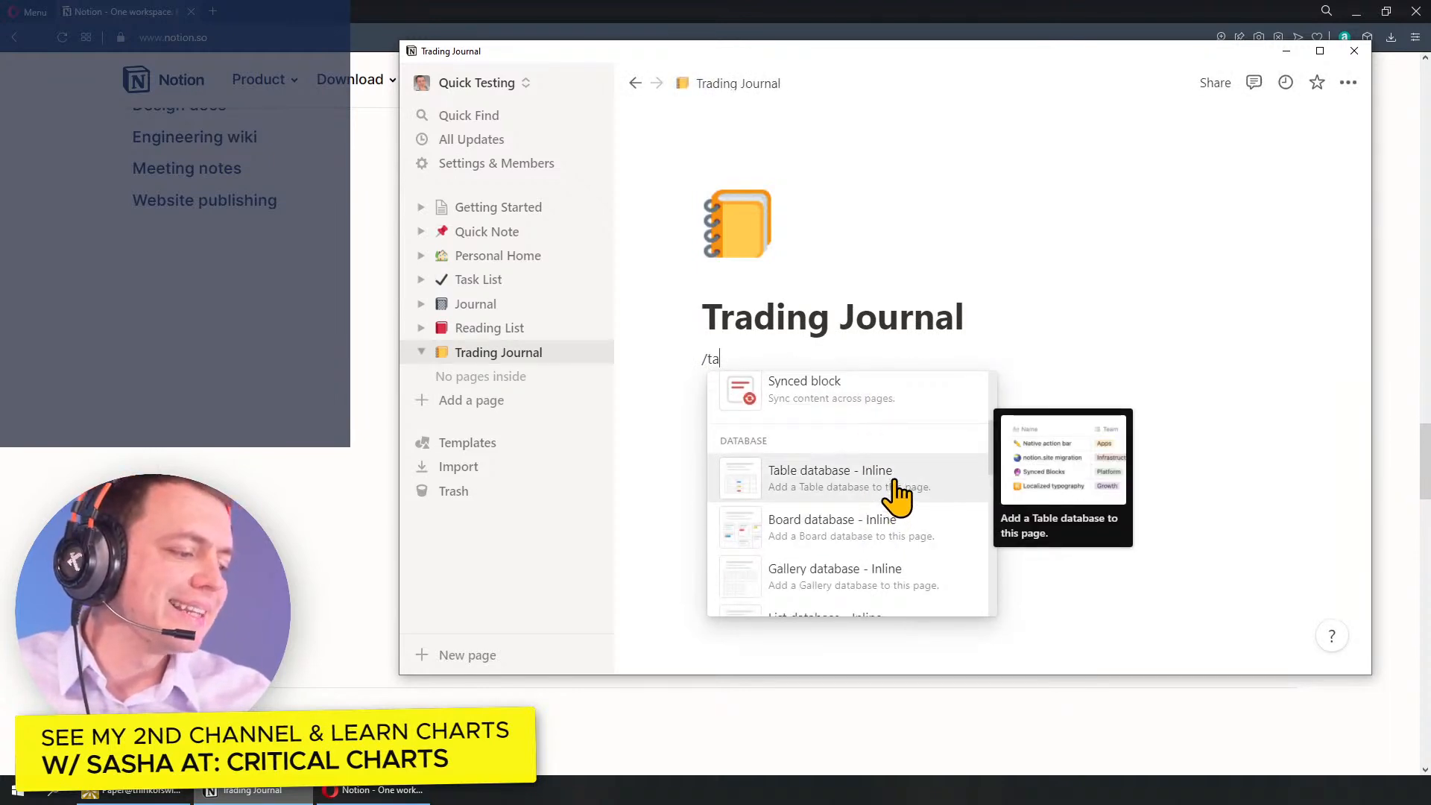
{"action": "left_click", "coordinate": [895, 485]}
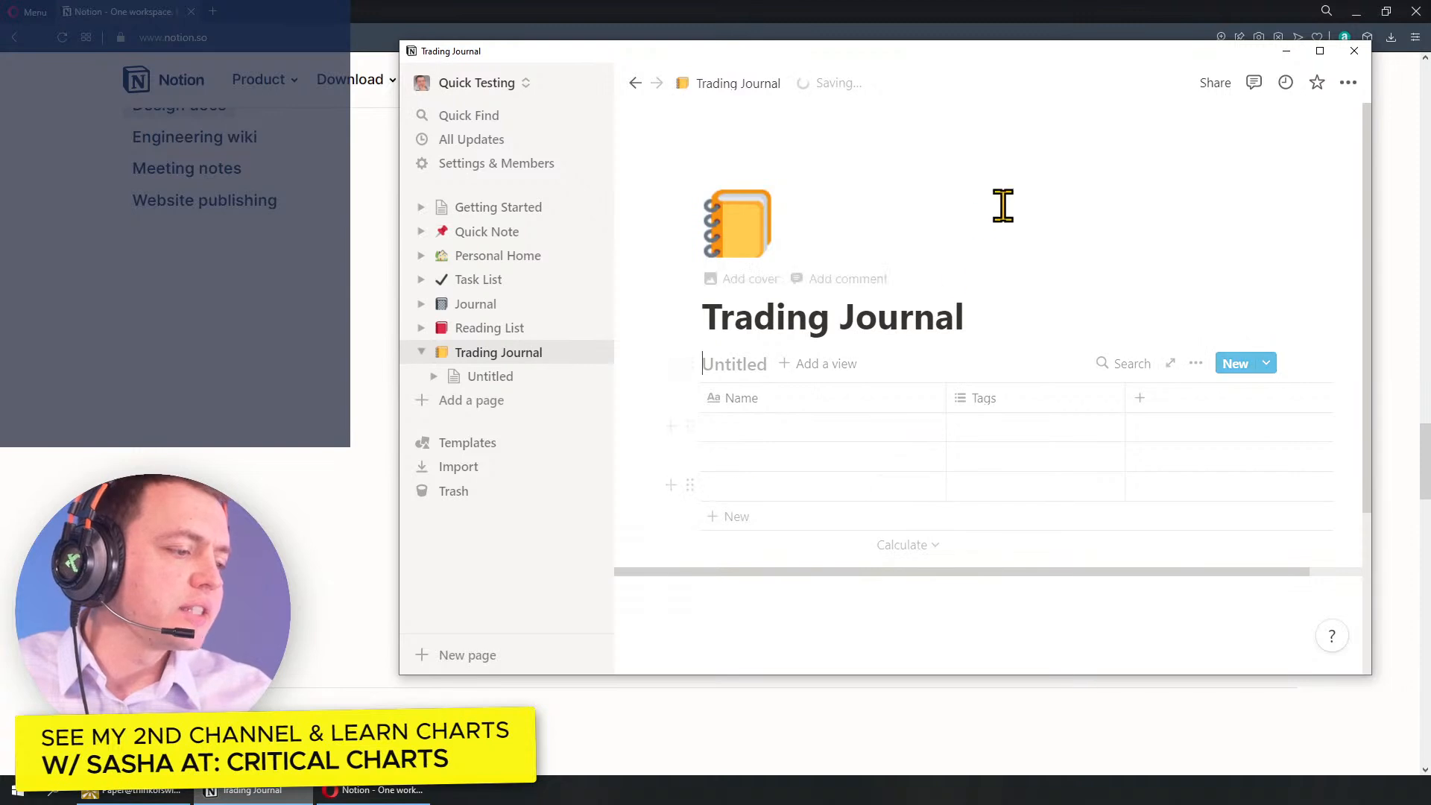
{"action": "scroll", "coordinate": [864, 313], "scroll_direction": "down", "scroll_amount": 2}
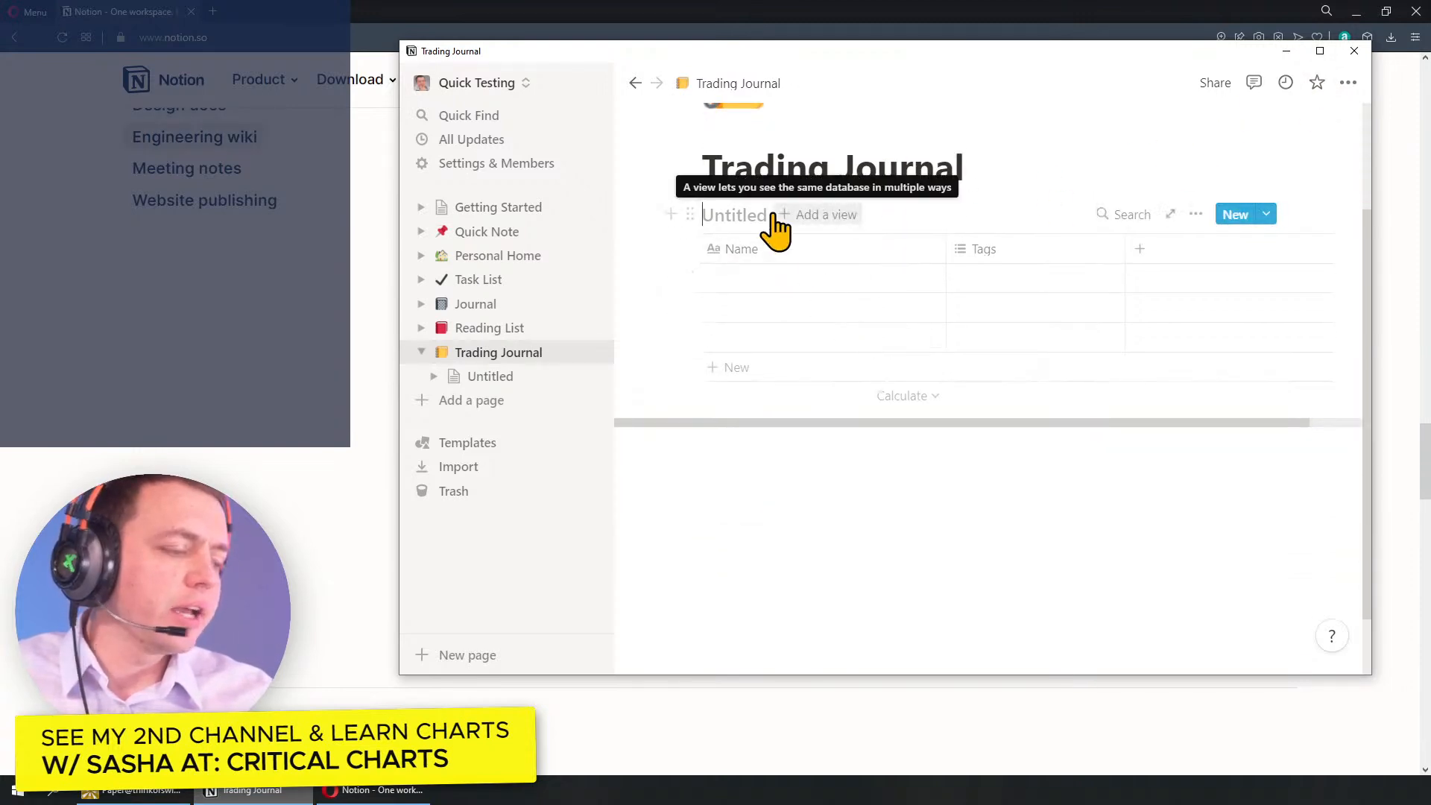
{"action": "type", "text": "Iron Condors"}
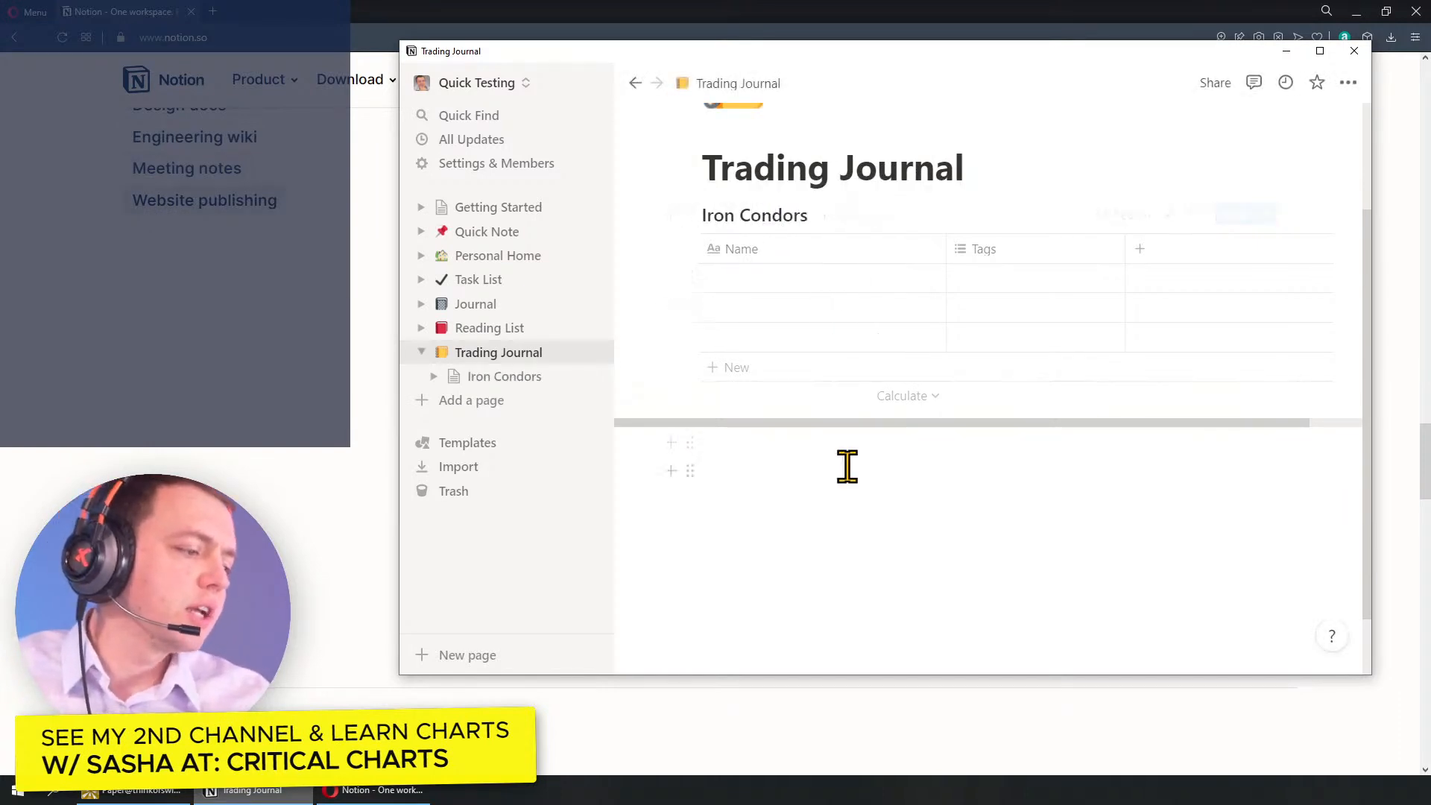
Step: Maximize the window and insert a second inline table database below the Iron Condors table
{"action": "left_click", "coordinate": [1319, 51]}
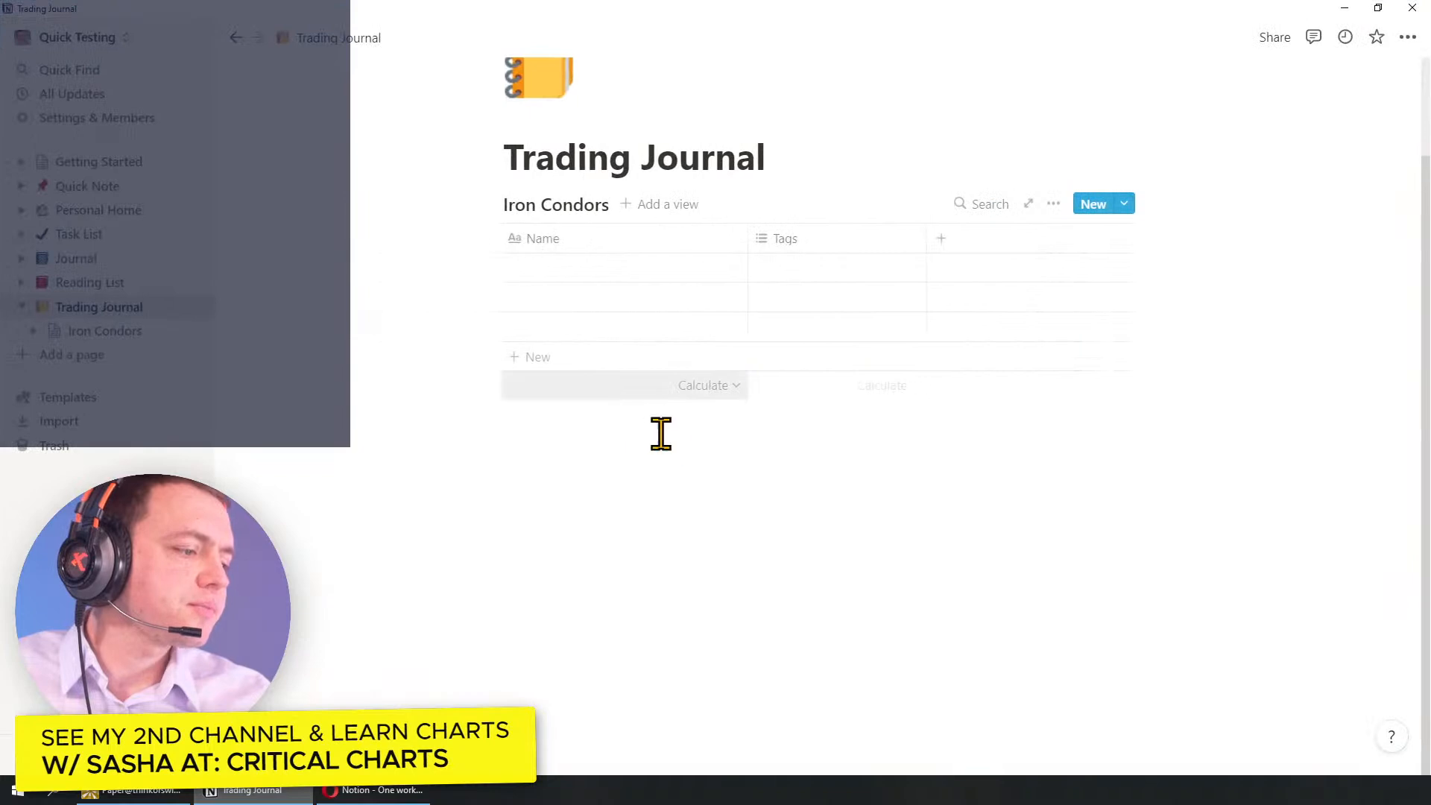
{"action": "left_click", "coordinate": [766, 457]}
{"action": "type", "text": "/table"}
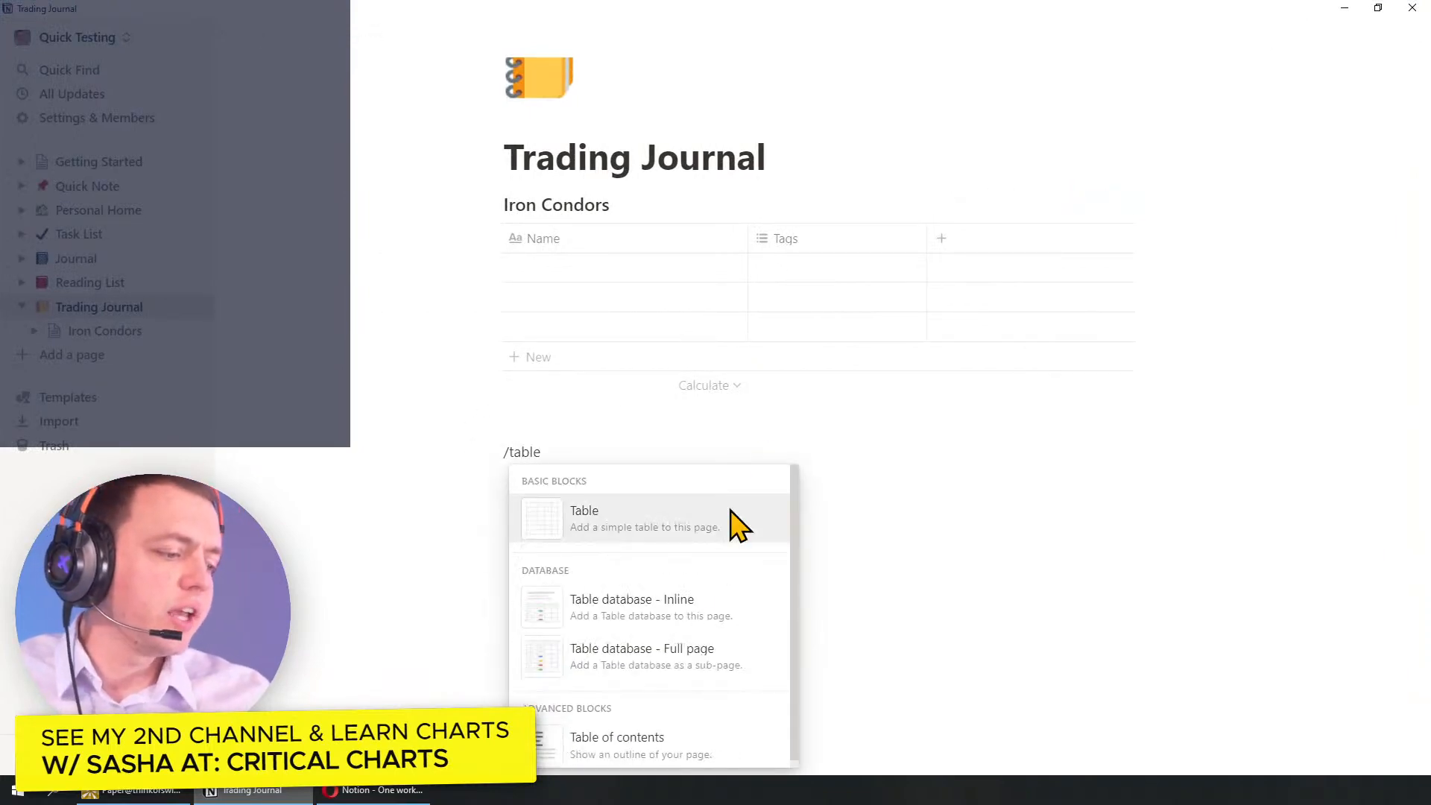
{"action": "left_click", "coordinate": [674, 605]}
Step: Title the second table database "Long Investment Trades"
{"action": "left_click", "coordinate": [559, 457]}
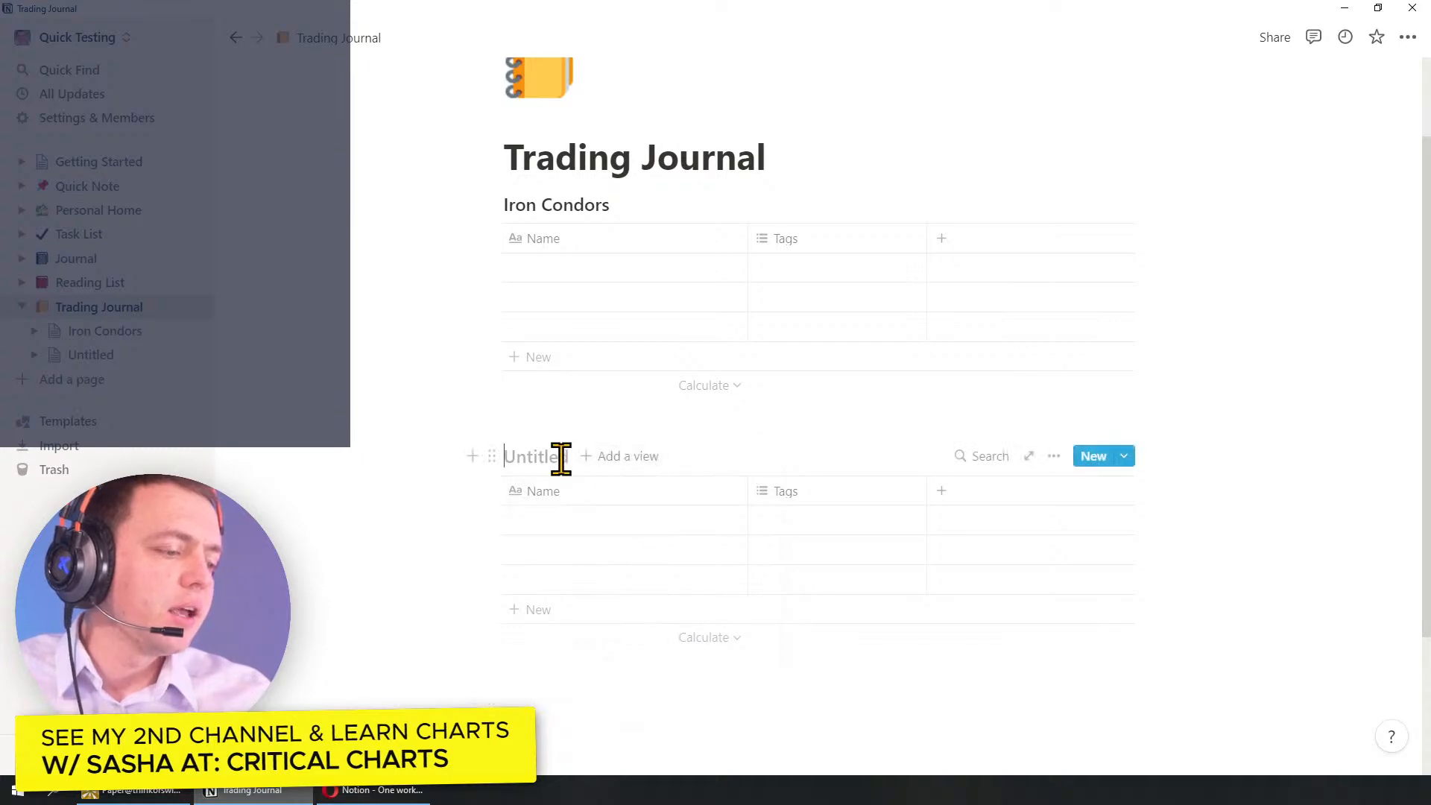
{"action": "type", "text": "Vertical"}
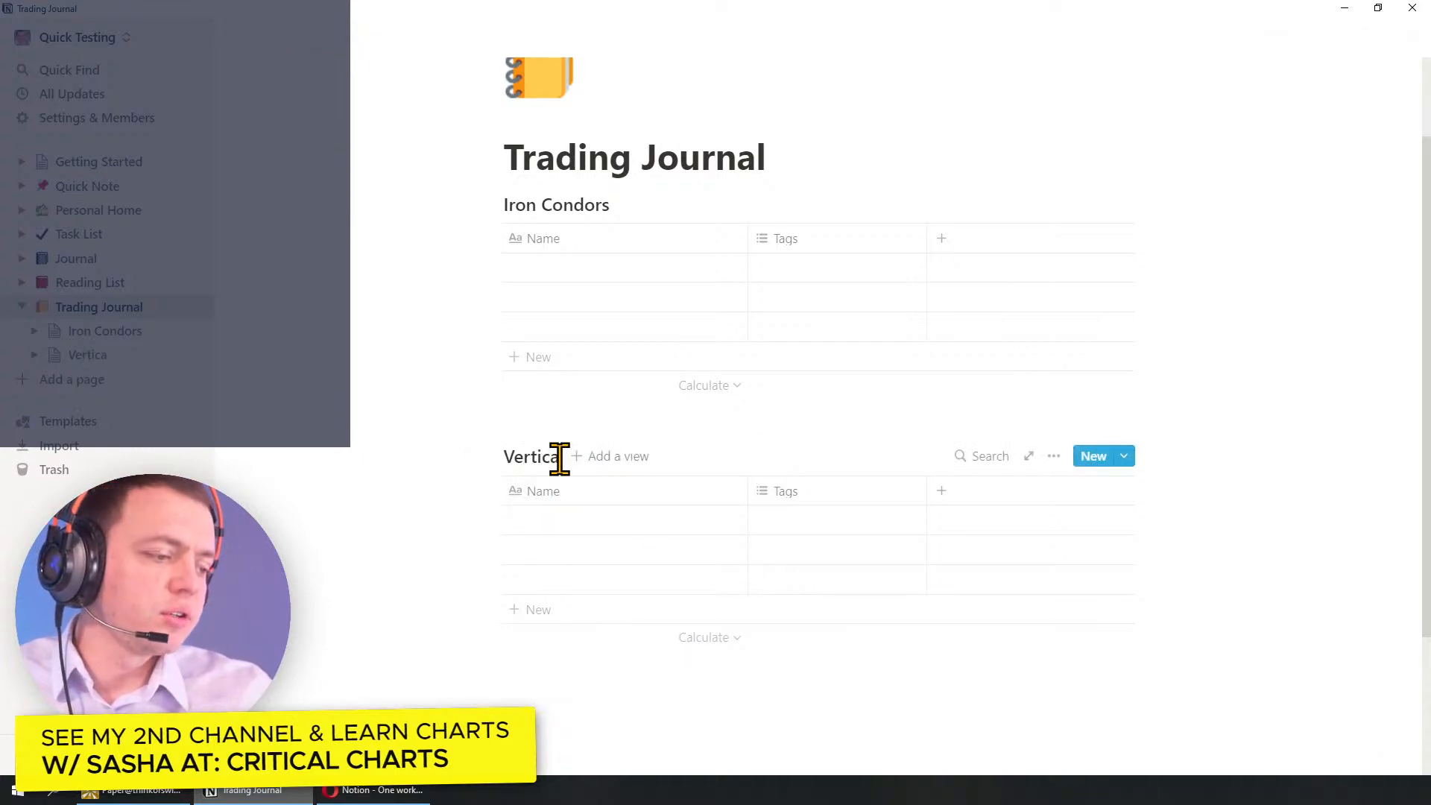
{"action": "key", "text": "BackSpace"}
{"action": "key", "text": "BackSpace"}
{"action": "key", "text": "BackSpace"}
{"action": "key", "text": "BackSpace"}
{"action": "type", "text": "Long"}
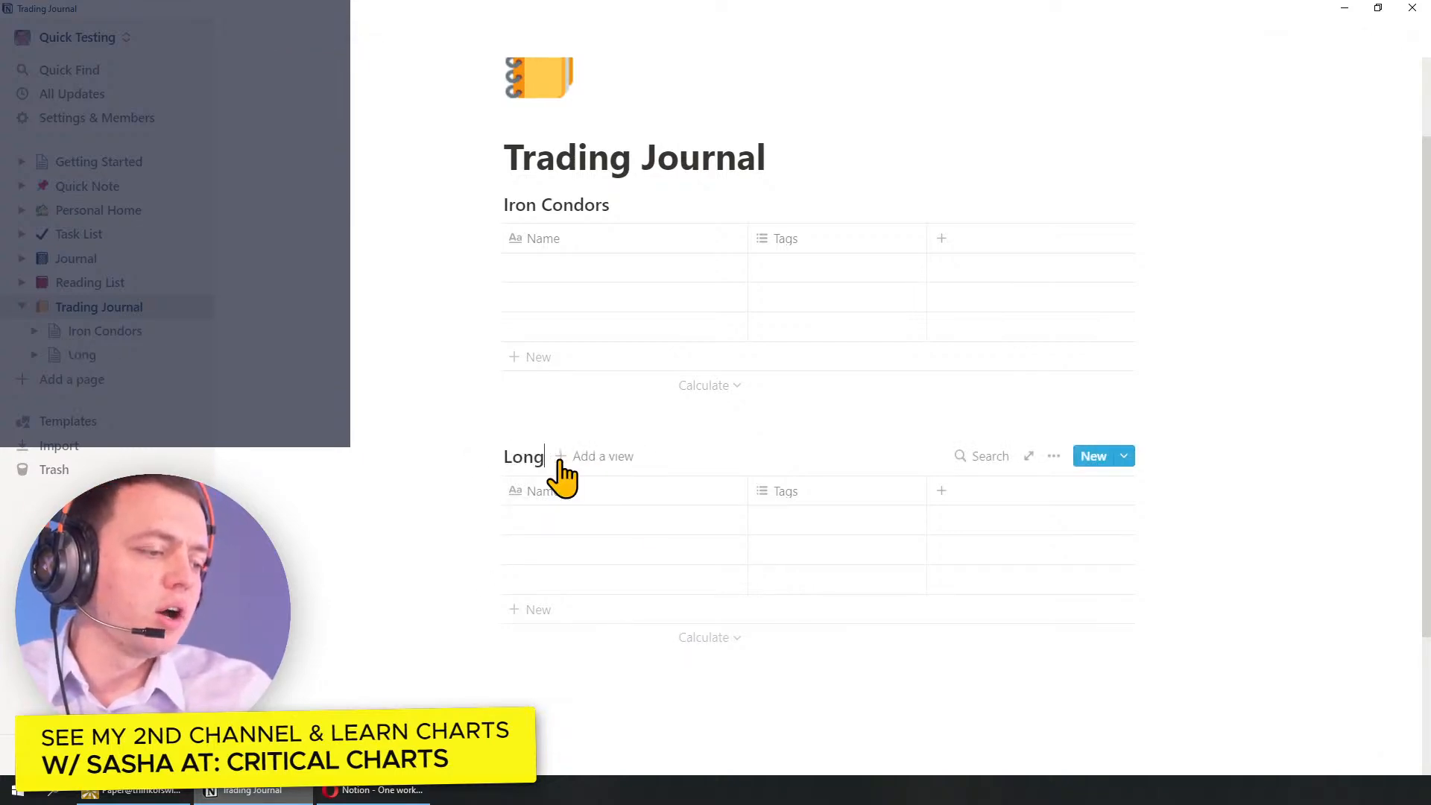
{"action": "type", "text": " Investment Trades"}
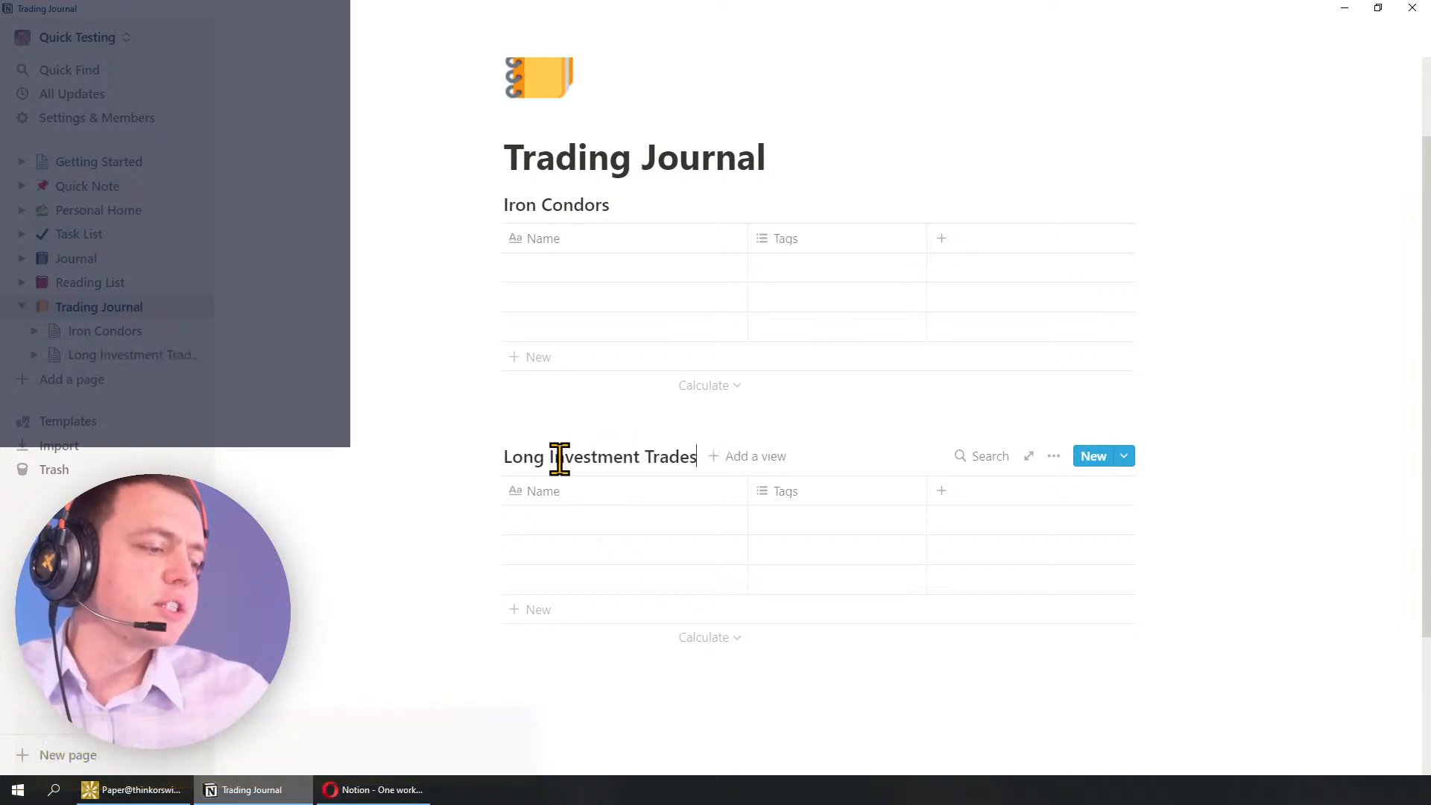
{"action": "scroll", "coordinate": [522, 477], "scroll_direction": "down", "scroll_amount": 2}
{"action": "left_click", "coordinate": [606, 557]}
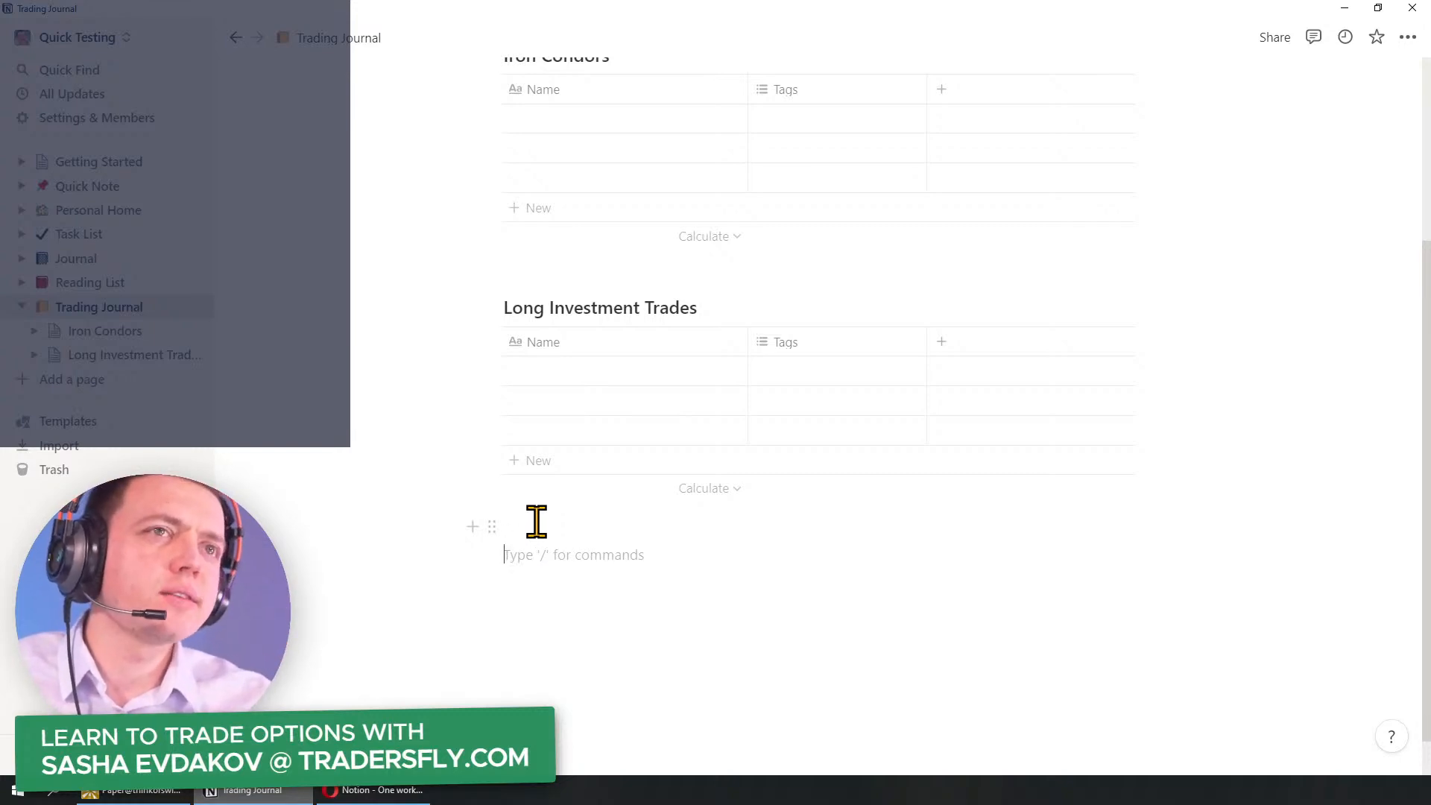
{"action": "scroll", "coordinate": [744, 473], "scroll_direction": "up", "scroll_amount": 3}
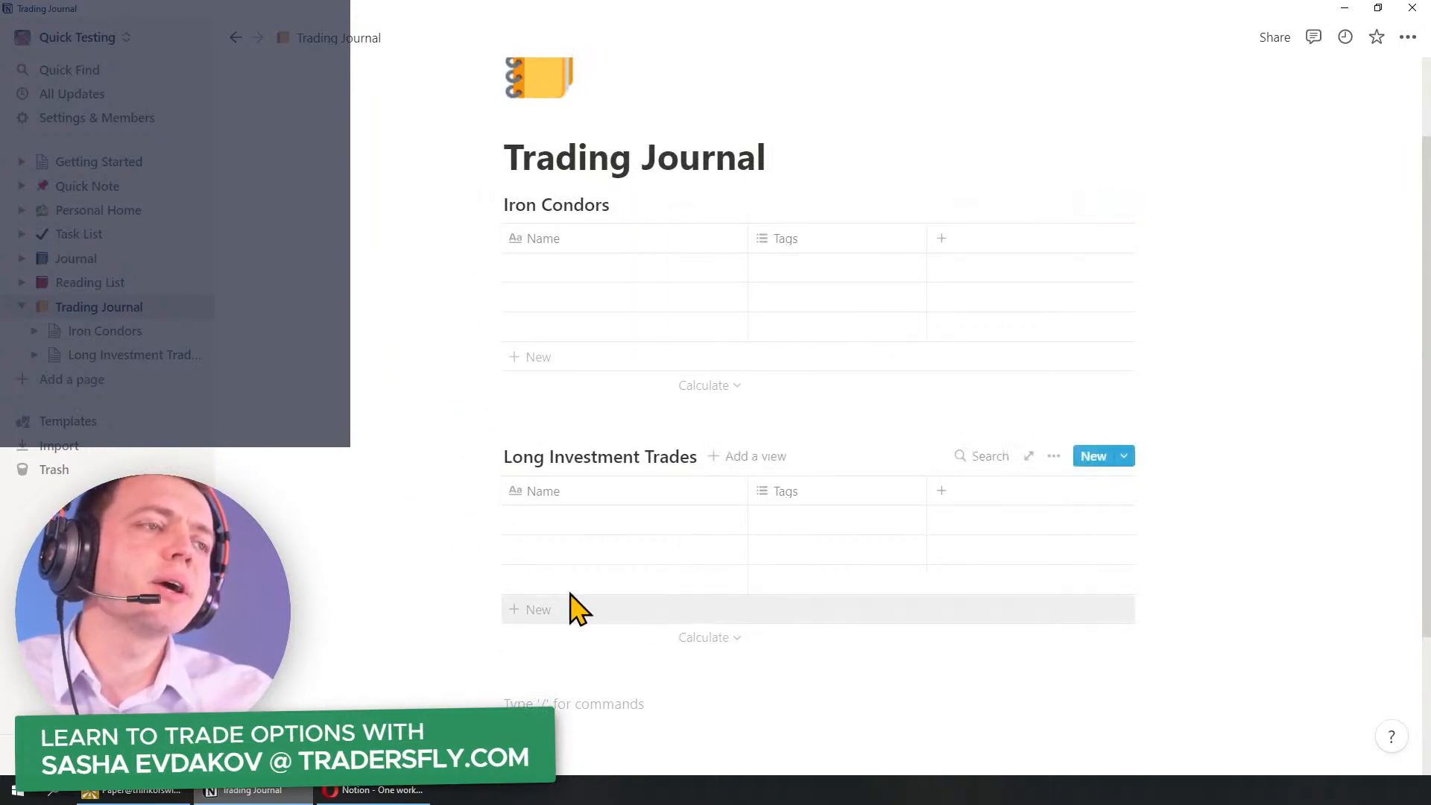
{"action": "scroll", "coordinate": [569, 553], "scroll_direction": "down", "scroll_amount": 3}
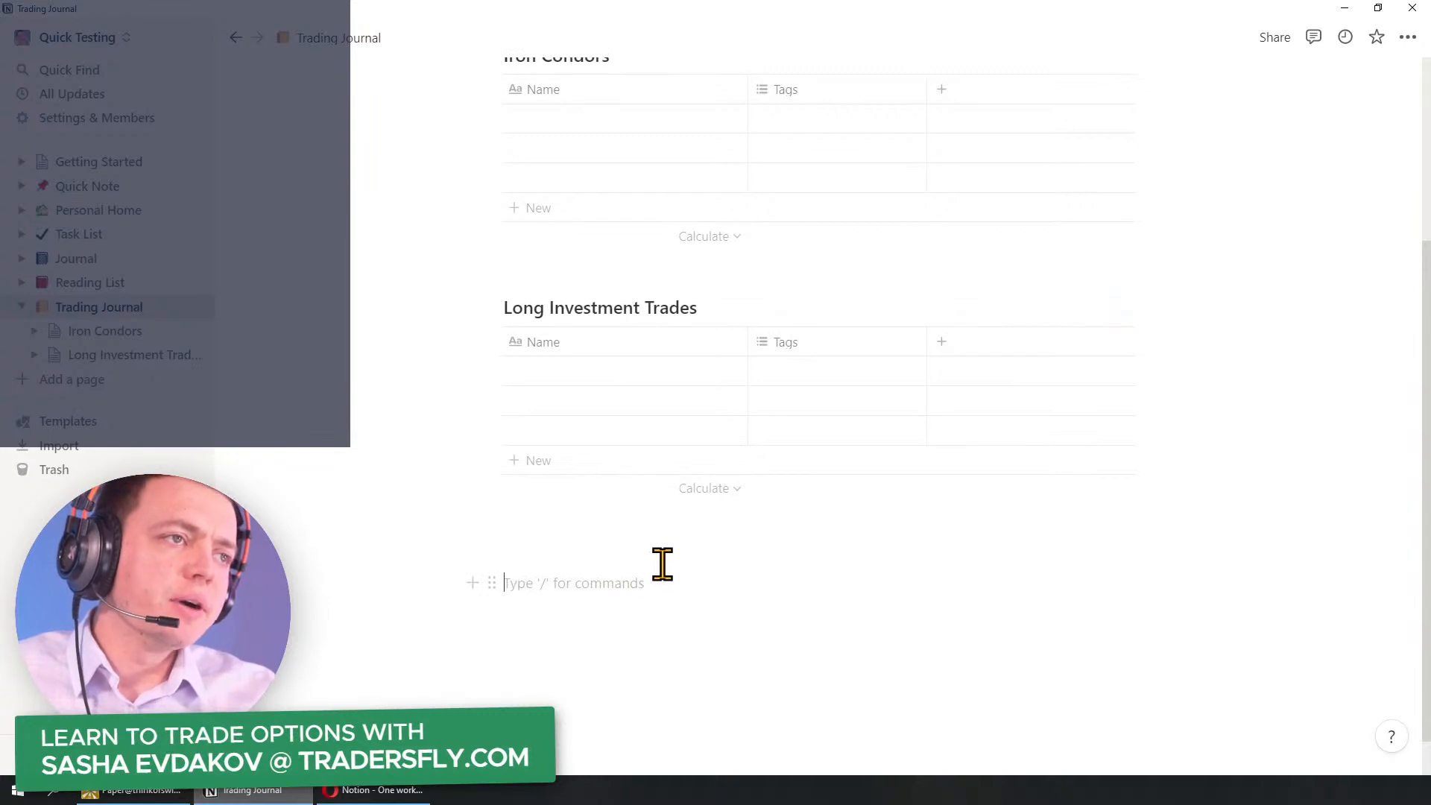
Step: Delete the Iron Condors table database and the blank line below it from the Trading Journal page
{"action": "key", "text": "ctrl+shift+Up"}
{"action": "key", "text": "ctrl+shift+Up"}
{"action": "left_click_drag", "start_coordinate": [509, 185], "coordinate": [528, 145]}
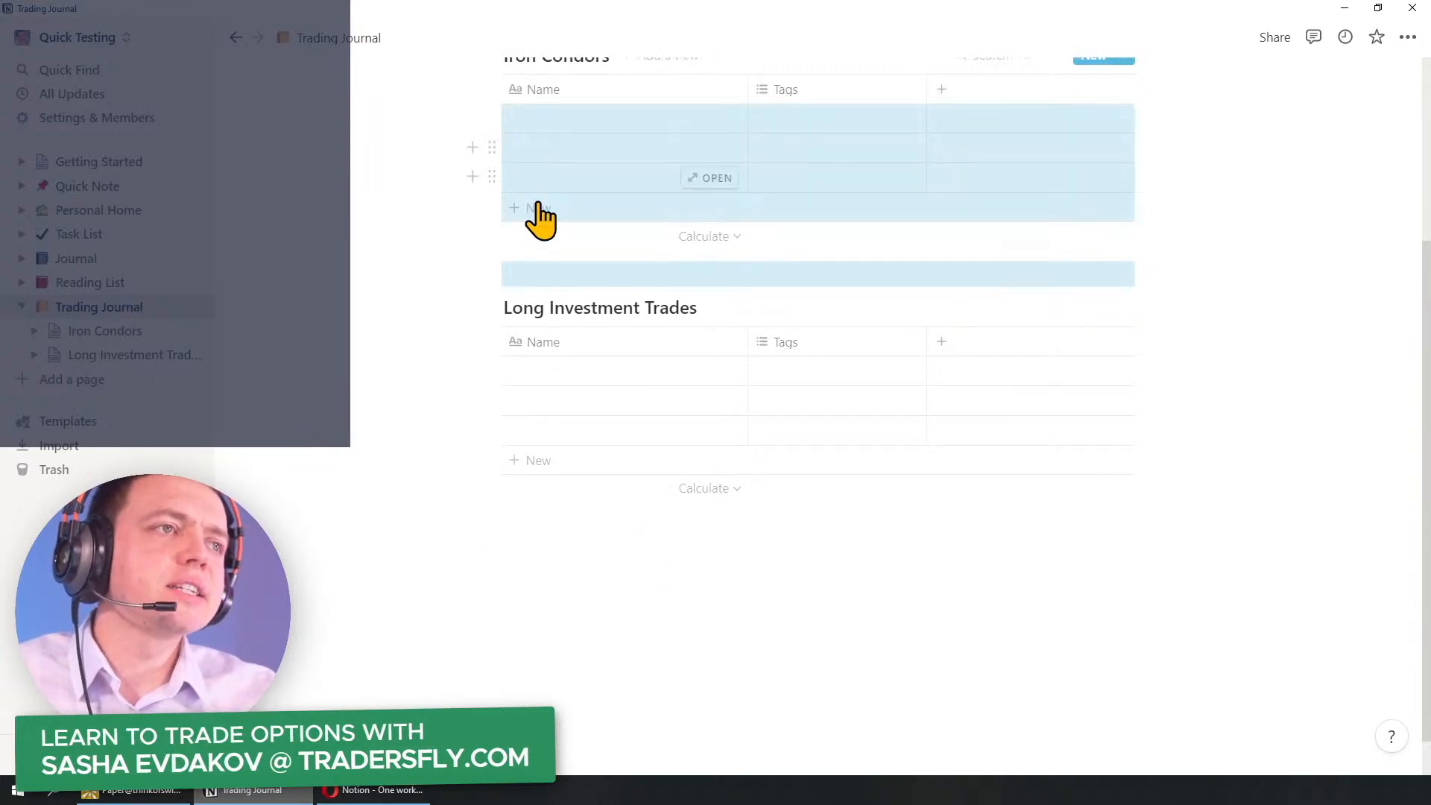
{"action": "scroll", "coordinate": [536, 211], "scroll_direction": "up", "scroll_amount": 2}
{"action": "left_click", "coordinate": [492, 203]}
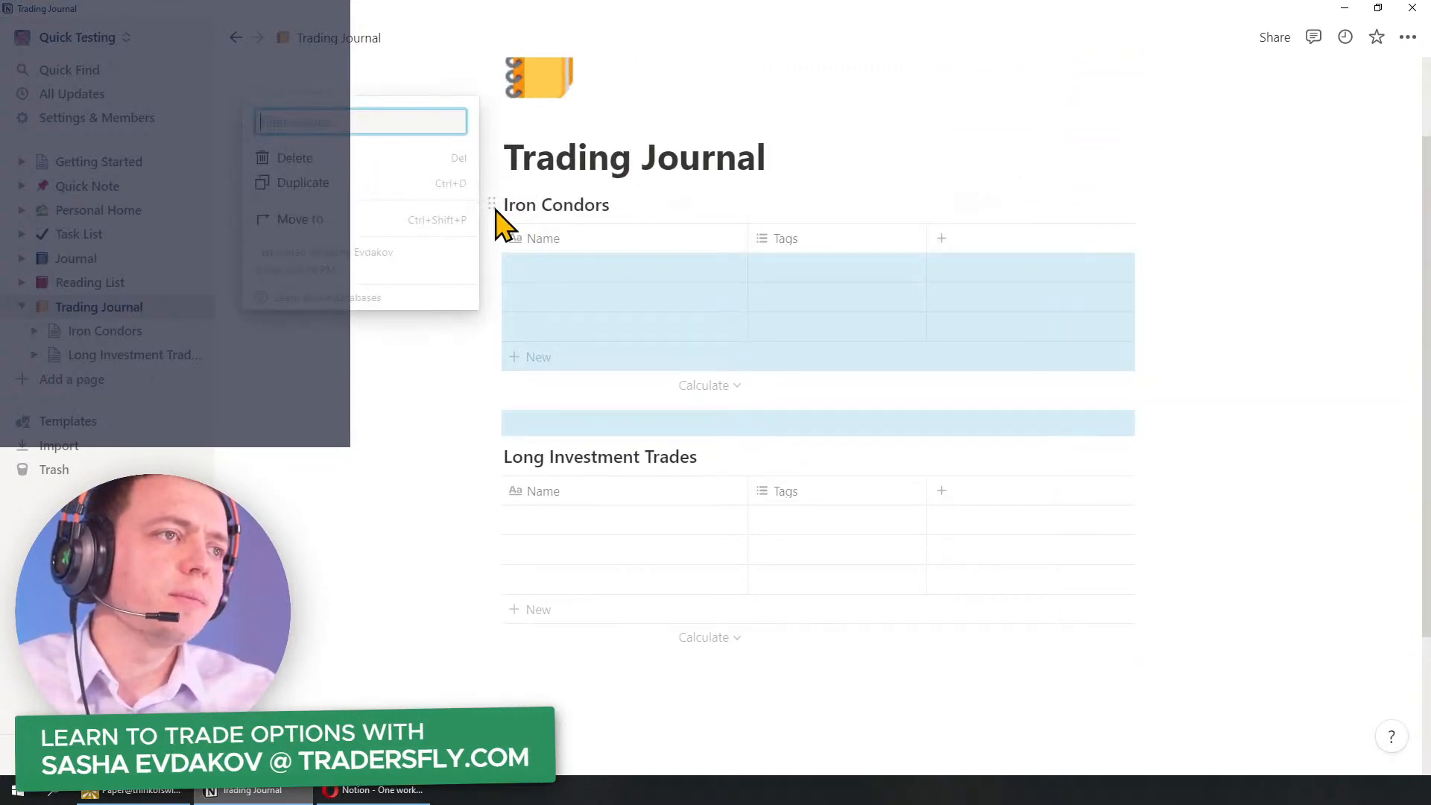
{"action": "left_click", "coordinate": [329, 166]}
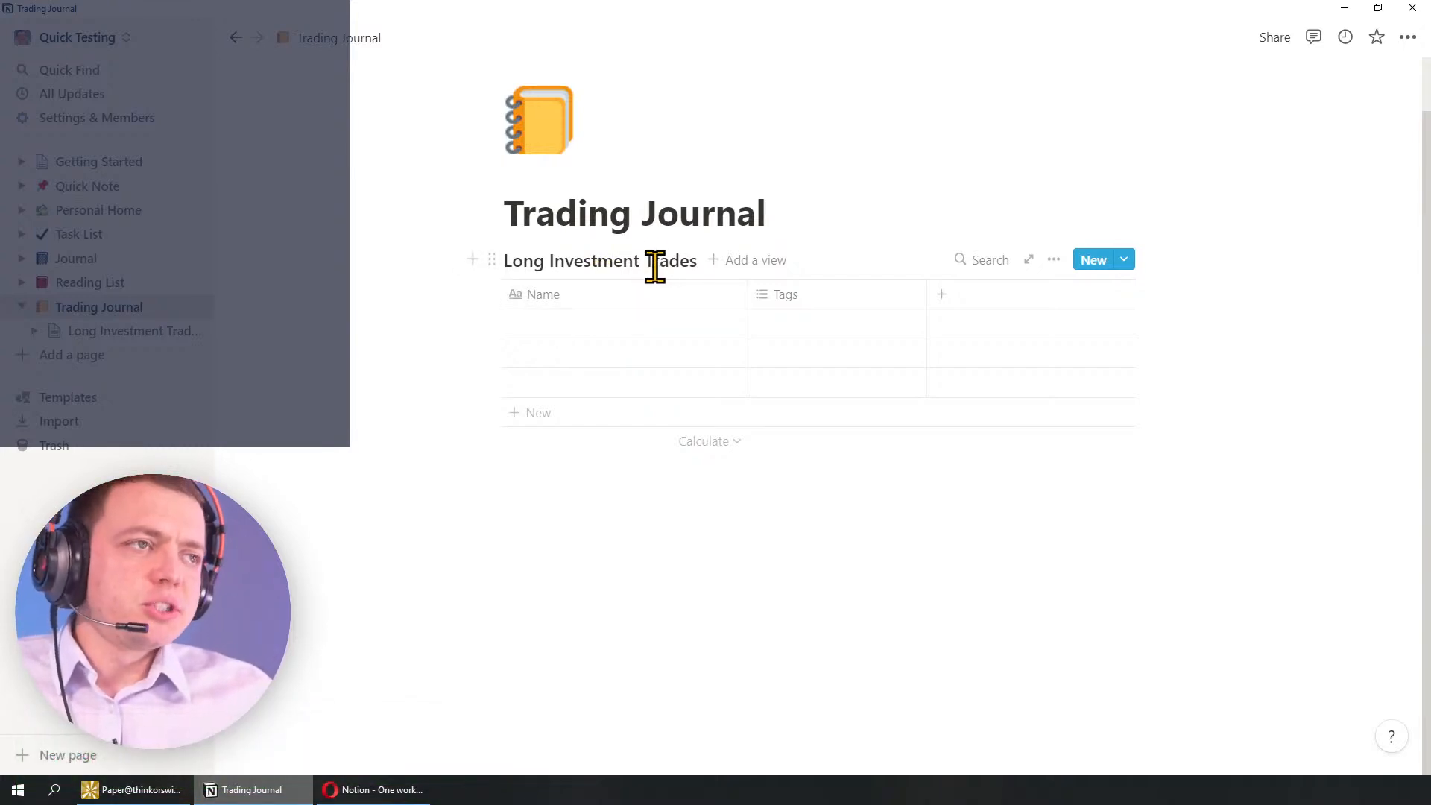
Step: Delete the Tags property from the Long Investment Trades table and confirm its removal
{"action": "left_click", "coordinate": [560, 309]}
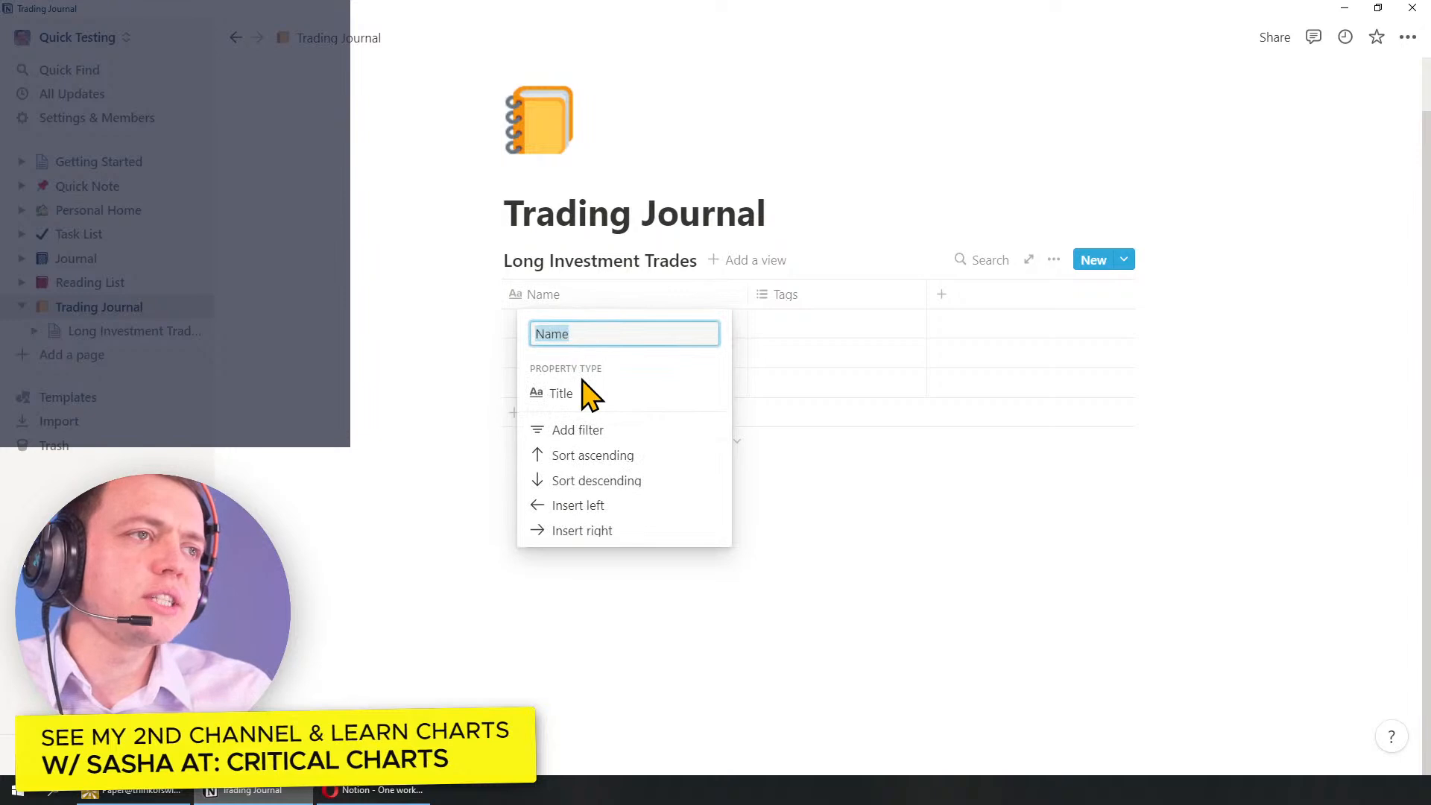
{"action": "left_click", "coordinate": [866, 484]}
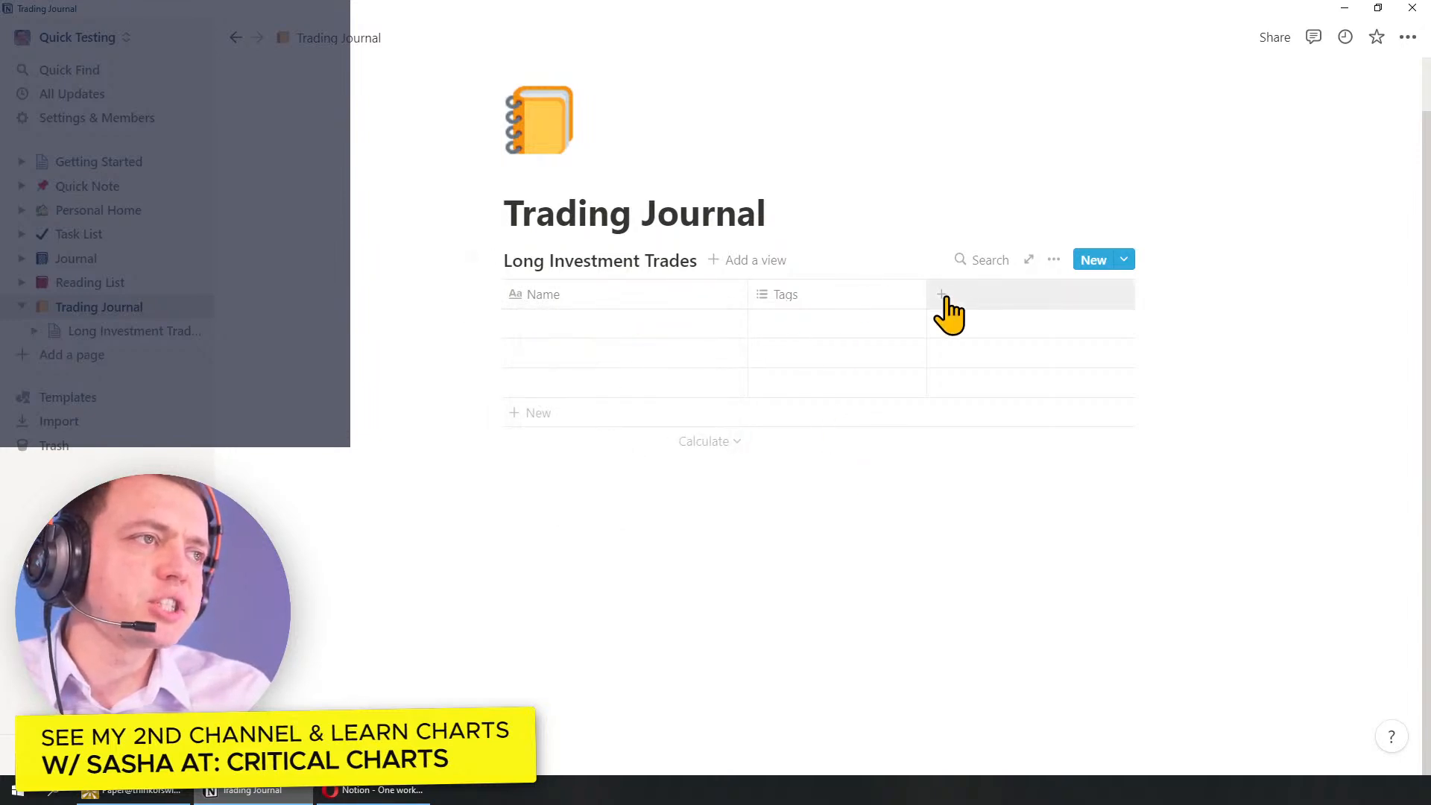
{"action": "left_click", "coordinate": [797, 298]}
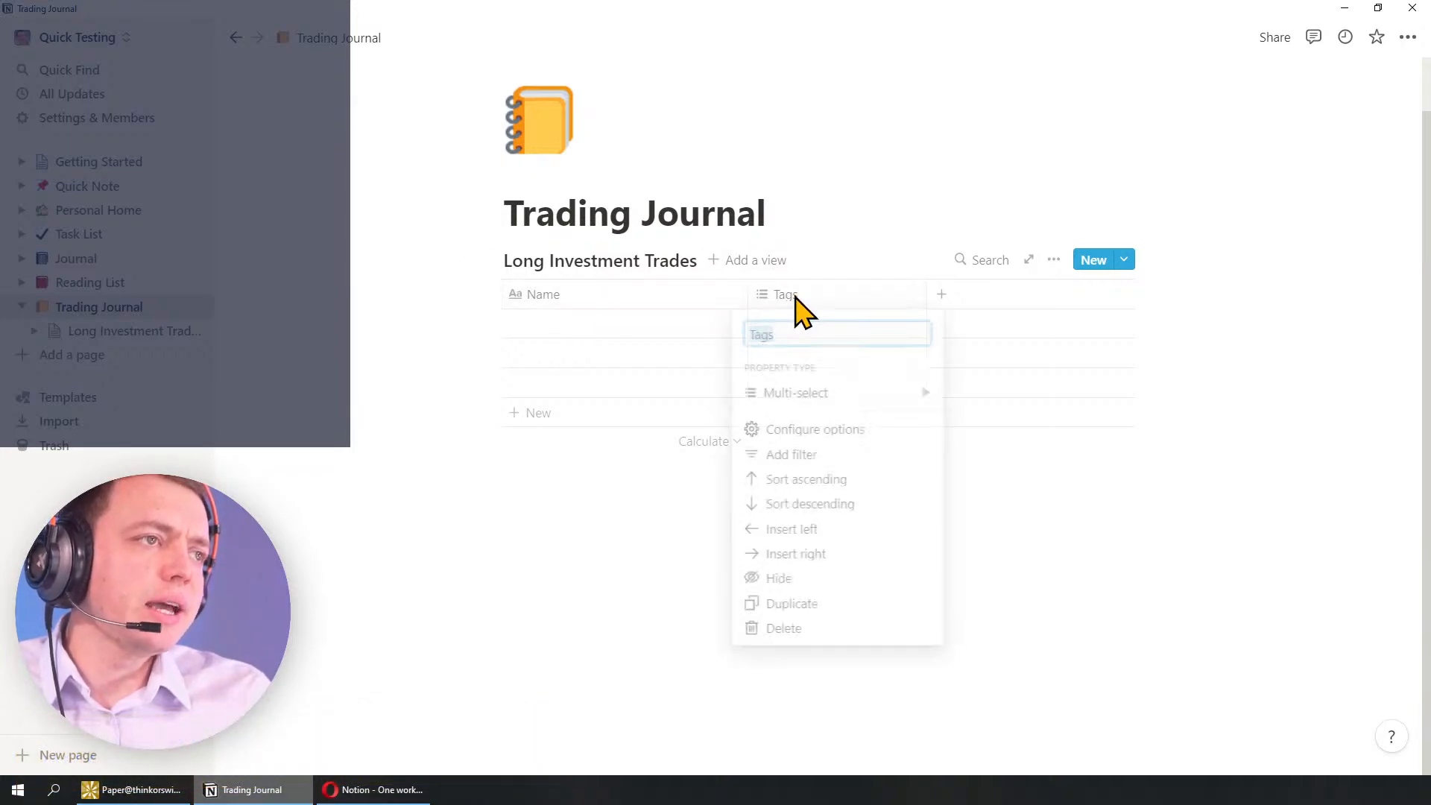
{"action": "left_click", "coordinate": [804, 431]}
{"action": "key", "text": "Escape"}
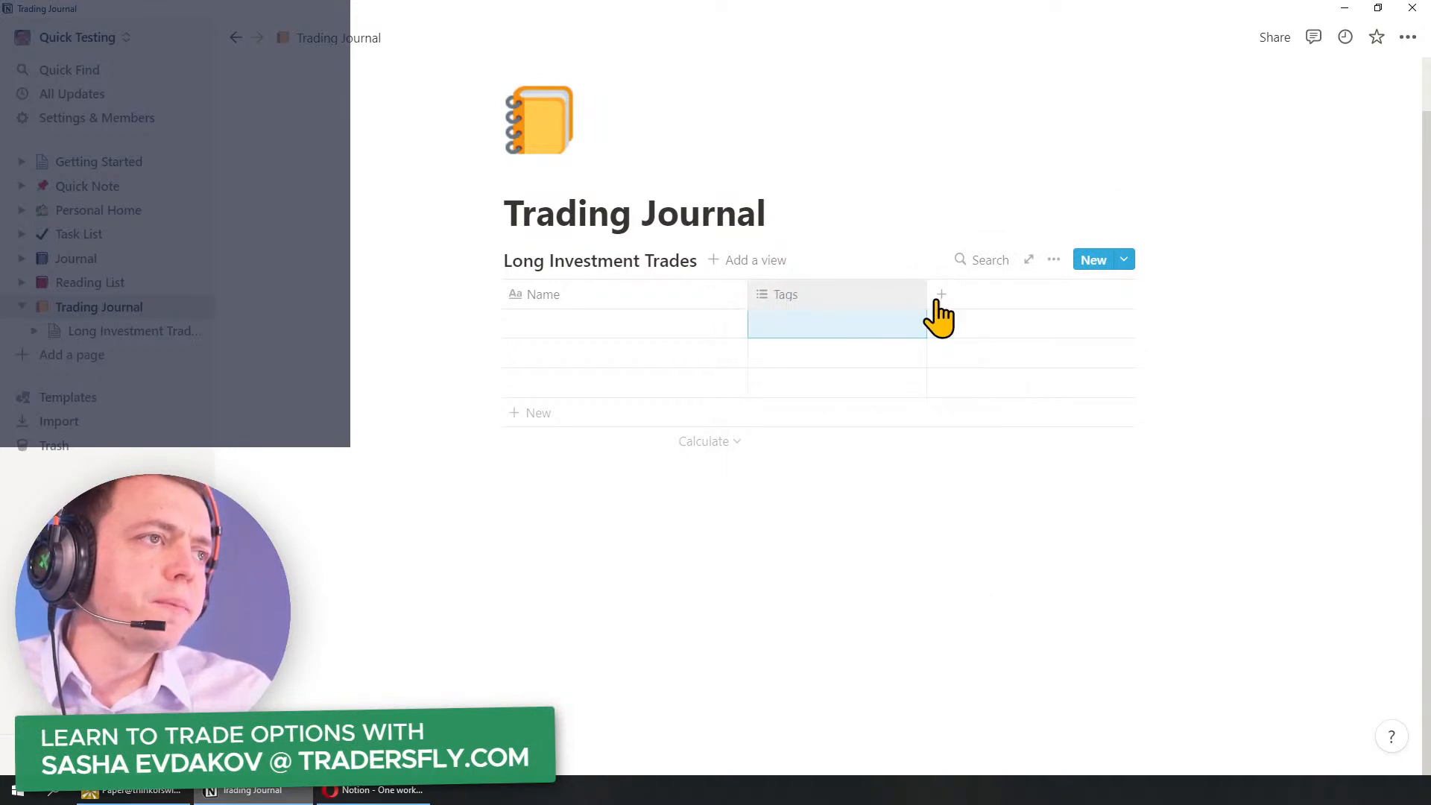
{"action": "left_click", "coordinate": [792, 295]}
{"action": "left_click", "coordinate": [819, 646]}
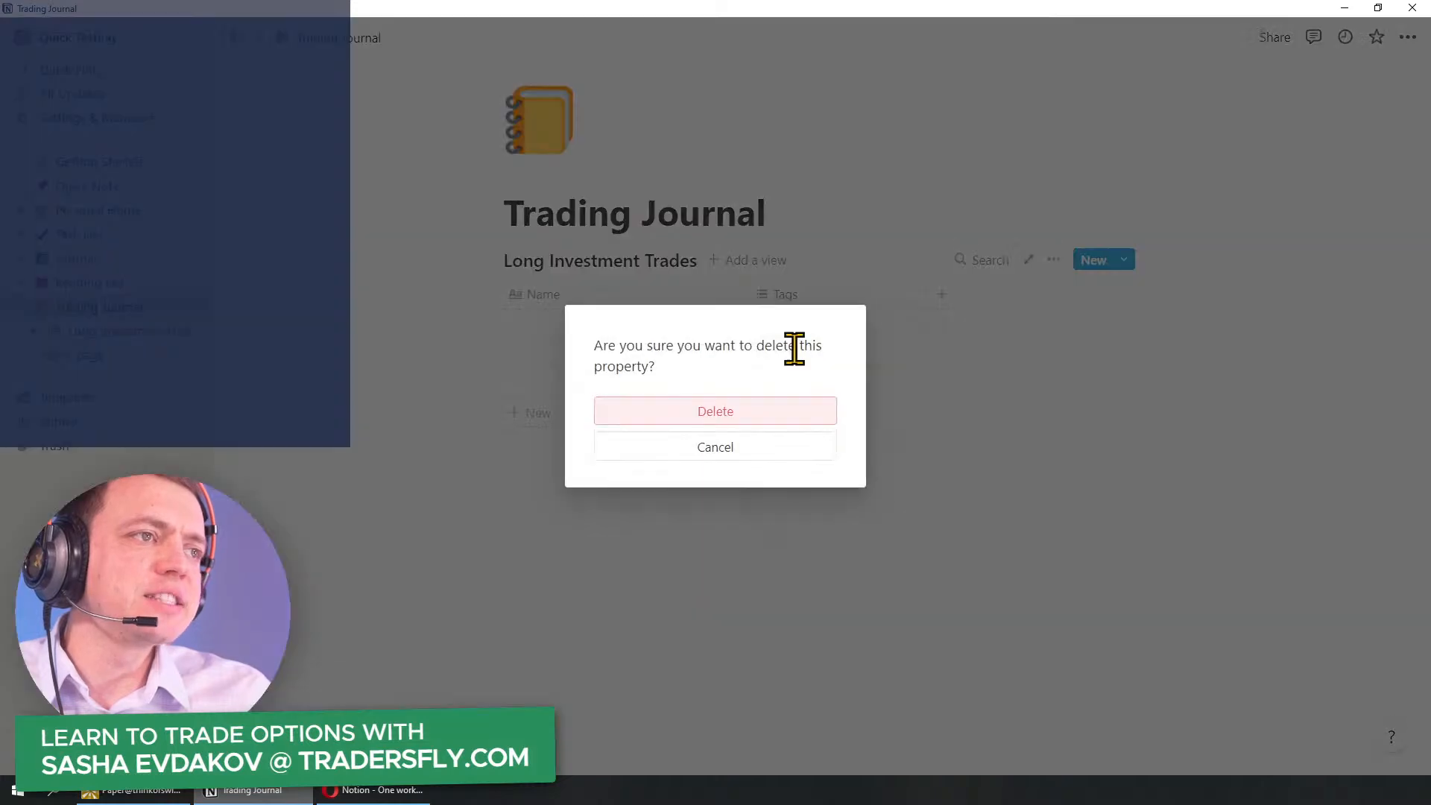
{"action": "left_click", "coordinate": [745, 411]}
{"action": "mouse_move", "coordinate": [752, 277]}
{"action": "left_mouse_down"}
{"action": "mouse_move", "coordinate": [563, 422]}
{"action": "mouse_move", "coordinate": [504, 422]}
{"action": "left_mouse_up"}
{"action": "left_click_drag", "start_coordinate": [481, 345], "coordinate": [253, 511]}
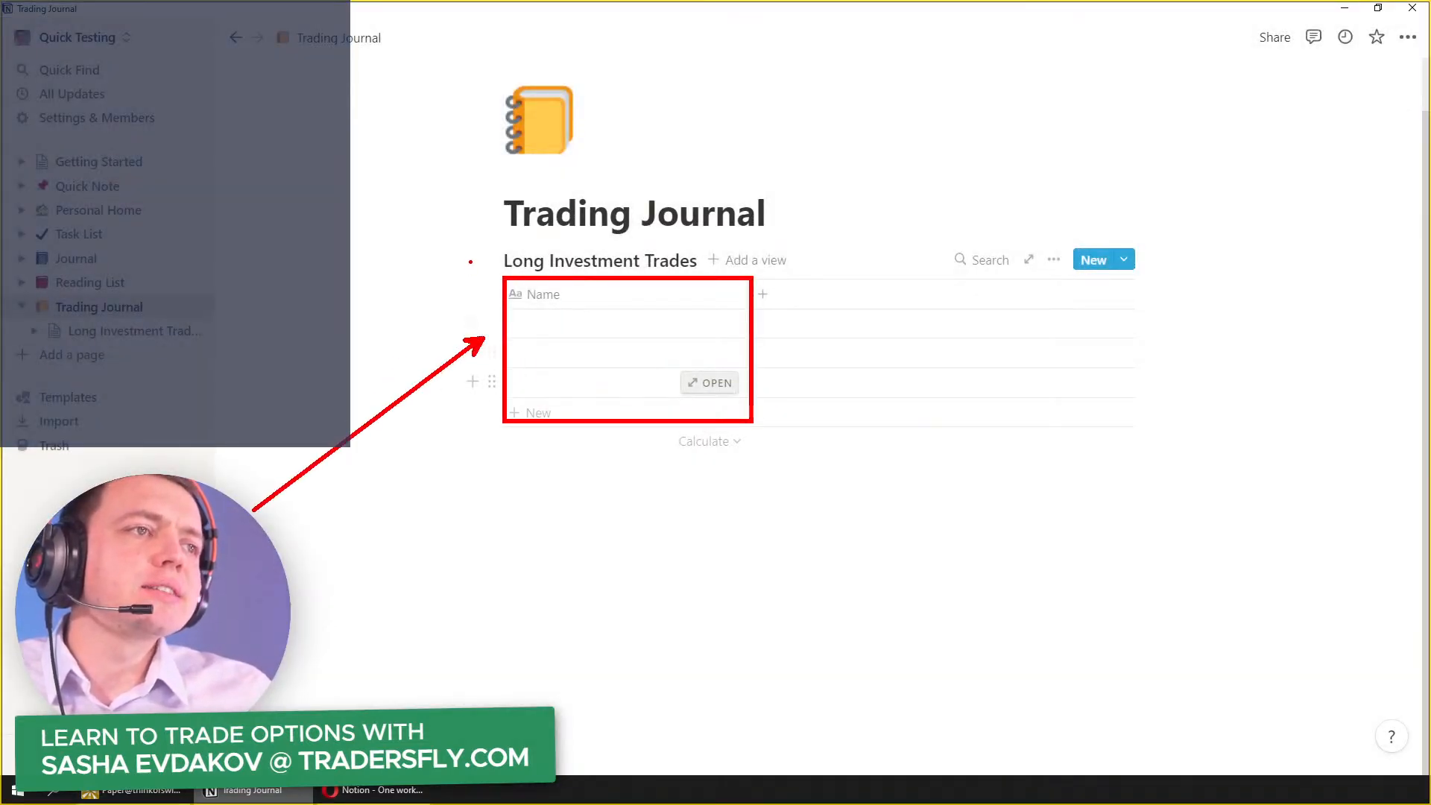
{"action": "left_click_drag", "start_coordinate": [488, 248], "coordinate": [1183, 446]}
{"action": "mouse_move", "coordinate": [356, 67]}
{"action": "left_mouse_down"}
{"action": "mouse_move", "coordinate": [677, 591]}
{"action": "mouse_move", "coordinate": [1396, 753]}
{"action": "mouse_move", "coordinate": [1315, 756]}
{"action": "left_mouse_up"}
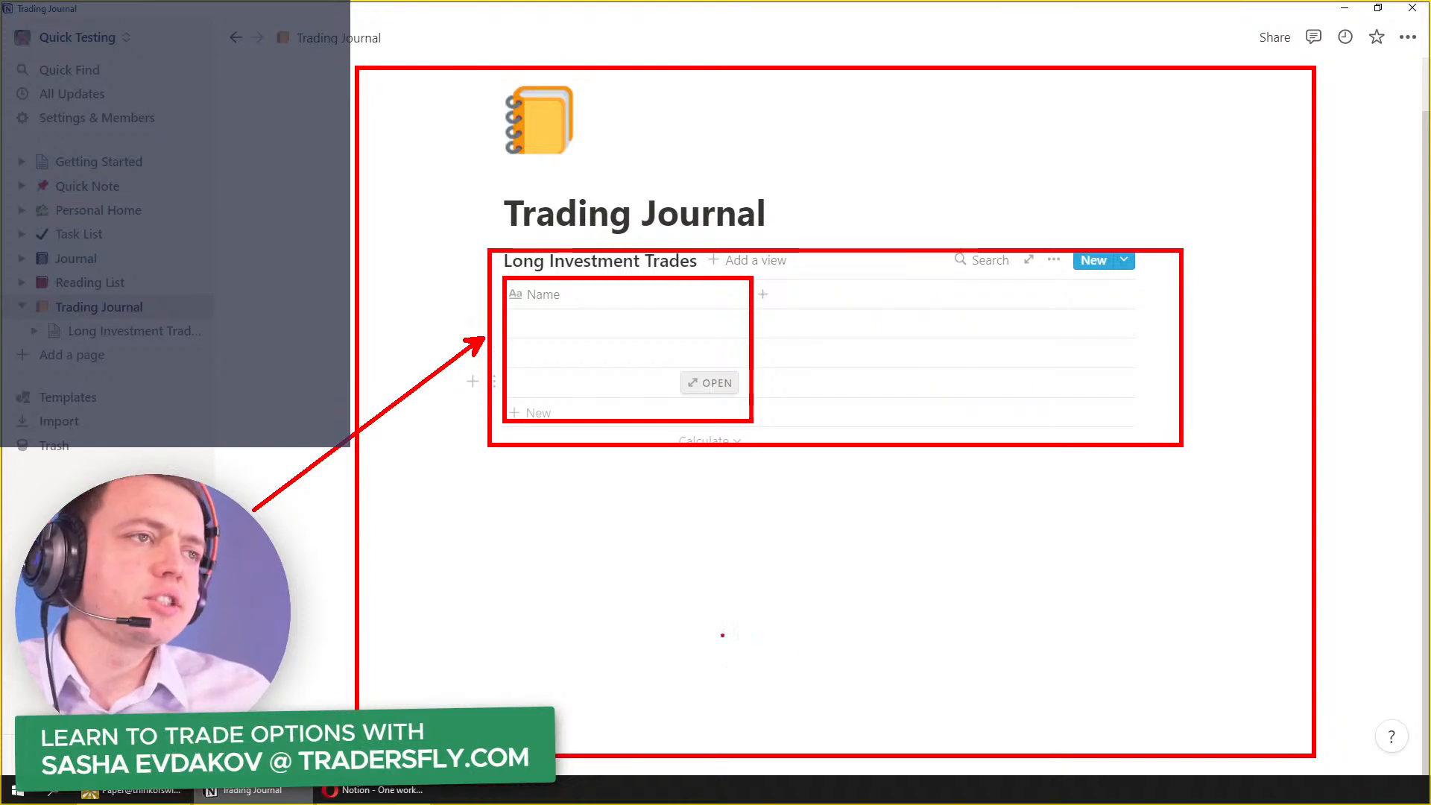
{"action": "mouse_move", "coordinate": [498, 501]}
{"action": "left_mouse_down"}
{"action": "mouse_move", "coordinate": [1032, 629]}
{"action": "mouse_move", "coordinate": [1195, 696]}
{"action": "mouse_move", "coordinate": [1202, 681]}
{"action": "left_mouse_up"}
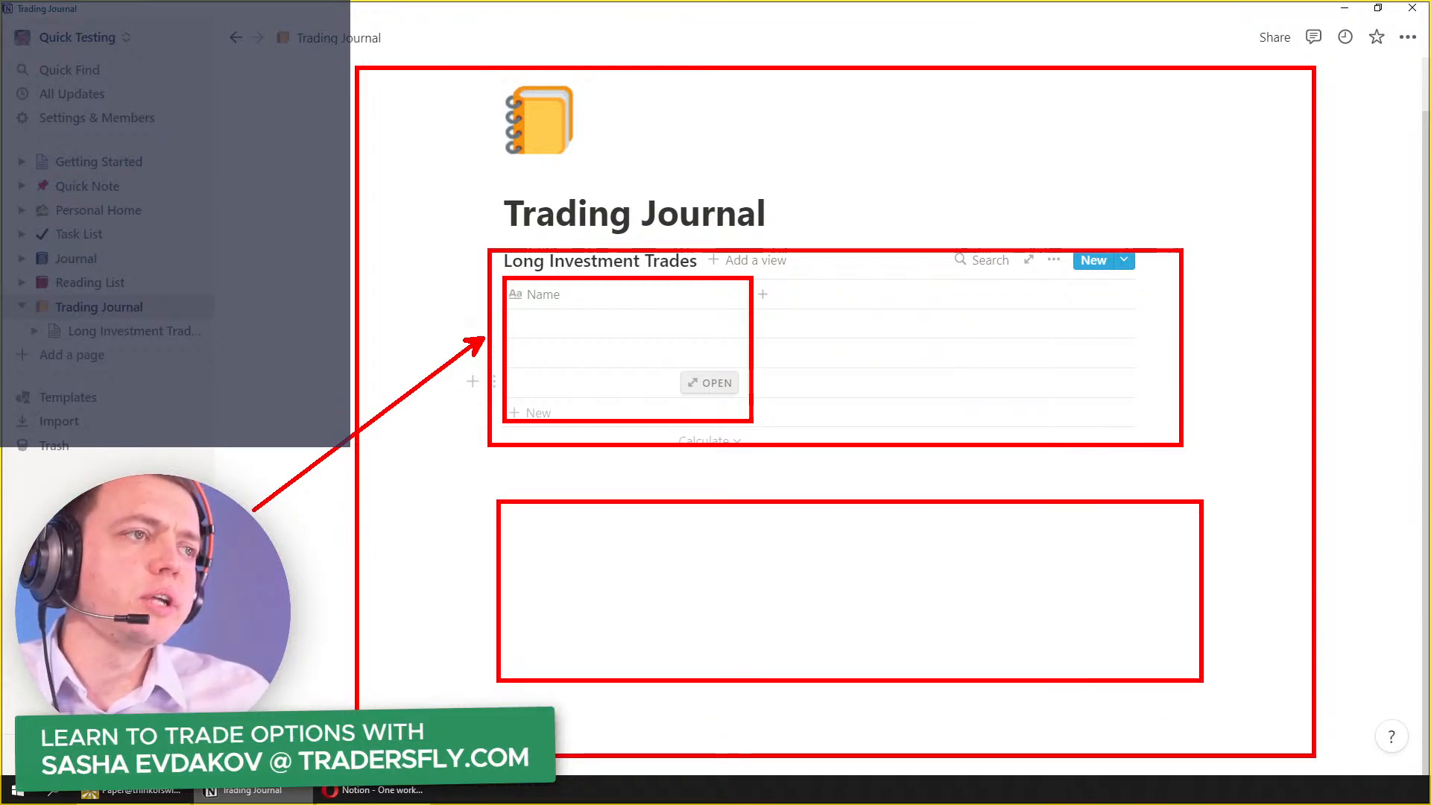
{"action": "mouse_move", "coordinate": [502, 704]}
{"action": "left_mouse_down"}
{"action": "mouse_move", "coordinate": [1217, 744]}
{"action": "mouse_move", "coordinate": [1207, 788]}
{"action": "left_mouse_up"}
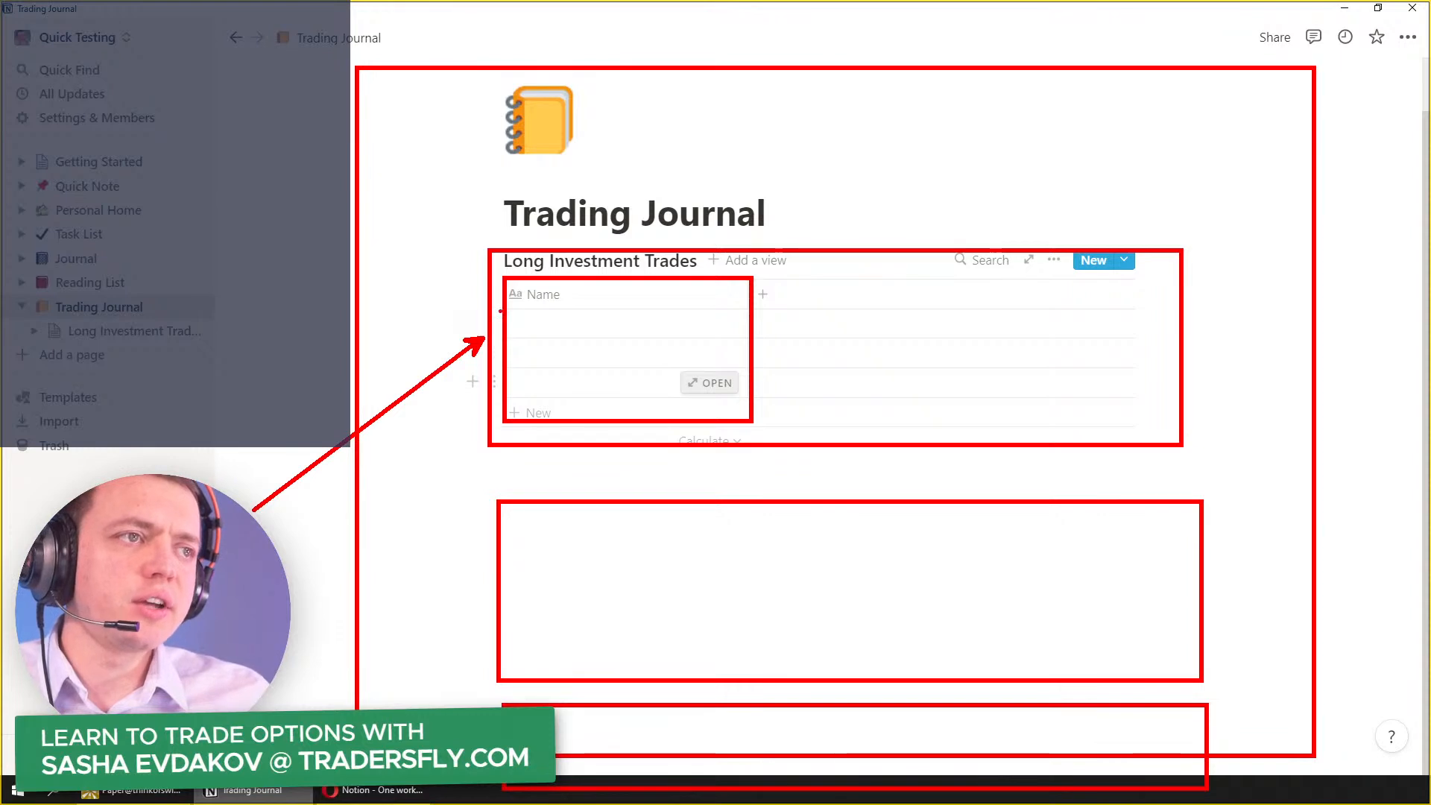
{"action": "mouse_move", "coordinate": [440, 540]}
{"action": "left_mouse_down"}
{"action": "mouse_move", "coordinate": [437, 596]}
{"action": "mouse_move", "coordinate": [485, 609]}
{"action": "left_mouse_up"}
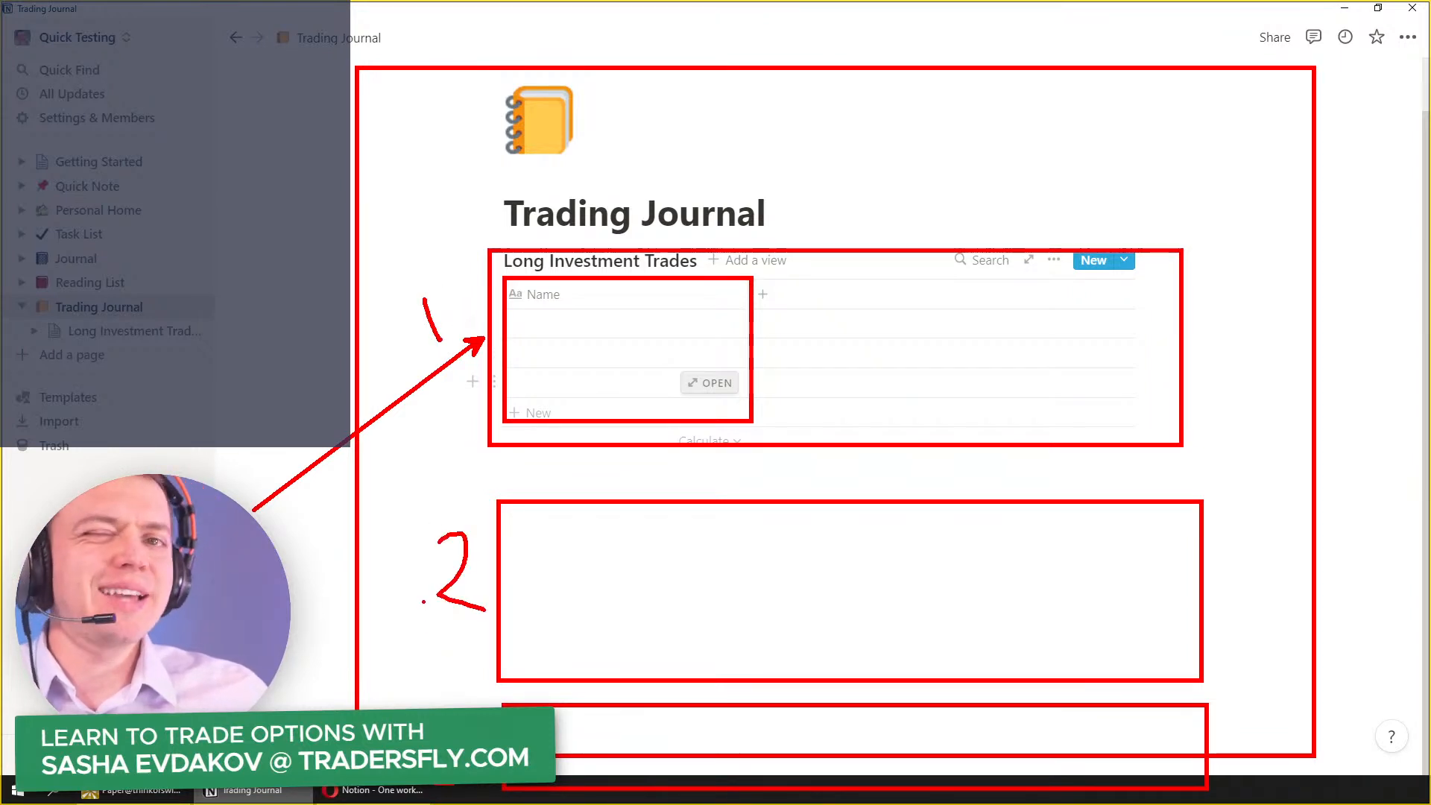
{"action": "mouse_move", "coordinate": [455, 727]}
{"action": "left_mouse_down"}
{"action": "mouse_move", "coordinate": [484, 752]}
{"action": "mouse_move", "coordinate": [431, 781]}
{"action": "left_mouse_up"}
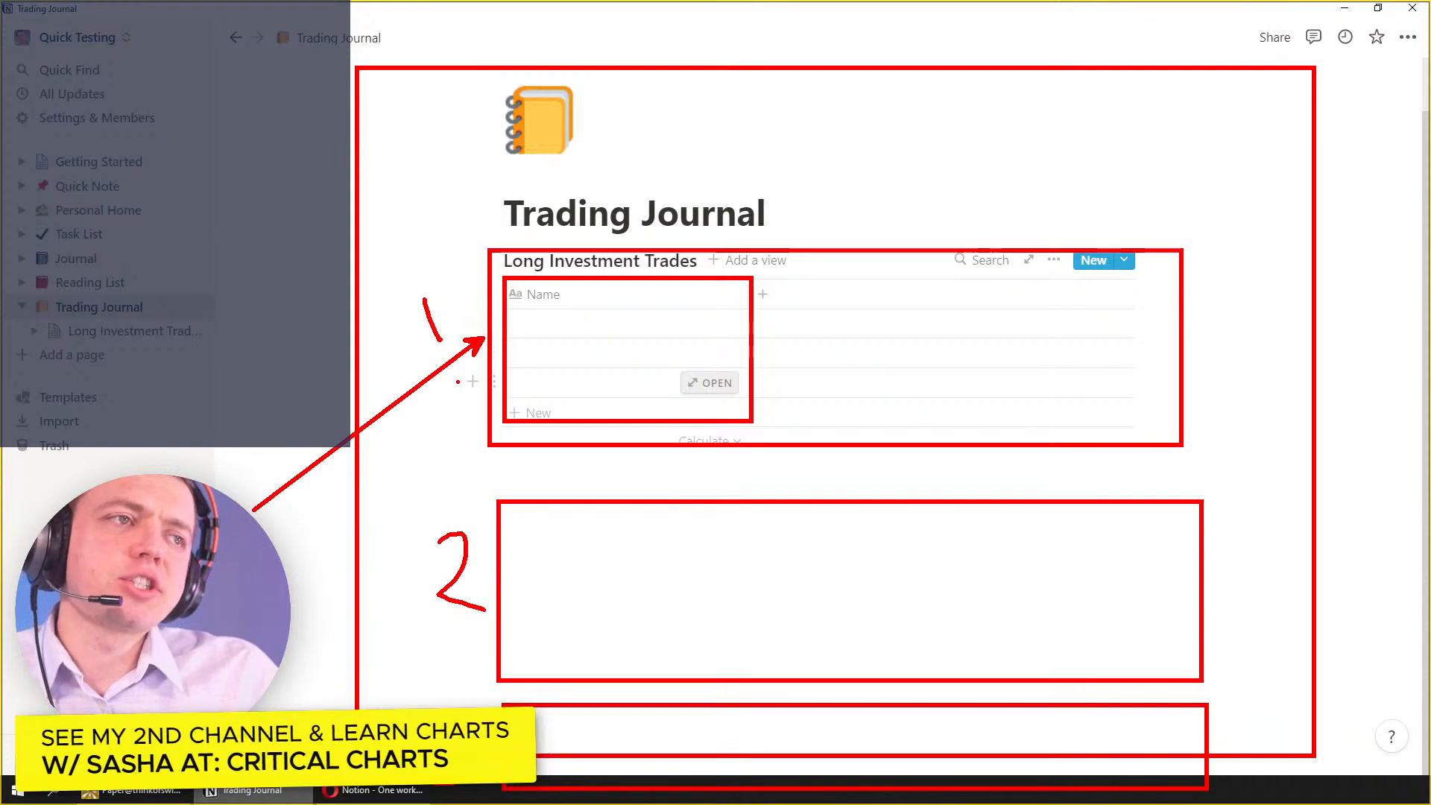
{"action": "mouse_move", "coordinate": [607, 341]}
{"action": "left_mouse_down"}
{"action": "mouse_move", "coordinate": [544, 527]}
{"action": "mouse_move", "coordinate": [585, 556]}
{"action": "left_mouse_up"}
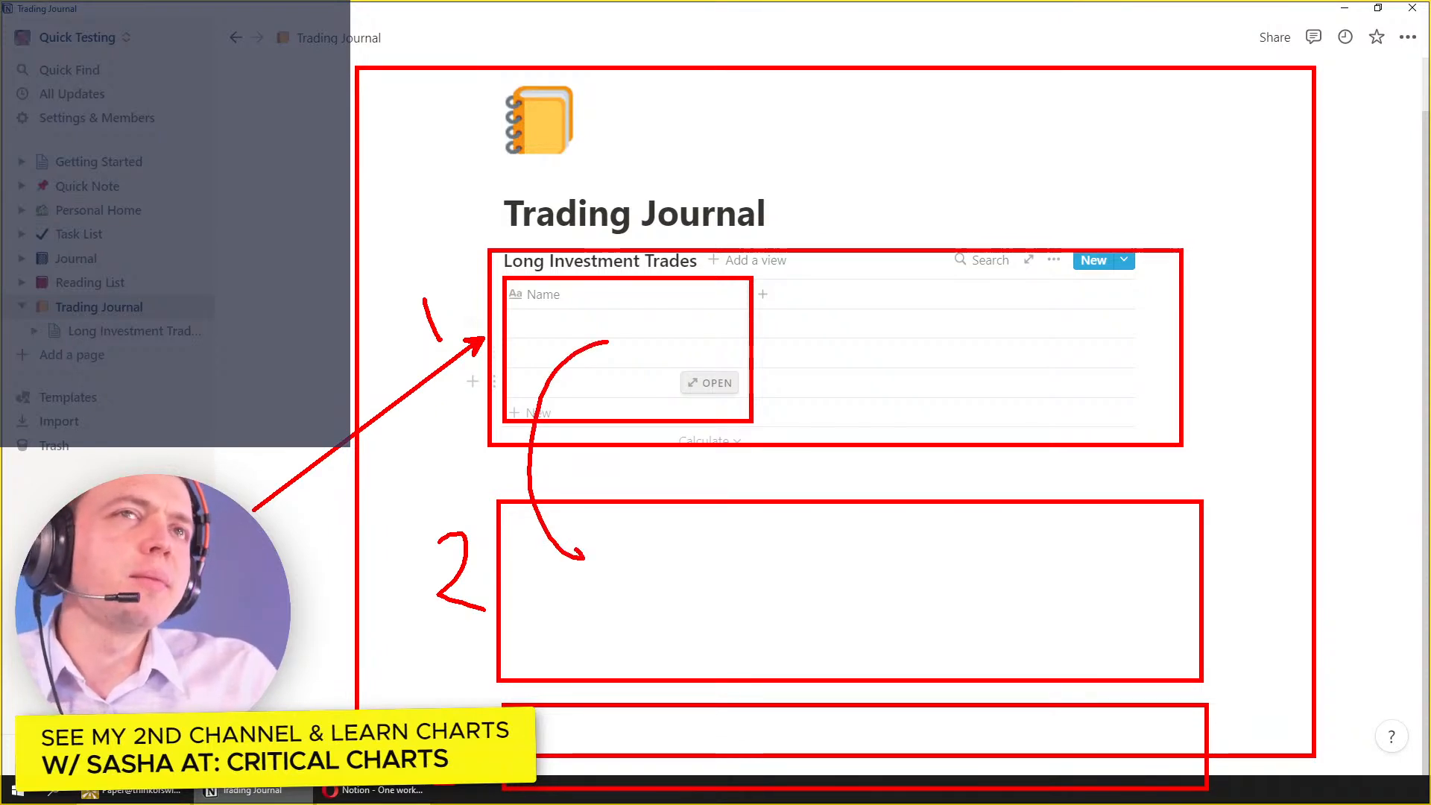
{"action": "key", "text": "Escape"}
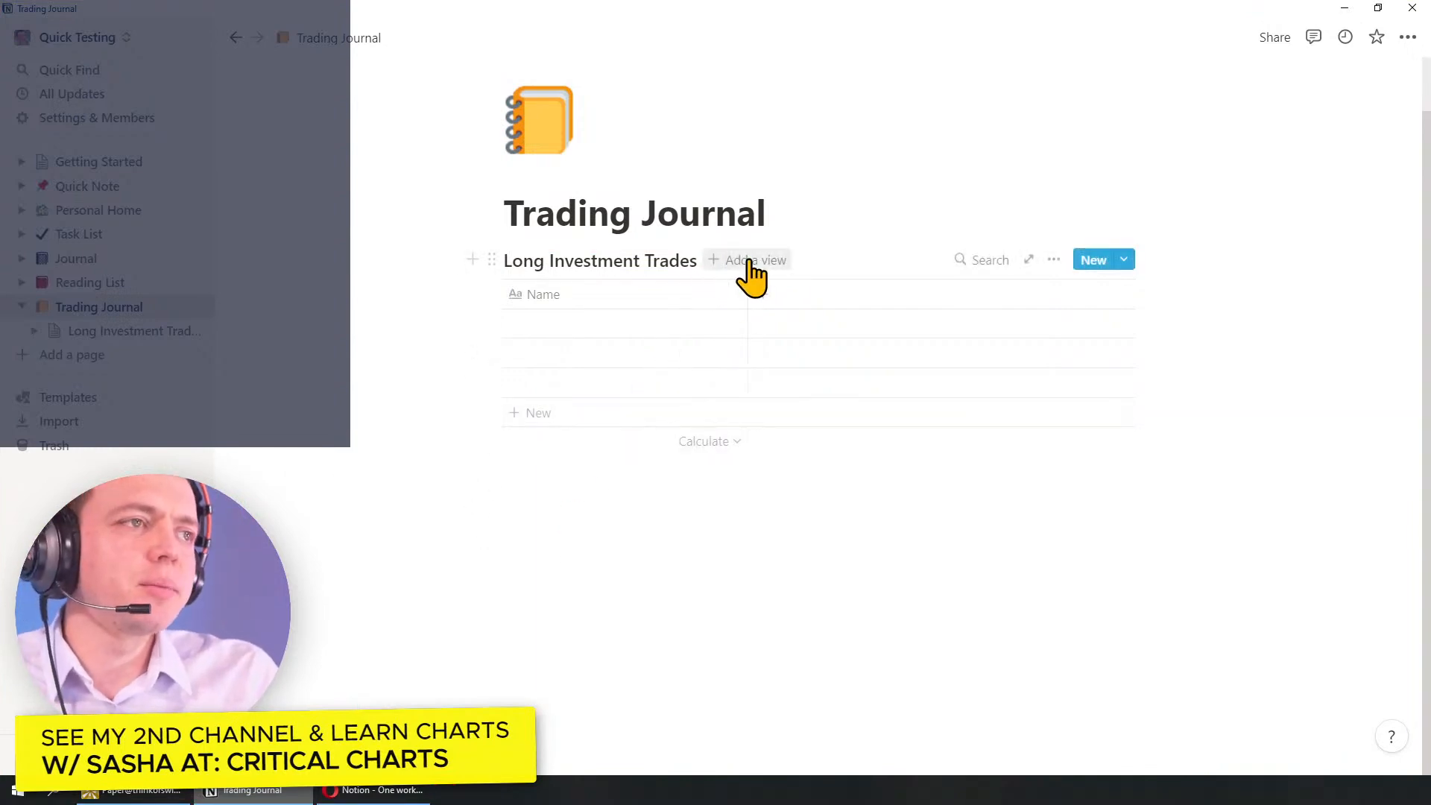
Step: Narrow the Name column of the Long Investment Trades table to roughly half its width
{"action": "left_click_drag", "start_coordinate": [747, 294], "coordinate": [631, 294]}
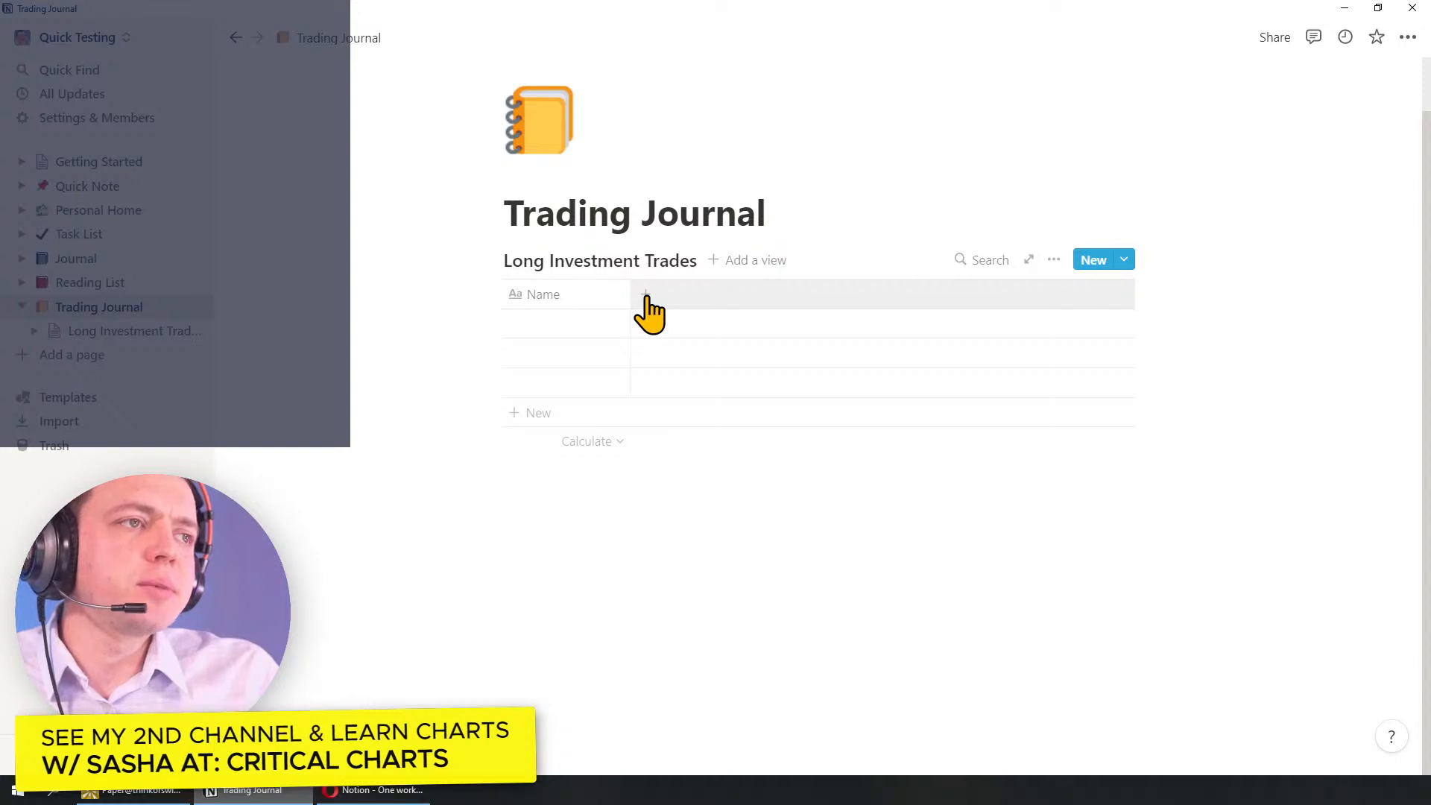
{"action": "left_click_drag", "start_coordinate": [656, 336], "coordinate": [668, 409]}
{"action": "left_click_drag", "start_coordinate": [725, 310], "coordinate": [725, 399]}
{"action": "left_click_drag", "start_coordinate": [836, 313], "coordinate": [800, 418]}
{"action": "key", "text": "Escape"}
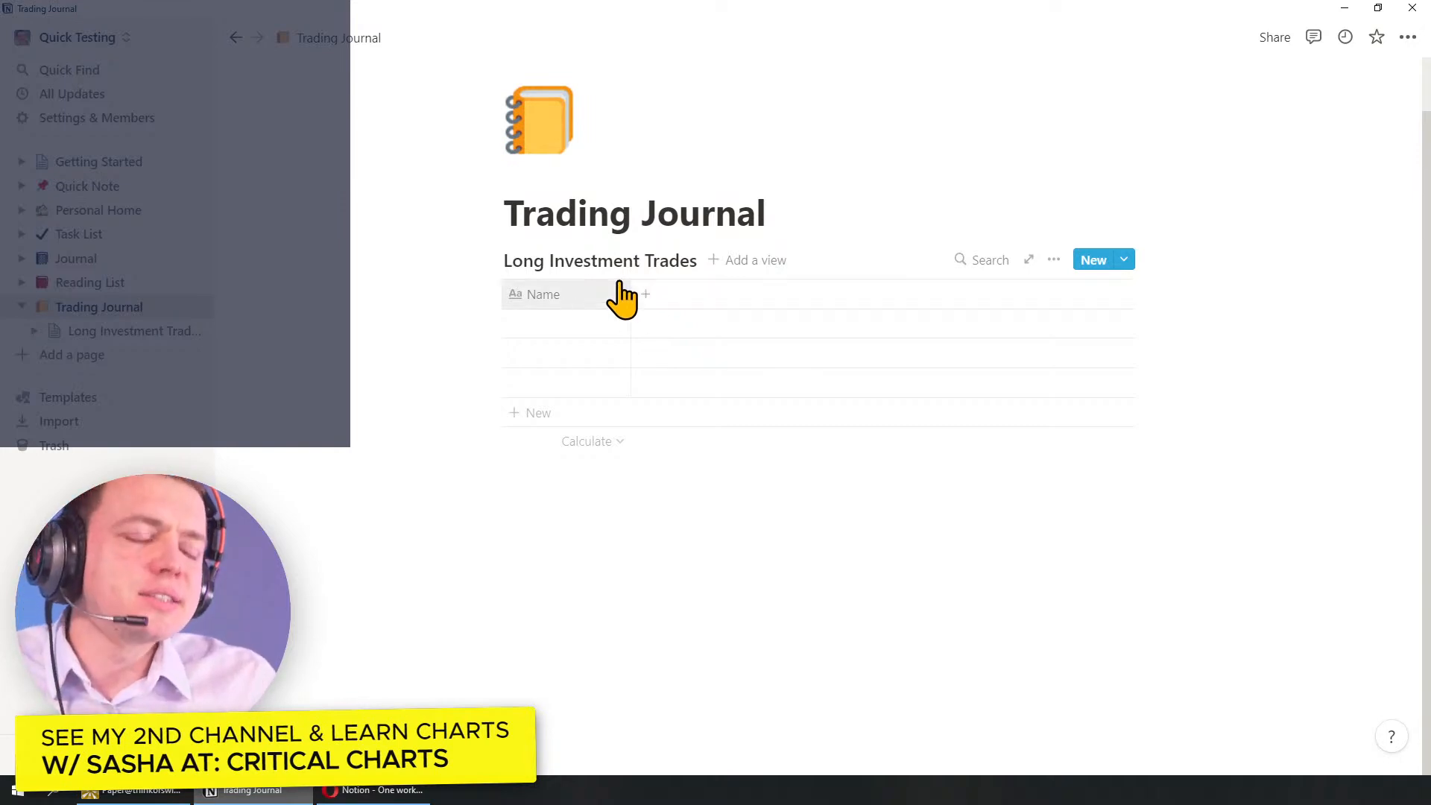
Step: Add a Date-type property named "Date Entered" after the Name column and narrow it to fit its heading
{"action": "left_click", "coordinate": [645, 296]}
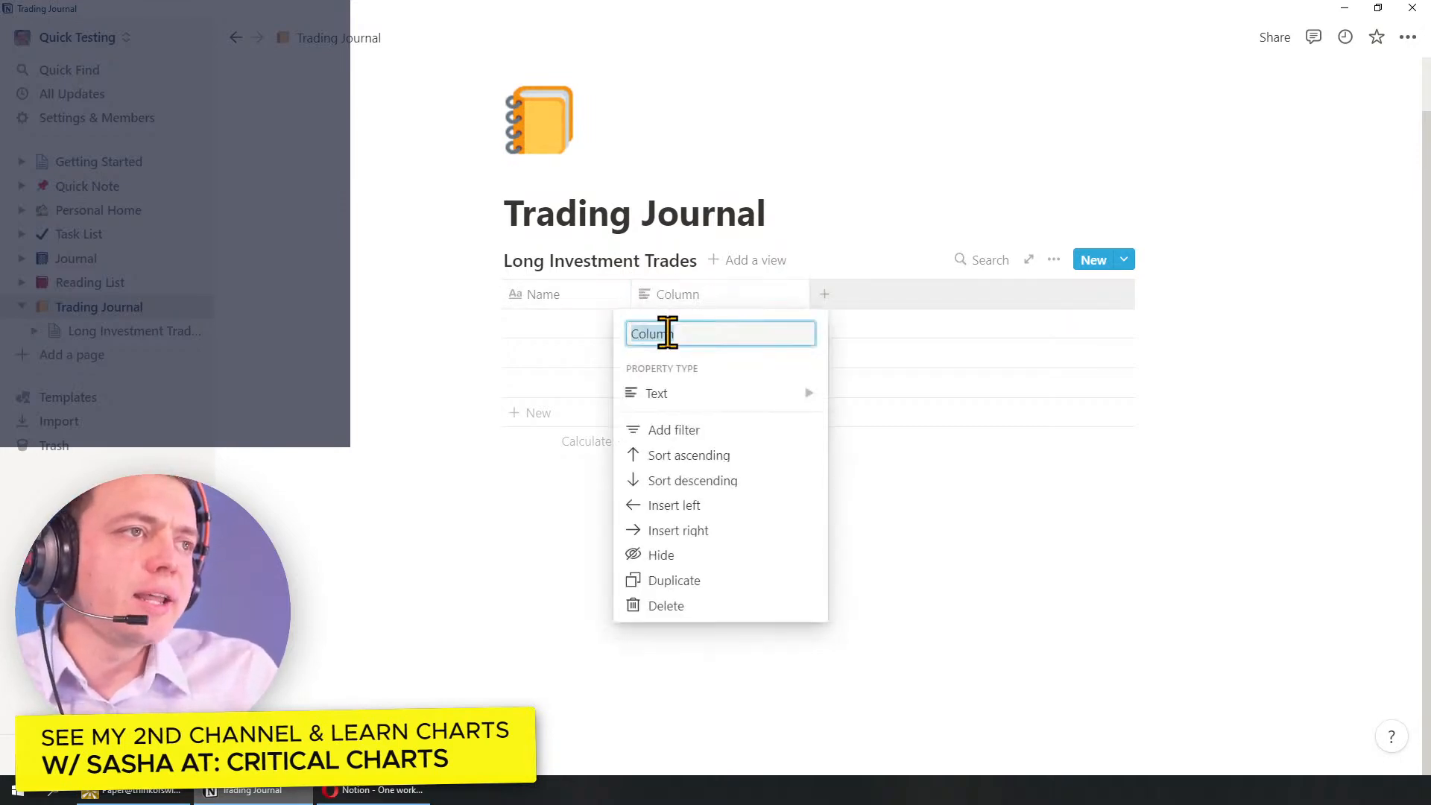
{"action": "left_click", "coordinate": [686, 395]}
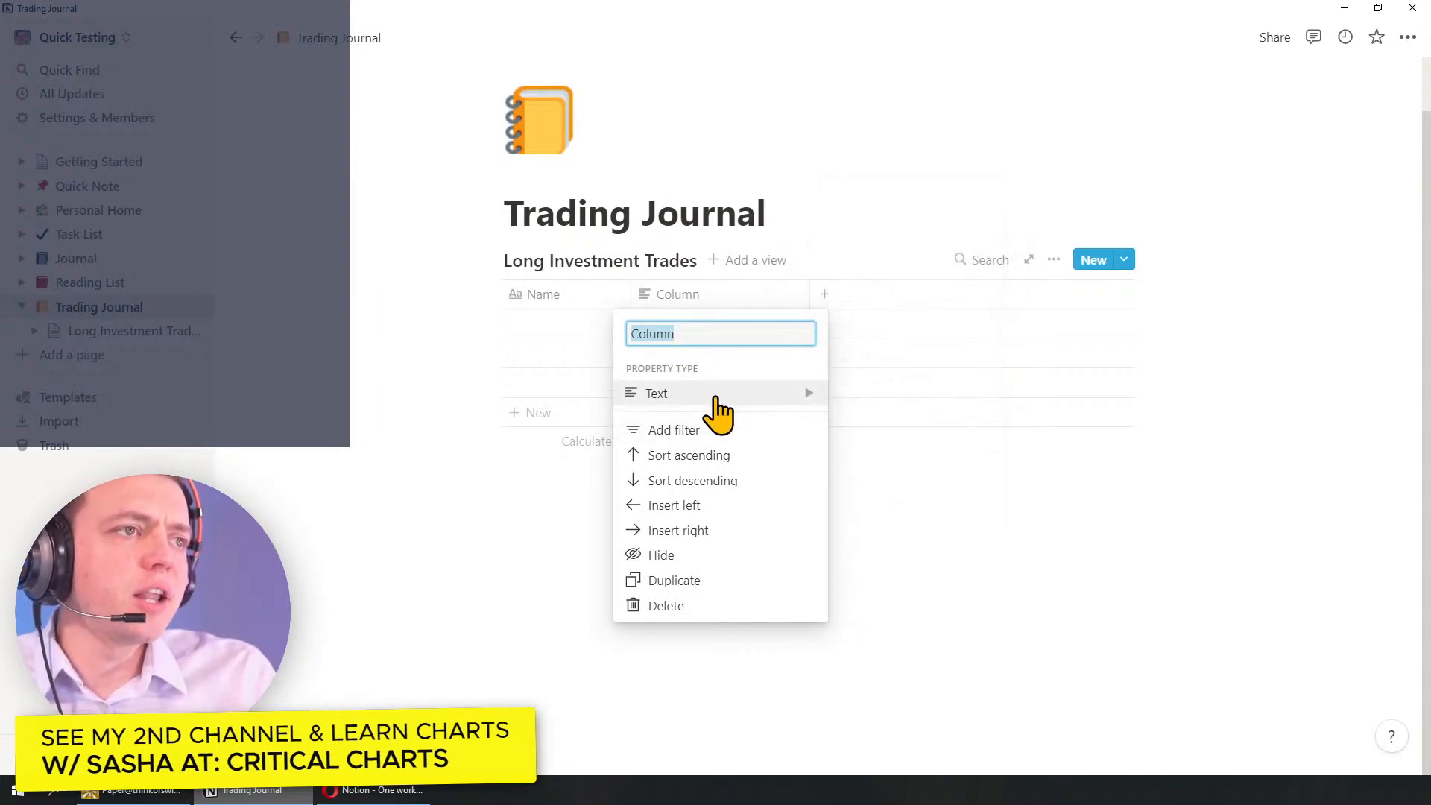
{"action": "mouse_move", "coordinate": [709, 395]}
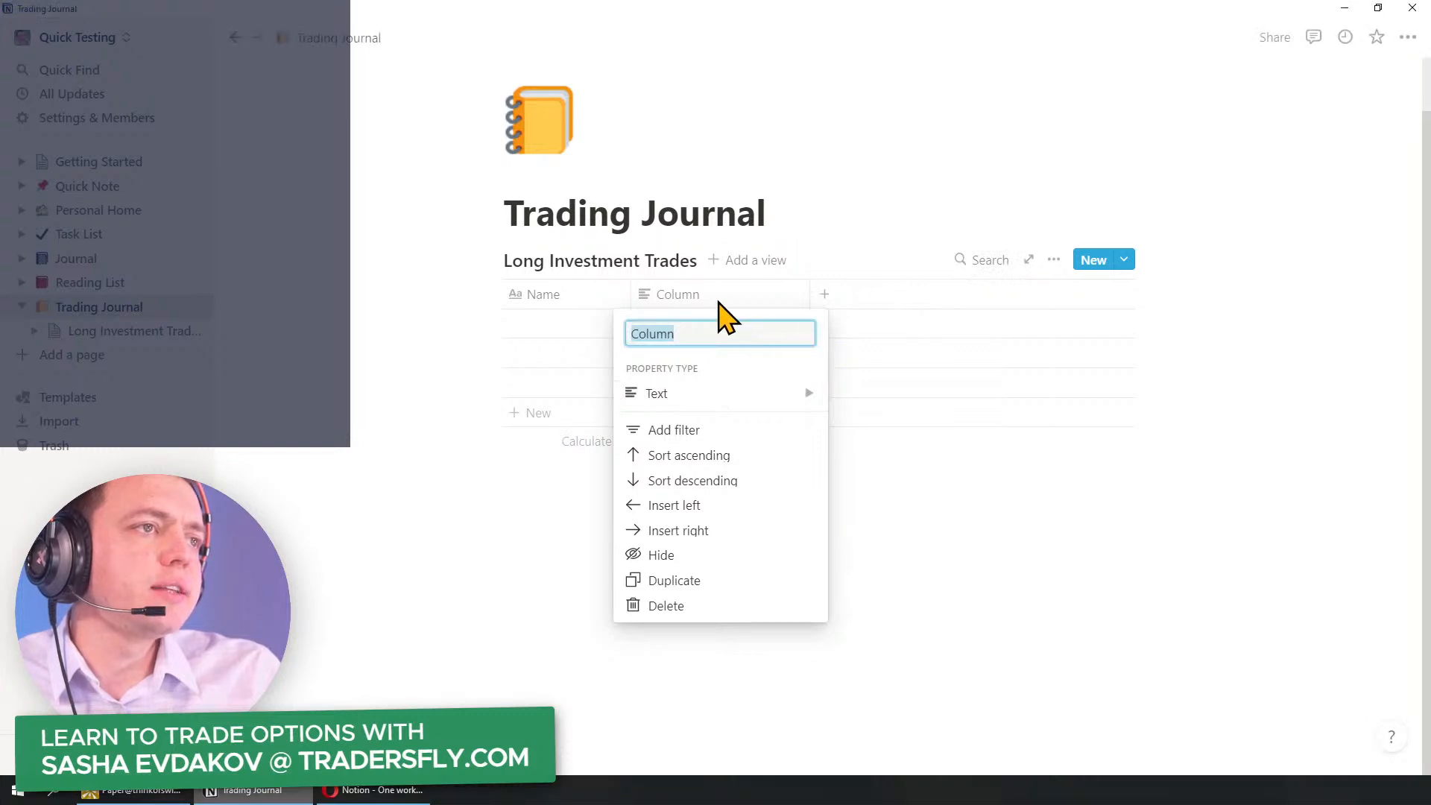
{"action": "left_click", "coordinate": [718, 307]}
{"action": "left_click", "coordinate": [719, 306]}
{"action": "left_click", "coordinate": [735, 393]}
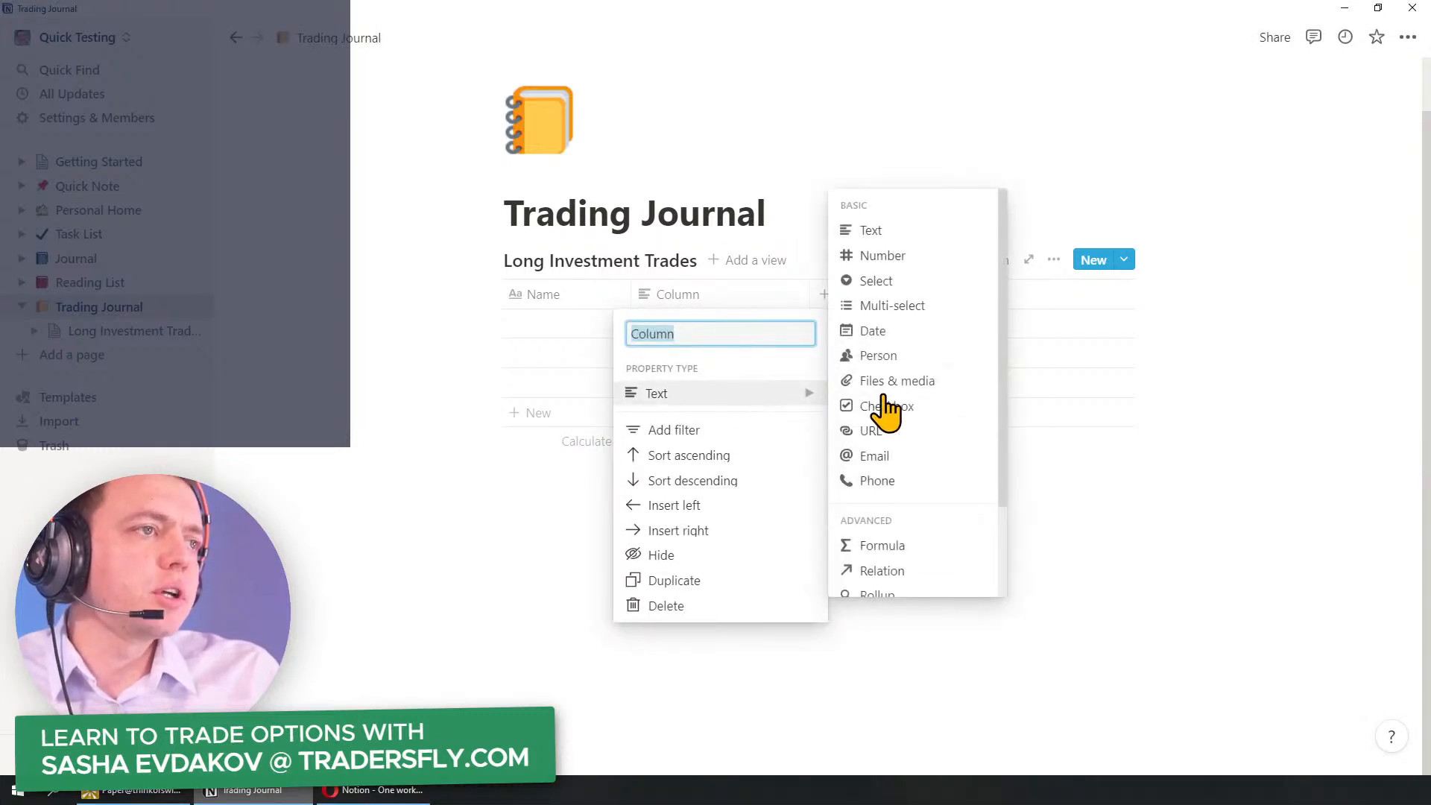
{"action": "left_click", "coordinate": [894, 331]}
{"action": "left_click", "coordinate": [682, 296]}
{"action": "type", "text": "Date"}
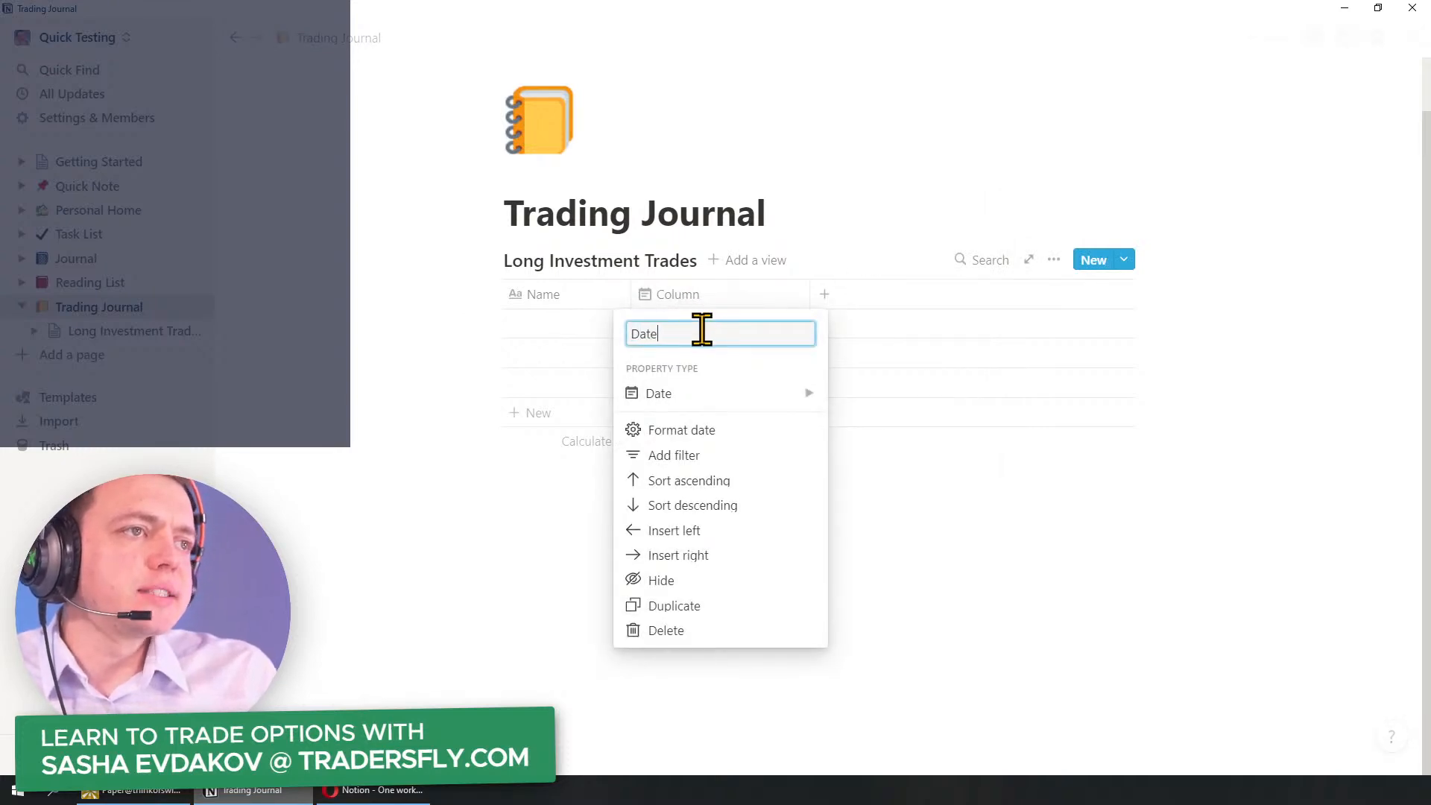
{"action": "type", "text": " Entered"}
{"action": "key", "text": "Return"}
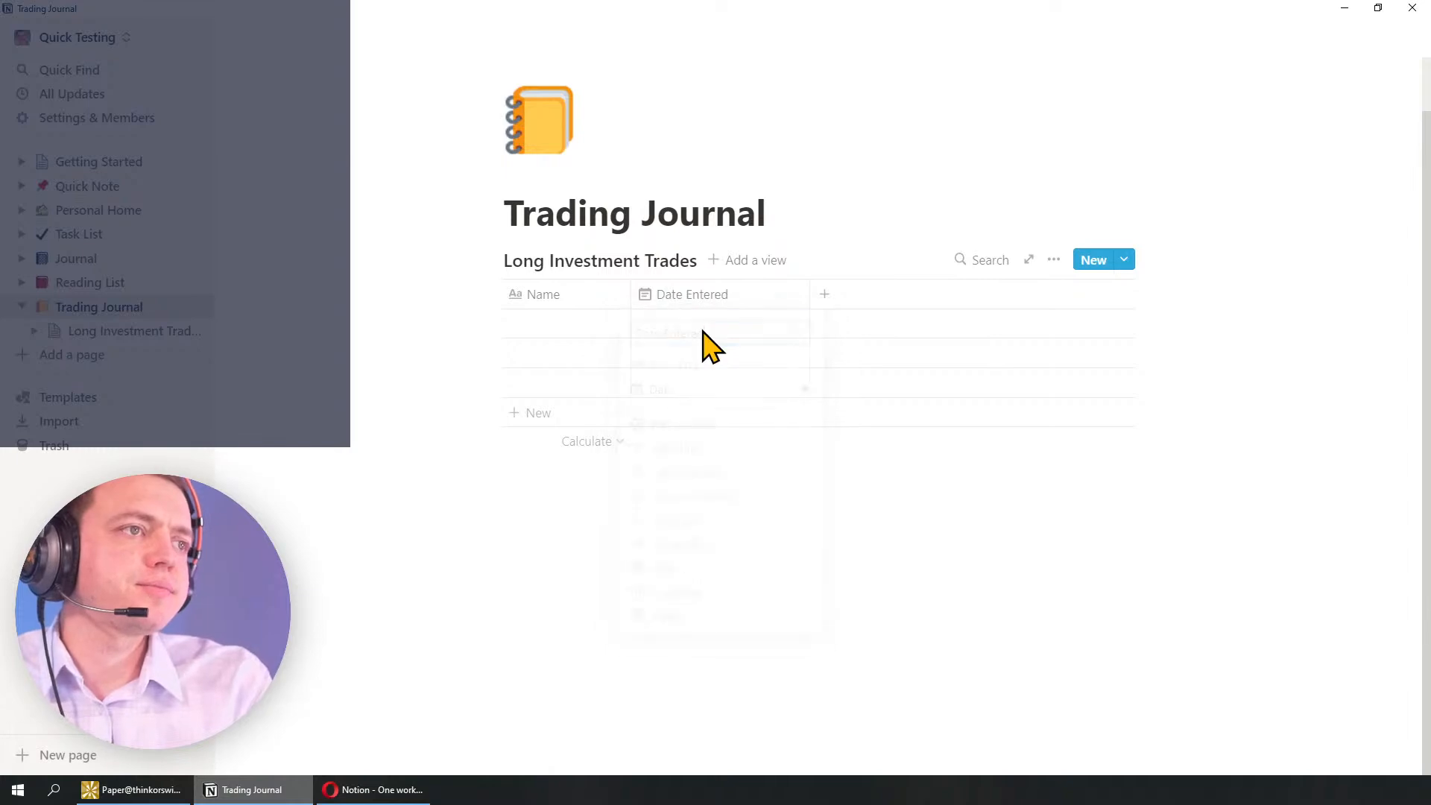
{"action": "left_click_drag", "start_coordinate": [810, 294], "coordinate": [755, 292]}
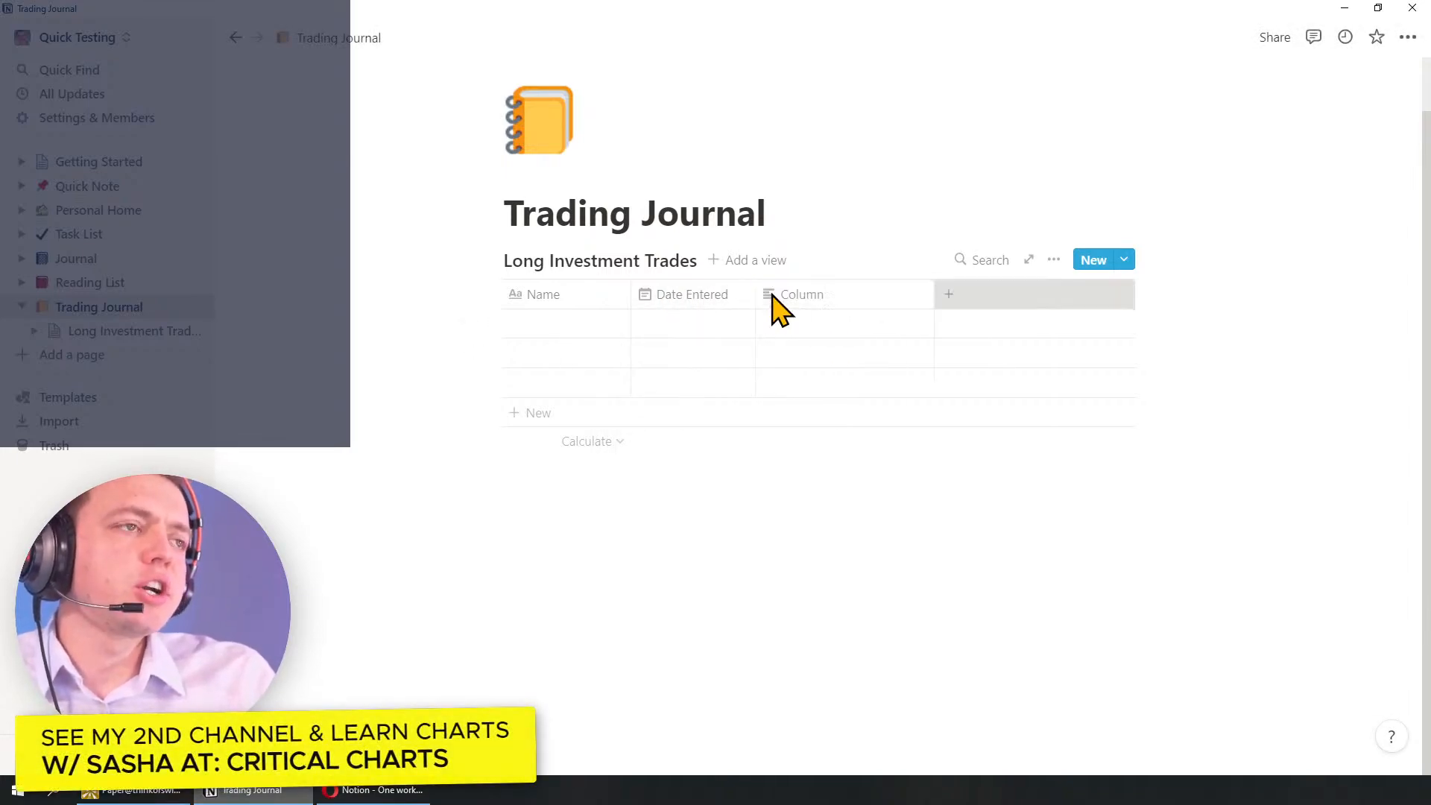
Step: Add a text property named "Date Exit" after the Date Entered column
{"action": "left_click", "coordinate": [770, 295]}
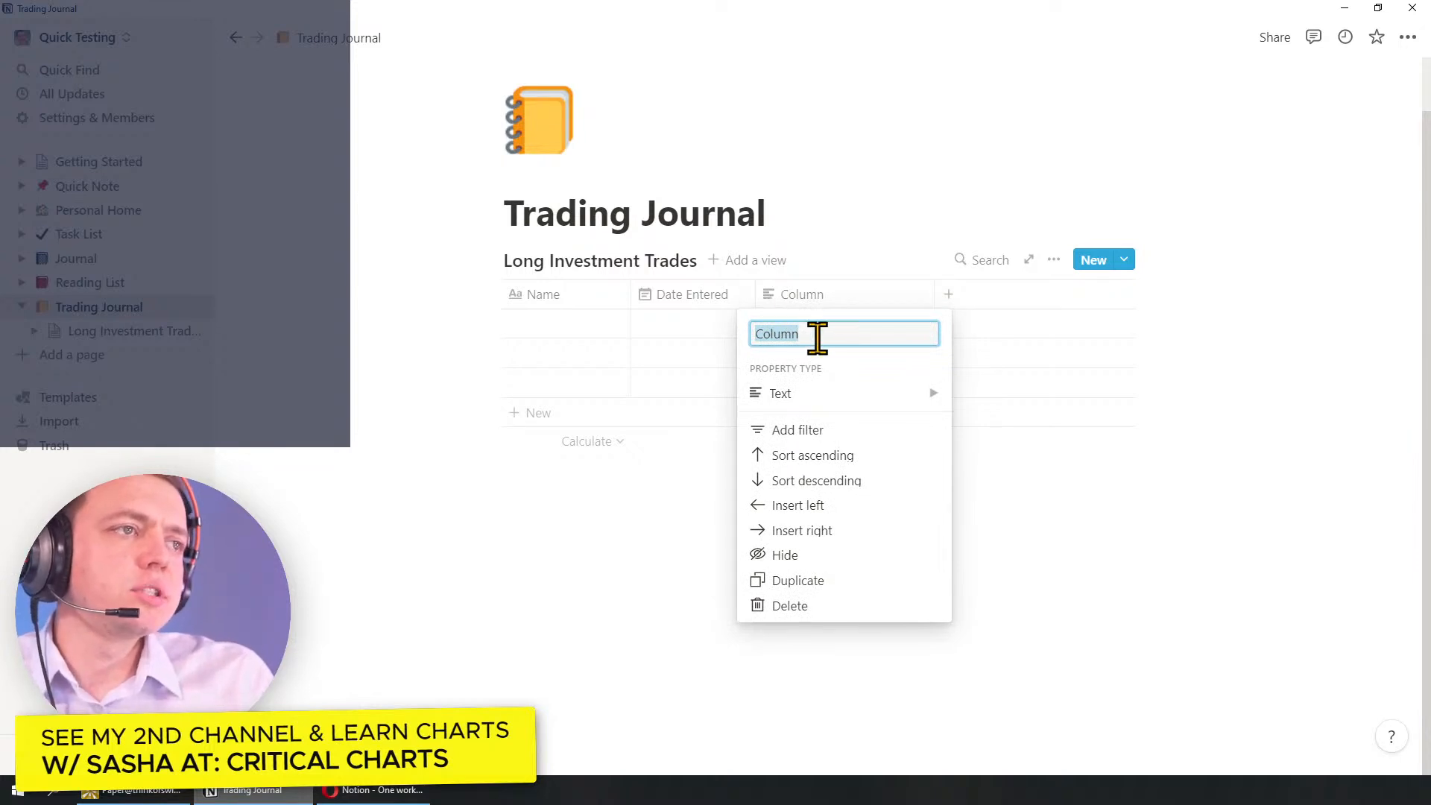
{"action": "type", "text": "Date Exit"}
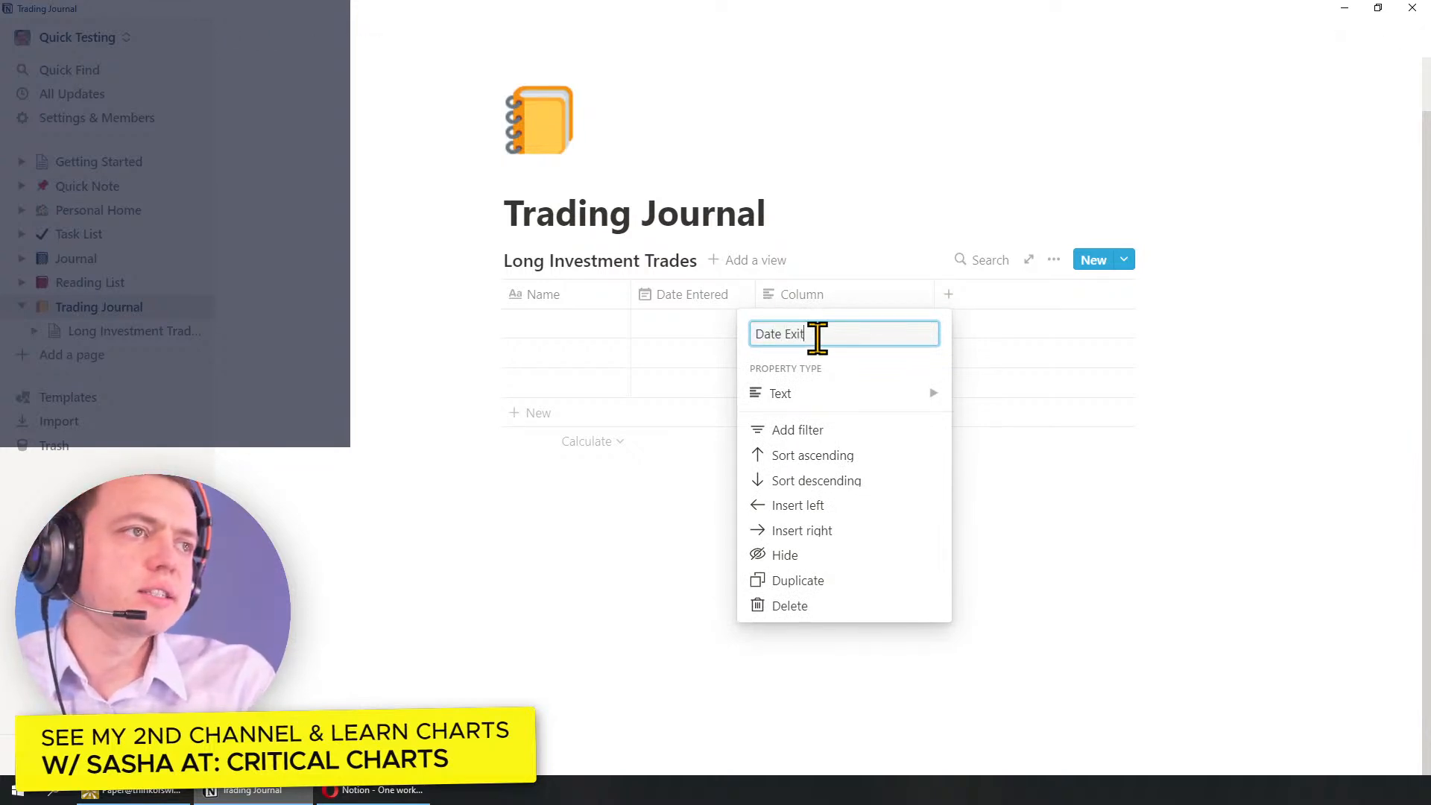
{"action": "key", "text": "Return"}
Step: Duplicate the Date Entered property and rename the copy "Date Exit 2(1)"
{"action": "left_click", "coordinate": [724, 298]}
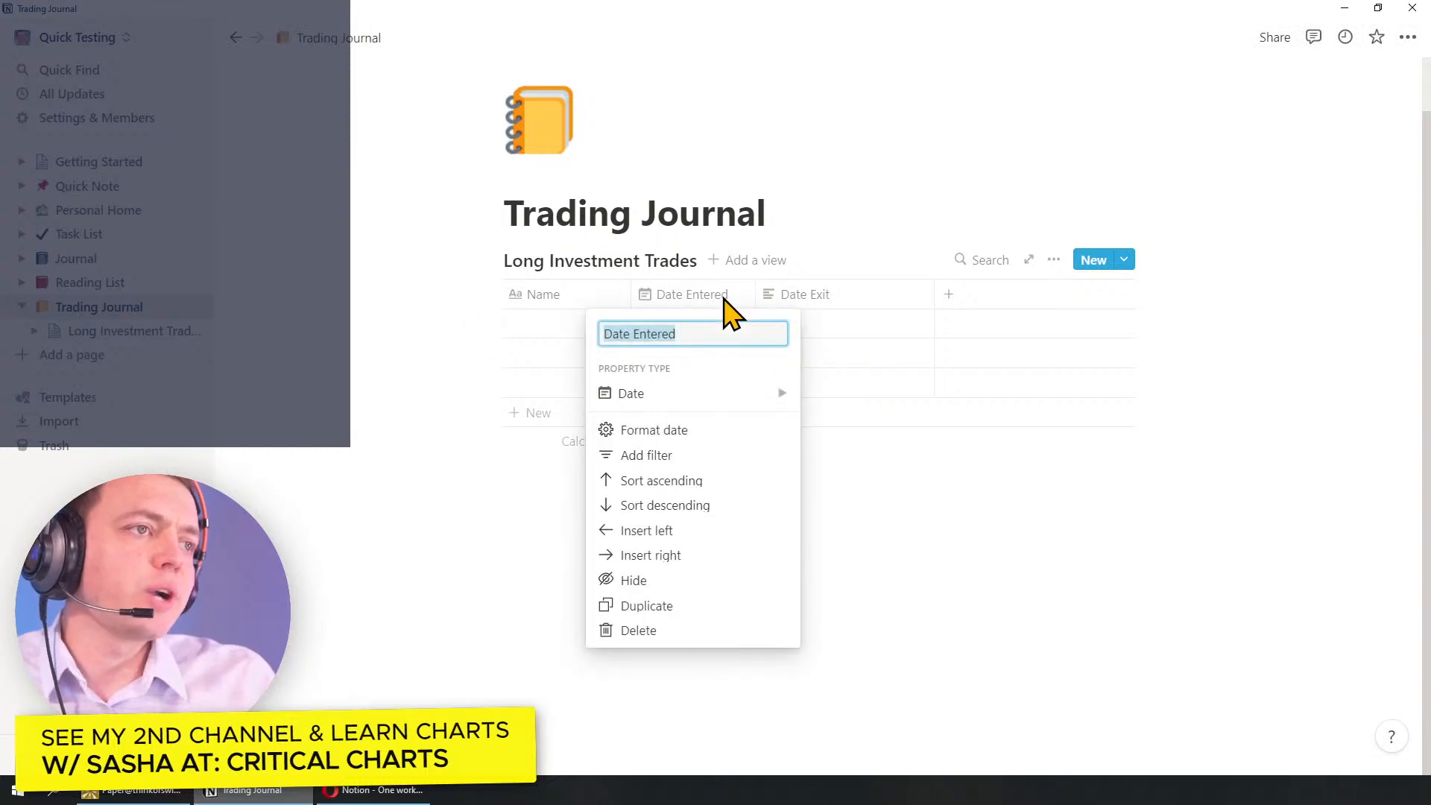
{"action": "left_click", "coordinate": [671, 607]}
{"action": "left_click", "coordinate": [838, 297]}
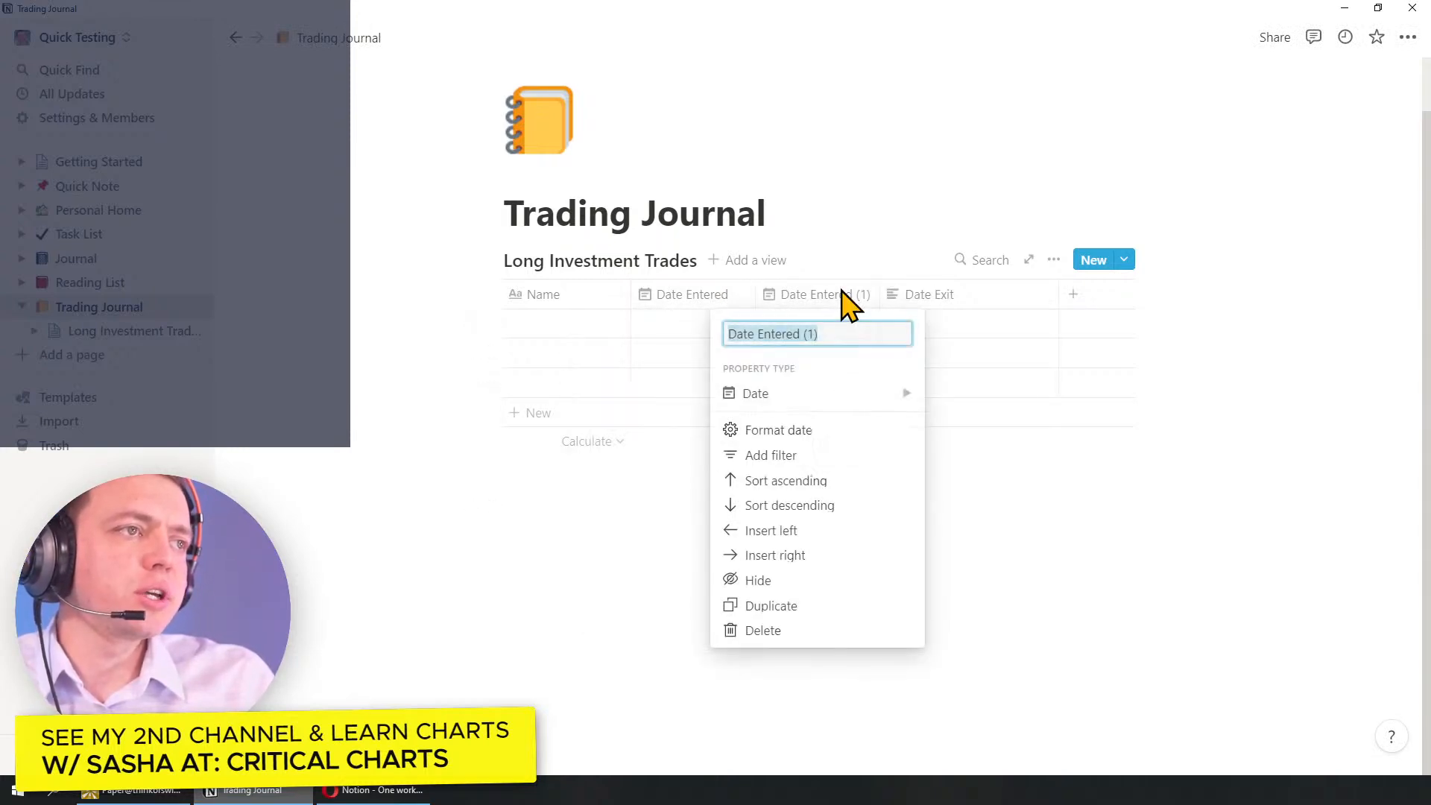
{"action": "double_click", "coordinate": [775, 330]}
{"action": "type", "text": "Exi"}
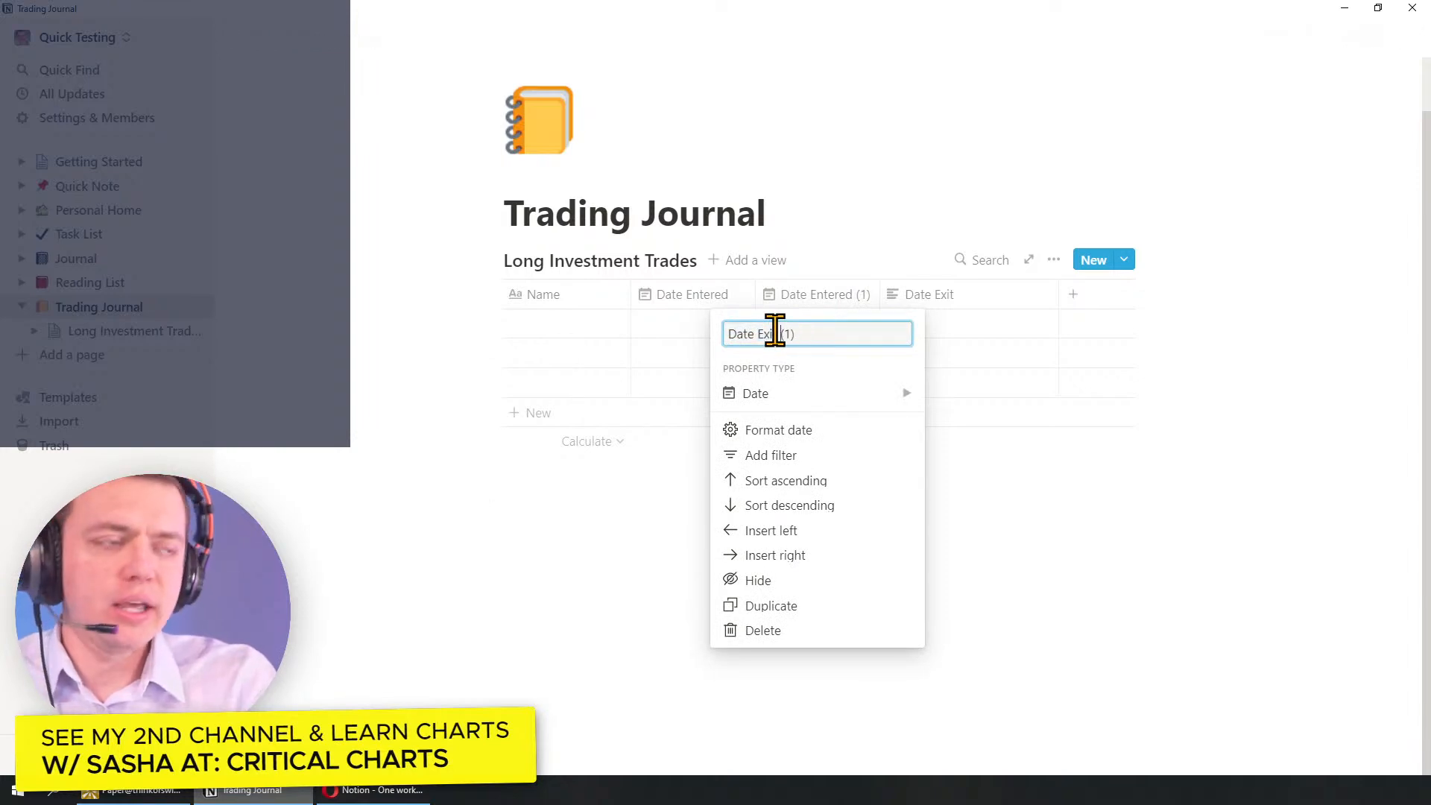
{"action": "type", "text": "t 2"}
{"action": "key", "text": "Return"}
Step: Delete the text-type Date Exit property from the Long Investment Trades table
{"action": "left_click", "coordinate": [952, 301]}
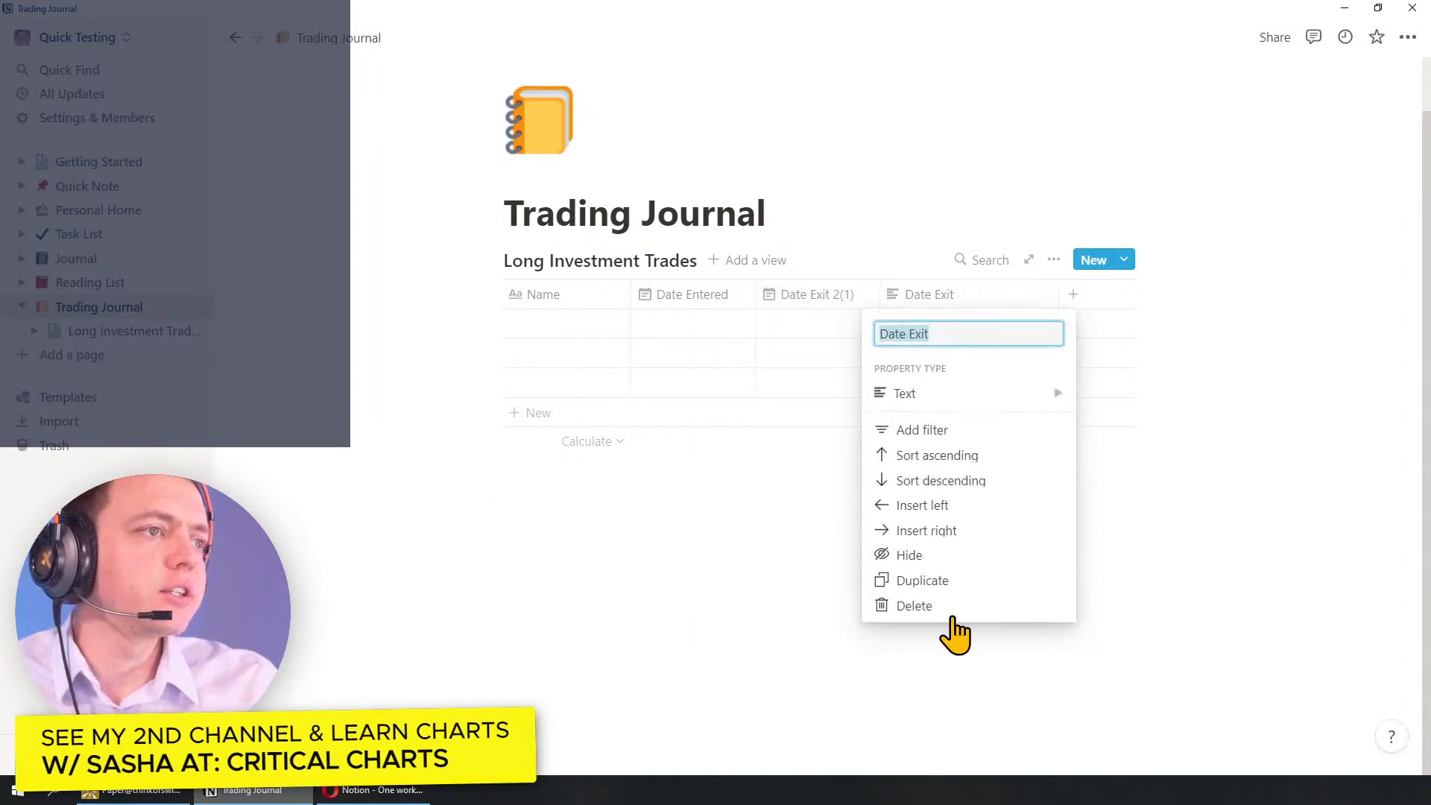
{"action": "left_click", "coordinate": [952, 617]}
{"action": "left_click", "coordinate": [754, 409]}
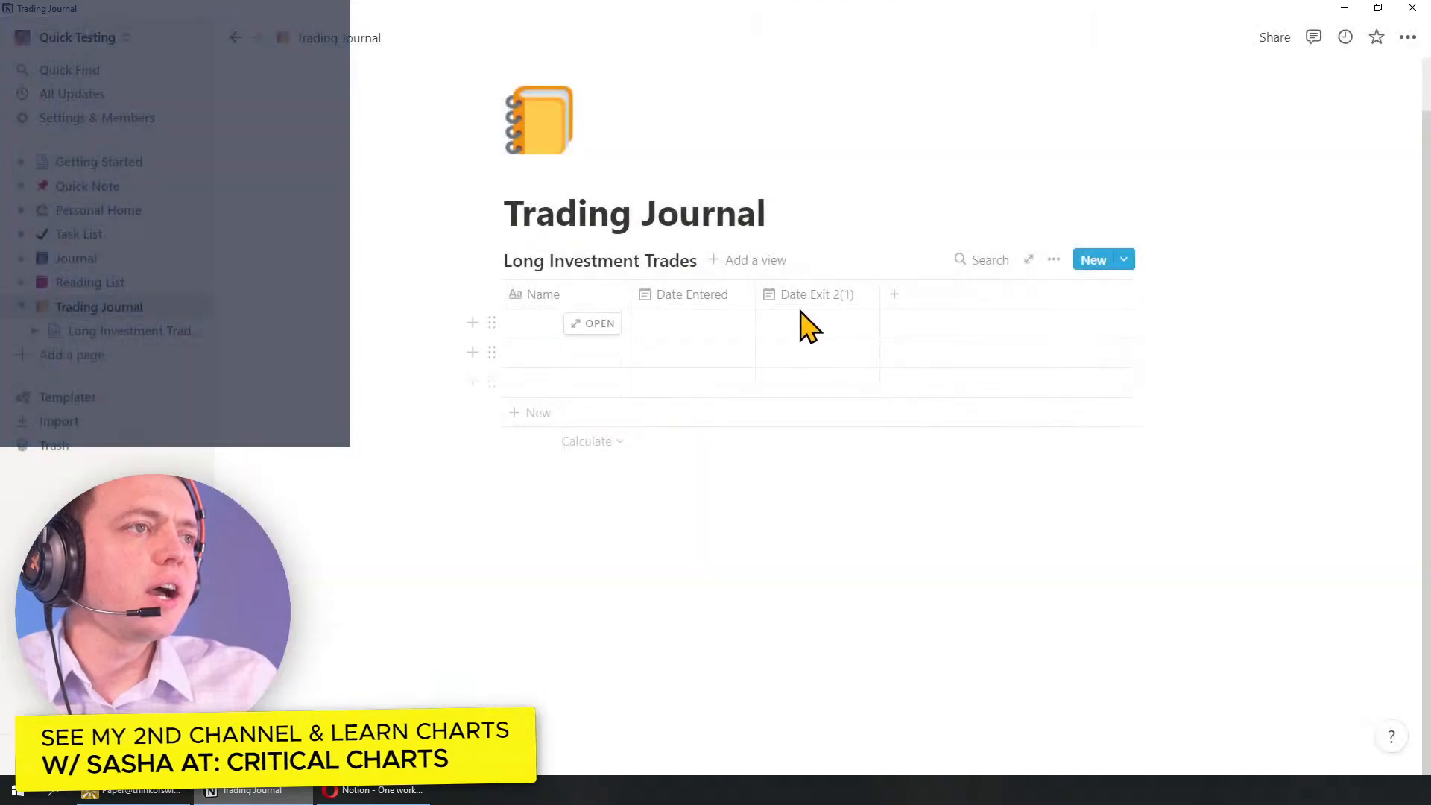
Step: Rename the "Date Exit 2(1)" property as "Date Exit"
{"action": "left_click", "coordinate": [814, 299]}
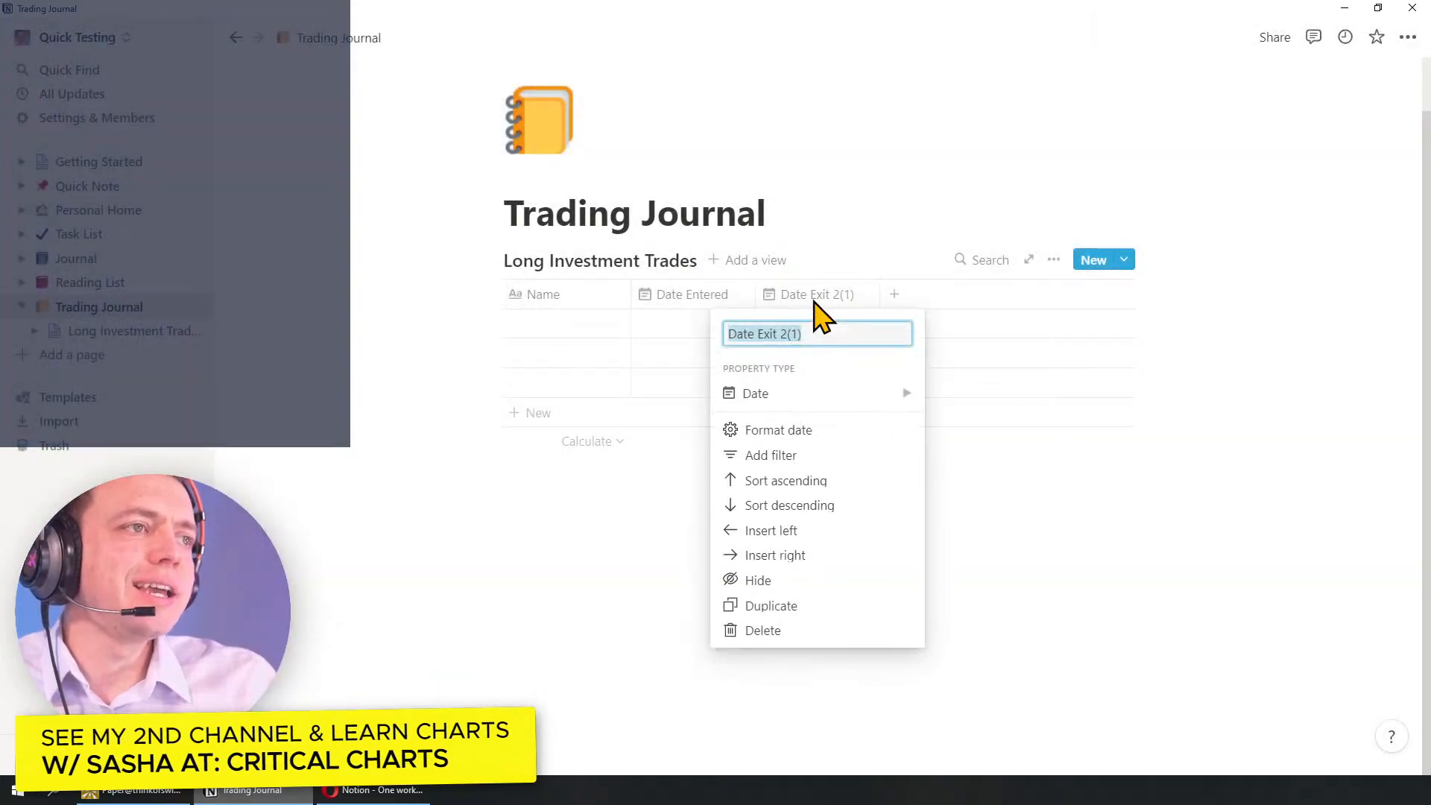
{"action": "left_click", "coordinate": [790, 334]}
{"action": "key", "text": "BackSpace"}
{"action": "key", "text": "BackSpace"}
{"action": "key", "text": "BackSpace"}
{"action": "key", "text": "BackSpace"}
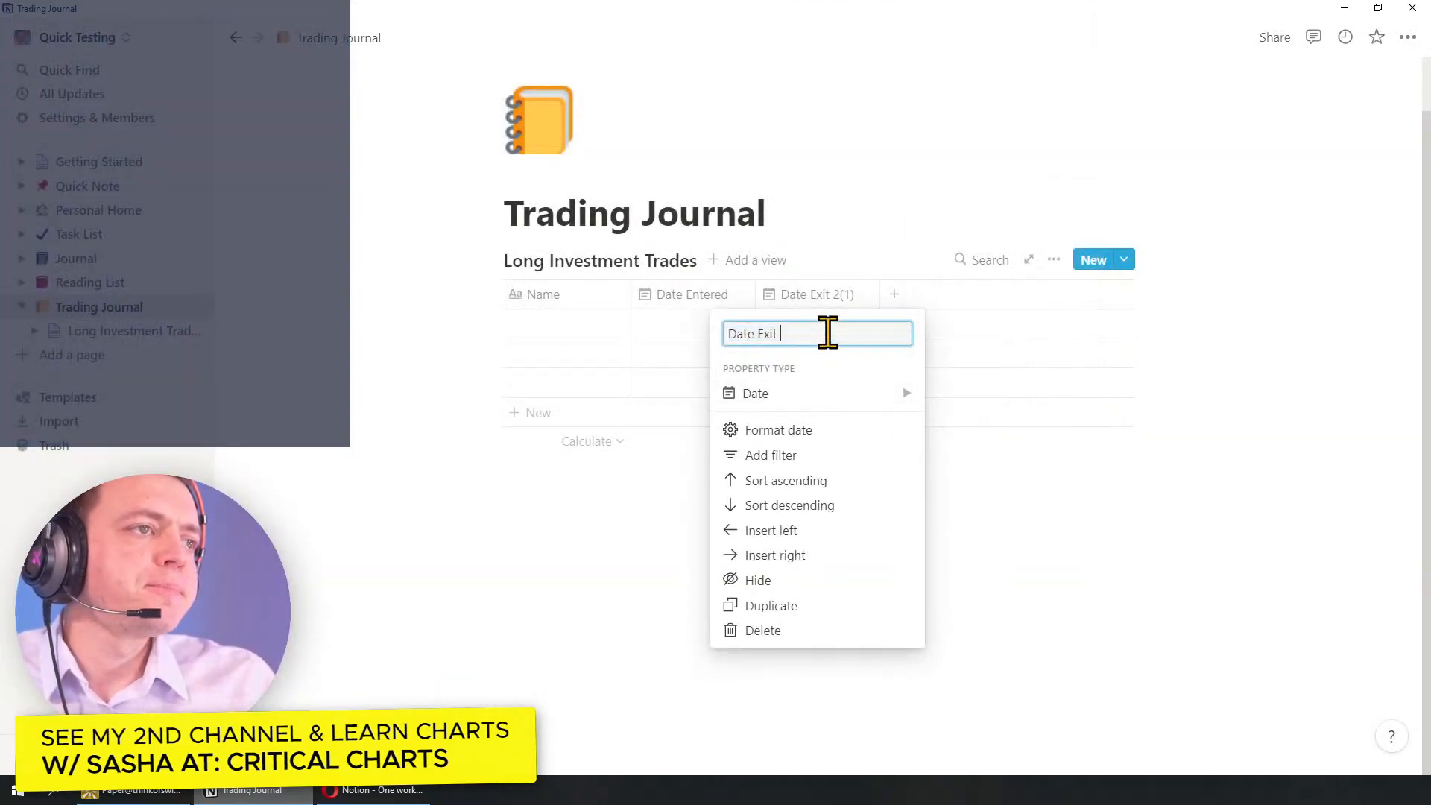
{"action": "key", "text": "Return"}
Step: Add a Number-type property named "Shares" after the Date Exit column and narrow it to fit its heading
{"action": "left_click", "coordinate": [894, 296]}
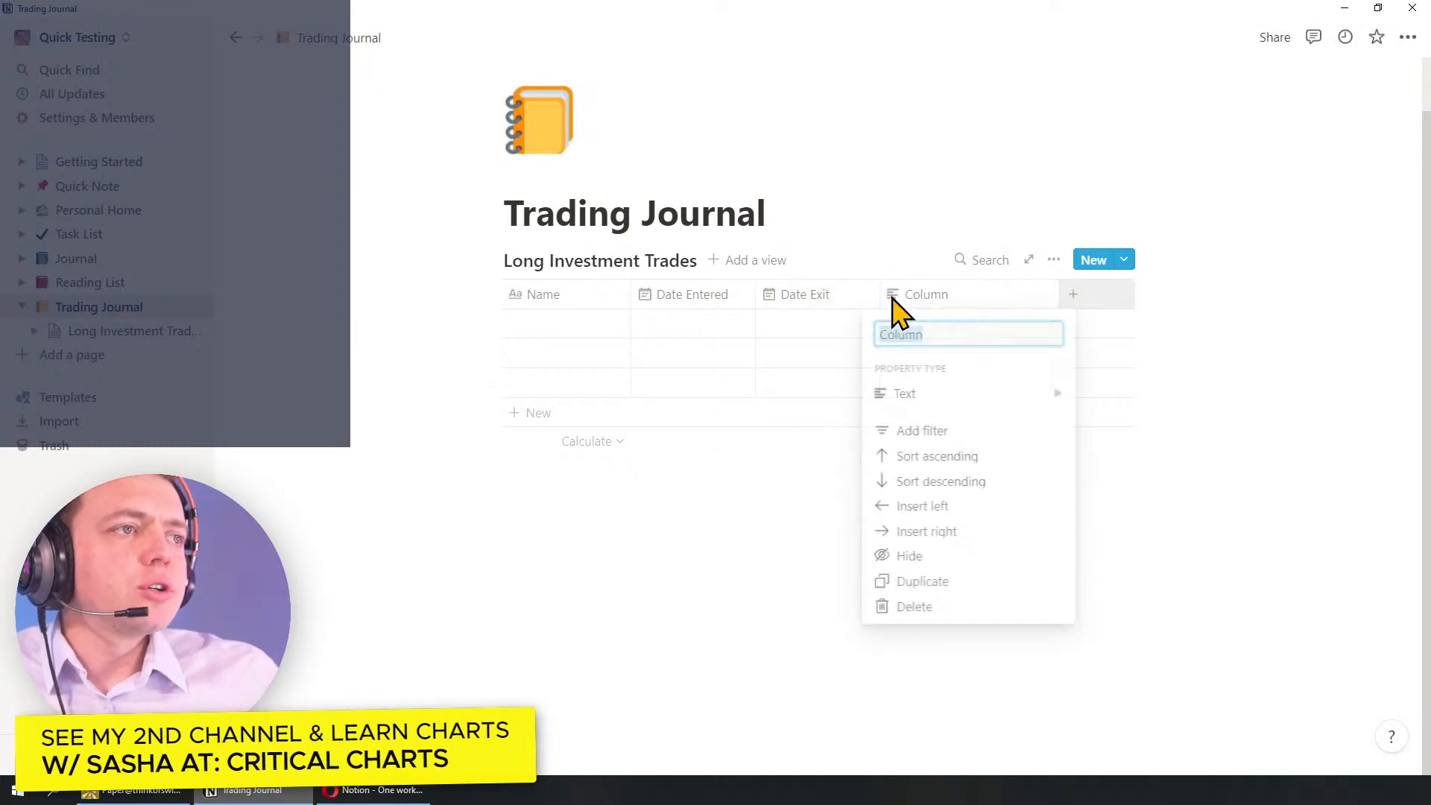
{"action": "mouse_move", "coordinate": [925, 395]}
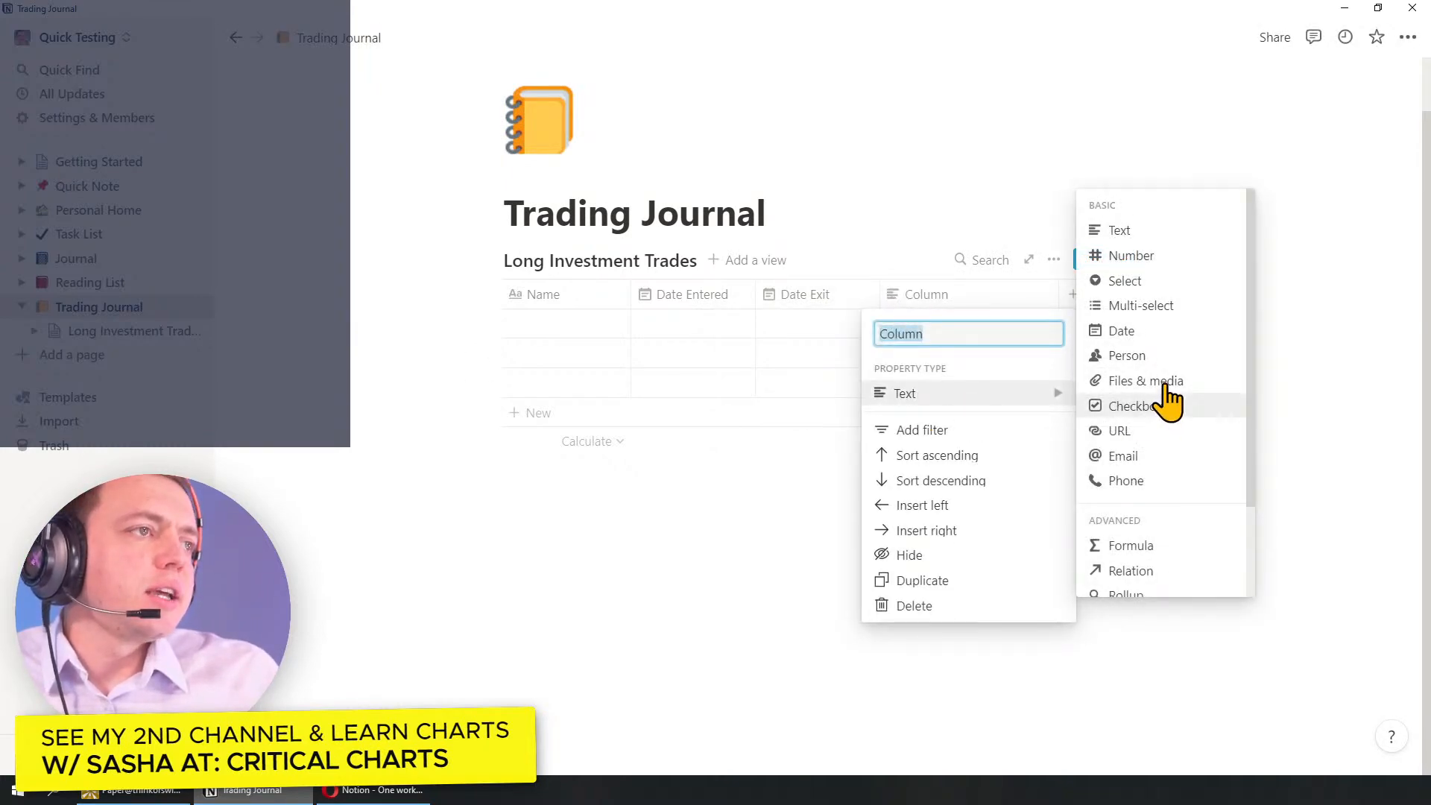
{"action": "left_click", "coordinate": [1118, 261]}
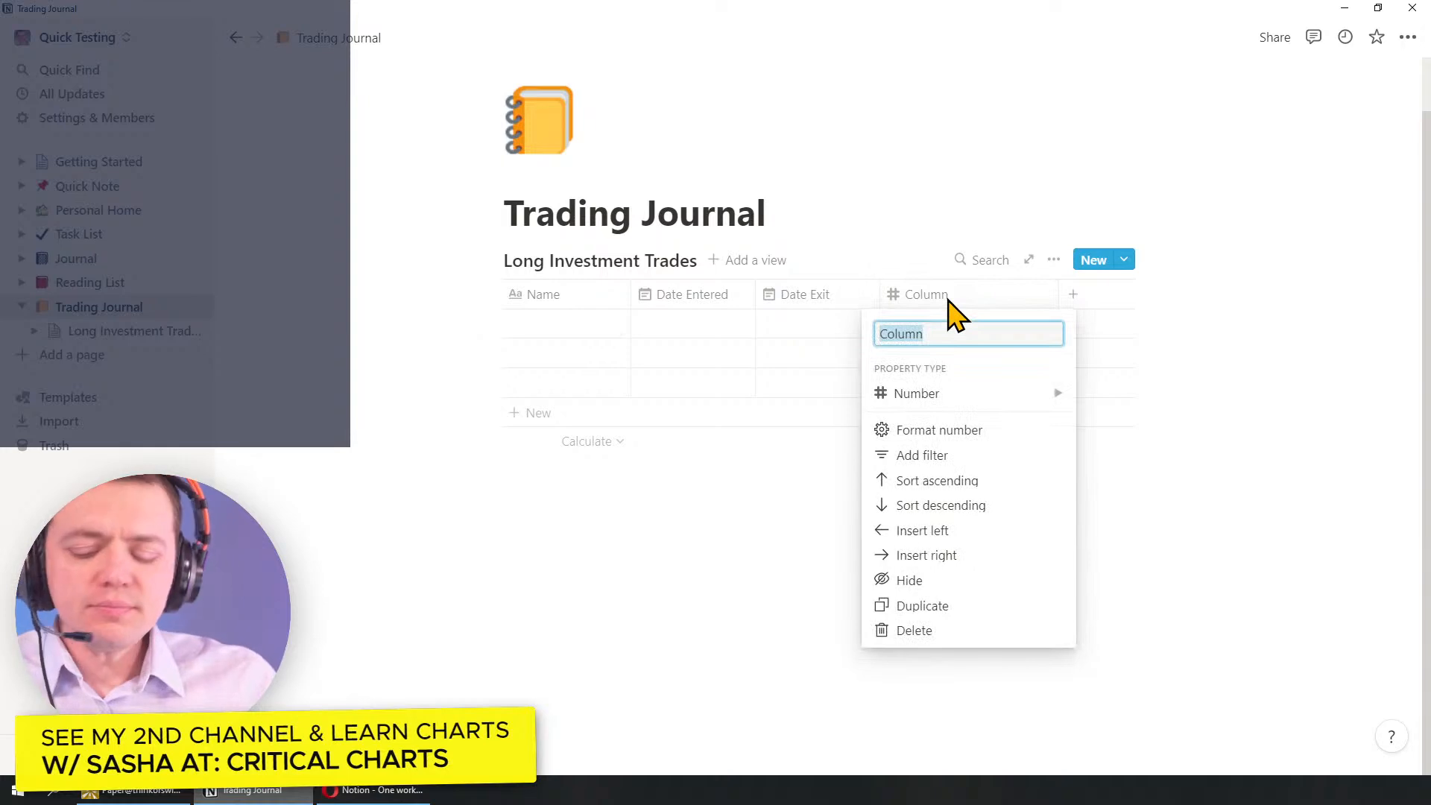
{"action": "type", "text": "es"}
{"action": "key", "text": "Return"}
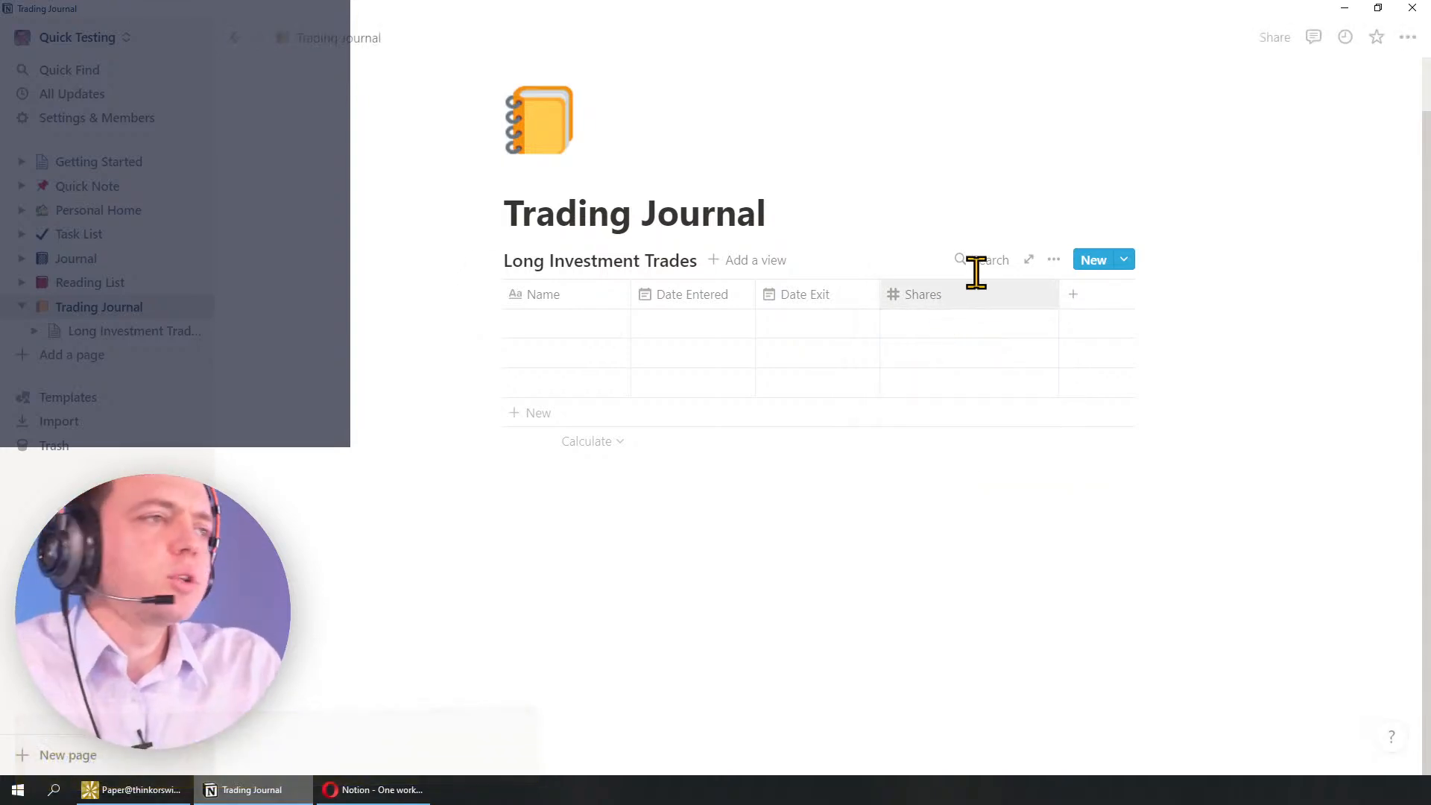
{"action": "left_click_drag", "start_coordinate": [1057, 298], "coordinate": [967, 313]}
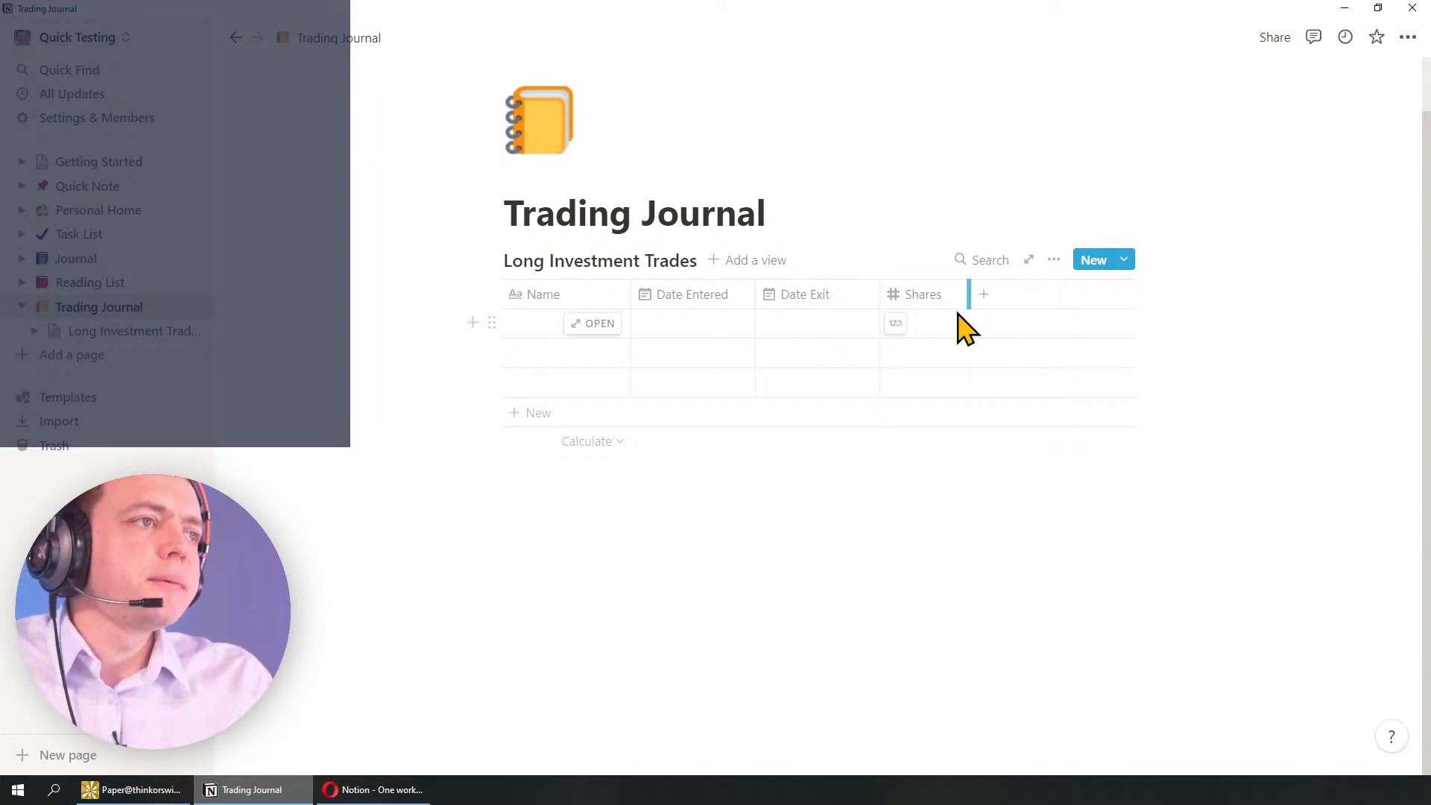
Step: Enter 100 as the Shares value in the first row of the Long Investment Trades table
{"action": "left_click", "coordinate": [924, 351]}
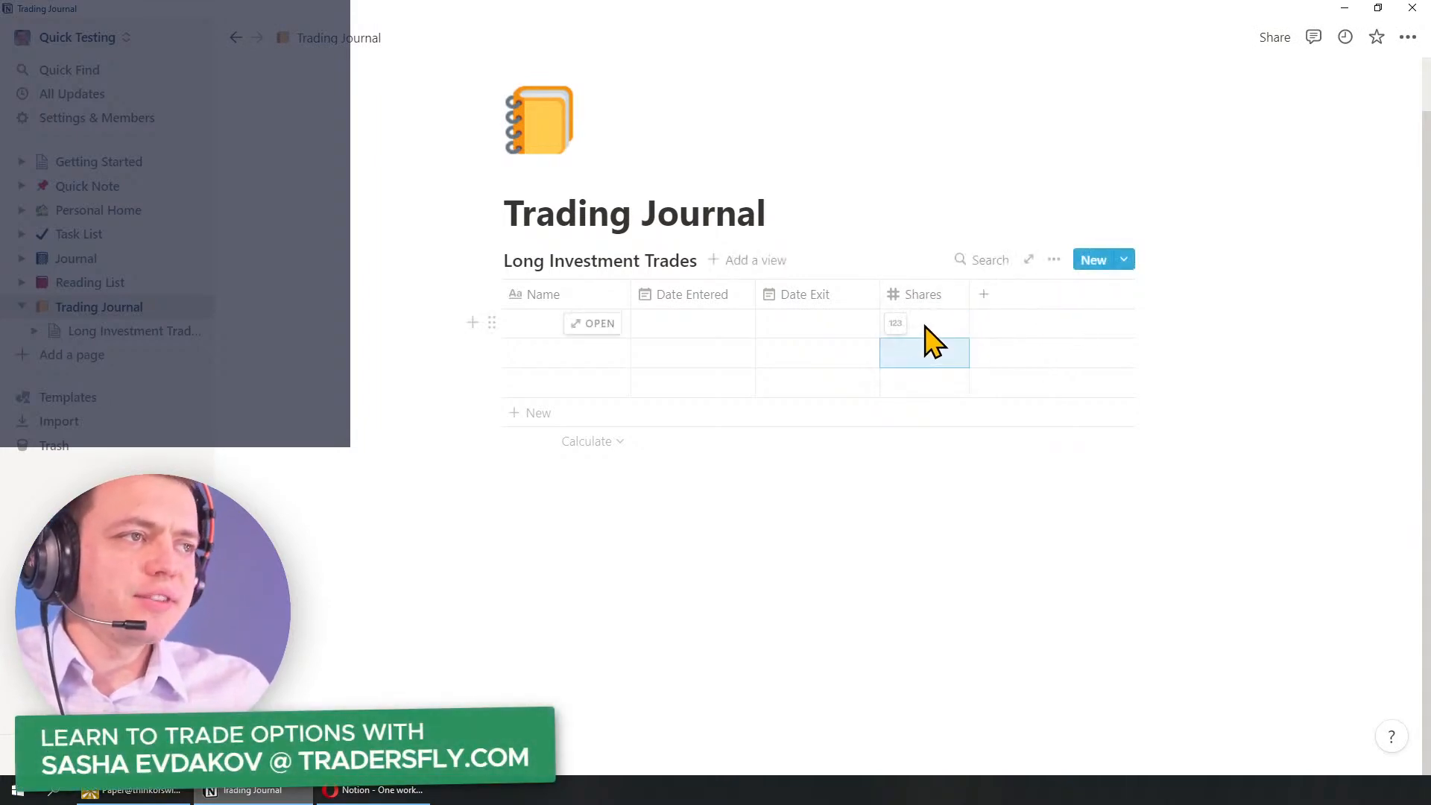
{"action": "left_click", "coordinate": [924, 323]}
{"action": "type", "text": "100"}
{"action": "key", "text": "Return"}
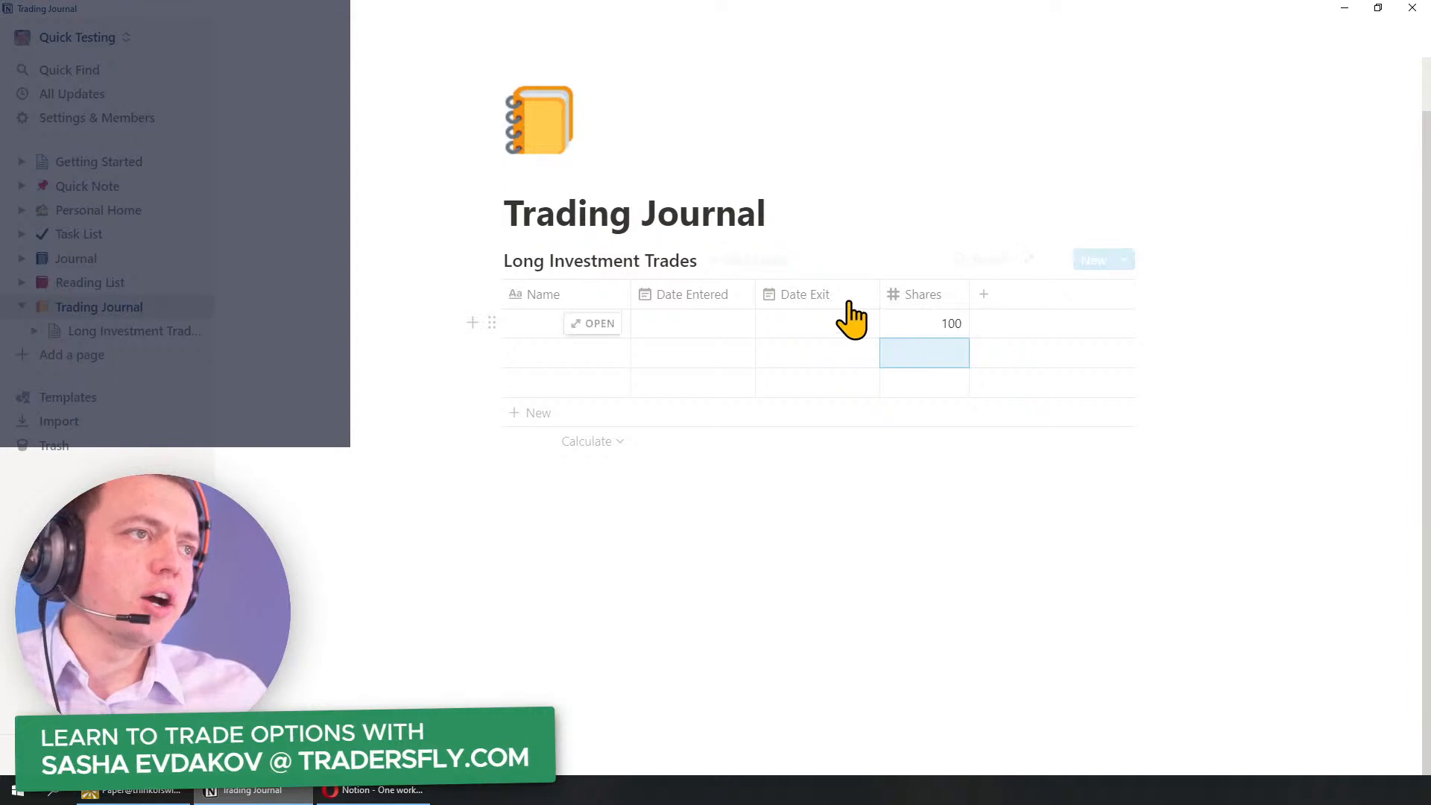
Step: Set the first row's Date Entered to January 4, 2022 and Date Exit to January 13, 2022, and slightly widen the Date Exit column
{"action": "left_click", "coordinate": [710, 328]}
{"action": "left_click", "coordinate": [722, 426]}
{"action": "left_click", "coordinate": [532, 506]}
{"action": "left_click", "coordinate": [813, 324]}
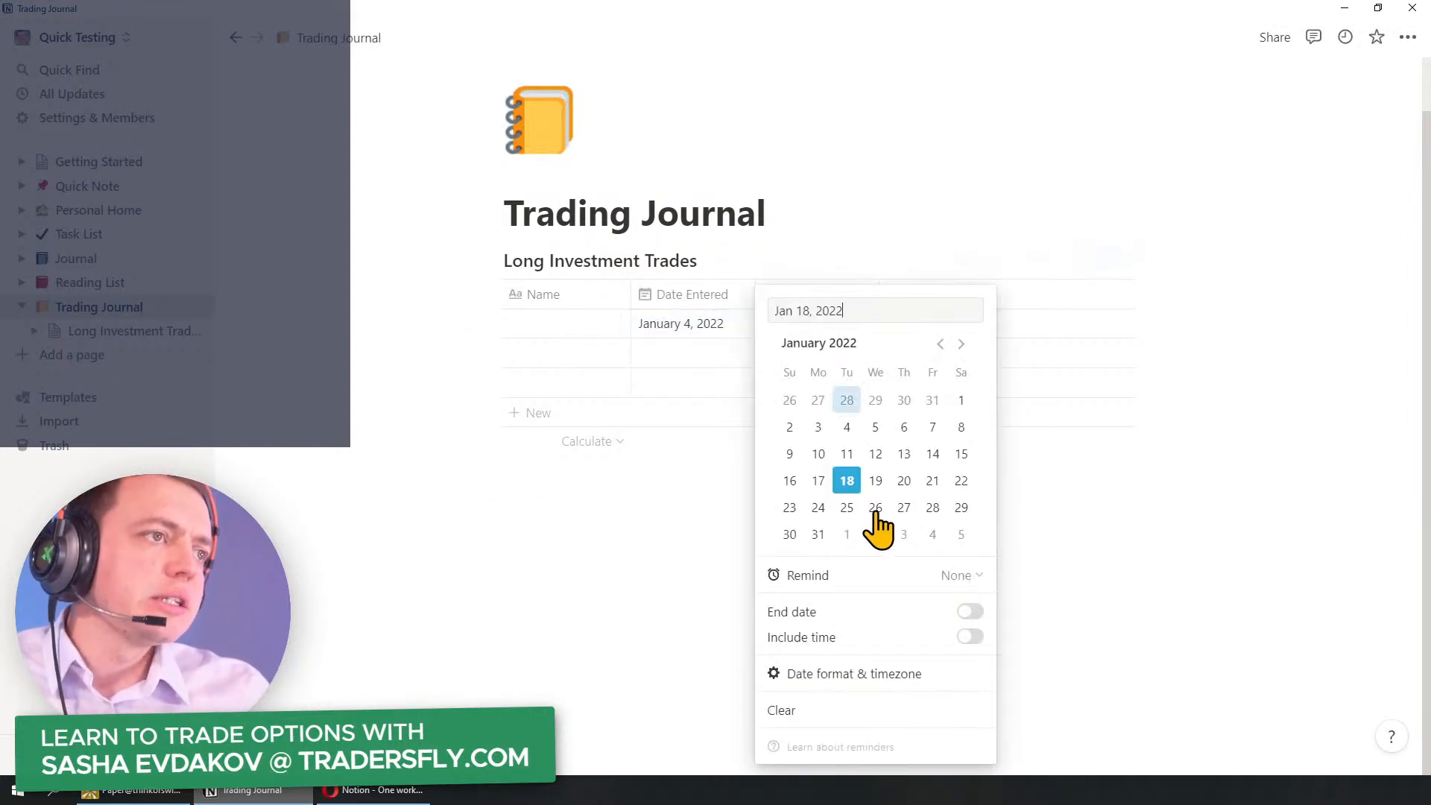
{"action": "left_click", "coordinate": [904, 454]}
{"action": "left_click", "coordinate": [645, 567]}
{"action": "left_click_drag", "start_coordinate": [878, 294], "coordinate": [910, 293]}
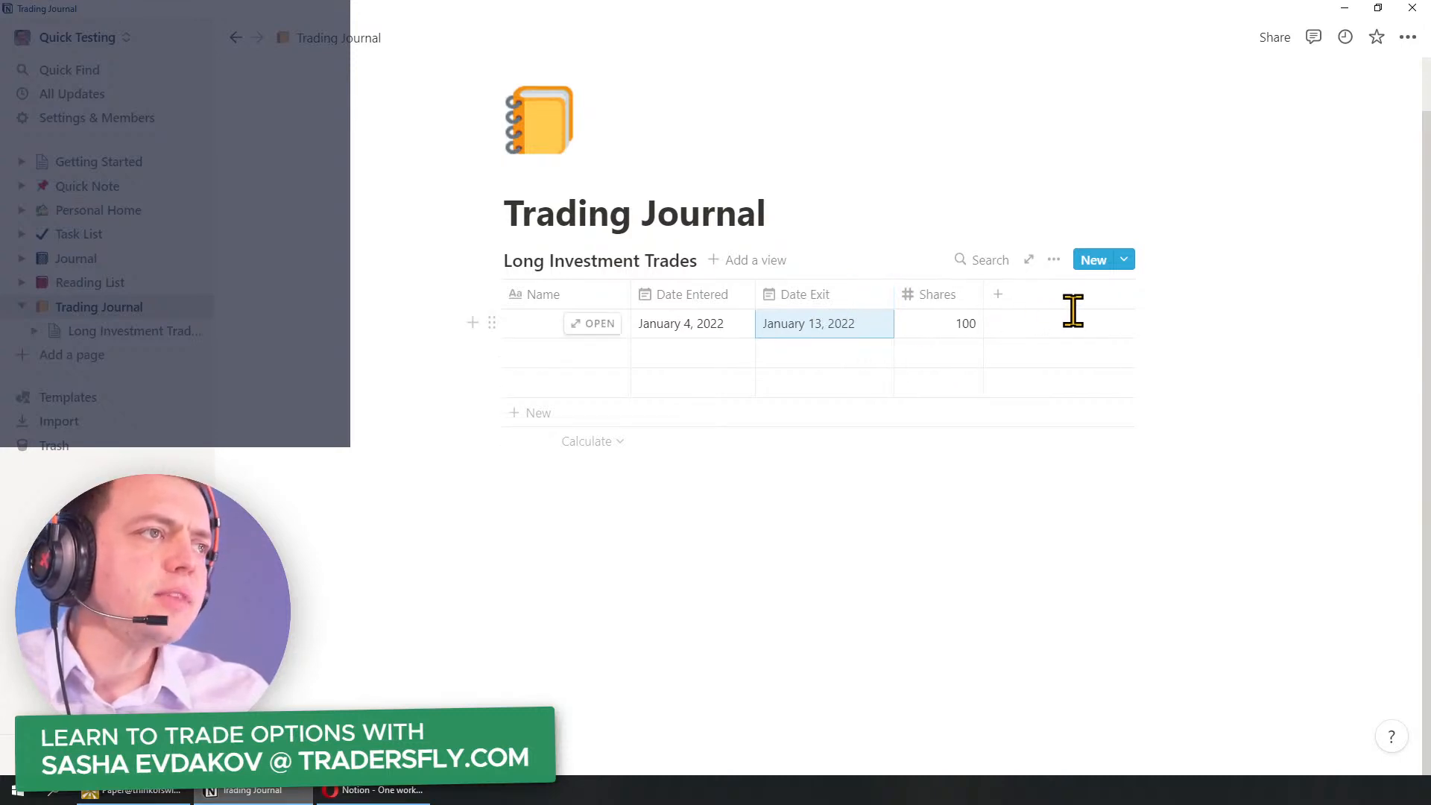
Step: Add a Number-type property named "Price Purchased" after the Shares column and format it as US Dollar
{"action": "key", "text": "ctrl+plus"}
{"action": "key", "text": "ctrl+plus"}
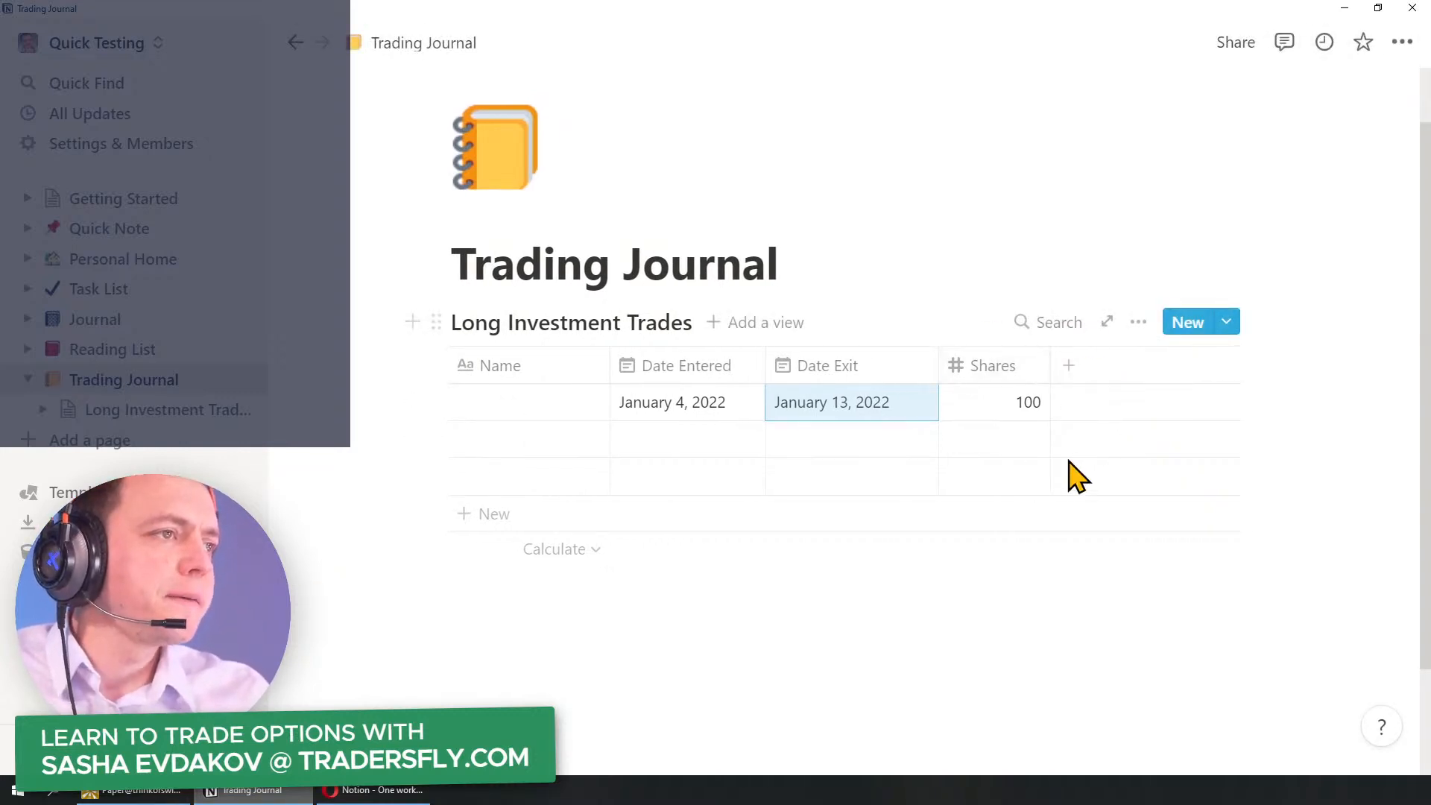
{"action": "left_click", "coordinate": [1068, 368]}
{"action": "mouse_move", "coordinate": [1118, 477]}
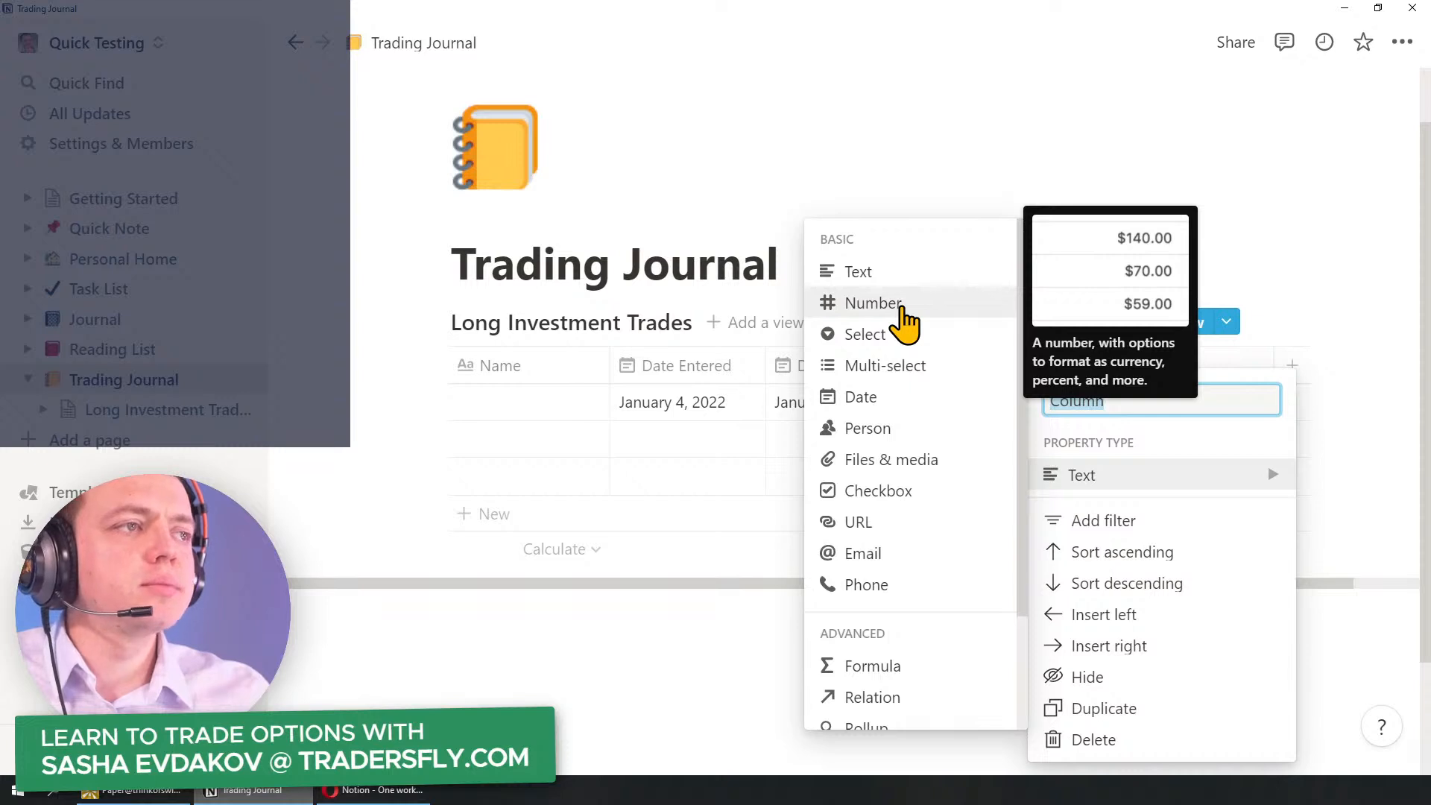
{"action": "left_click", "coordinate": [901, 306]}
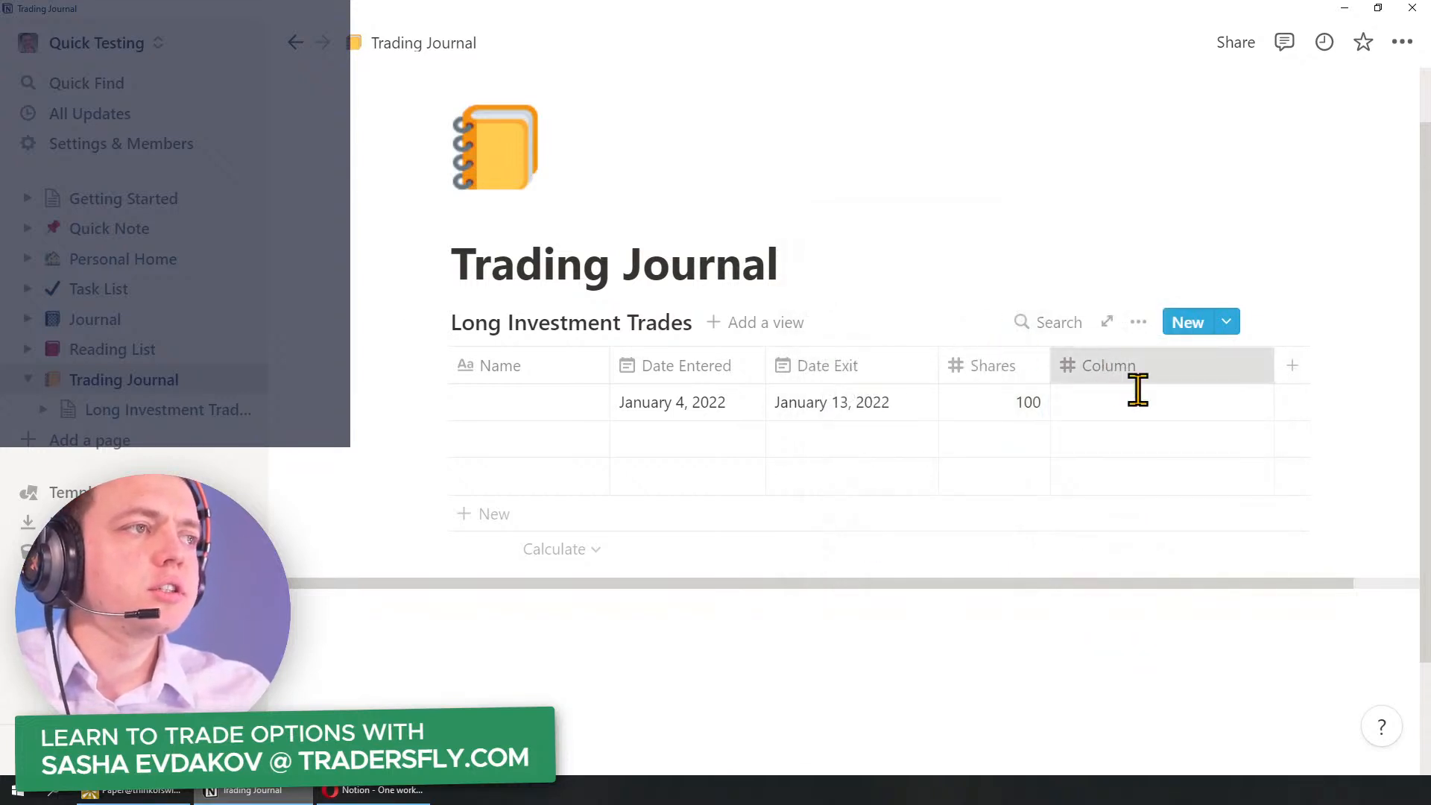
{"action": "left_click", "coordinate": [1109, 373]}
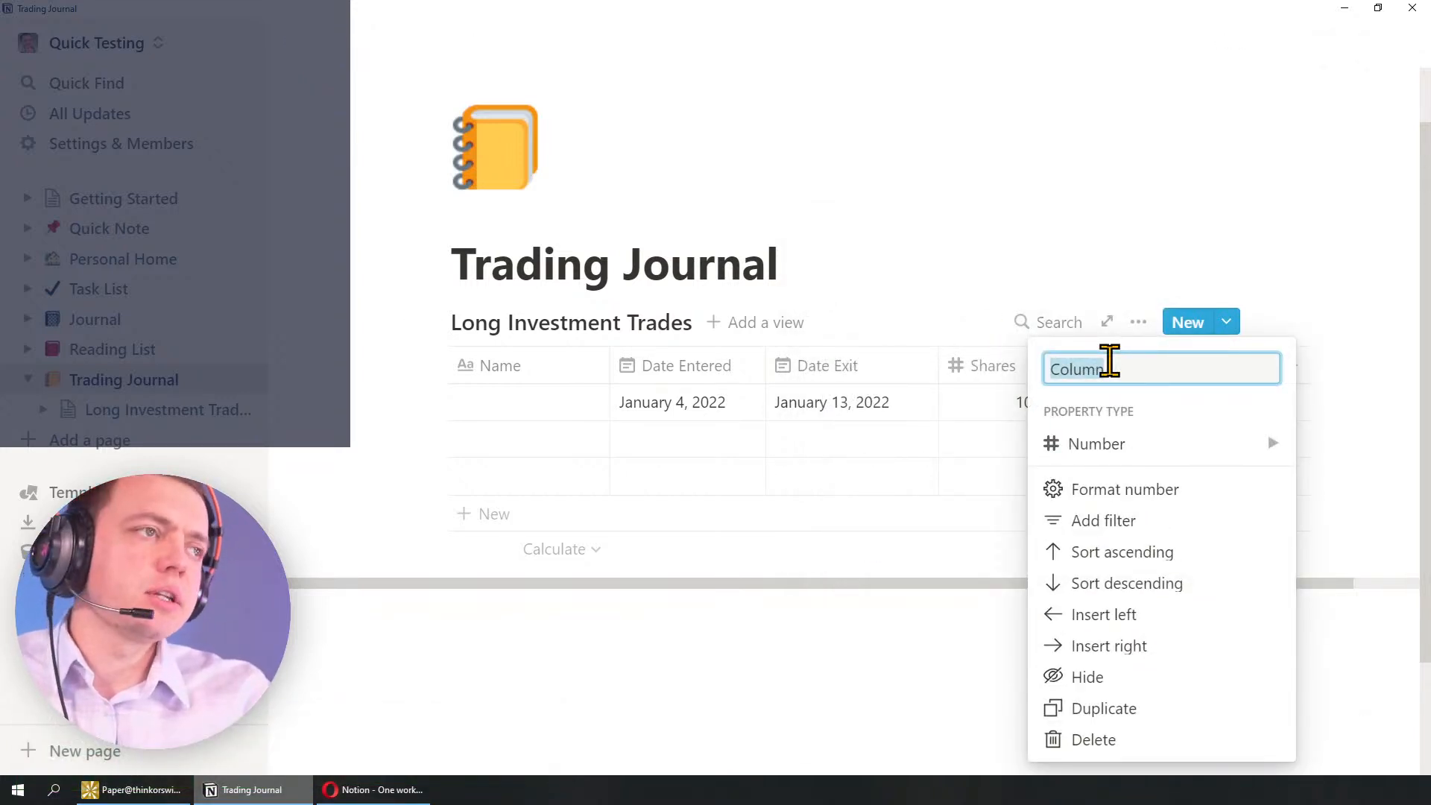
{"action": "type", "text": "Price Purchased"}
{"action": "key", "text": "Return"}
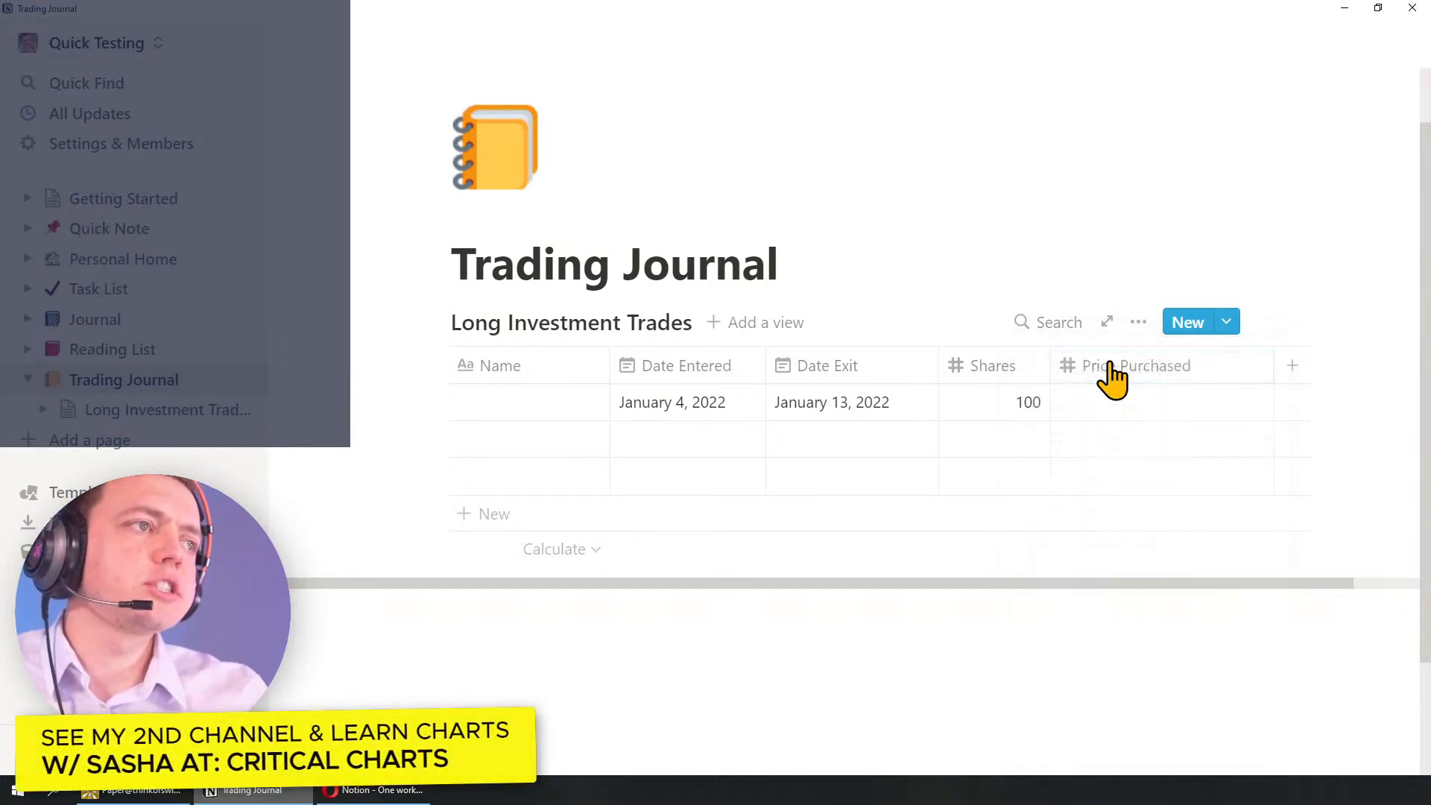
{"action": "left_click", "coordinate": [1074, 402]}
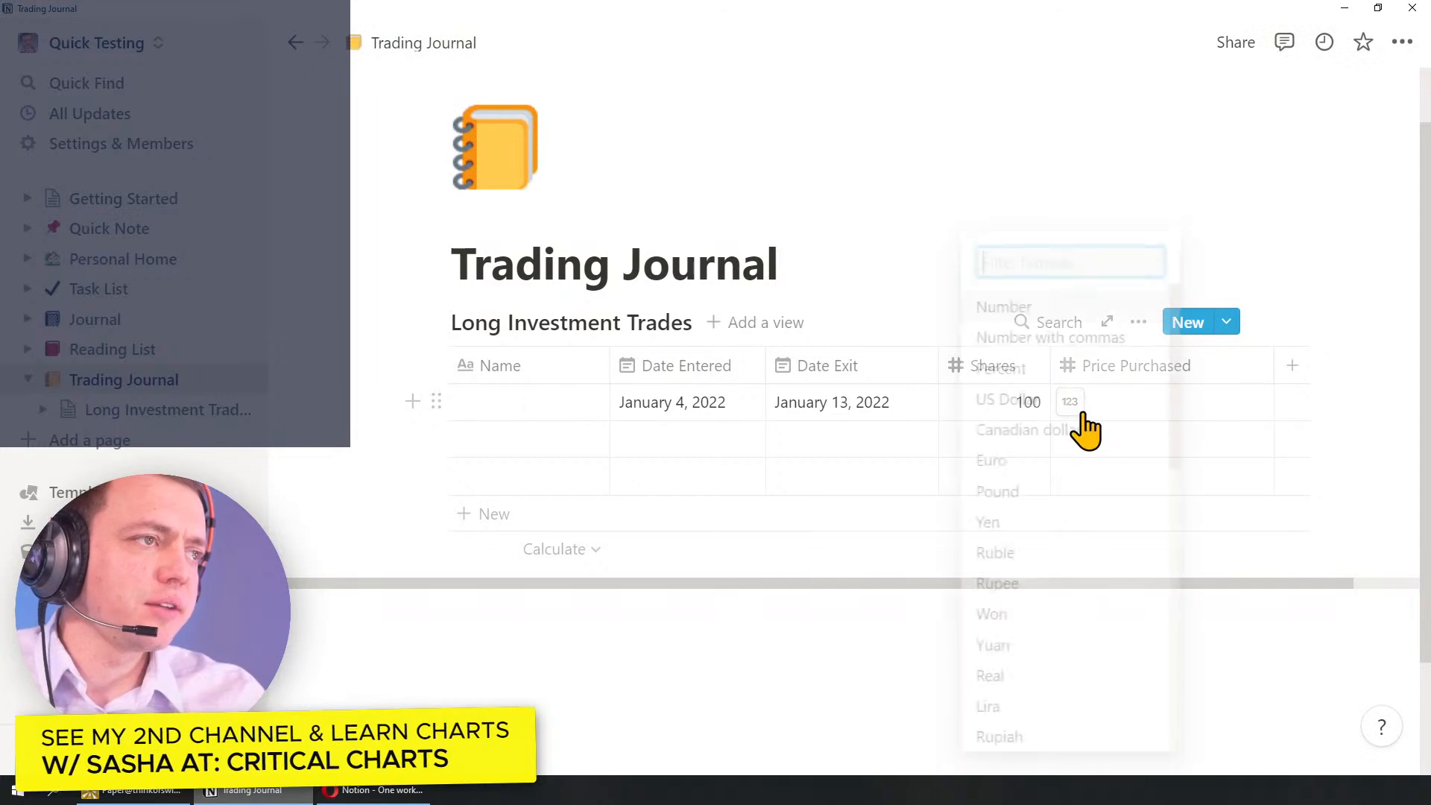
{"action": "left_click", "coordinate": [1052, 406]}
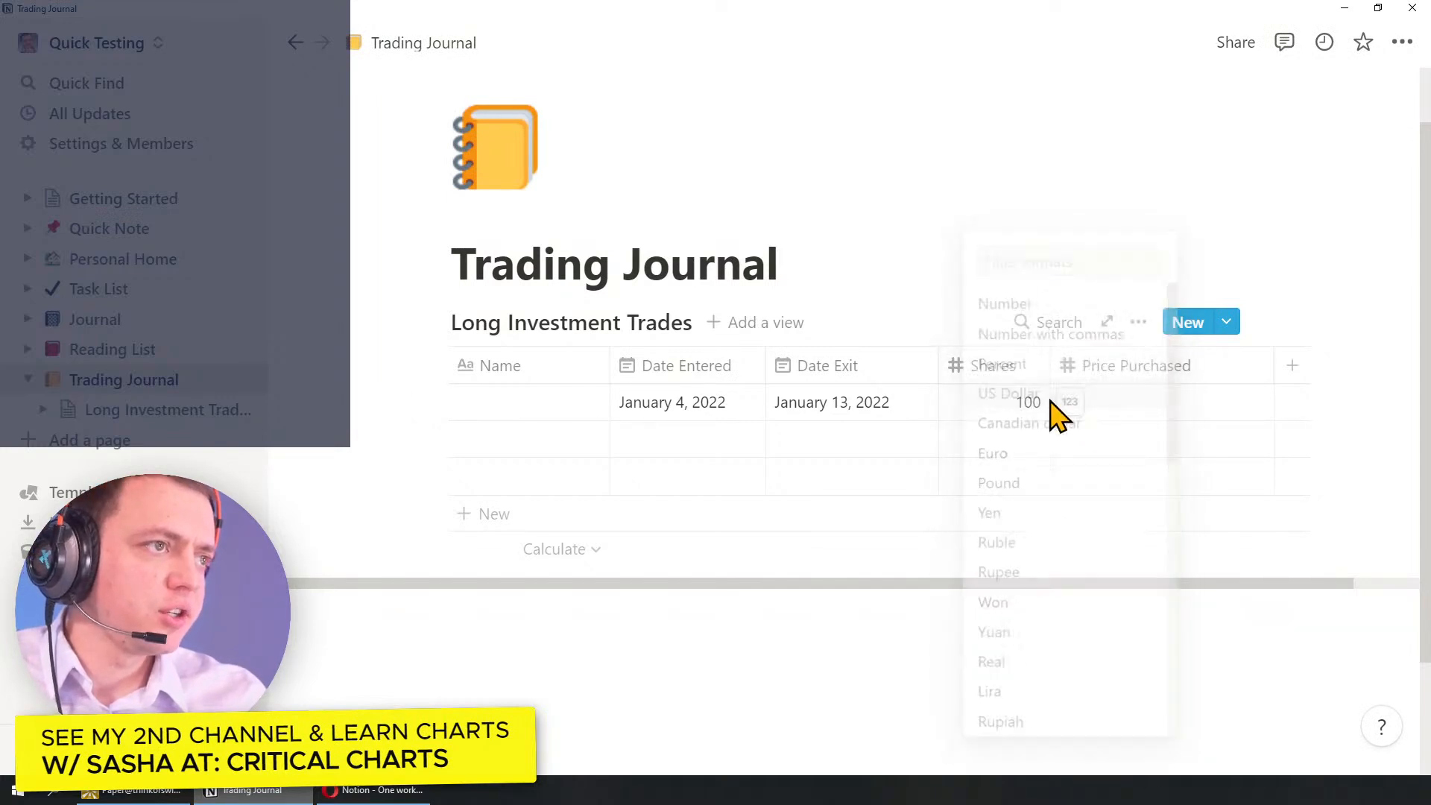
Step: Enter 59.25 as the first row's Price Purchased and narrow that column to about half its width
{"action": "left_click", "coordinate": [1133, 406]}
{"action": "type", "text": "5"}
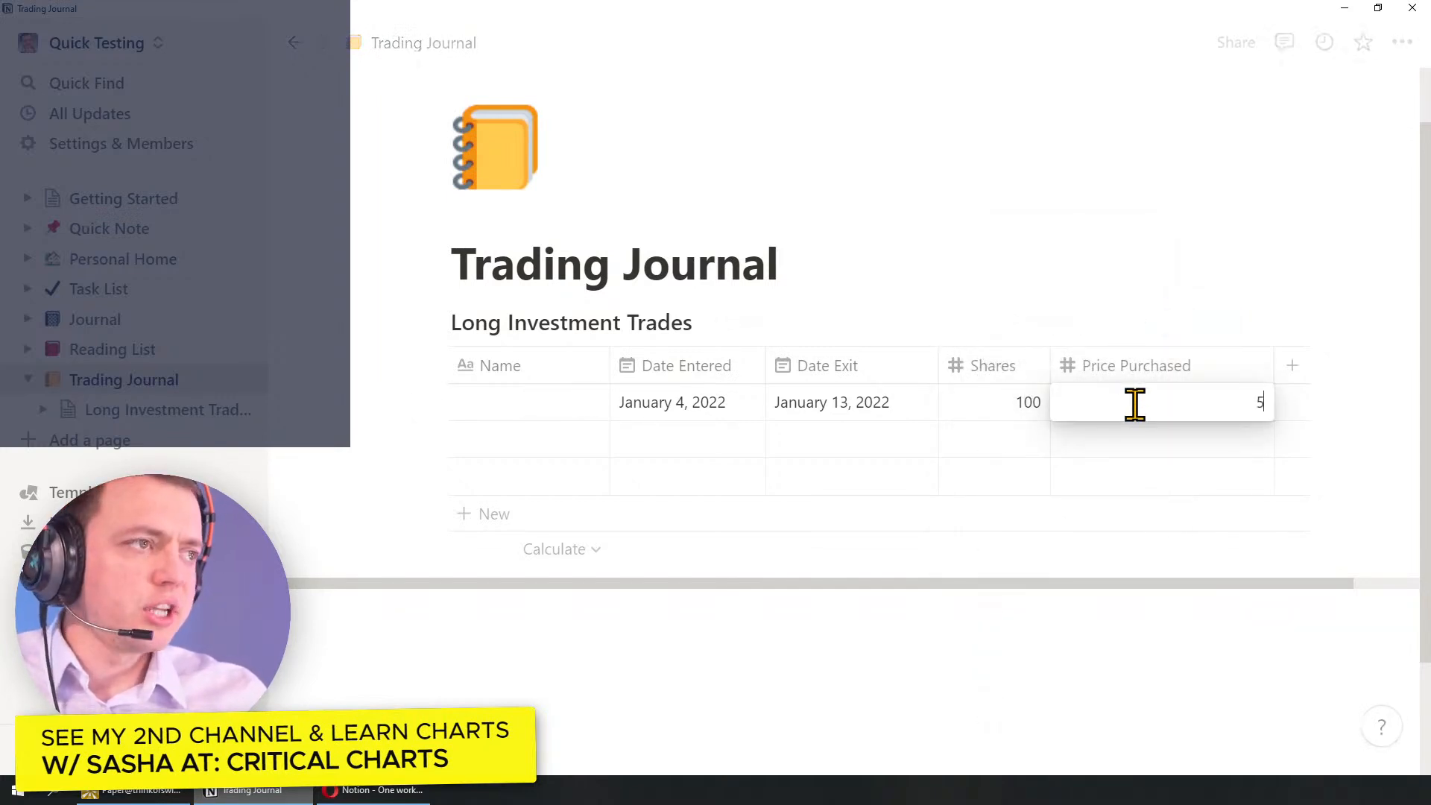
{"action": "type", "text": "9.25"}
{"action": "key", "text": "Return"}
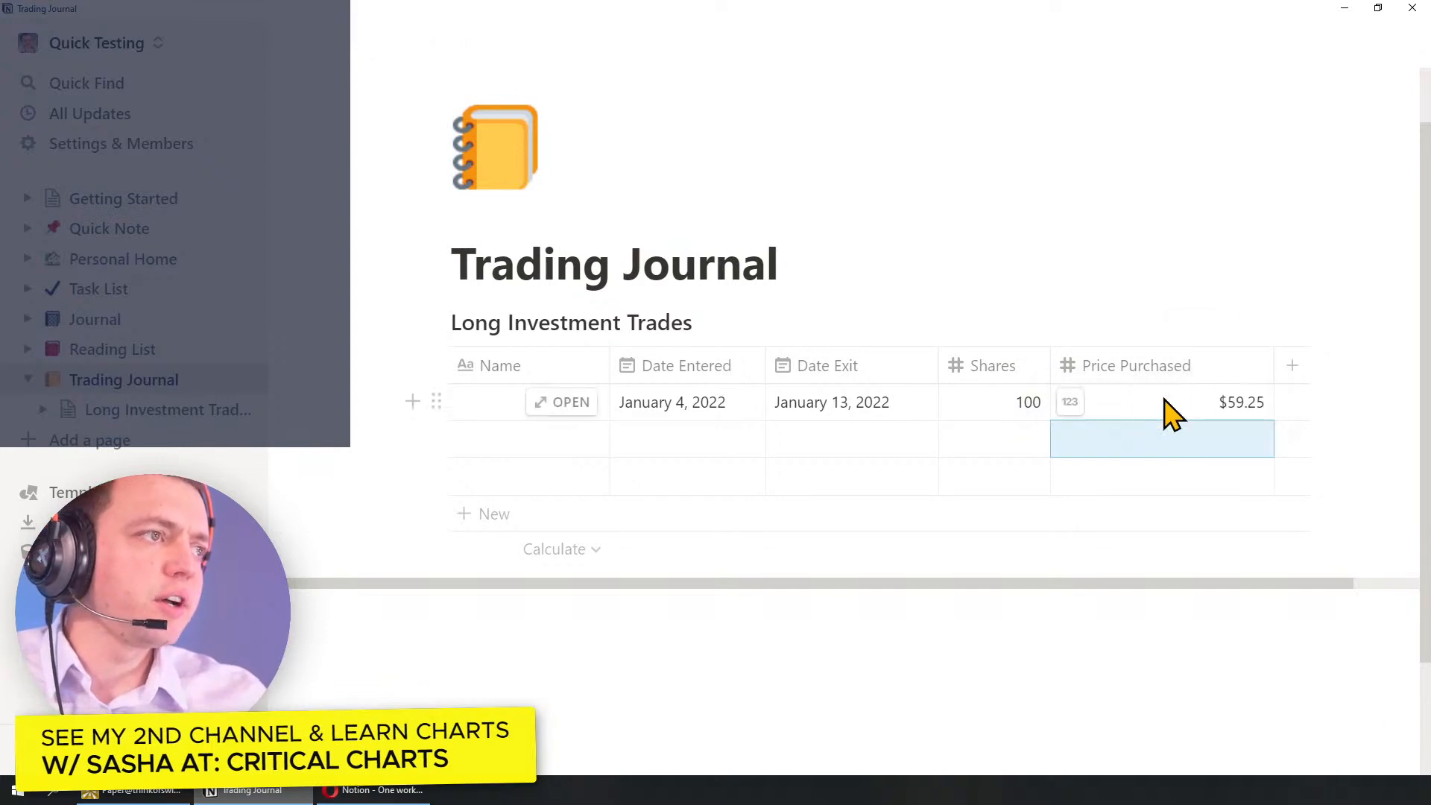
{"action": "left_click_drag", "start_coordinate": [1272, 365], "coordinate": [1161, 368]}
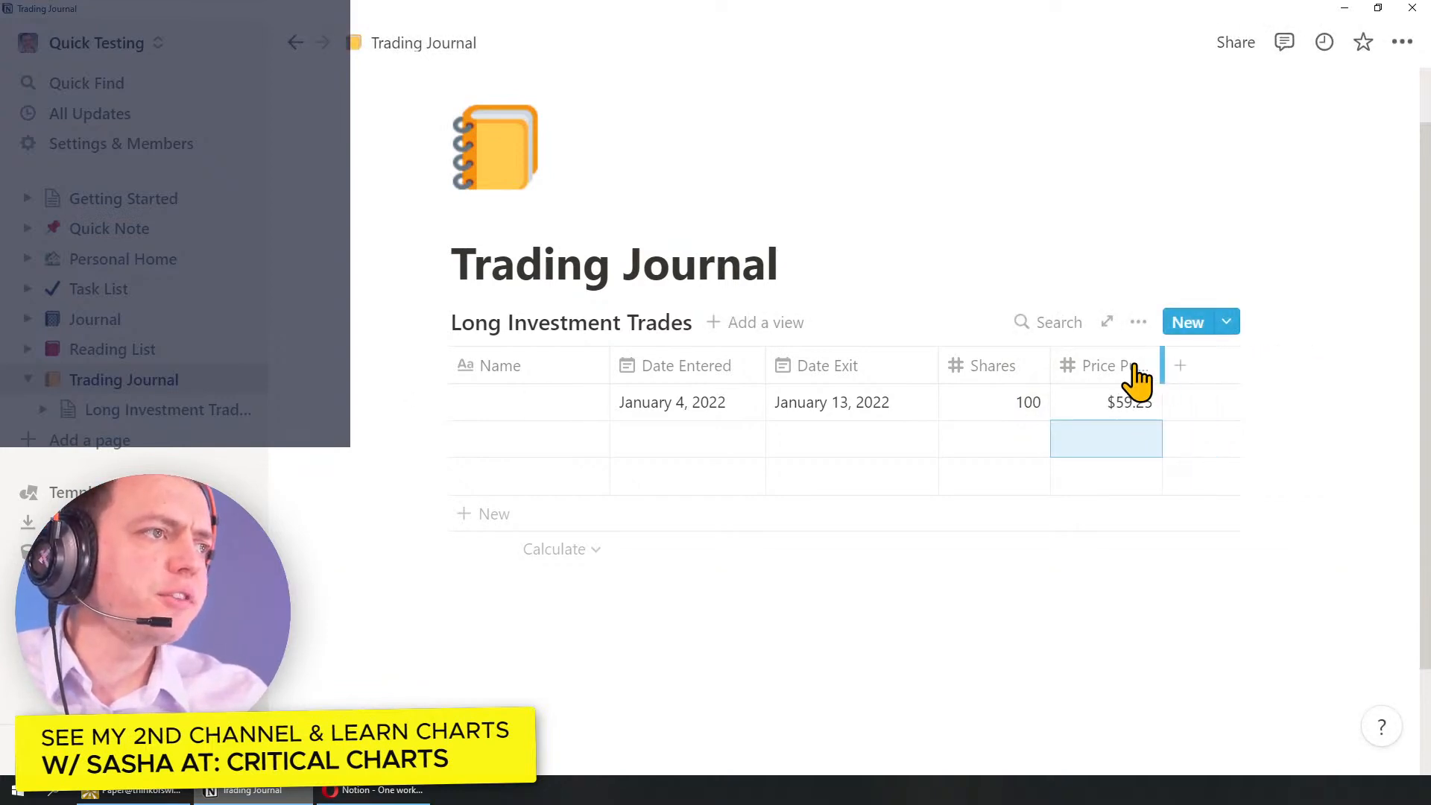
Step: Add a Formula-type property named "Total Cost" after the Price Purchased column
{"action": "left_click", "coordinate": [1185, 372]}
{"action": "mouse_move", "coordinate": [1243, 499]}
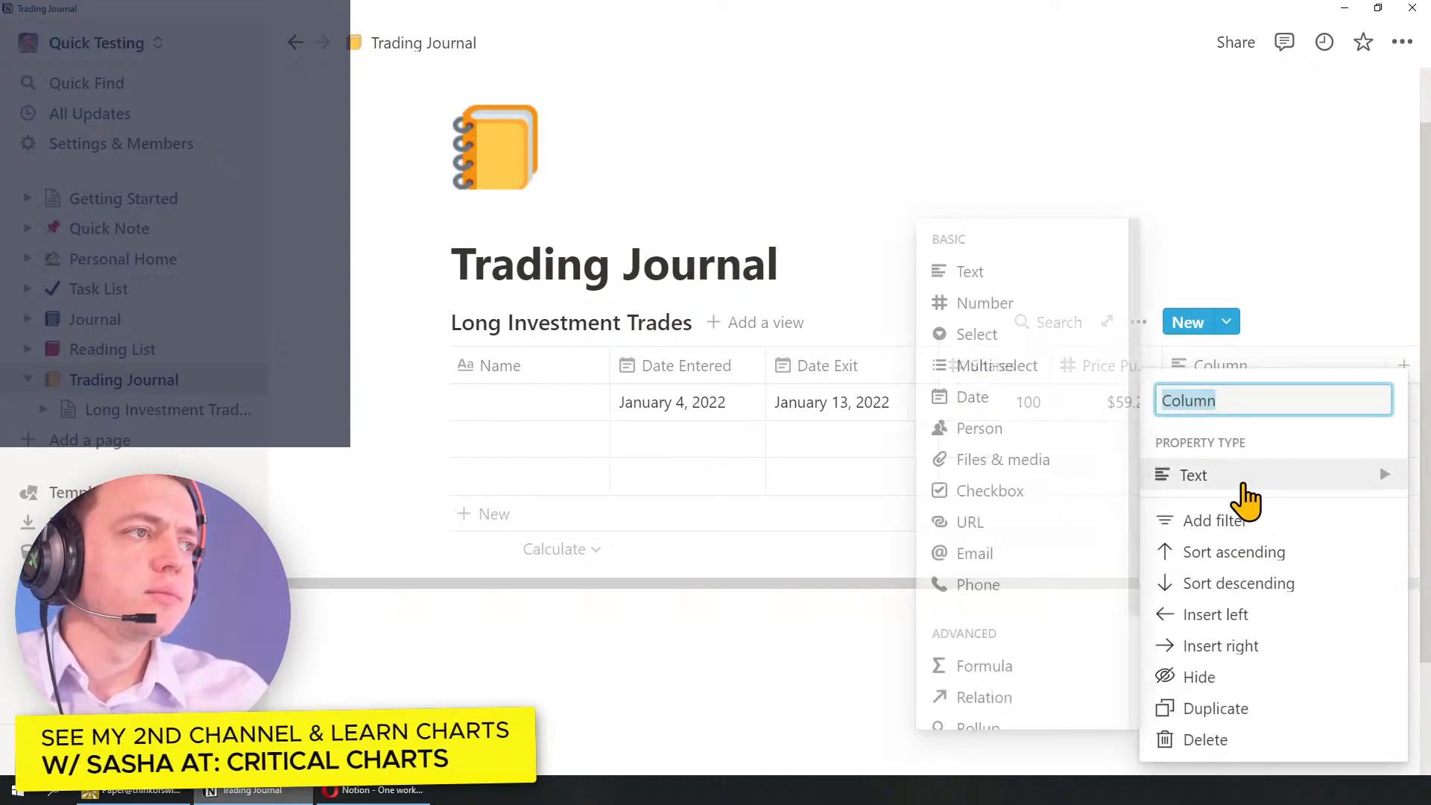
{"action": "left_click", "coordinate": [1010, 666]}
{"action": "left_click", "coordinate": [1213, 369]}
{"action": "type", "text": "To"}
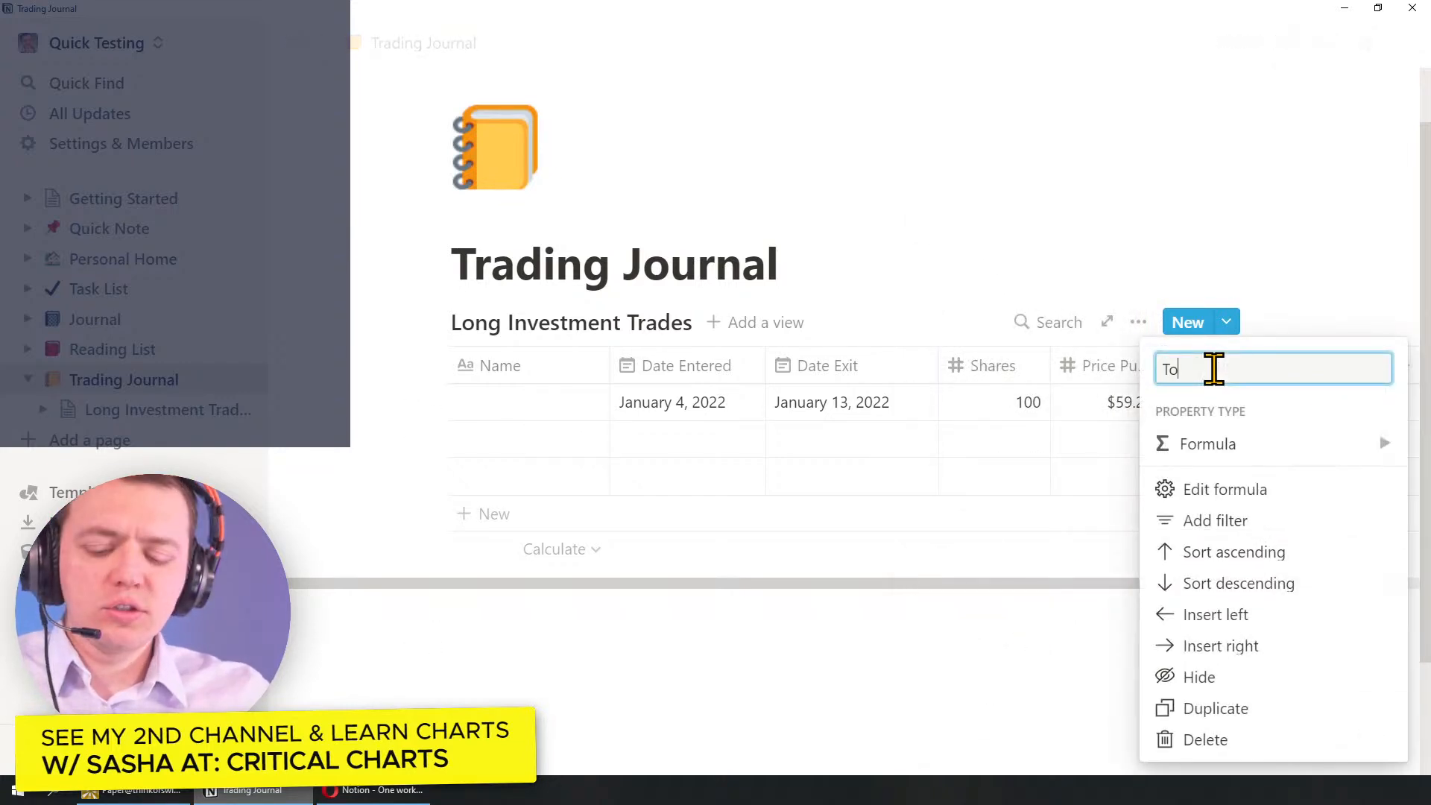
{"action": "key", "text": "Return"}
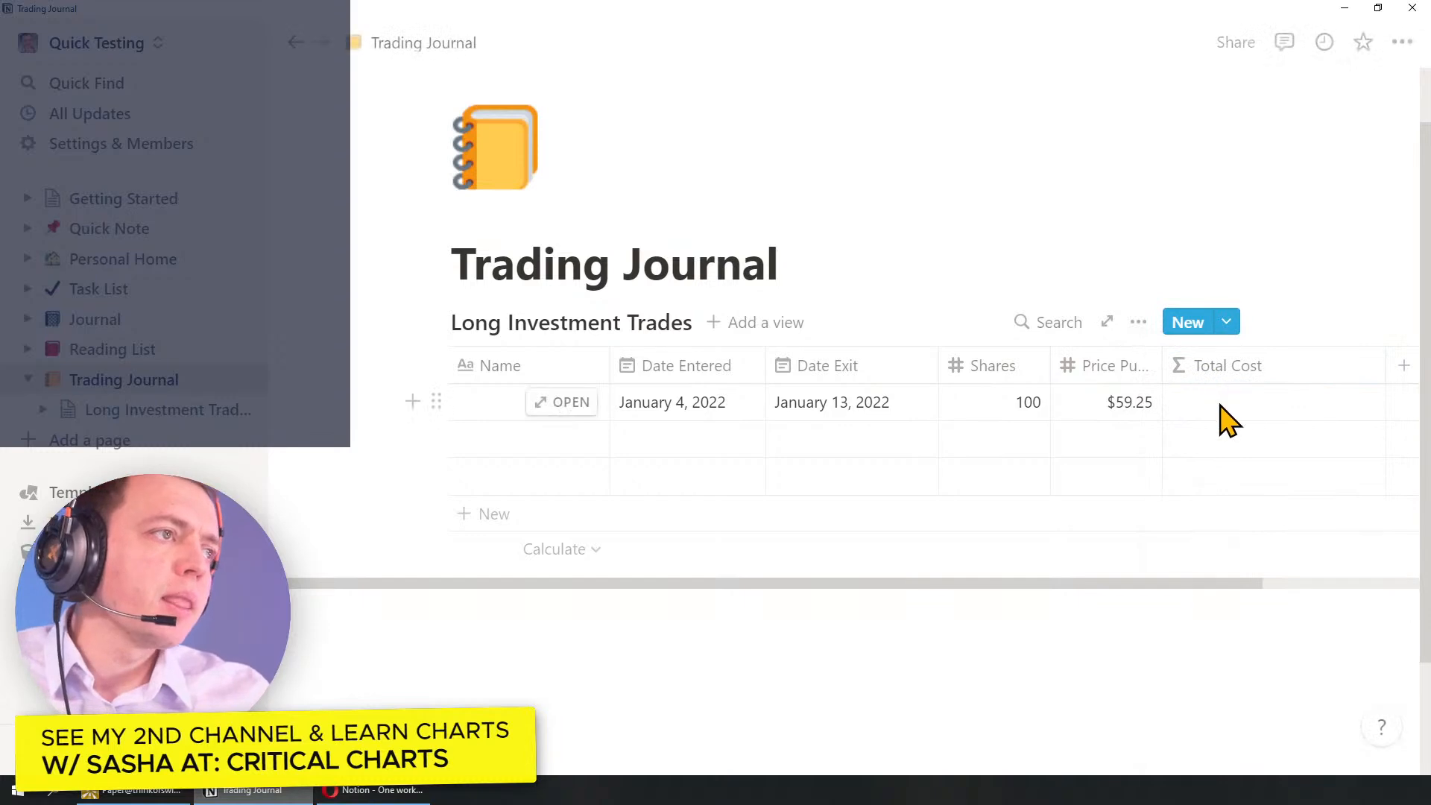
Step: Define the Total Cost formula as prop("Shares")*prop("Price Purchased")
{"action": "left_click", "coordinate": [1217, 414]}
{"action": "left_click", "coordinate": [867, 555]}
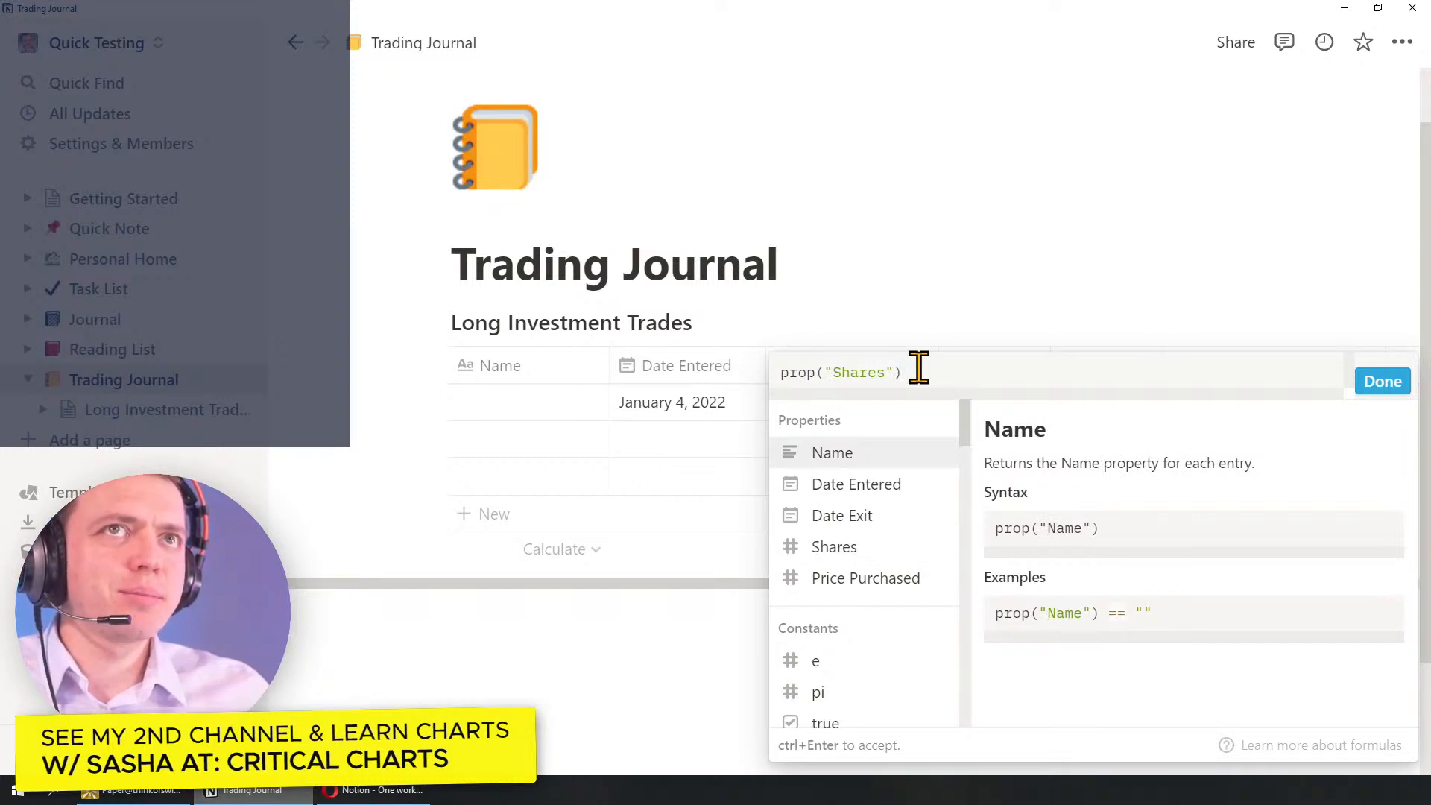
{"action": "type", "text": "*"}
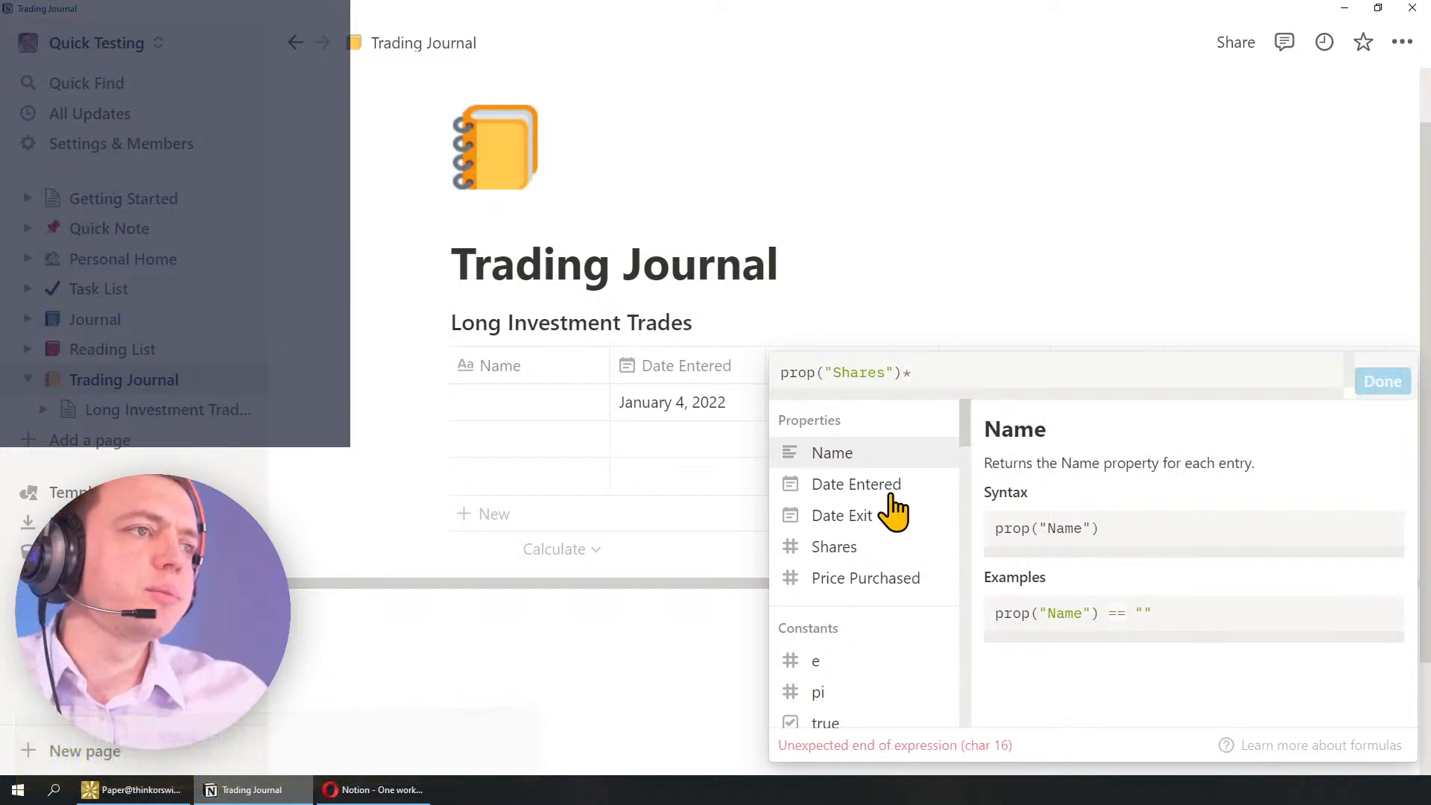
{"action": "left_click", "coordinate": [865, 580]}
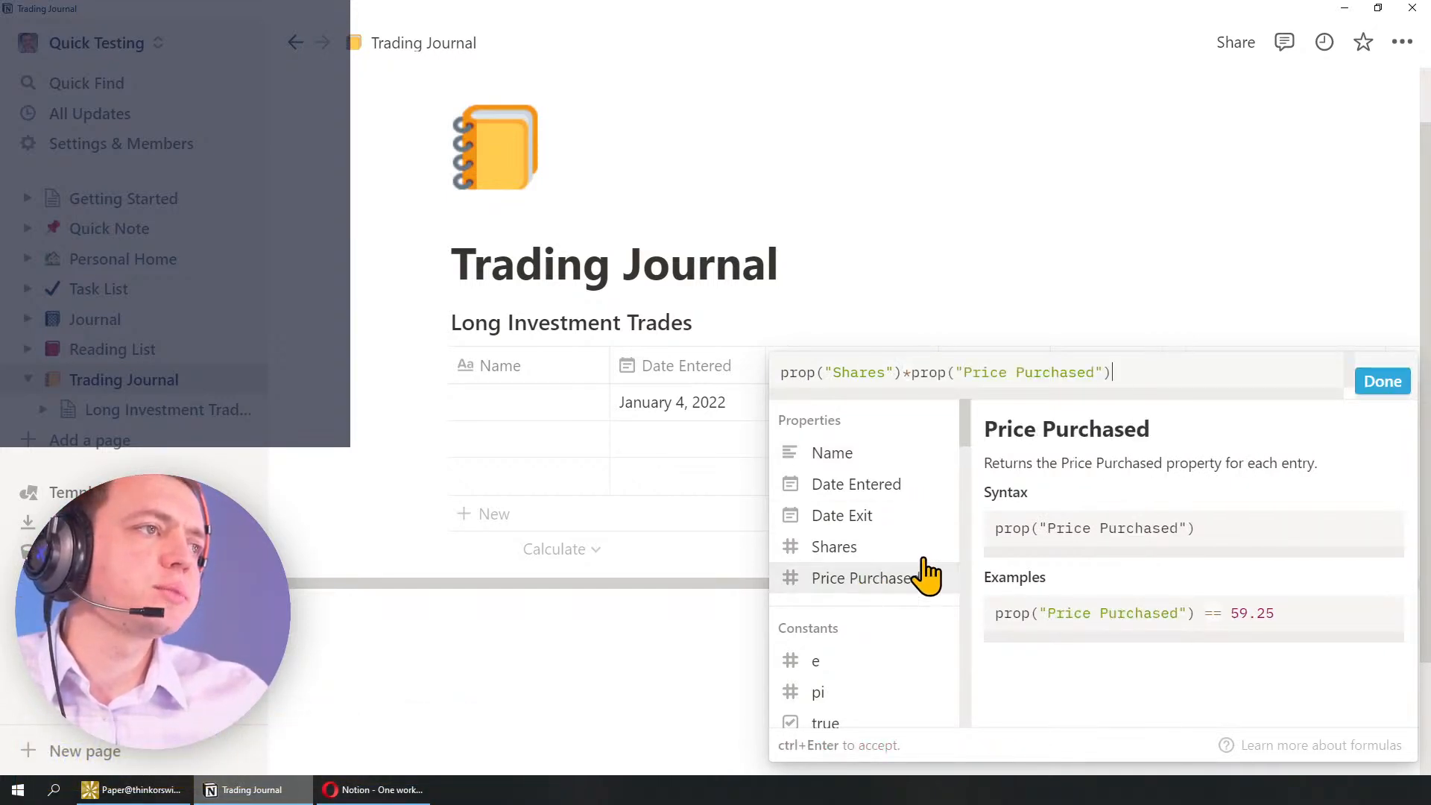
{"action": "left_click", "coordinate": [1382, 384]}
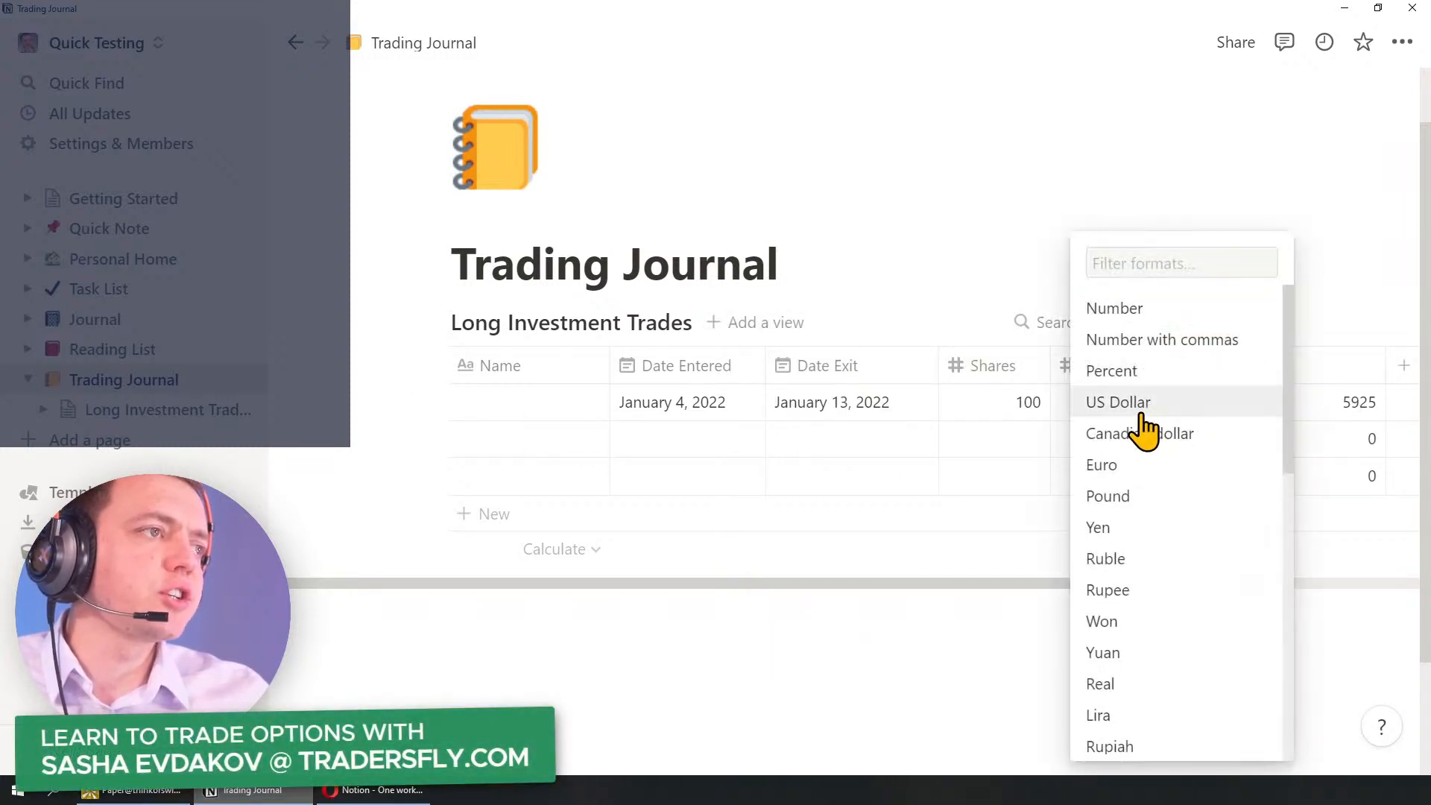
Step: Format the Total Cost property as US Dollar and narrow its column to fit the heading
{"action": "left_click", "coordinate": [1143, 406]}
{"action": "left_click_drag", "start_coordinate": [1384, 367], "coordinate": [1280, 369]}
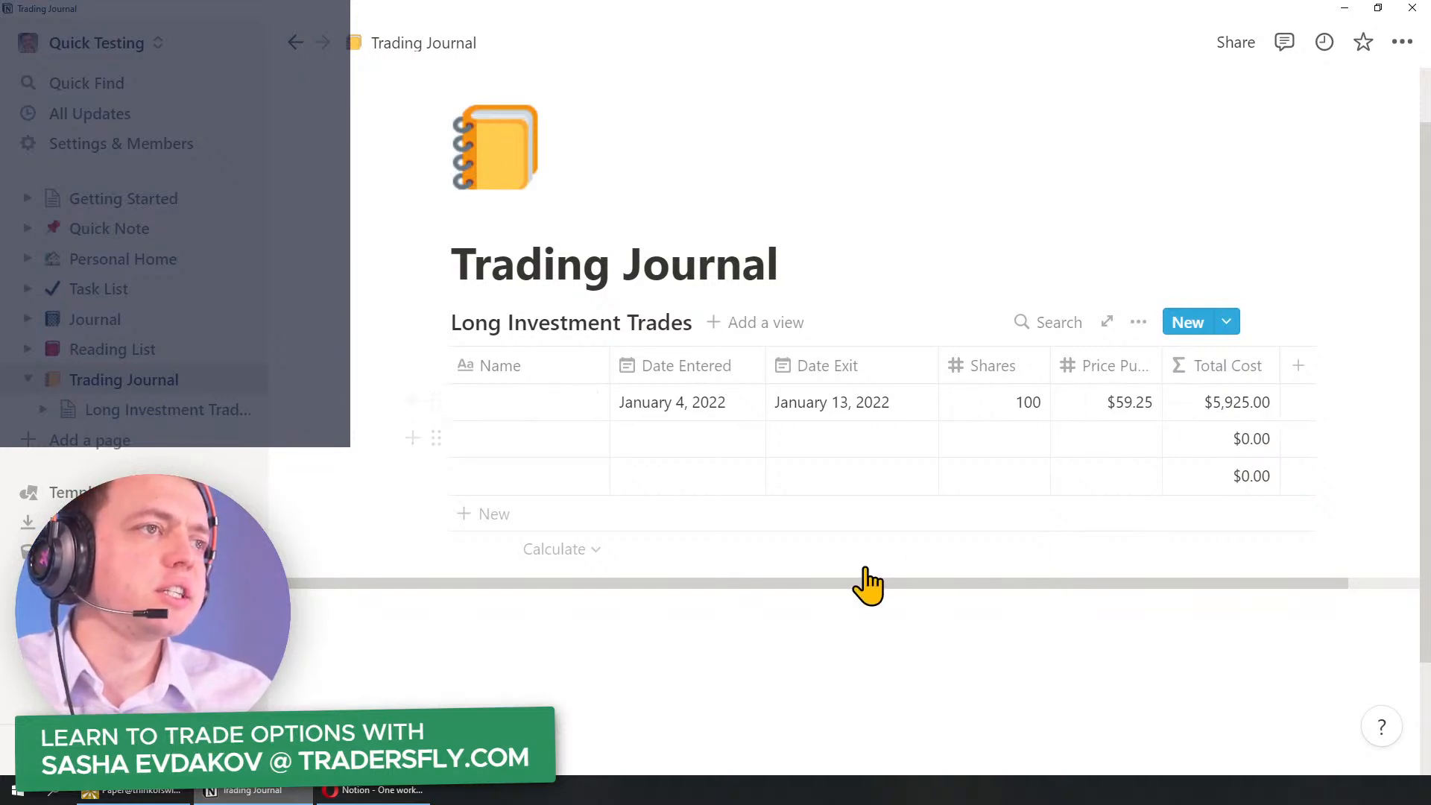
Step: Add a Select-type property to the table and move it directly after the Name column
{"action": "left_click", "coordinate": [1298, 366]}
{"action": "mouse_move", "coordinate": [1227, 486]}
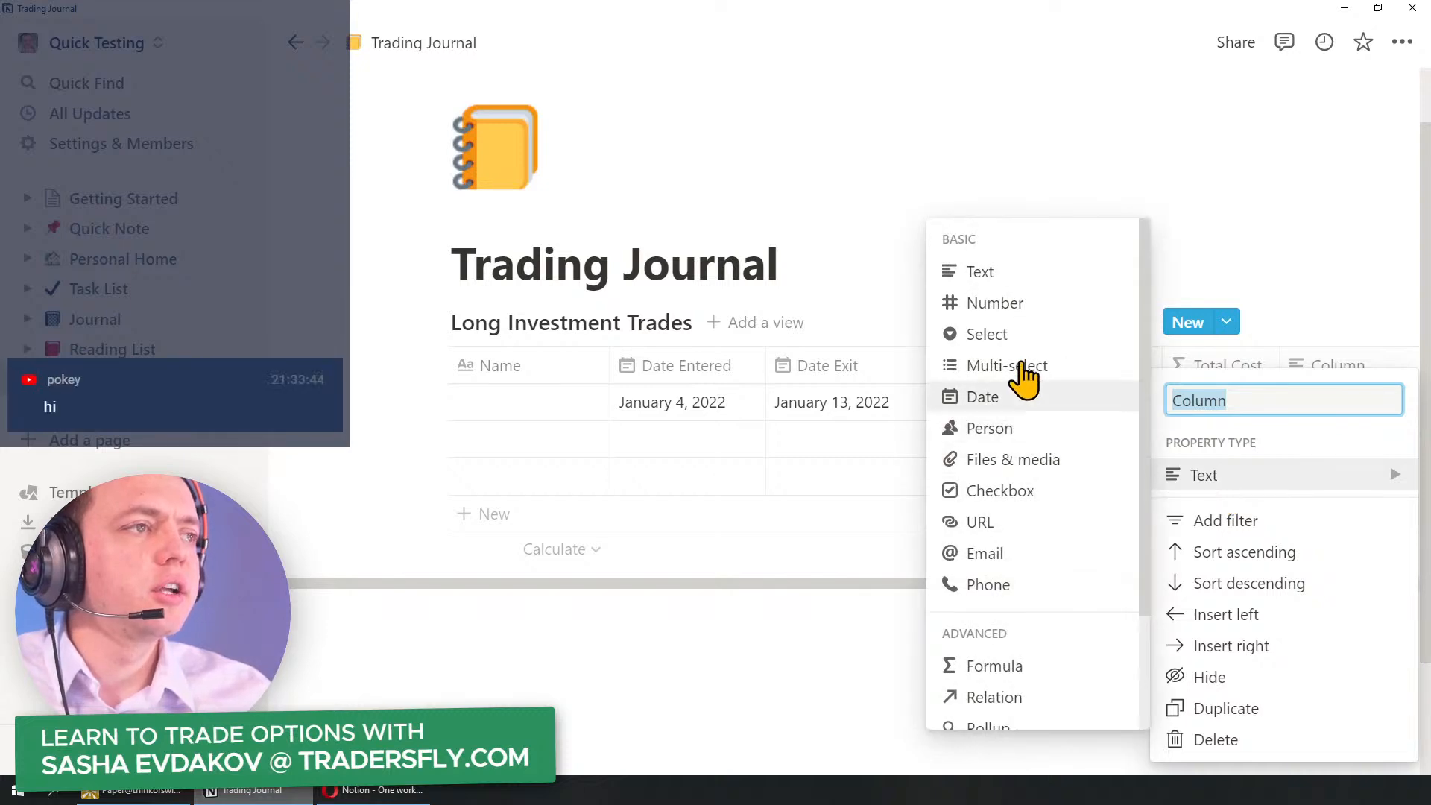
{"action": "left_click", "coordinate": [1015, 345]}
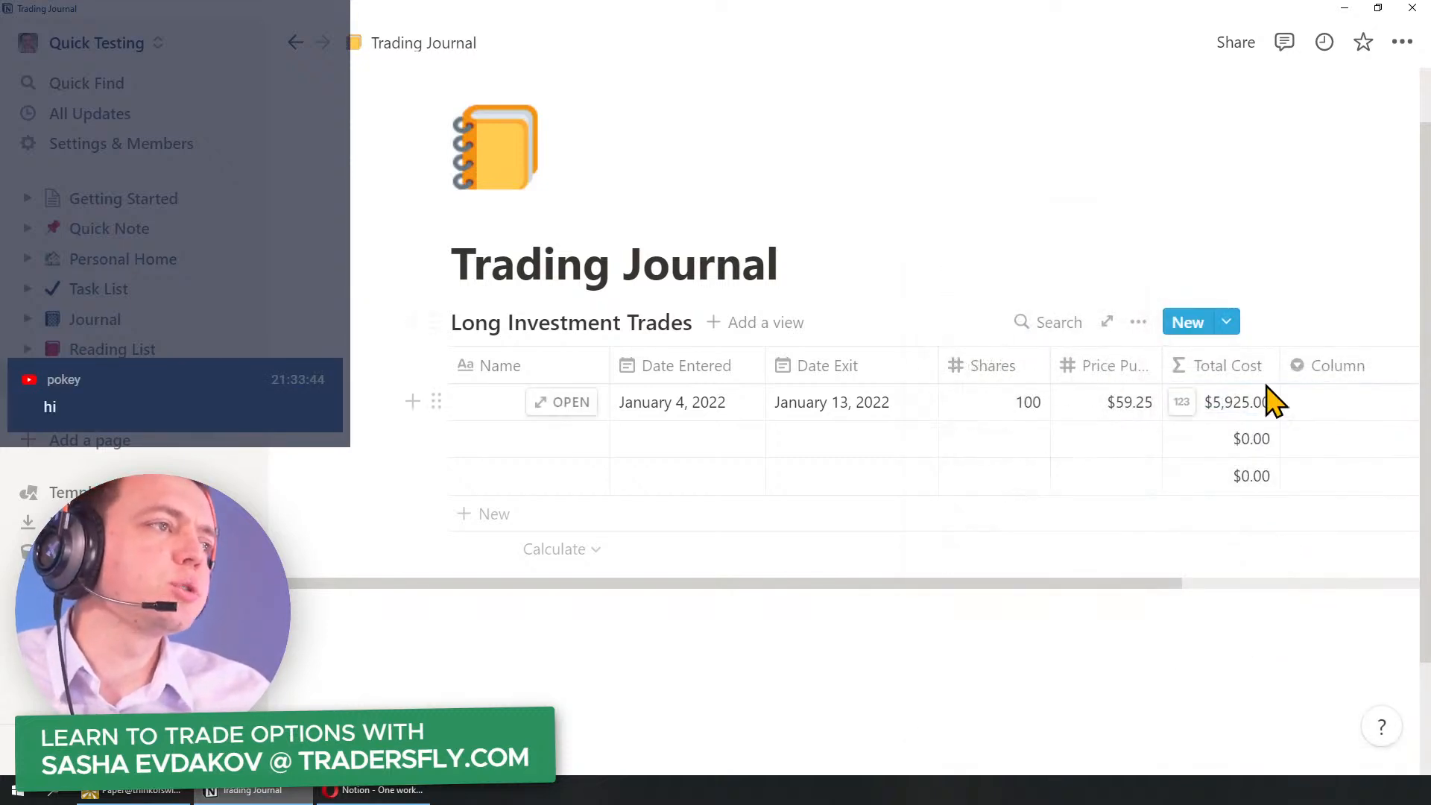
{"action": "left_click_drag", "start_coordinate": [1335, 383], "coordinate": [678, 383]}
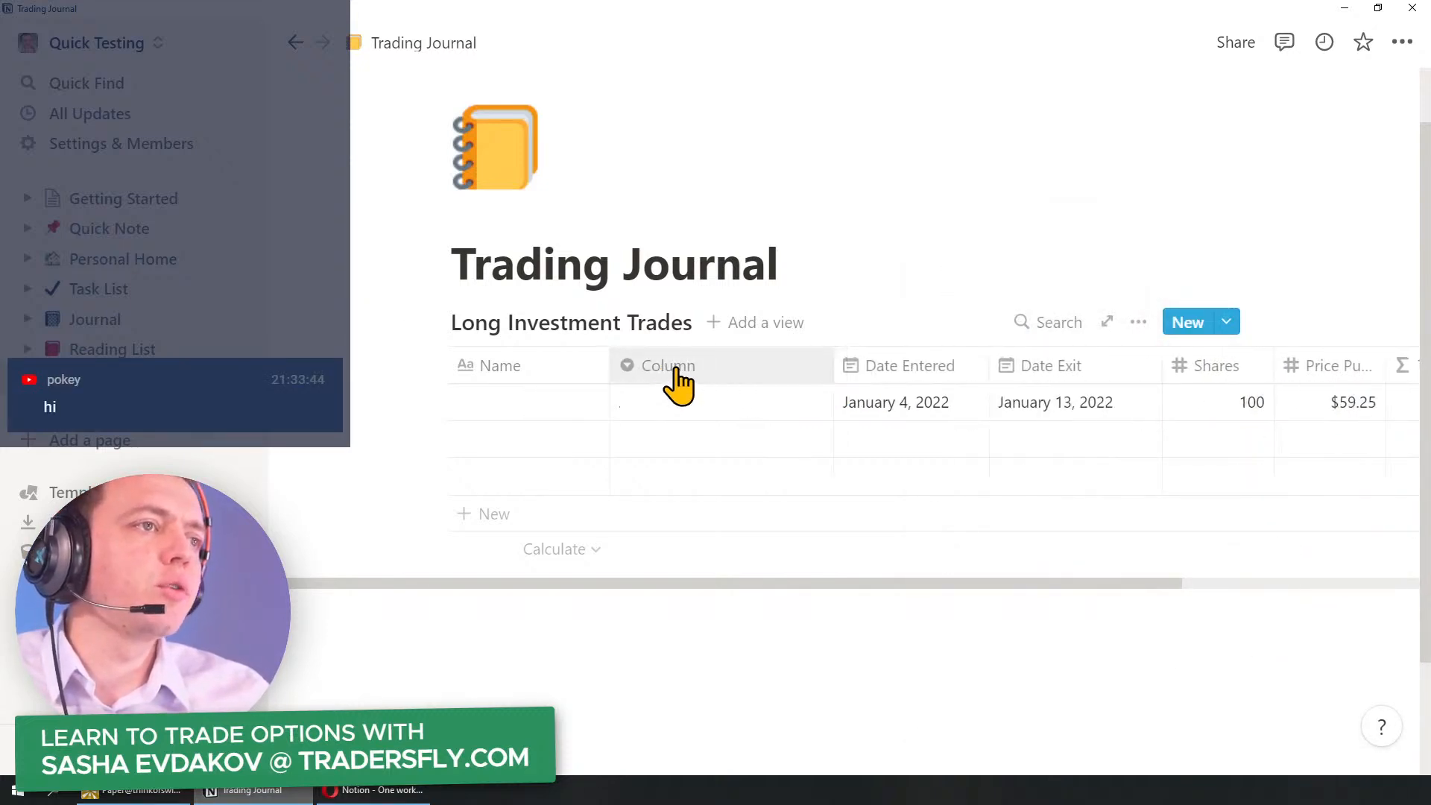
Step: Rename the new Select property beside Name as "Ticker"
{"action": "left_click", "coordinate": [678, 365]}
{"action": "type", "text": "Ticker"}
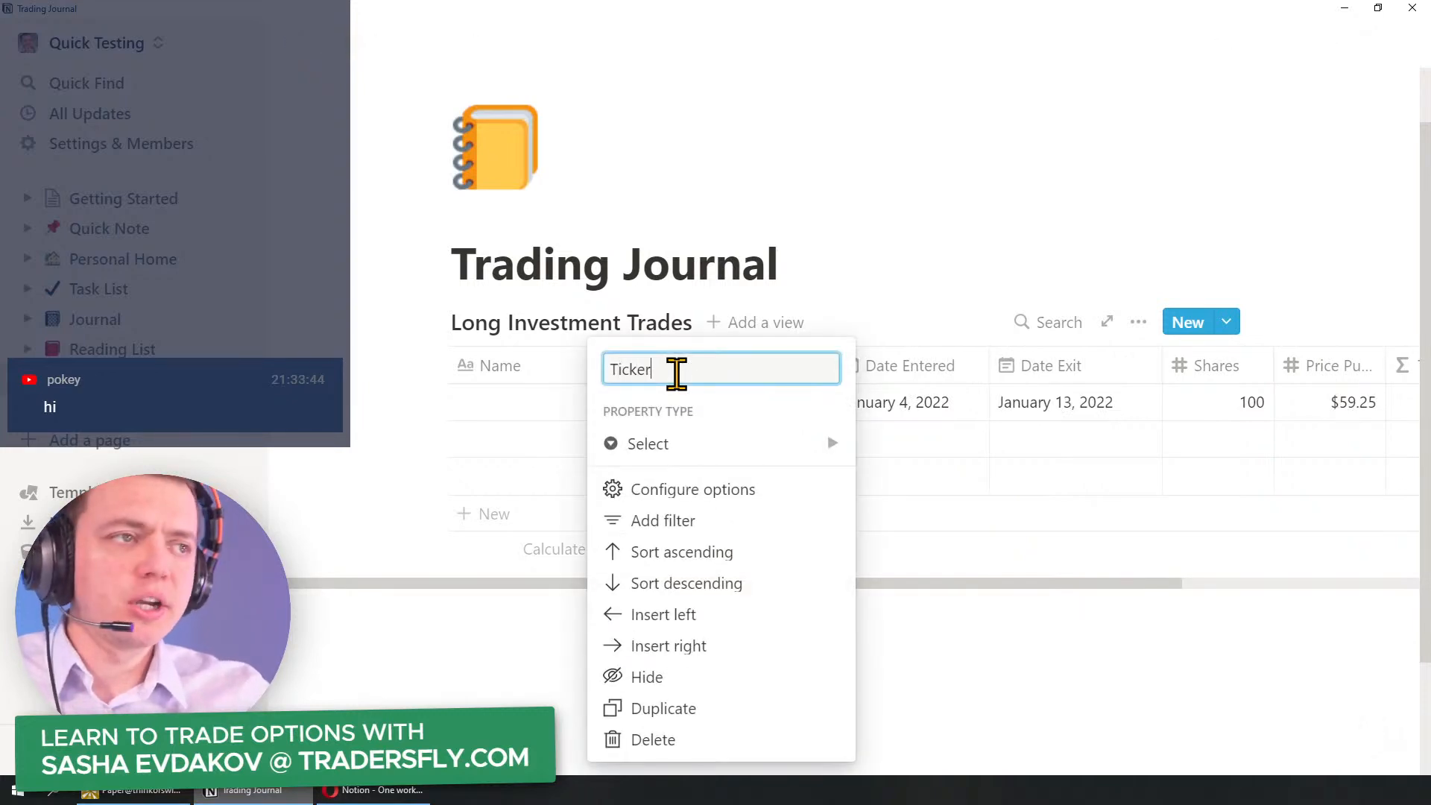
{"action": "key", "text": "Return"}
Step: Create the ticker option DIS in the first row and narrow the Ticker column
{"action": "left_click", "coordinate": [681, 403]}
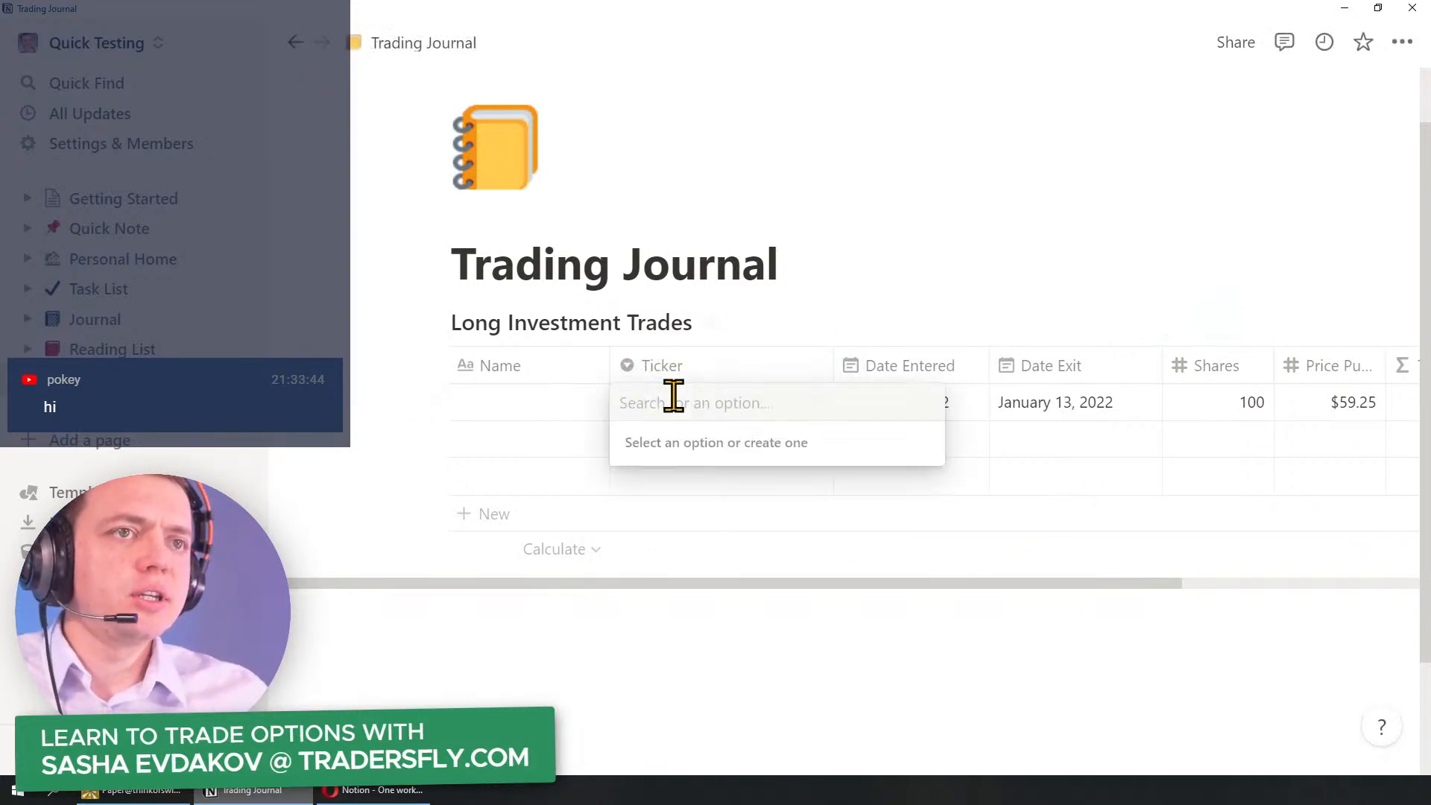
{"action": "type", "text": "DIS"}
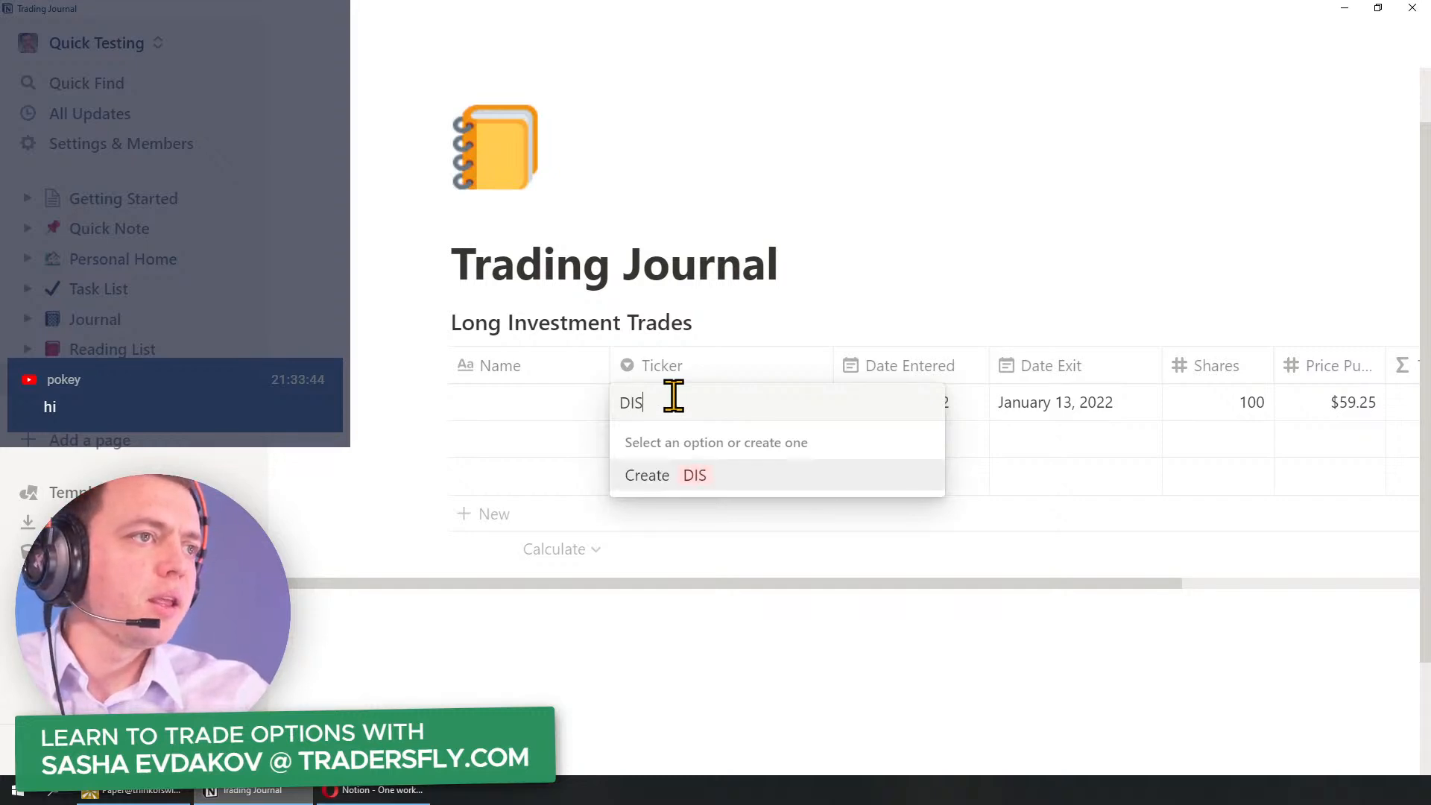
{"action": "key", "text": "Return"}
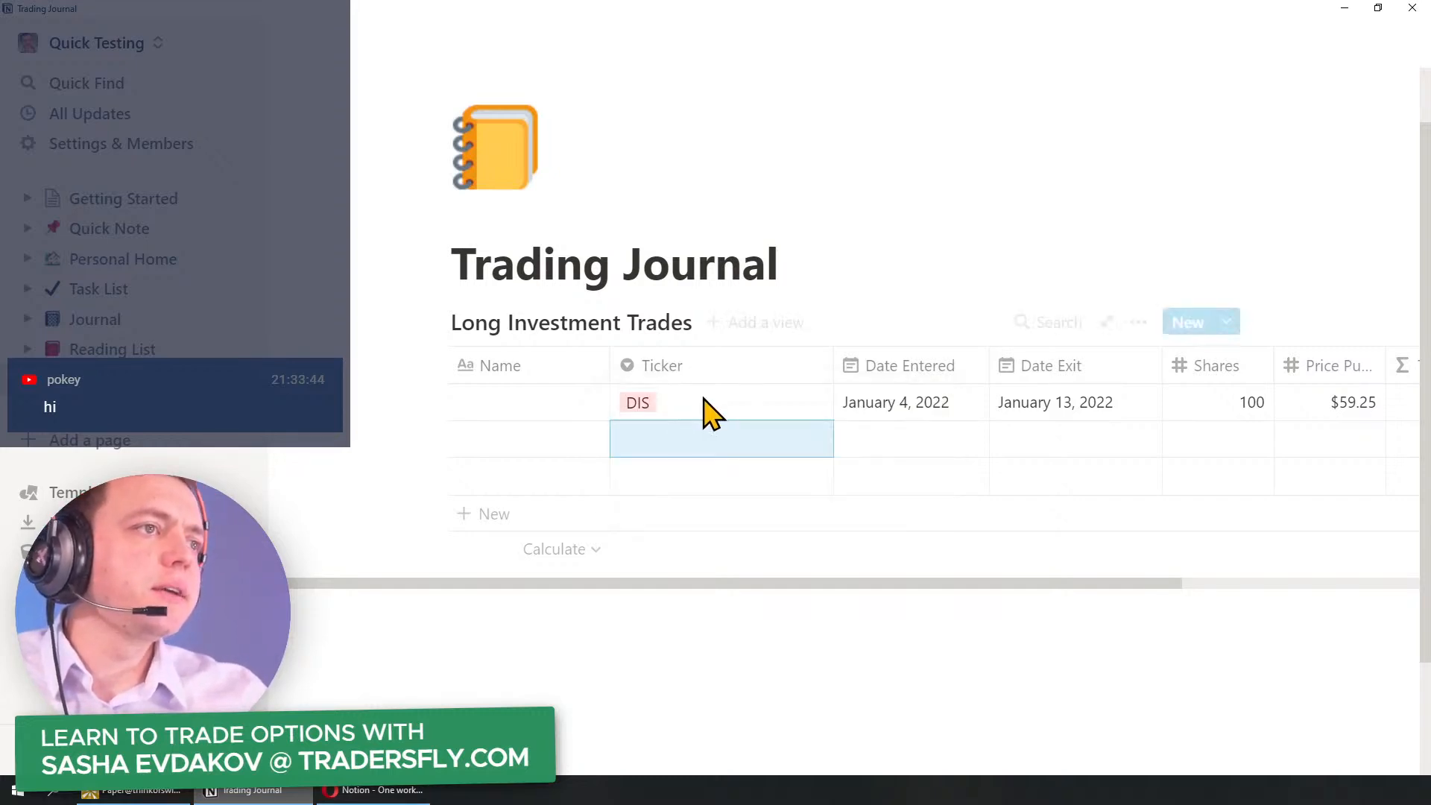
{"action": "left_click_drag", "start_coordinate": [834, 360], "coordinate": [721, 360]}
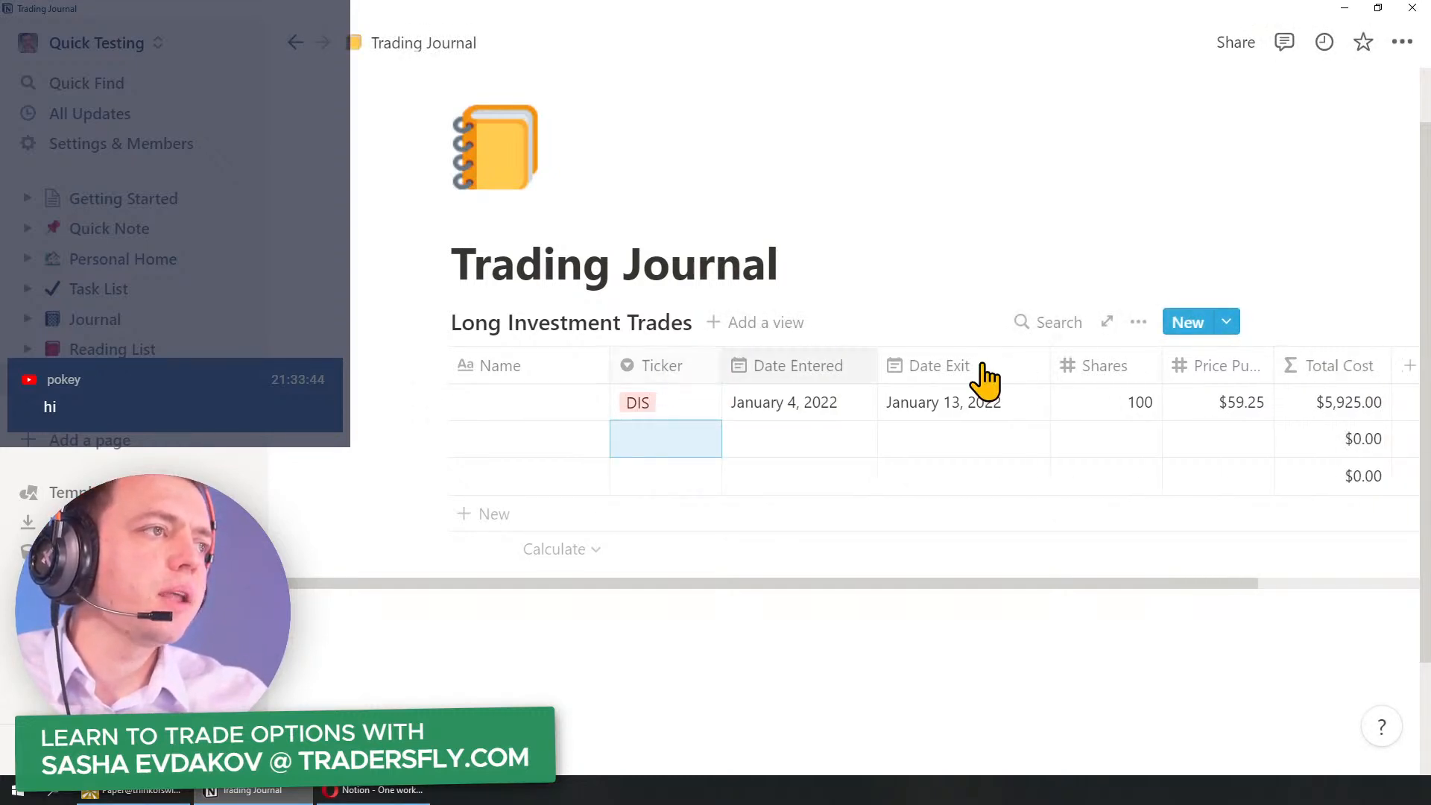
Step: Enter 100 shares and a purchase price of 25 in the second row
{"action": "left_click_drag", "start_coordinate": [1174, 582], "coordinate": [1300, 581]}
{"action": "left_click", "coordinate": [935, 446]}
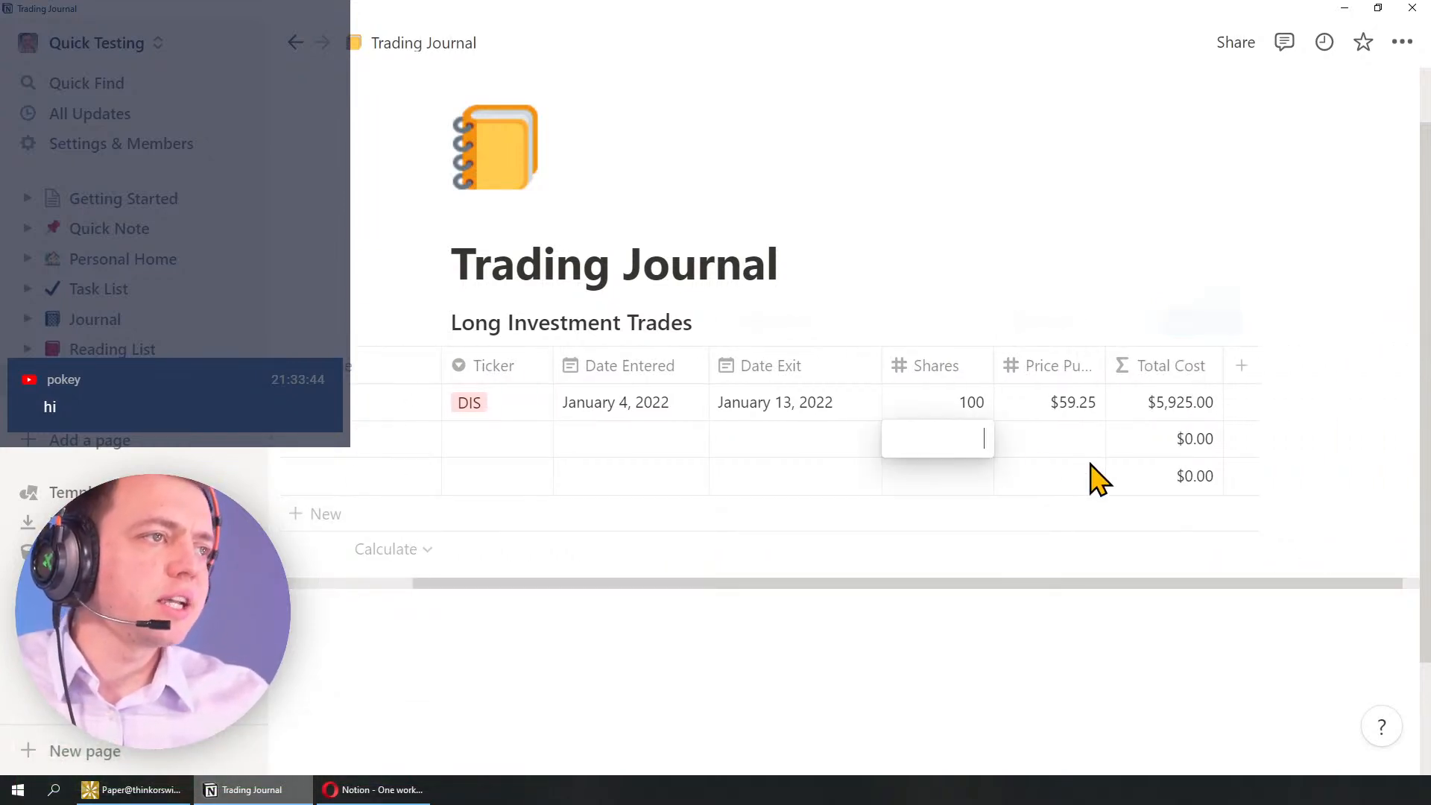
{"action": "type", "text": "100"}
{"action": "key", "text": "Tab"}
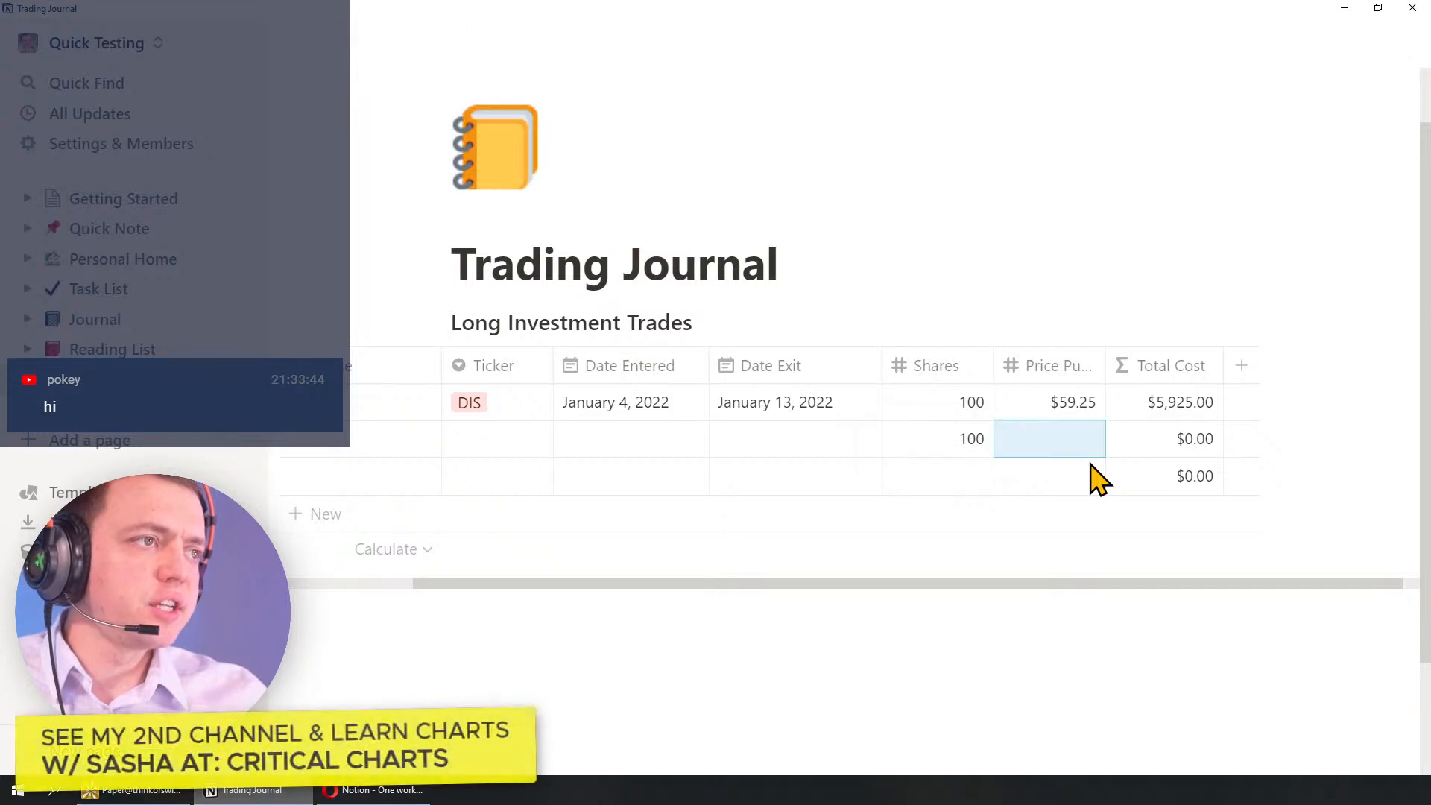
{"action": "type", "text": "25"}
{"action": "left_click", "coordinate": [1099, 480]}
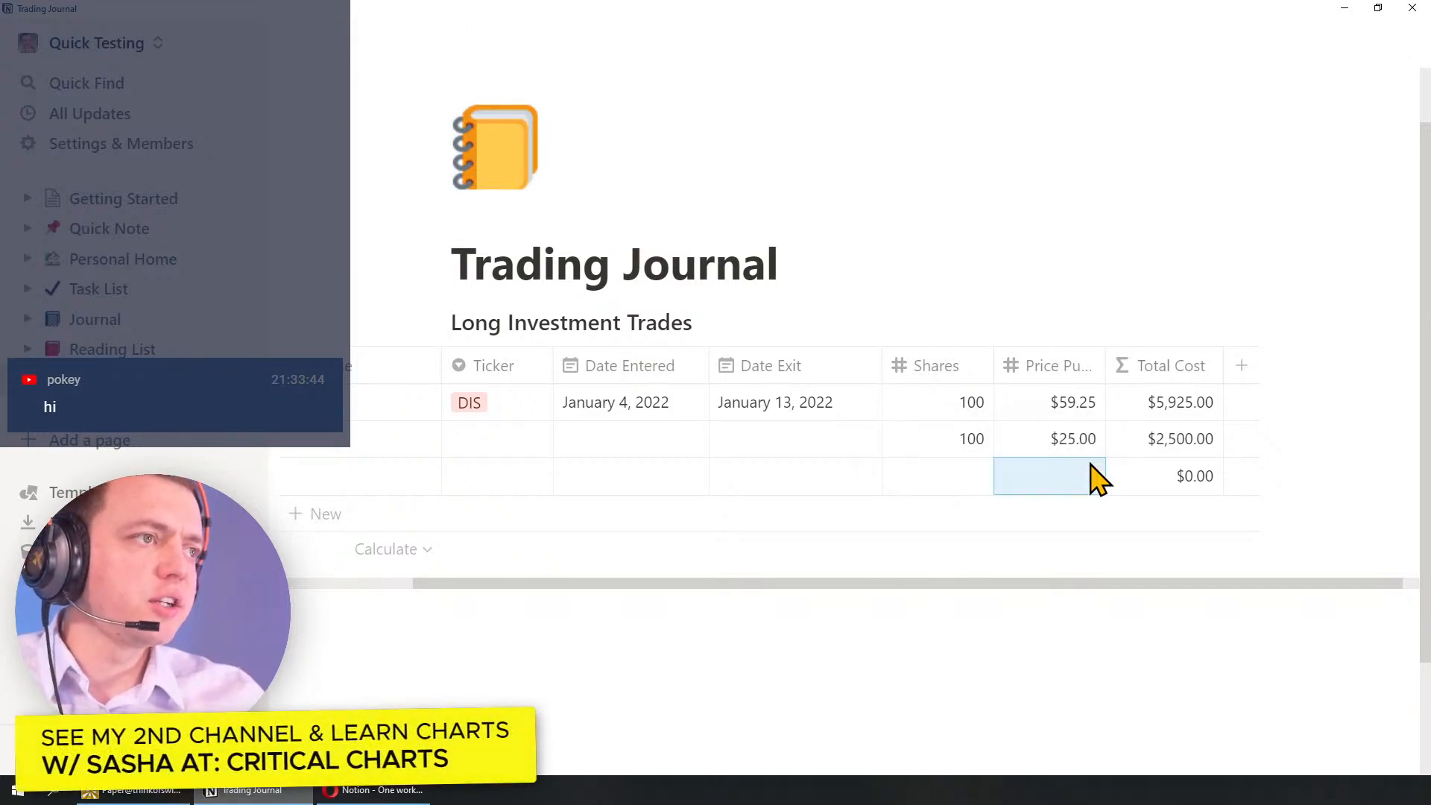
Step: Enter 25 shares and a purchase price of 35 in the third row
{"action": "left_click", "coordinate": [972, 477]}
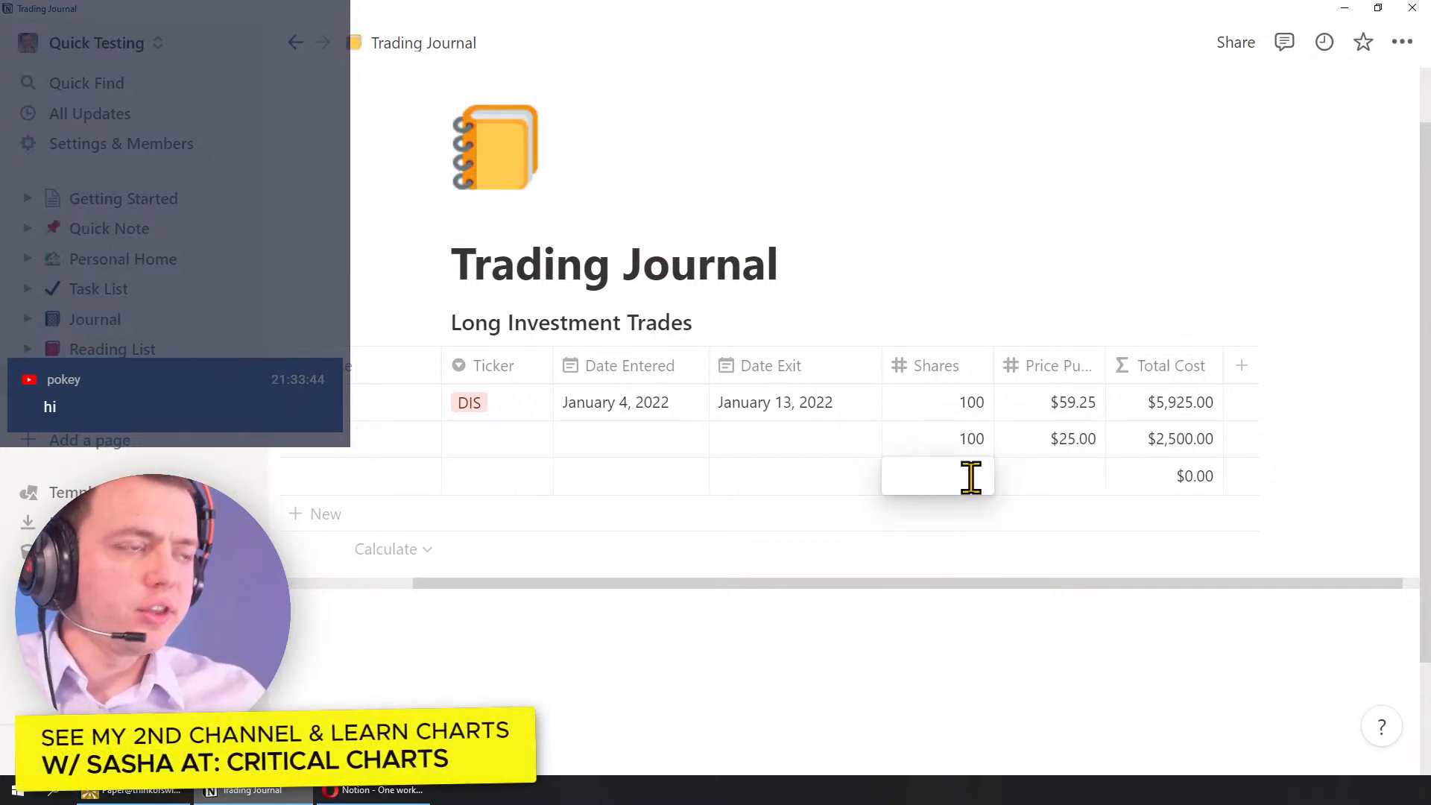
{"action": "type", "text": "25"}
{"action": "key", "text": "Tab"}
{"action": "type", "text": "35"}
{"action": "key", "text": "Tab"}
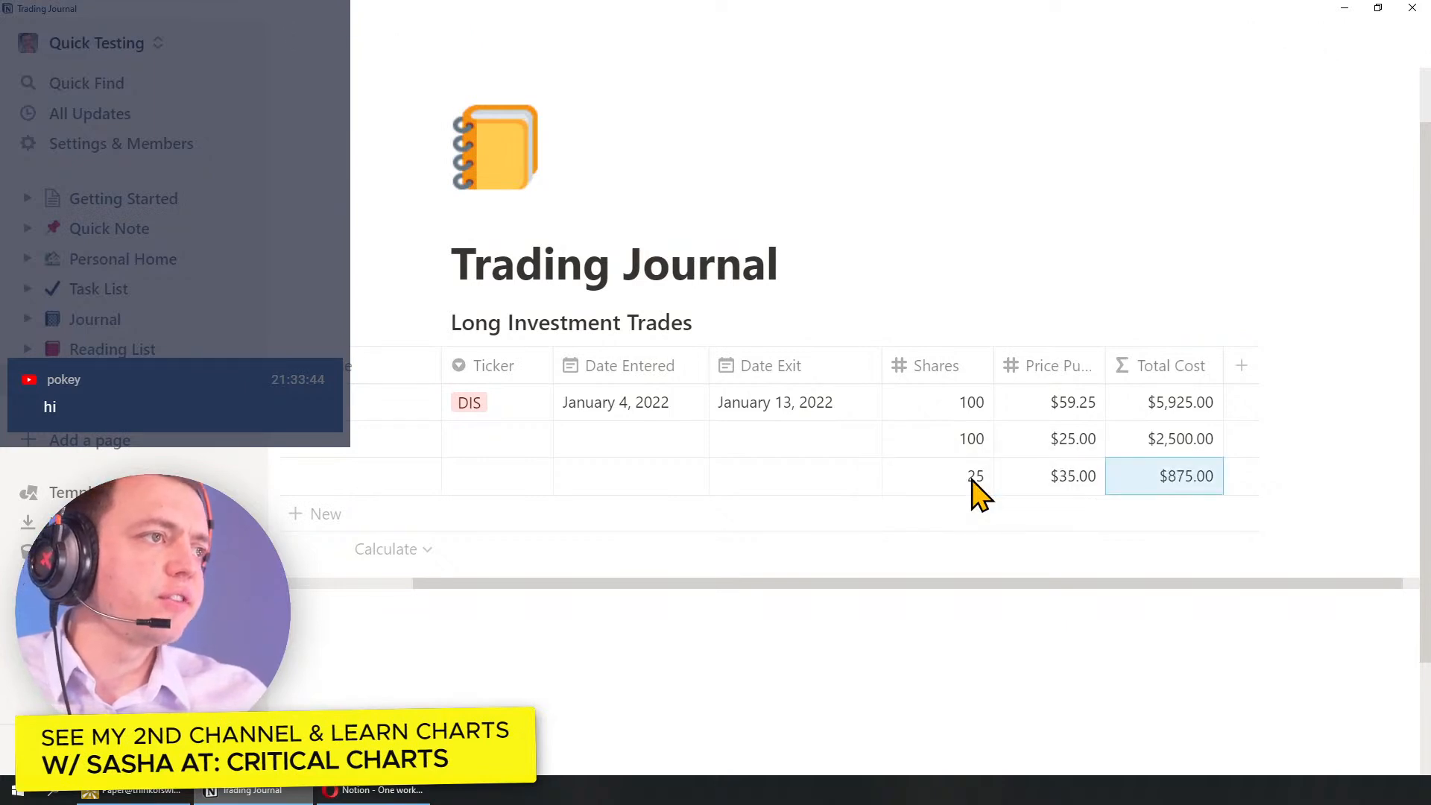
Step: Set the column calculations to Sum for Total Cost, Average for the purchase price and Sum for Shares
{"action": "left_click", "coordinate": [1185, 559]}
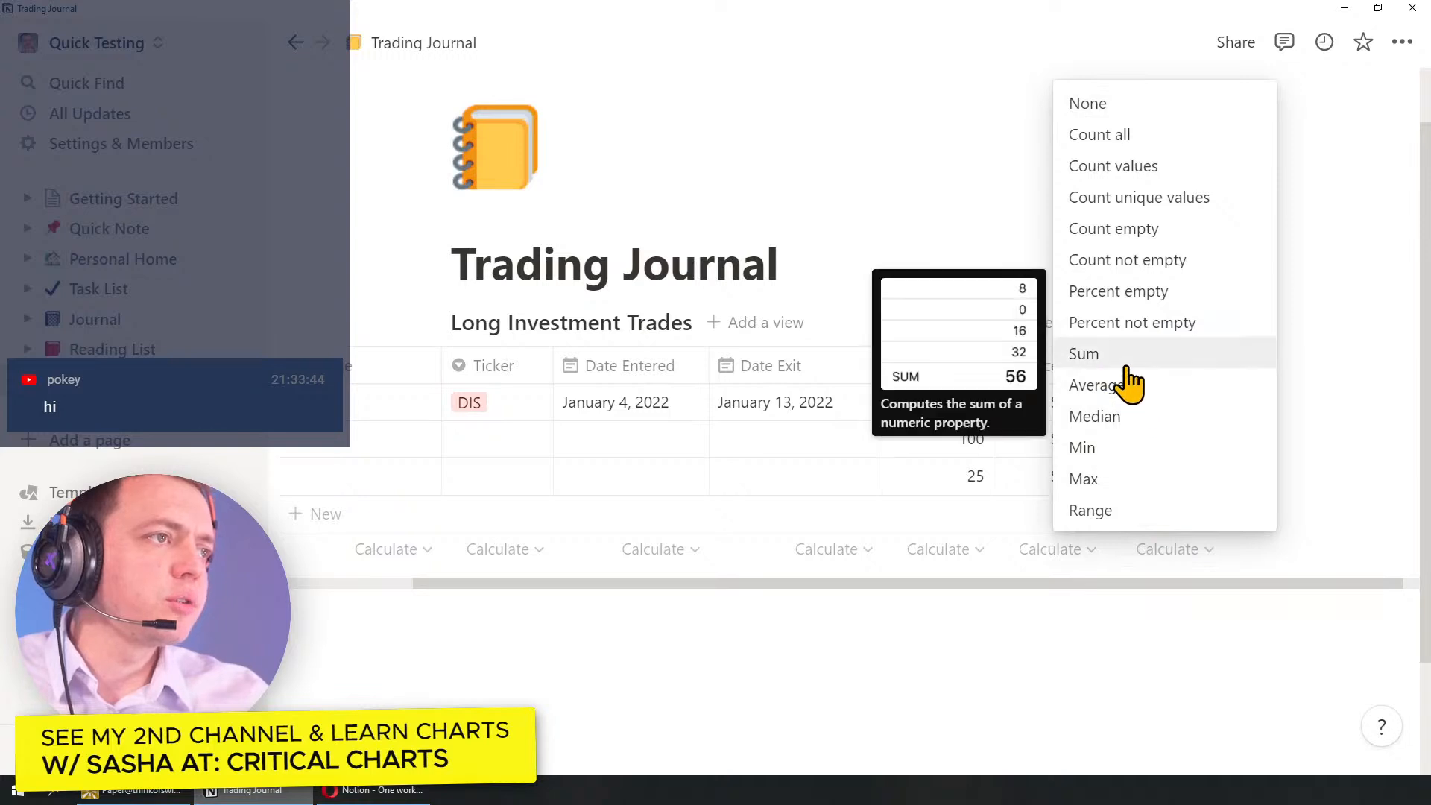
{"action": "left_click", "coordinate": [1127, 366]}
{"action": "left_click", "coordinate": [1191, 570]}
{"action": "left_click", "coordinate": [1158, 560]}
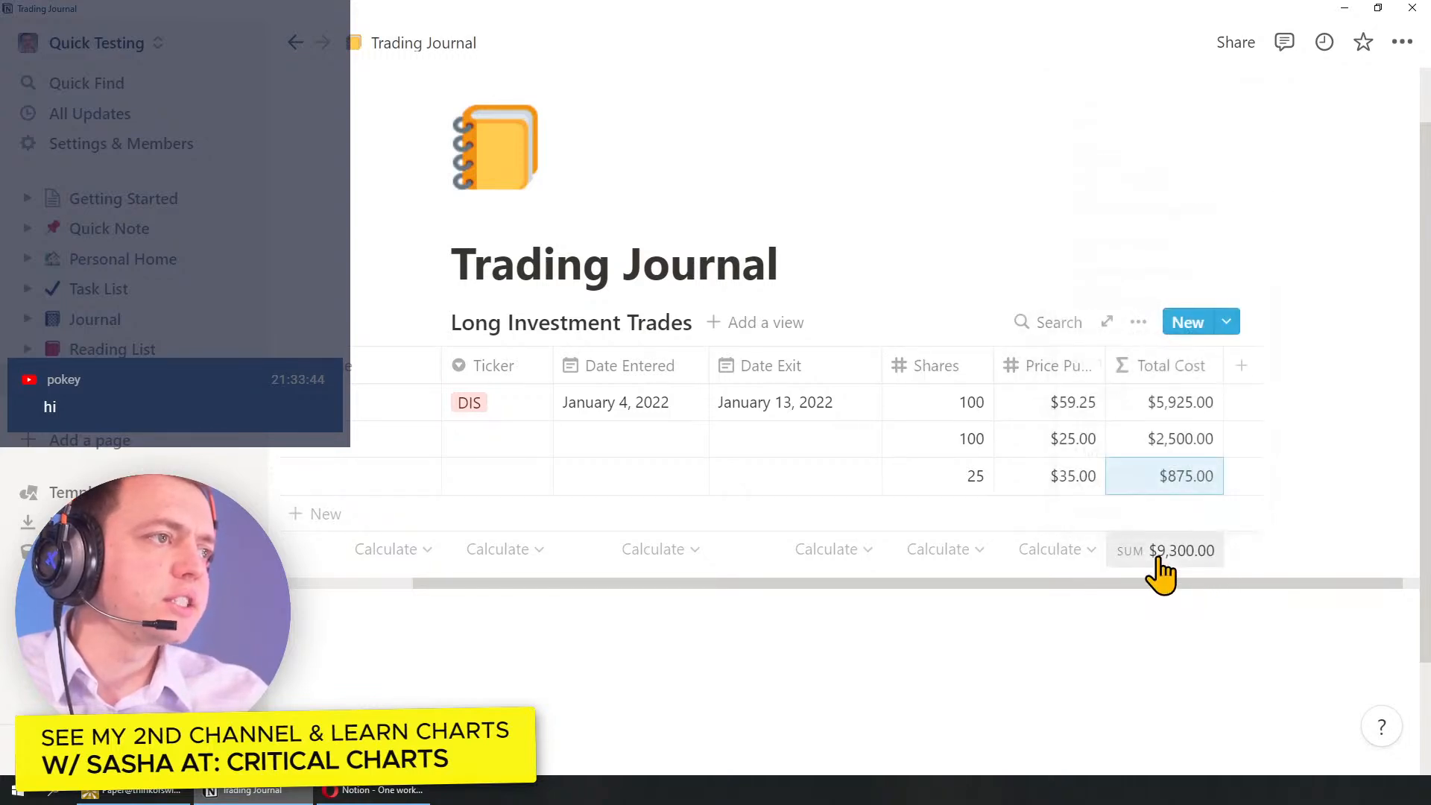
{"action": "left_click", "coordinate": [1096, 557]}
{"action": "left_click", "coordinate": [1024, 386]}
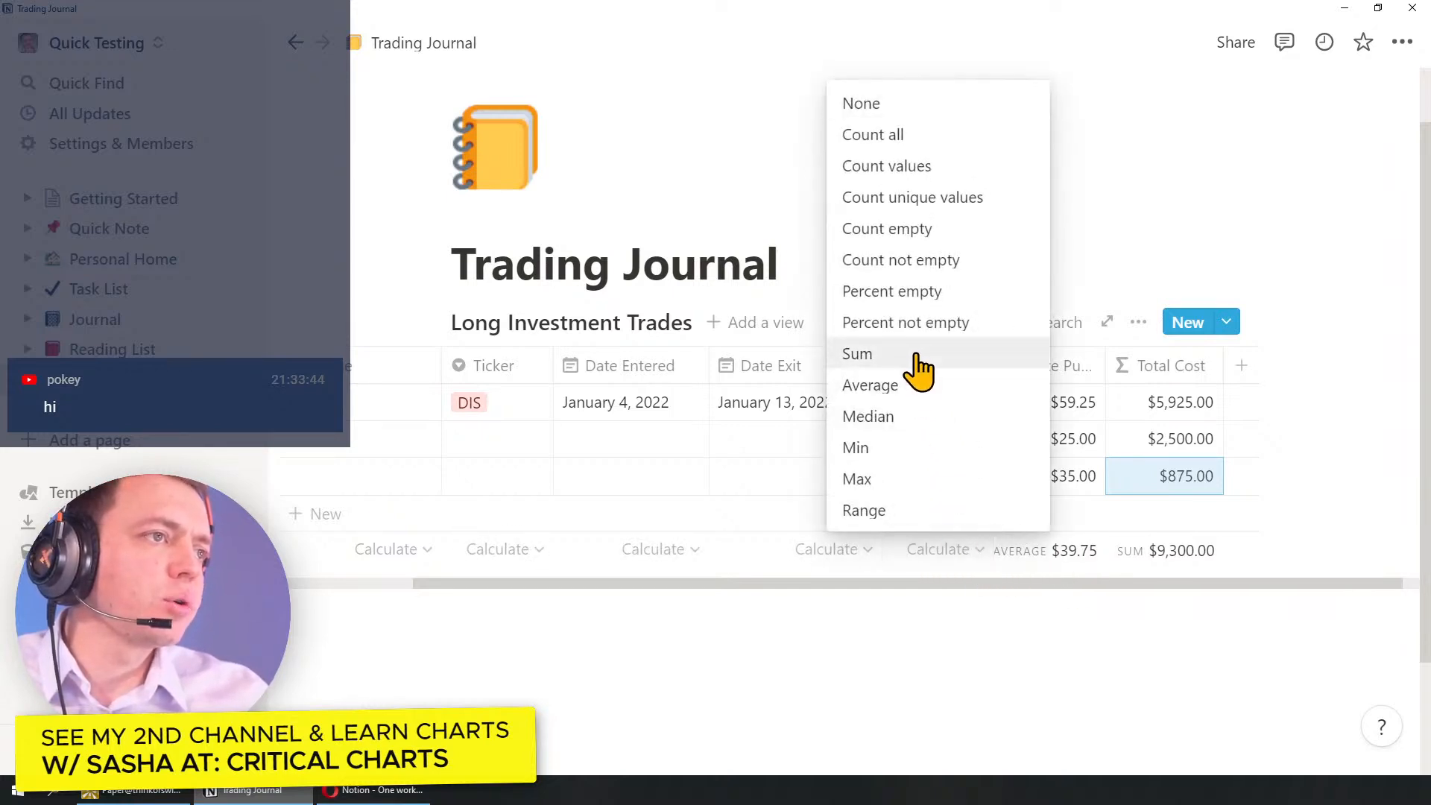
{"action": "left_click", "coordinate": [910, 358]}
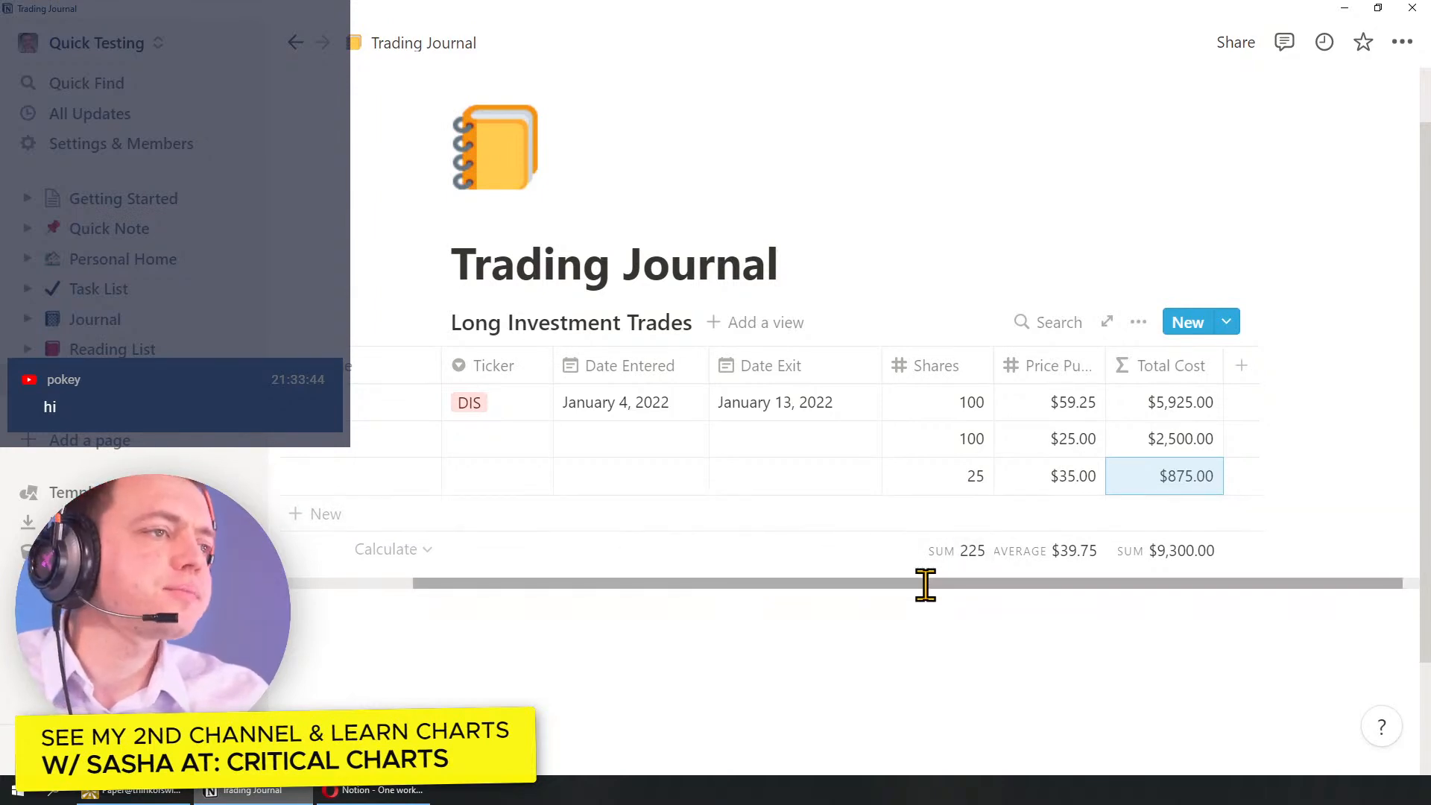
Step: Create the ticker options MSFT for the second row and TSLA for the third row
{"action": "left_click_drag", "start_coordinate": [924, 584], "coordinate": [879, 580]}
{"action": "left_click", "coordinate": [524, 448]}
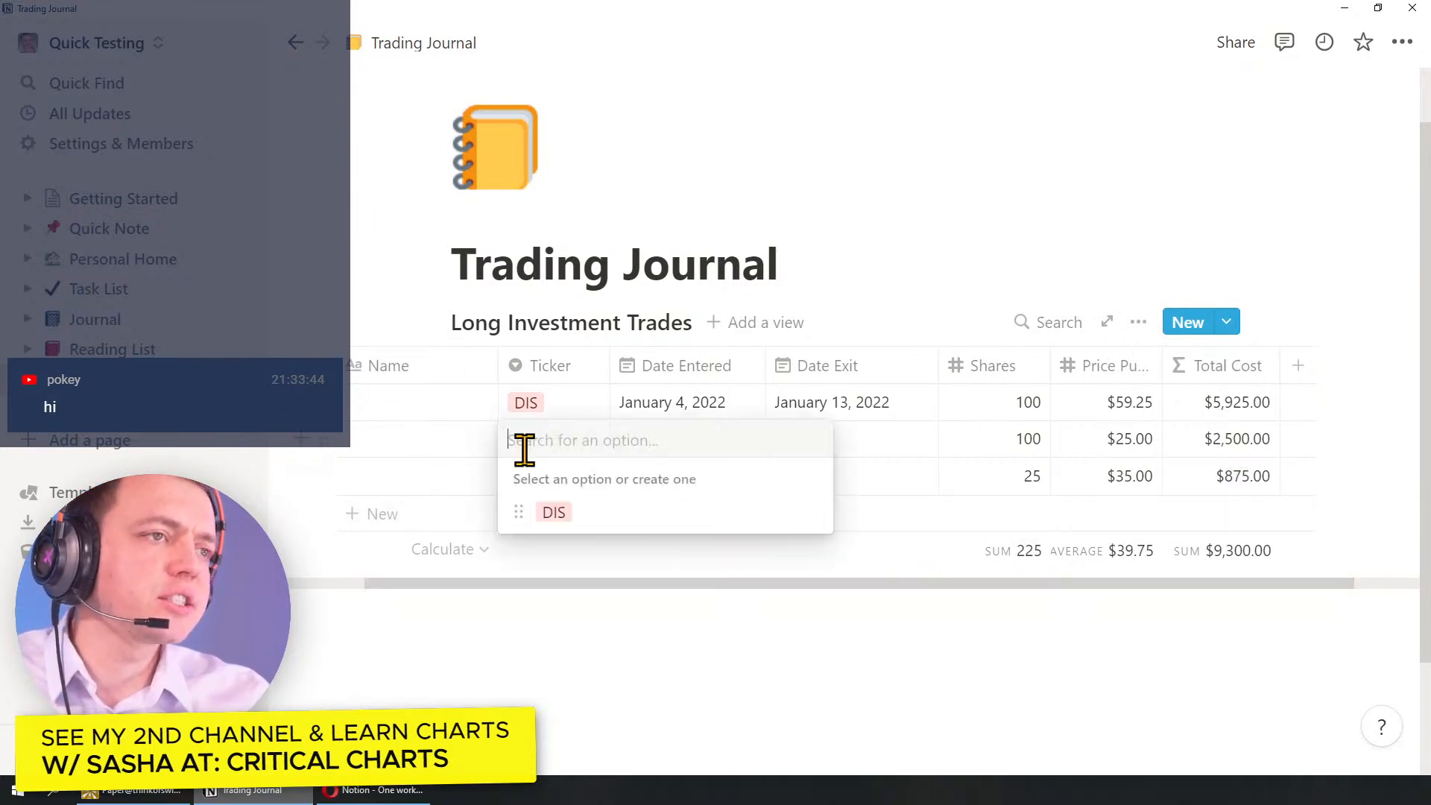
{"action": "type", "text": "MSFT"}
{"action": "key", "text": "Return"}
{"action": "type", "text": "TSLA"}
{"action": "key", "text": "Return"}
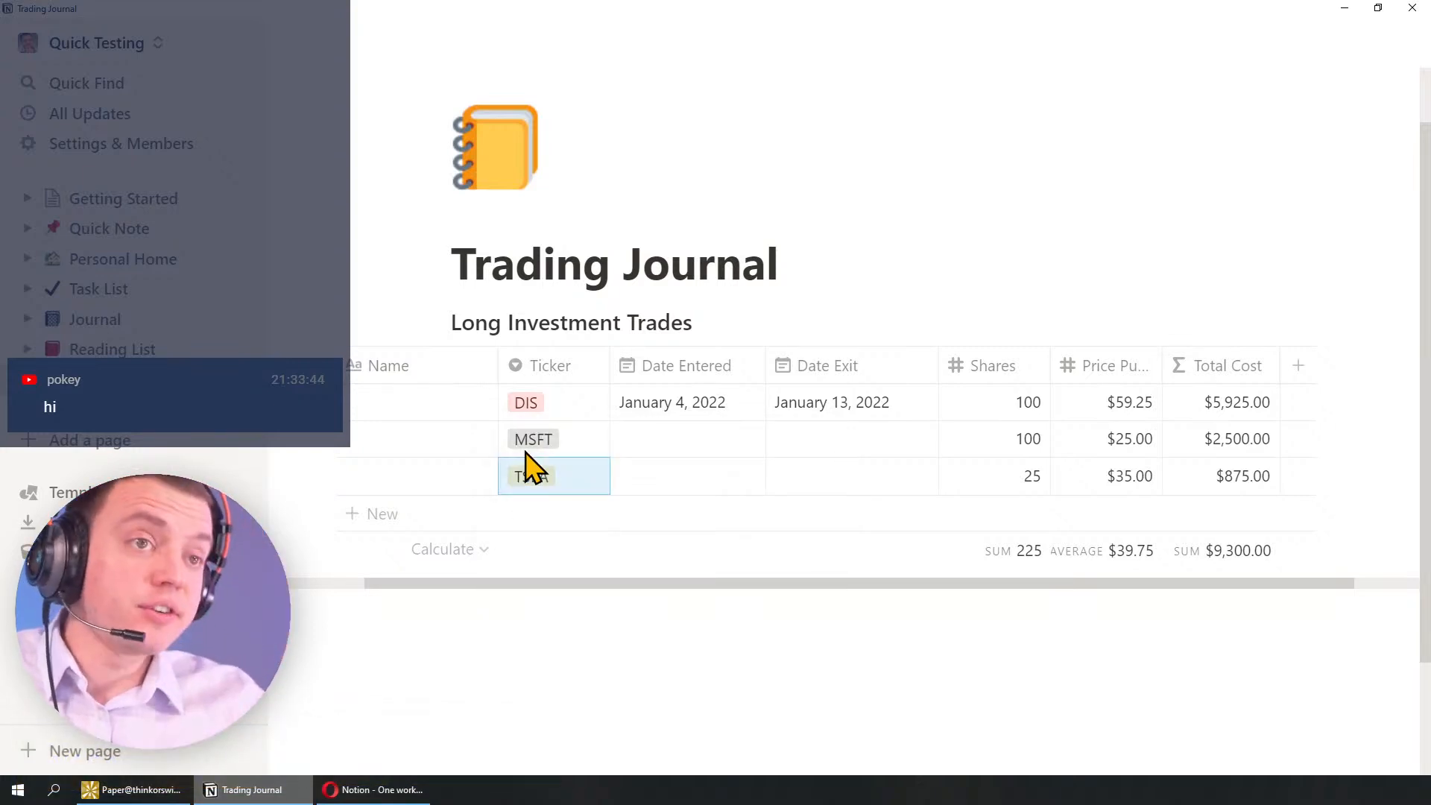
{"action": "left_click", "coordinate": [574, 446]}
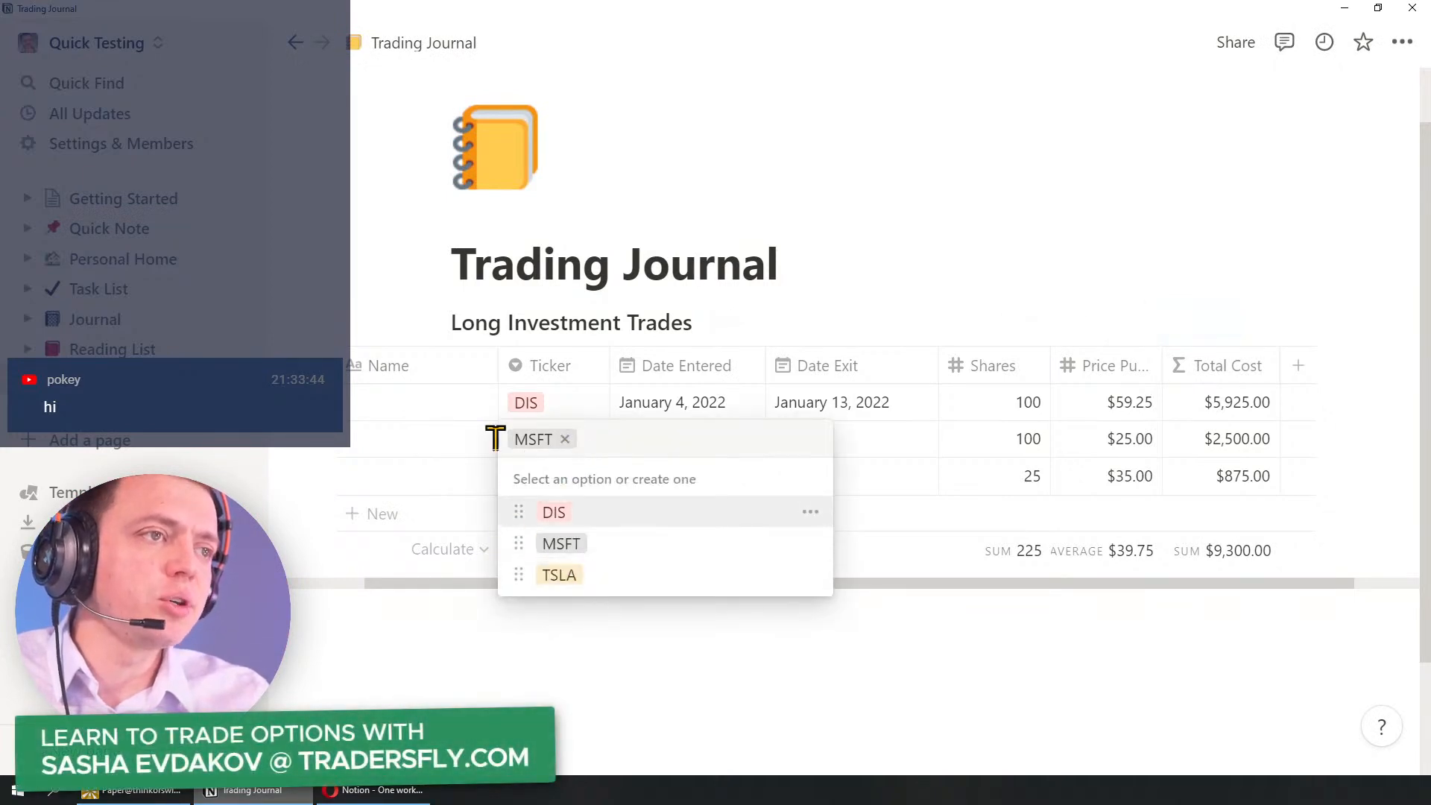
{"action": "key", "text": "Escape"}
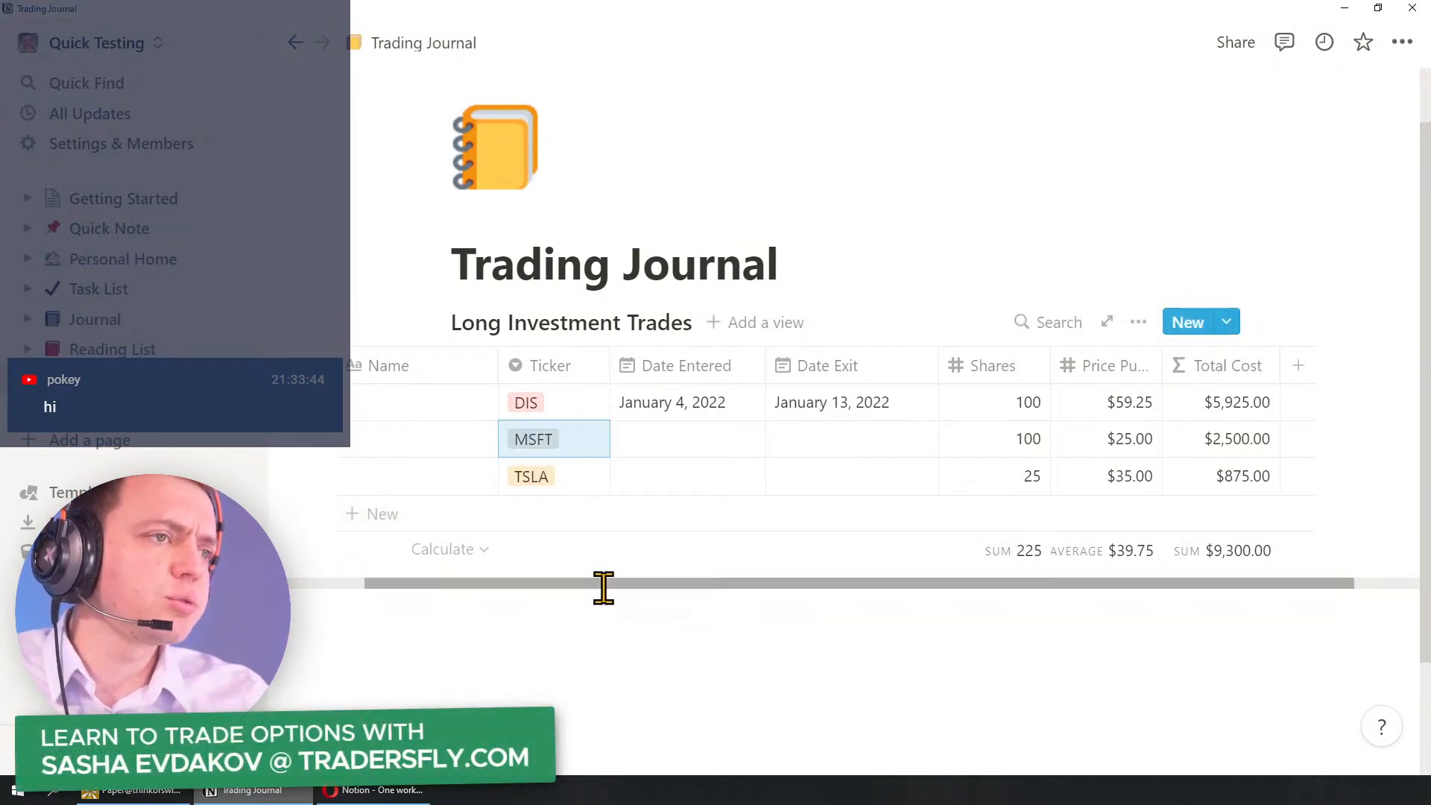
{"action": "left_click_drag", "start_coordinate": [603, 585], "coordinate": [856, 588]}
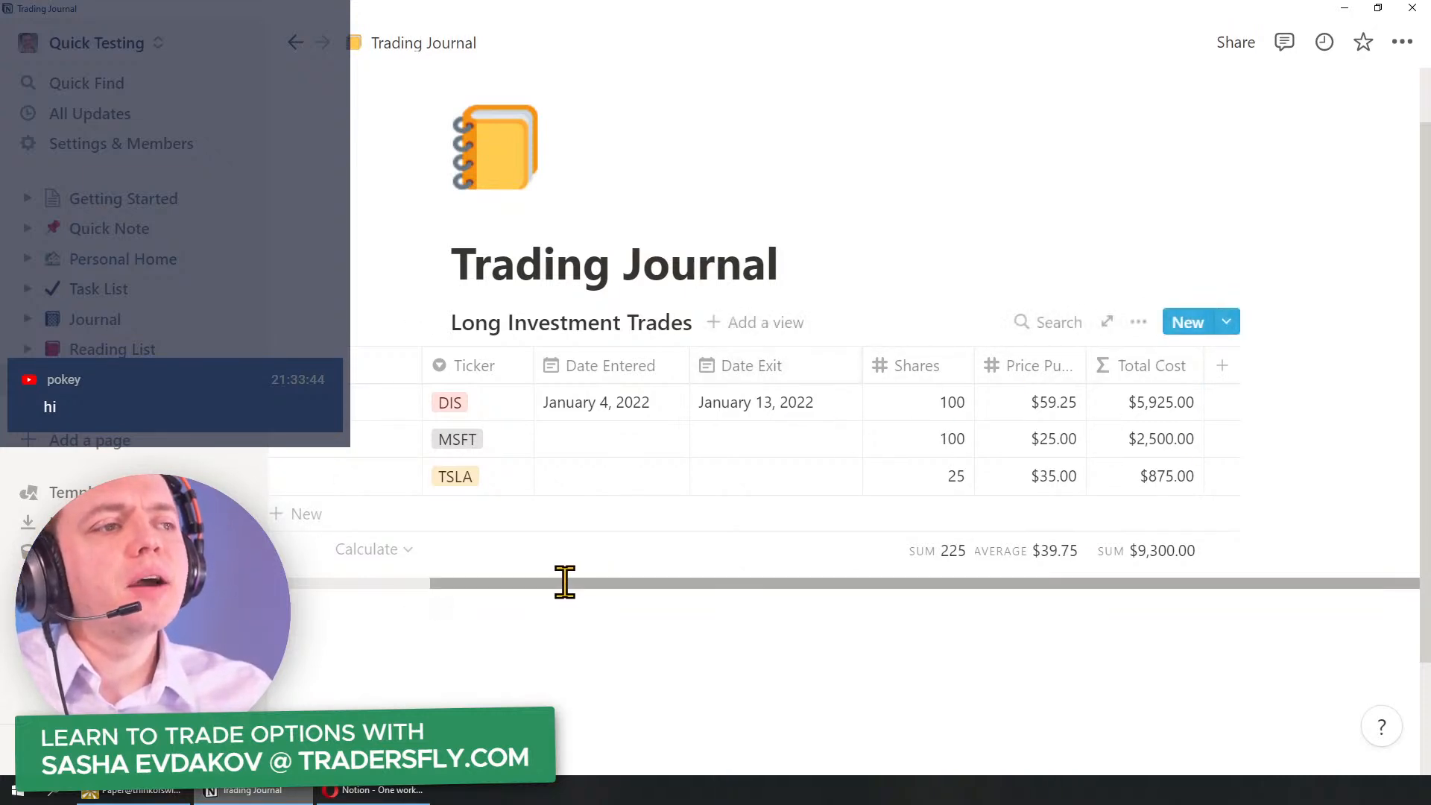
{"action": "left_click_drag", "start_coordinate": [594, 584], "coordinate": [381, 589]}
{"action": "mouse_move", "coordinate": [521, 404]}
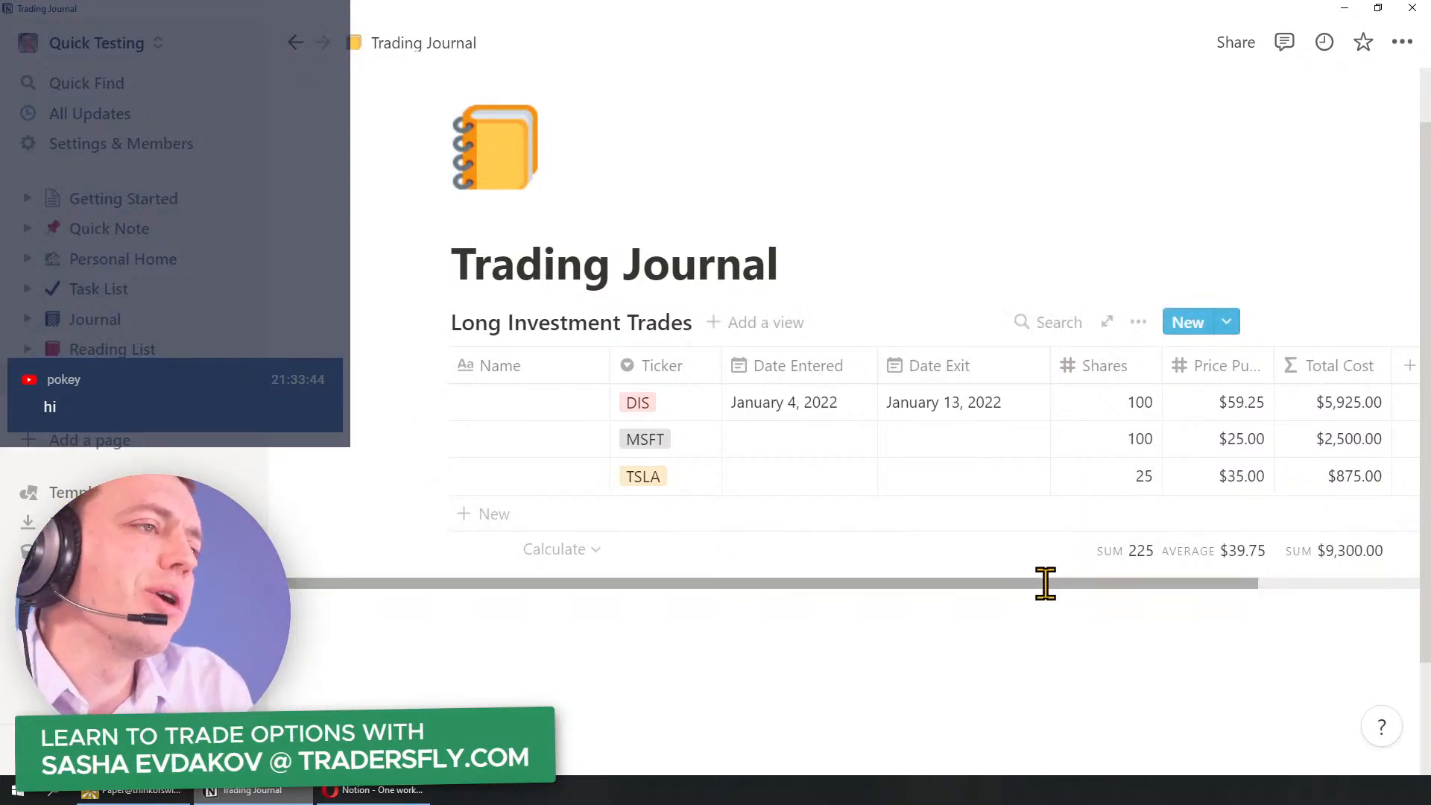
{"action": "left_click_drag", "start_coordinate": [1064, 584], "coordinate": [1345, 565]}
{"action": "left_click_drag", "start_coordinate": [1239, 571], "coordinate": [1041, 601]}
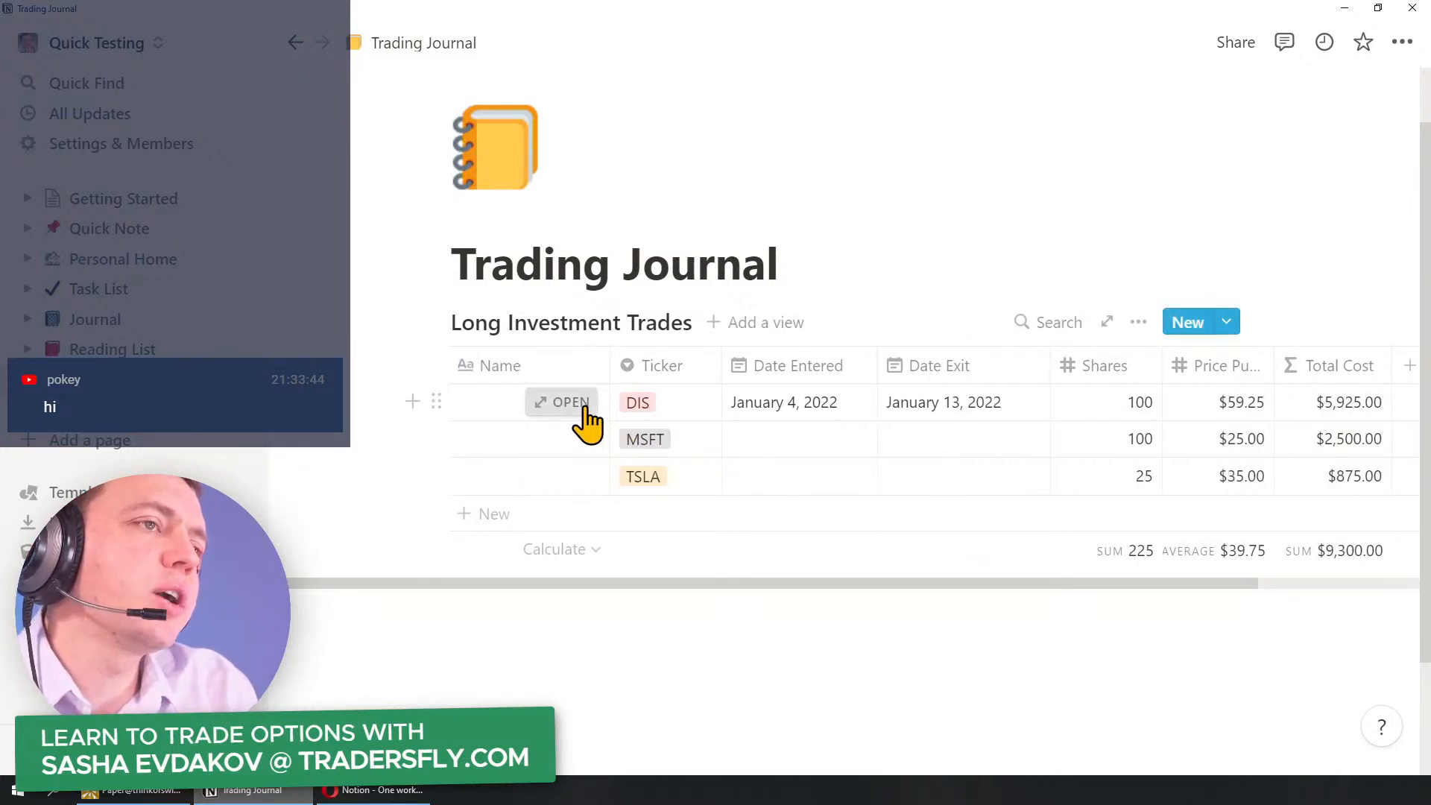
Step: Open the DIS trade as a page and write the note "I liked this trade because of this..." in its body
{"action": "left_click", "coordinate": [585, 406]}
{"action": "scroll", "coordinate": [607, 463], "scroll_direction": "down", "scroll_amount": 4}
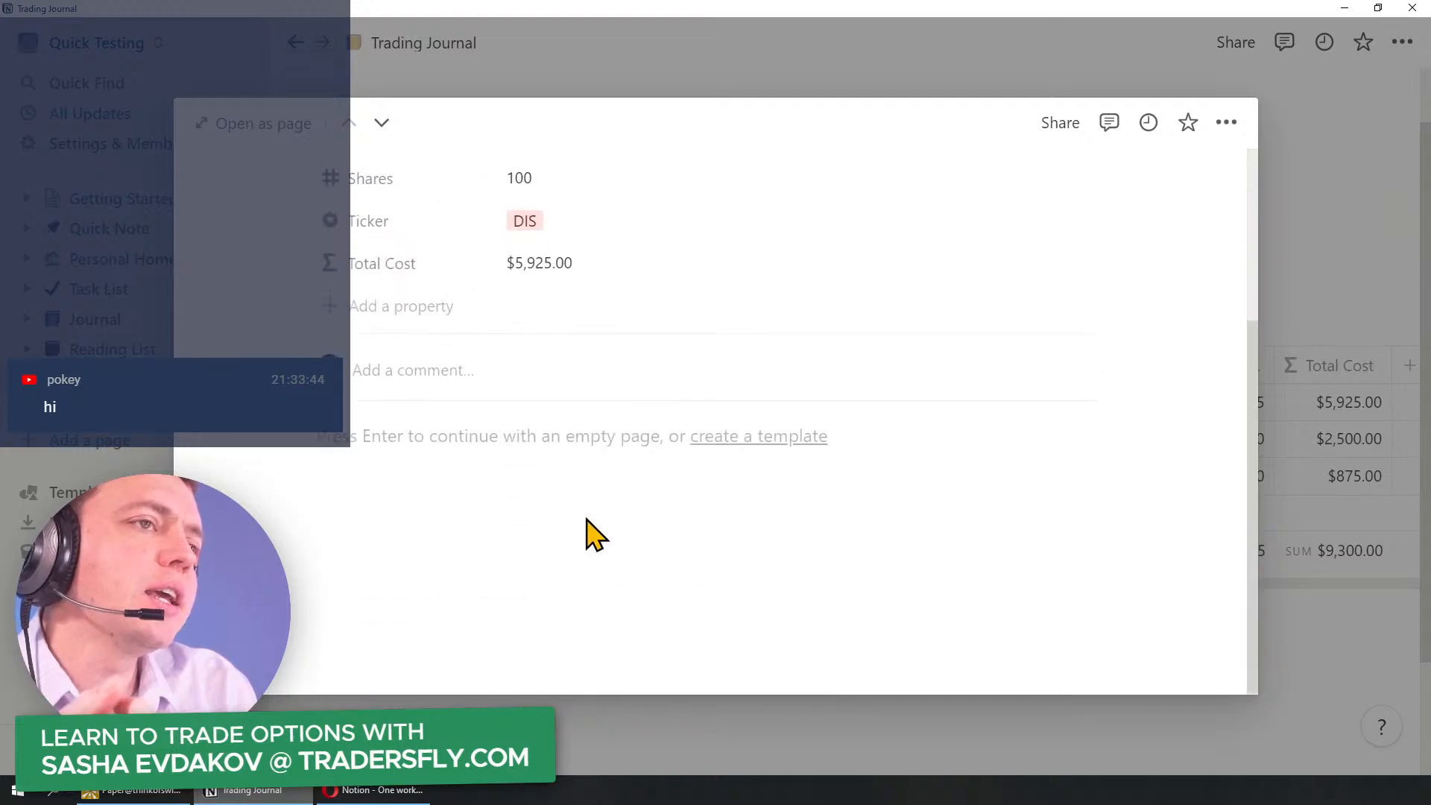
{"action": "left_click", "coordinate": [455, 444]}
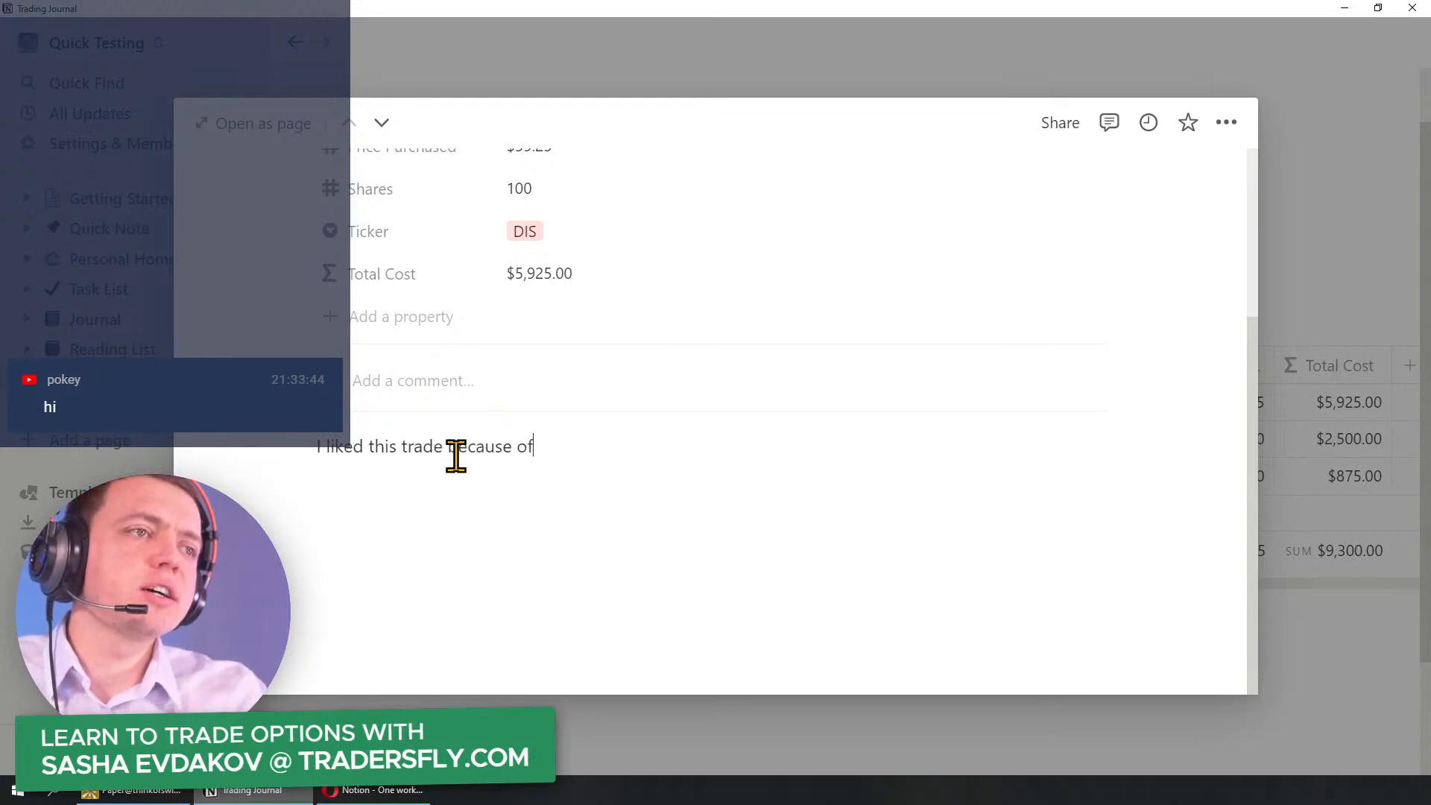
{"action": "key", "text": "Return"}
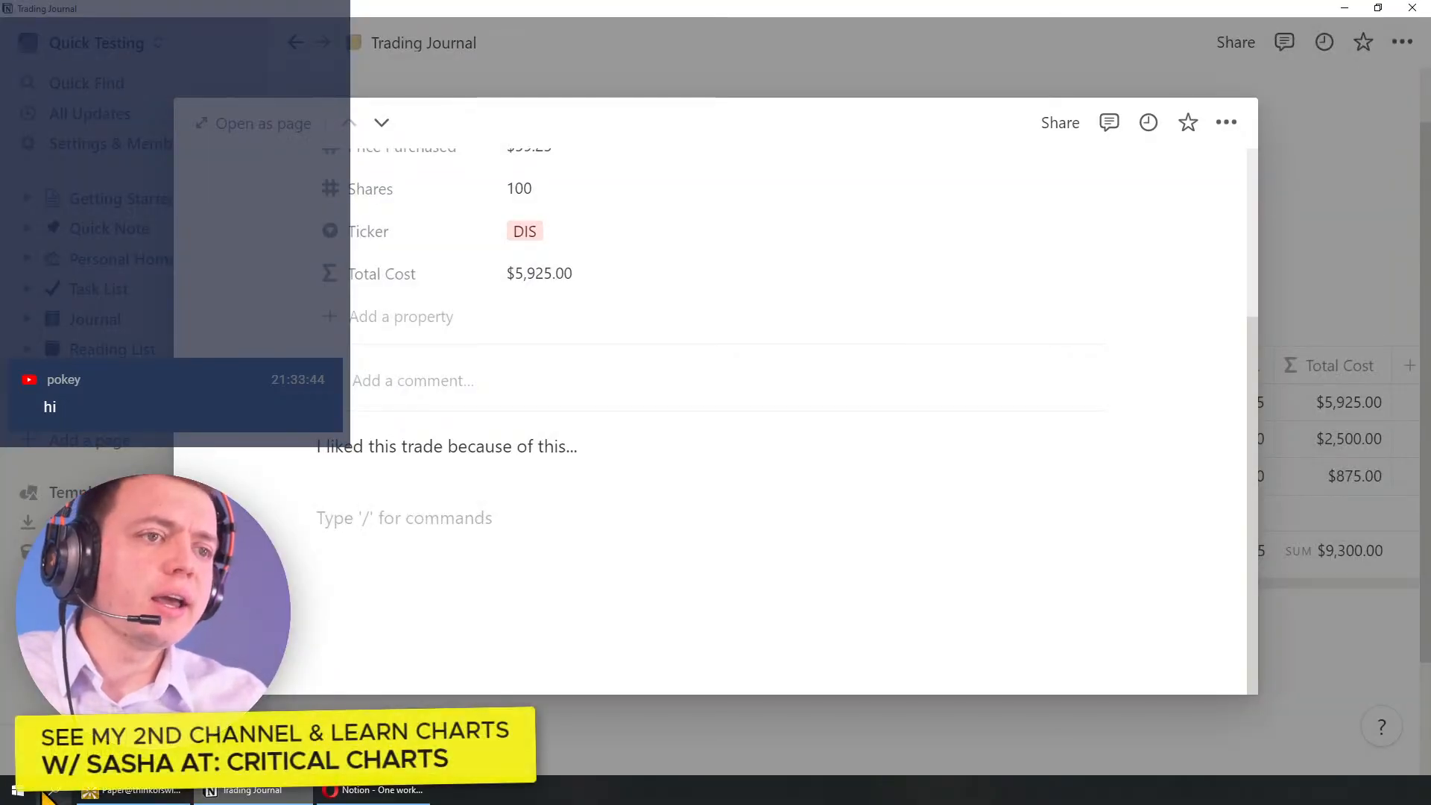
Step: Switch to thinkorswim, show the DWAC price chart and copy a screenshot of the chart area
{"action": "left_click", "coordinate": [17, 790]}
{"action": "left_click", "coordinate": [109, 794]}
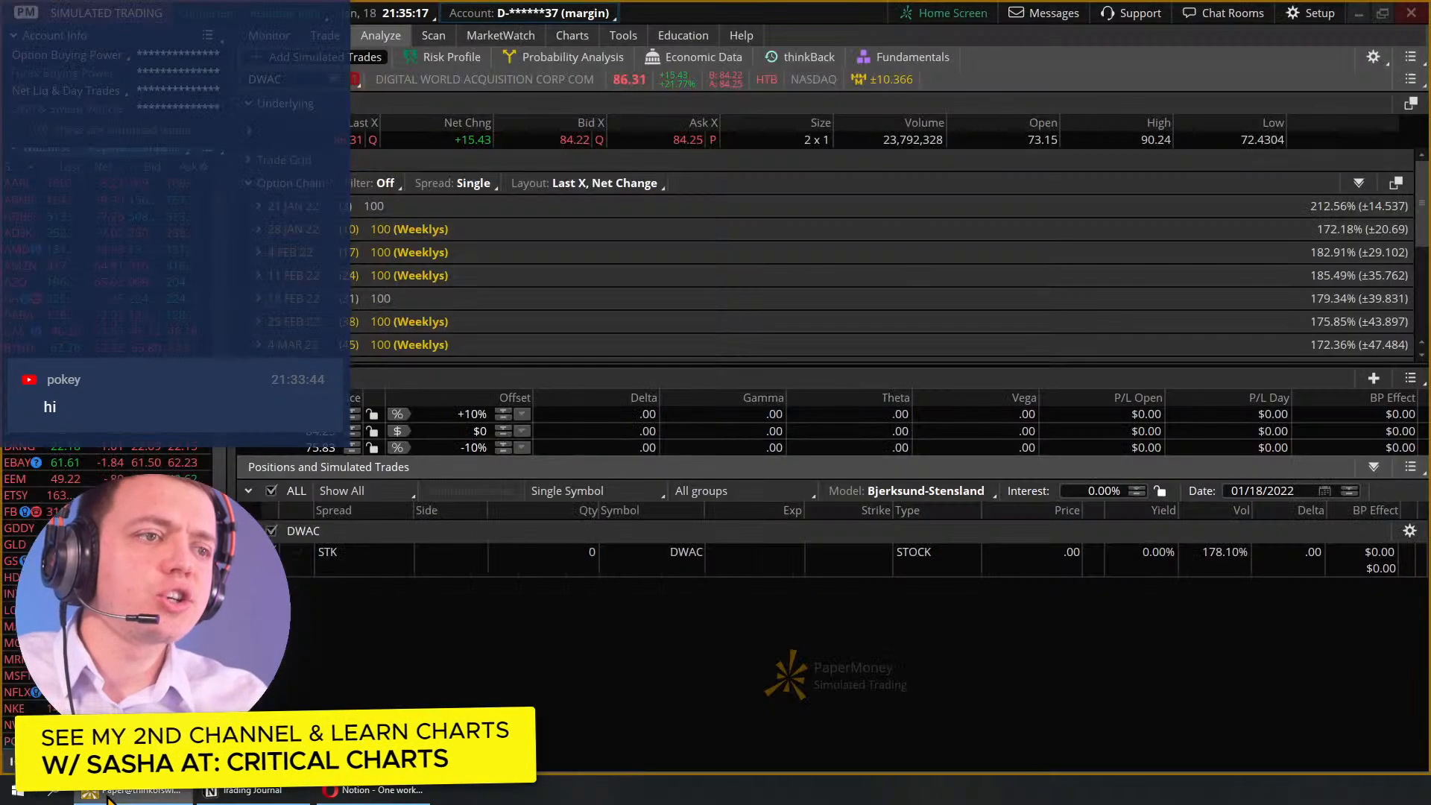
{"action": "left_click", "coordinate": [572, 36]}
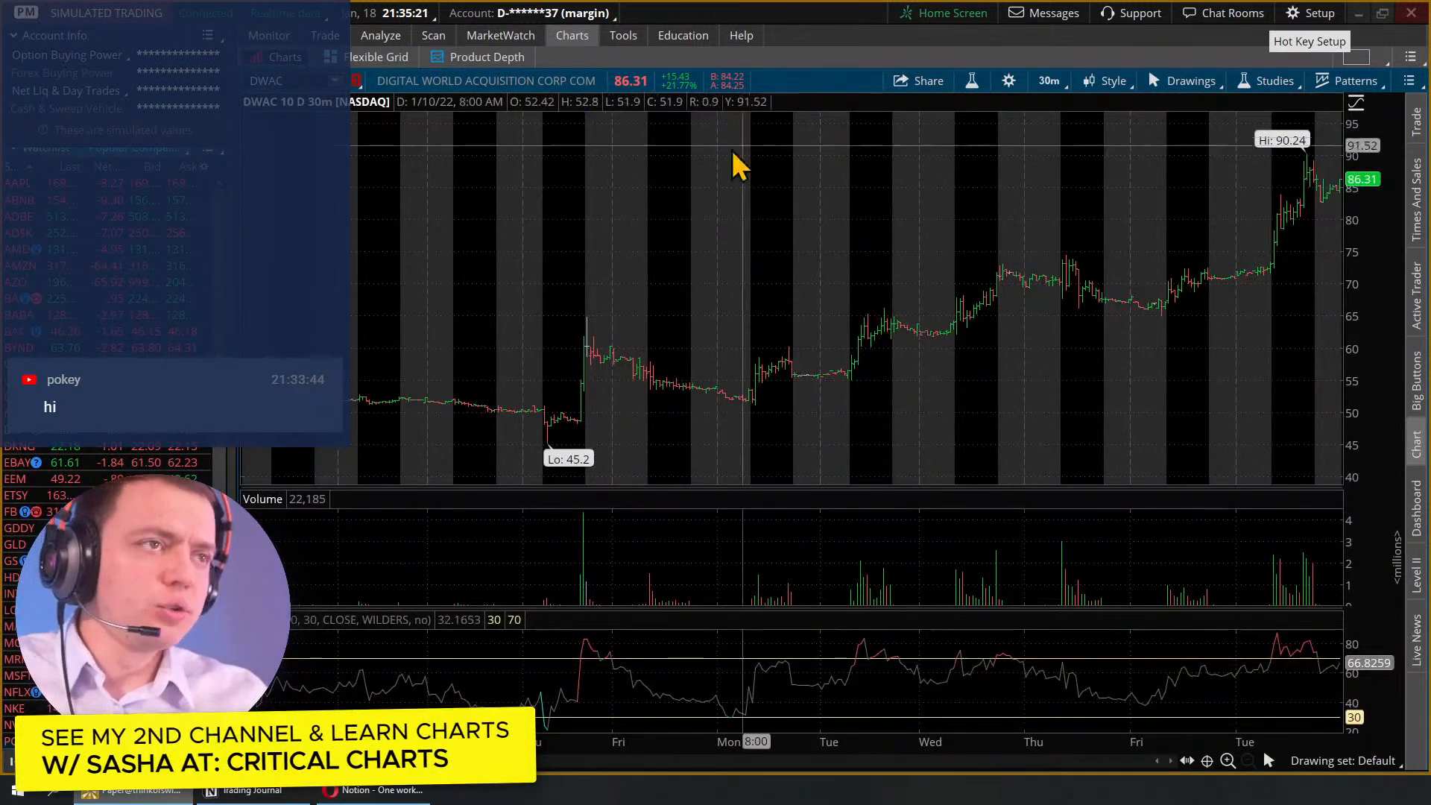
{"action": "key", "text": "Print"}
{"action": "left_click_drag", "start_coordinate": [242, 64], "coordinate": [1429, 756]}
{"action": "key", "text": "ctrl+c"}
Step: Return to Notion and paste the chart screenshot below the note on the DIS trade page
{"action": "left_click", "coordinate": [261, 792]}
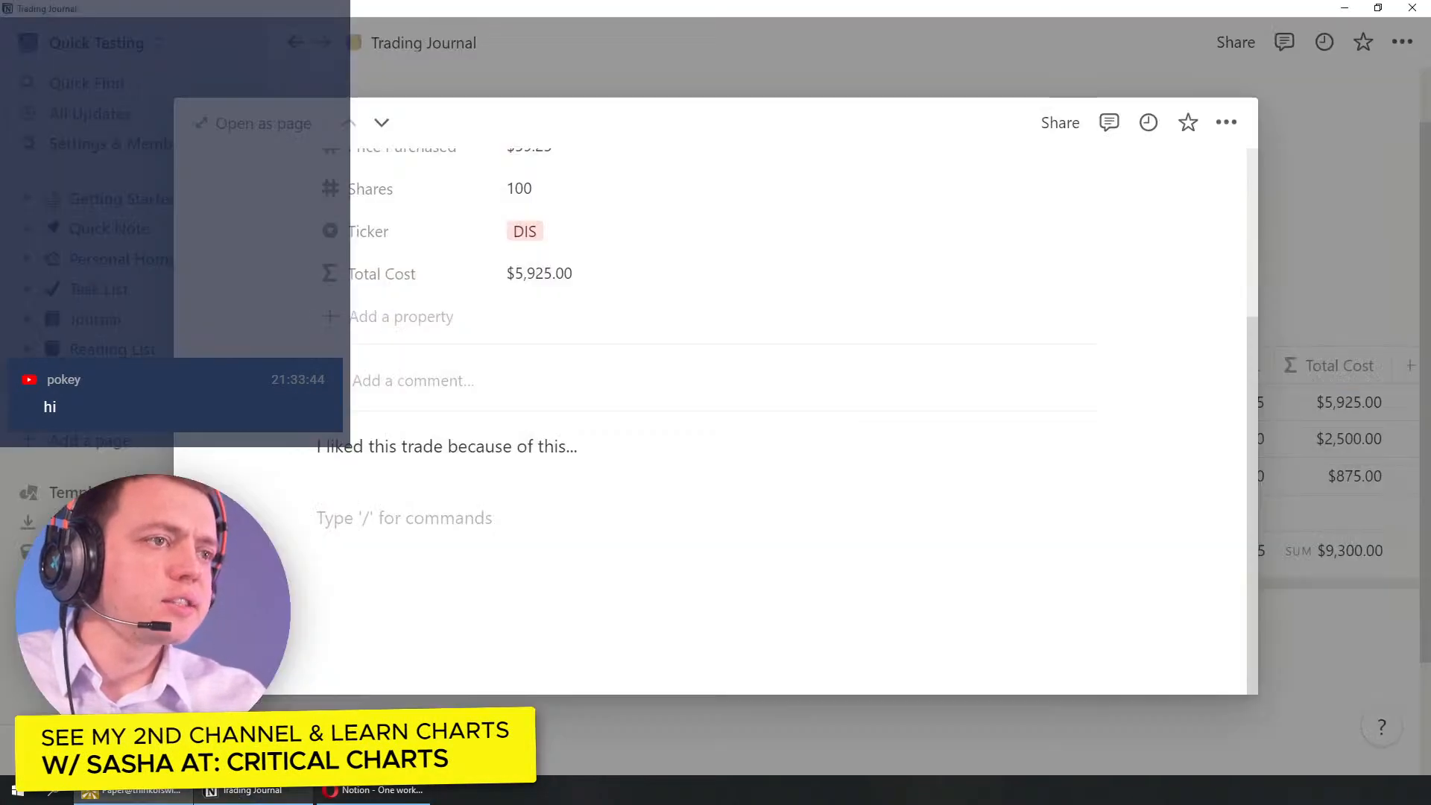
{"action": "key", "text": "ctrl+v"}
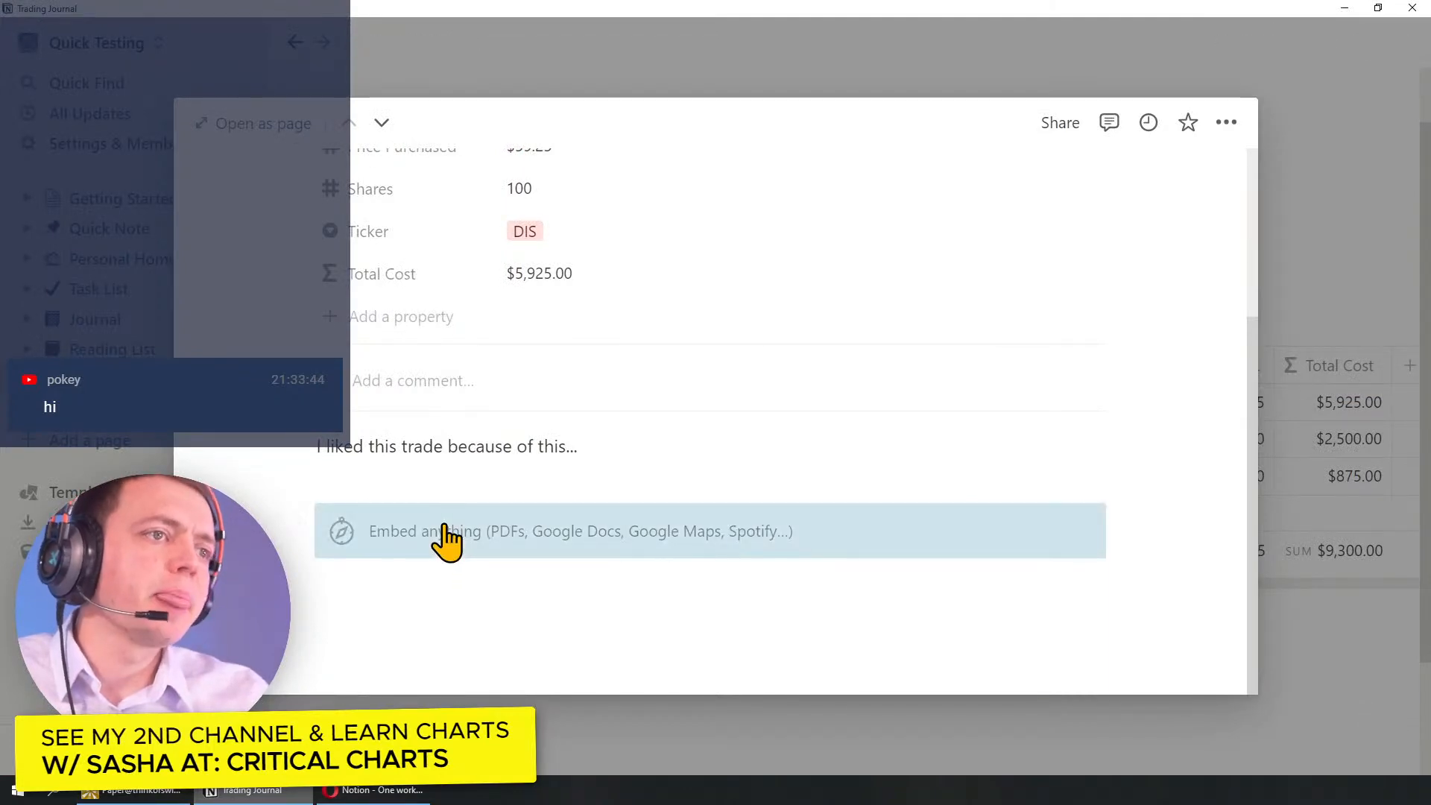
{"action": "left_click", "coordinate": [494, 479]}
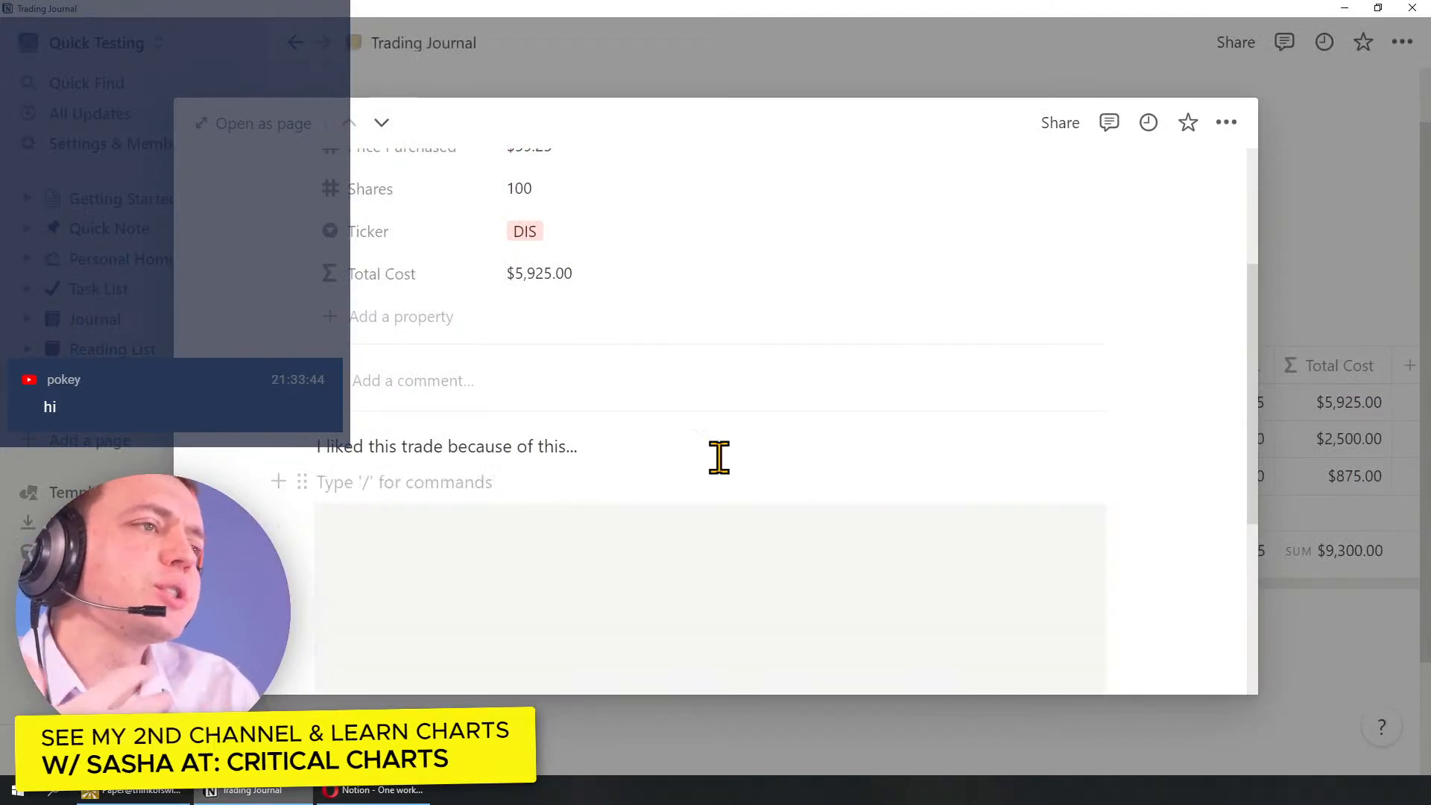
Step: Review the DIS trade page's properties, note and chart image, closing the page and reopening it from the table
{"action": "scroll", "coordinate": [719, 466], "scroll_direction": "down", "scroll_amount": 5}
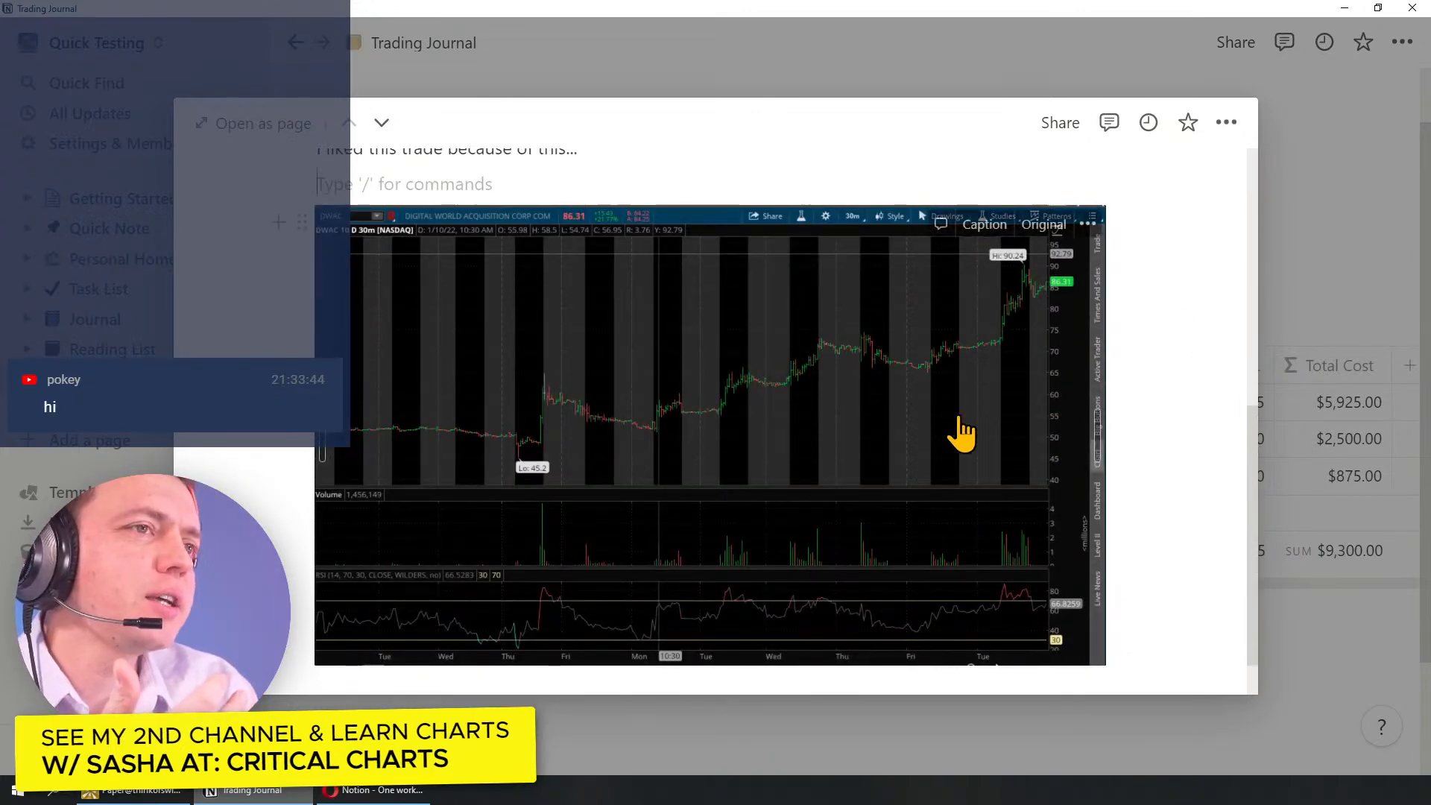
{"action": "scroll", "coordinate": [963, 431], "scroll_direction": "up", "scroll_amount": 7}
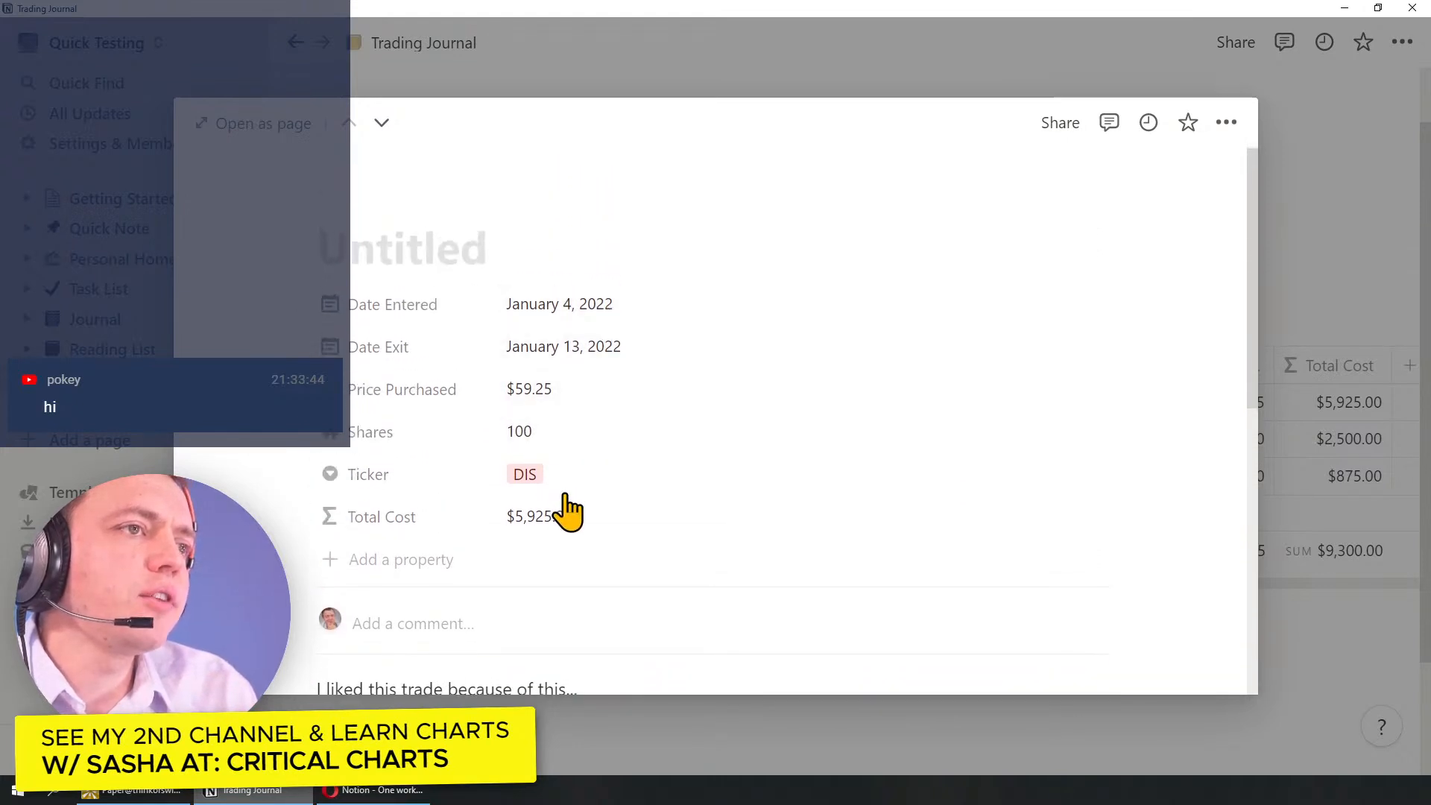
{"action": "scroll", "coordinate": [589, 566], "scroll_direction": "down", "scroll_amount": 4}
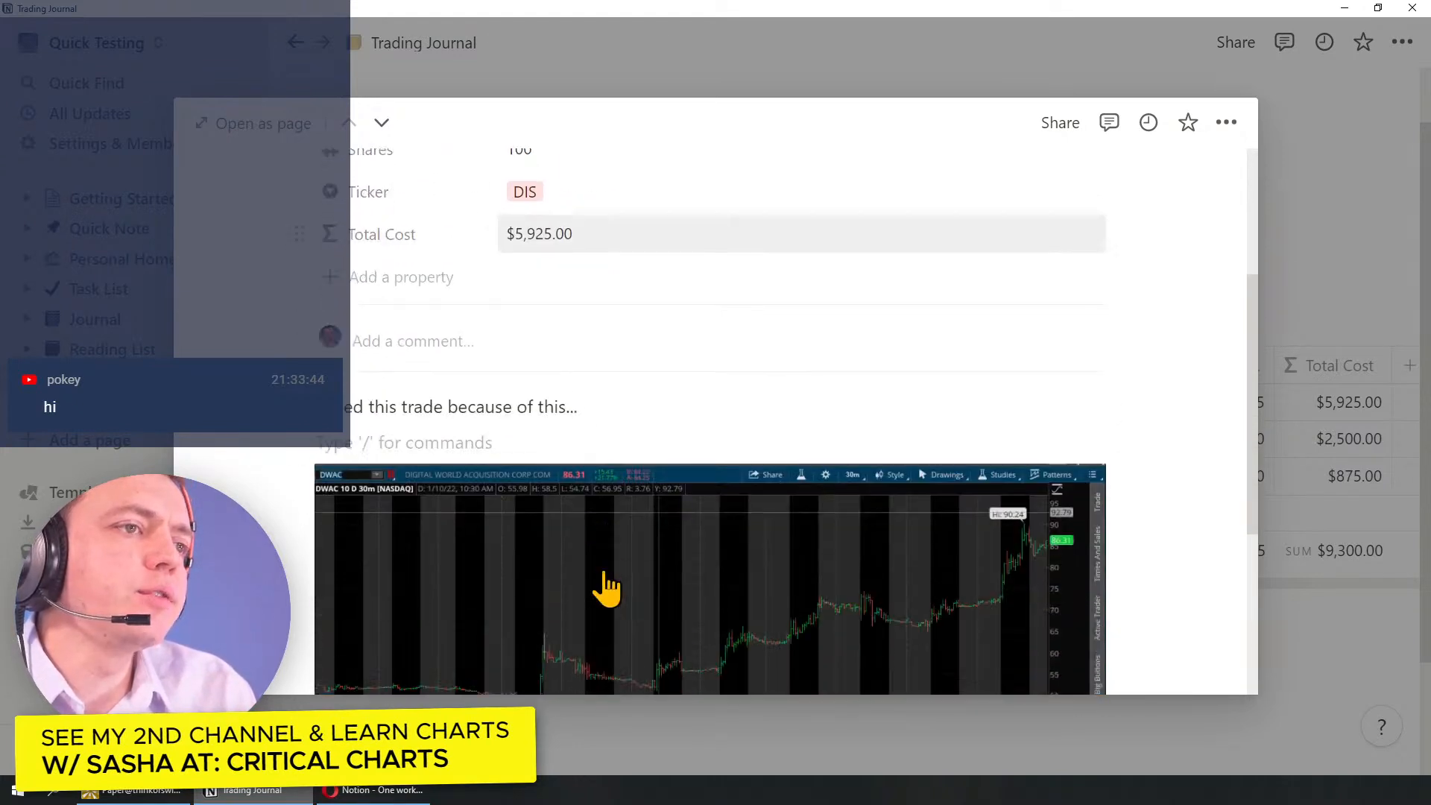
{"action": "scroll", "coordinate": [606, 594], "scroll_direction": "up", "scroll_amount": 2}
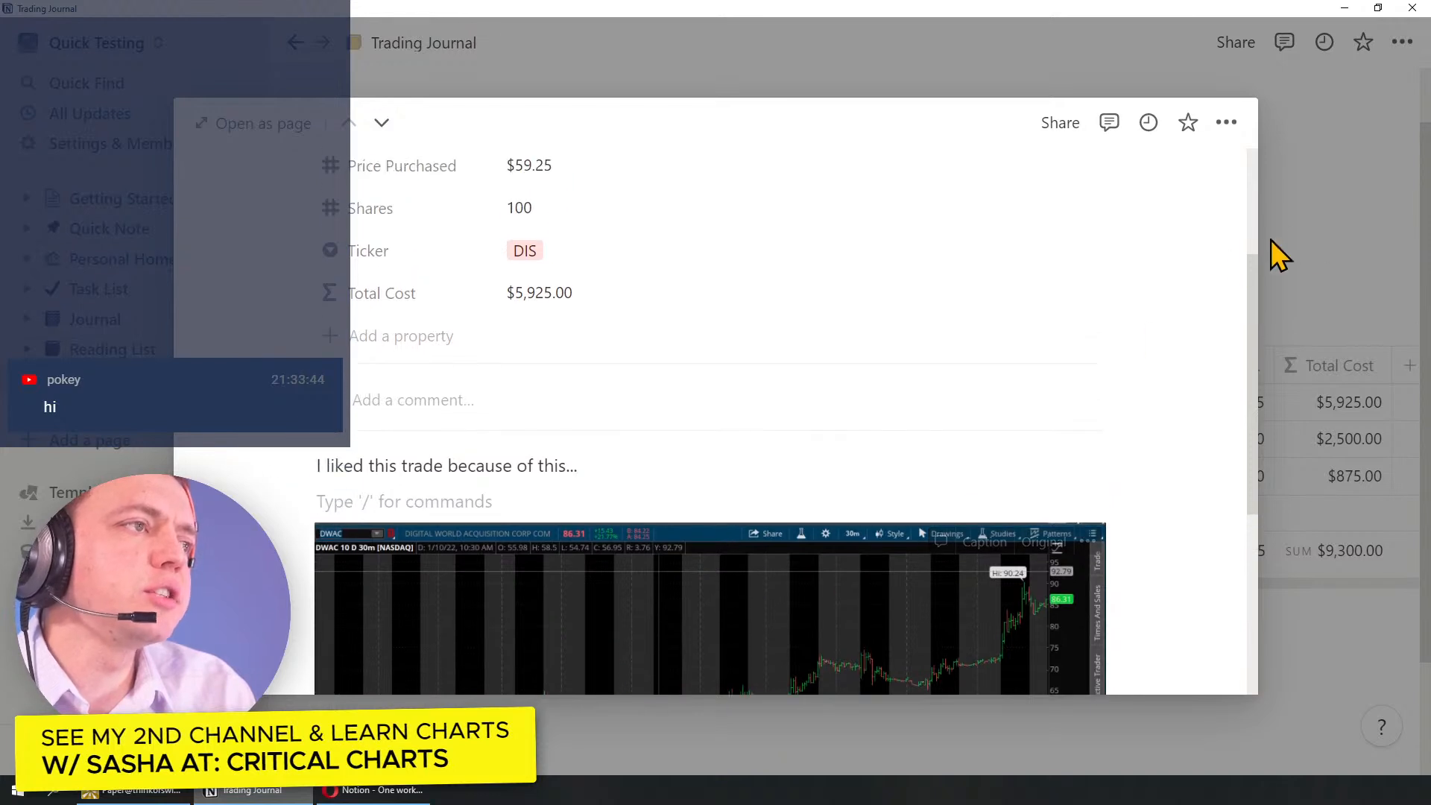
{"action": "left_click", "coordinate": [1299, 234]}
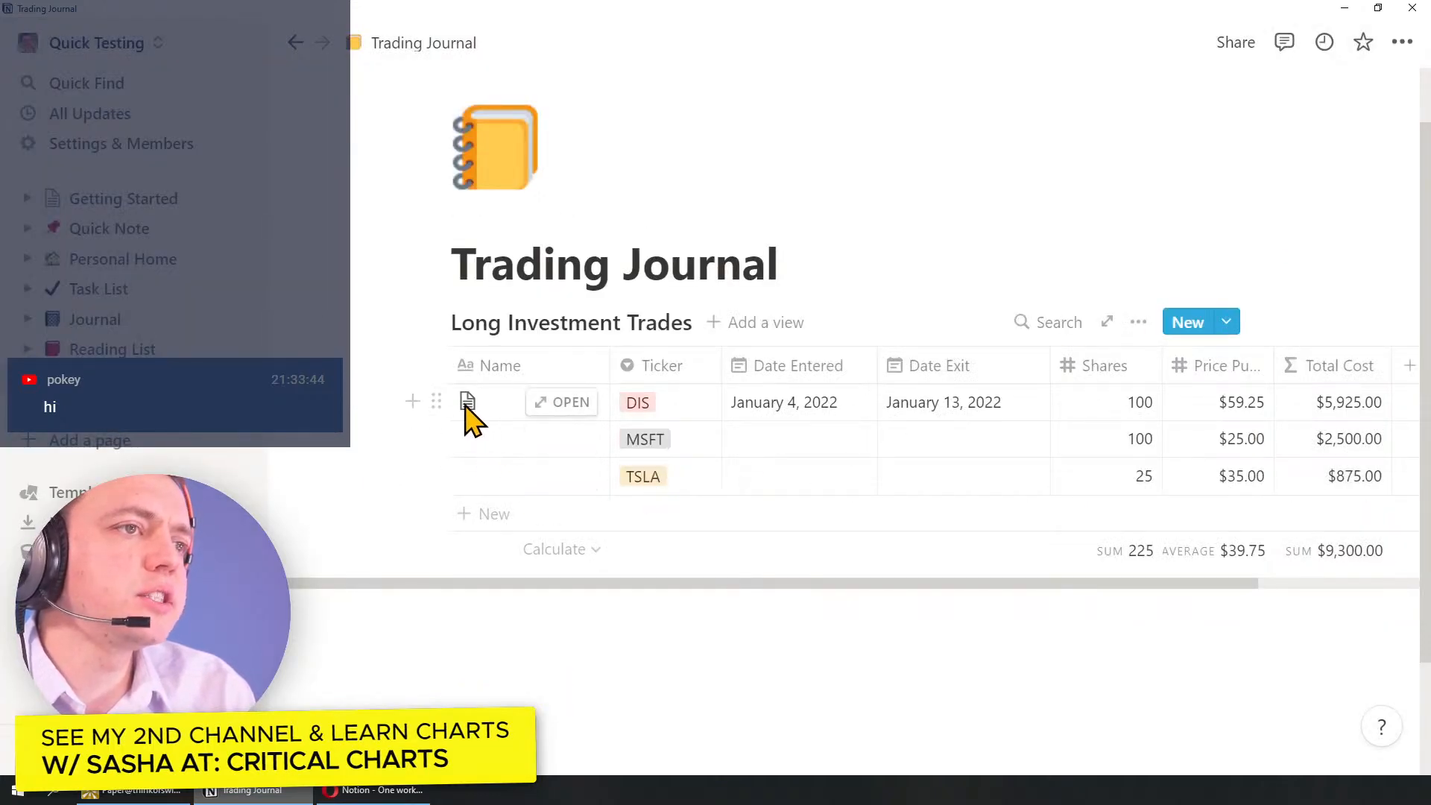
{"action": "left_click", "coordinate": [567, 403]}
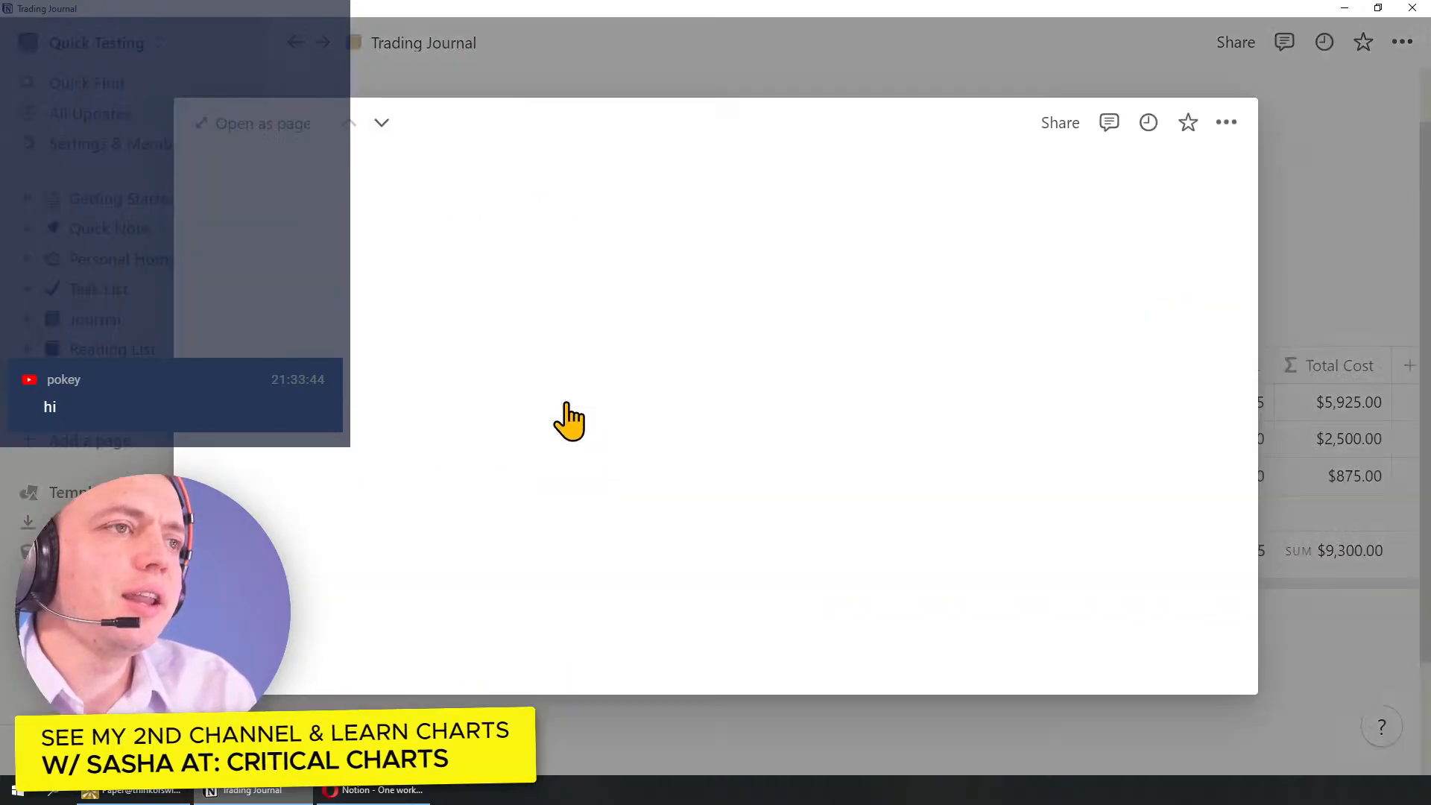
{"action": "scroll", "coordinate": [634, 477], "scroll_direction": "down", "scroll_amount": 3}
{"action": "scroll", "coordinate": [480, 440], "scroll_direction": "down", "scroll_amount": 2}
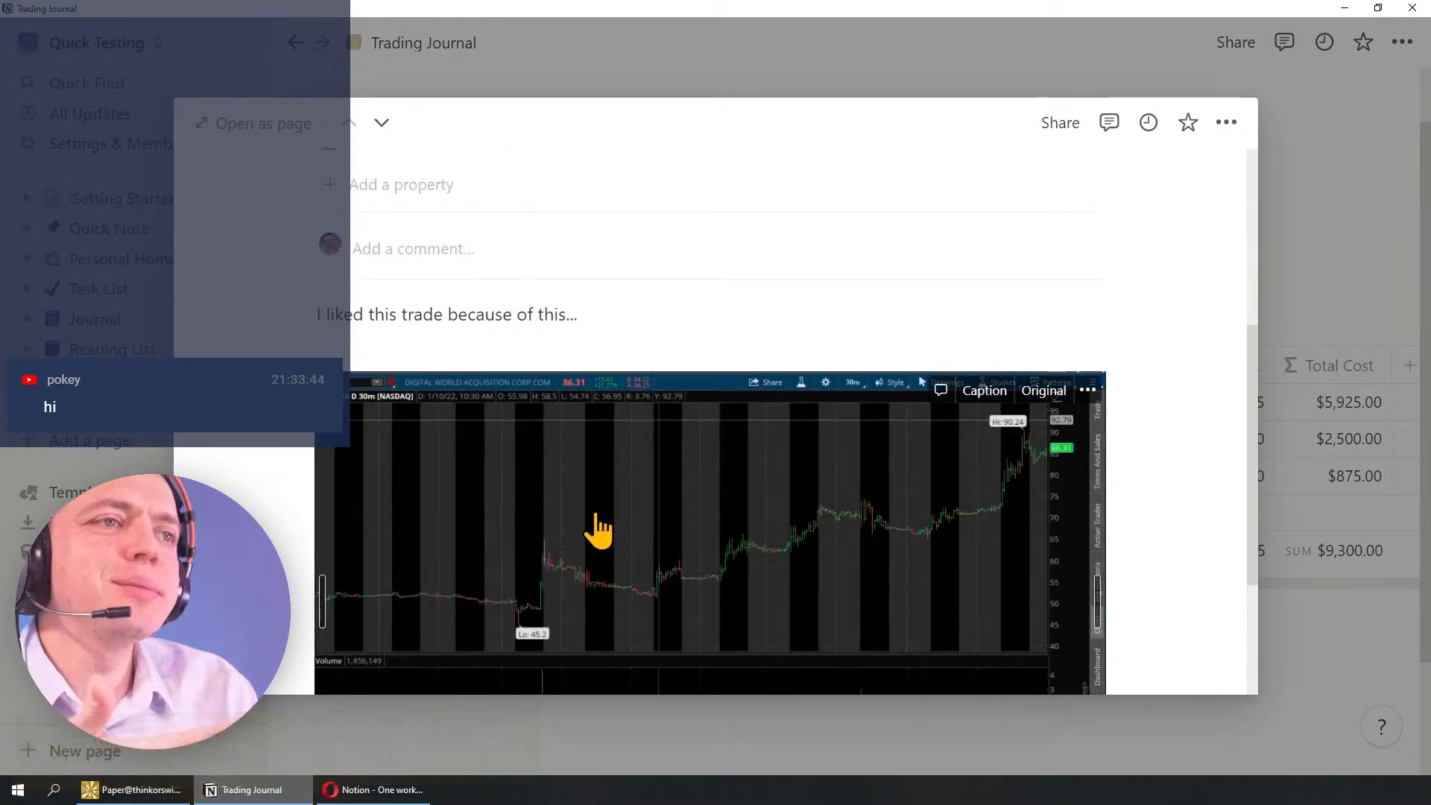
Step: Close and reopen the DIS trade page, and add a property named "Closing Price" to it
{"action": "scroll", "coordinate": [457, 517], "scroll_direction": "down", "scroll_amount": 3}
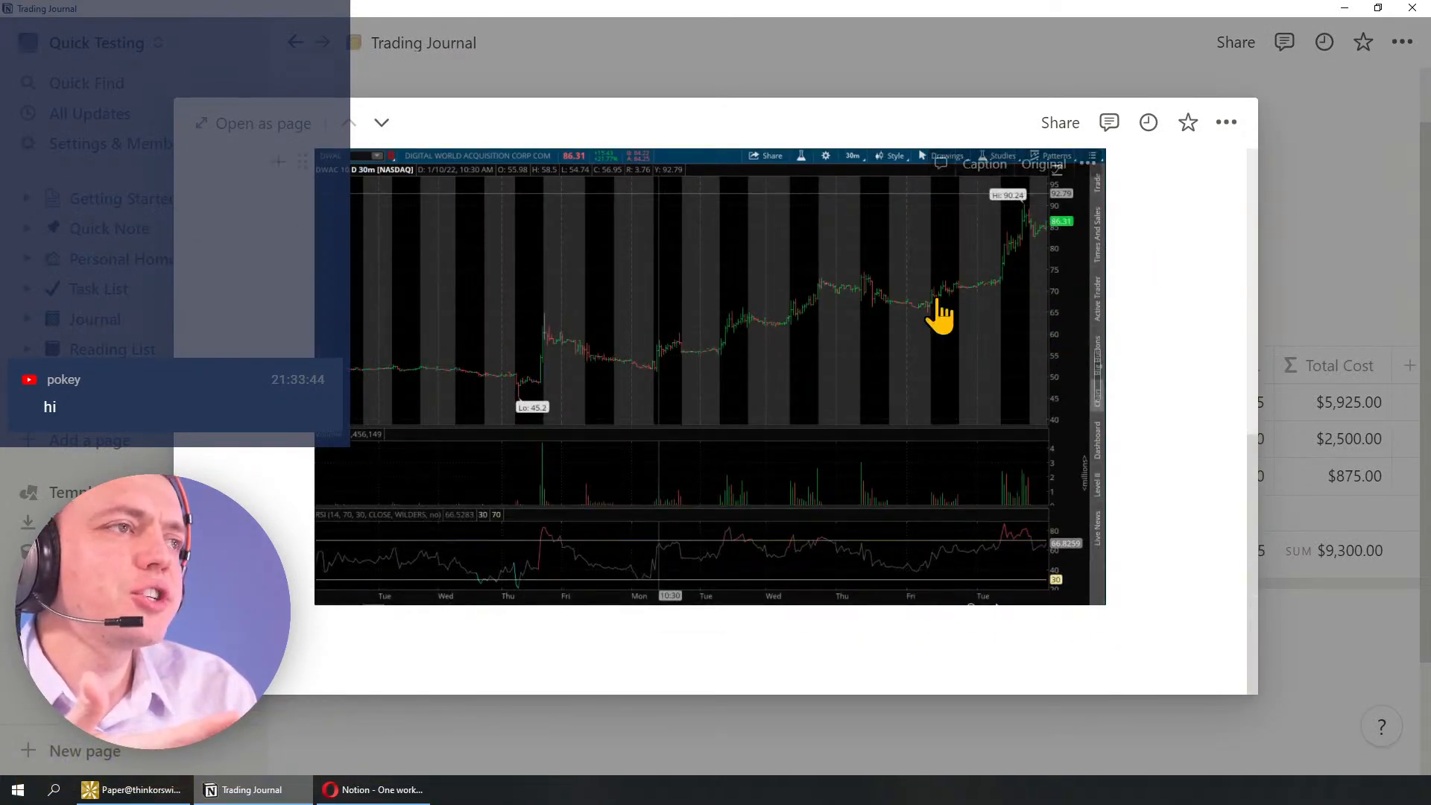
{"action": "left_click", "coordinate": [1389, 162]}
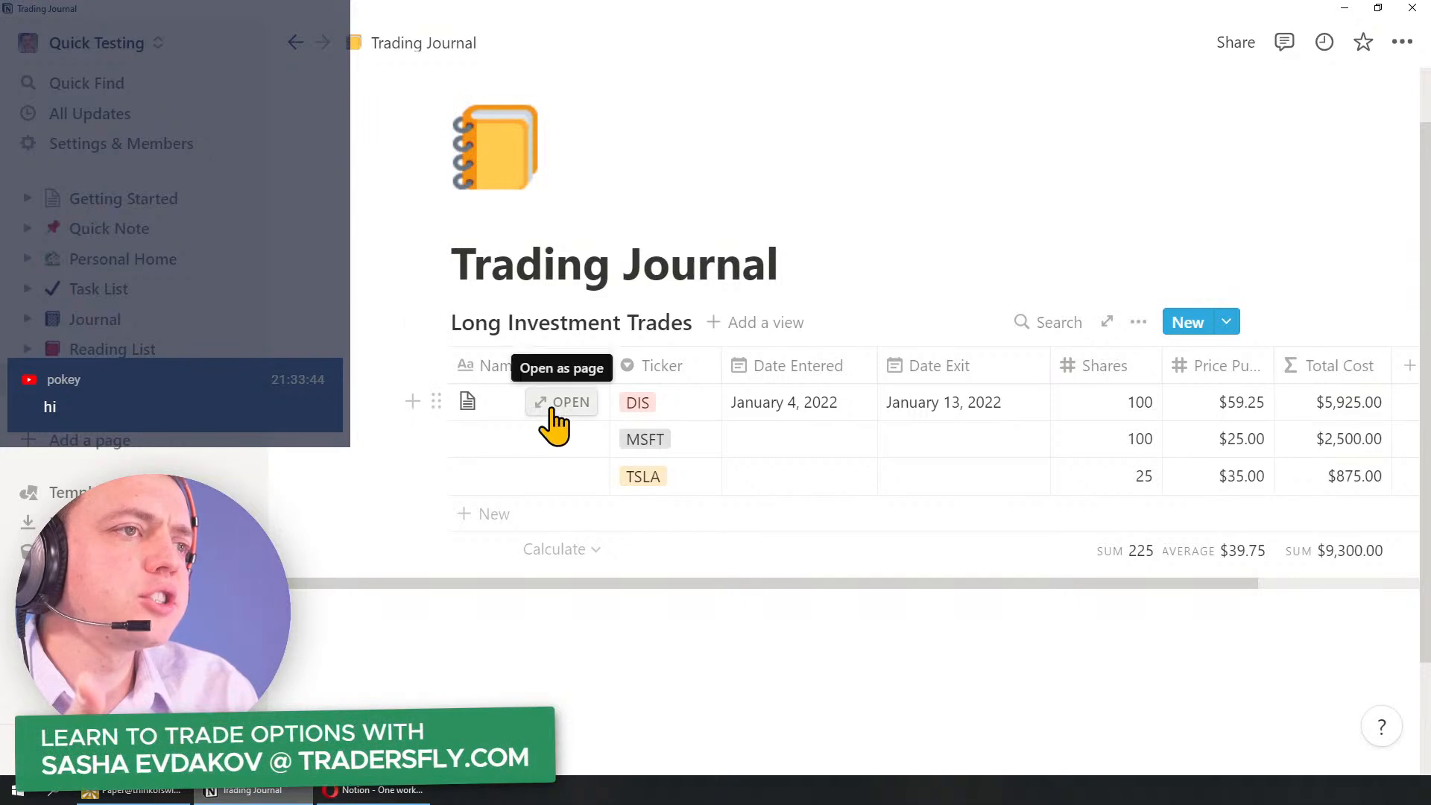
{"action": "left_click", "coordinate": [560, 404]}
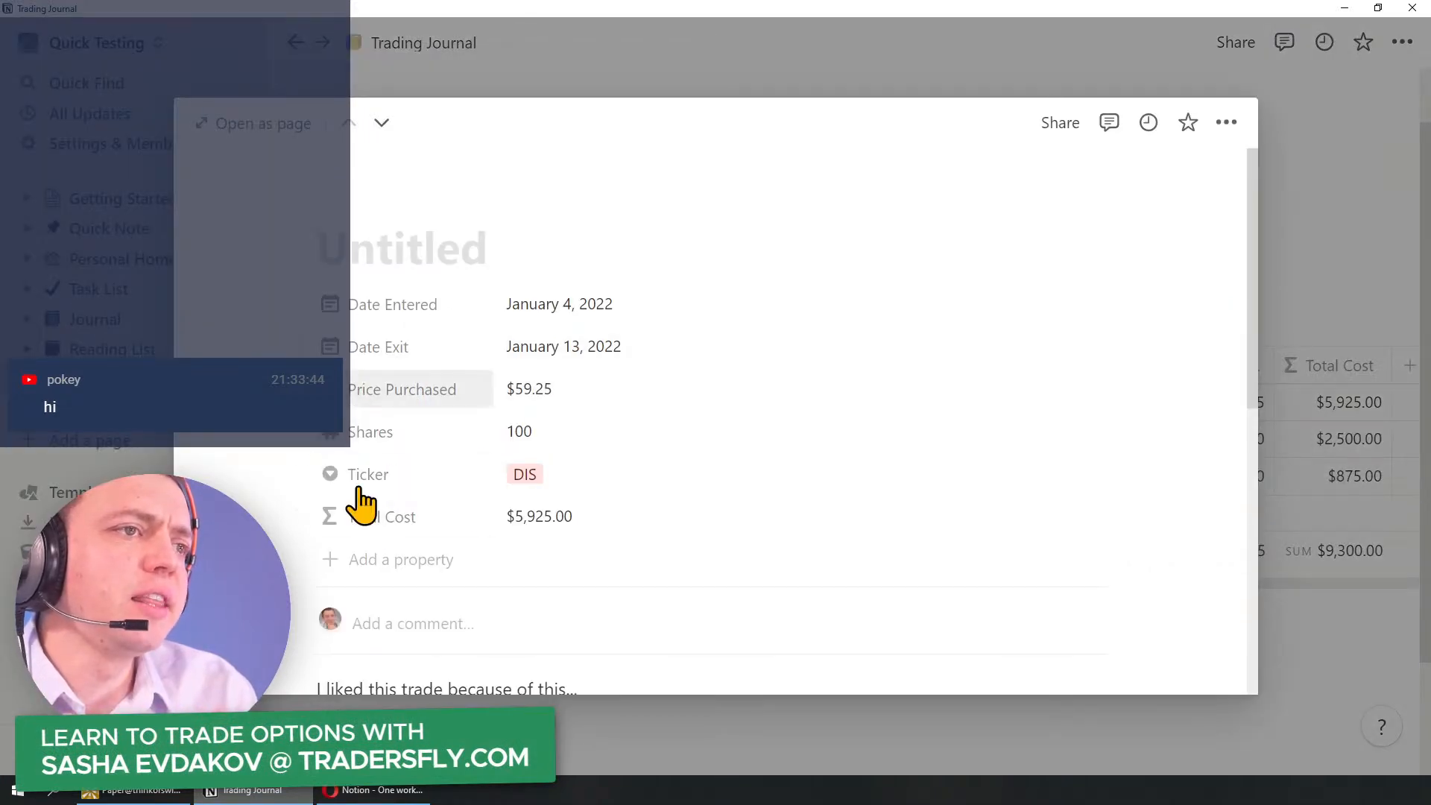
{"action": "scroll", "coordinate": [374, 511], "scroll_direction": "down", "scroll_amount": 2}
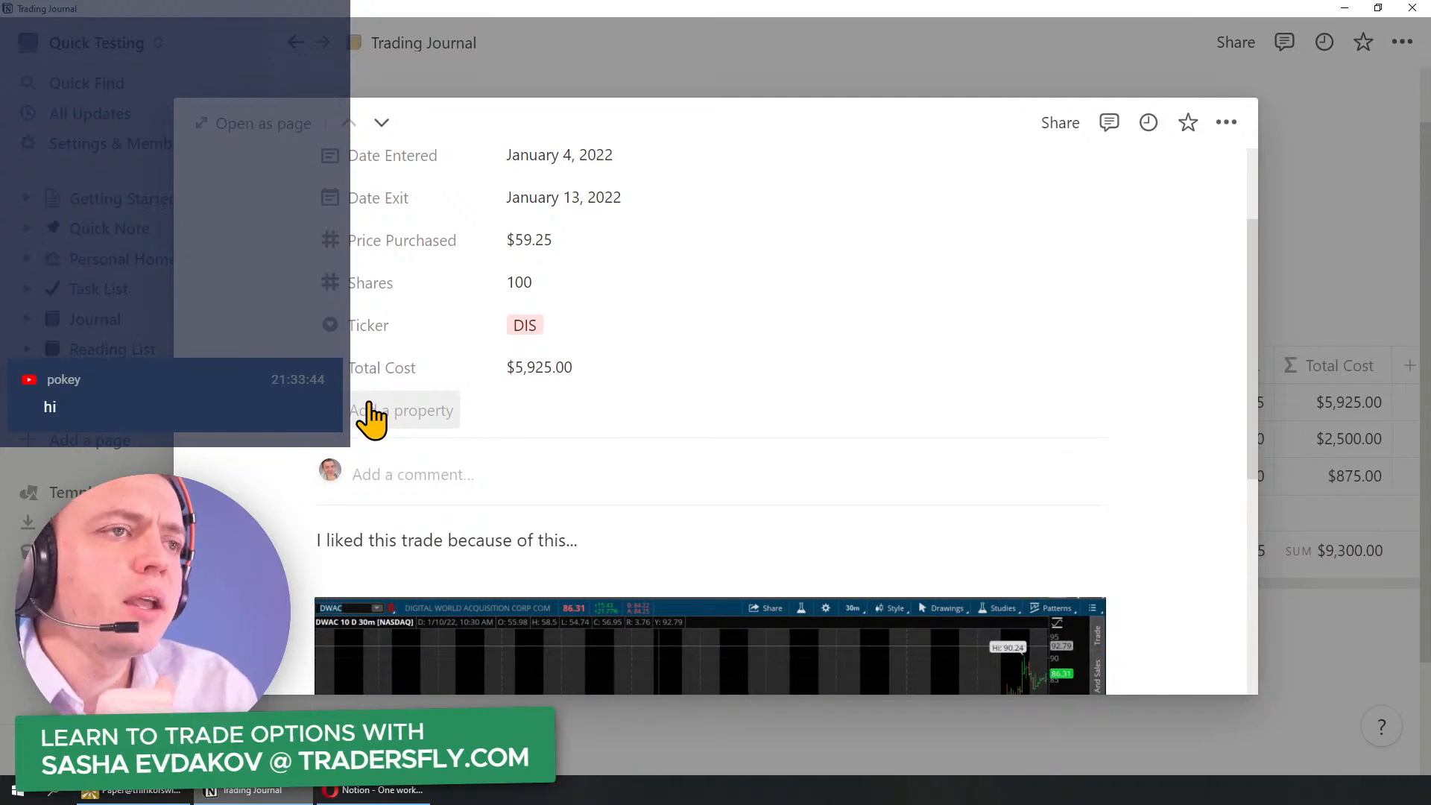
{"action": "left_click", "coordinate": [371, 417]}
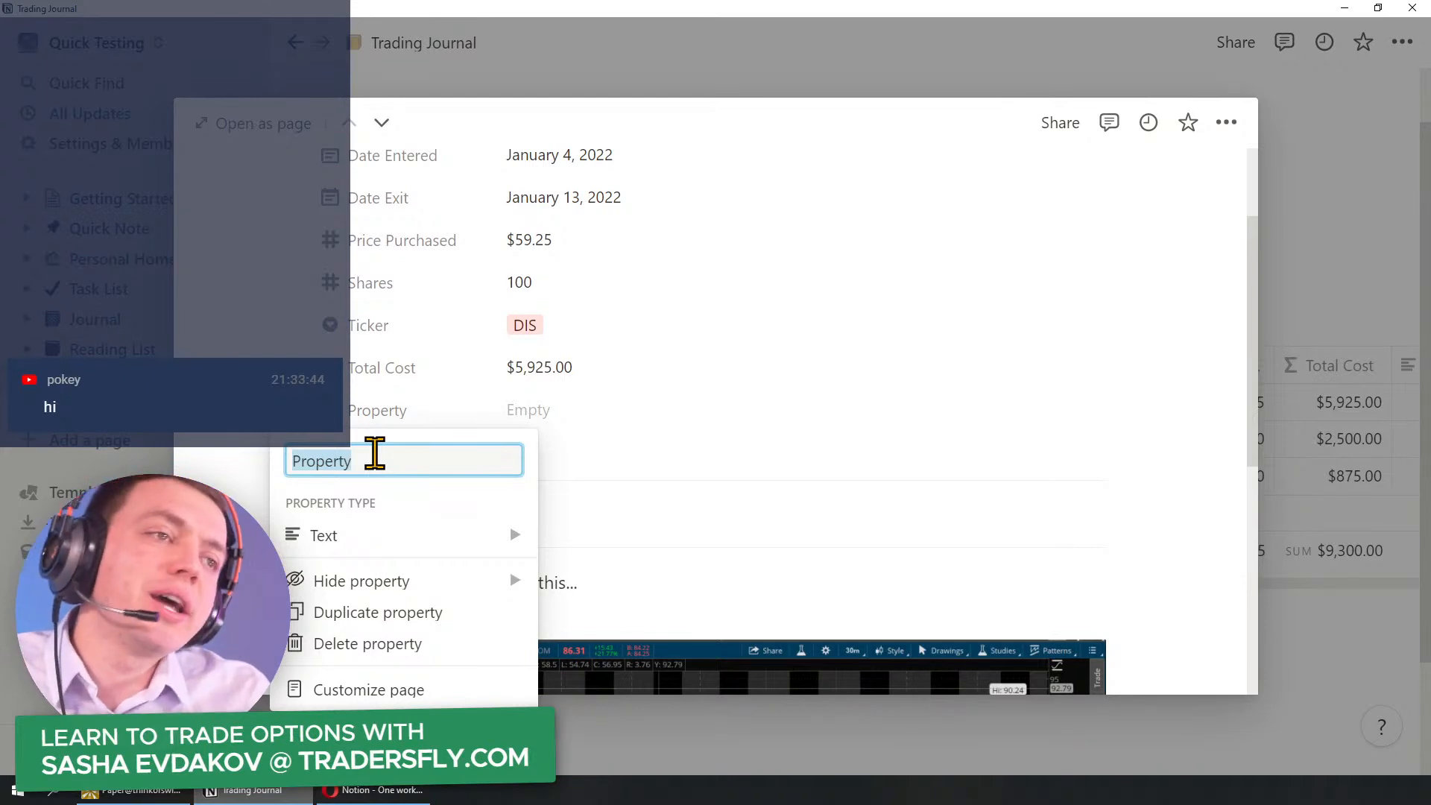
{"action": "type", "text": "Profi"}
{"action": "key", "text": "ctrl+a"}
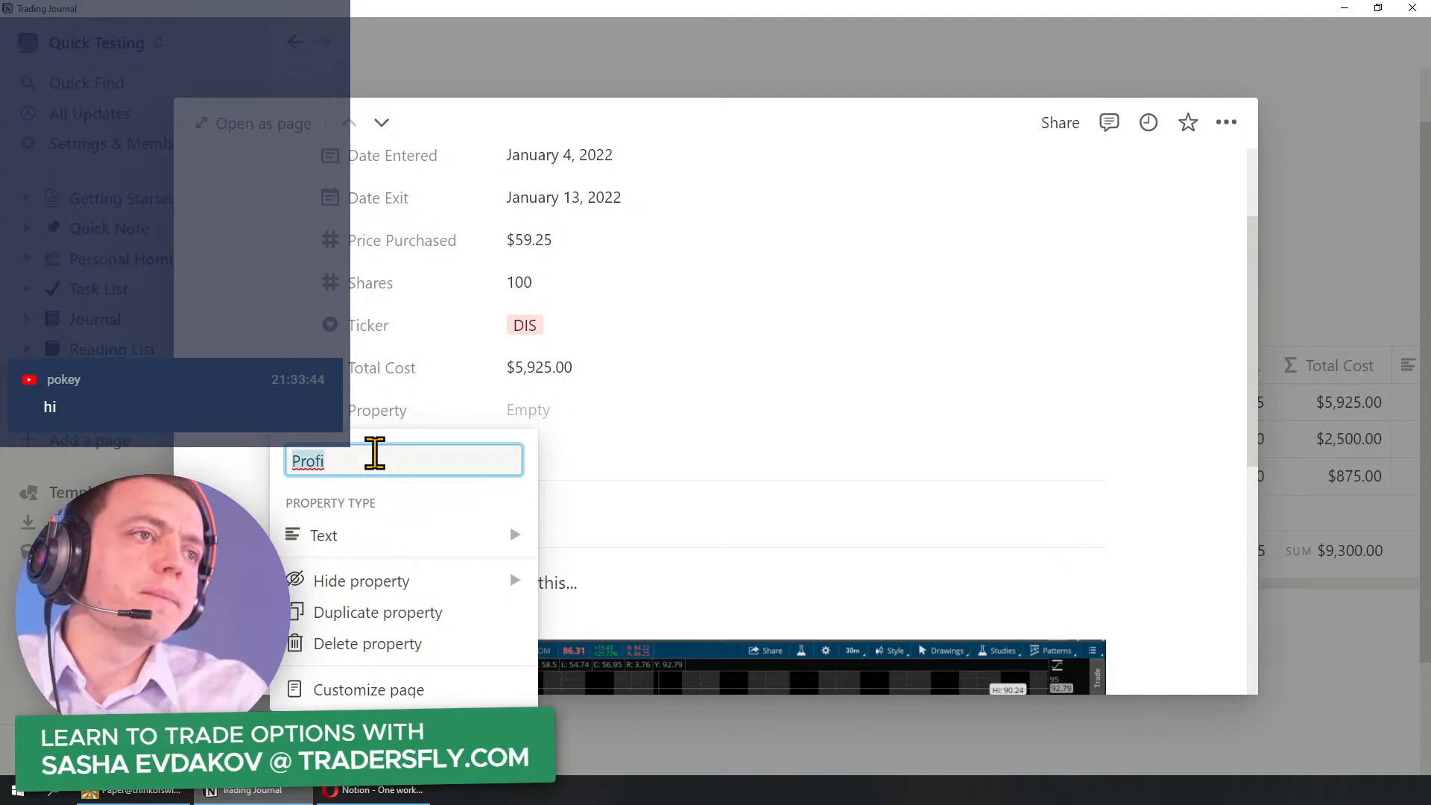
{"action": "type", "text": "Closing Pr"}
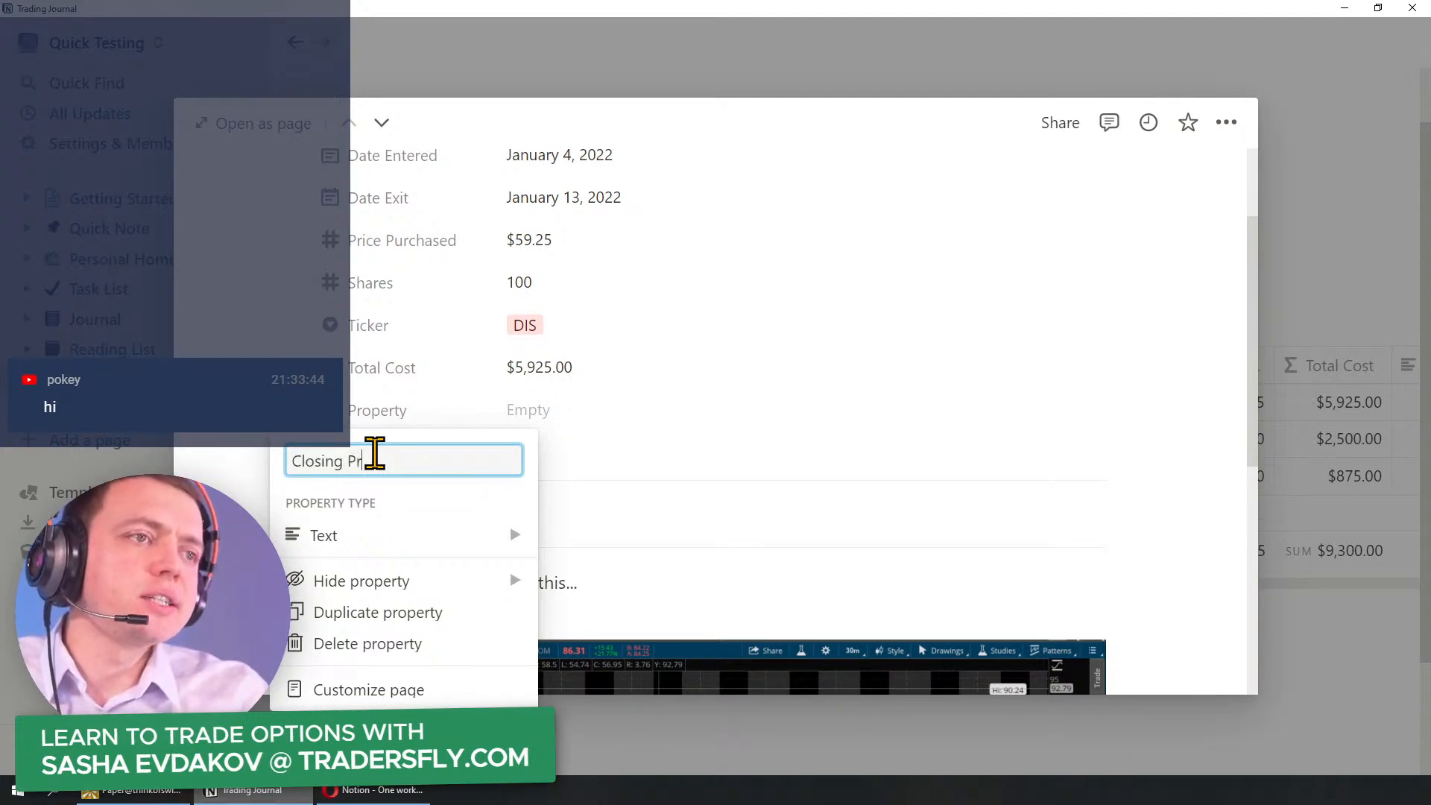
{"action": "type", "text": "ice"}
{"action": "key", "text": "Escape"}
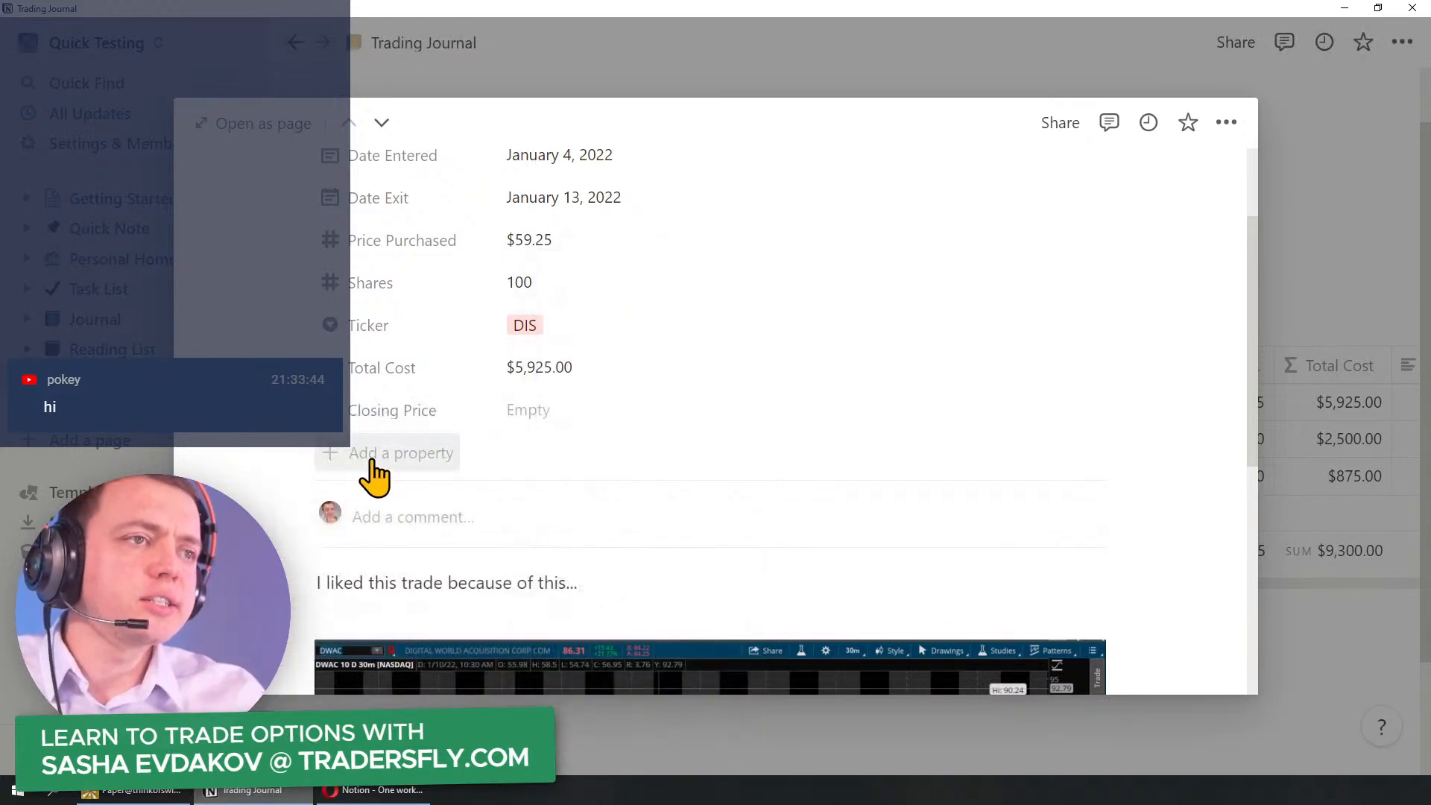
Step: Add a text property named "Duration in Trade" below Closing Price on the DIS trade page
{"action": "left_click", "coordinate": [370, 464]}
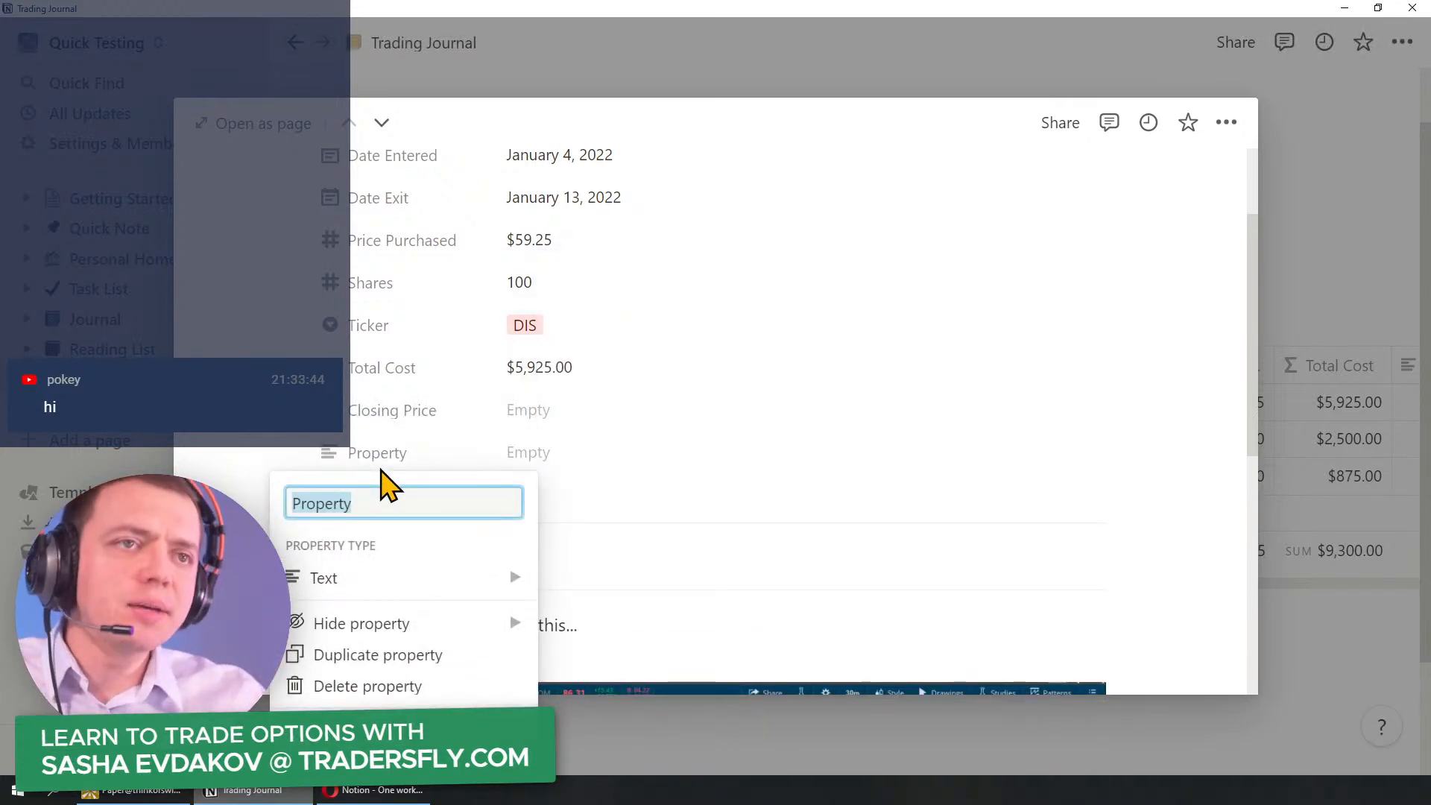
{"action": "left_click", "coordinate": [362, 501]}
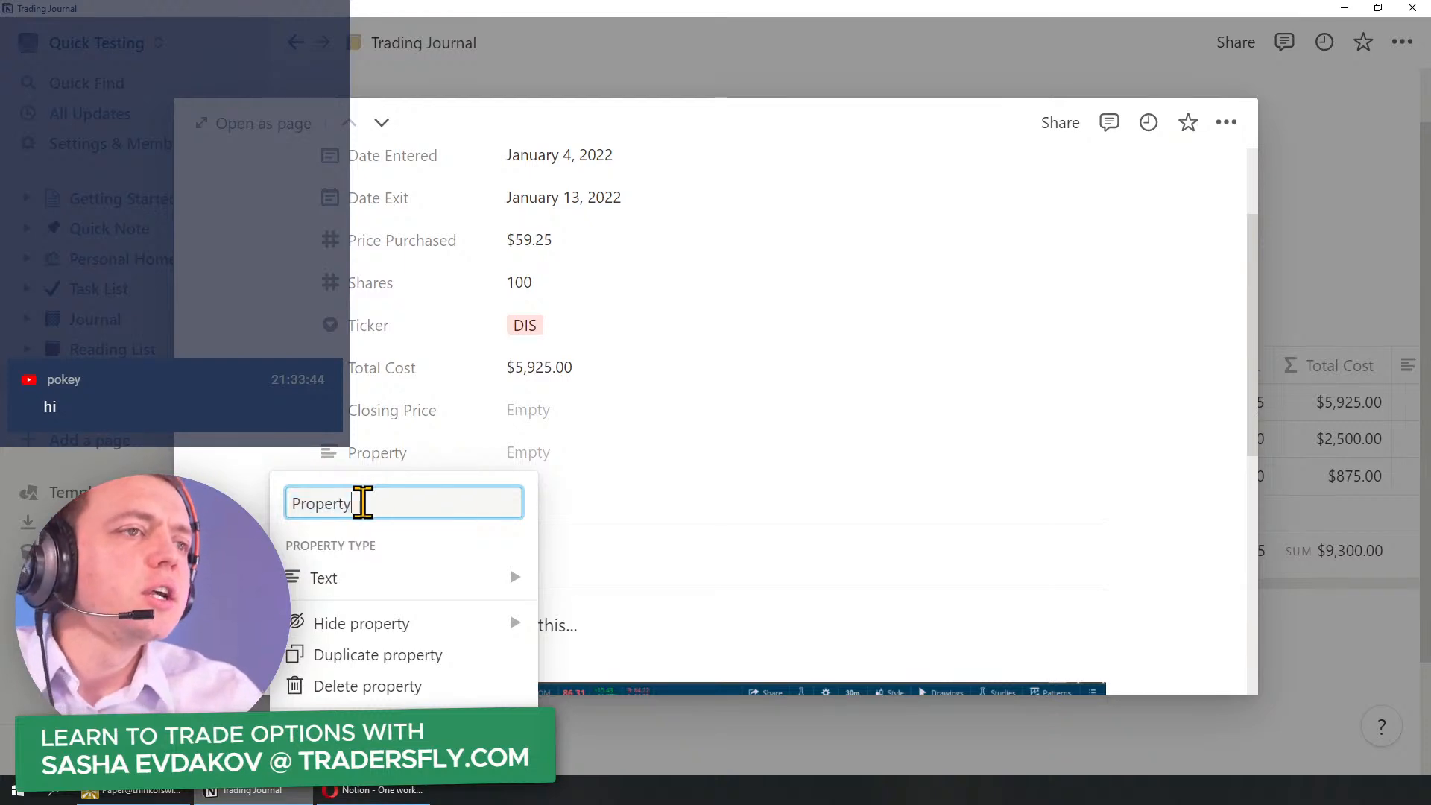
{"action": "double_click", "coordinate": [362, 502]}
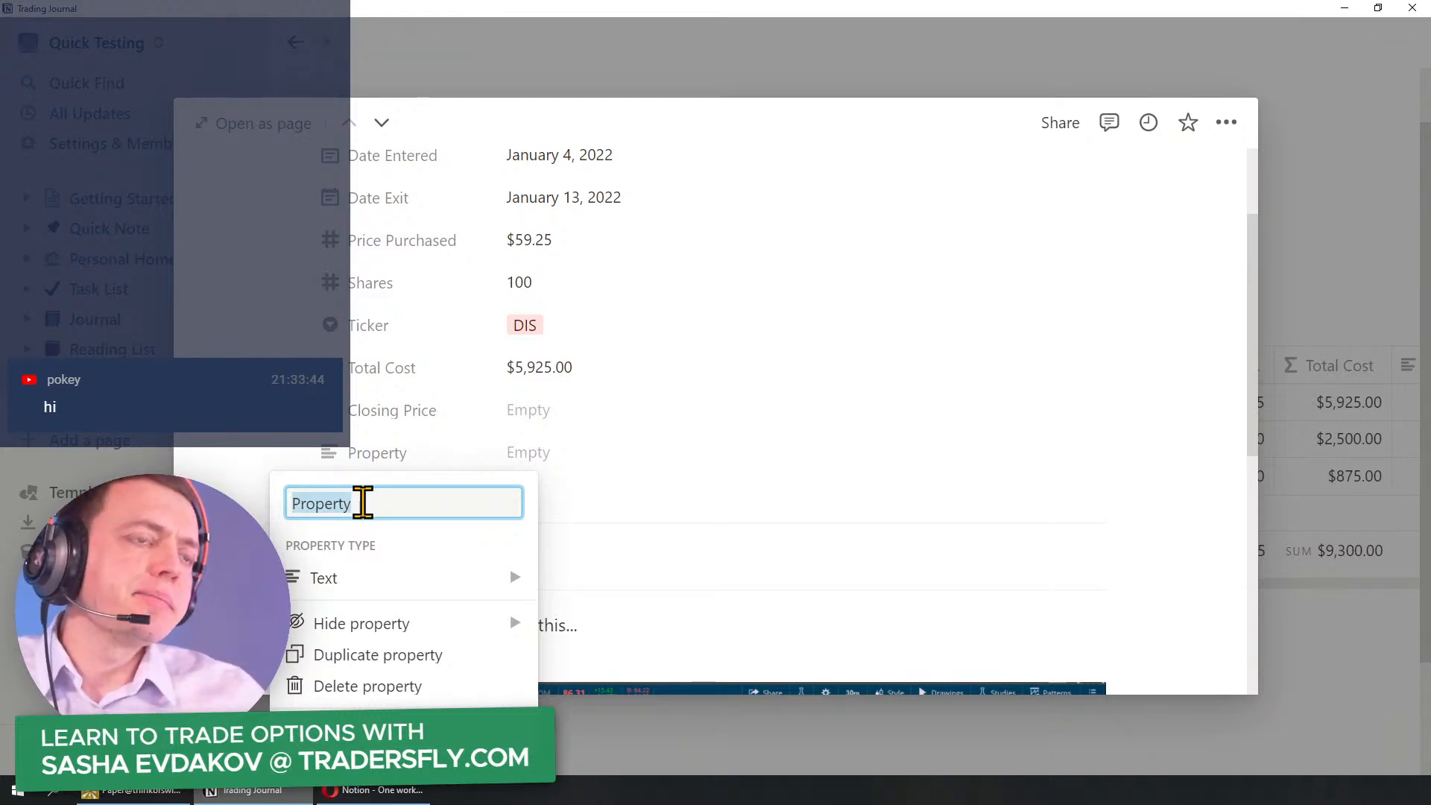
{"action": "type", "text": "Duration in Trade"}
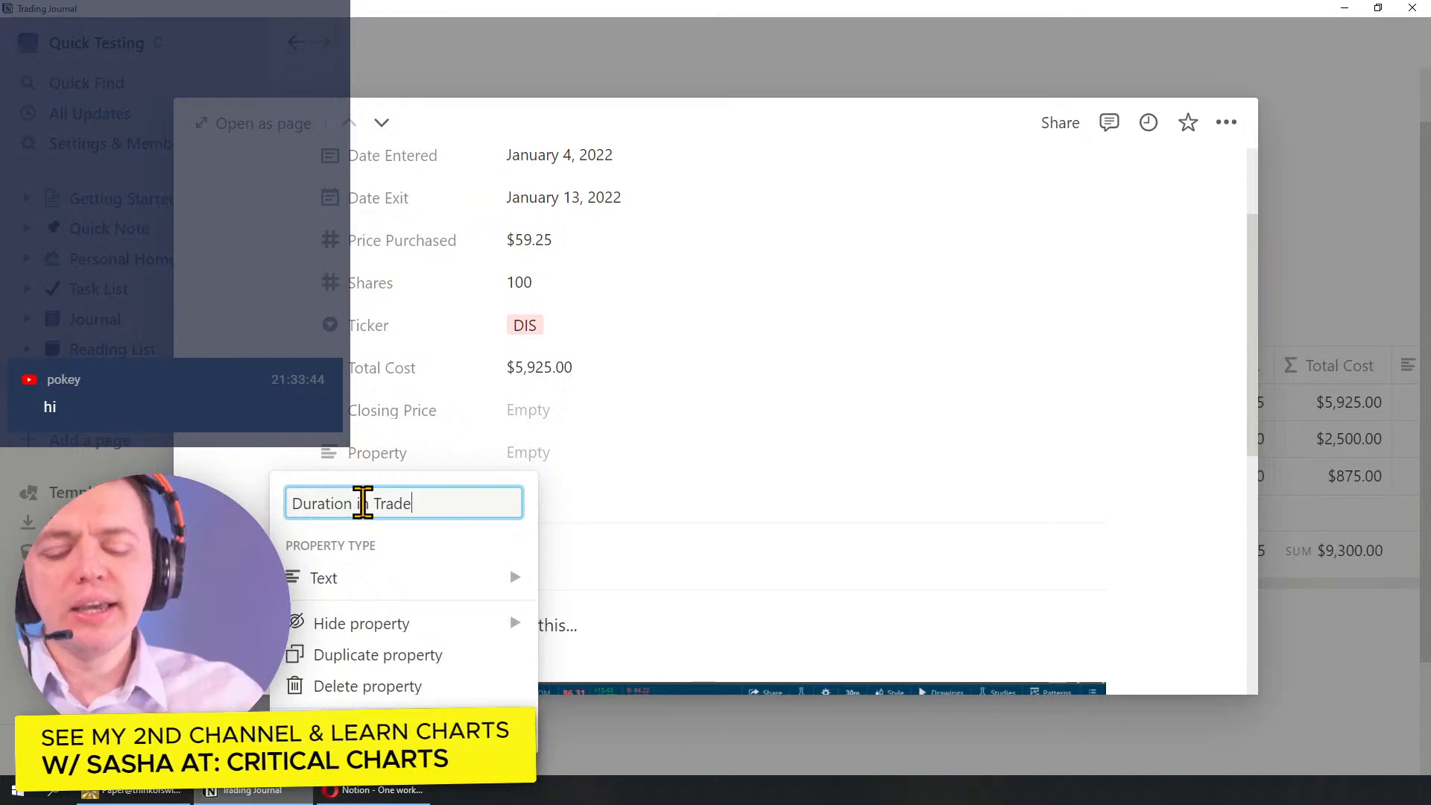
{"action": "key", "text": "Return"}
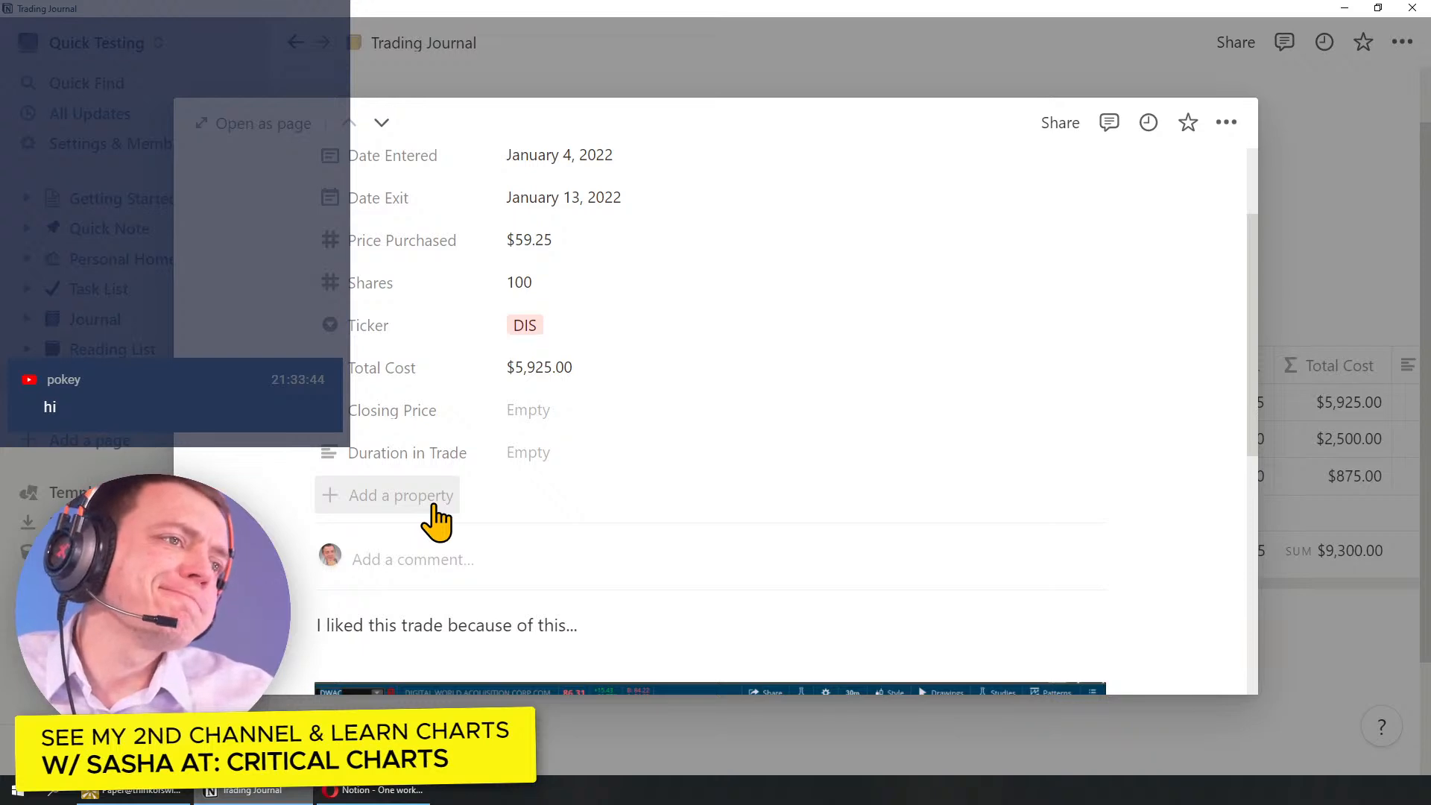
Step: Add a text property named "Notes" below Duration in Trade, leaving its value empty
{"action": "left_click", "coordinate": [434, 507]}
{"action": "type", "text": "No"}
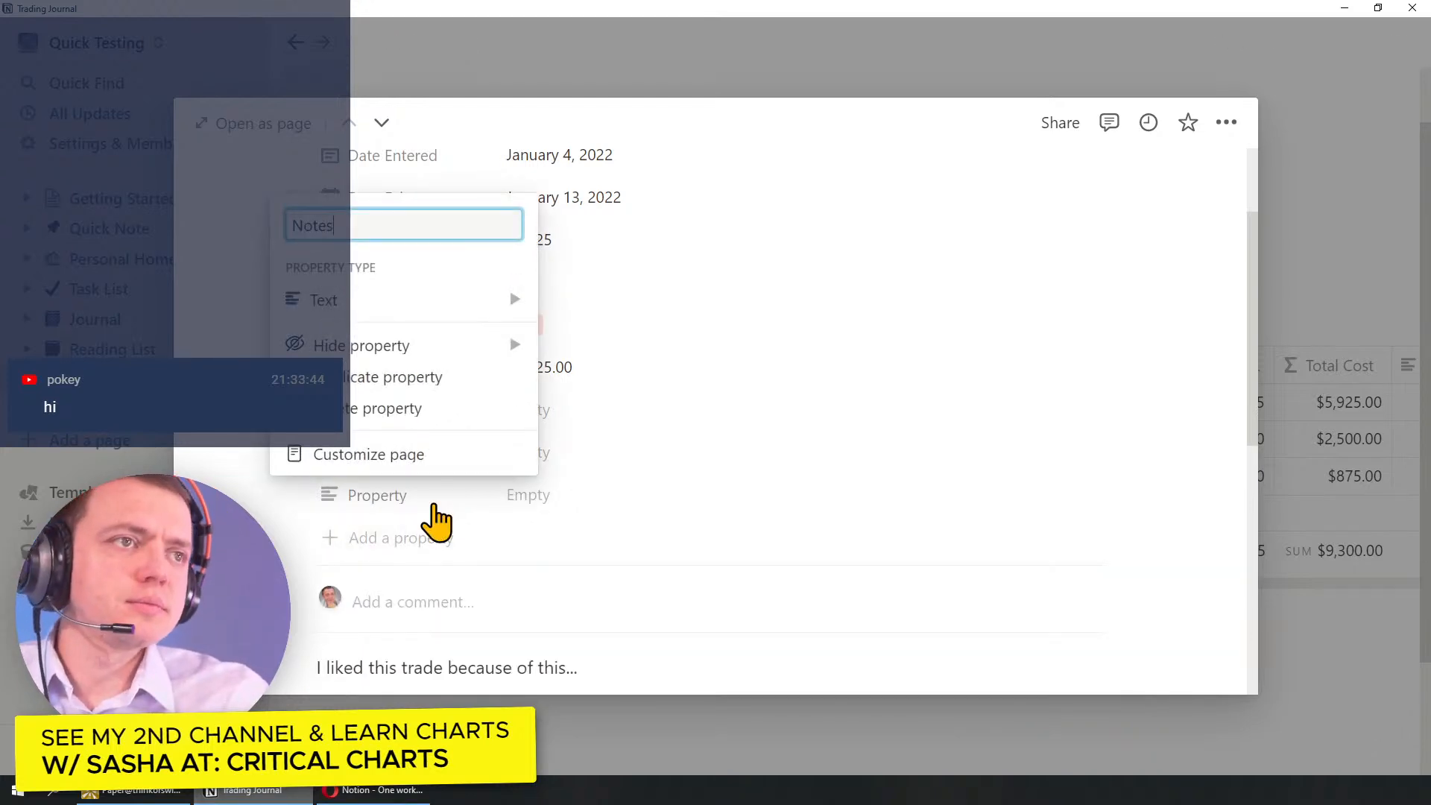
{"action": "type", "text": "tes"}
{"action": "key", "text": "Return"}
{"action": "left_click", "coordinate": [551, 501]}
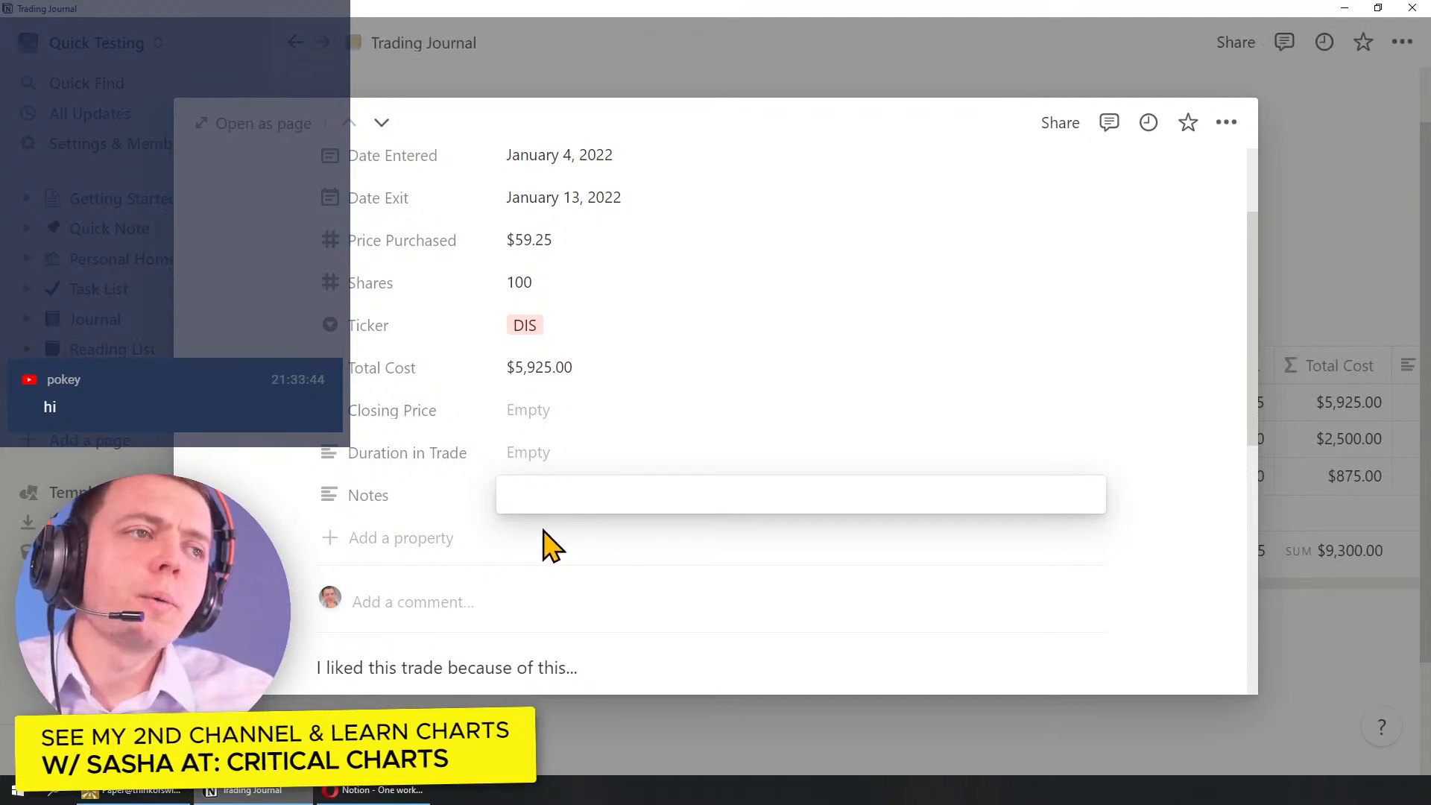
{"action": "left_click", "coordinate": [418, 556]}
Step: Add another text property below Notes, first naming it "2022" and renaming it "Year"
{"action": "left_click", "coordinate": [432, 558]}
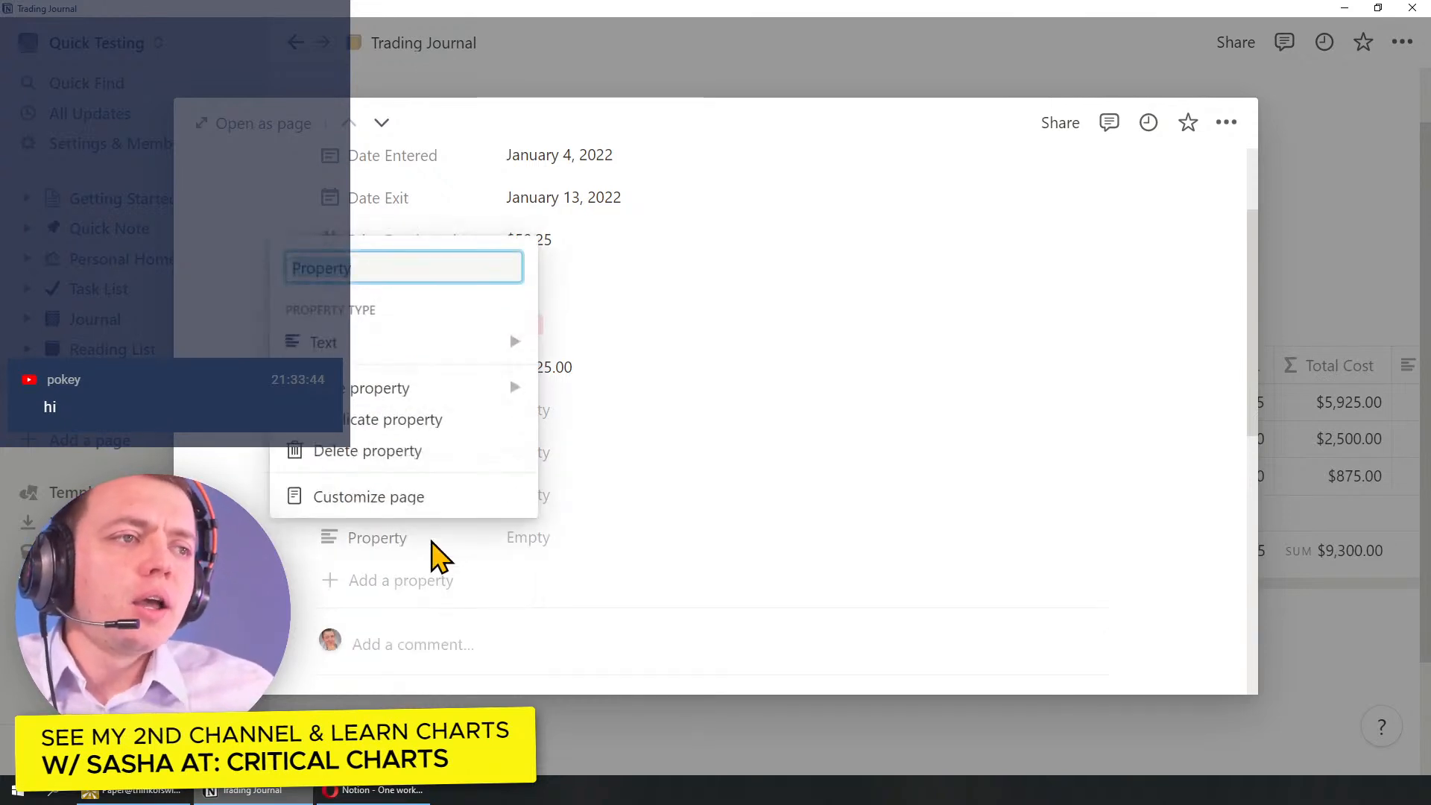
{"action": "mouse_move", "coordinate": [377, 357]}
{"action": "type", "text": "2022"}
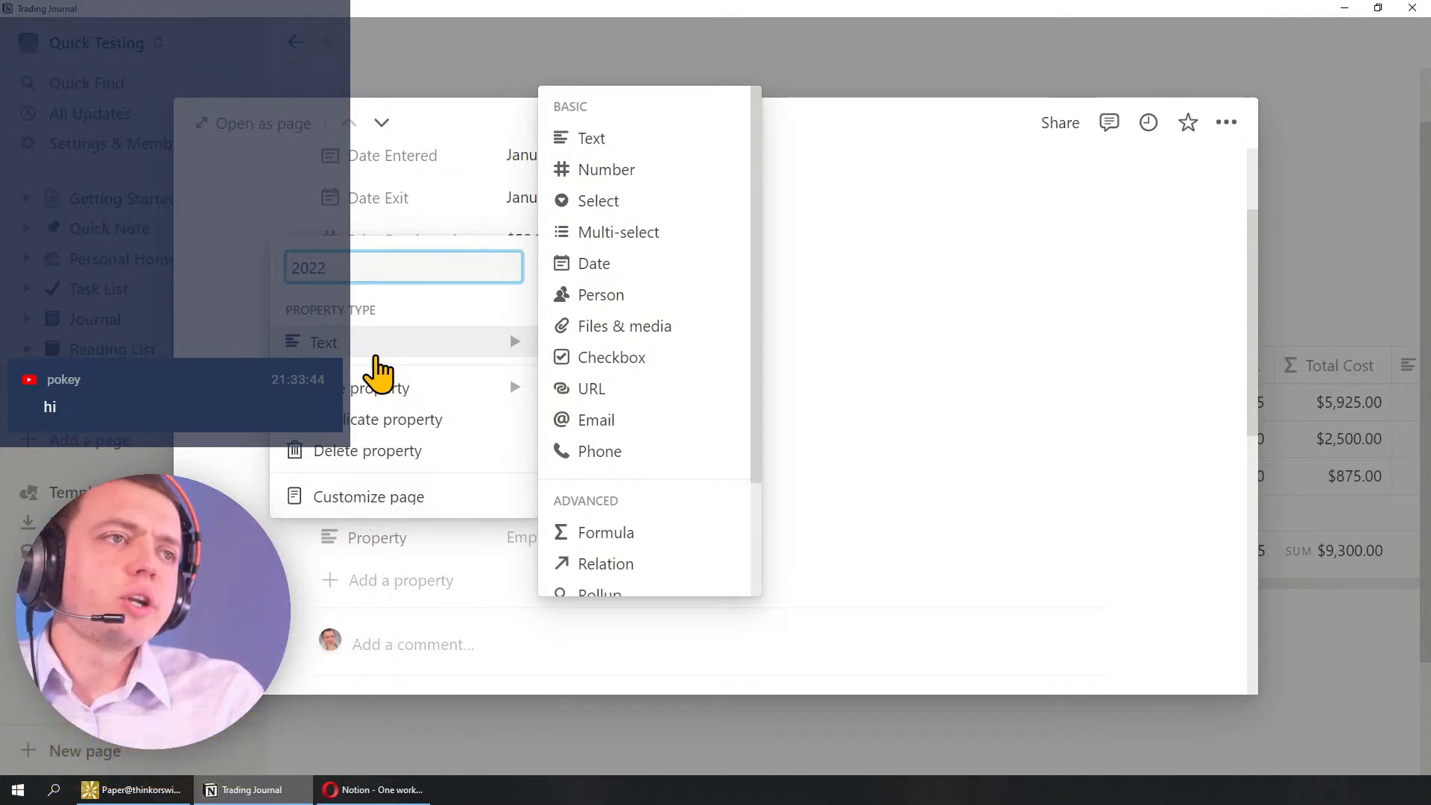
{"action": "key", "text": "Return"}
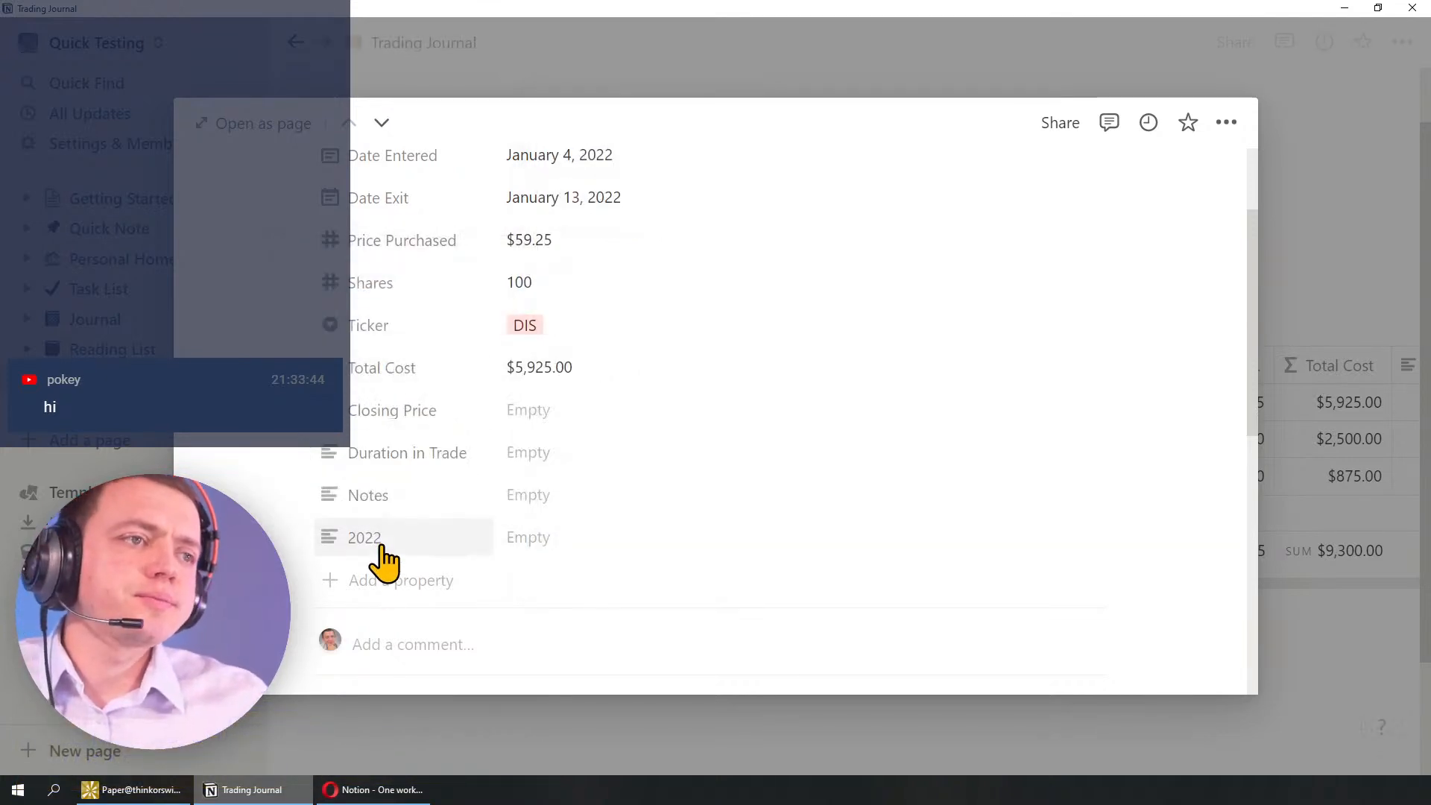
{"action": "left_click", "coordinate": [389, 550]}
{"action": "type", "text": "Year"}
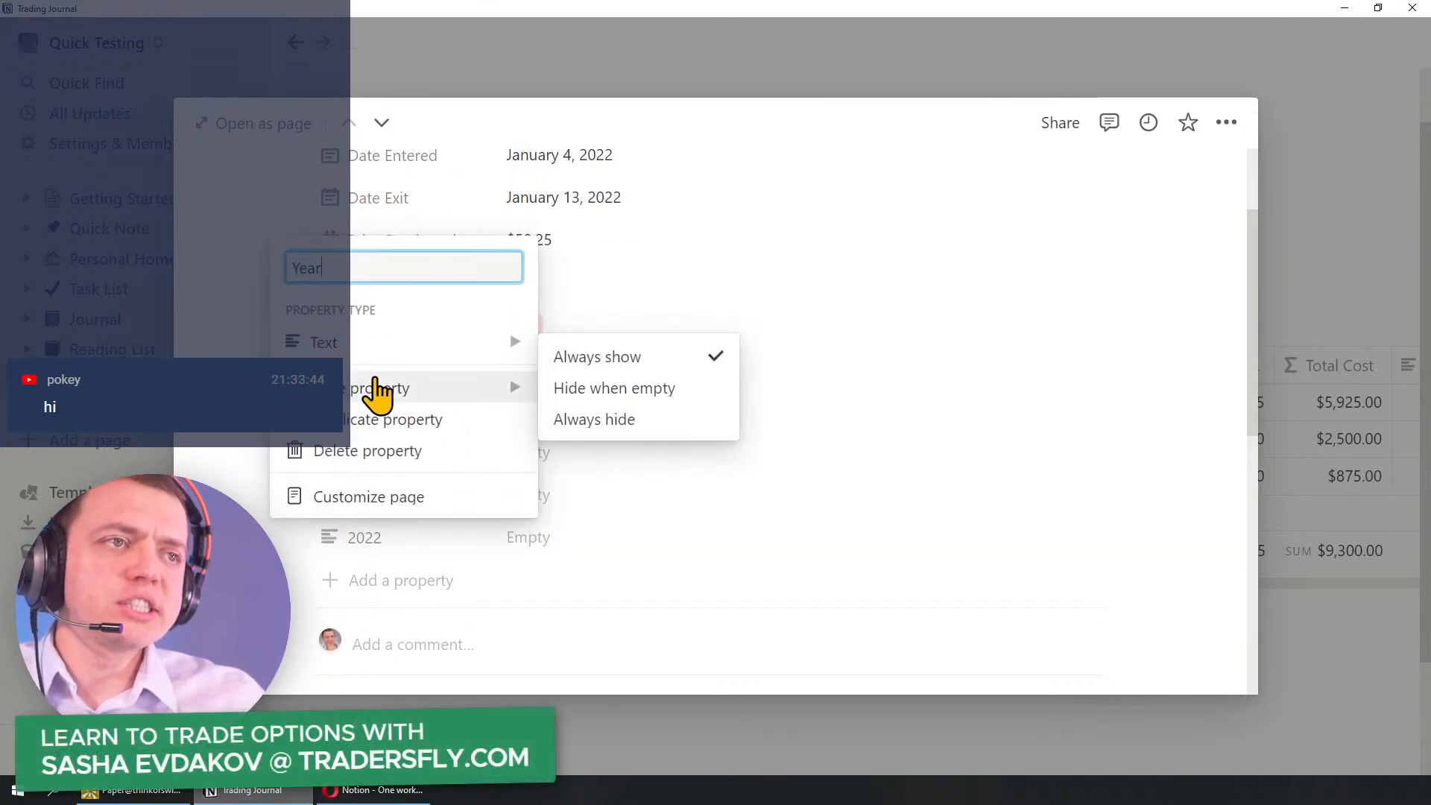
{"action": "key", "text": "Return"}
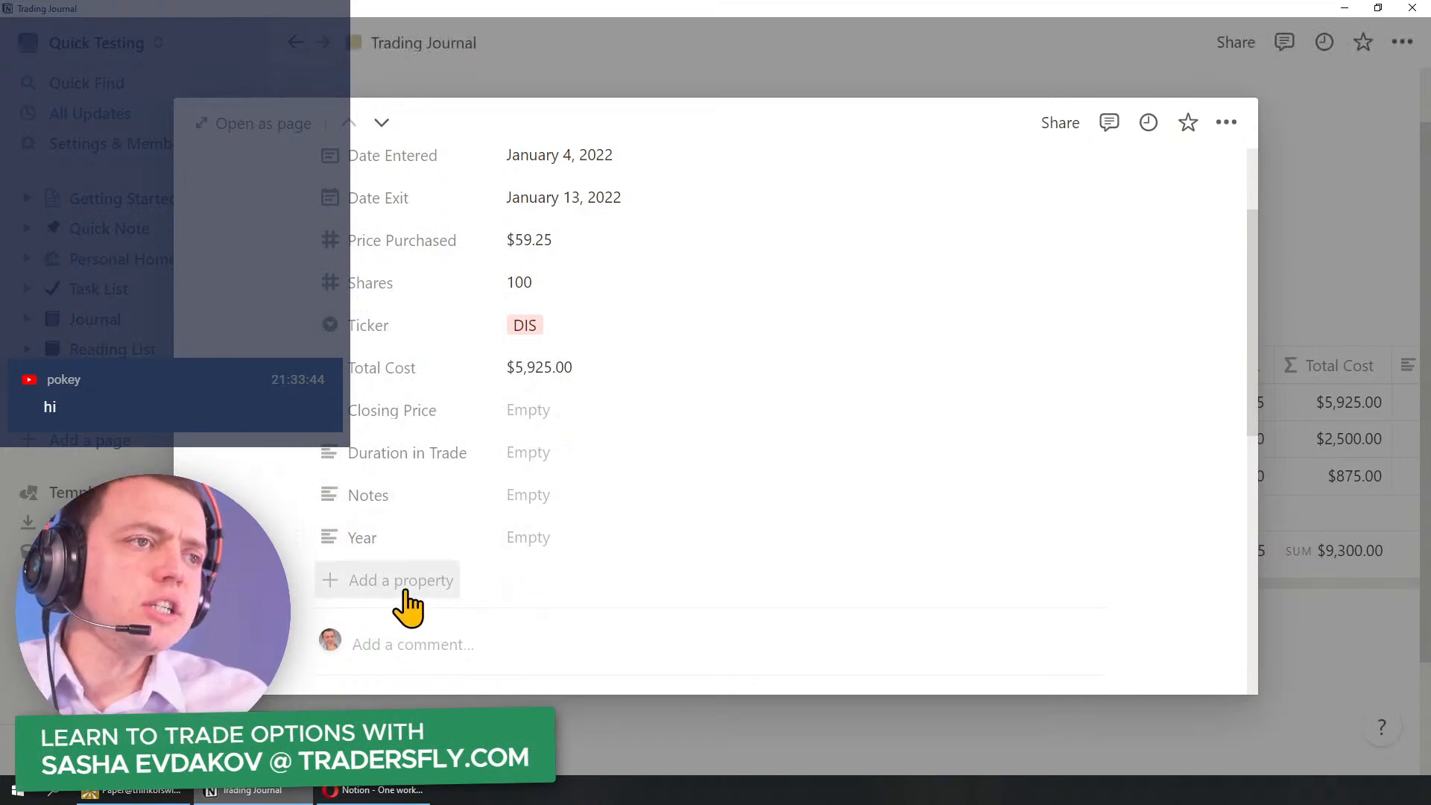
Step: Add a text property named "Month" and move it above Year, leaving its value empty
{"action": "scroll", "coordinate": [413, 589], "scroll_direction": "down", "scroll_amount": 1}
{"action": "left_click", "coordinate": [376, 522]}
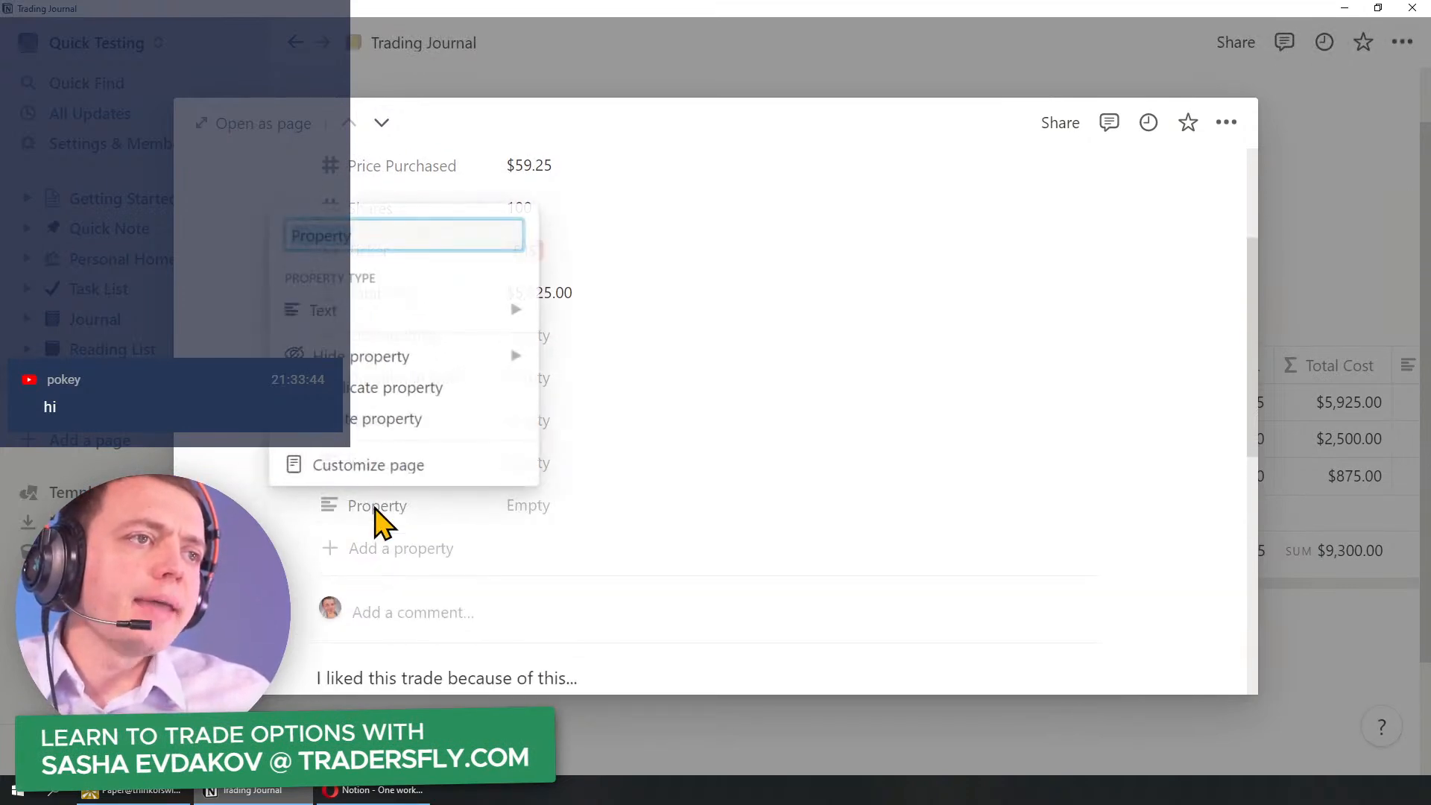
{"action": "left_click", "coordinate": [373, 236]}
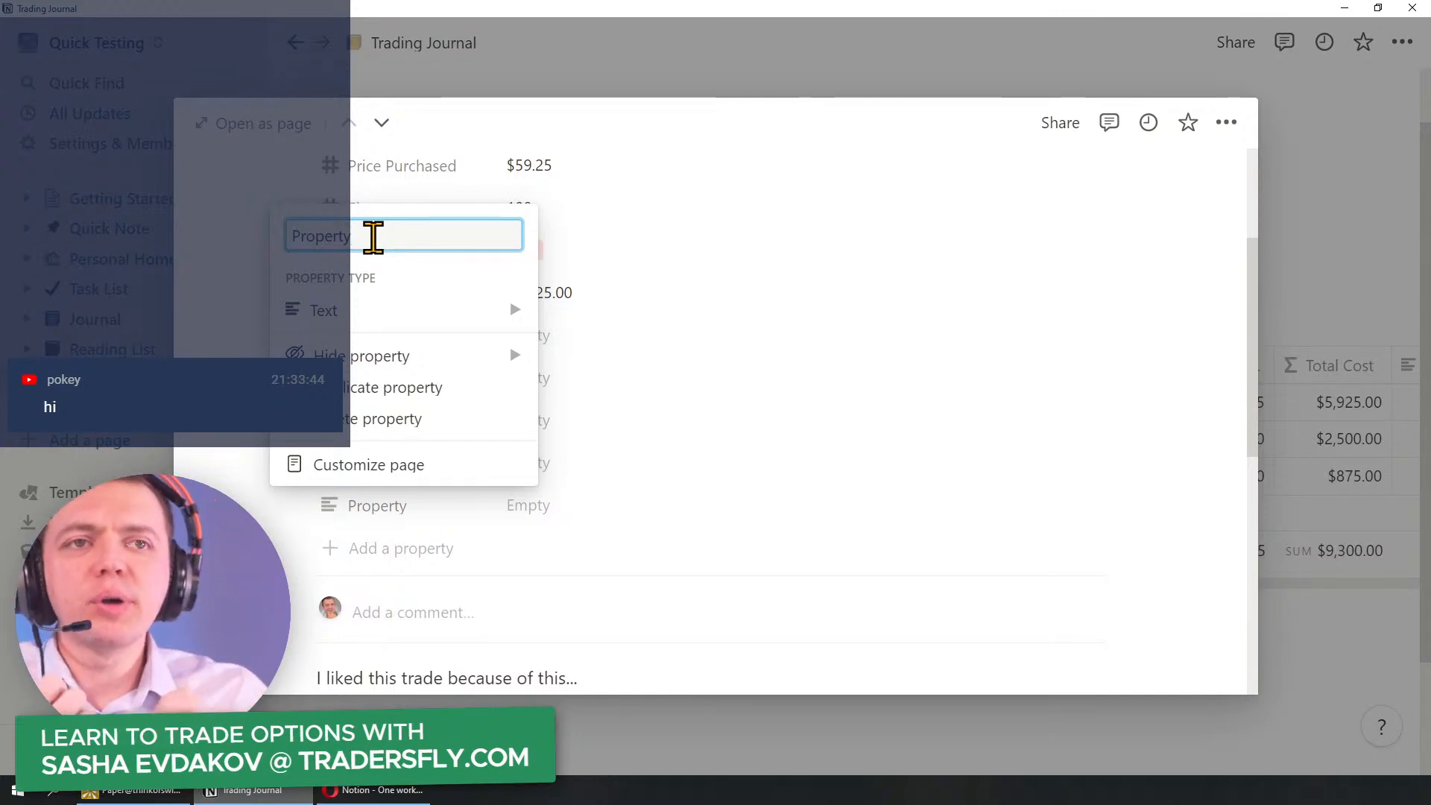
{"action": "key", "text": "ctrl+a"}
{"action": "type", "text": "M"}
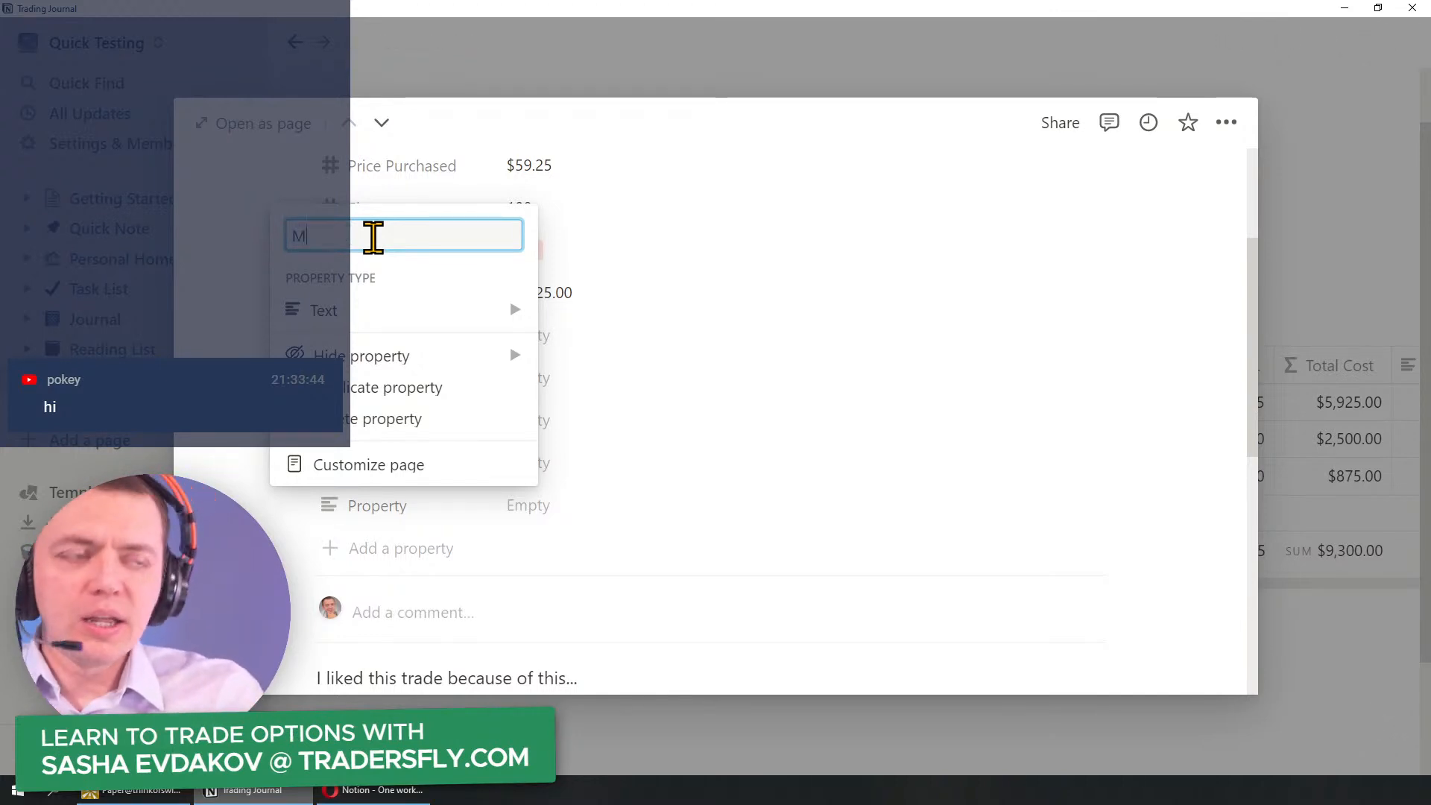
{"action": "key", "text": "Return"}
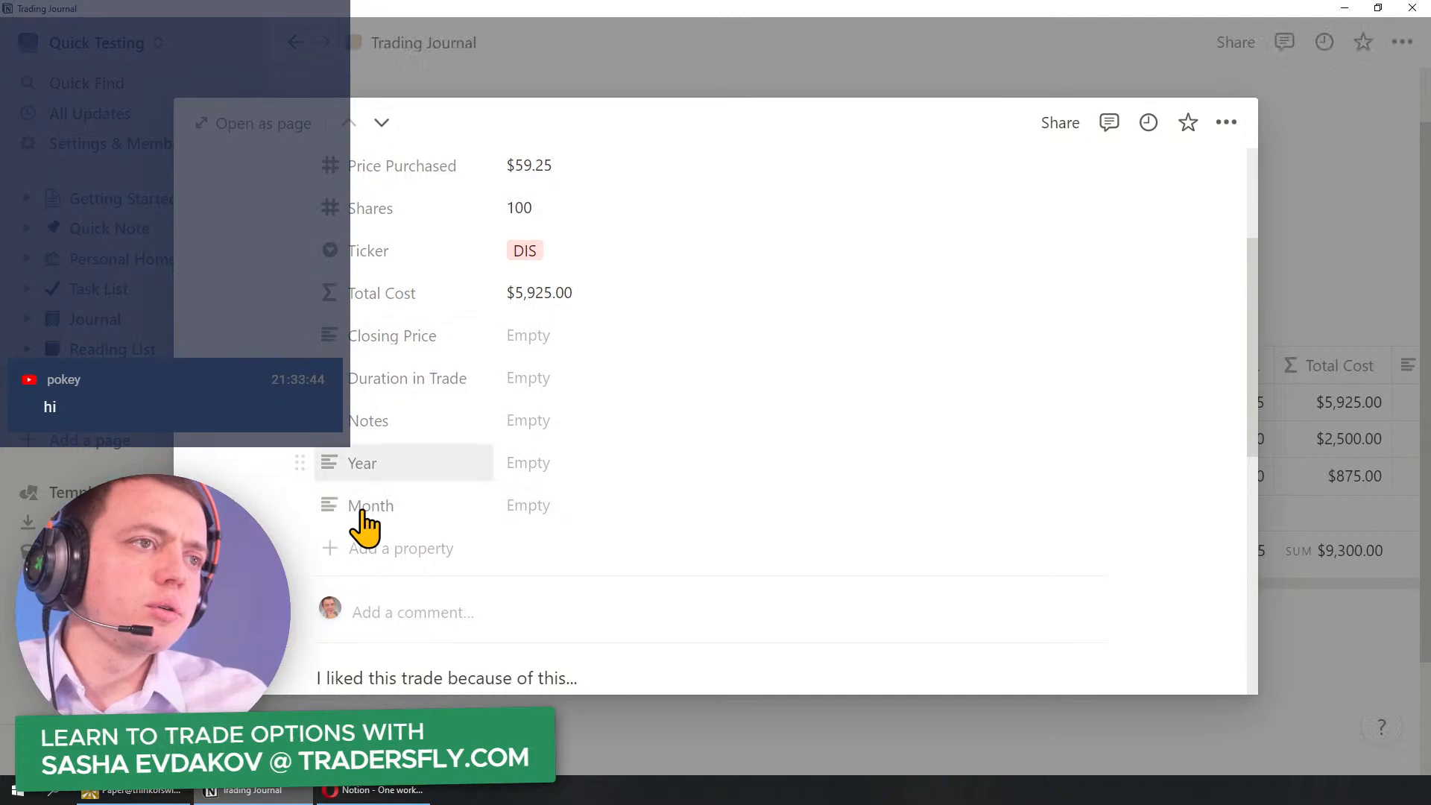
{"action": "left_click_drag", "start_coordinate": [301, 504], "coordinate": [320, 477]}
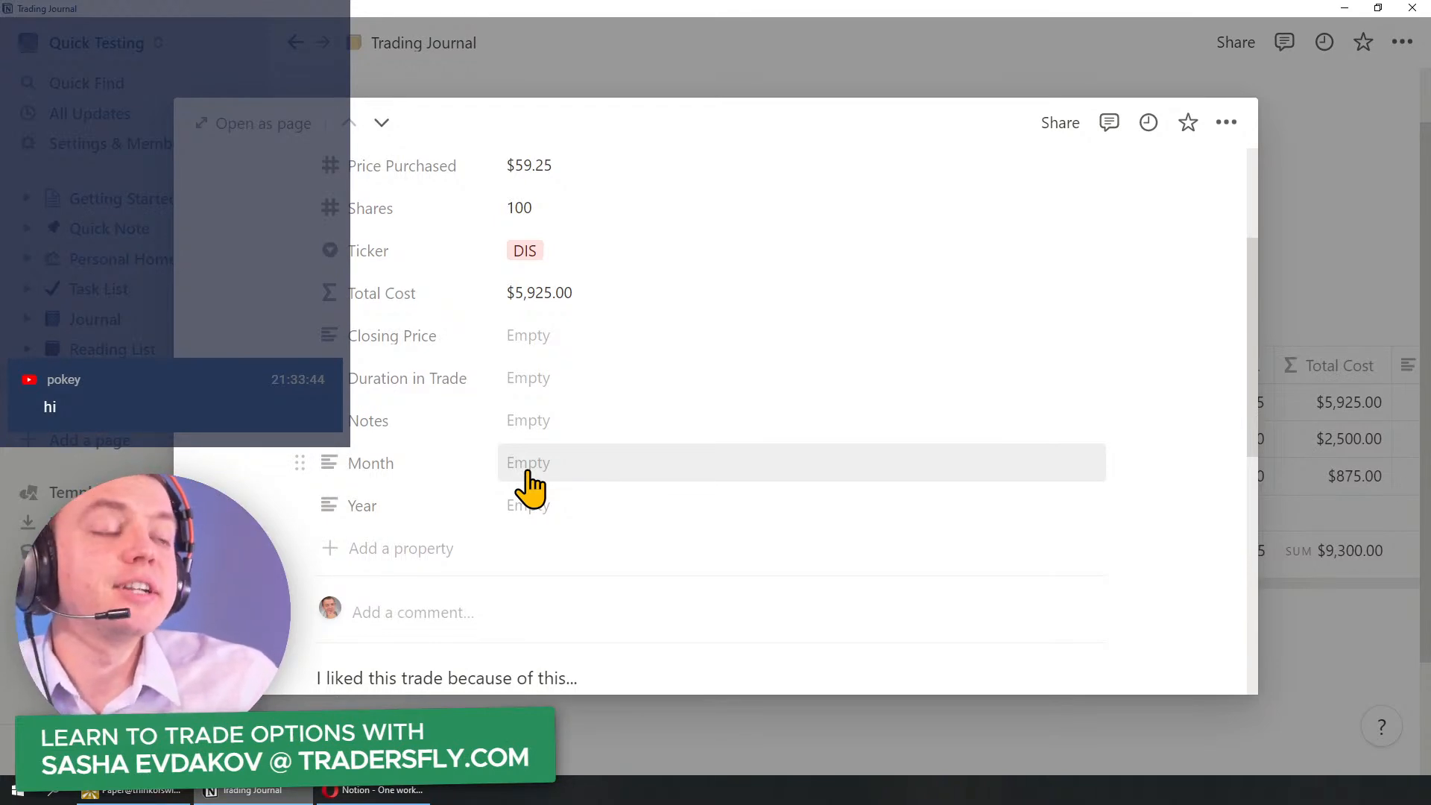
{"action": "left_click", "coordinate": [556, 464]}
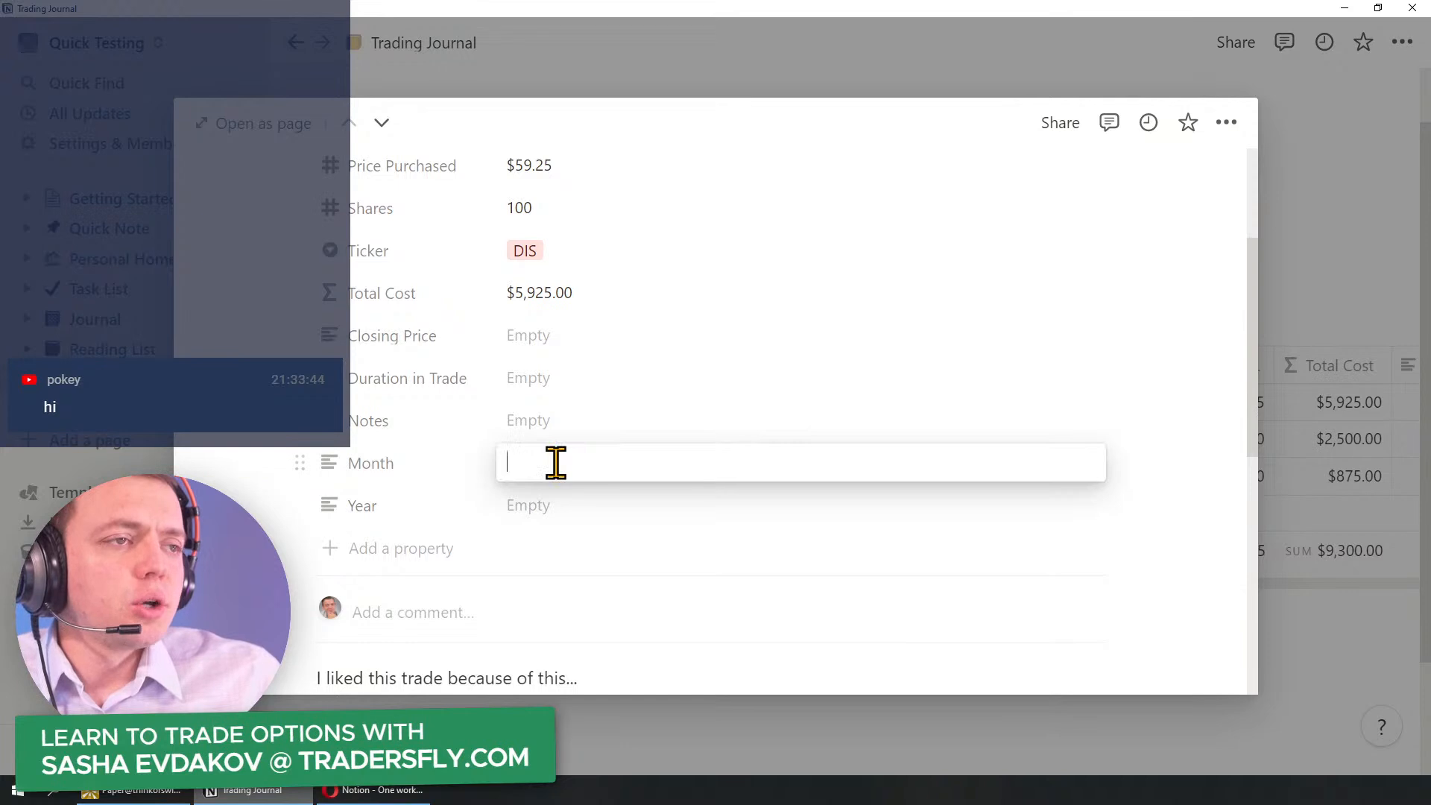
{"action": "left_click", "coordinate": [301, 501]}
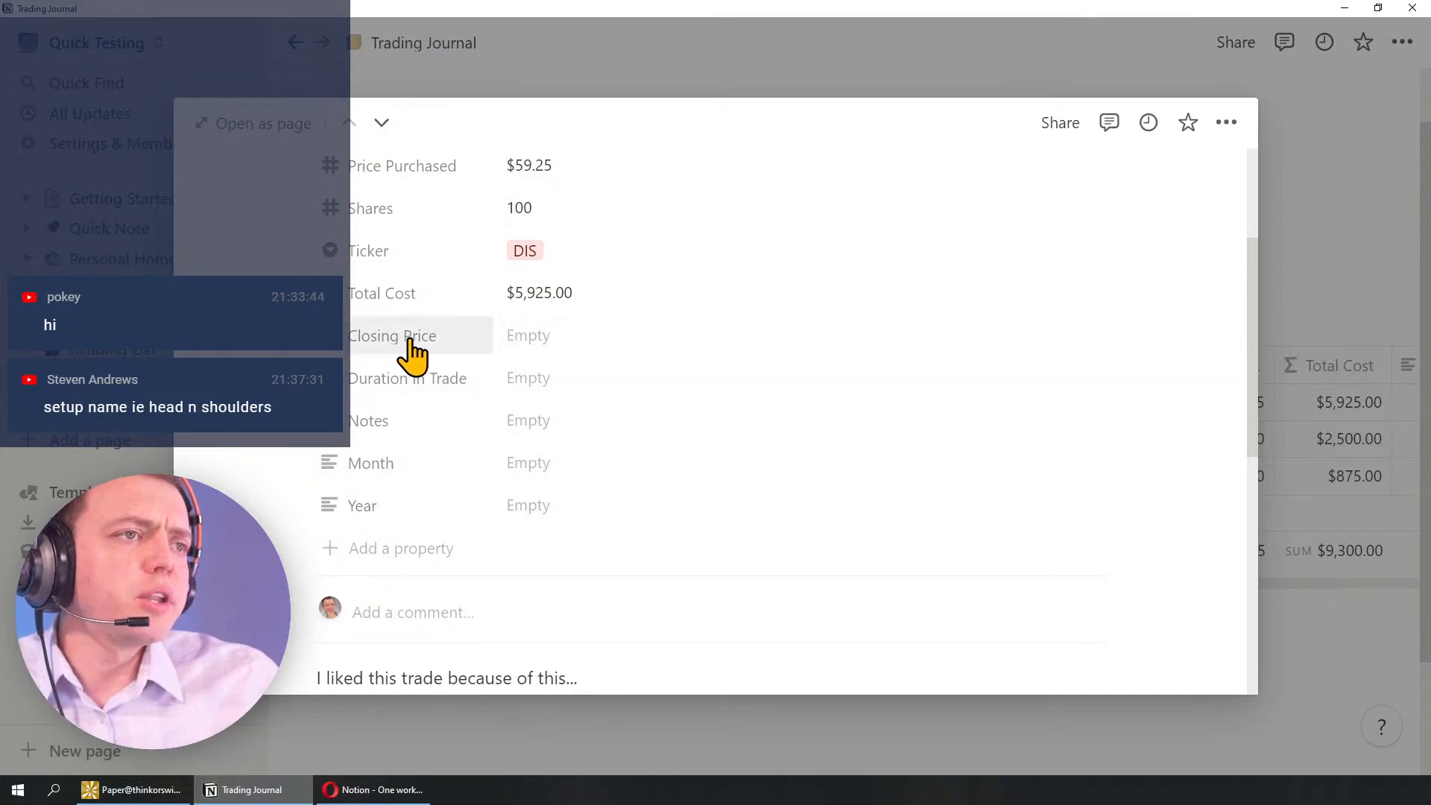
Step: Change the Closing Price property's type to Number, leaving its value empty
{"action": "left_click", "coordinate": [365, 339]}
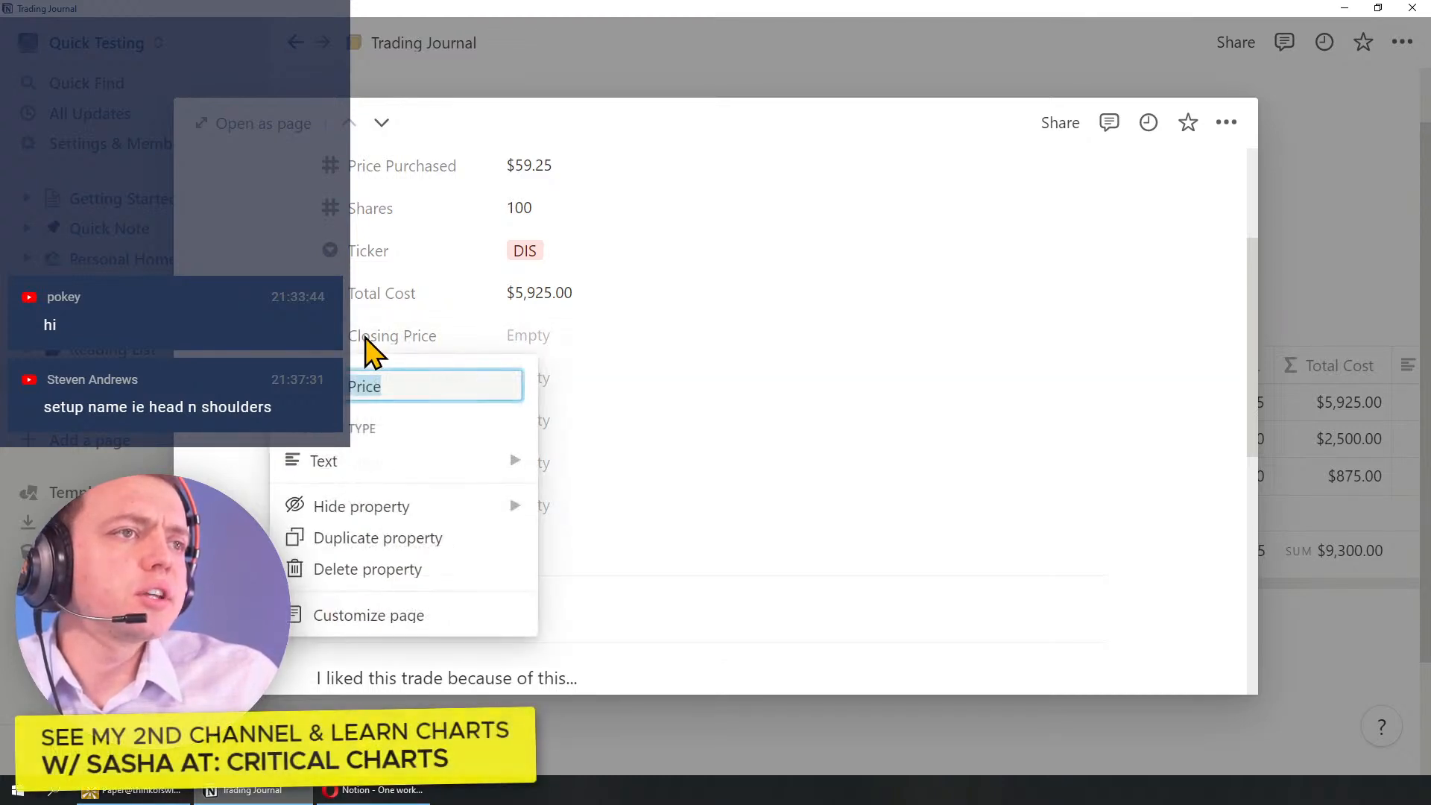
{"action": "mouse_move", "coordinate": [377, 470]}
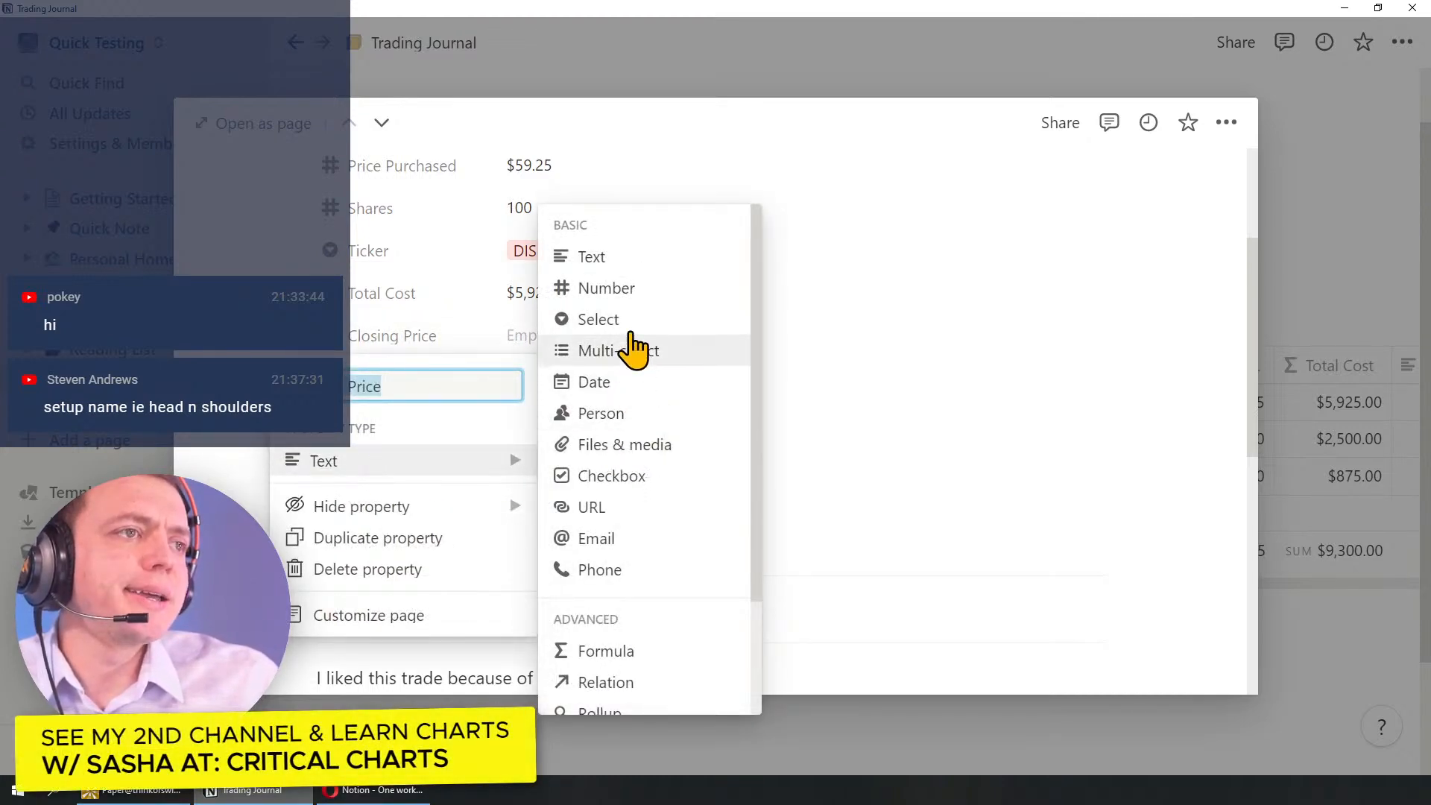
{"action": "left_click", "coordinate": [642, 304]}
{"action": "left_click", "coordinate": [534, 342]}
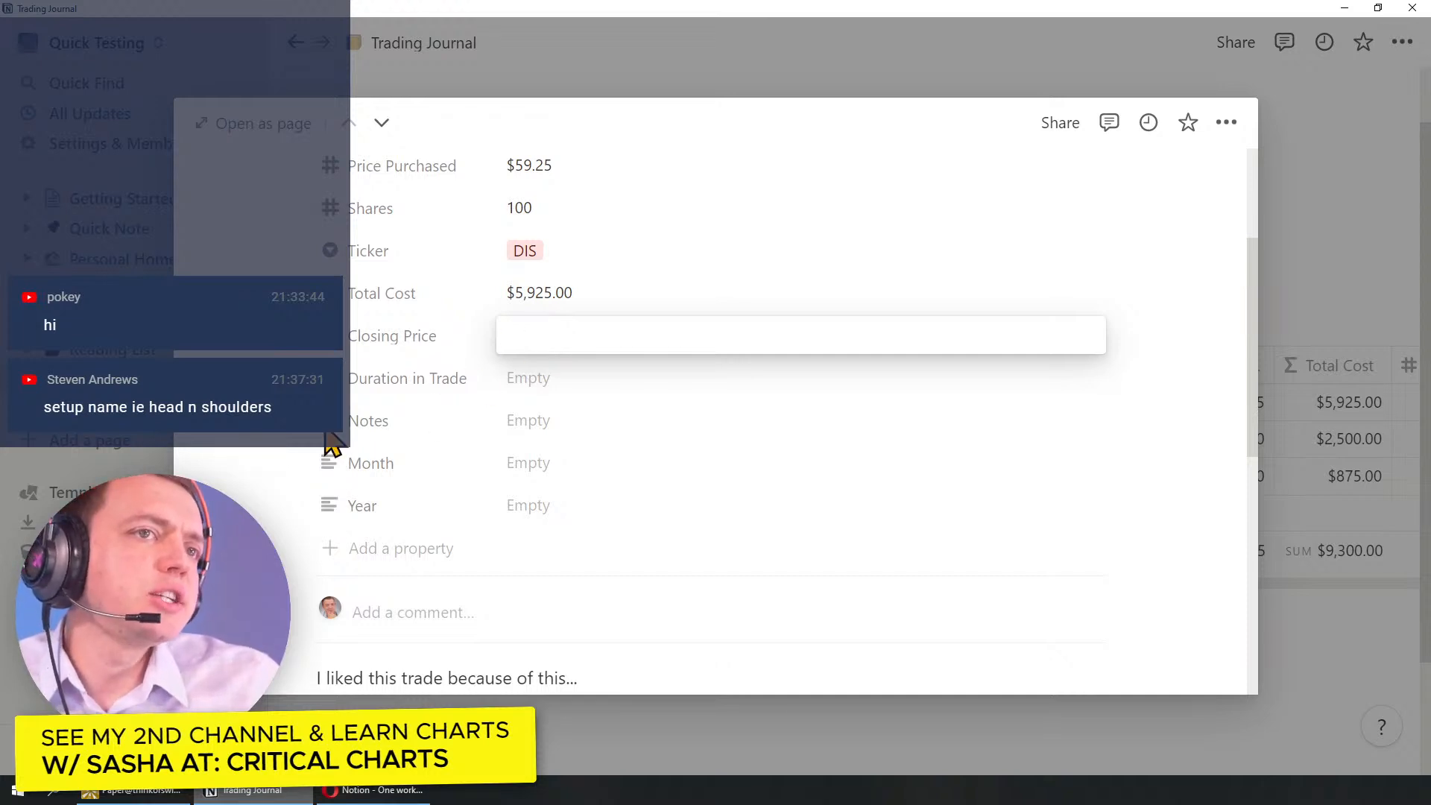
{"action": "left_click", "coordinate": [270, 444]}
Step: Add a property named "Setup (Why You Got in)" below Year and set its type to Select
{"action": "left_click", "coordinate": [375, 555]}
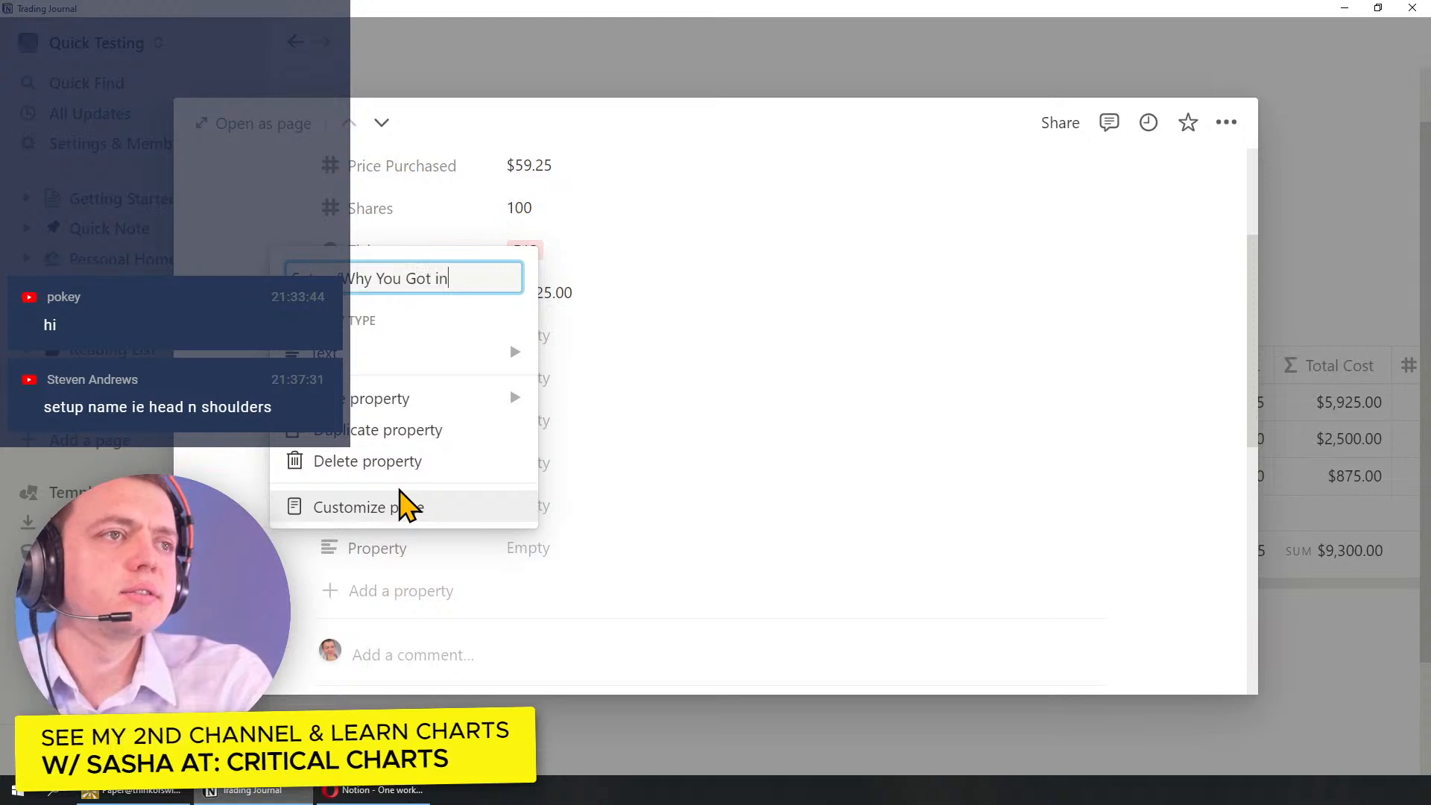
{"action": "key", "text": "Return"}
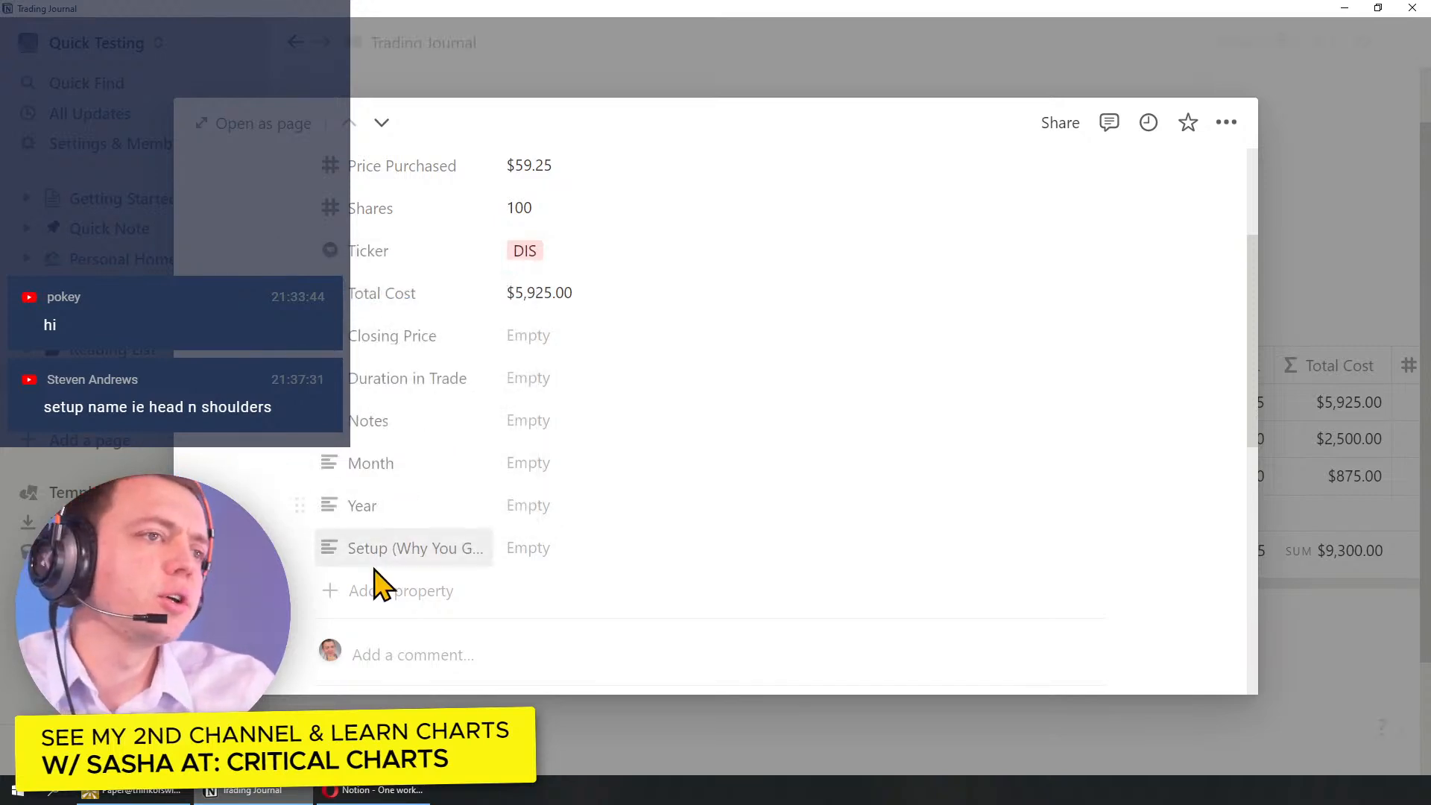
{"action": "left_click", "coordinate": [515, 552]}
{"action": "left_click", "coordinate": [411, 550]}
{"action": "left_click", "coordinate": [411, 550]}
{"action": "mouse_move", "coordinate": [397, 356]}
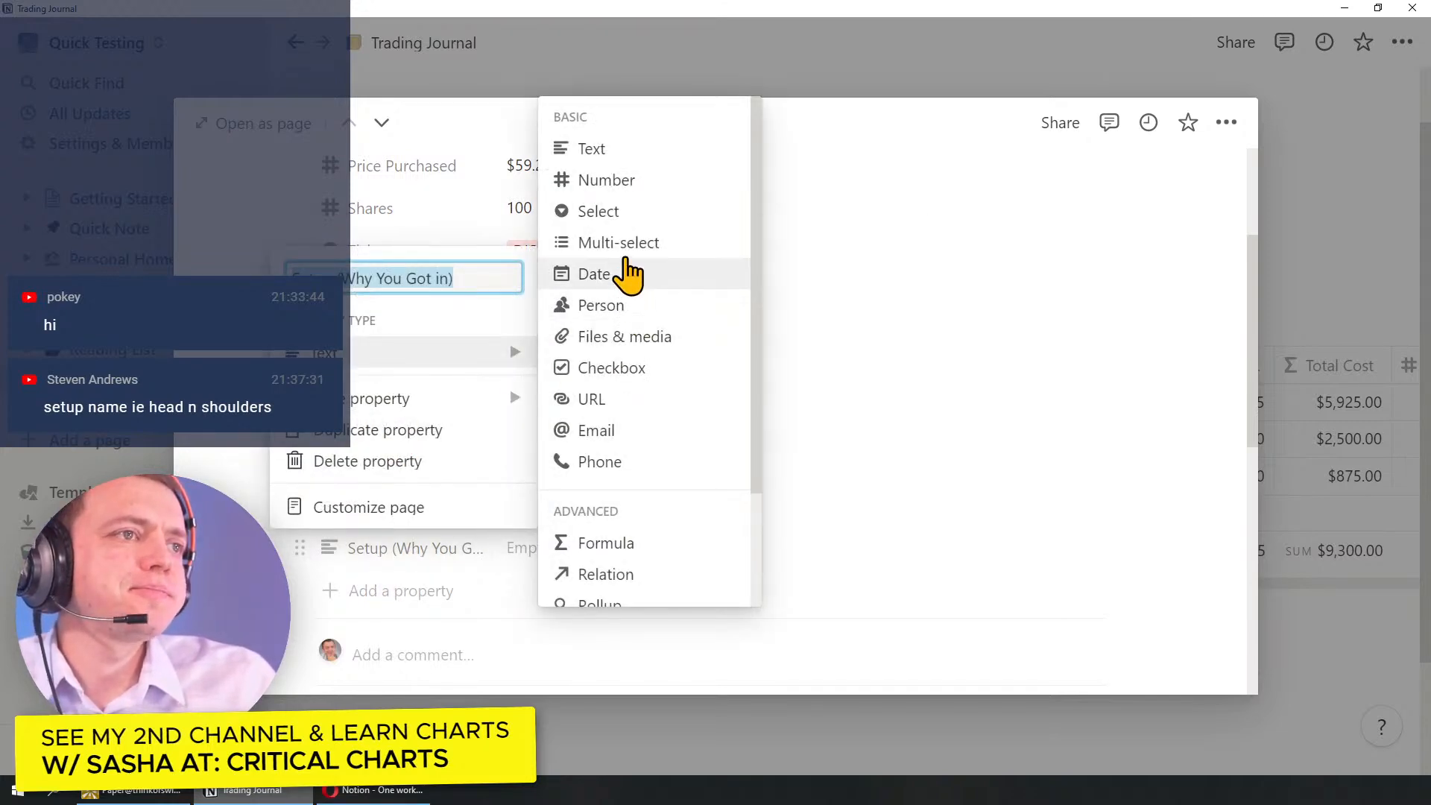
{"action": "left_click", "coordinate": [598, 212]}
Step: Create the options "Head and Shoulders" and "Break in Support" for the Setup property
{"action": "left_click", "coordinate": [537, 549]}
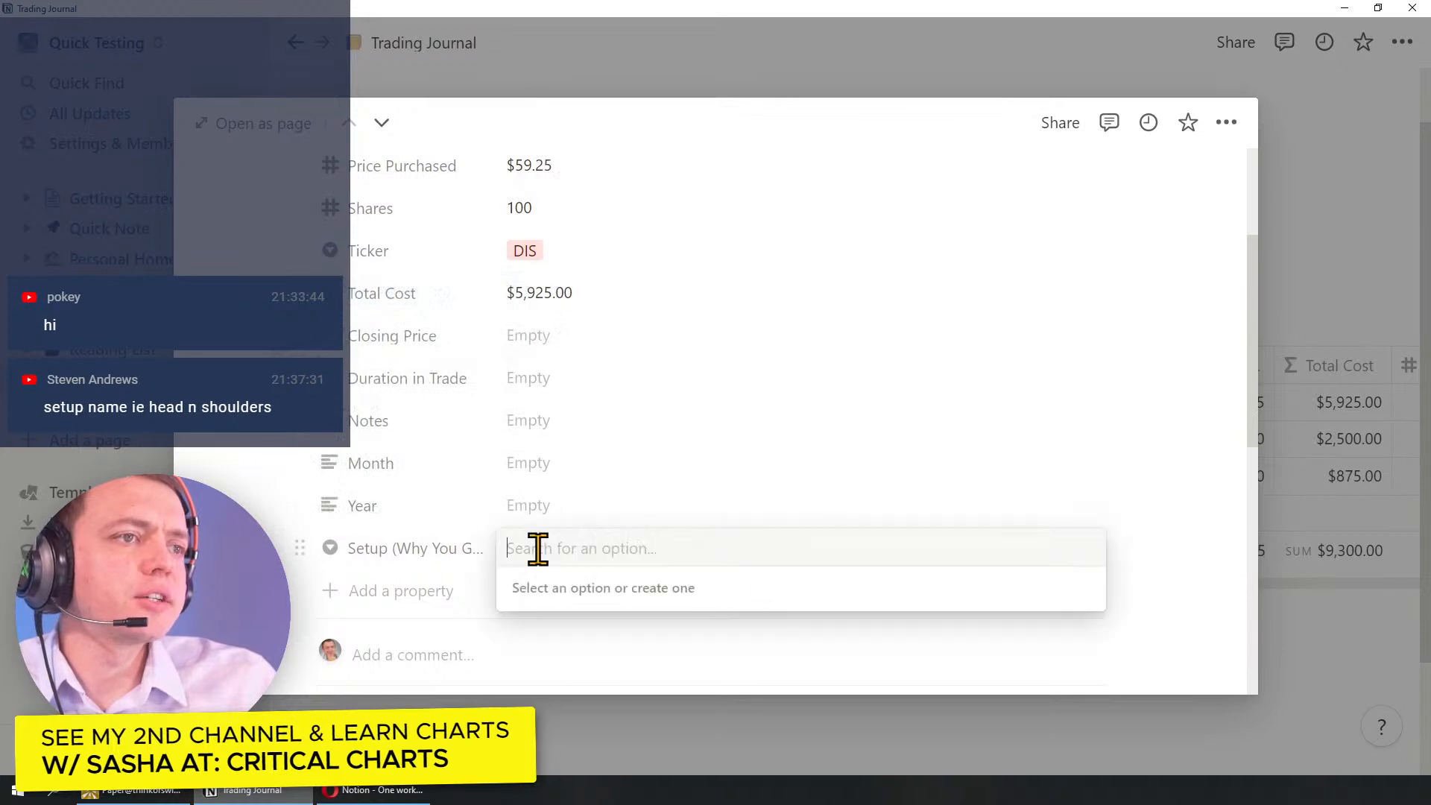
{"action": "type", "text": "He"}
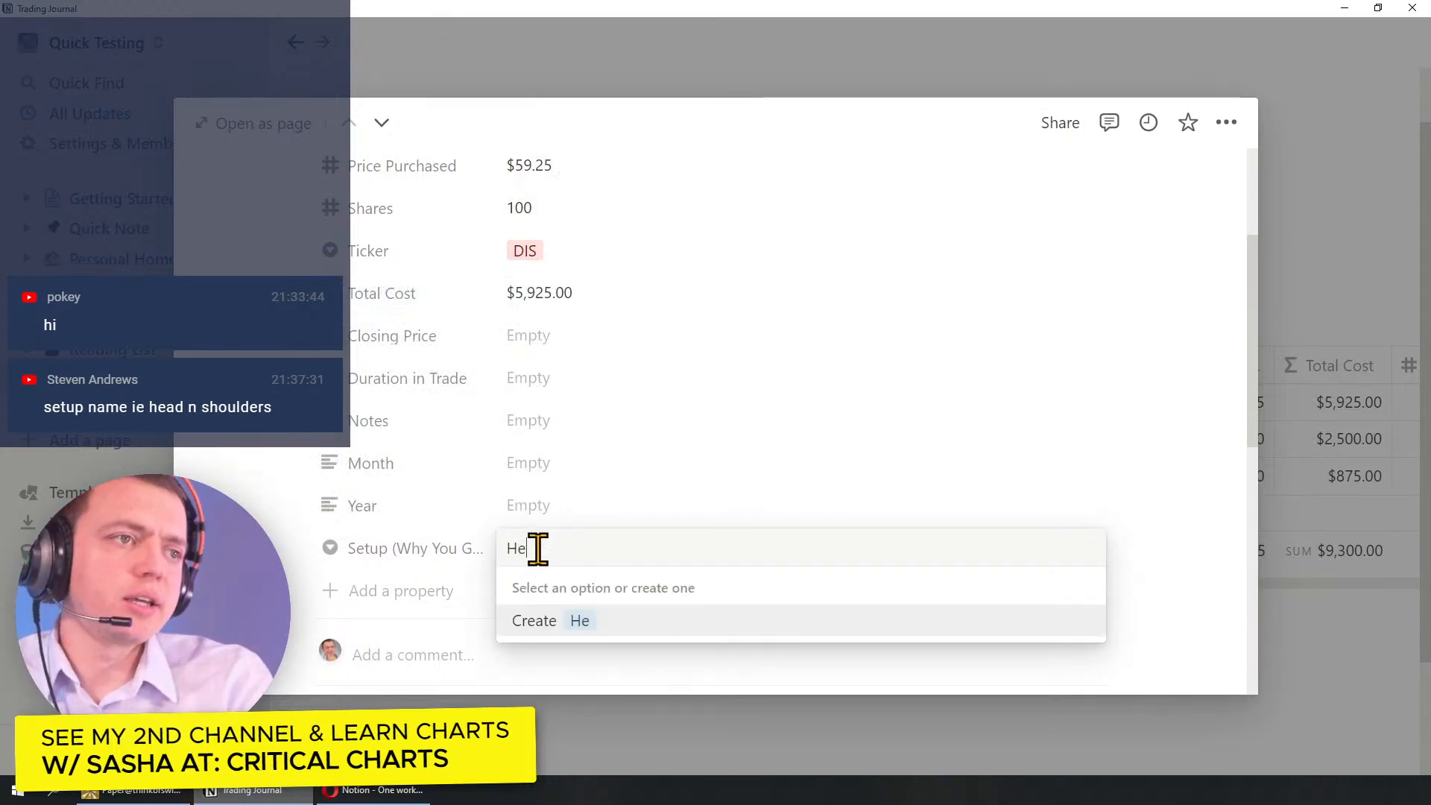
{"action": "type", "text": "ad and Shoulders"}
{"action": "key", "text": "Return"}
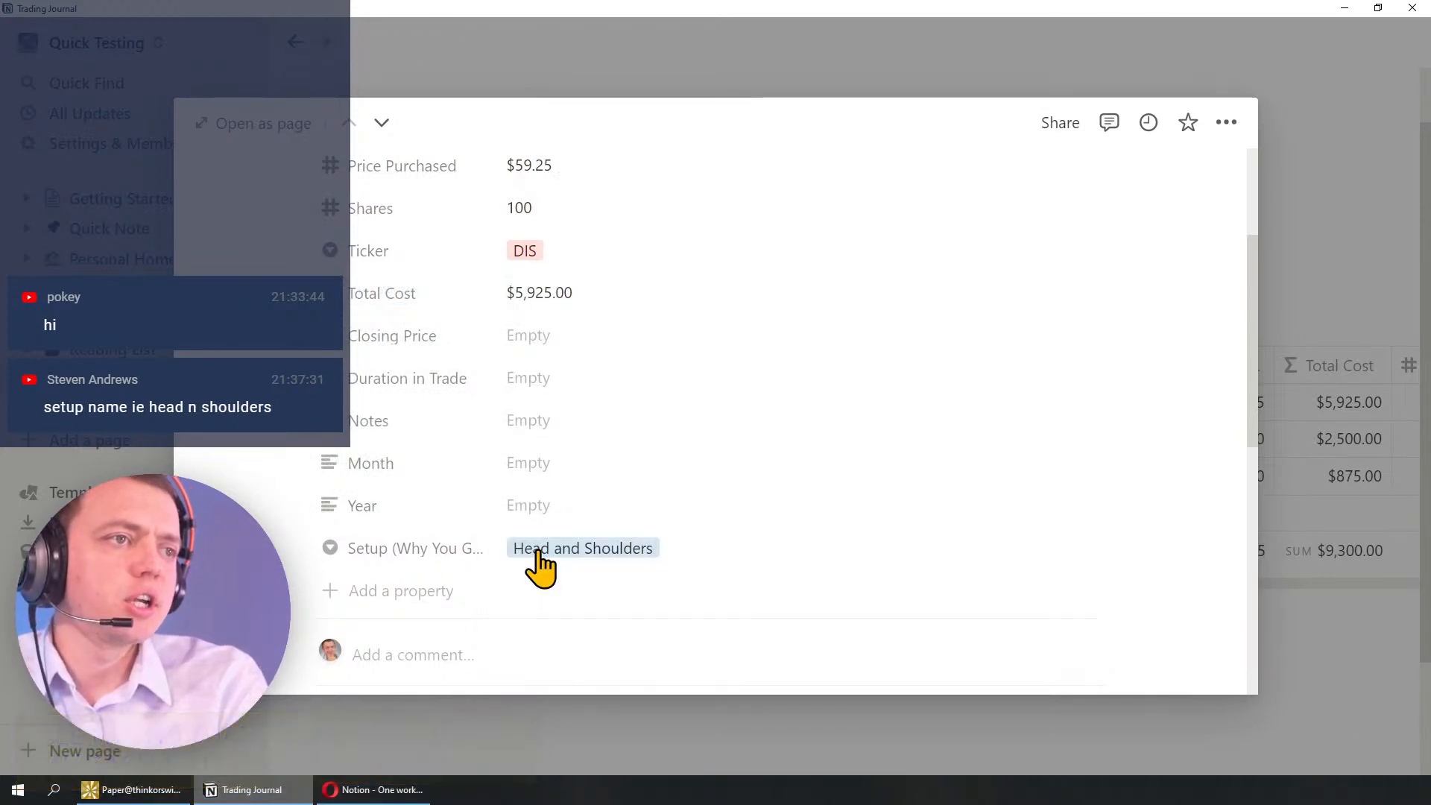
{"action": "left_click", "coordinate": [537, 550]}
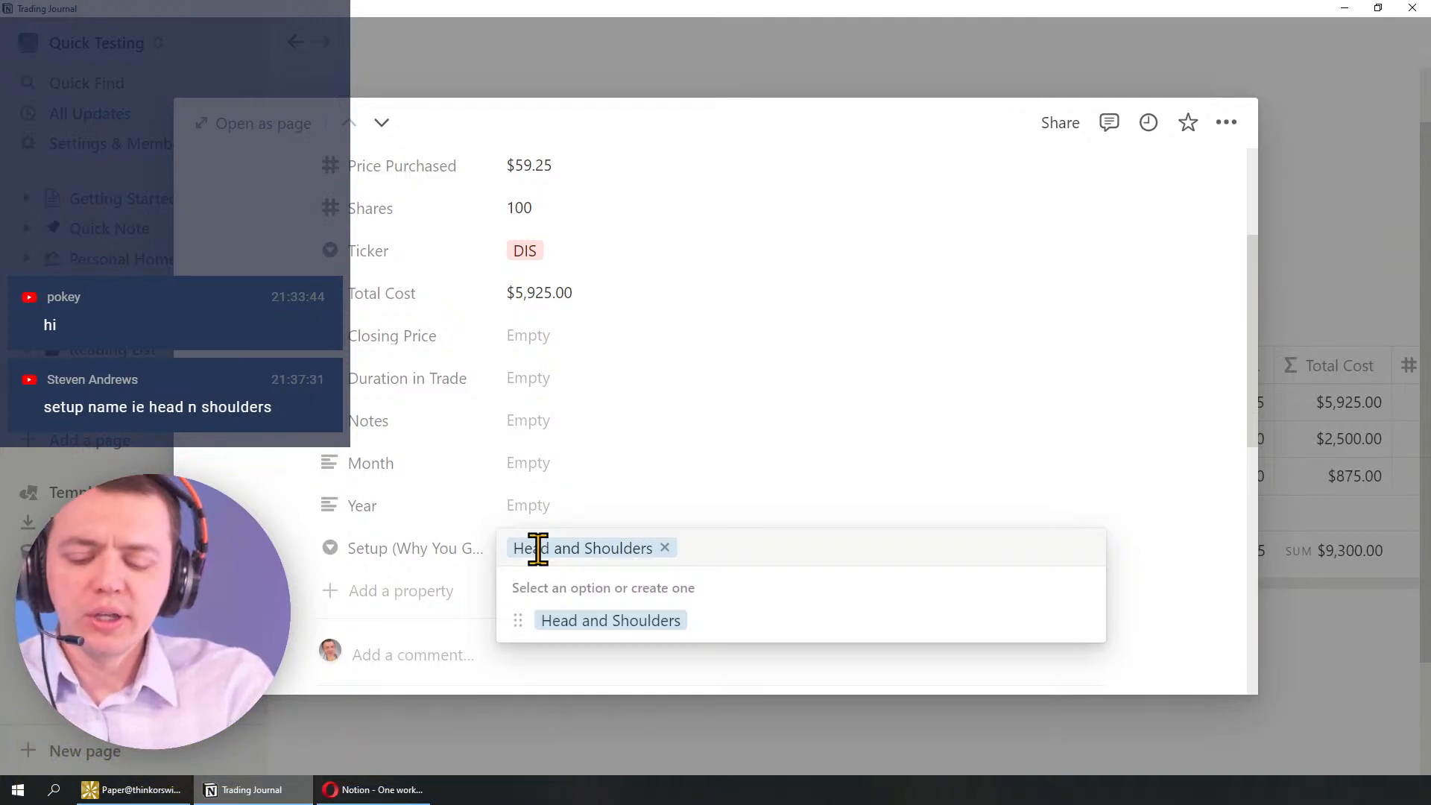
{"action": "type", "text": "Break in Support"}
{"action": "key", "text": "Return"}
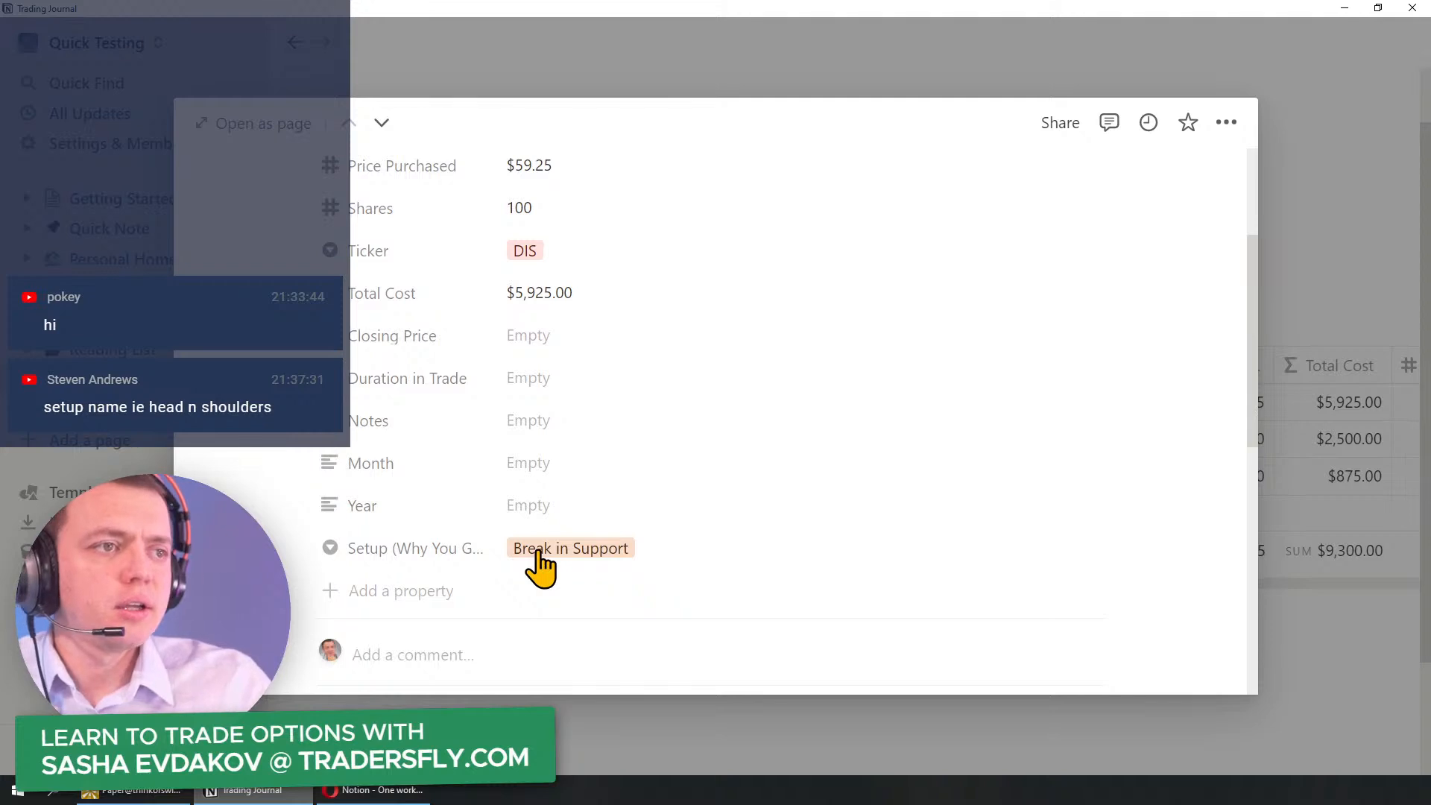
Step: Create the further Setup options "Break in Resistance" and "Triangle Pattern"
{"action": "left_click", "coordinate": [537, 548]}
{"action": "type", "text": "Break in Resistance"}
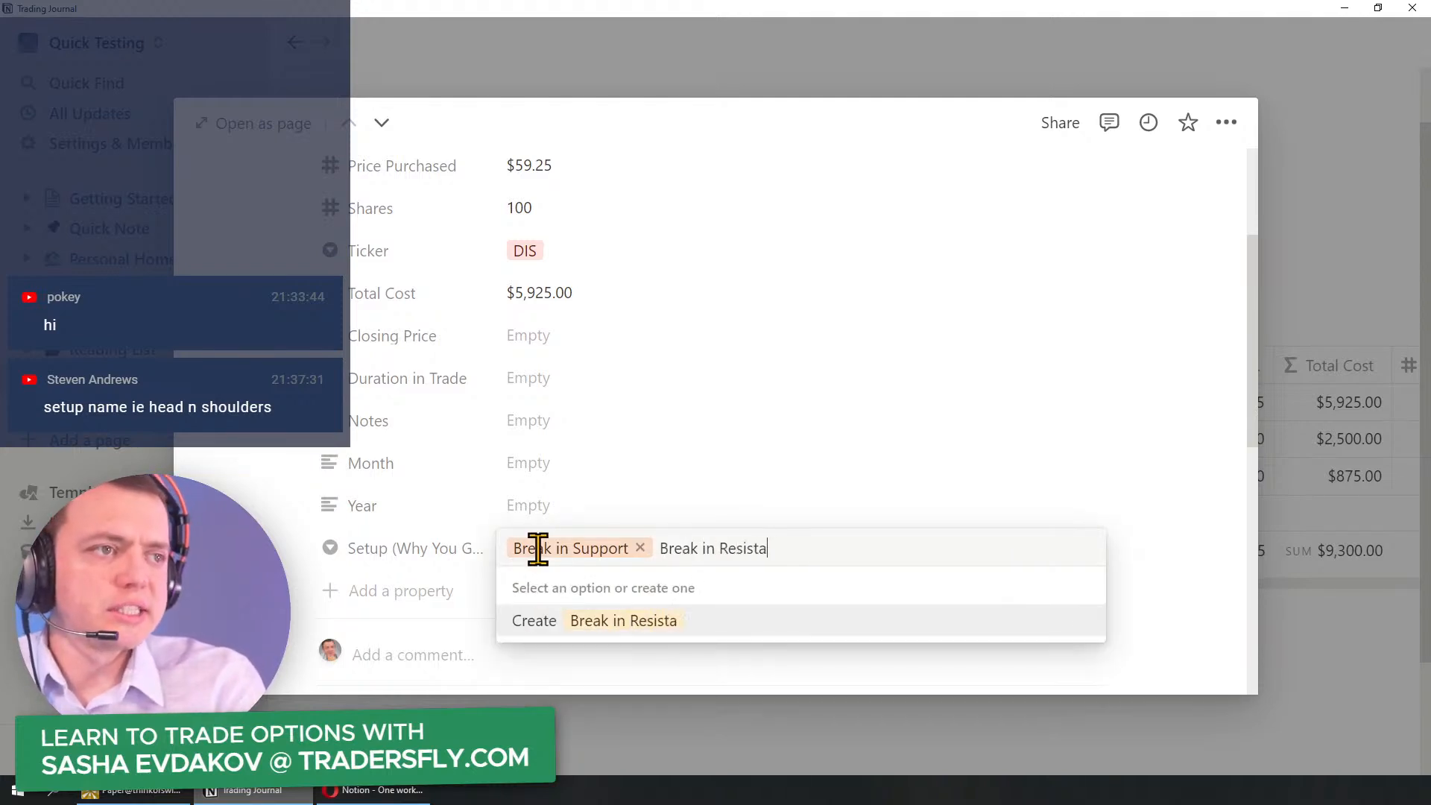
{"action": "key", "text": "Return"}
{"action": "left_click", "coordinate": [537, 551]}
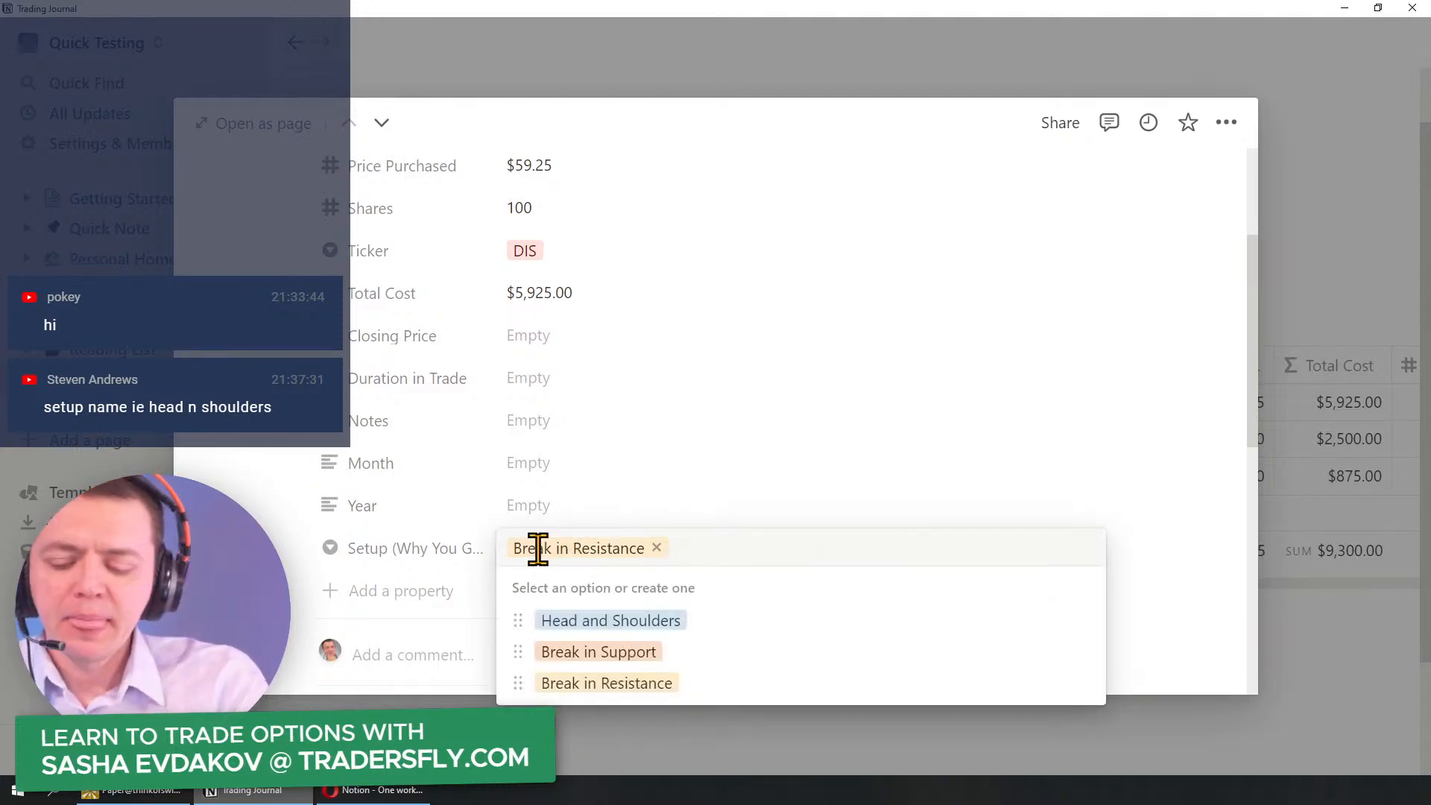
{"action": "type", "text": "Triangle Pattern"}
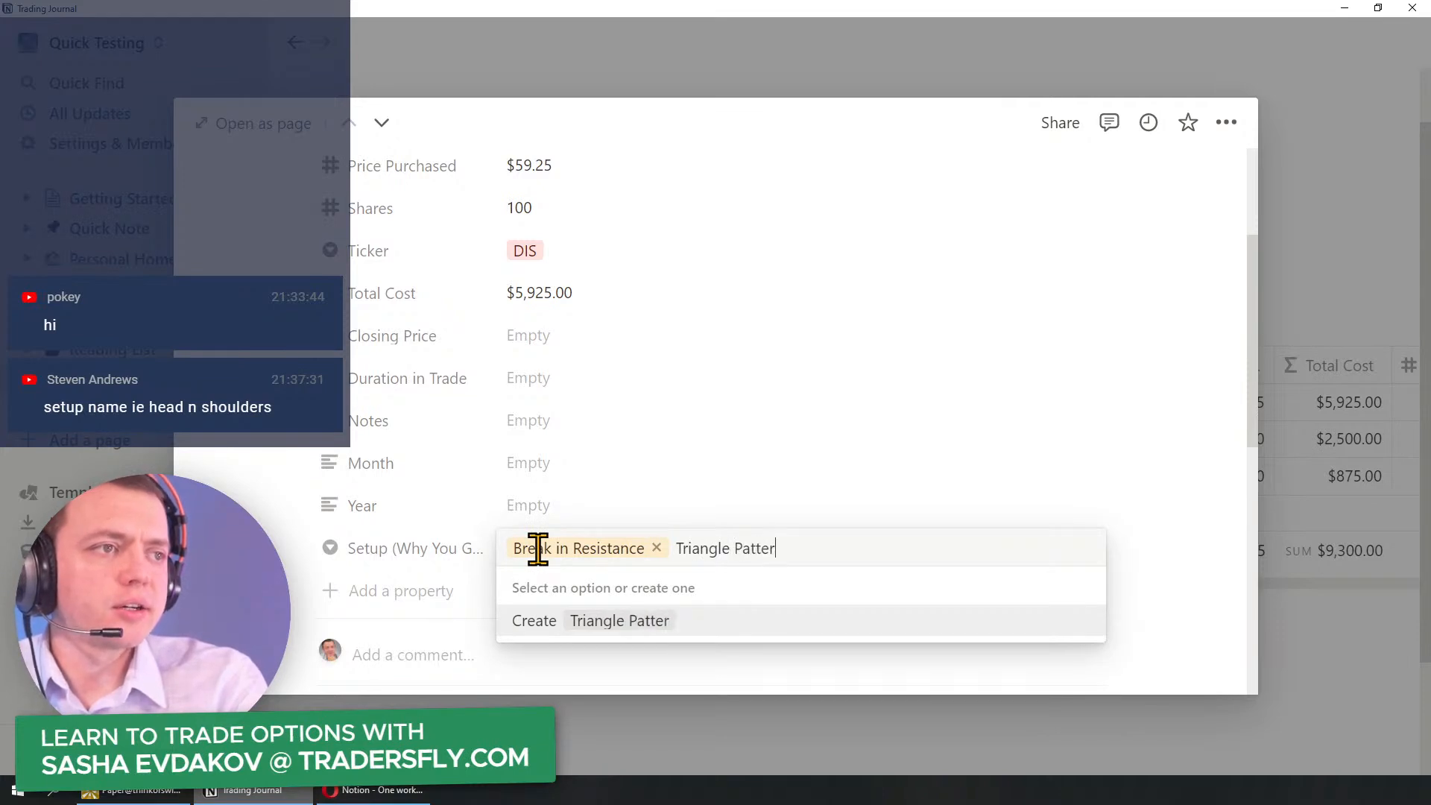
{"action": "key", "text": "Return"}
Step: Create the Setup option "Huge Volume", then choose "Triangle Pattern" as this trade's setup
{"action": "left_click", "coordinate": [538, 552]}
{"action": "type", "text": "Hu"}
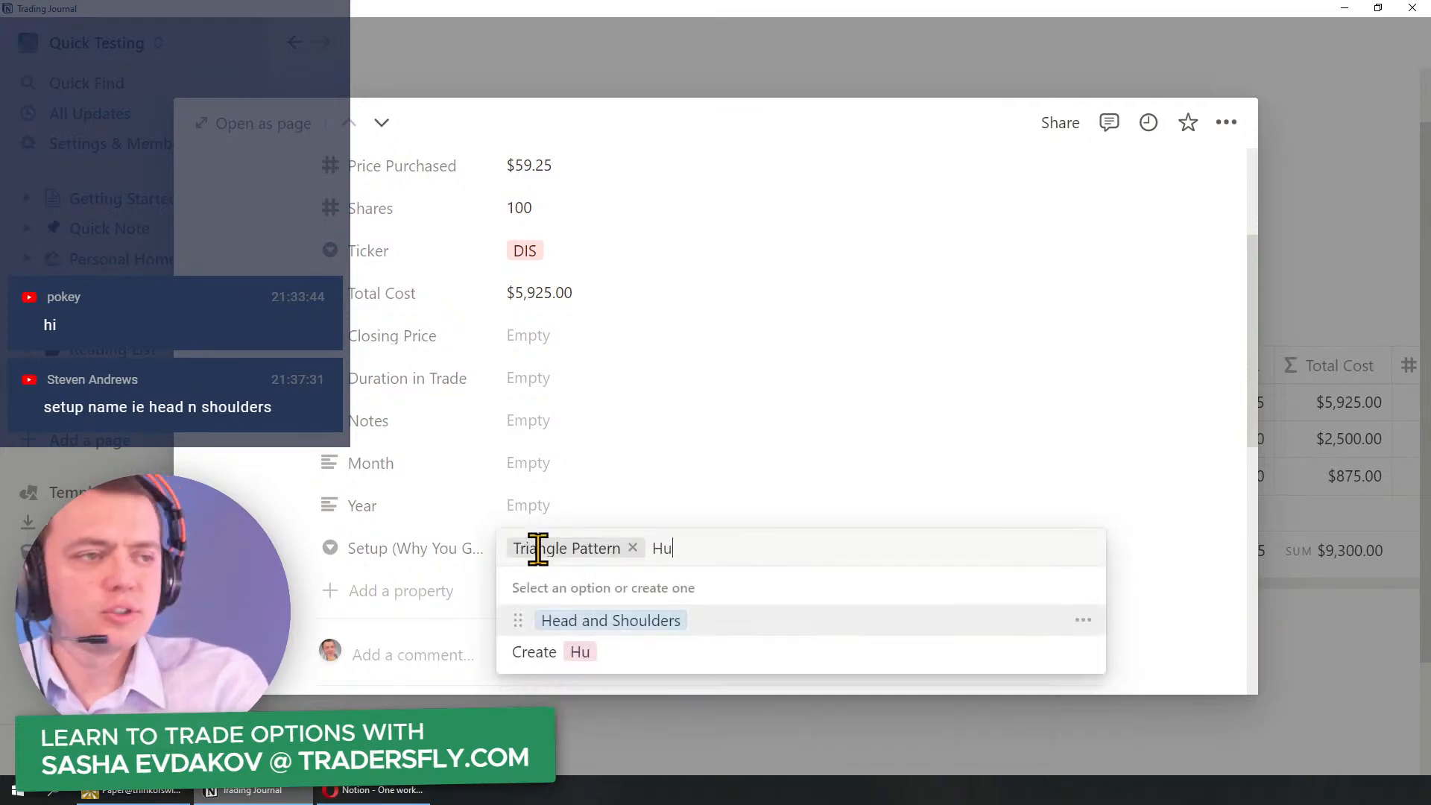
{"action": "type", "text": "ge Volume"}
{"action": "key", "text": "Return"}
{"action": "left_click", "coordinate": [538, 555]}
{"action": "left_click", "coordinate": [613, 475]}
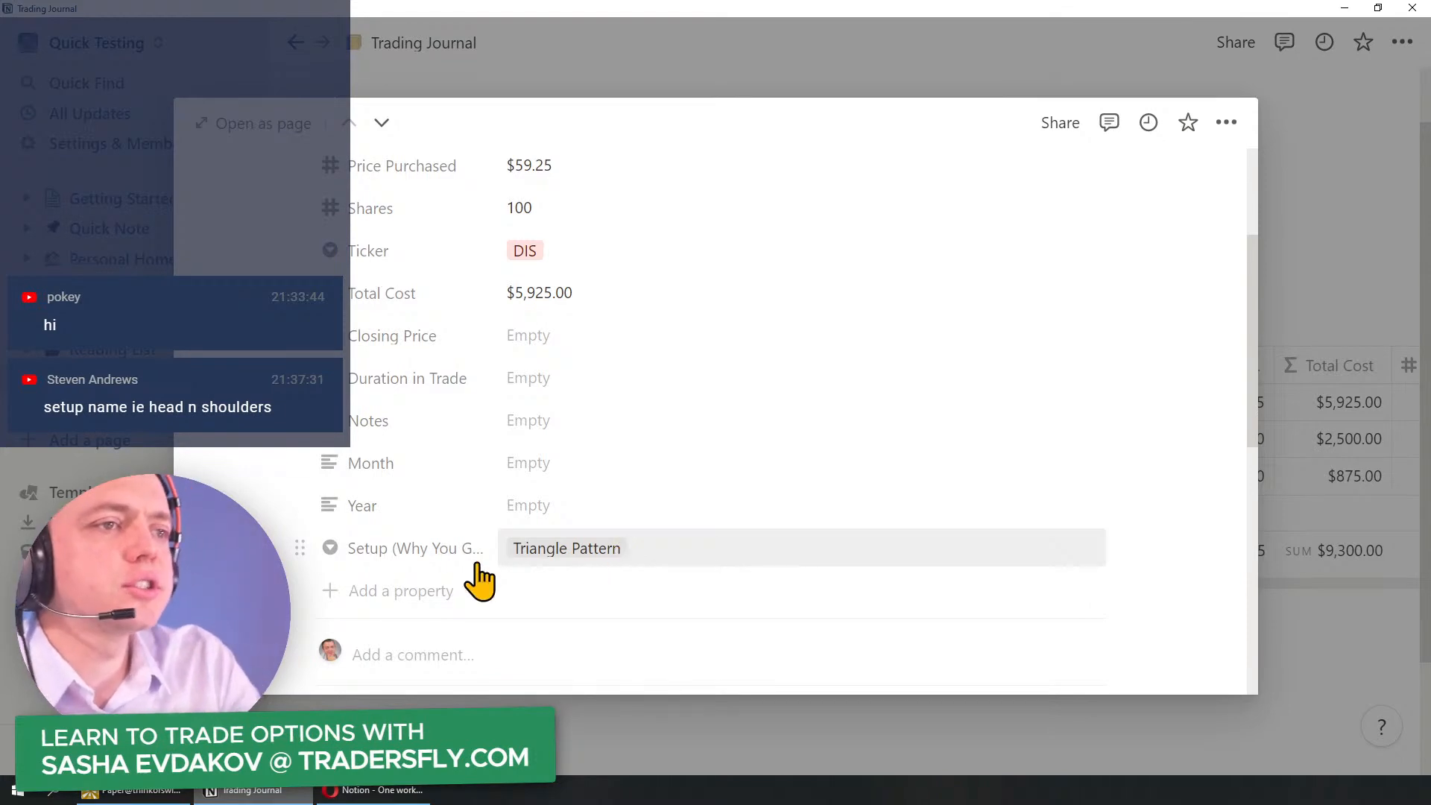
Step: Move the Setup property directly below Ticker and set the Closing Price to 65
{"action": "left_click_drag", "start_coordinate": [298, 548], "coordinate": [291, 298]}
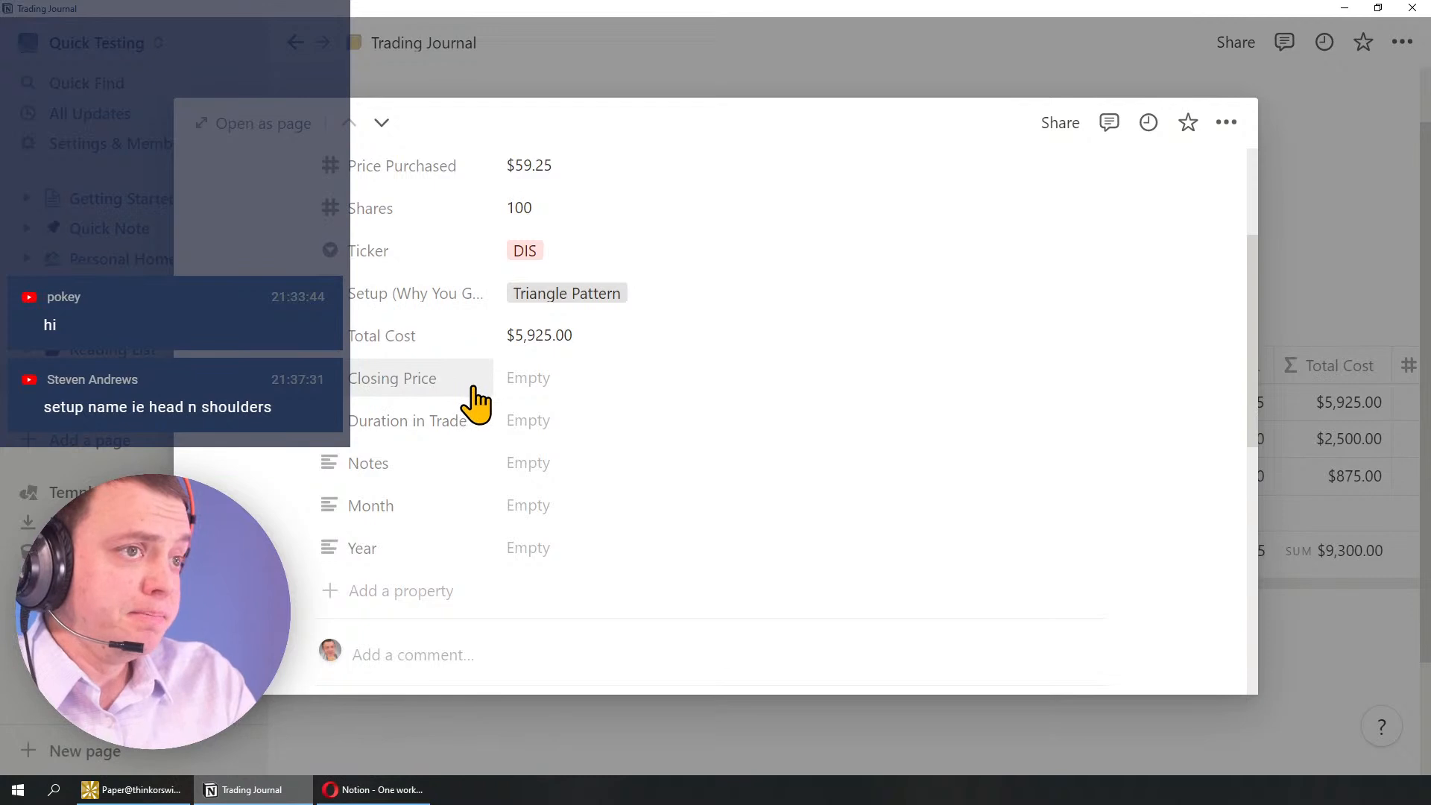
{"action": "left_click", "coordinate": [527, 382]}
{"action": "type", "text": "65"}
{"action": "key", "text": "Return"}
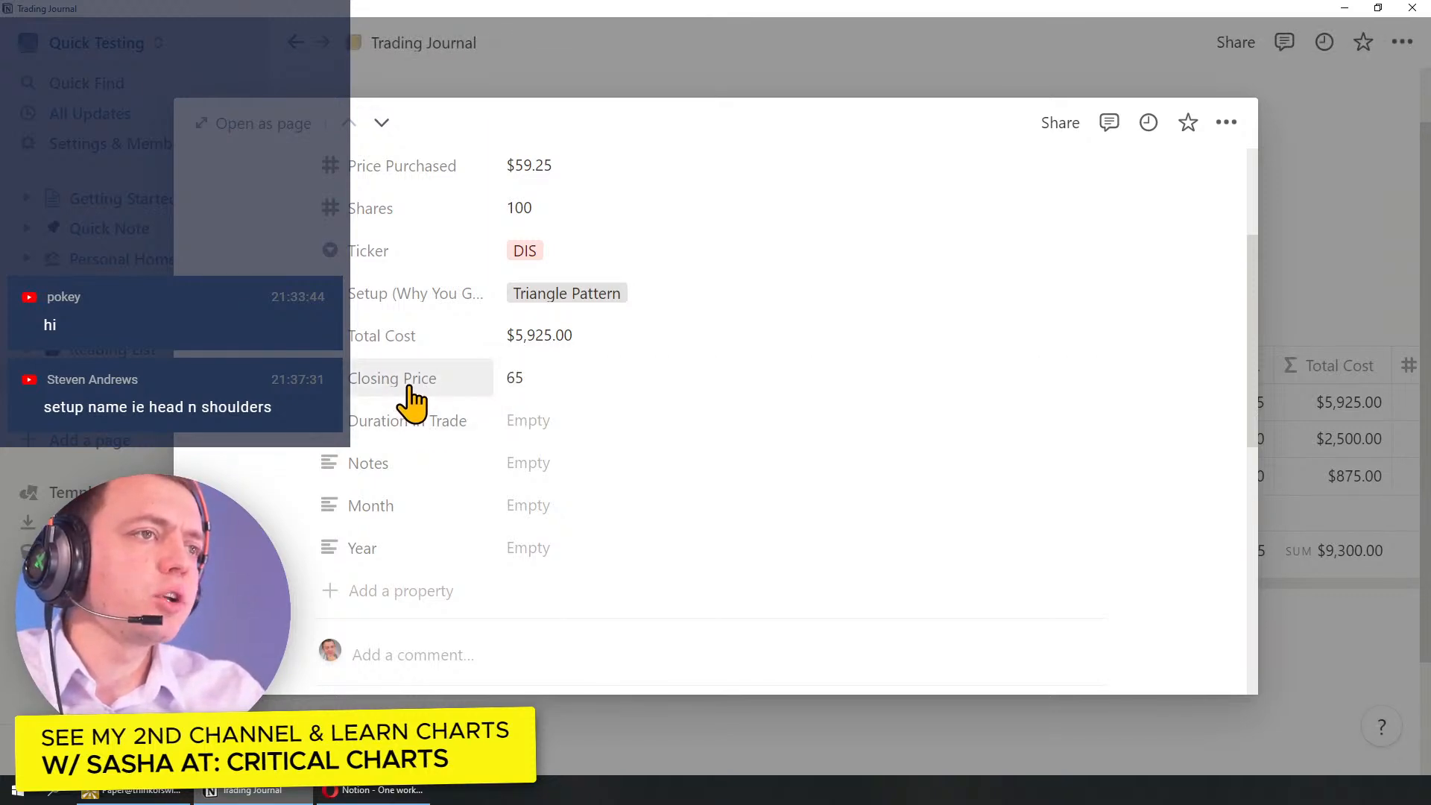
{"action": "left_click", "coordinate": [375, 396]}
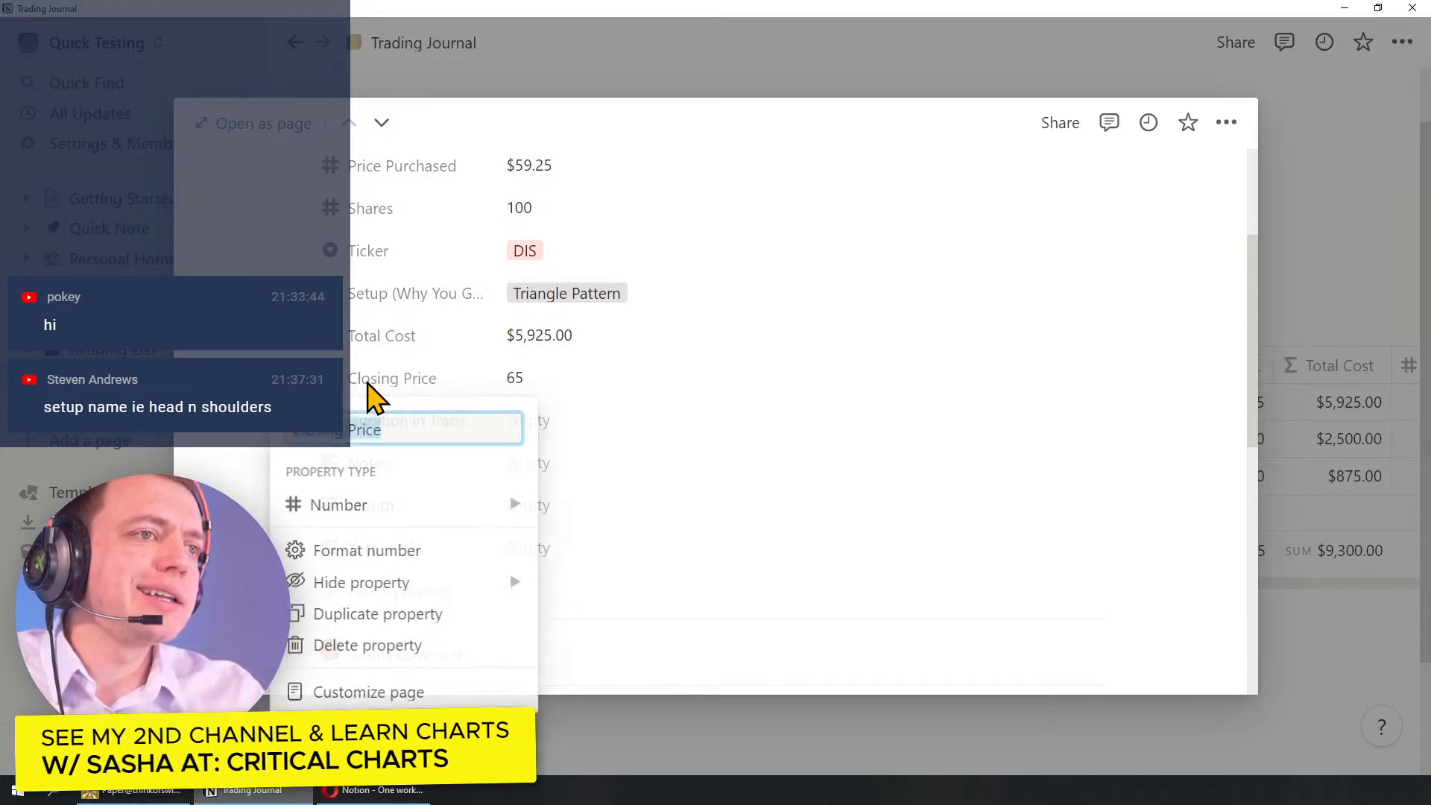
{"action": "key", "text": "Escape"}
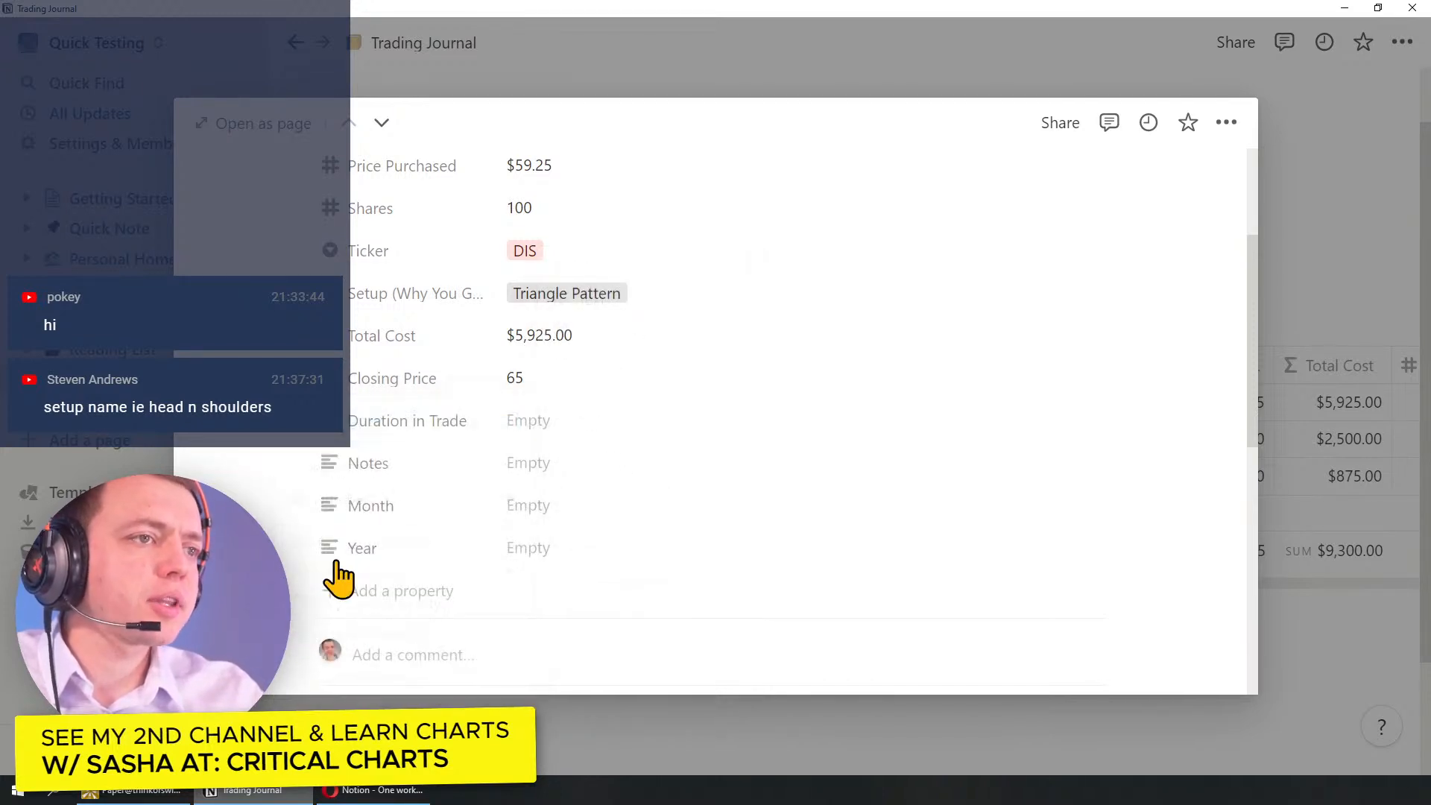
Step: Add a property named "Total Final Cost" below Year and set its type to Formula
{"action": "left_click", "coordinate": [367, 592]}
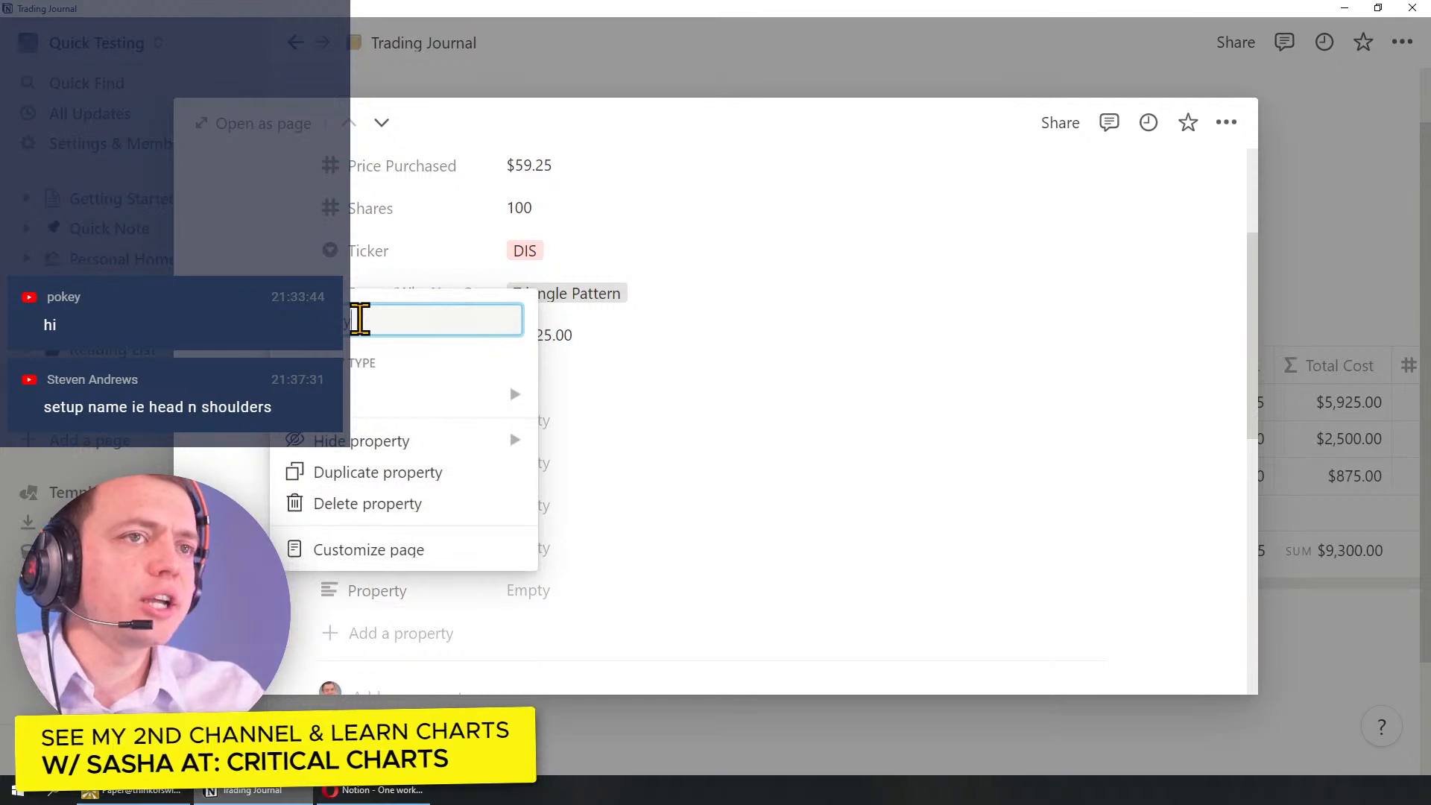
{"action": "key", "text": "Escape"}
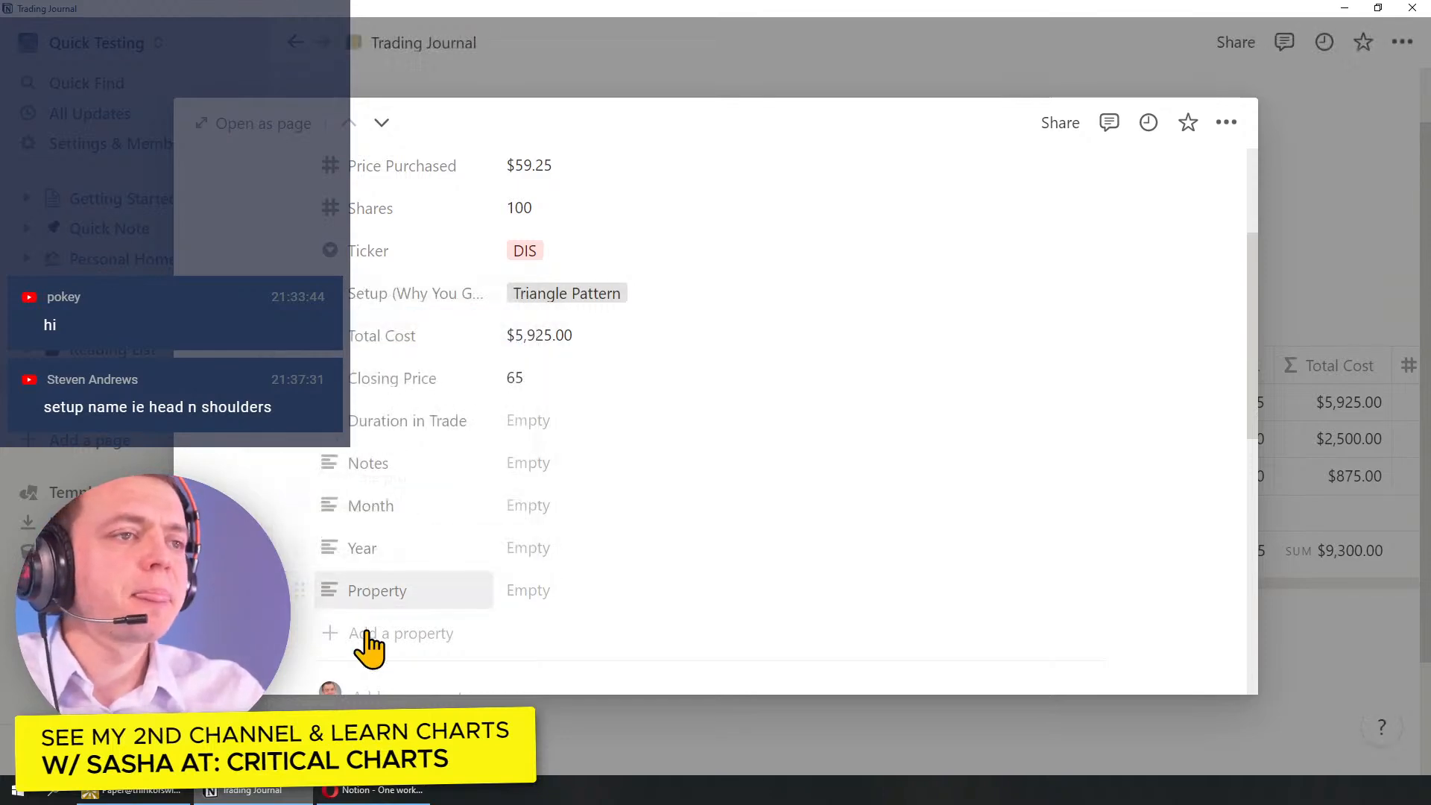
{"action": "left_click", "coordinate": [387, 605]}
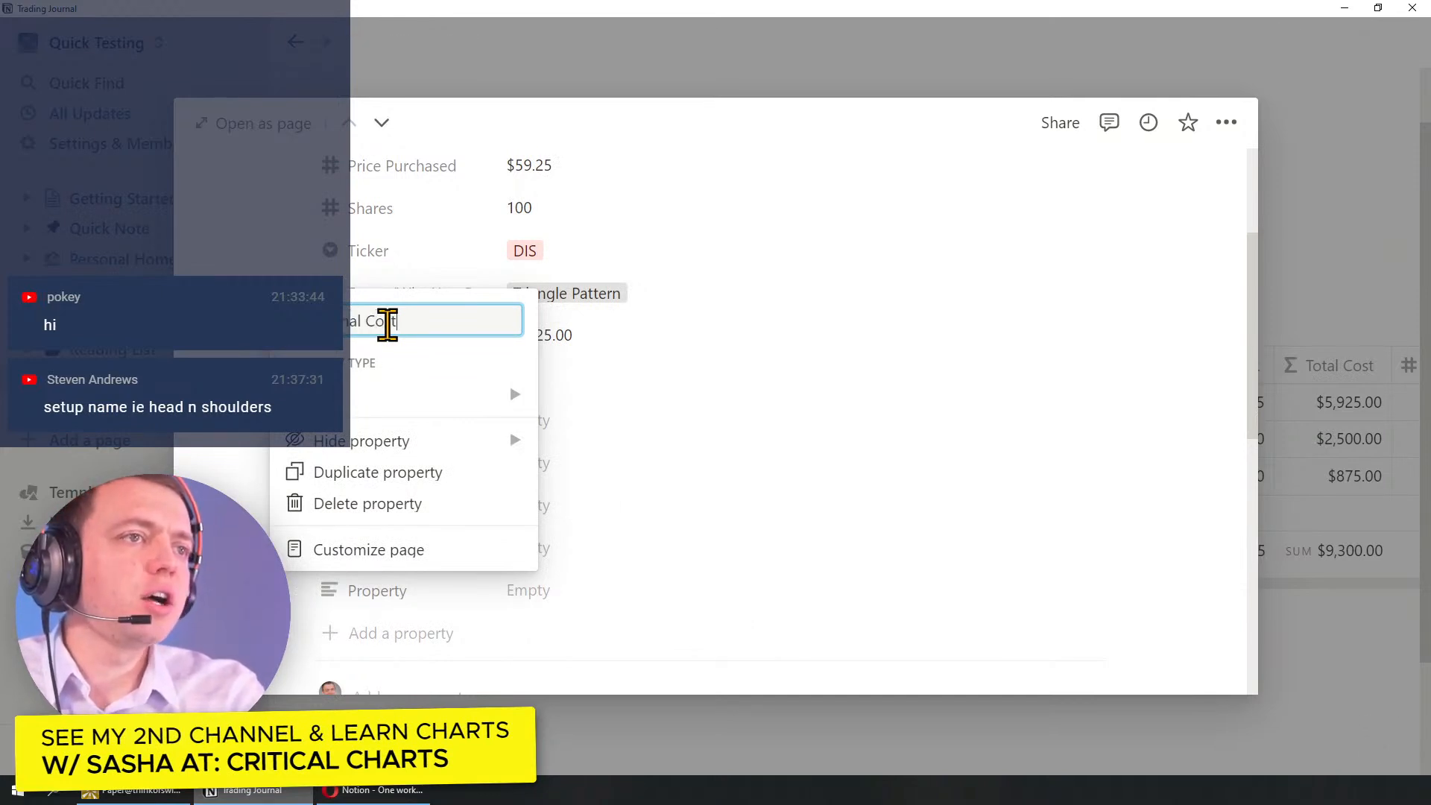
{"action": "type", "text": "Total Final Cost"}
{"action": "key", "text": "Return"}
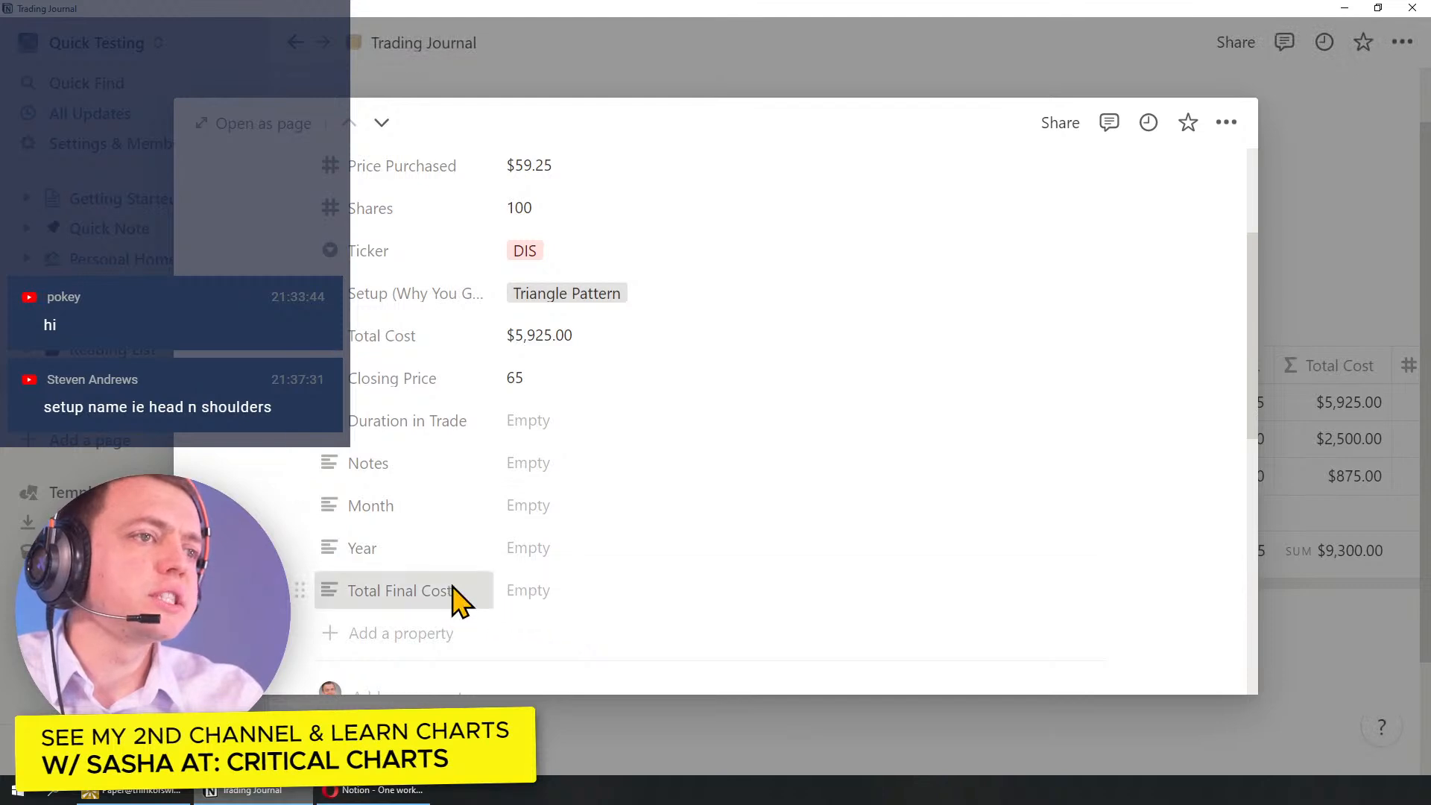
{"action": "left_click", "coordinate": [402, 590]}
{"action": "mouse_move", "coordinate": [447, 394]}
{"action": "scroll", "coordinate": [628, 597], "scroll_direction": "down", "scroll_amount": 1}
{"action": "left_click", "coordinate": [609, 513]}
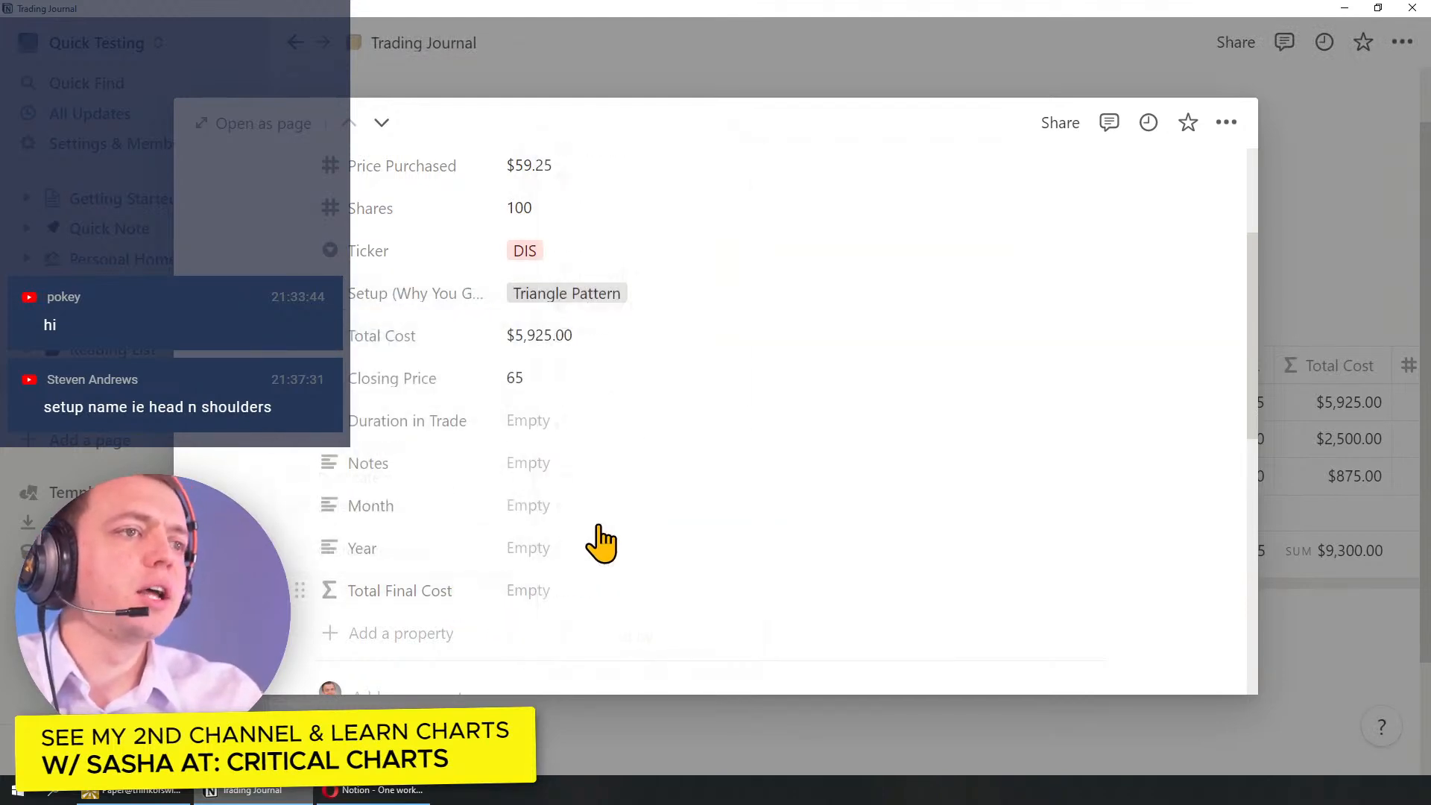
Step: Set the Total Final Cost formula to prop("Closing Price")*prop("Shares")
{"action": "left_click", "coordinate": [535, 593]}
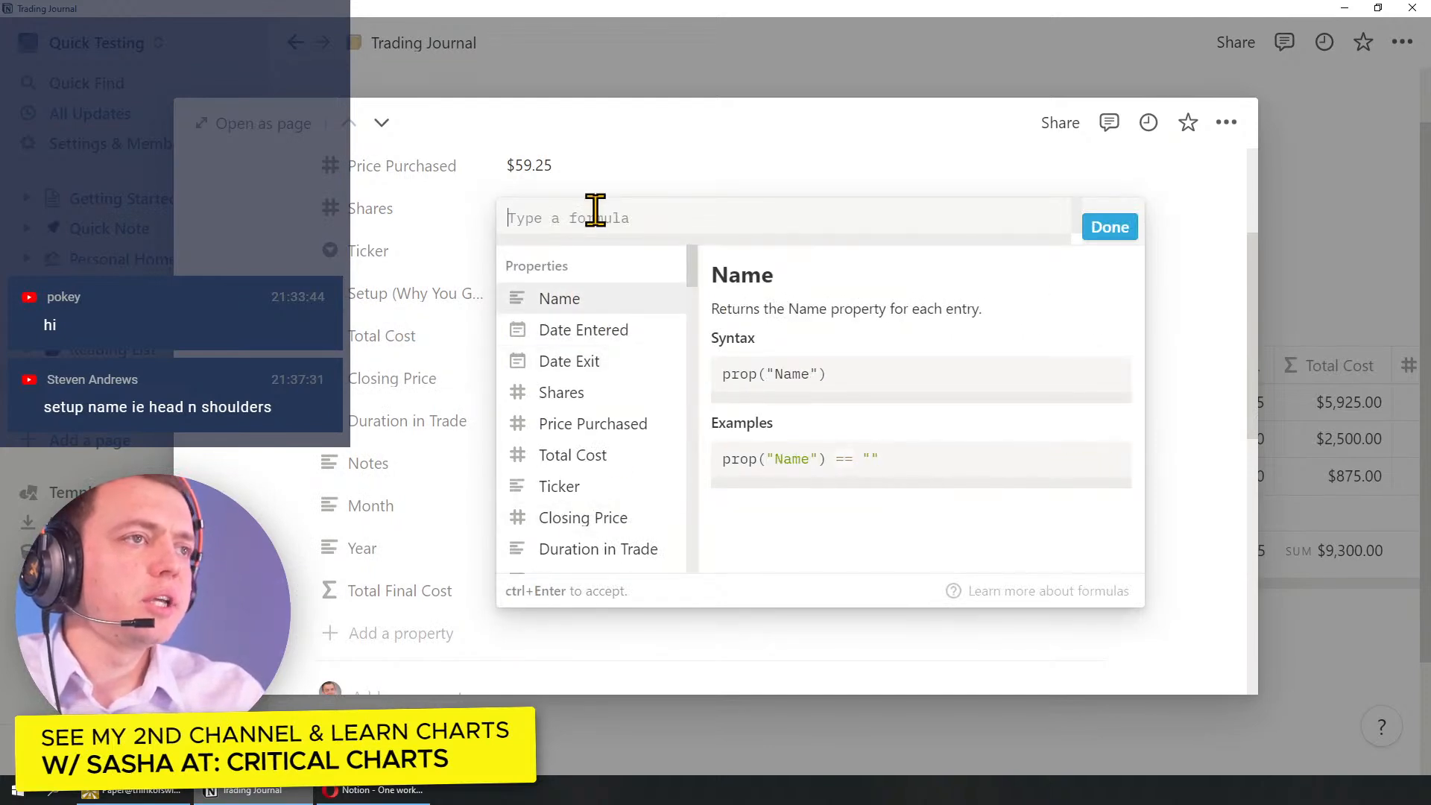
{"action": "left_click", "coordinate": [607, 526]}
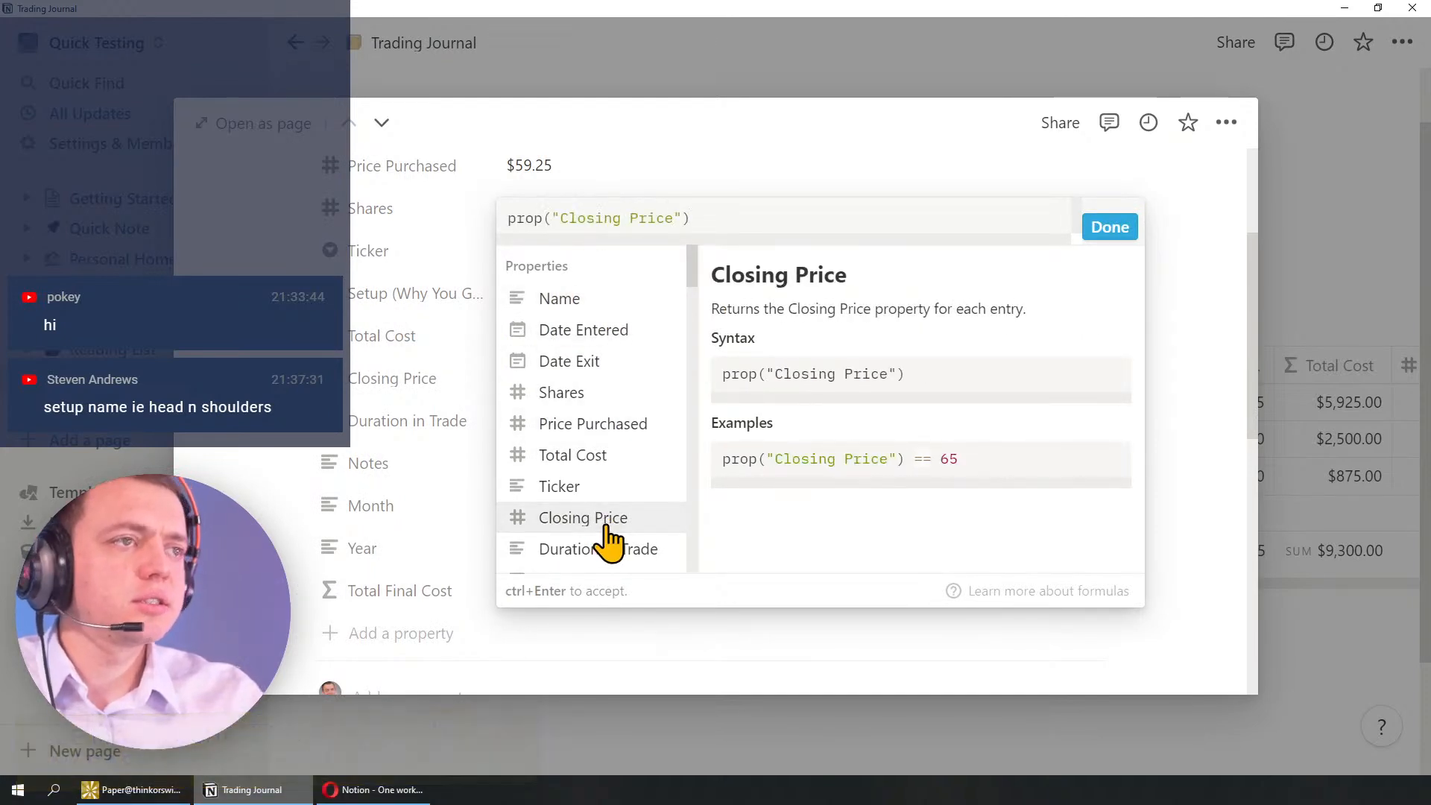
{"action": "type", "text": "*"}
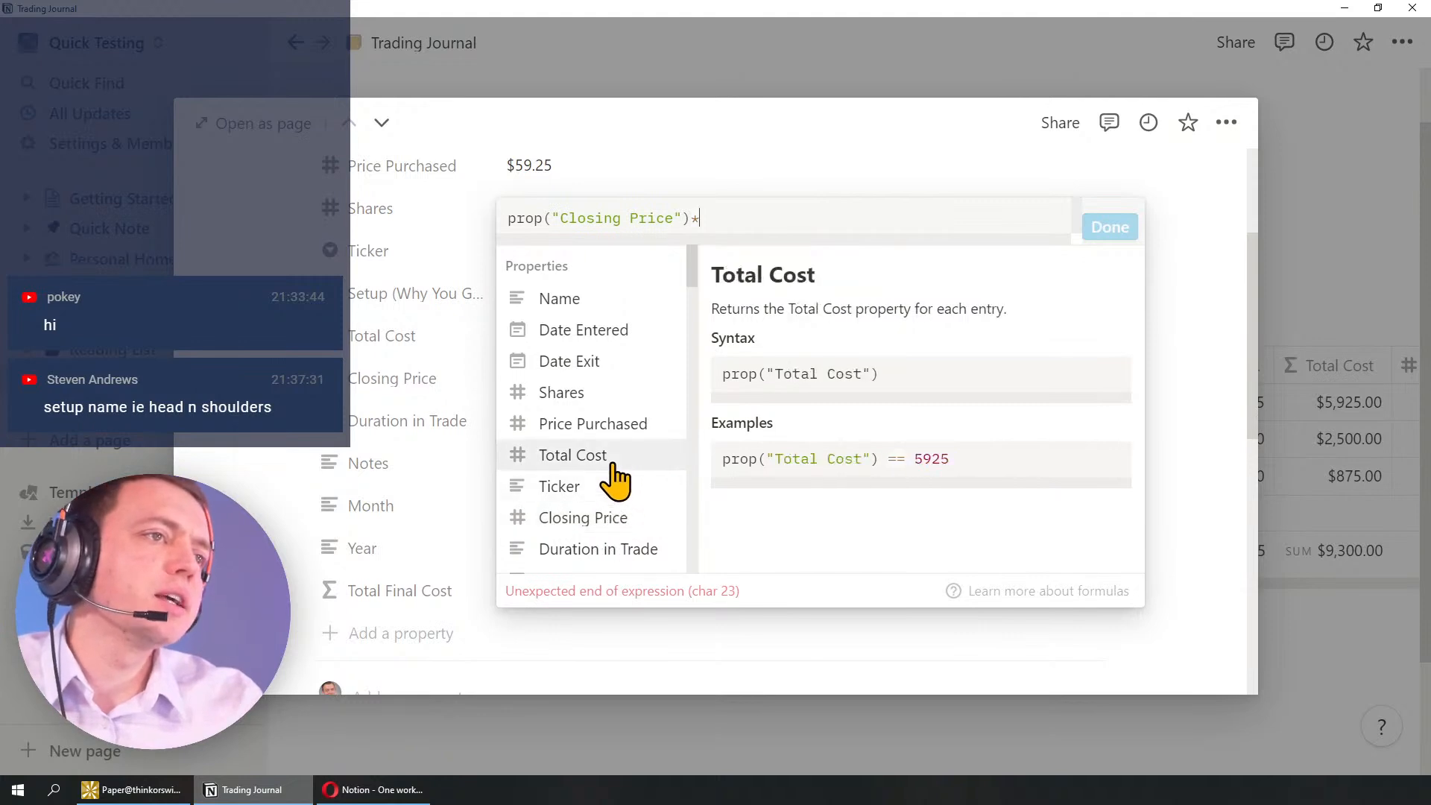
{"action": "left_click", "coordinate": [589, 402]}
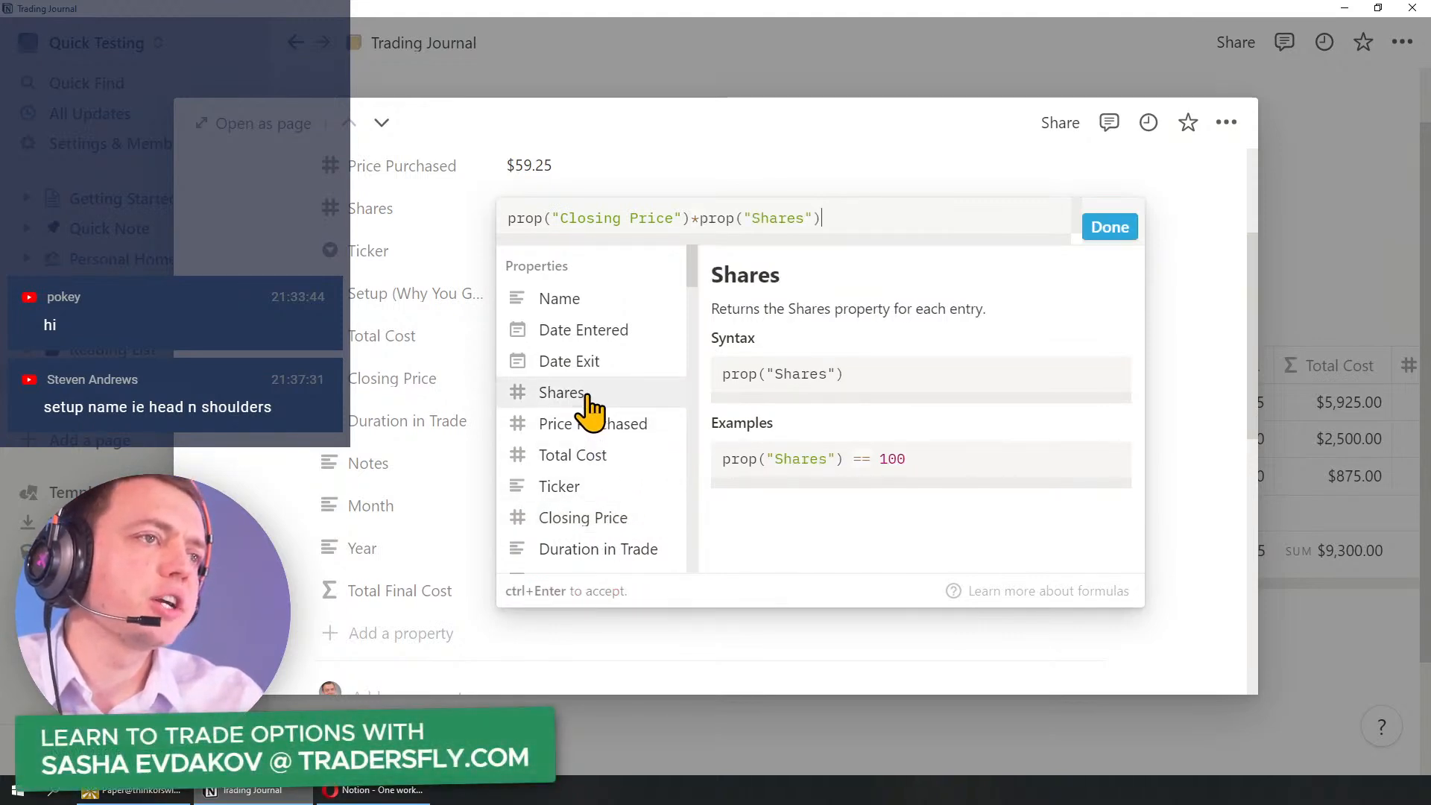
{"action": "left_click", "coordinate": [277, 475]}
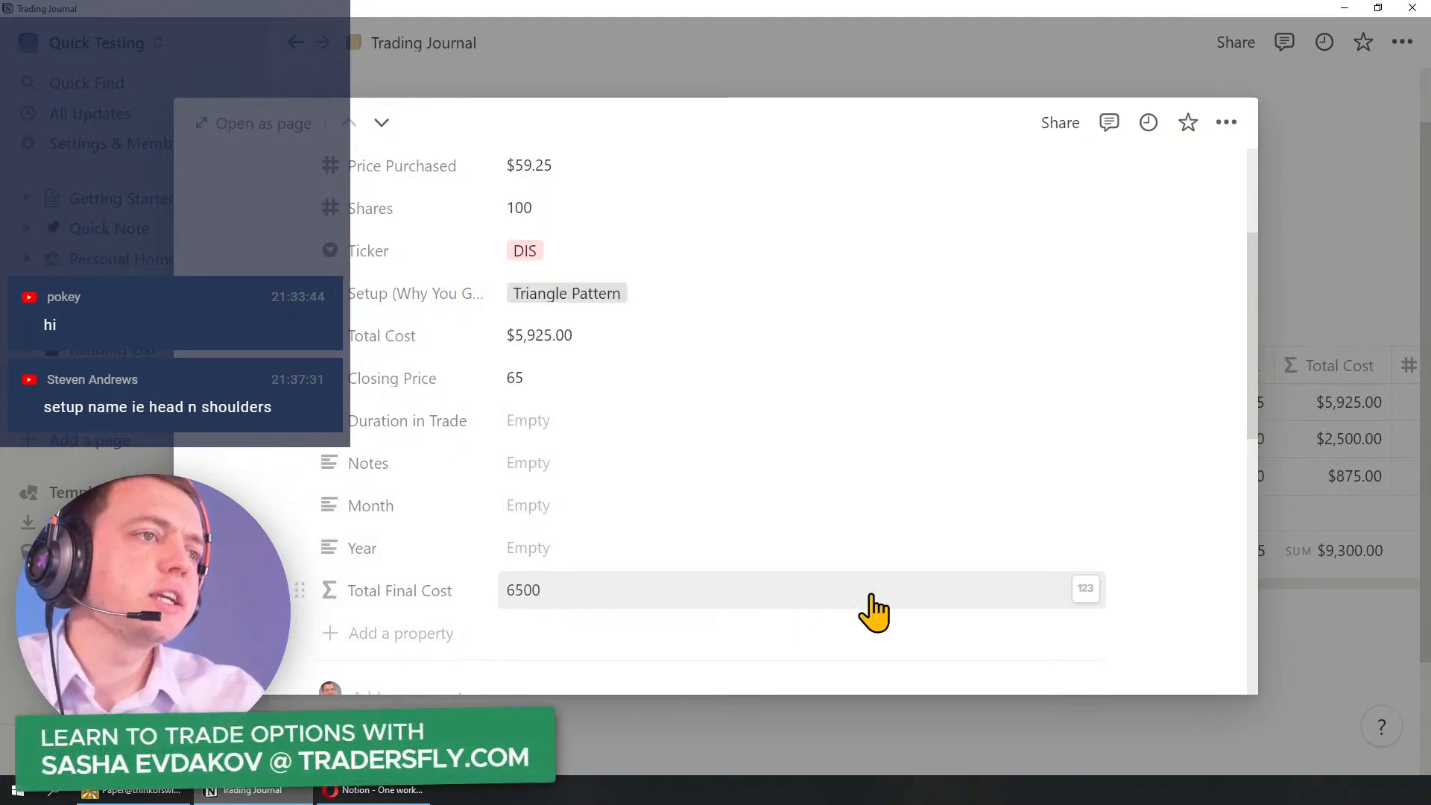
Step: Format Total Final Cost as US Dollar and move it directly below Total Cost
{"action": "left_click", "coordinate": [1085, 589]}
{"action": "left_click", "coordinate": [1029, 216]}
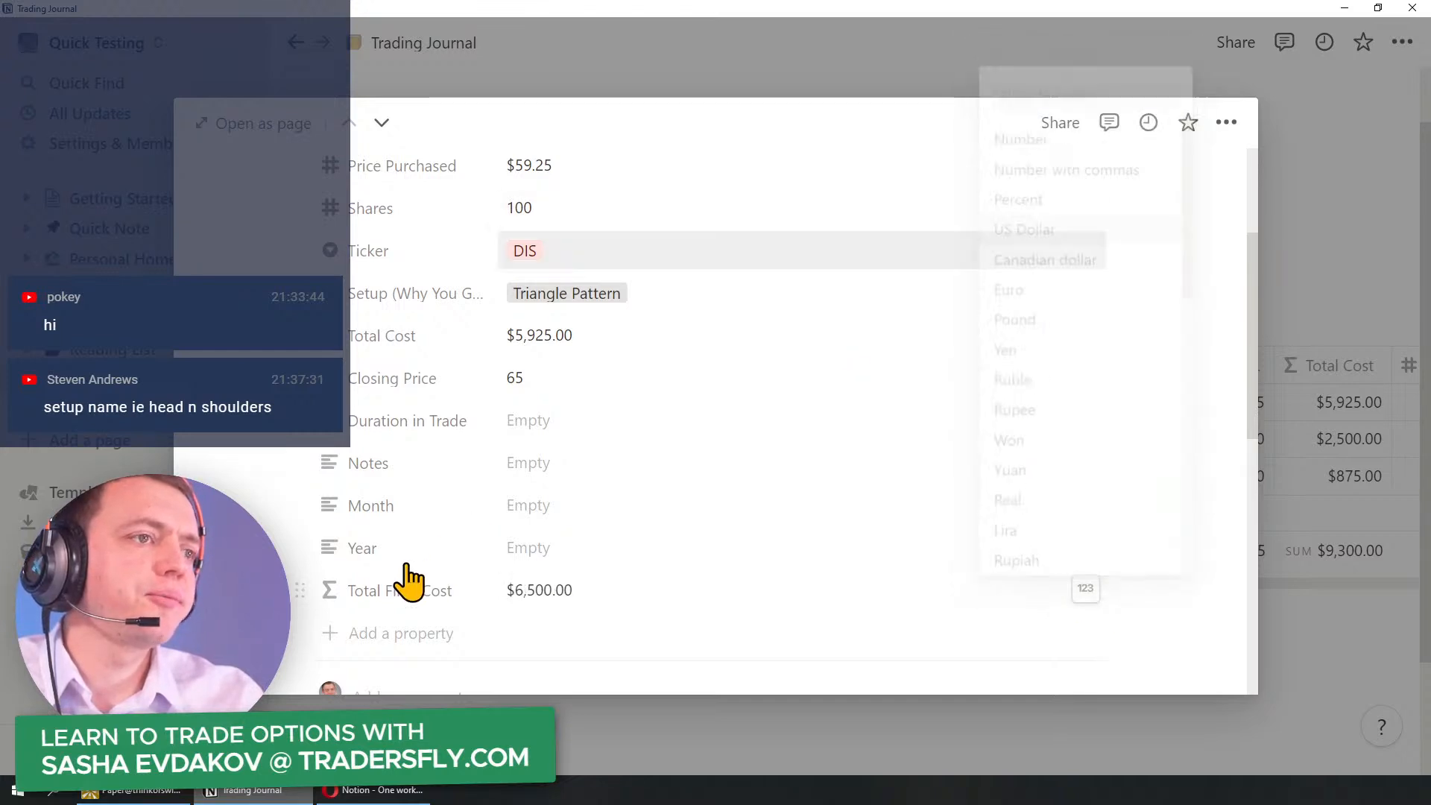
{"action": "left_click_drag", "start_coordinate": [300, 590], "coordinate": [300, 358]}
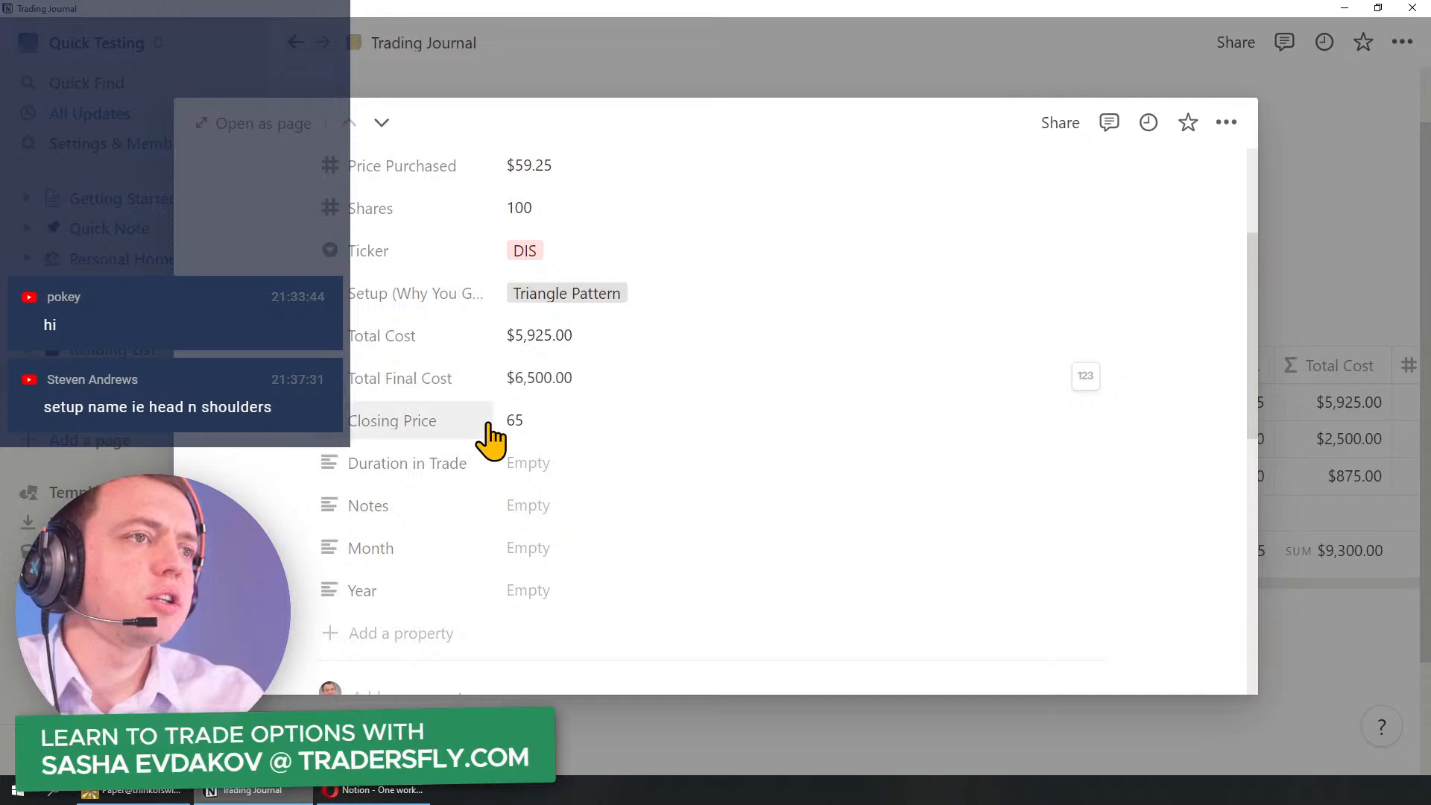
Step: Format Closing Price as US Dollar and move it between Price Purchased and Shares
{"action": "left_click", "coordinate": [1052, 418]}
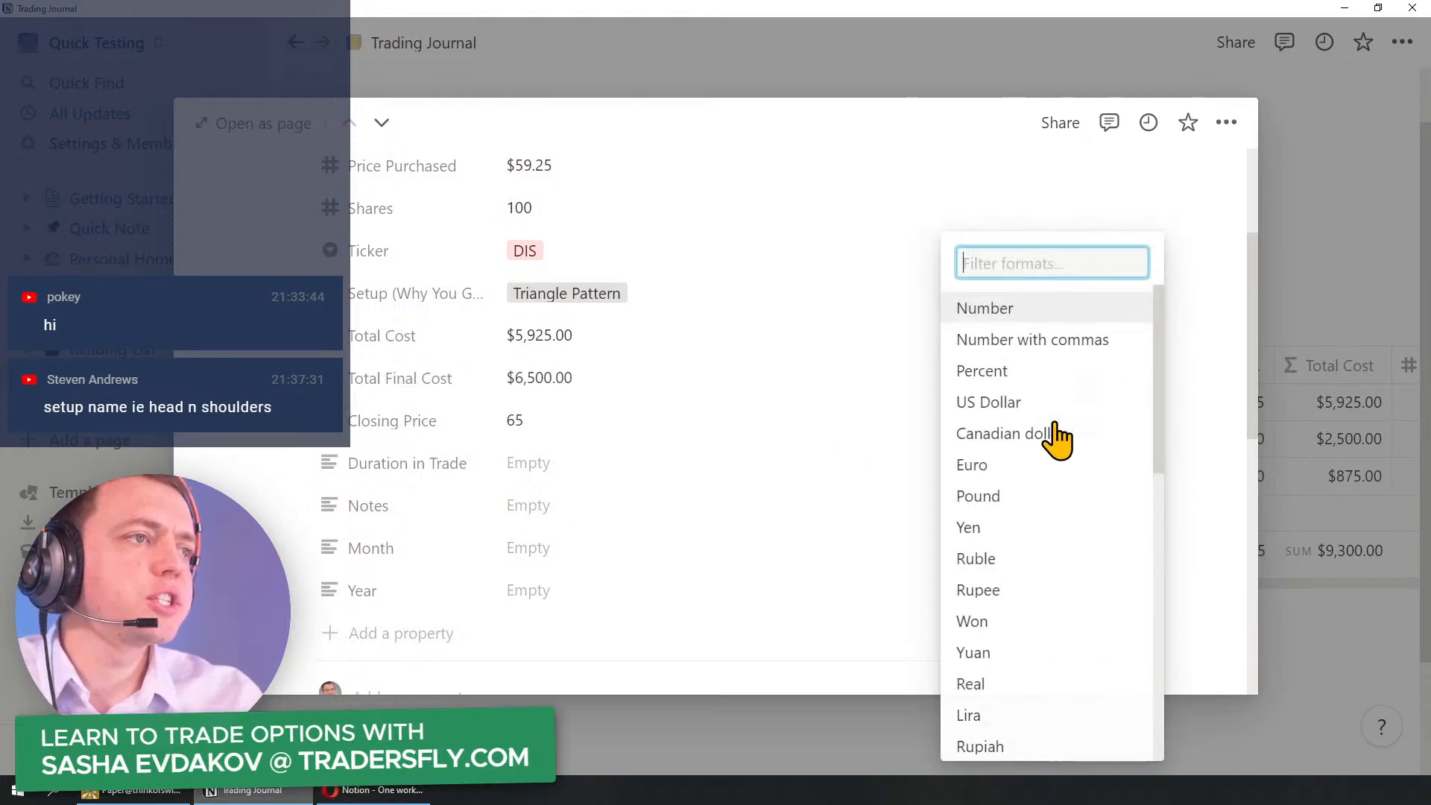
{"action": "left_click", "coordinate": [995, 406]}
{"action": "left_click_drag", "start_coordinate": [302, 422], "coordinate": [315, 225]}
{"action": "left_click_drag", "start_coordinate": [319, 289], "coordinate": [324, 216]}
Step: Reorder the properties so Ticker and Setup come first, above Date Entered, and Date Exit sits between Shares and Total Cost
{"action": "scroll", "coordinate": [344, 304], "scroll_direction": "up", "scroll_amount": 2}
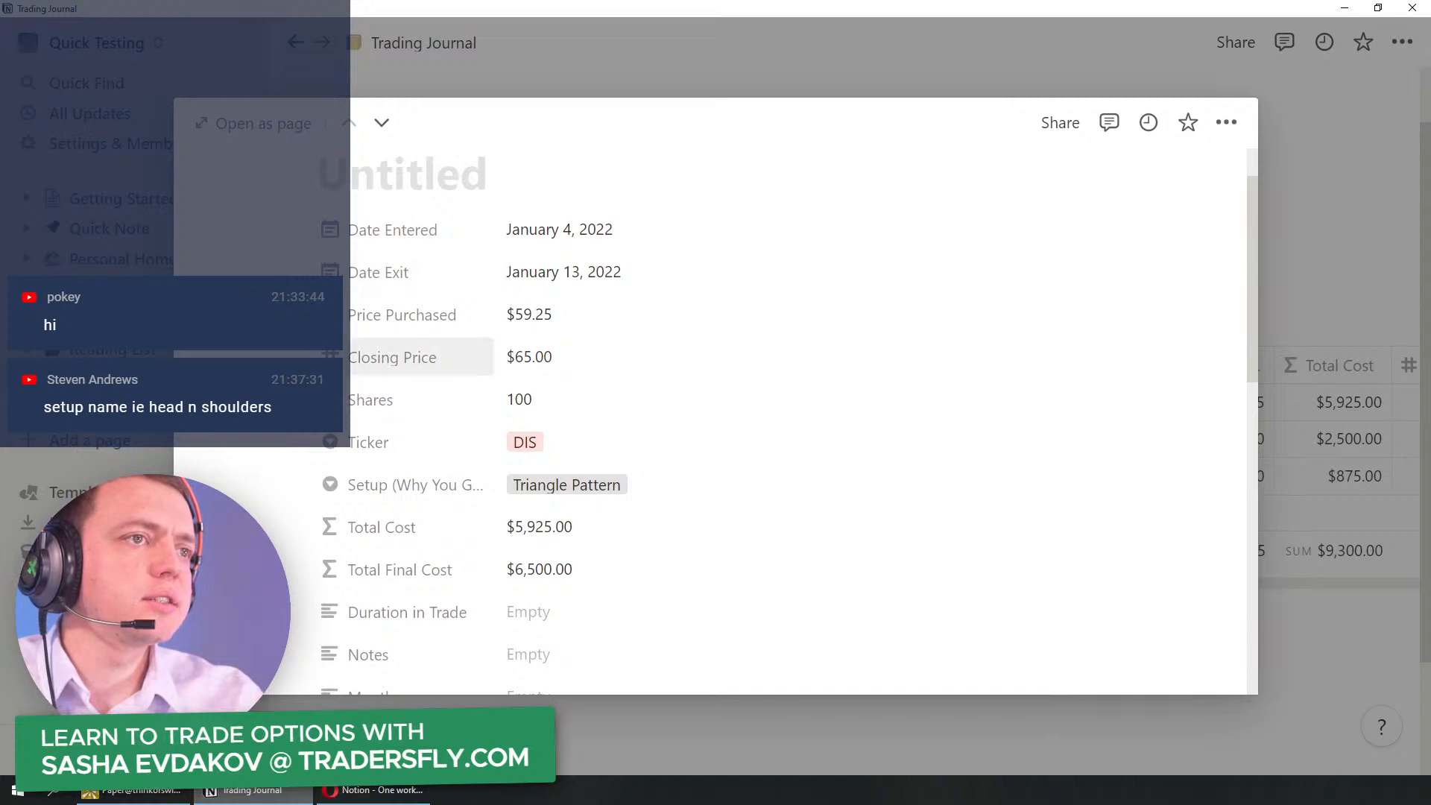
{"action": "scroll", "coordinate": [393, 431], "scroll_direction": "down", "scroll_amount": 3}
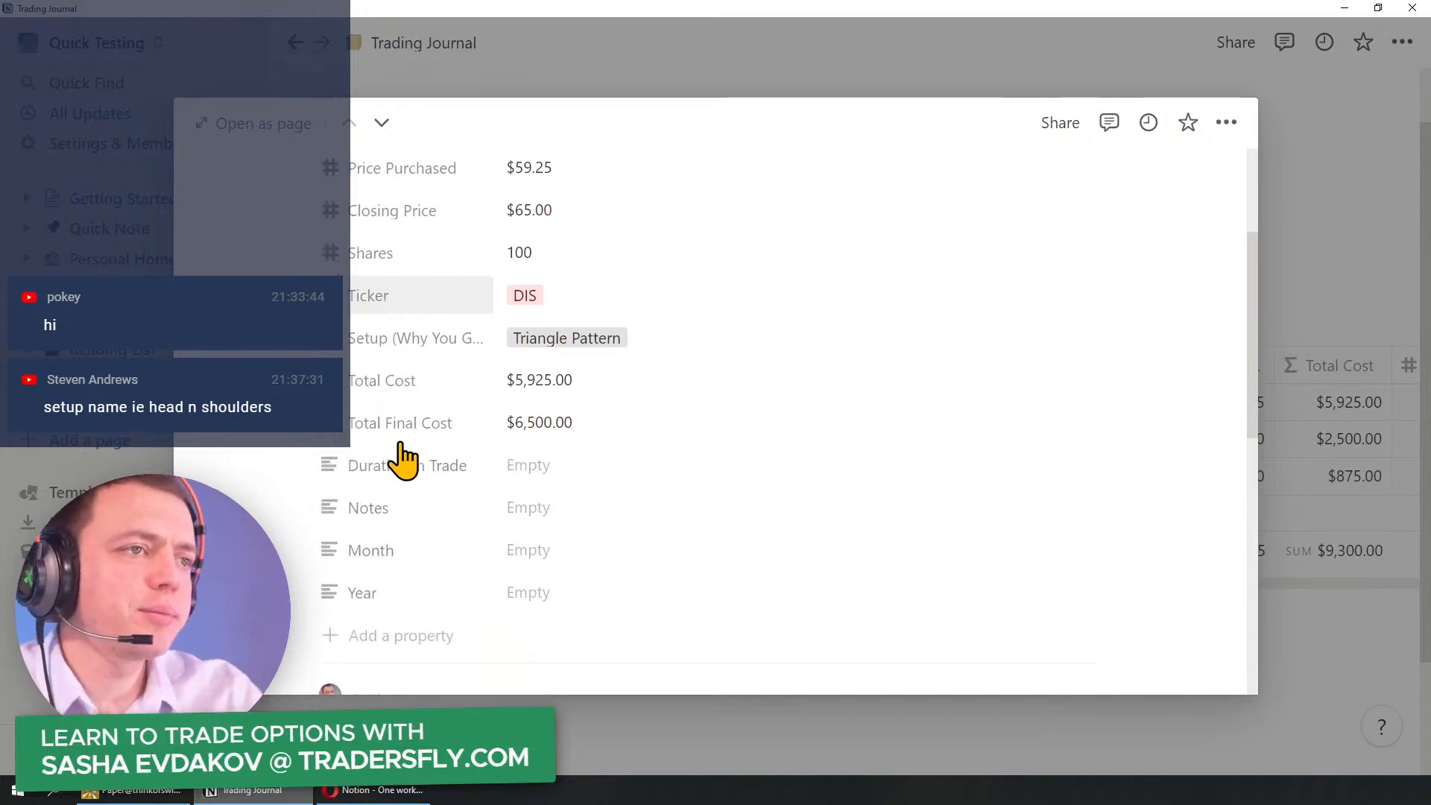
{"action": "scroll", "coordinate": [313, 329], "scroll_direction": "up", "scroll_amount": 1}
{"action": "left_click_drag", "start_coordinate": [311, 366], "coordinate": [282, 348]}
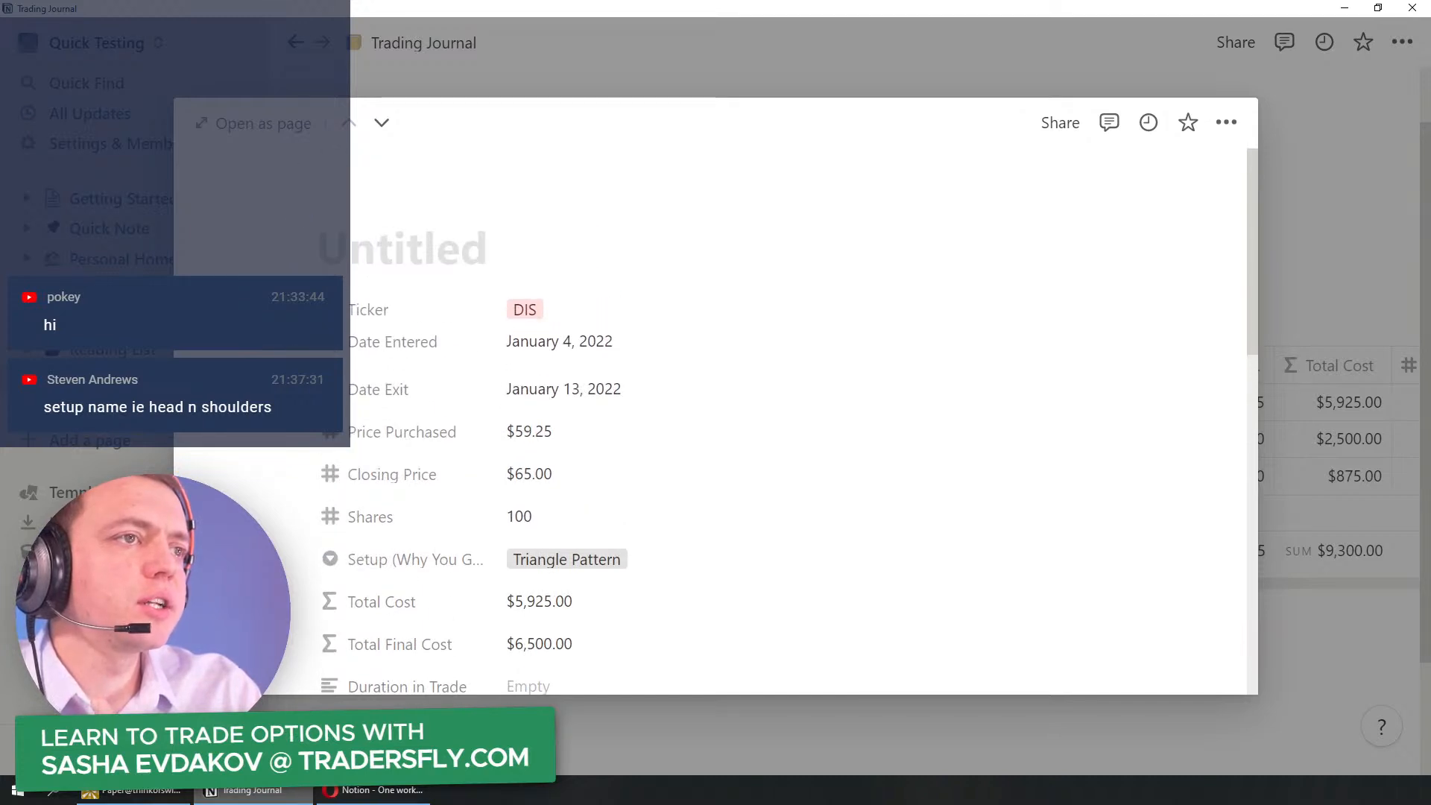
{"action": "scroll", "coordinate": [418, 328], "scroll_direction": "down", "scroll_amount": 3}
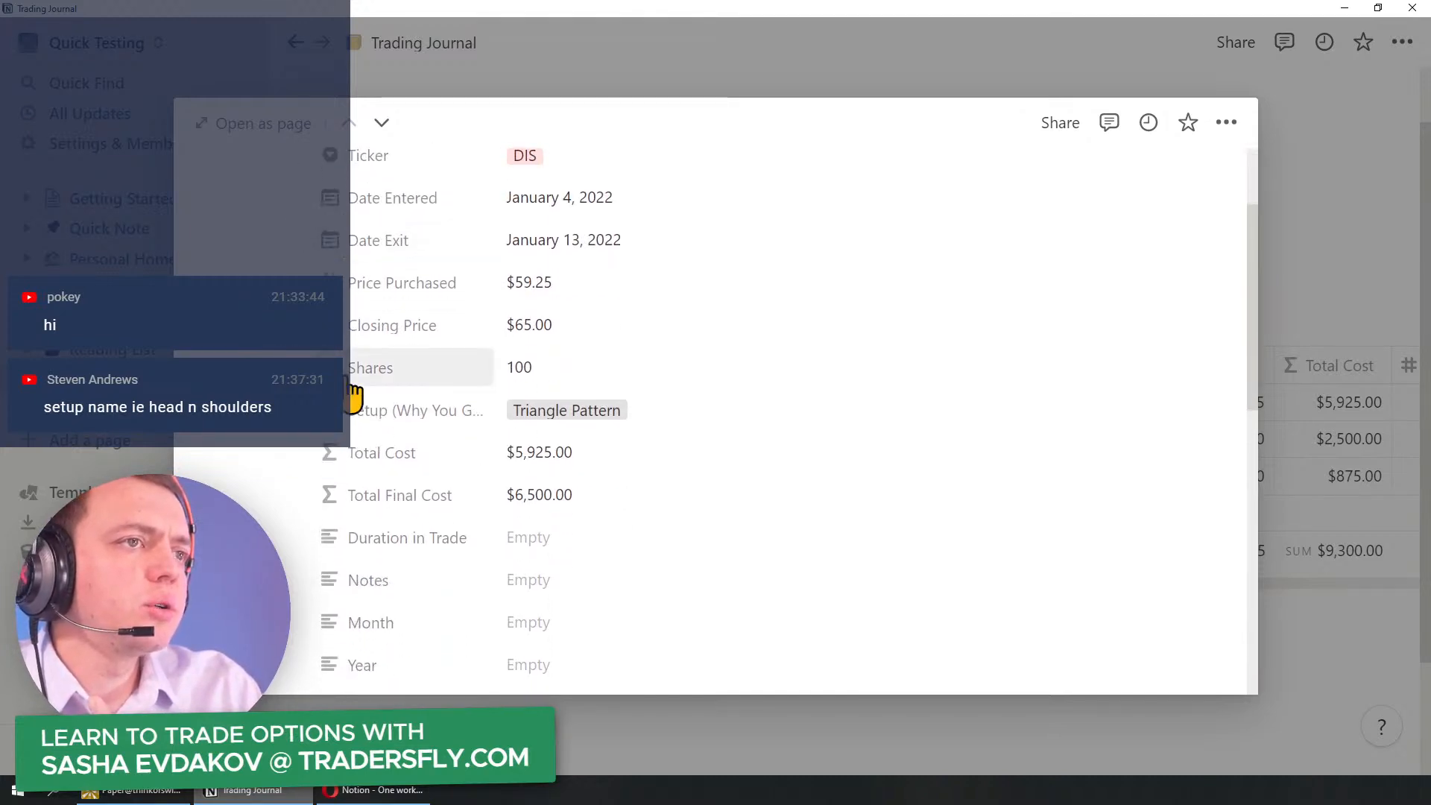
{"action": "mouse_move", "coordinate": [299, 239]}
{"action": "left_mouse_down"}
{"action": "mouse_move", "coordinate": [299, 377]}
{"action": "mouse_move", "coordinate": [313, 383]}
{"action": "mouse_move", "coordinate": [319, 228]}
{"action": "mouse_move", "coordinate": [294, 182]}
{"action": "mouse_move", "coordinate": [296, 256]}
{"action": "left_mouse_up"}
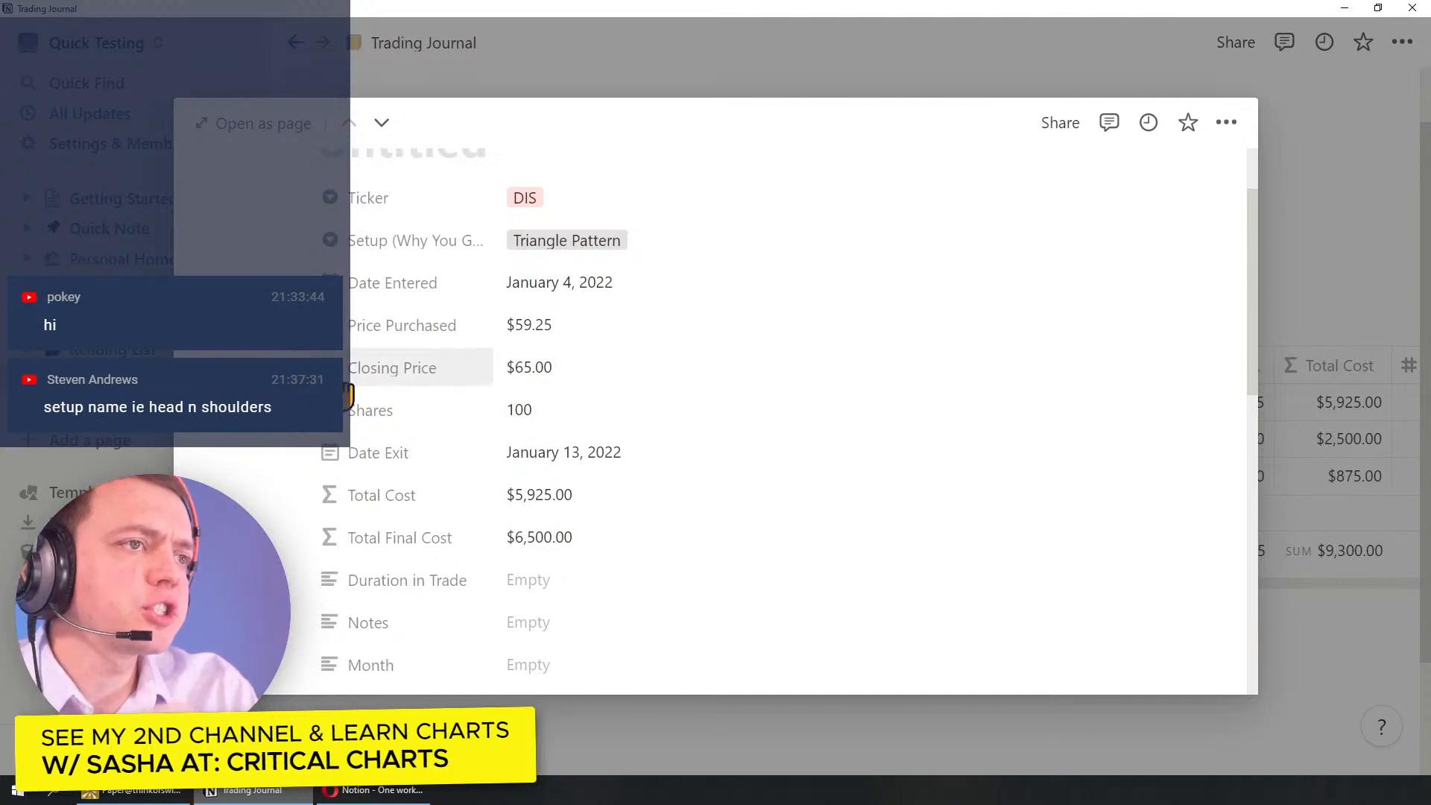
Step: Add a new property named P/L to the trade page with the Formula type
{"action": "scroll", "coordinate": [352, 425], "scroll_direction": "down", "scroll_amount": 2}
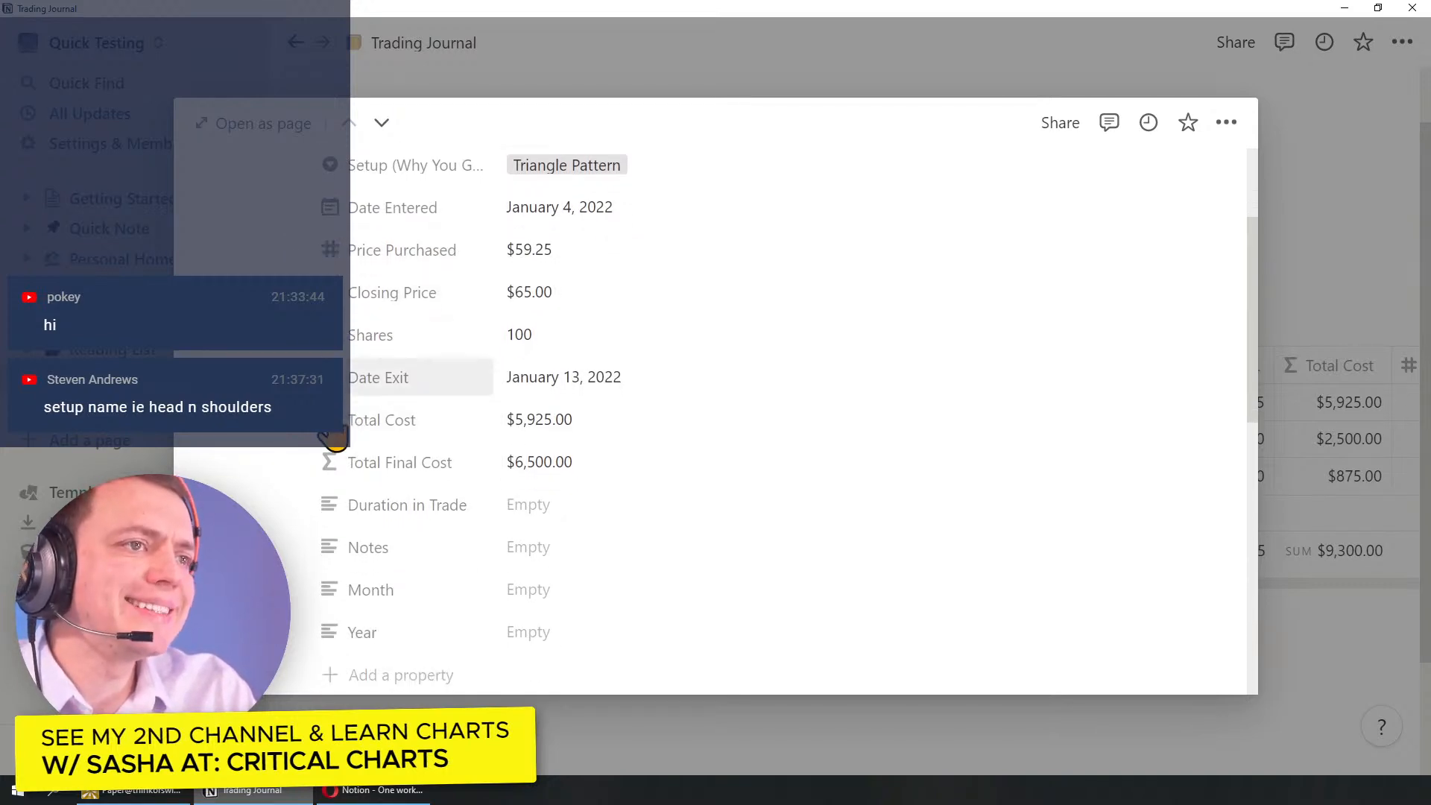
{"action": "scroll", "coordinate": [365, 417], "scroll_direction": "down", "scroll_amount": 2}
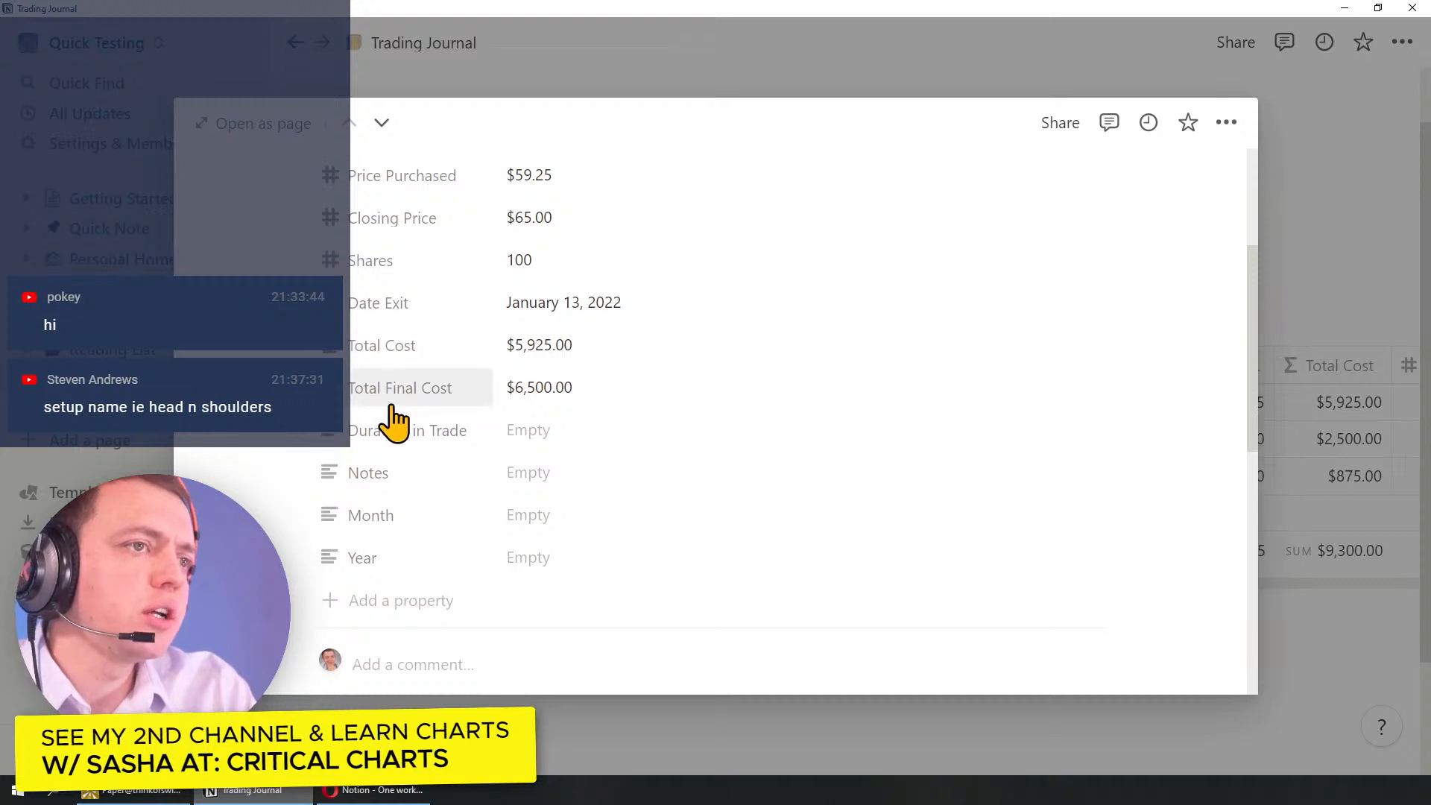
{"action": "left_click", "coordinate": [371, 604]}
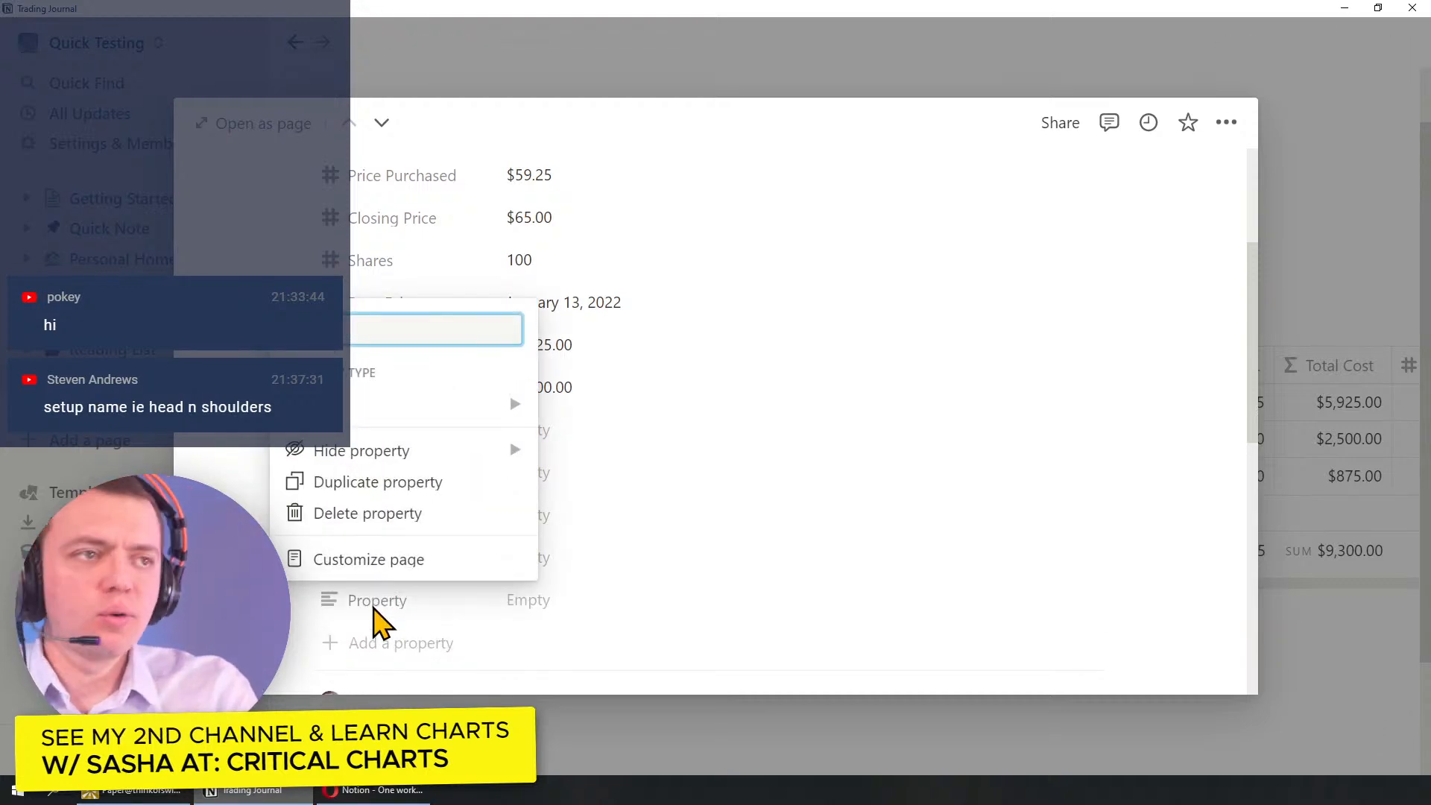
{"action": "left_click", "coordinate": [358, 412]}
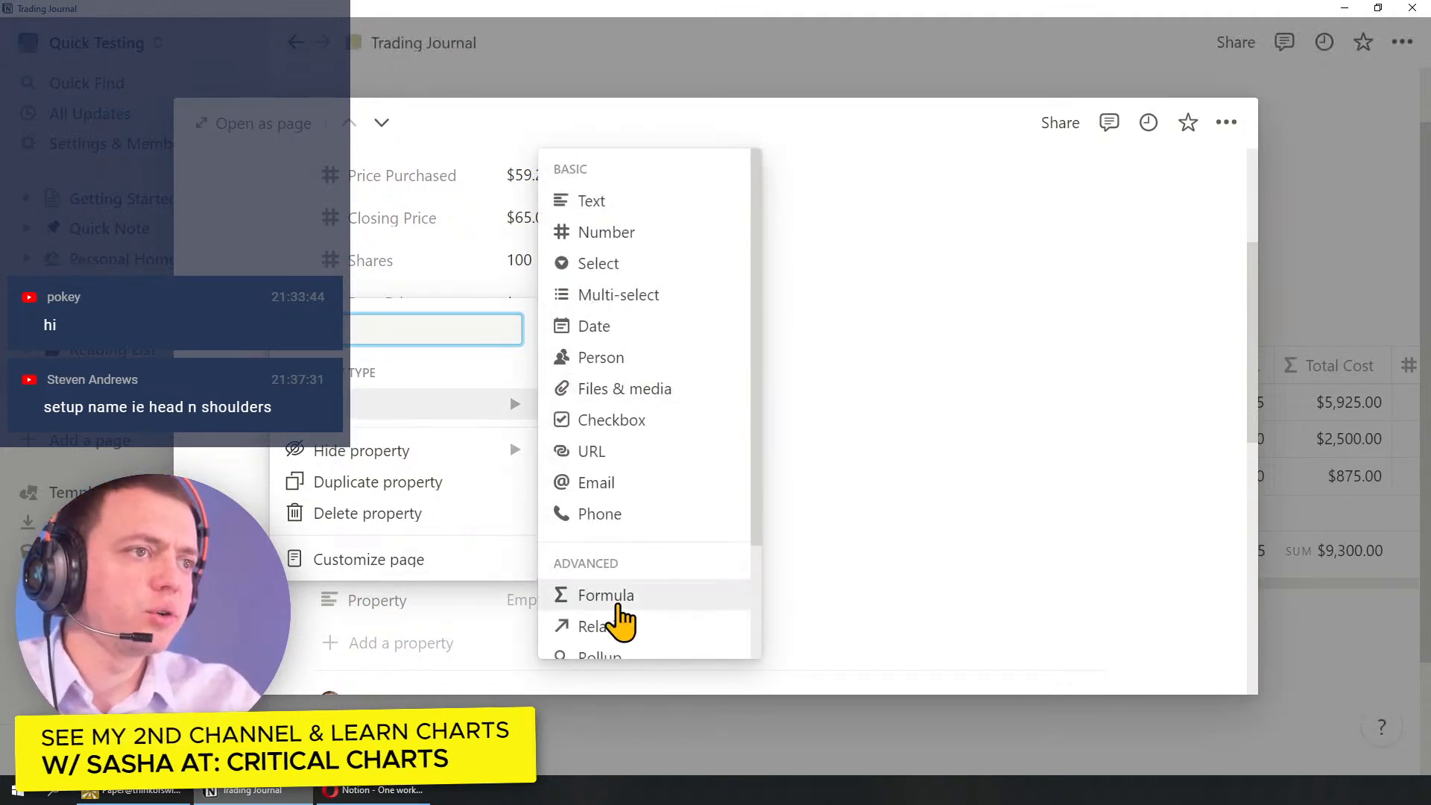
{"action": "left_click", "coordinate": [617, 605]}
Step: Set the P/L formula to prop("Total Final Cost")-prop("Total Cost")
{"action": "left_click", "coordinate": [550, 600]}
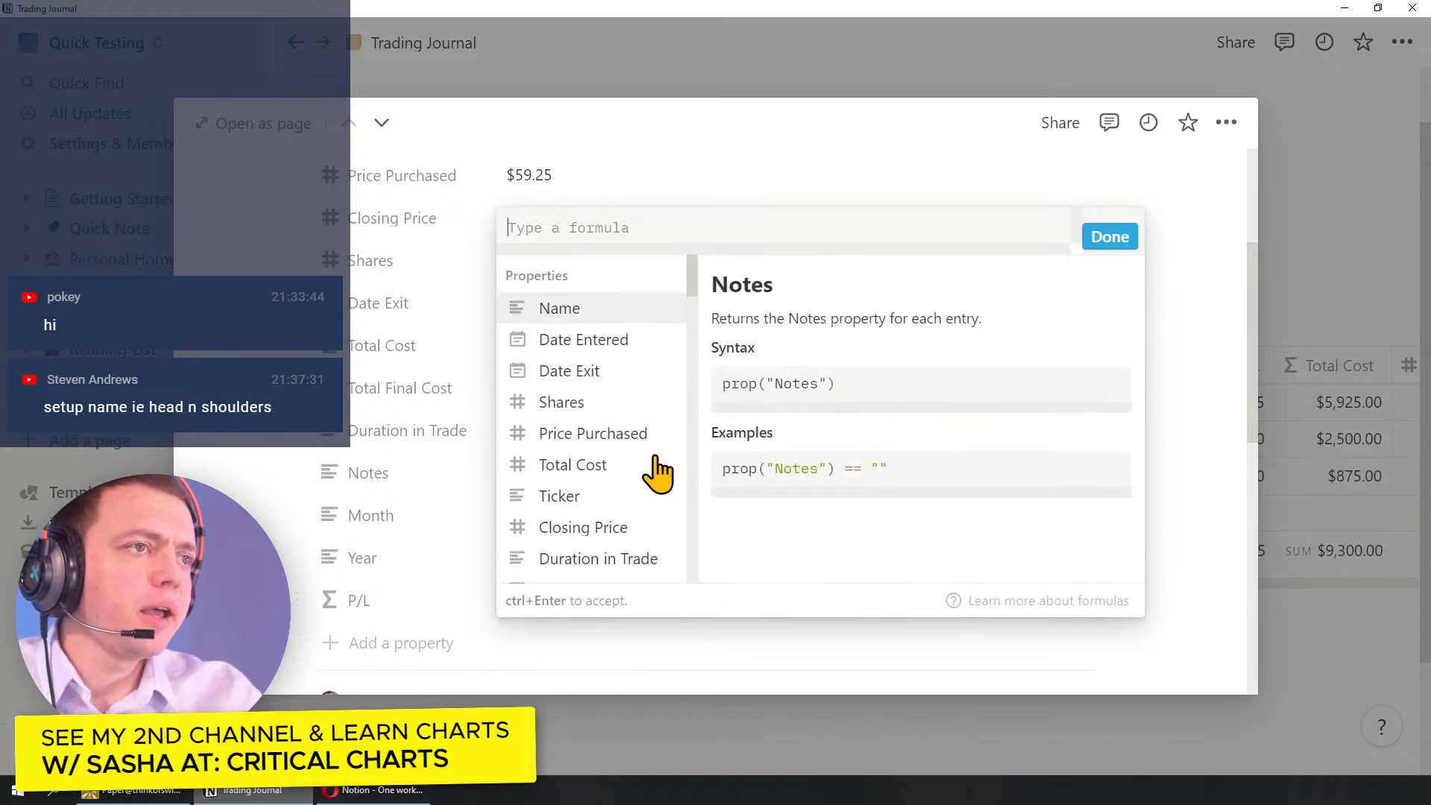
{"action": "scroll", "coordinate": [641, 491], "scroll_direction": "down", "scroll_amount": 4}
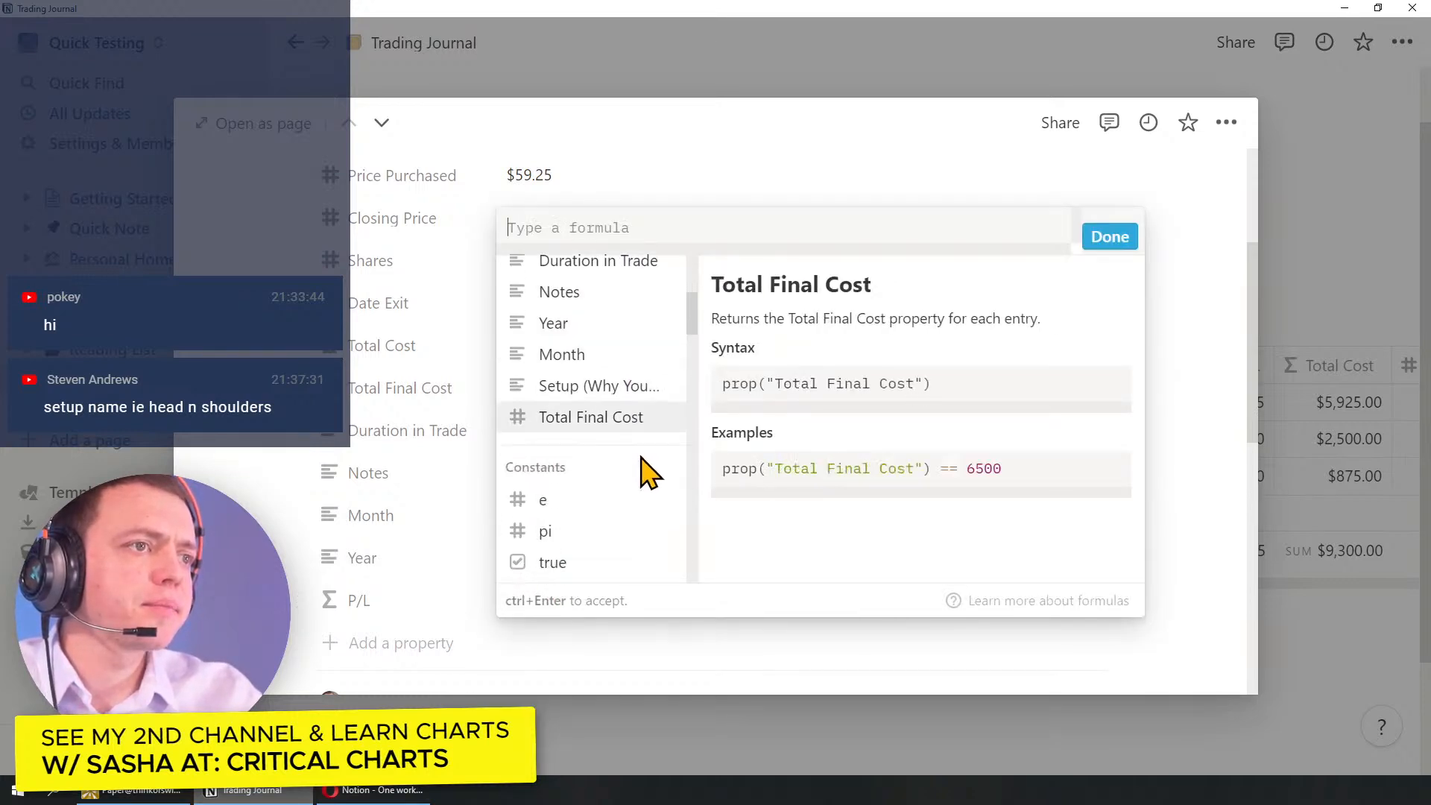
{"action": "left_click", "coordinate": [600, 419]}
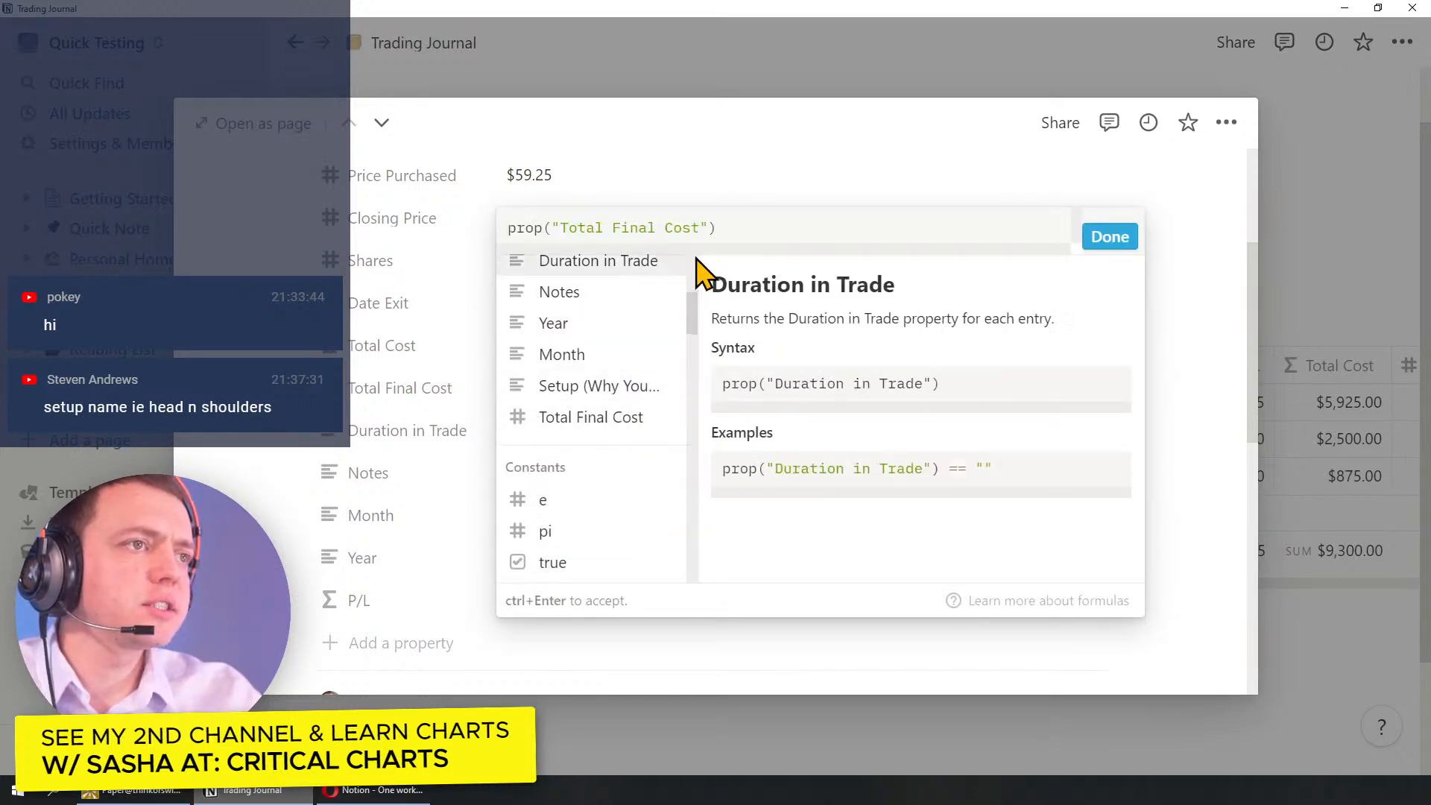
{"action": "type", "text": "-"}
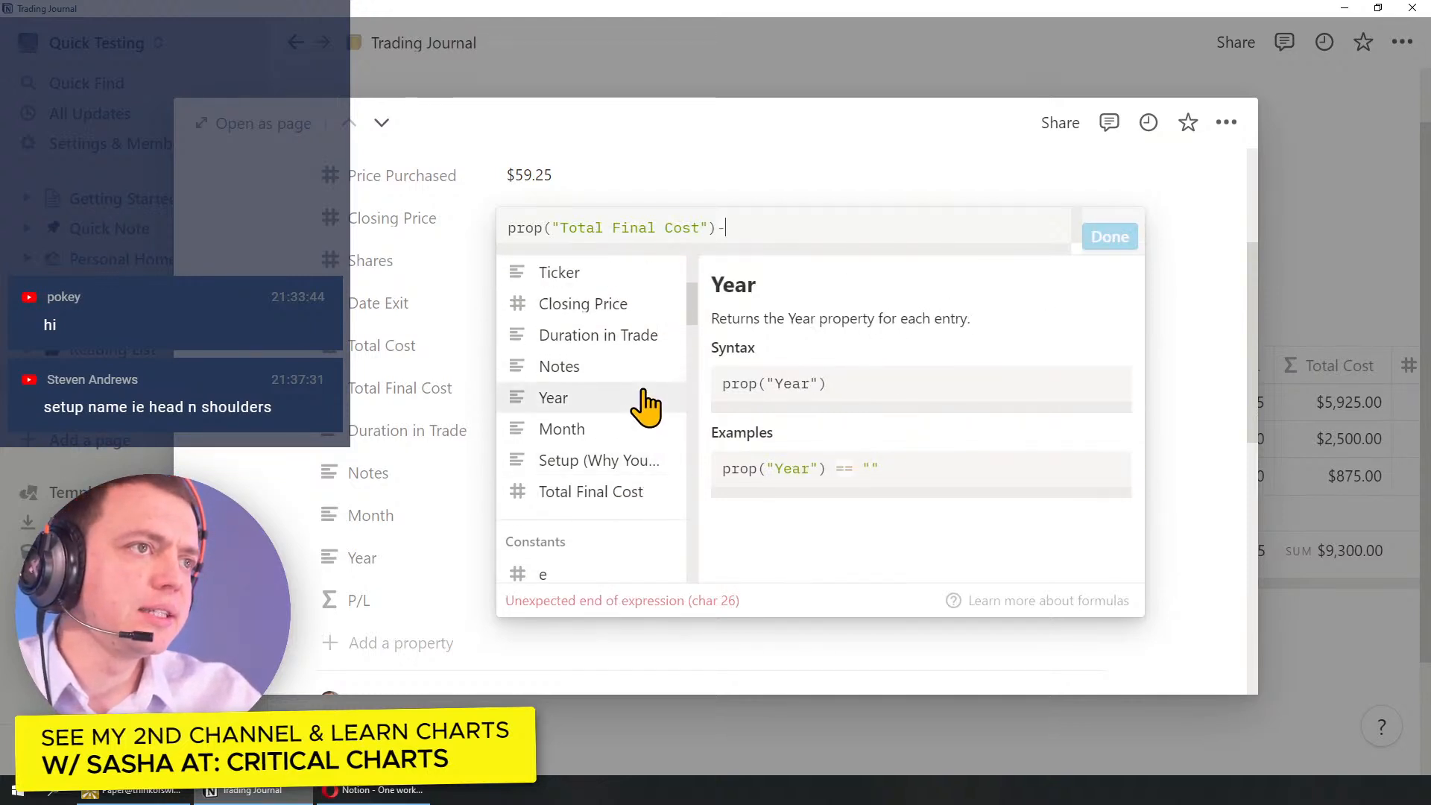
{"action": "scroll", "coordinate": [645, 406], "scroll_direction": "up", "scroll_amount": 1}
{"action": "scroll", "coordinate": [639, 389], "scroll_direction": "up", "scroll_amount": 1}
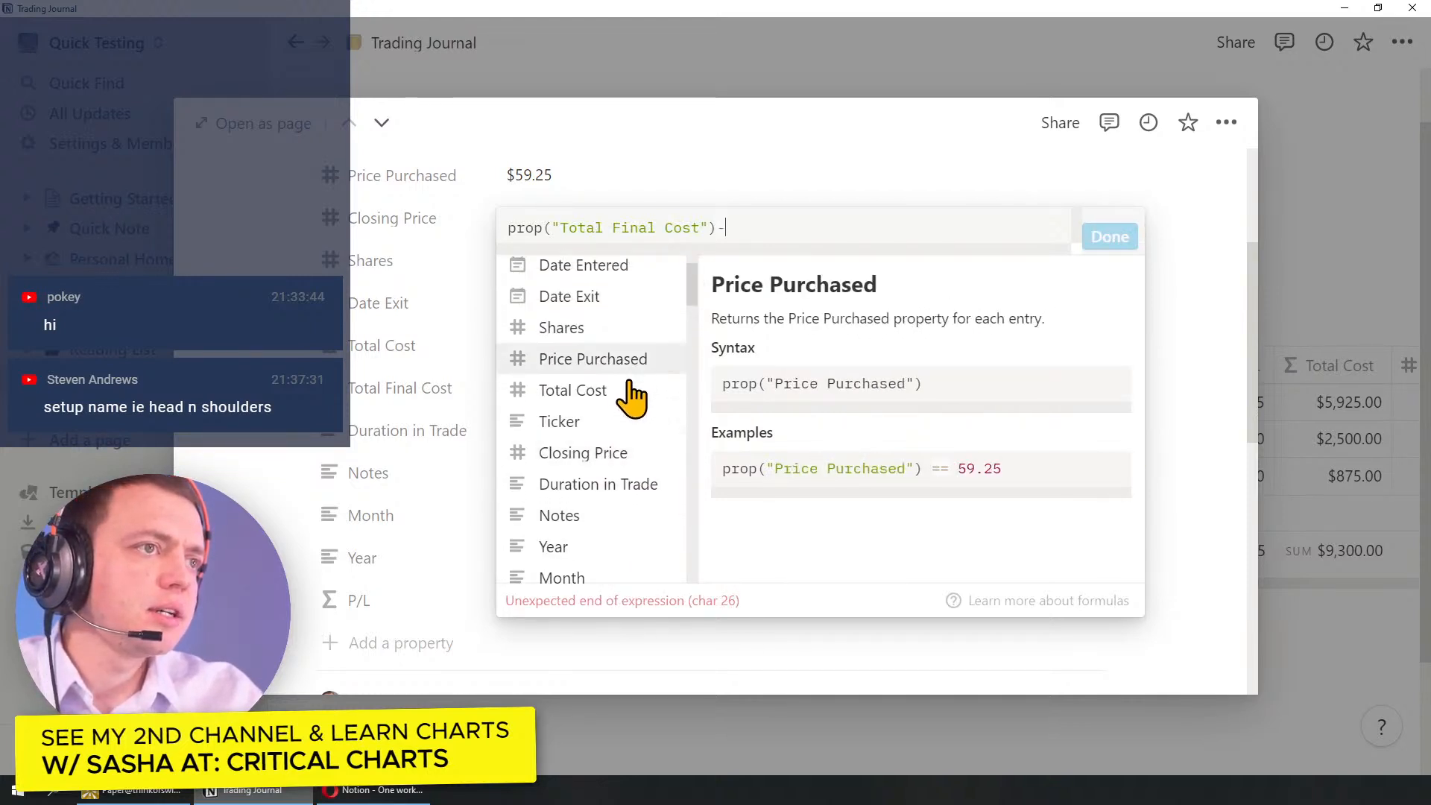
{"action": "left_click", "coordinate": [625, 391]}
{"action": "left_click", "coordinate": [1111, 237]}
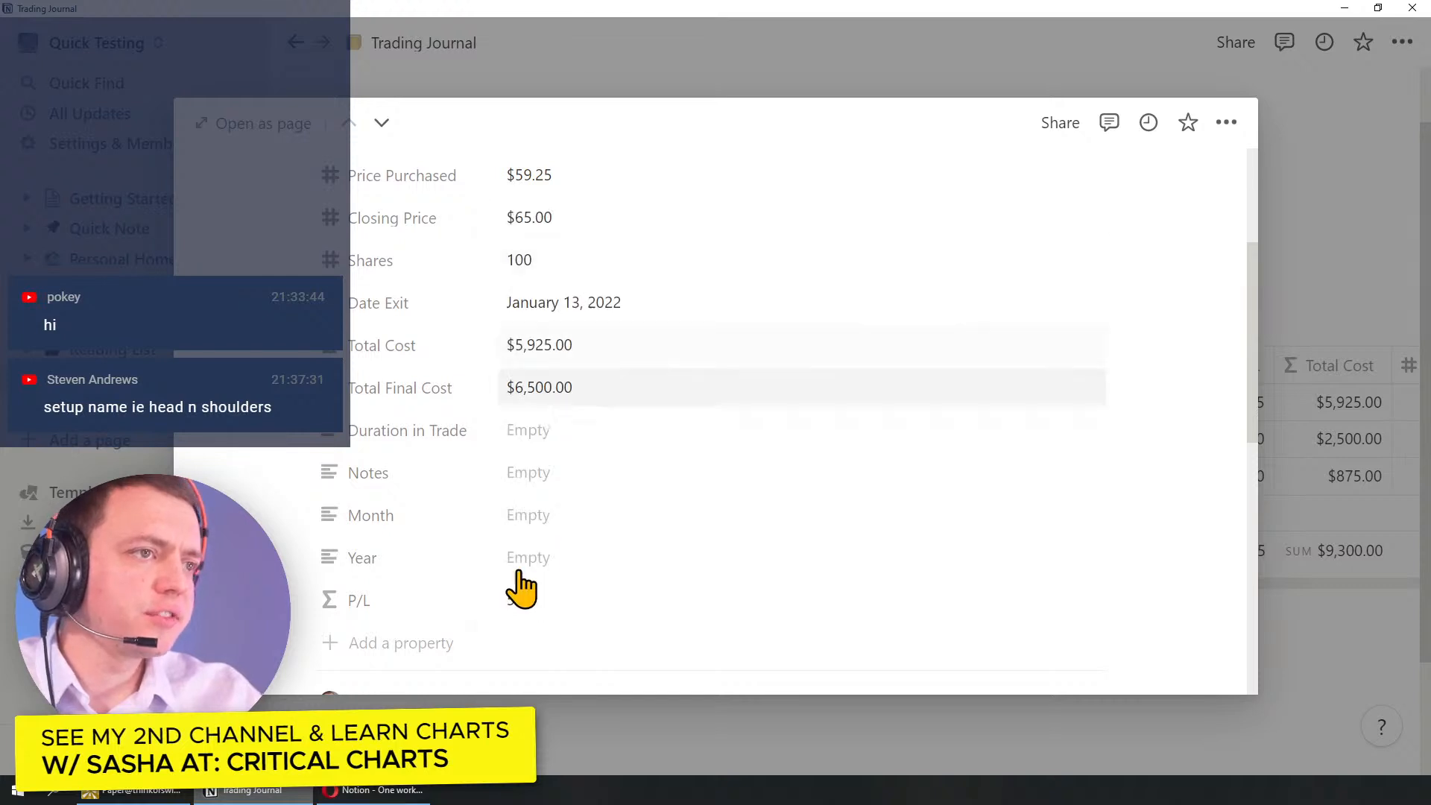
Step: Format P/L as US Dollar and move it directly below Total Final Cost
{"action": "left_click", "coordinate": [1090, 599]}
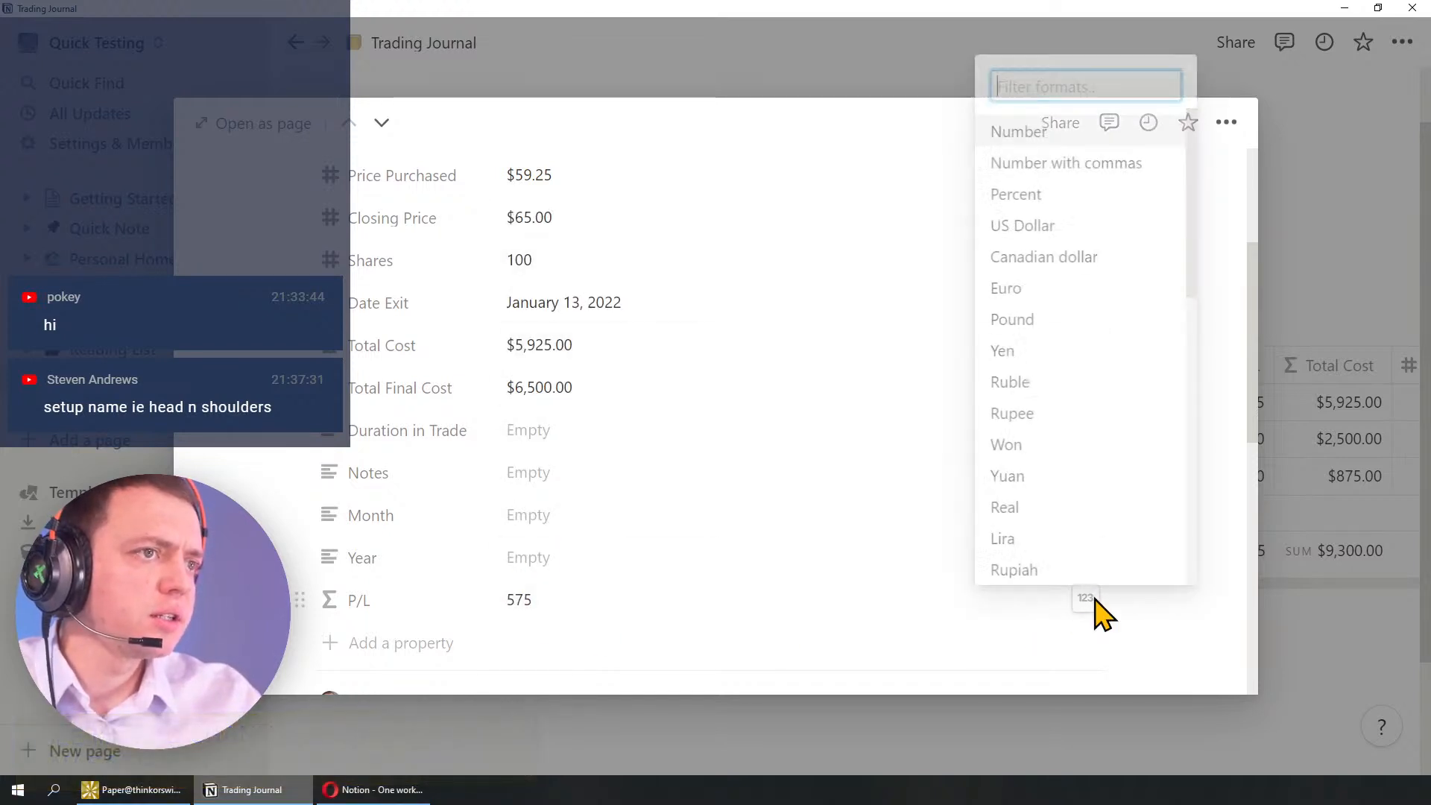
{"action": "left_click", "coordinate": [1043, 234]}
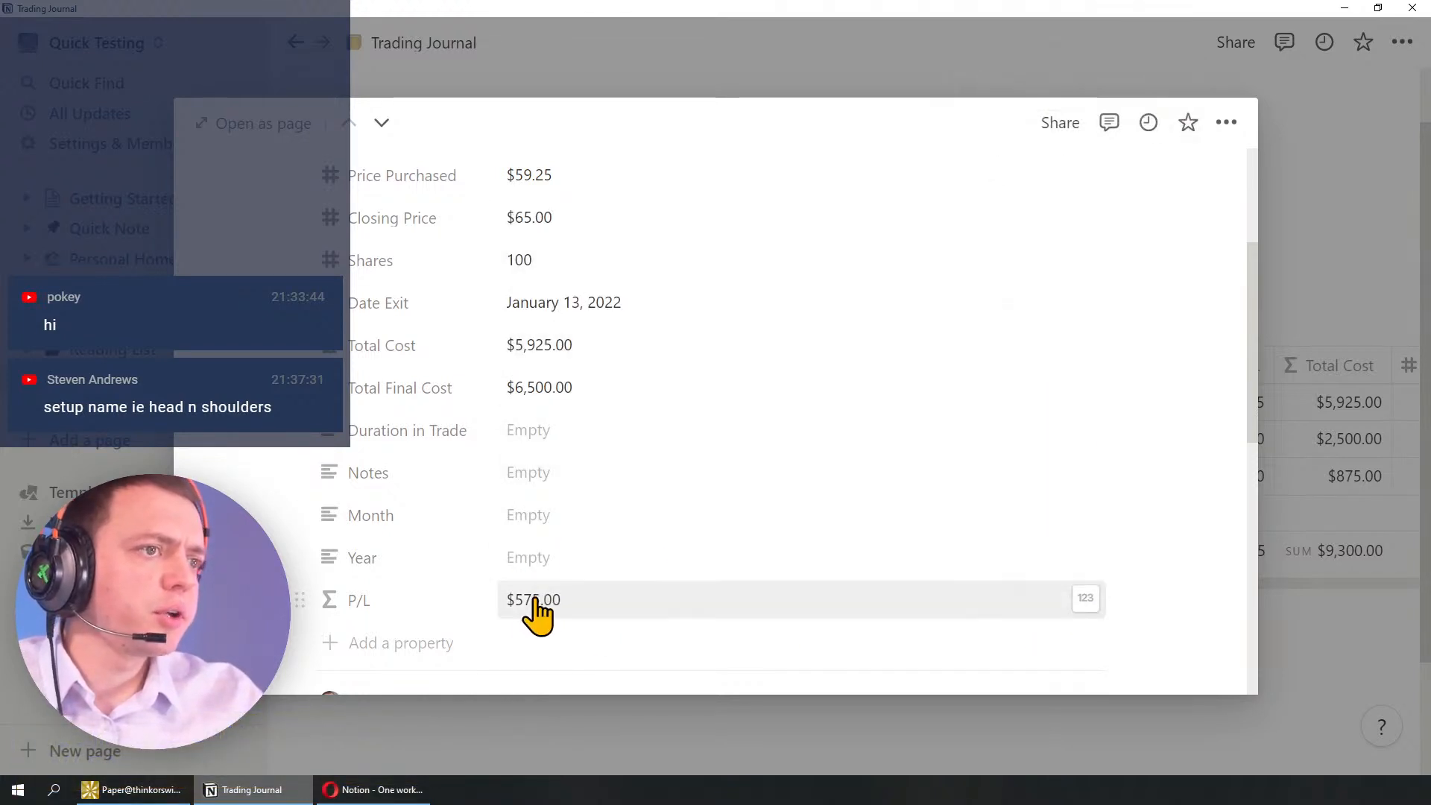
{"action": "left_click_drag", "start_coordinate": [328, 534], "coordinate": [333, 447]}
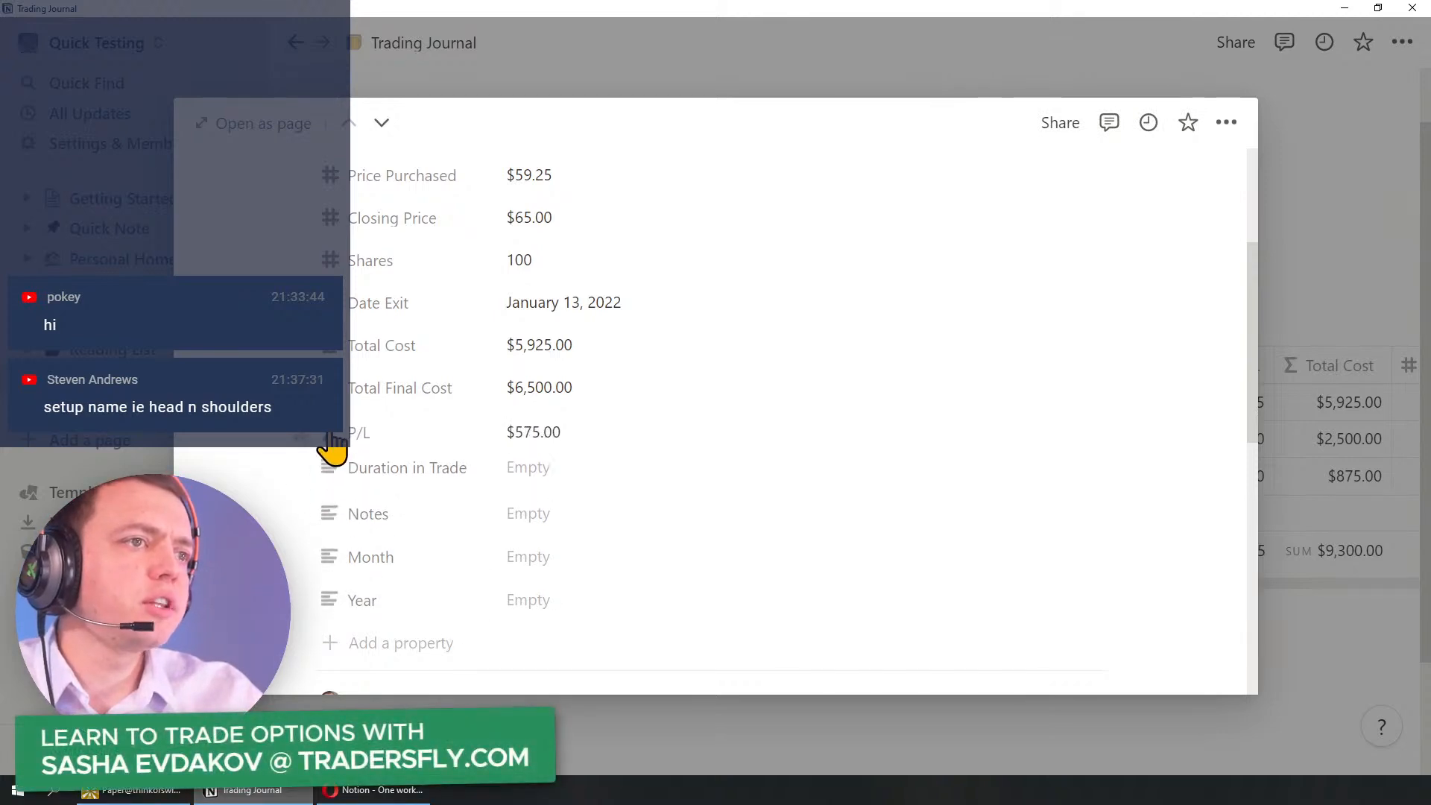
Step: Rename the P/L property to Profit or Loss
{"action": "left_click", "coordinate": [386, 446]}
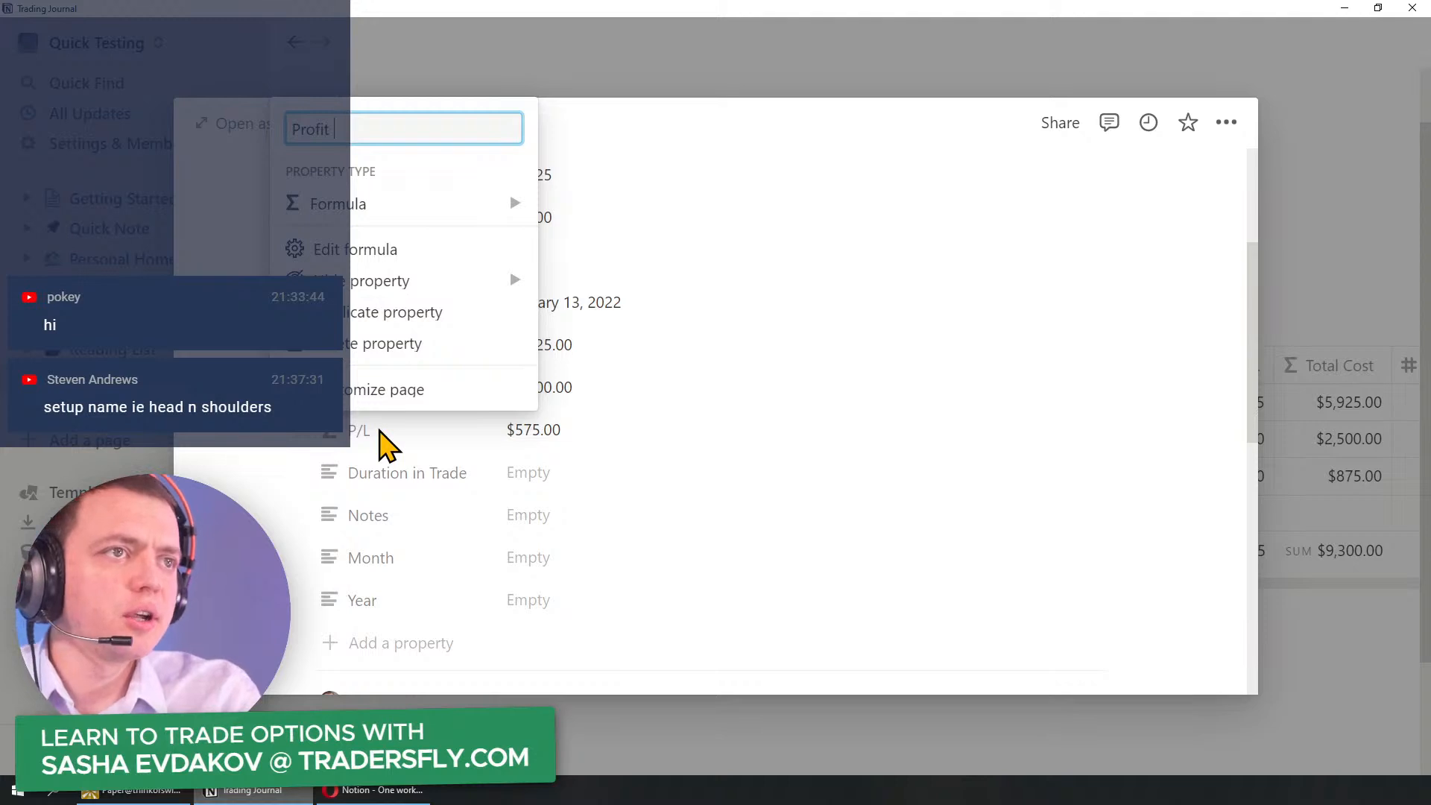
{"action": "type", "text": "Profit or Loss"}
{"action": "key", "text": "Return"}
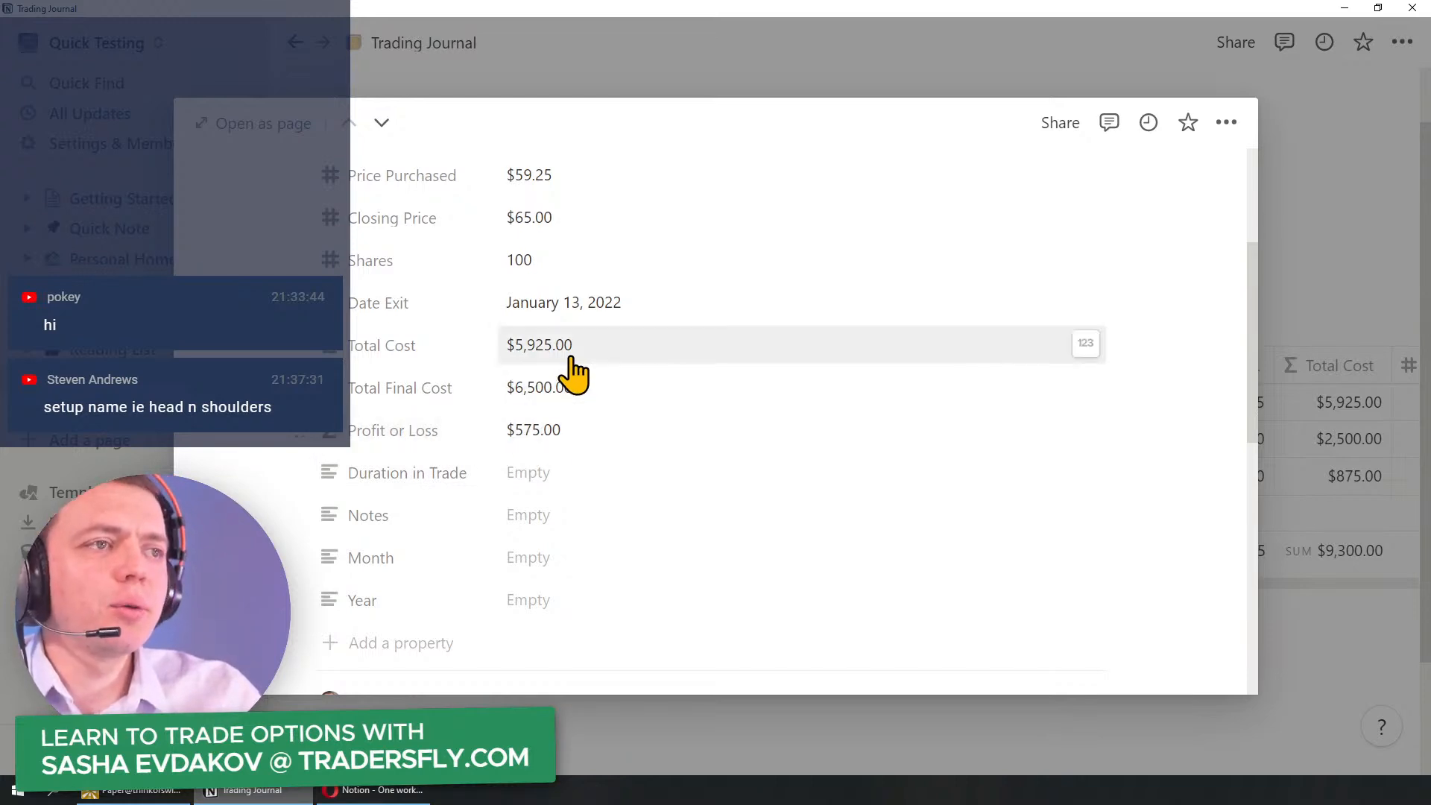
Step: Add another property named Profit / Loss % with the Formula type
{"action": "left_click", "coordinate": [385, 645]}
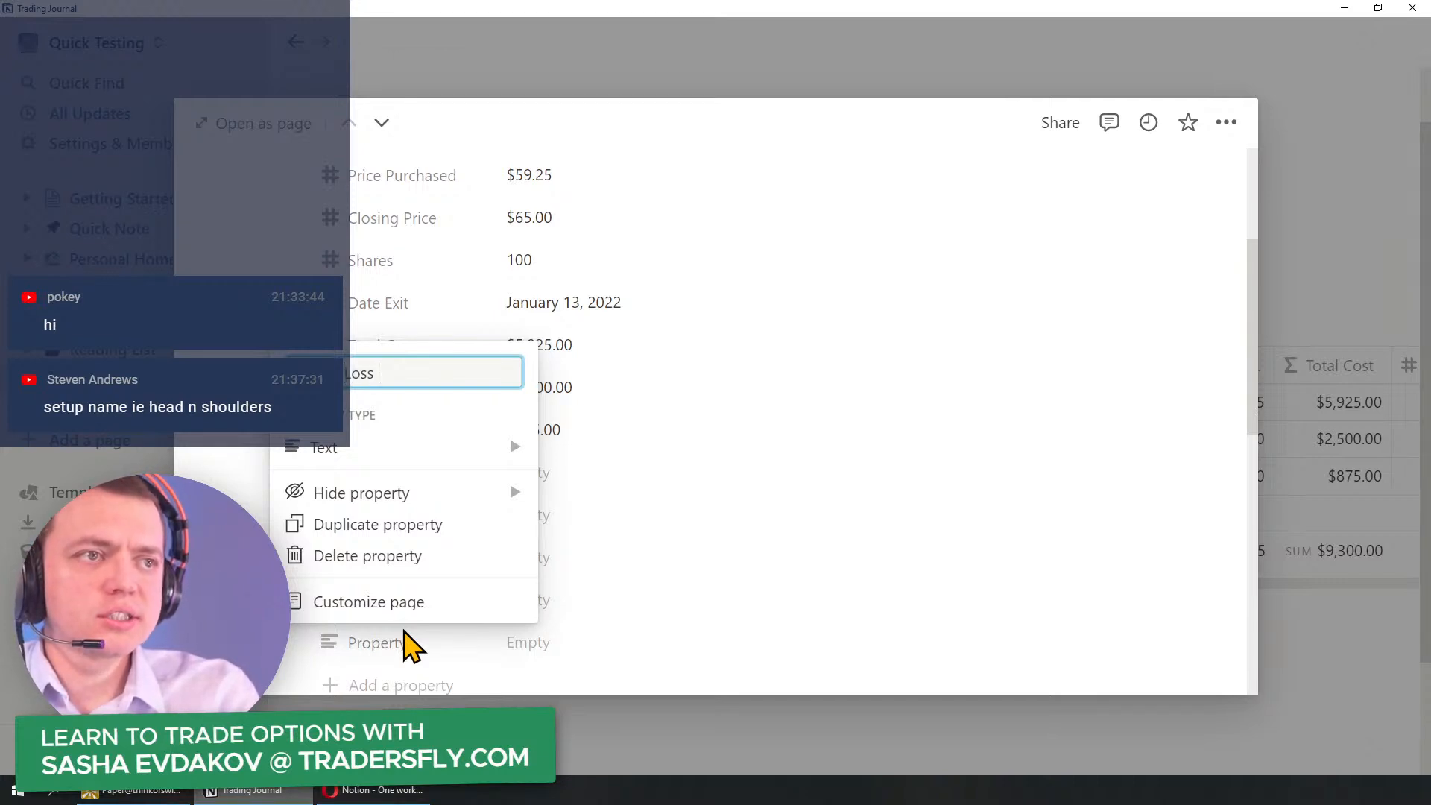
{"action": "left_click", "coordinate": [393, 450]}
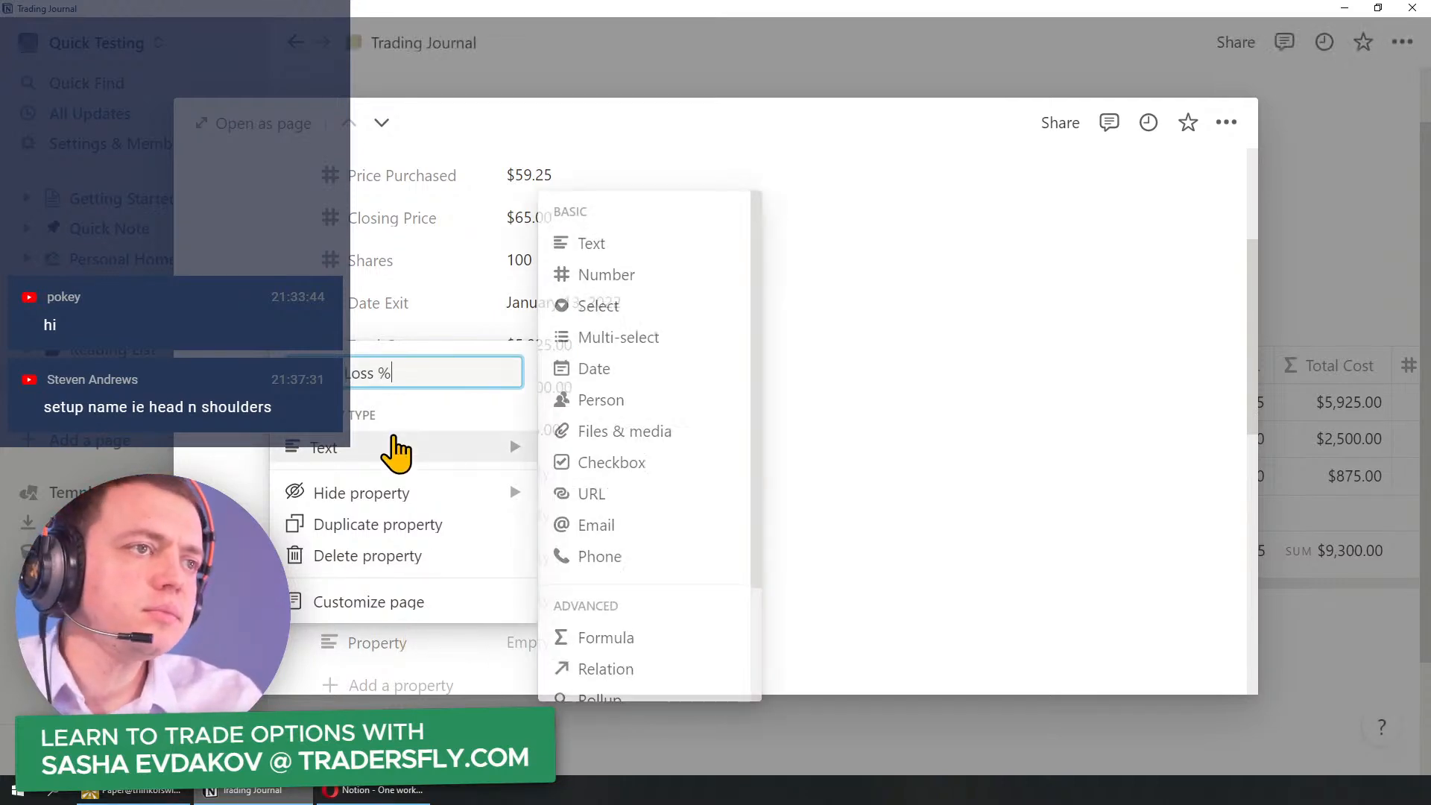
{"action": "left_click", "coordinate": [605, 637]}
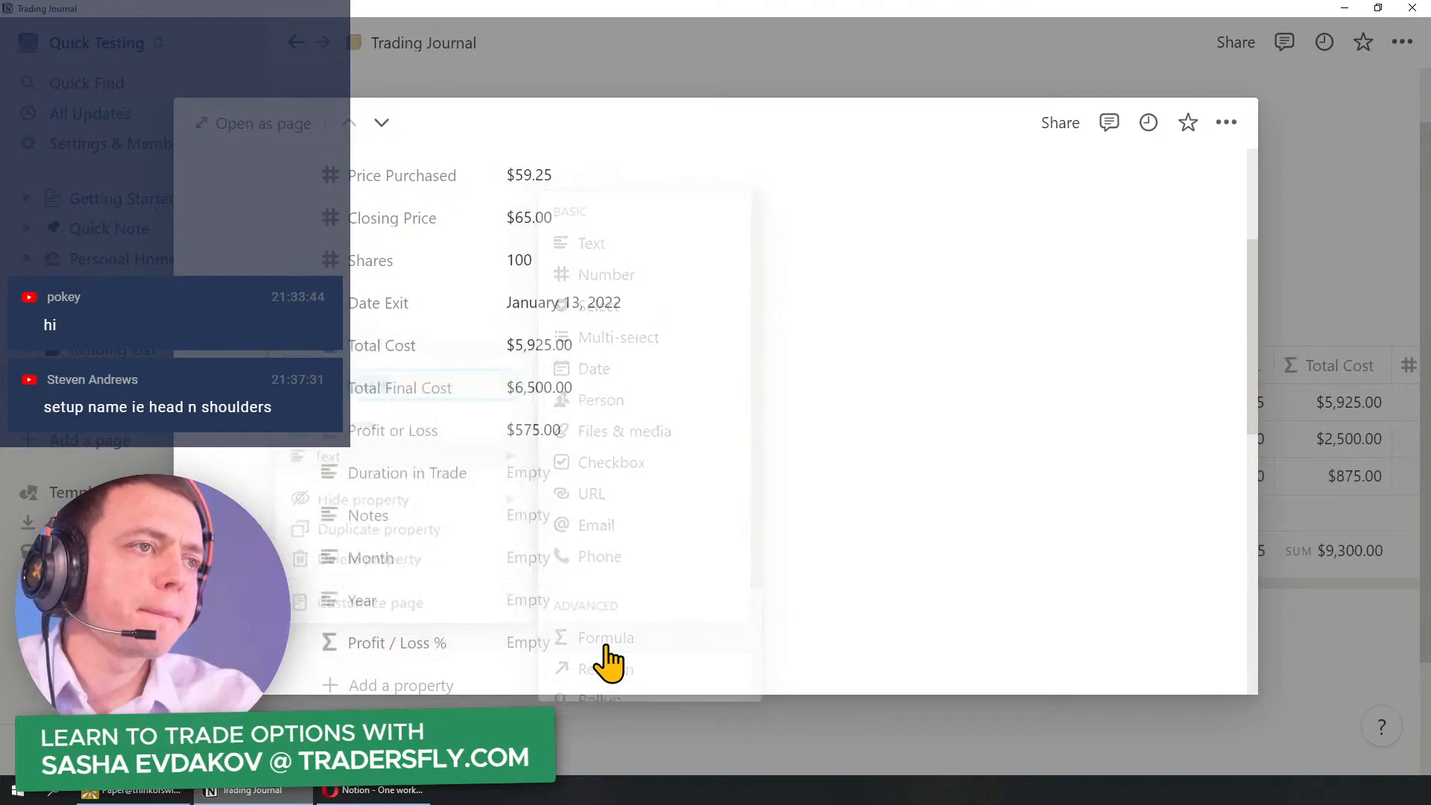
Step: Set the Profit / Loss % formula to prop("Profit or Loss")/prop("Total Cost")
{"action": "left_click", "coordinate": [551, 643]}
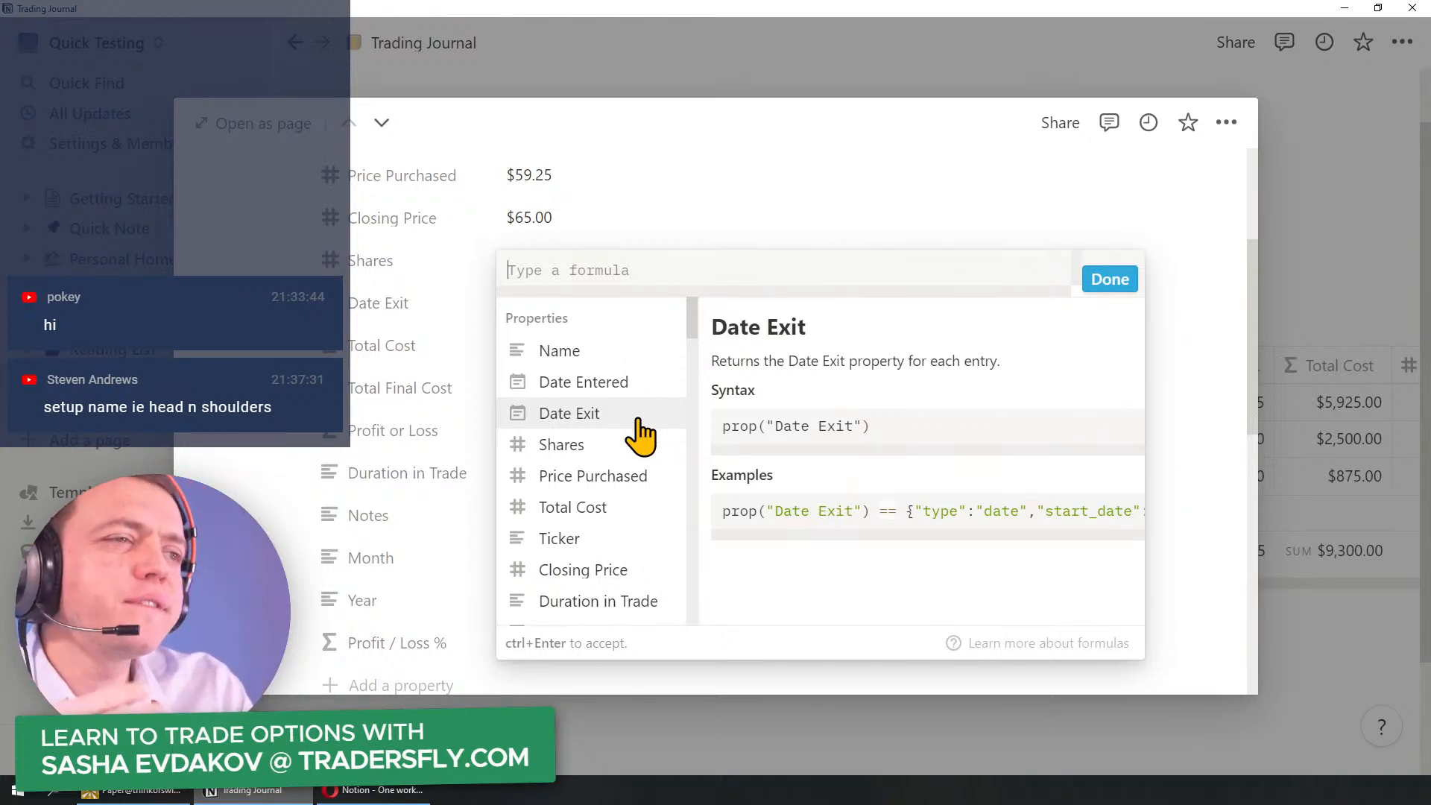
{"action": "scroll", "coordinate": [639, 517], "scroll_direction": "down", "scroll_amount": 2}
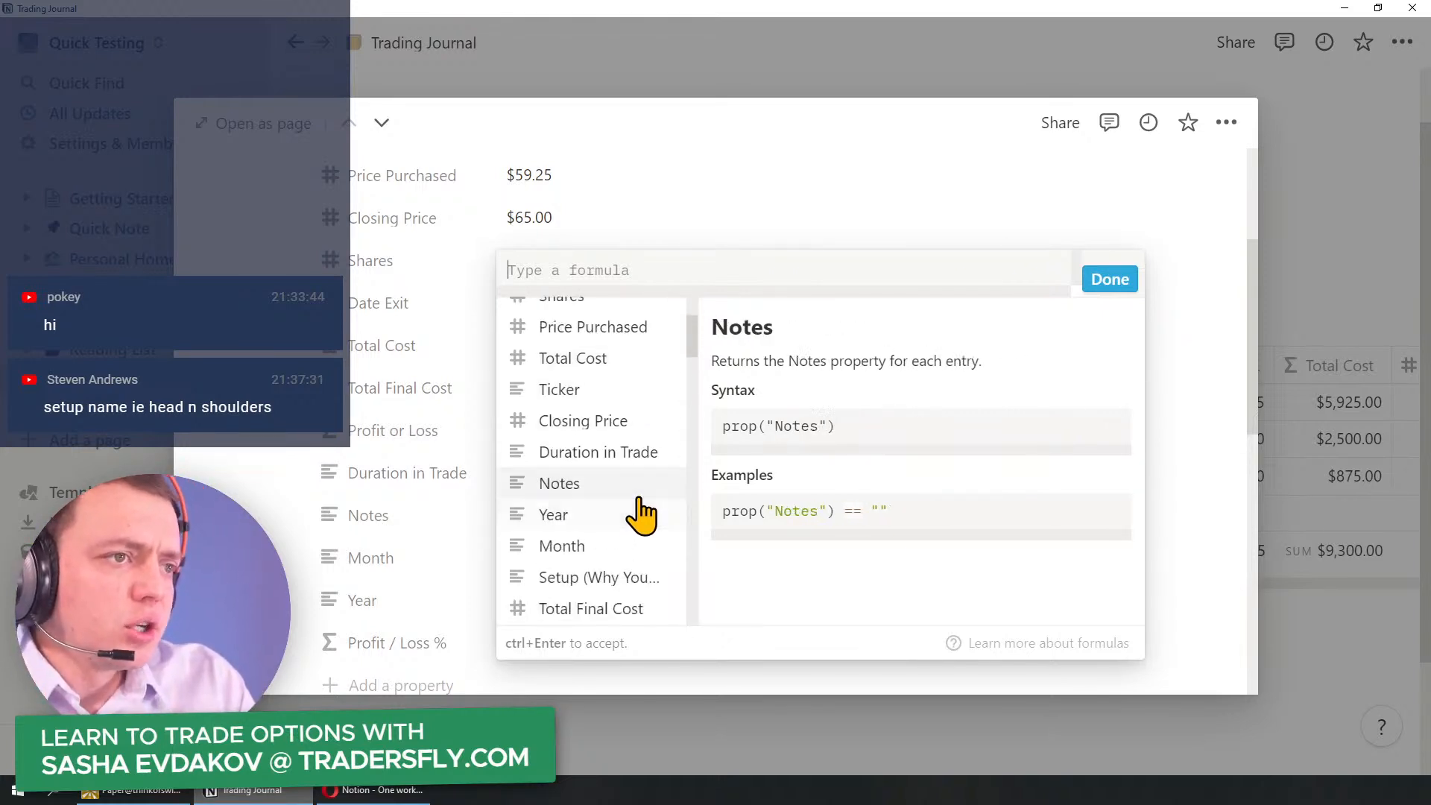
{"action": "scroll", "coordinate": [638, 514], "scroll_direction": "down", "scroll_amount": 1}
{"action": "left_click", "coordinate": [610, 574]}
{"action": "type", "text": "/"}
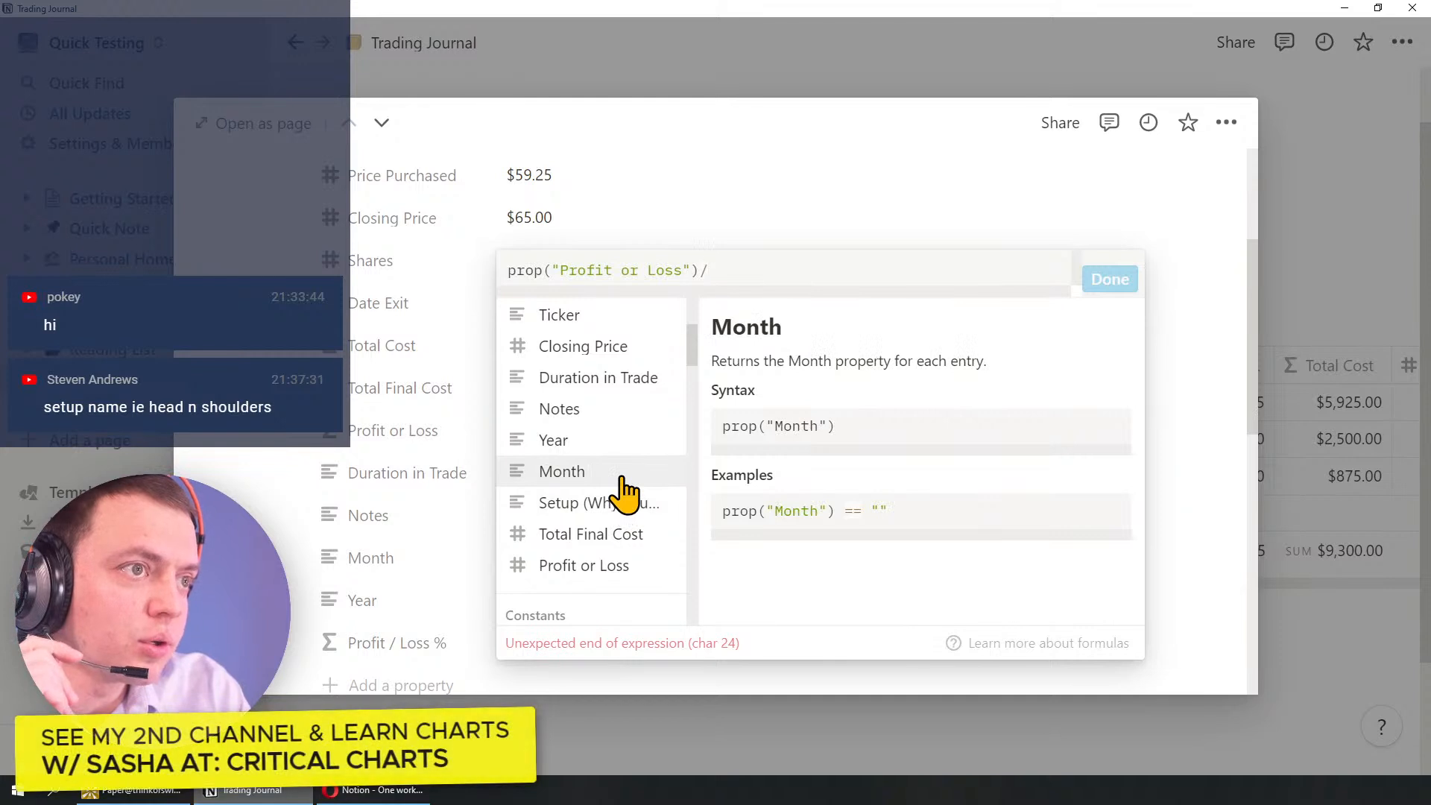
{"action": "scroll", "coordinate": [625, 492], "scroll_direction": "up", "scroll_amount": 1}
{"action": "scroll", "coordinate": [620, 488], "scroll_direction": "up", "scroll_amount": 3}
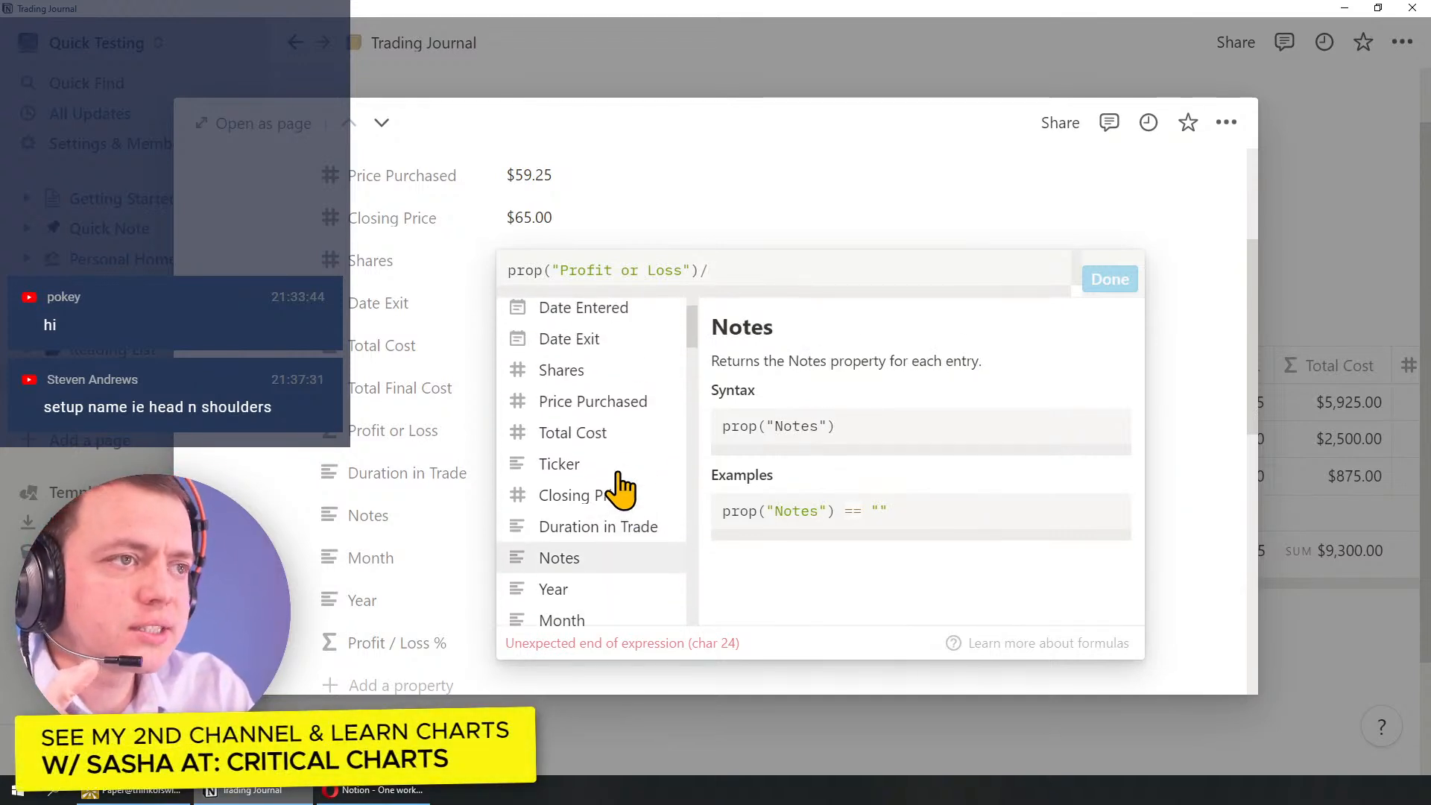
{"action": "left_click", "coordinate": [621, 511]}
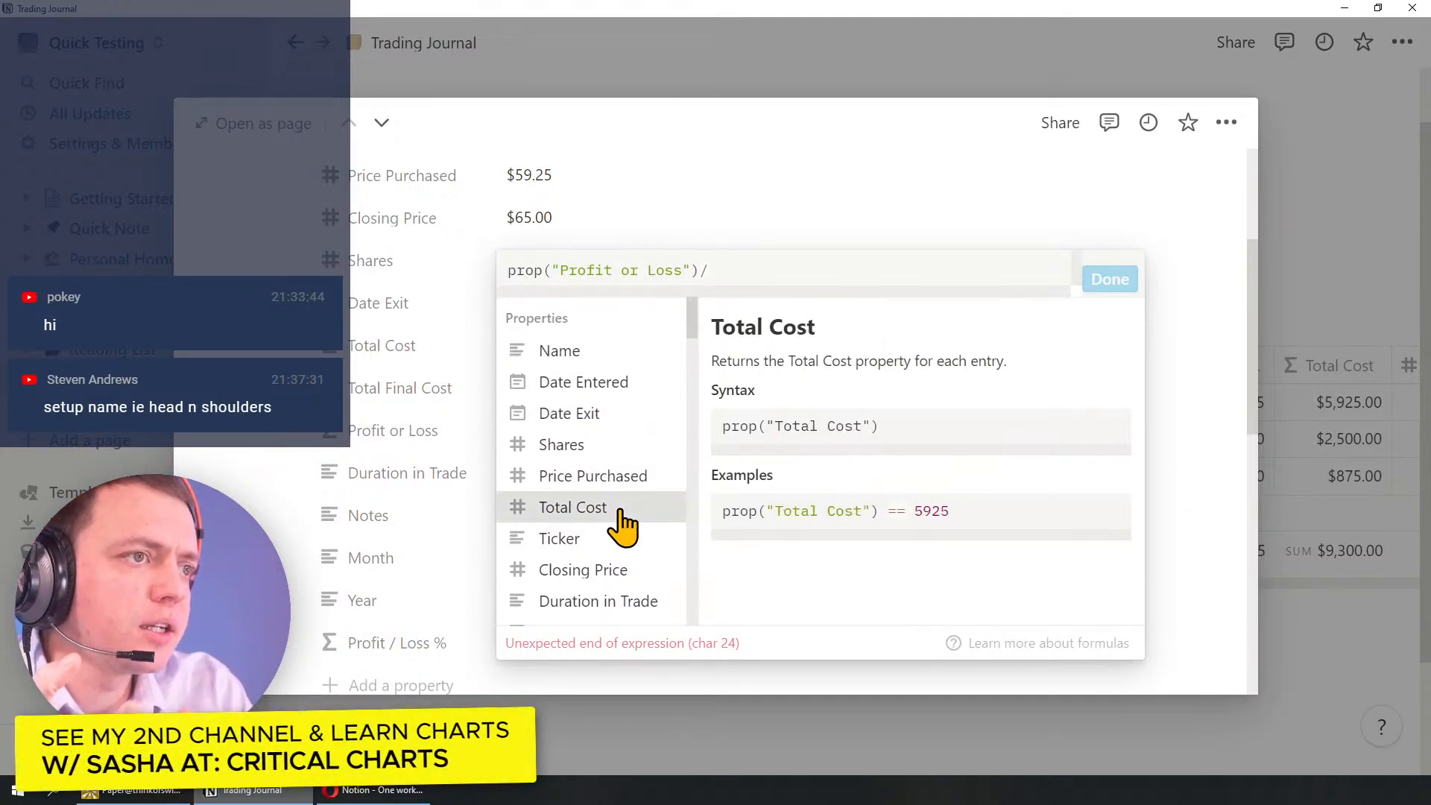
{"action": "left_click", "coordinate": [1108, 281]}
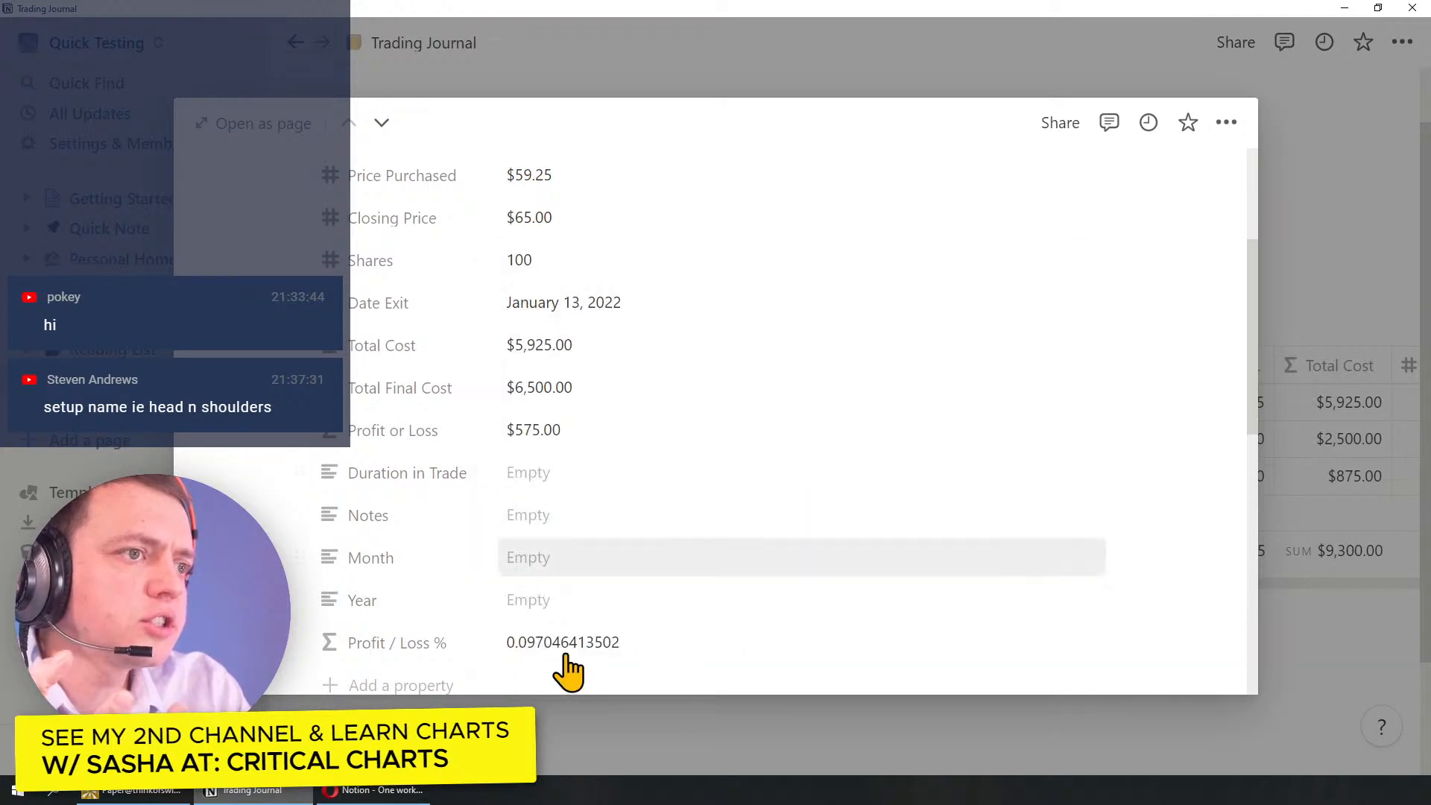
Step: Format Profit / Loss % as Percent and move it directly below Profit or Loss
{"action": "left_click", "coordinate": [1107, 659]}
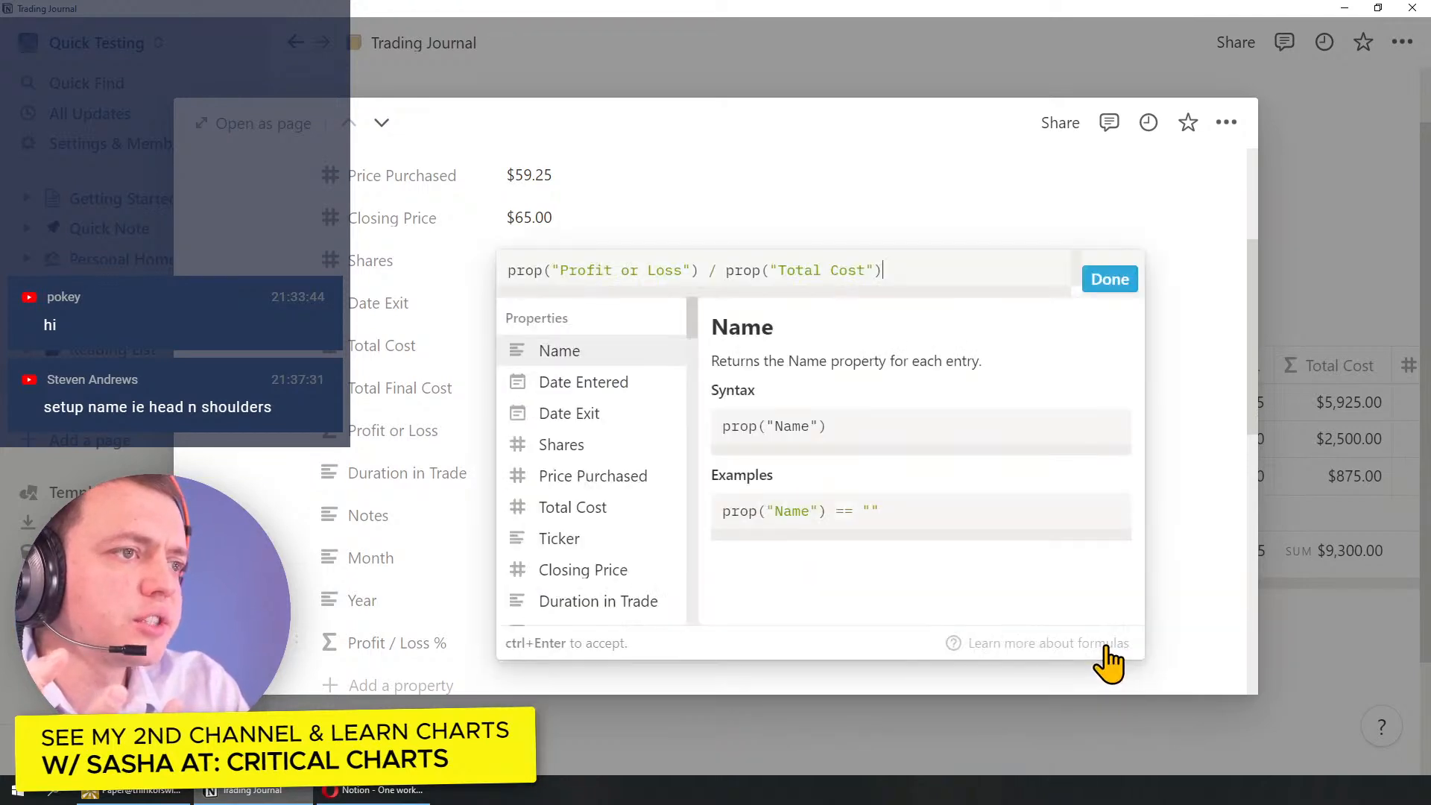
{"action": "left_click", "coordinate": [1175, 447]}
{"action": "left_click", "coordinate": [1085, 639]}
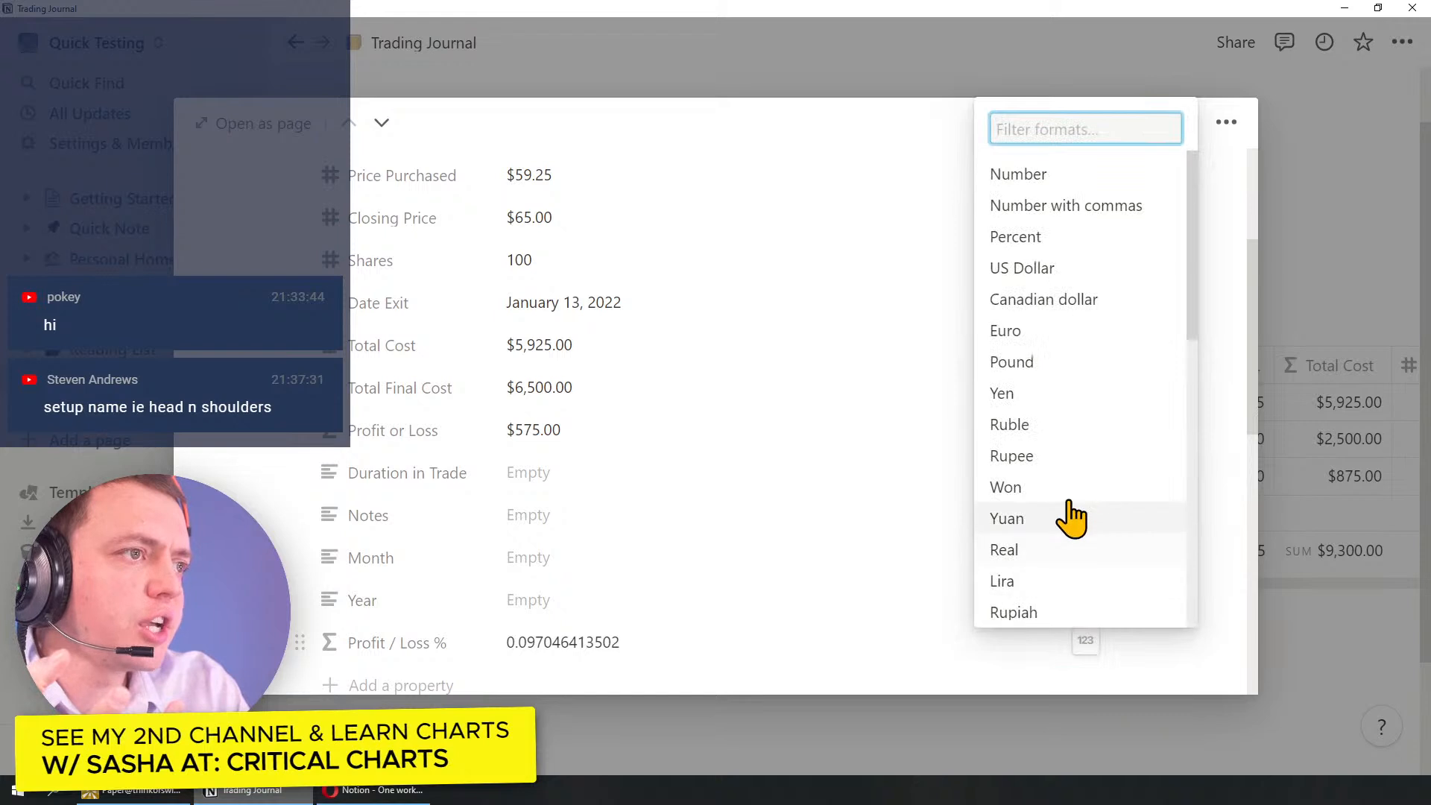
{"action": "left_click", "coordinate": [1088, 236]}
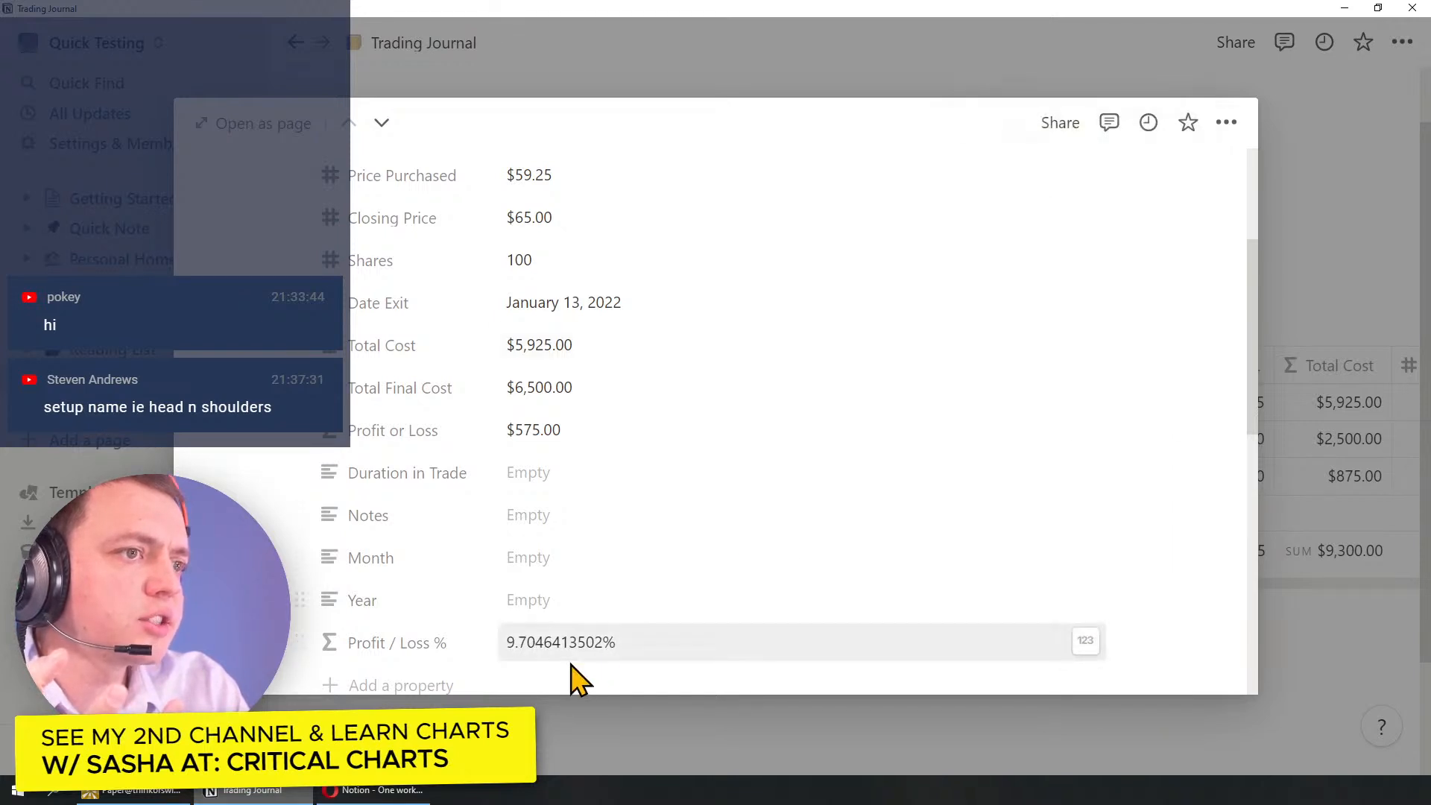
{"action": "left_click_drag", "start_coordinate": [296, 635], "coordinate": [322, 483]}
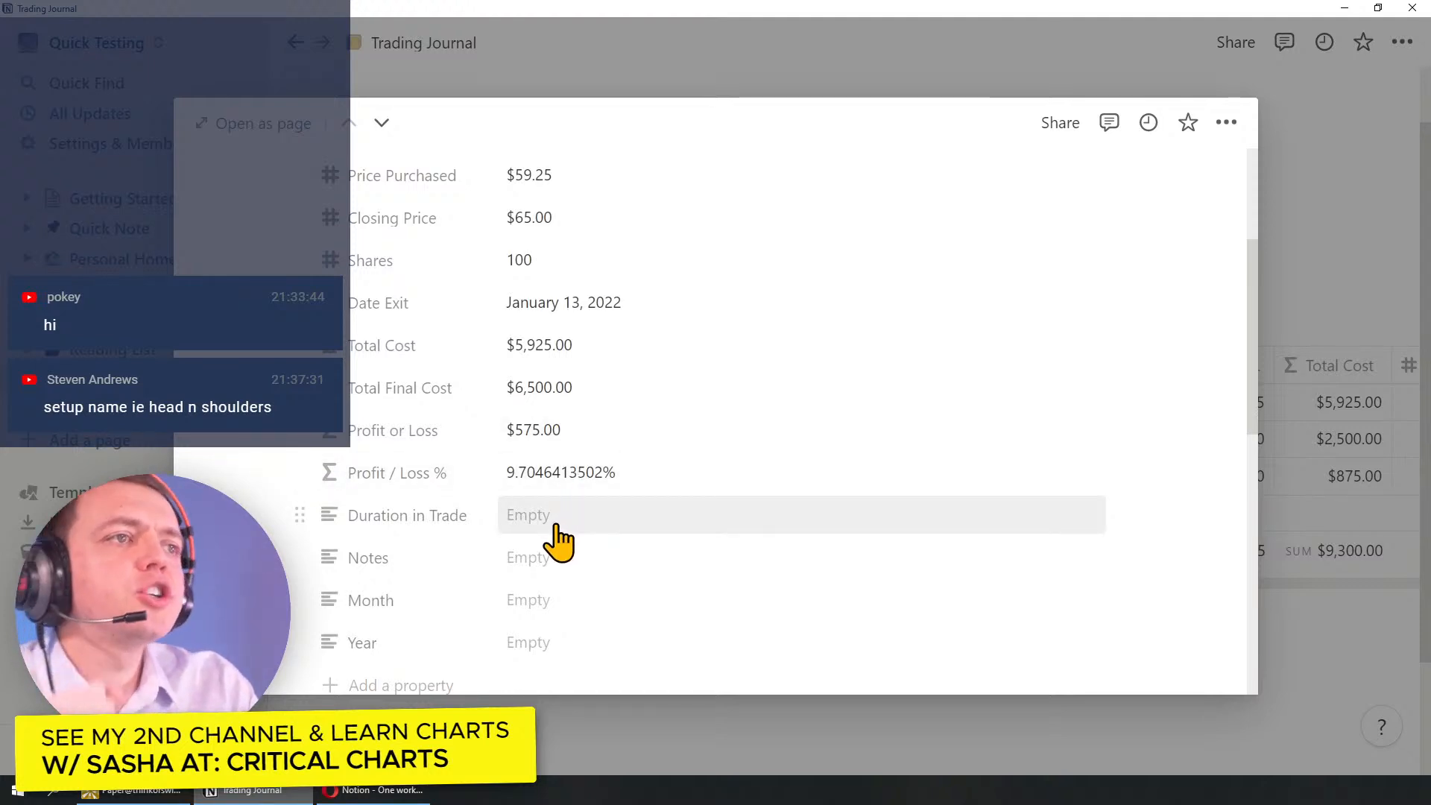
Step: Change the Duration in Trade property from Text to the Formula type
{"action": "scroll", "coordinate": [549, 521], "scroll_direction": "up", "scroll_amount": 3}
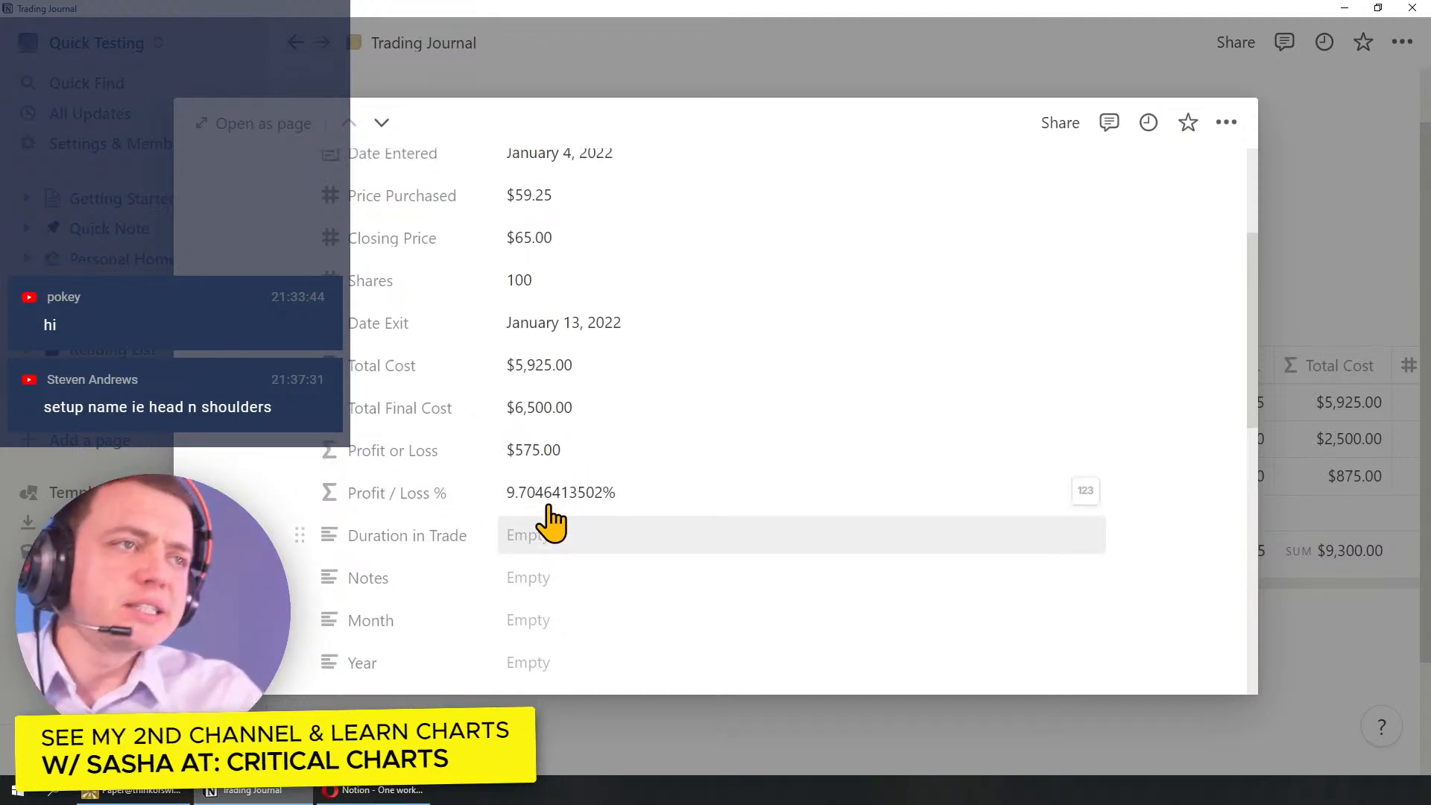
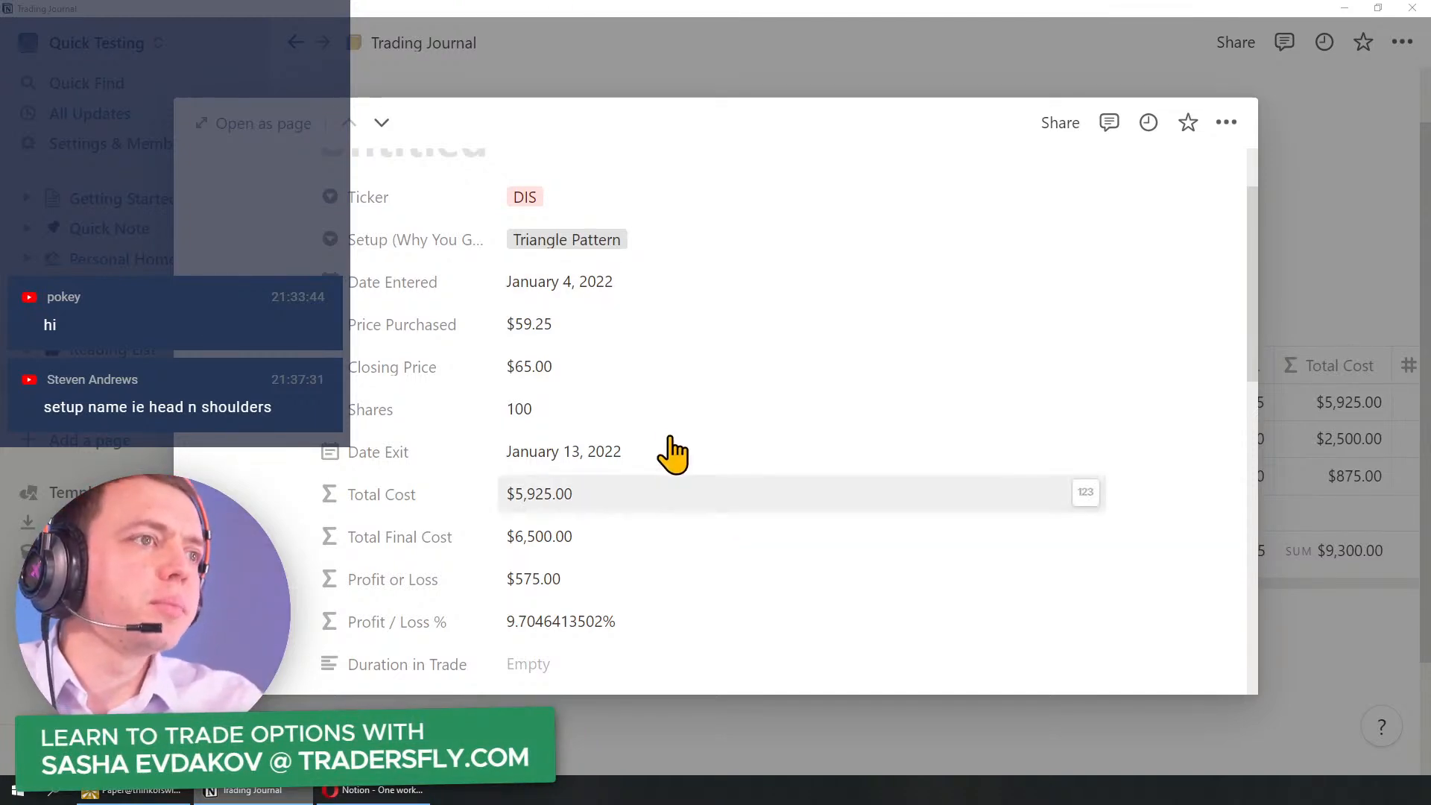
{"action": "scroll", "coordinate": [664, 467], "scroll_direction": "down", "scroll_amount": 4}
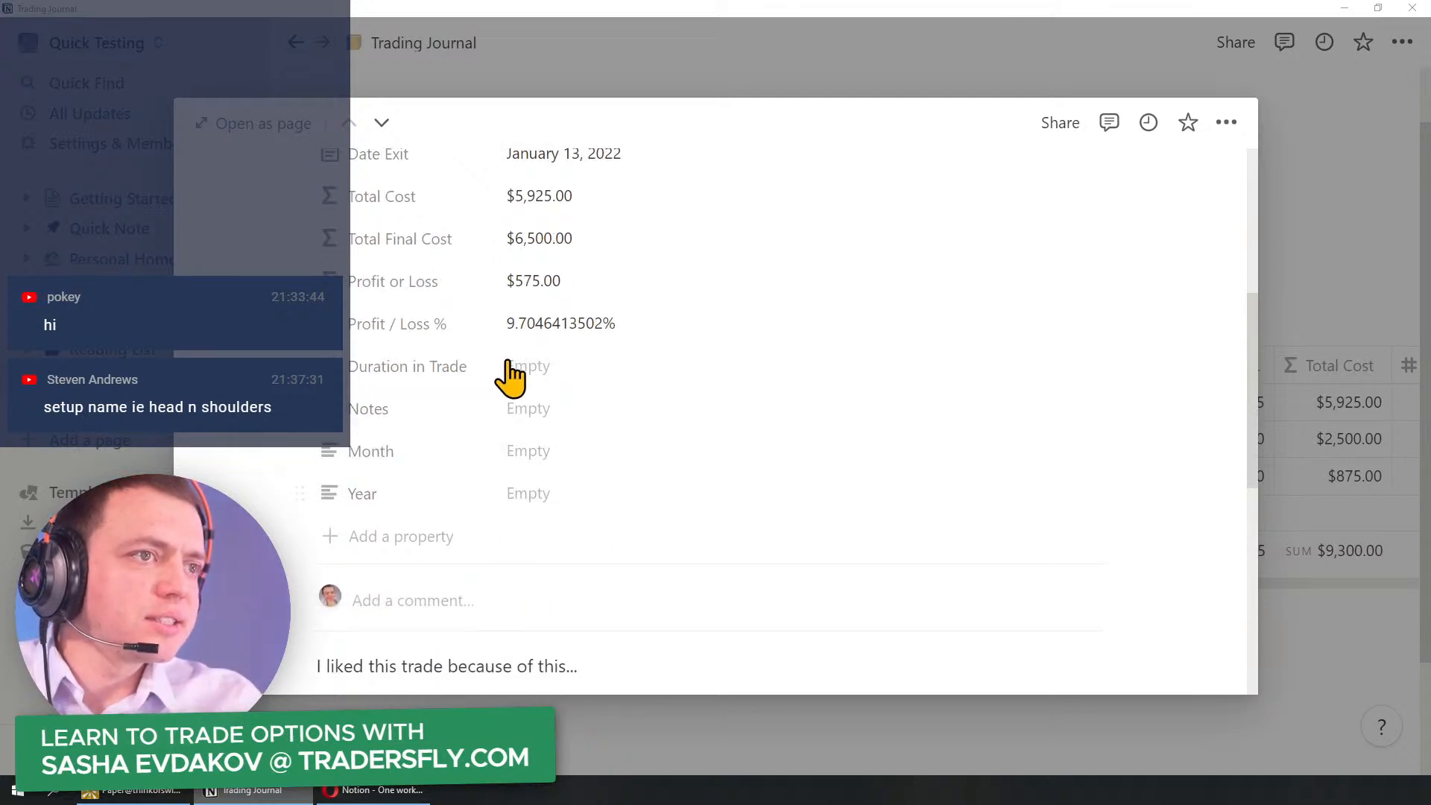
{"action": "left_click", "coordinate": [397, 369]}
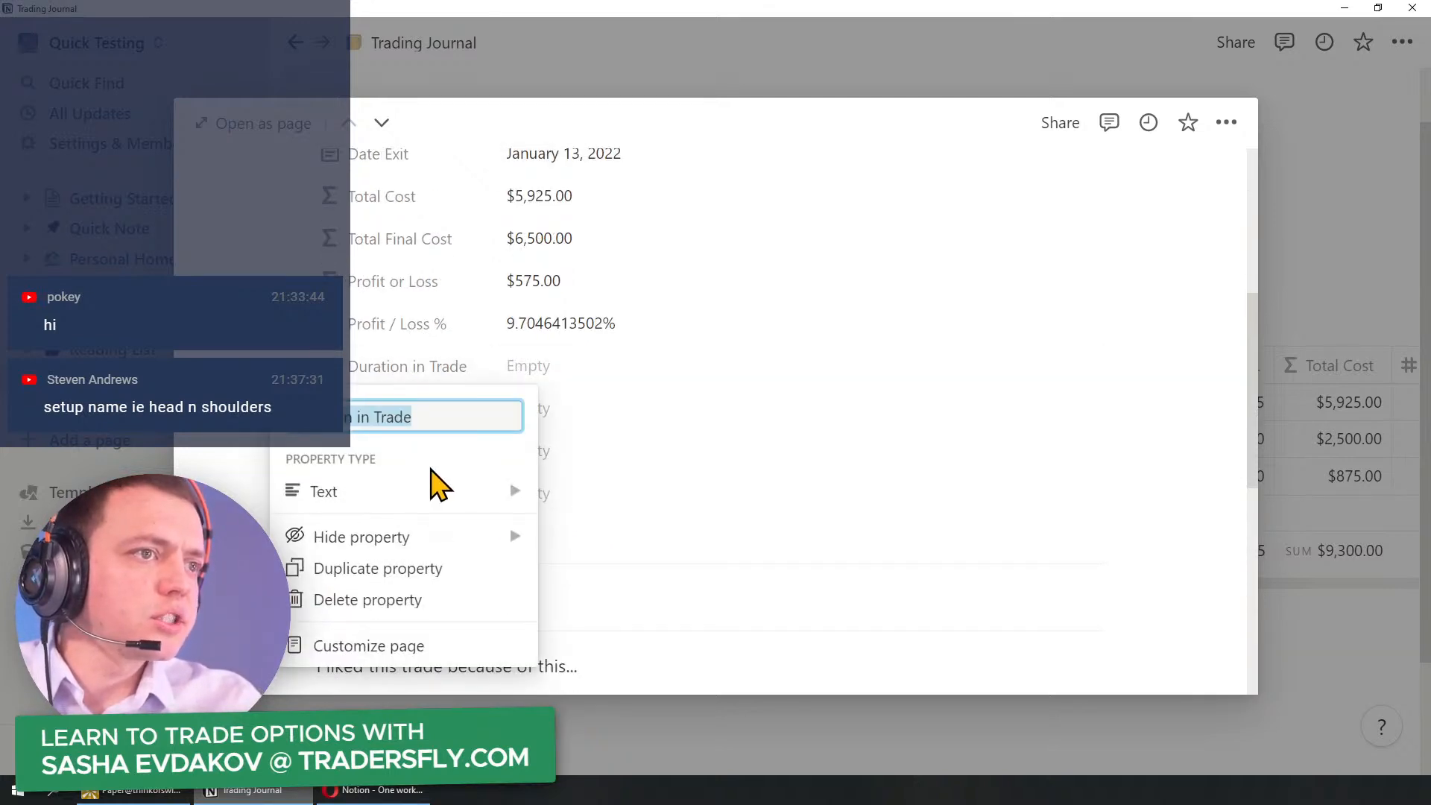
{"action": "mouse_move", "coordinate": [450, 485]}
{"action": "scroll", "coordinate": [630, 641], "scroll_direction": "down", "scroll_amount": 1}
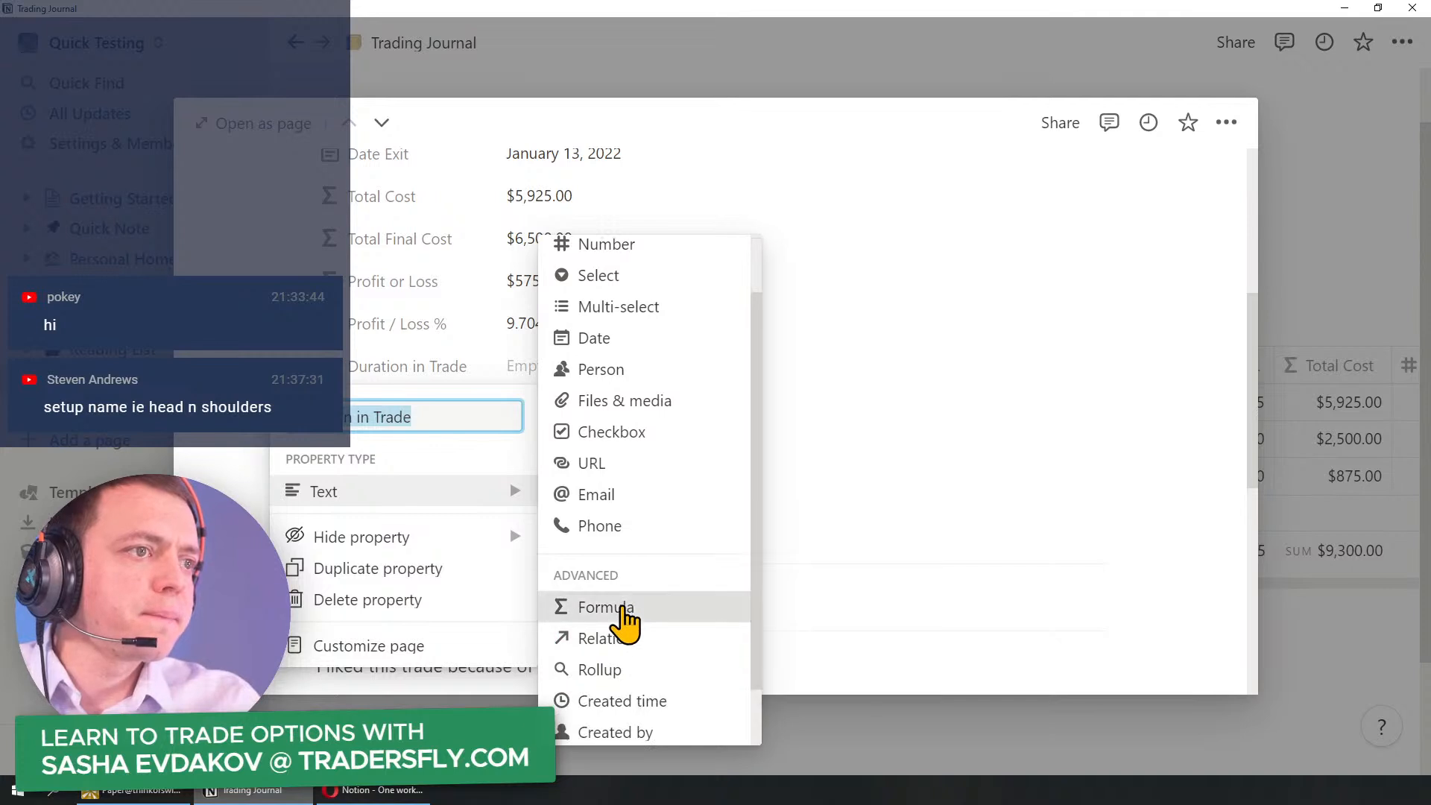
{"action": "left_click", "coordinate": [626, 618]}
Step: Set the Duration in Trade formula to dateBetween(prop("Date Entered"),prop("Date Exit"),"days")
{"action": "left_click", "coordinate": [538, 370]}
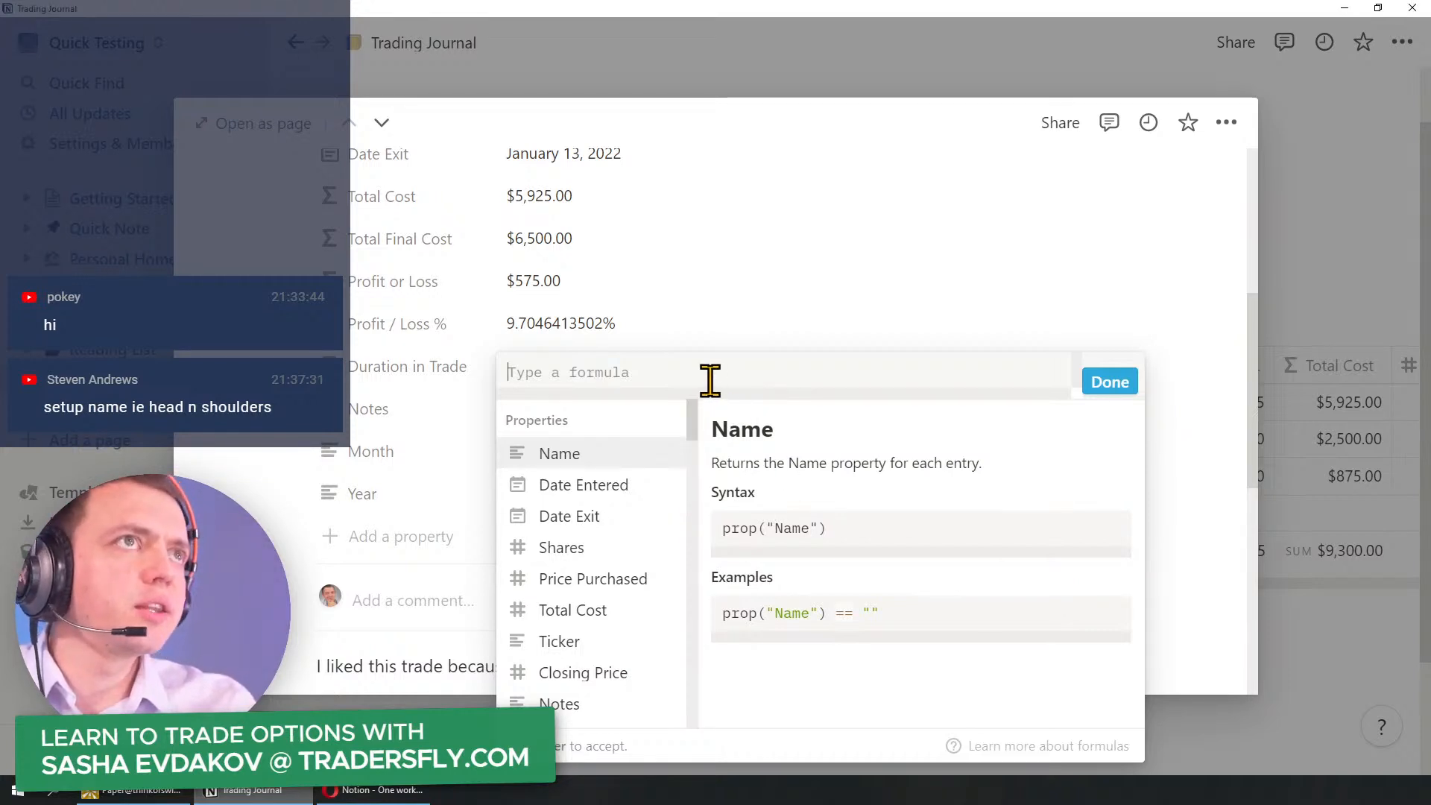
{"action": "type", "text": "dateBetween(prop(\"Date Entered\"),"}
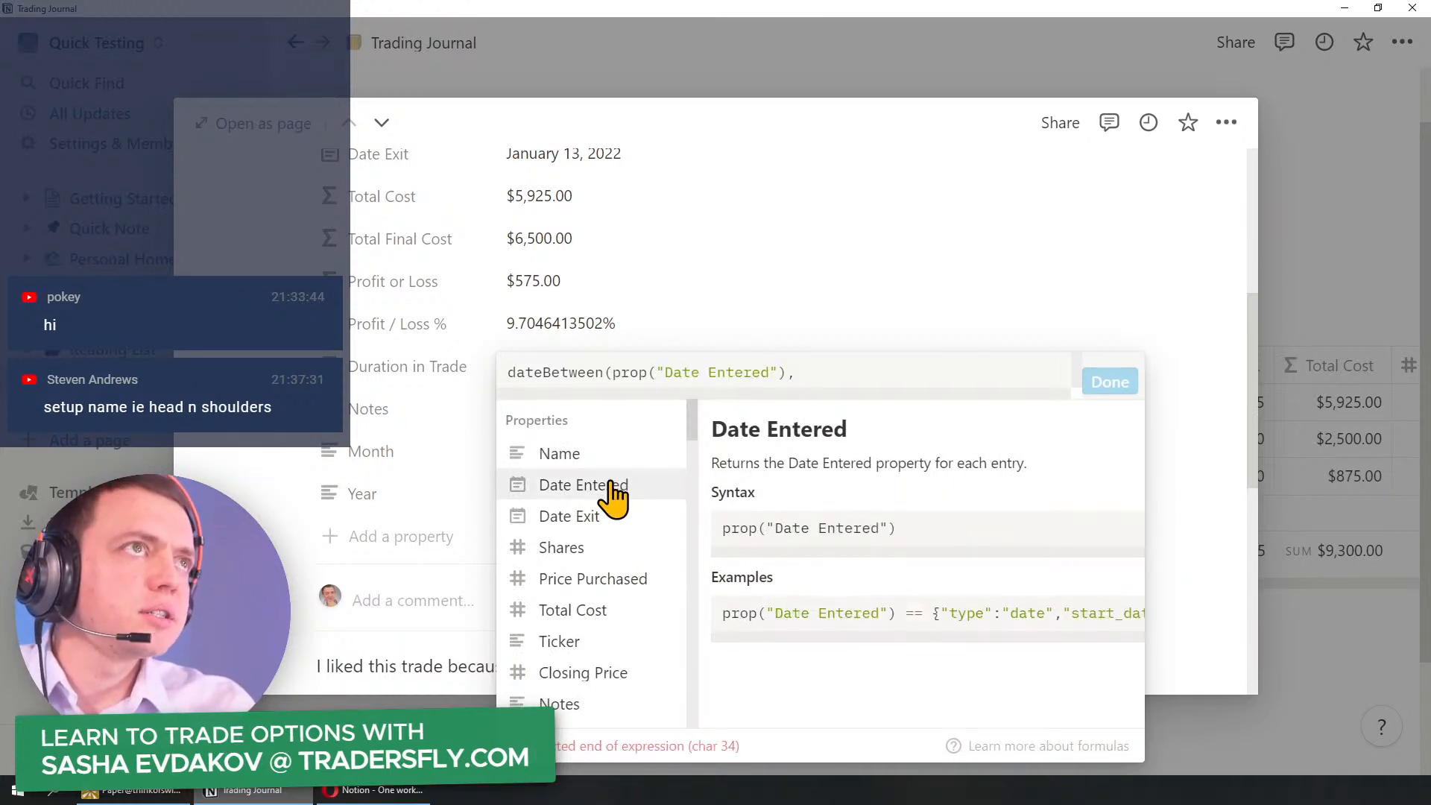
{"action": "left_click", "coordinate": [615, 521]}
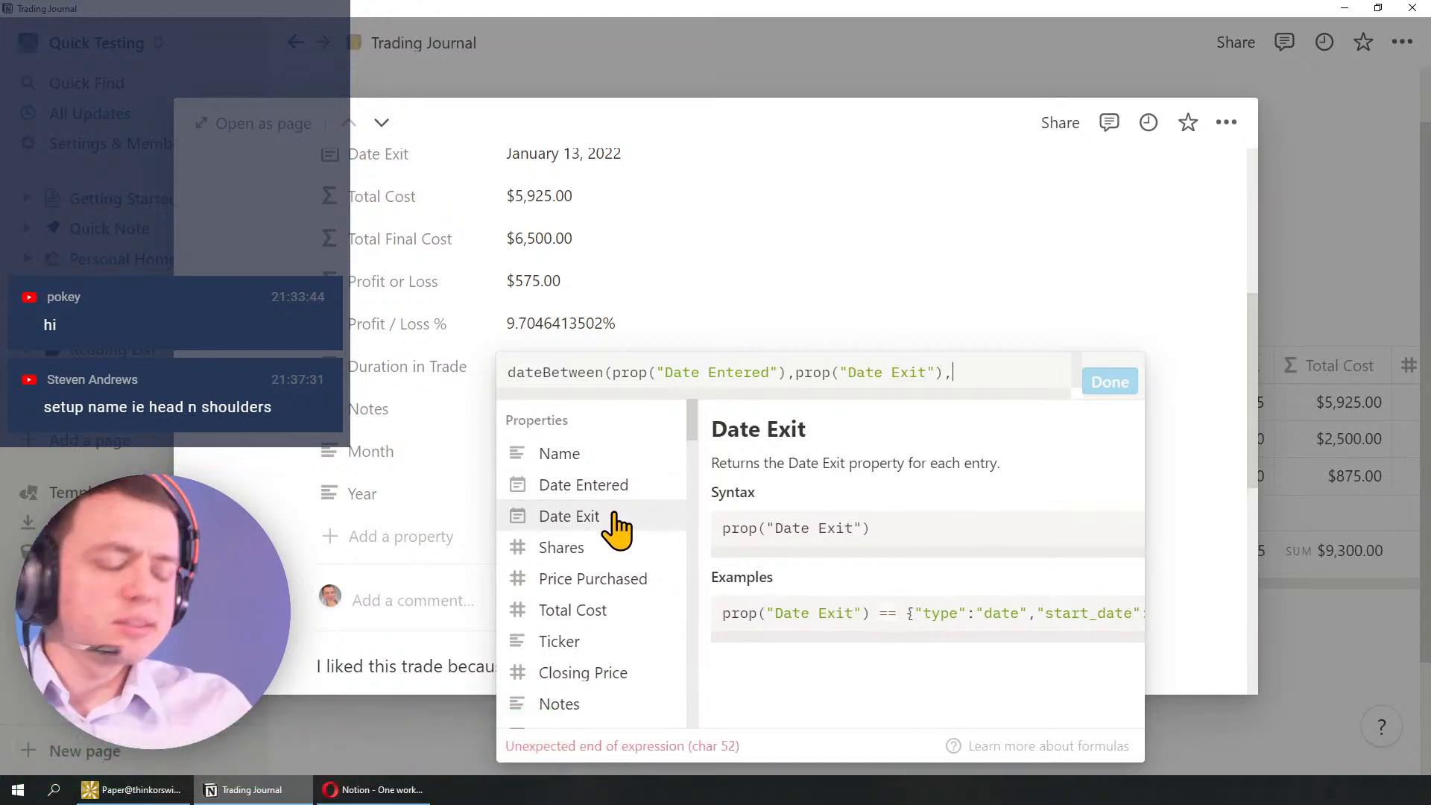
{"action": "type", "text": "\"days"}
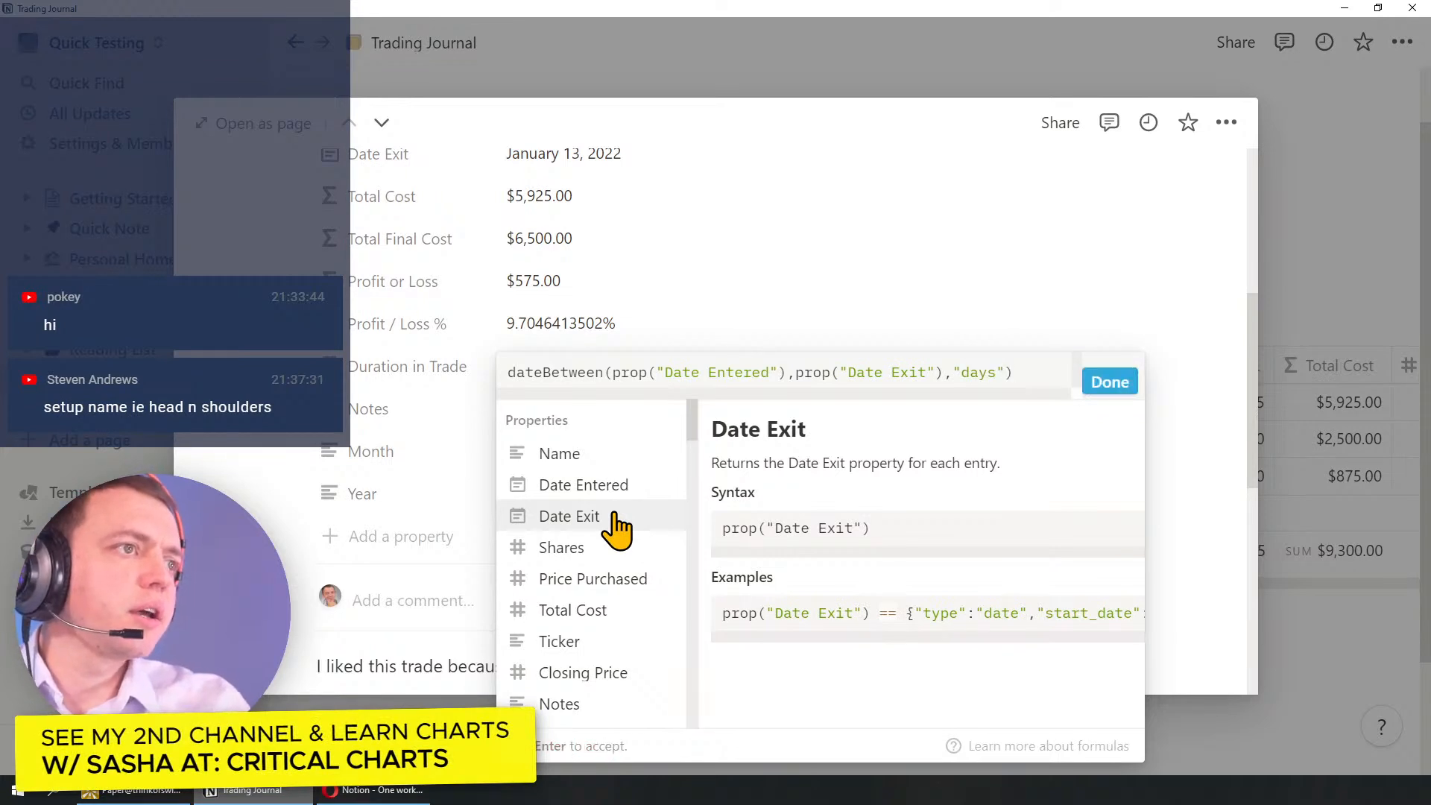
{"action": "left_click", "coordinate": [1110, 382]}
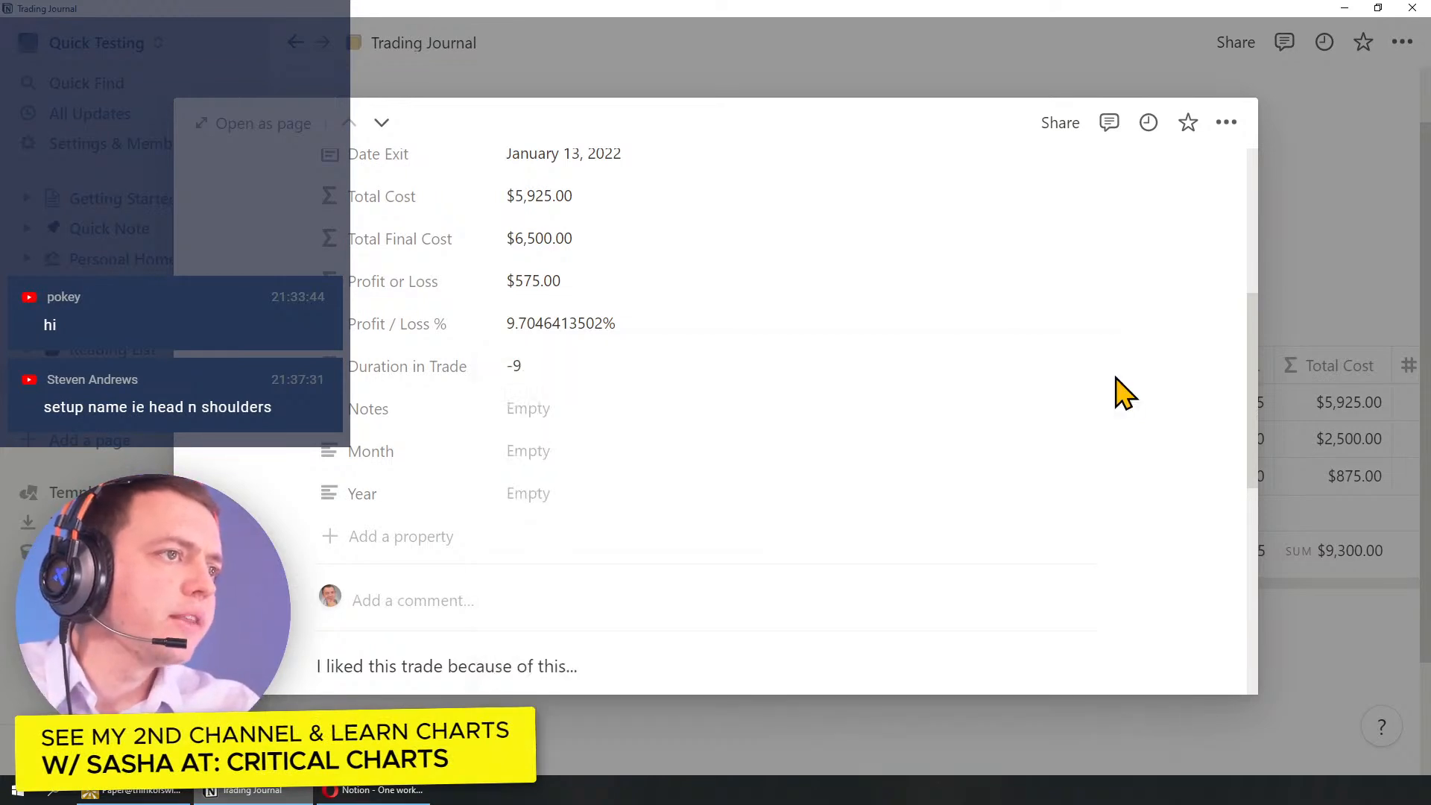
Step: Swap the two dates in the Duration in Trade formula to read dateBetween(prop("Date Exit"), prop("Date Entered"), "days")
{"action": "left_click", "coordinate": [455, 377]}
{"action": "mouse_move", "coordinate": [373, 513]}
{"action": "left_click", "coordinate": [377, 540]}
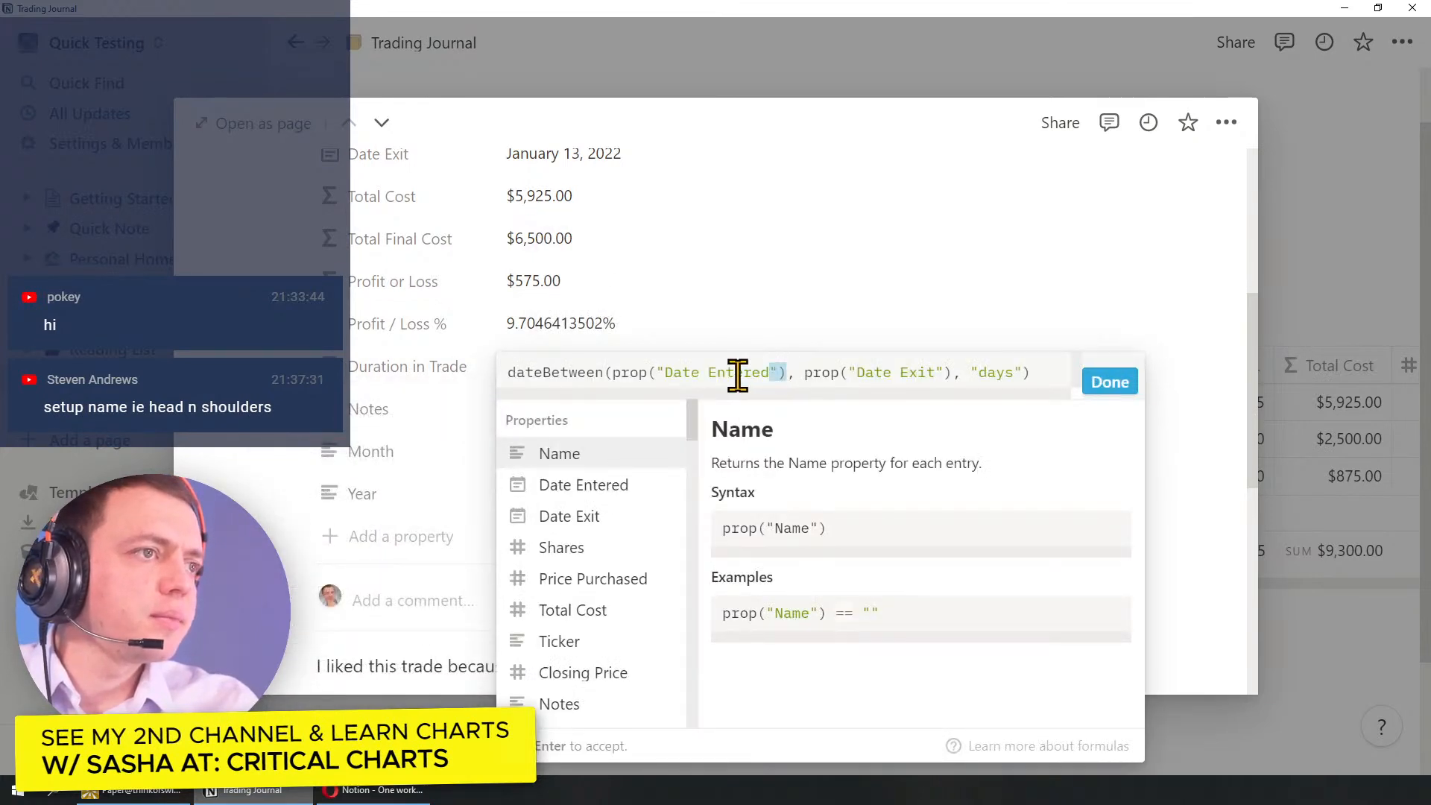
{"action": "type", "text": "Exit"}
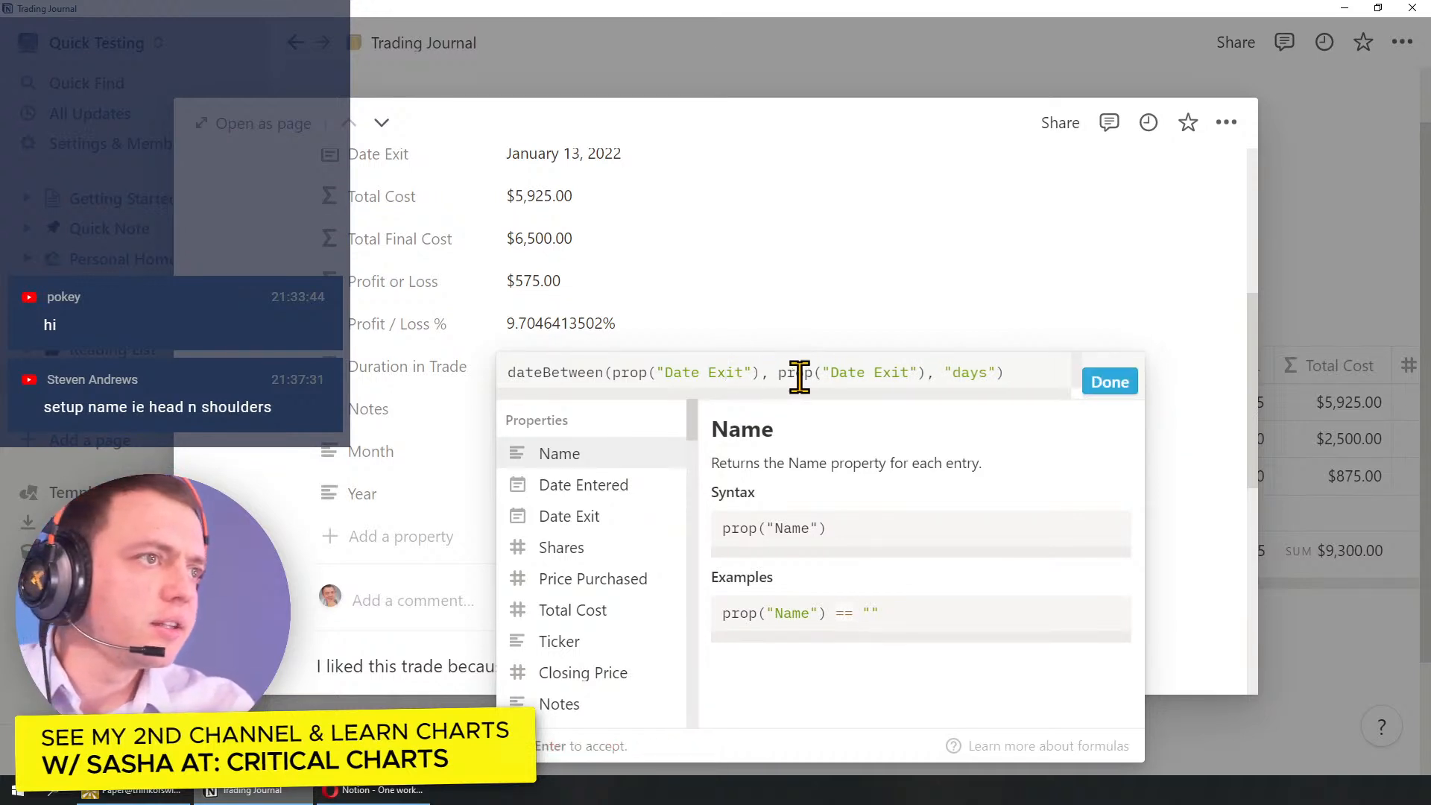
{"action": "double_click", "coordinate": [896, 372]}
{"action": "type", "text": "Entered"}
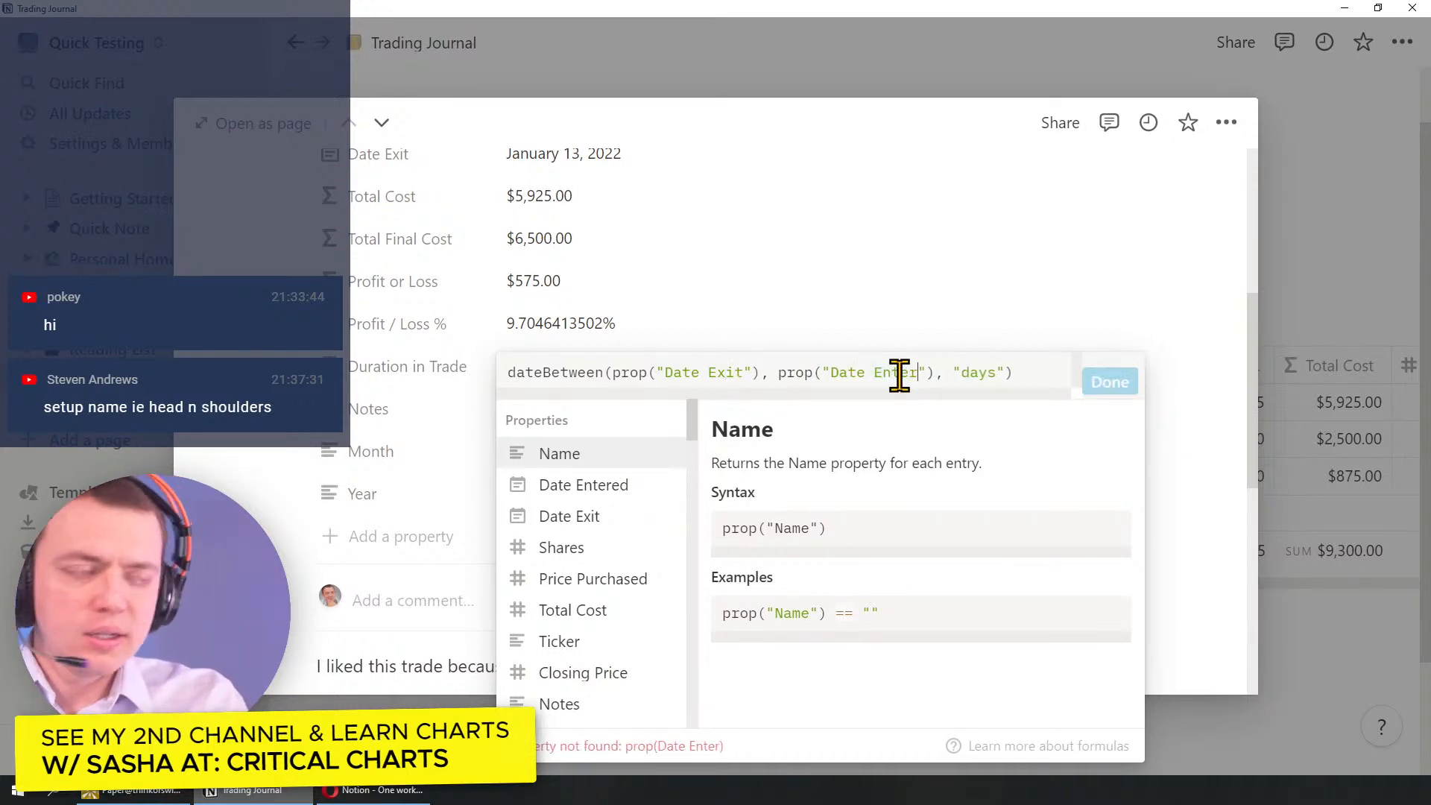
{"action": "left_click", "coordinate": [1118, 384]}
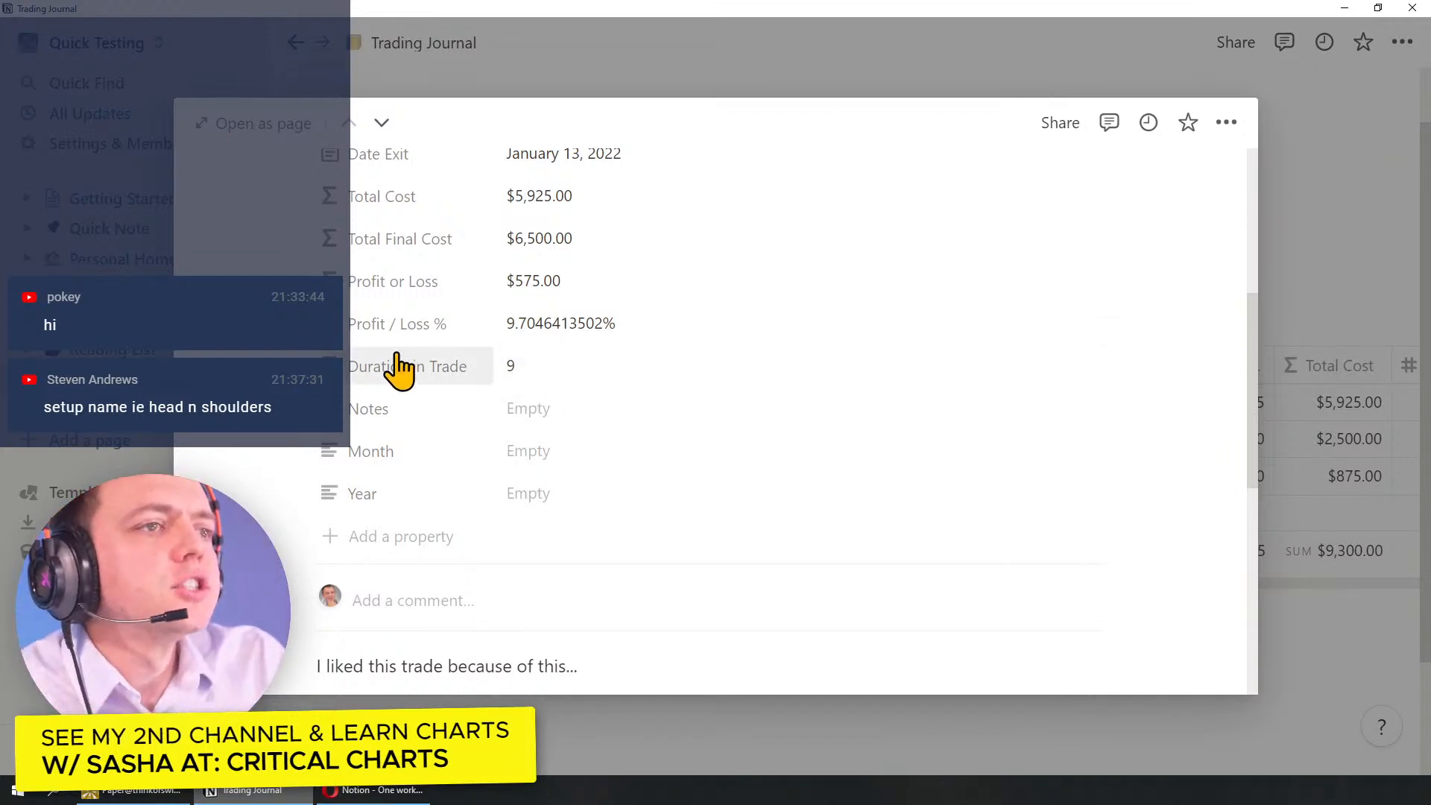
Step: Move Duration in Trade directly below Date Exit and set the Date Exit to January 15, 2022
{"action": "left_click_drag", "start_coordinate": [300, 366], "coordinate": [303, 217]}
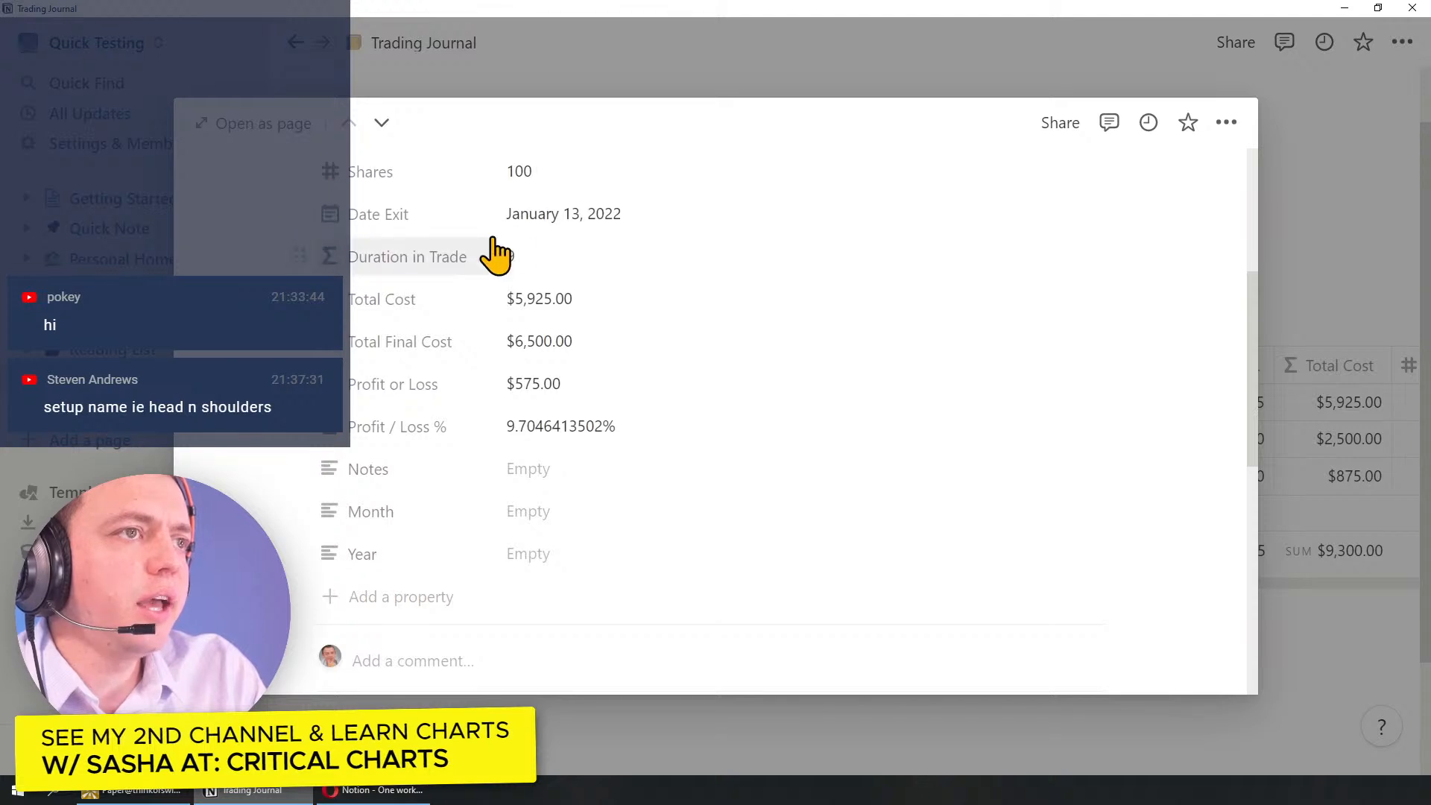
{"action": "left_click", "coordinate": [564, 218]}
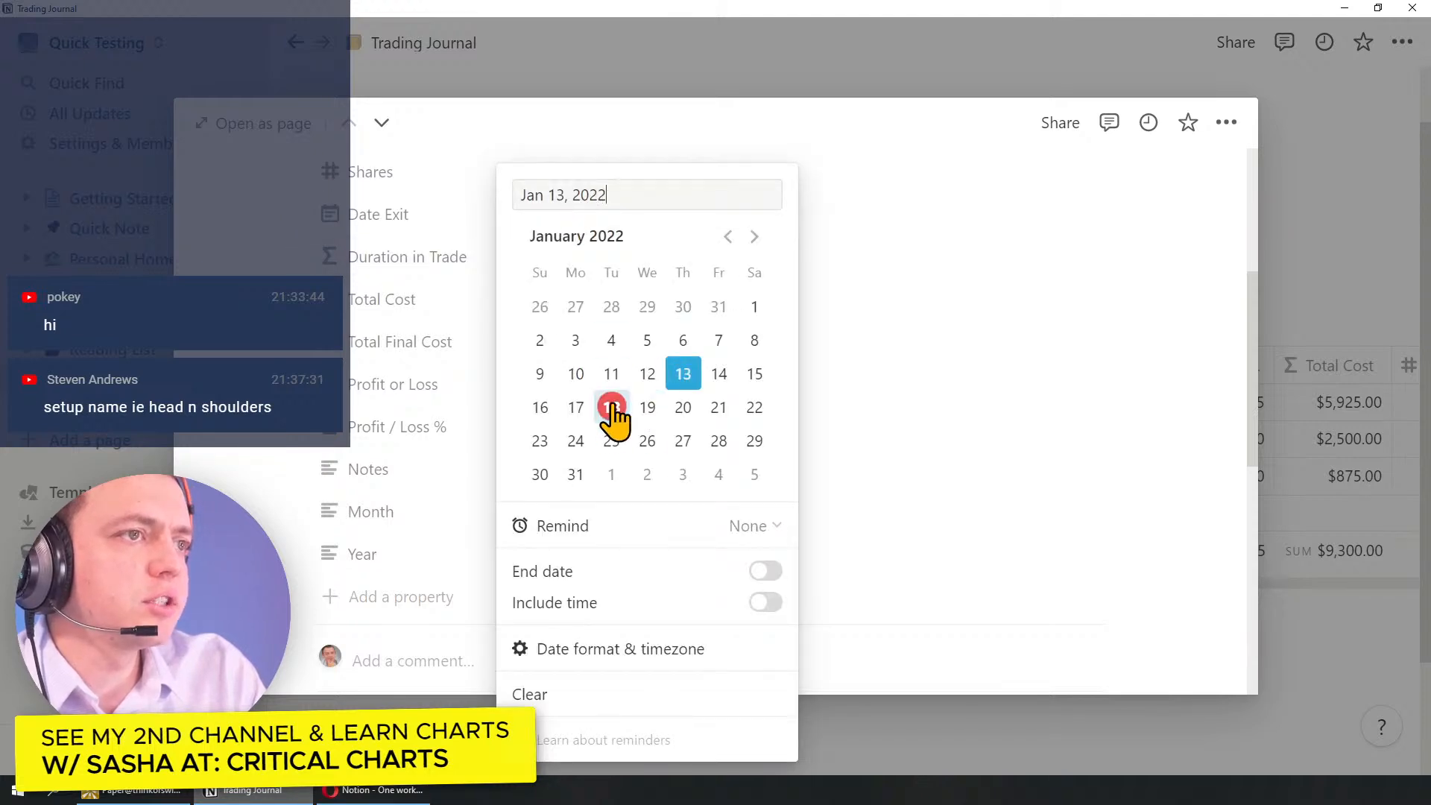
{"action": "left_click", "coordinate": [754, 373]}
{"action": "left_click", "coordinate": [878, 335]}
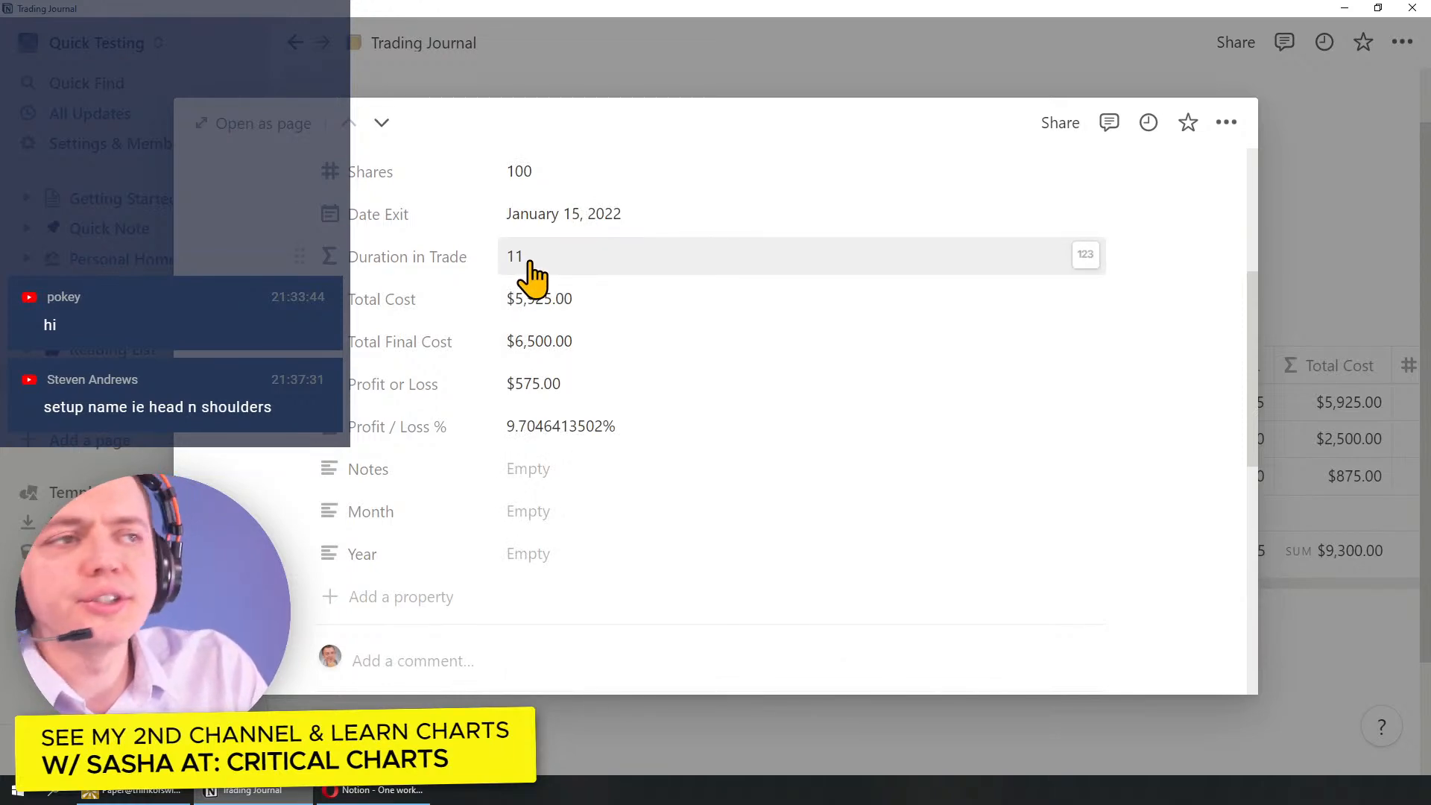
Step: Title the DIS trade entry "Disney Long Vertical Spread" and return to the Trading Journal page
{"action": "scroll", "coordinate": [491, 421], "scroll_direction": "up", "scroll_amount": 5}
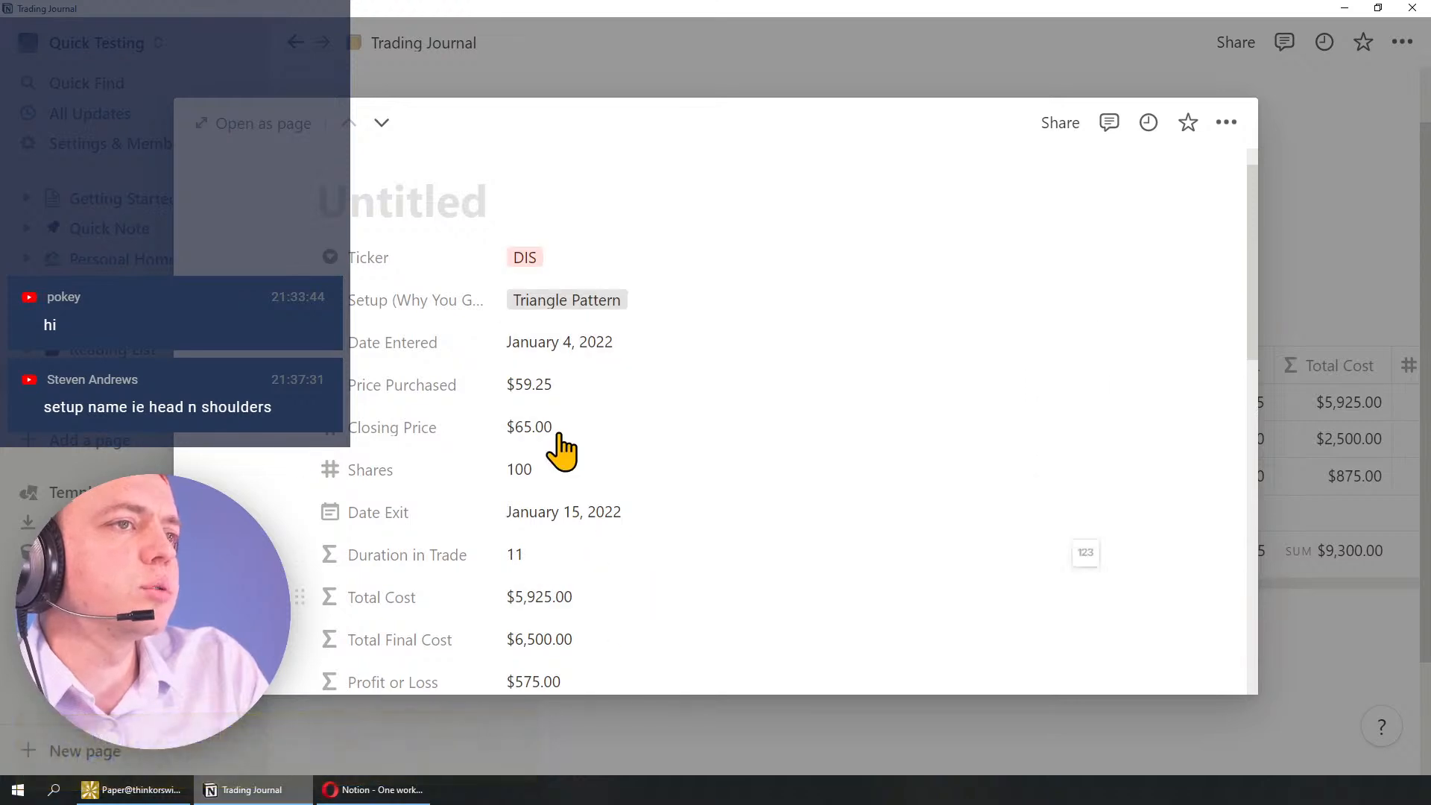
{"action": "left_click", "coordinate": [419, 199]}
{"action": "type", "text": "Dis"}
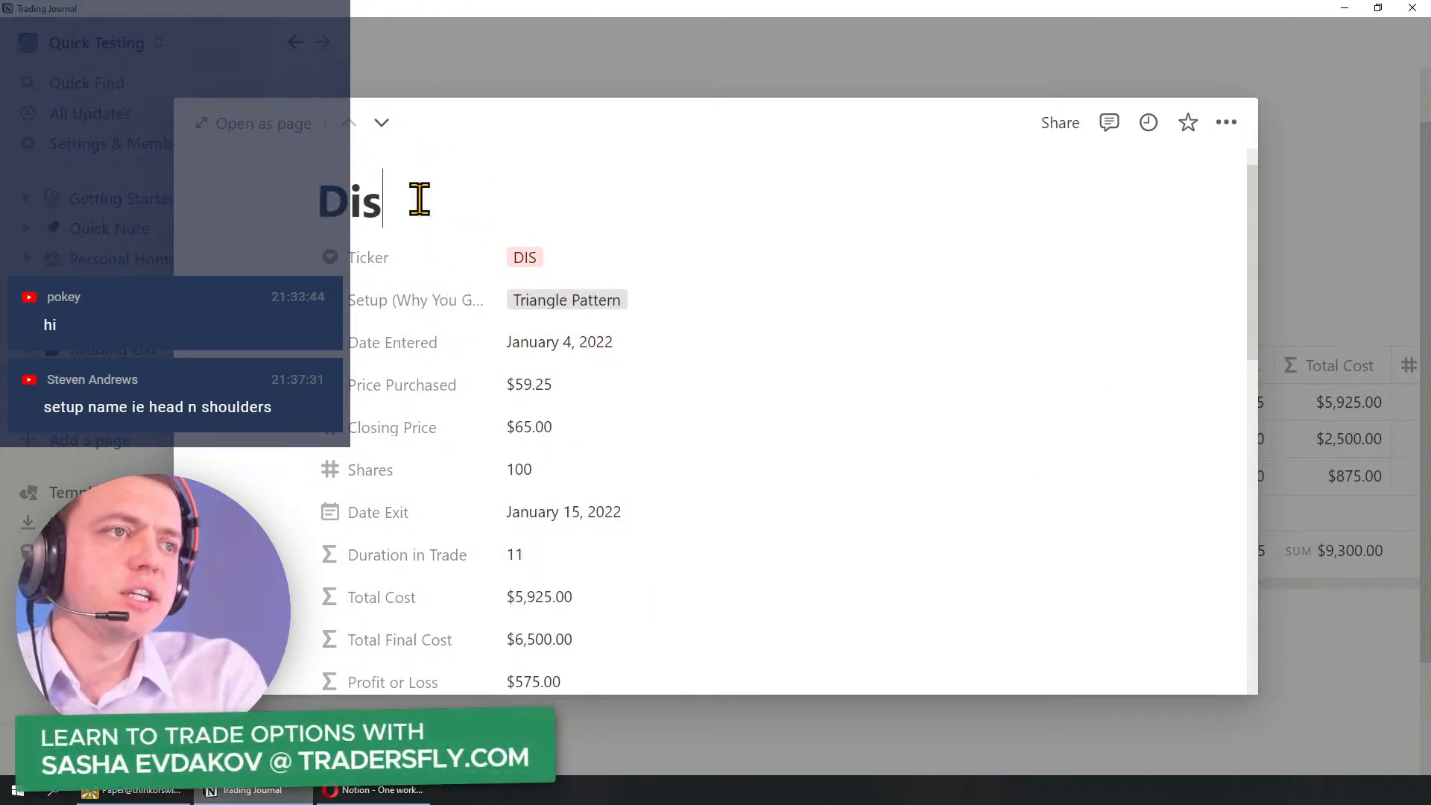
{"action": "type", "text": "ney Long Investment"}
{"action": "left_click", "coordinate": [472, 201], "text": "shift"}
{"action": "type", "text": "Long"}
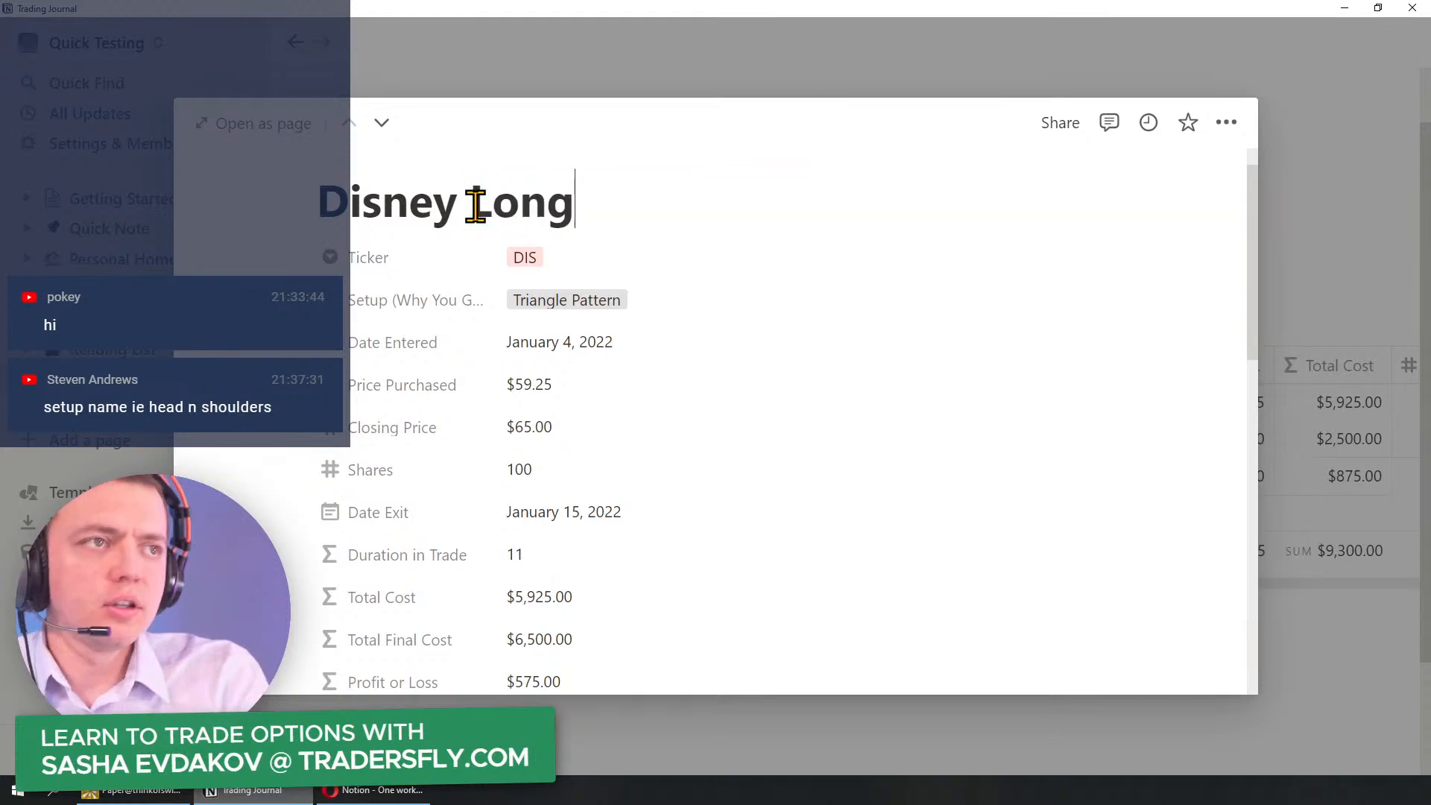
{"action": "type", "text": " Vertical Spread"}
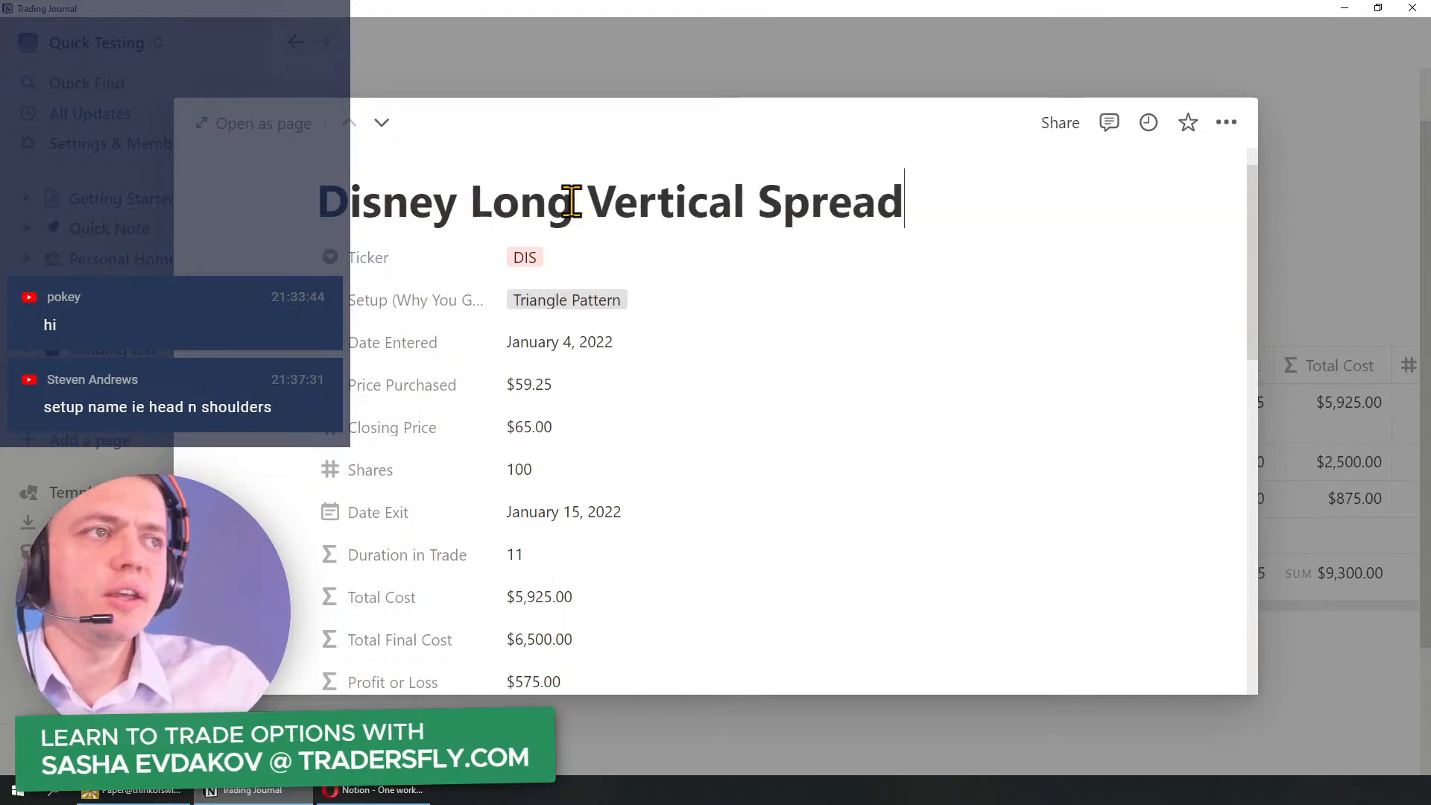
{"action": "left_click", "coordinate": [1301, 240]}
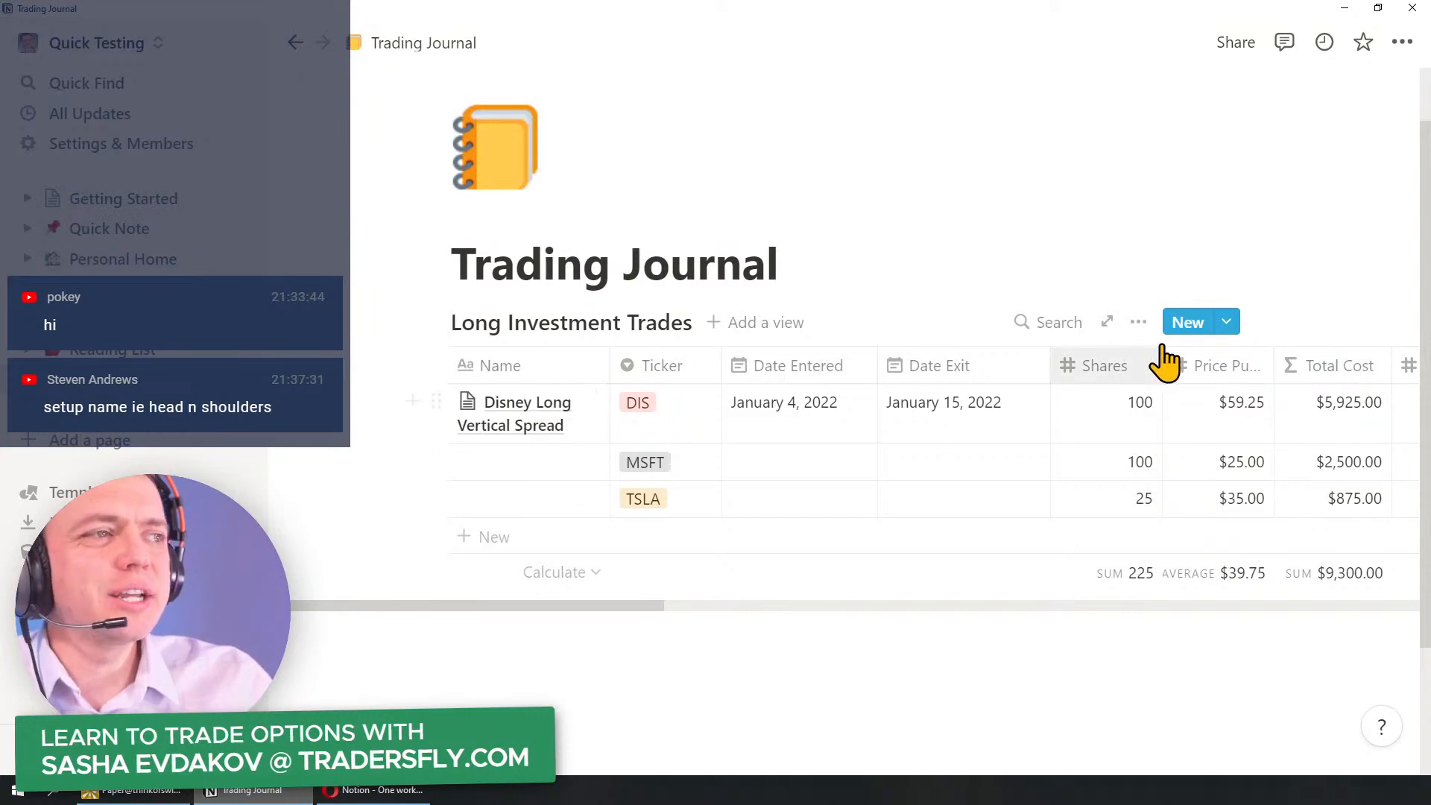
Step: Turn off cell wrapping for the Long Investment Trades table
{"action": "left_click", "coordinate": [1141, 330]}
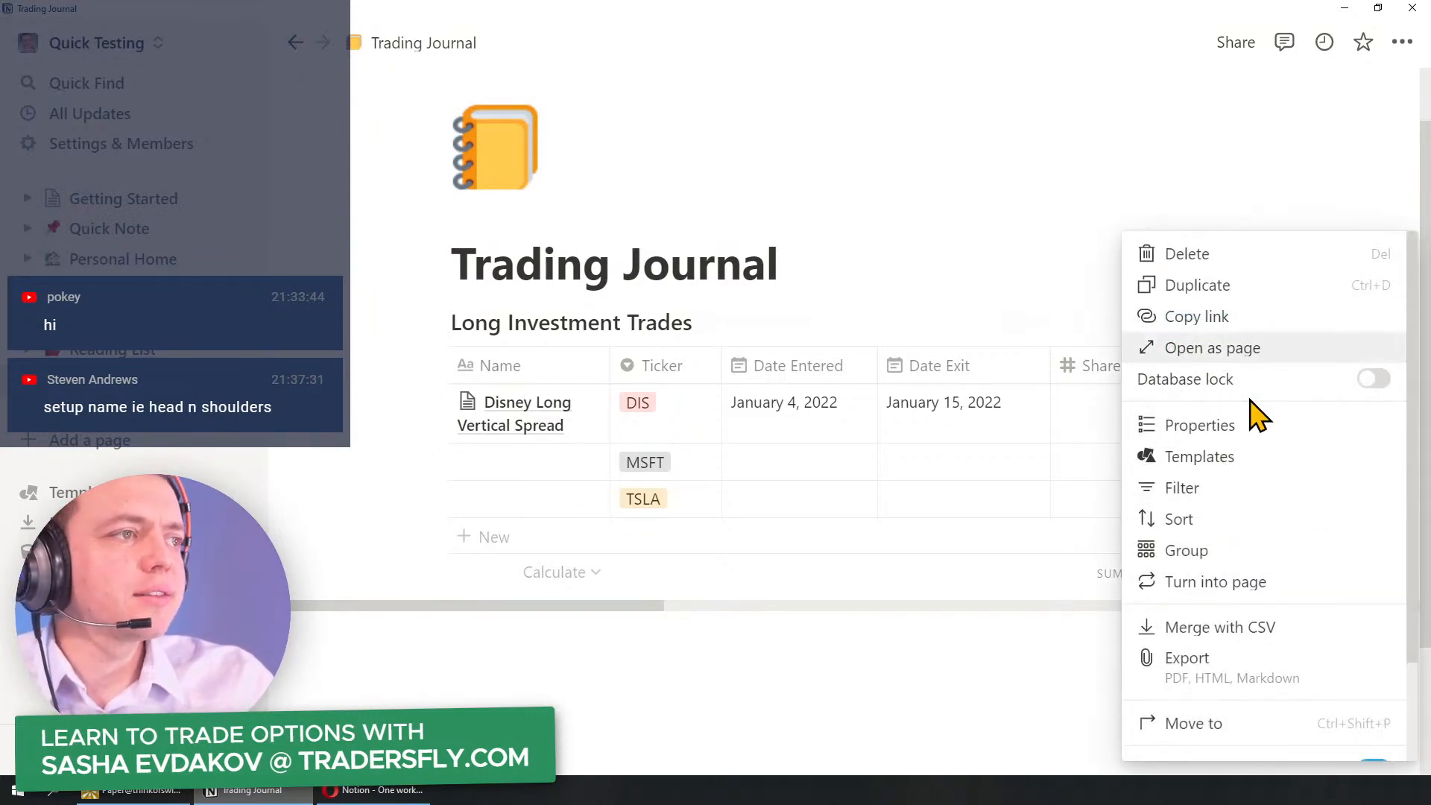
{"action": "left_click", "coordinate": [1019, 254]}
{"action": "left_click", "coordinate": [1140, 322]}
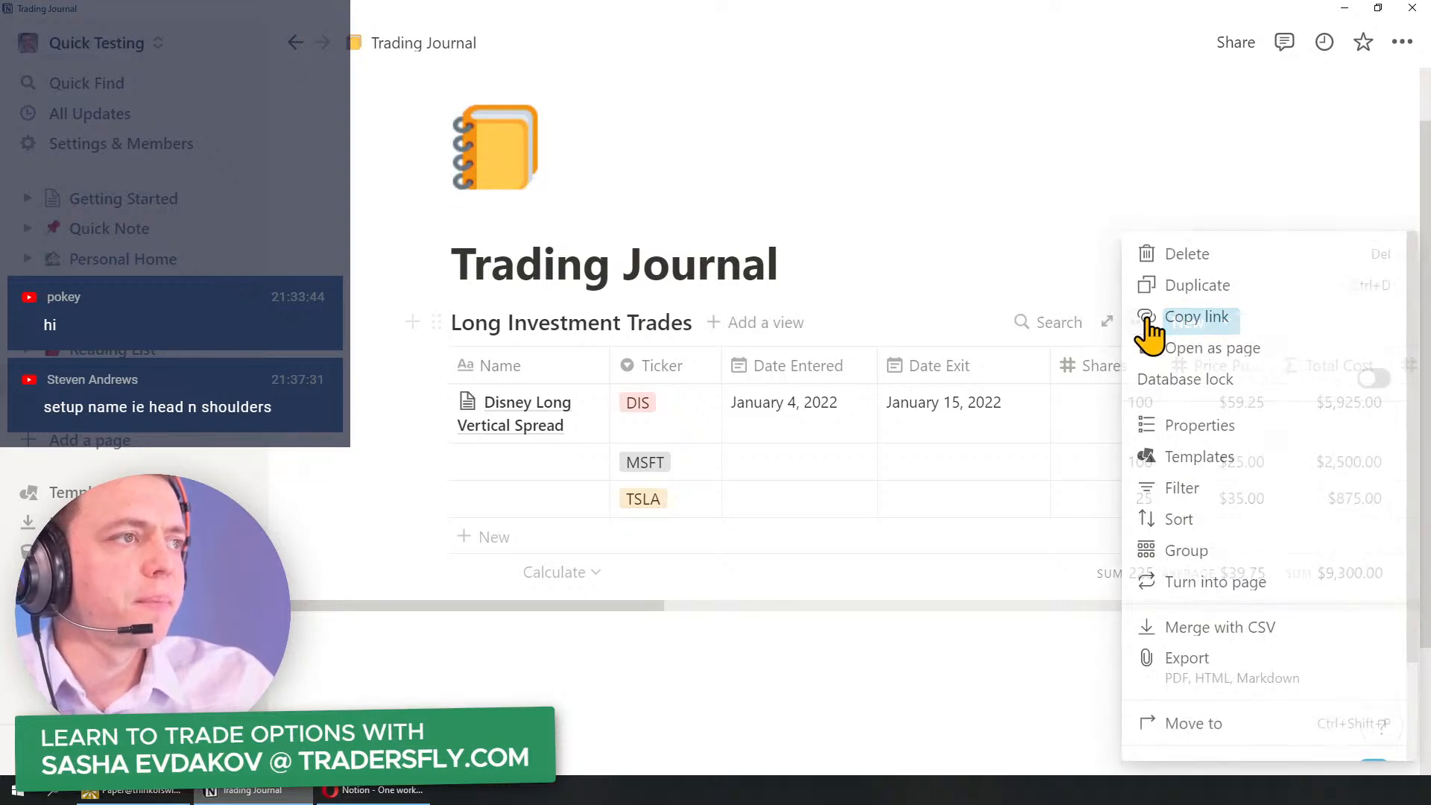
{"action": "scroll", "coordinate": [1252, 551], "scroll_direction": "down", "scroll_amount": 1}
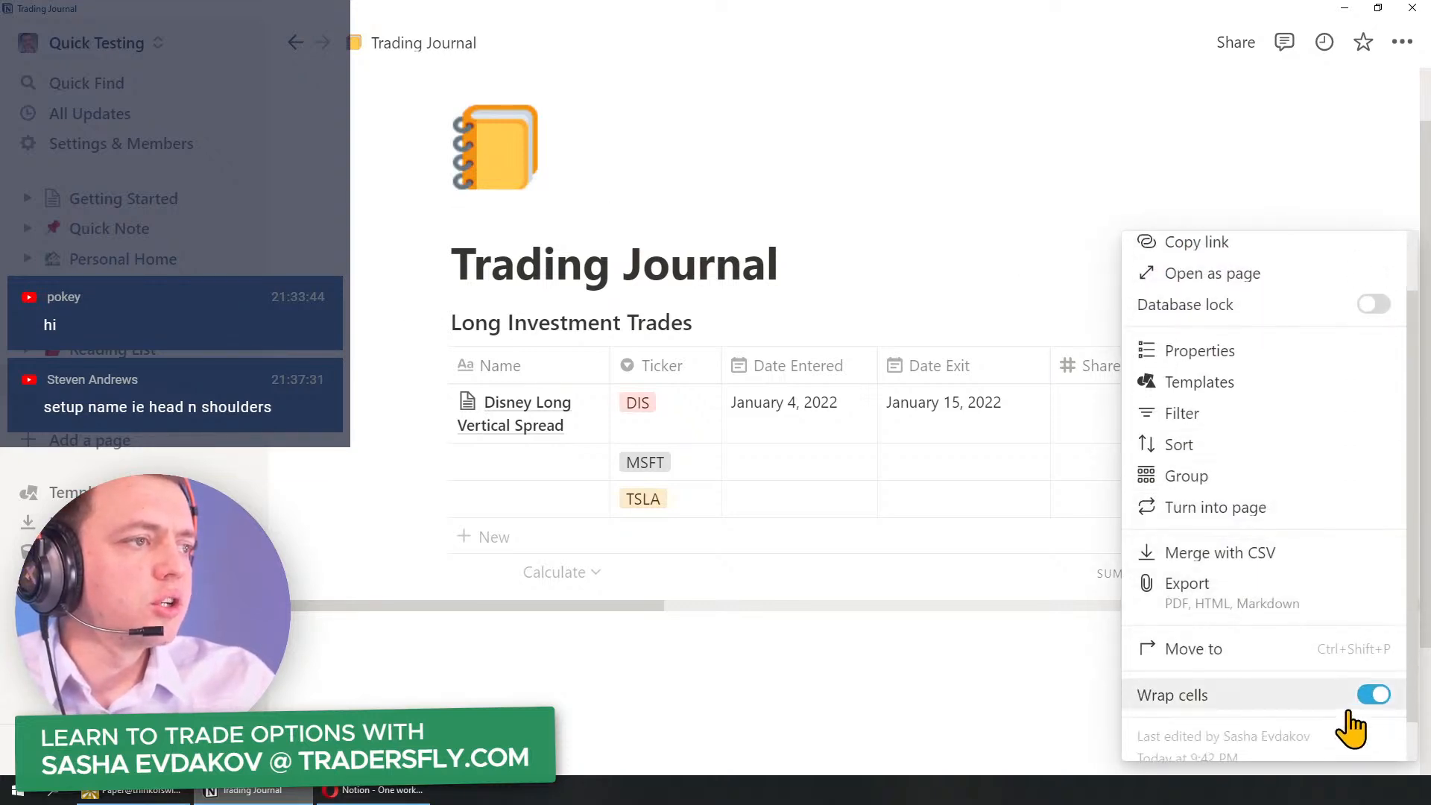
{"action": "left_click", "coordinate": [1374, 694]}
{"action": "left_click", "coordinate": [932, 197]}
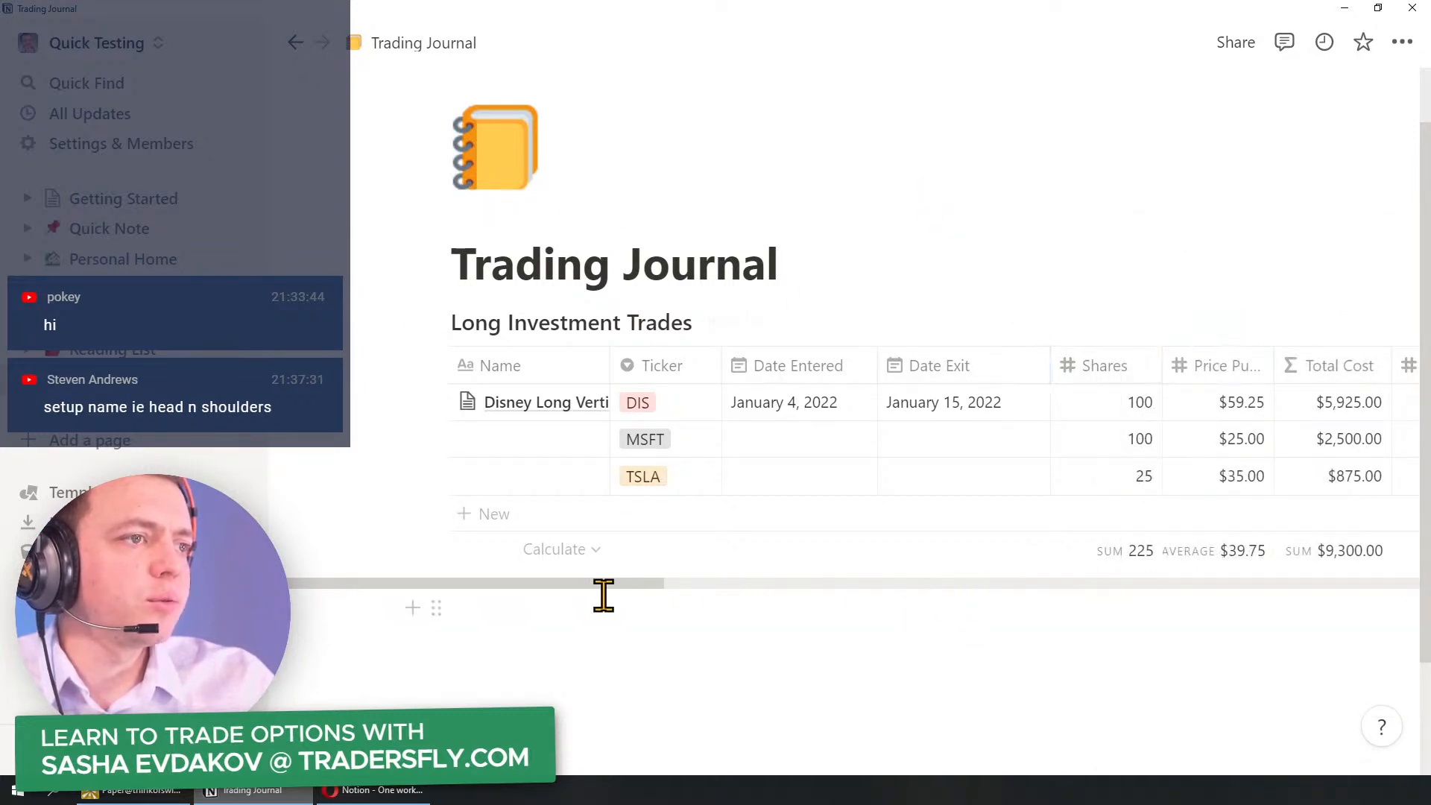
Step: Narrow the Closing Price, Duration in Trade, Month and Notes columns to about half their width
{"action": "left_click_drag", "start_coordinate": [601, 583], "coordinate": [810, 582]}
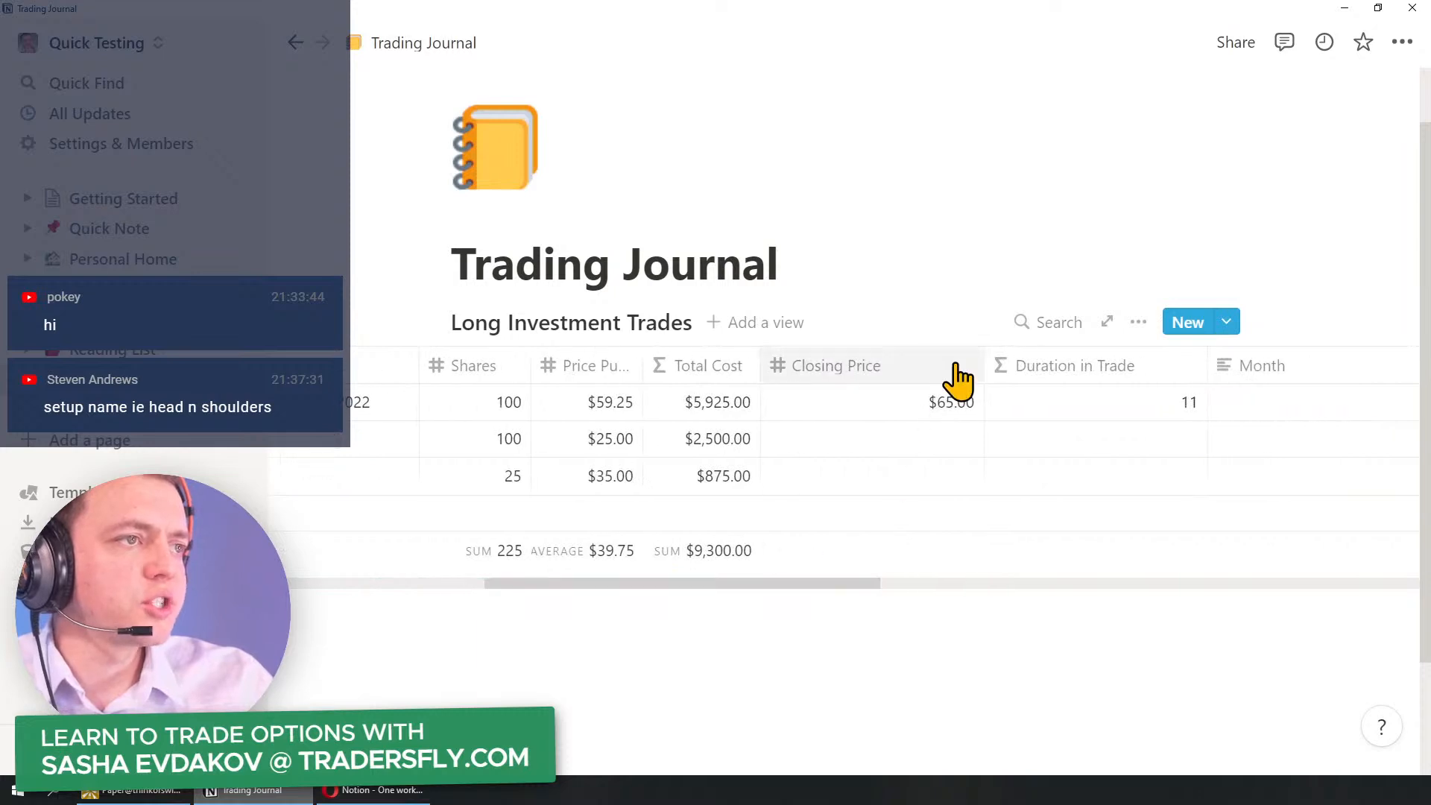
{"action": "left_click_drag", "start_coordinate": [968, 365], "coordinate": [876, 365]}
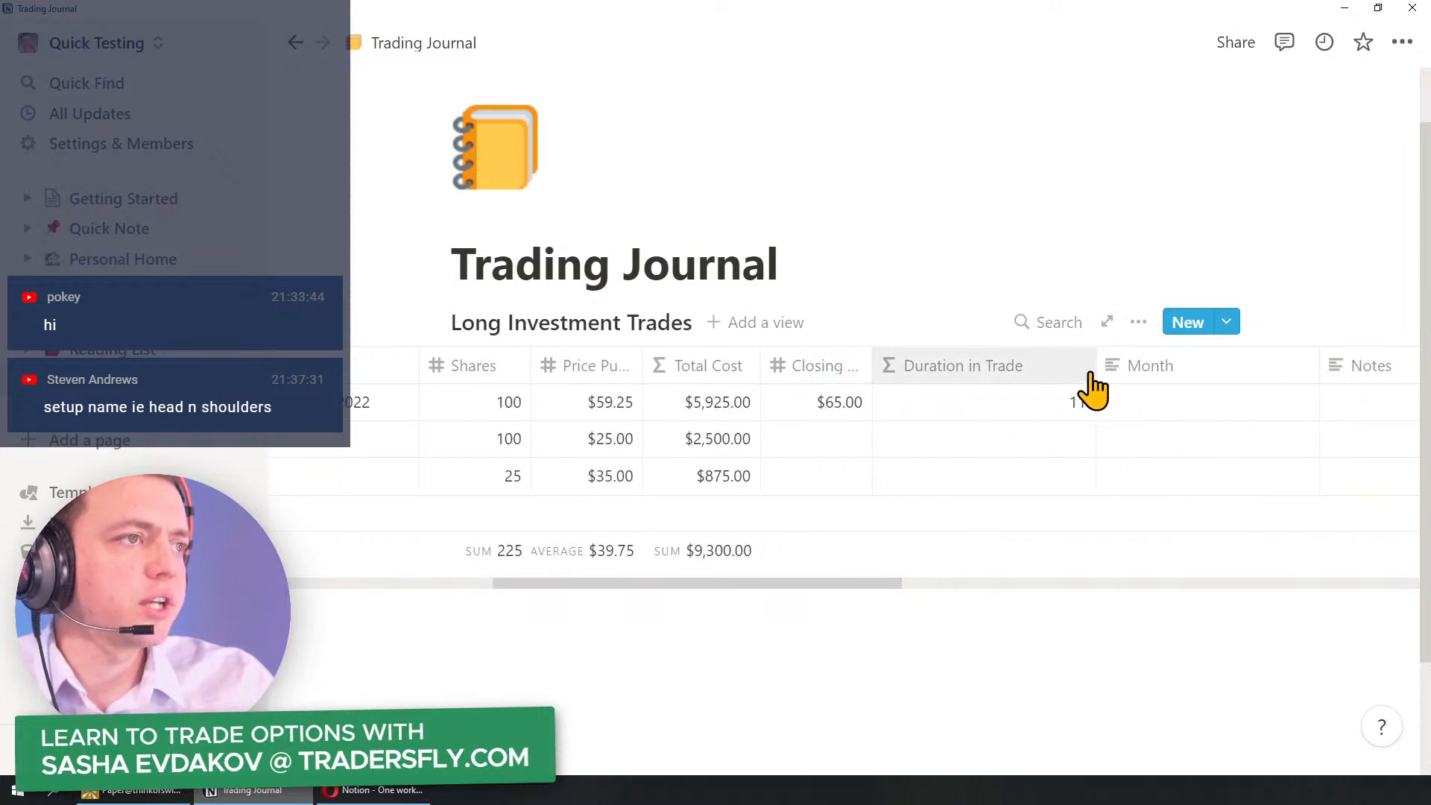
{"action": "left_click_drag", "start_coordinate": [1096, 366], "coordinate": [984, 366]}
{"action": "left_click_drag", "start_coordinate": [1208, 365], "coordinate": [1096, 365]}
{"action": "left_click_drag", "start_coordinate": [1319, 365], "coordinate": [1207, 365]}
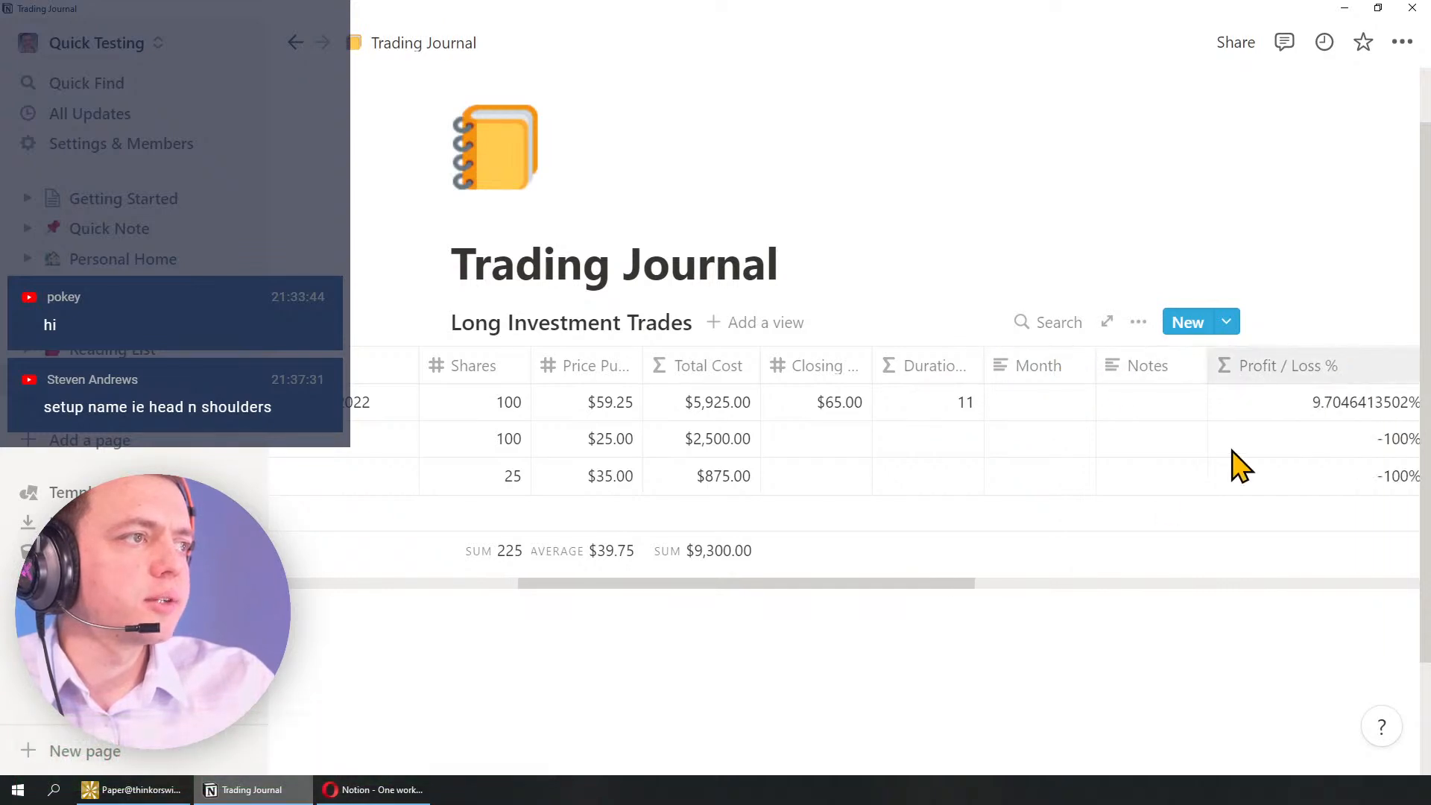
Step: Narrow the Profit / Loss % column and set its footer calculation to Average
{"action": "left_click_drag", "start_coordinate": [878, 585], "coordinate": [1111, 584]}
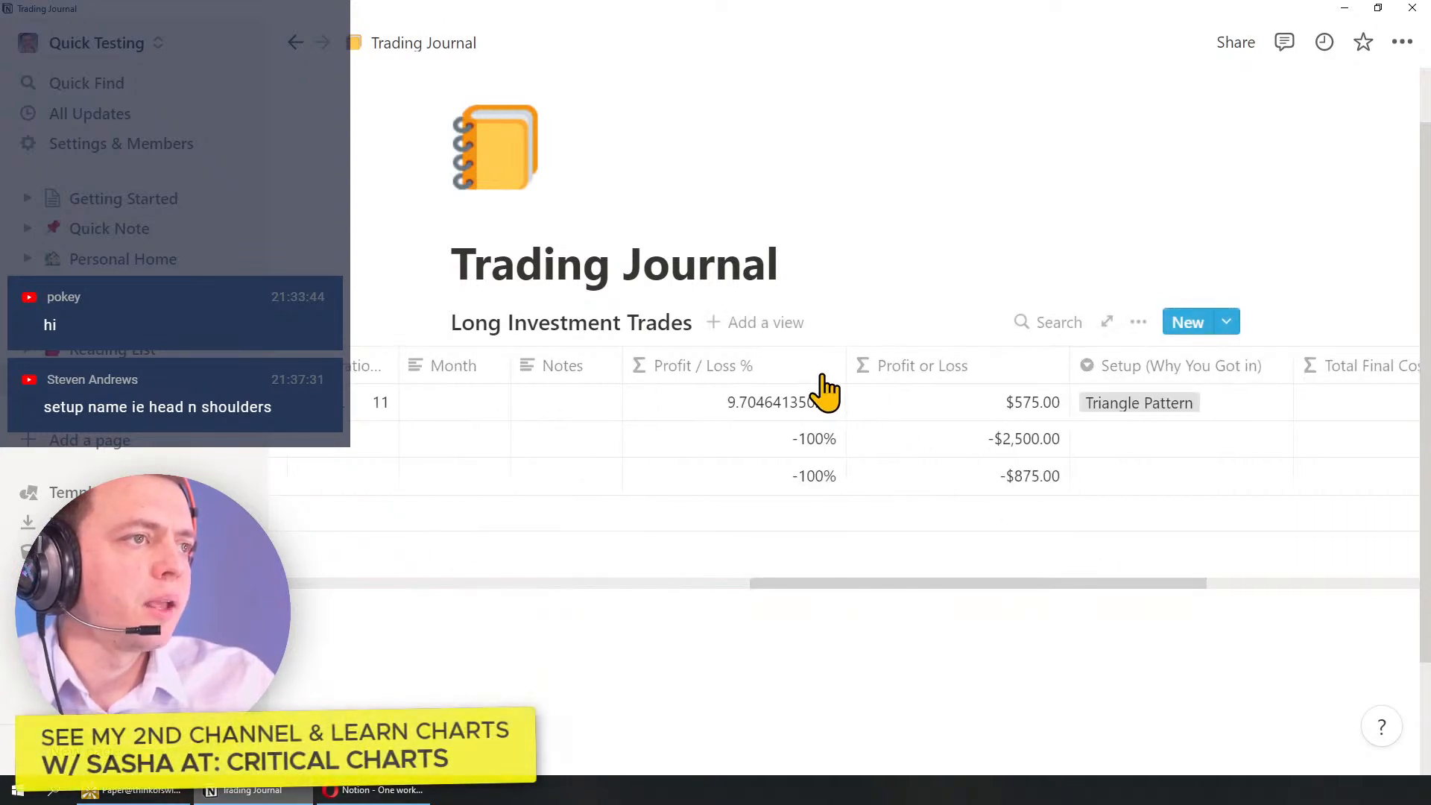
{"action": "left_click_drag", "start_coordinate": [846, 377], "coordinate": [735, 382]}
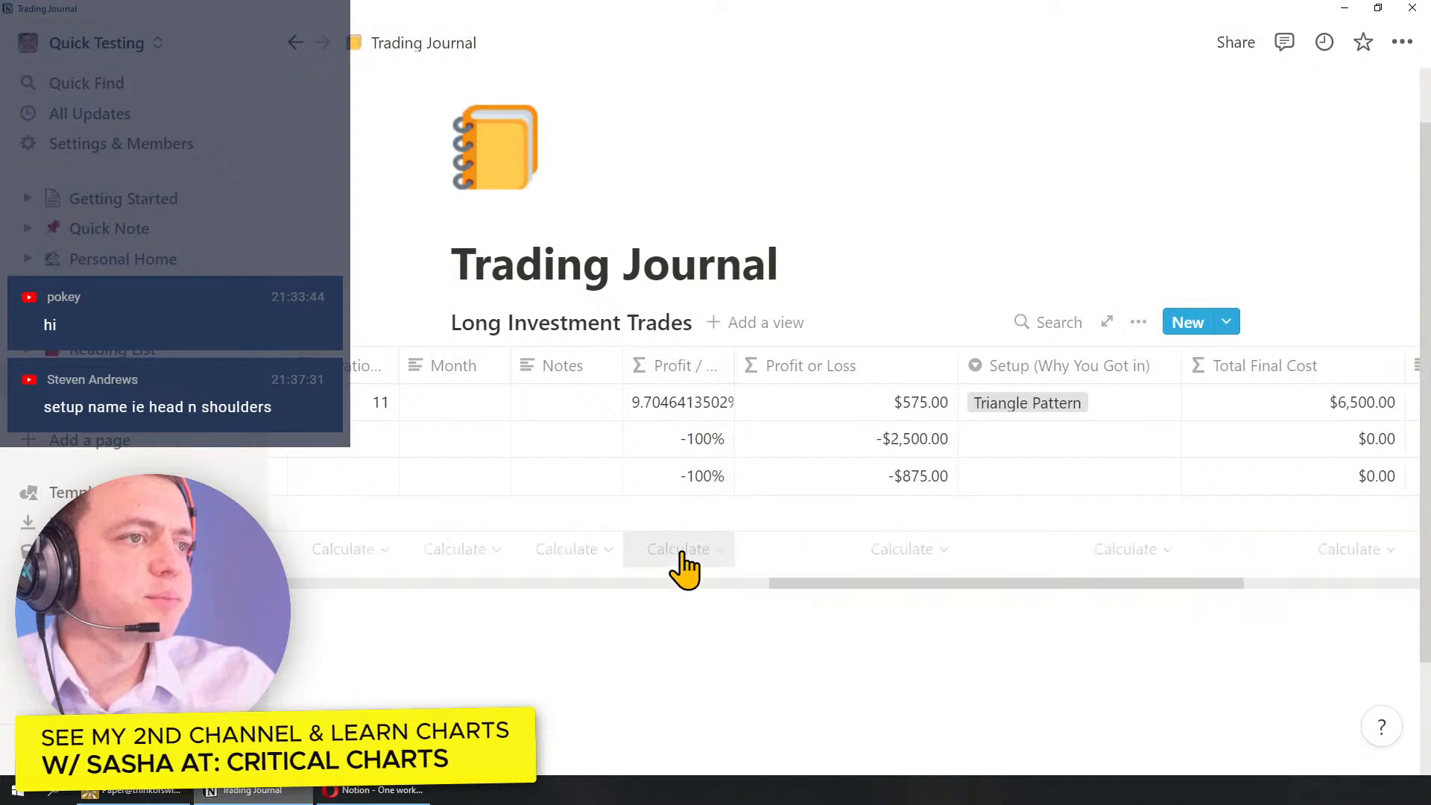
{"action": "left_click", "coordinate": [682, 555]}
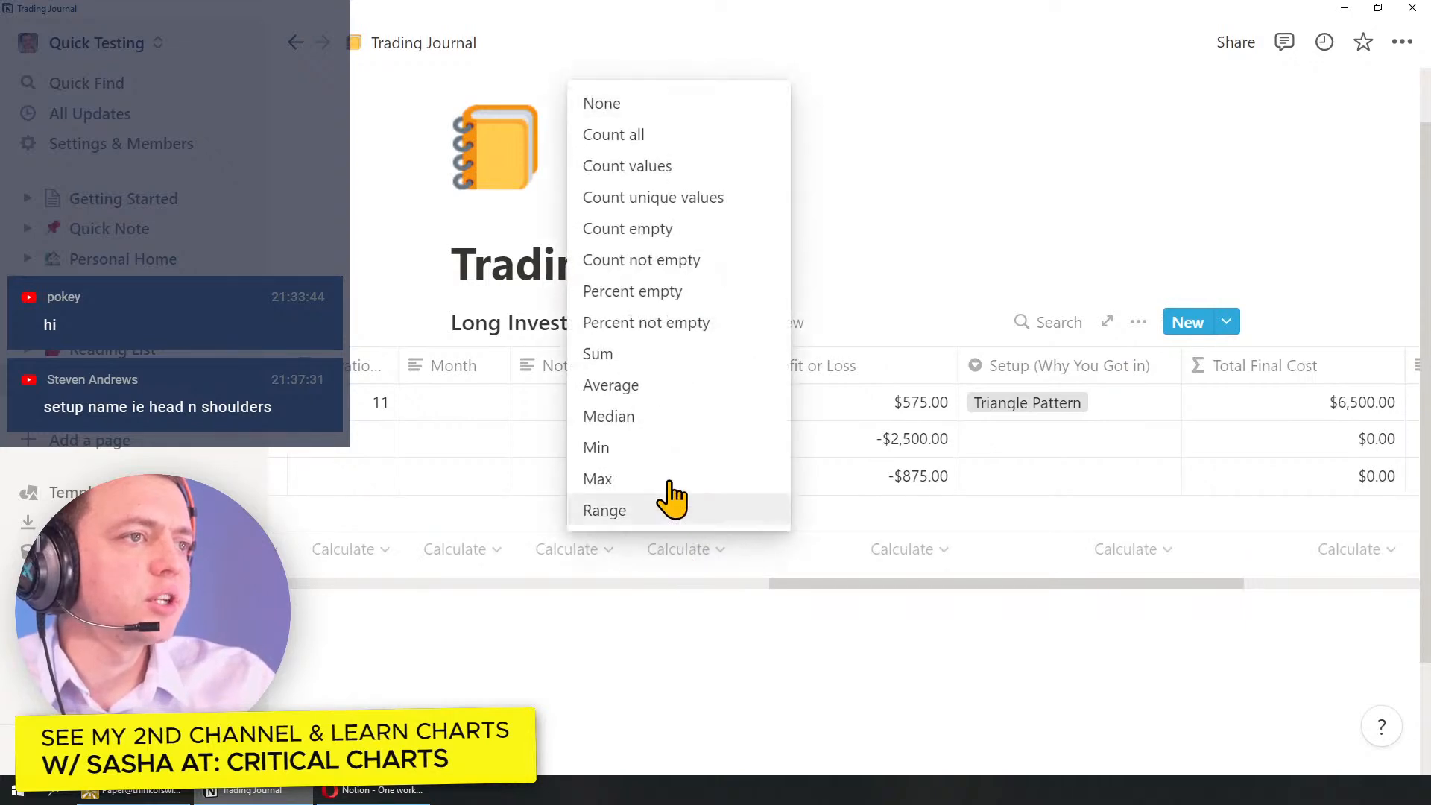
{"action": "key", "text": "Escape"}
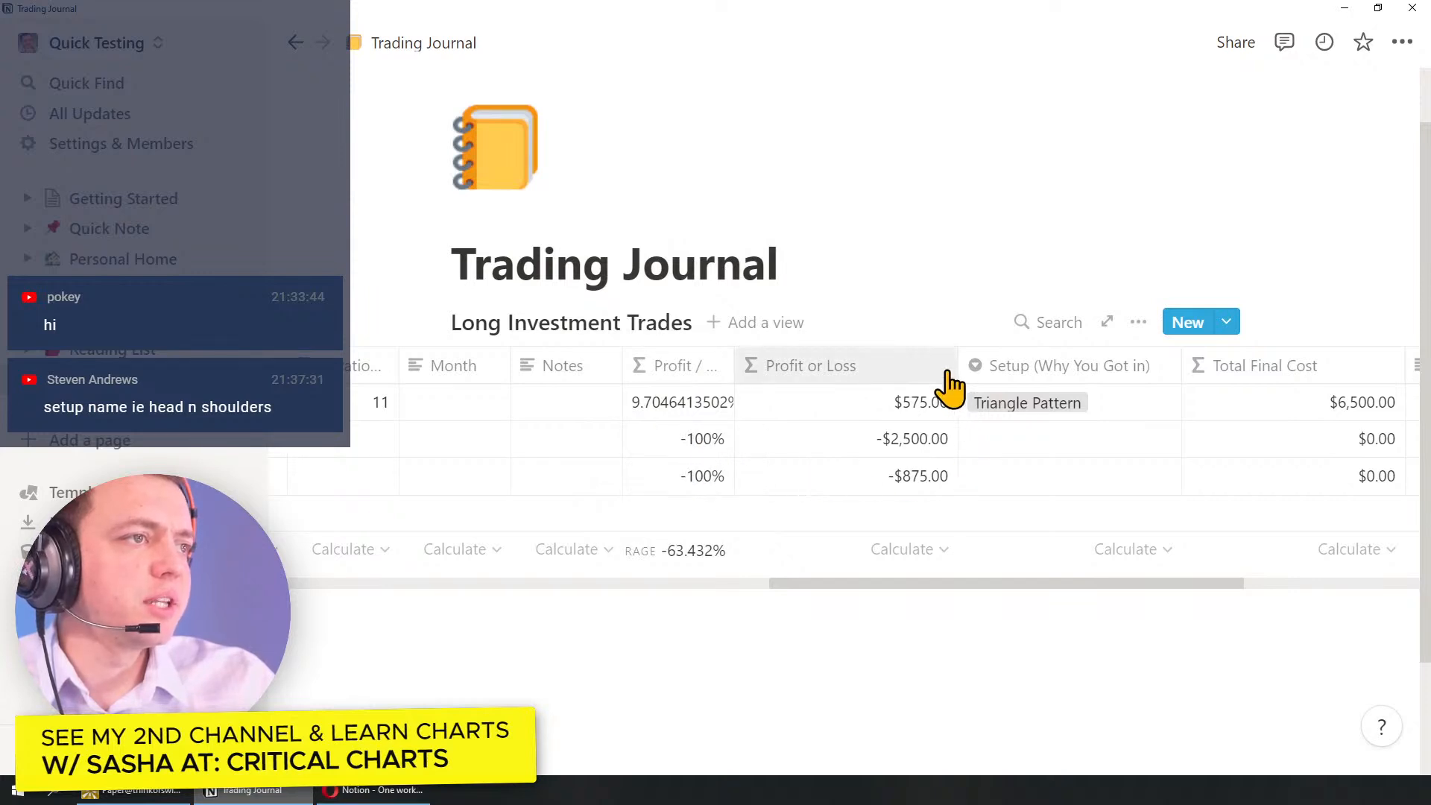
Step: Narrow the Profit or Loss, Setup (Why You Got in), Total Final Cost and Year columns to about half their width
{"action": "left_click_drag", "start_coordinate": [957, 368], "coordinate": [846, 365]}
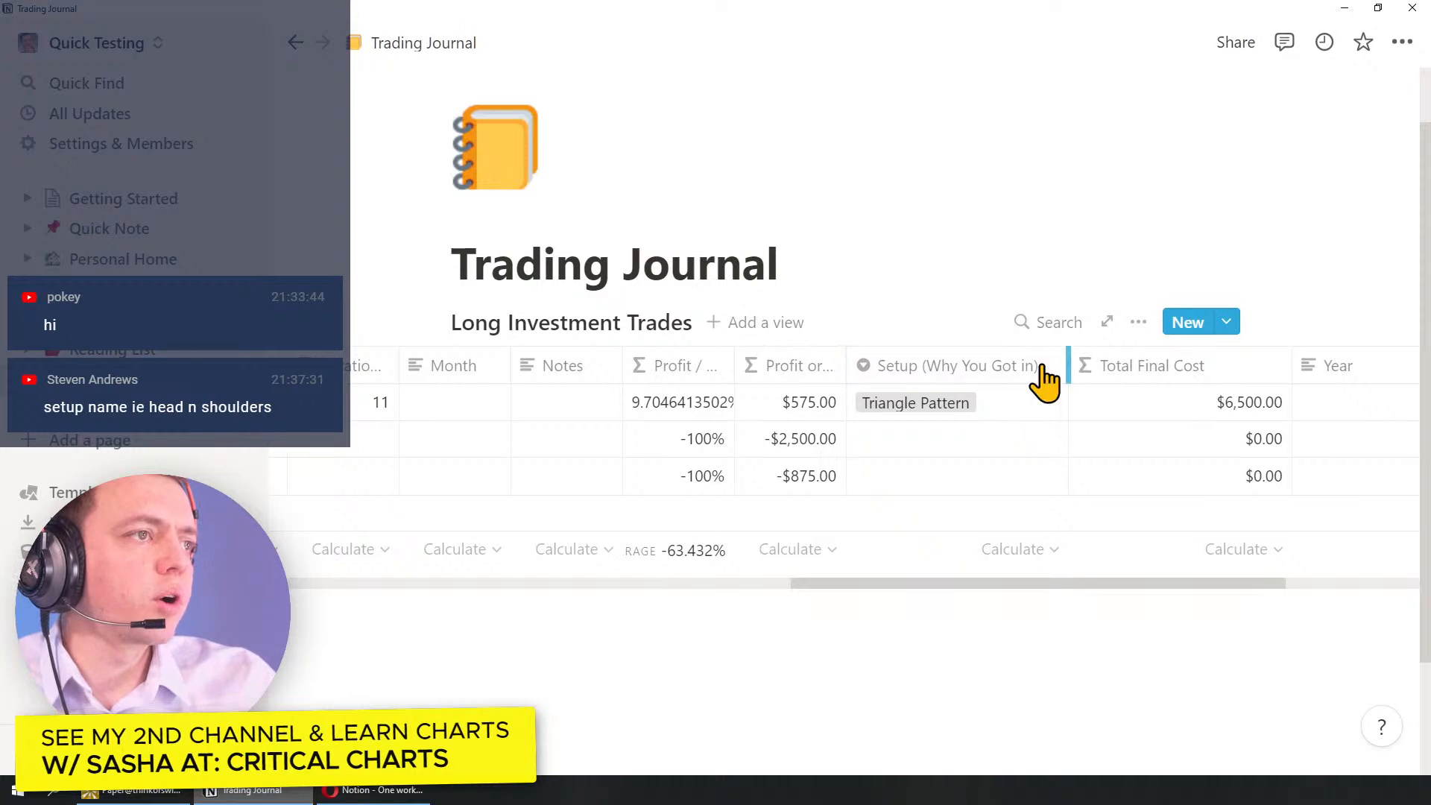
{"action": "left_click_drag", "start_coordinate": [1058, 366], "coordinate": [958, 365]}
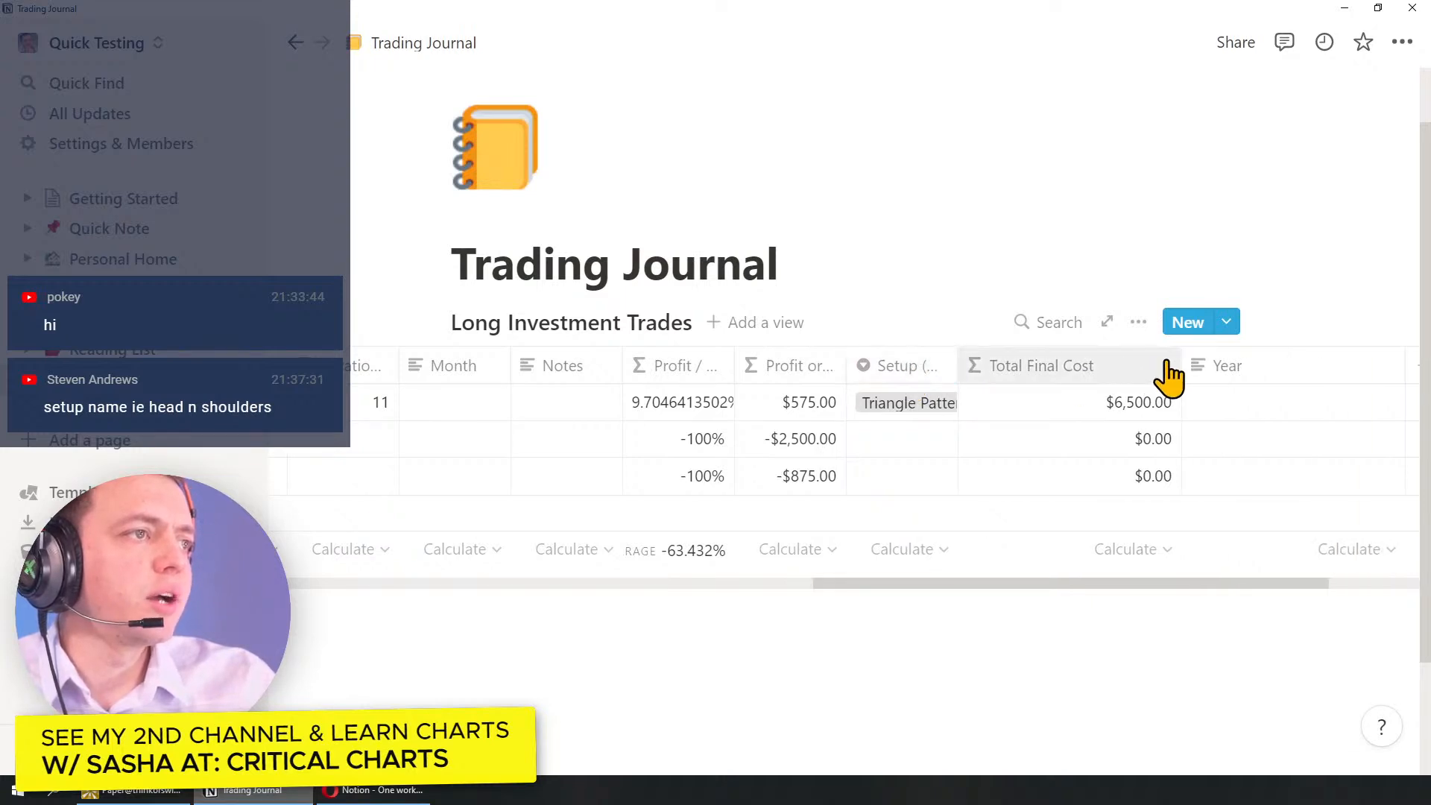
{"action": "left_click_drag", "start_coordinate": [1182, 365], "coordinate": [990, 383]}
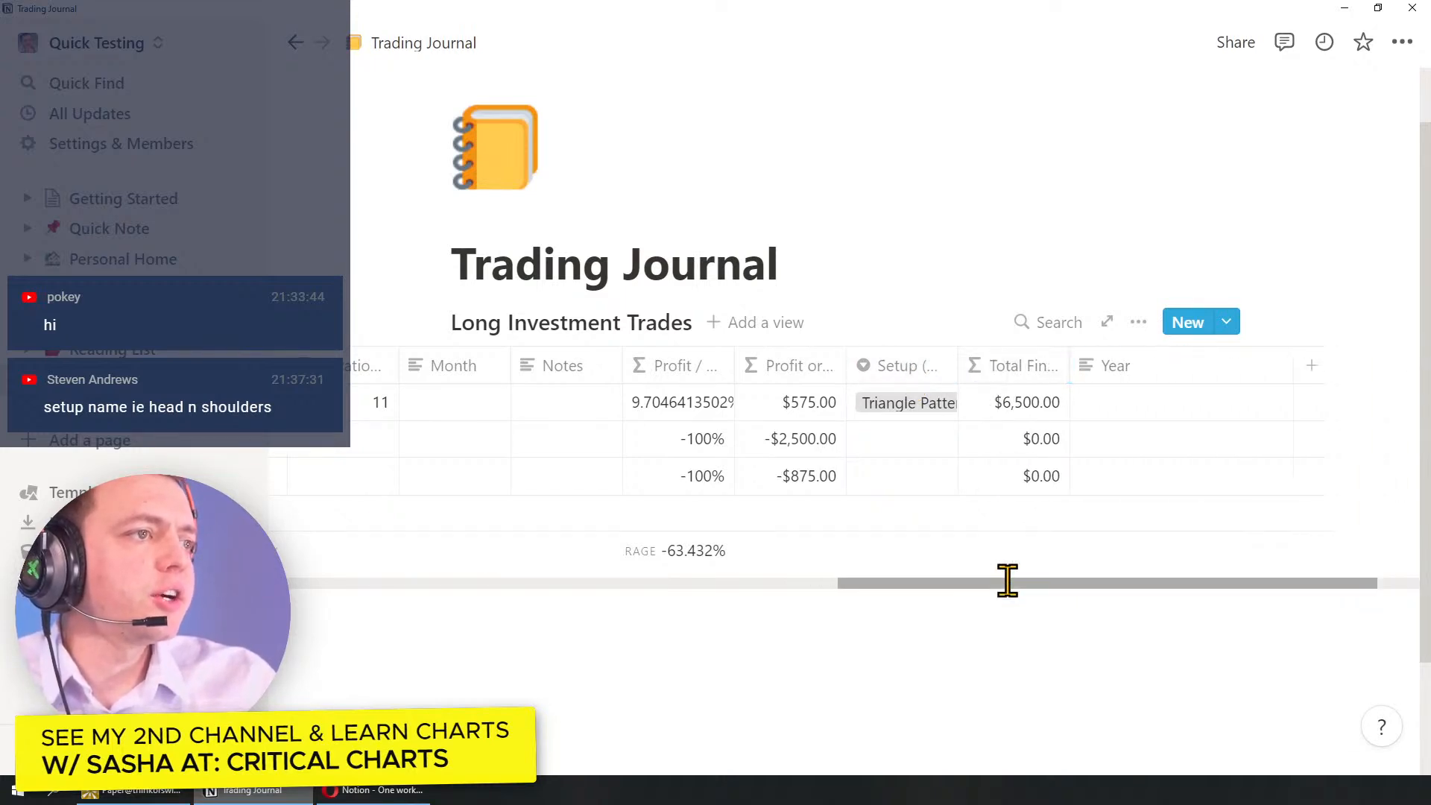
{"action": "left_click_drag", "start_coordinate": [1006, 582], "coordinate": [1119, 583]}
{"action": "left_click_drag", "start_coordinate": [1201, 364], "coordinate": [1081, 365]}
{"action": "left_click_drag", "start_coordinate": [1061, 582], "coordinate": [419, 636]}
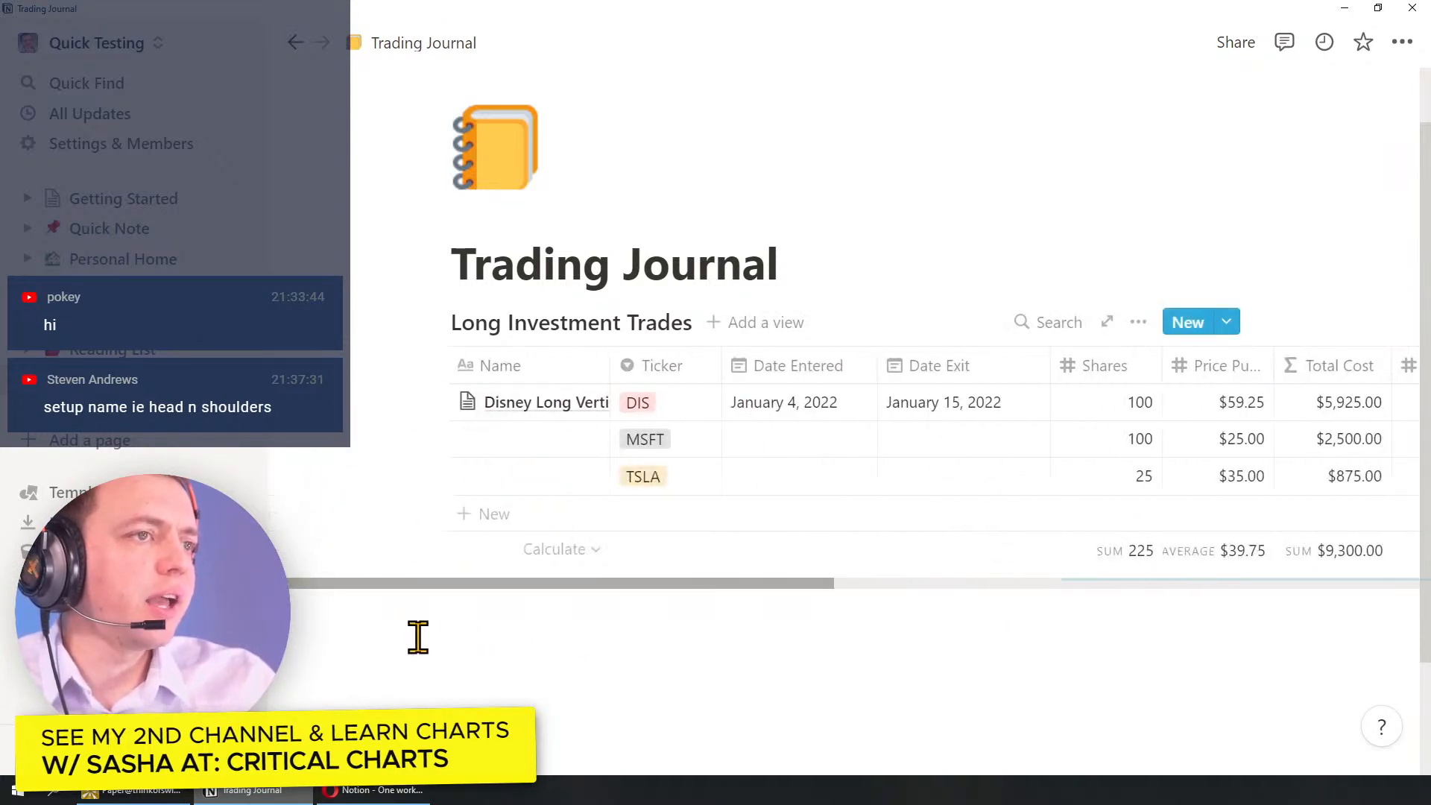
Step: Set the Trading Journal page to full width
{"action": "left_click", "coordinate": [1404, 46]}
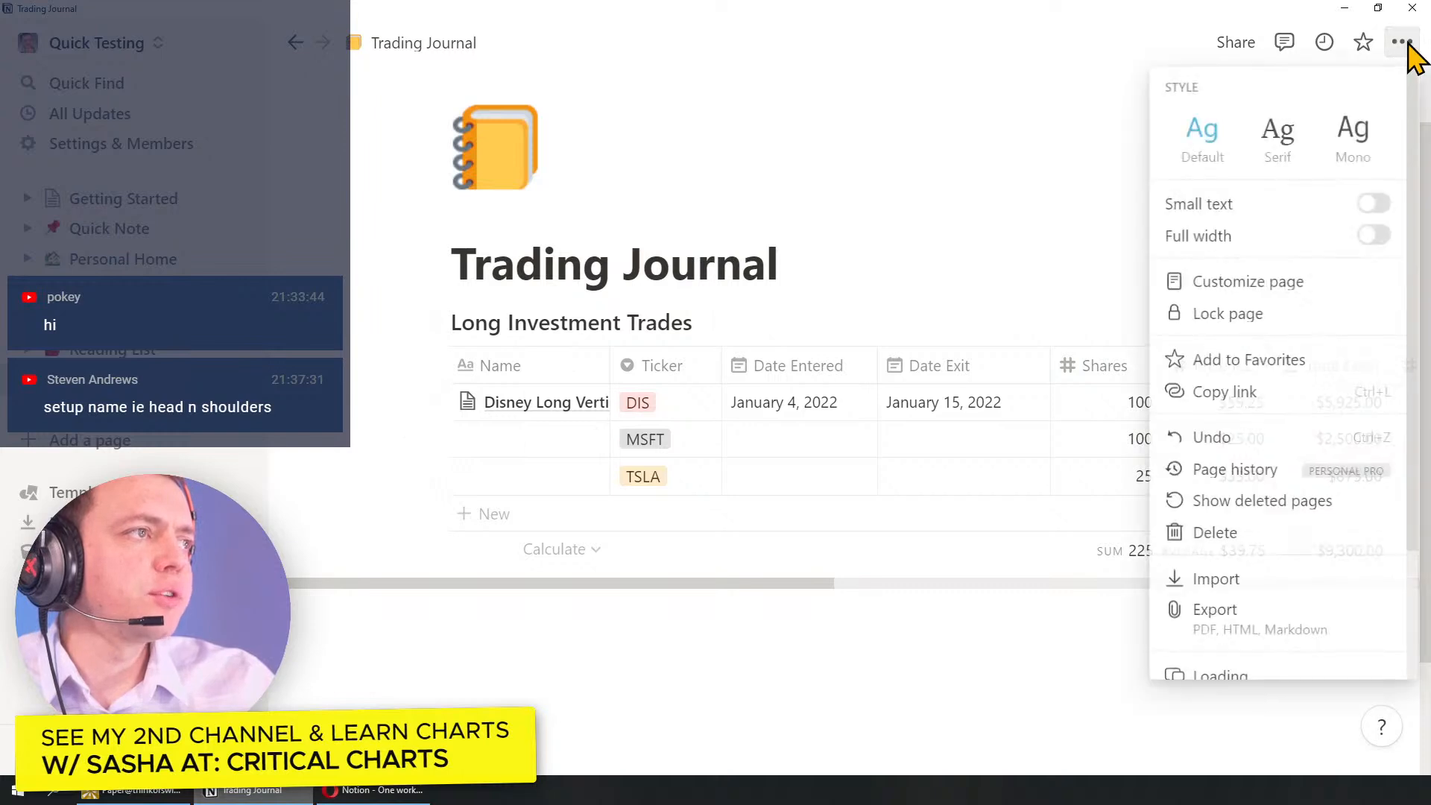
{"action": "left_click", "coordinate": [1369, 234]}
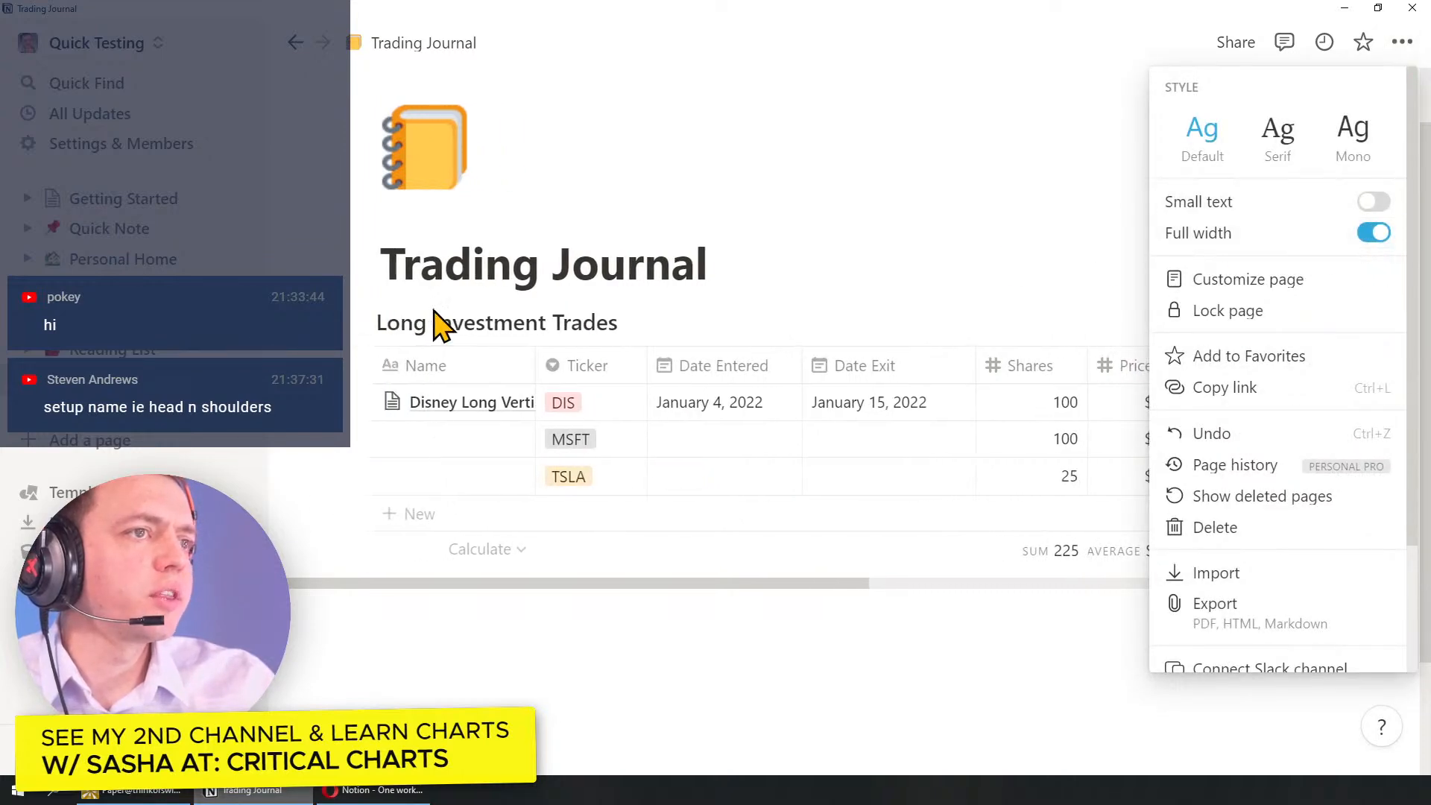
{"action": "left_click", "coordinate": [414, 596]}
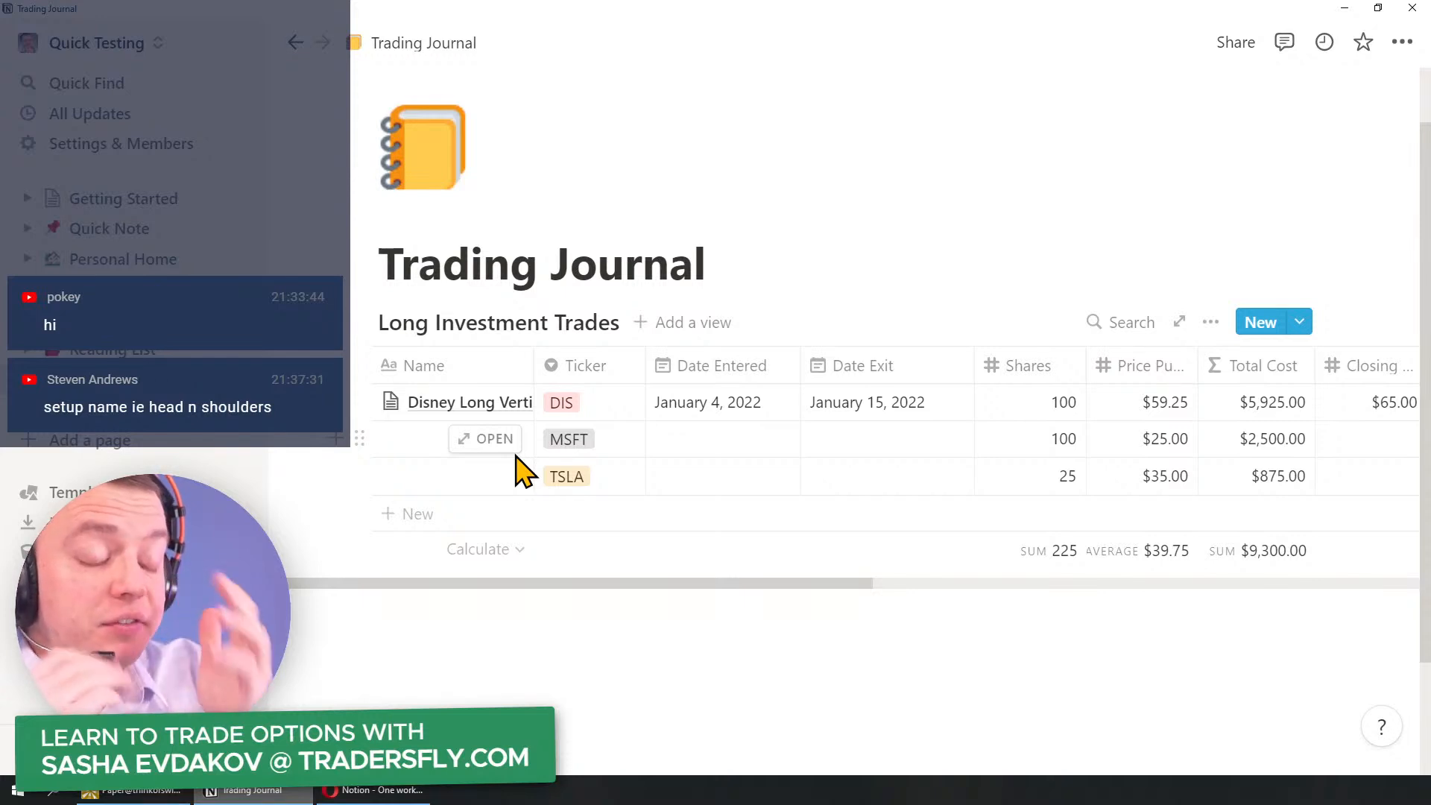
Step: Move the Long Investment Trades table below the empty line and write "Long investment ideas:" above it
{"action": "scroll", "coordinate": [558, 523], "scroll_direction": "down", "scroll_amount": 2}
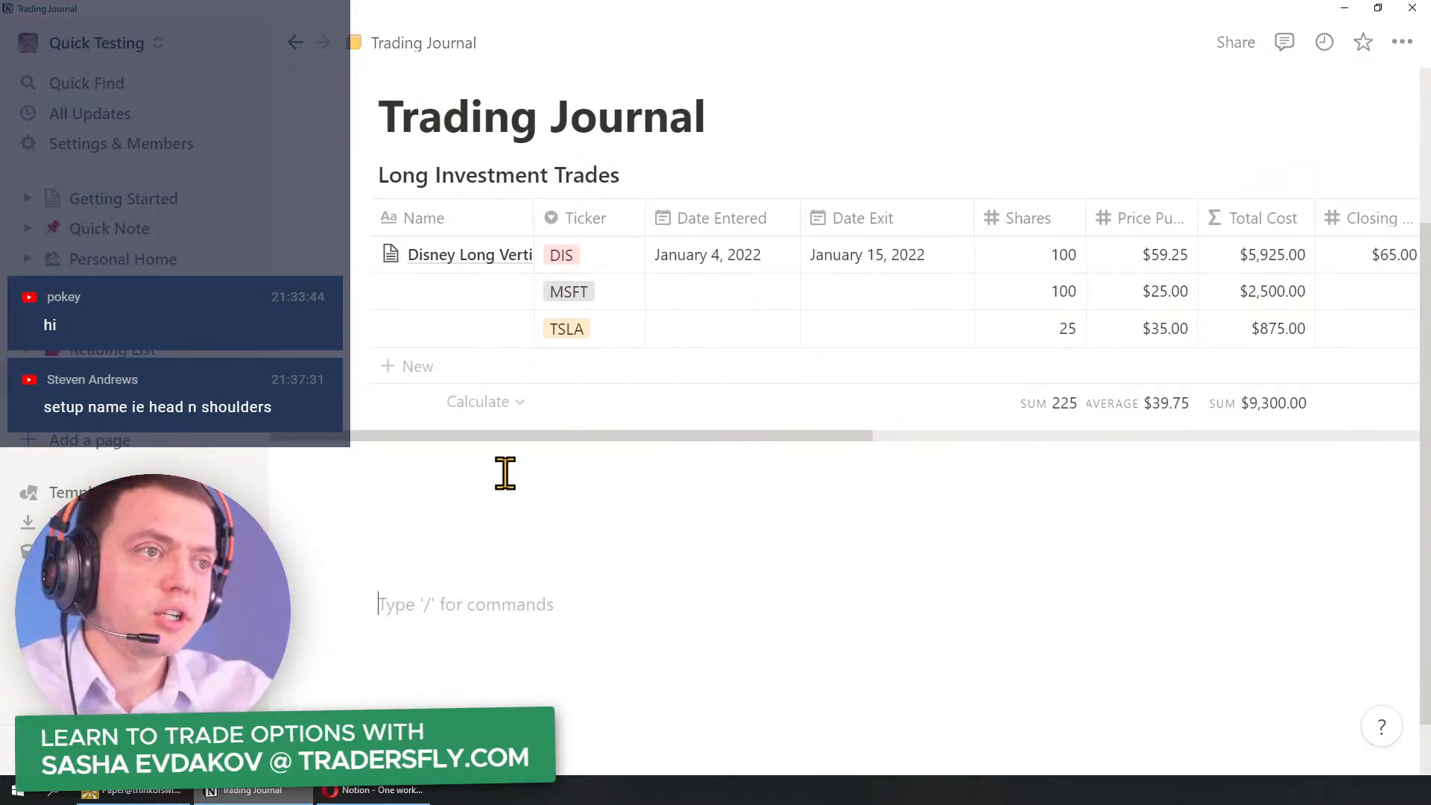
{"action": "left_click_drag", "start_coordinate": [361, 171], "coordinate": [377, 502]}
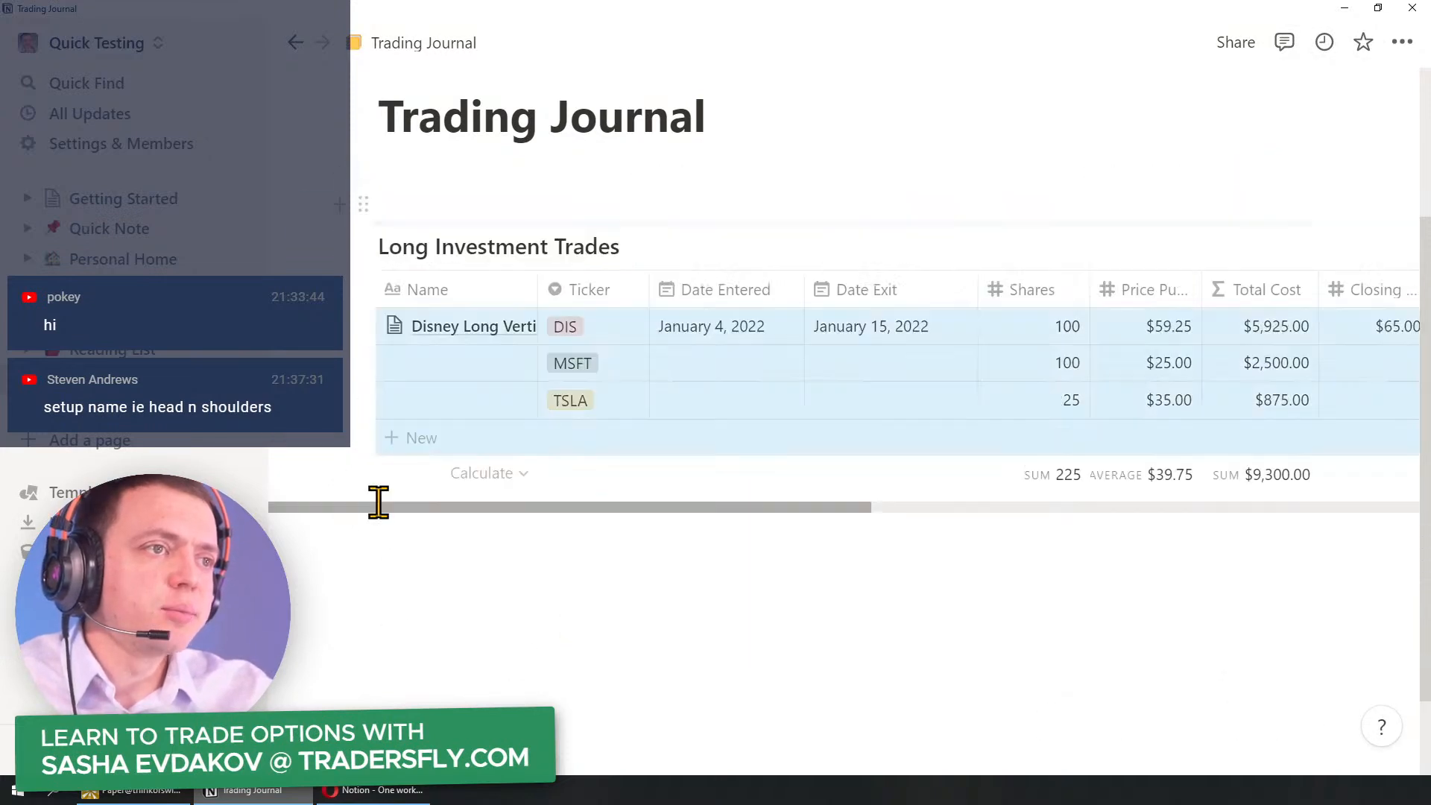
{"action": "left_click", "coordinate": [403, 197]}
{"action": "key", "text": "Return"}
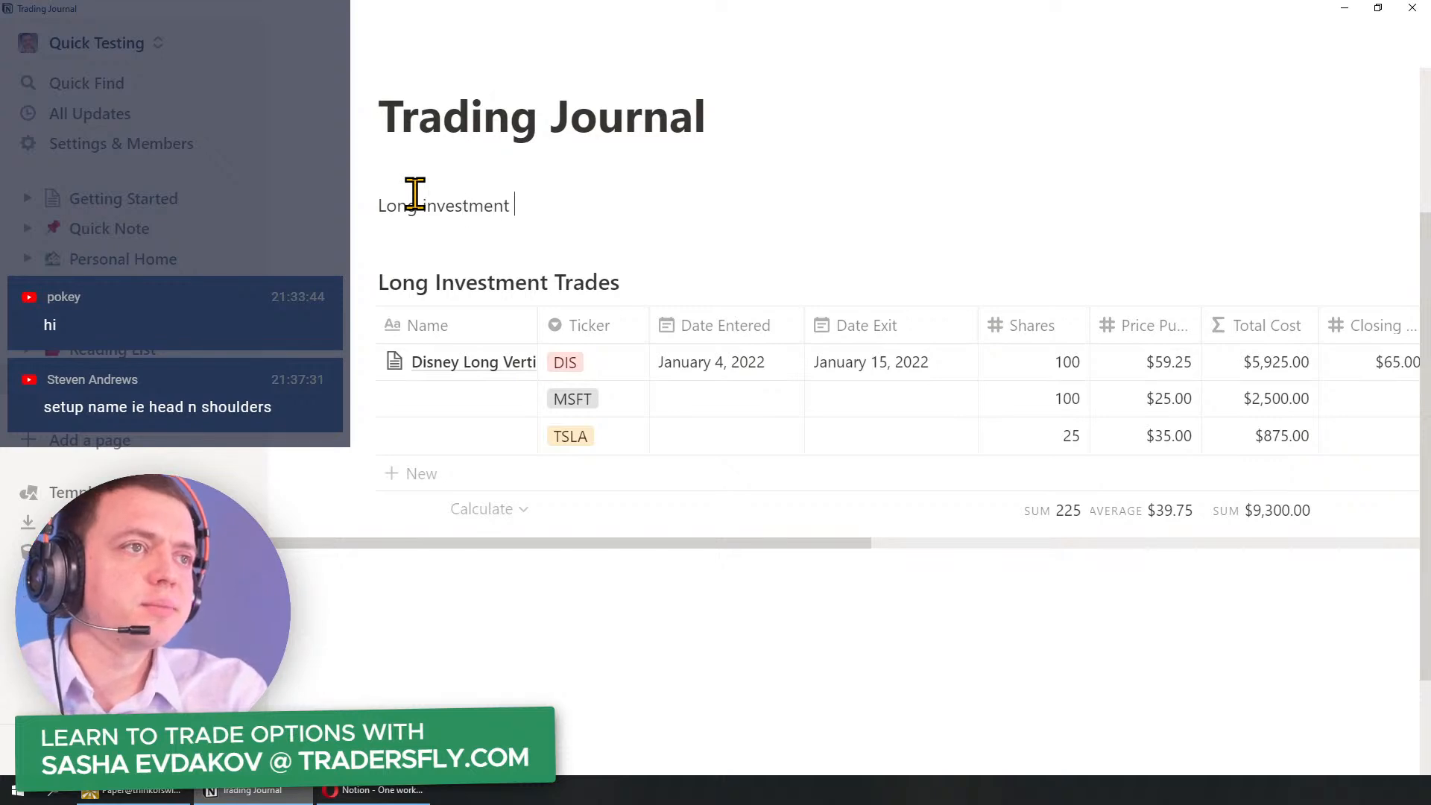
{"action": "type", "text": "s:"}
{"action": "key", "text": "Return"}
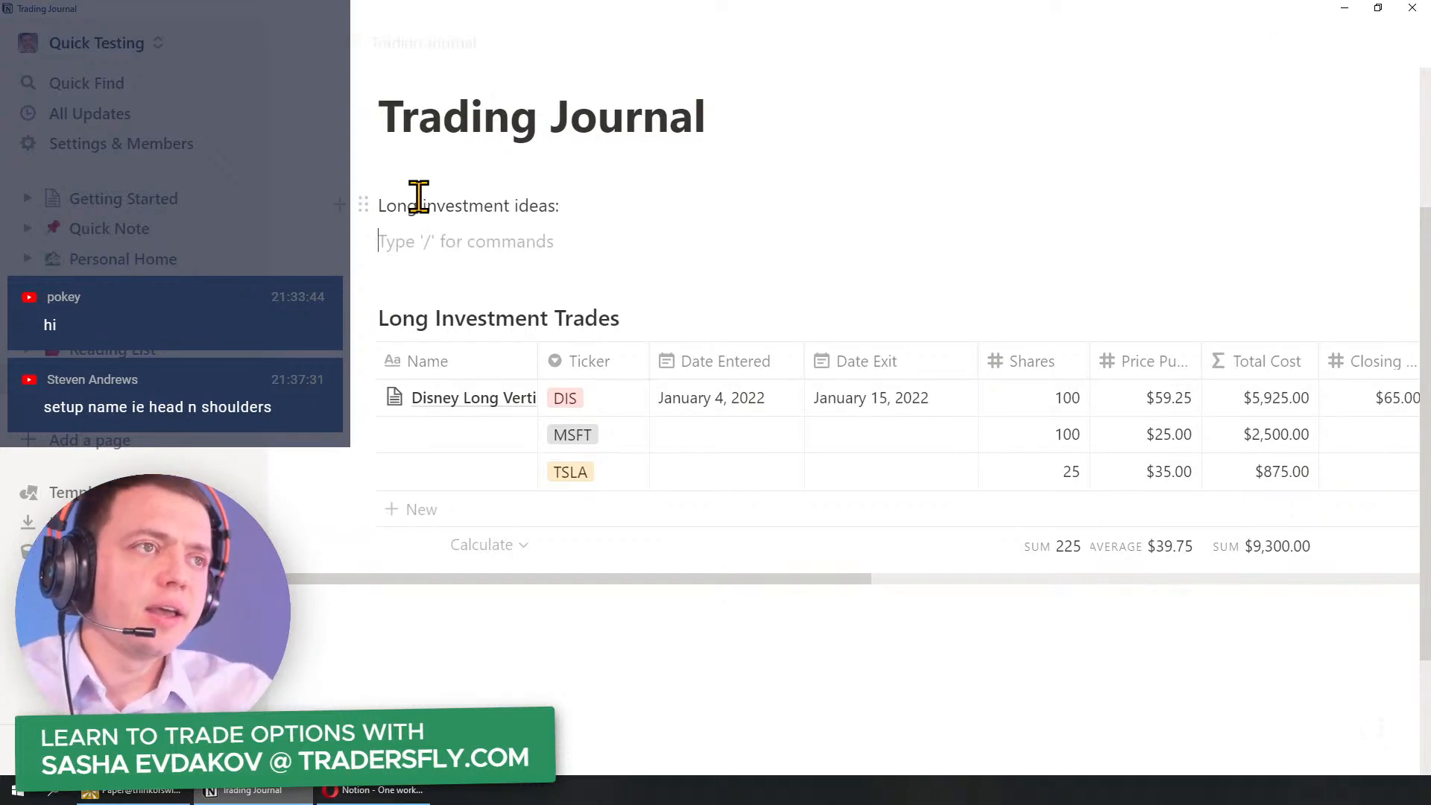
Step: Turn the "Long investment ideas:" line into a toggle list and start its content
{"action": "left_click", "coordinate": [421, 198]}
{"action": "key", "text": "ctrl+shift+6"}
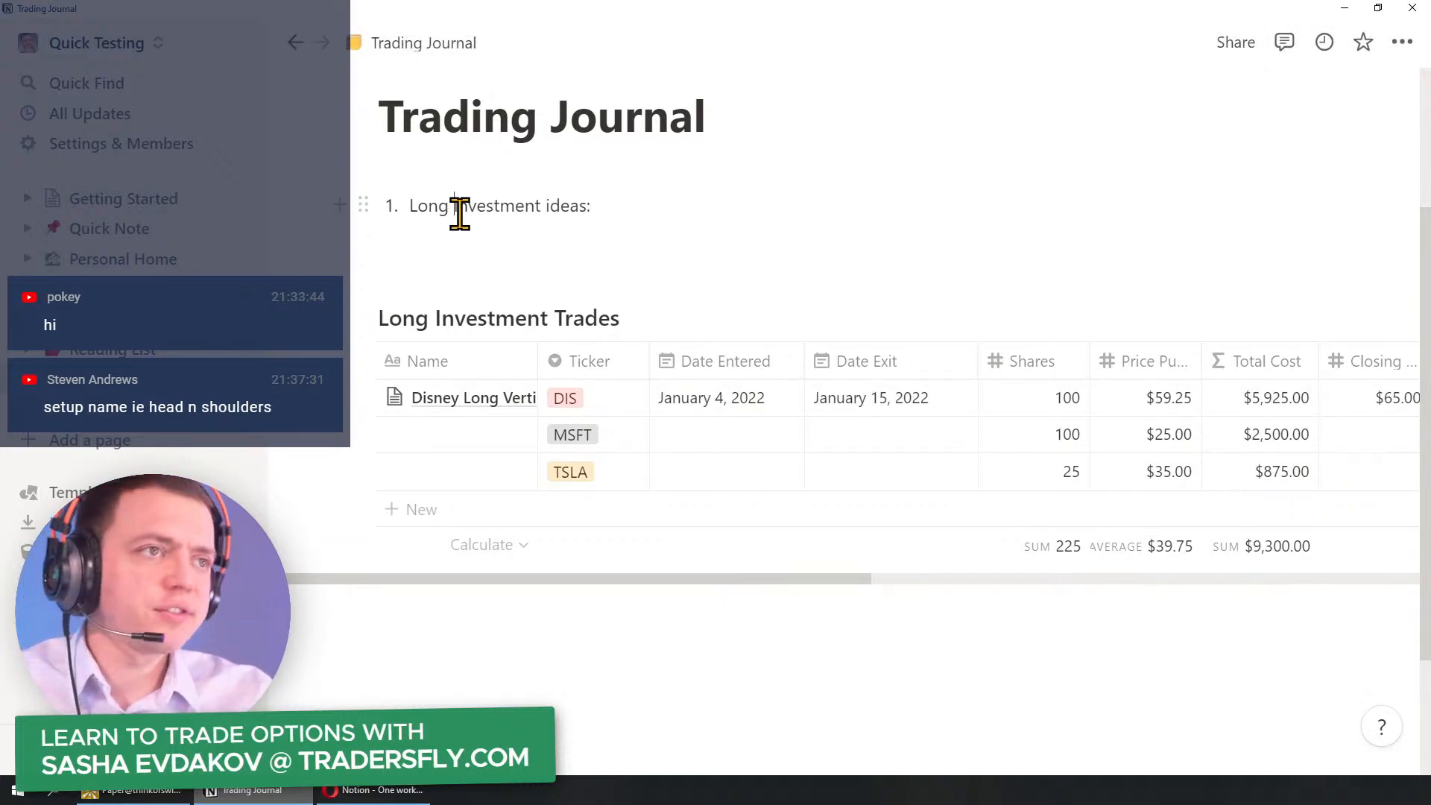
{"action": "key", "text": "ctrl+shift+7"}
{"action": "left_click", "coordinate": [460, 226]}
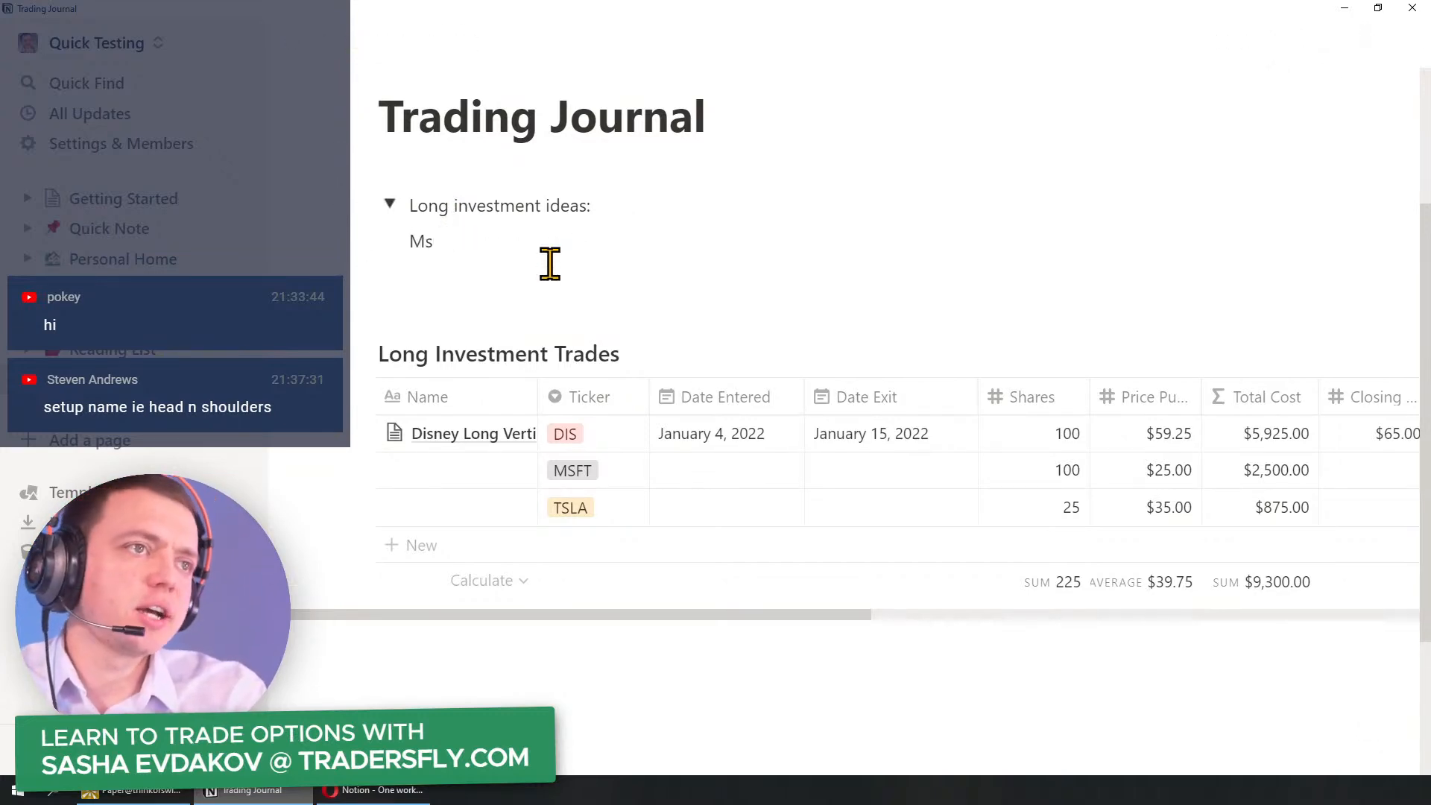
Step: List MSFT, APPLE, NETFLIX and TSLA on separate lines inside the Long investment ideas toggle
{"action": "type", "text": "MSFT"}
{"action": "key", "text": "Return"}
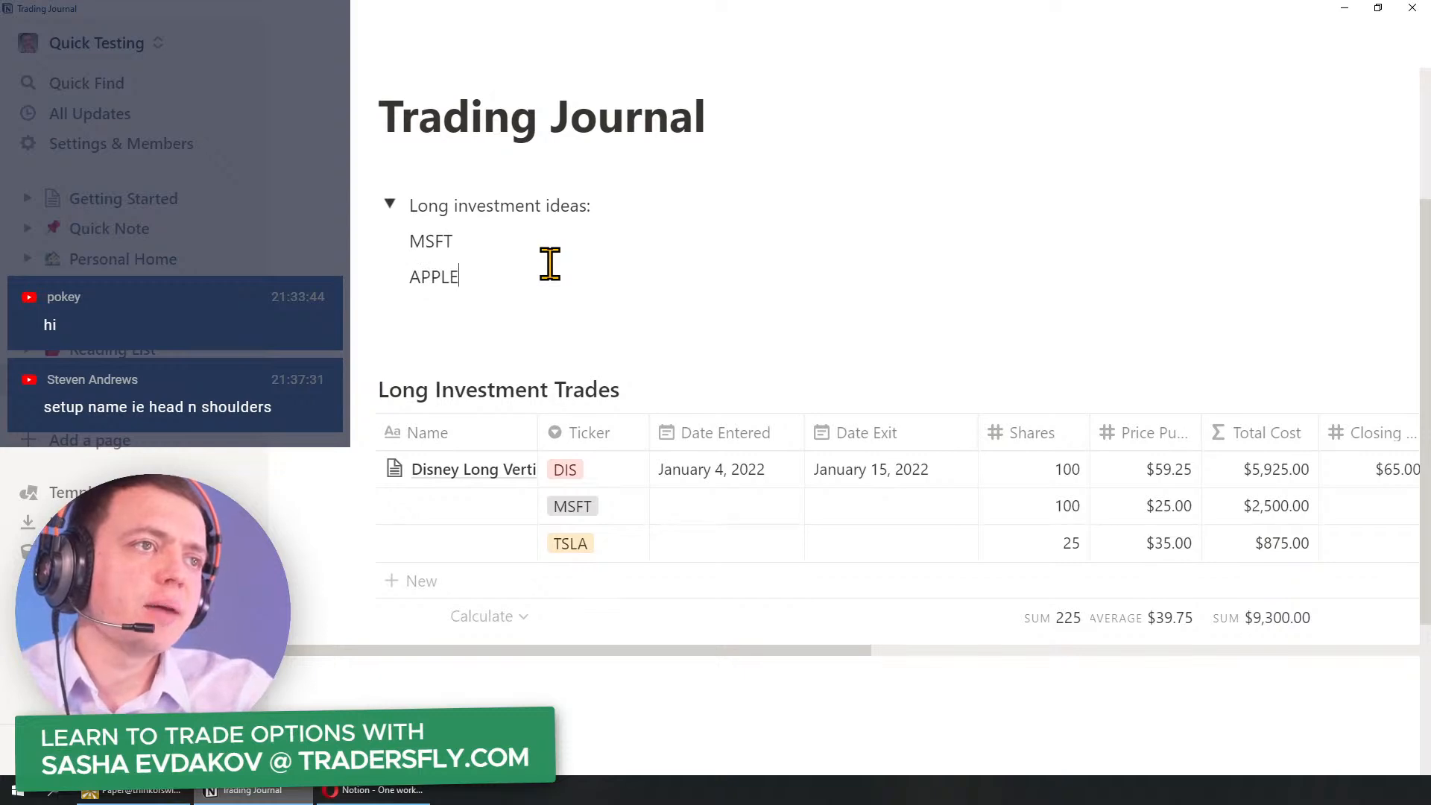
{"action": "type", "text": "APPLE"}
{"action": "key", "text": "Return"}
{"action": "type", "text": "NETFLIX"}
{"action": "key", "text": "Return"}
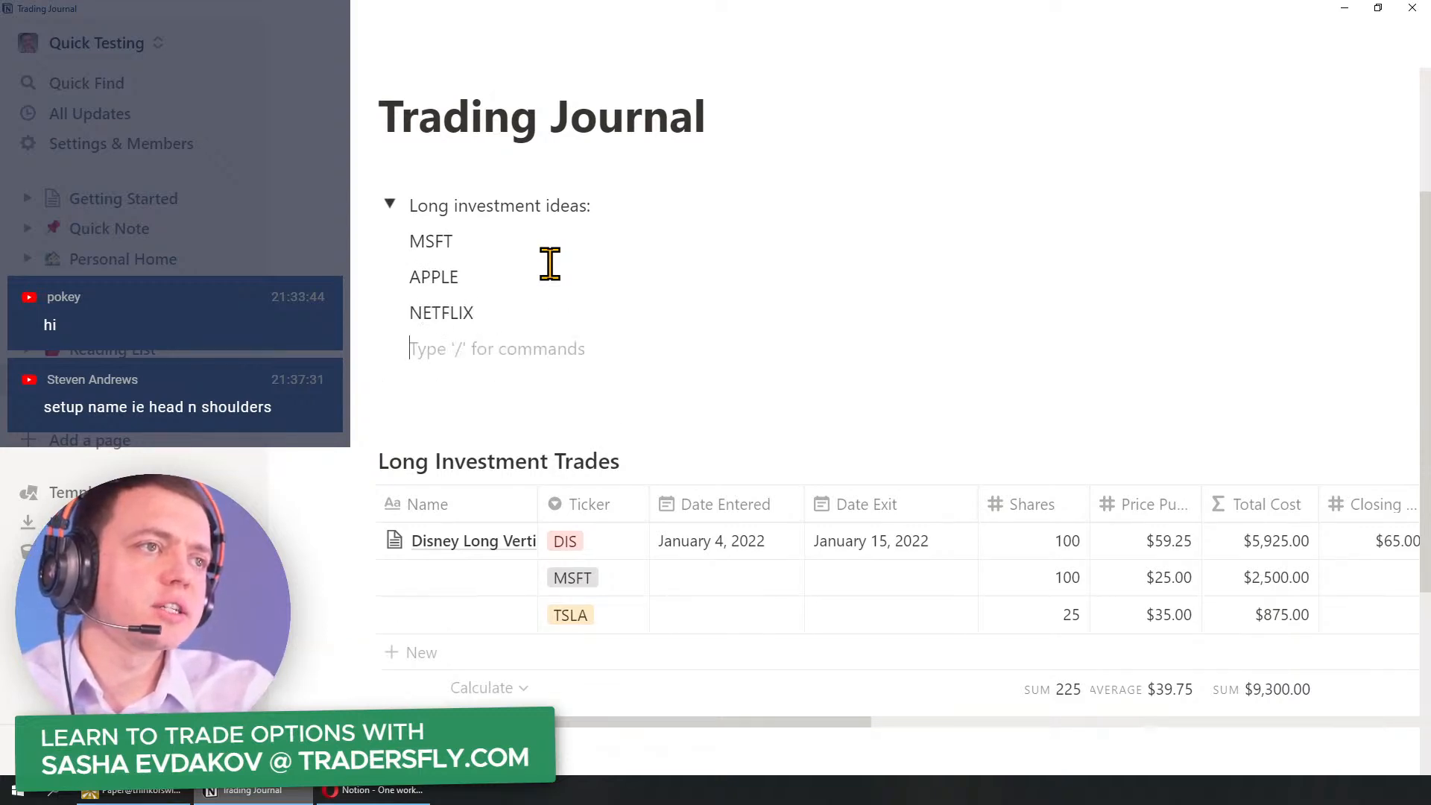
{"action": "key", "text": "BackSpace"}
{"action": "key", "text": "BackSpace"}
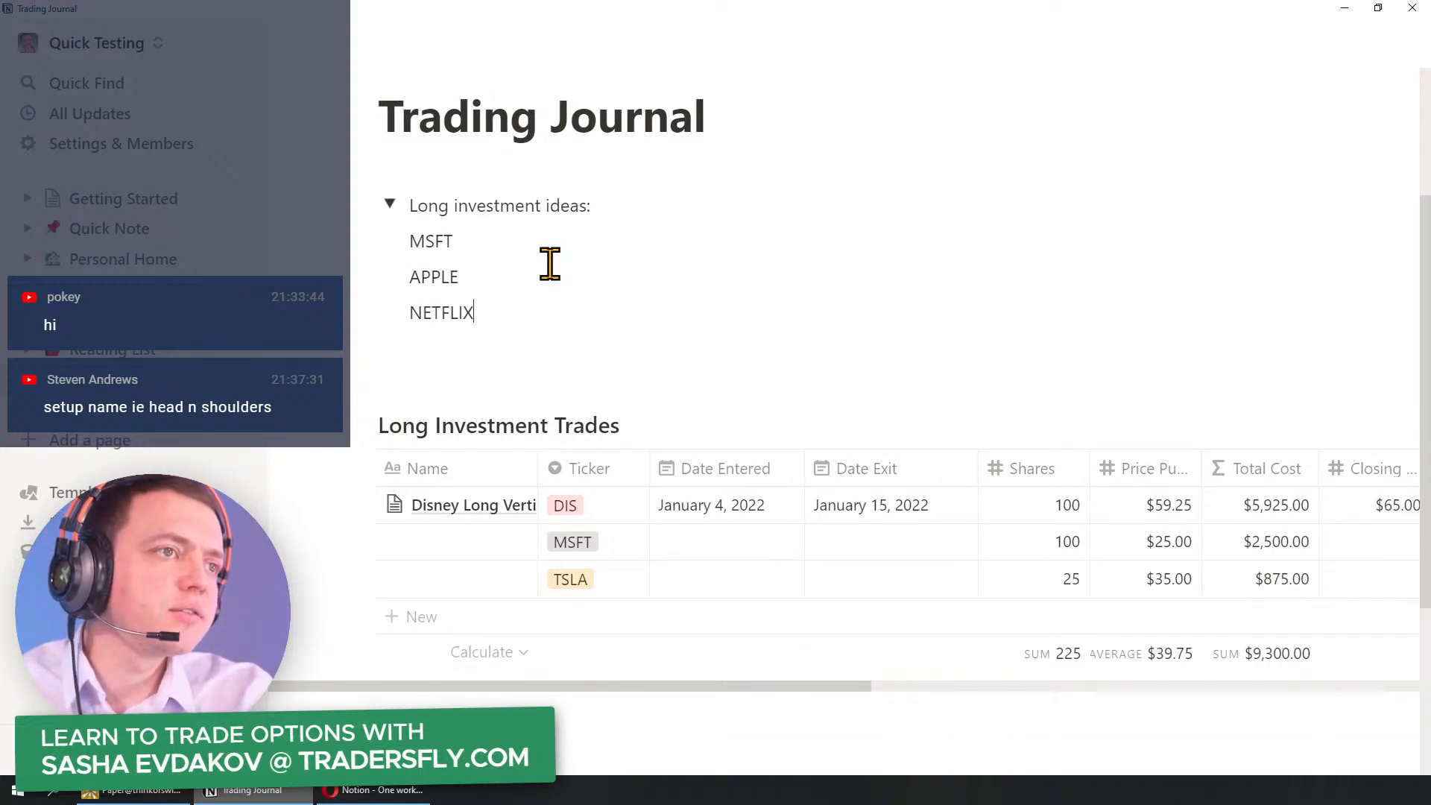
{"action": "type", "text": "X"}
{"action": "key", "text": "Return"}
{"action": "type", "text": "TSLA"}
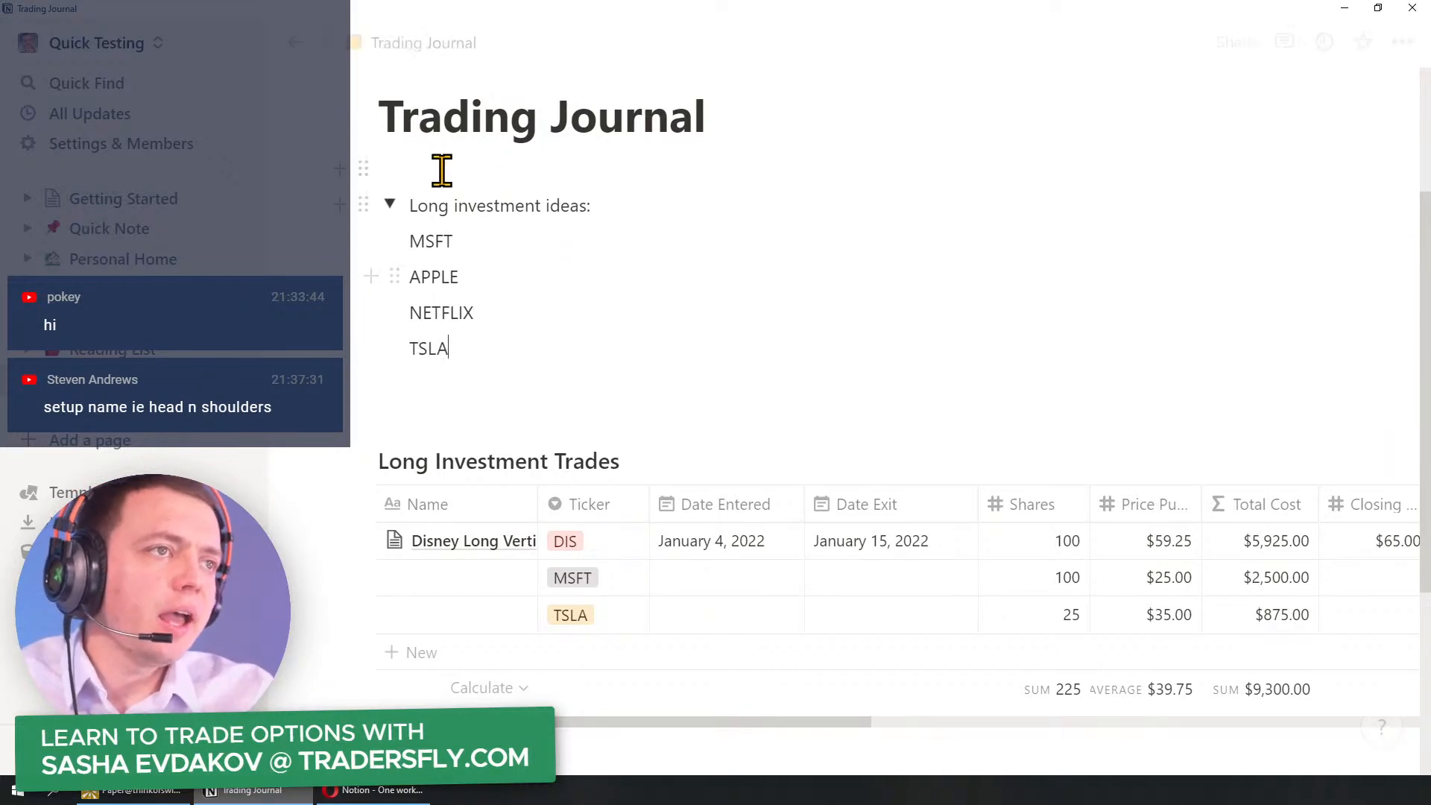
Step: Collapse the Long investment ideas toggle and remove the blank line between it and the table
{"action": "left_click", "coordinate": [389, 204]}
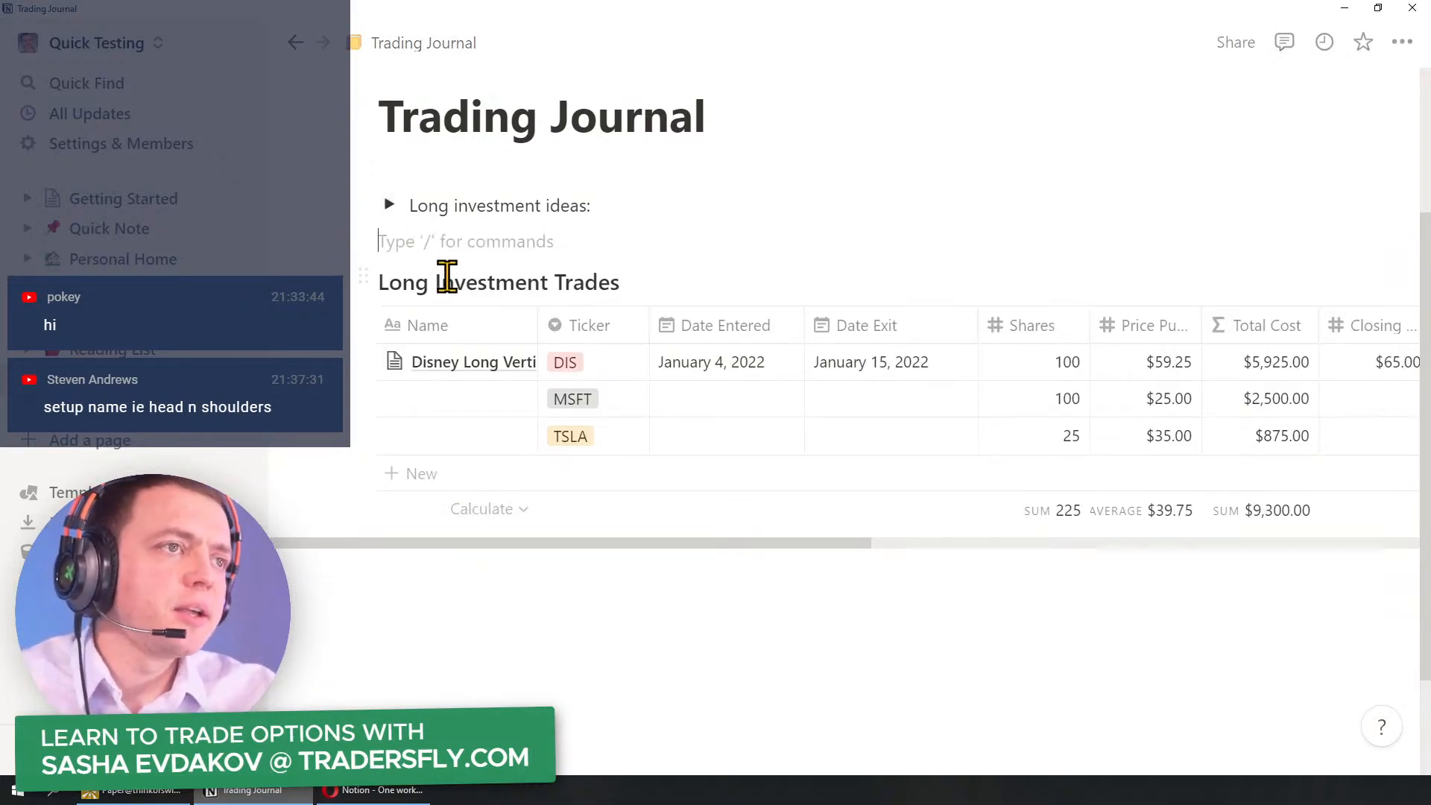
{"action": "key", "text": "BackSpace"}
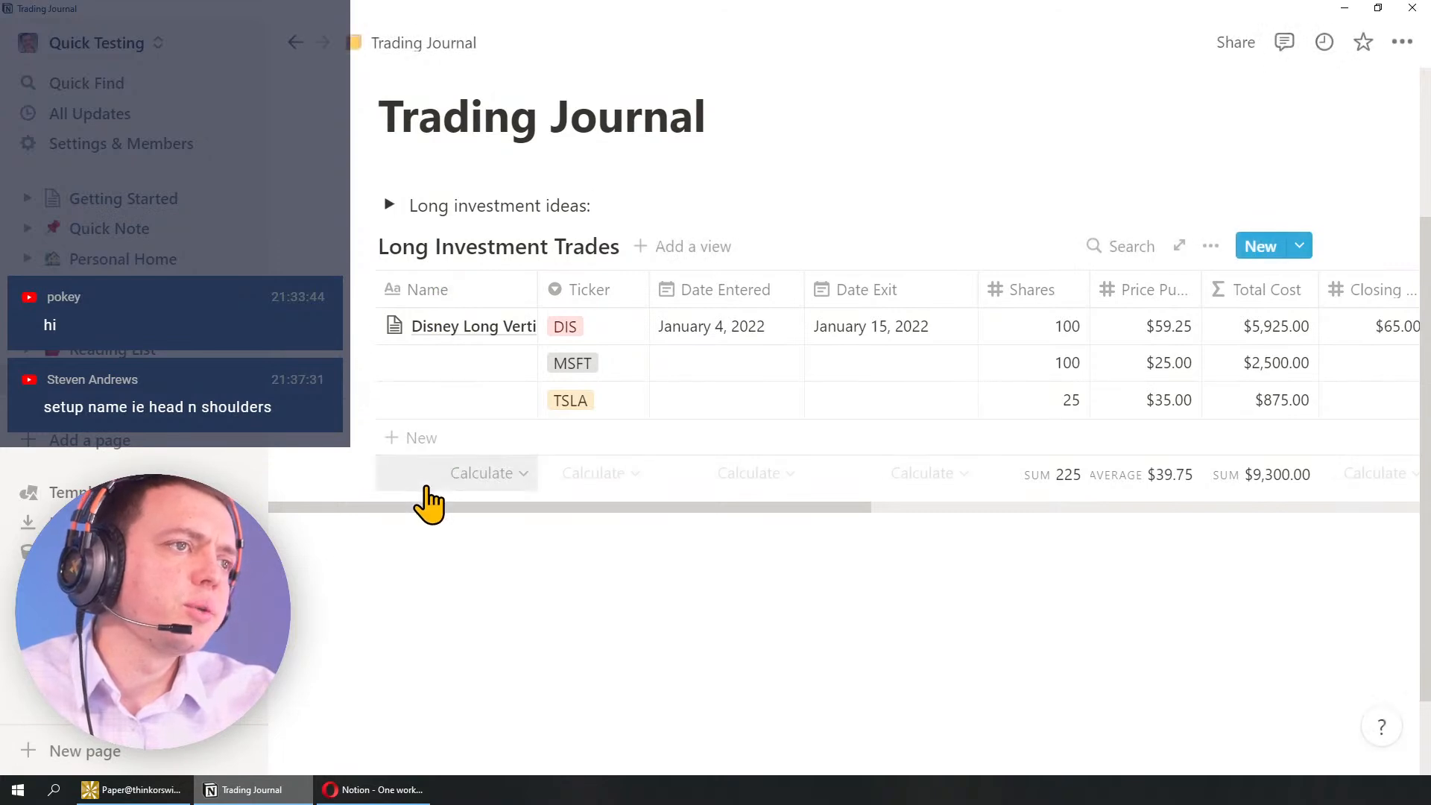
Step: Add the text line "Iron Condor Spreads" below the Long Investment Trades table
{"action": "left_click", "coordinate": [418, 582]}
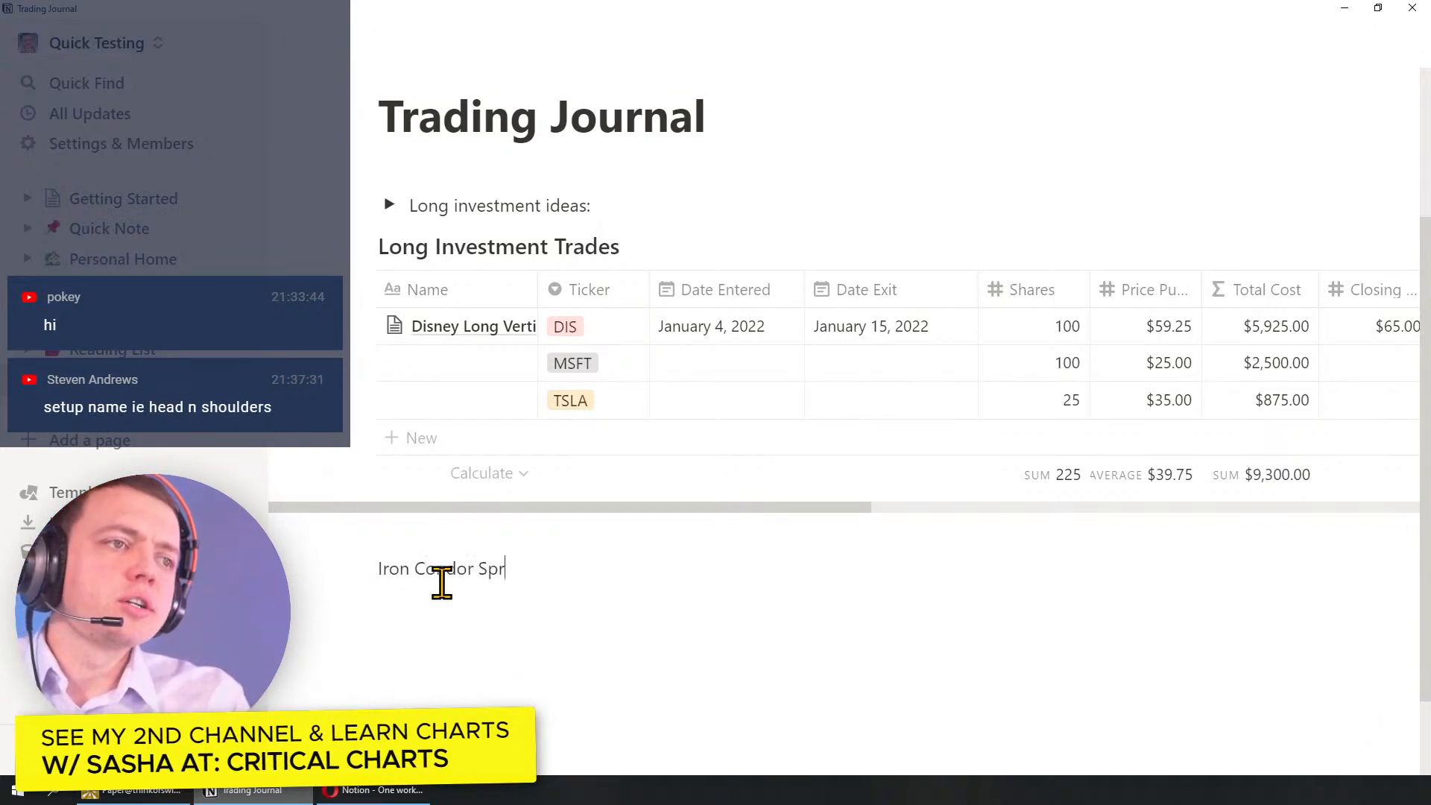
{"action": "scroll", "coordinate": [462, 535], "scroll_direction": "down", "scroll_amount": 2}
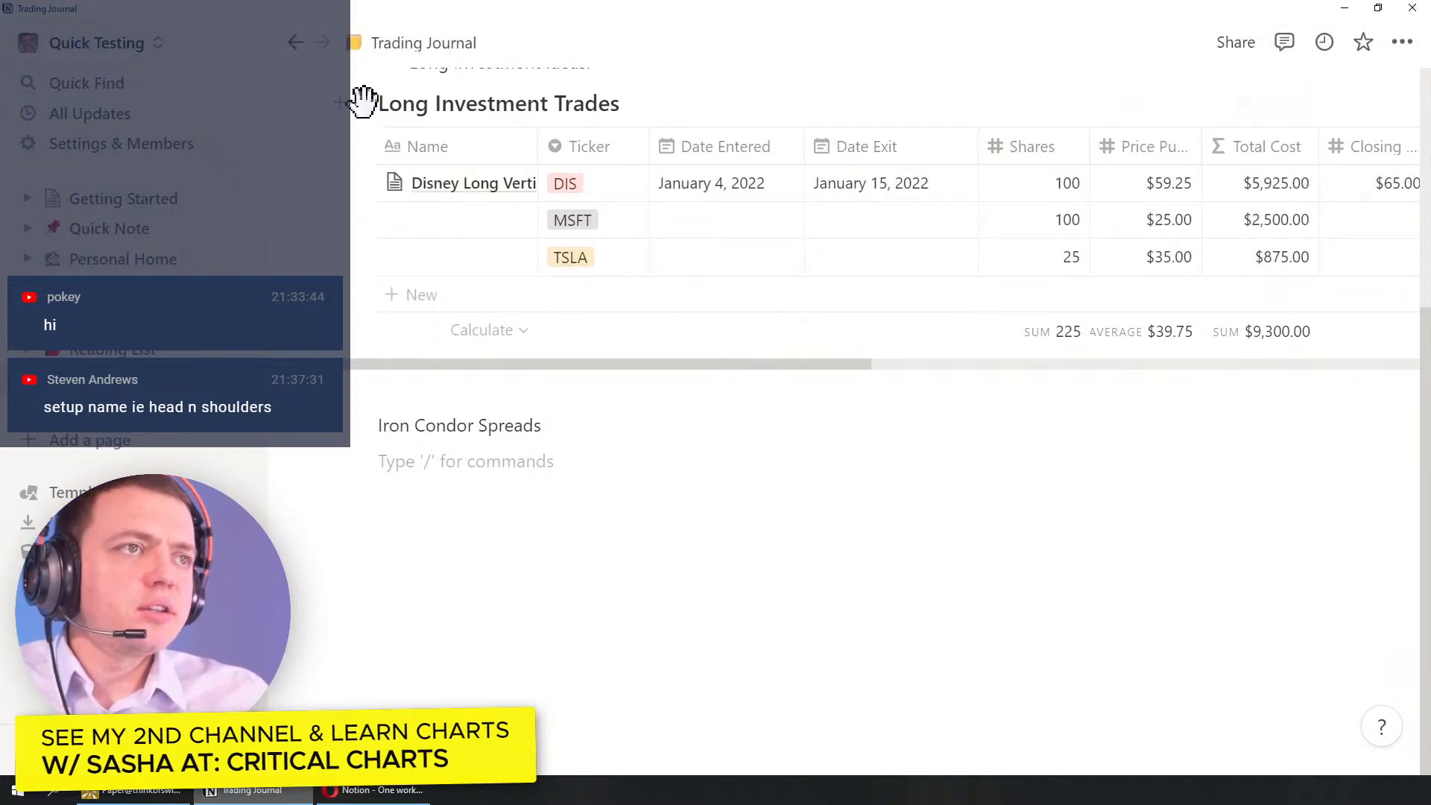
Step: Duplicate the Long Investment Trades table and rename the copy "Iron Condor Trades"
{"action": "left_click", "coordinate": [365, 105]}
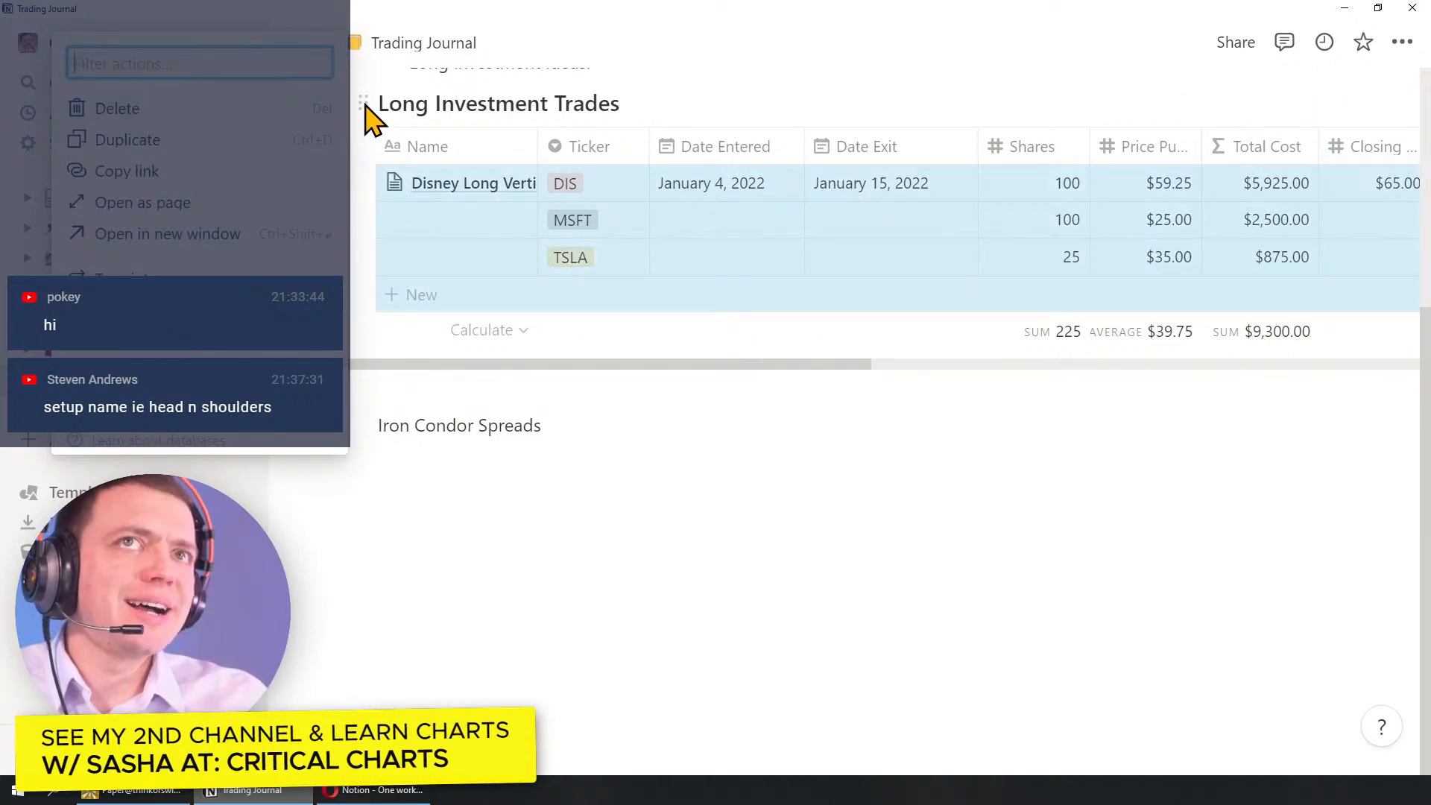
{"action": "left_click", "coordinate": [257, 153]}
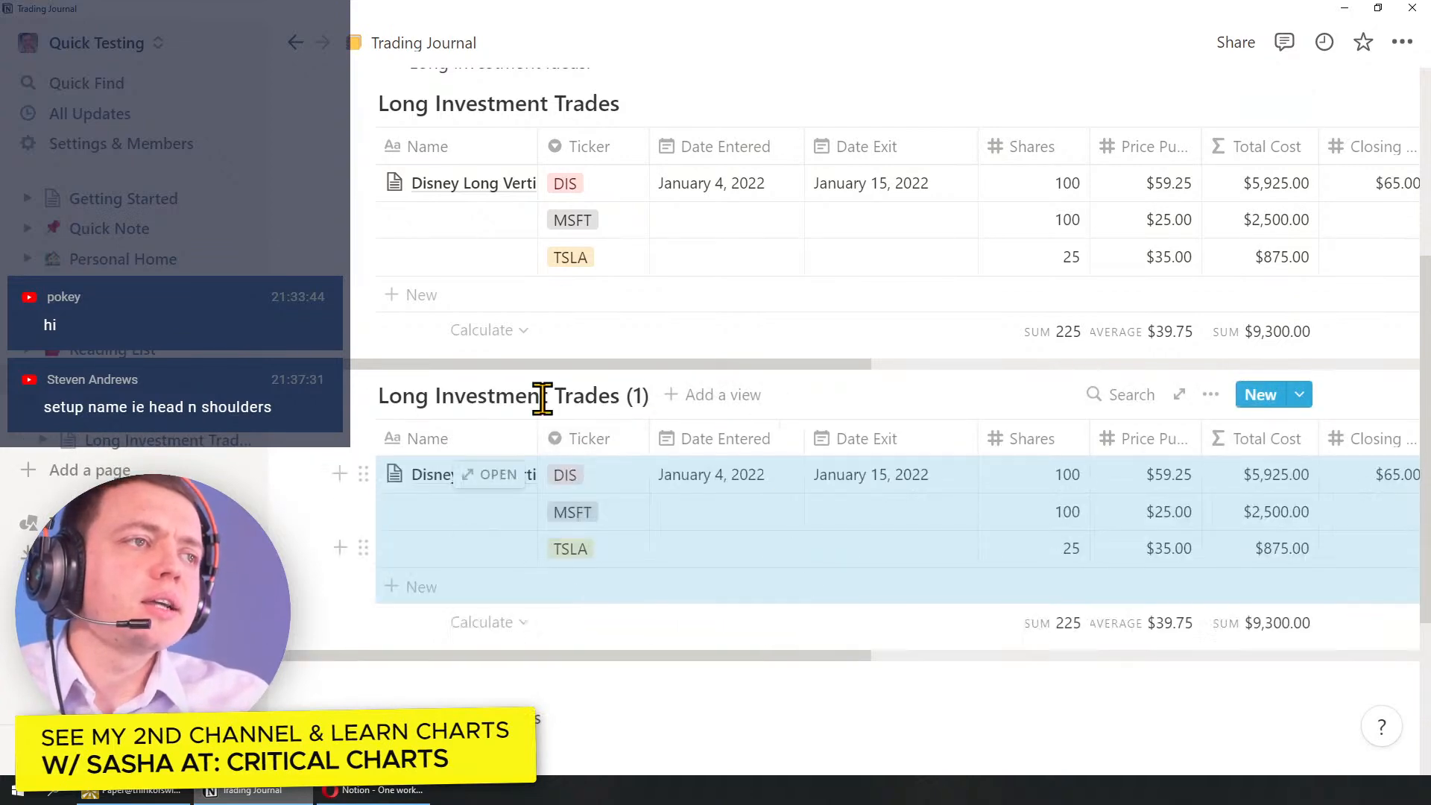
{"action": "triple_click", "coordinate": [636, 399]}
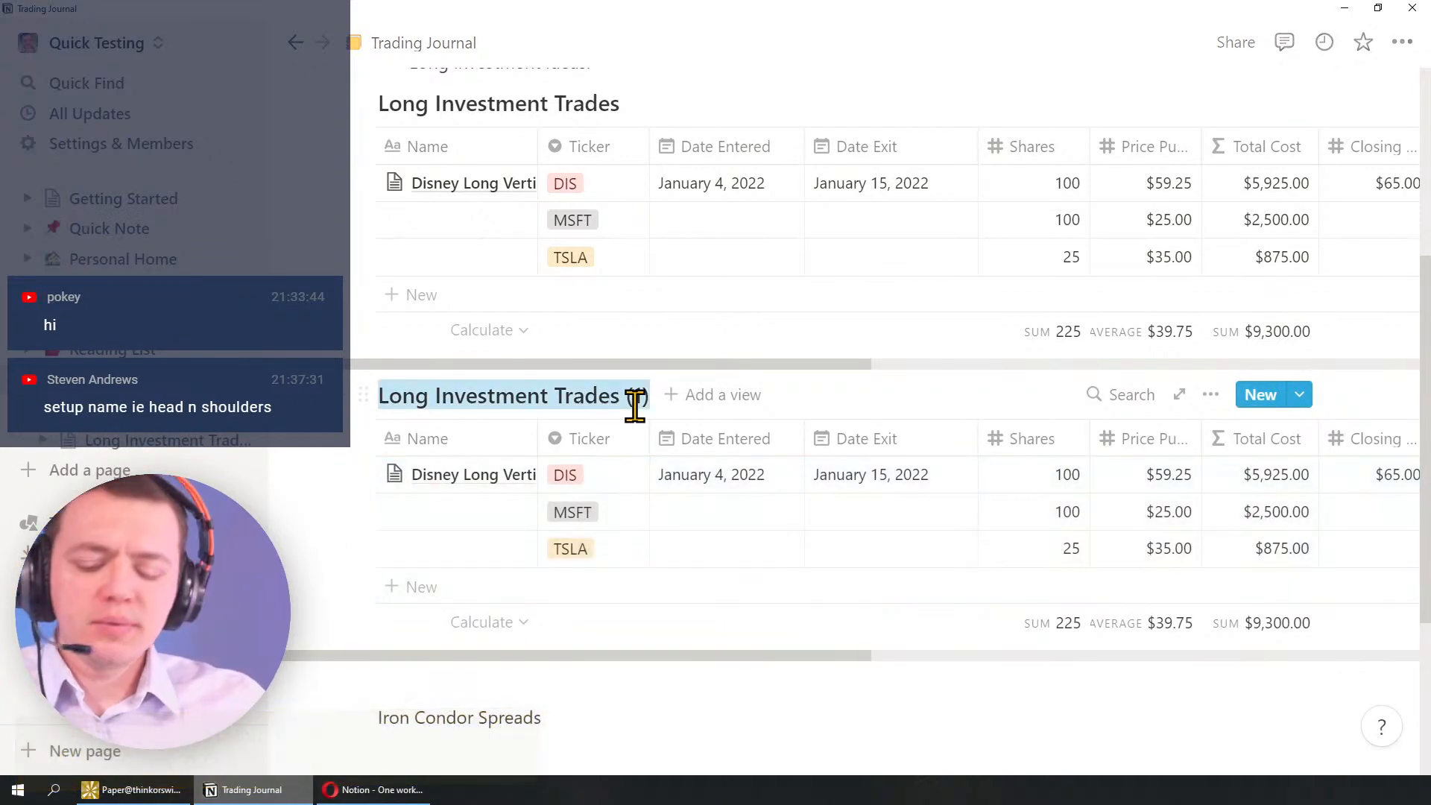
{"action": "type", "text": "Iron Condor Trades"}
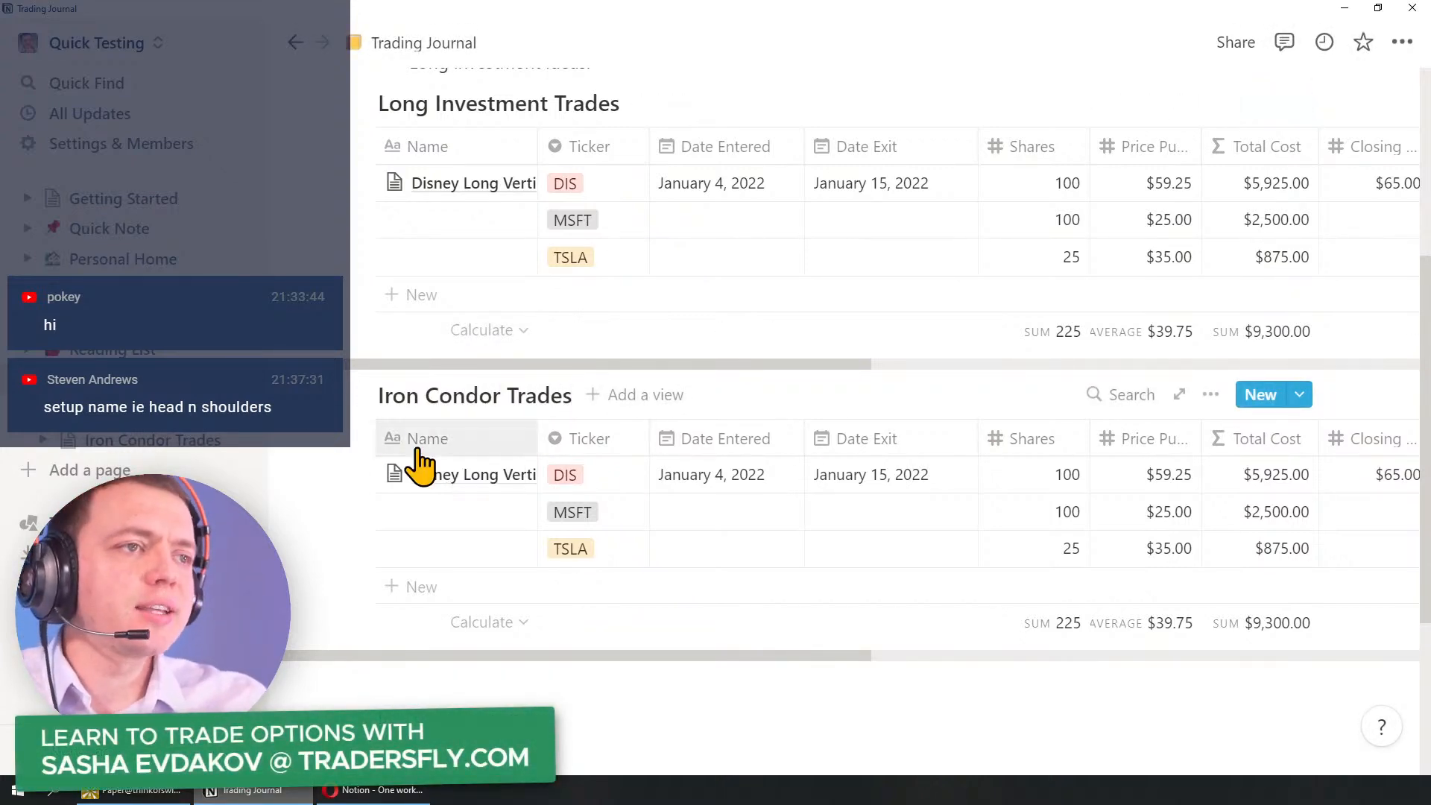
Step: Open the Disney Long Vertical Spread record in the Iron Condor Trades table and review its properties
{"action": "left_click", "coordinate": [454, 450]}
{"action": "key", "text": "Escape"}
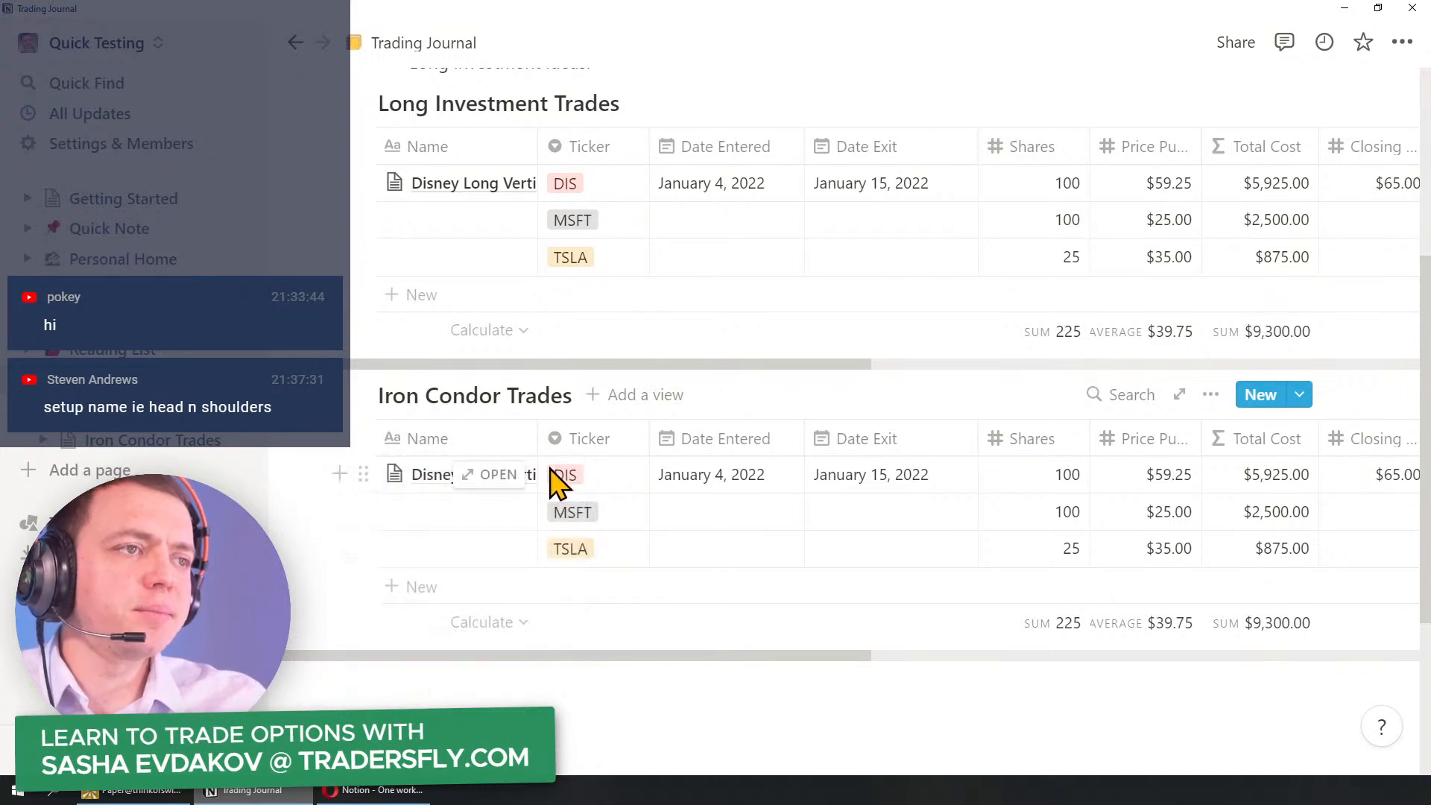
{"action": "left_click", "coordinate": [495, 477]}
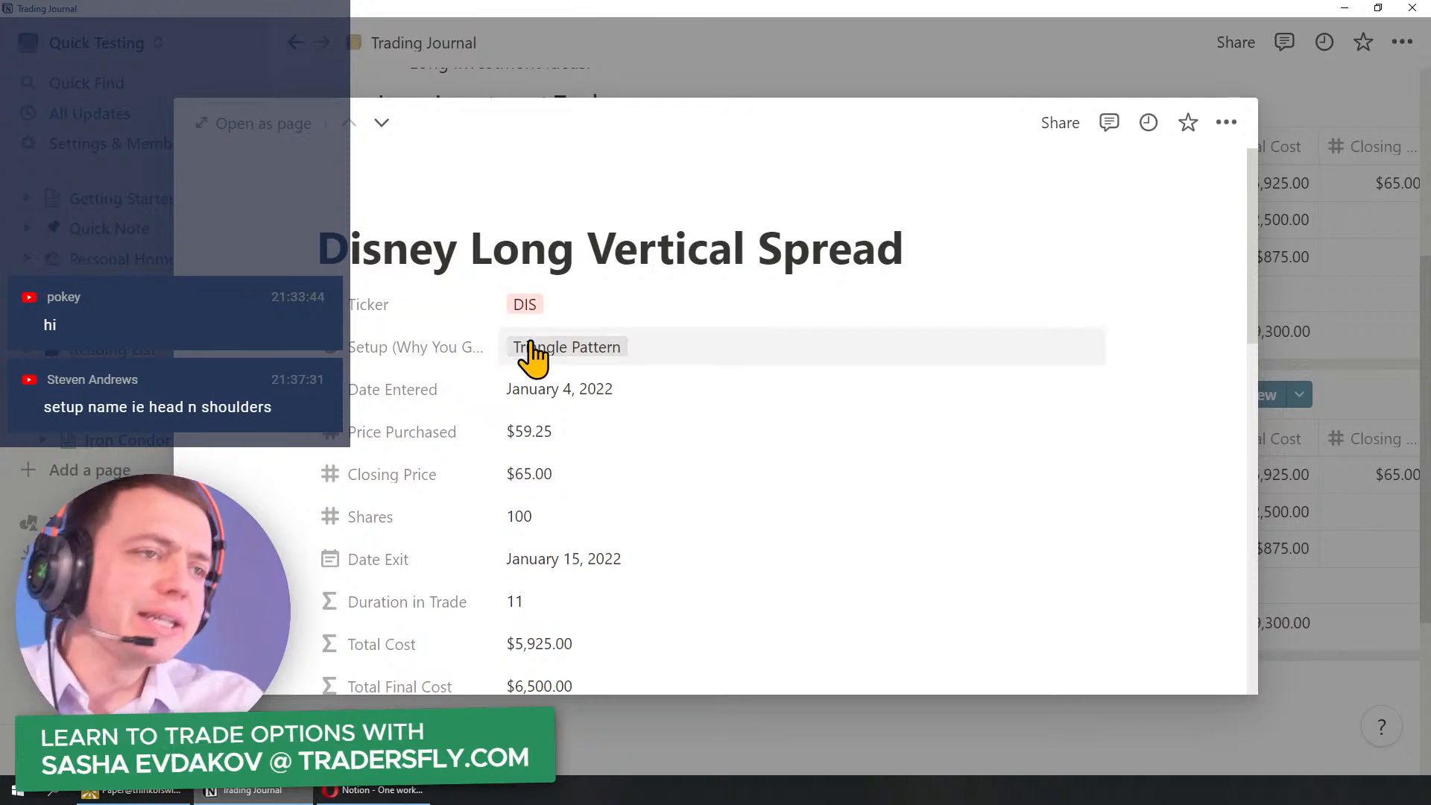
{"action": "scroll", "coordinate": [540, 369], "scroll_direction": "down", "scroll_amount": 2}
{"action": "scroll", "coordinate": [553, 436], "scroll_direction": "down", "scroll_amount": 2}
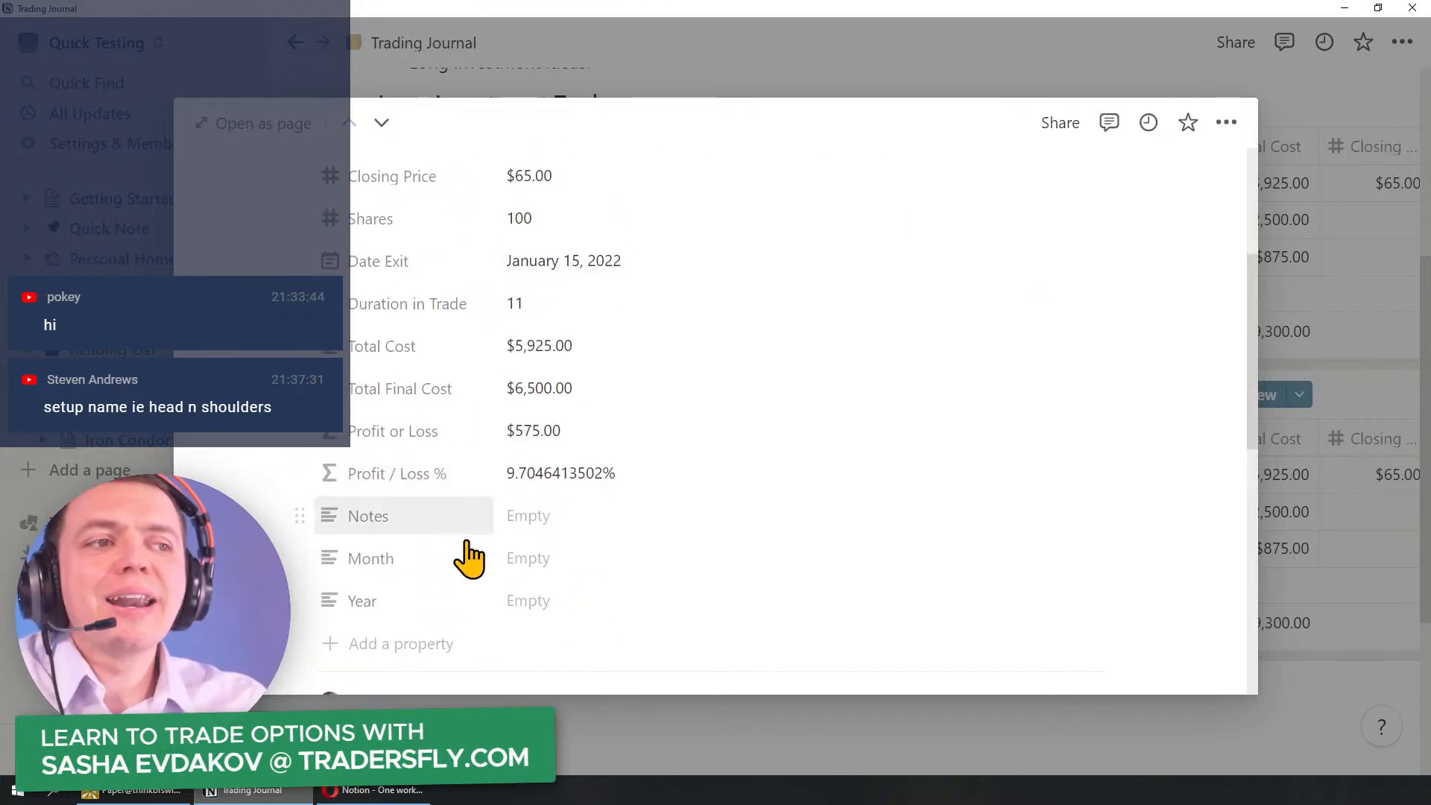
{"action": "scroll", "coordinate": [480, 562], "scroll_direction": "up", "scroll_amount": 4}
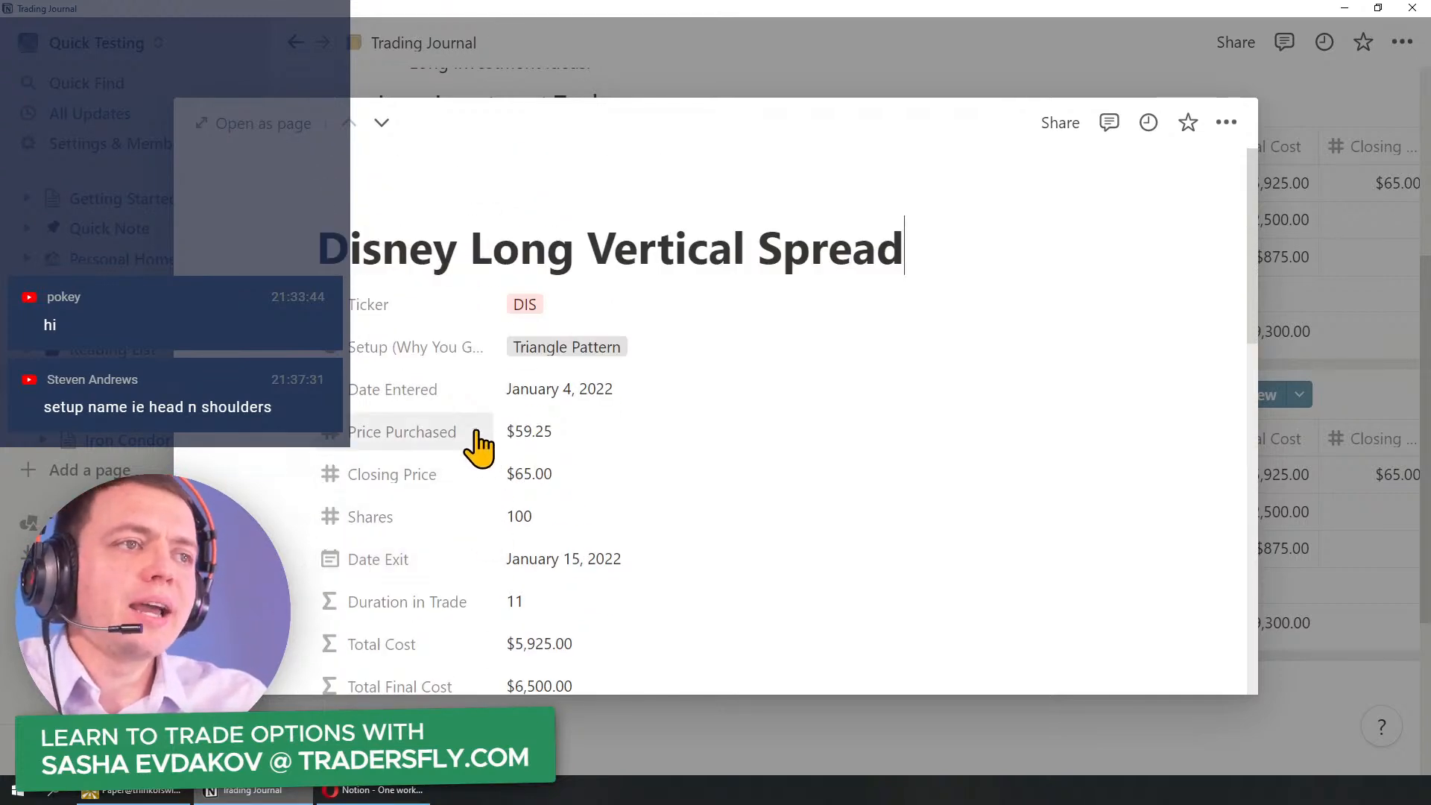
Step: Delete the Setup (Why You Got in) property from the Iron Condor Trades table
{"action": "left_click", "coordinate": [584, 359]}
{"action": "left_click", "coordinate": [390, 345]}
{"action": "left_click", "coordinate": [370, 353]}
{"action": "left_click", "coordinate": [304, 352]}
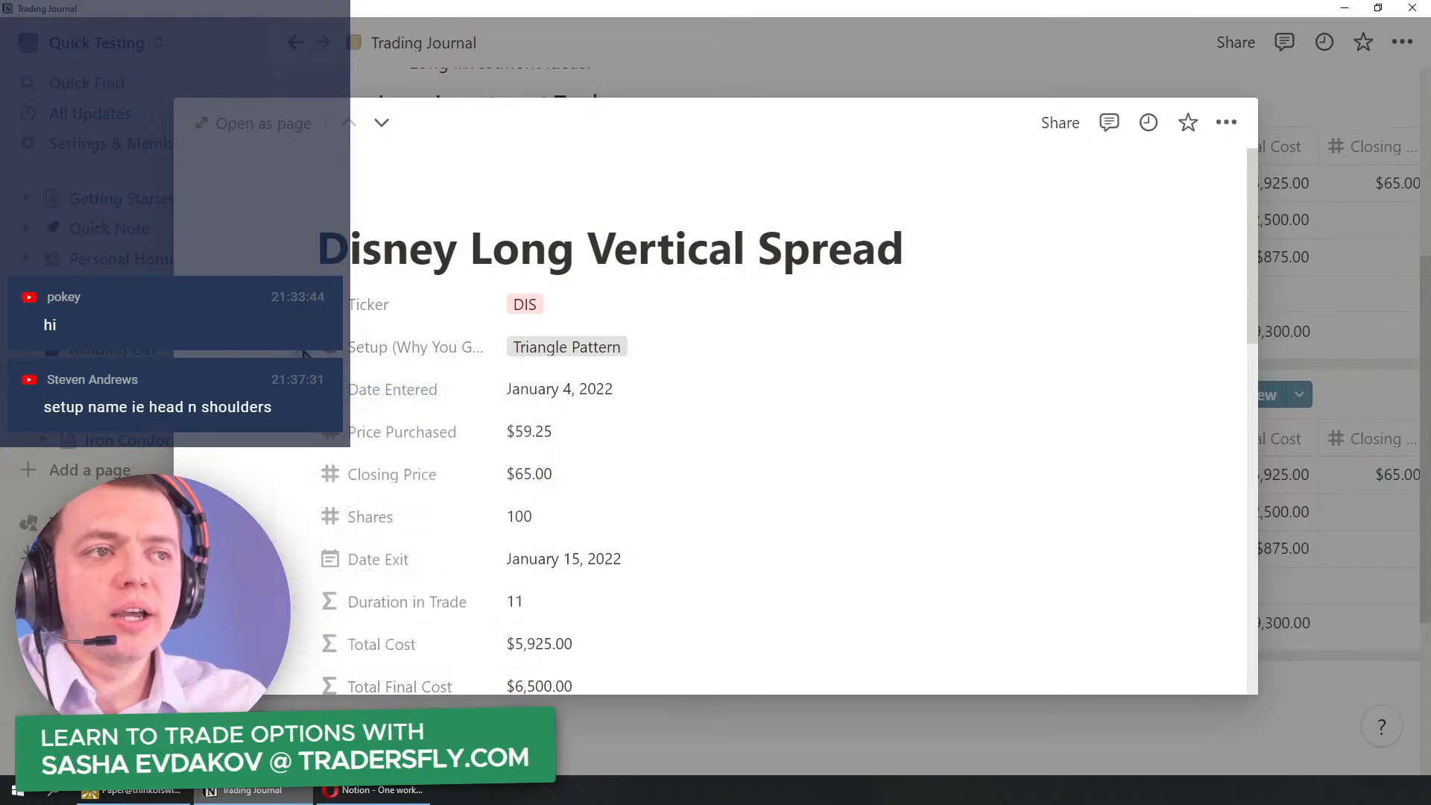
{"action": "left_click", "coordinate": [303, 352]}
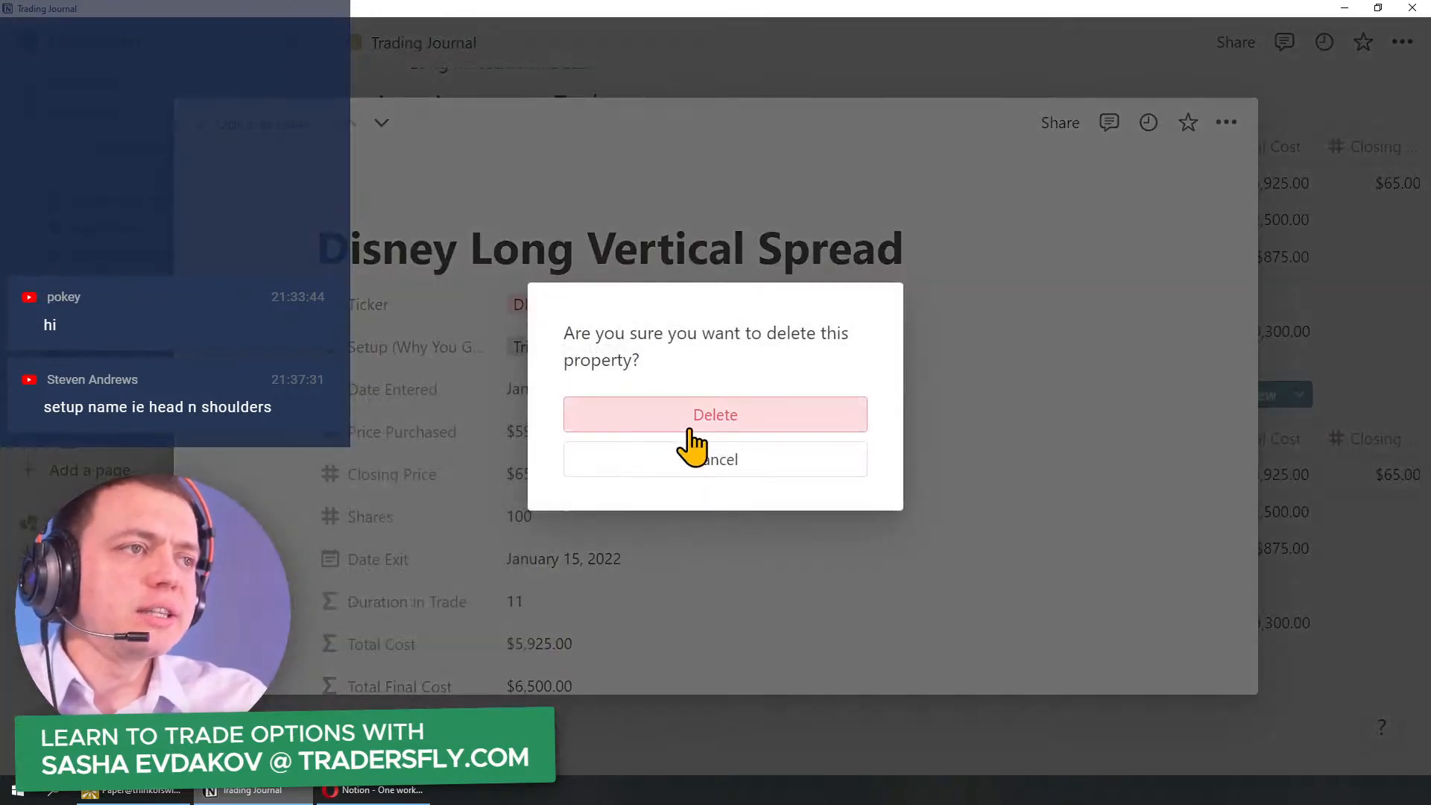
{"action": "left_click", "coordinate": [685, 418]}
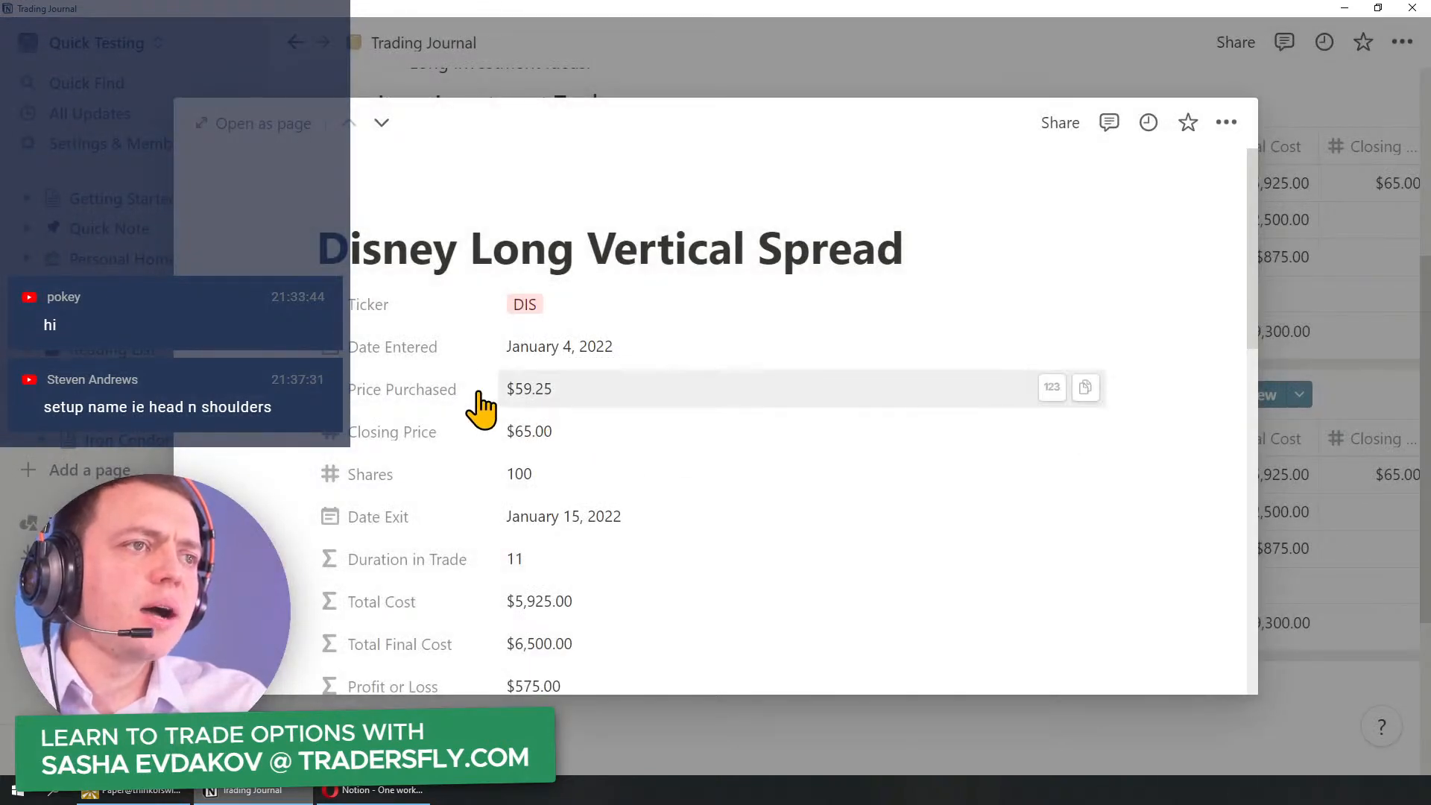
Step: Rename the Price Purchased property to Credit
{"action": "left_click", "coordinate": [408, 390]}
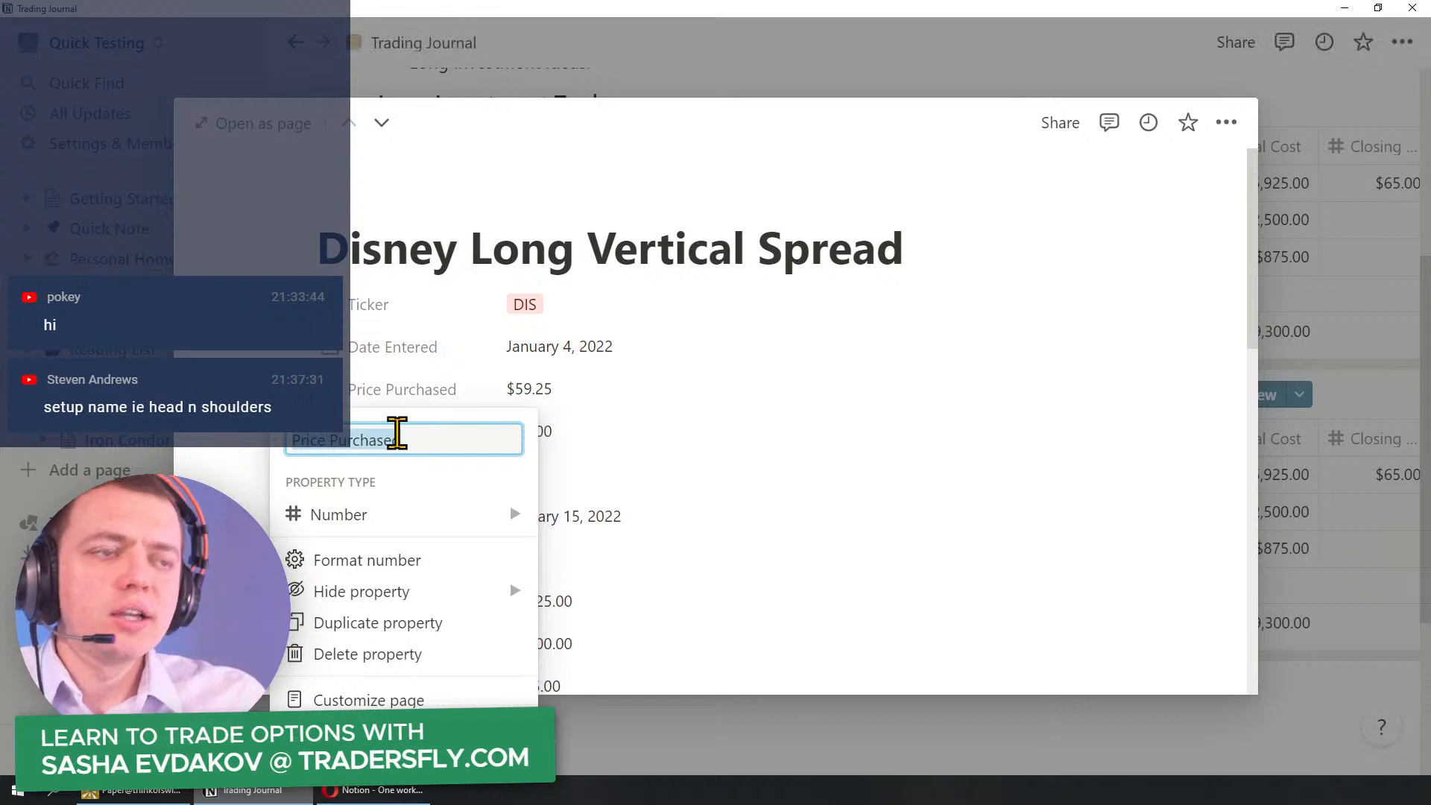
{"action": "type", "text": "Credit"}
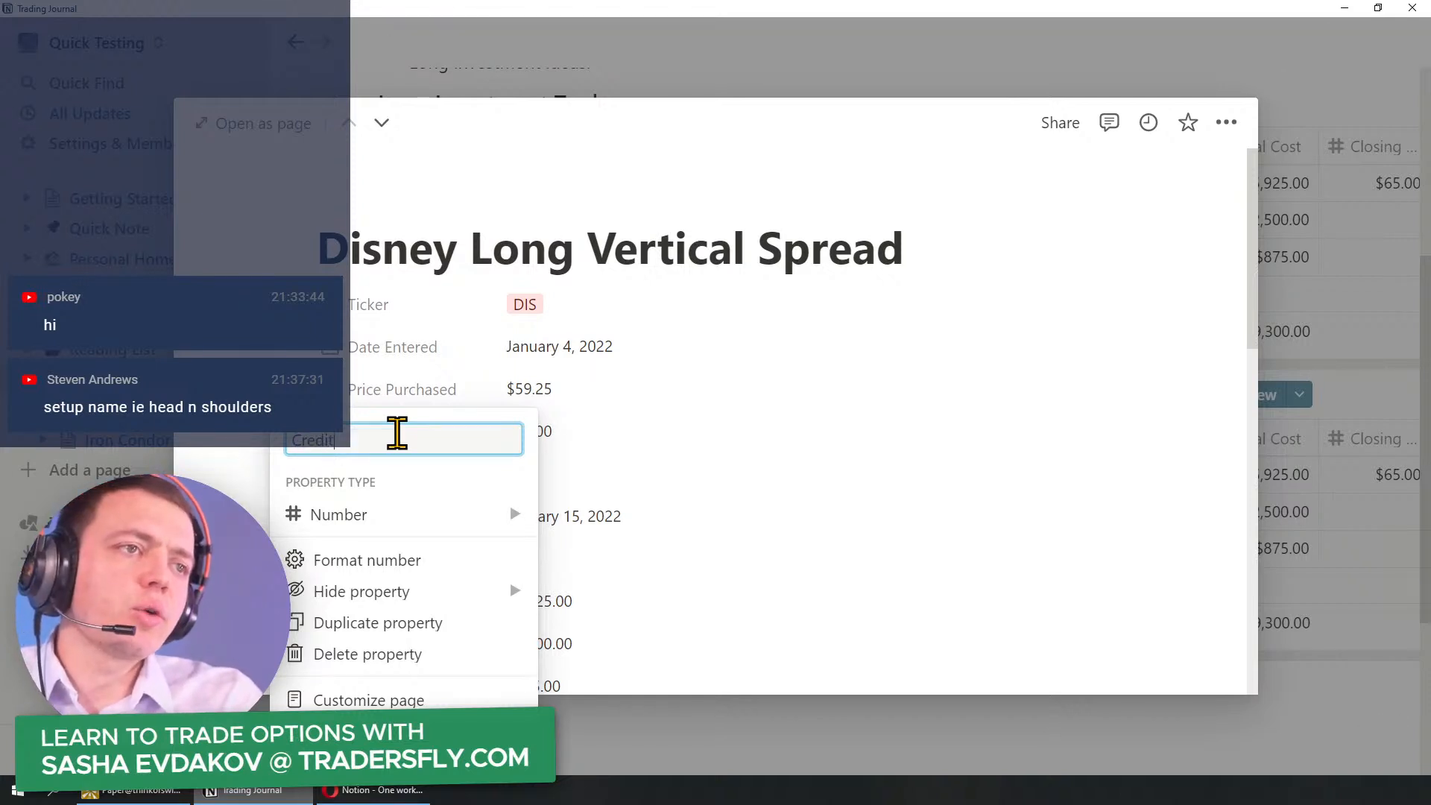
{"action": "key", "text": "Return"}
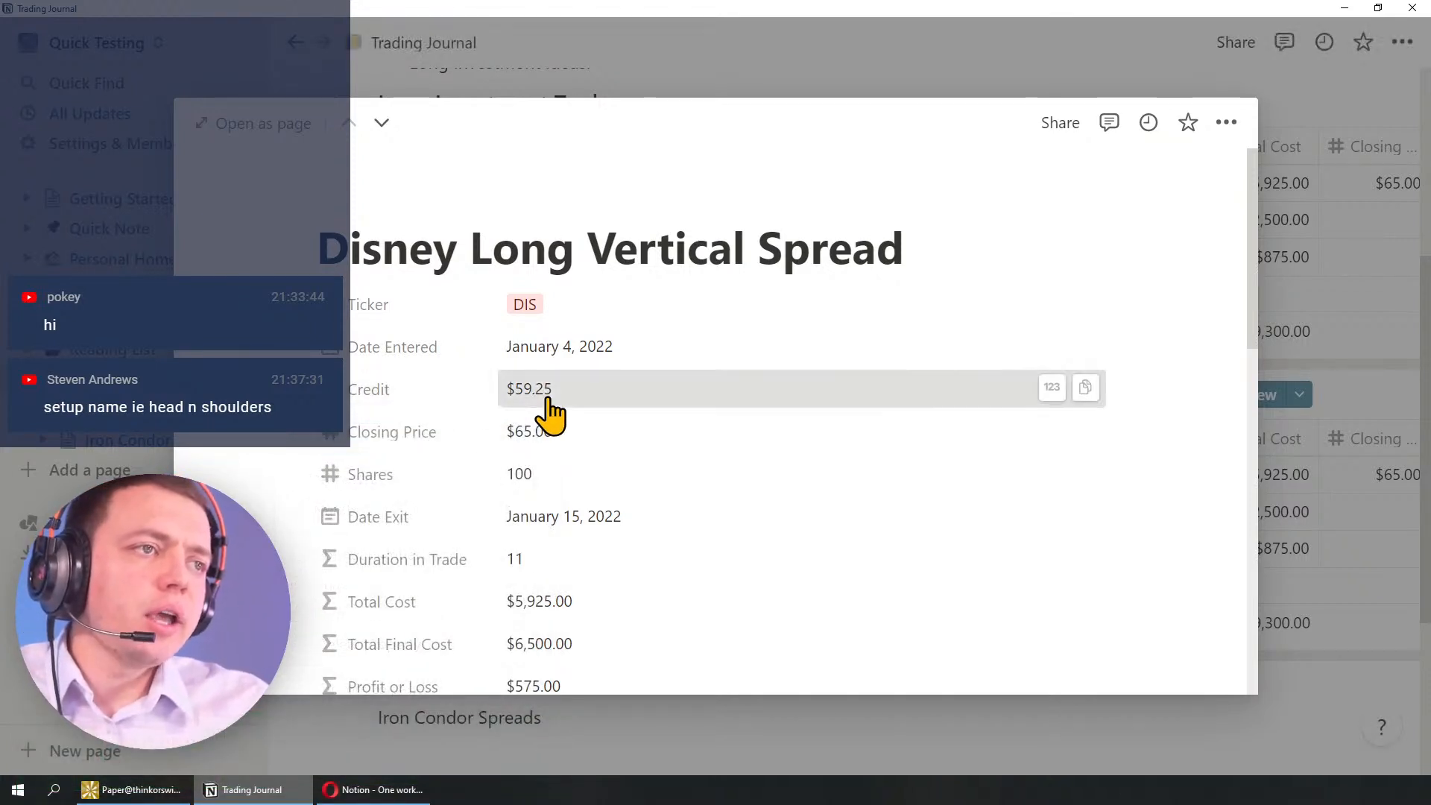
Step: Set the Credit value of the Disney Long Vertical Spread record to 3.25
{"action": "left_click", "coordinate": [549, 393]}
{"action": "key", "text": "ctrl+a"}
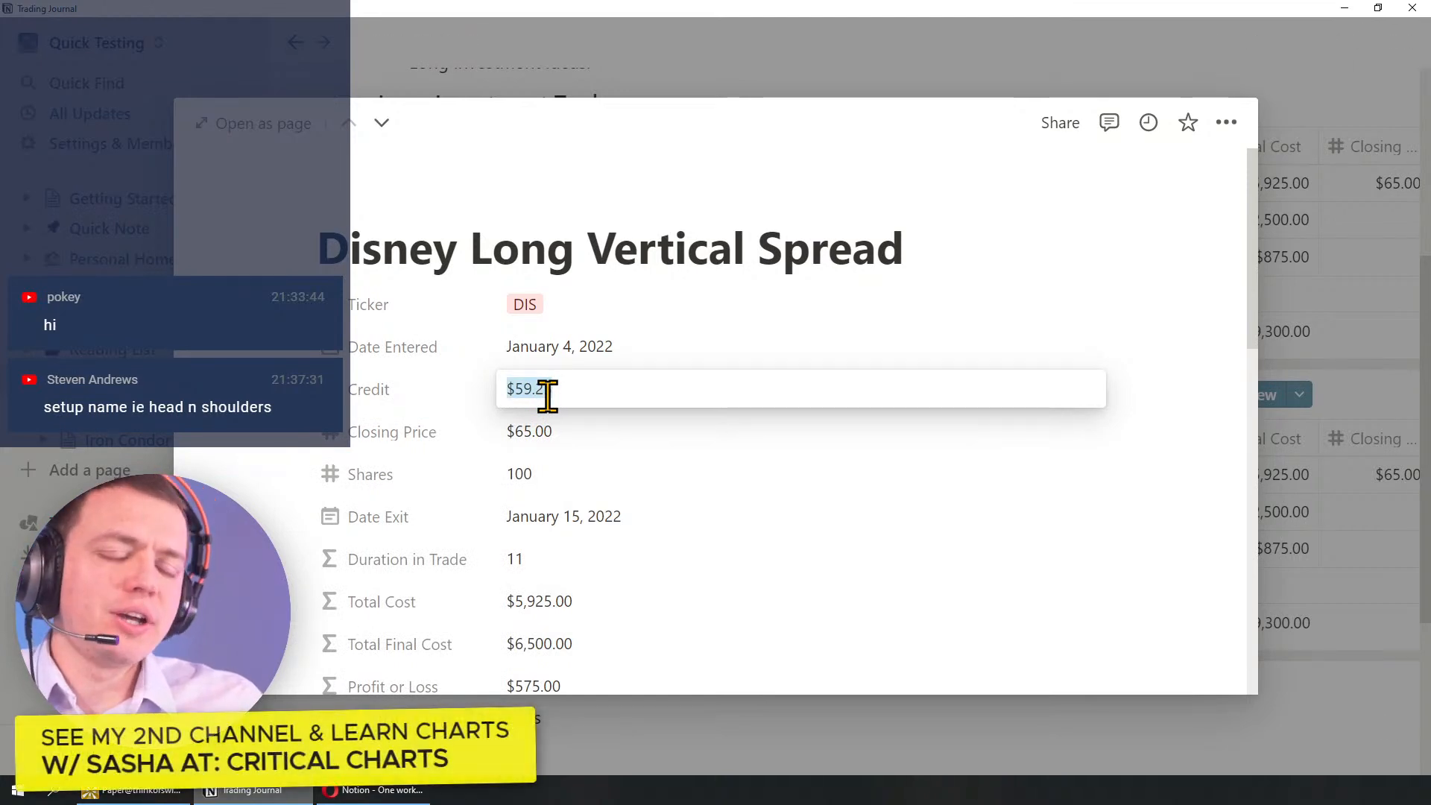
{"action": "type", "text": "1.55"}
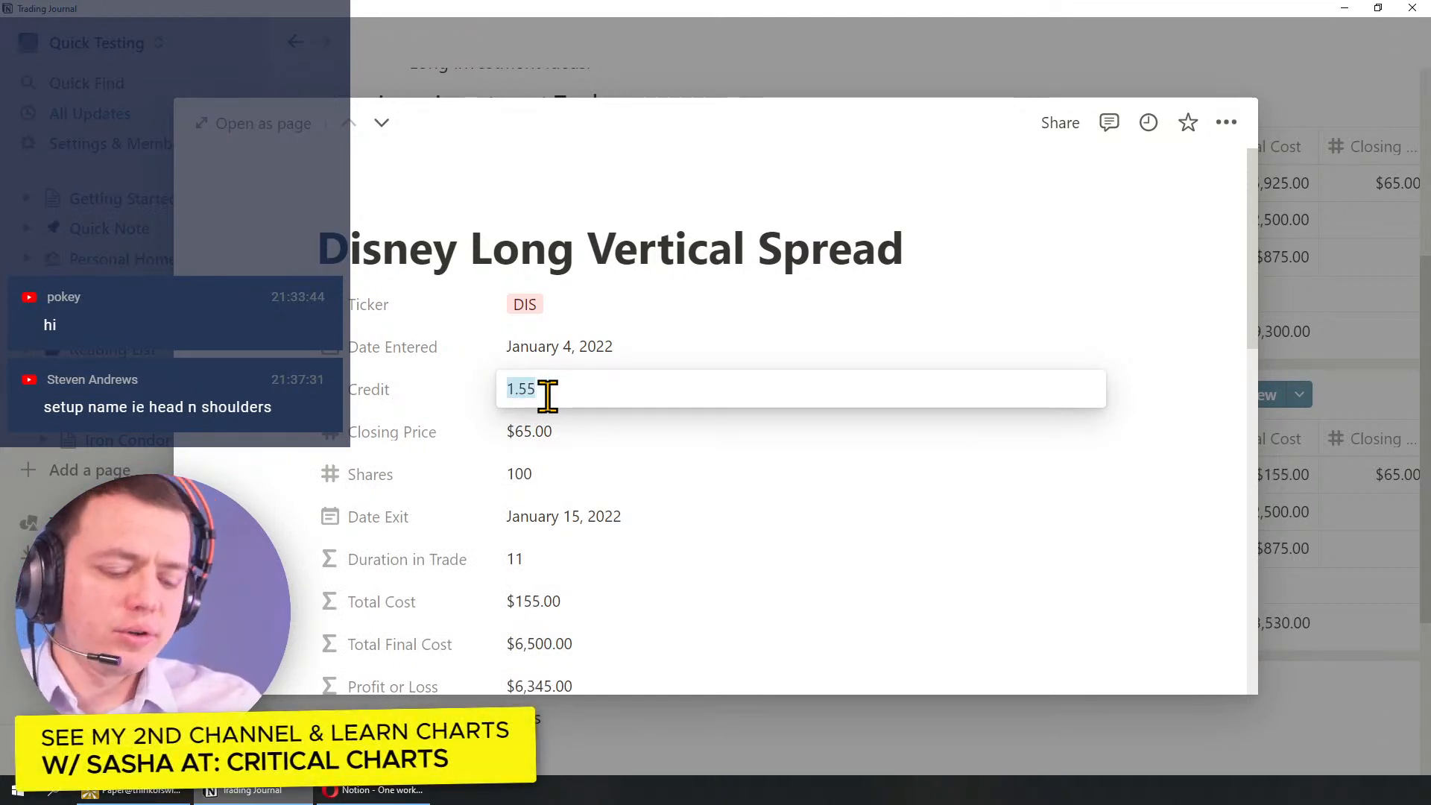
{"action": "key", "text": "Return"}
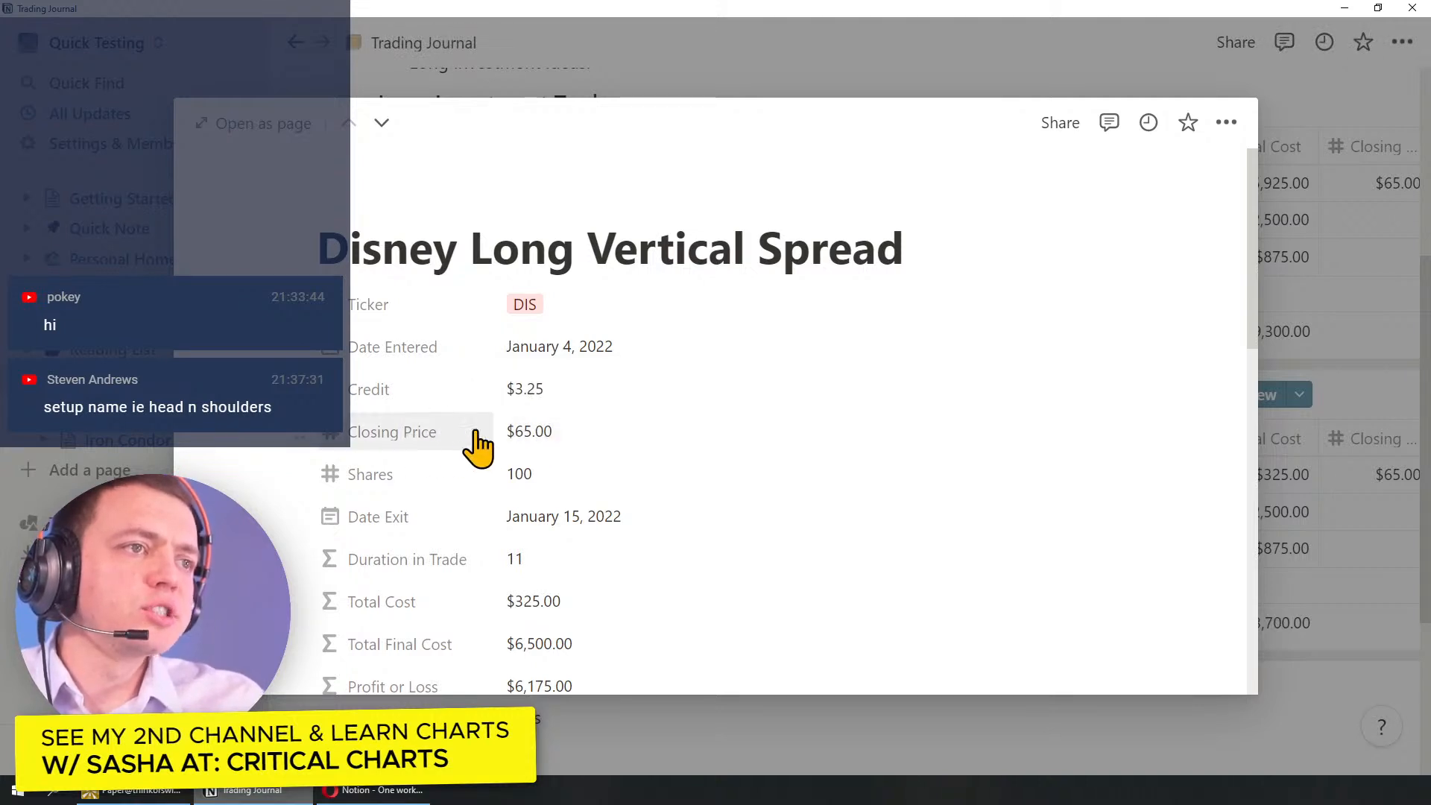
Step: Set the Closing Price of the Disney Long Vertical Spread entry to $1.25
{"action": "left_click", "coordinate": [417, 447]}
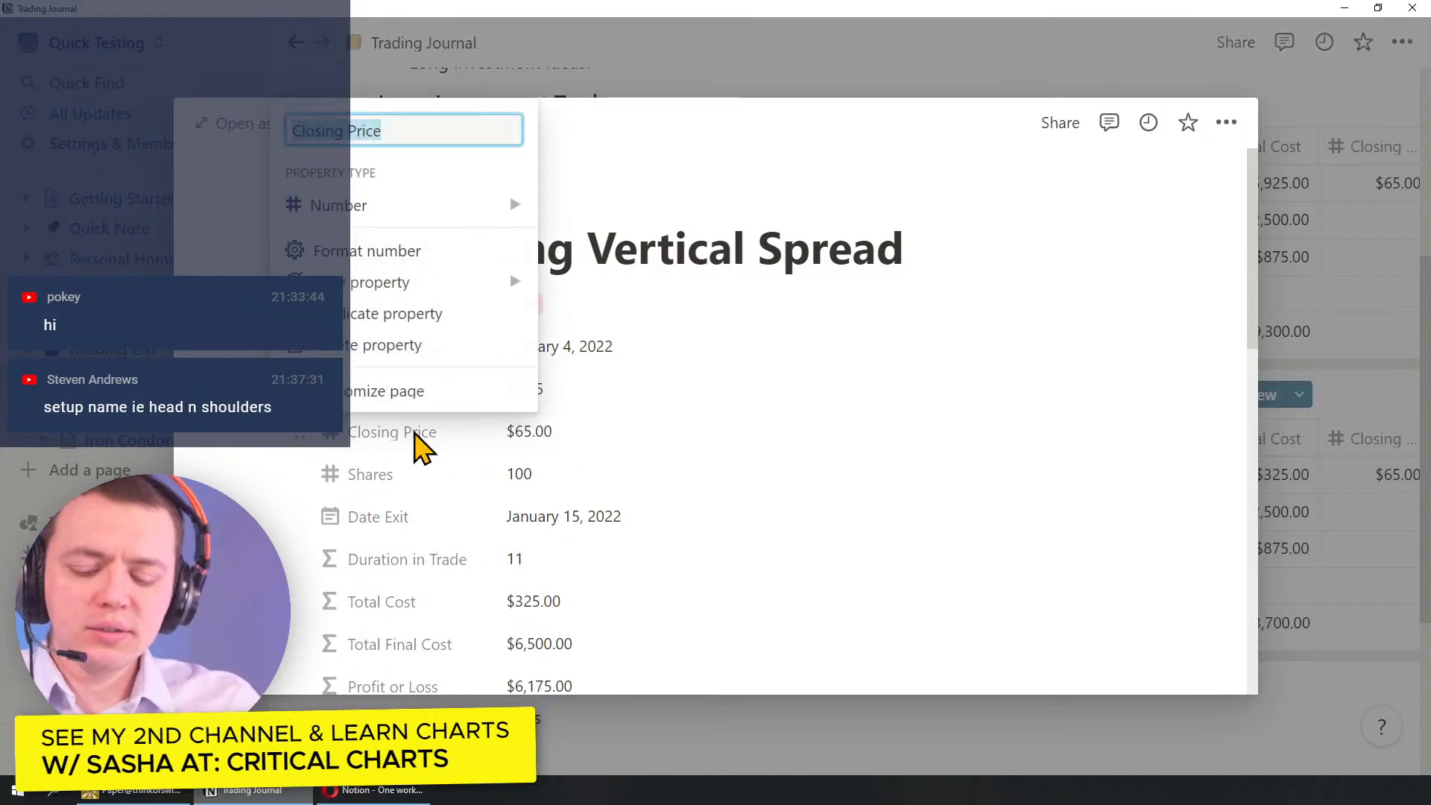
{"action": "left_click", "coordinate": [538, 431]}
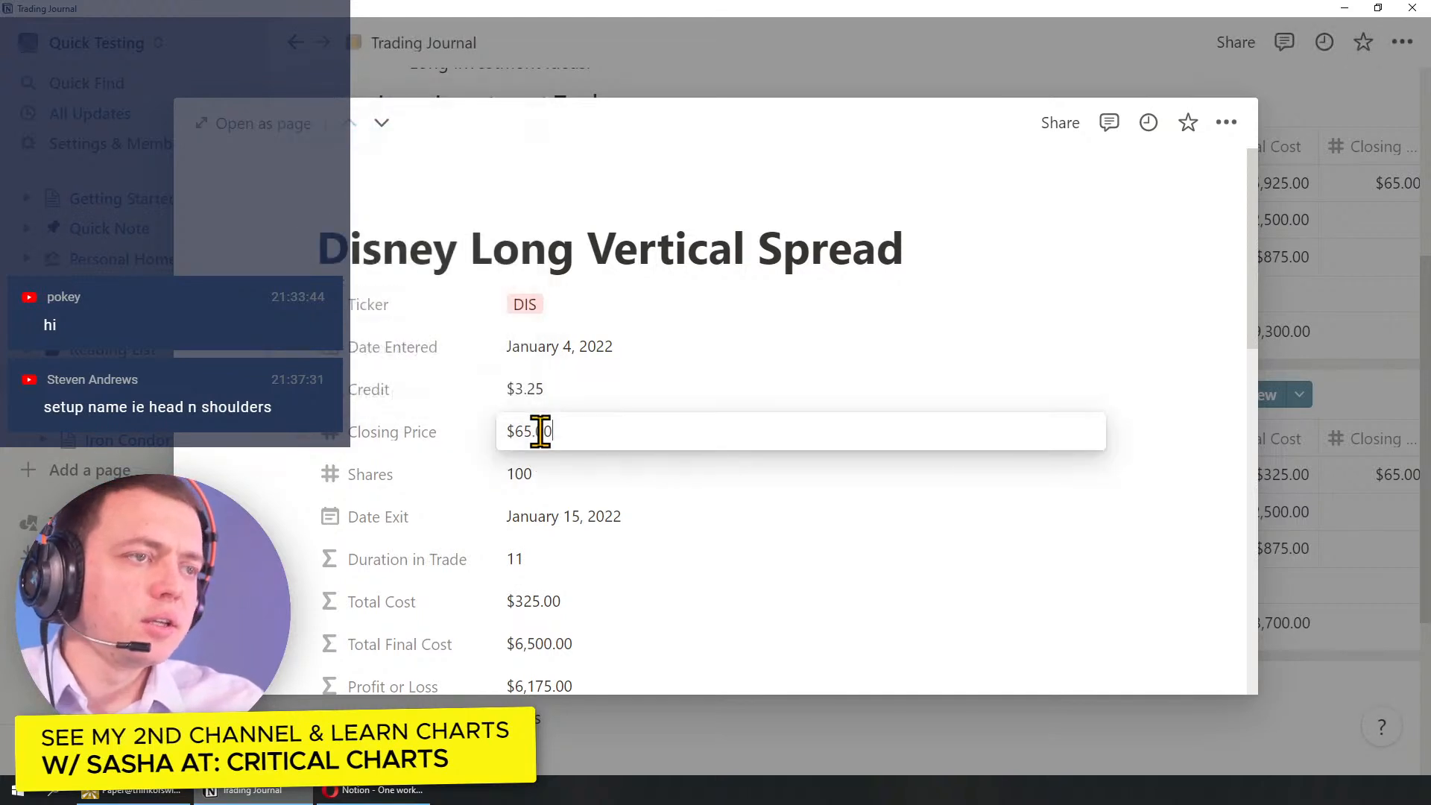
{"action": "key", "text": "ctrl+a"}
{"action": "type", "text": "4.2"}
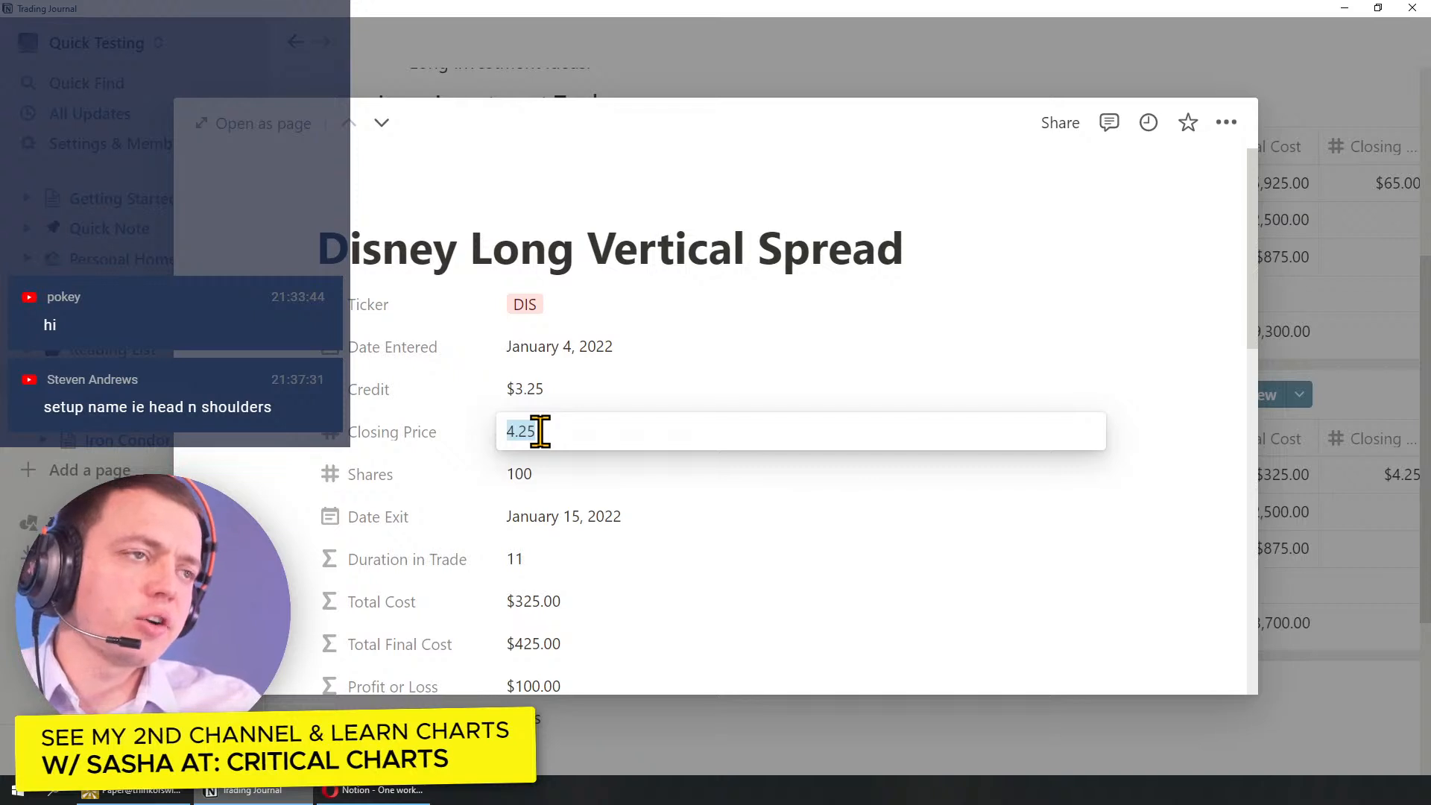
{"action": "type", "text": "1.25"}
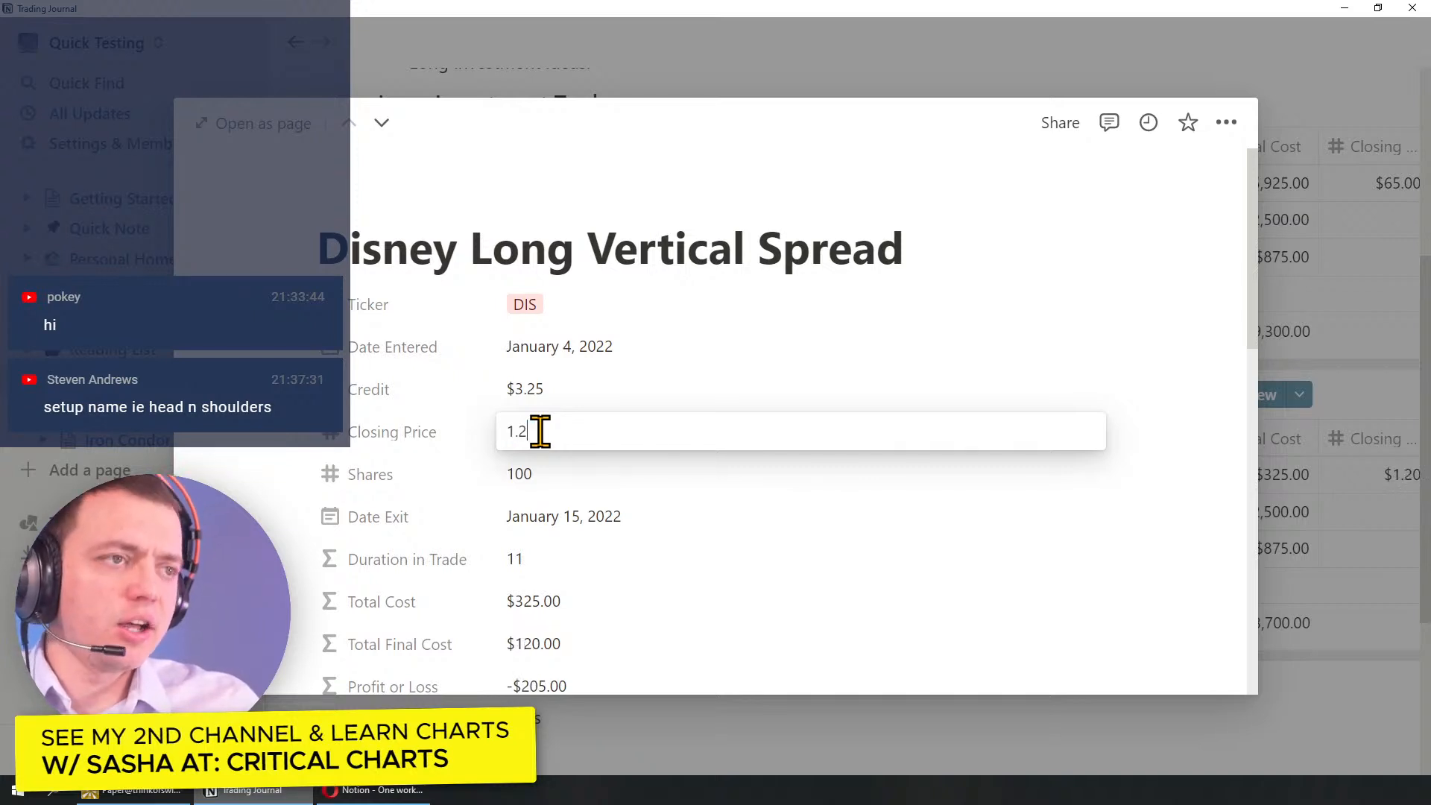
{"action": "key", "text": "Return"}
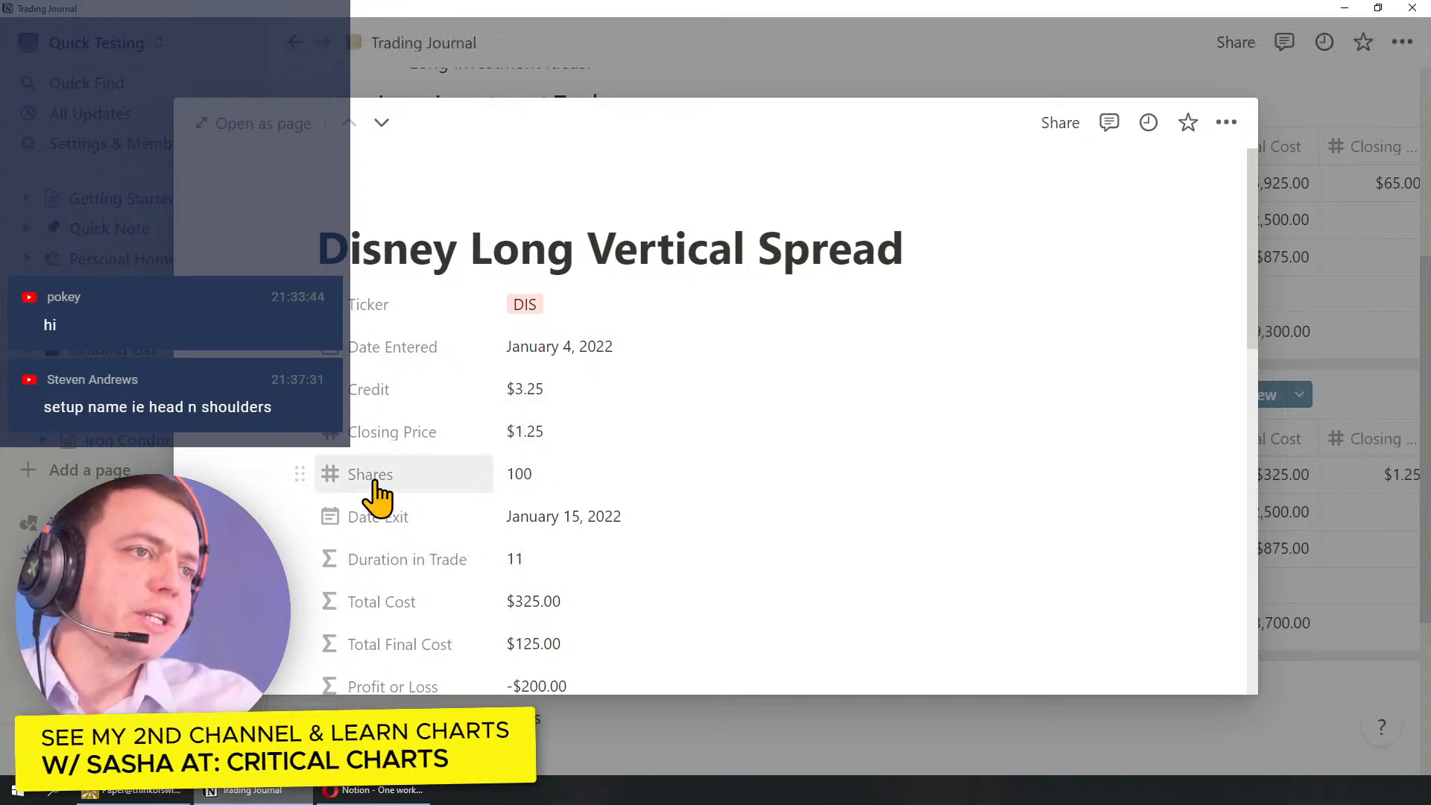
Step: Rename the Shares property as Contracts
{"action": "left_click", "coordinate": [369, 475]}
{"action": "left_click", "coordinate": [379, 492]}
{"action": "left_click", "coordinate": [377, 488]}
{"action": "type", "text": "Contracts"}
{"action": "key", "text": "Return"}
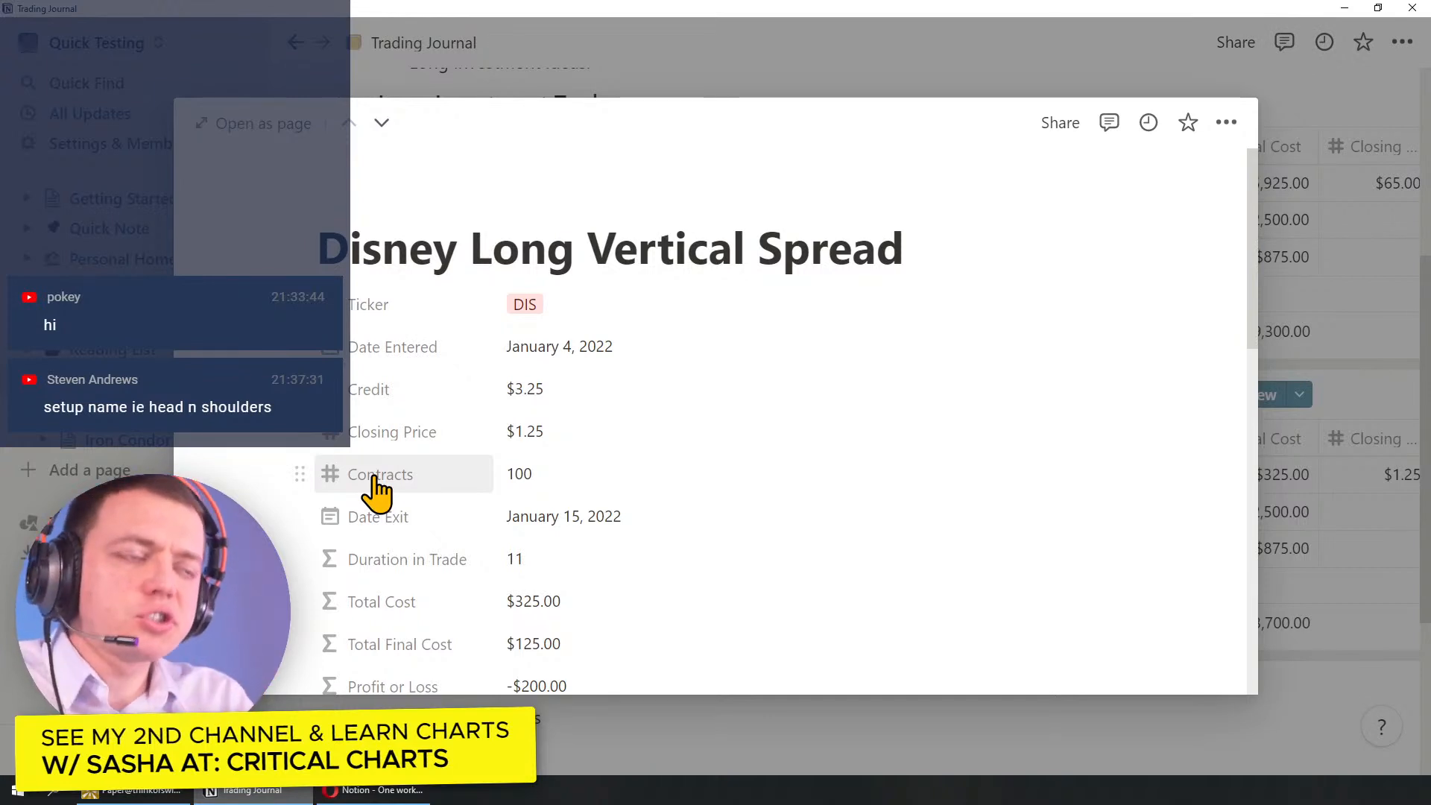
Step: Set the number of contracts for the Disney spread to 5
{"action": "left_click", "coordinate": [525, 474]}
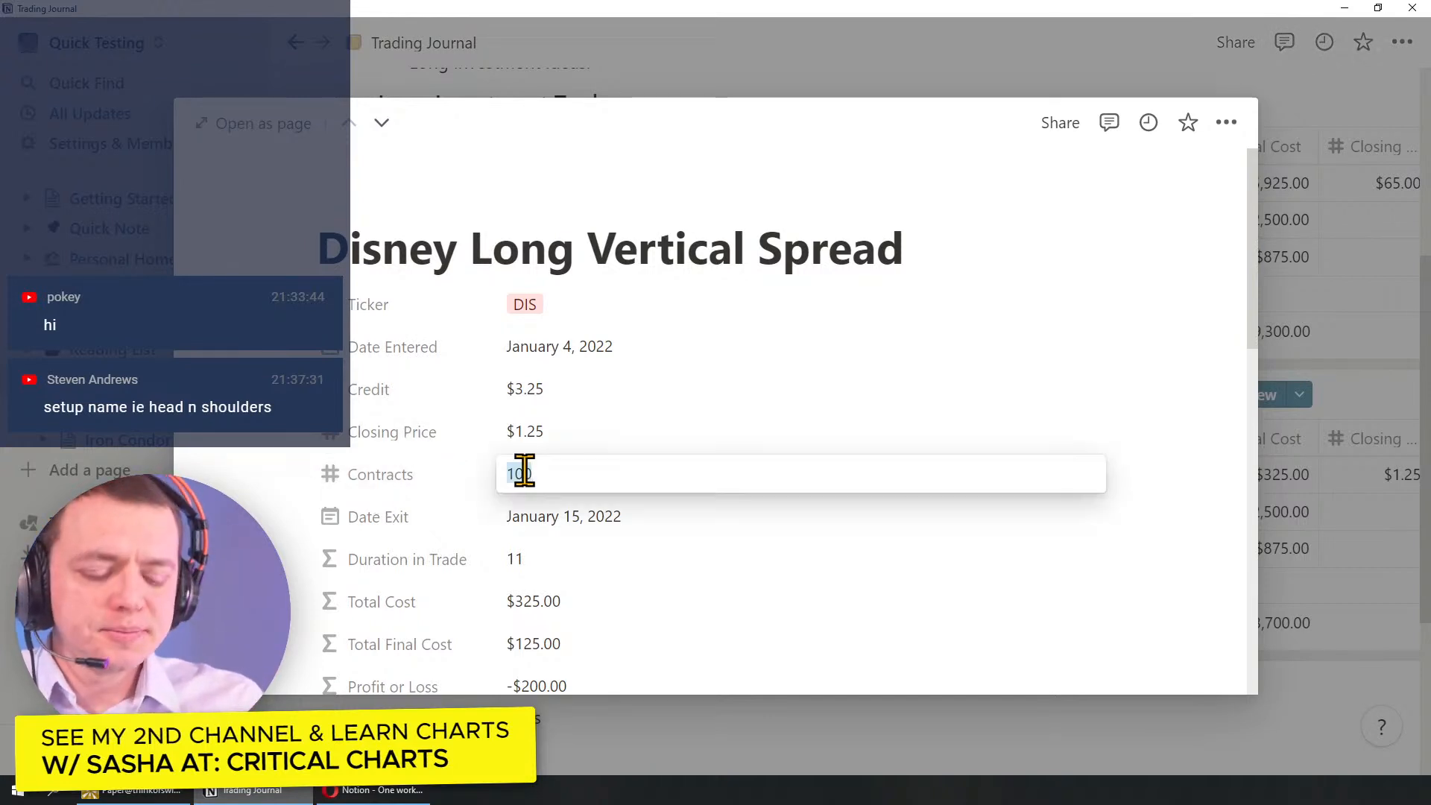
{"action": "type", "text": "5"}
{"action": "left_click", "coordinate": [294, 507]}
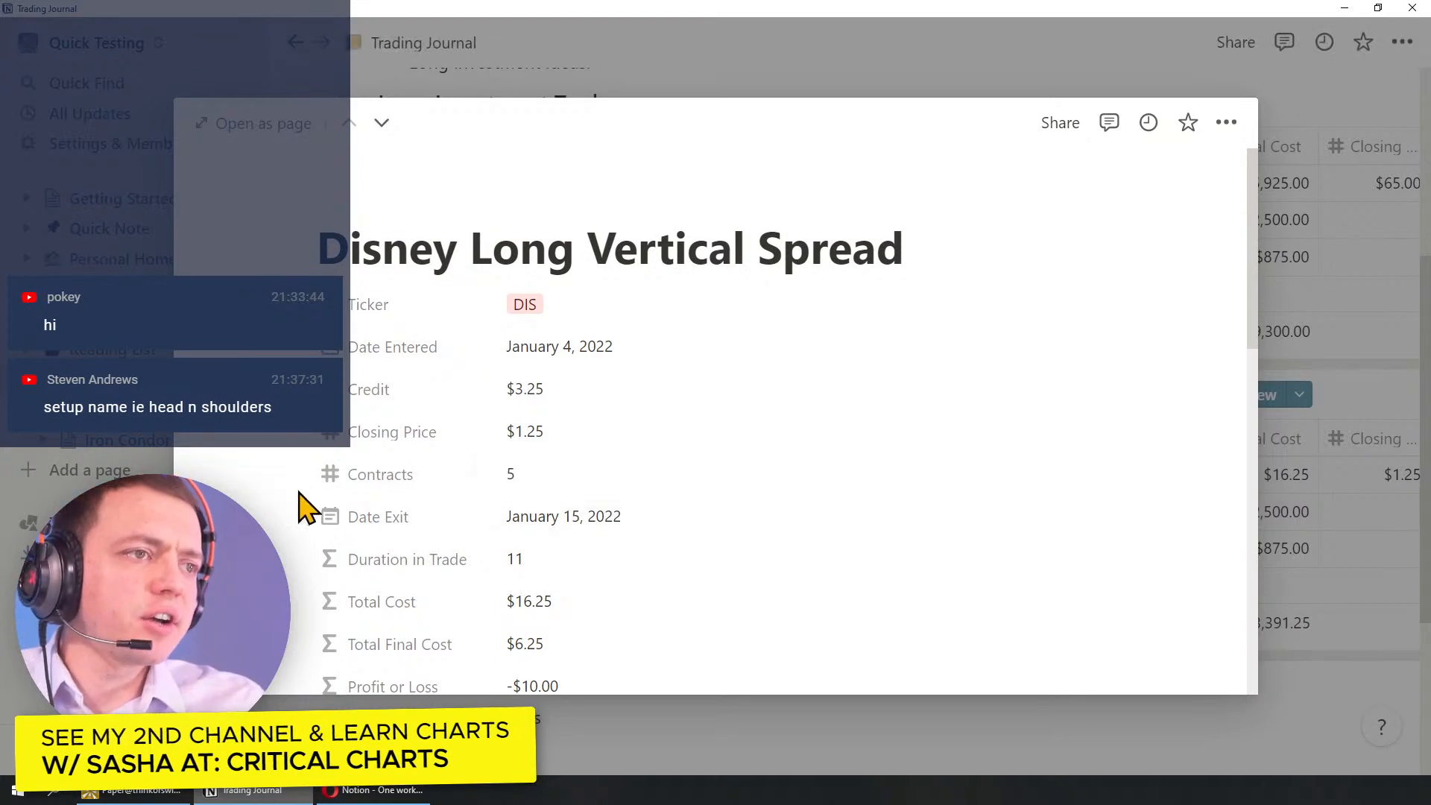
Step: Duplicate the Date Exit property and rename the copy as Days Expiring
{"action": "scroll", "coordinate": [584, 530], "scroll_direction": "down", "scroll_amount": 2}
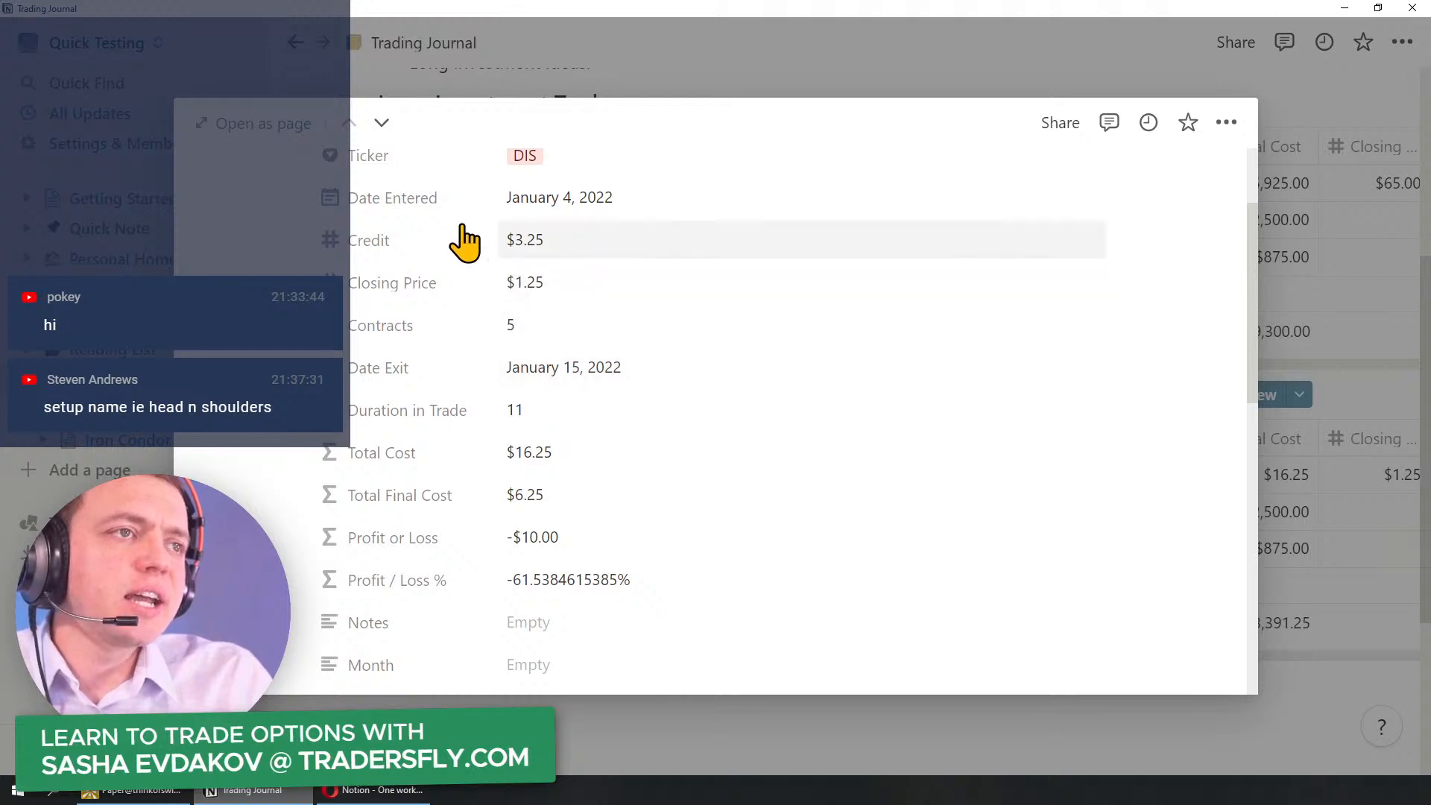
{"action": "left_click", "coordinate": [376, 387]}
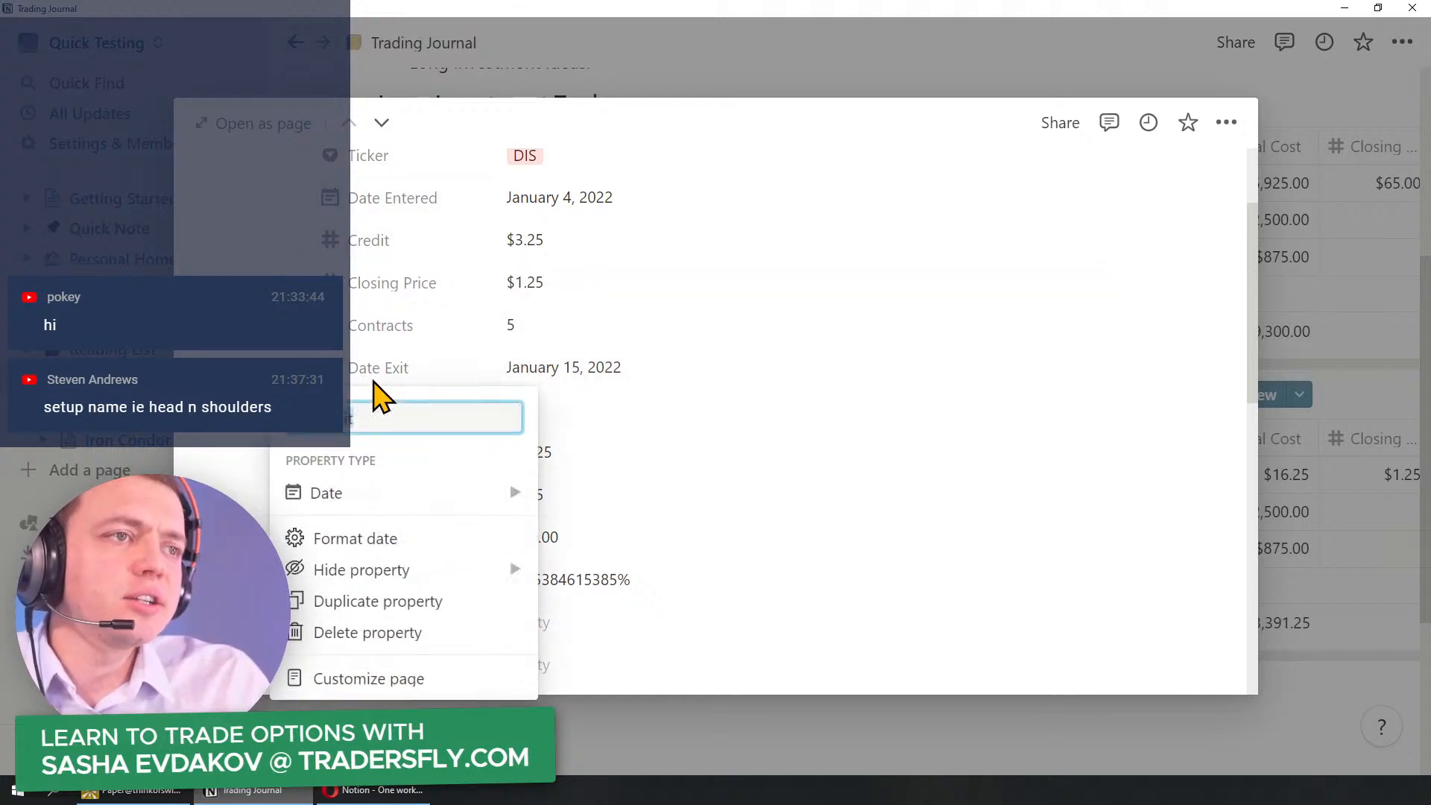
{"action": "mouse_move", "coordinate": [403, 568]}
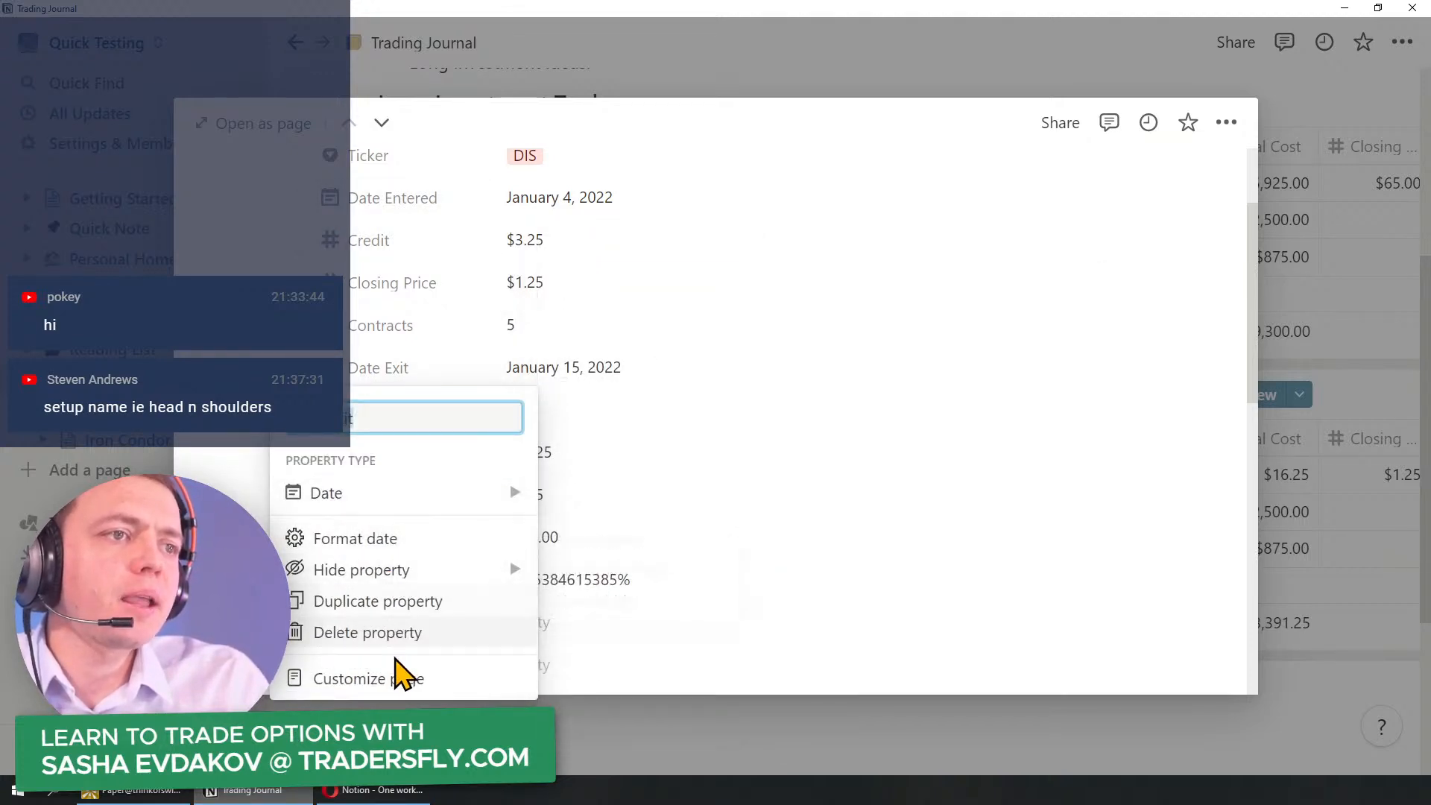
{"action": "left_click", "coordinate": [401, 605]}
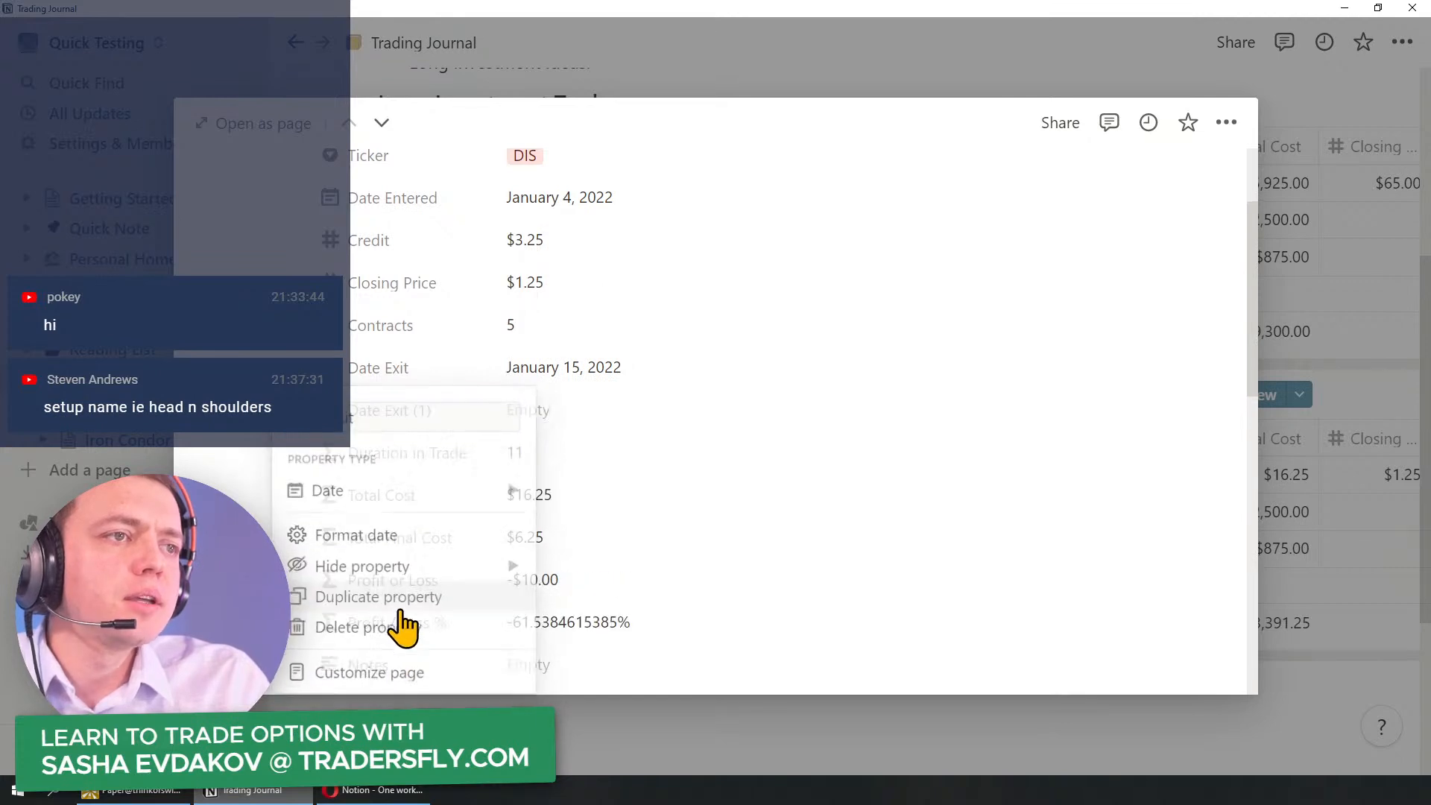
{"action": "left_click", "coordinate": [400, 412]}
{"action": "type", "text": "D"}
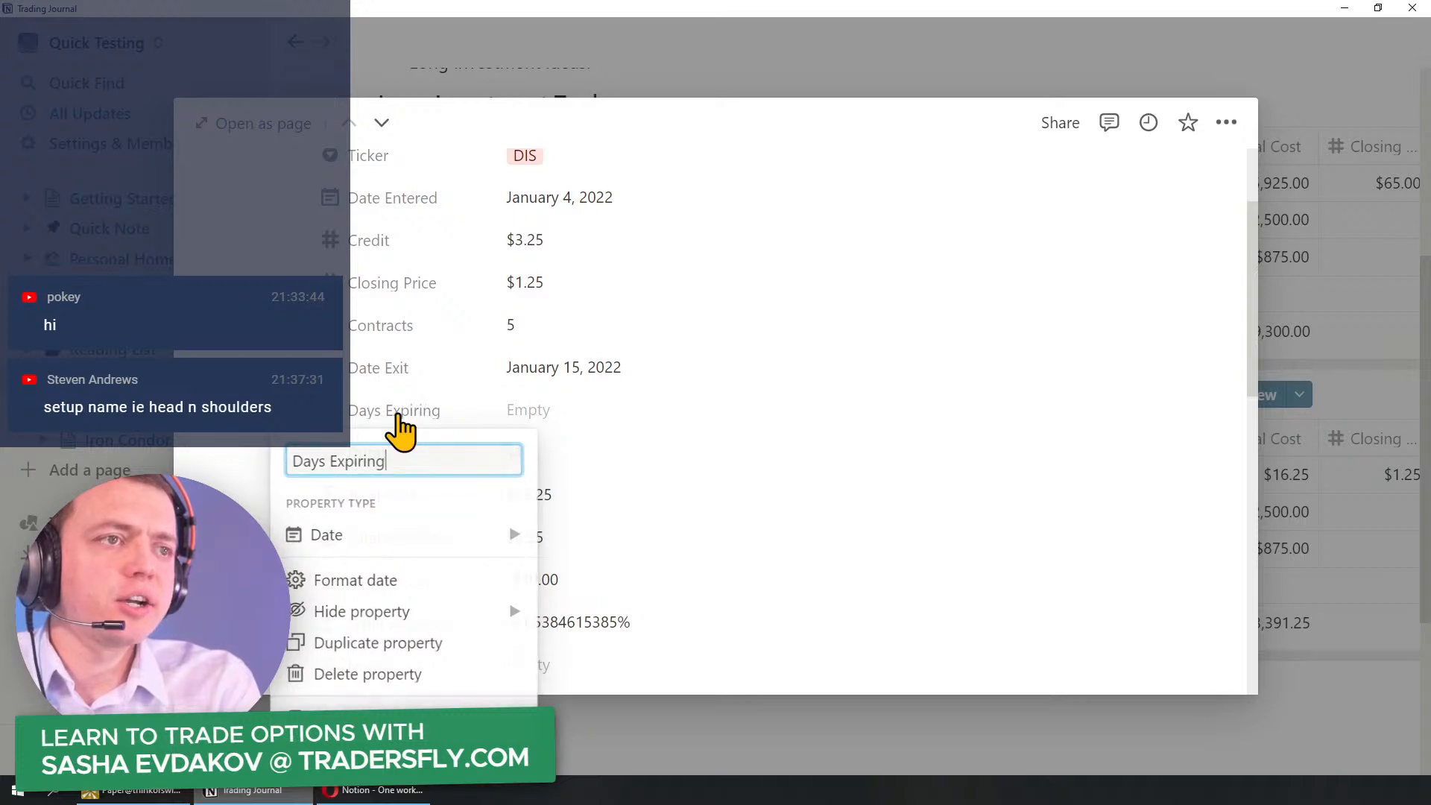
{"action": "type", "text": "ays Expiring"}
{"action": "key", "text": "Return"}
Step: Rename the Days Expiring property as Date Expiring
{"action": "left_click", "coordinate": [399, 413]}
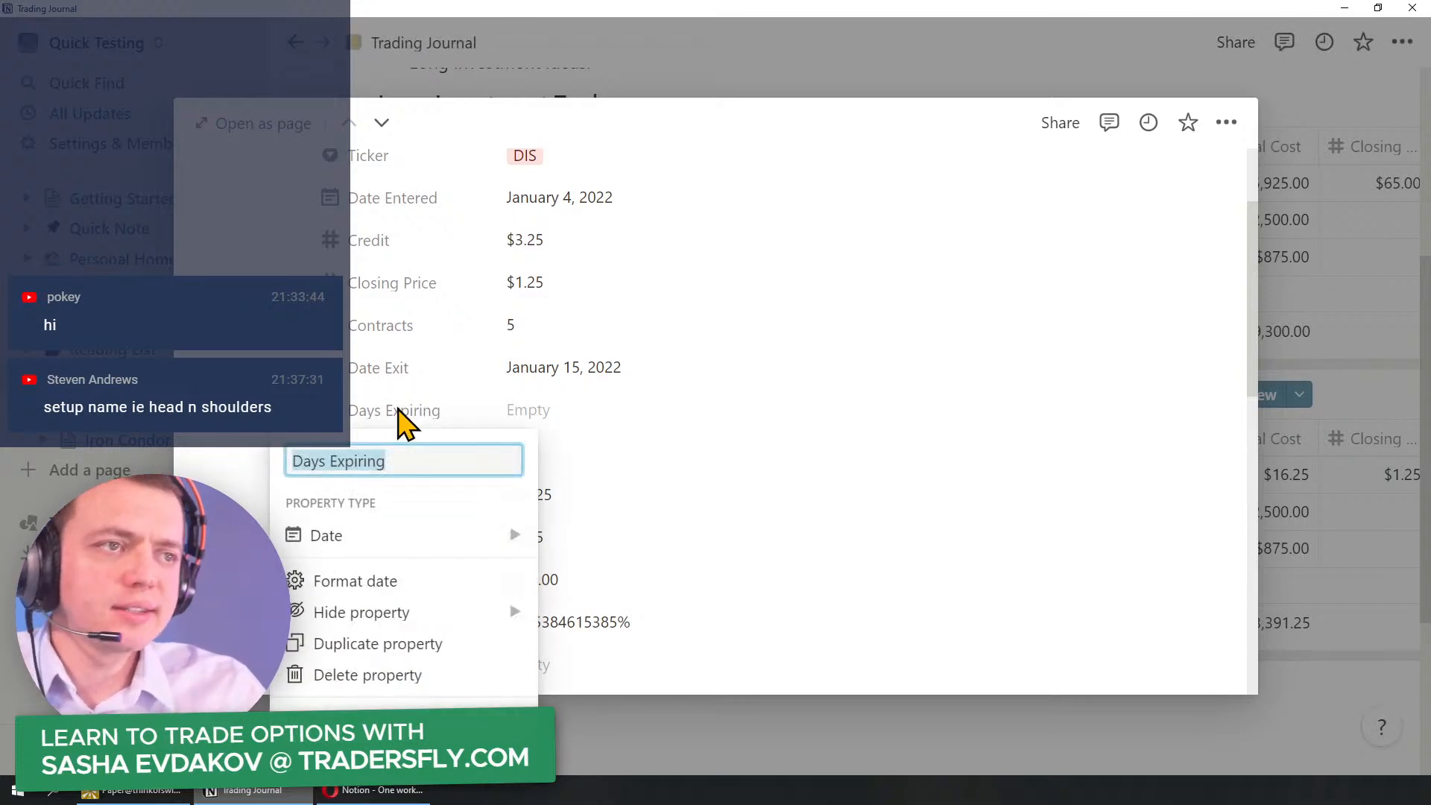
{"action": "type", "text": "Date Expiring"}
{"action": "key", "text": "Return"}
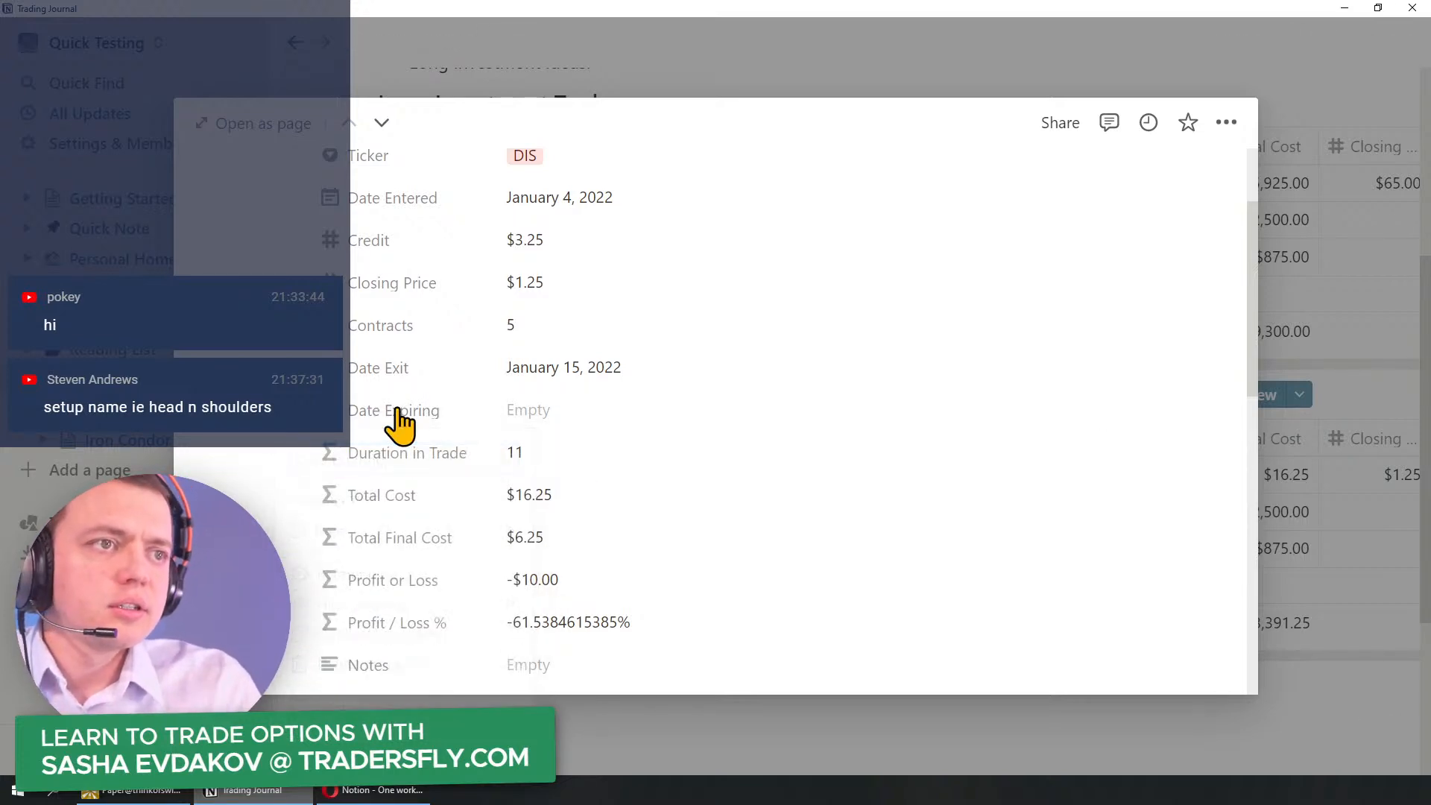
Step: Set the Date Expiring value of the Disney spread to February 25, 2022
{"action": "left_click", "coordinate": [530, 423]}
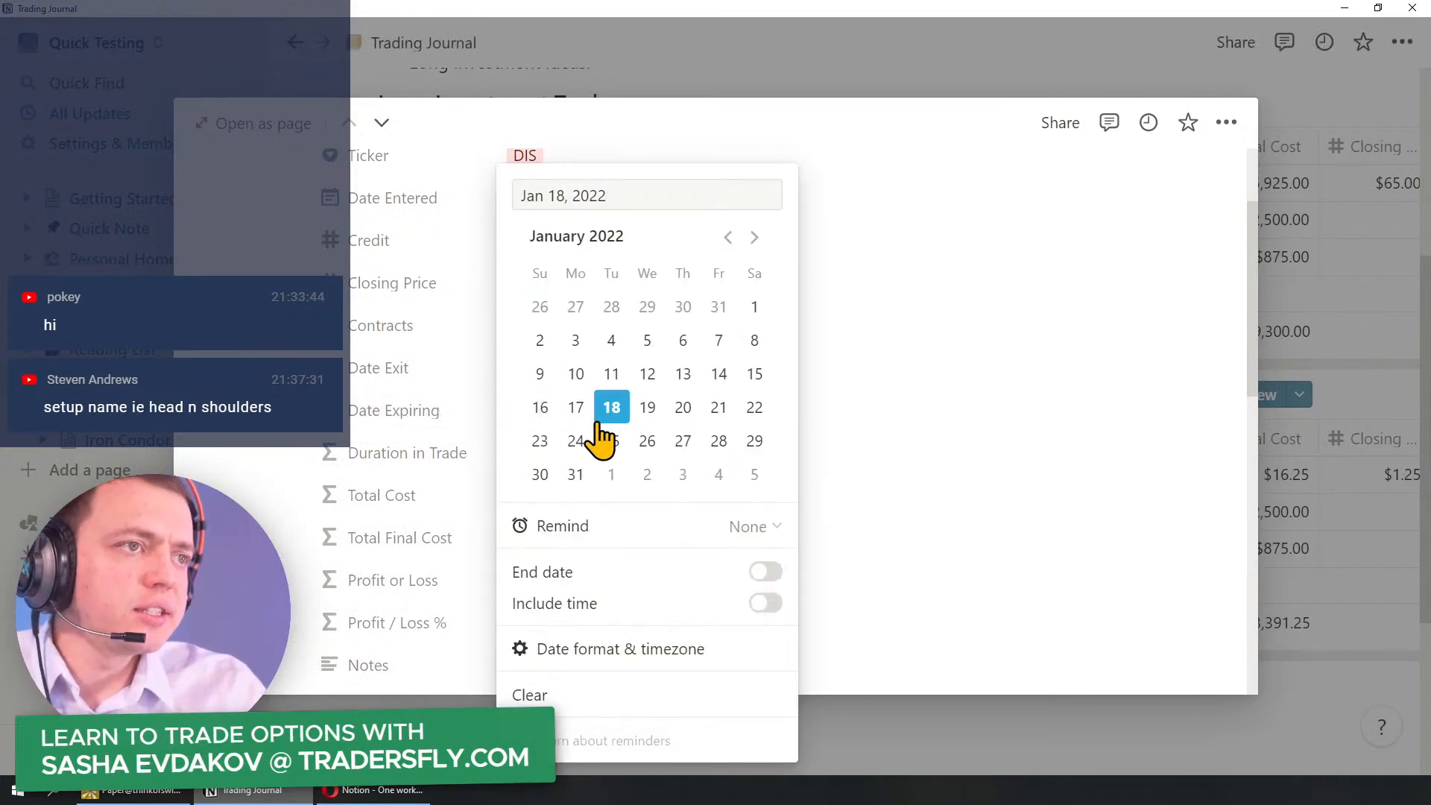
{"action": "left_click", "coordinate": [719, 474]}
{"action": "left_click", "coordinate": [276, 461]}
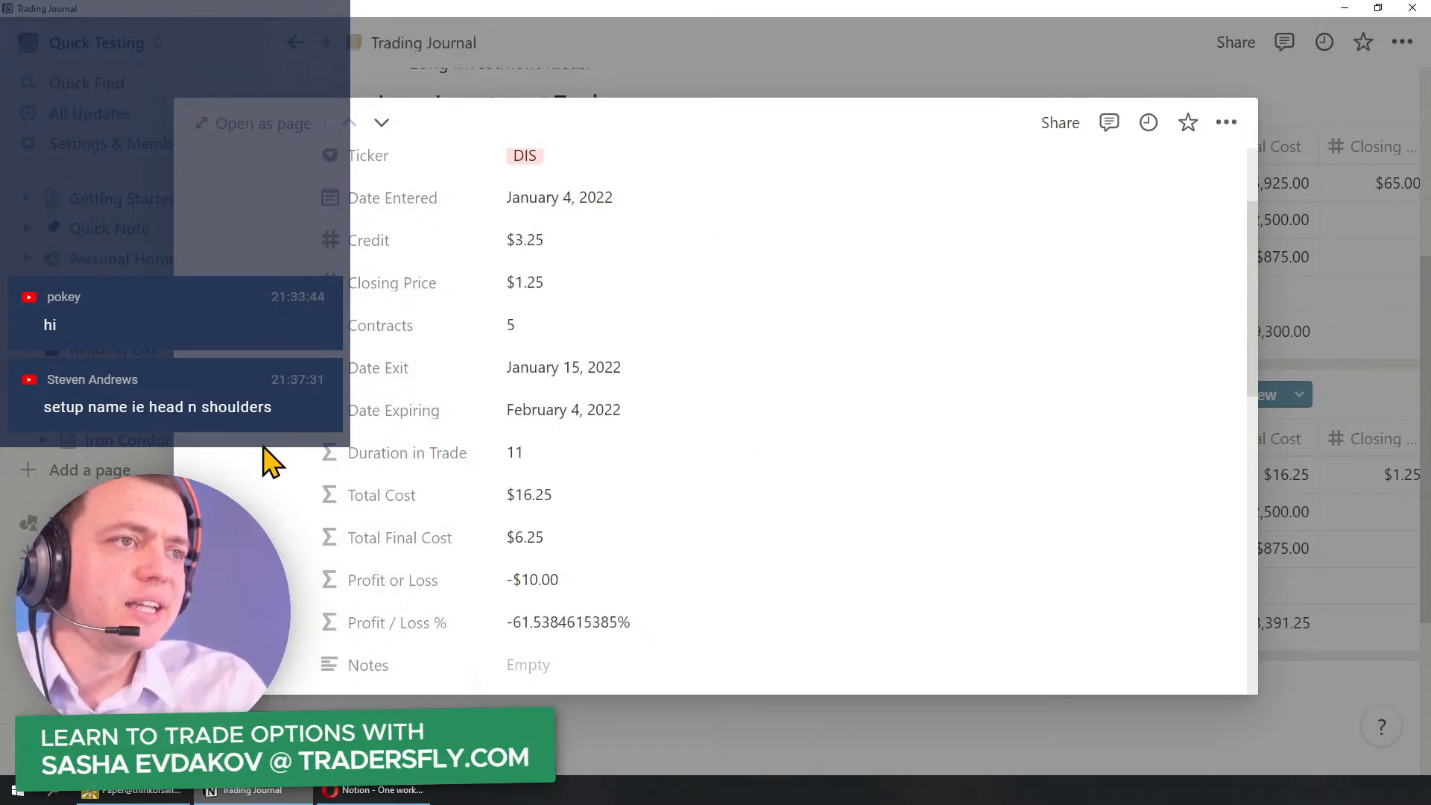
{"action": "left_click", "coordinate": [564, 423]}
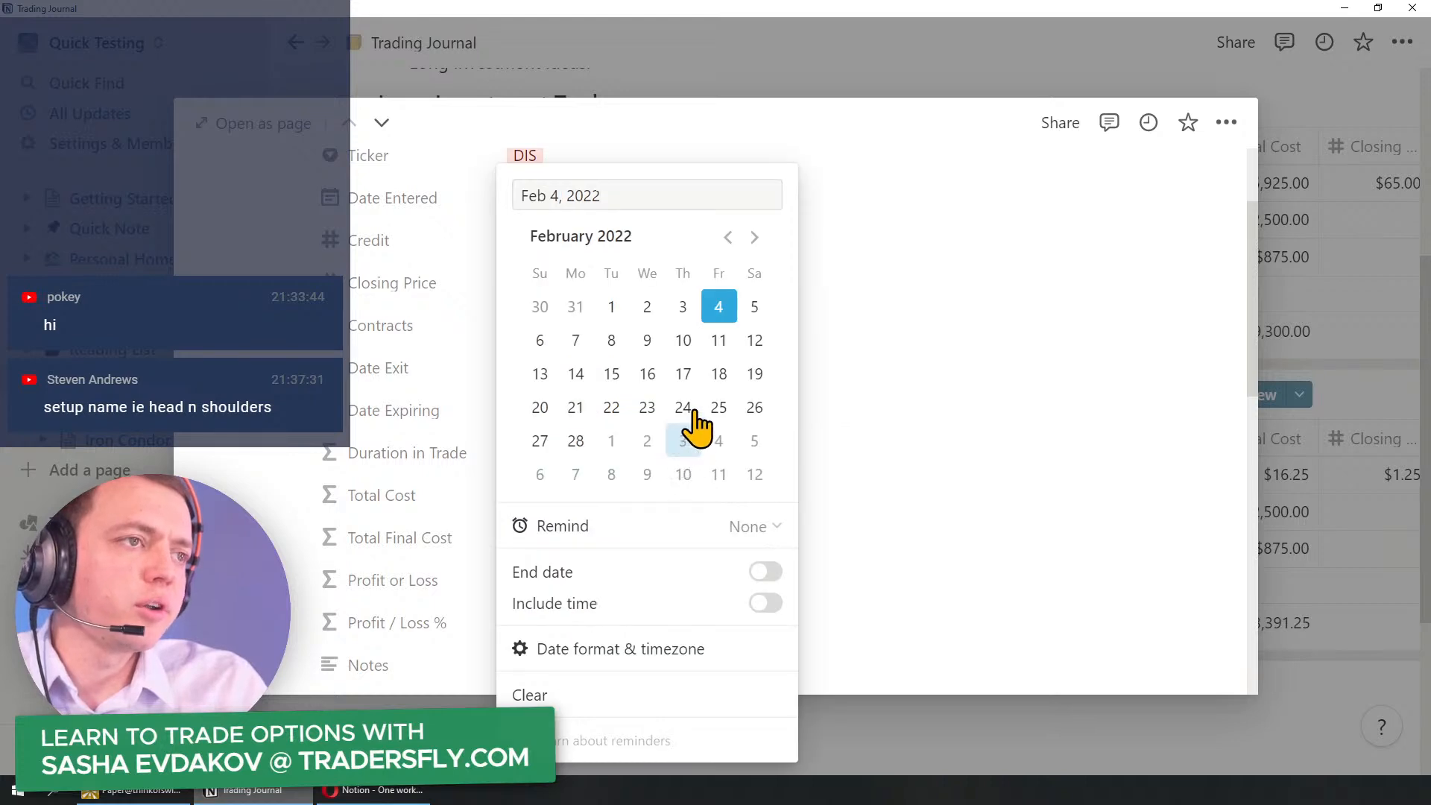
{"action": "left_click", "coordinate": [718, 406]}
{"action": "left_click", "coordinate": [271, 454]}
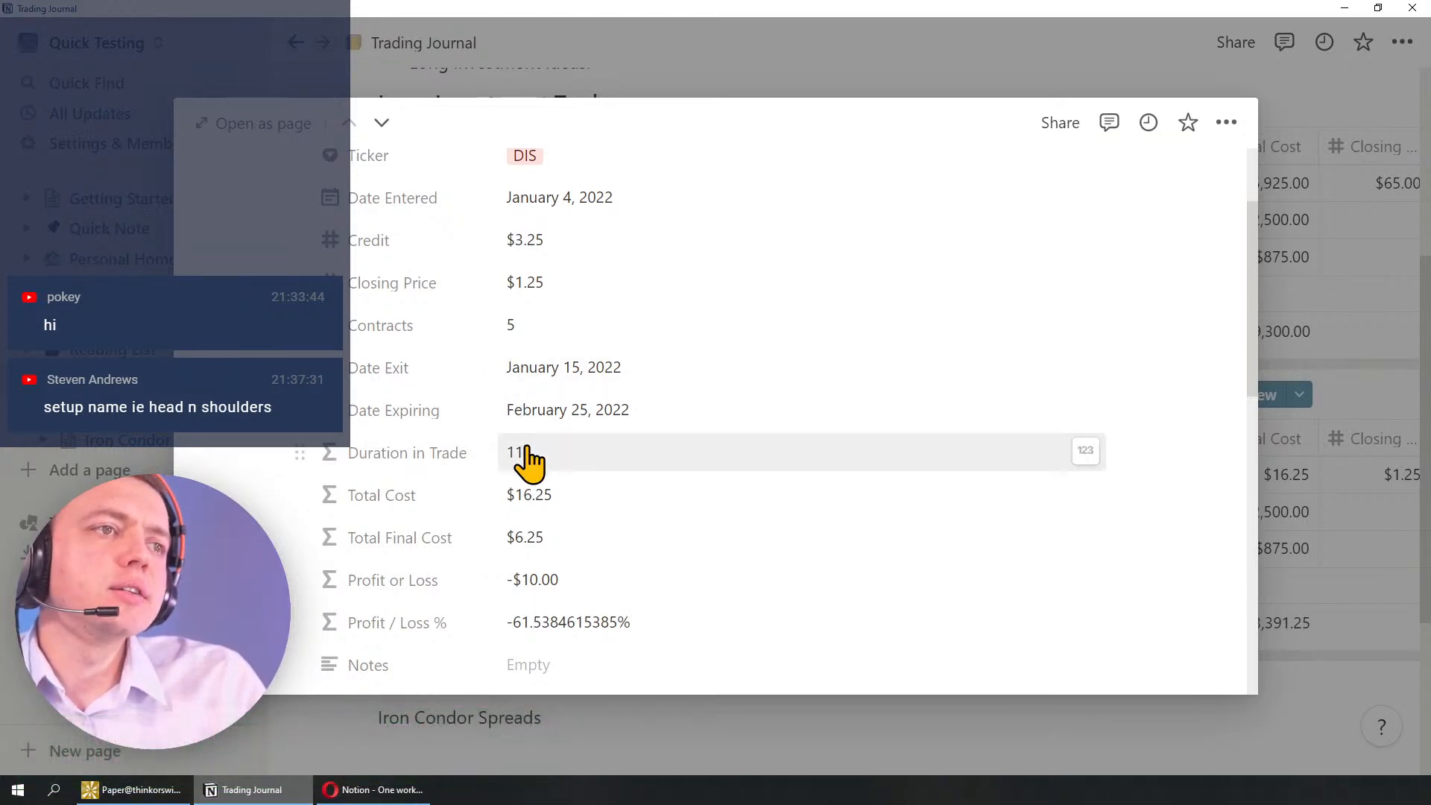
Step: Duplicate the Duration in Trade formula property and rename the copy as Days Until Expiration
{"action": "left_click", "coordinate": [402, 455]}
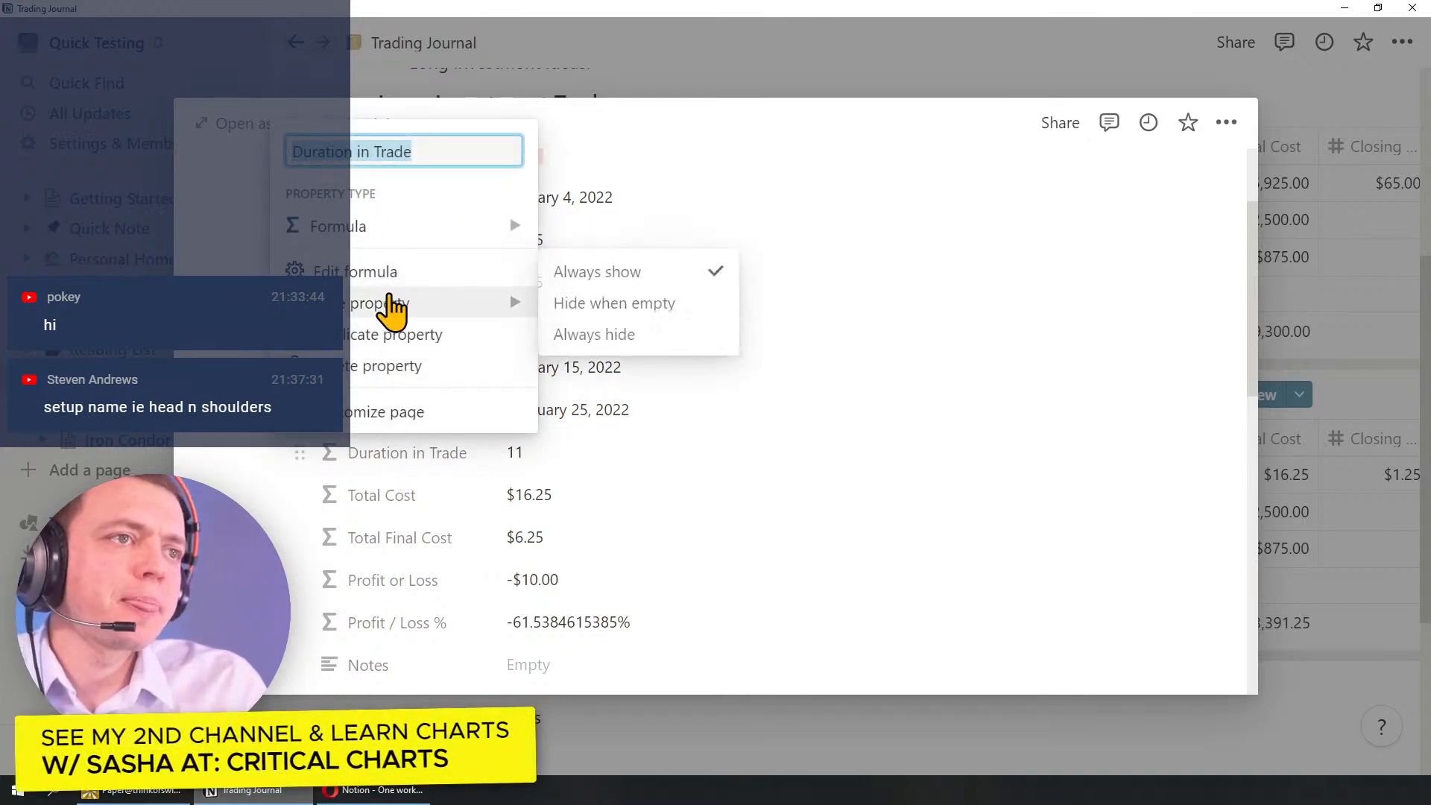
{"action": "left_click", "coordinate": [387, 344]}
{"action": "left_click", "coordinate": [408, 503]}
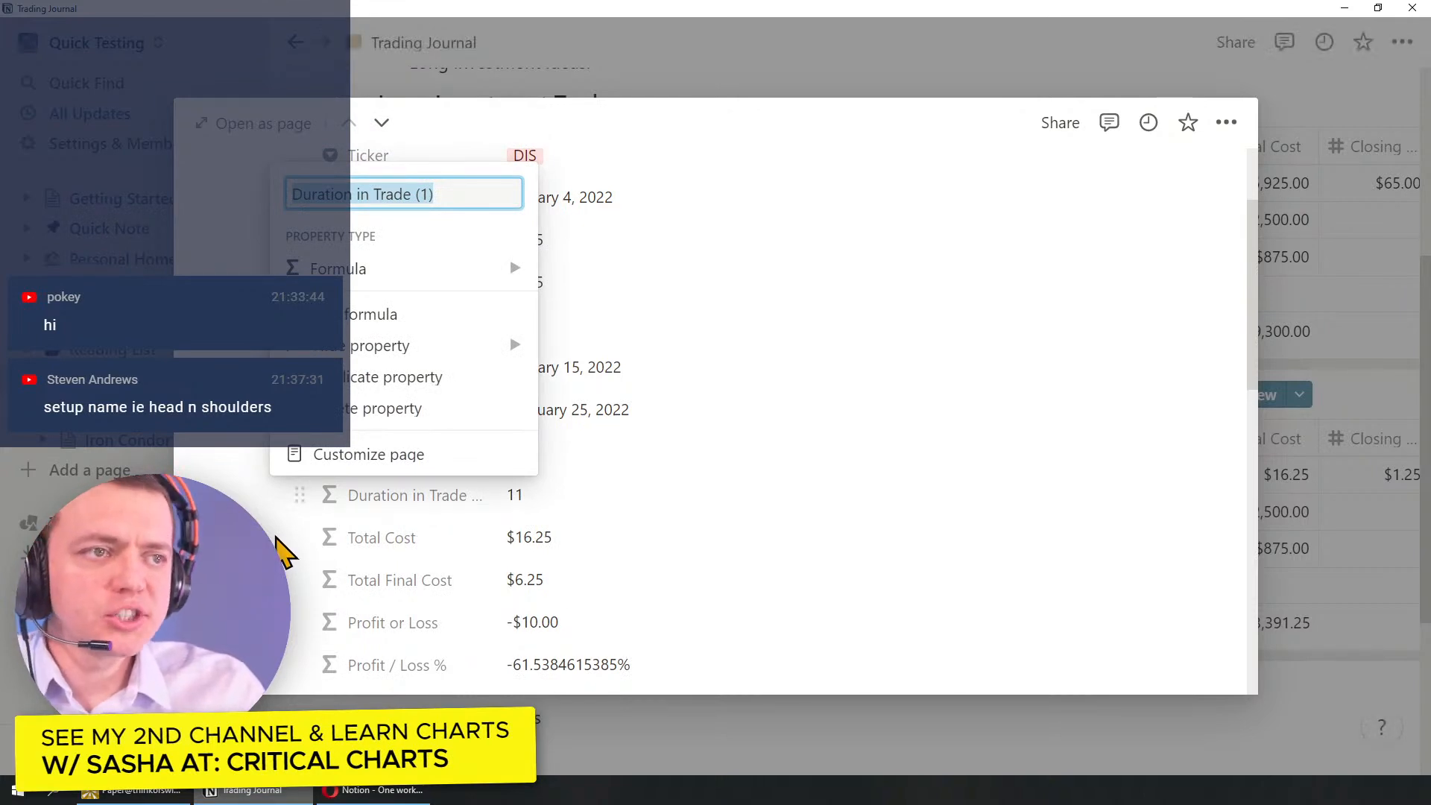
{"action": "key", "text": "Escape"}
{"action": "left_click", "coordinate": [404, 505]}
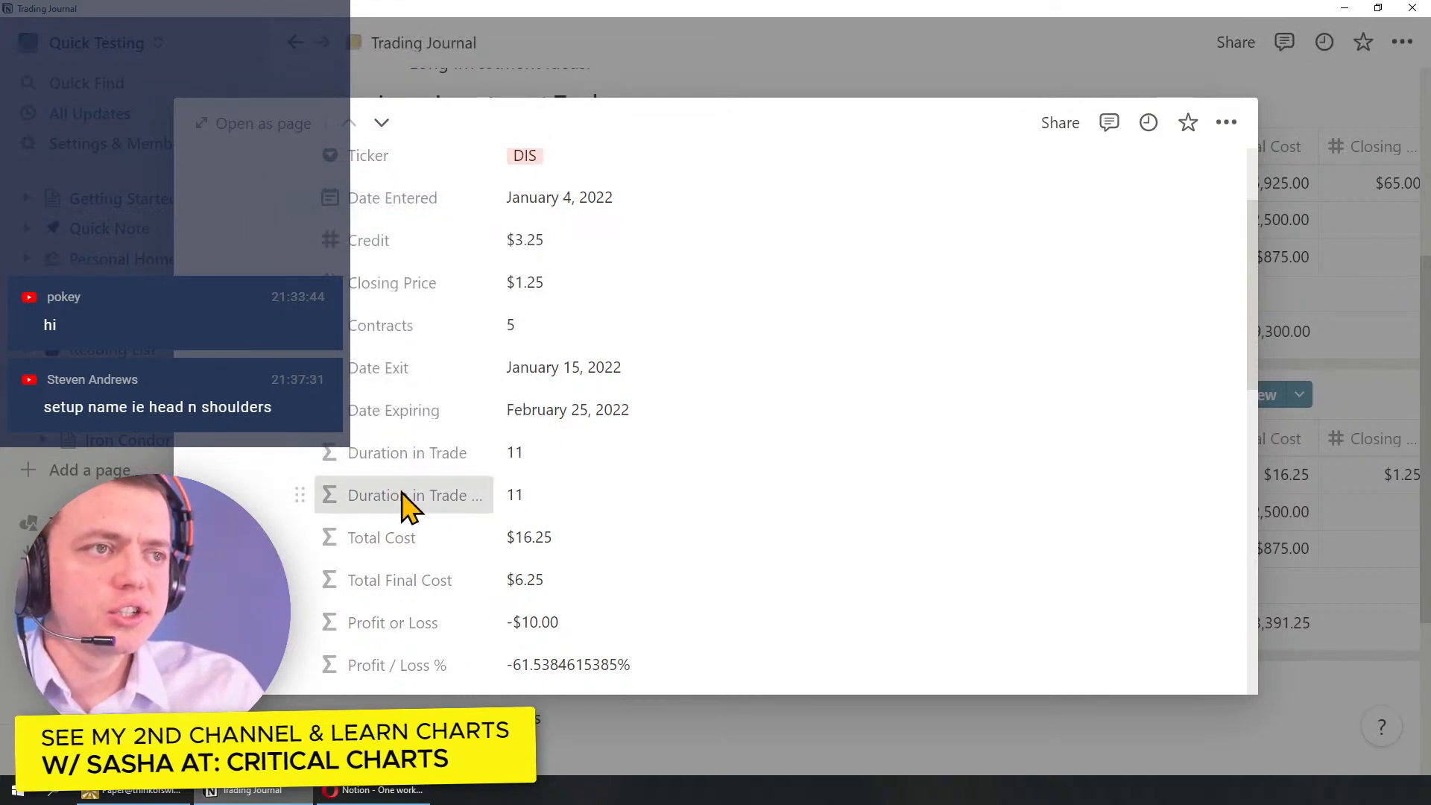
{"action": "type", "text": "Day"}
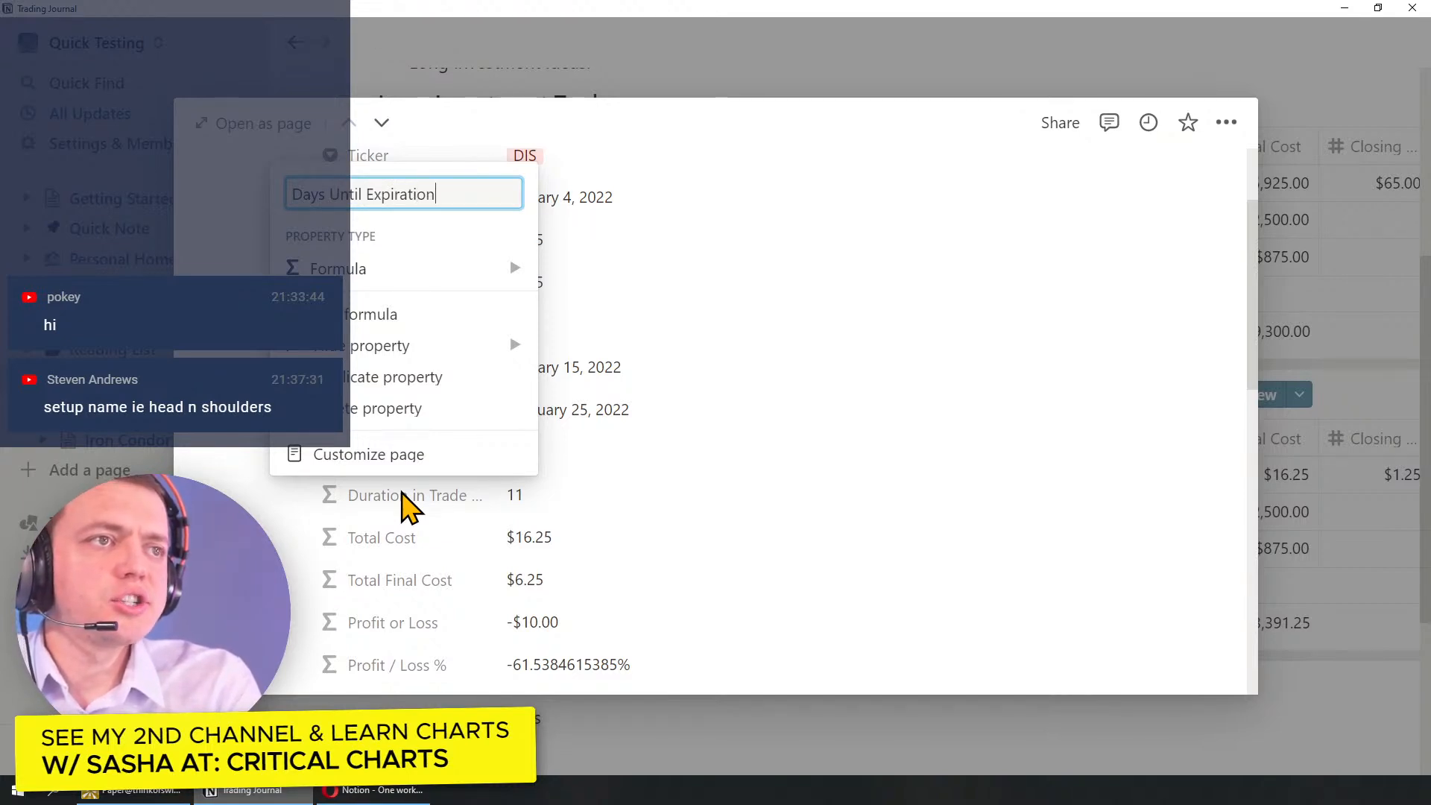
{"action": "type", "text": "s Until Expiration"}
{"action": "key", "text": "Escape"}
Step: Replace the Date Entered property with now() in the Days Until Expiration formula and apply it
{"action": "left_click", "coordinate": [409, 493]}
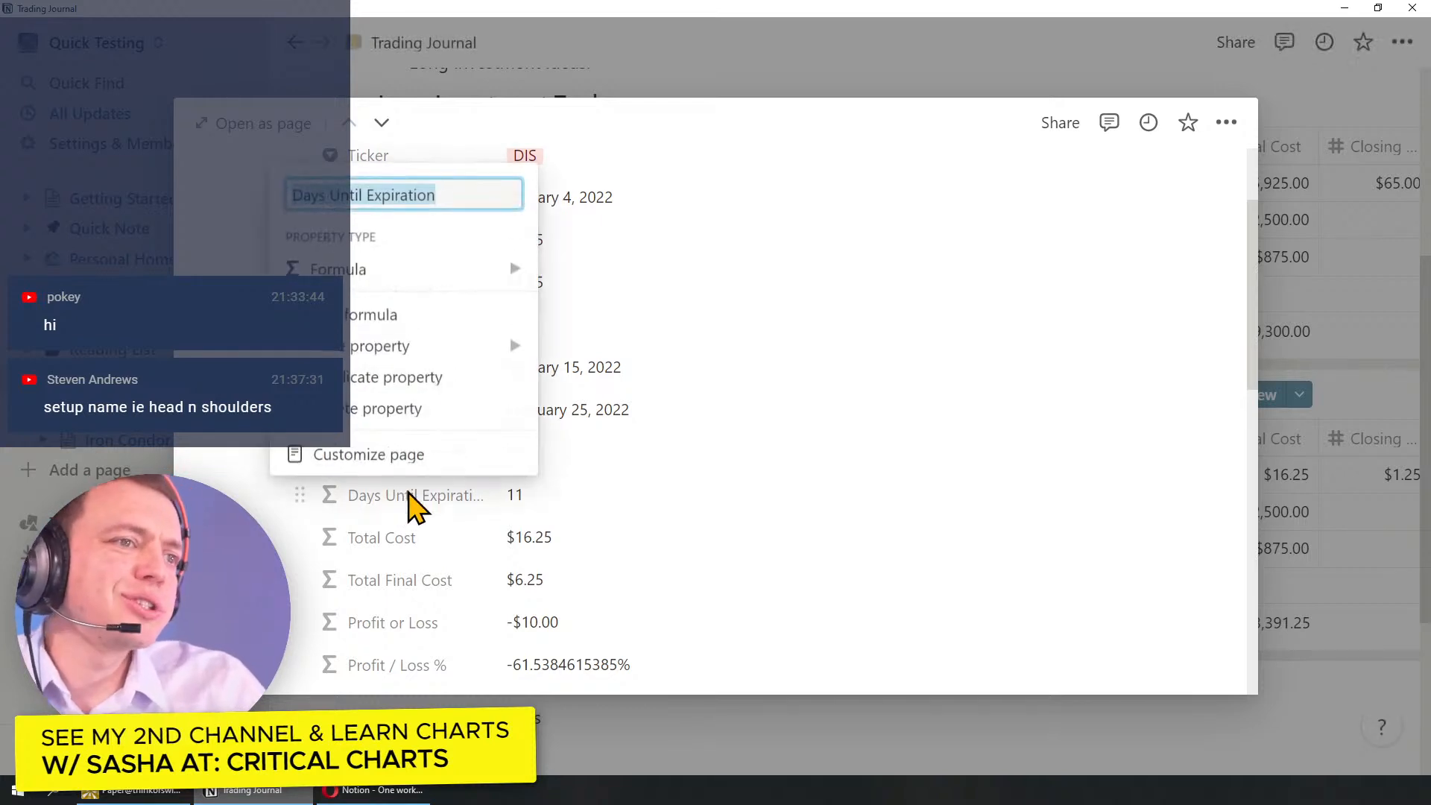
{"action": "left_click", "coordinate": [373, 316]}
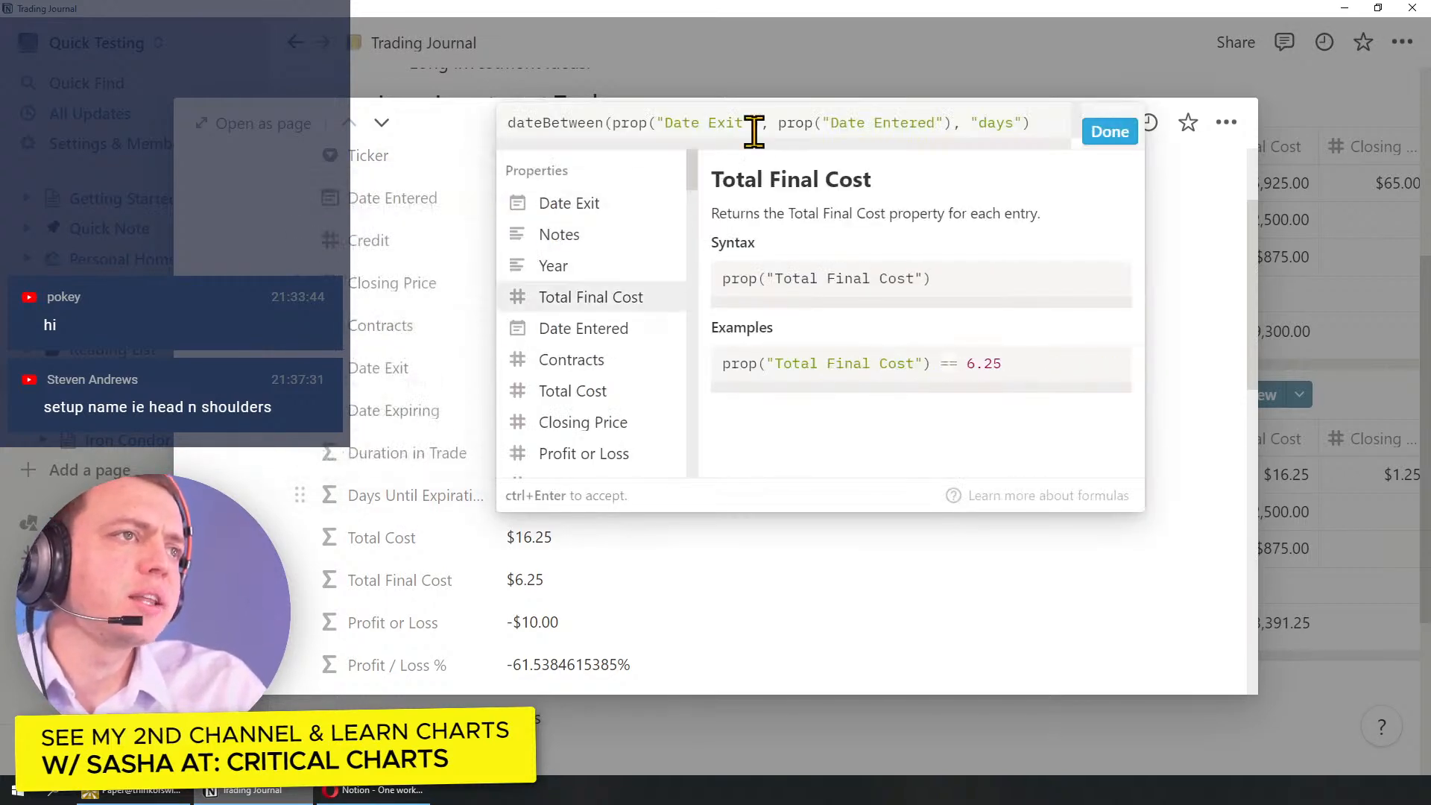
{"action": "left_click_drag", "start_coordinate": [778, 122], "coordinate": [954, 122]}
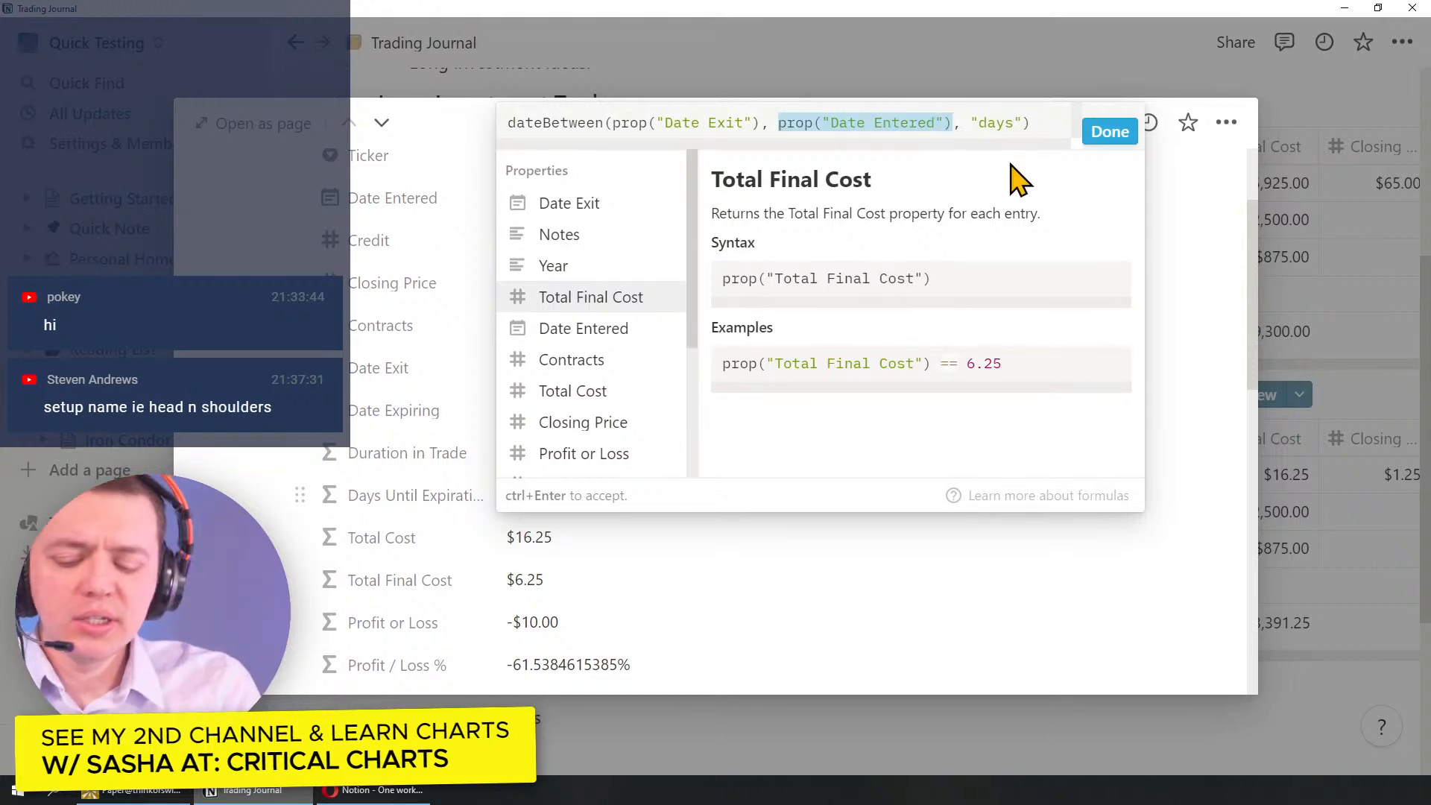
{"action": "type", "text": "now()"}
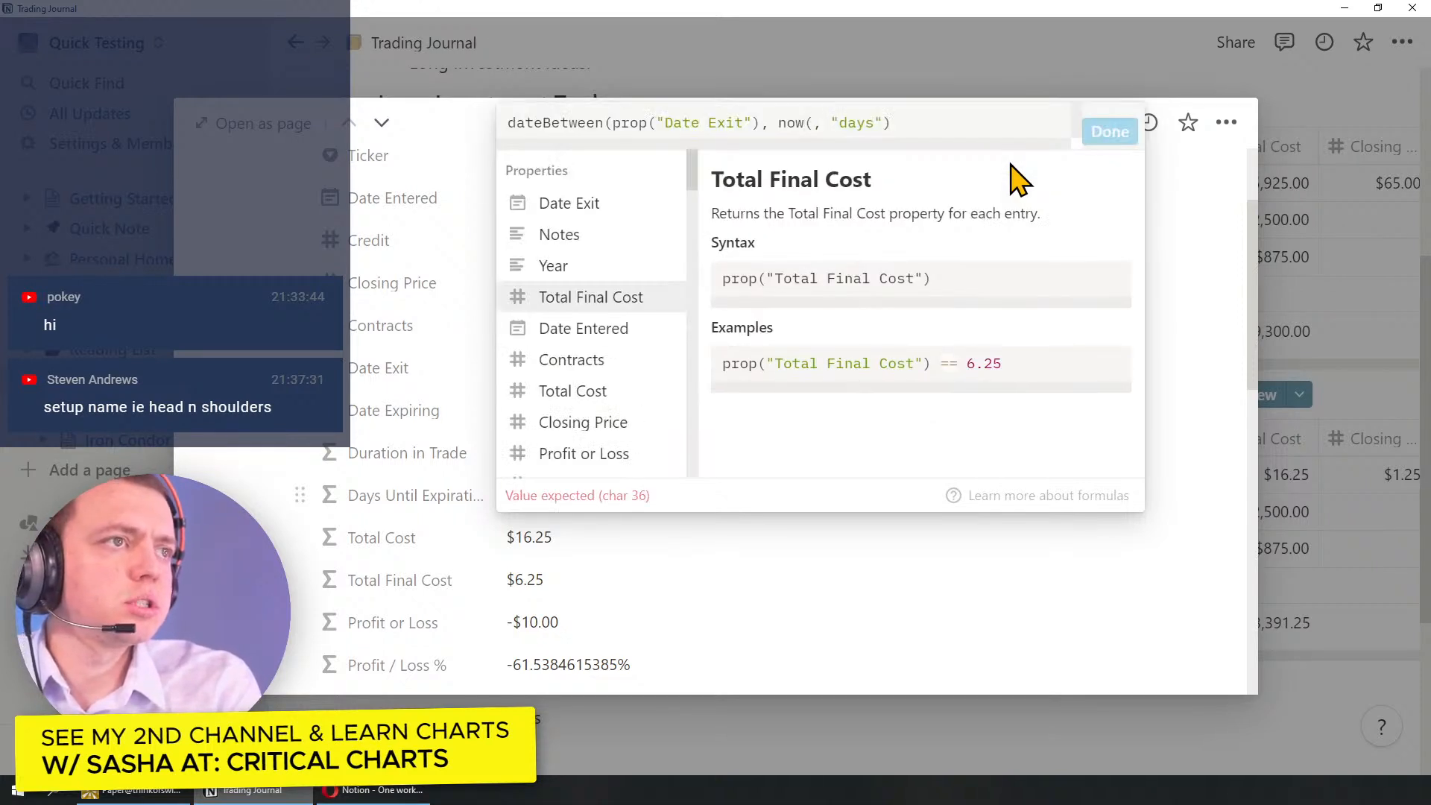
{"action": "left_click", "coordinate": [1109, 133]}
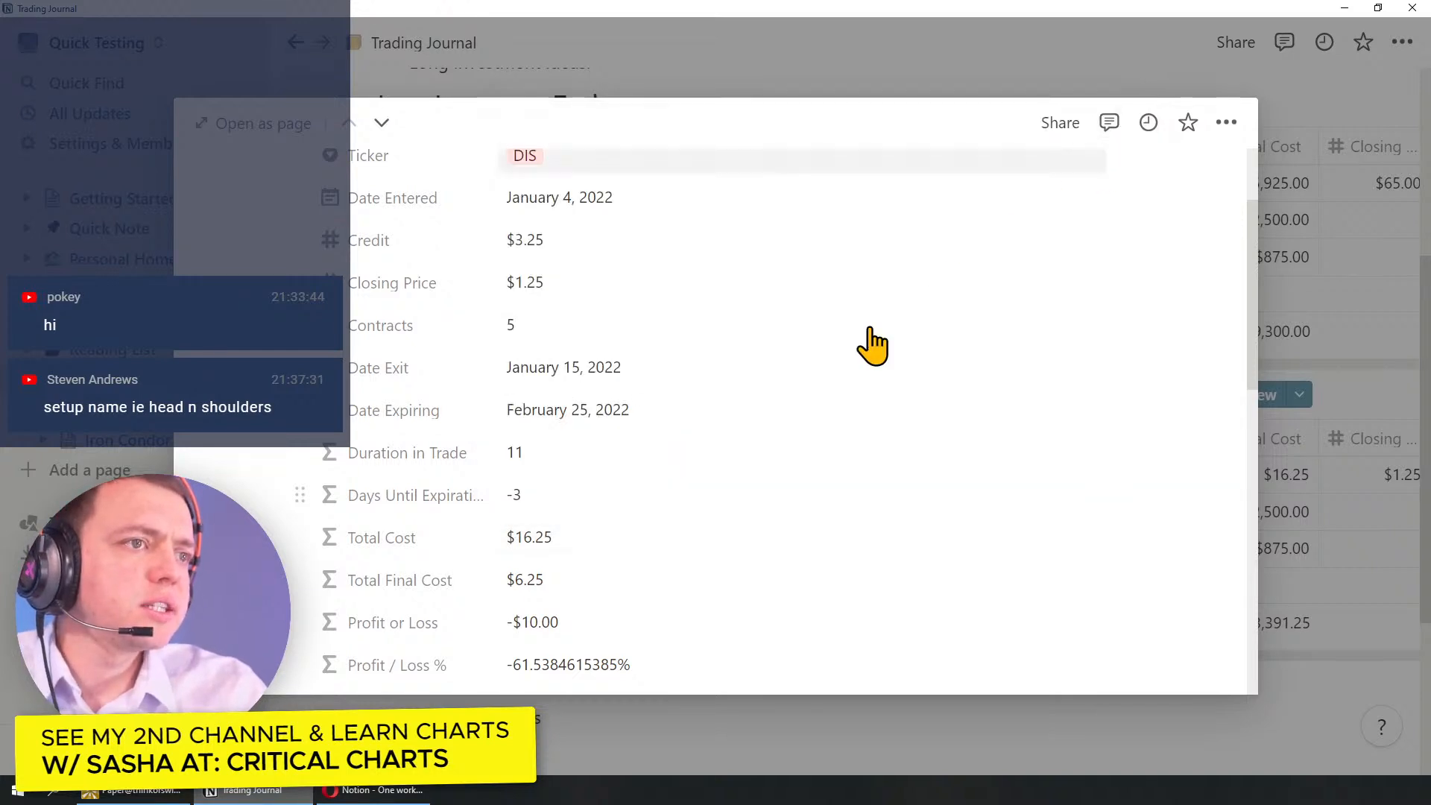
Step: Change the Days Until Expiration formula to dateBetween(prop("Date Expiring"), now(), "days") and apply it
{"action": "left_click", "coordinate": [450, 508]}
{"action": "key", "text": "Escape"}
{"action": "left_click", "coordinate": [421, 507]}
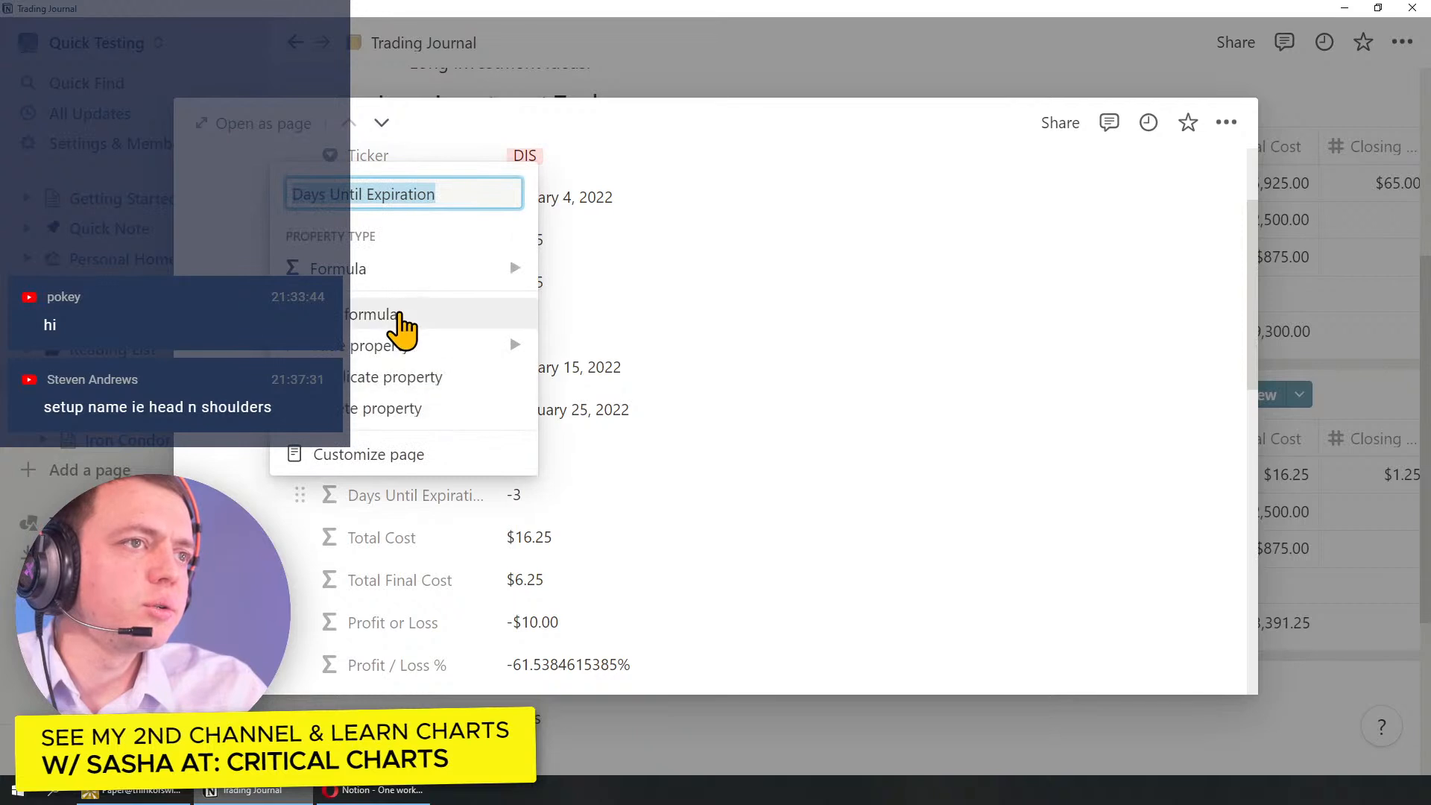
{"action": "left_click", "coordinate": [398, 313]}
{"action": "double_click", "coordinate": [727, 122]}
{"action": "type", "text": "Entered"}
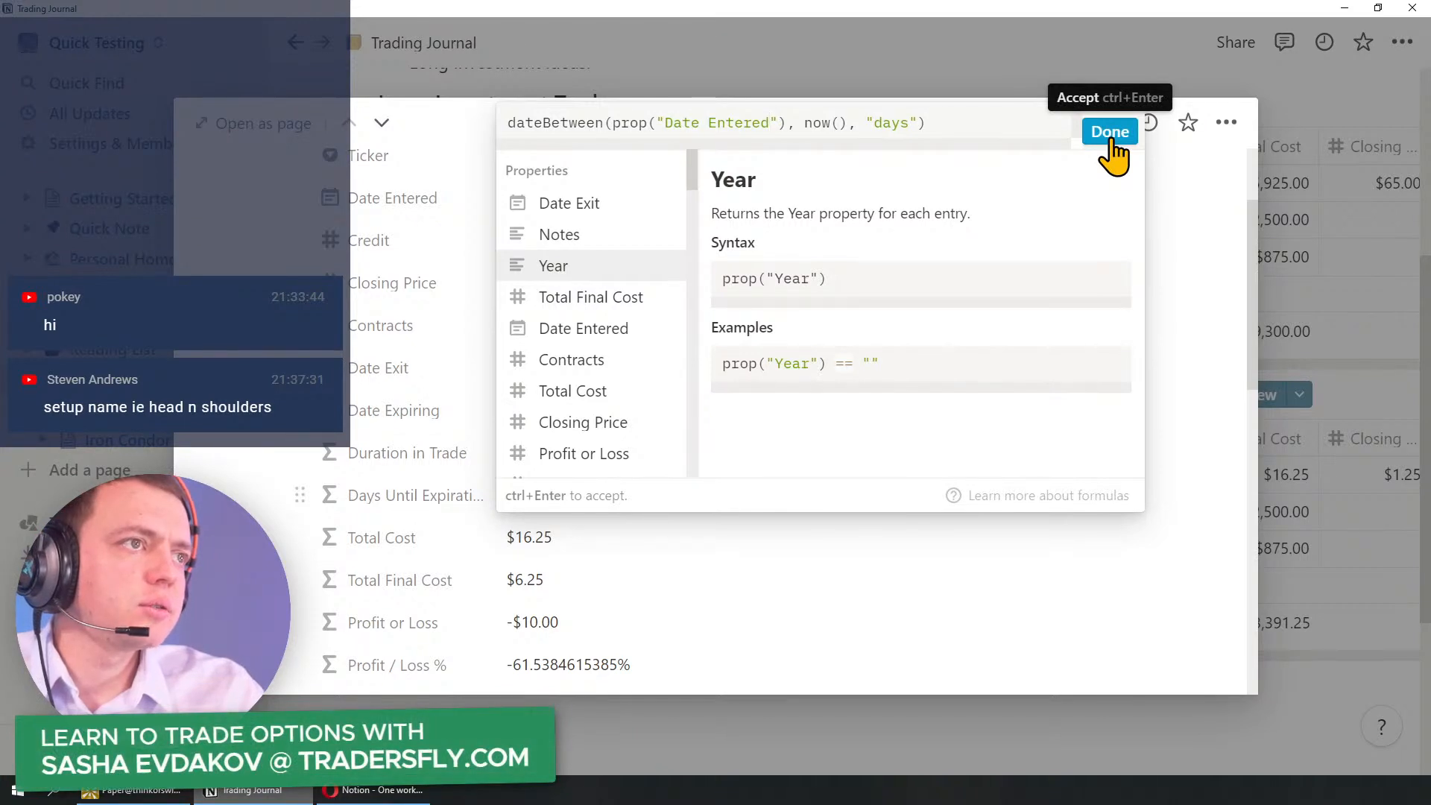
{"action": "type", "text": "Expiring"}
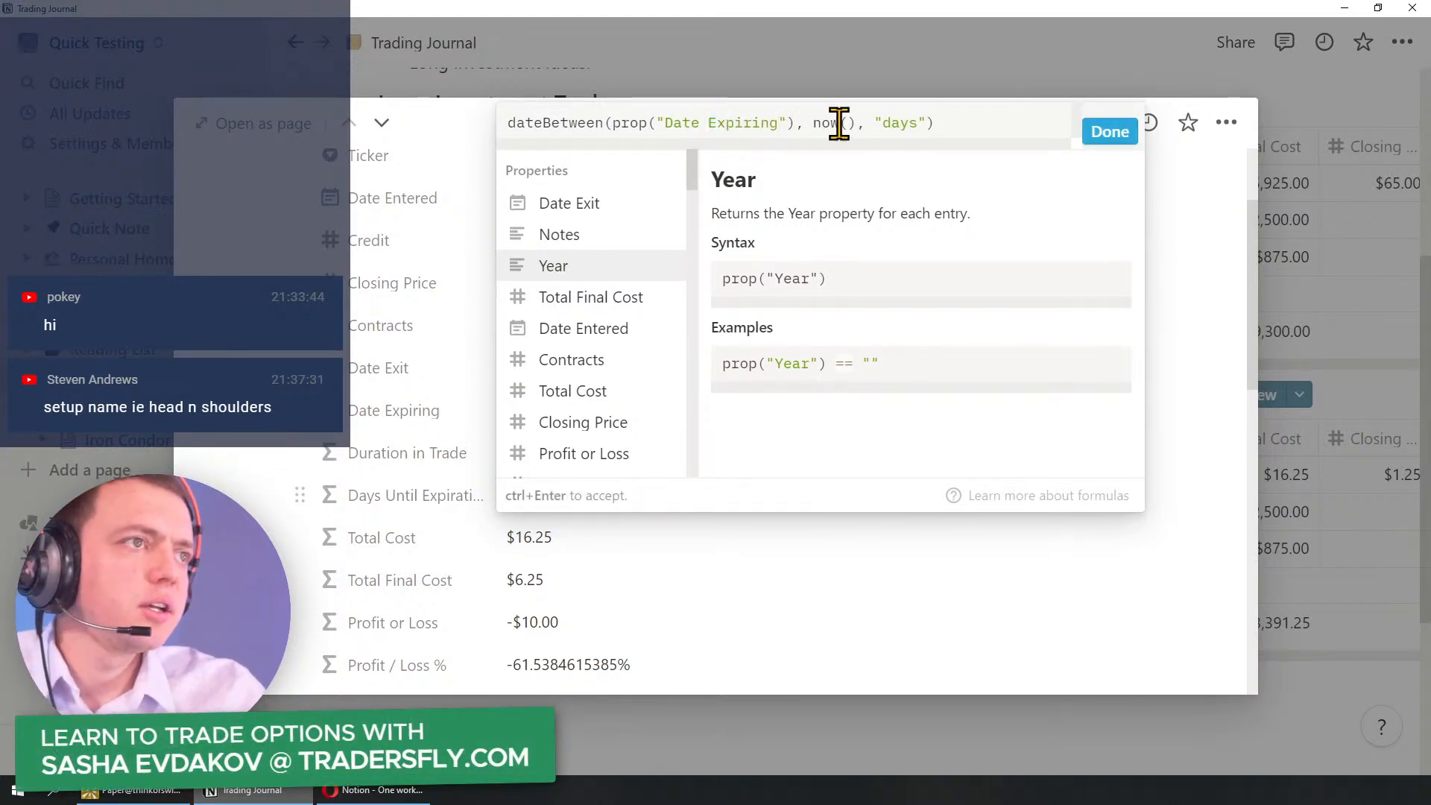
{"action": "left_click", "coordinate": [1109, 134]}
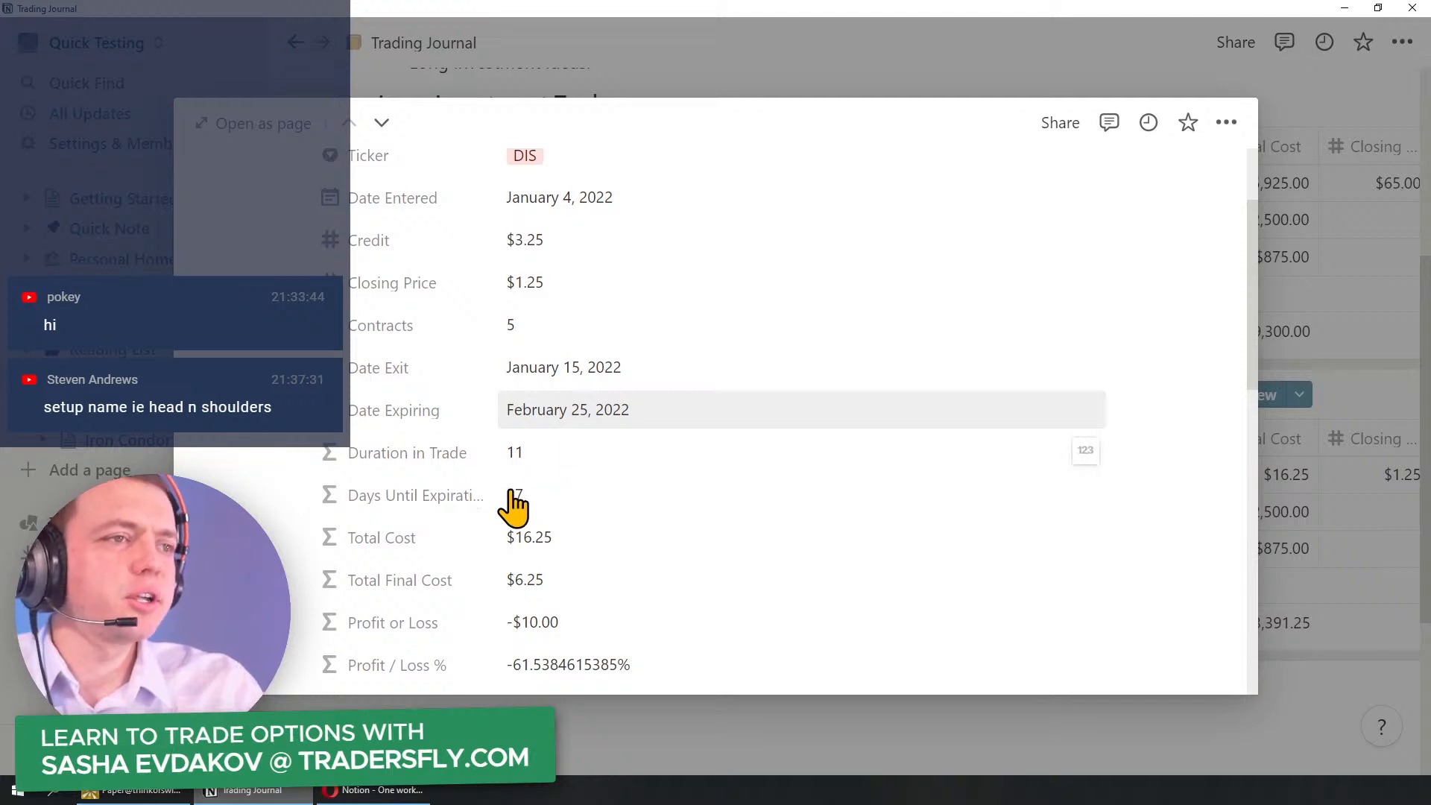
Step: Review the Days Until Expiration formula and the calculated properties of the entry
{"action": "left_click", "coordinate": [470, 513]}
{"action": "left_click", "coordinate": [426, 334]}
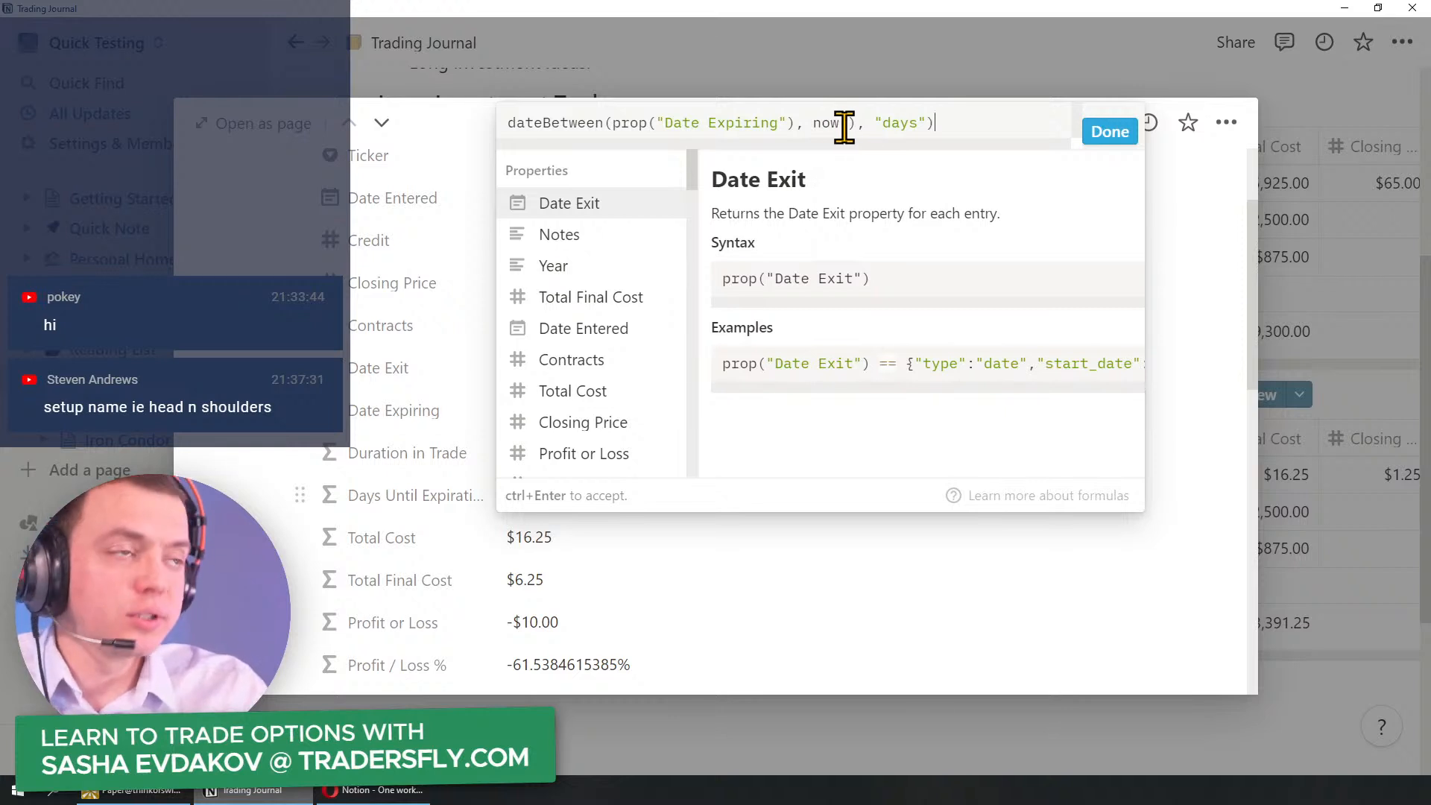
{"action": "left_click", "coordinate": [1108, 137]}
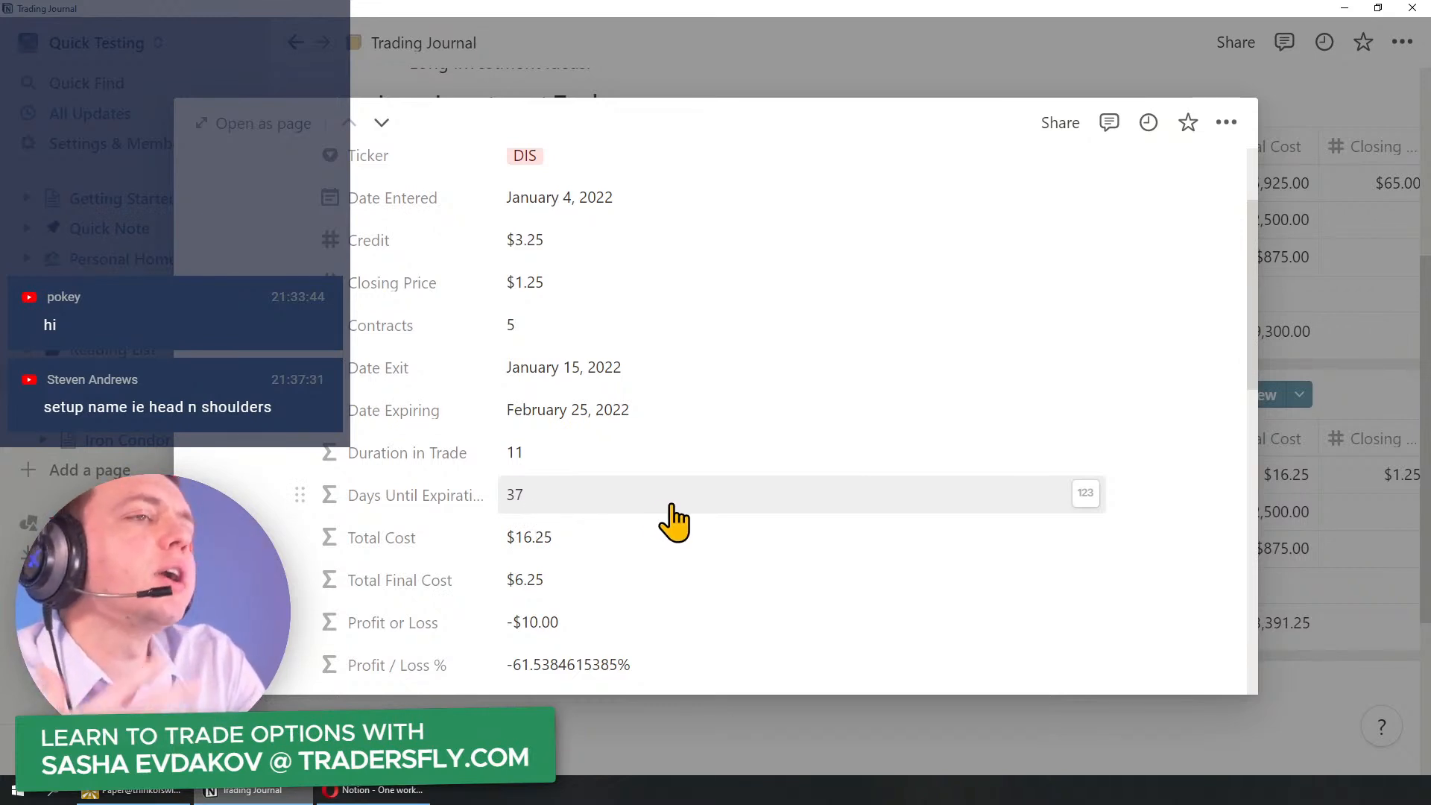
{"action": "scroll", "coordinate": [529, 522], "scroll_direction": "down", "scroll_amount": 1}
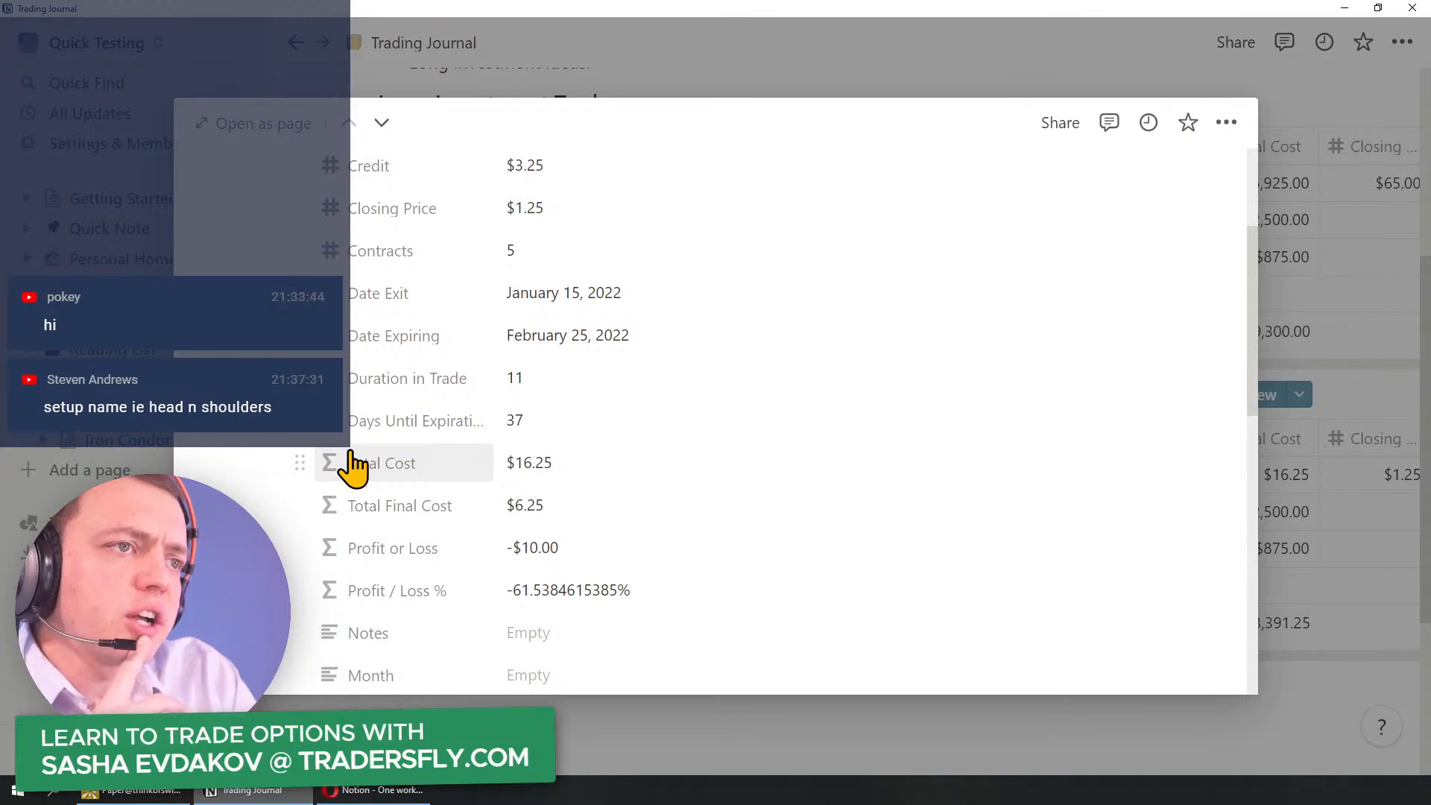
Step: Delete the Total Cost and Total Final Cost formula properties from the entry
{"action": "left_click", "coordinate": [384, 477]}
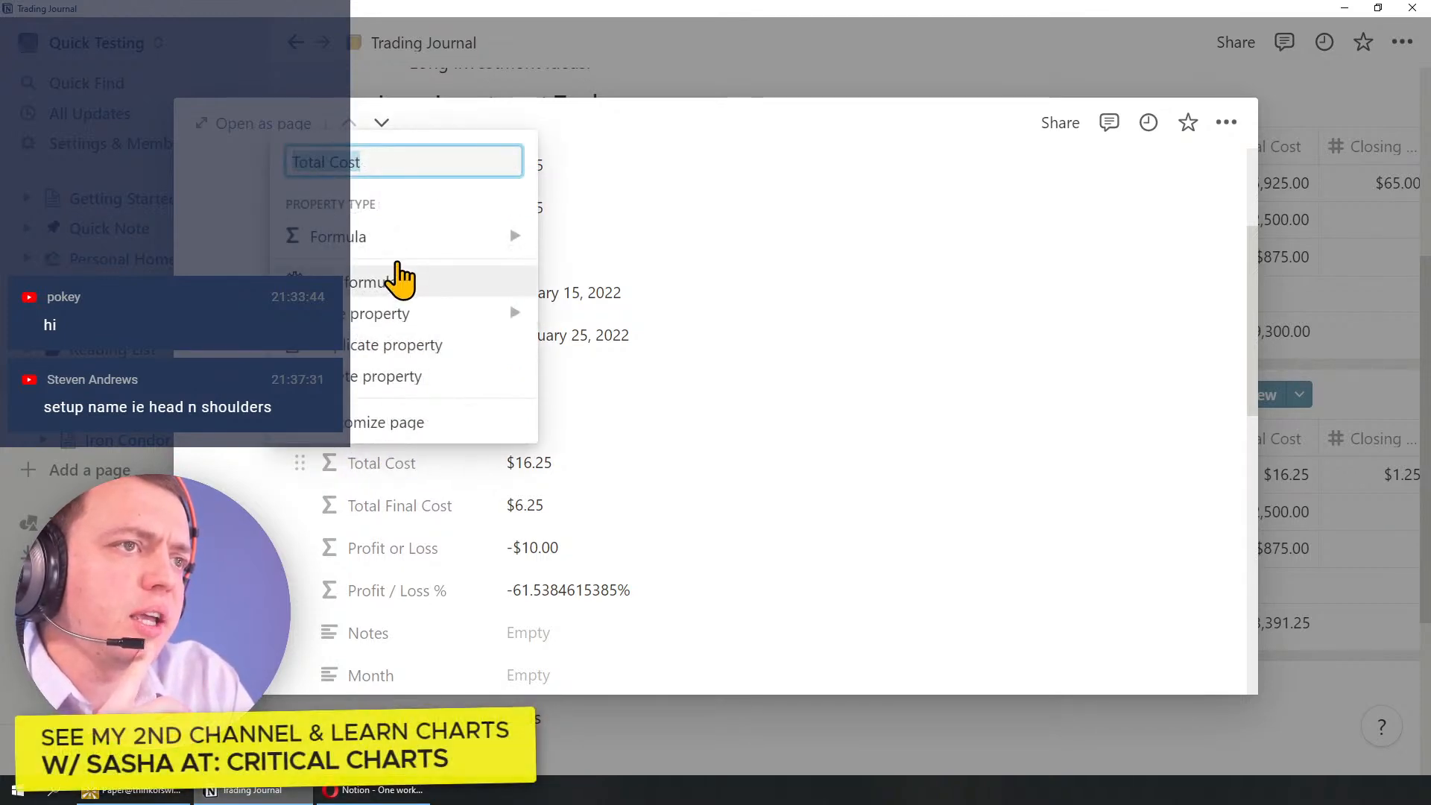
{"action": "left_click", "coordinate": [395, 377]}
{"action": "left_click", "coordinate": [693, 419]}
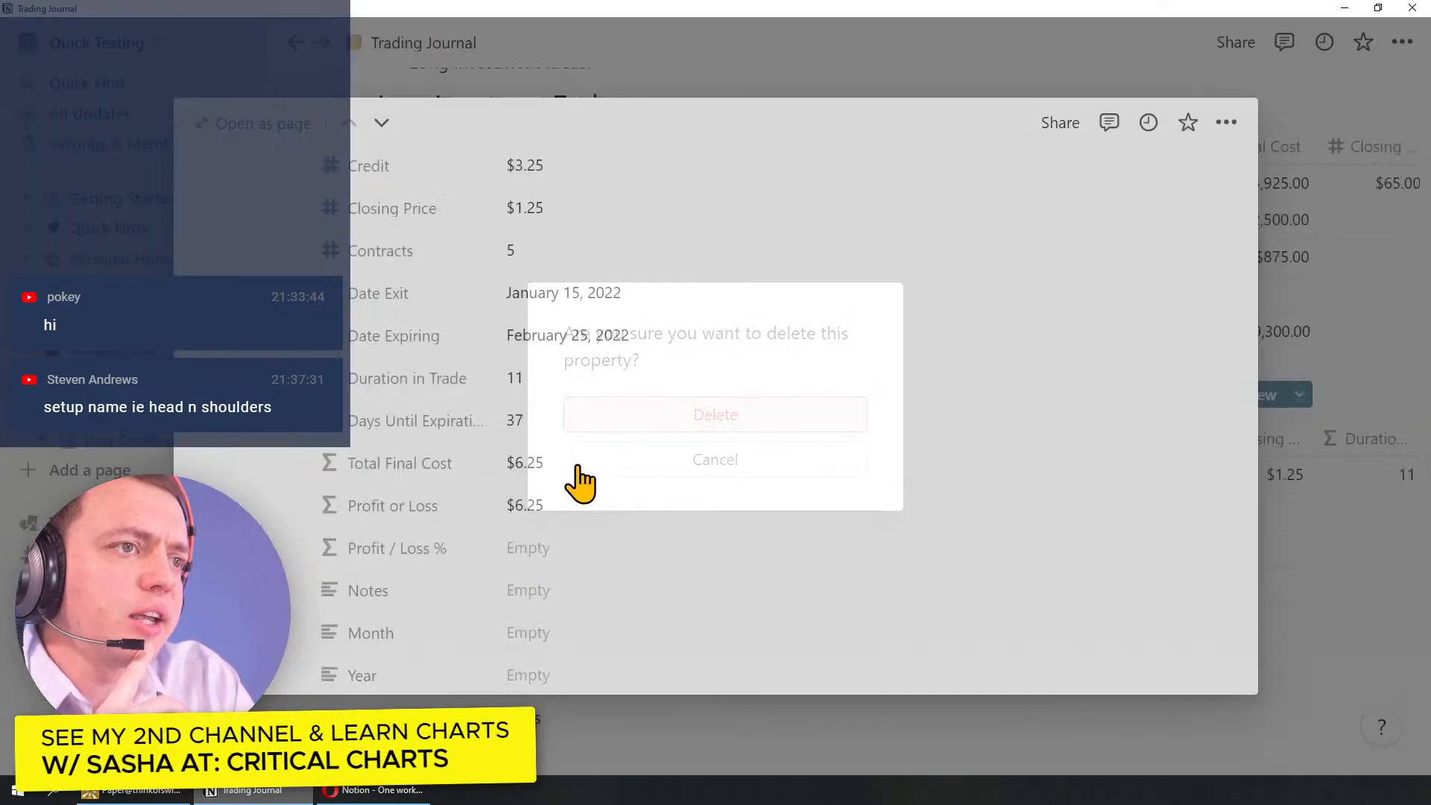
{"action": "left_click", "coordinate": [419, 467]}
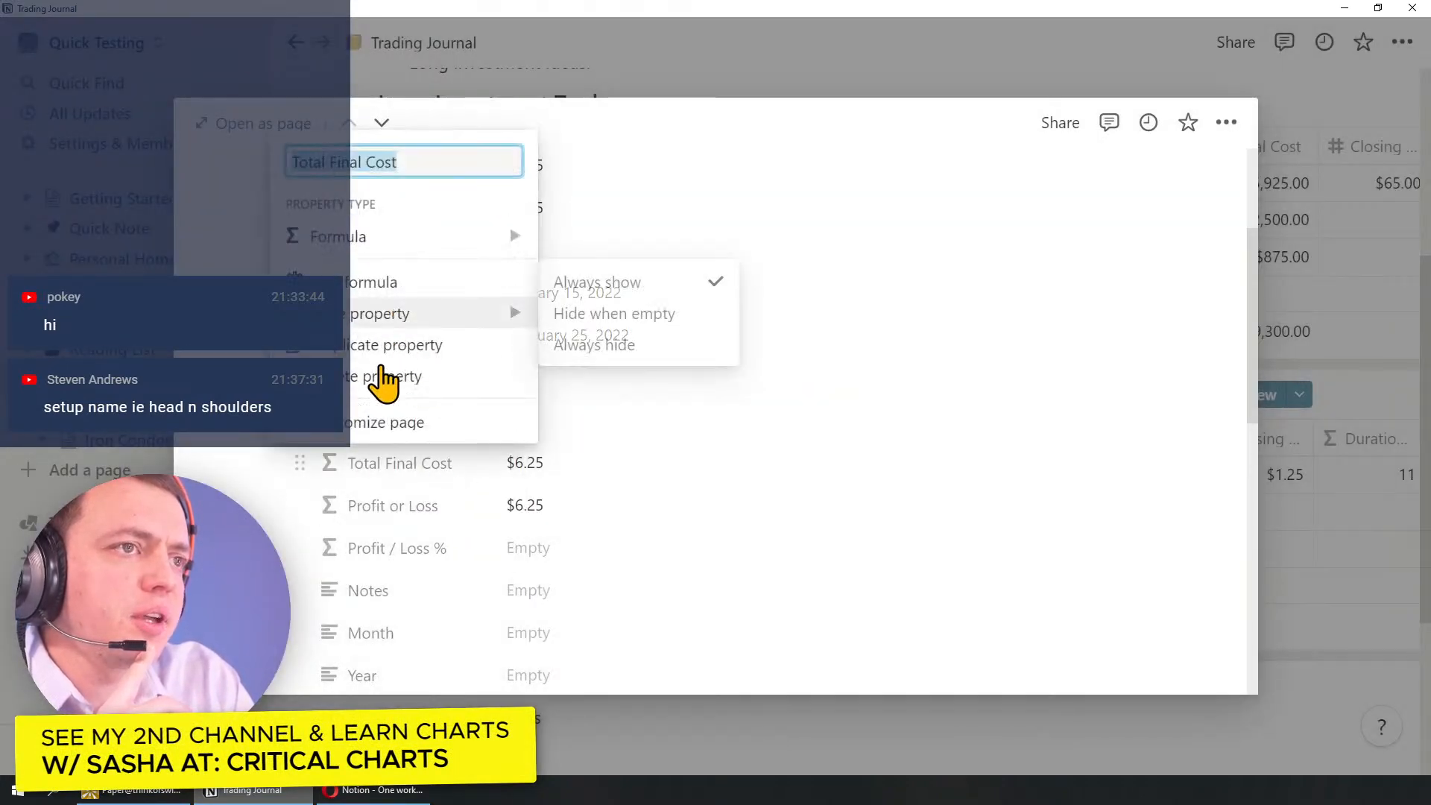
{"action": "left_click", "coordinate": [383, 375]}
{"action": "left_click", "coordinate": [686, 422]}
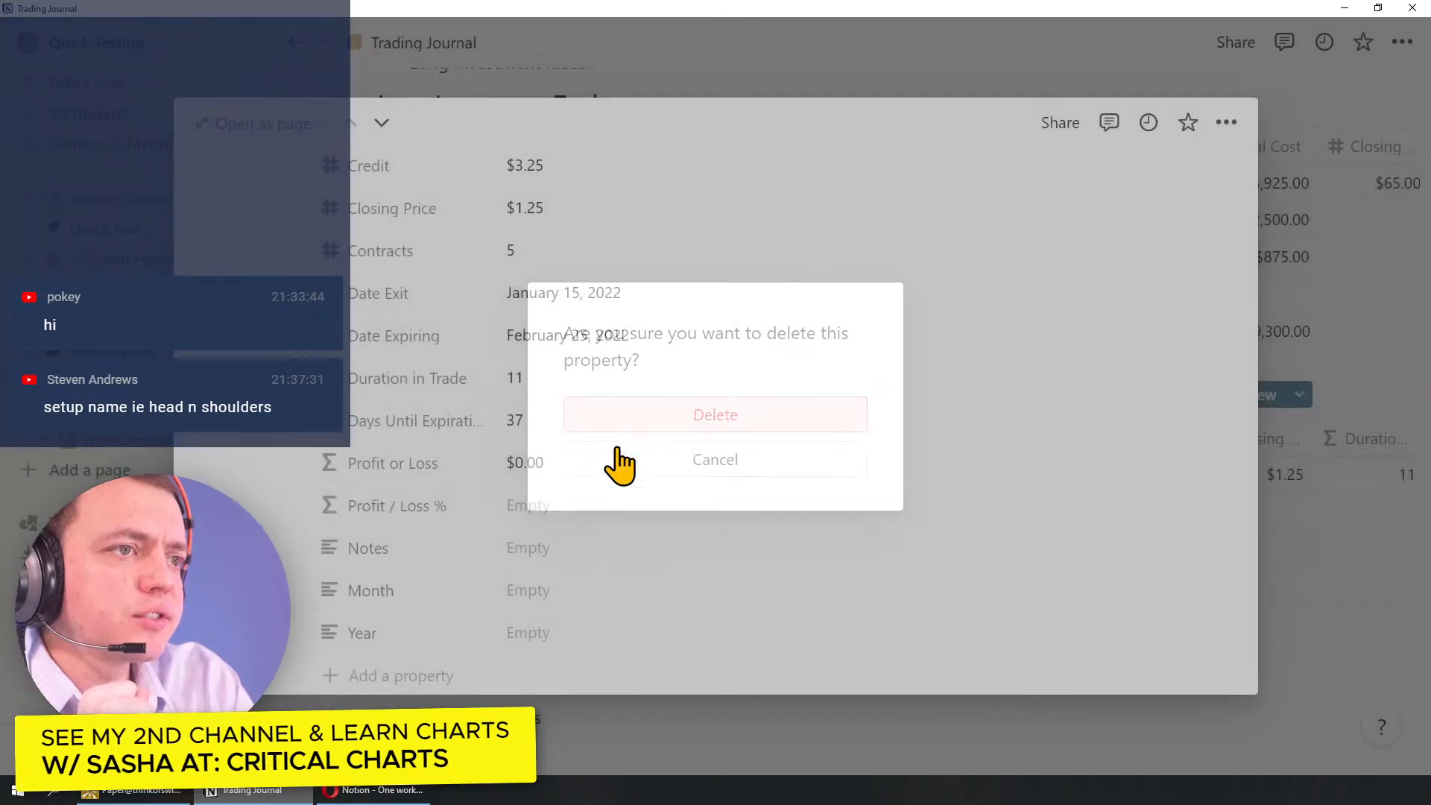
Step: Delete the Profit or Loss and Profit / Loss % formula properties from the entry
{"action": "left_click", "coordinate": [365, 462]}
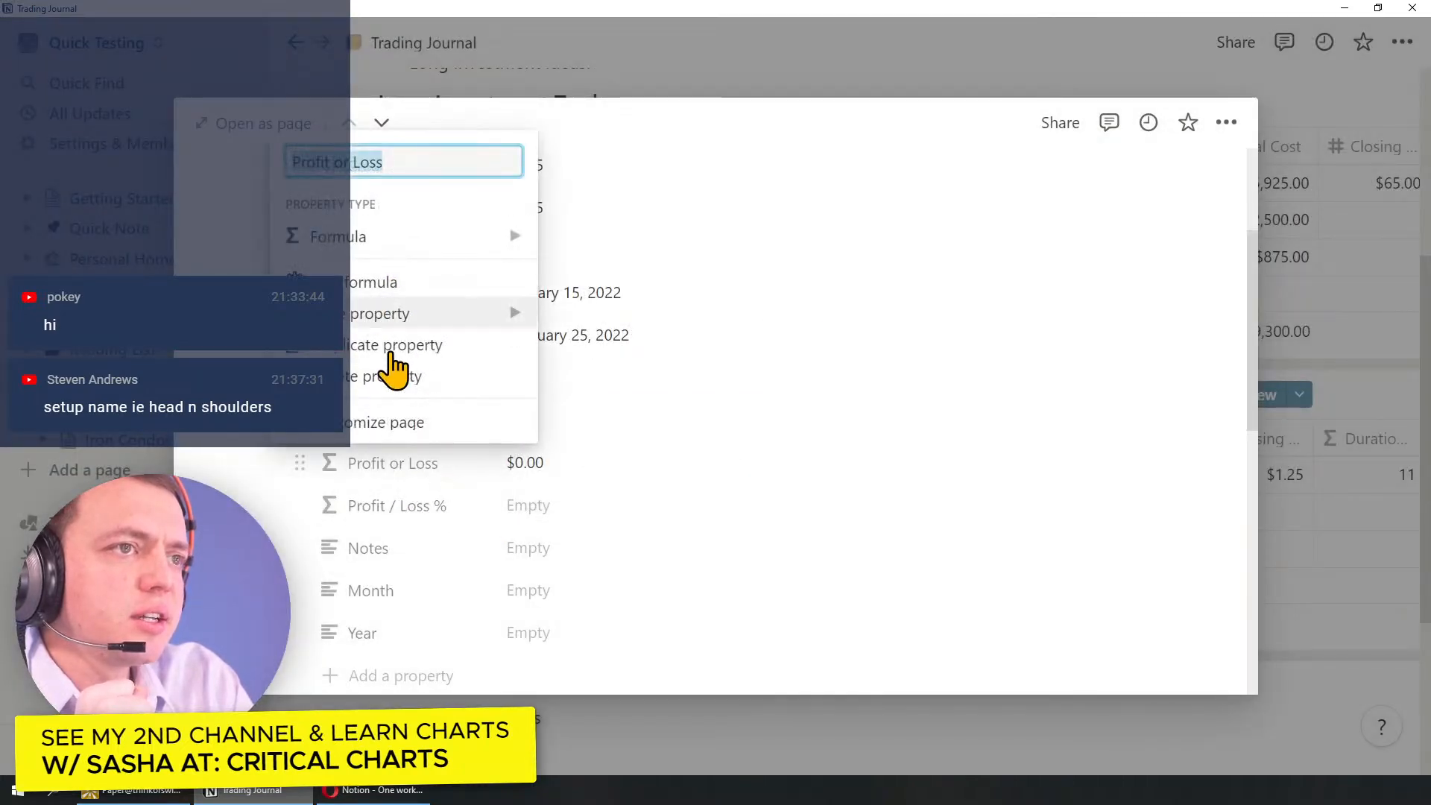
{"action": "left_click", "coordinate": [384, 379]}
{"action": "left_click", "coordinate": [646, 420]}
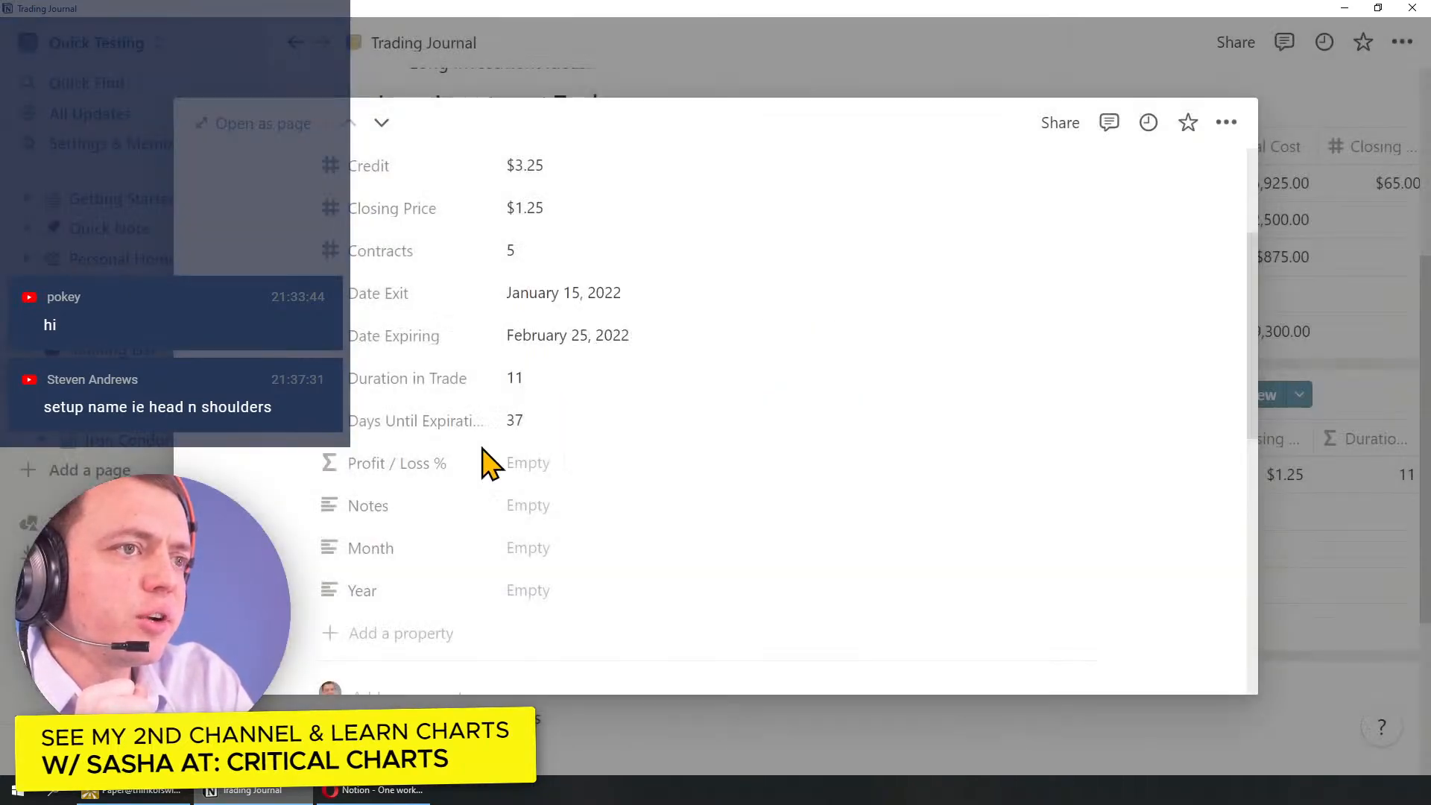
{"action": "left_click", "coordinate": [434, 462]}
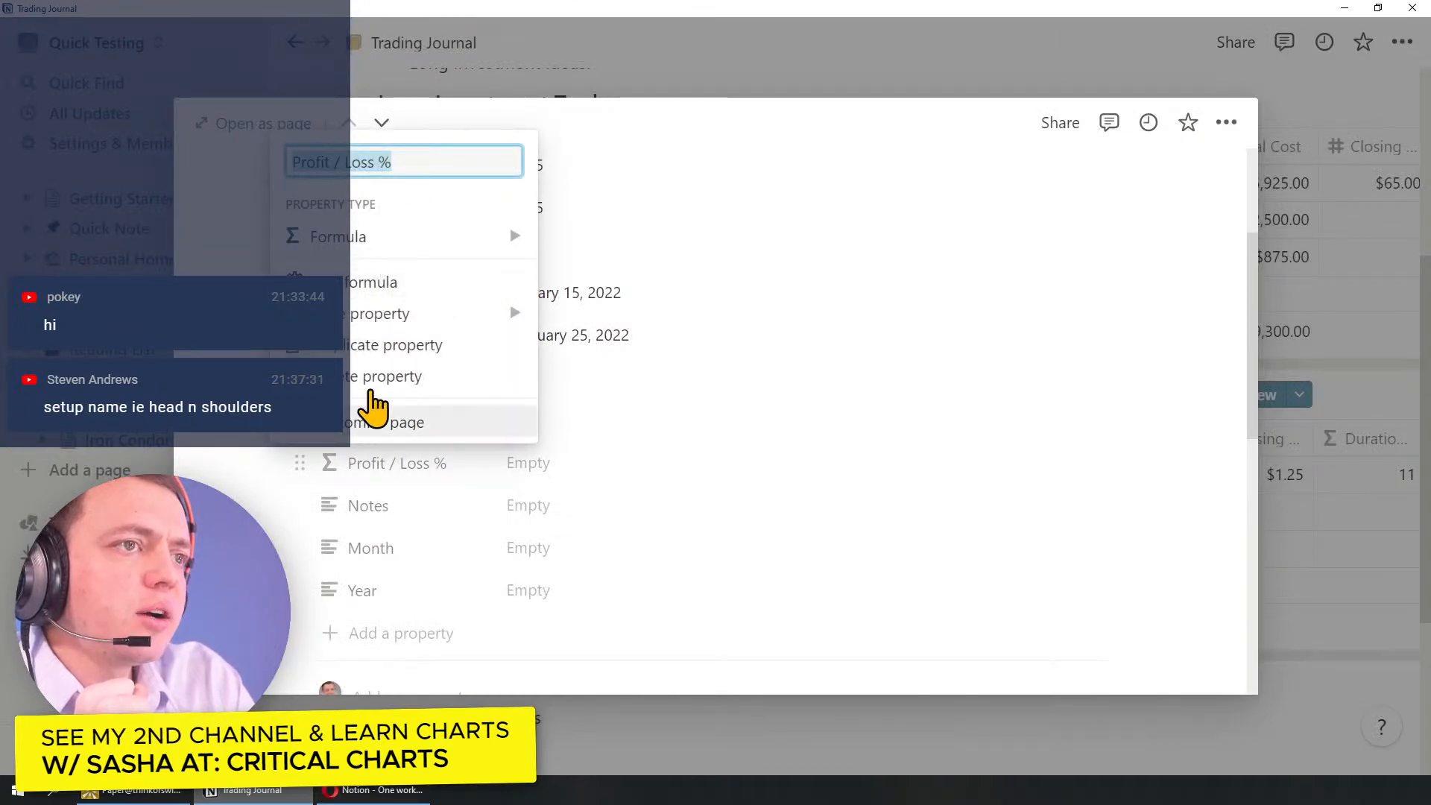
{"action": "left_click", "coordinate": [374, 384]}
{"action": "left_click", "coordinate": [722, 422]}
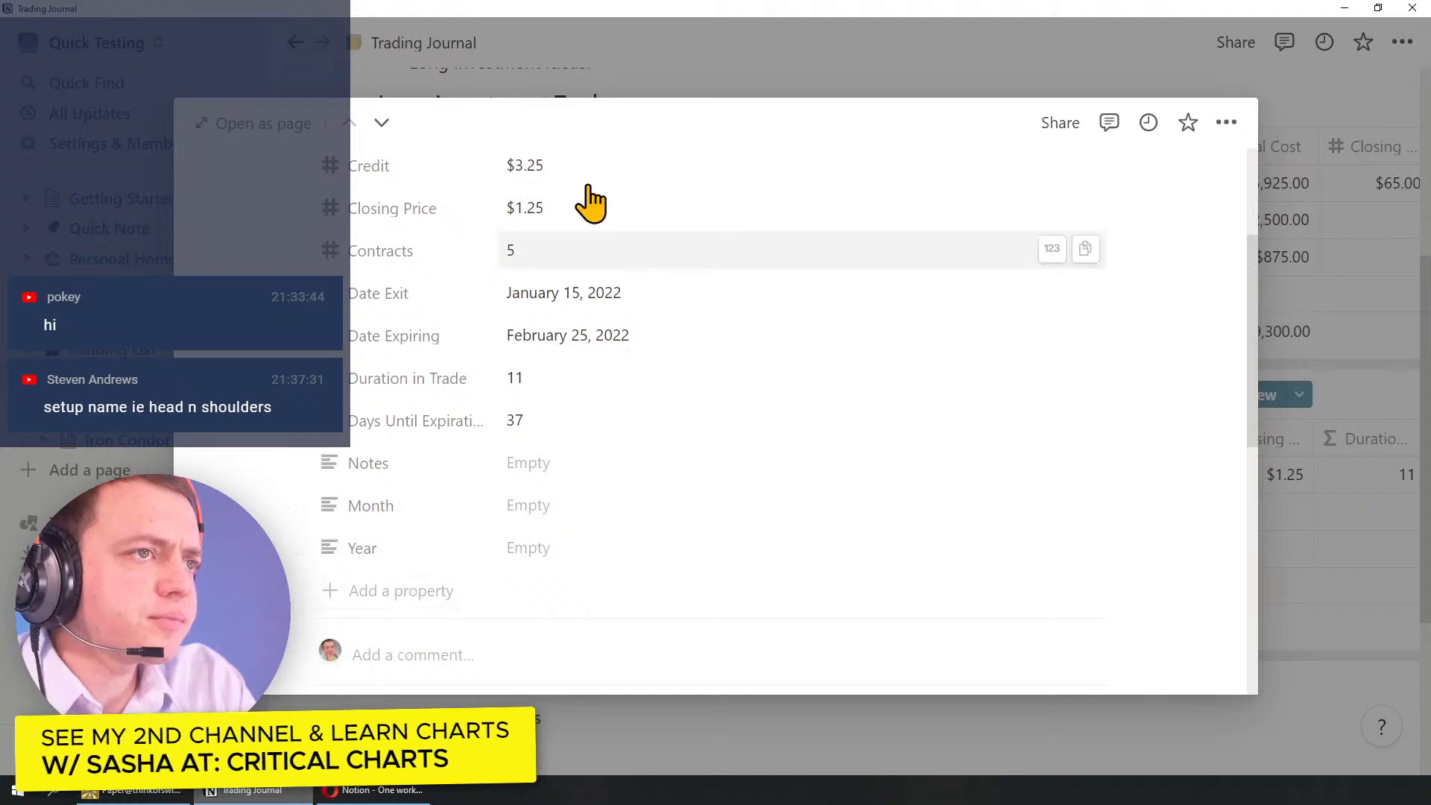
Step: Rename the Disney Long Vertical Spread entry as Disney Iron Condor
{"action": "scroll", "coordinate": [502, 431], "scroll_direction": "up", "scroll_amount": 3}
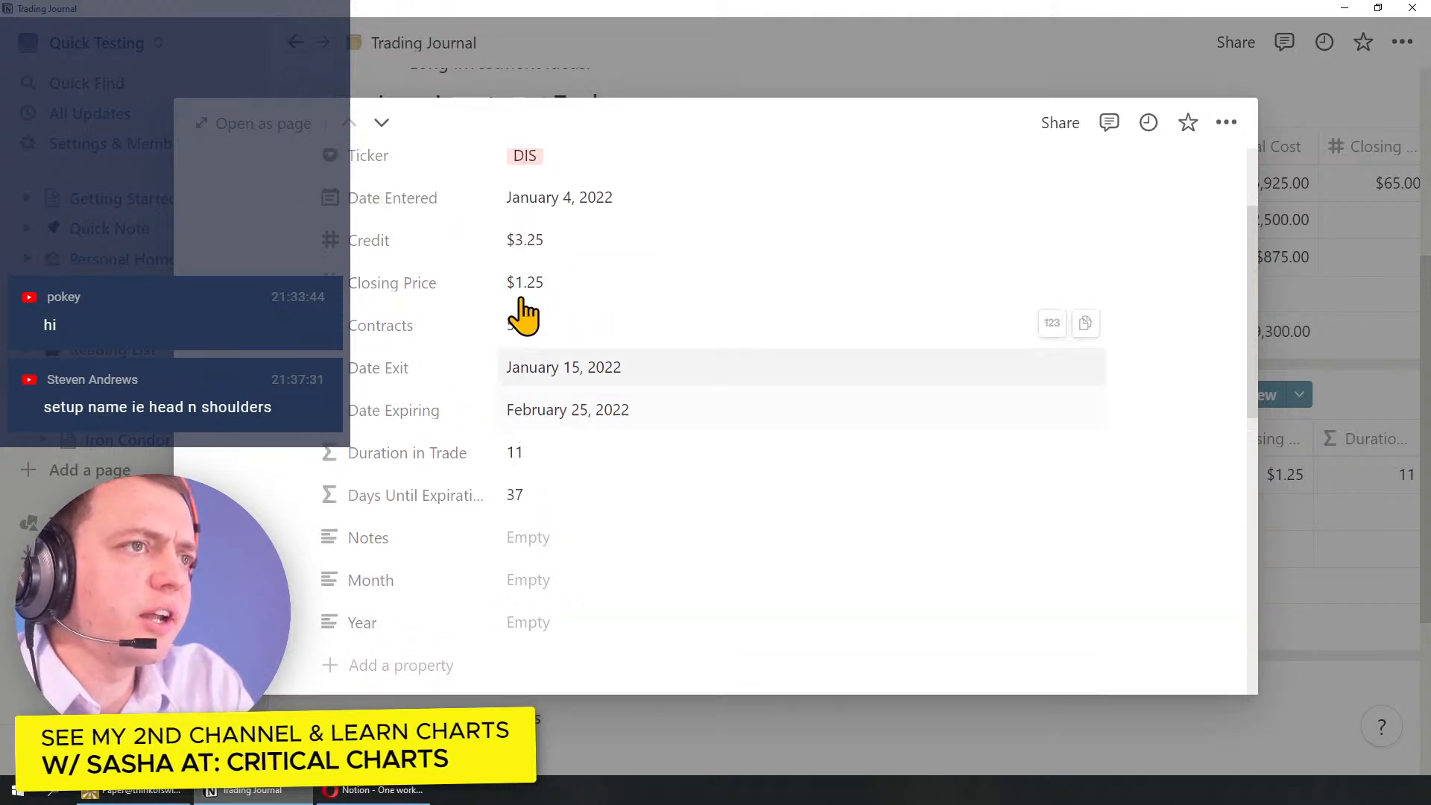
{"action": "scroll", "coordinate": [525, 350], "scroll_direction": "up", "scroll_amount": 2}
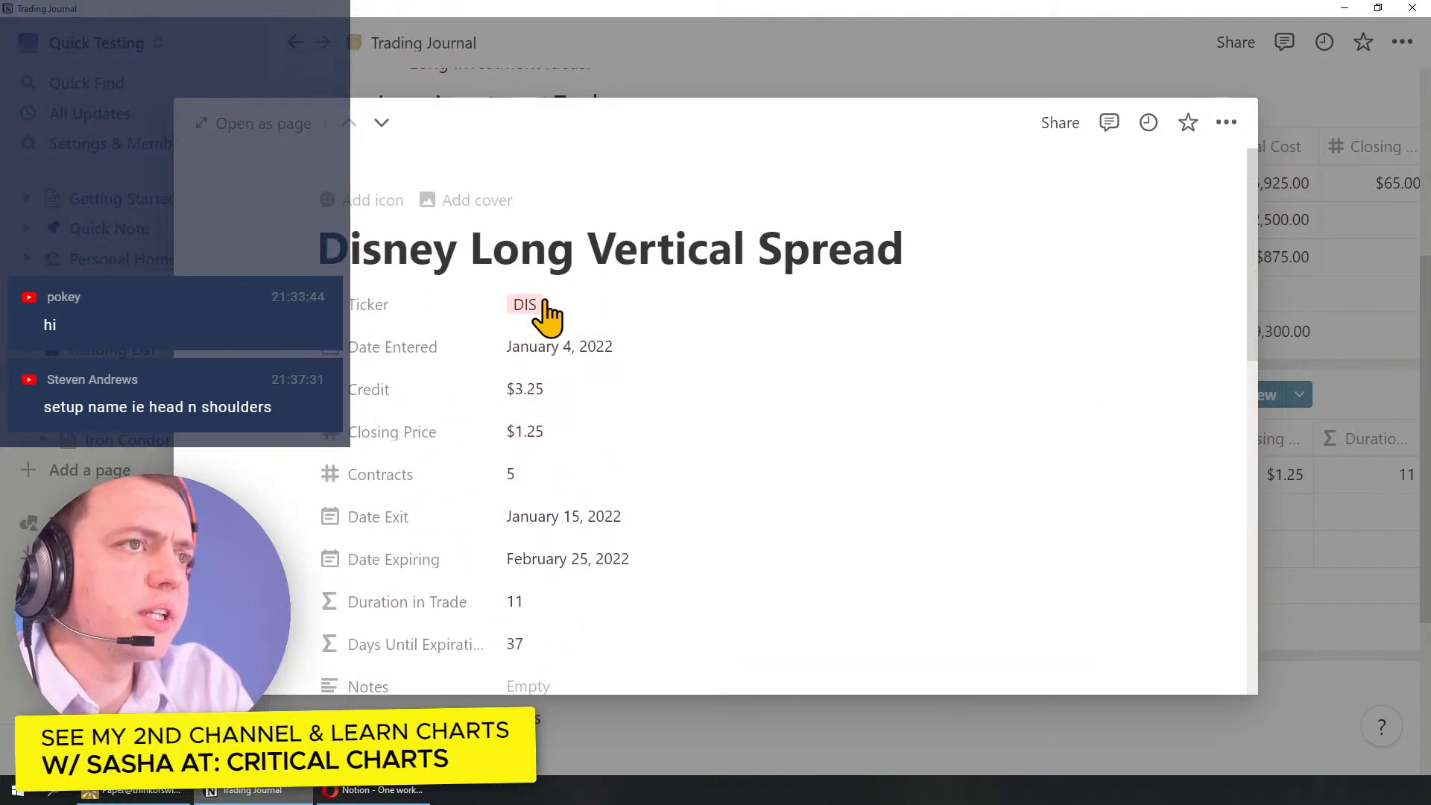
{"action": "triple_click", "coordinate": [537, 263]}
{"action": "type", "text": "Dis"}
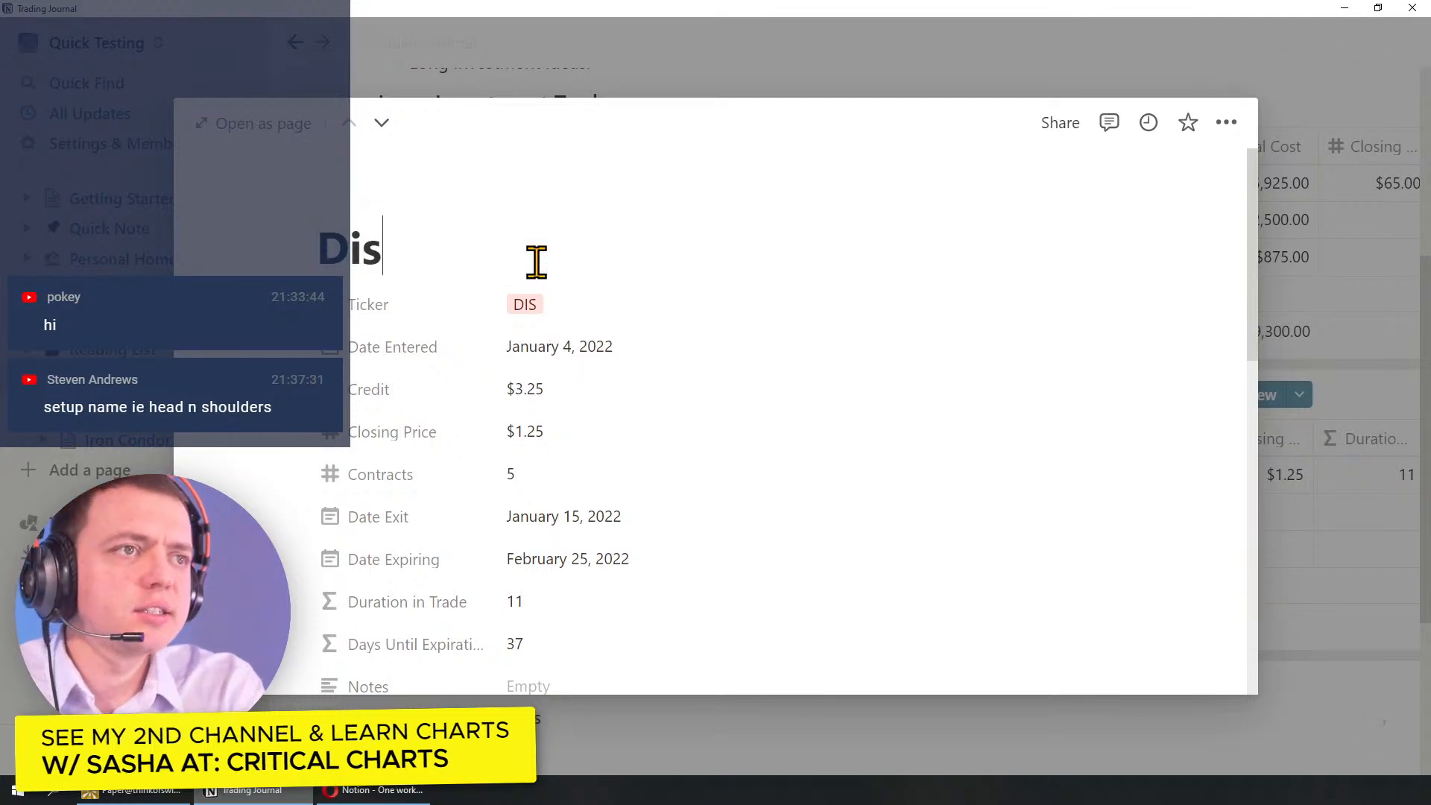
{"action": "type", "text": "ney Iron Condor"}
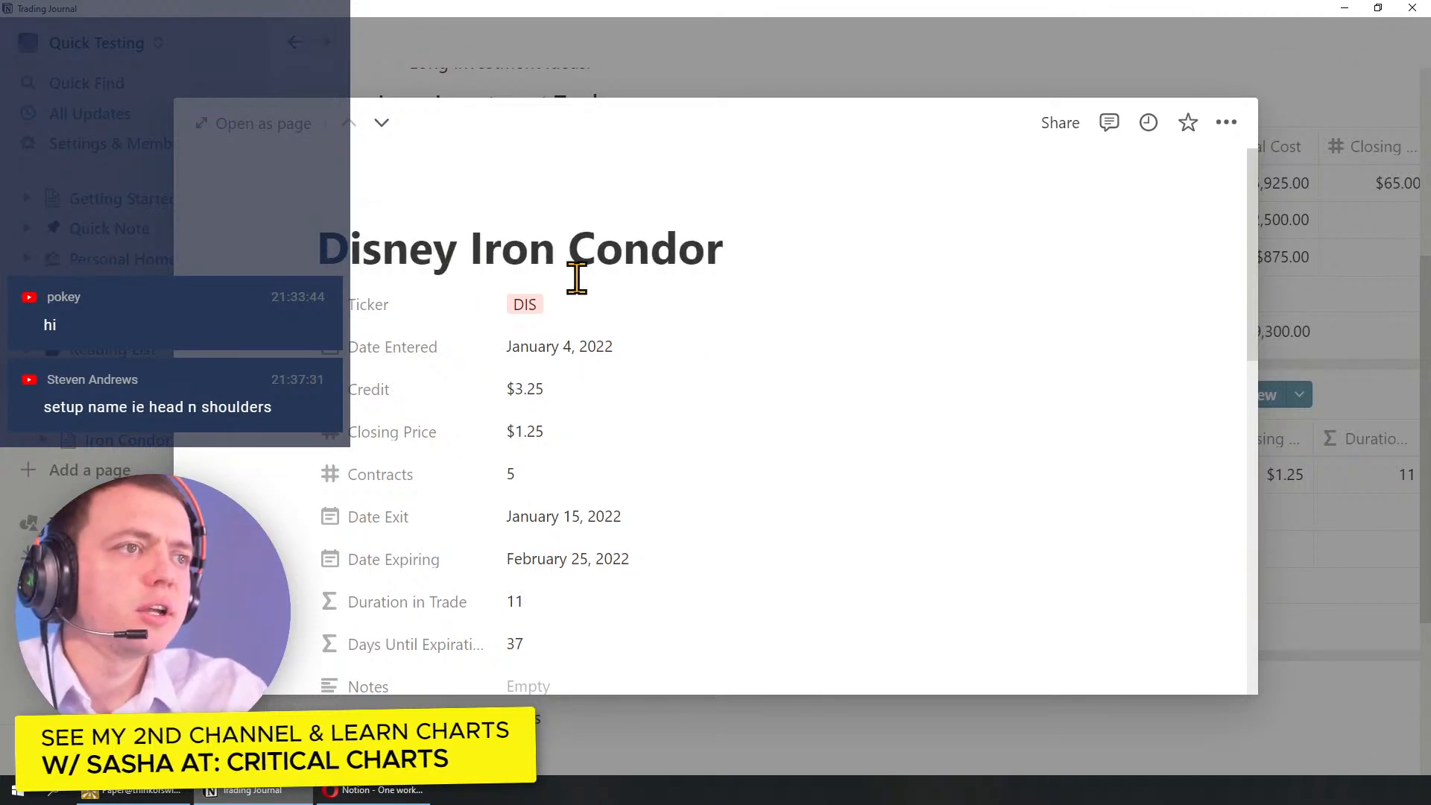
Step: Add a property named Deltas Entered with the Text type below the Year property
{"action": "scroll", "coordinate": [477, 514], "scroll_direction": "down", "scroll_amount": 5}
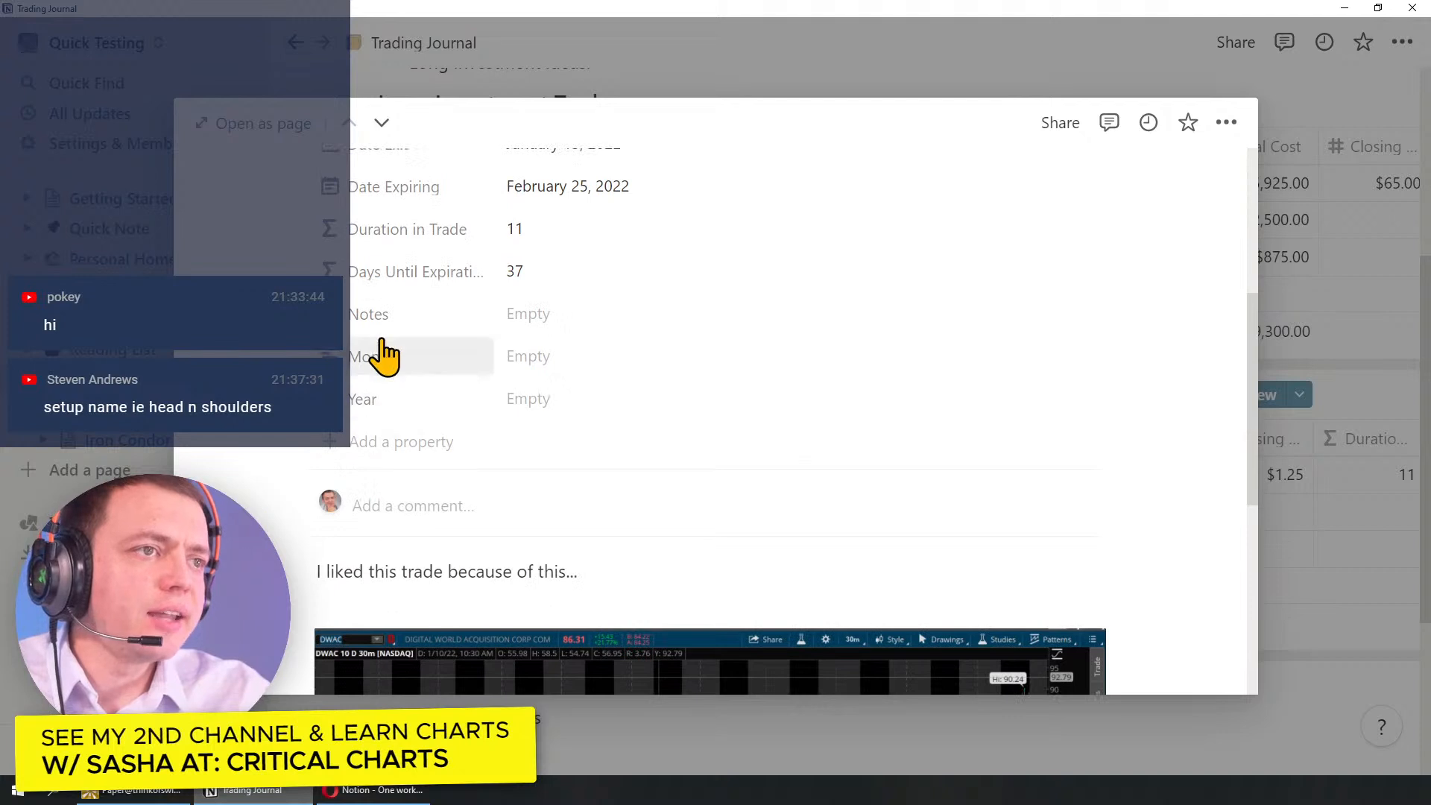
{"action": "left_click", "coordinate": [382, 446]}
{"action": "type", "text": "Deltas Entered"}
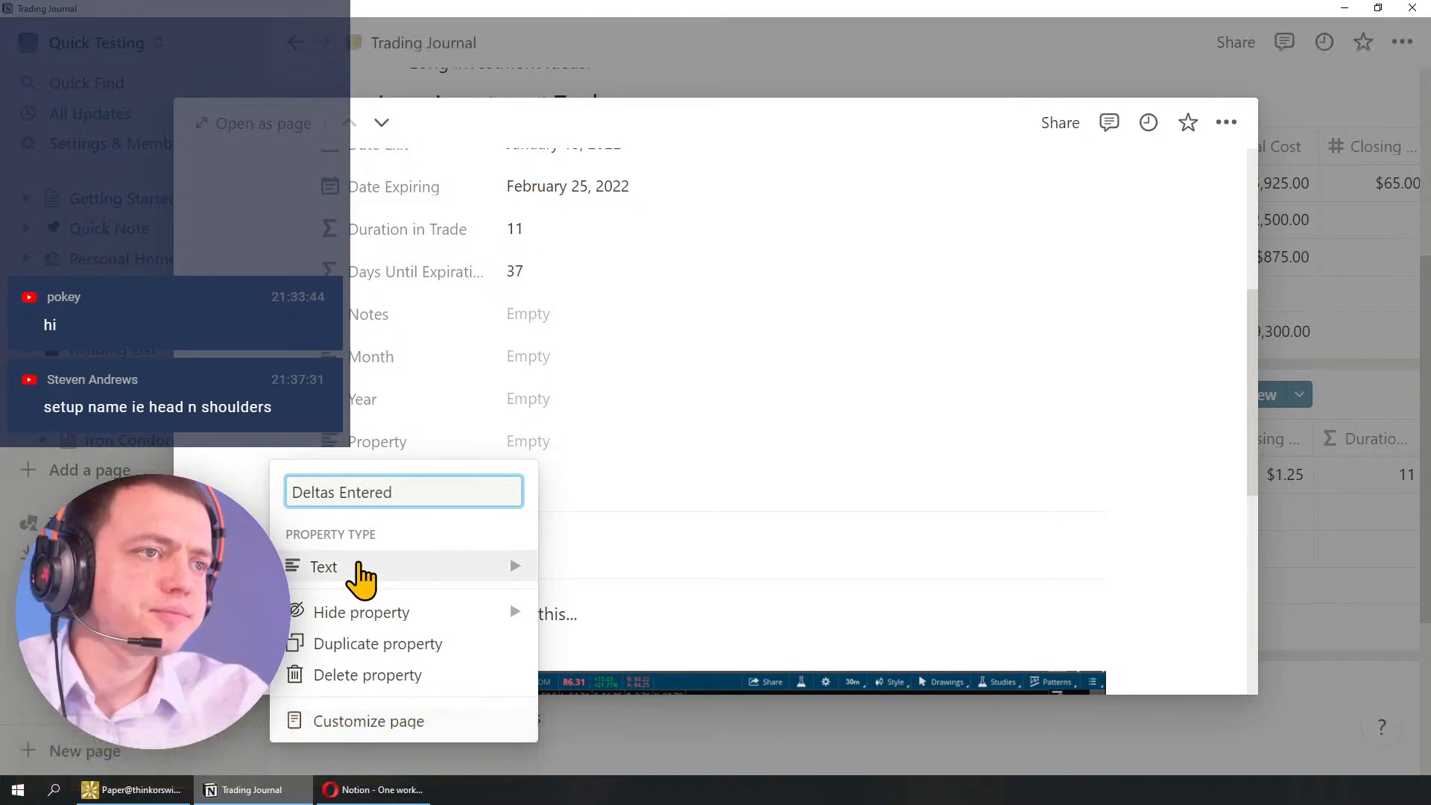
{"action": "mouse_move", "coordinate": [361, 566]}
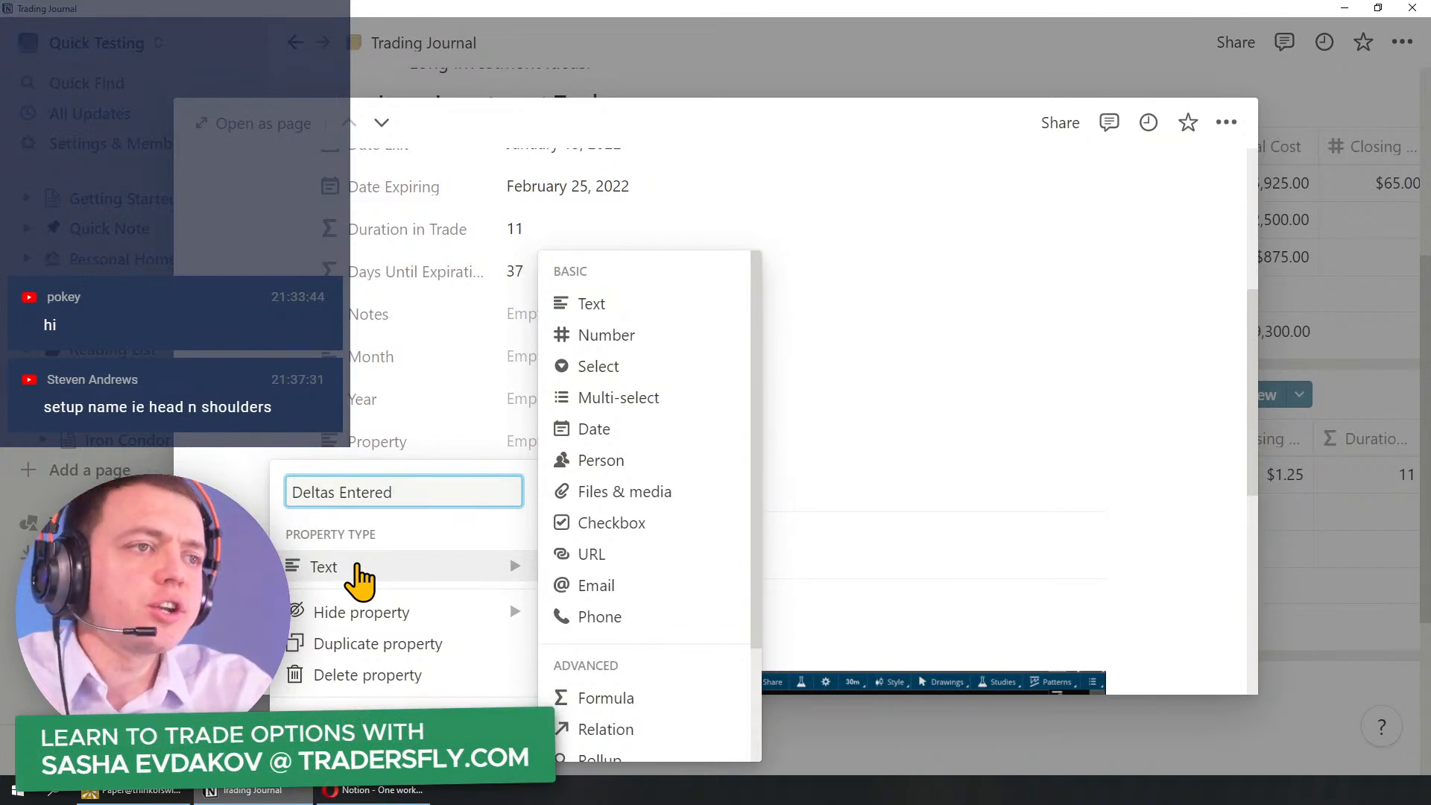
{"action": "left_click", "coordinate": [586, 304]}
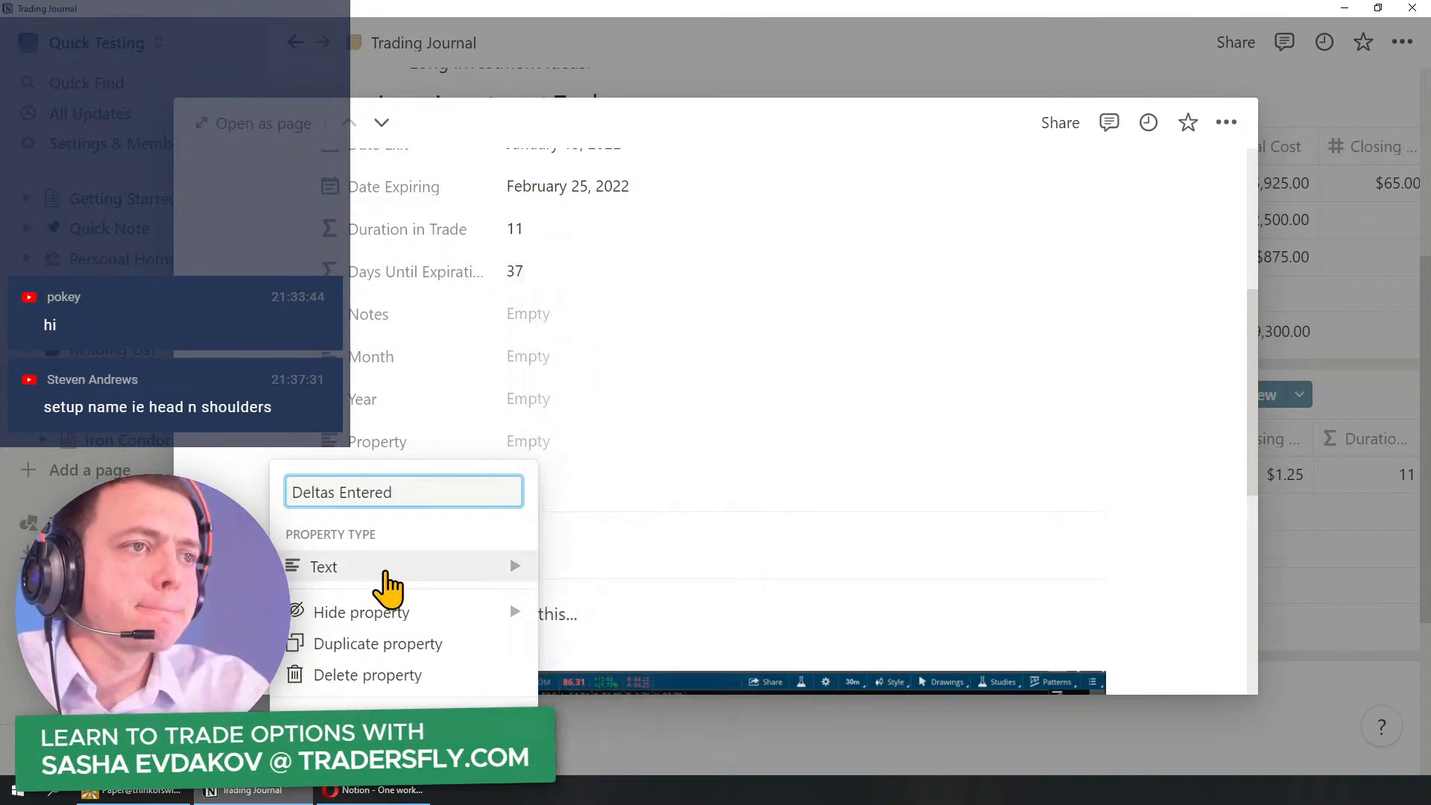
{"action": "mouse_move", "coordinate": [527, 578]}
{"action": "left_click", "coordinate": [601, 326]}
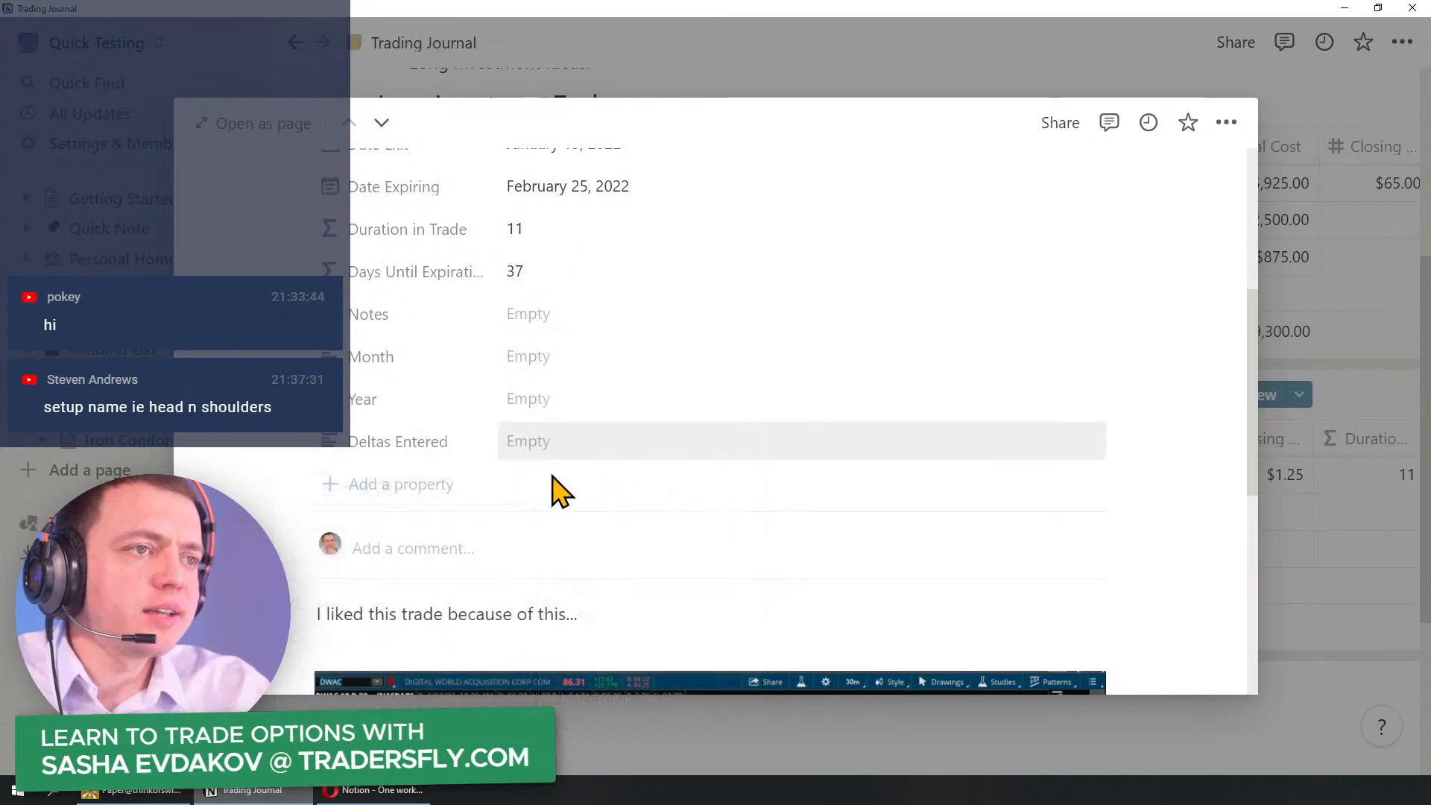
Step: Enter 15, 10 as the Deltas Entered value and rename the property as Deltas Puts
{"action": "left_click", "coordinate": [538, 454]}
{"action": "type", "text": "10"}
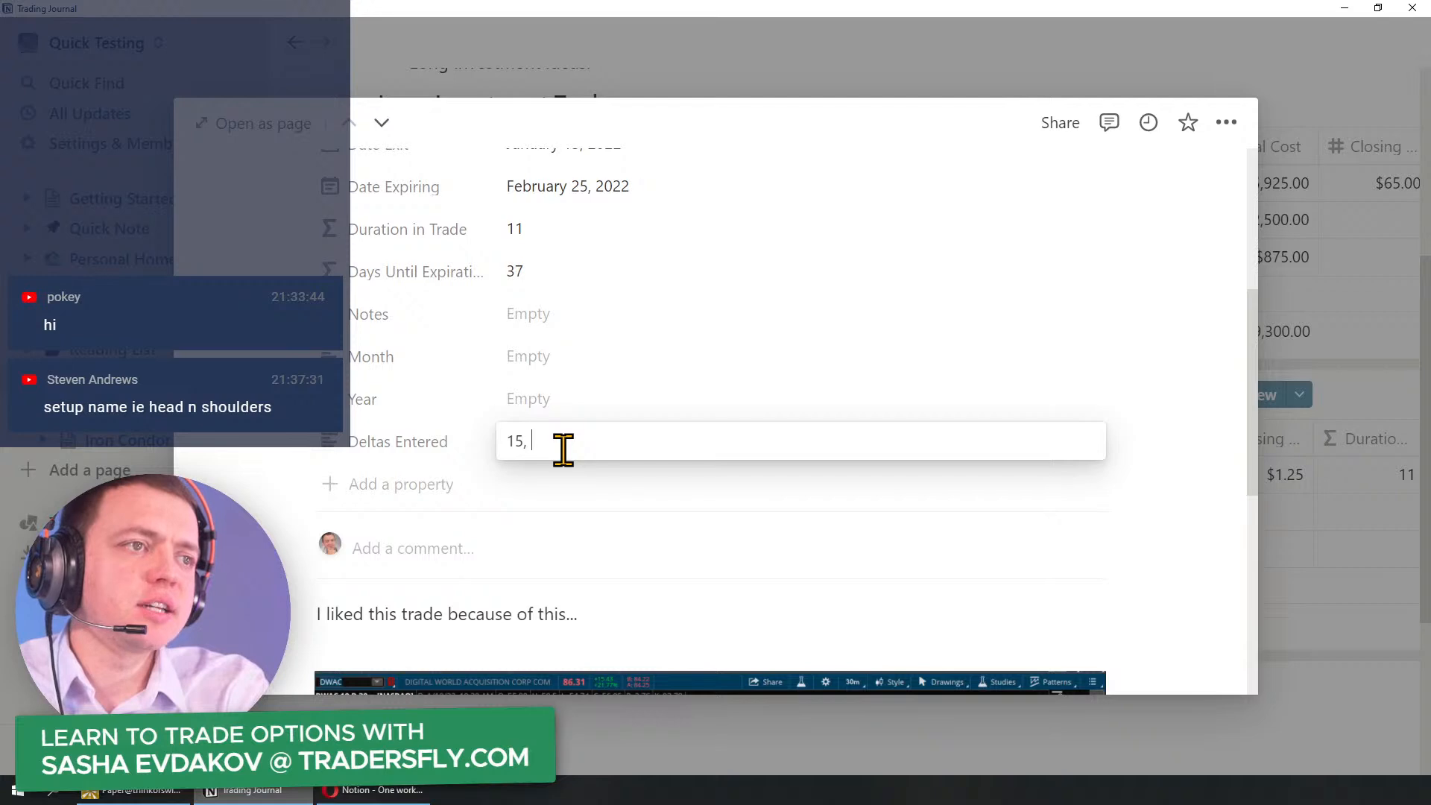
{"action": "key", "text": "ctrl+a"}
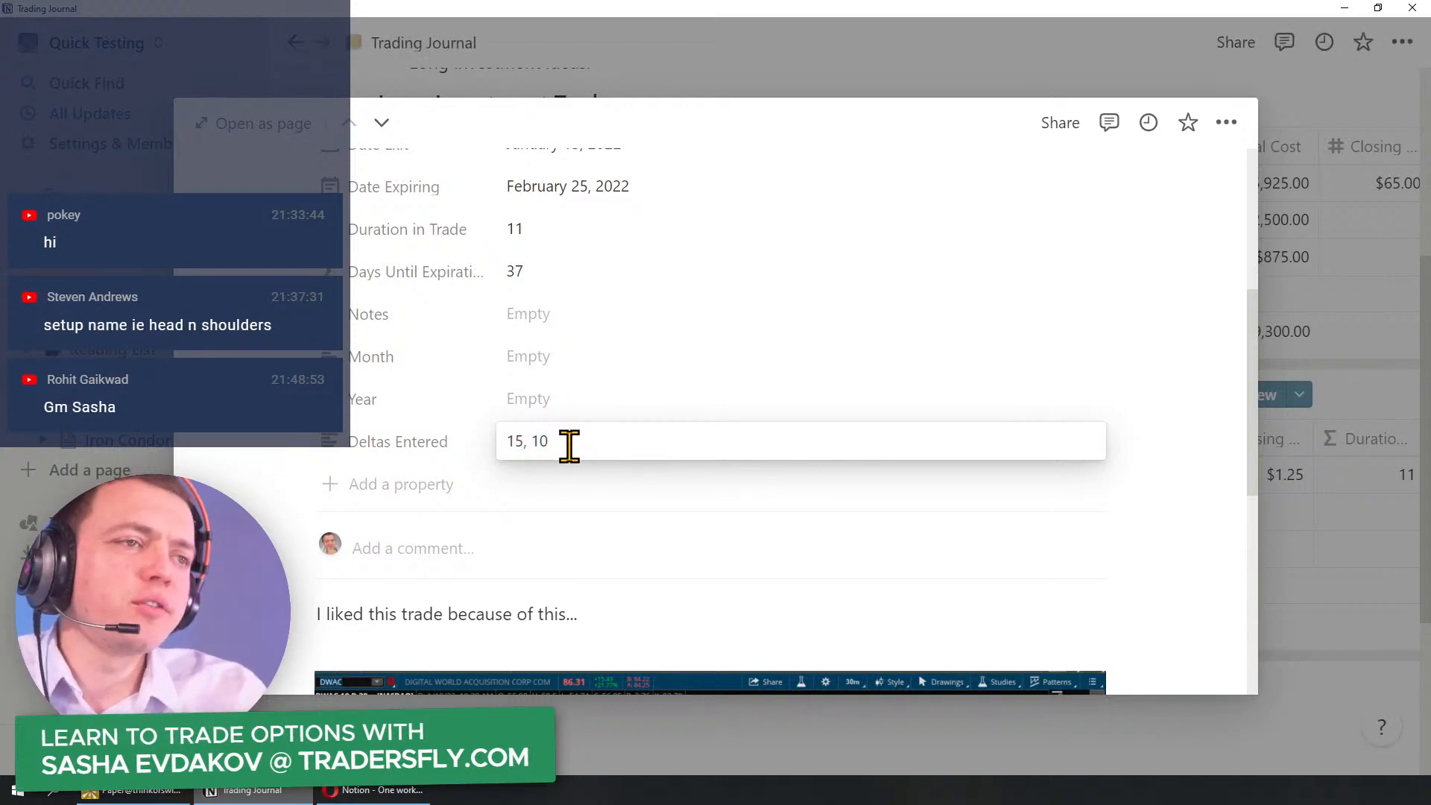
{"action": "left_click", "coordinate": [406, 445]}
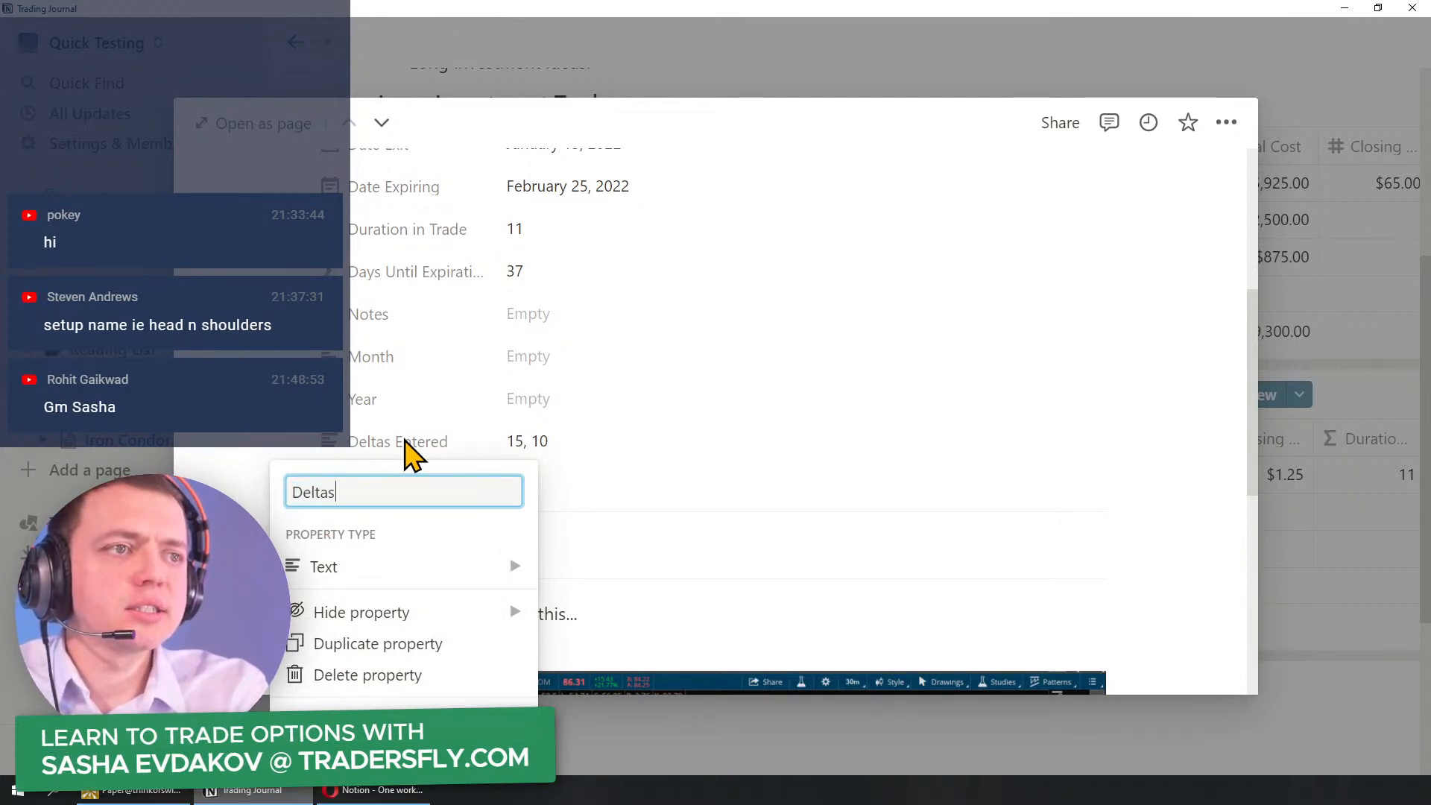
{"action": "key", "text": "Return"}
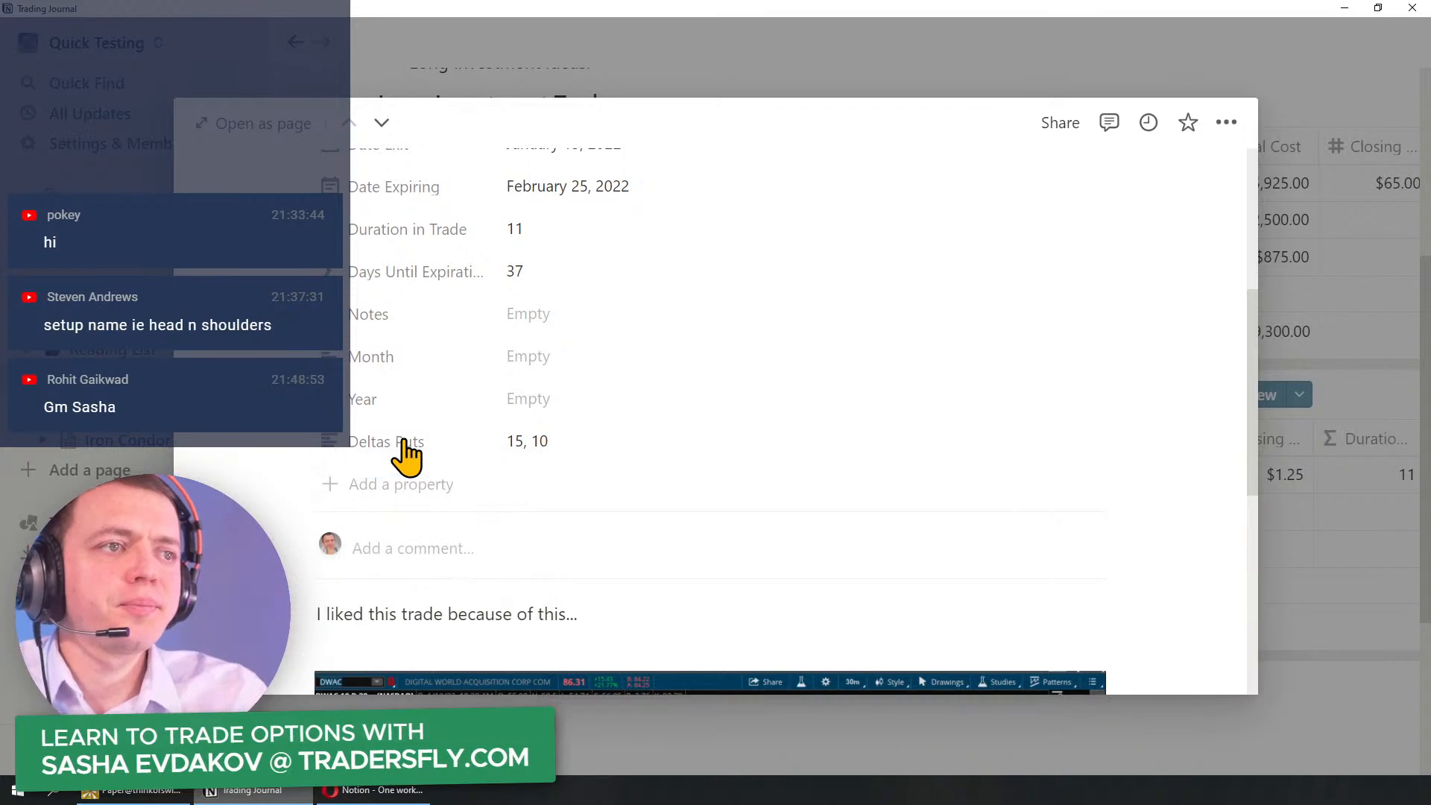
Step: Set the Deltas Puts value to 15 and change the property's type to Number
{"action": "left_click", "coordinate": [542, 441]}
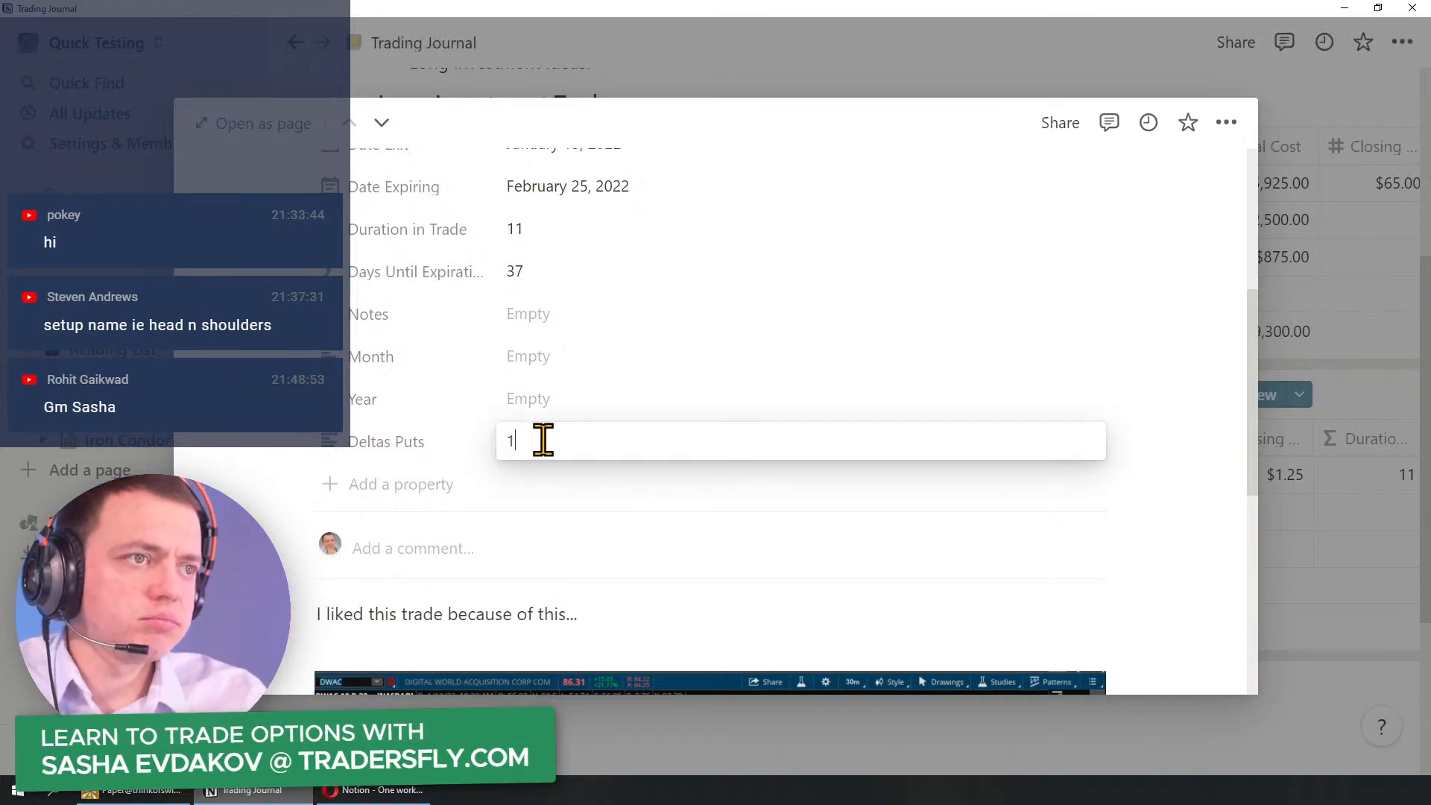
{"action": "key", "text": "Escape"}
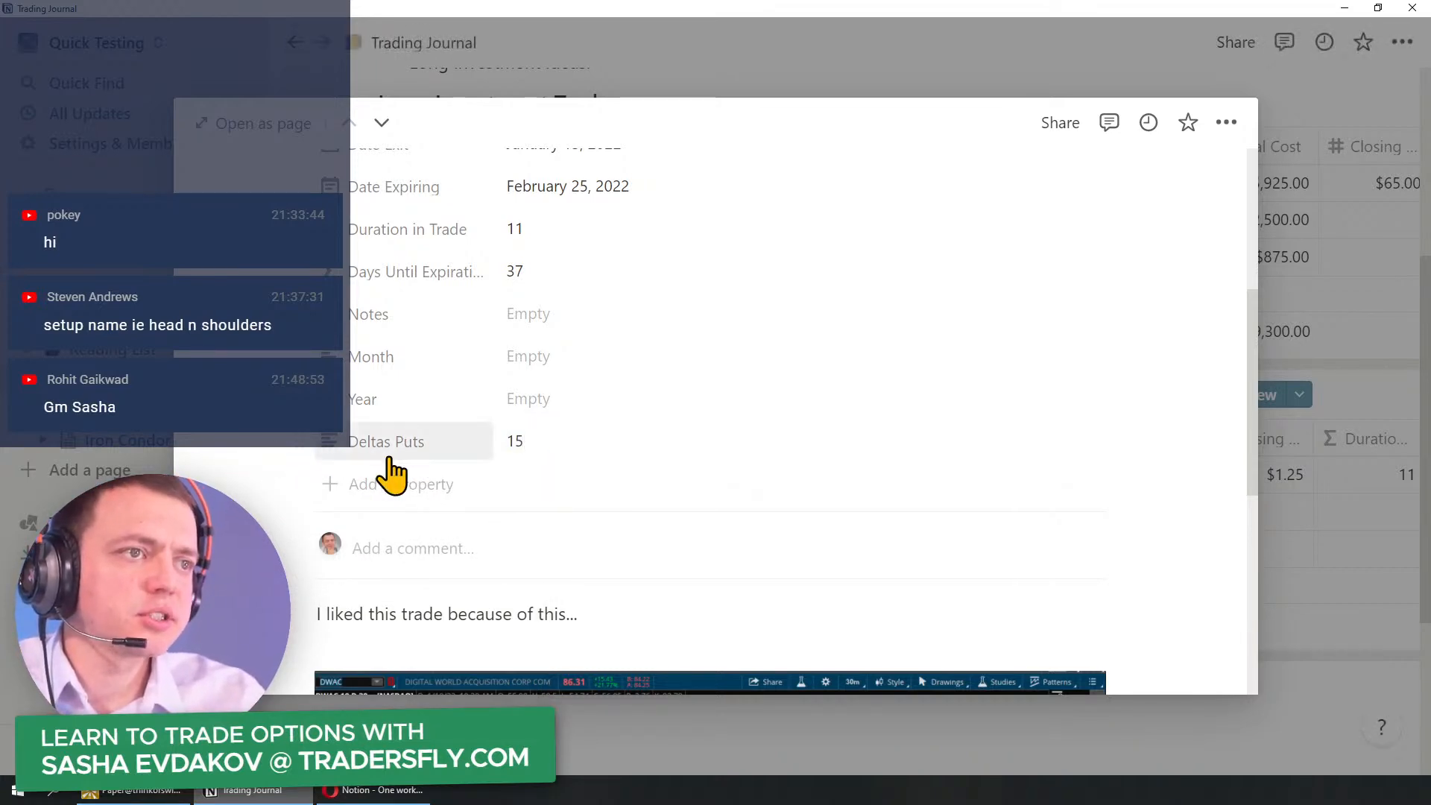
{"action": "left_click", "coordinate": [365, 441]}
{"action": "left_click", "coordinate": [369, 439]}
{"action": "left_click", "coordinate": [395, 456]}
{"action": "left_click", "coordinate": [381, 568]}
{"action": "left_click", "coordinate": [619, 337]}
Step: Duplicate the Deltas Puts property and rename the copy as Delta Calls
{"action": "left_click", "coordinate": [402, 446]}
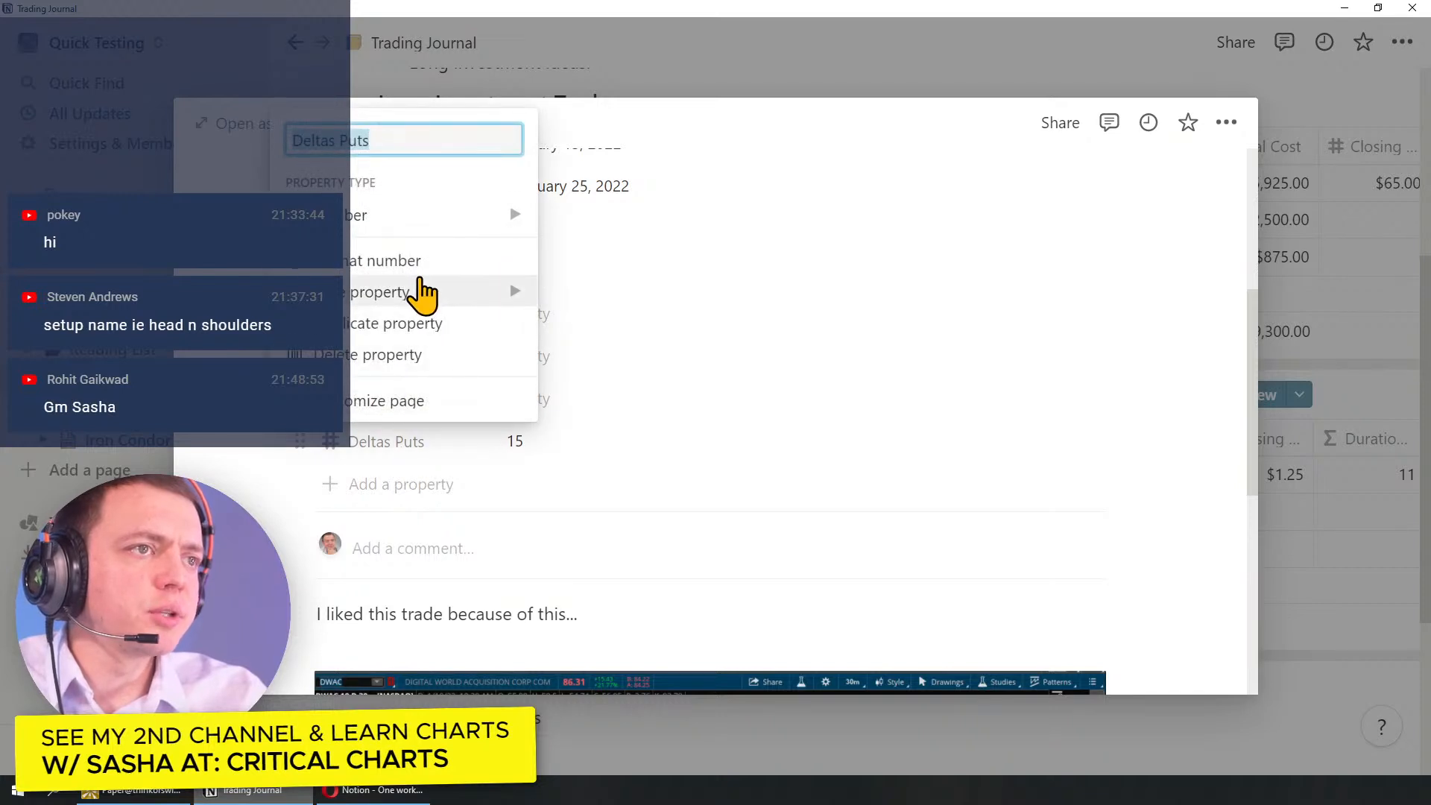
{"action": "left_click", "coordinate": [414, 334]}
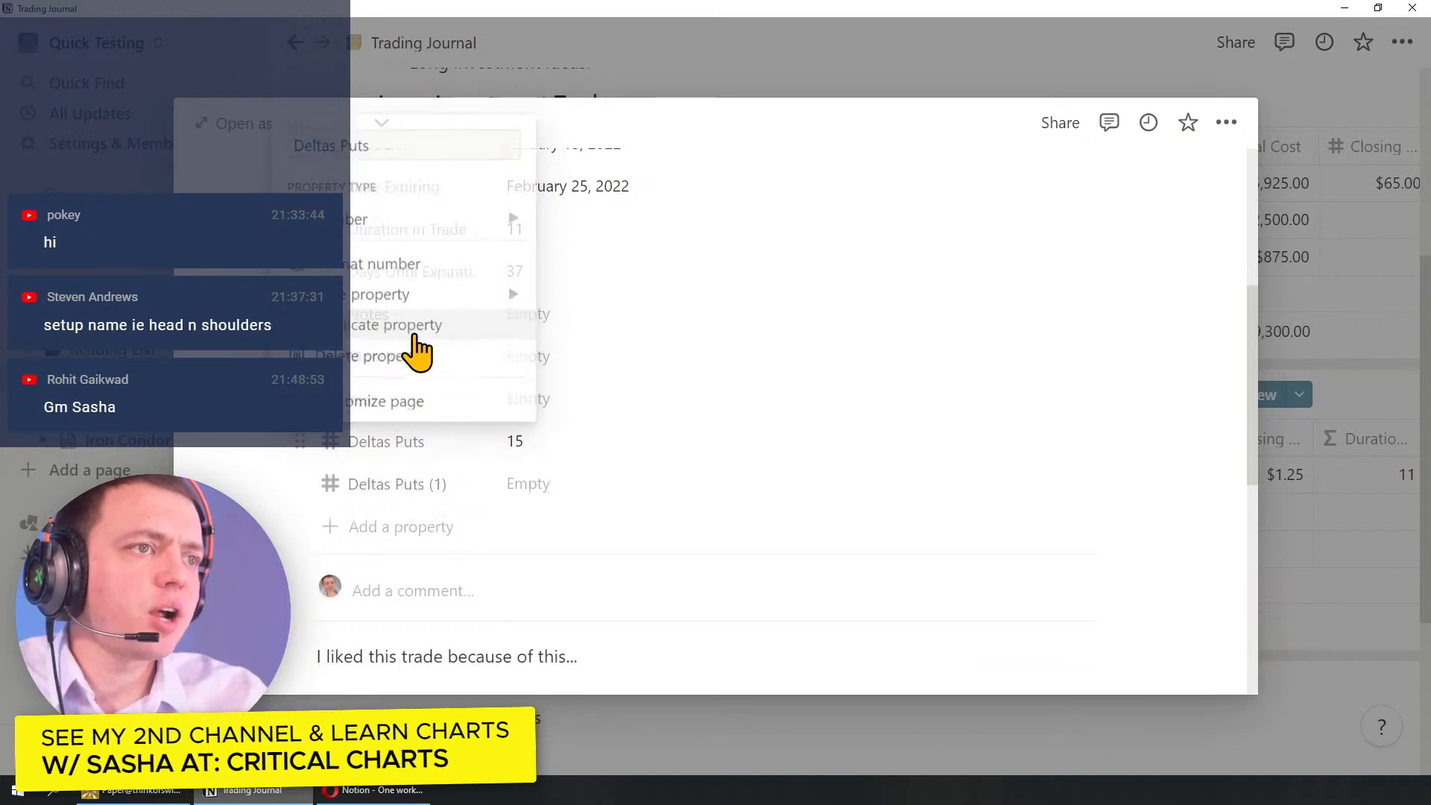
{"action": "left_click", "coordinate": [402, 485]}
{"action": "type", "text": "Delta Calls"}
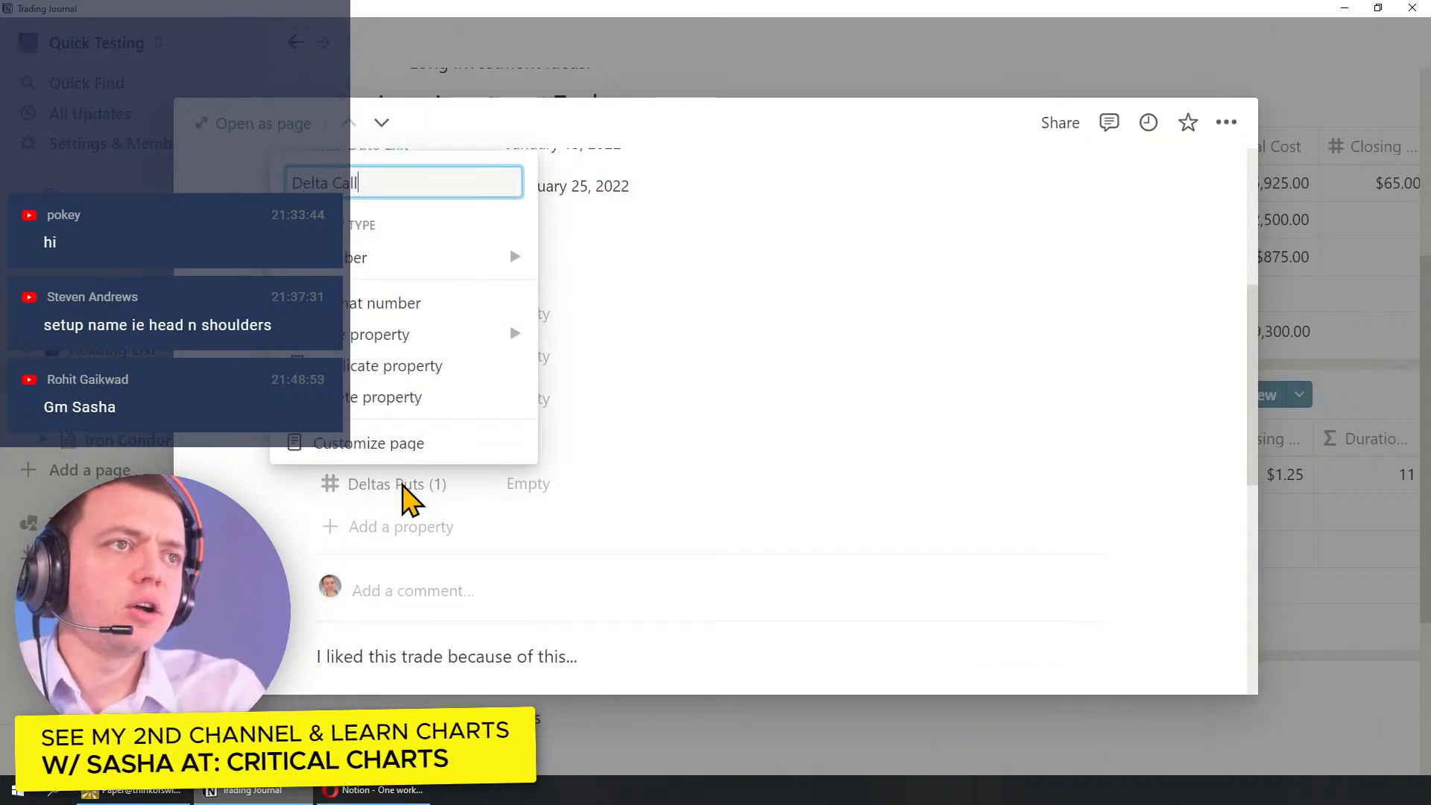
{"action": "key", "text": "Return"}
Step: Set the Delta Calls value of the entry to 10
{"action": "left_click", "coordinate": [550, 486]}
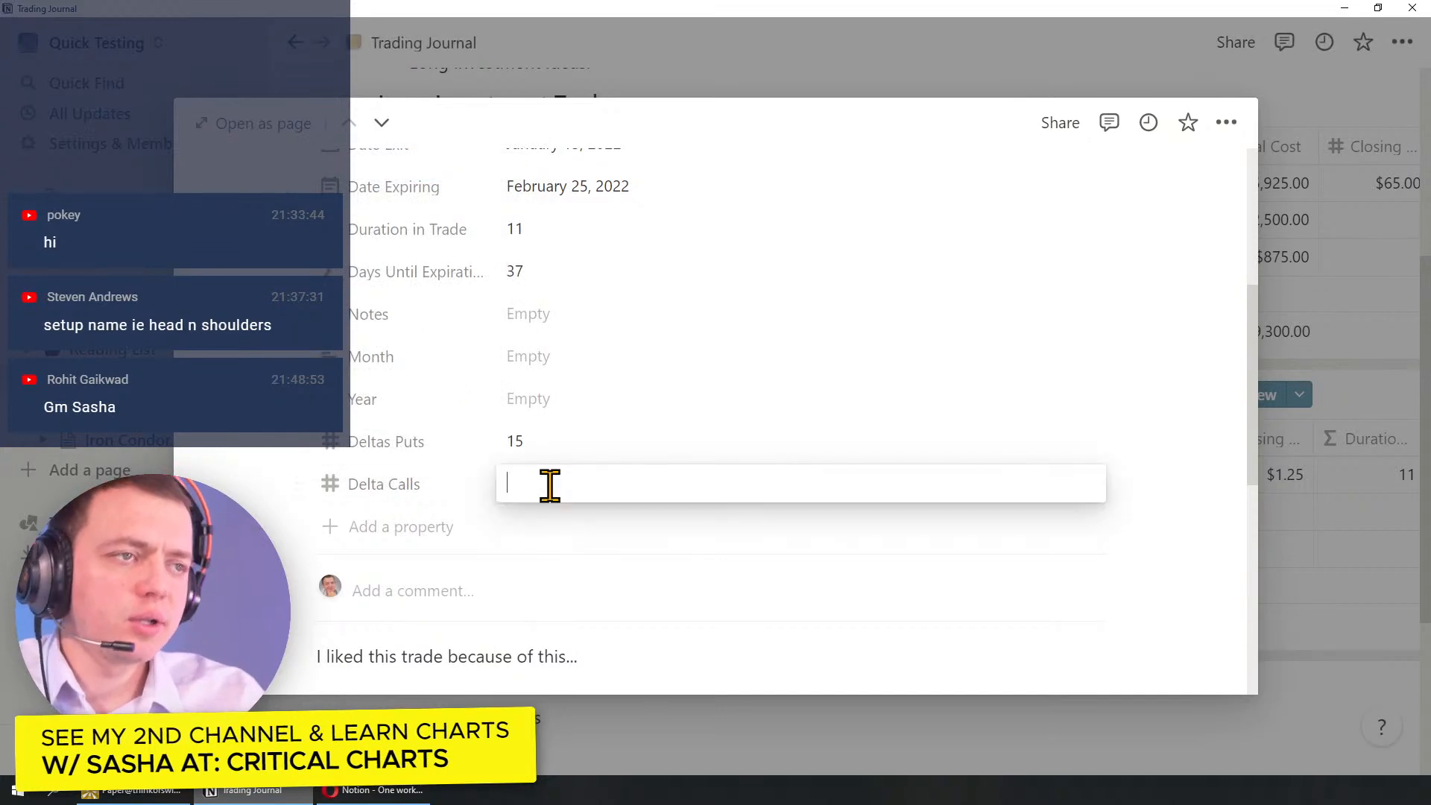
{"action": "type", "text": "10"}
{"action": "key", "text": "Return"}
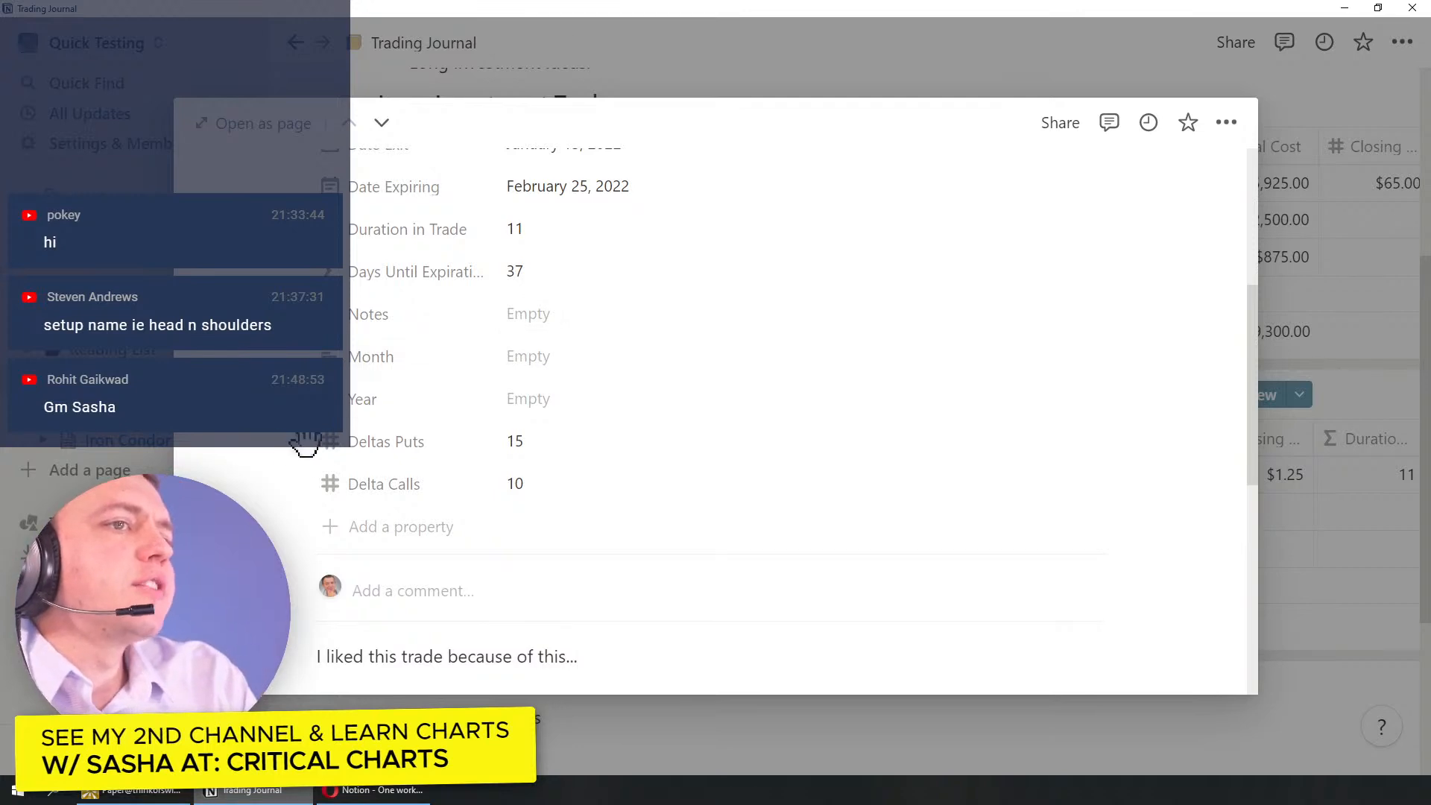
Step: Move the Deltas Puts and Delta Calls properties directly below Days Until Expiration
{"action": "left_click_drag", "start_coordinate": [306, 441], "coordinate": [313, 297]}
{"action": "left_click_drag", "start_coordinate": [322, 485], "coordinate": [324, 358]}
{"action": "scroll", "coordinate": [474, 380], "scroll_direction": "up", "scroll_amount": 2}
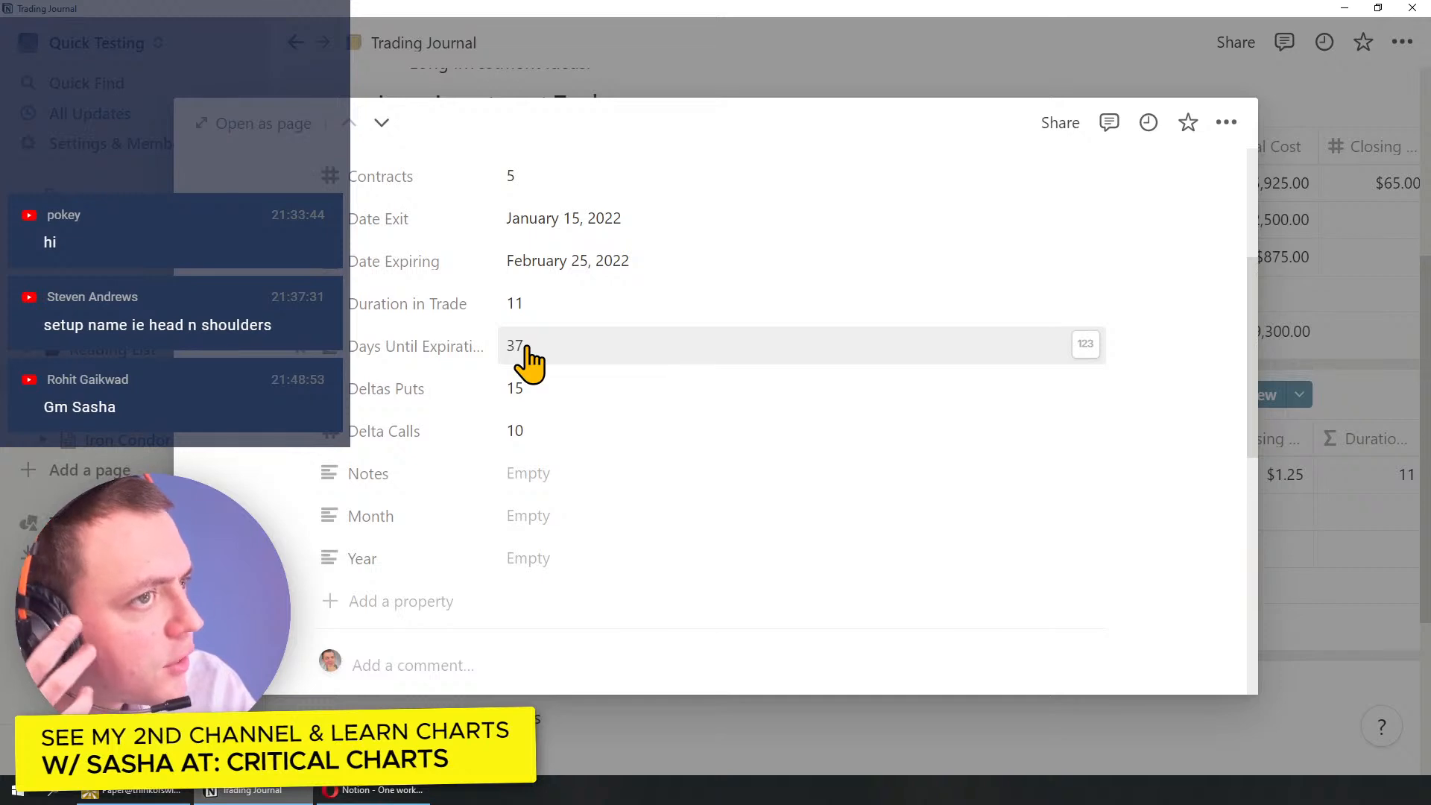
Step: Review the entry's properties from the ticker and credit through the delta values and empty text fields
{"action": "scroll", "coordinate": [528, 350], "scroll_direction": "up", "scroll_amount": 2}
{"action": "scroll", "coordinate": [528, 370], "scroll_direction": "up", "scroll_amount": 2}
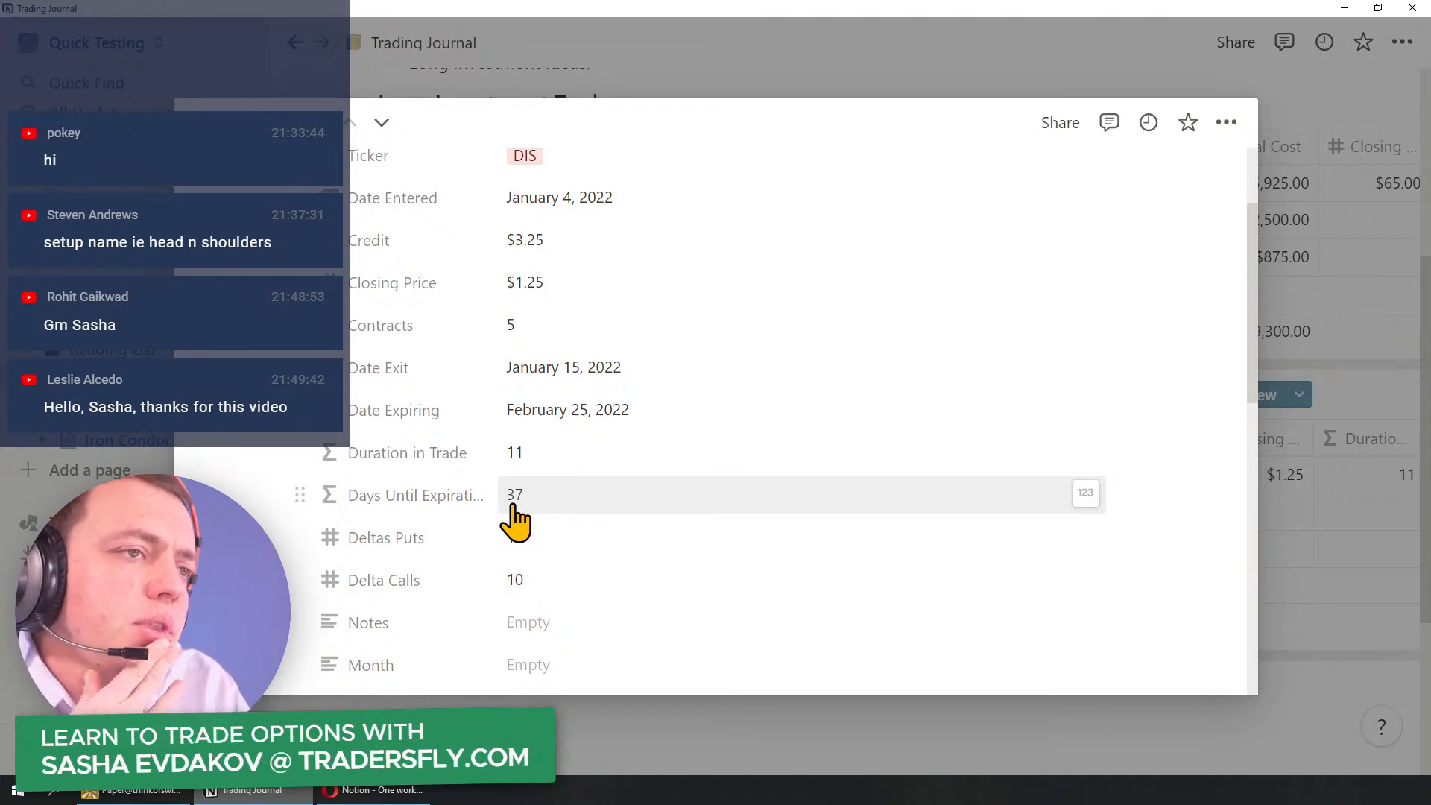
{"action": "scroll", "coordinate": [515, 522], "scroll_direction": "down", "scroll_amount": 3}
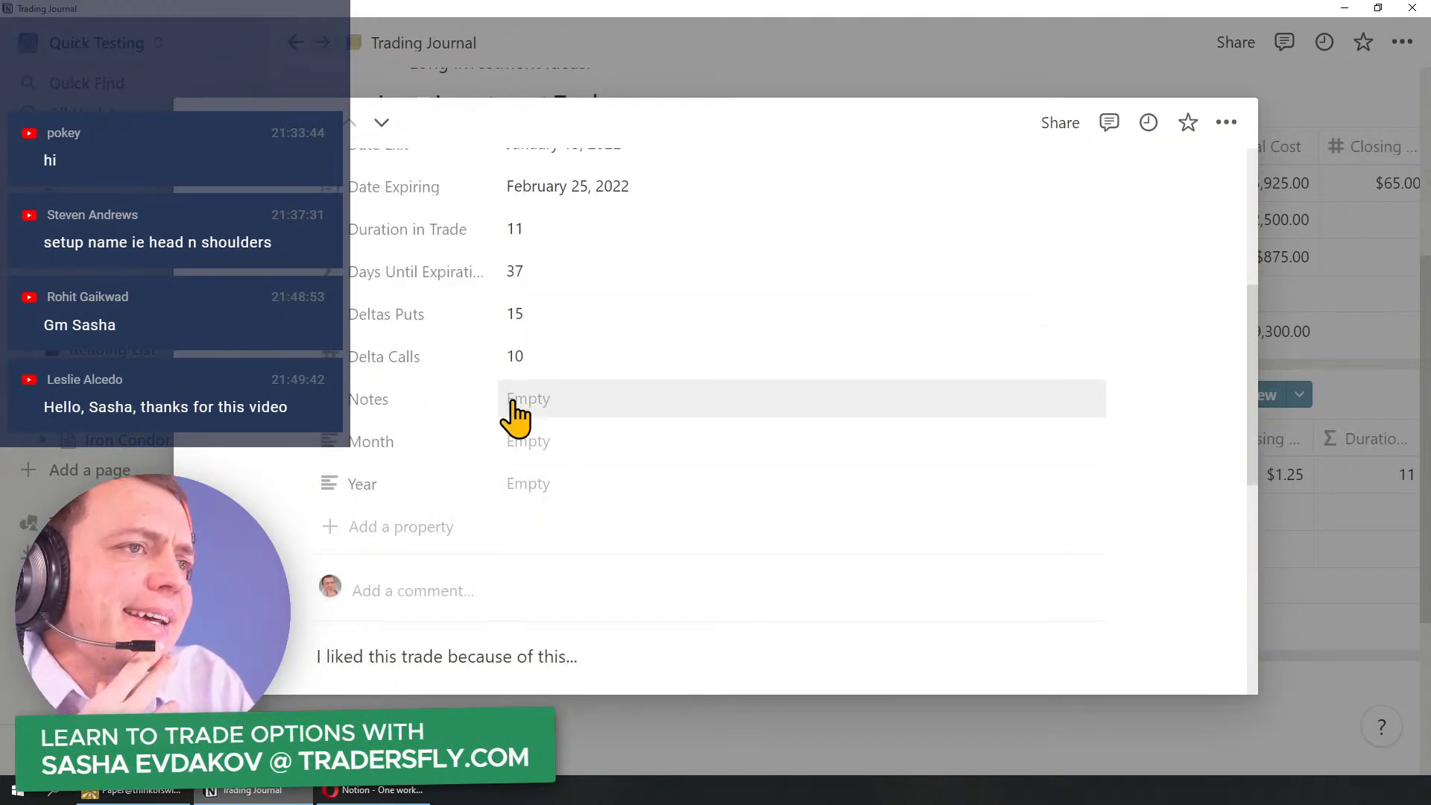
{"action": "scroll", "coordinate": [514, 414], "scroll_direction": "up", "scroll_amount": 1}
{"action": "scroll", "coordinate": [511, 410], "scroll_direction": "up", "scroll_amount": 2}
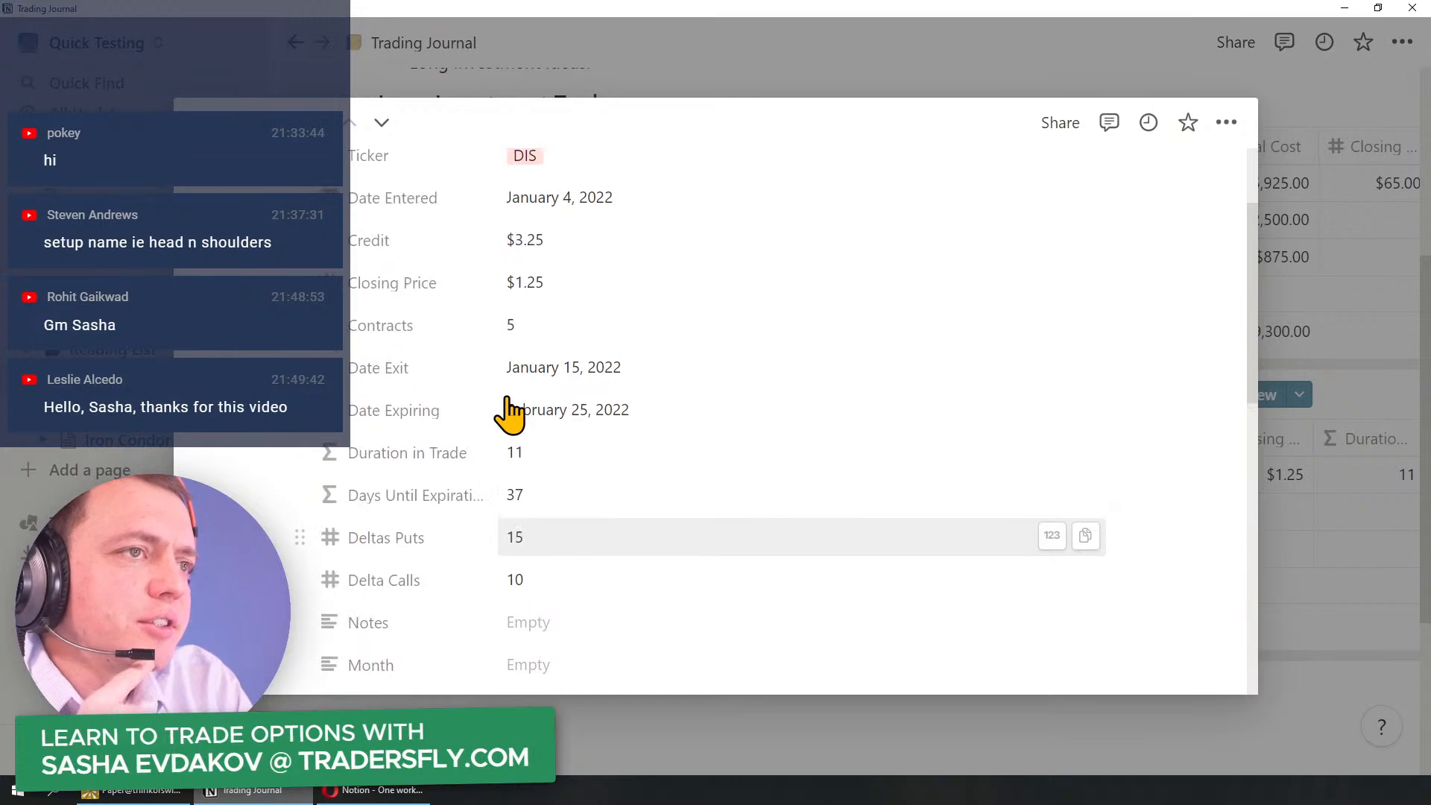
{"action": "scroll", "coordinate": [585, 269], "scroll_direction": "up", "scroll_amount": 2}
{"action": "scroll", "coordinate": [532, 447], "scroll_direction": "down", "scroll_amount": 3}
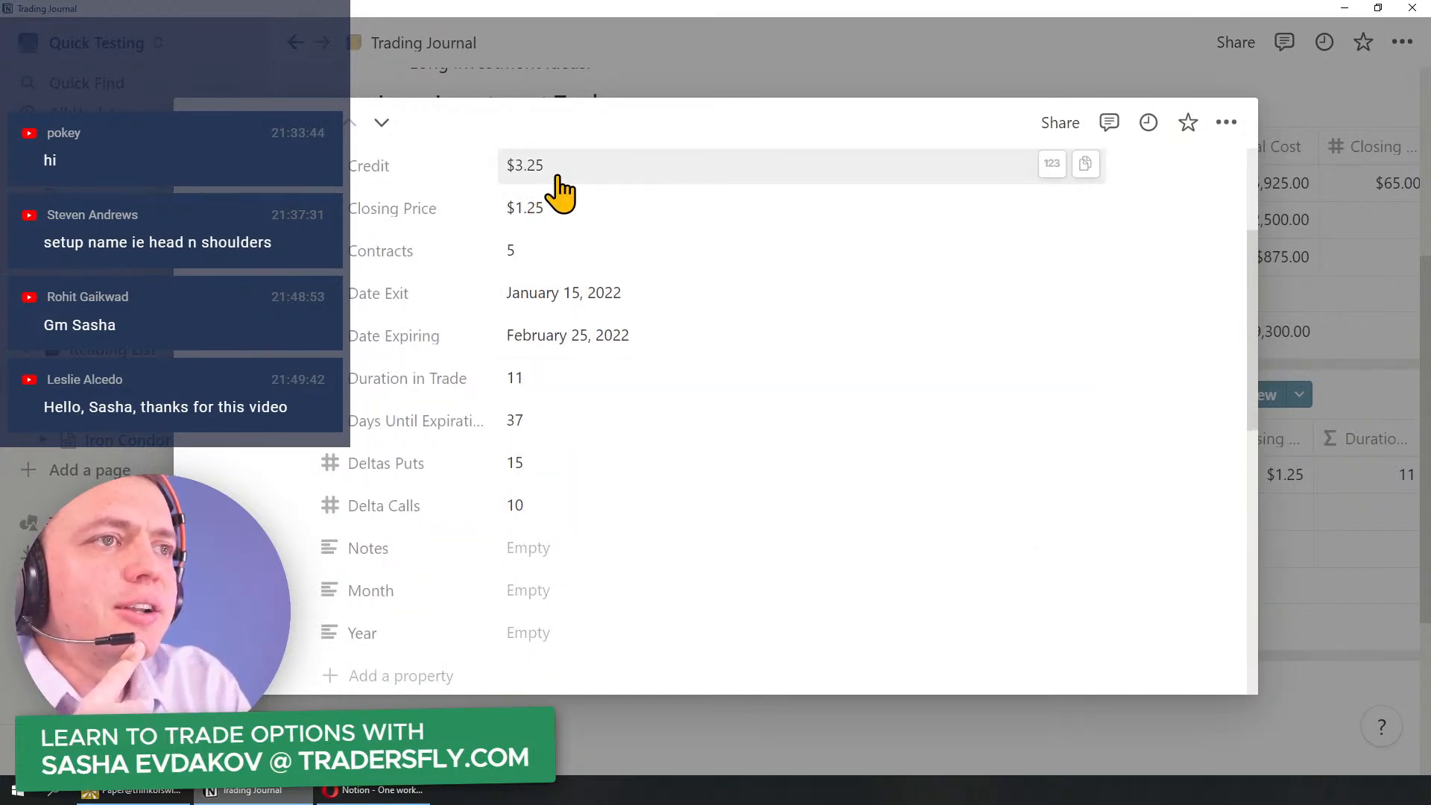
{"action": "left_click", "coordinate": [407, 210]}
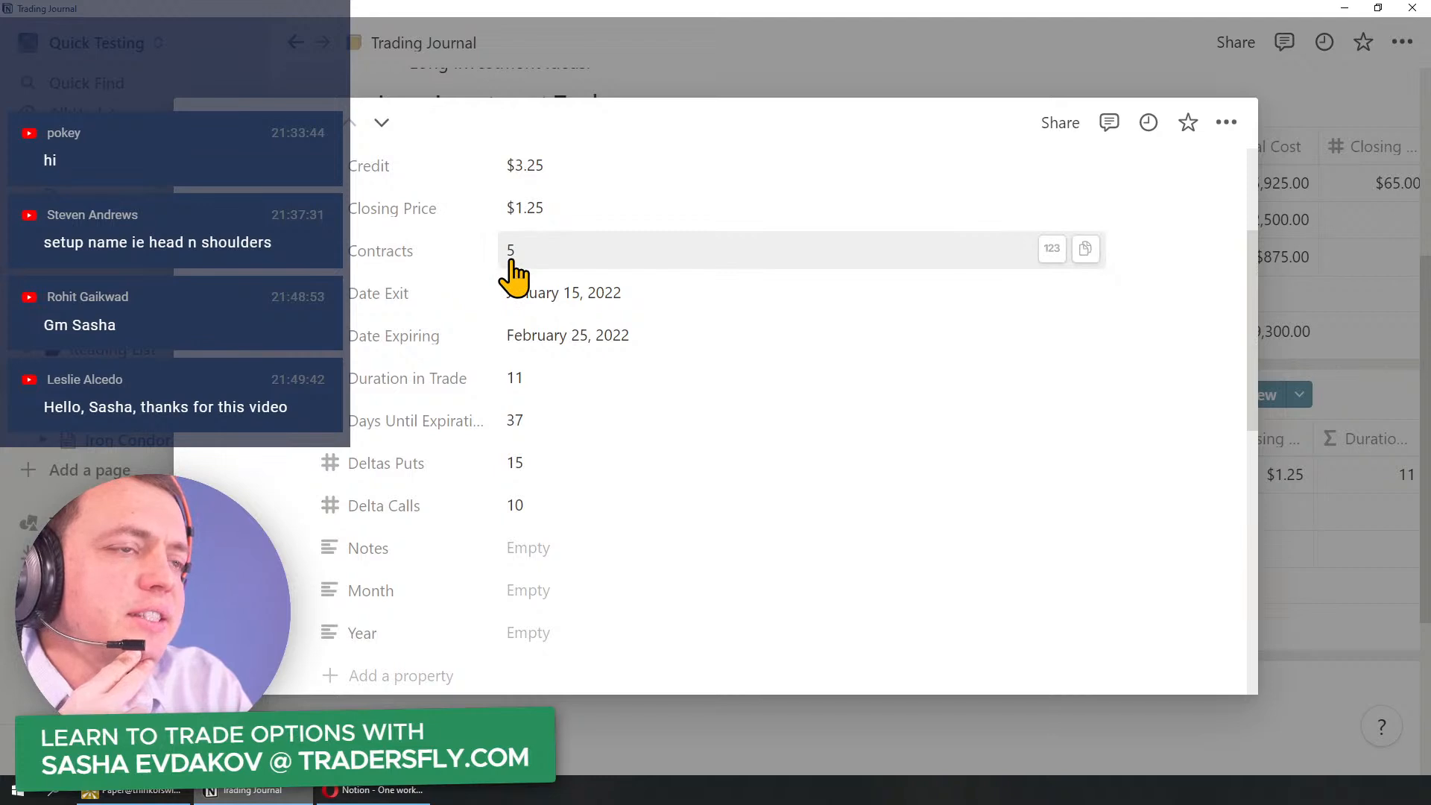
Step: Add a Stop Point text property with the value $200 and place it below Delta Calls
{"action": "scroll", "coordinate": [383, 626], "scroll_direction": "down", "scroll_amount": 1}
{"action": "left_click", "coordinate": [388, 601]}
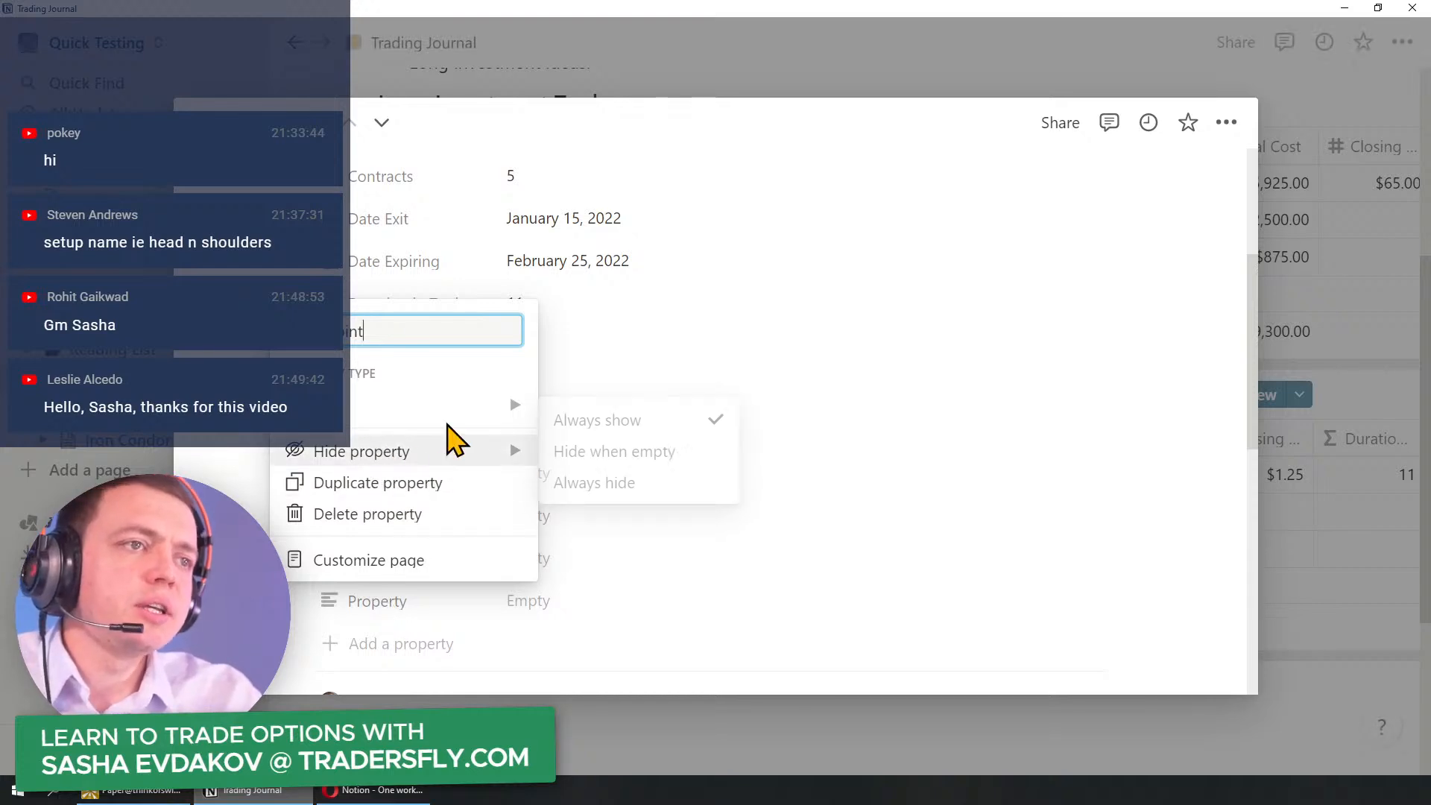
{"action": "left_click", "coordinate": [210, 436]}
{"action": "left_click", "coordinate": [537, 602]}
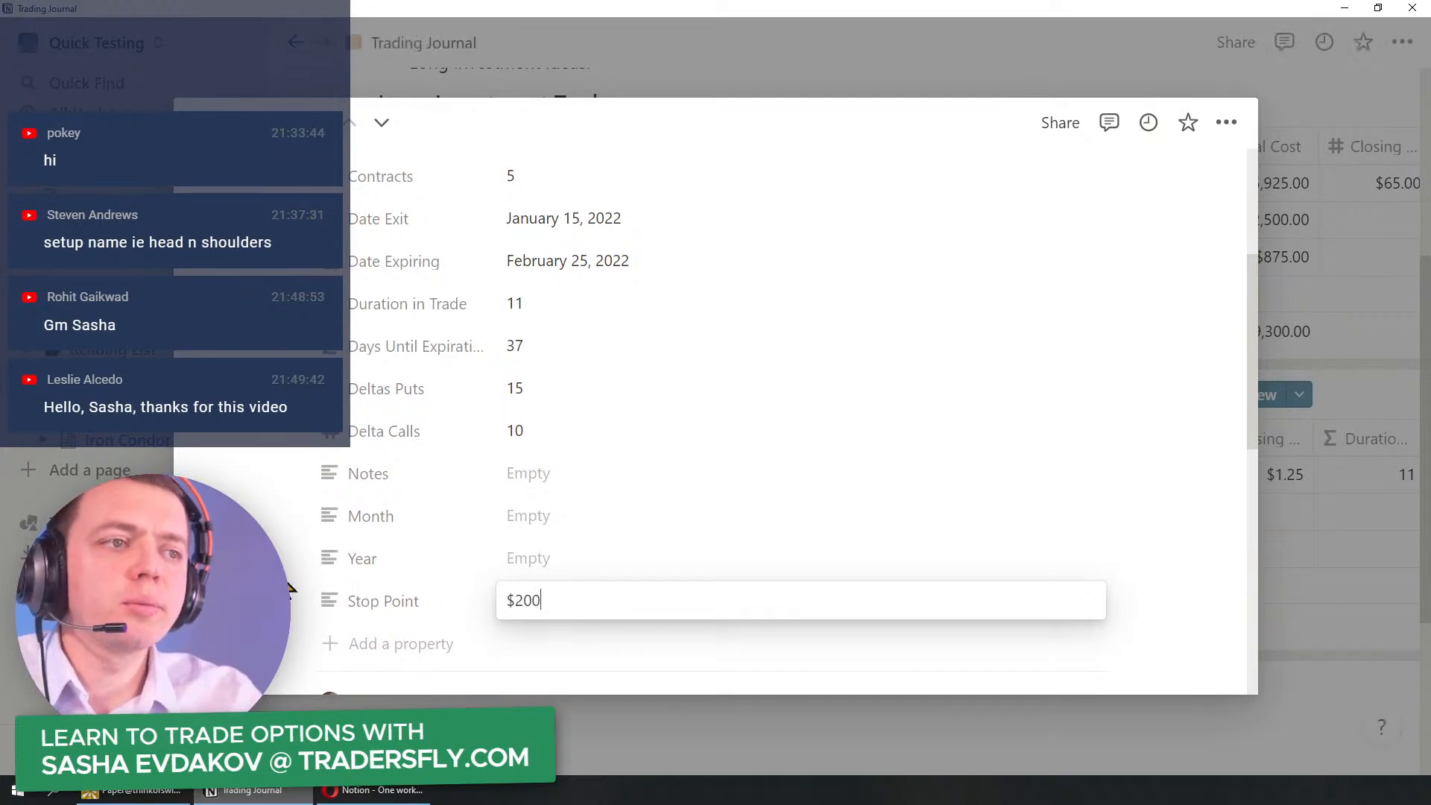
{"action": "key", "text": "Return"}
{"action": "scroll", "coordinate": [290, 581], "scroll_direction": "down", "scroll_amount": 3}
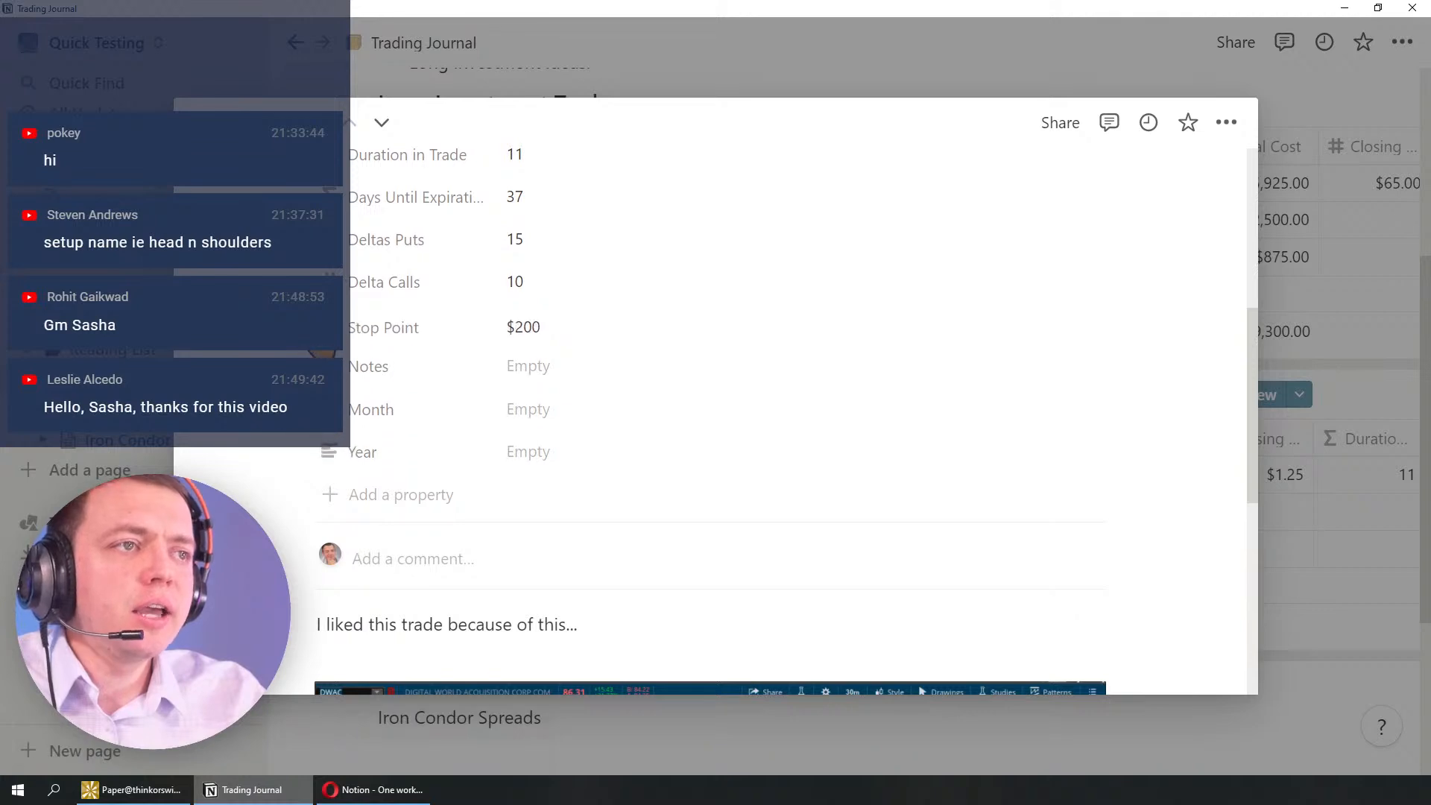
Step: Rename the Stop Point property as Max Loss and convert it to a number in US Dollar format
{"action": "left_click", "coordinate": [370, 328]}
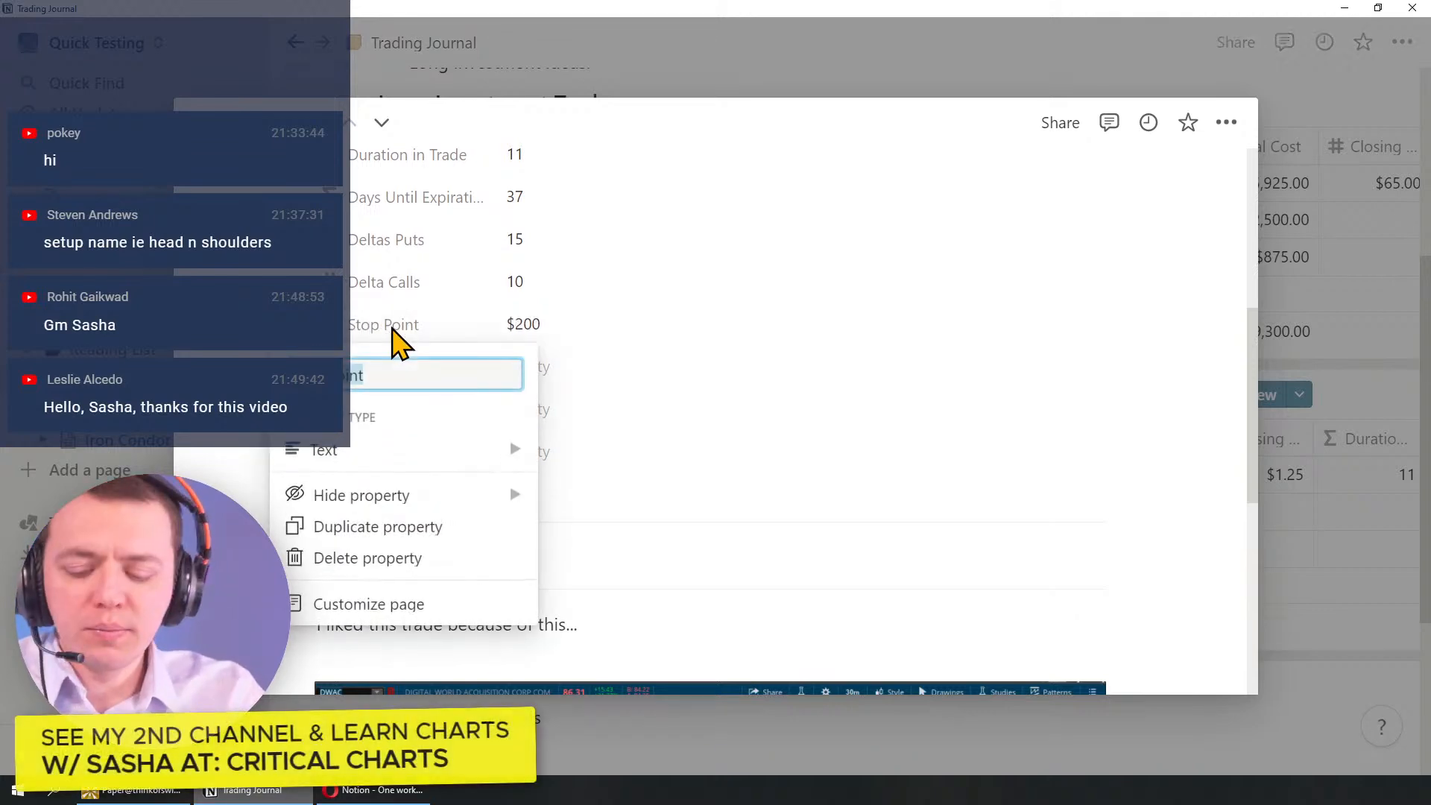
{"action": "key", "text": "Return"}
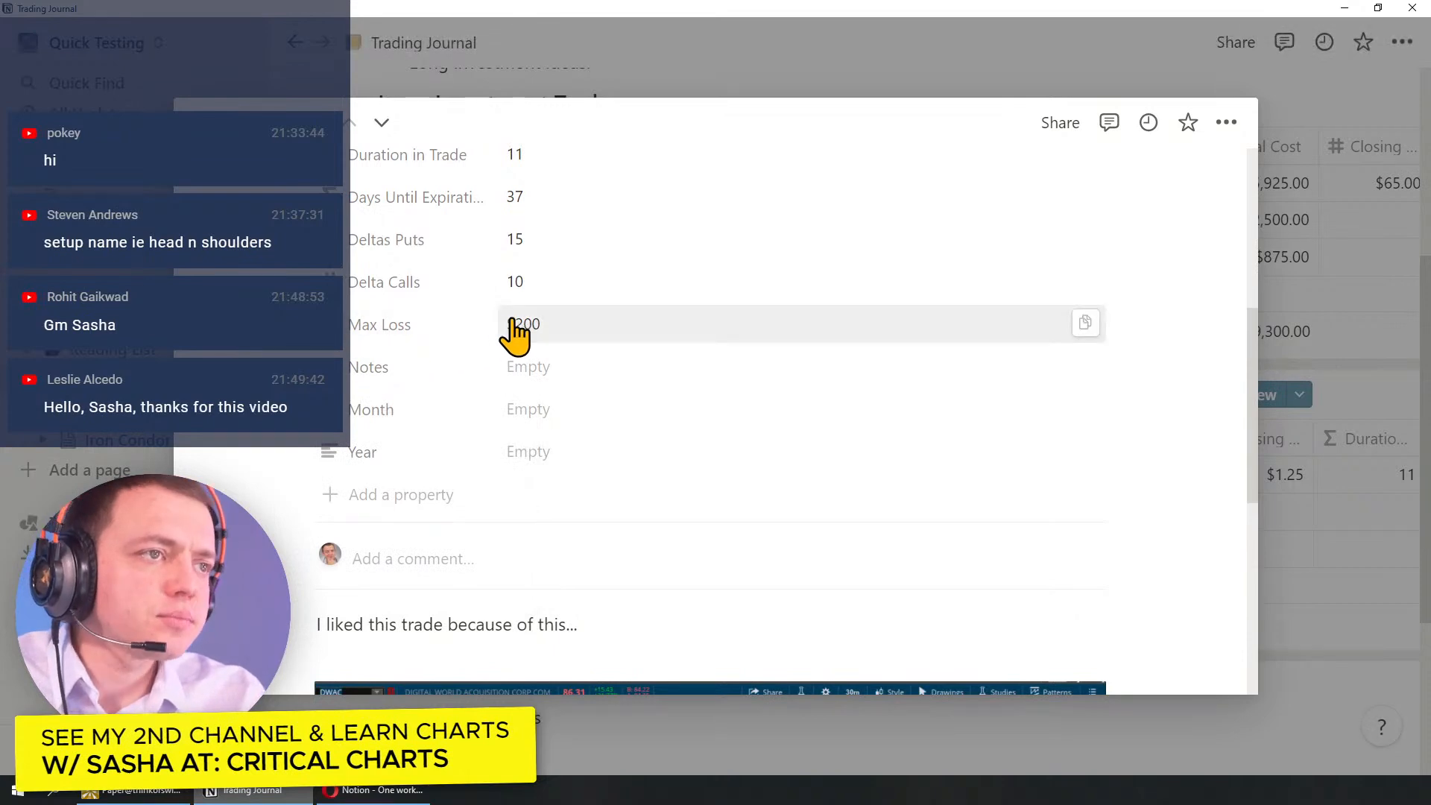
{"action": "left_click", "coordinate": [393, 332]}
{"action": "mouse_move", "coordinate": [392, 460]}
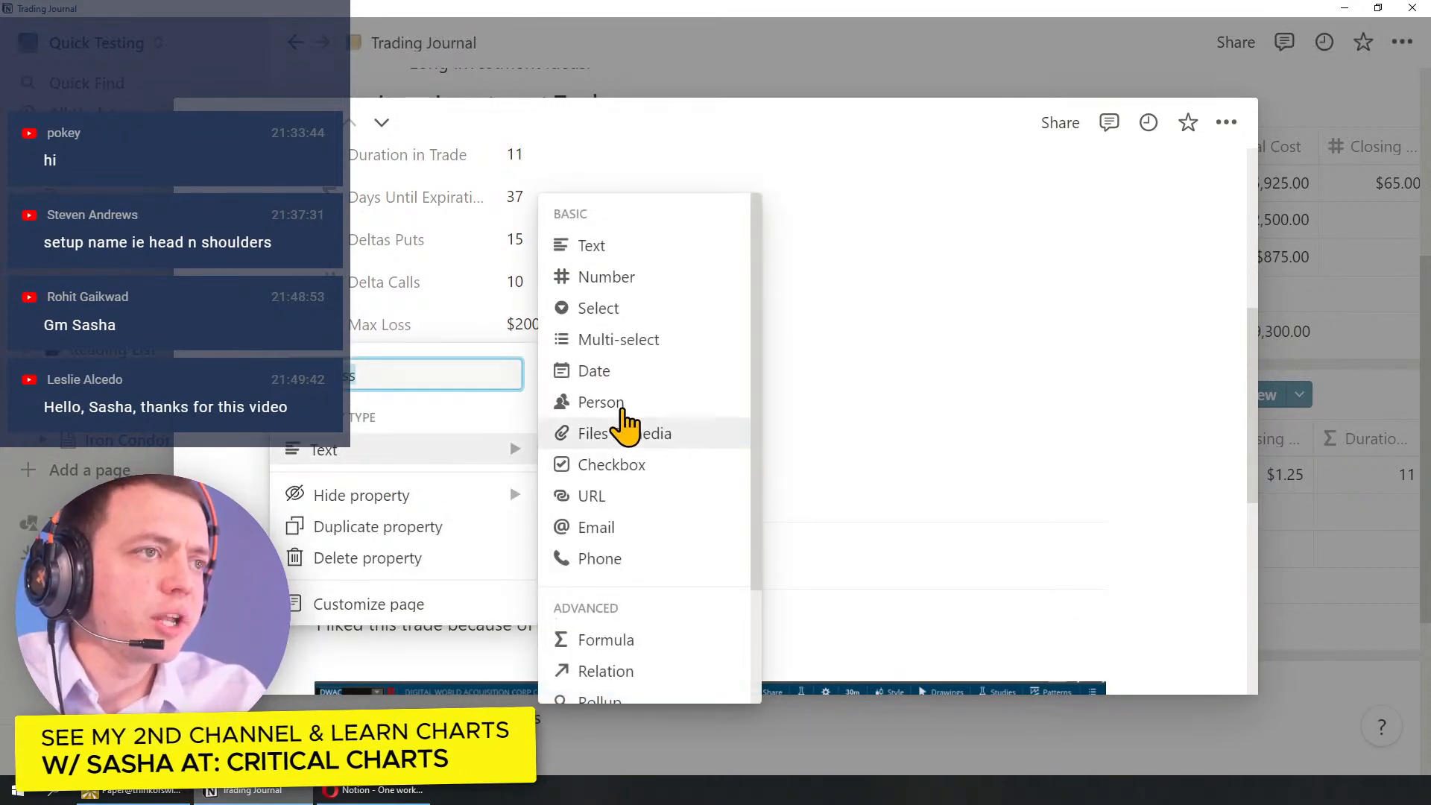
{"action": "left_click", "coordinate": [625, 287]}
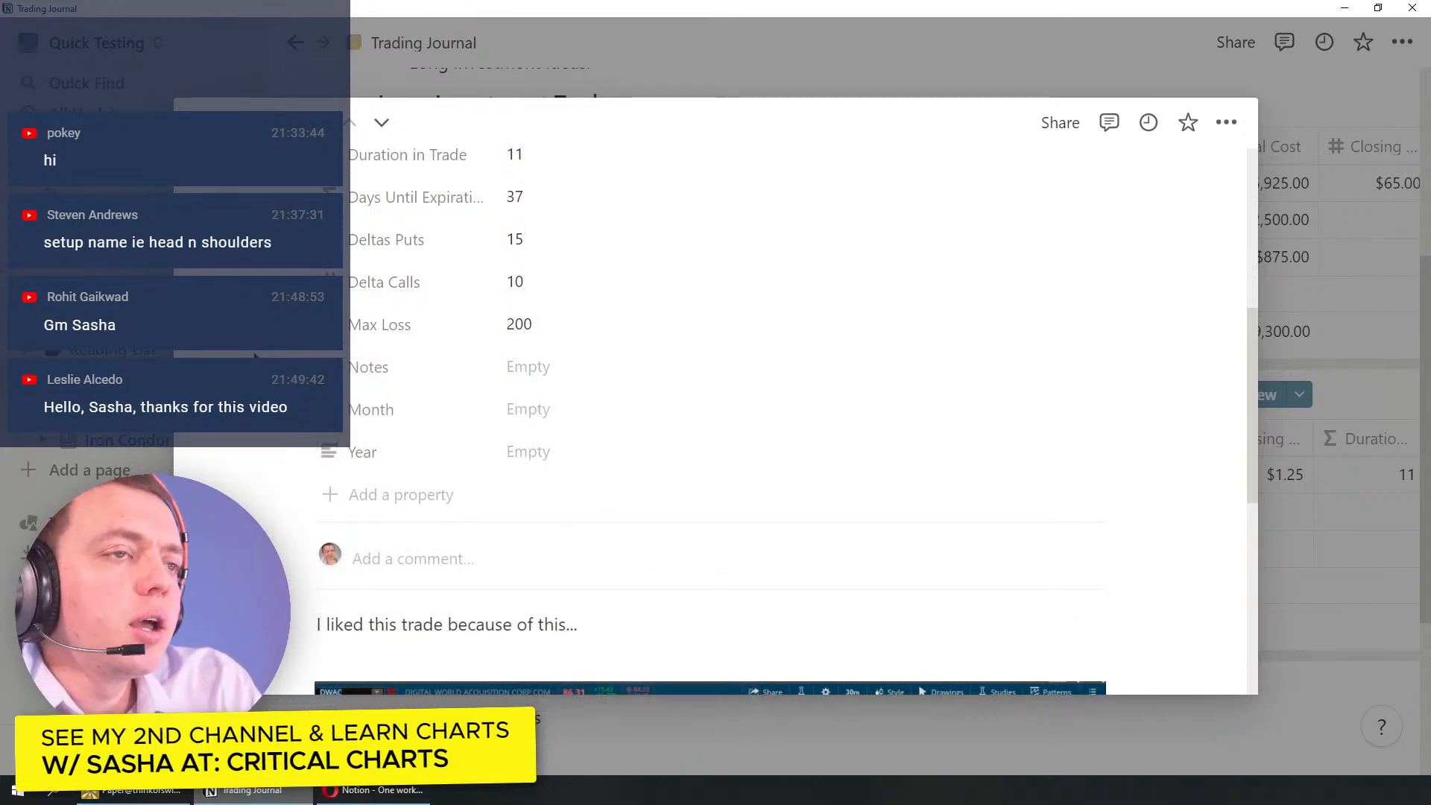
{"action": "left_click", "coordinate": [1052, 324]}
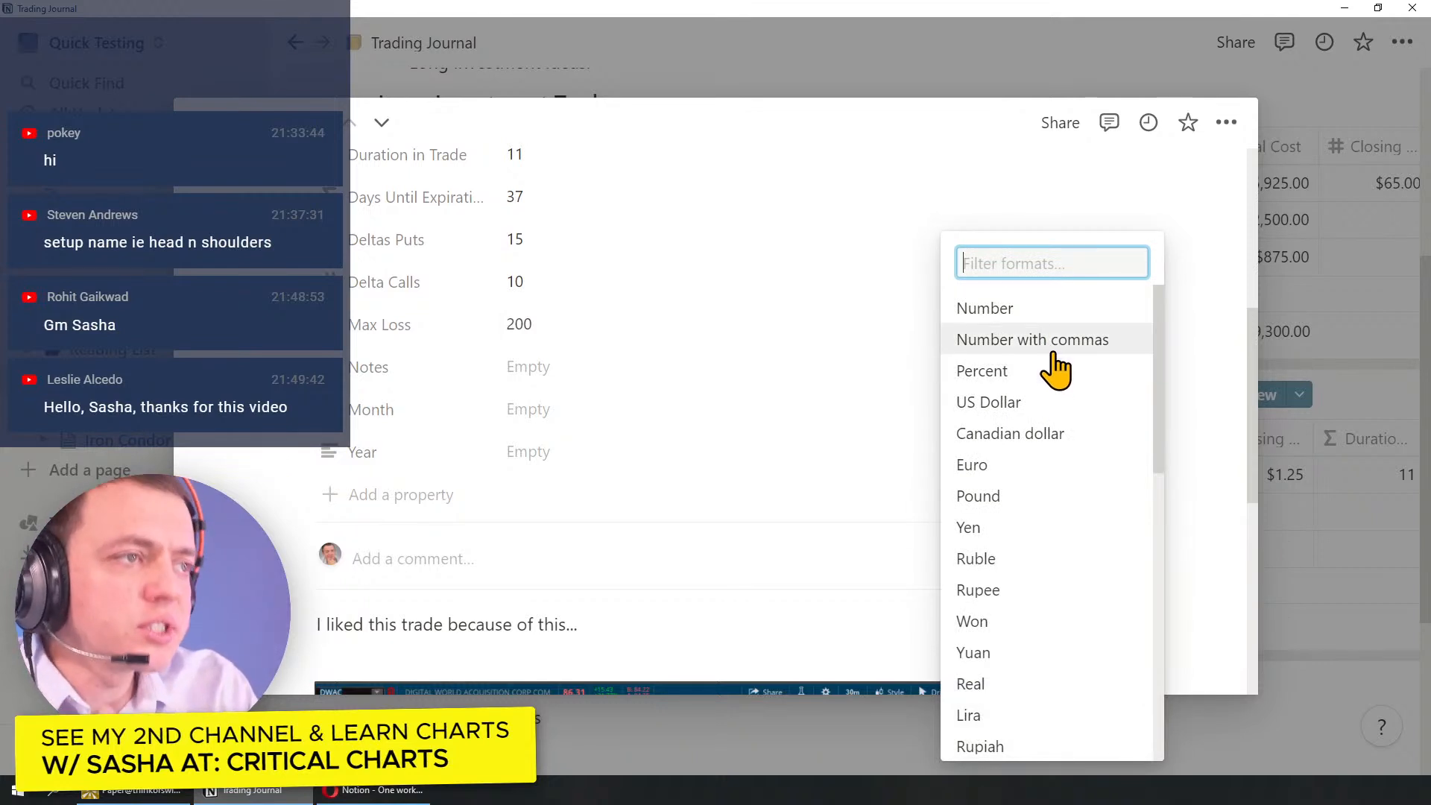
{"action": "left_click", "coordinate": [1027, 403]}
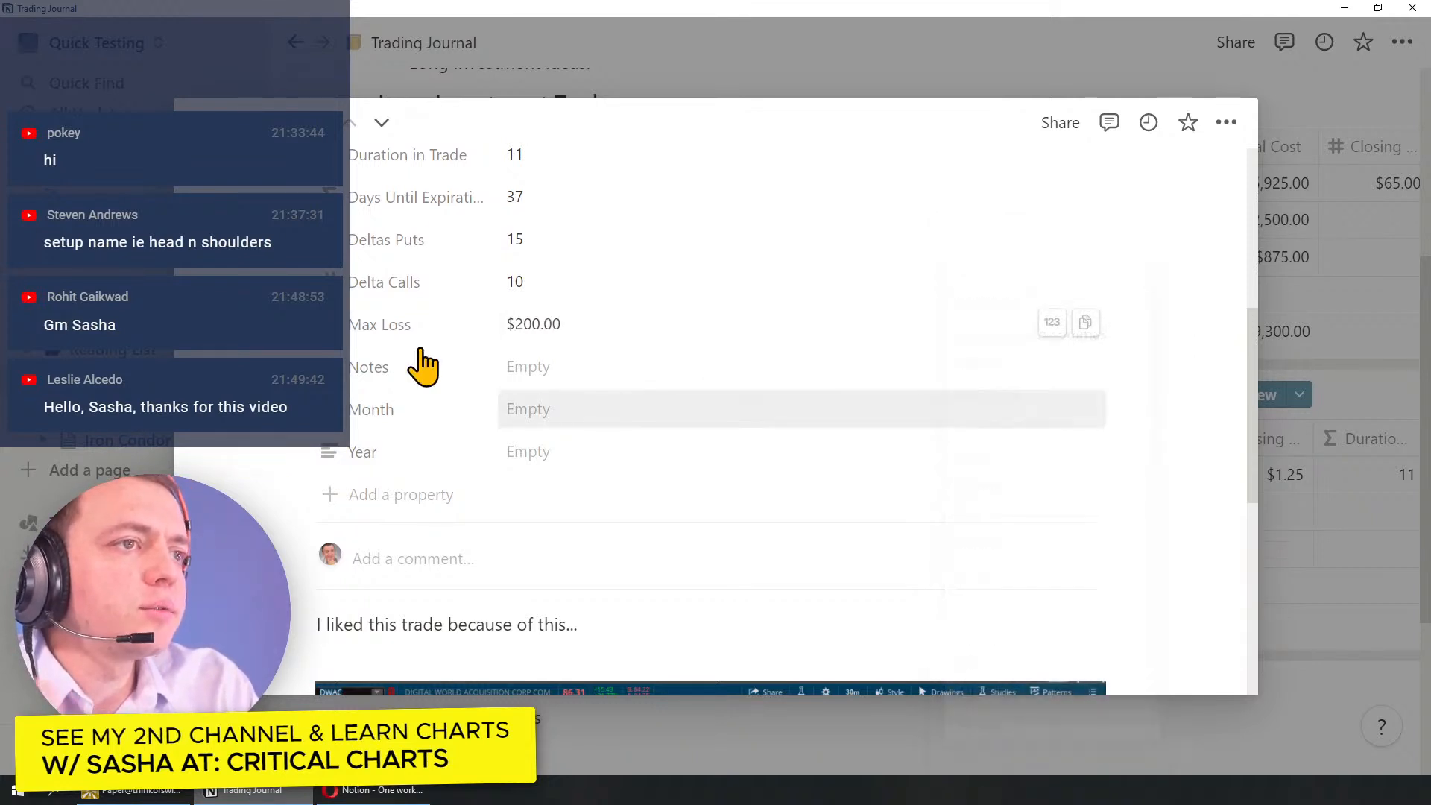
Step: Add a number property named Total Capital at Risk and set its value to 5000
{"action": "scroll", "coordinate": [409, 393], "scroll_direction": "up", "scroll_amount": 3}
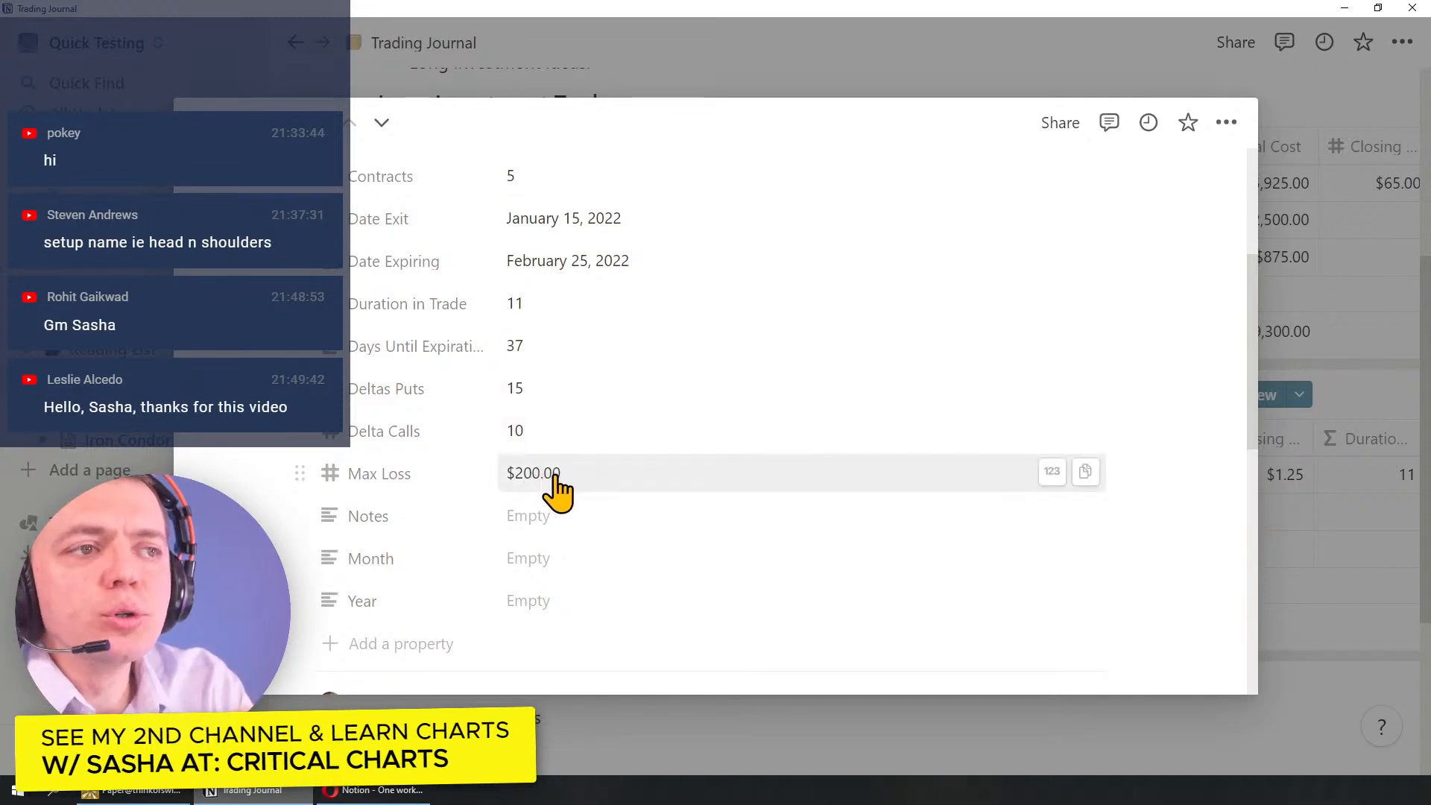
{"action": "scroll", "coordinate": [555, 492], "scroll_direction": "up", "scroll_amount": 2}
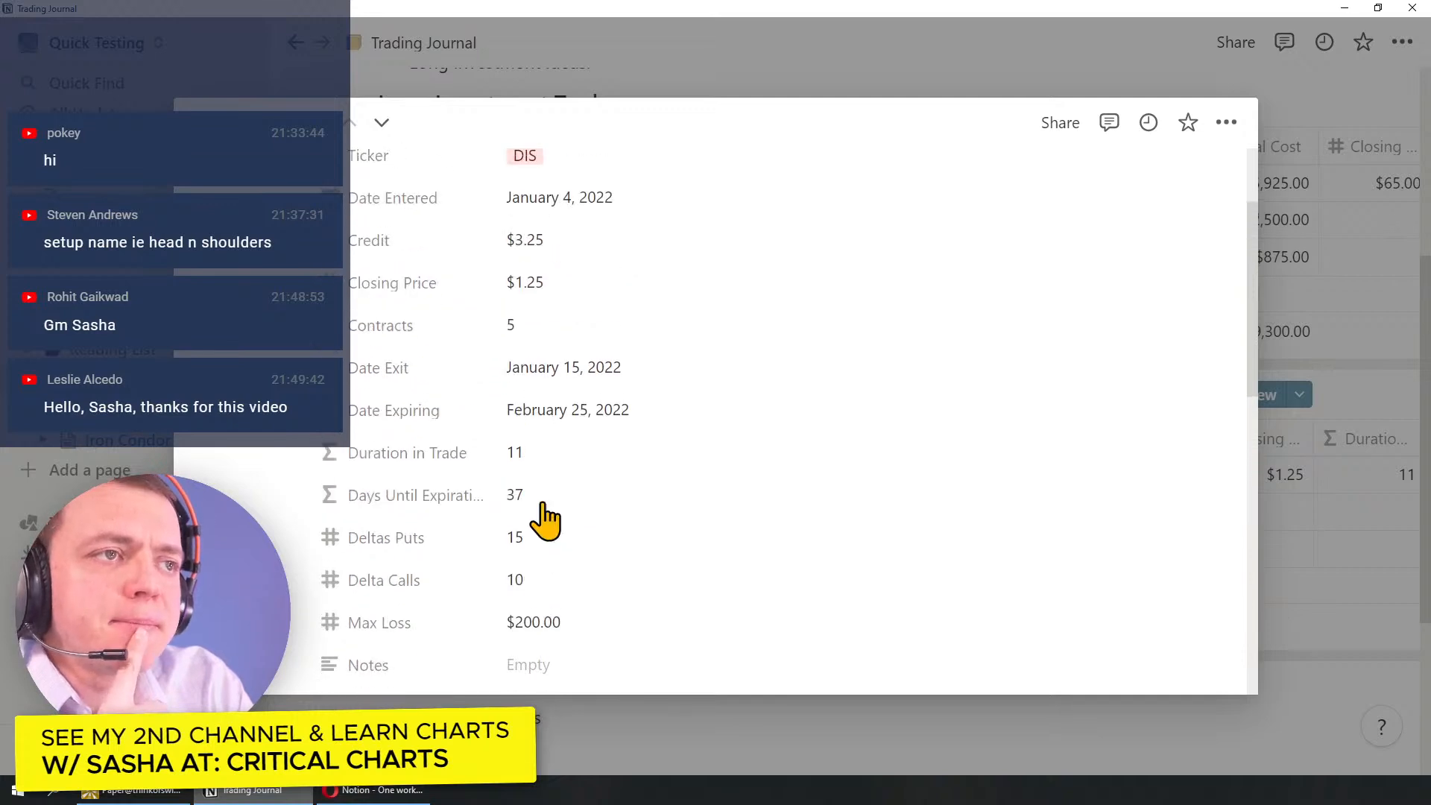
{"action": "scroll", "coordinate": [467, 612], "scroll_direction": "down", "scroll_amount": 3}
{"action": "left_click", "coordinate": [374, 575]}
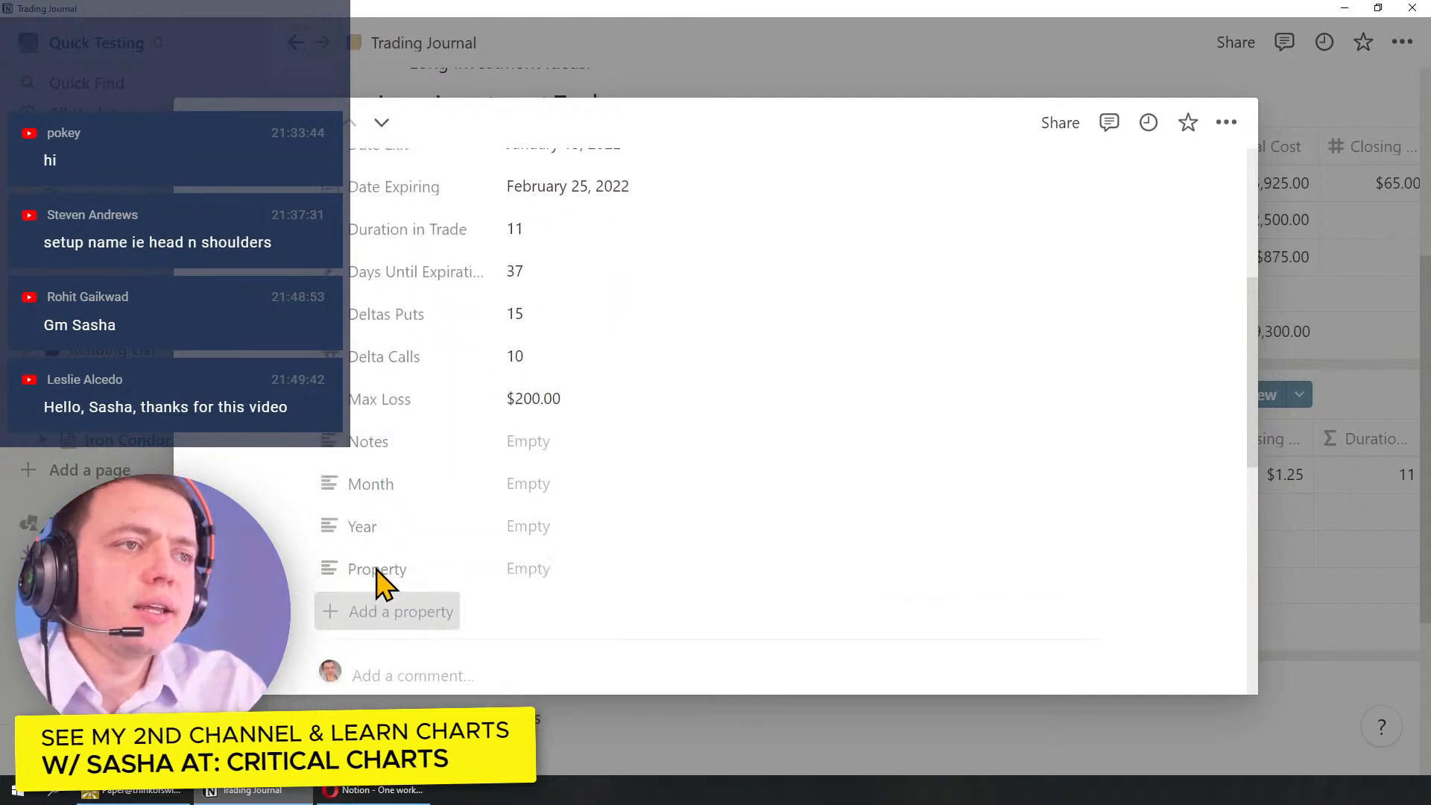
{"action": "mouse_move", "coordinate": [357, 421]}
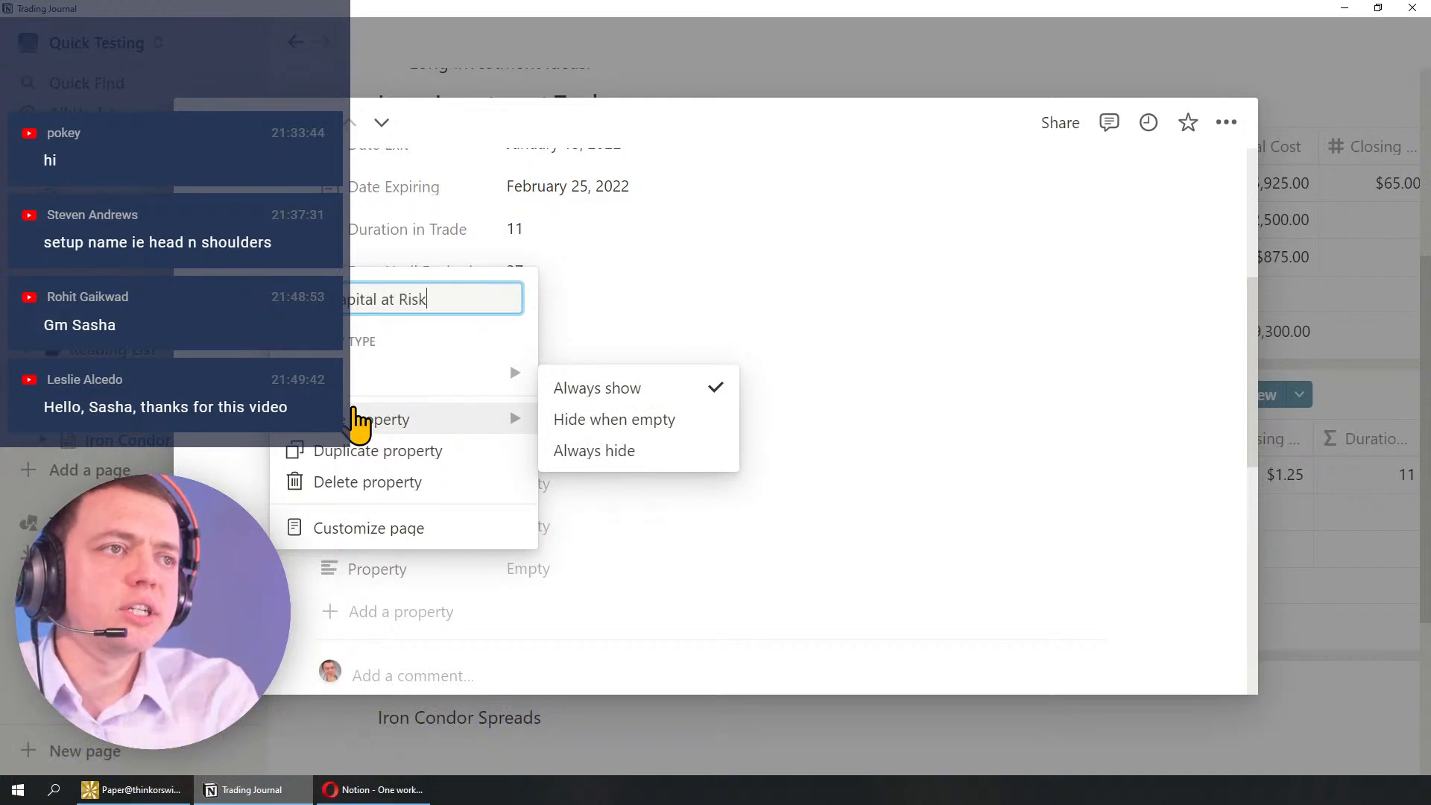
{"action": "mouse_move", "coordinate": [387, 388]}
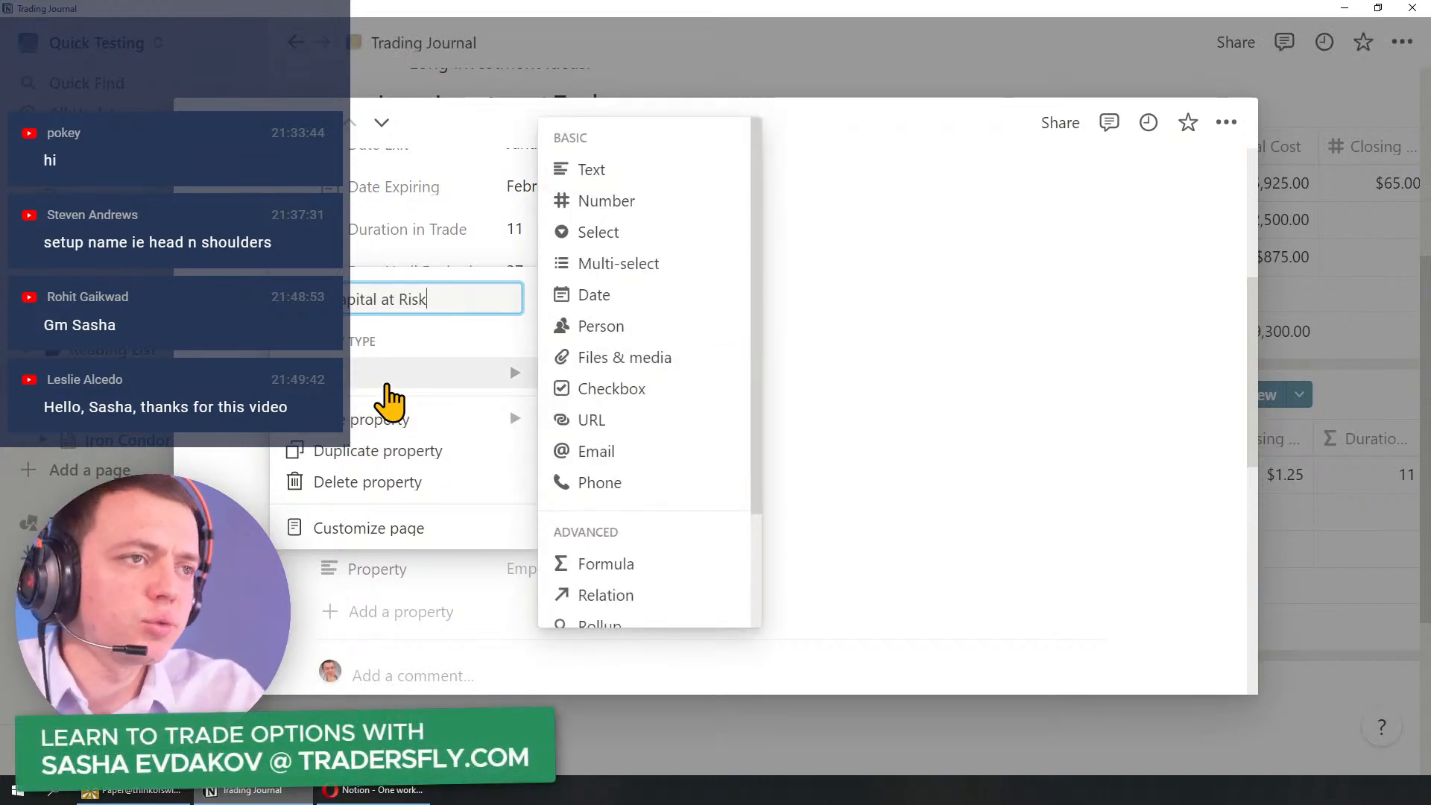
{"action": "left_click", "coordinate": [596, 201]}
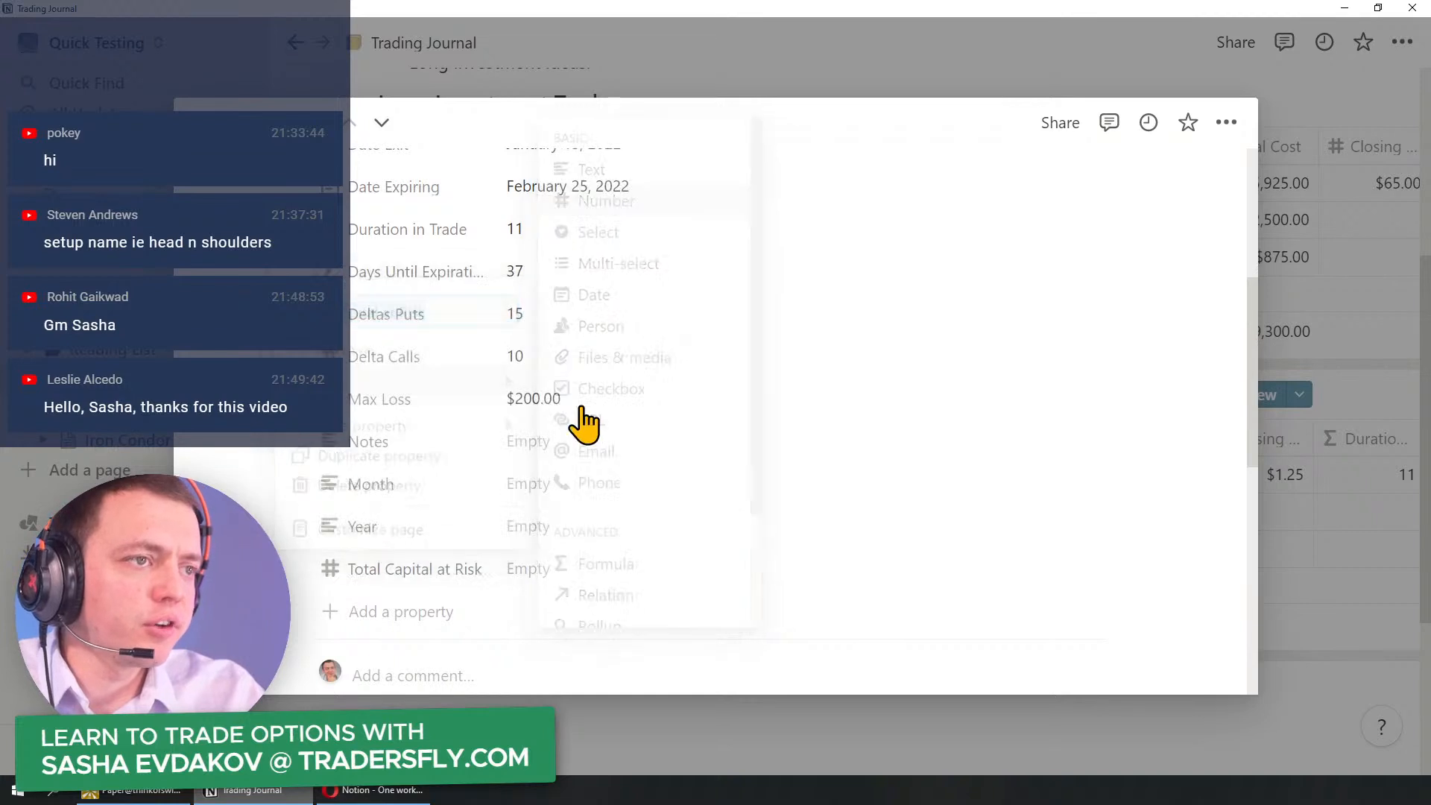
{"action": "left_click", "coordinate": [522, 571]}
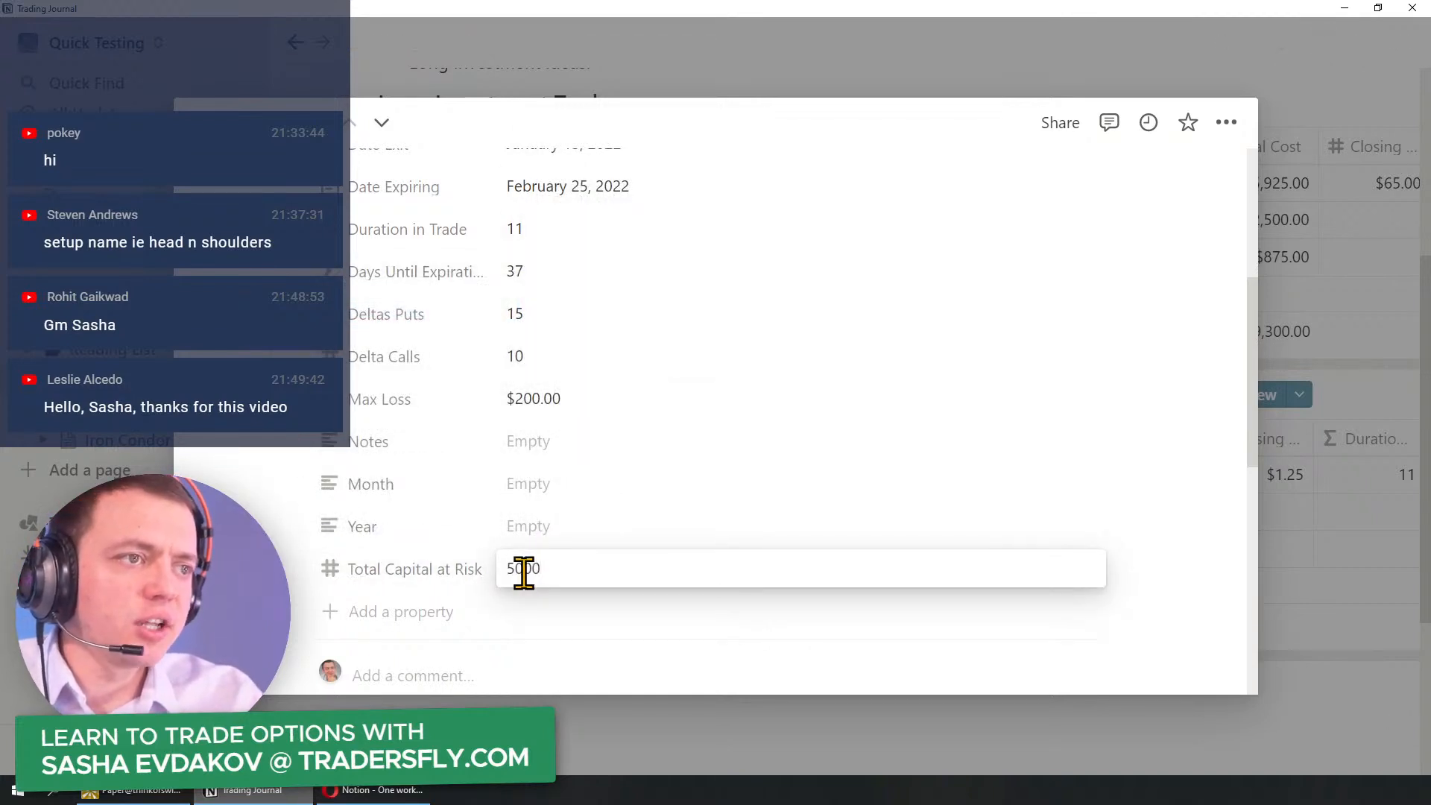
{"action": "left_click", "coordinate": [294, 554]}
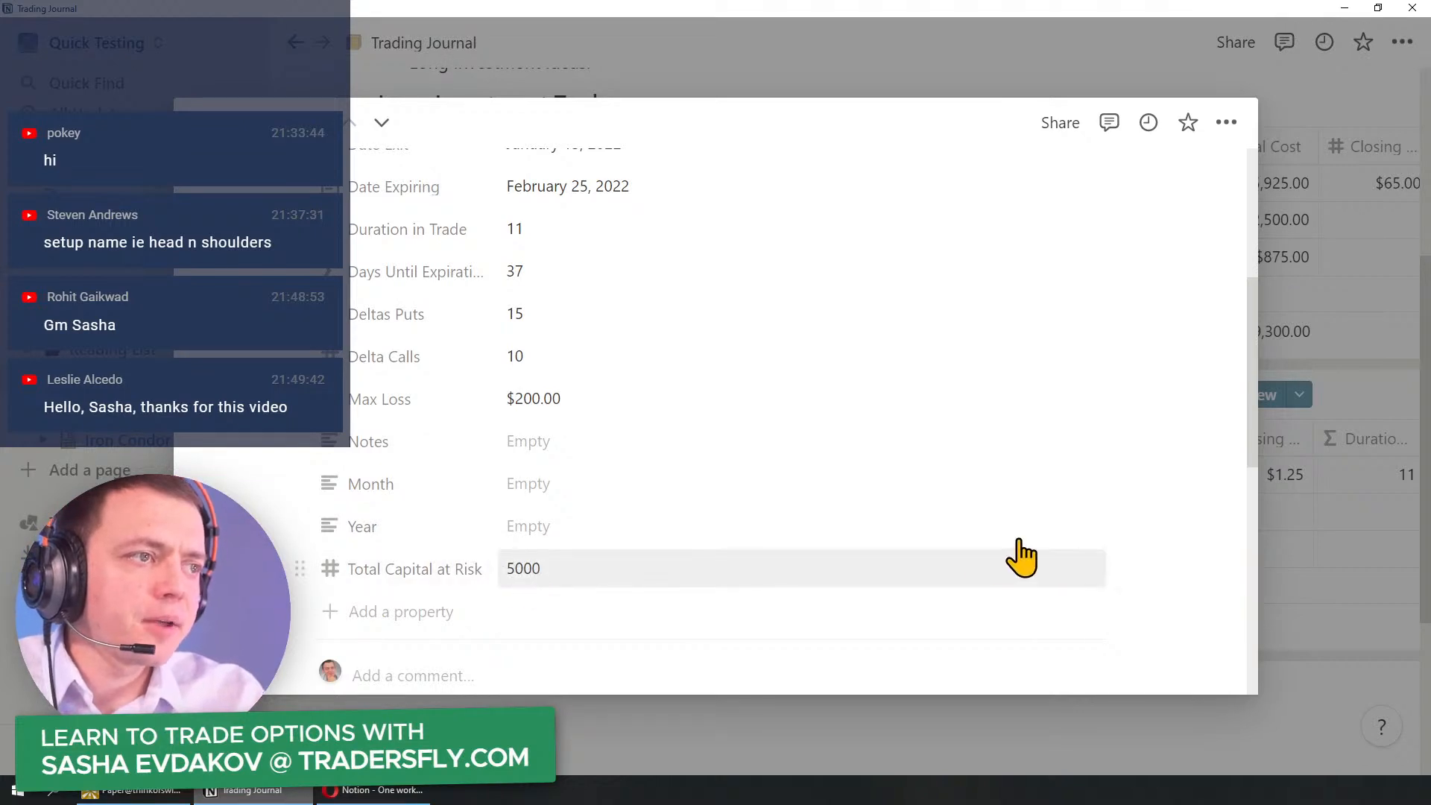
Step: Format Total Capital at Risk as US Dollar and move the property directly above Max Loss
{"action": "left_click", "coordinate": [1052, 567]}
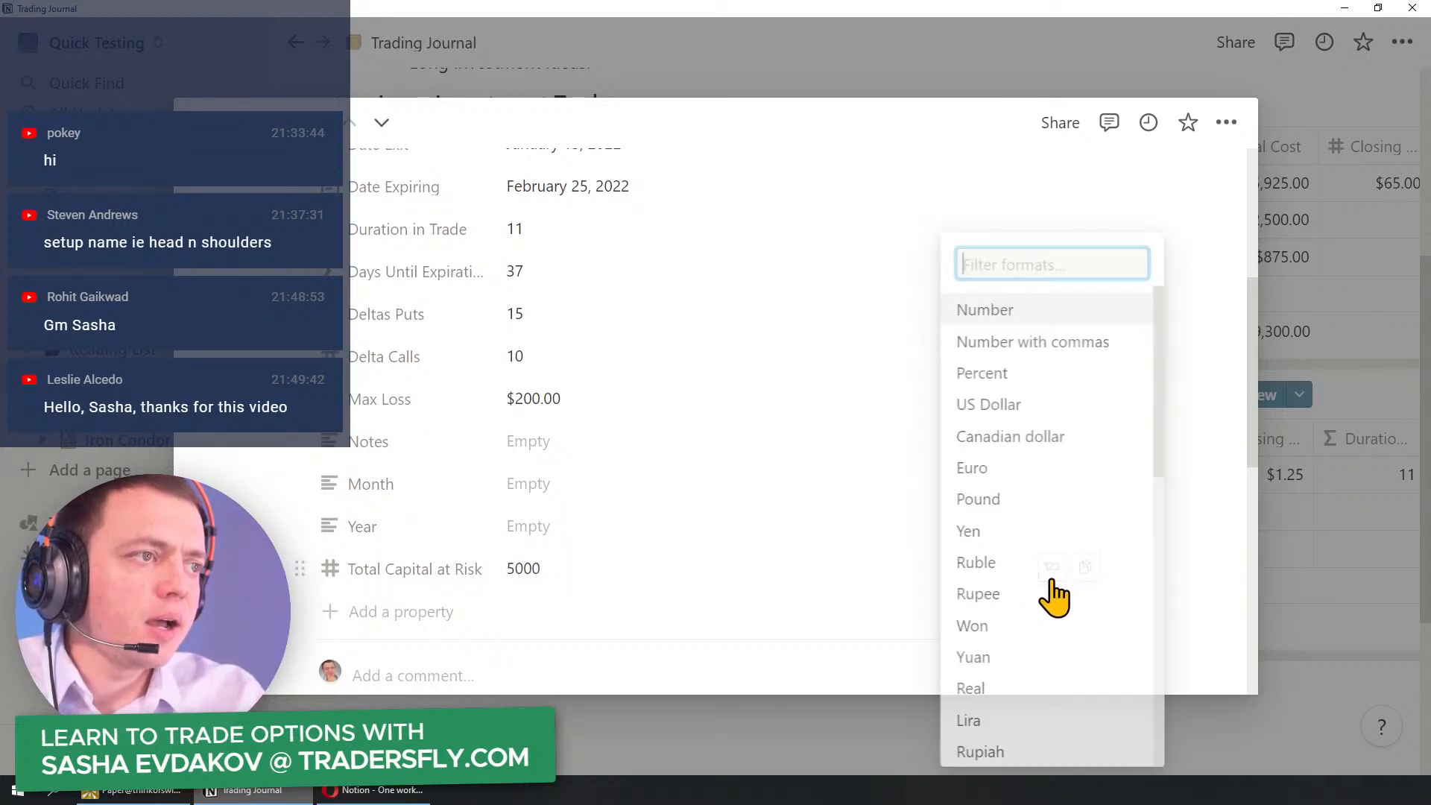
{"action": "left_click", "coordinate": [1014, 404]}
{"action": "left_click_drag", "start_coordinate": [301, 568], "coordinate": [346, 417]}
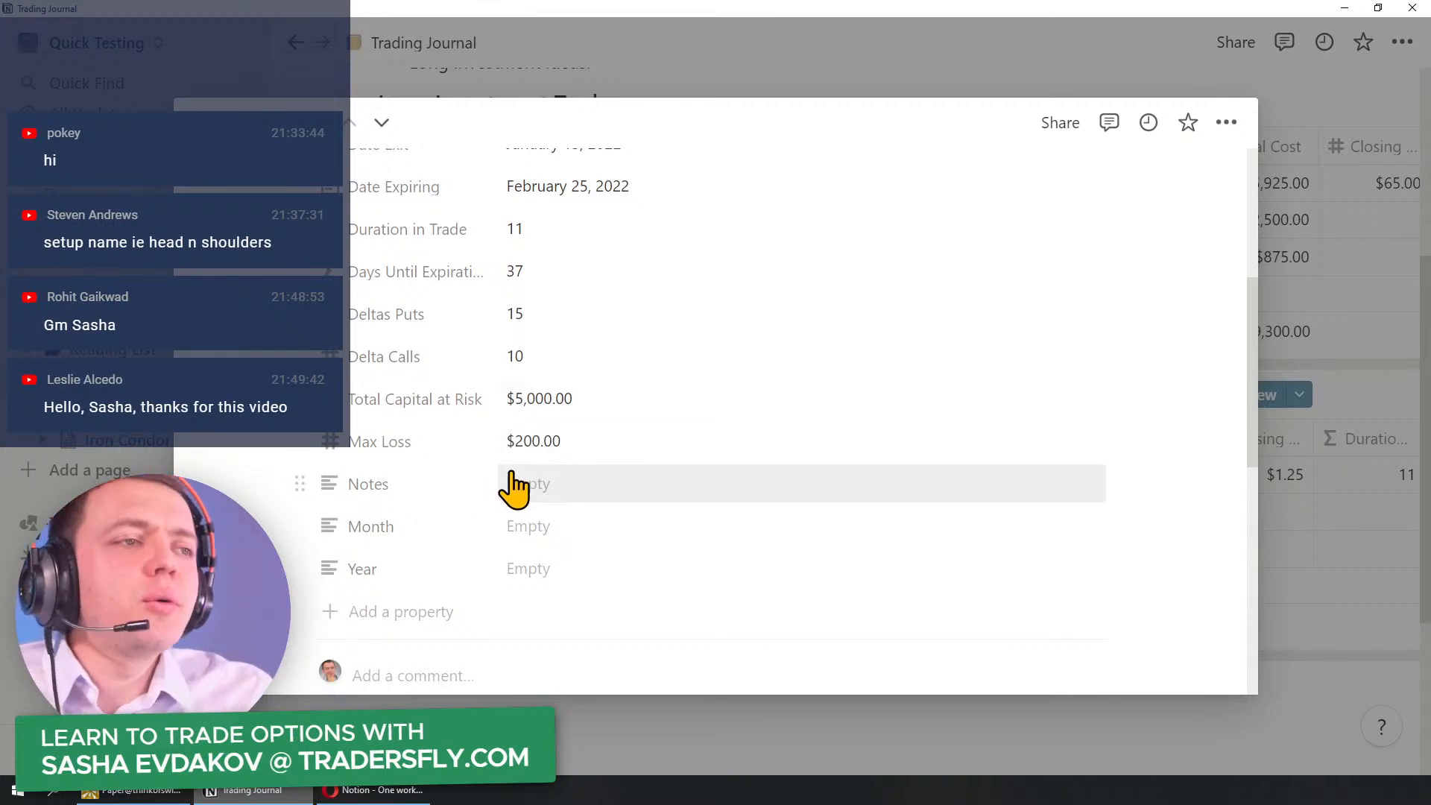
Step: Switch to the thinkorswim paper trading platform and load the AMD option chain for trading
{"action": "scroll", "coordinate": [575, 445], "scroll_direction": "up", "scroll_amount": 2}
{"action": "scroll", "coordinate": [634, 421], "scroll_direction": "up", "scroll_amount": 2}
{"action": "left_click", "coordinate": [149, 788]}
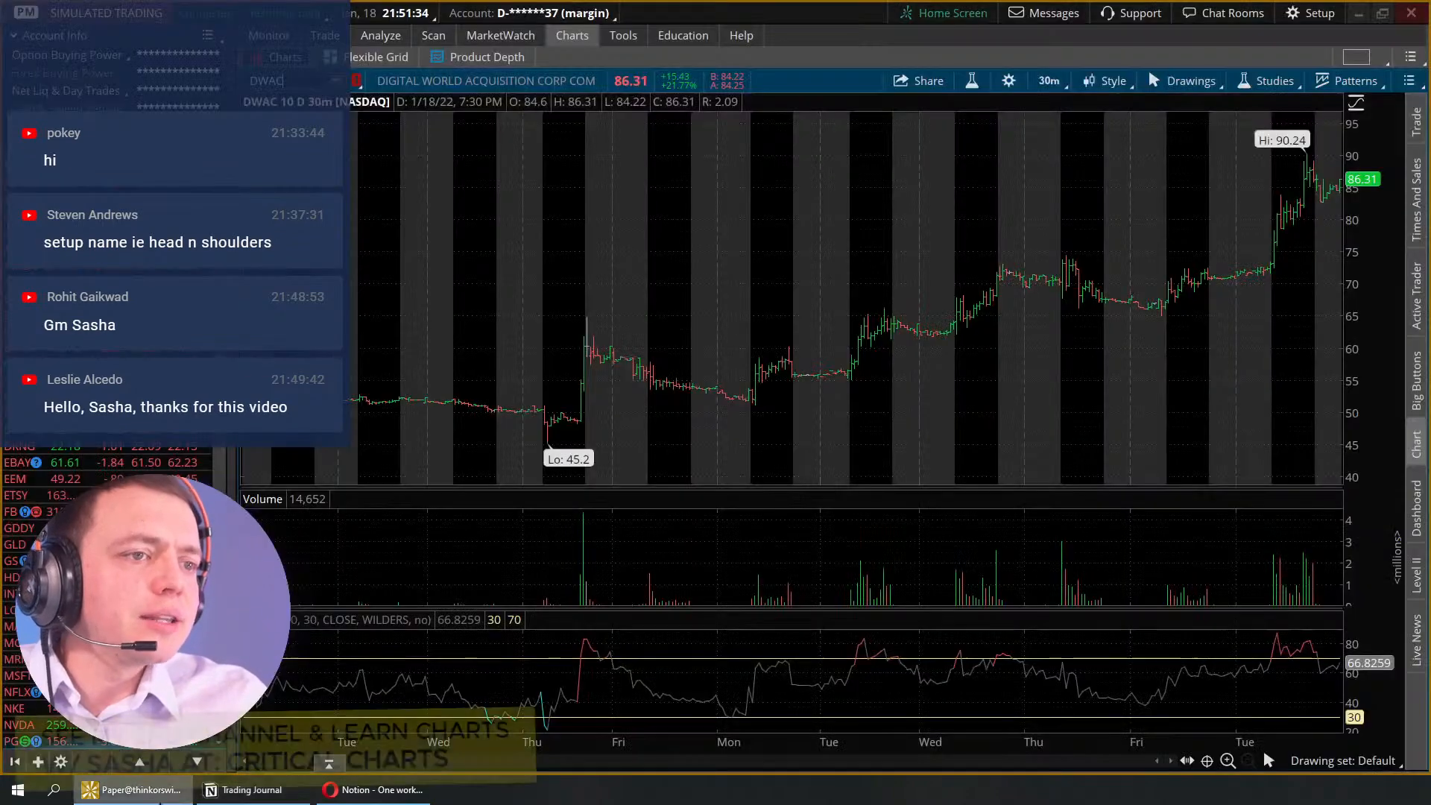
{"action": "left_click", "coordinate": [325, 38]}
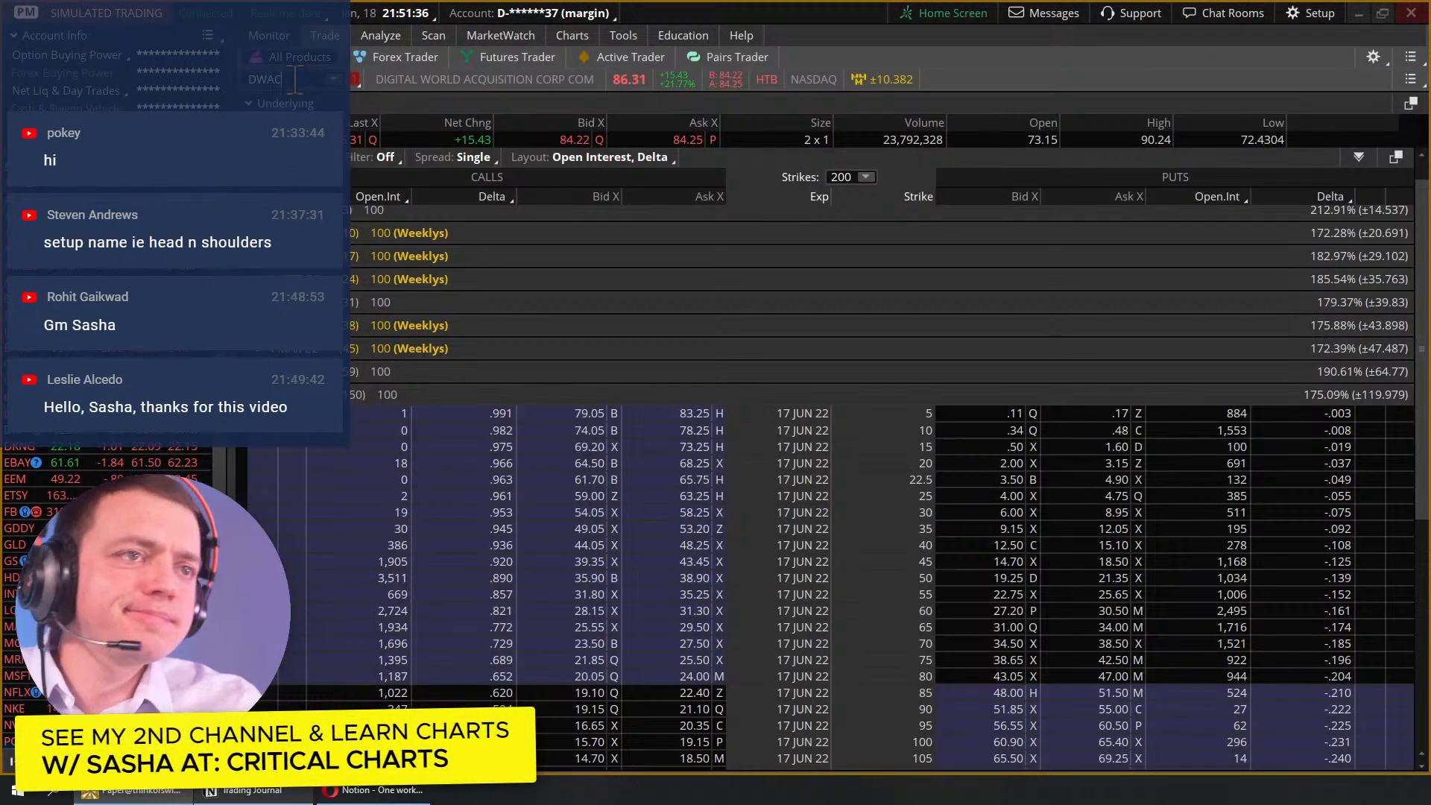
{"action": "left_click", "coordinate": [295, 79]}
{"action": "type", "text": "AMD"}
{"action": "key", "text": "Return"}
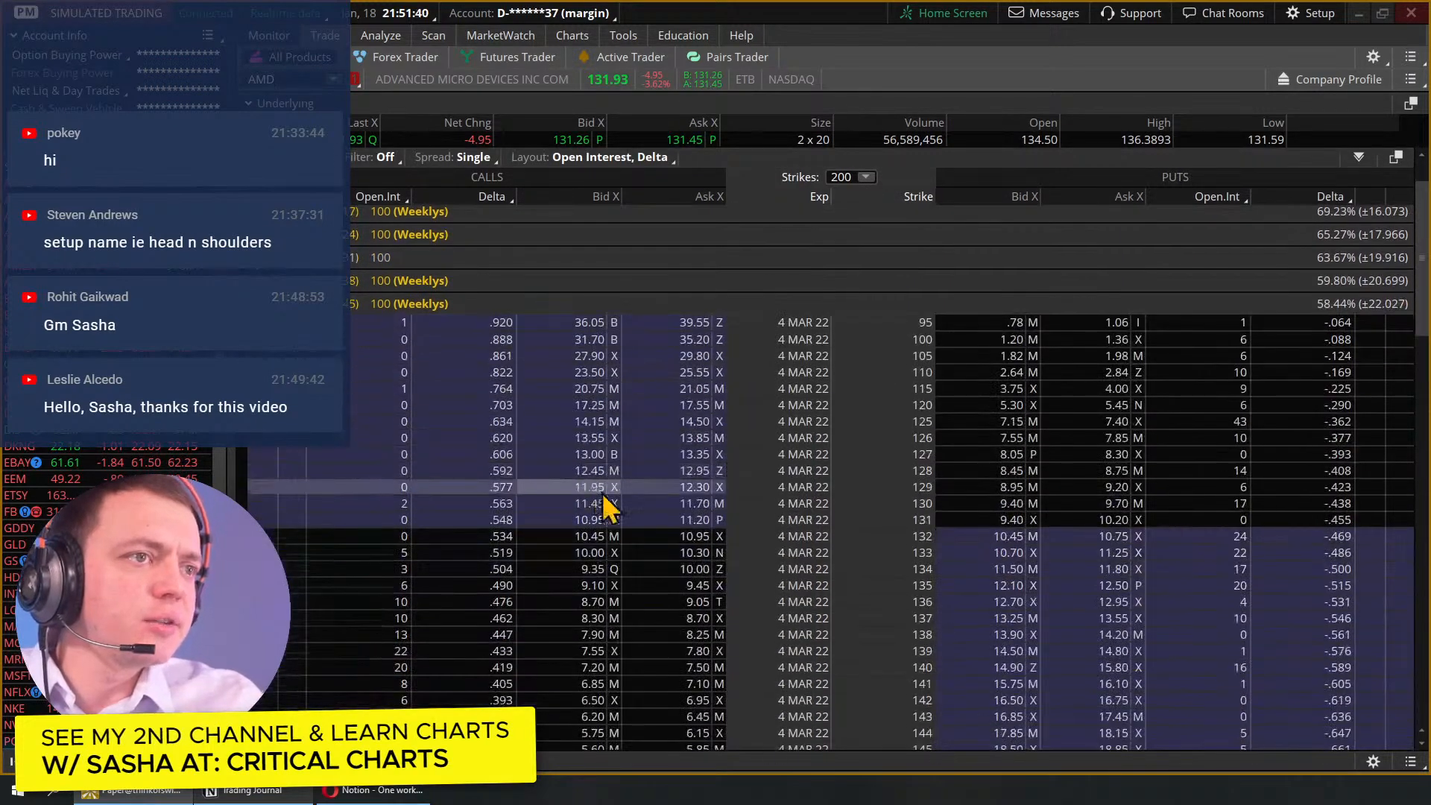
Step: Build a 4 MAR 22 AMD iron condor order, selling the 120 put and 155 call and buying the 115 put and 160 call
{"action": "left_click", "coordinate": [1020, 406]}
{"action": "left_click", "coordinate": [1117, 389], "text": "ctrl"}
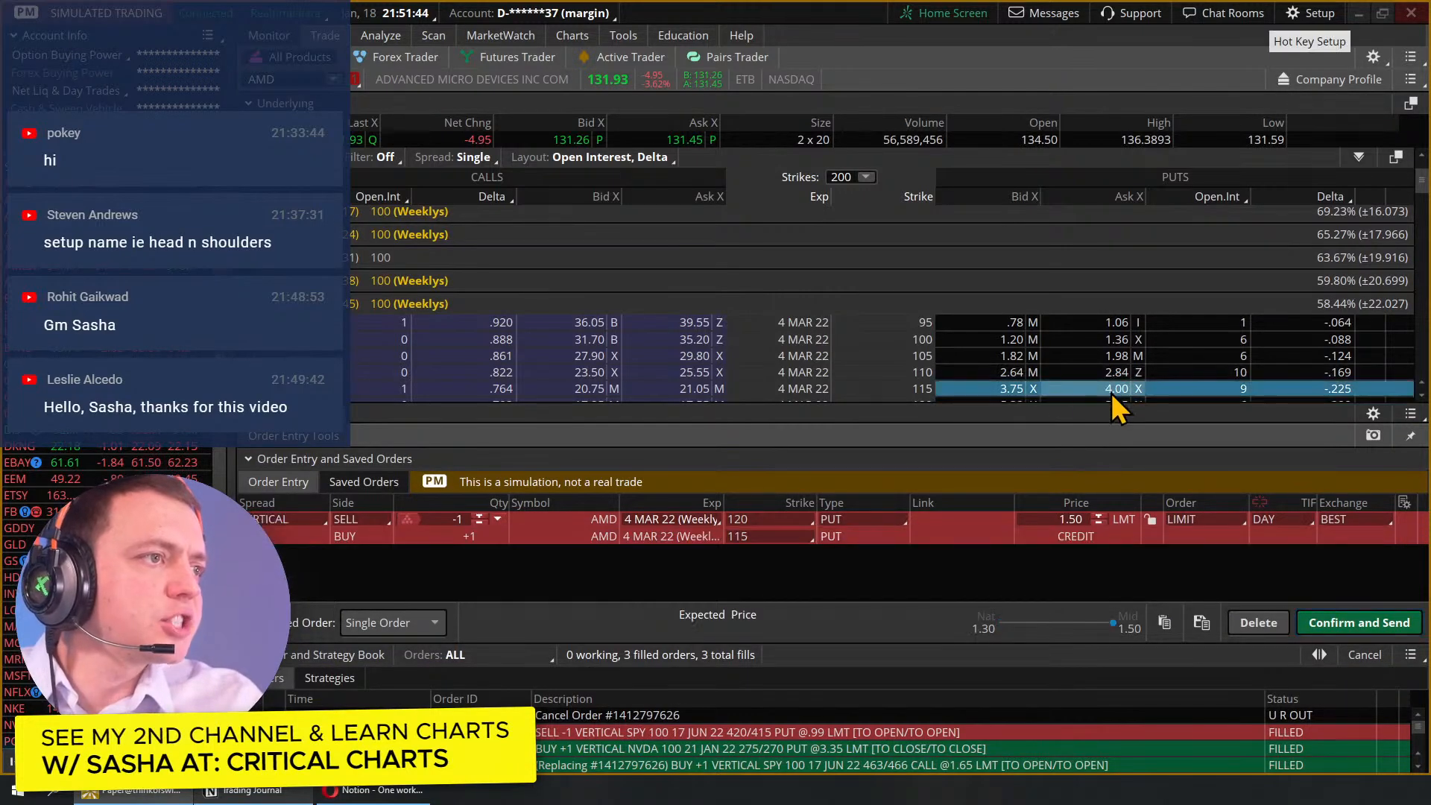
{"action": "scroll", "coordinate": [729, 395], "scroll_direction": "down", "scroll_amount": 4}
{"action": "scroll", "coordinate": [706, 377], "scroll_direction": "down", "scroll_amount": 4}
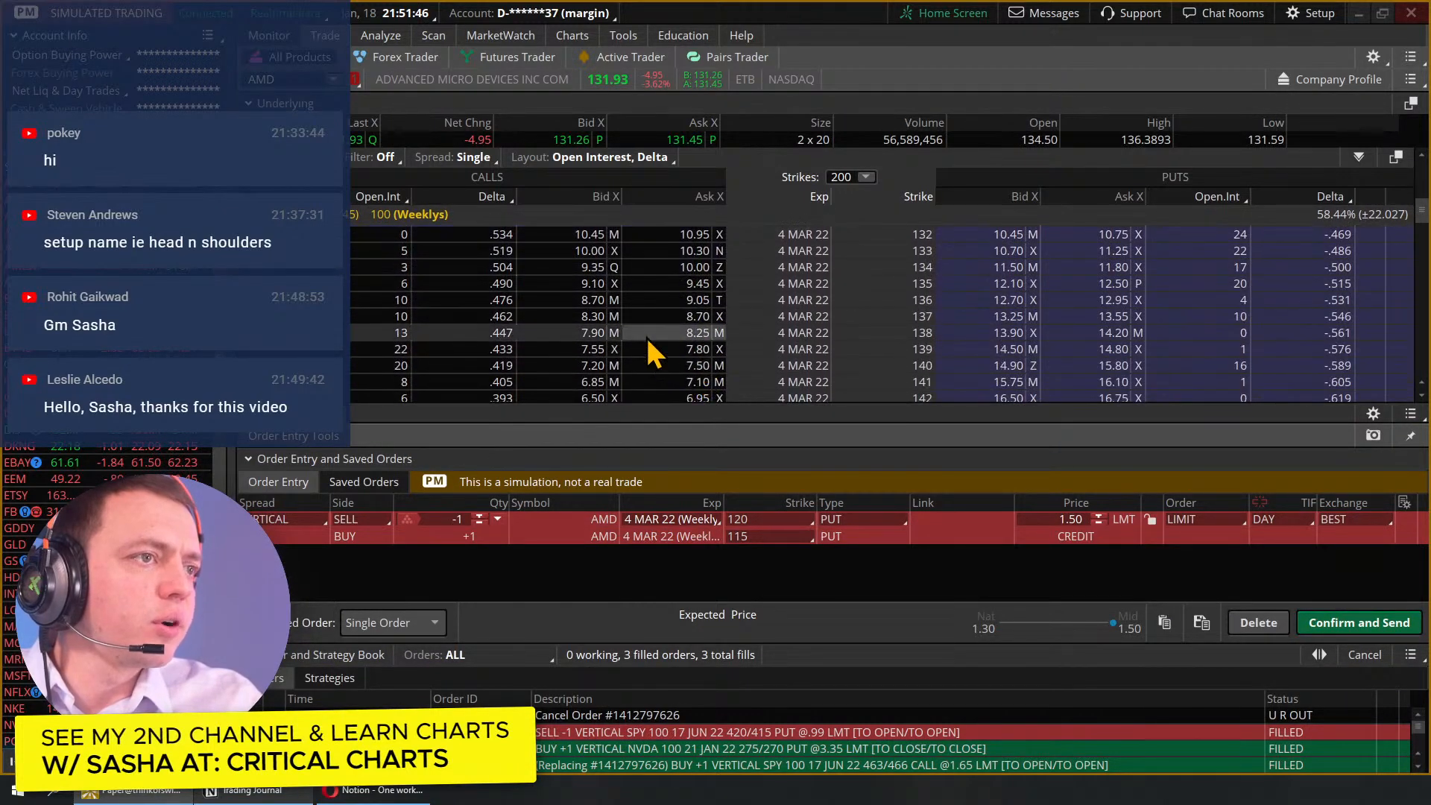
{"action": "scroll", "coordinate": [604, 346], "scroll_direction": "down", "scroll_amount": 1}
{"action": "scroll", "coordinate": [607, 341], "scroll_direction": "down", "scroll_amount": 4}
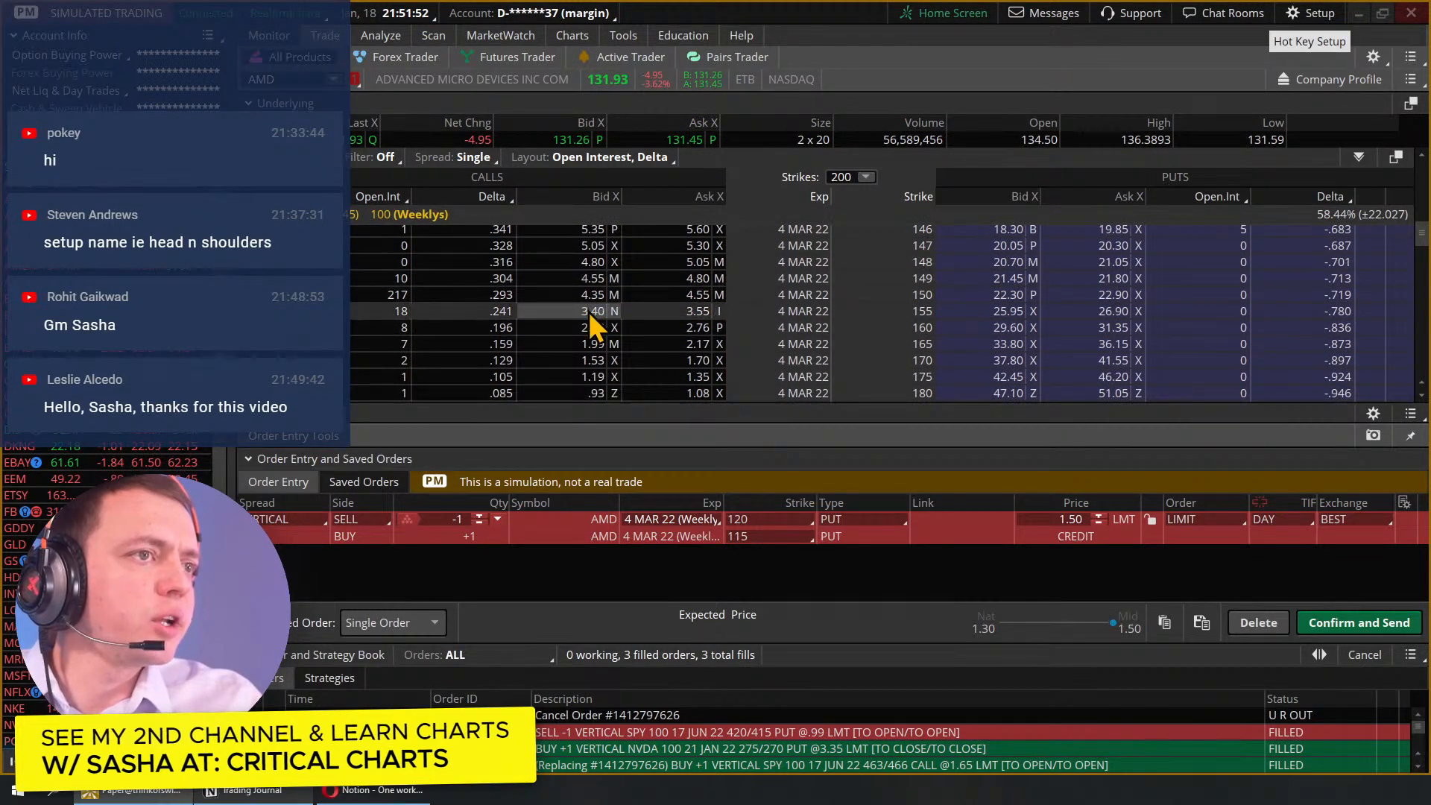
{"action": "left_click", "coordinate": [589, 312]}
{"action": "left_click", "coordinate": [694, 327]}
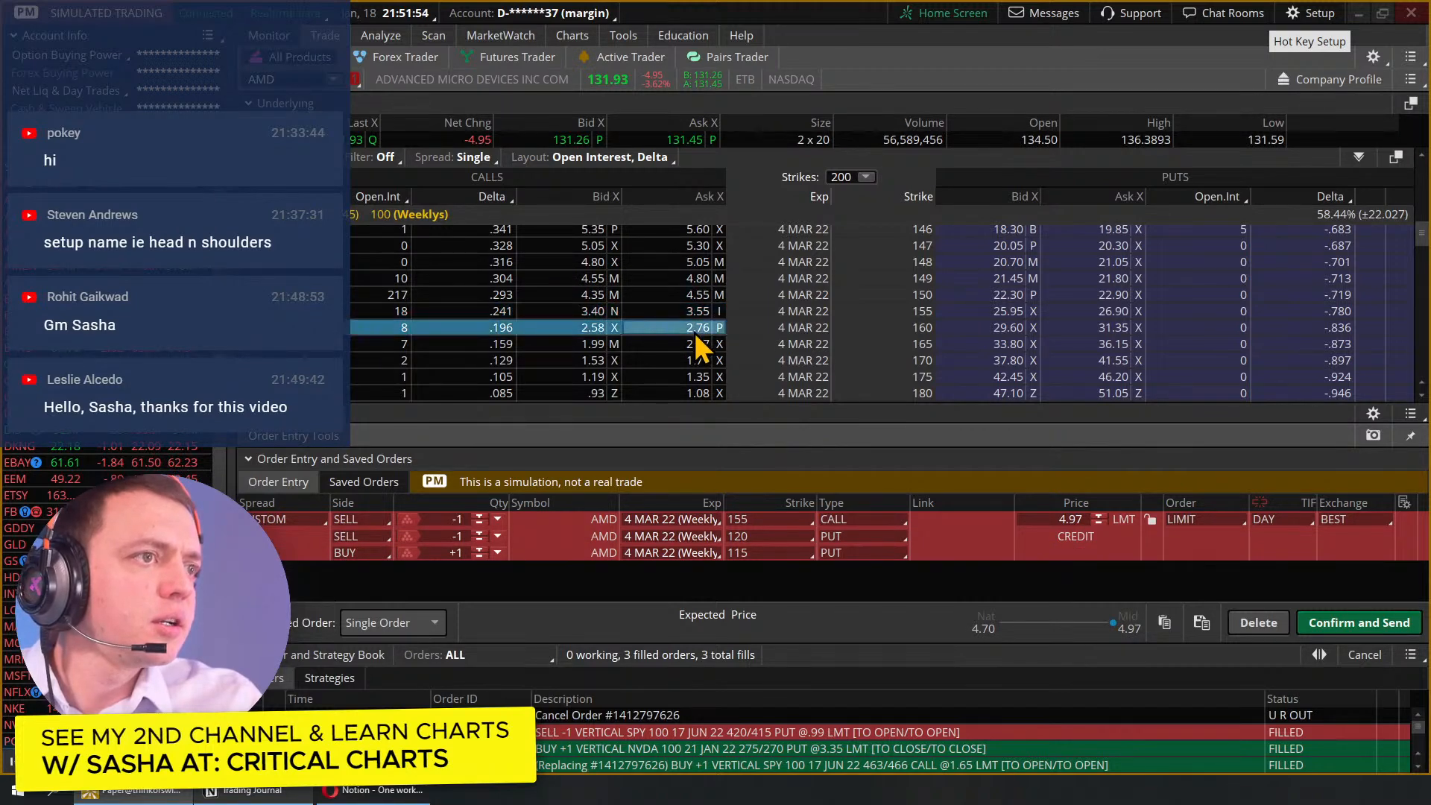
Step: Send the AMD iron condor to analysis as a simulated trade and display its risk profile
{"action": "right_click", "coordinate": [986, 549]}
{"action": "left_click", "coordinate": [1064, 663]}
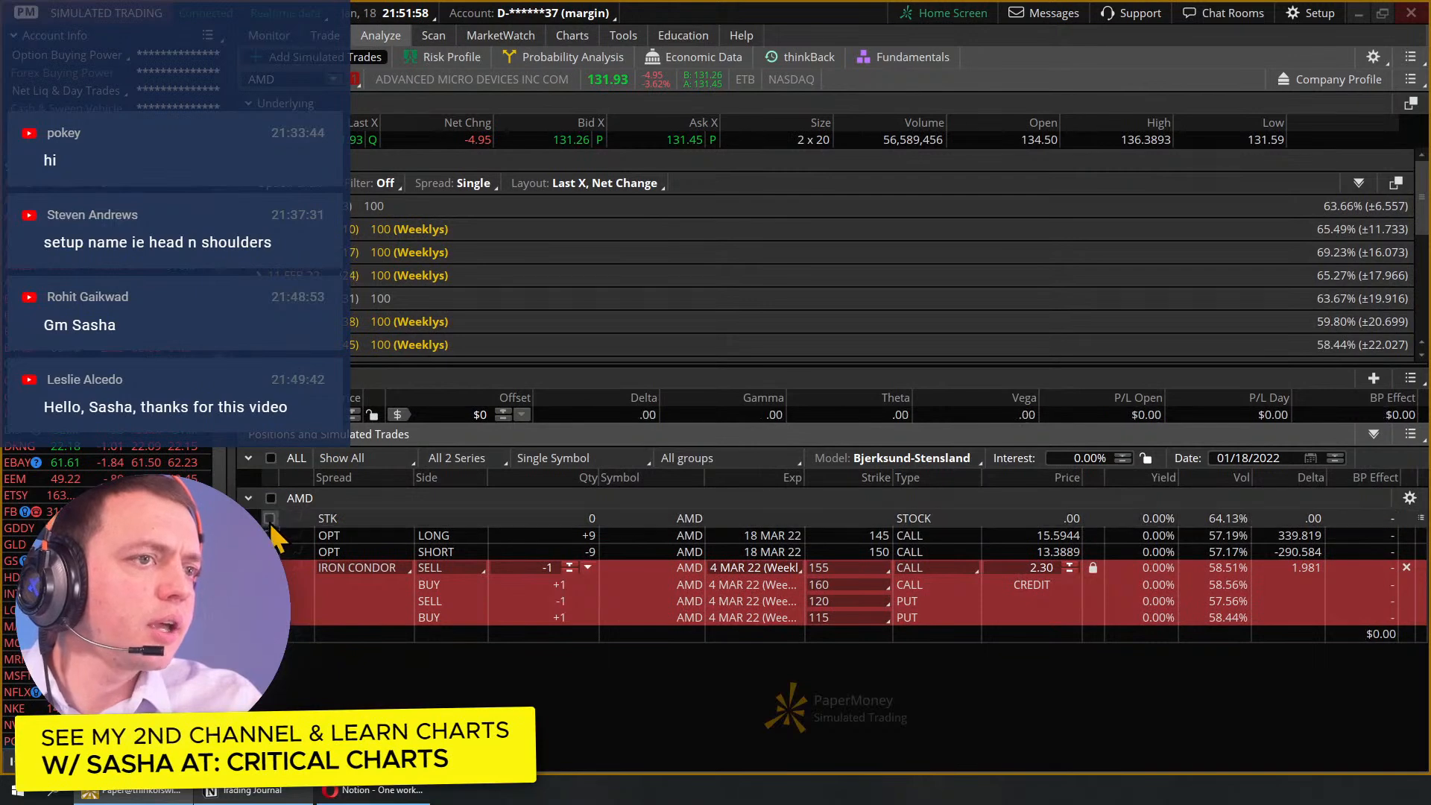
{"action": "left_click", "coordinate": [445, 58]}
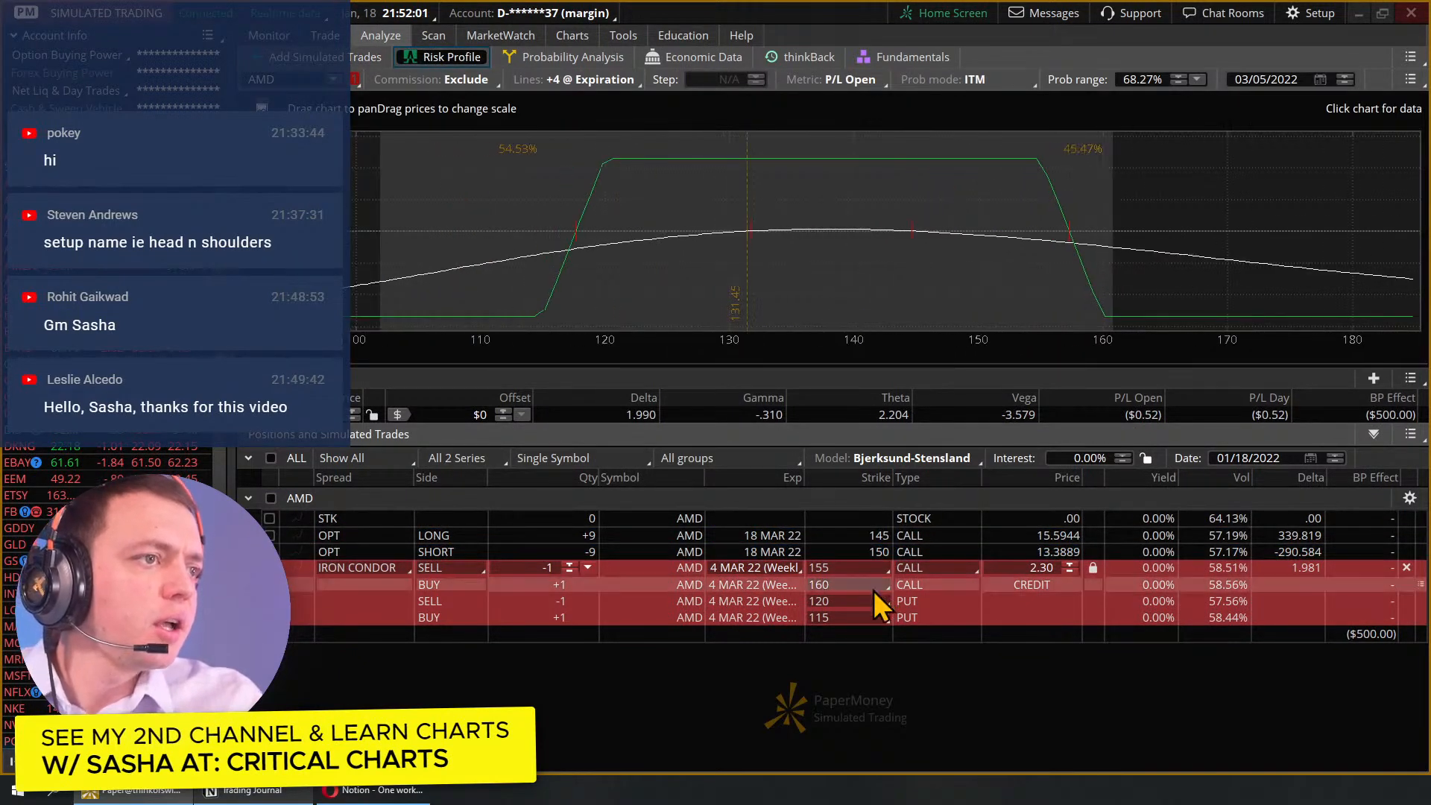
Step: Change the simulated condor's short put strike to 110 and long put strike to 105, and unlock its price
{"action": "left_click", "coordinate": [830, 570]}
{"action": "left_click", "coordinate": [842, 605]}
{"action": "left_click", "coordinate": [842, 606]}
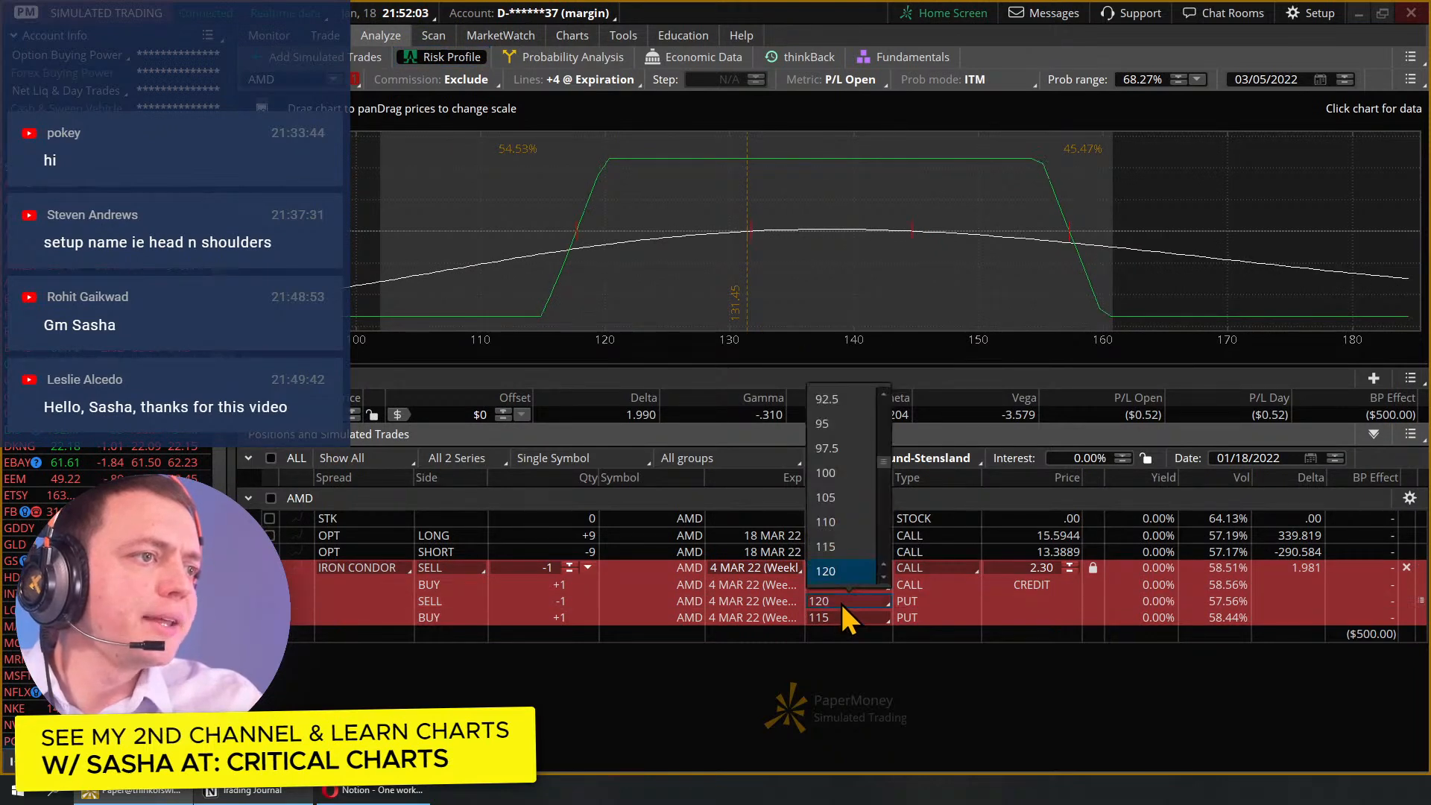
{"action": "left_click", "coordinate": [840, 521]}
{"action": "left_click", "coordinate": [842, 618]}
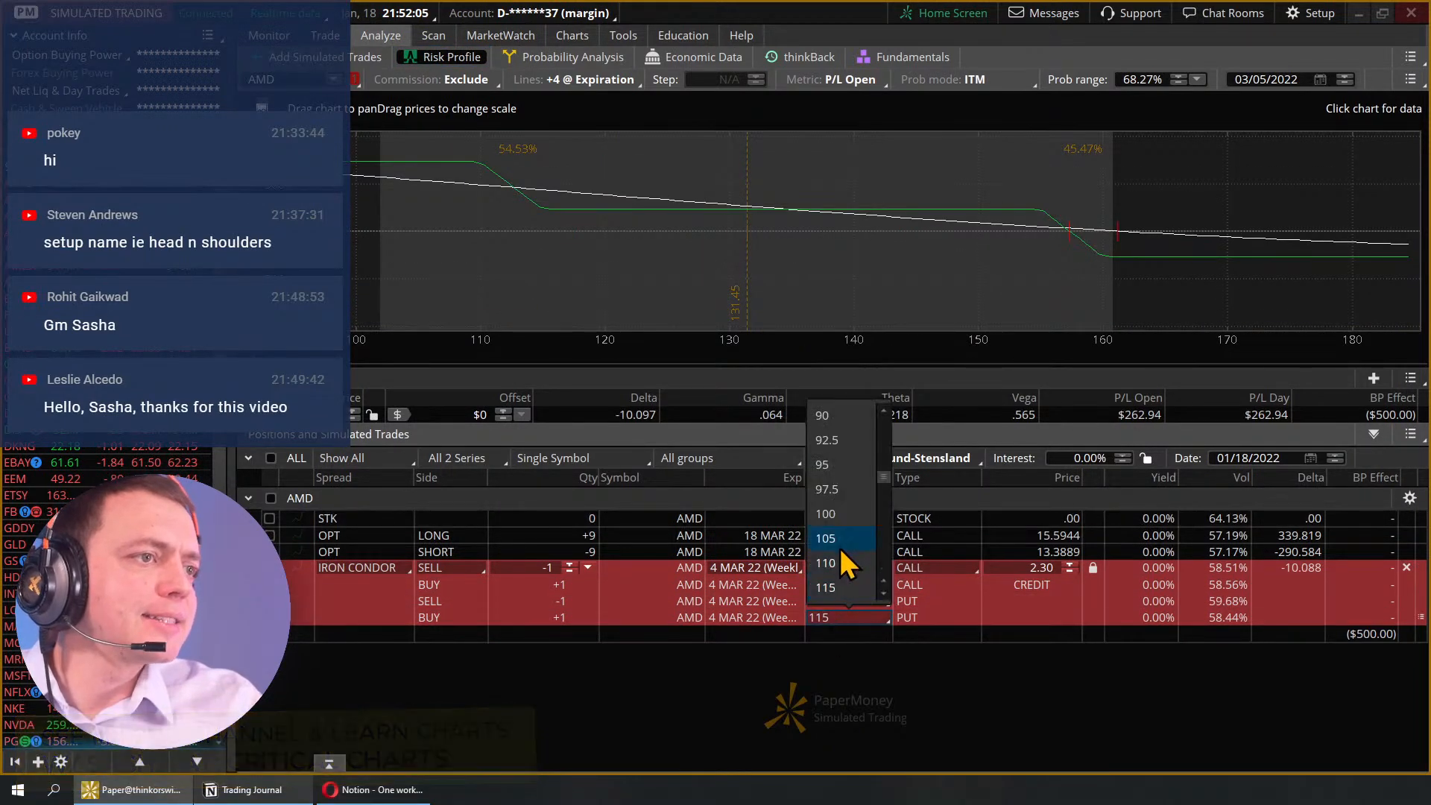
{"action": "left_click", "coordinate": [840, 538]}
{"action": "left_click", "coordinate": [1092, 568]}
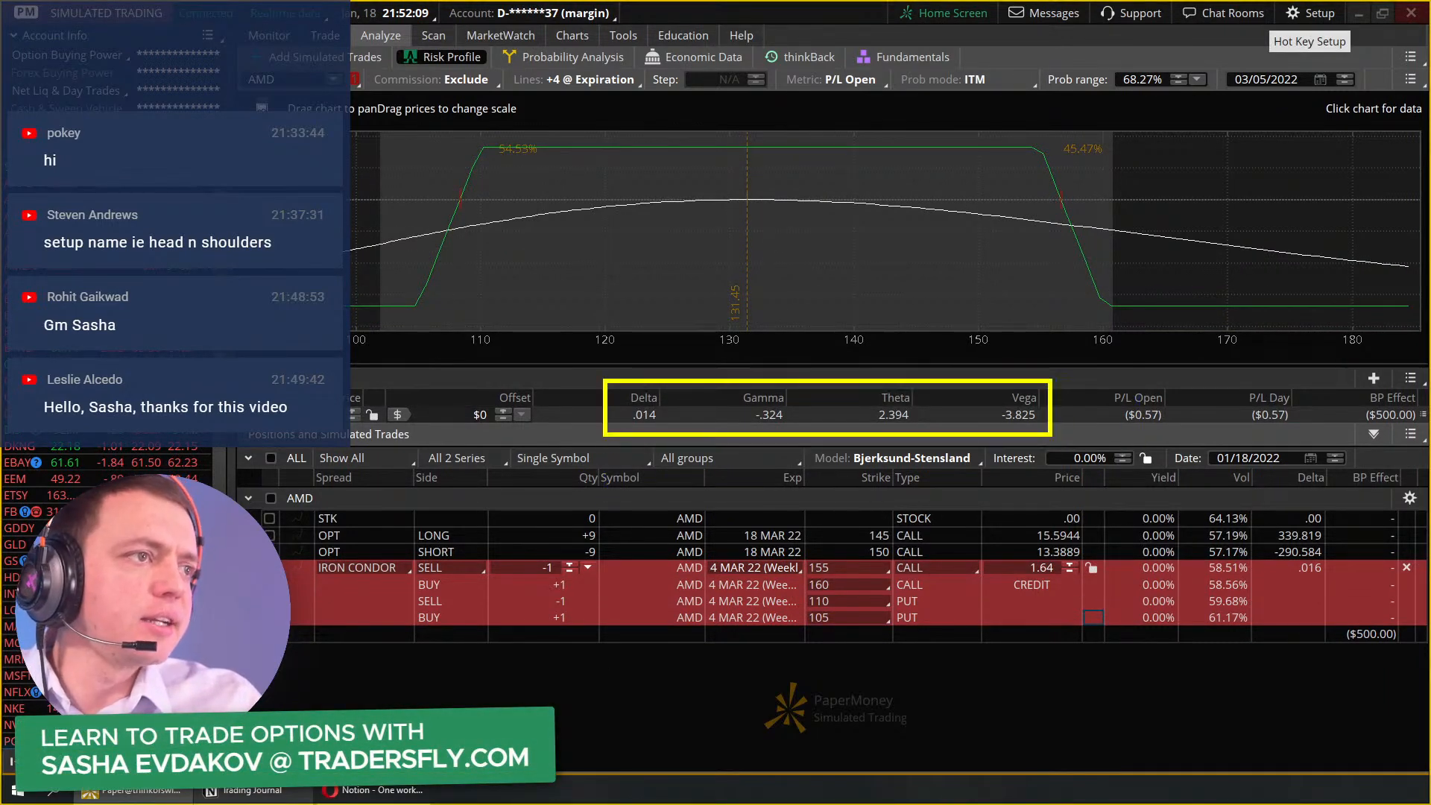
Step: Switch to Notion and add a number property named Theta to the Disney Iron Condor entry, with the value 3.50
{"action": "left_click", "coordinate": [291, 794]}
{"action": "scroll", "coordinate": [598, 534], "scroll_direction": "down", "scroll_amount": 3}
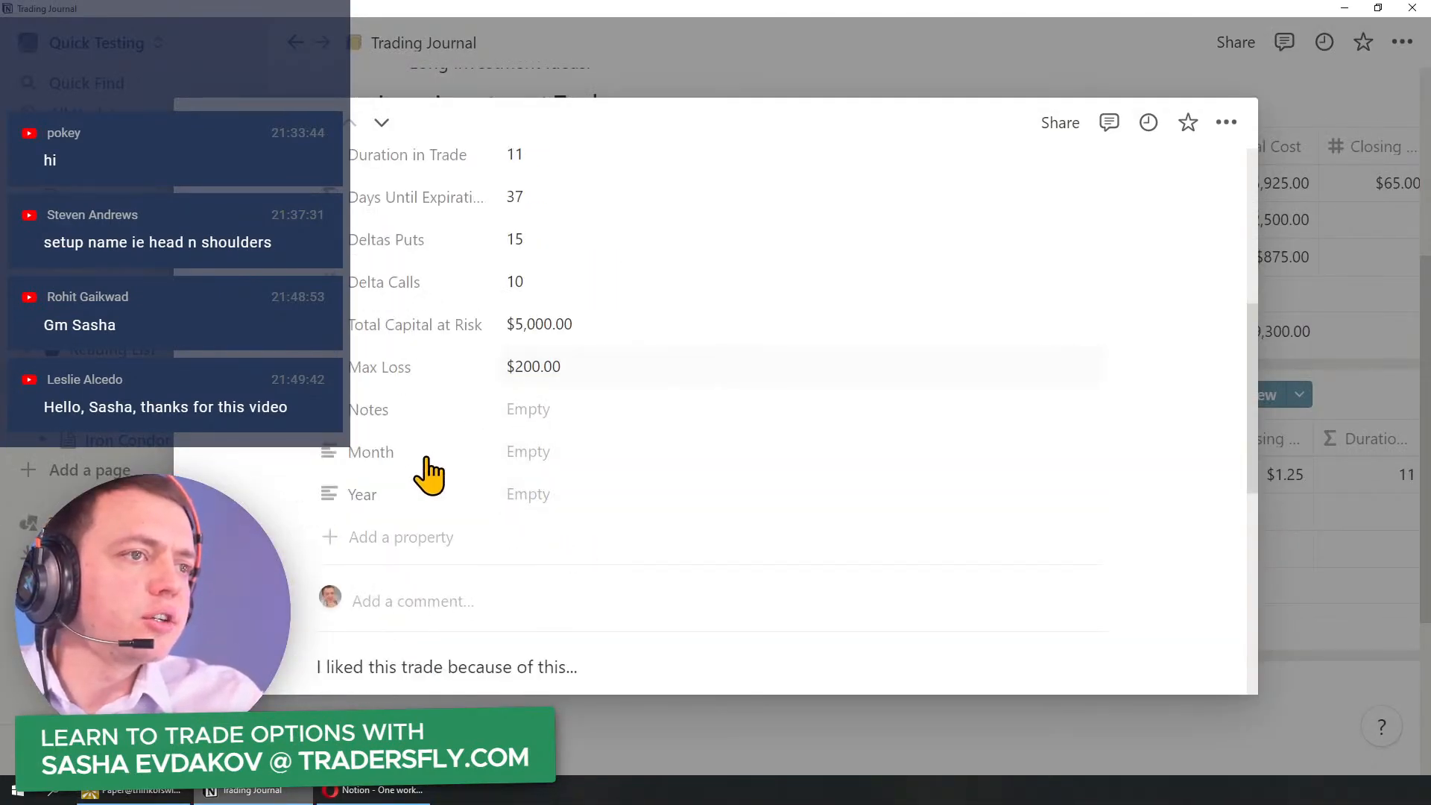
{"action": "left_click", "coordinate": [369, 538]}
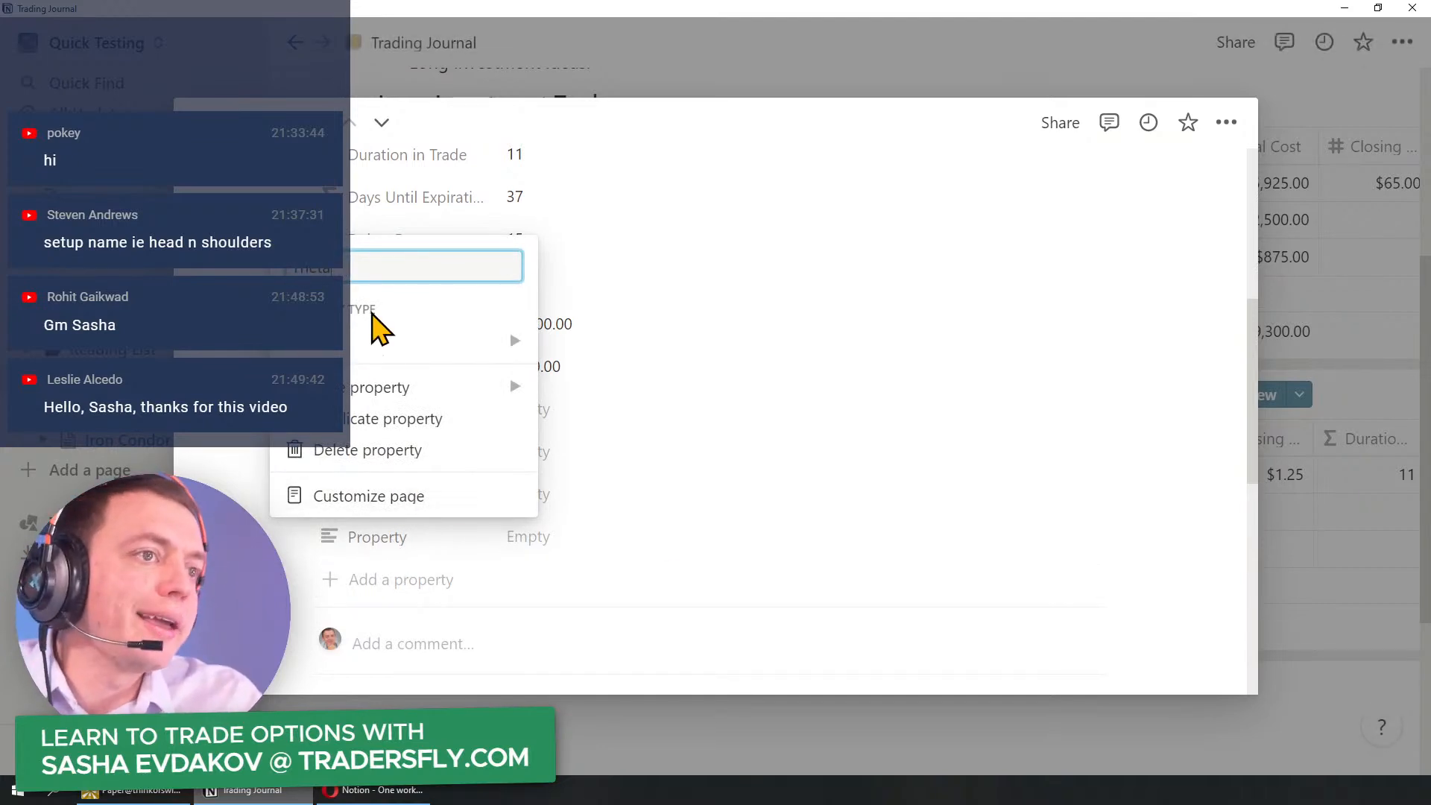
{"action": "mouse_move", "coordinate": [373, 342]}
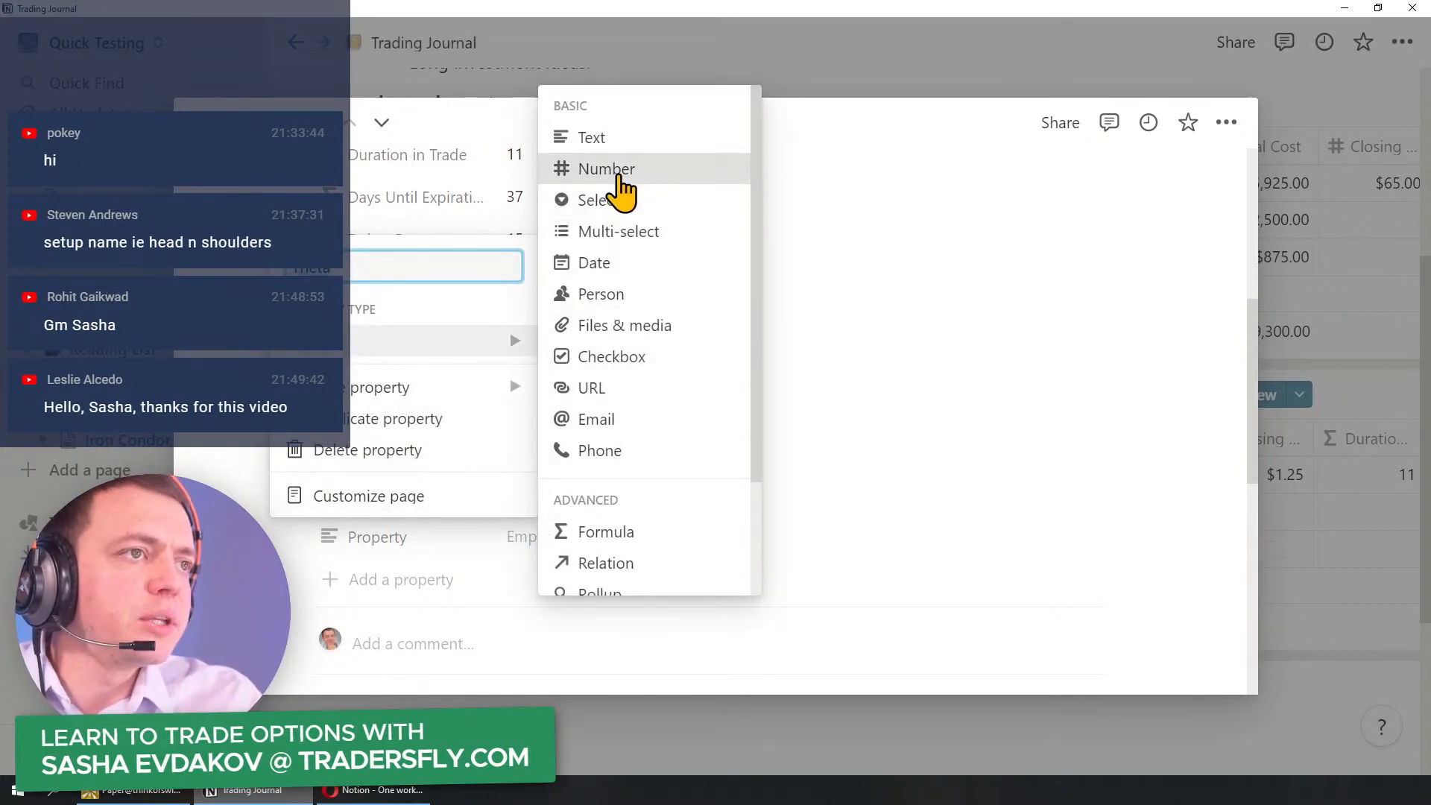
{"action": "left_click", "coordinate": [617, 170]}
{"action": "left_click", "coordinate": [530, 535]}
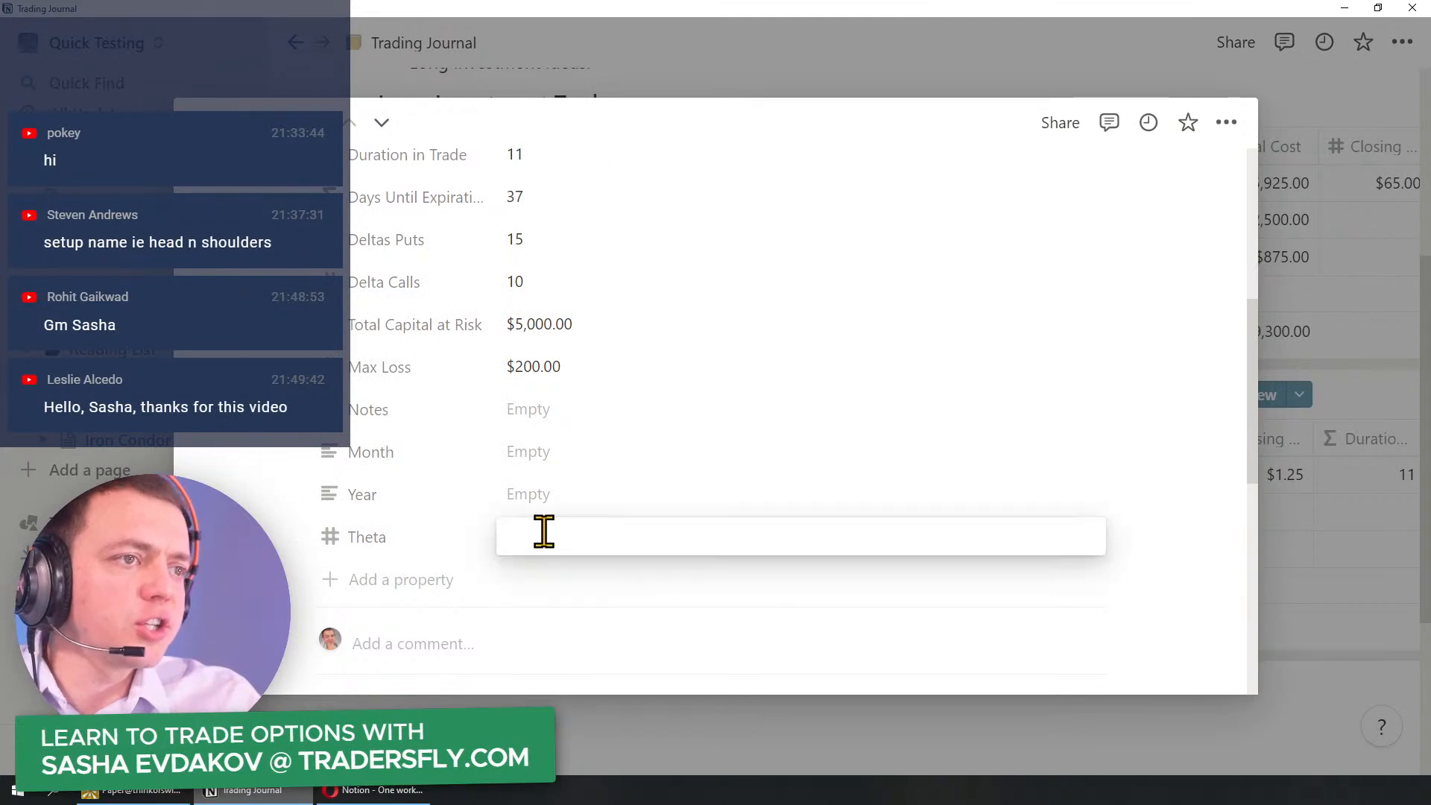
{"action": "type", "text": "3.50"}
{"action": "key", "text": "Return"}
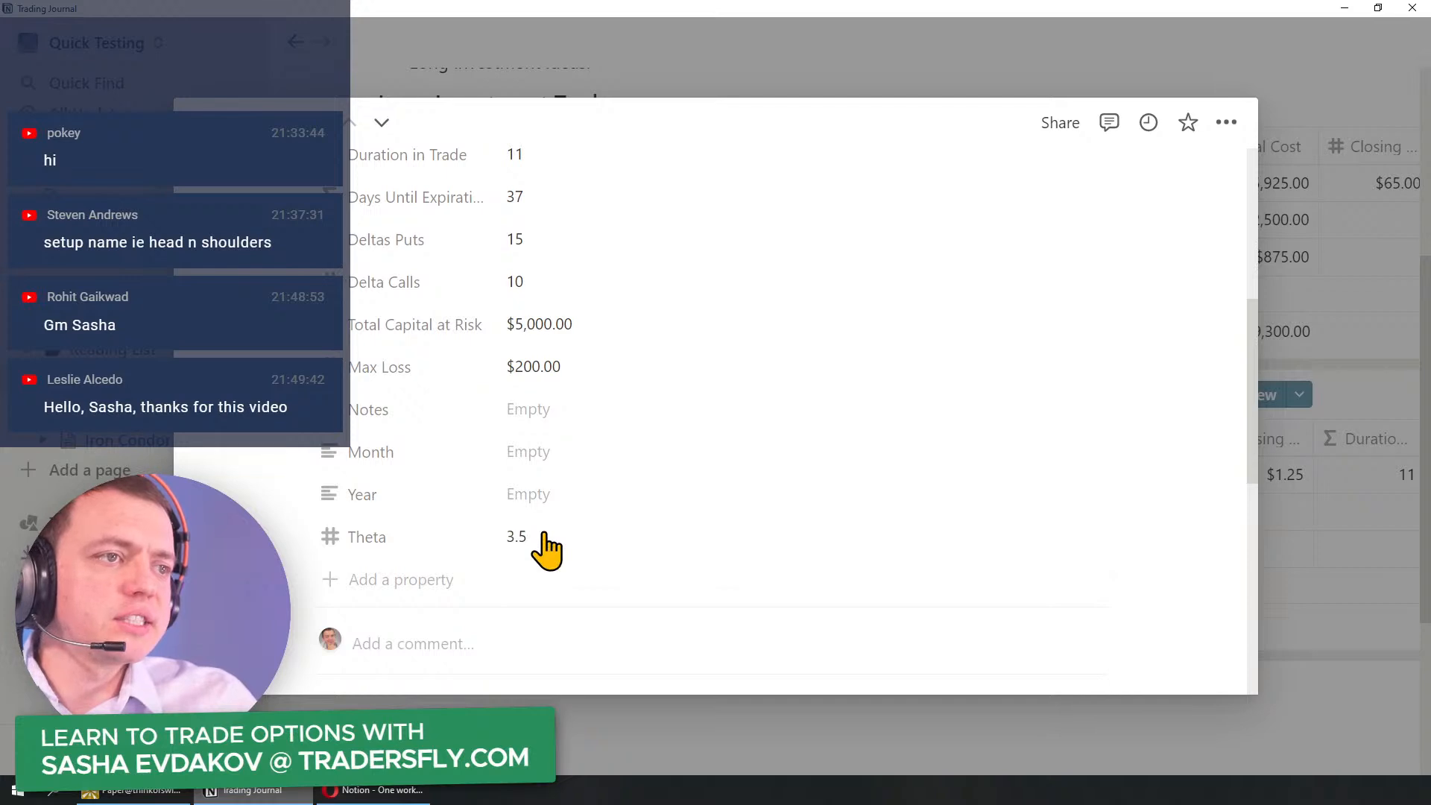
Step: Format the Theta property as US Dollar and move it directly below Delta Calls
{"action": "left_click", "coordinate": [1051, 535]}
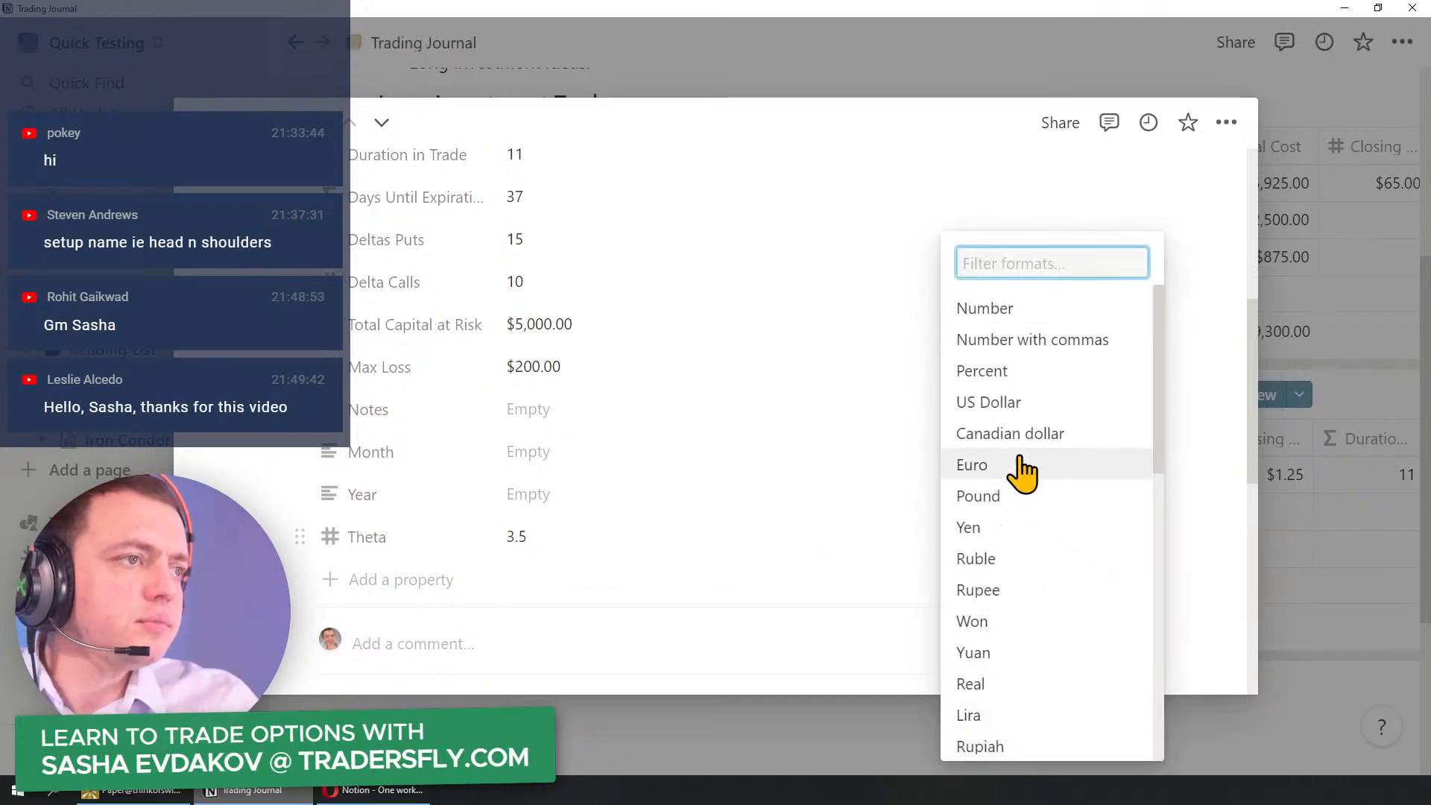
{"action": "left_click", "coordinate": [1006, 403]}
{"action": "left_click_drag", "start_coordinate": [295, 536], "coordinate": [337, 363]}
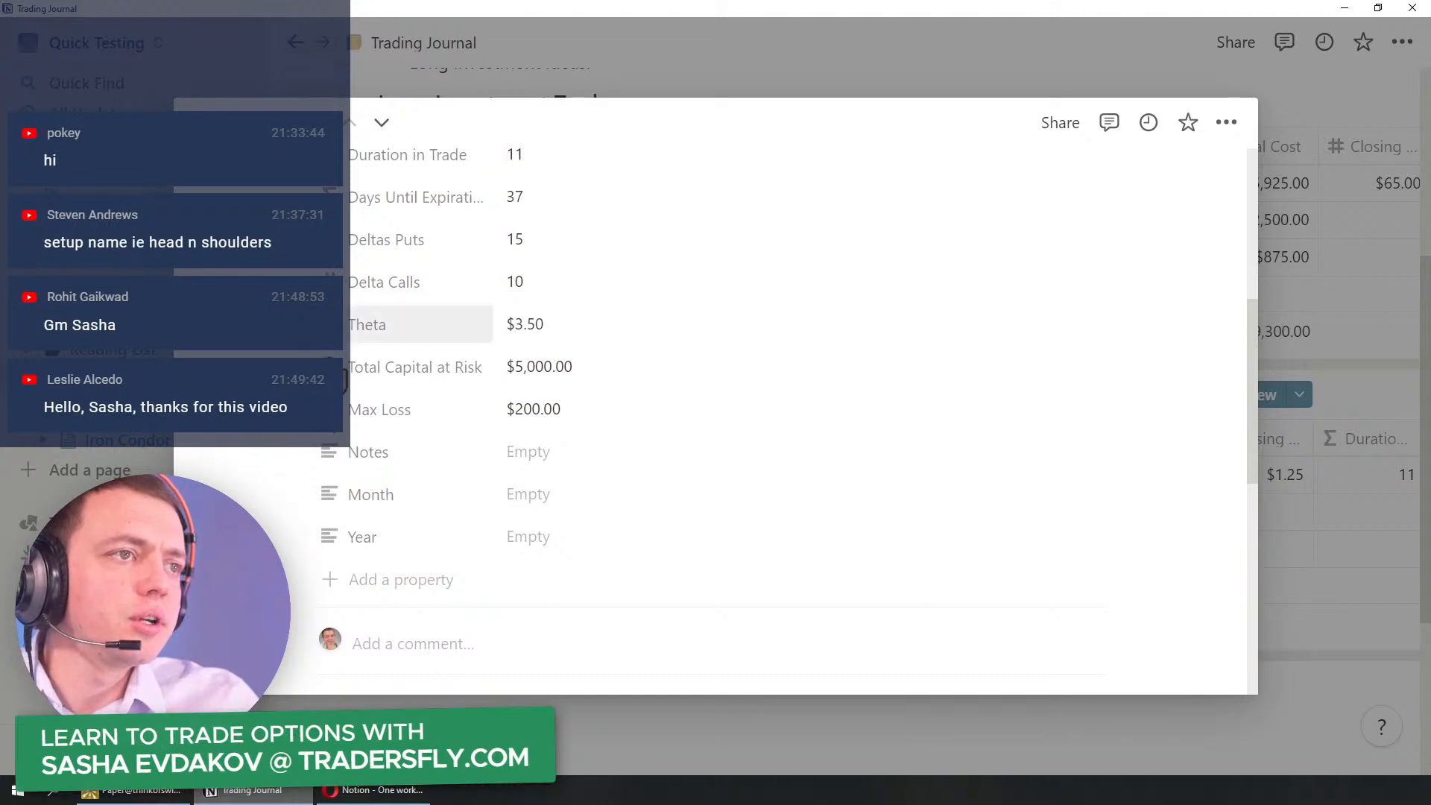
Step: Switch to thinkorswim and increase the simulated AMD iron condor's sell quantity to 5 contracts
{"action": "left_click", "coordinate": [187, 792]}
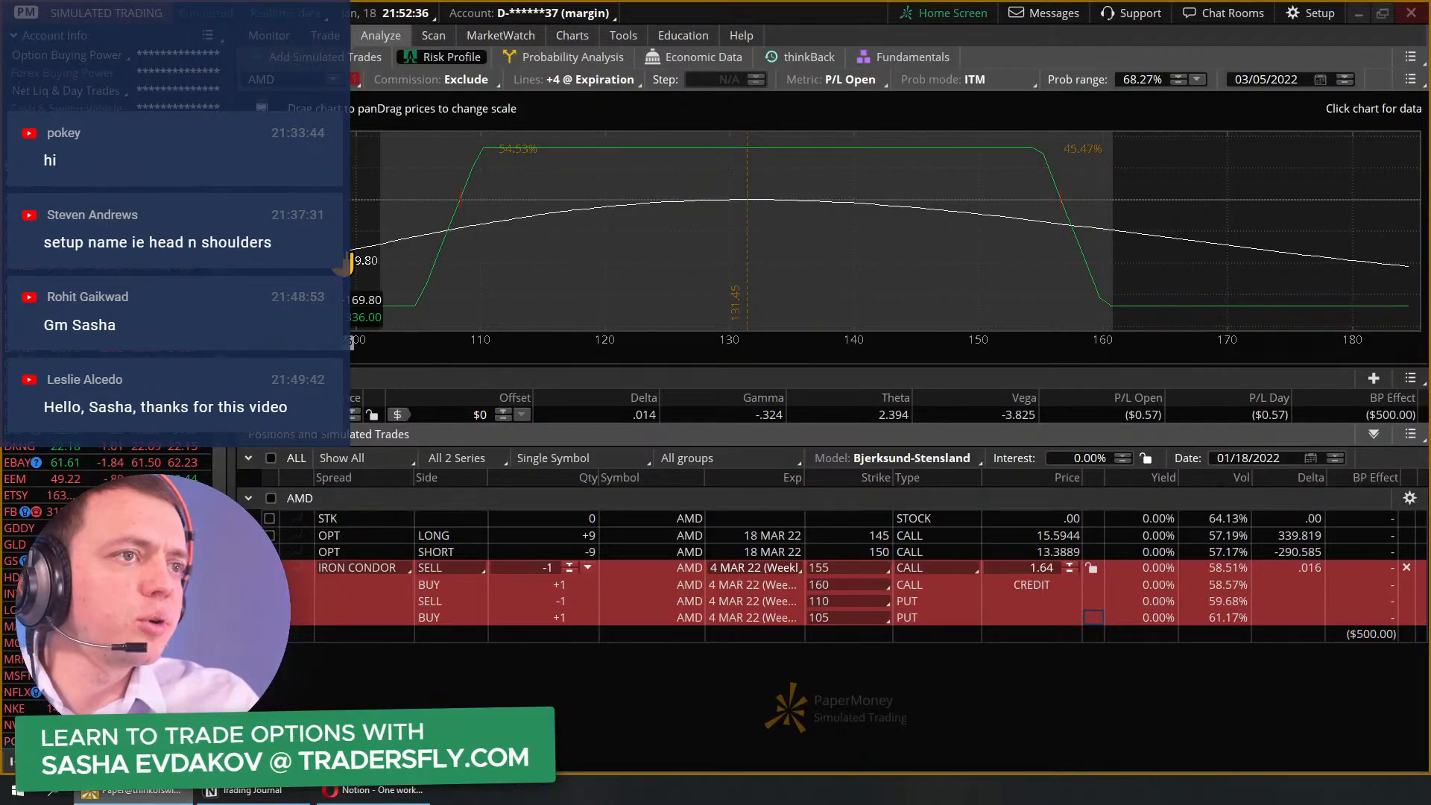
{"action": "left_click", "coordinate": [569, 573]}
{"action": "left_click", "coordinate": [569, 573]}
{"action": "left_click", "coordinate": [568, 574]}
{"action": "left_click", "coordinate": [569, 573]}
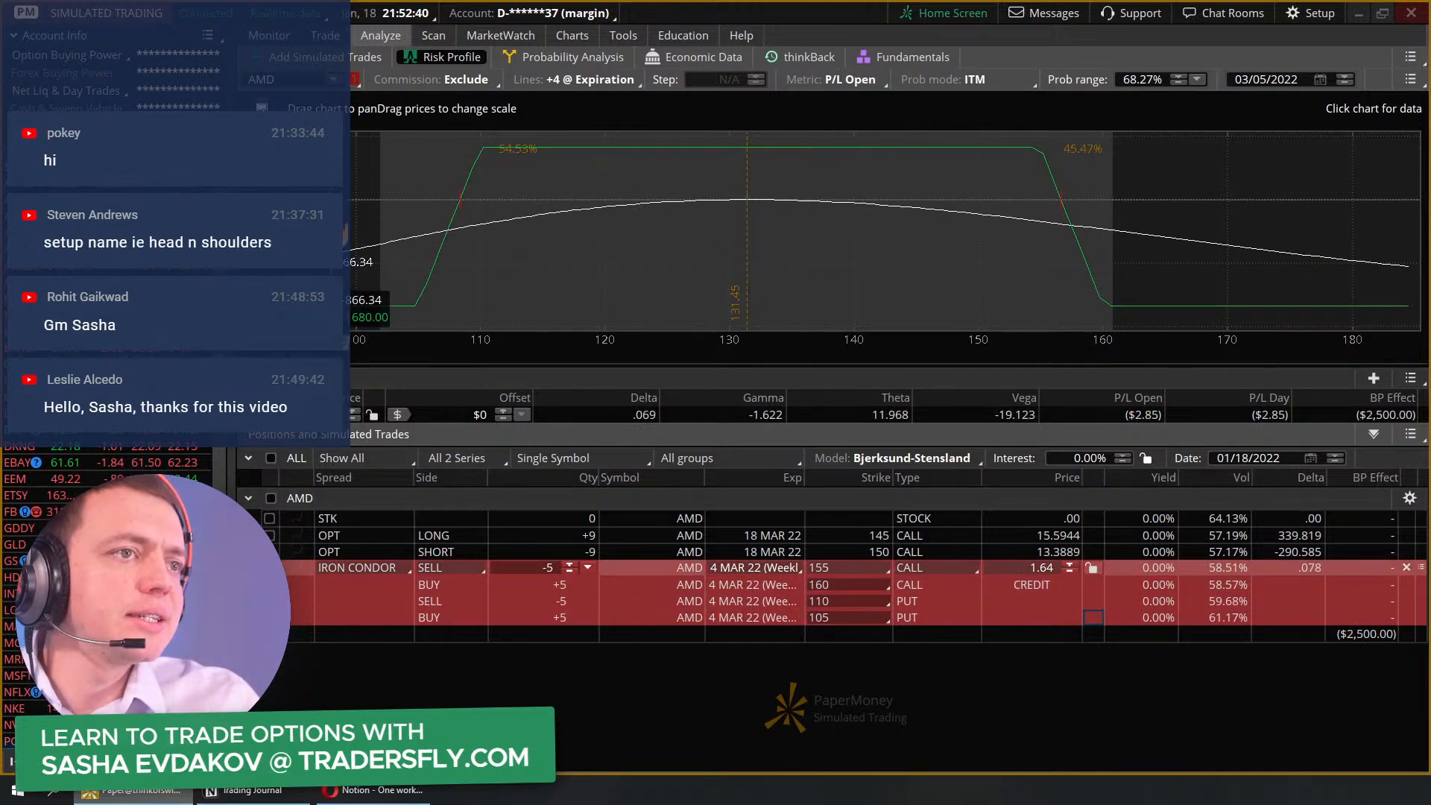
Step: Switch to Notion and set the trade's Total Capital at Risk to 1680, checking it against the thinkorswim risk profile
{"action": "left_click", "coordinate": [289, 790]}
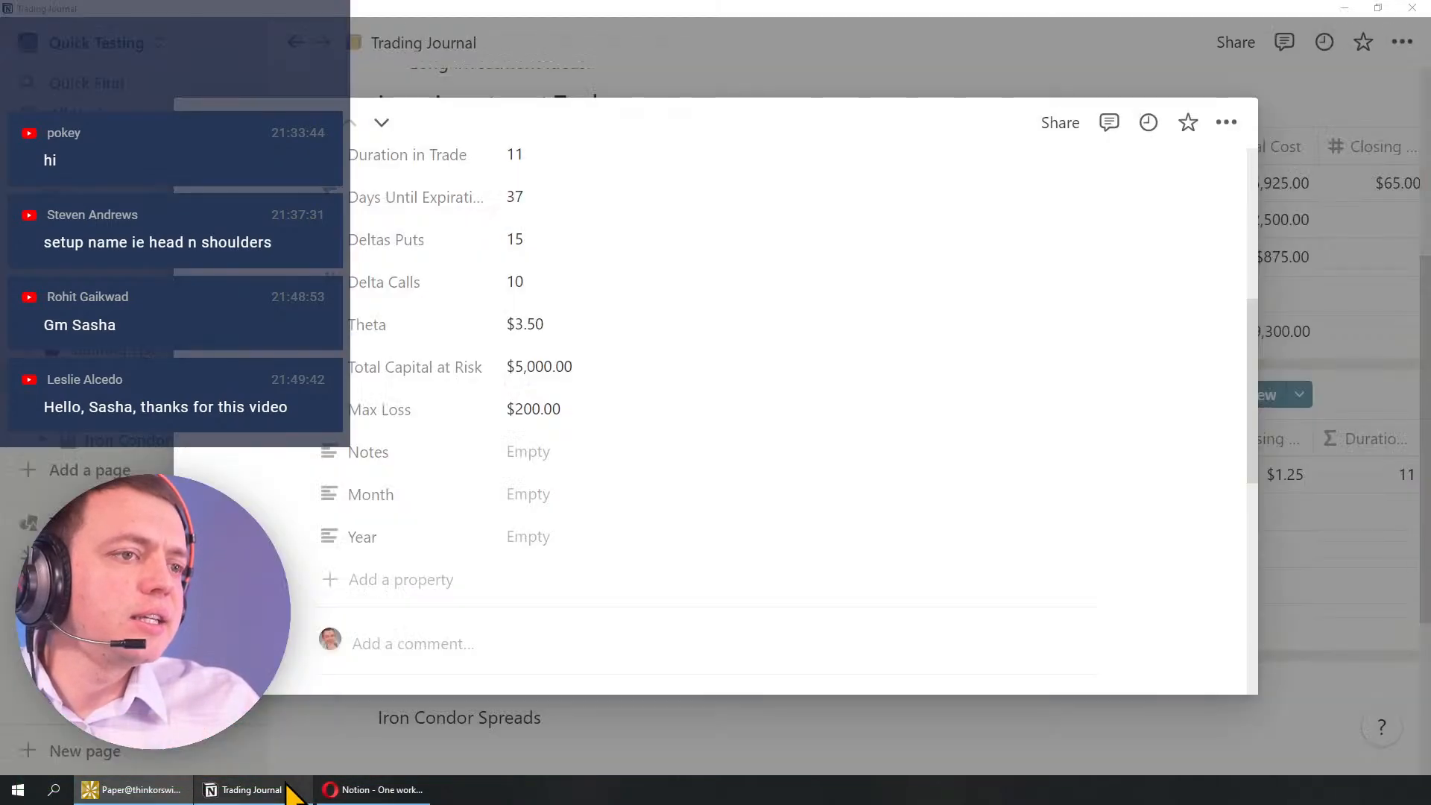
{"action": "scroll", "coordinate": [548, 401], "scroll_direction": "up", "scroll_amount": 2}
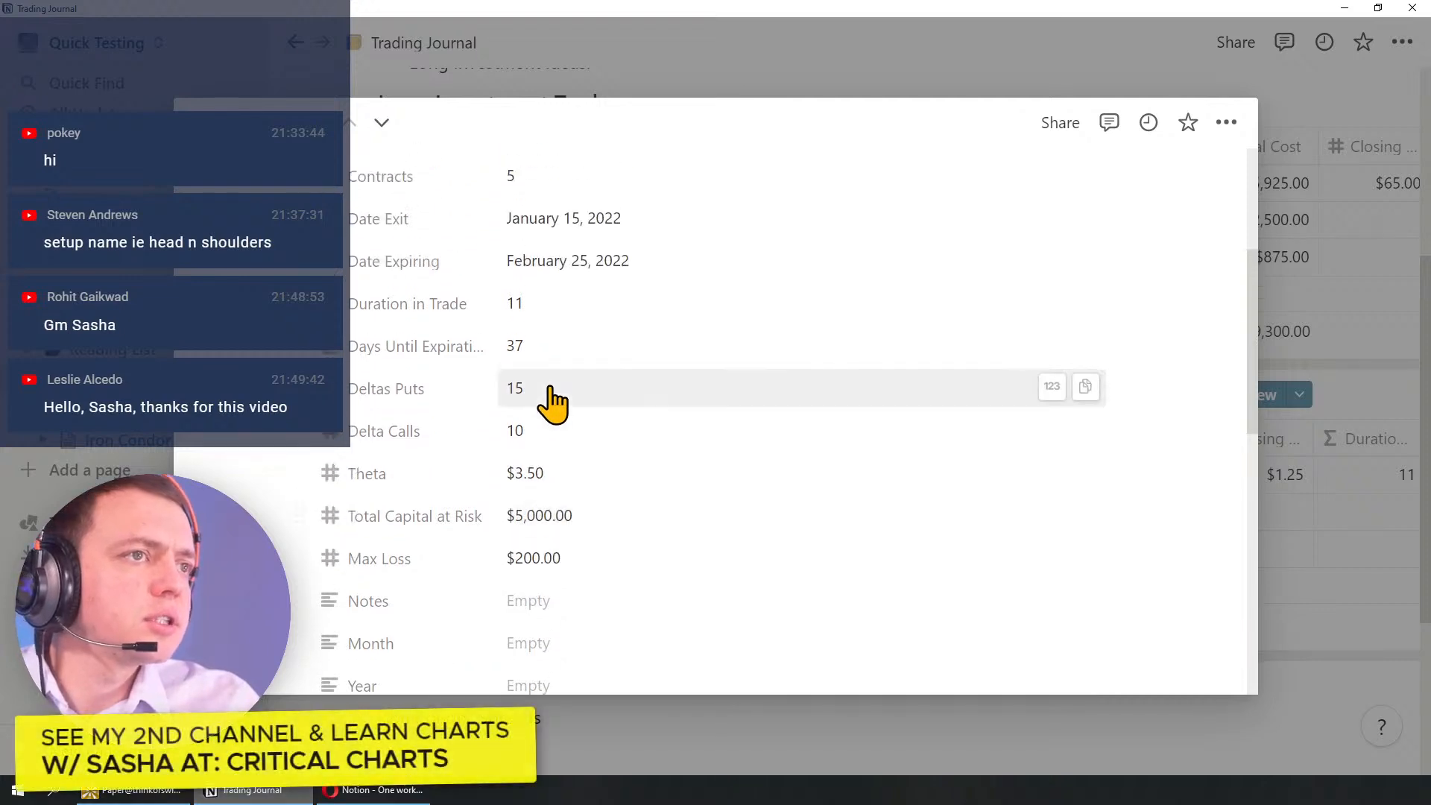
{"action": "left_click", "coordinate": [607, 517]}
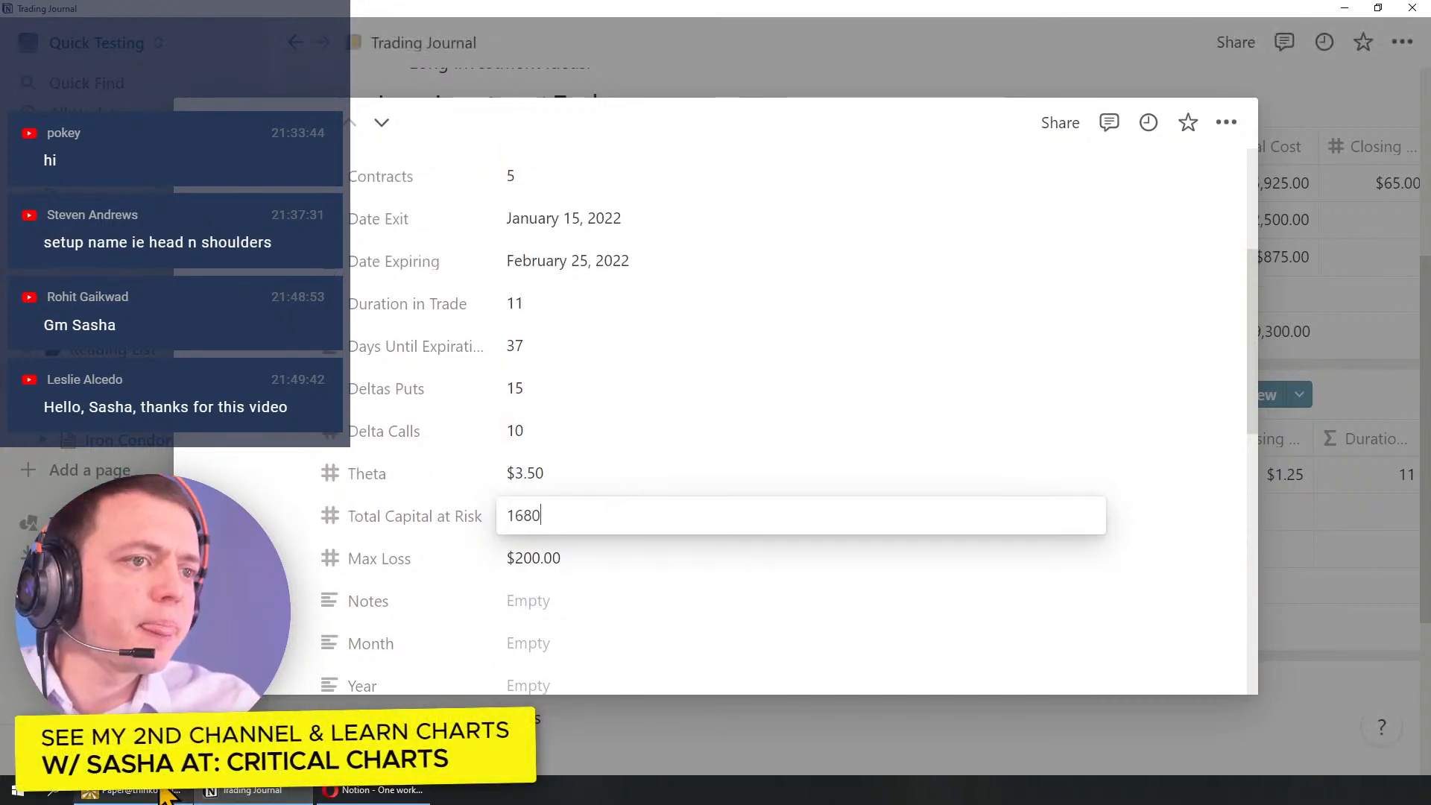
{"action": "left_click", "coordinate": [120, 799]}
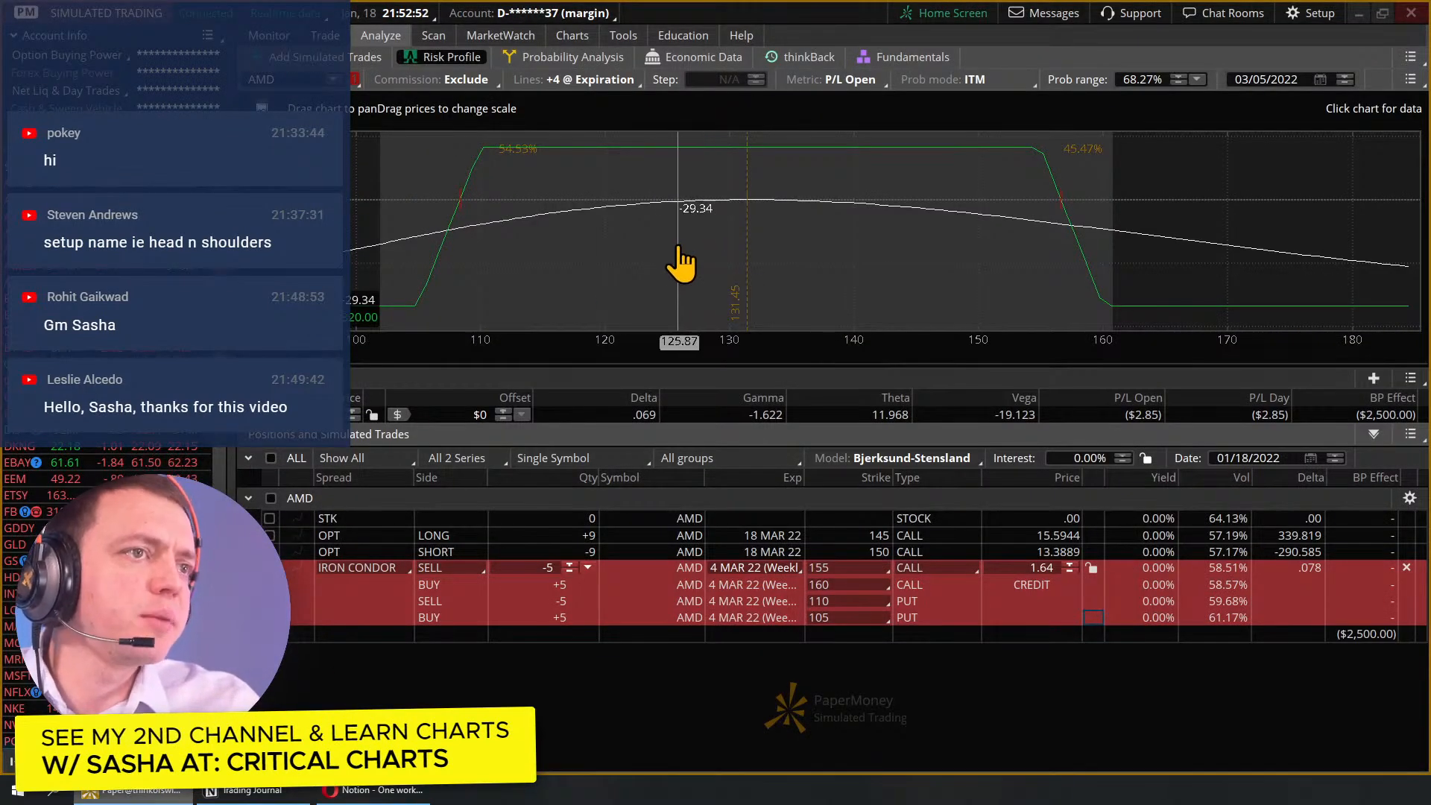
{"action": "left_click", "coordinate": [287, 796]}
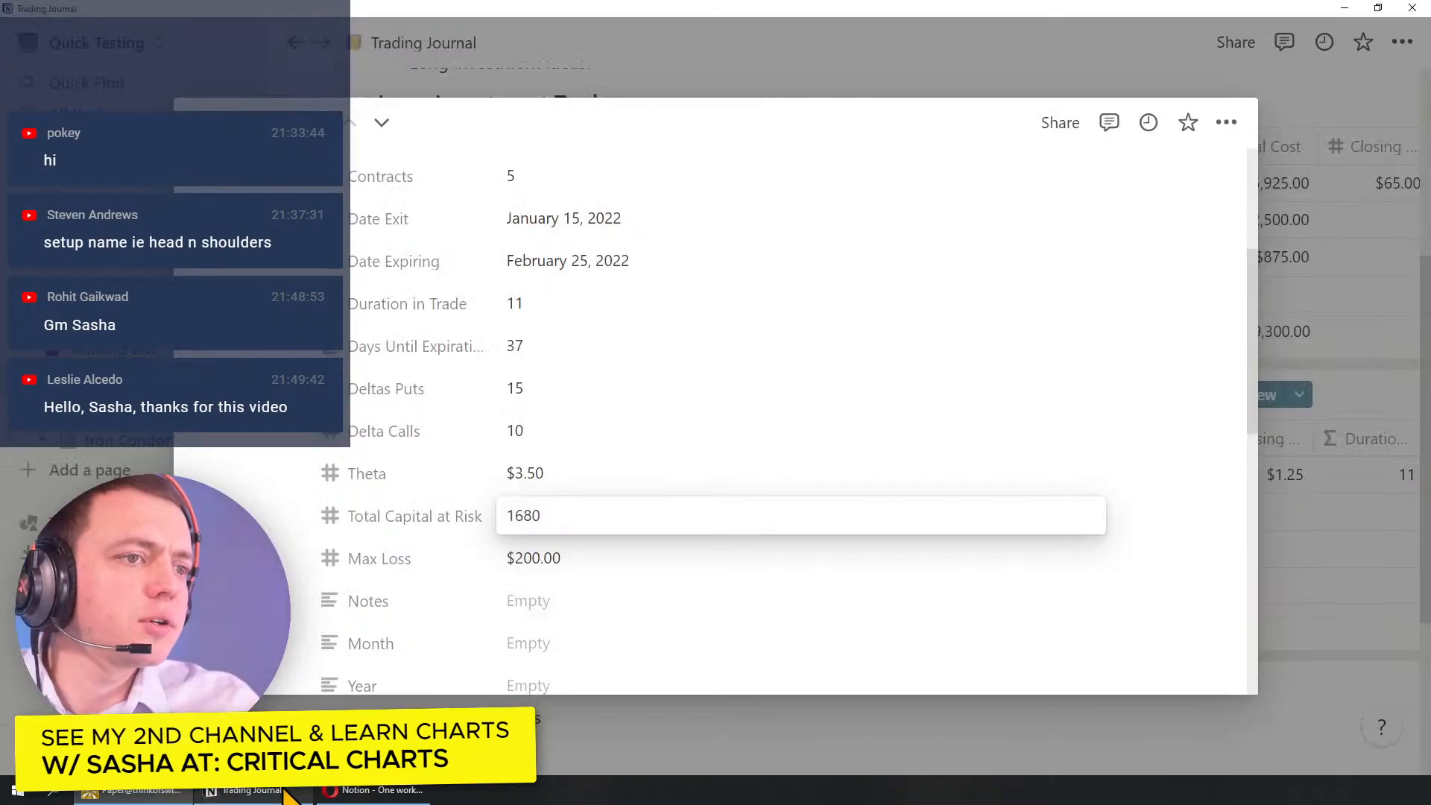
{"action": "key", "text": "Return"}
Step: Set the iron condor trade's Max Loss to 400
{"action": "left_click", "coordinate": [553, 558]}
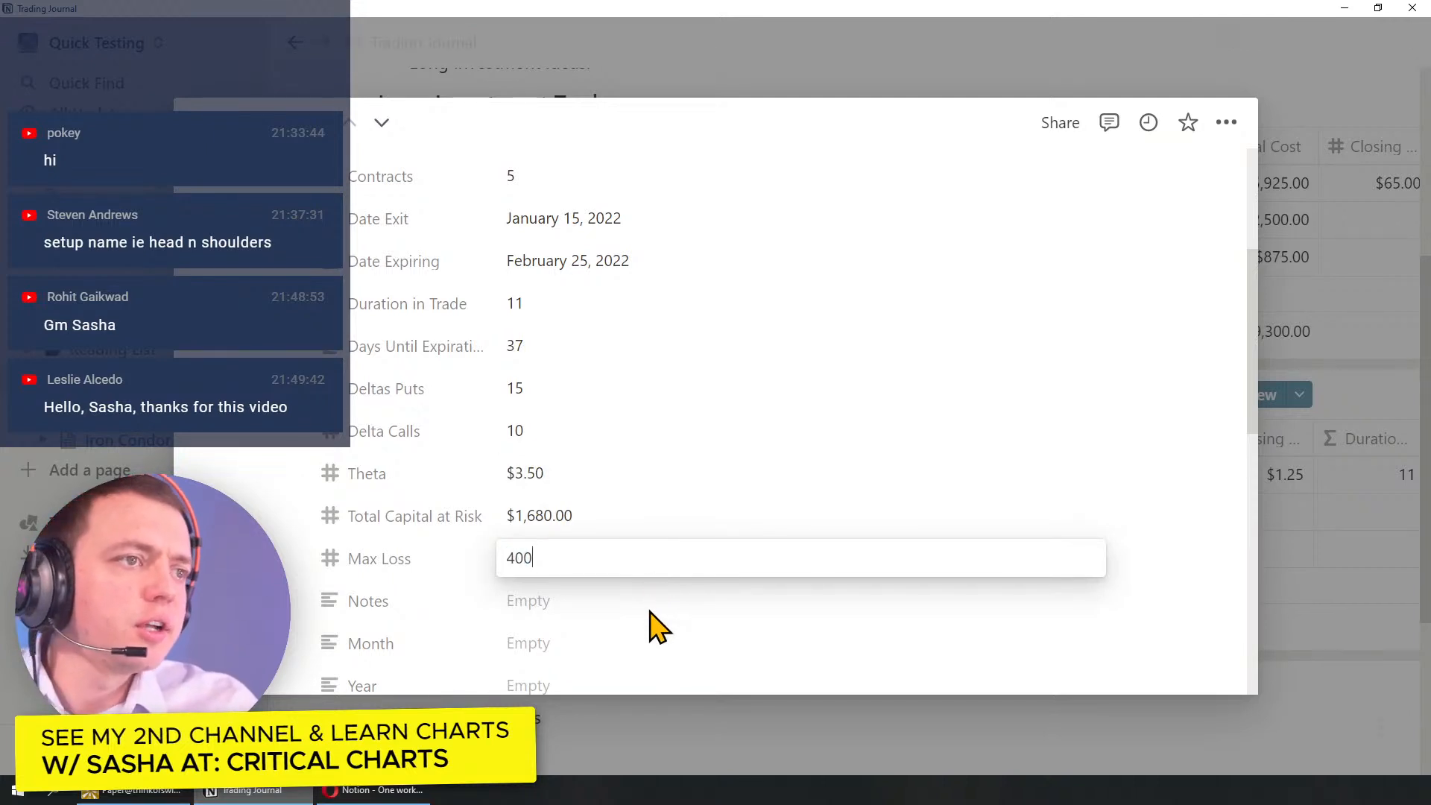
{"action": "type", "text": "400"}
{"action": "key", "text": "Return"}
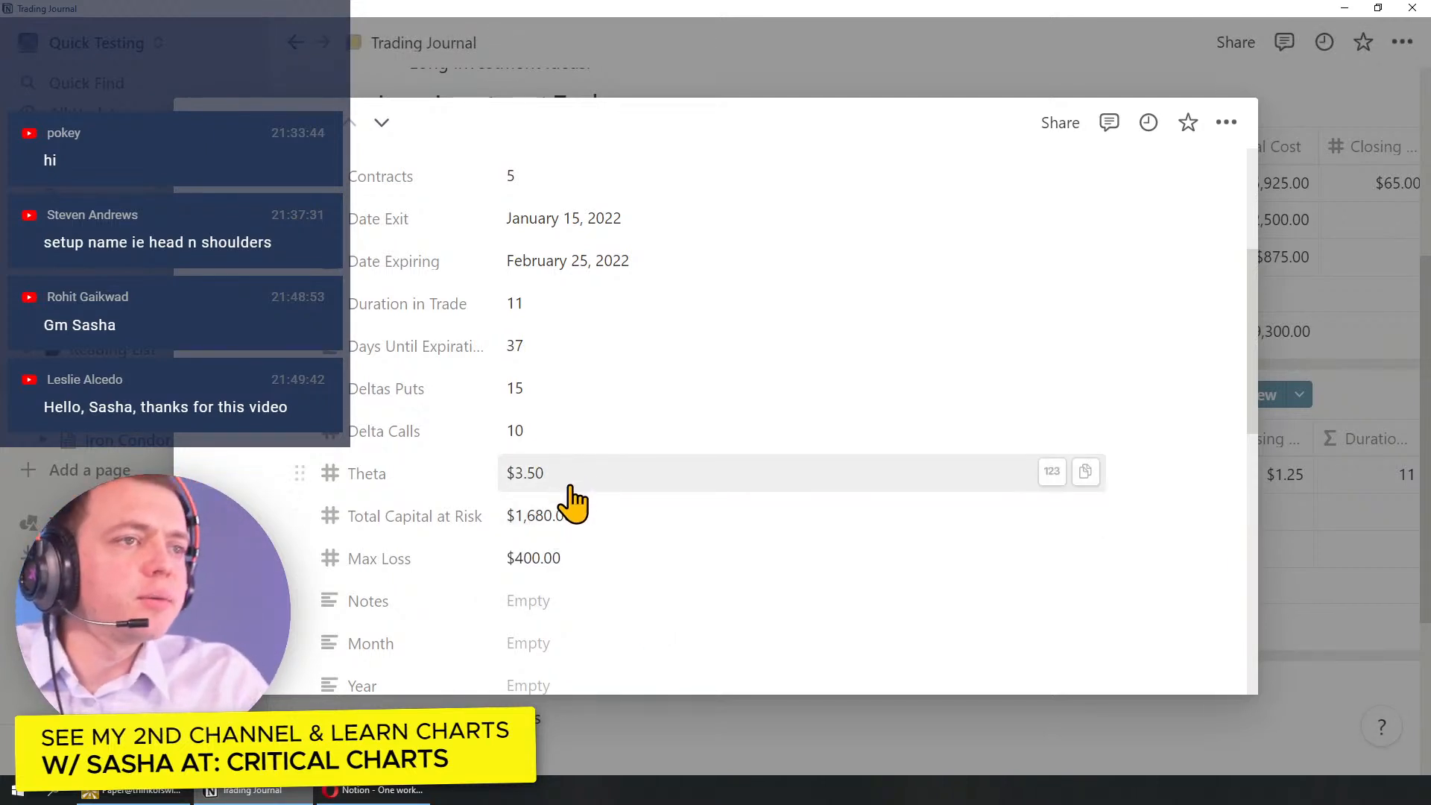
Step: Check the condor's price in thinkorswim, return to Notion and set the trade's Credit to 1.64
{"action": "left_click", "coordinate": [132, 791]}
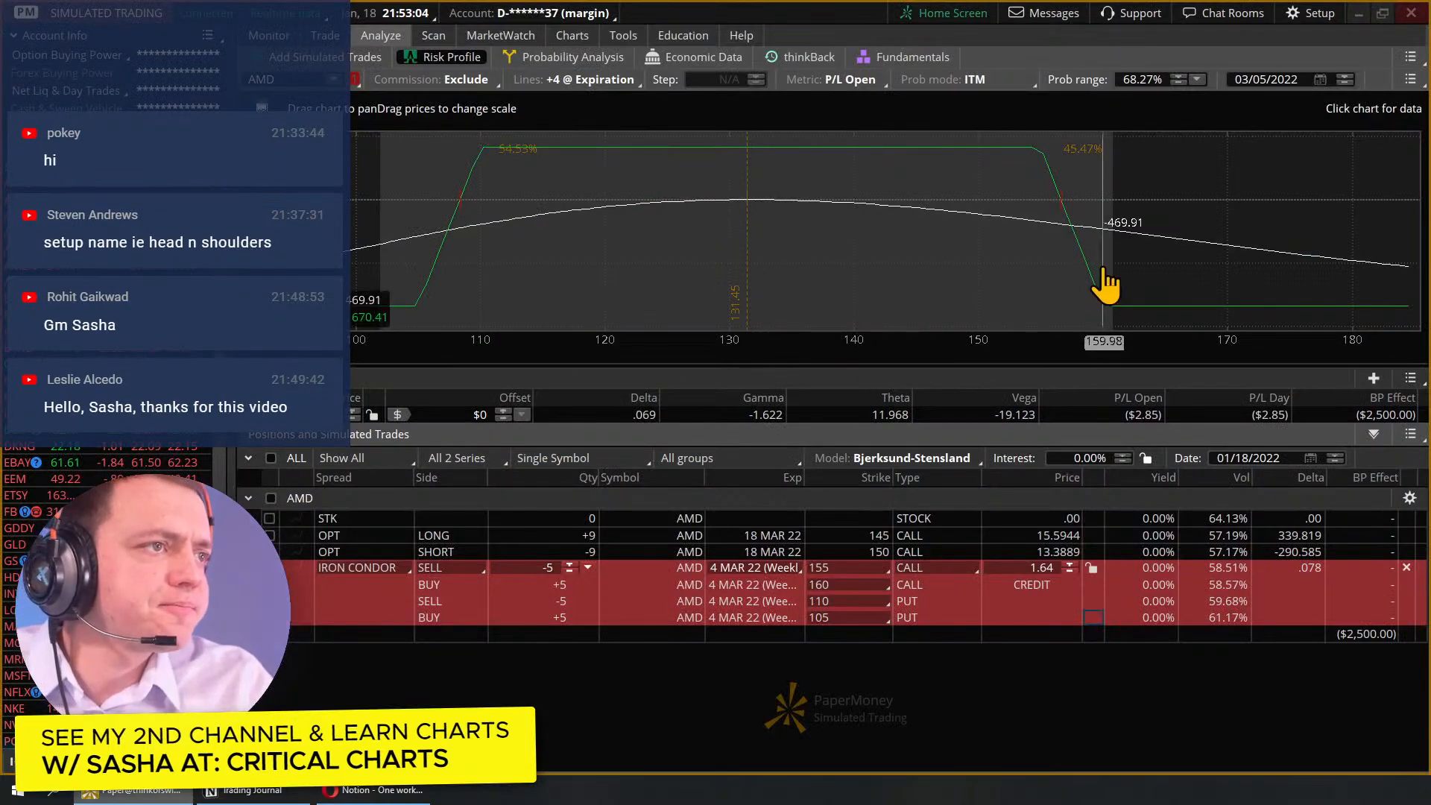
{"action": "left_click", "coordinate": [1361, 12]}
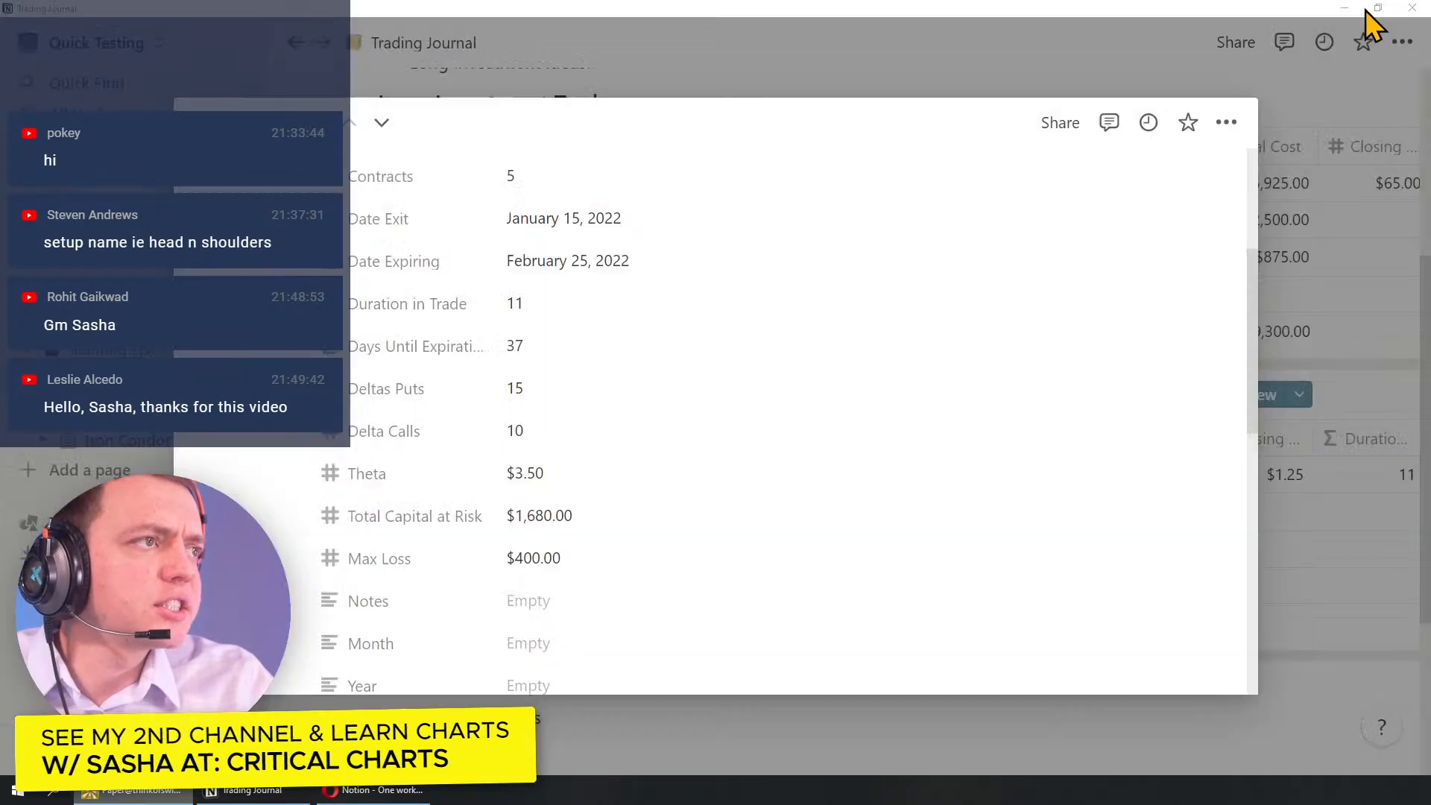
{"action": "scroll", "coordinate": [663, 343], "scroll_direction": "up", "scroll_amount": 3}
{"action": "left_click", "coordinate": [535, 242]}
{"action": "type", "text": "1.64"}
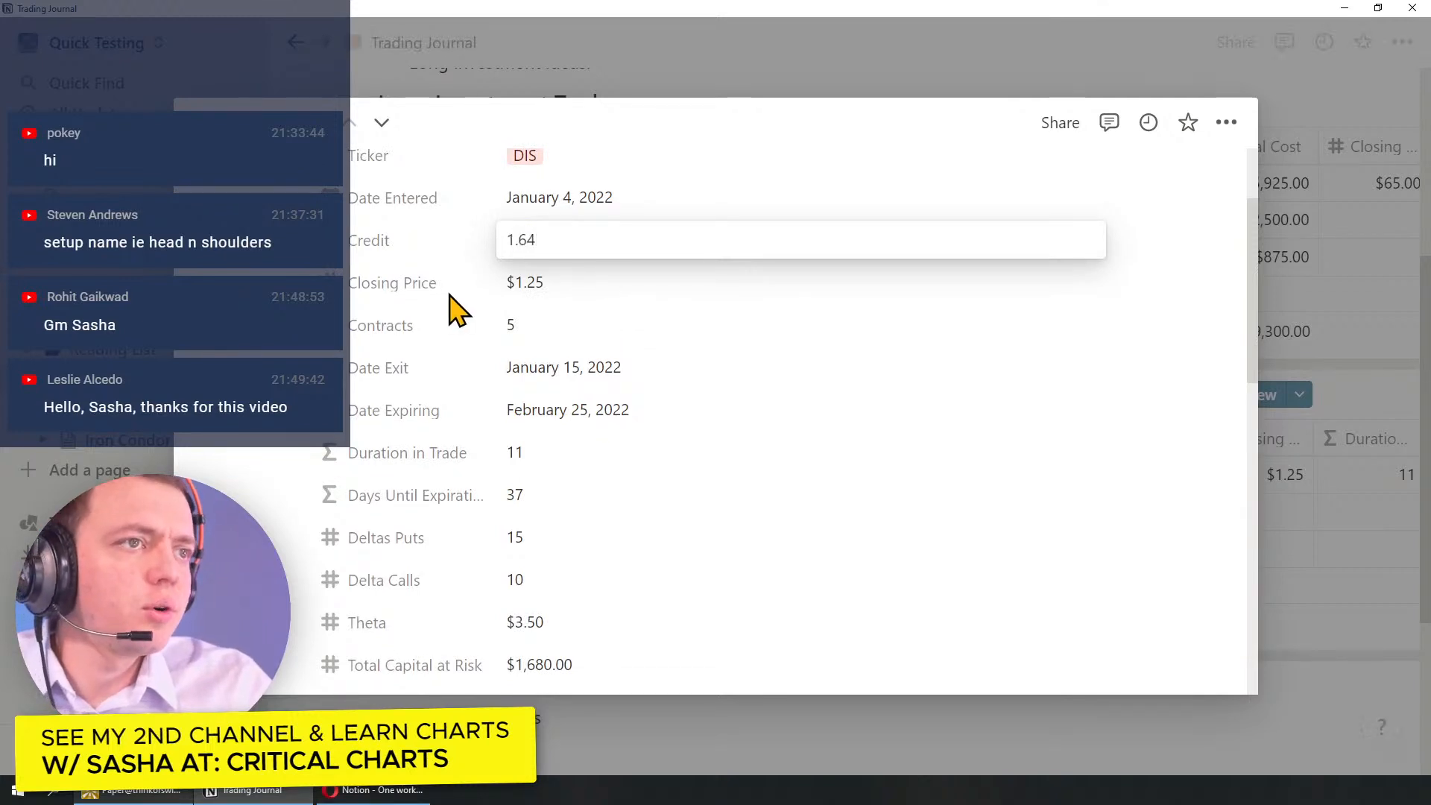
Step: Set the iron condor trade's Closing Price to 1.05
{"action": "left_click", "coordinate": [544, 296]}
{"action": "left_click", "coordinate": [555, 286]}
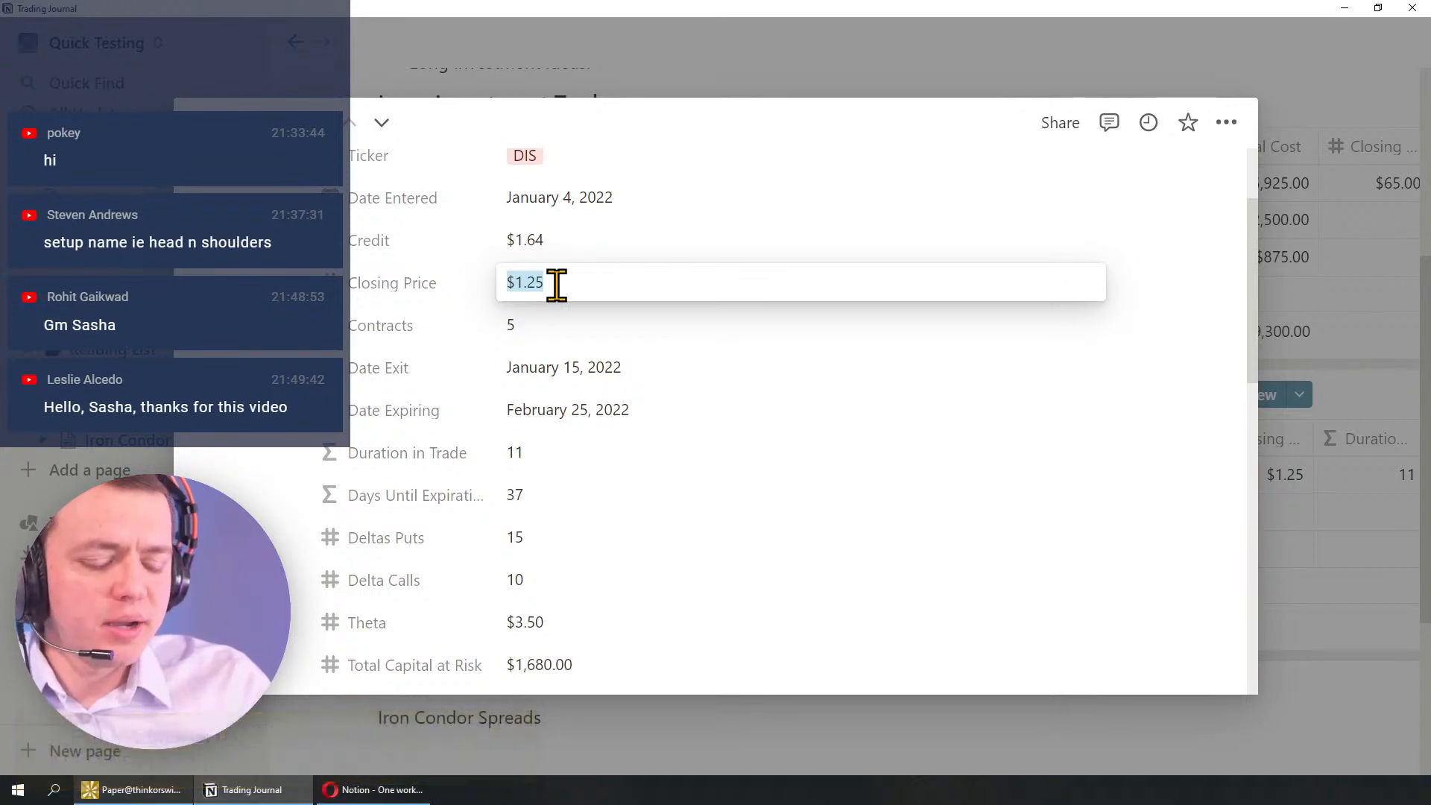
{"action": "type", "text": "1.05"}
{"action": "key", "text": "Return"}
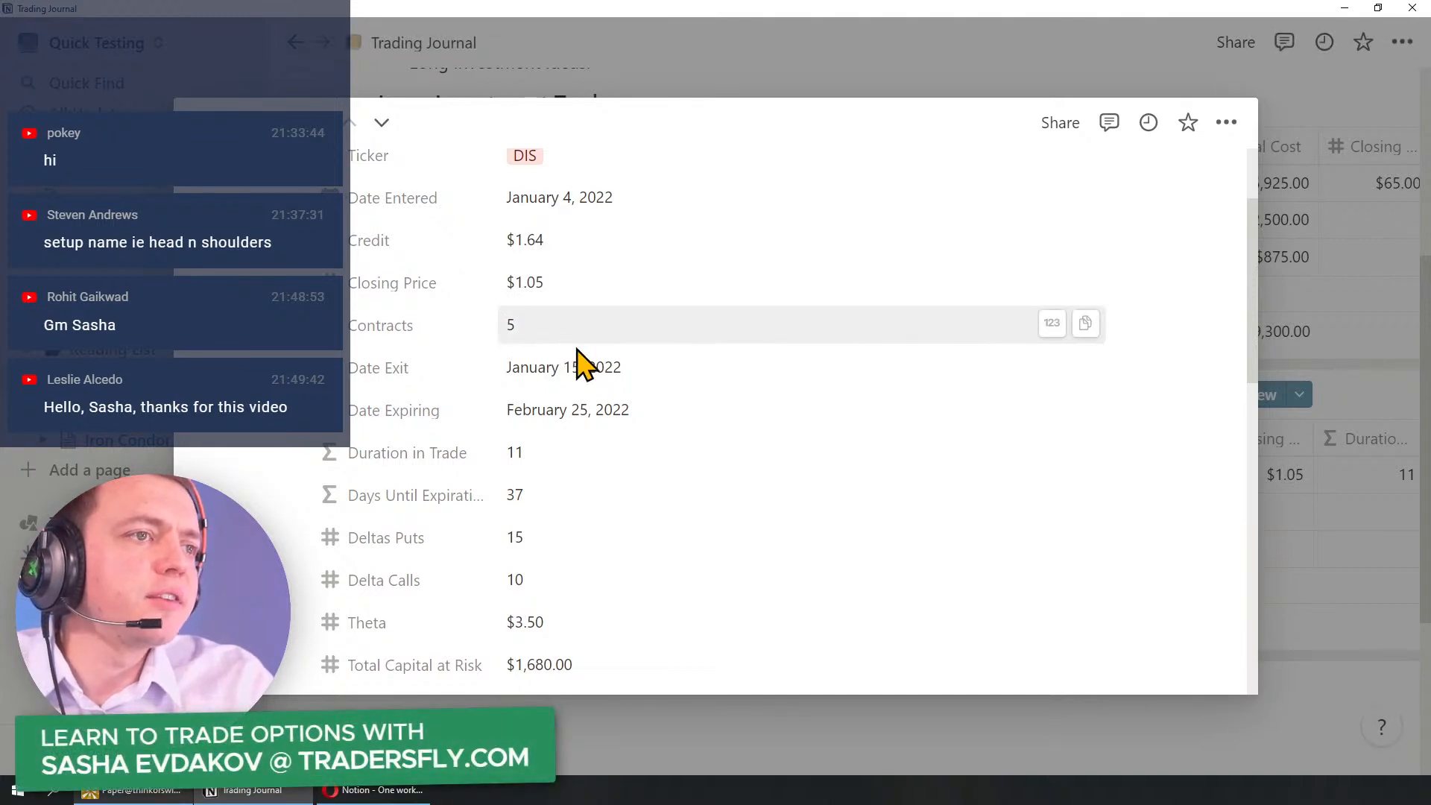
Step: Review the Disney Iron Condor entry's properties and close the entry to return to the Trading Journal tables
{"action": "scroll", "coordinate": [578, 406], "scroll_direction": "down", "scroll_amount": 5}
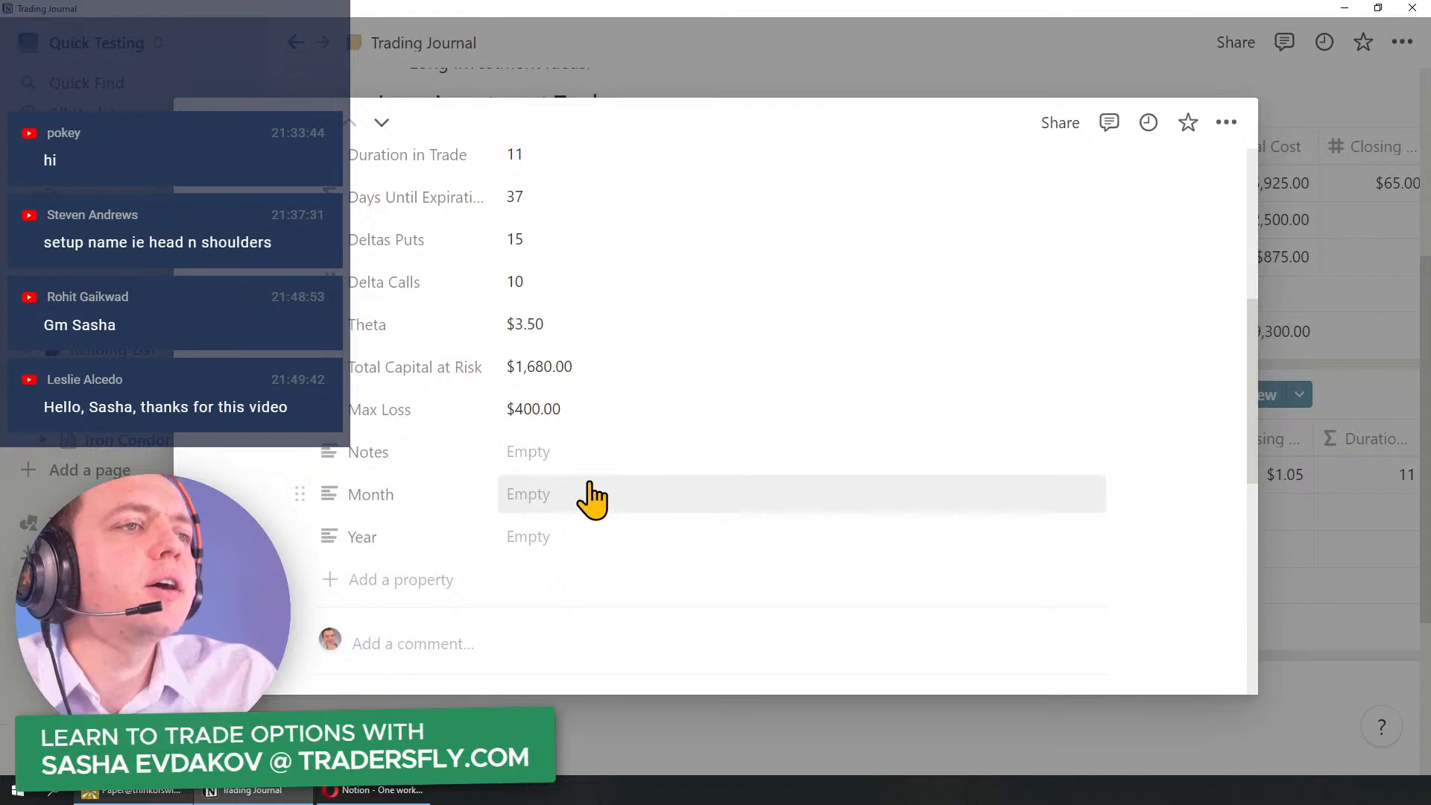
{"action": "scroll", "coordinate": [593, 499], "scroll_direction": "up", "scroll_amount": 6}
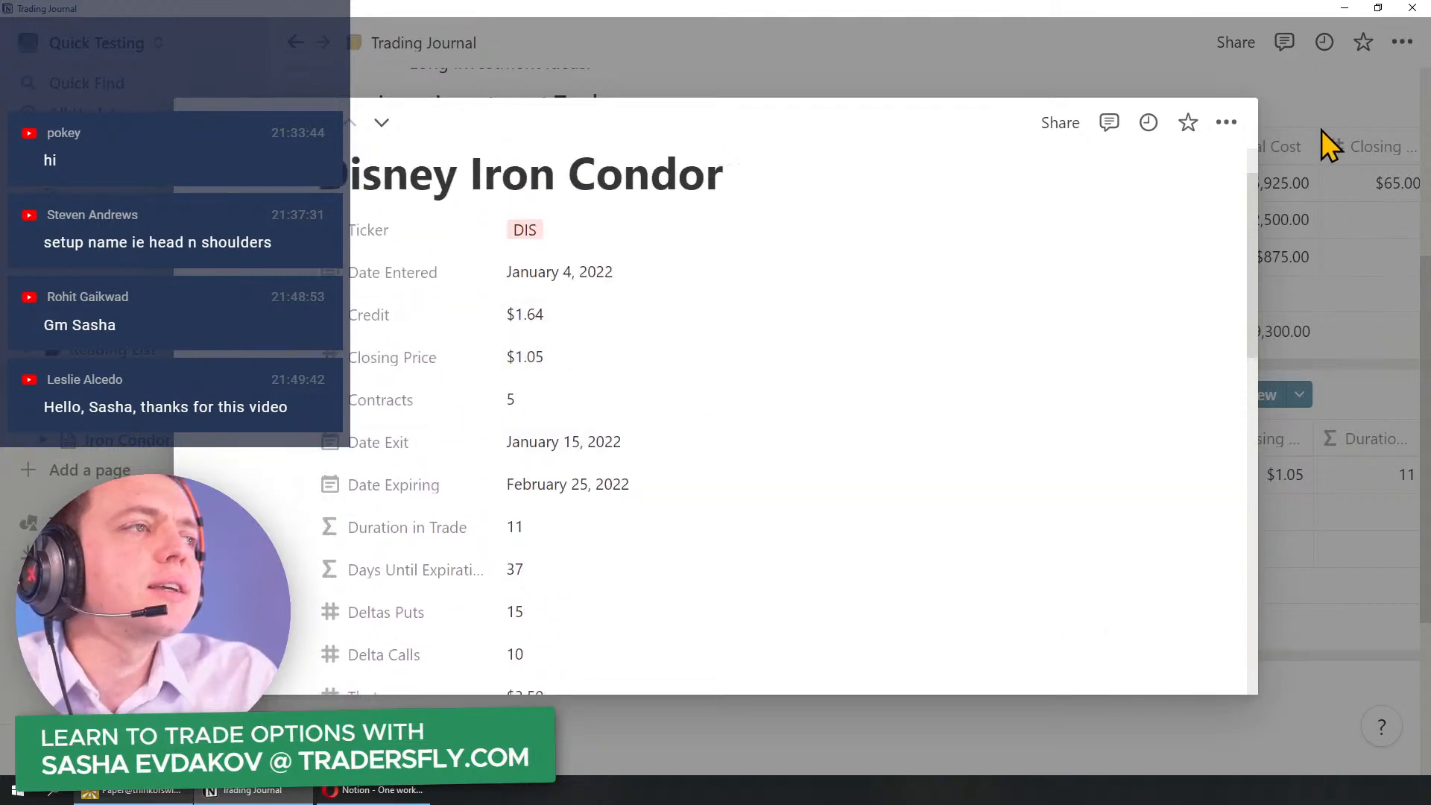
{"action": "left_click", "coordinate": [1304, 88]}
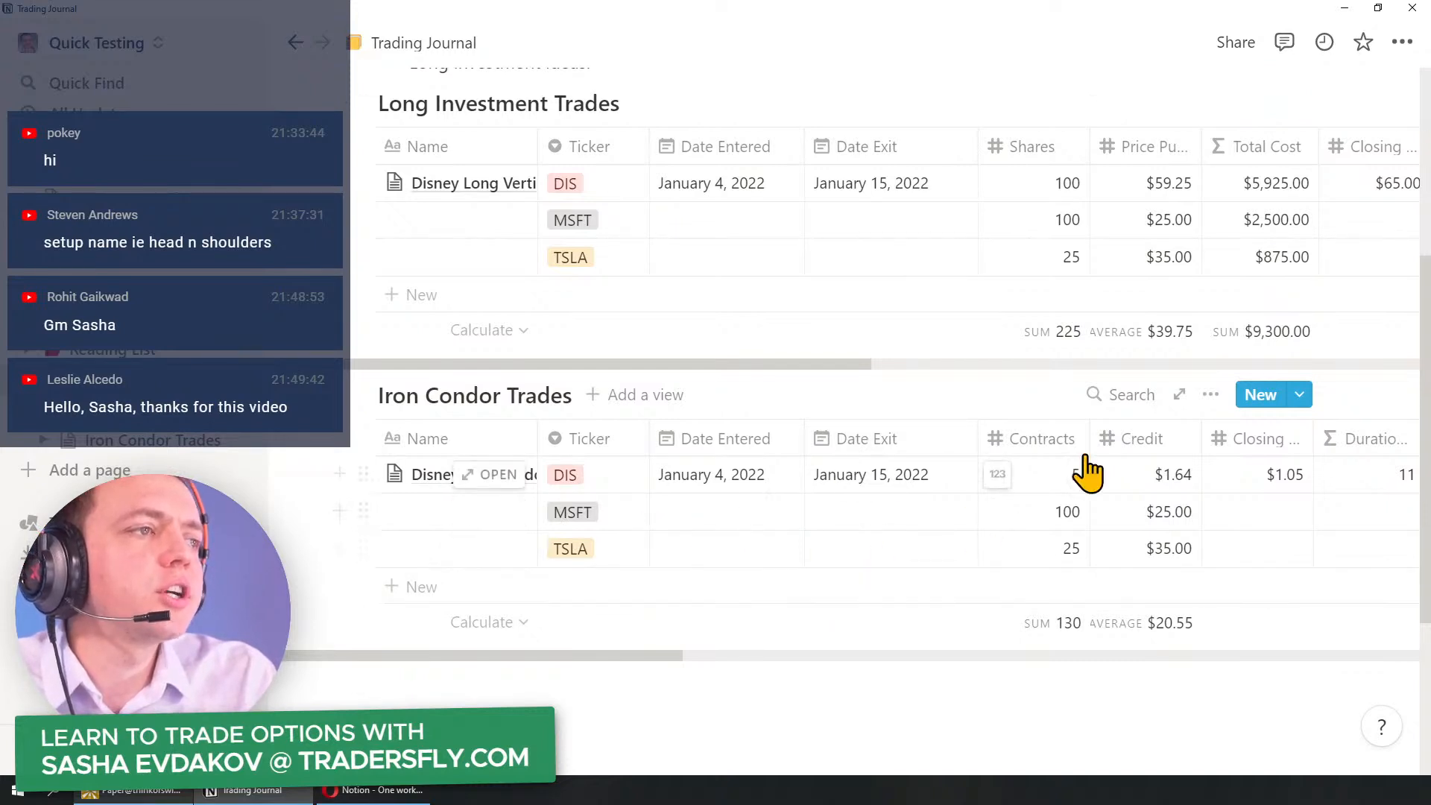
{"action": "left_click_drag", "start_coordinate": [677, 652], "coordinate": [639, 666]}
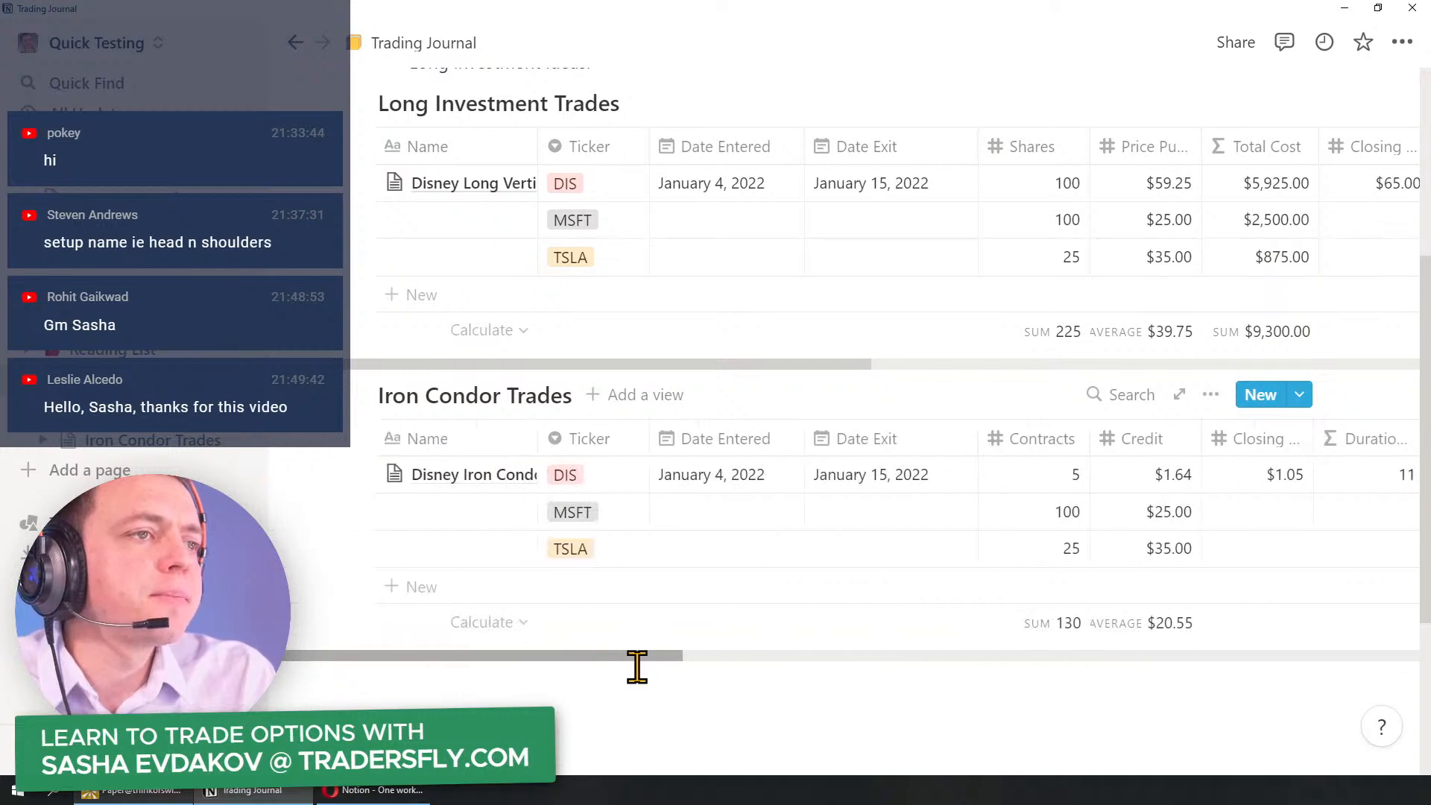
{"action": "key", "text": "ctrl+2"}
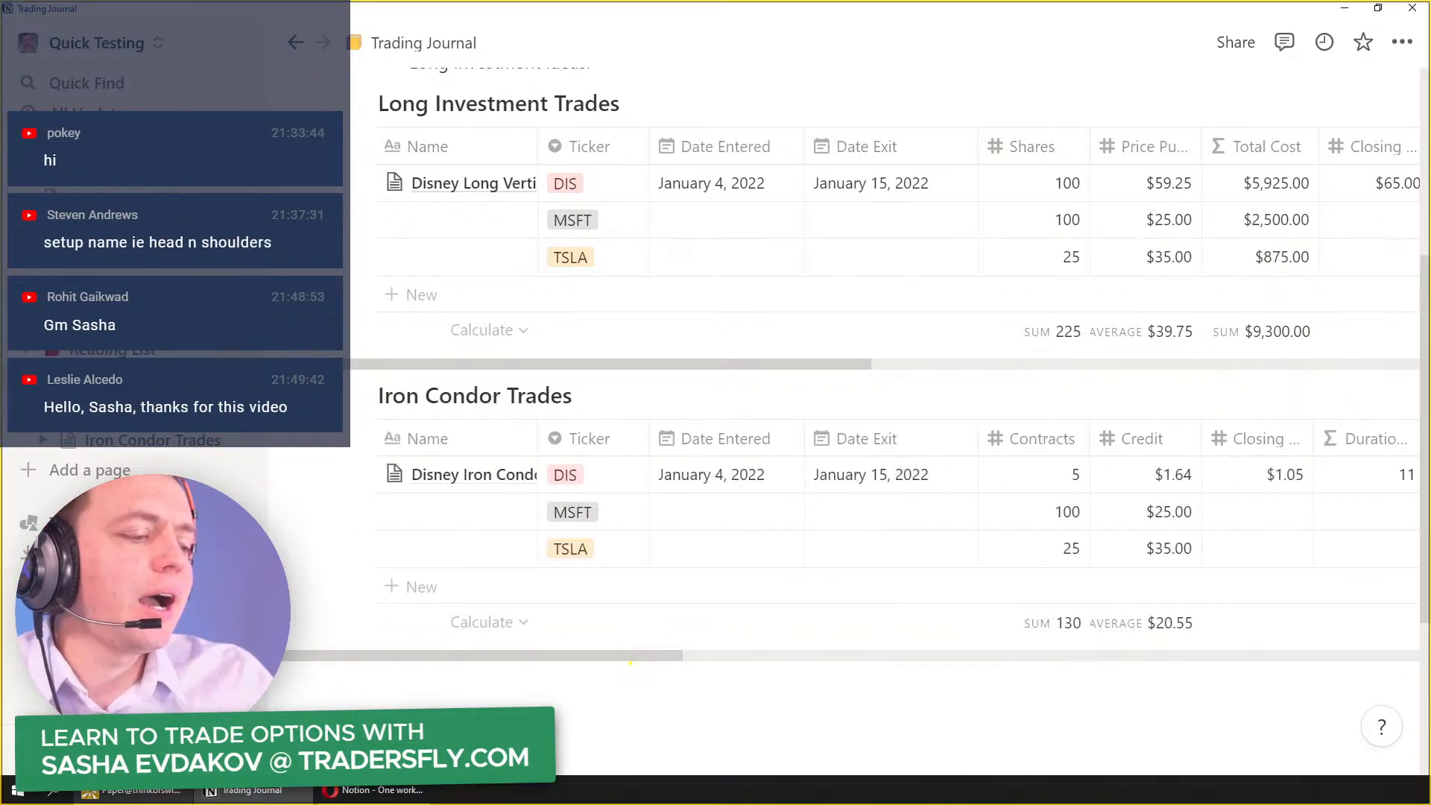
{"action": "left_click_drag", "start_coordinate": [442, 523], "coordinate": [391, 711]}
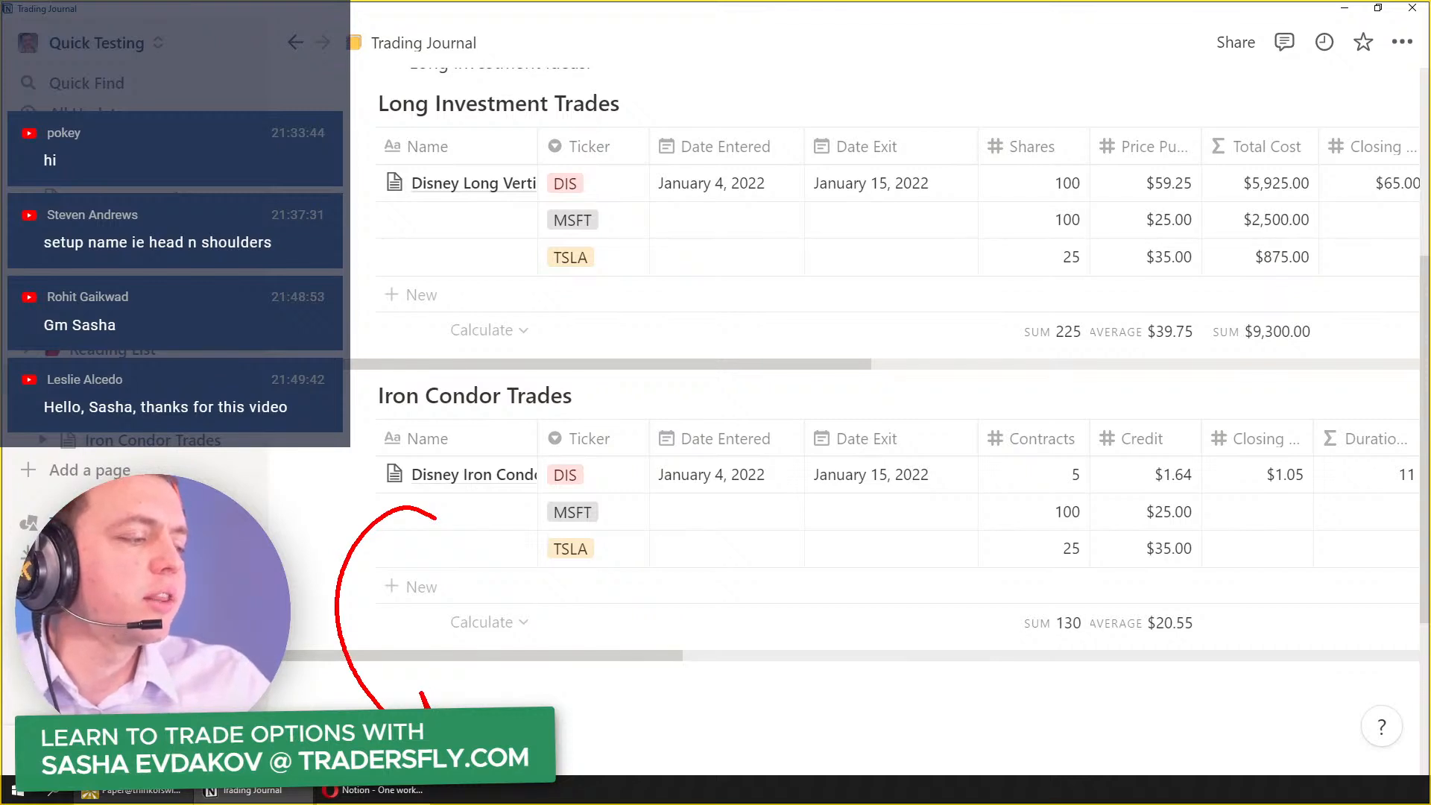
{"action": "key", "text": "Escape"}
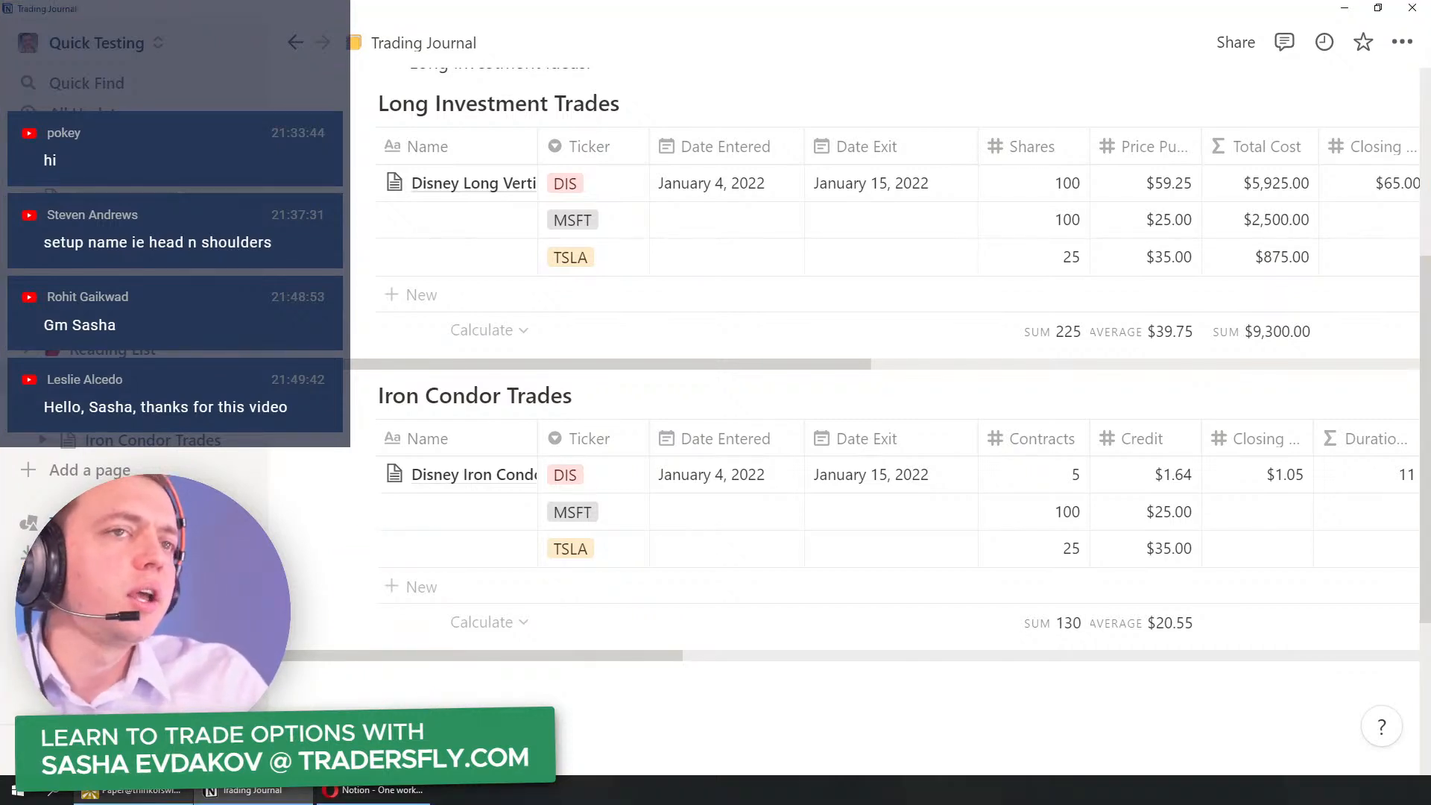
Step: Delete the leftover "Iron Condor Spreads" text beneath the Iron Condor Trades table
{"action": "scroll", "coordinate": [610, 534], "scroll_direction": "down", "scroll_amount": 3}
{"action": "left_click_drag", "start_coordinate": [565, 500], "coordinate": [391, 496]}
{"action": "key", "text": "BackSpace"}
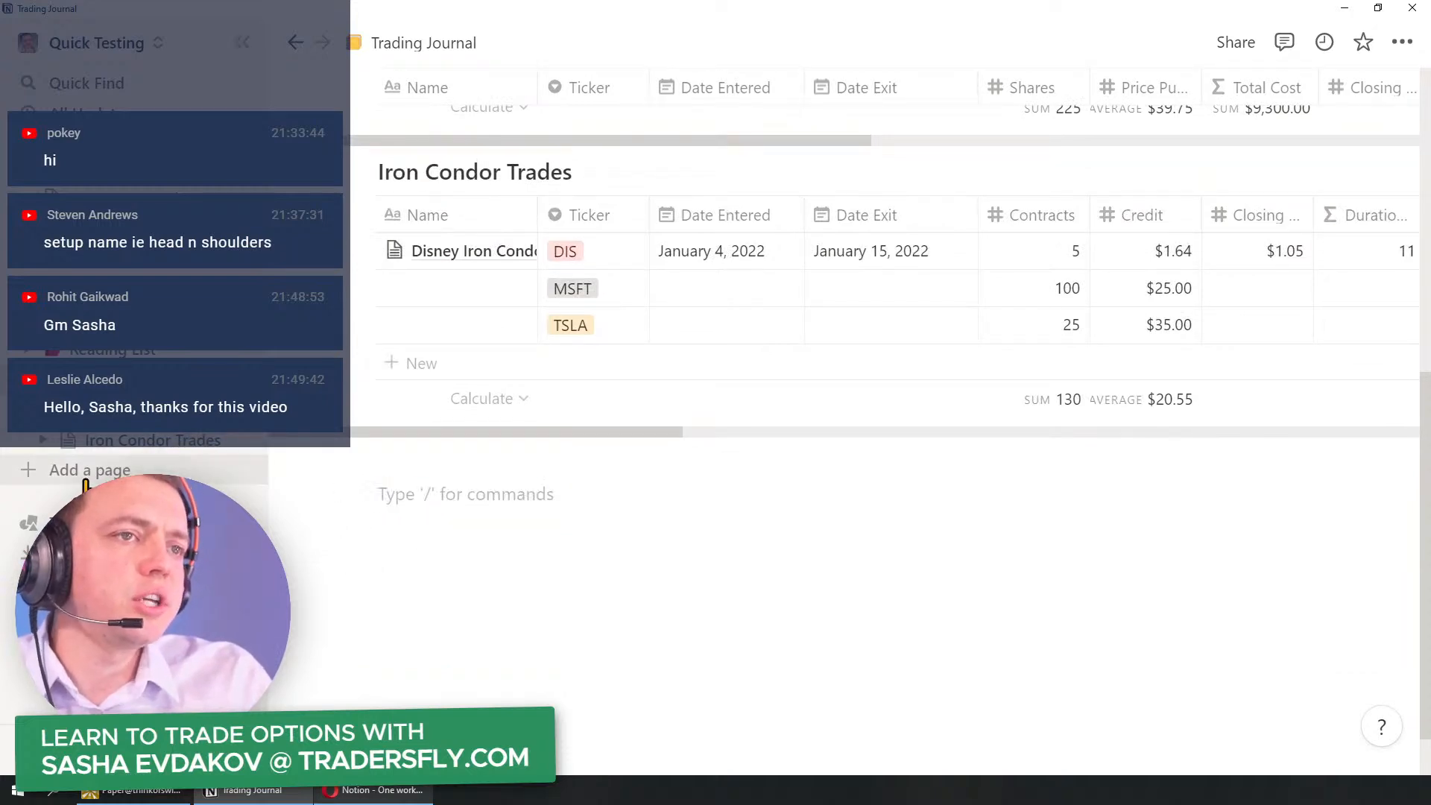
Step: Create a blank page, nest it inside the Trading Journal page, and reopen the journal to view where its link sits
{"action": "left_click", "coordinate": [137, 477]}
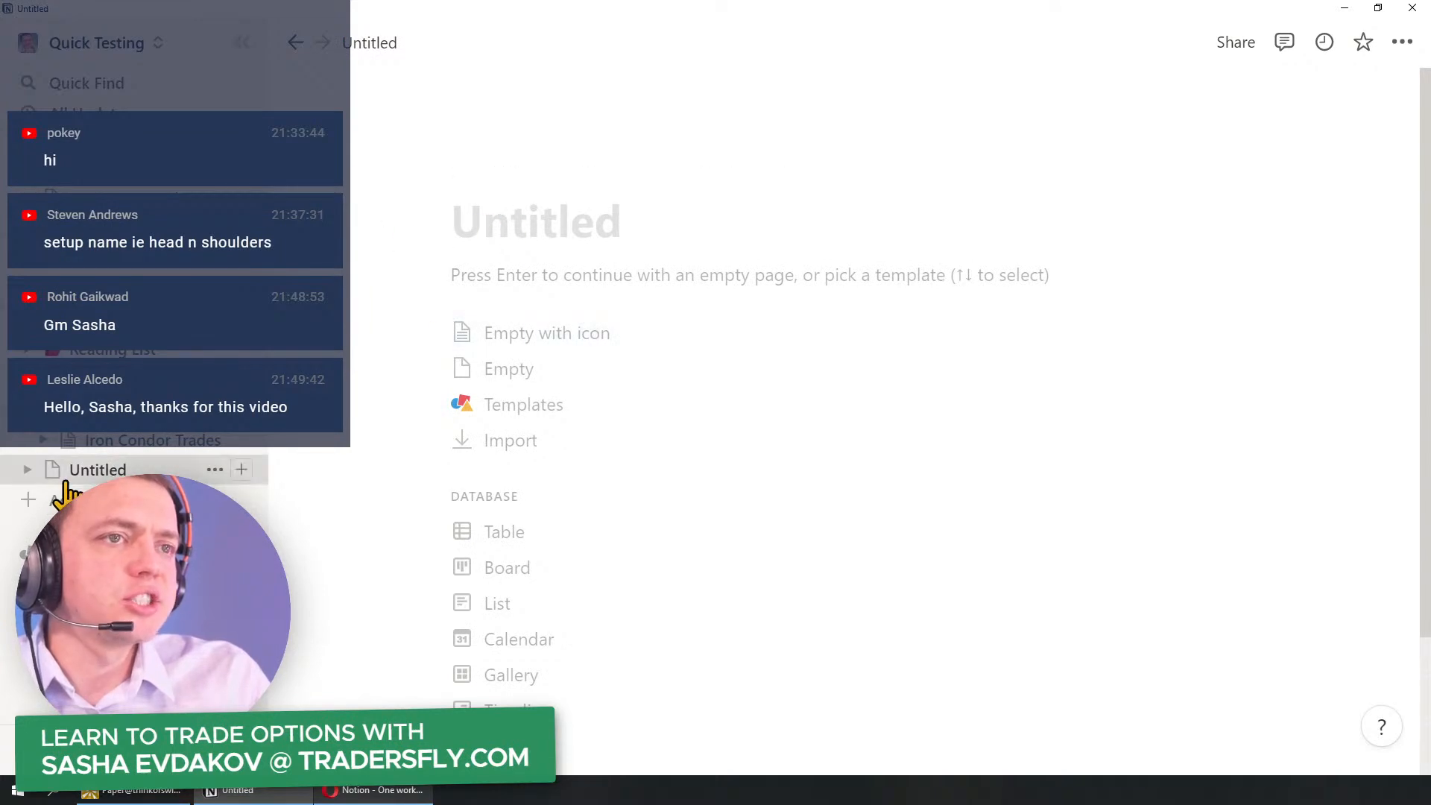
{"action": "left_click_drag", "start_coordinate": [112, 472], "coordinate": [114, 468]}
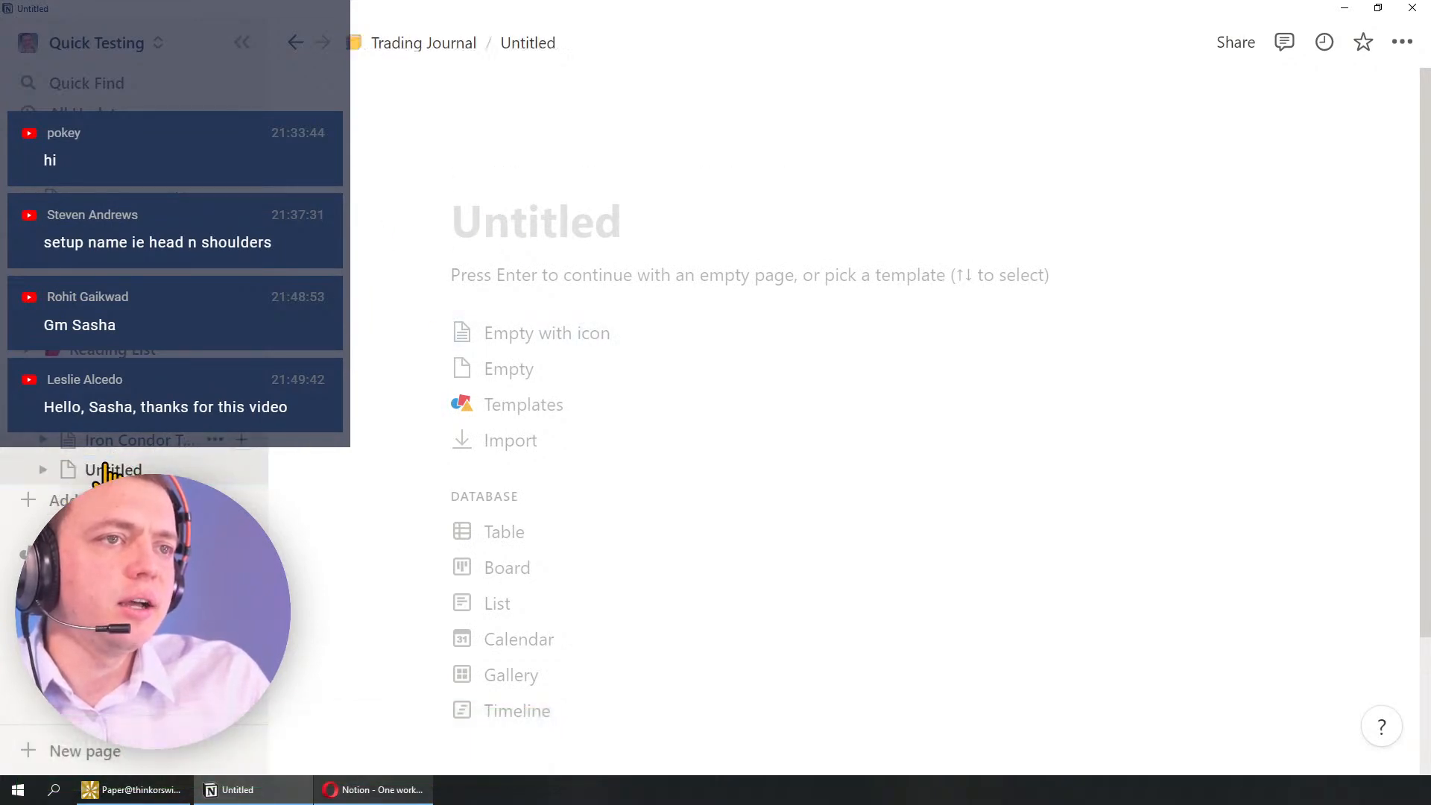
{"action": "left_click", "coordinate": [110, 446]}
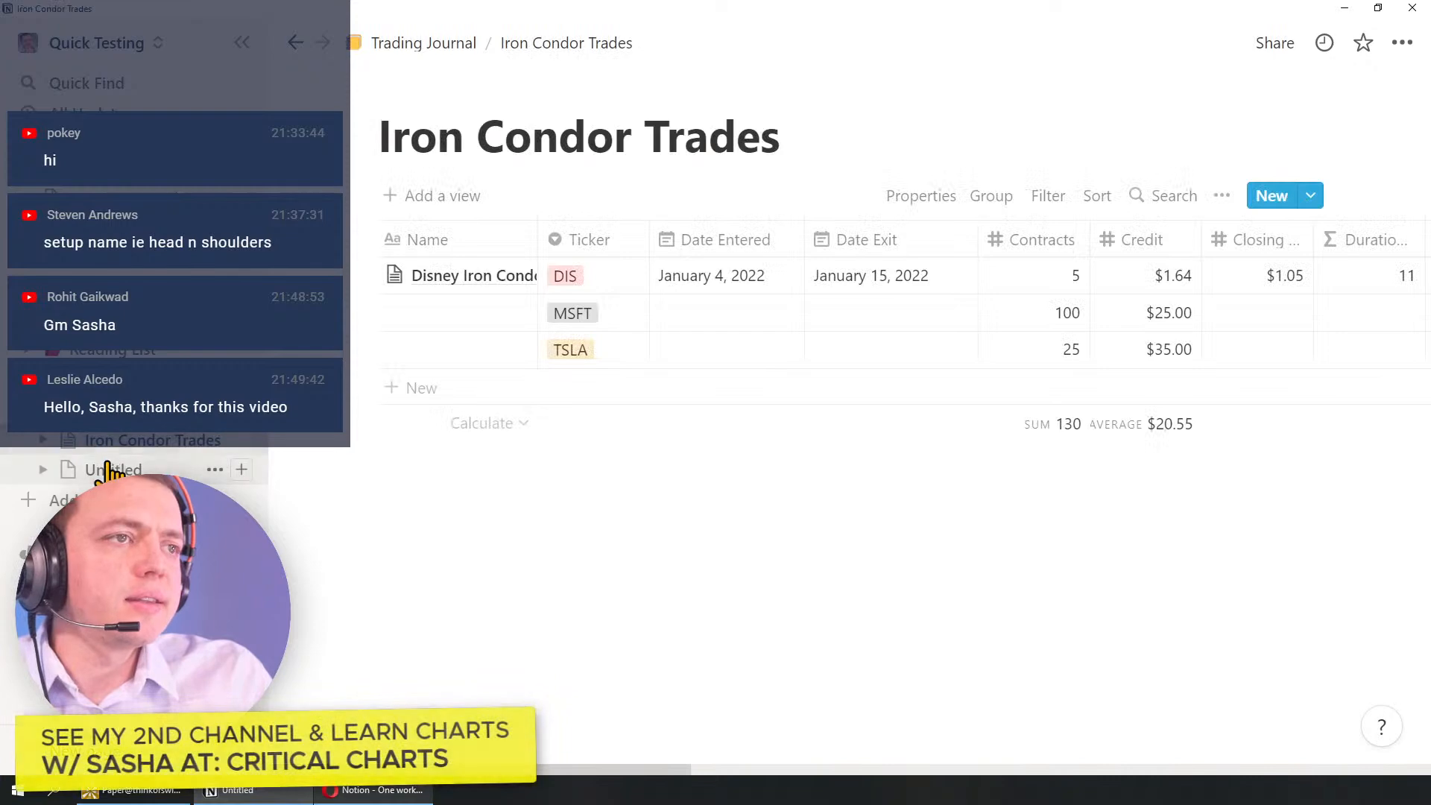
{"action": "left_click", "coordinate": [112, 381]}
{"action": "scroll", "coordinate": [641, 538], "scroll_direction": "down", "scroll_amount": 10}
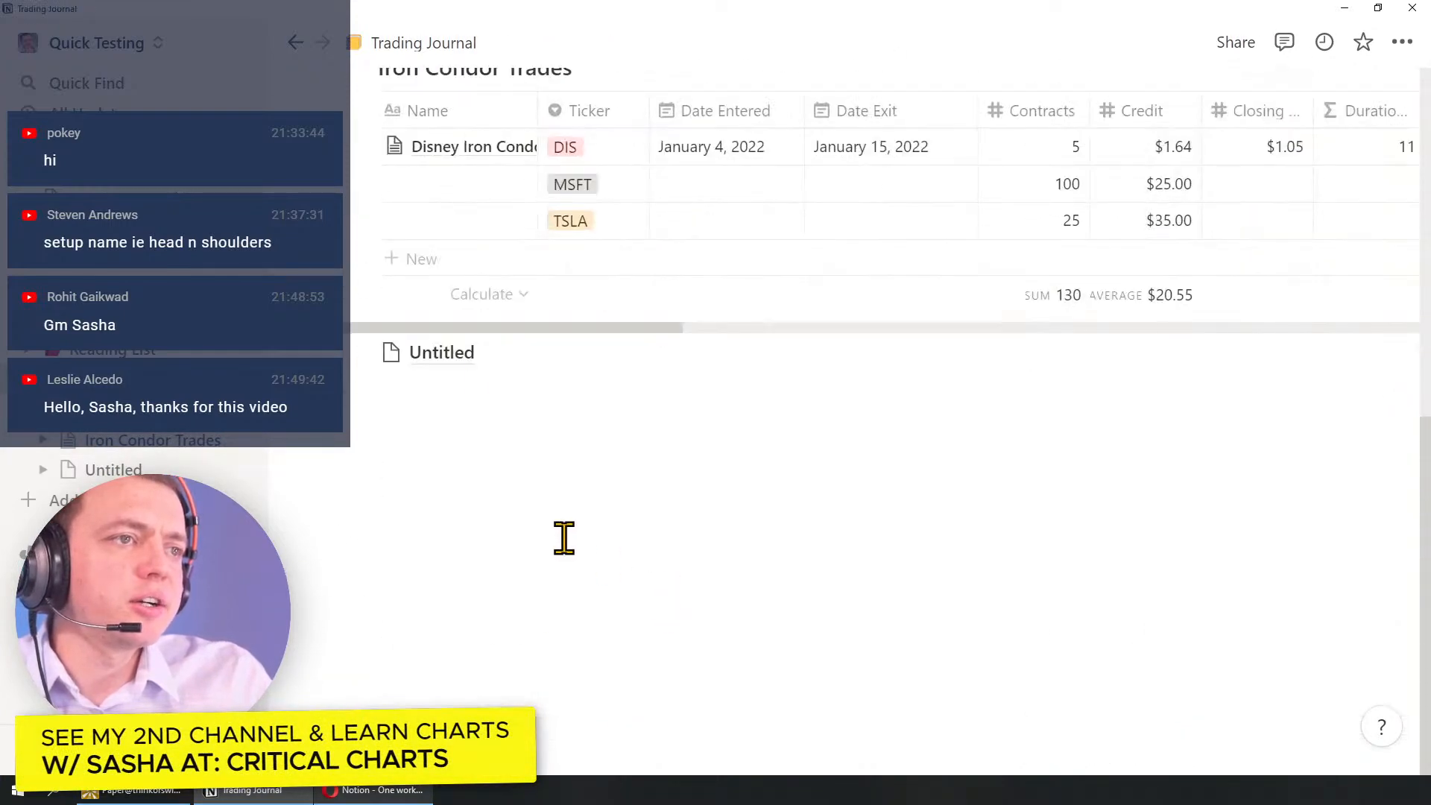
{"action": "scroll", "coordinate": [380, 534], "scroll_direction": "up", "scroll_amount": 3}
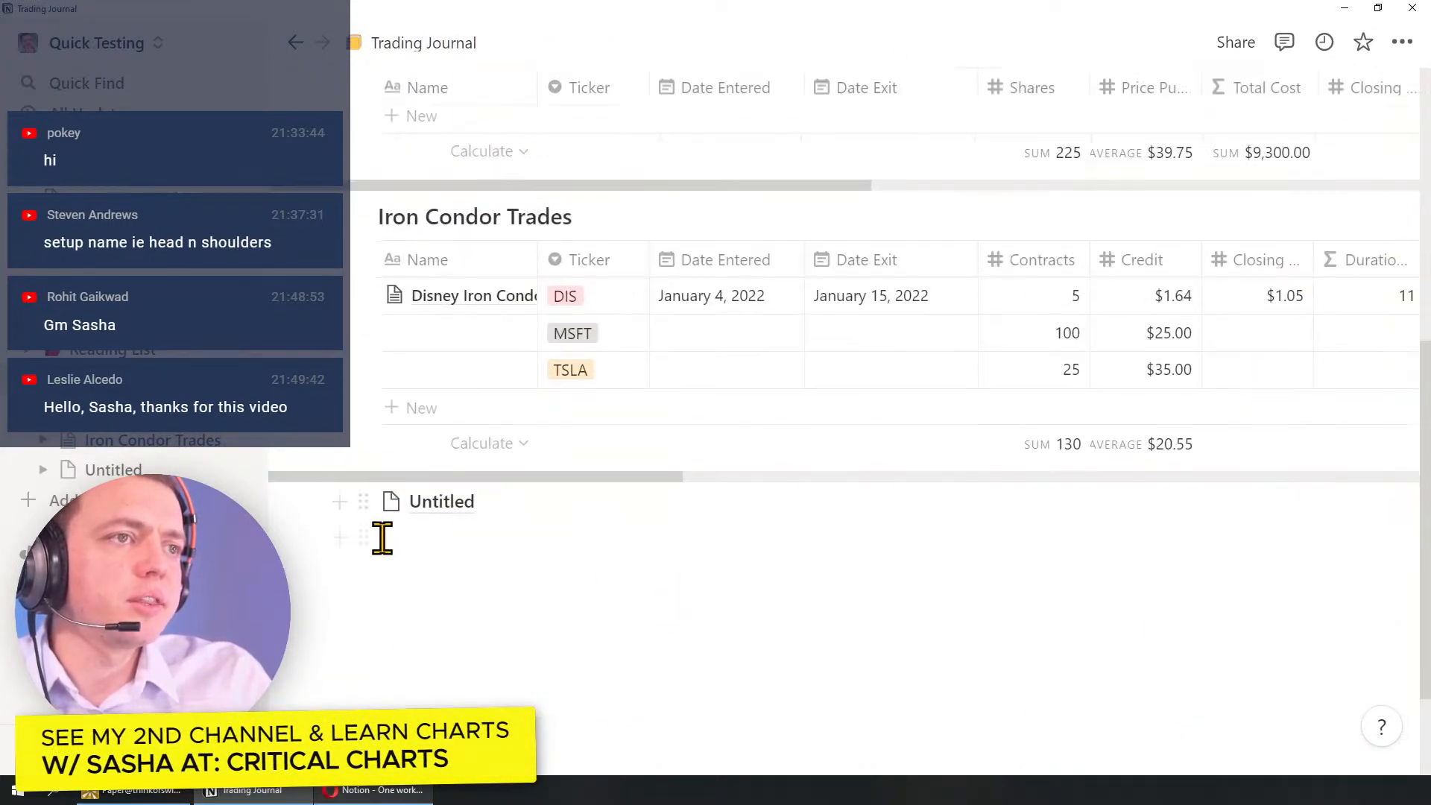
{"action": "scroll", "coordinate": [378, 598], "scroll_direction": "up", "scroll_amount": 2}
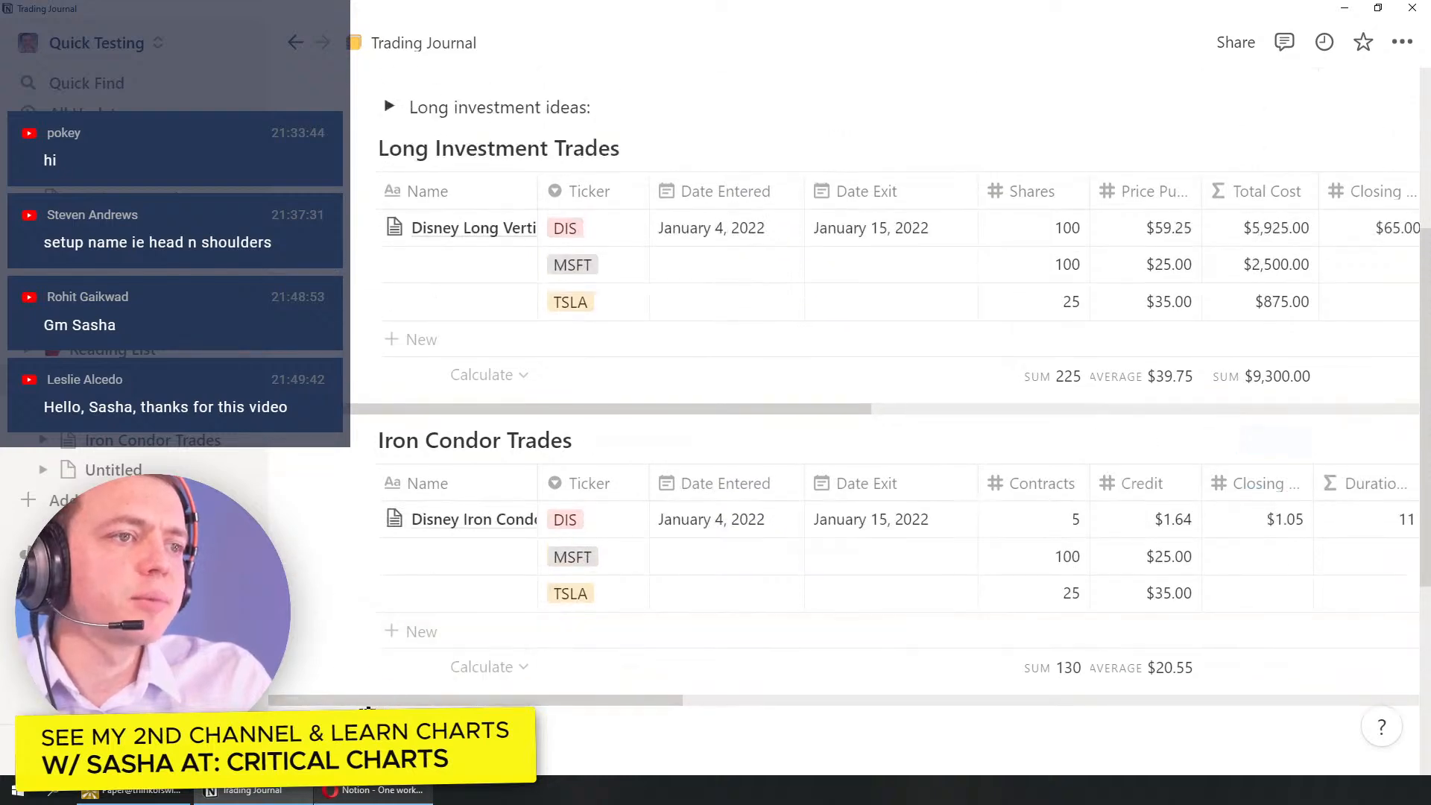
Step: Move the untitled page link directly beneath the Trading Journal title, then open it as an empty page titled "Data Dump"
{"action": "scroll", "coordinate": [435, 256], "scroll_direction": "up", "scroll_amount": 2}
{"action": "left_click_drag", "start_coordinate": [420, 89], "coordinate": [400, 403]}
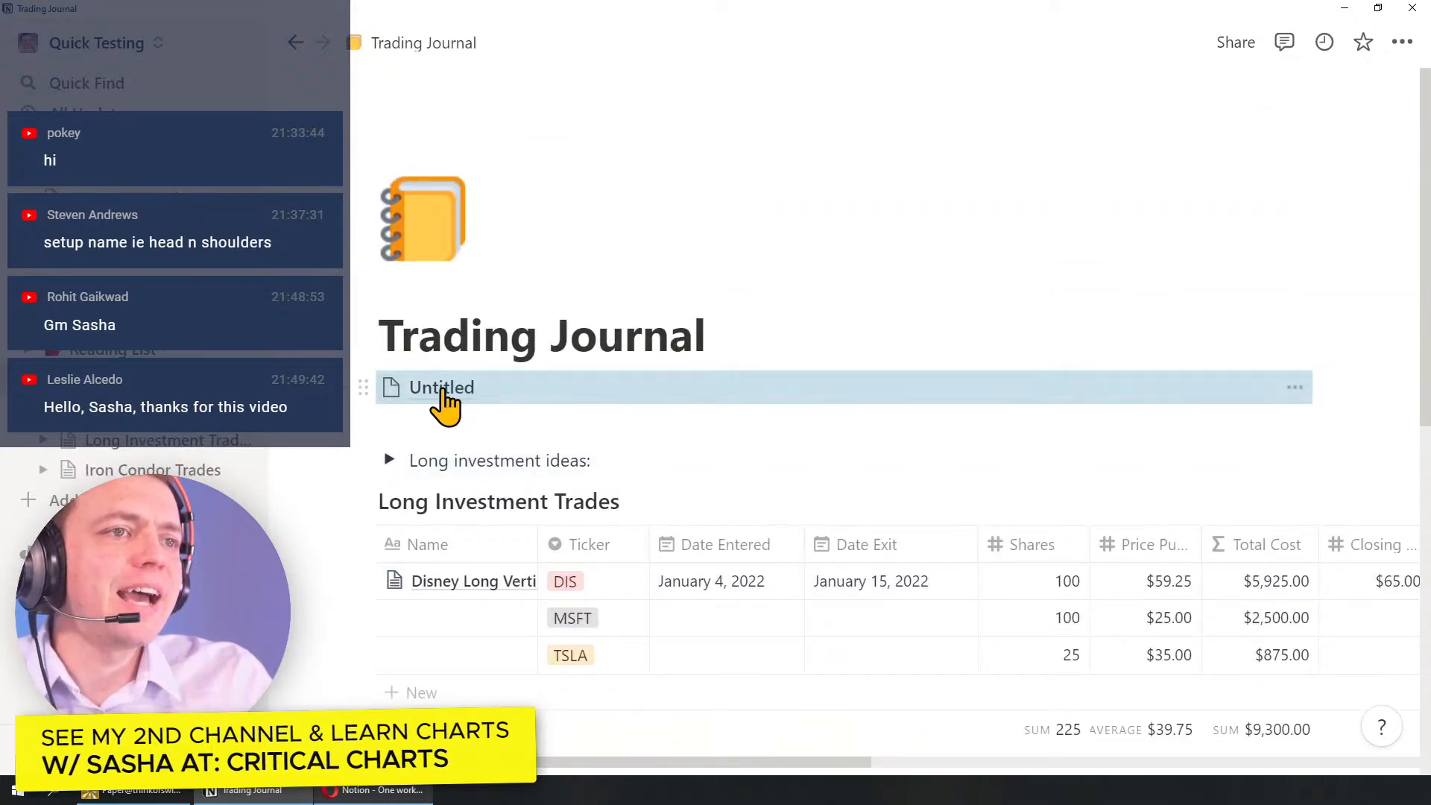
{"action": "left_click", "coordinate": [442, 389]}
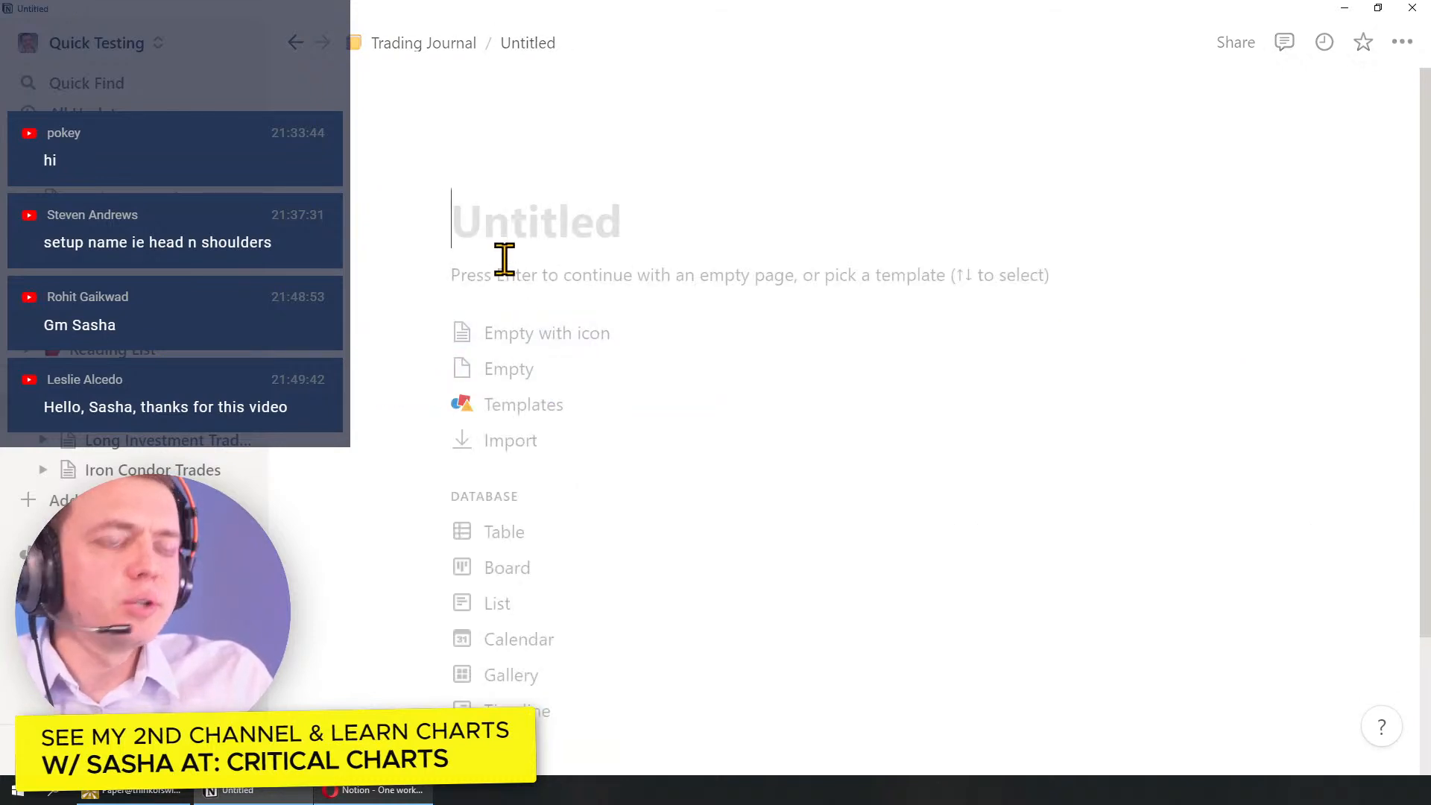
{"action": "type", "text": "T"}
{"action": "key", "text": "BackSpace"}
{"action": "type", "text": "Data"}
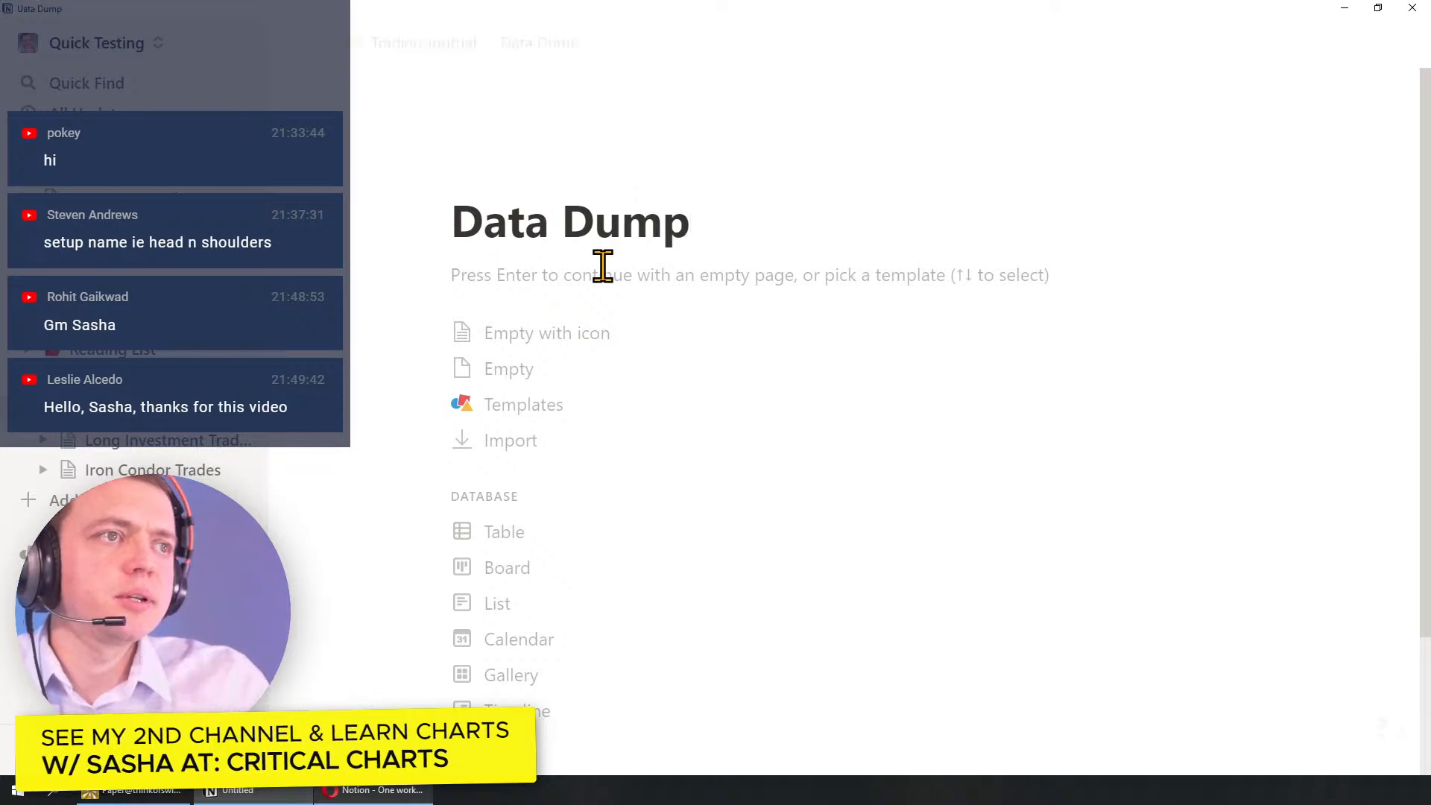
{"action": "type", "text": " Dump"}
{"action": "key", "text": "Return"}
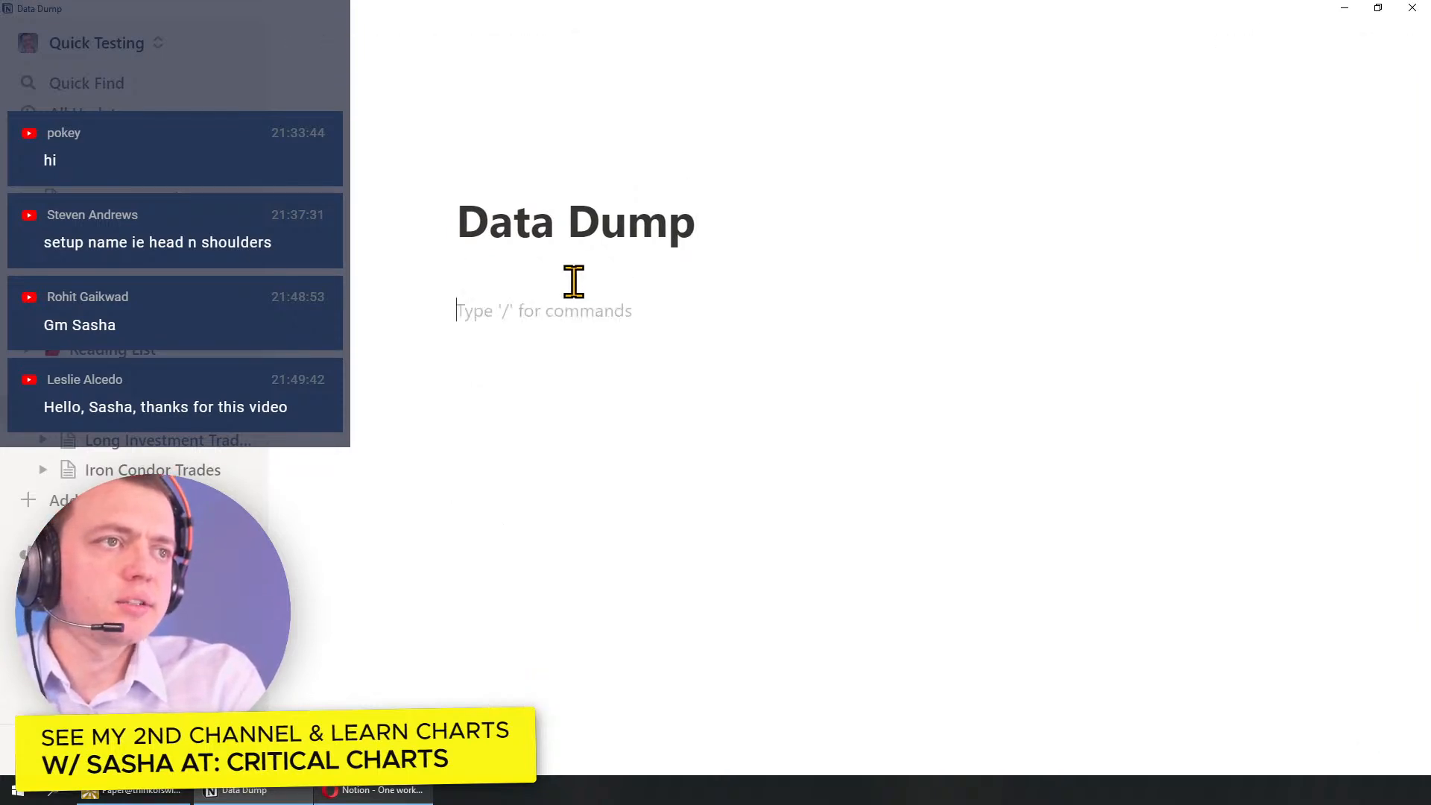
Step: Insert an inline table database on the Data Dump page and title it "Tickers"
{"action": "type", "text": "/table"}
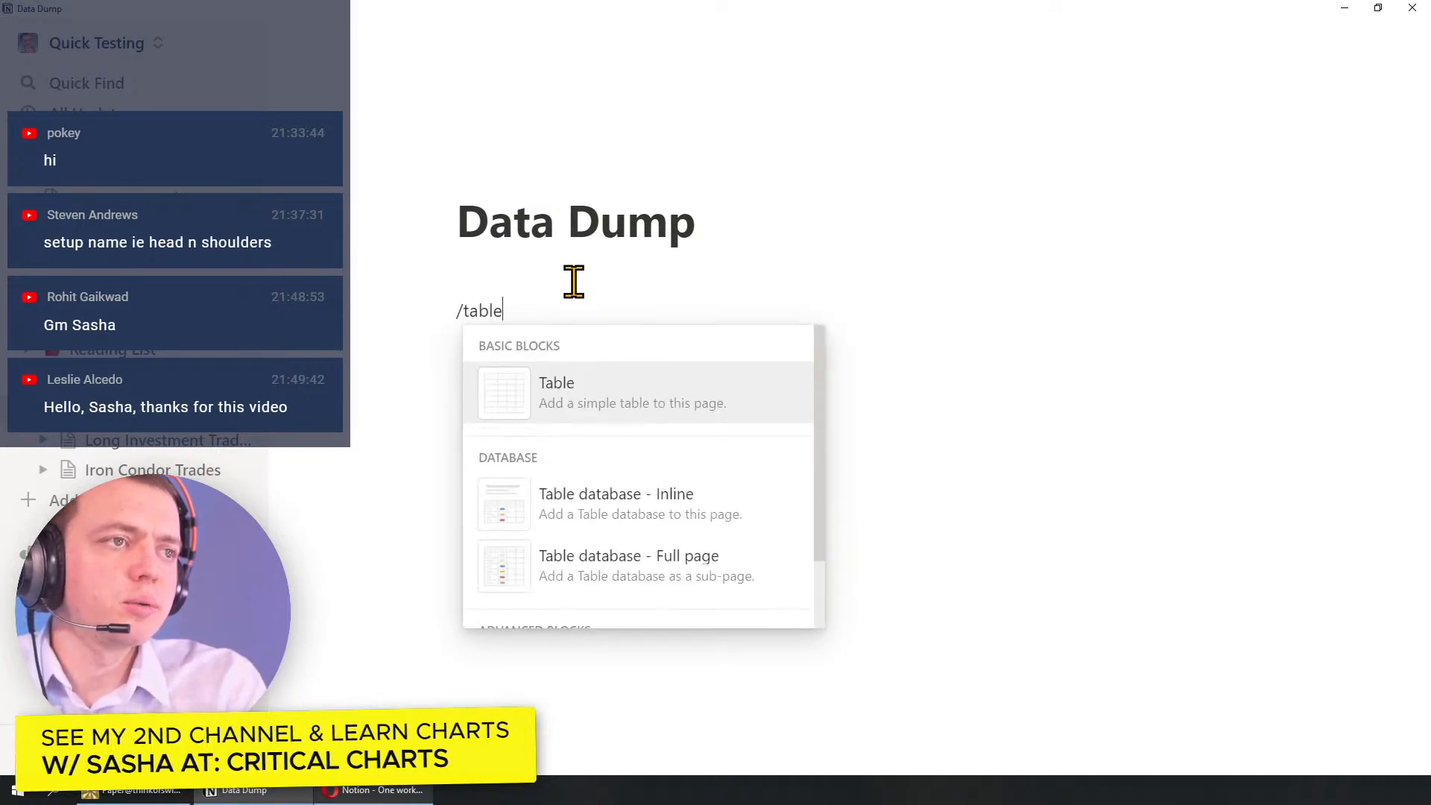
{"action": "left_click", "coordinate": [601, 526]}
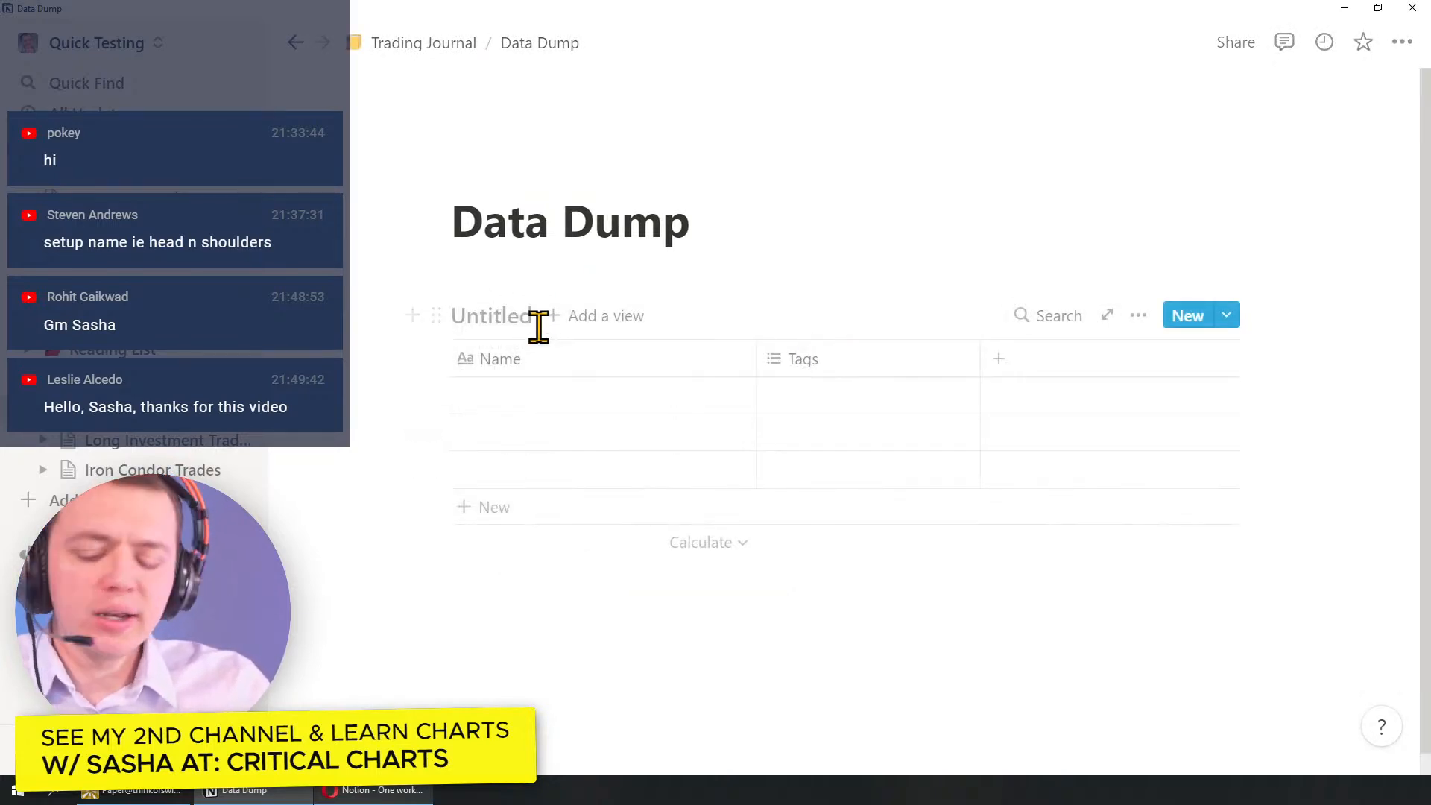
{"action": "left_click", "coordinate": [538, 326]}
{"action": "type", "text": "Tickers"}
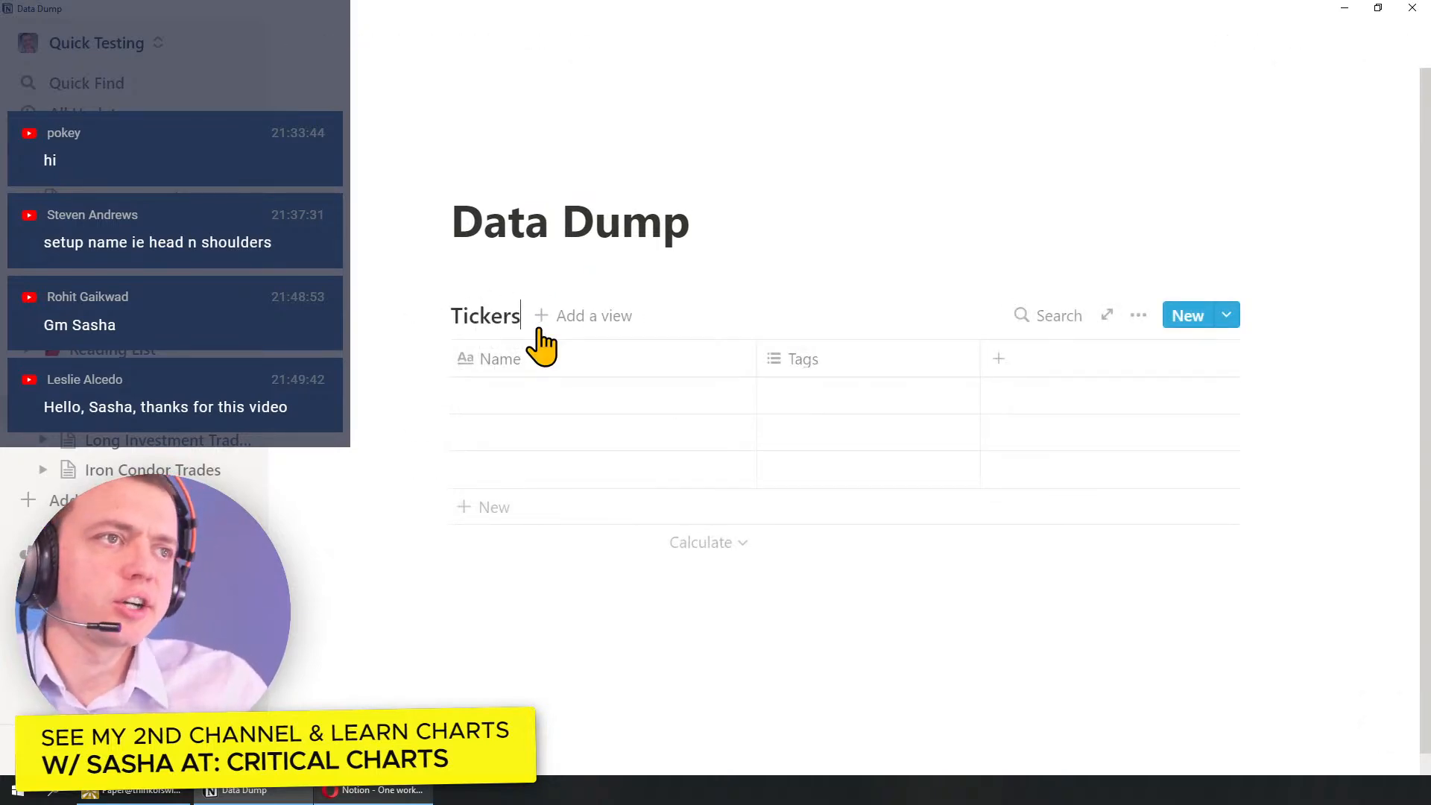
Step: Fill the first three rows of the Tickers table with the names DIS, NFLX and MSFT
{"action": "left_click", "coordinate": [504, 390]}
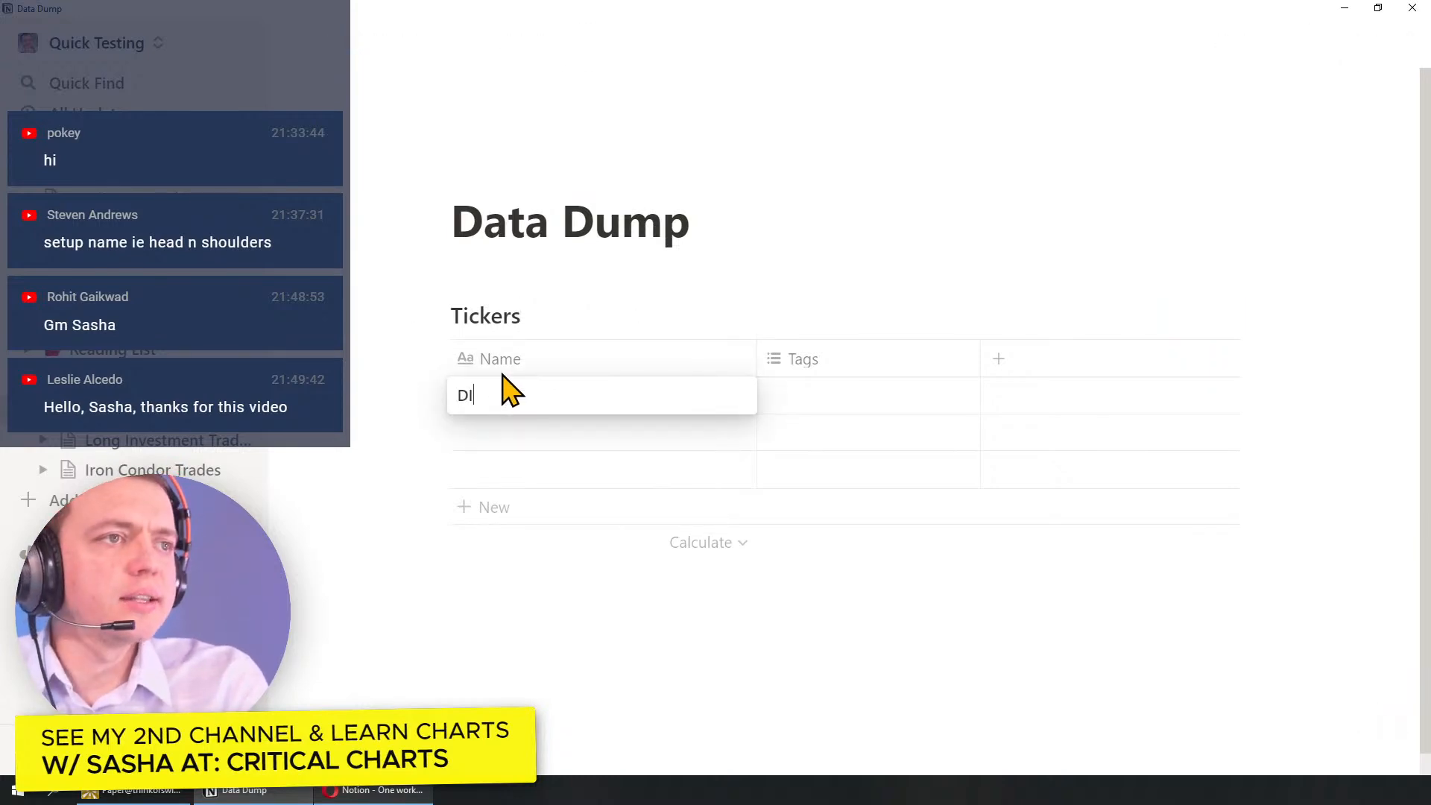
{"action": "key", "text": "Tab"}
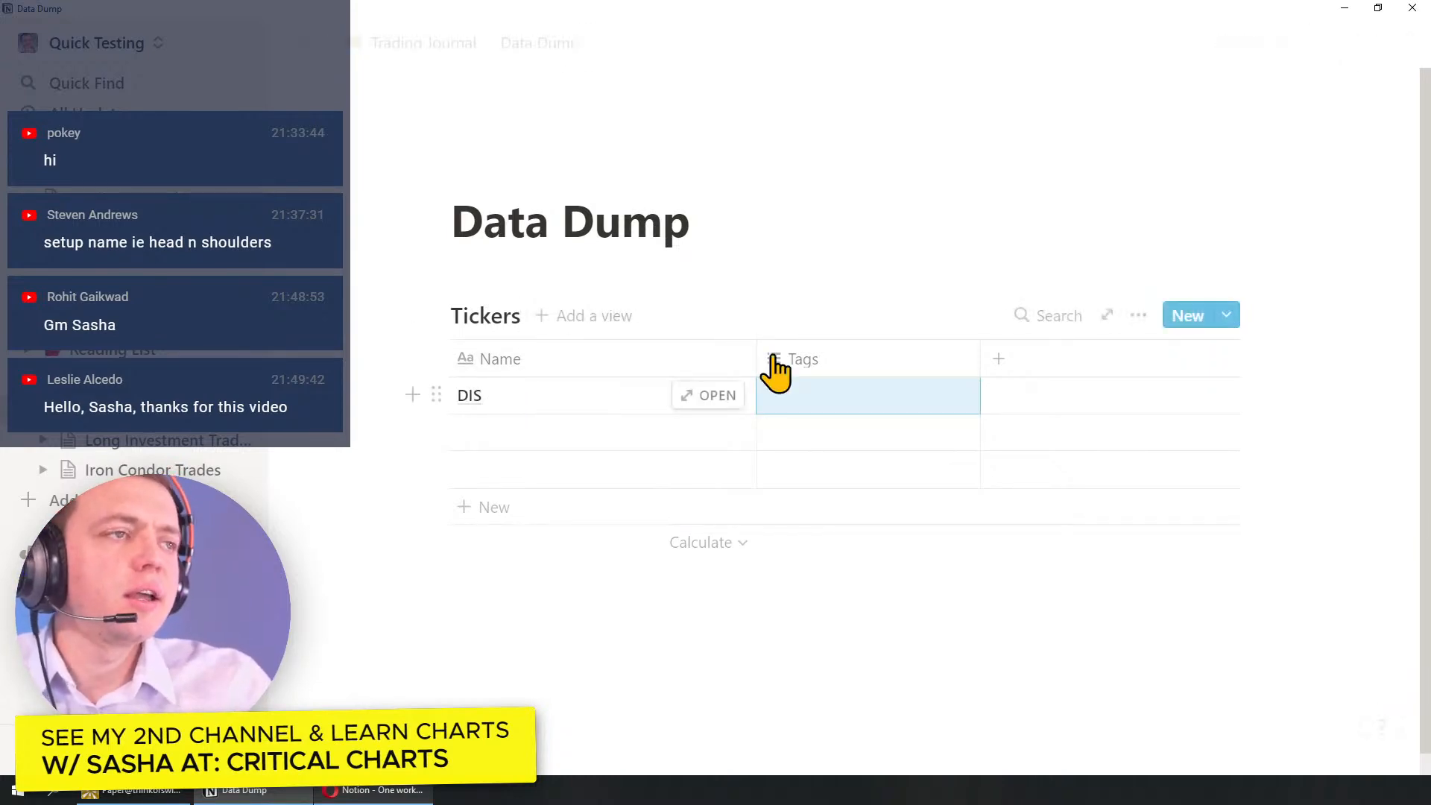
{"action": "left_click", "coordinate": [481, 423]}
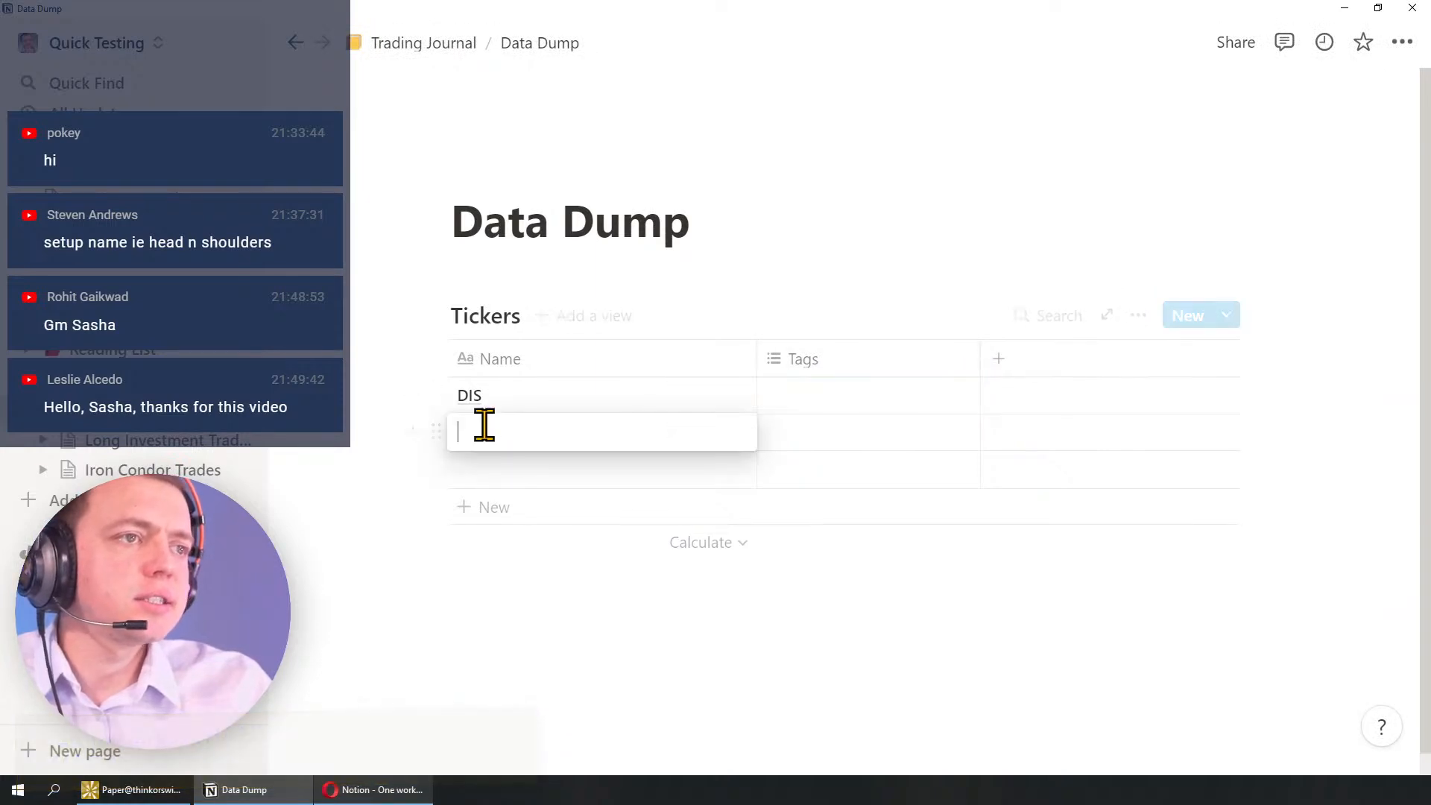
{"action": "key", "text": "Return"}
{"action": "type", "text": "MSFT"}
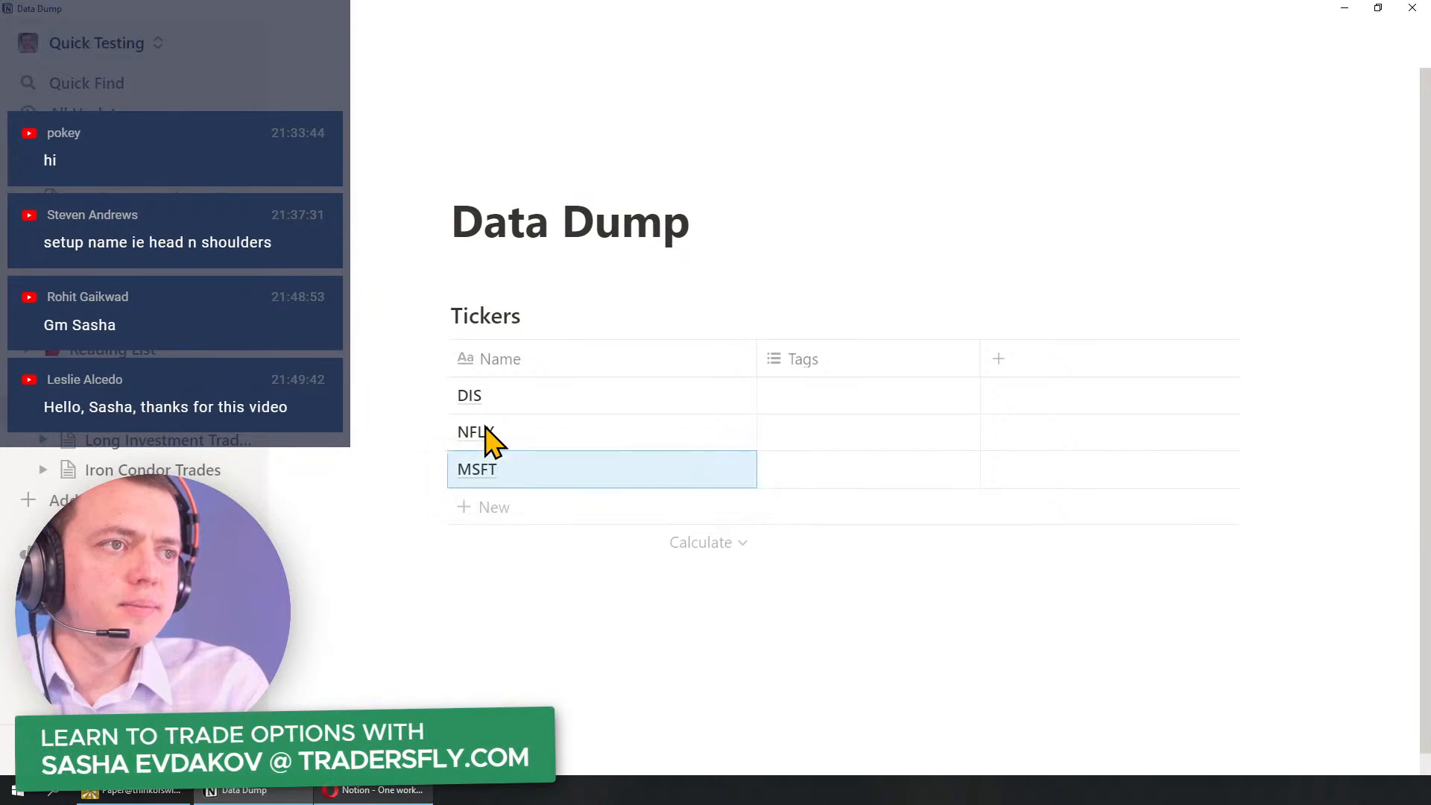
Step: Add three more rows to the Tickers table and name them FB, CAT and CMG
{"action": "left_click", "coordinate": [479, 511]}
{"action": "left_click", "coordinate": [479, 512]}
{"action": "left_click", "coordinate": [485, 549]}
{"action": "left_click", "coordinate": [488, 552]}
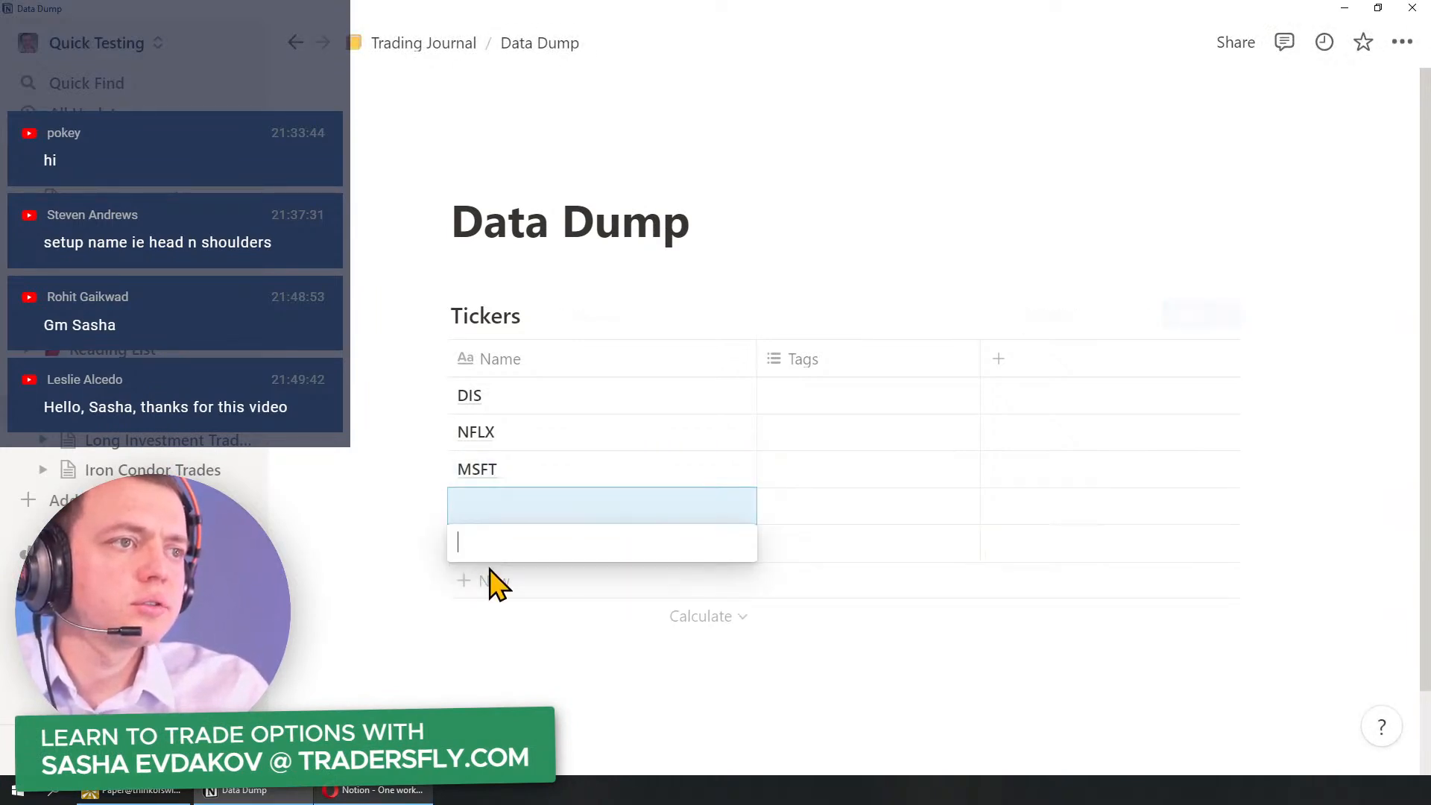
{"action": "left_click", "coordinate": [493, 585]}
{"action": "left_click", "coordinate": [486, 509]}
{"action": "type", "text": "FB"}
{"action": "key", "text": "Return"}
{"action": "type", "text": "CAT"}
{"action": "key", "text": "Return"}
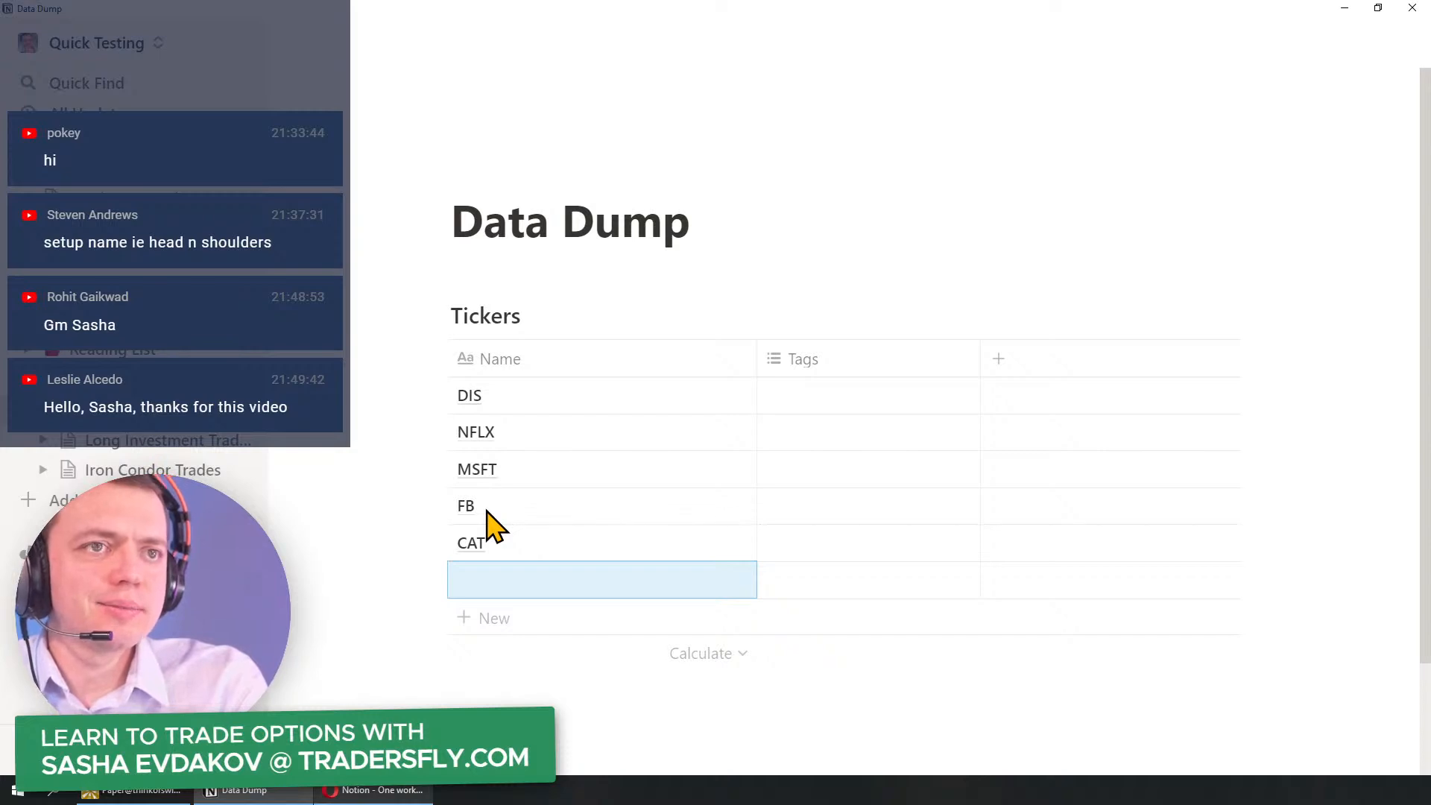
{"action": "type", "text": "CMG"}
{"action": "key", "text": "Escape"}
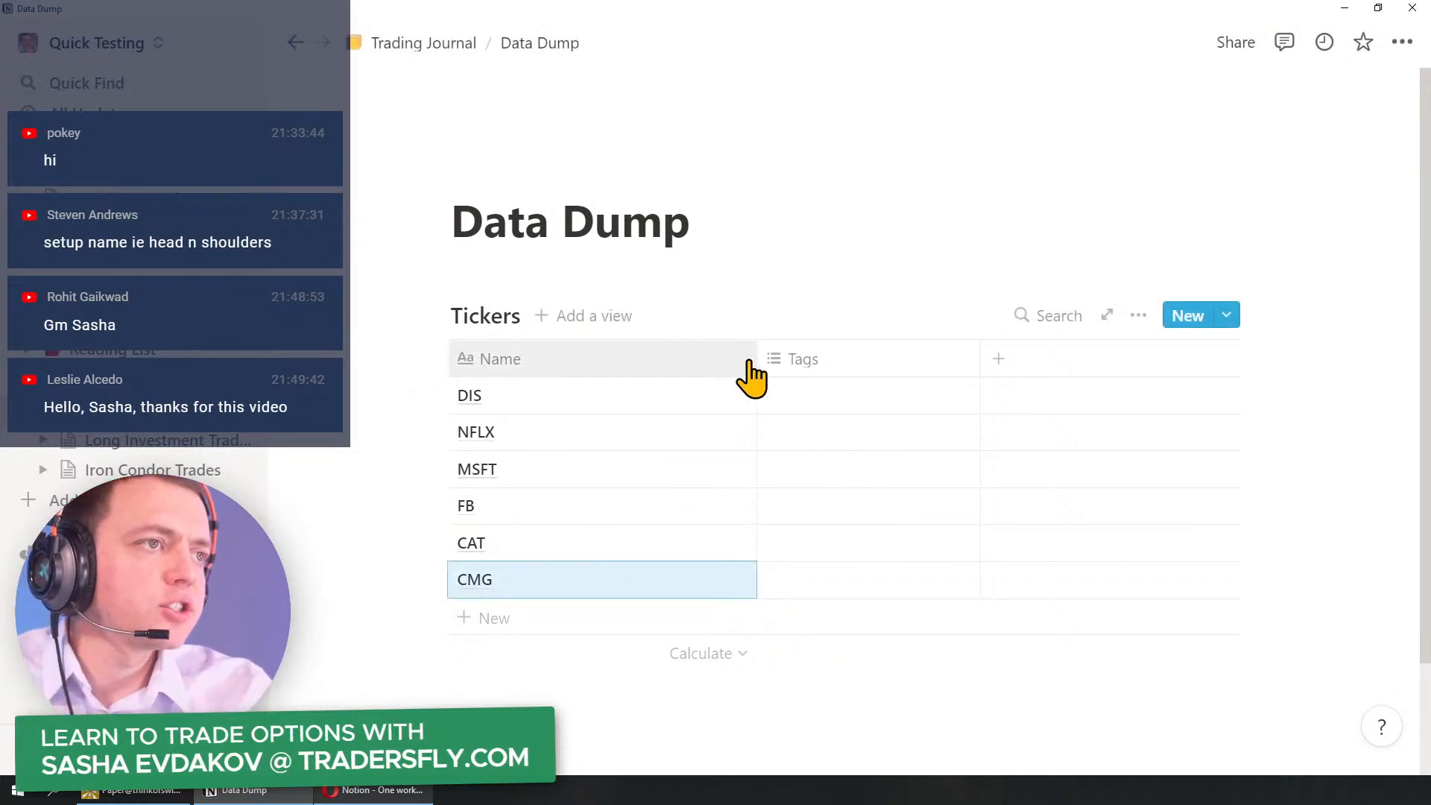
Step: Narrow the Name column of the Tickers table and rename it "Ticker"
{"action": "left_click_drag", "start_coordinate": [756, 359], "coordinate": [558, 358]}
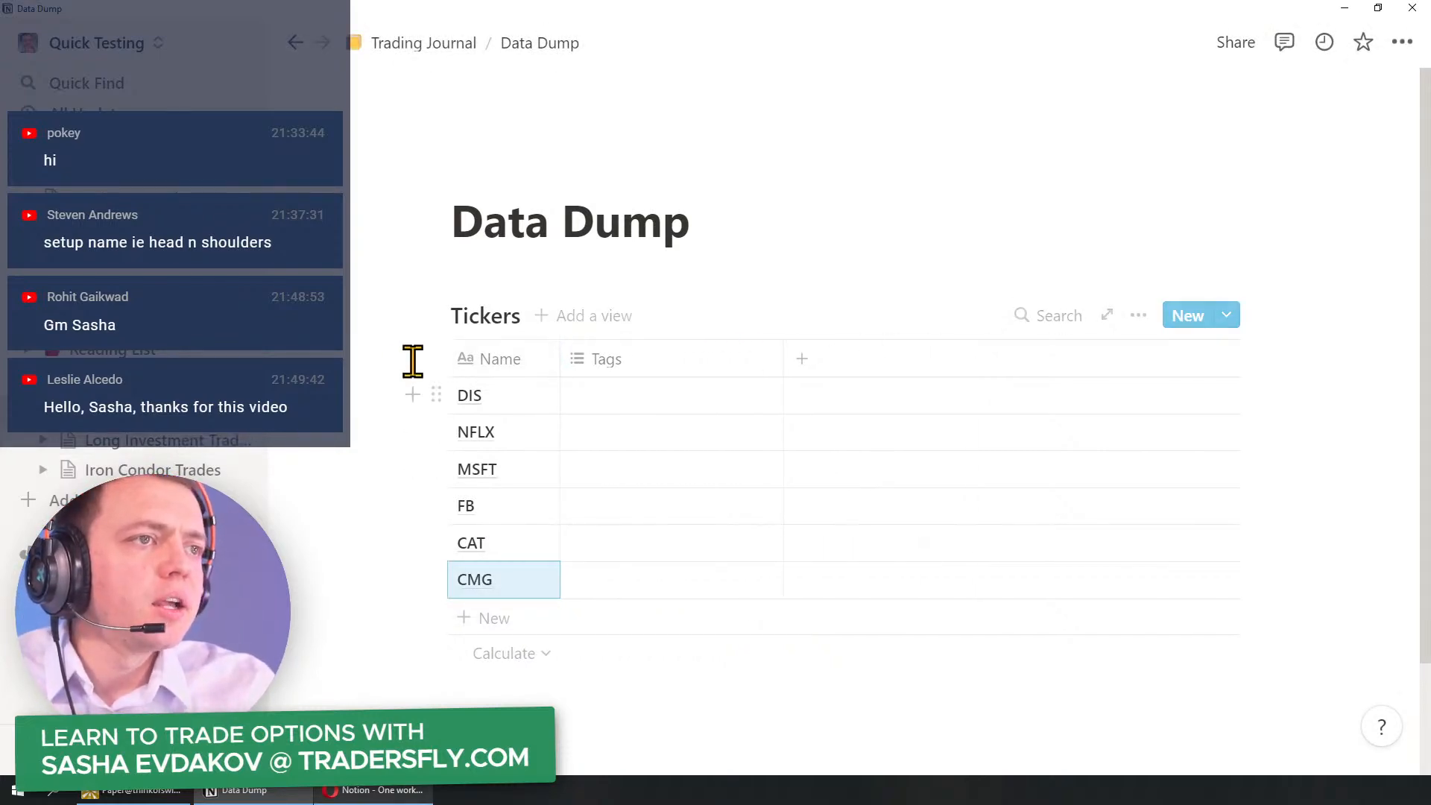
{"action": "left_click", "coordinate": [506, 361]}
{"action": "type", "text": "Ticker"}
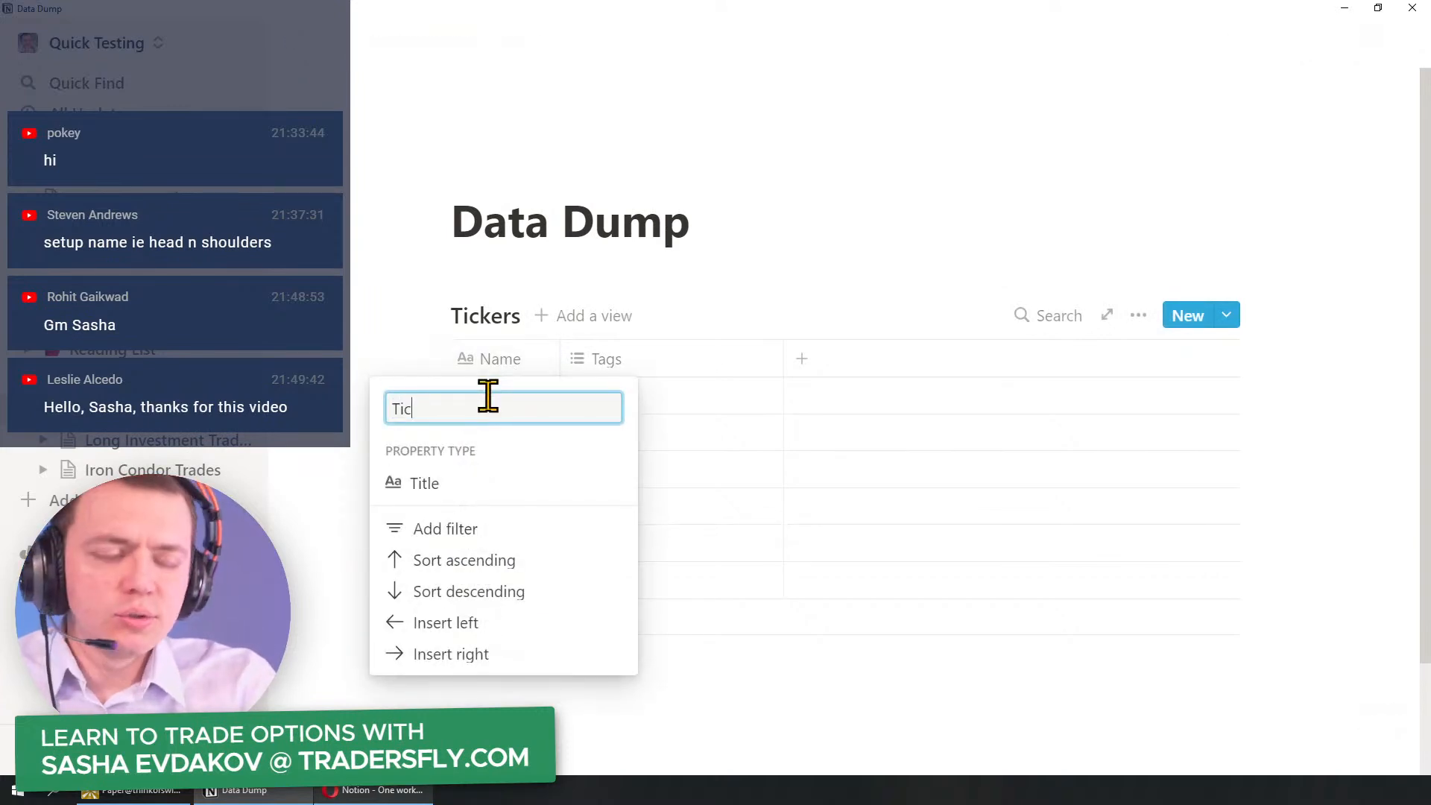
{"action": "key", "text": "Return"}
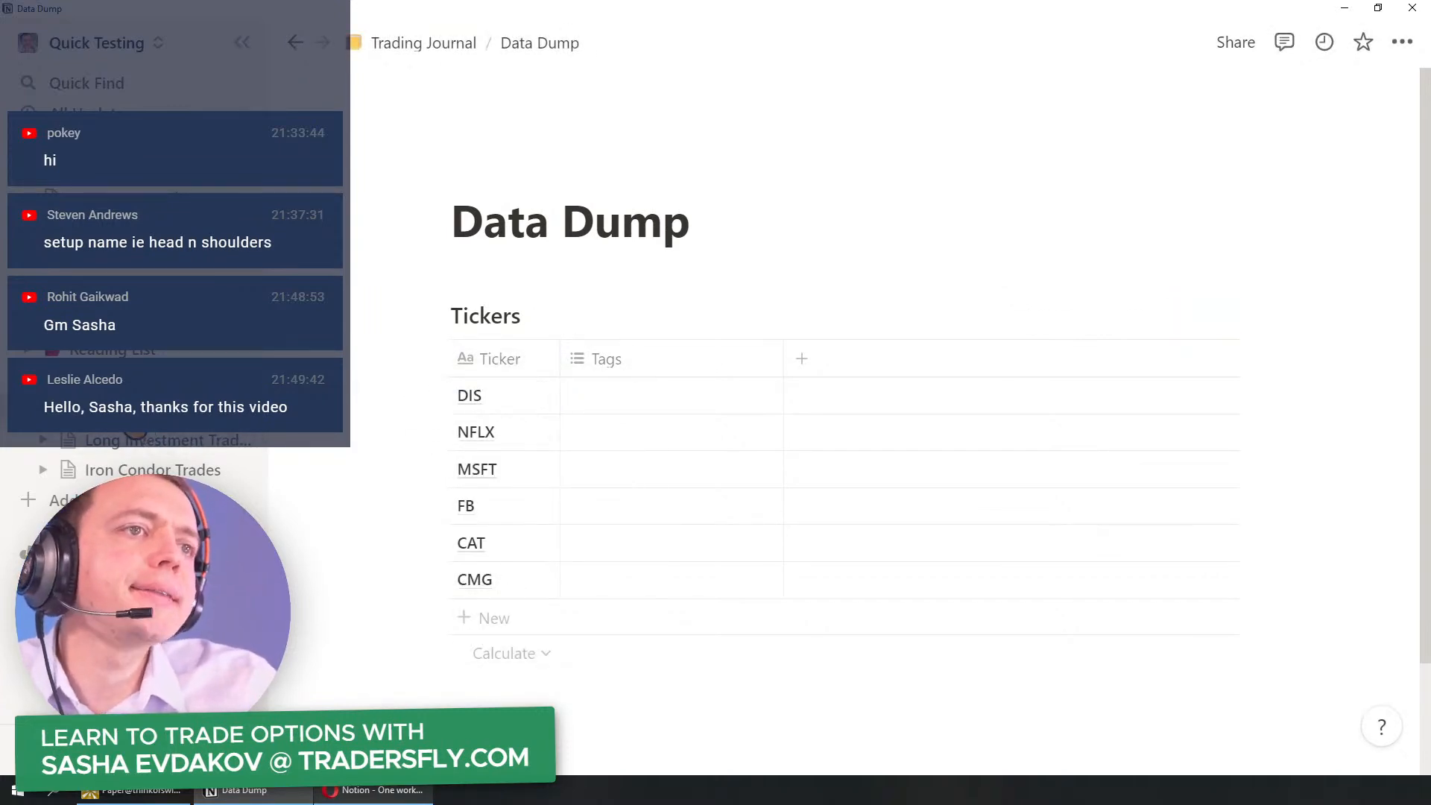
Step: In the Trading Journal's Long Investment Trades table, insert a property directly after Ticker and name it "Ticker Linked"
{"action": "left_click", "coordinate": [126, 379]}
{"action": "scroll", "coordinate": [617, 477], "scroll_direction": "down", "scroll_amount": 3}
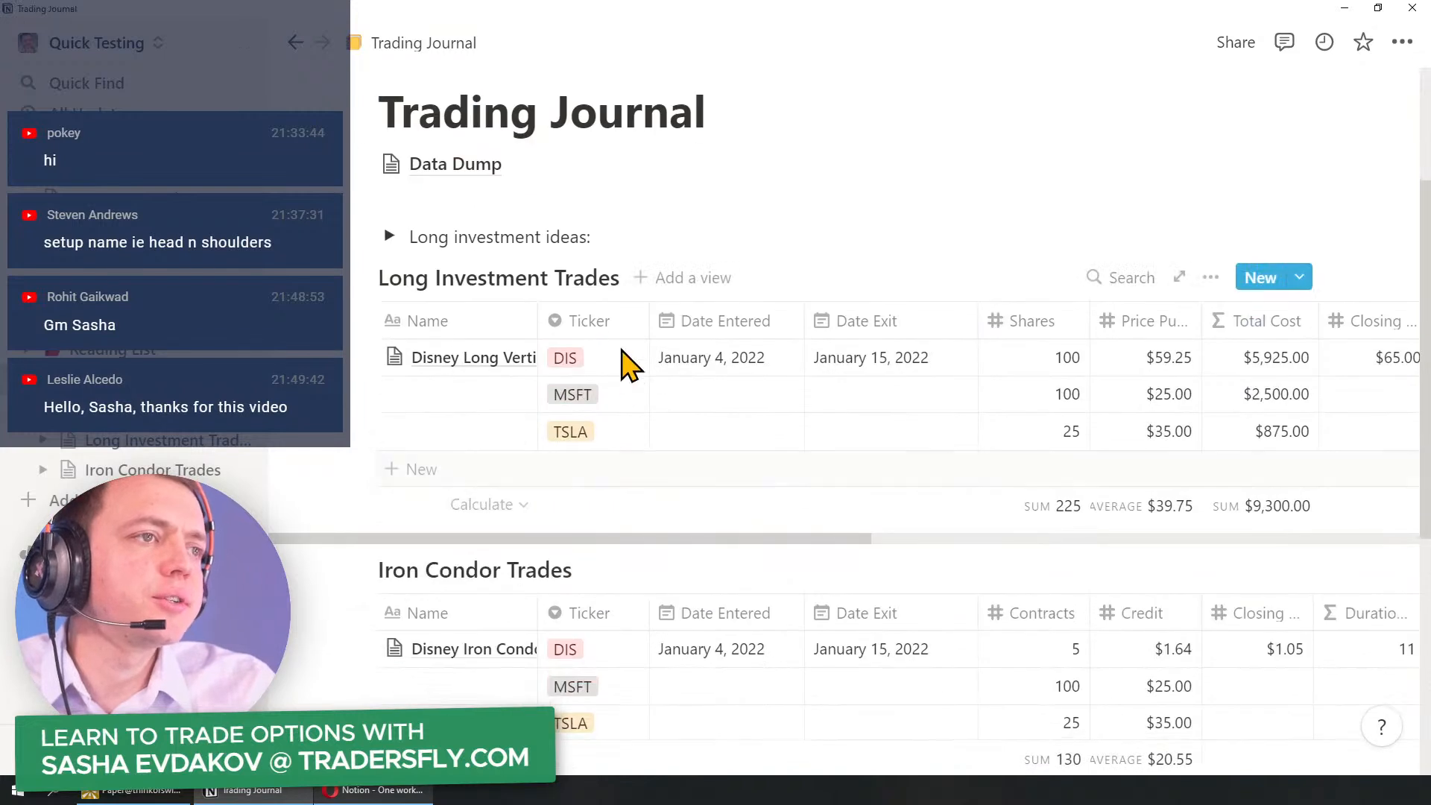
{"action": "left_click", "coordinate": [594, 329]}
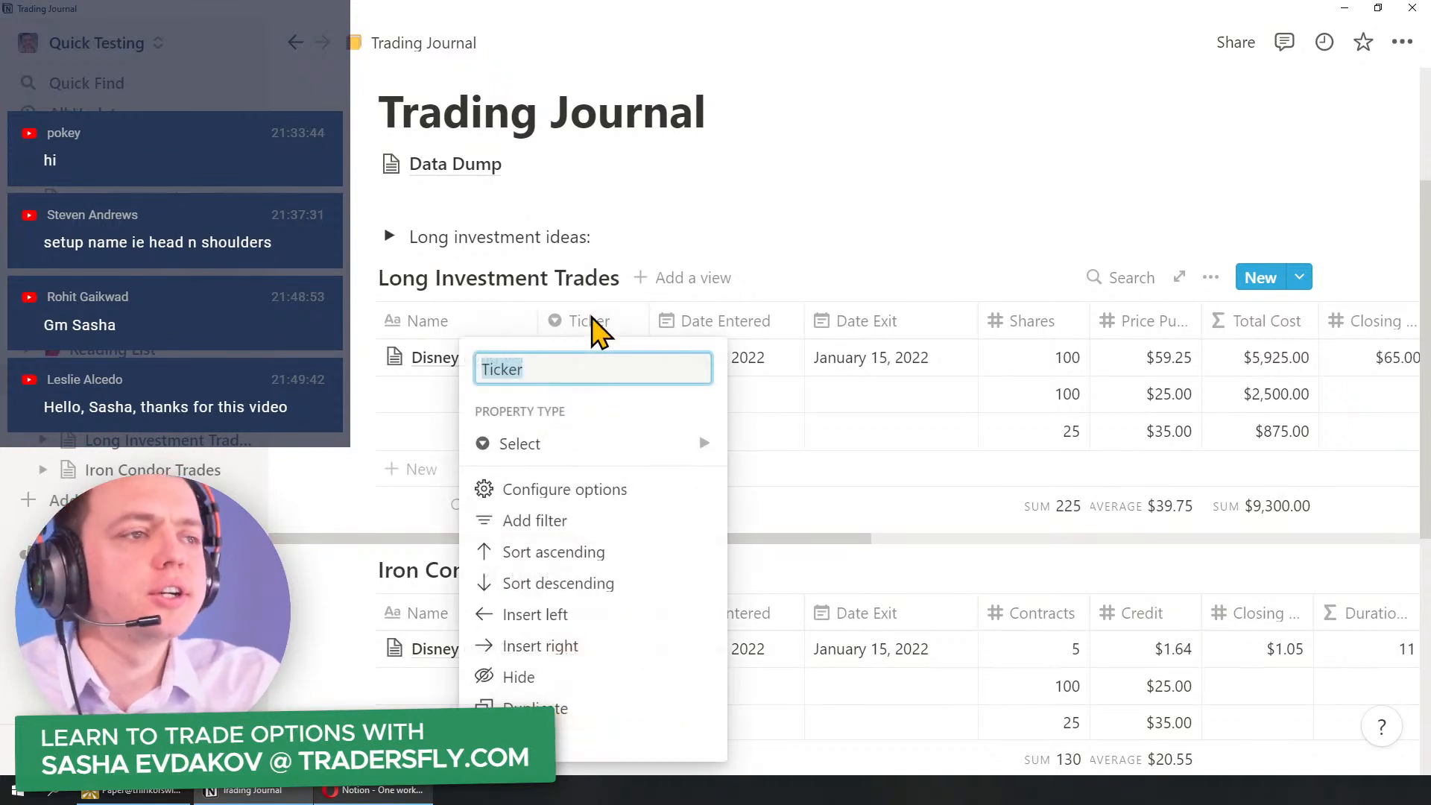
{"action": "left_click", "coordinate": [585, 649]}
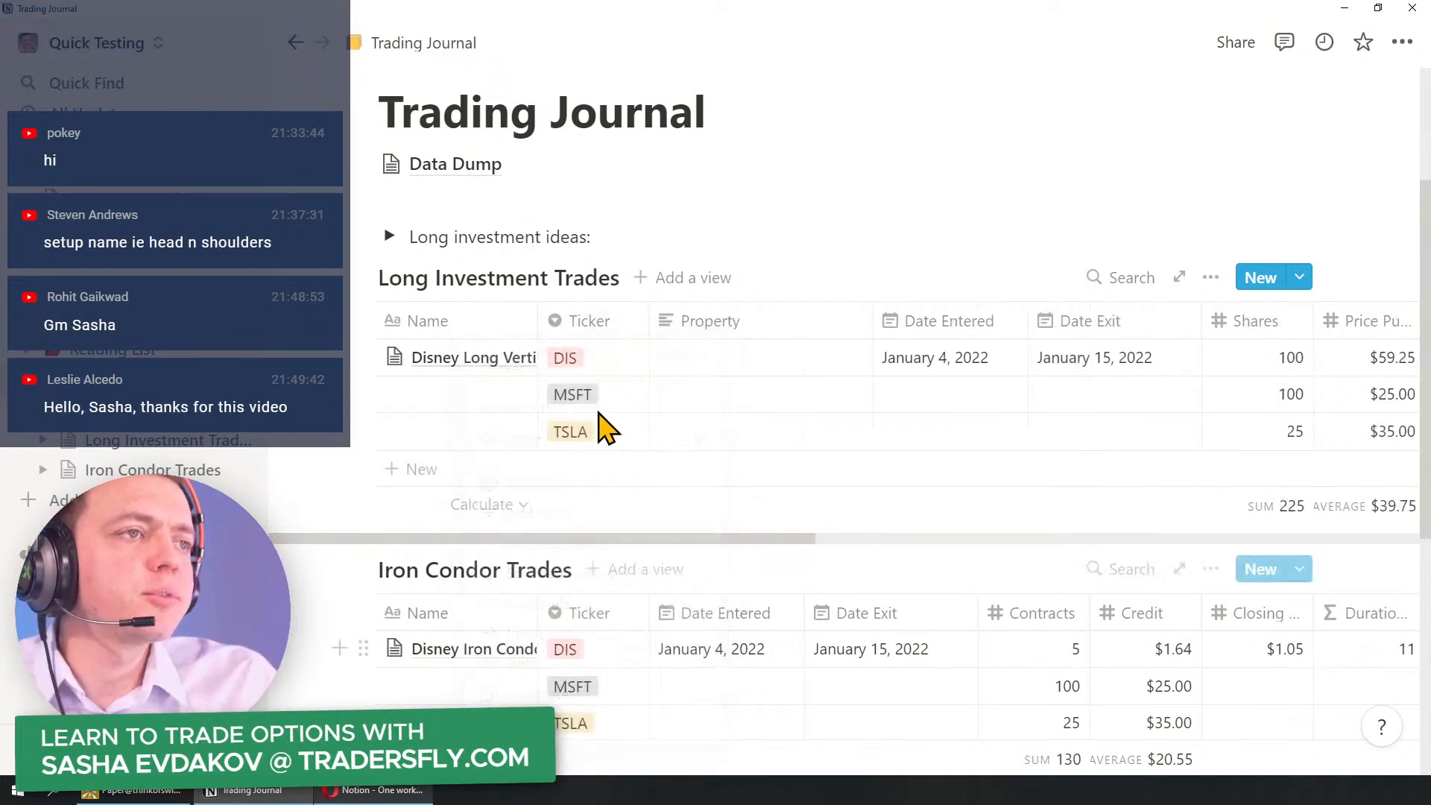
{"action": "left_click", "coordinate": [723, 327]}
{"action": "type", "text": "Ticker Linked"}
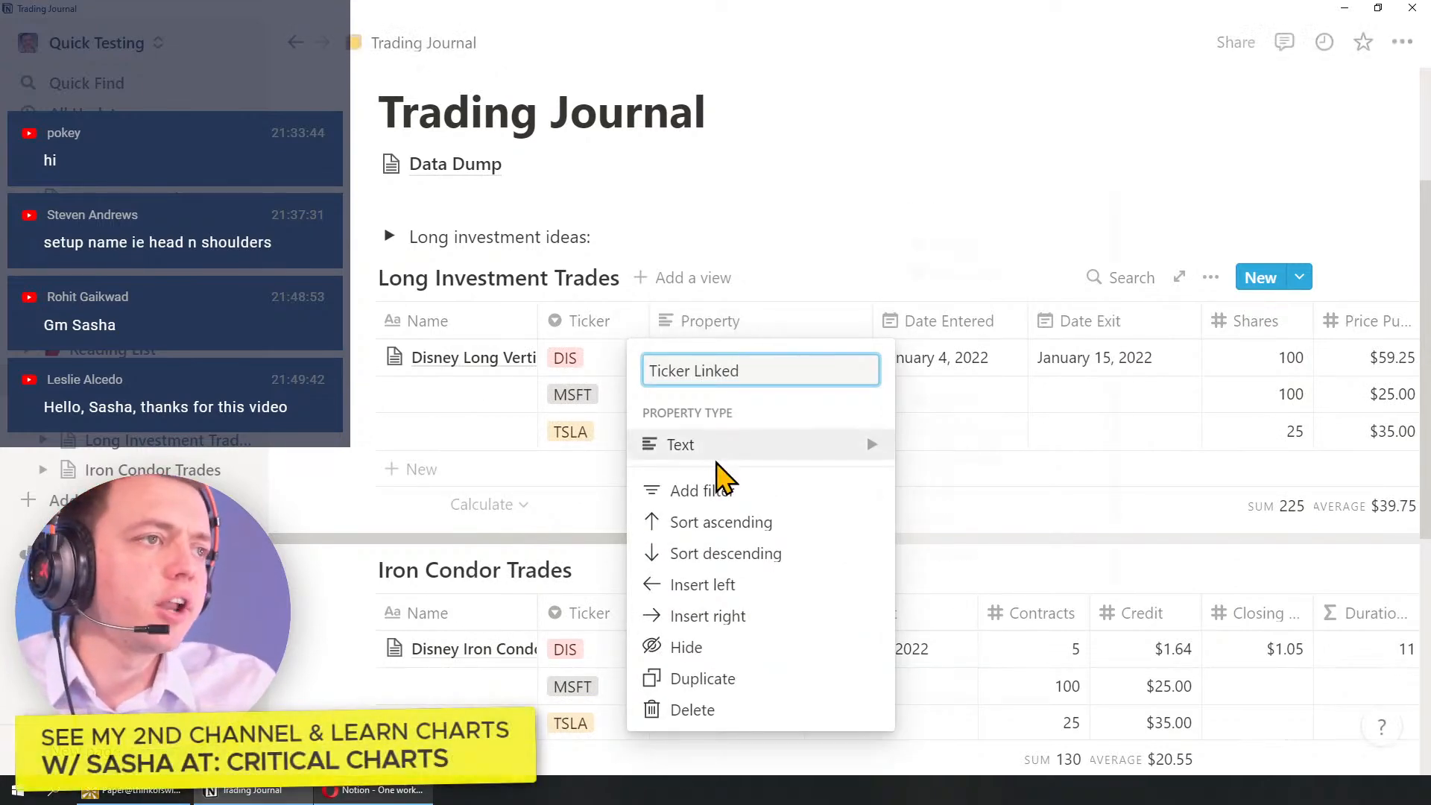
Step: Change the Ticker Linked property's type to Relation and connect it to the Tickers database in Data Dump
{"action": "left_click", "coordinate": [714, 451]}
{"action": "scroll", "coordinate": [975, 685], "scroll_direction": "down", "scroll_amount": 1}
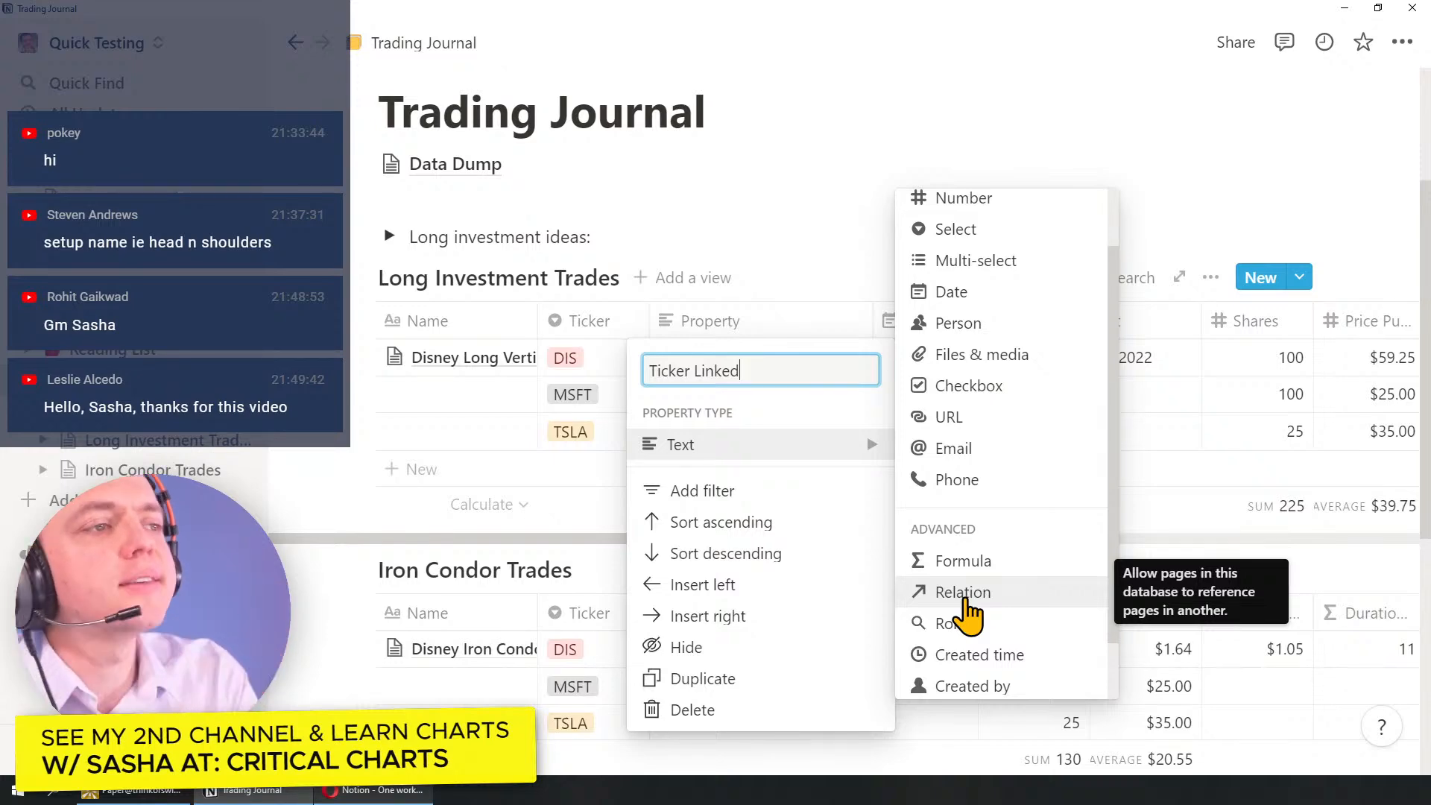
{"action": "left_click", "coordinate": [964, 596]}
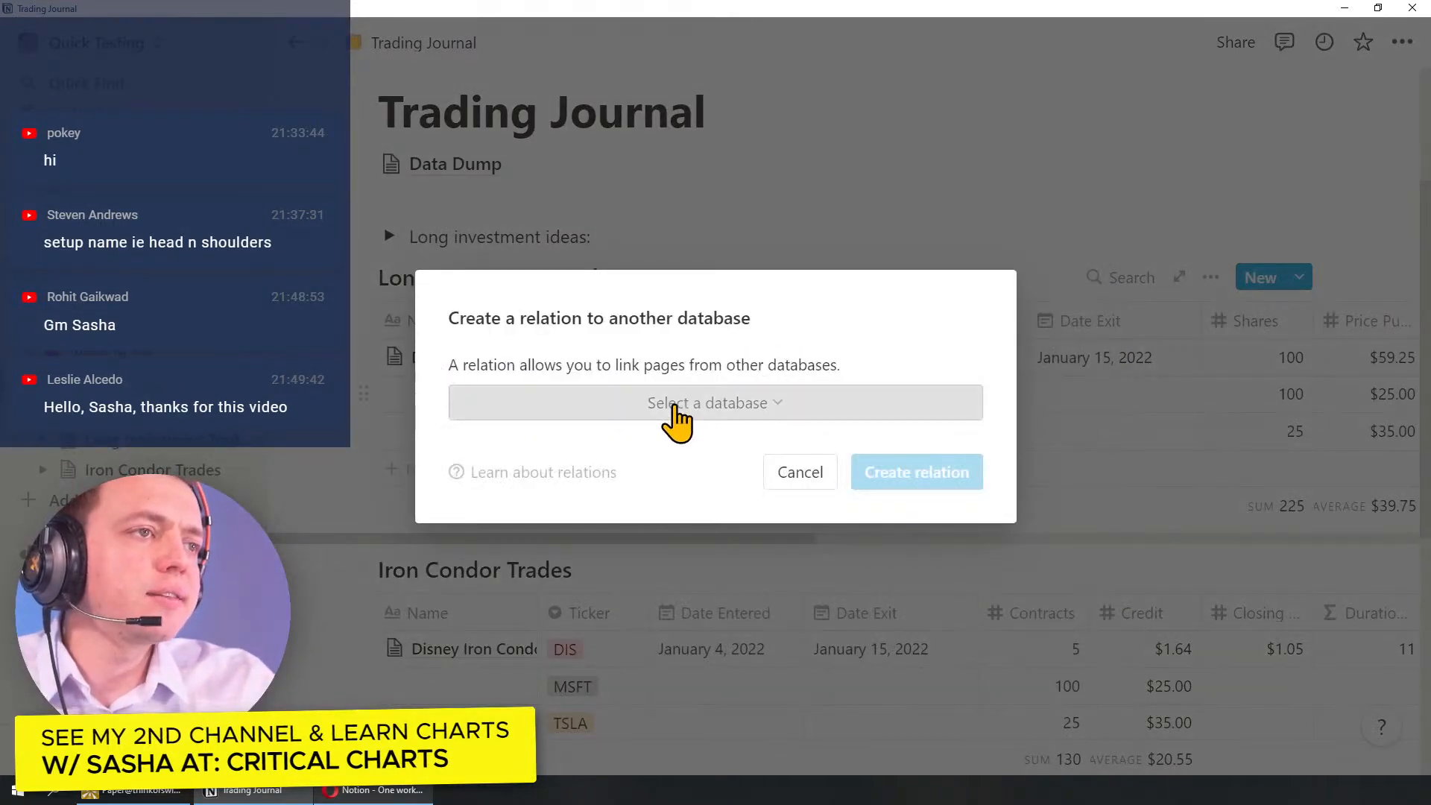
{"action": "left_click", "coordinate": [674, 407]}
{"action": "type", "text": "ticker"}
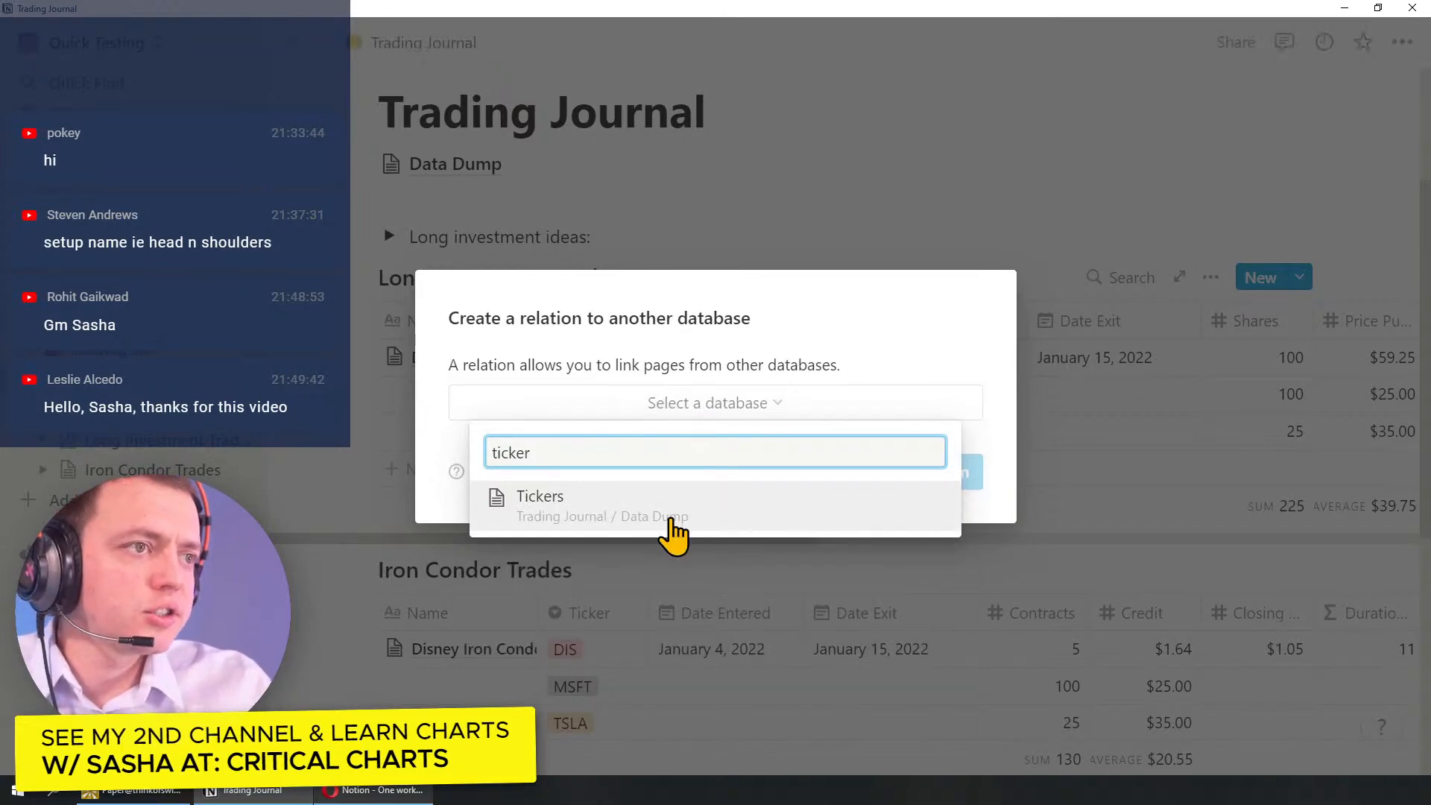
{"action": "left_click", "coordinate": [635, 521]}
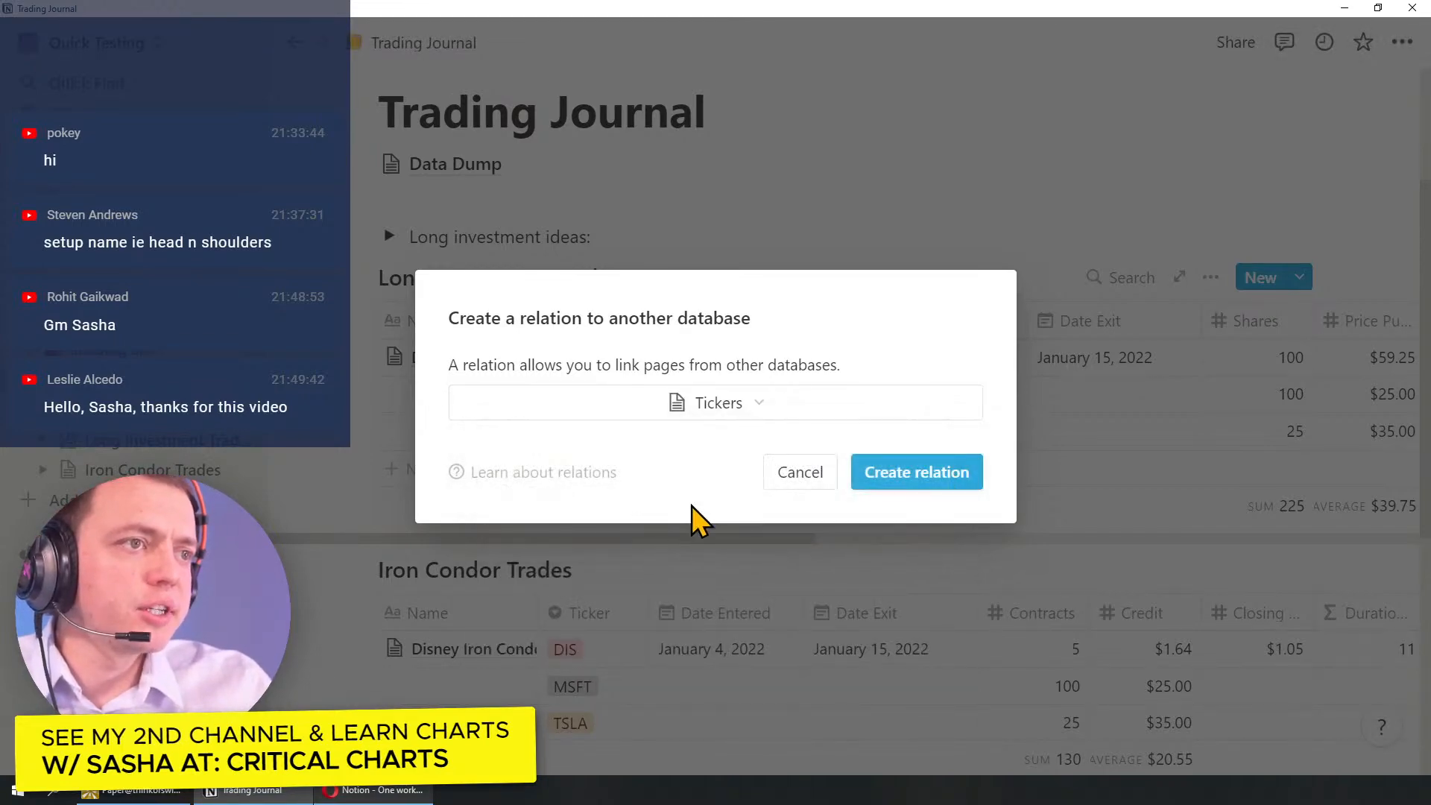
{"action": "left_click", "coordinate": [905, 476]}
Step: Link the Disney long trade to the MSFT entry in its Ticker Linked cell
{"action": "left_click", "coordinate": [743, 359]}
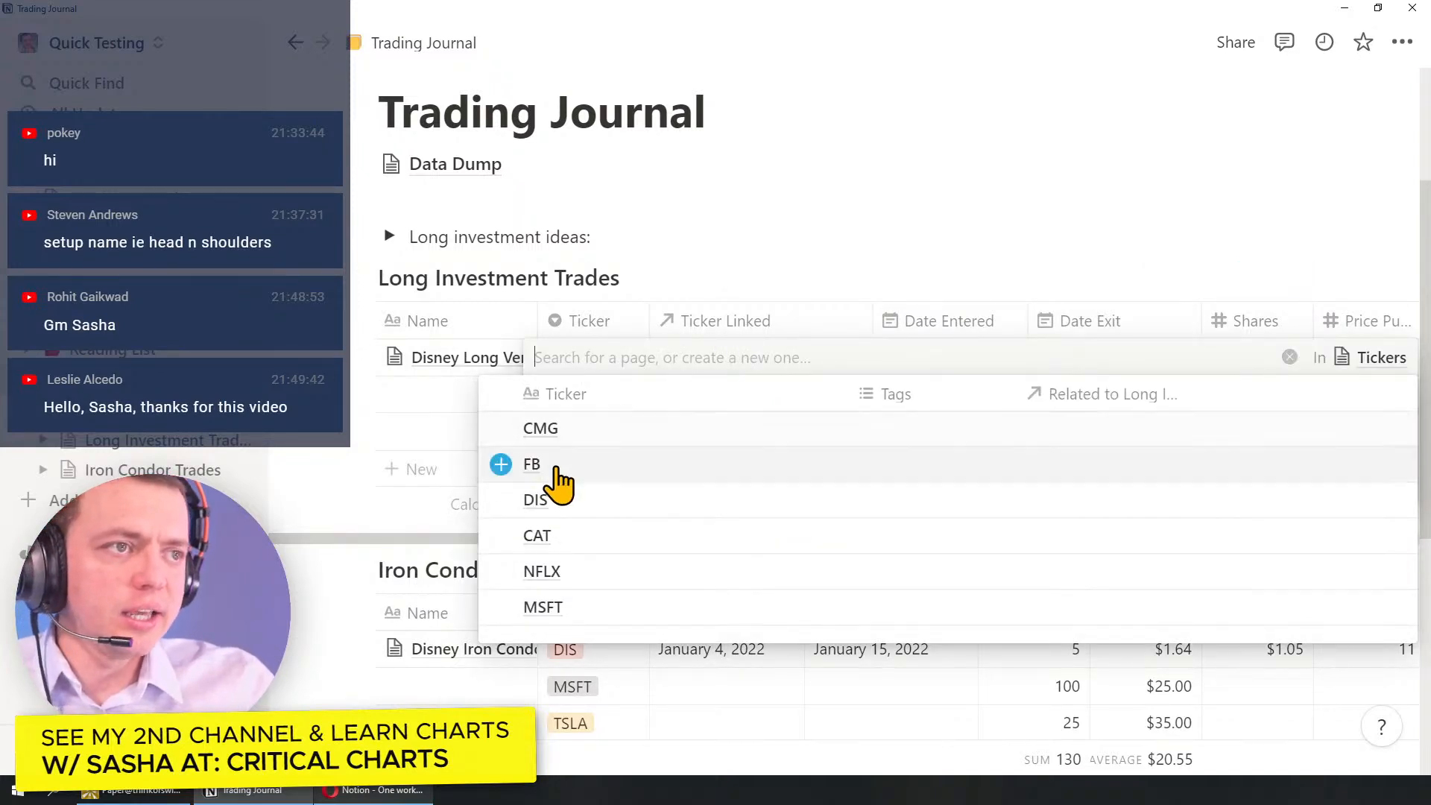
{"action": "left_click", "coordinate": [553, 606]}
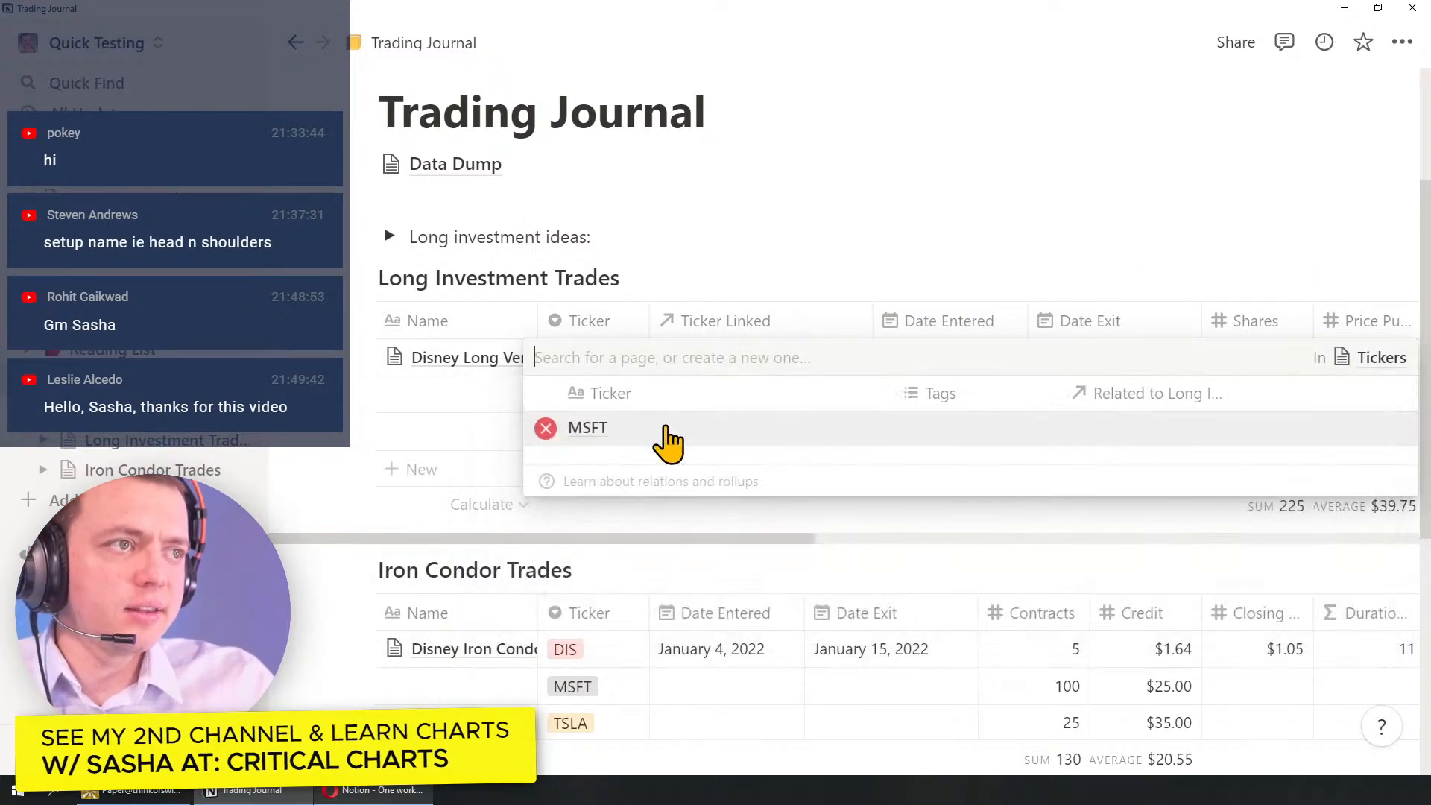
{"action": "left_click", "coordinate": [773, 252]}
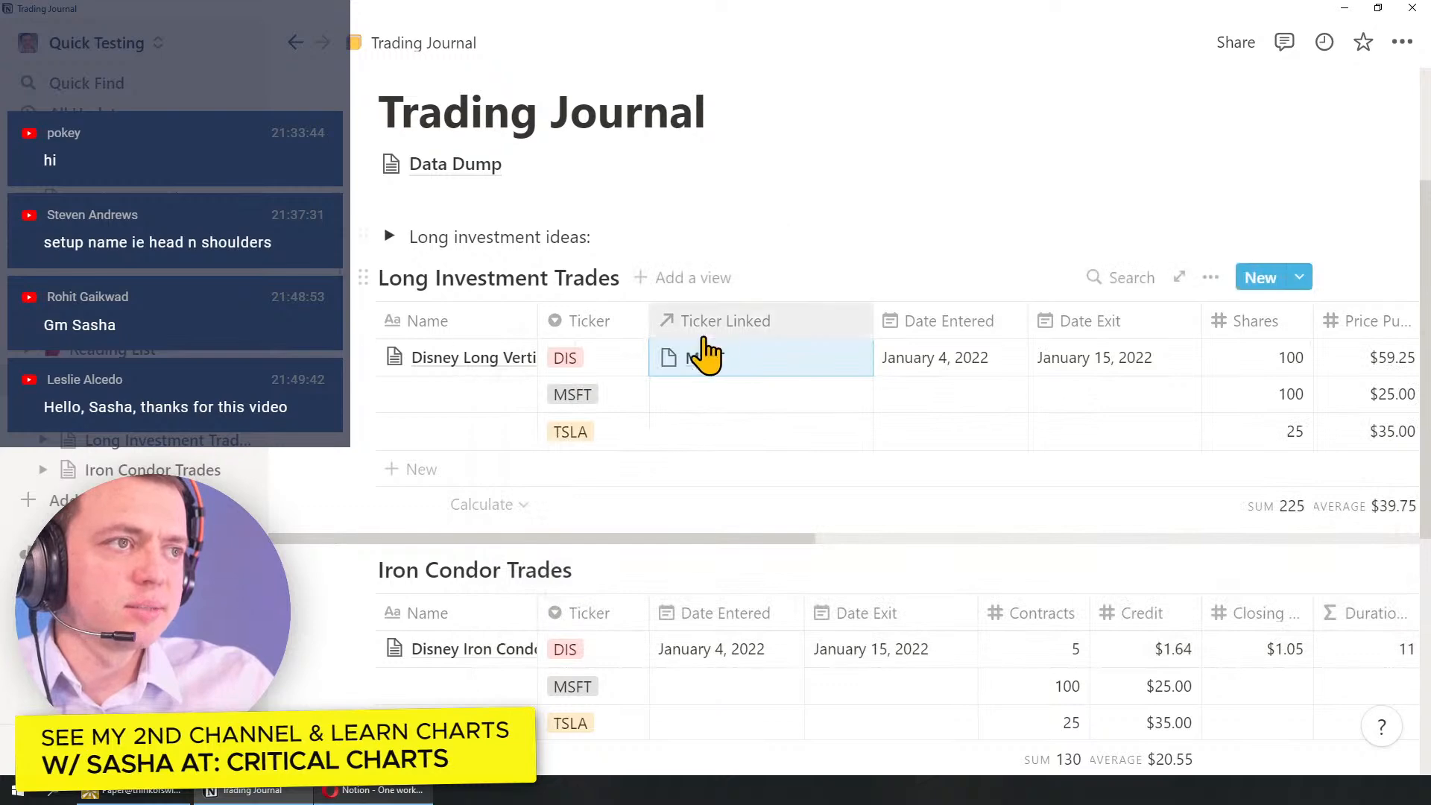
Step: Delete the old Ticker select property from Long Investment Trades, then narrow the Ticker Linked column and rename it "Ticker"
{"action": "left_click", "coordinate": [615, 324]}
{"action": "left_click", "coordinate": [570, 738]}
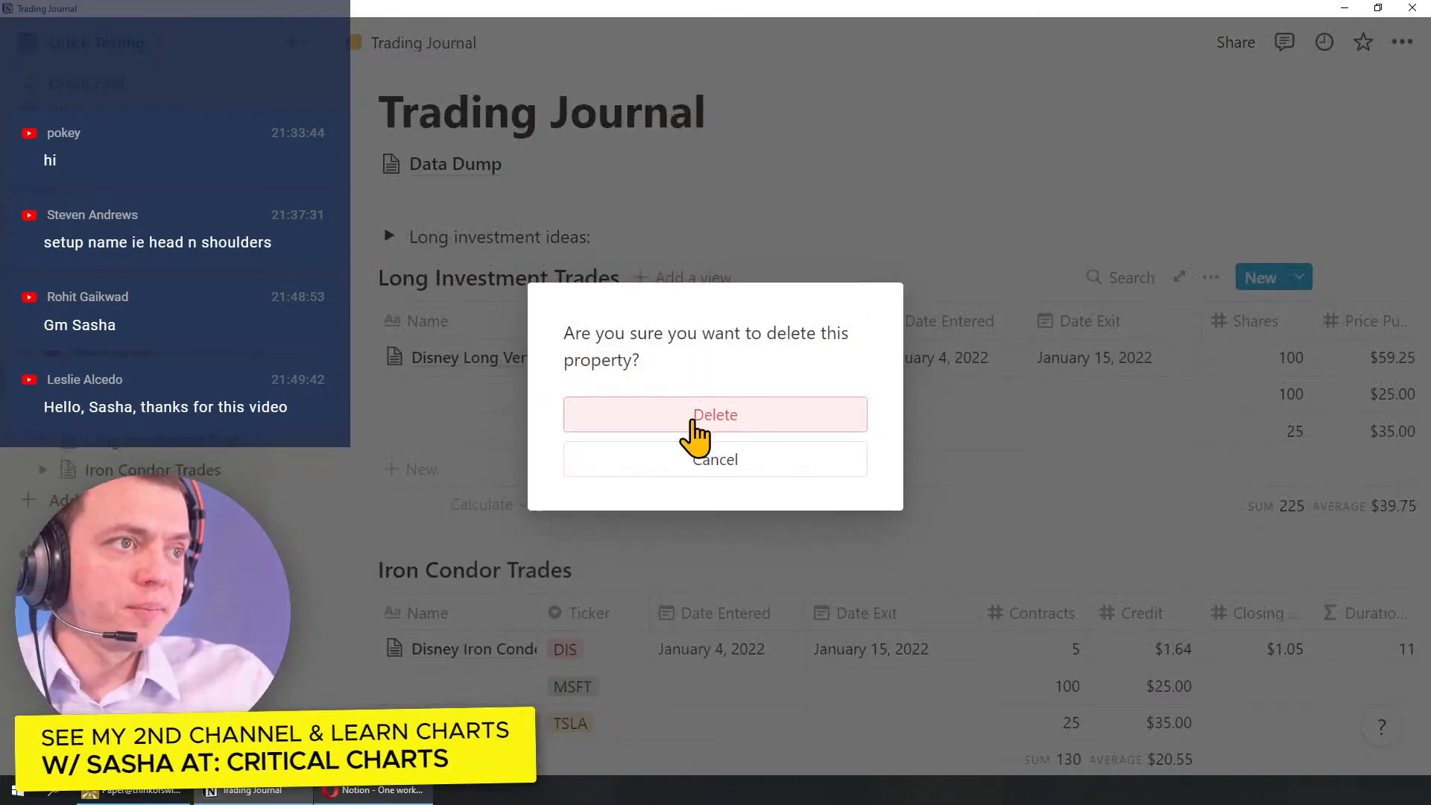
{"action": "left_click", "coordinate": [690, 417]}
{"action": "left_click_drag", "start_coordinate": [727, 328], "coordinate": [664, 320]}
{"action": "left_click", "coordinate": [610, 326]}
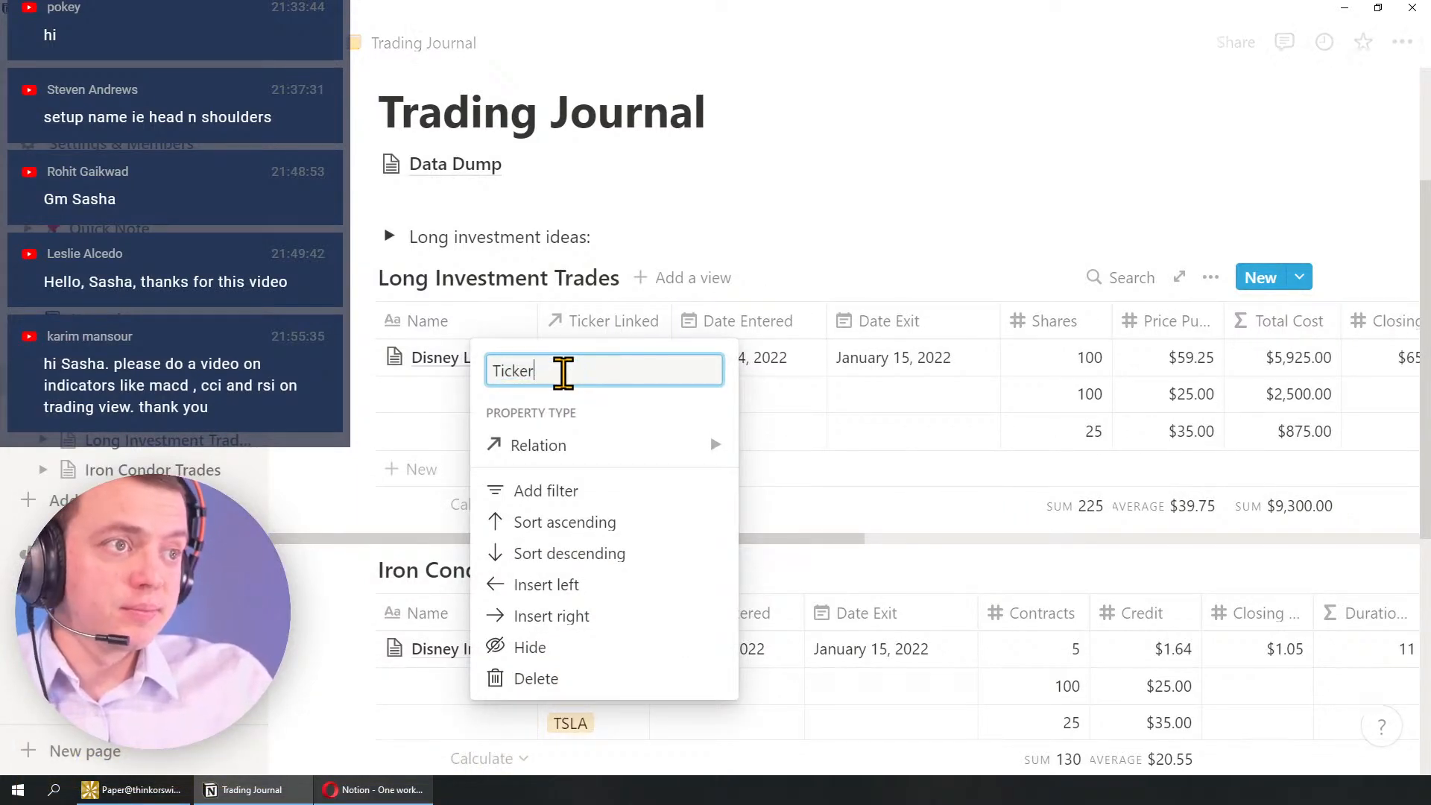
{"action": "type", "text": "Ticker"}
{"action": "key", "text": "Return"}
Step: Link the second long investment trade to the DIS ticker and the third to CMG
{"action": "left_click", "coordinate": [597, 392]}
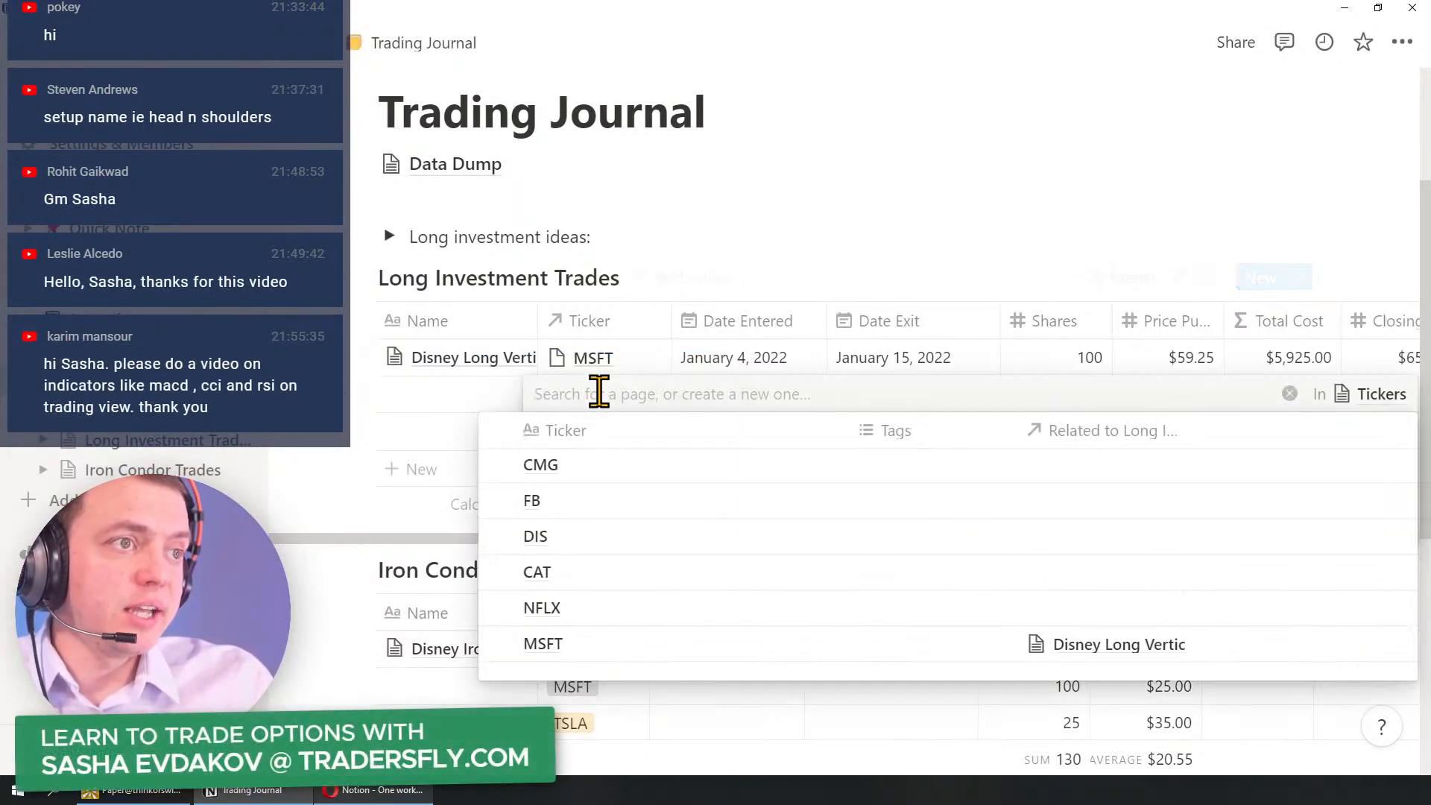
{"action": "left_click", "coordinate": [540, 538]}
{"action": "key", "text": "Escape"}
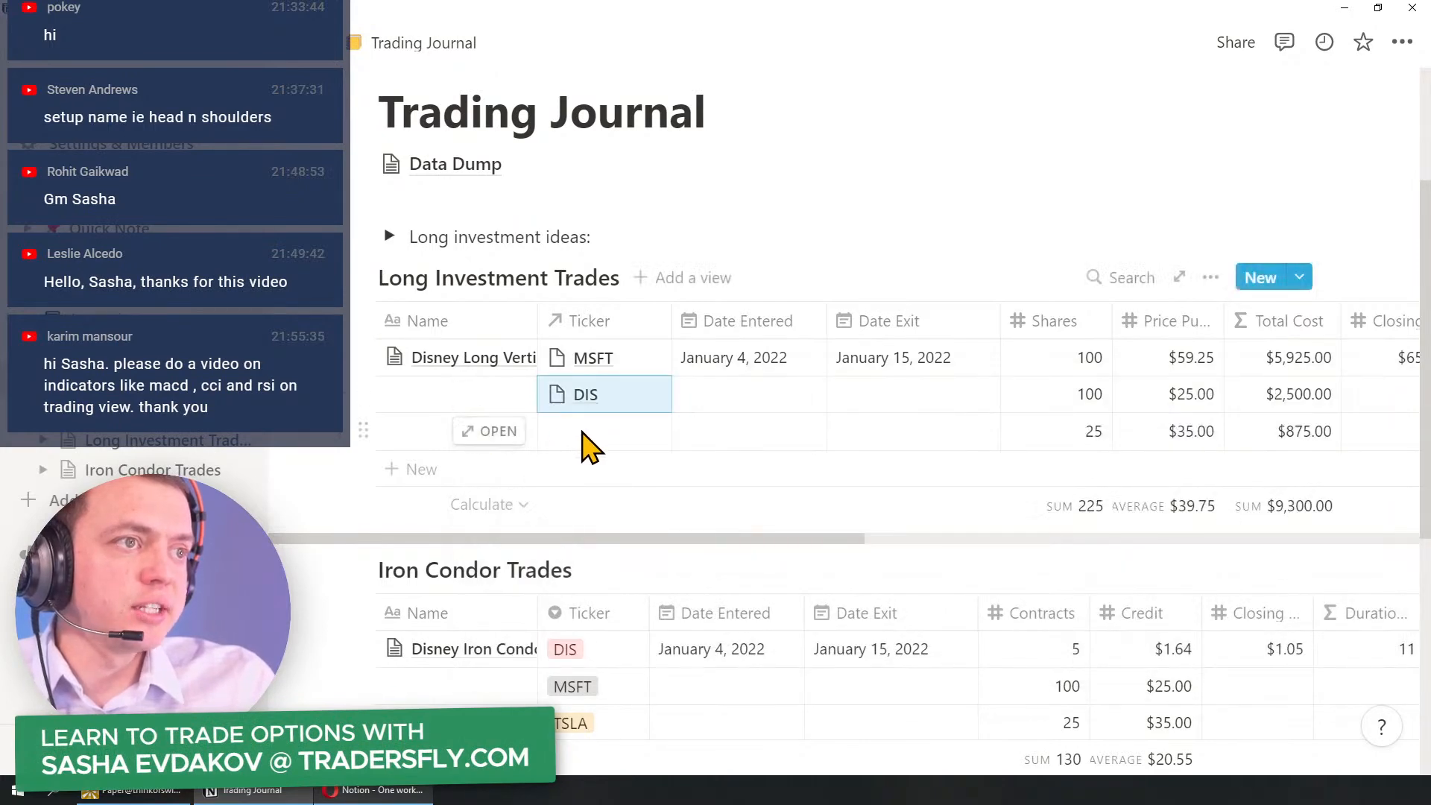
{"action": "left_click", "coordinate": [582, 431]}
{"action": "left_click", "coordinate": [568, 507]}
{"action": "key", "text": "Escape"}
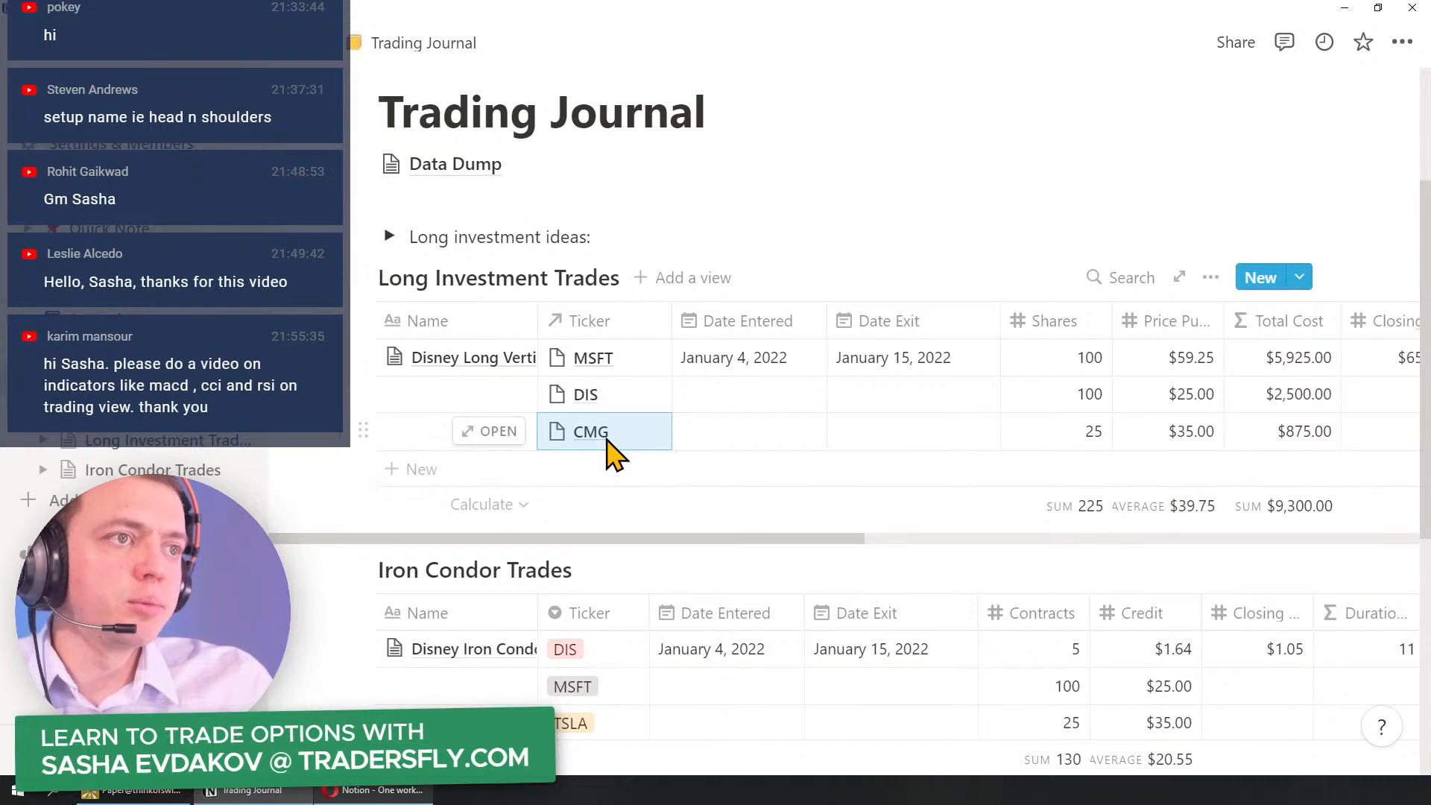
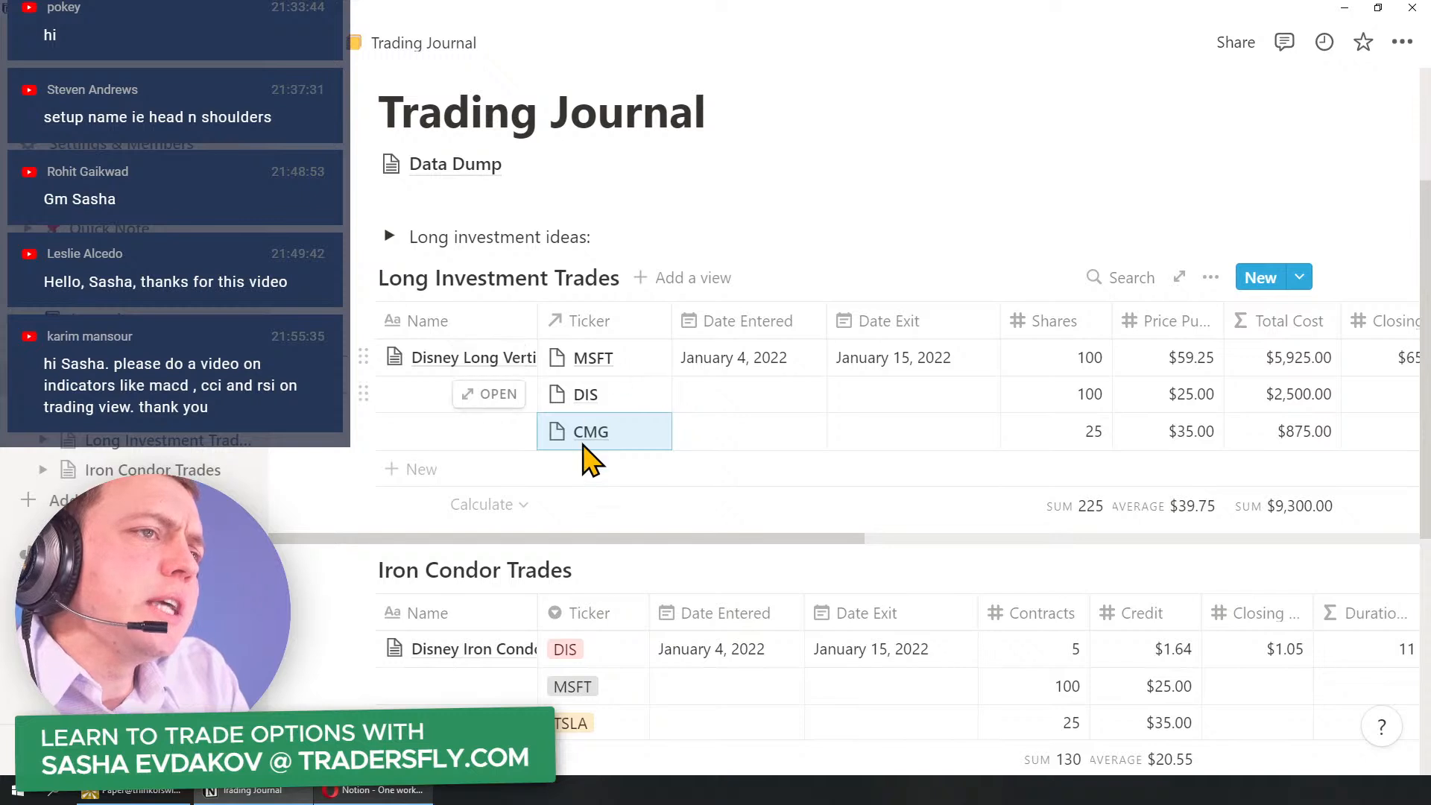
Step: Open the Data Dump page and turn off cell wrapping for the Tickers database
{"action": "left_click", "coordinate": [108, 411]}
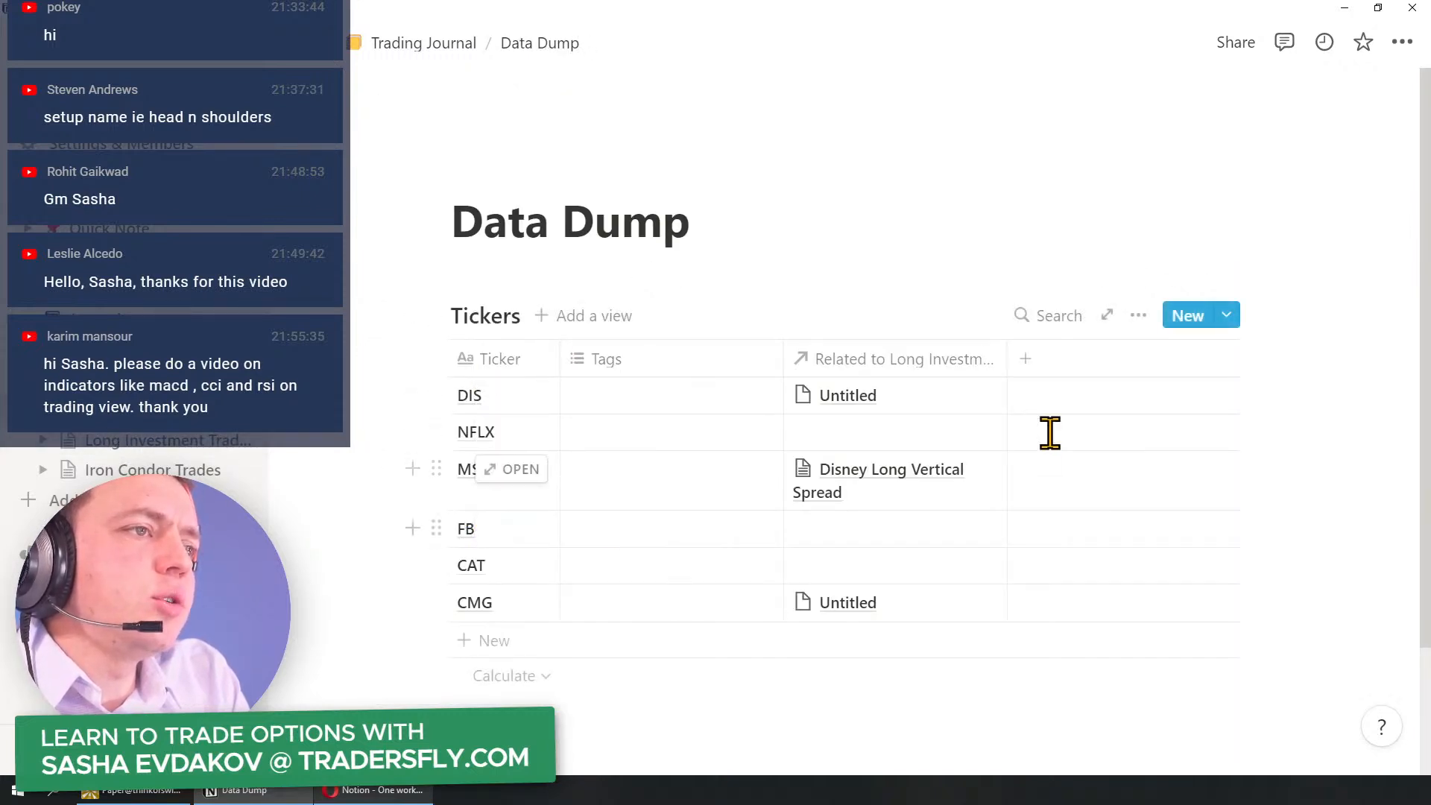
{"action": "left_click", "coordinate": [1138, 315]}
{"action": "scroll", "coordinate": [1244, 684], "scroll_direction": "down", "scroll_amount": 1}
{"action": "scroll", "coordinate": [1248, 682], "scroll_direction": "down", "scroll_amount": 1}
{"action": "left_click", "coordinate": [1372, 647]}
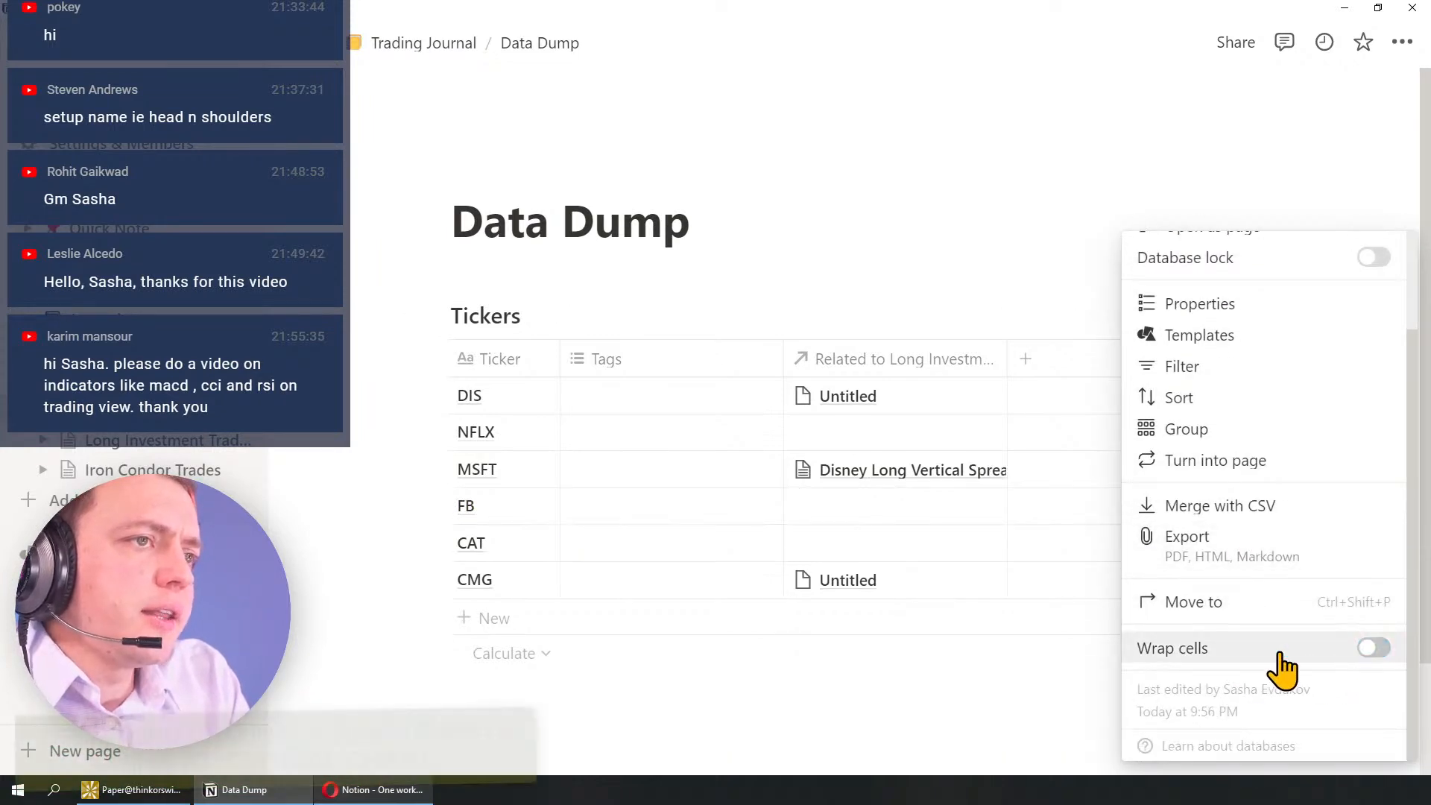
{"action": "left_click", "coordinate": [531, 426]}
Step: Give the DIS ticker's page a mouse face emoji as its icon
{"action": "left_click", "coordinate": [493, 395]}
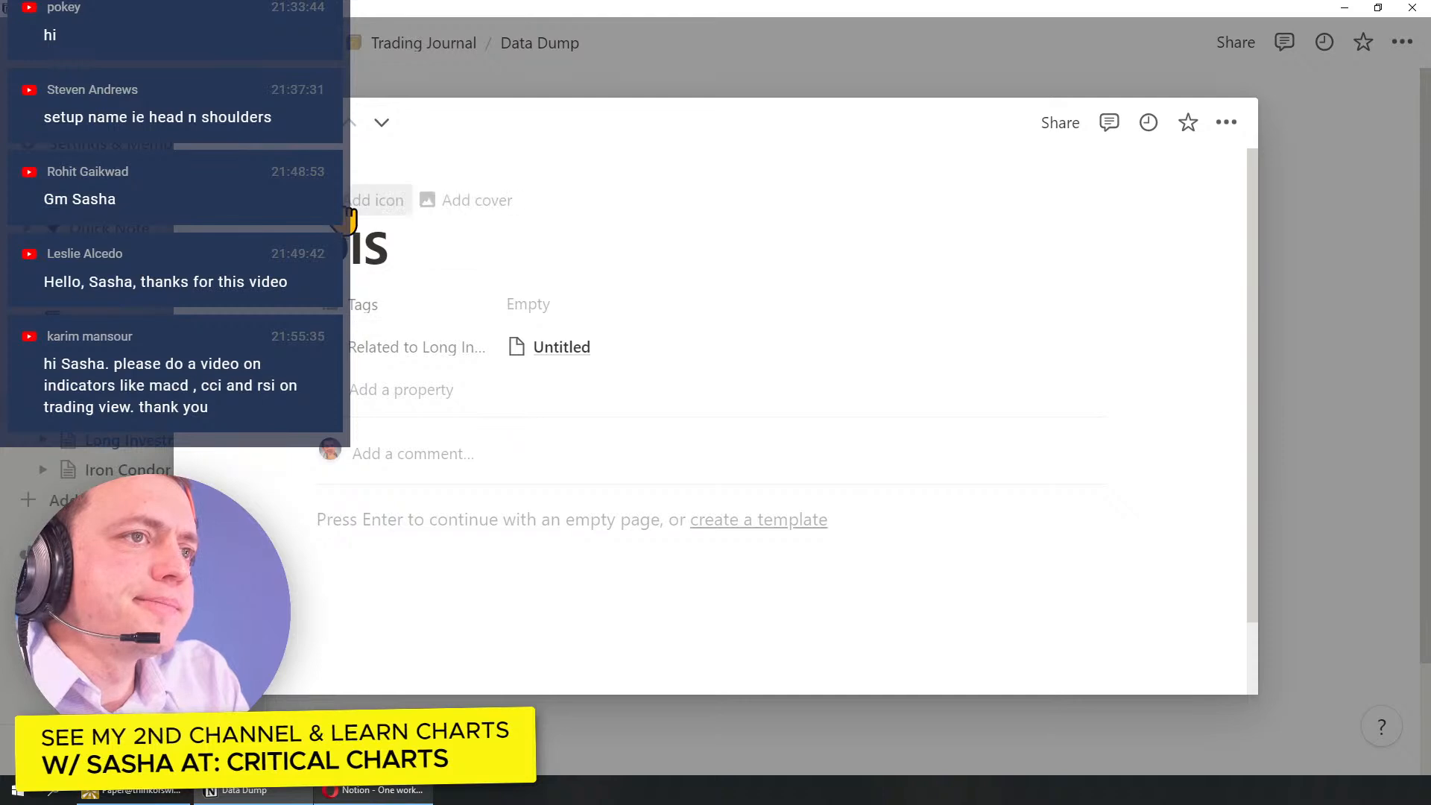
{"action": "left_click", "coordinate": [365, 213]}
{"action": "left_click", "coordinate": [369, 297]}
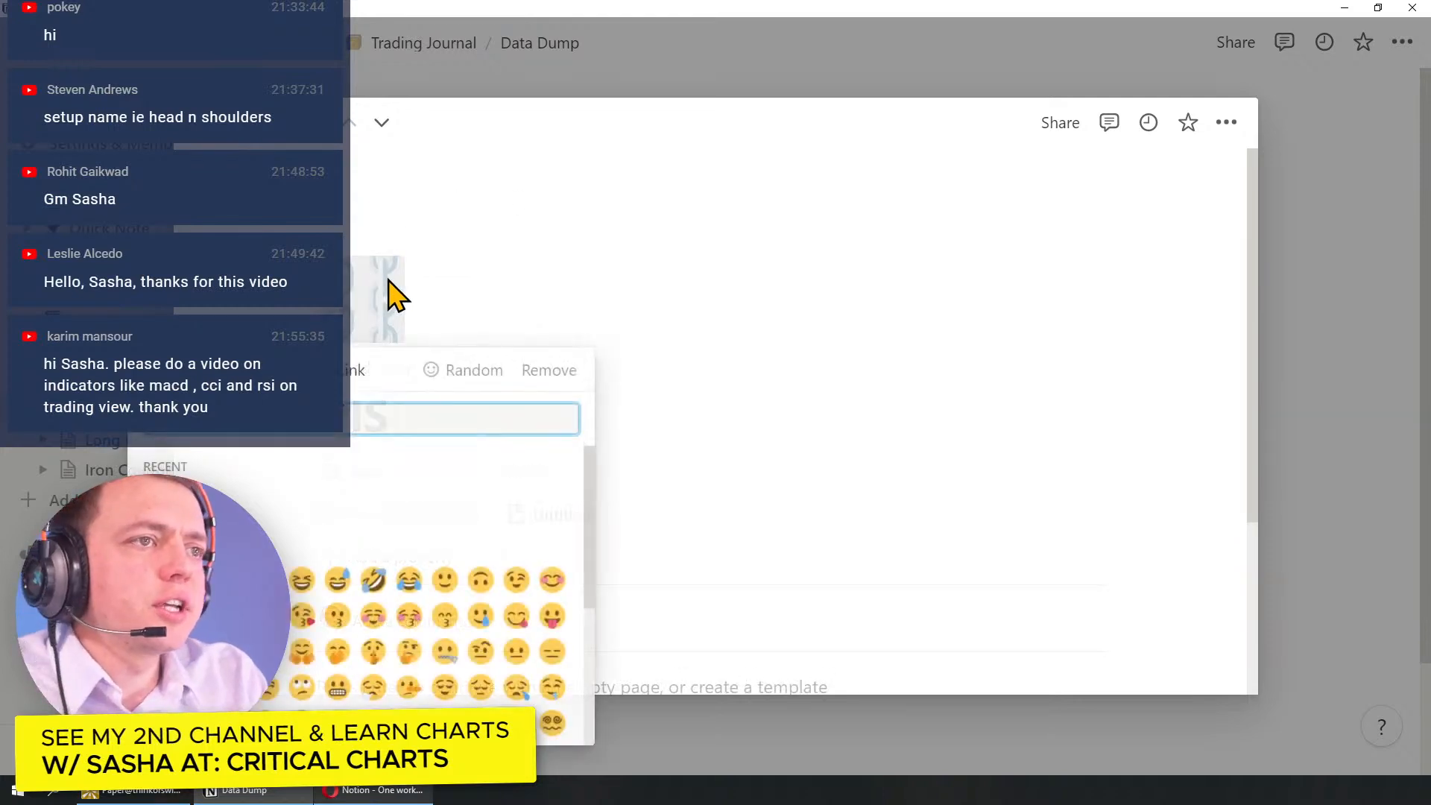
{"action": "type", "text": "mous"}
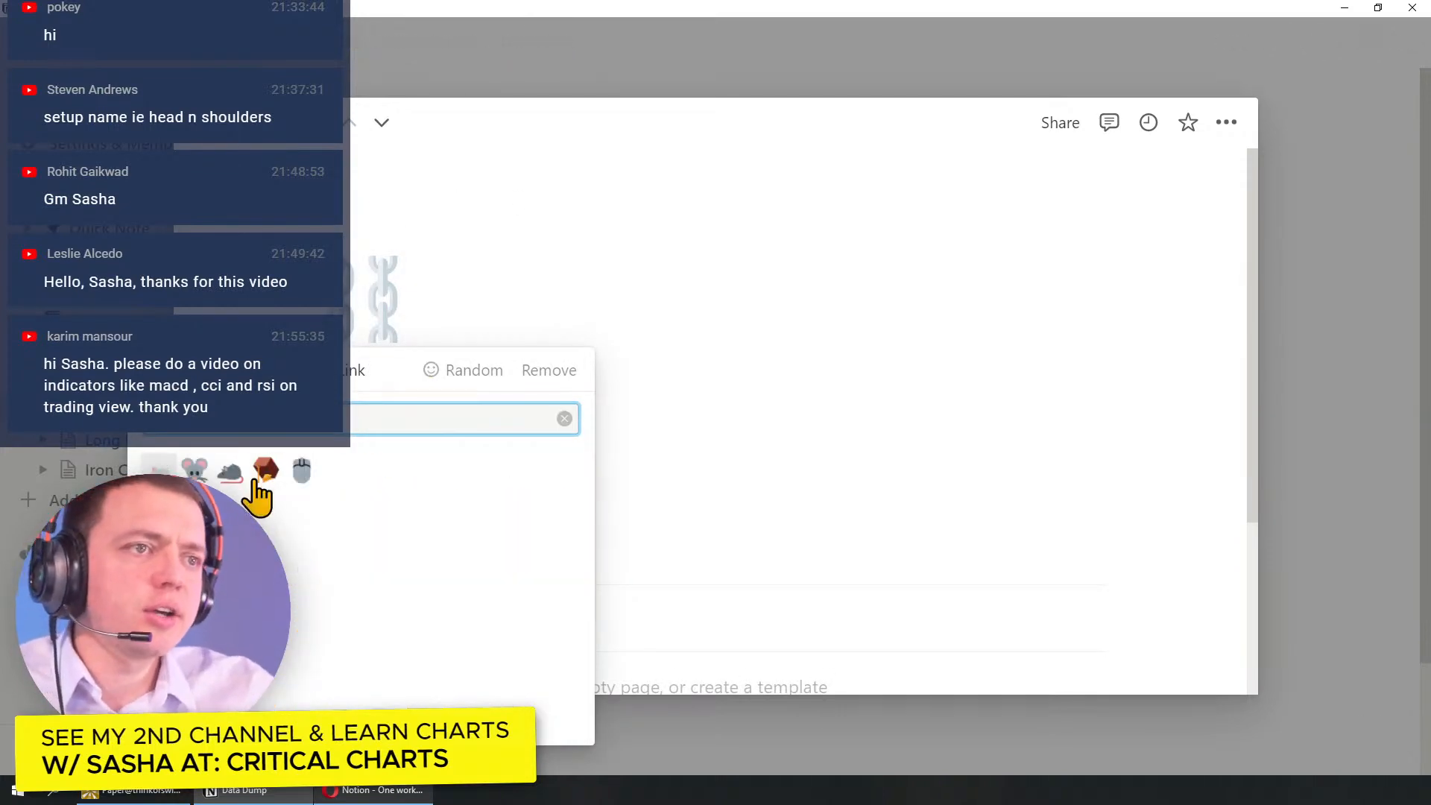
{"action": "left_click", "coordinate": [195, 471]}
{"action": "left_click", "coordinate": [729, 80]}
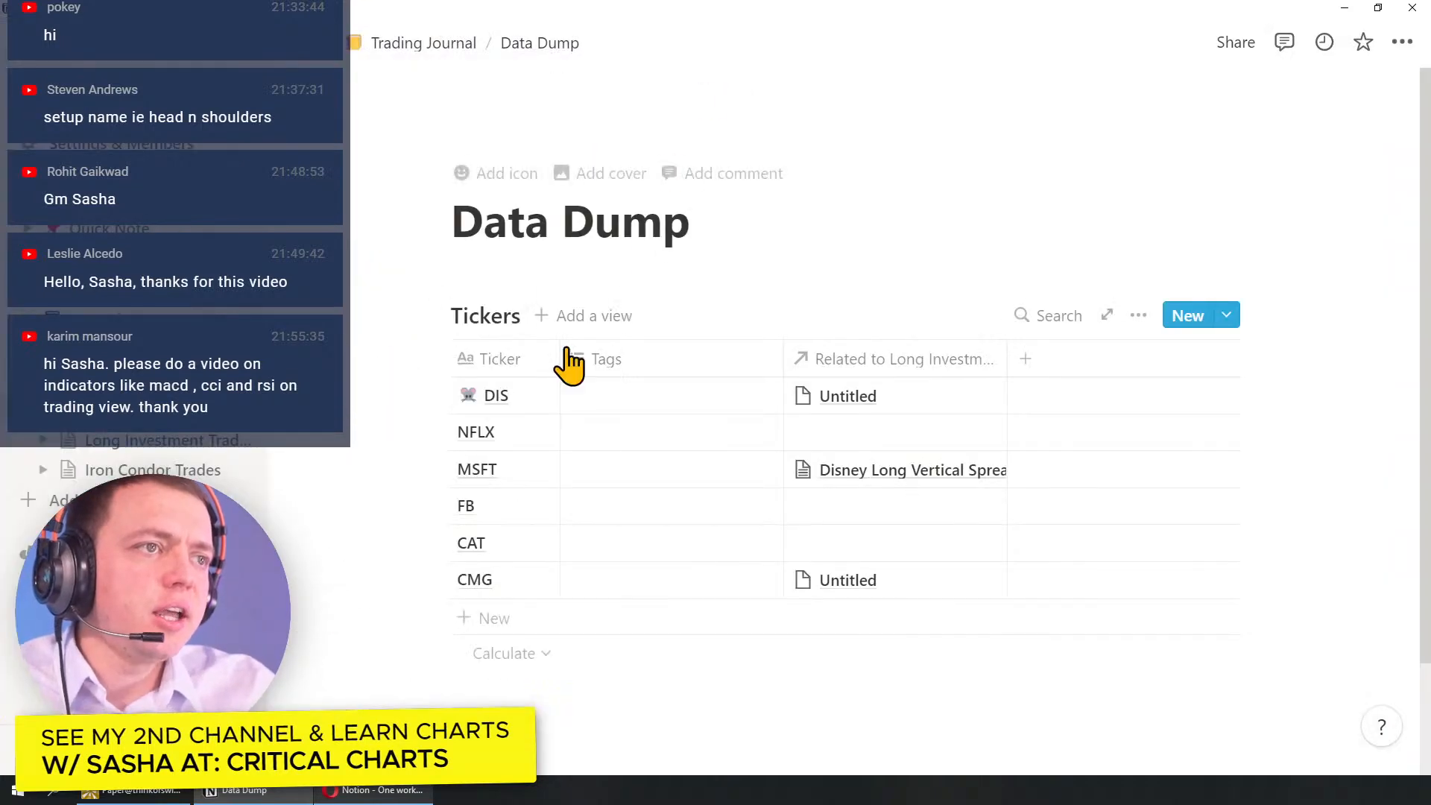
Step: Give the NFLX ticker's page a popcorn emoji as its icon
{"action": "left_click", "coordinate": [514, 434]}
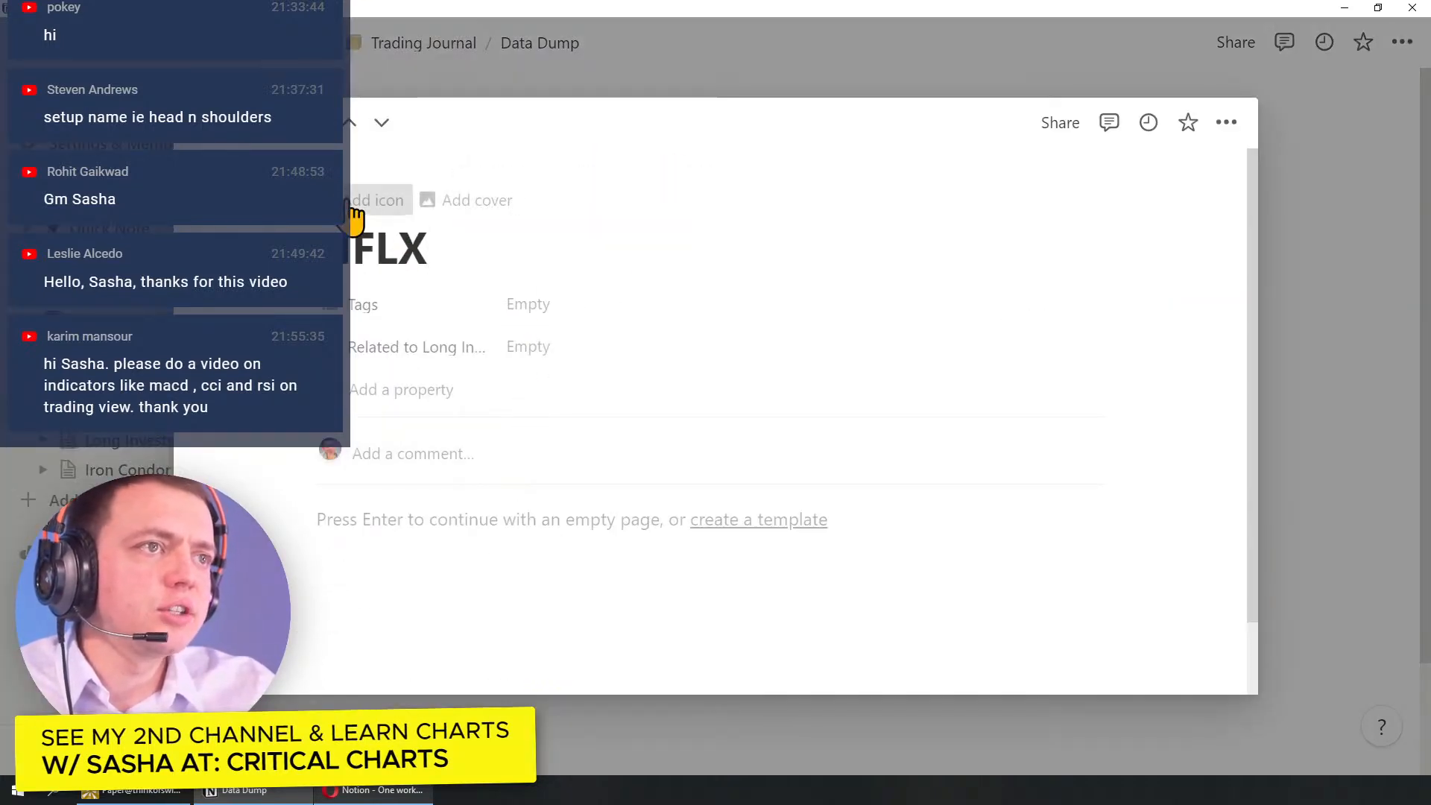
{"action": "left_click", "coordinate": [354, 202]}
{"action": "left_click", "coordinate": [368, 289]}
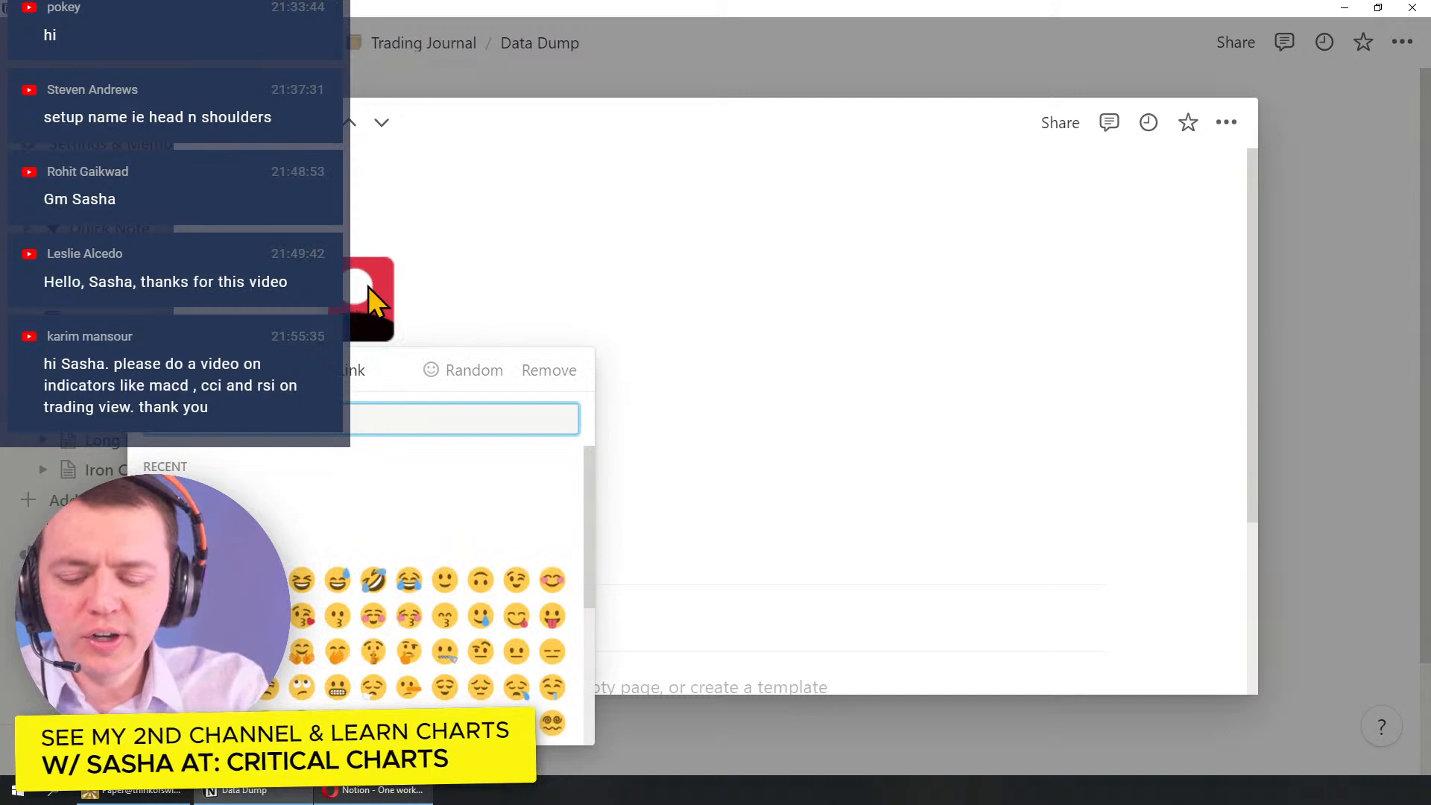
{"action": "type", "text": "movie"}
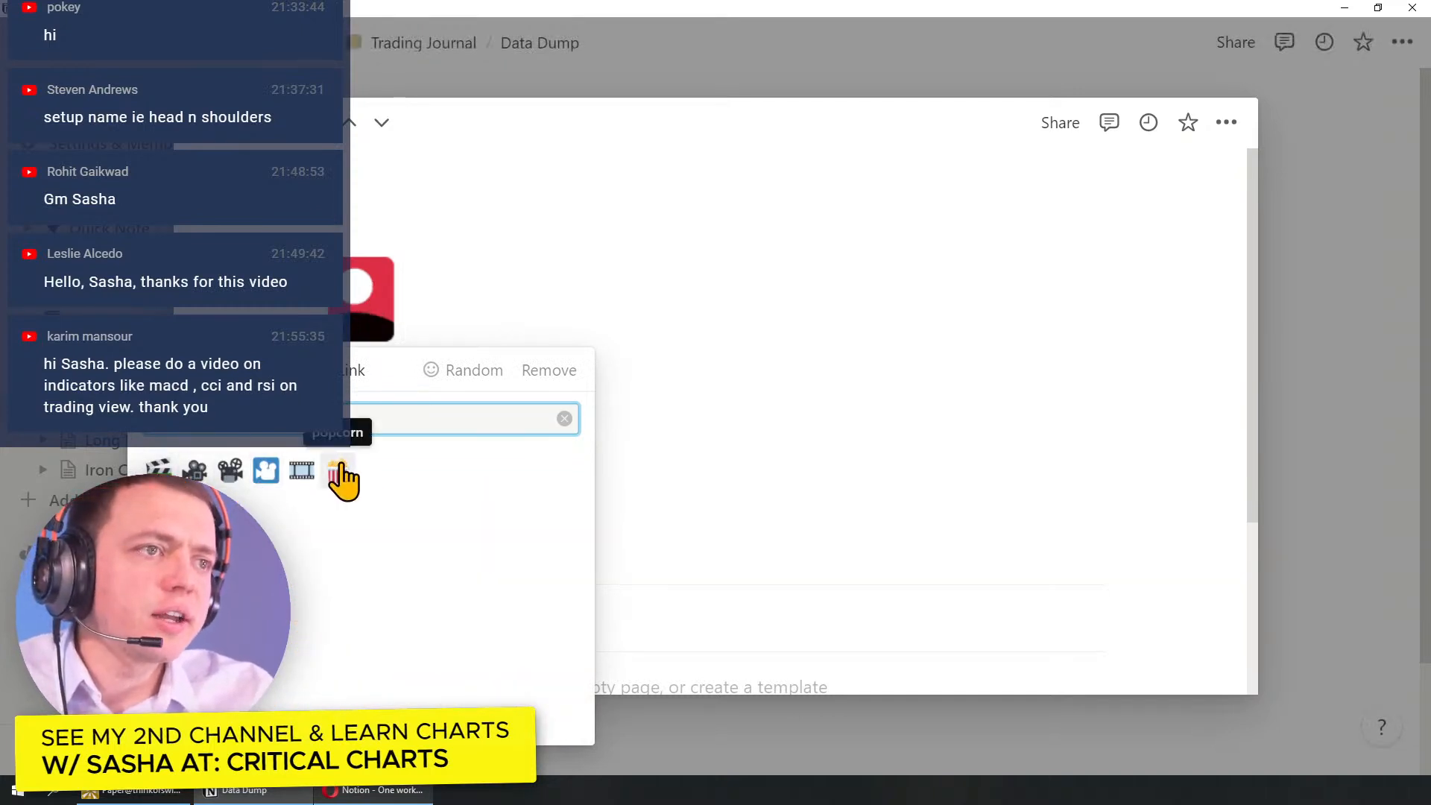
{"action": "left_click", "coordinate": [341, 477]}
{"action": "left_click", "coordinate": [616, 75]}
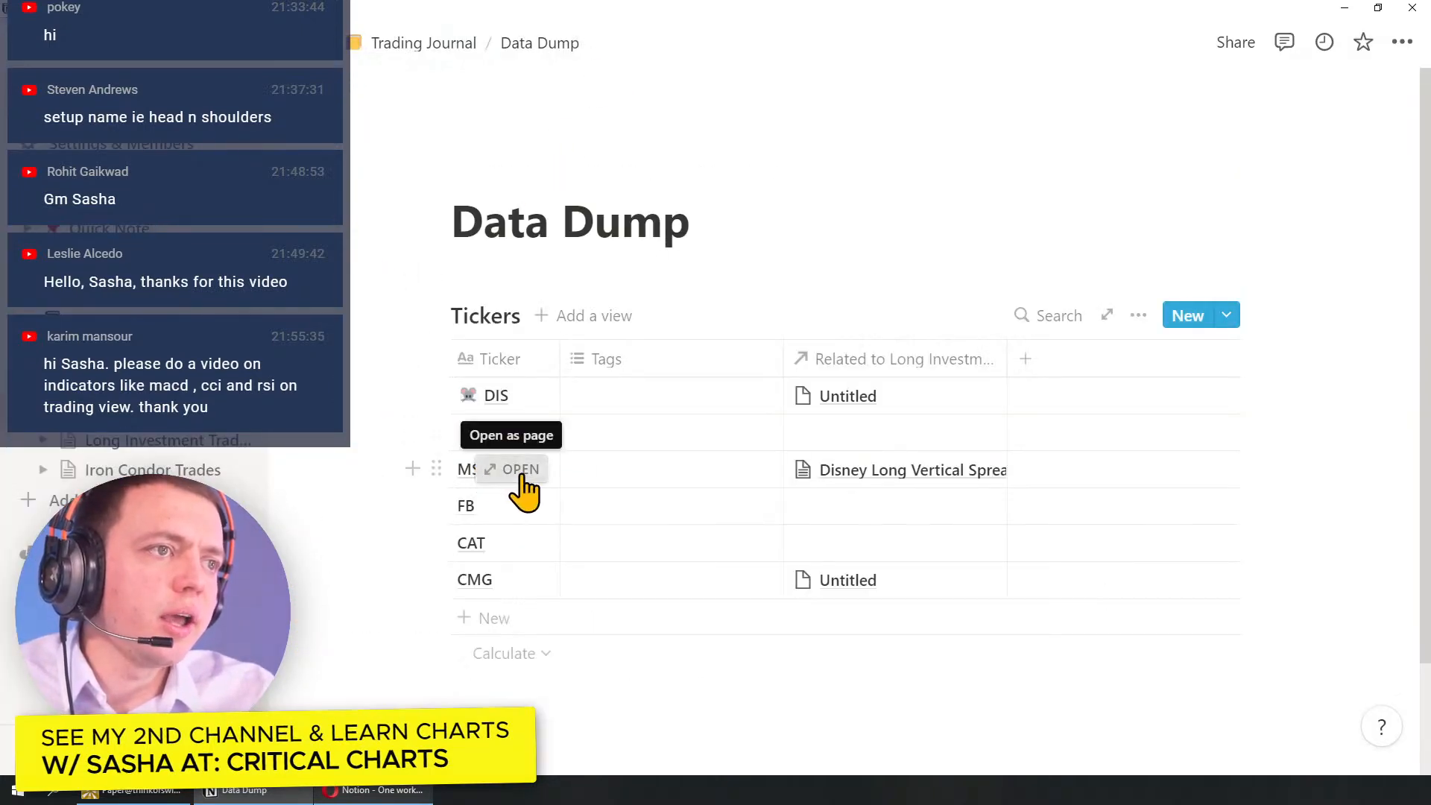
Step: Give the MSFT ticker's page a keyboard emoji as its icon
{"action": "left_click", "coordinate": [520, 469]}
{"action": "left_click", "coordinate": [369, 198]}
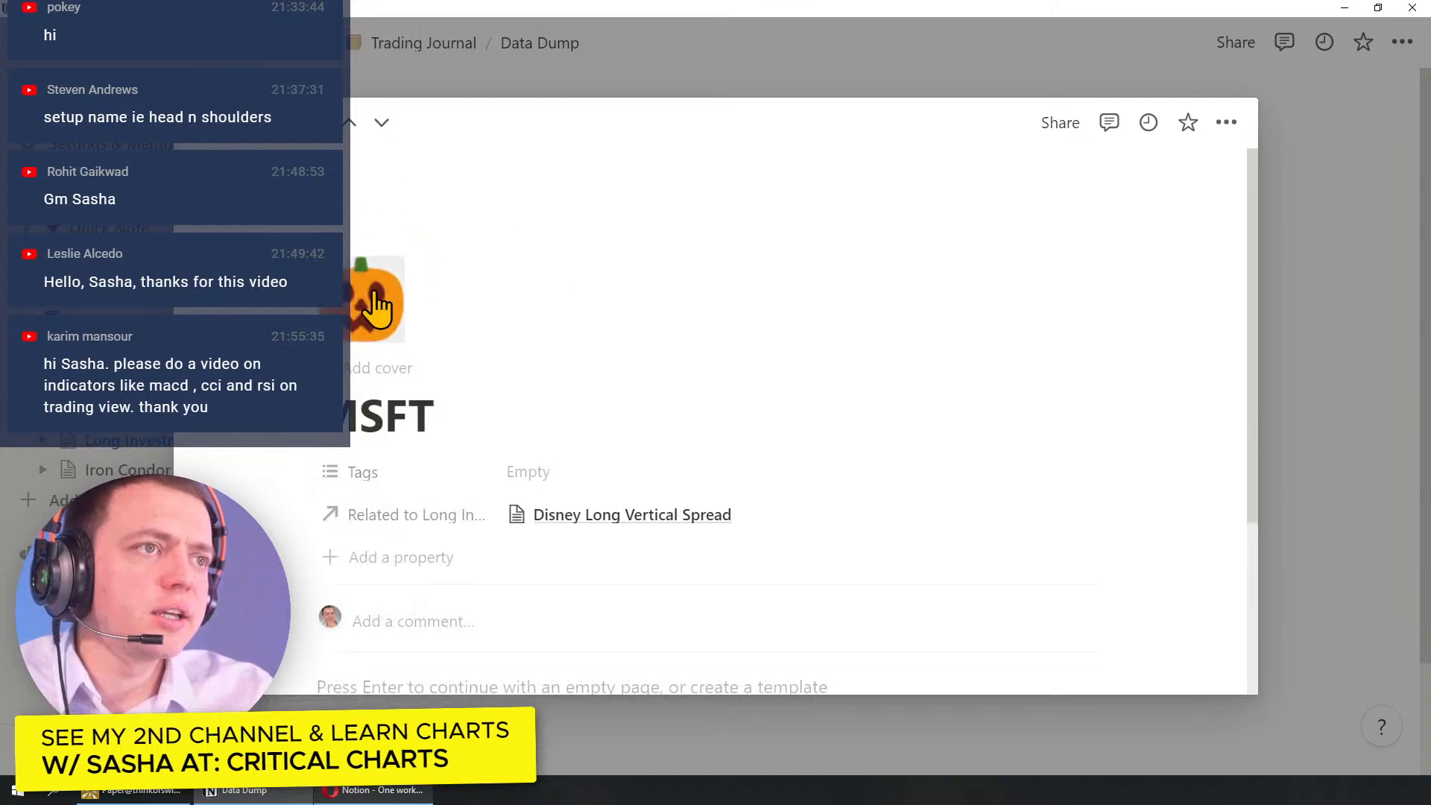
{"action": "left_click", "coordinate": [375, 295]}
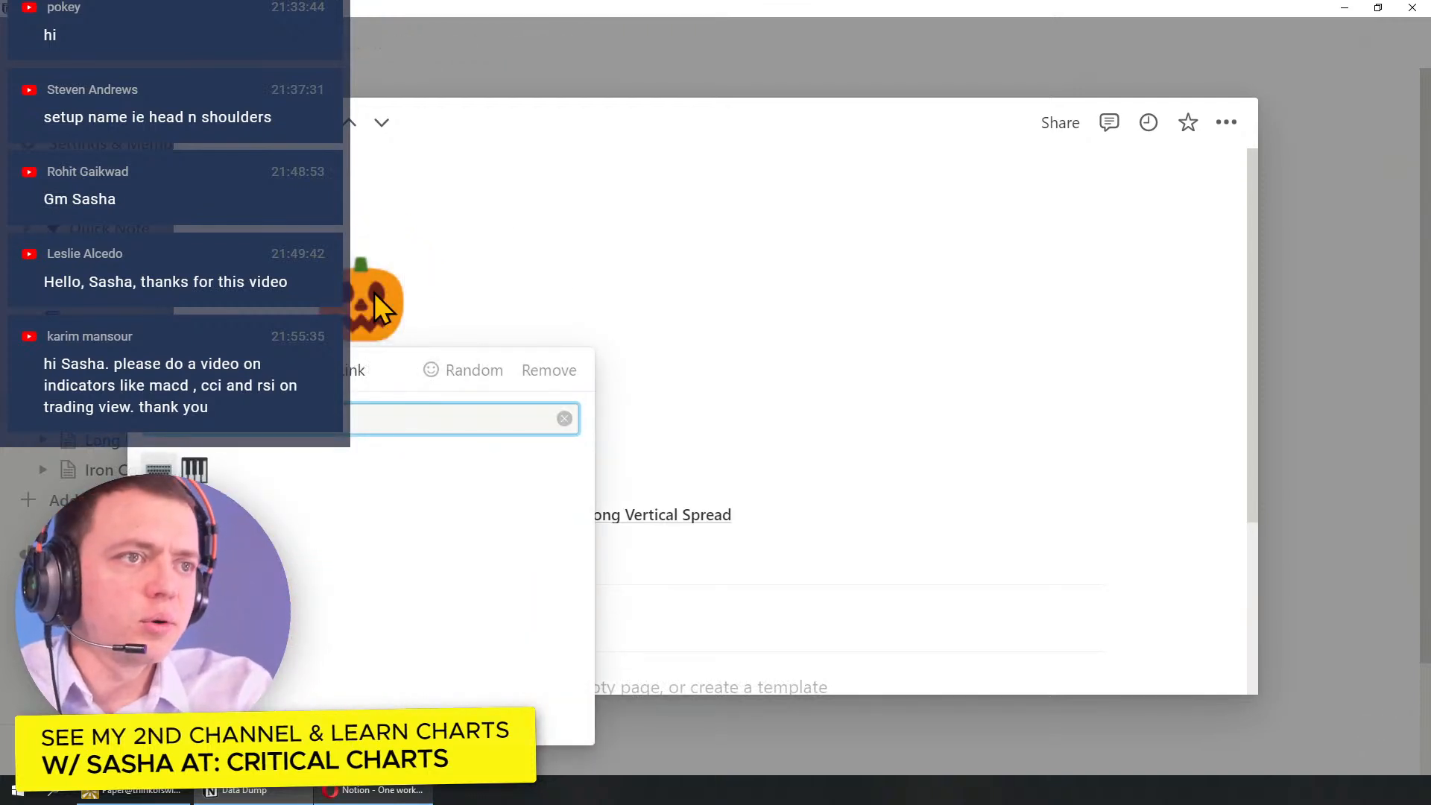
{"action": "left_click", "coordinate": [159, 468]}
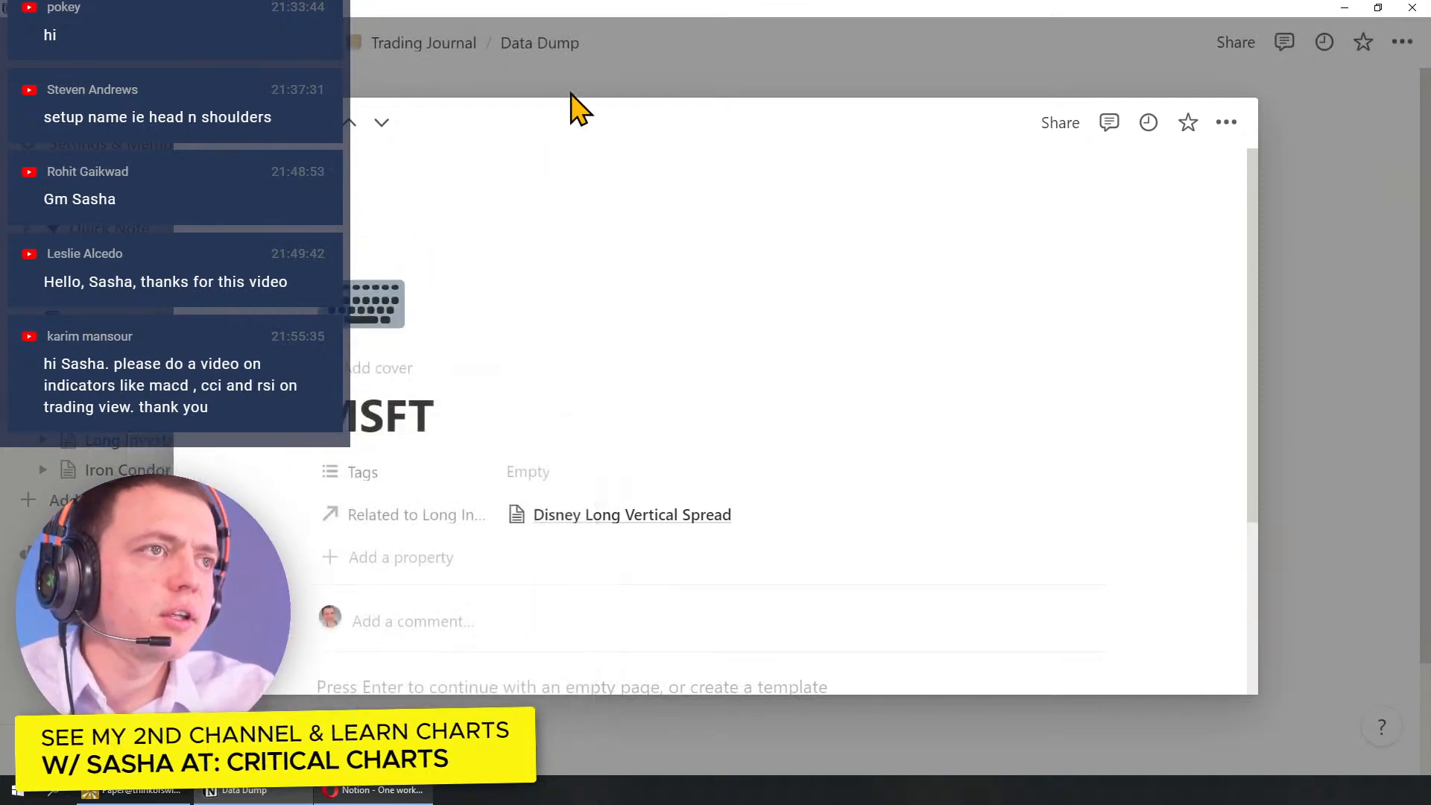
{"action": "left_click", "coordinate": [585, 77]}
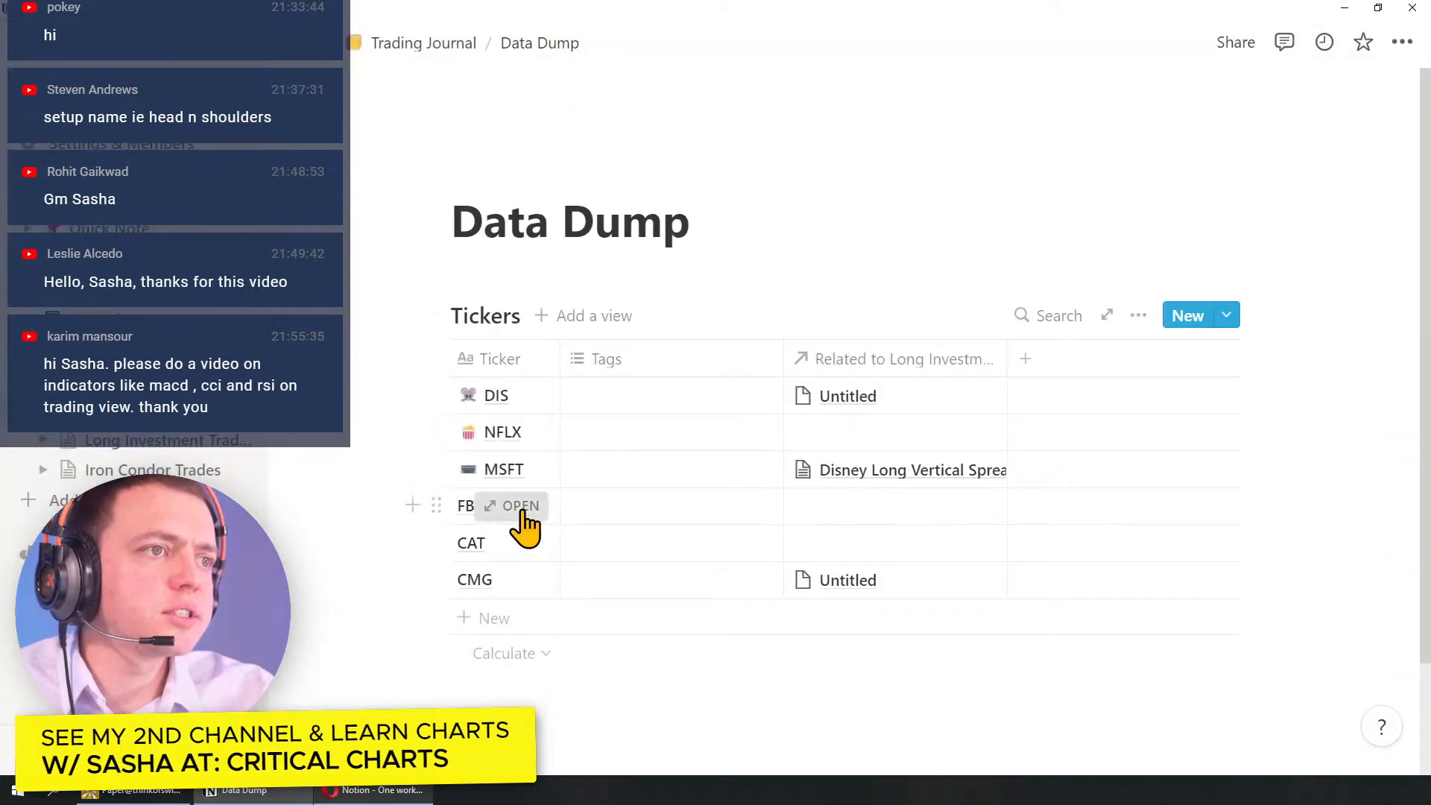
Step: Give the FB ticker's page a money-mouth face emoji as its icon
{"action": "left_click", "coordinate": [513, 506]}
{"action": "left_click", "coordinate": [373, 198]}
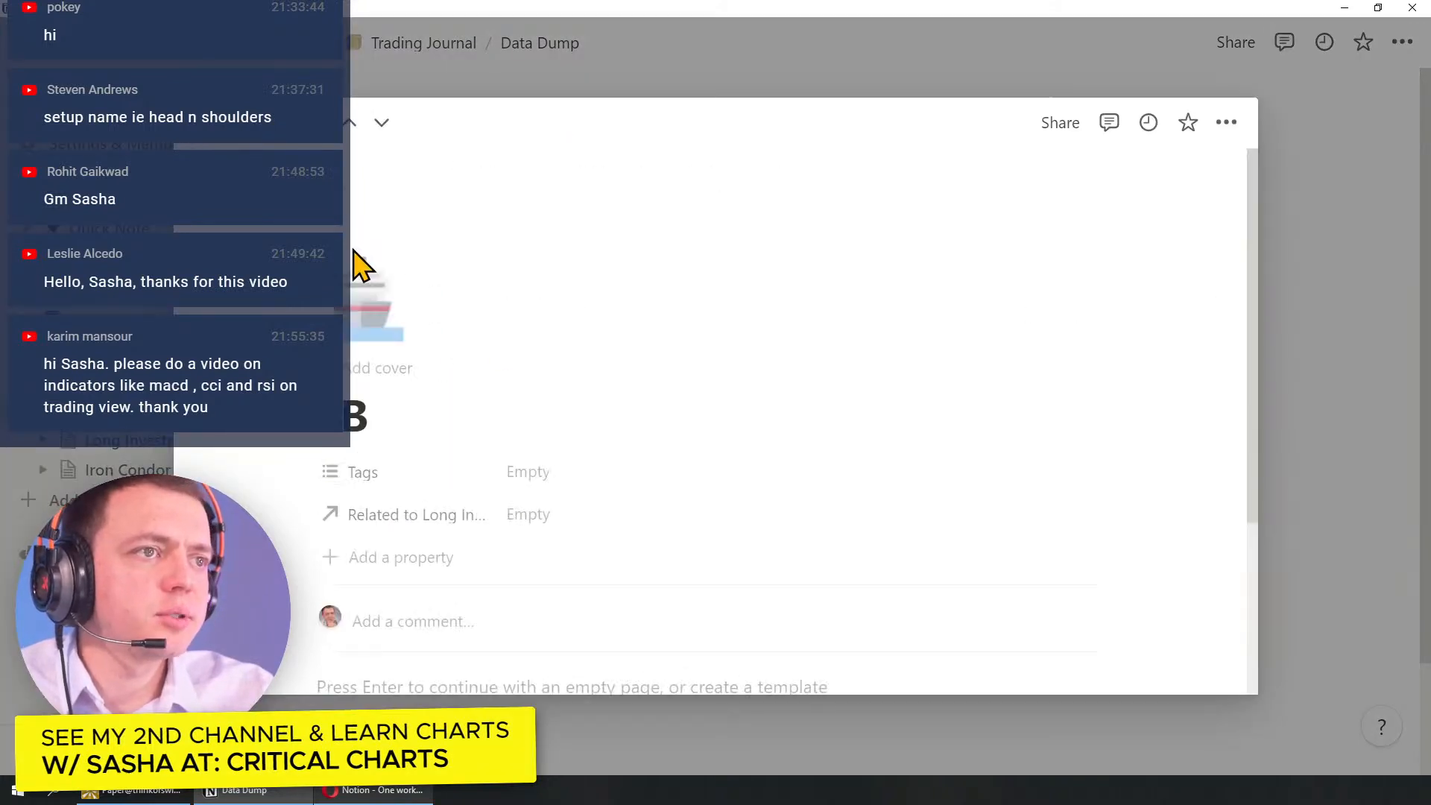
{"action": "left_click", "coordinate": [361, 324]}
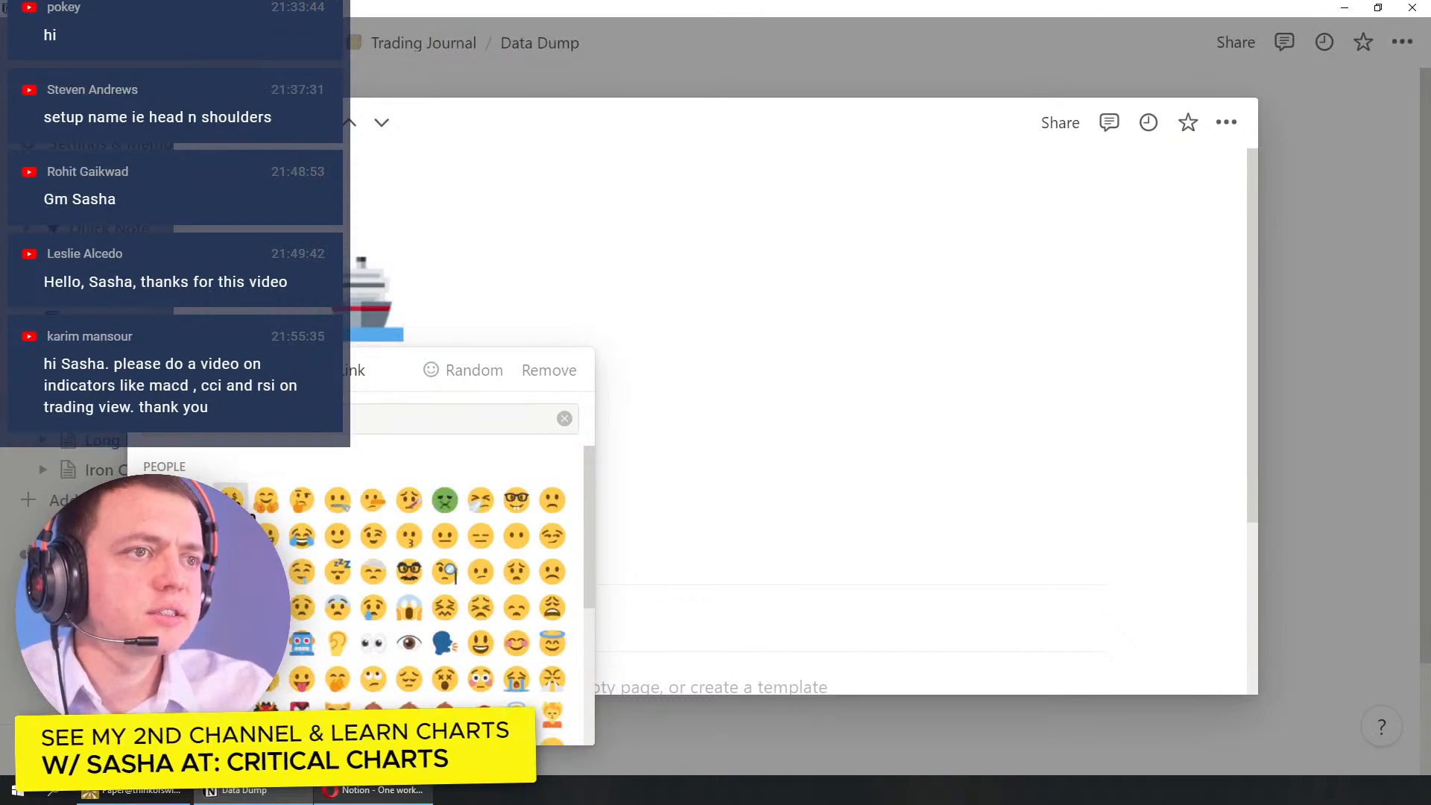
{"action": "left_click", "coordinate": [231, 498]}
{"action": "left_click", "coordinate": [617, 73]}
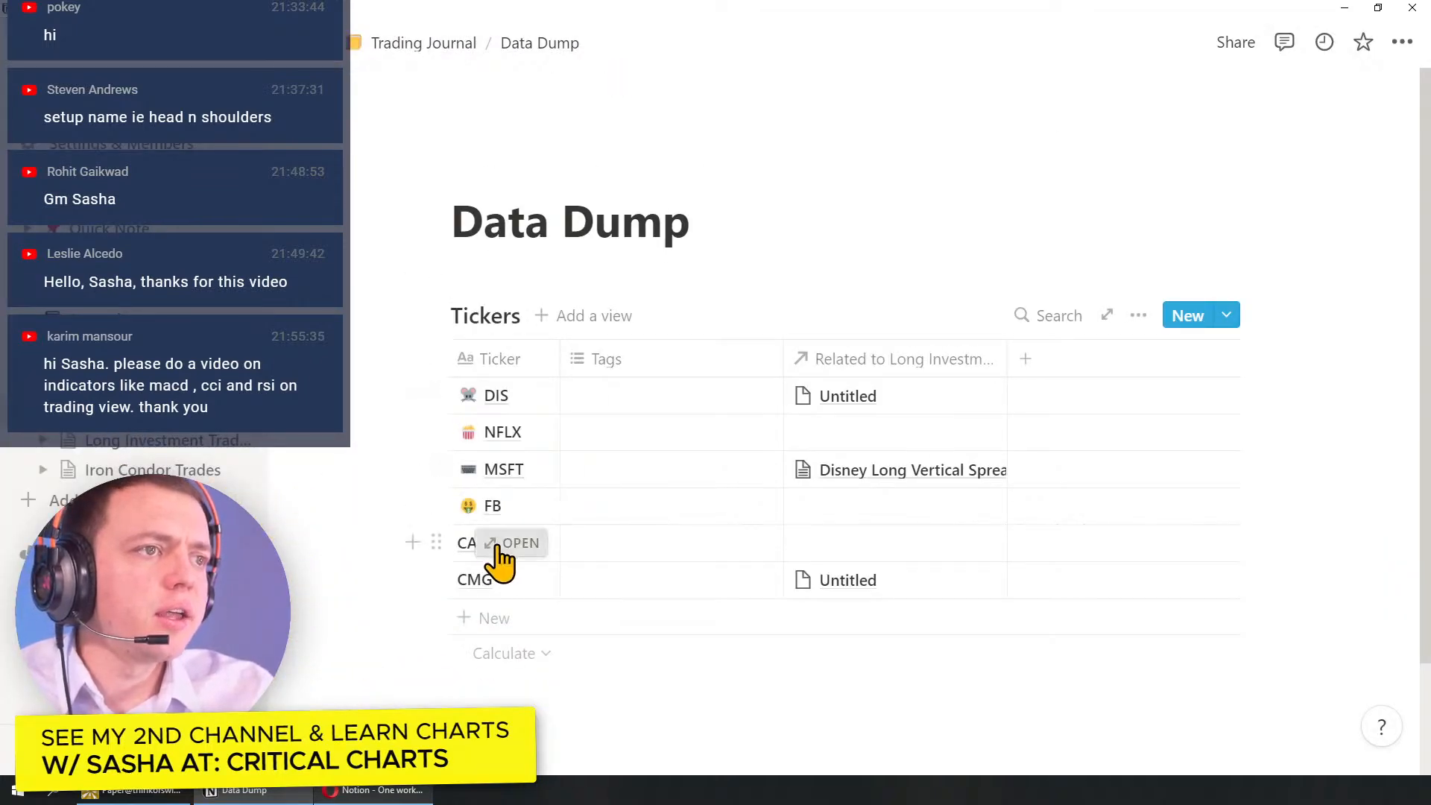
Step: Give the CAT ticker's page a pick tool emoji as its icon
{"action": "left_click", "coordinate": [497, 546]}
{"action": "left_click", "coordinate": [375, 200]}
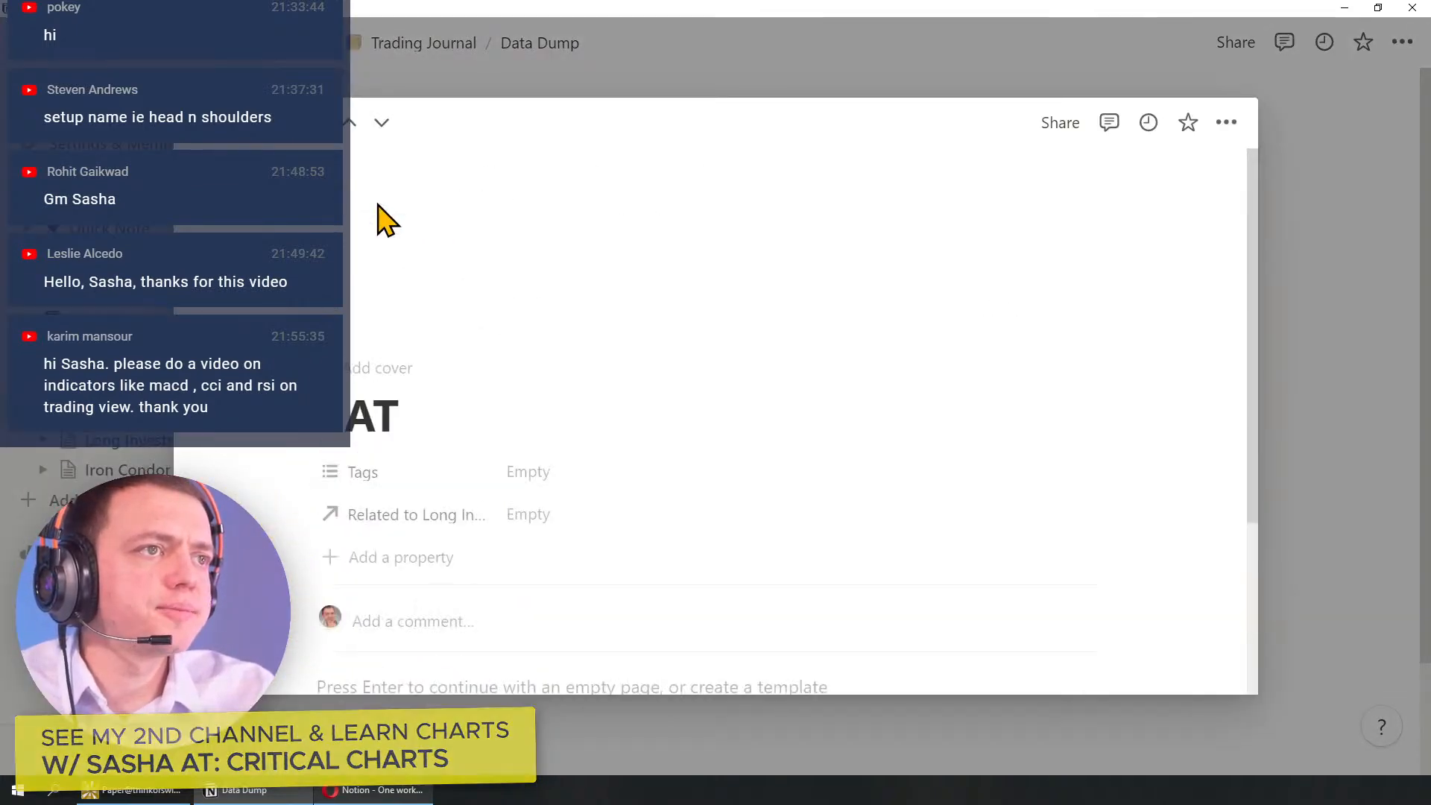
{"action": "left_click", "coordinate": [368, 300]}
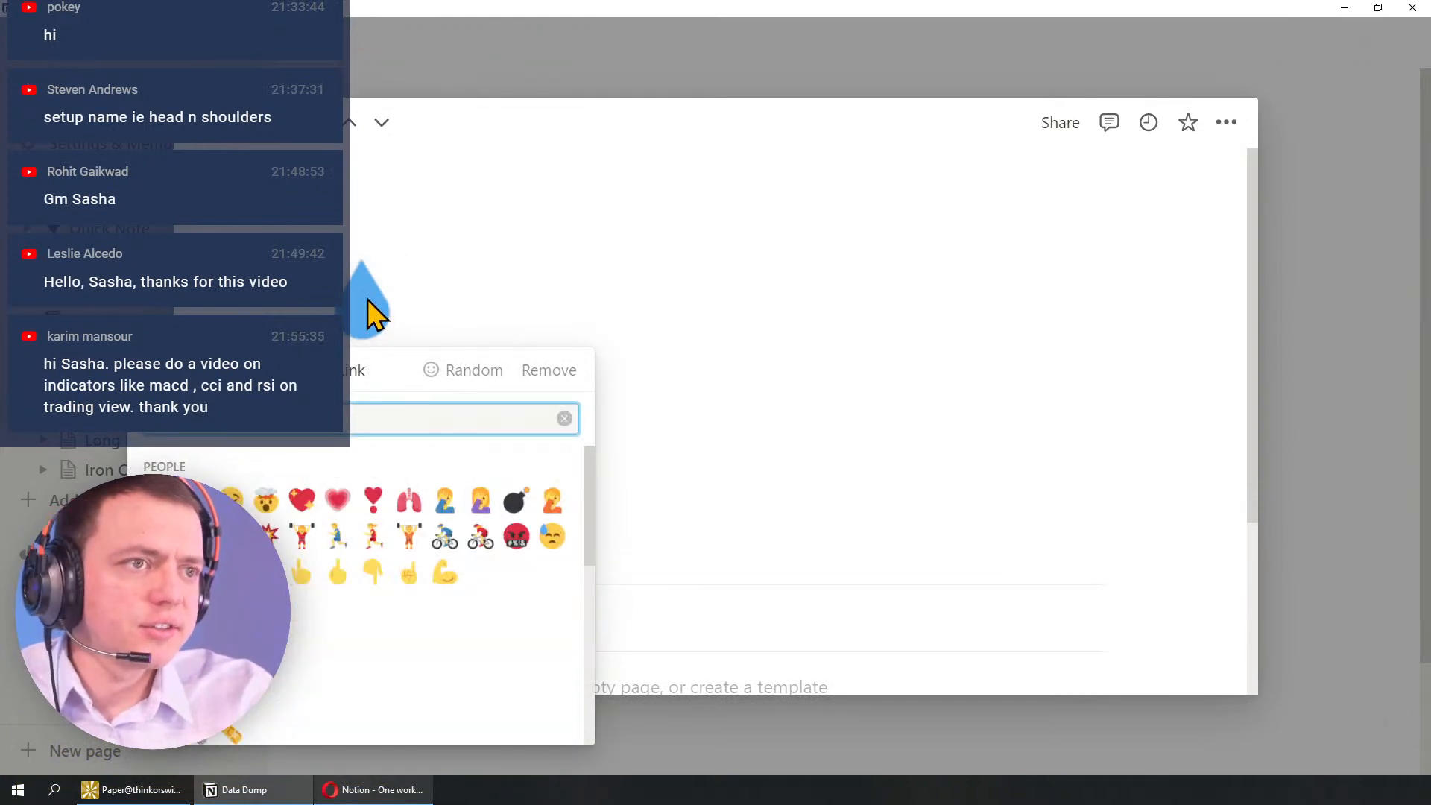
{"action": "type", "text": "ca"}
{"action": "key", "text": "BackSpace"}
{"action": "key", "text": "BackSpace"}
{"action": "key", "text": "BackSpace"}
{"action": "type", "text": "dig"}
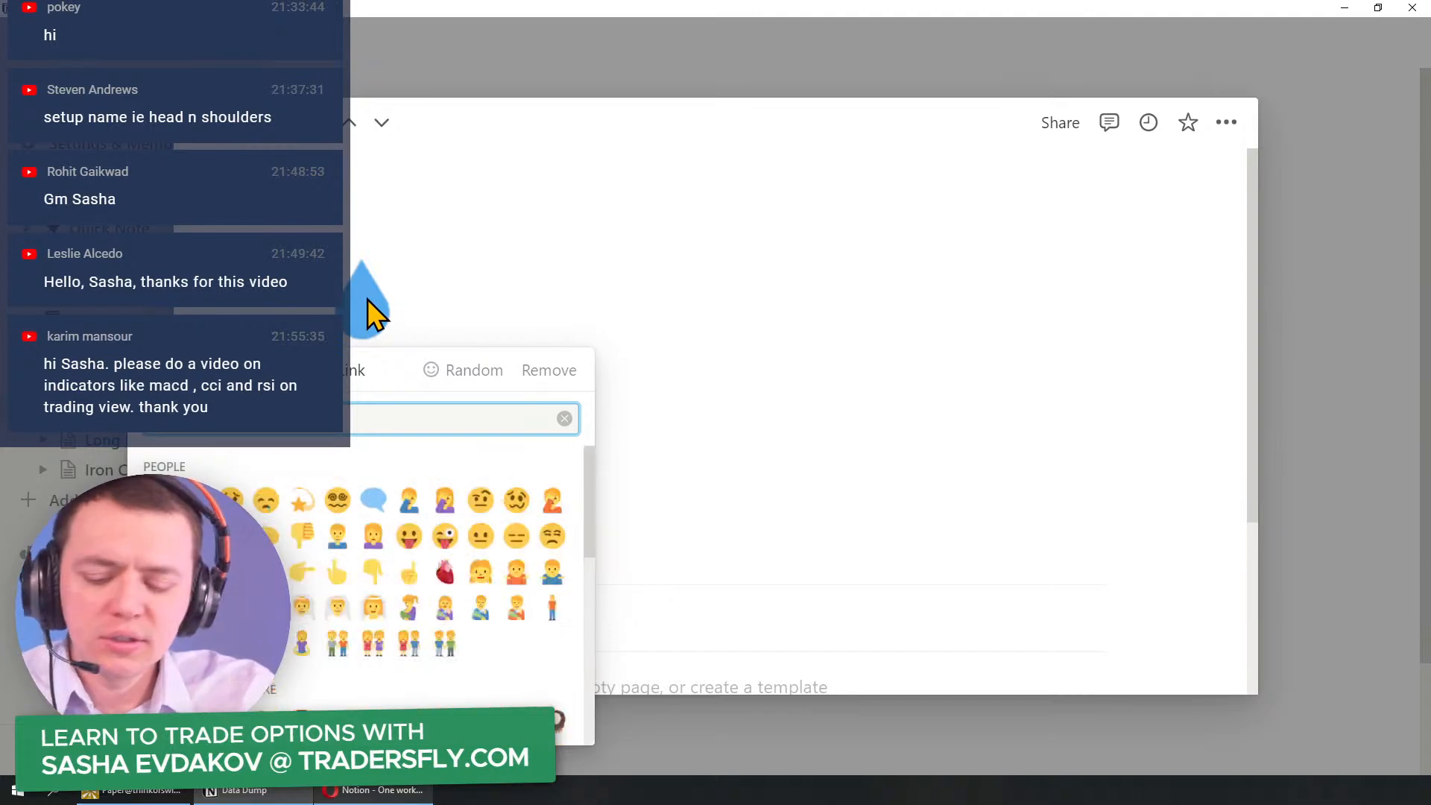
{"action": "left_click", "coordinate": [157, 466]}
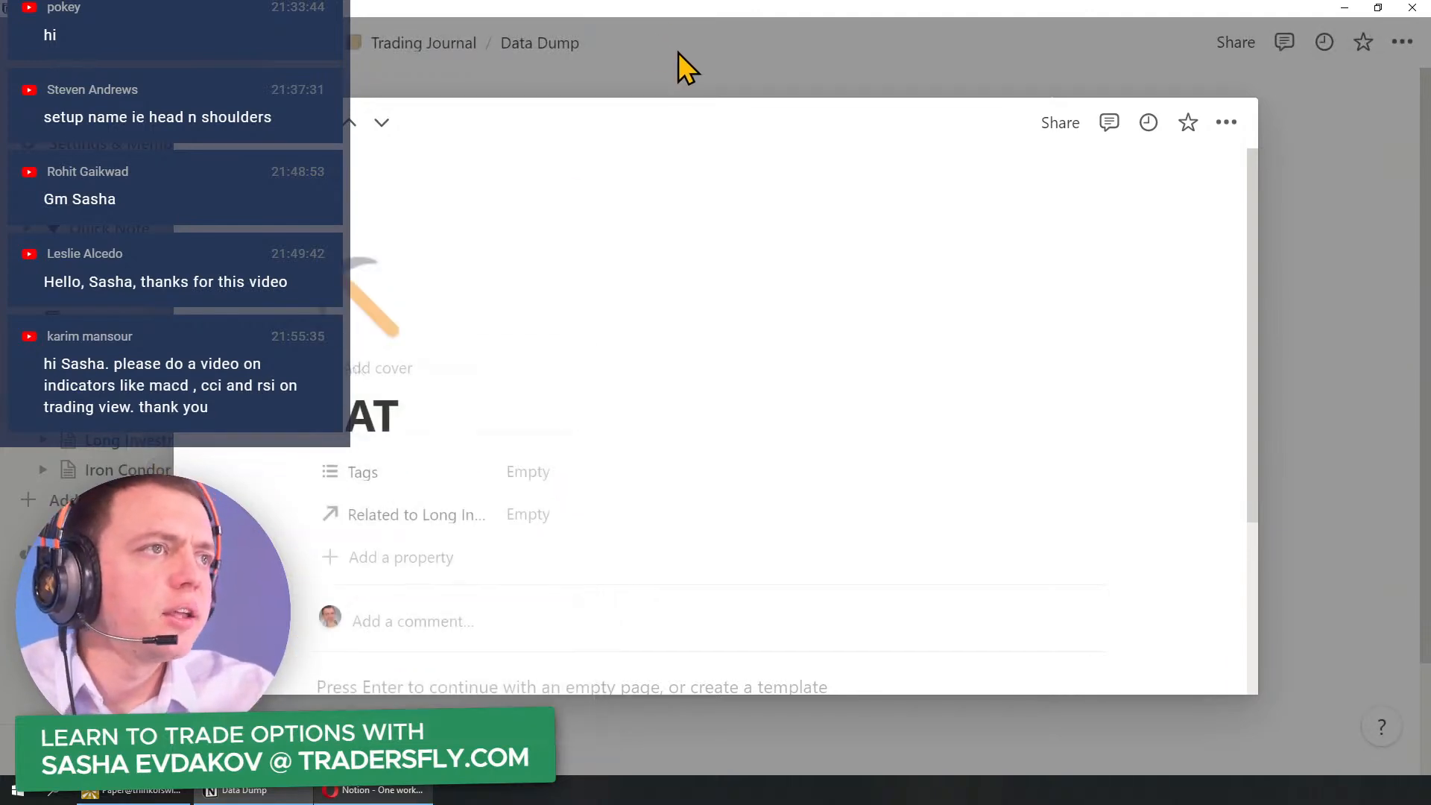
{"action": "left_click", "coordinate": [677, 46]}
Step: Give the CMG ticker's page a taco emoji as its icon, and return to the Long Investment Trades table in the Trading Journal
{"action": "left_click", "coordinate": [519, 582]}
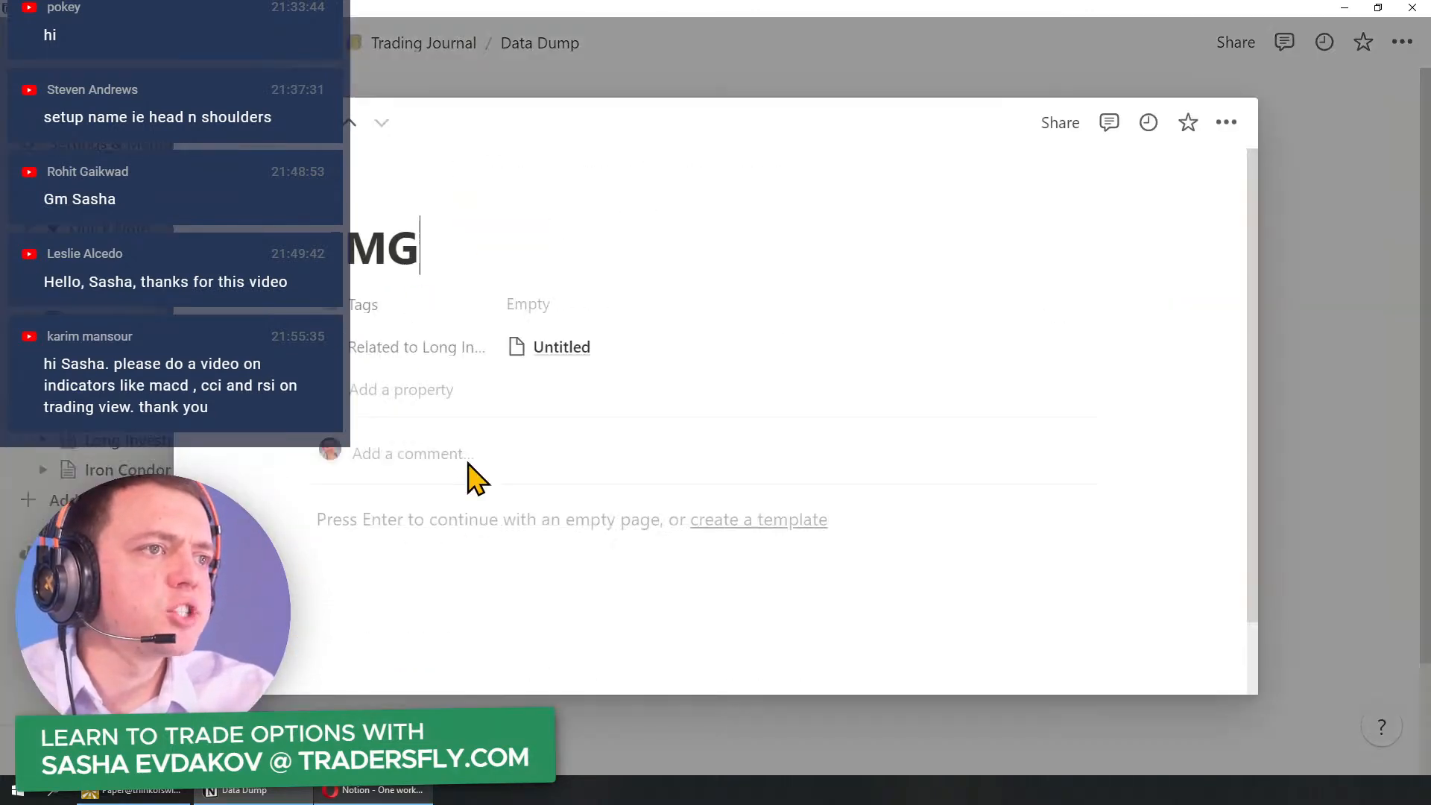
{"action": "left_click", "coordinate": [370, 206]}
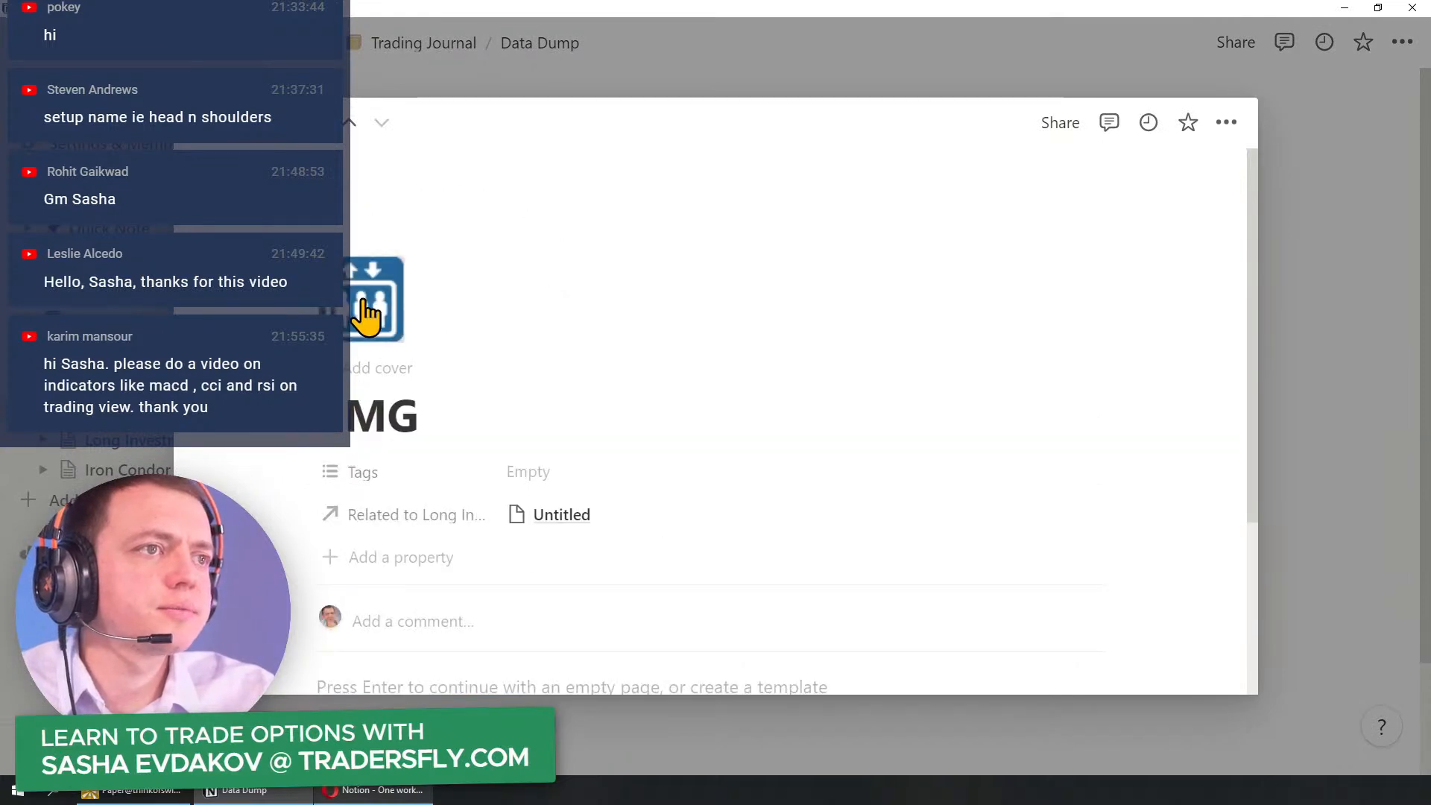
{"action": "left_click", "coordinate": [367, 313]}
{"action": "left_click", "coordinate": [158, 470]}
{"action": "left_click", "coordinate": [670, 95]}
{"action": "left_click", "coordinate": [119, 380]}
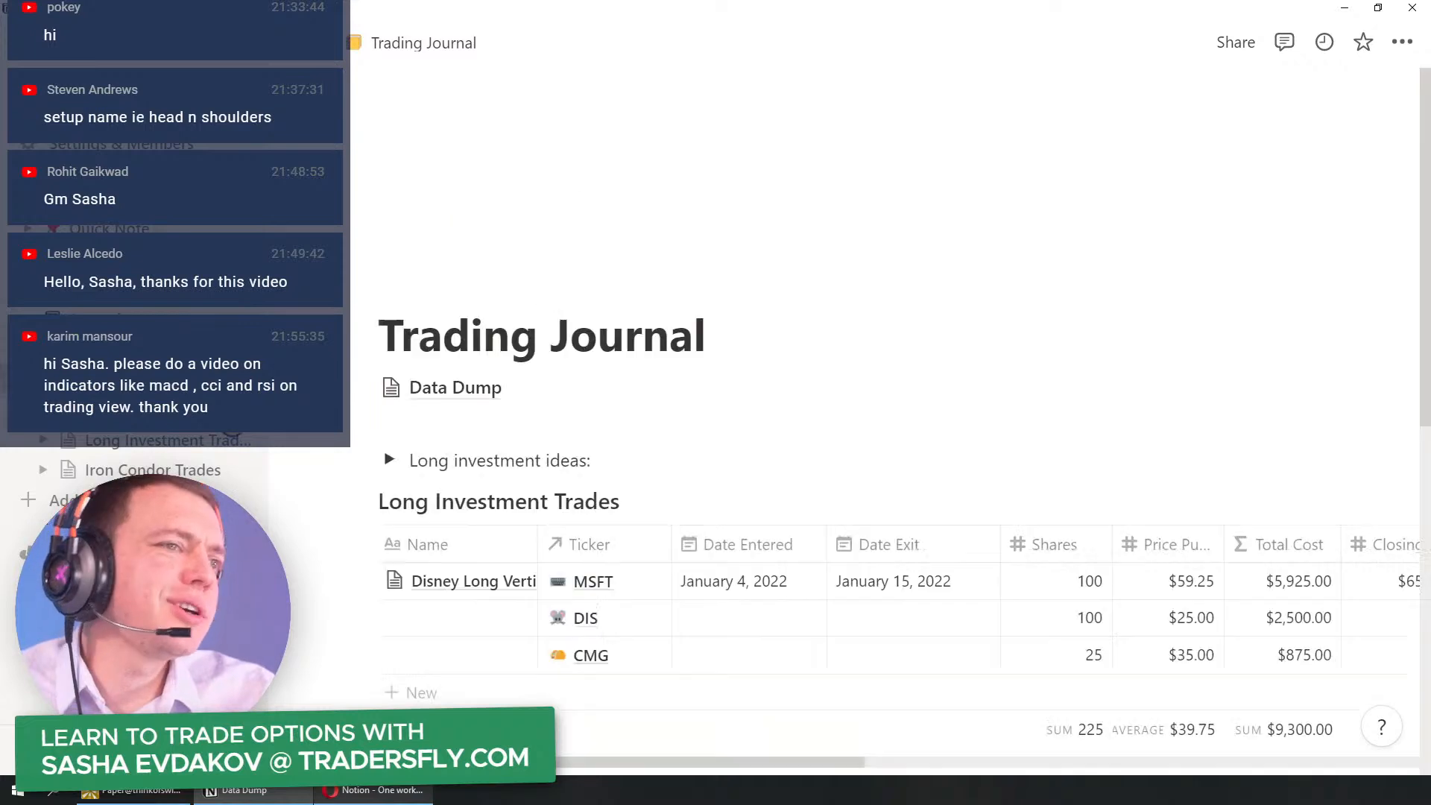
{"action": "scroll", "coordinate": [589, 522], "scroll_direction": "down", "scroll_amount": 2}
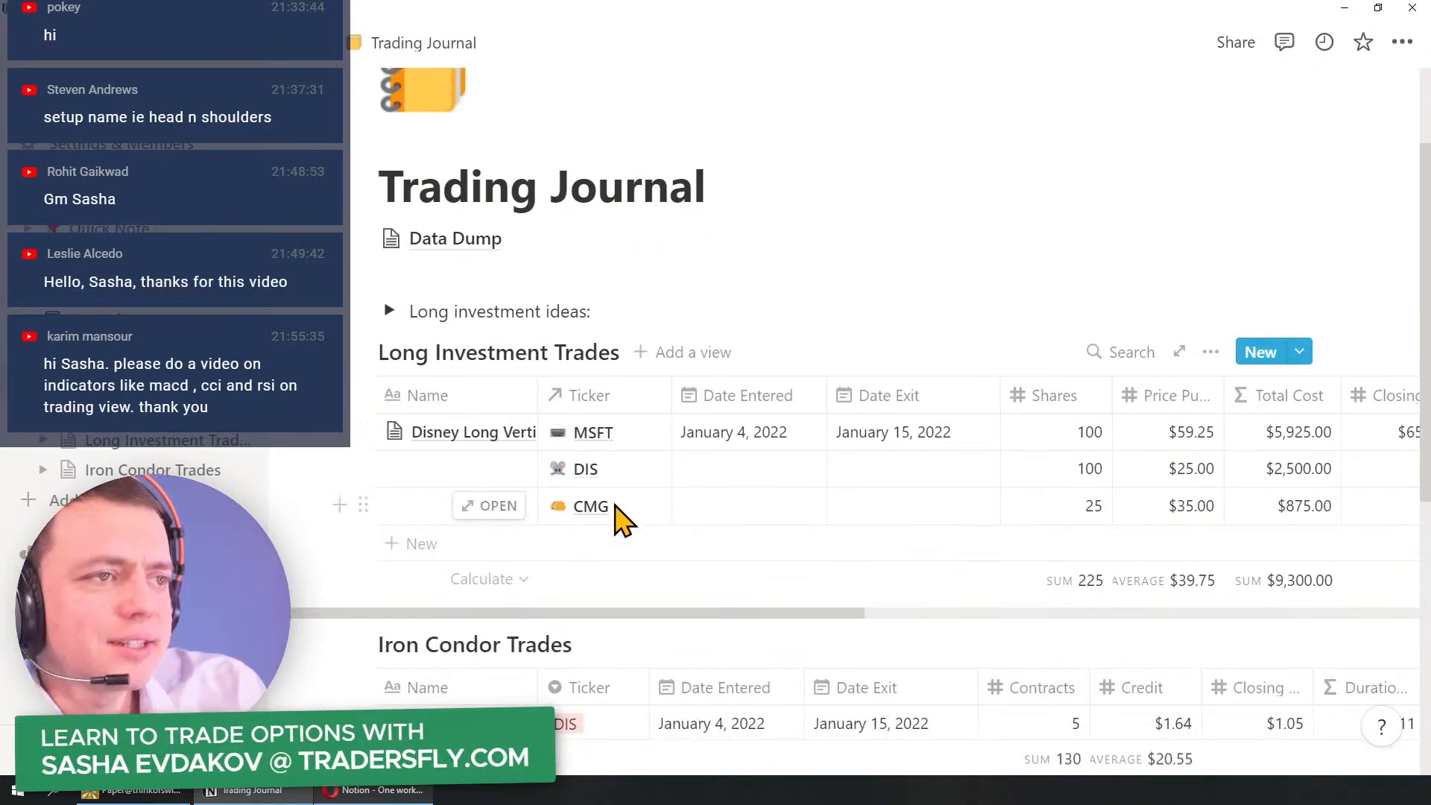
{"action": "key", "text": "ctrl+2"}
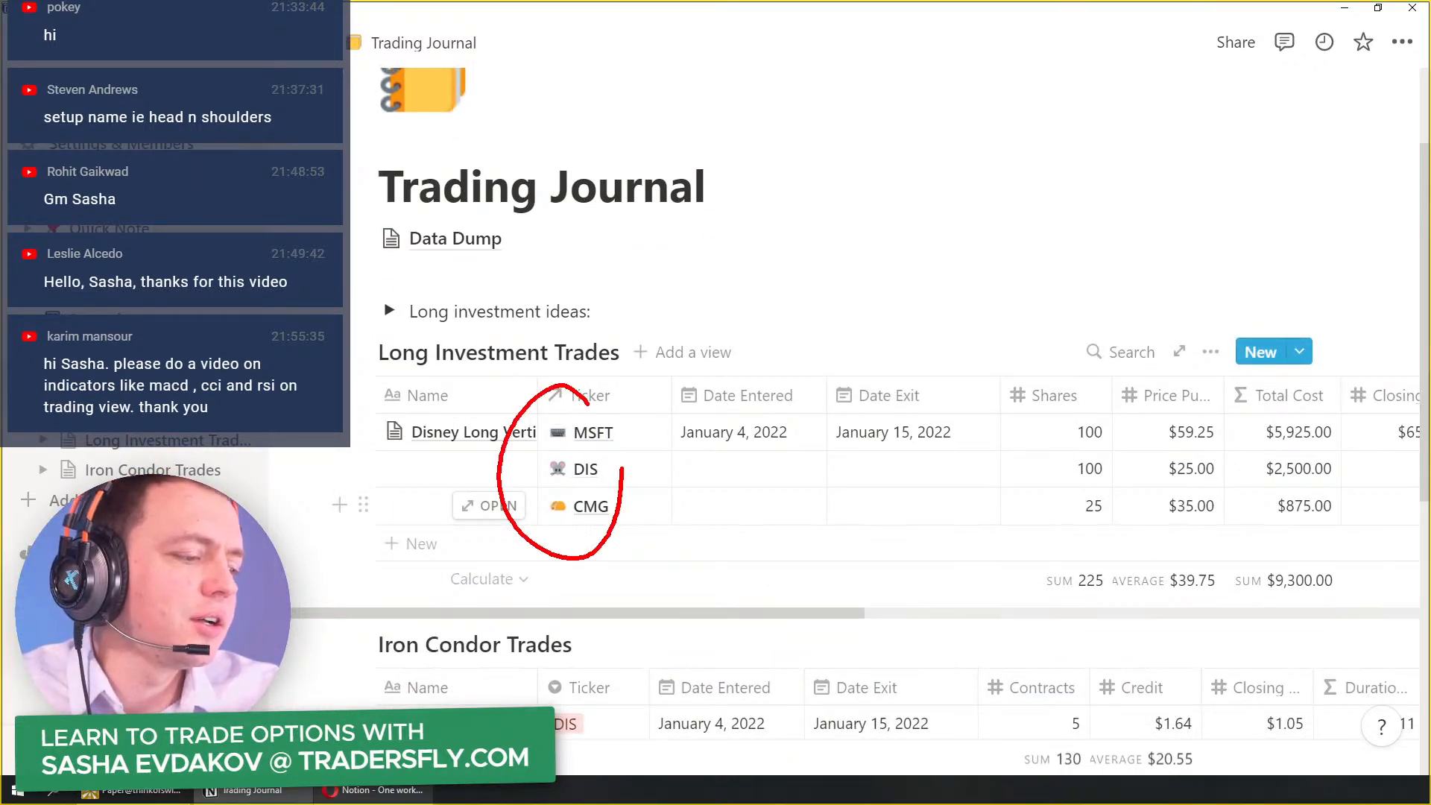
{"action": "key", "text": "Escape"}
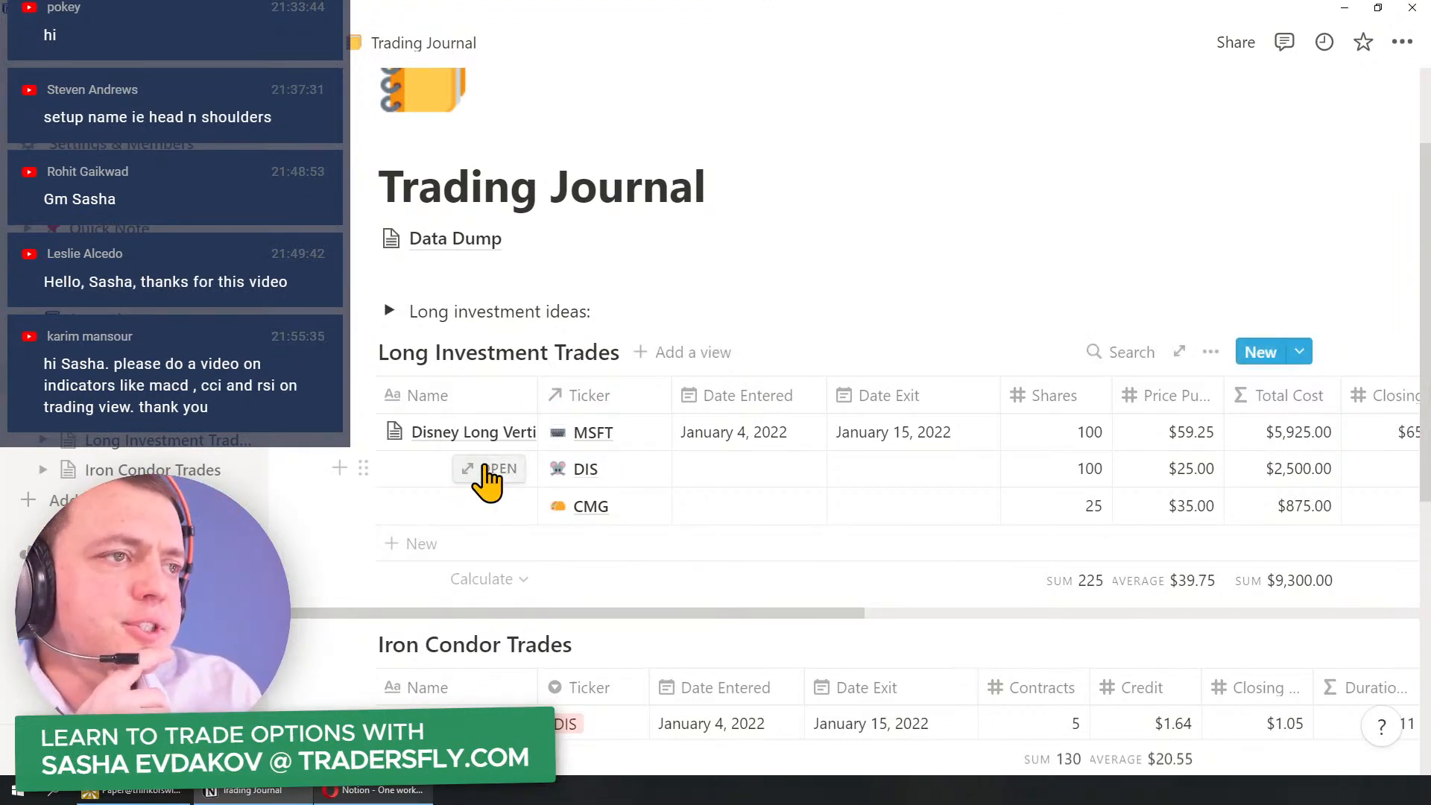
{"action": "left_click", "coordinate": [739, 486]}
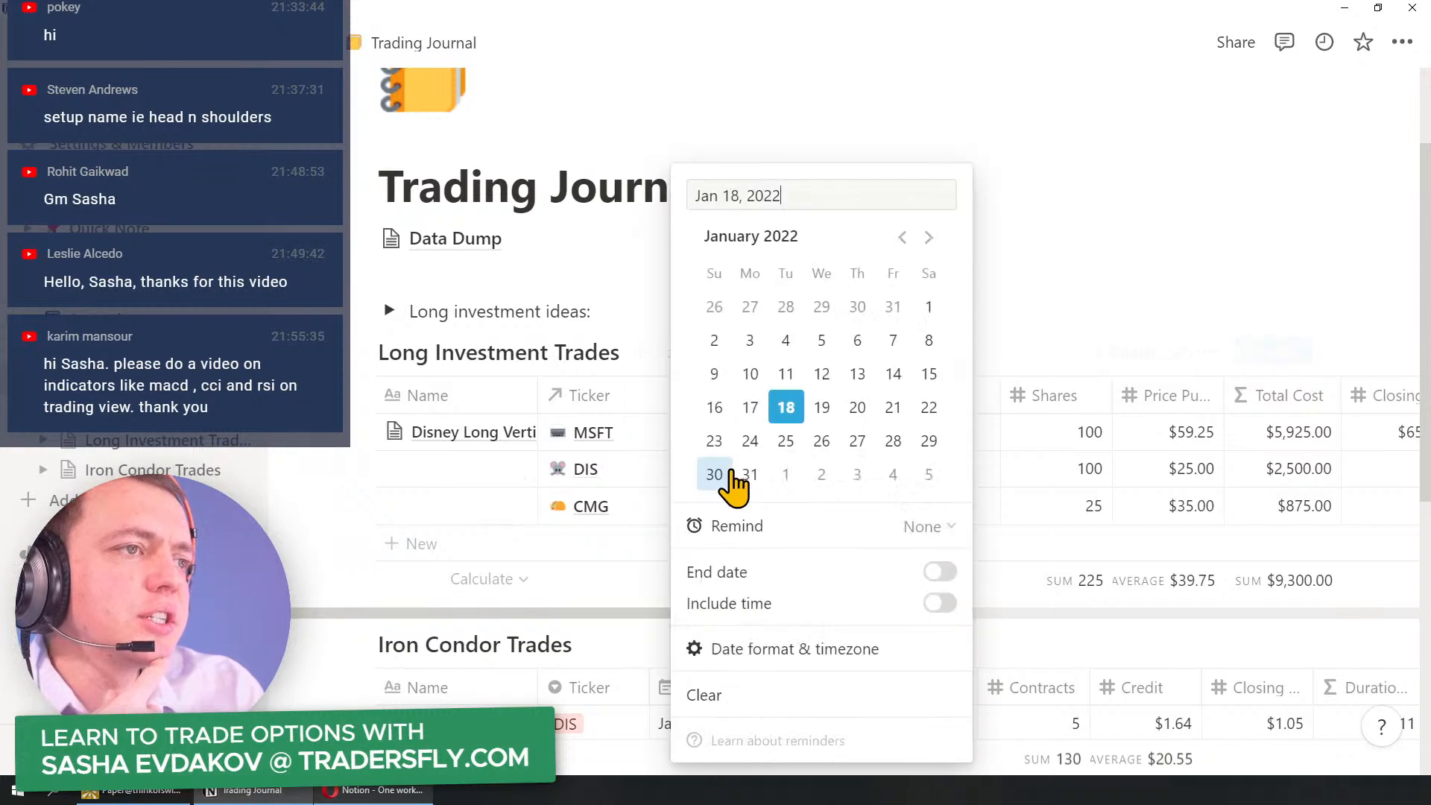
{"action": "key", "text": "Escape"}
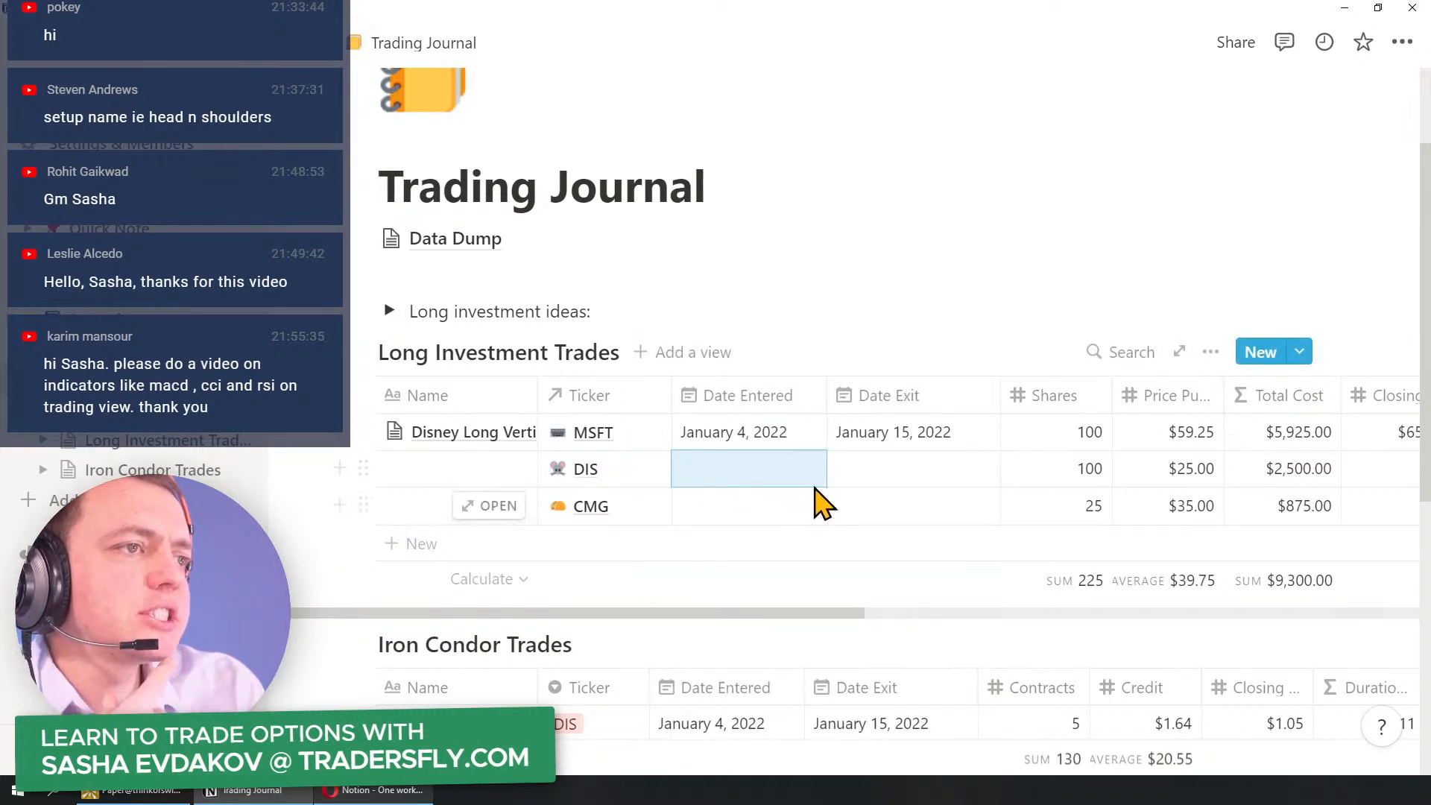
{"action": "left_click", "coordinate": [1301, 356]}
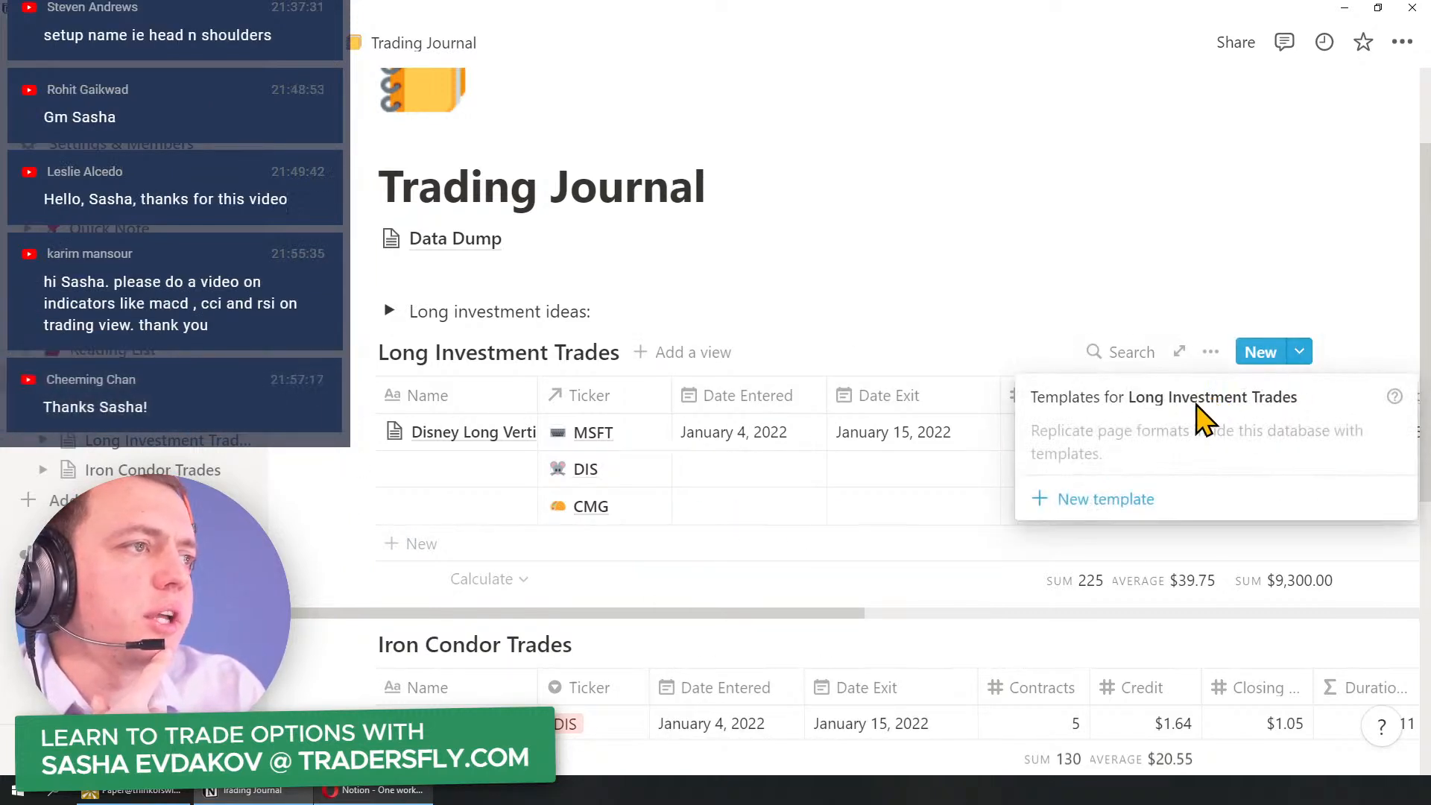
{"action": "left_click", "coordinate": [766, 481]}
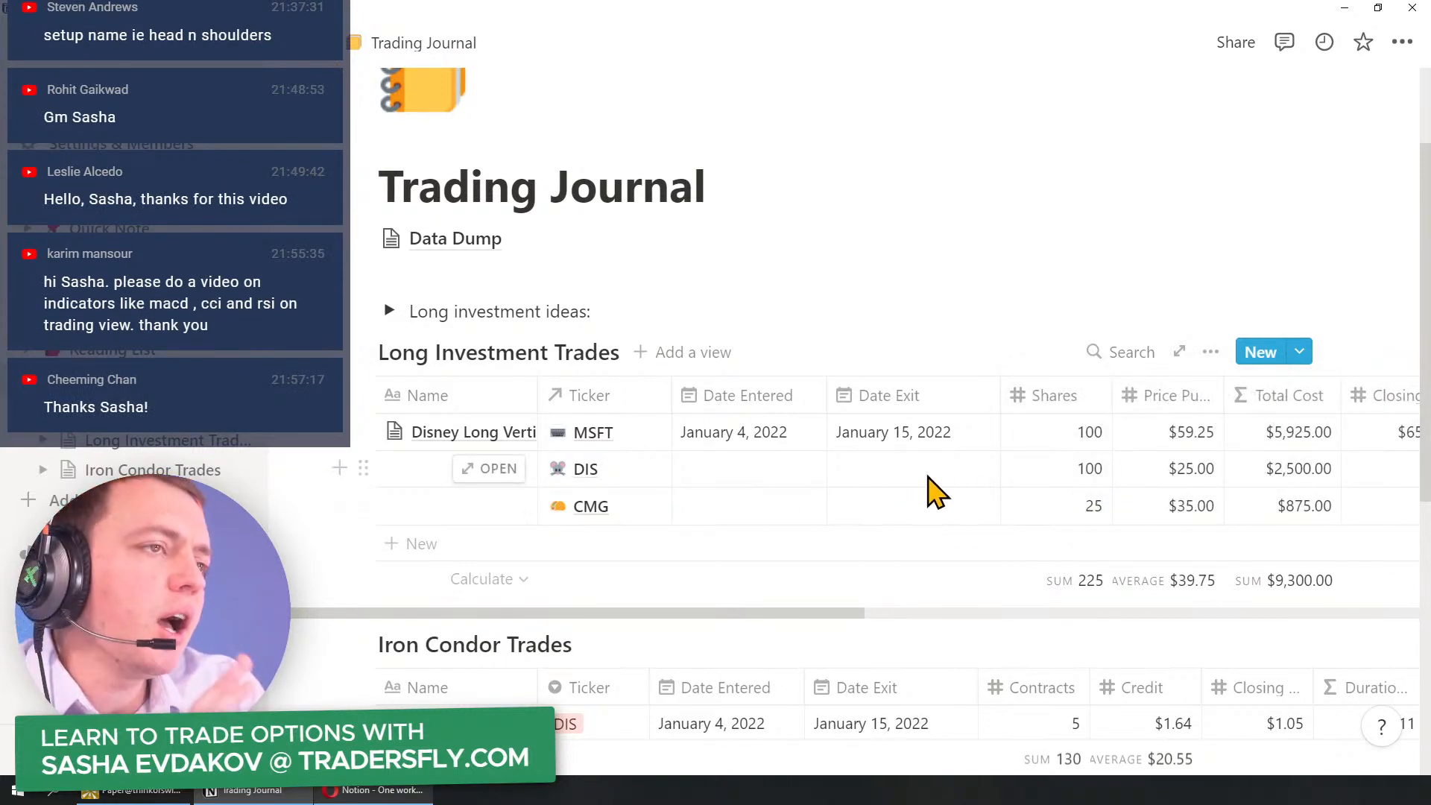
{"action": "left_click", "coordinate": [1299, 356]}
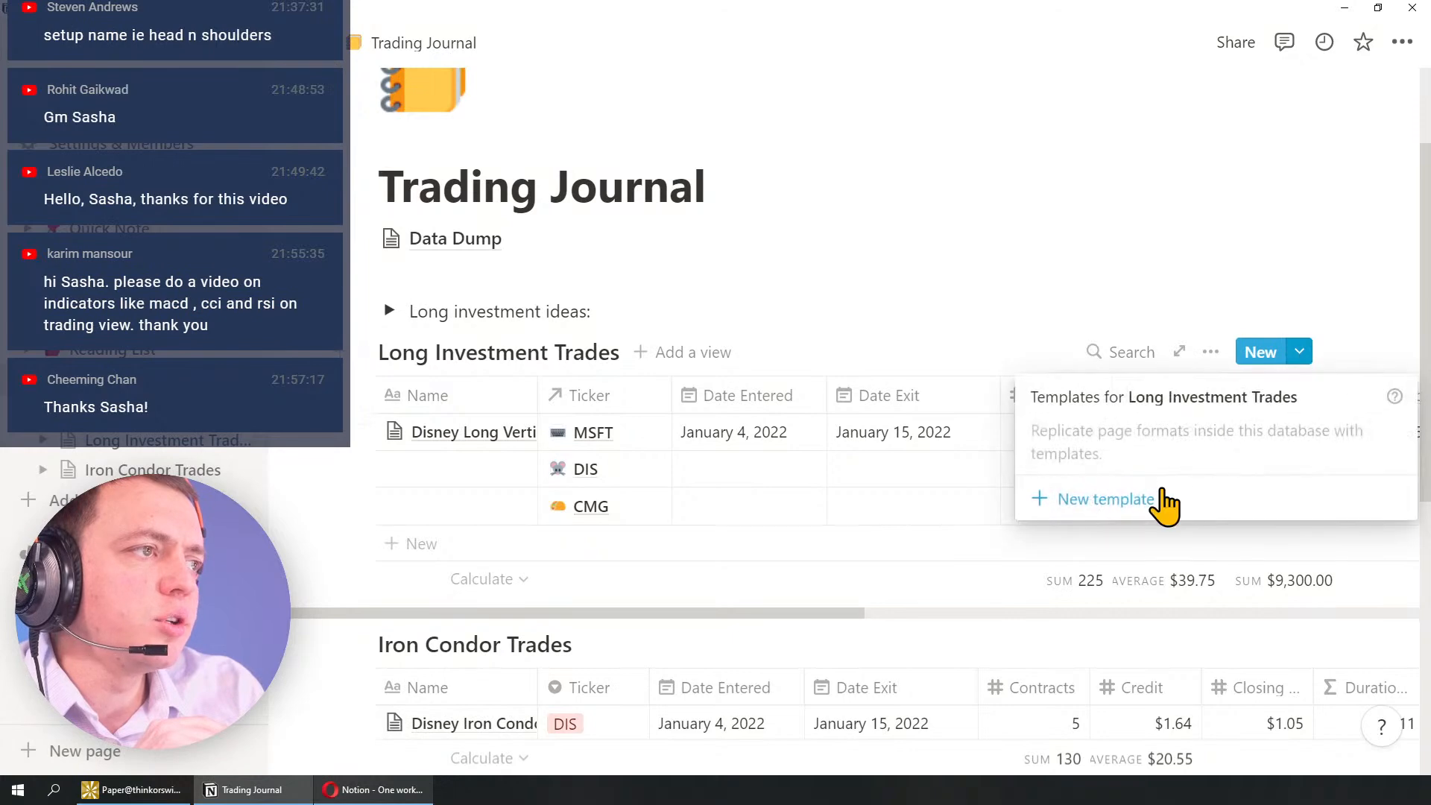
{"action": "left_click", "coordinate": [857, 332]}
{"action": "left_click", "coordinate": [687, 356]}
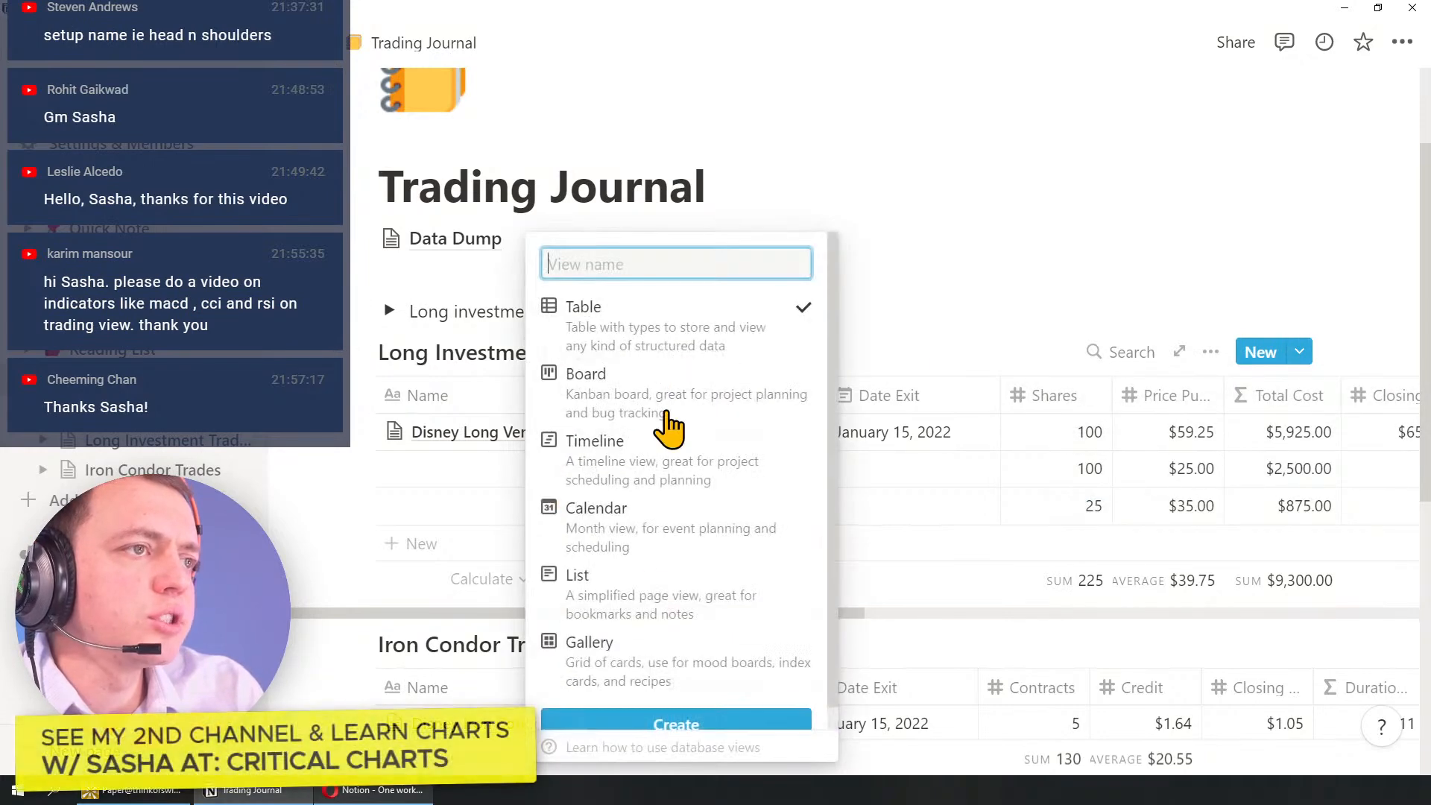
{"action": "left_click", "coordinate": [923, 211]}
Step: Insert a select property named "Active?" to the right of the Ticker column in Long Investment Trades
{"action": "left_click", "coordinate": [630, 402]}
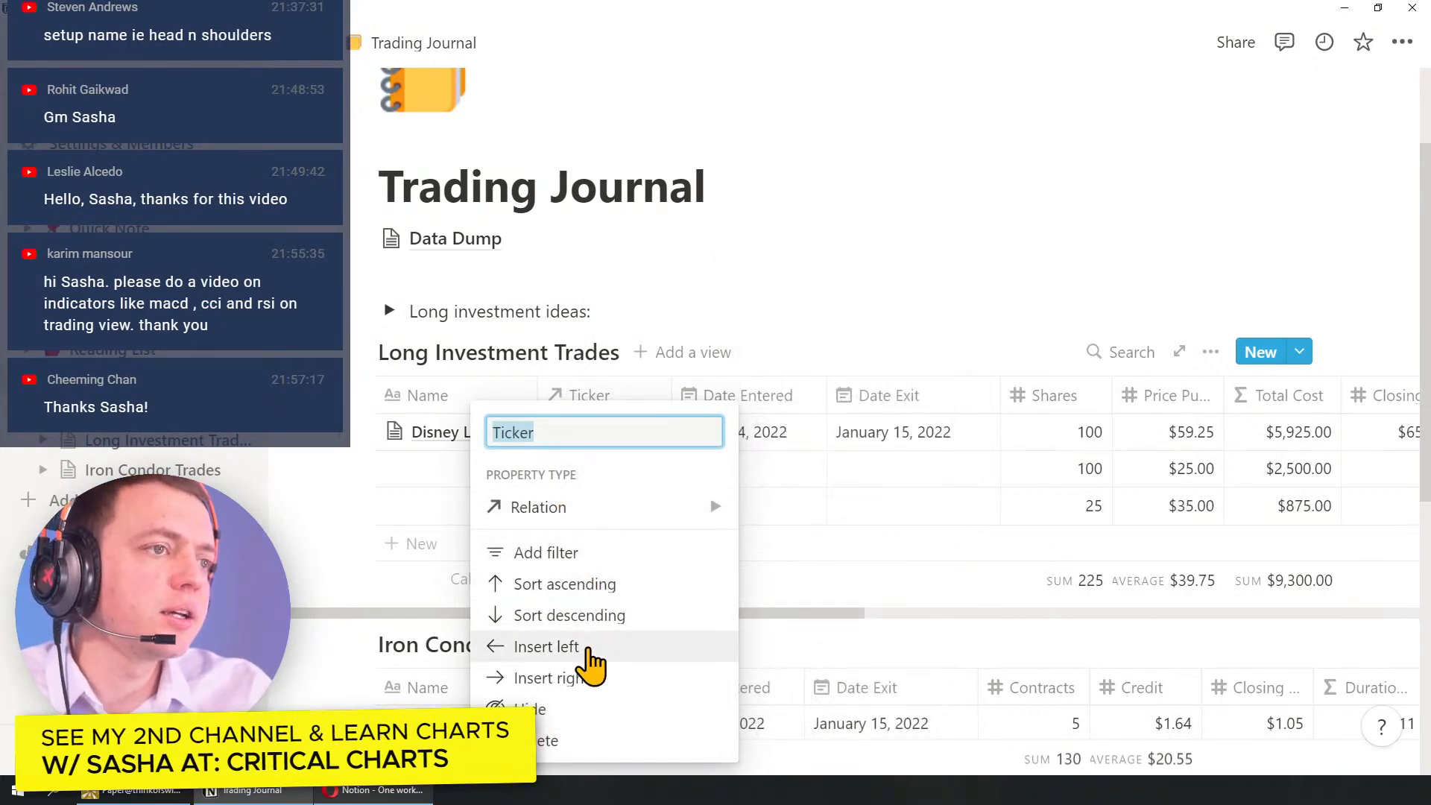
{"action": "left_click", "coordinate": [591, 678]}
{"action": "left_click", "coordinate": [749, 402]}
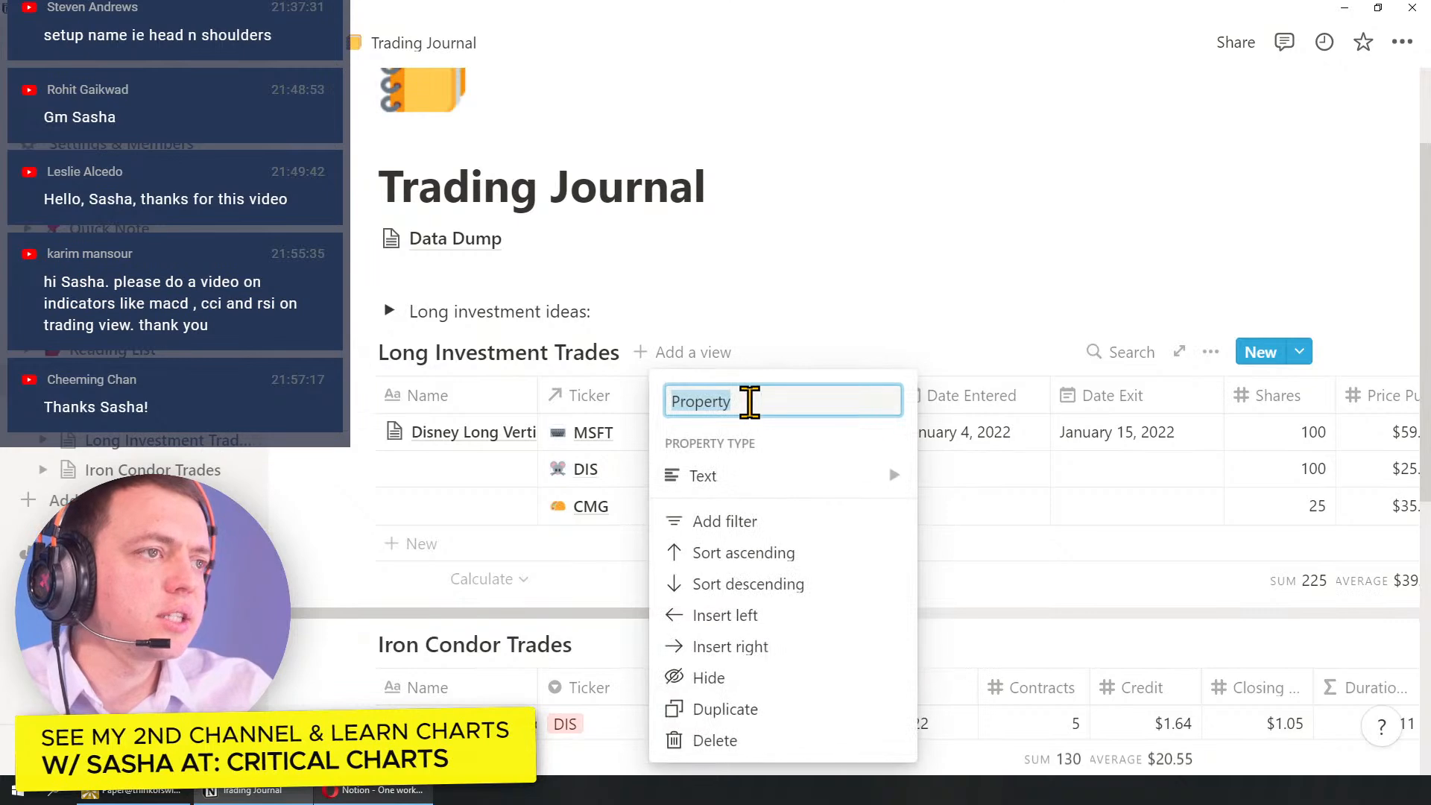
{"action": "type", "text": "A"}
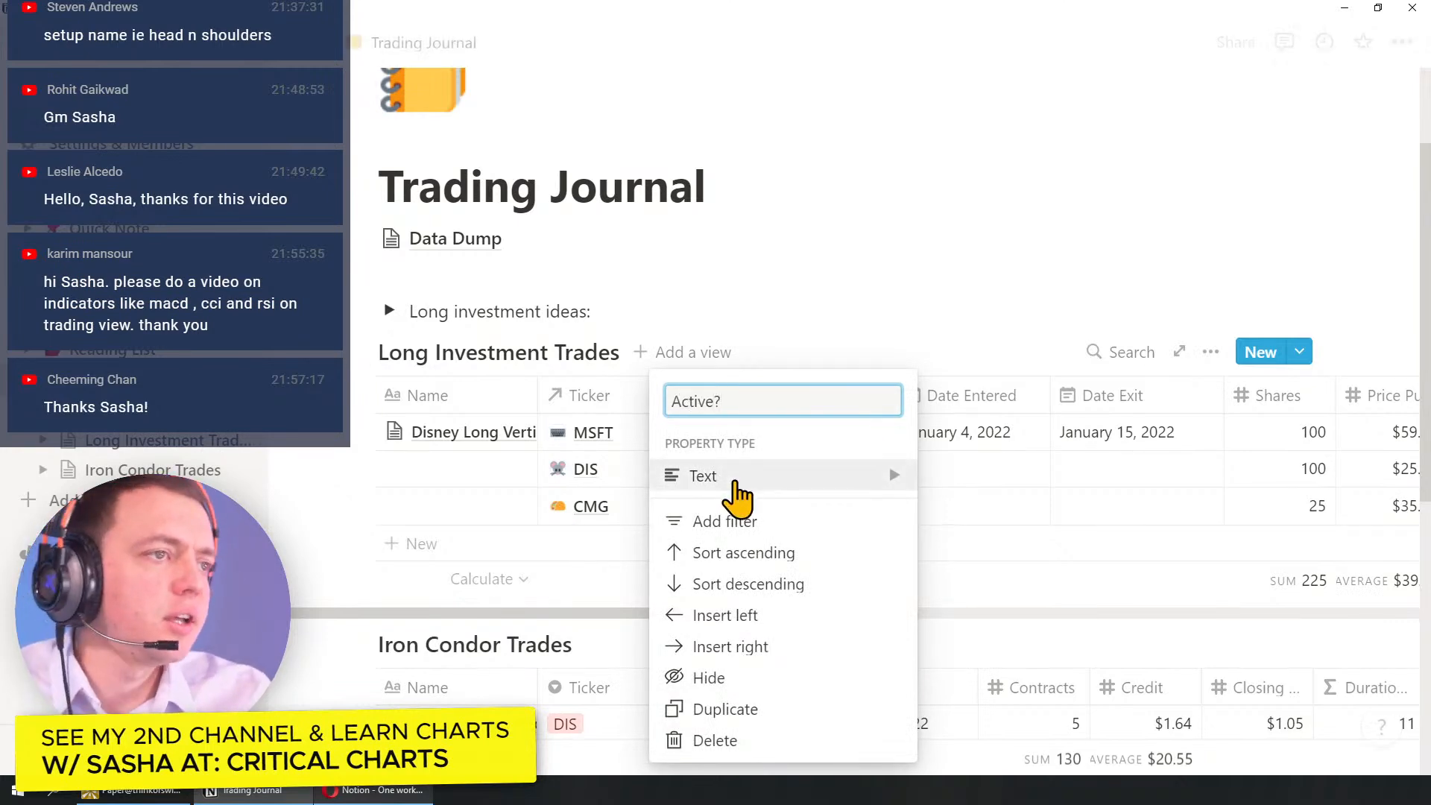
{"action": "mouse_move", "coordinate": [730, 481]}
{"action": "left_click", "coordinate": [1020, 343]}
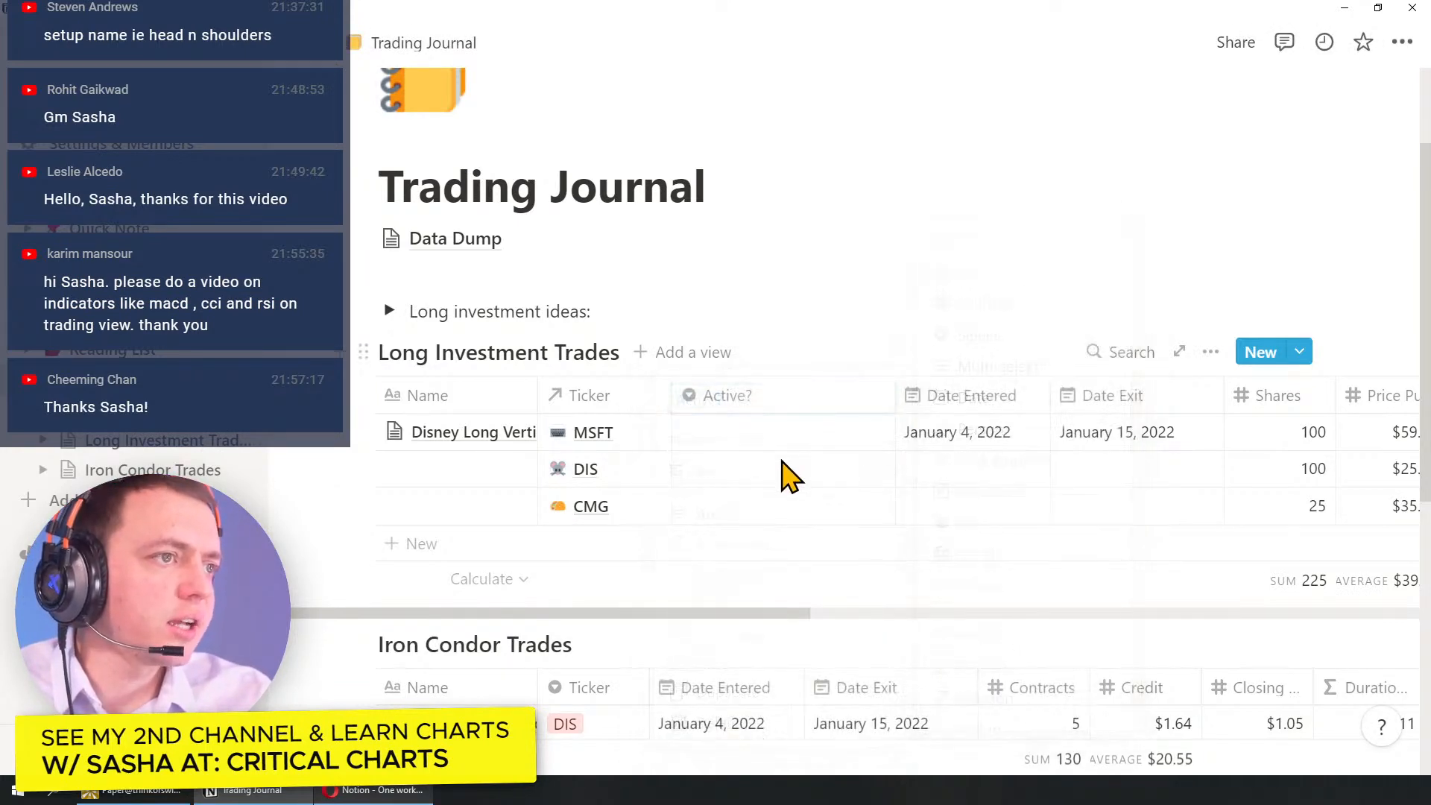
Step: Create the Active? options "Active" for the MSFT trade and "Closed" for the DIS trade
{"action": "left_click", "coordinate": [725, 437]}
{"action": "type", "text": "Active"}
{"action": "key", "text": "Return"}
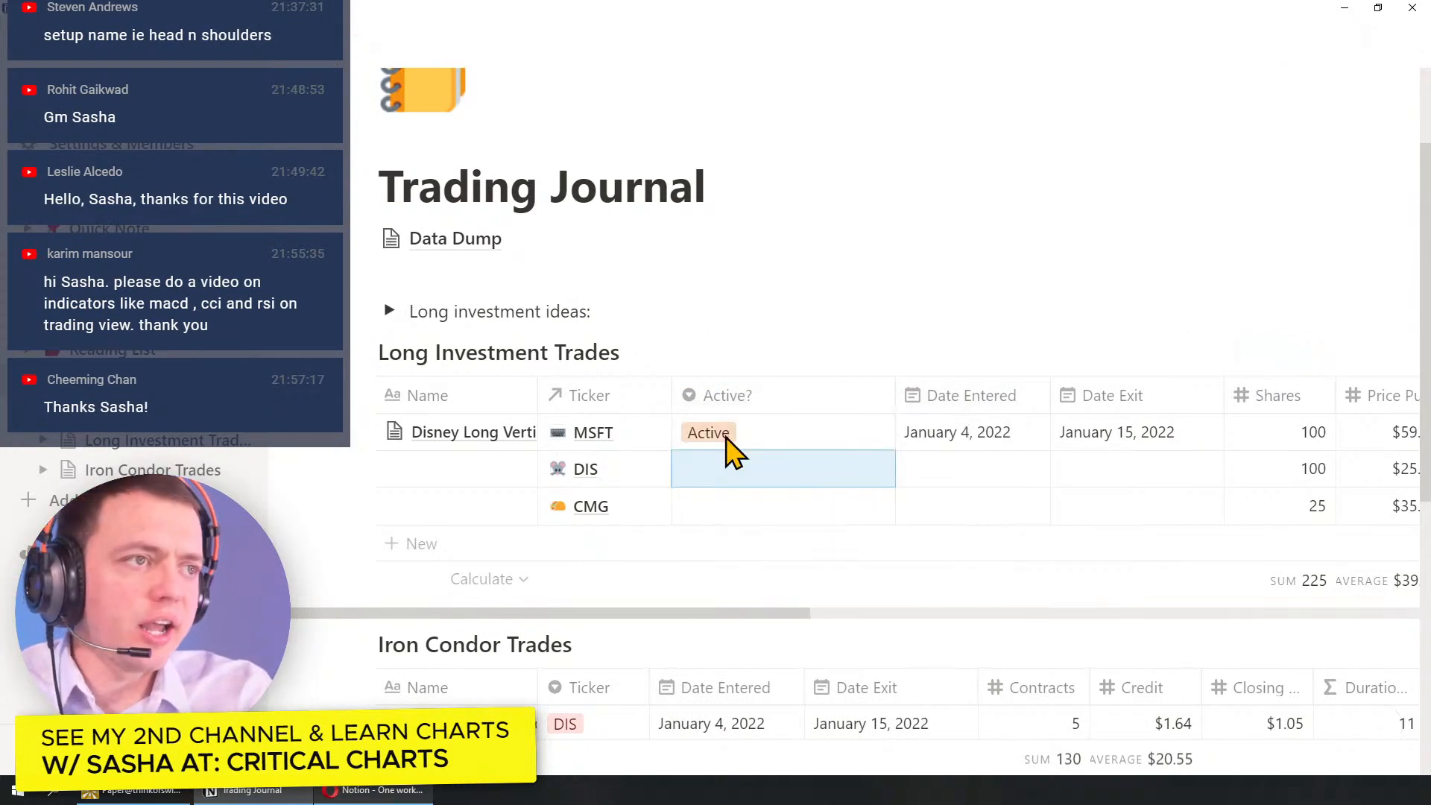
{"action": "type", "text": "Closed"}
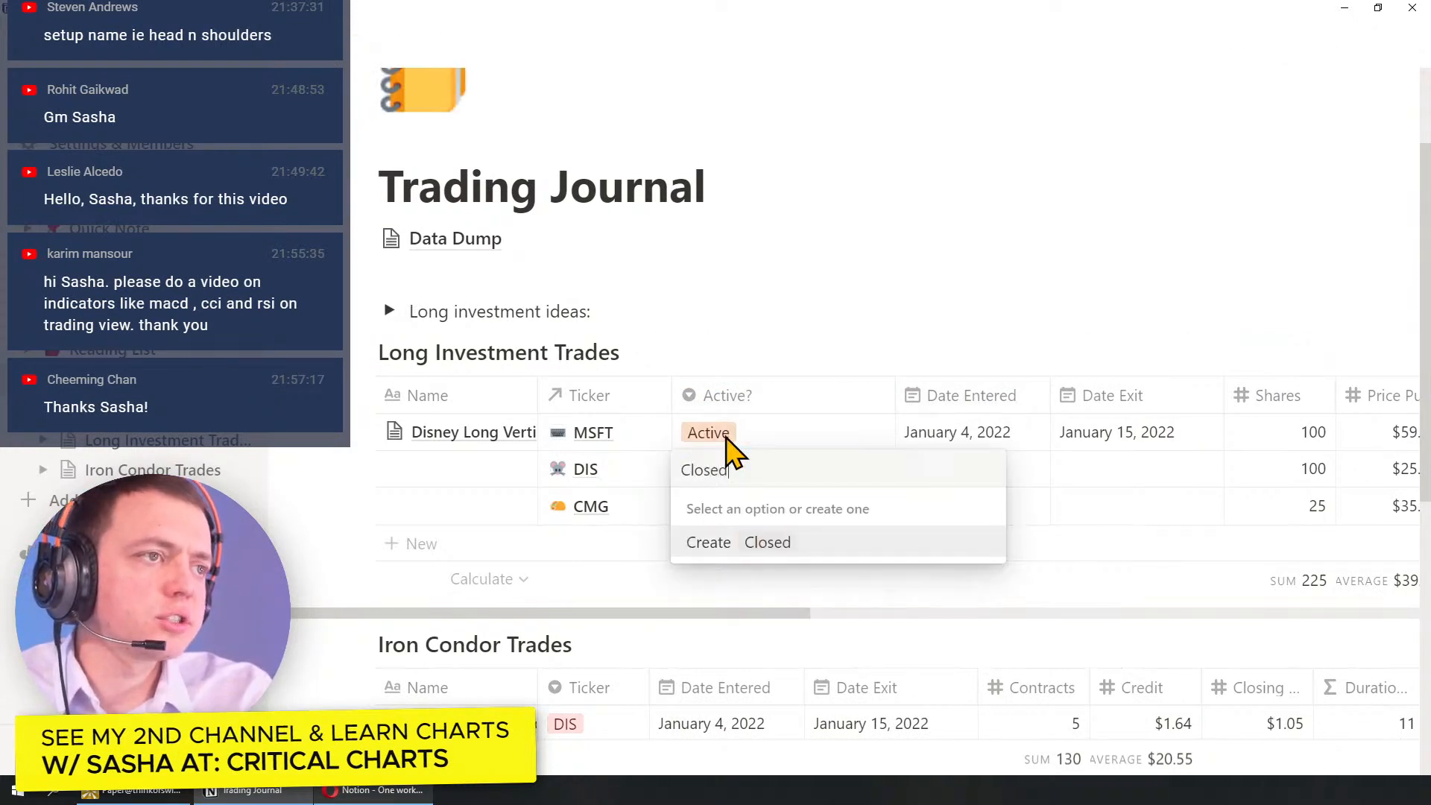
{"action": "key", "text": "Return"}
Step: Recolour the Active? options, making Active green and Closed red
{"action": "left_click", "coordinate": [777, 439]}
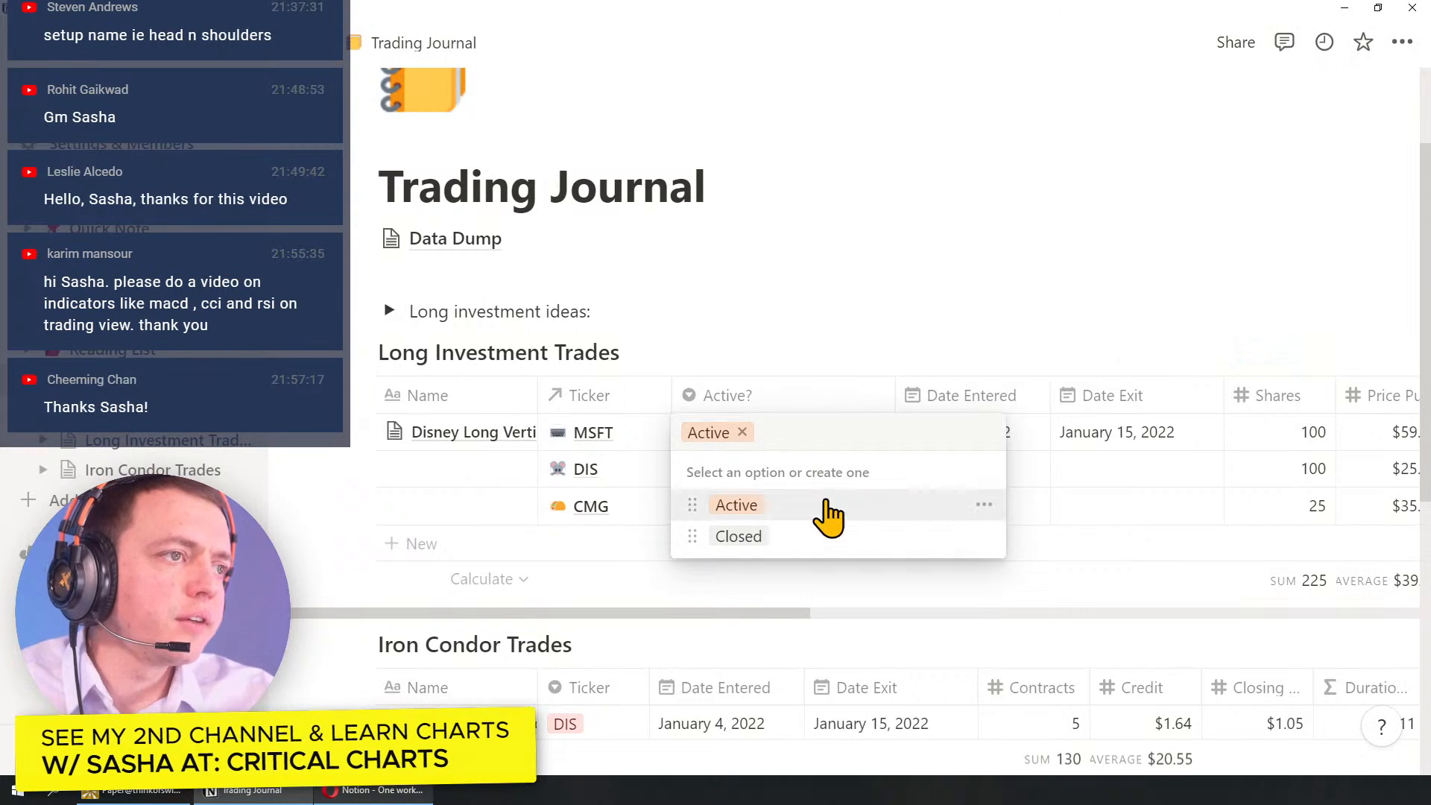
{"action": "left_click", "coordinate": [985, 506]}
{"action": "left_click", "coordinate": [937, 615]}
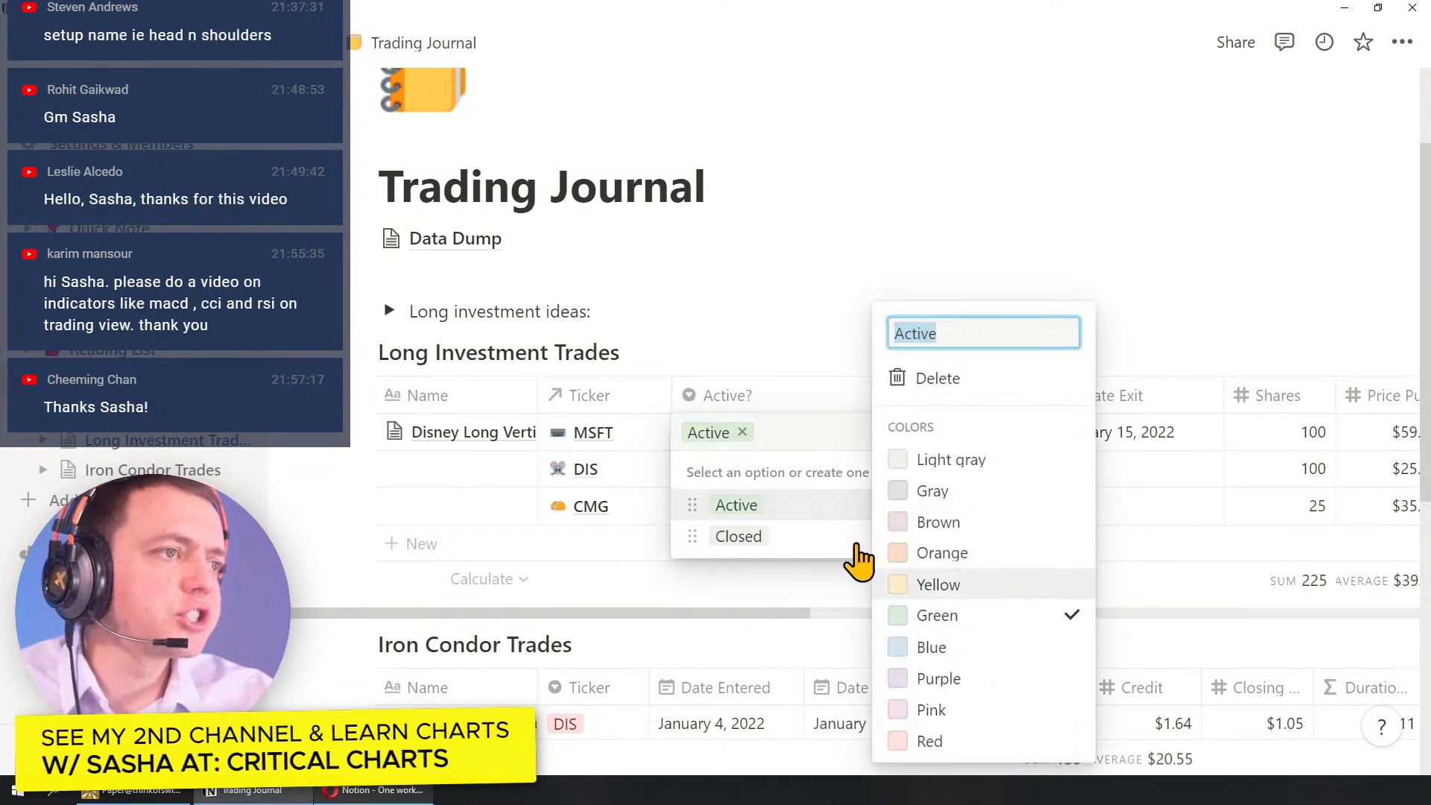
{"action": "left_click", "coordinate": [807, 550]}
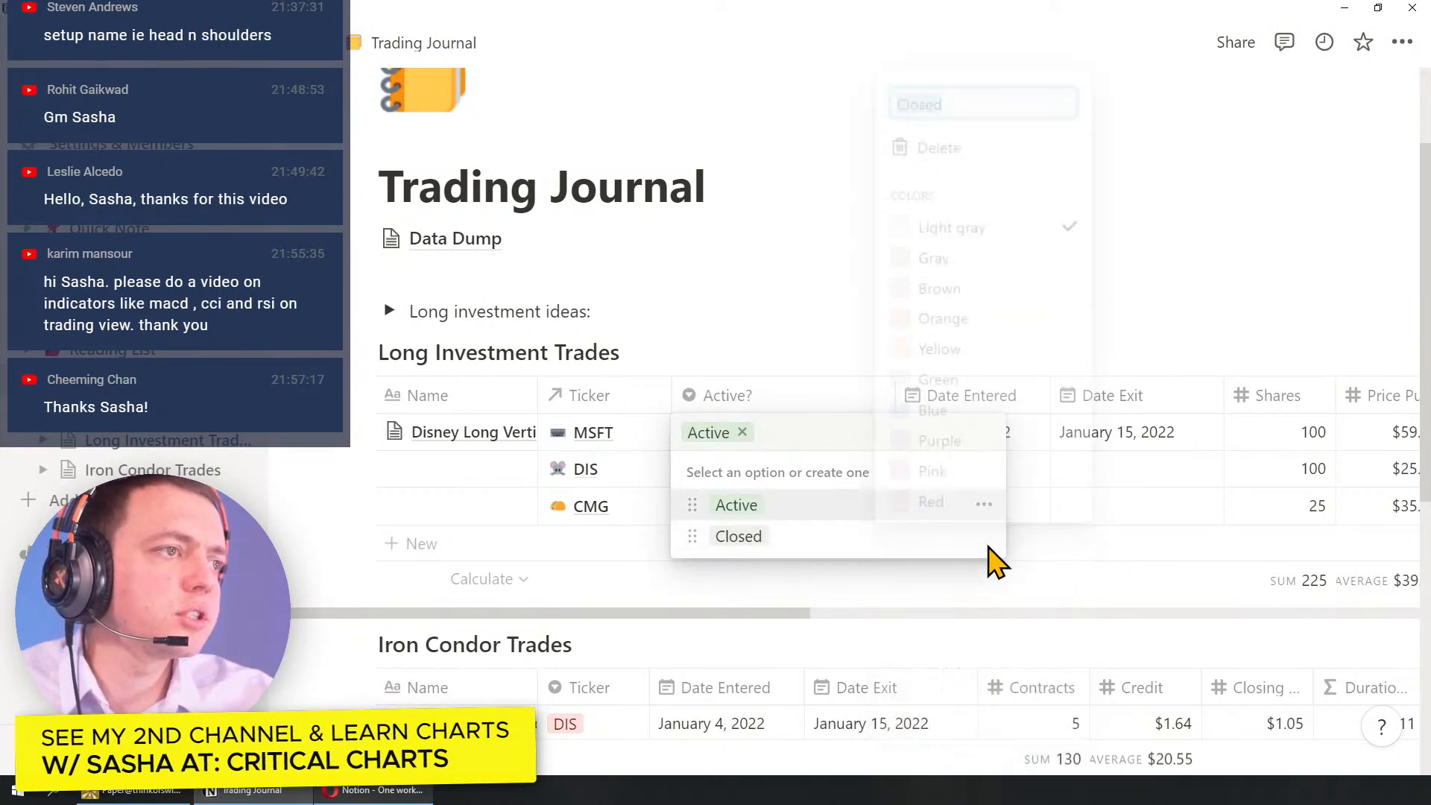
{"action": "left_click", "coordinate": [984, 536]}
{"action": "left_click", "coordinate": [977, 501]}
{"action": "left_click", "coordinate": [796, 597]}
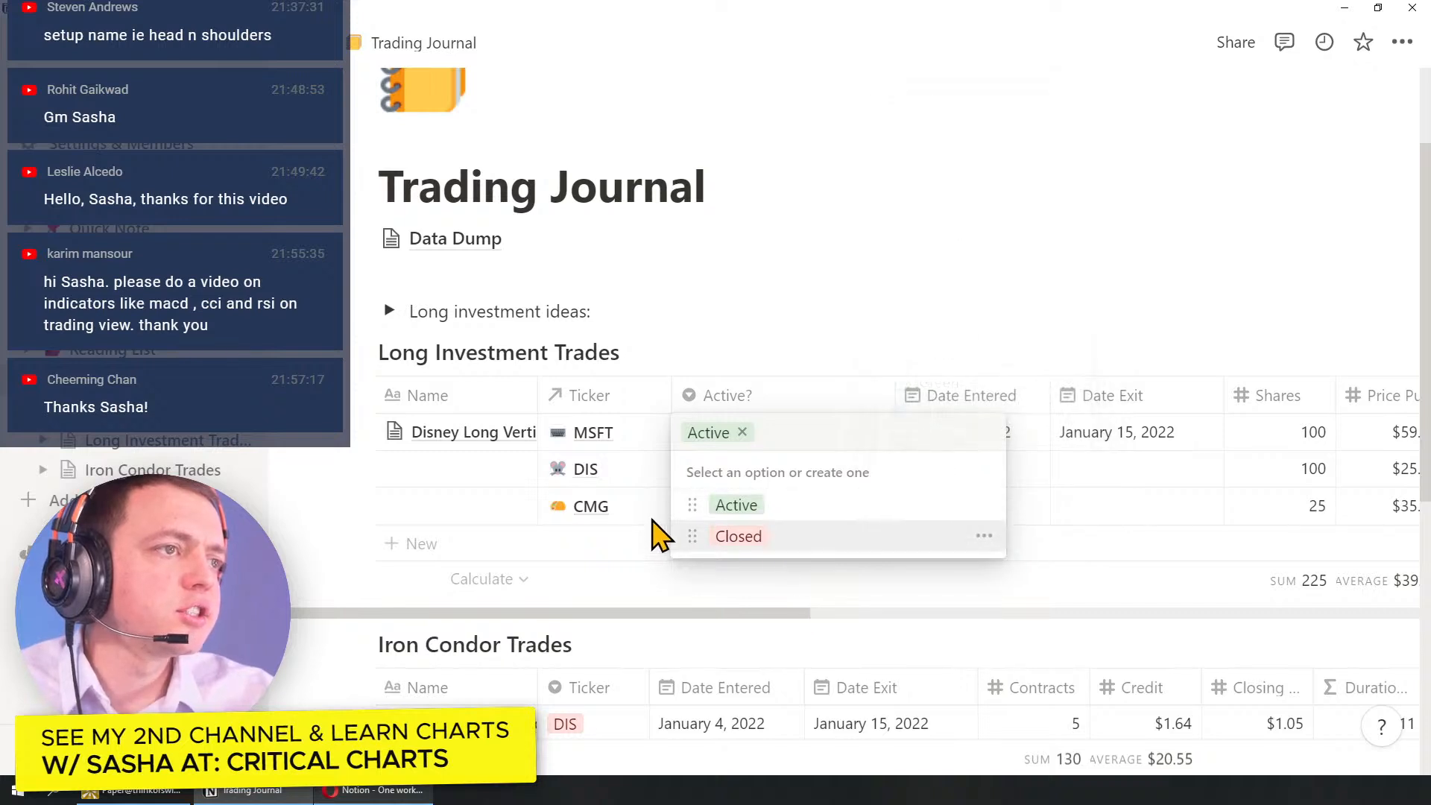
{"action": "key", "text": "Escape"}
{"action": "left_click", "coordinate": [775, 481]}
{"action": "key", "text": "Escape"}
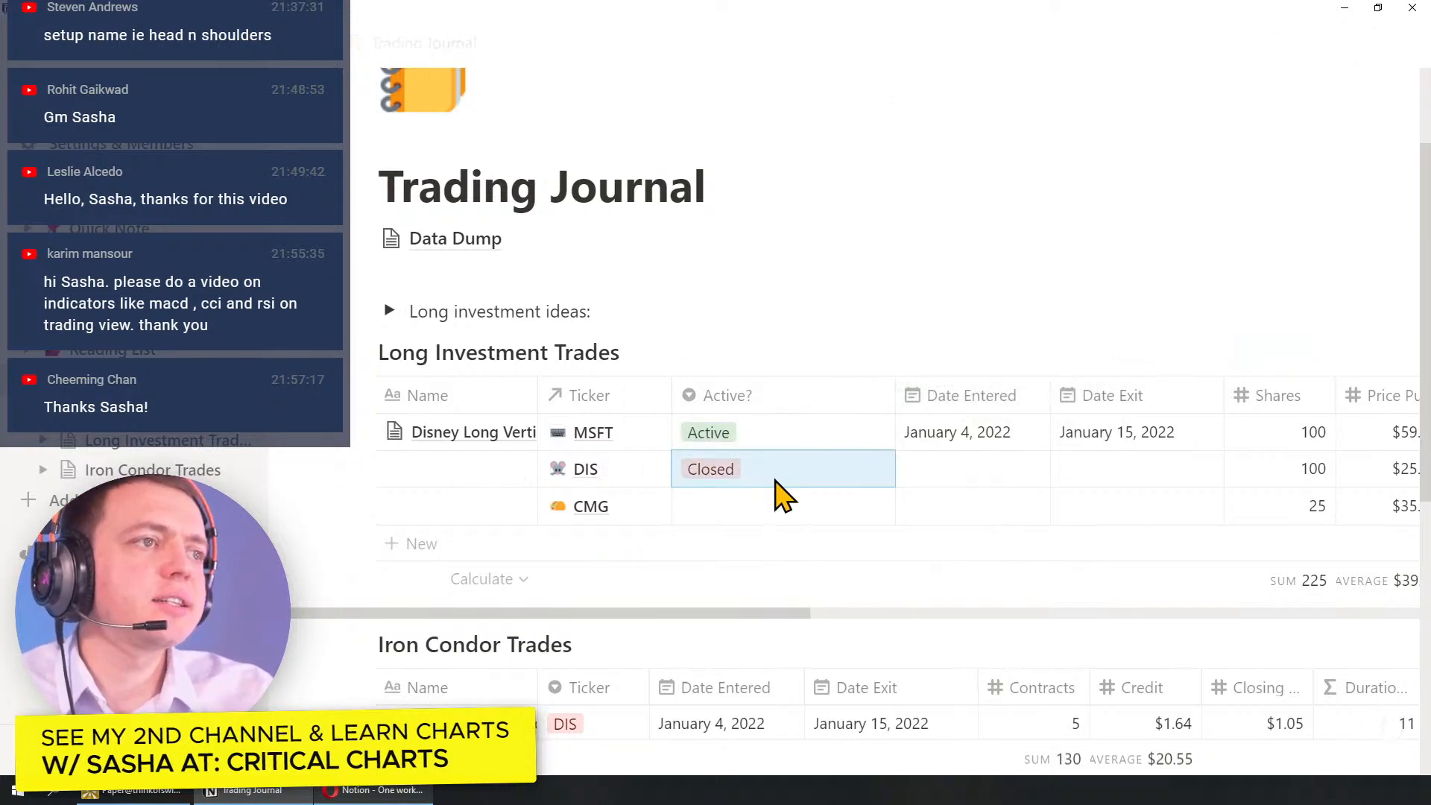
Step: Duplicate the MSFT trade row twice in the Long Investment Trades table
{"action": "key", "text": "Up"}
{"action": "right_click", "coordinate": [792, 437]}
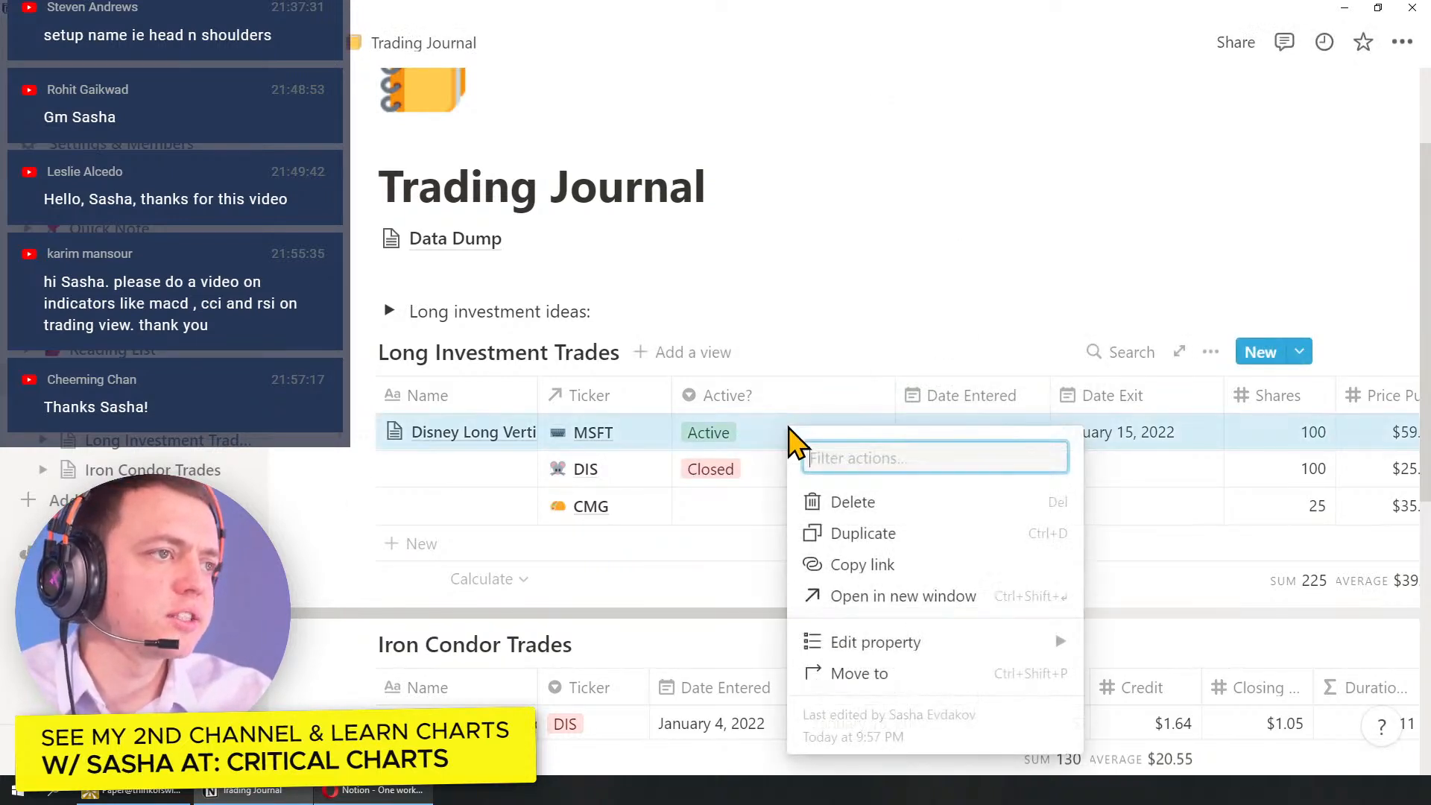
{"action": "left_click", "coordinate": [835, 533]}
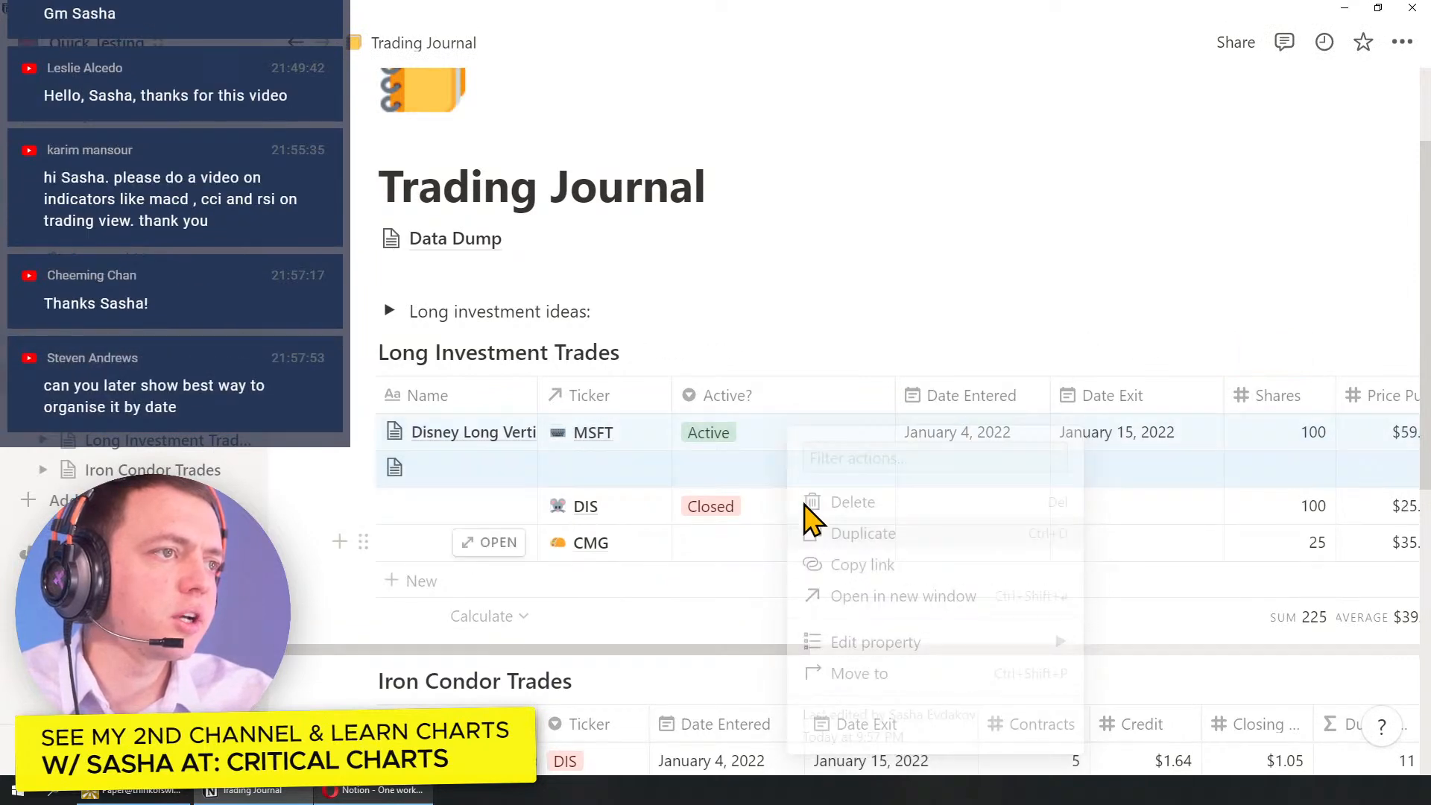
{"action": "right_click", "coordinate": [770, 455]}
{"action": "left_click", "coordinate": [865, 211]}
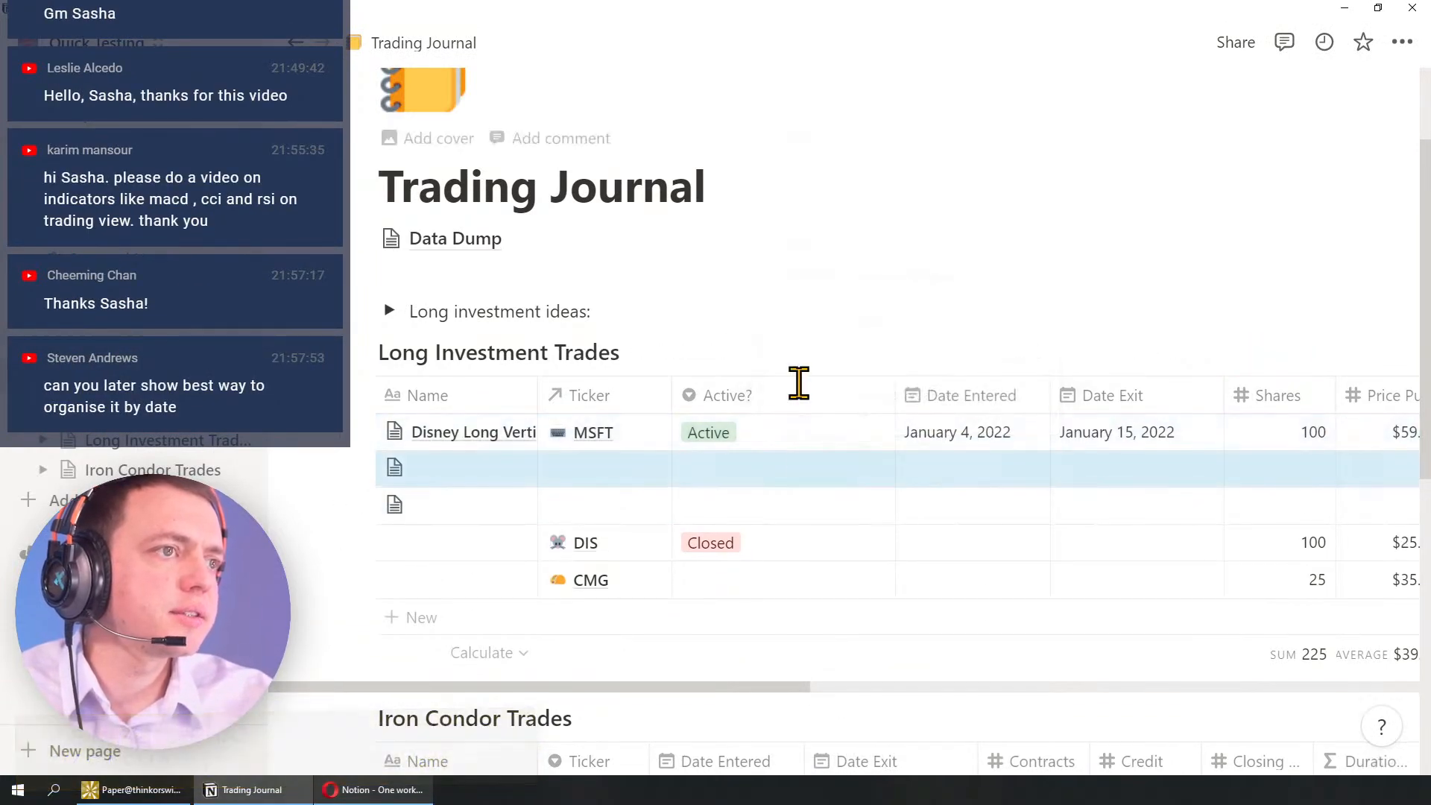
{"action": "left_click", "coordinate": [775, 434]}
{"action": "left_click", "coordinate": [555, 482]}
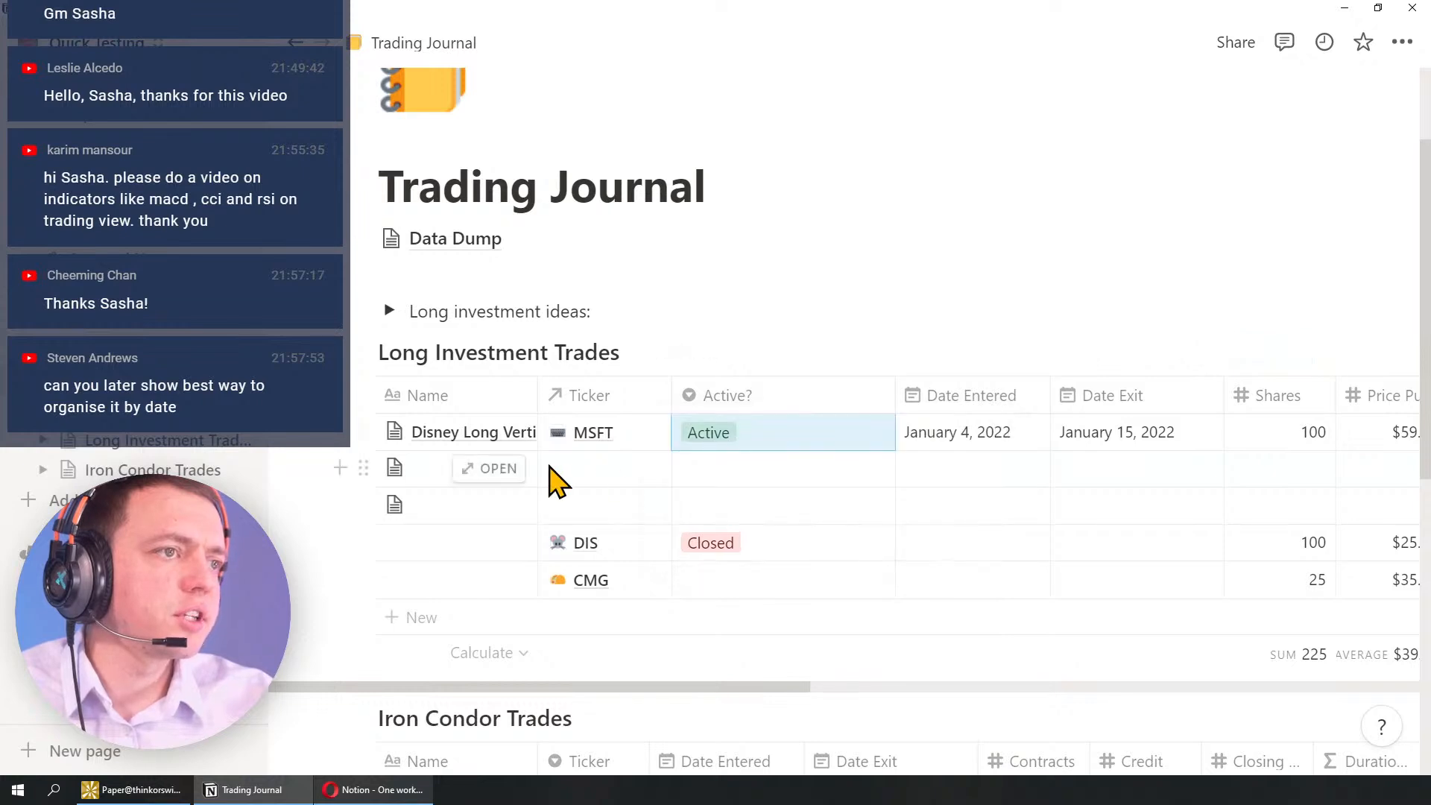
{"action": "left_click", "coordinate": [742, 503]}
{"action": "key", "text": "Escape"}
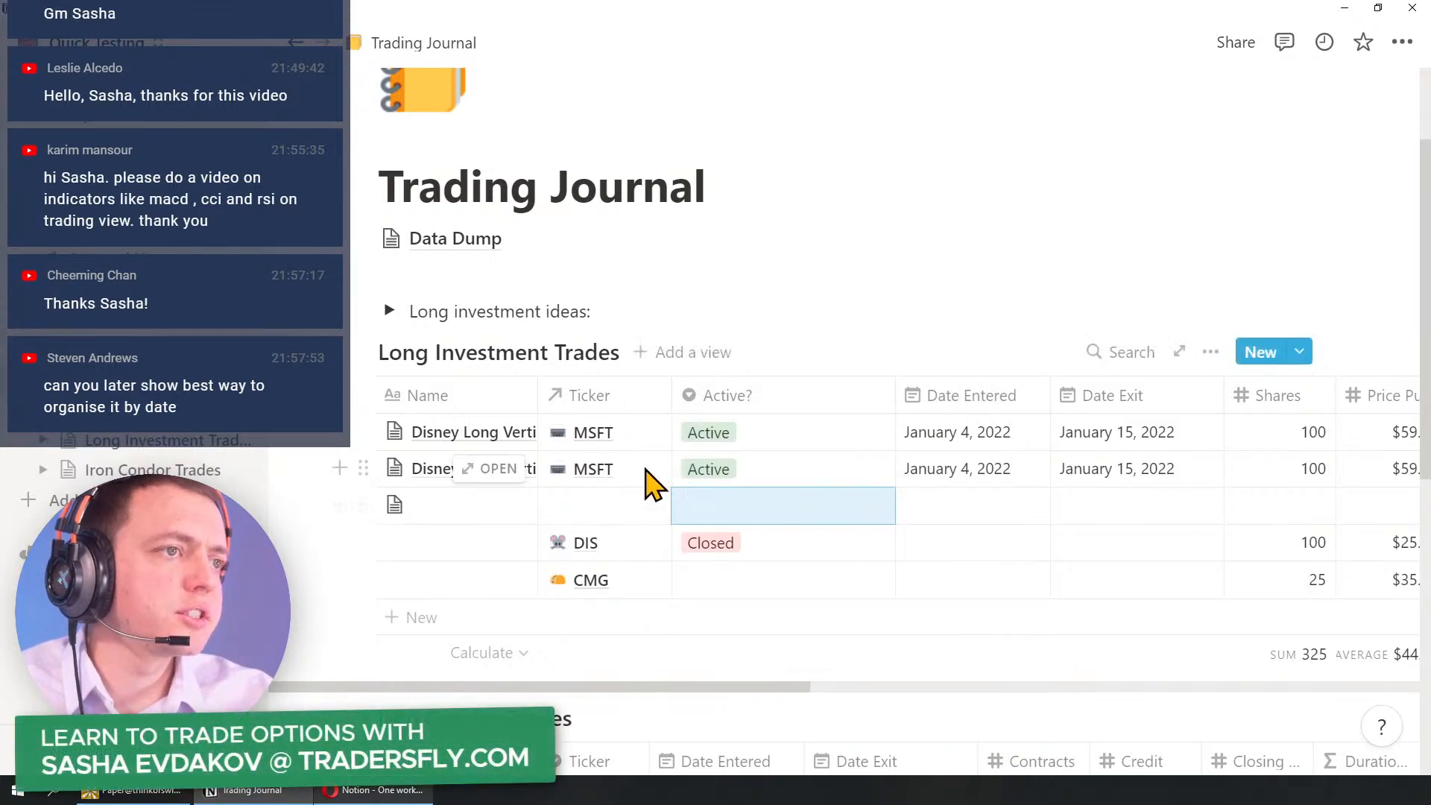
{"action": "left_click", "coordinate": [646, 468]}
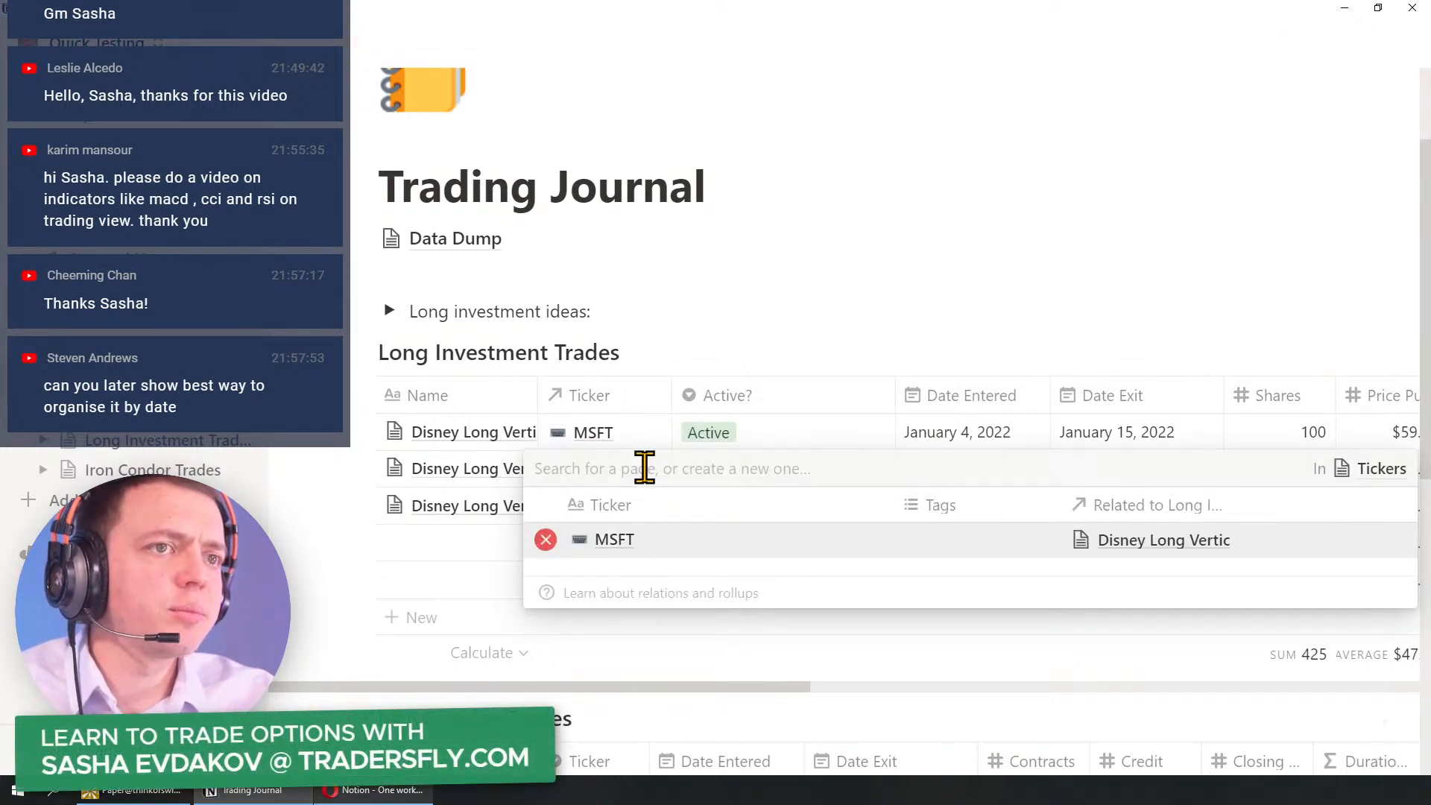
{"action": "key", "text": "Escape"}
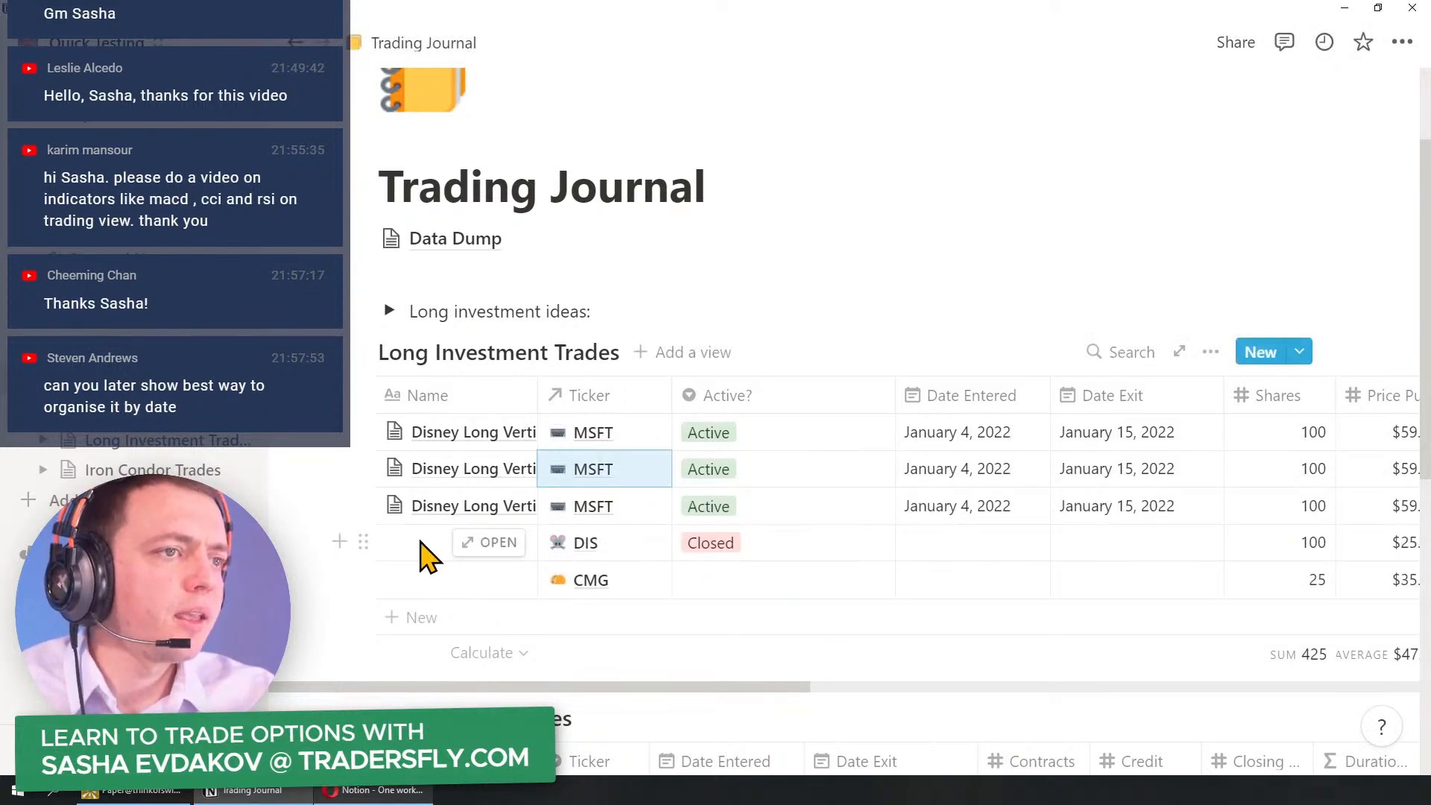
{"action": "left_click_drag", "start_coordinate": [429, 555], "coordinate": [665, 585]}
{"action": "right_click", "coordinate": [634, 589]}
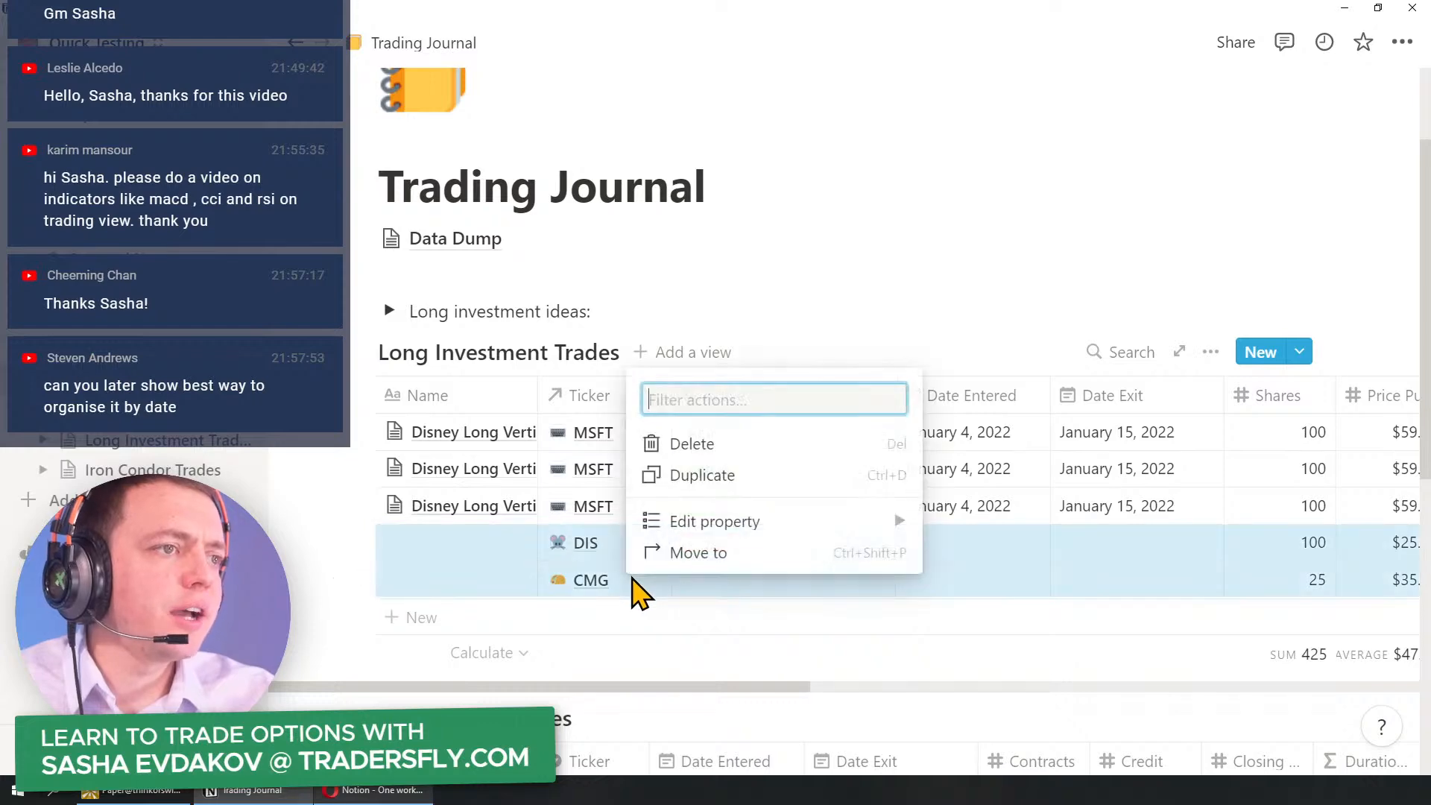
{"action": "key", "text": "Escape"}
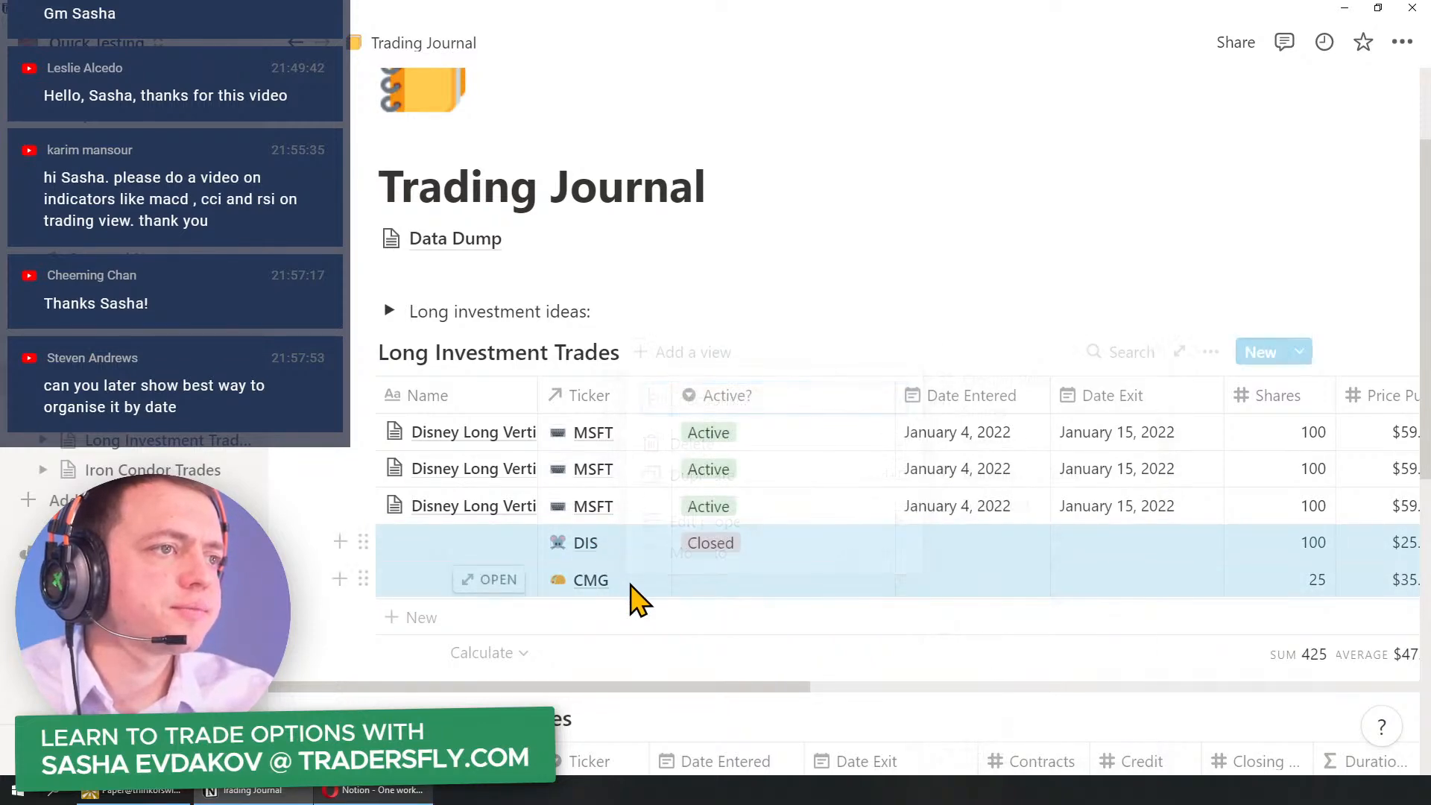
Step: Copy the CMG ticker from the last trade into the second row's Ticker cell
{"action": "left_click", "coordinate": [639, 580]}
{"action": "key", "text": "Escape"}
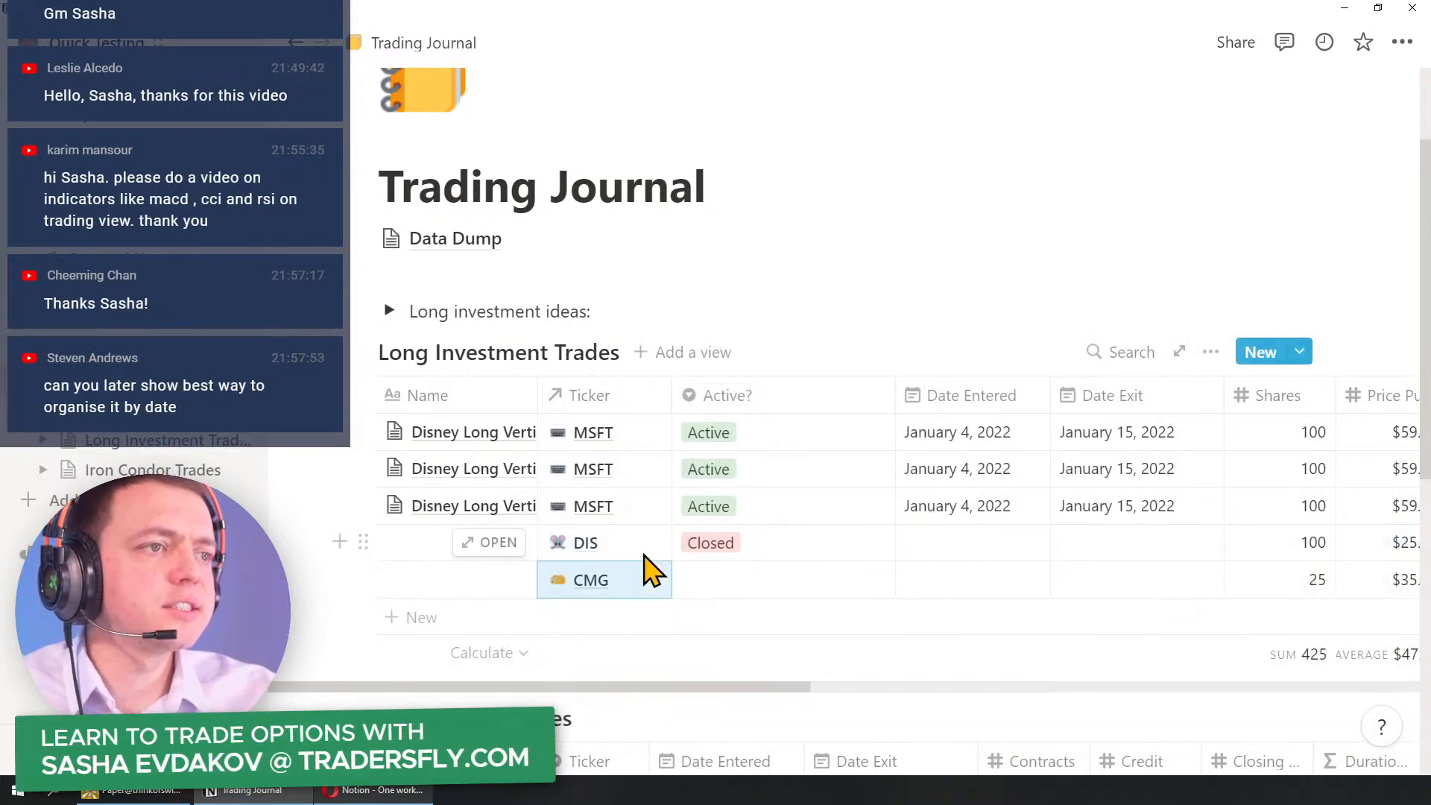
{"action": "key", "text": "Up"}
{"action": "key", "text": "Up"}
{"action": "key", "text": "Up"}
{"action": "type", "text": "CMG"}
{"action": "key", "text": "Up"}
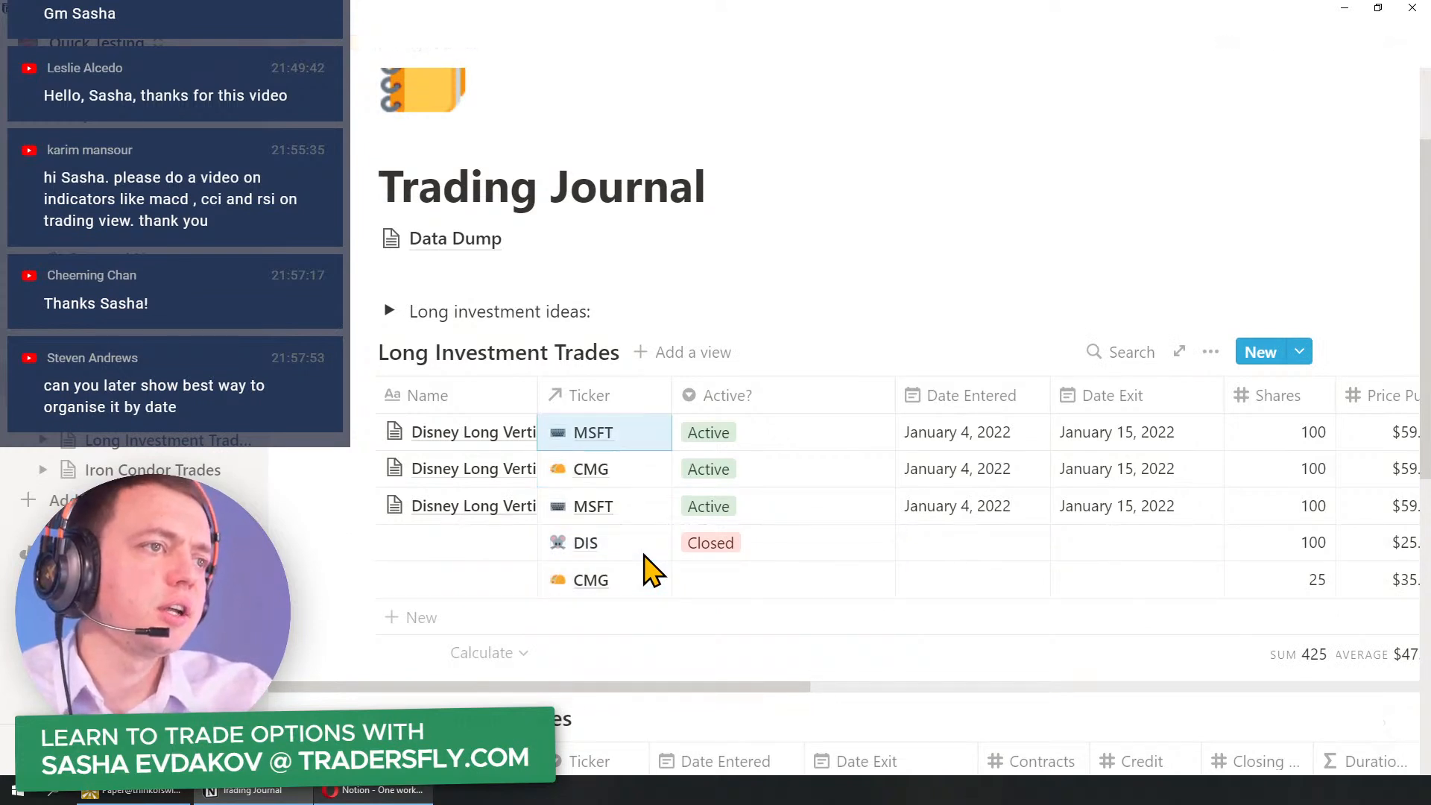
Step: Replace the last trade's ticker with NFLX in the Long Investment Trades table
{"action": "left_click", "coordinate": [636, 580]}
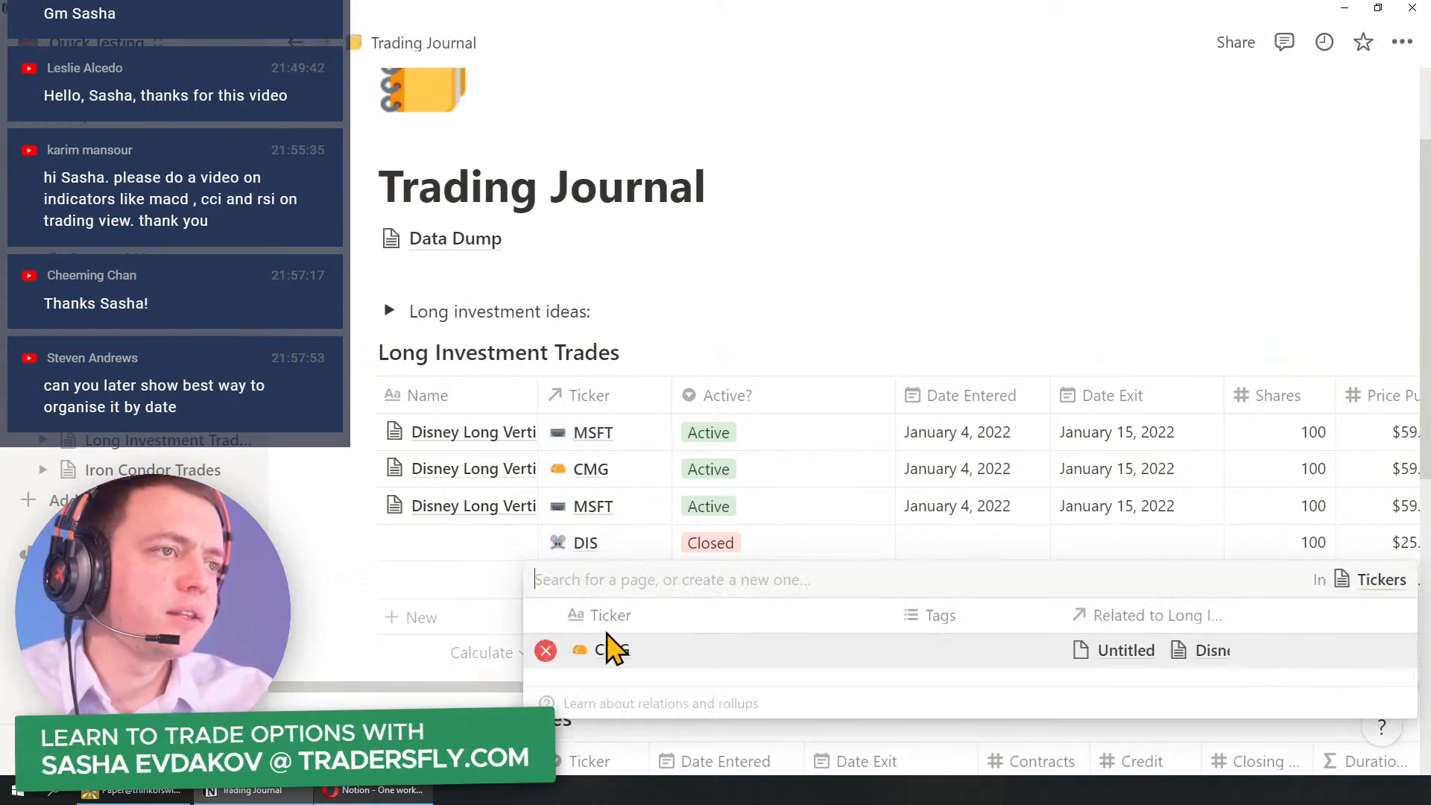
{"action": "left_click", "coordinate": [546, 651]}
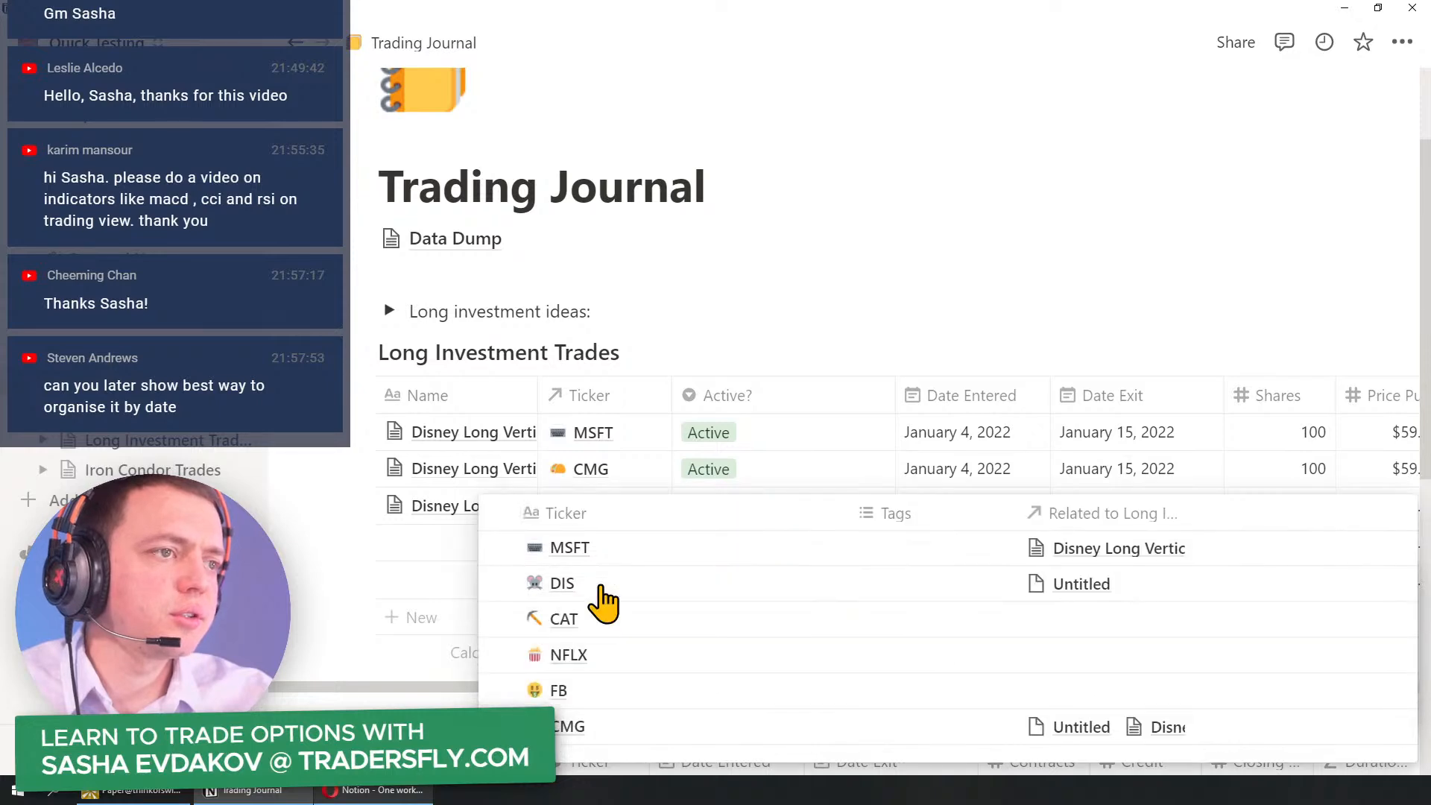
{"action": "left_click", "coordinate": [562, 657]}
{"action": "left_click", "coordinate": [522, 552]}
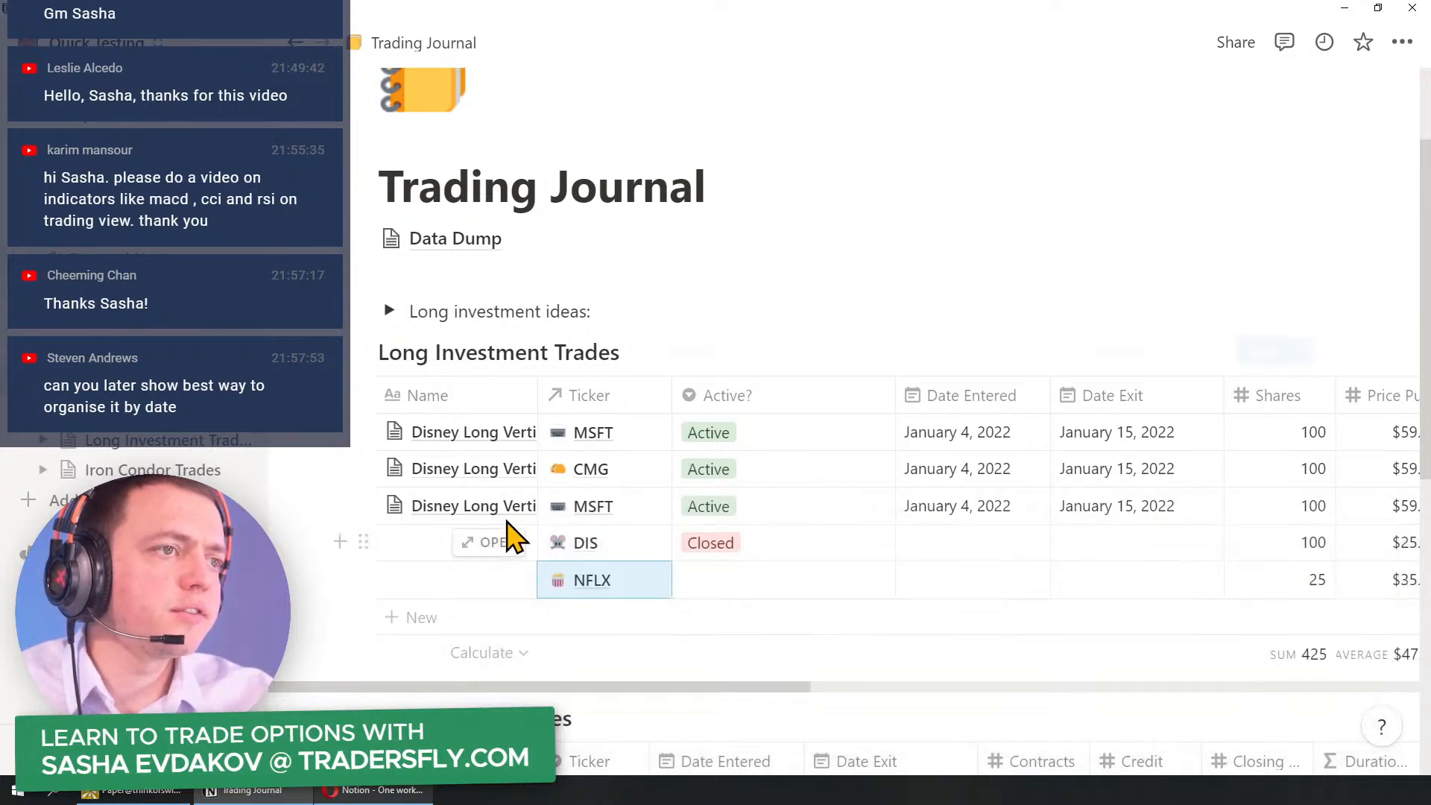
Step: Replace the first trade's ticker with CAT in the Long Investment Trades table
{"action": "left_click", "coordinate": [626, 433]}
{"action": "left_click", "coordinate": [546, 503]}
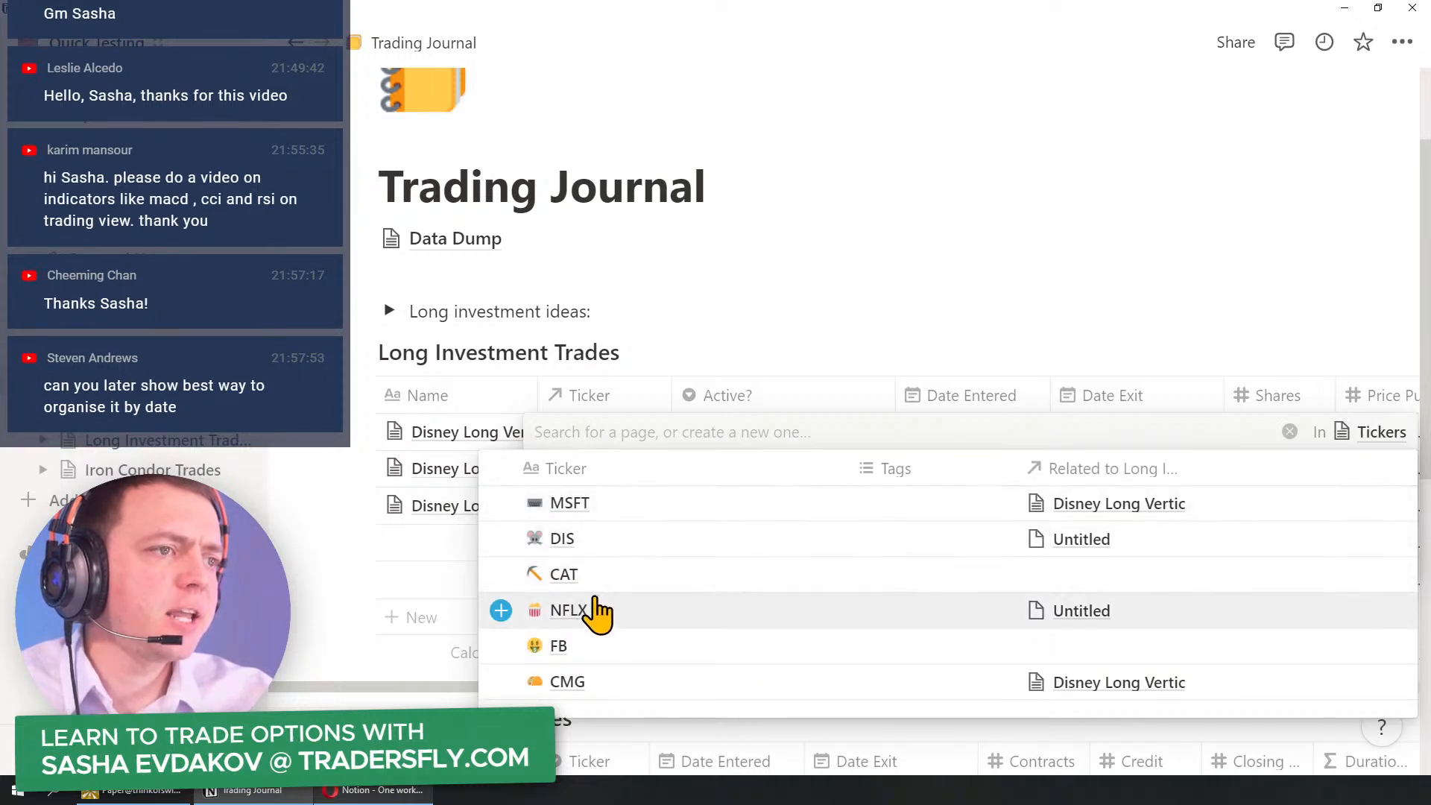
{"action": "left_click", "coordinate": [574, 575]}
{"action": "left_click", "coordinate": [473, 594]}
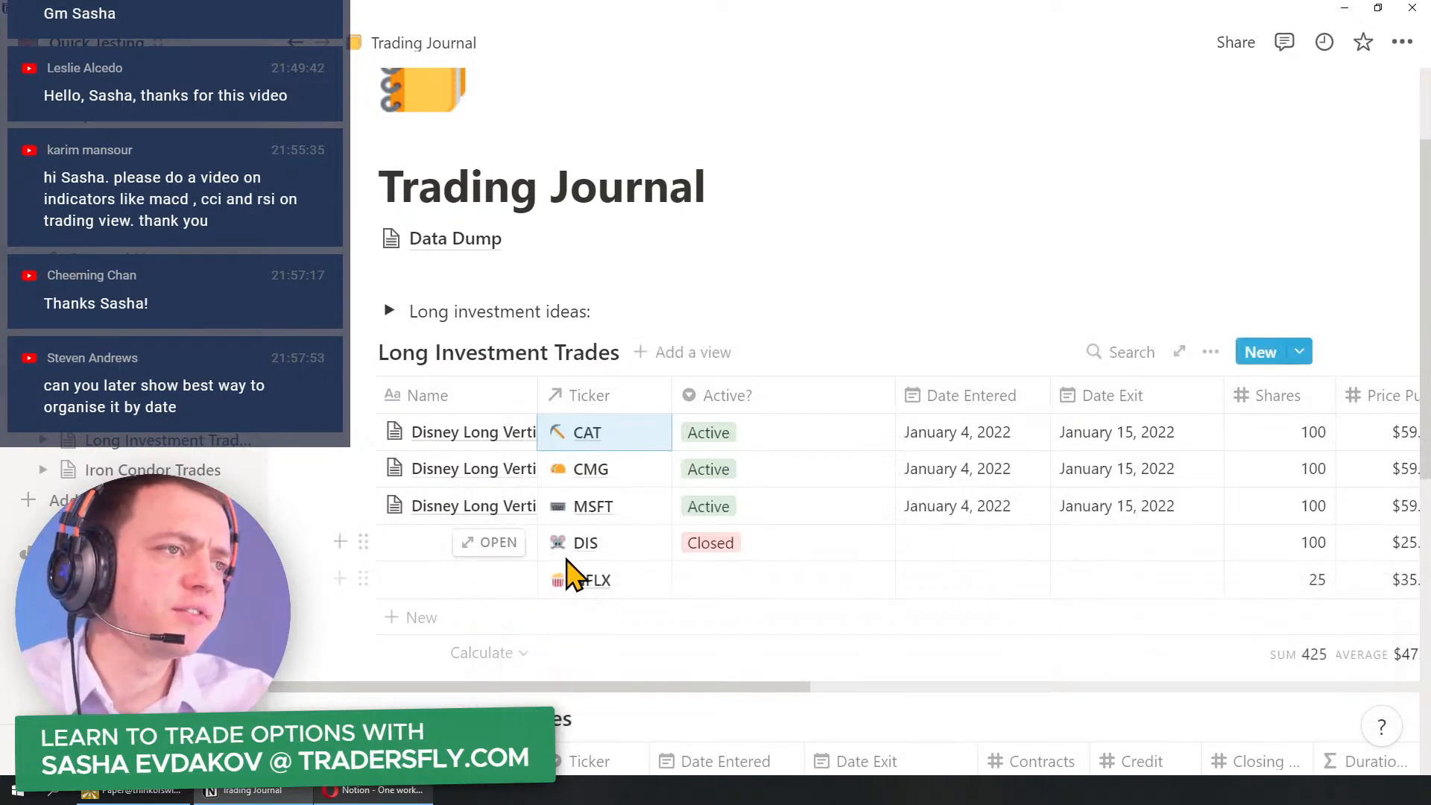
Step: Mark the NFLX trade as Active and narrow the Active? column
{"action": "left_click", "coordinate": [758, 585]}
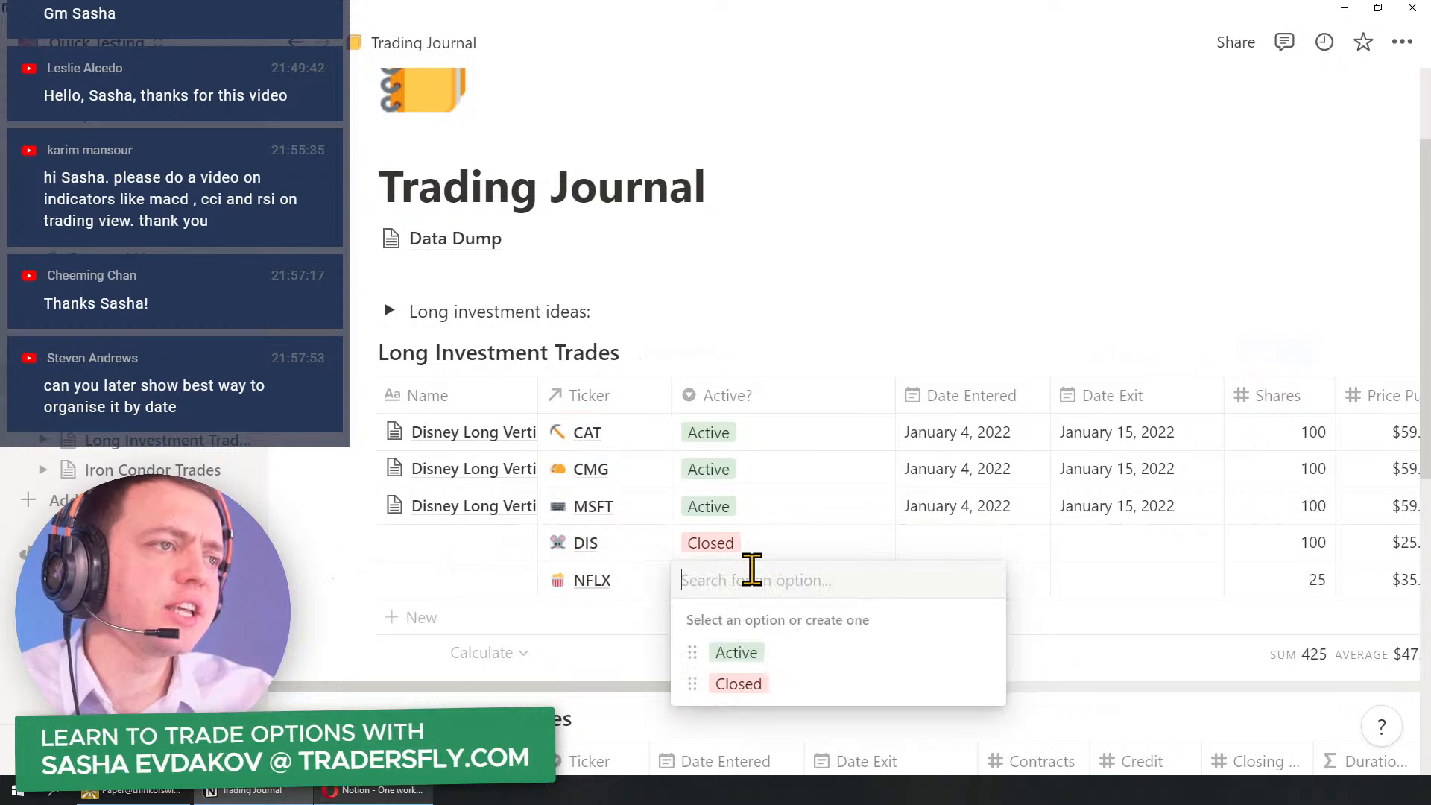
{"action": "left_click", "coordinate": [748, 655]}
{"action": "left_click", "coordinate": [764, 509]}
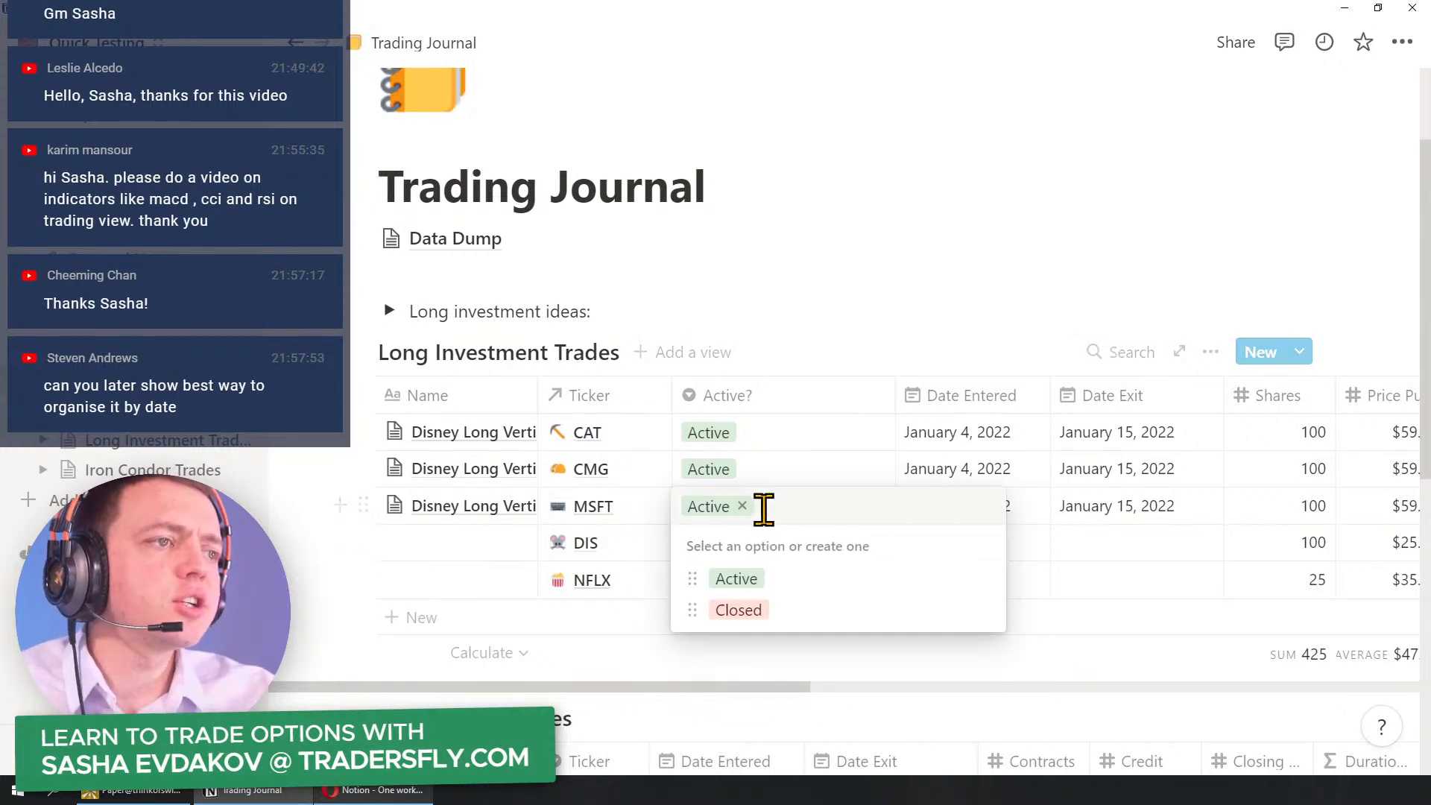
{"action": "left_click", "coordinate": [897, 404]}
{"action": "left_click_drag", "start_coordinate": [893, 393], "coordinate": [777, 410]}
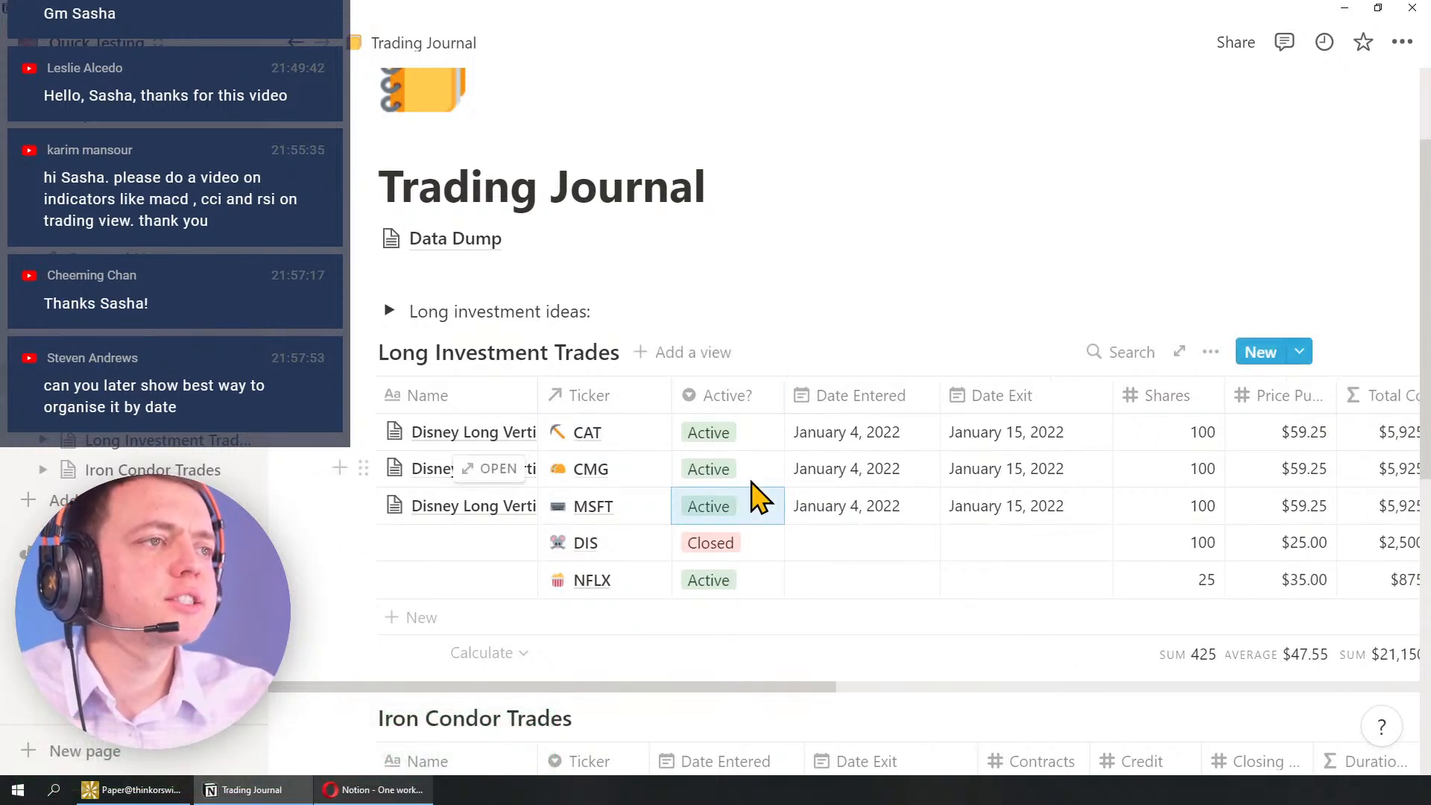
Step: Change the Active? status of the CMG and CAT trades to Closed
{"action": "left_click", "coordinate": [748, 475]}
{"action": "left_click", "coordinate": [749, 568]}
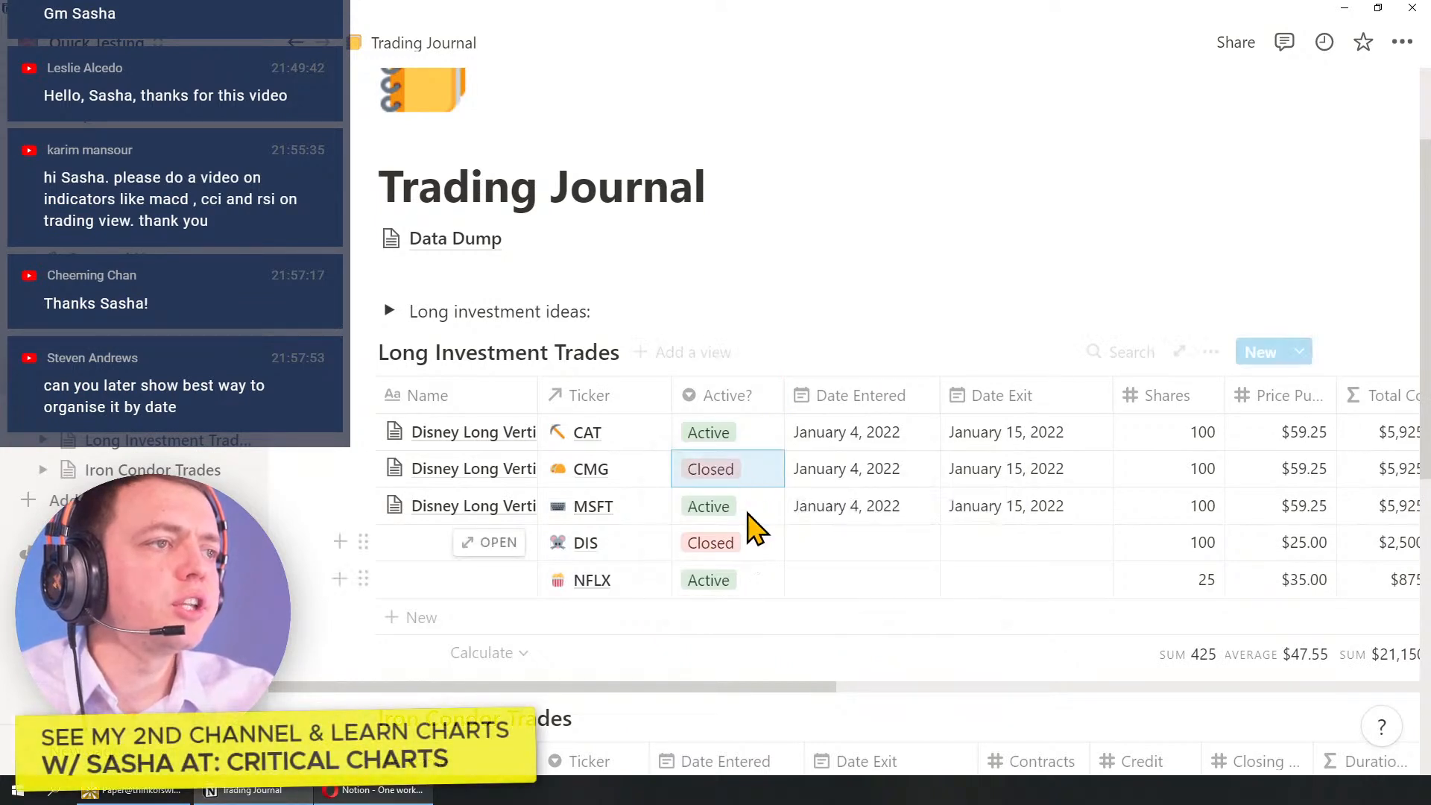
{"action": "left_click", "coordinate": [745, 432]}
{"action": "left_click", "coordinate": [700, 533]}
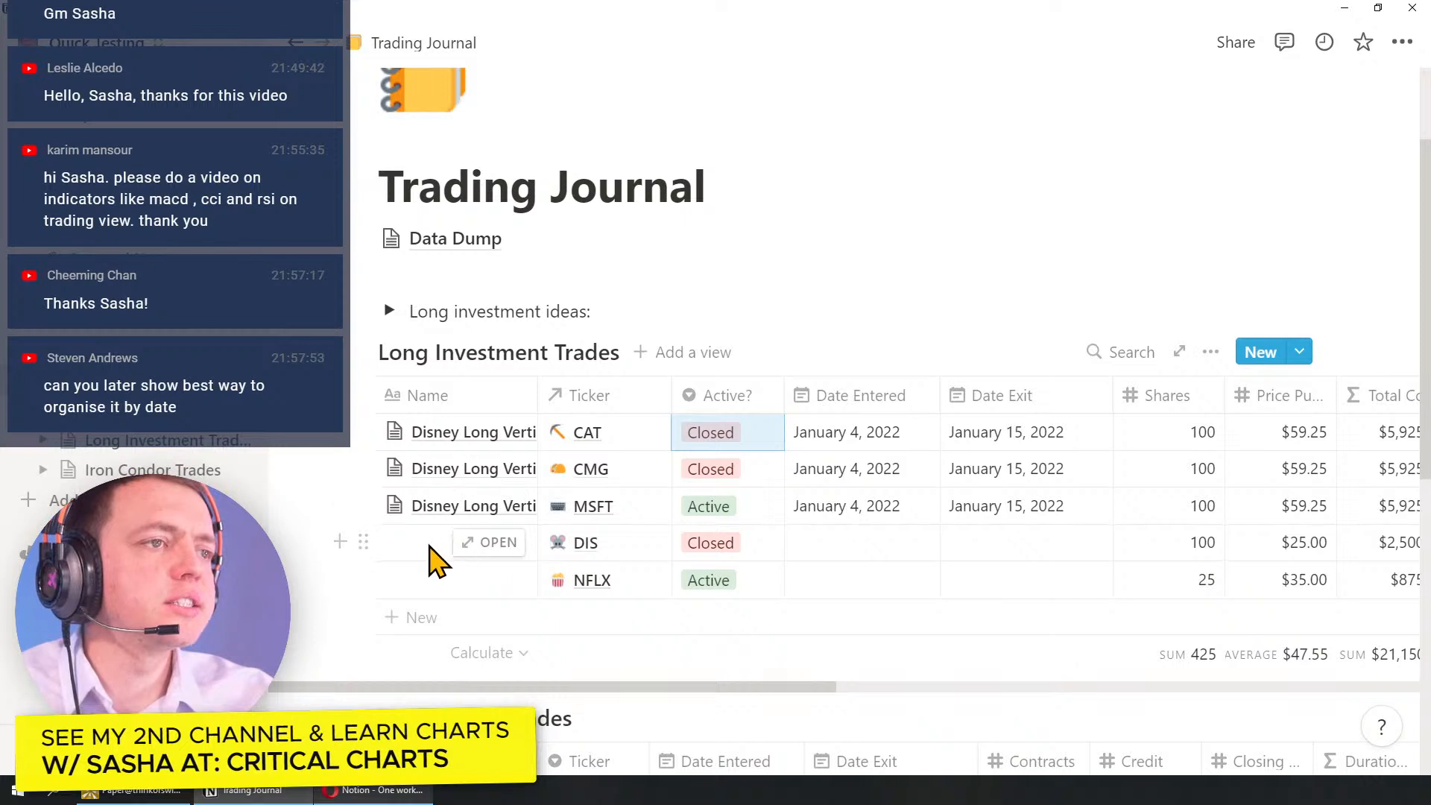
{"action": "left_click_drag", "start_coordinate": [828, 511], "coordinate": [832, 441]}
{"action": "left_click", "coordinate": [793, 552]}
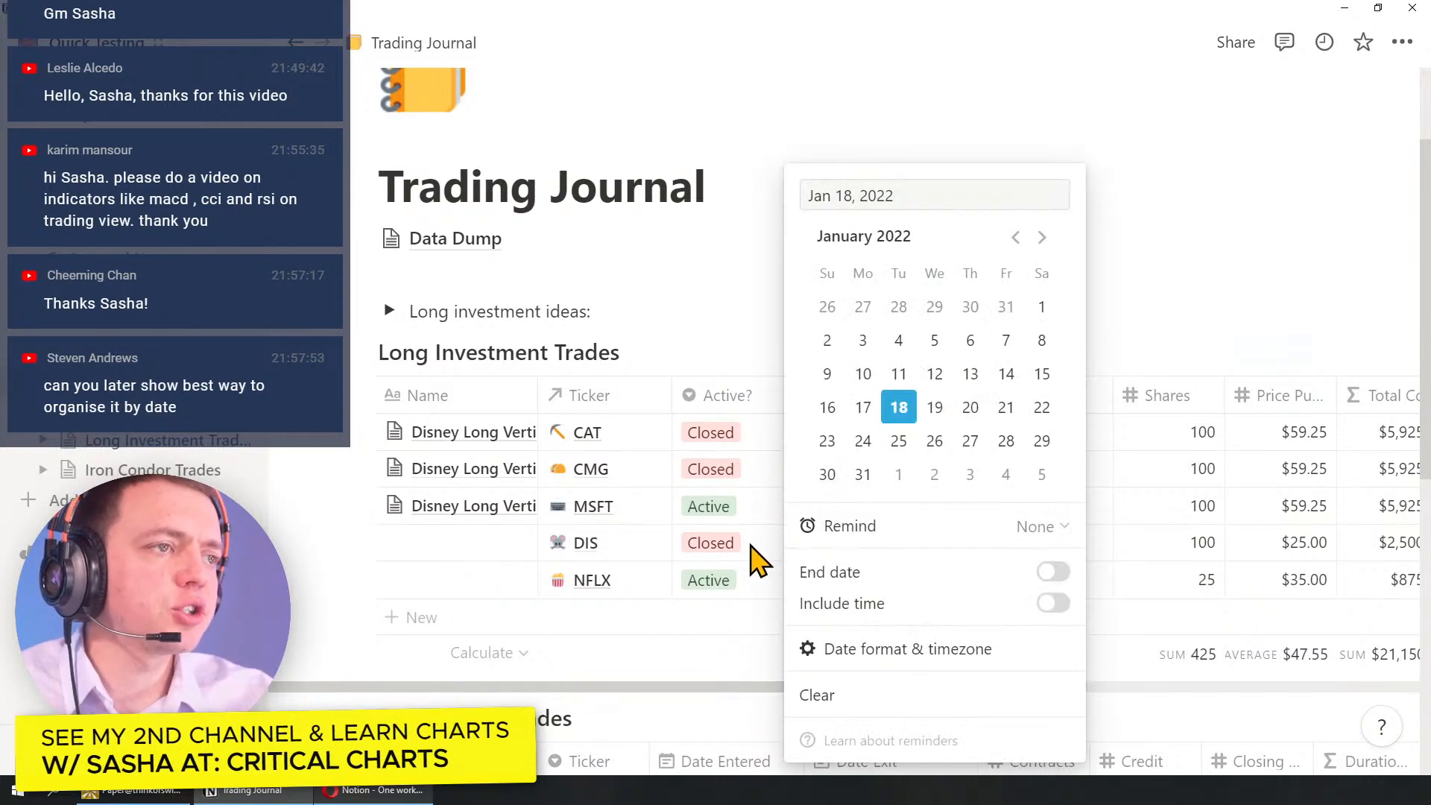
{"action": "key", "text": "Escape"}
Step: Add a table view named "Active..." to the Long Investment Trades database
{"action": "left_click", "coordinate": [673, 355]}
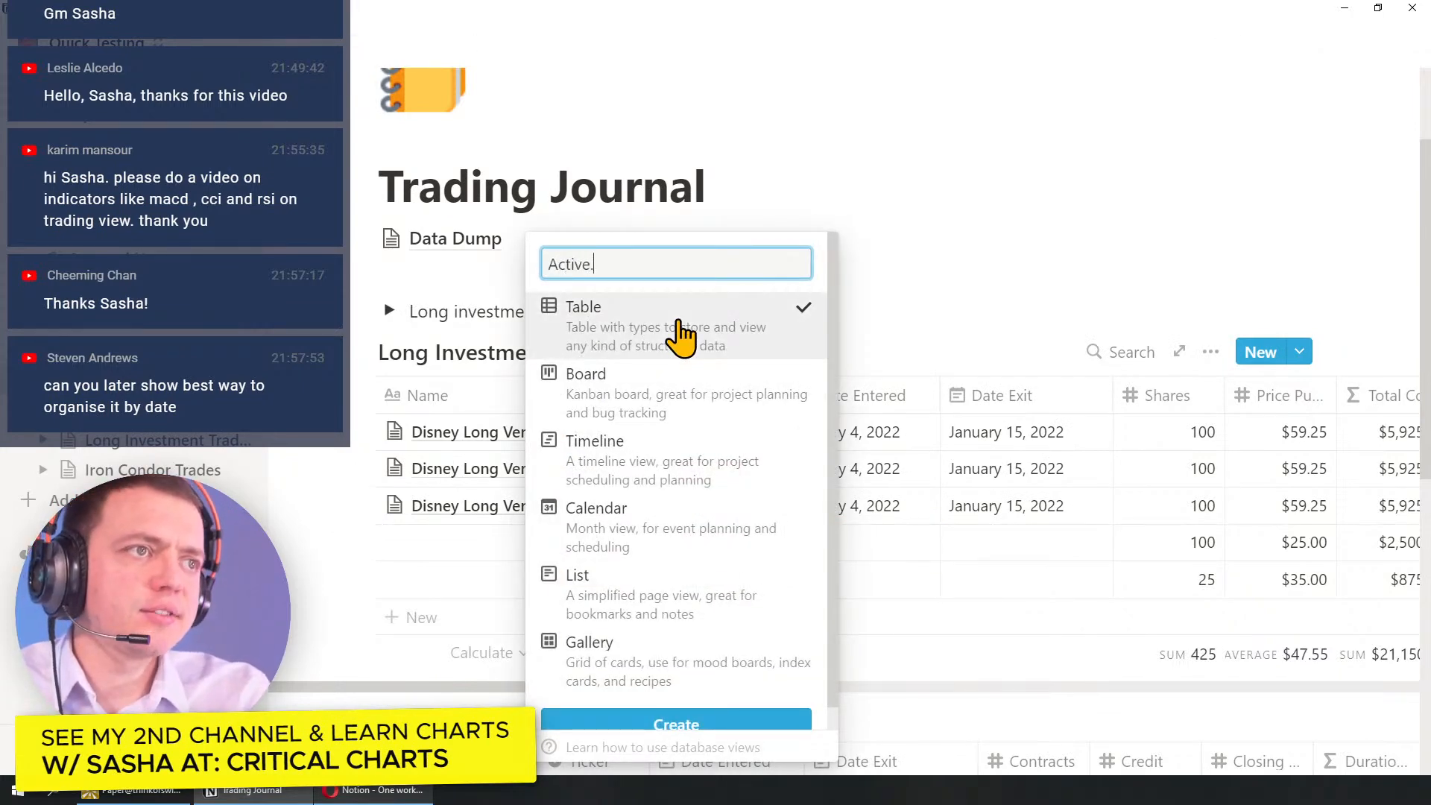
{"action": "left_click", "coordinate": [670, 724]}
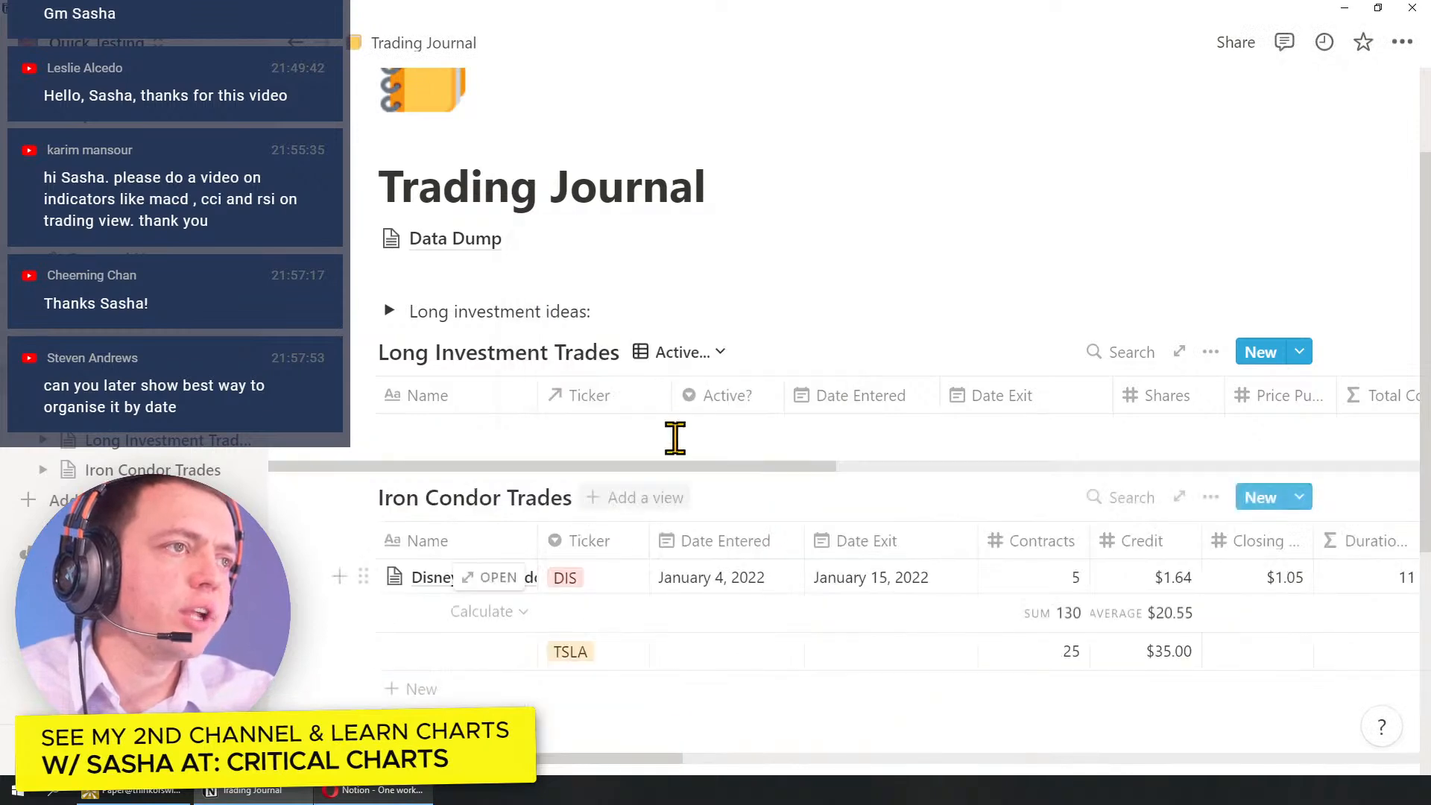
Step: Filter the "Active..." view of Long Investment Trades to show only trades where Active? is Active
{"action": "left_click", "coordinate": [1210, 353]}
{"action": "left_click", "coordinate": [1191, 490]}
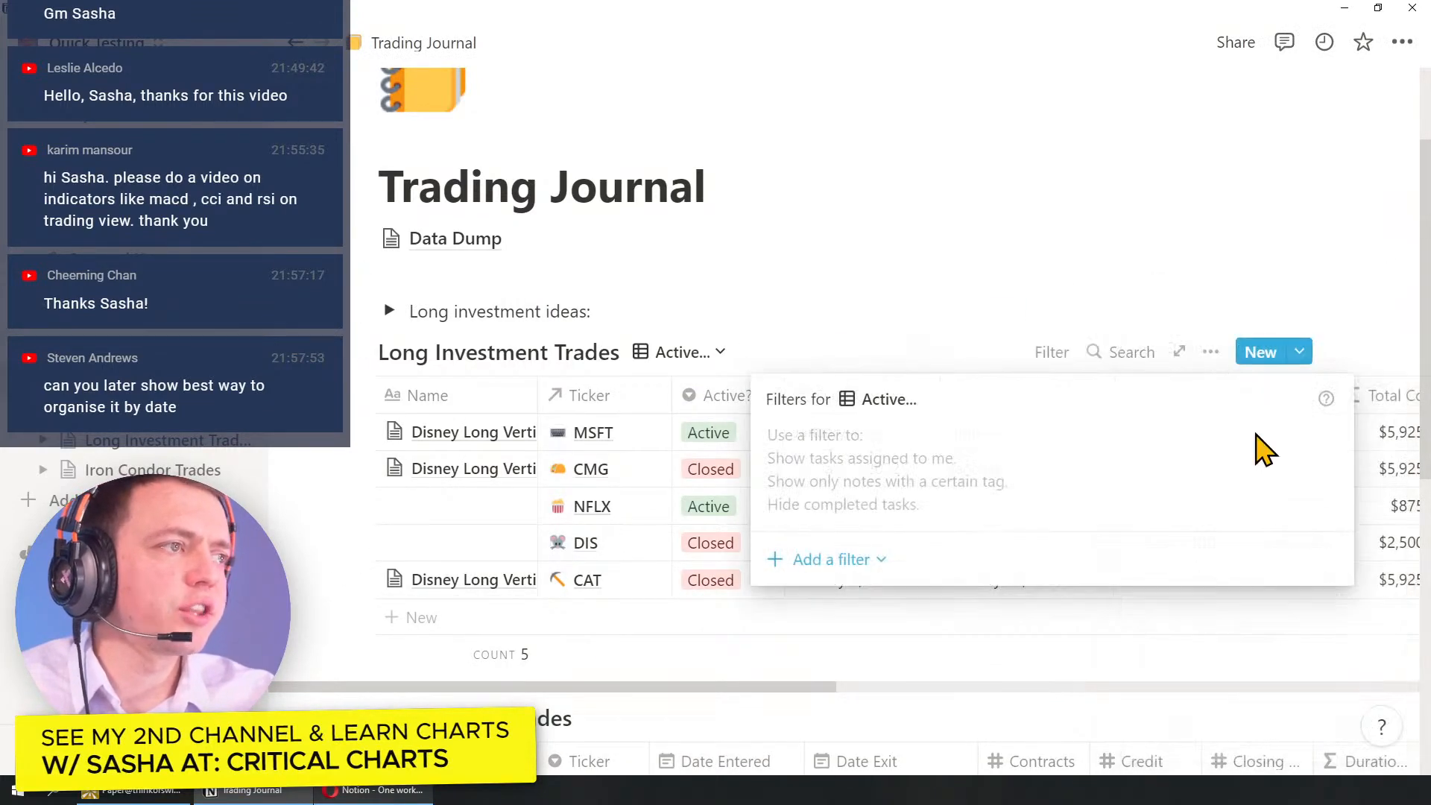
{"action": "left_click", "coordinate": [827, 564]}
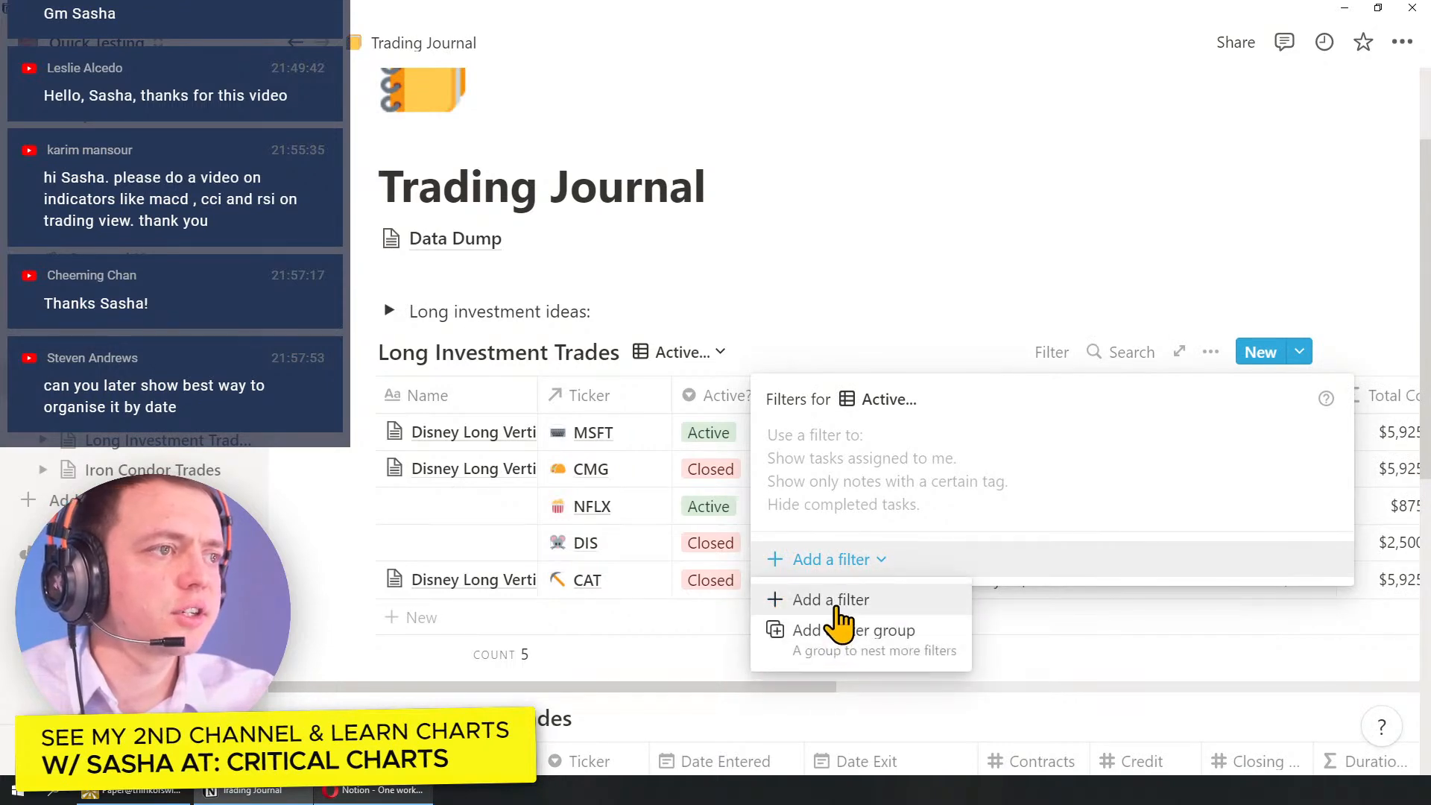
{"action": "left_click", "coordinate": [826, 598]}
{"action": "left_click", "coordinate": [900, 447]}
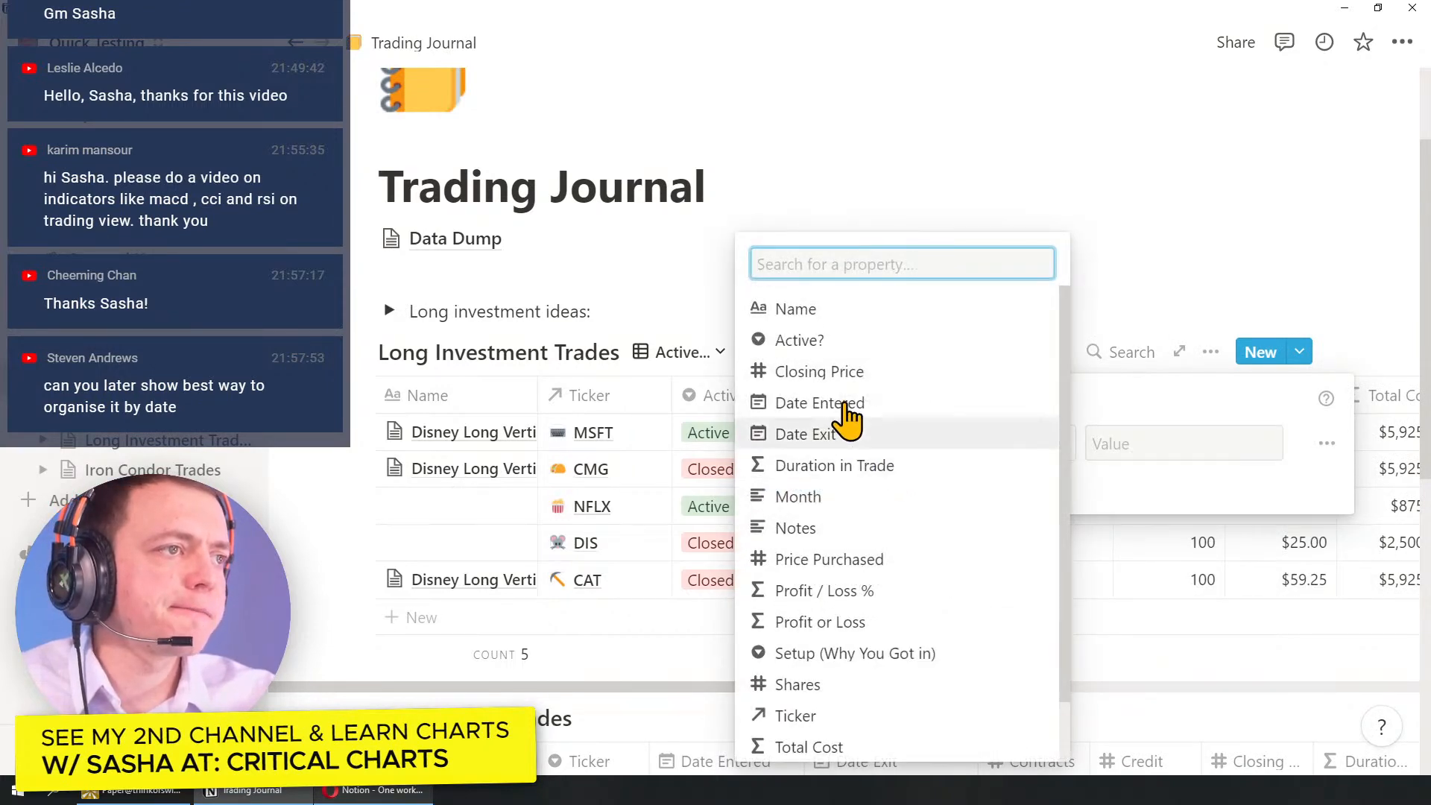
{"action": "left_click", "coordinate": [835, 350]}
{"action": "left_click", "coordinate": [1147, 451]}
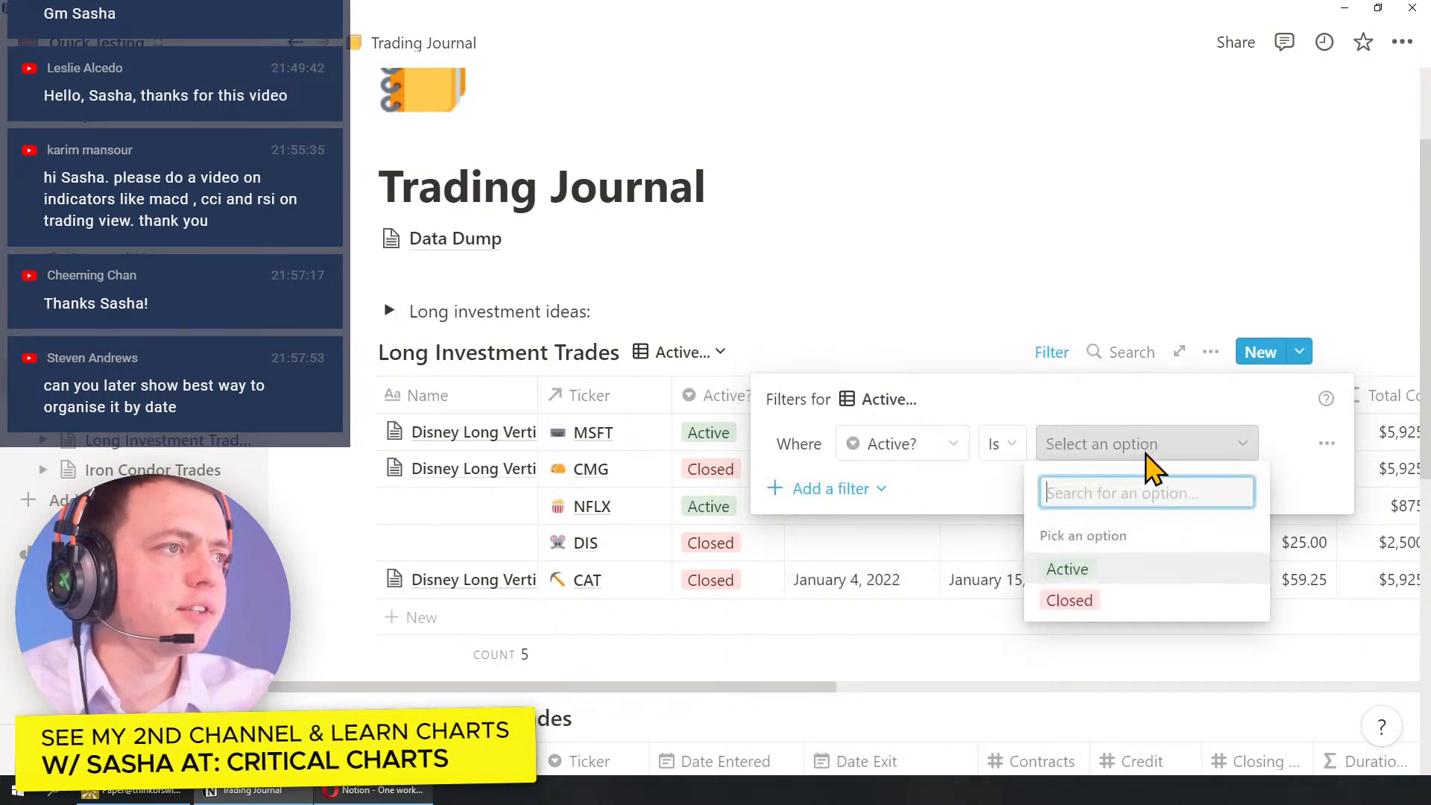
{"action": "left_click", "coordinate": [1071, 570]}
{"action": "key", "text": "Escape"}
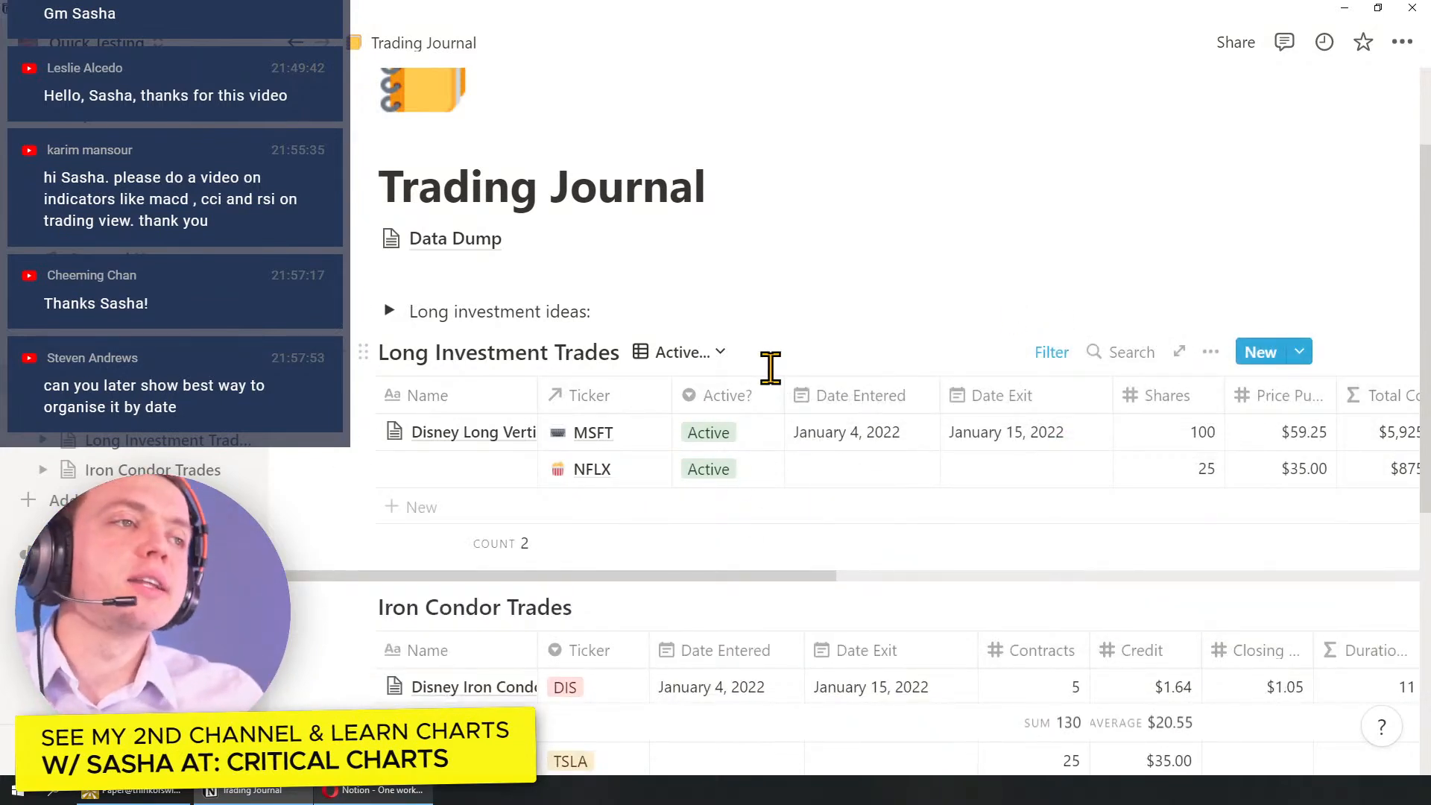
Step: Duplicate the filtered "Active..." view of the Long Investment Trades database
{"action": "left_click", "coordinate": [719, 355]}
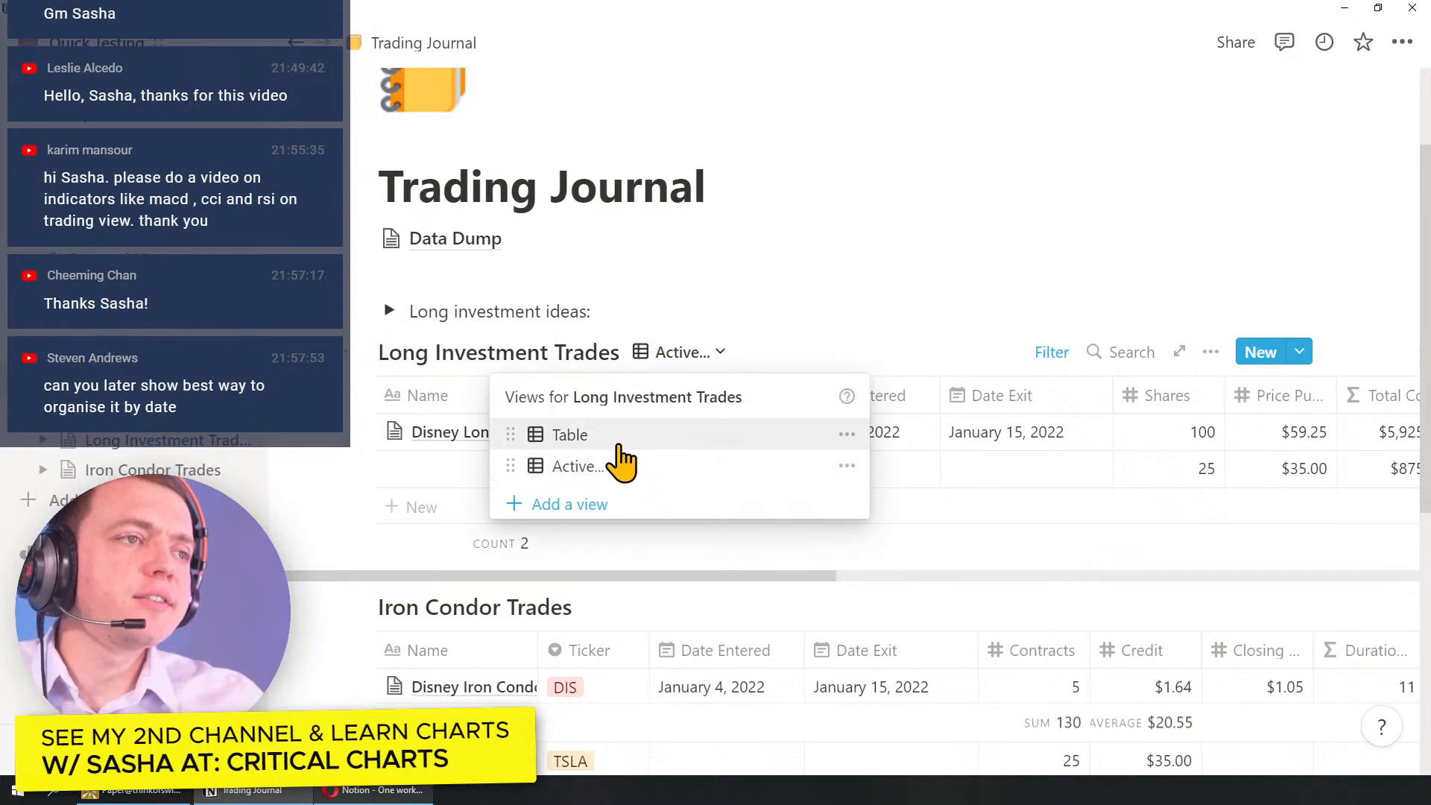
{"action": "left_click", "coordinate": [844, 466]}
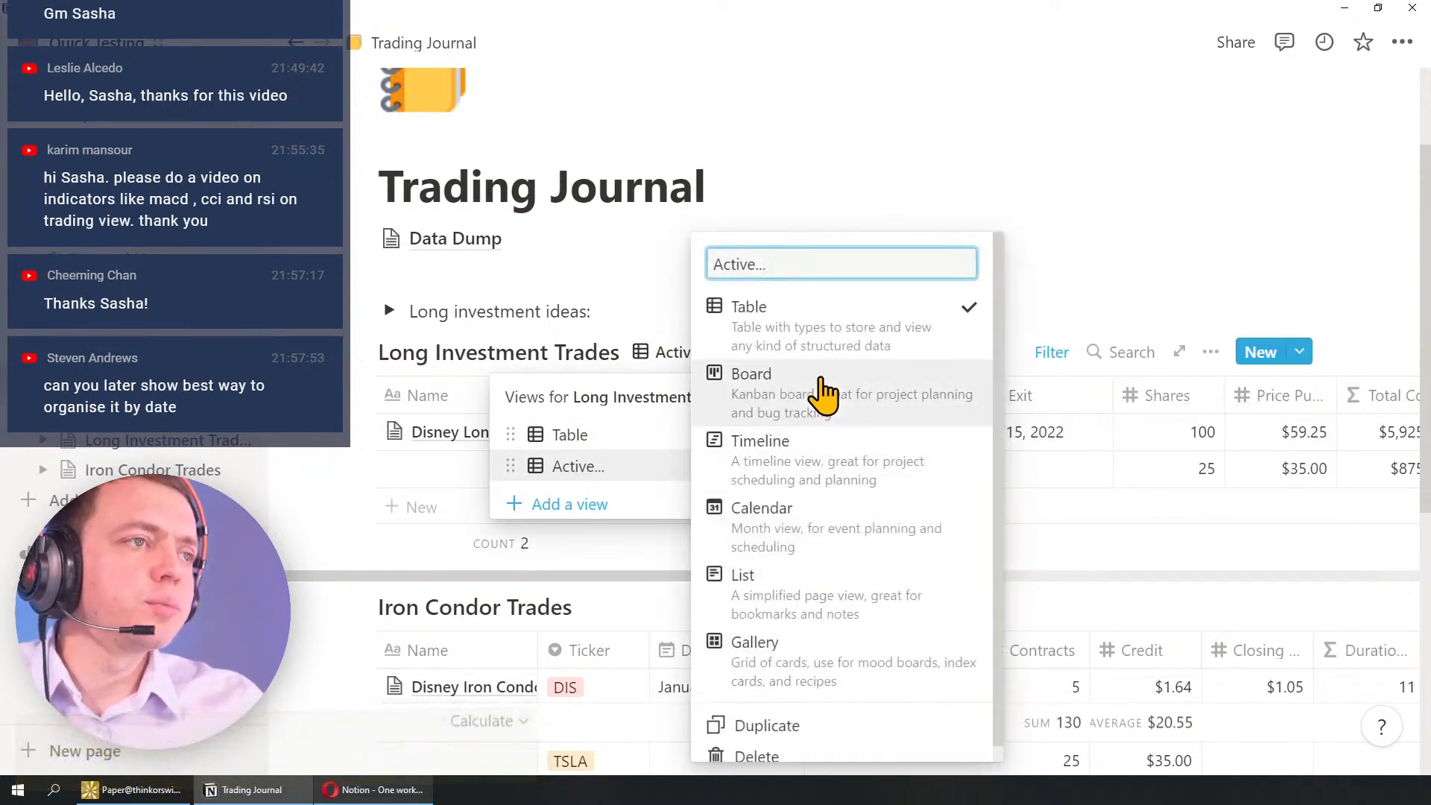
{"action": "left_click", "coordinate": [785, 264]}
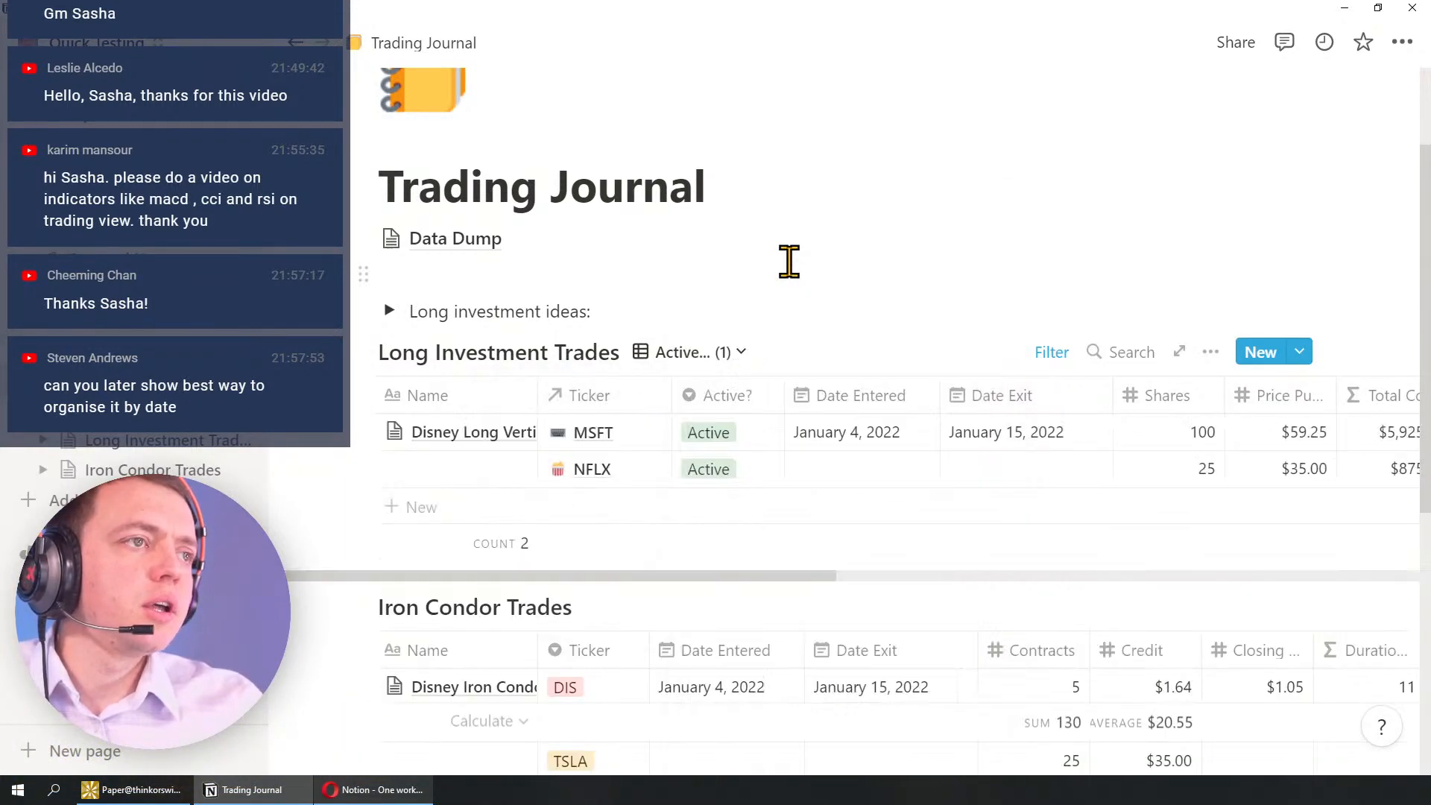
Step: Rename the duplicated Long Investment Trades view to "Closed..." followed by a red circle emoji
{"action": "left_click", "coordinate": [727, 356]}
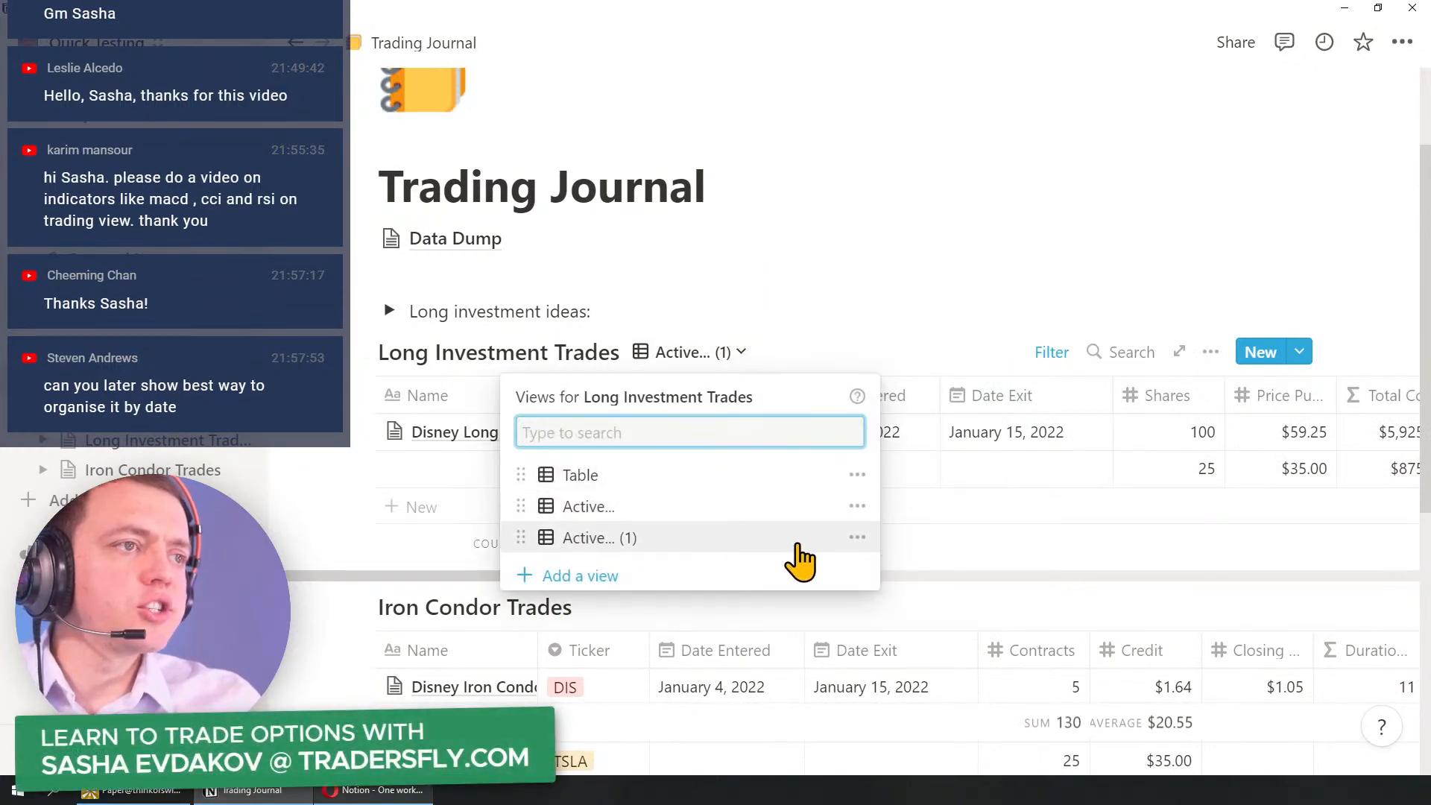
{"action": "left_click", "coordinate": [857, 536]}
{"action": "triple_click", "coordinate": [832, 255]}
{"action": "type", "text": "Closed..."}
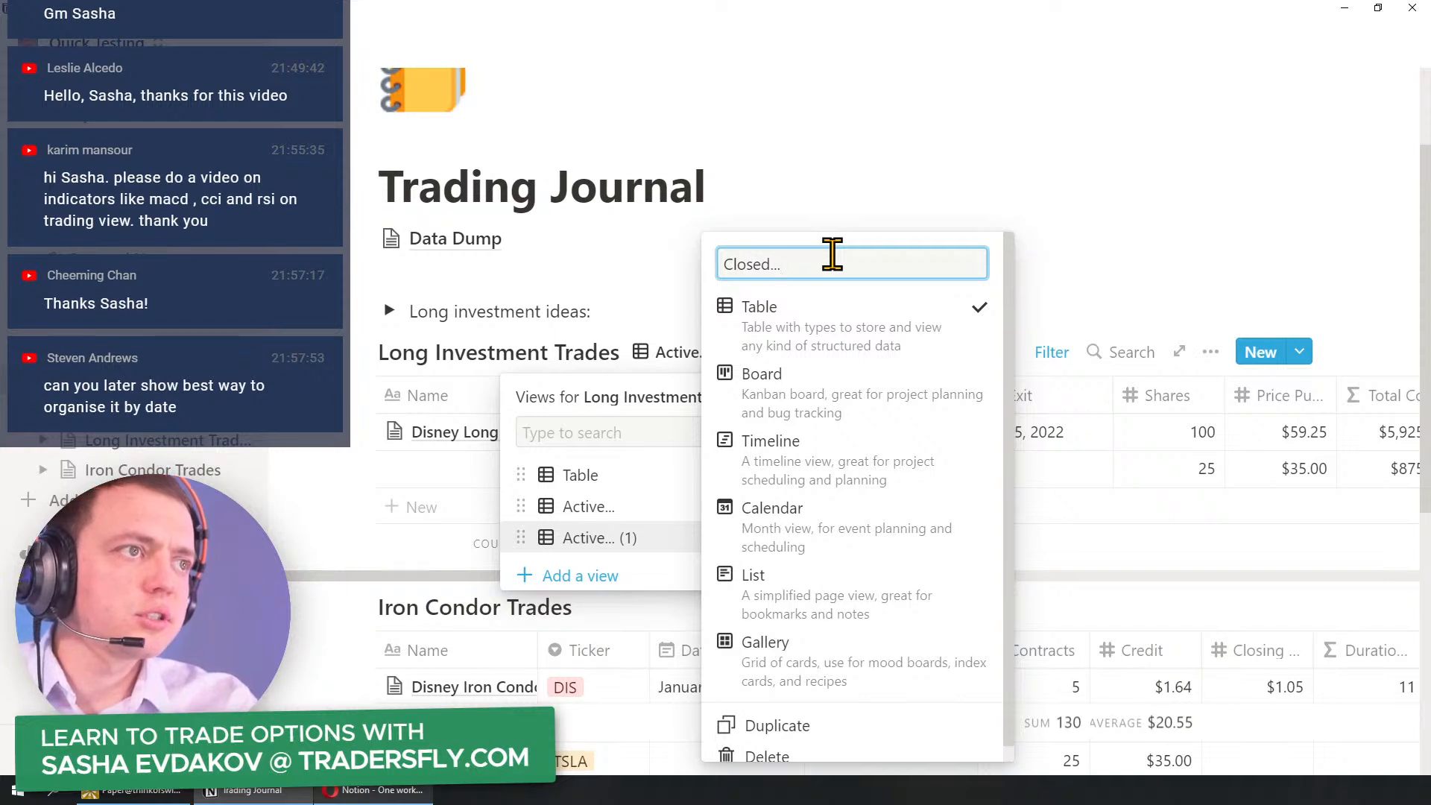
{"action": "key", "text": "super+period"}
{"action": "type", "text": "red"}
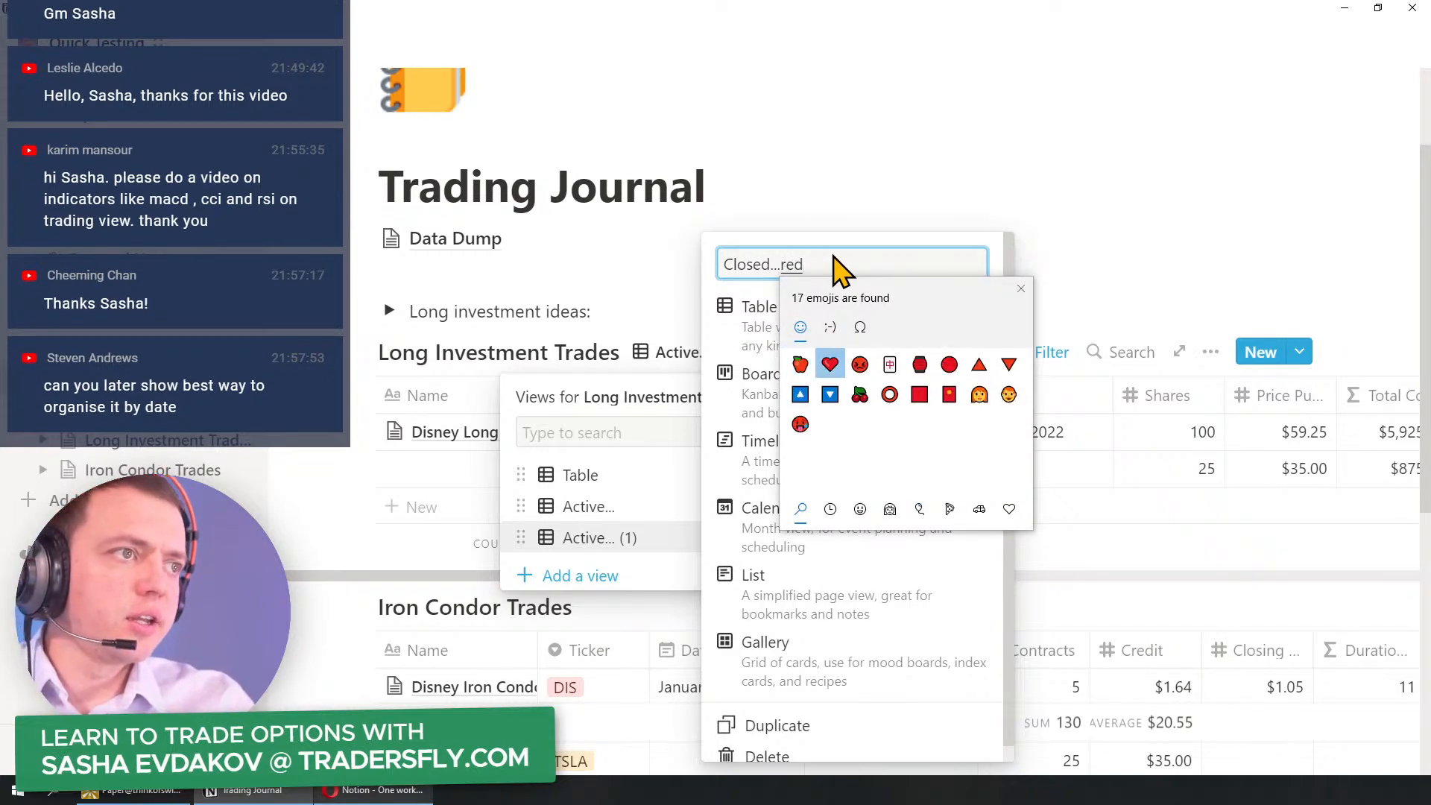
{"action": "left_click", "coordinate": [869, 204]}
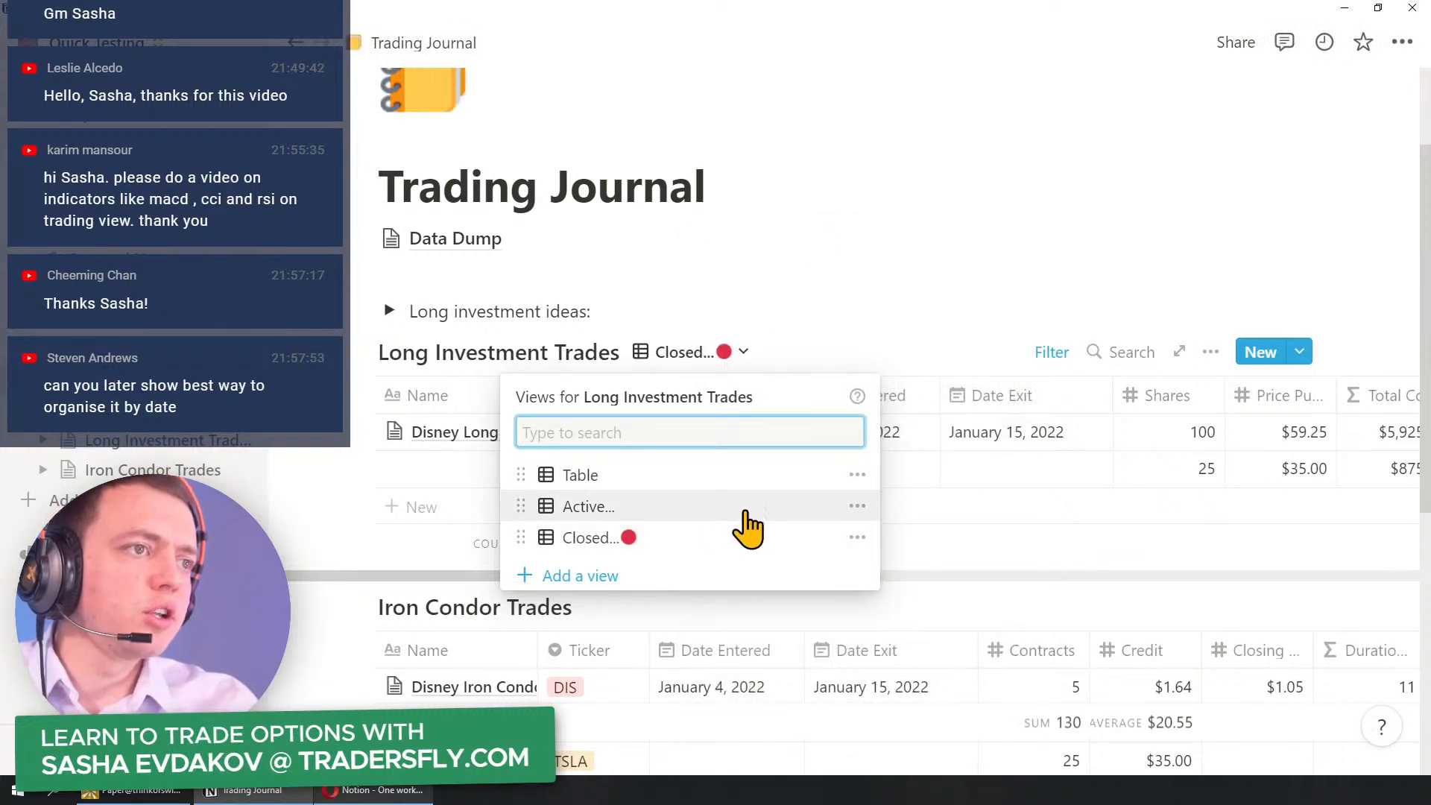
Step: Append a rocket emoji to the name of the "Active..." view
{"action": "left_click", "coordinate": [858, 507]}
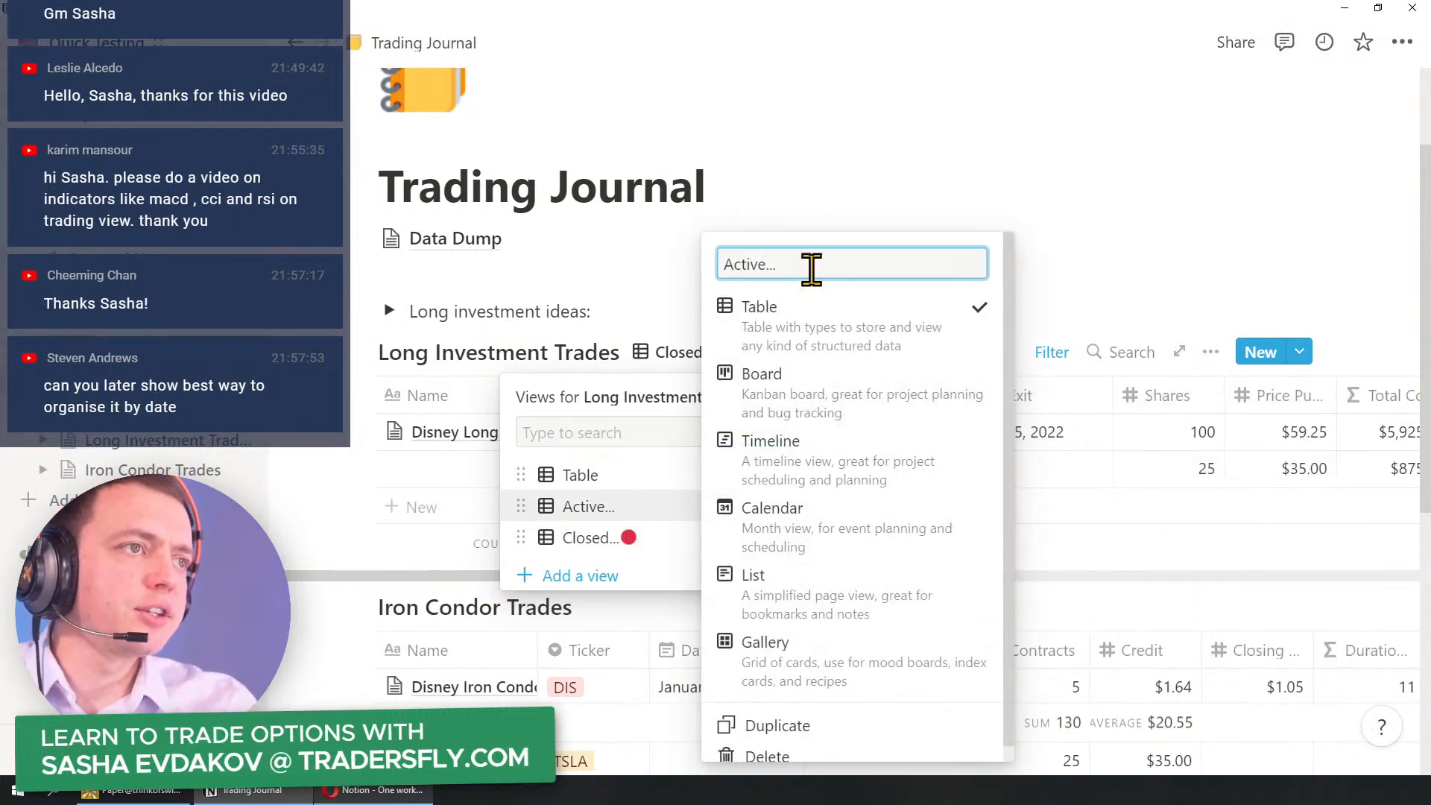
{"action": "key", "text": "super+period"}
{"action": "type", "text": "rock"}
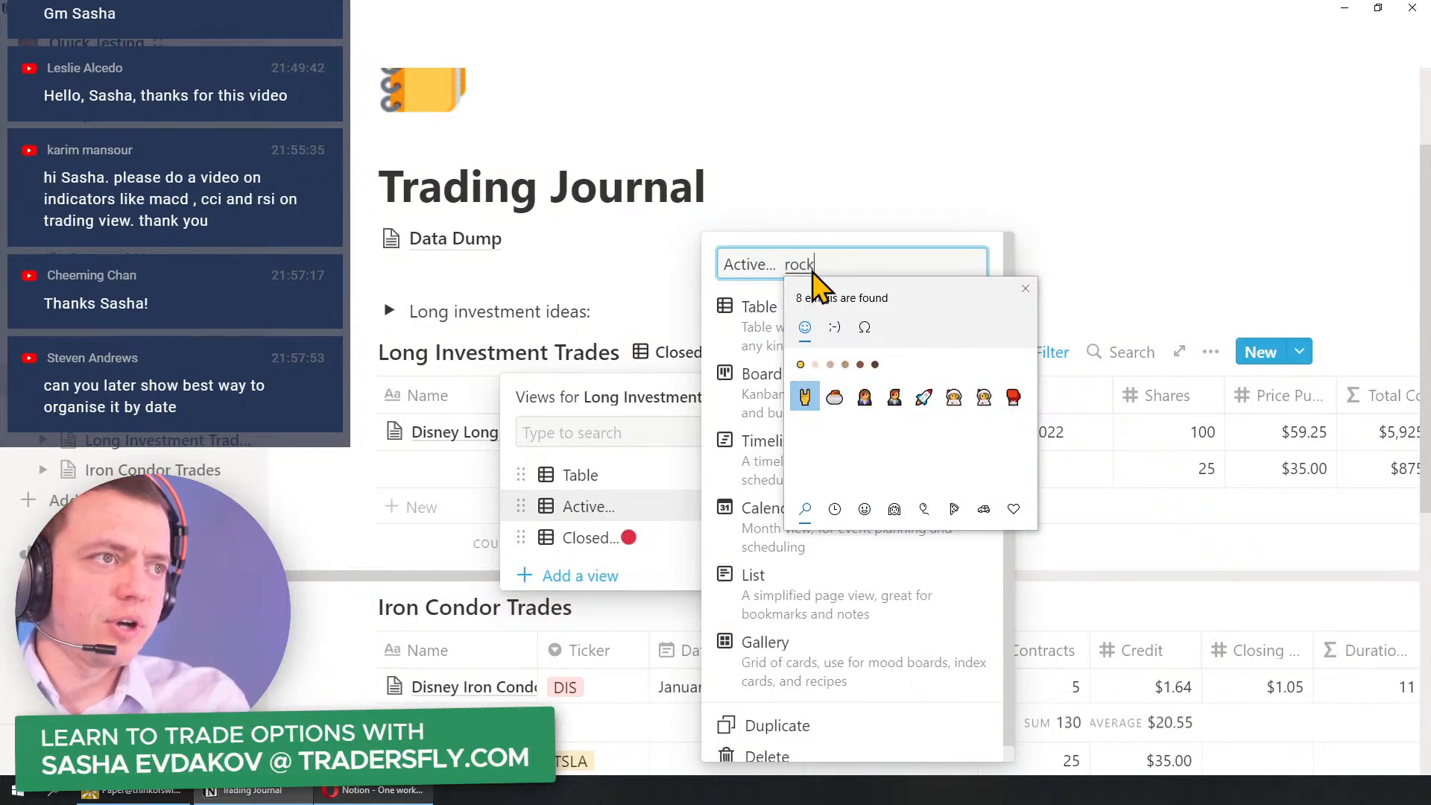
{"action": "type", "text": "et"}
{"action": "key", "text": "Return"}
{"action": "key", "text": "Escape"}
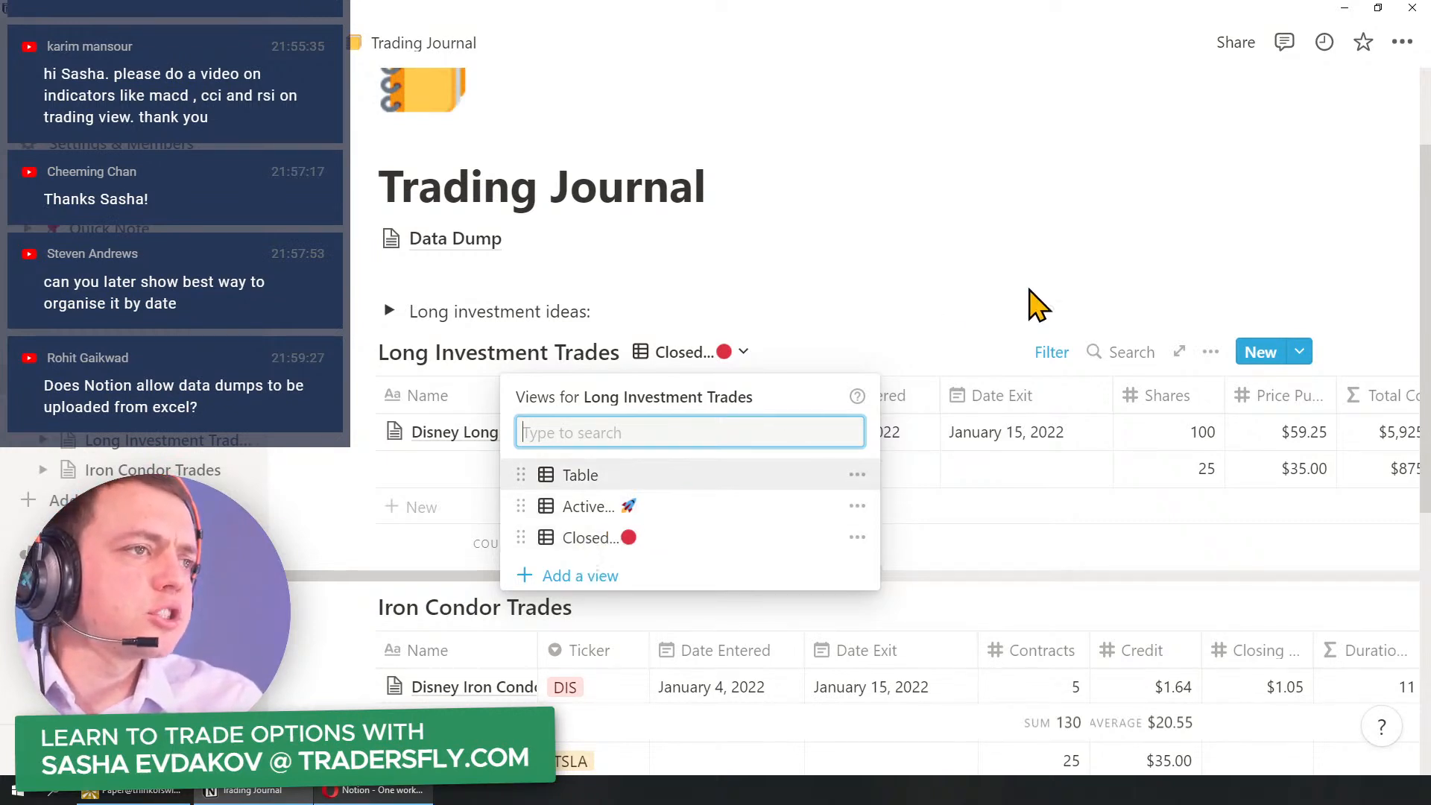
Step: Change the "Closed..." view's filter so that Active? is Closed
{"action": "left_click", "coordinate": [1052, 352]}
{"action": "left_click", "coordinate": [1051, 352]}
{"action": "left_click", "coordinate": [1056, 445]}
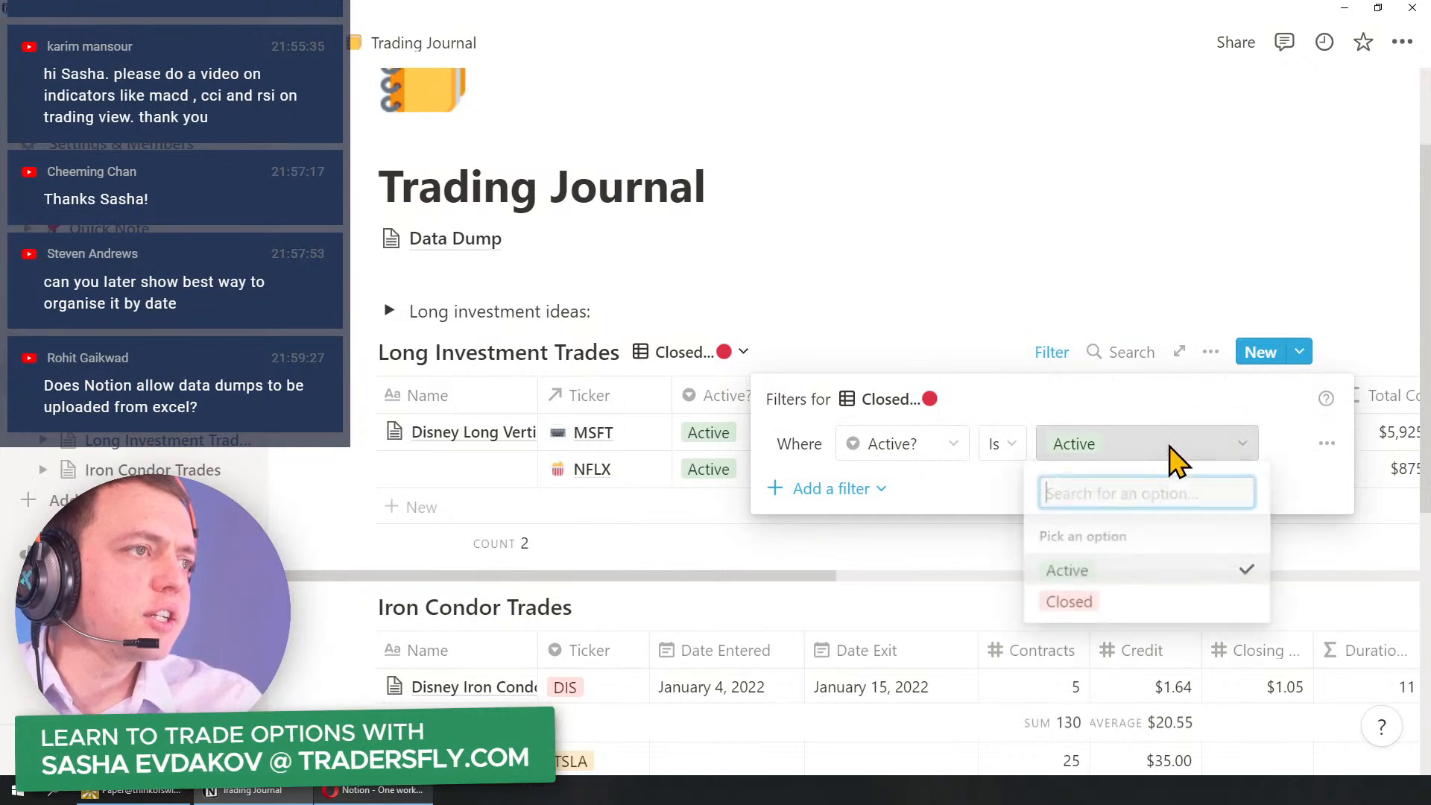
{"action": "left_click", "coordinate": [1097, 600]}
{"action": "left_click", "coordinate": [1025, 256]}
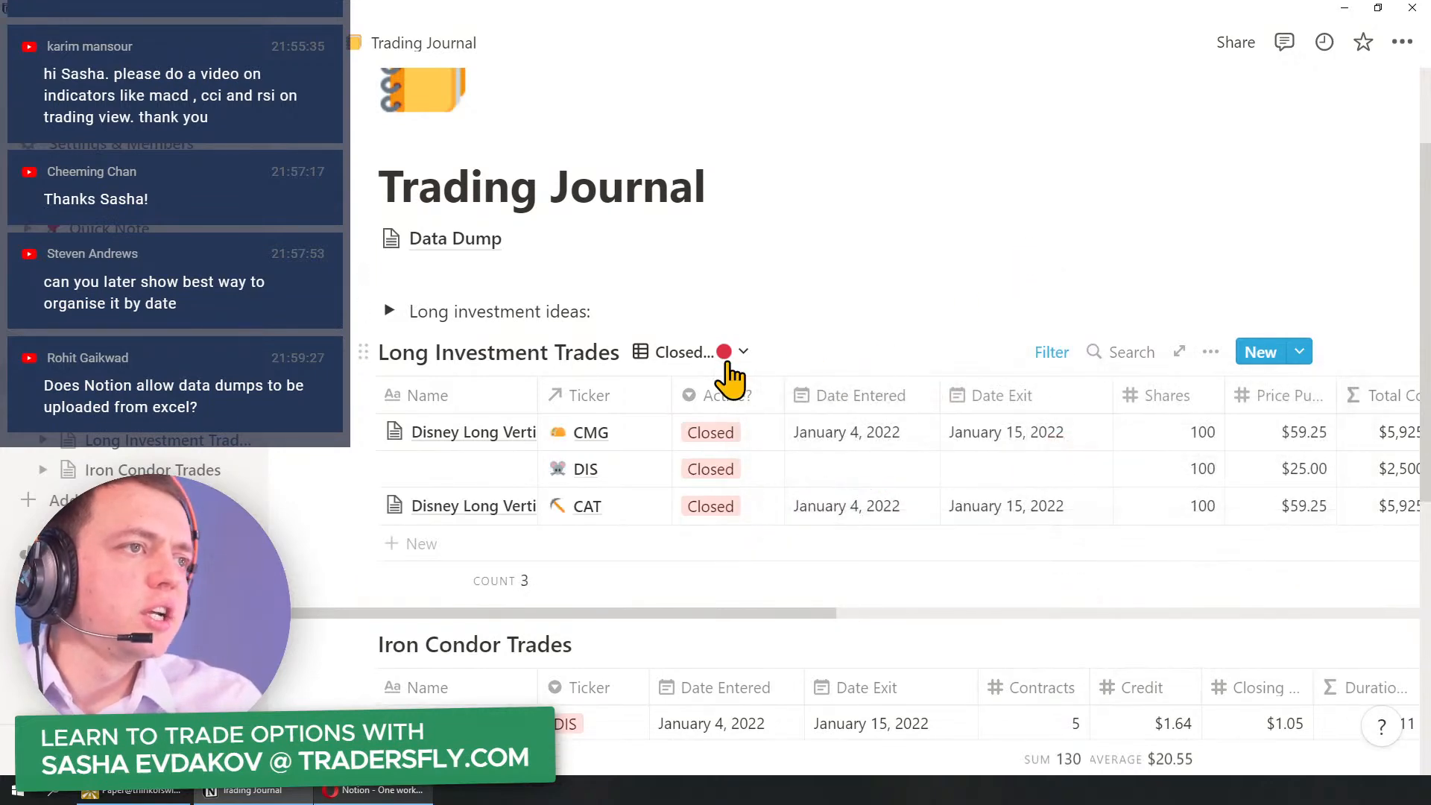
Step: Compare the filtered trades by switching Long Investment Trades to the "Active..." view and back to "Closed..."
{"action": "left_click", "coordinate": [671, 354]}
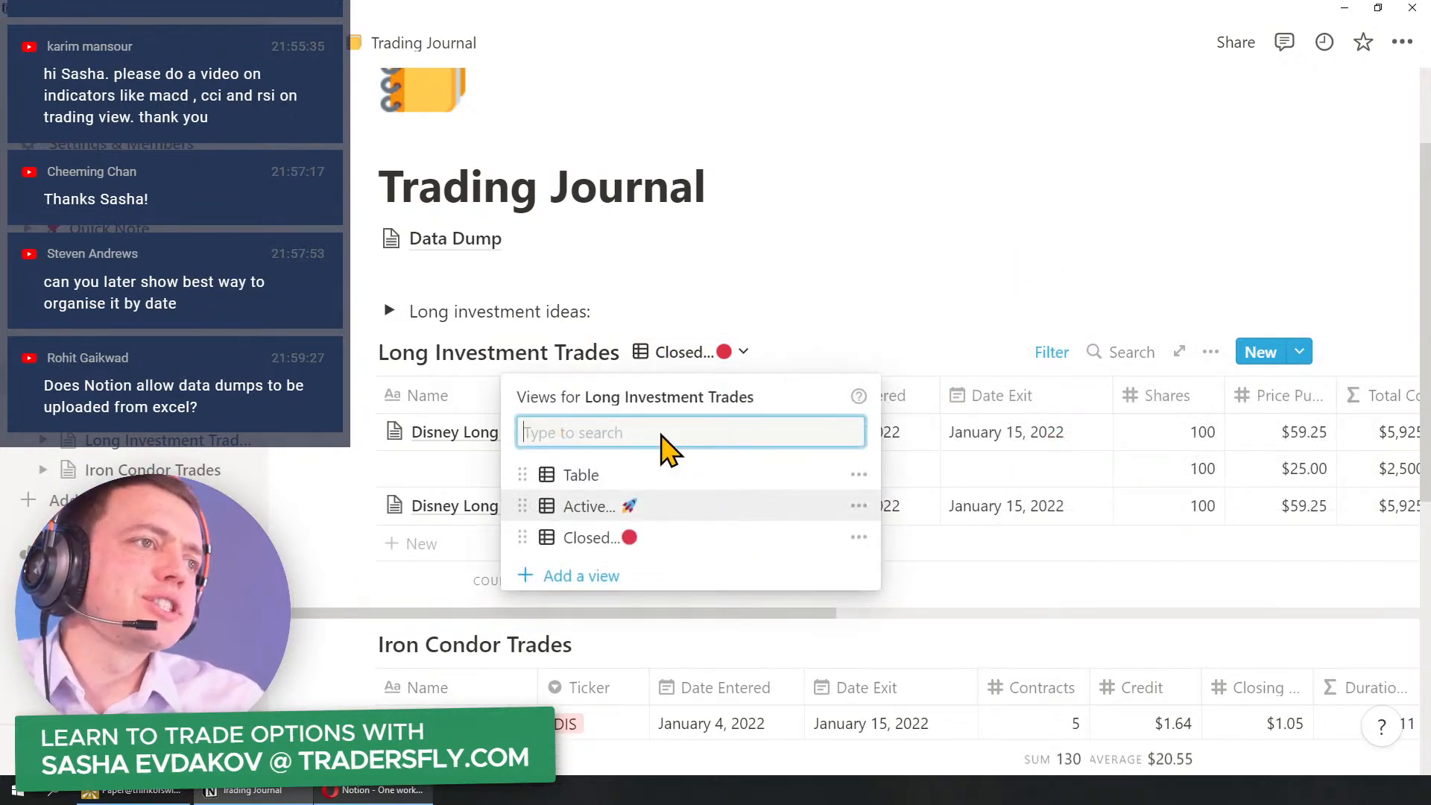
{"action": "left_click", "coordinate": [663, 506]}
{"action": "left_click", "coordinate": [693, 365]}
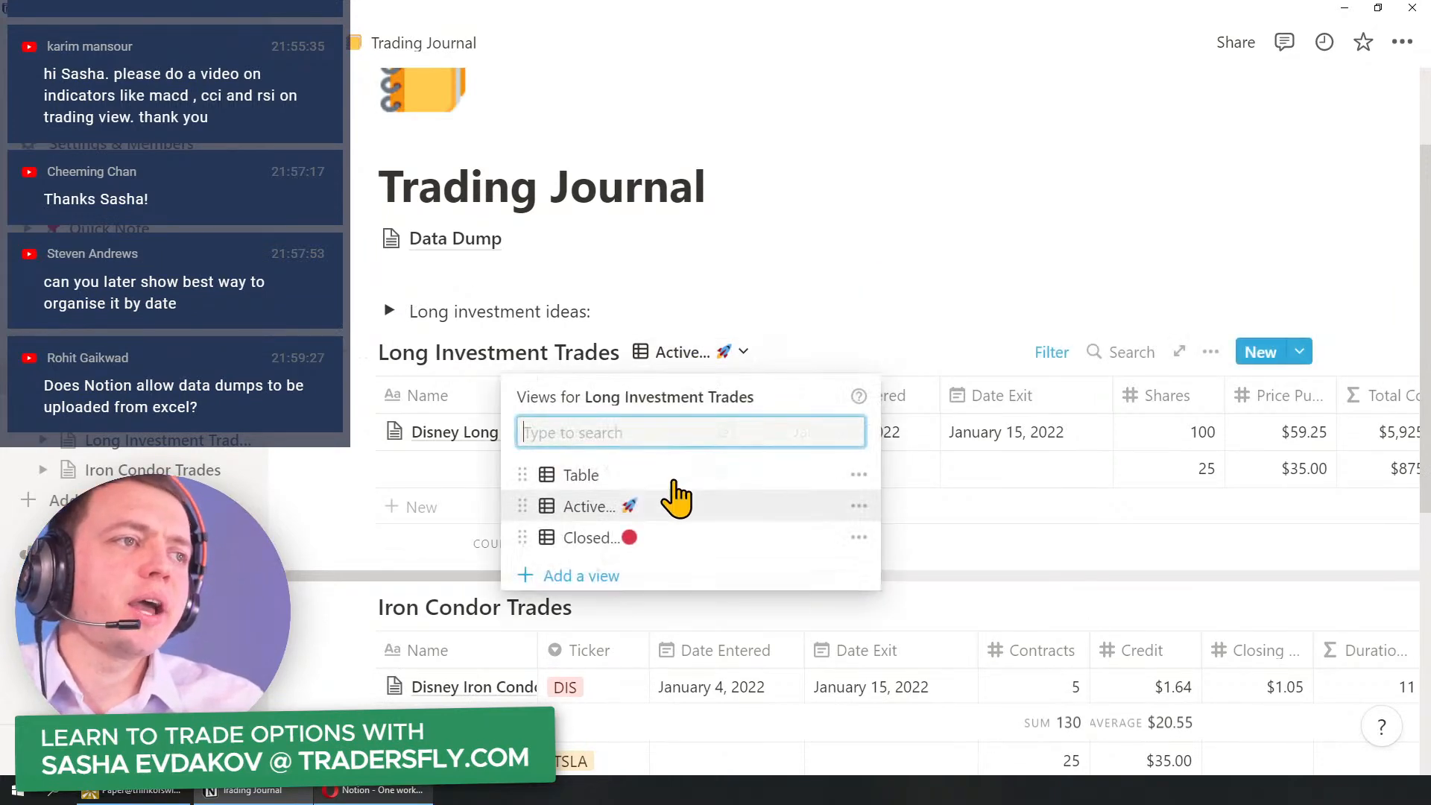
{"action": "left_click", "coordinate": [668, 568]}
{"action": "left_click", "coordinate": [901, 313]}
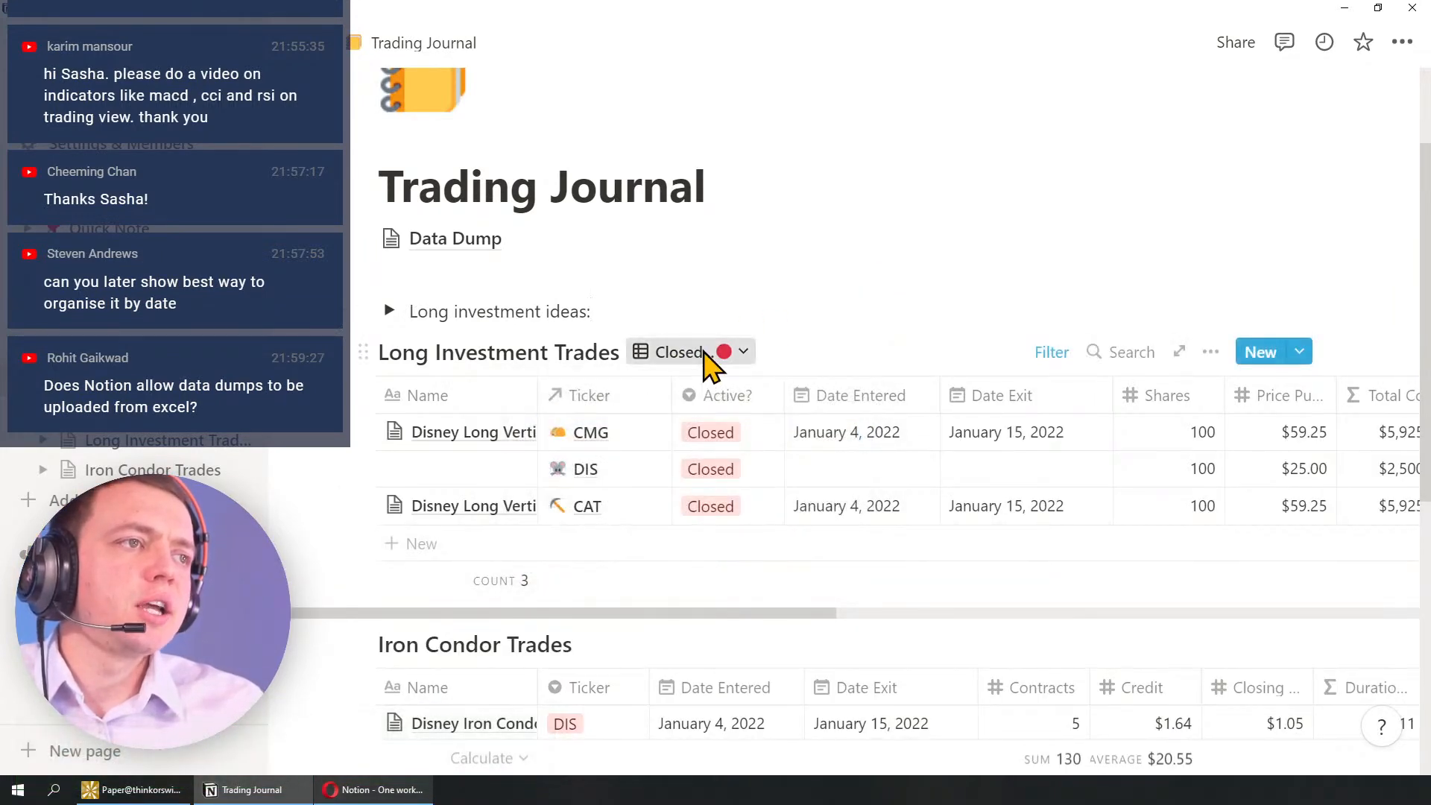
Step: Add a table view named "Date Ending" to the Long Investment Trades database
{"action": "left_click", "coordinate": [705, 356]}
{"action": "left_click", "coordinate": [607, 581]}
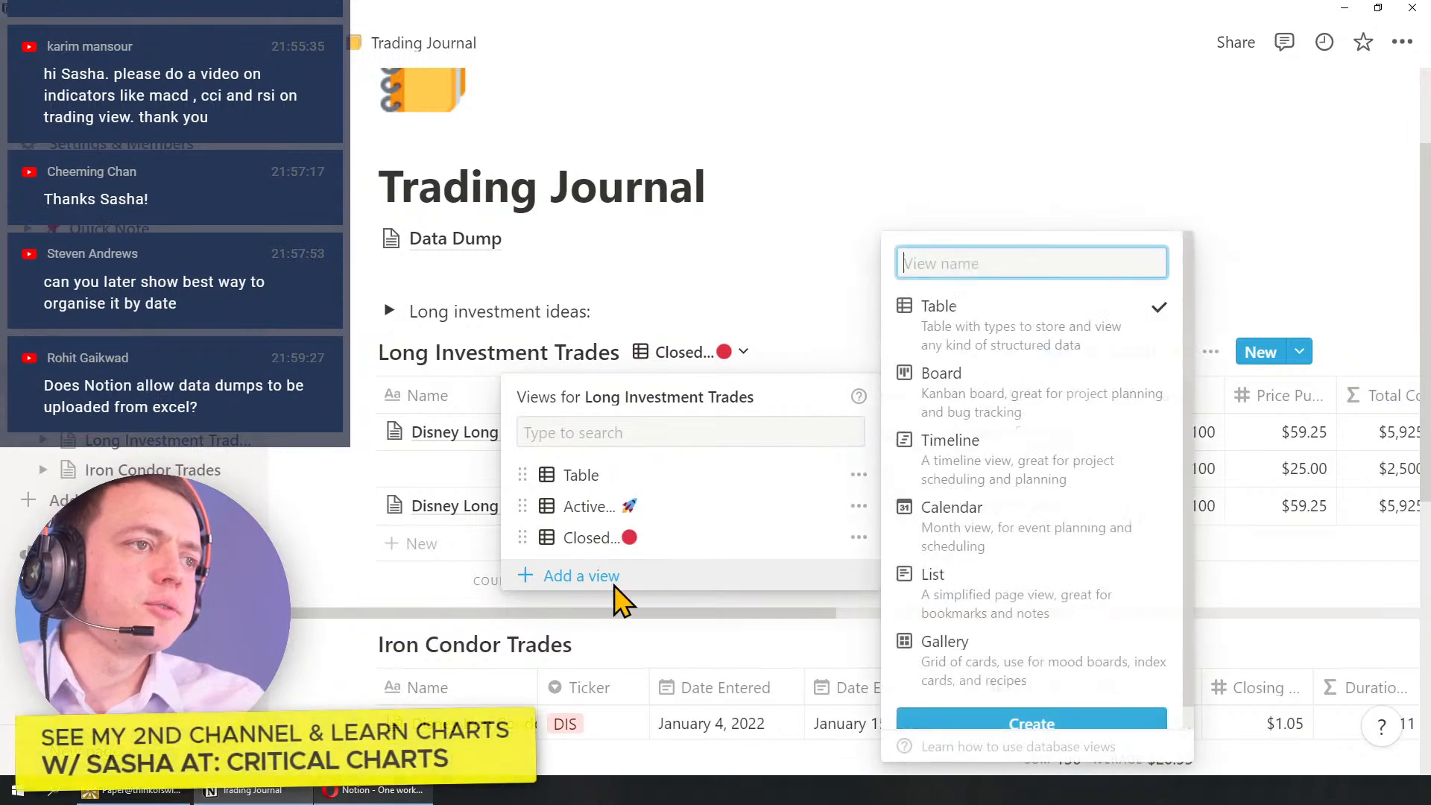
{"action": "type", "text": "Date"}
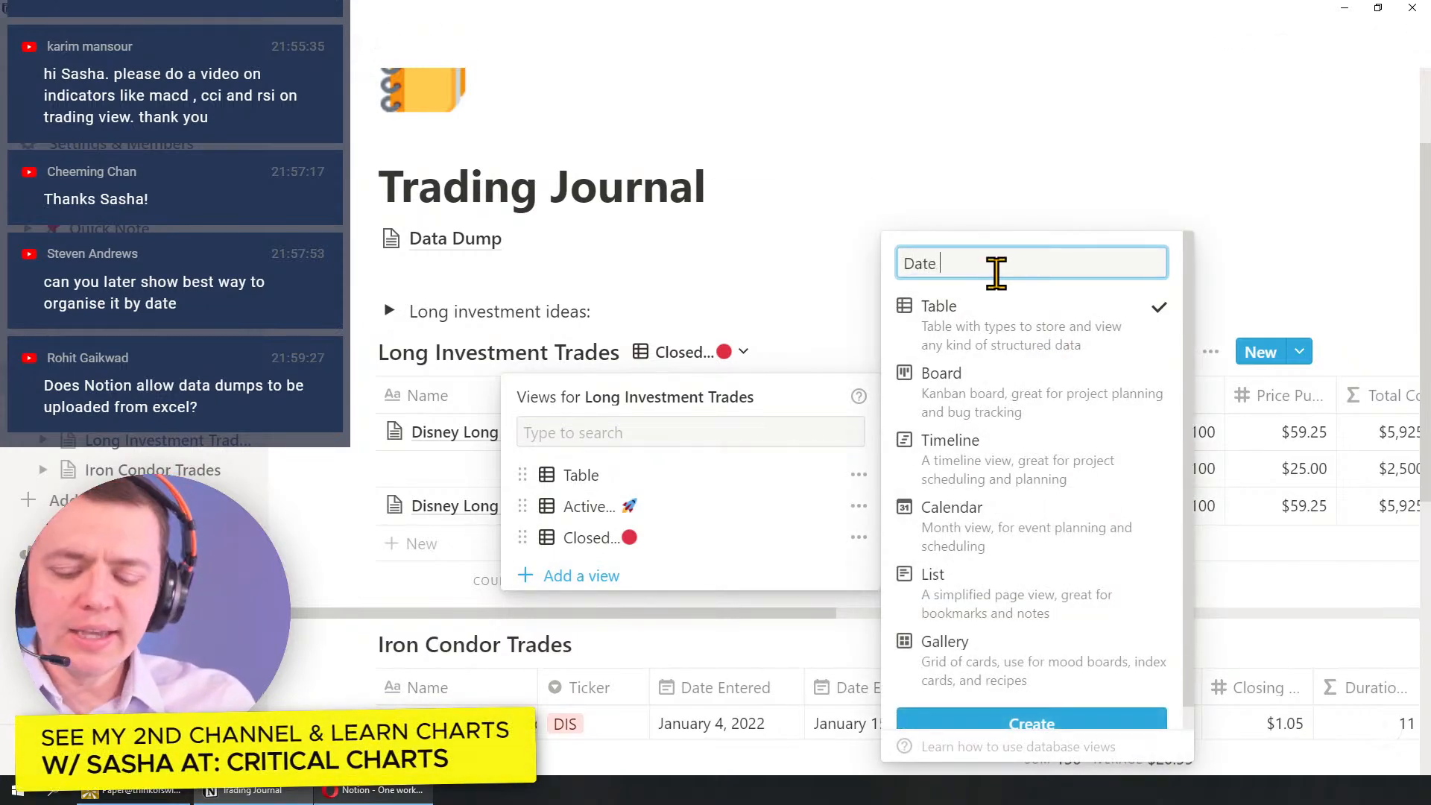
{"action": "type", "text": " Ending"}
{"action": "key", "text": "Return"}
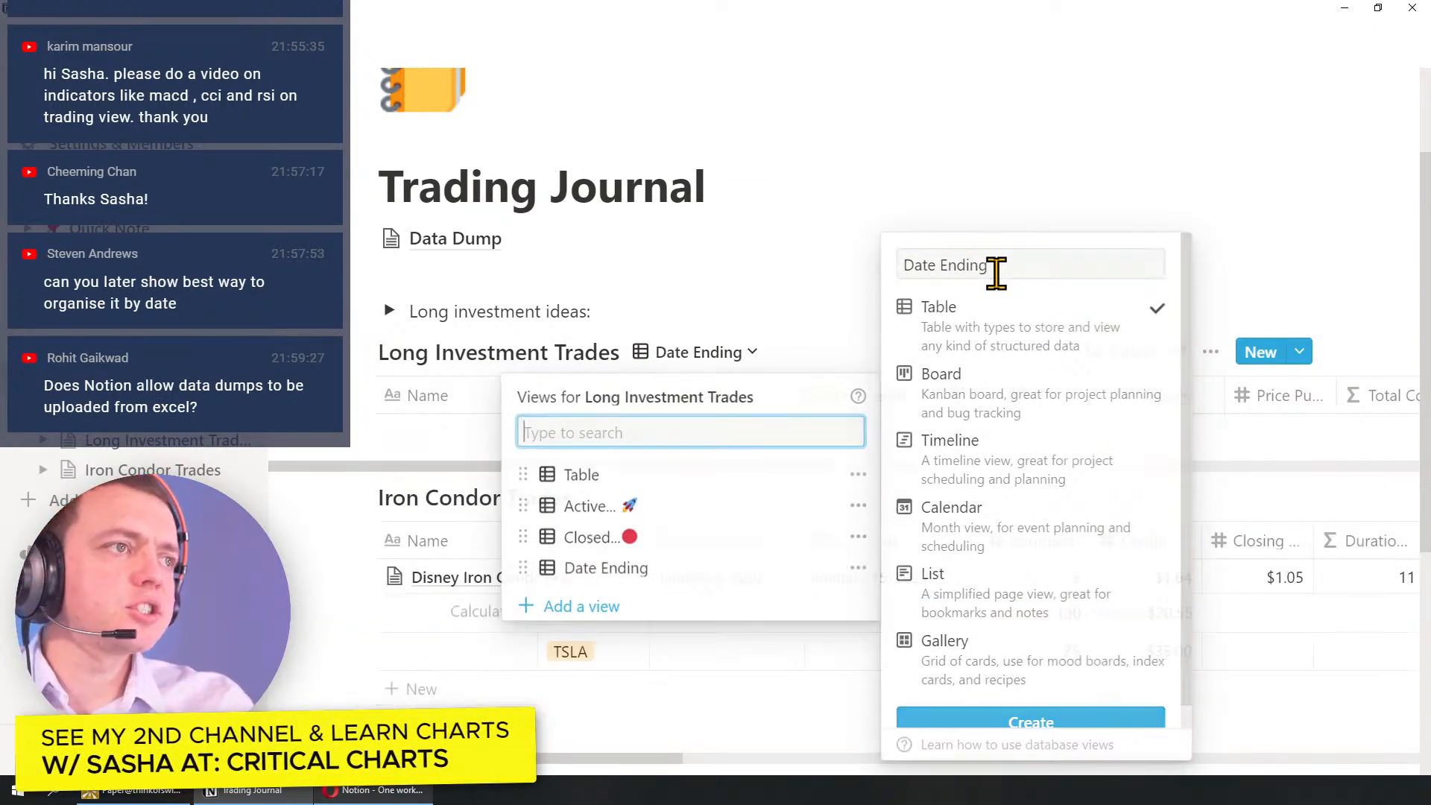
{"action": "left_click", "coordinate": [751, 354]}
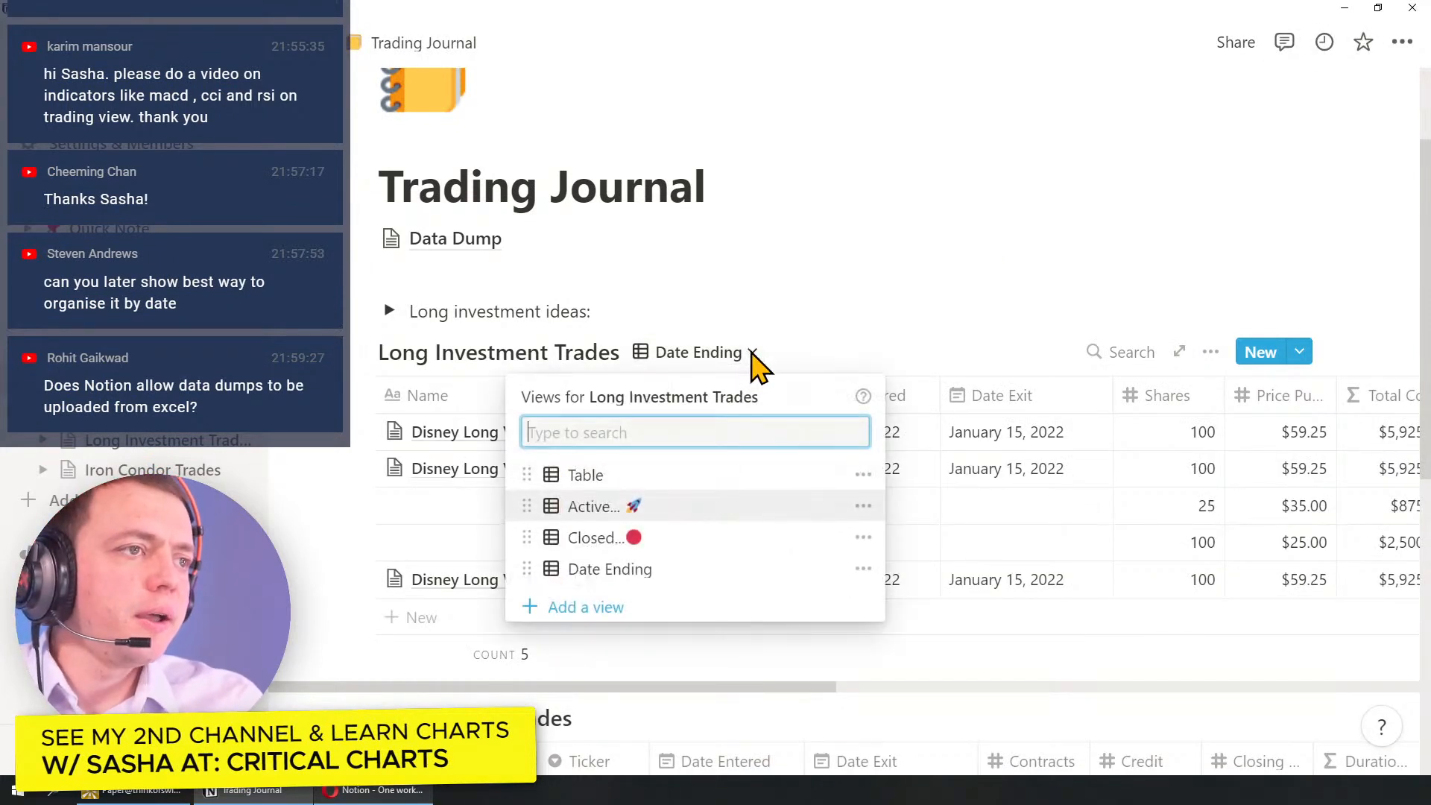
Step: Sort the "Date Ending" view by Date Exit in descending order and narrow the Date Exit column
{"action": "left_click", "coordinate": [1201, 361]}
{"action": "left_click", "coordinate": [1211, 354]}
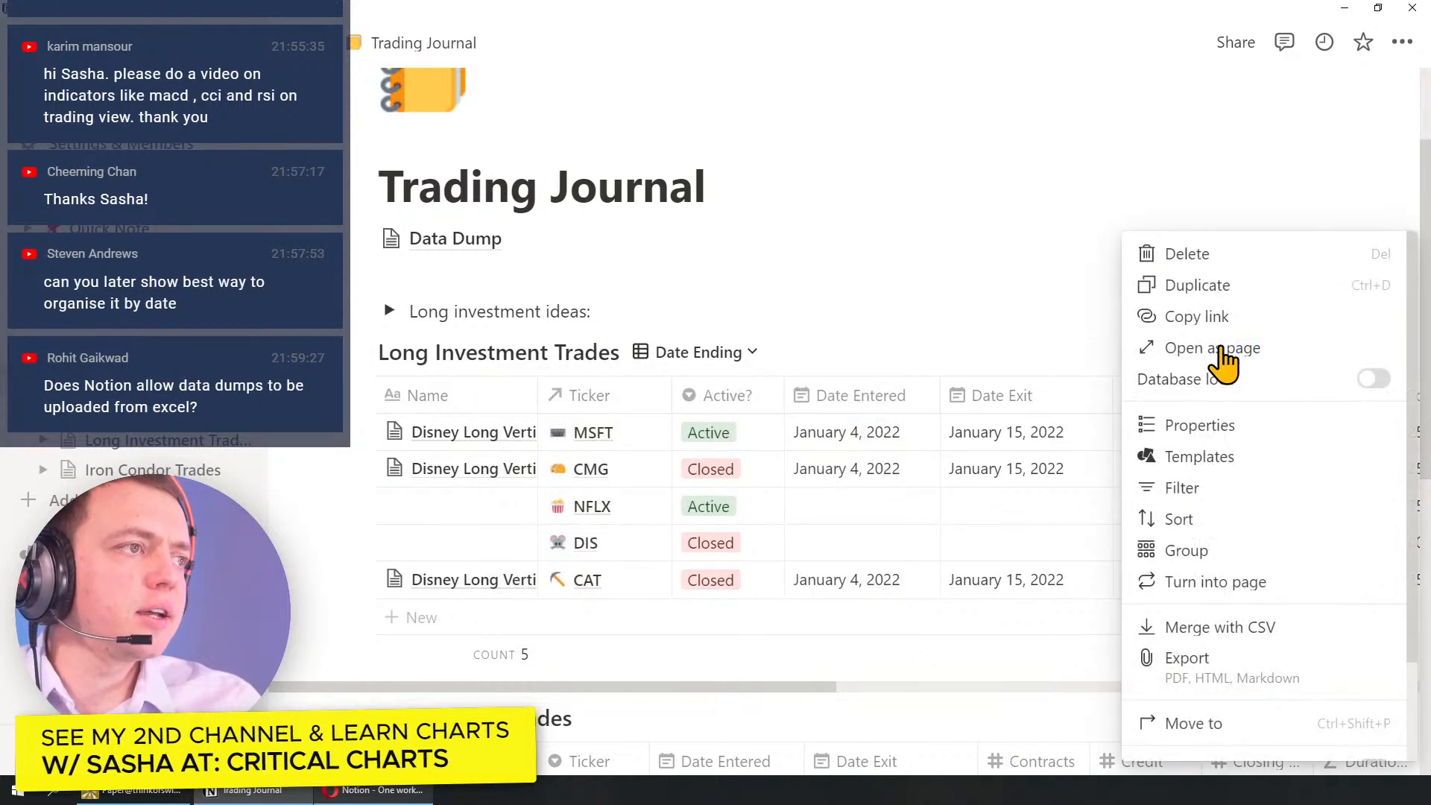
{"action": "left_click", "coordinate": [1192, 526]}
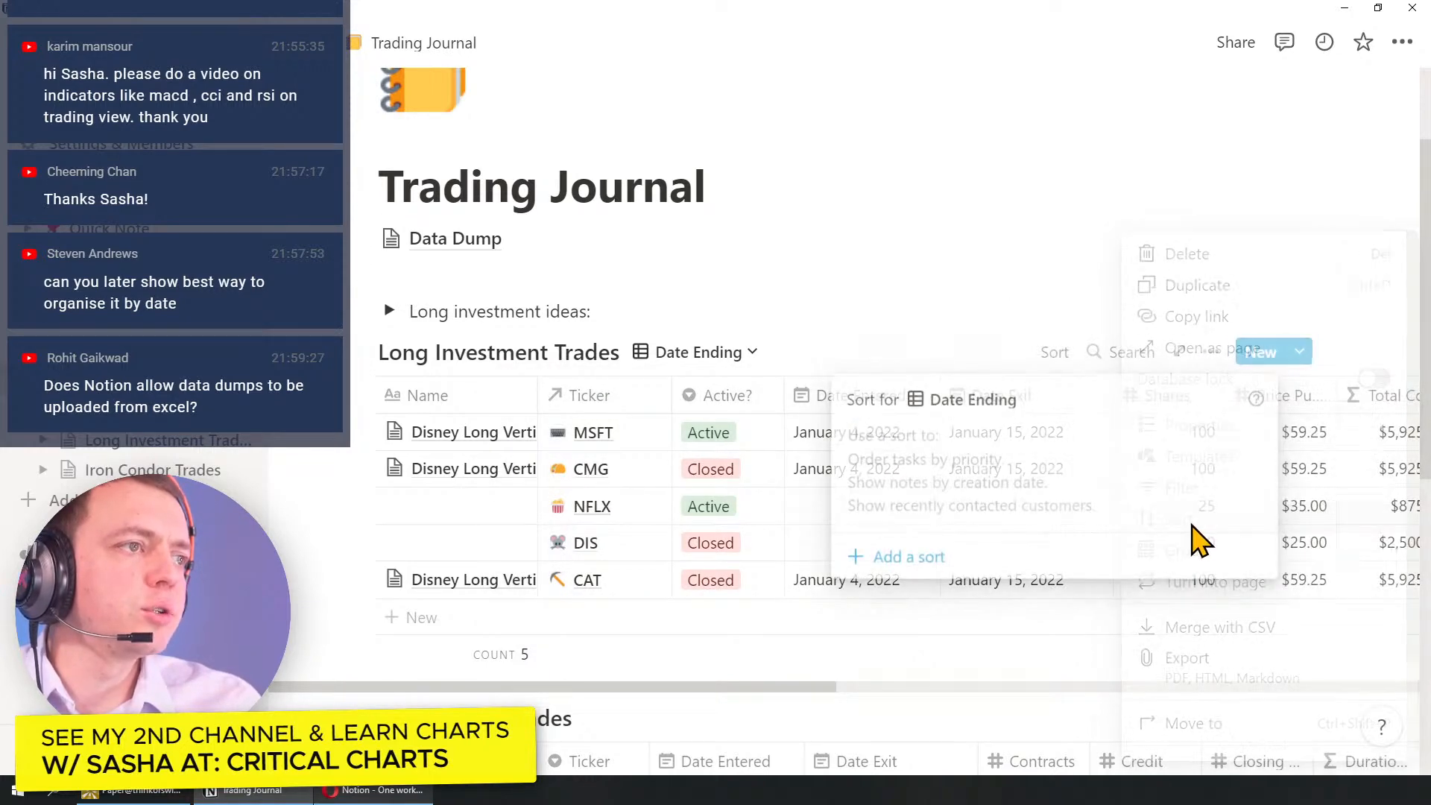
{"action": "left_click", "coordinate": [923, 556]}
{"action": "left_click", "coordinate": [1025, 447]}
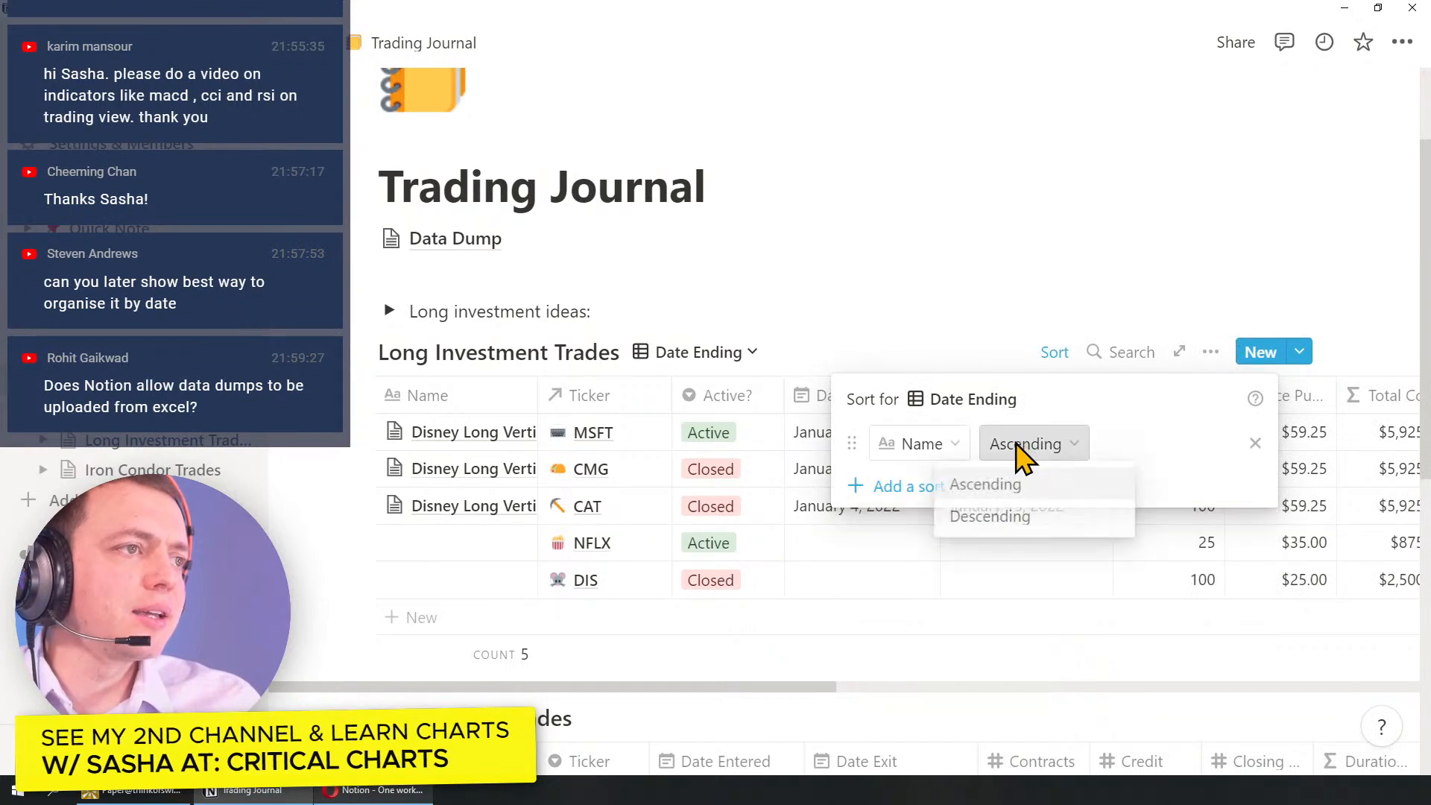
{"action": "left_click", "coordinate": [945, 454]}
{"action": "left_click", "coordinate": [944, 456]}
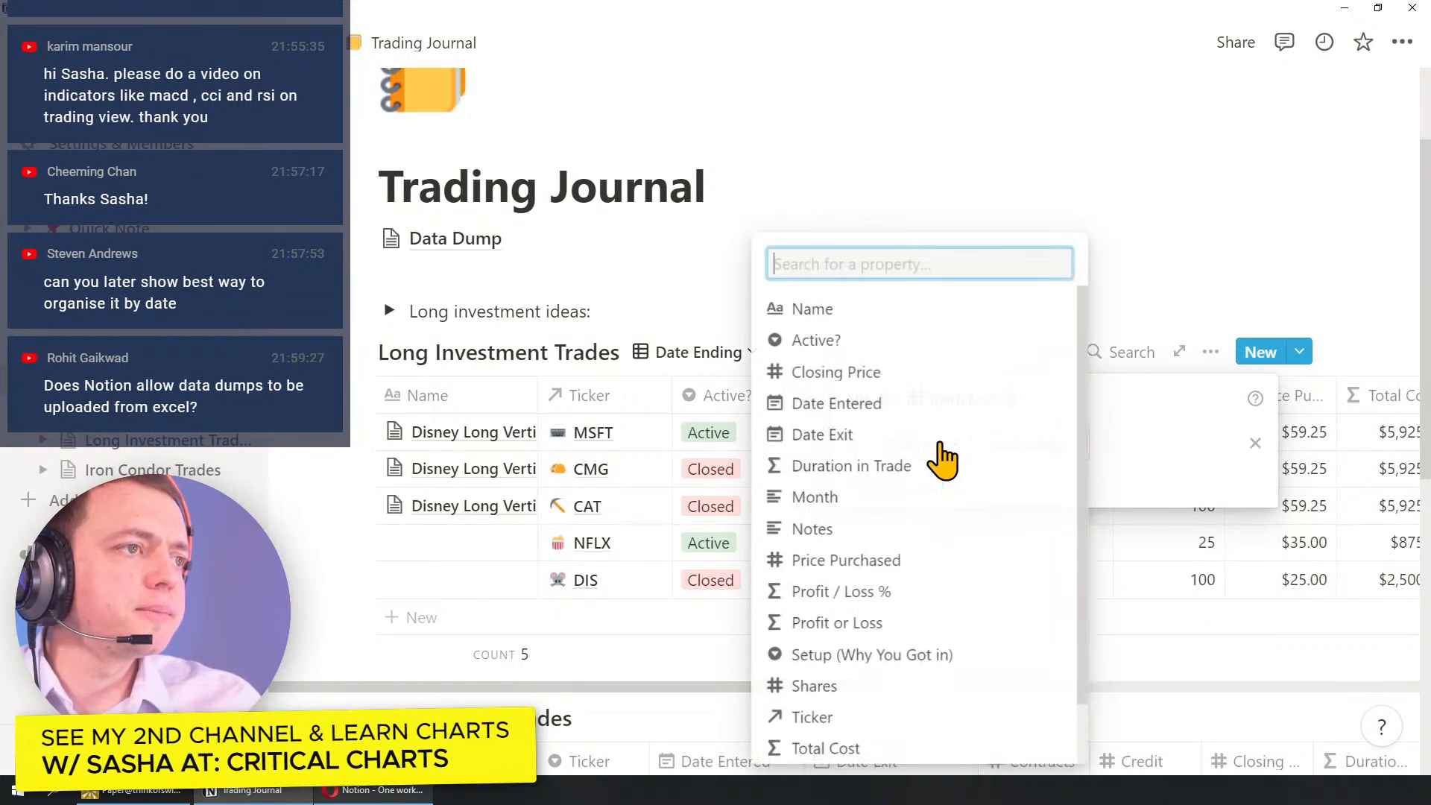
{"action": "left_click", "coordinate": [893, 447]}
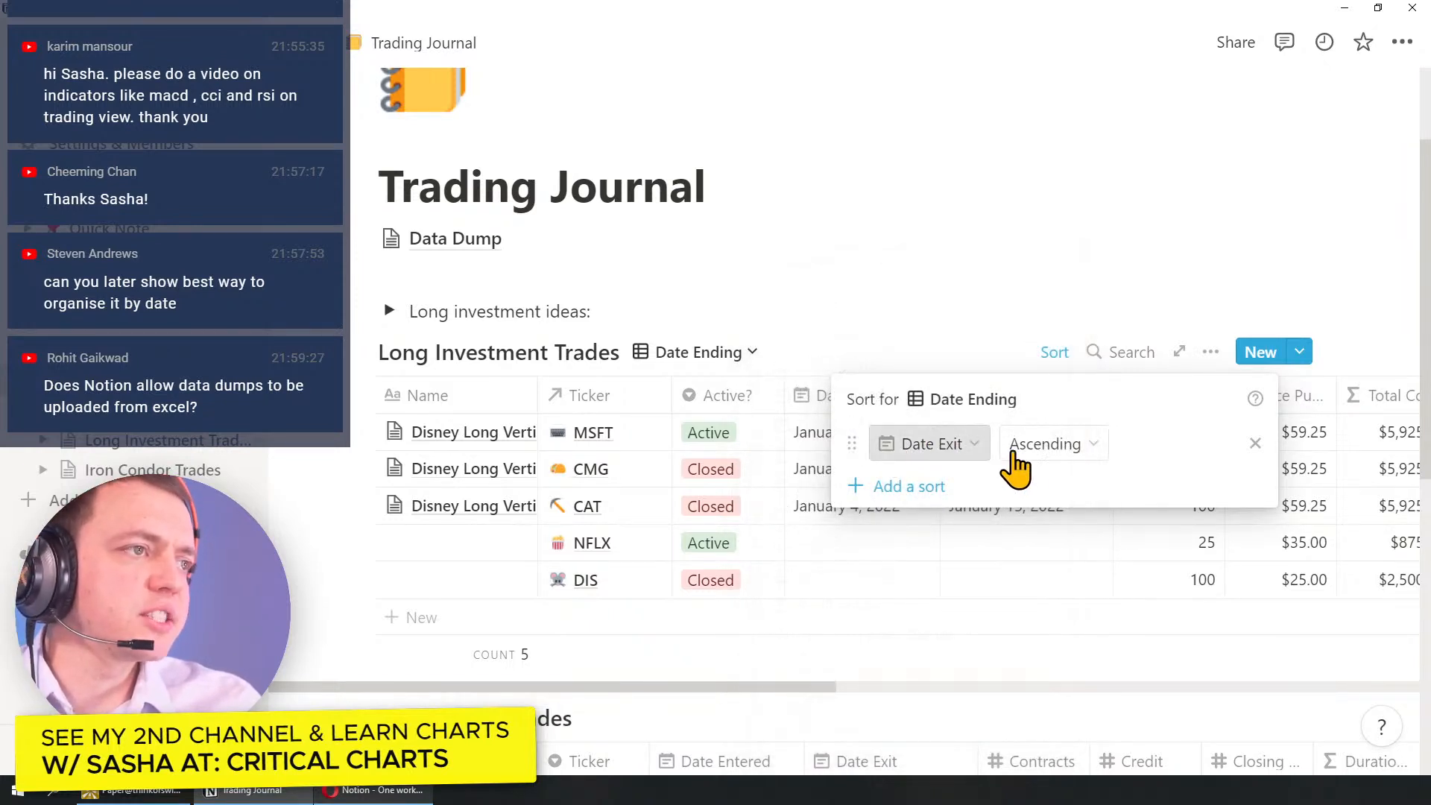
{"action": "left_click", "coordinate": [1044, 445]}
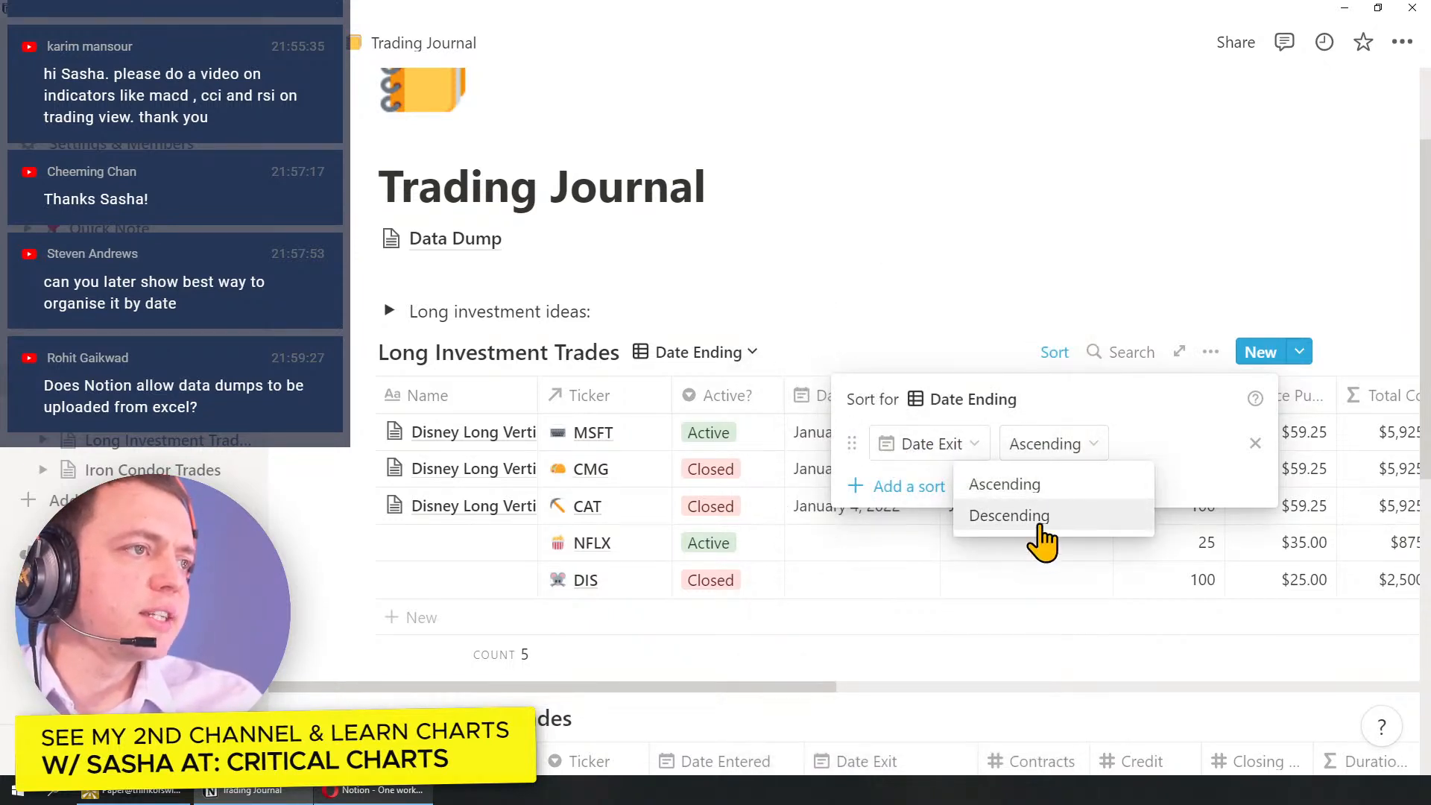
{"action": "left_click", "coordinate": [1038, 521]}
{"action": "left_click", "coordinate": [950, 282]}
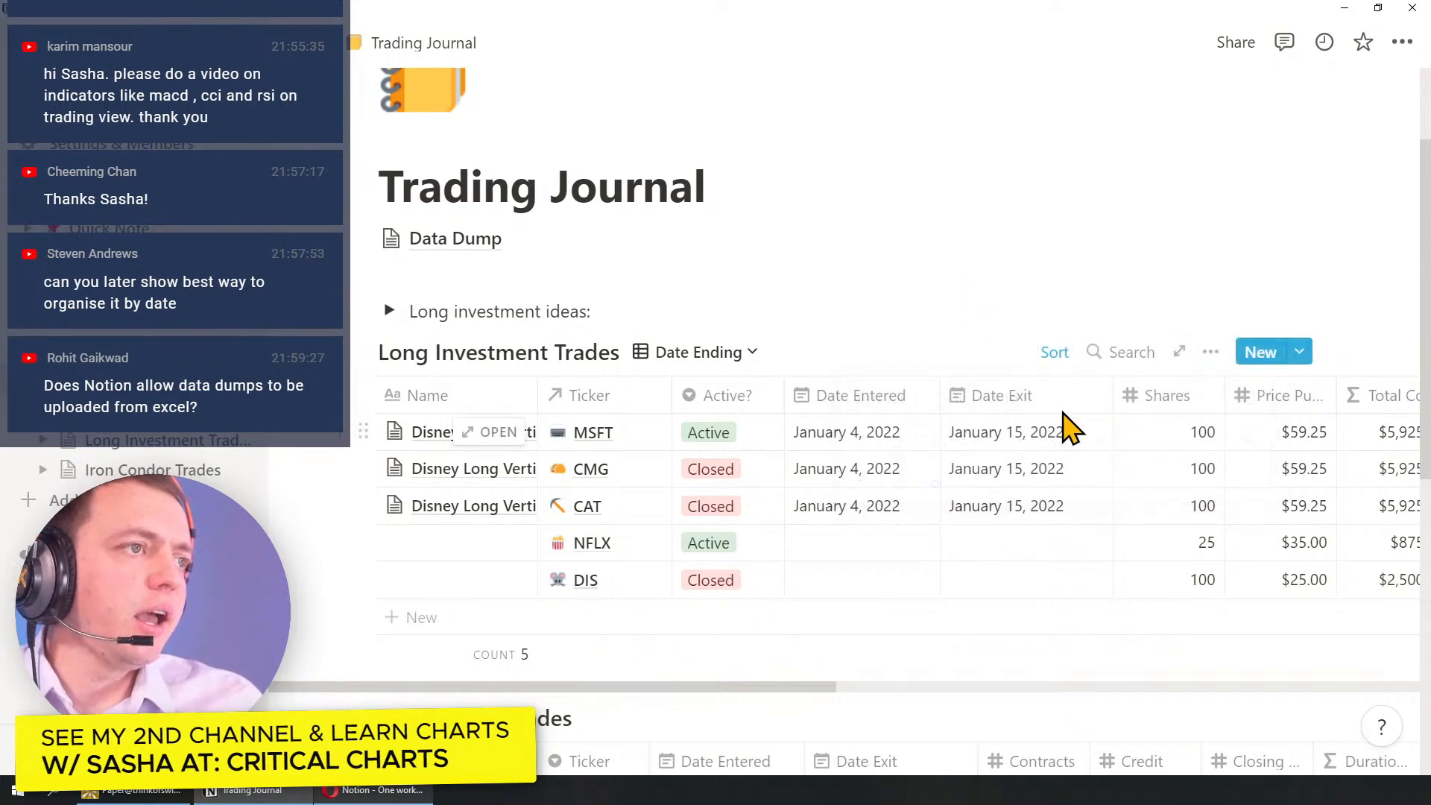
{"action": "left_click_drag", "start_coordinate": [1112, 395], "coordinate": [1075, 393]}
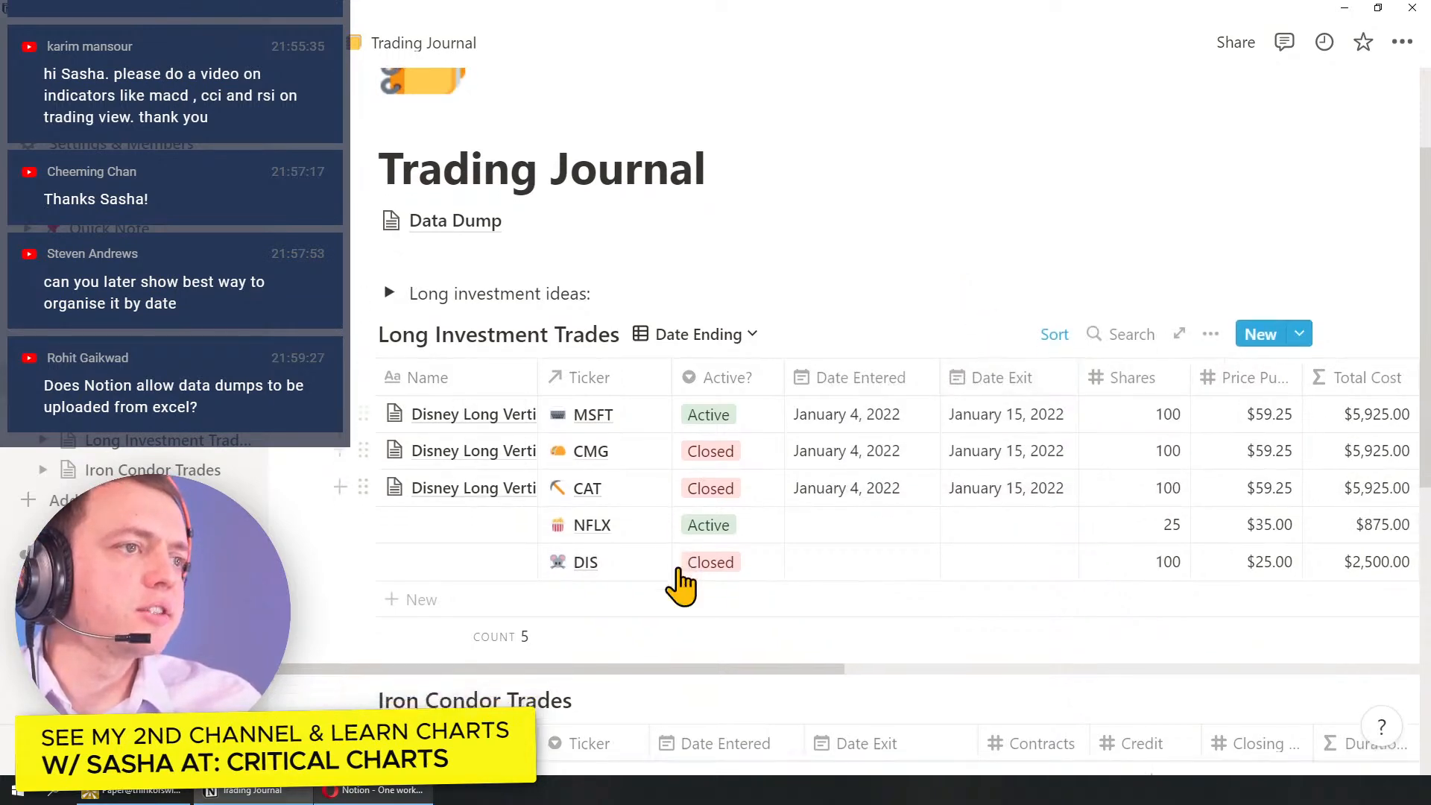
Step: Look over both trade tables, then display Long Investment Trades in the "Active..." view
{"action": "scroll", "coordinate": [681, 522], "scroll_direction": "down", "scroll_amount": 4}
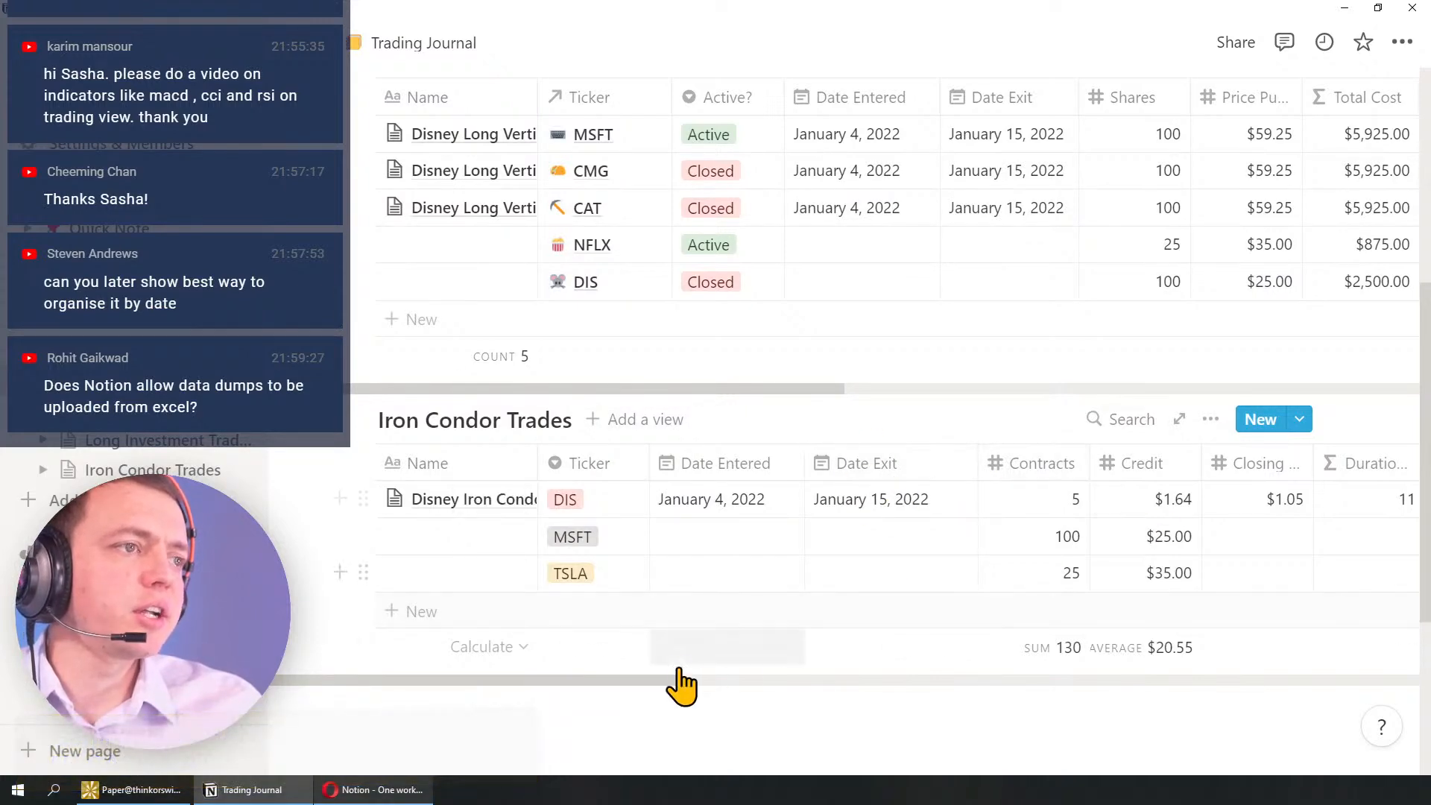
{"action": "left_click_drag", "start_coordinate": [661, 677], "coordinate": [634, 698]}
{"action": "scroll", "coordinate": [634, 698], "scroll_direction": "up", "scroll_amount": 5}
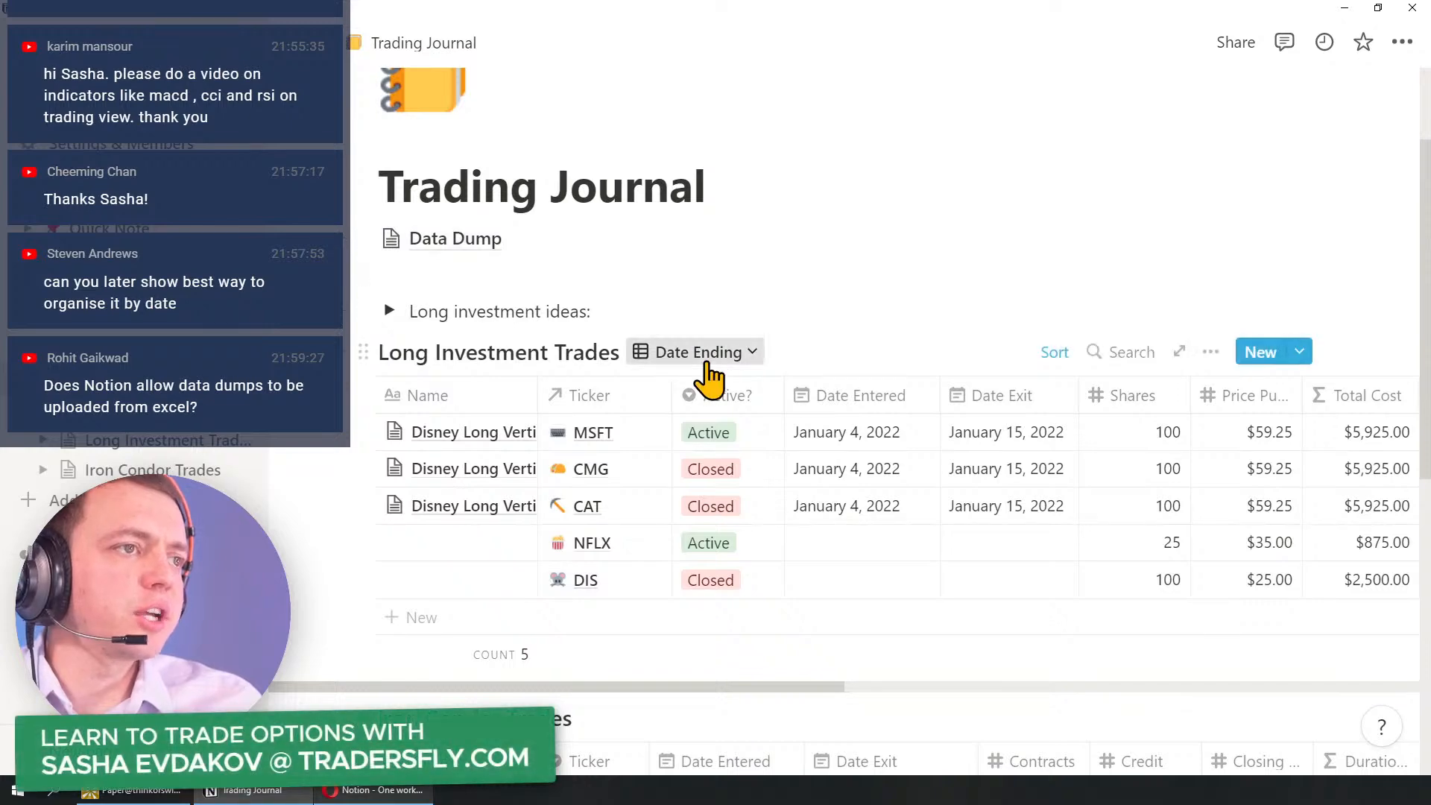
{"action": "left_click", "coordinate": [708, 365]}
{"action": "left_click", "coordinate": [675, 506]}
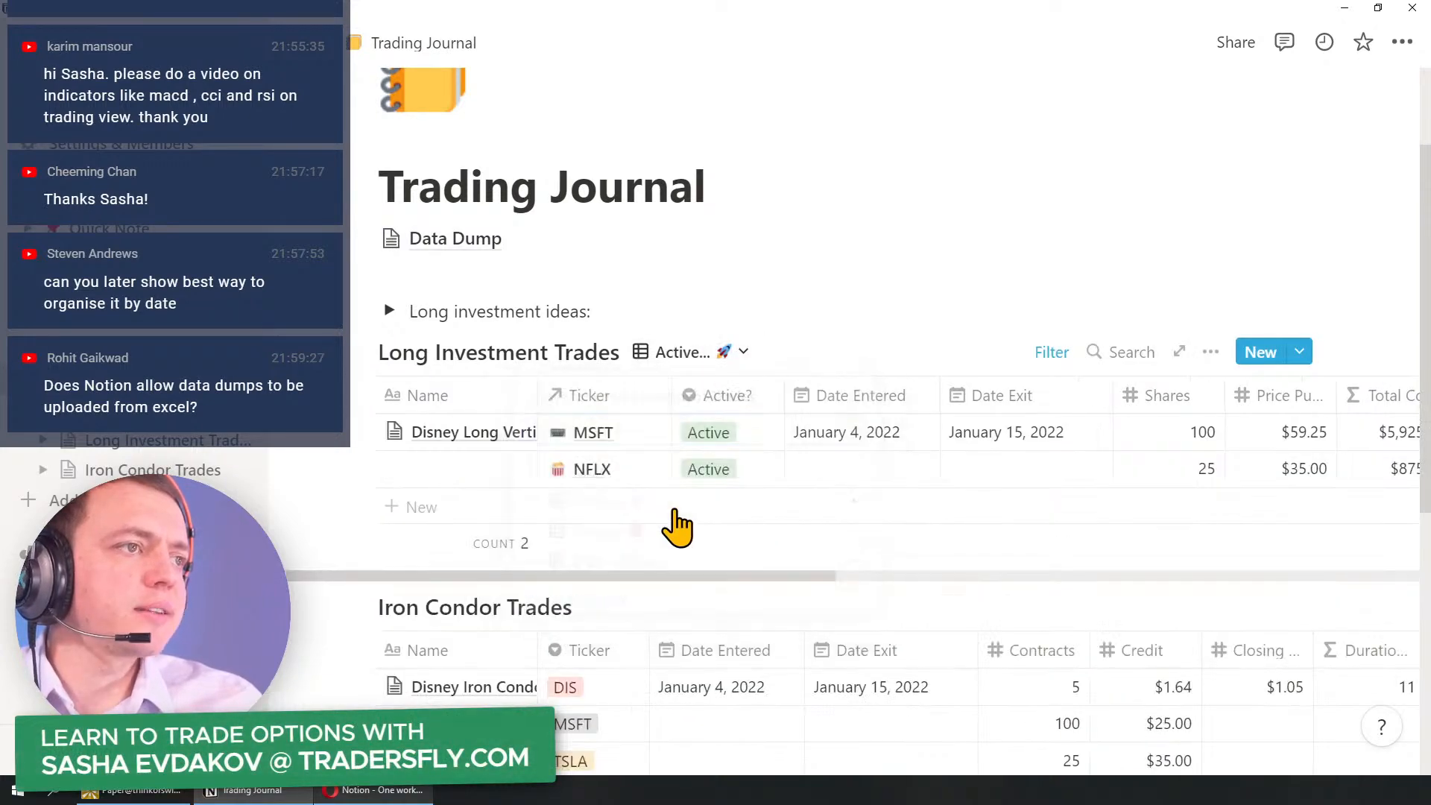
Step: Show Long Investment Trades in the "Closed..." view, then in the "Date Ending" view
{"action": "left_click", "coordinate": [677, 357]}
{"action": "left_click", "coordinate": [681, 536]}
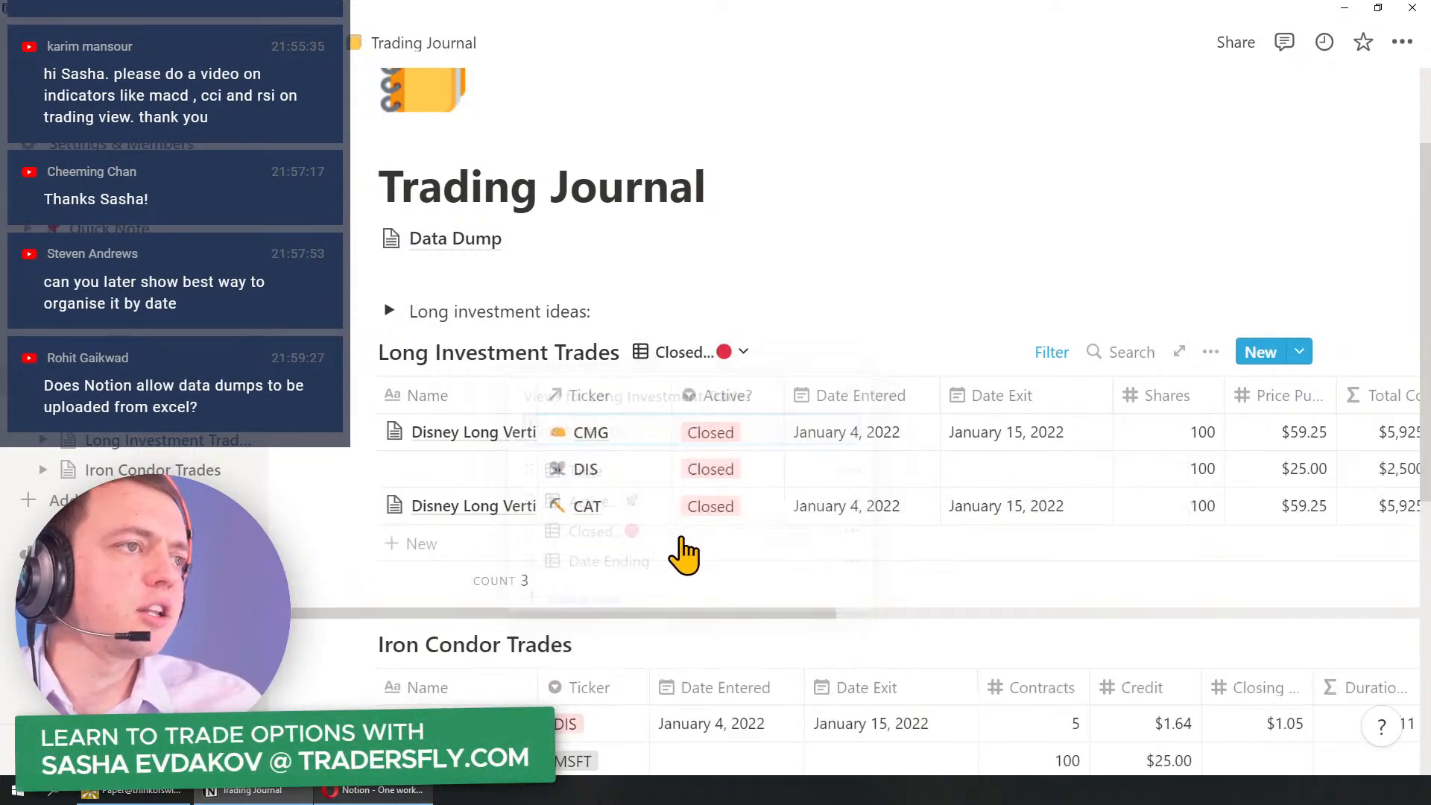
{"action": "left_click", "coordinate": [689, 355]}
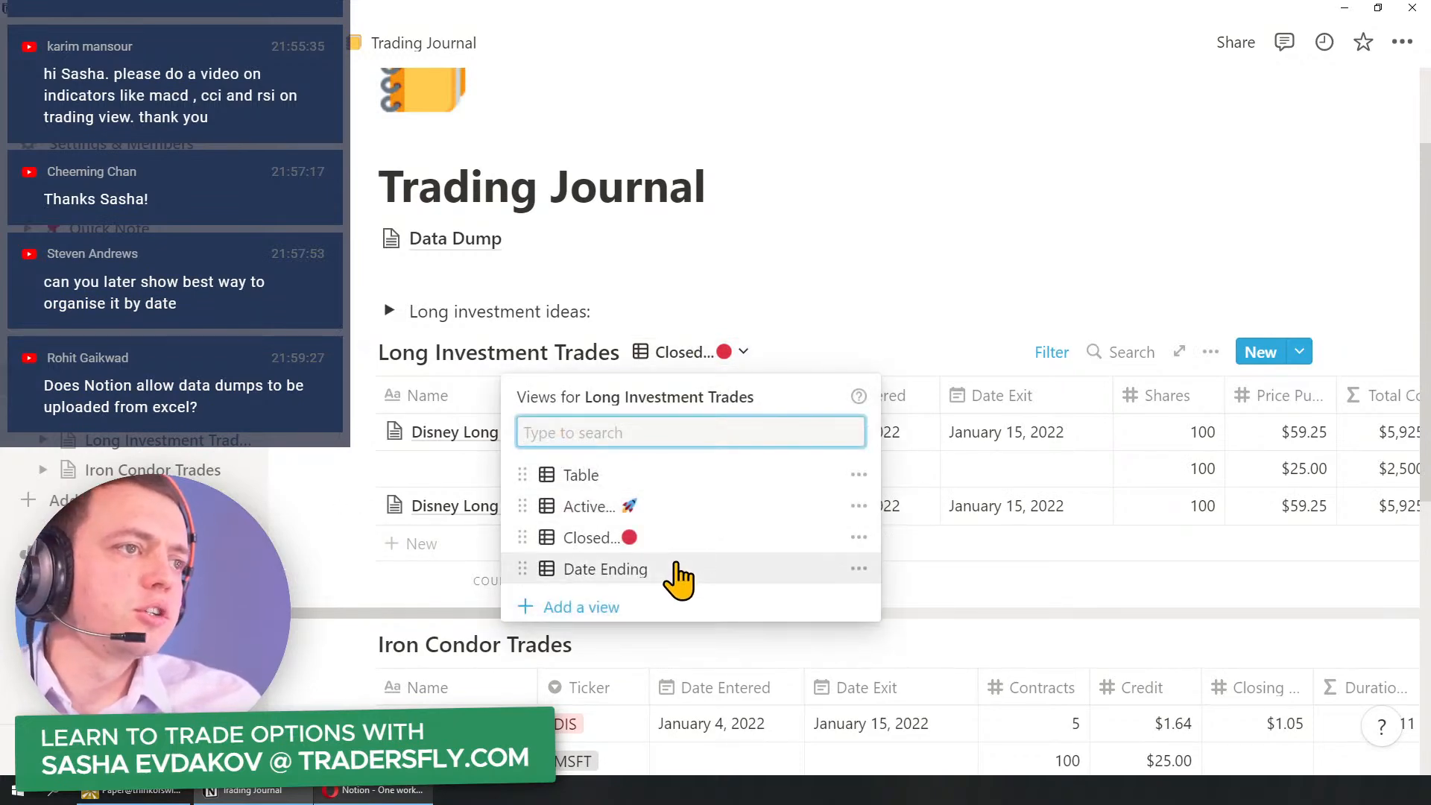
{"action": "left_click", "coordinate": [678, 570]}
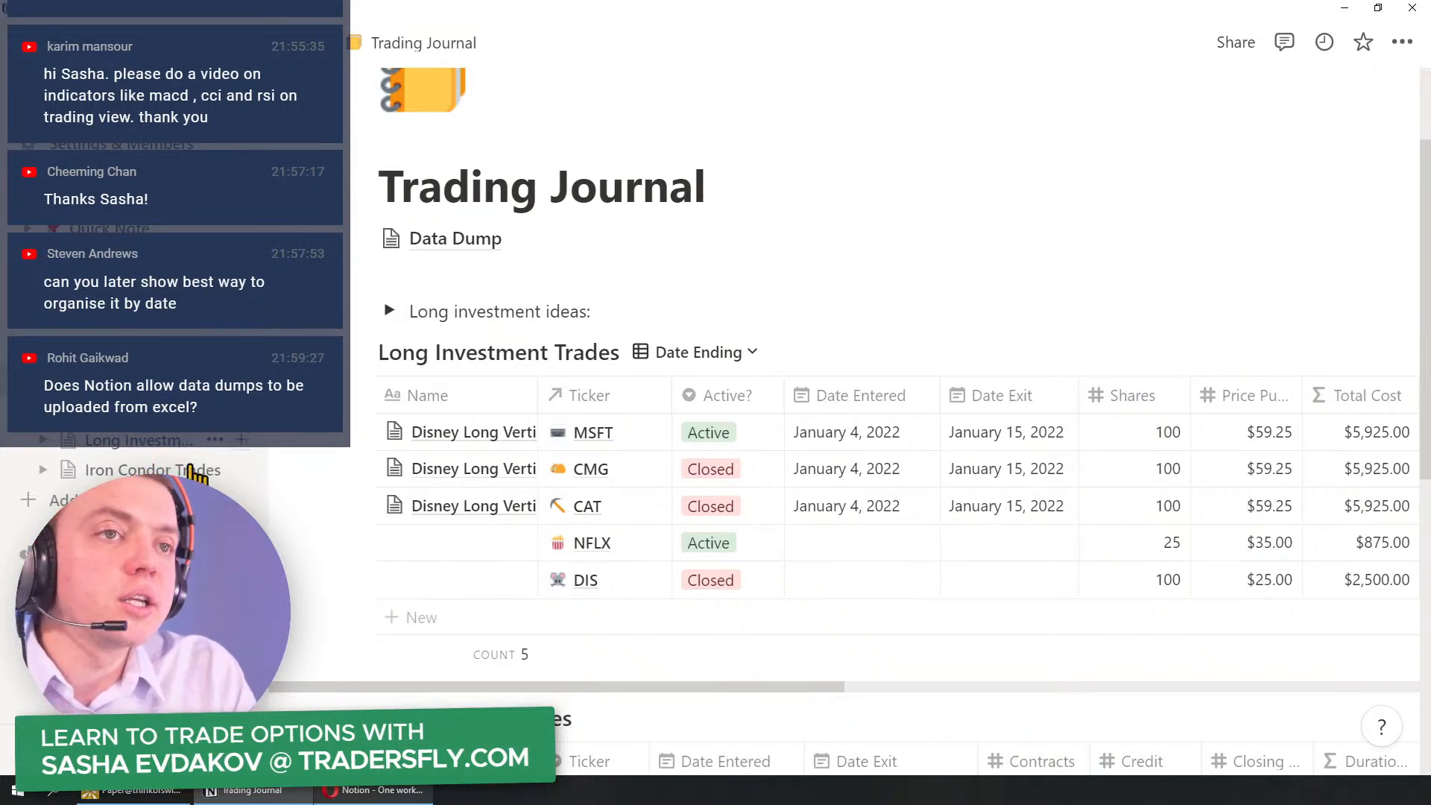
{"action": "key", "text": "ctrl+2"}
{"action": "mouse_move", "coordinate": [660, 362]}
{"action": "left_mouse_down"}
{"action": "mouse_move", "coordinate": [530, 606]}
{"action": "mouse_move", "coordinate": [540, 637]}
{"action": "left_mouse_up"}
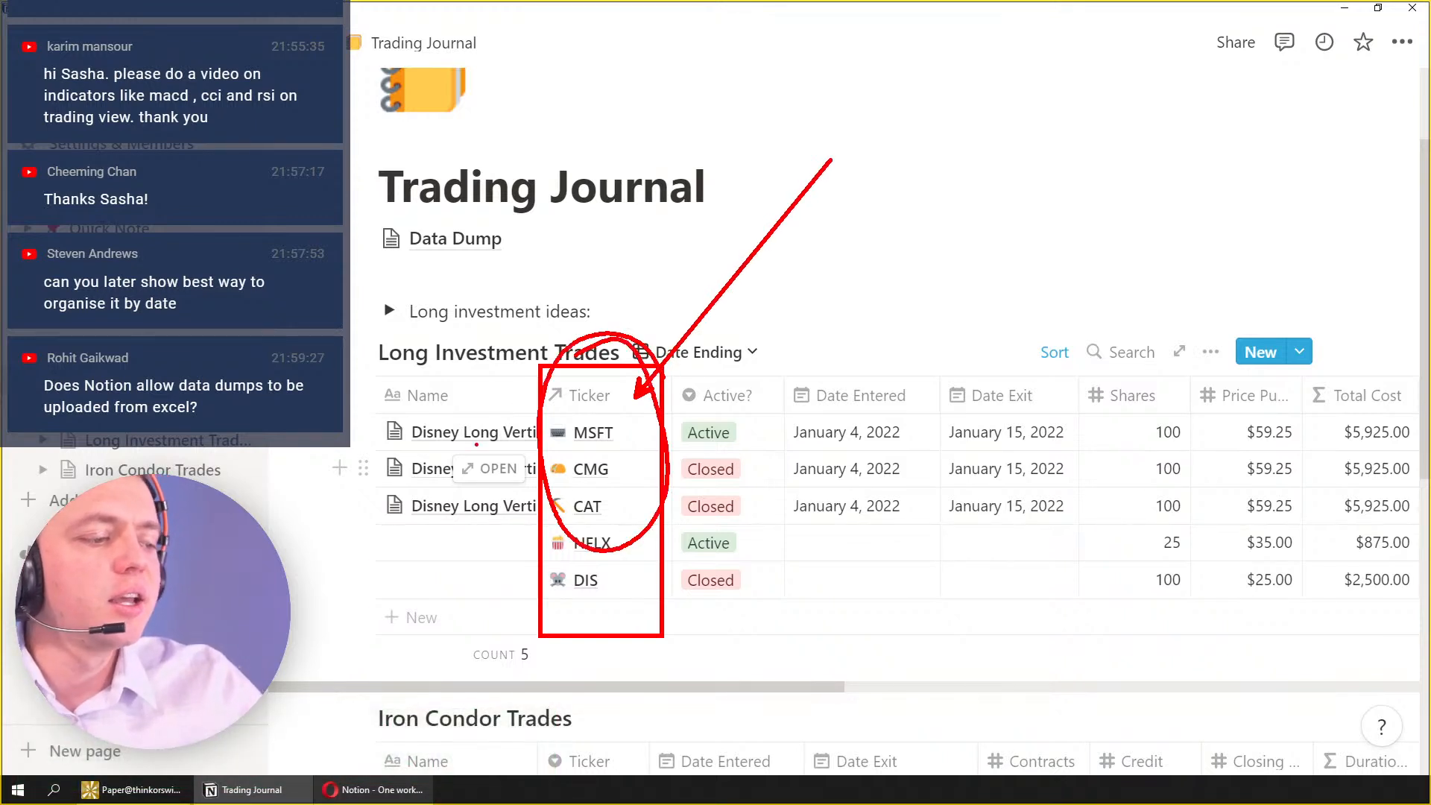
{"action": "key", "text": "Escape"}
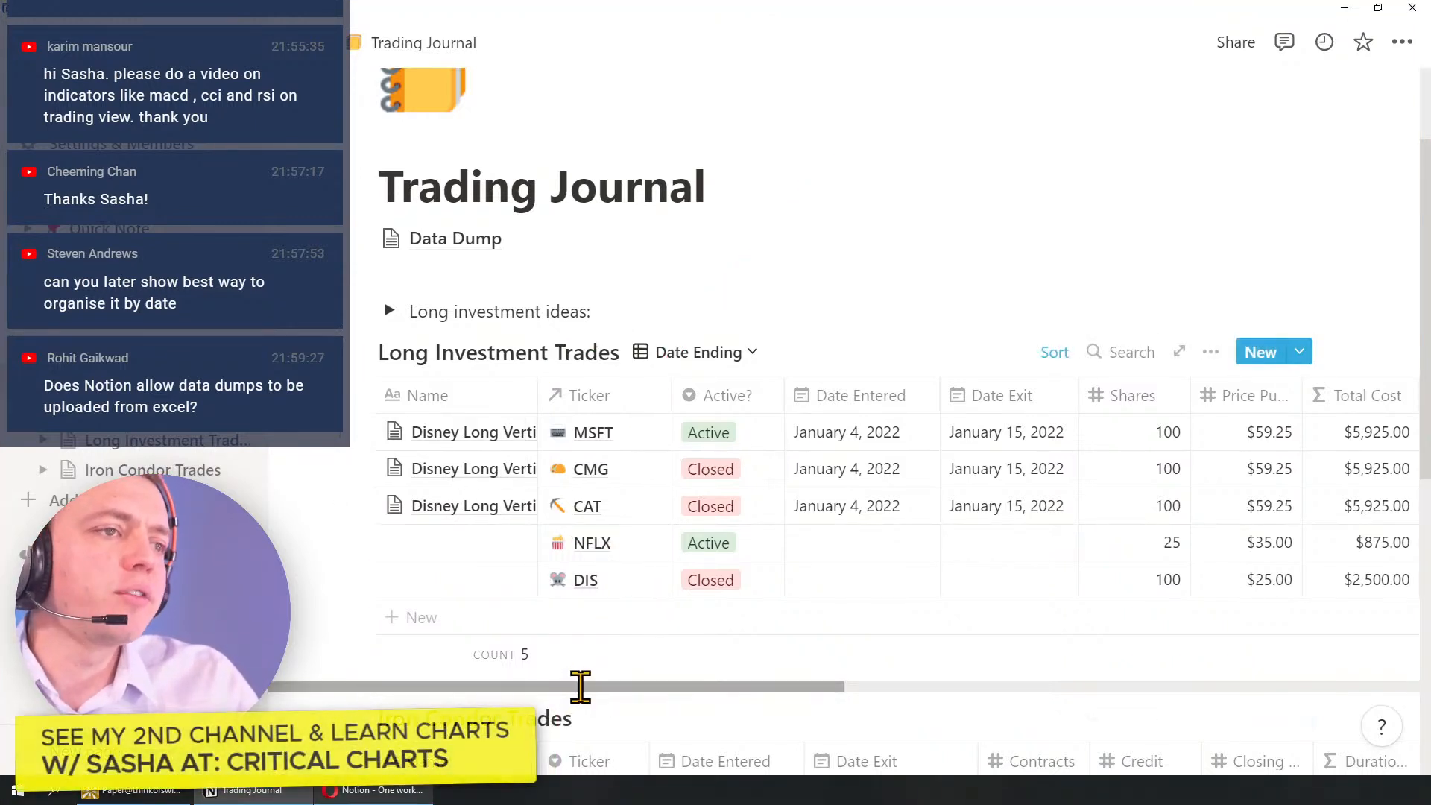
Step: Open the Data Dump page and add an inline table database below the Tickers table
{"action": "left_click", "coordinate": [460, 240]}
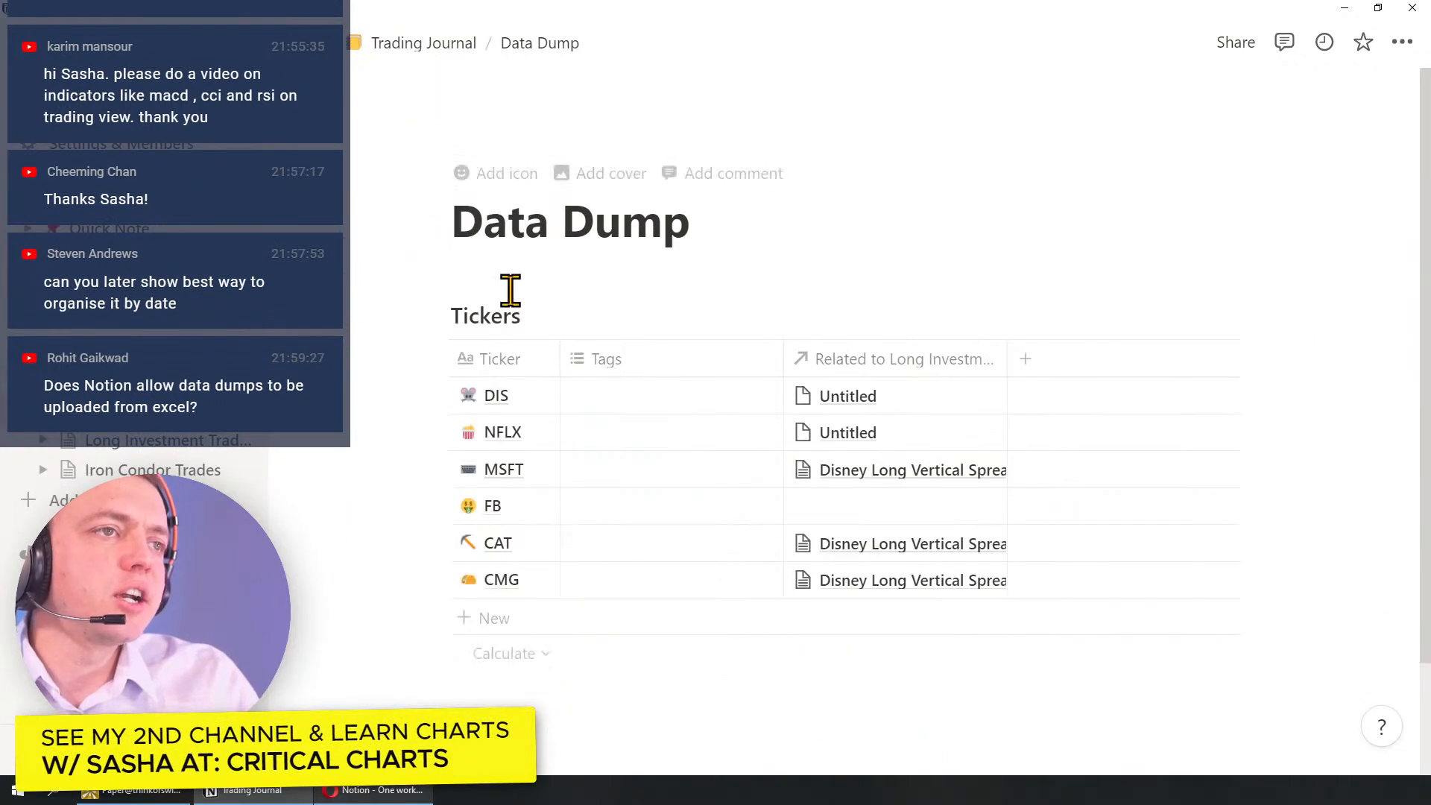
{"action": "key", "text": "Return"}
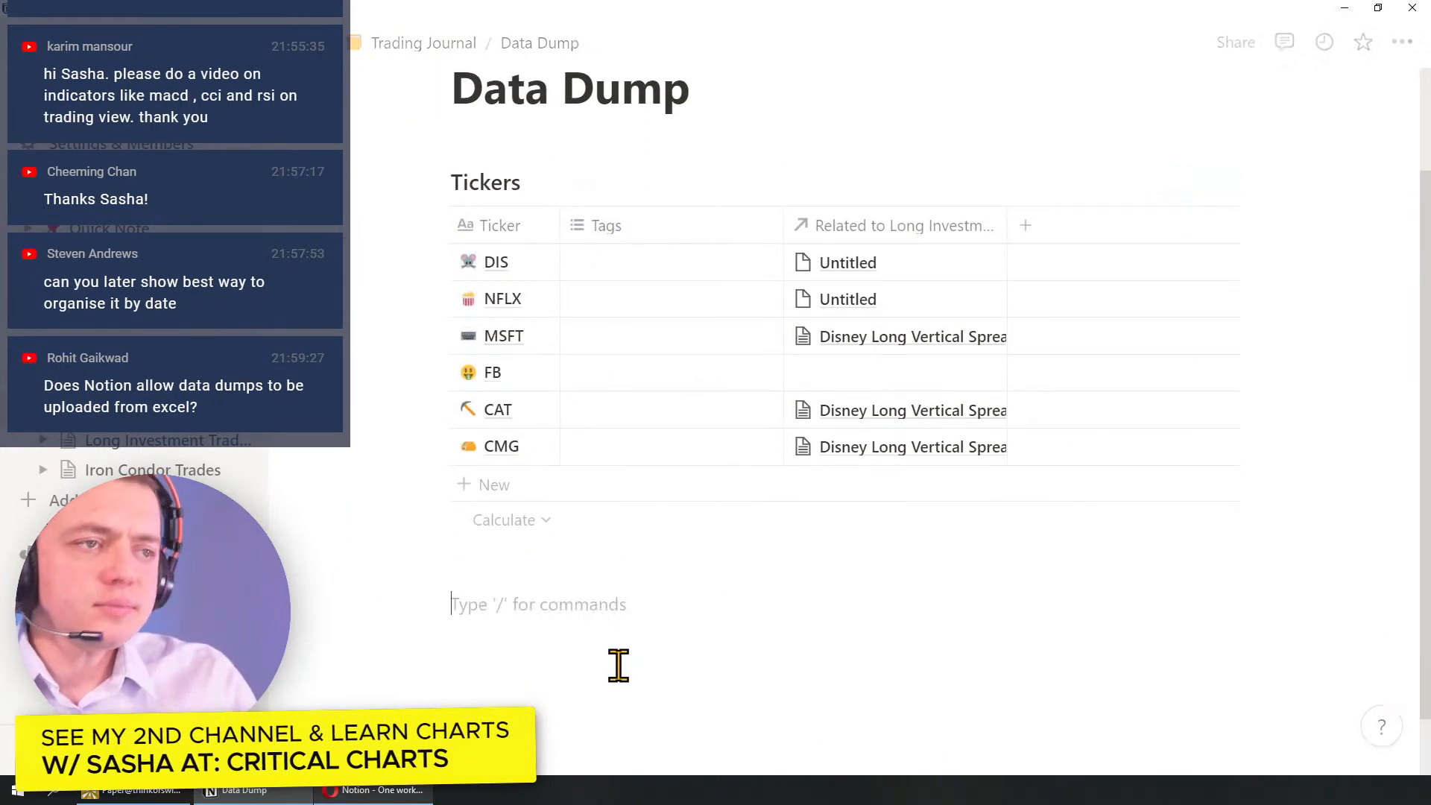
{"action": "type", "text": "/crea"}
{"action": "type", "text": "t"}
{"action": "key", "text": "BackSpace"}
{"action": "key", "text": "BackSpace"}
{"action": "key", "text": "BackSpace"}
{"action": "key", "text": "BackSpace"}
{"action": "key", "text": "BackSpace"}
{"action": "type", "text": "table"}
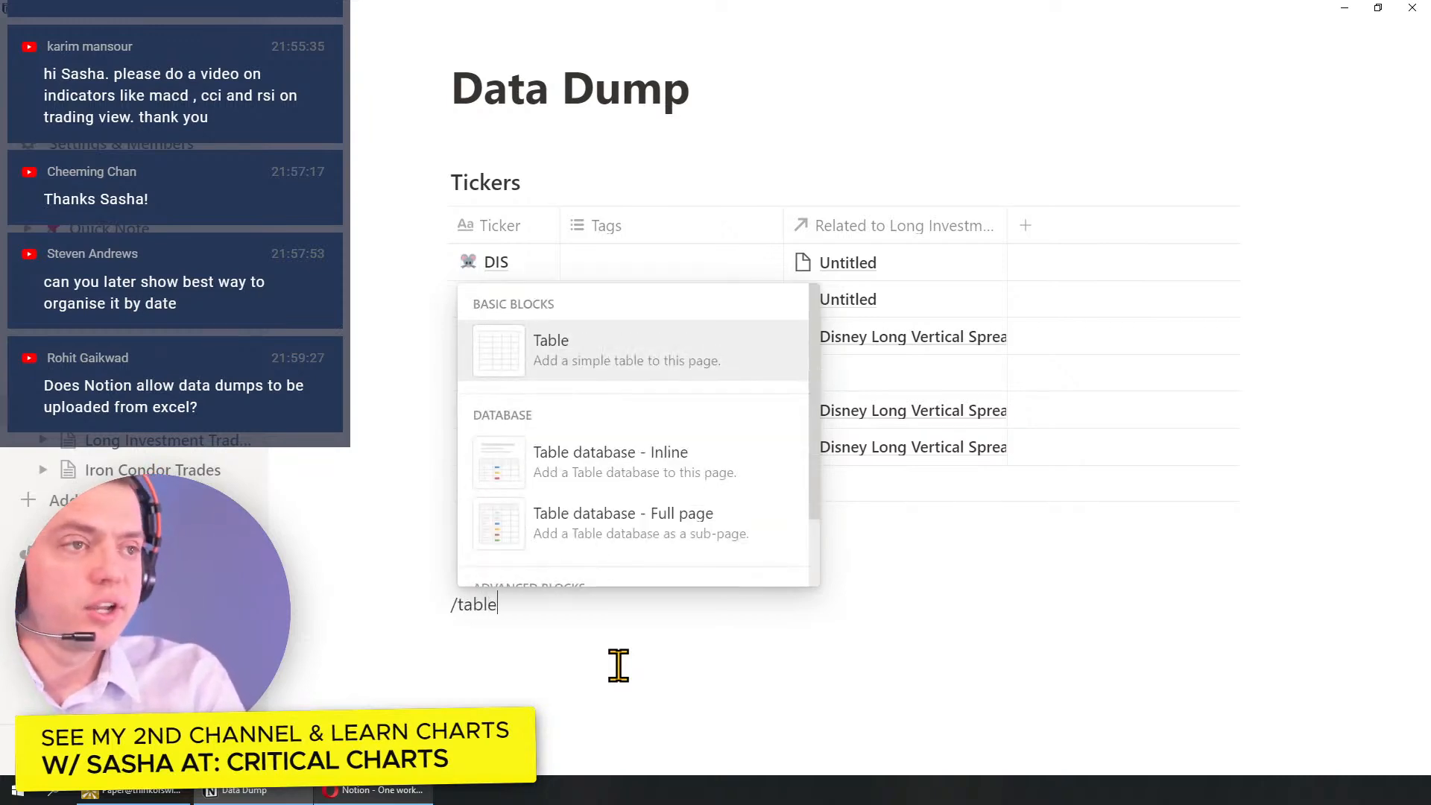
{"action": "left_click", "coordinate": [740, 477]}
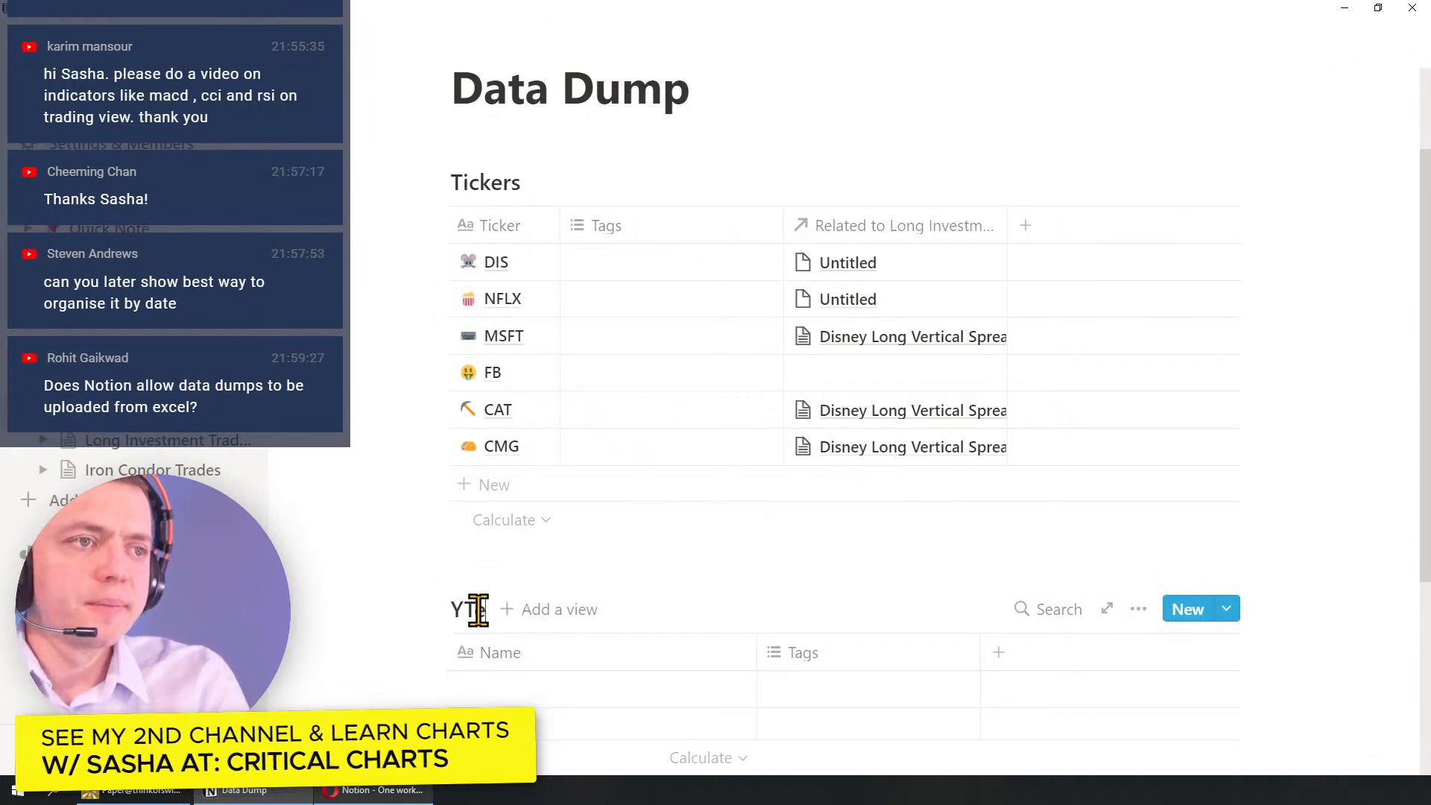
Step: Title the new inline database "Year" and rename its Name column to "Year"
{"action": "scroll", "coordinate": [522, 604], "scroll_direction": "down", "scroll_amount": 3}
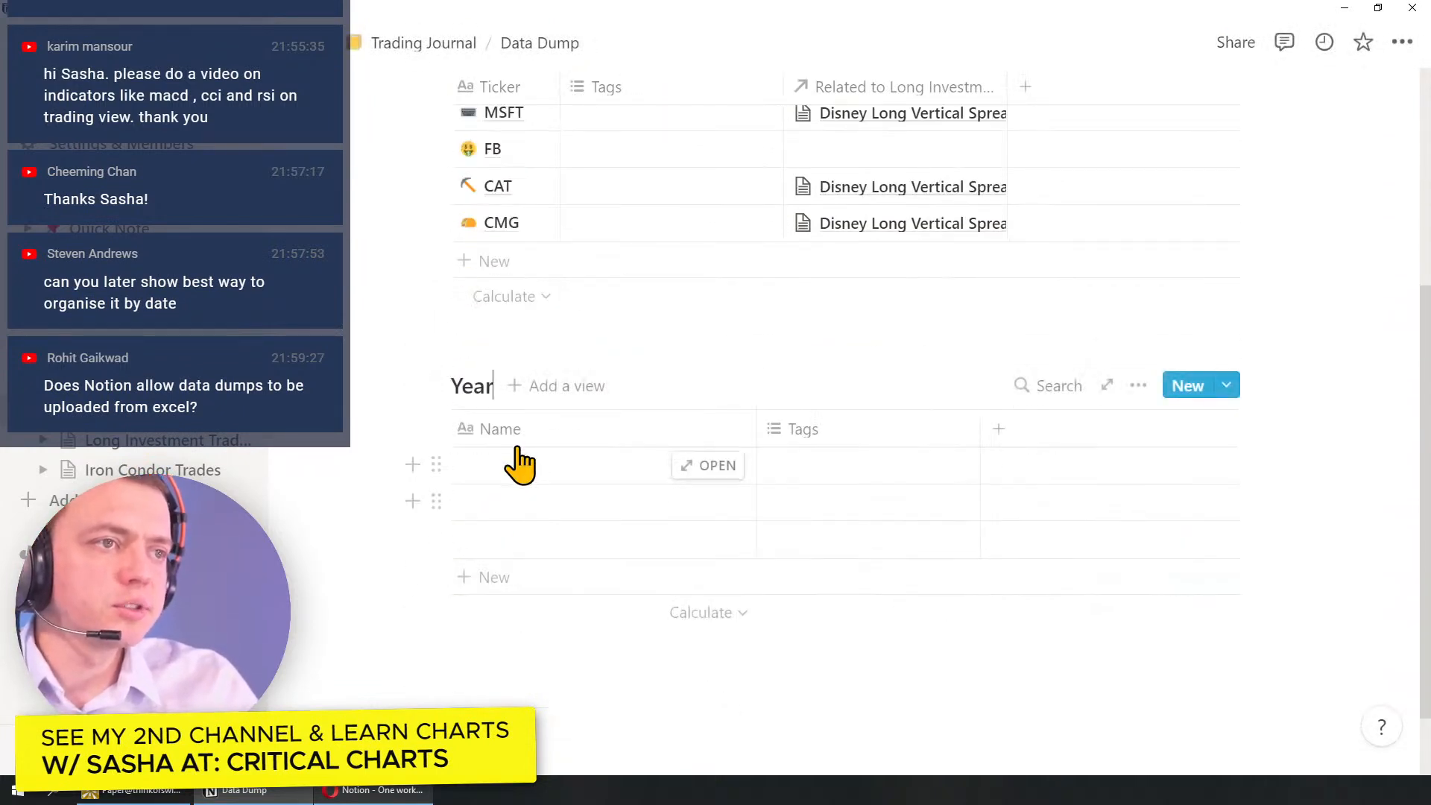
{"action": "left_click", "coordinate": [515, 431]}
{"action": "type", "text": "Year"}
{"action": "key", "text": "Return"}
Step: Enter 2022, 2023 and 2024 in the three rows of the Year database
{"action": "left_click", "coordinate": [477, 466]}
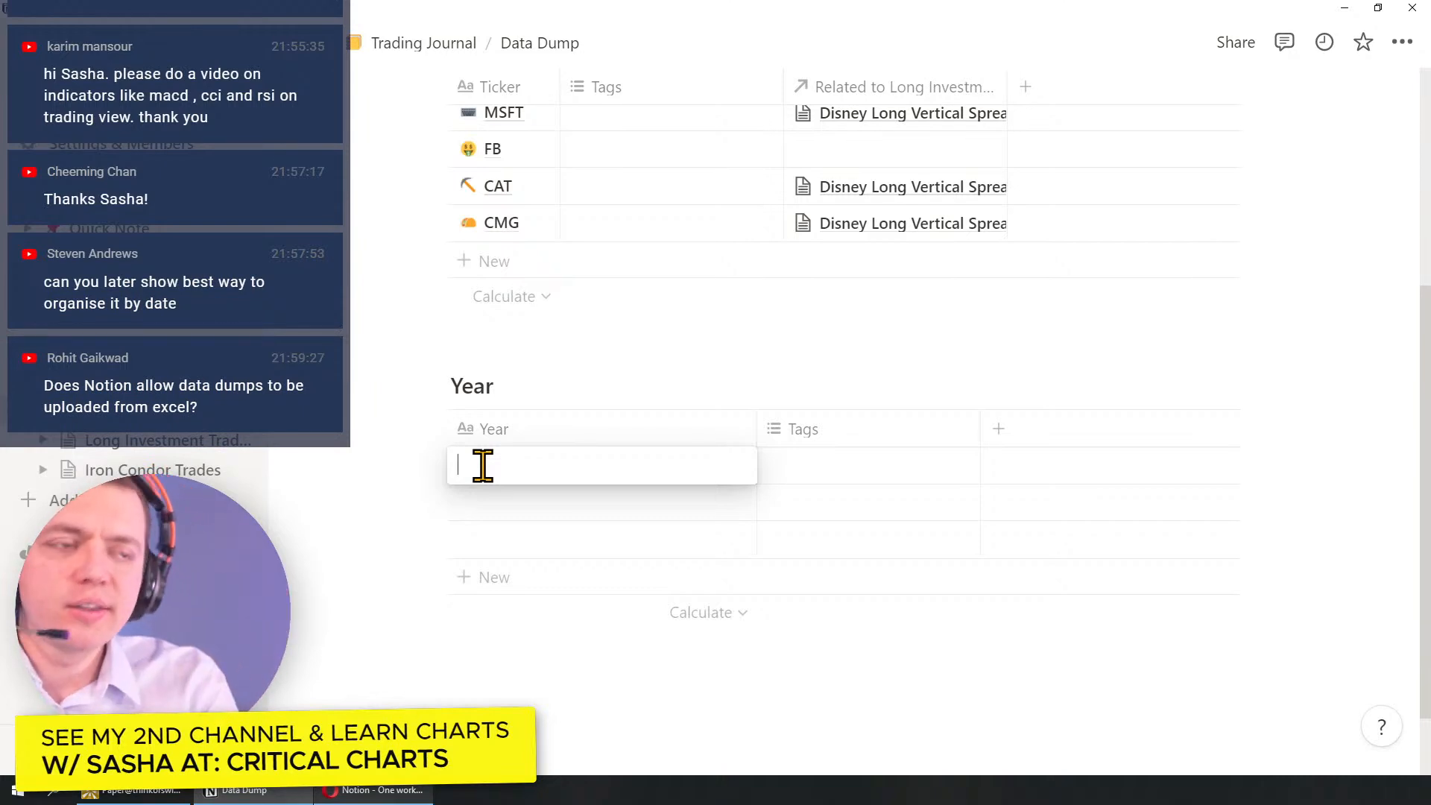
{"action": "type", "text": "2022"}
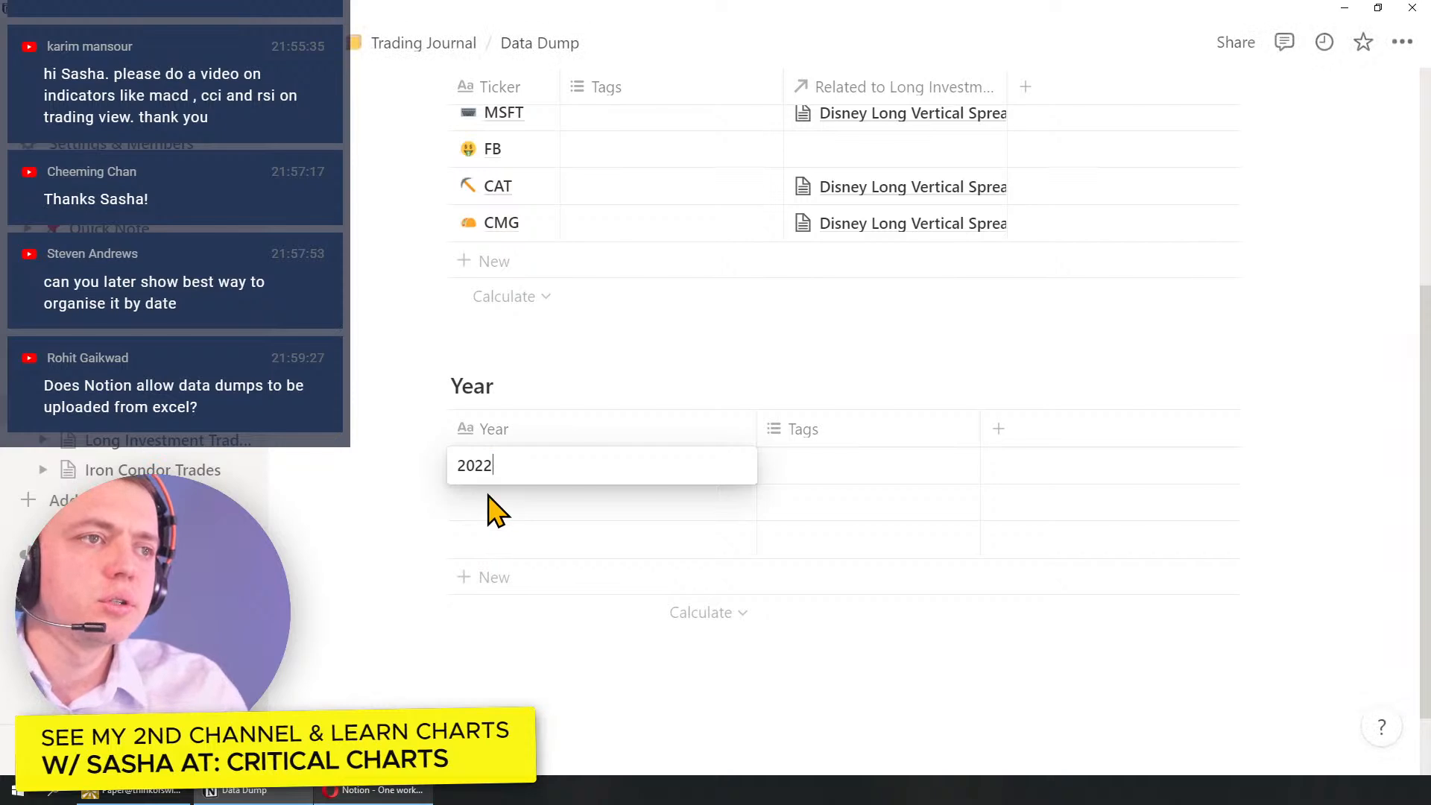
{"action": "key", "text": "Return"}
{"action": "left_click", "coordinate": [488, 501]}
{"action": "type", "text": "202"}
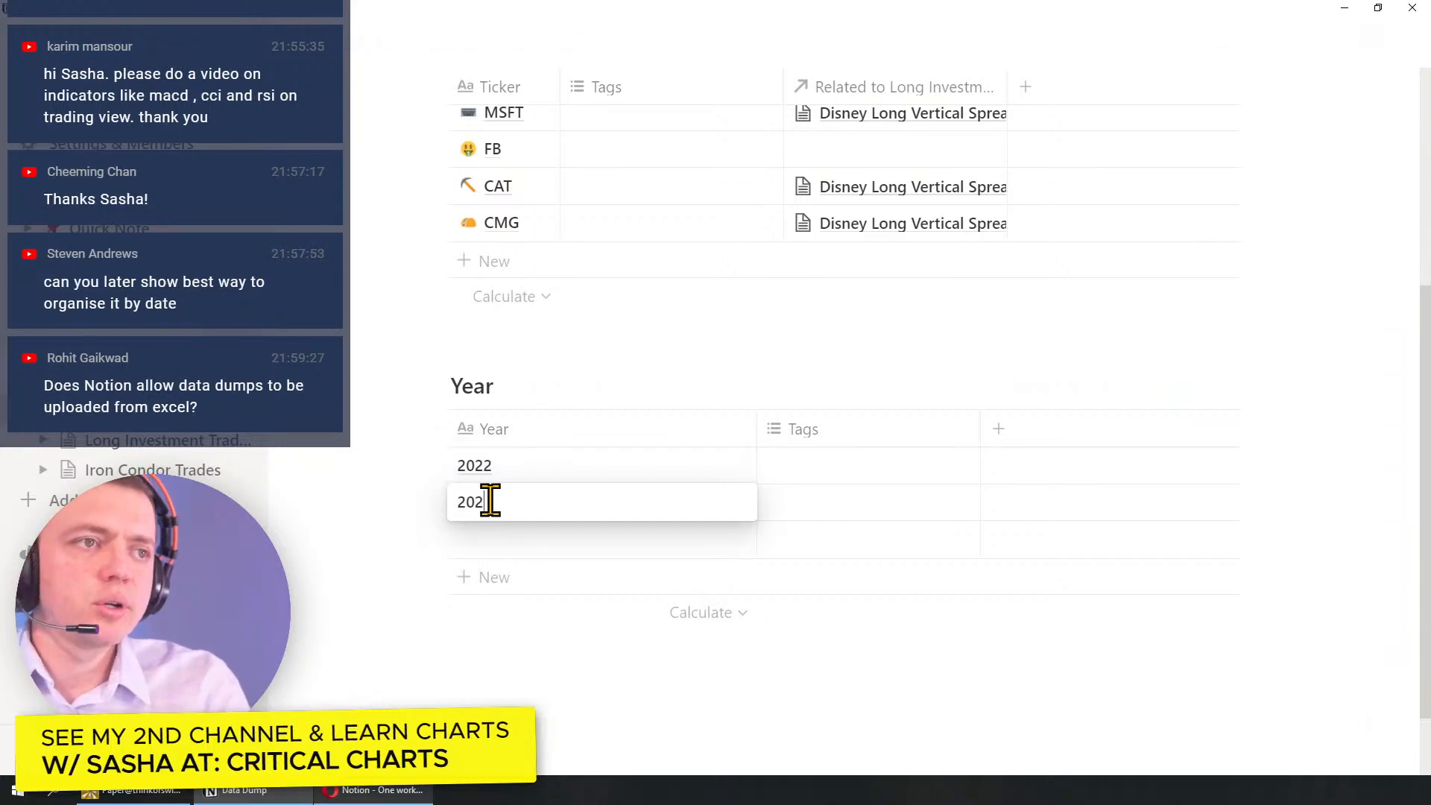
{"action": "type", "text": "3"}
{"action": "key", "text": "Return"}
{"action": "left_click", "coordinate": [496, 539]}
{"action": "type", "text": "2"}
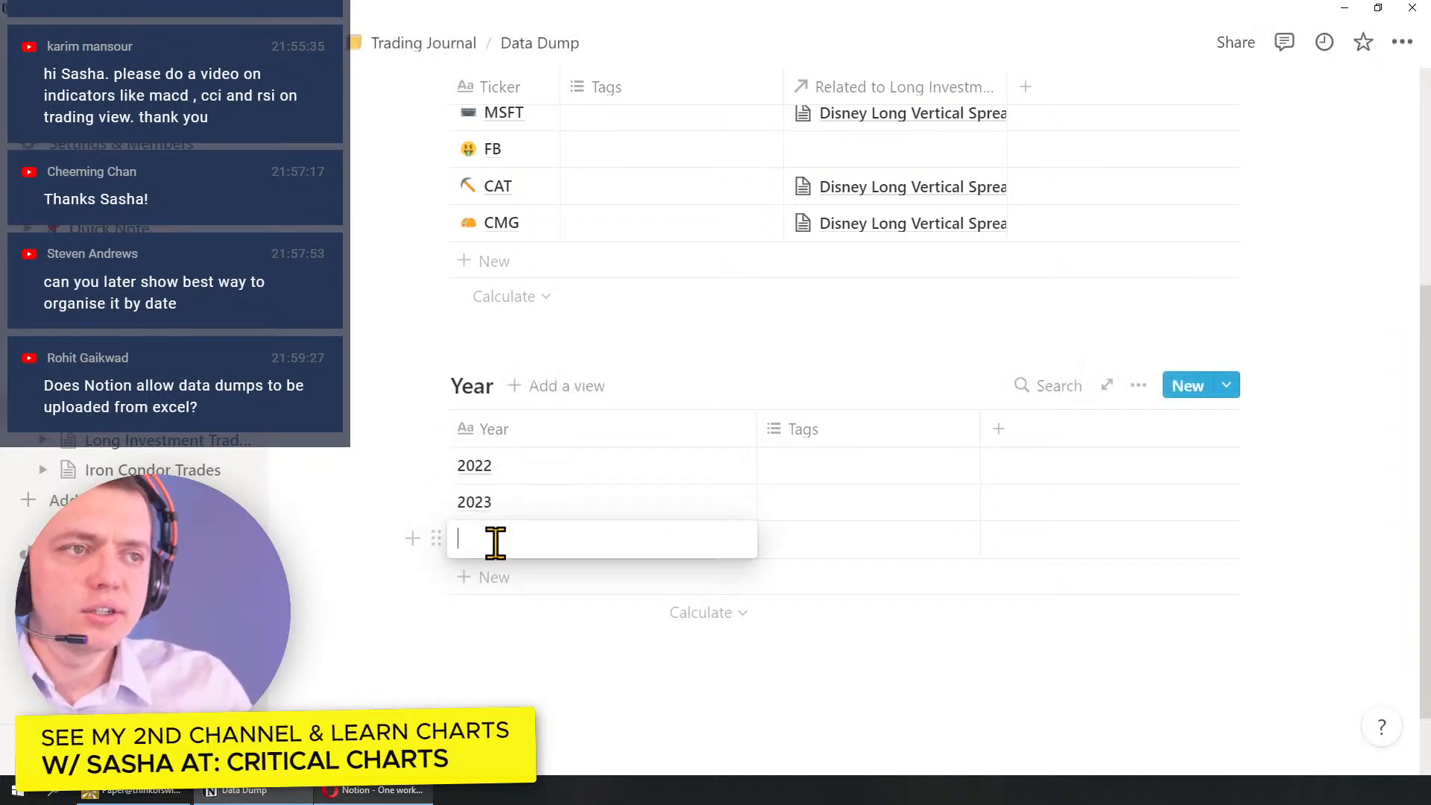
{"action": "type", "text": "024"}
{"action": "key", "text": "Return"}
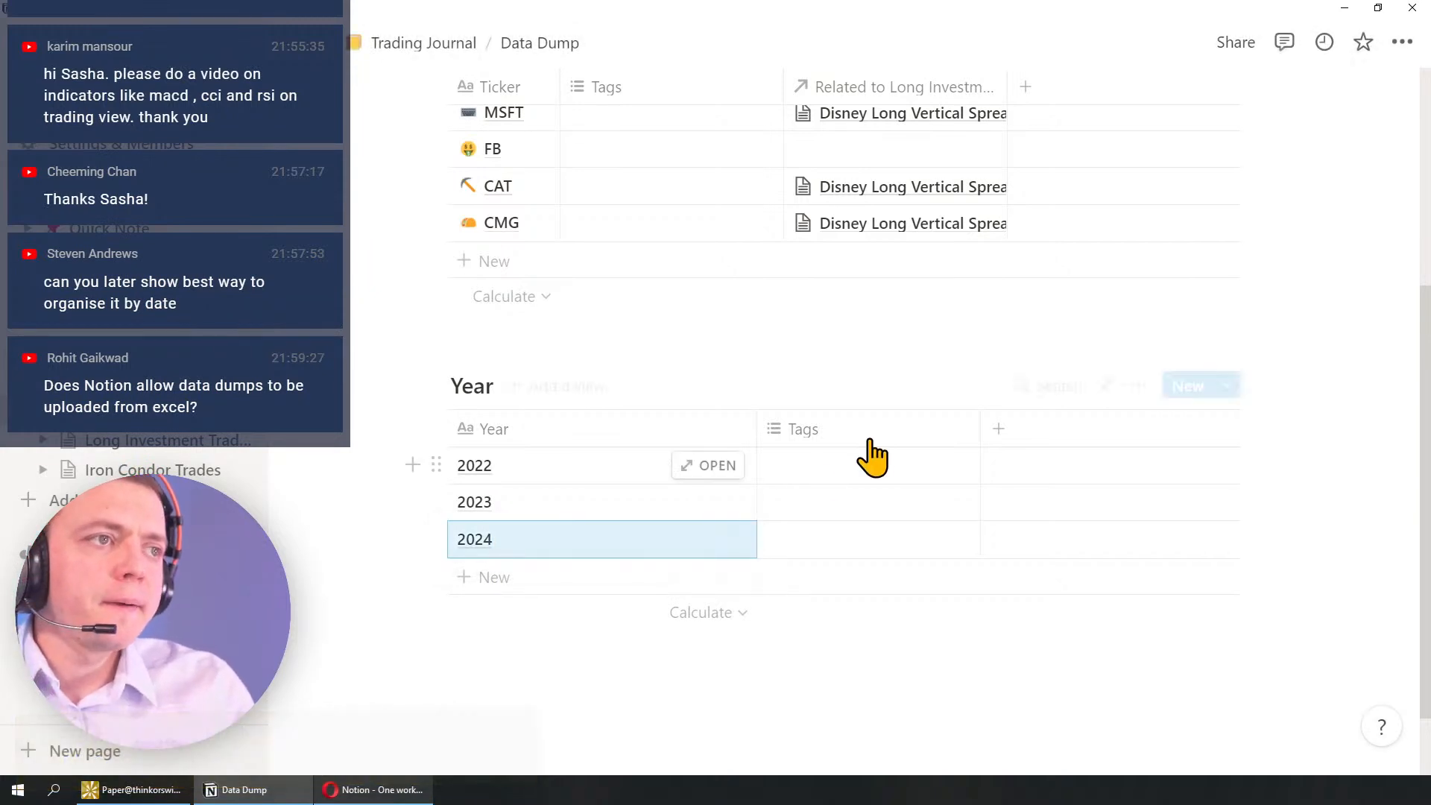
Step: Give the 2022 entry's page a globe icon by searching the emojis for "globe", then return to Data Dump
{"action": "left_click", "coordinate": [714, 466]}
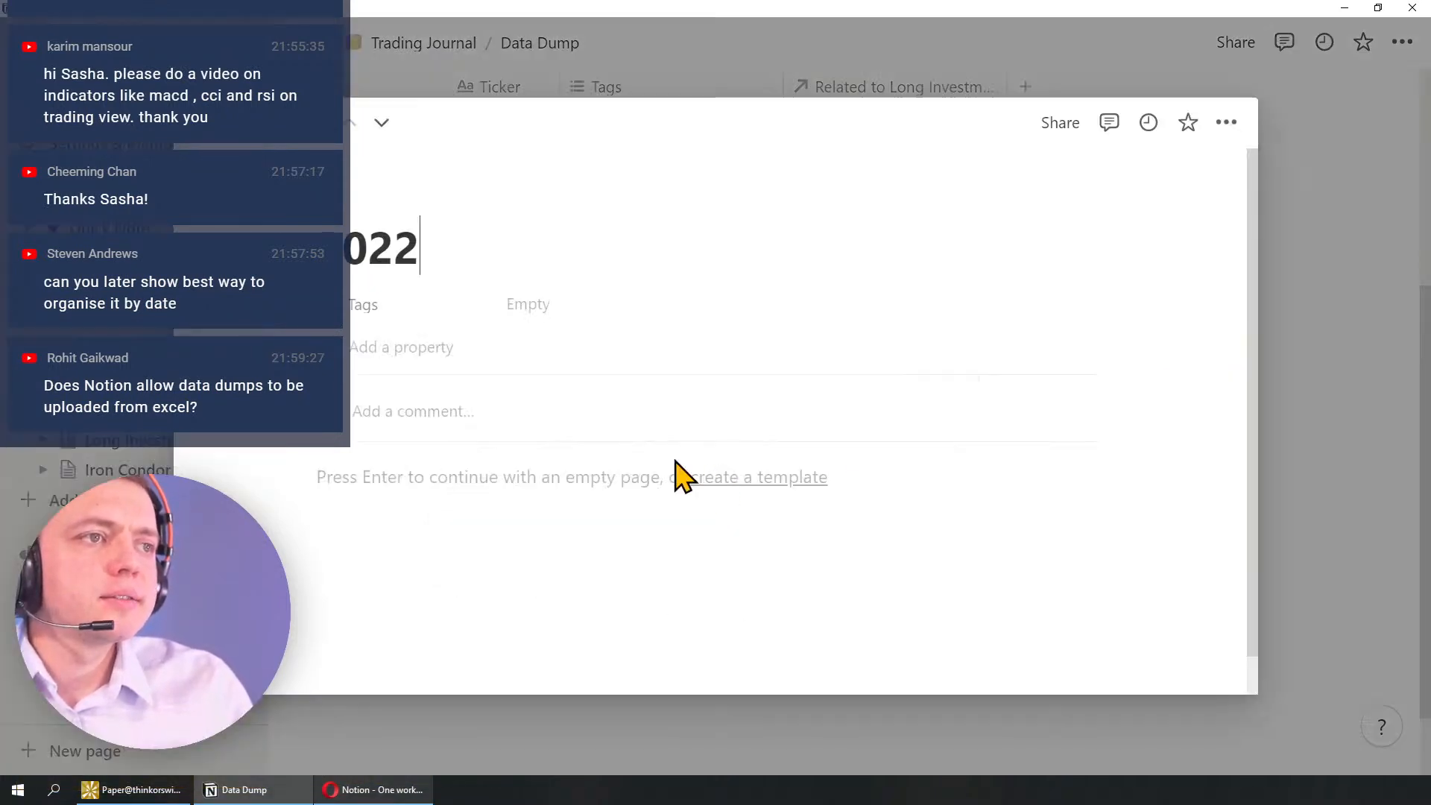
{"action": "left_click", "coordinate": [361, 205]}
{"action": "left_click", "coordinate": [368, 313]}
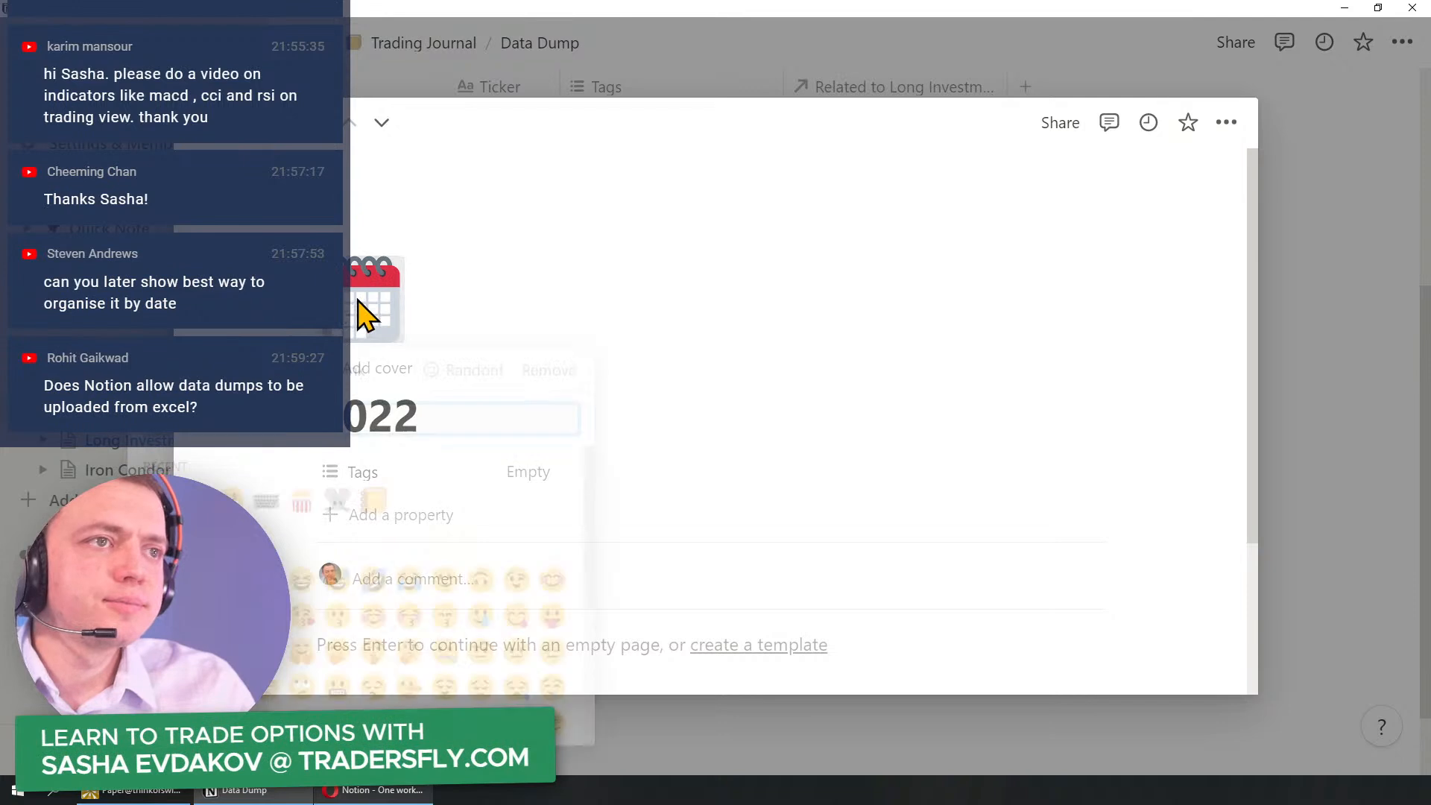
{"action": "left_click", "coordinate": [1231, 257]}
{"action": "left_click", "coordinate": [364, 322]}
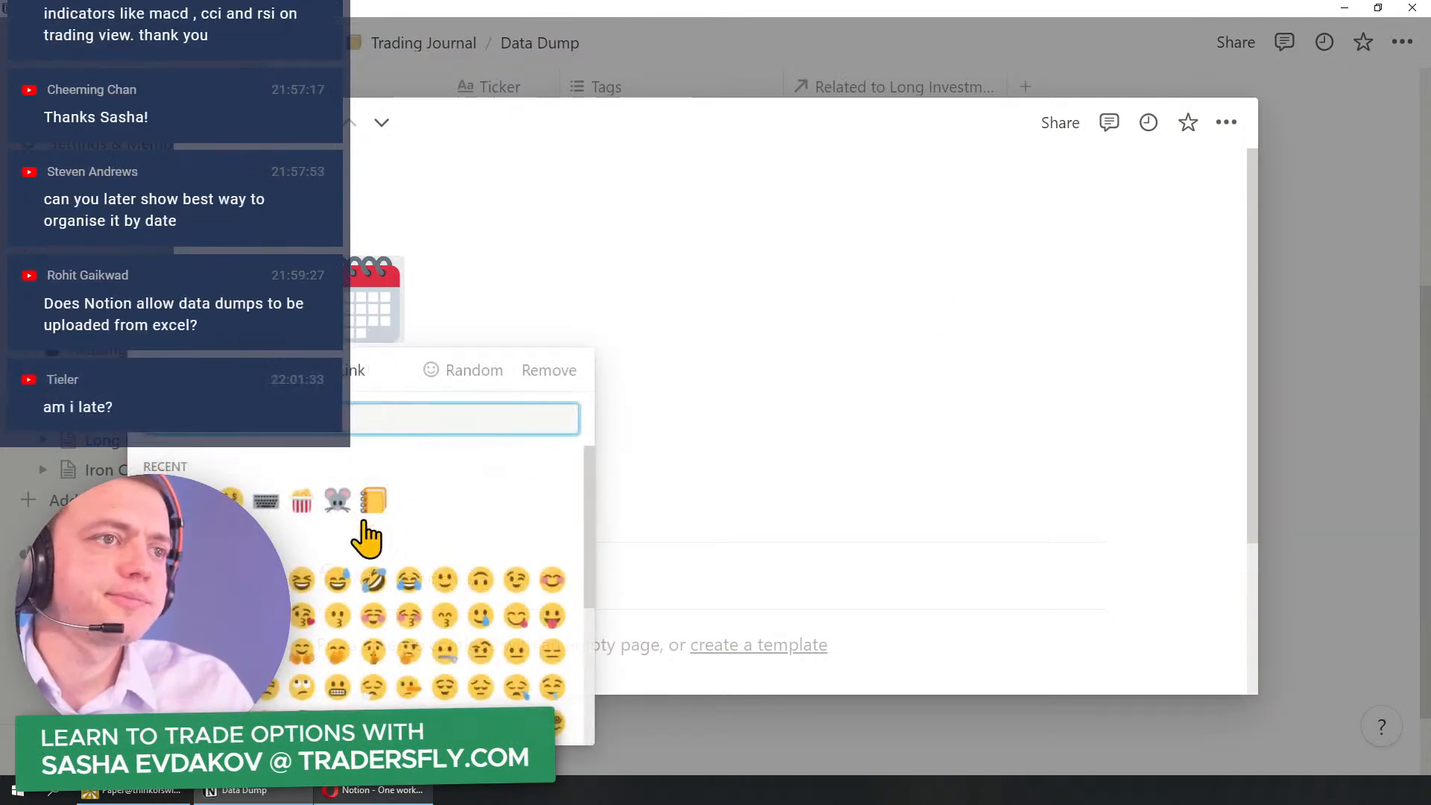
{"action": "type", "text": "globe"}
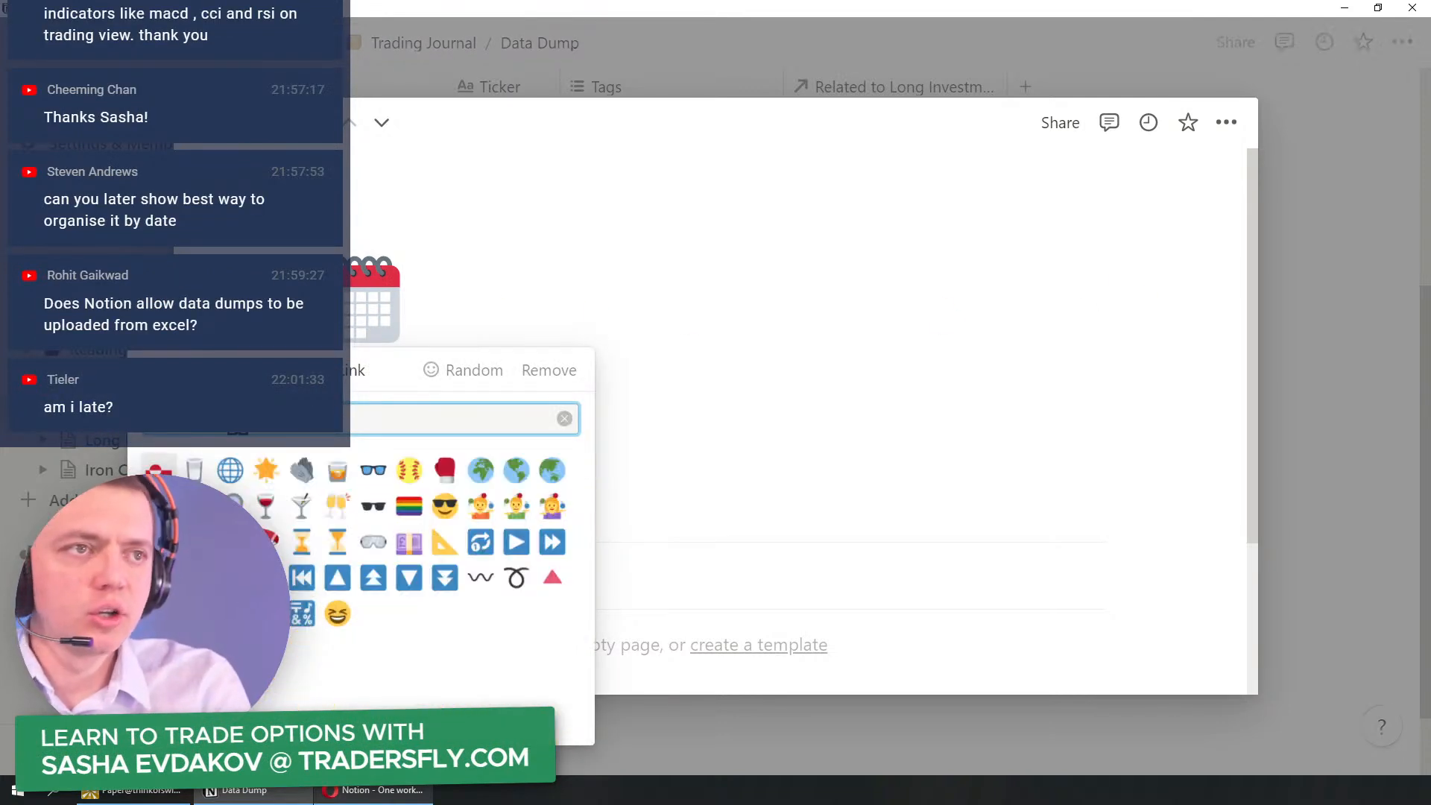
{"action": "left_click", "coordinate": [230, 469]}
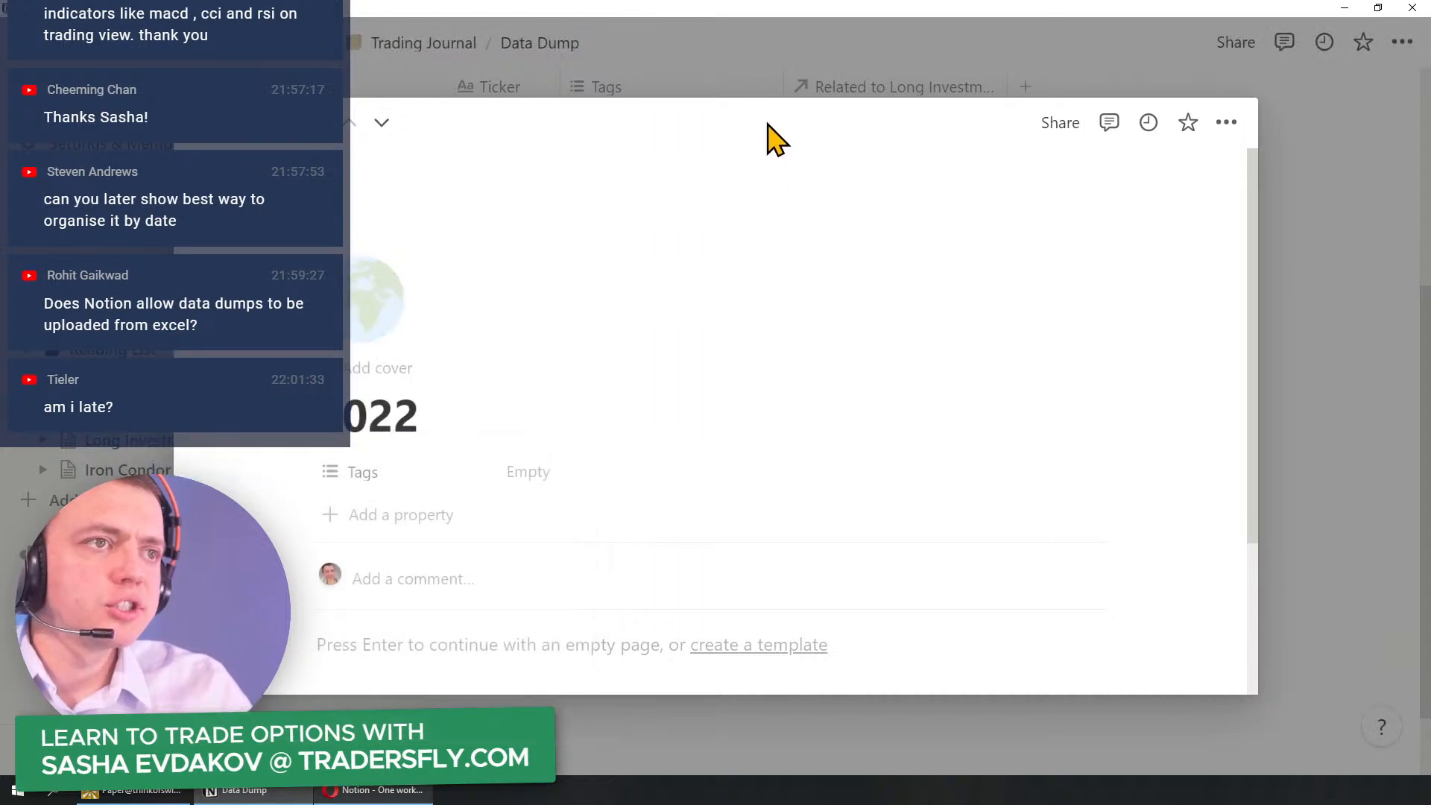
{"action": "left_click", "coordinate": [757, 81]}
Step: Duplicate the 2022 row with its globe icon three times
{"action": "right_click", "coordinate": [563, 474]}
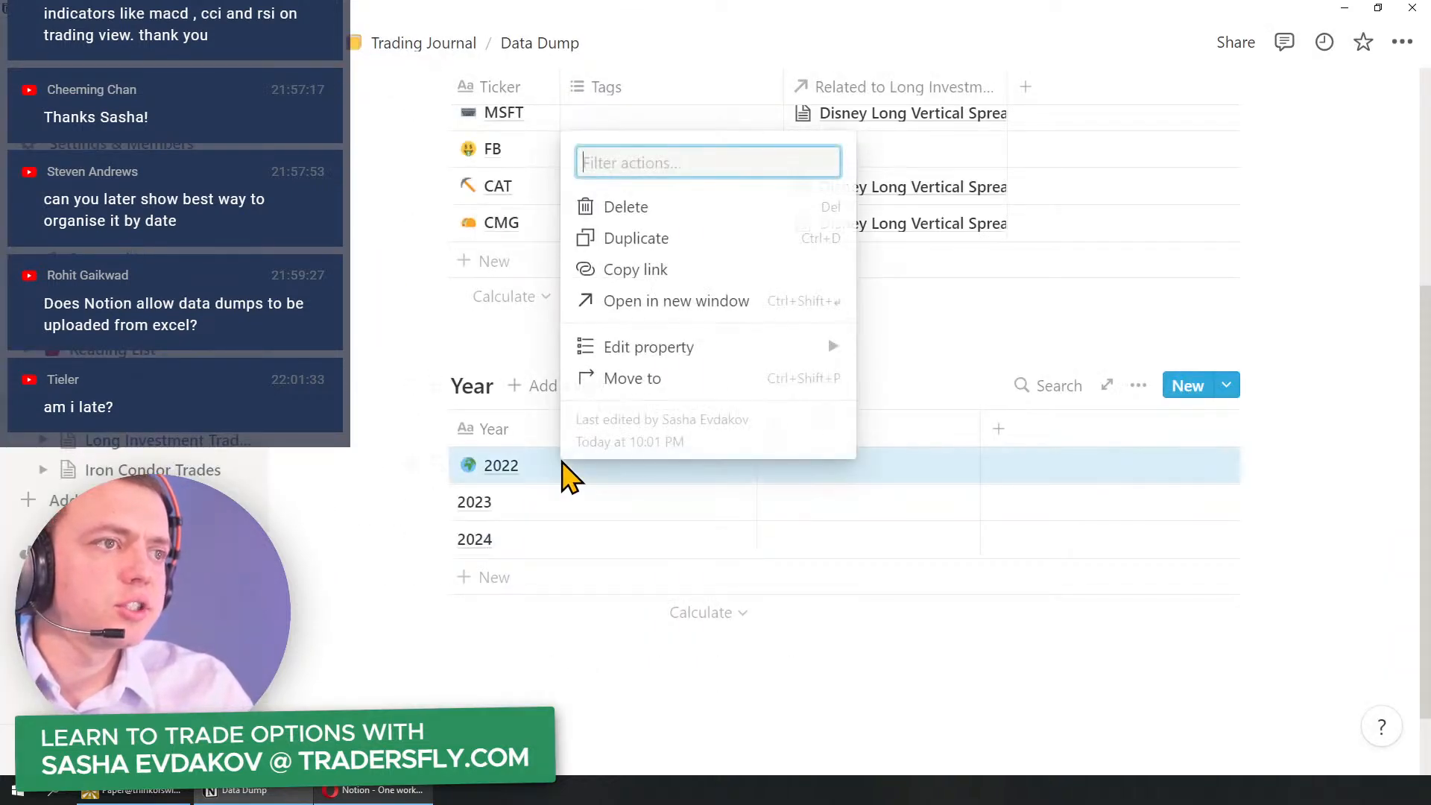
{"action": "key", "text": "Escape"}
{"action": "key", "text": "ctrl+d"}
{"action": "key", "text": "ctrl+d"}
{"action": "key", "text": "ctrl+d"}
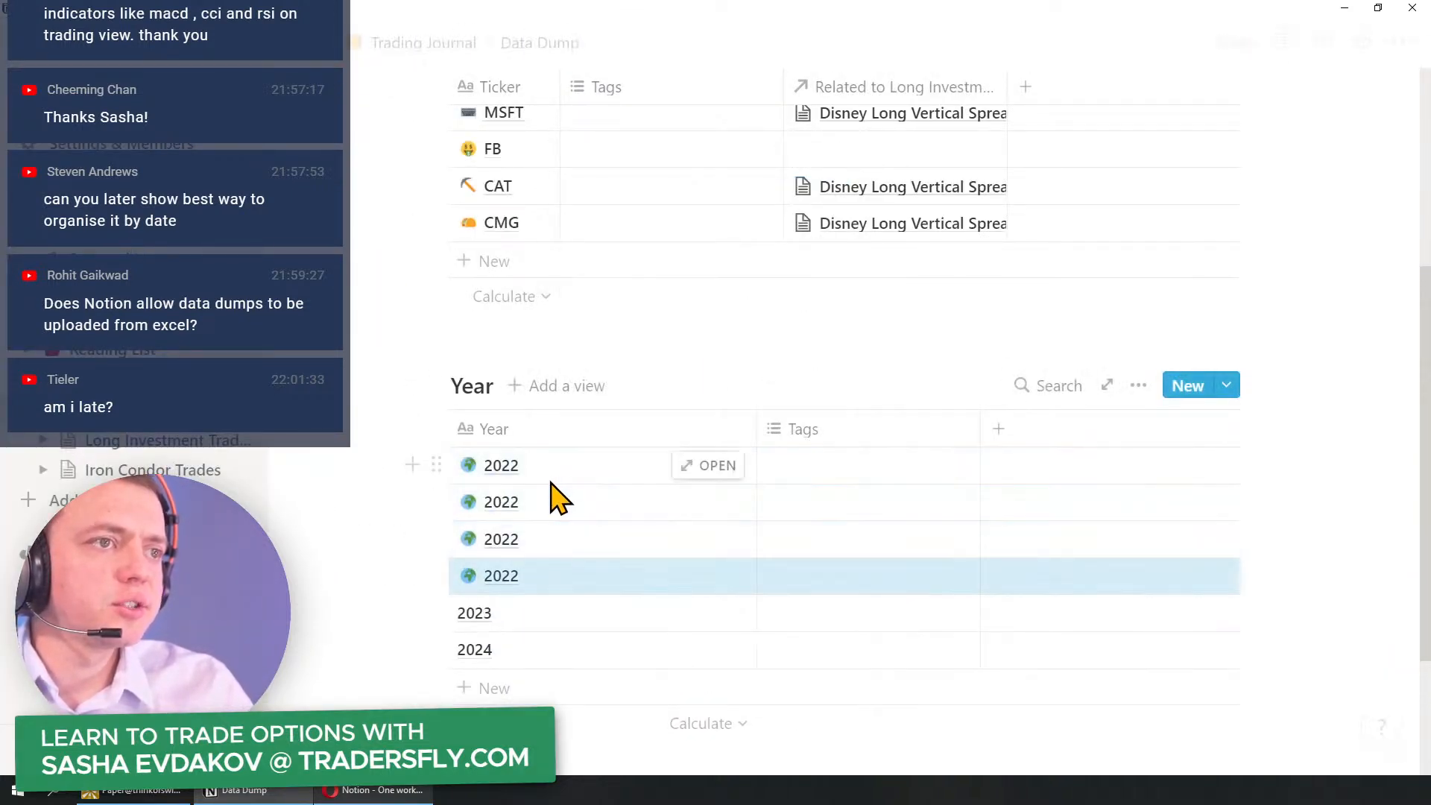
Step: Rename the first two duplicated 2022 rows in the Year database to 2023 and 2024
{"action": "left_click", "coordinate": [547, 479]}
{"action": "left_click", "coordinate": [545, 506]}
{"action": "left_click", "coordinate": [555, 503]}
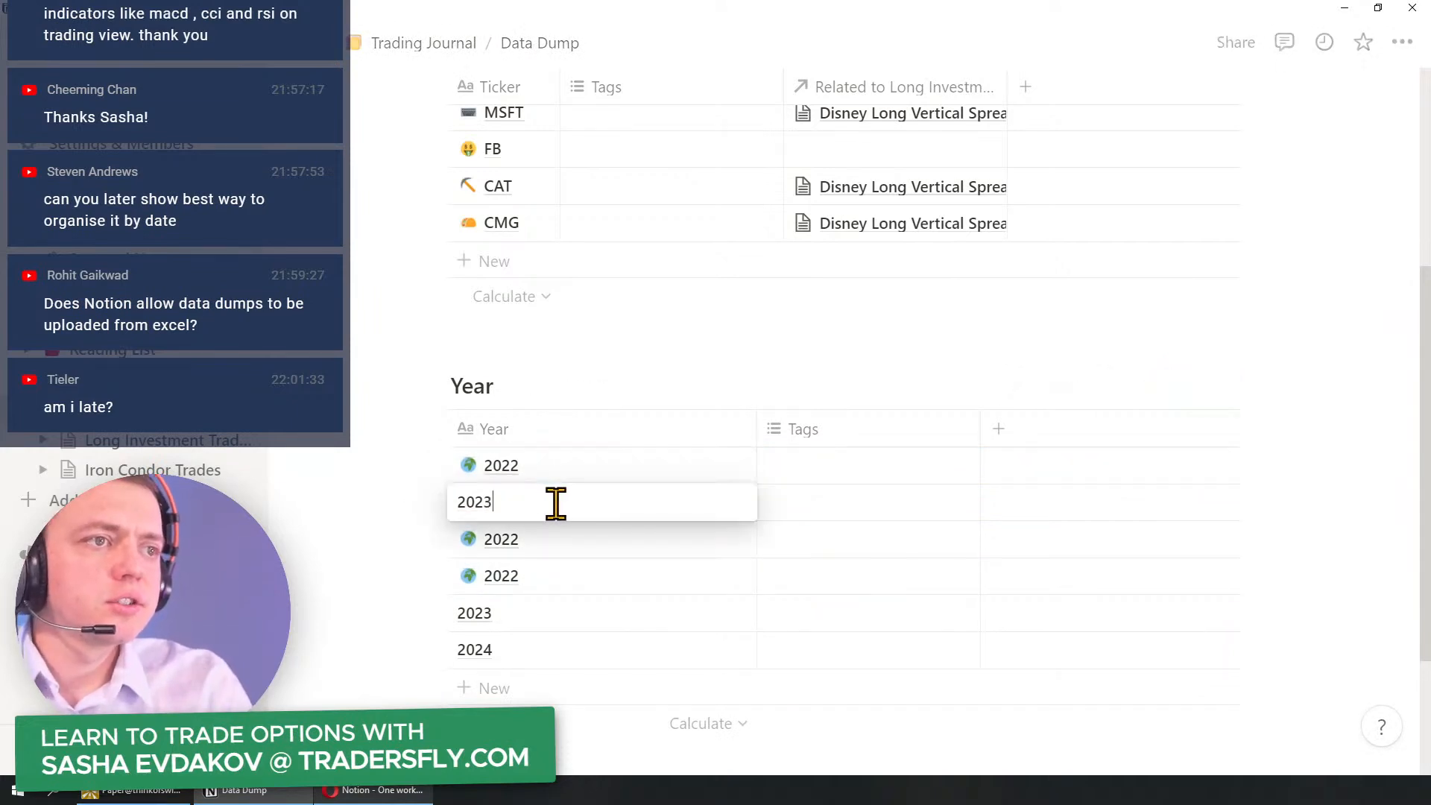
{"action": "type", "text": "3"}
{"action": "key", "text": "Escape"}
{"action": "left_click", "coordinate": [560, 537]}
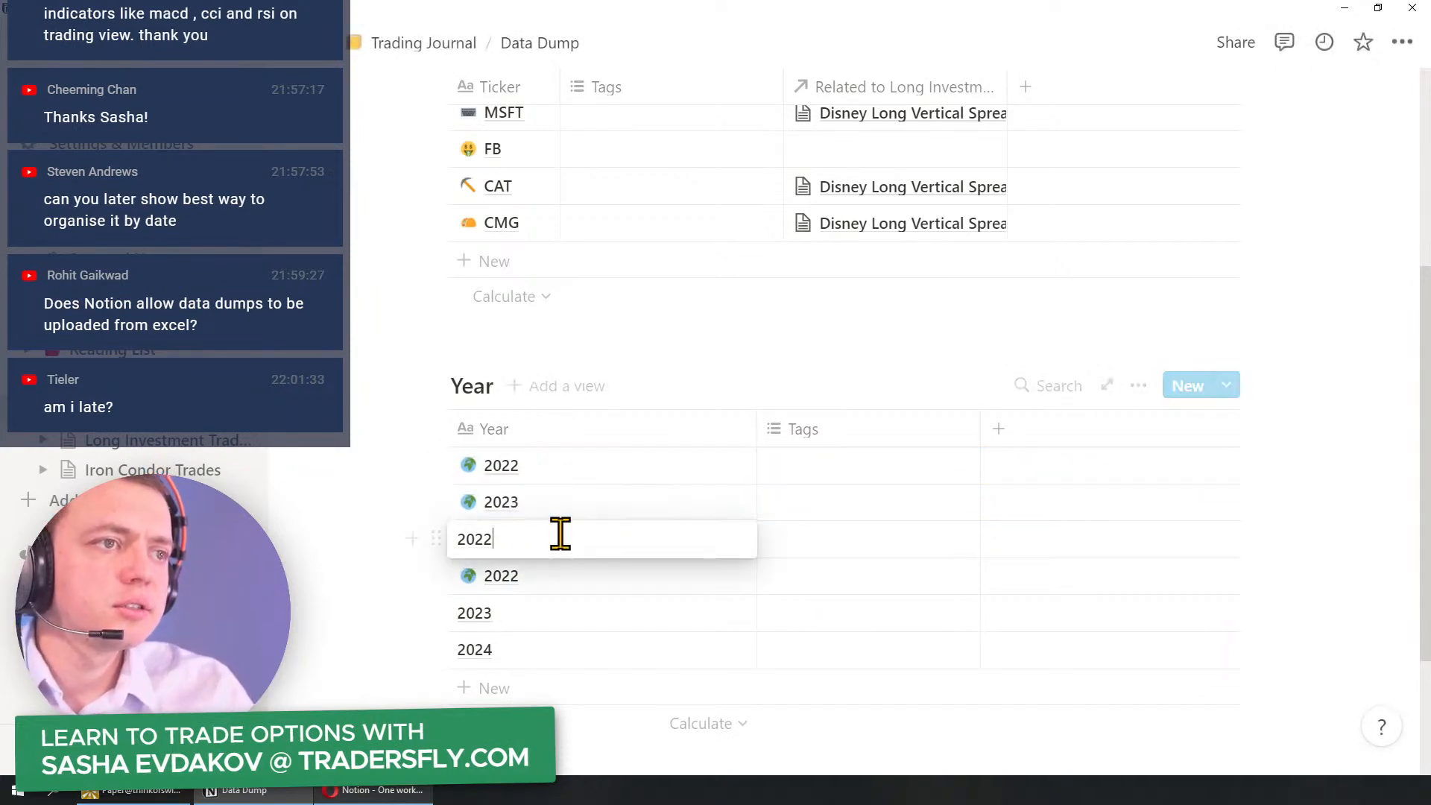
{"action": "key", "text": "BackSpace"}
{"action": "type", "text": "4"}
{"action": "key", "text": "Return"}
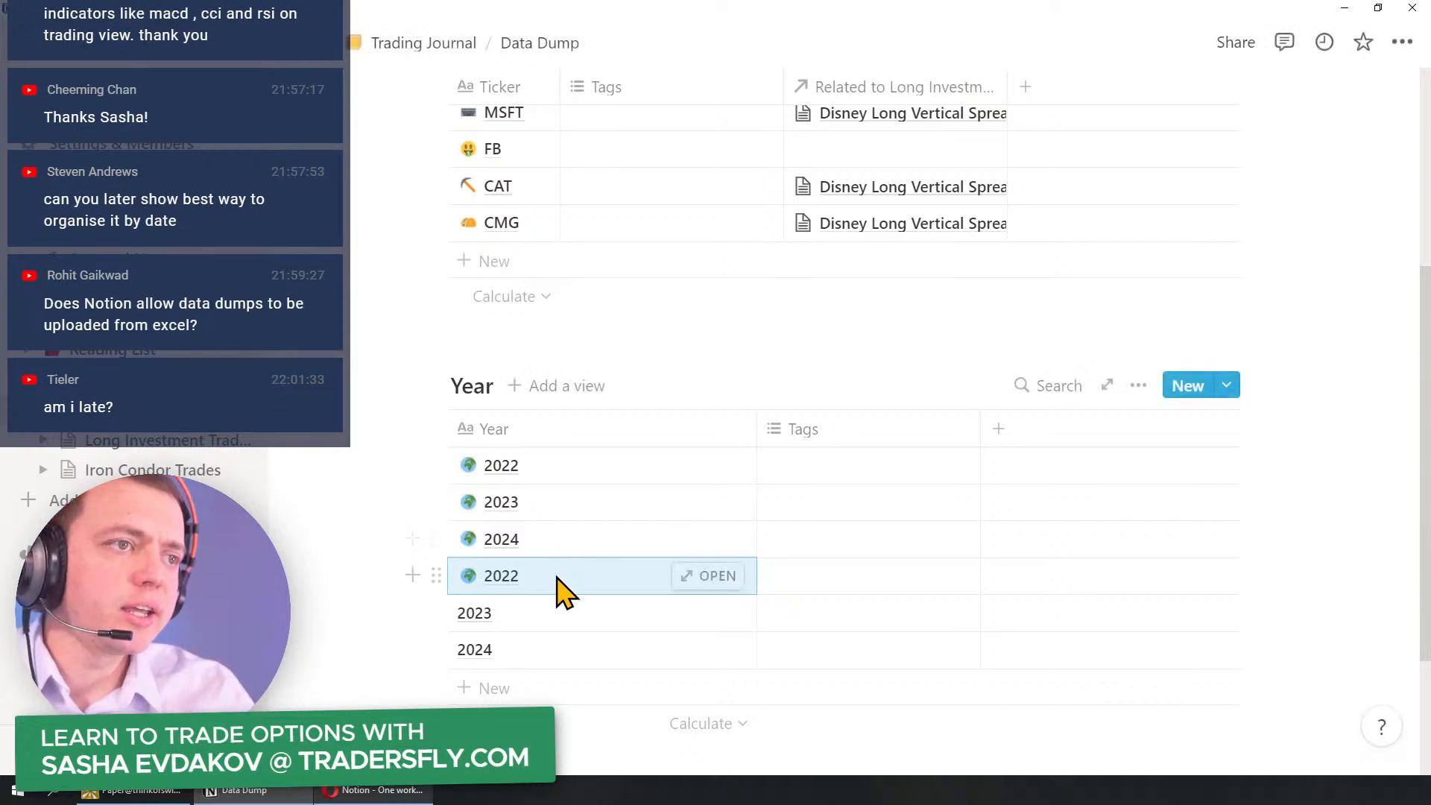
Step: Delete the surplus 2022 copy and the 2023 and 2024 rows without icons from the Year database
{"action": "left_click_drag", "start_coordinate": [564, 593], "coordinate": [565, 690]}
{"action": "right_click", "coordinate": [575, 671]}
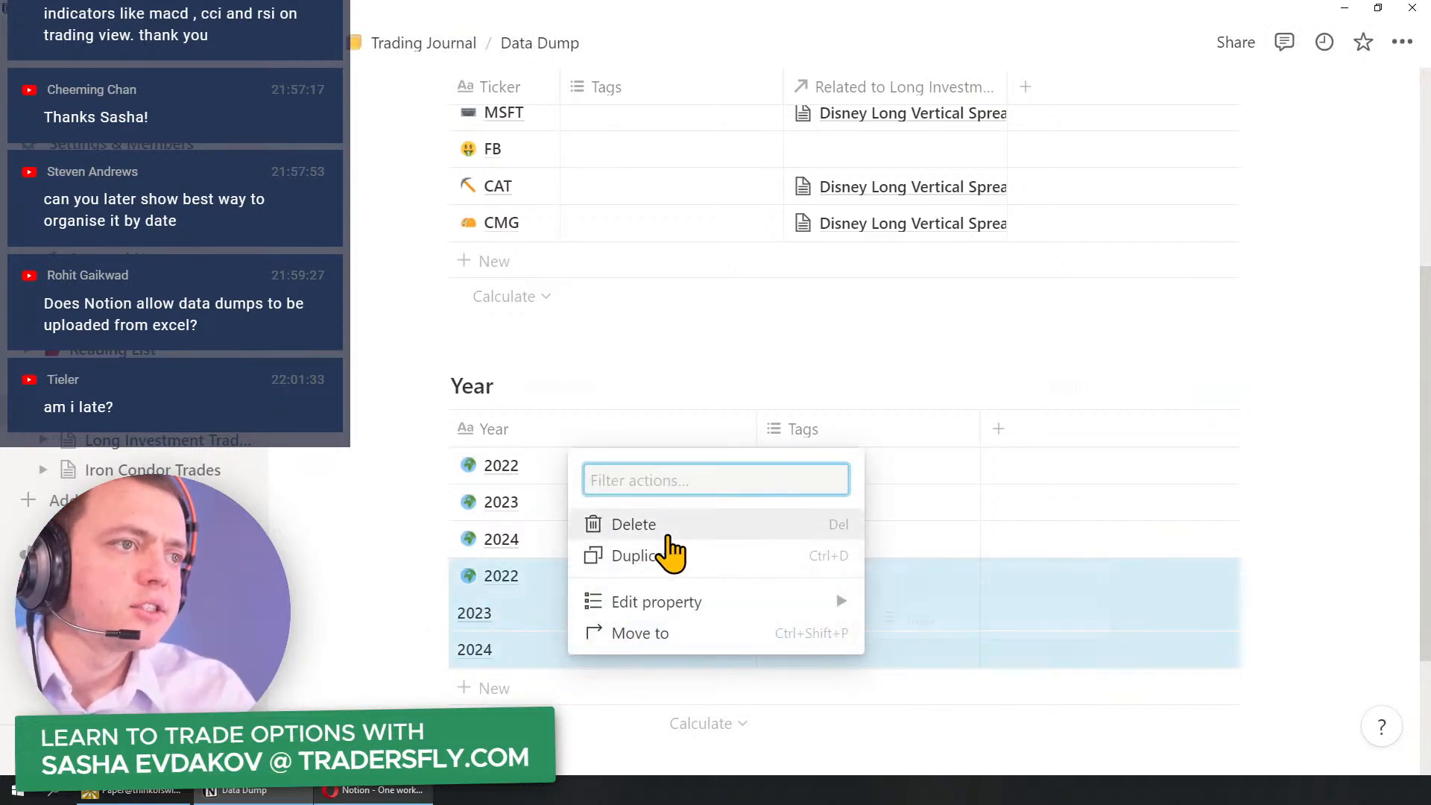
{"action": "left_click", "coordinate": [668, 535]}
Step: Add the text "Months" directly below the Year database and look up the table block command on the line beneath it
{"action": "left_click", "coordinate": [567, 654]}
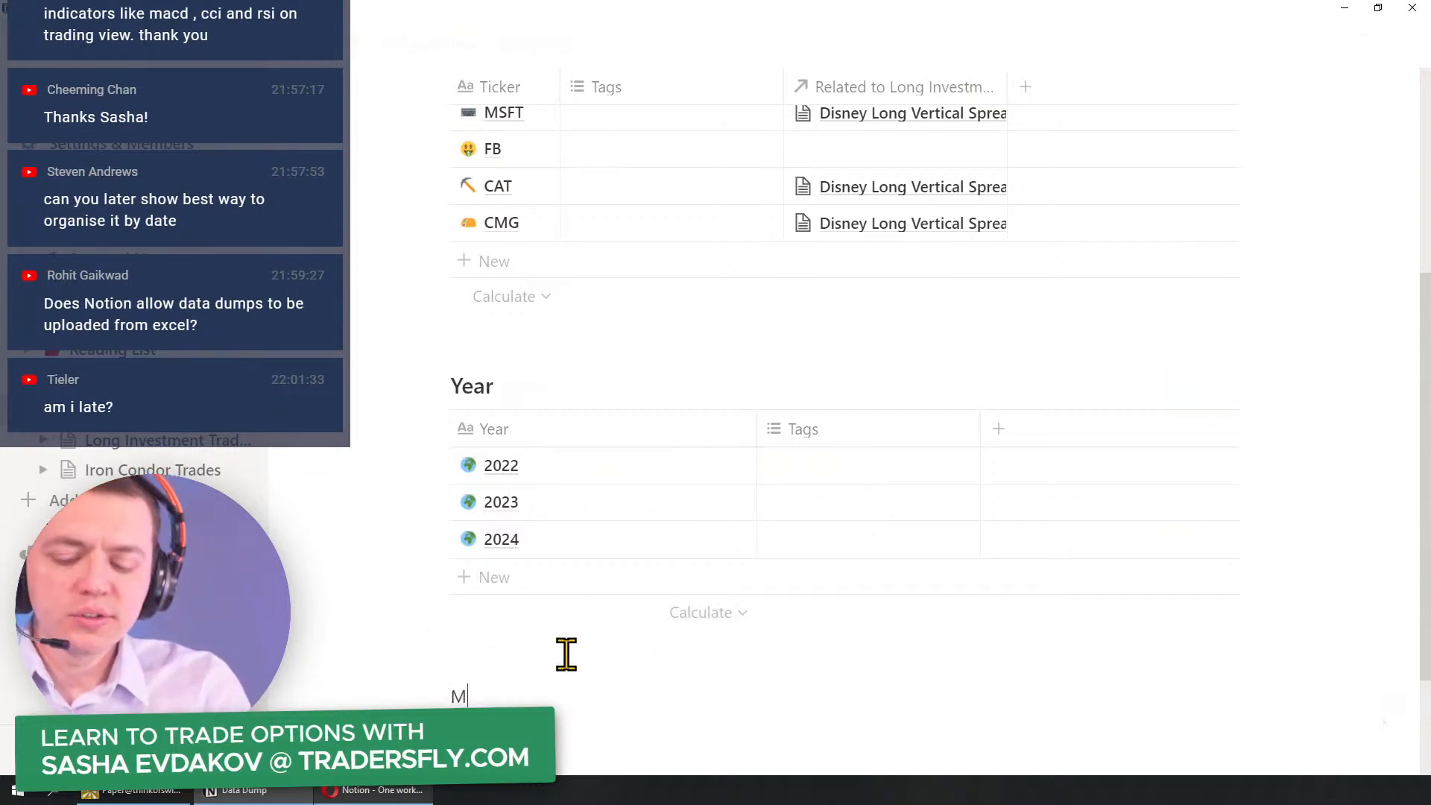
{"action": "scroll", "coordinate": [567, 654], "scroll_direction": "down", "scroll_amount": 2}
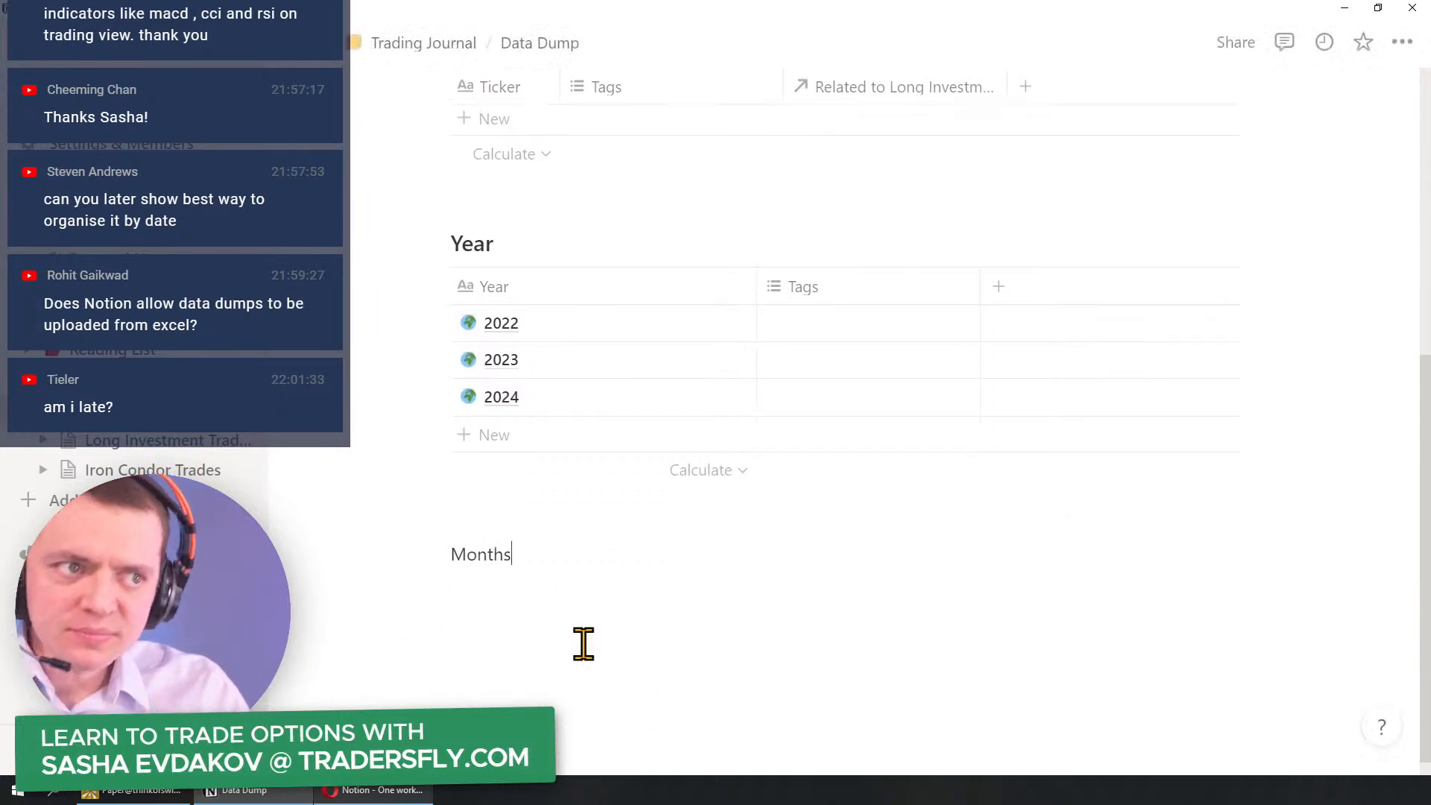
{"action": "key", "text": "BackSpace"}
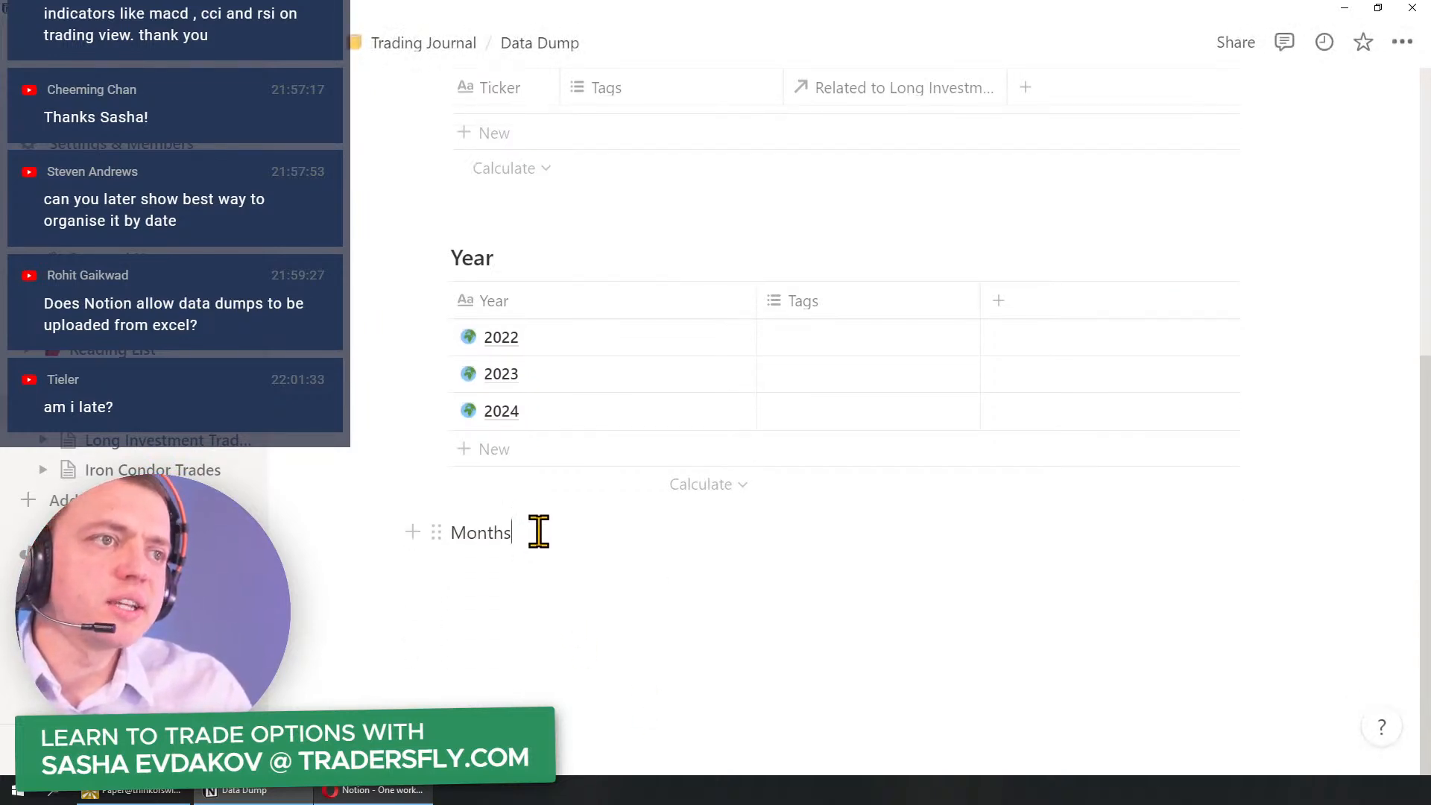
{"action": "left_click", "coordinate": [538, 531]}
{"action": "key", "text": "Return"}
{"action": "type", "text": "/table"}
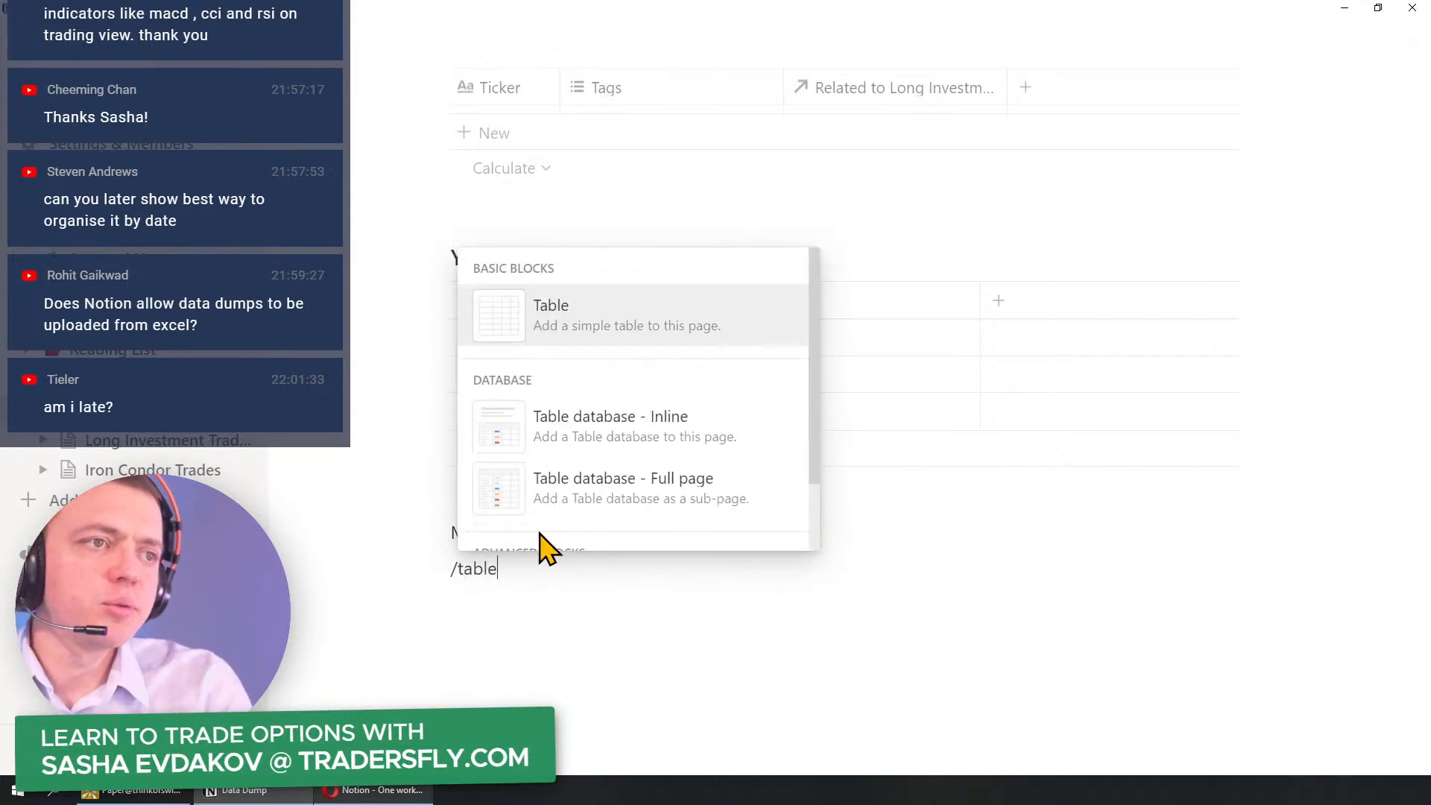
Step: Insert an inline table database titled Months and name its first row 01 - January
{"action": "left_click", "coordinate": [574, 427]}
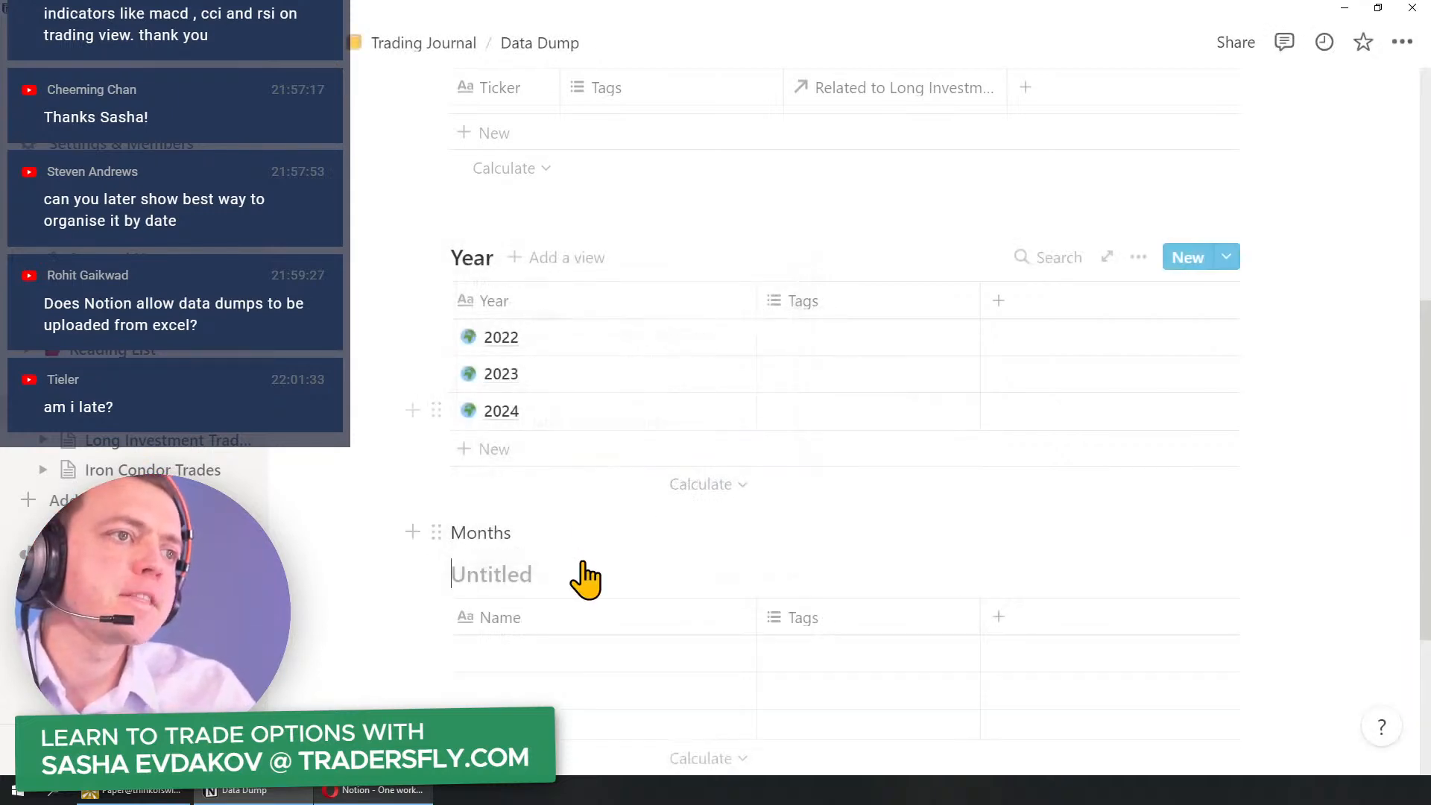
{"action": "type", "text": "Months"}
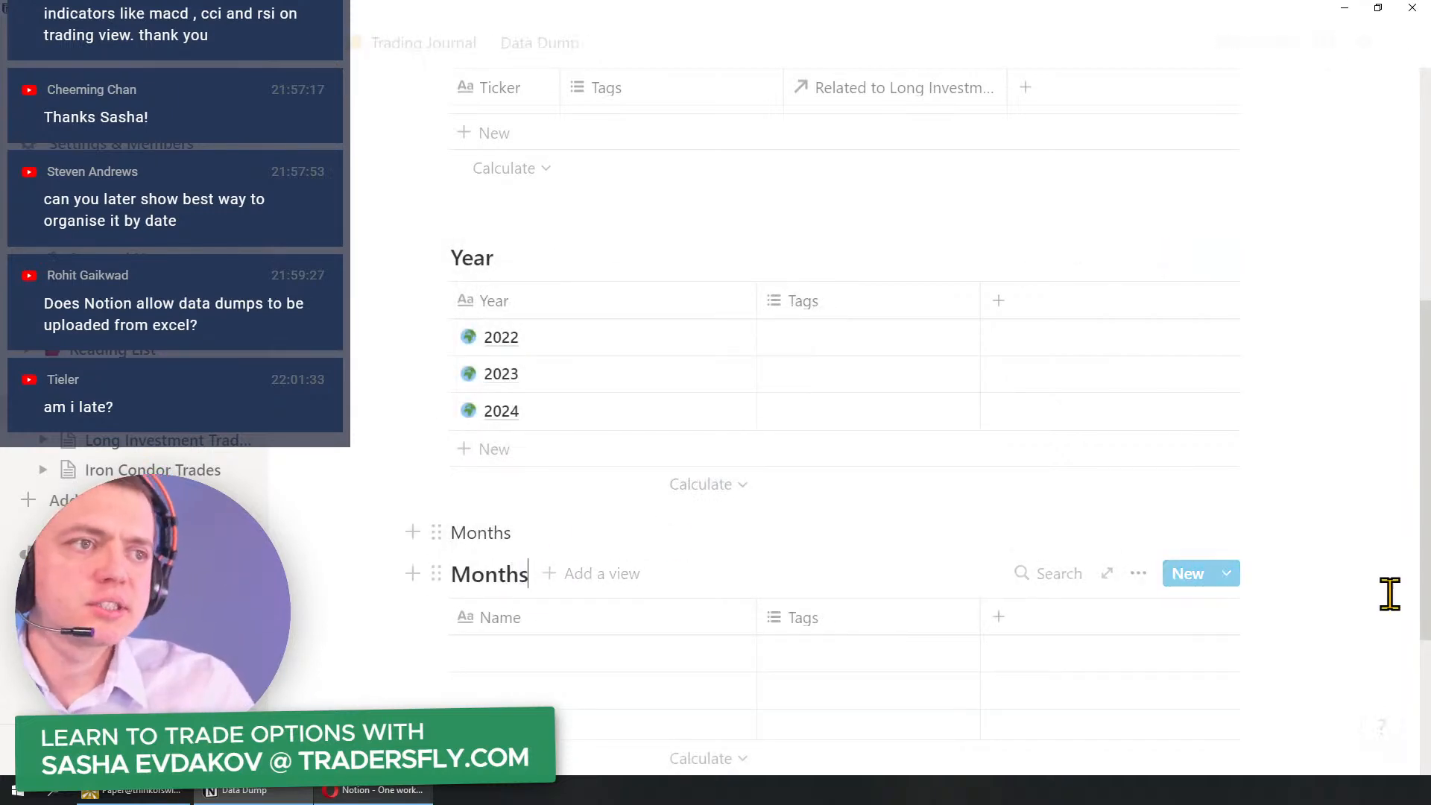
{"action": "left_click", "coordinate": [555, 653]}
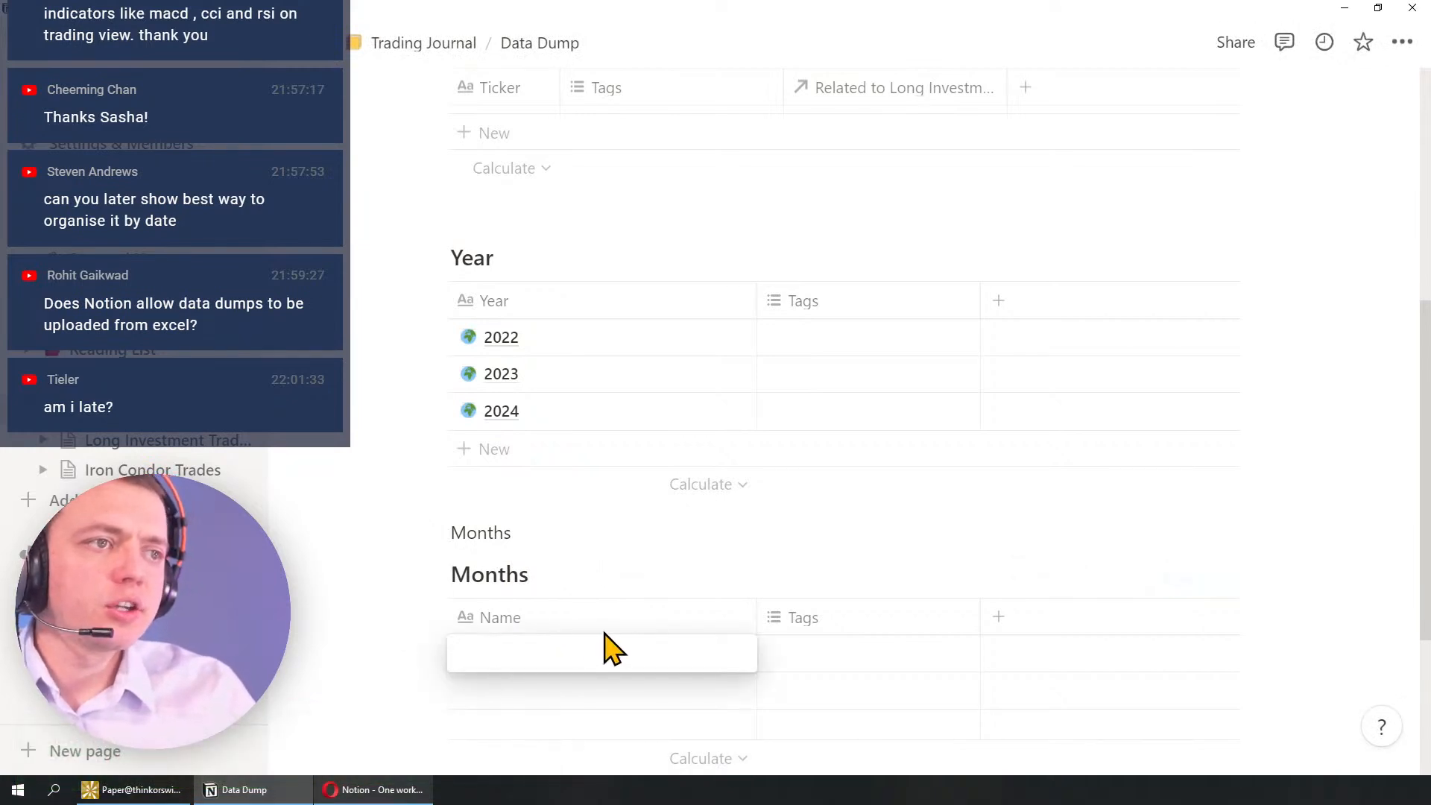
{"action": "type", "text": "January (0"}
{"action": "key", "text": "ctrl+a"}
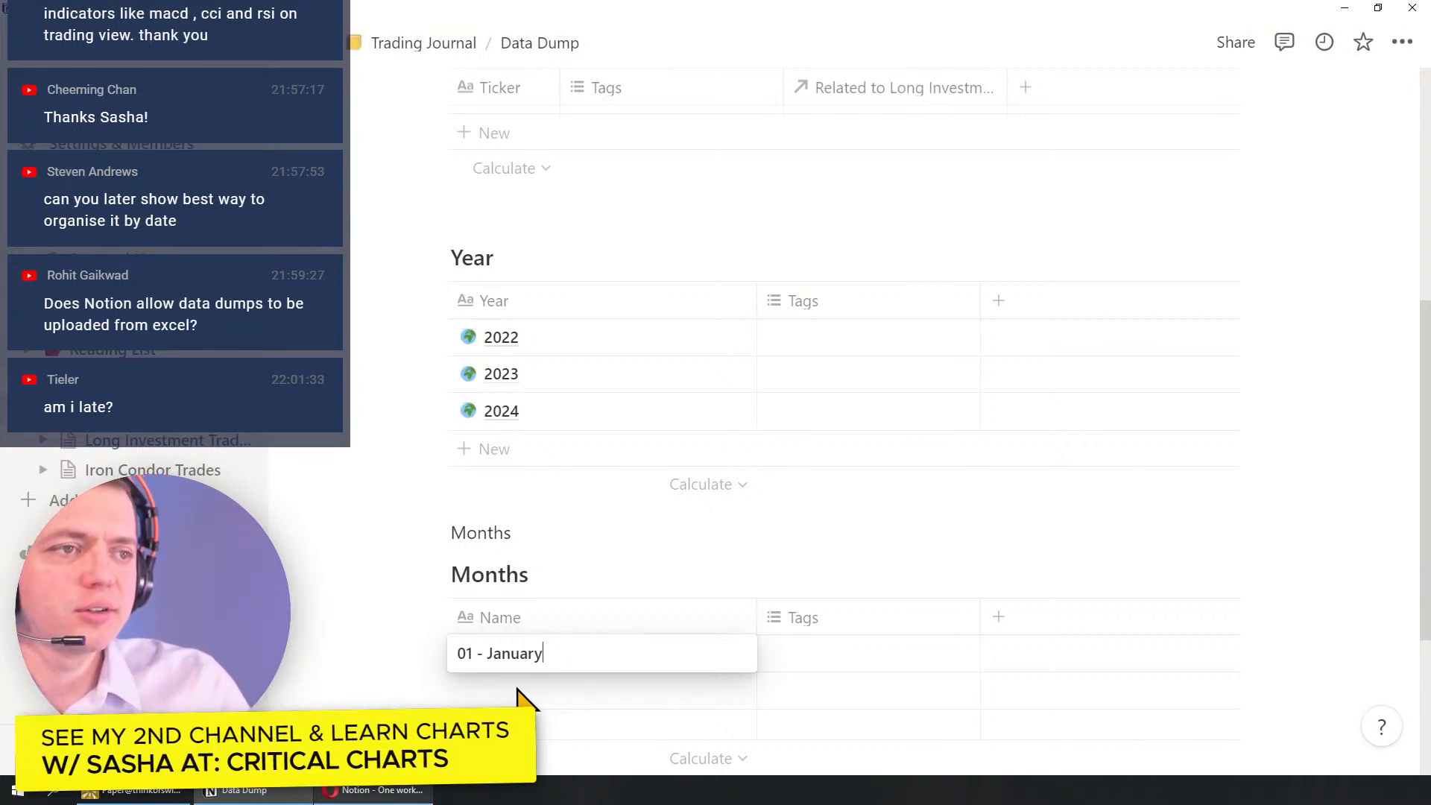
Step: Set the icon of the 01 - January page to the calendar emoji
{"action": "right_click", "coordinate": [570, 663]}
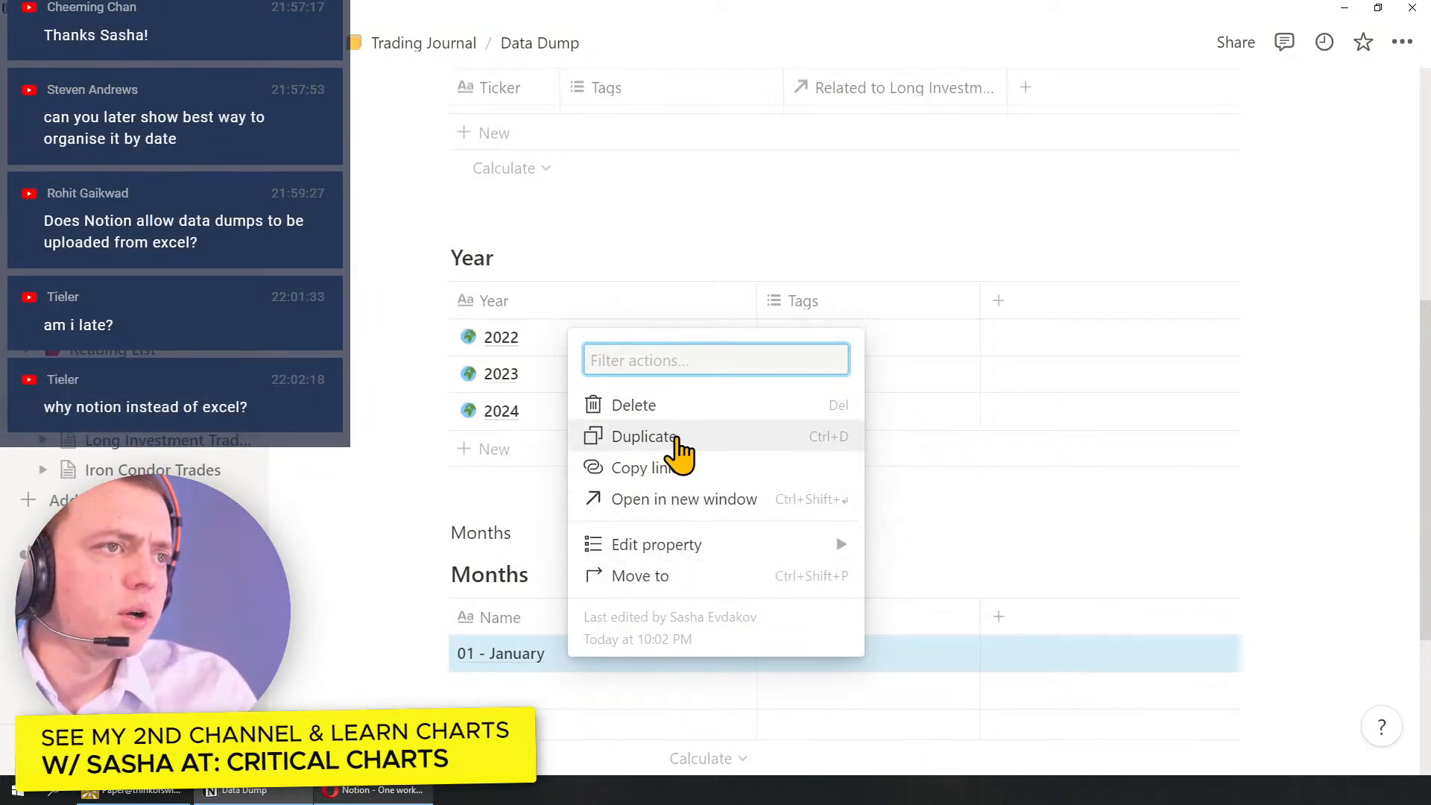
{"action": "left_click", "coordinate": [569, 678]}
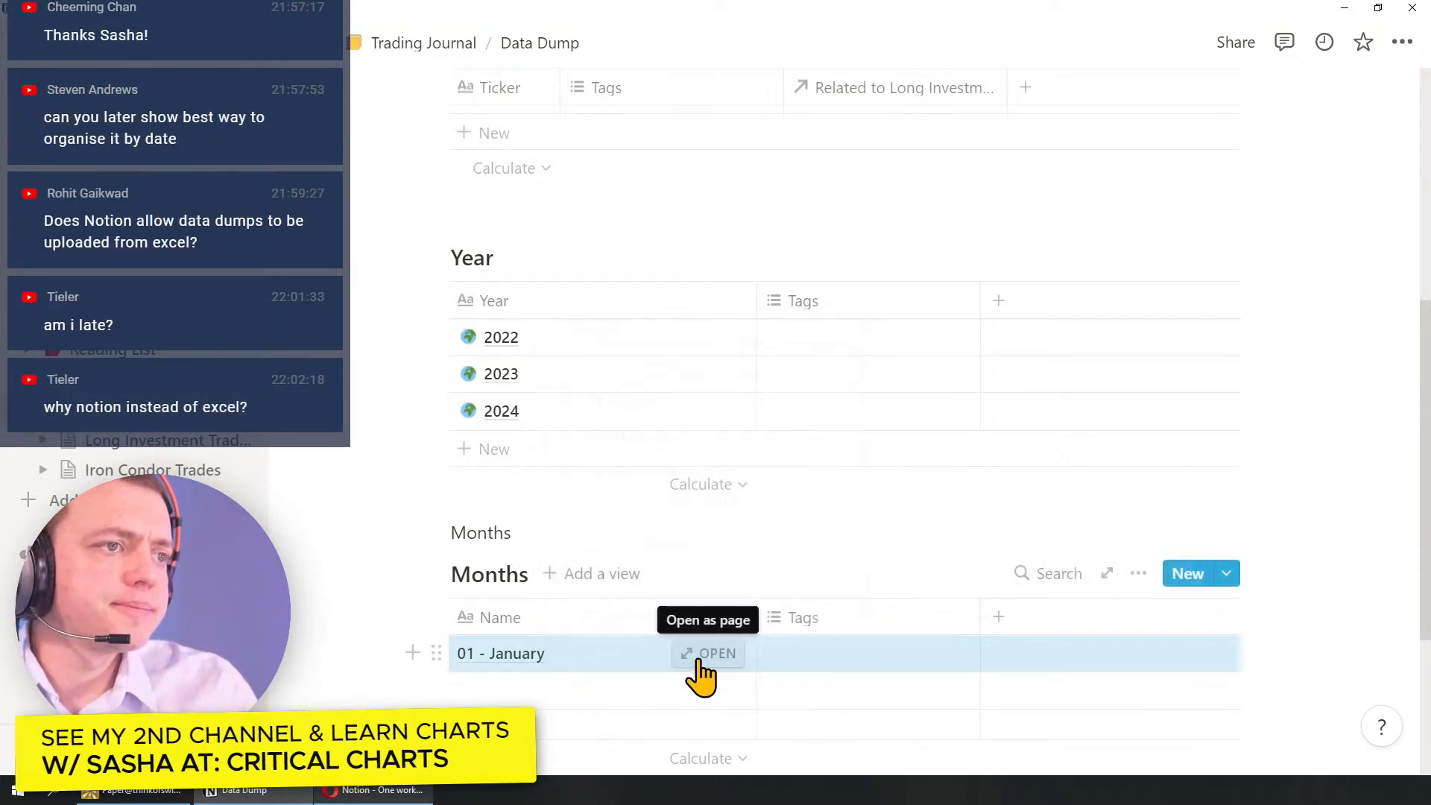
{"action": "left_click", "coordinate": [696, 653]}
{"action": "left_click", "coordinate": [376, 199]}
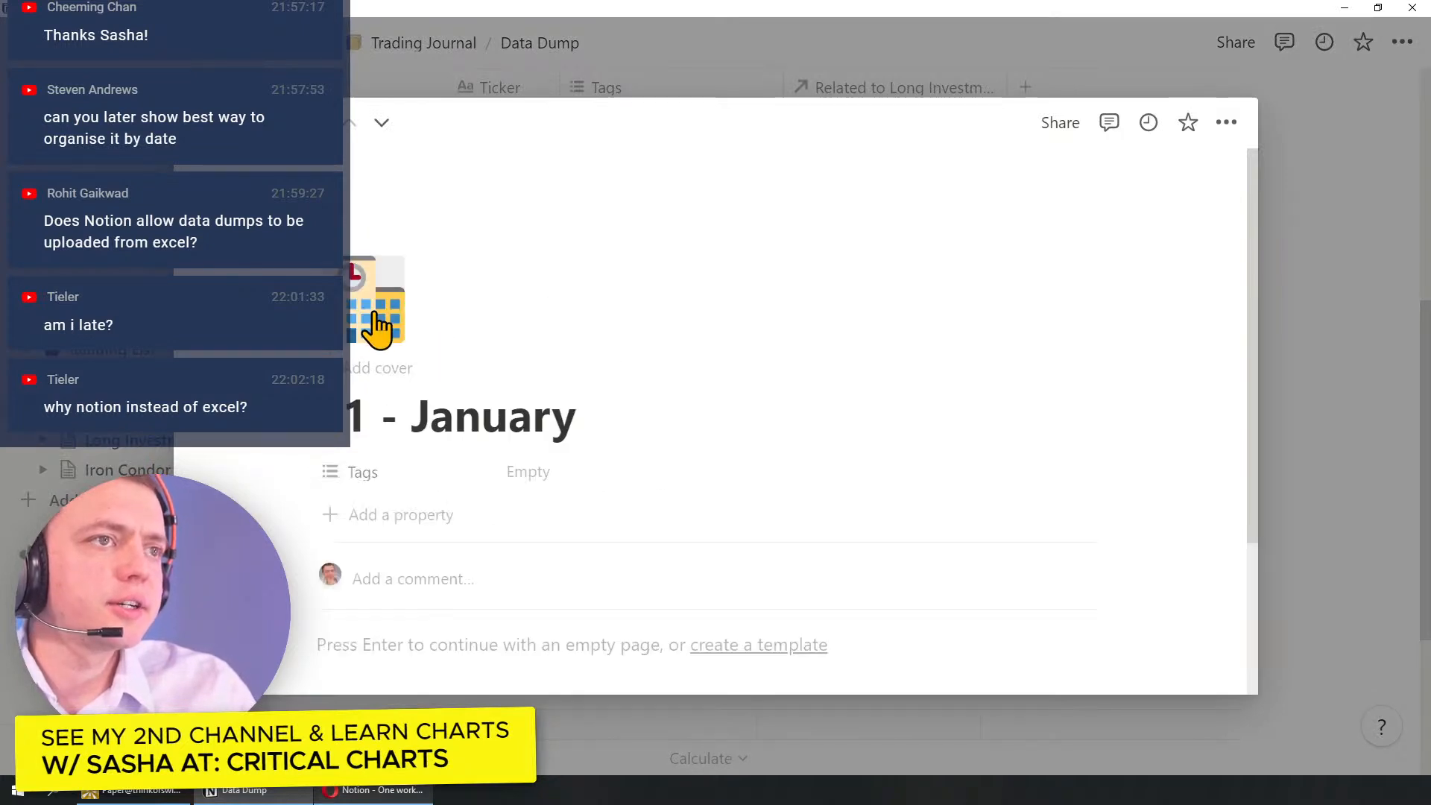
{"action": "left_click", "coordinate": [376, 328]}
{"action": "type", "text": "cale"}
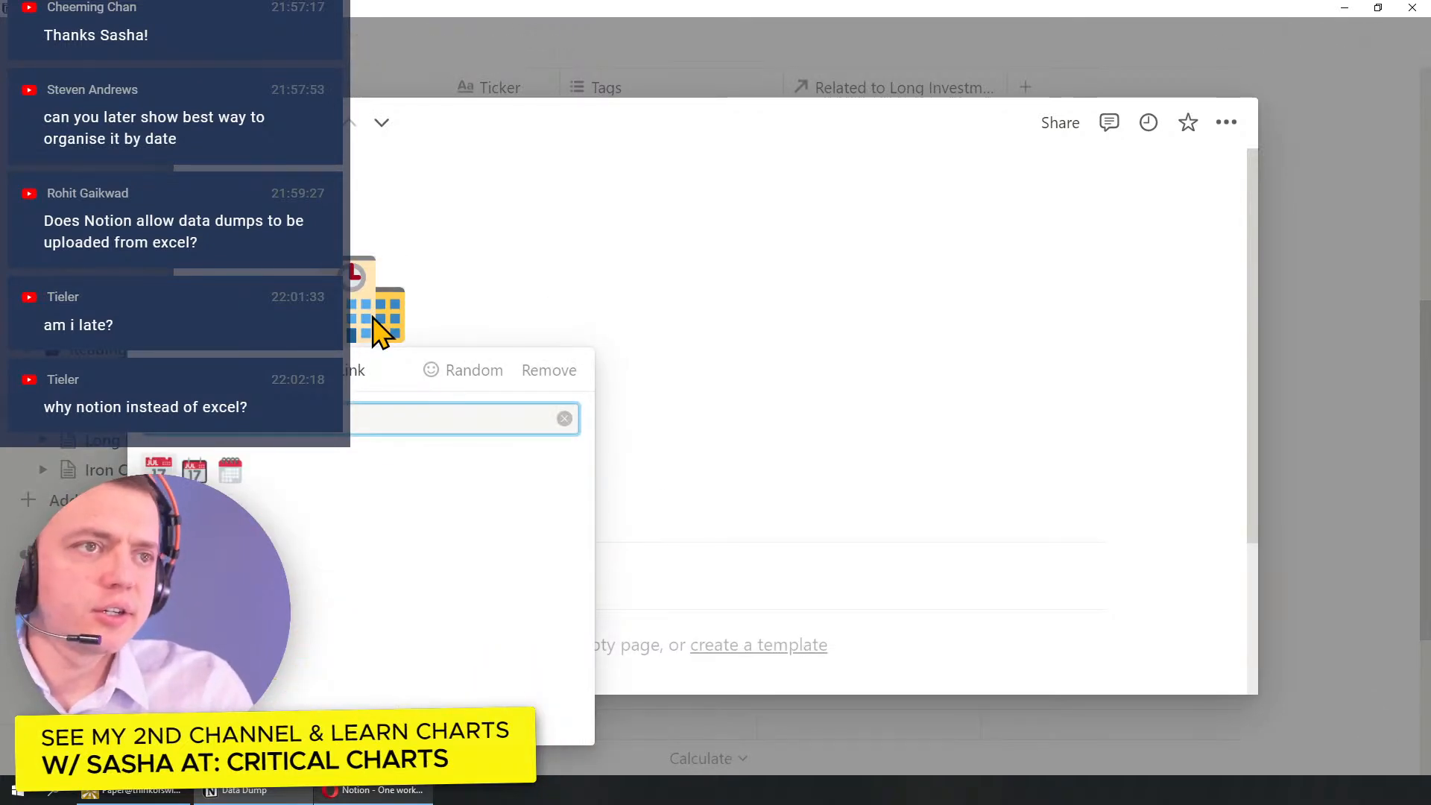
{"action": "left_click", "coordinate": [157, 467]}
{"action": "left_click", "coordinate": [711, 65]}
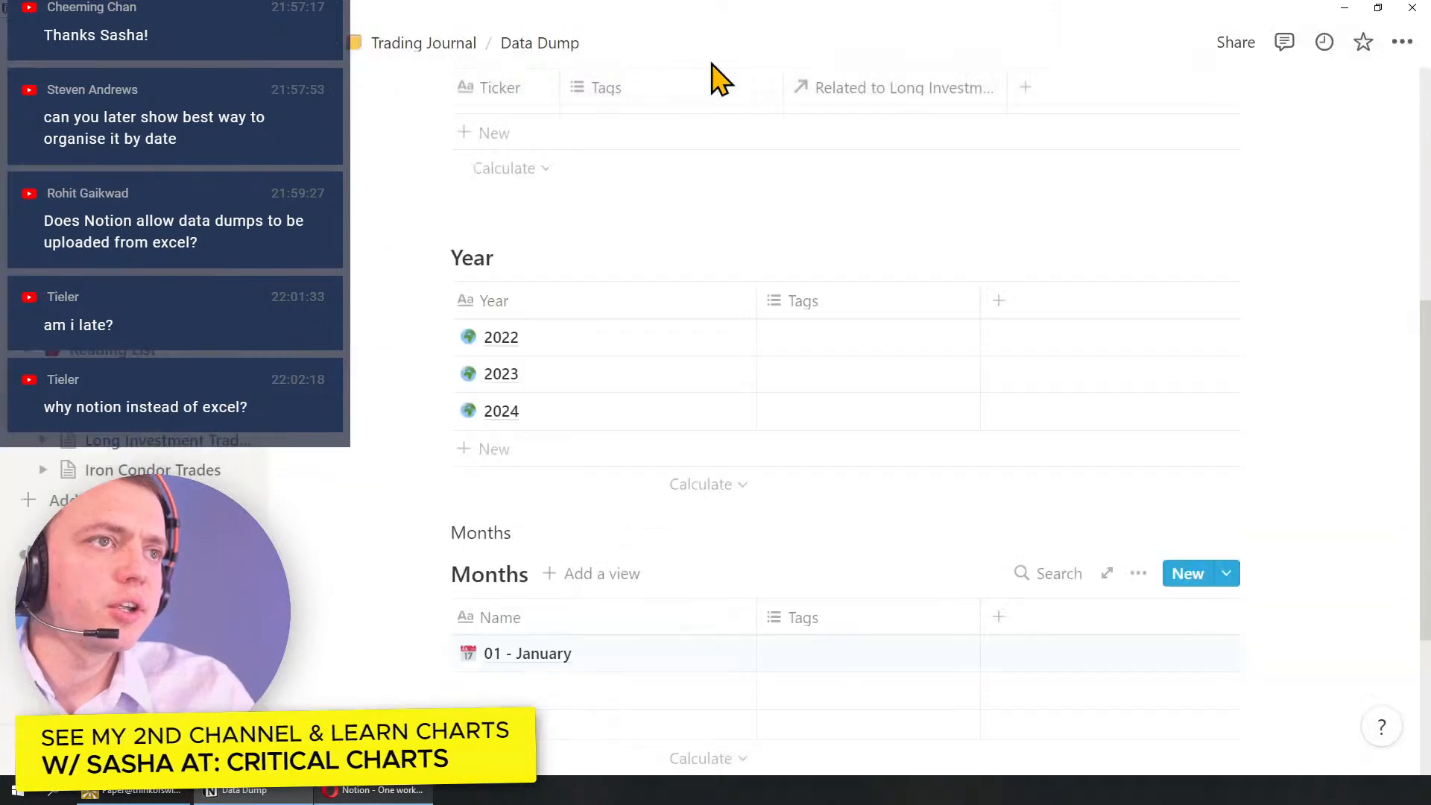
Step: Duplicate the 01 - January row seven times in the Months table
{"action": "scroll", "coordinate": [577, 660], "scroll_direction": "down", "scroll_amount": 4}
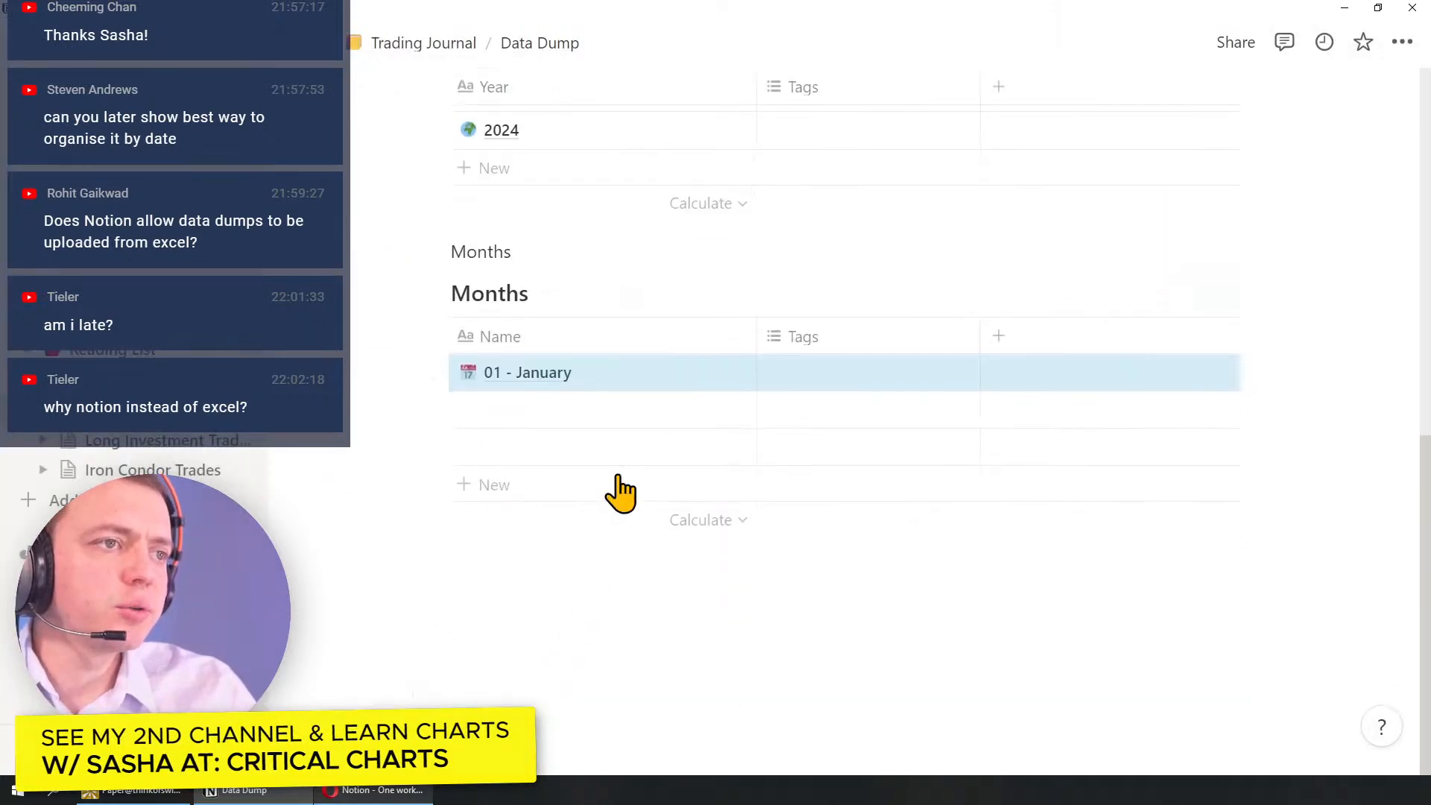
{"action": "key", "text": "ctrl+d"}
{"action": "key", "text": "ctrl+d"}
{"action": "key", "text": "ctrl+d"}
{"action": "key", "text": "ctrl+d"}
{"action": "key", "text": "ctrl+d"}
{"action": "key", "text": "ctrl+d"}
{"action": "key", "text": "ctrl+d"}
Step: Rename the first two January copies as 02 - February and 03 - March
{"action": "left_click", "coordinate": [477, 409]}
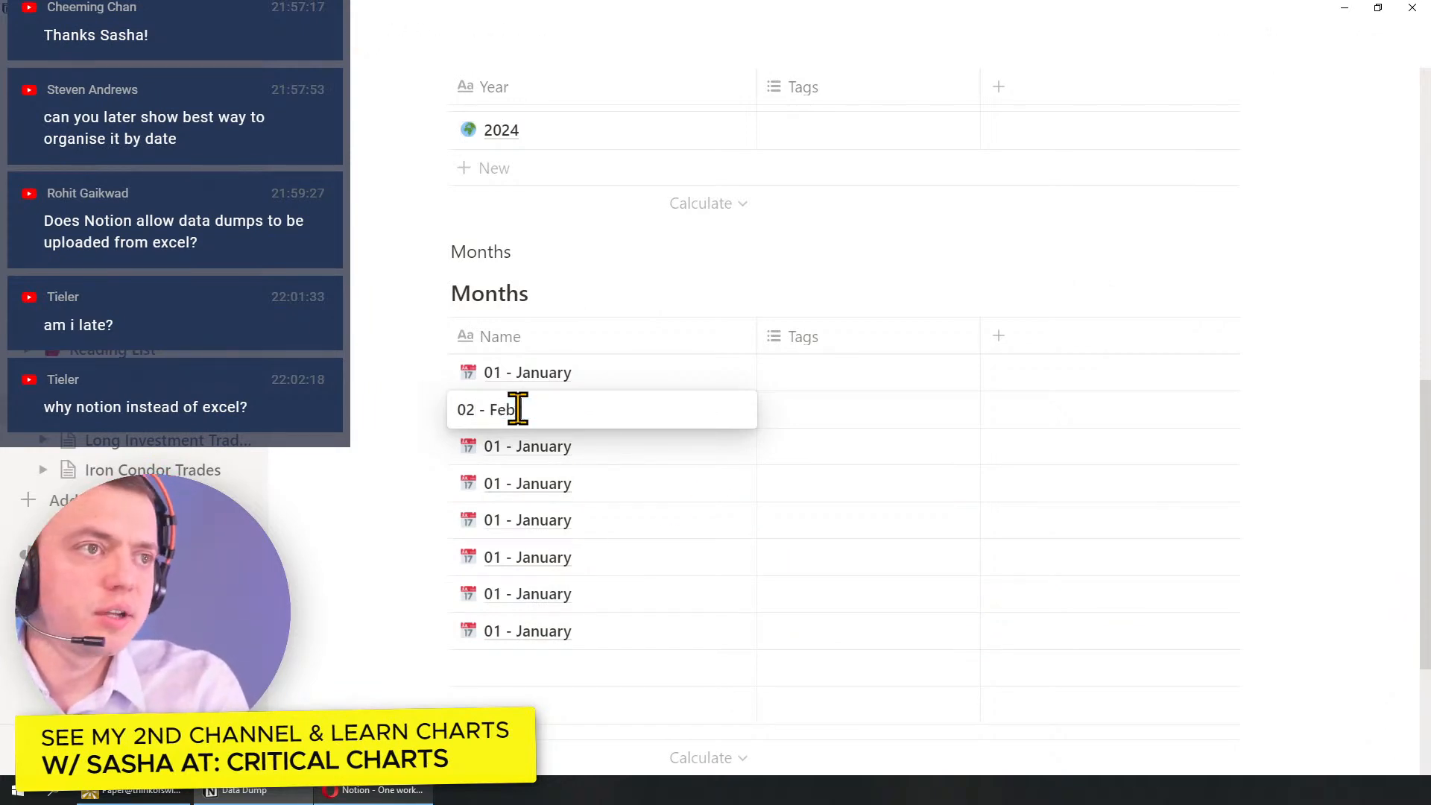
{"action": "type", "text": "February"}
{"action": "key", "text": "Return"}
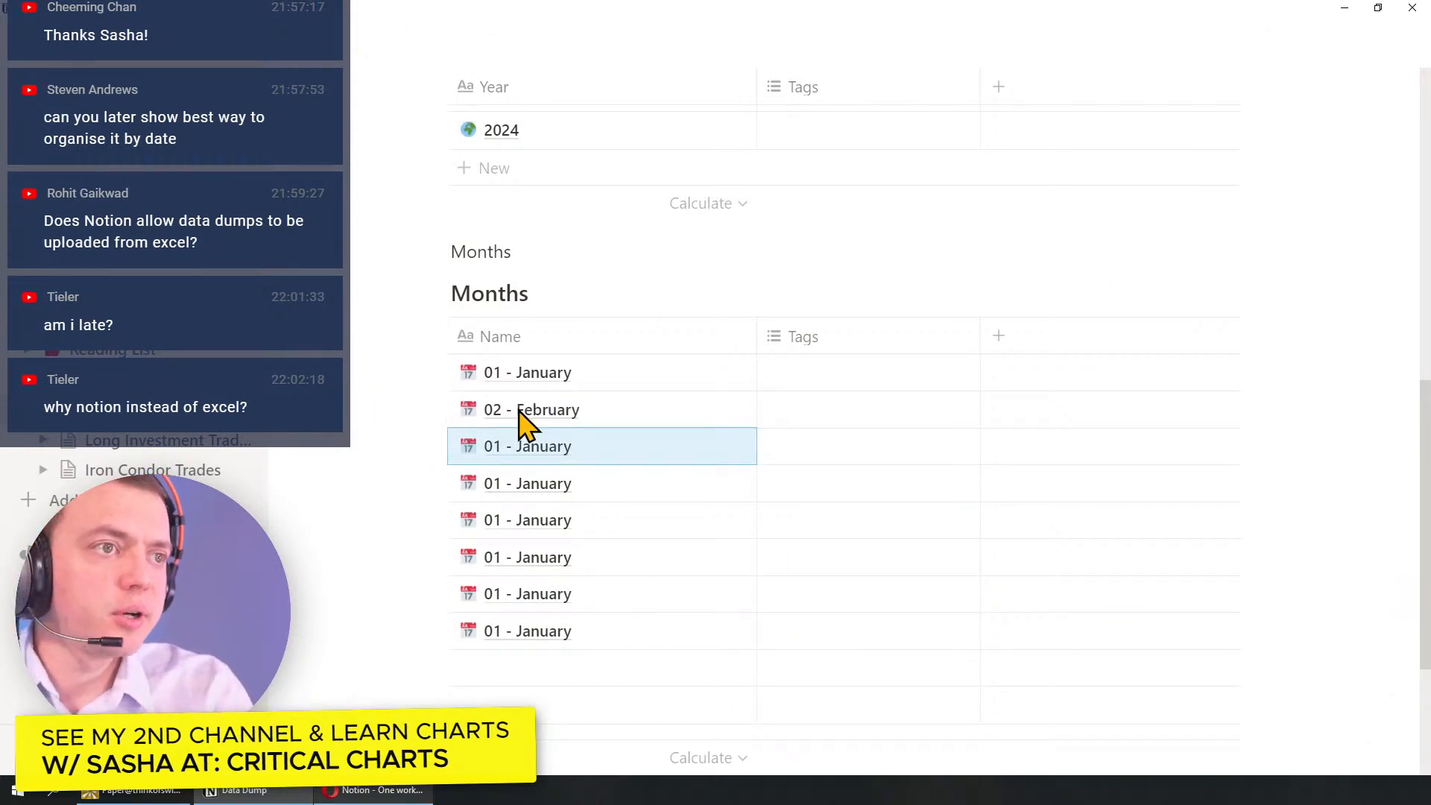
{"action": "left_click", "coordinate": [495, 451]}
{"action": "key", "text": "BackSpace"}
{"action": "type", "text": "3"}
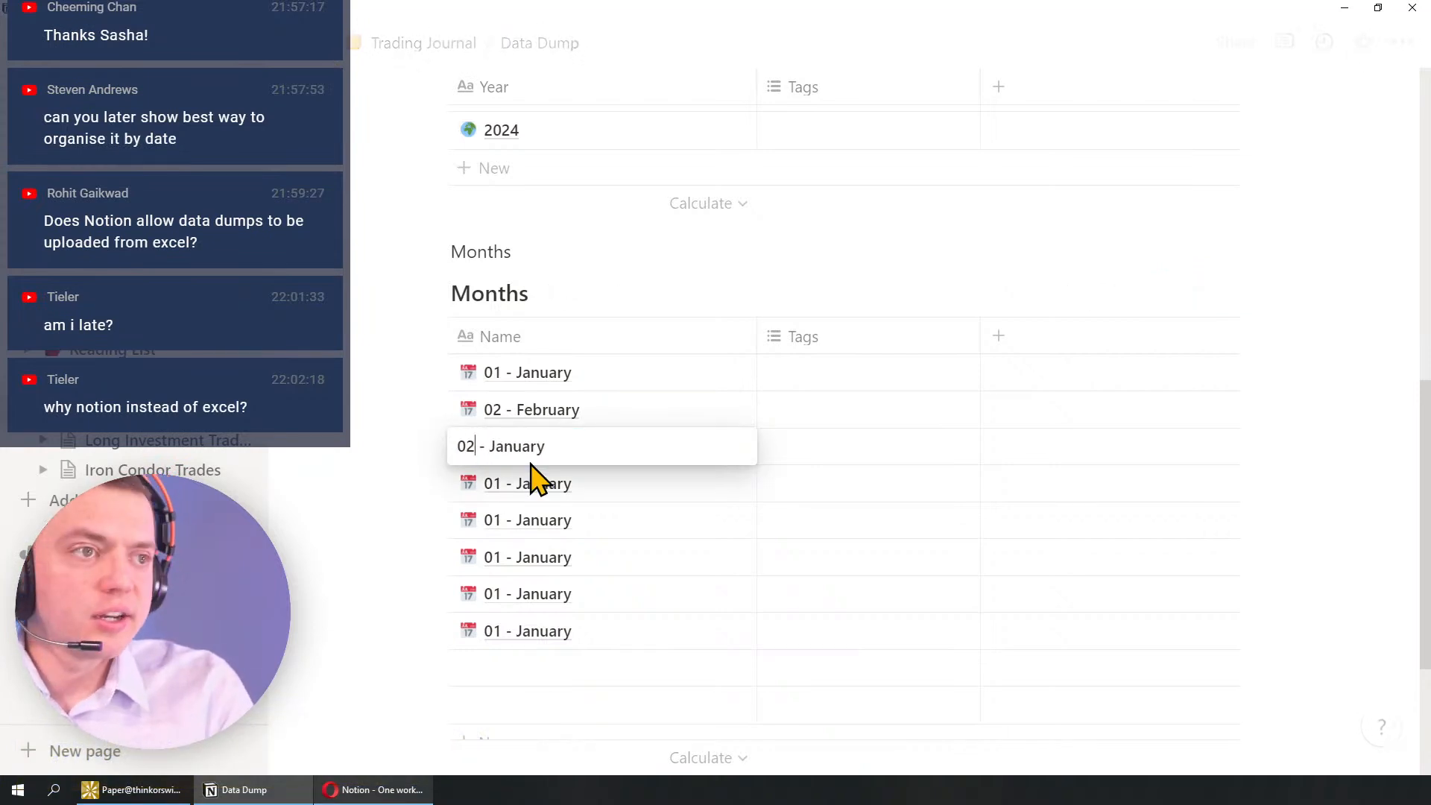
{"action": "double_click", "coordinate": [535, 451]}
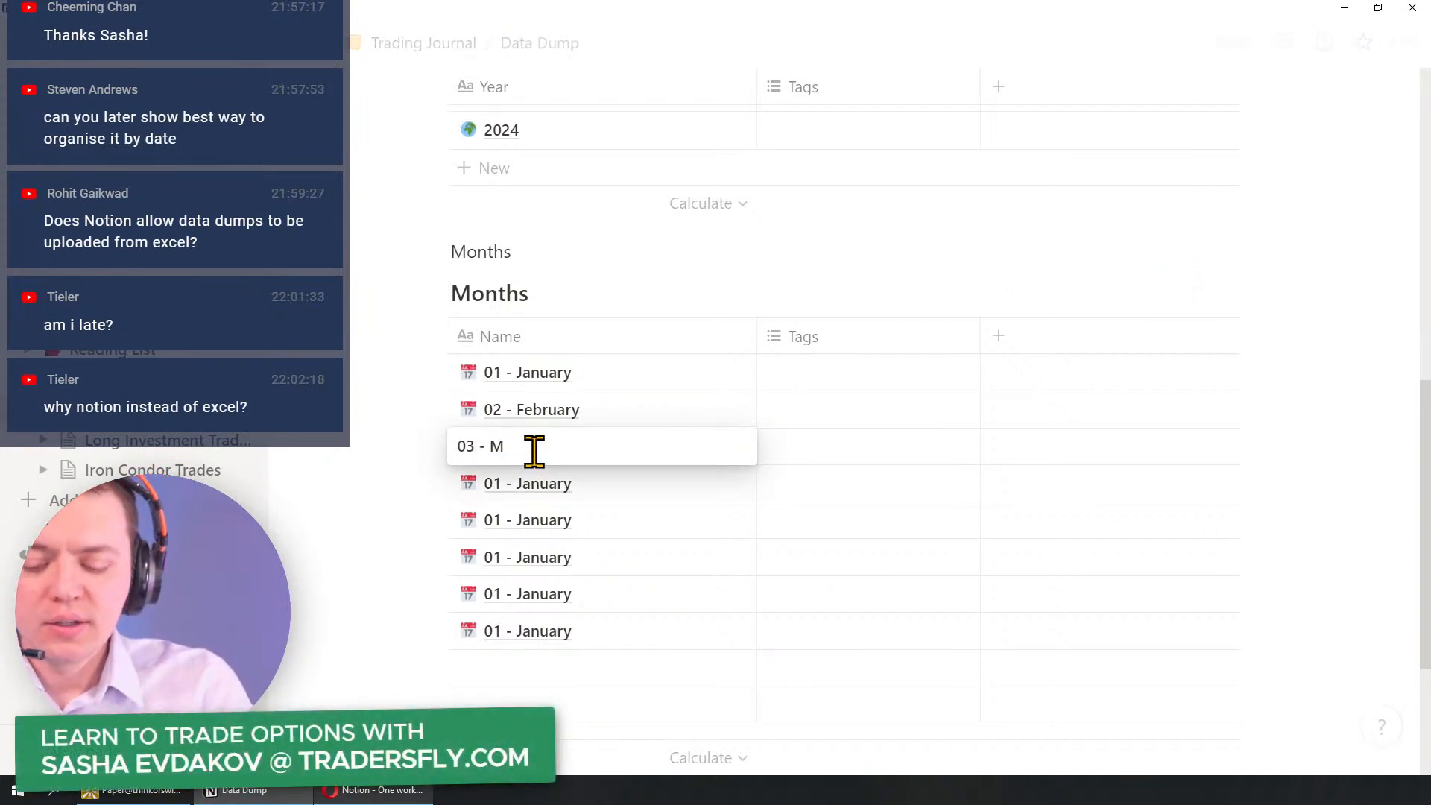
Step: Rename the two January copies below March as 04 - April and 05 - May
{"action": "left_click", "coordinate": [507, 483]}
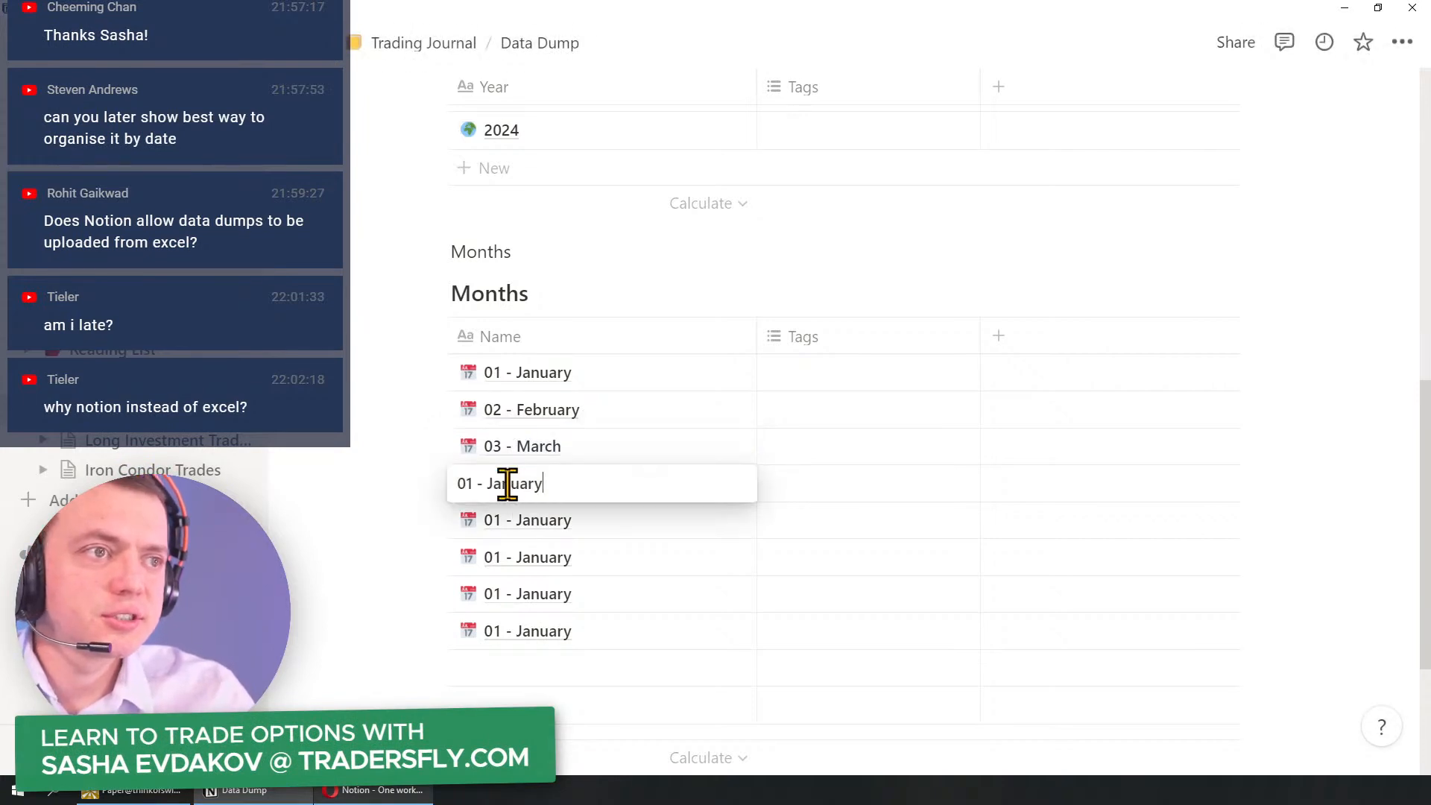
{"action": "key", "text": "BackSpace"}
{"action": "type", "text": "3"}
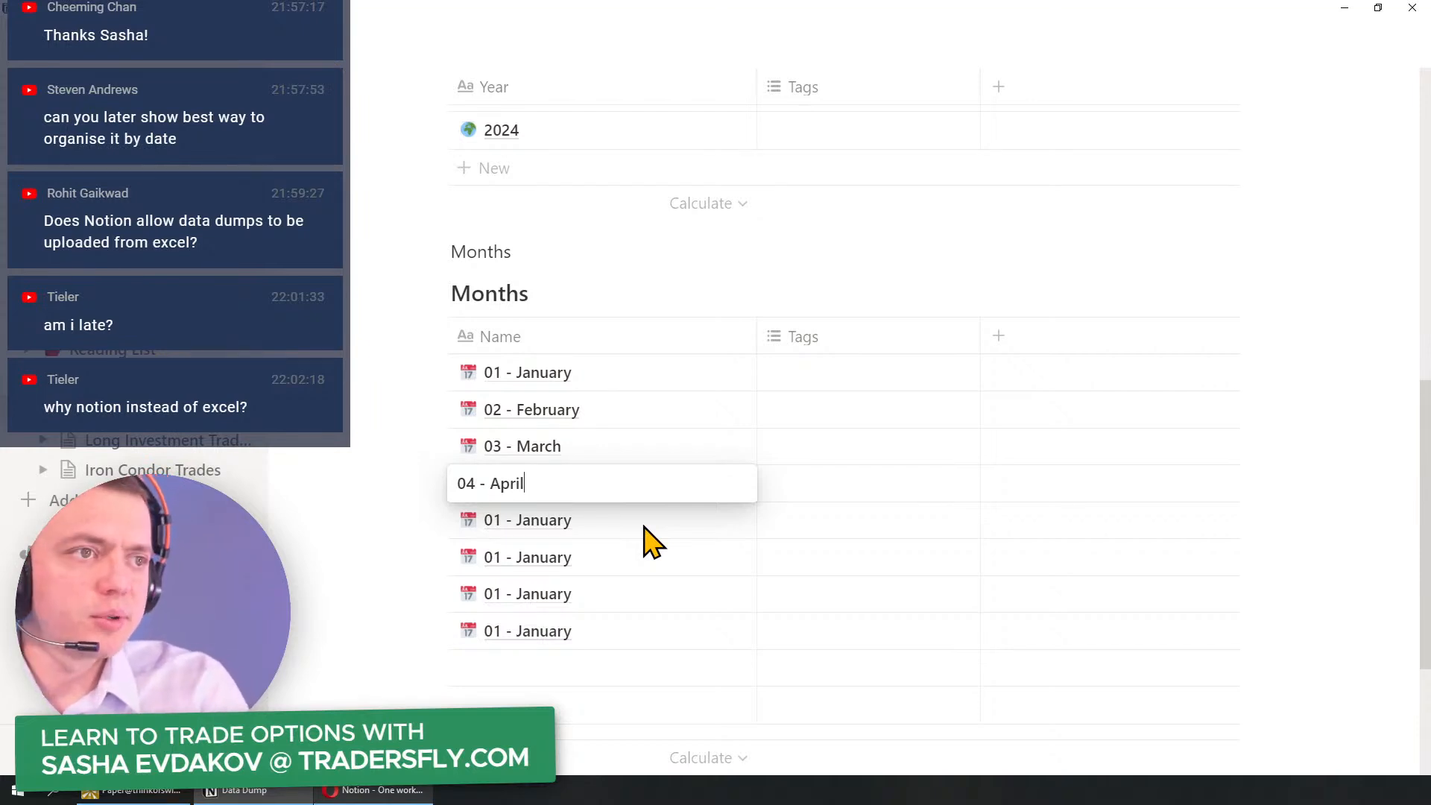
{"action": "left_click", "coordinate": [510, 522]}
{"action": "key", "text": "BackSpace"}
{"action": "type", "text": "5"}
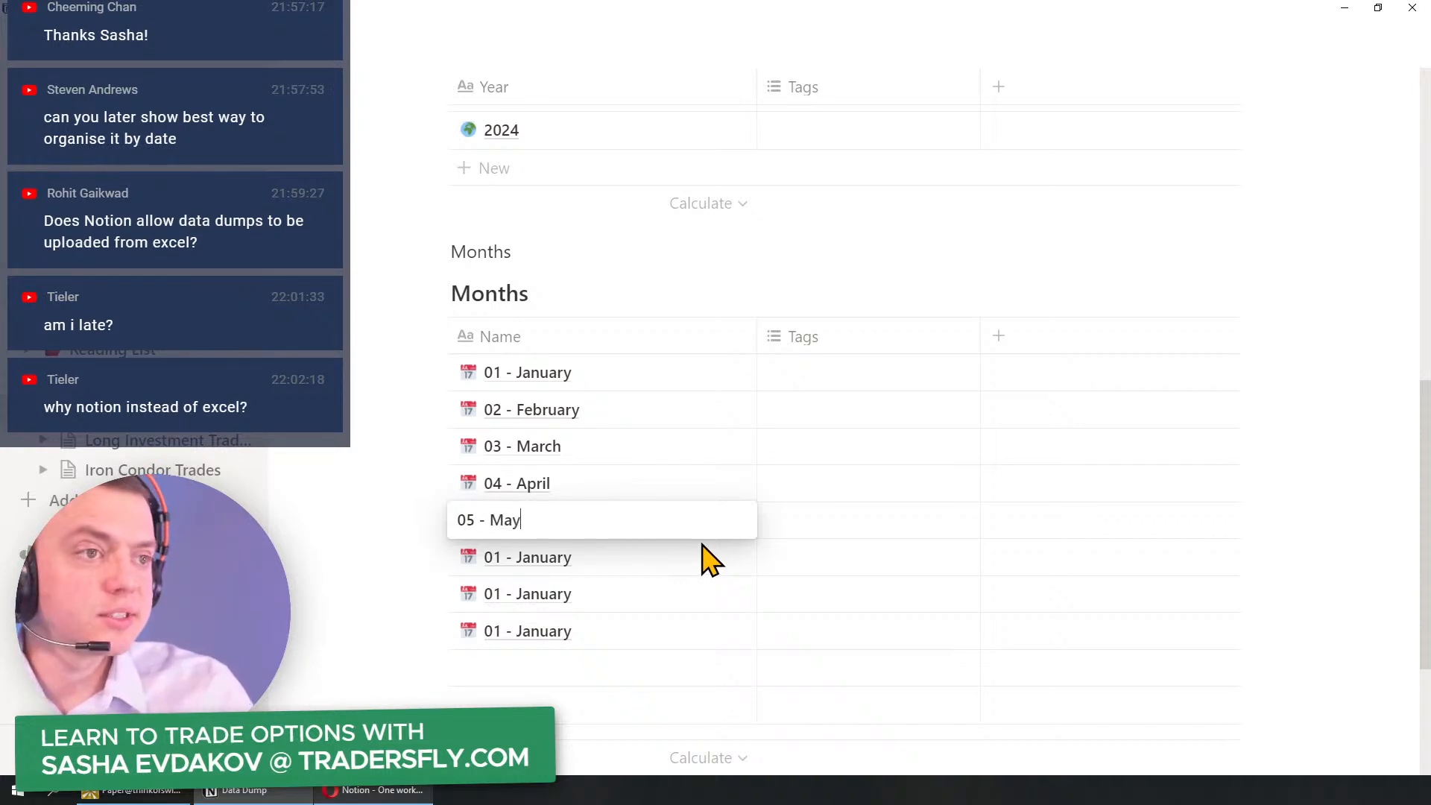
Step: Rename the two January copies below May as 06 - June and 07 - July
{"action": "left_click", "coordinate": [570, 558]}
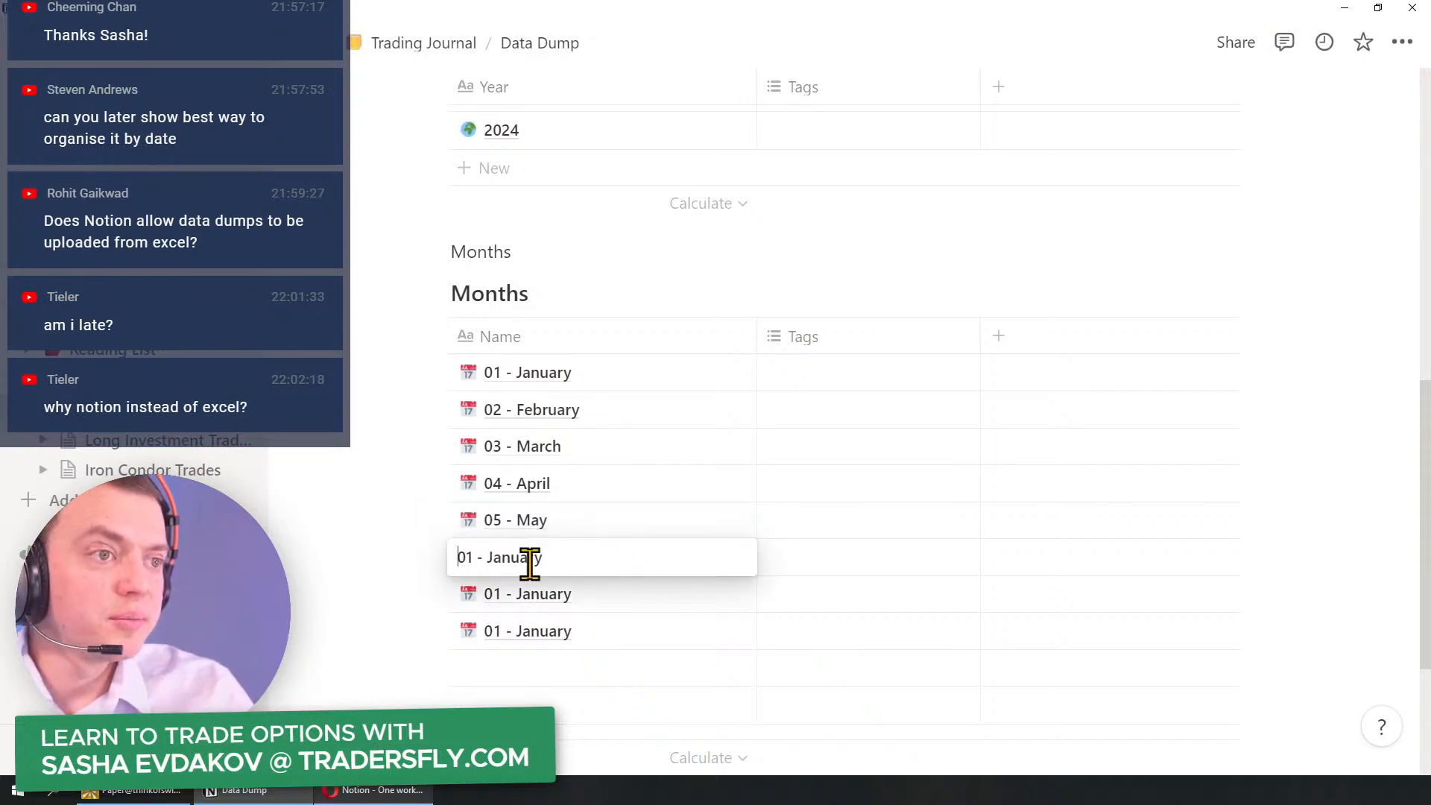
{"action": "key", "text": "Home"}
{"action": "key", "text": "Right"}
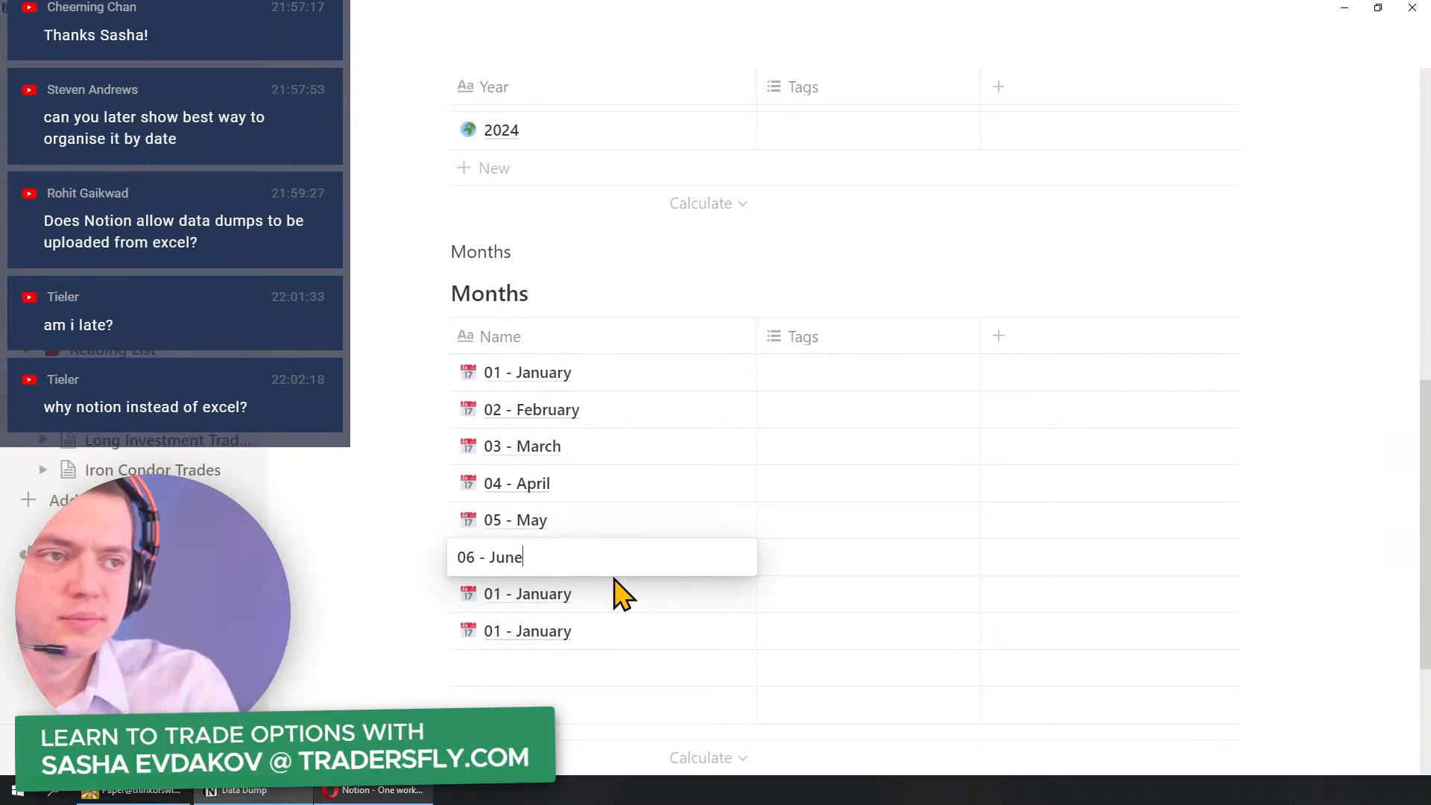
{"action": "key", "text": "Escape"}
{"action": "left_click", "coordinate": [530, 594]}
{"action": "key", "text": "shift+Home"}
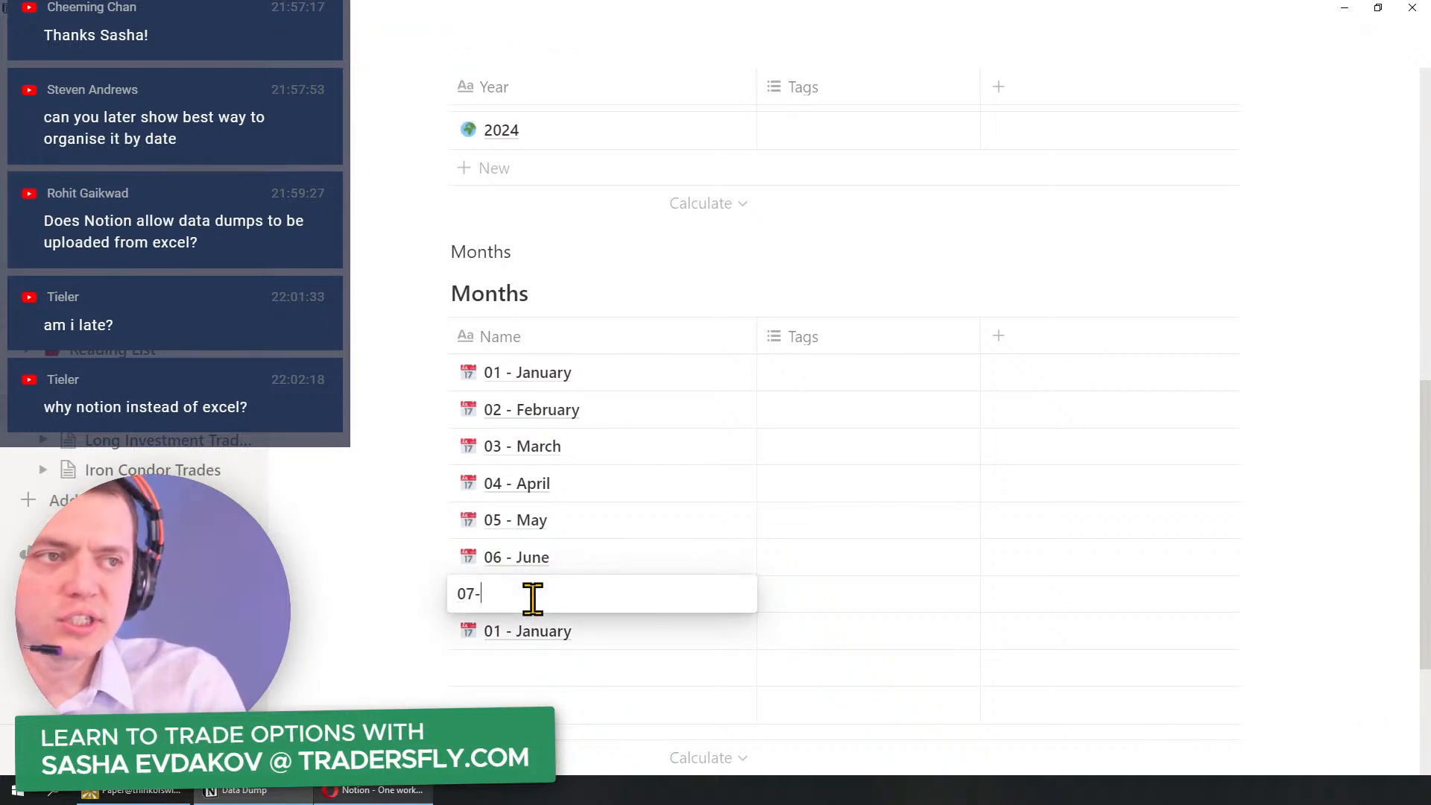
{"action": "key", "text": "Return"}
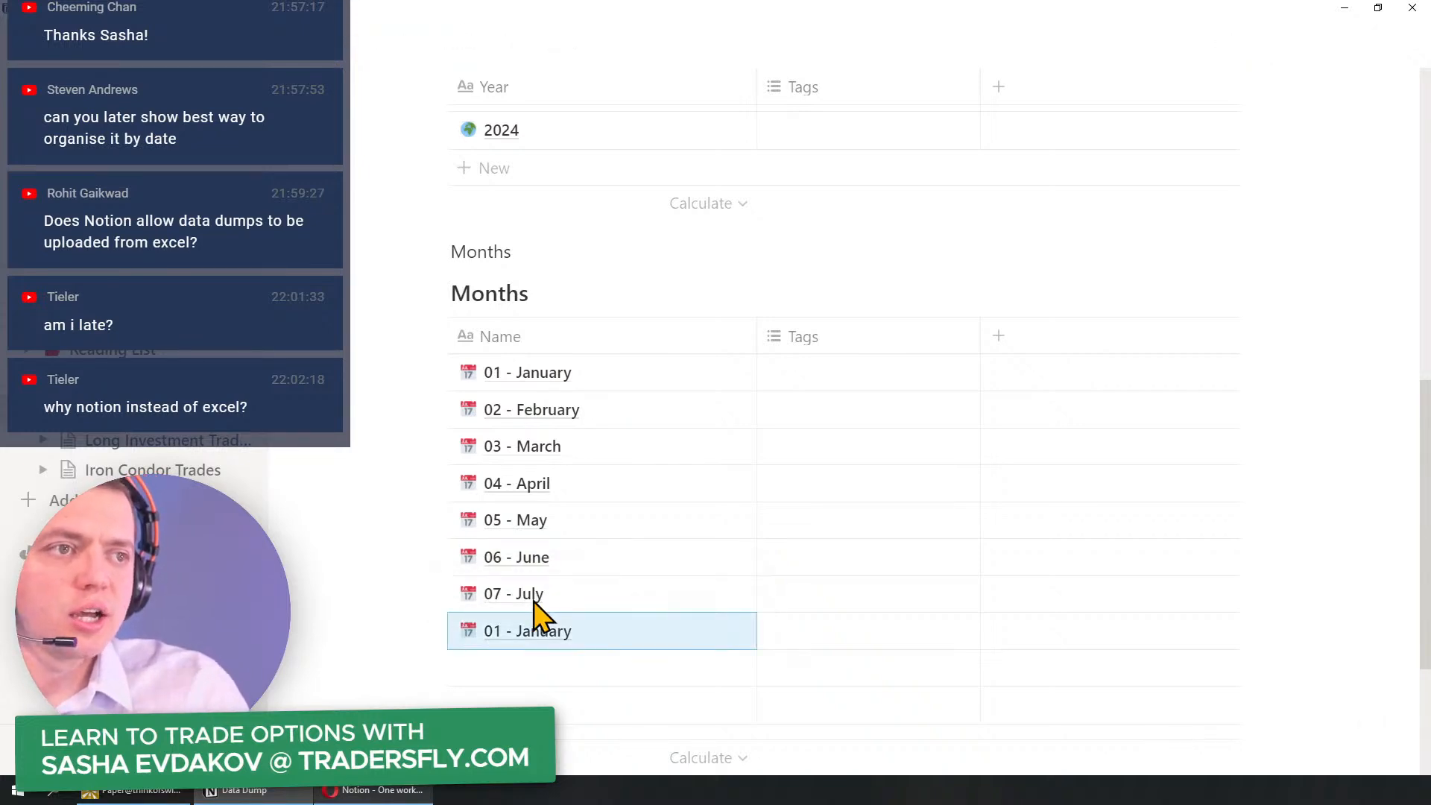
Step: Rename the last January copy, below July, as 08 - August
{"action": "double_click", "coordinate": [513, 629]}
{"action": "key", "text": "BackSpace"}
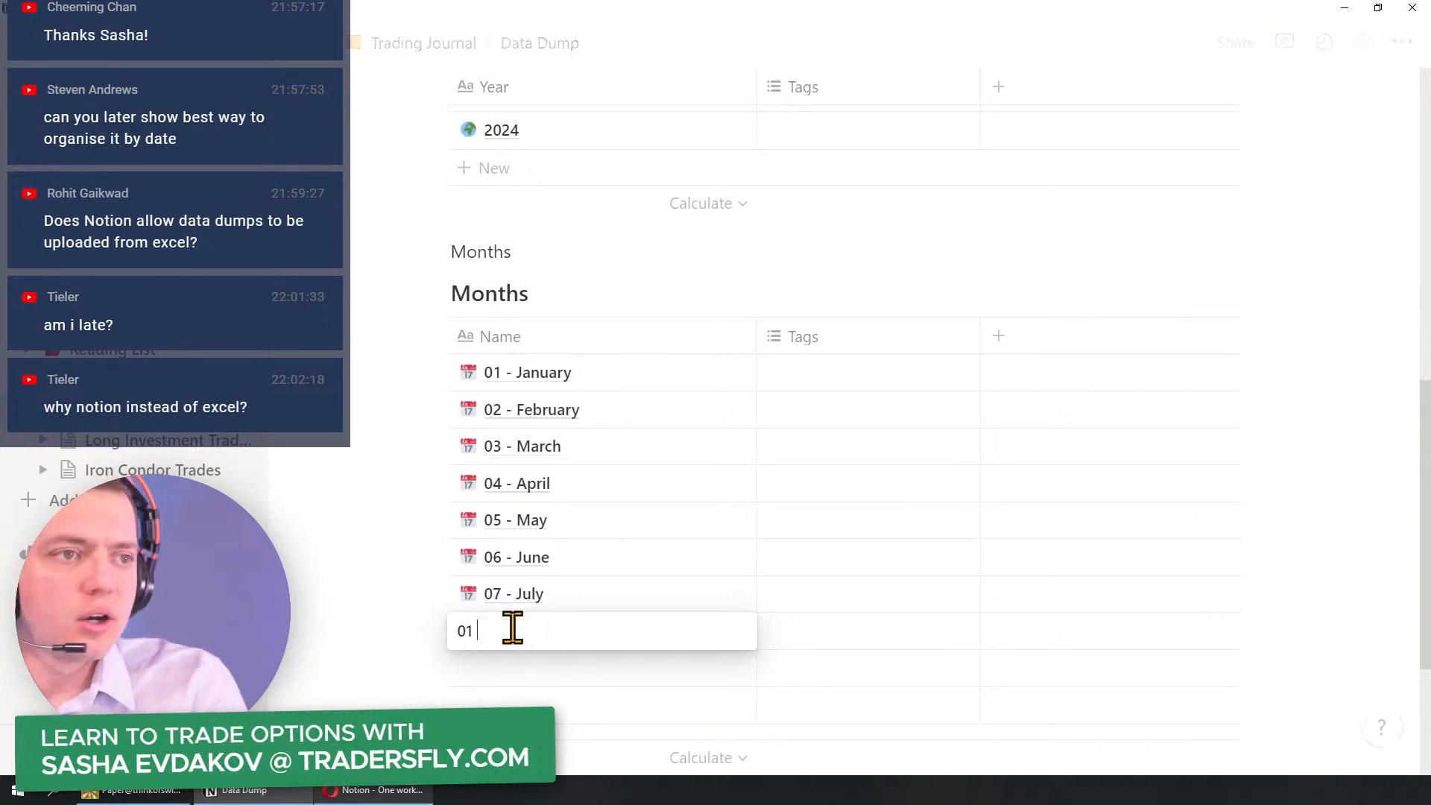
{"action": "type", "text": "08 - August"}
{"action": "key", "text": "Return"}
Step: Duplicate the 08 - August row three times in the Months table
{"action": "scroll", "coordinate": [512, 646], "scroll_direction": "down", "scroll_amount": 2}
{"action": "left_click", "coordinate": [576, 477]}
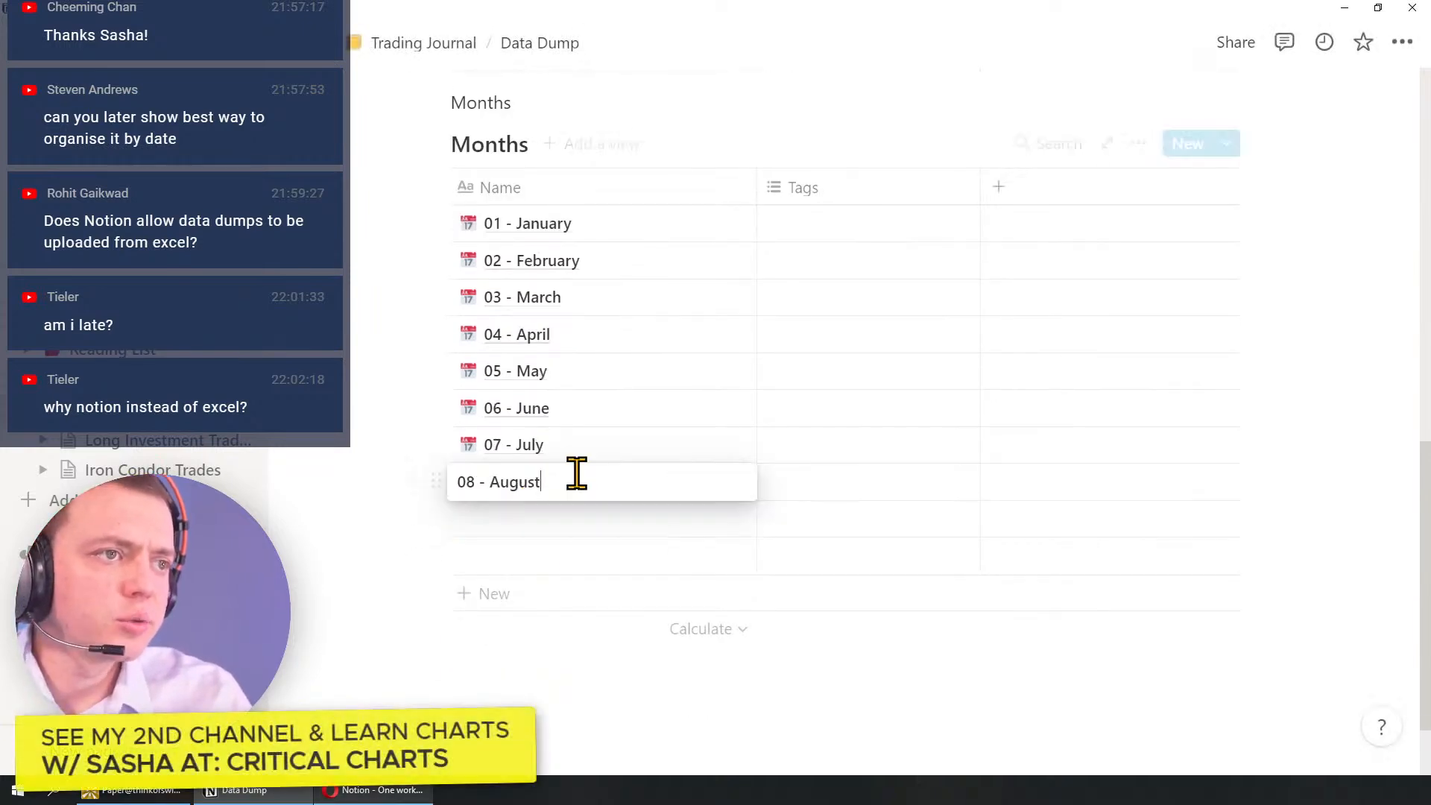
{"action": "key", "text": "Escape"}
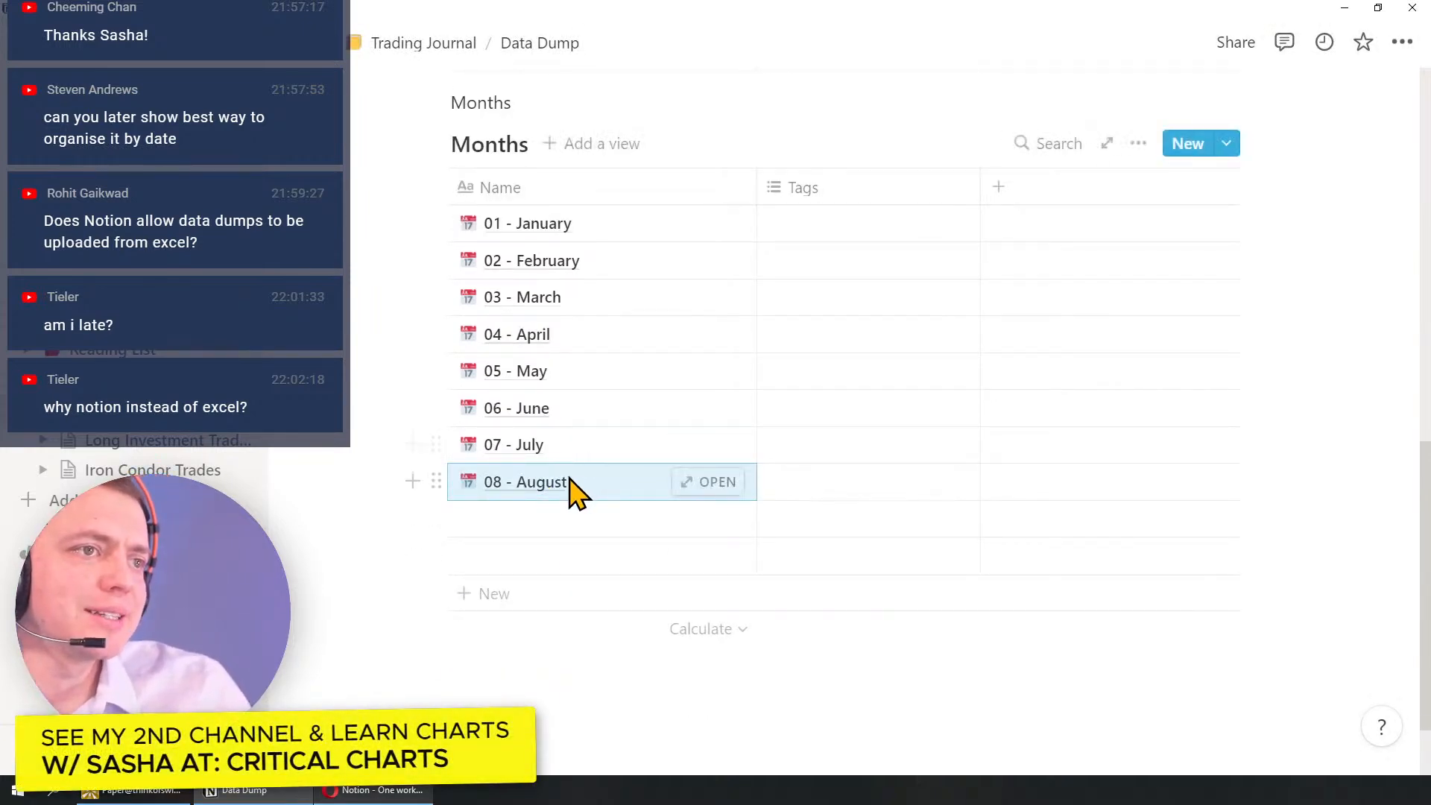
{"action": "left_click", "coordinate": [555, 526]}
{"action": "key", "text": "Escape"}
{"action": "left_click", "coordinate": [587, 479]}
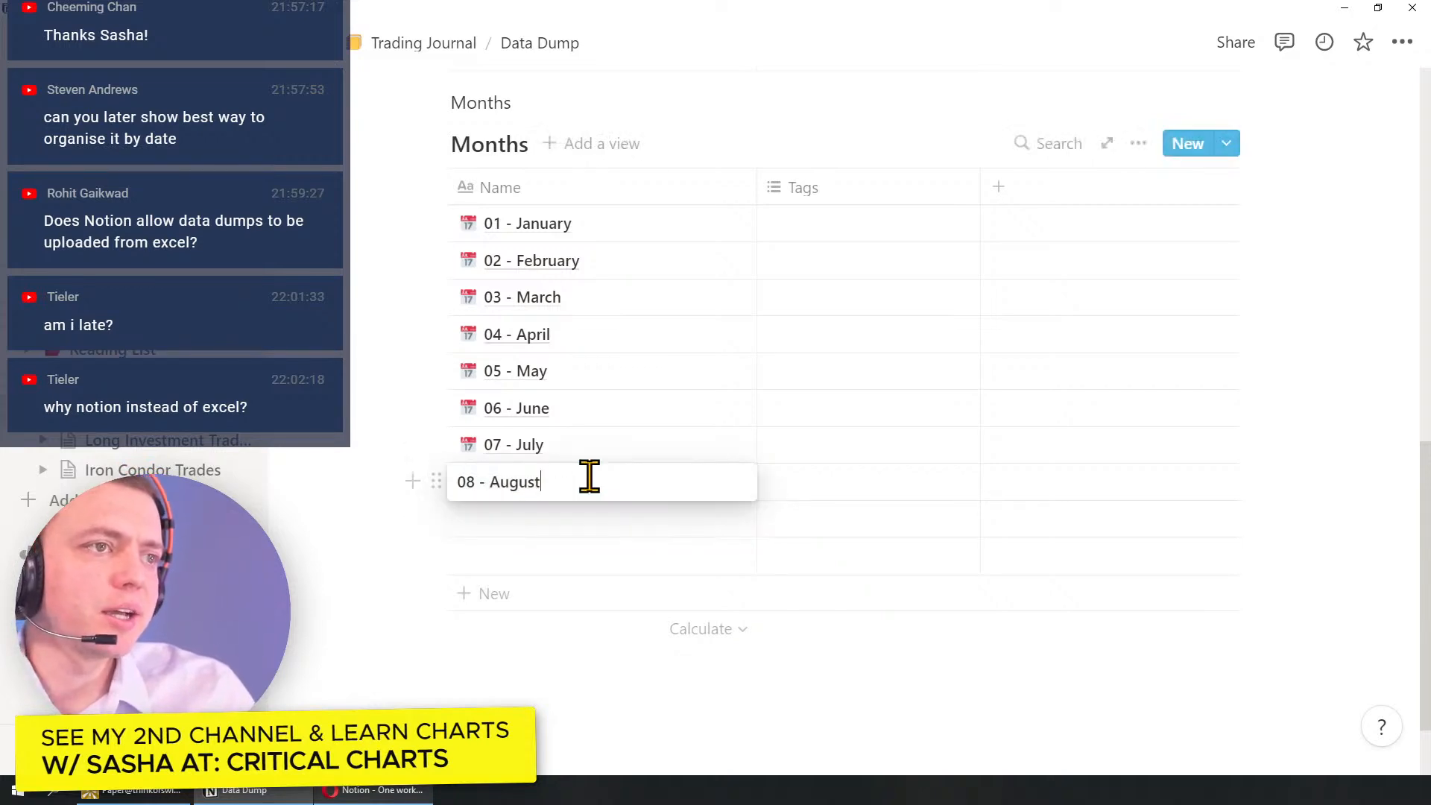
{"action": "key", "text": "Escape"}
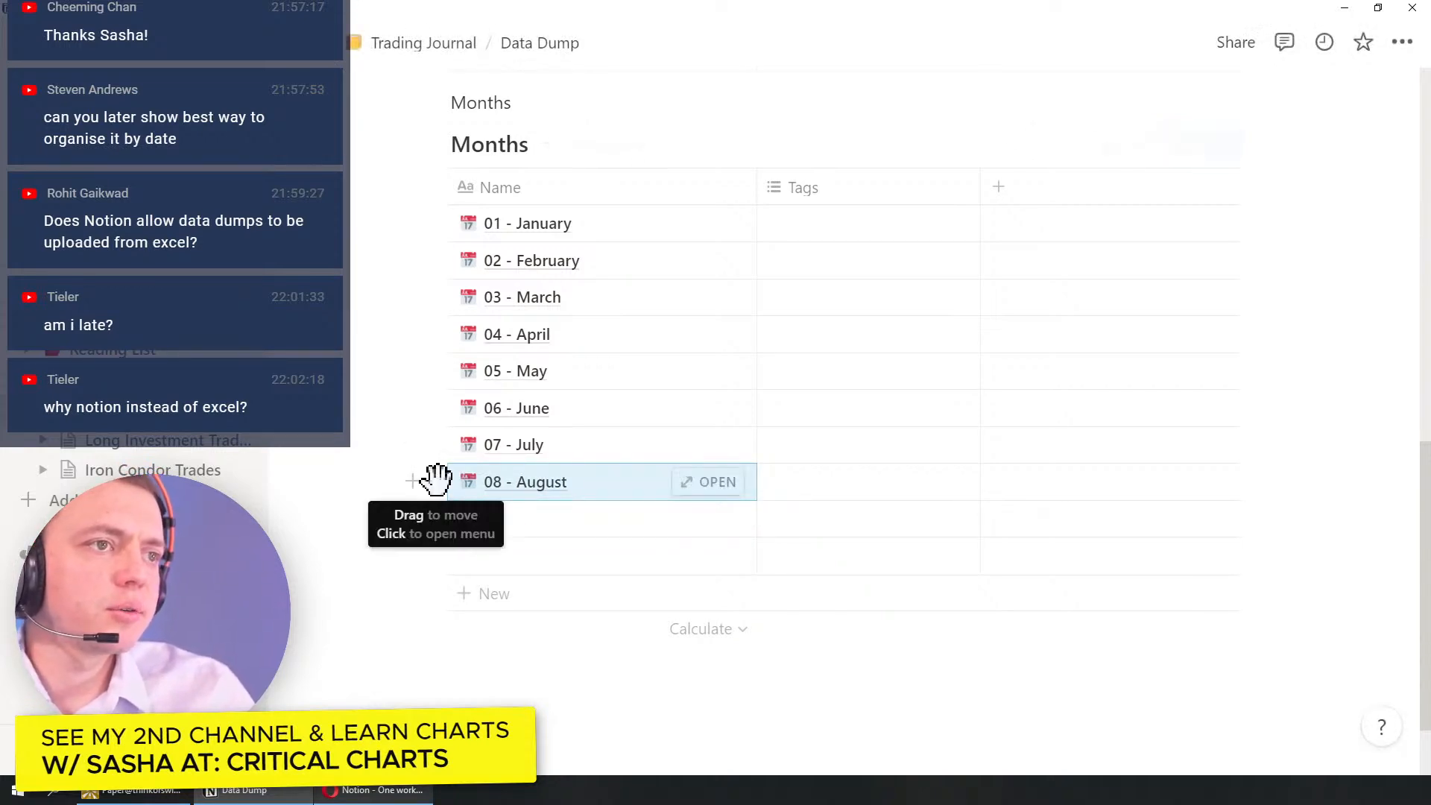
{"action": "left_click", "coordinate": [436, 481]}
{"action": "left_click", "coordinate": [373, 424]}
{"action": "key", "text": "ctrl+d"}
{"action": "key", "text": "ctrl+d"}
Step: Rename the three August copies as 08 - Sept, 08 - Oct and 08 - Nov, leaving their number prefix as is
{"action": "left_click", "coordinate": [584, 518]}
{"action": "double_click", "coordinate": [512, 518]}
{"action": "type", "text": "Sept"}
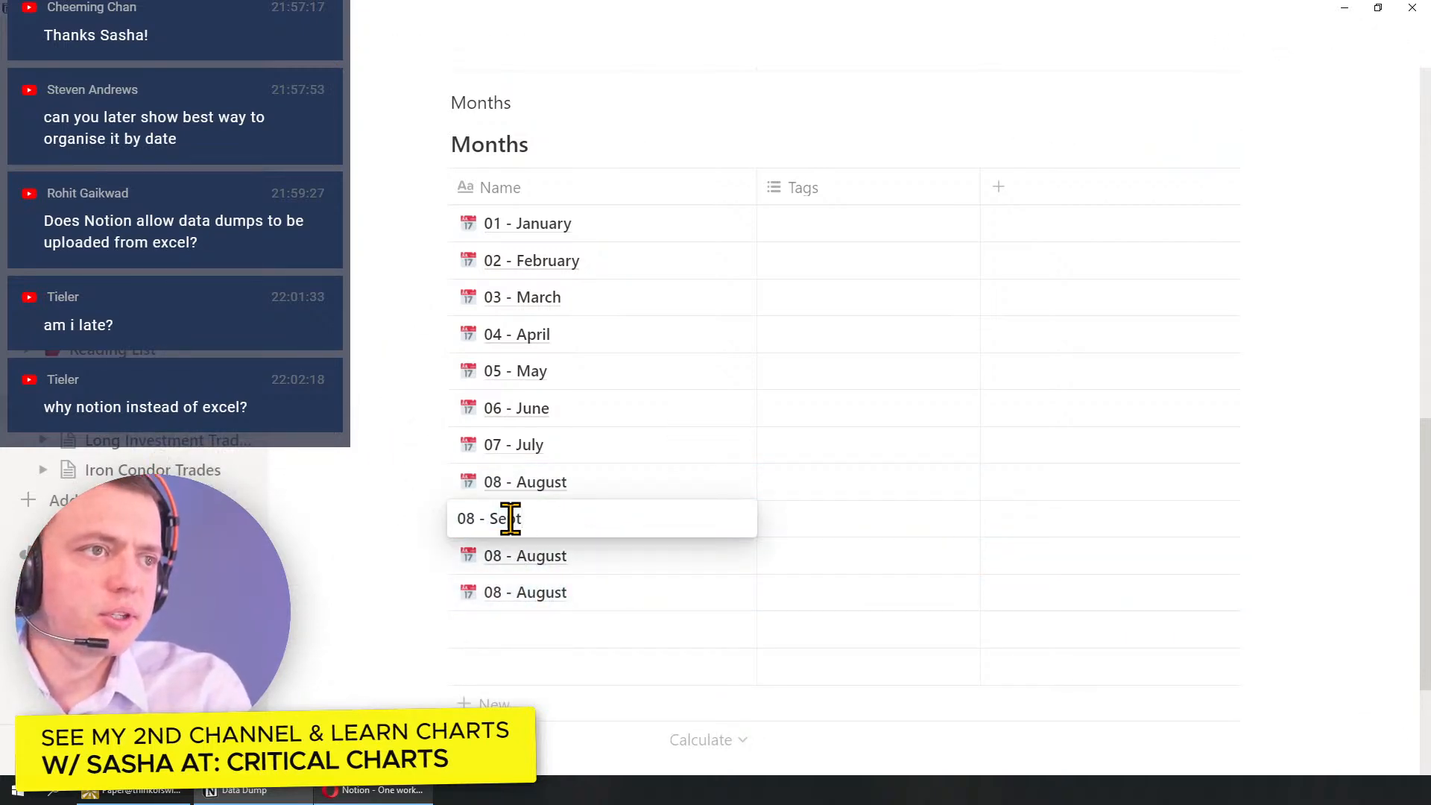
{"action": "left_click", "coordinate": [564, 558]}
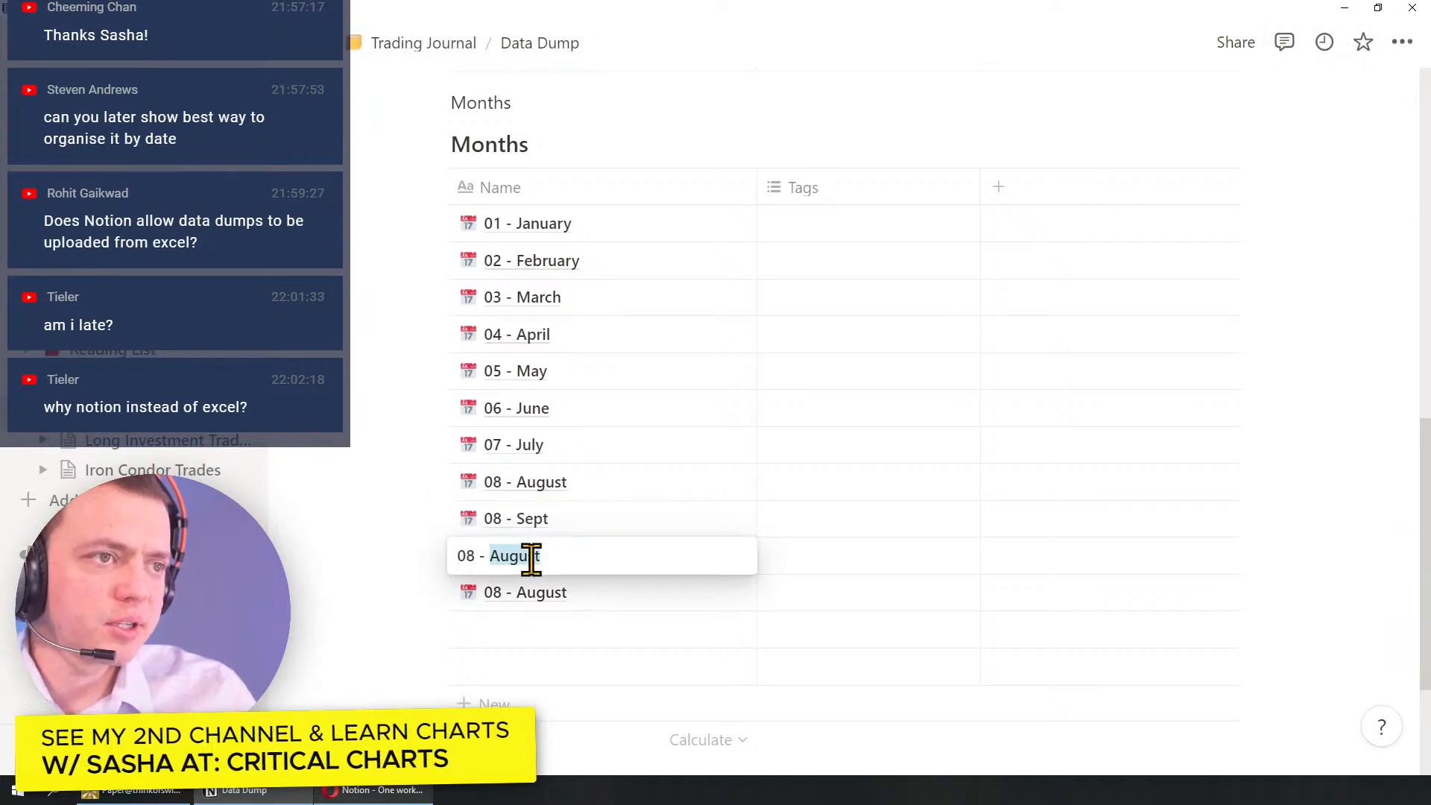
{"action": "double_click", "coordinate": [531, 557]}
{"action": "type", "text": "Oct"}
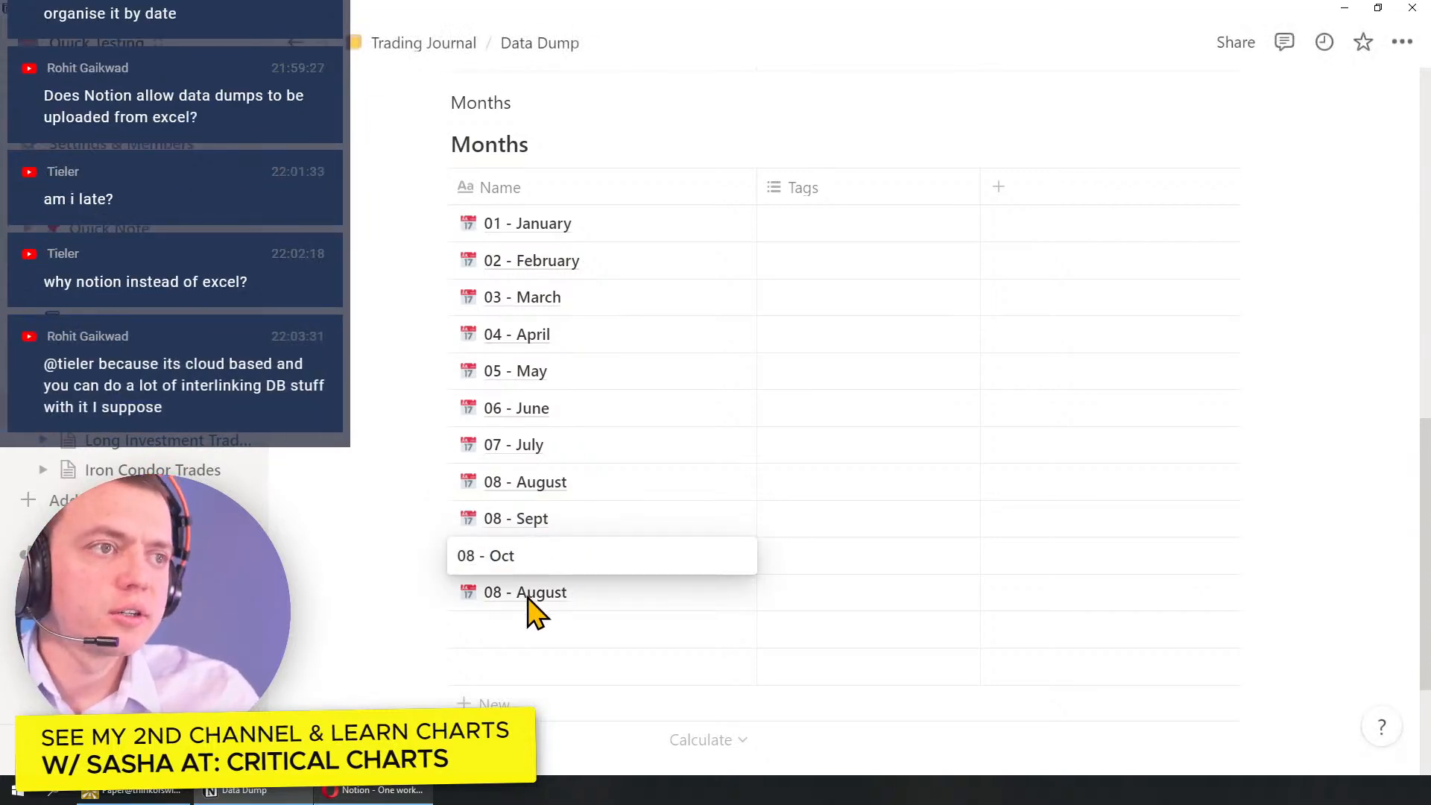
{"action": "left_click", "coordinate": [537, 593]}
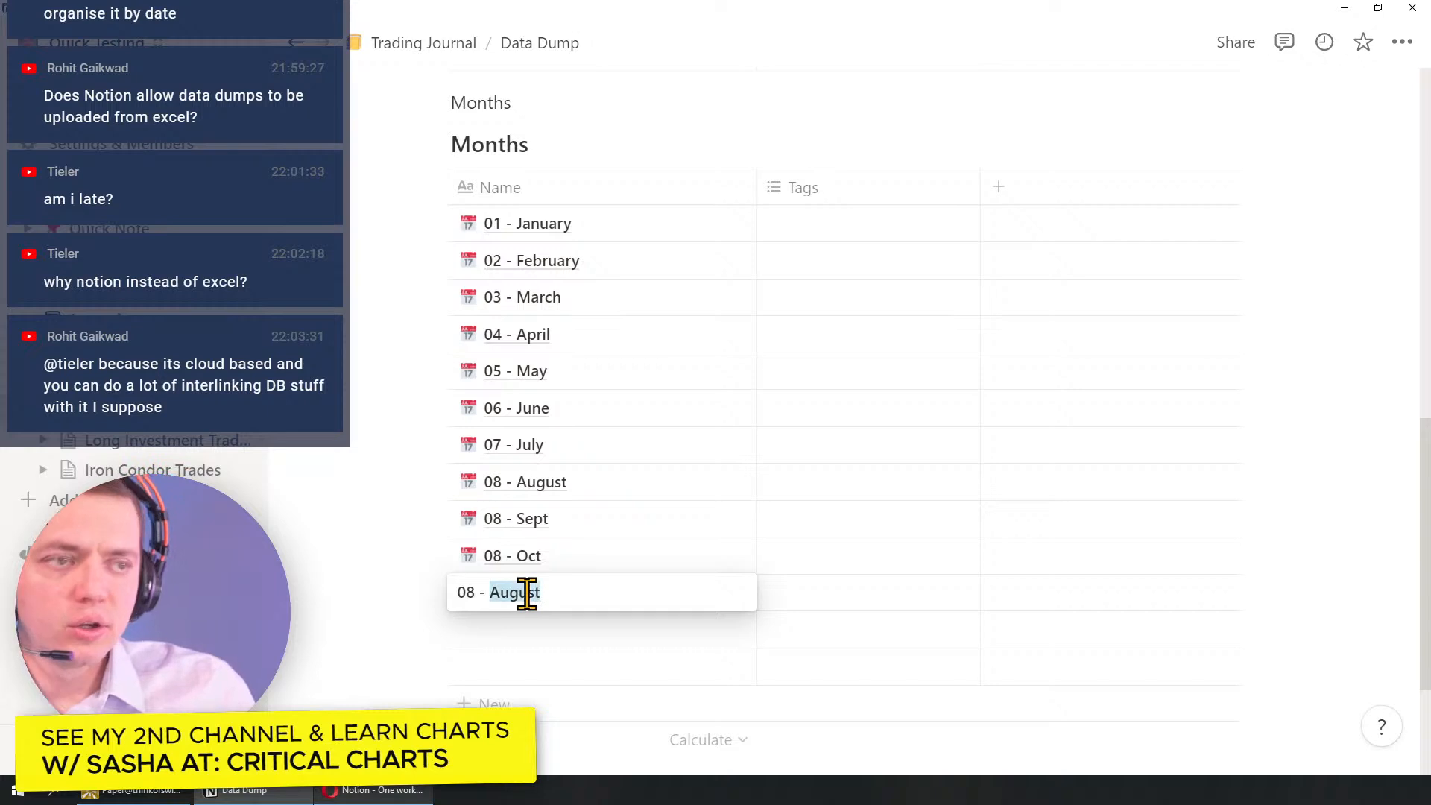
{"action": "type", "text": "Nov"}
{"action": "key", "text": "Return"}
Step: Duplicate the November row once in the Months table
{"action": "left_click", "coordinate": [556, 597]}
{"action": "key", "text": "Escape"}
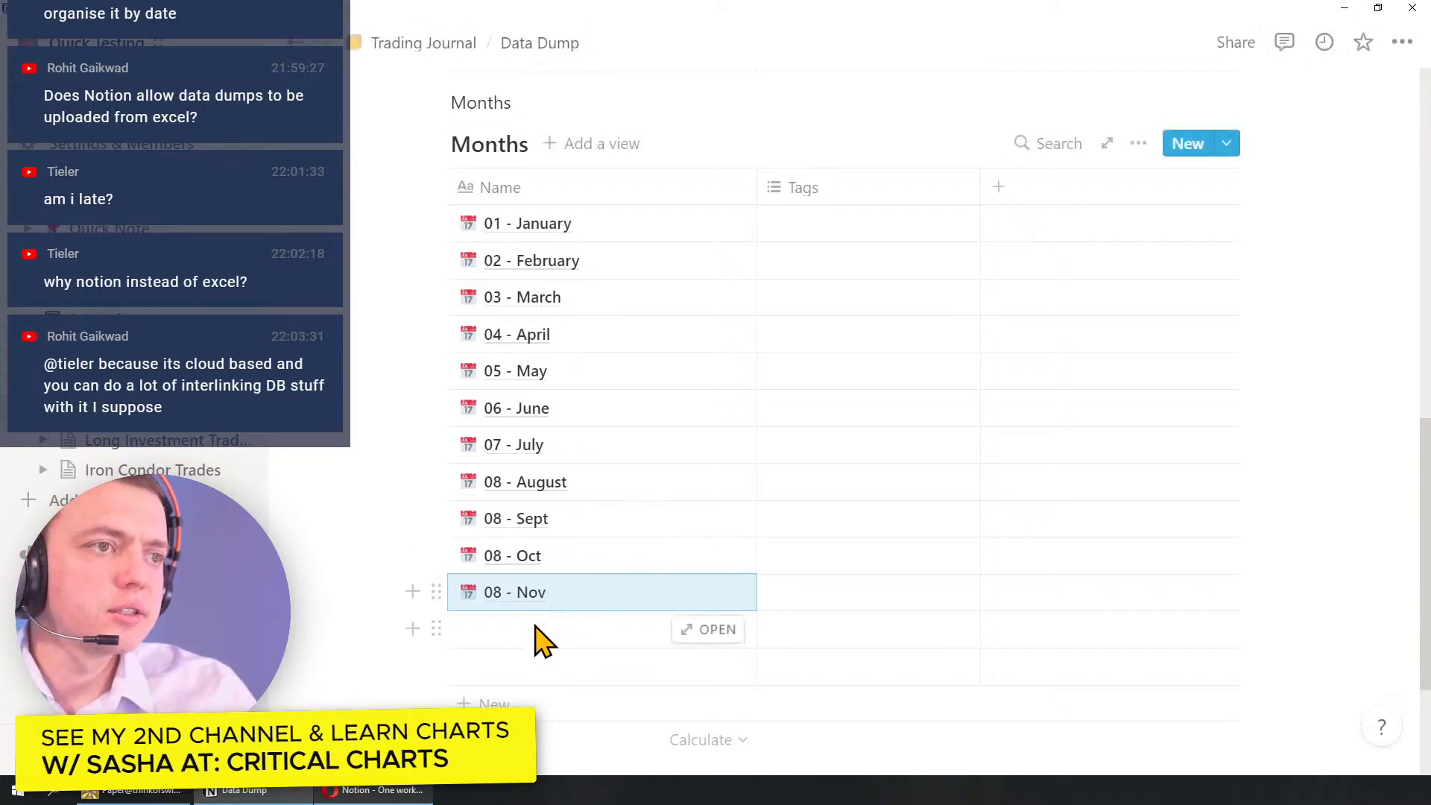
{"action": "left_click", "coordinate": [534, 624]}
{"action": "left_click", "coordinate": [542, 602]}
{"action": "right_click", "coordinate": [542, 596]}
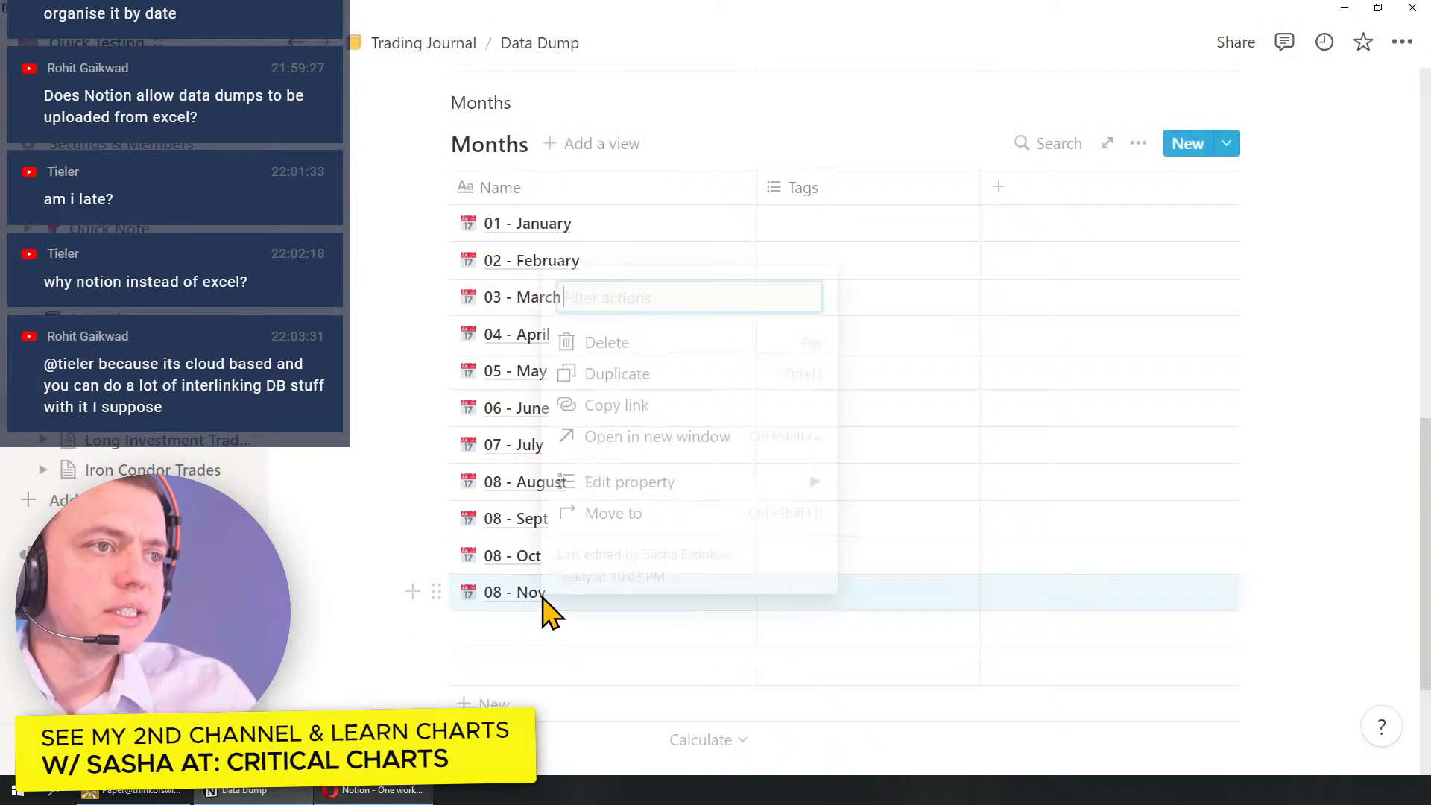
{"action": "left_click", "coordinate": [623, 375]}
Step: Rename the November copy as 12 - Dec
{"action": "left_click", "coordinate": [503, 632]}
{"action": "double_click", "coordinate": [488, 629]}
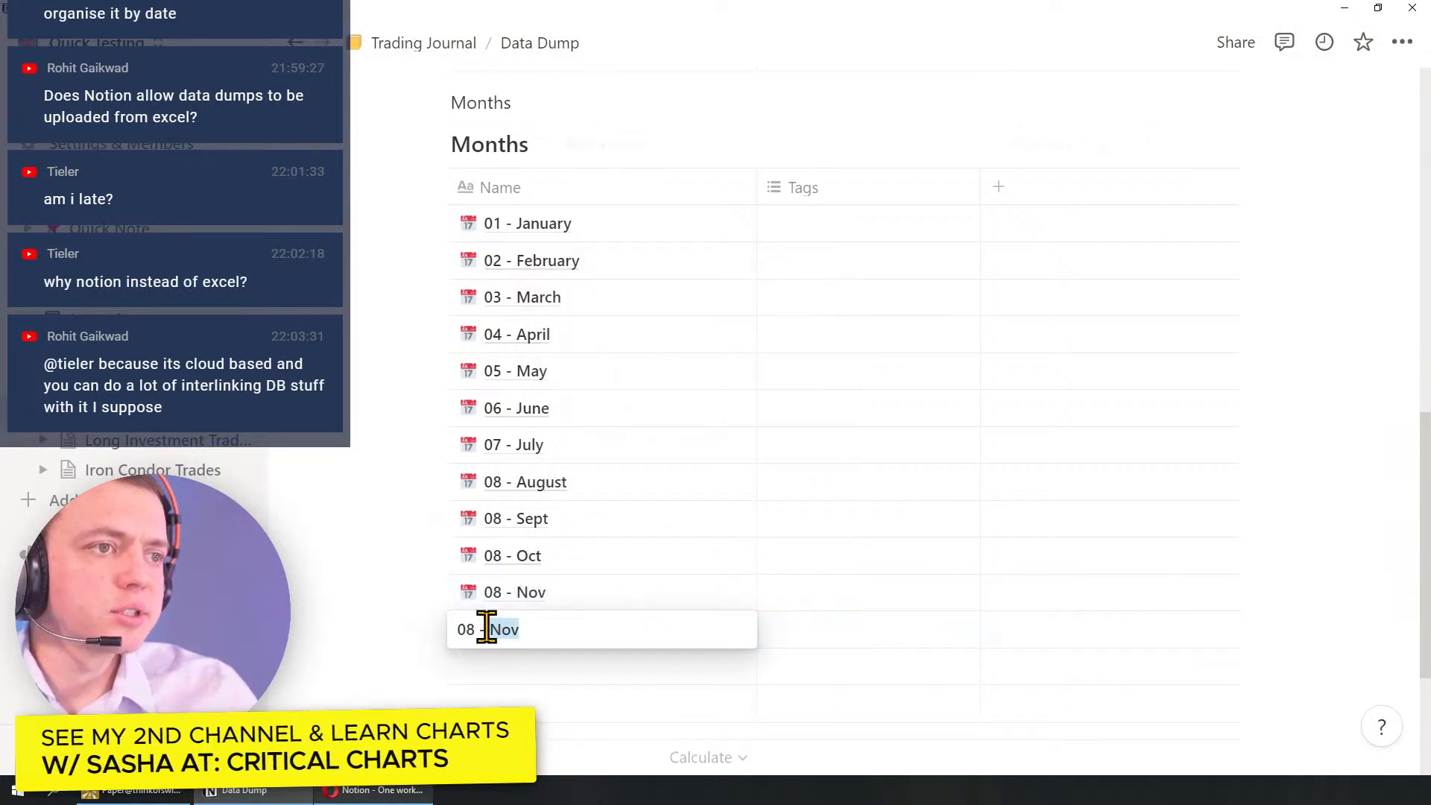
{"action": "key", "text": "BackSpace"}
{"action": "key", "text": "BackSpace"}
{"action": "type", "text": "12 - Dec"}
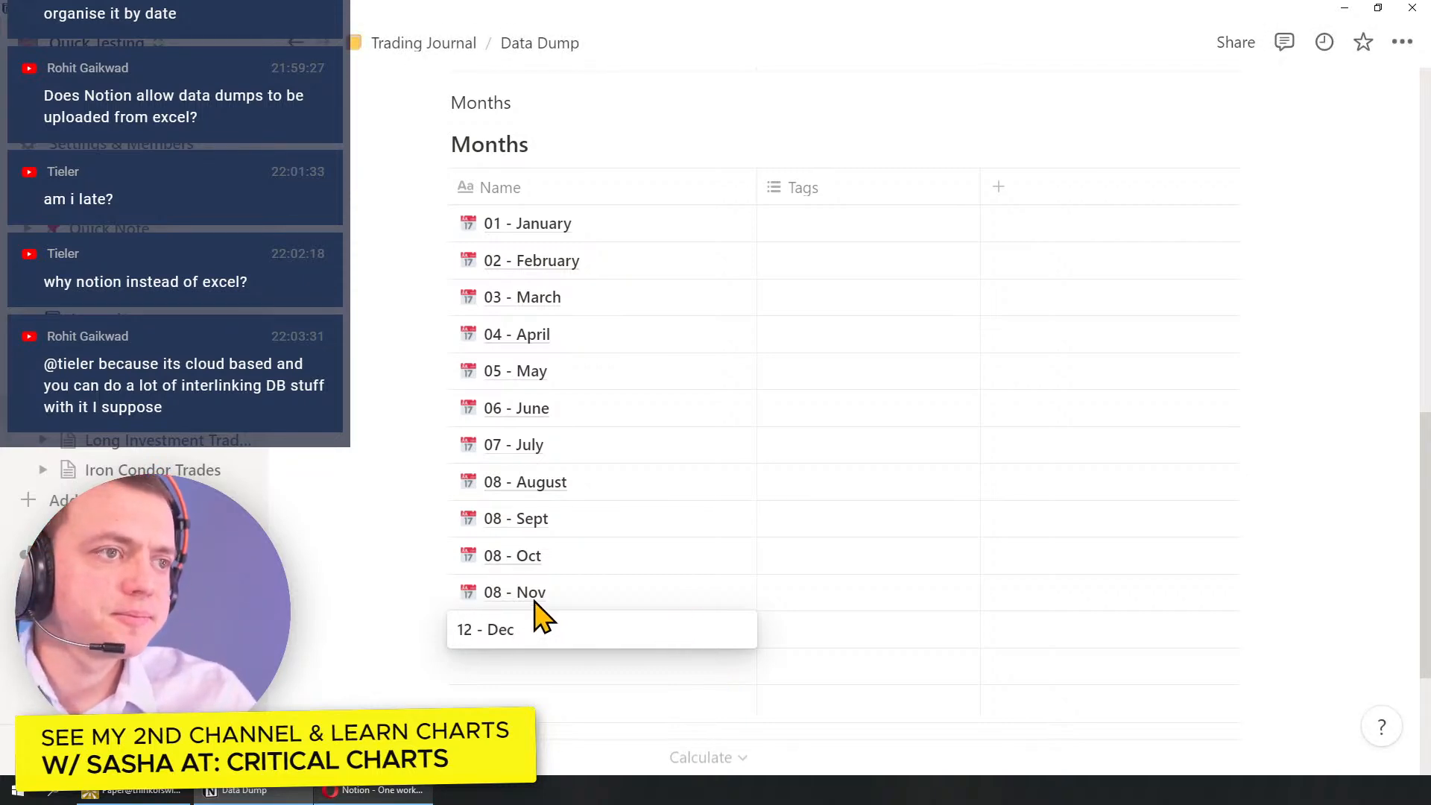
{"action": "key", "text": "Escape"}
Step: Correct the number prefixes in the Months table so the rows read 11 - Nov, 10 - Oct and 09 - Sept
{"action": "left_click", "coordinate": [486, 594]}
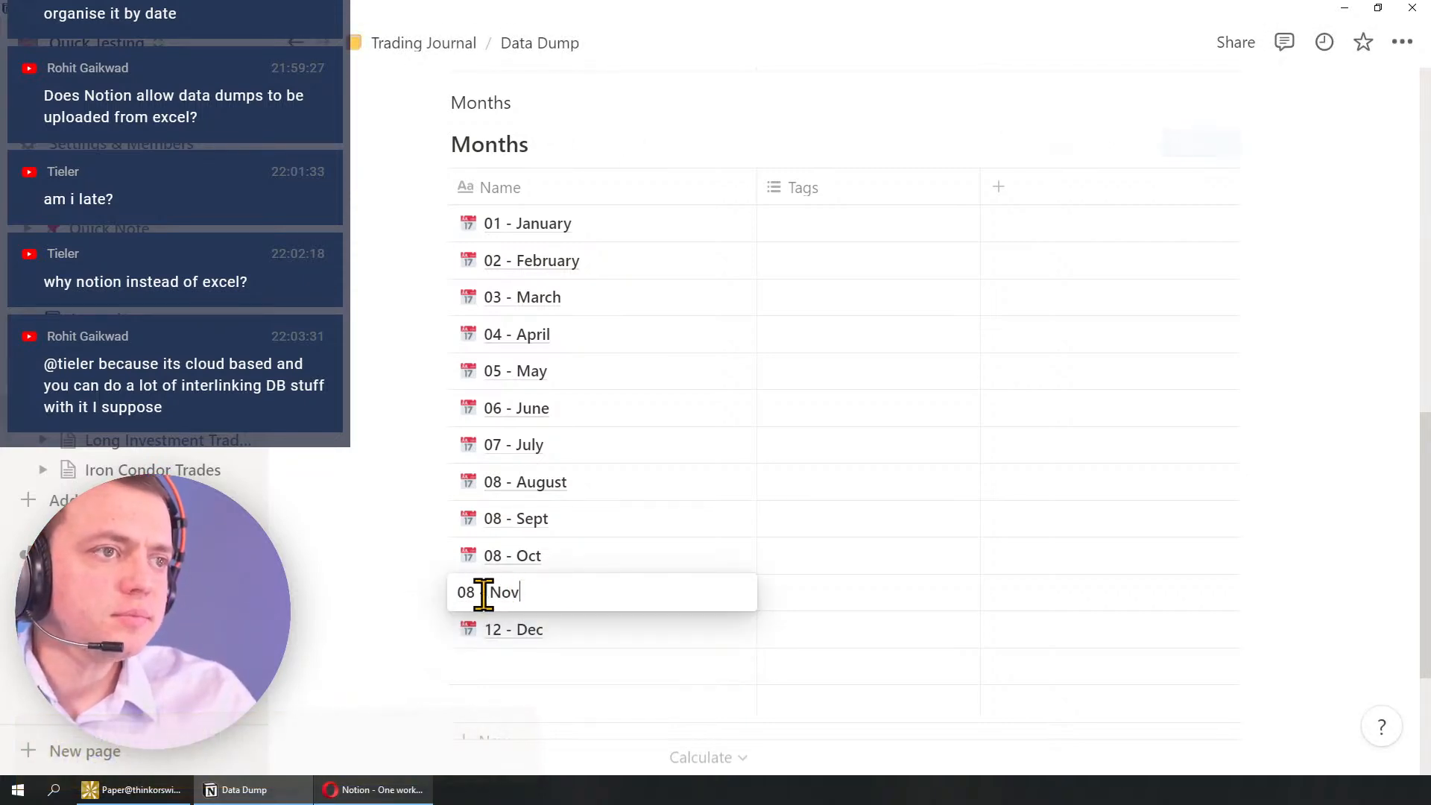
{"action": "key", "text": "BackSpace"}
{"action": "key", "text": "BackSpace"}
{"action": "type", "text": "11"}
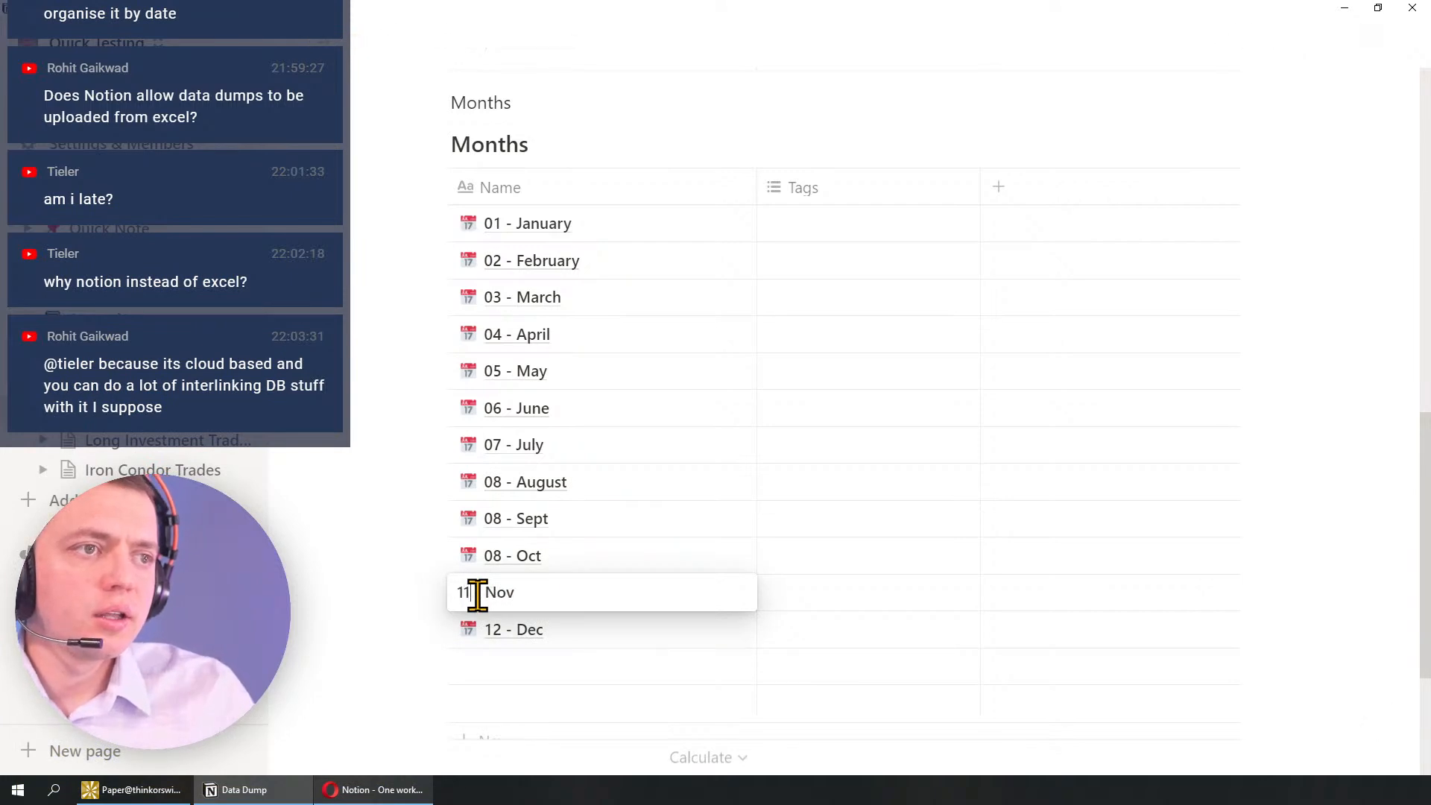
{"action": "left_click", "coordinate": [501, 559]}
{"action": "left_click", "coordinate": [474, 556]}
{"action": "key", "text": "BackSpace"}
{"action": "key", "text": "BackSpace"}
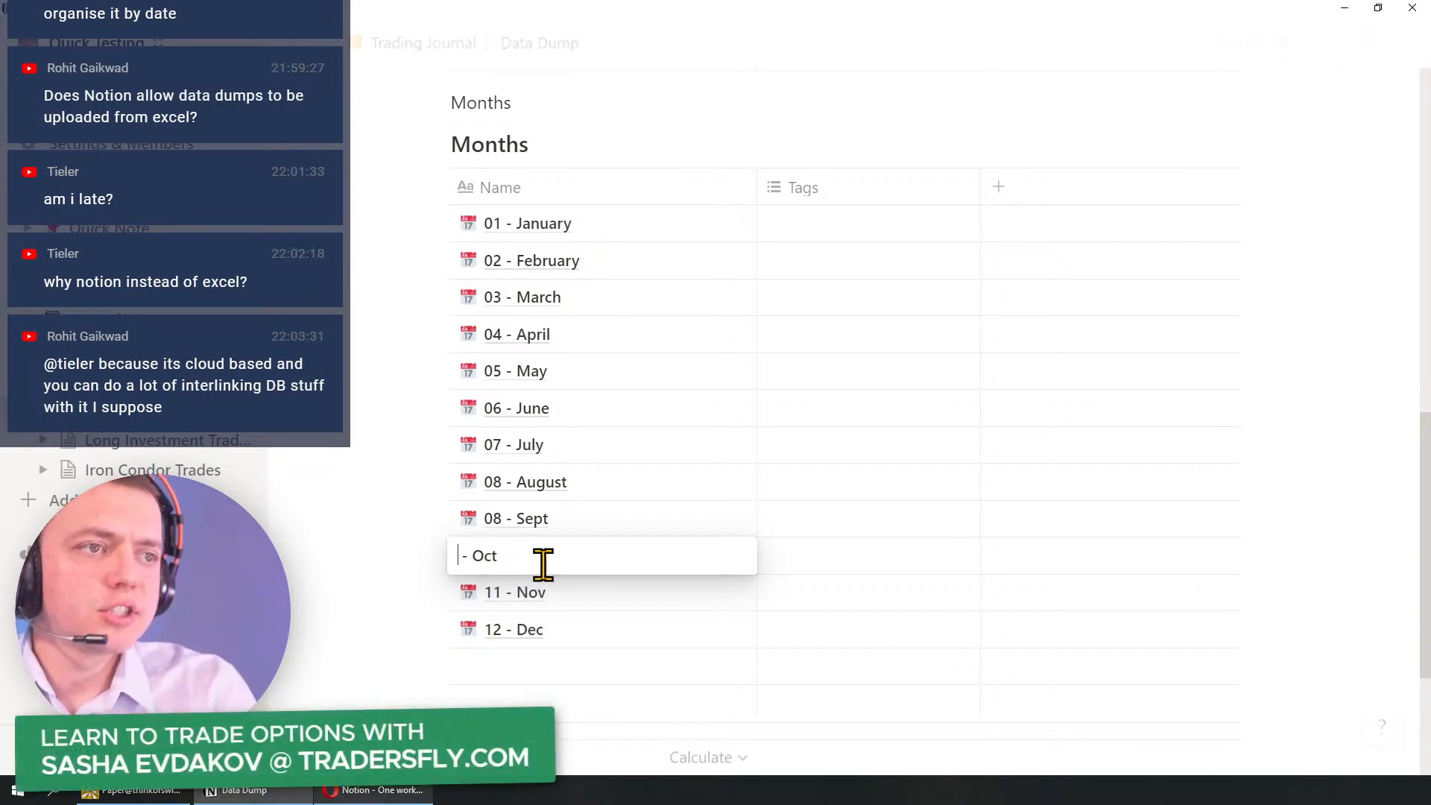
{"action": "left_click", "coordinate": [509, 518]}
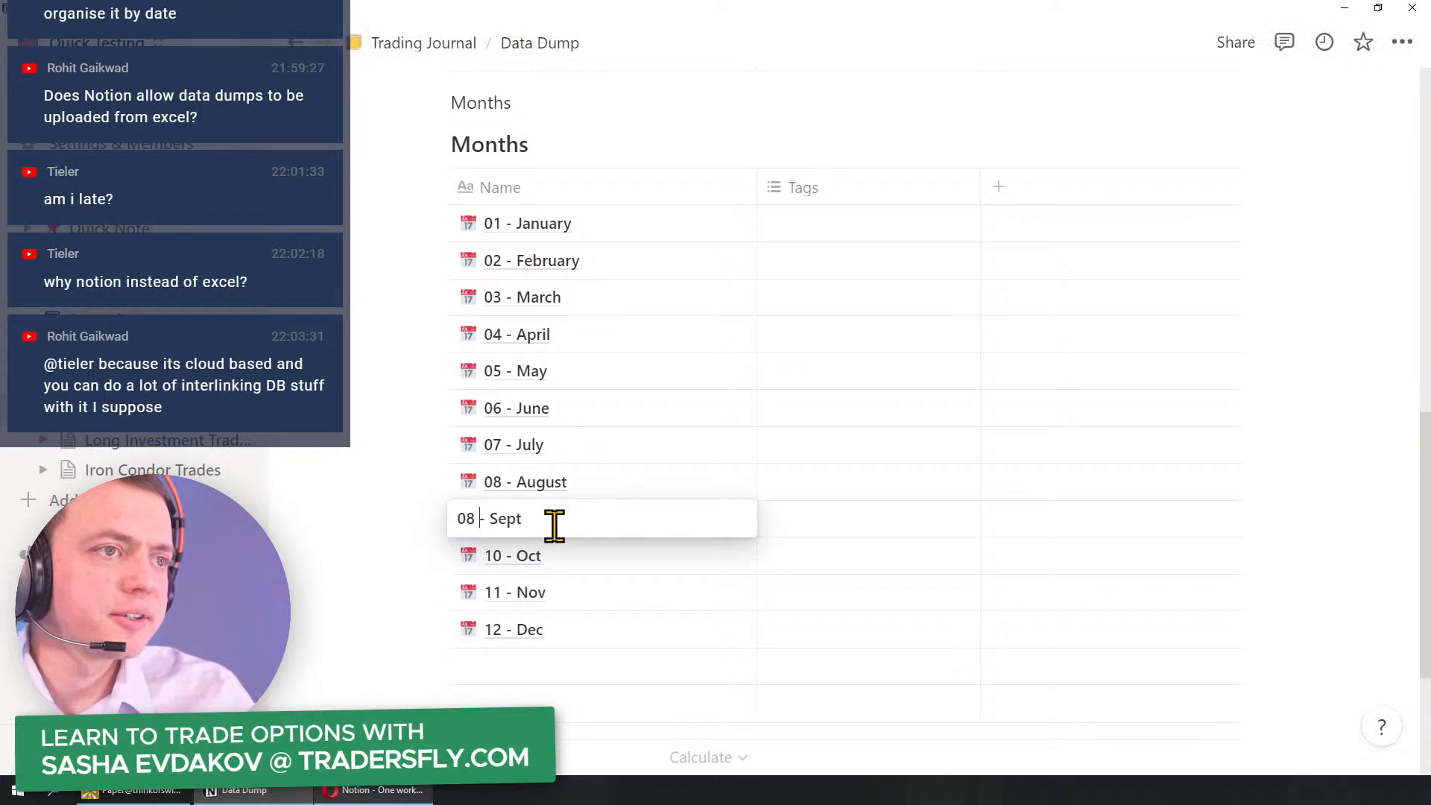
{"action": "key", "text": "BackSpace"}
{"action": "type", "text": "9"}
{"action": "key", "text": "Escape"}
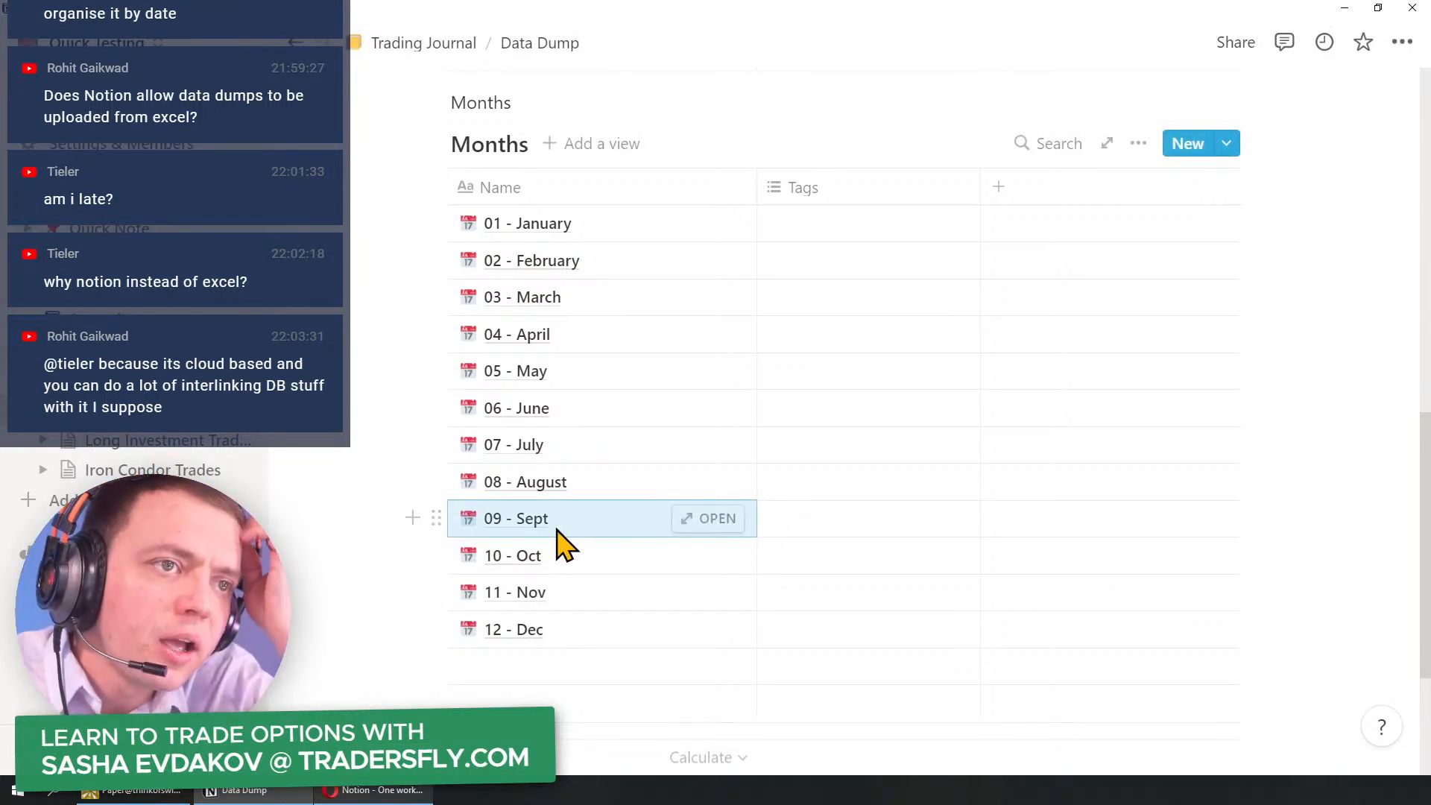
Step: Open the Iron Condor Trades page and look through its Disney iron condor entry down to the chart image
{"action": "scroll", "coordinate": [548, 514], "scroll_direction": "up", "scroll_amount": 7}
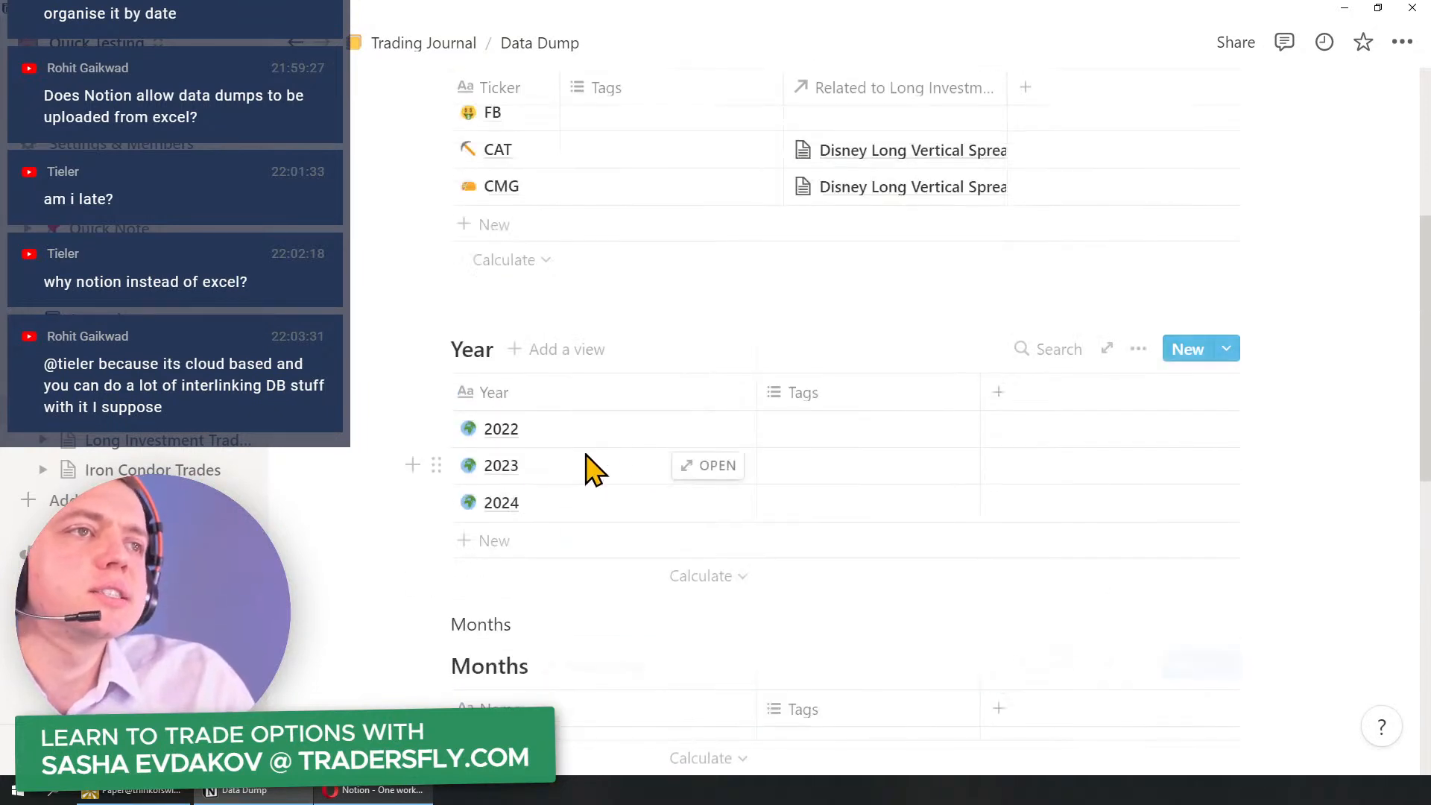
{"action": "left_click", "coordinate": [162, 470]}
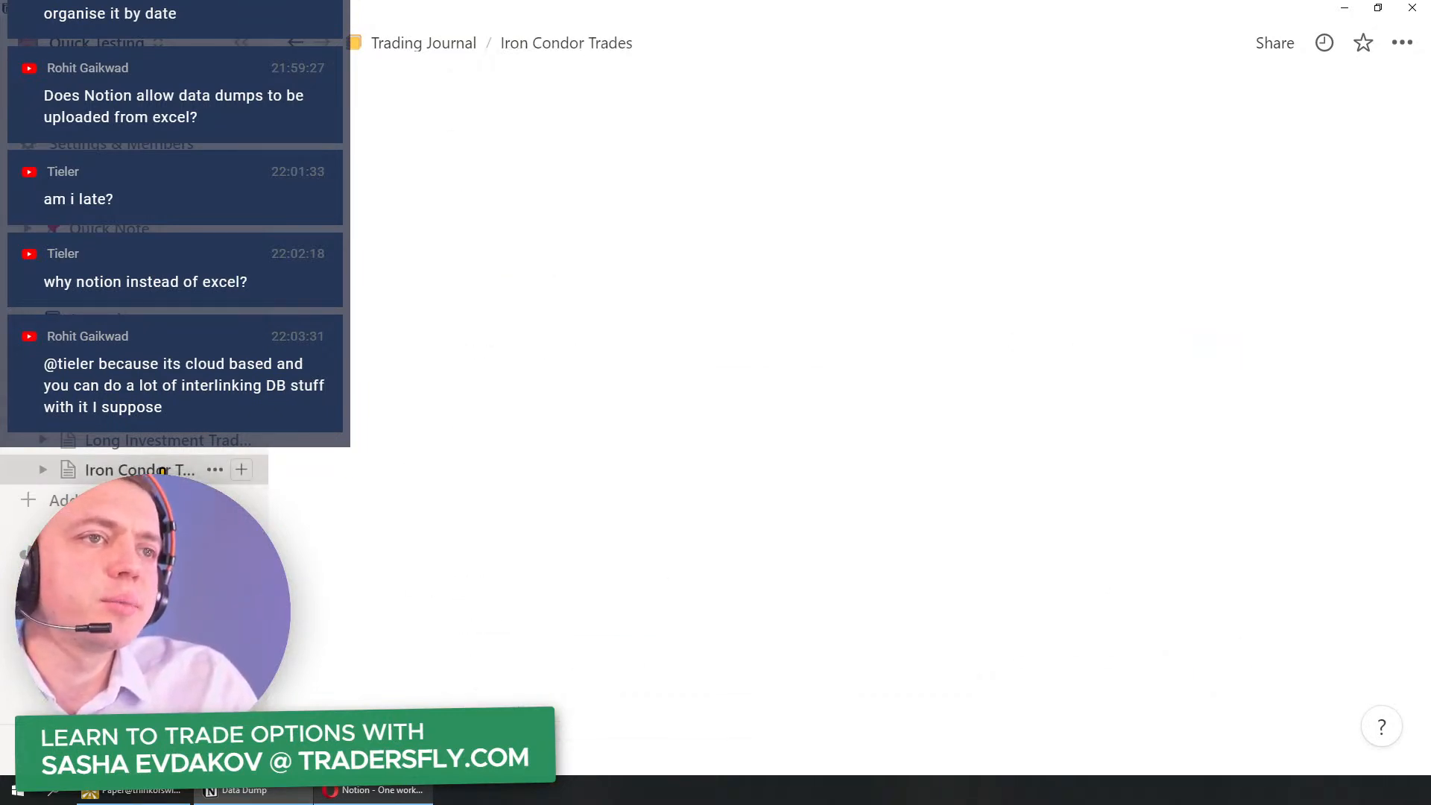
{"action": "left_click", "coordinate": [520, 277]}
{"action": "scroll", "coordinate": [559, 463], "scroll_direction": "down", "scroll_amount": 14}
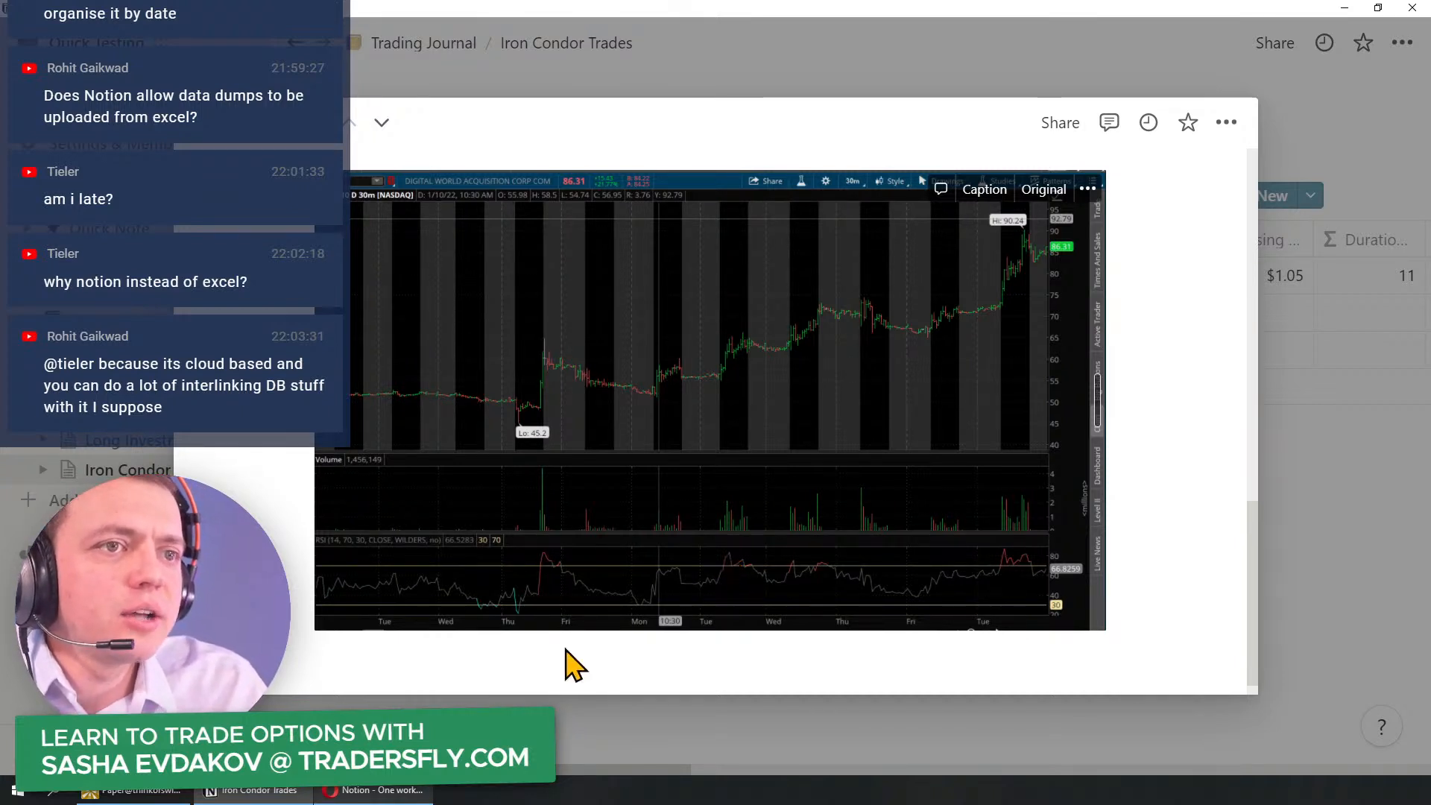
{"action": "left_click", "coordinate": [65, 474]}
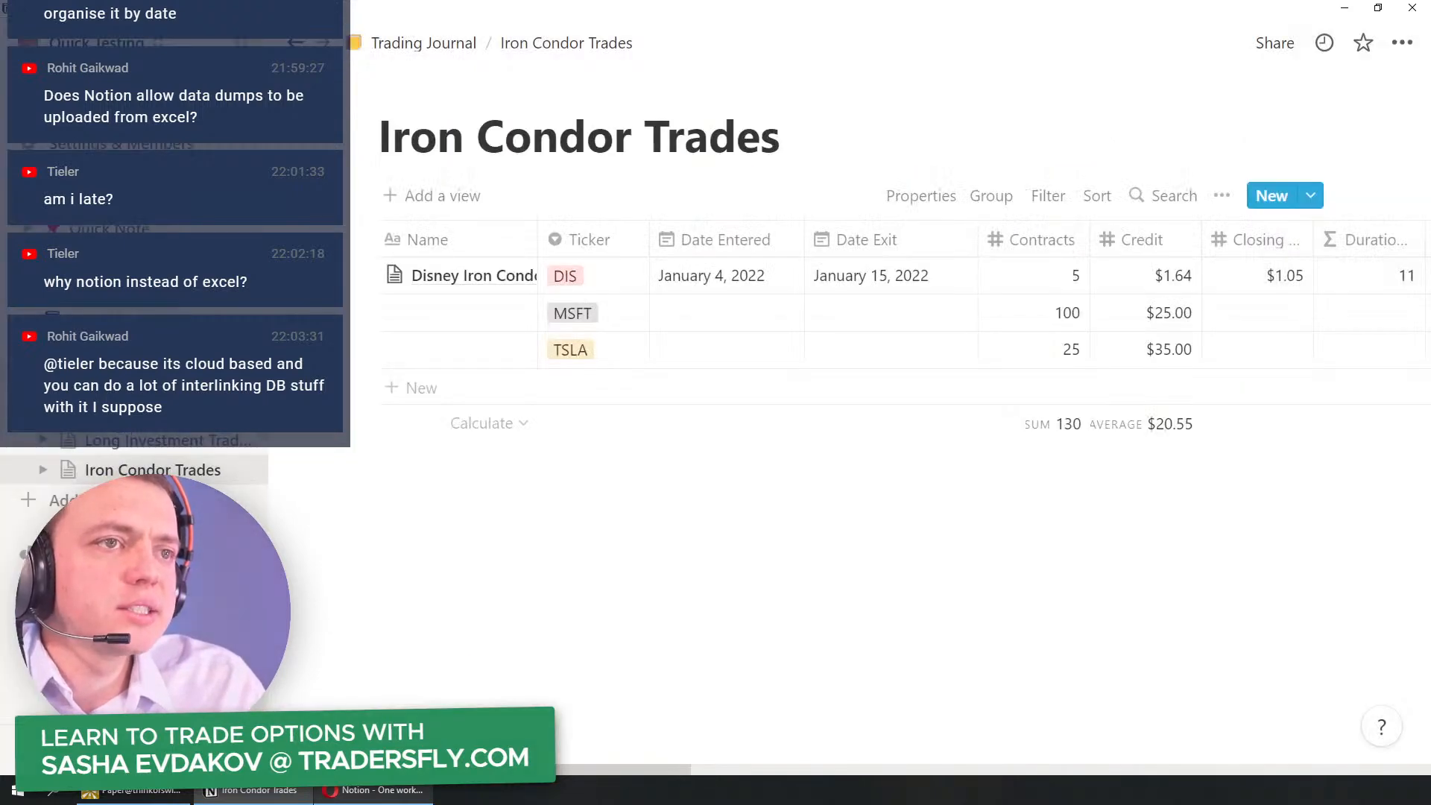
Step: Return to the Data Dump page and narrow the Name column of the Months table
{"action": "left_click", "coordinate": [113, 414]}
{"action": "scroll", "coordinate": [542, 491], "scroll_direction": "down", "scroll_amount": 6}
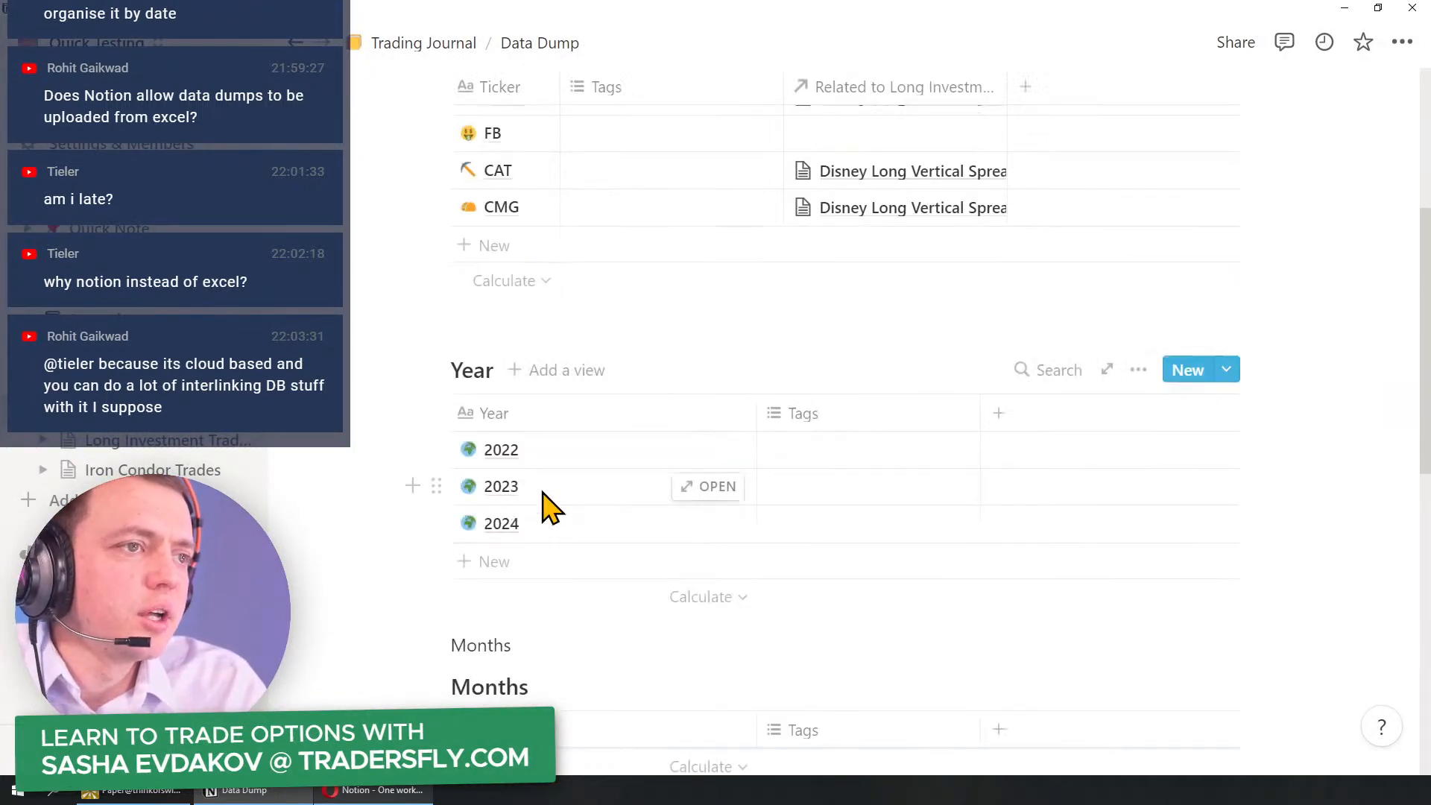
{"action": "scroll", "coordinate": [548, 511], "scroll_direction": "down", "scroll_amount": 6}
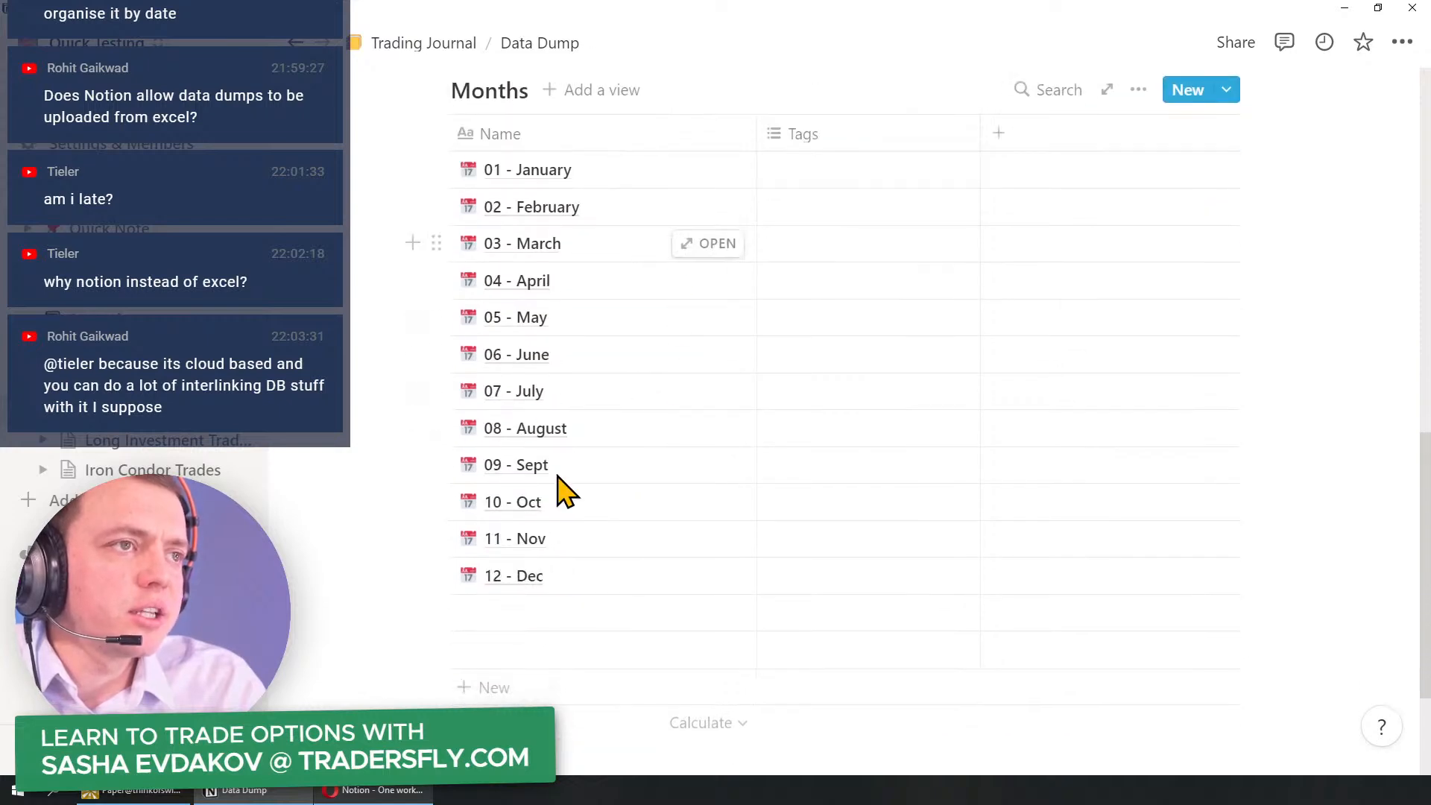
{"action": "left_click_drag", "start_coordinate": [757, 134], "coordinate": [660, 171]}
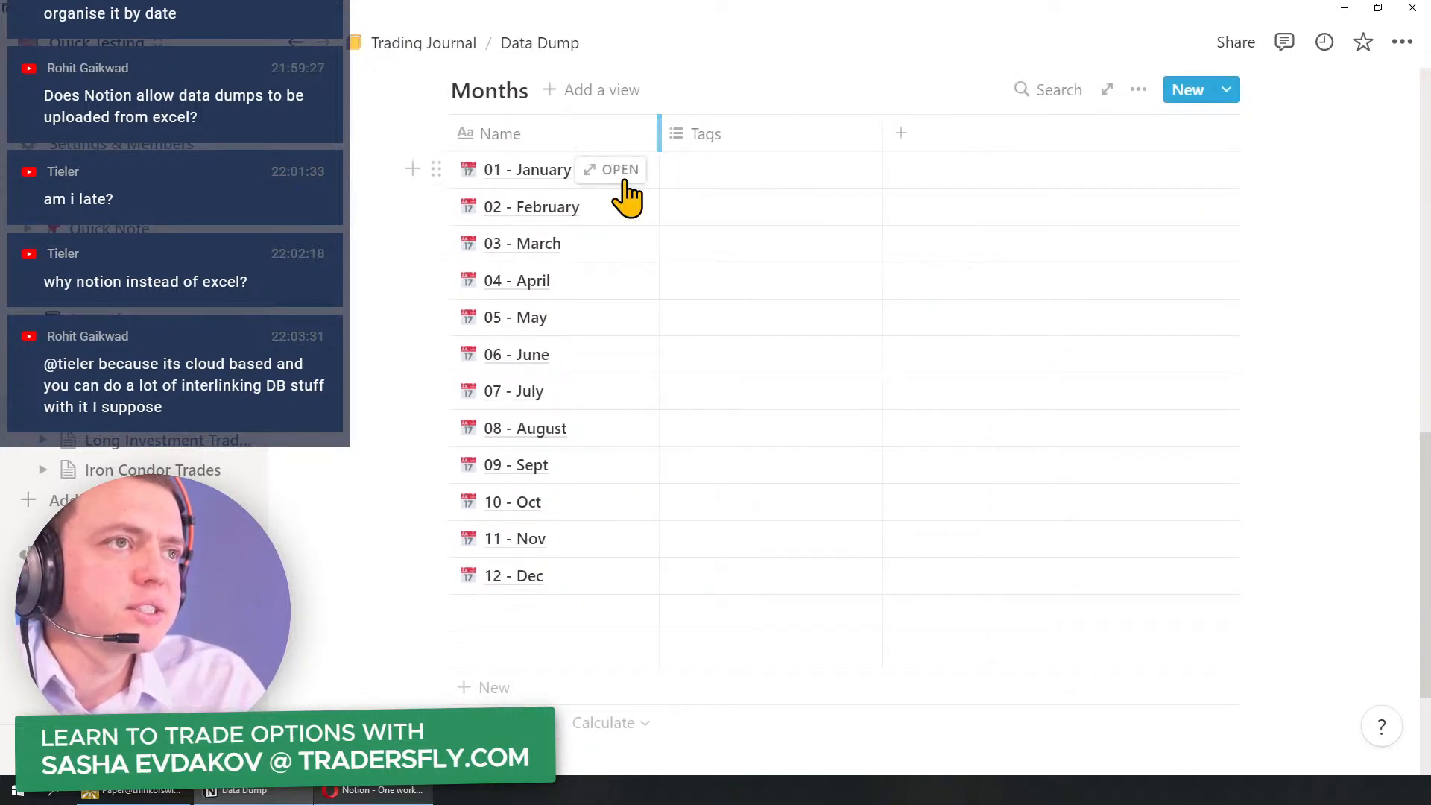
Step: On the Trading Journal page, change the Year property of Long Investment Trades into a relation to the Year database
{"action": "scroll", "coordinate": [618, 224], "scroll_direction": "up", "scroll_amount": 4}
{"action": "scroll", "coordinate": [612, 262], "scroll_direction": "up", "scroll_amount": 6}
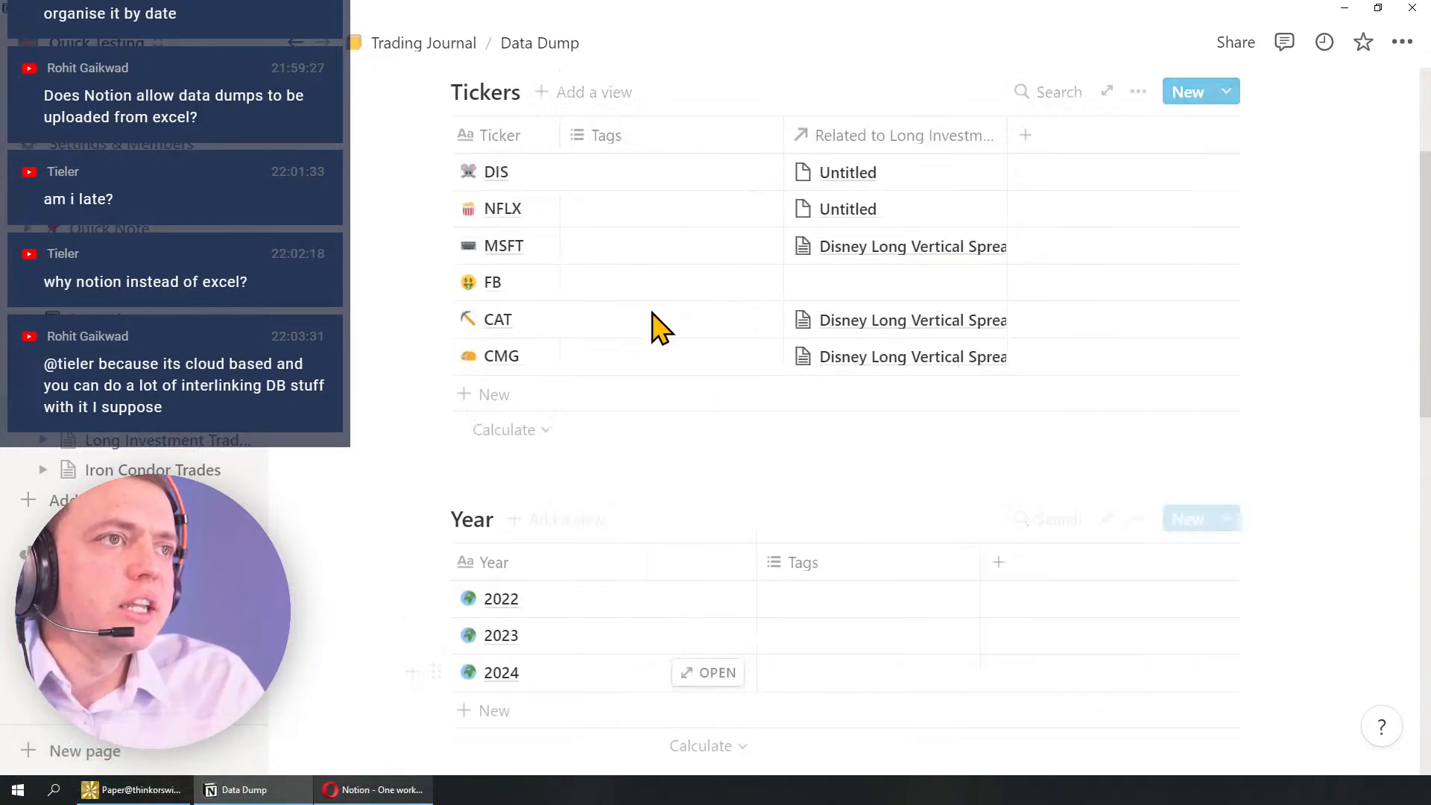
{"action": "scroll", "coordinate": [676, 415], "scroll_direction": "up", "scroll_amount": 1}
{"action": "left_click", "coordinate": [134, 380]}
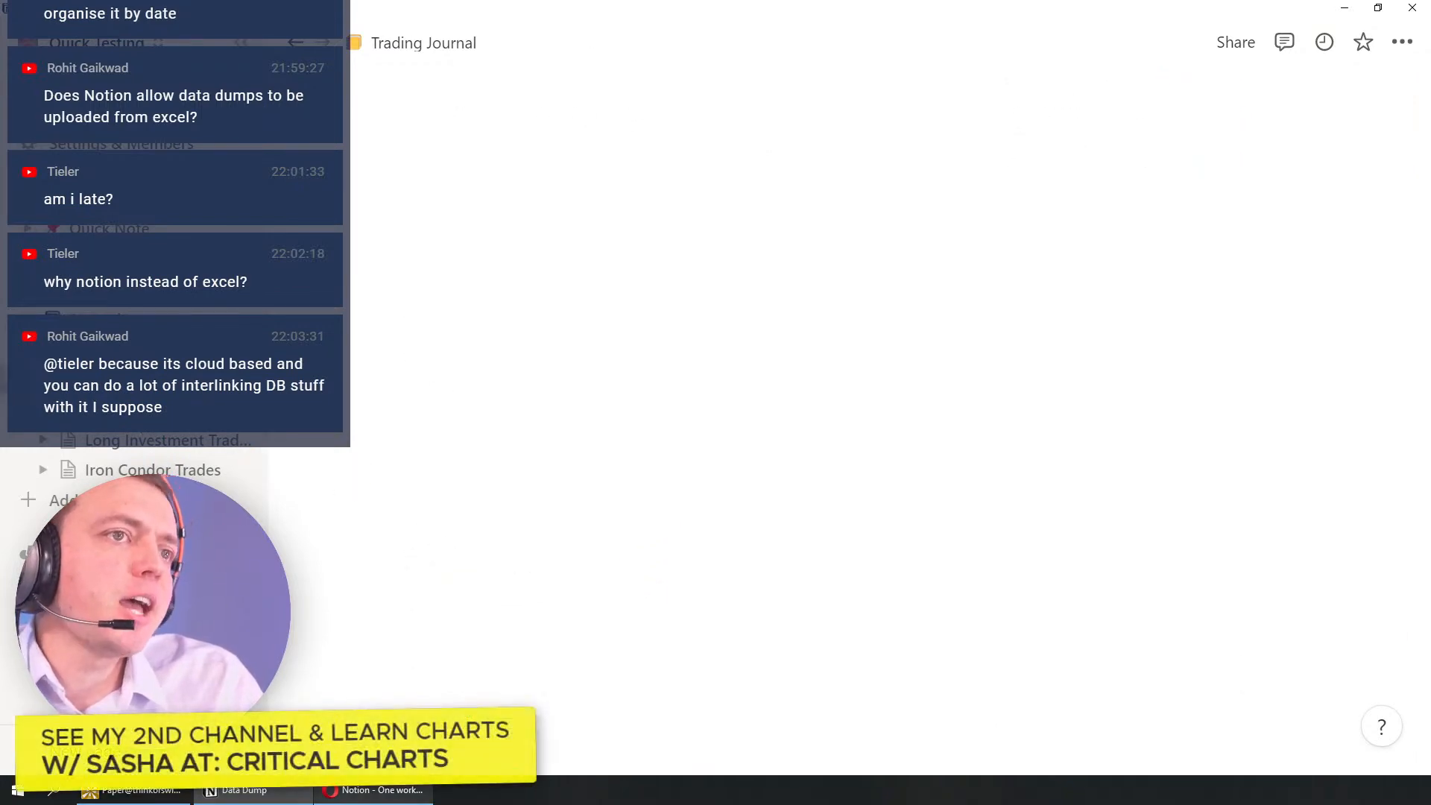
{"action": "scroll", "coordinate": [894, 412], "scroll_direction": "down", "scroll_amount": 5}
{"action": "left_click_drag", "start_coordinate": [649, 464], "coordinate": [1265, 463]}
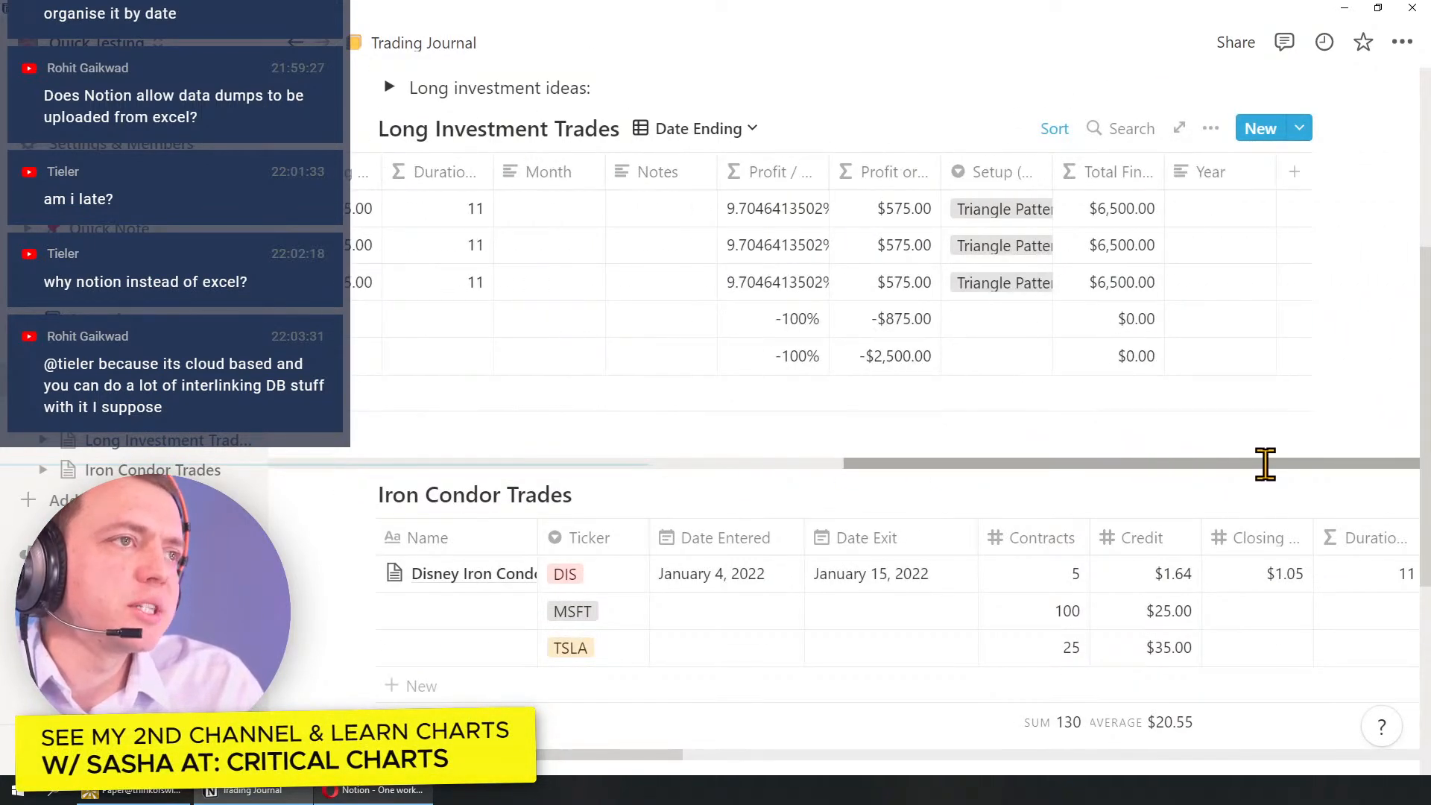
{"action": "left_click", "coordinate": [1209, 175]}
{"action": "left_click", "coordinate": [1204, 298]}
{"action": "mouse_move", "coordinate": [1173, 302]}
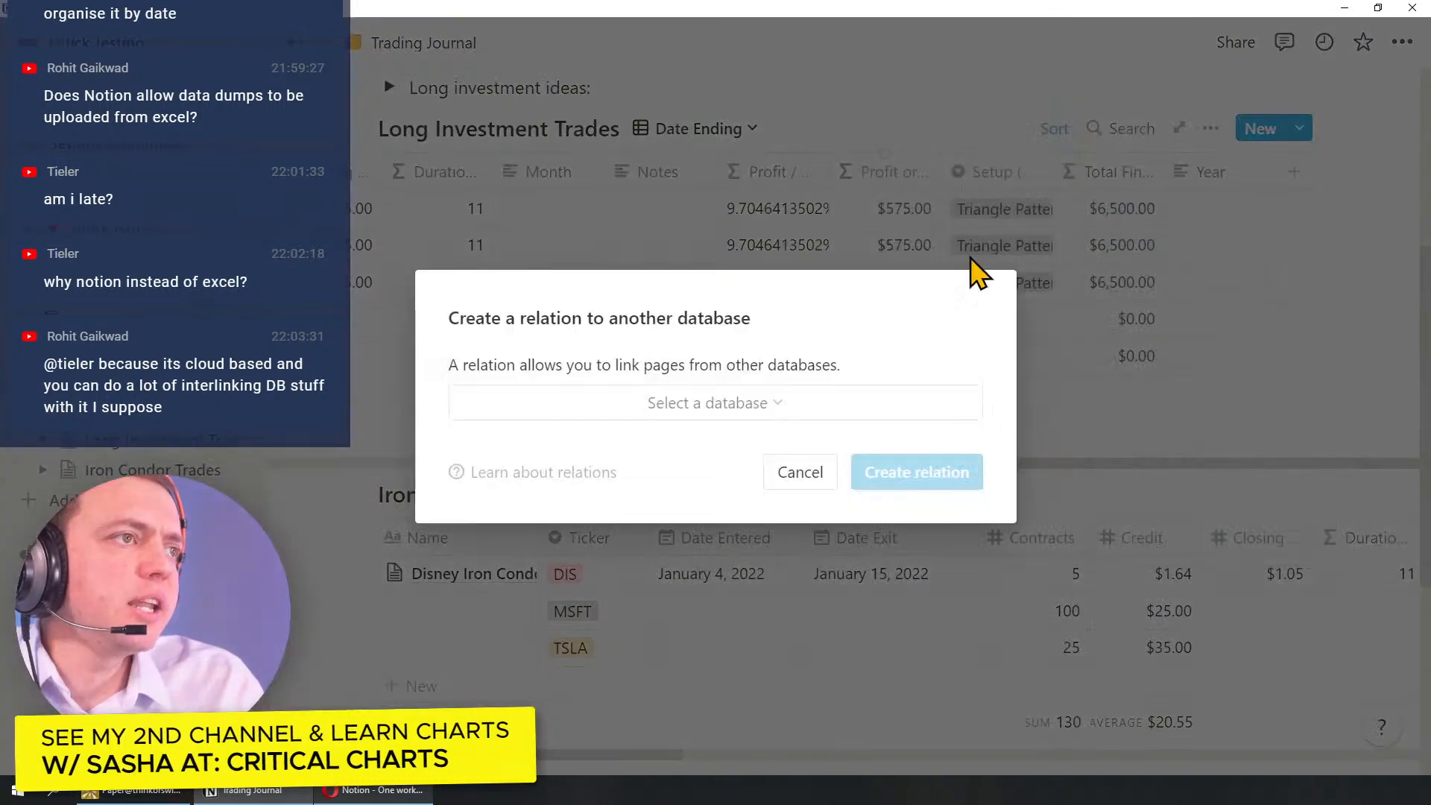
{"action": "left_click", "coordinate": [772, 419]}
{"action": "type", "text": "year"}
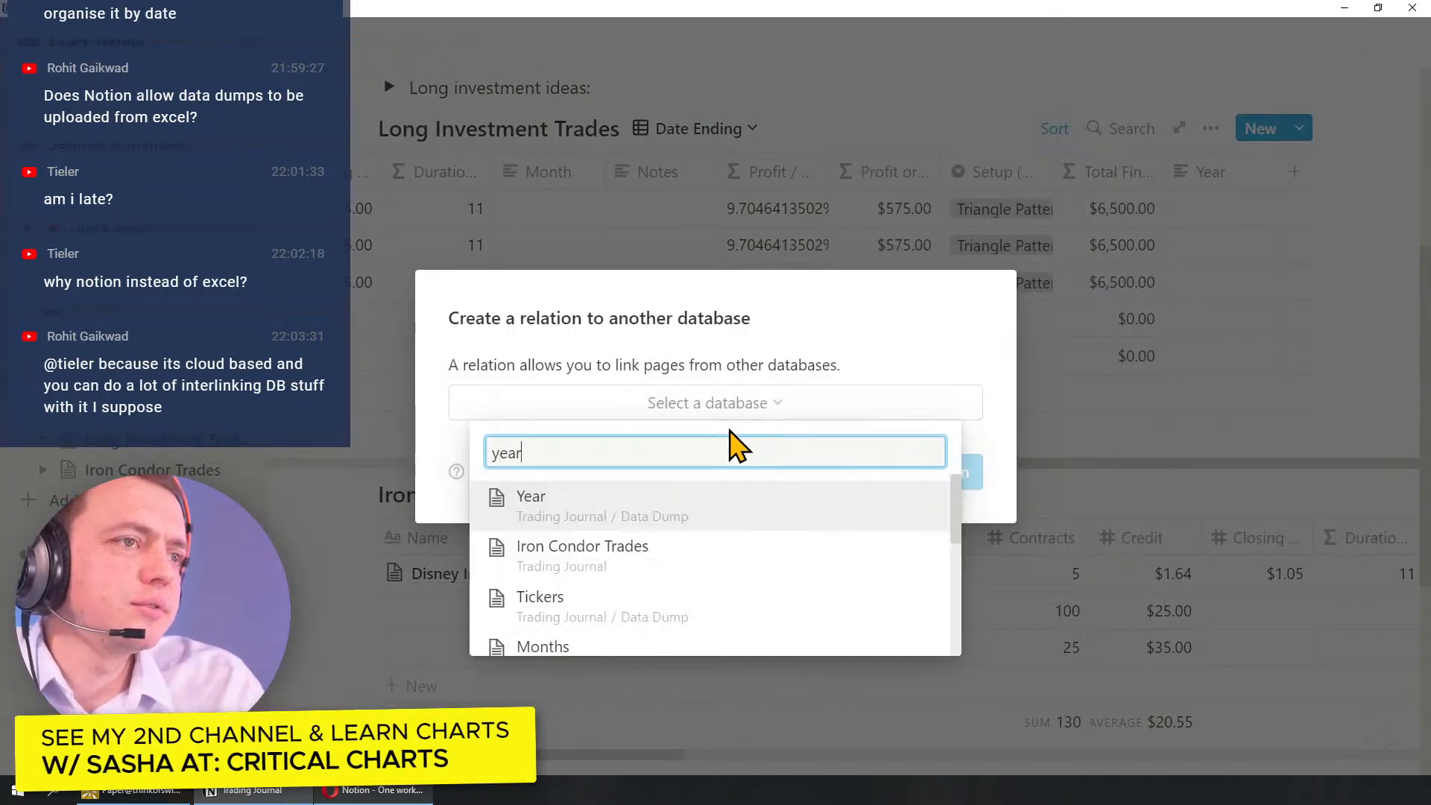
{"action": "left_click", "coordinate": [630, 522]}
{"action": "left_click", "coordinate": [919, 485]}
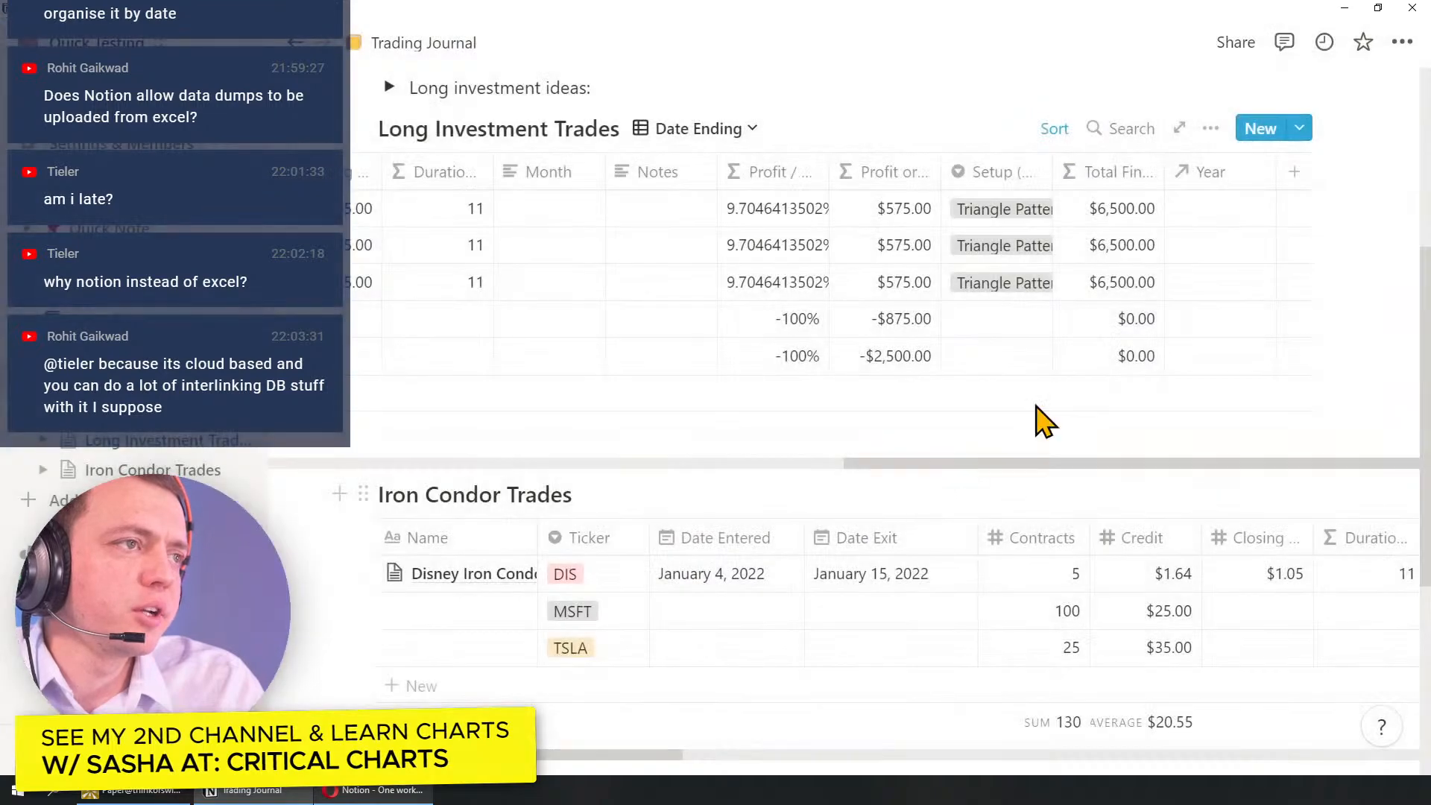
Step: Link the first trade in Long Investment Trades to 2022 in its Year property
{"action": "left_click", "coordinate": [1235, 221]}
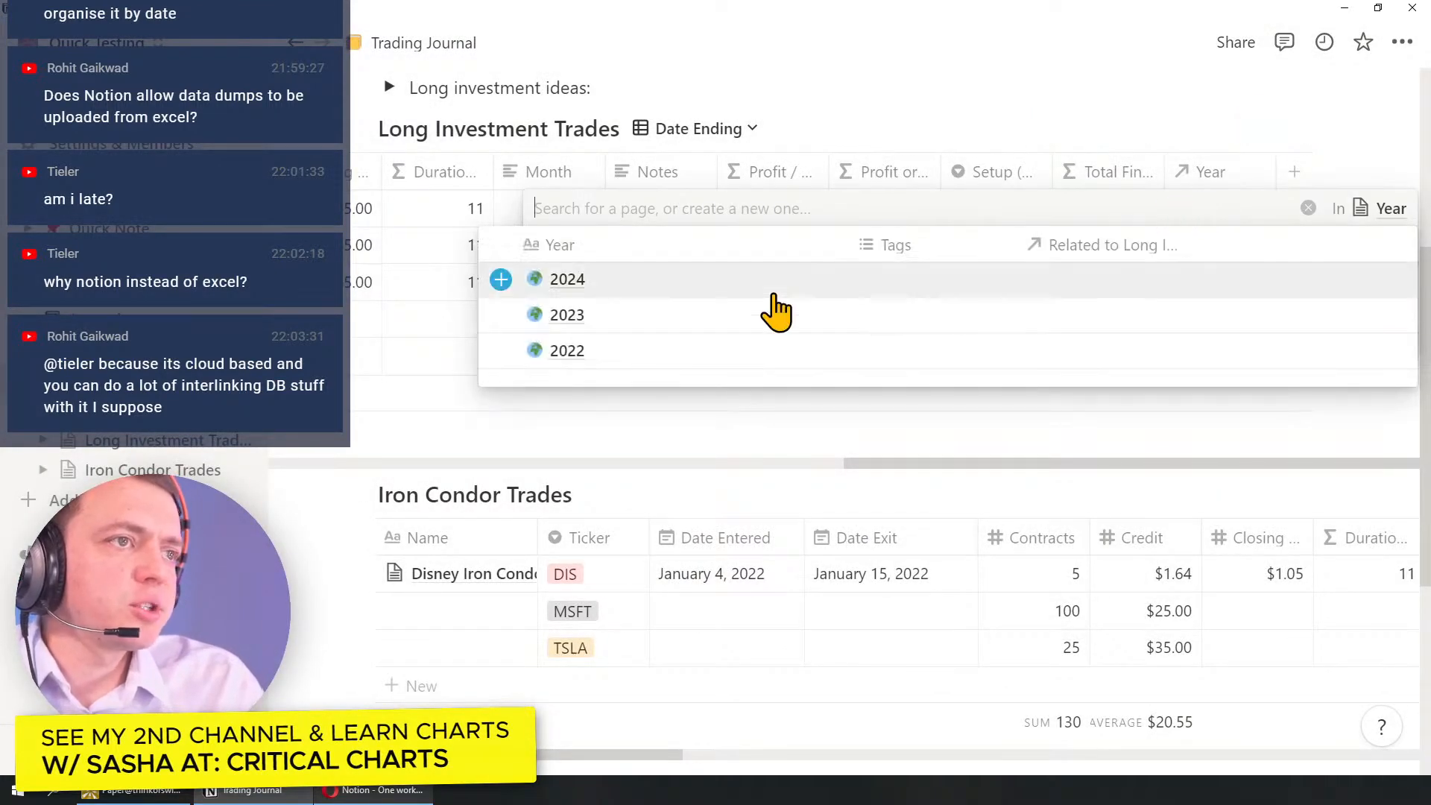
{"action": "left_click", "coordinate": [626, 369]}
{"action": "key", "text": "Escape"}
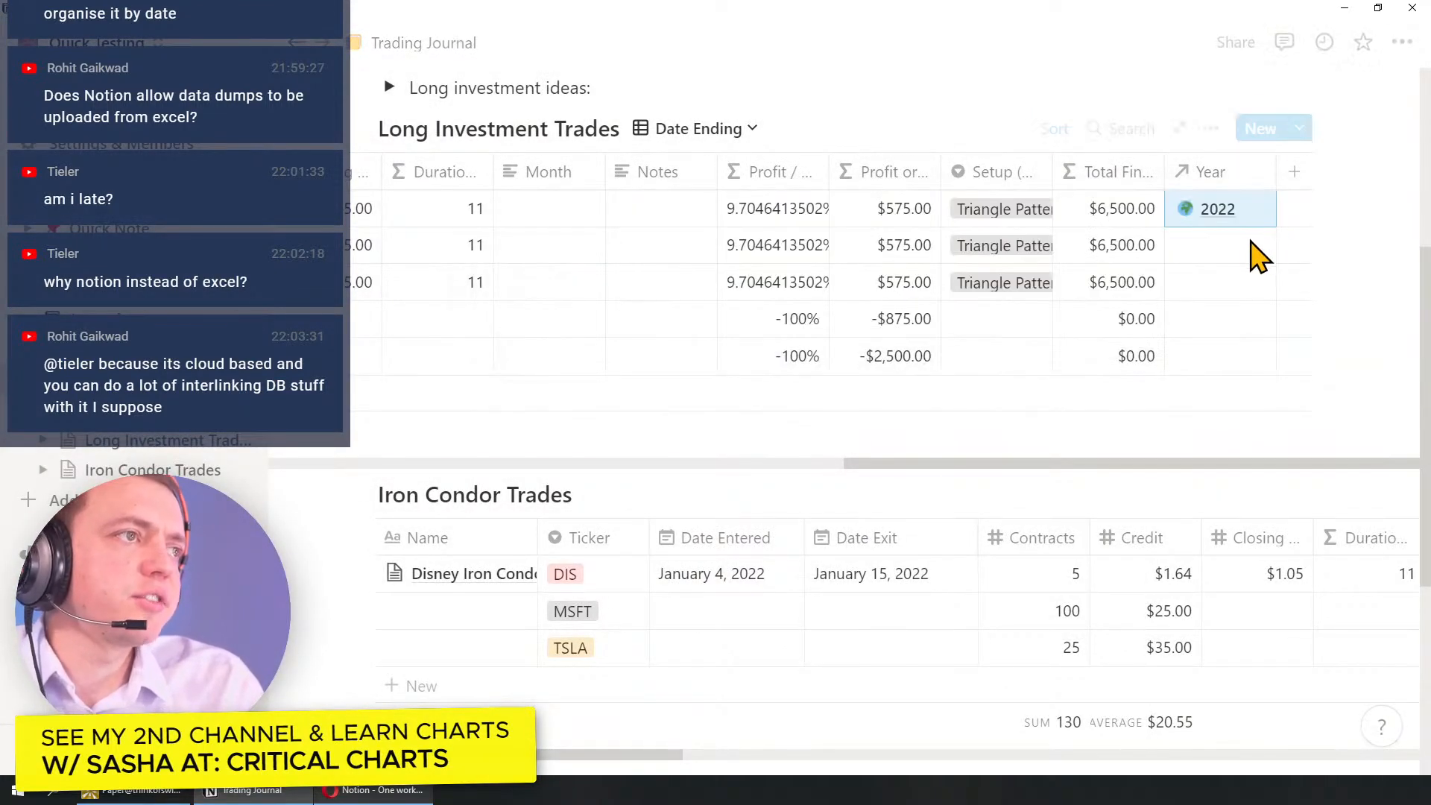
Step: Copy the first trade's 2022 year link to the four trades below it
{"action": "key", "text": "ctrl+c"}
{"action": "key", "text": "Down"}
{"action": "key", "text": "ctrl+v"}
{"action": "key", "text": "Down"}
{"action": "key", "text": "ctrl+v"}
{"action": "key", "text": "Down"}
{"action": "key", "text": "ctrl+v"}
{"action": "key", "text": "Down"}
{"action": "key", "text": "ctrl+v"}
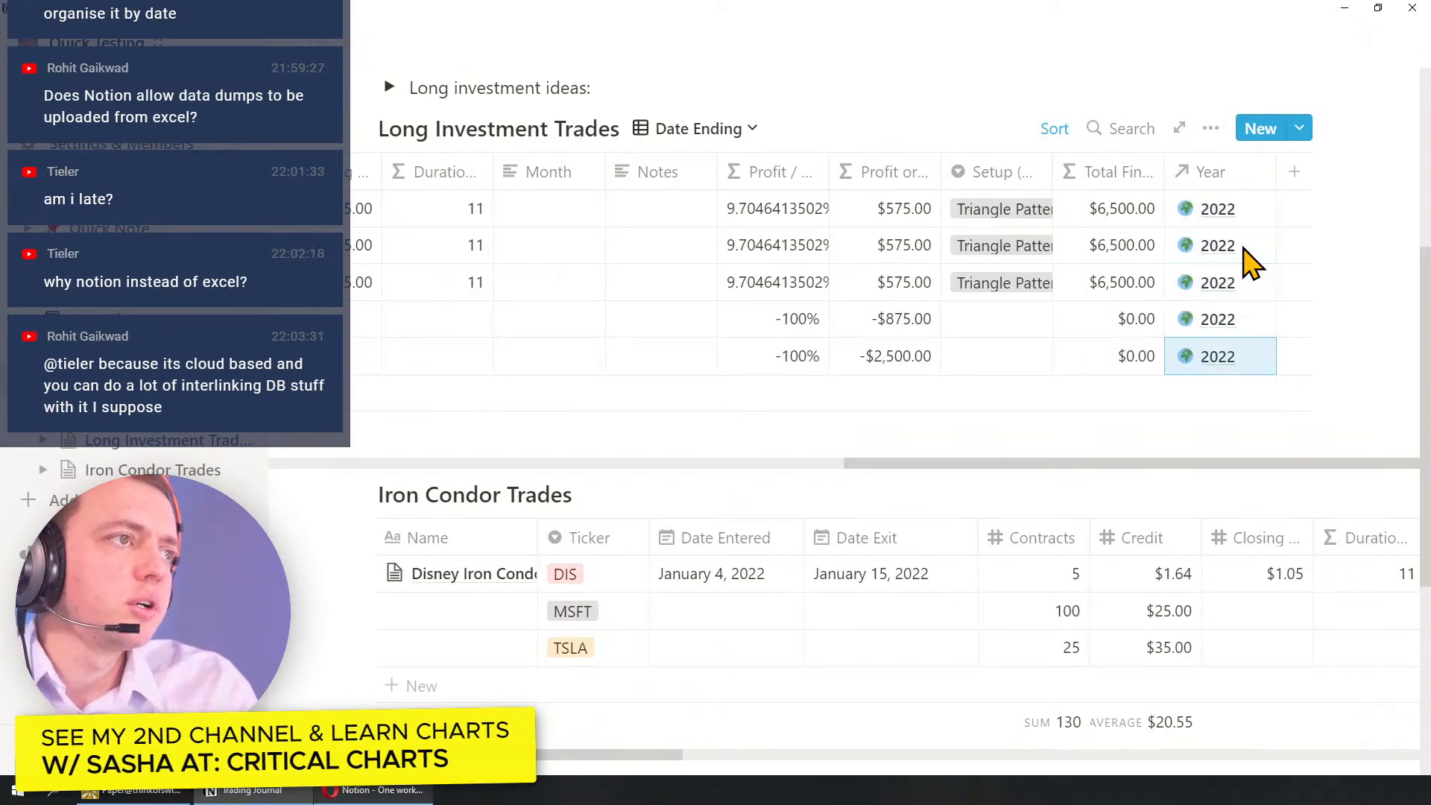
Step: Add a new property to Long Investment Trades as a relation to the Months database
{"action": "left_click", "coordinate": [1295, 174]}
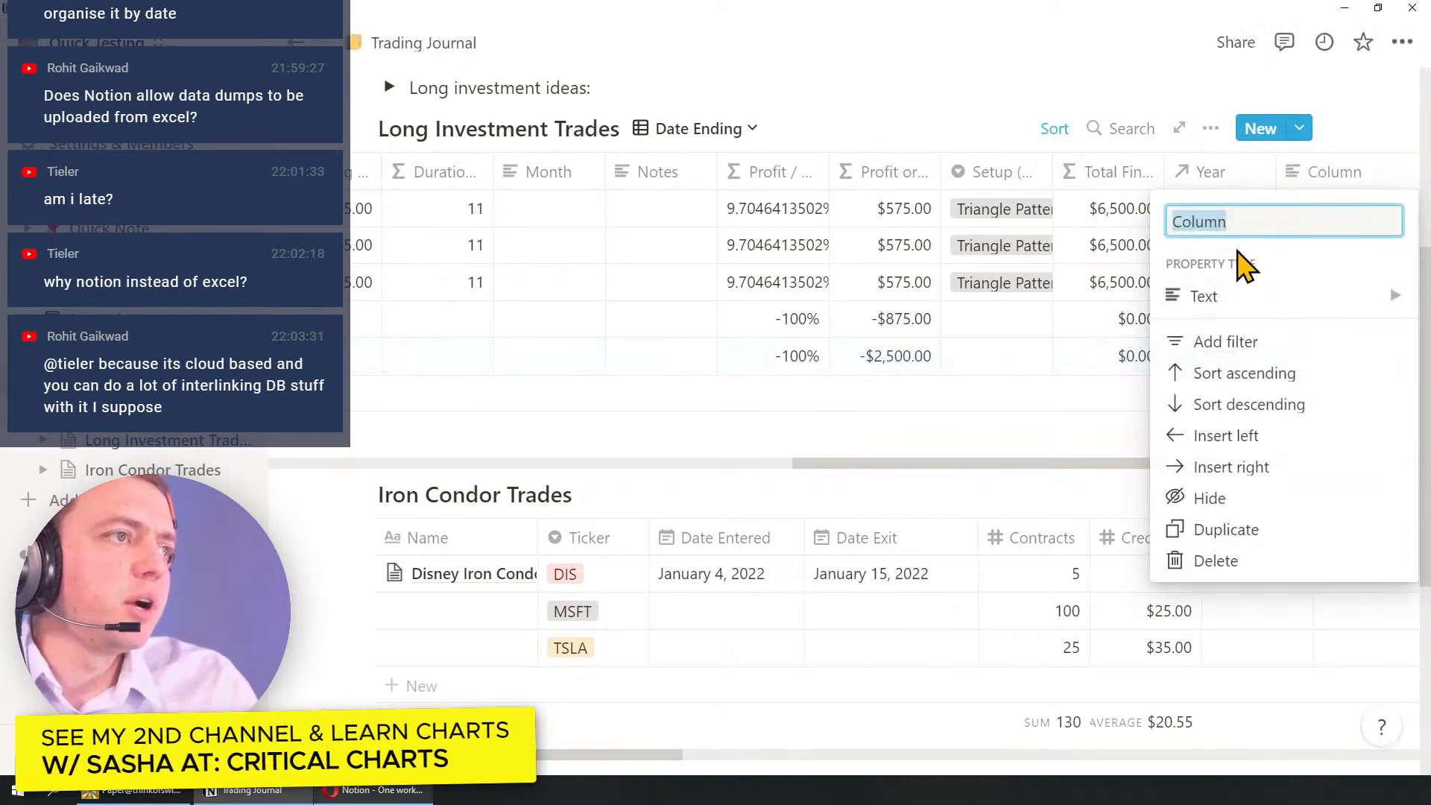
{"action": "mouse_move", "coordinate": [1234, 313]}
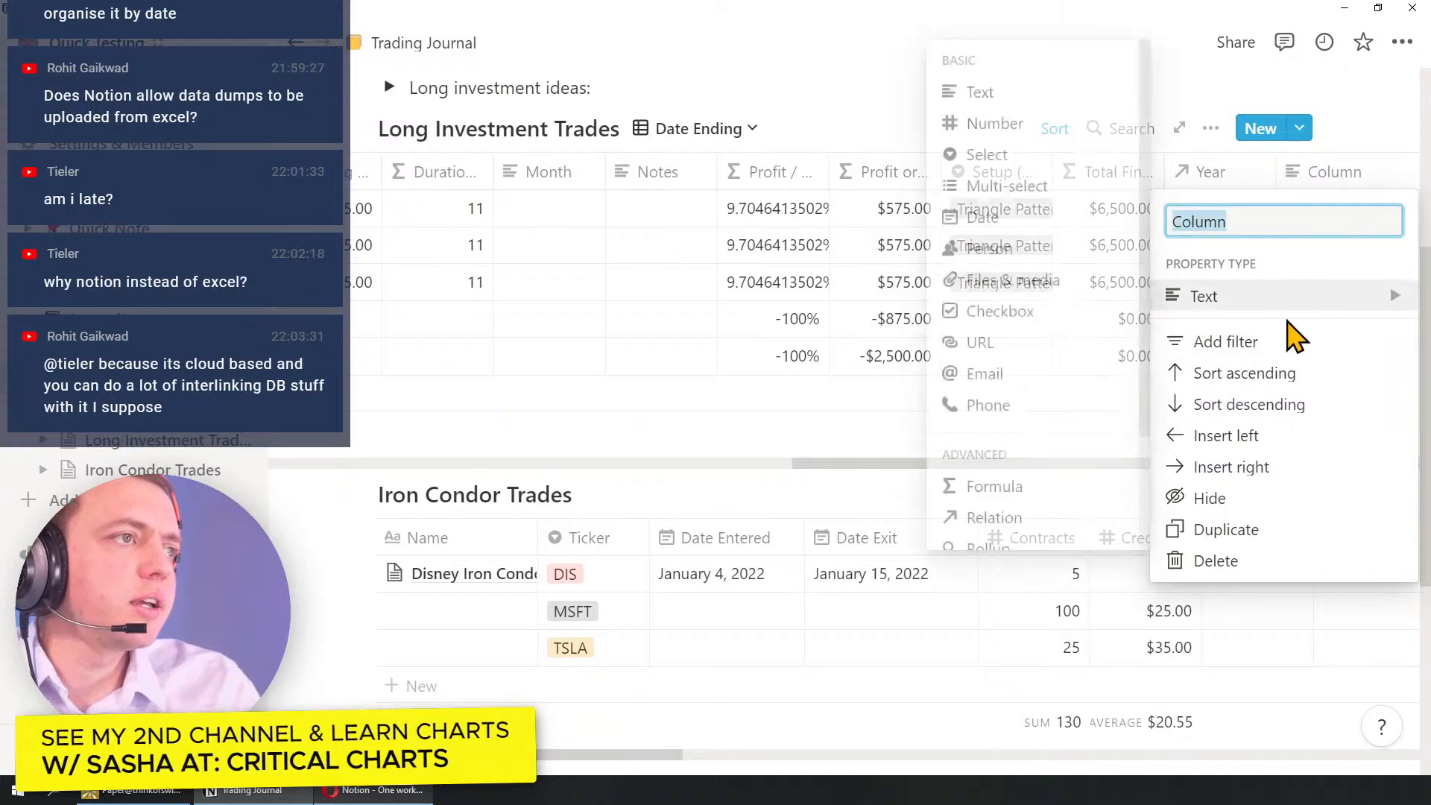
{"action": "mouse_move", "coordinate": [1185, 313]}
{"action": "left_click", "coordinate": [1027, 518]}
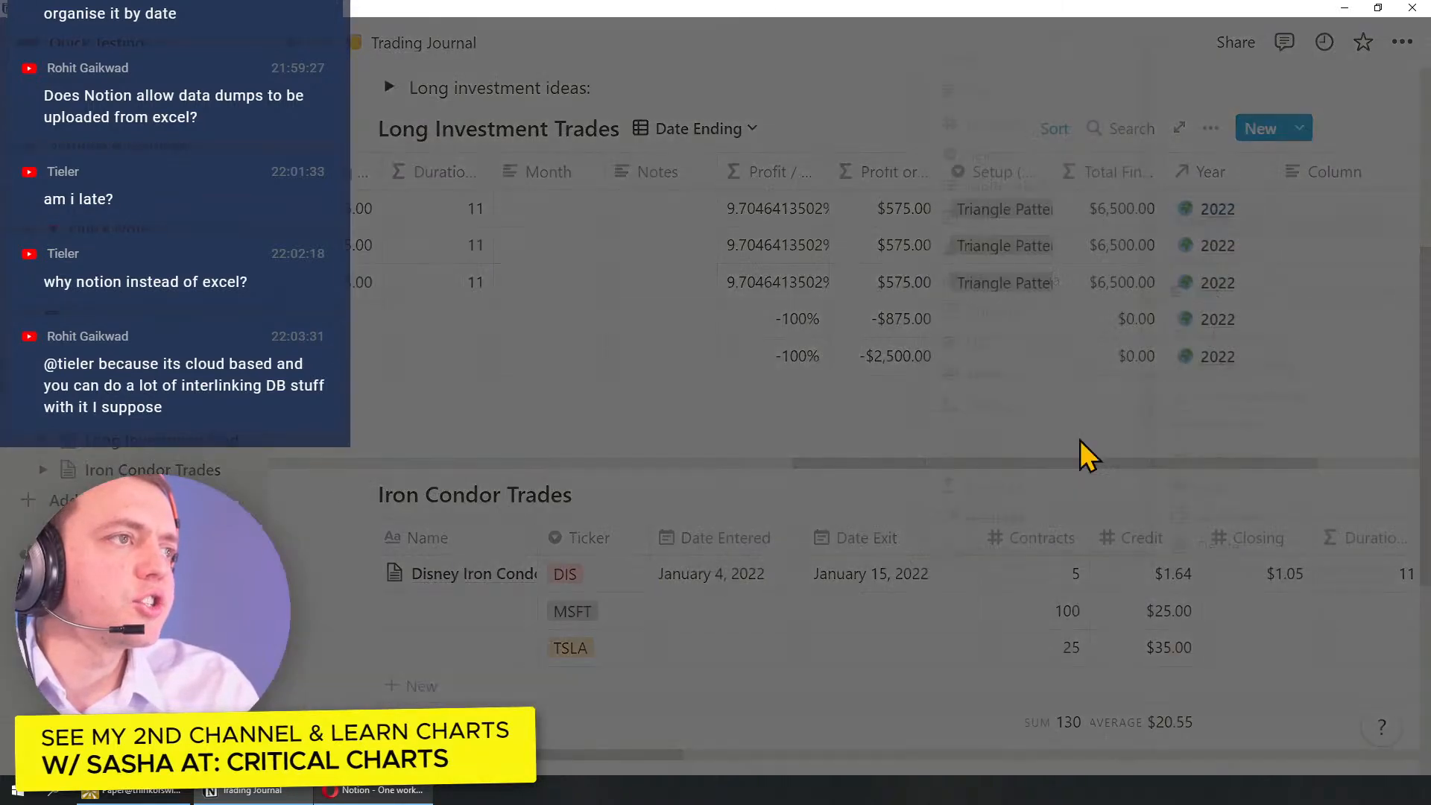
{"action": "left_click", "coordinate": [771, 403]}
{"action": "type", "text": "month"}
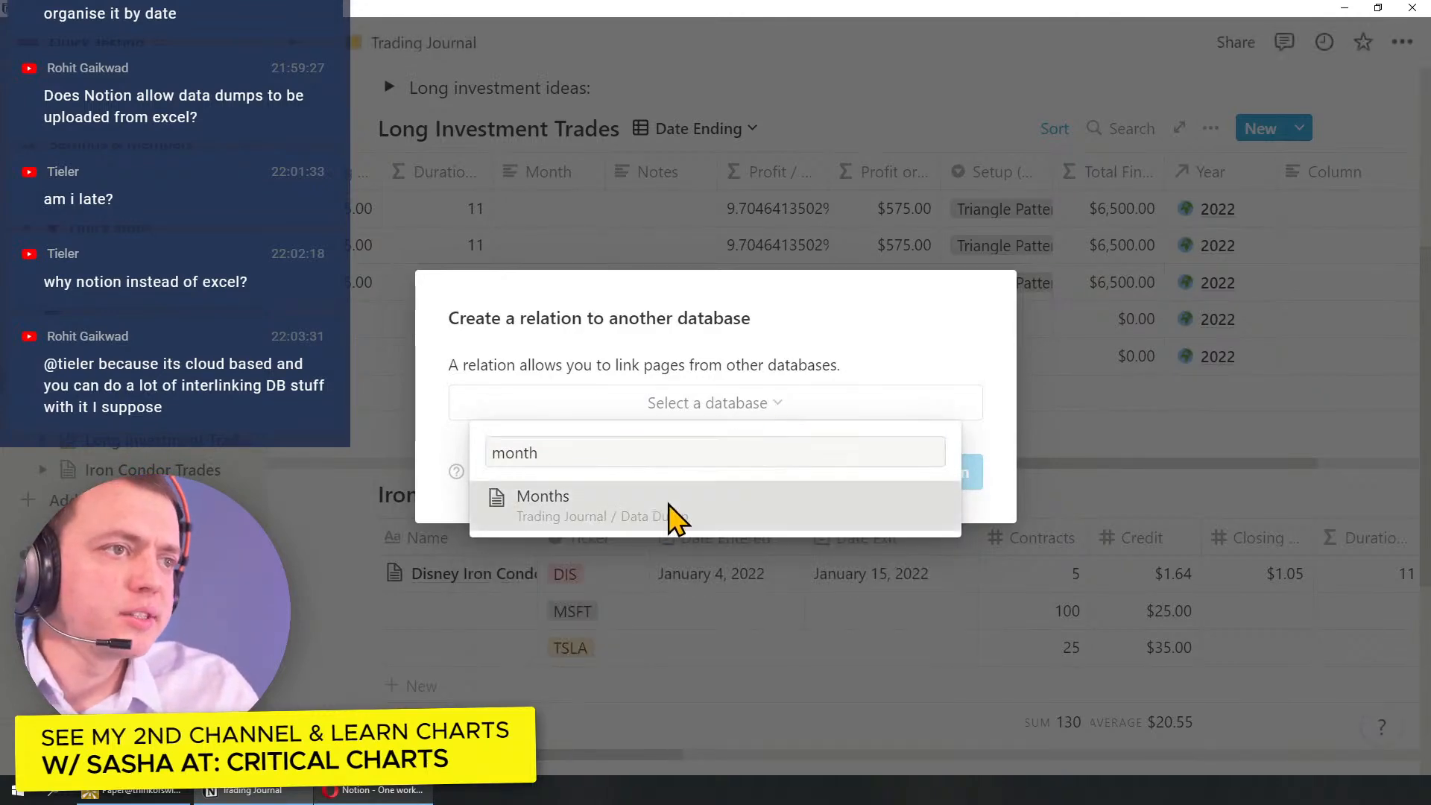
{"action": "left_click", "coordinate": [660, 509]}
{"action": "left_click", "coordinate": [882, 475]}
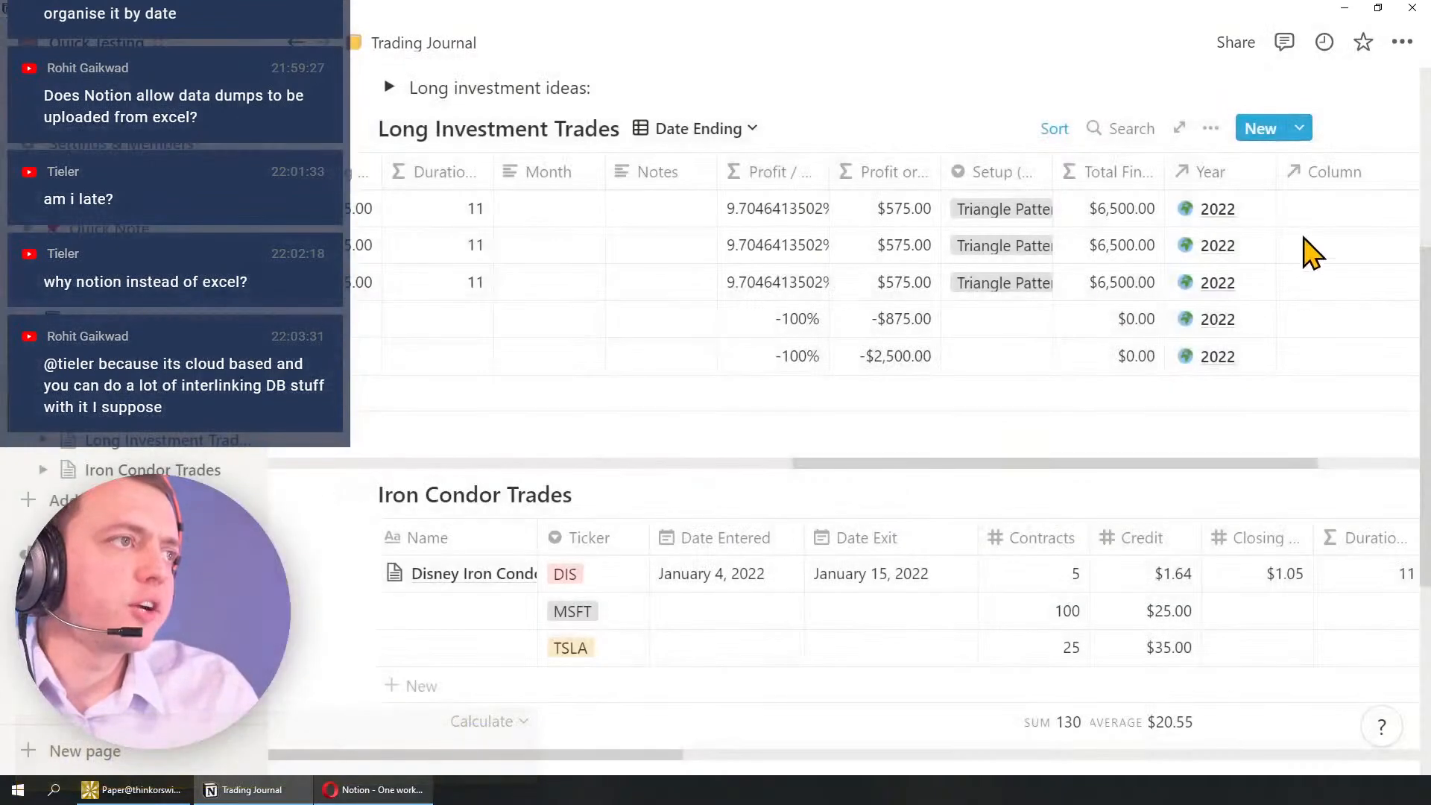
Step: Rename the new relation property in Long Investment Trades as Months
{"action": "left_click", "coordinate": [1330, 196]}
{"action": "key", "text": "Escape"}
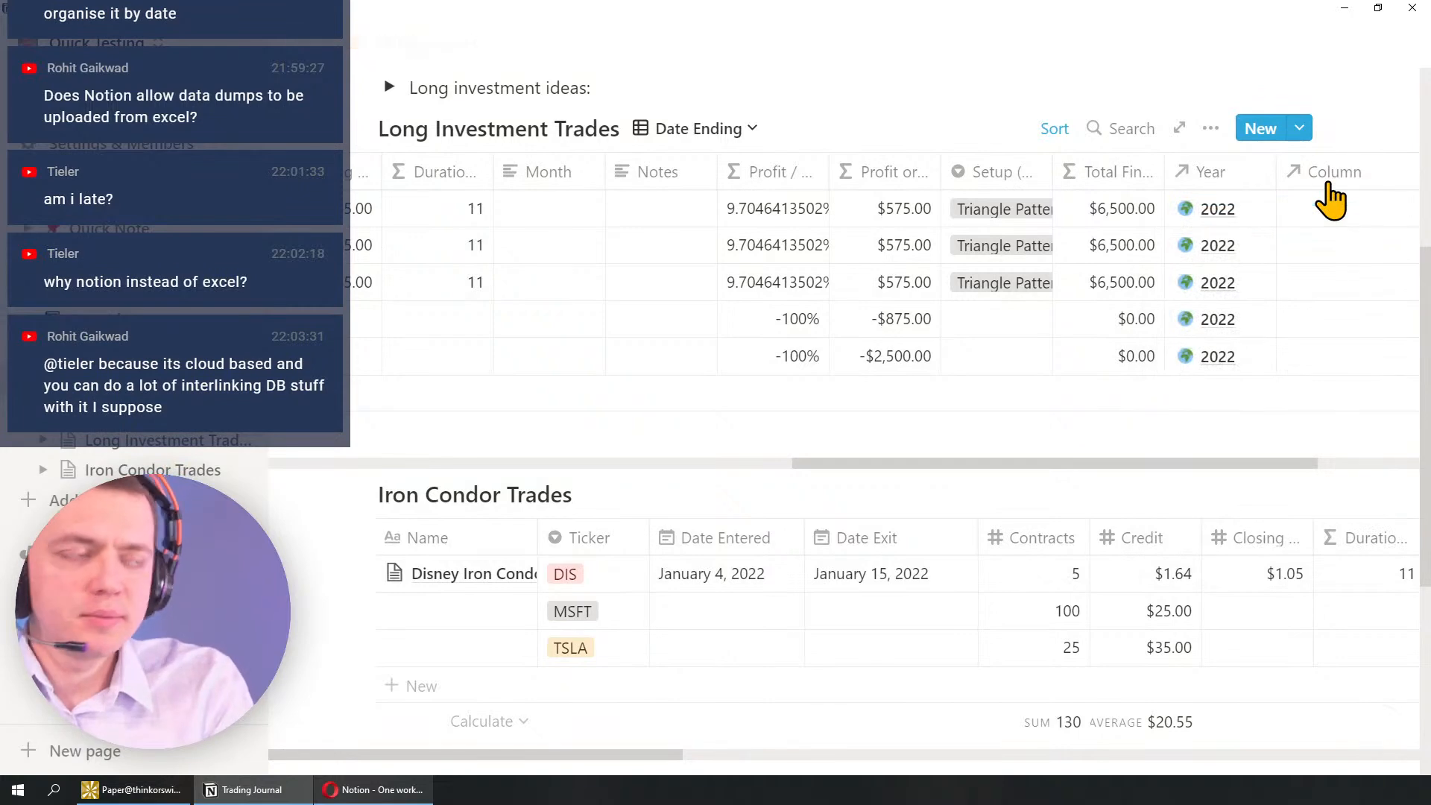
{"action": "left_click", "coordinate": [1331, 187]}
{"action": "type", "text": "Months"}
{"action": "key", "text": "Return"}
Step: Link the first trade to the 07 - July page in its Months property
{"action": "left_click", "coordinate": [1309, 209]}
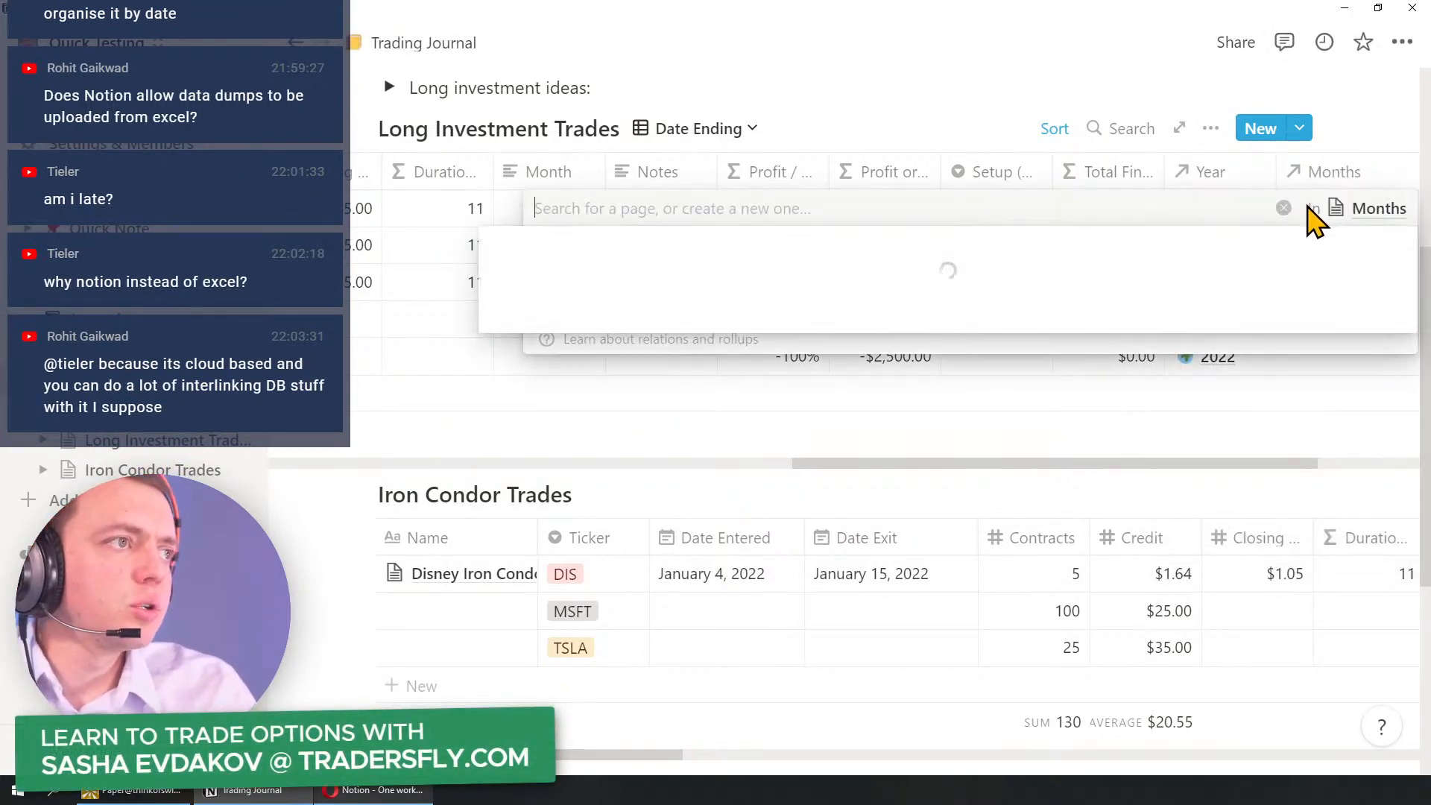
{"action": "left_click", "coordinate": [655, 316]}
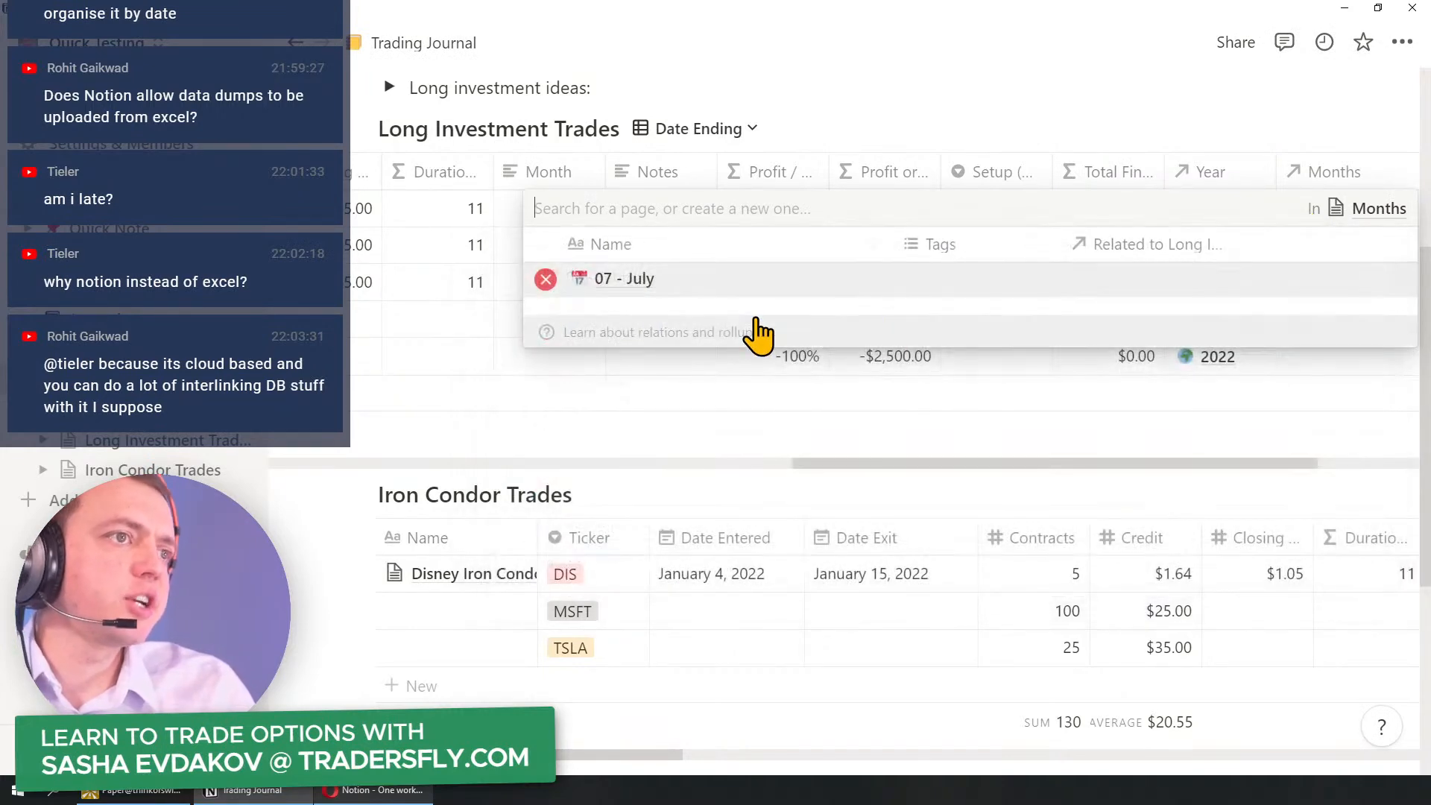
{"action": "left_click", "coordinate": [1351, 402]}
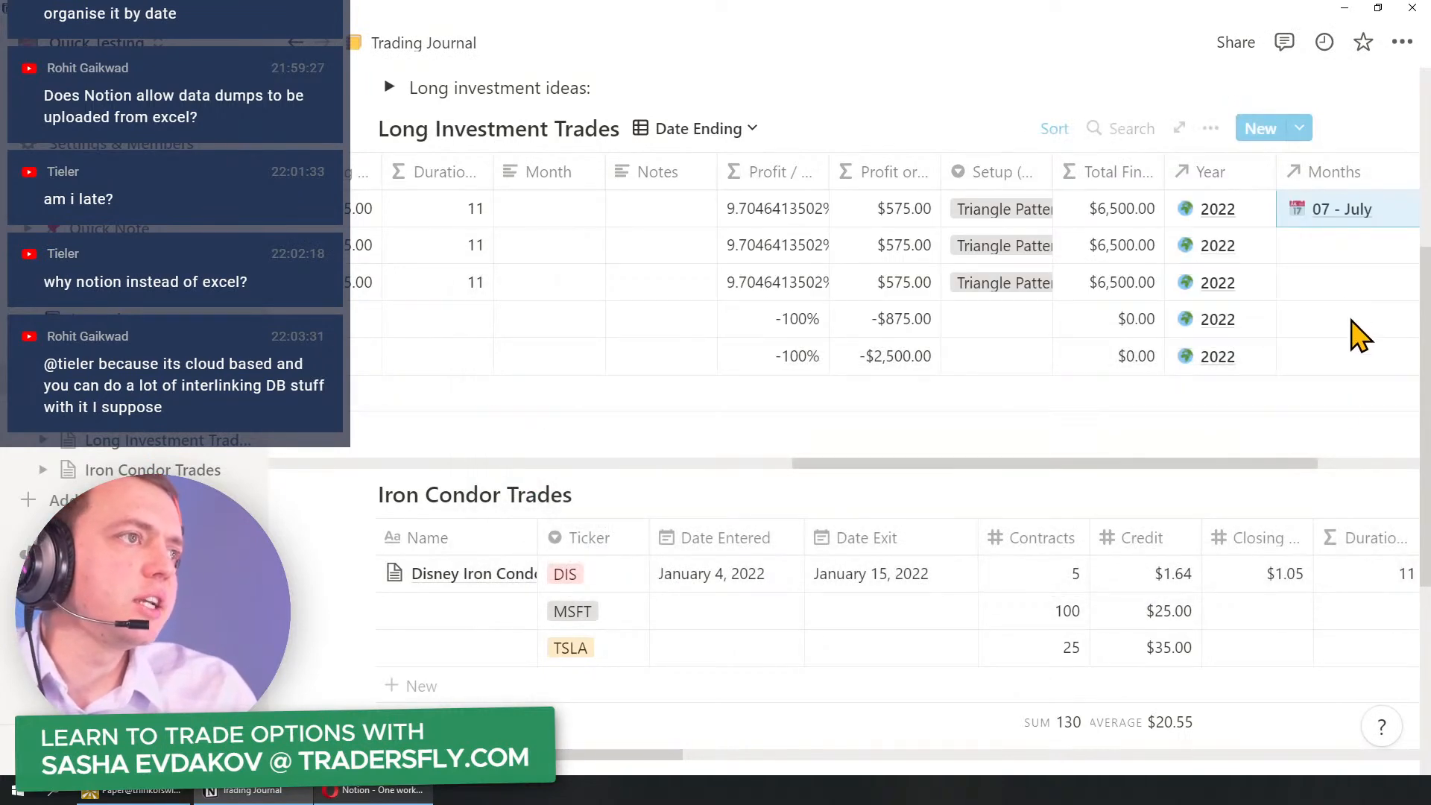
Step: Link the second trade to the 09 - Sept page in its Months property
{"action": "left_click", "coordinate": [1339, 255]}
{"action": "scroll", "coordinate": [668, 495], "scroll_direction": "down", "scroll_amount": 3}
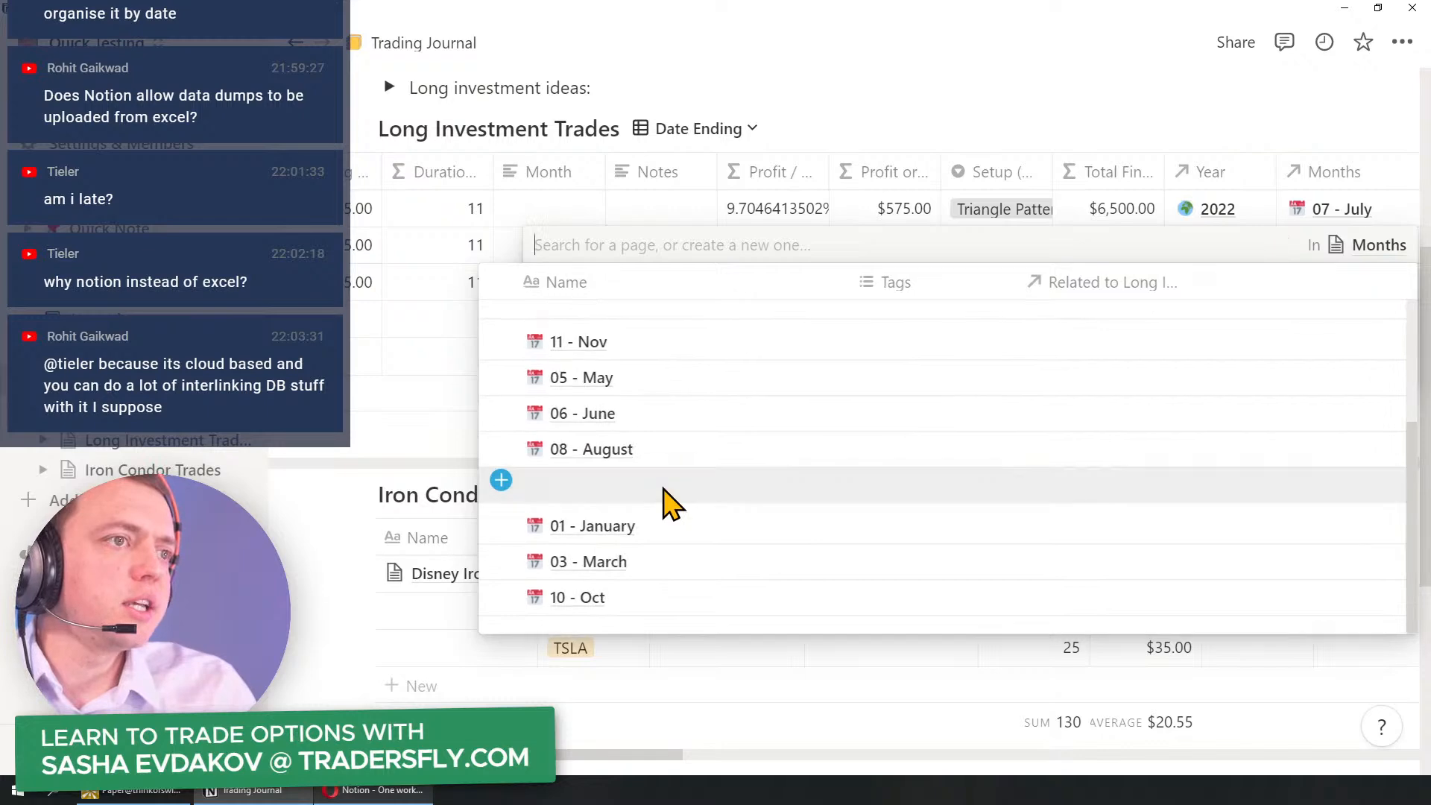
{"action": "left_click", "coordinate": [664, 489]}
{"action": "left_click", "coordinate": [552, 321]}
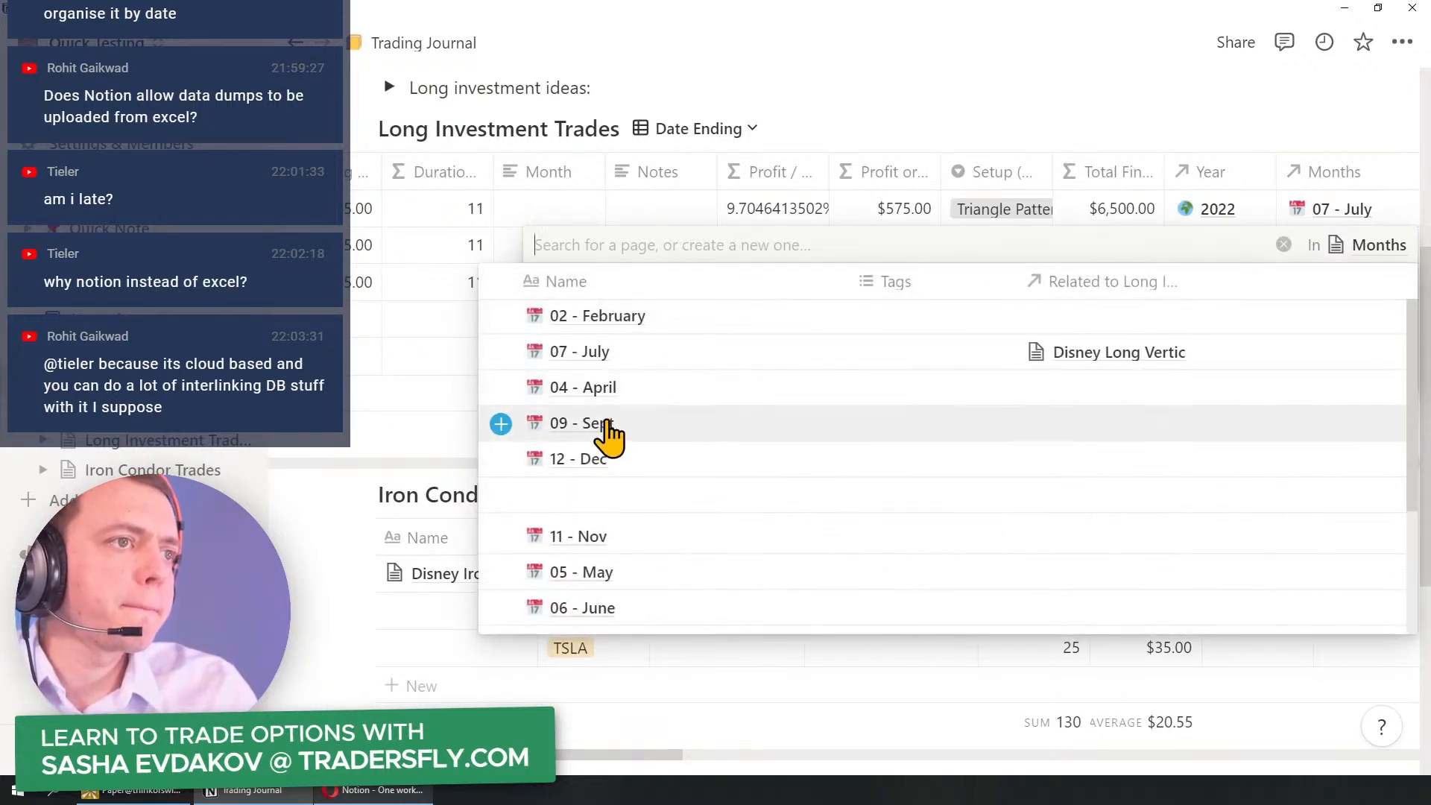
{"action": "left_click", "coordinate": [607, 435]}
{"action": "key", "text": "Escape"}
Step: Link the third trade to the 03 - March page in its Months property
{"action": "left_click", "coordinate": [1319, 282]}
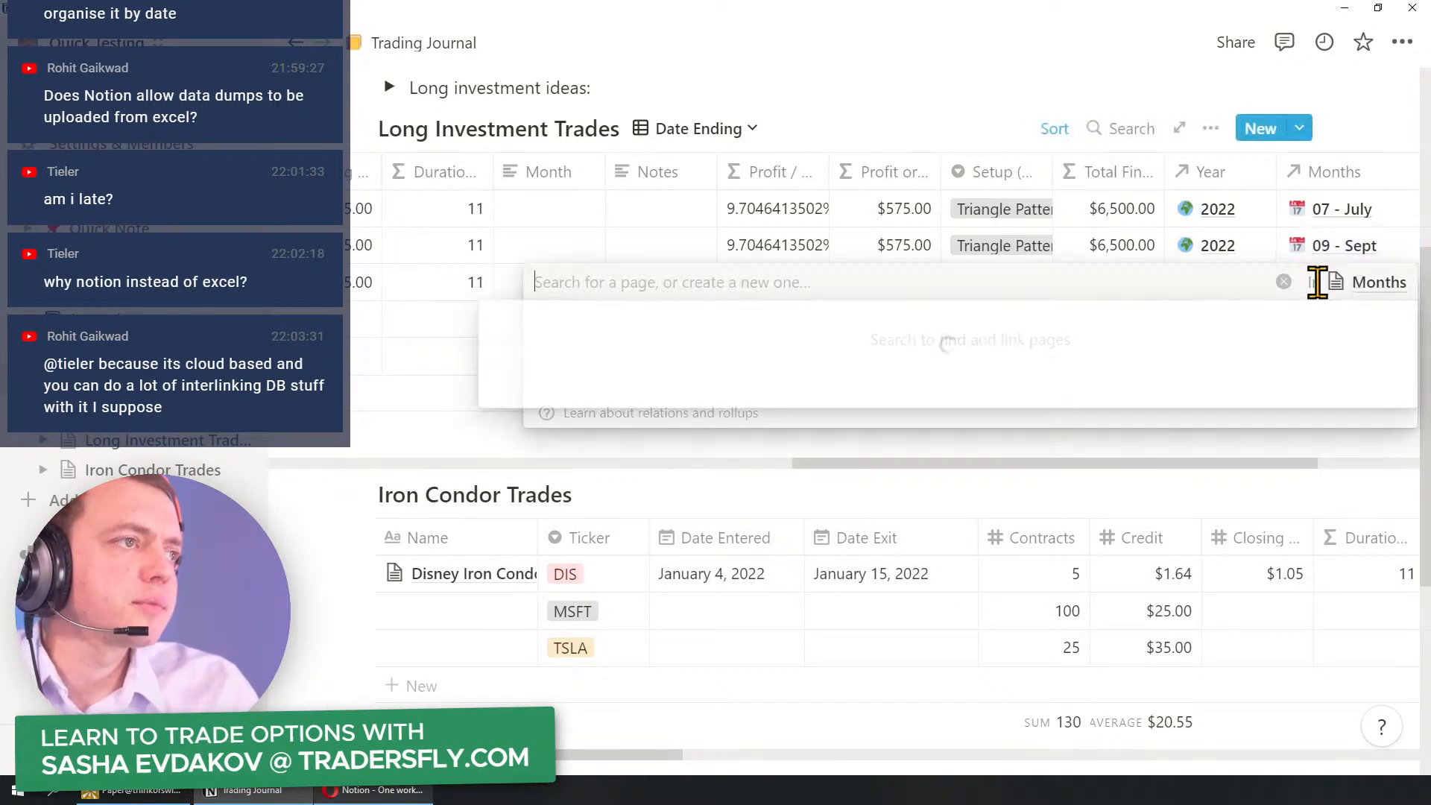
{"action": "scroll", "coordinate": [686, 458], "scroll_direction": "down", "scroll_amount": 3}
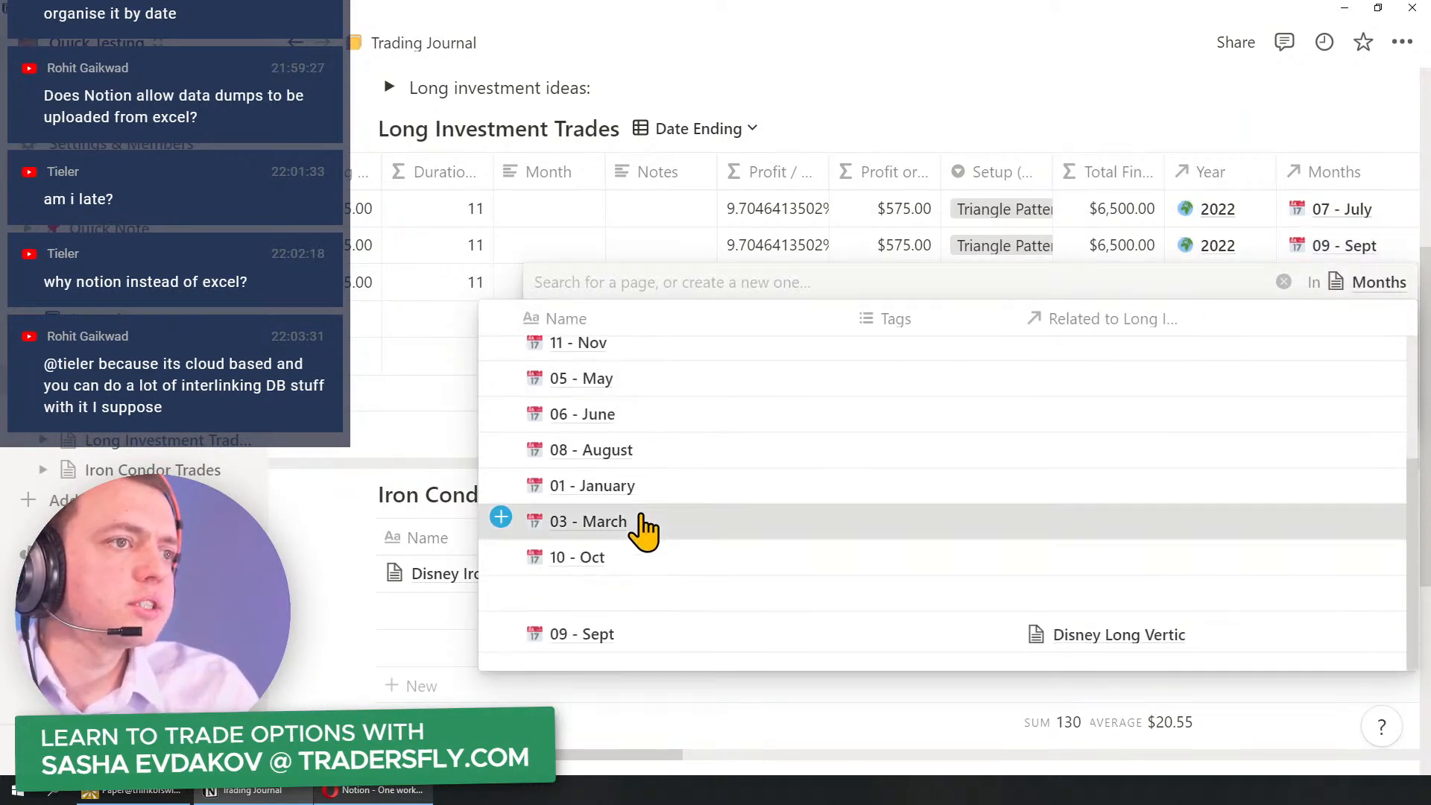
{"action": "left_click", "coordinate": [634, 522]}
{"action": "key", "text": "Escape"}
Step: Link the fourth trade to the 04 - April page and the fifth trade to the 10 - Oct page in the Months property
{"action": "left_click", "coordinate": [1327, 329]}
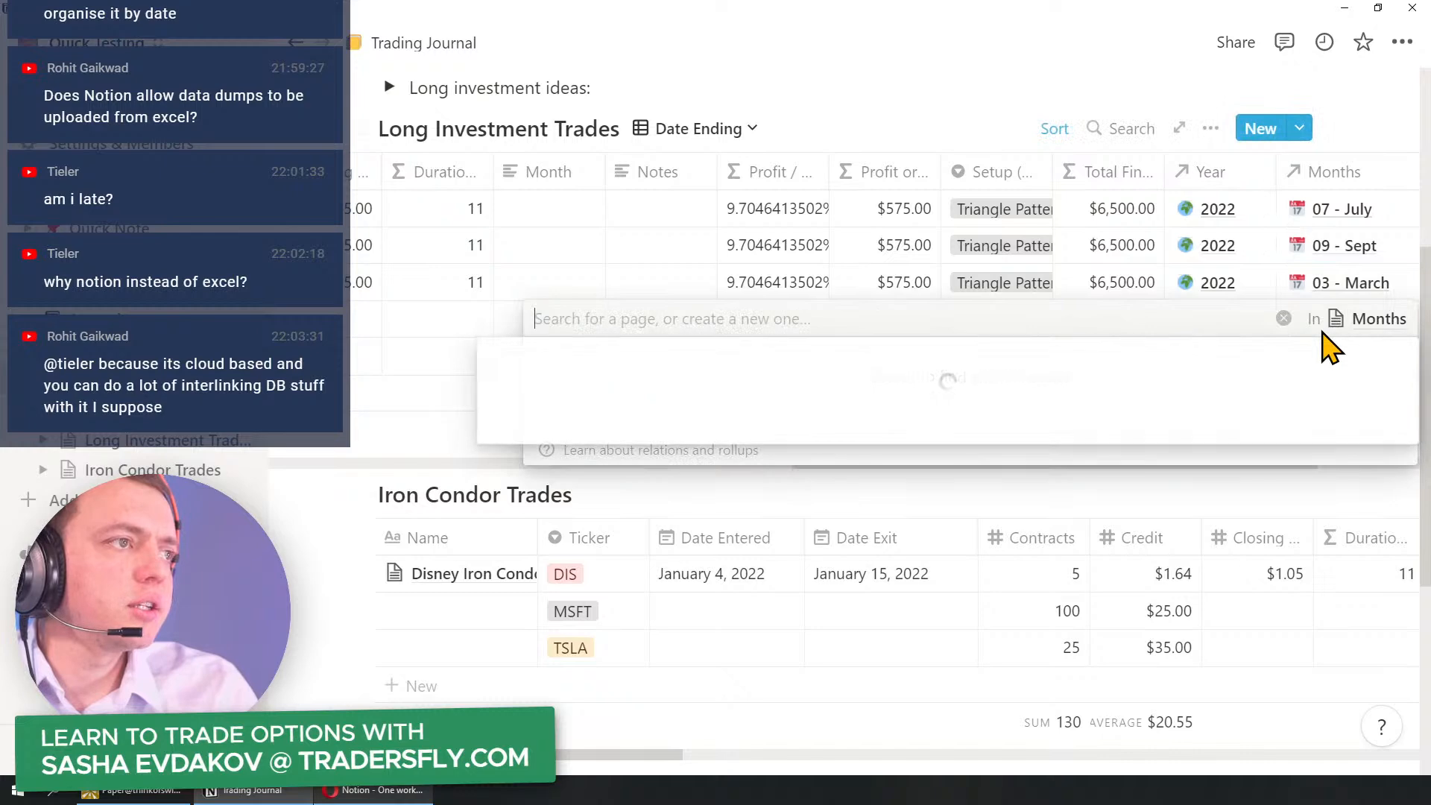
{"action": "left_click", "coordinate": [753, 462]}
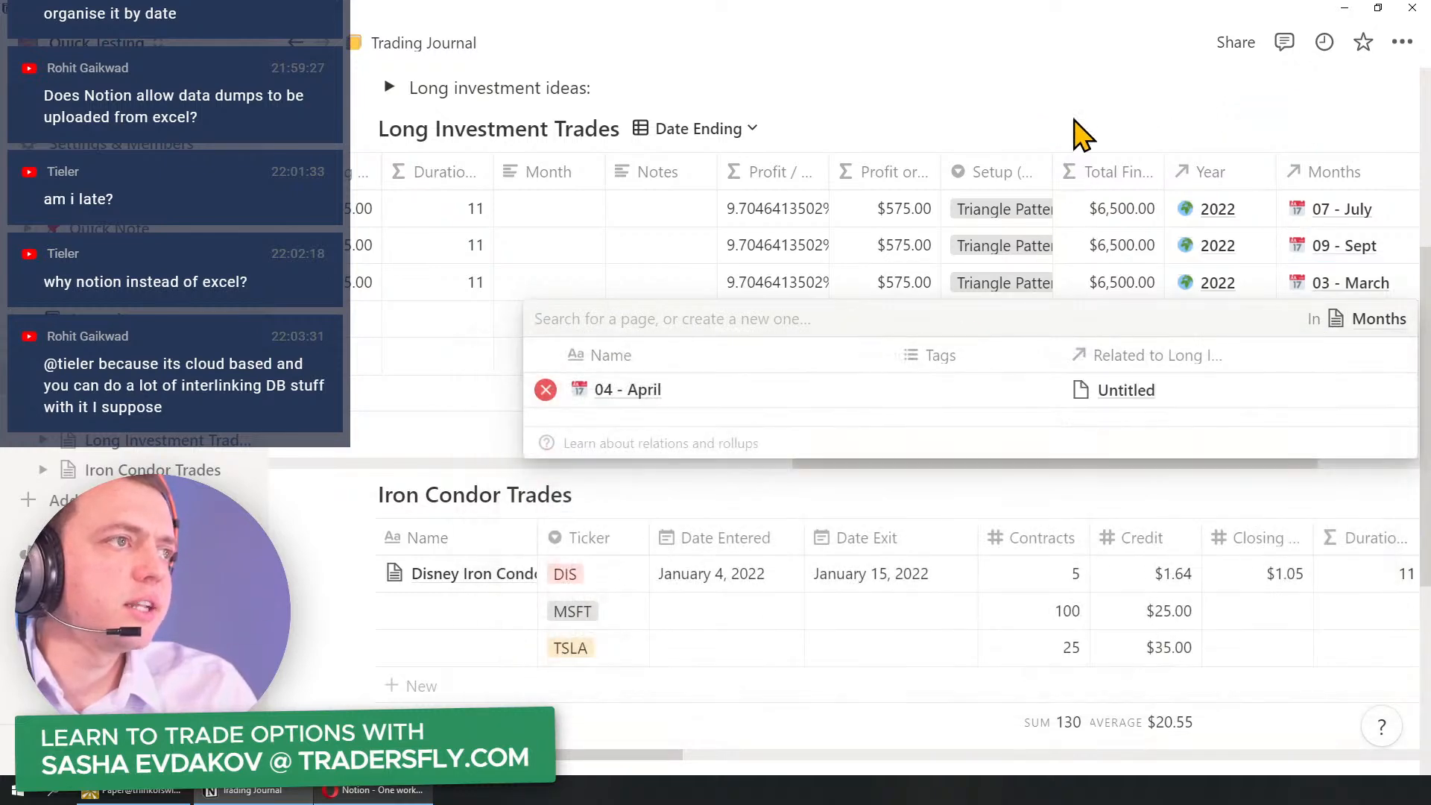
{"action": "key", "text": "Escape"}
{"action": "left_click", "coordinate": [1305, 362]}
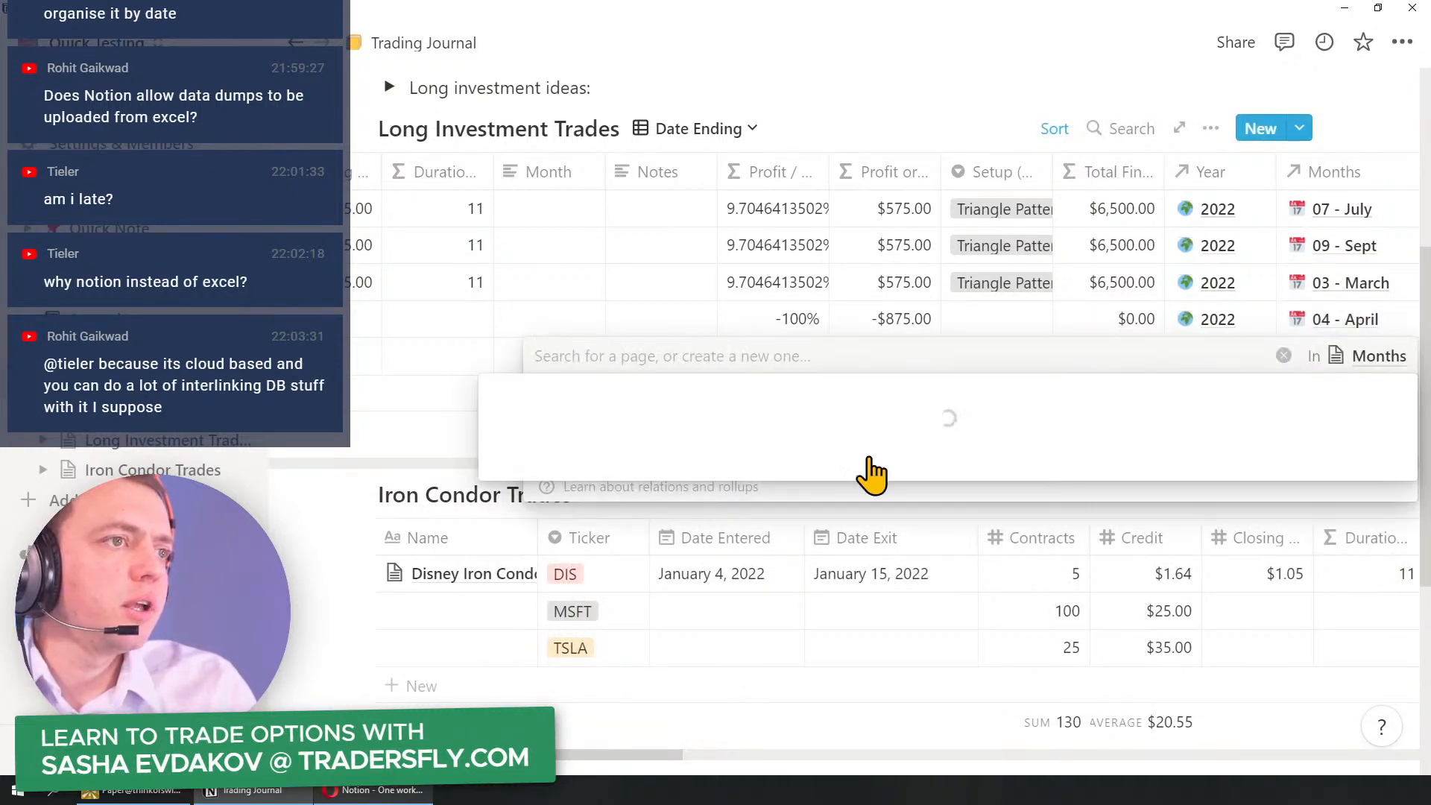
{"action": "scroll", "coordinate": [710, 596], "scroll_direction": "down", "scroll_amount": 3}
{"action": "left_click", "coordinate": [682, 630]}
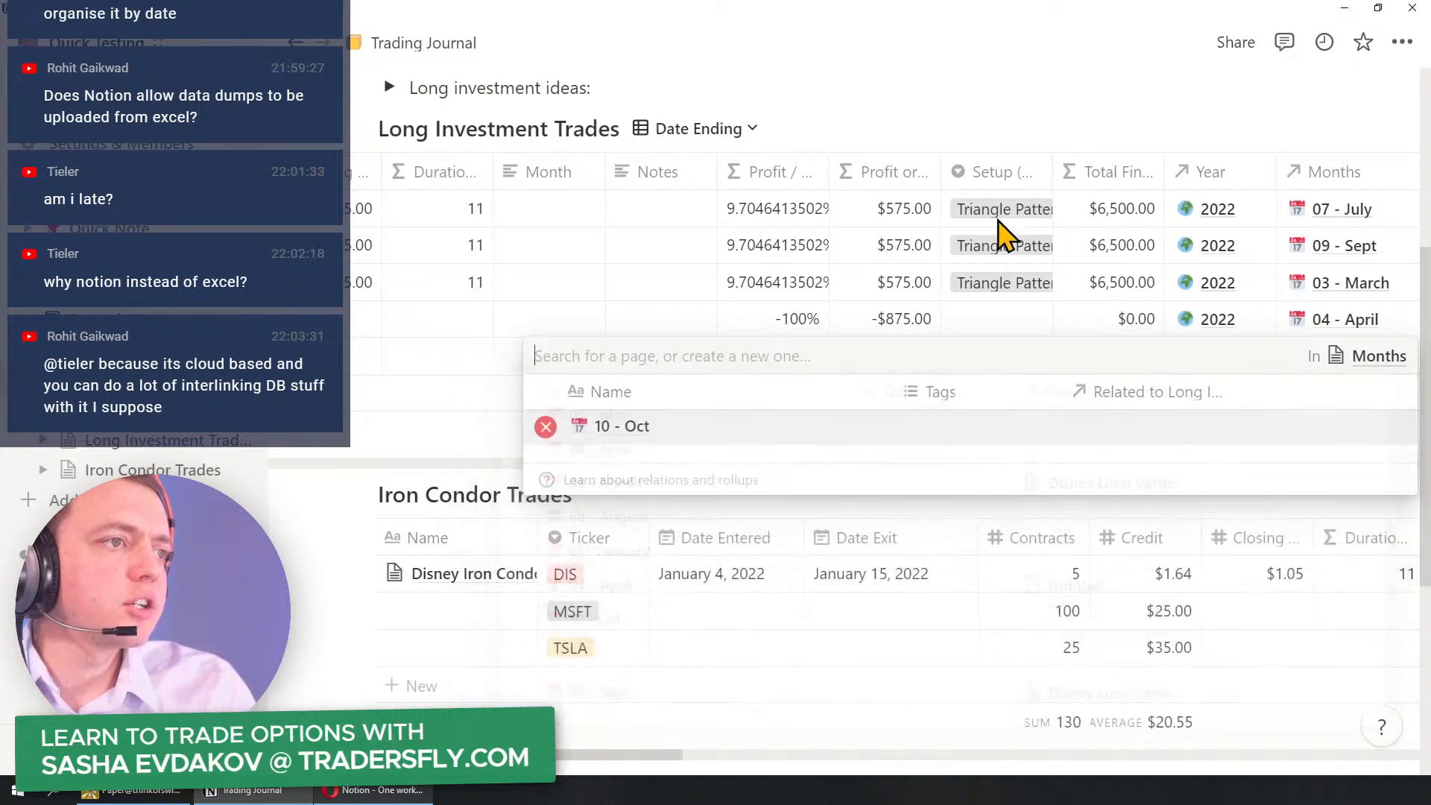
{"action": "key", "text": "Escape"}
Step: Change the Year relation of the third trade to 2023 and of the fourth trade to 2024
{"action": "left_click", "coordinate": [1255, 277]}
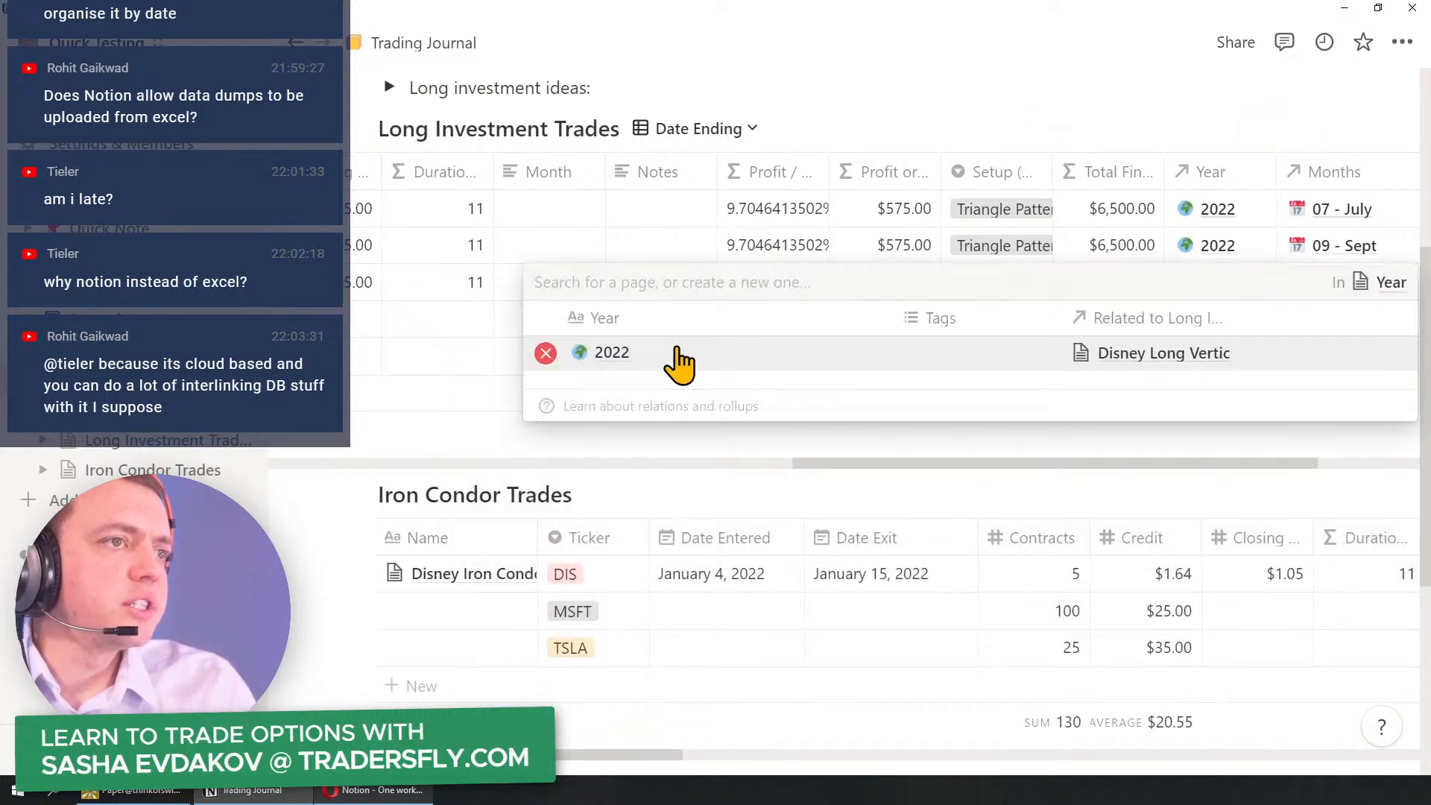
{"action": "left_click", "coordinate": [546, 353]}
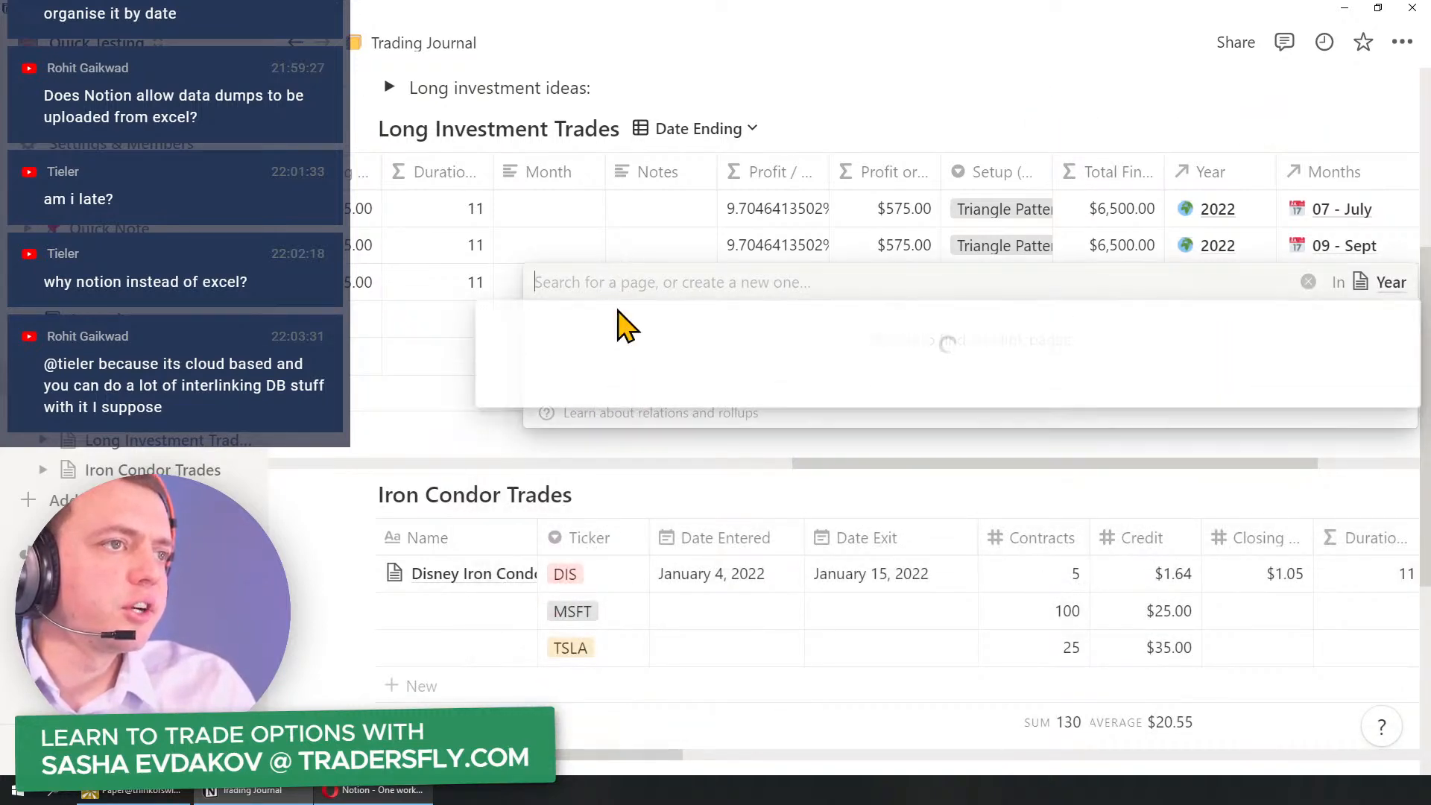
{"action": "left_click", "coordinate": [613, 389]}
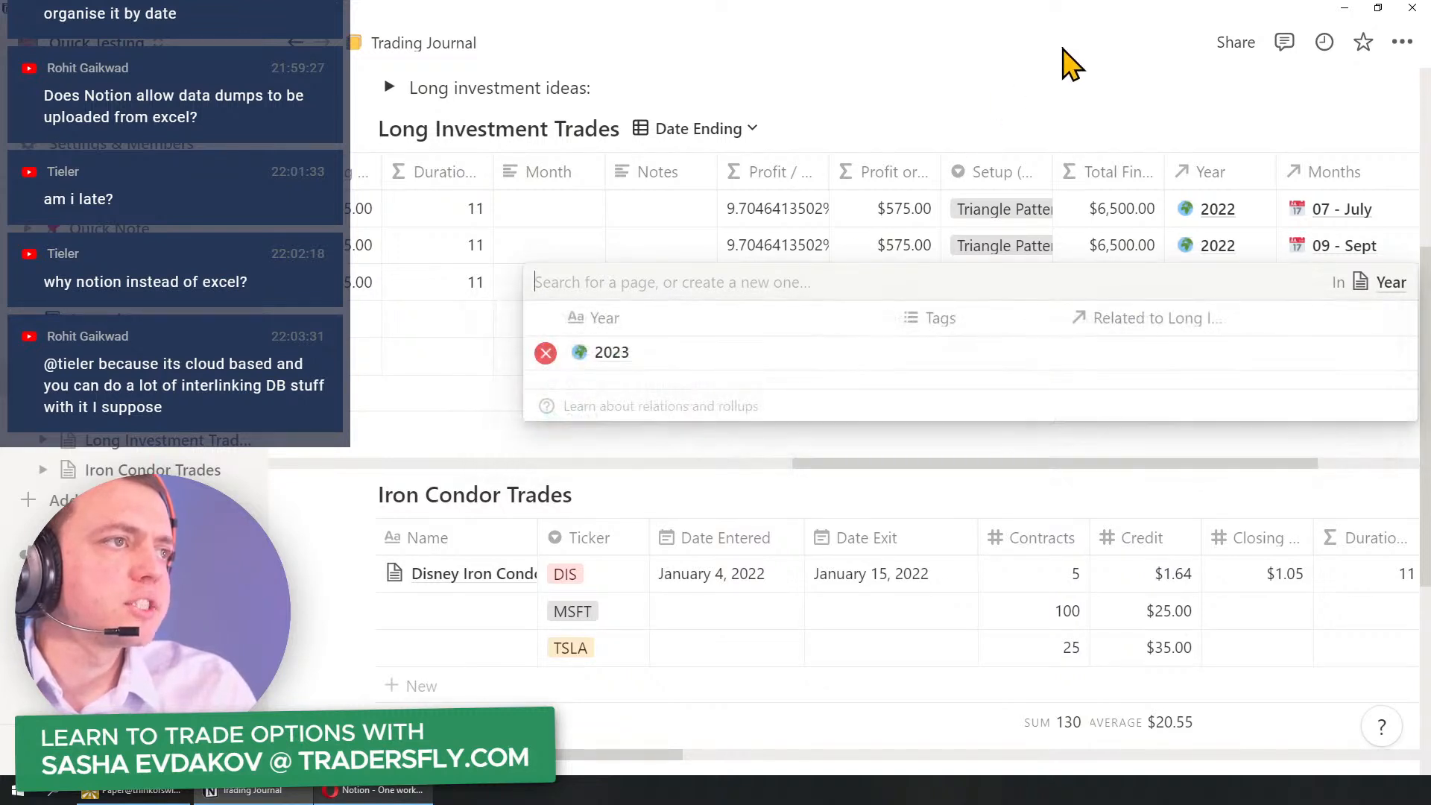
{"action": "key", "text": "Escape"}
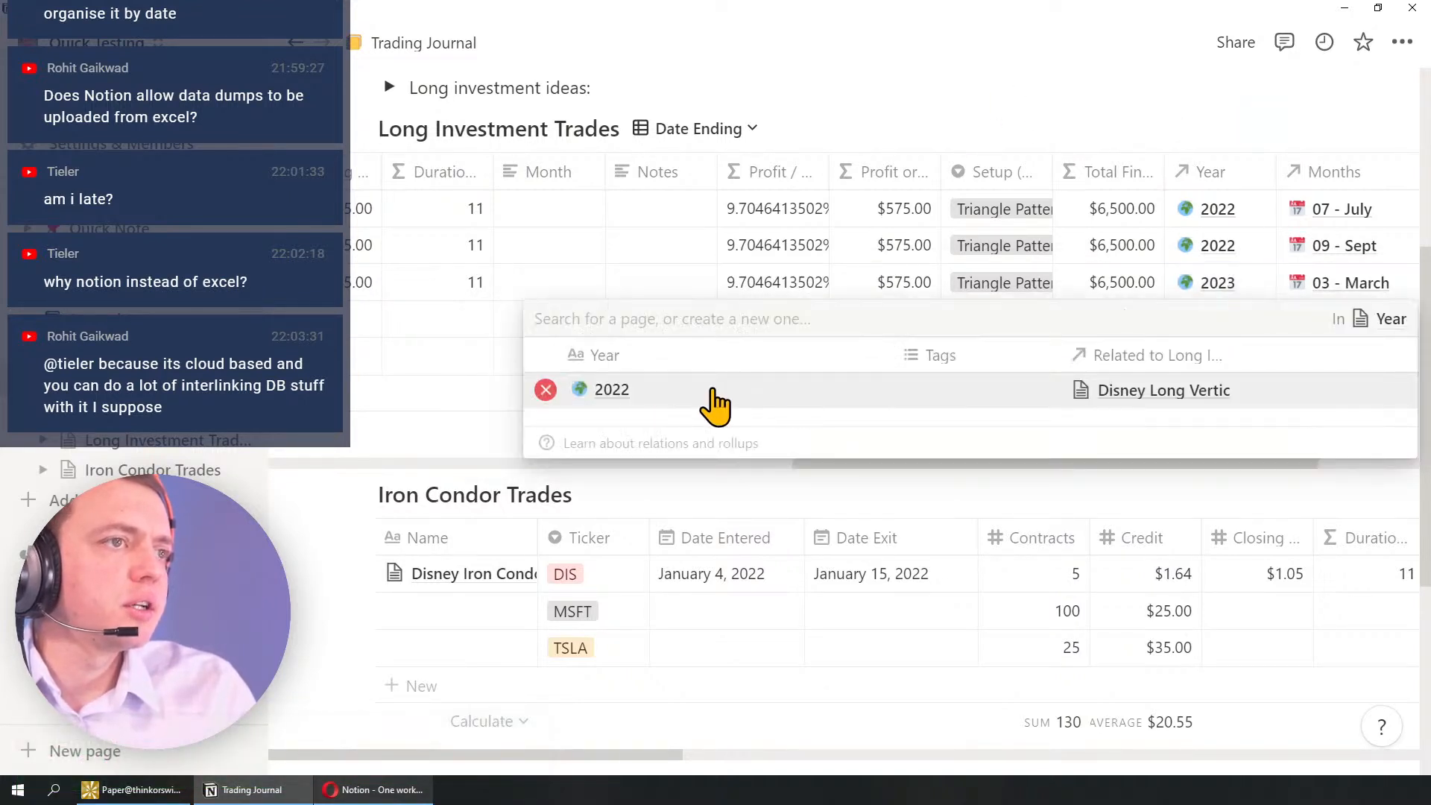
{"action": "left_click", "coordinate": [545, 390]}
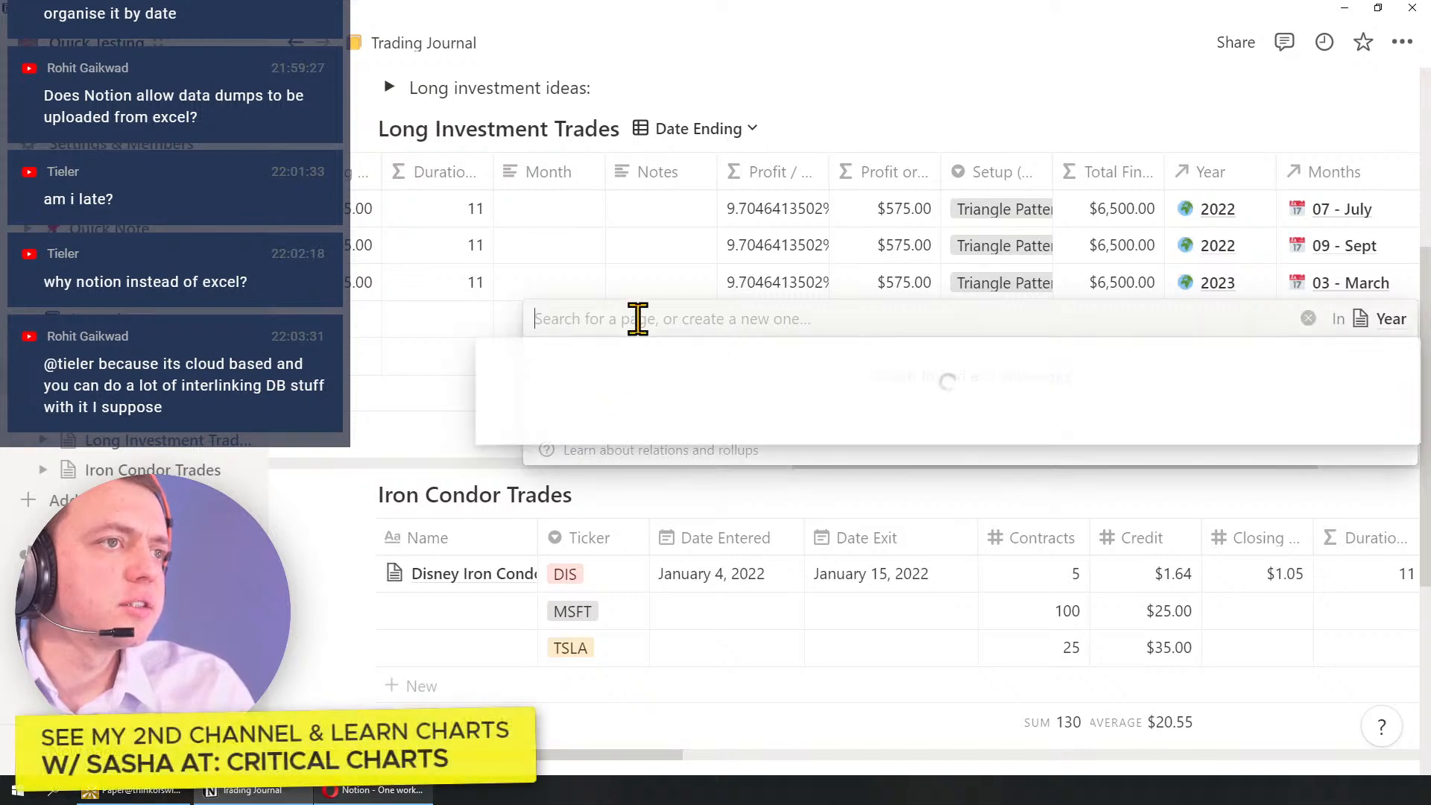
{"action": "left_click", "coordinate": [656, 389]}
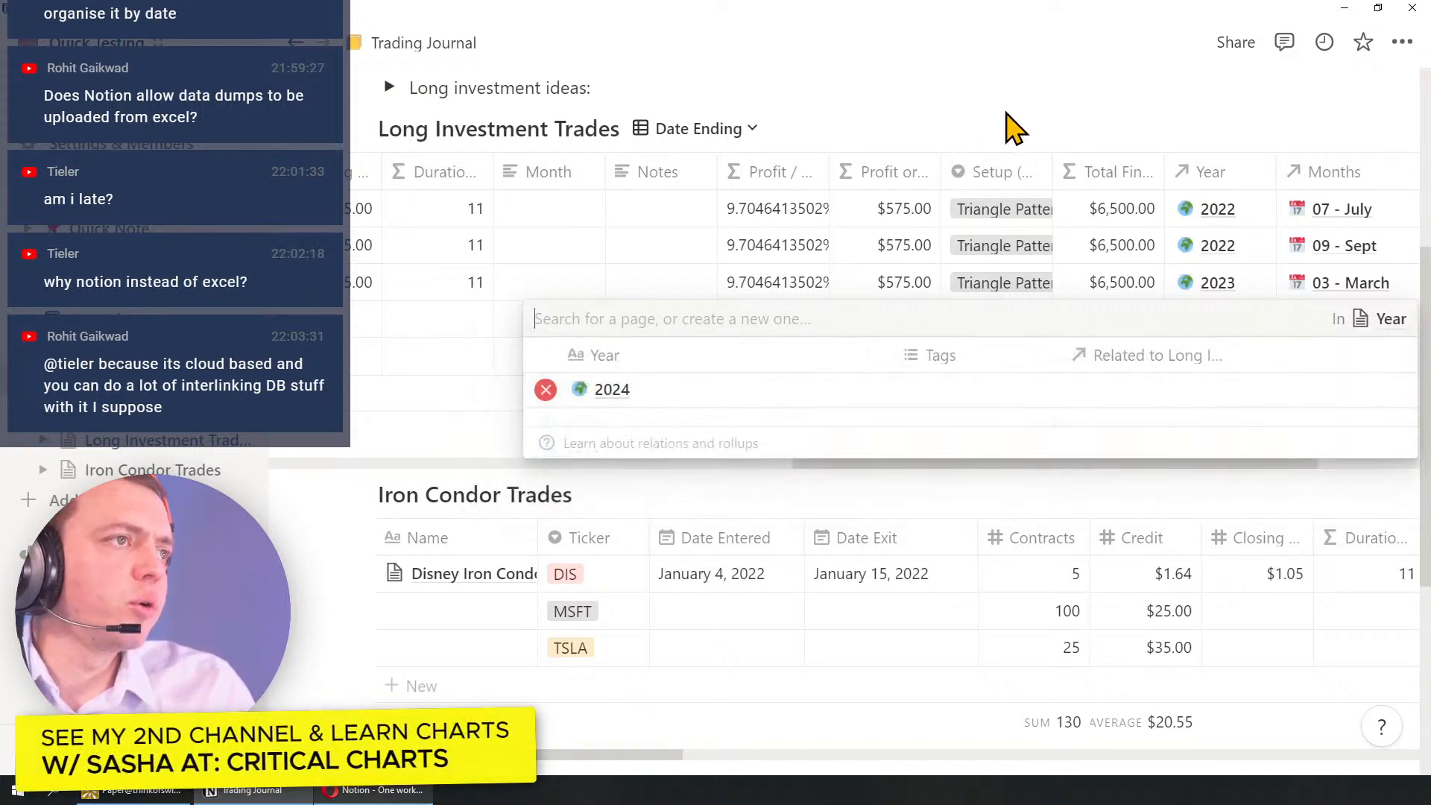
{"action": "key", "text": "Escape"}
{"action": "left_click_drag", "start_coordinate": [1118, 288], "coordinate": [914, 216]}
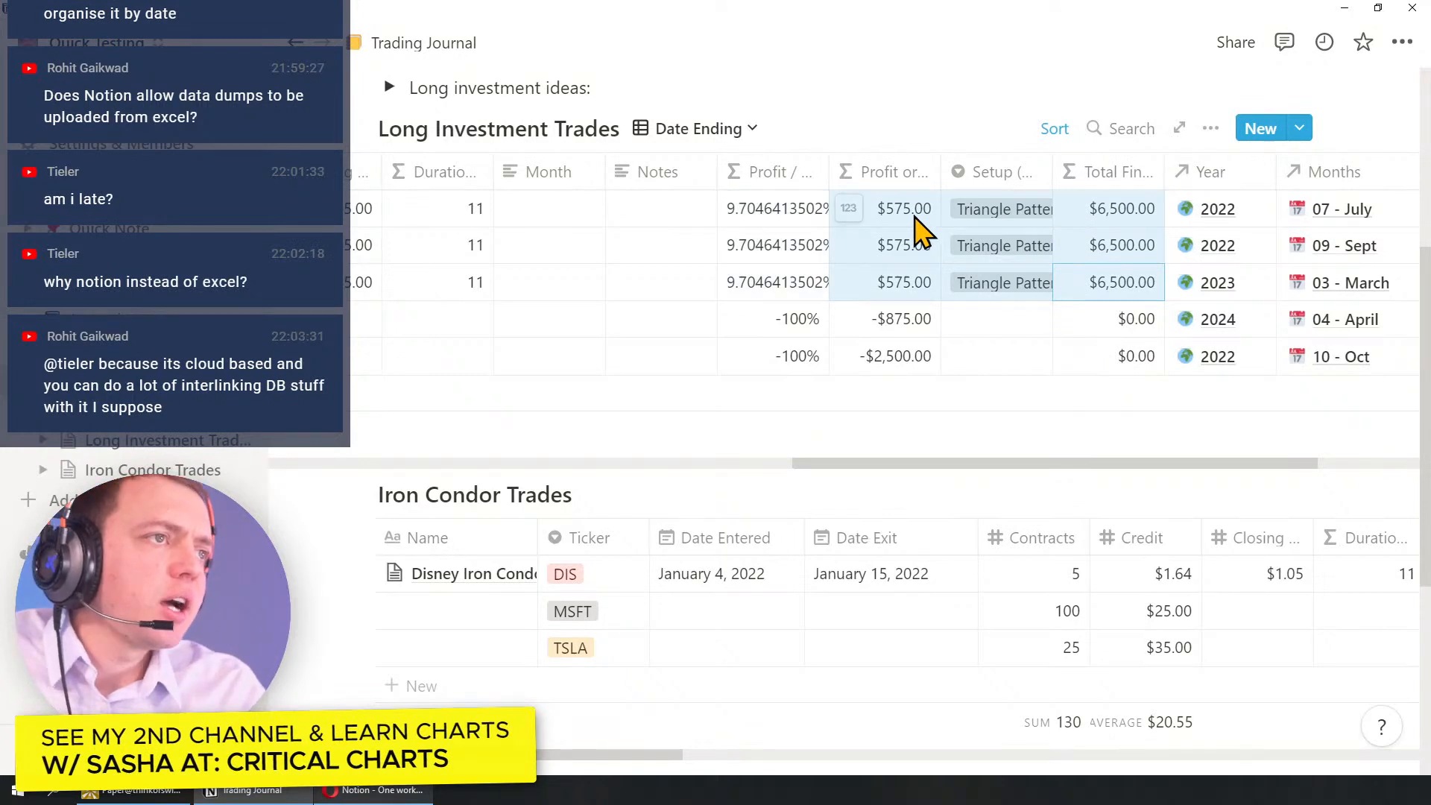
{"action": "left_click", "coordinate": [976, 330]}
{"action": "key", "text": "Escape"}
{"action": "left_click_drag", "start_coordinate": [1133, 281], "coordinate": [1097, 256]}
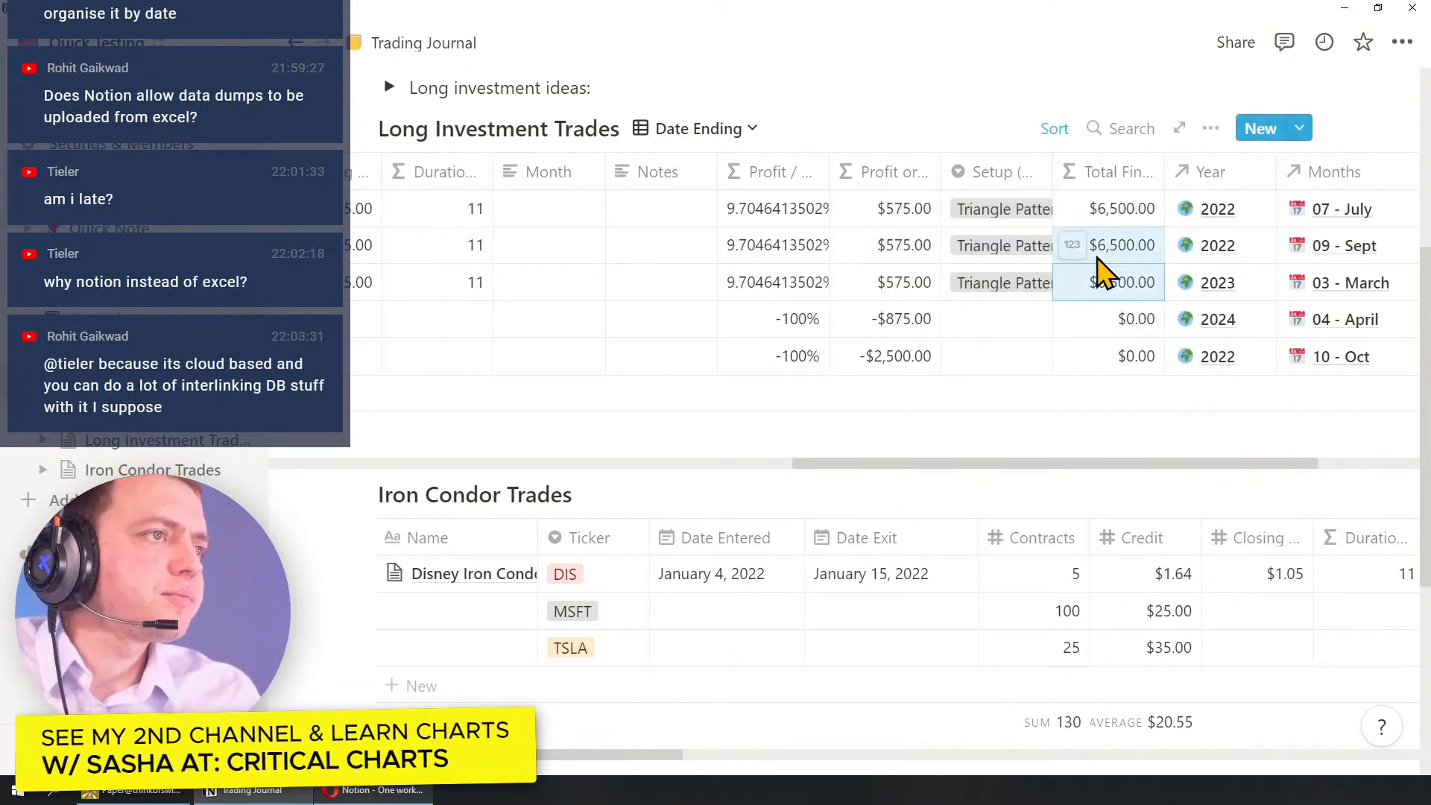
{"action": "left_click_drag", "start_coordinate": [1111, 328], "coordinate": [1120, 363]}
{"action": "left_click_drag", "start_coordinate": [862, 463], "coordinate": [329, 460]}
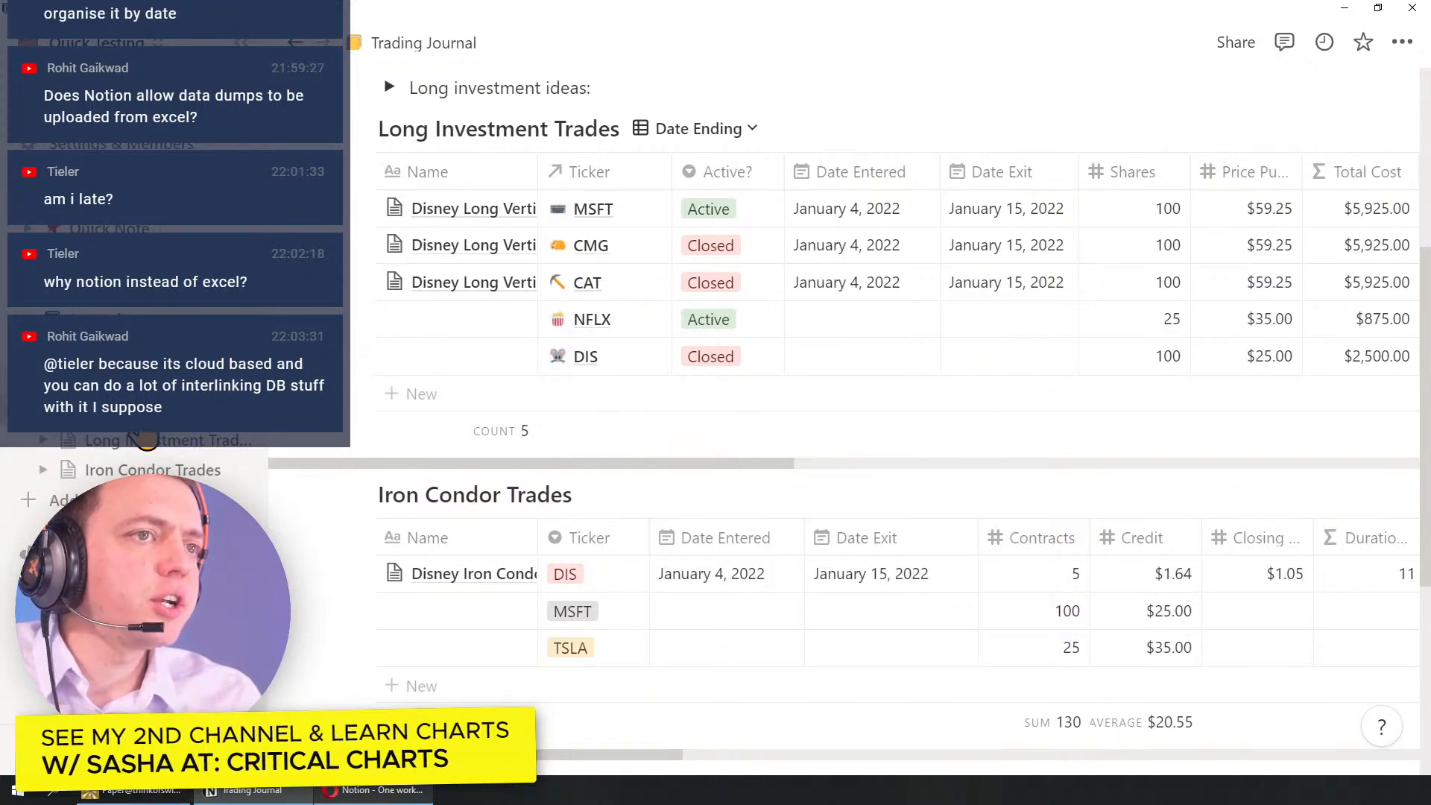
Step: Open the Data Dump page and rename the relation property in the Tickers table as Long Investment
{"action": "left_click", "coordinate": [139, 416]}
{"action": "scroll", "coordinate": [895, 507], "scroll_direction": "down", "scroll_amount": 3}
{"action": "scroll", "coordinate": [895, 507], "scroll_direction": "up", "scroll_amount": 2}
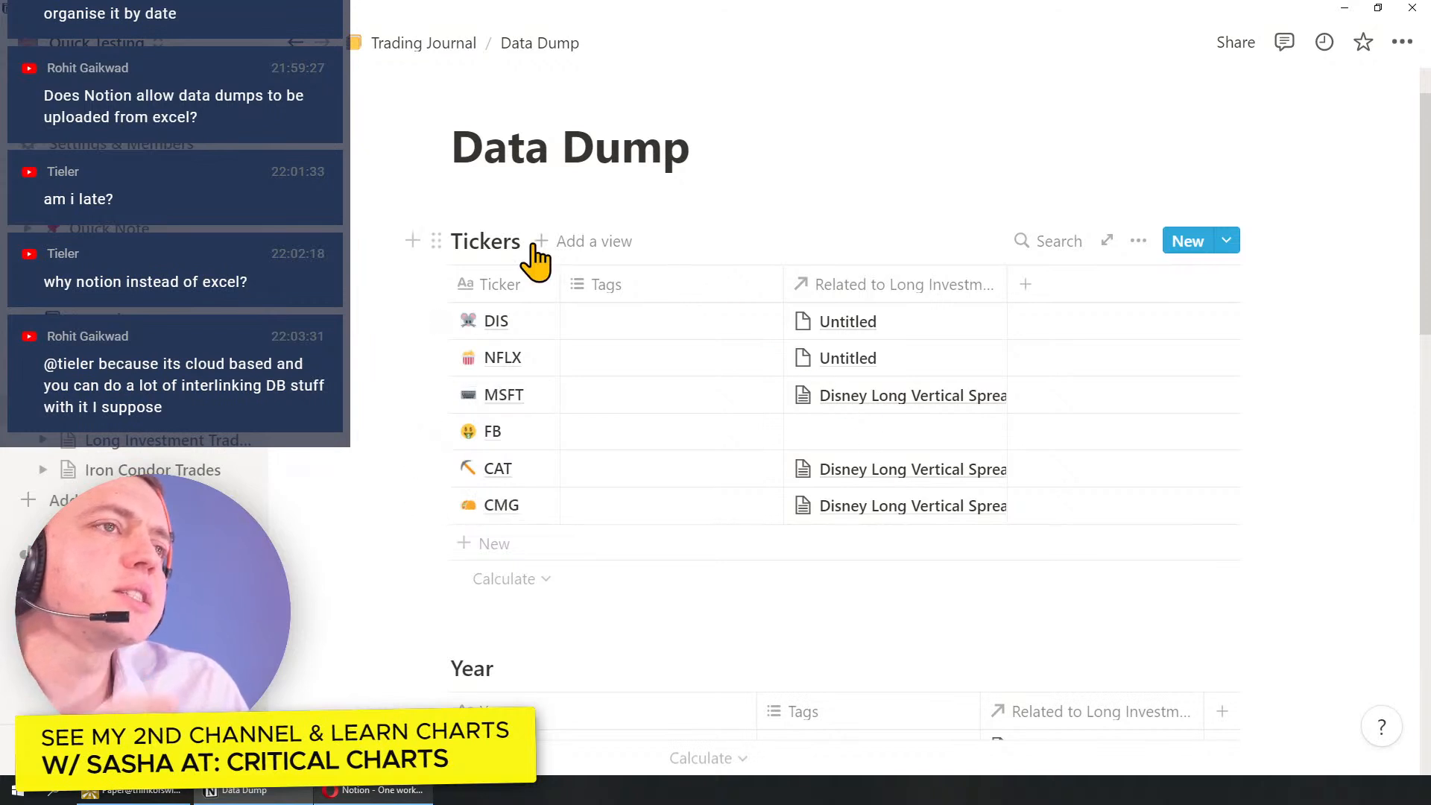
{"action": "left_click", "coordinate": [905, 288]}
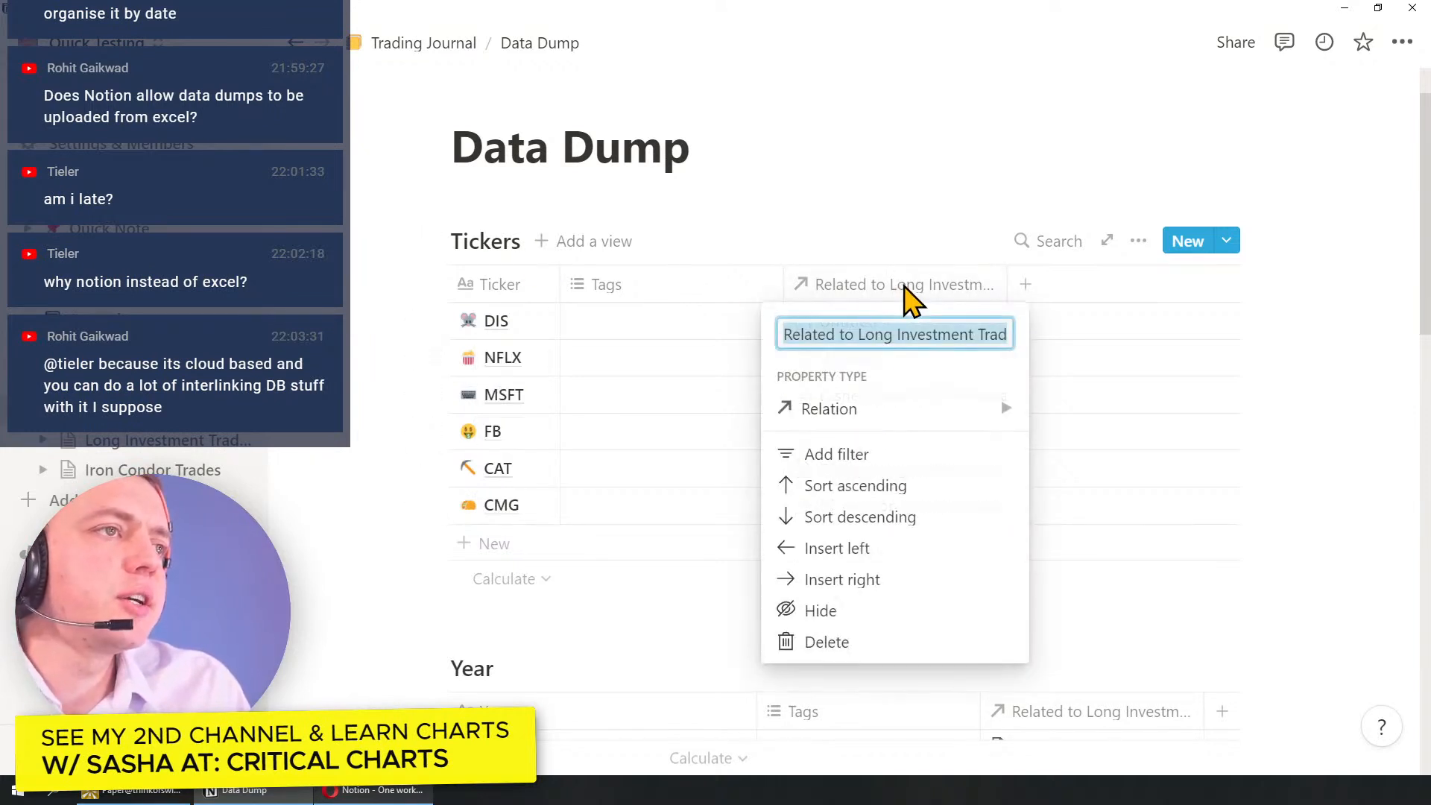
{"action": "type", "text": "Long Investment"}
{"action": "key", "text": "Return"}
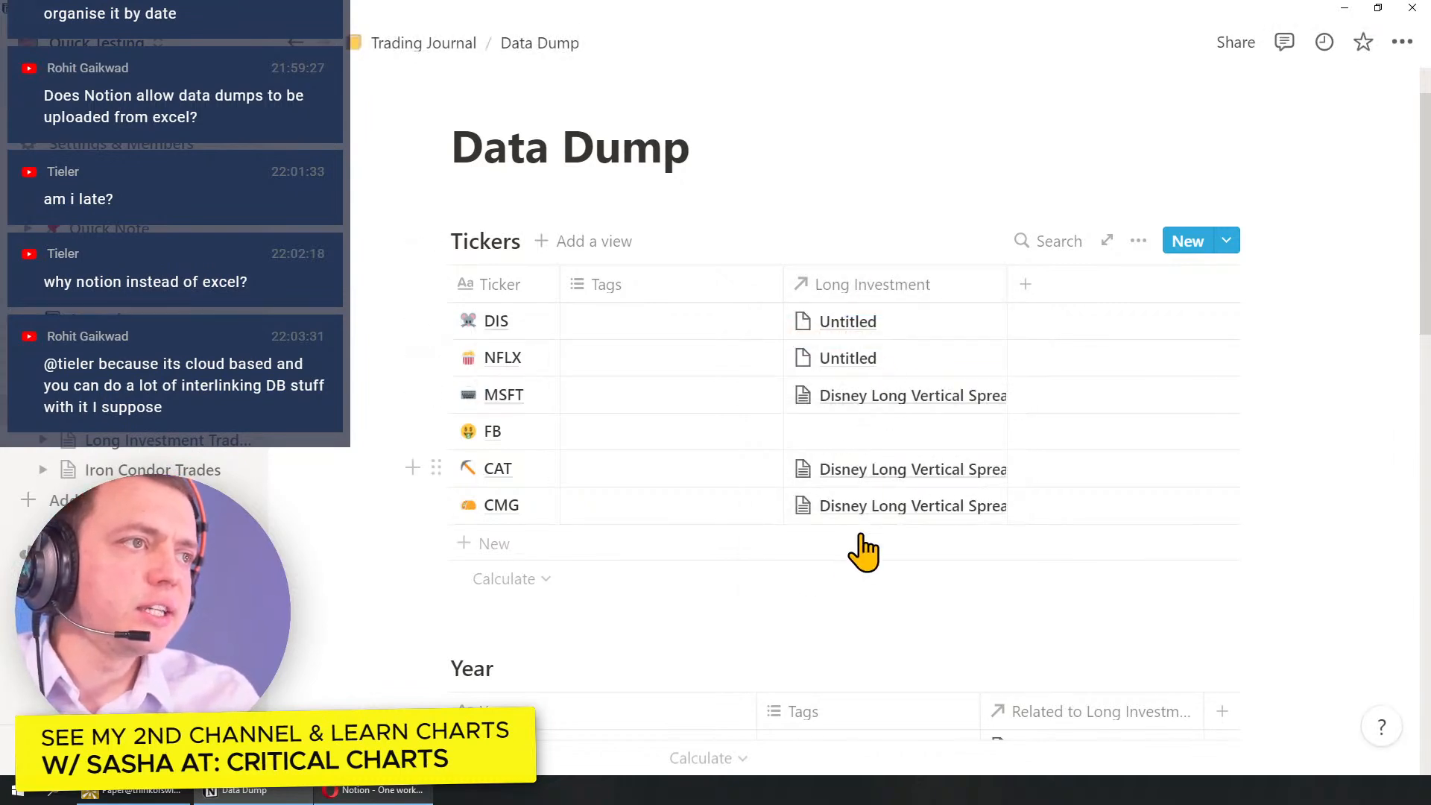
Step: Delete the Tags property from the Tickers table
{"action": "left_click", "coordinate": [723, 284]}
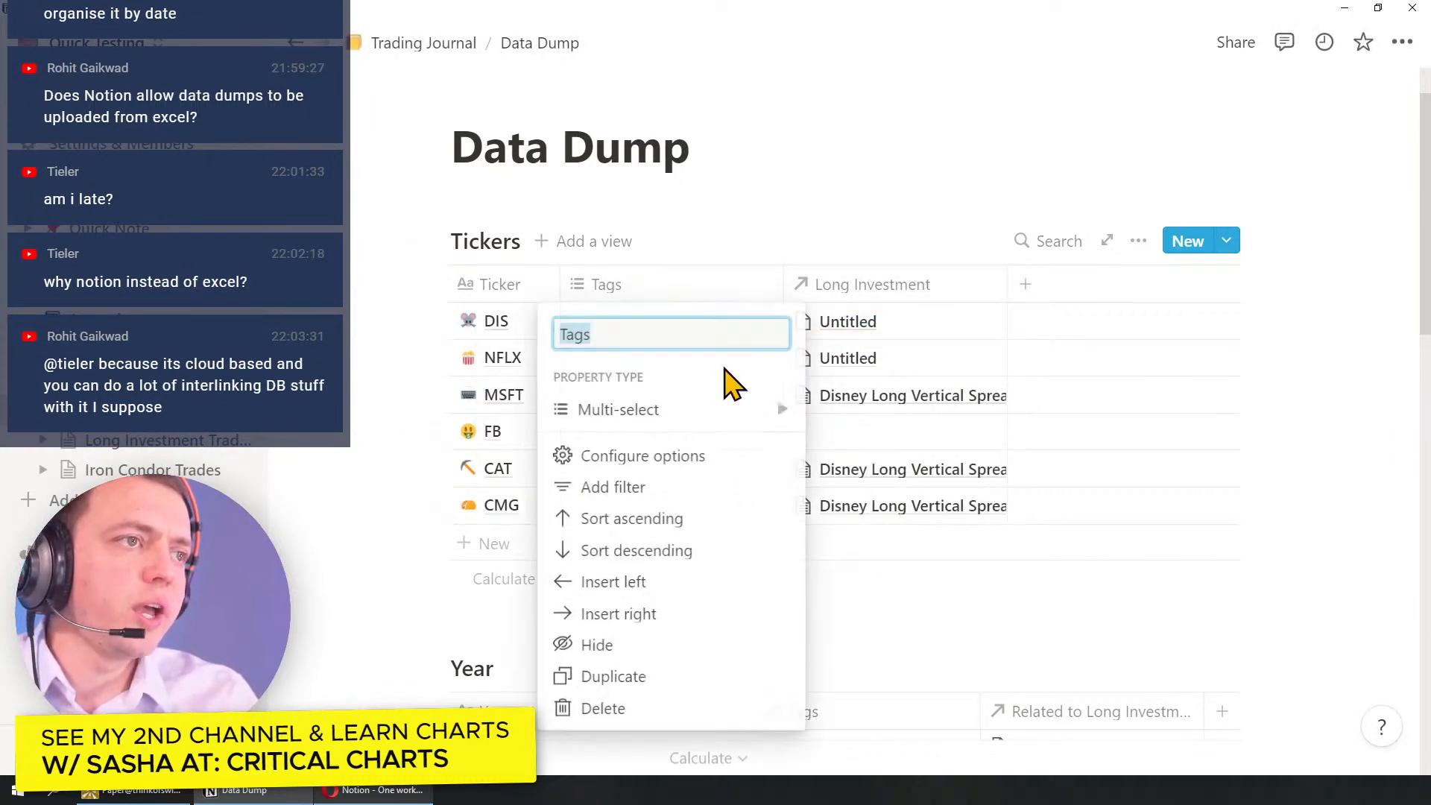
{"action": "left_click", "coordinate": [660, 702]}
{"action": "left_click", "coordinate": [755, 417]}
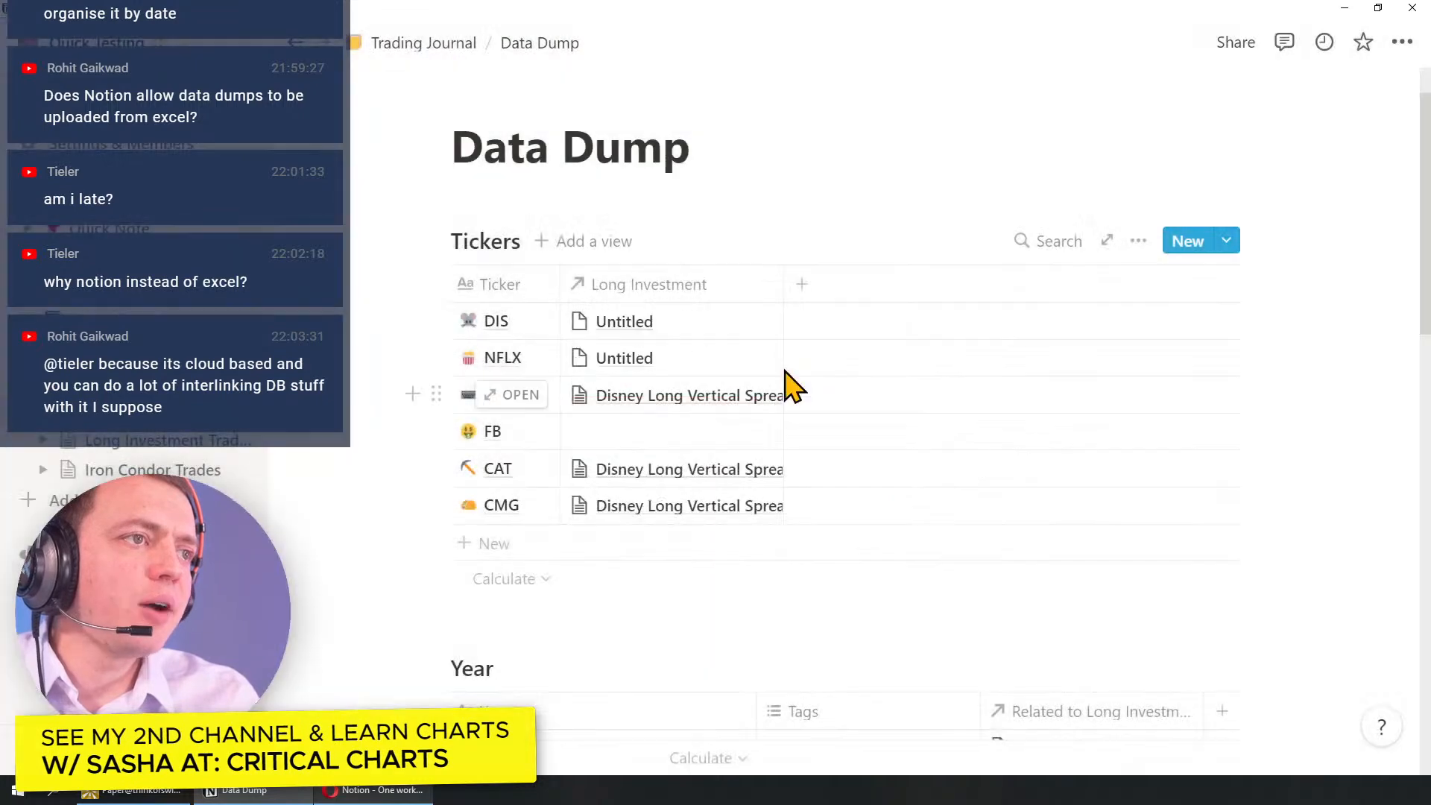
Step: Turn off cell wrapping for the Year table on the Data Dump page
{"action": "scroll", "coordinate": [716, 466], "scroll_direction": "down", "scroll_amount": 5}
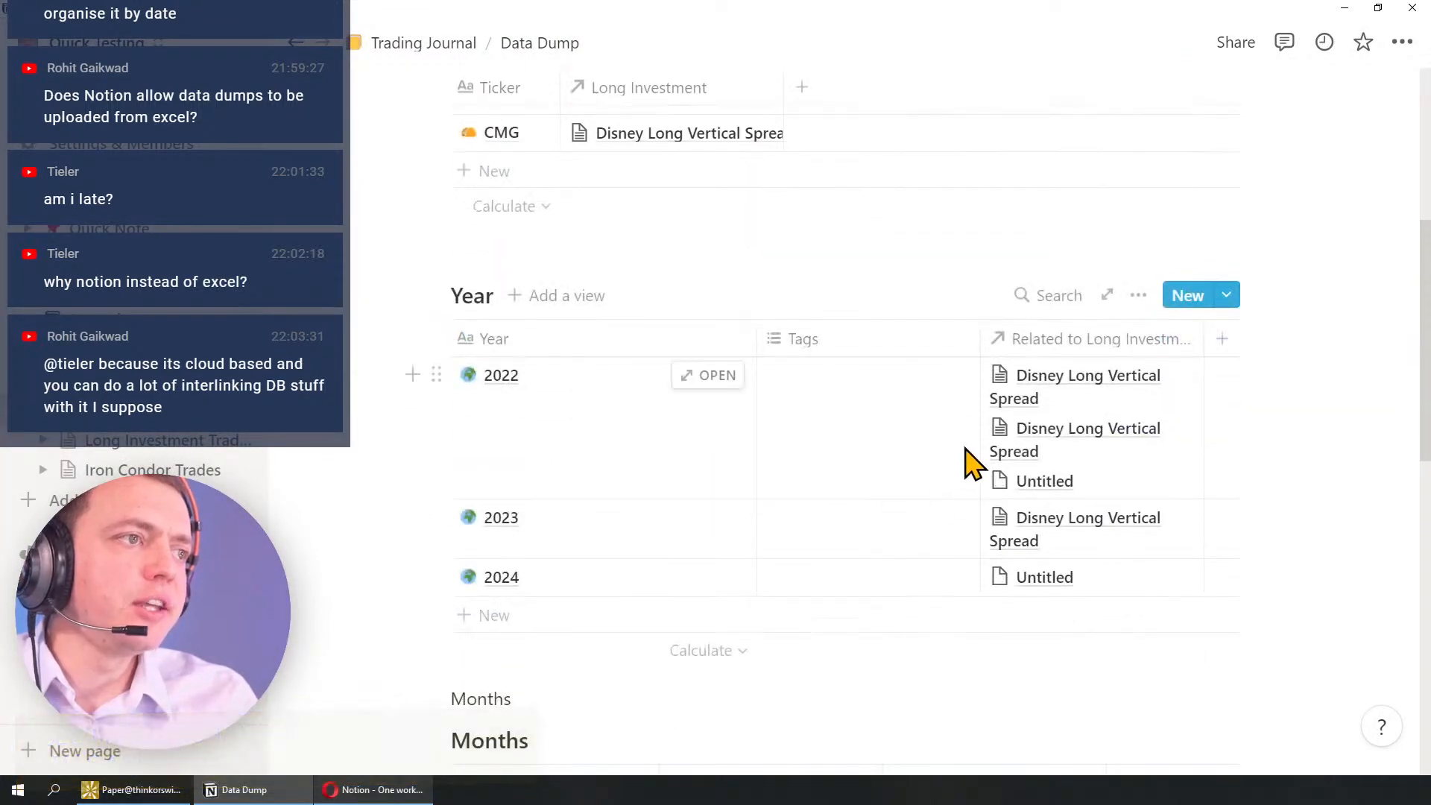
{"action": "left_click", "coordinate": [1139, 295]}
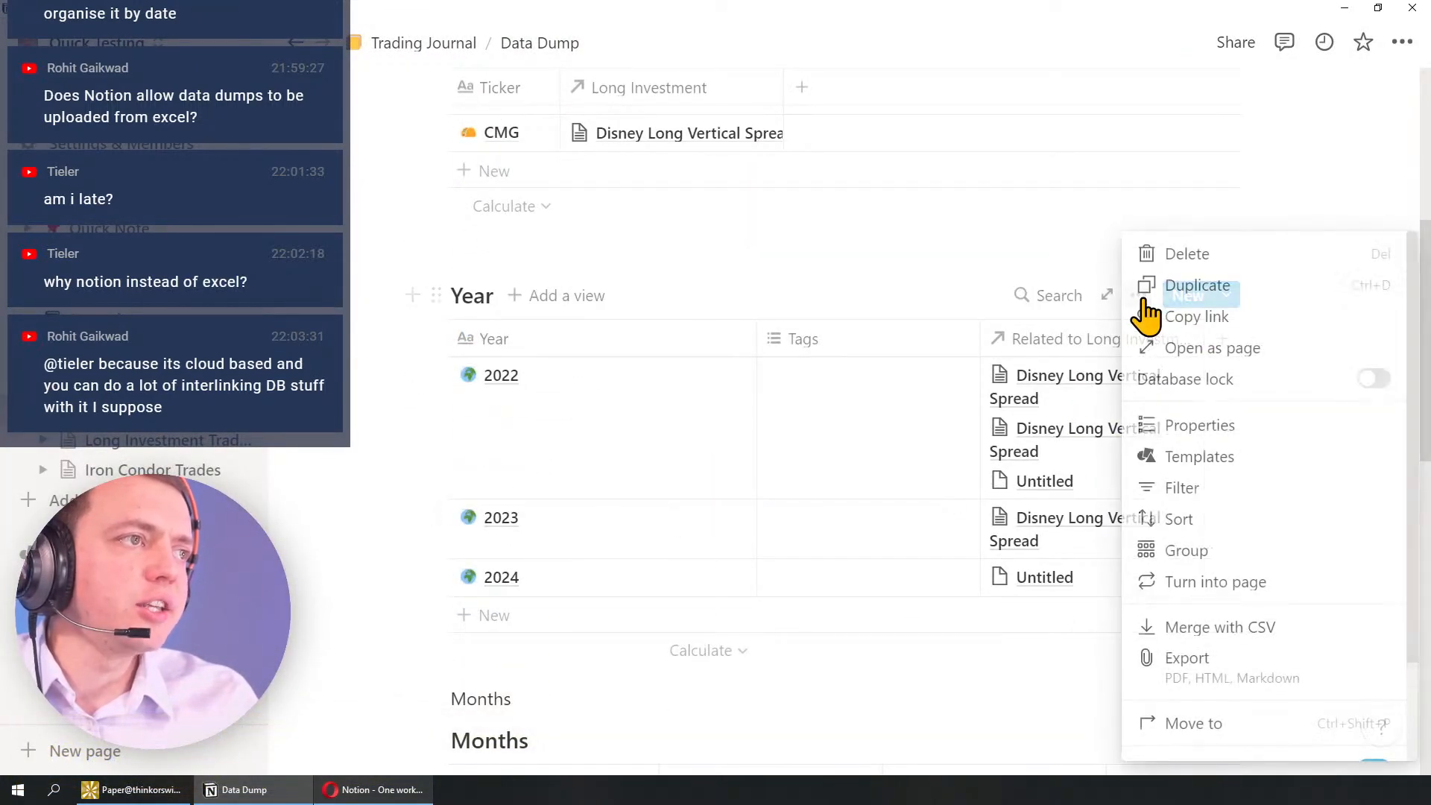
{"action": "scroll", "coordinate": [1267, 708], "scroll_direction": "down", "scroll_amount": 2}
{"action": "left_click", "coordinate": [1370, 656]}
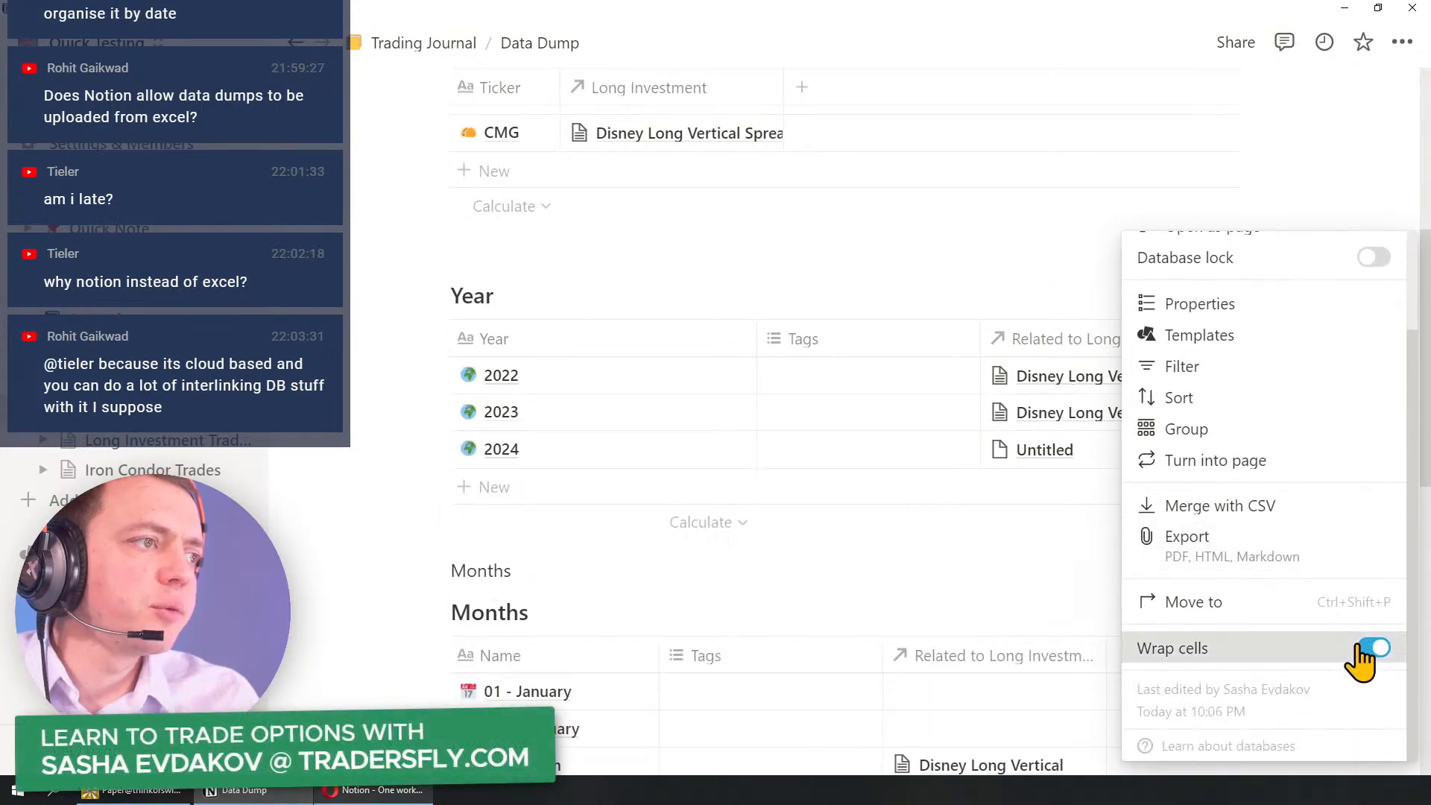
{"action": "left_click", "coordinate": [966, 306]}
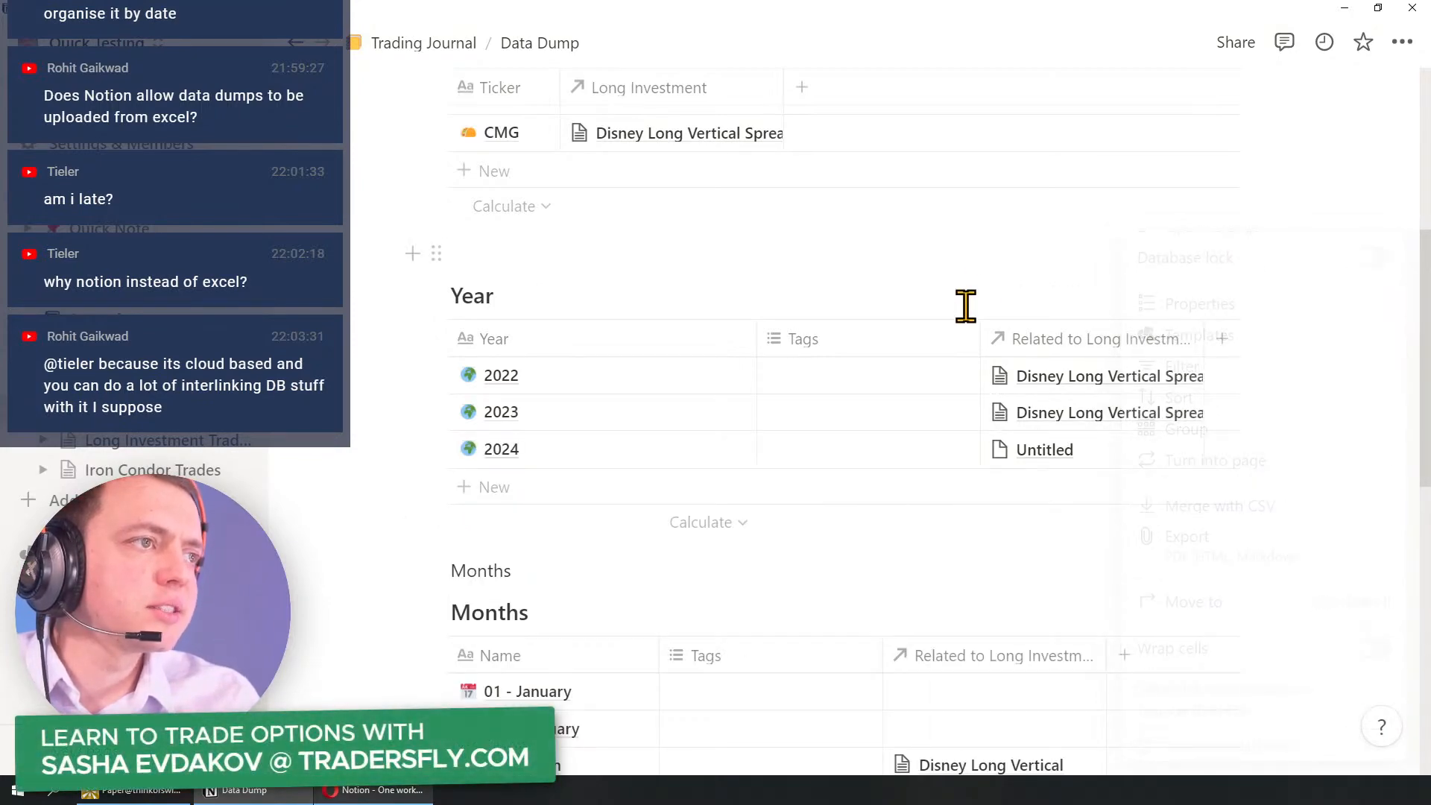
Step: Delete the Tags property from the Year table, narrow its Year column and widen its relation column
{"action": "left_click", "coordinate": [924, 345]}
{"action": "left_click", "coordinate": [825, 738]}
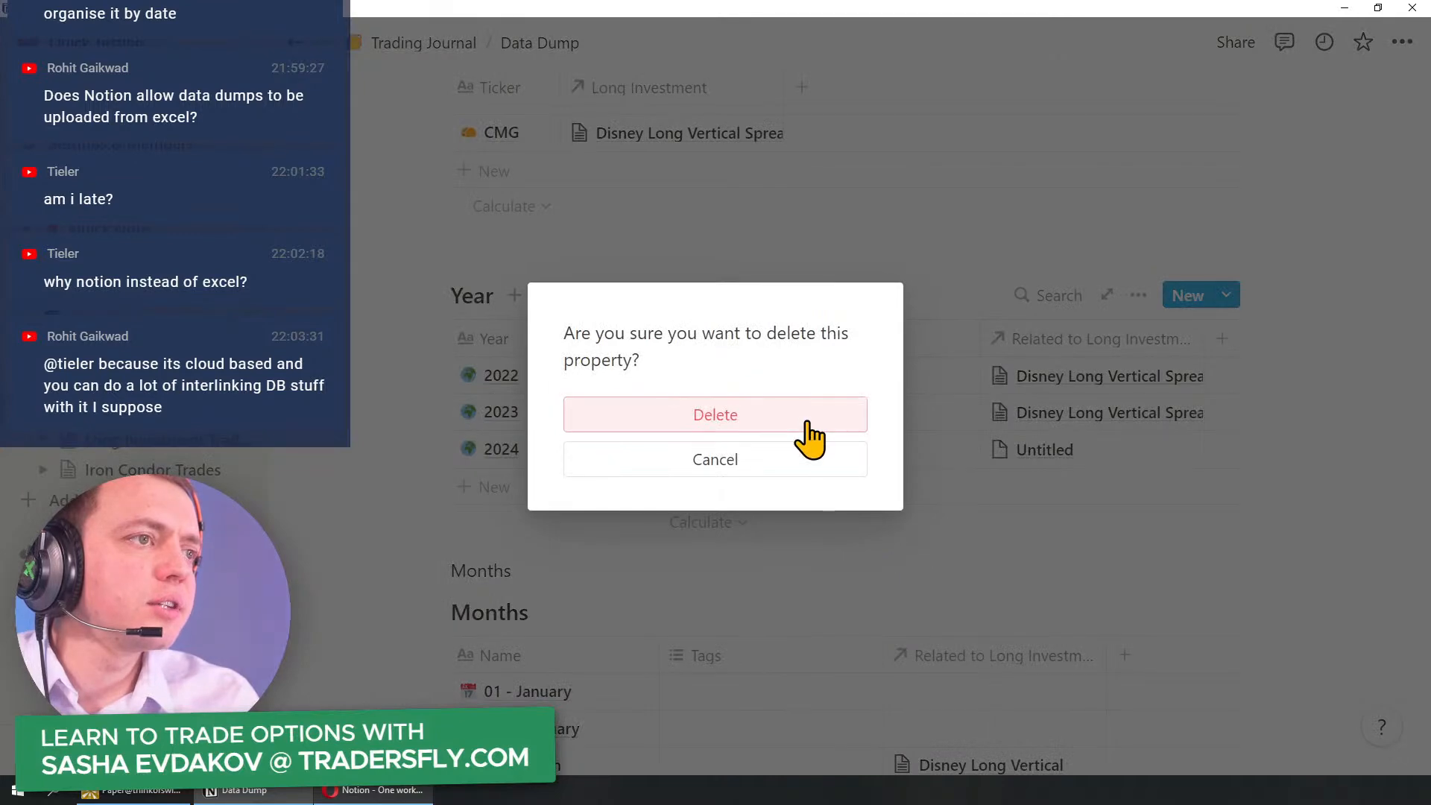
{"action": "left_click", "coordinate": [801, 417]}
{"action": "left_click_drag", "start_coordinate": [758, 342], "coordinate": [577, 329]}
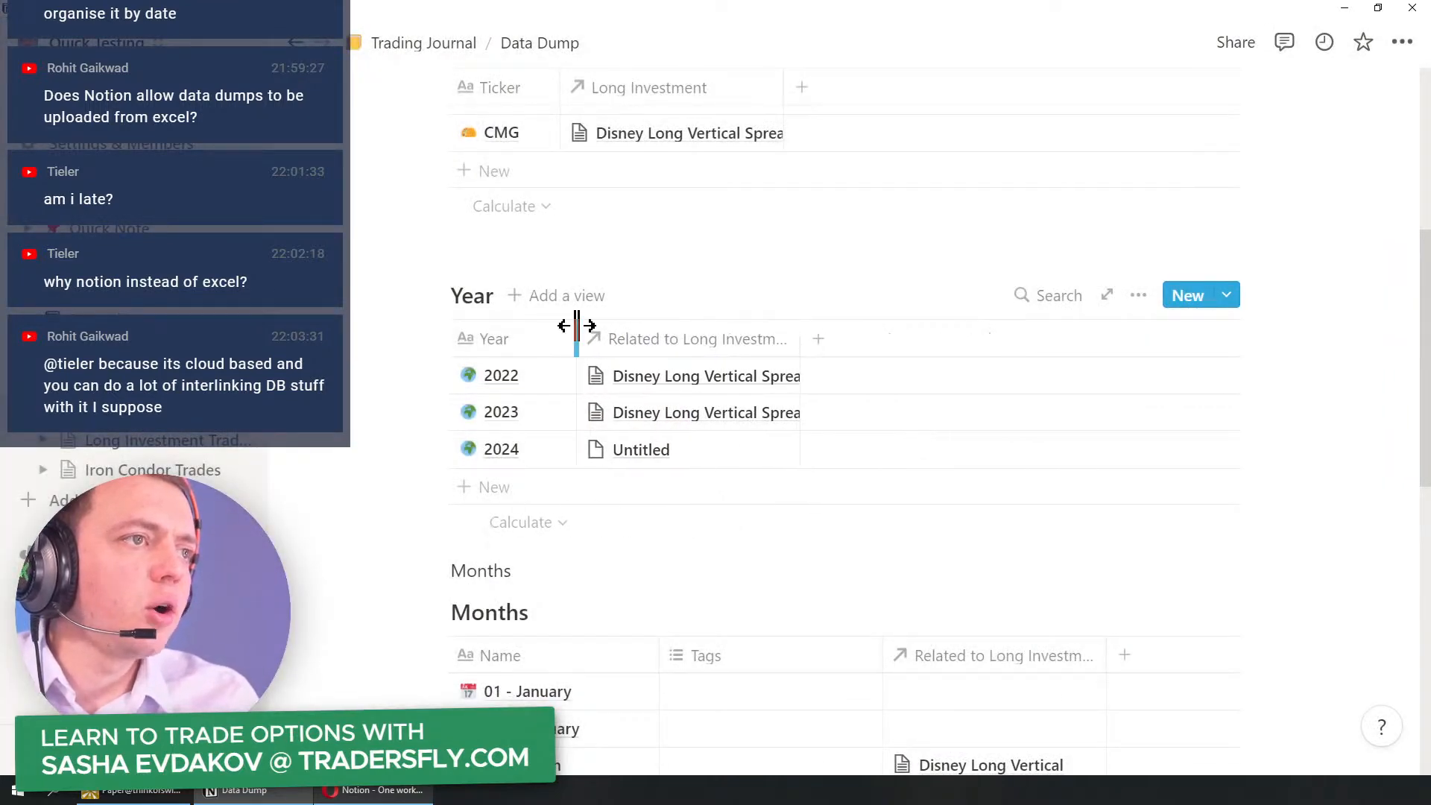
{"action": "left_click_drag", "start_coordinate": [798, 337], "coordinate": [986, 338]}
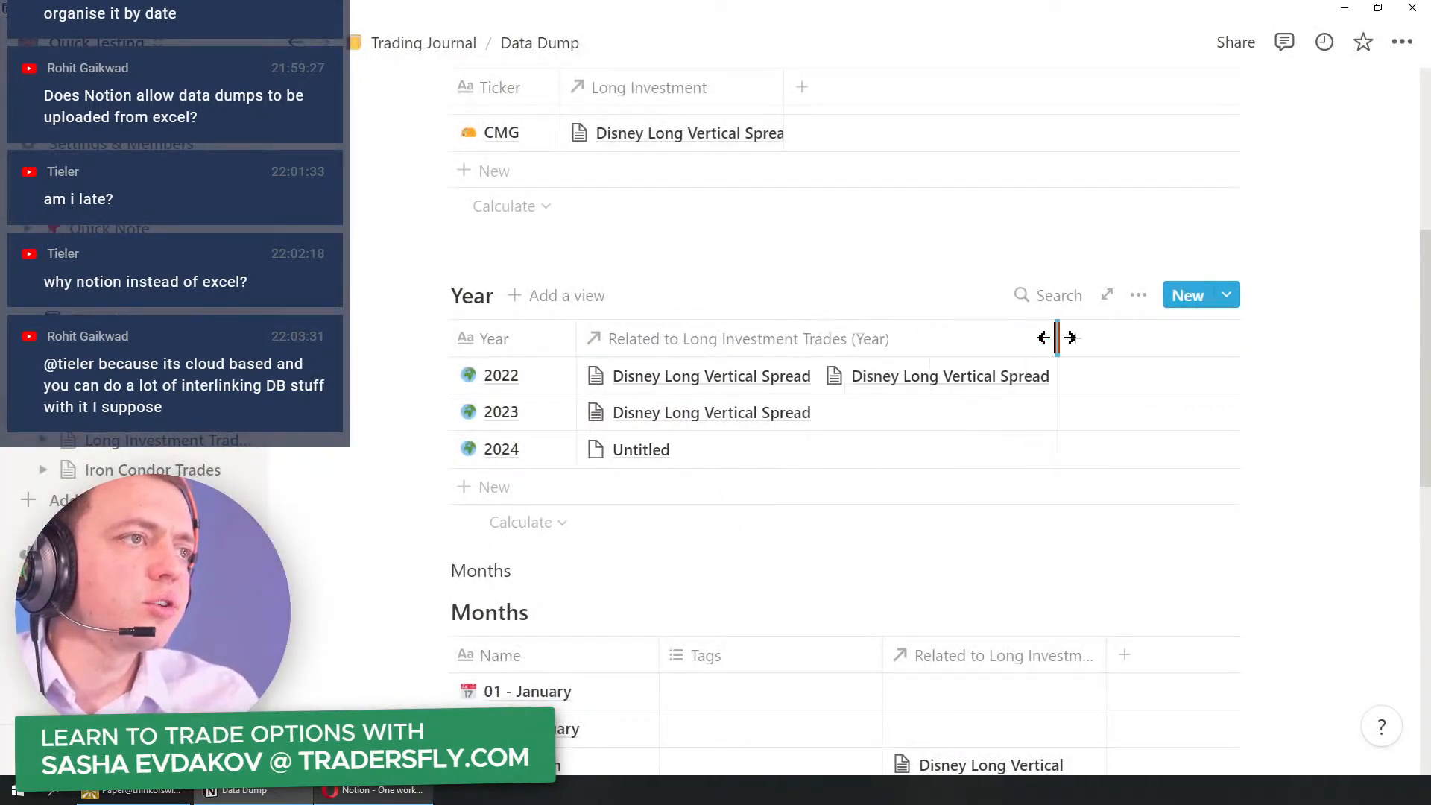
Step: Delete the Tags property from the Months table
{"action": "scroll", "coordinate": [906, 447], "scroll_direction": "down", "scroll_amount": 4}
{"action": "left_click", "coordinate": [740, 367]}
{"action": "left_click", "coordinate": [707, 740]}
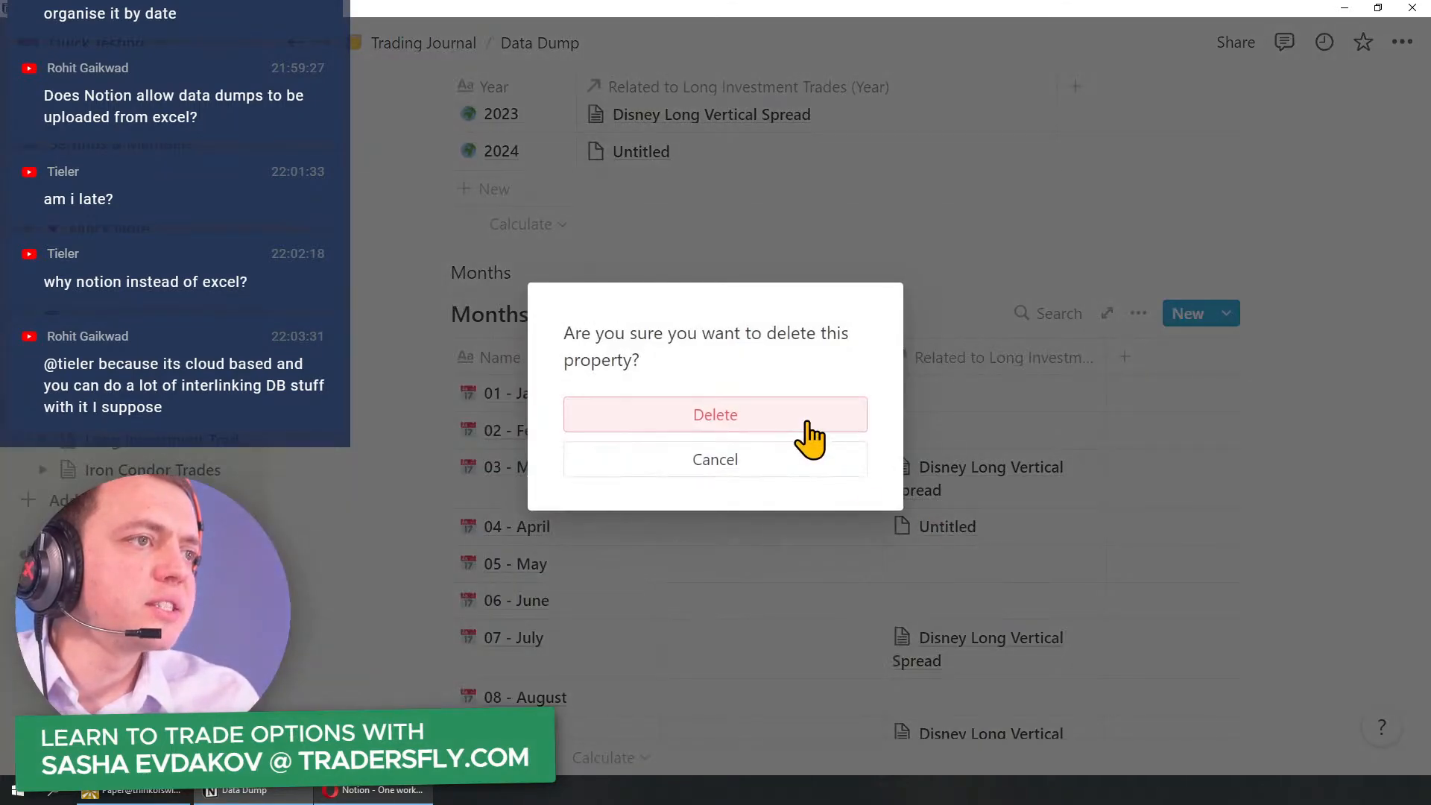
{"action": "left_click", "coordinate": [806, 424]}
Step: Turn off cell wrapping for the Months table
{"action": "left_click", "coordinate": [1138, 313]}
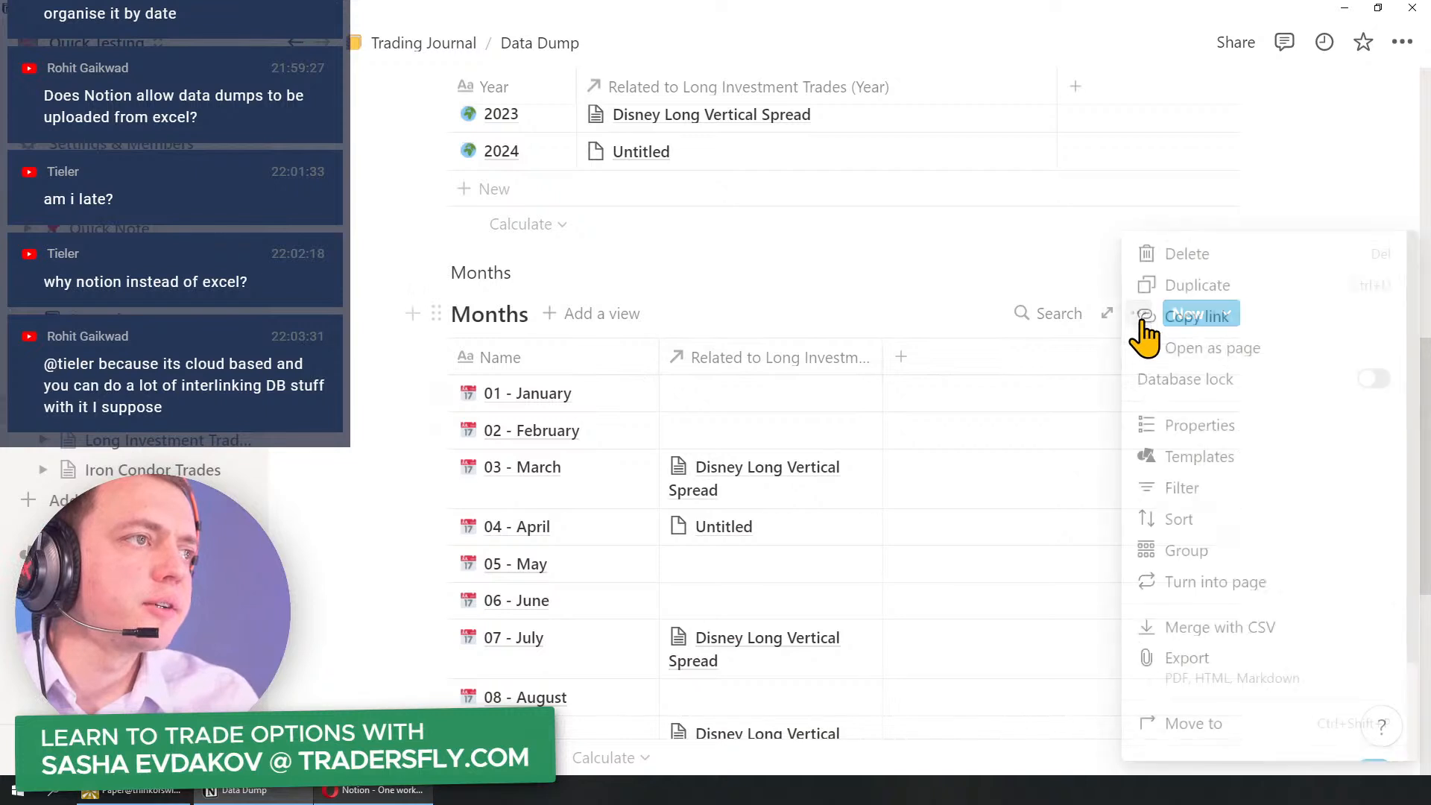
{"action": "scroll", "coordinate": [1181, 697], "scroll_direction": "down", "scroll_amount": 2}
{"action": "left_click", "coordinate": [1378, 650]}
{"action": "left_click", "coordinate": [846, 263]}
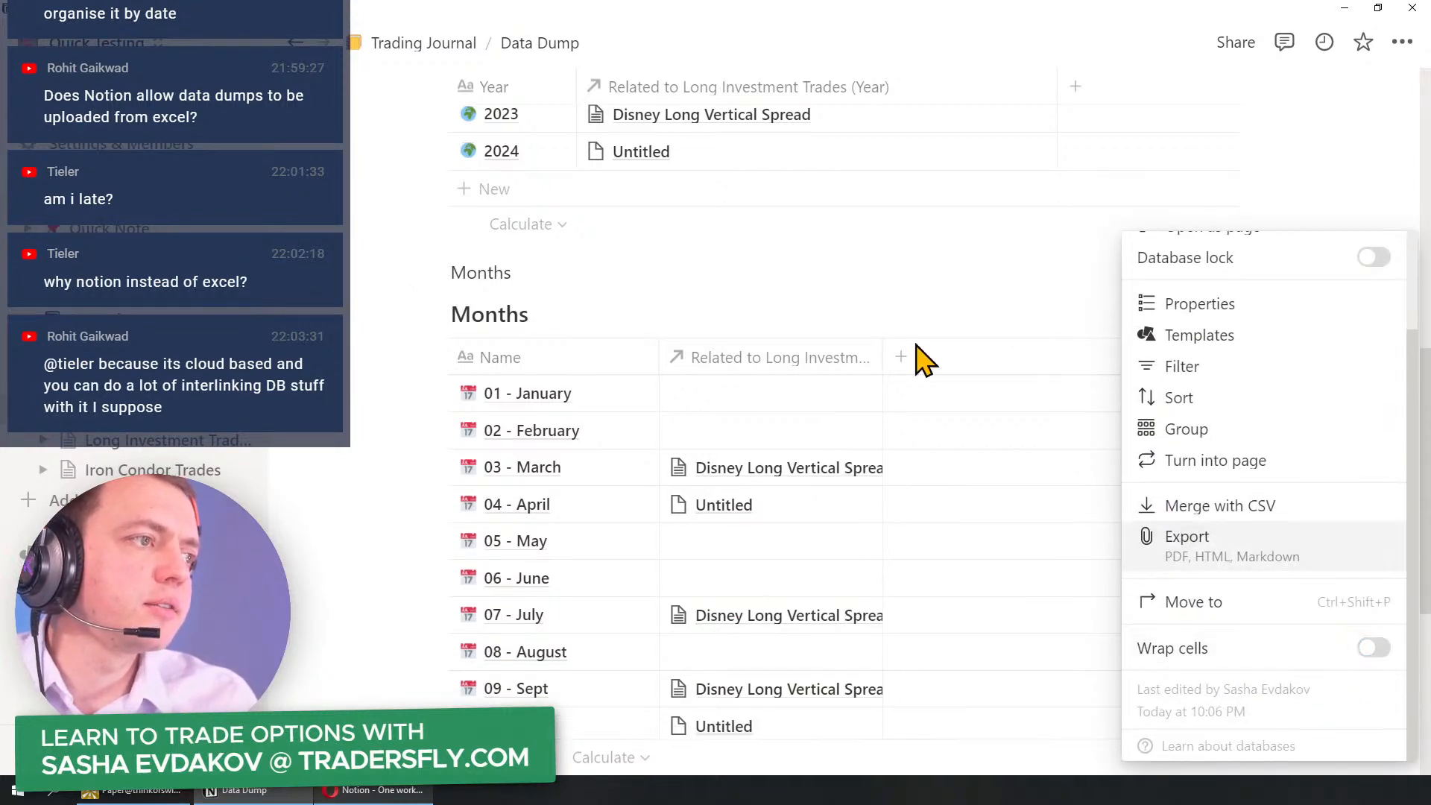
{"action": "scroll", "coordinate": [793, 492], "scroll_direction": "down", "scroll_amount": 4}
{"action": "scroll", "coordinate": [760, 246], "scroll_direction": "up", "scroll_amount": 2}
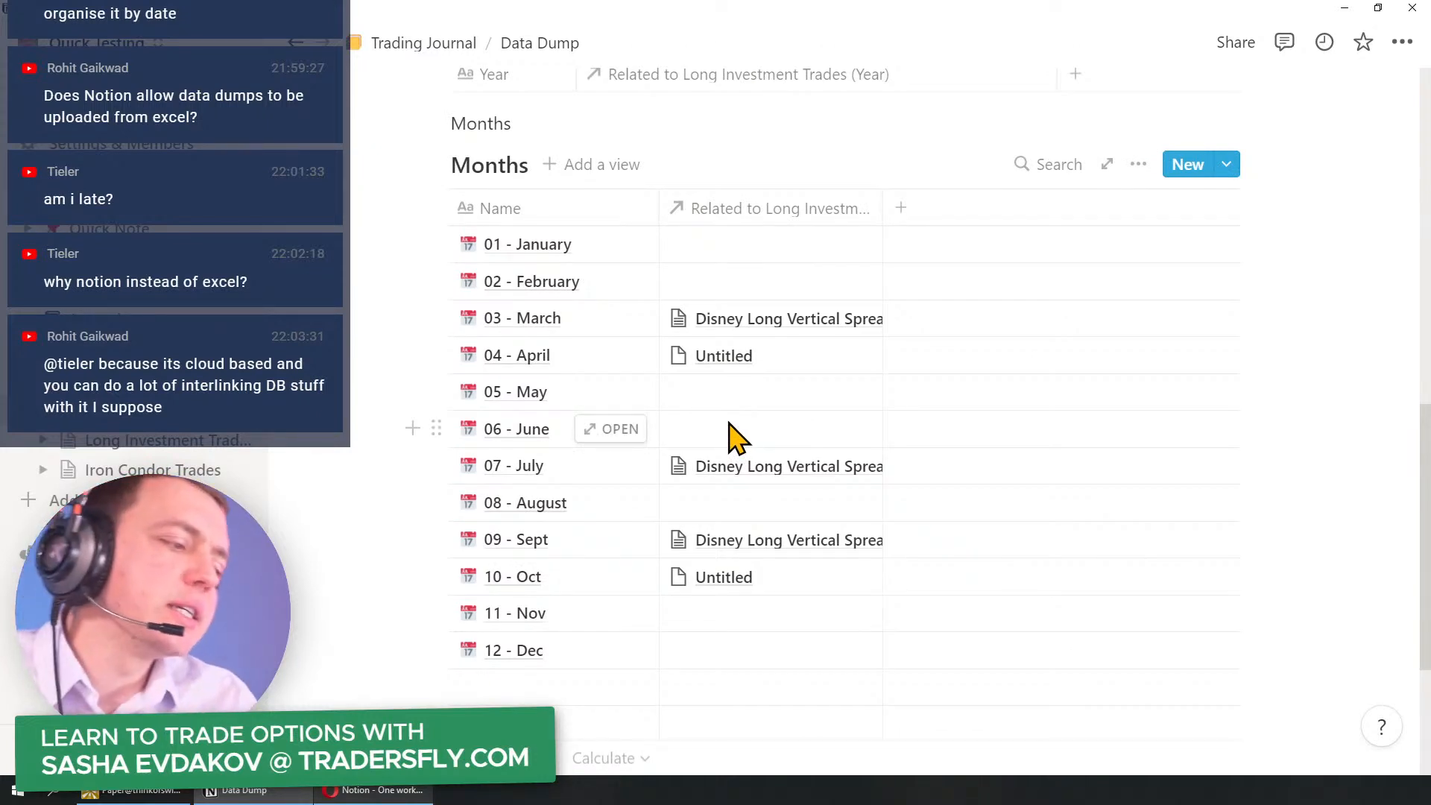
{"action": "key", "text": "ctrl+2"}
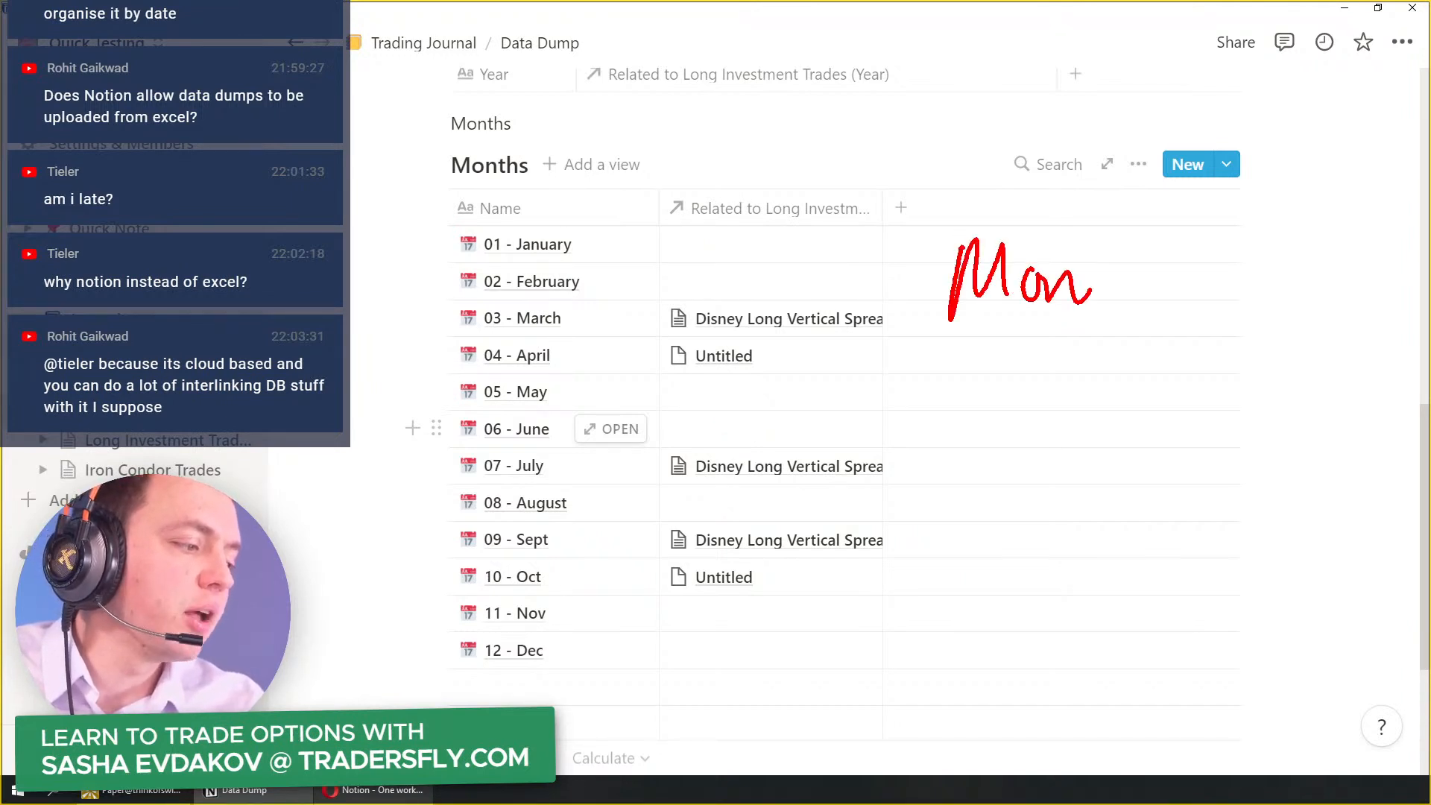
{"action": "left_click_drag", "start_coordinate": [1114, 380], "coordinate": [1195, 339]}
{"action": "mouse_move", "coordinate": [1069, 426]}
{"action": "left_mouse_down"}
{"action": "mouse_move", "coordinate": [1076, 491]}
{"action": "mouse_move", "coordinate": [1120, 495]}
{"action": "left_mouse_up"}
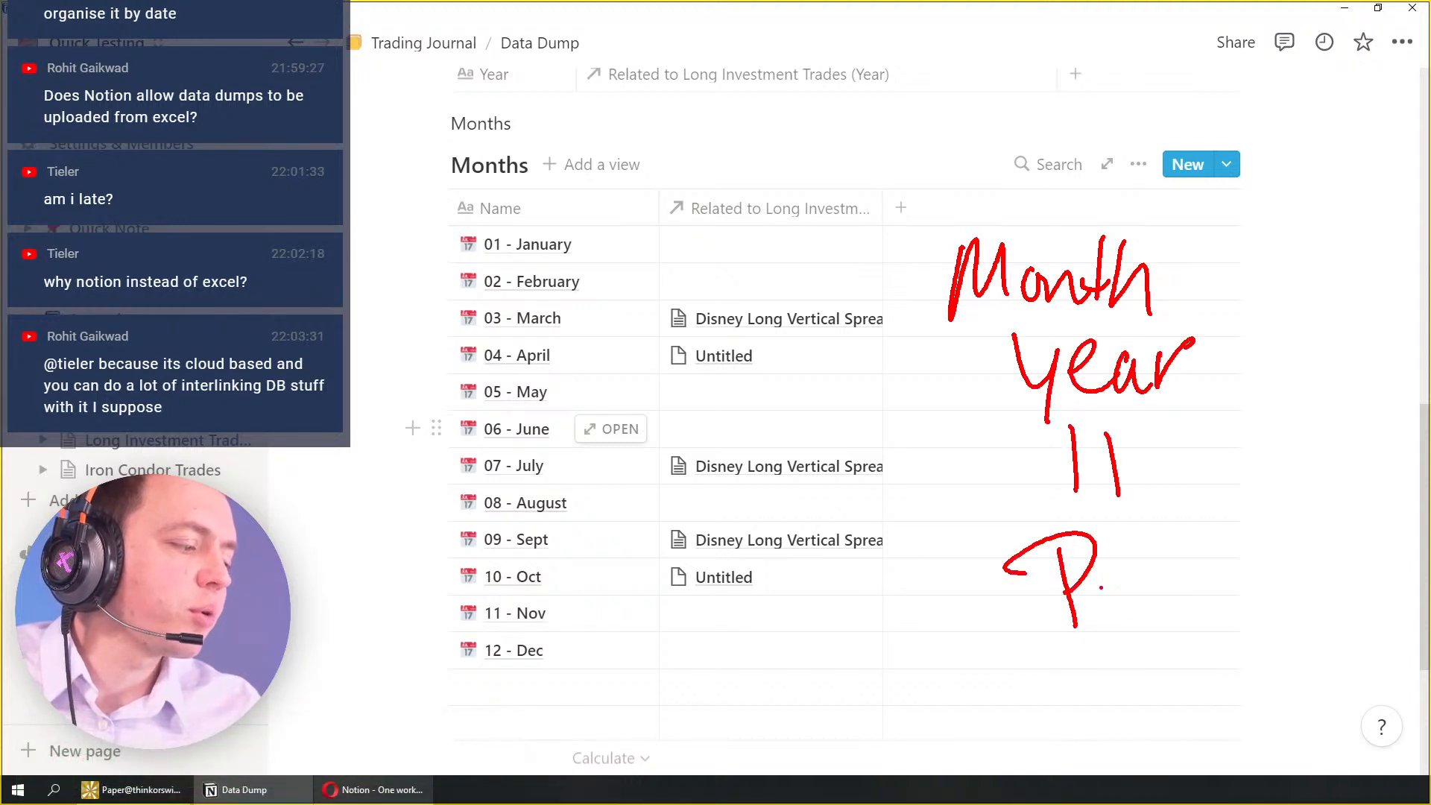
{"action": "left_click_drag", "start_coordinate": [1244, 497], "coordinate": [1271, 540]}
{"action": "left_click", "coordinate": [1287, 578]}
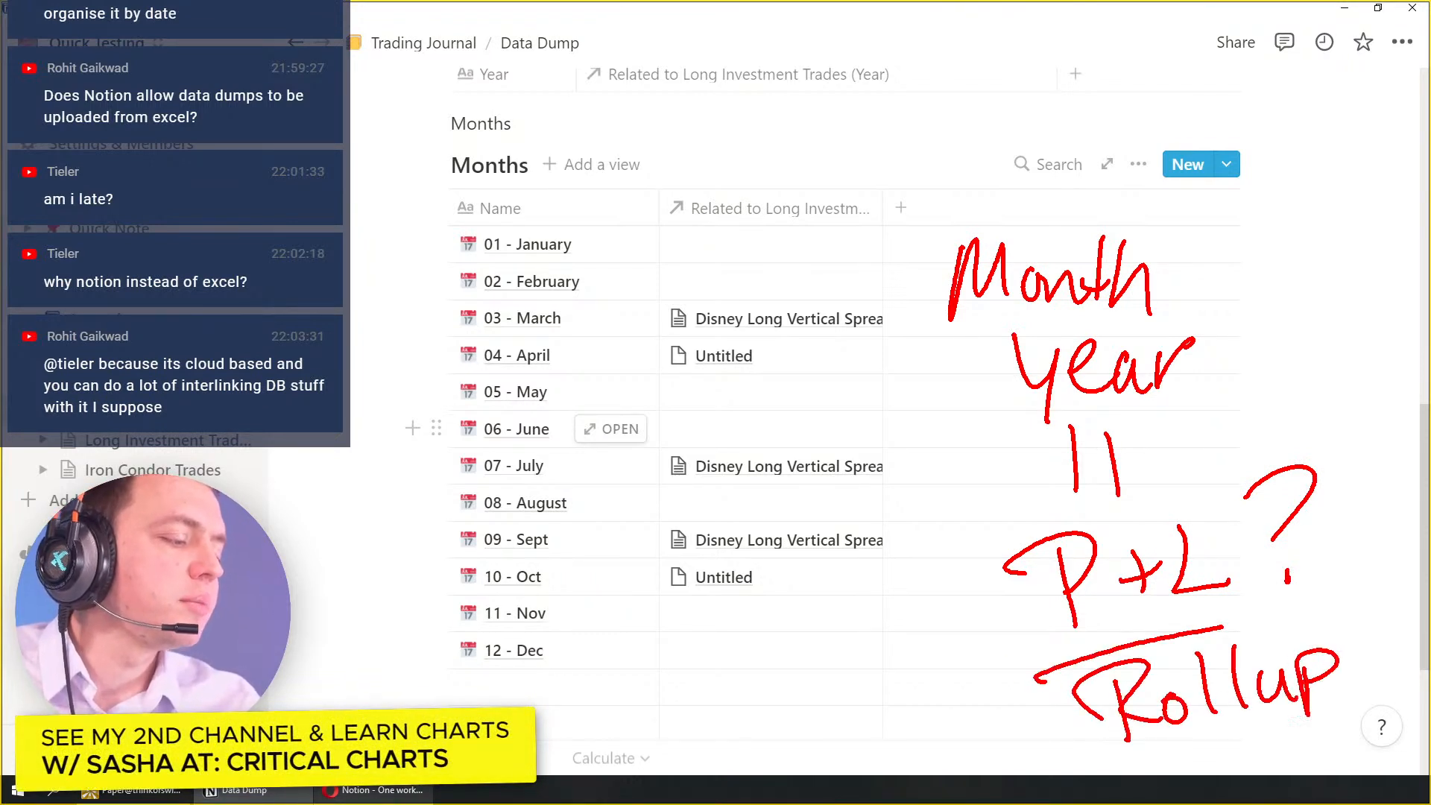
{"action": "key", "text": "Escape"}
{"action": "scroll", "coordinate": [895, 498], "scroll_direction": "down", "scroll_amount": 2}
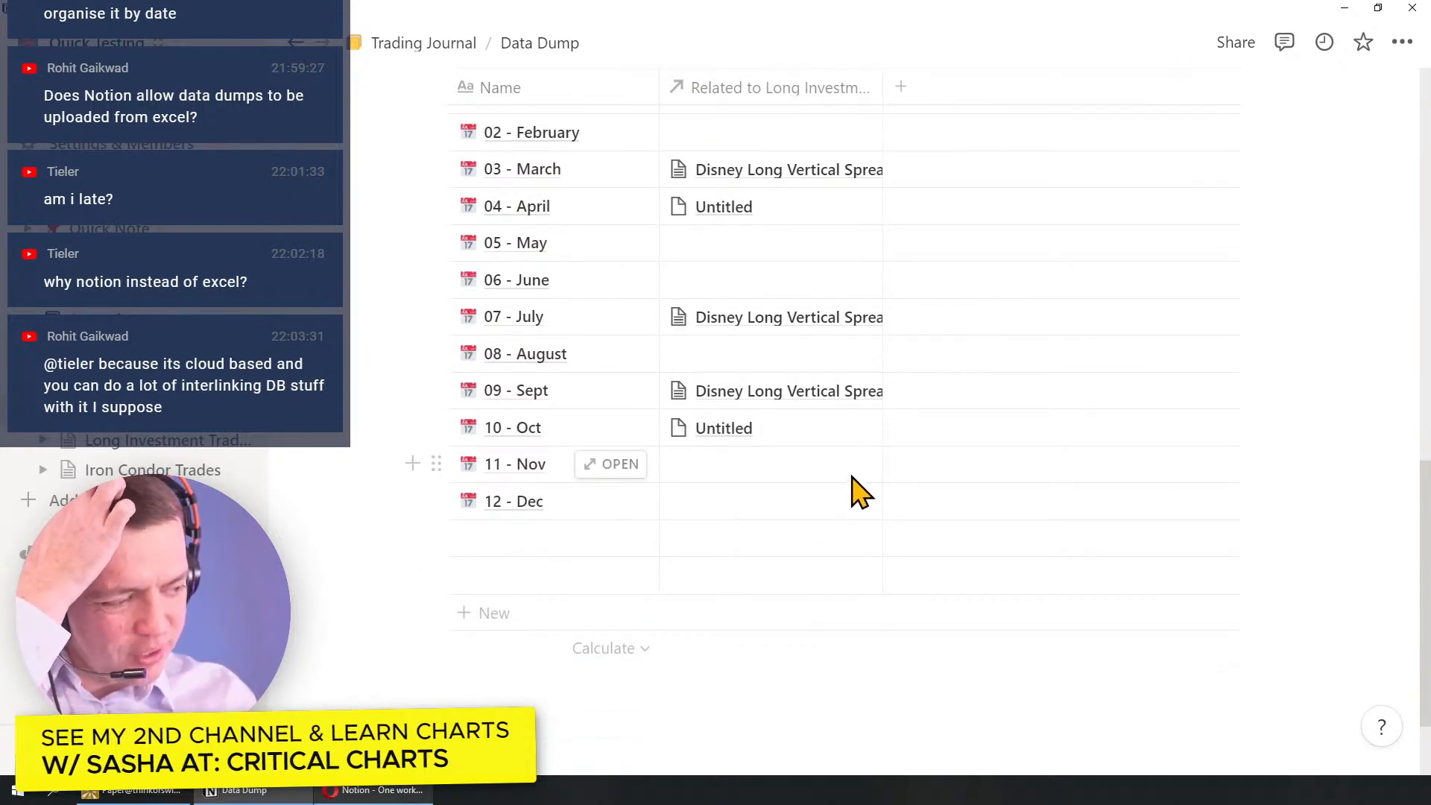
{"action": "scroll", "coordinate": [857, 492], "scroll_direction": "up", "scroll_amount": 10}
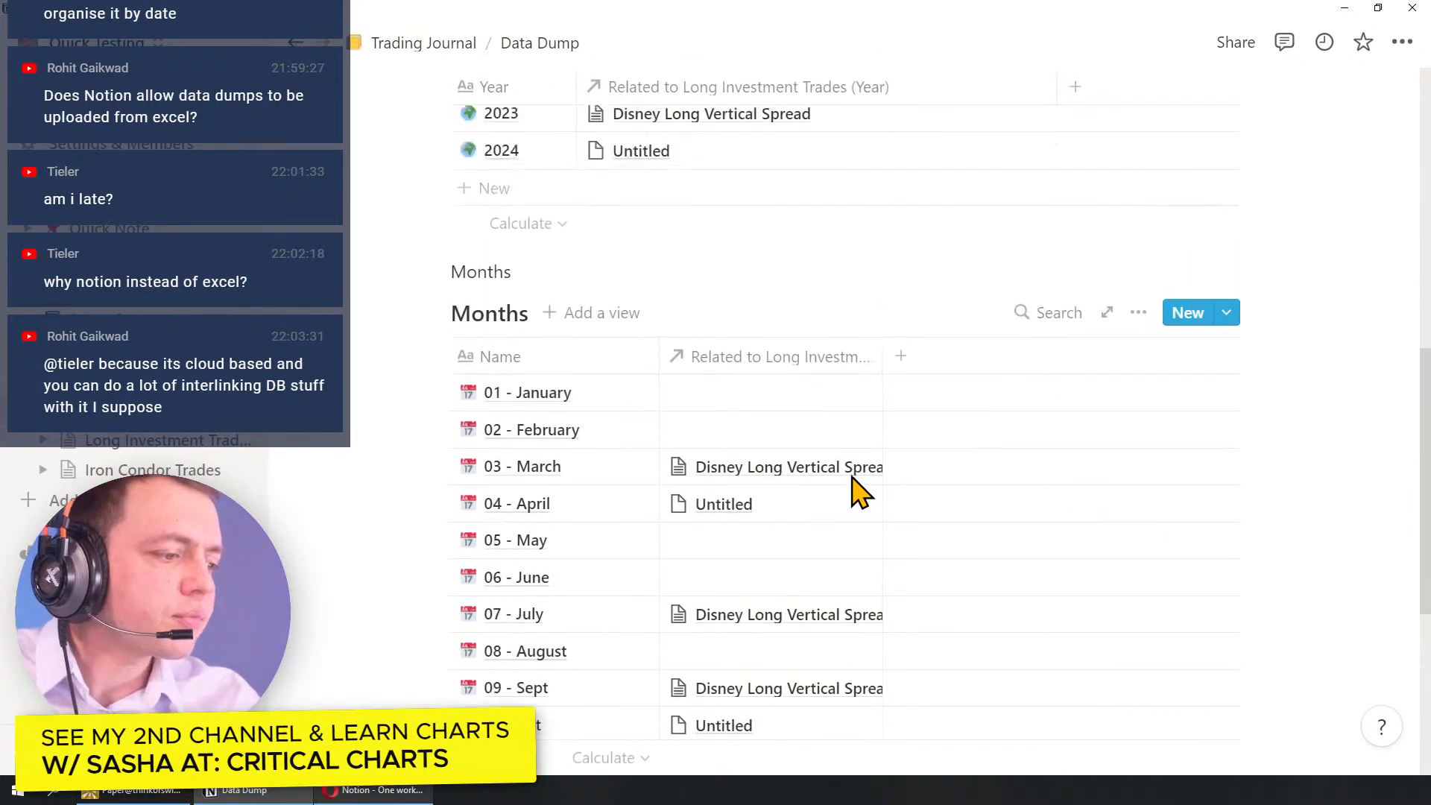
{"action": "scroll", "coordinate": [857, 492], "scroll_direction": "down", "scroll_amount": 10}
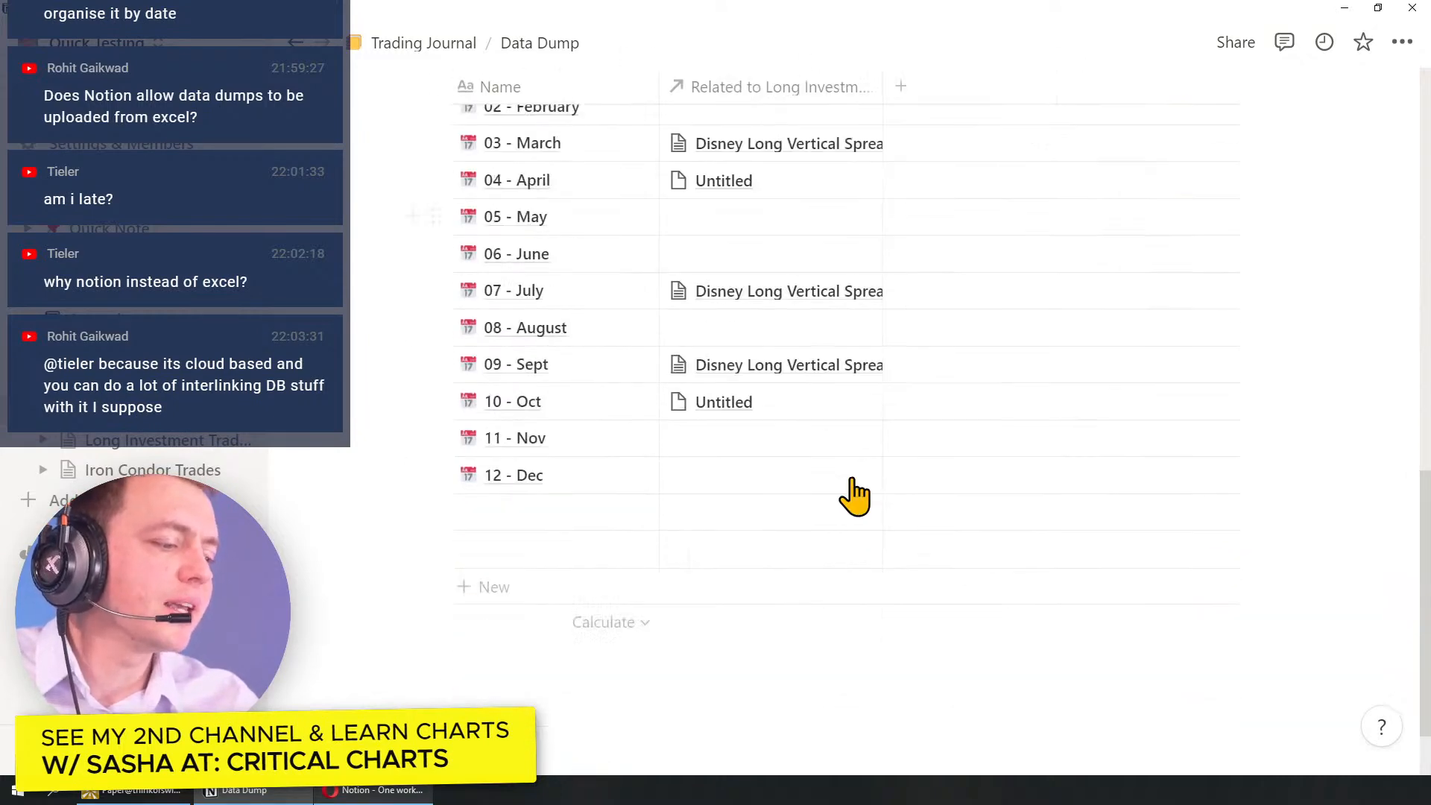
Step: Add an inline table database named Reports below the Months table on the Data Dump page
{"action": "left_click", "coordinate": [570, 600]}
{"action": "scroll", "coordinate": [571, 600], "scroll_direction": "down", "scroll_amount": 1}
{"action": "key", "text": "Return"}
{"action": "type", "text": "R"}
{"action": "key", "text": "BackSpace"}
{"action": "type", "text": "/tablke"}
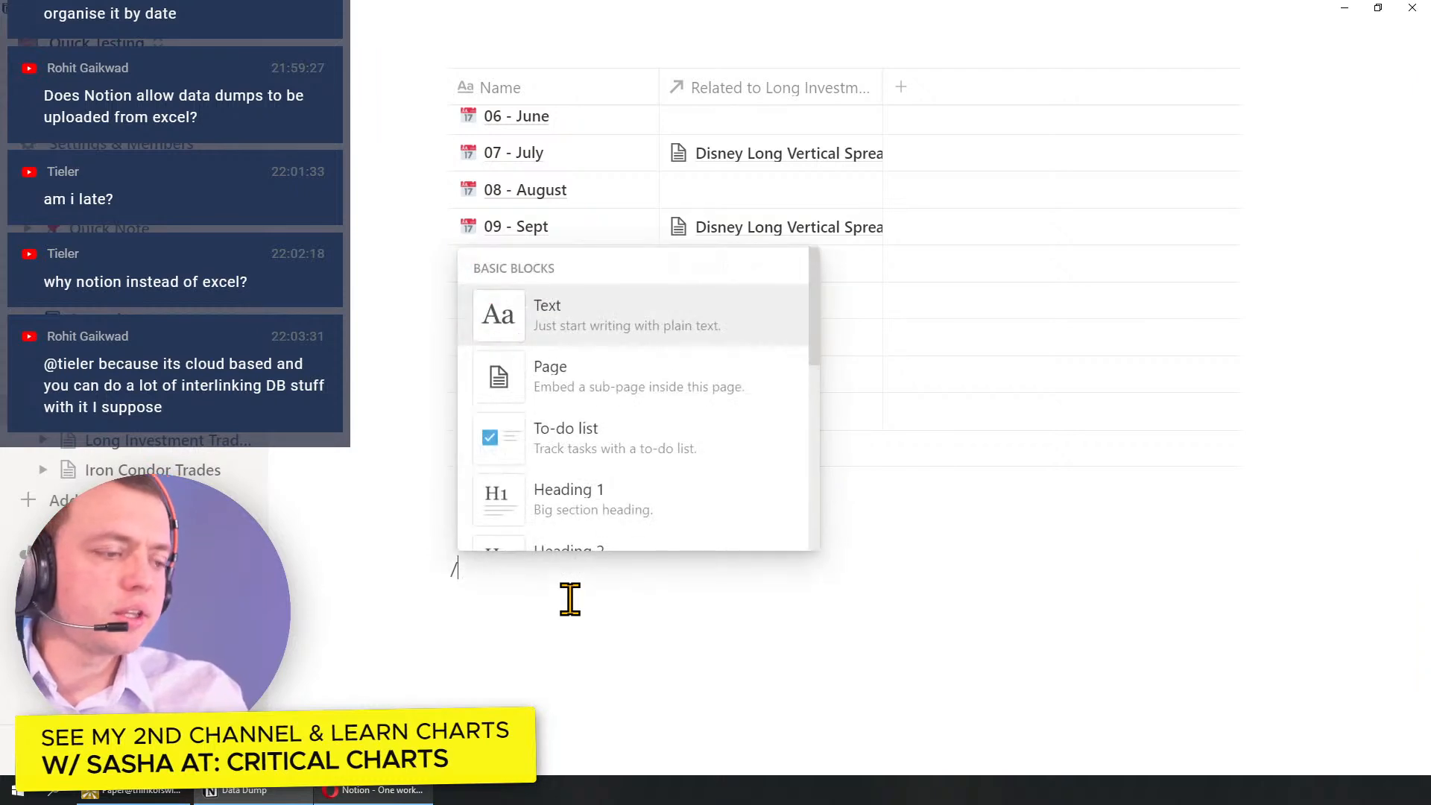
{"action": "key", "text": "BackSpace"}
{"action": "key", "text": "BackSpace"}
{"action": "type", "text": "e"}
{"action": "key", "text": "Down"}
{"action": "key", "text": "Down"}
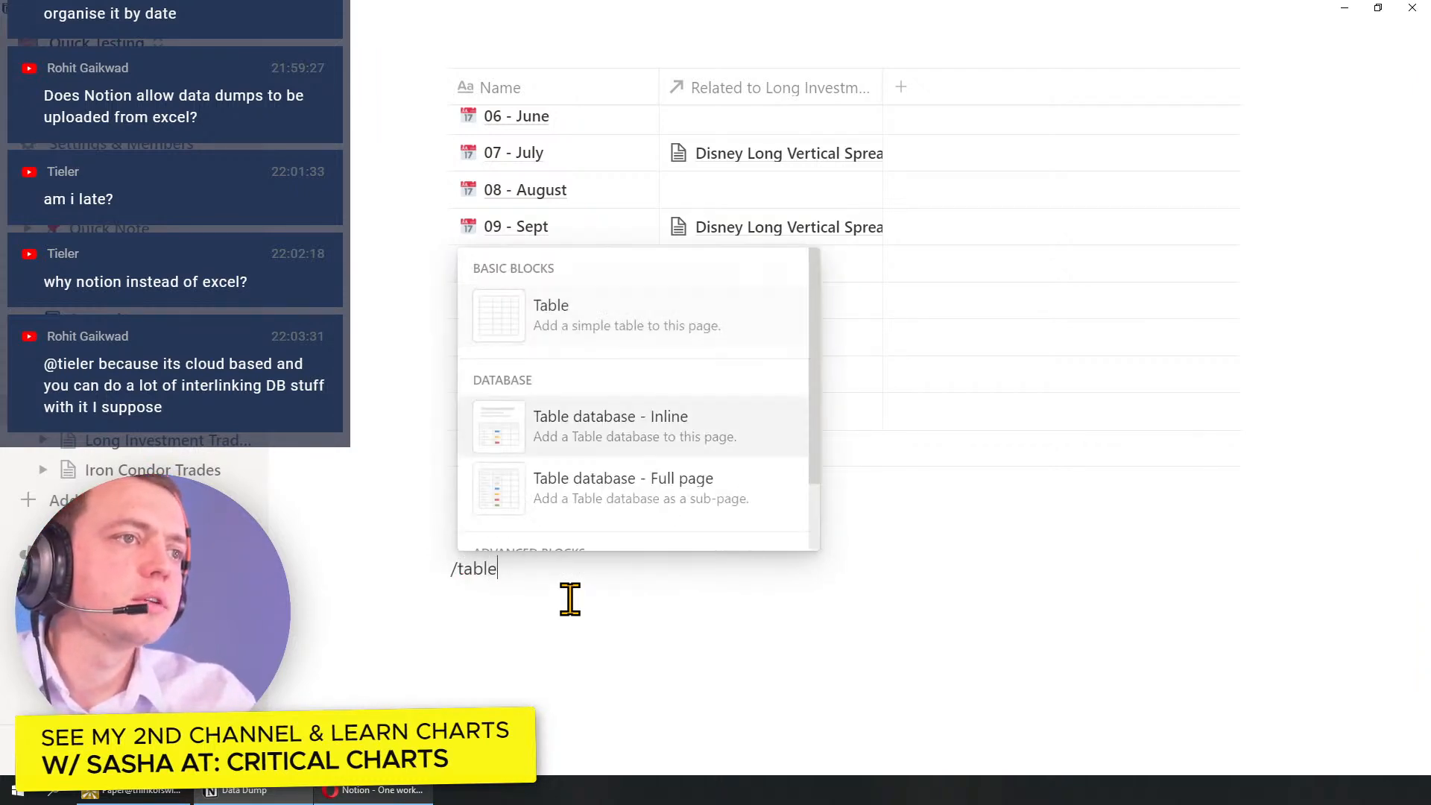
{"action": "key", "text": "Up"}
{"action": "key", "text": "Return"}
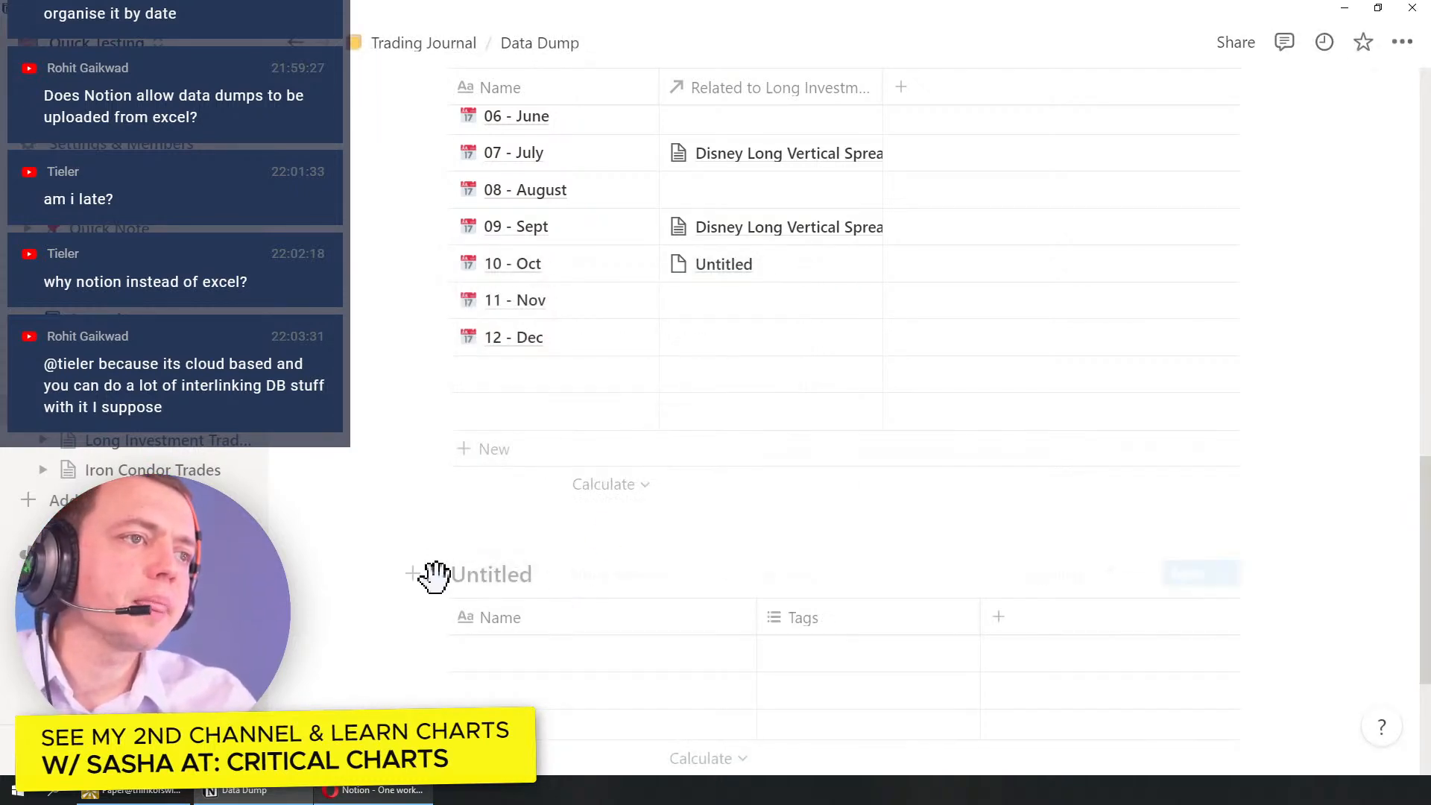
{"action": "type", "text": "Reports"}
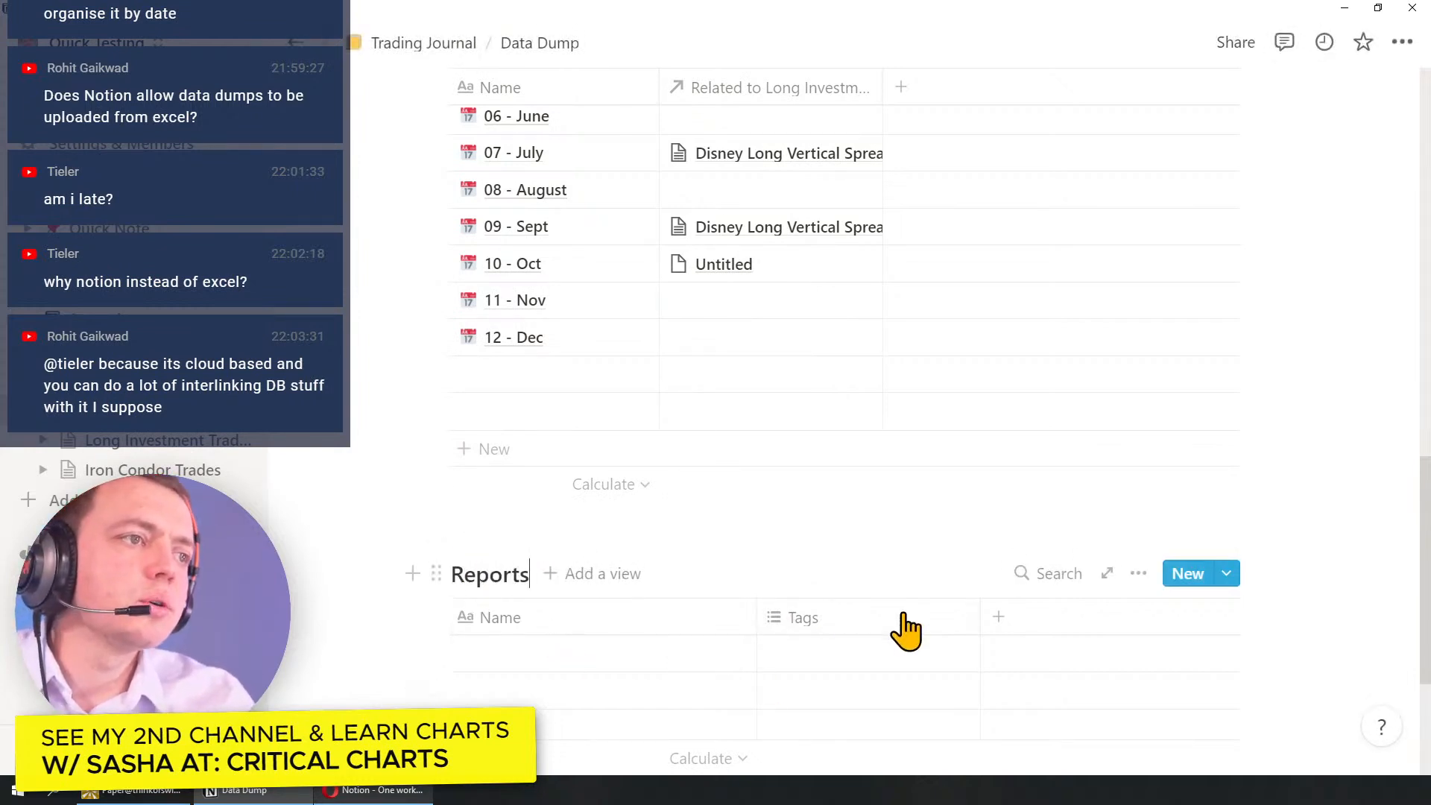
Step: Add a relation property to the Reports table that links to the Year database, and name it Year
{"action": "left_click", "coordinate": [1004, 619]}
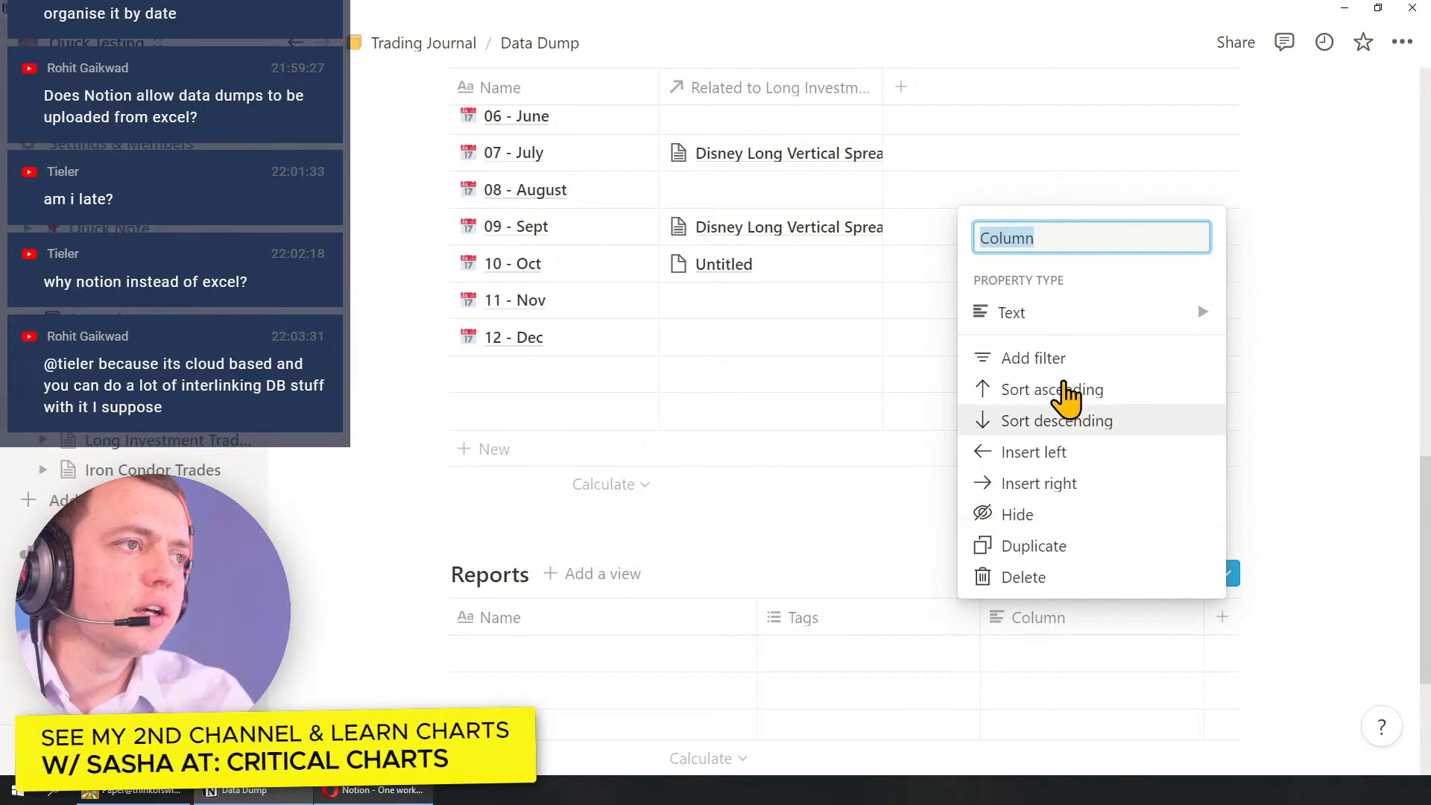
{"action": "mouse_move", "coordinate": [1058, 316]}
{"action": "left_click", "coordinate": [821, 540]}
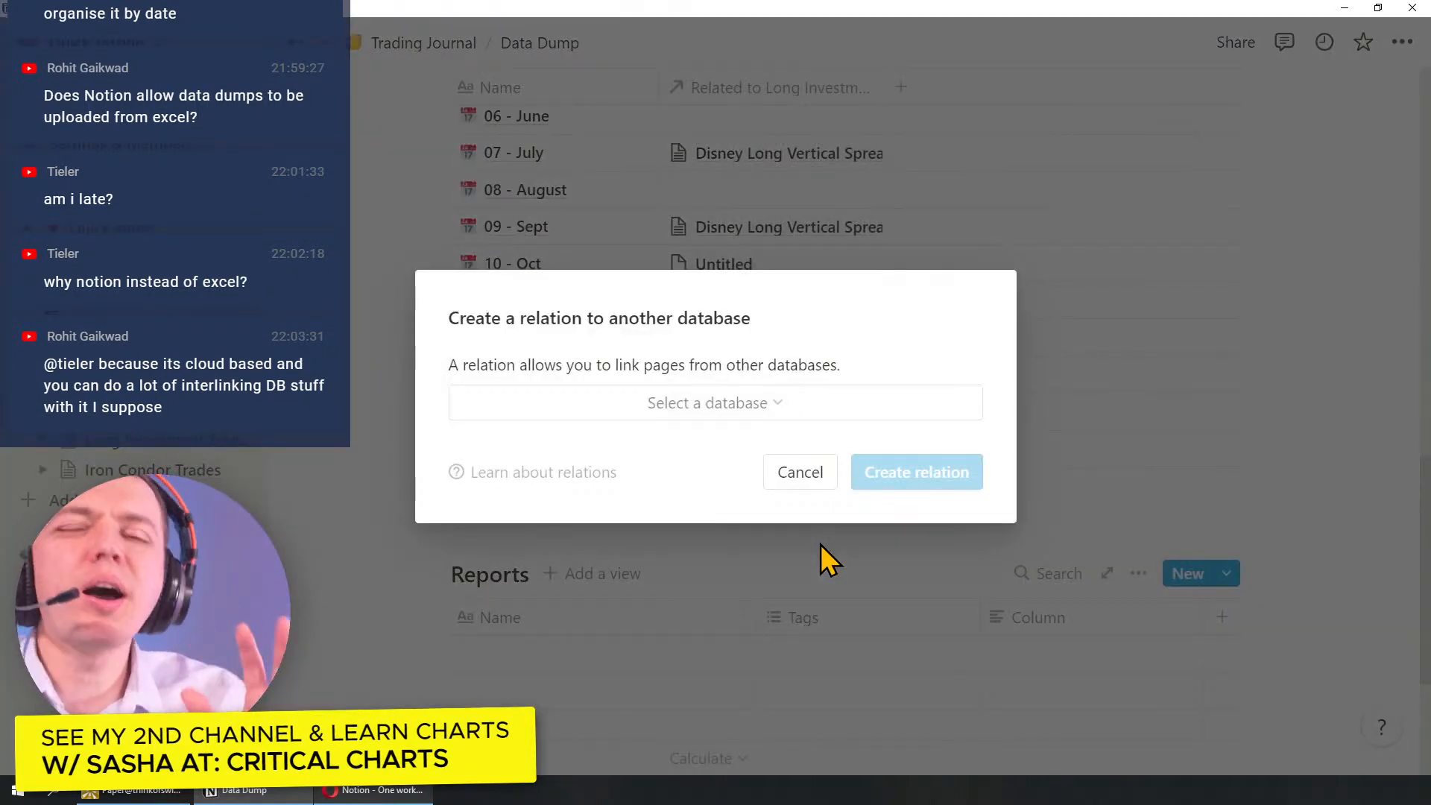
{"action": "left_click", "coordinate": [742, 406]}
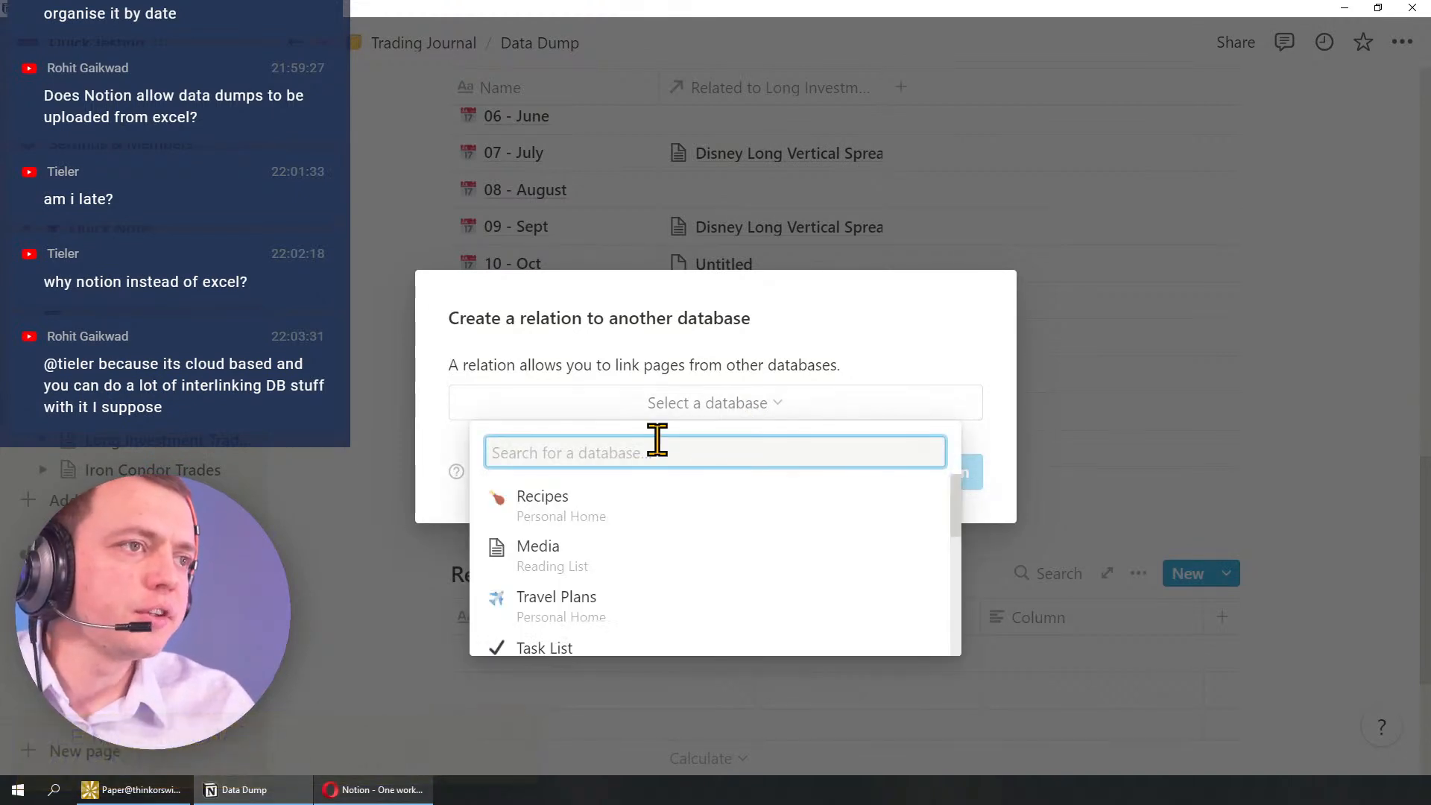
{"action": "scroll", "coordinate": [593, 555], "scroll_direction": "down", "scroll_amount": 5}
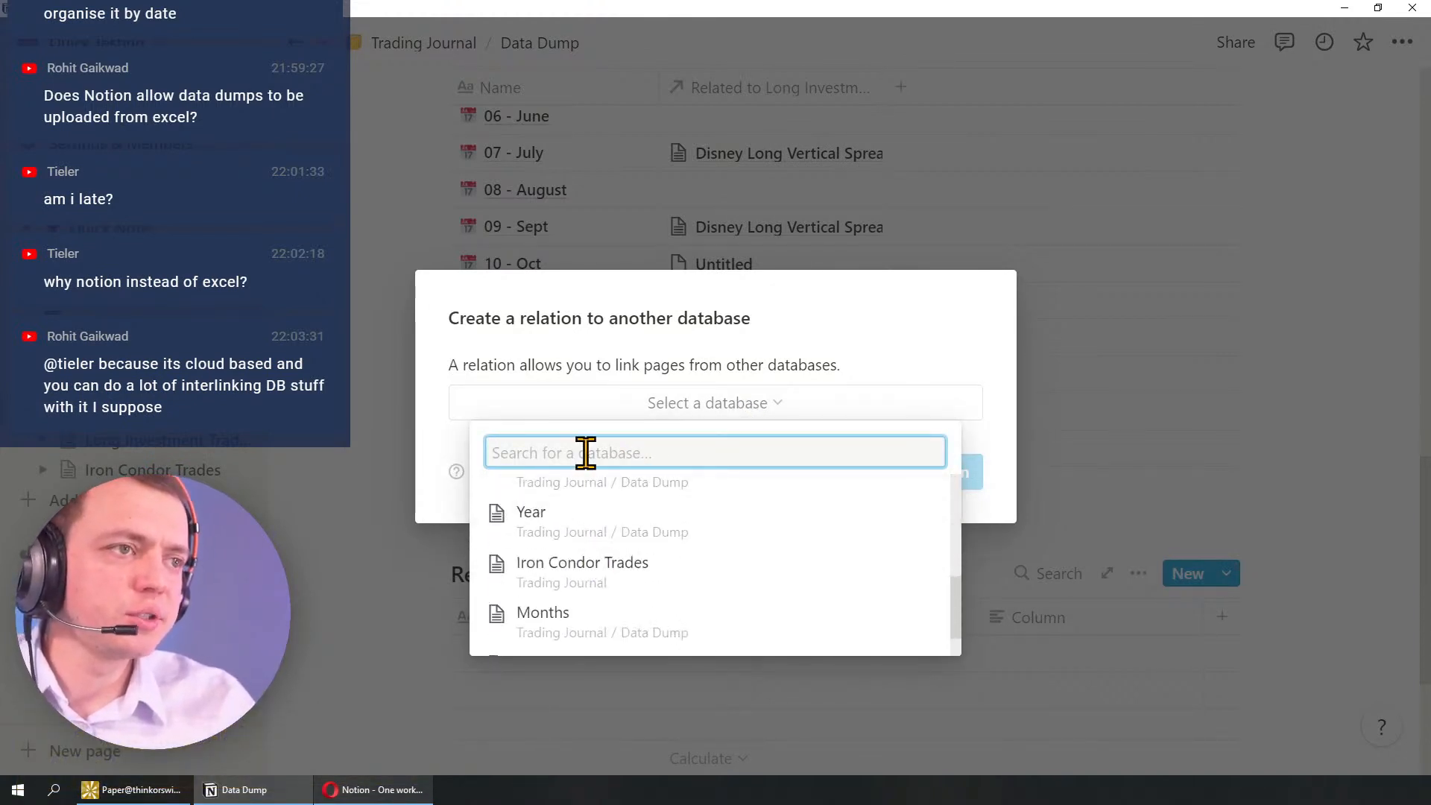
{"action": "type", "text": "year"}
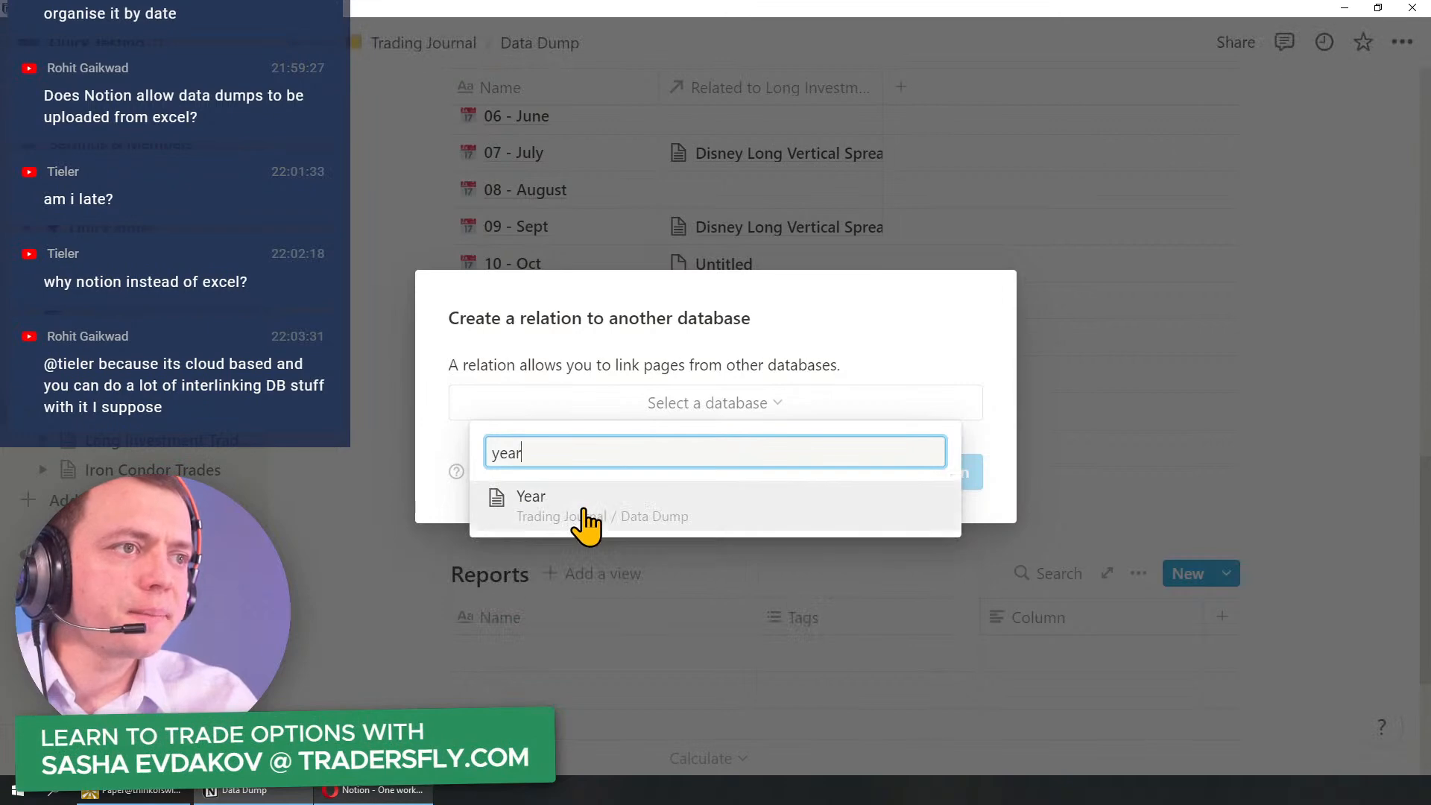
{"action": "left_click", "coordinate": [589, 516]}
{"action": "left_click", "coordinate": [904, 485]}
{"action": "left_click", "coordinate": [1014, 619]}
{"action": "type", "text": "Year"}
{"action": "key", "text": "Return"}
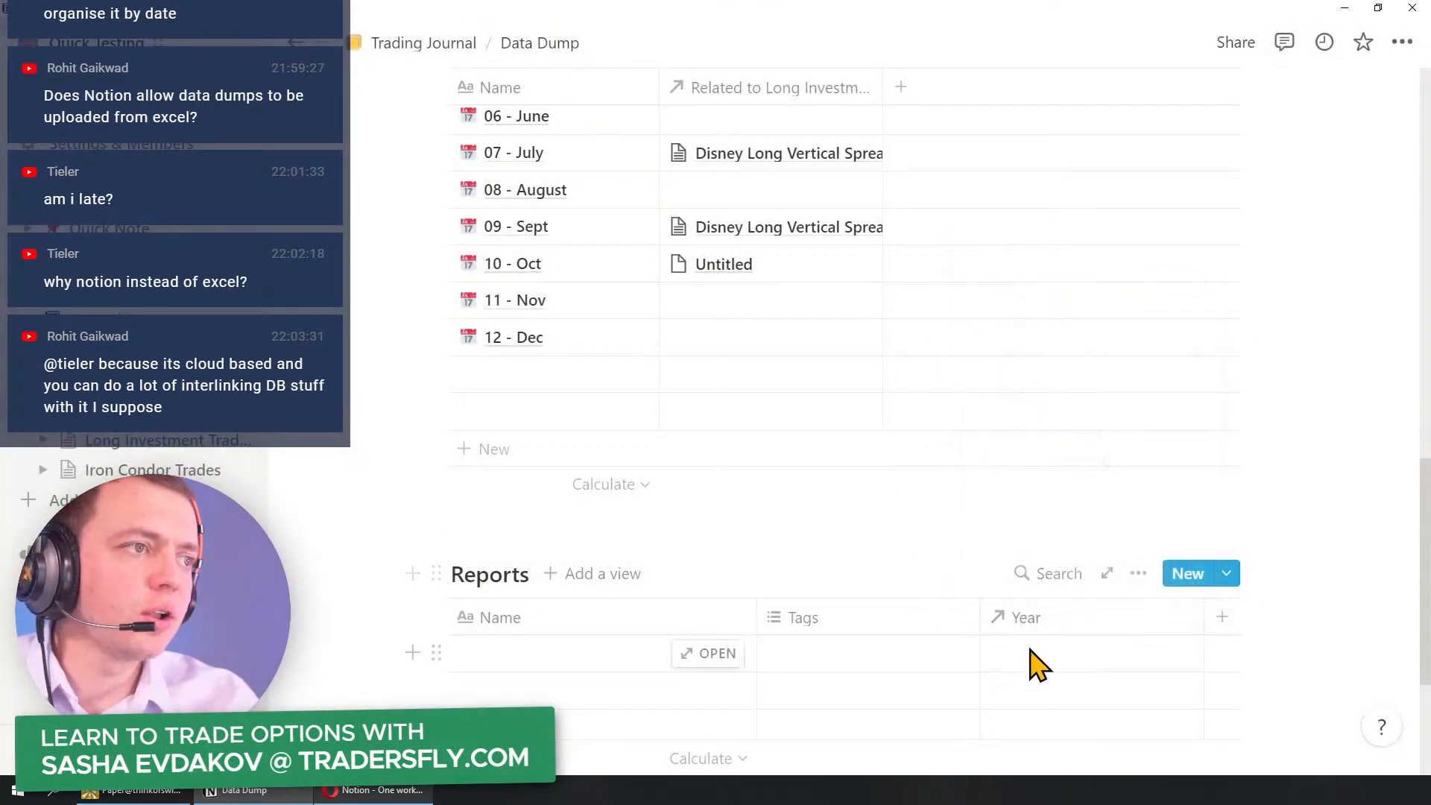
Step: Link the first row of the Reports table to 2022 in the Year property
{"action": "left_click", "coordinate": [1029, 660]}
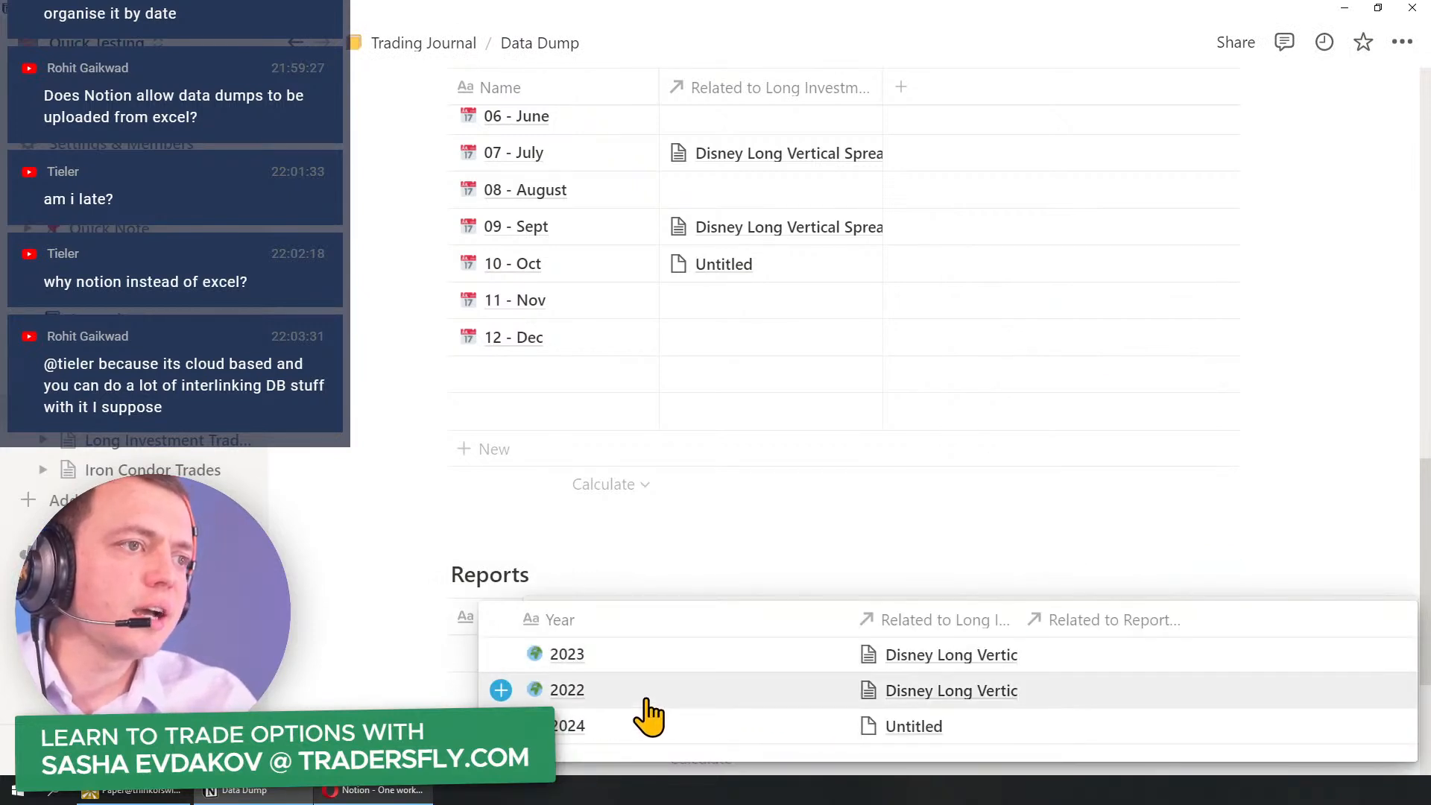
{"action": "left_click", "coordinate": [649, 690]}
{"action": "left_click", "coordinate": [843, 549]}
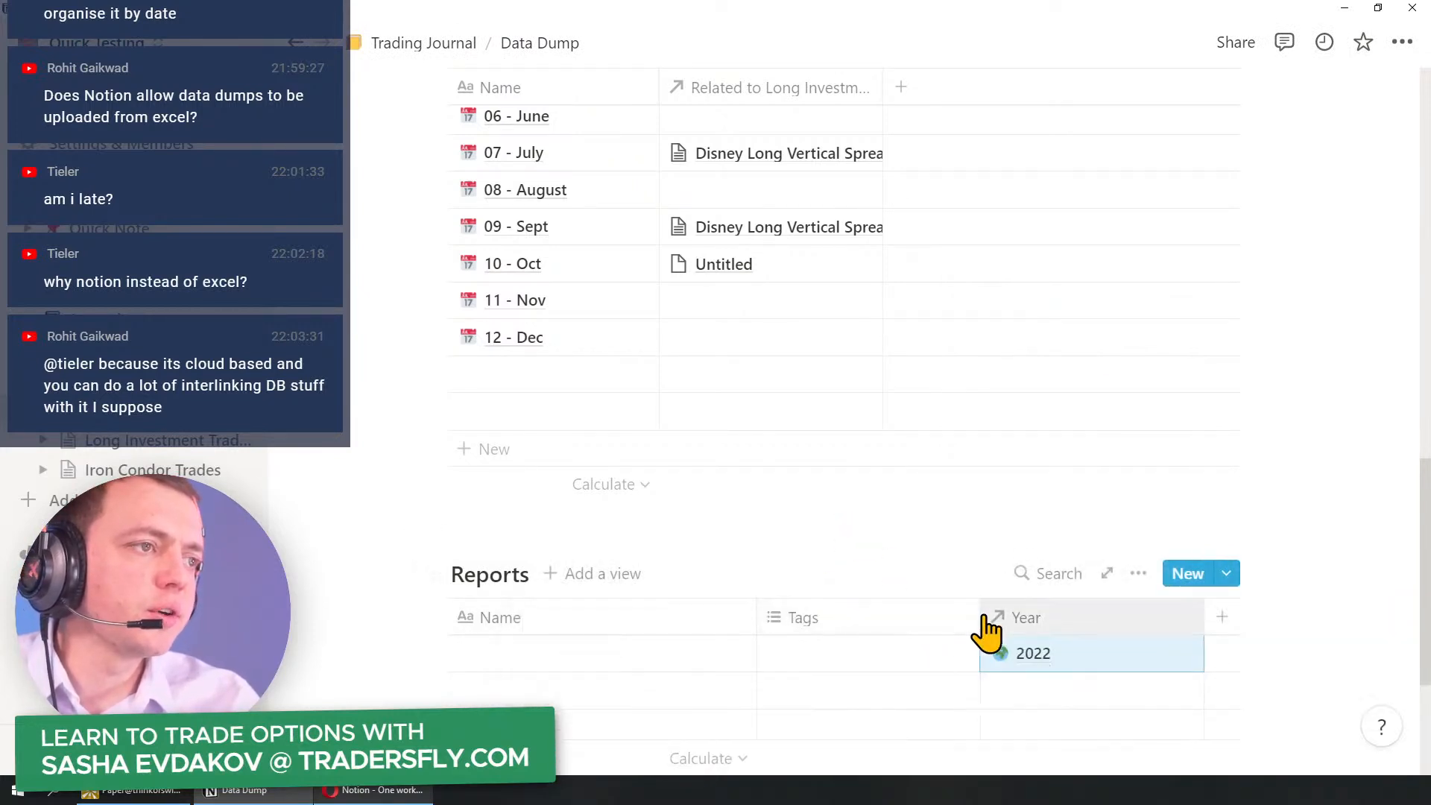
Step: Delete the Tags property from the Reports table and narrow its Name column
{"action": "left_click_drag", "start_coordinate": [980, 617], "coordinate": [868, 617]}
{"action": "left_click", "coordinate": [812, 618]}
{"action": "left_click", "coordinate": [796, 578]}
{"action": "left_click", "coordinate": [734, 415]}
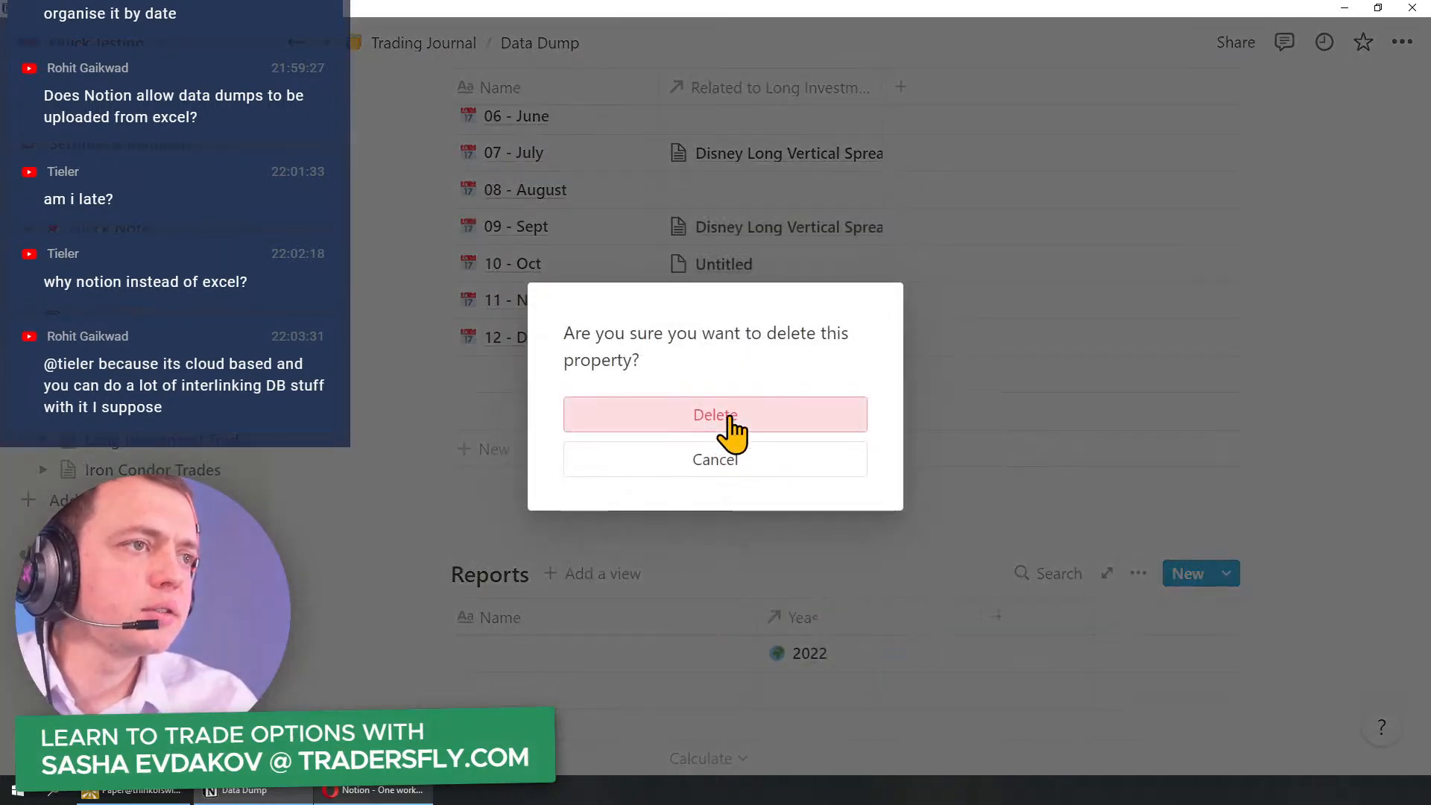
{"action": "left_click_drag", "start_coordinate": [758, 617], "coordinate": [601, 614]}
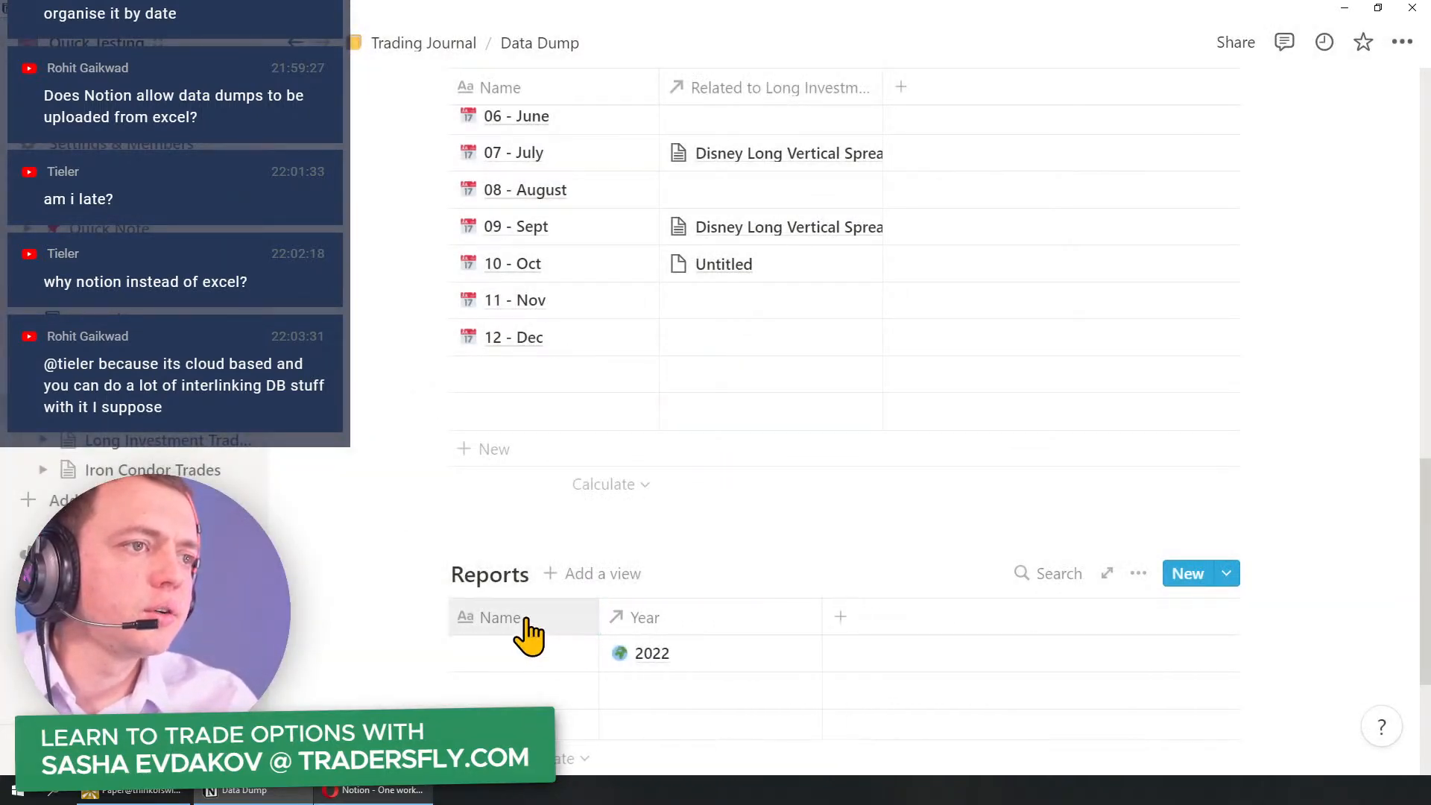
Step: Add a rollup property named Roll Up to the Reports table
{"action": "left_click", "coordinate": [842, 617]}
{"action": "mouse_move", "coordinate": [924, 317]}
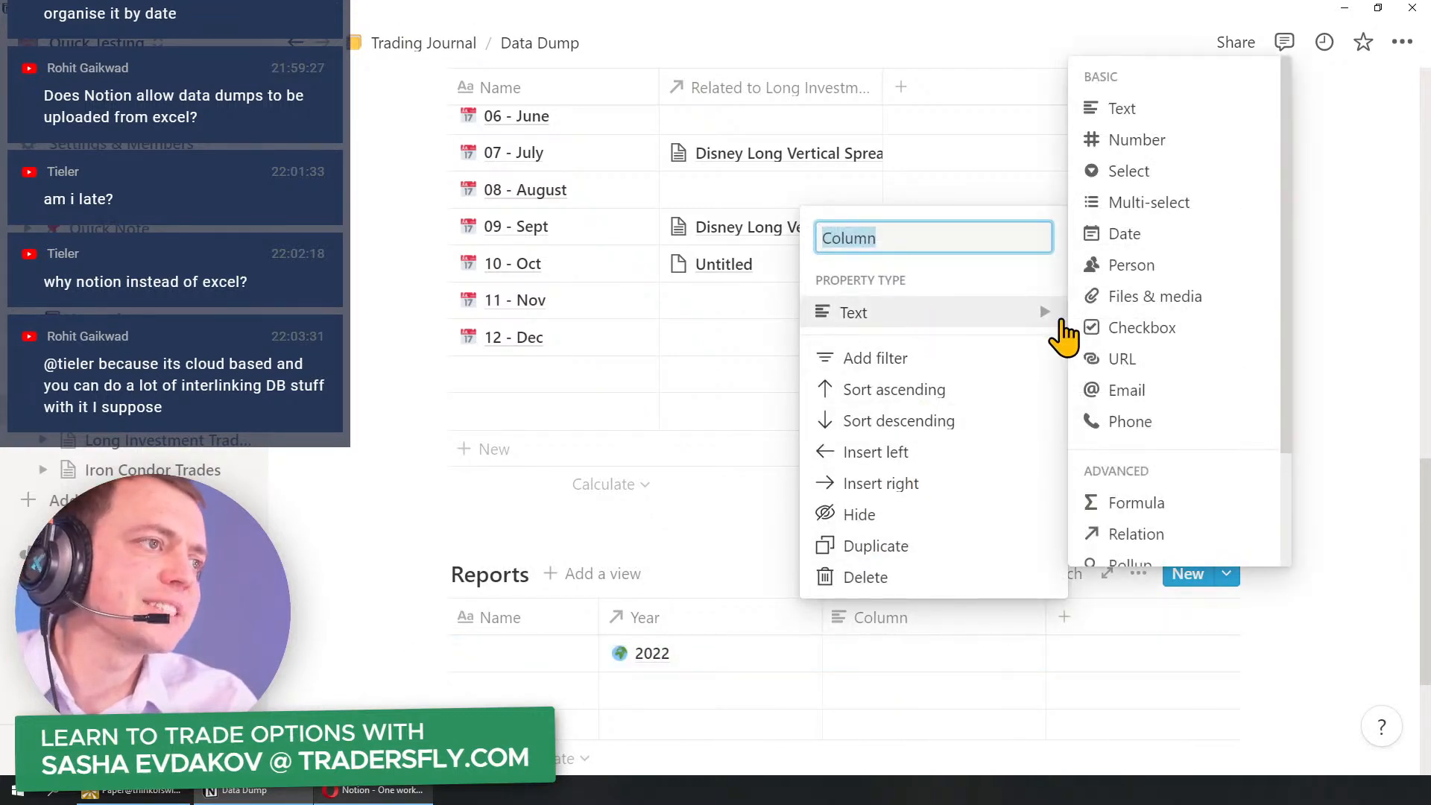
{"action": "scroll", "coordinate": [1163, 477], "scroll_direction": "down", "scroll_amount": 2}
{"action": "left_click", "coordinate": [1152, 423]}
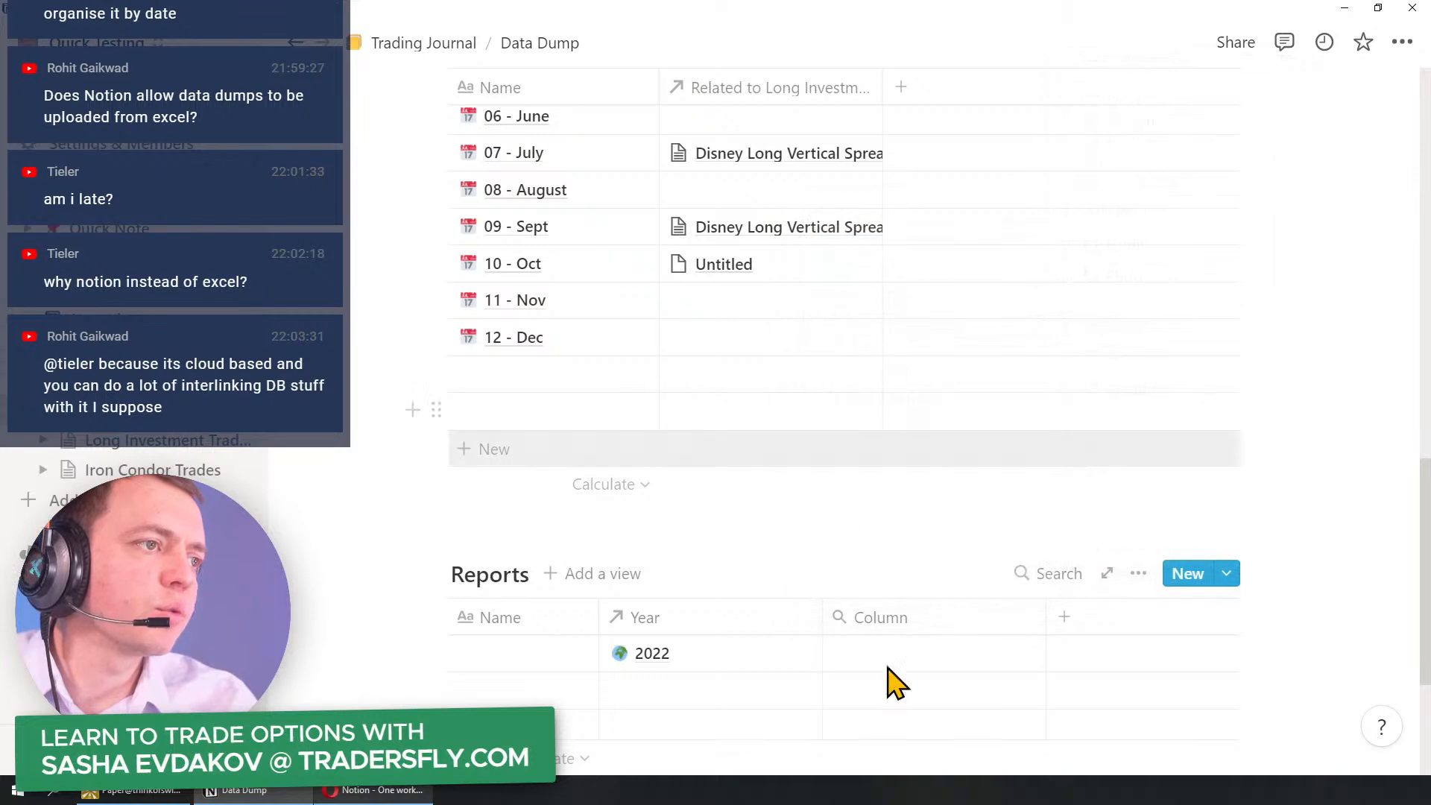
{"action": "left_click", "coordinate": [884, 622]}
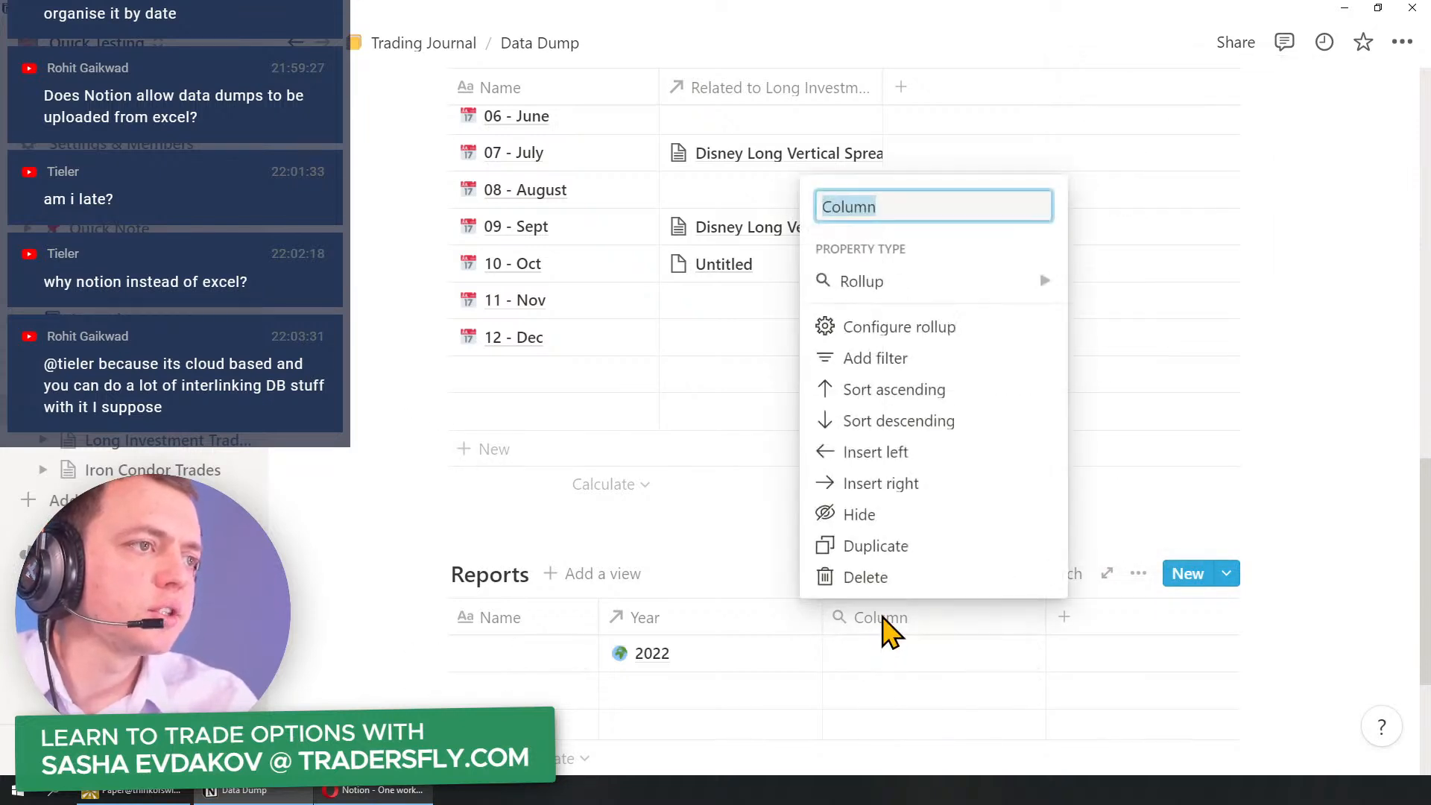
{"action": "type", "text": "Roll Up"}
{"action": "key", "text": "Return"}
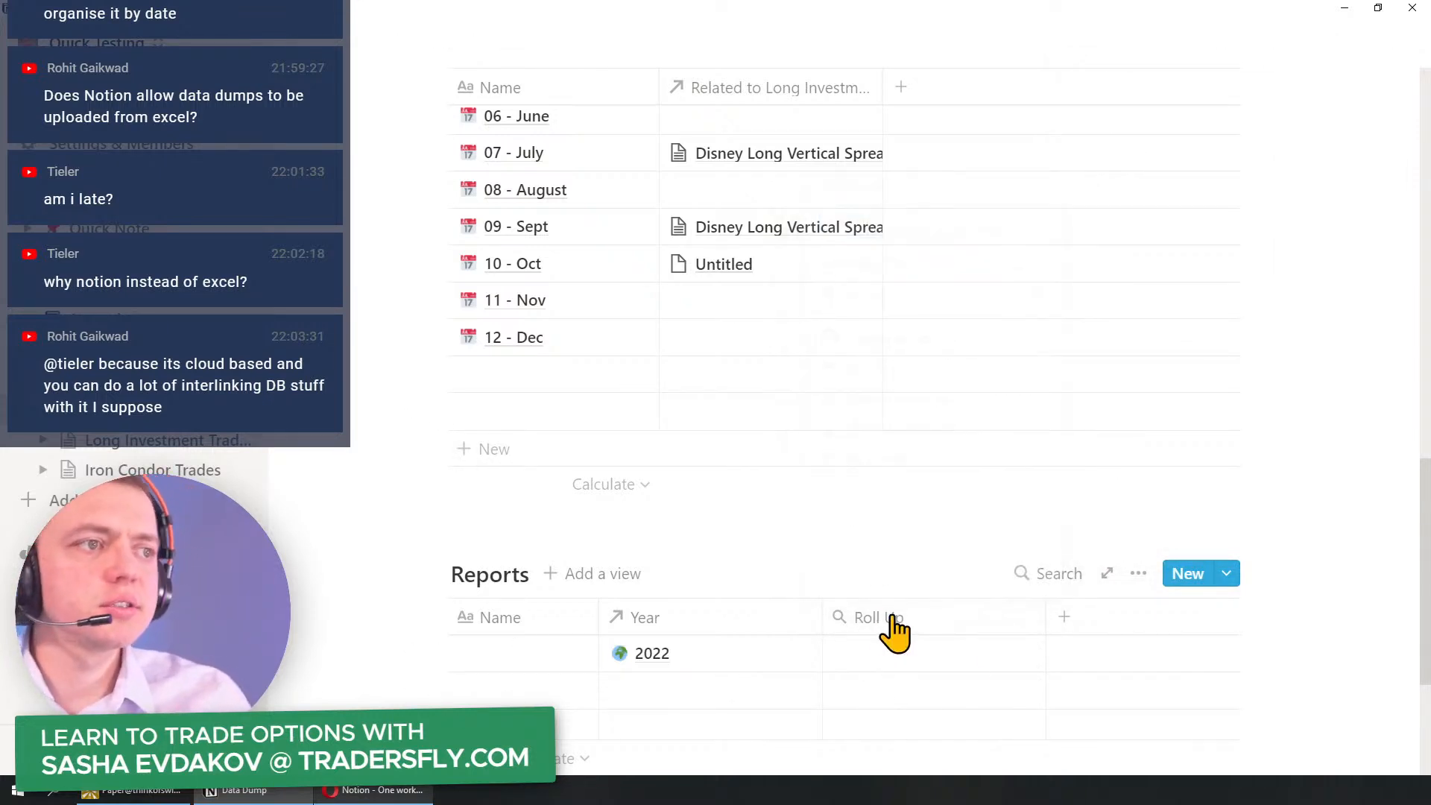
Step: Configure the Roll Up property to use the Year relation and calculate Count all
{"action": "left_click", "coordinate": [1021, 659]}
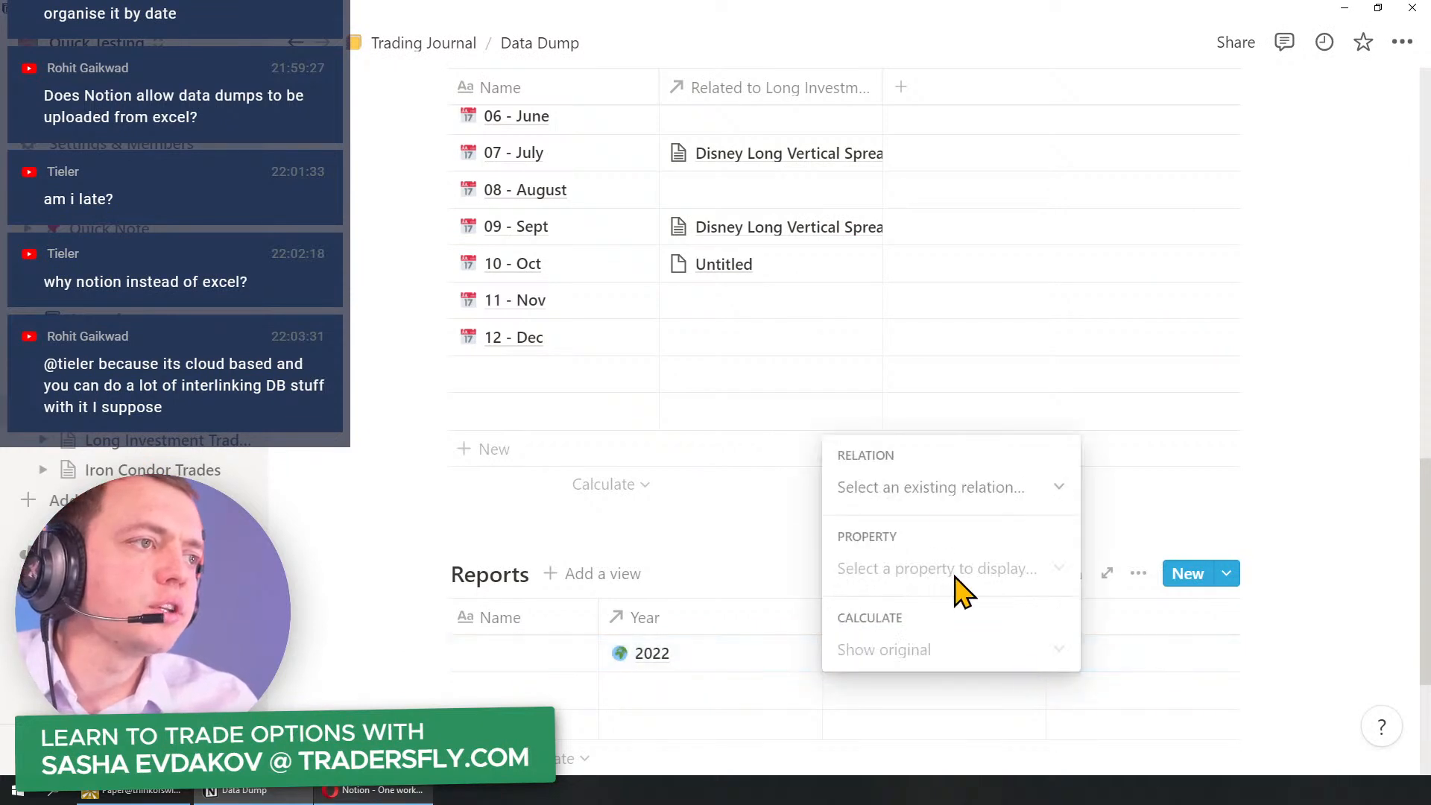
{"action": "left_click", "coordinate": [921, 490]}
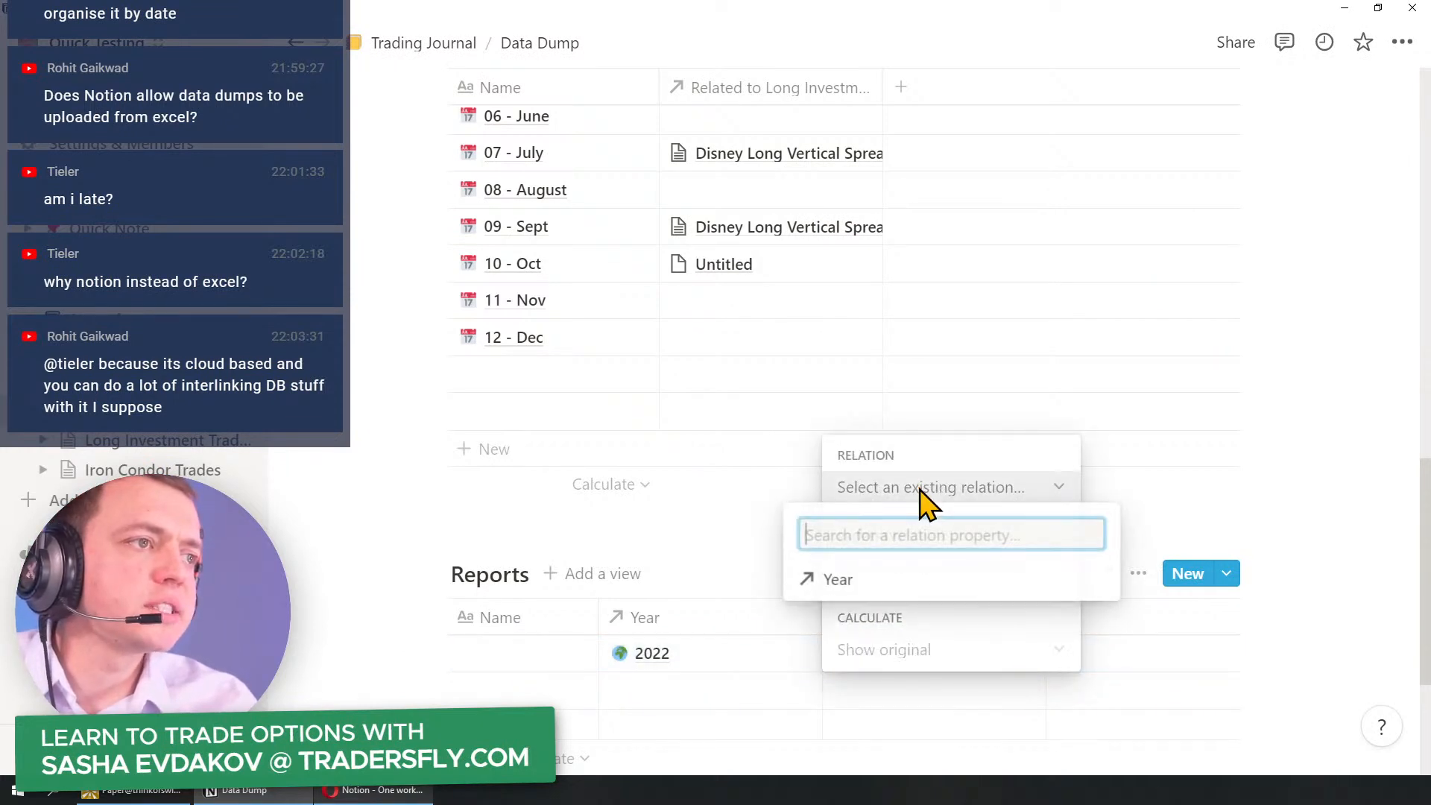
{"action": "left_click", "coordinate": [840, 581]}
{"action": "left_click", "coordinate": [919, 655]}
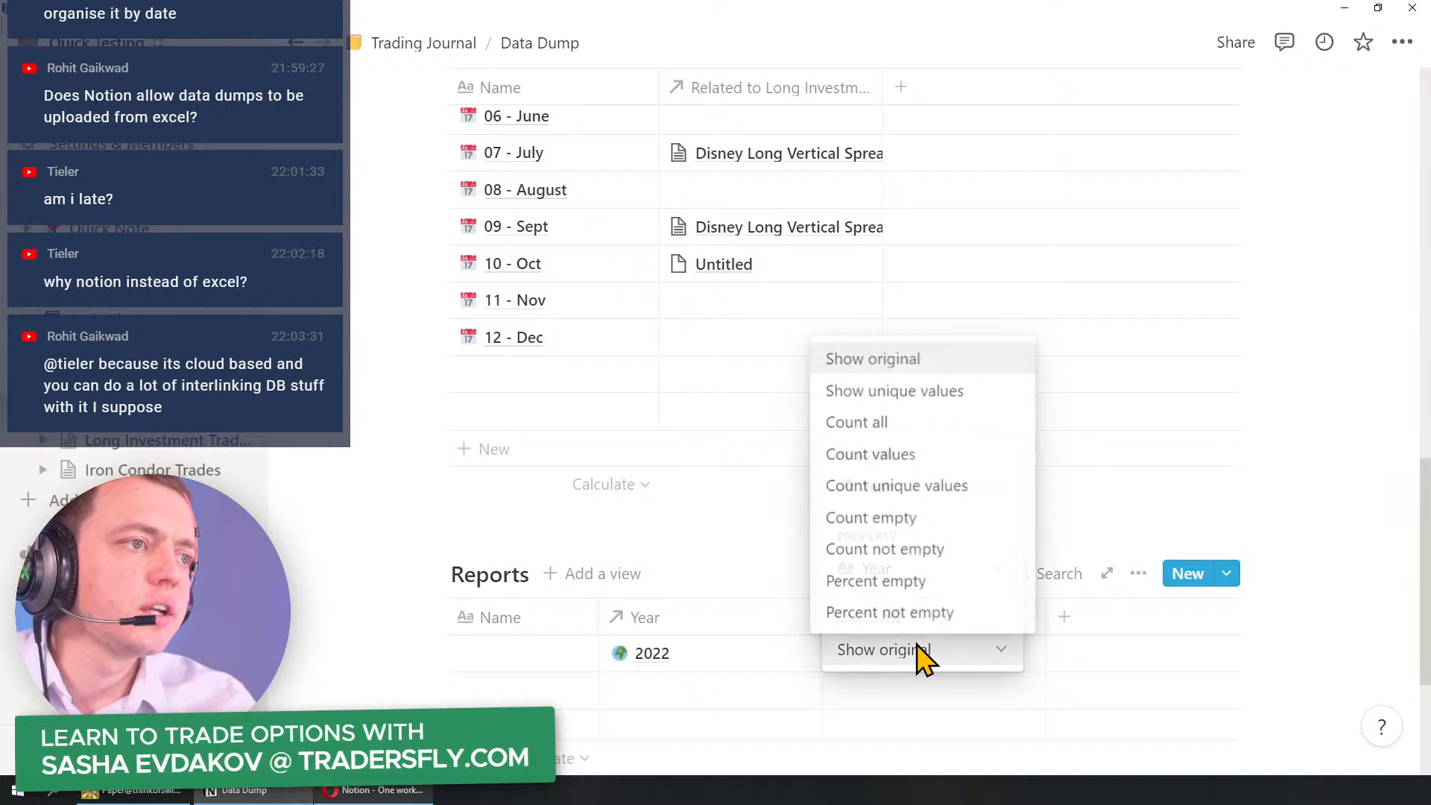
{"action": "left_click", "coordinate": [918, 429]}
{"action": "key", "text": "Escape"}
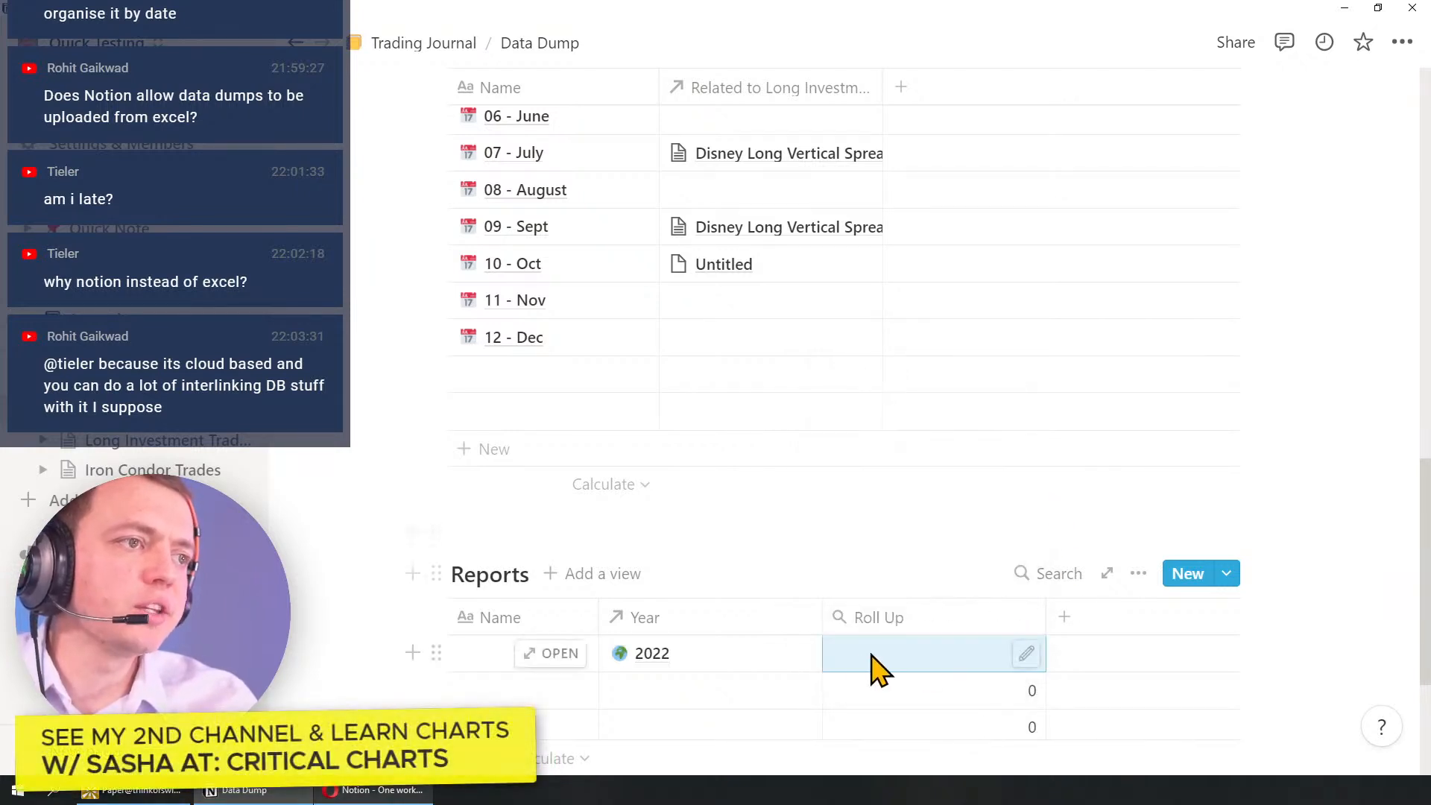
Step: Replace the linked year in the first Reports row with 2023
{"action": "left_click", "coordinate": [738, 669]}
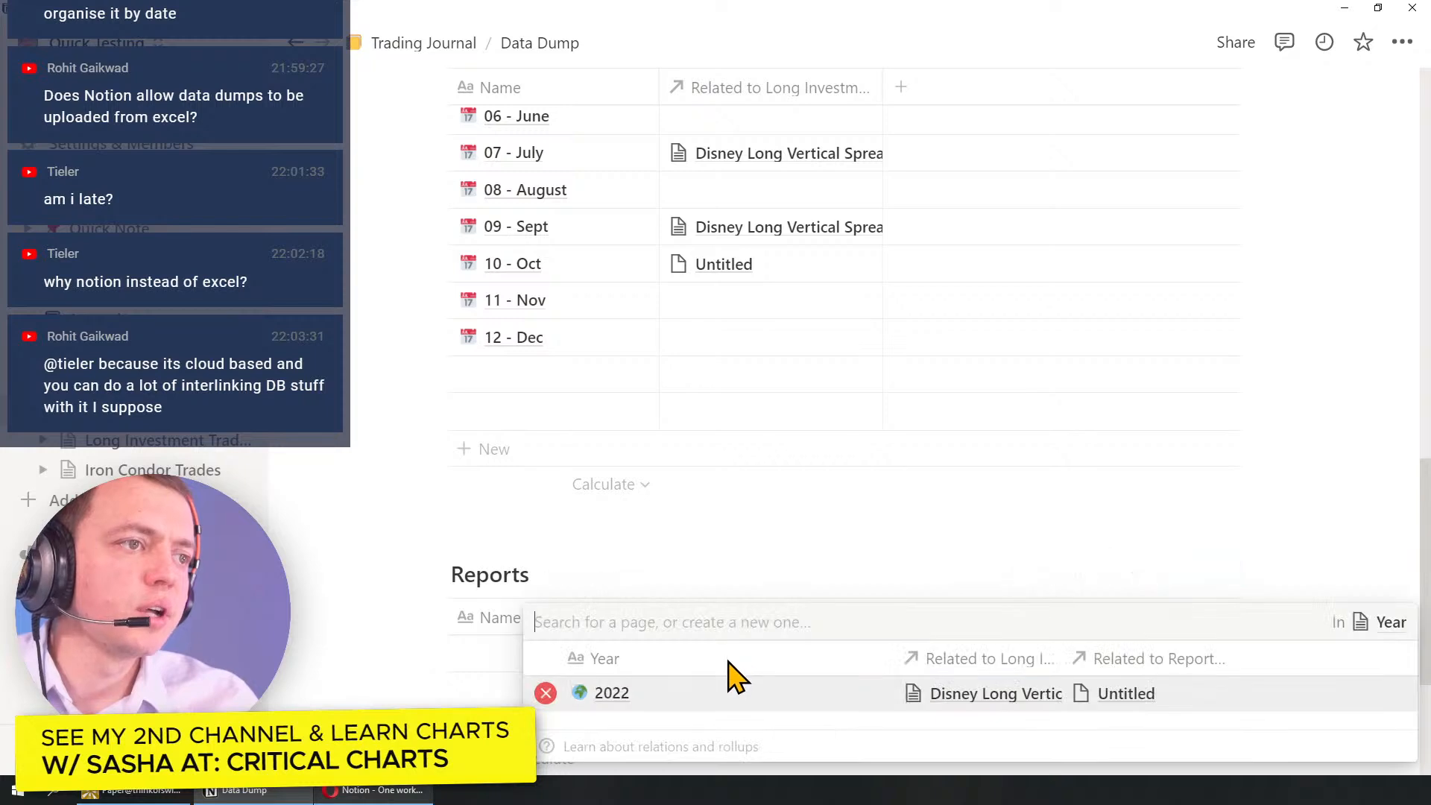
{"action": "left_click", "coordinate": [551, 694]}
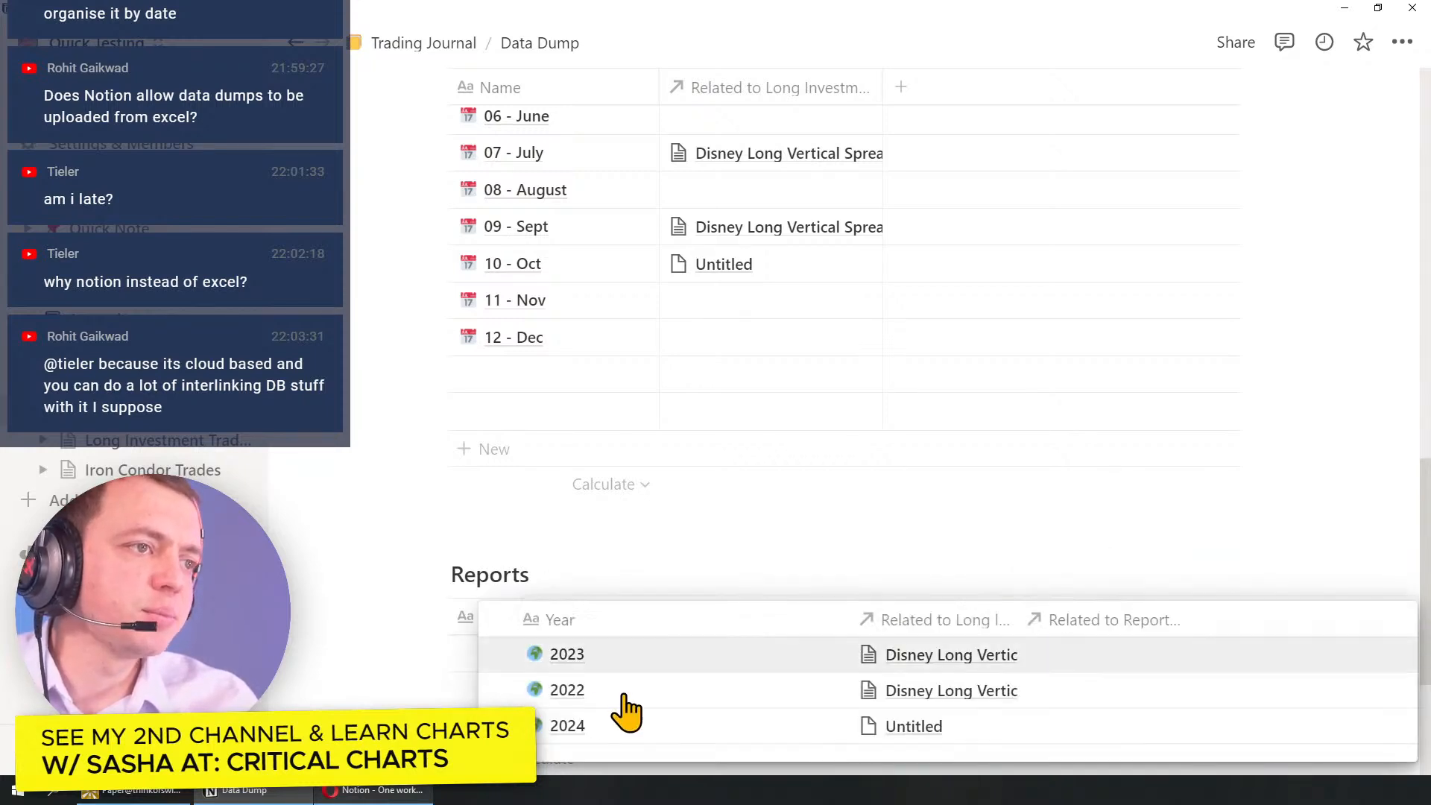
{"action": "left_click", "coordinate": [639, 659]}
{"action": "left_click", "coordinate": [729, 566]}
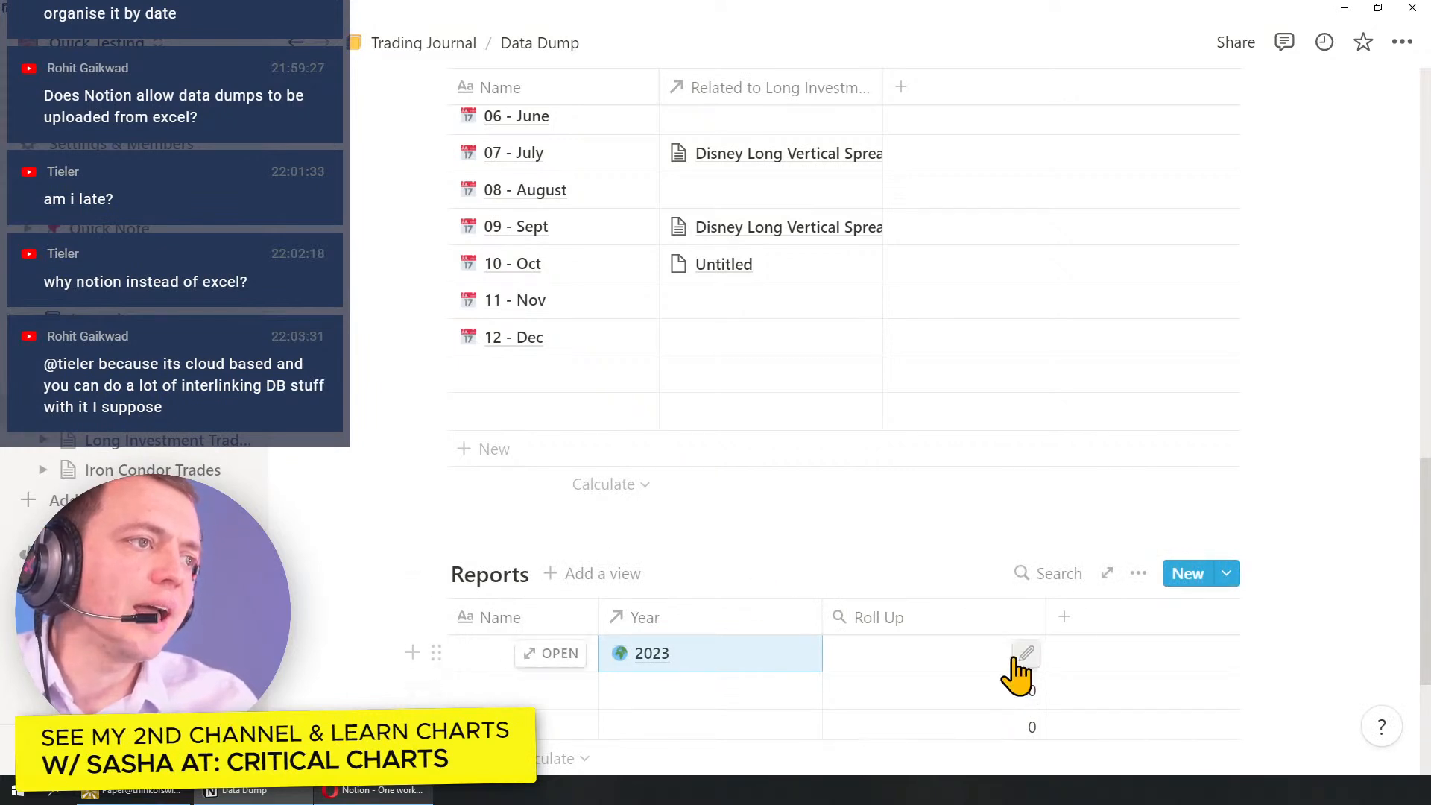
Step: Open the Trading Journal page and examine the Year and Months values of the Long Investment Trades table
{"action": "left_click", "coordinate": [132, 379]}
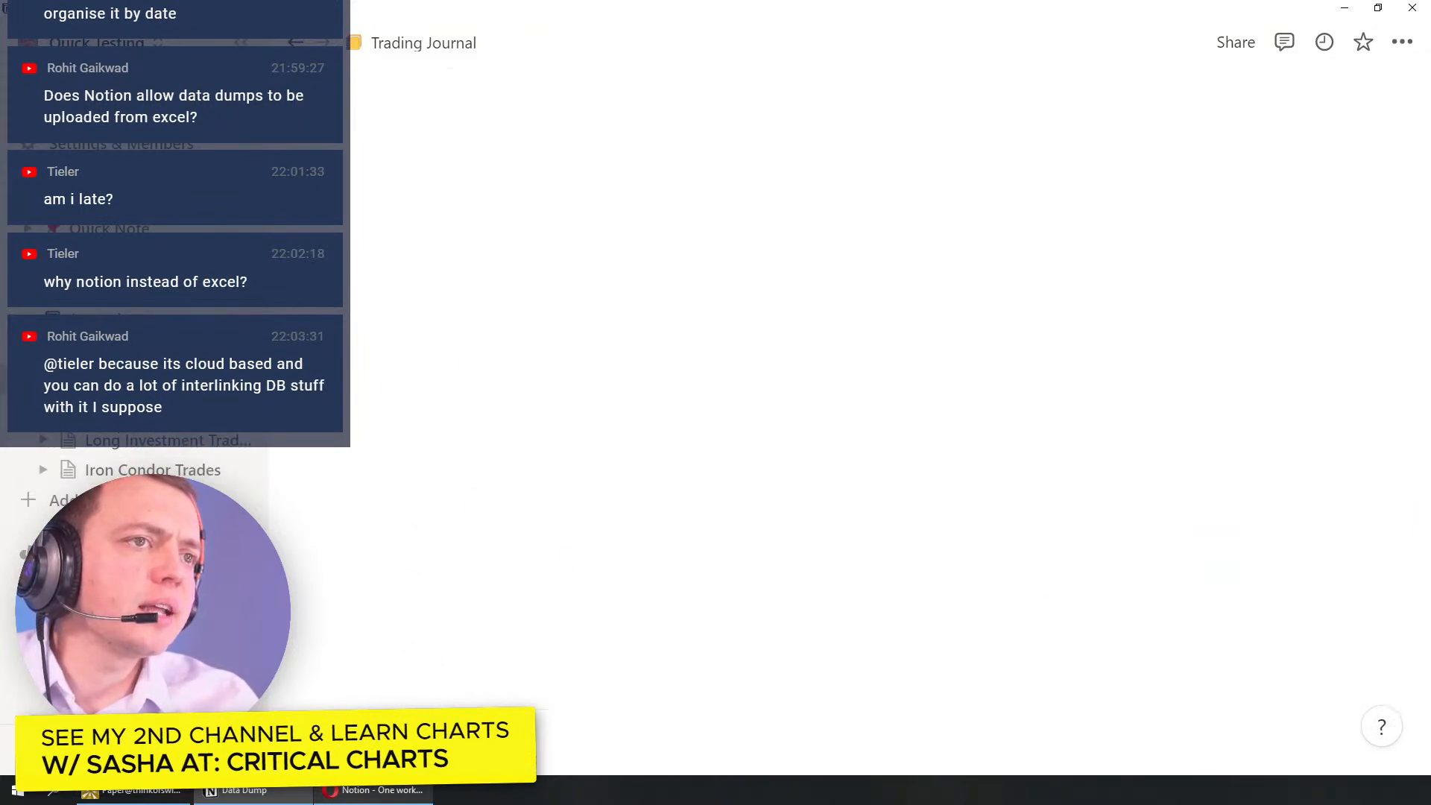
{"action": "scroll", "coordinate": [563, 704], "scroll_direction": "down", "scroll_amount": 2}
{"action": "scroll", "coordinate": [562, 704], "scroll_direction": "down", "scroll_amount": 1}
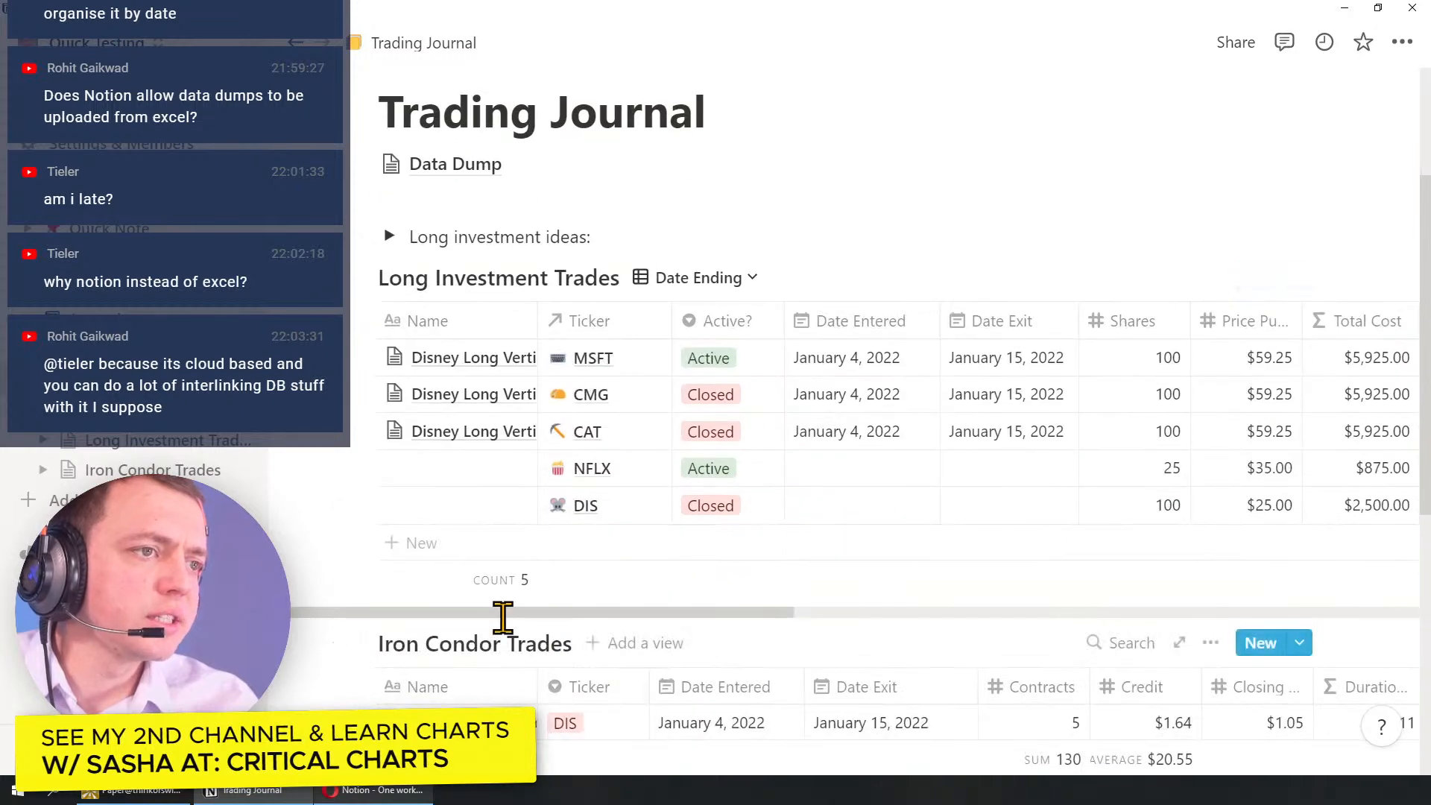
{"action": "left_click_drag", "start_coordinate": [502, 613], "coordinate": [1163, 575]}
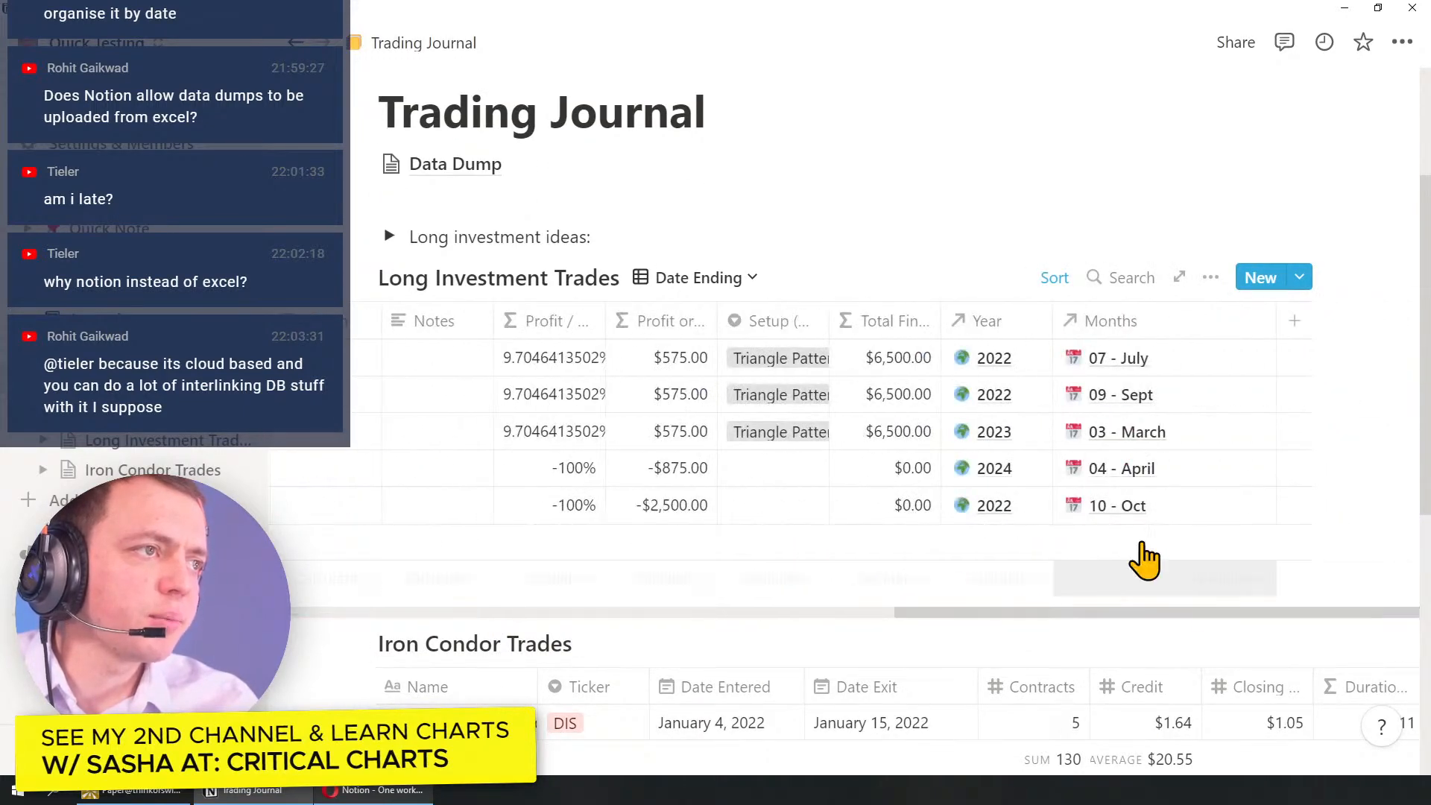
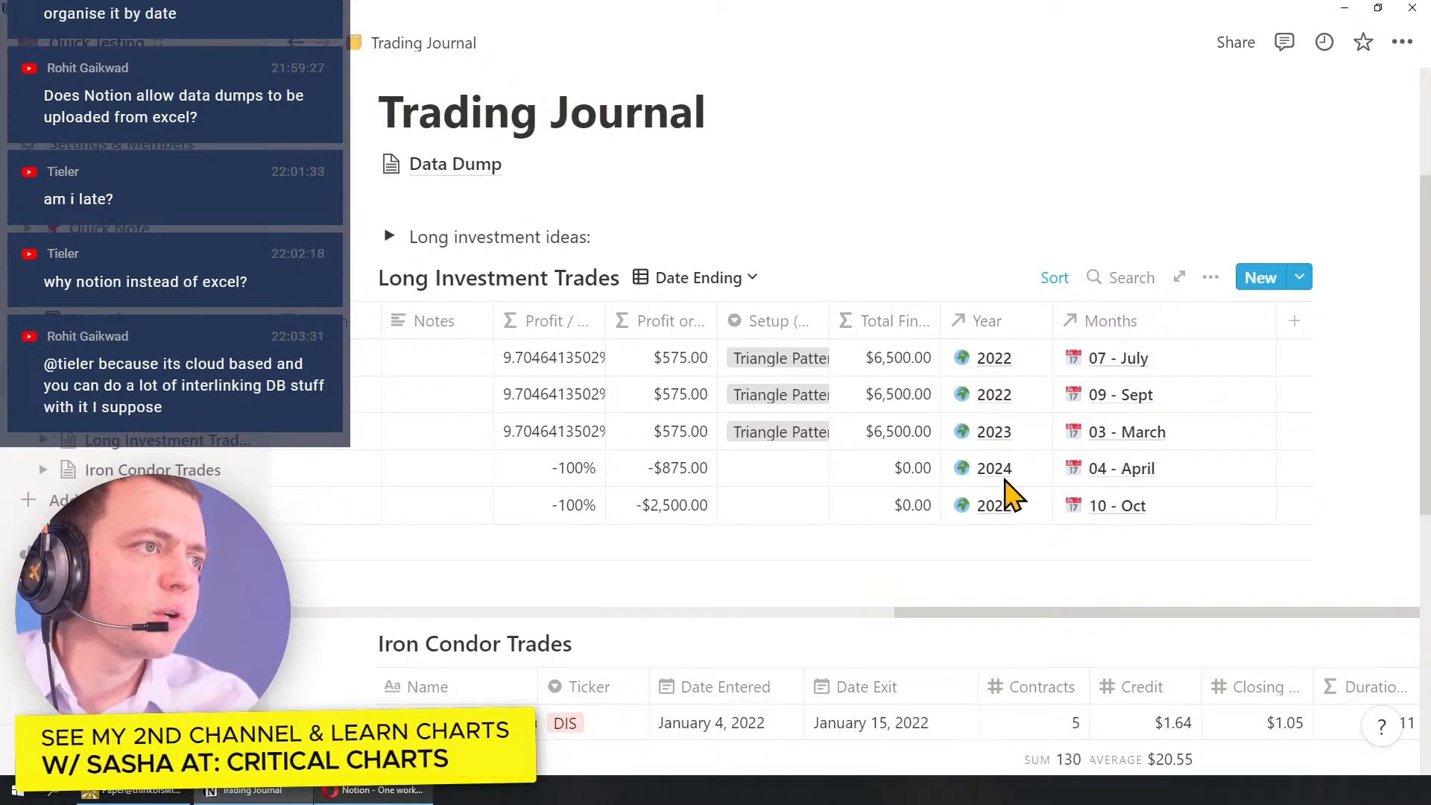
Step: Return to the Data Dump page and narrow the Roll Up and Year columns of the Reports table
{"action": "left_click", "coordinate": [131, 436]}
{"action": "scroll", "coordinate": [671, 492], "scroll_direction": "down", "scroll_amount": 10}
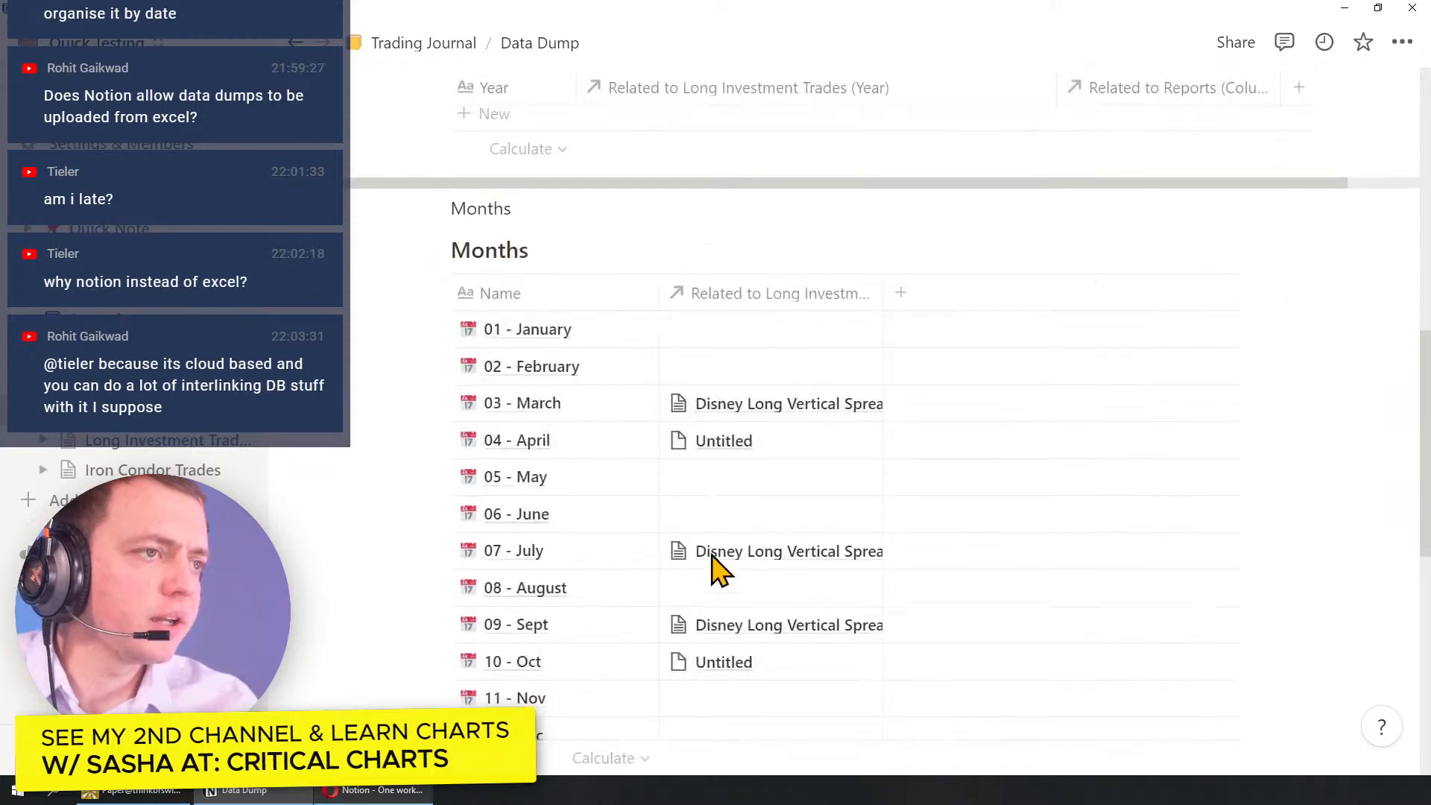
{"action": "scroll", "coordinate": [715, 570], "scroll_direction": "down", "scroll_amount": 8}
{"action": "left_click_drag", "start_coordinate": [1047, 419], "coordinate": [950, 420]}
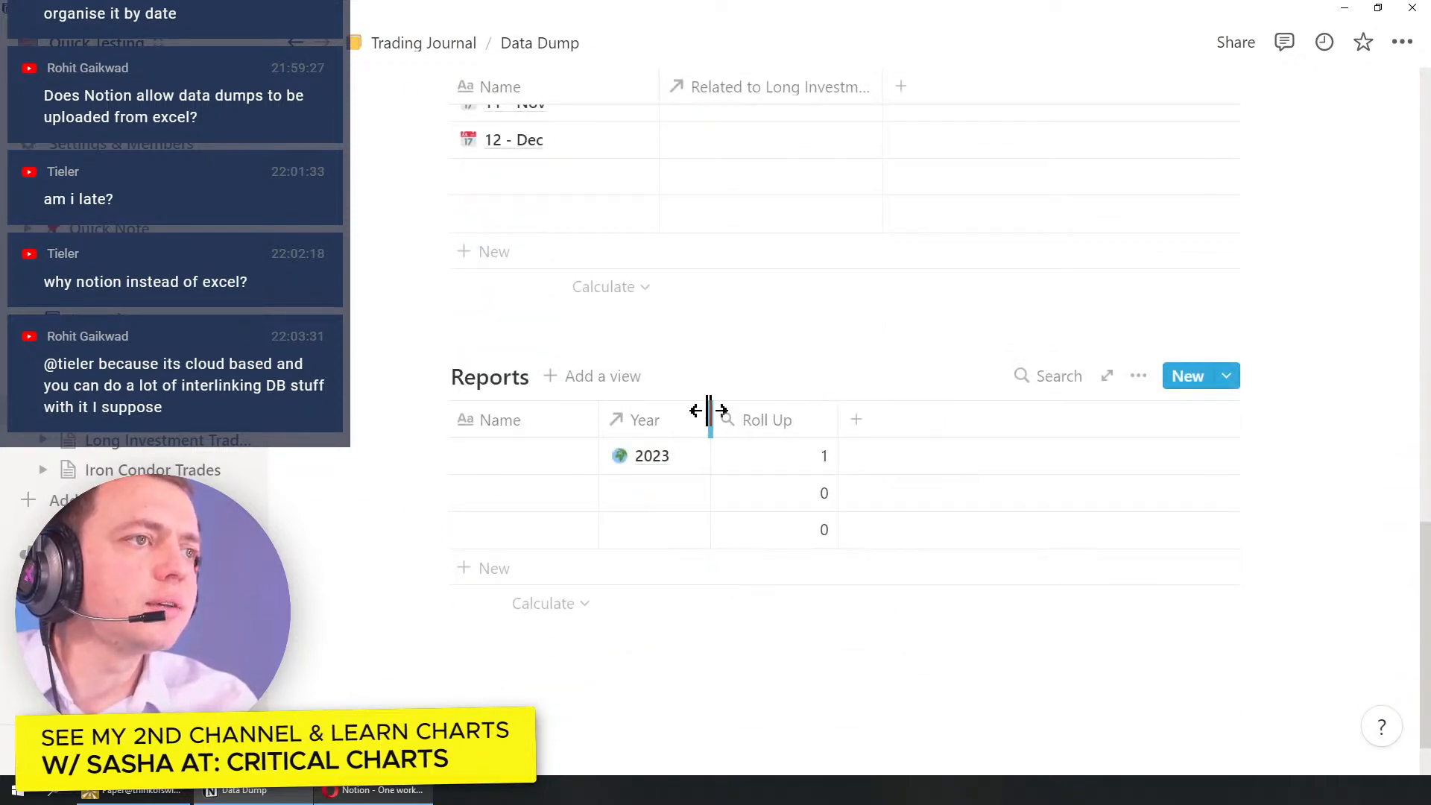
Step: Set the Roll Up property to use Related to Long Investment Trades (Year) and calculate Count all
{"action": "left_click", "coordinate": [806, 466]}
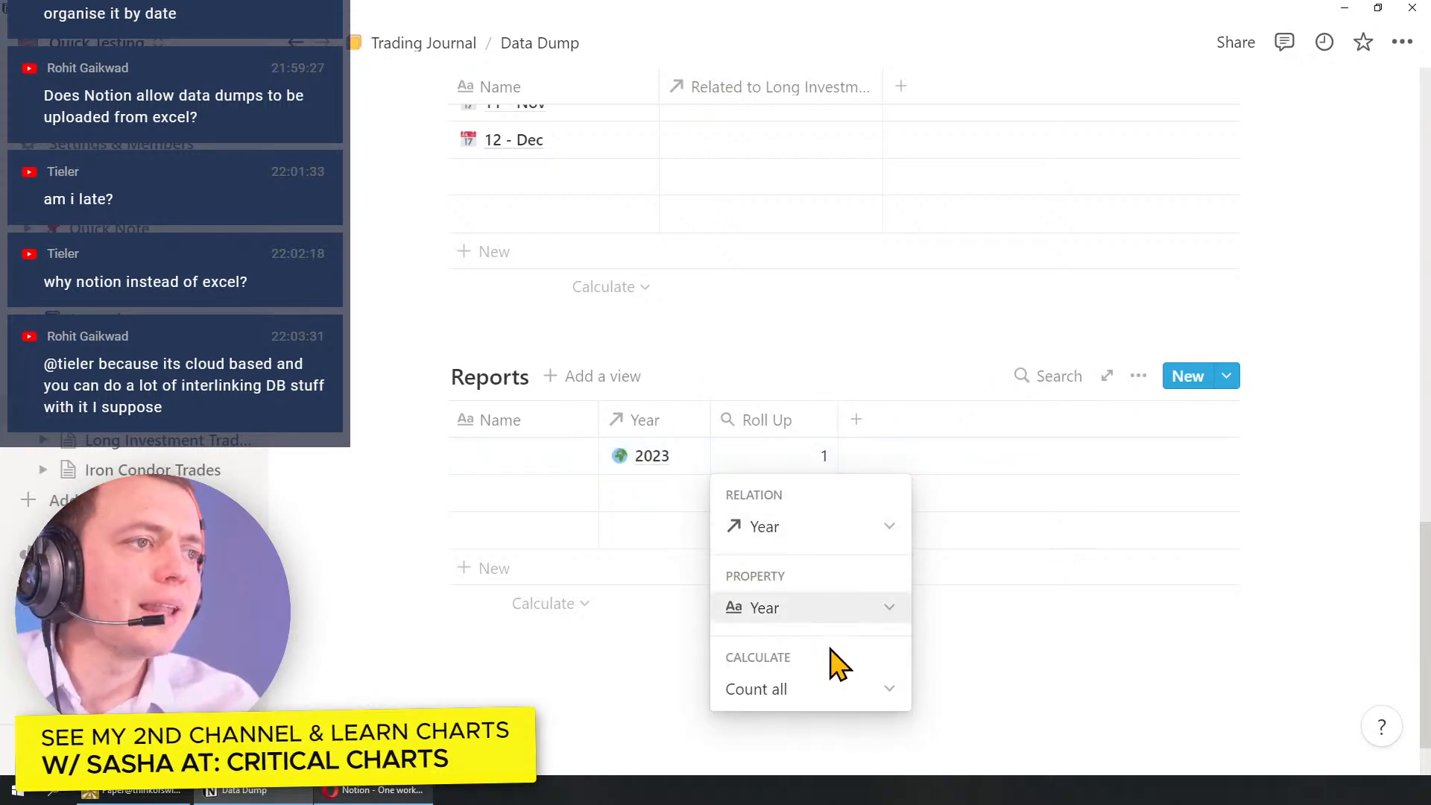
{"action": "left_click", "coordinate": [829, 615]}
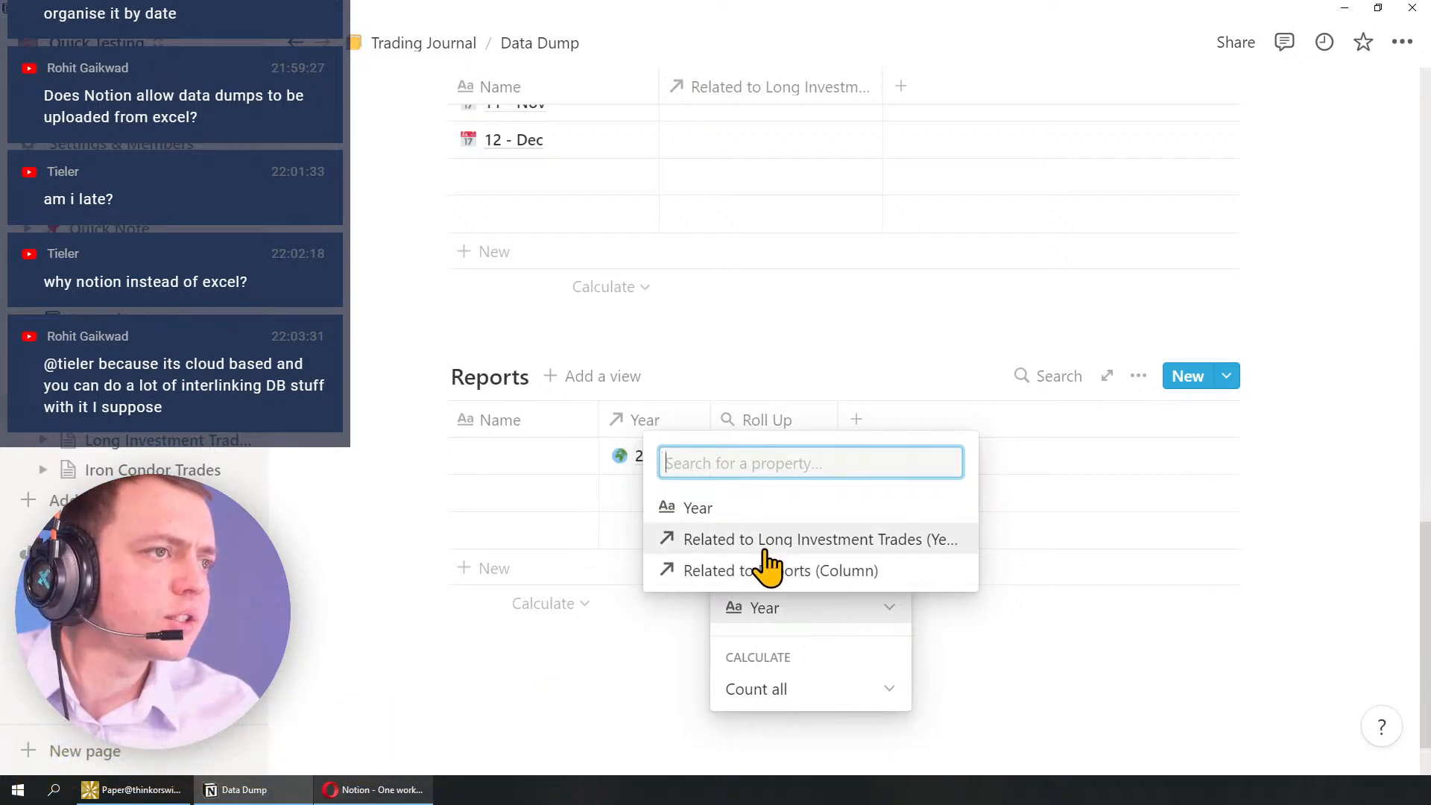
{"action": "left_click", "coordinate": [805, 539]}
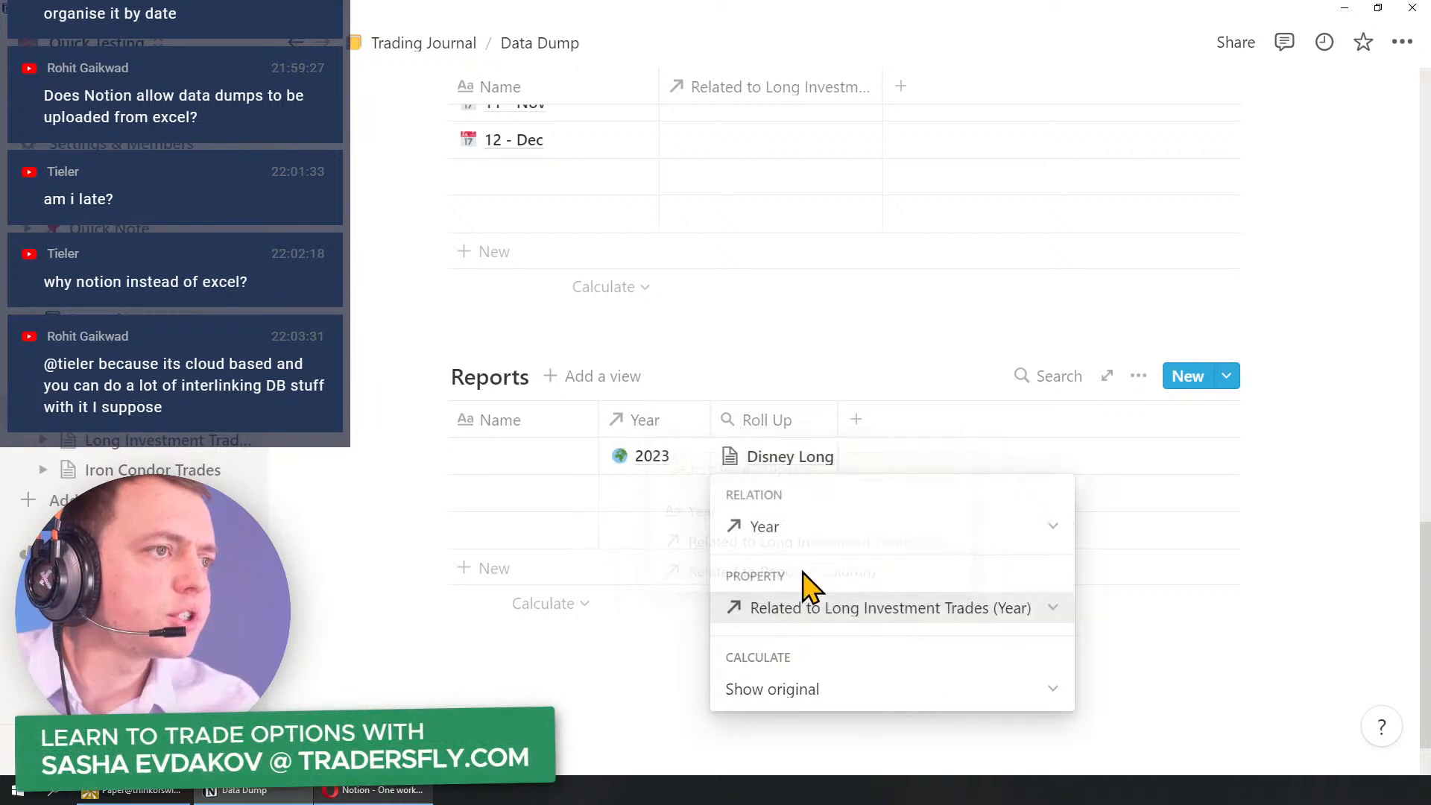
{"action": "left_click", "coordinate": [838, 692]}
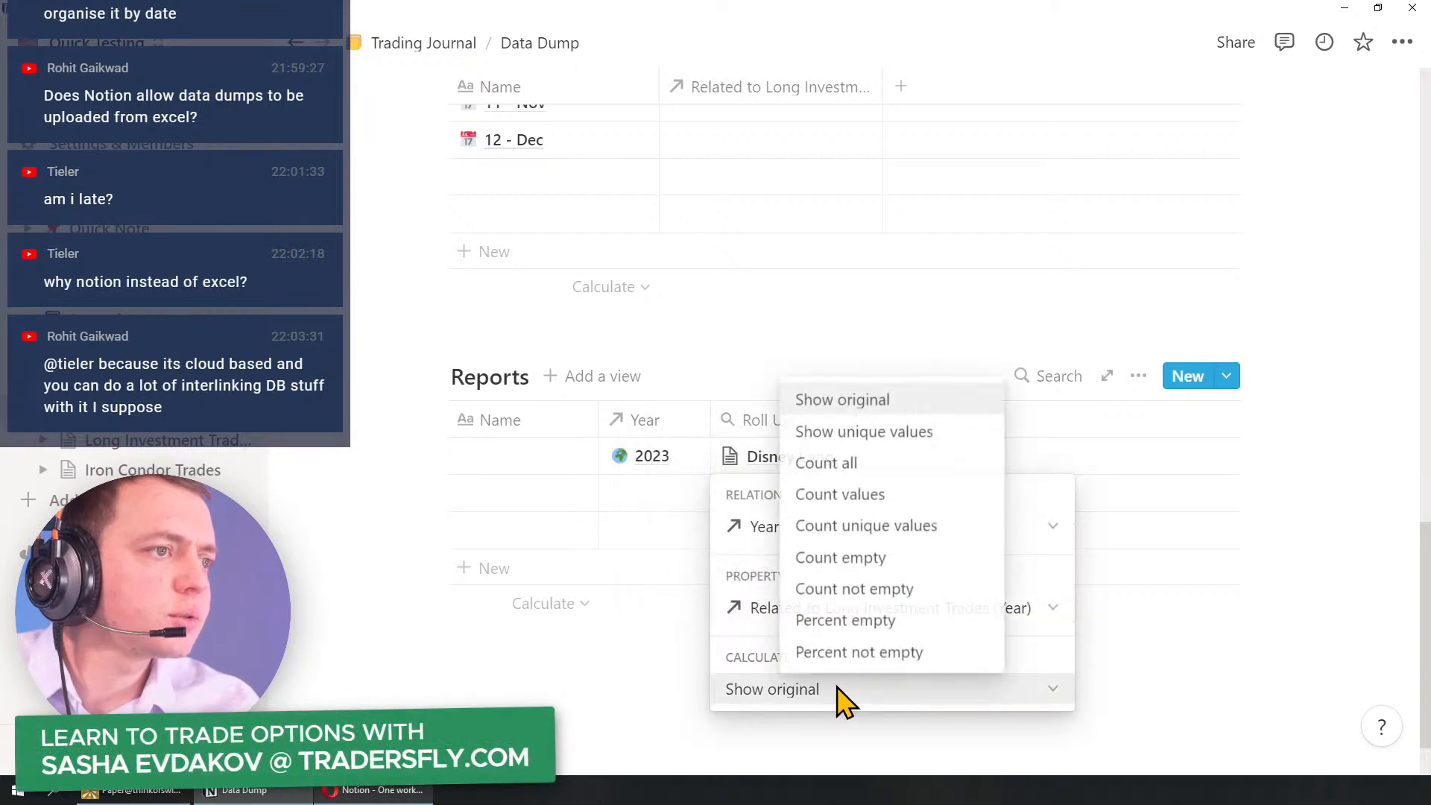
{"action": "left_click", "coordinate": [863, 468]}
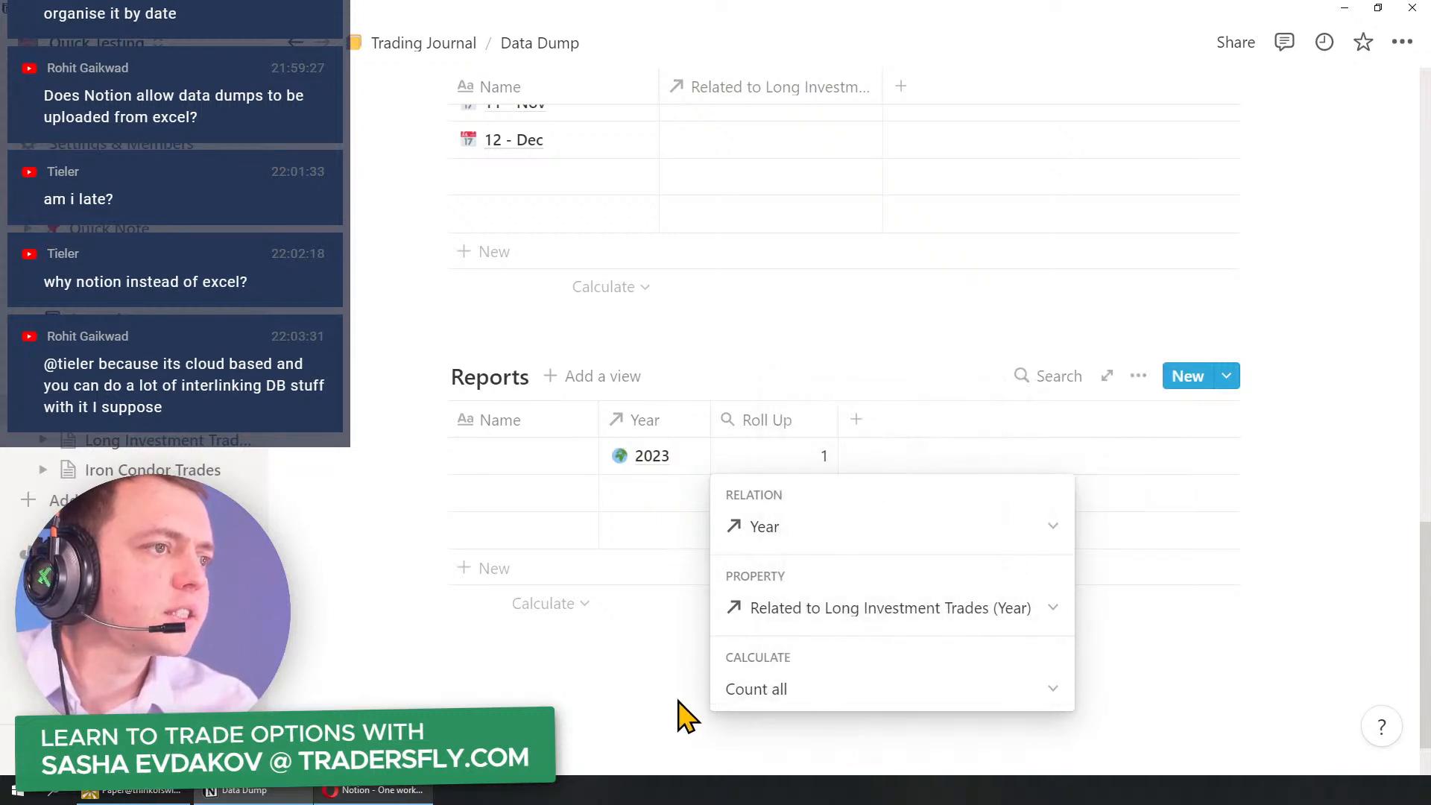
{"action": "left_click", "coordinate": [780, 727]}
Step: Replace the linked year in the first Reports row with 2022
{"action": "left_click", "coordinate": [684, 450]}
{"action": "left_click", "coordinate": [552, 527]}
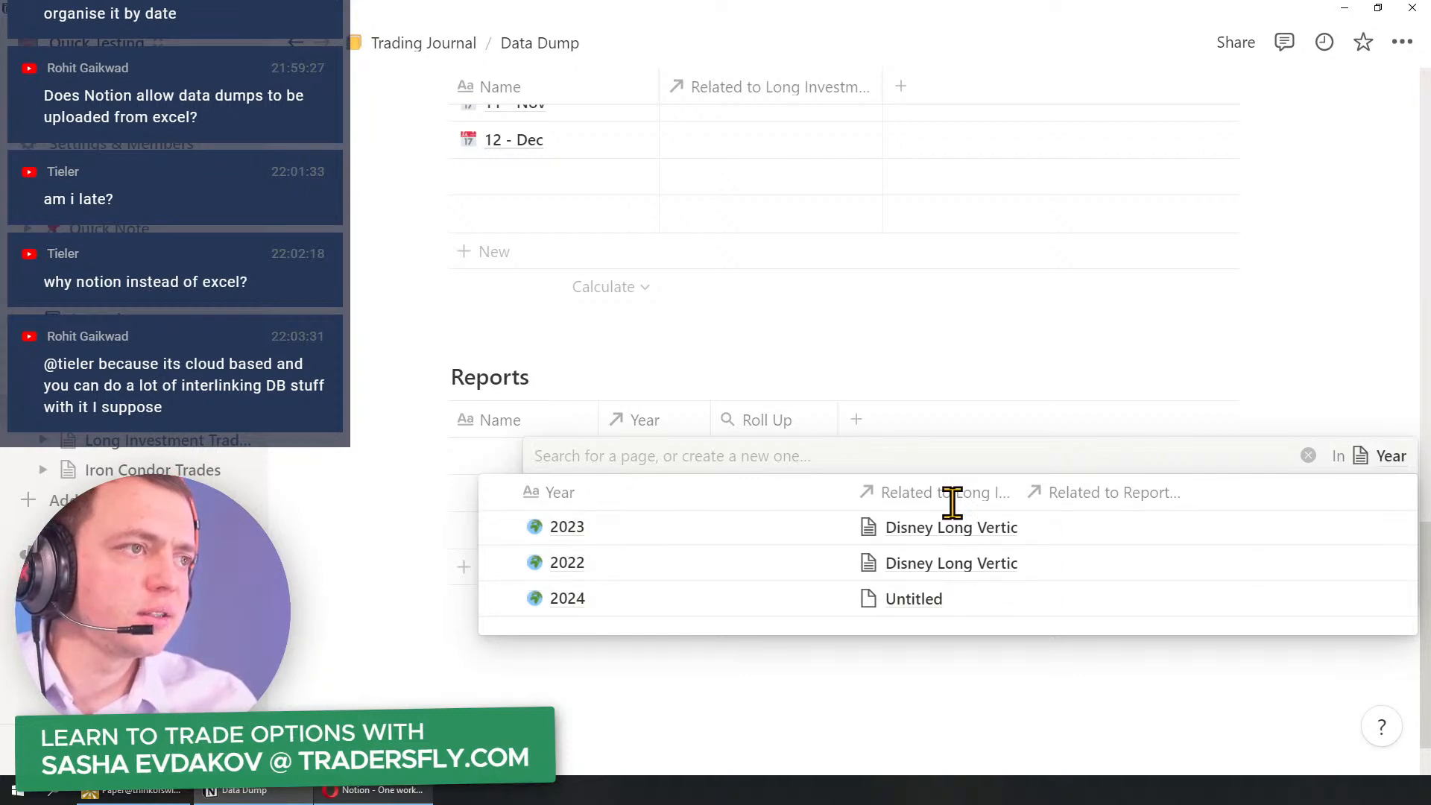
{"action": "left_click", "coordinate": [635, 565]}
{"action": "left_click", "coordinate": [698, 684]}
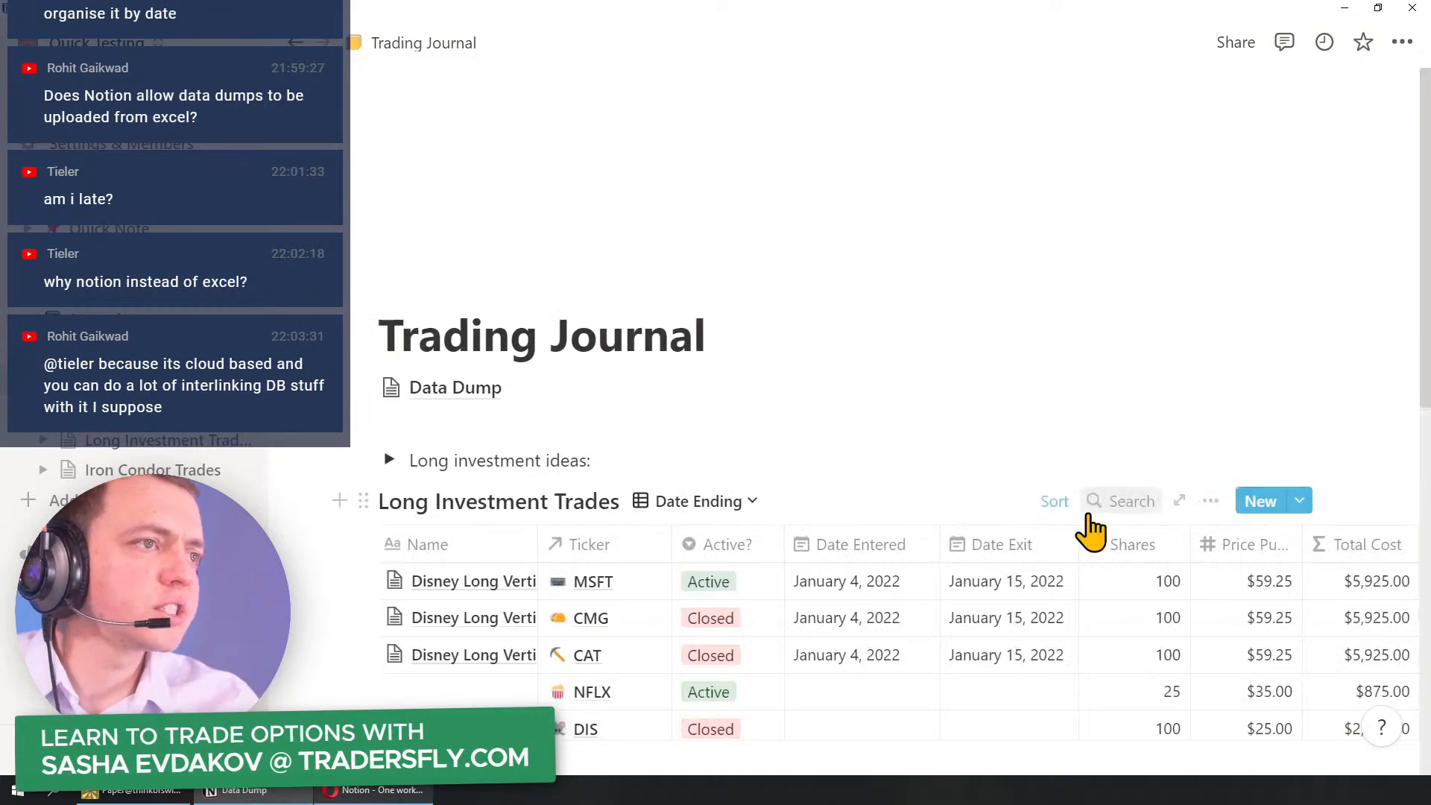
Step: On the Trading Journal page, copy the 2022 year into the Year cells of the CAT and NFLX long investment trades
{"action": "scroll", "coordinate": [969, 604], "scroll_direction": "down", "scroll_amount": 3}
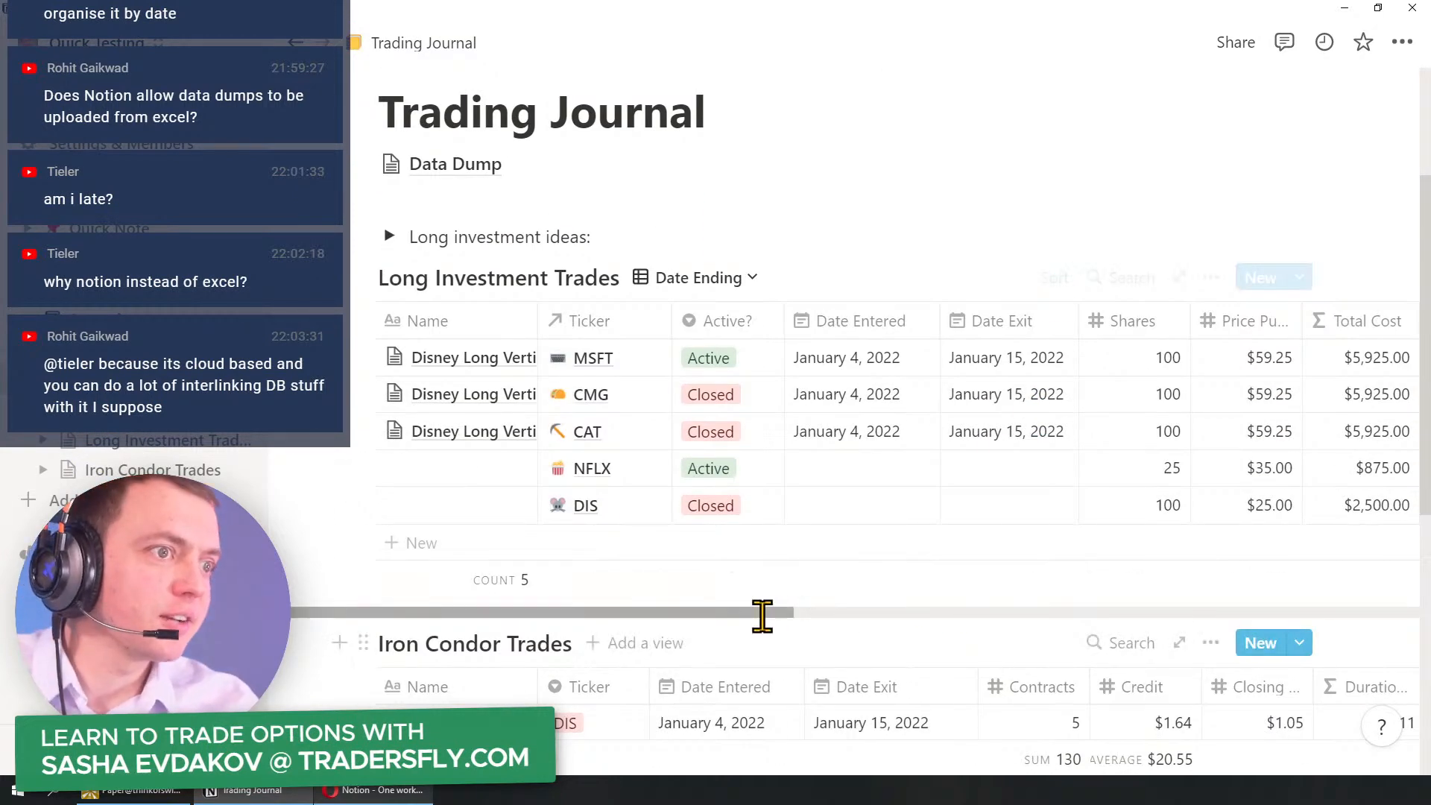
{"action": "left_click_drag", "start_coordinate": [738, 611], "coordinate": [1286, 612]}
{"action": "left_click", "coordinate": [1145, 366]}
{"action": "key", "text": "Escape"}
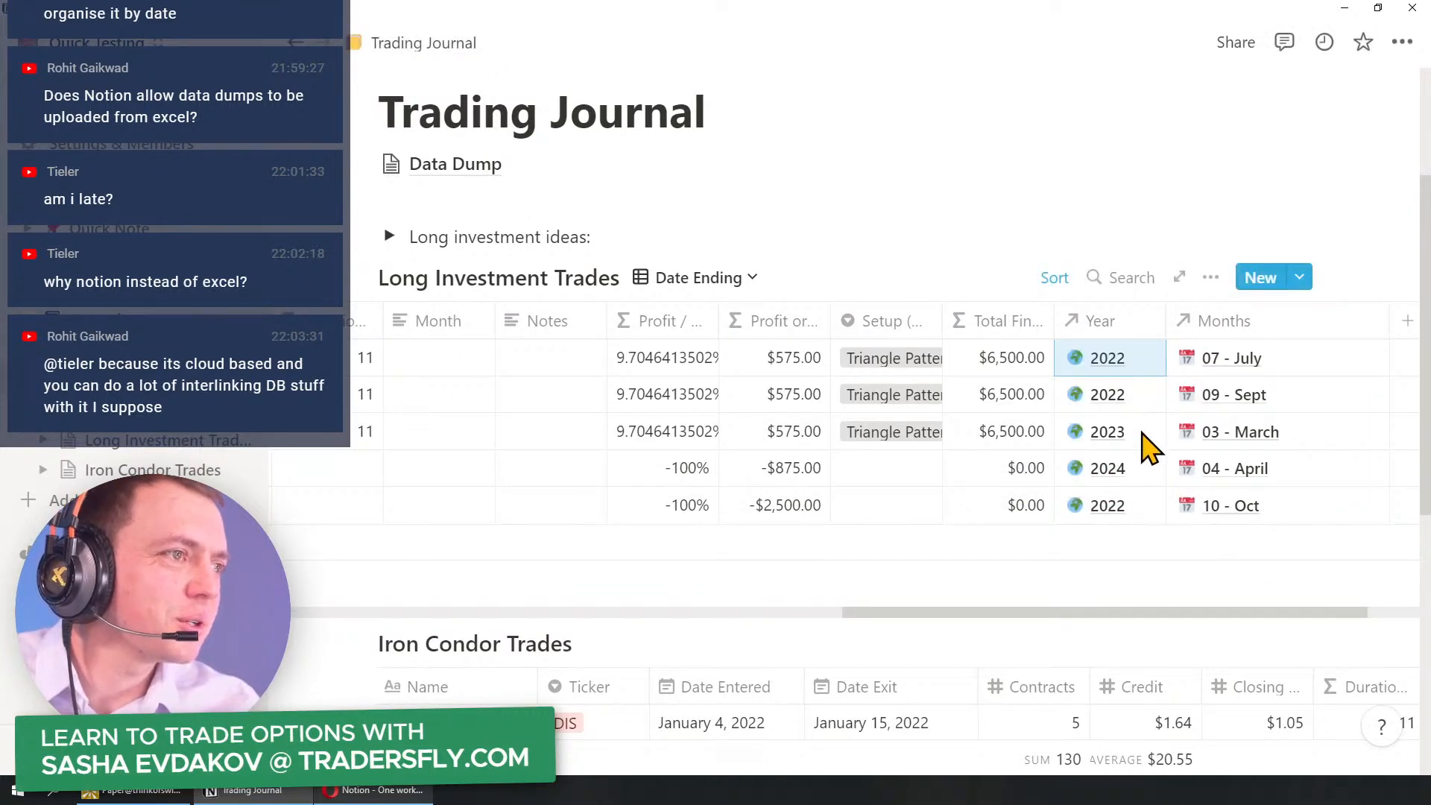
{"action": "left_click", "coordinate": [1158, 434], "text": "shift"}
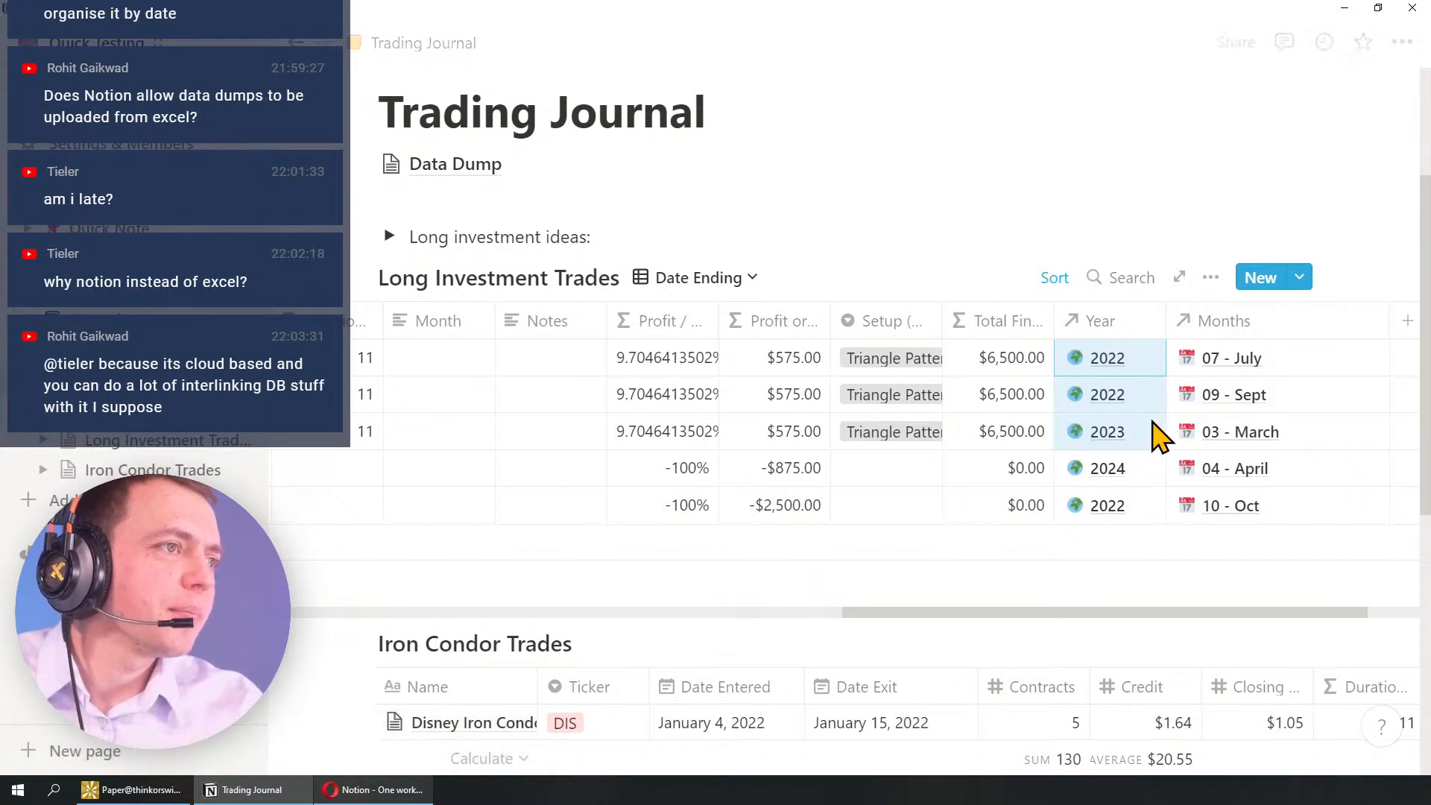
{"action": "key", "text": "shift+Up"}
{"action": "key", "text": "ctrl+c"}
{"action": "key", "text": "Down"}
{"action": "key", "text": "Down"}
{"action": "key", "text": "shift+Down"}
{"action": "key", "text": "shift+Down"}
{"action": "key", "text": "ctrl+v"}
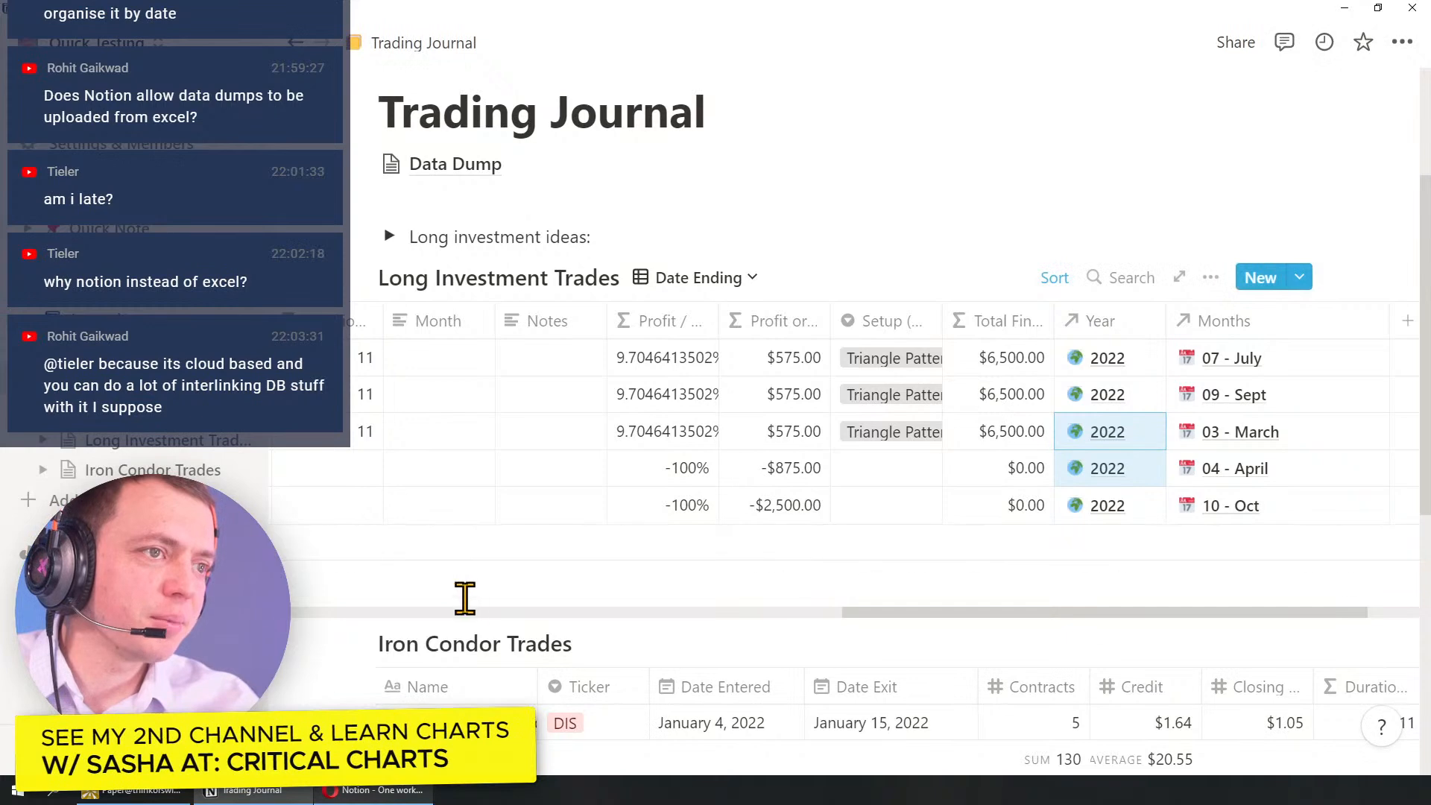
Step: Open and close the MSFT trade's page, and rename the trade Microsoft in the Long Investment Trades table
{"action": "scroll", "coordinate": [492, 613], "scroll_direction": "left", "scroll_amount": 10}
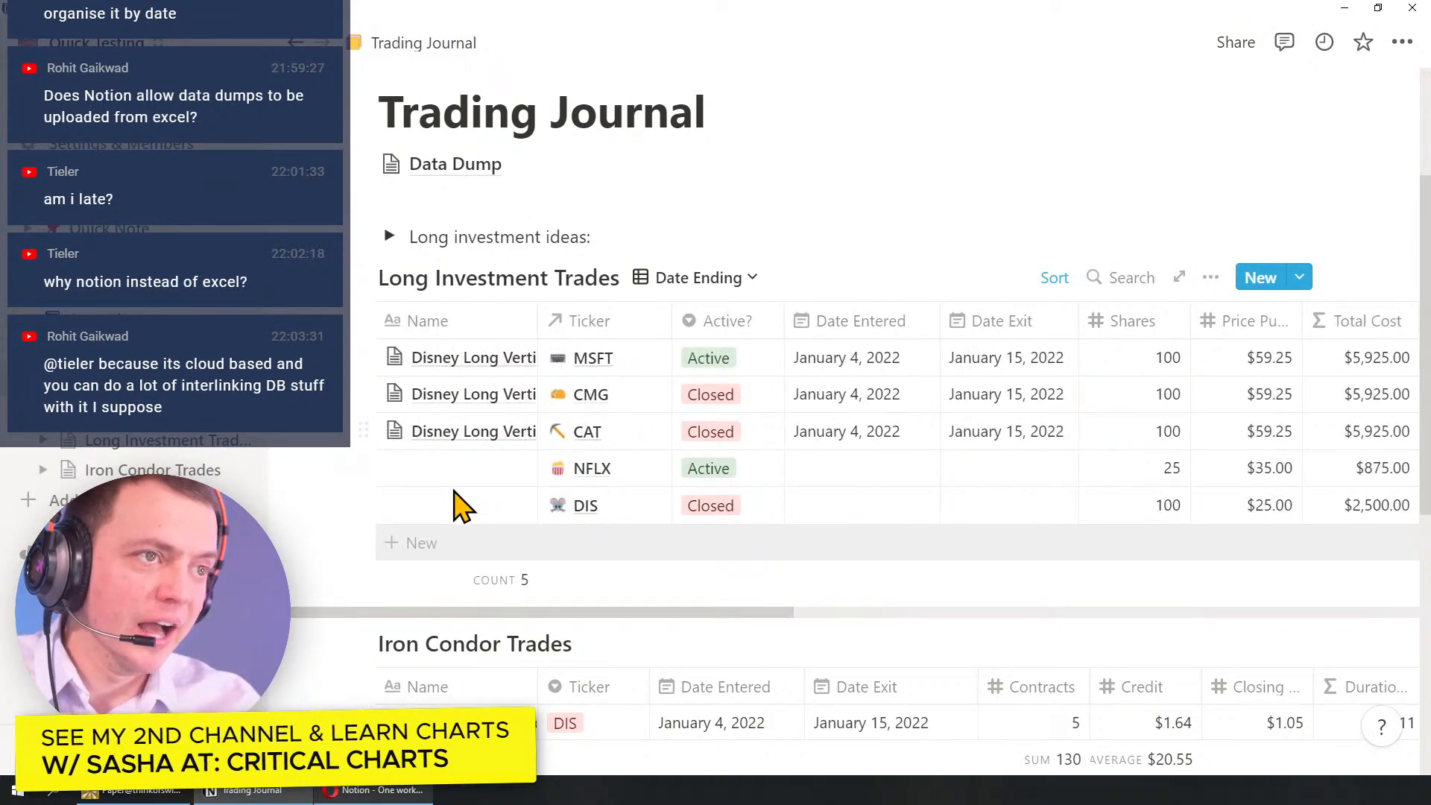
{"action": "left_click", "coordinate": [489, 365]}
{"action": "left_click_drag", "start_coordinate": [488, 250], "coordinate": [1041, 231]}
{"action": "key", "text": "BackSpace"}
{"action": "scroll", "coordinate": [1041, 239], "scroll_direction": "down", "scroll_amount": 5}
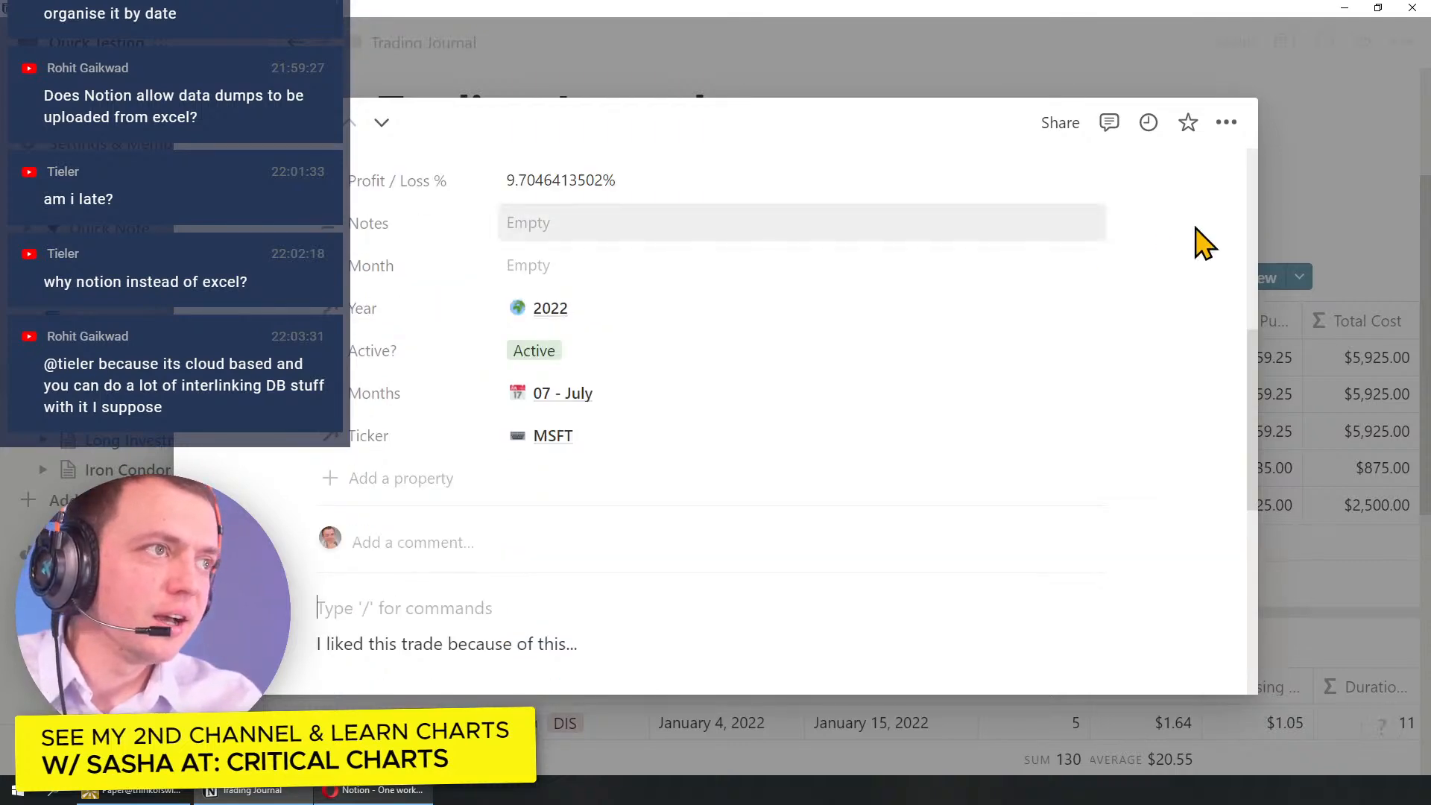
{"action": "left_click", "coordinate": [1294, 199]}
{"action": "left_click", "coordinate": [447, 358]}
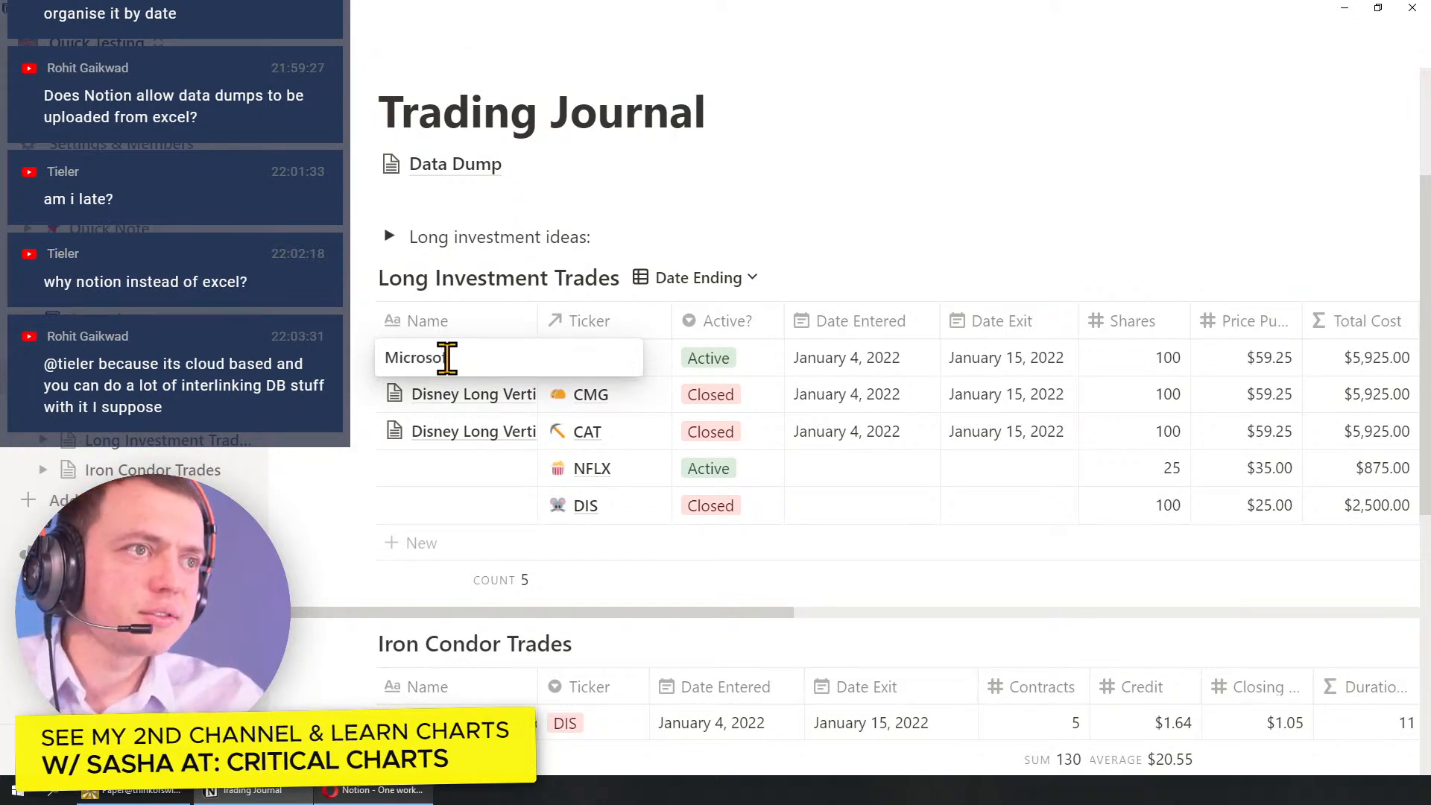
{"action": "key", "text": "Return"}
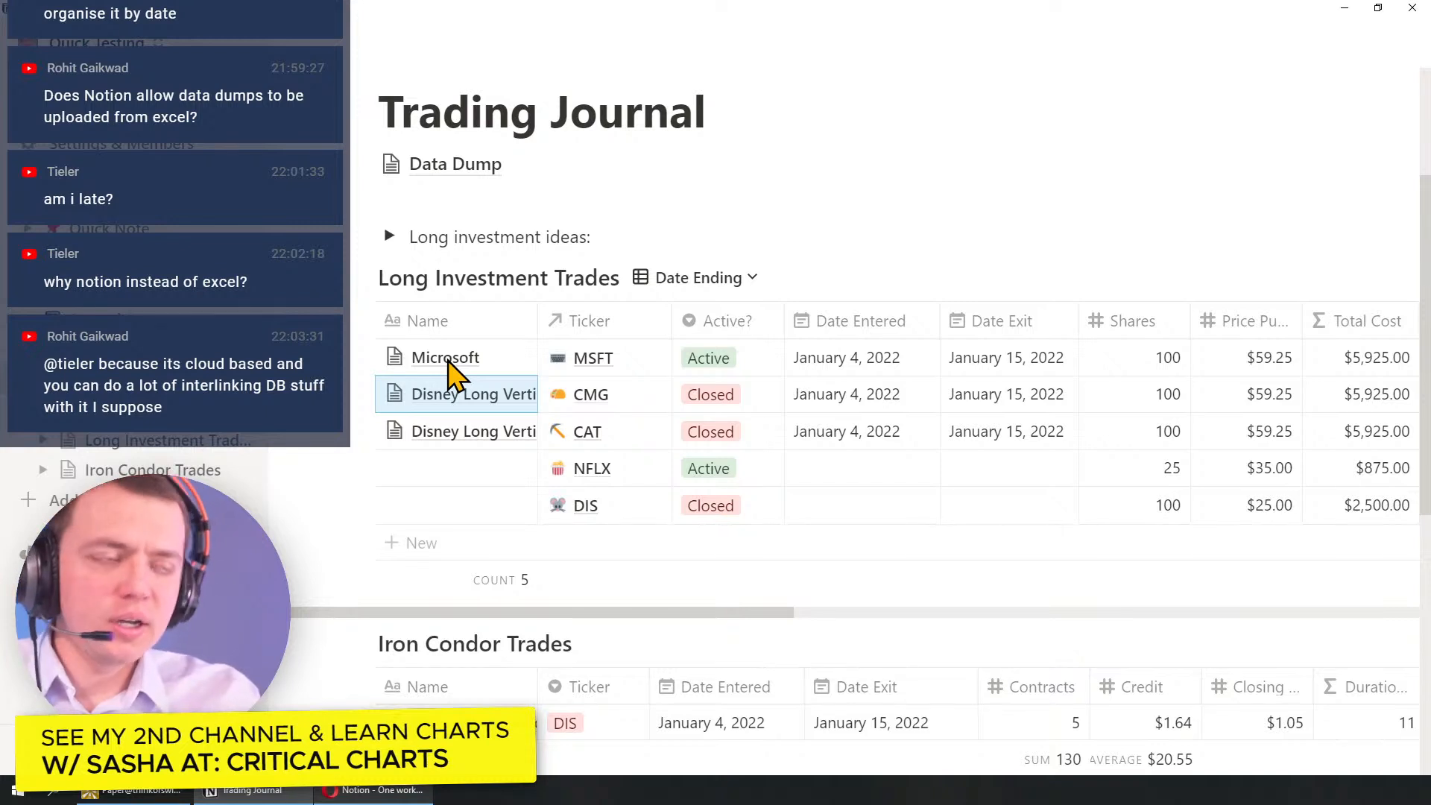
Step: Name the remaining four long investment trades CMG, CAT, NFLX and DIS to match their tickers
{"action": "type", "text": "CMG"}
{"action": "key", "text": "Return"}
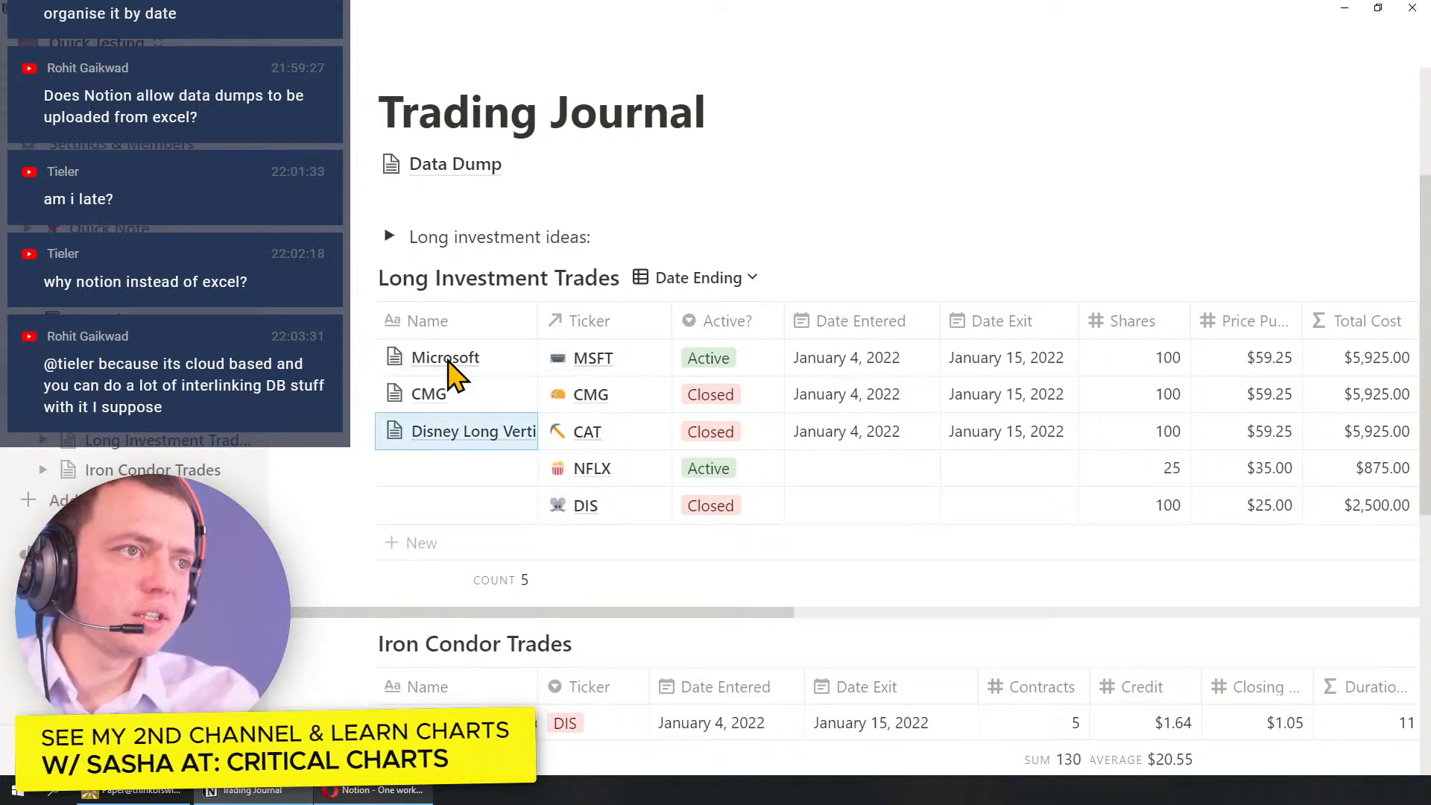
{"action": "type", "text": "CAT"}
{"action": "key", "text": "Return"}
{"action": "type", "text": "NFXL"}
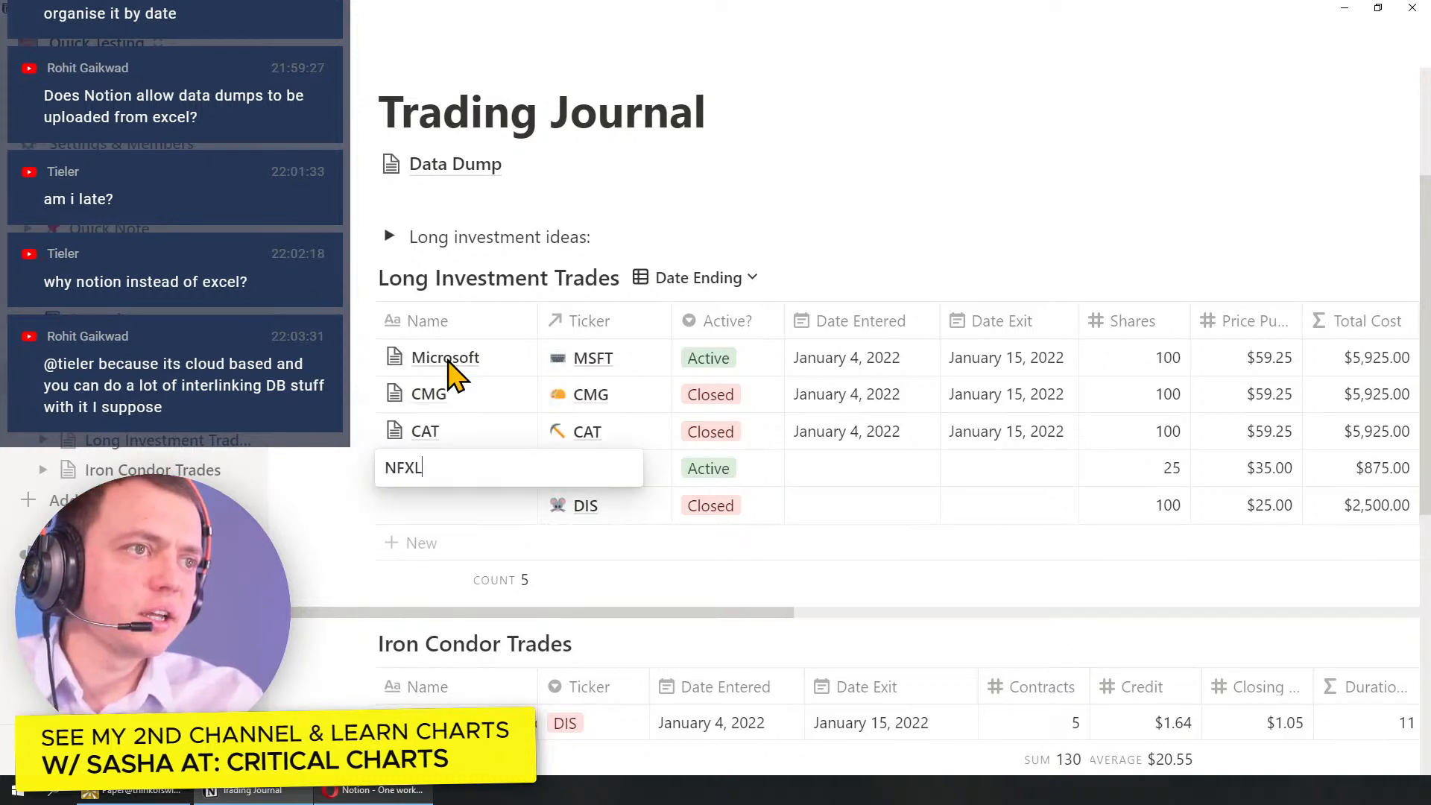
{"action": "key", "text": "Return"}
{"action": "type", "text": "DIS"}
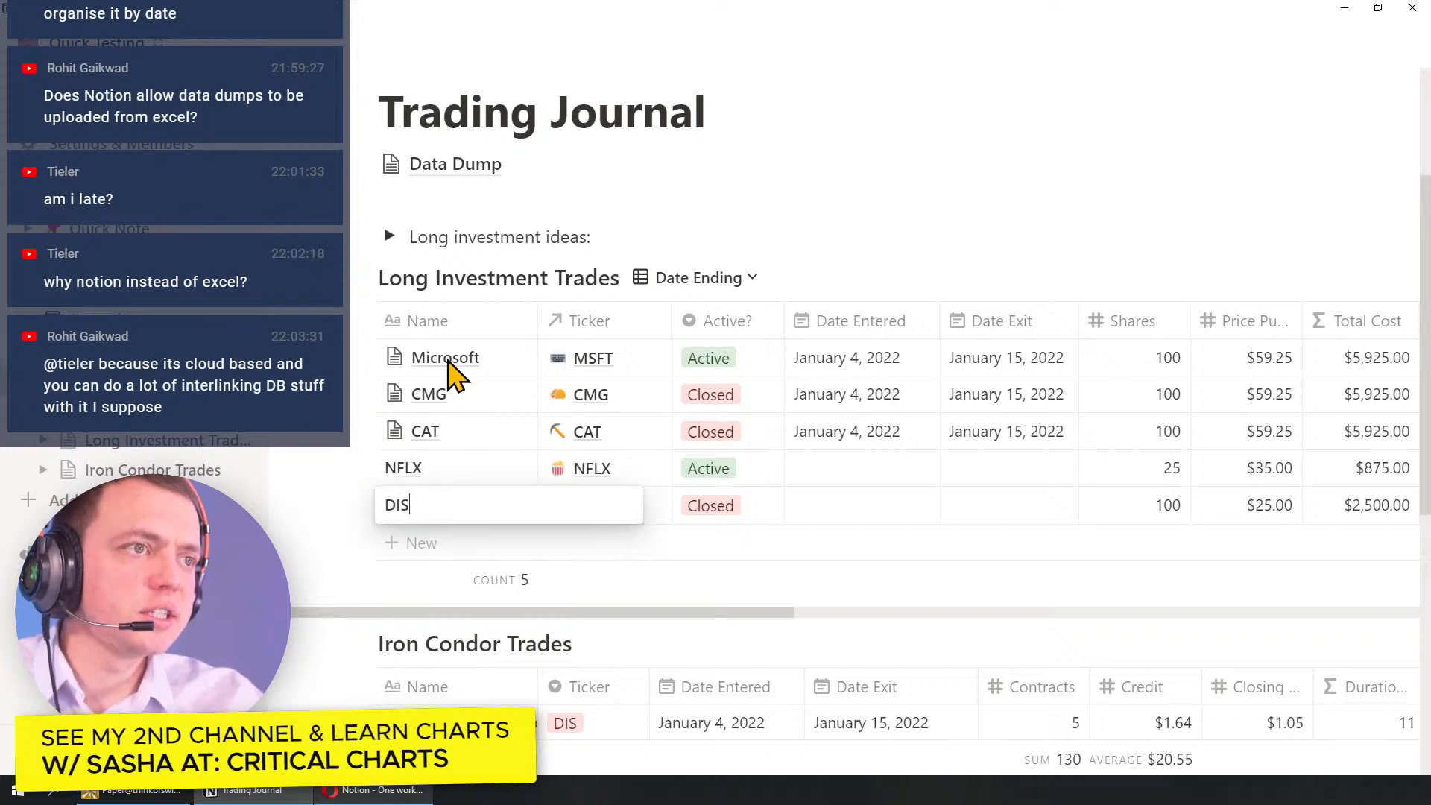
{"action": "key", "text": "Return"}
{"action": "left_click", "coordinate": [67, 413]}
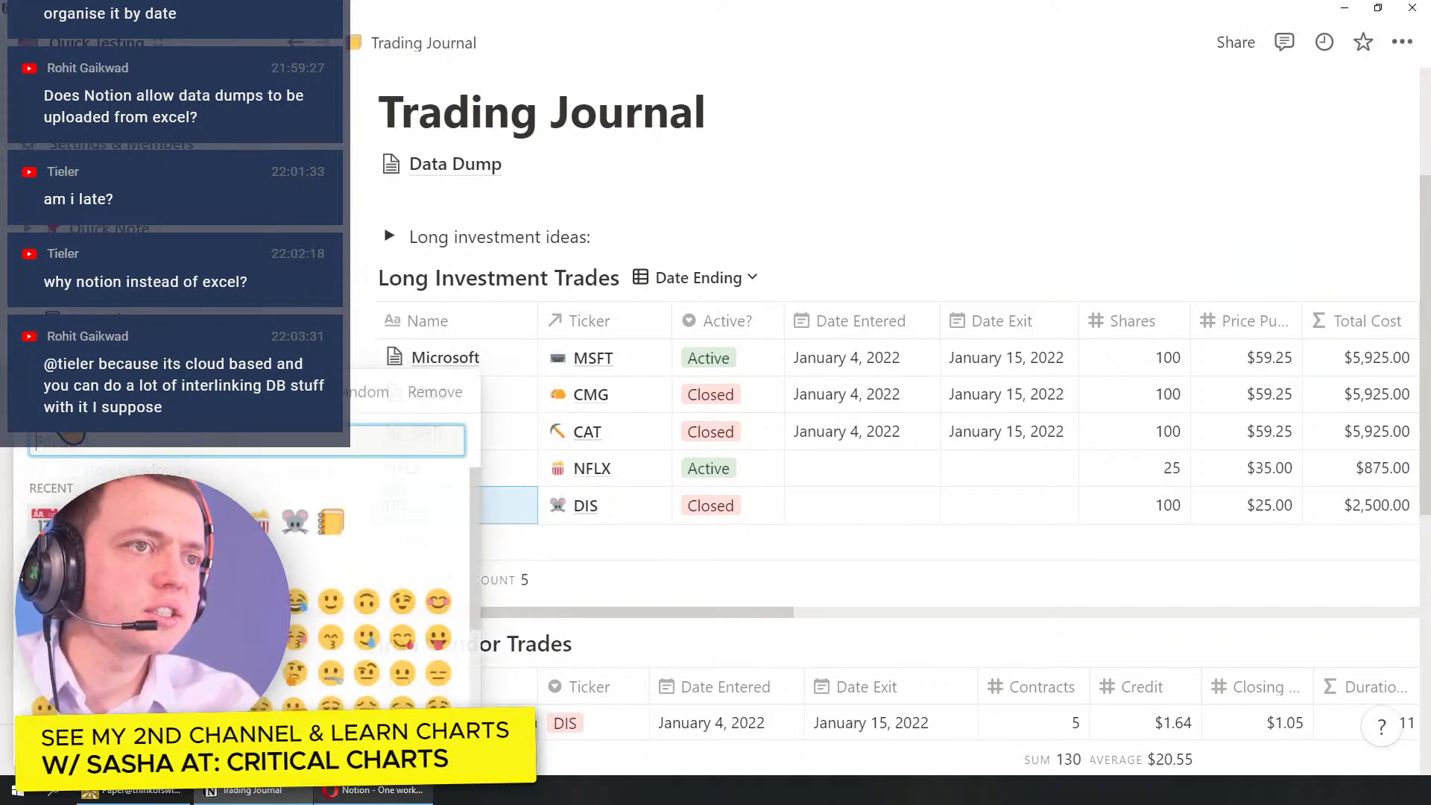
{"action": "left_click", "coordinate": [82, 352]}
Step: Return to the Data Dump page and check the trades linked to the year in the first Reports row
{"action": "left_click", "coordinate": [455, 164]}
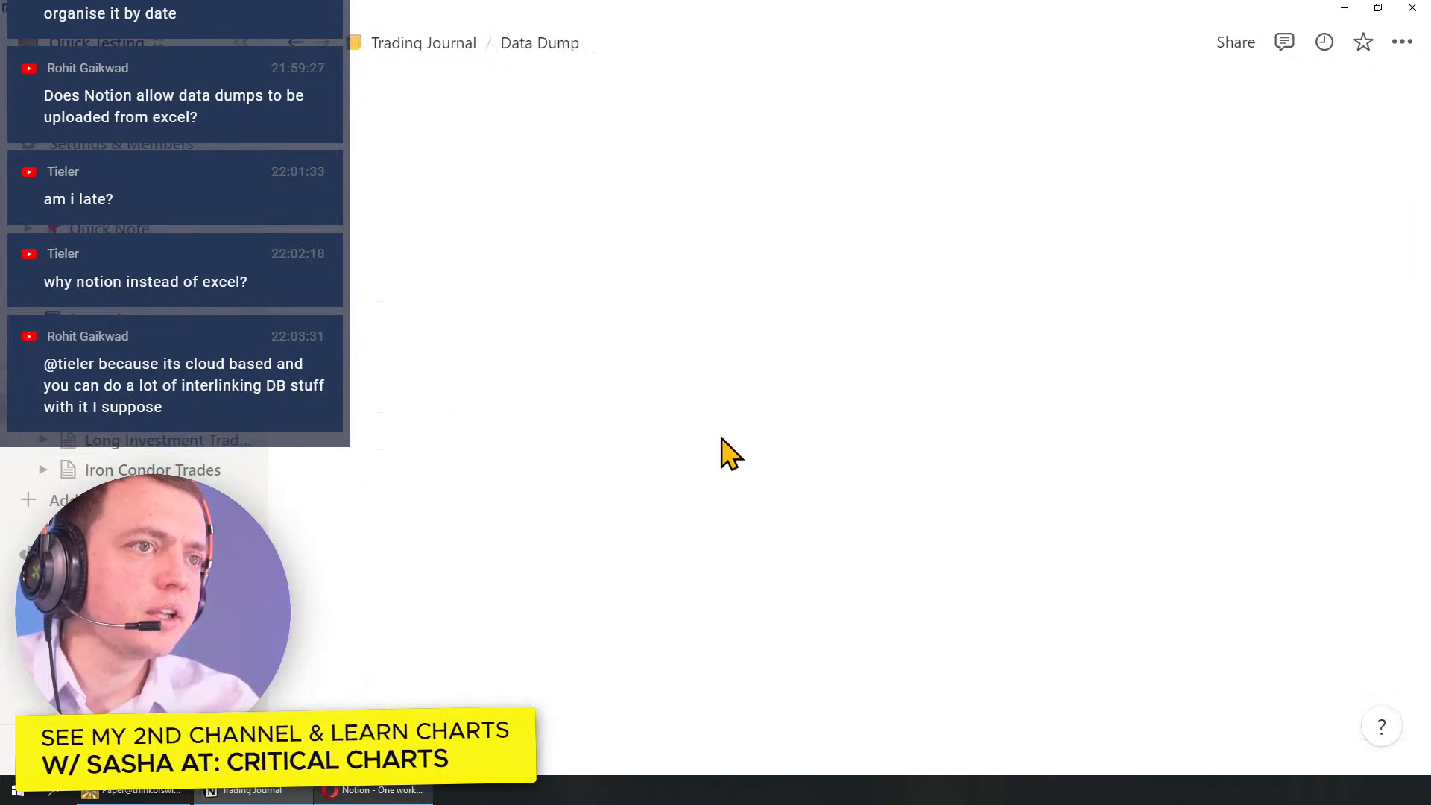
{"action": "scroll", "coordinate": [783, 494], "scroll_direction": "down", "scroll_amount": 15}
{"action": "scroll", "coordinate": [789, 540], "scroll_direction": "down", "scroll_amount": 6}
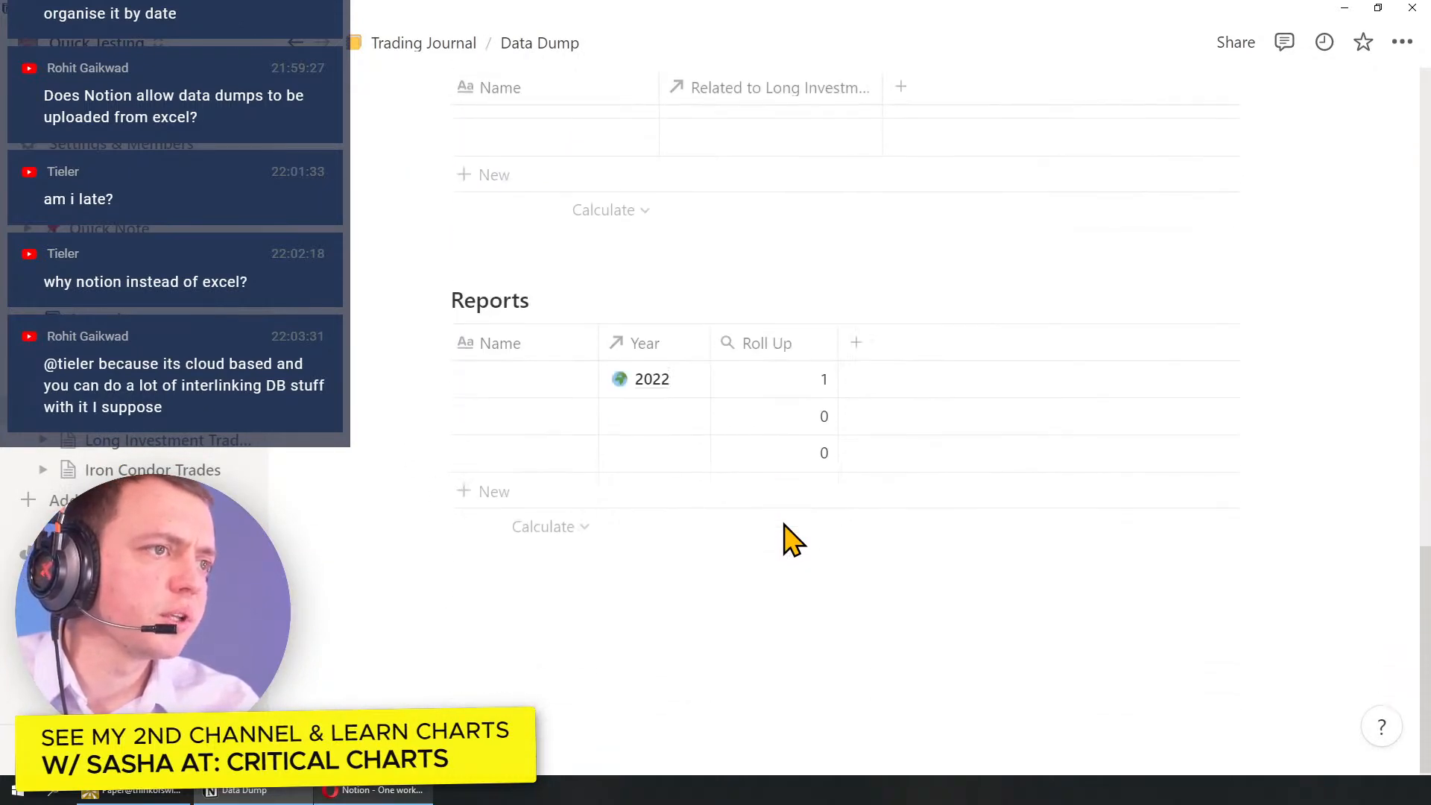
{"action": "left_click", "coordinate": [680, 381]}
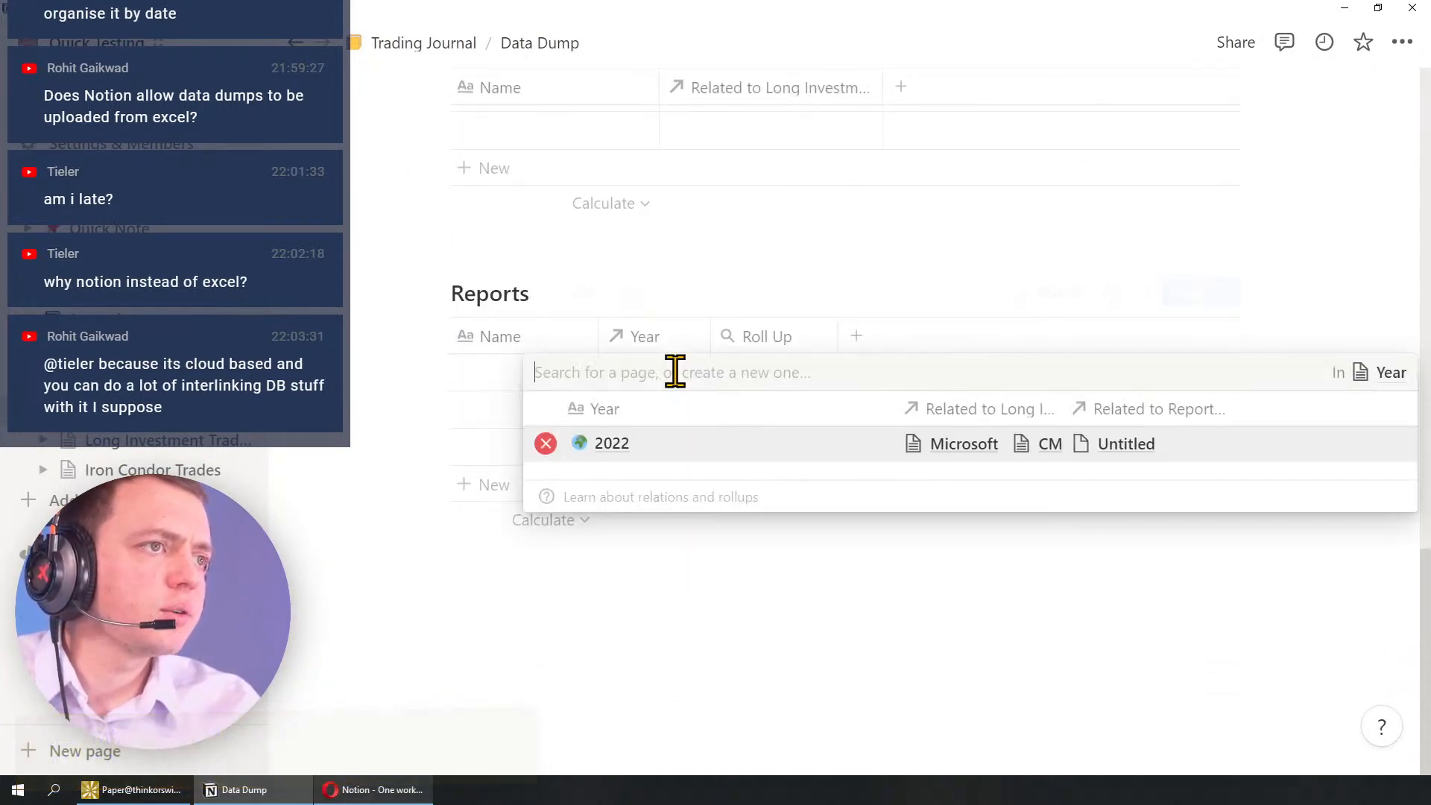
{"action": "key", "text": "Escape"}
{"action": "key", "text": "Escape"}
Step: Review the relation and property options of the Roll Up configuration in the first Reports row
{"action": "left_click", "coordinate": [811, 378]}
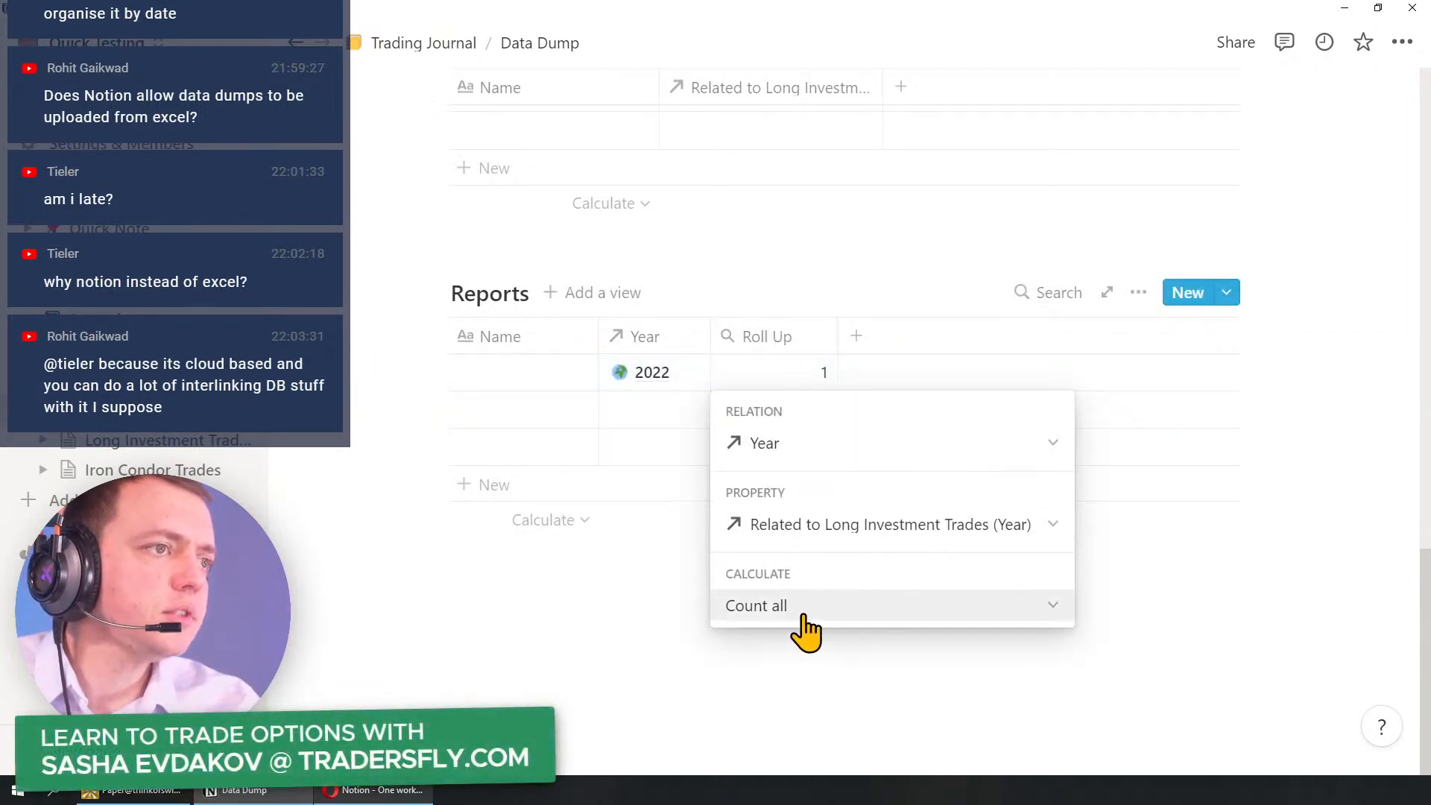
{"action": "left_click", "coordinate": [820, 531]}
{"action": "left_click", "coordinate": [815, 448]}
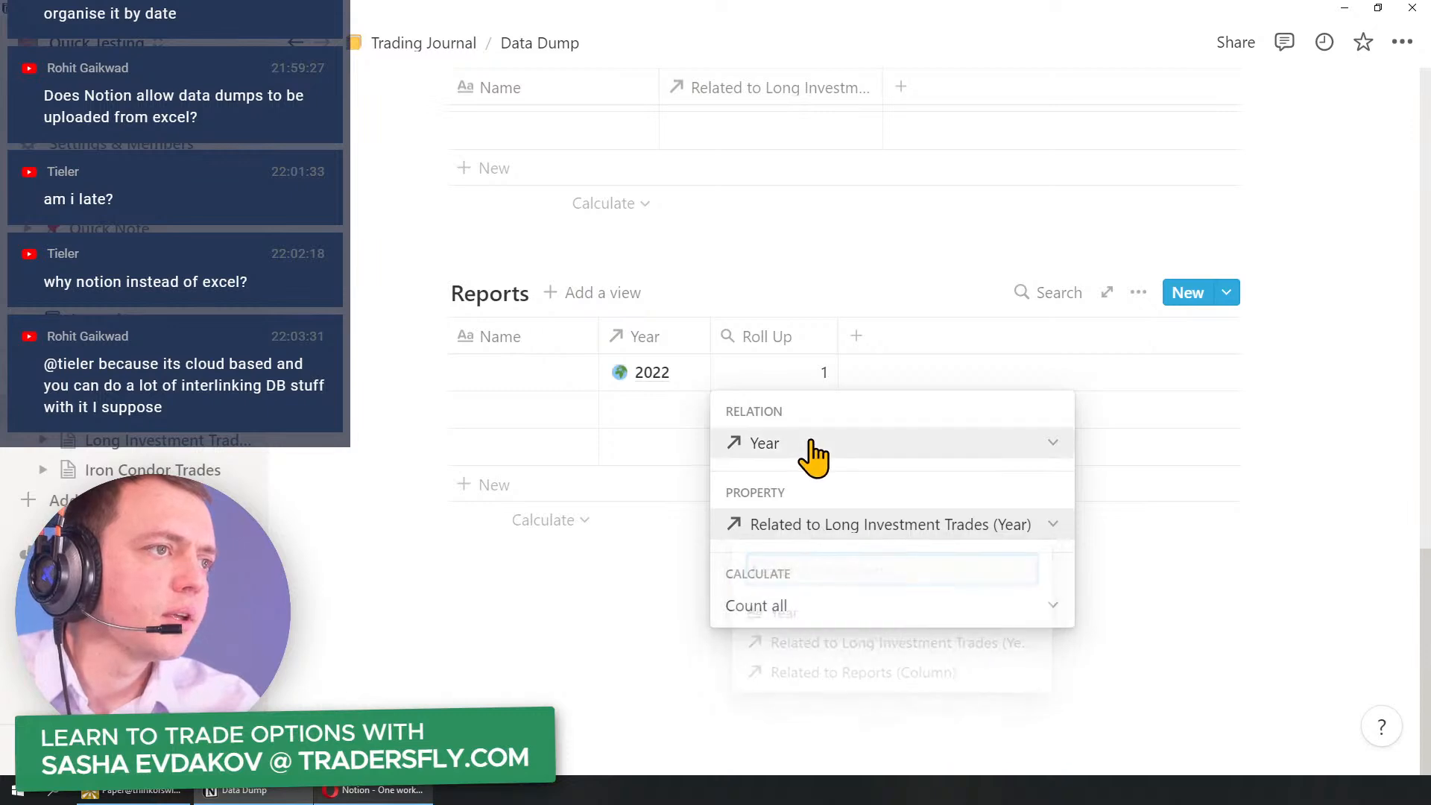
{"action": "left_click", "coordinate": [812, 443]}
{"action": "left_click", "coordinate": [812, 252]}
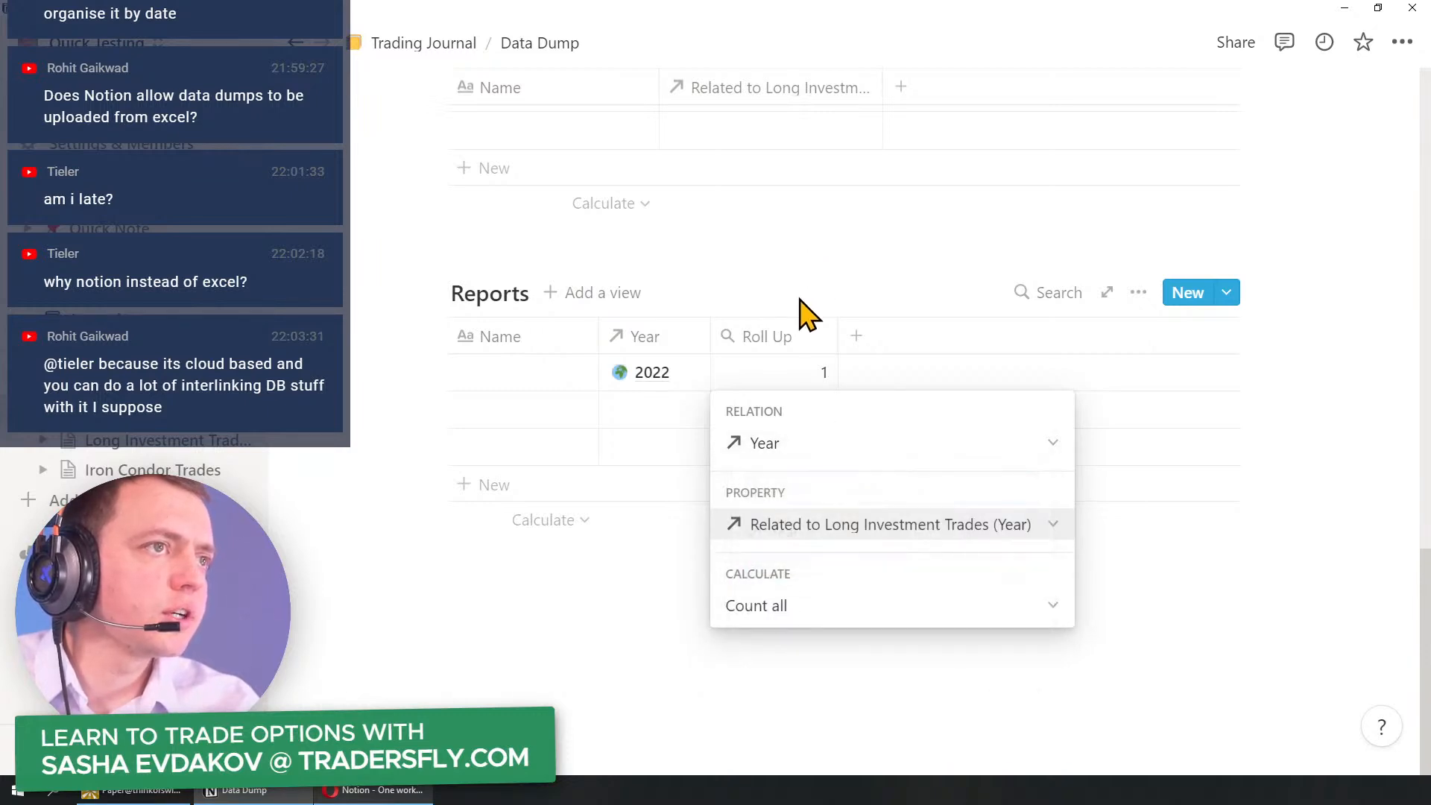
{"action": "key", "text": "Escape"}
Step: Rename the Related to Long Investment Trades (Year) property of the Year table as Year Items and Trades
{"action": "scroll", "coordinate": [783, 268], "scroll_direction": "up", "scroll_amount": 10}
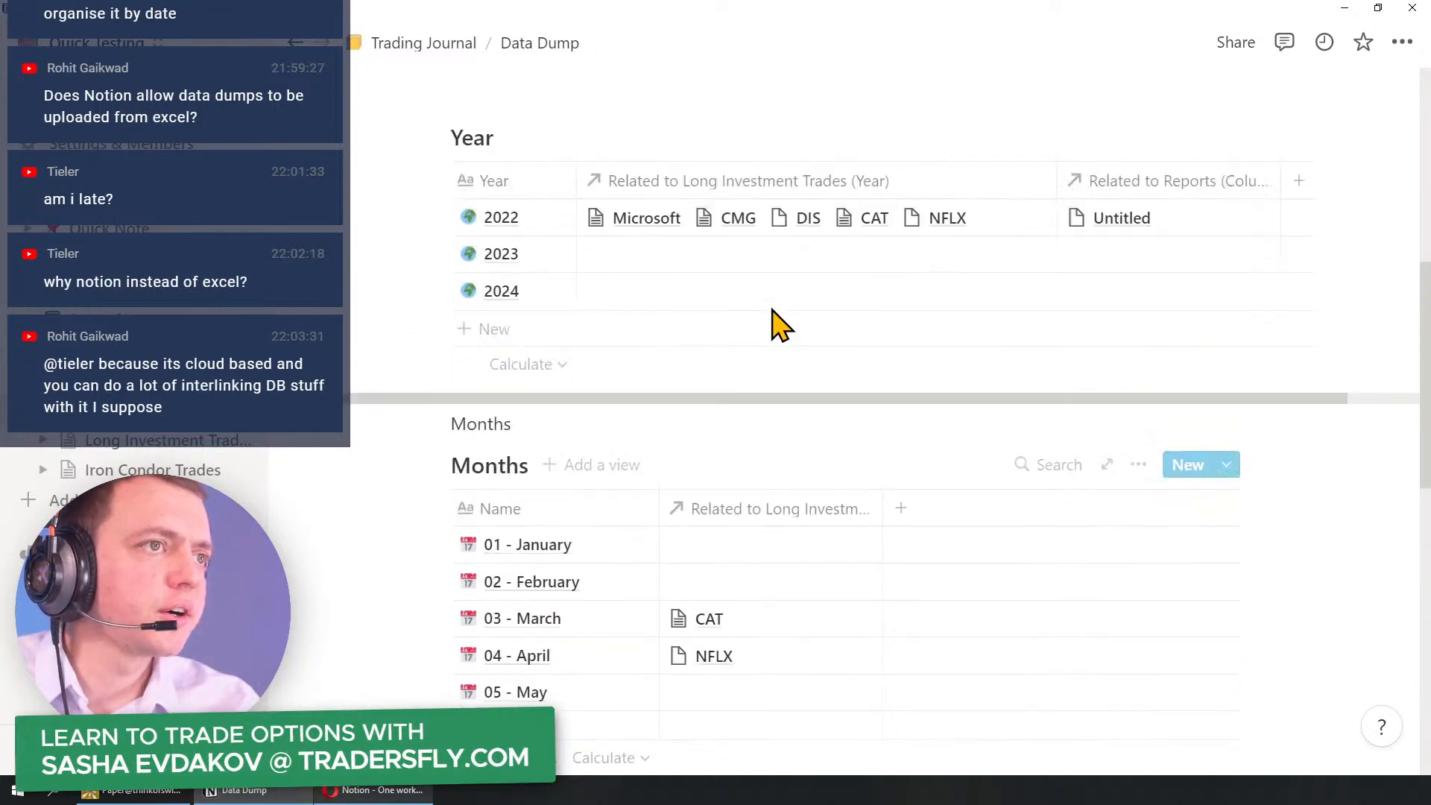
{"action": "scroll", "coordinate": [775, 325], "scroll_direction": "down", "scroll_amount": 2}
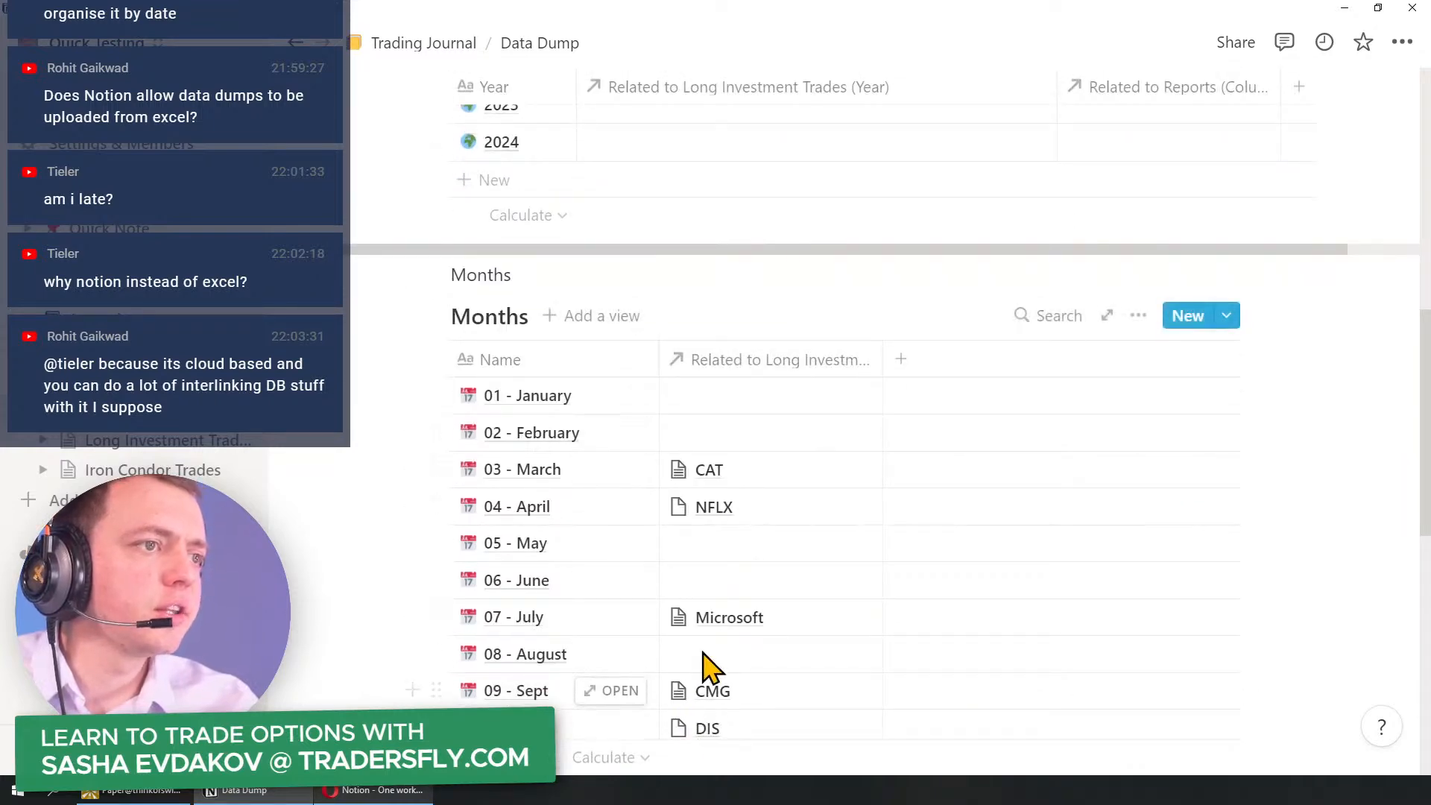
{"action": "scroll", "coordinate": [708, 671], "scroll_direction": "up", "scroll_amount": 5}
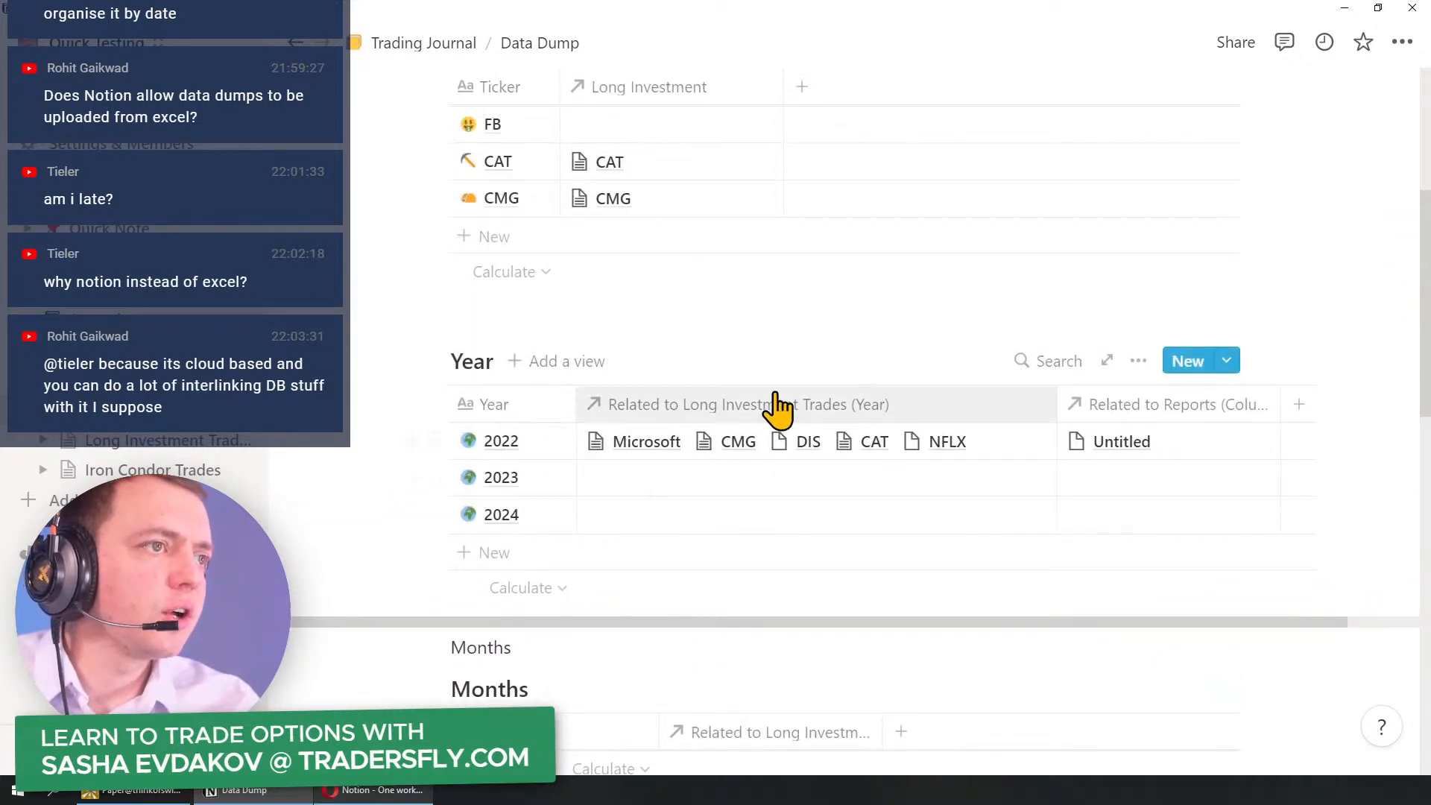
{"action": "left_click", "coordinate": [776, 405]}
{"action": "type", "text": "Year"}
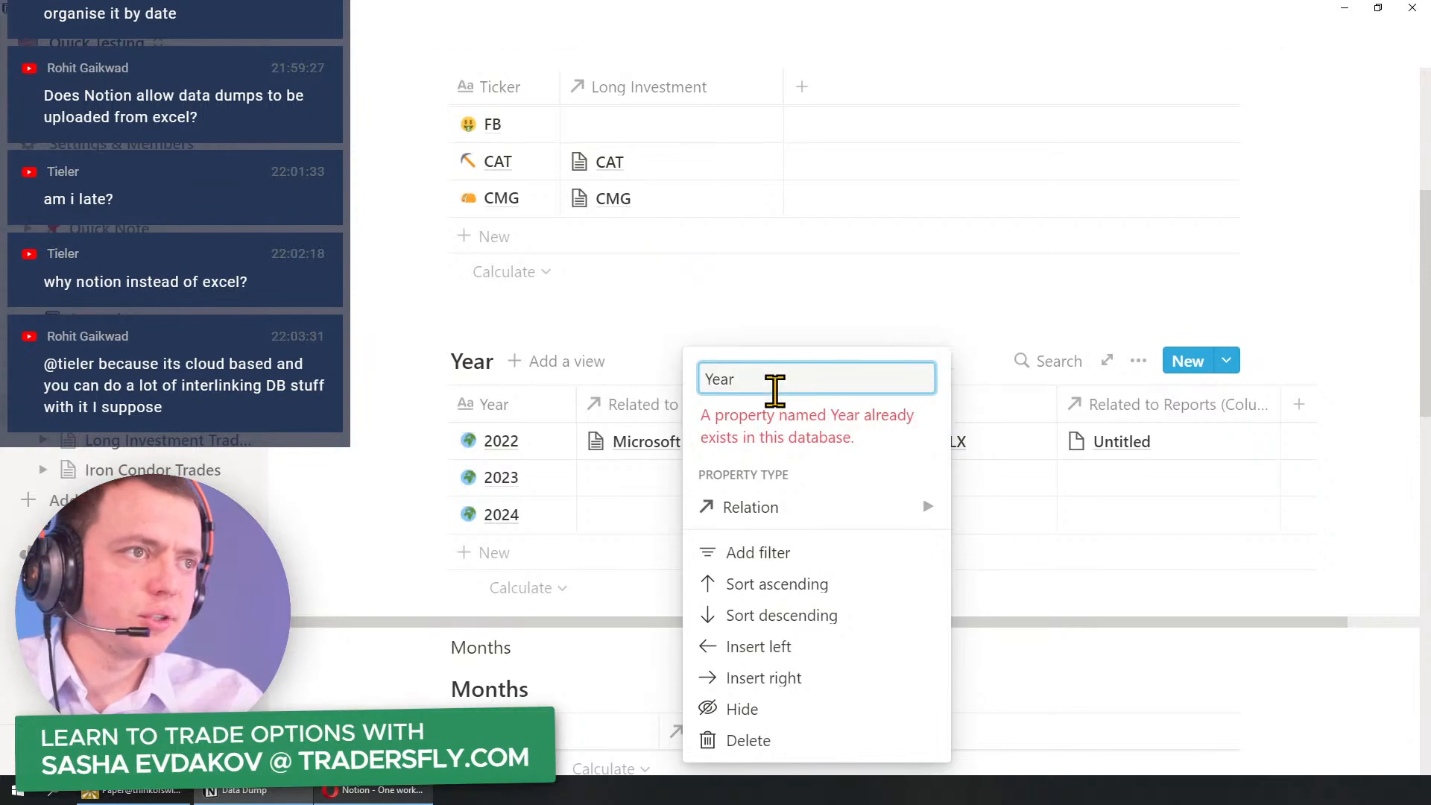
{"action": "type", "text": " Items and Trades"}
{"action": "key", "text": "Return"}
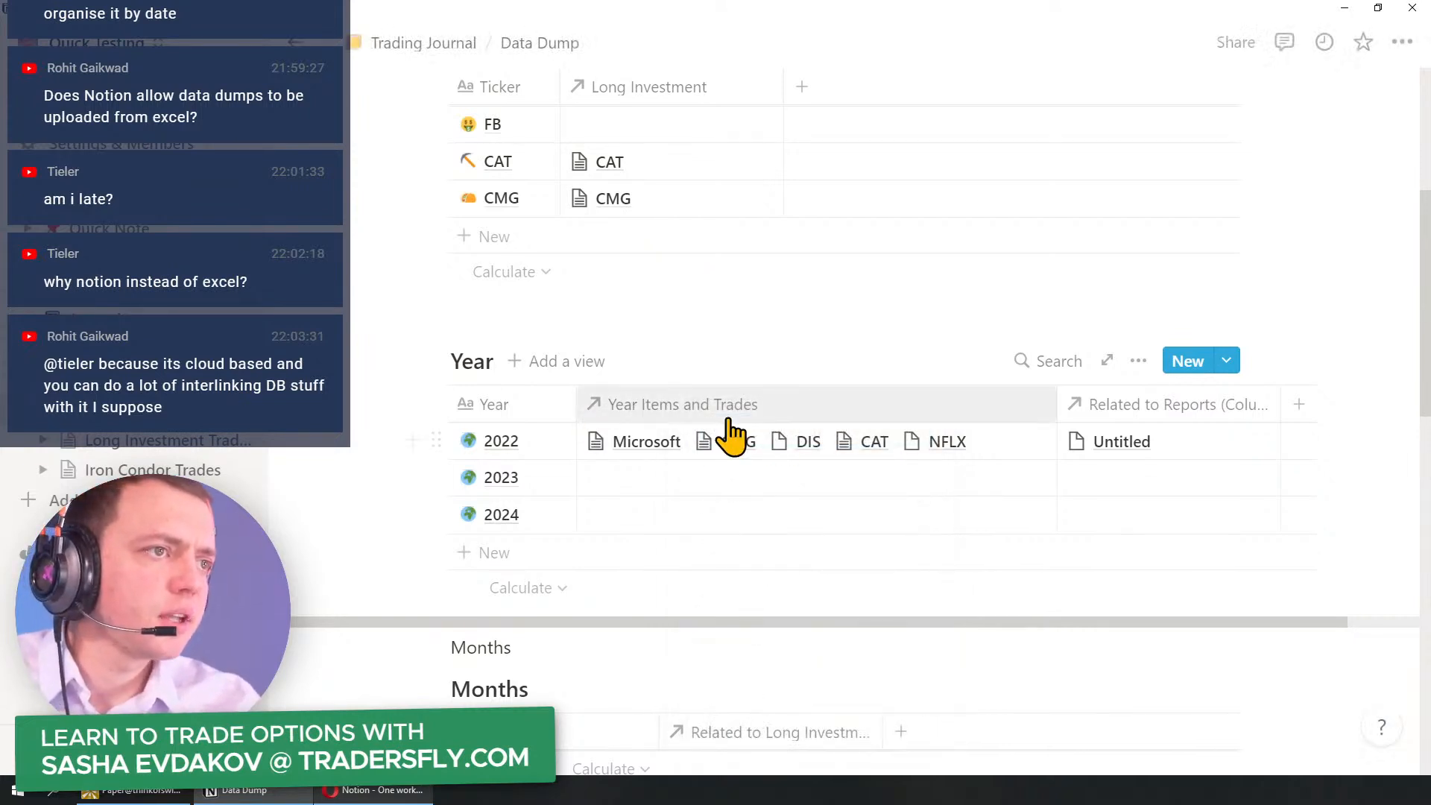
Step: Check the Roll Up property's options in Reports and narrow the Year Items and Trades column of the Year table
{"action": "scroll", "coordinate": [680, 527], "scroll_direction": "down", "scroll_amount": 6}
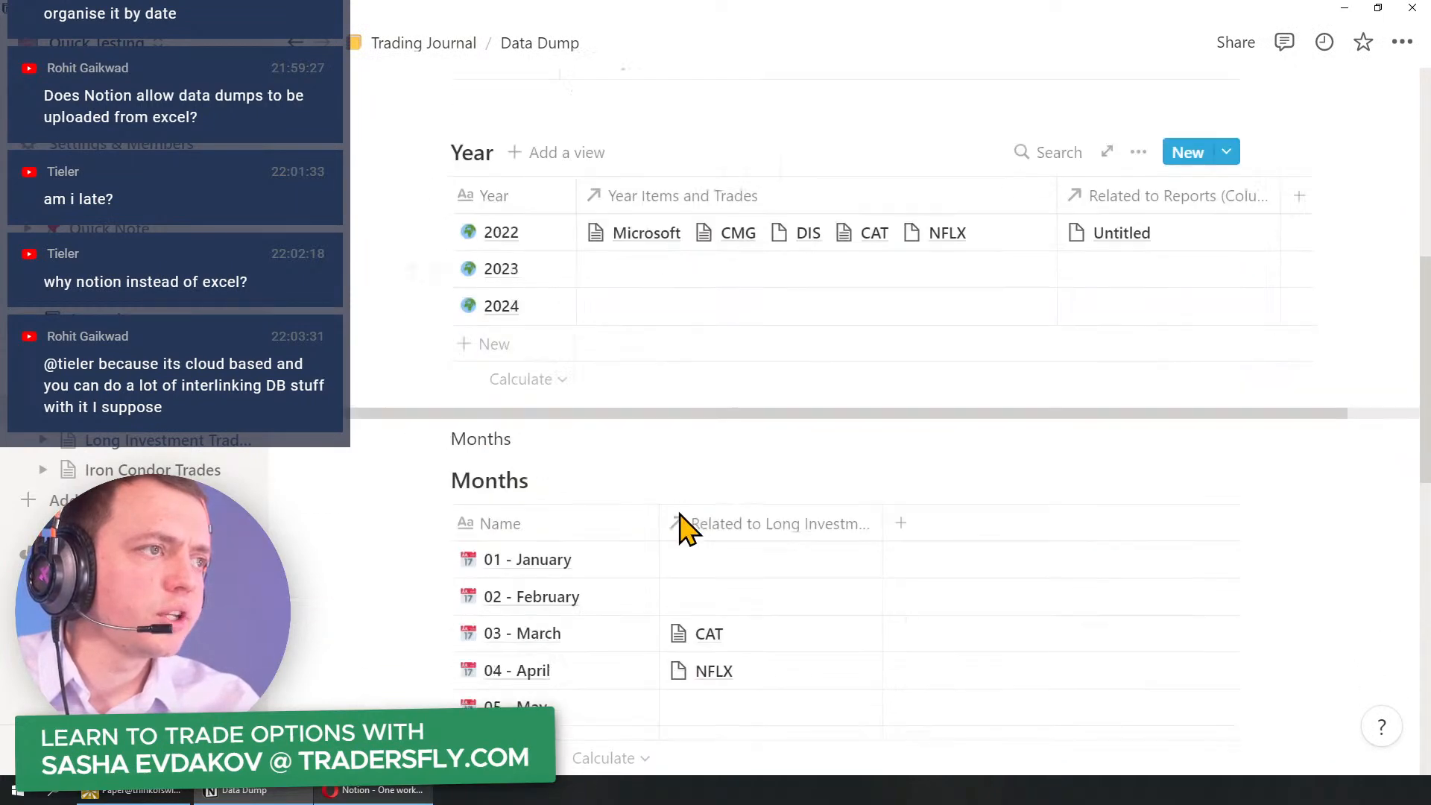
{"action": "scroll", "coordinate": [685, 537], "scroll_direction": "down", "scroll_amount": 7}
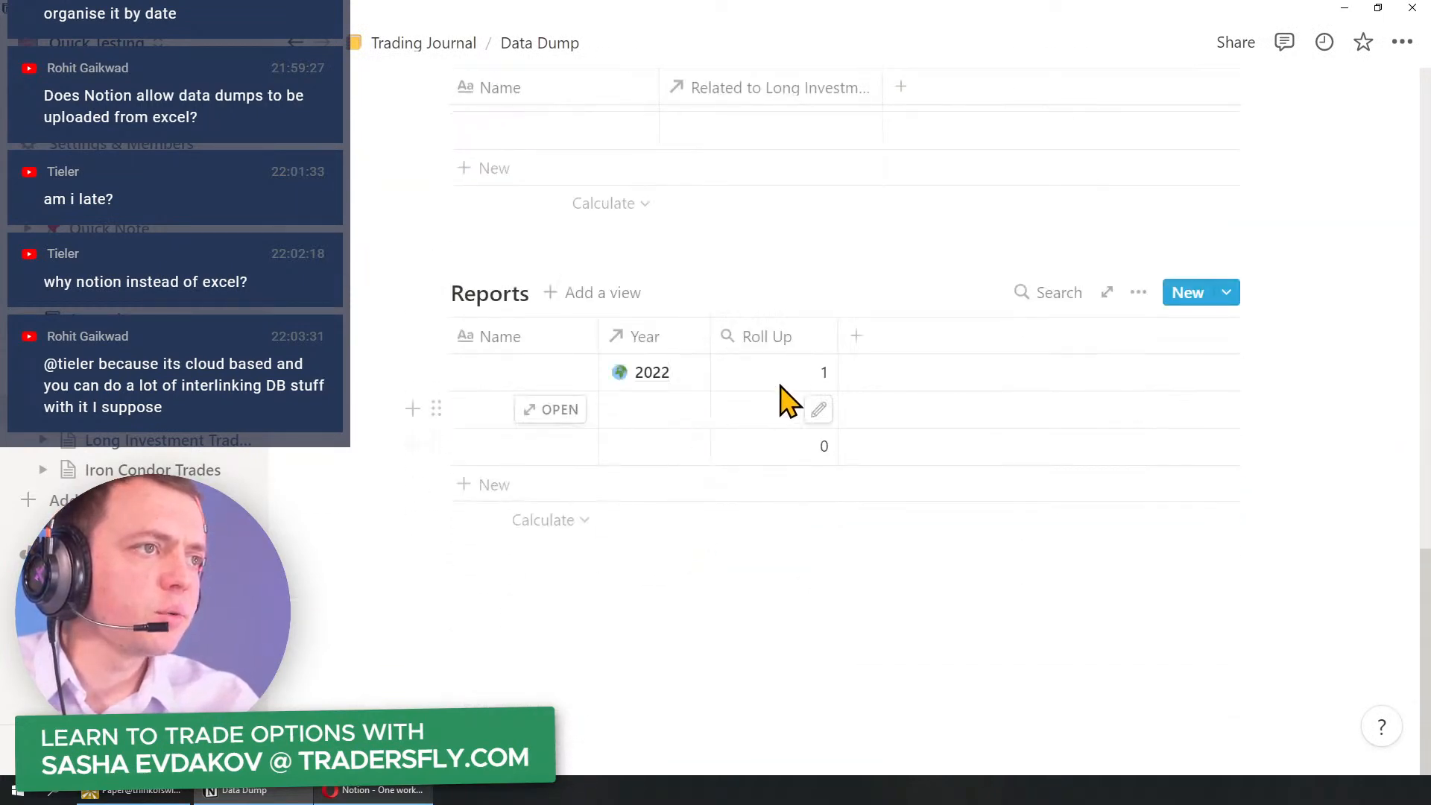
{"action": "left_click", "coordinate": [788, 339]}
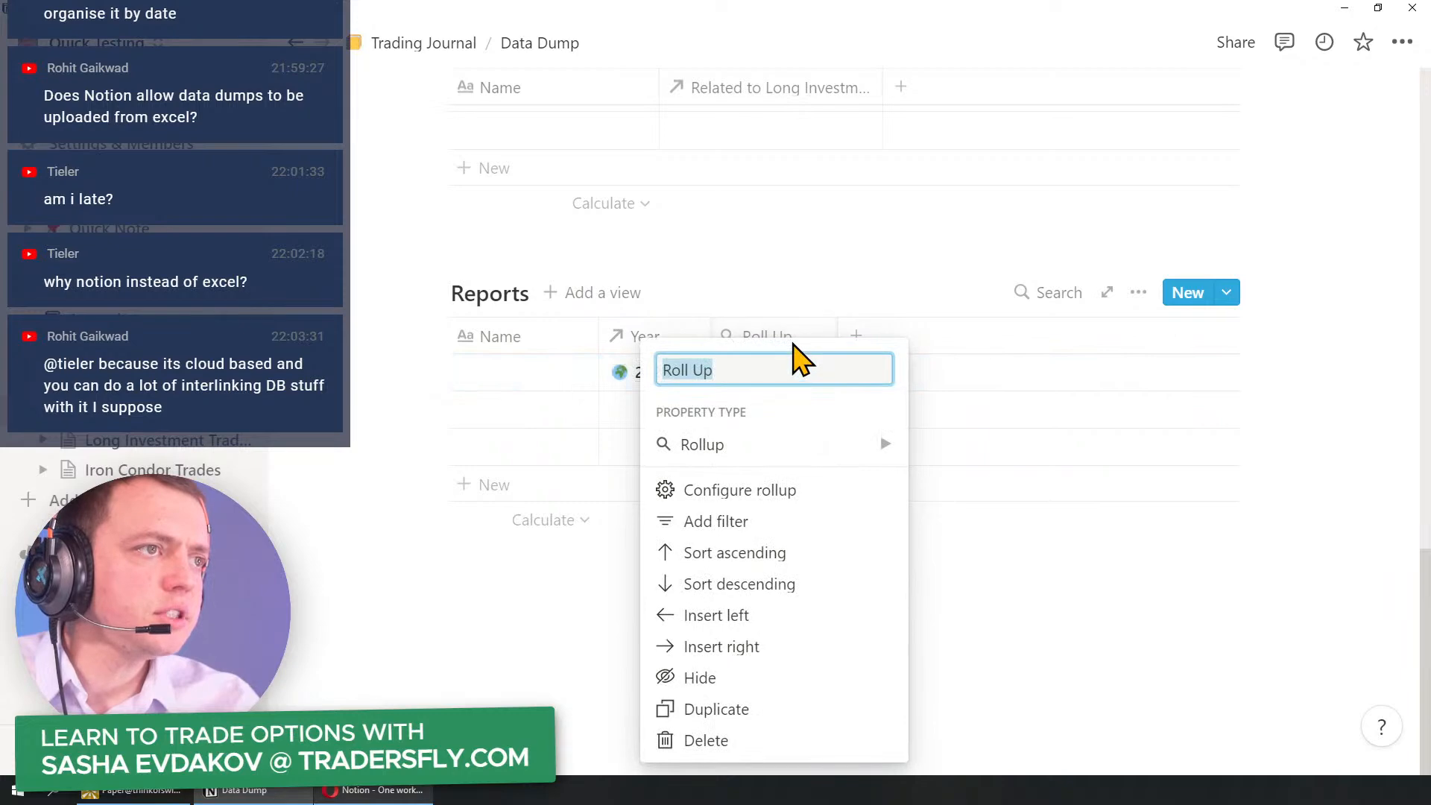
{"action": "scroll", "coordinate": [813, 305], "scroll_direction": "up", "scroll_amount": 10}
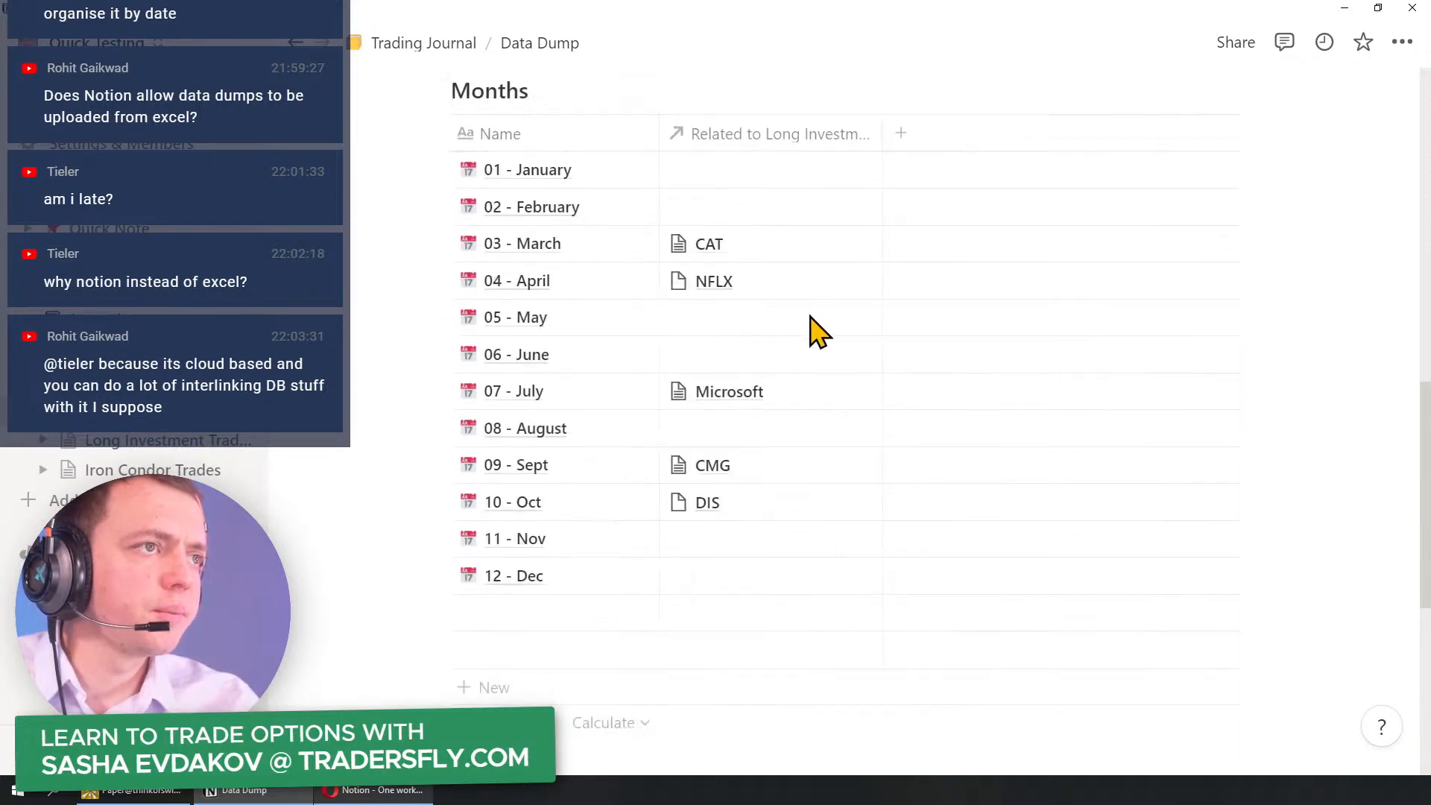
{"action": "left_click_drag", "start_coordinate": [1054, 479], "coordinate": [793, 479]}
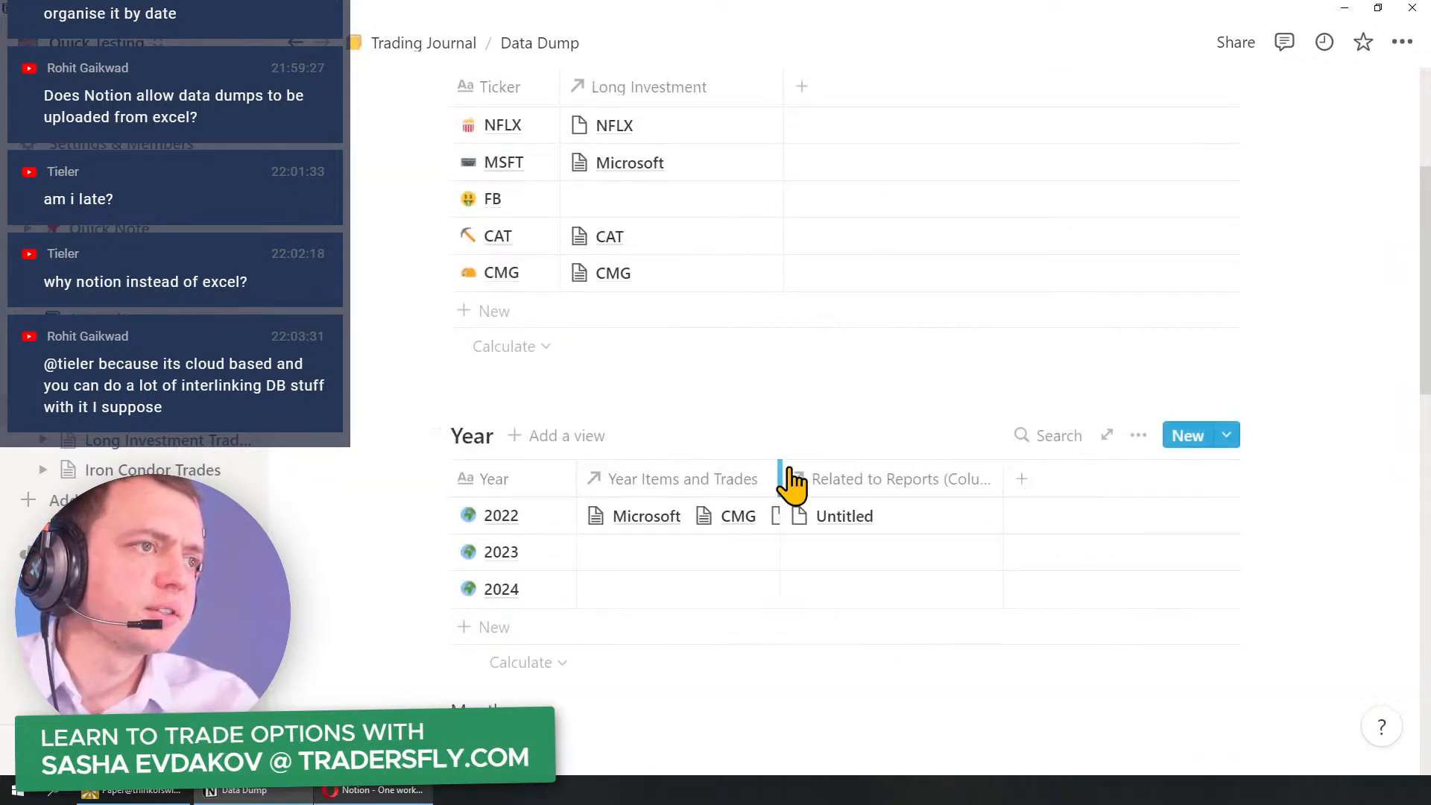
Step: Hide the Related to Reports (Column) property in the Year table
{"action": "left_click", "coordinate": [911, 481]}
{"action": "left_click", "coordinate": [938, 484]}
{"action": "left_click", "coordinate": [945, 484]}
{"action": "left_click", "coordinate": [884, 408]}
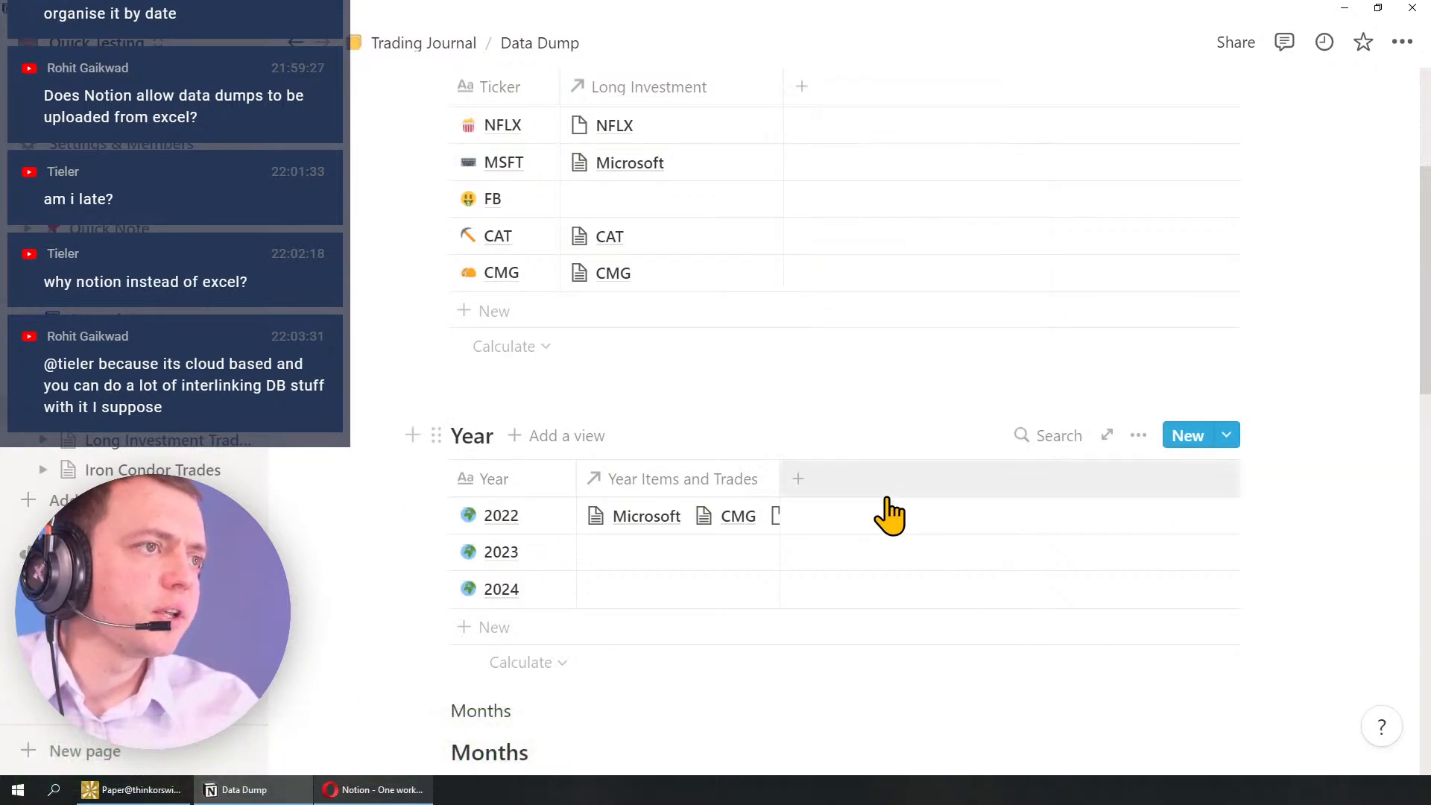
Step: Add a property named Find P/L to the Year table and set its type to Rollup
{"action": "left_click", "coordinate": [798, 480]}
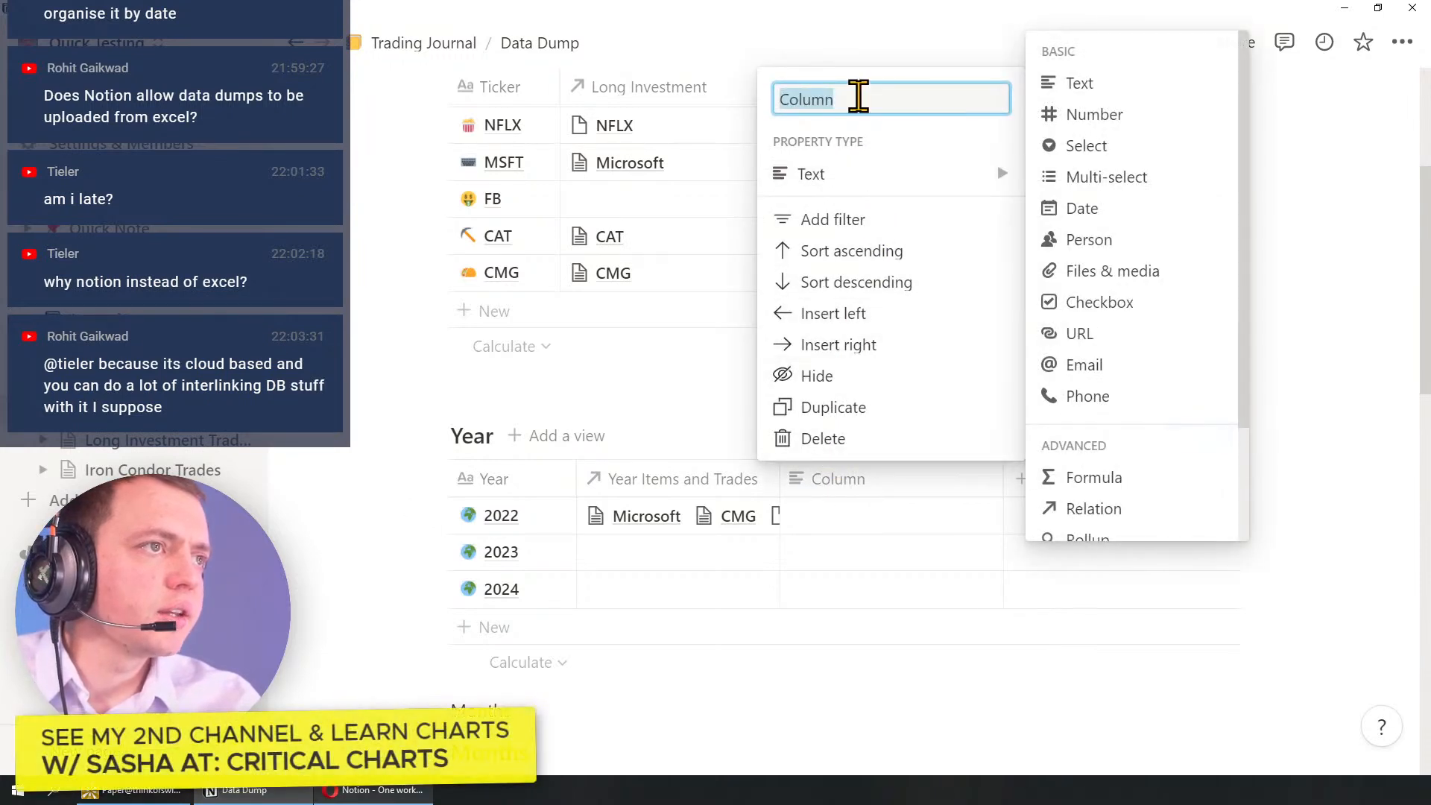
{"action": "type", "text": "Find P/L"}
{"action": "key", "text": "Return"}
{"action": "left_click", "coordinate": [857, 485]}
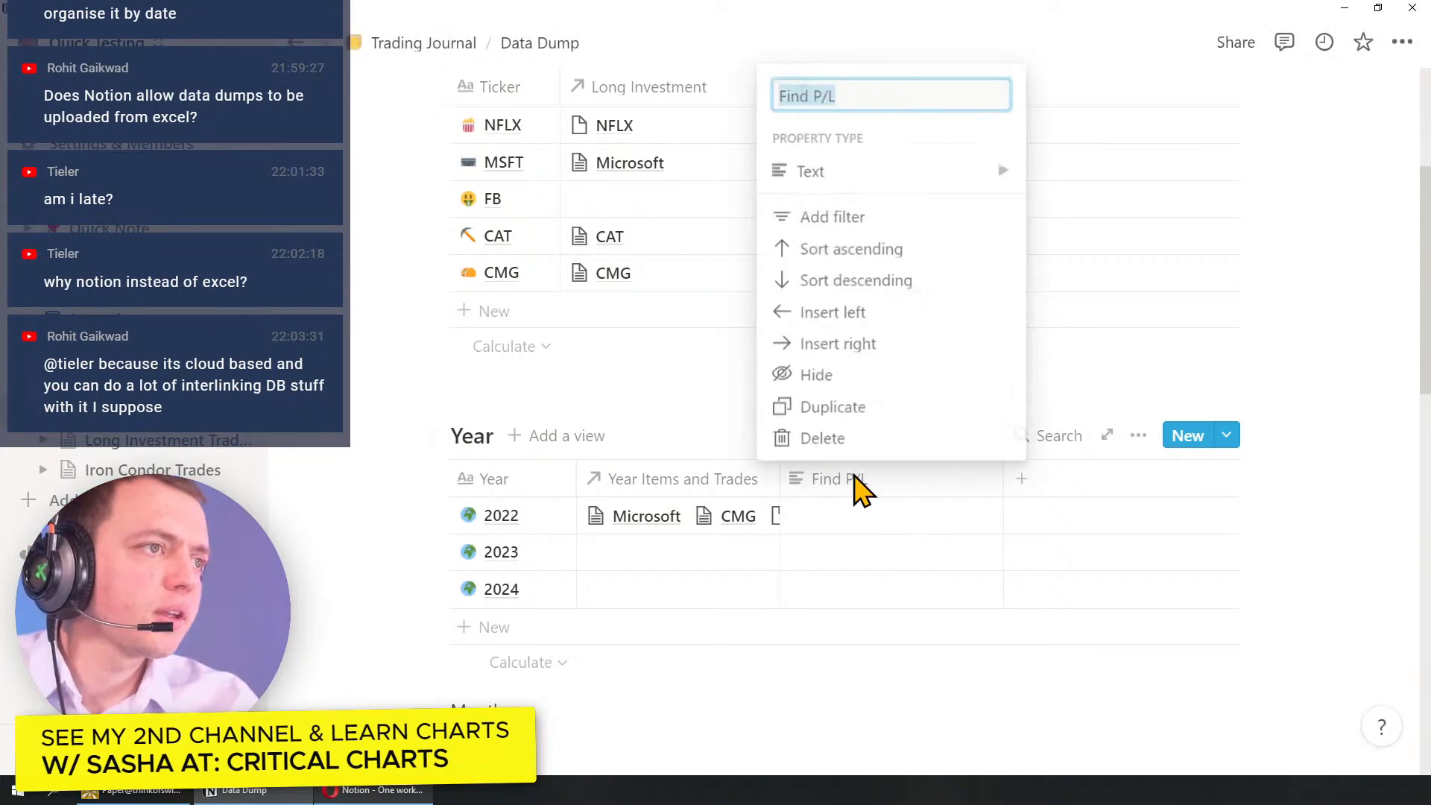
{"action": "mouse_move", "coordinate": [910, 176]}
{"action": "scroll", "coordinate": [1151, 384], "scroll_direction": "down", "scroll_amount": 2}
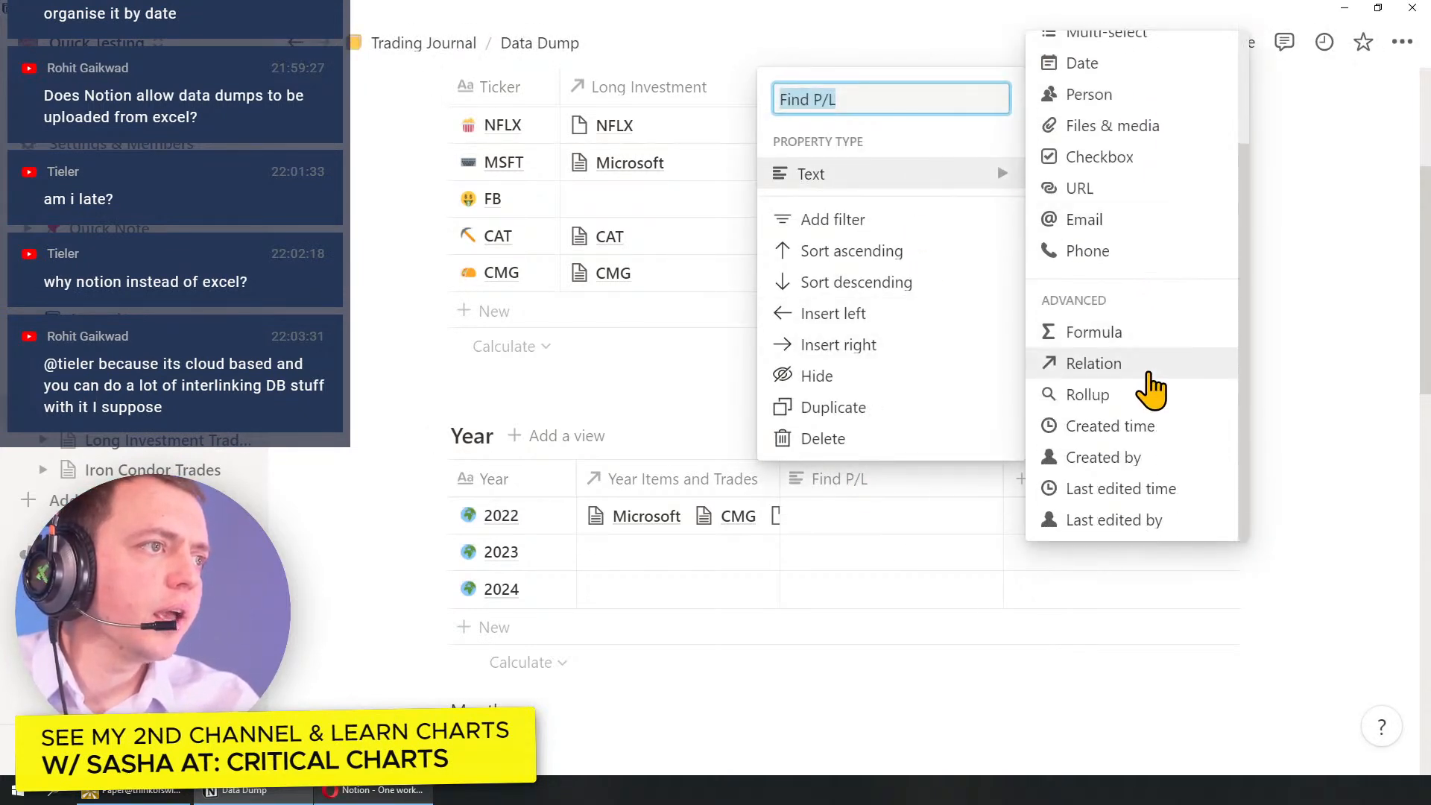
{"action": "left_click", "coordinate": [1111, 395]}
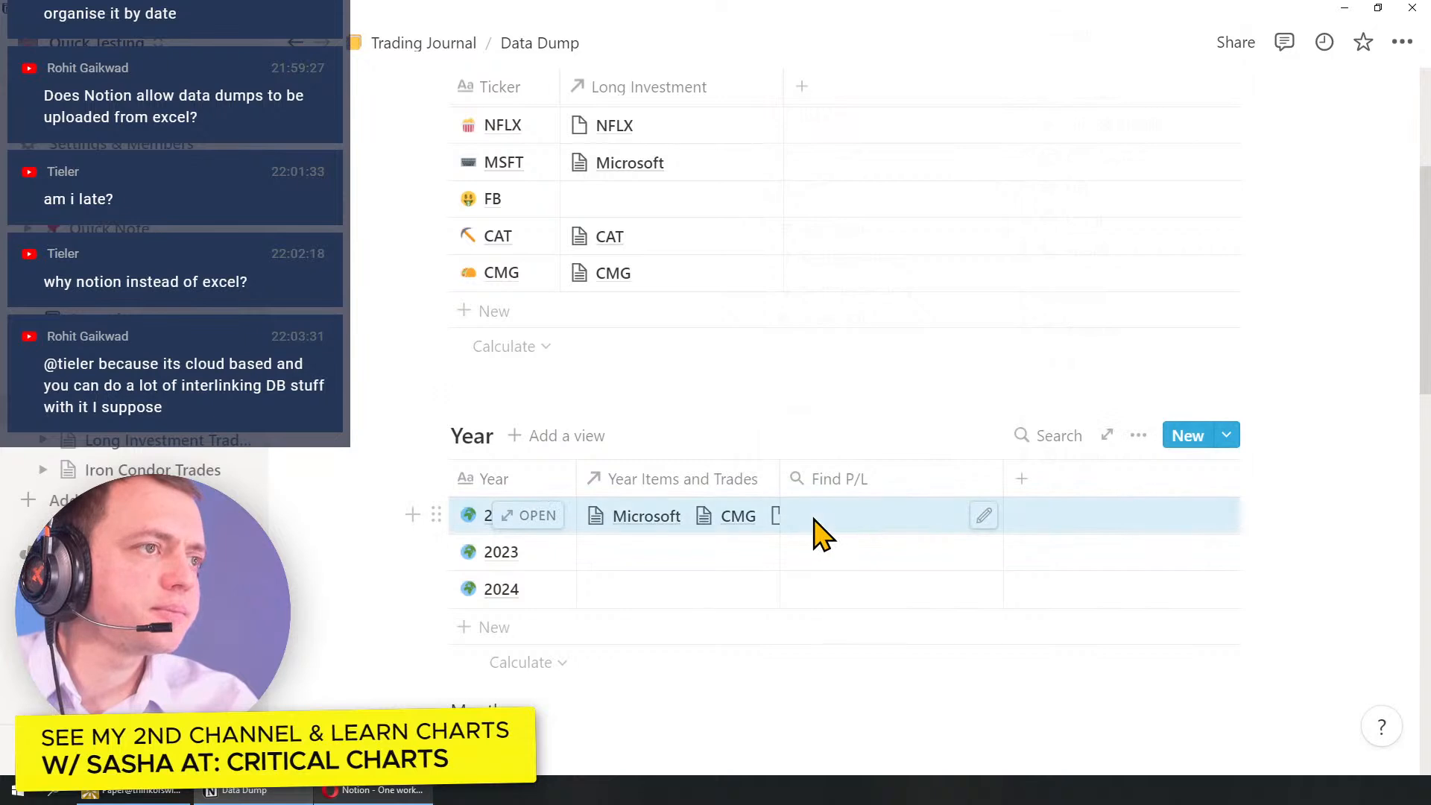
{"action": "left_click", "coordinate": [982, 522]}
{"action": "left_click", "coordinate": [906, 372]}
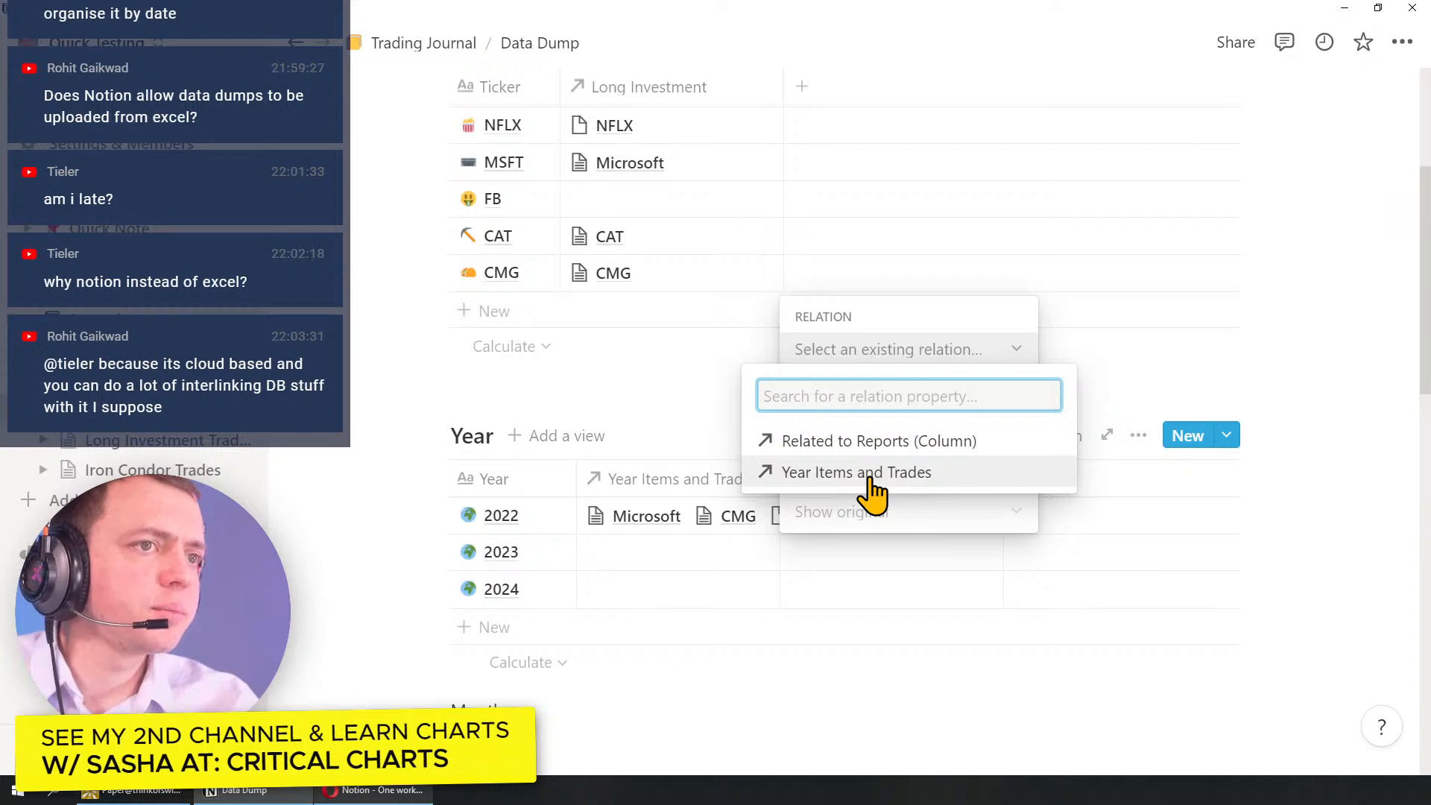
{"action": "type", "text": "Long"}
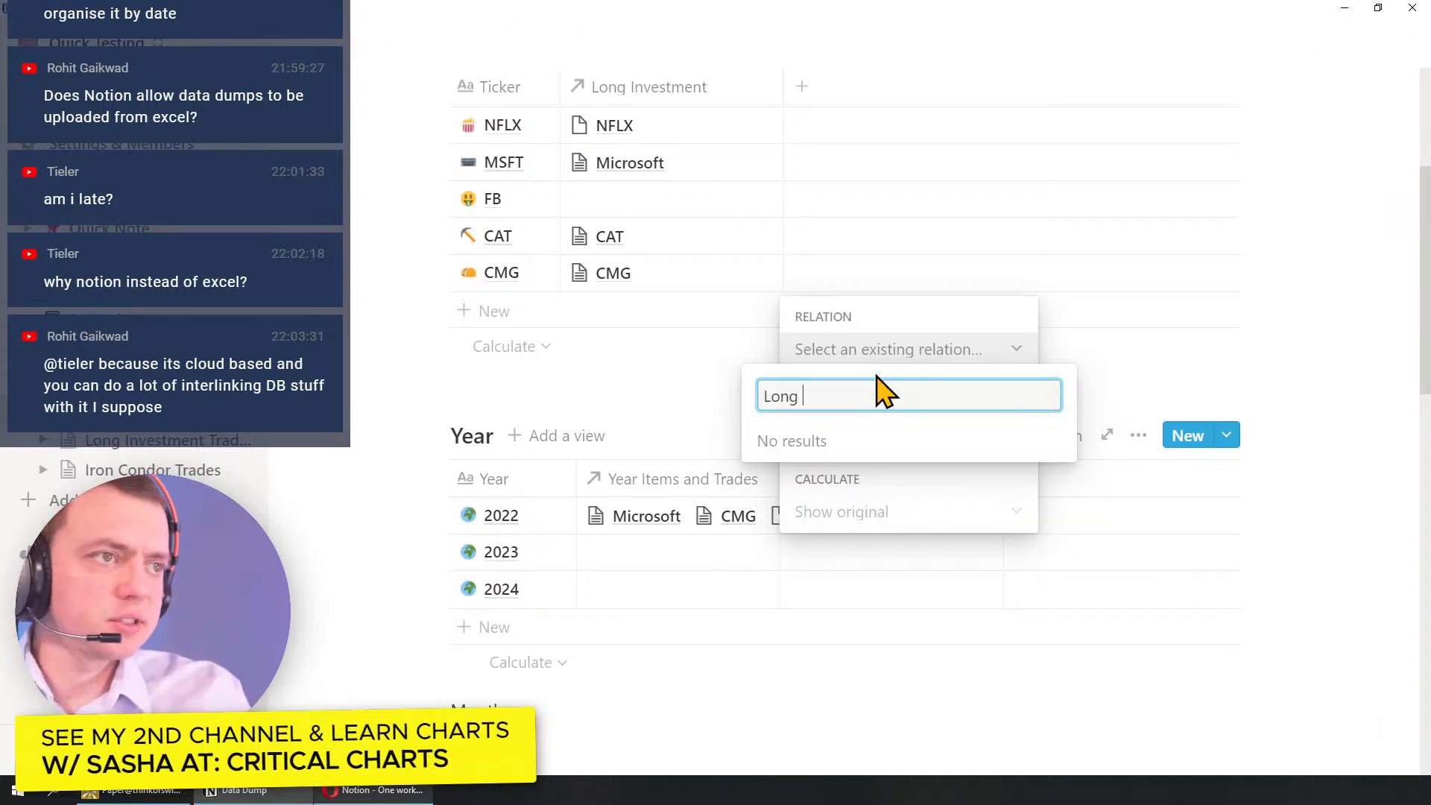
{"action": "key", "text": "BackSpace"}
{"action": "key", "text": "BackSpace"}
{"action": "key", "text": "BackSpace"}
{"action": "key", "text": "BackSpace"}
{"action": "key", "text": "BackSpace"}
{"action": "key", "text": "Escape"}
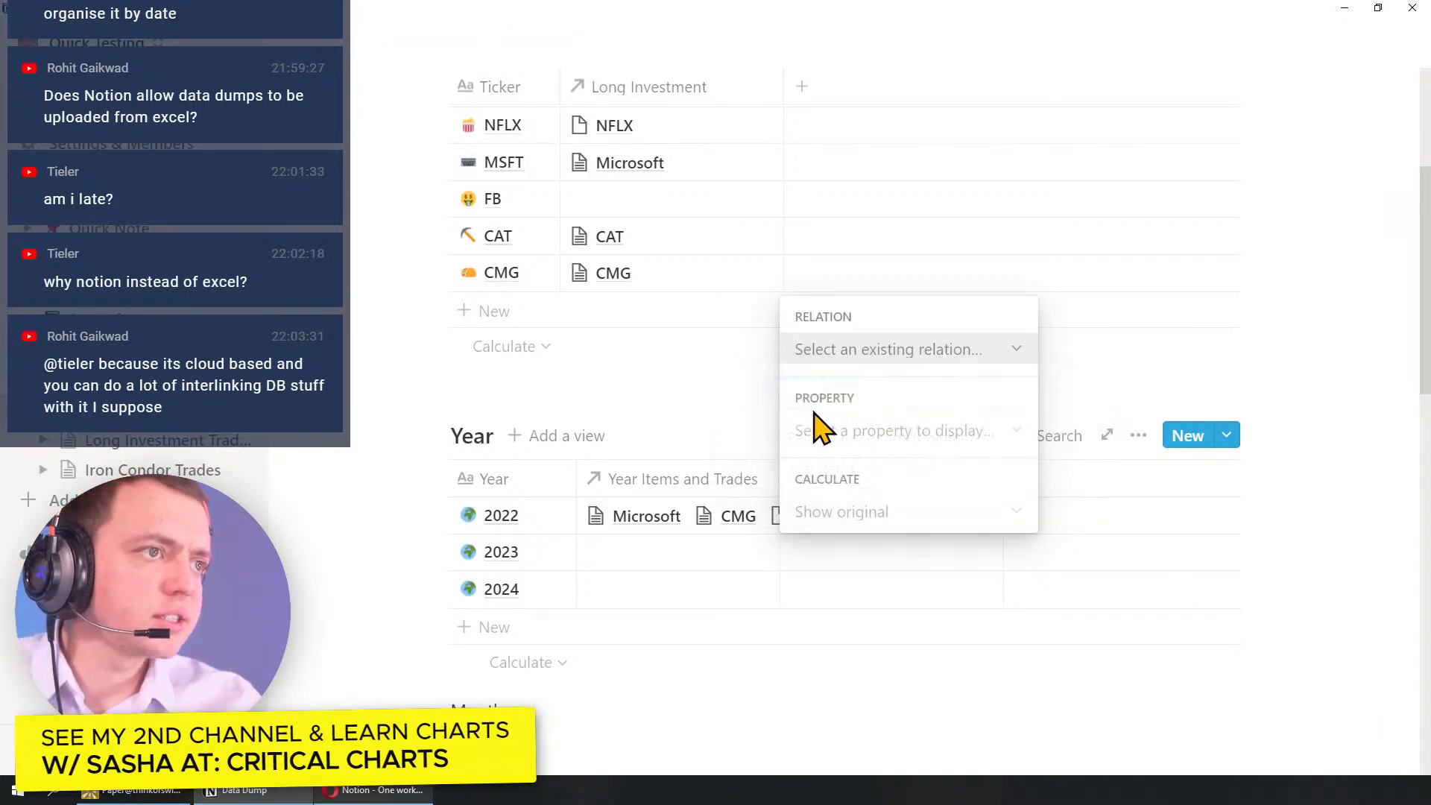
{"action": "key", "text": "Escape"}
{"action": "key", "text": "Escape"}
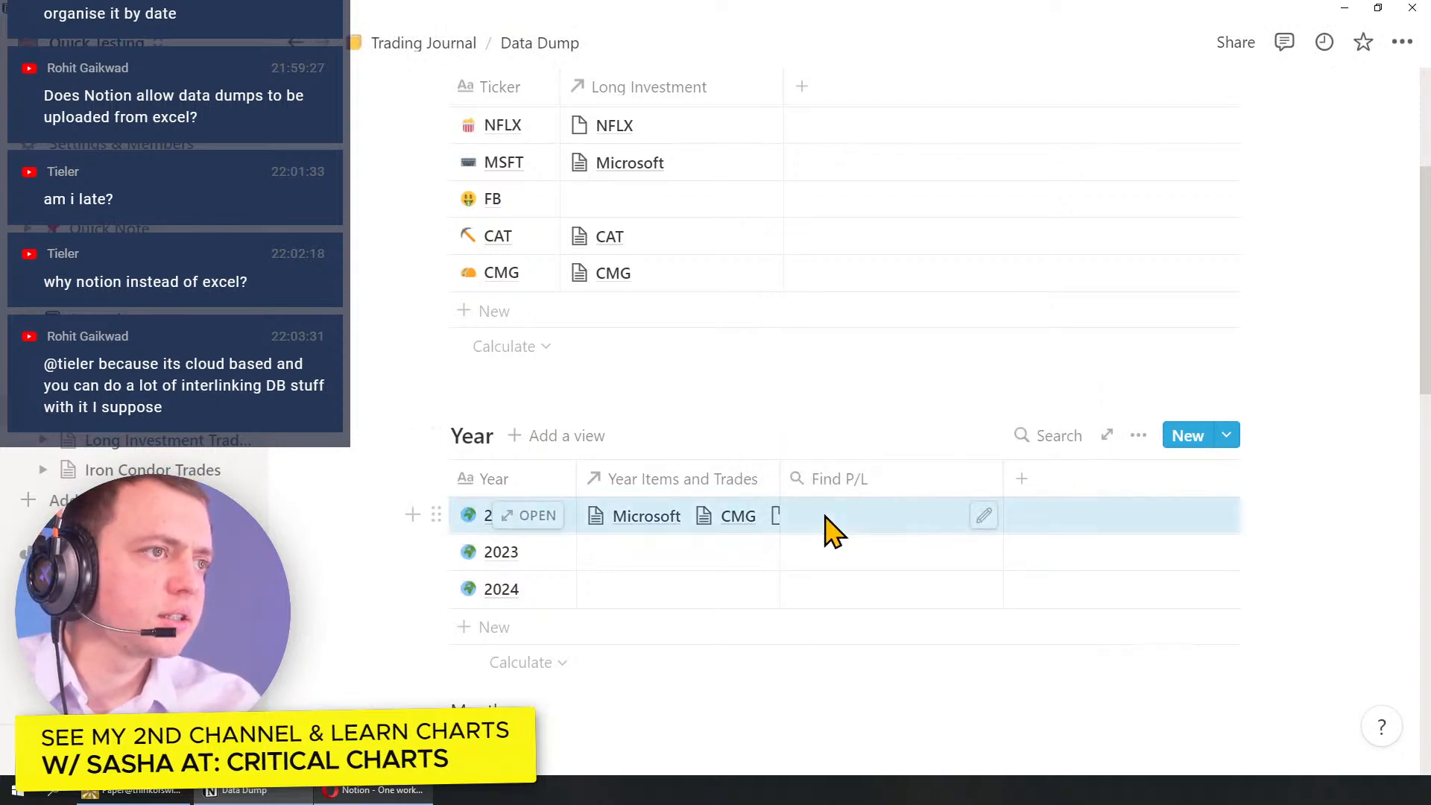
Step: Configure the Find P/L rollup with relation Year Items and Trades, property Profit or Loss, and calculation Max
{"action": "left_click", "coordinate": [983, 522]}
{"action": "left_click", "coordinate": [904, 351]}
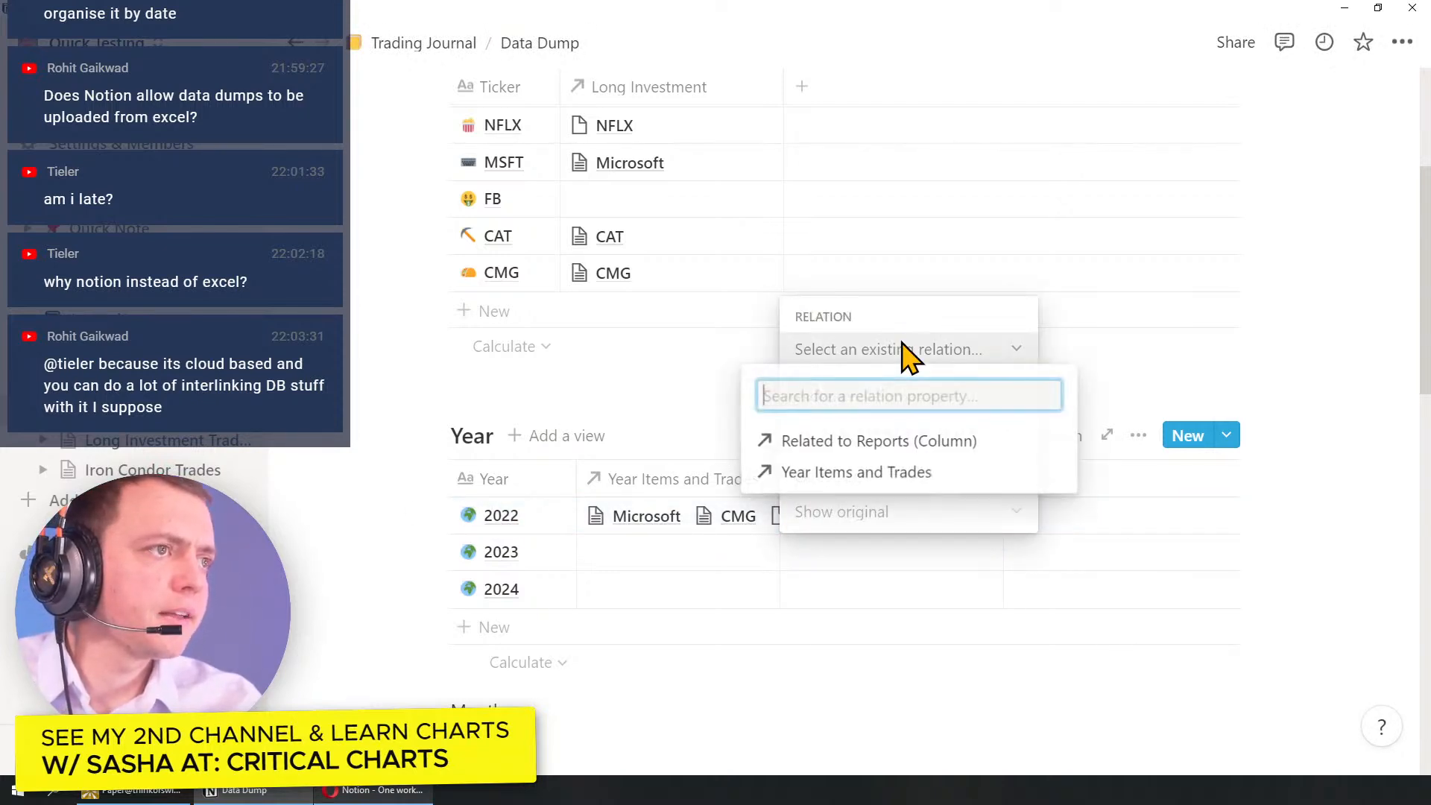
{"action": "left_click", "coordinate": [848, 474]}
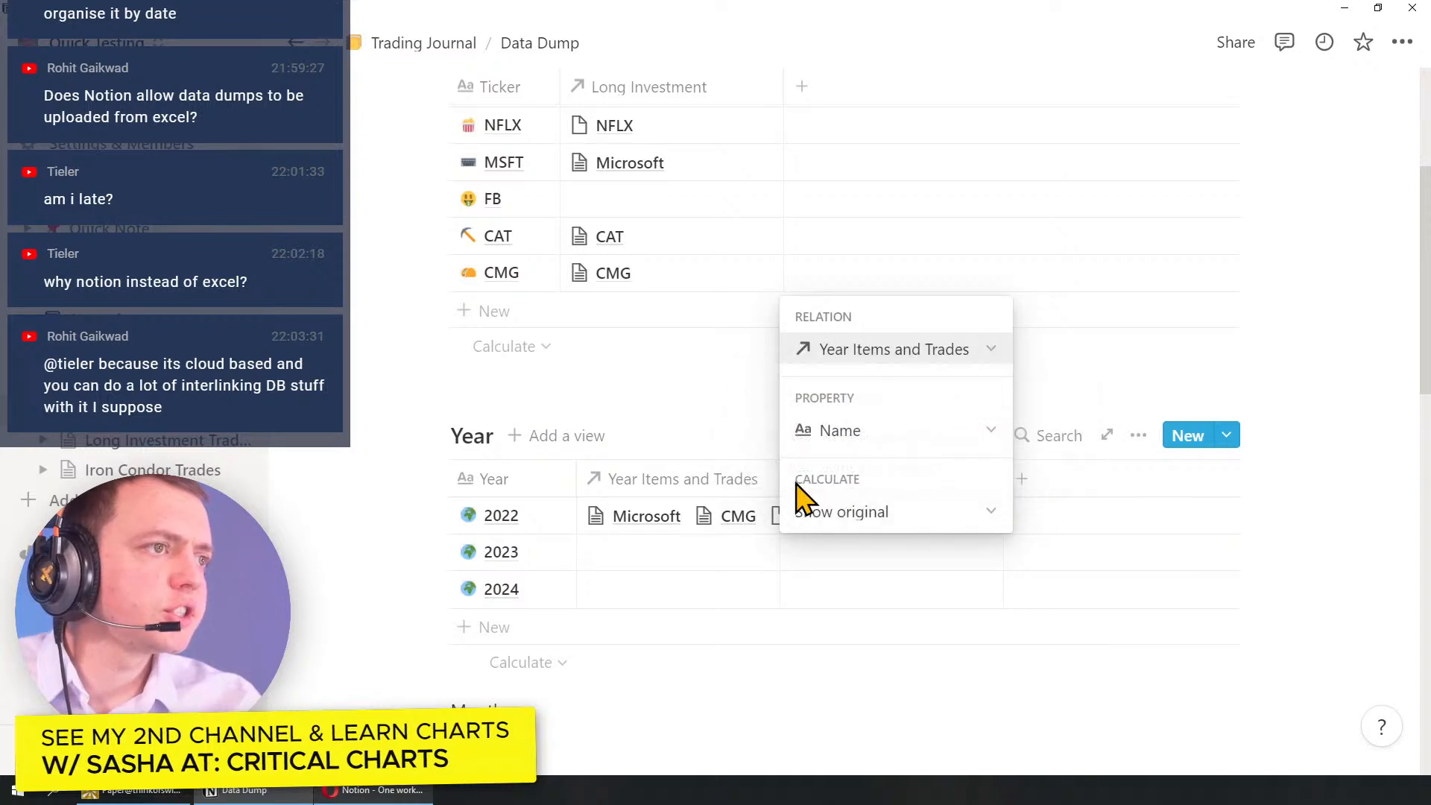
{"action": "left_click", "coordinate": [865, 440]}
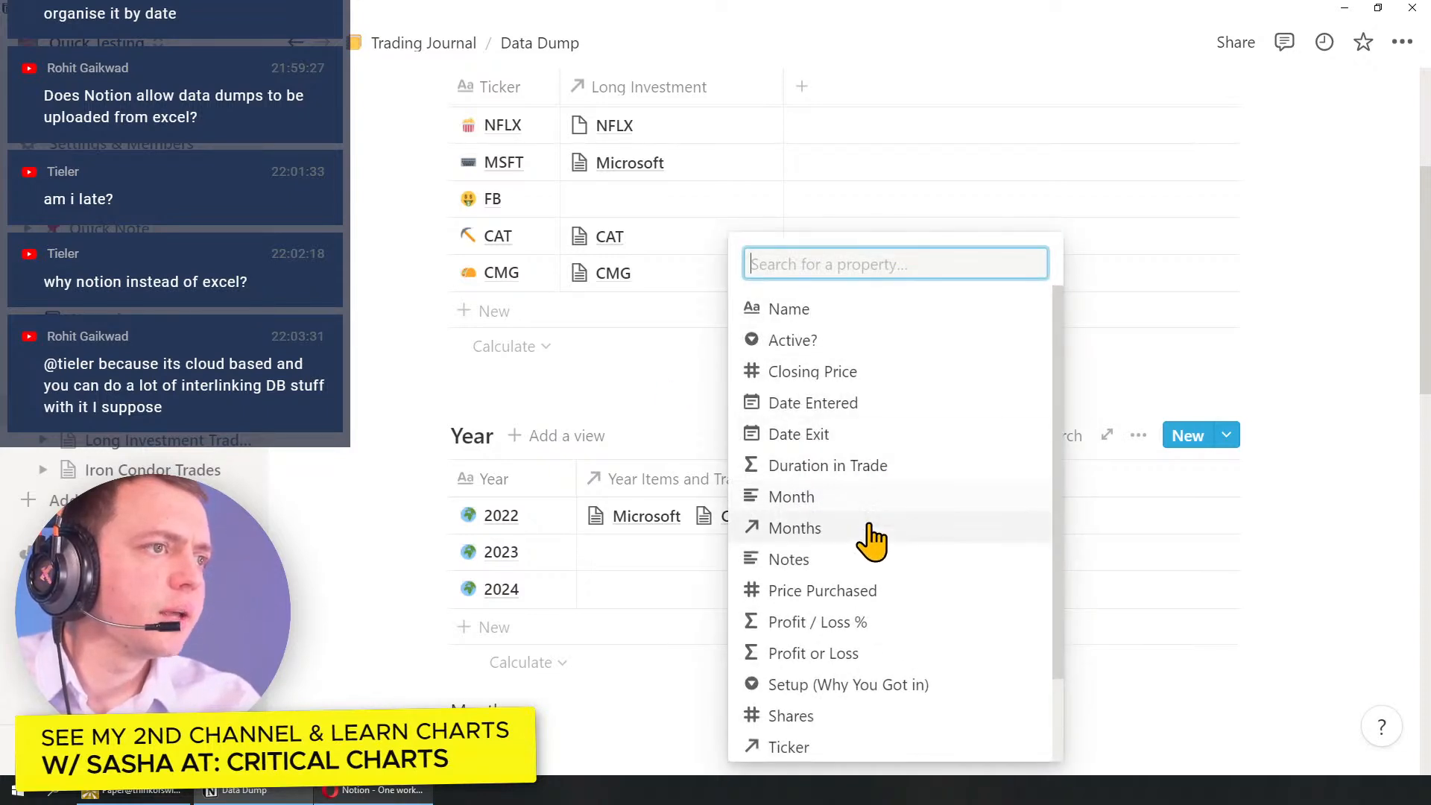
{"action": "left_click", "coordinate": [877, 655]}
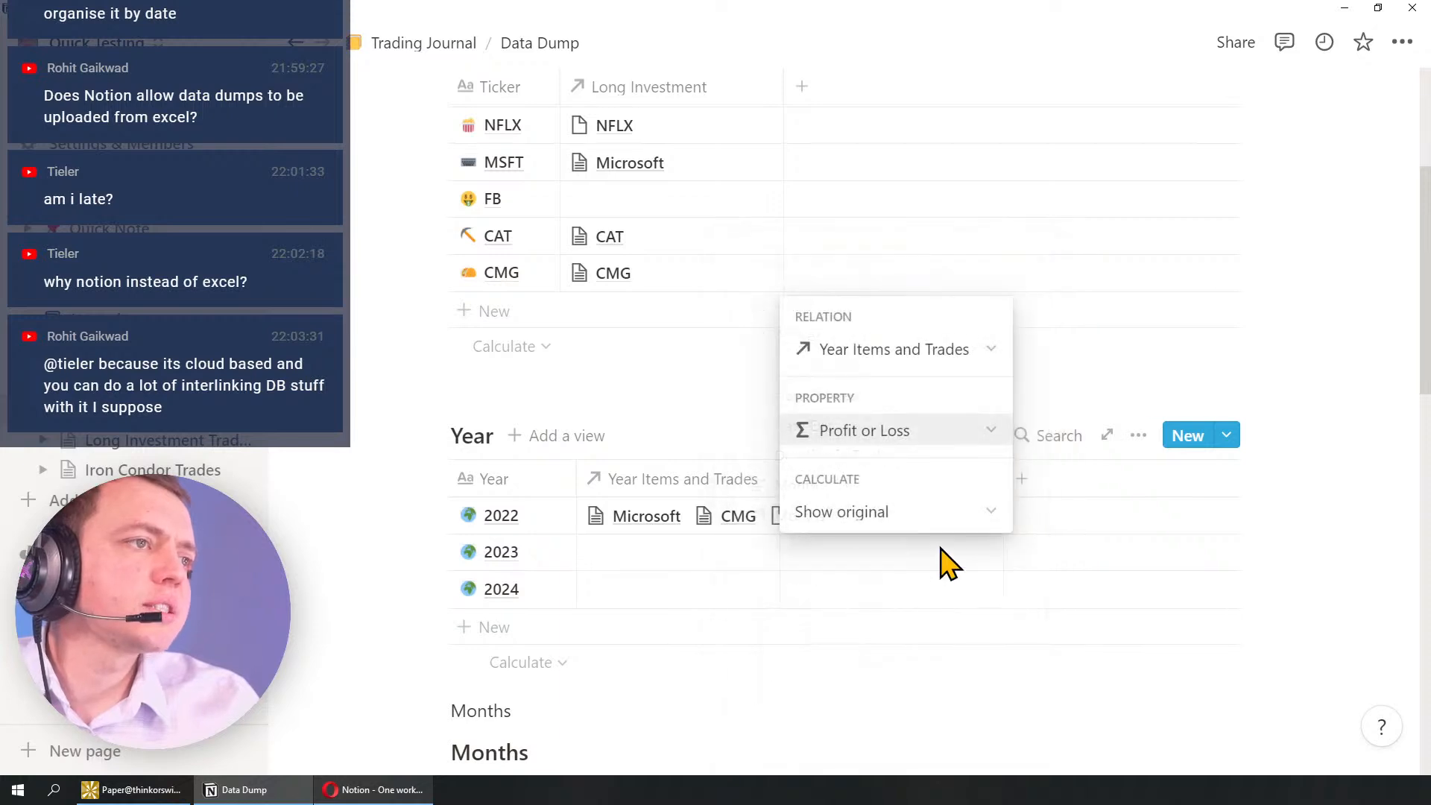
{"action": "left_click", "coordinate": [898, 511]}
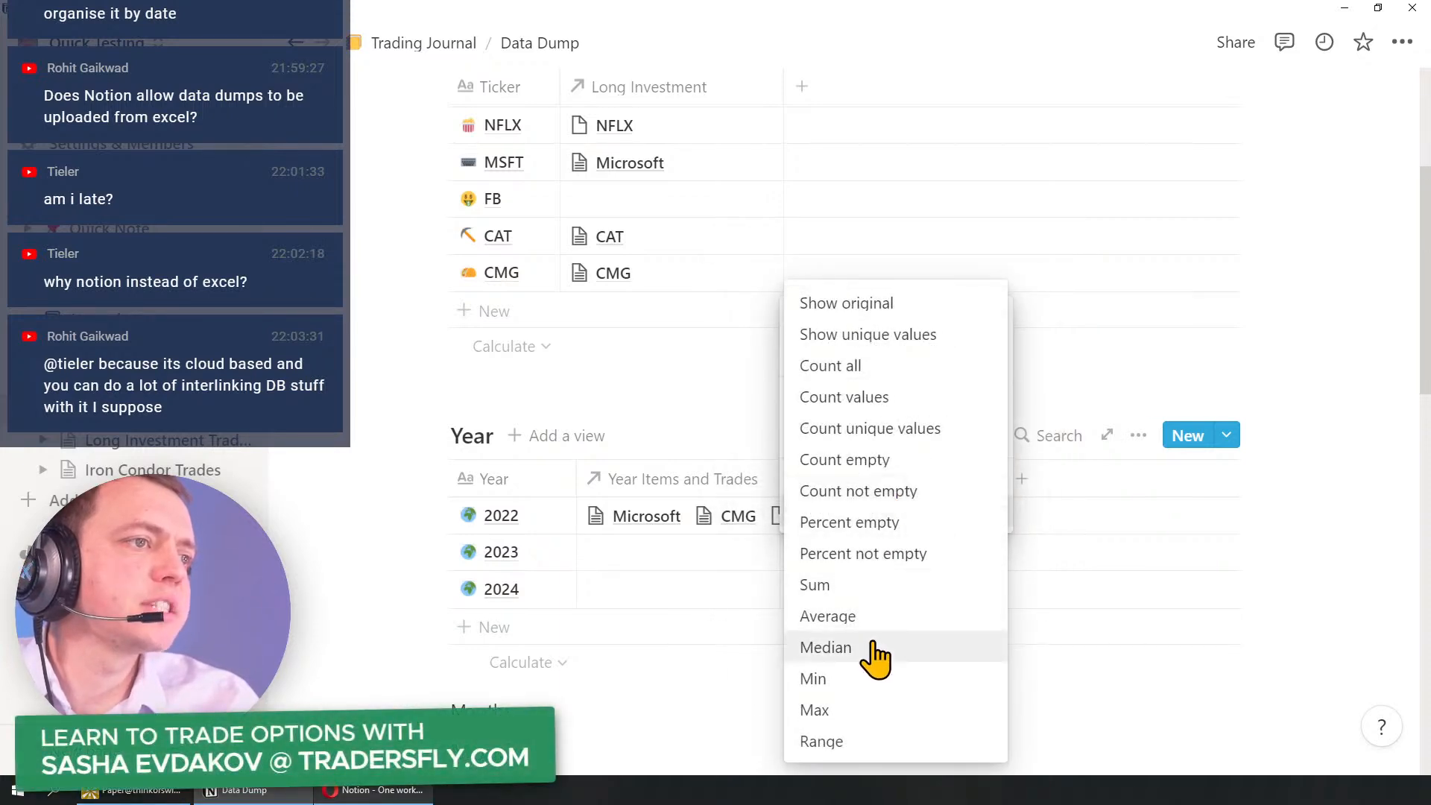
{"action": "left_click", "coordinate": [861, 712]}
{"action": "left_click", "coordinate": [1118, 287]}
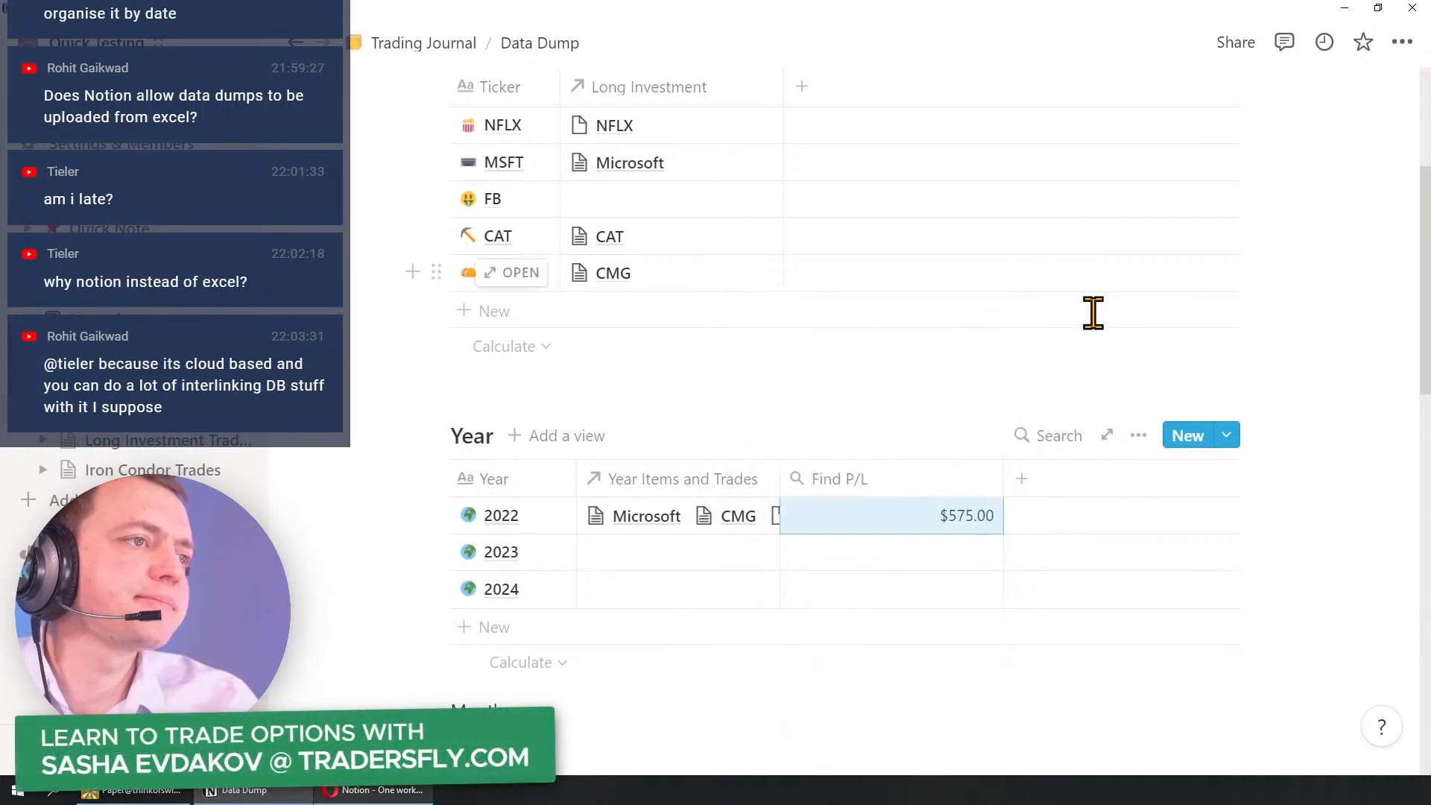
Step: Rename the Find P/L rollup as Max P/L and duplicate it into a second rollup named Max Loss
{"action": "left_click", "coordinate": [870, 484]}
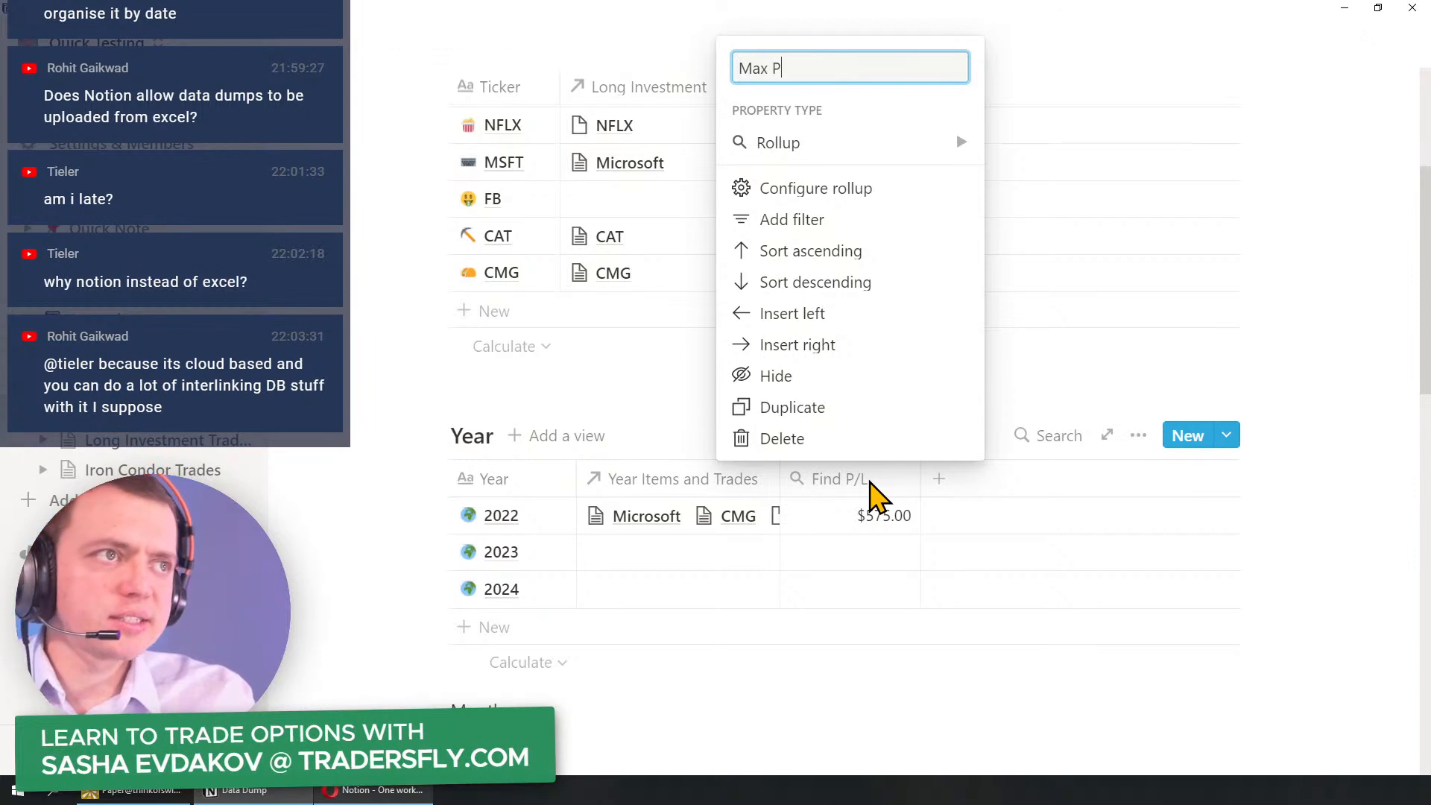
{"action": "type", "text": "Max P/L"}
{"action": "key", "text": "Return"}
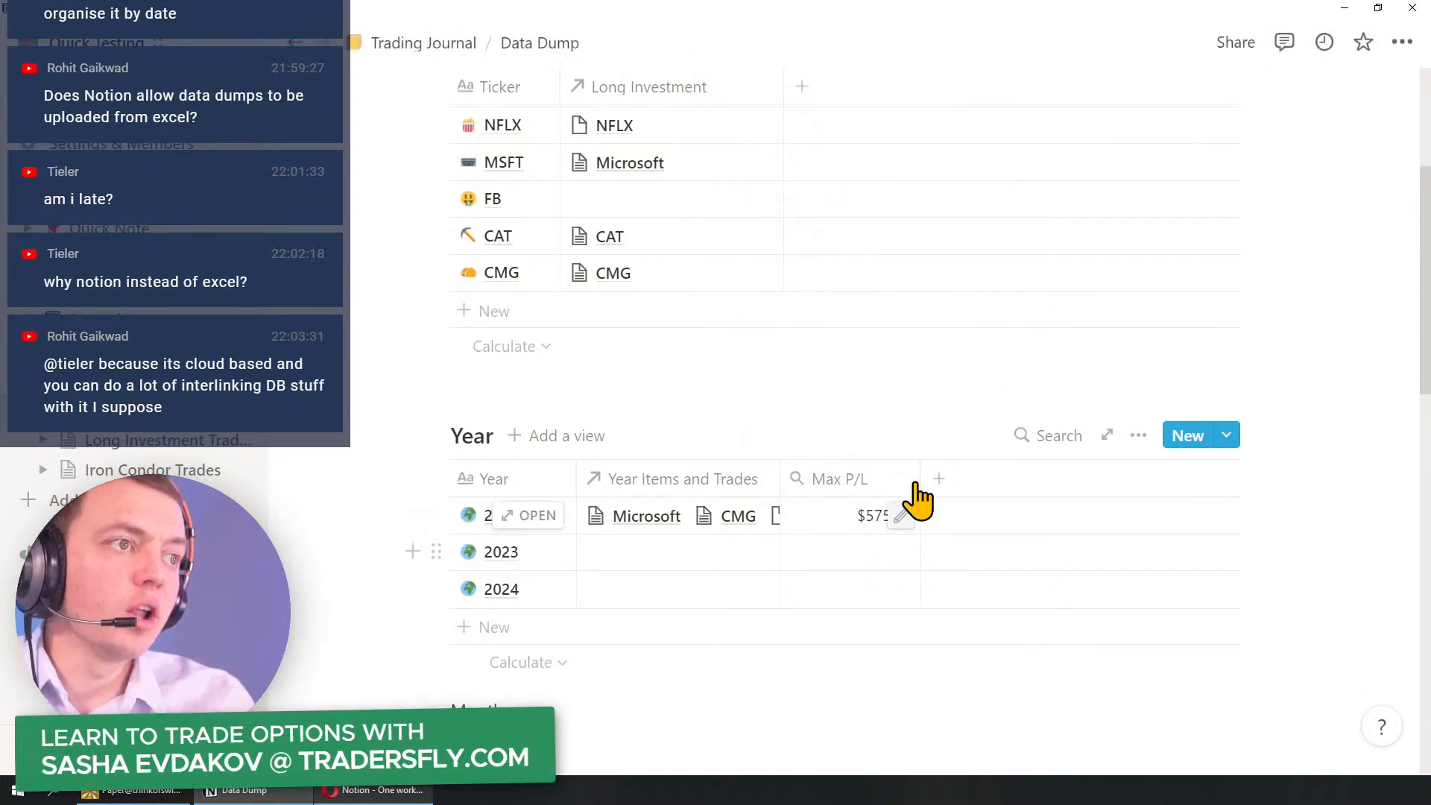
{"action": "left_click", "coordinate": [879, 477]}
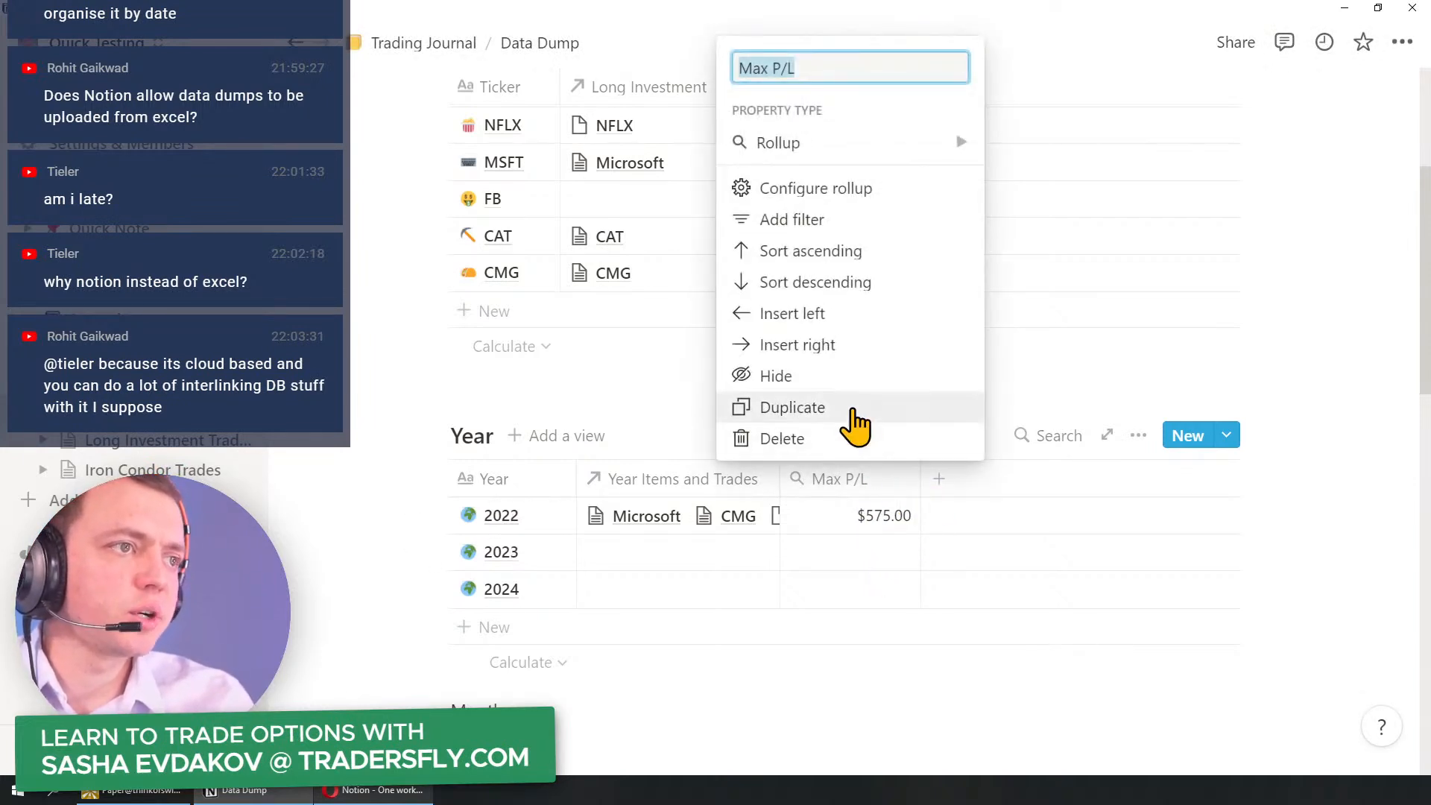
{"action": "left_click", "coordinate": [850, 407]}
{"action": "left_click", "coordinate": [994, 484]}
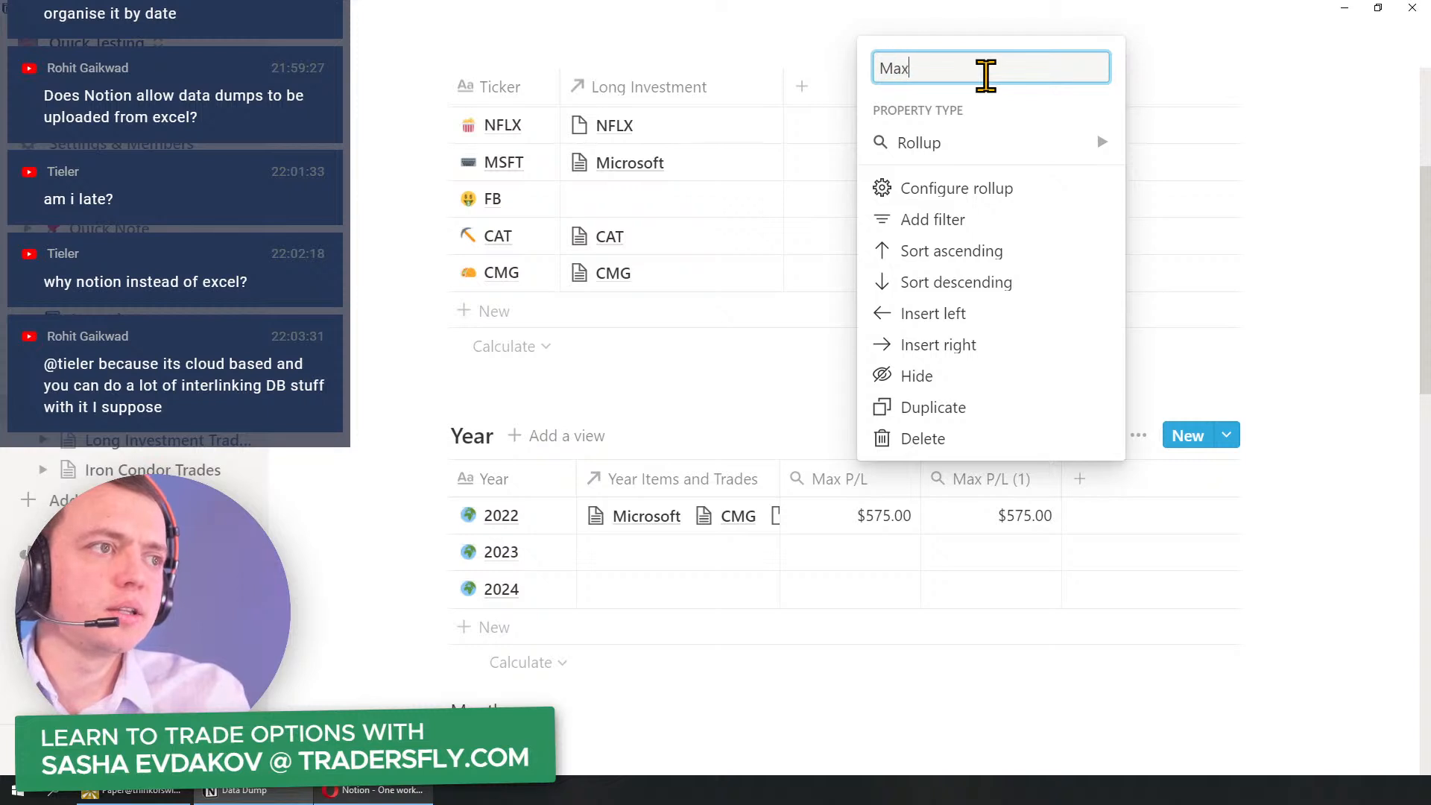
{"action": "key", "text": "Return"}
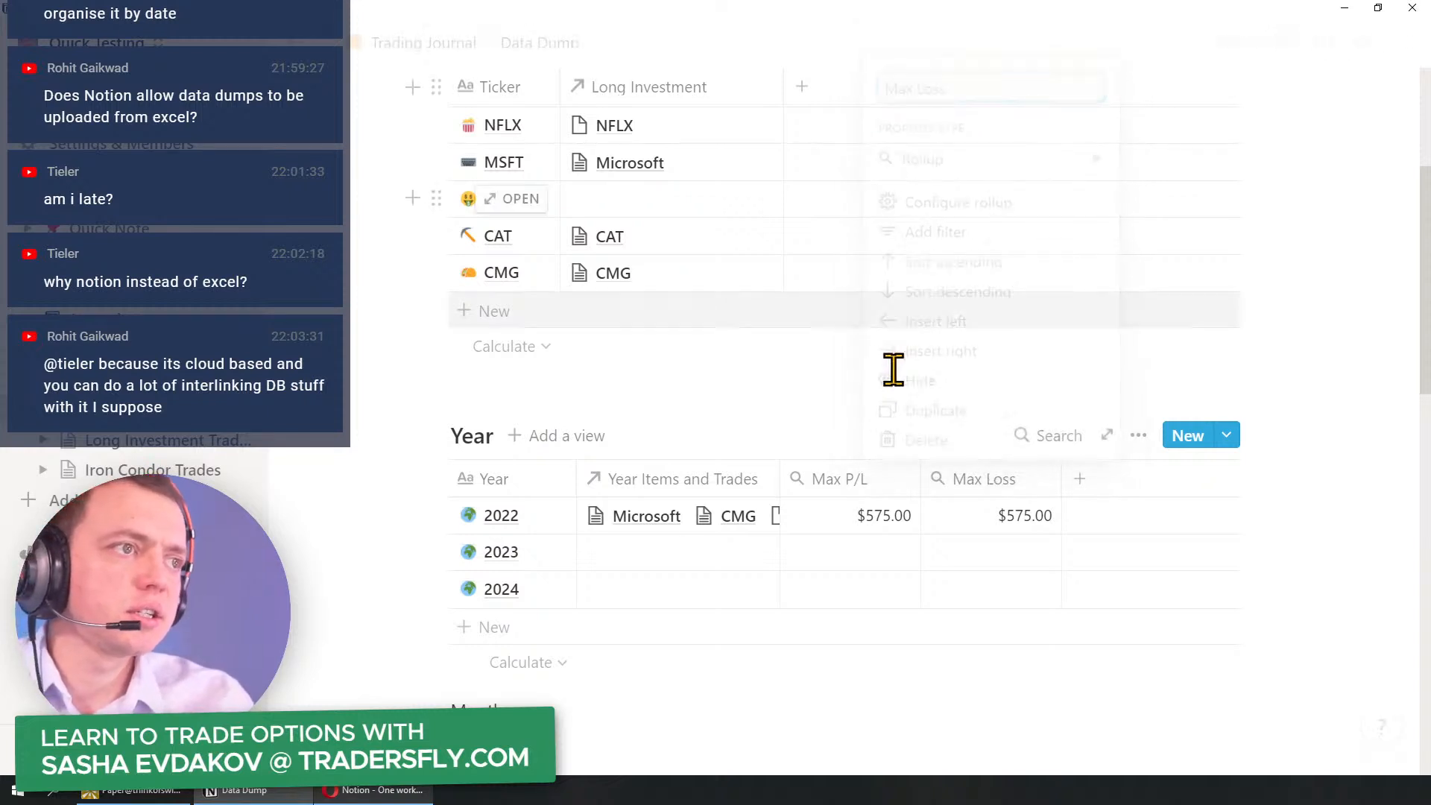
Step: Rename the Max P/L property of the Year table as Max Profit
{"action": "left_click", "coordinate": [857, 484]}
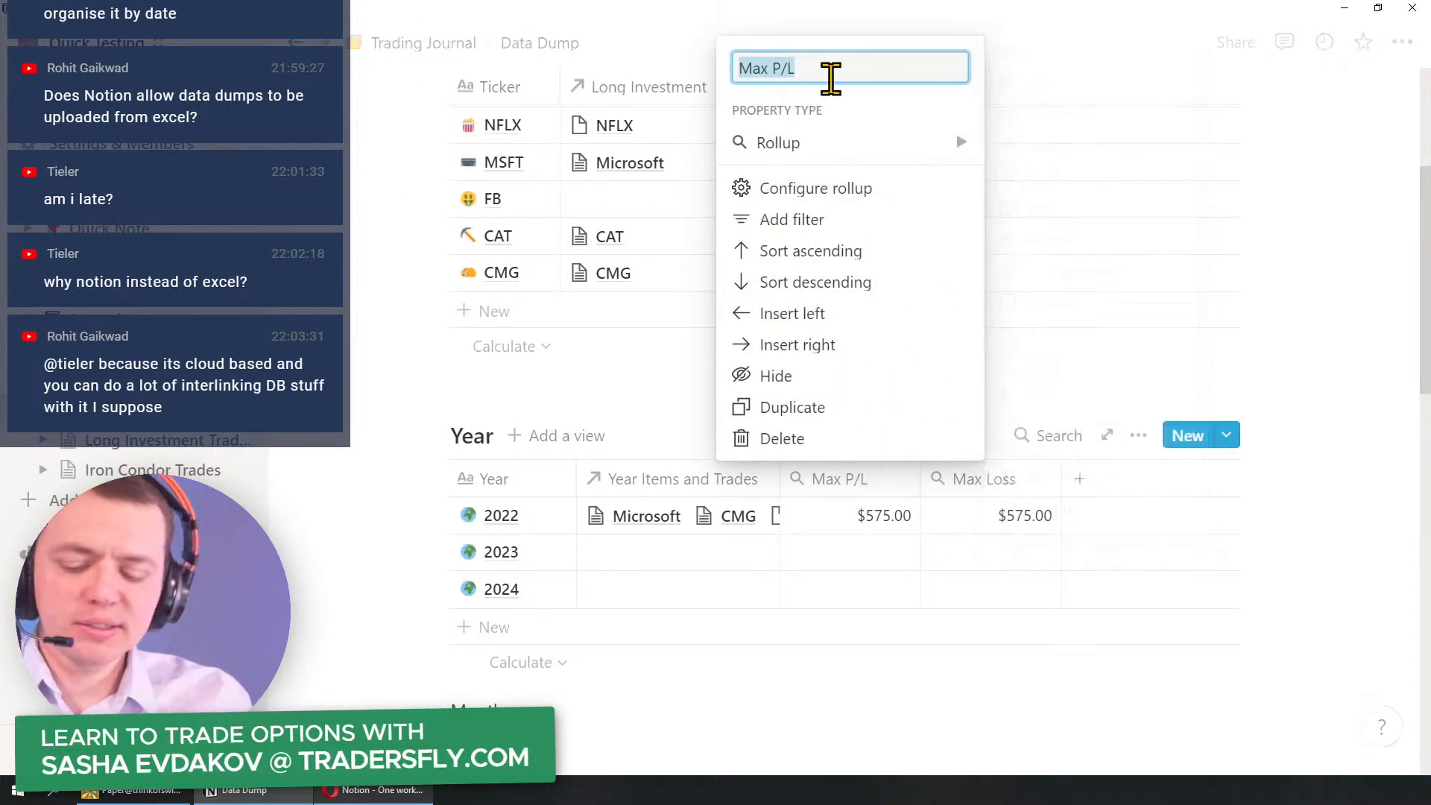
{"action": "left_click", "coordinate": [830, 73]}
{"action": "key", "text": "BackSpace"}
{"action": "key", "text": "BackSpace"}
{"action": "type", "text": "rofit"}
{"action": "key", "text": "Return"}
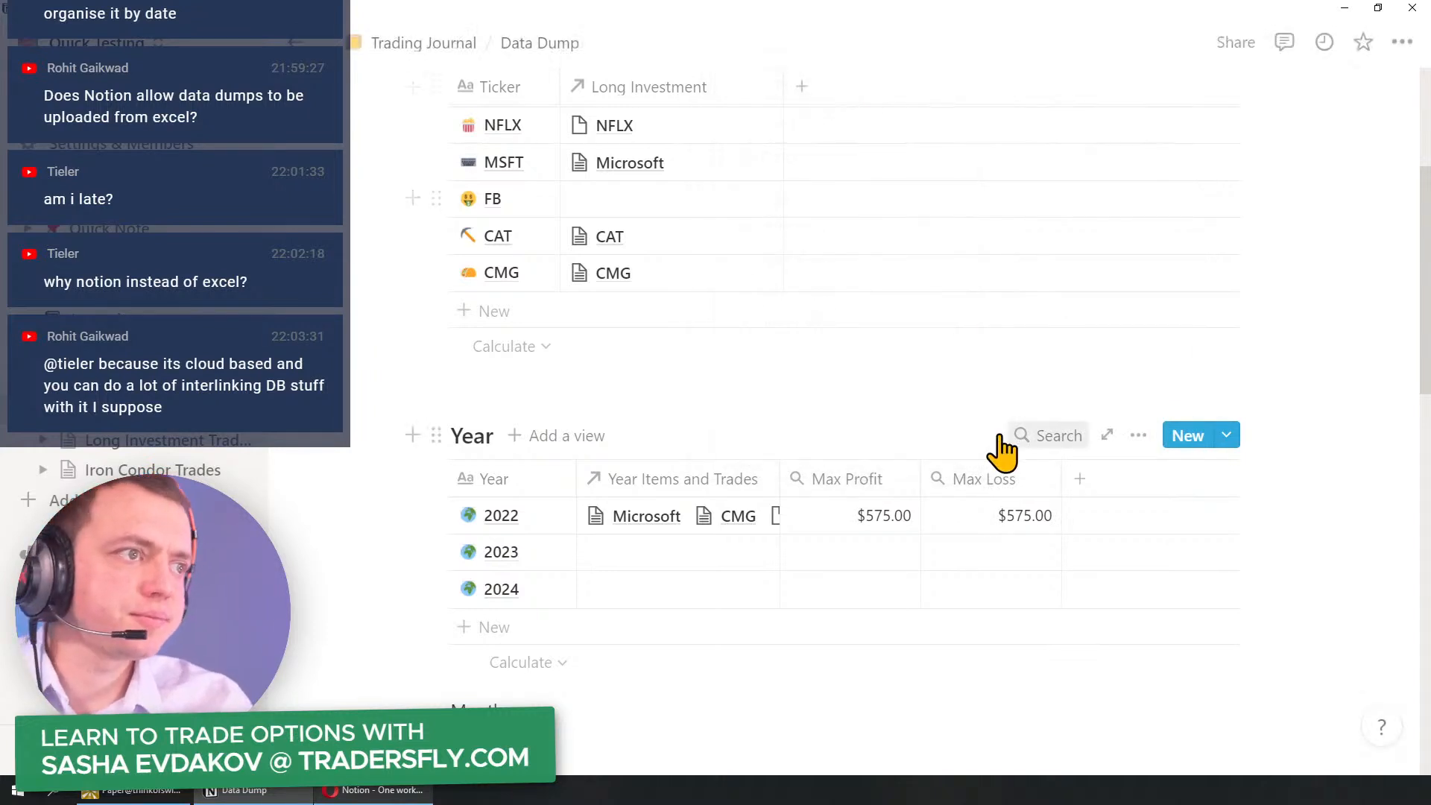
Step: Set the calculation of the Max Loss rollup to Min
{"action": "left_click", "coordinate": [1028, 531]}
{"action": "left_click", "coordinate": [1035, 531]}
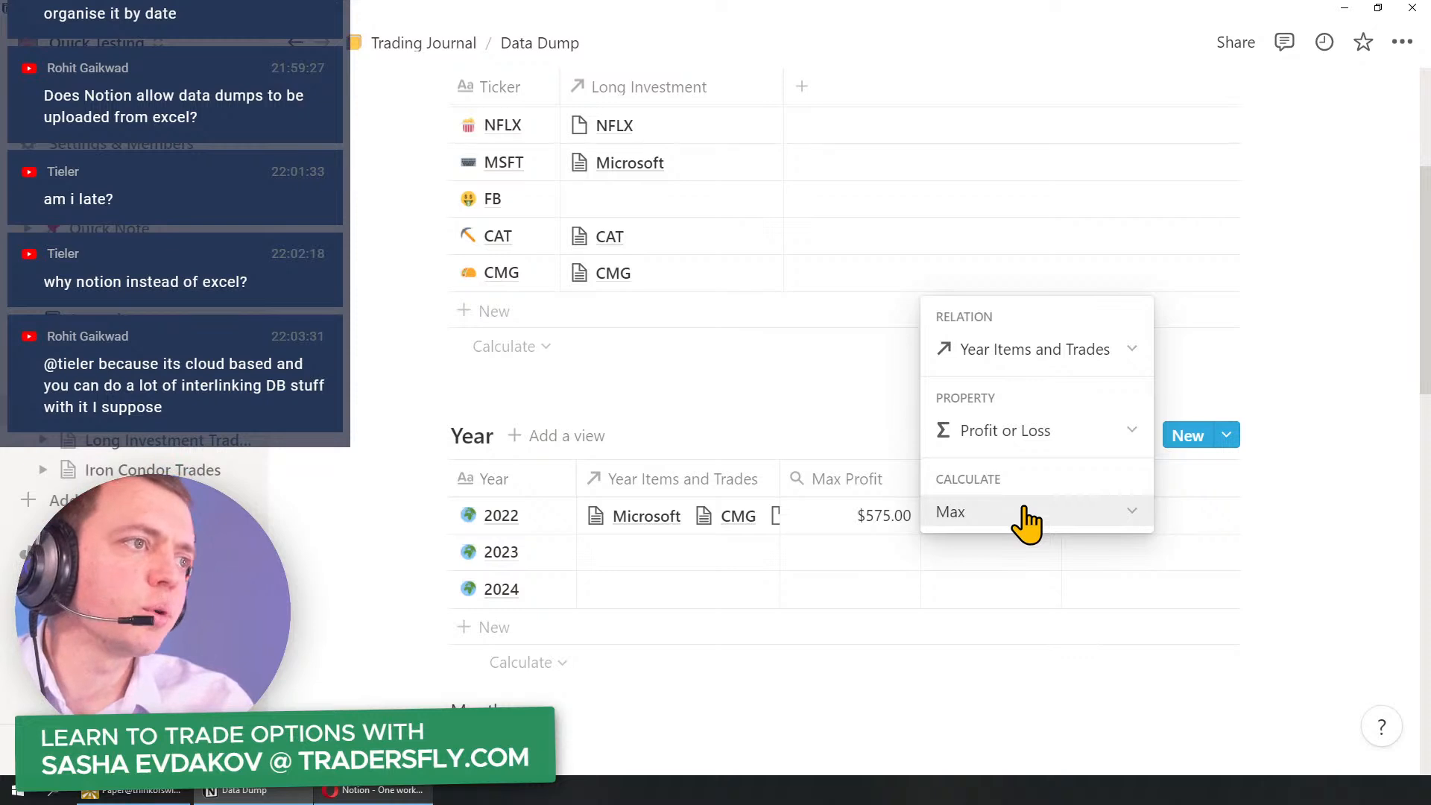
{"action": "left_click", "coordinate": [1027, 524]}
{"action": "left_click", "coordinate": [1001, 694]}
{"action": "left_click", "coordinate": [885, 447]}
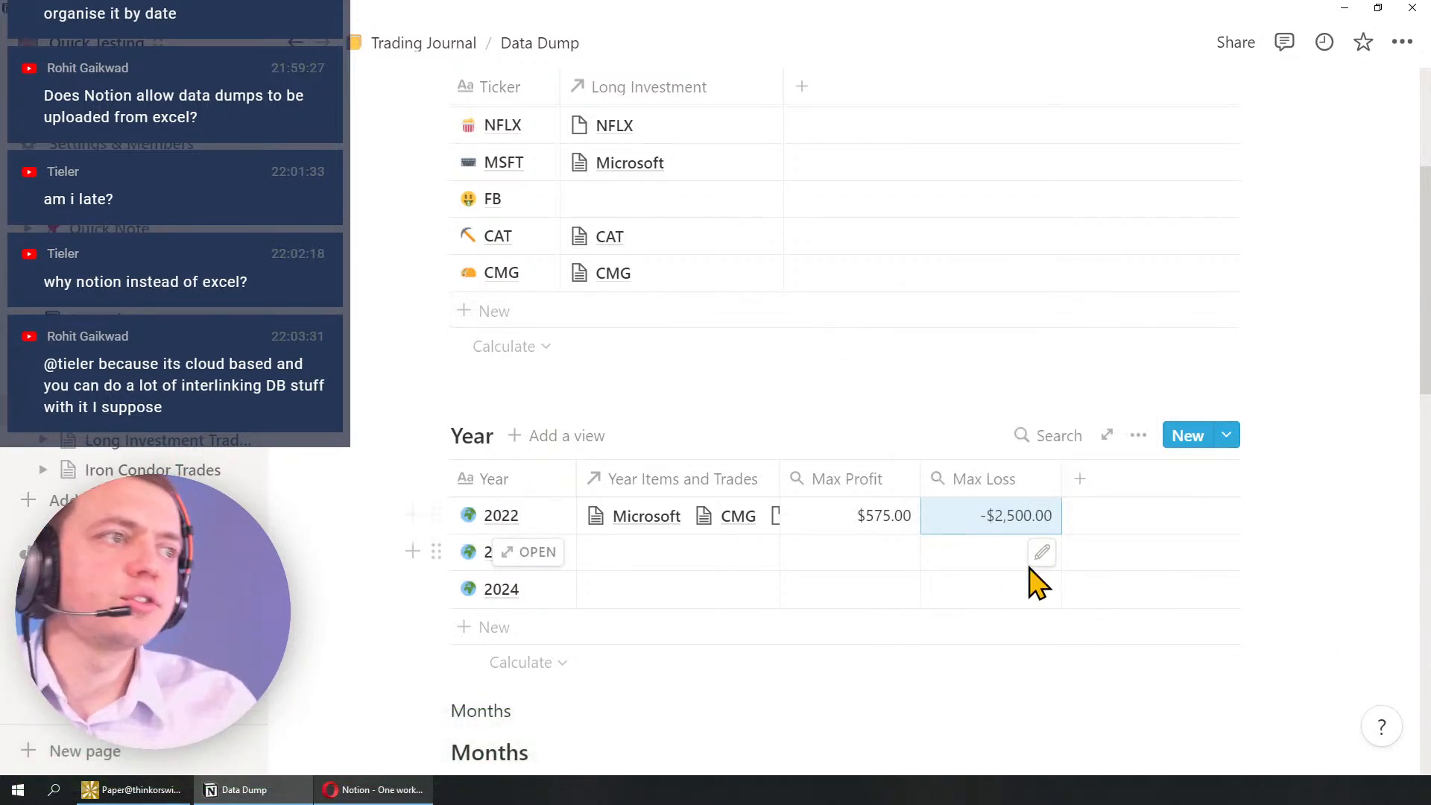
Step: Add a new text property named Average P/L to the Year table
{"action": "left_click", "coordinate": [1084, 481]}
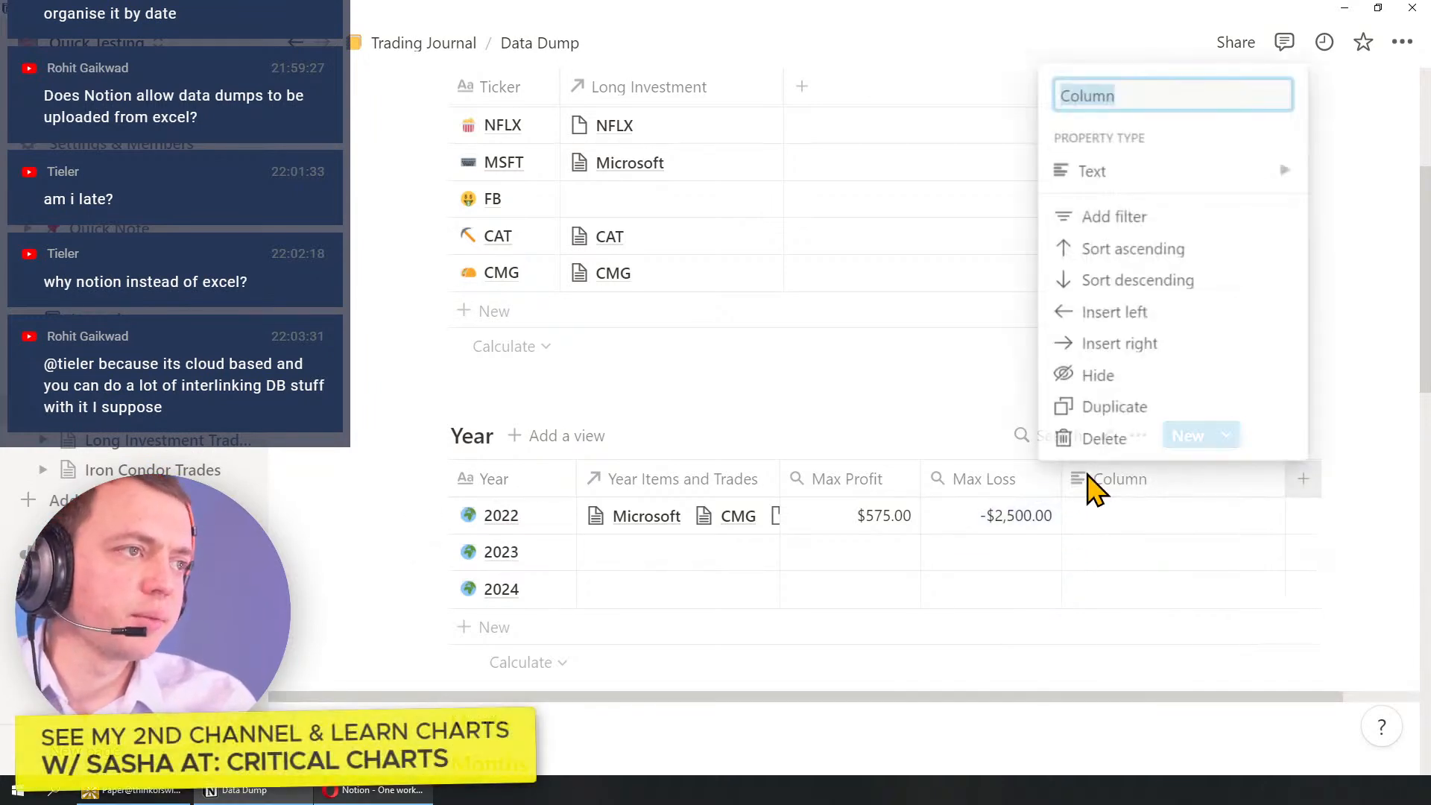
{"action": "left_click", "coordinate": [1092, 173]}
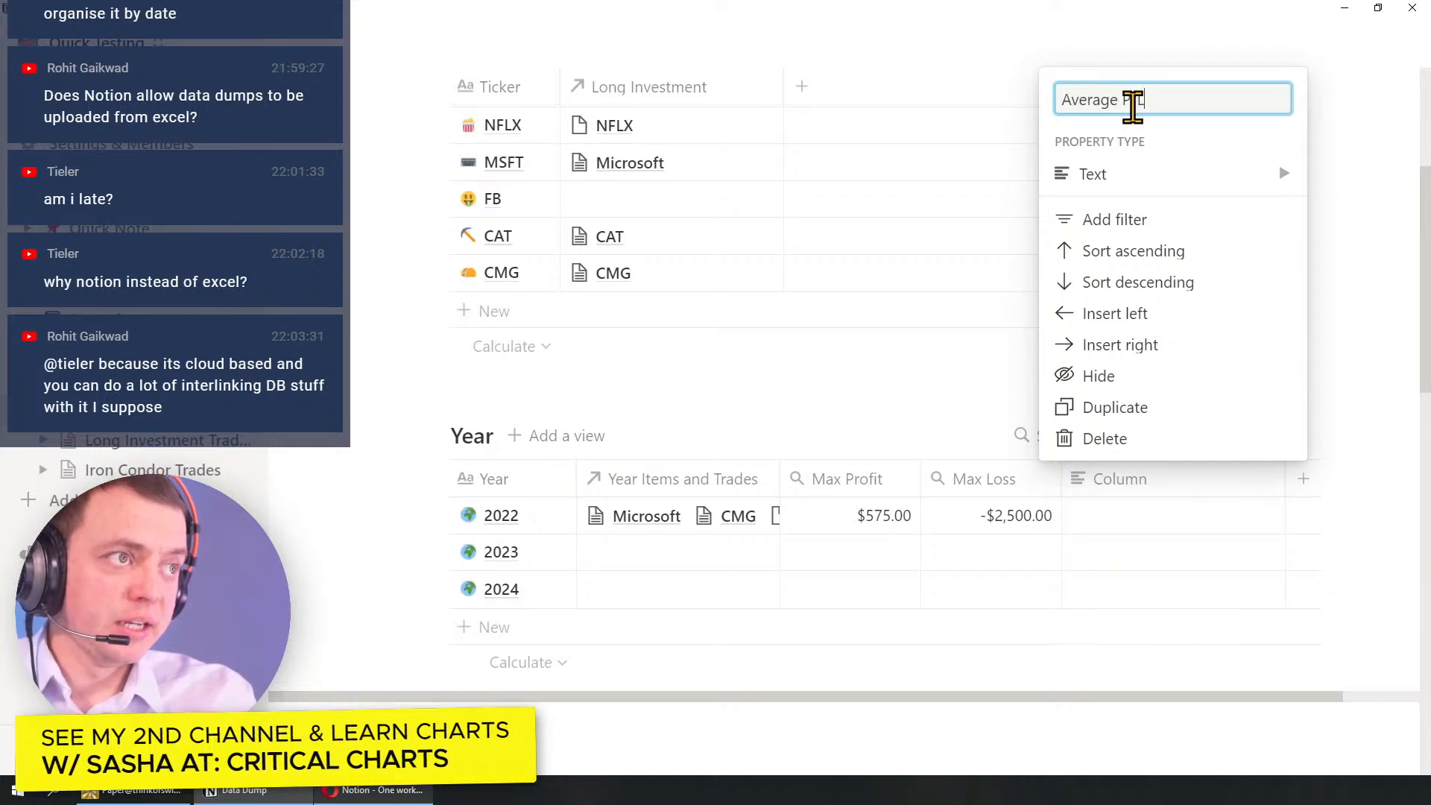
{"action": "type", "text": "Average P/L"}
{"action": "left_click", "coordinate": [1127, 176]}
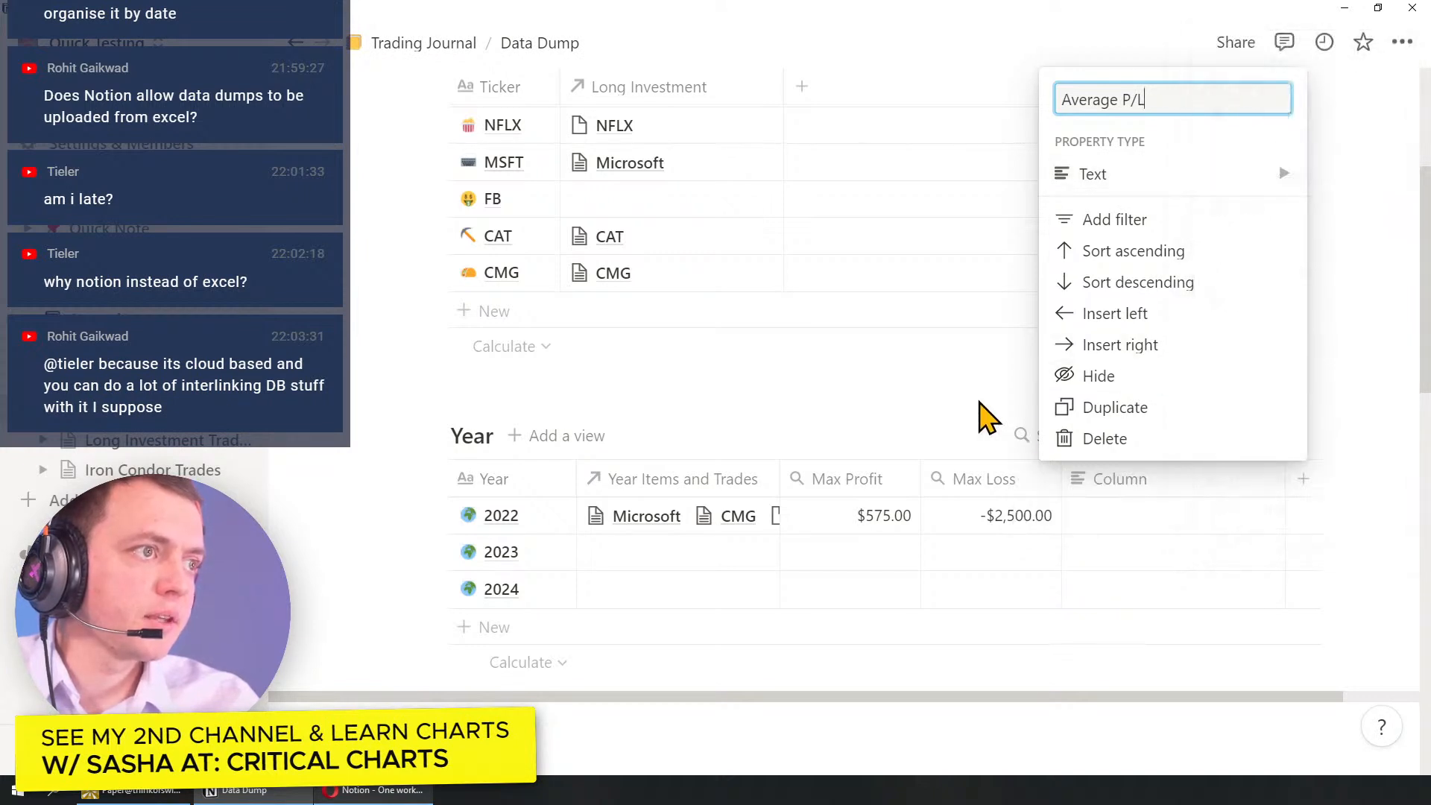
Step: Duplicate the Max Loss rollup and name the copy Average P/L 2
{"action": "left_click", "coordinate": [999, 486]}
{"action": "left_click", "coordinate": [1005, 488]}
{"action": "left_click", "coordinate": [960, 410]}
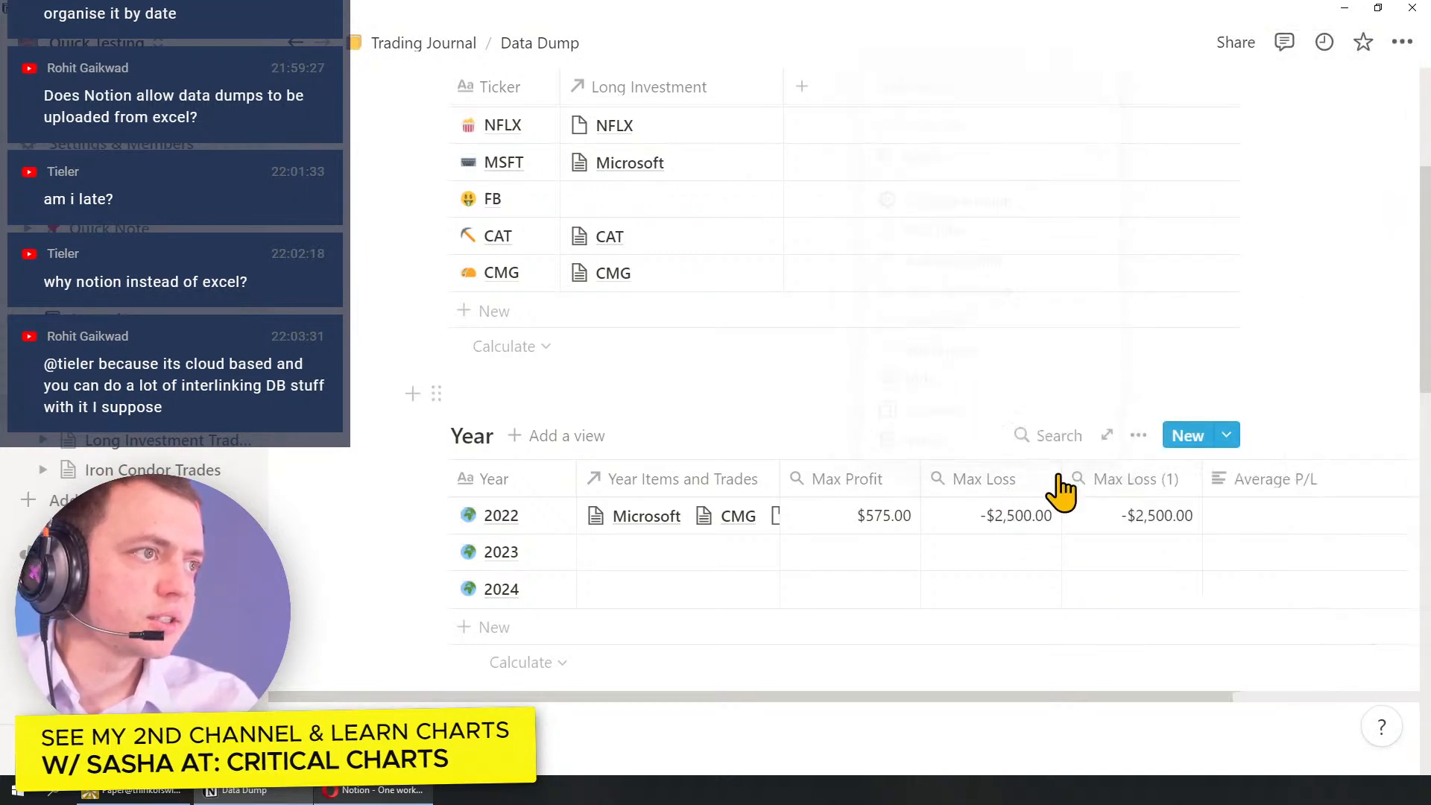
{"action": "left_click", "coordinate": [1170, 493]}
{"action": "type", "text": "A"}
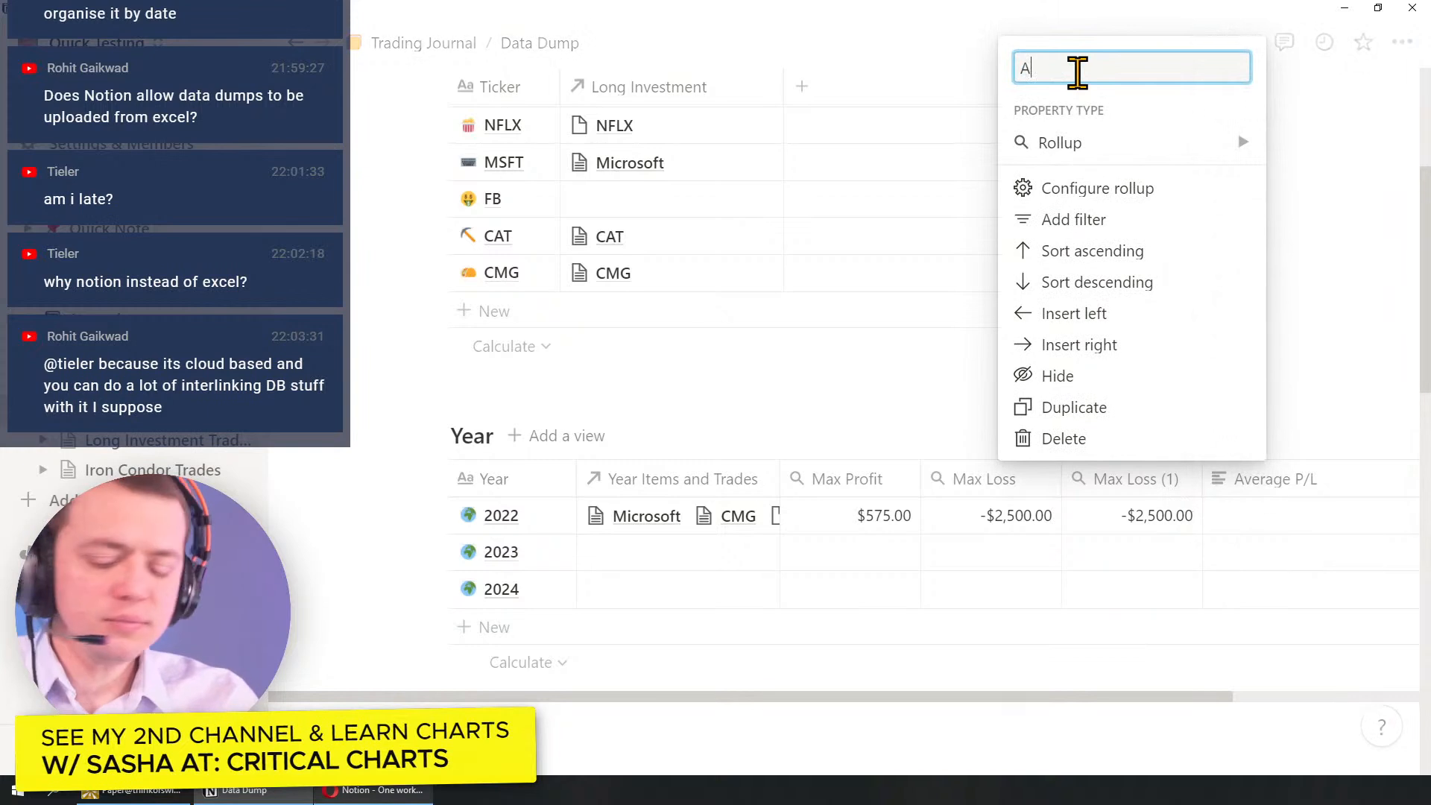
{"action": "type", "text": "verage P/L"}
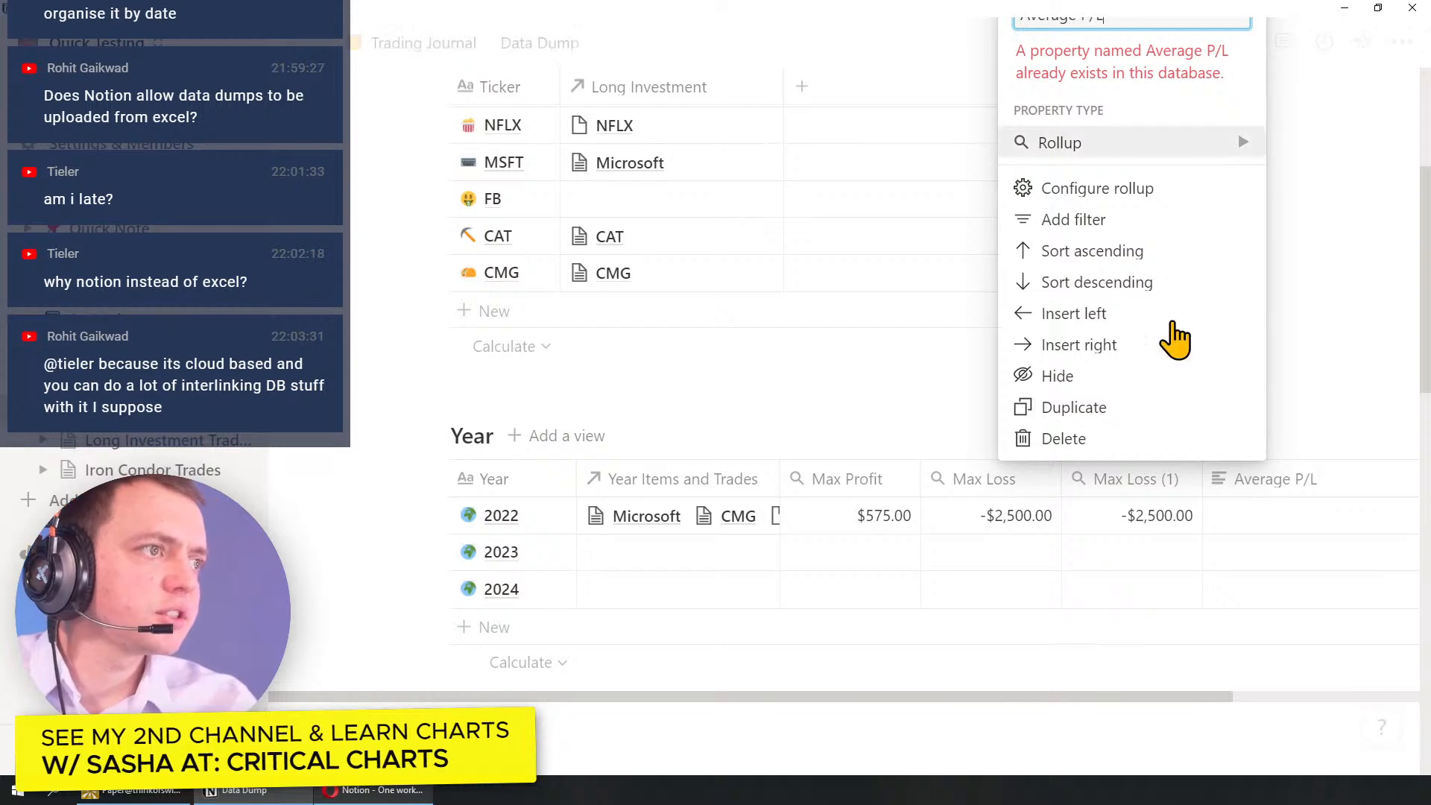
{"action": "type", "text": " 2"}
{"action": "key", "text": "Escape"}
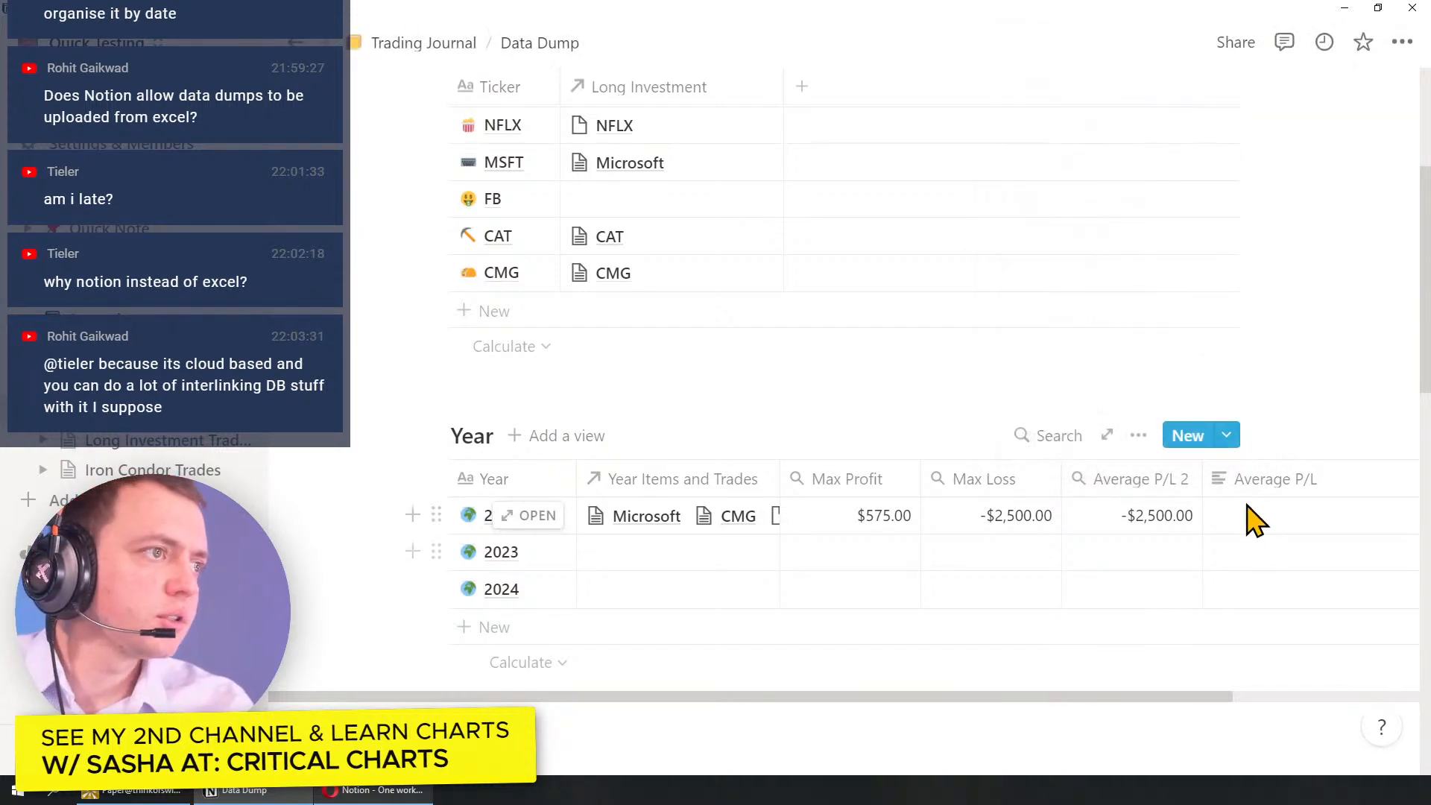
Step: Delete the empty Average P/L text property from the Year table
{"action": "left_click", "coordinate": [1267, 479]}
{"action": "left_click", "coordinate": [1229, 741]}
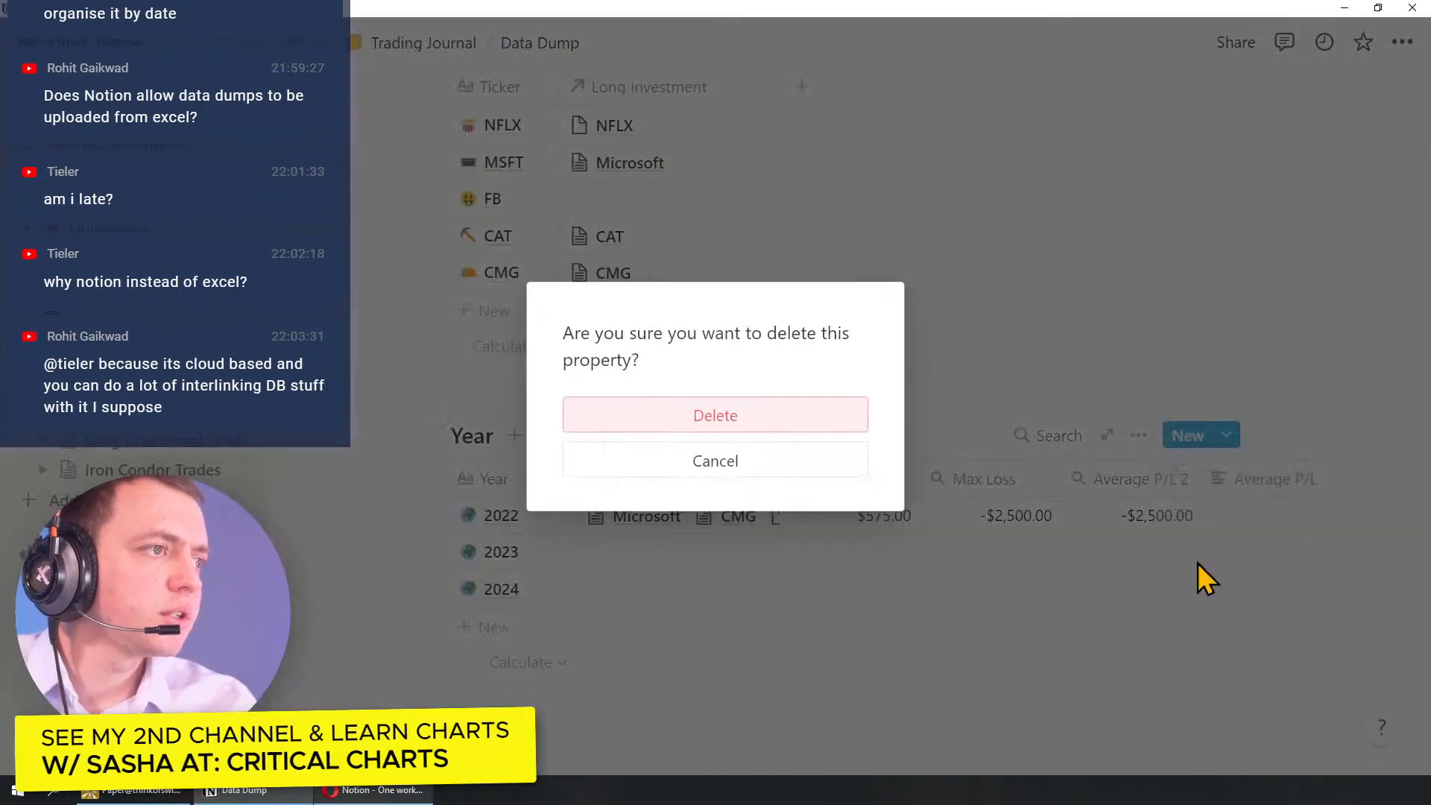
{"action": "left_click", "coordinate": [820, 440]}
Step: Rename the Average P/L 2 rollup in the Year table to Average P/L and set its calculation to Average
{"action": "left_click", "coordinate": [1124, 479]}
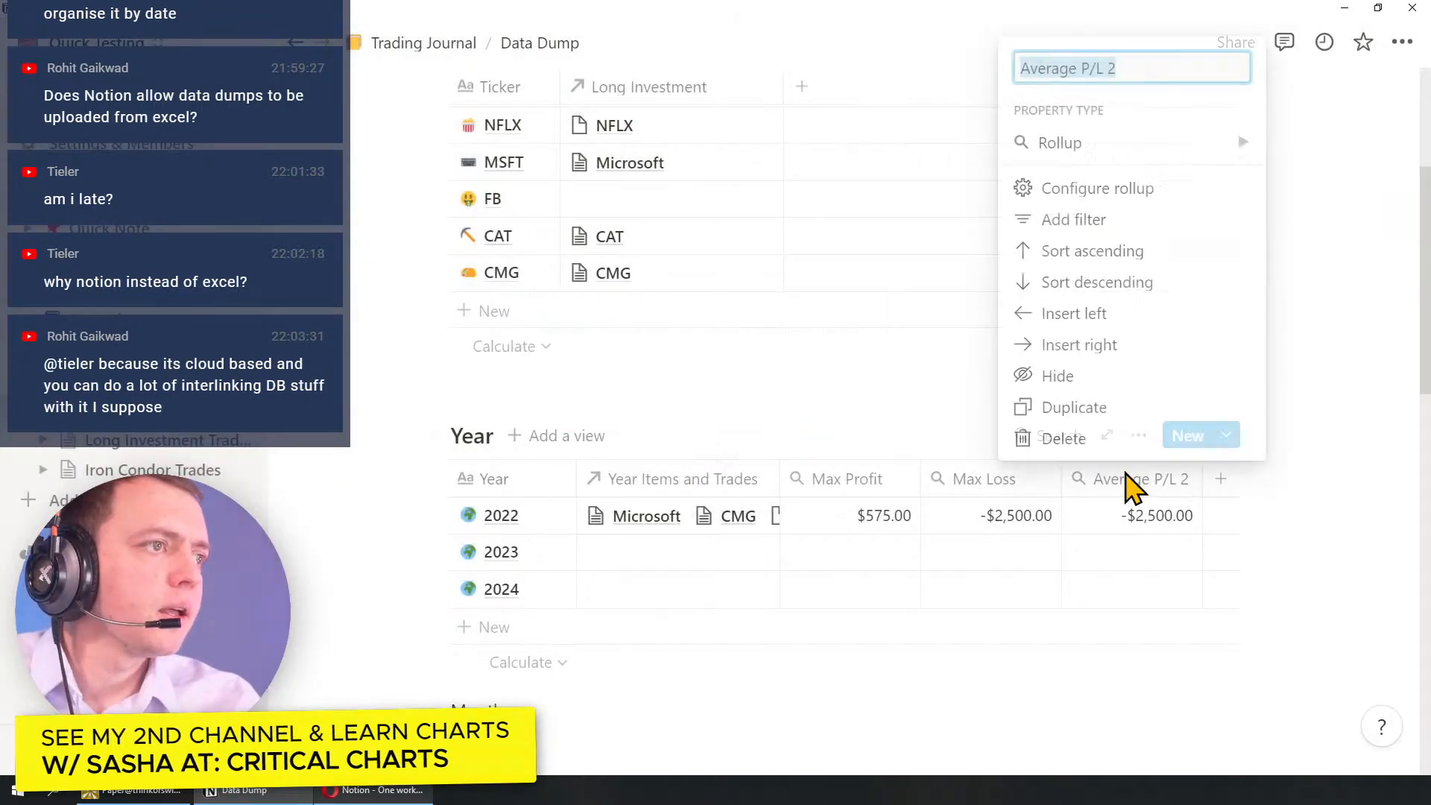
{"action": "key", "text": "BackSpace"}
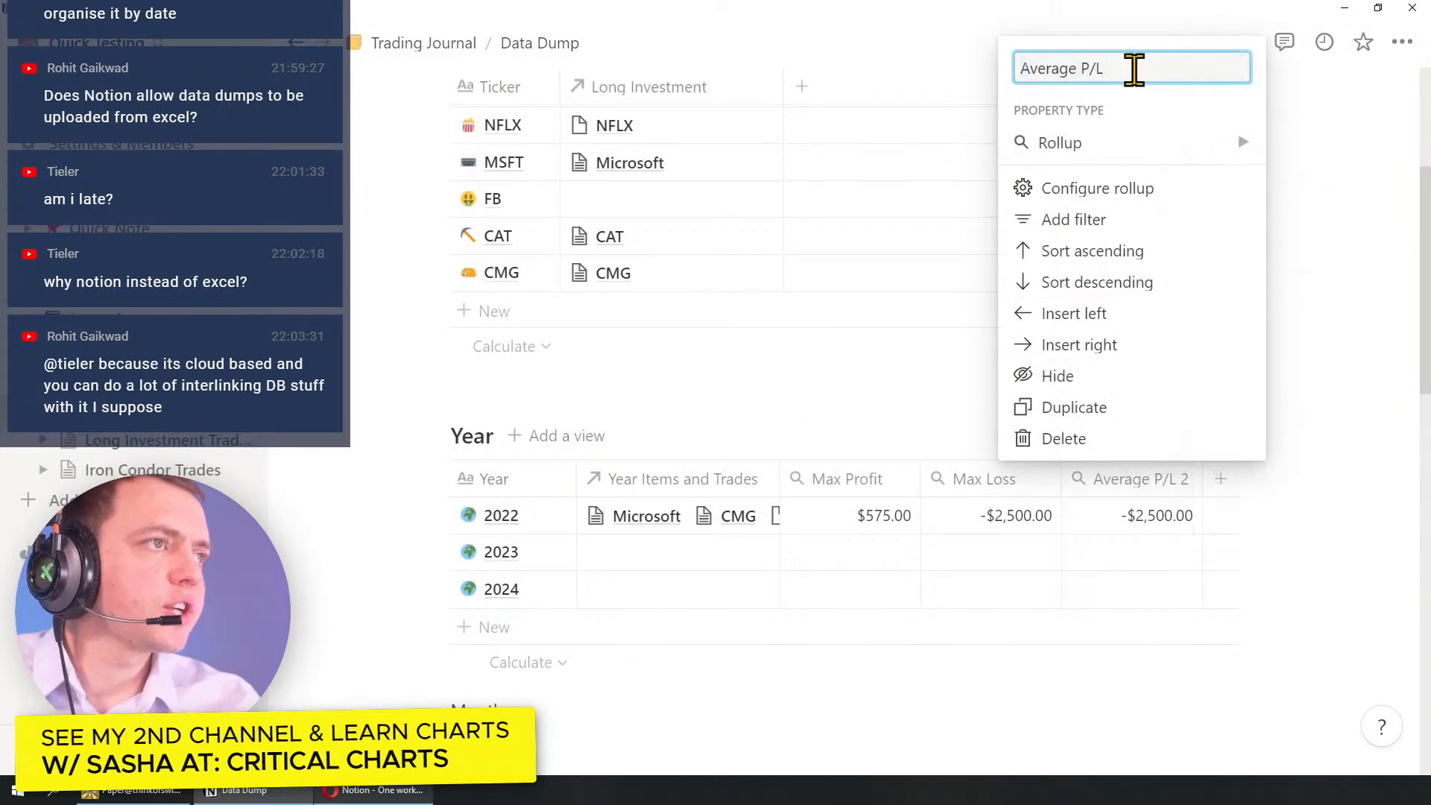
{"action": "left_click", "coordinate": [1110, 188]}
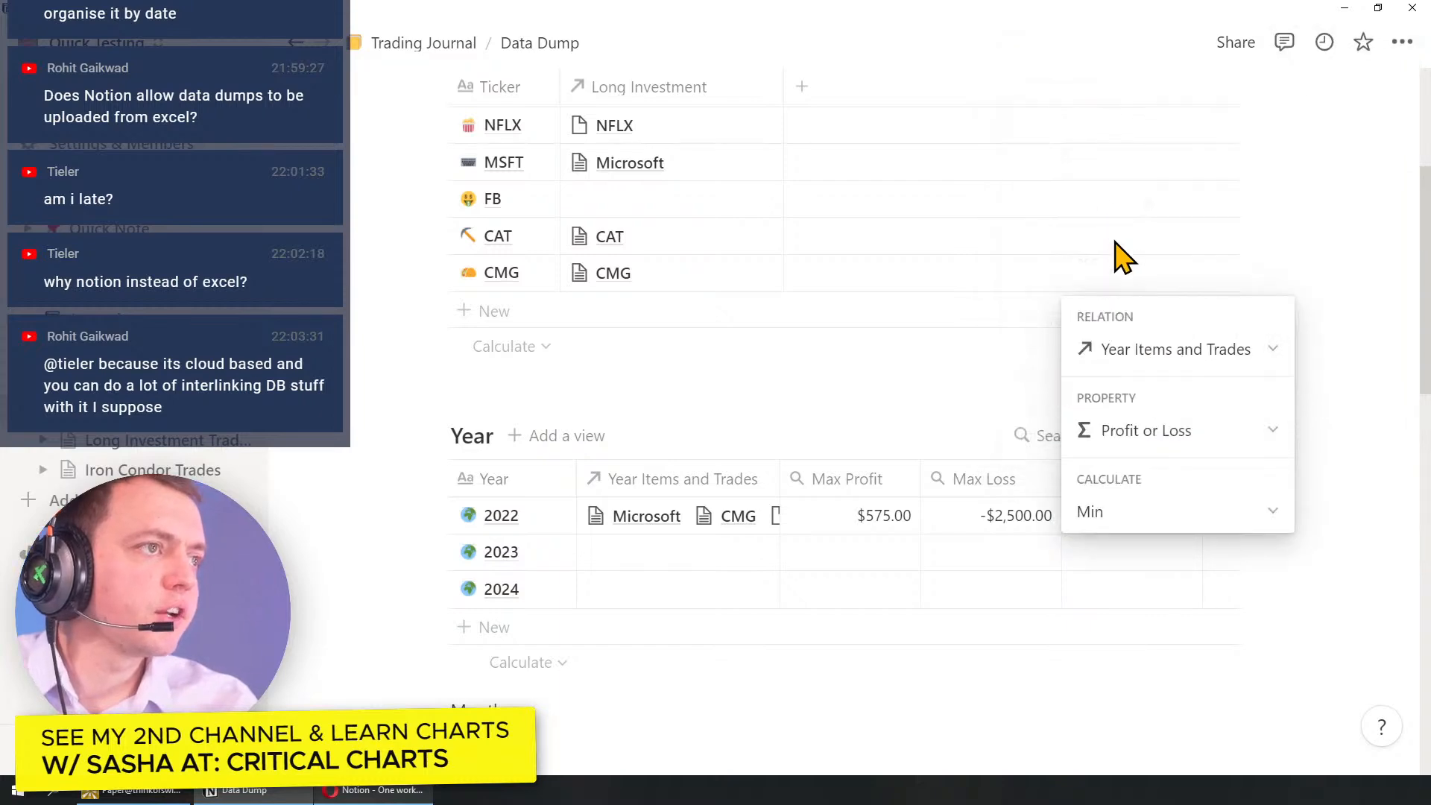
{"action": "left_click", "coordinate": [1137, 521]}
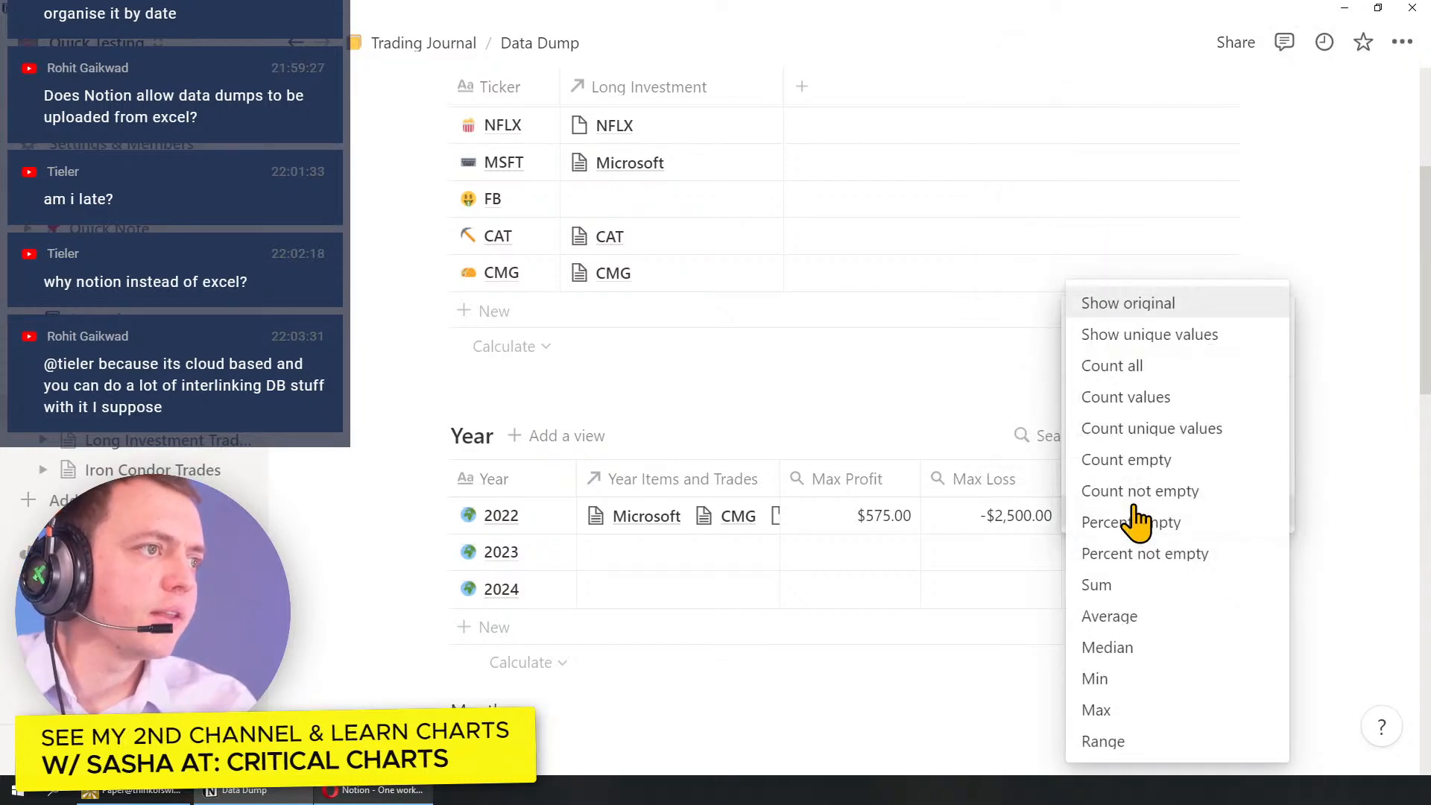
{"action": "left_click", "coordinate": [1144, 617]}
{"action": "left_click", "coordinate": [957, 413]}
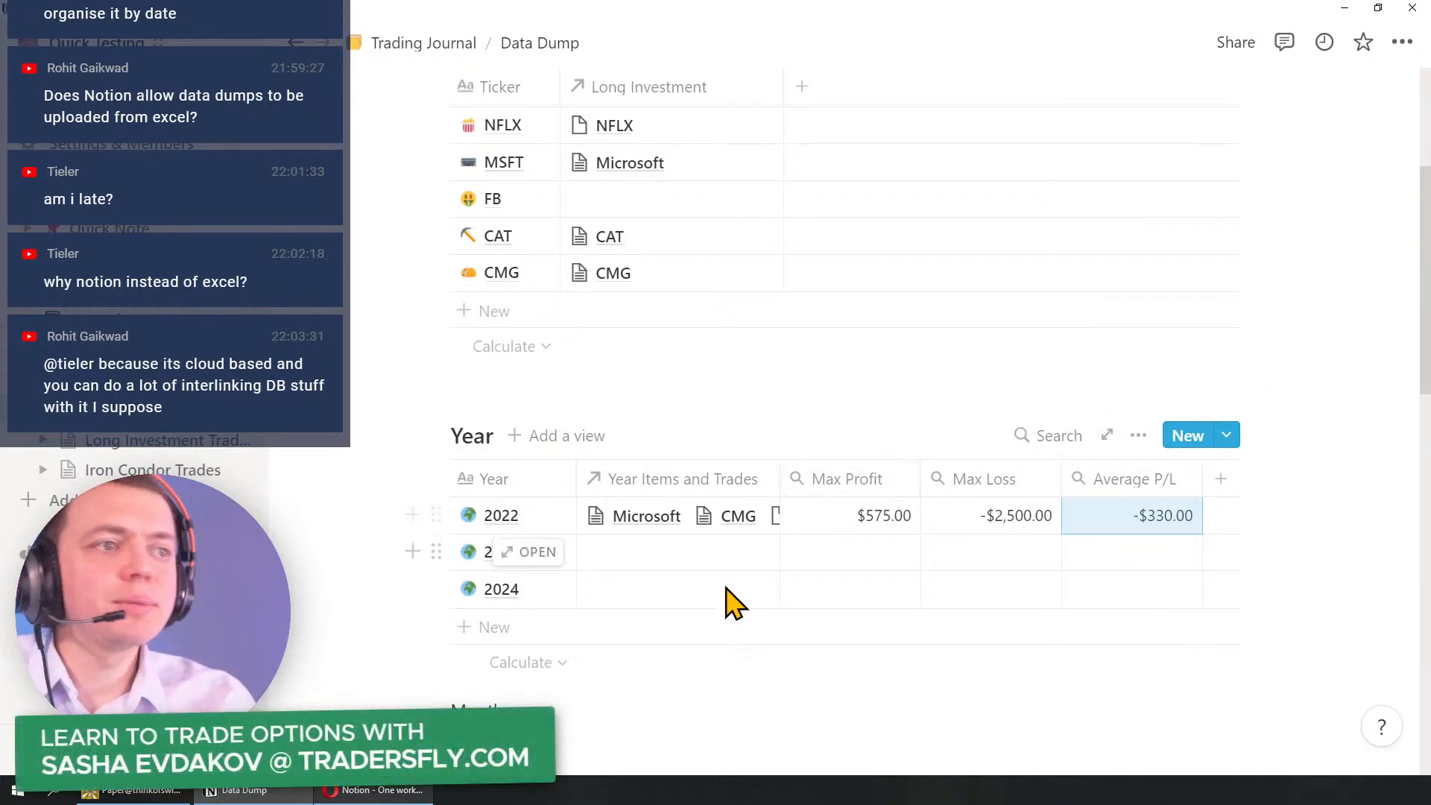
Step: Move the Year database below the Months database on the Data Dump page
{"action": "scroll", "coordinate": [961, 570], "scroll_direction": "down", "scroll_amount": 2}
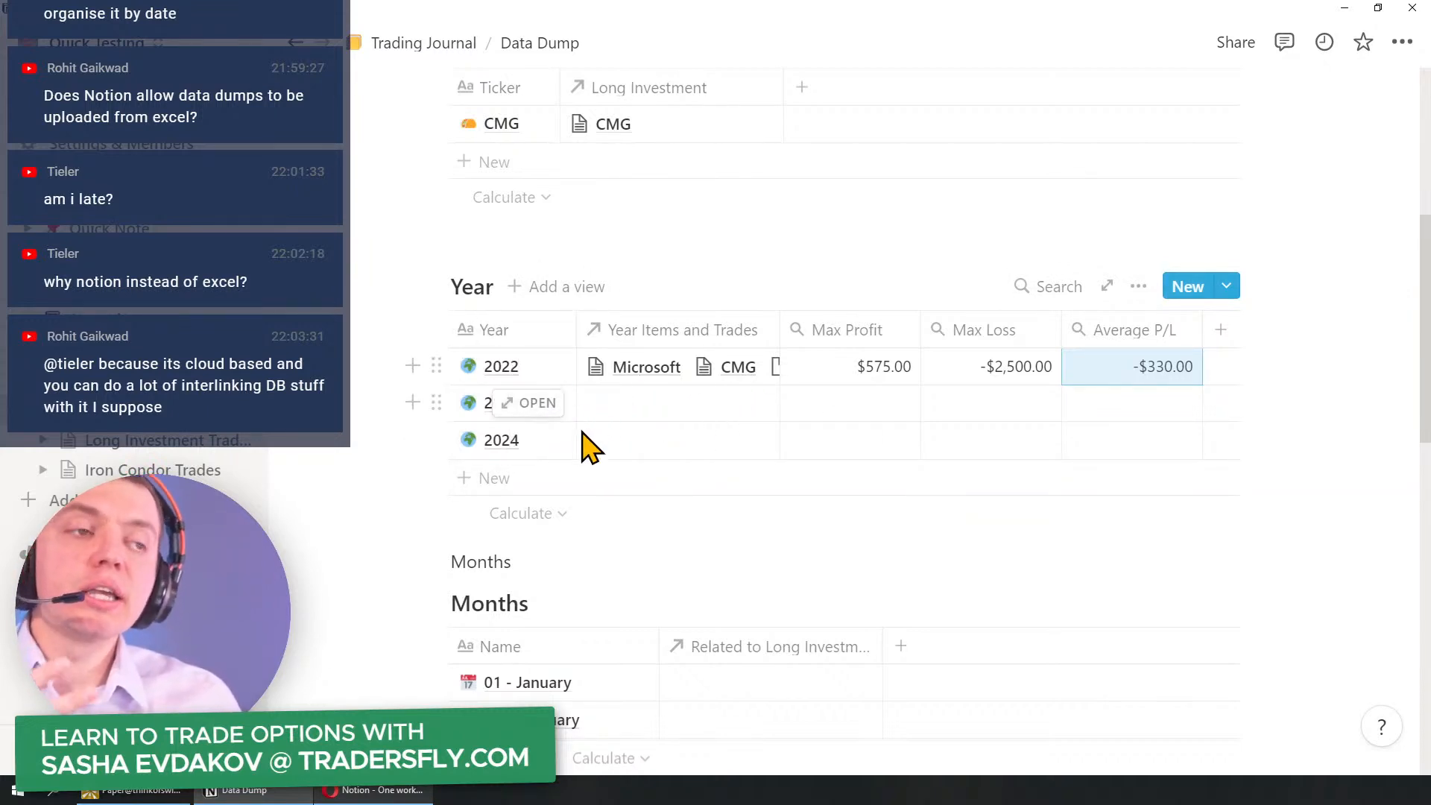
{"action": "scroll", "coordinate": [712, 506], "scroll_direction": "down", "scroll_amount": 3}
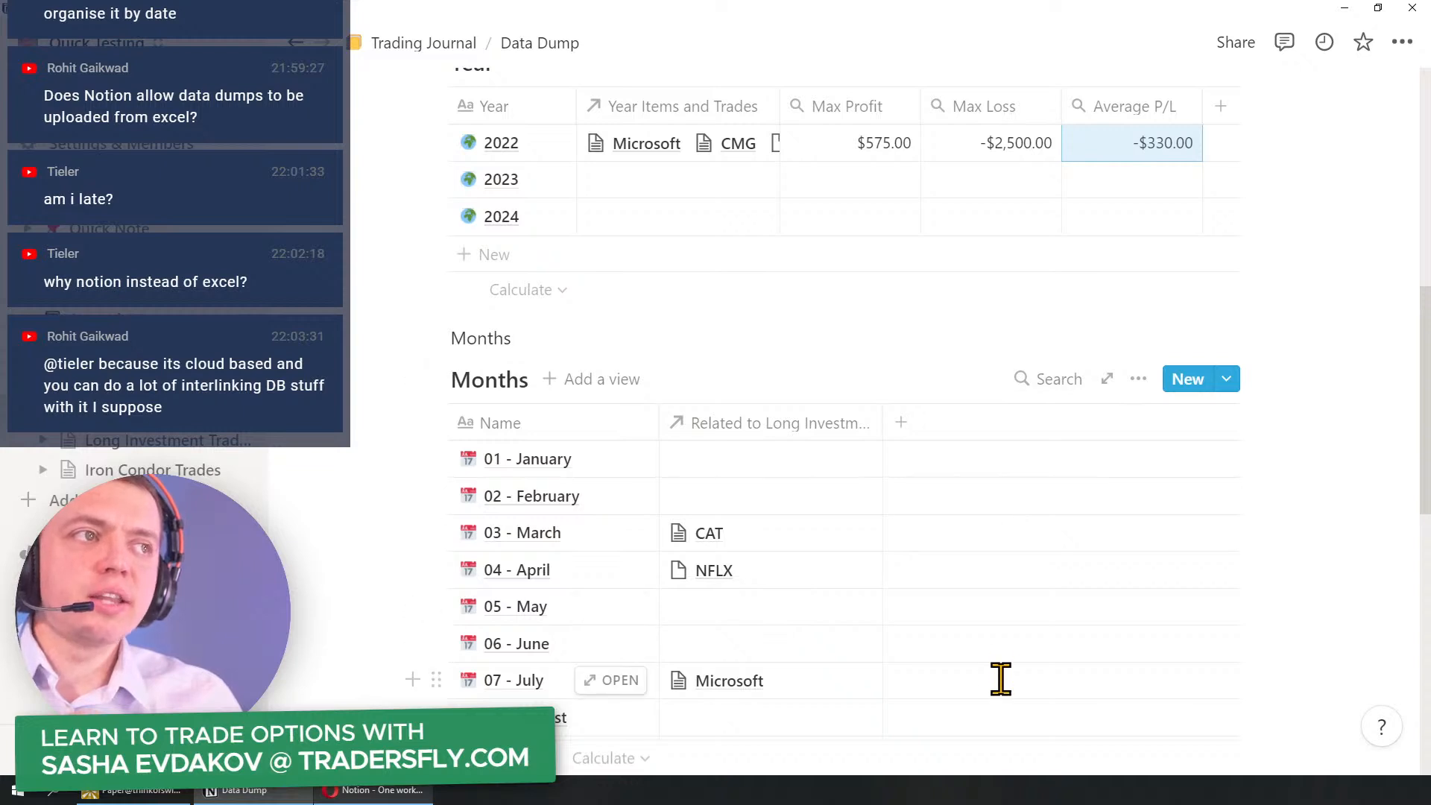
{"action": "scroll", "coordinate": [1000, 678], "scroll_direction": "up", "scroll_amount": 1}
{"action": "key", "text": "ctrl+2"}
{"action": "mouse_move", "coordinate": [422, 111]}
{"action": "left_mouse_down"}
{"action": "mouse_move", "coordinate": [727, 392]}
{"action": "mouse_move", "coordinate": [1290, 367]}
{"action": "mouse_move", "coordinate": [1299, 347]}
{"action": "left_mouse_up"}
{"action": "key", "text": "Escape"}
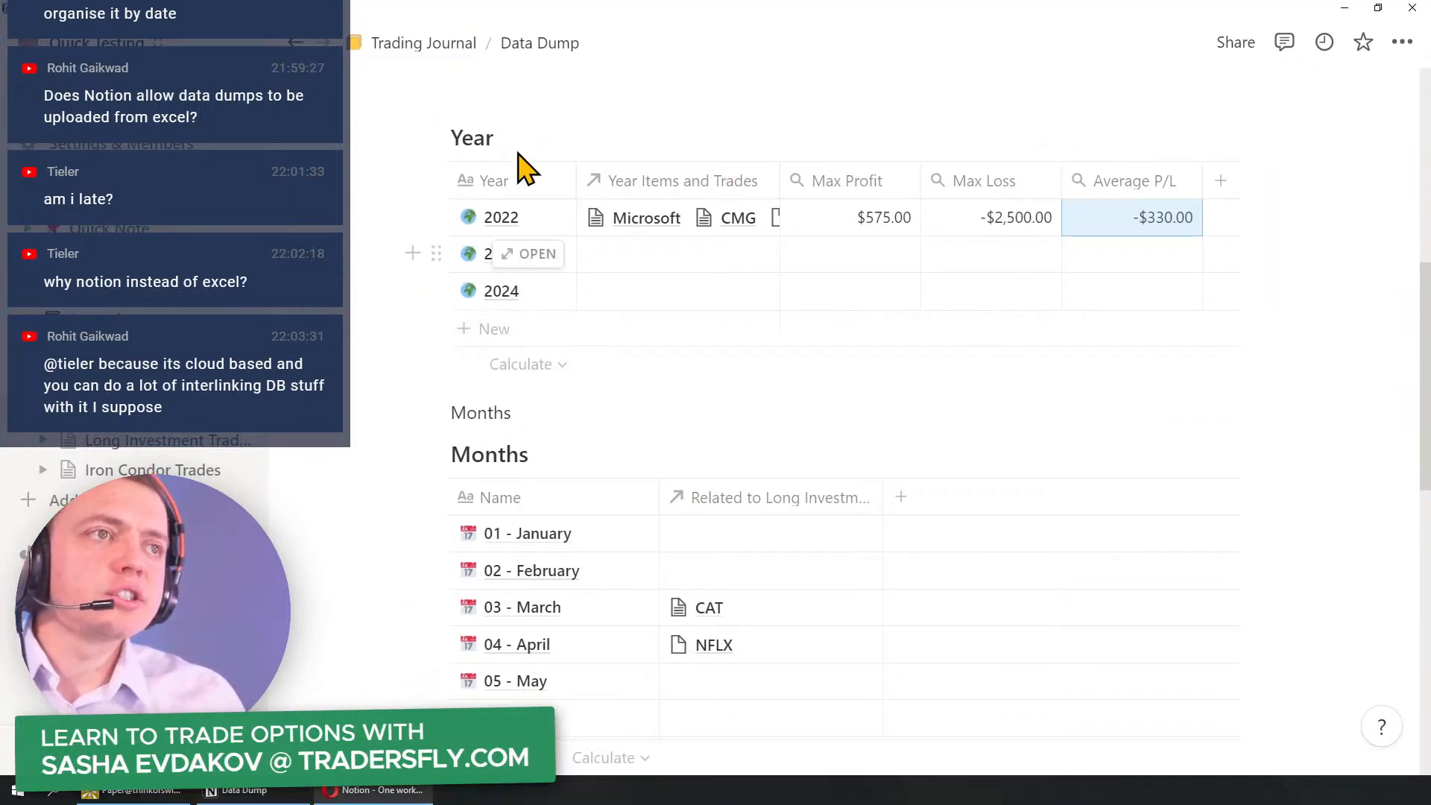
{"action": "mouse_move", "coordinate": [431, 136]}
{"action": "left_mouse_down"}
{"action": "mouse_move", "coordinate": [497, 553]}
{"action": "mouse_move", "coordinate": [479, 759]}
{"action": "mouse_move", "coordinate": [534, 562]}
{"action": "mouse_move", "coordinate": [521, 632]}
{"action": "left_mouse_up"}
Step: Delete the separate Months text line above the Months database
{"action": "scroll", "coordinate": [549, 591], "scroll_direction": "up", "scroll_amount": 5}
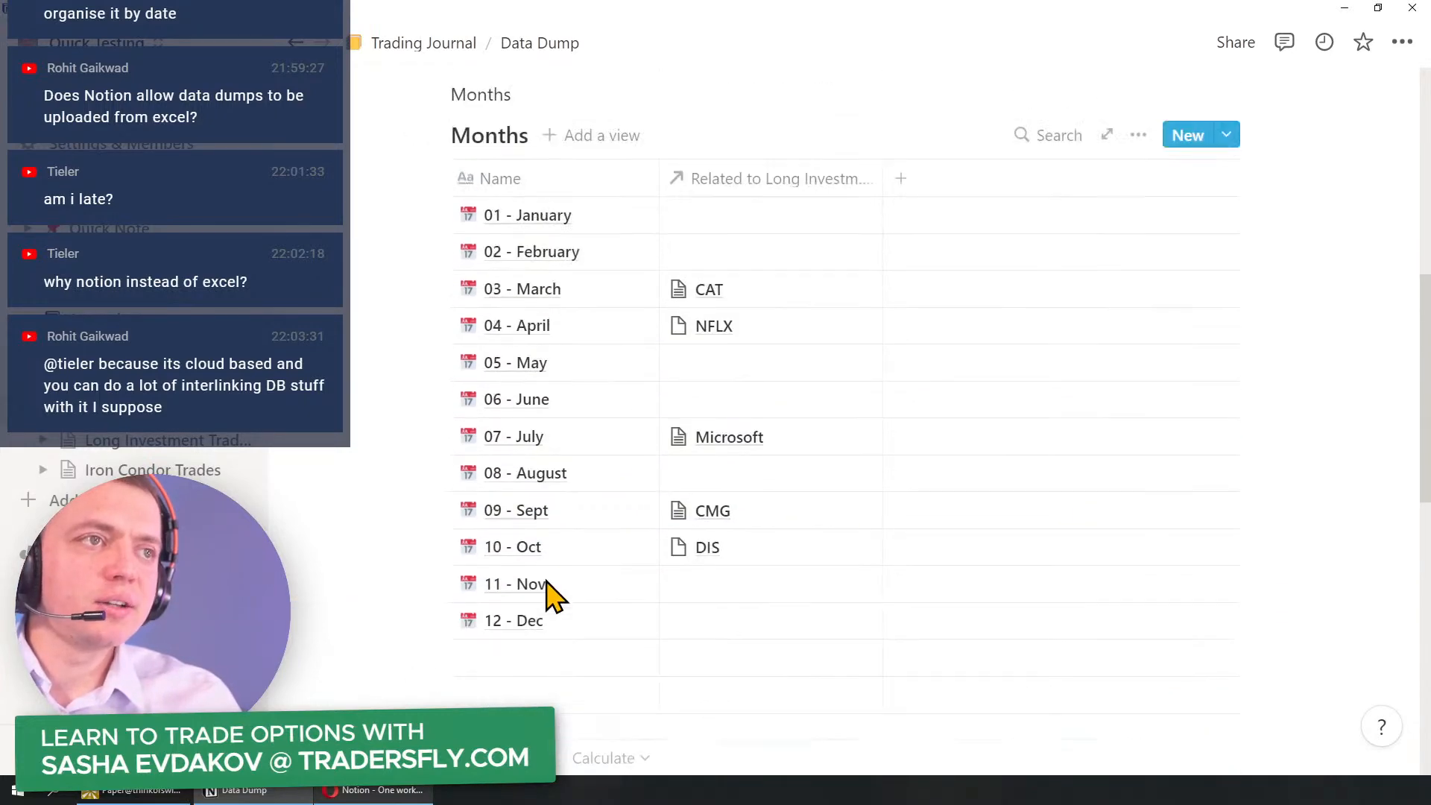
{"action": "scroll", "coordinate": [549, 591], "scroll_direction": "down", "scroll_amount": 1}
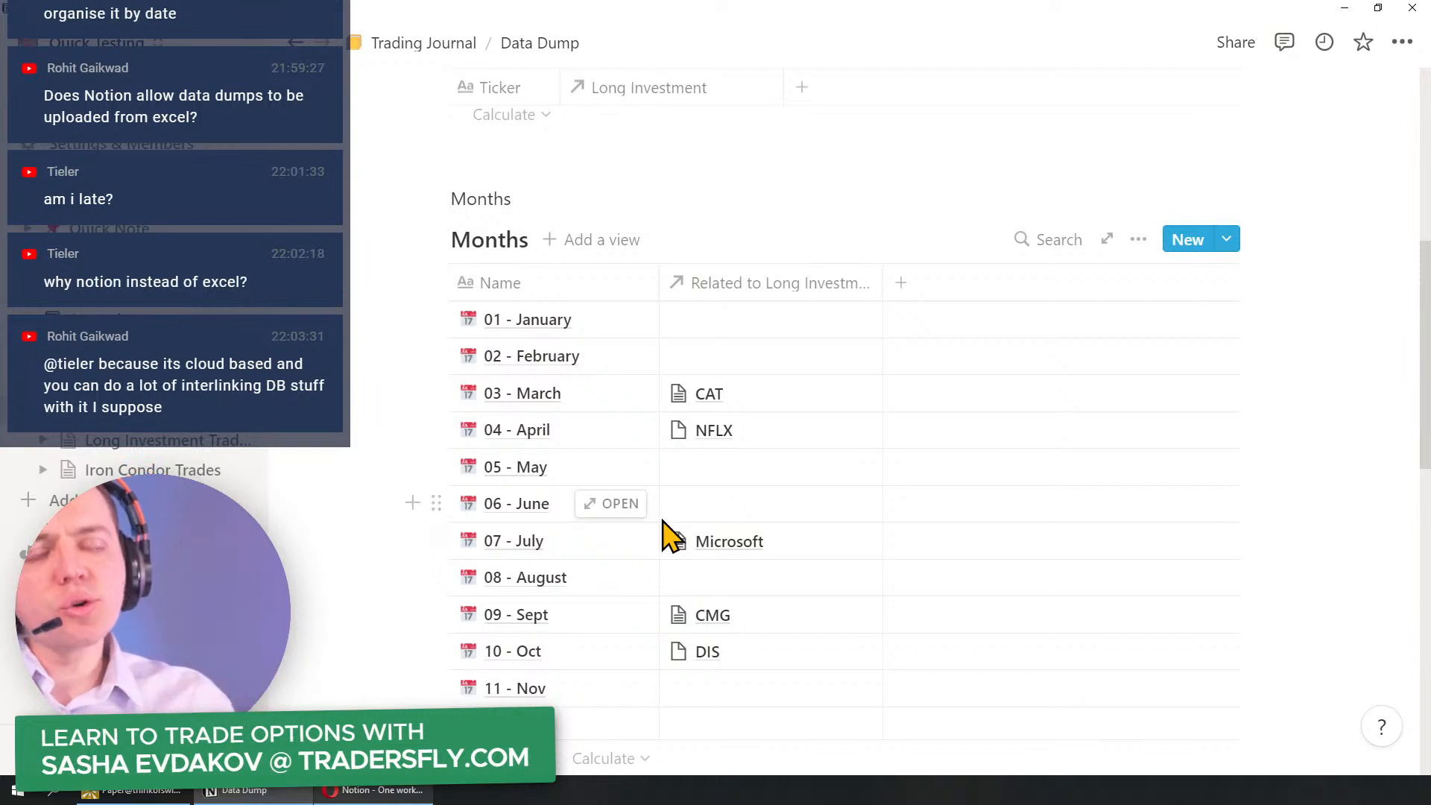
{"action": "key", "text": "BackSpace"}
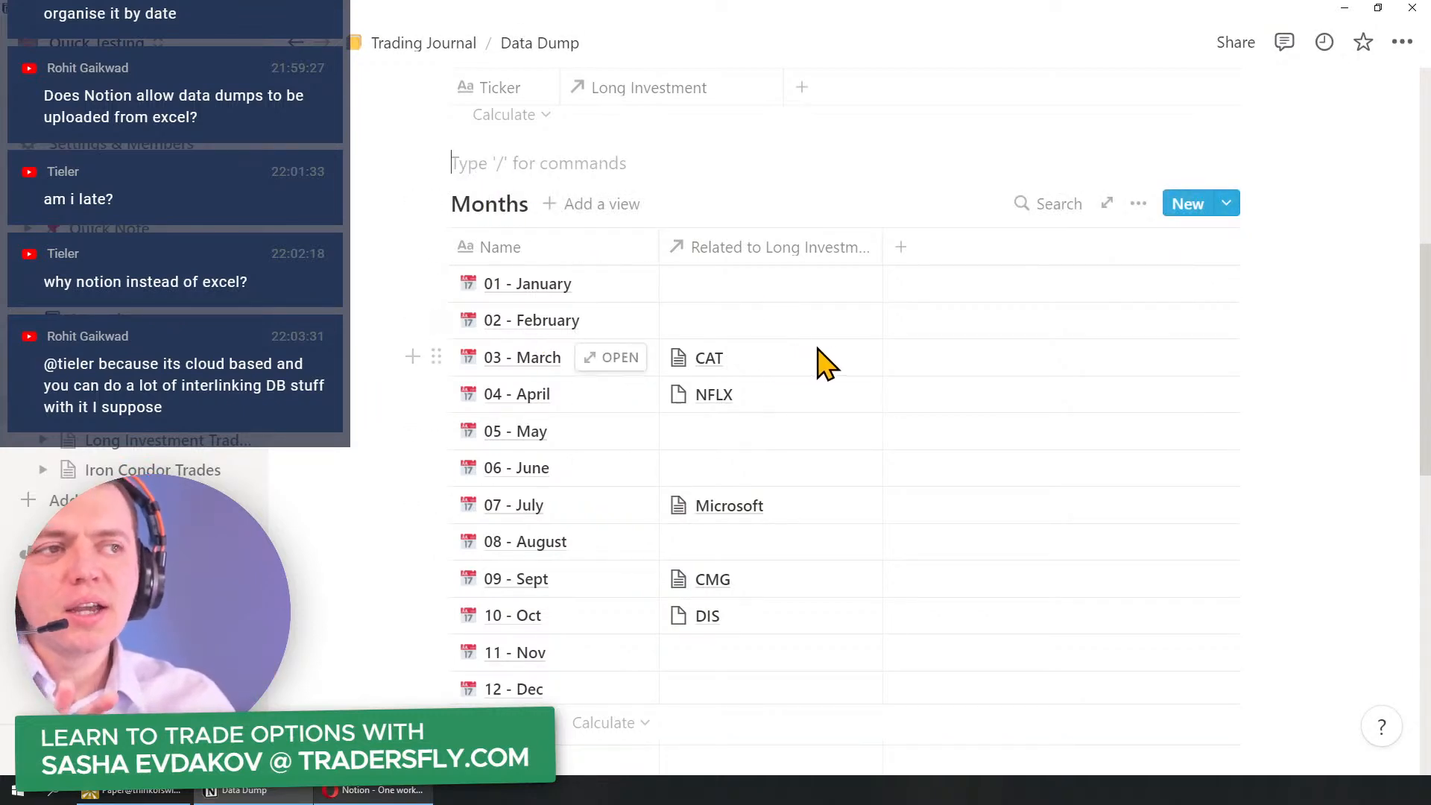
Step: Review the month entries with their related trades and the rollups in the Year table
{"action": "scroll", "coordinate": [888, 351], "scroll_direction": "down", "scroll_amount": 6}
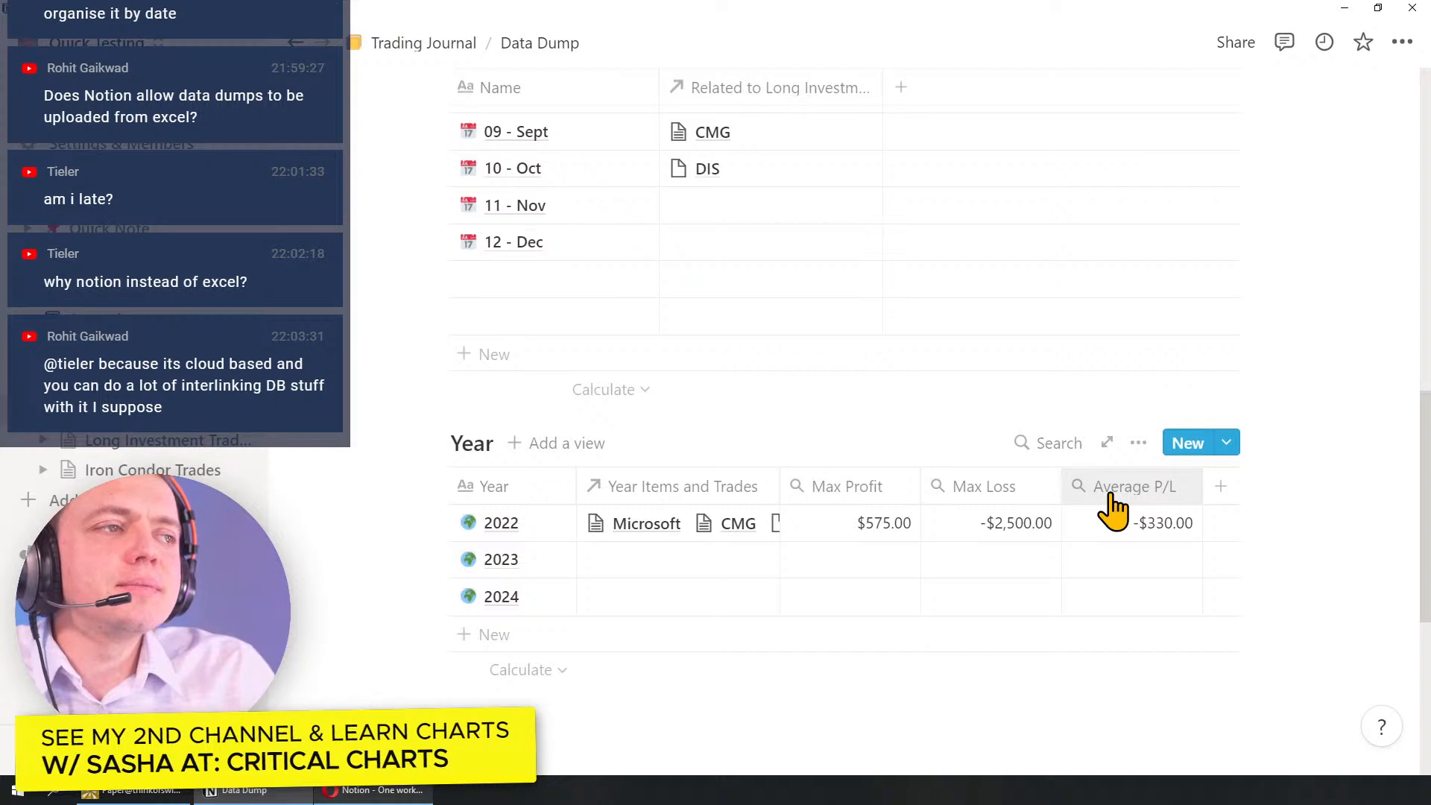
{"action": "scroll", "coordinate": [1112, 511], "scroll_direction": "up", "scroll_amount": 4}
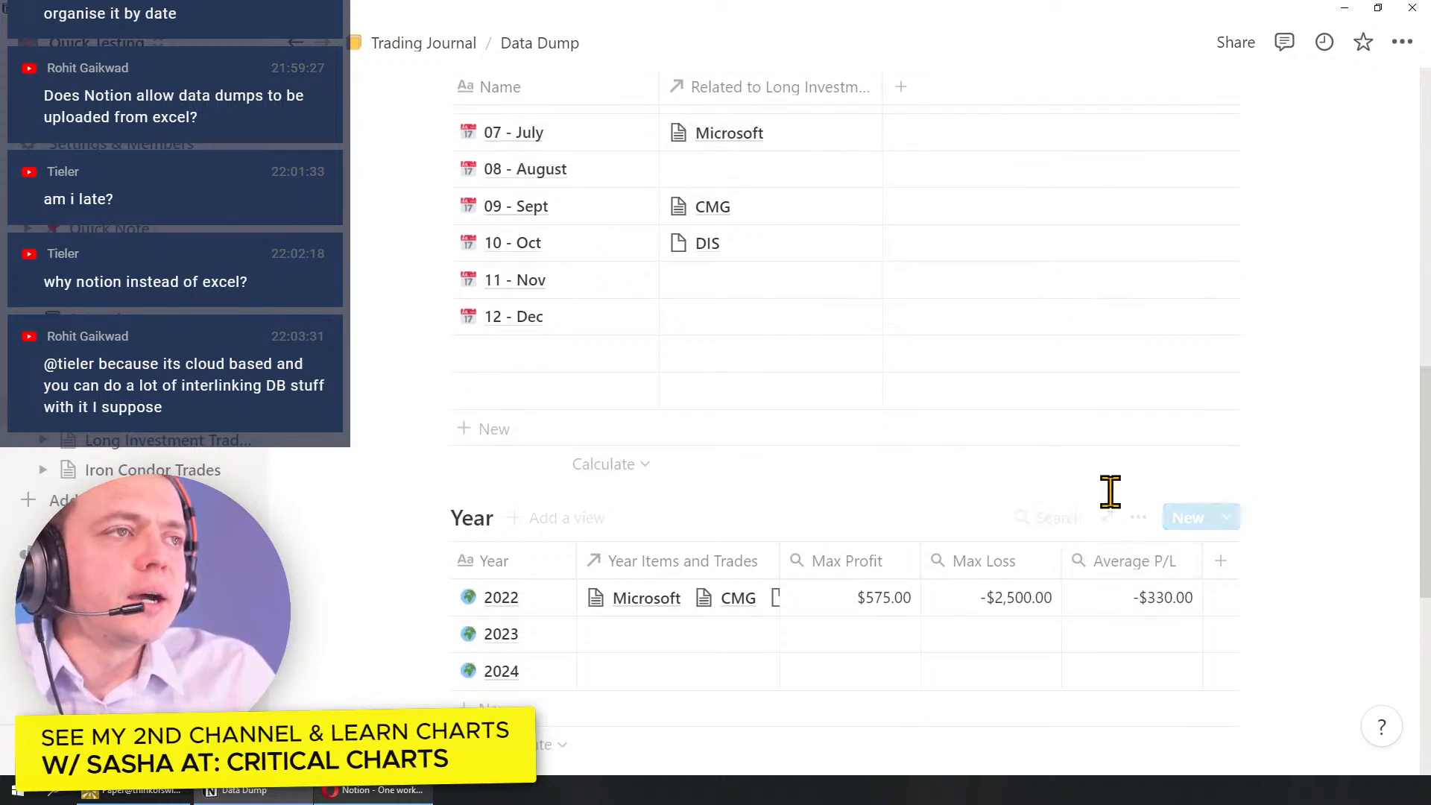
{"action": "scroll", "coordinate": [1112, 511], "scroll_direction": "down", "scroll_amount": 4}
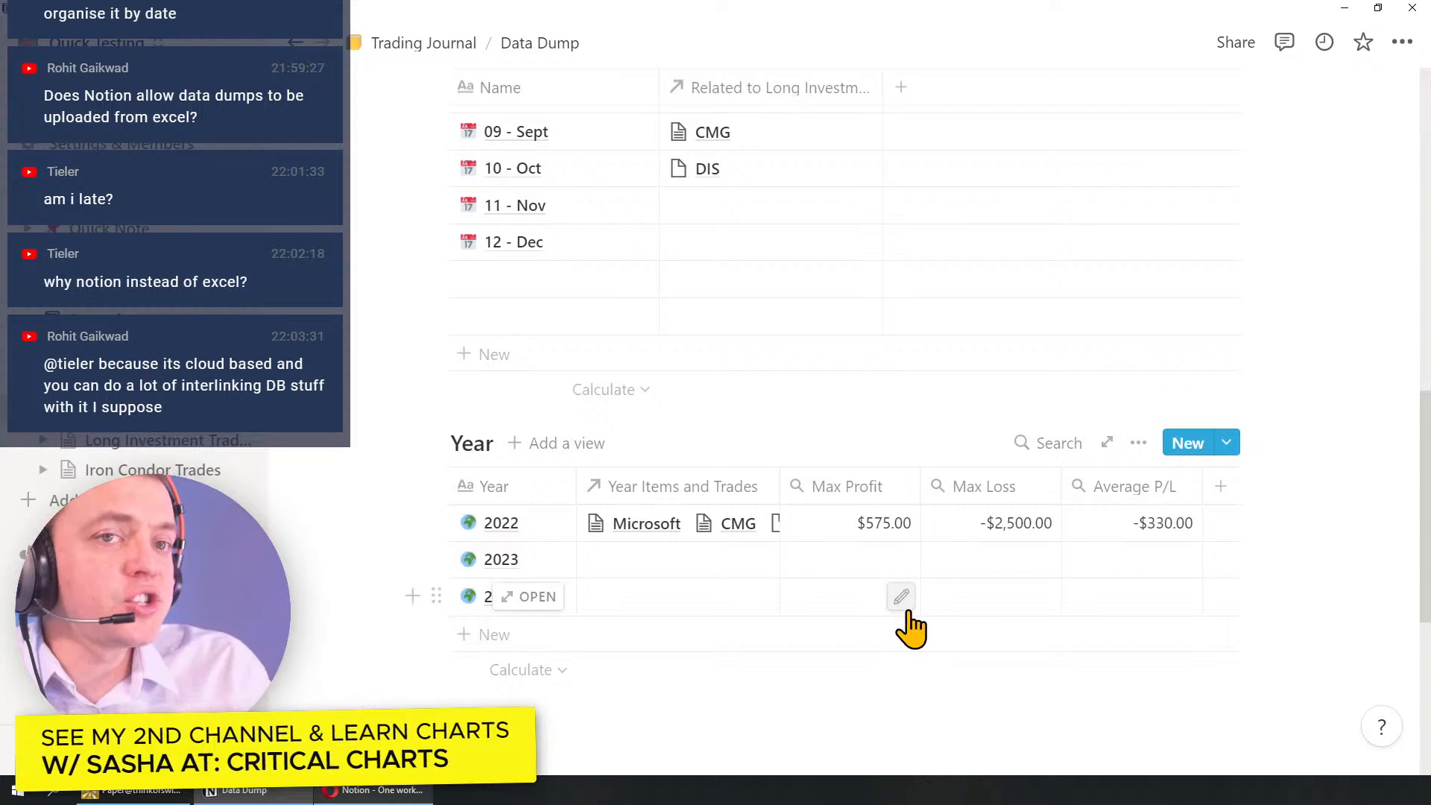
{"action": "scroll", "coordinate": [1240, 145], "scroll_direction": "up", "scroll_amount": 2}
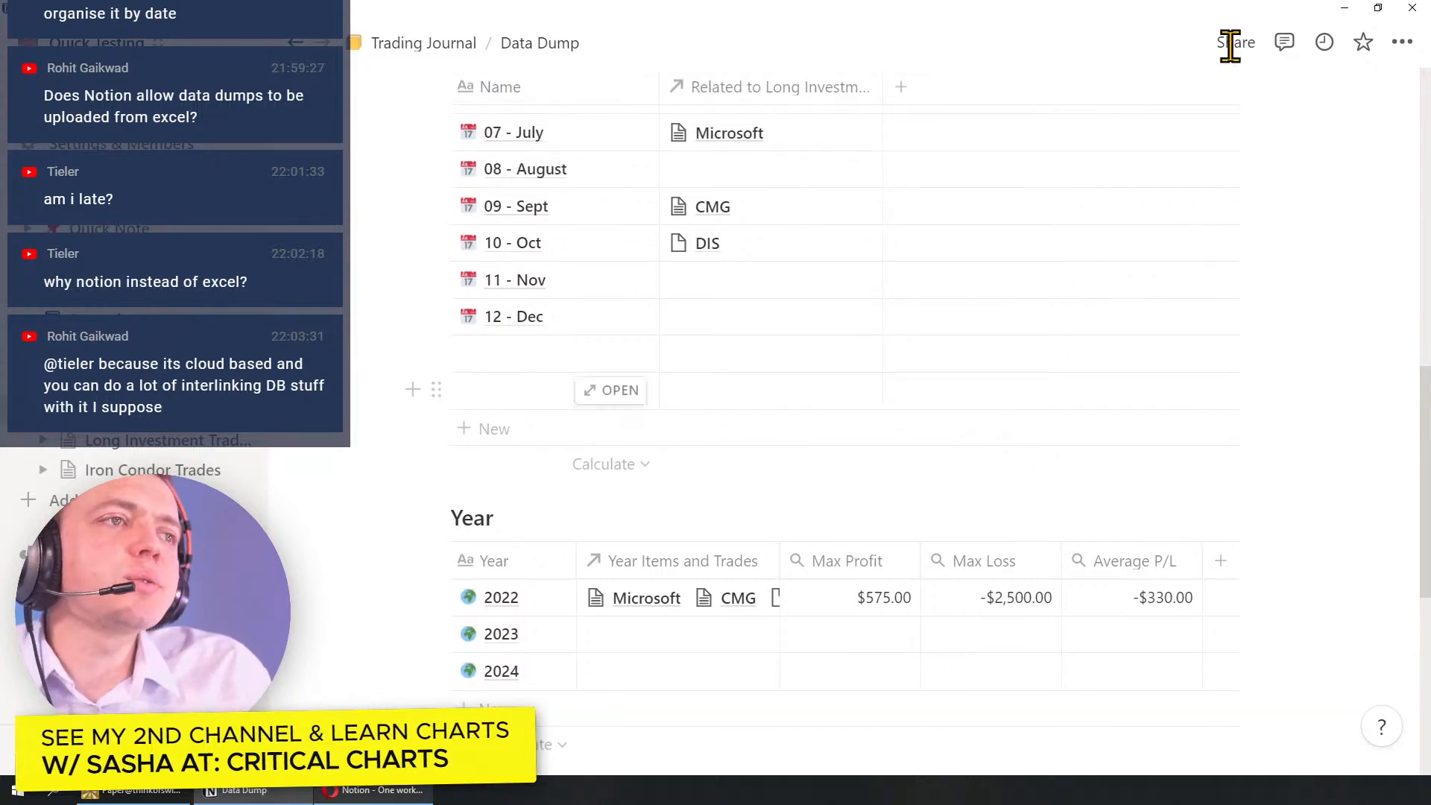
{"action": "scroll", "coordinate": [906, 276], "scroll_direction": "up", "scroll_amount": 5}
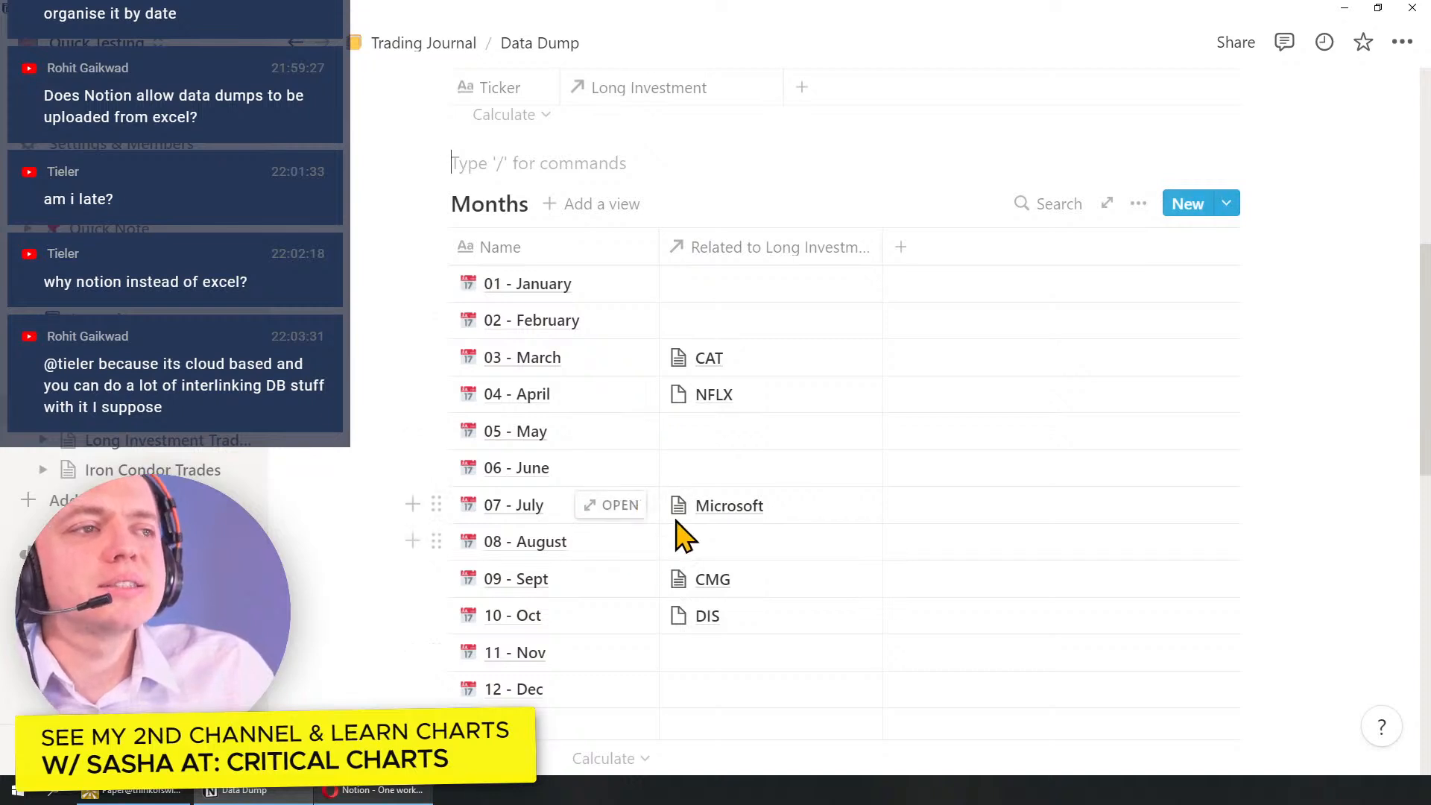
{"action": "left_click_drag", "start_coordinate": [663, 156], "coordinate": [894, 233]}
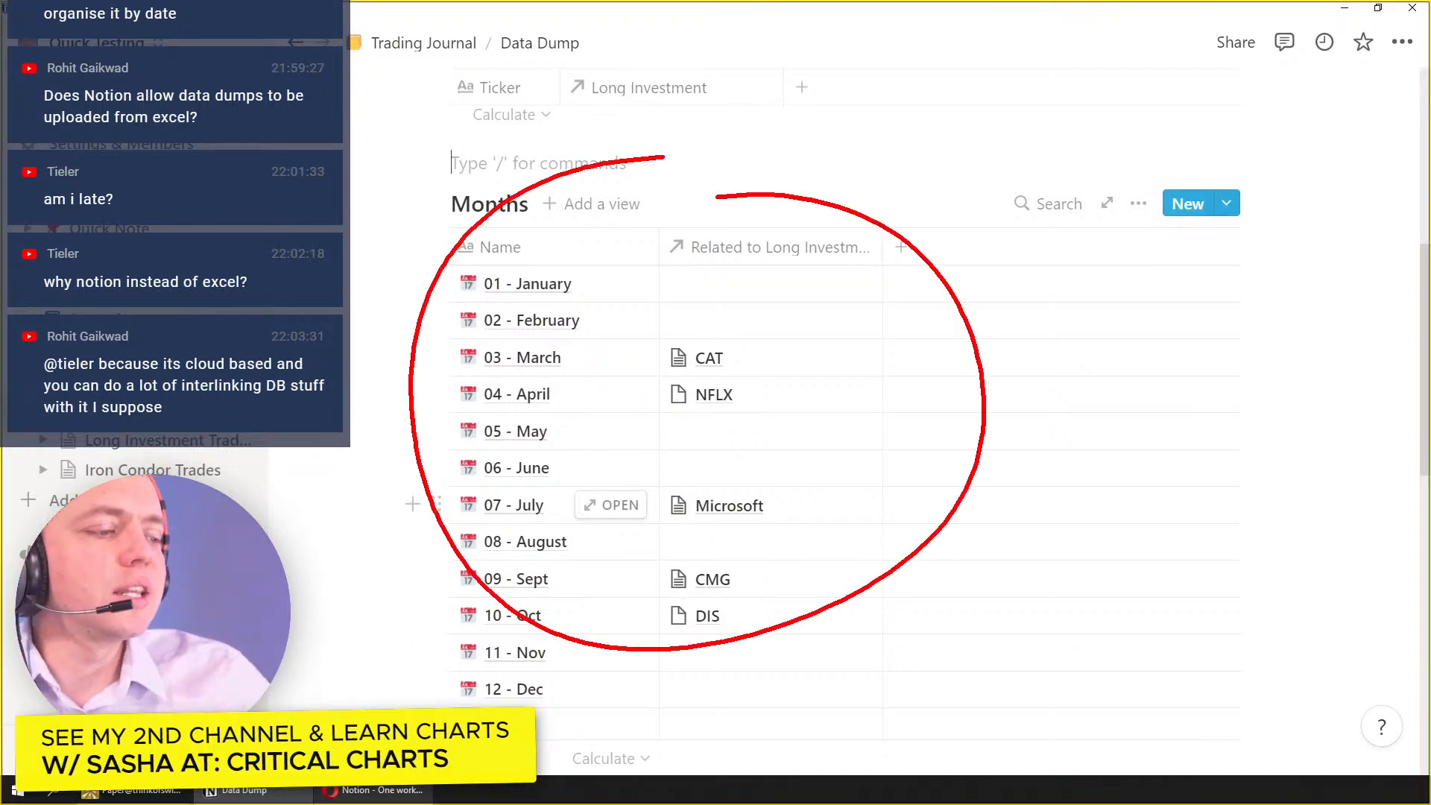
{"action": "left_click_drag", "start_coordinate": [941, 321], "coordinate": [1055, 604]}
{"action": "key", "text": "Escape"}
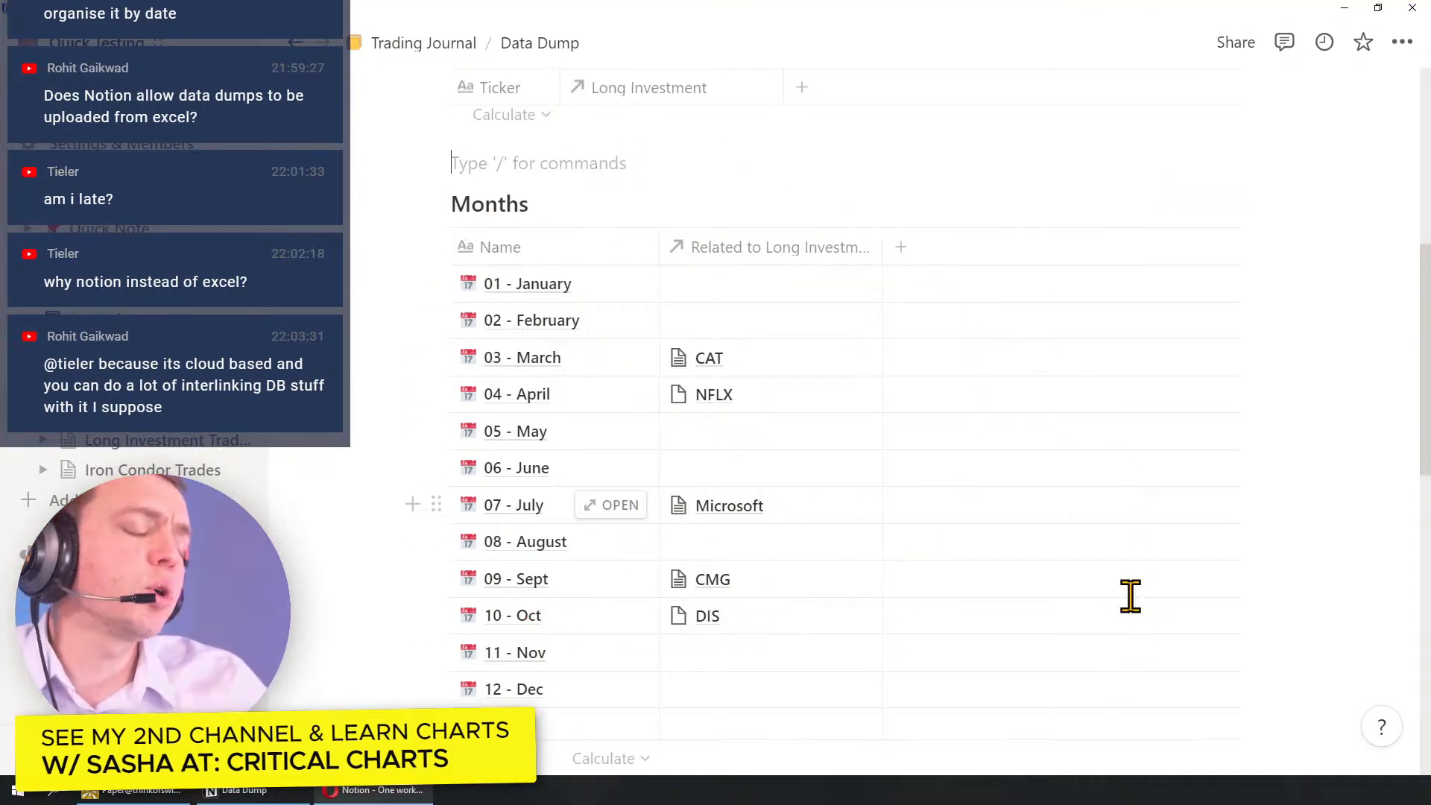
{"action": "scroll", "coordinate": [797, 503], "scroll_direction": "down", "scroll_amount": 7}
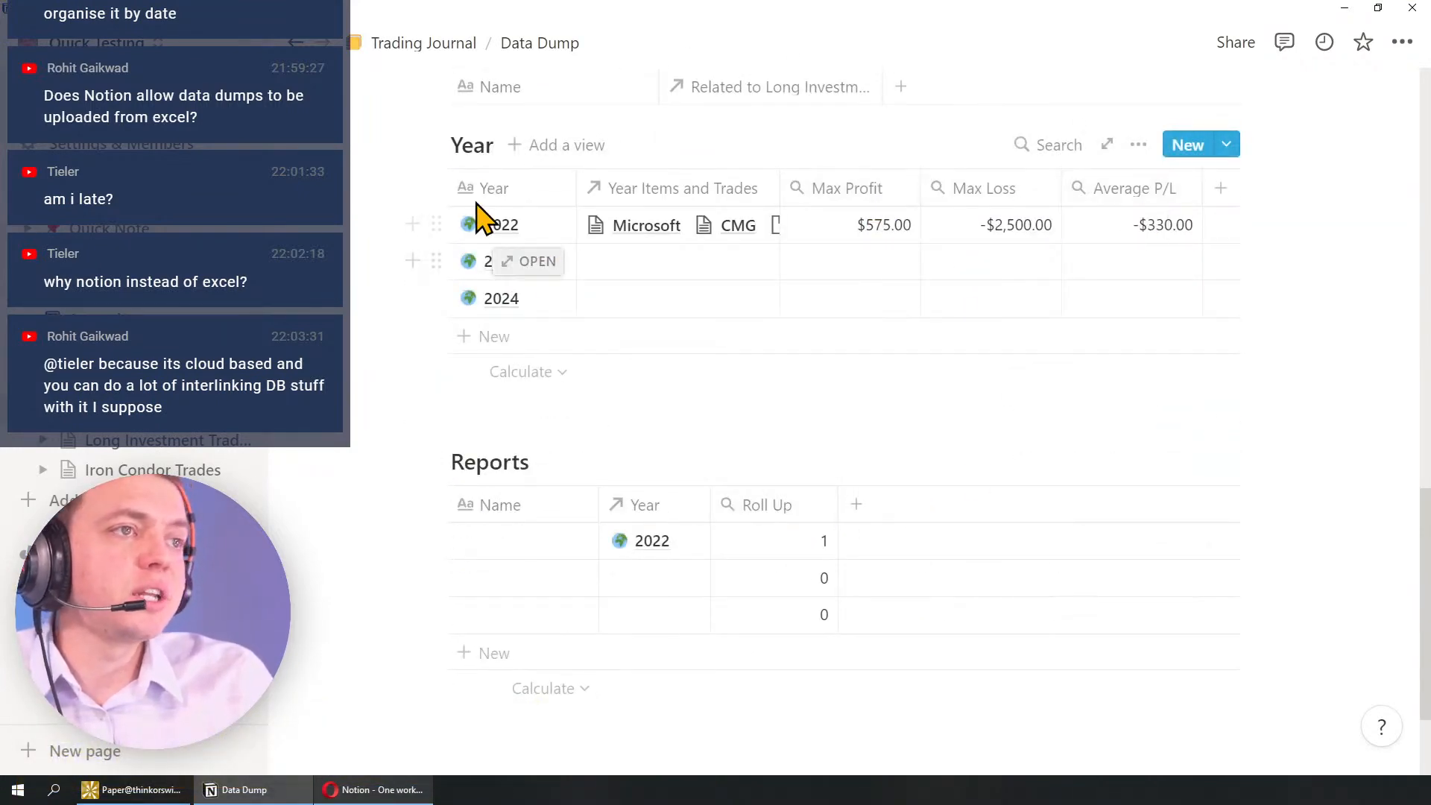
Step: Delete the NFLX and DIS entries from the Long Investment Trades table on the Trading Journal page
{"action": "left_click", "coordinate": [126, 379]}
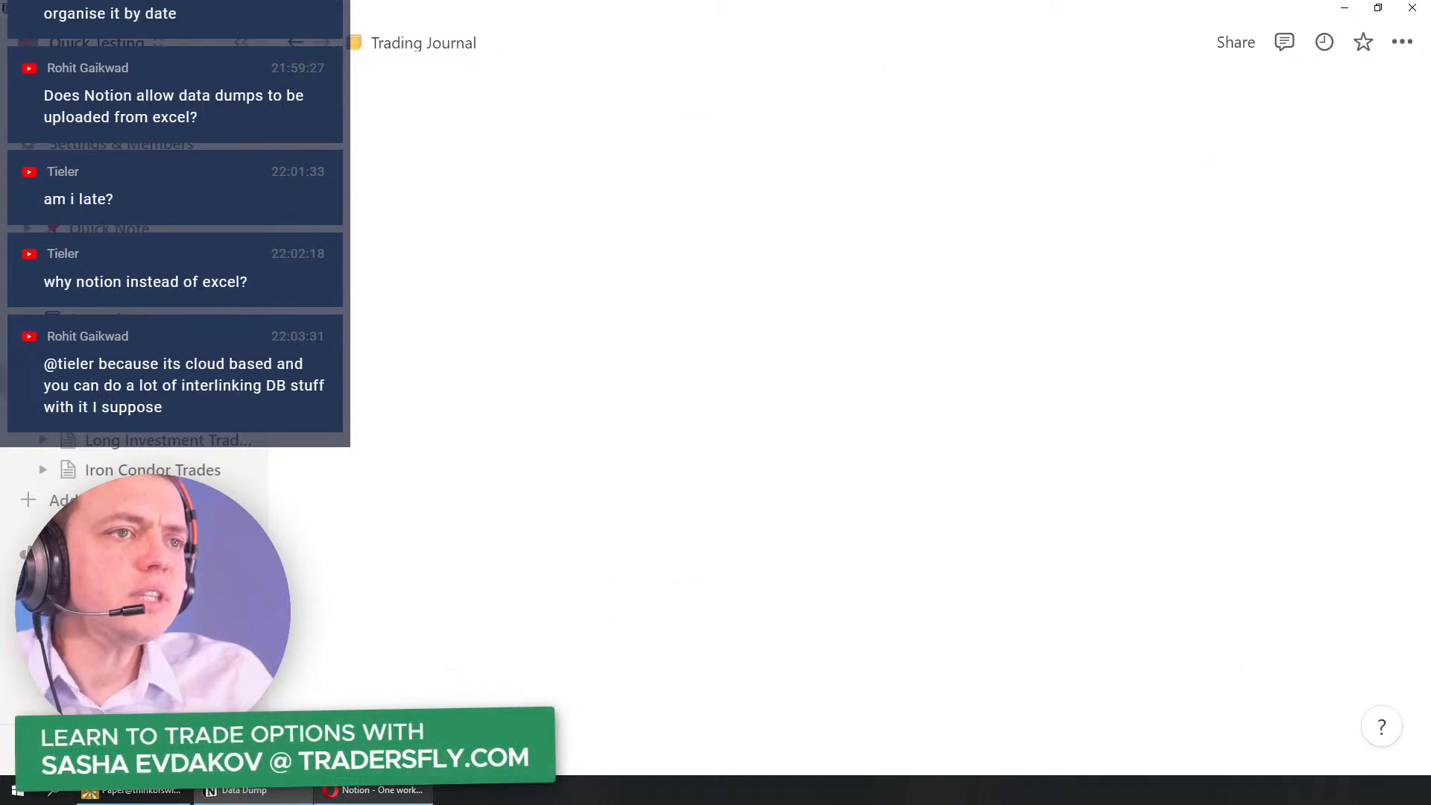
{"action": "scroll", "coordinate": [608, 287], "scroll_direction": "down", "scroll_amount": 5}
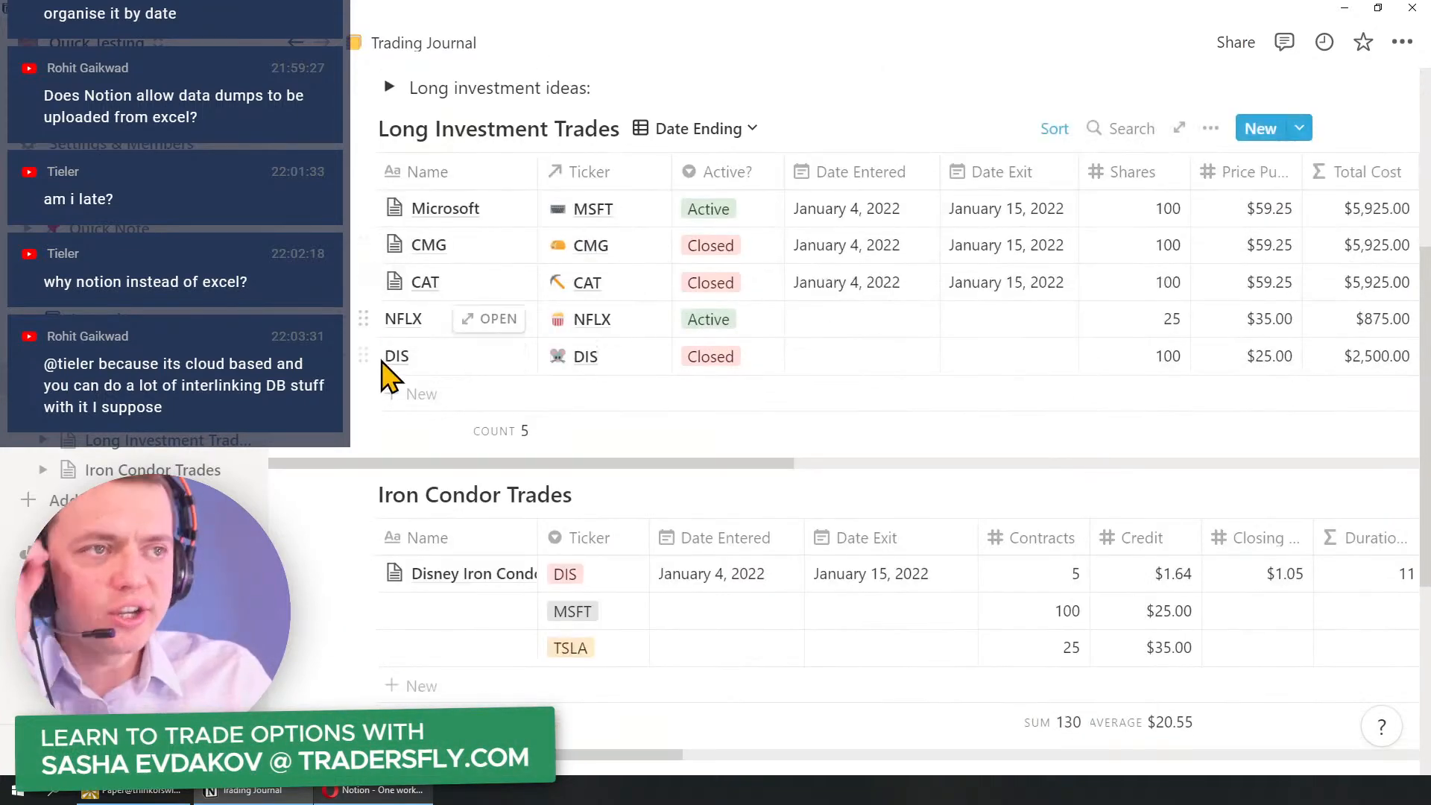
{"action": "right_click", "coordinate": [433, 319]}
{"action": "left_click", "coordinate": [456, 403]}
{"action": "right_click", "coordinate": [455, 322]}
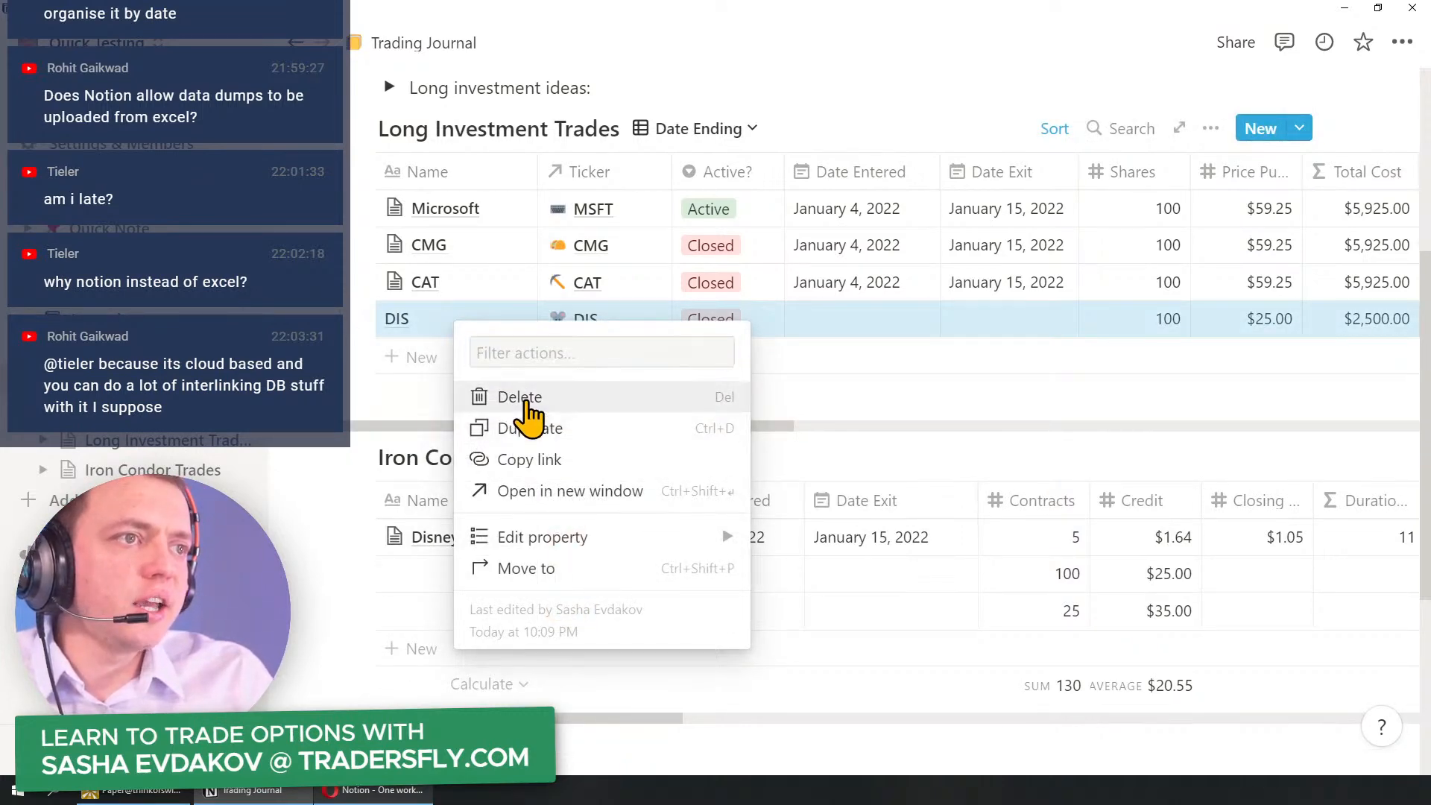
{"action": "left_click", "coordinate": [518, 396]}
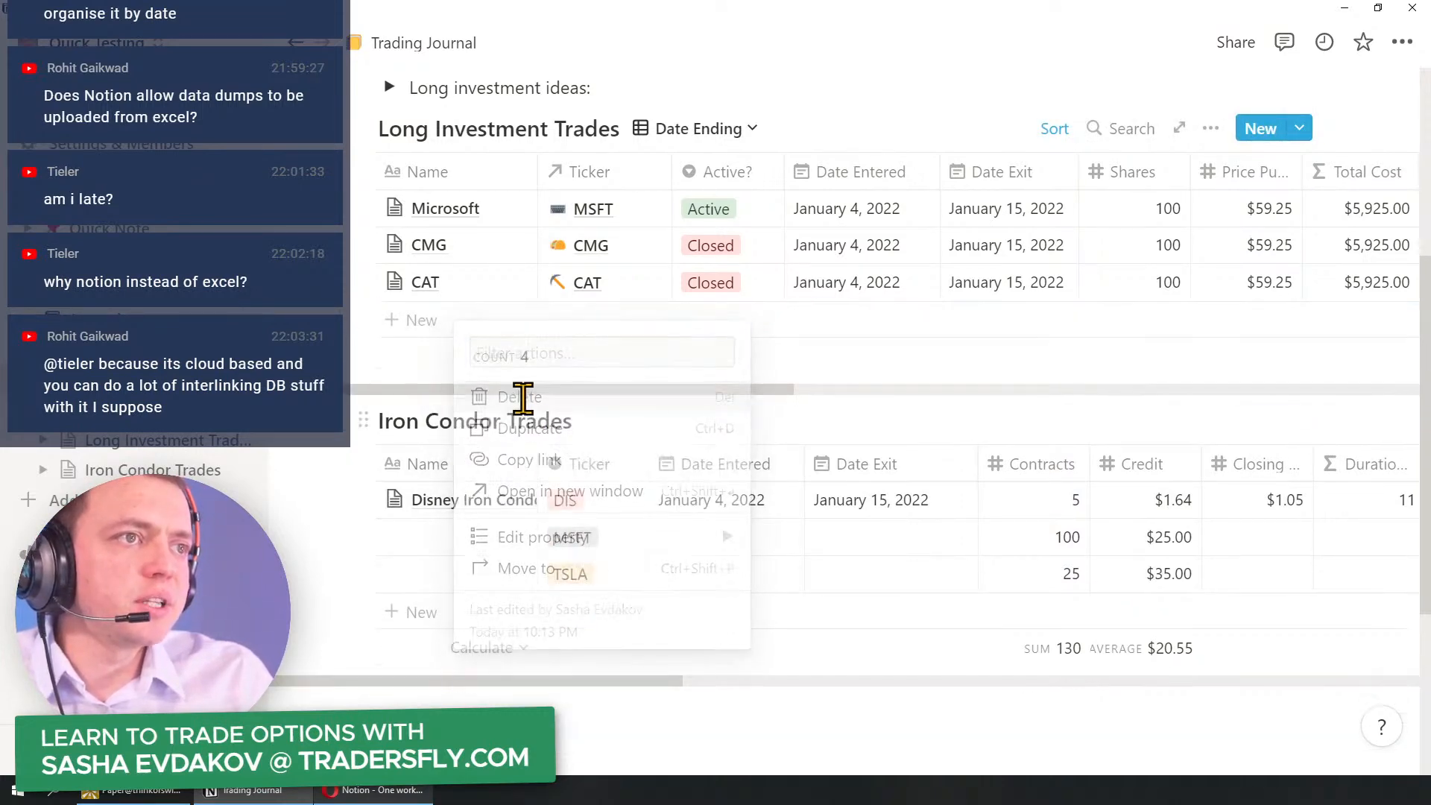
Step: Create a new template for the Long Investment Trades database and title it "template"
{"action": "left_click", "coordinate": [1302, 133]}
{"action": "left_click", "coordinate": [1128, 278]}
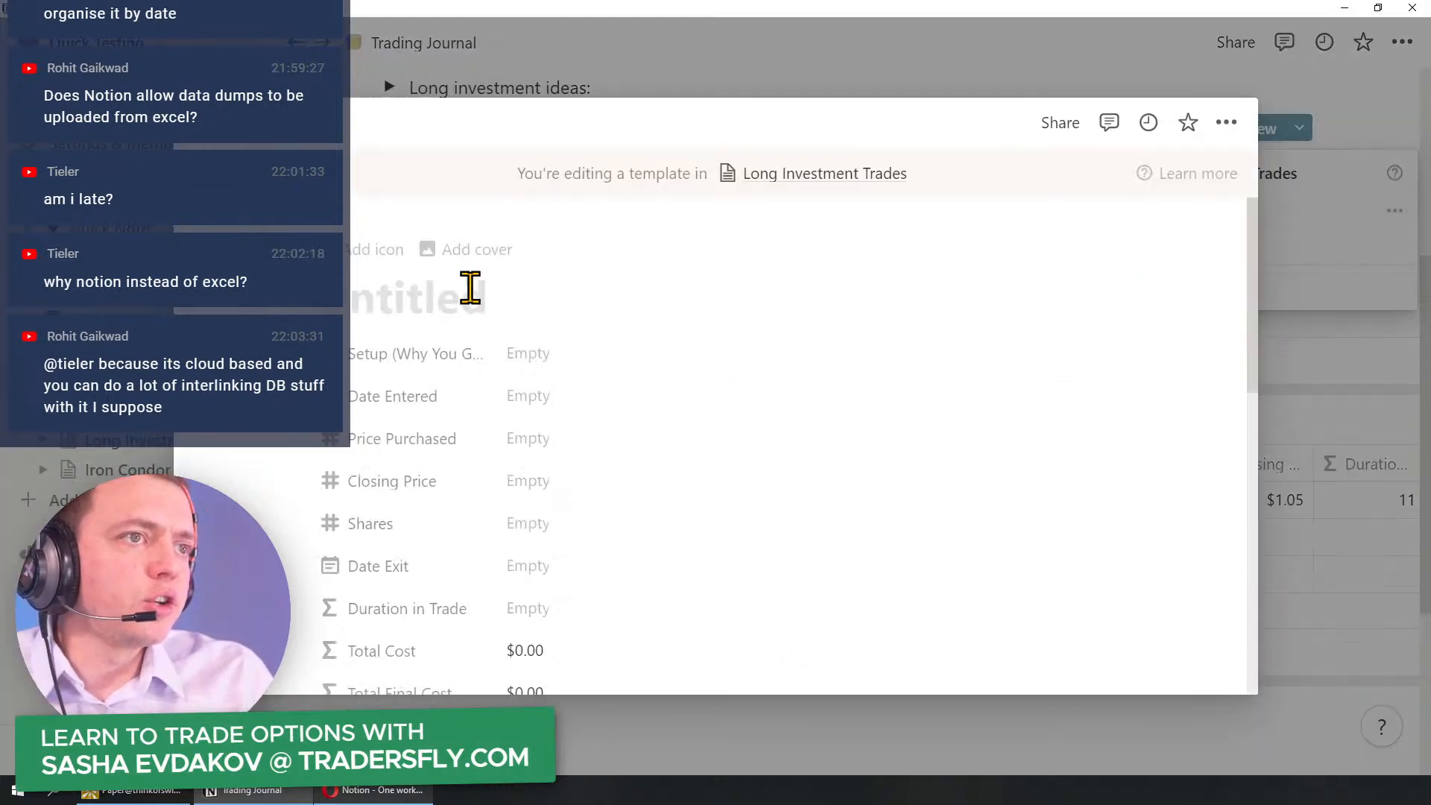
{"action": "type", "text": "Tetm"}
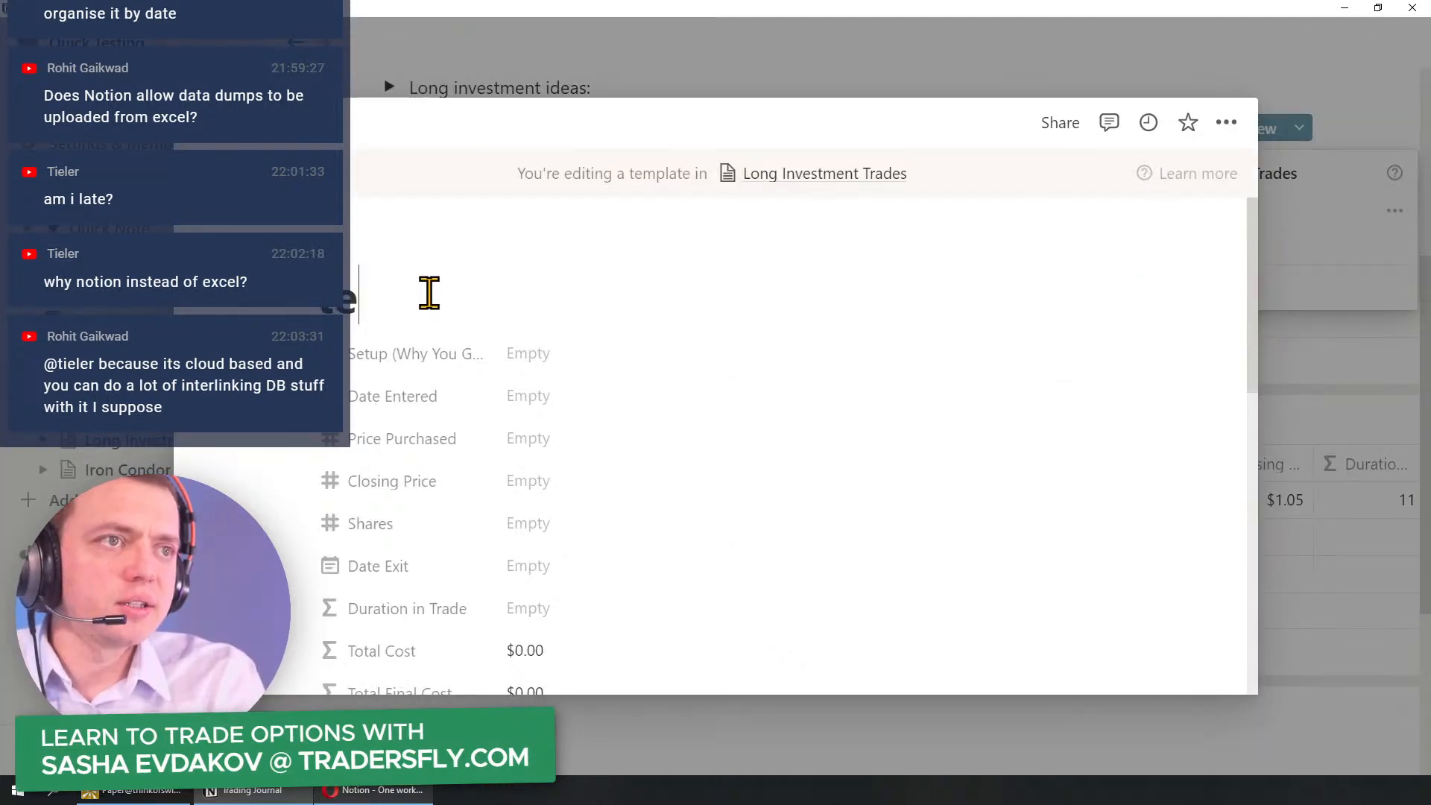
Step: Set the template's Setup property to Huge Volume and its Shares to 250
{"action": "left_click", "coordinate": [559, 355]}
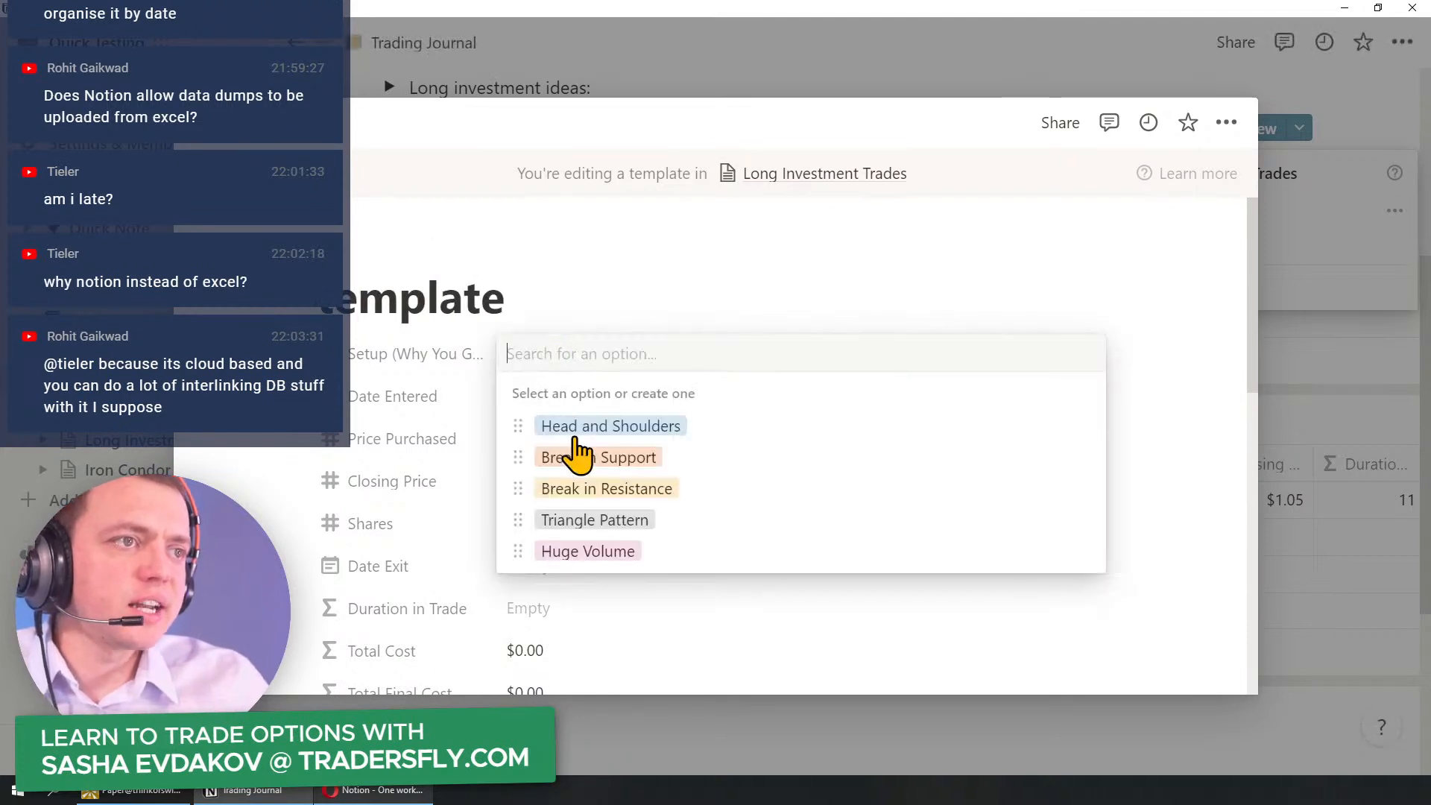
{"action": "left_click", "coordinate": [586, 553]}
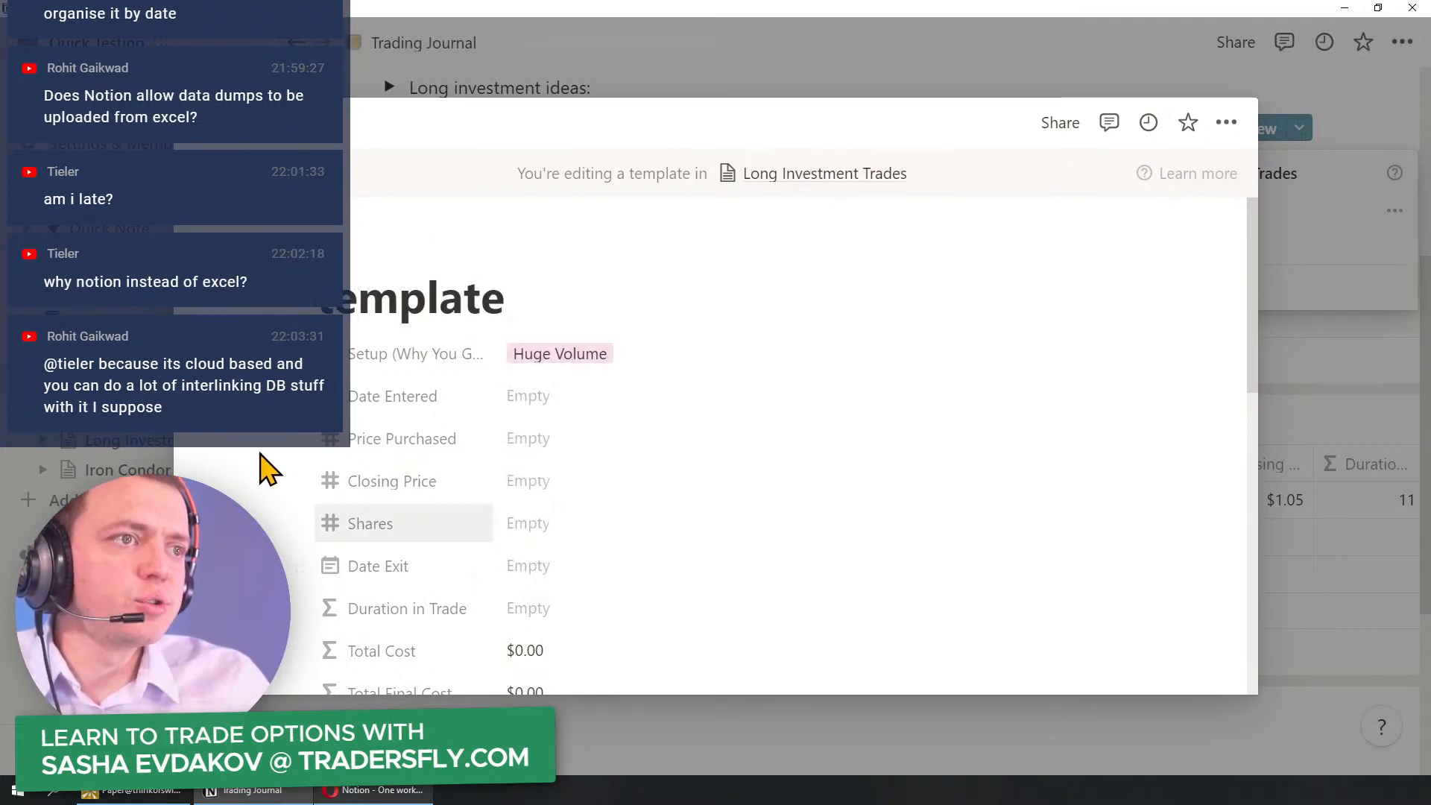
{"action": "scroll", "coordinate": [552, 450], "scroll_direction": "down", "scroll_amount": 3}
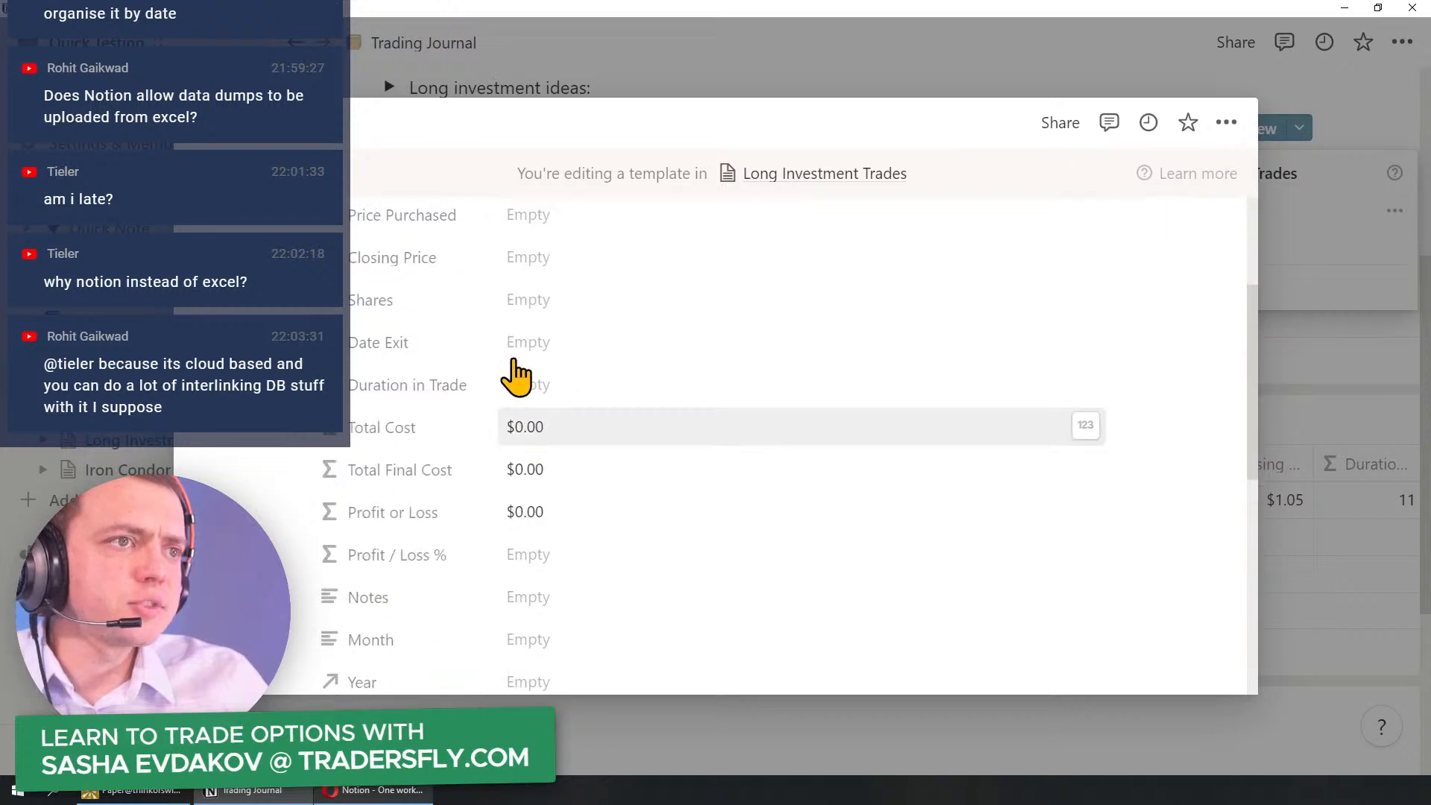
{"action": "left_click", "coordinate": [526, 299]}
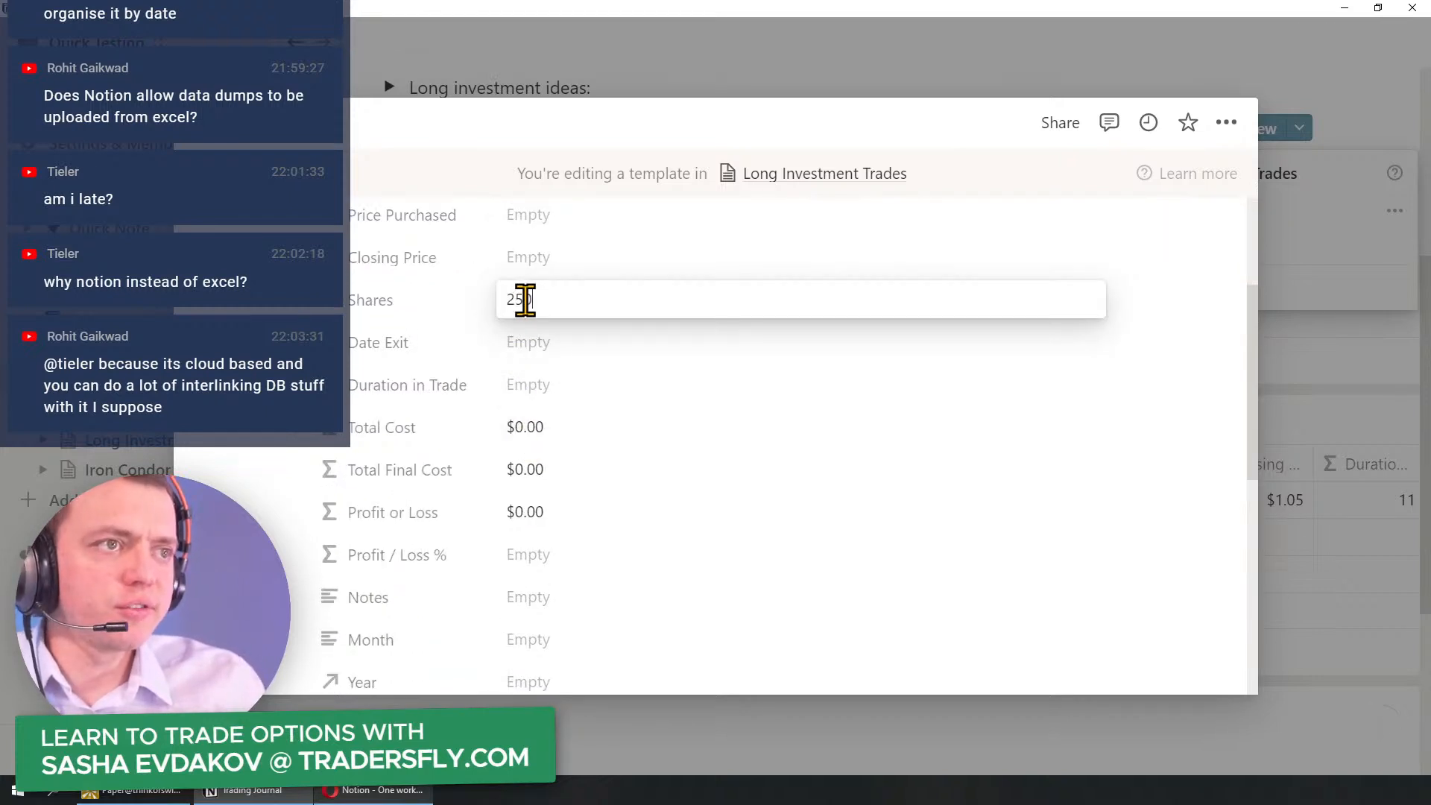
{"action": "key", "text": "Return"}
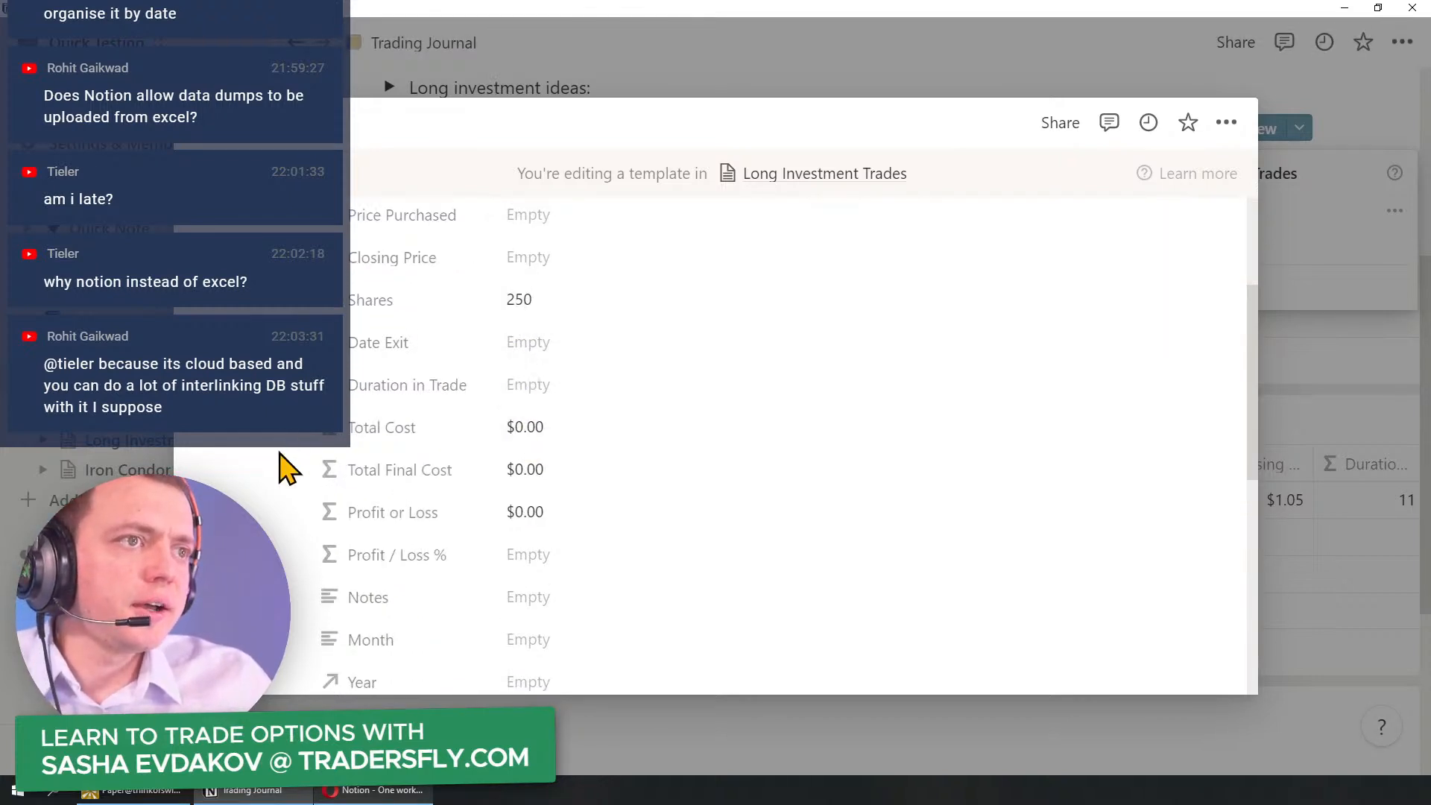
Step: Link the template's Months relation to 08 - August and its Ticker relation to FB
{"action": "scroll", "coordinate": [335, 591], "scroll_direction": "down", "scroll_amount": 4}
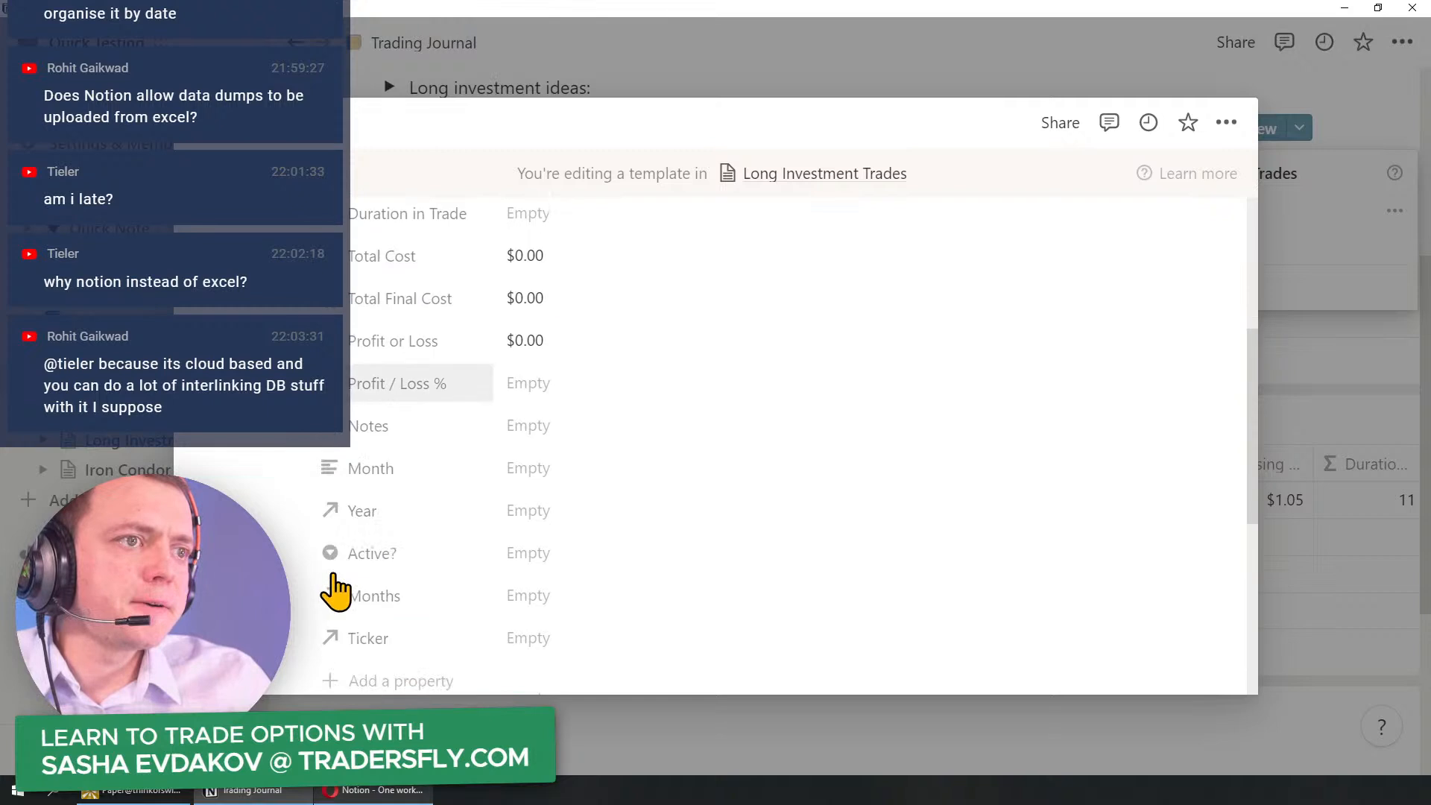
{"action": "left_click", "coordinate": [527, 471]}
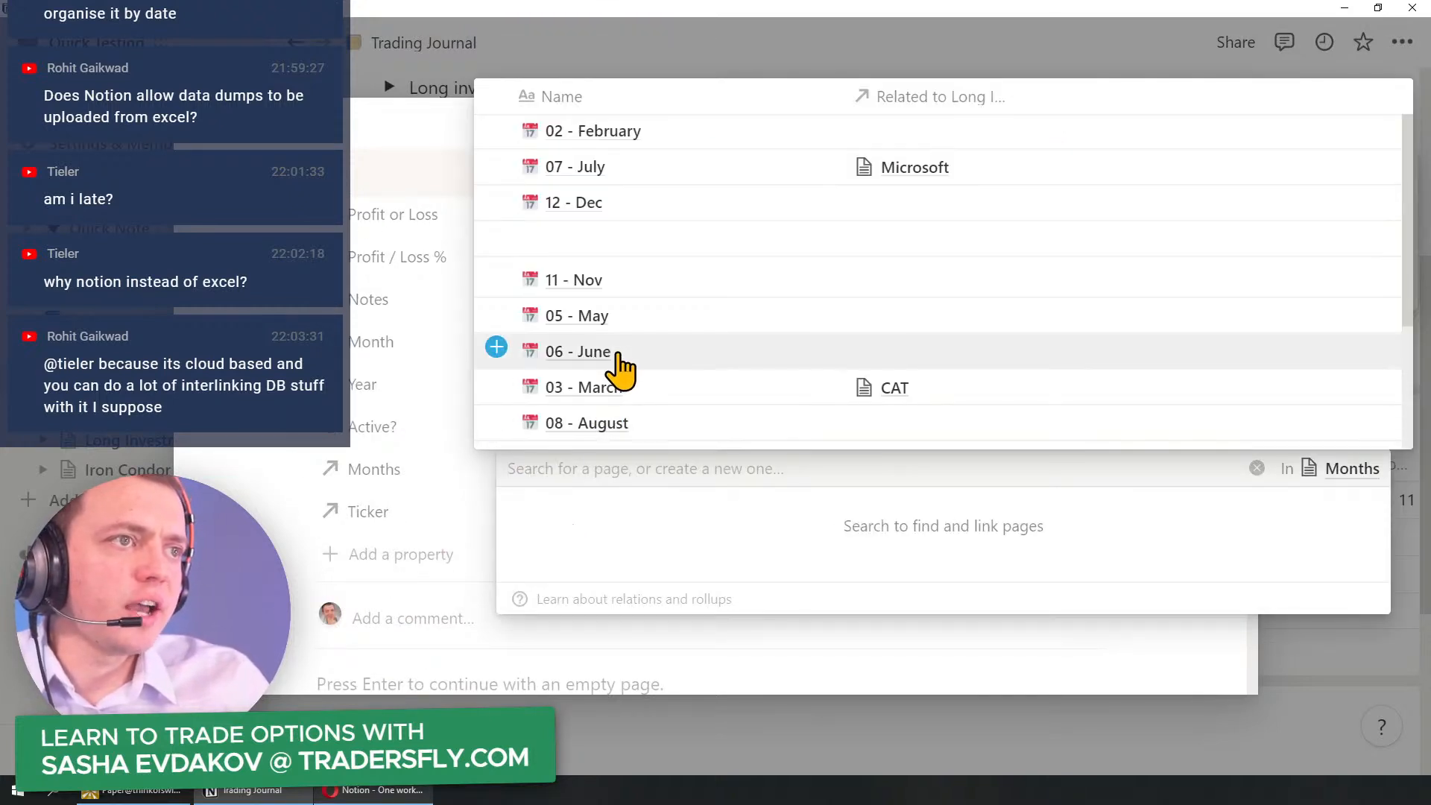
{"action": "left_click", "coordinate": [643, 423]}
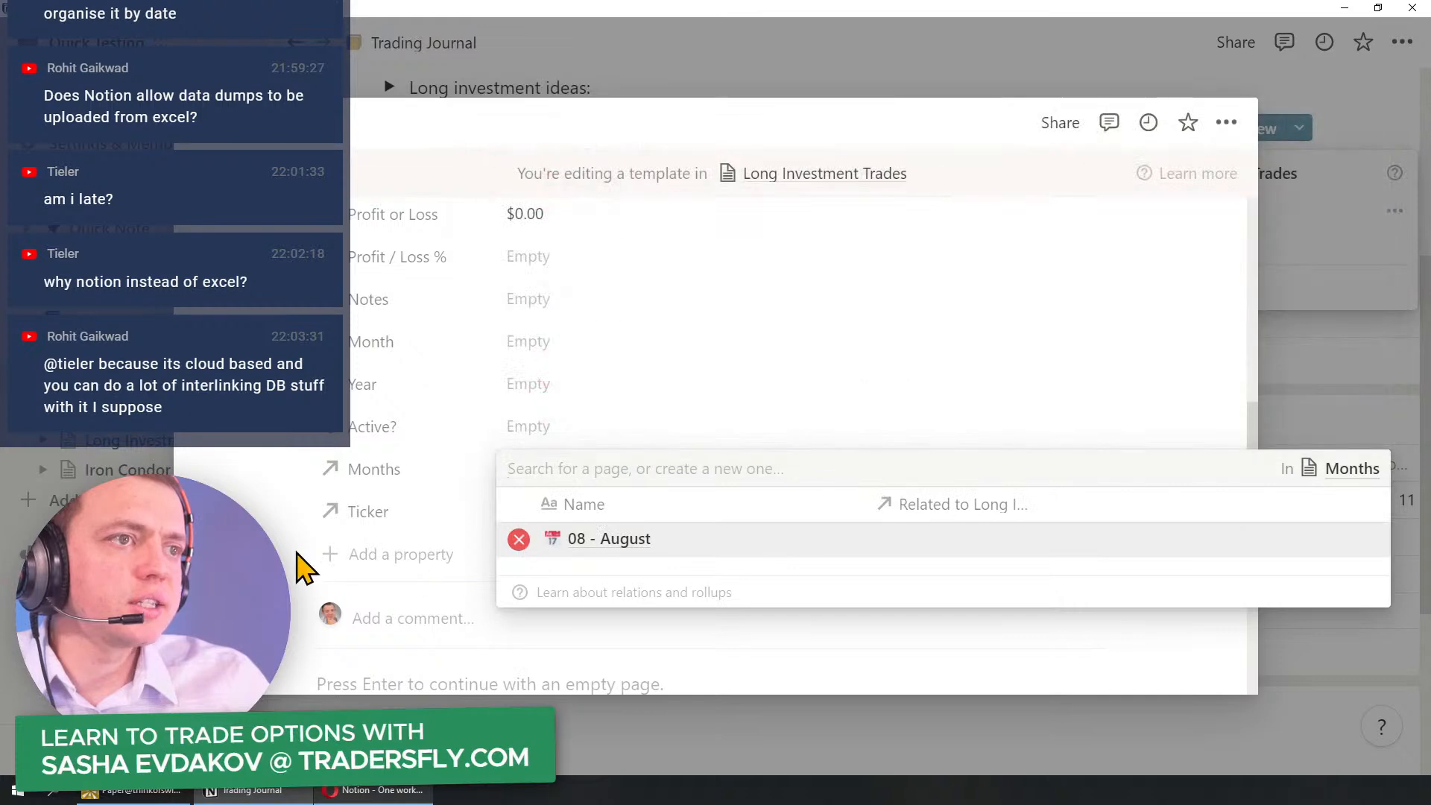
{"action": "left_click", "coordinate": [534, 516]}
{"action": "left_click", "coordinate": [532, 514]}
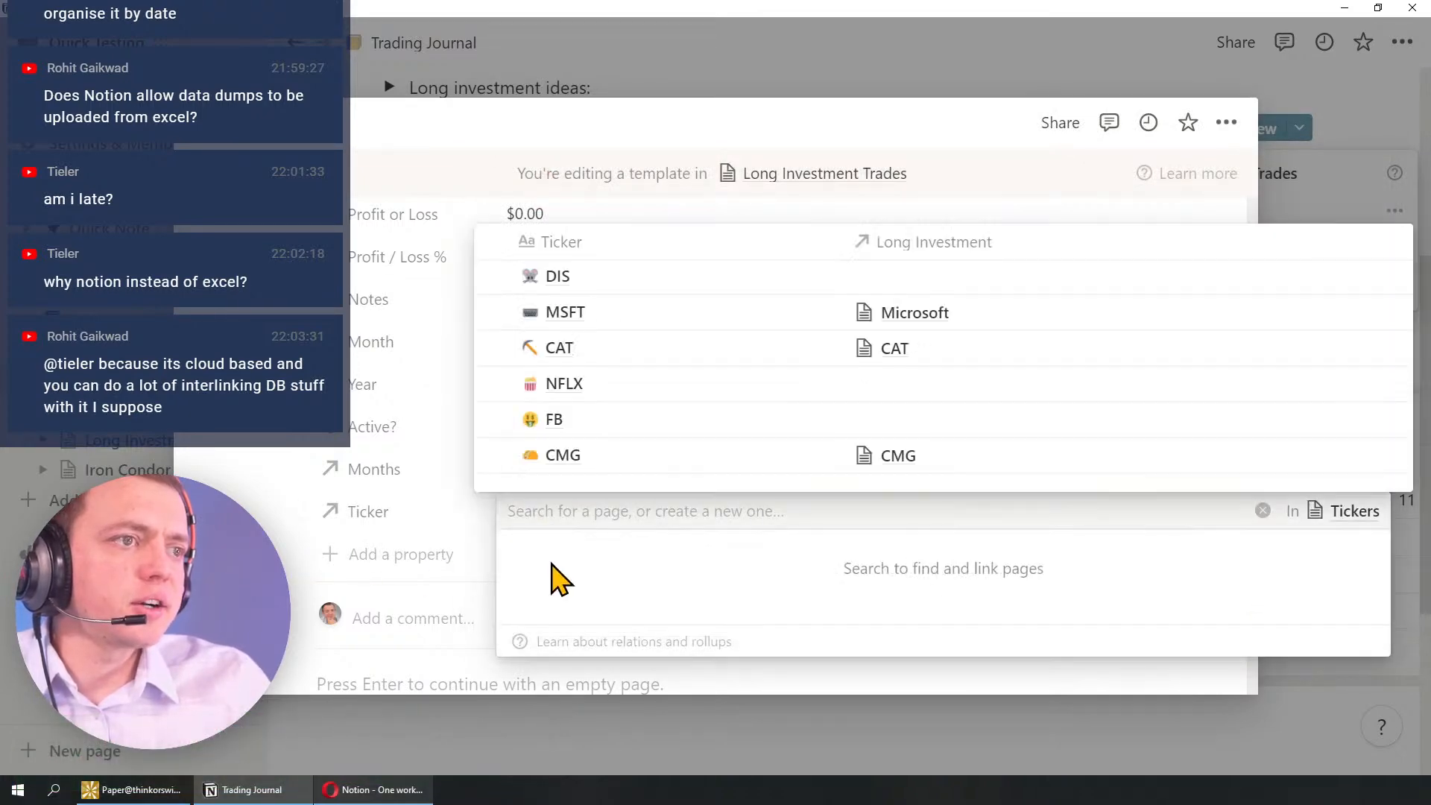
{"action": "left_click", "coordinate": [593, 423]}
{"action": "left_click", "coordinate": [261, 461]}
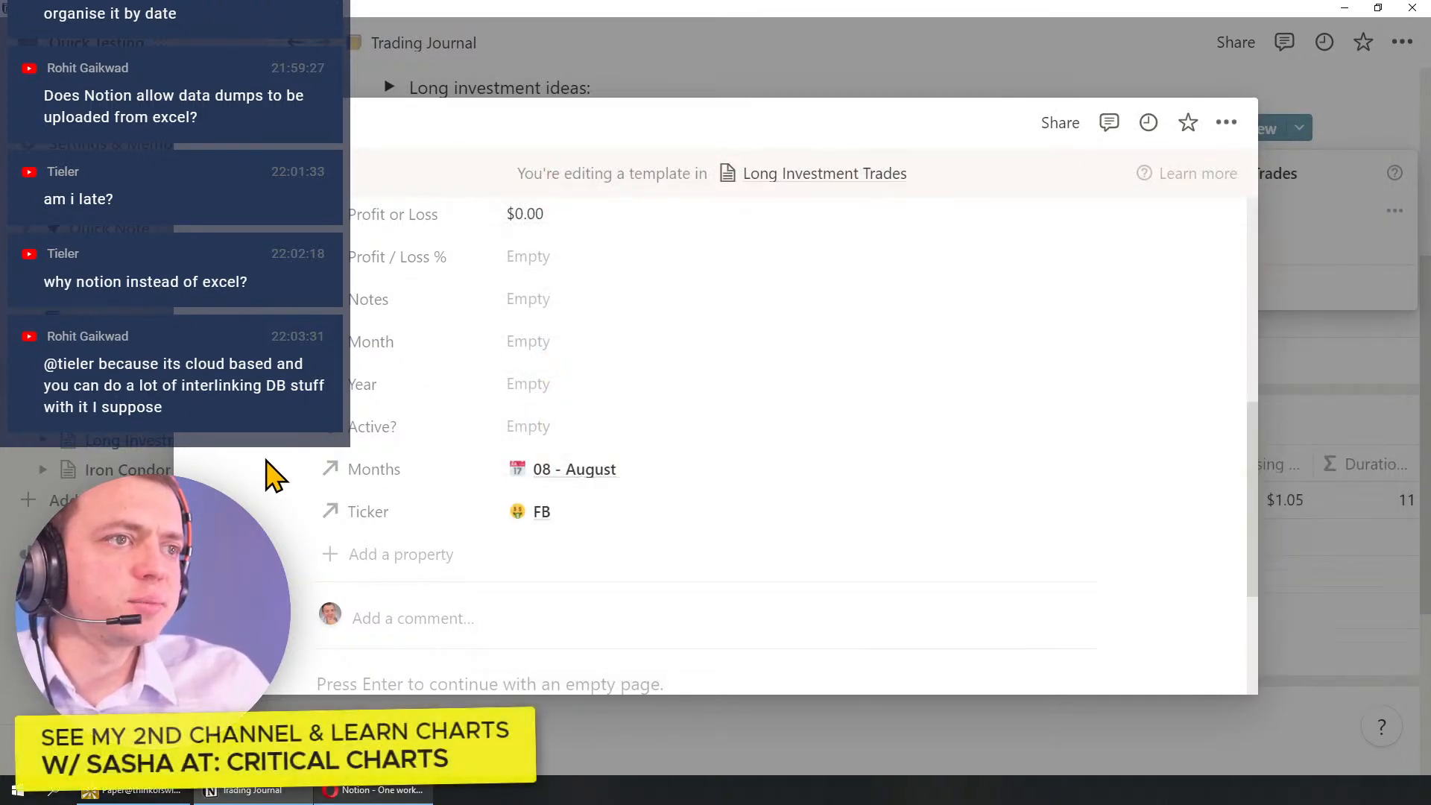
Step: Set the template's Active? property to Active and link its Year relation to 2022
{"action": "left_click", "coordinate": [548, 415]}
{"action": "left_click", "coordinate": [558, 500]}
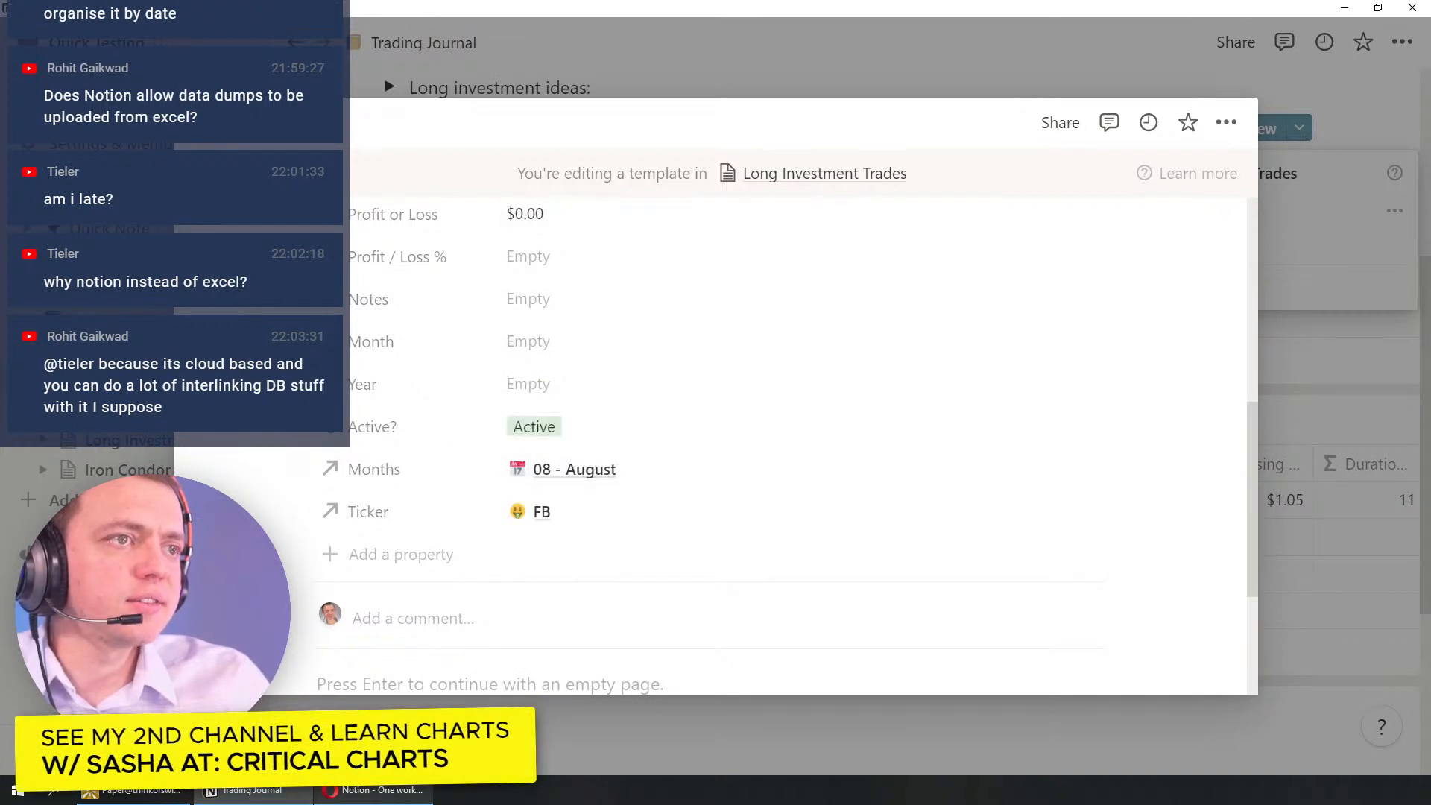
{"action": "left_click", "coordinate": [540, 386]}
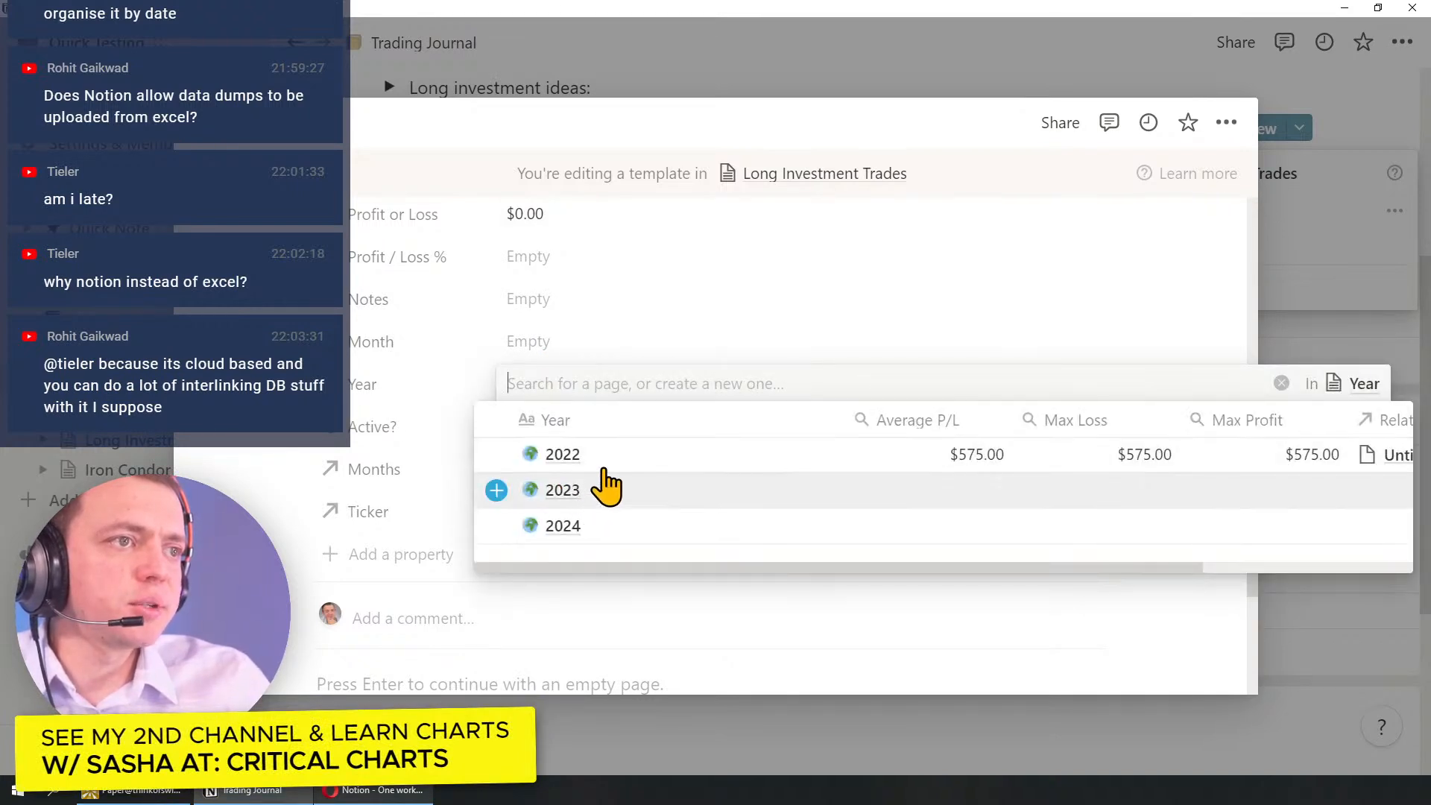
{"action": "left_click", "coordinate": [592, 459]}
{"action": "left_click", "coordinate": [261, 456]}
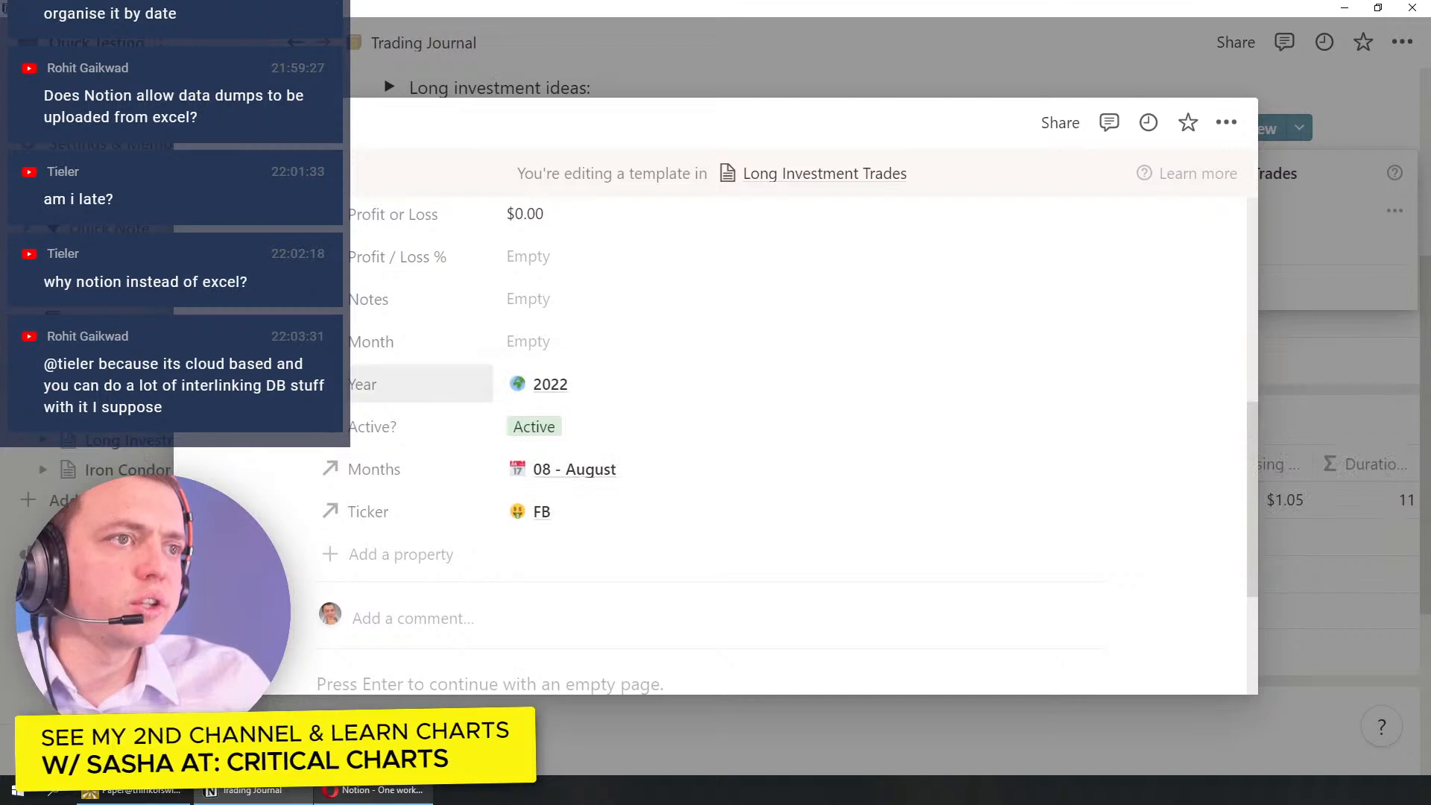
Step: Move the Year property between Months and Ticker in the template and close the template
{"action": "left_click_drag", "start_coordinate": [311, 384], "coordinate": [322, 495]}
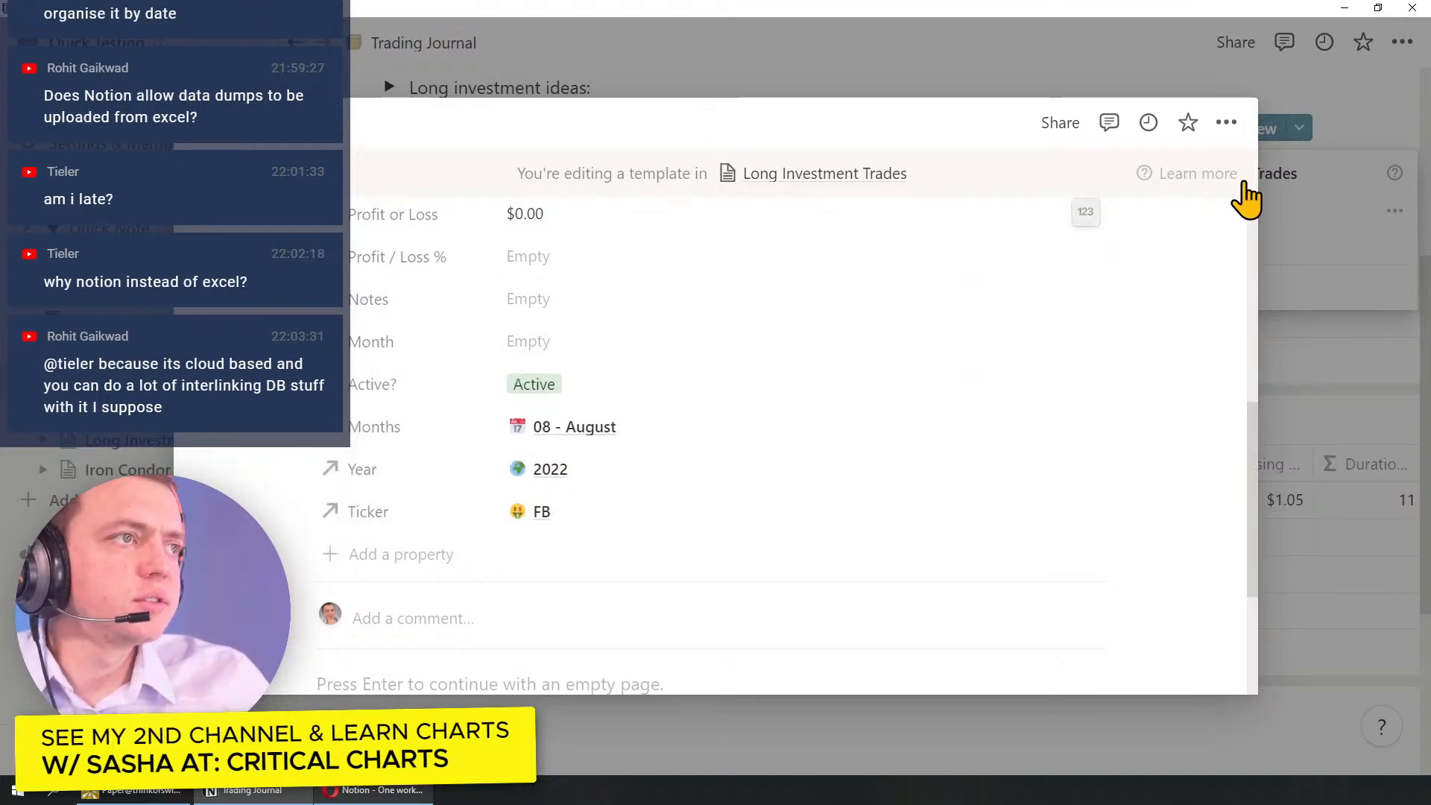
{"action": "left_click", "coordinate": [1273, 192]}
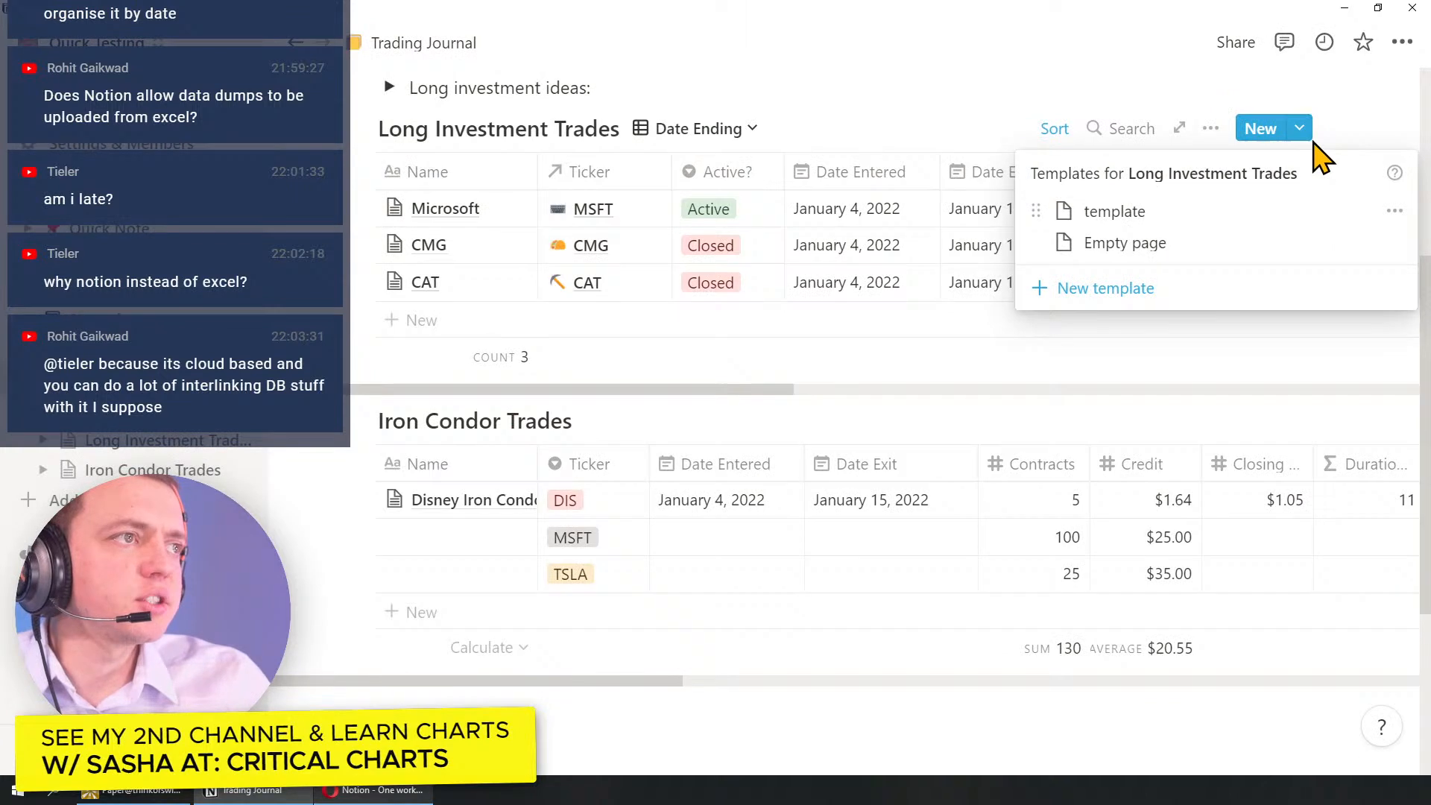
Step: Create a Long Investment Trades entry from "template", title it FB and set Date Entered to January 10, 2022
{"action": "left_click", "coordinate": [1166, 216]}
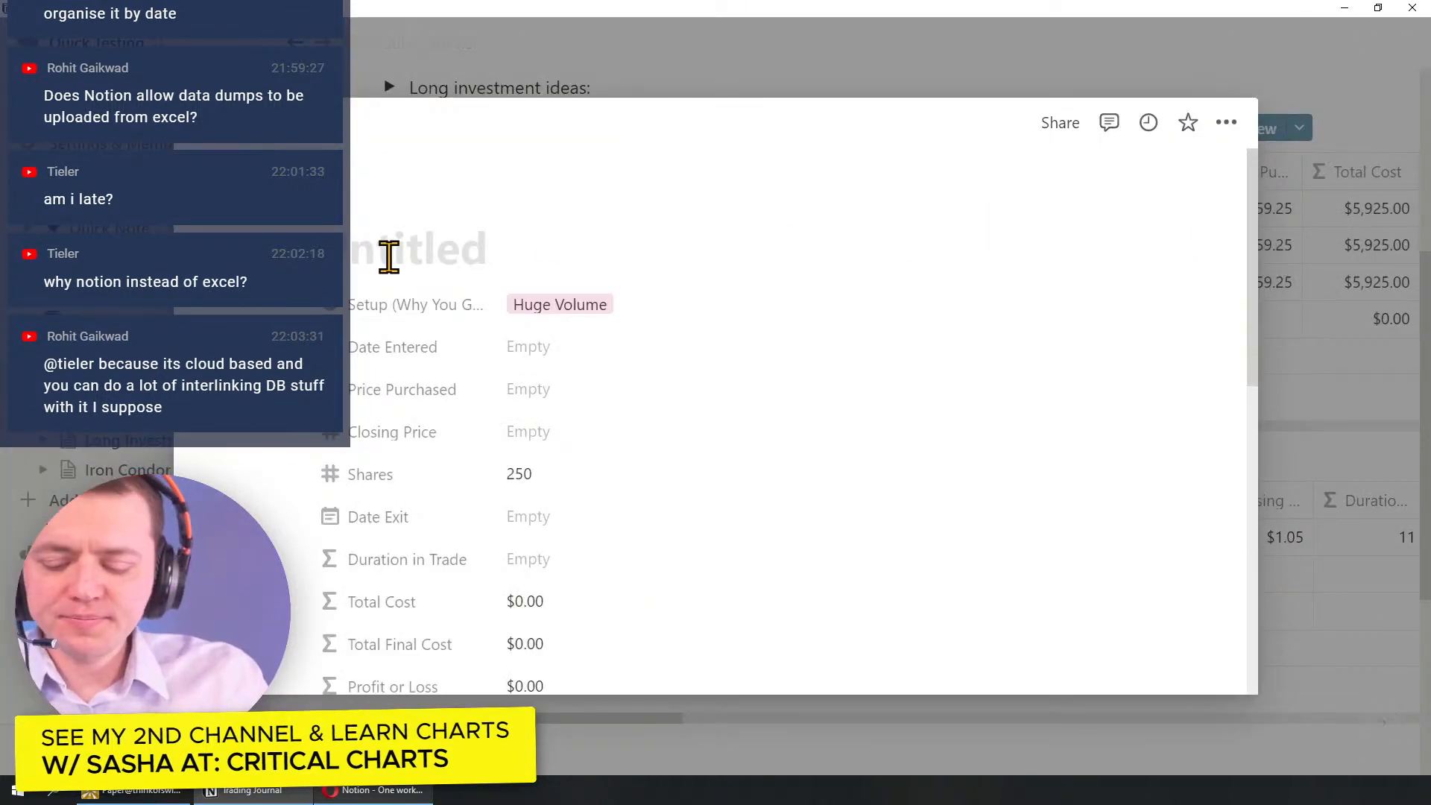
{"action": "type", "text": "B"}
{"action": "left_click", "coordinate": [532, 352]}
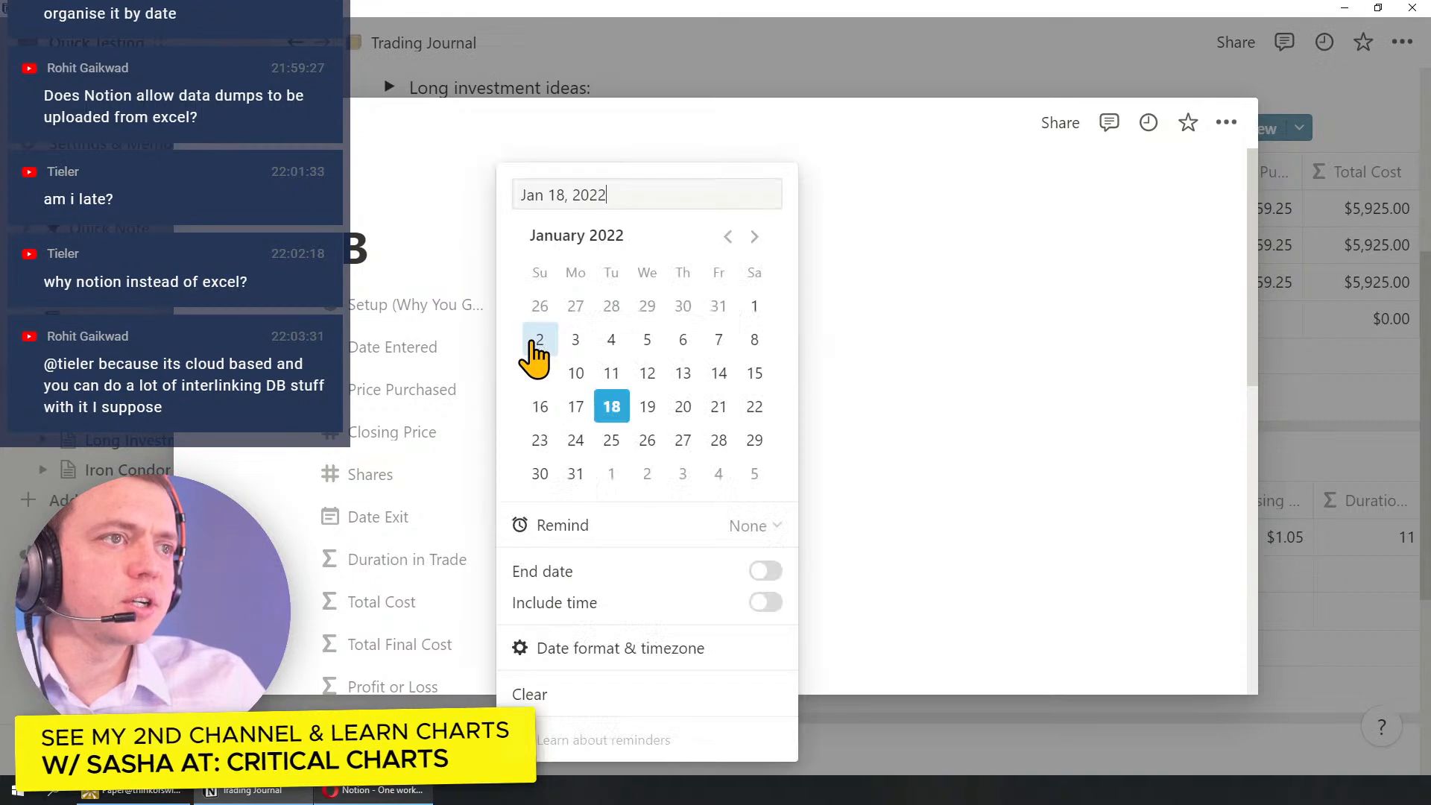
{"action": "left_click", "coordinate": [575, 373]}
{"action": "left_click", "coordinate": [415, 385]}
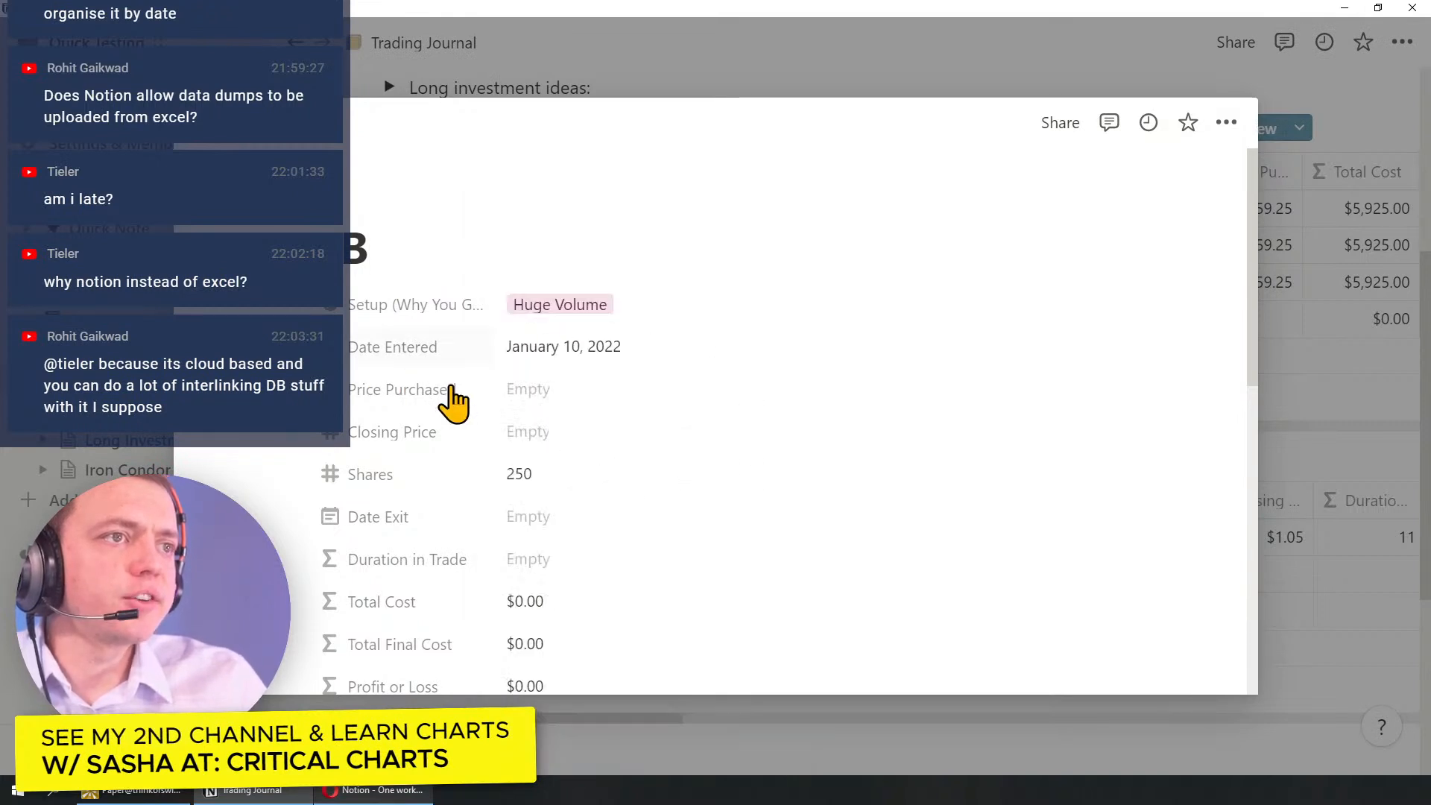
Step: Set the FB trade's Price Purchased to 250 and its Closing Price to 325
{"action": "left_click", "coordinate": [525, 393]}
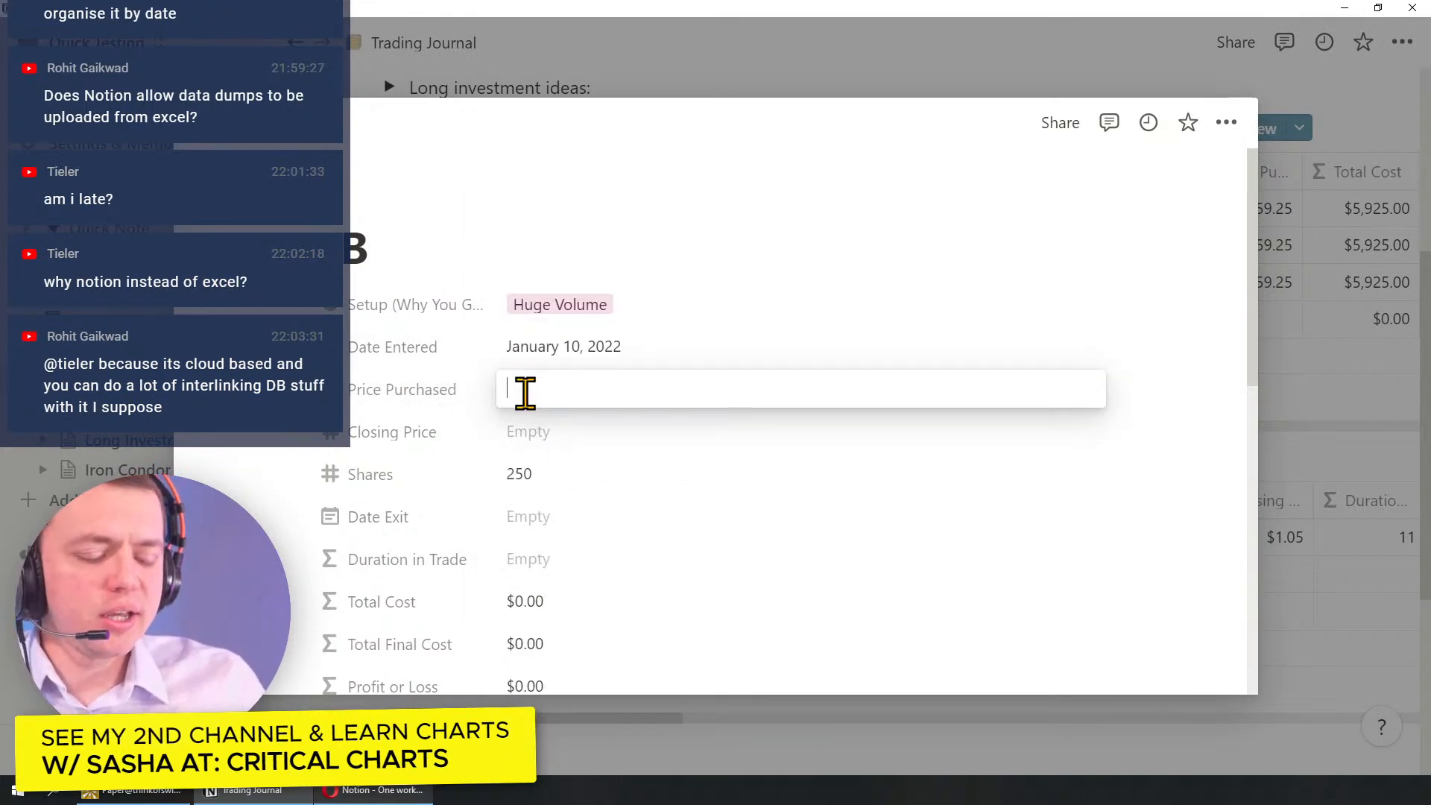
{"action": "type", "text": "250"}
{"action": "key", "text": "Return"}
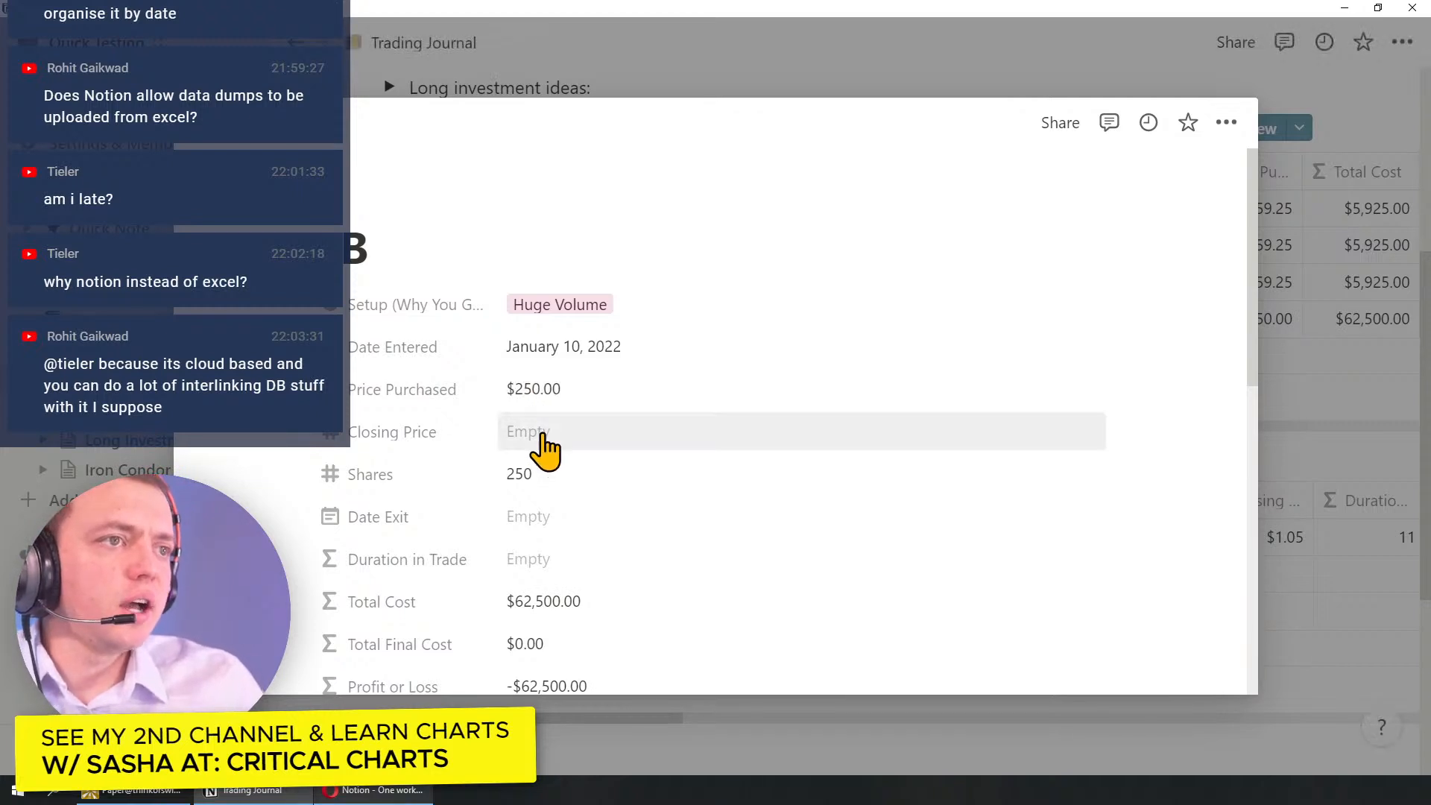
{"action": "left_click", "coordinate": [542, 432]}
{"action": "type", "text": "325"}
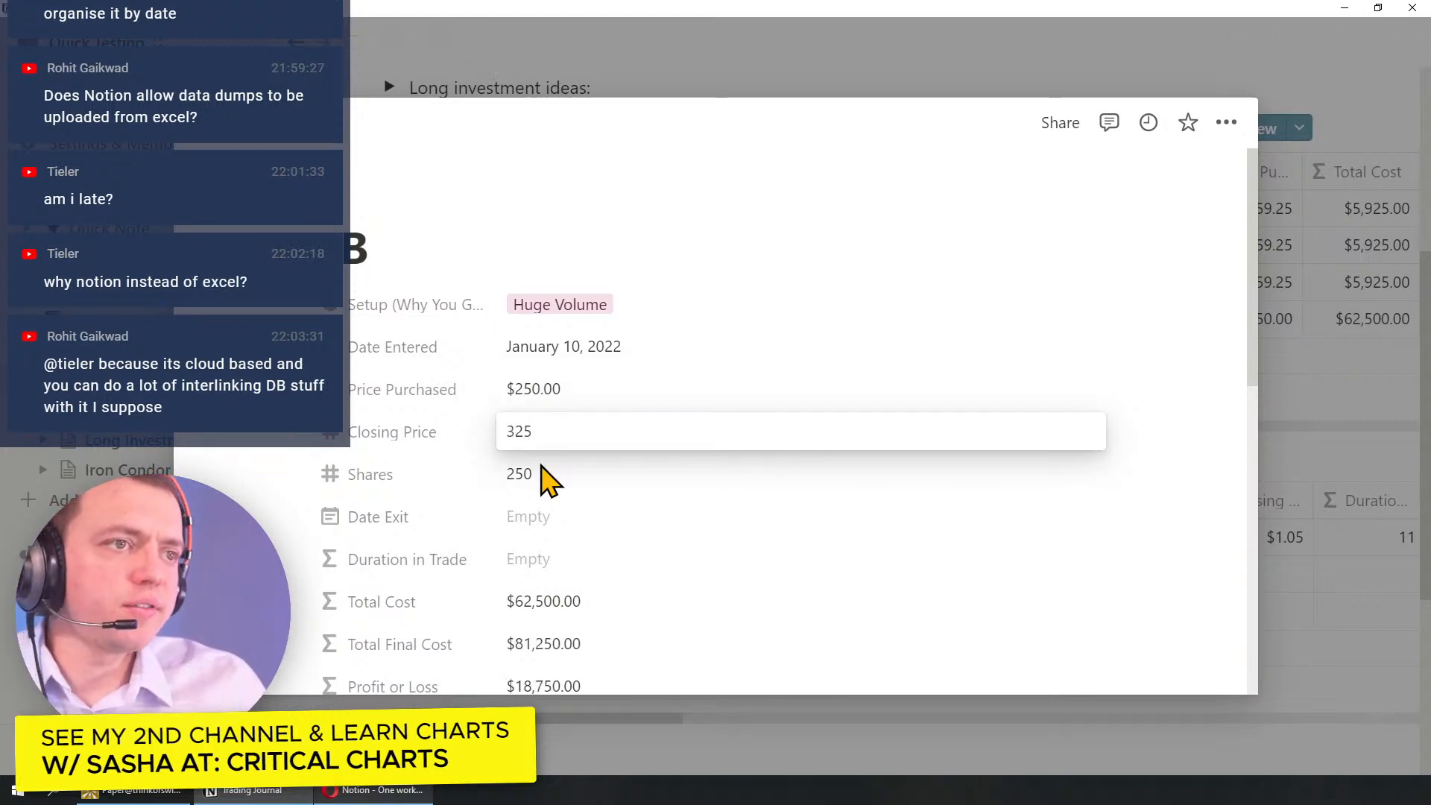
{"action": "key", "text": "Return"}
Step: Set the FB trade's Date Exit to January 20, 2022
{"action": "left_click", "coordinate": [533, 517]}
{"action": "left_click", "coordinate": [682, 407]}
{"action": "left_click", "coordinate": [265, 513]}
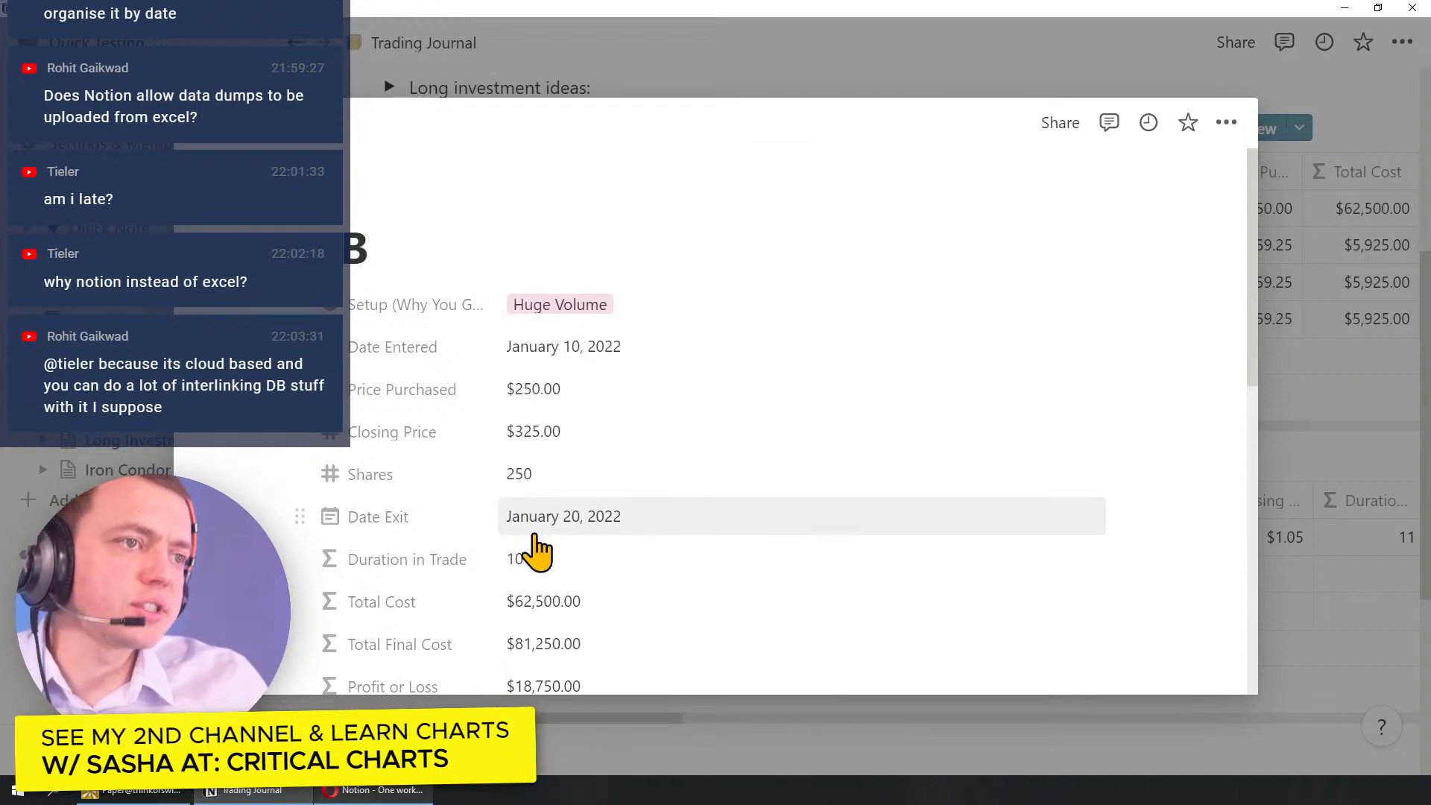
Step: Delete the redundant Month text property from the FB trade's page and return to the journal tables
{"action": "scroll", "coordinate": [537, 552], "scroll_direction": "down", "scroll_amount": 3}
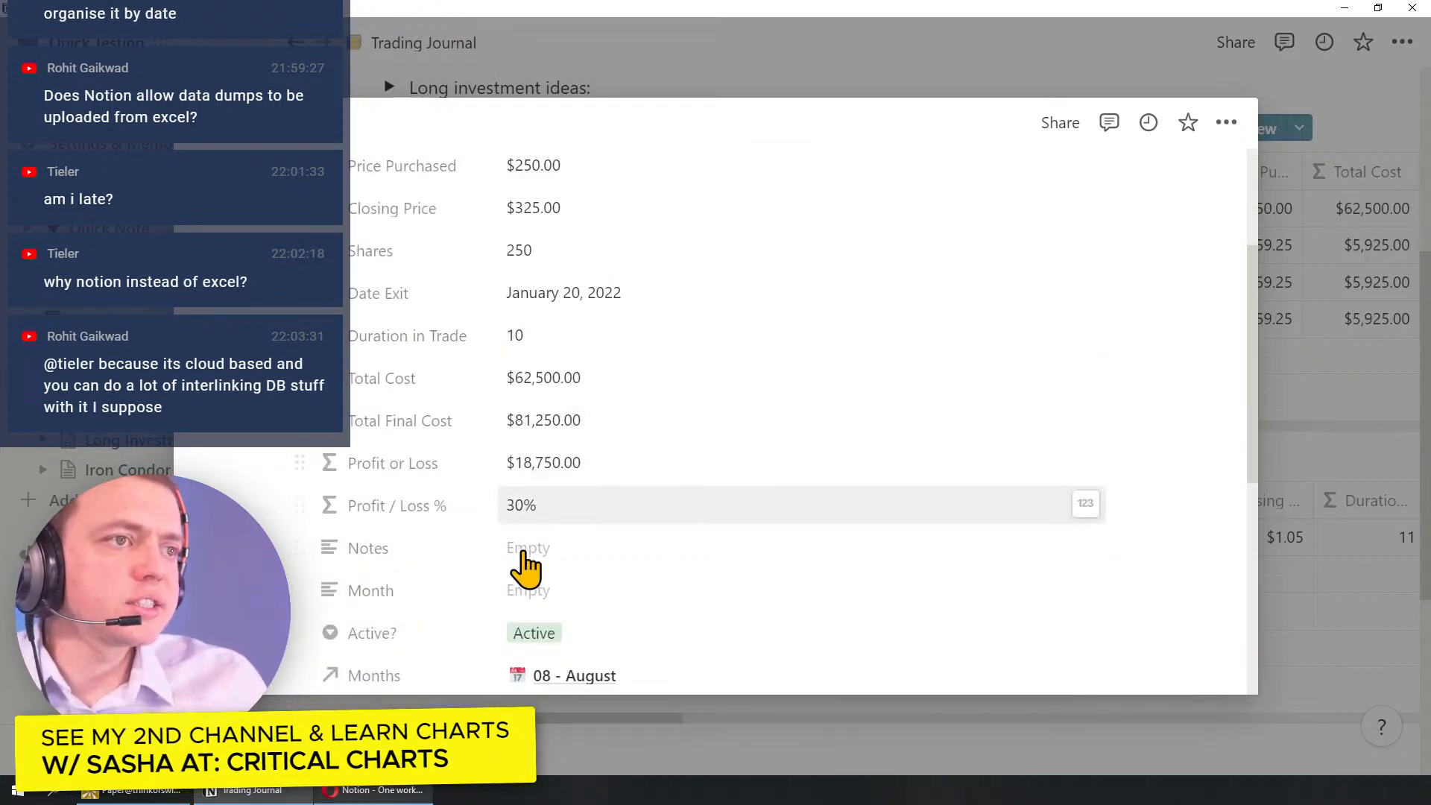
{"action": "scroll", "coordinate": [534, 568], "scroll_direction": "down", "scroll_amount": 2}
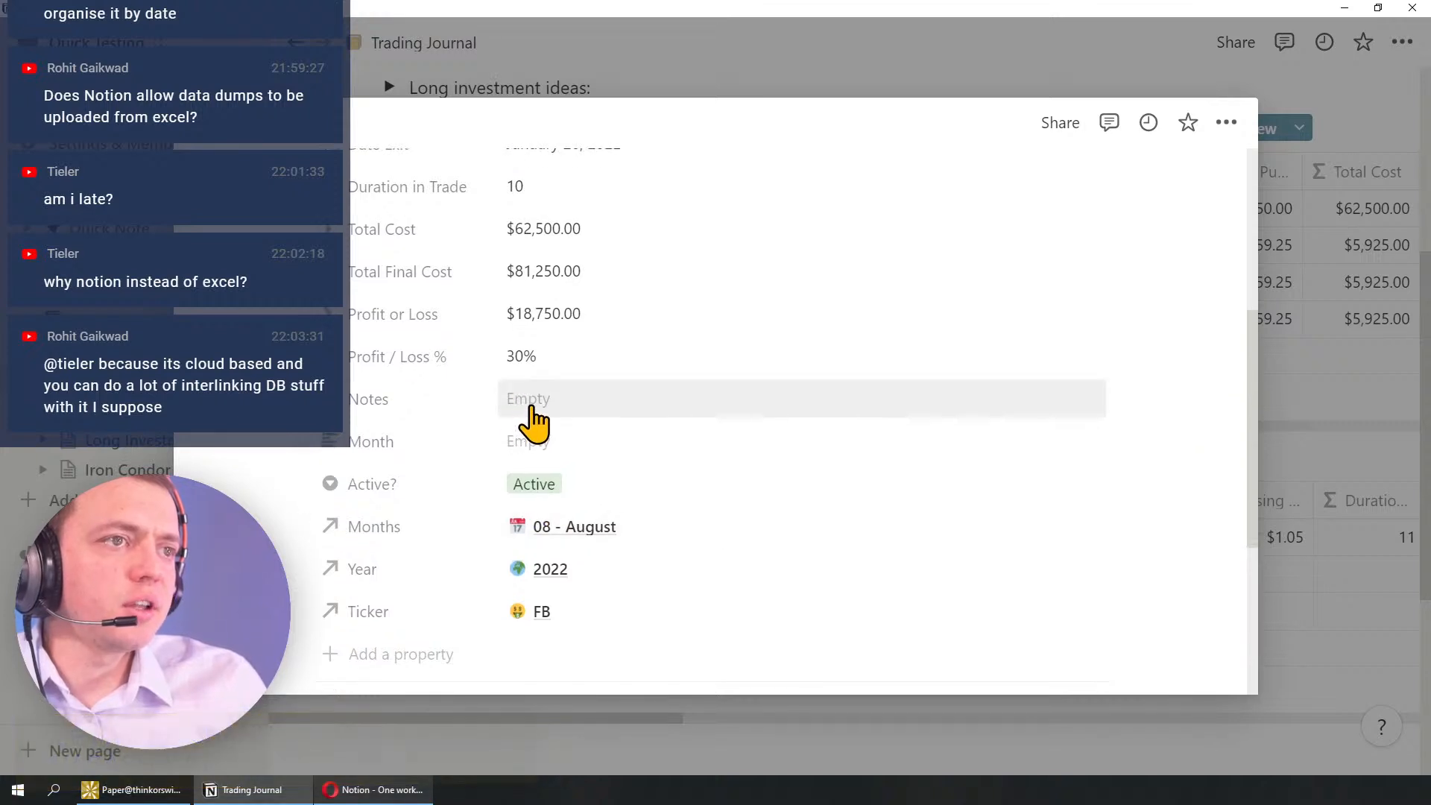
{"action": "left_click", "coordinate": [518, 441]}
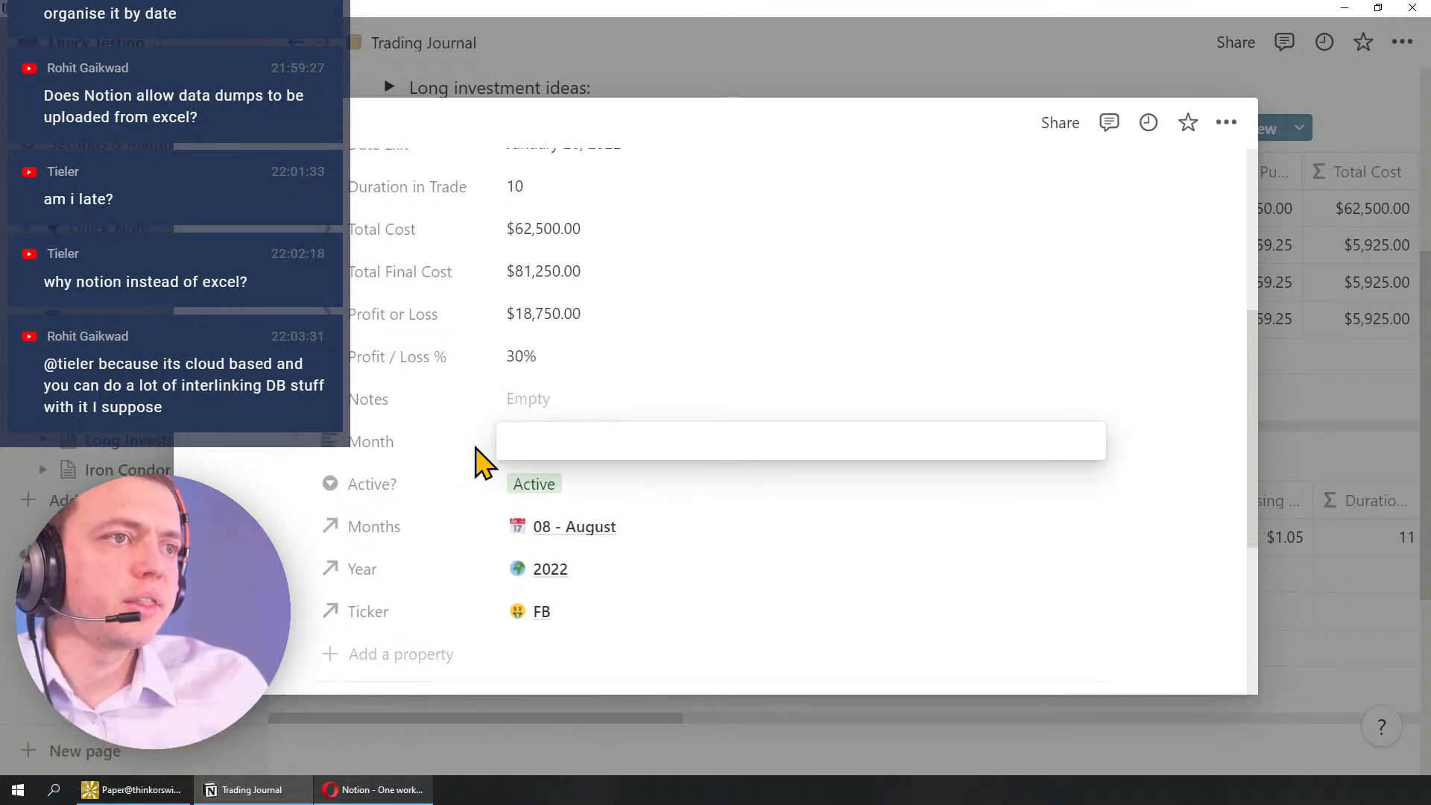
{"action": "left_click", "coordinate": [309, 442]}
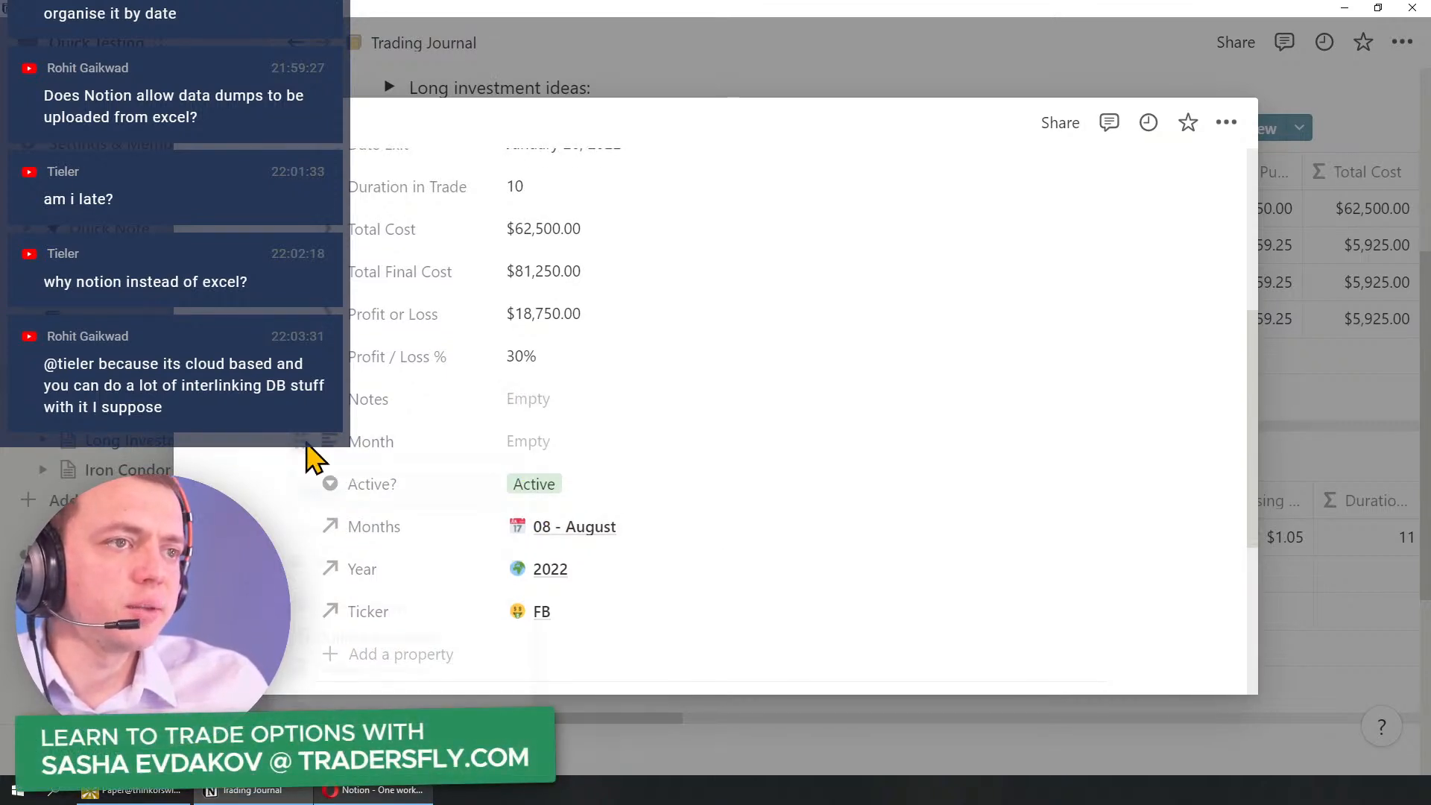
{"action": "left_click", "coordinate": [307, 445]}
{"action": "left_click", "coordinate": [362, 682]}
{"action": "left_click", "coordinate": [727, 429]}
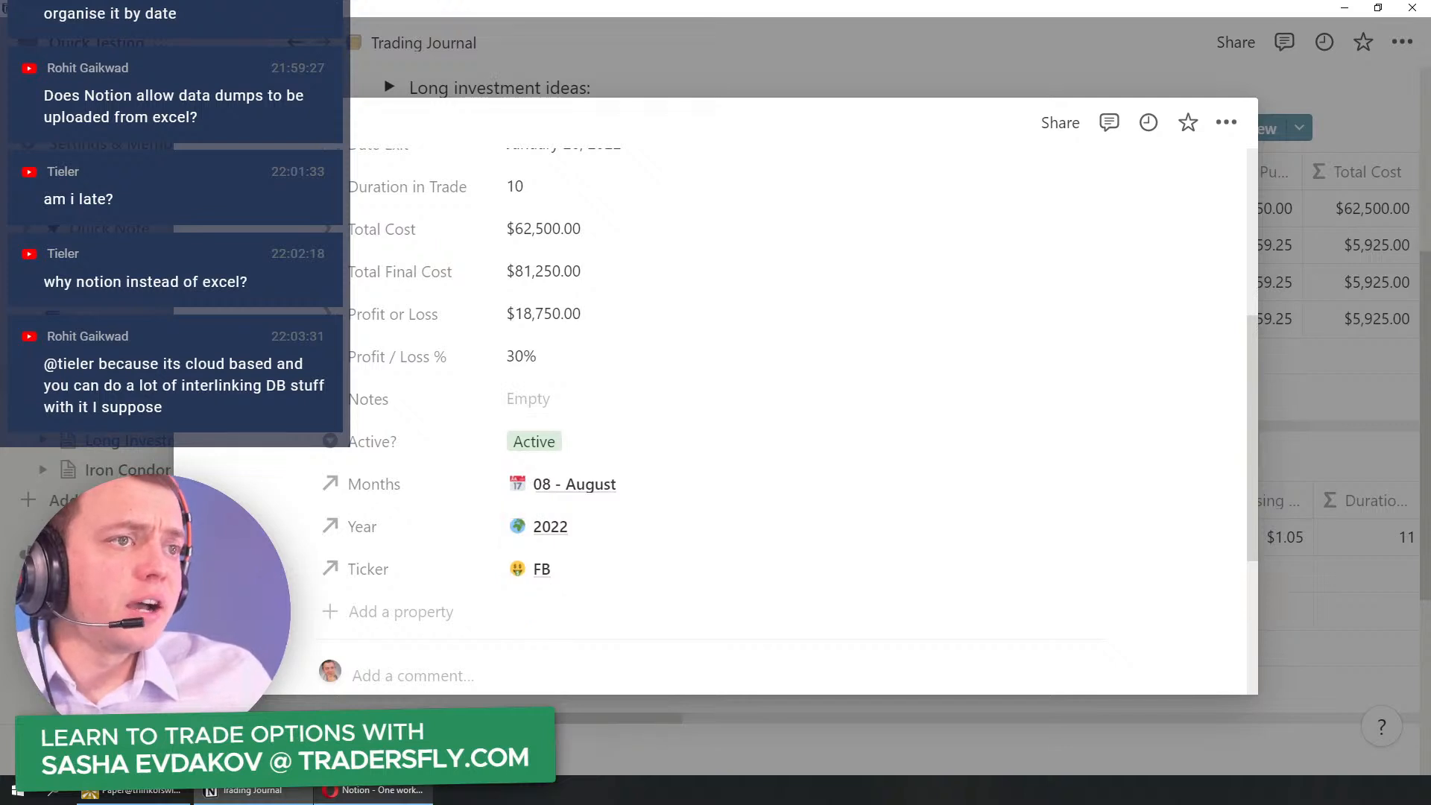
{"action": "left_click", "coordinate": [357, 101]}
{"action": "left_click", "coordinate": [428, 356]}
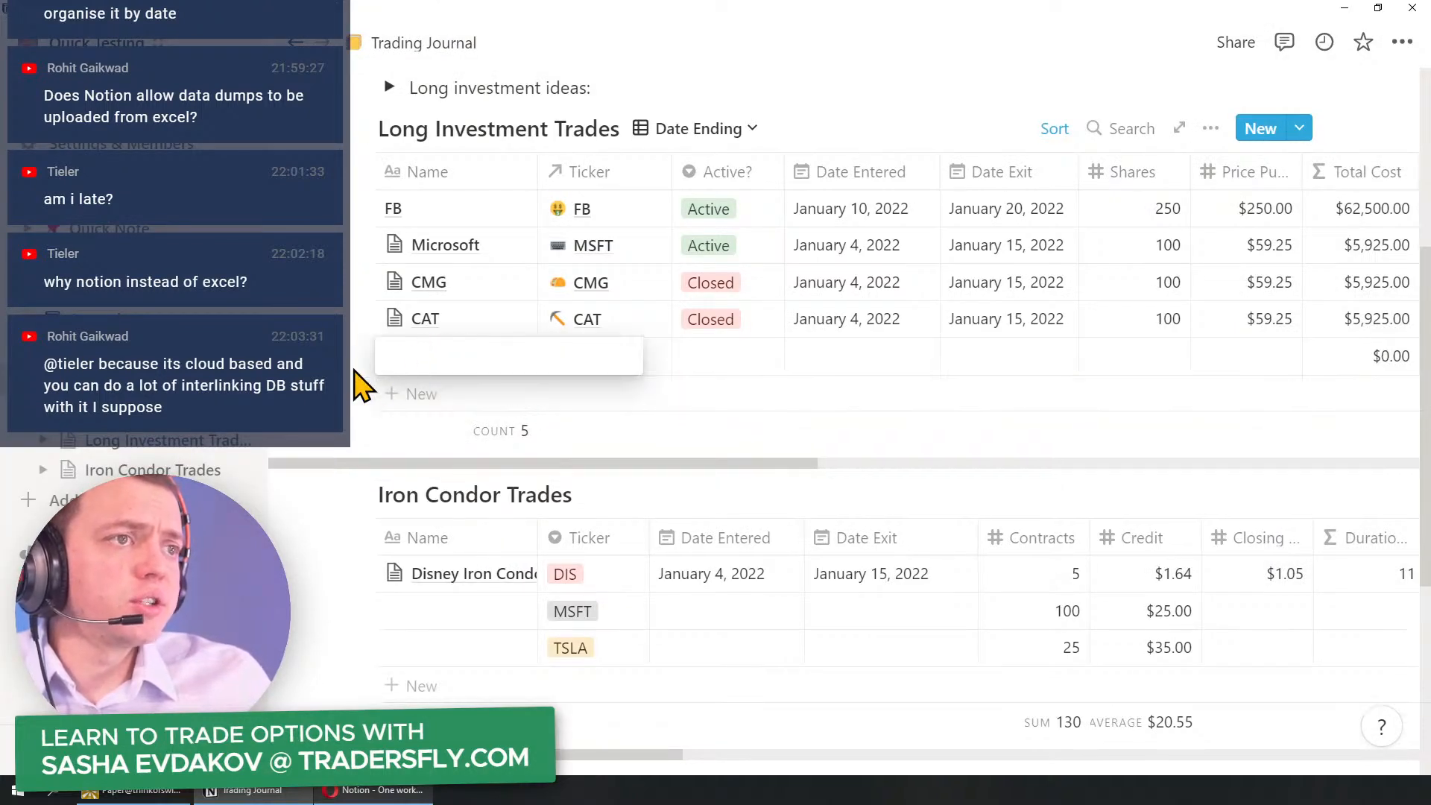
{"action": "key", "text": "Escape"}
Step: Create another trade from "template", title it NFLX and set Date Entered to December 30, 2021
{"action": "left_click", "coordinate": [1297, 131]}
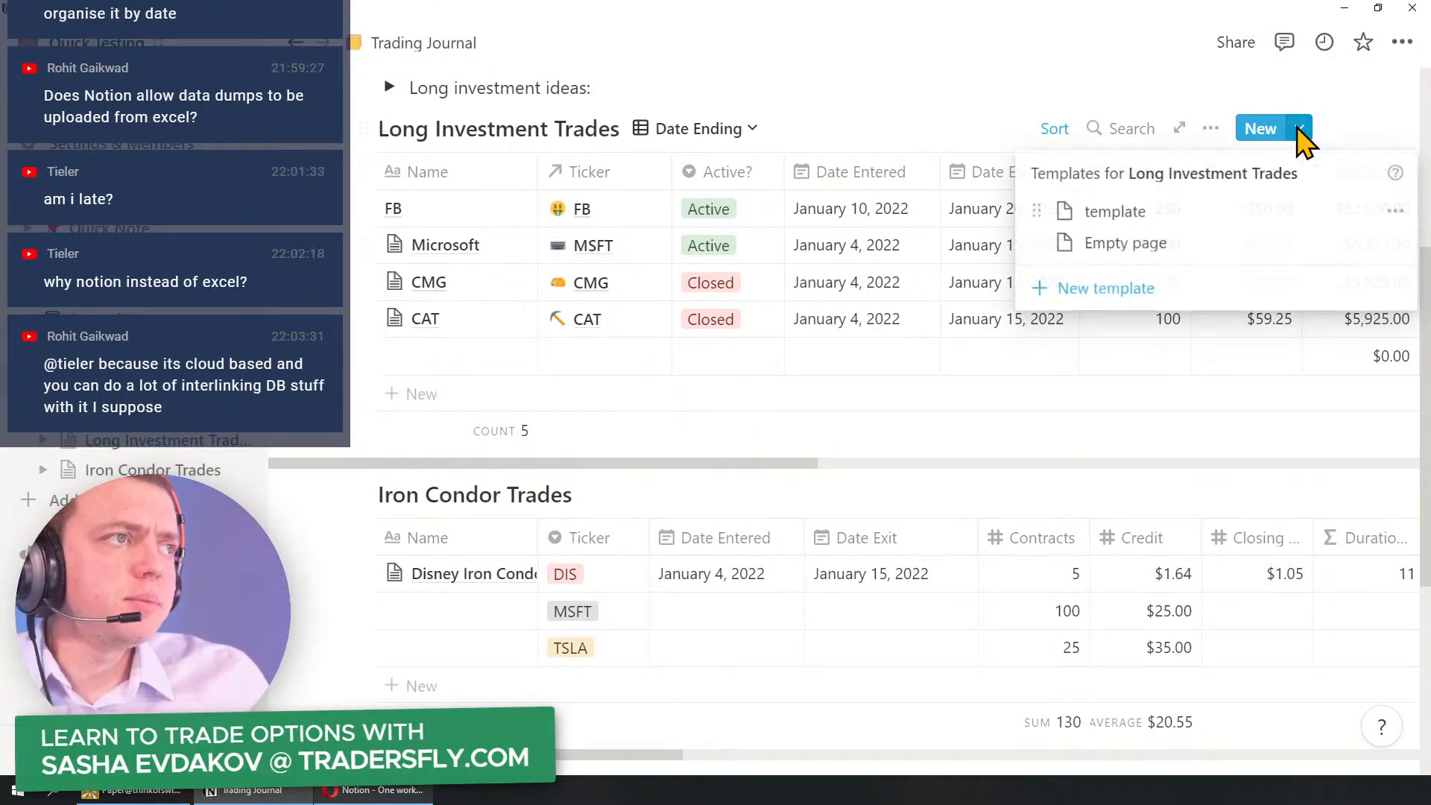
{"action": "left_click", "coordinate": [1145, 216]}
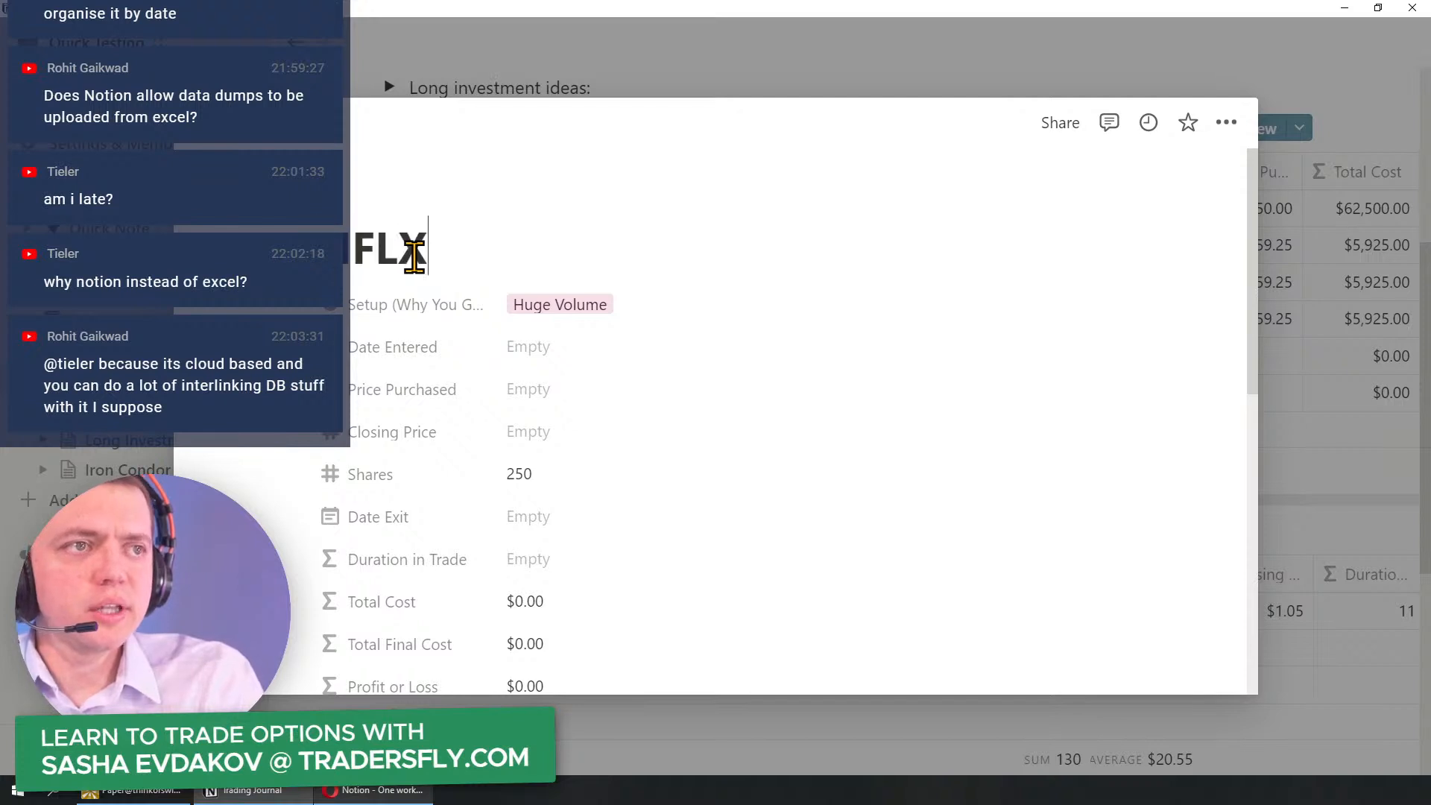
{"action": "left_click", "coordinate": [538, 352]}
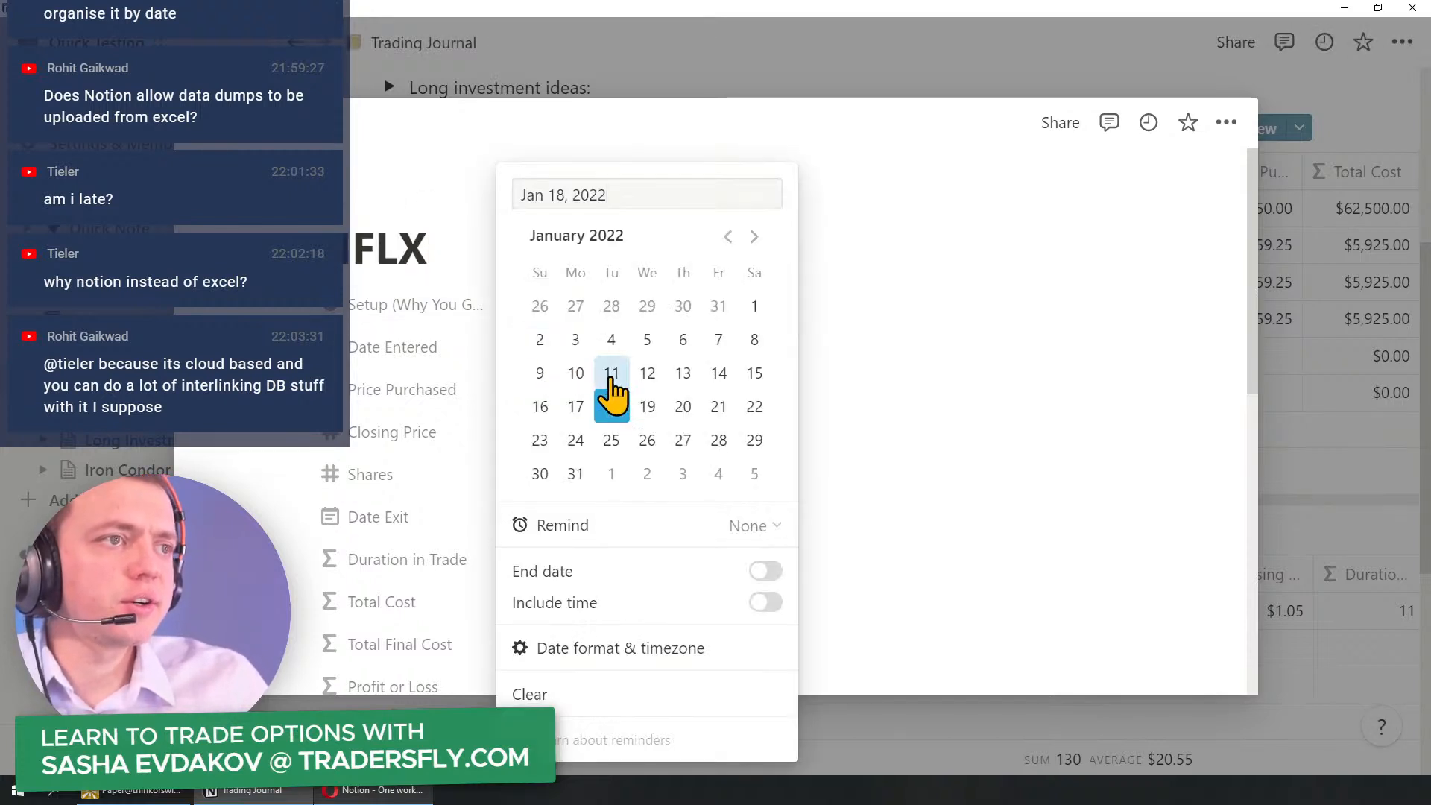
{"action": "left_click", "coordinate": [683, 306]}
{"action": "key", "text": "Escape"}
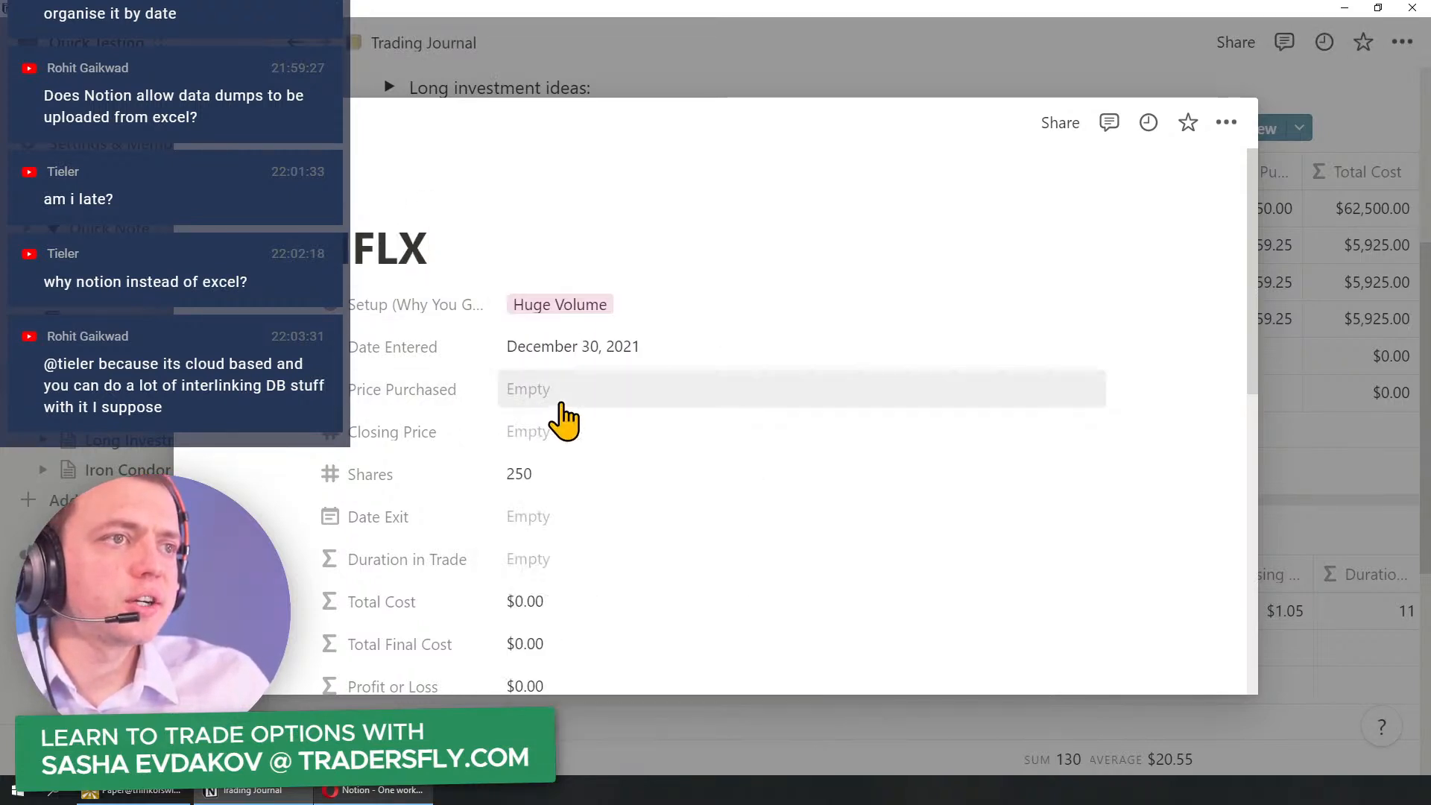
Step: Set the NFLX trade's Price Purchased to 55 and its Closing Price to 59
{"action": "left_click", "coordinate": [546, 388]}
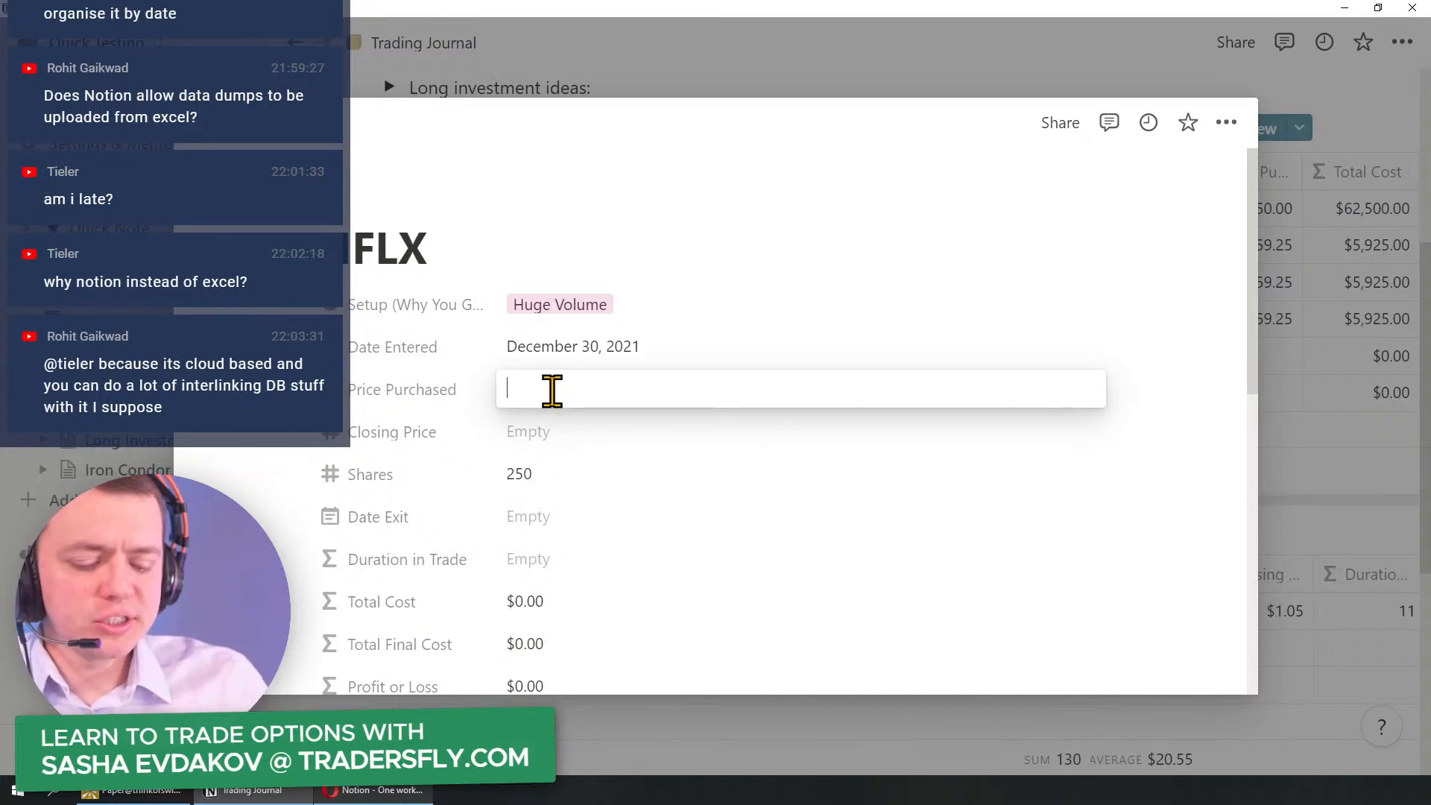
{"action": "type", "text": "55"}
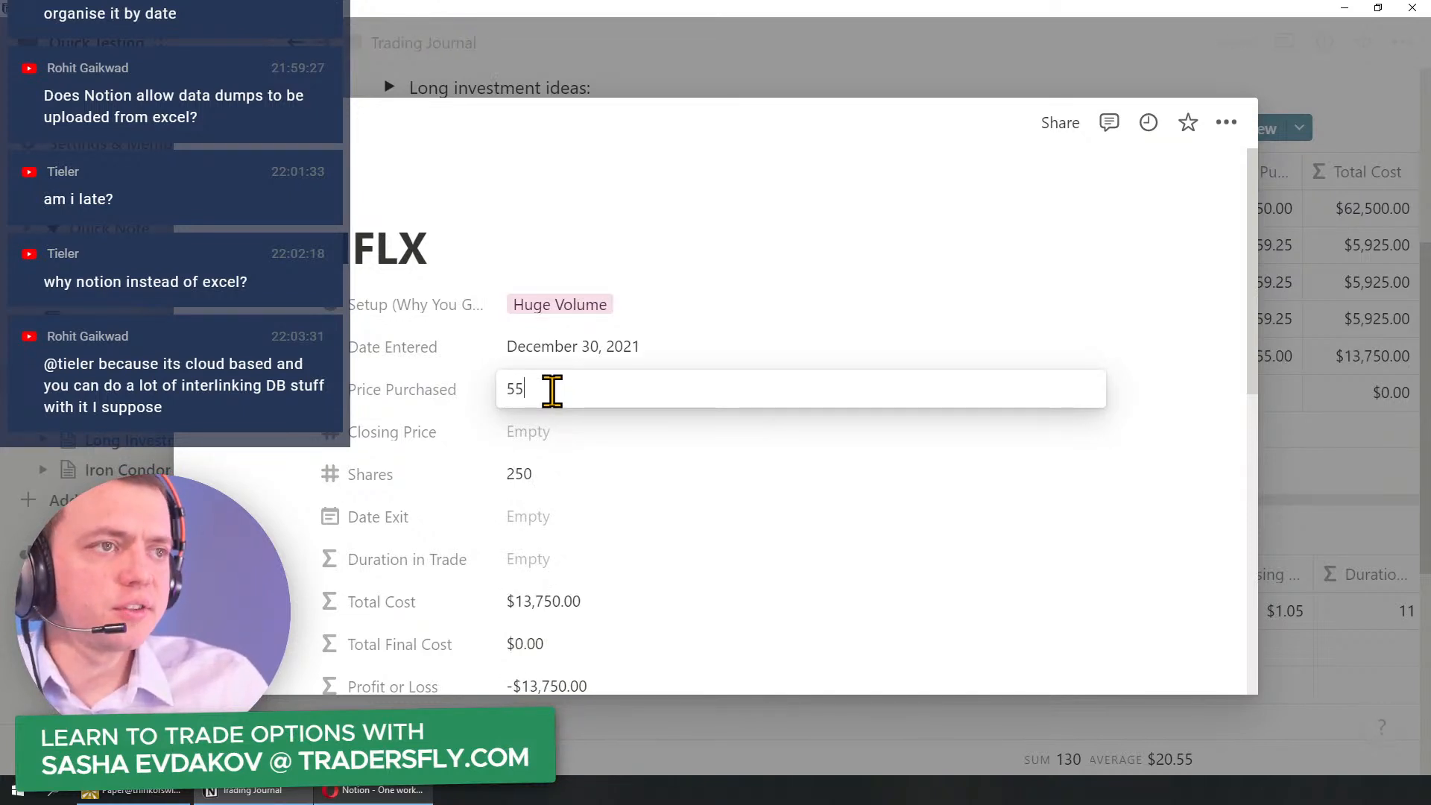
{"action": "left_click", "coordinate": [539, 433]}
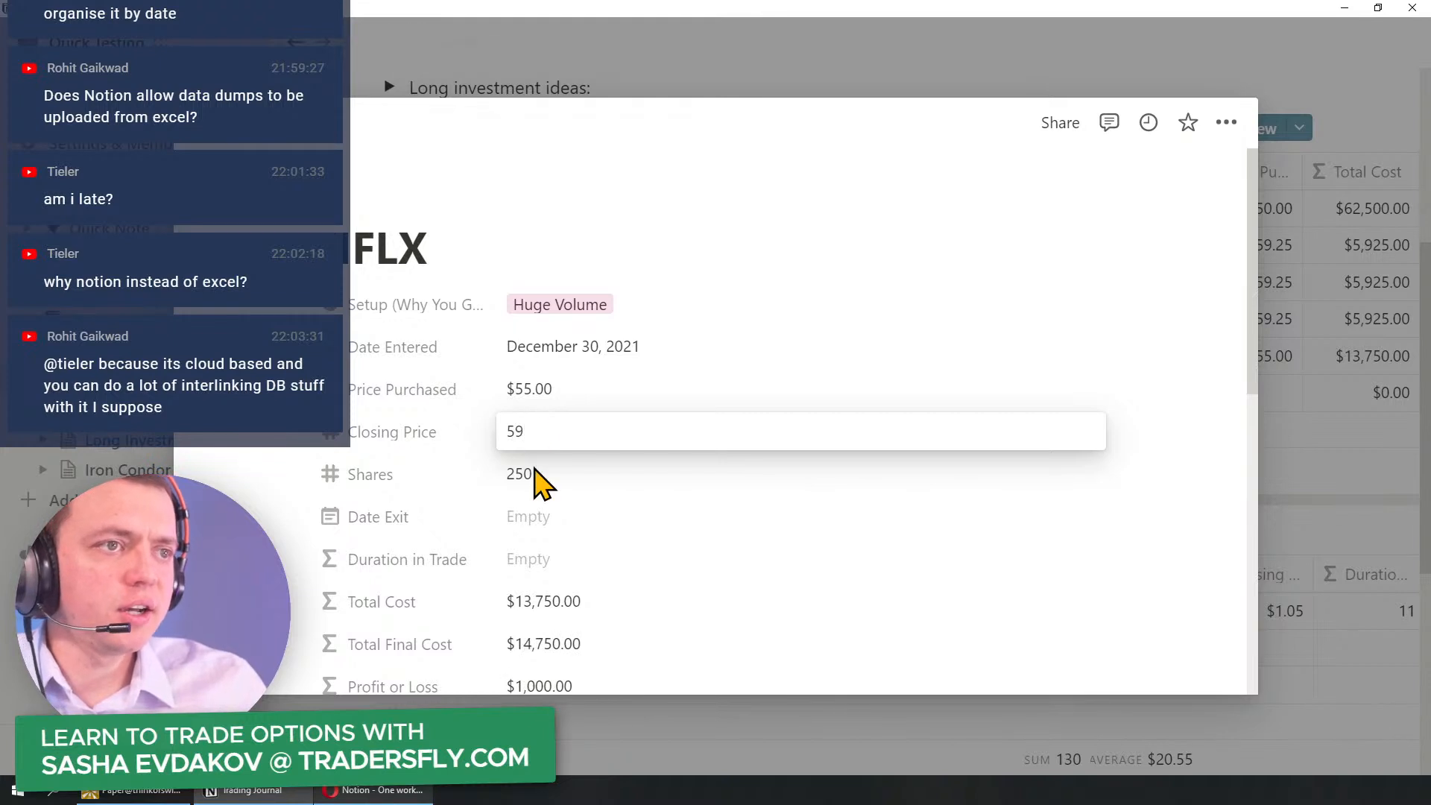
Step: Set the NFLX trade's Date Exit to January 4, 2022
{"action": "left_click", "coordinate": [543, 518]}
{"action": "left_click", "coordinate": [532, 534]}
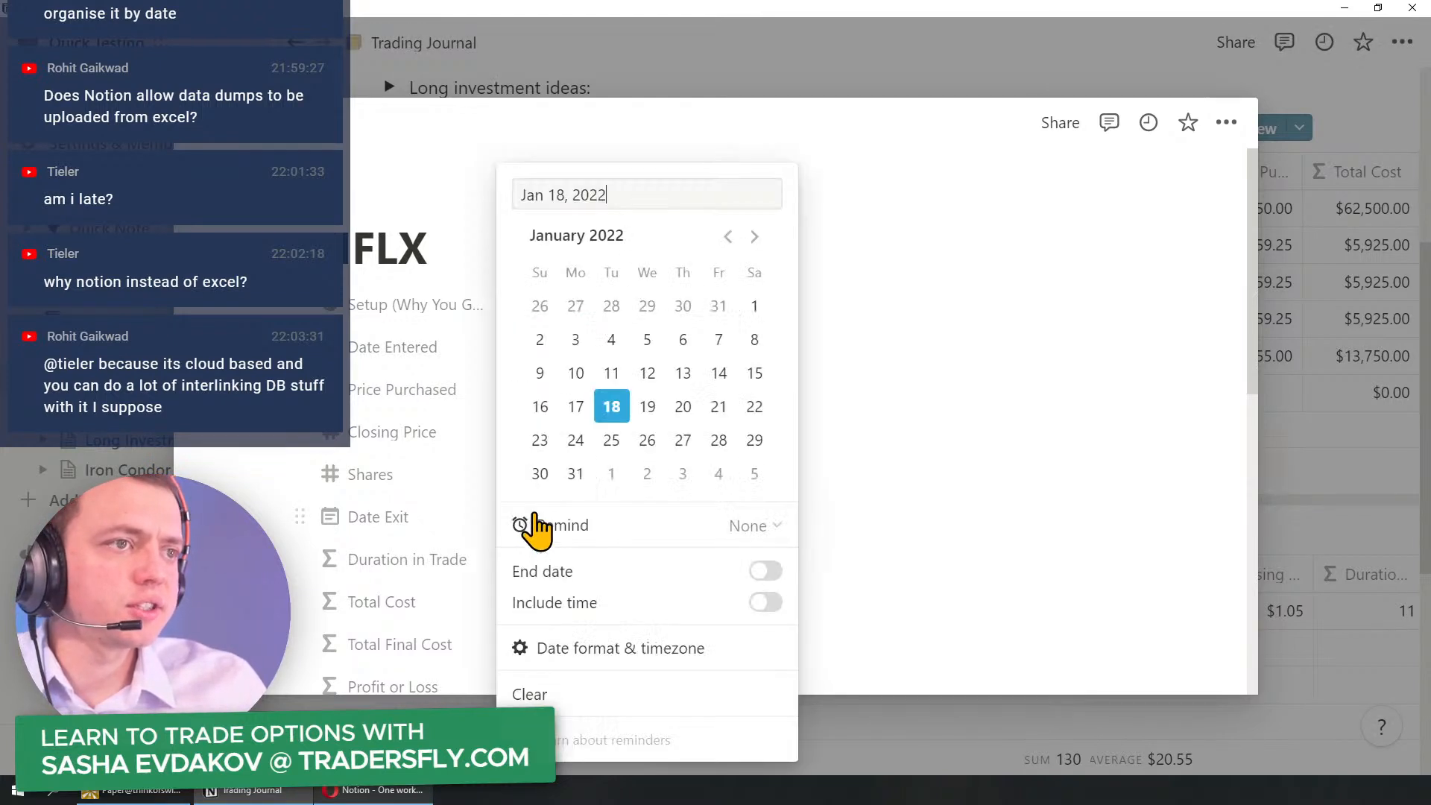
{"action": "left_click", "coordinate": [274, 481]}
{"action": "left_click", "coordinate": [530, 533]}
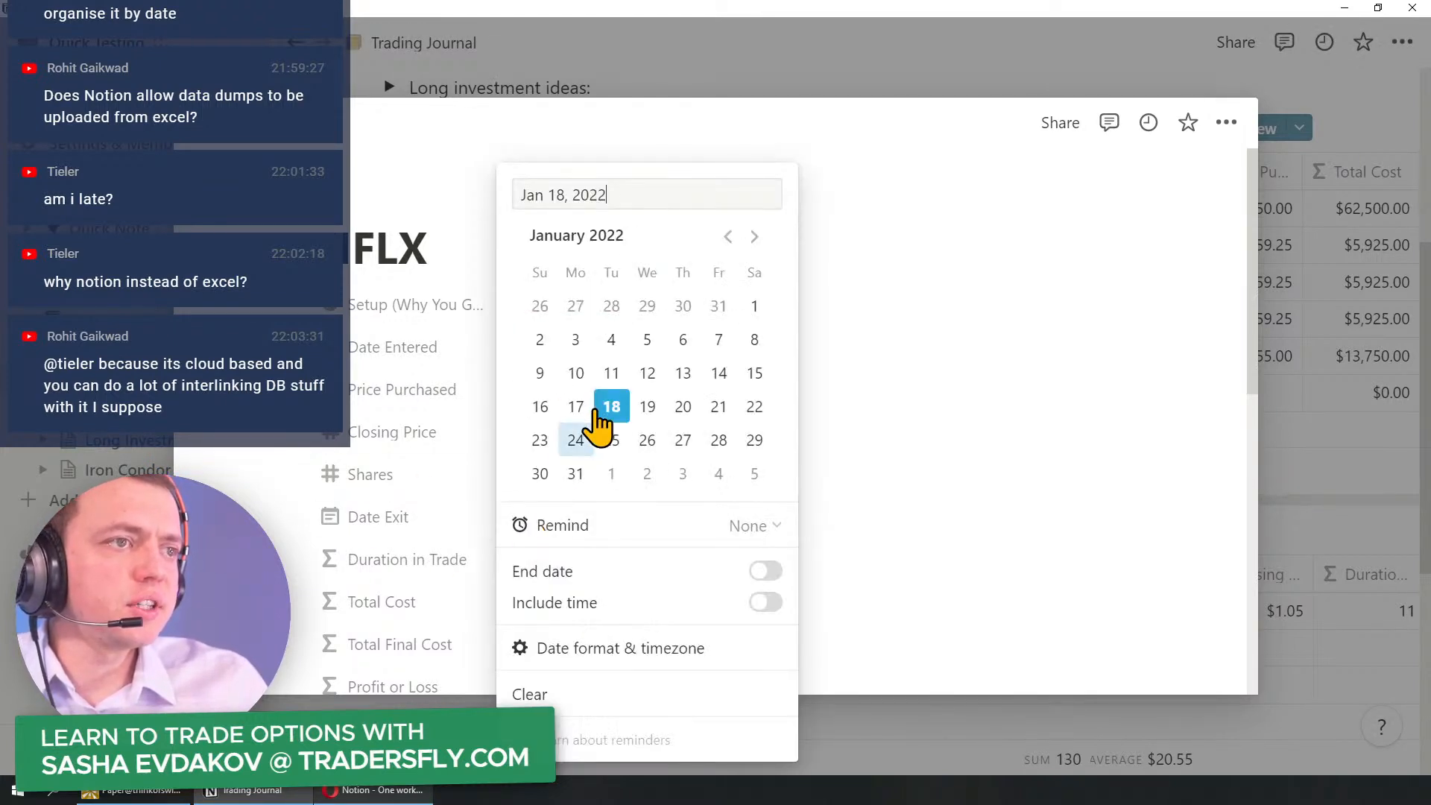
{"action": "left_click", "coordinate": [628, 344]}
{"action": "left_click", "coordinate": [281, 543]}
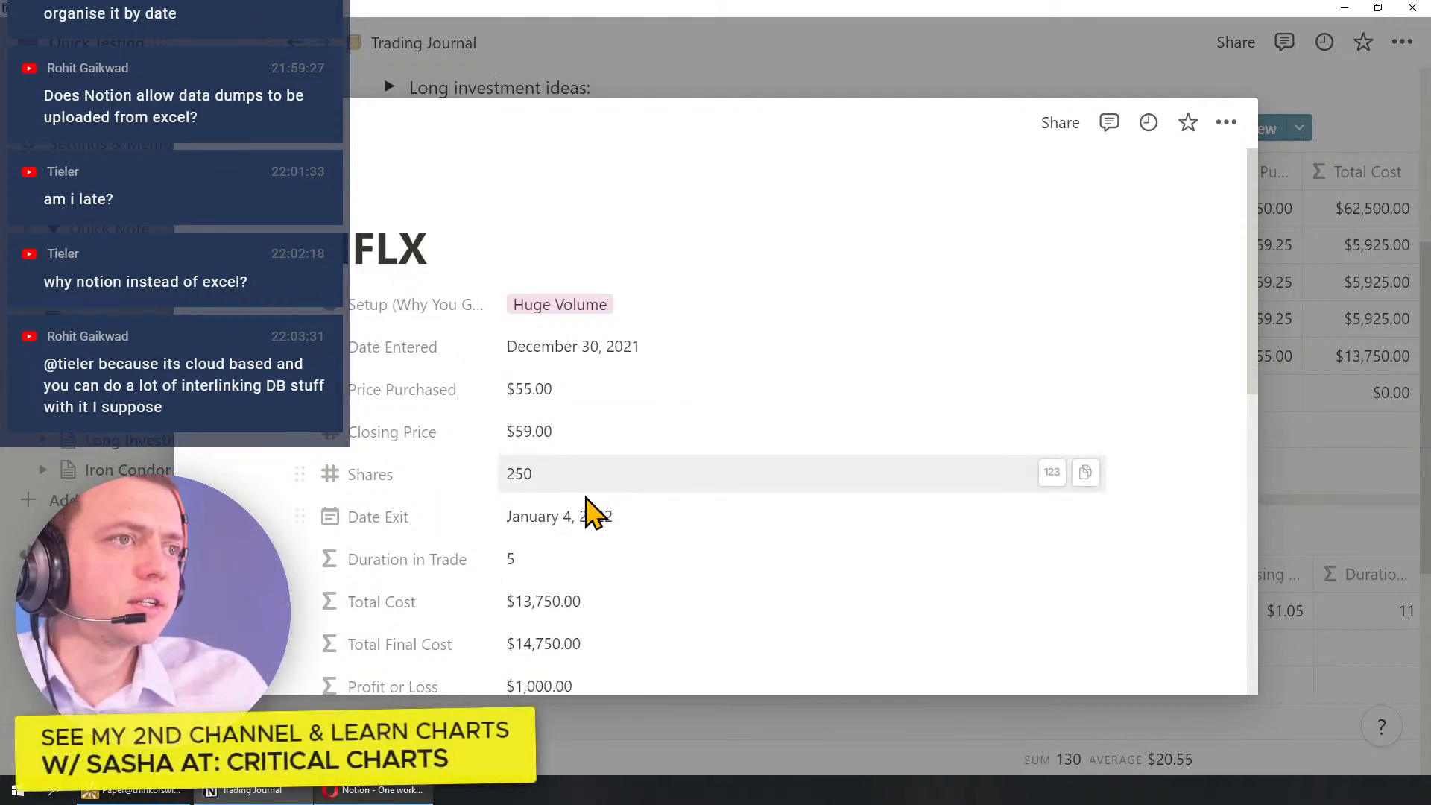
Step: Replace FB with NFLX in the new trade's Ticker relation and close the entry
{"action": "scroll", "coordinate": [588, 515], "scroll_direction": "down", "scroll_amount": 2}
{"action": "scroll", "coordinate": [567, 429], "scroll_direction": "down", "scroll_amount": 2}
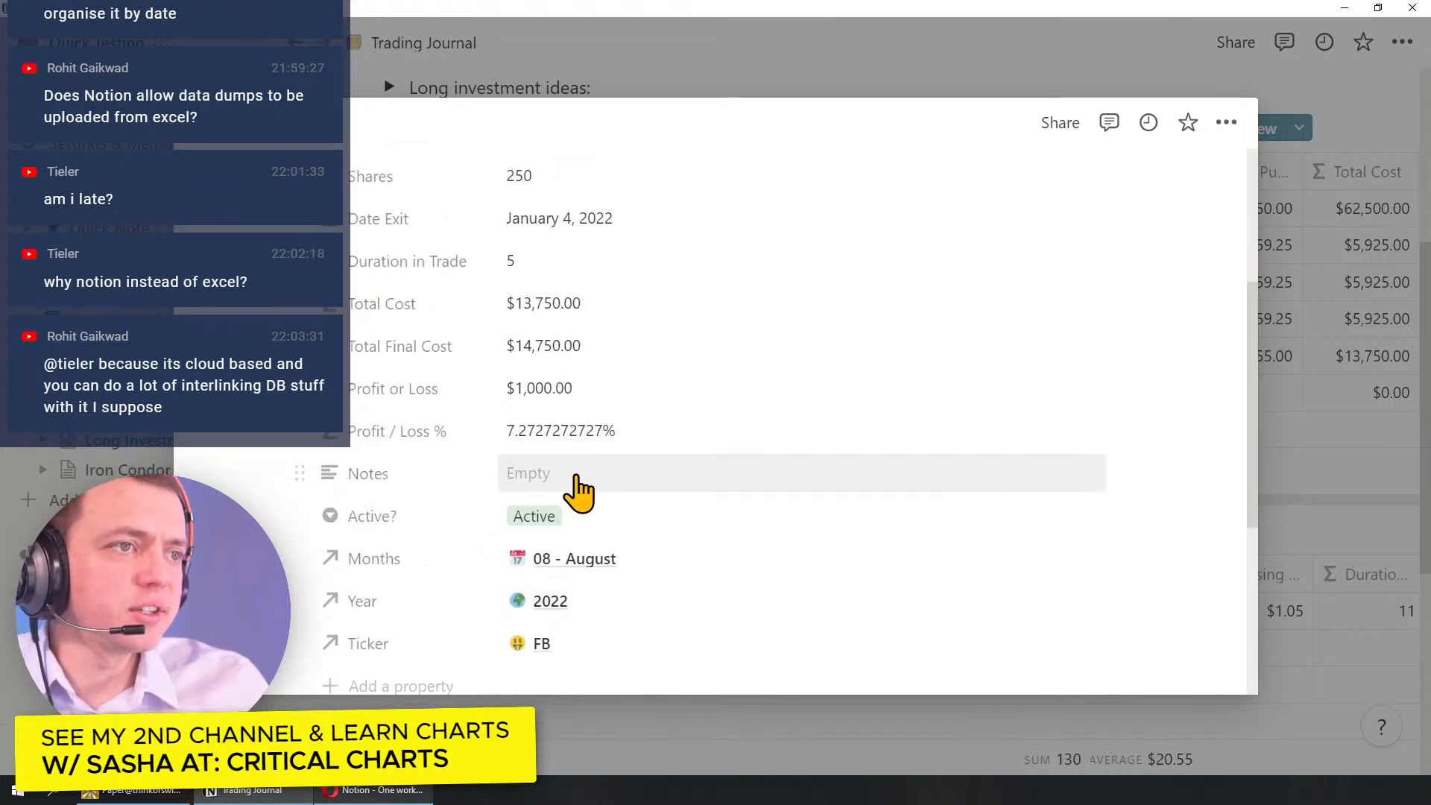
{"action": "scroll", "coordinate": [578, 489], "scroll_direction": "down", "scroll_amount": 2}
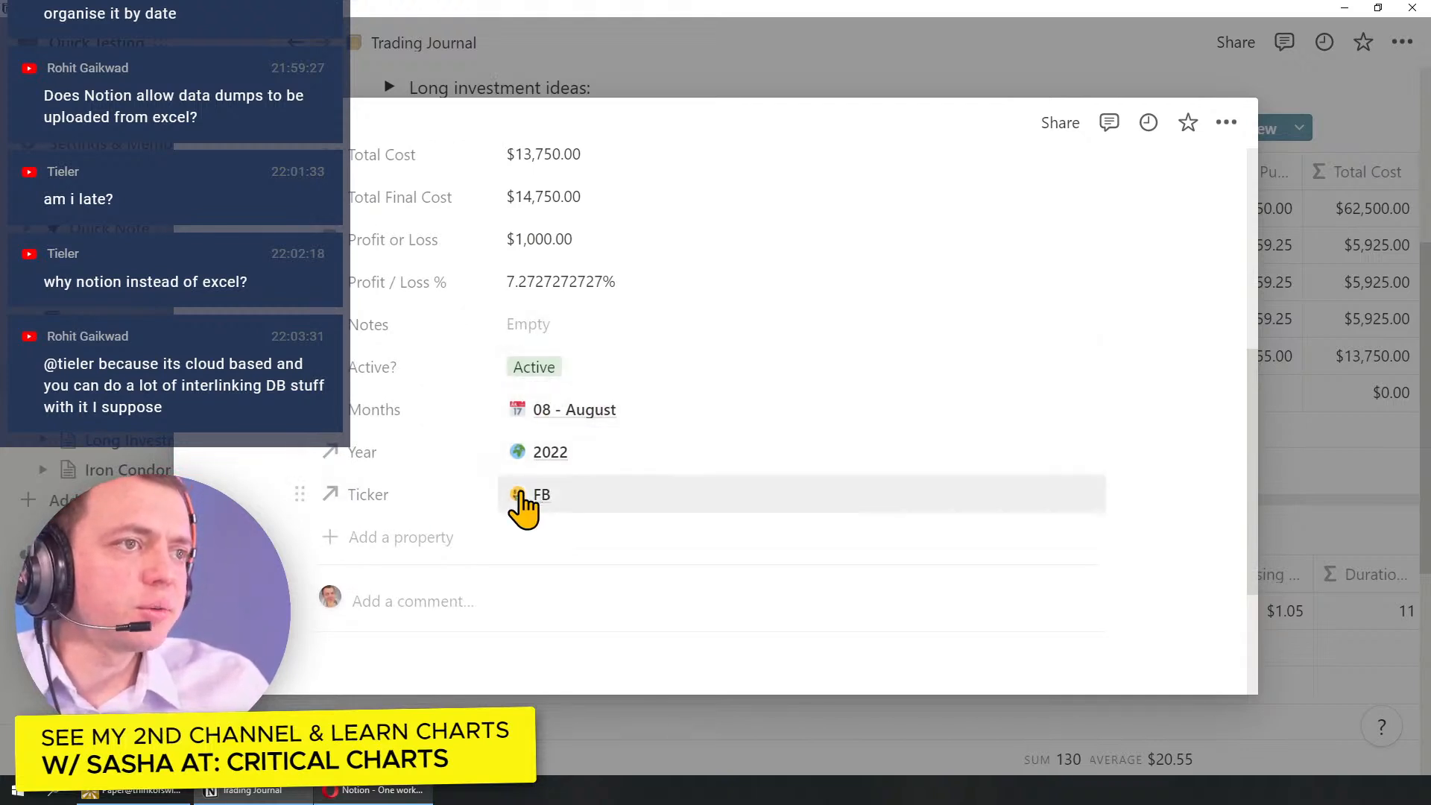
{"action": "left_click", "coordinate": [568, 494]}
{"action": "left_click", "coordinate": [520, 564]}
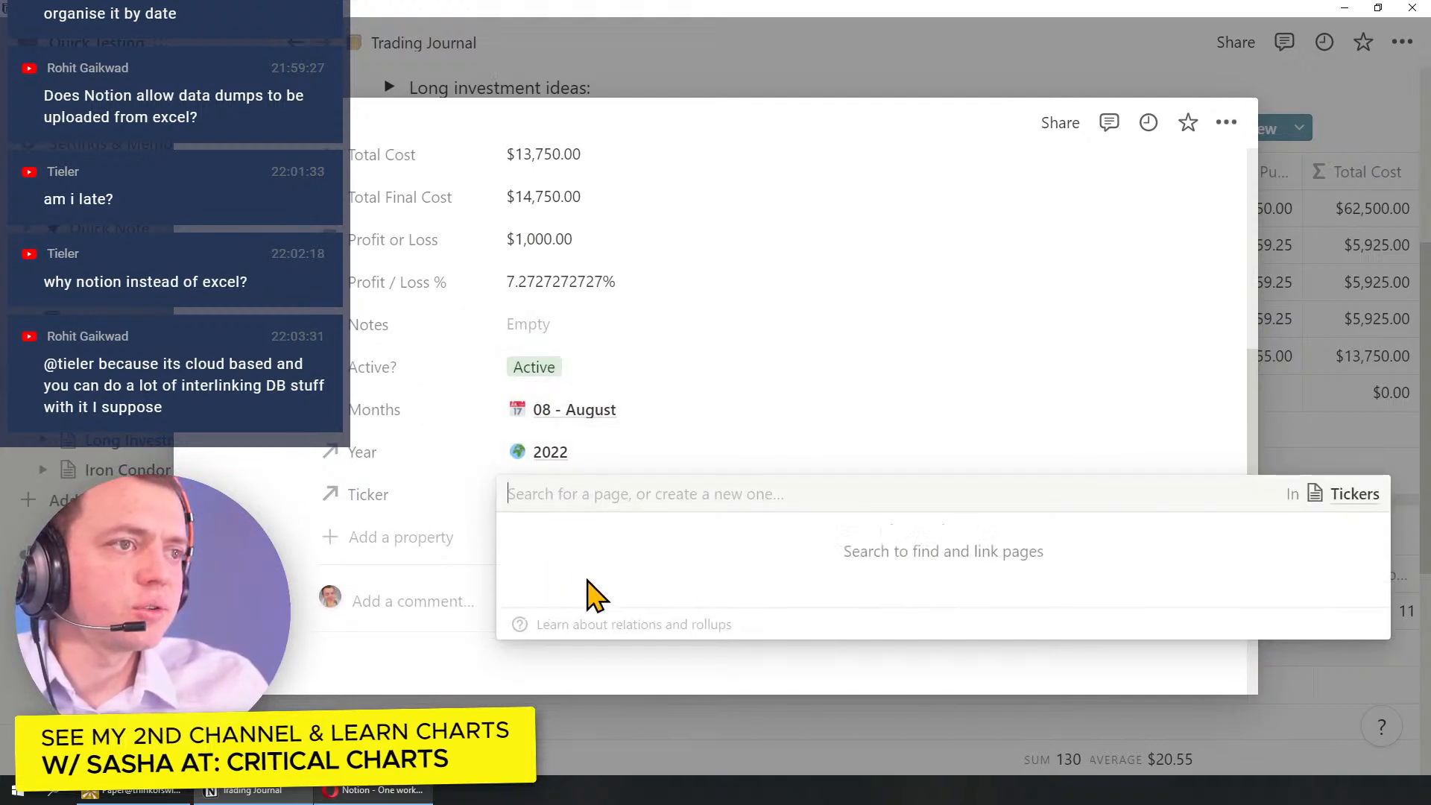
{"action": "type", "text": "nflx"}
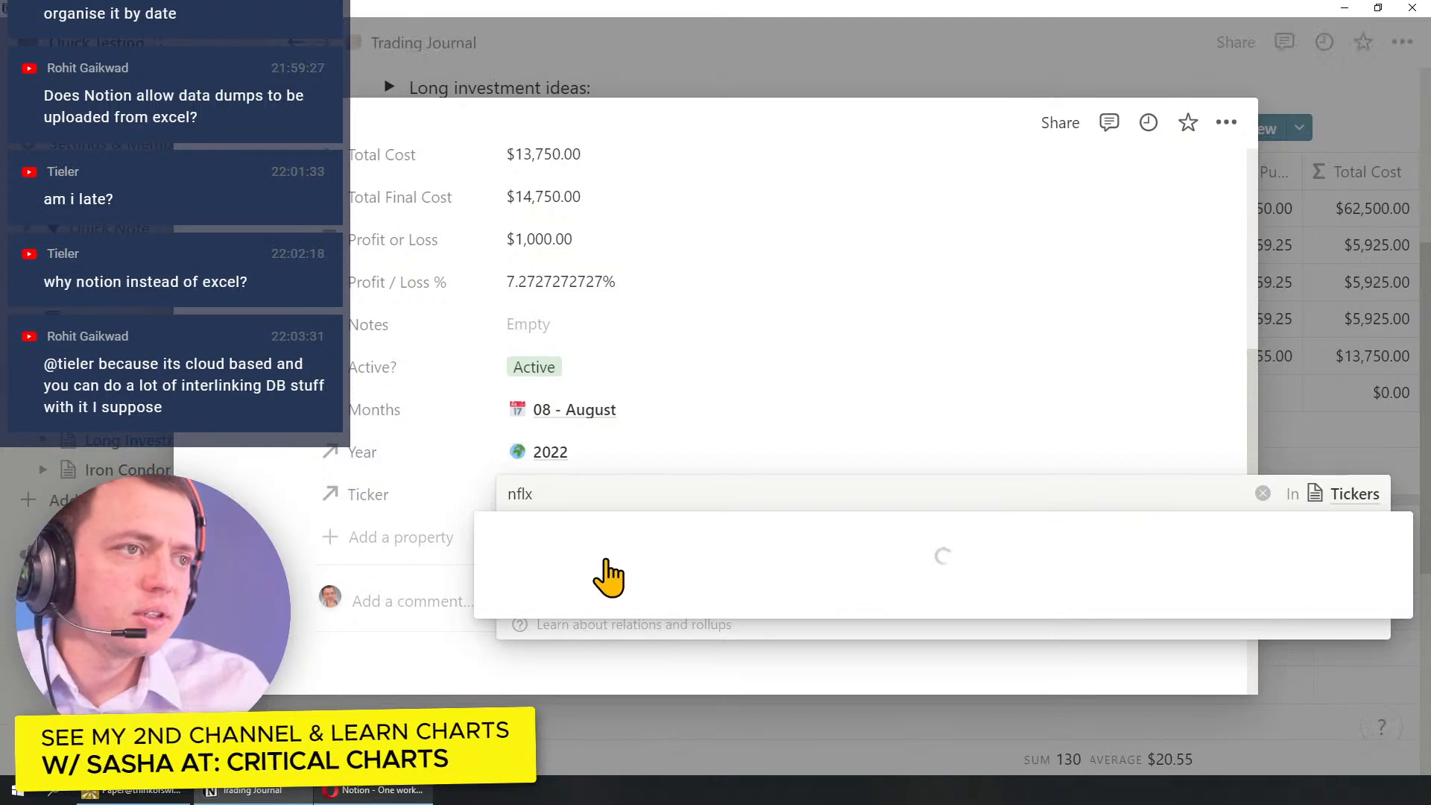
{"action": "left_click", "coordinate": [601, 568]}
{"action": "left_click", "coordinate": [348, 502]}
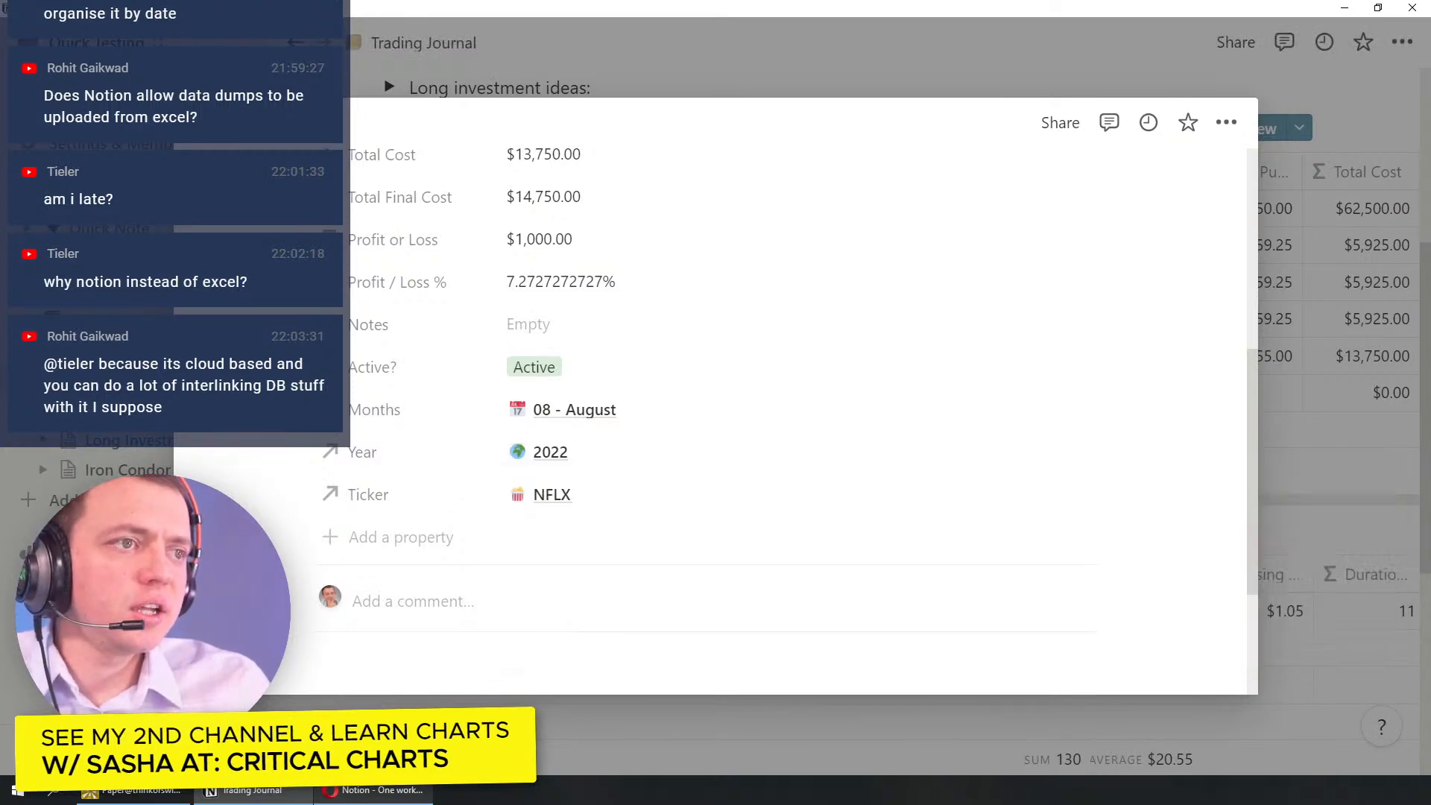
{"action": "key", "text": "Escape"}
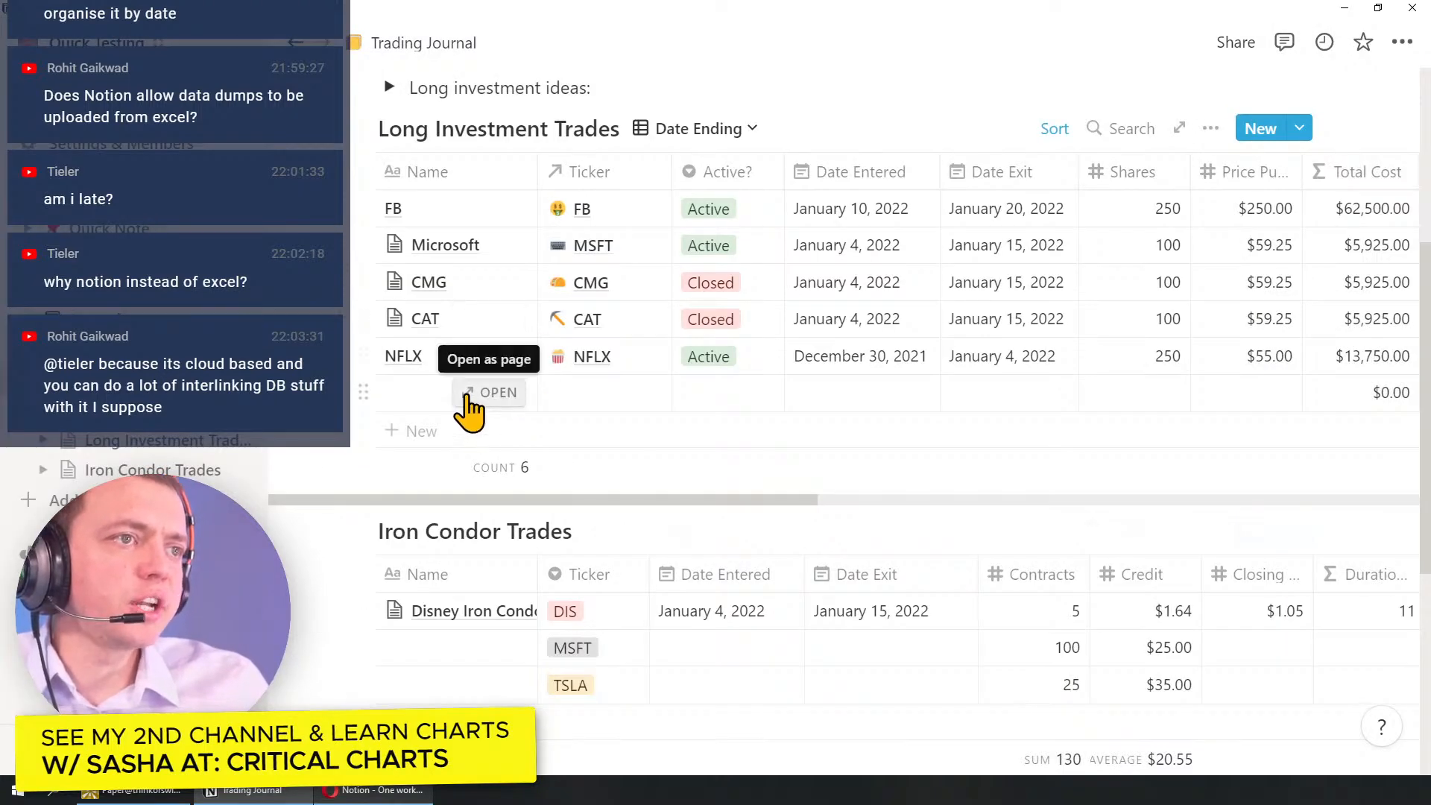
Step: Delete the blank row below NFLX in the Long Investment Trades table
{"action": "right_click", "coordinate": [399, 412]}
{"action": "left_click", "coordinate": [460, 486]}
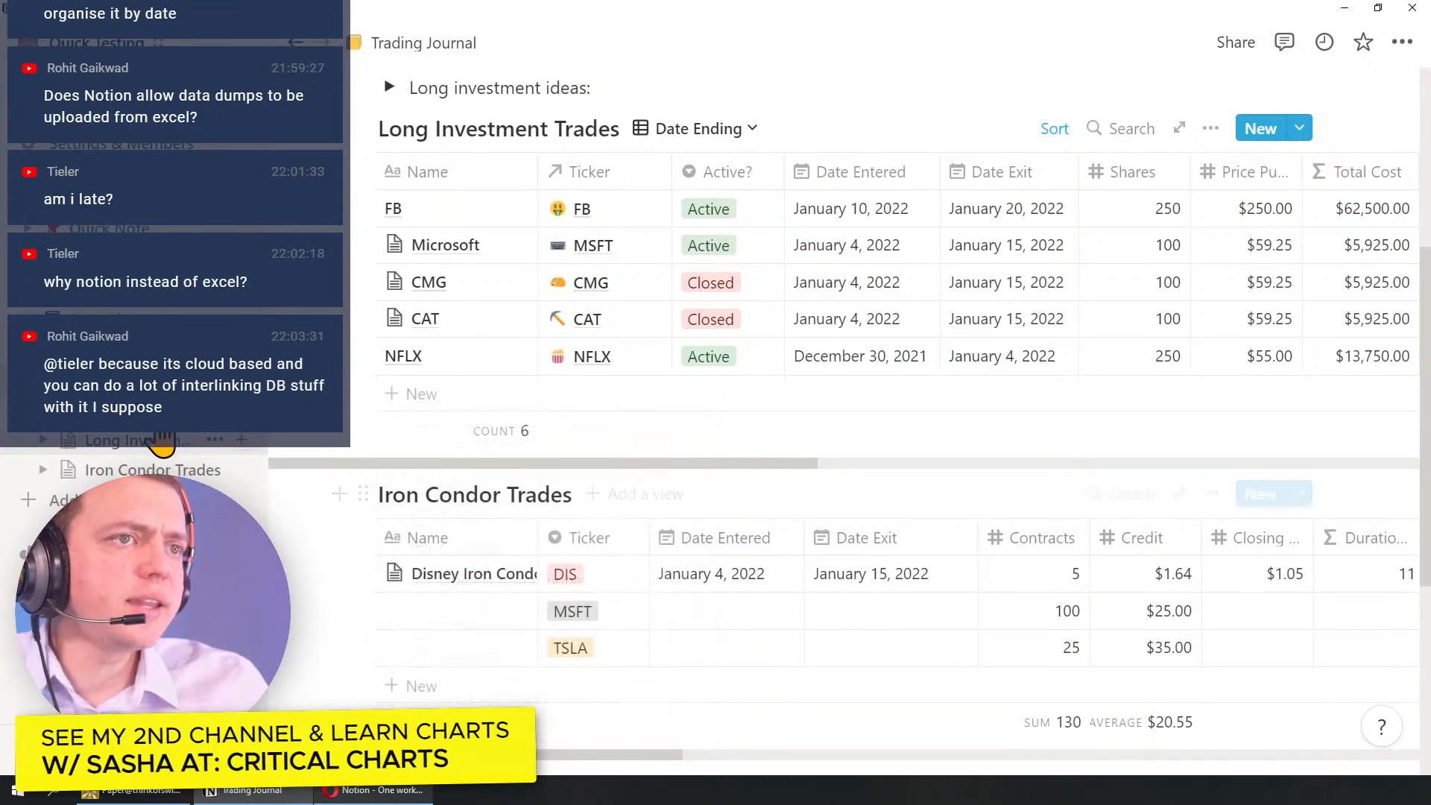
Step: Open the Data Dump page and review the Max Profit, Max Loss and Average P/L rollups in the Year table
{"action": "left_click", "coordinate": [138, 416]}
{"action": "scroll", "coordinate": [761, 453], "scroll_direction": "down", "scroll_amount": 8}
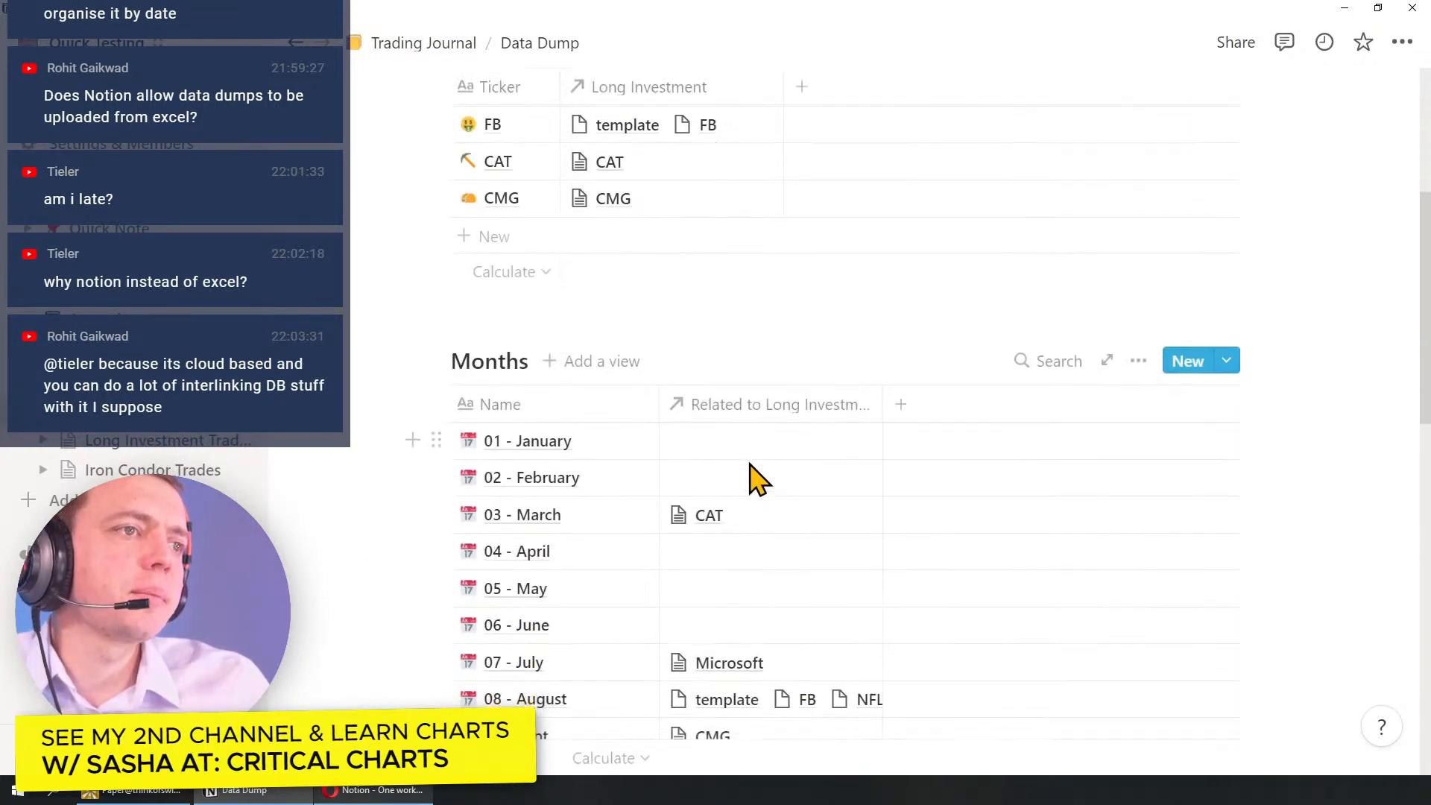
{"action": "scroll", "coordinate": [758, 479], "scroll_direction": "down", "scroll_amount": 6}
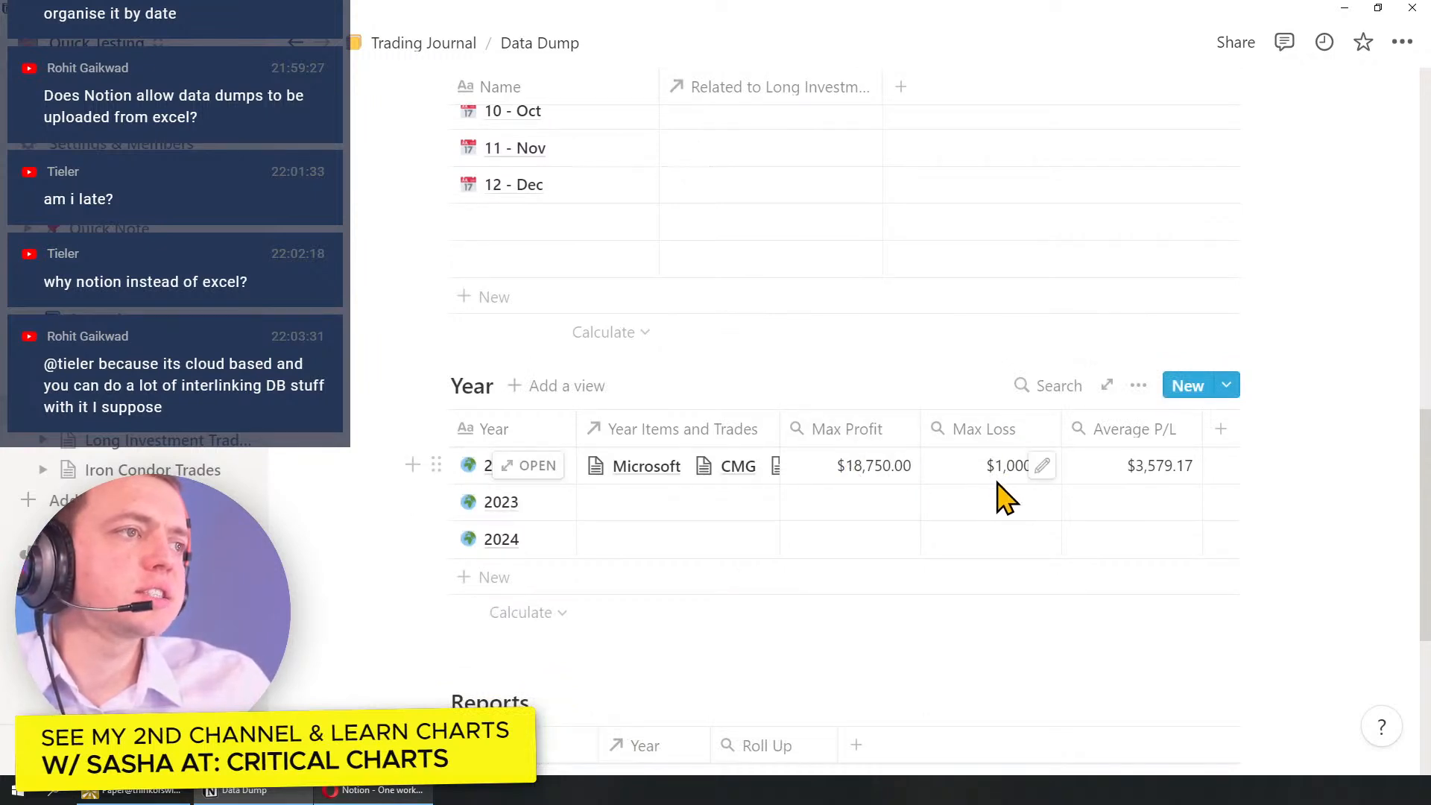
{"action": "left_click", "coordinate": [978, 430]}
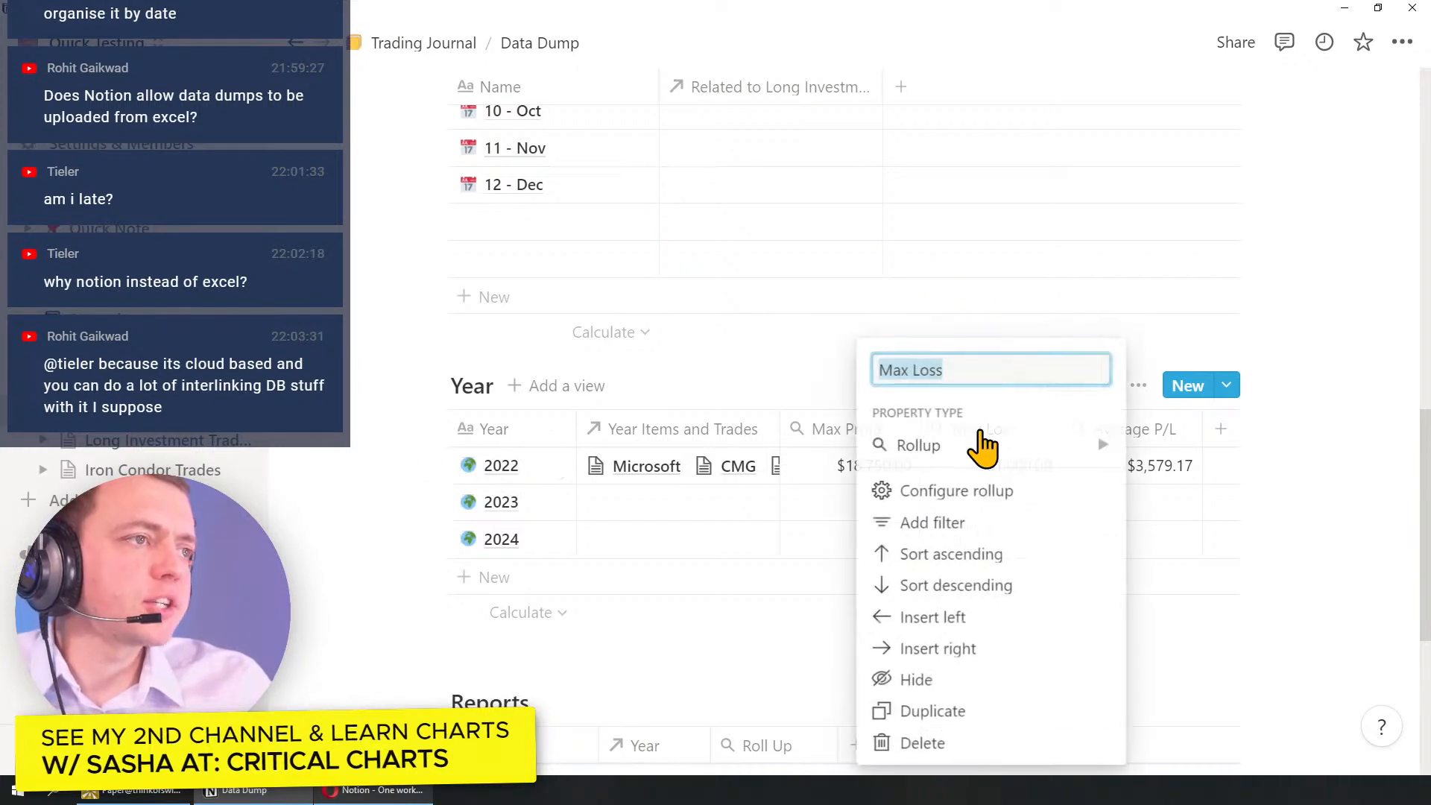
{"action": "mouse_move", "coordinate": [982, 445]}
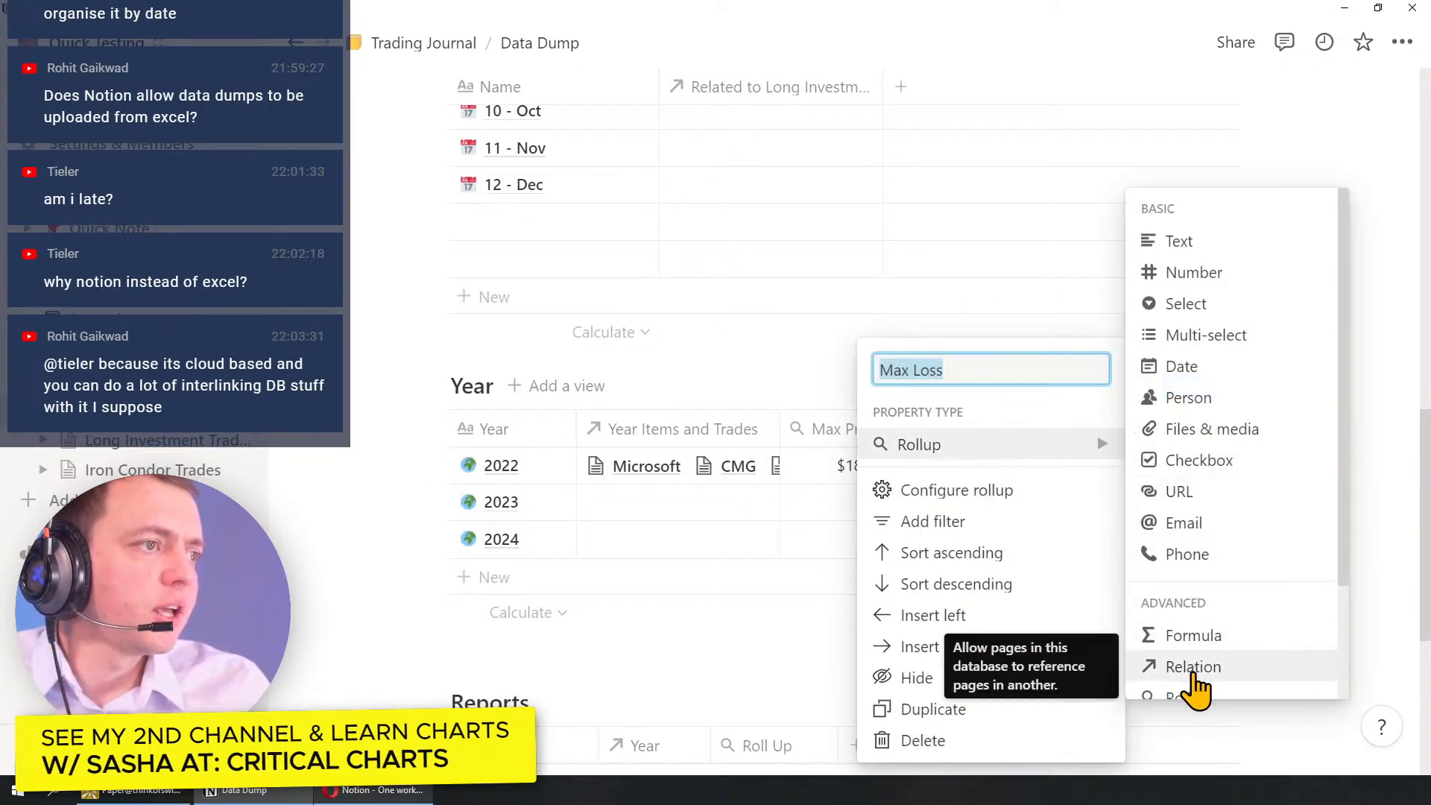
{"action": "left_click", "coordinate": [1197, 668]}
{"action": "key", "text": "Escape"}
{"action": "left_click", "coordinate": [981, 430]}
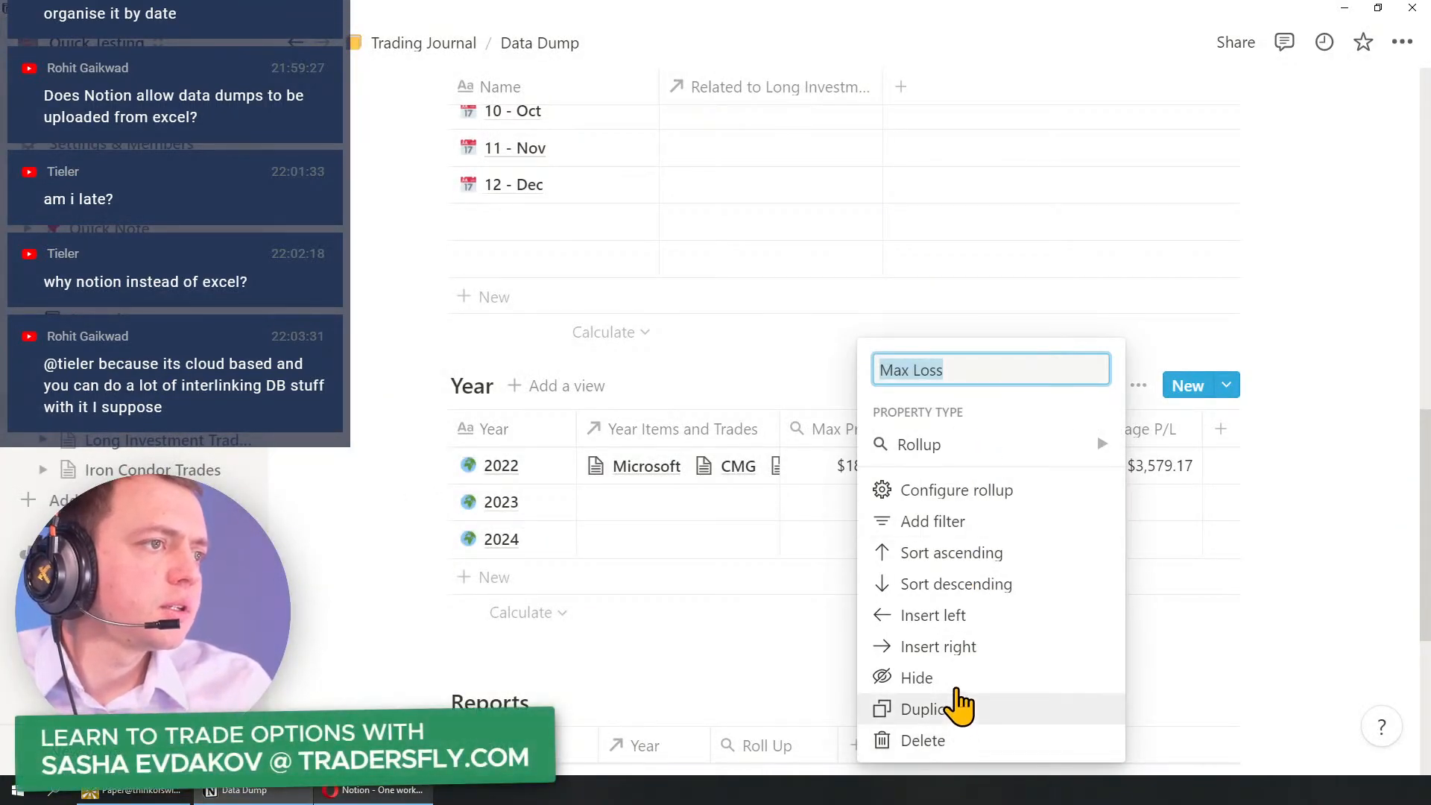
{"action": "left_click", "coordinate": [775, 522]}
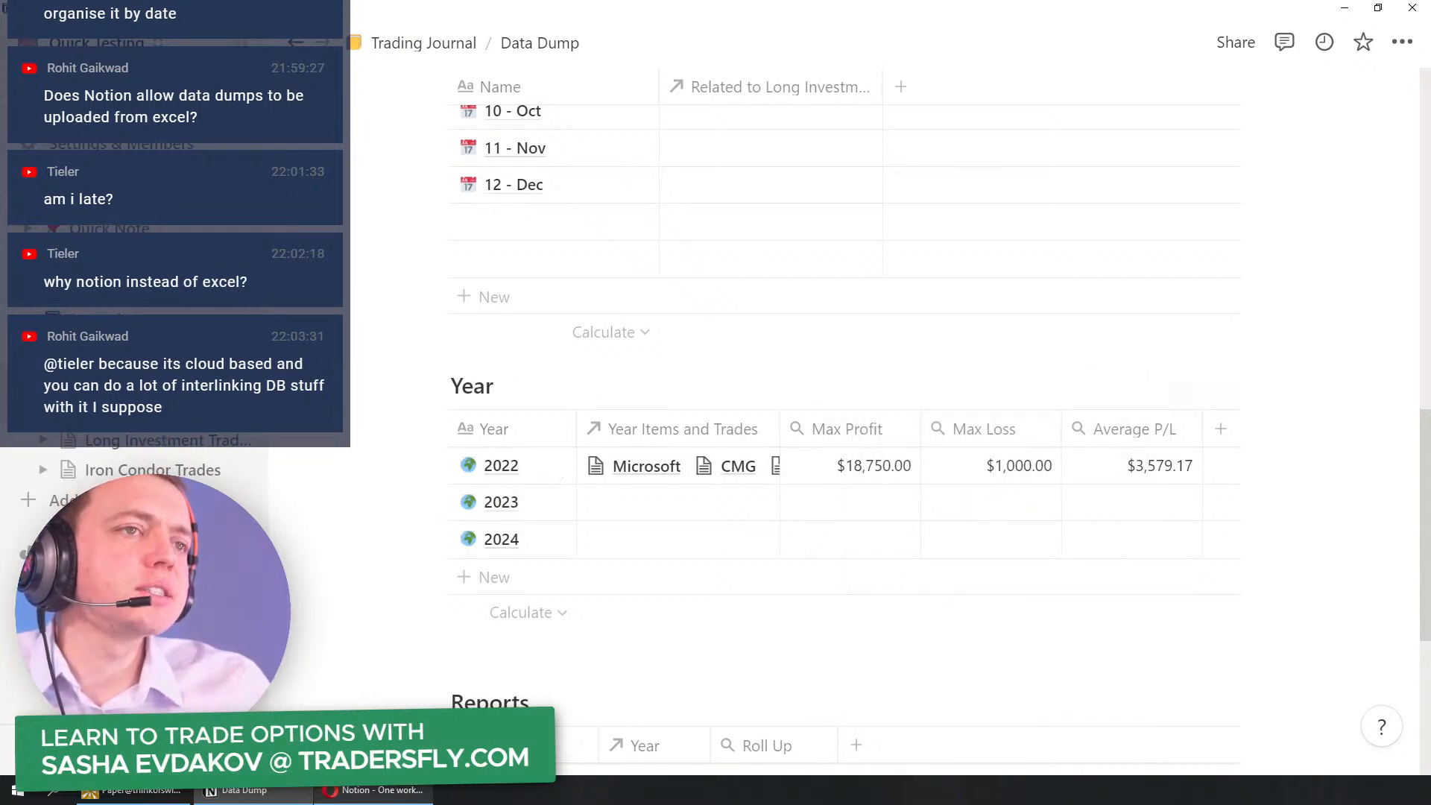
Step: Return to the Trading Journal page and open the NFLX entry in the Long Investment Trades table
{"action": "left_click", "coordinate": [127, 380]}
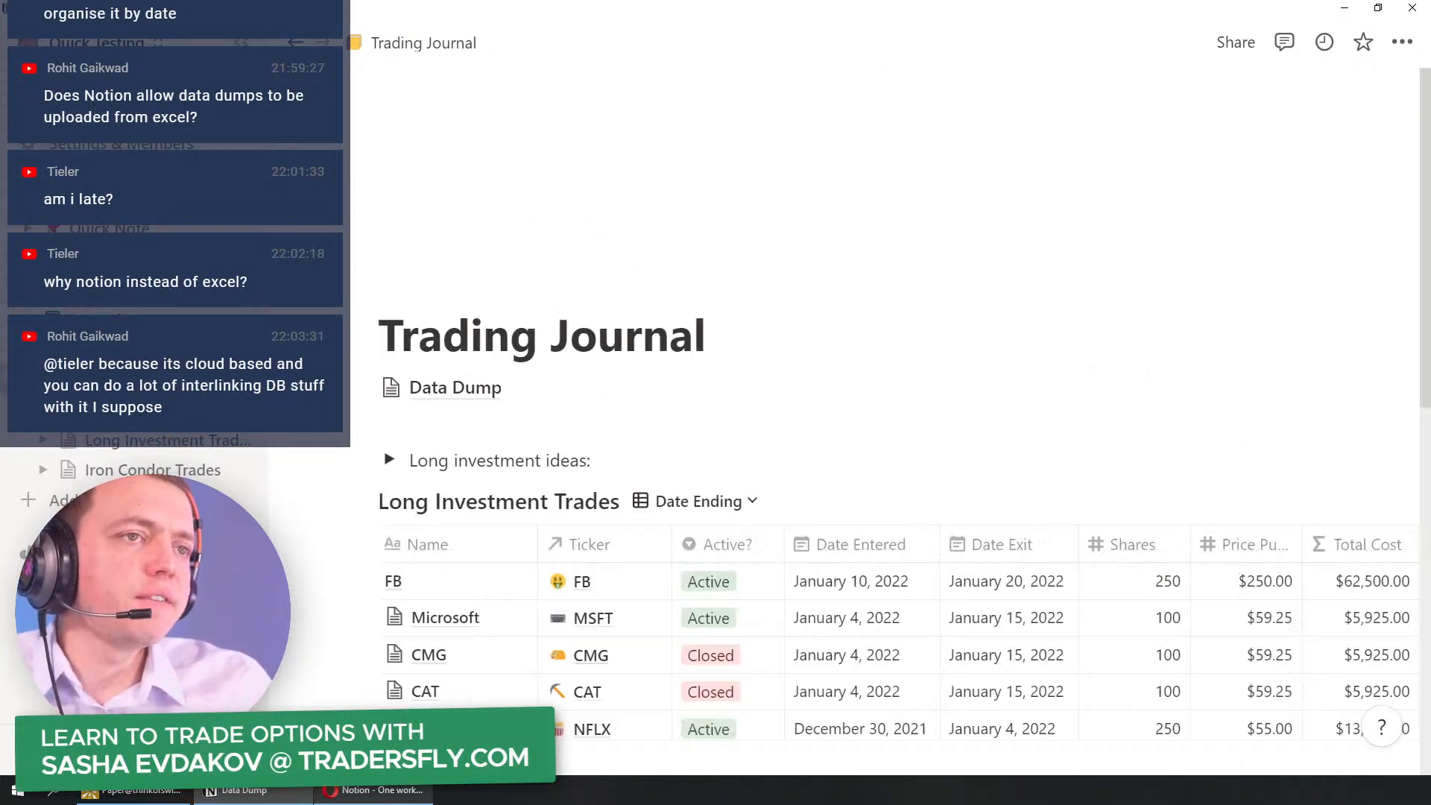
{"action": "scroll", "coordinate": [656, 550], "scroll_direction": "down", "scroll_amount": 5}
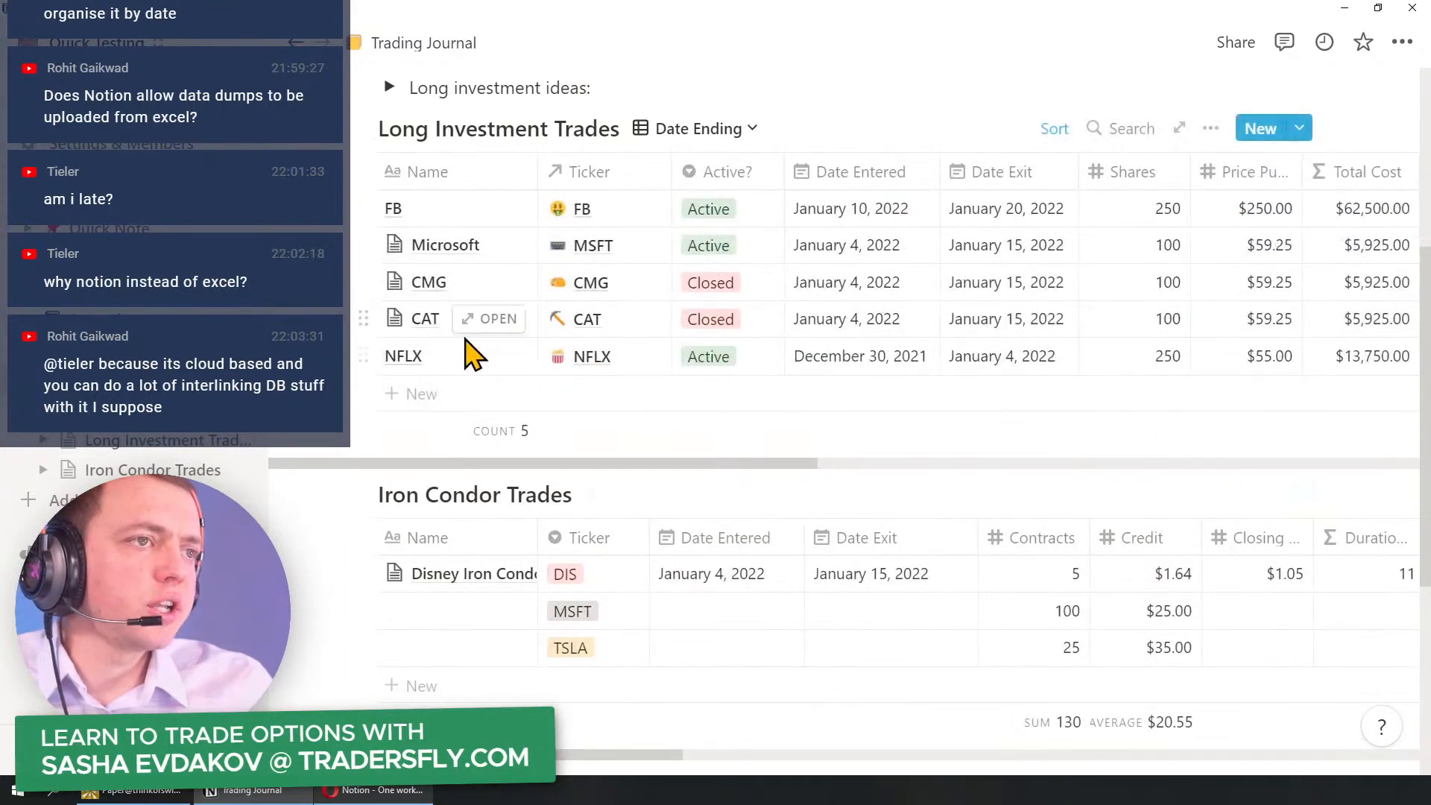
{"action": "left_click", "coordinate": [481, 356]}
{"action": "scroll", "coordinate": [674, 477], "scroll_direction": "down", "scroll_amount": 2}
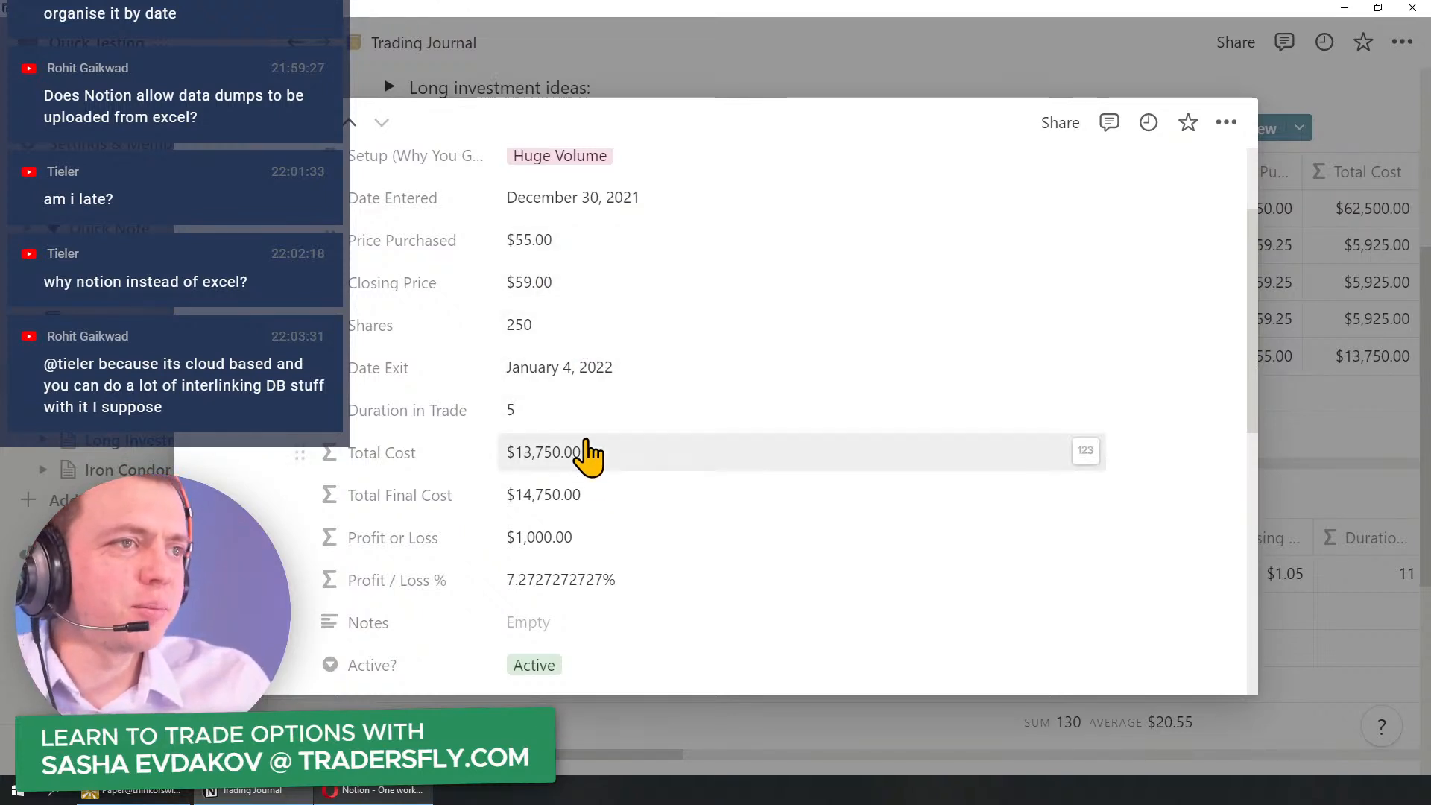
{"action": "scroll", "coordinate": [589, 447], "scroll_direction": "up", "scroll_amount": 2}
Step: Set the NFLX trade's Closing Price to 45 and check its calculated profit or loss
{"action": "left_click", "coordinate": [555, 436]}
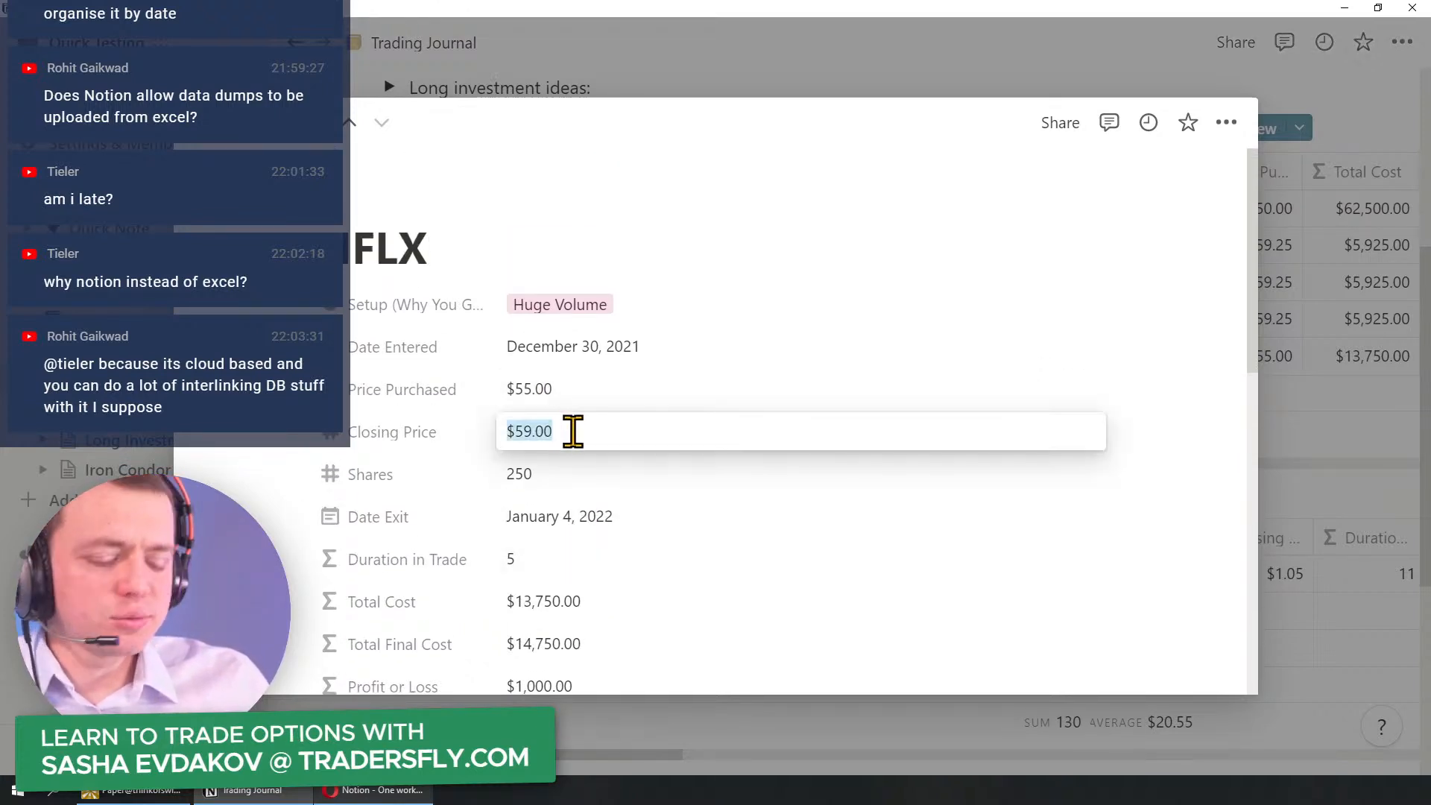
{"action": "type", "text": "45"}
{"action": "key", "text": "Return"}
{"action": "scroll", "coordinate": [620, 525], "scroll_direction": "down", "scroll_amount": 1}
{"action": "scroll", "coordinate": [620, 525], "scroll_direction": "down", "scroll_amount": 2}
{"action": "scroll", "coordinate": [564, 551], "scroll_direction": "up", "scroll_amount": 2}
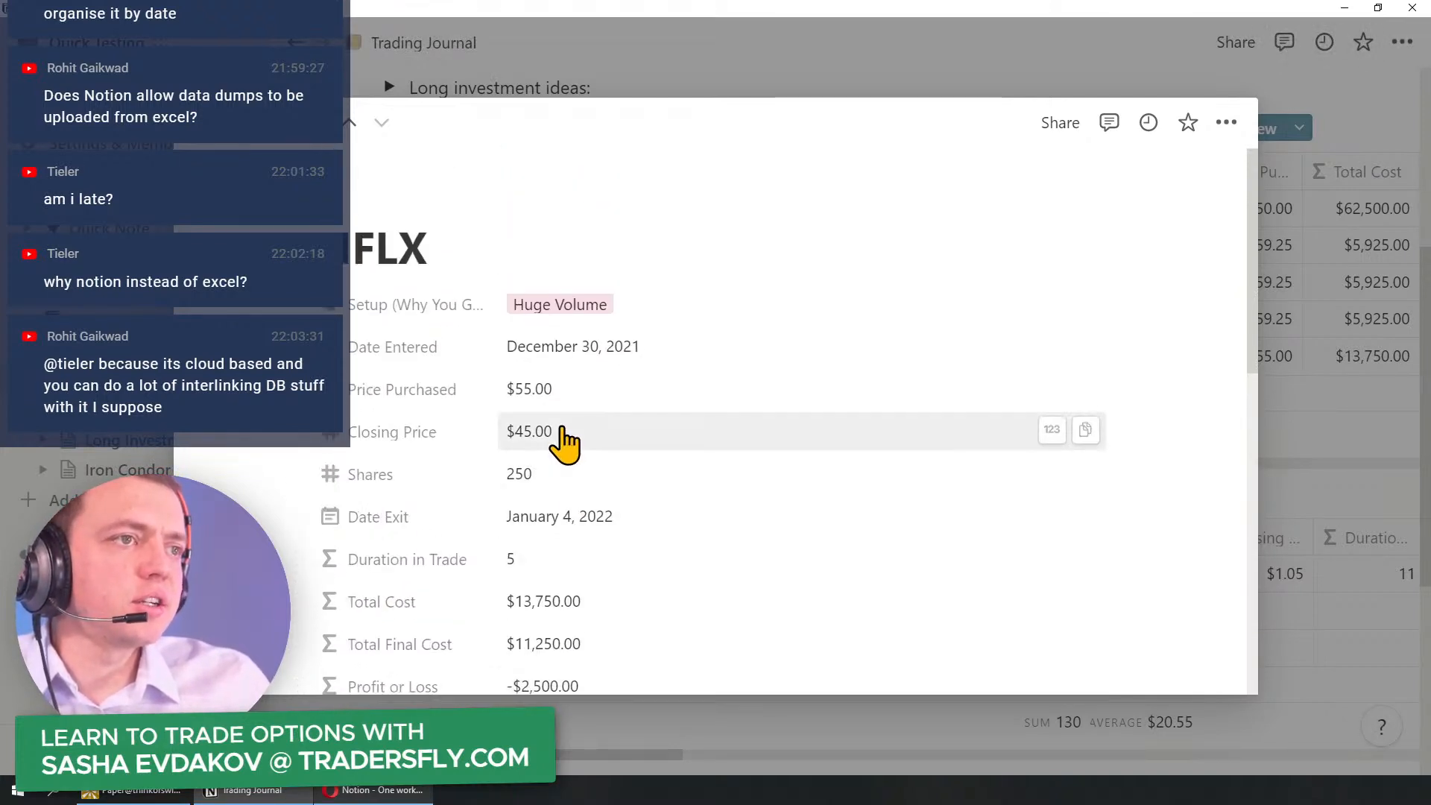
Step: Set the NFLX trade's Closing Price to 30 and close the entry
{"action": "left_click", "coordinate": [563, 436]}
{"action": "type", "text": "30"}
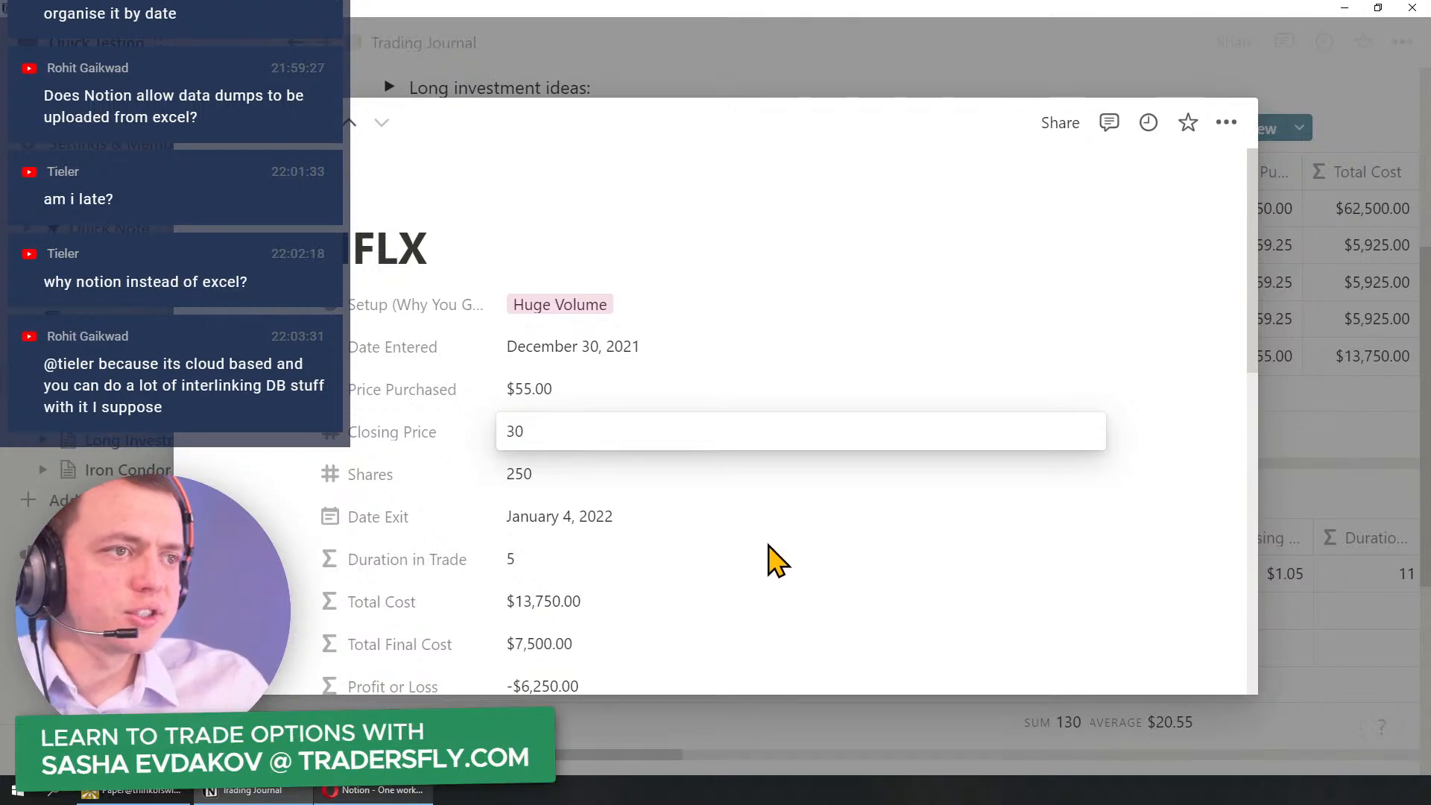
{"action": "key", "text": "Return"}
{"action": "scroll", "coordinate": [534, 534], "scroll_direction": "down", "scroll_amount": 3}
{"action": "key", "text": "Escape"}
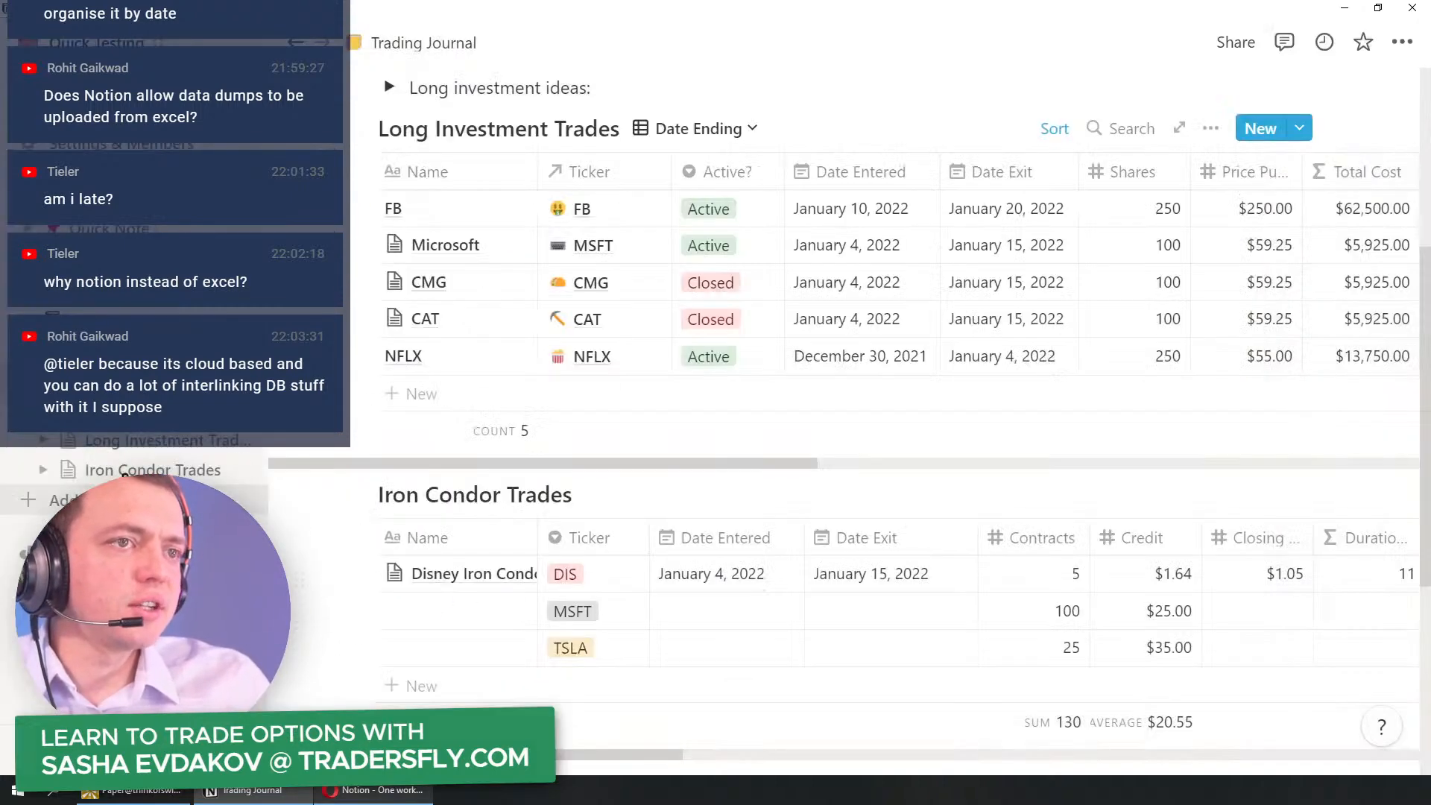
Step: Check the 2022 rollups in the Data Dump page's Year table against the changed NFLX closing price
{"action": "left_click", "coordinate": [122, 418]}
{"action": "scroll", "coordinate": [851, 545], "scroll_direction": "down", "scroll_amount": 13}
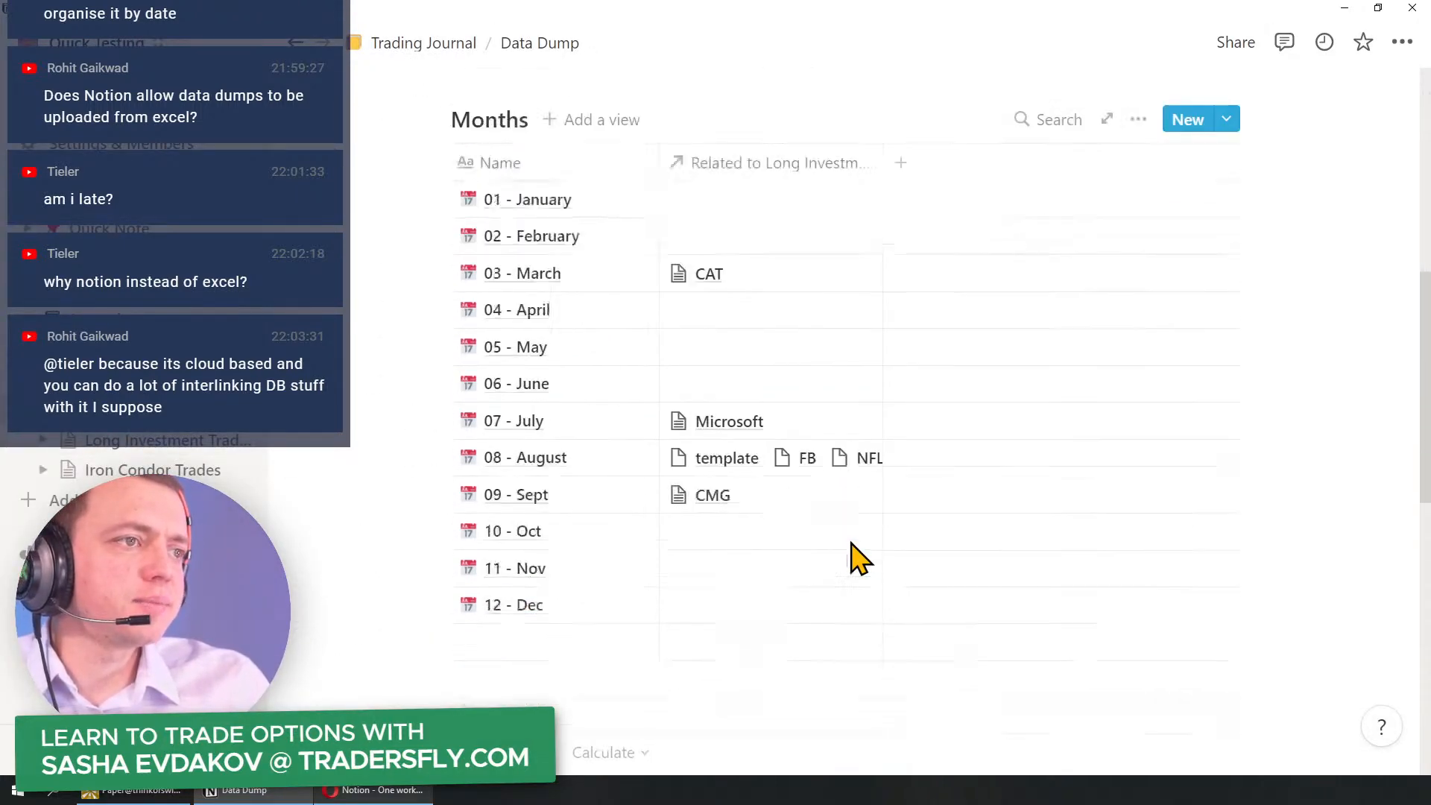
{"action": "scroll", "coordinate": [851, 558], "scroll_direction": "down", "scroll_amount": 1}
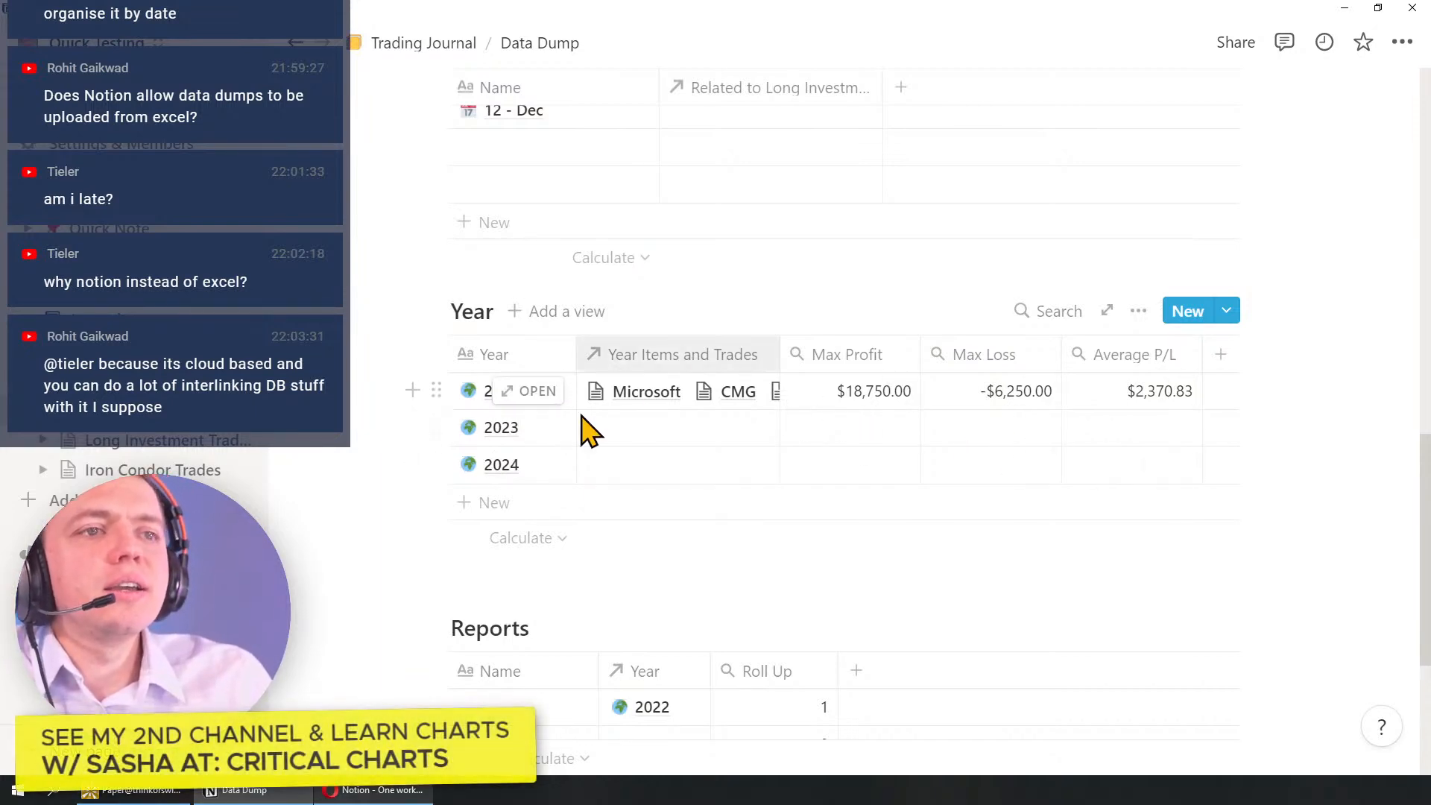
Step: Go back to the Trading Journal page and switch the Long Investment Trades table to the Active view
{"action": "left_click", "coordinate": [120, 380]}
{"action": "scroll", "coordinate": [562, 544], "scroll_direction": "down", "scroll_amount": 4}
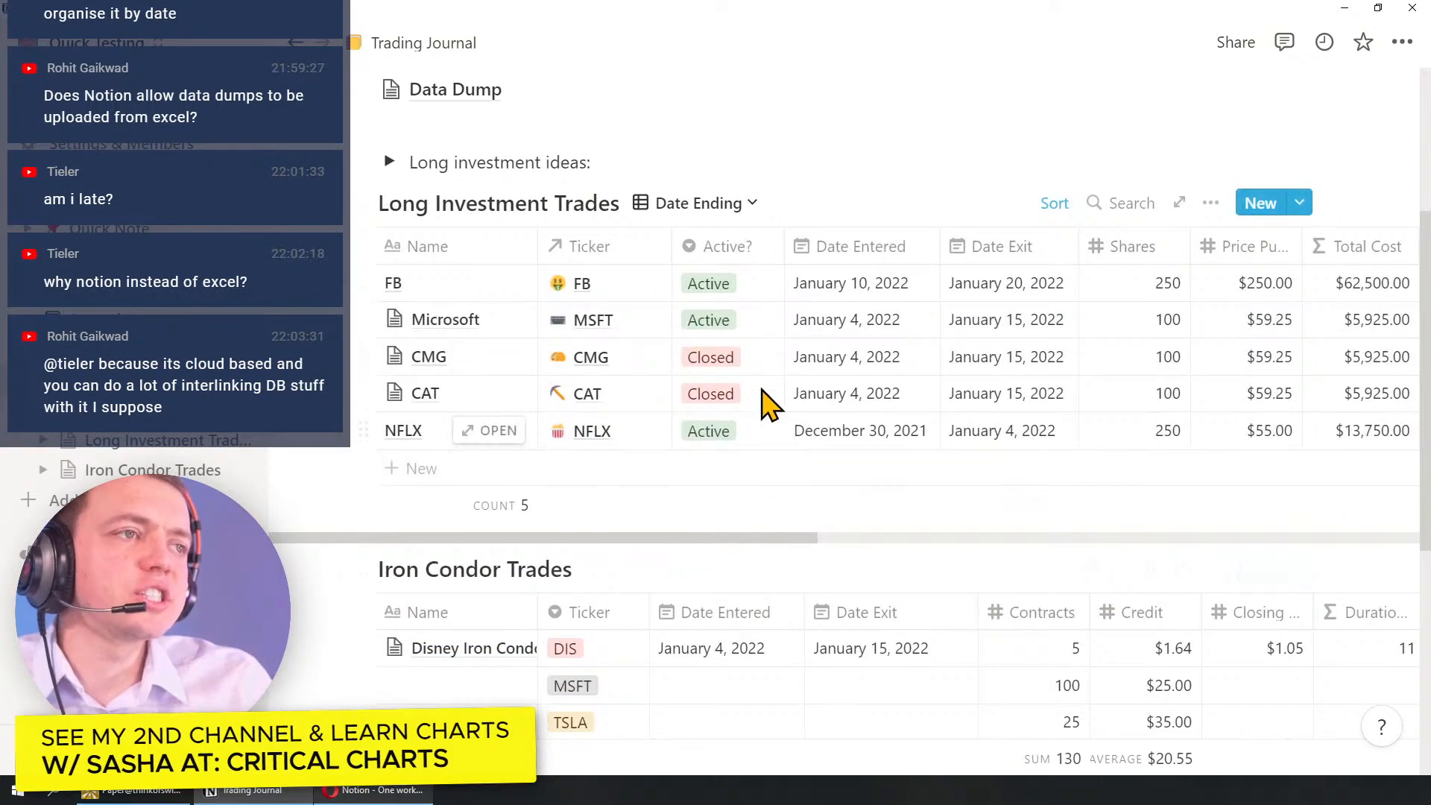
{"action": "left_click", "coordinate": [717, 207]}
{"action": "left_click", "coordinate": [587, 358]}
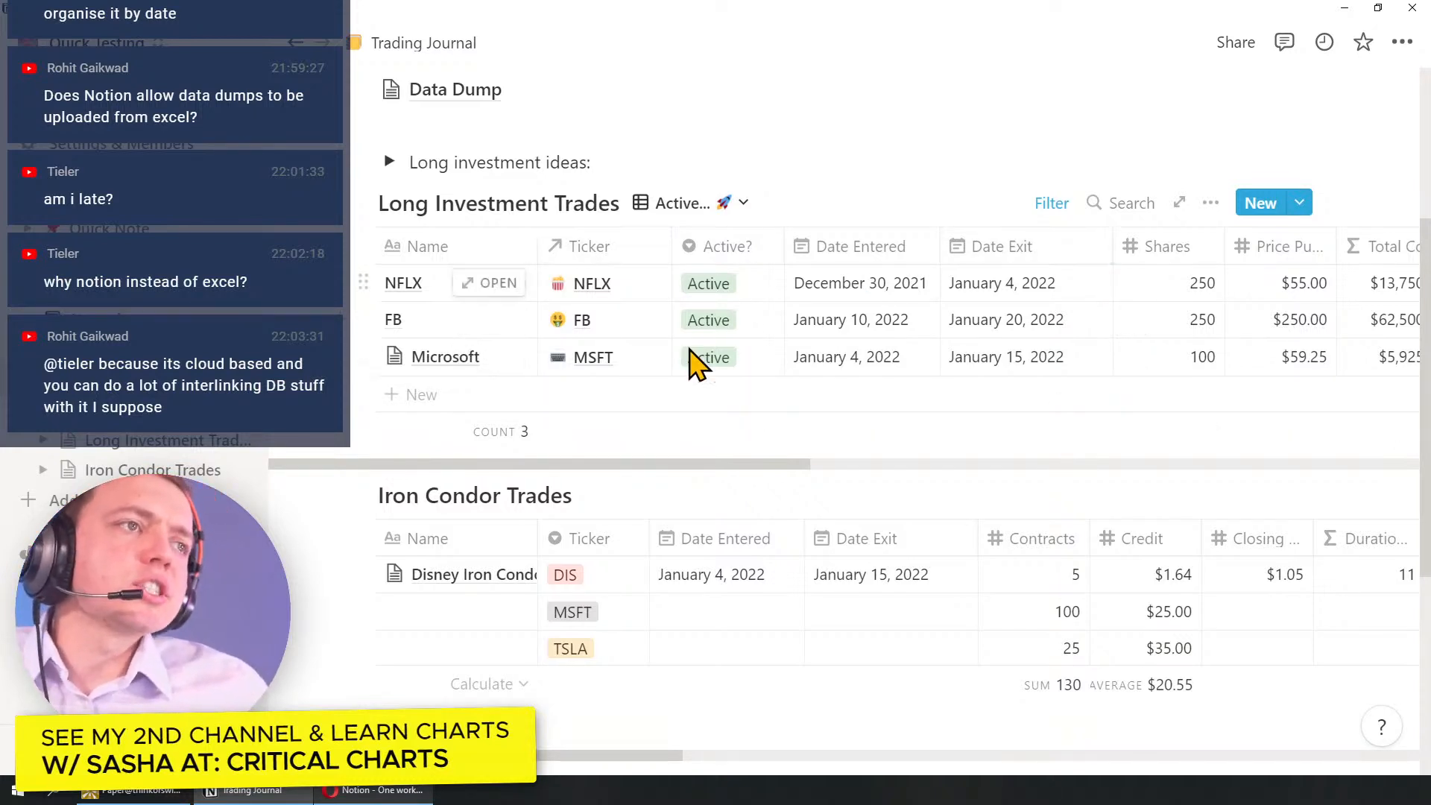
Step: Set the FB trade's Active? property to Closed within its entry, and close the entry
{"action": "left_click", "coordinate": [488, 320]}
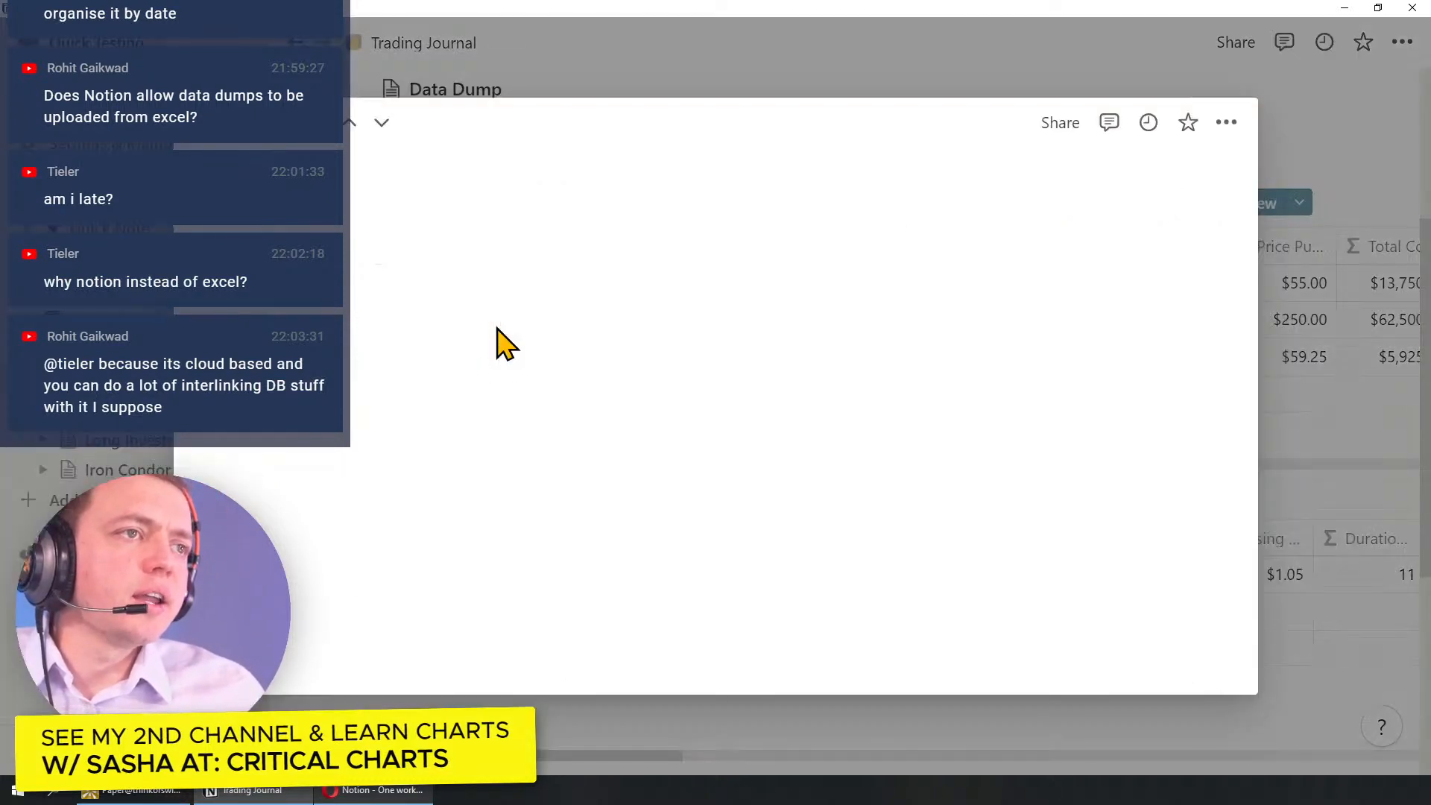
{"action": "scroll", "coordinate": [670, 462], "scroll_direction": "down", "scroll_amount": 8}
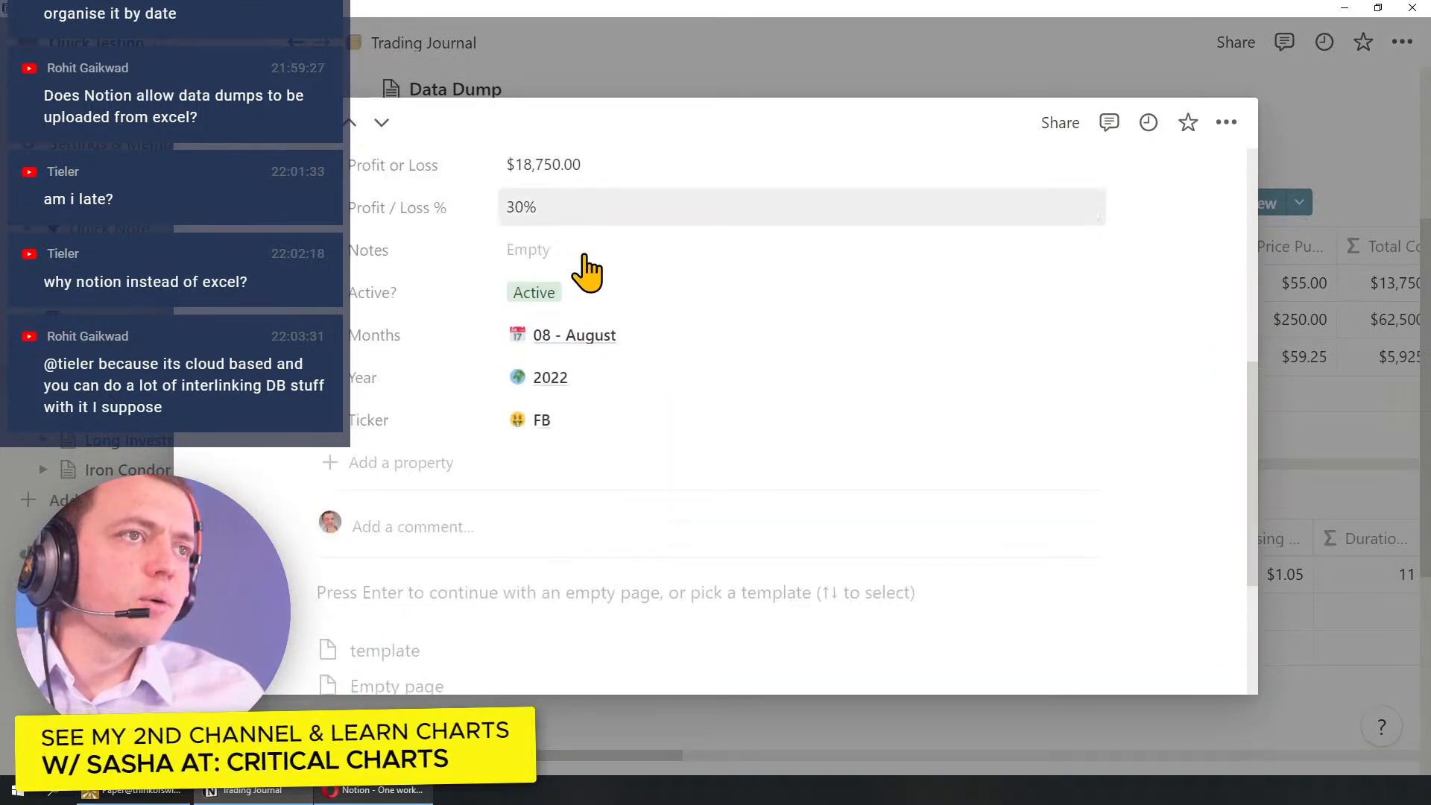
{"action": "scroll", "coordinate": [581, 272], "scroll_direction": "up", "scroll_amount": 2}
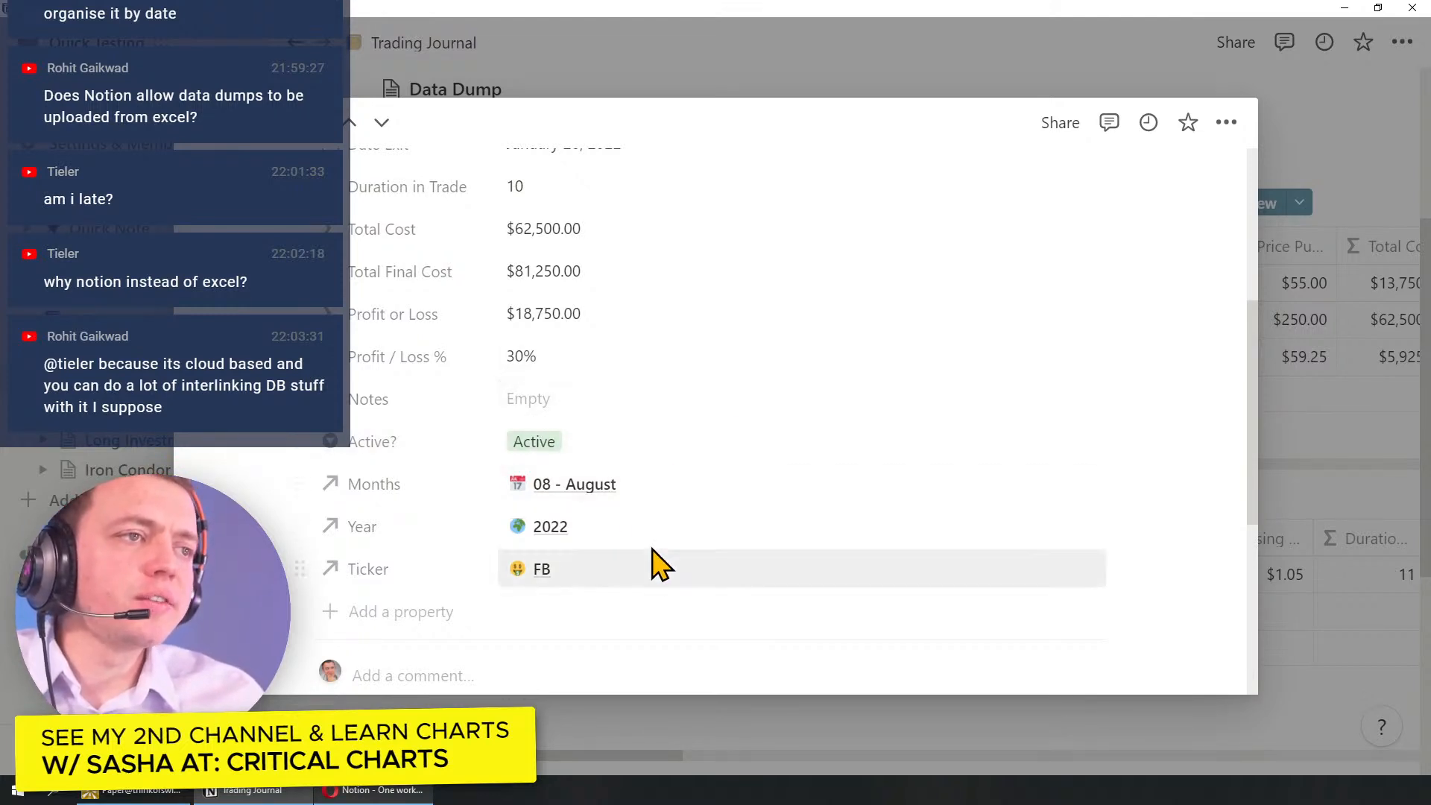
{"action": "left_click", "coordinate": [580, 441]}
{"action": "left_click", "coordinate": [588, 549]}
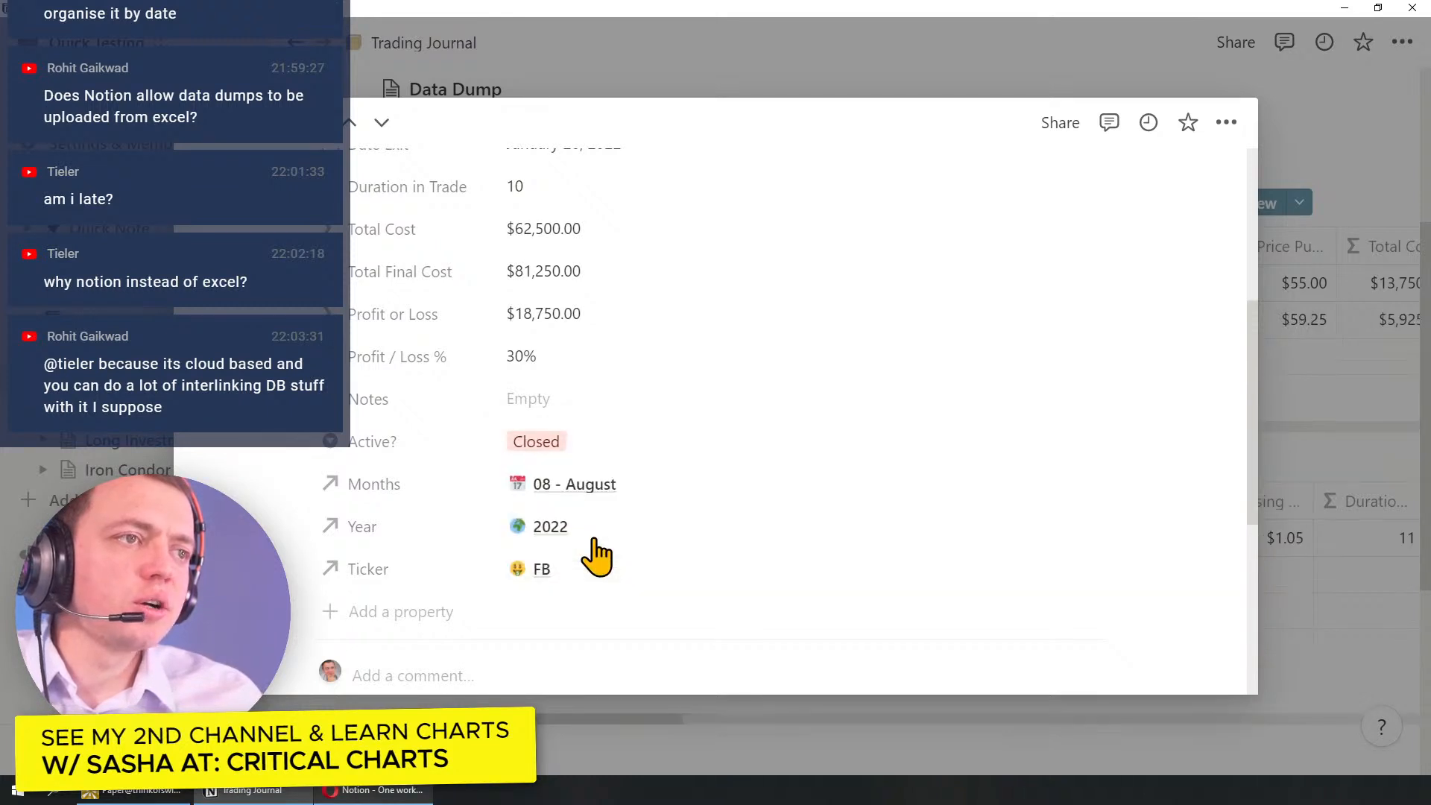
{"action": "left_click", "coordinate": [1319, 402]}
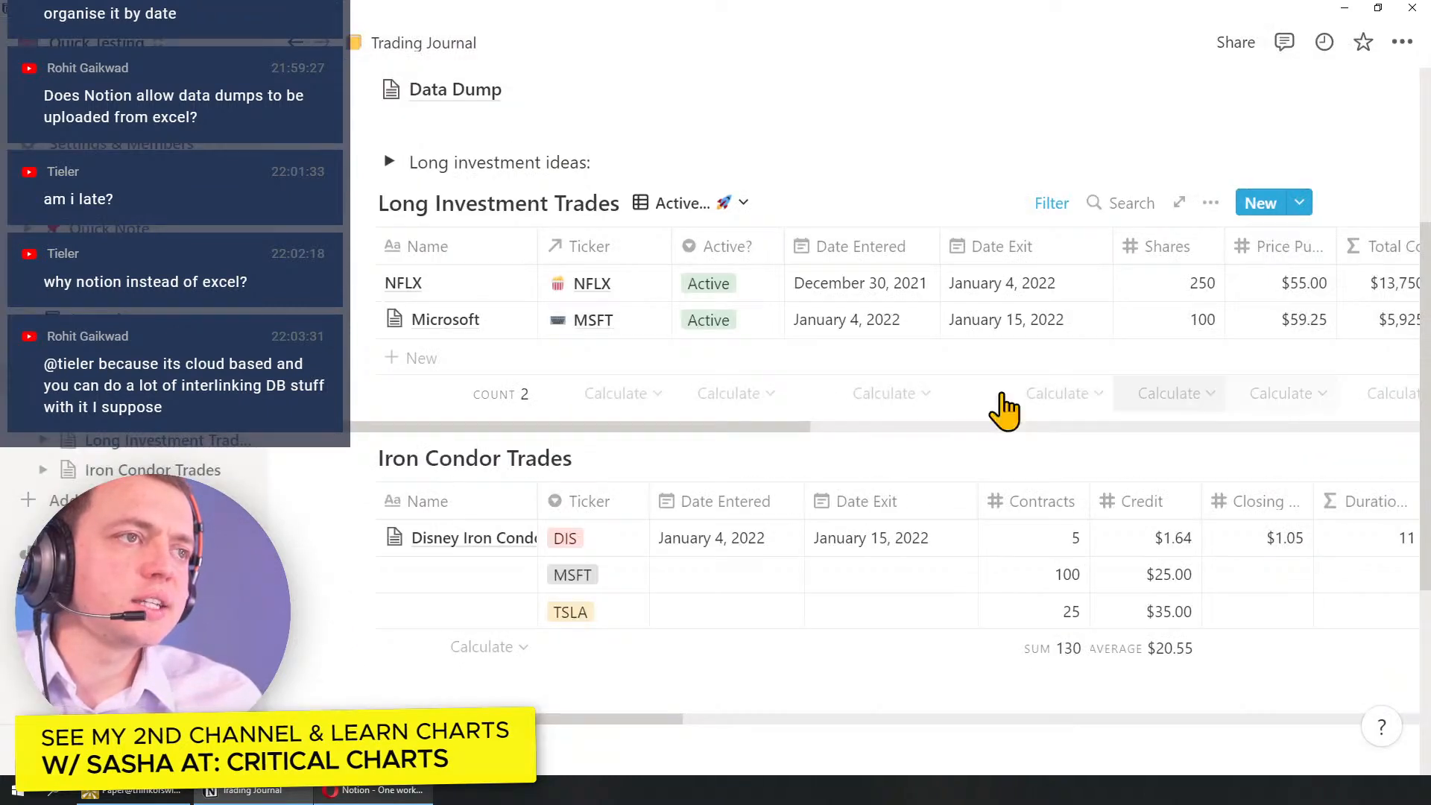
Step: Set Active? to Closed for the NFLX and Microsoft trades directly in the Long Investment Trades table
{"action": "left_click", "coordinate": [759, 285]}
{"action": "left_click", "coordinate": [759, 387]}
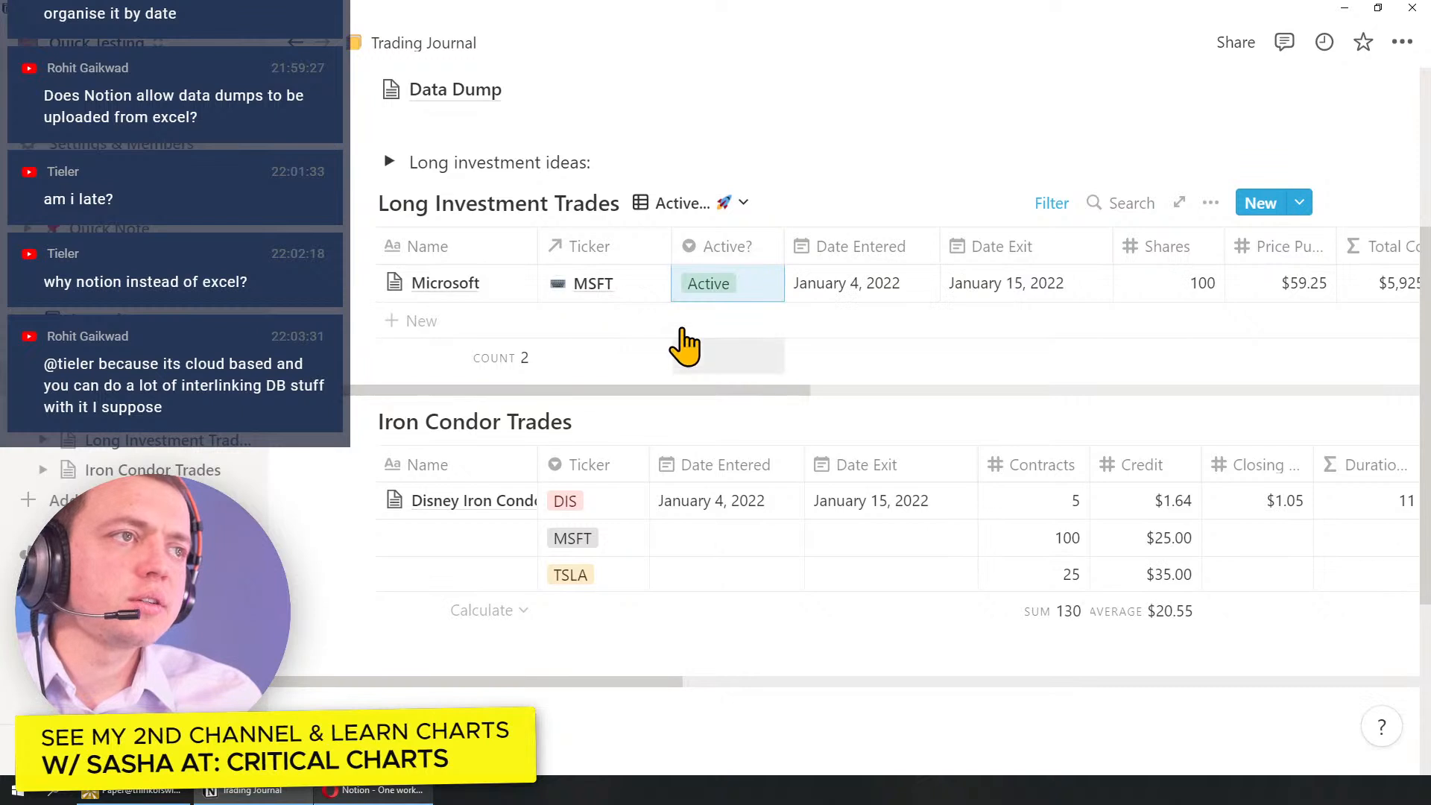
{"action": "left_click", "coordinate": [807, 170]}
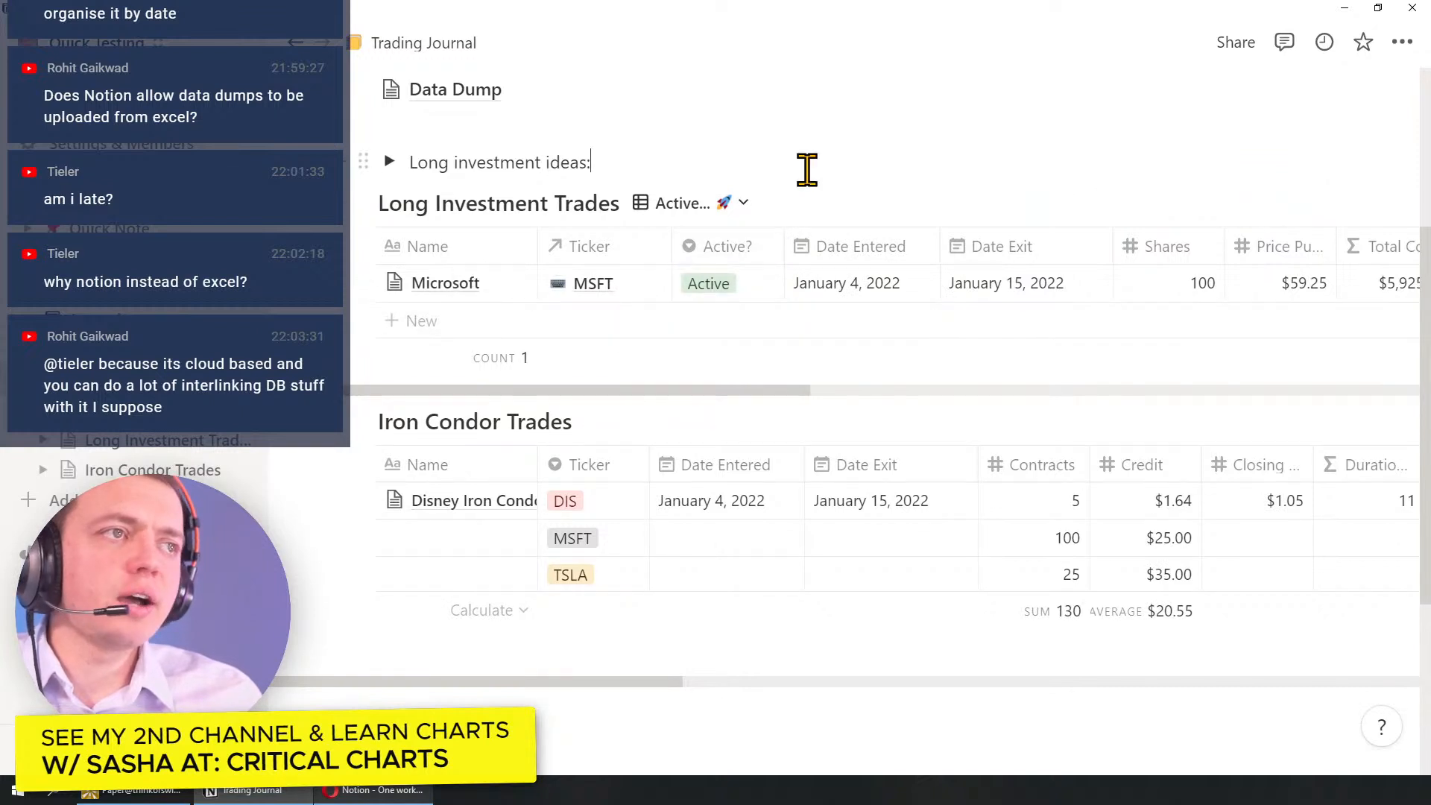
{"action": "left_click", "coordinate": [759, 284]}
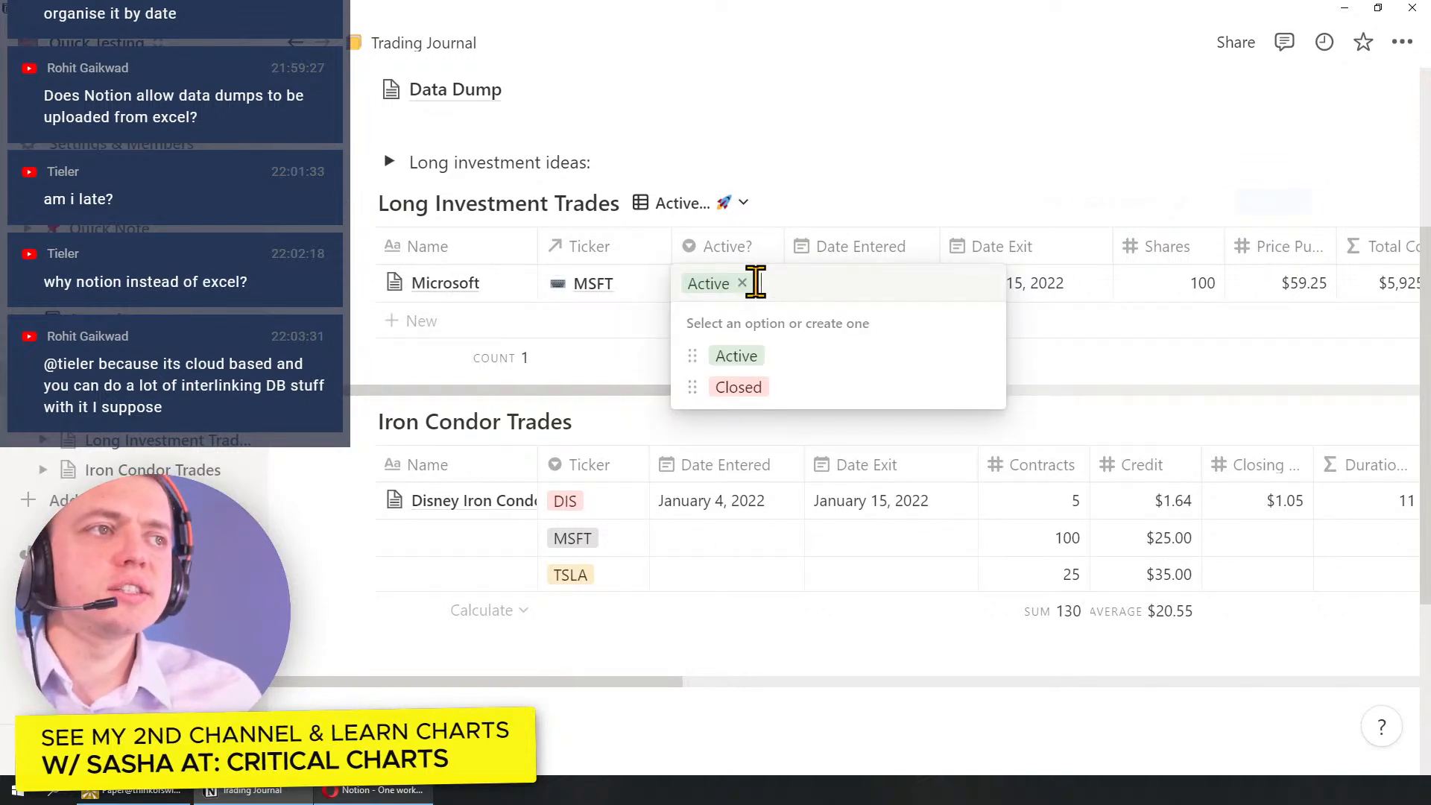
{"action": "left_click", "coordinate": [784, 387]}
Step: Switch the Long Investment Trades table to the Closed view and examine its profit, setup, Year and Months columns
{"action": "left_click", "coordinate": [678, 203]}
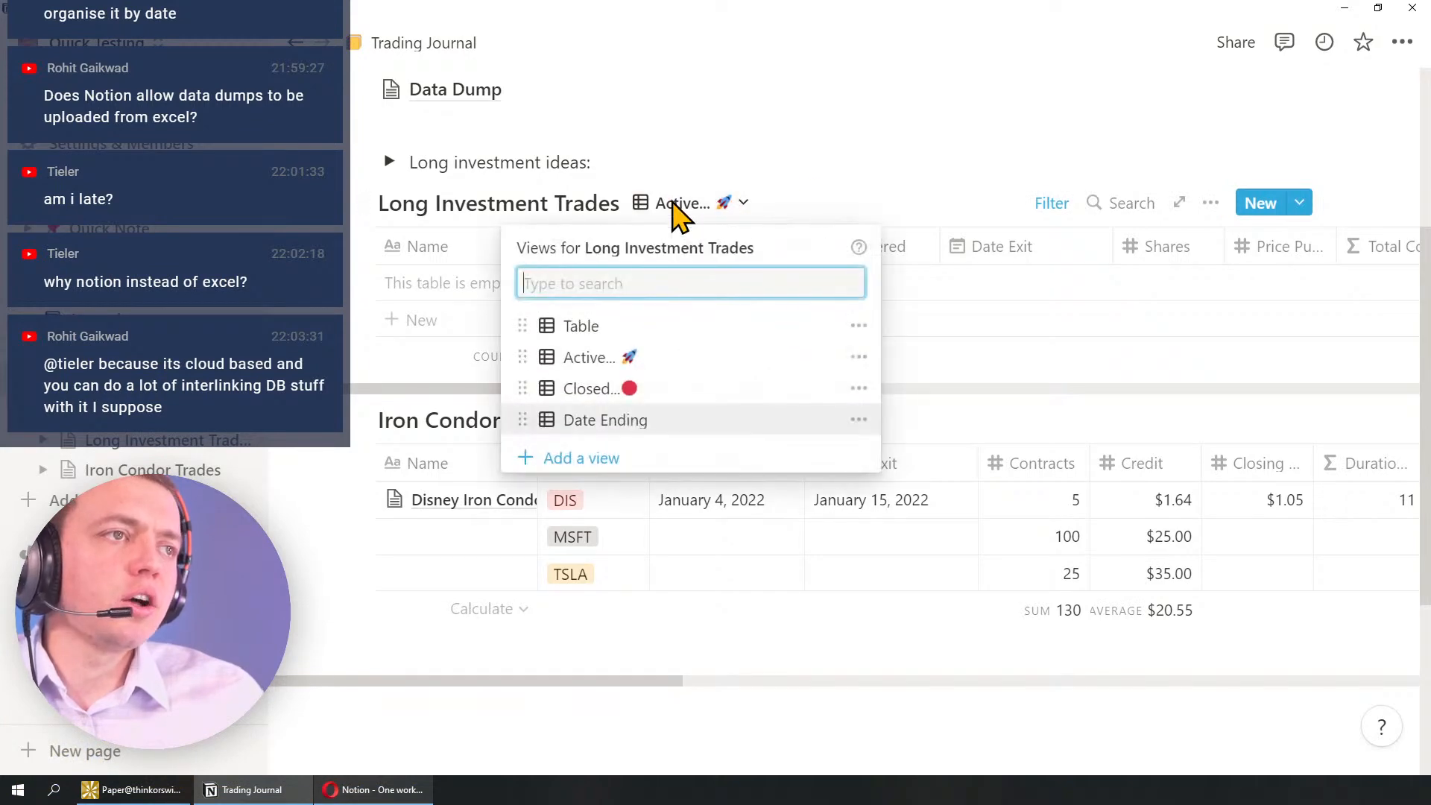
{"action": "left_click", "coordinate": [654, 403]}
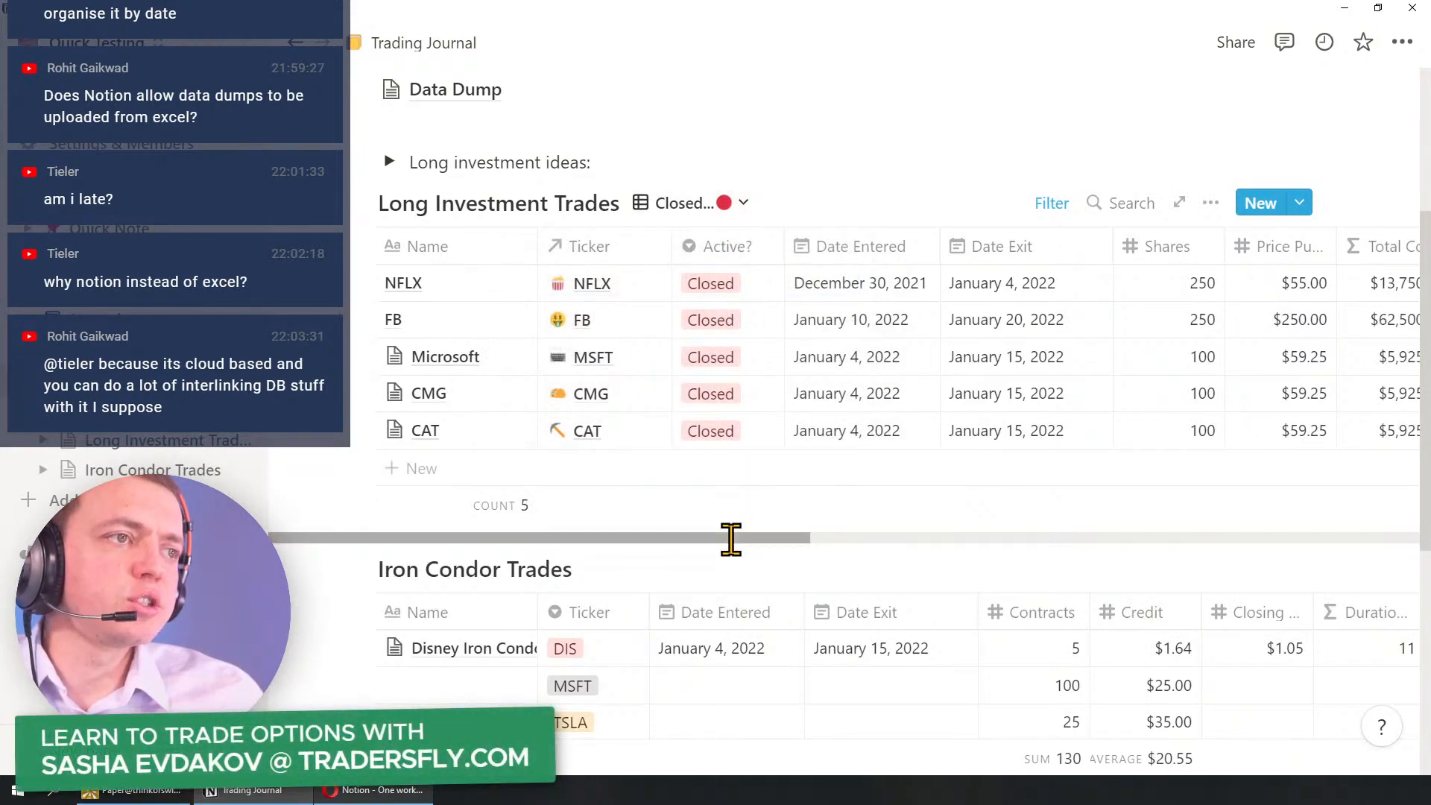
{"action": "left_click_drag", "start_coordinate": [728, 539], "coordinate": [1112, 543]}
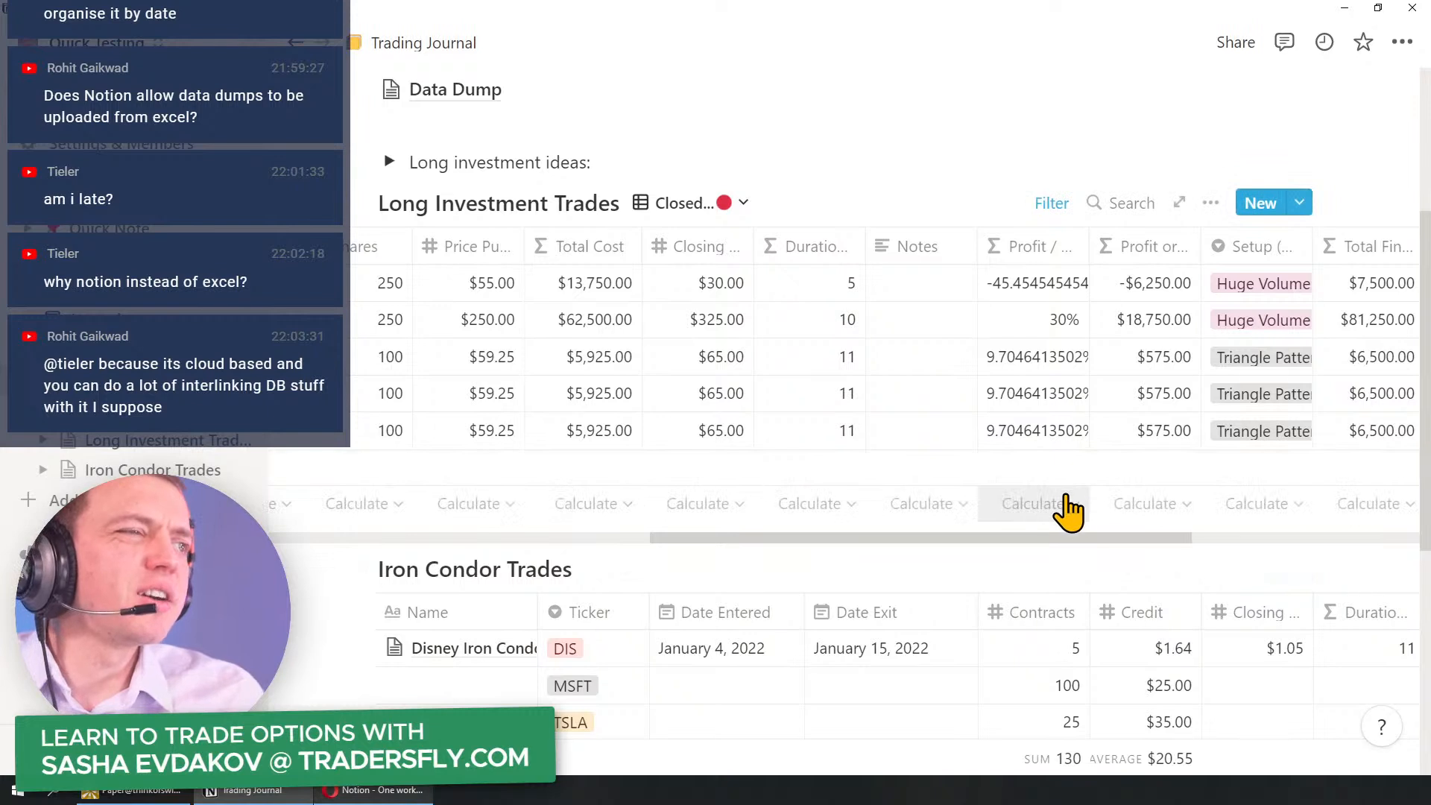
{"action": "left_click_drag", "start_coordinate": [1053, 537], "coordinate": [1363, 537]}
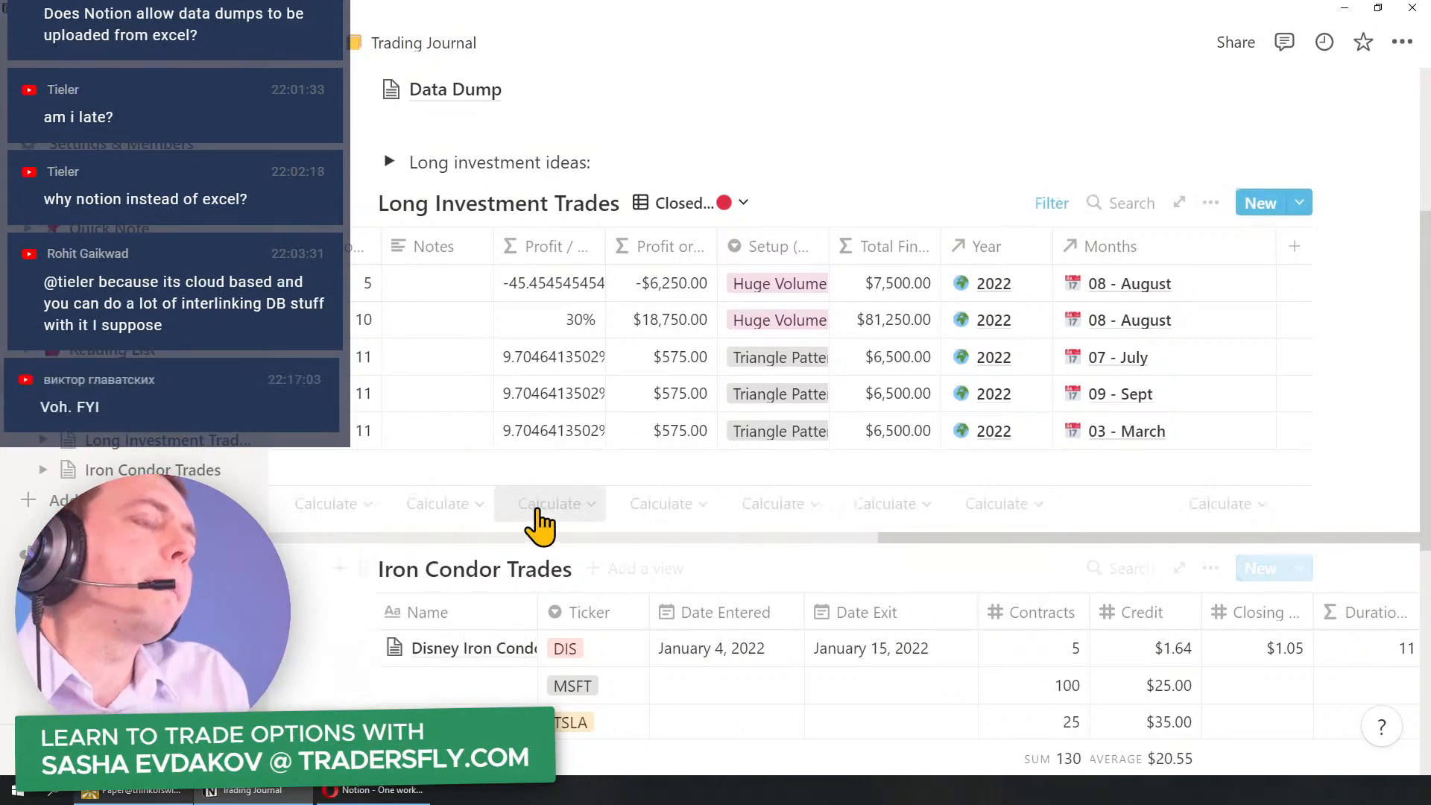
Step: Switch to thinkorswim, display the Account Statement and look at its date range setting
{"action": "left_click", "coordinate": [137, 792]}
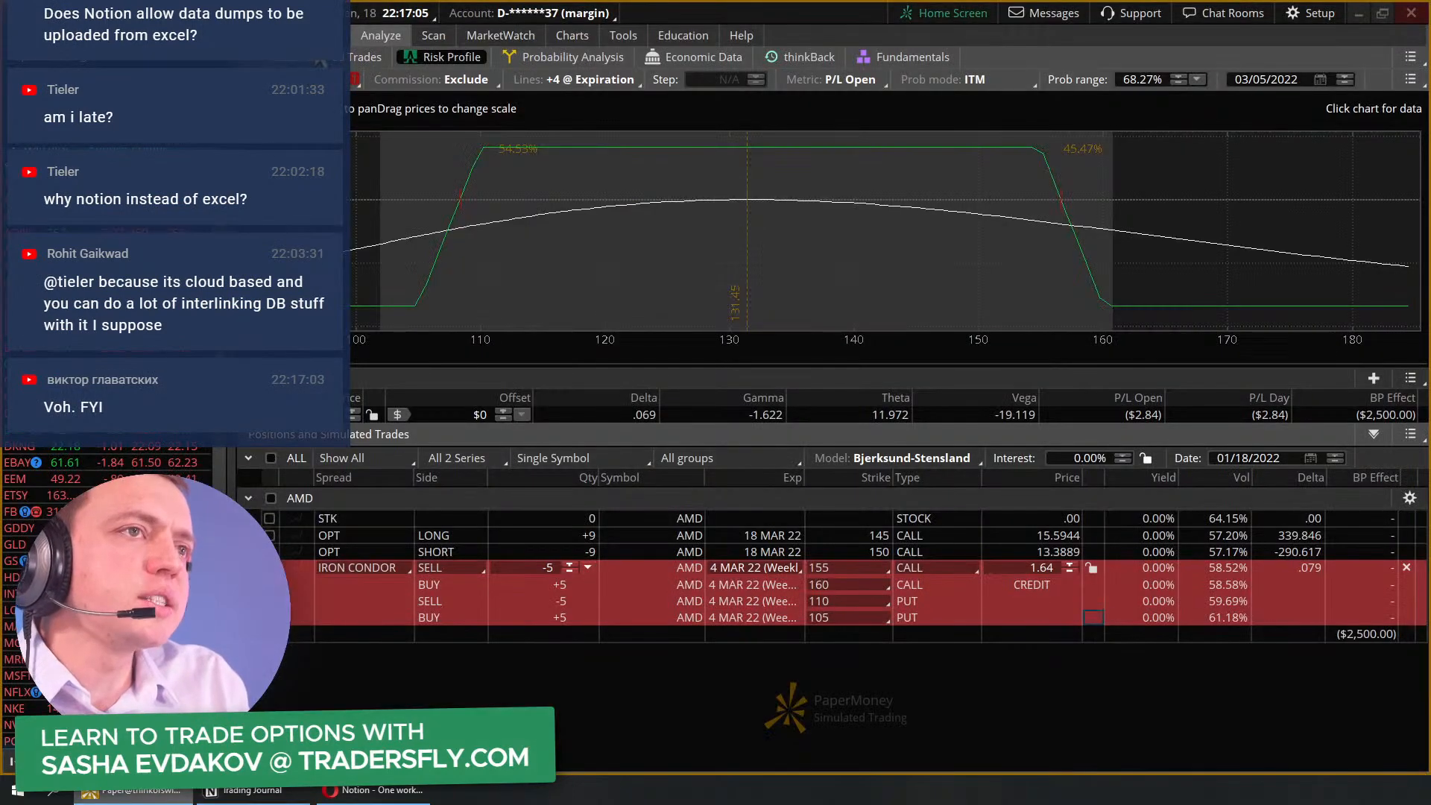
{"action": "left_click", "coordinate": [274, 35]}
{"action": "left_click", "coordinate": [443, 60]}
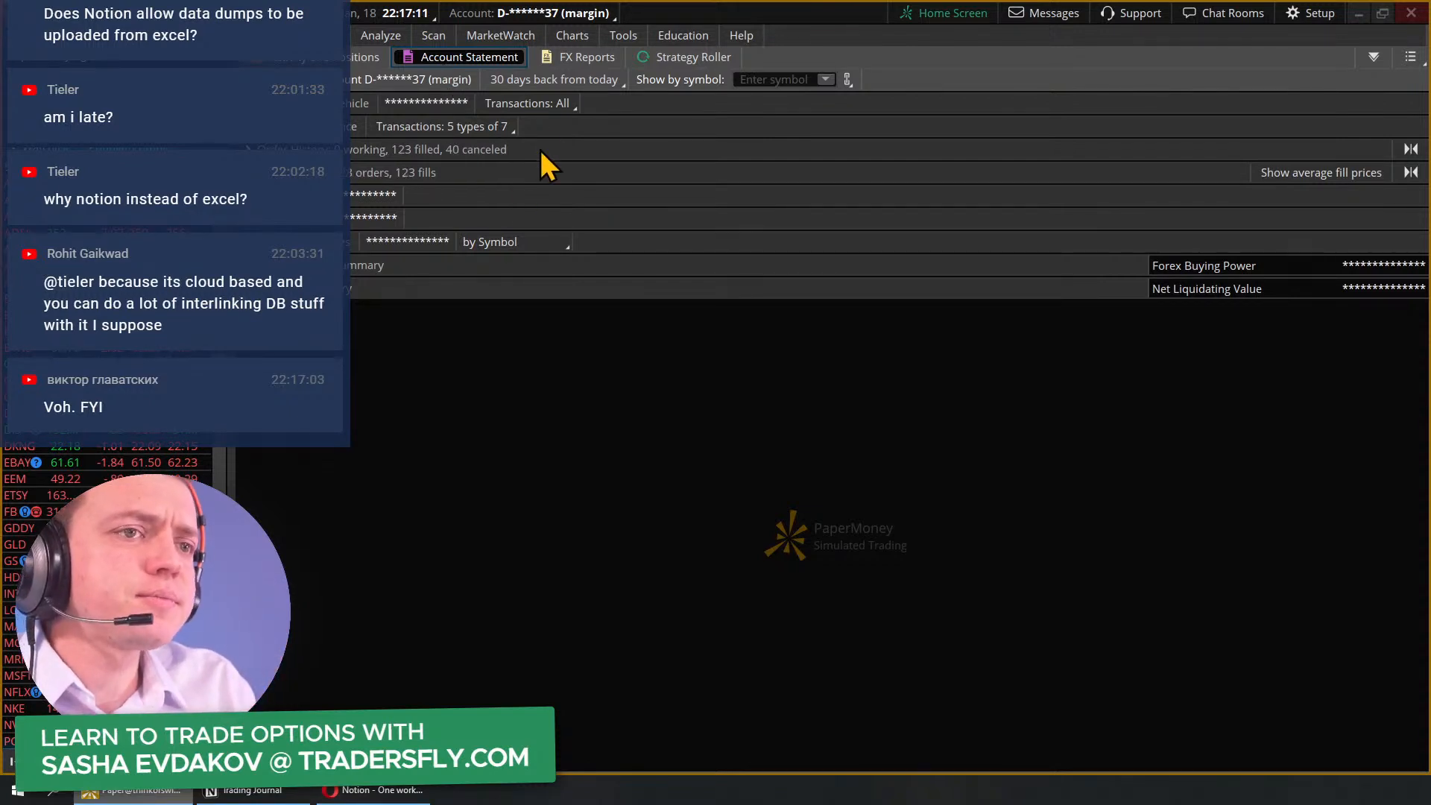
{"action": "left_click", "coordinate": [548, 78]}
{"action": "left_click", "coordinate": [565, 73]}
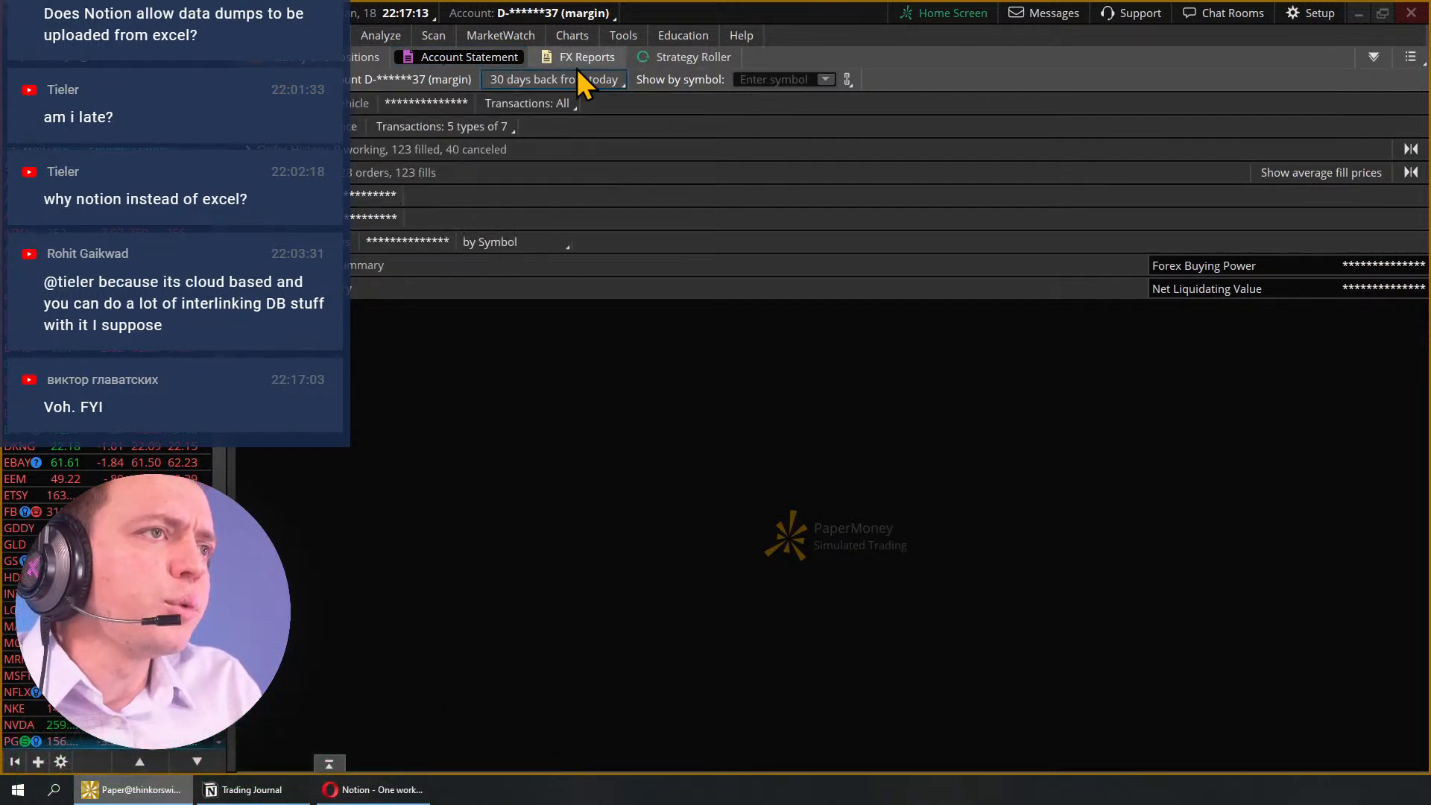
Step: Set the account statement period's start date to January 14, 2021
{"action": "left_click", "coordinate": [547, 78]}
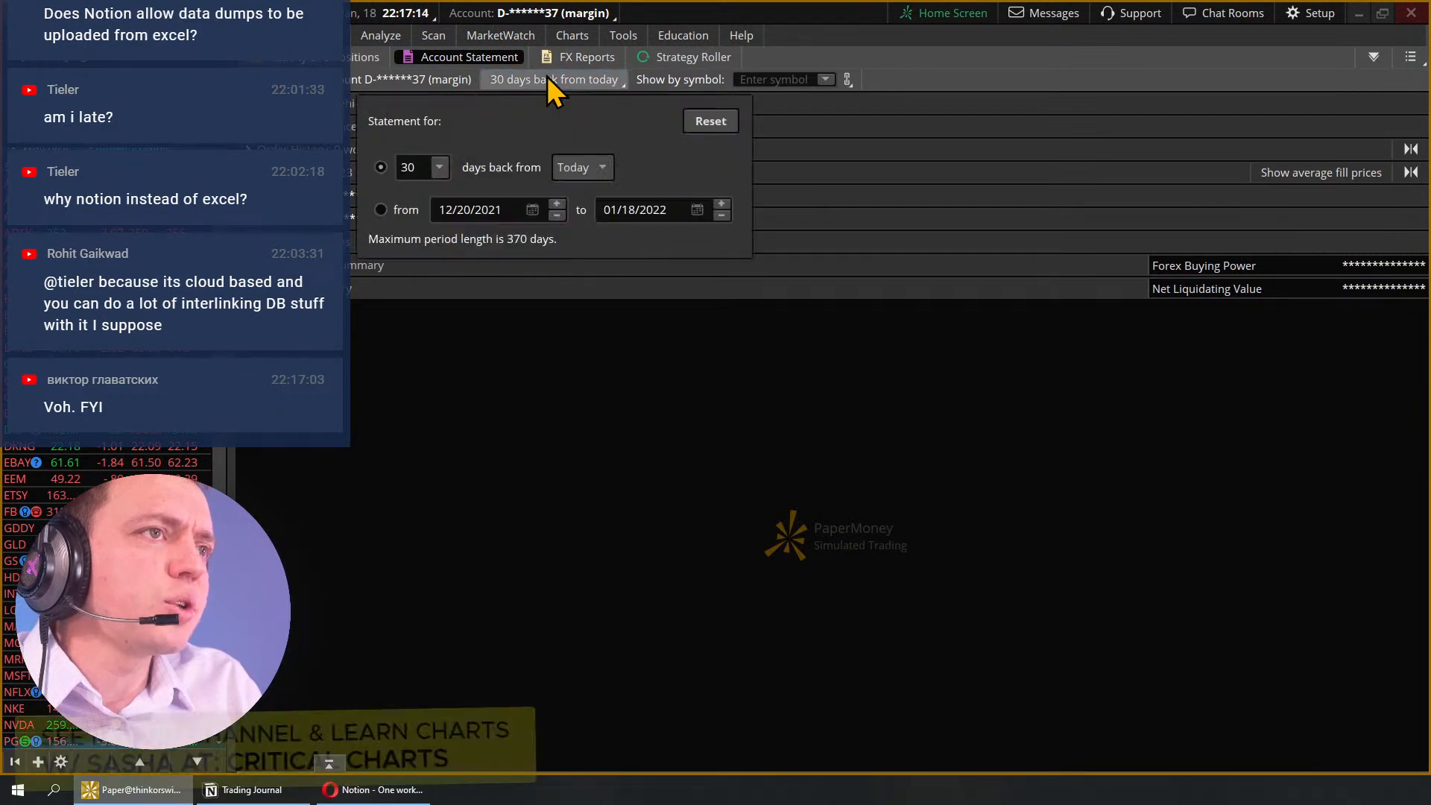
{"action": "left_click", "coordinate": [564, 166]}
{"action": "left_click", "coordinate": [567, 164]}
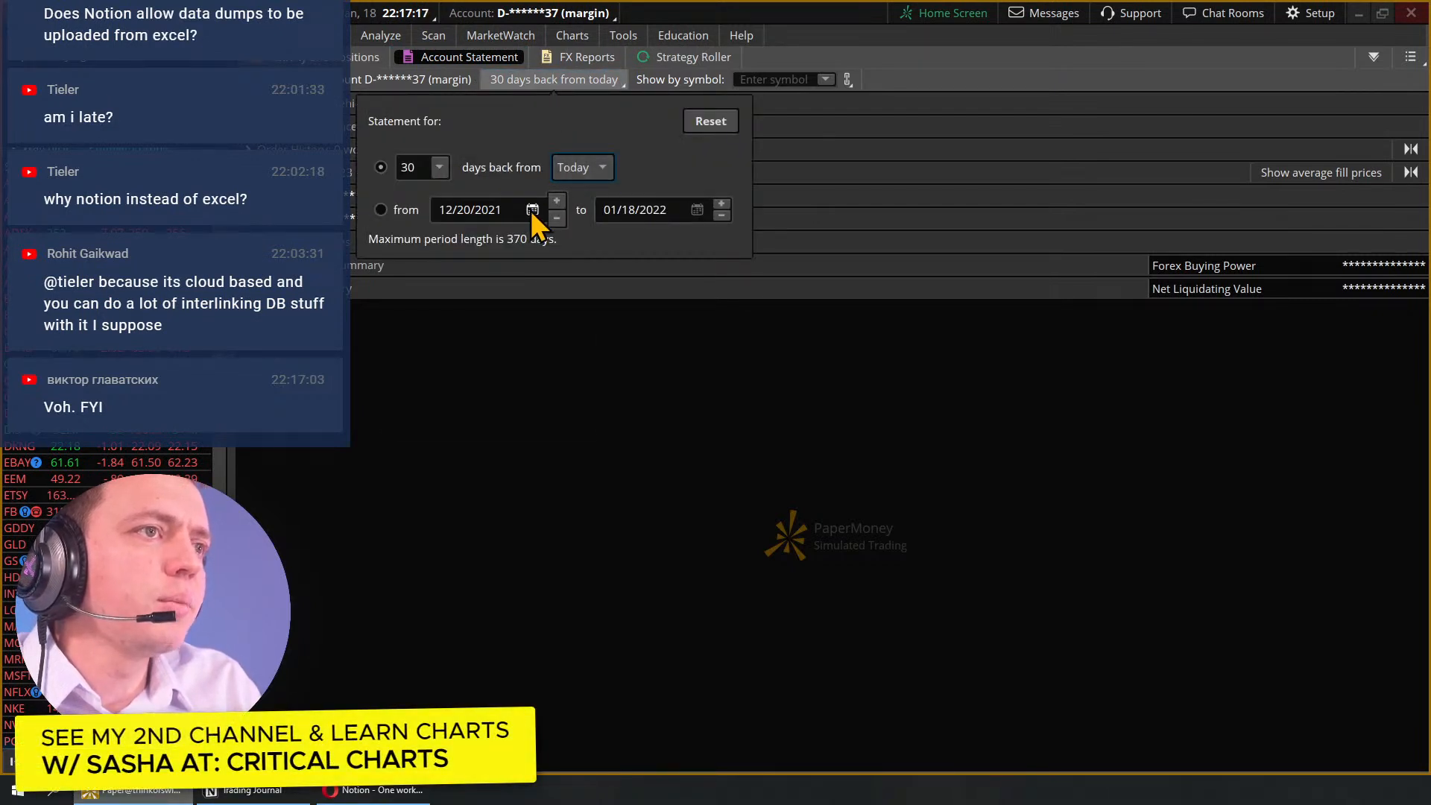
{"action": "left_click", "coordinate": [532, 210]}
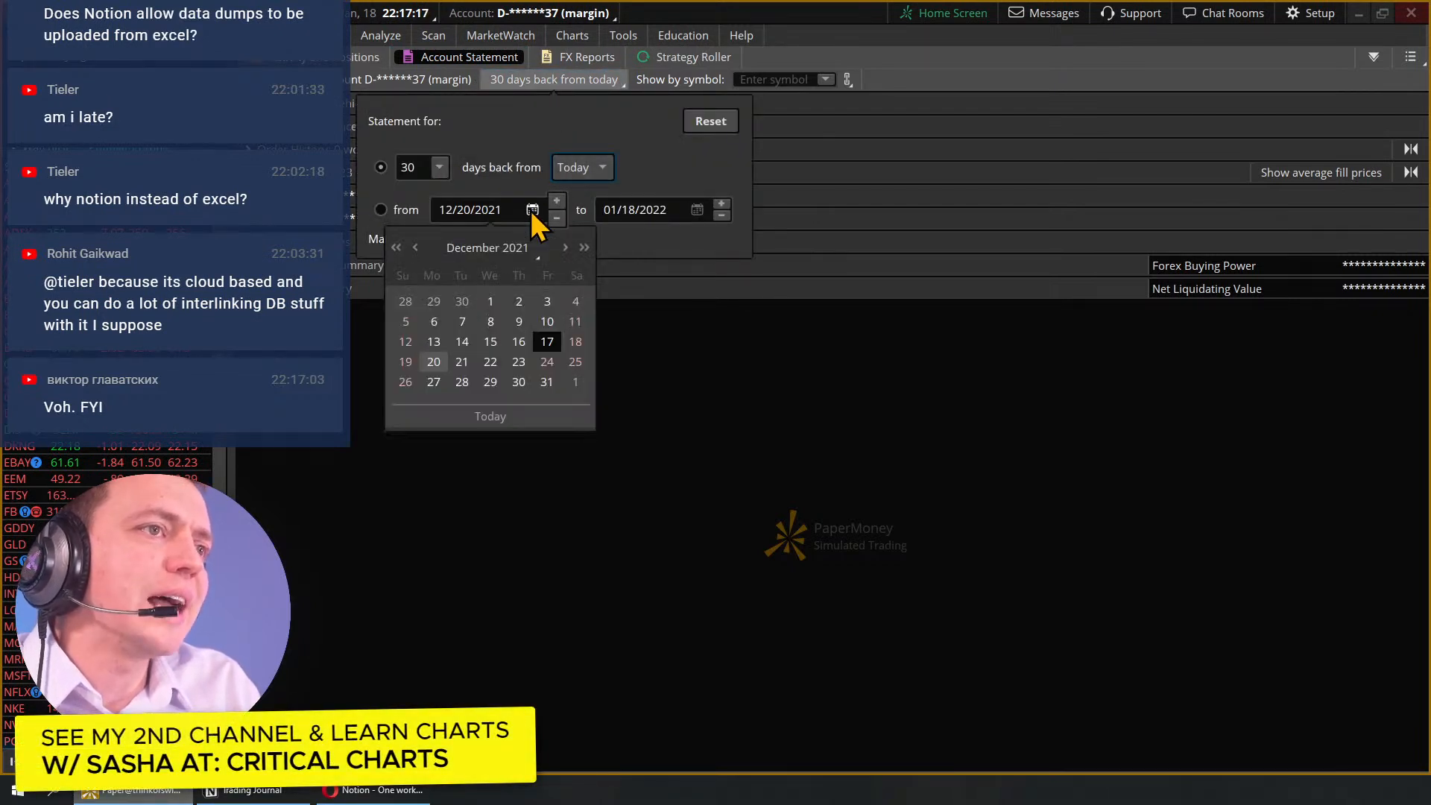
{"action": "left_click", "coordinate": [416, 246]}
{"action": "double_click", "coordinate": [416, 247]}
{"action": "triple_click", "coordinate": [416, 246]}
{"action": "triple_click", "coordinate": [415, 247]}
{"action": "double_click", "coordinate": [416, 246]}
{"action": "left_click", "coordinate": [415, 247]}
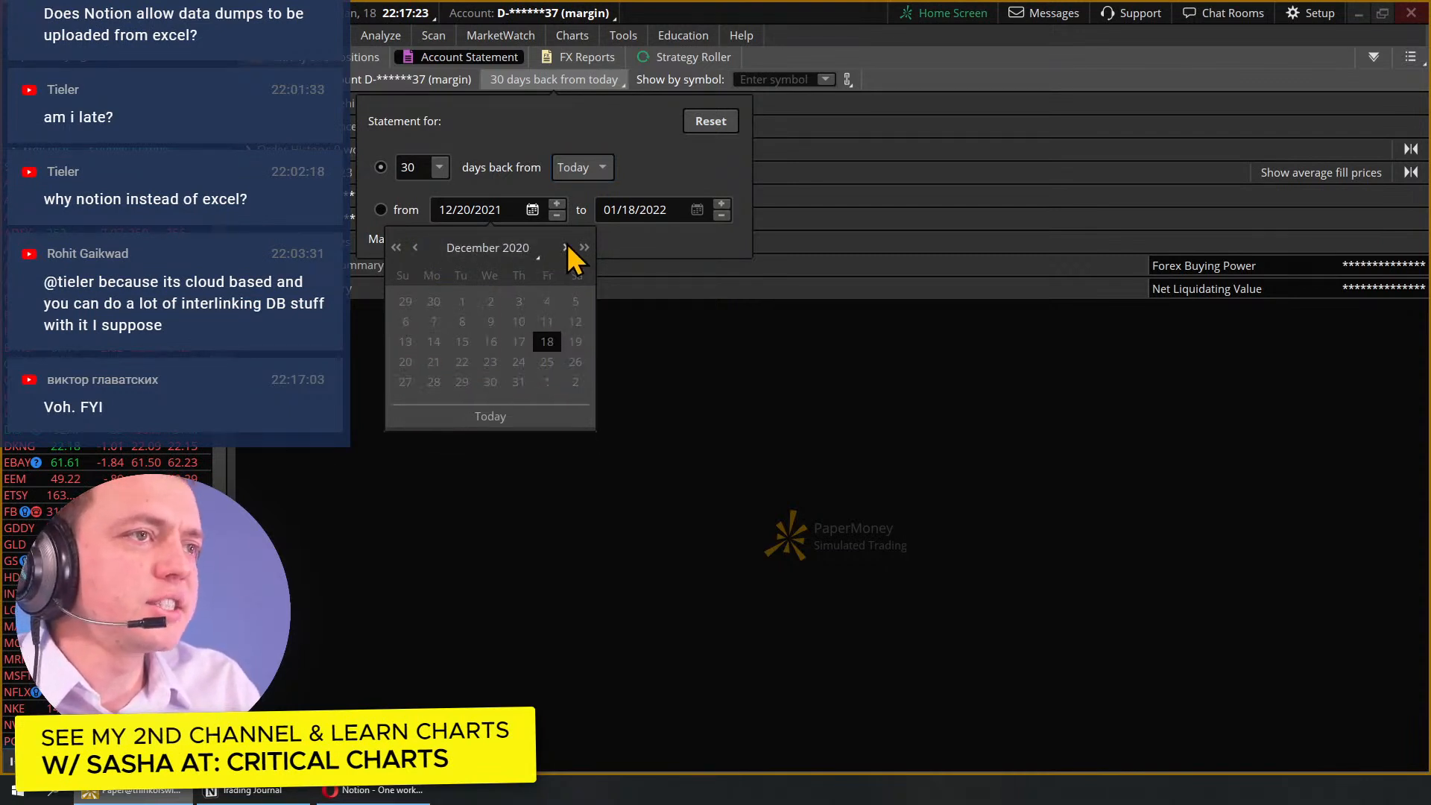
{"action": "left_click", "coordinate": [565, 247]}
{"action": "left_click", "coordinate": [518, 341]}
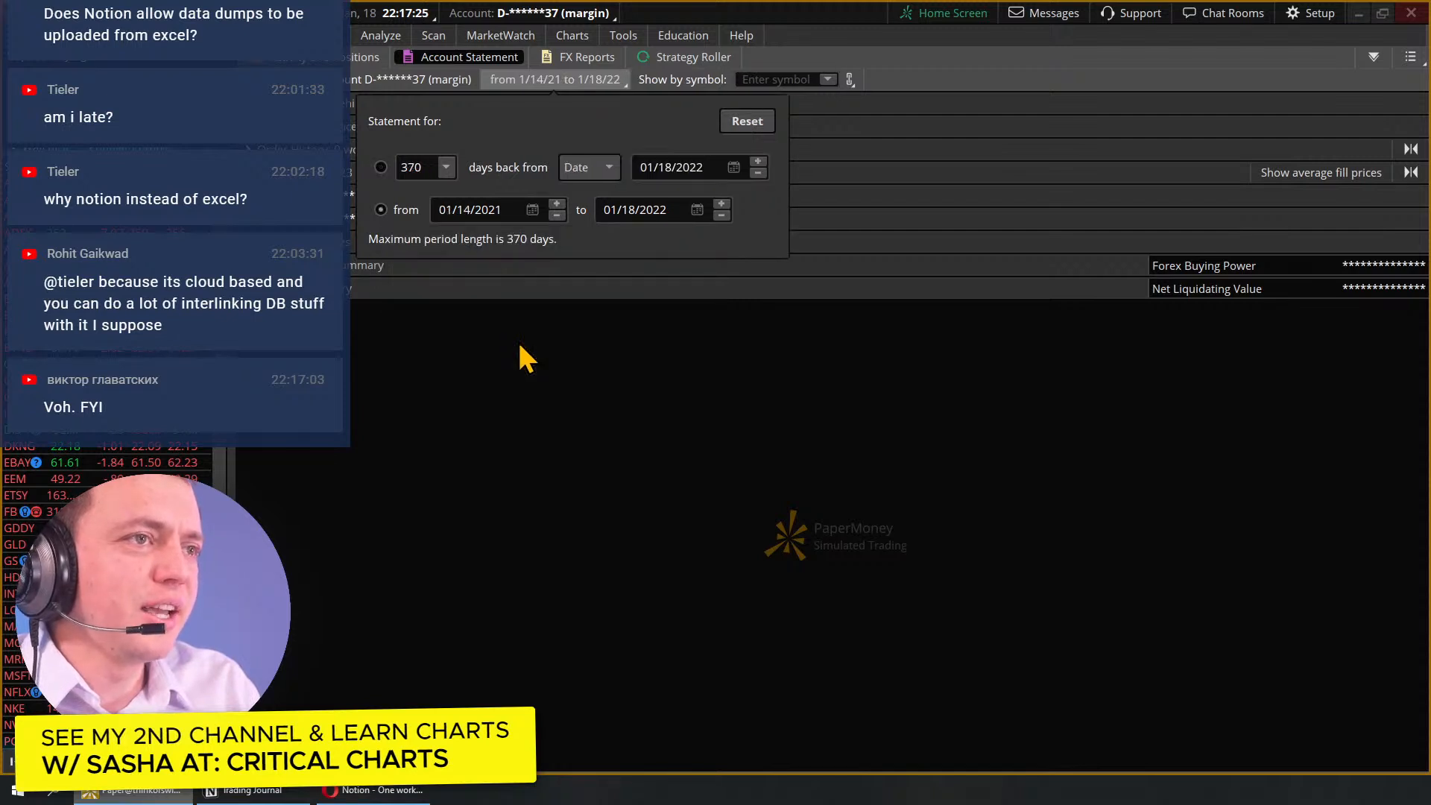
Step: Set the account statement period's end date to December 31, 2021
{"action": "left_click", "coordinate": [697, 211]}
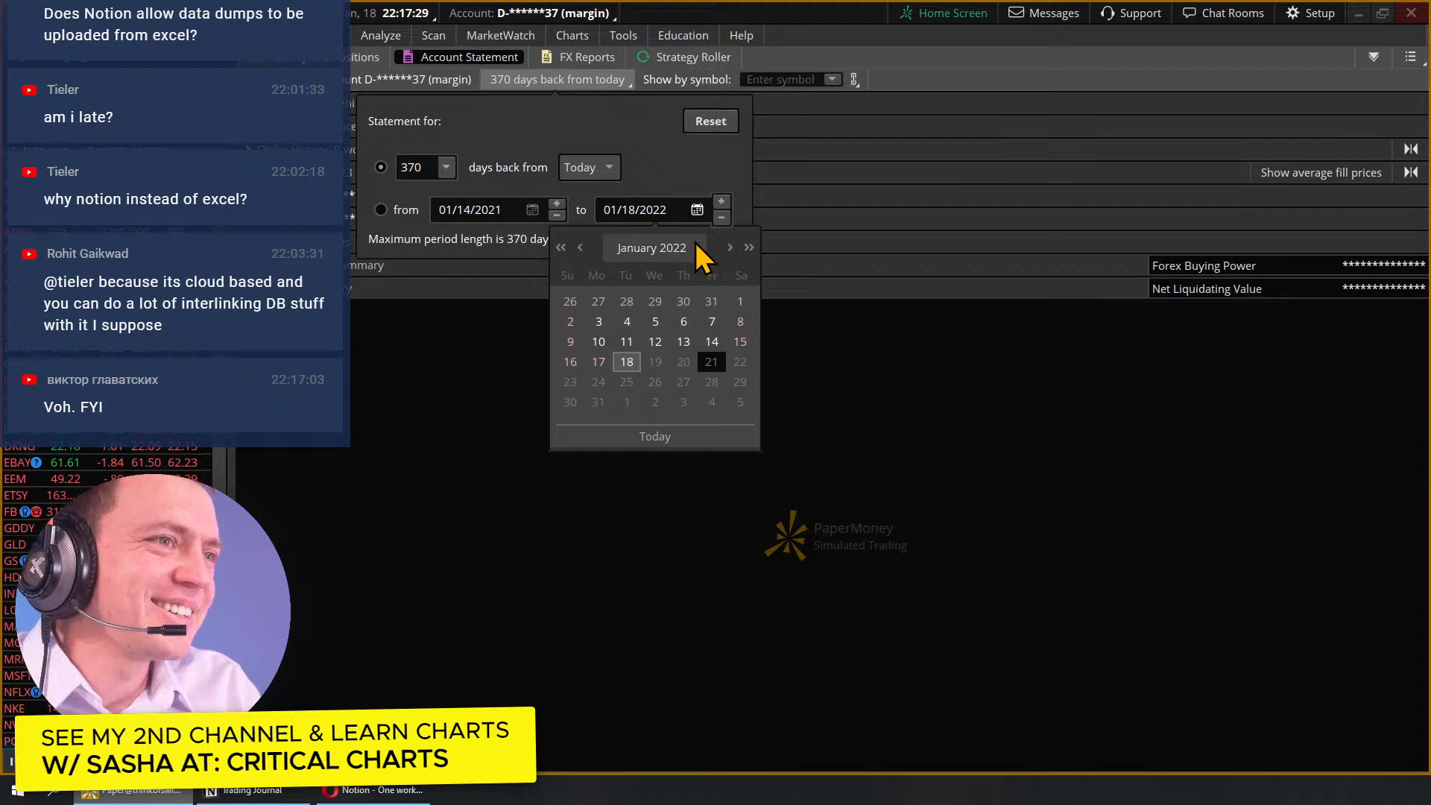
{"action": "left_click", "coordinate": [709, 298]}
{"action": "left_click", "coordinate": [498, 187]}
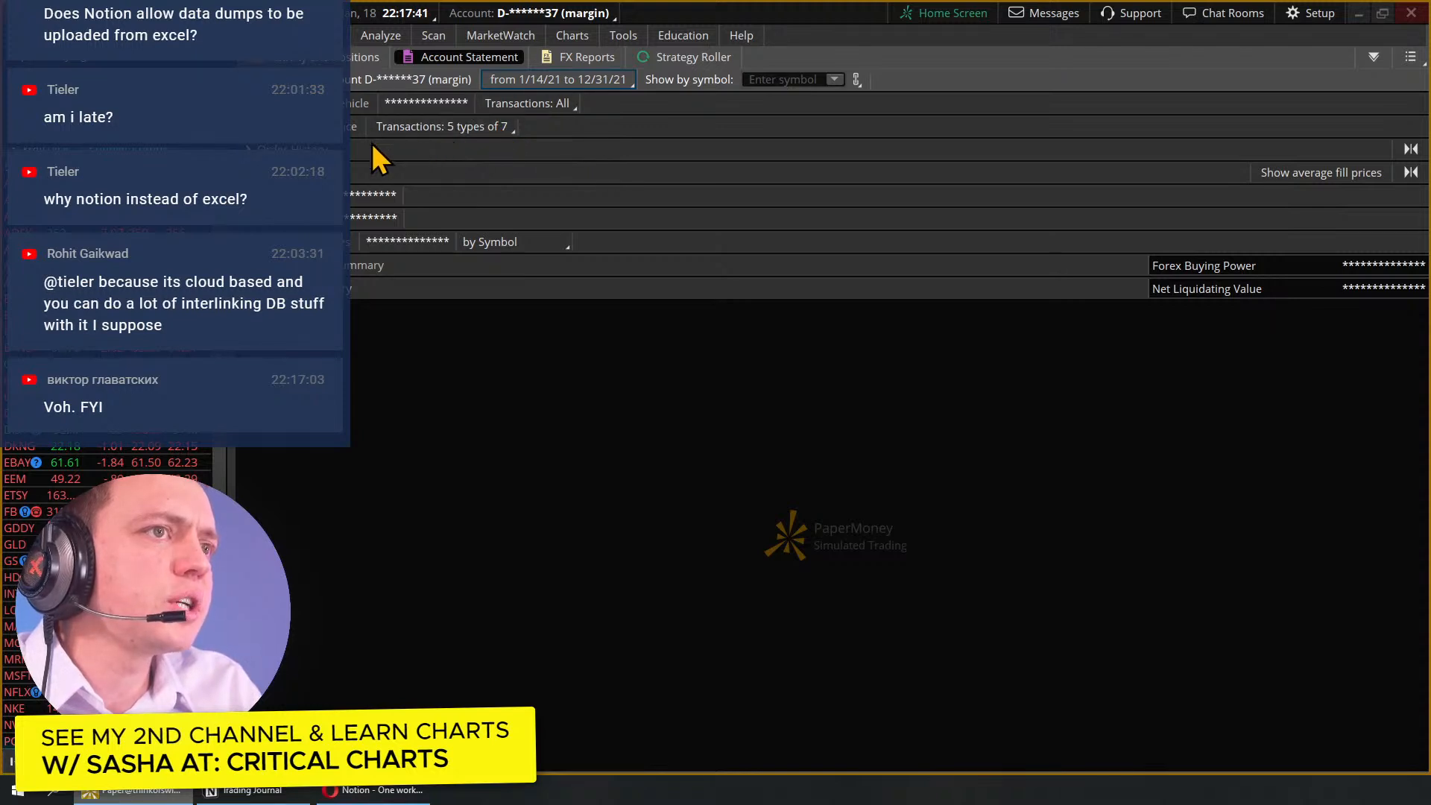
Step: Expand the order history and the filled trades section of the statement, and filter it by the symbol SPY
{"action": "left_click", "coordinate": [250, 149]}
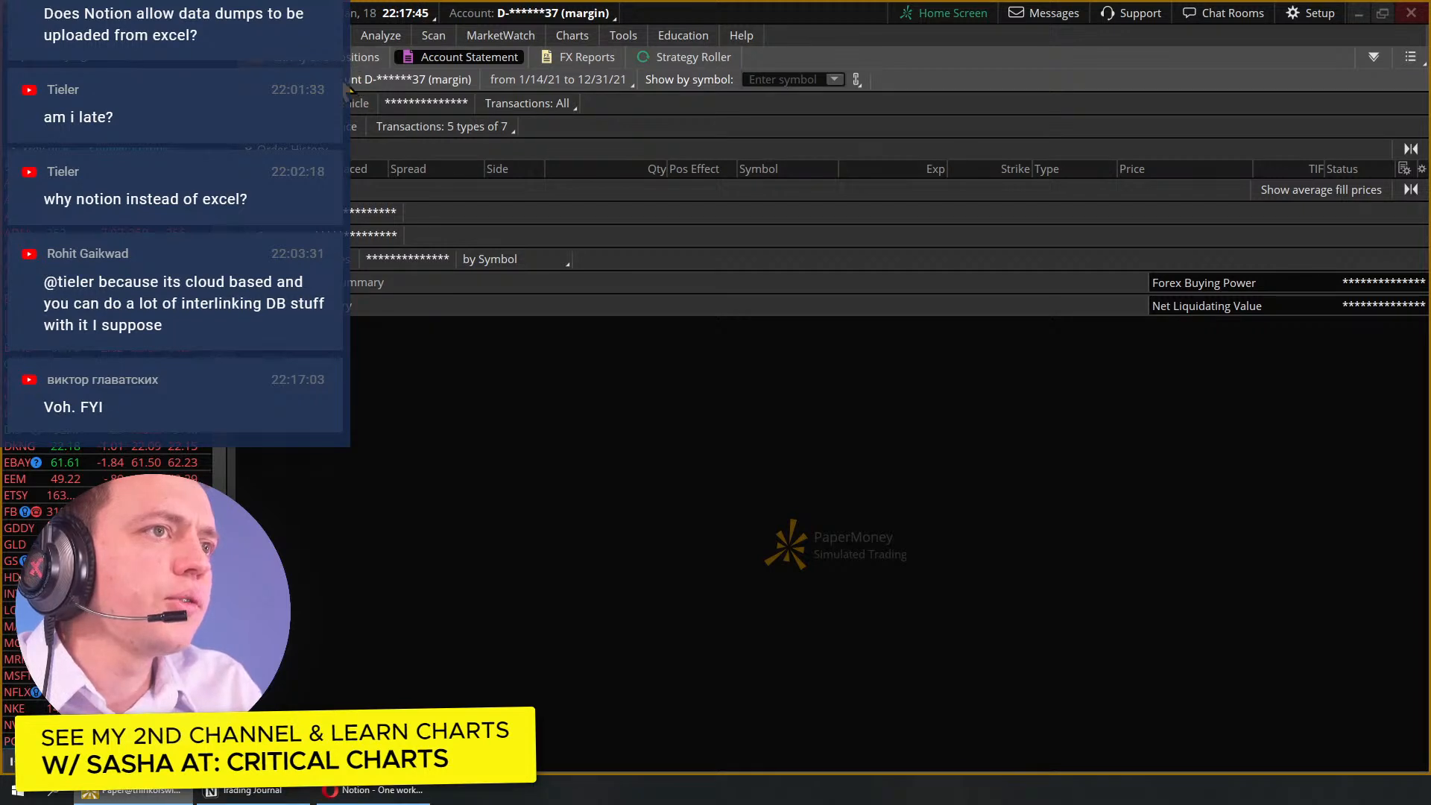
{"action": "left_click", "coordinate": [249, 189]}
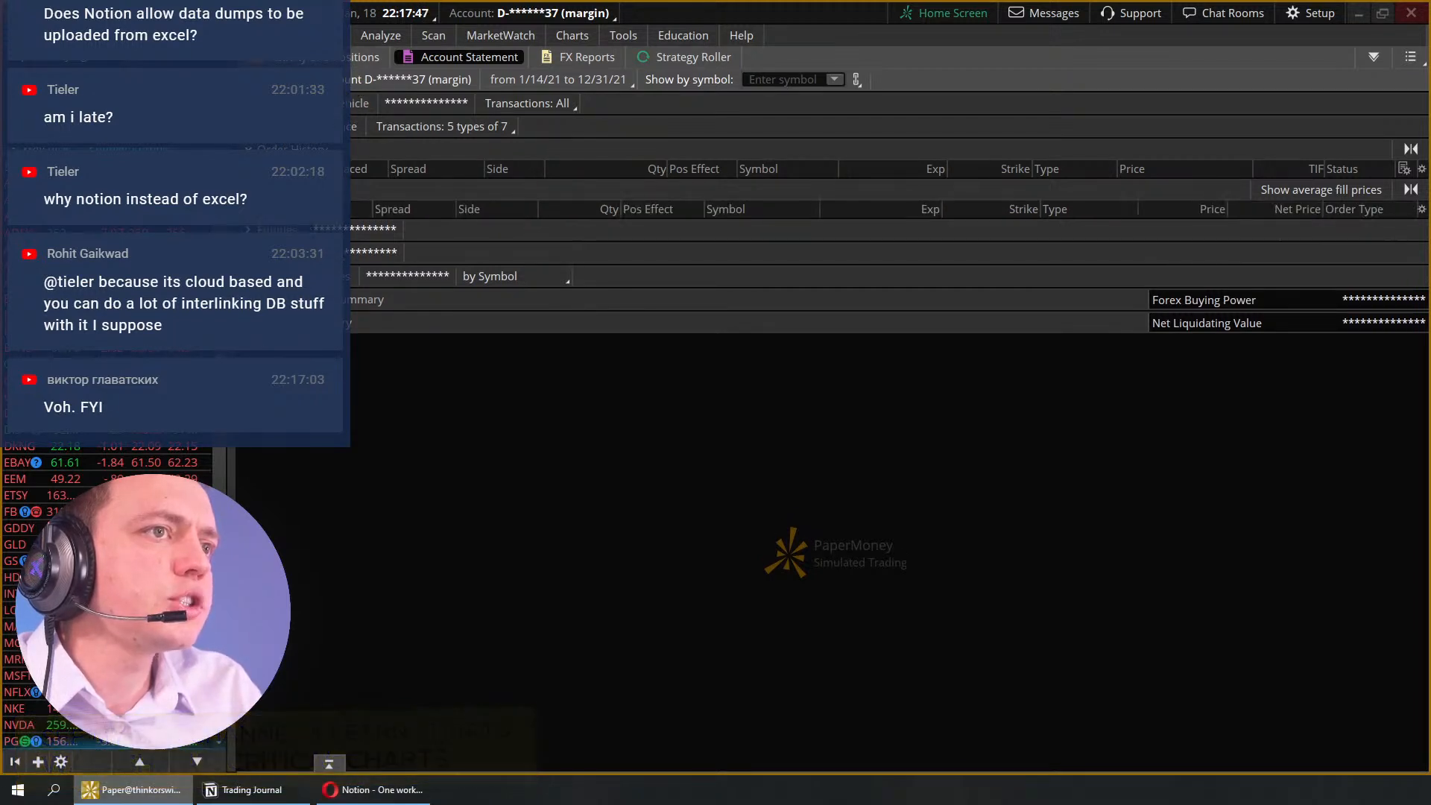
{"action": "left_click", "coordinate": [780, 79]}
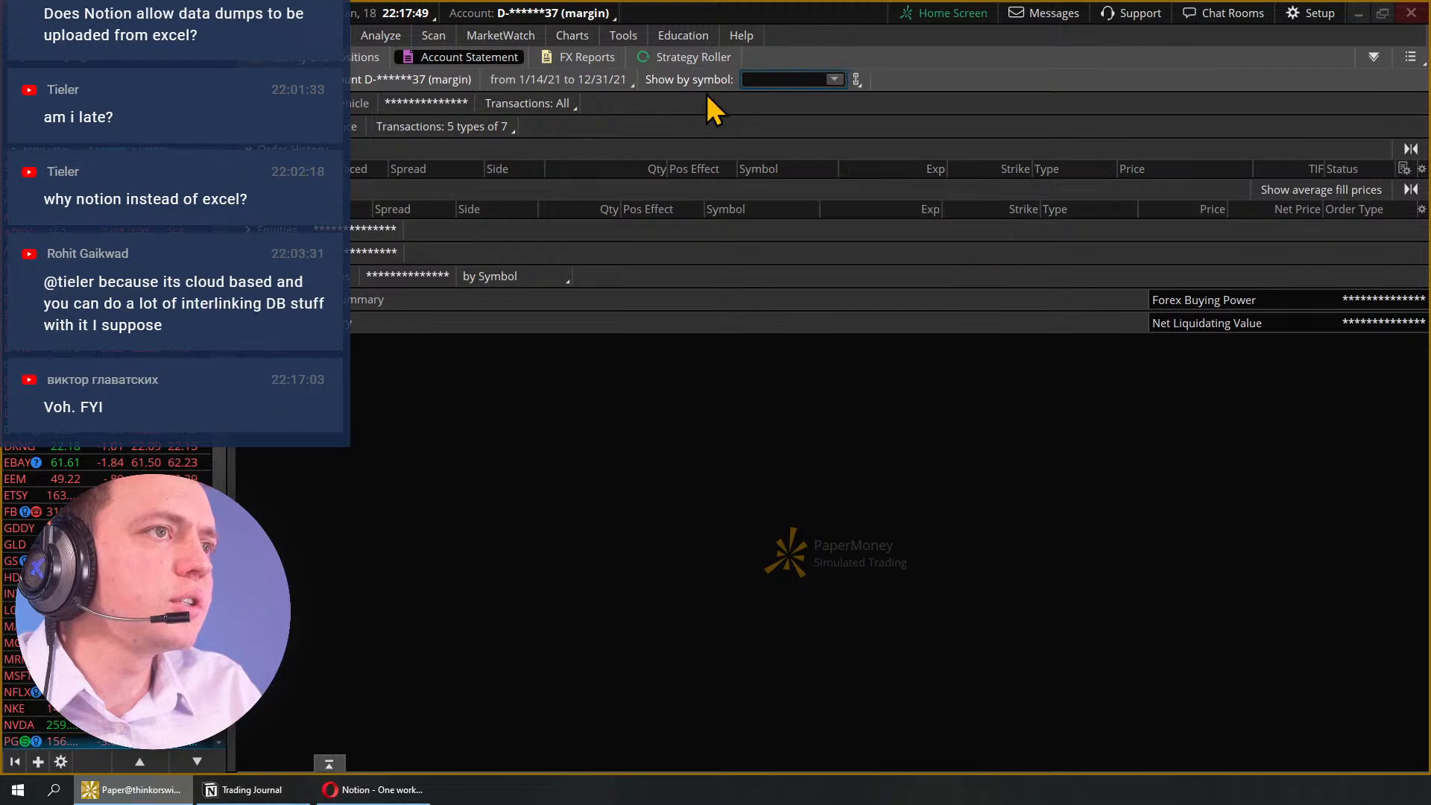
{"action": "type", "text": "SPY"}
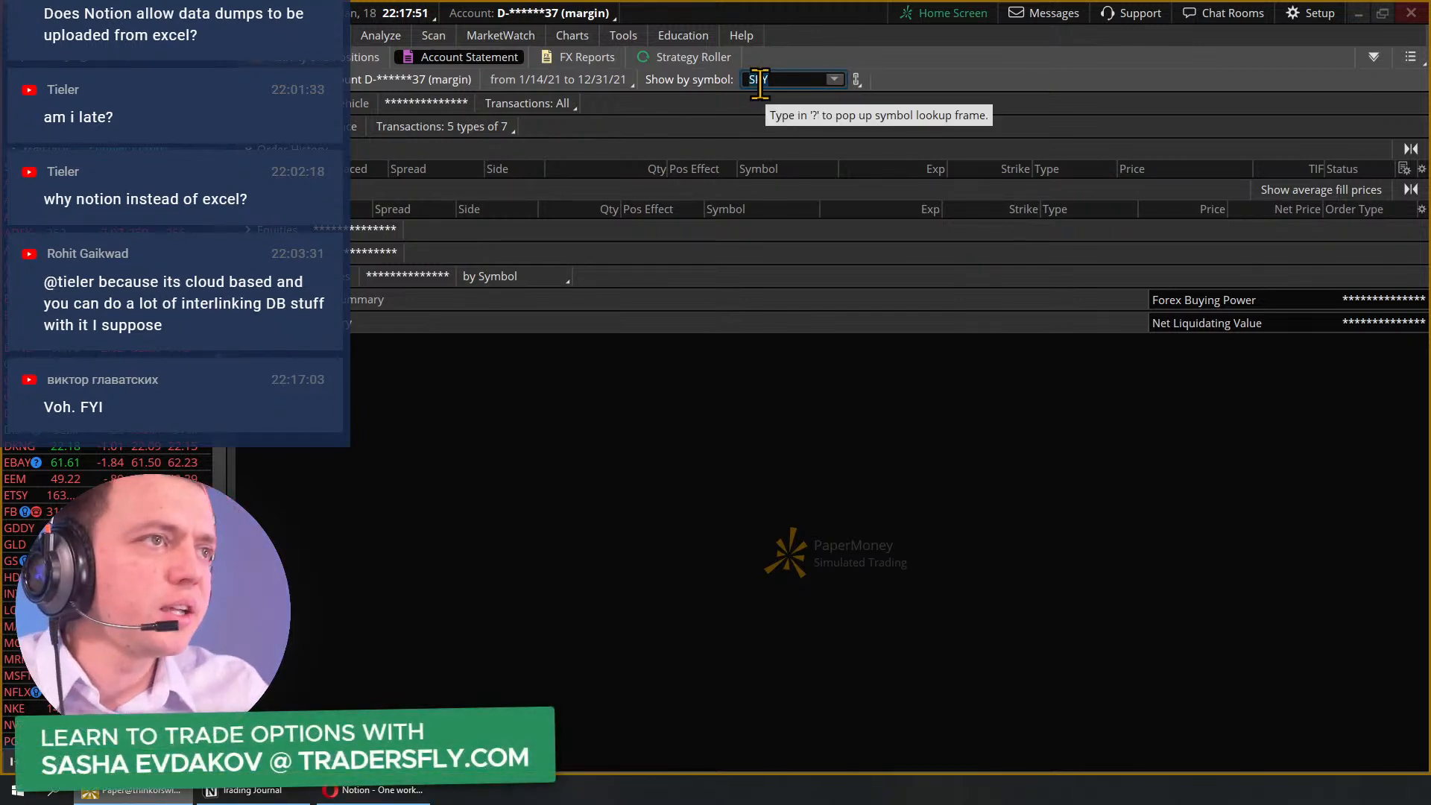
Step: Reset the account statement period to 1 day back from today
{"action": "left_click", "coordinate": [560, 79]}
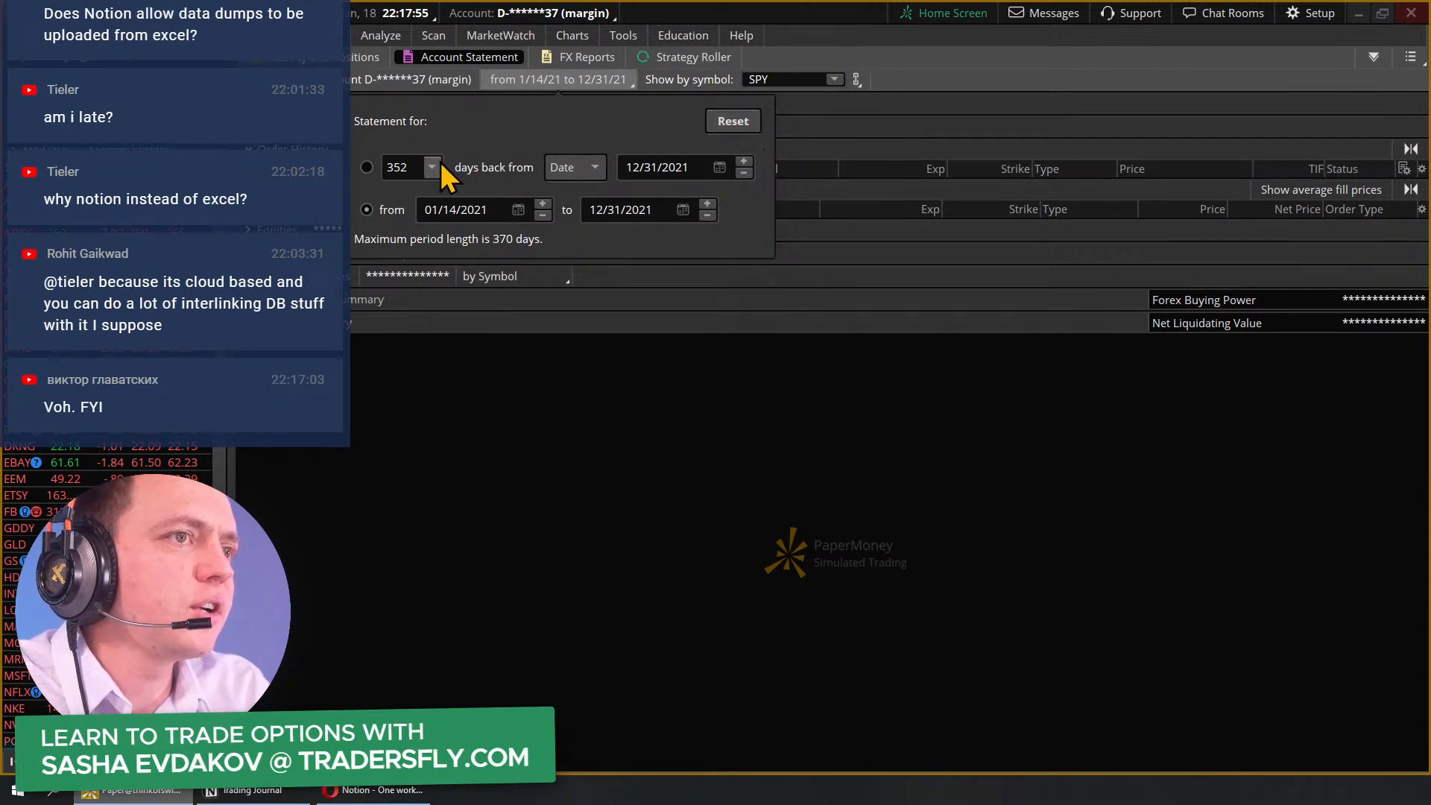
{"action": "left_click", "coordinate": [367, 167]}
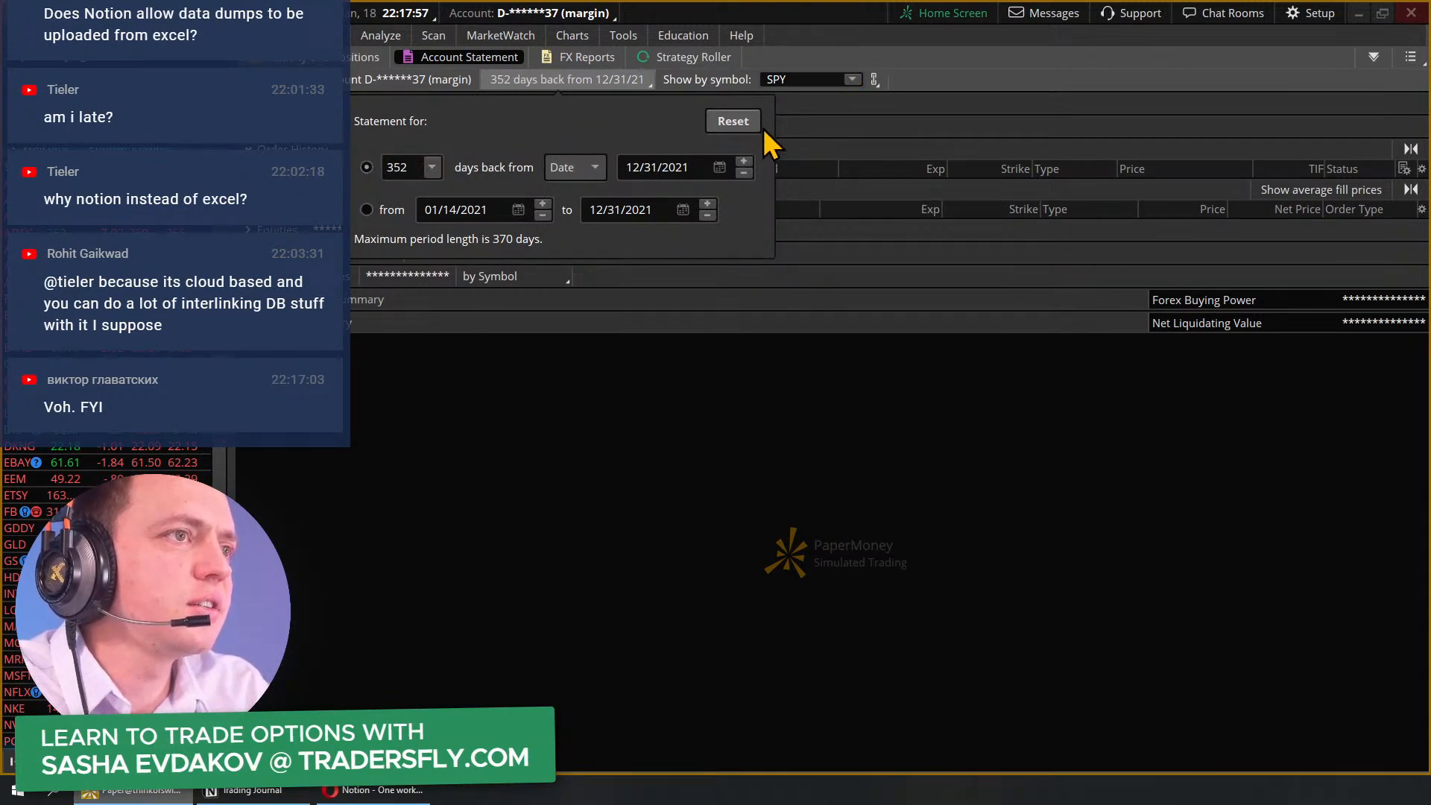
{"action": "left_click", "coordinate": [742, 123]}
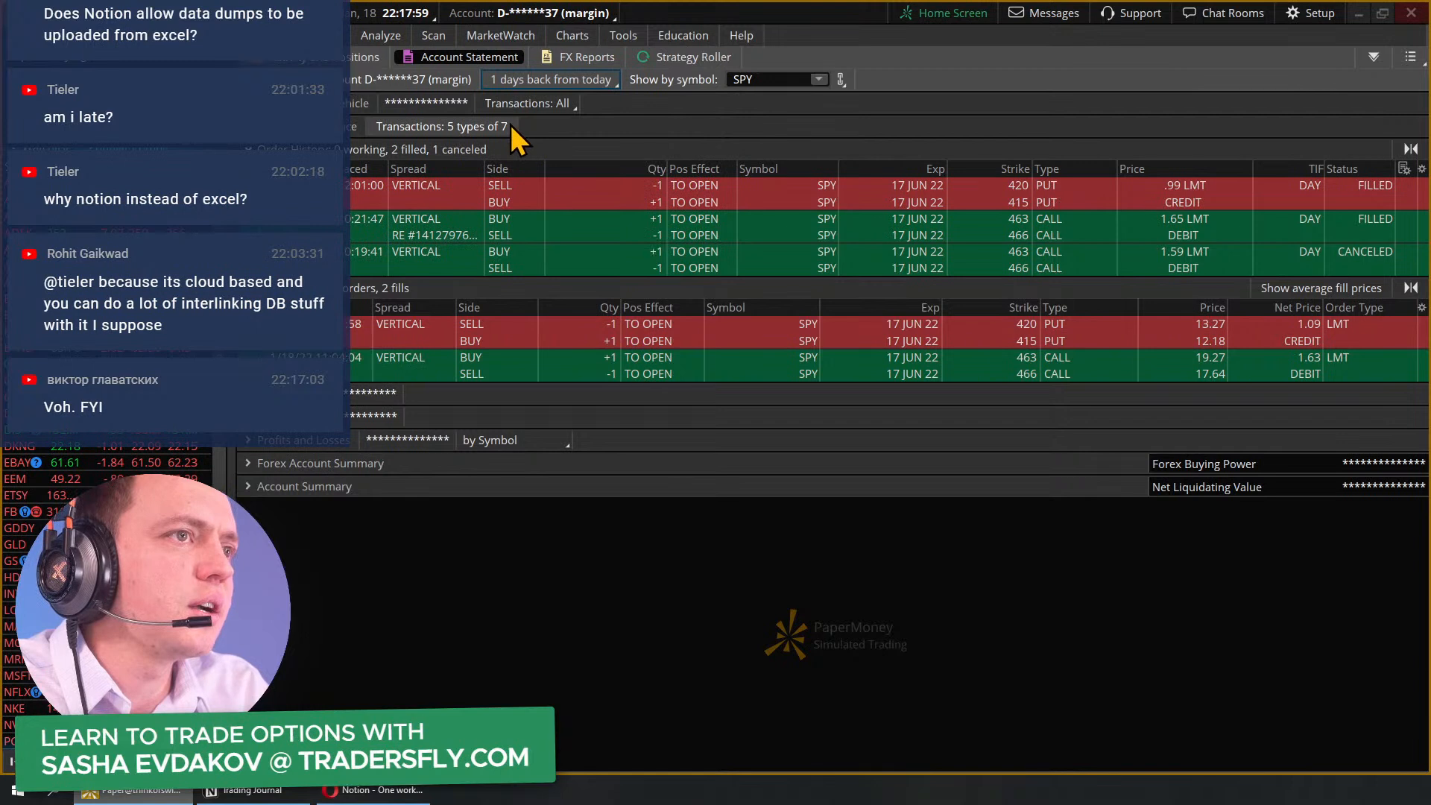
Step: Inspect the transaction type filters of the two cash sections, resetting the one that offers rollover and conversion orders
{"action": "left_click", "coordinate": [512, 125]}
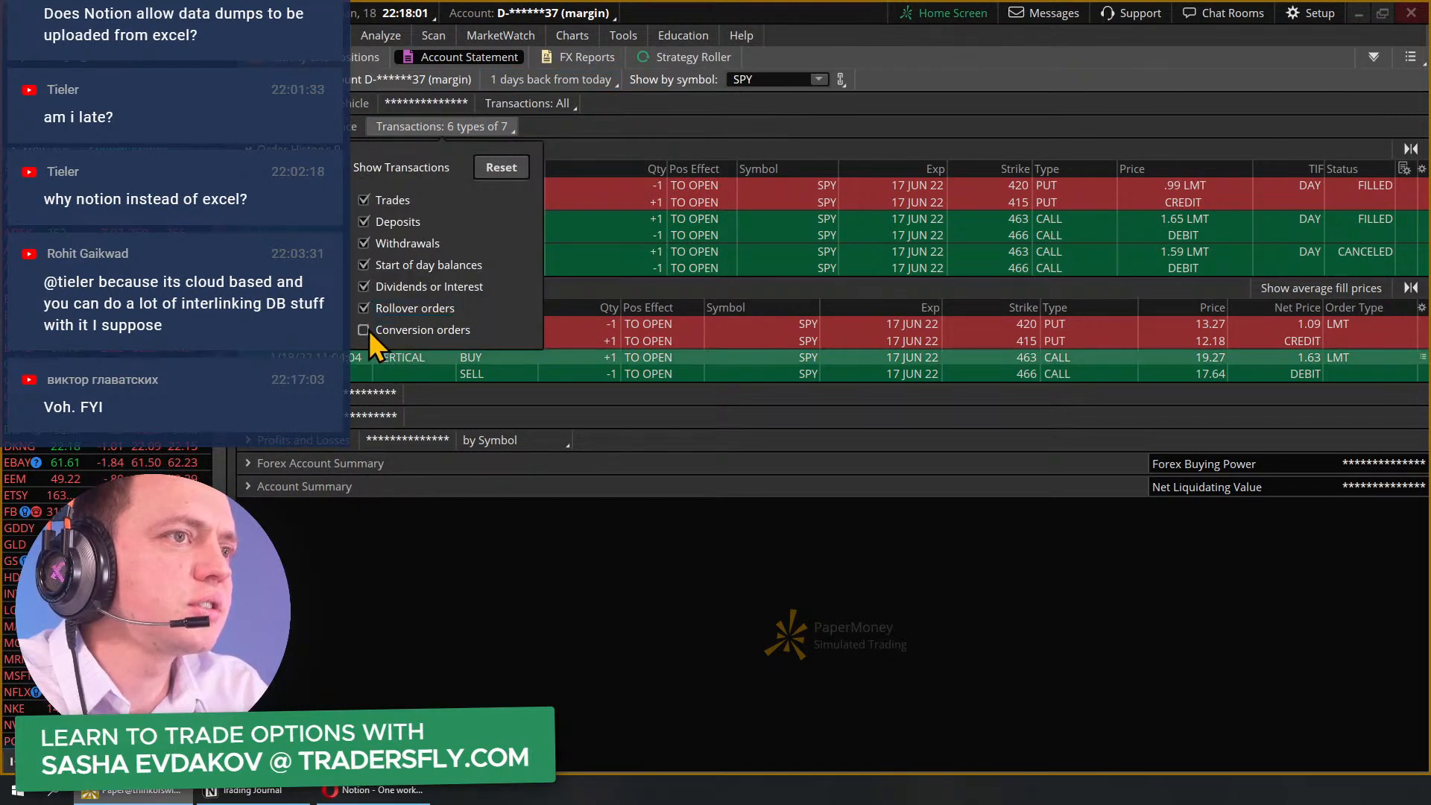
{"action": "left_click", "coordinate": [495, 173]}
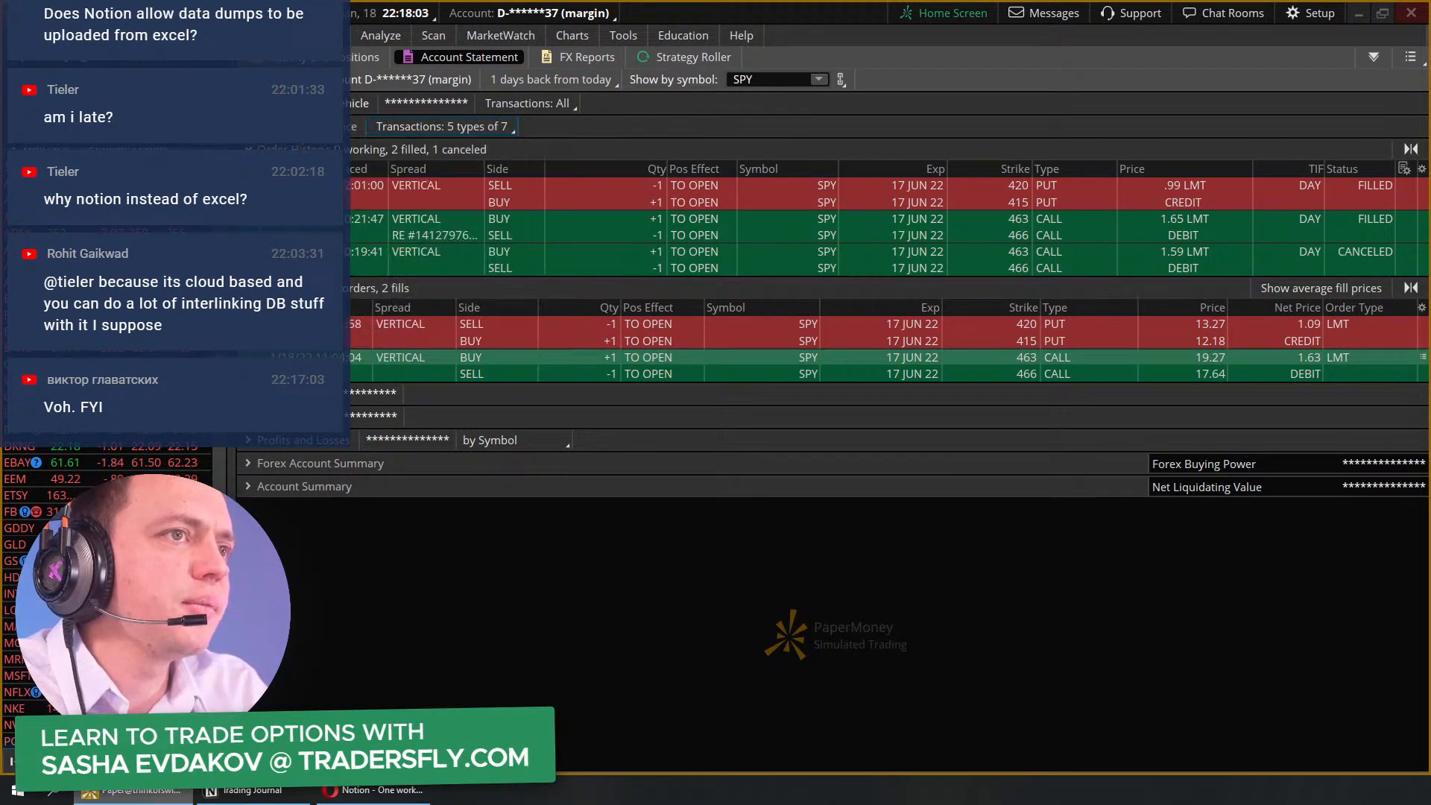
{"action": "left_click", "coordinate": [514, 103]}
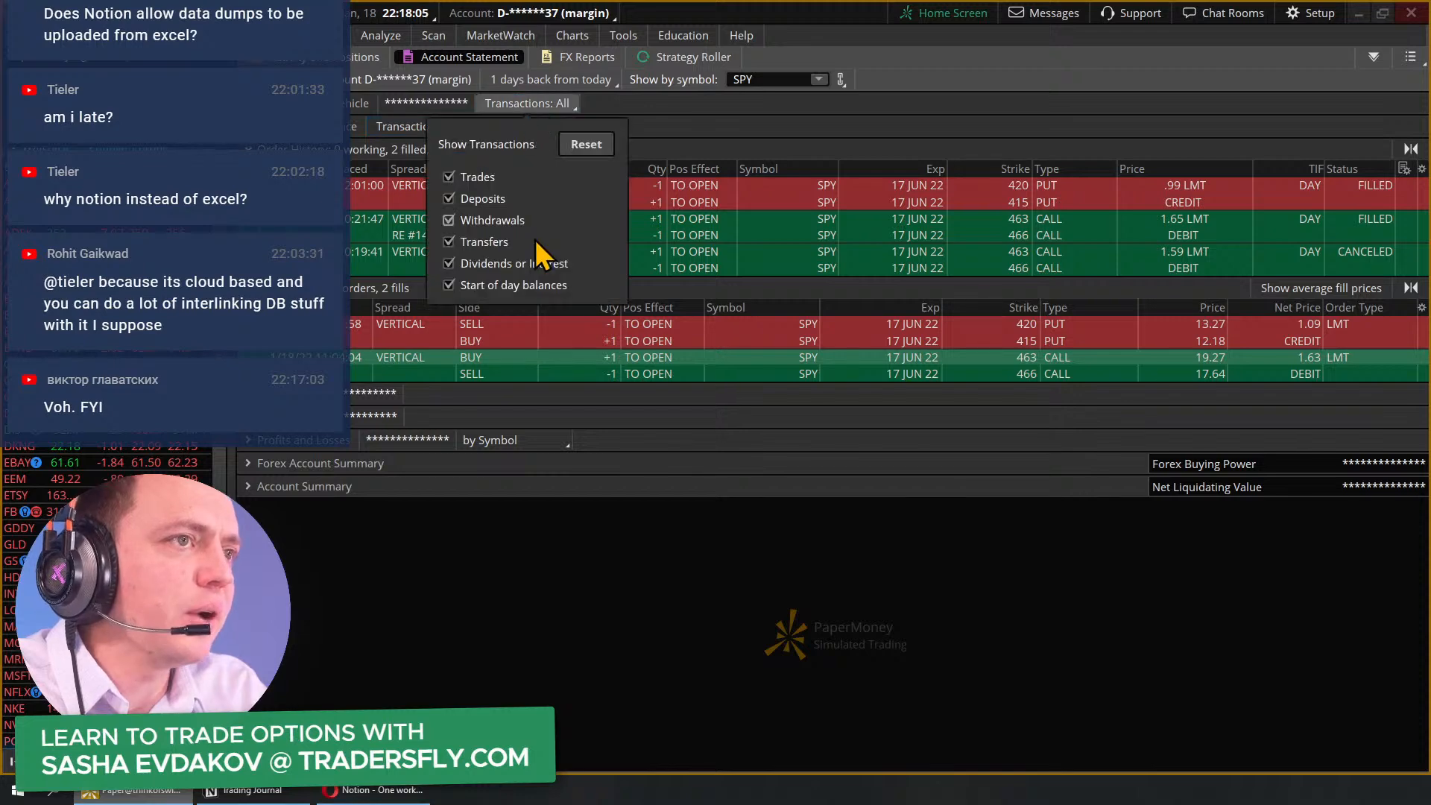
Step: Check the Forex Account Summary and Equities sections of the statement, leaving both collapsed
{"action": "left_click", "coordinate": [251, 466]}
{"action": "left_click", "coordinate": [250, 463]}
{"action": "left_click", "coordinate": [249, 392]}
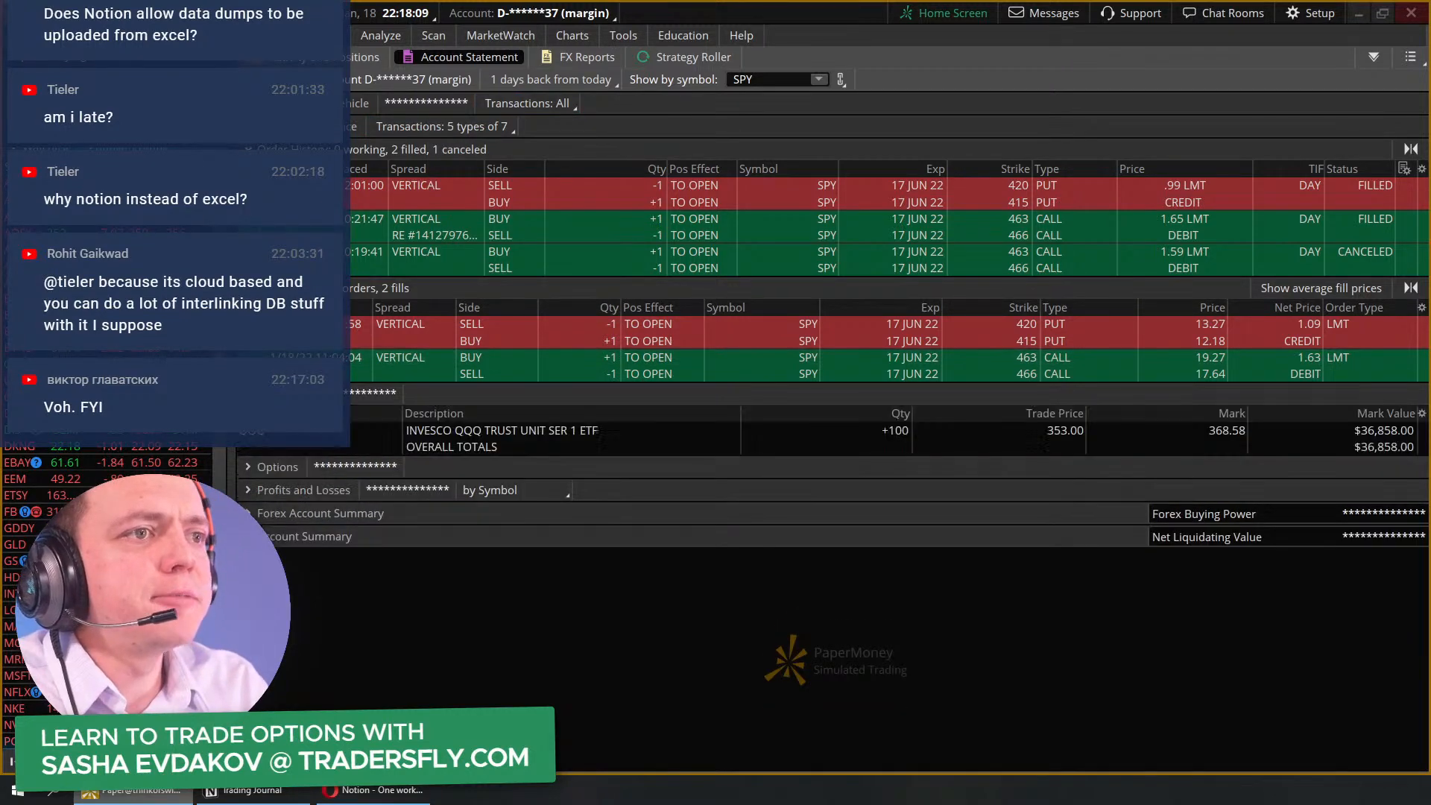
{"action": "left_click", "coordinate": [248, 392]}
Step: Examine the list of option positions in the statement's Options section, and collapse the section again
{"action": "left_click", "coordinate": [251, 415]}
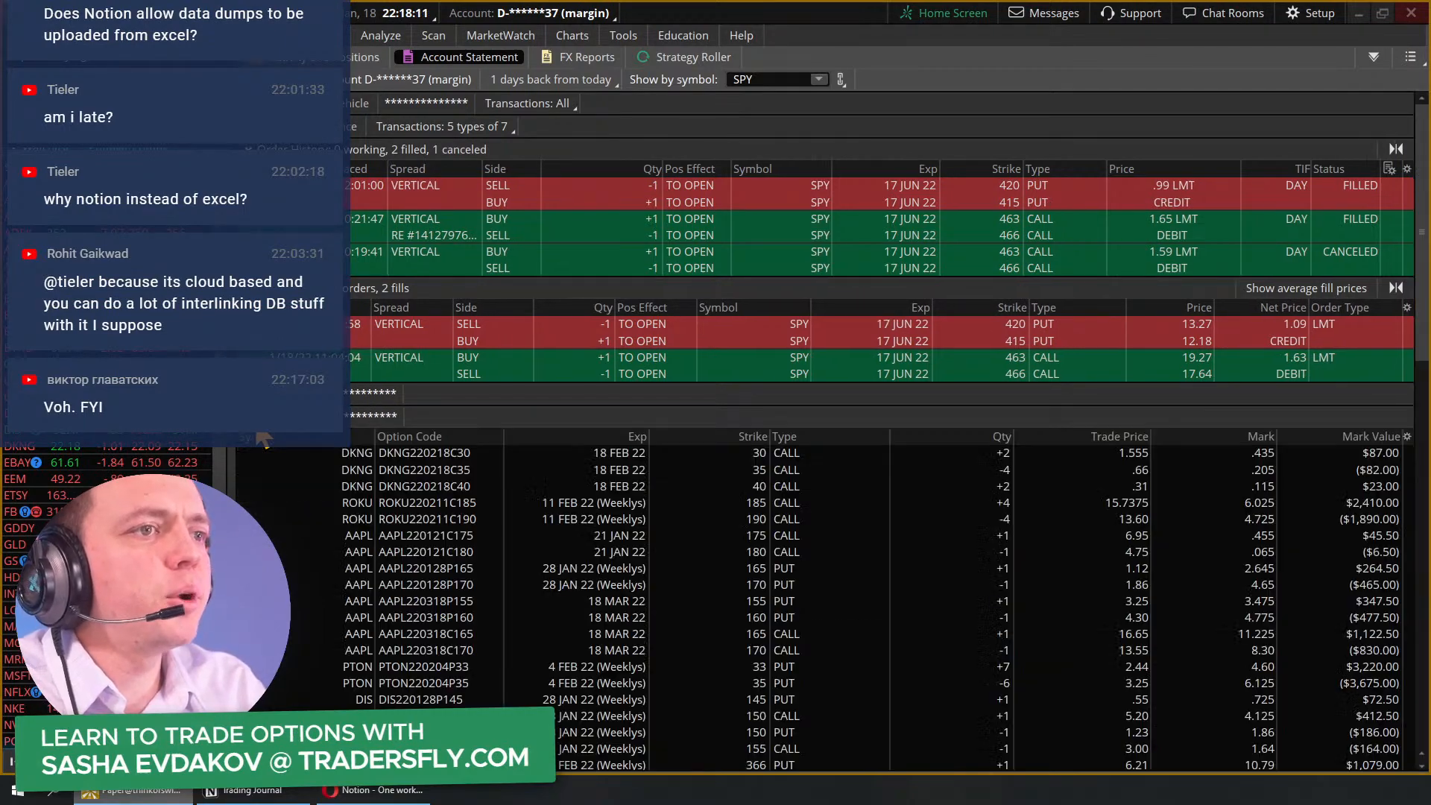
{"action": "scroll", "coordinate": [536, 671], "scroll_direction": "down", "scroll_amount": 15}
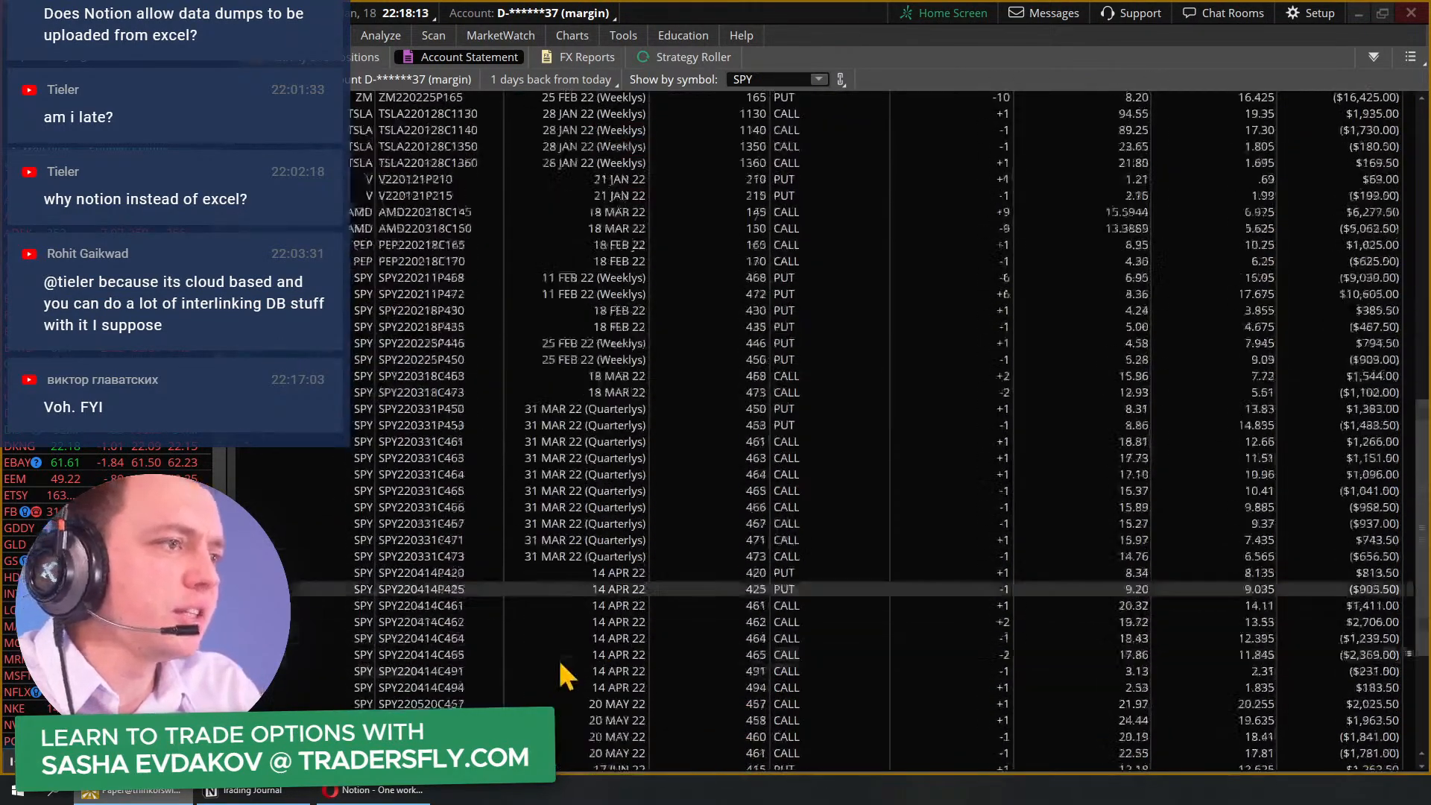
{"action": "scroll", "coordinate": [575, 658], "scroll_direction": "up", "scroll_amount": 12}
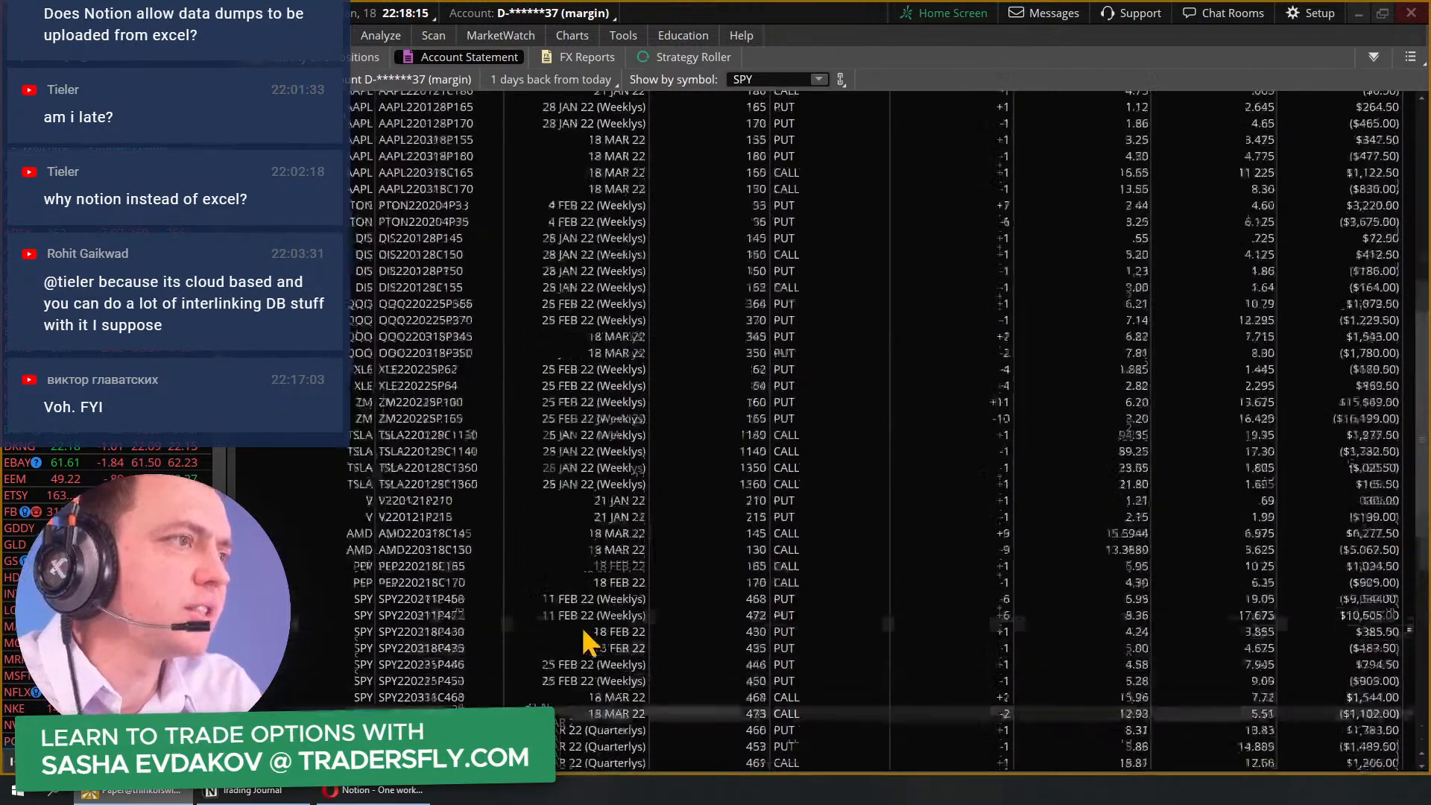
{"action": "scroll", "coordinate": [574, 563], "scroll_direction": "up", "scroll_amount": 1}
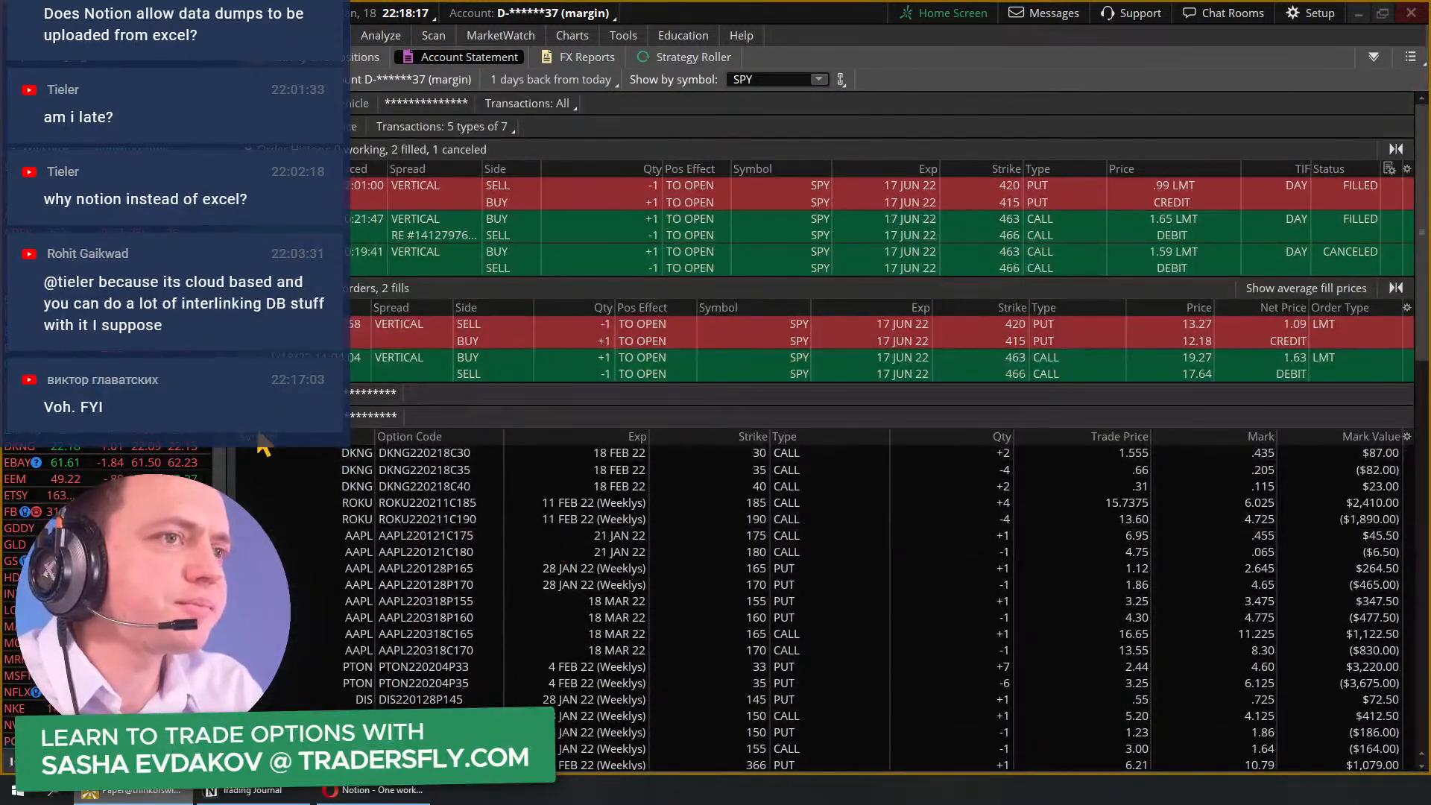
{"action": "left_click", "coordinate": [485, 413]}
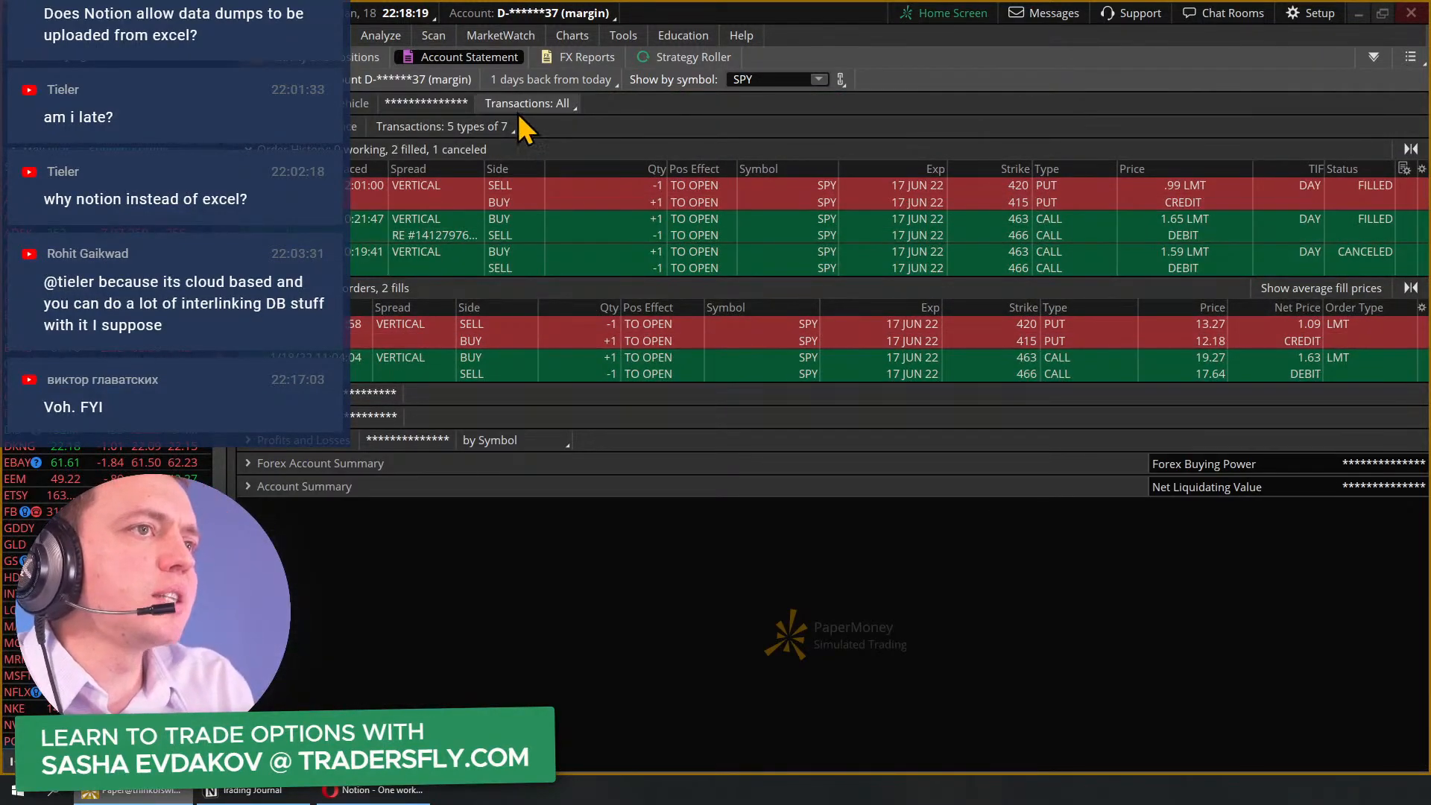
Step: Clear the symbol filter from the account statement
{"action": "left_click", "coordinate": [785, 77]}
{"action": "key", "text": "BackSpace"}
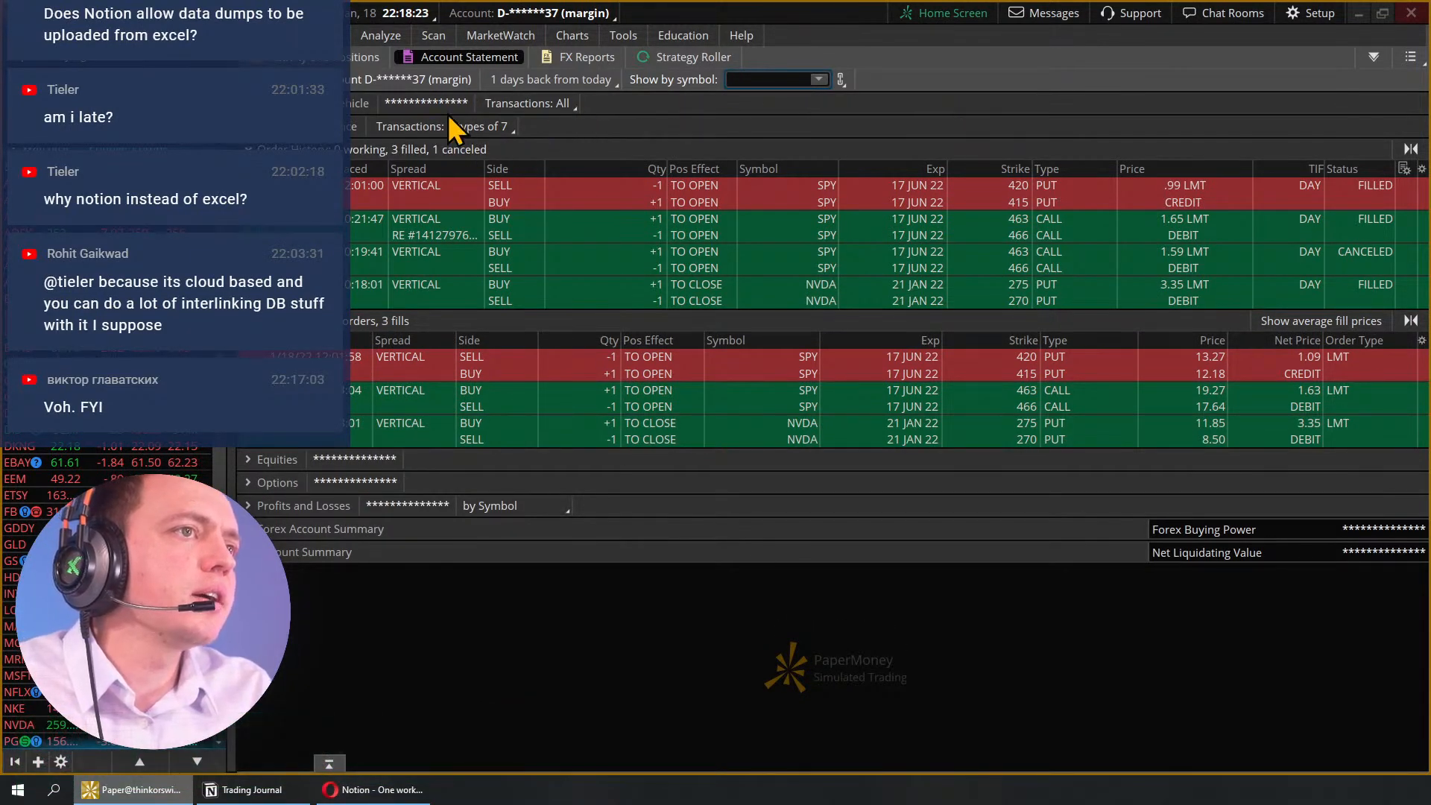
Step: Switch to the Notion Trading Journal and review the columns of the Long Investment Trades table back to its first column
{"action": "left_click", "coordinate": [1359, 12]}
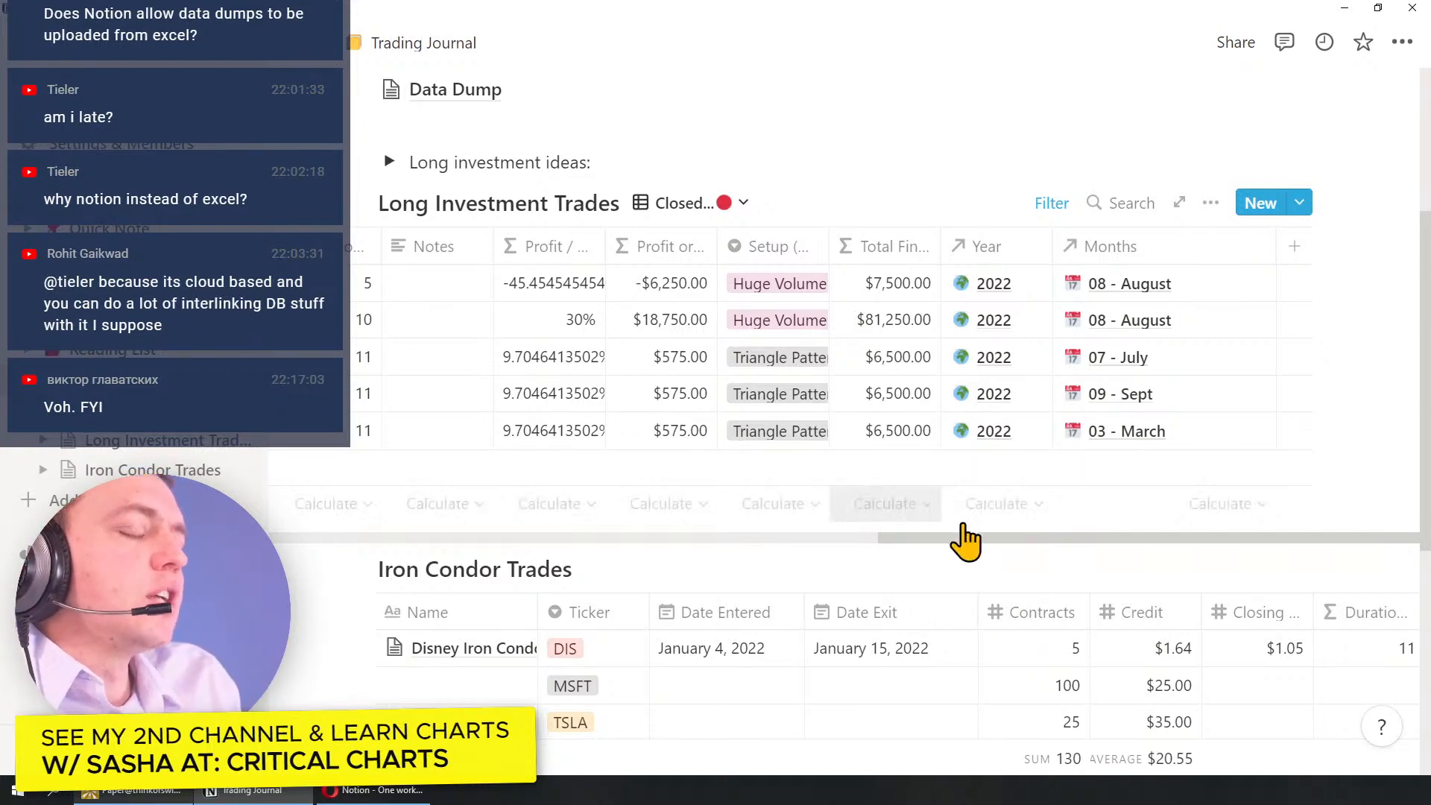
{"action": "left_click_drag", "start_coordinate": [962, 537], "coordinate": [841, 560]}
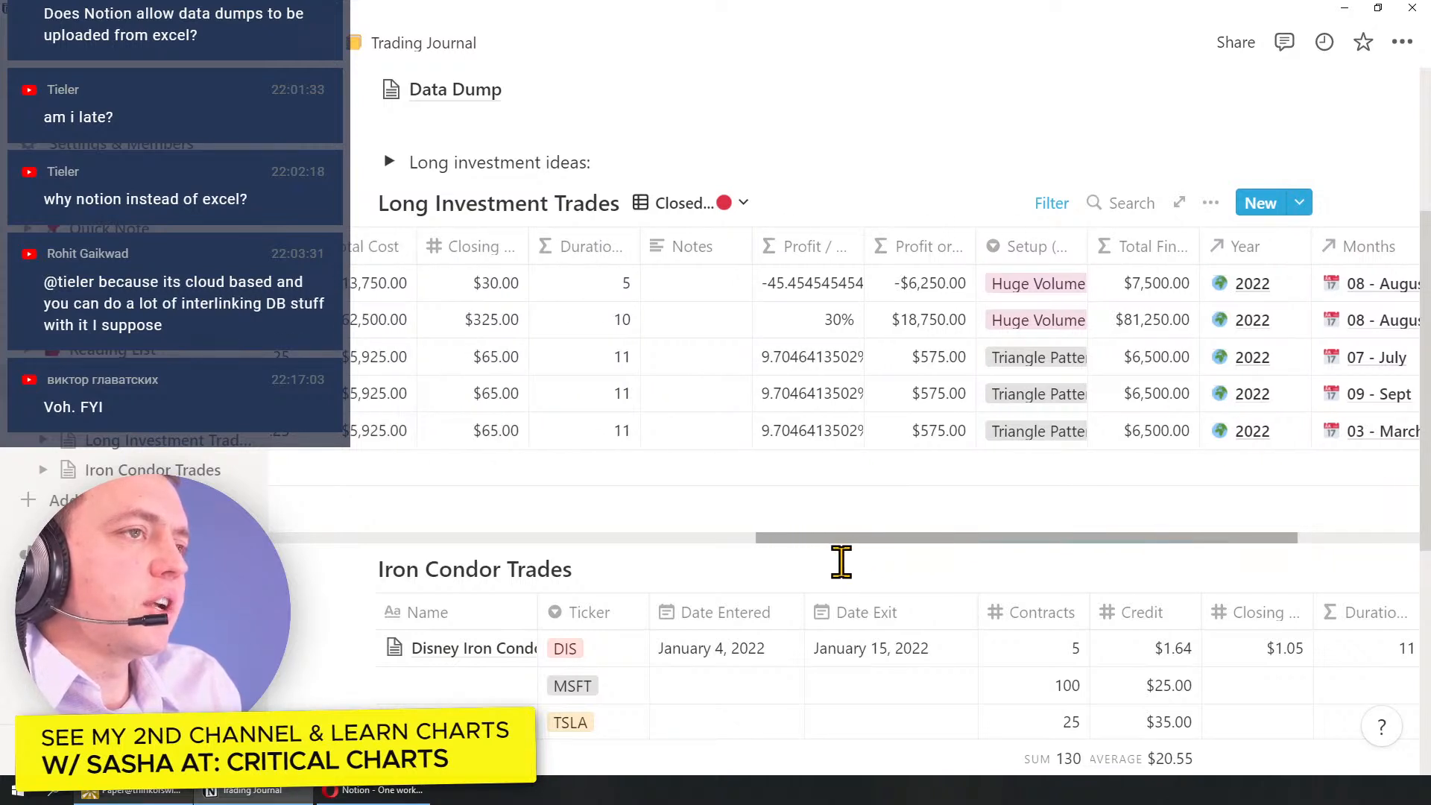
{"action": "left_click_drag", "start_coordinate": [841, 561], "coordinate": [319, 565]}
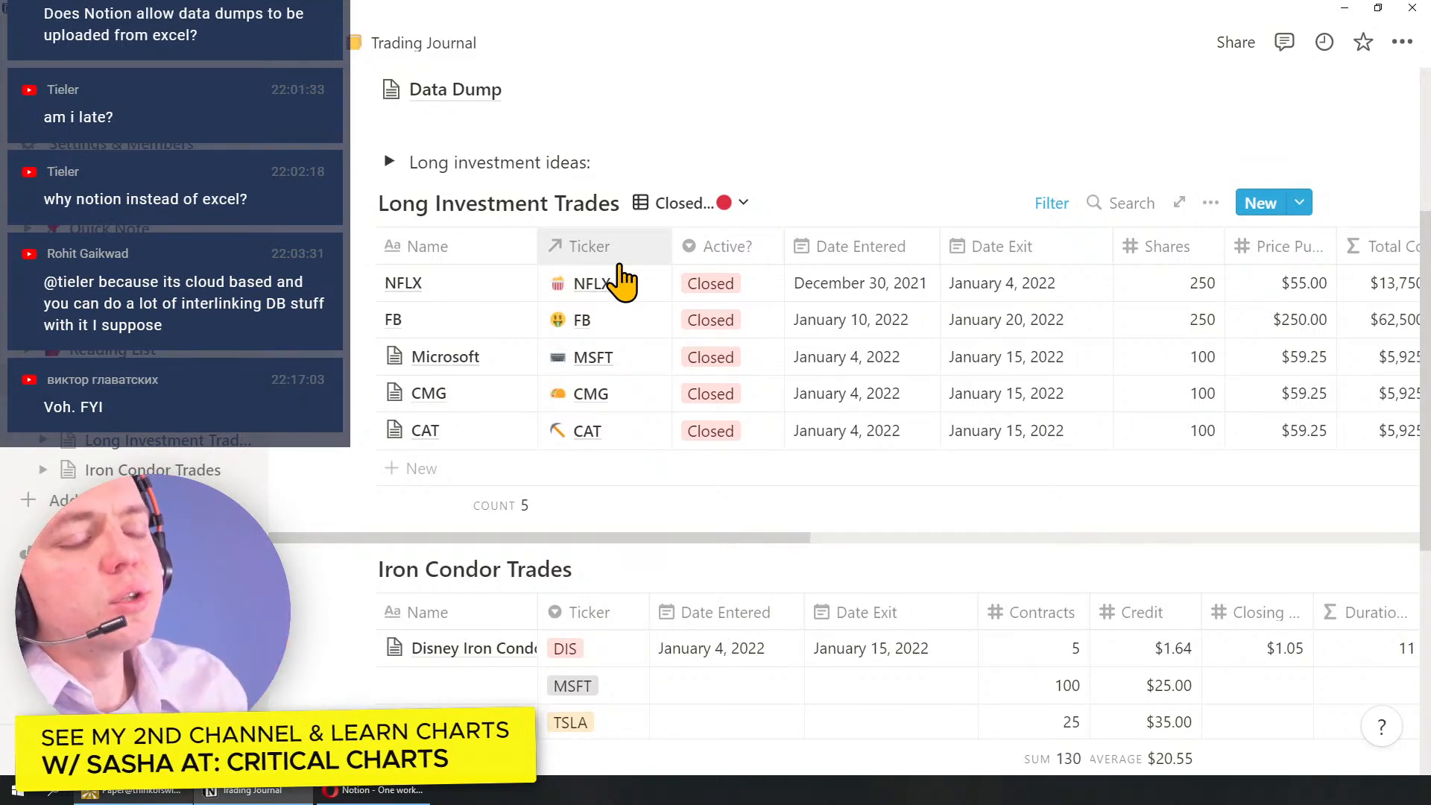
Step: Return to thinkorswim, display the open positions, and examine the profit and loss of each position group and the account totals
{"action": "left_click", "coordinate": [102, 794]}
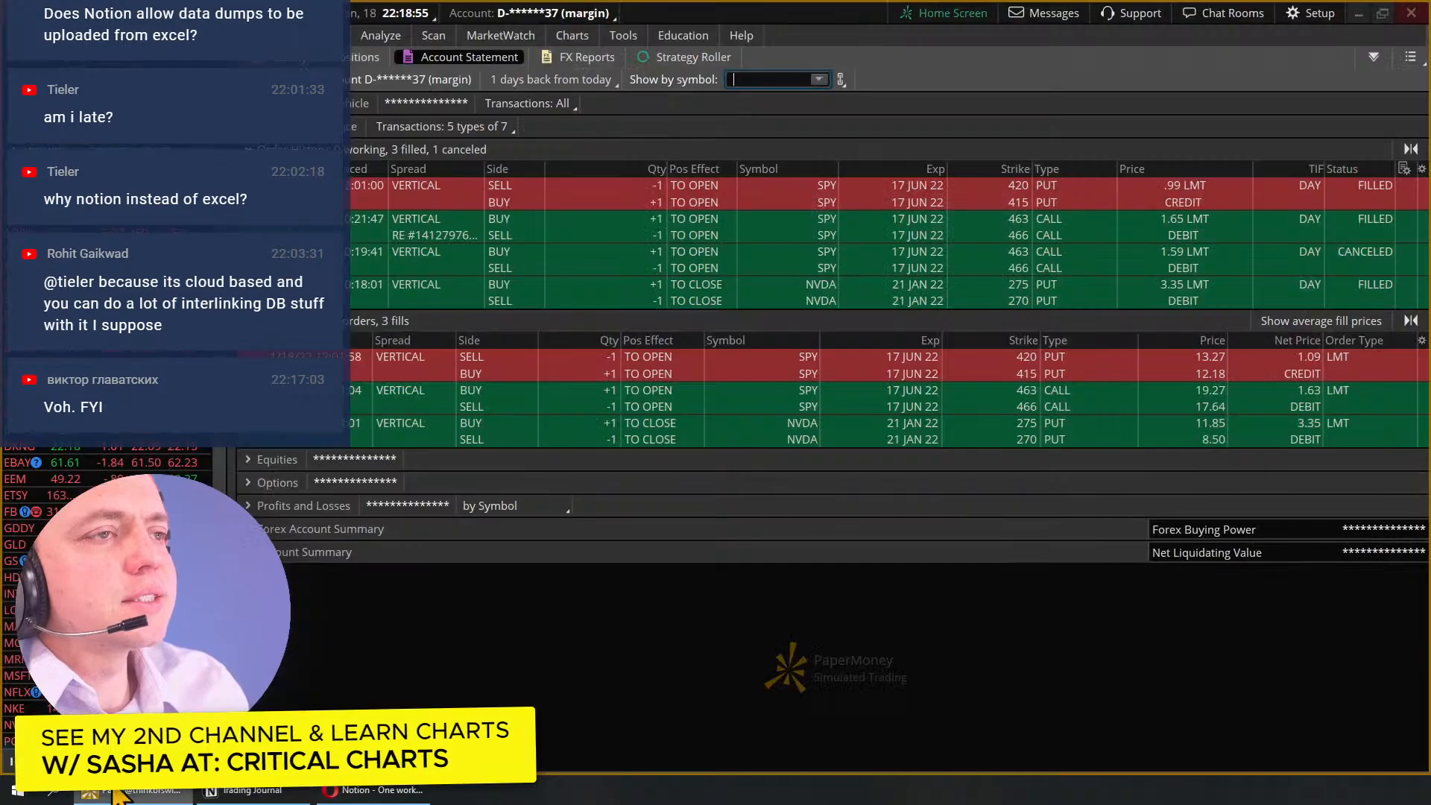
{"action": "left_click", "coordinate": [328, 57]}
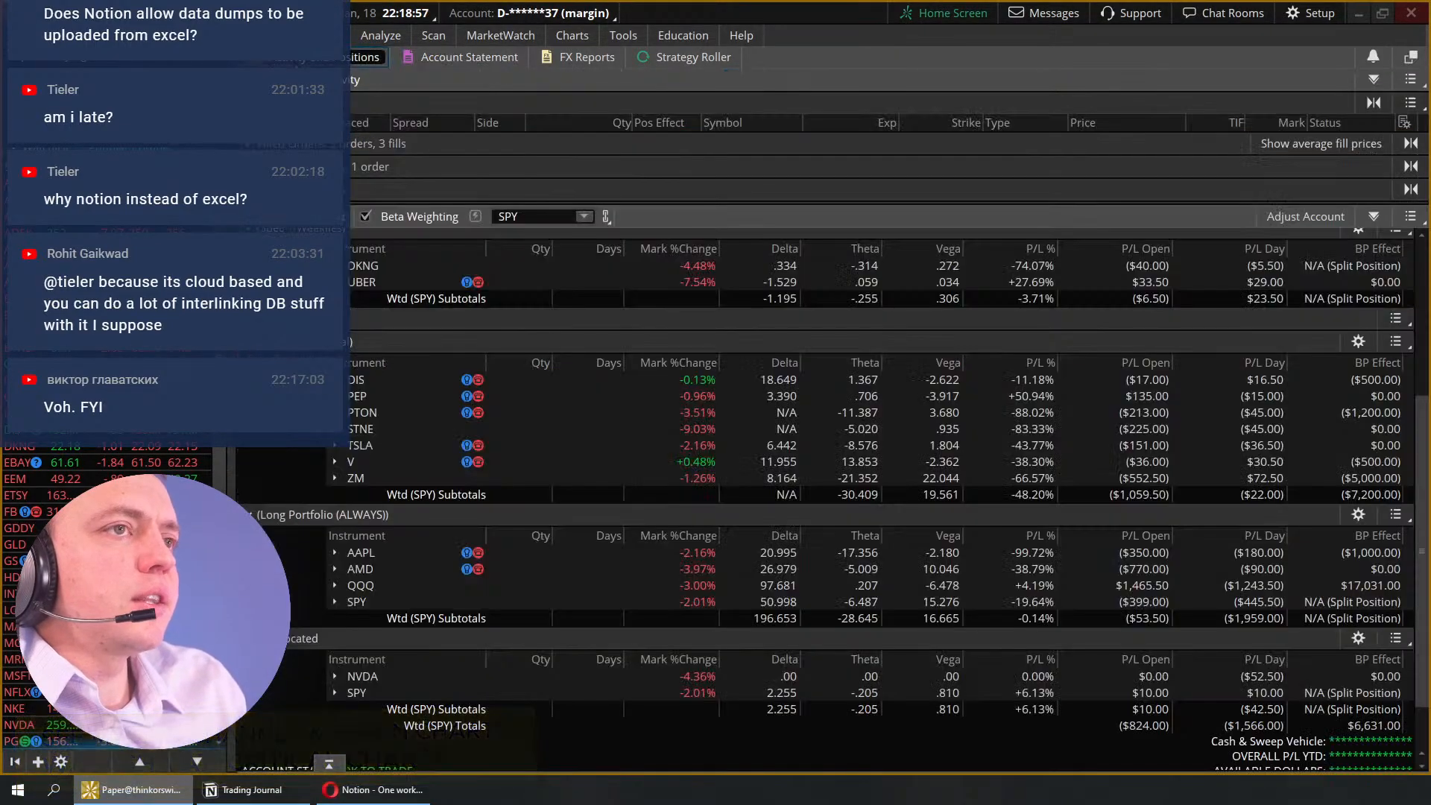
{"action": "scroll", "coordinate": [527, 313], "scroll_direction": "up", "scroll_amount": 4}
{"action": "scroll", "coordinate": [527, 313], "scroll_direction": "down", "scroll_amount": 5}
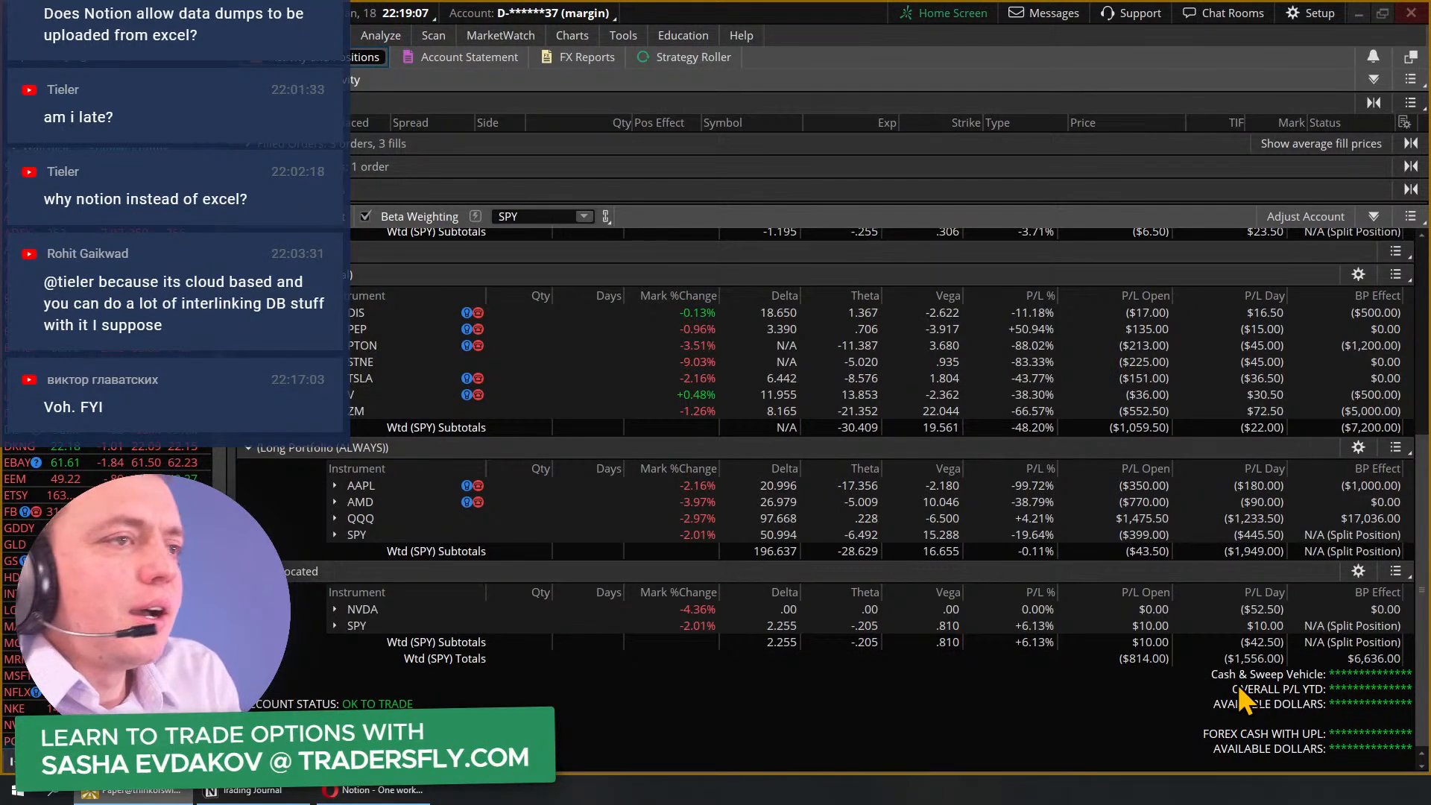
{"action": "scroll", "coordinate": [875, 694], "scroll_direction": "up", "scroll_amount": 3}
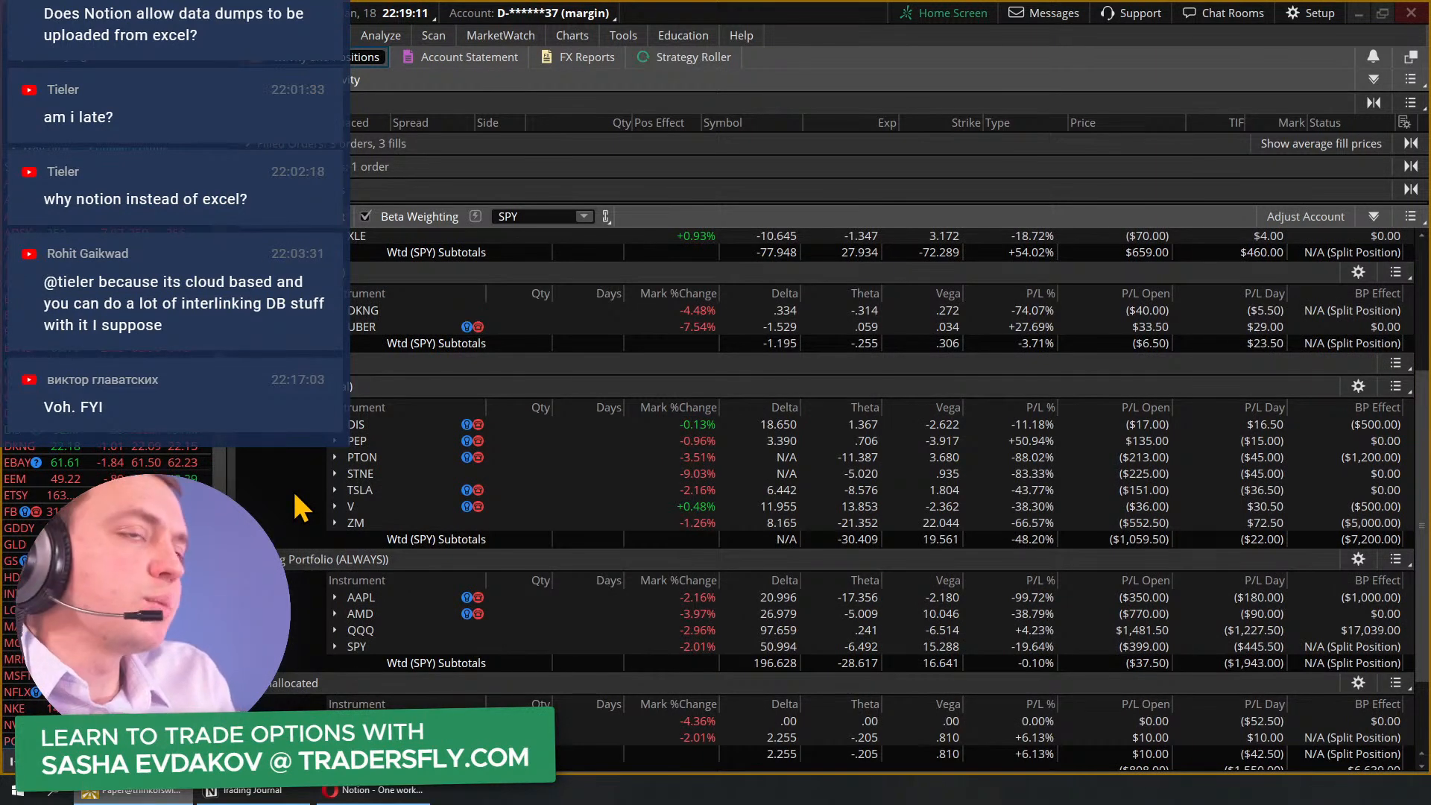
{"action": "scroll", "coordinate": [296, 503], "scroll_direction": "down", "scroll_amount": 3}
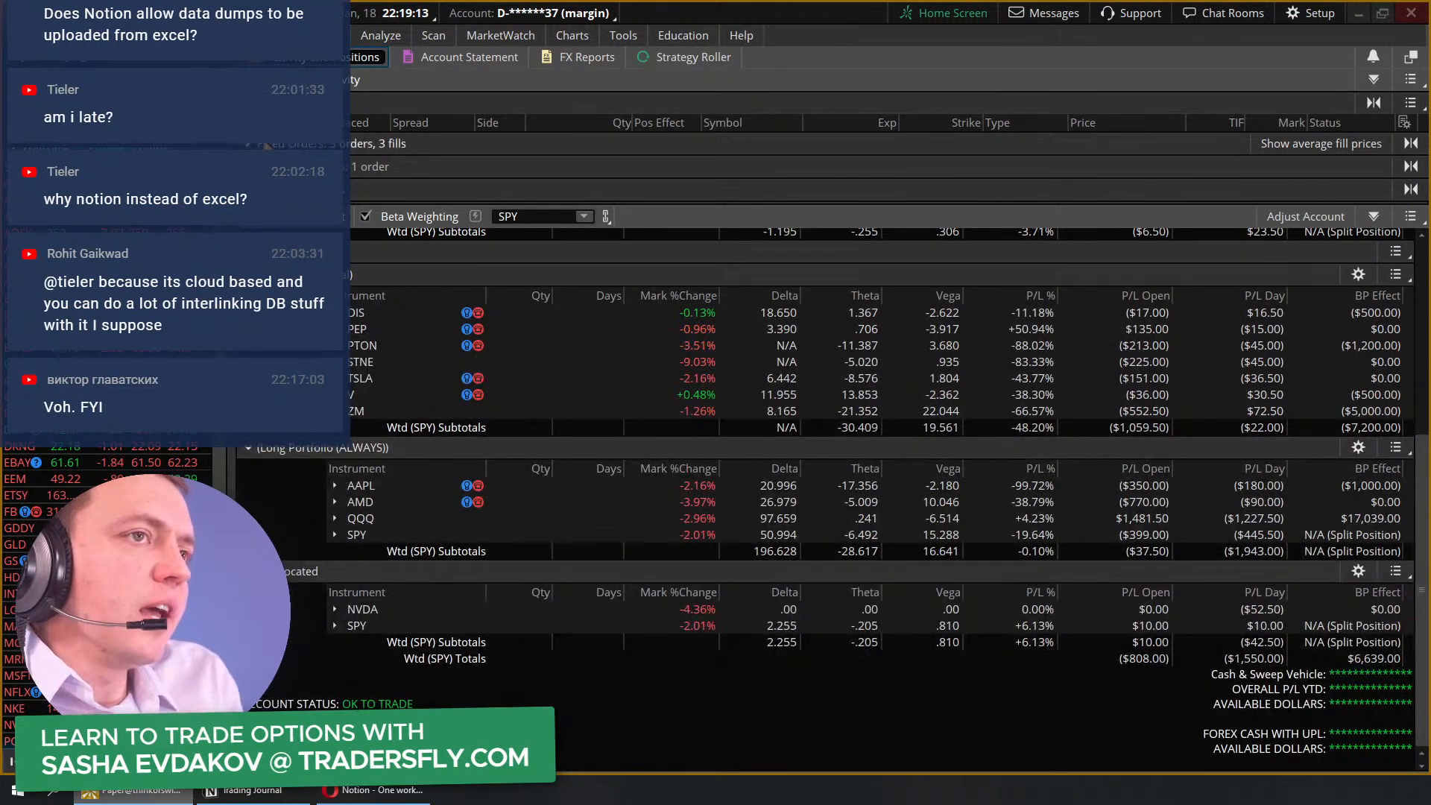
Step: View the filled orders above the positions, collapse them, and look over the position groups once more
{"action": "left_click", "coordinate": [249, 144]}
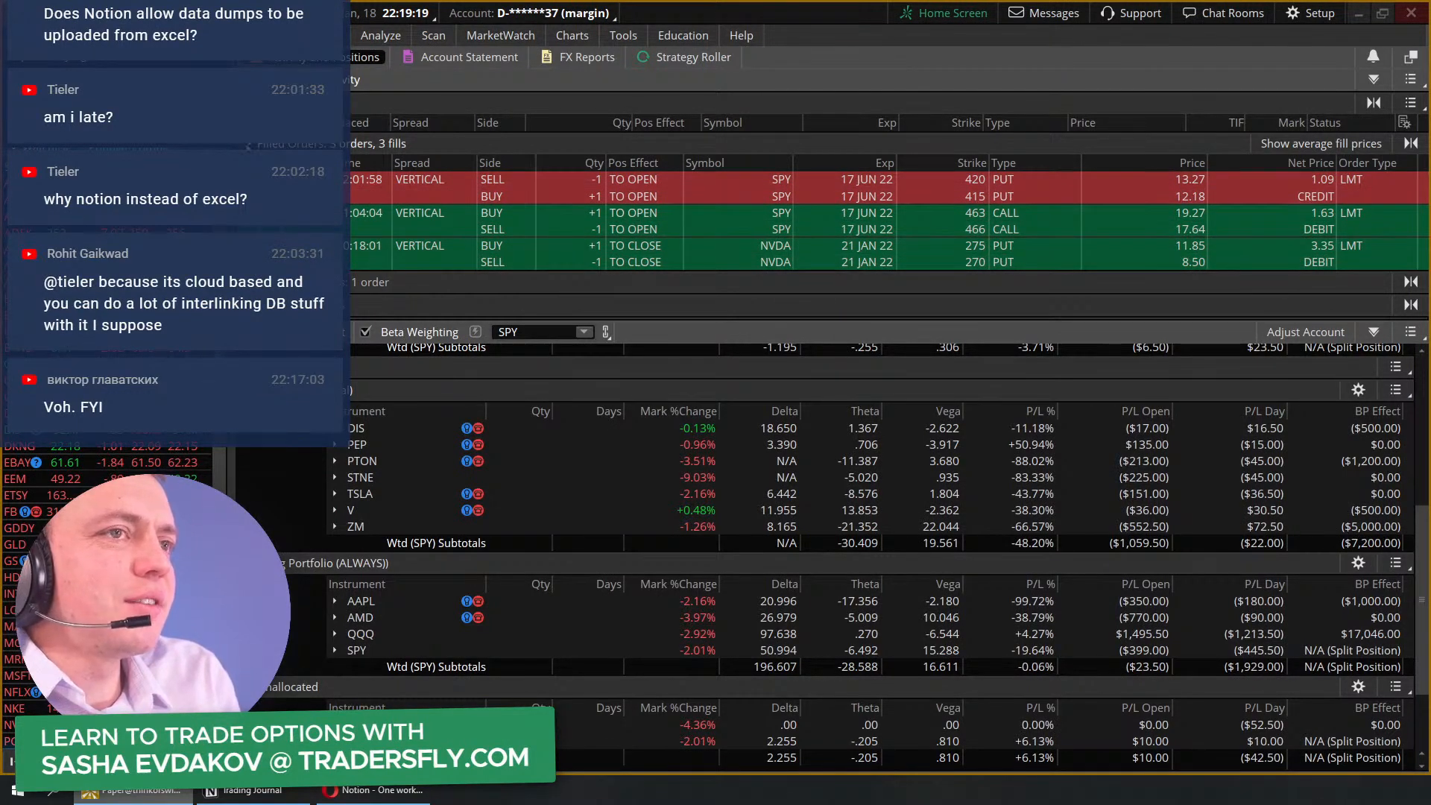
{"action": "left_click", "coordinate": [249, 143]}
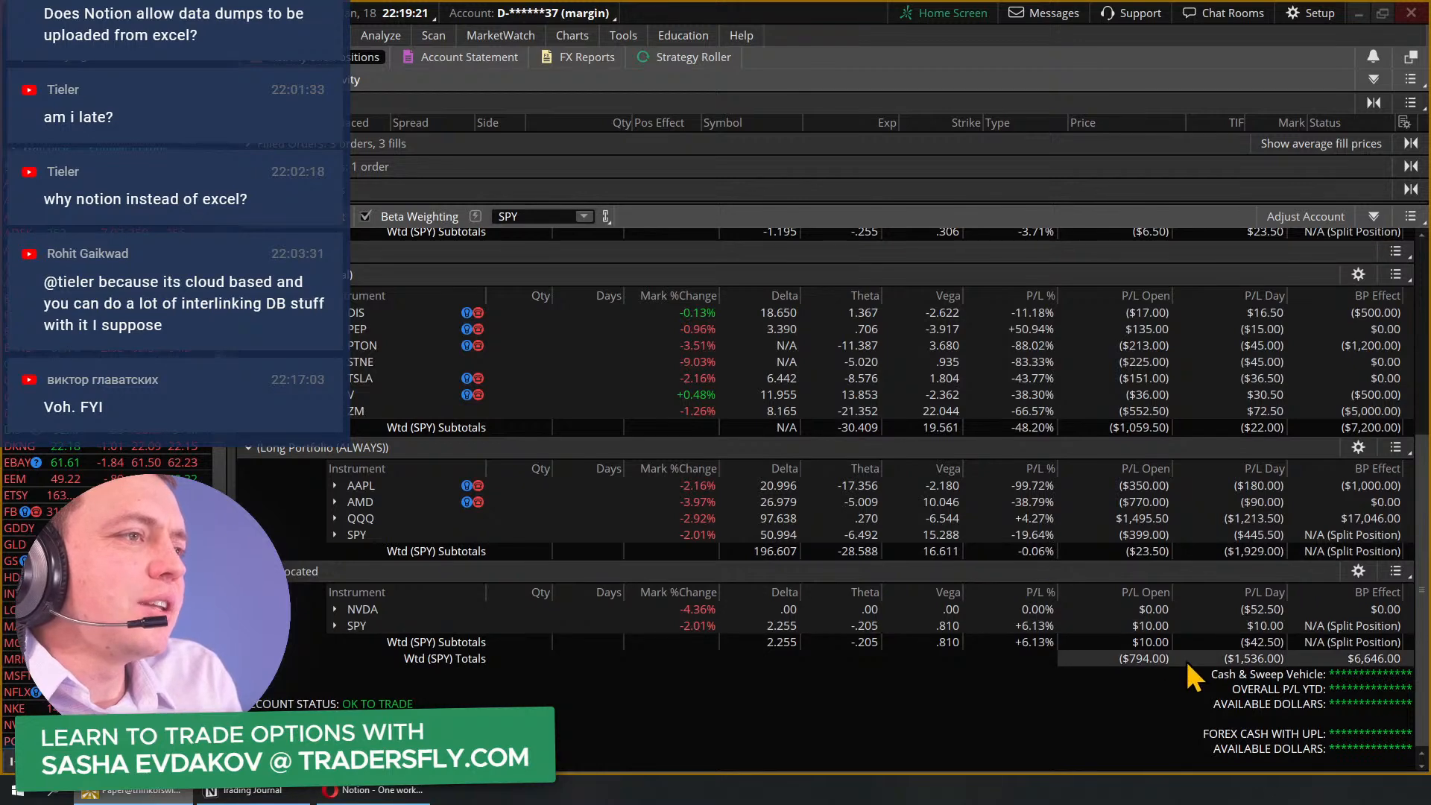
{"action": "scroll", "coordinate": [1085, 634], "scroll_direction": "up", "scroll_amount": 5}
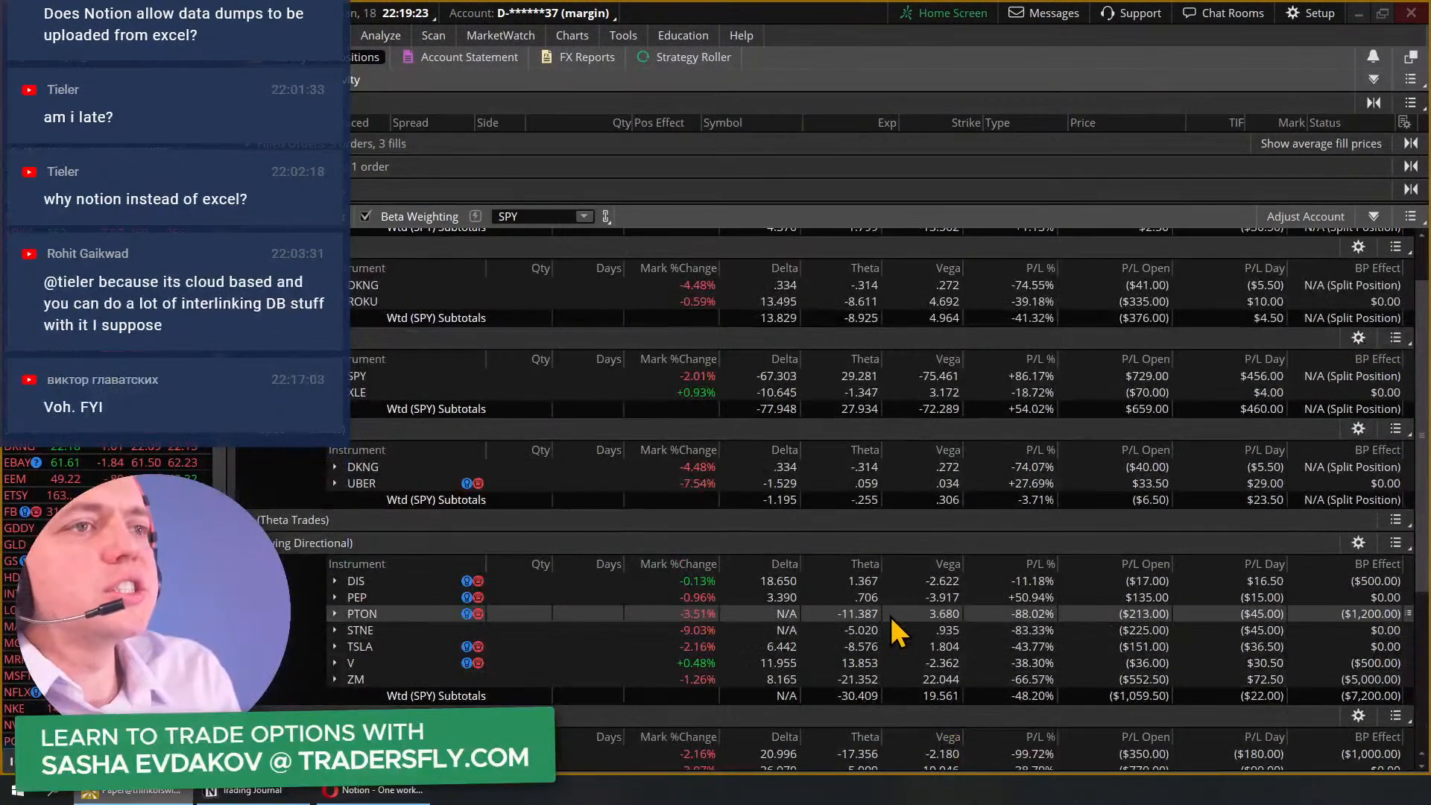
Step: Review the remaining position groups down to the account totals, and return to the Notion Trading Journal
{"action": "scroll", "coordinate": [549, 608], "scroll_direction": "down", "scroll_amount": 3}
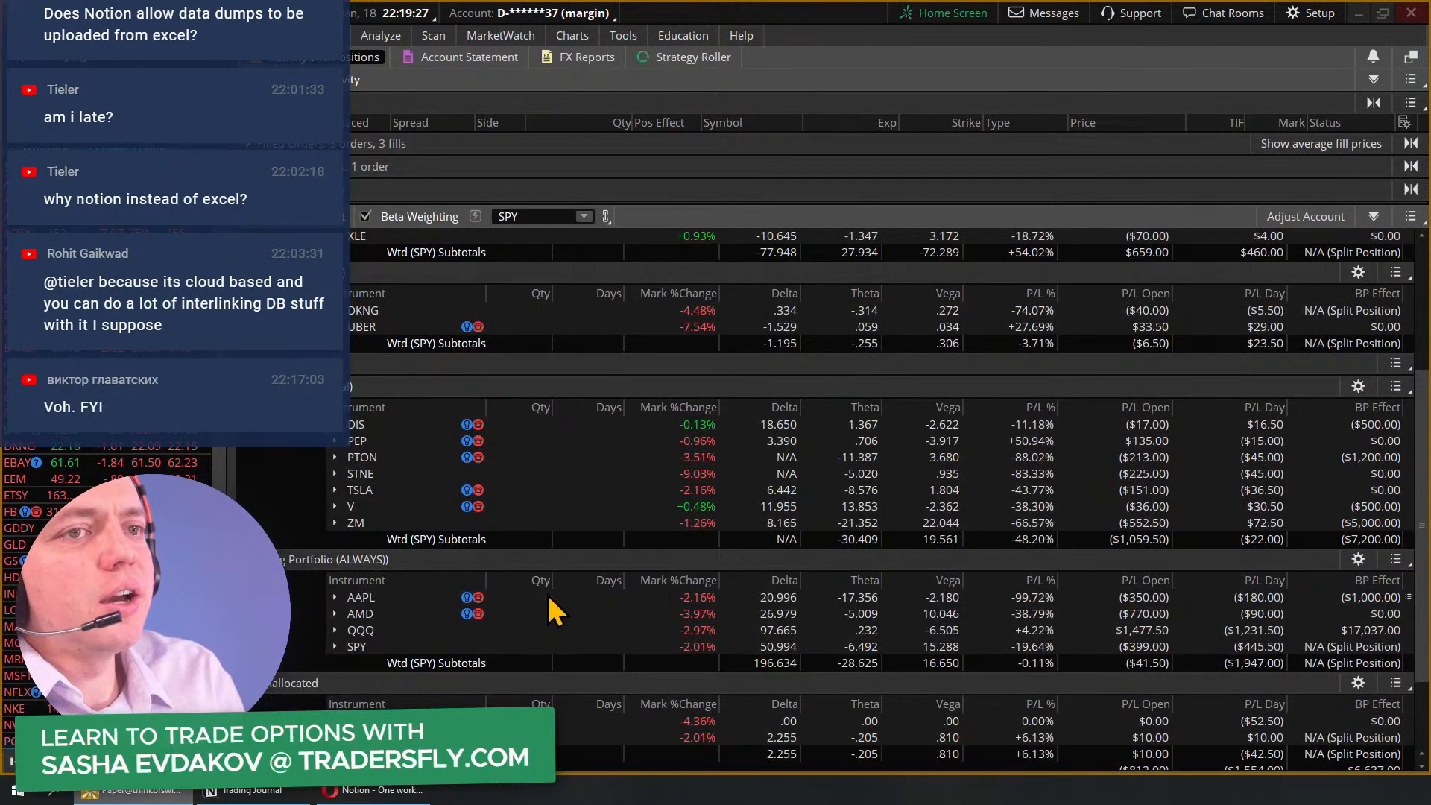
{"action": "scroll", "coordinate": [703, 591], "scroll_direction": "down", "scroll_amount": 2}
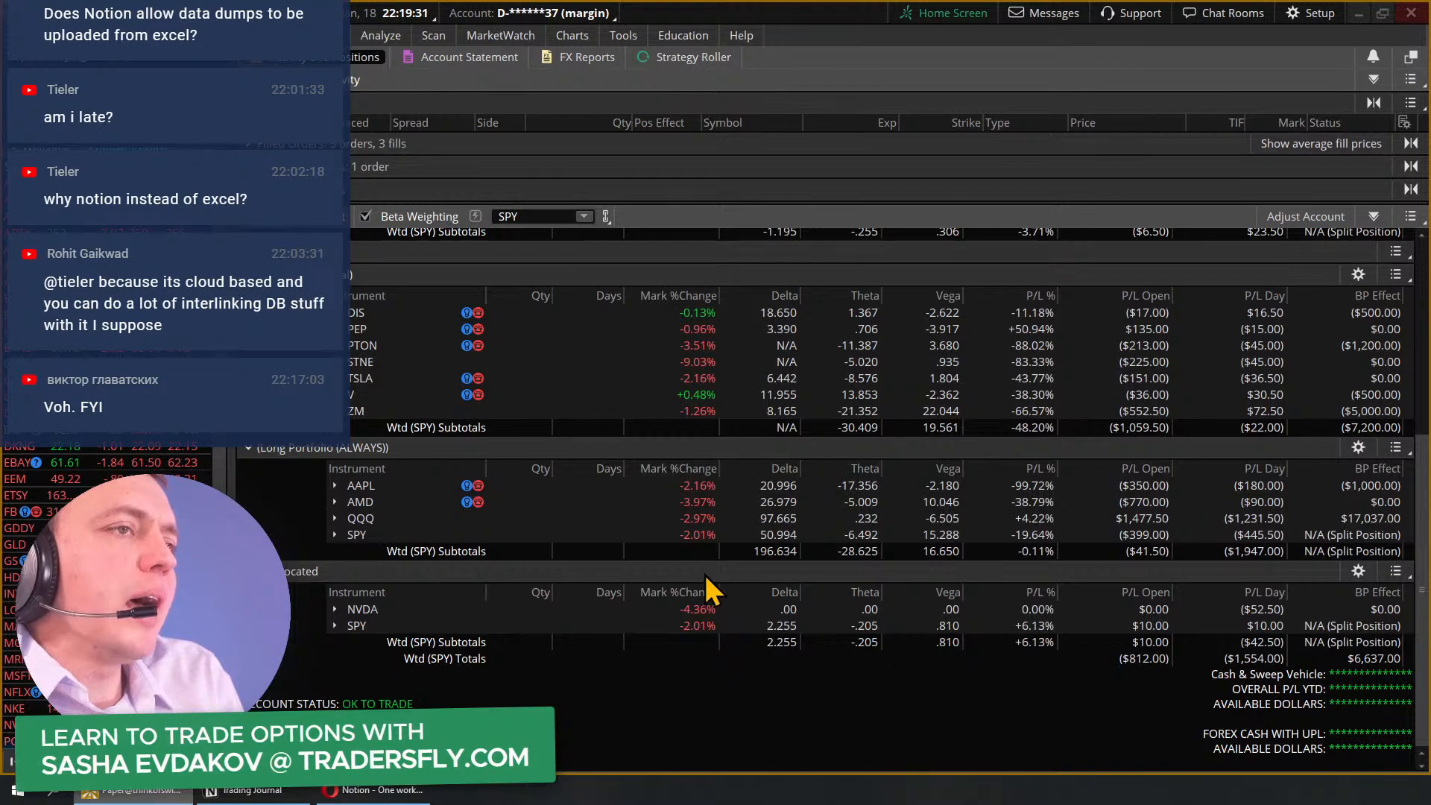
{"action": "left_click", "coordinate": [1359, 14]}
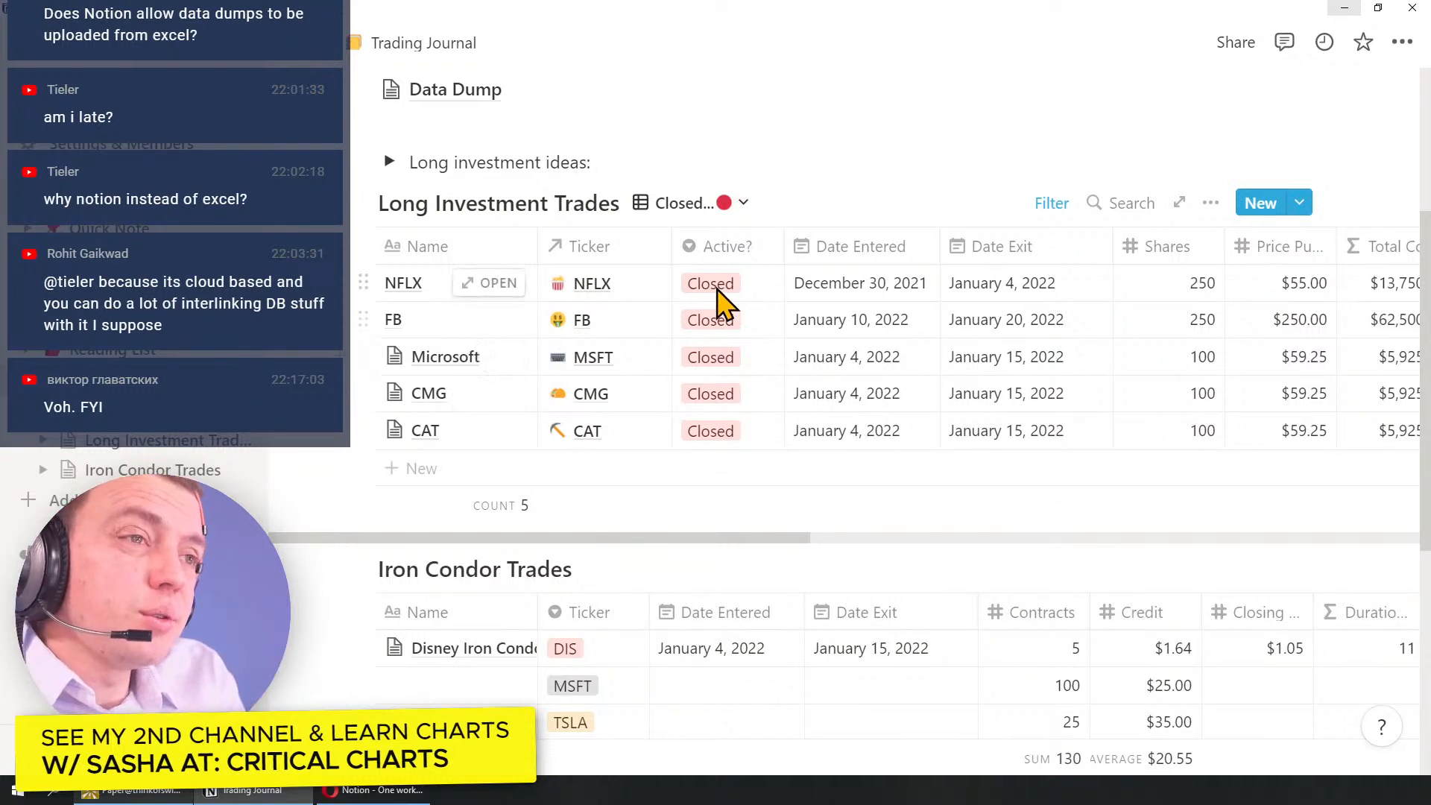
Step: Enter the note "Got out too early because i was scared - too on too big of a position" for the closed NFLX trade
{"action": "left_click_drag", "start_coordinate": [720, 538], "coordinate": [1234, 543]}
{"action": "left_click", "coordinate": [747, 283]}
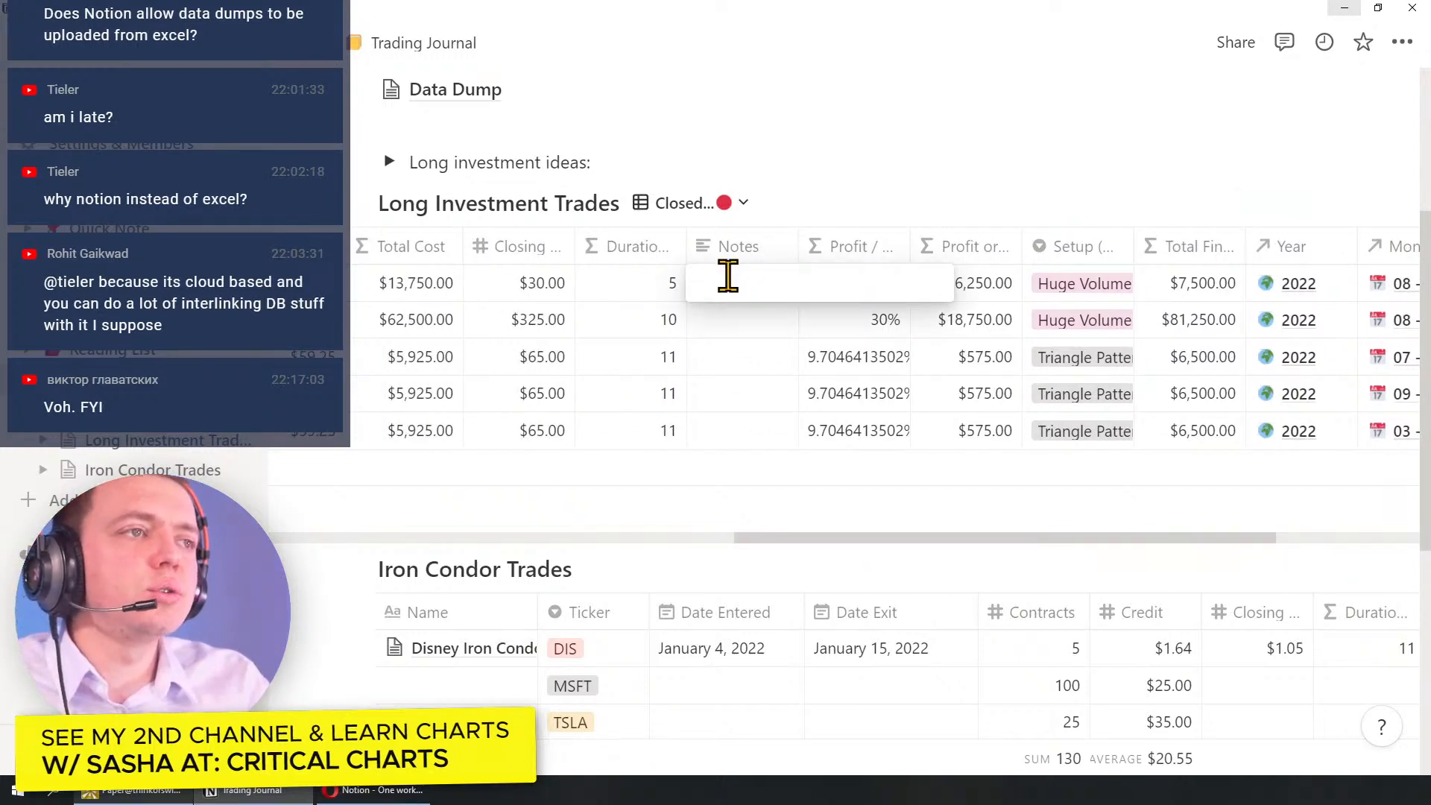
{"action": "type", "text": "Got ou"}
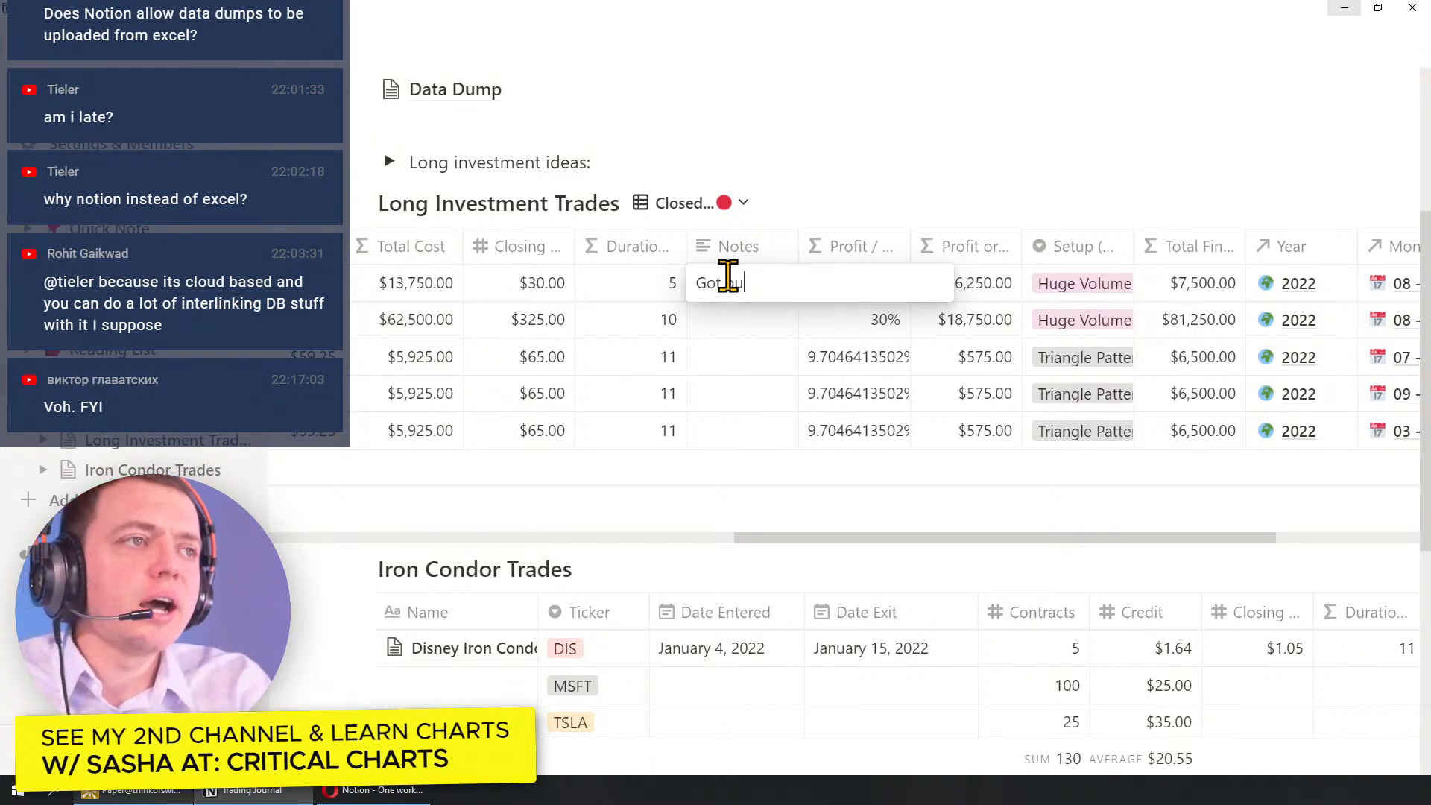
{"action": "type", "text": "t too early because i"}
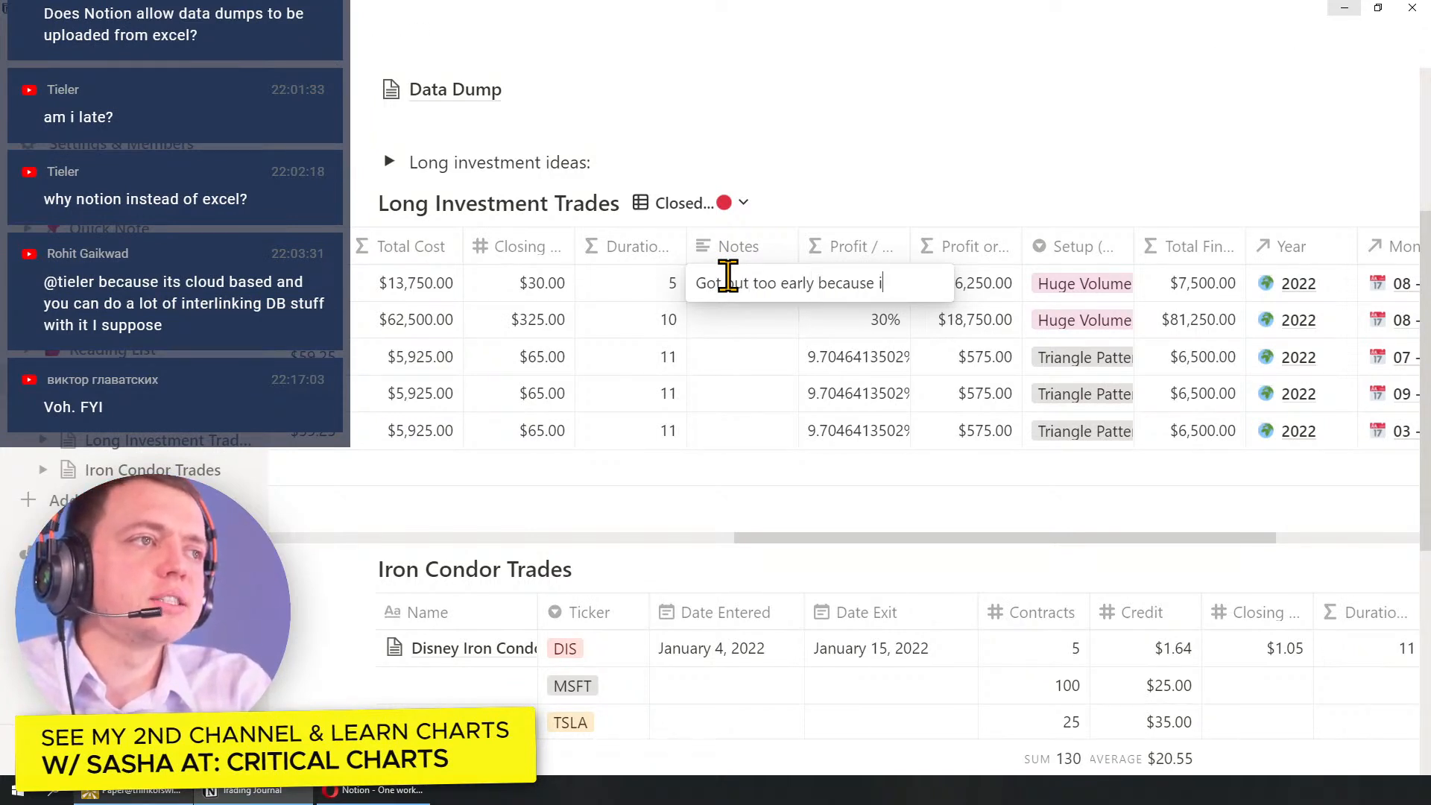
{"action": "type", "text": " was scared - too on too big of a "}
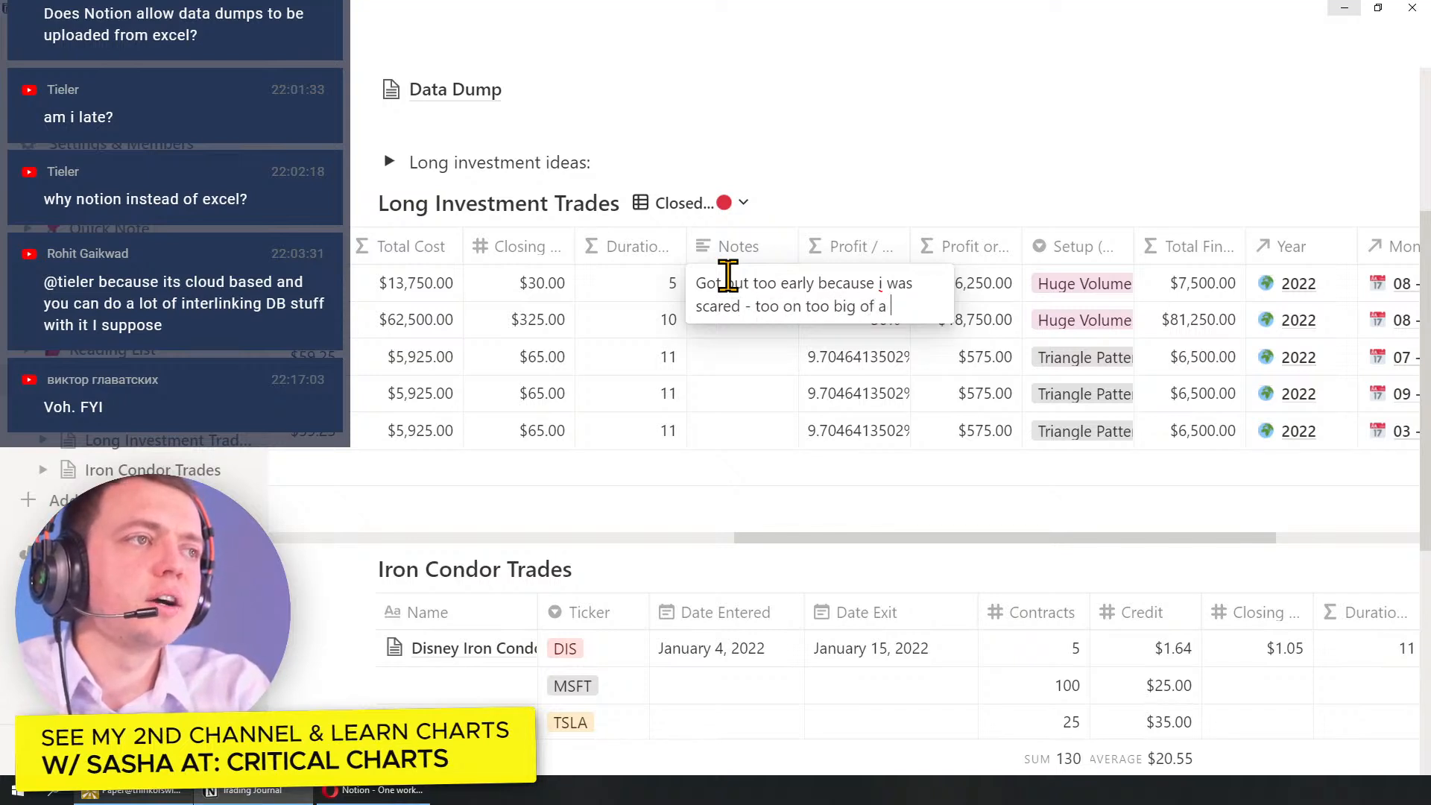
{"action": "type", "text": "position"}
{"action": "key", "text": "Return"}
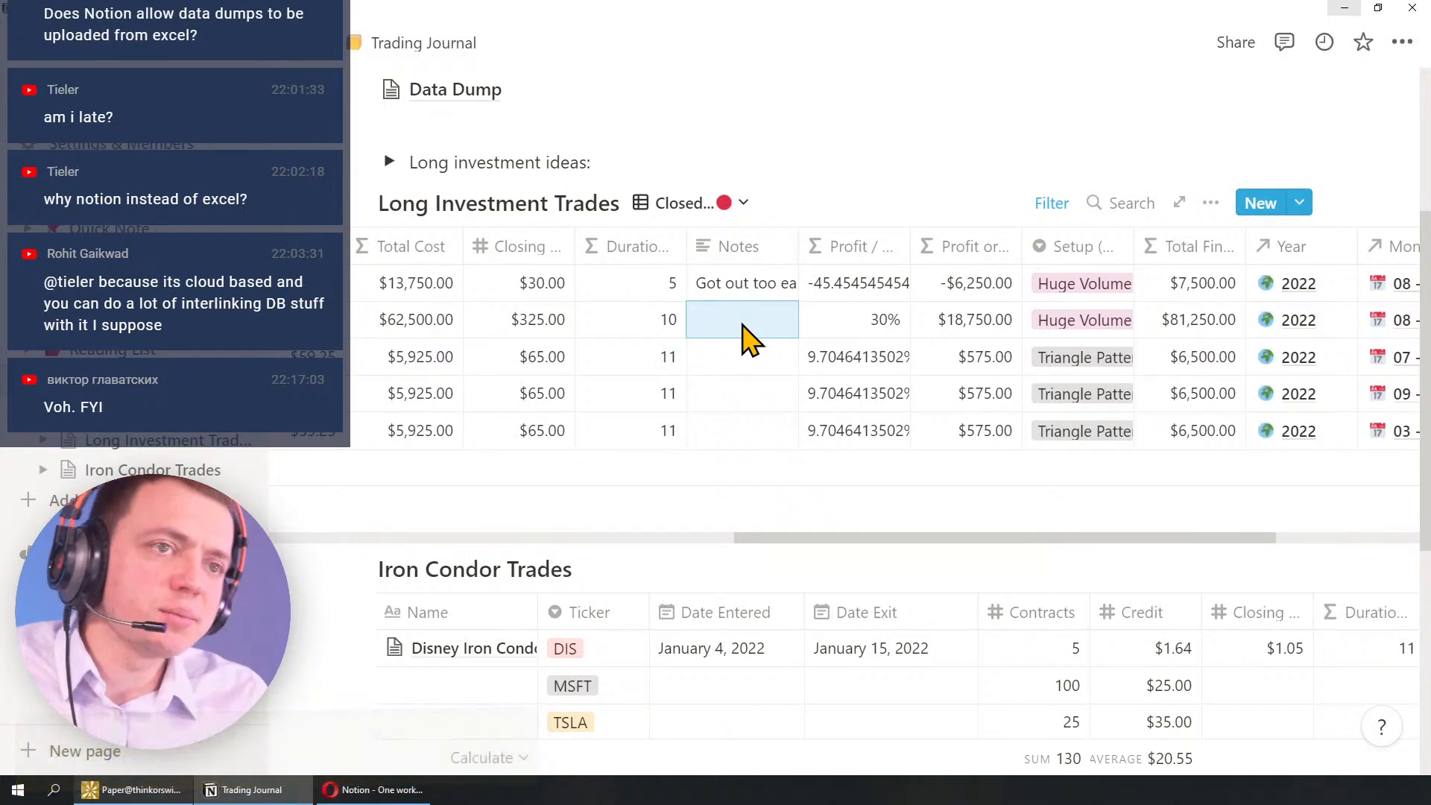
Step: Enter the note "Went in all 250 shares in 1 day - should have spread out 50 shares across 2-4 weeks" for the FB trade
{"action": "left_click", "coordinate": [742, 323]}
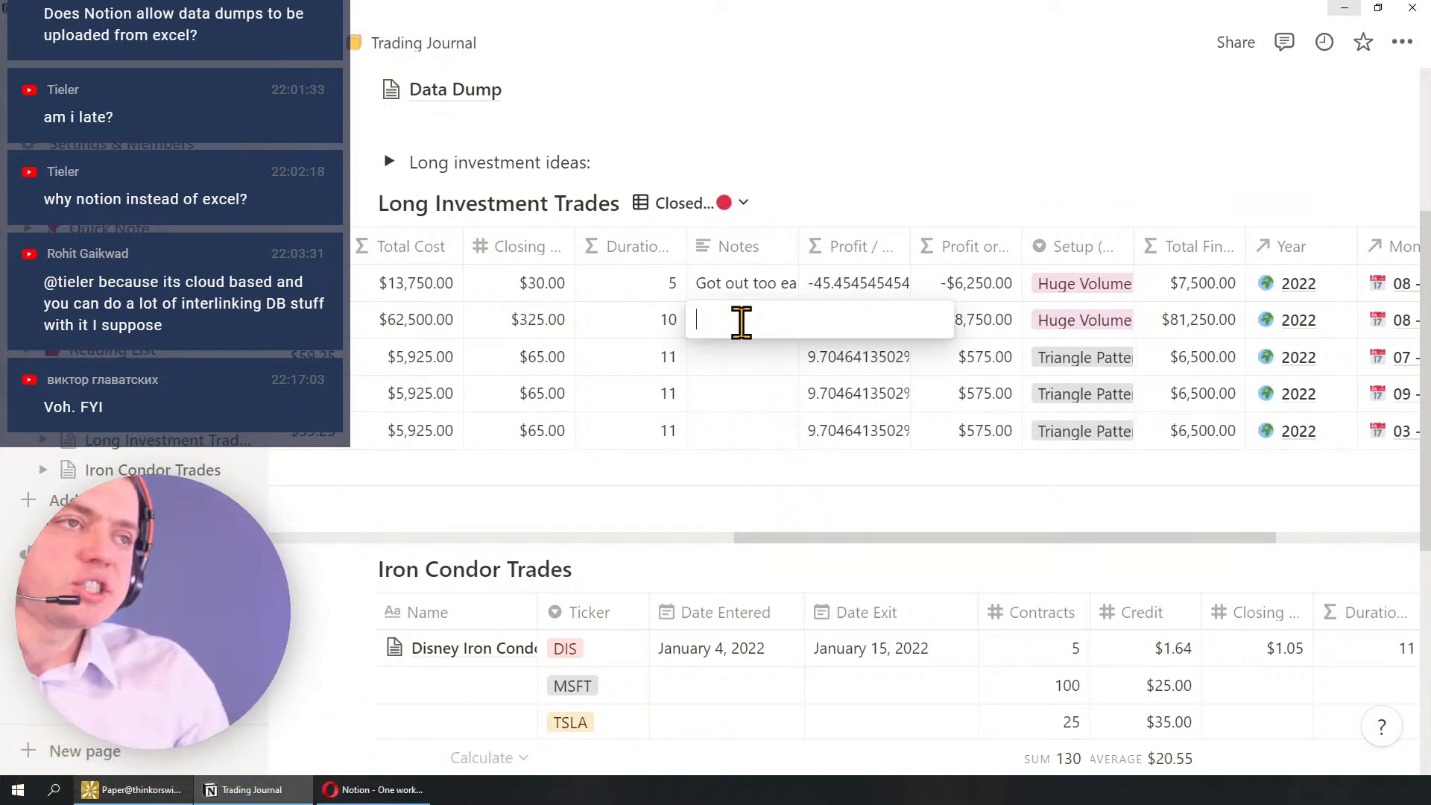
{"action": "type", "text": "Went"}
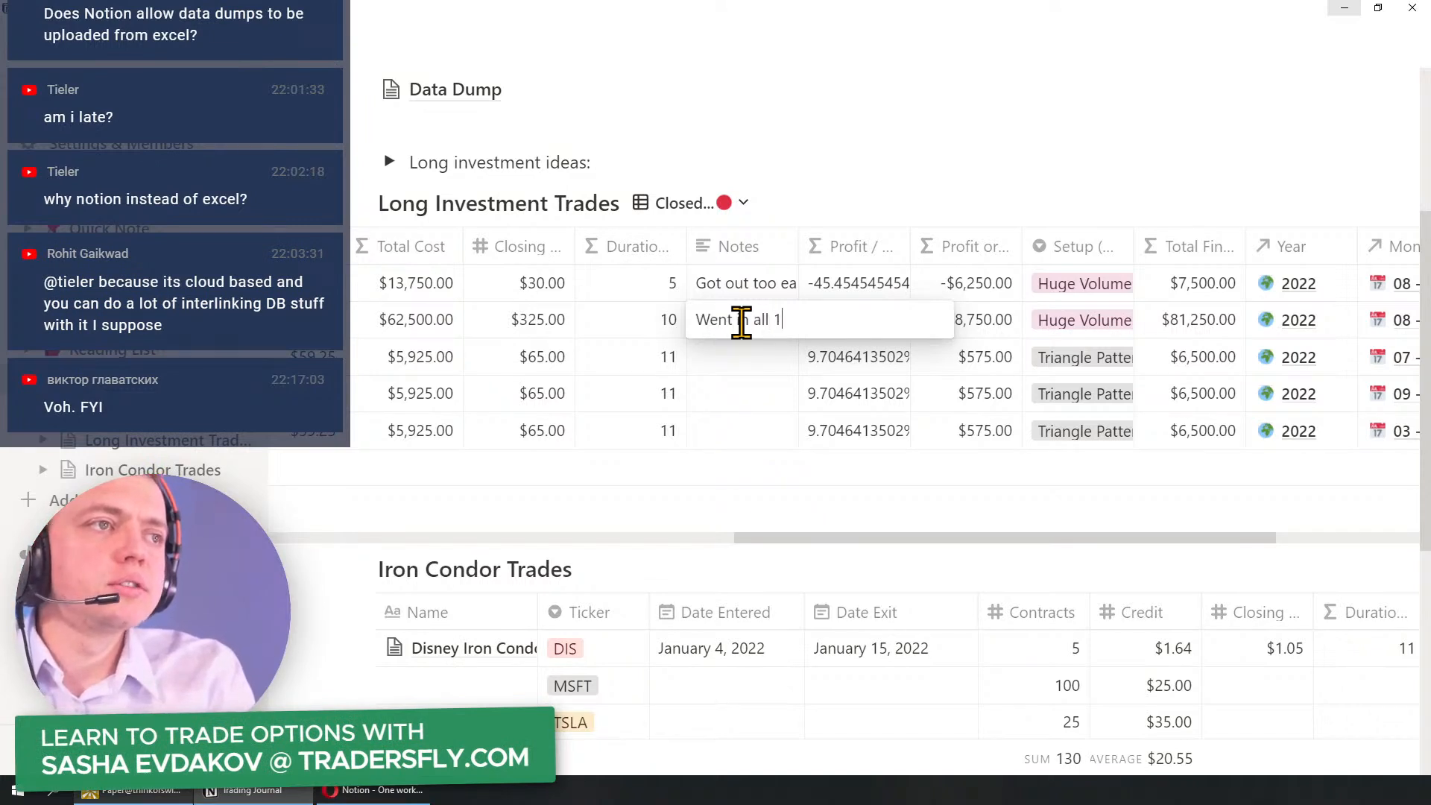
{"action": "type", "text": " in all 250 shares in 1 day - sh"}
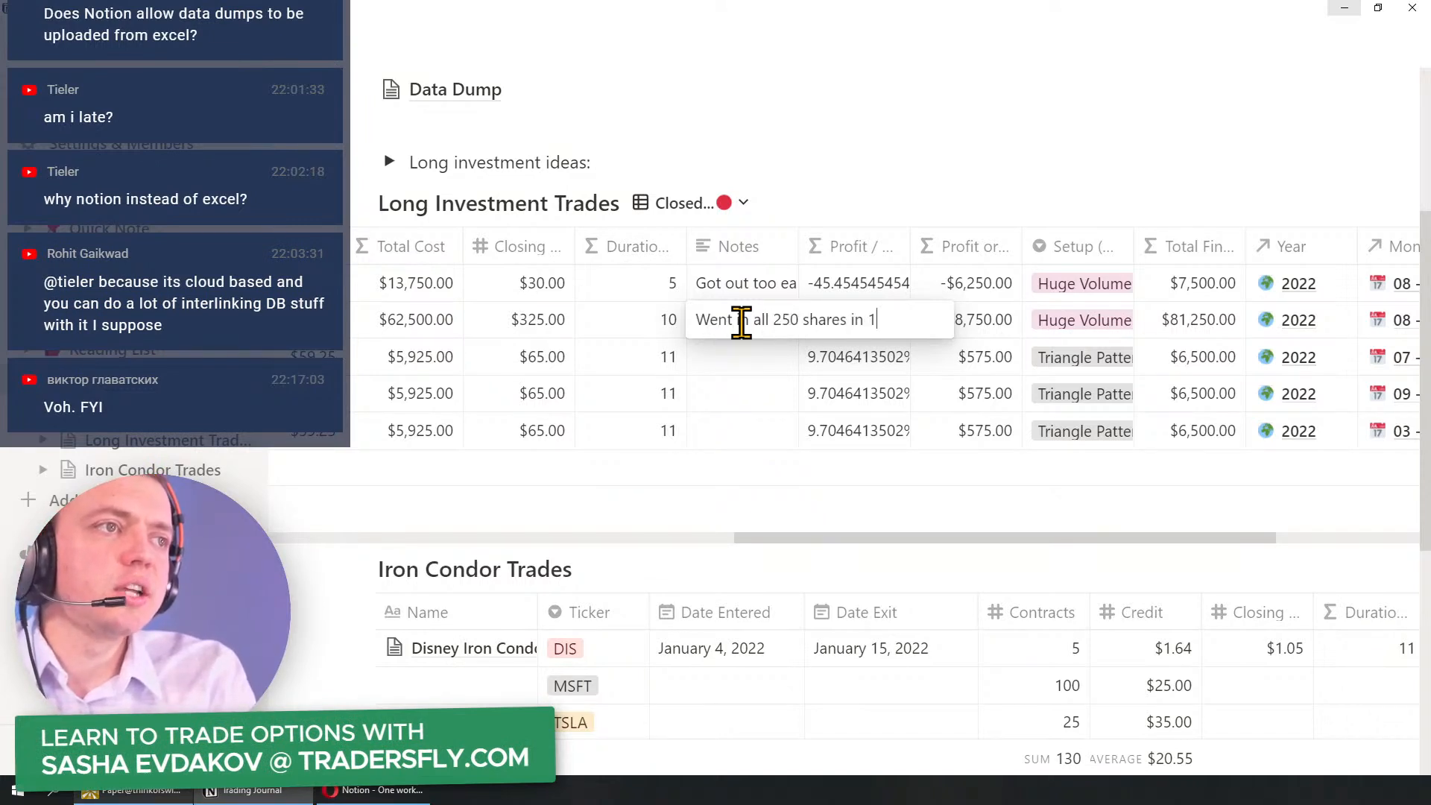
{"action": "type", "text": "ould have spre"}
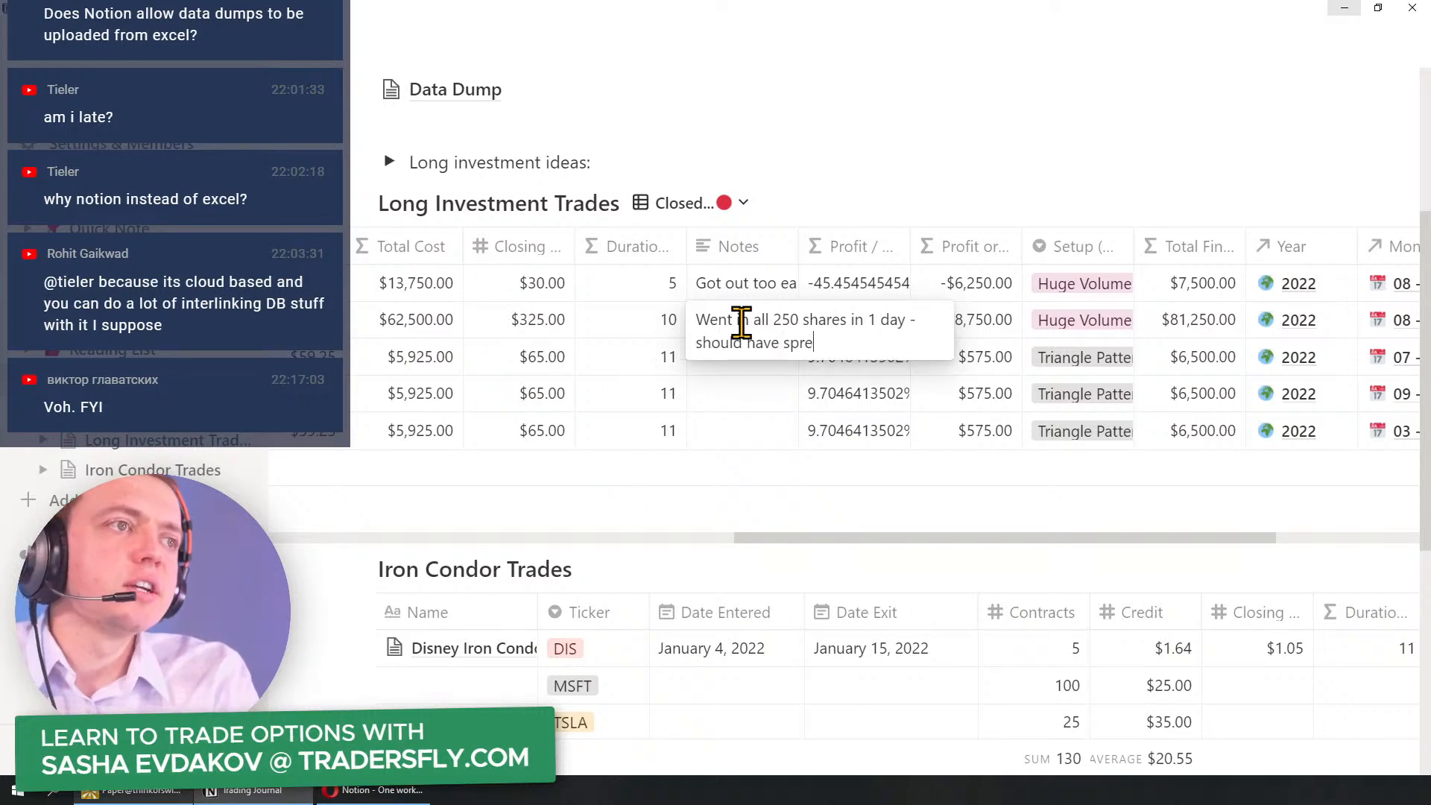
{"action": "type", "text": "ad out 100"}
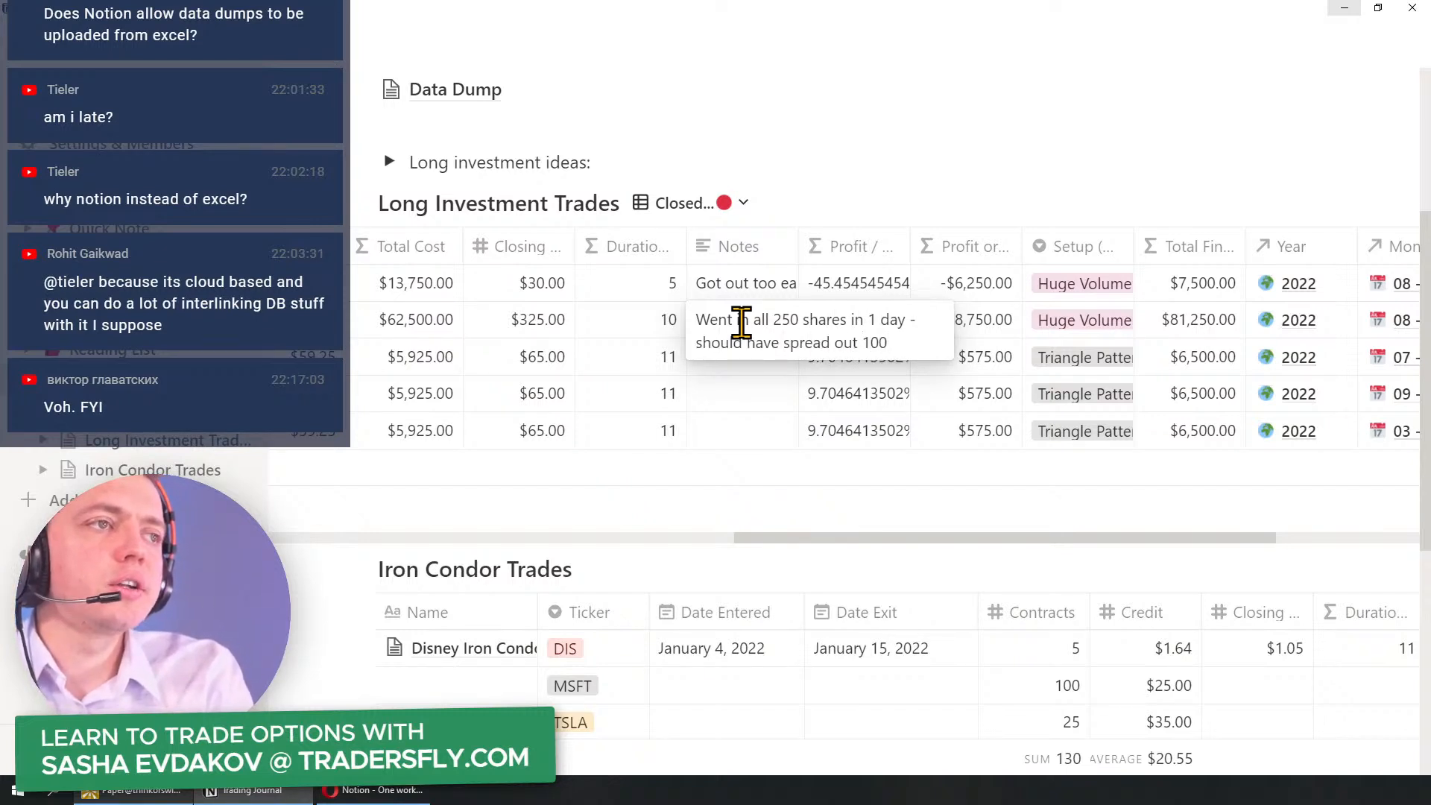
{"action": "key", "text": "BackSpace"}
{"action": "key", "text": "BackSpace"}
{"action": "key", "text": "BackSpace"}
{"action": "type", "text": "50 shares across"}
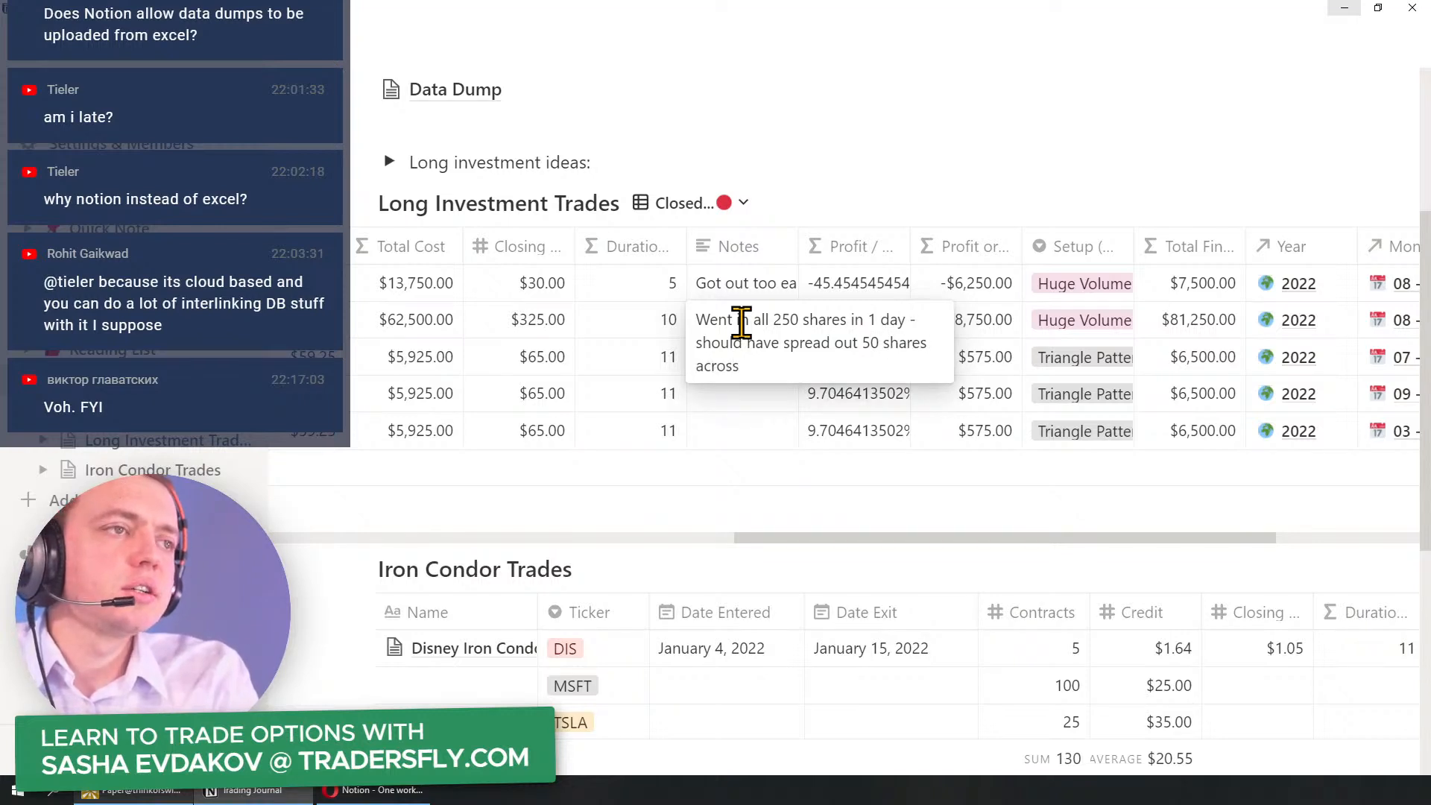
{"action": "type", "text": " 2-4 weeks"}
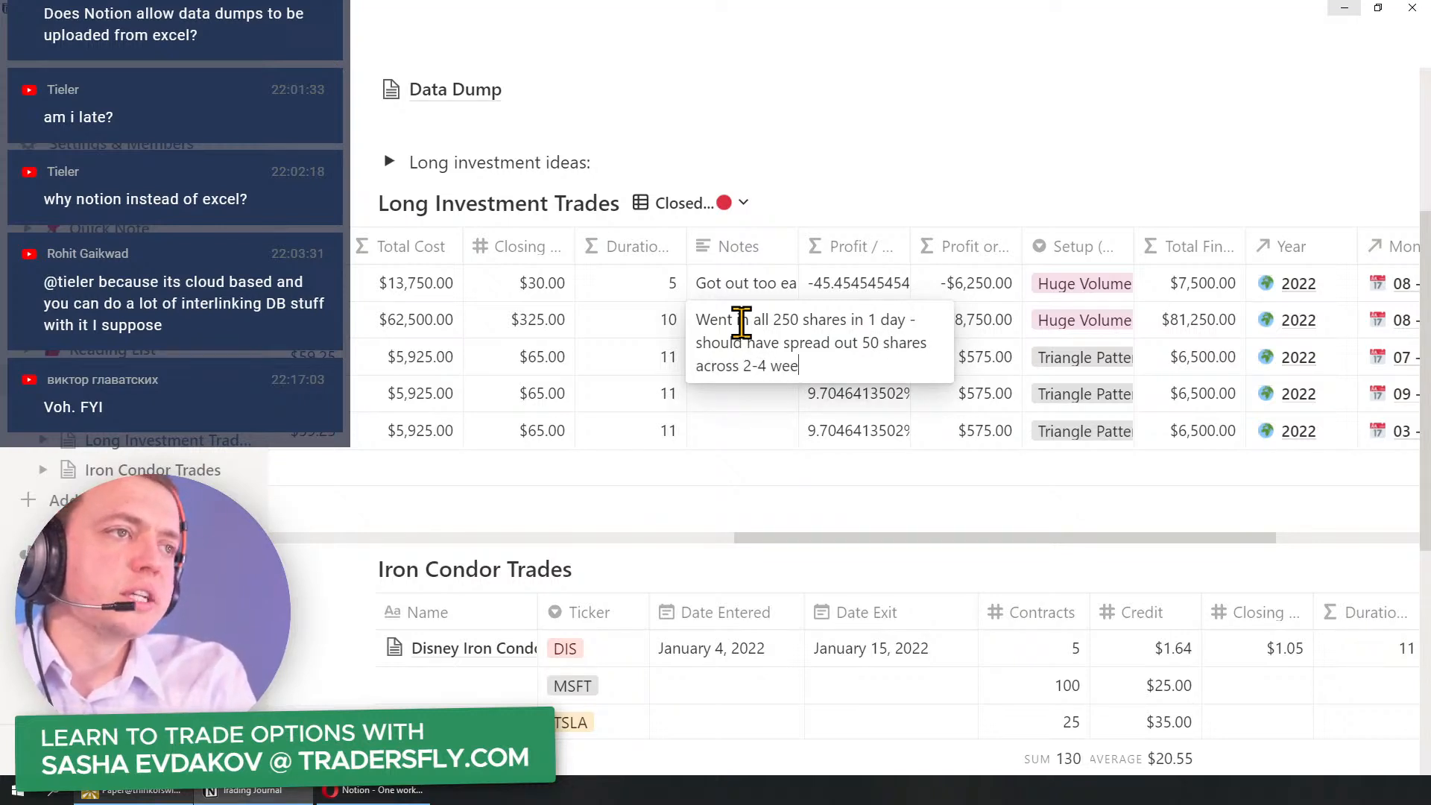
{"action": "key", "text": "Return"}
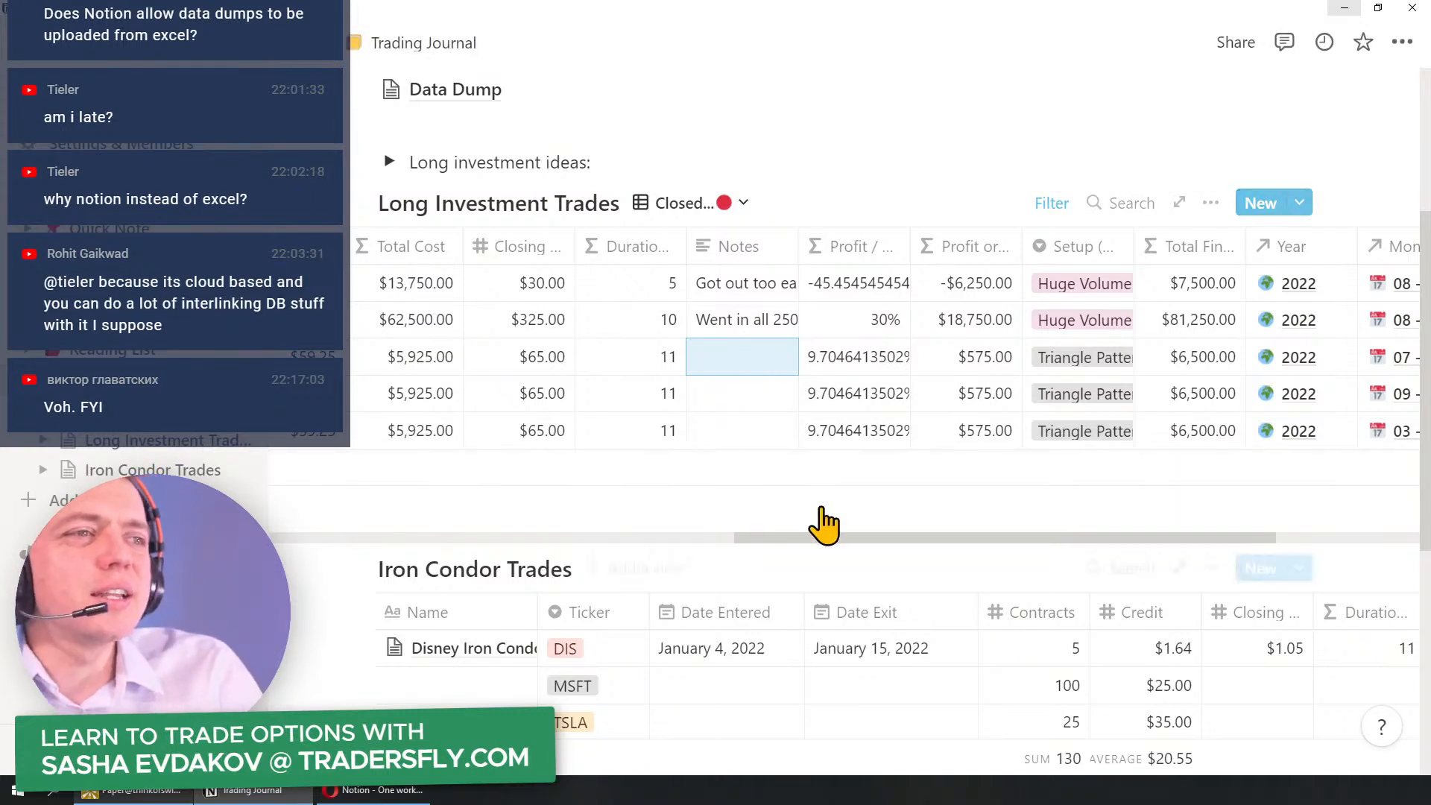
Step: Widen the Notes column to fit the full note texts and enter "Should have spread out my position" for the Microsoft trade
{"action": "left_click_drag", "start_coordinate": [808, 538], "coordinate": [851, 538]}
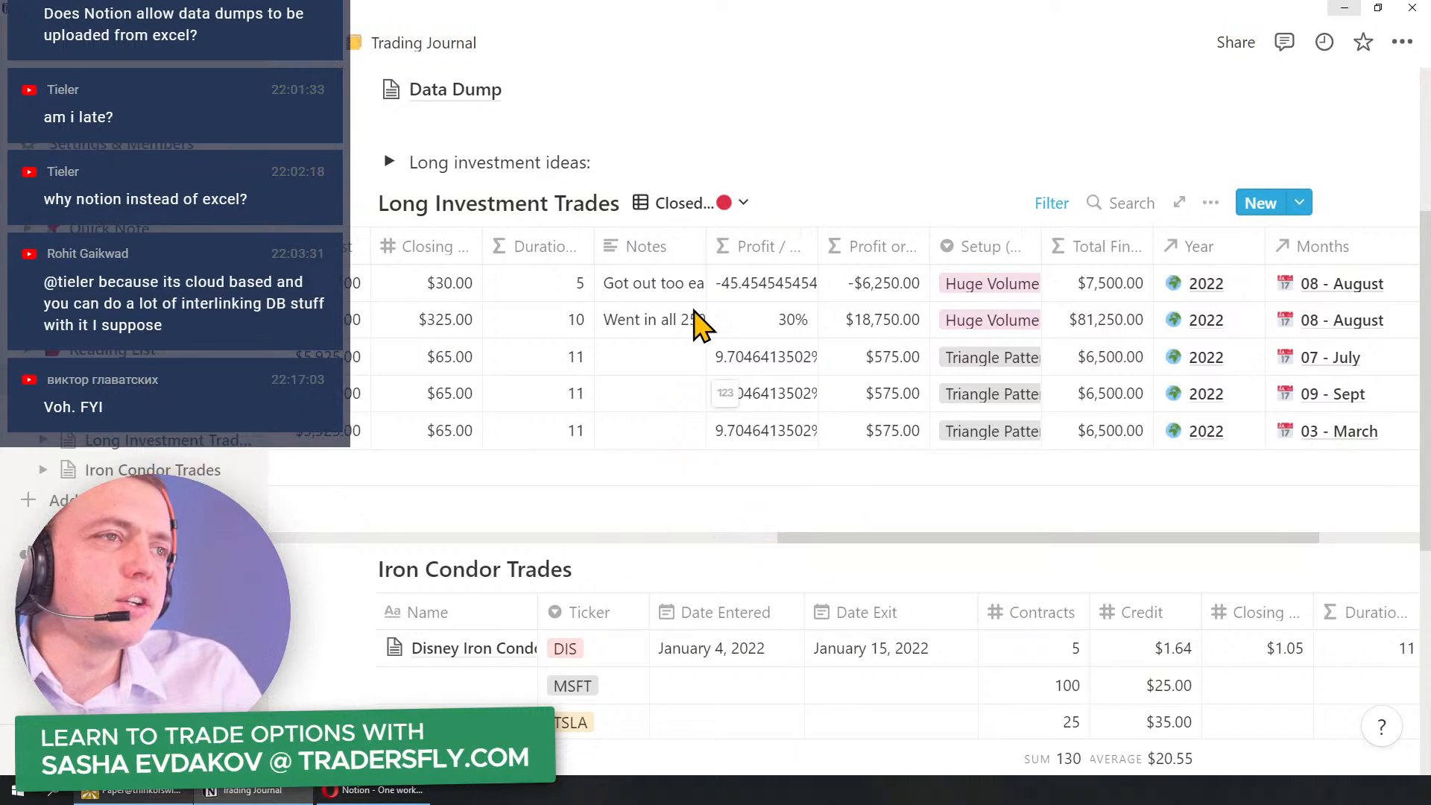
{"action": "left_click_drag", "start_coordinate": [706, 239], "coordinate": [1259, 265]}
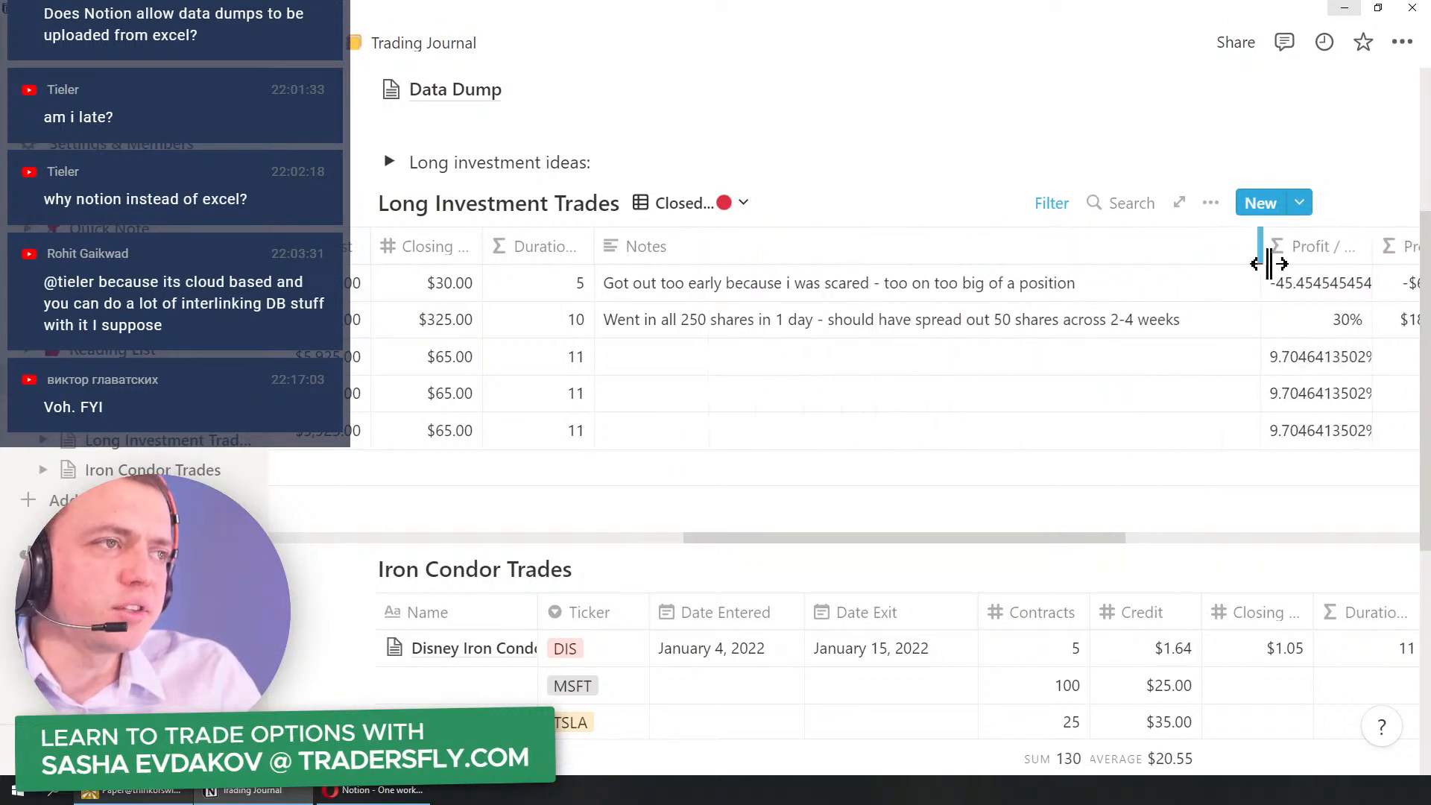
{"action": "left_click", "coordinate": [677, 361]}
{"action": "type", "text": "Should have spread out"}
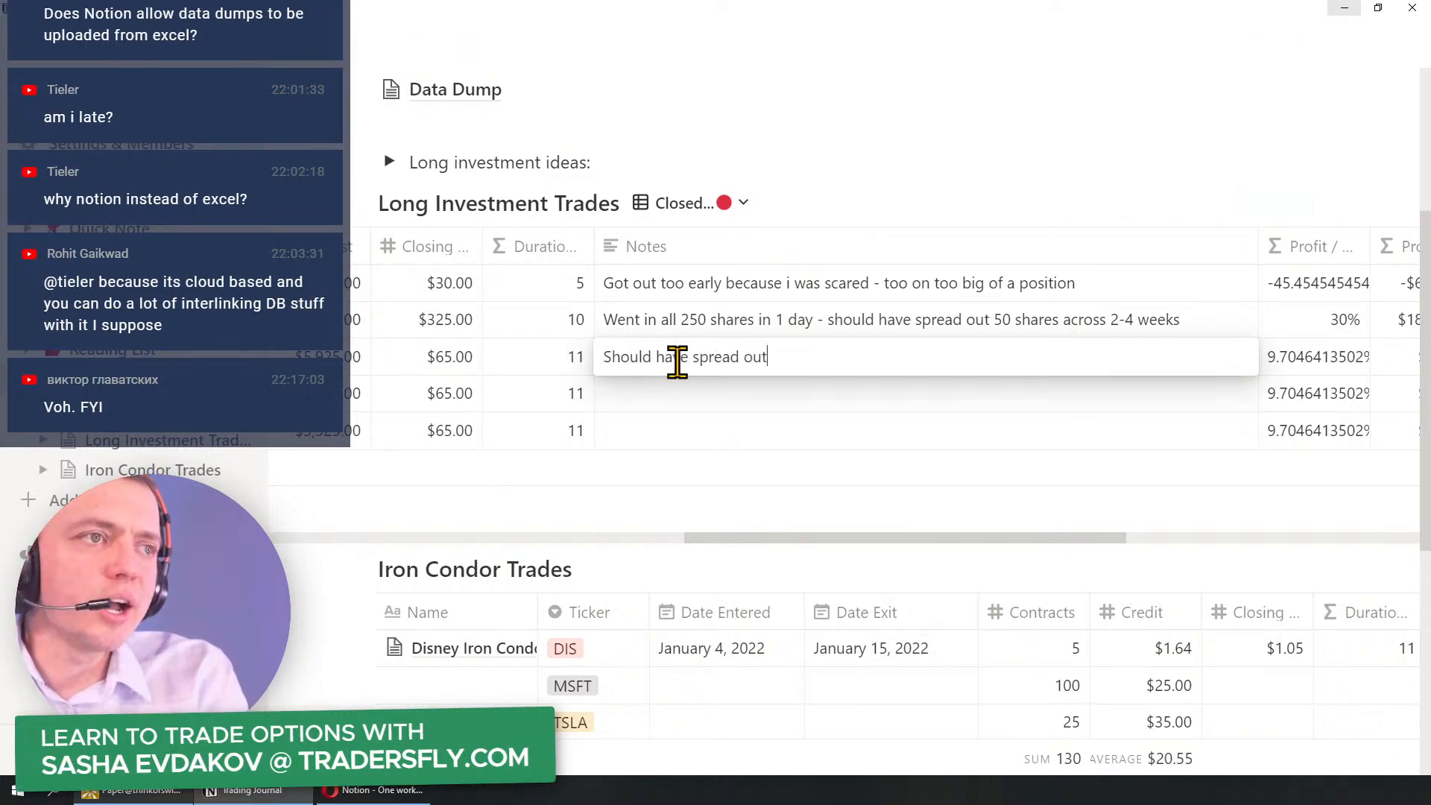
{"action": "type", "text": " my position"}
{"action": "key", "text": "Return"}
Step: Enter the note "Should have traded less shares" for the CMG trade
{"action": "type", "text": "S"}
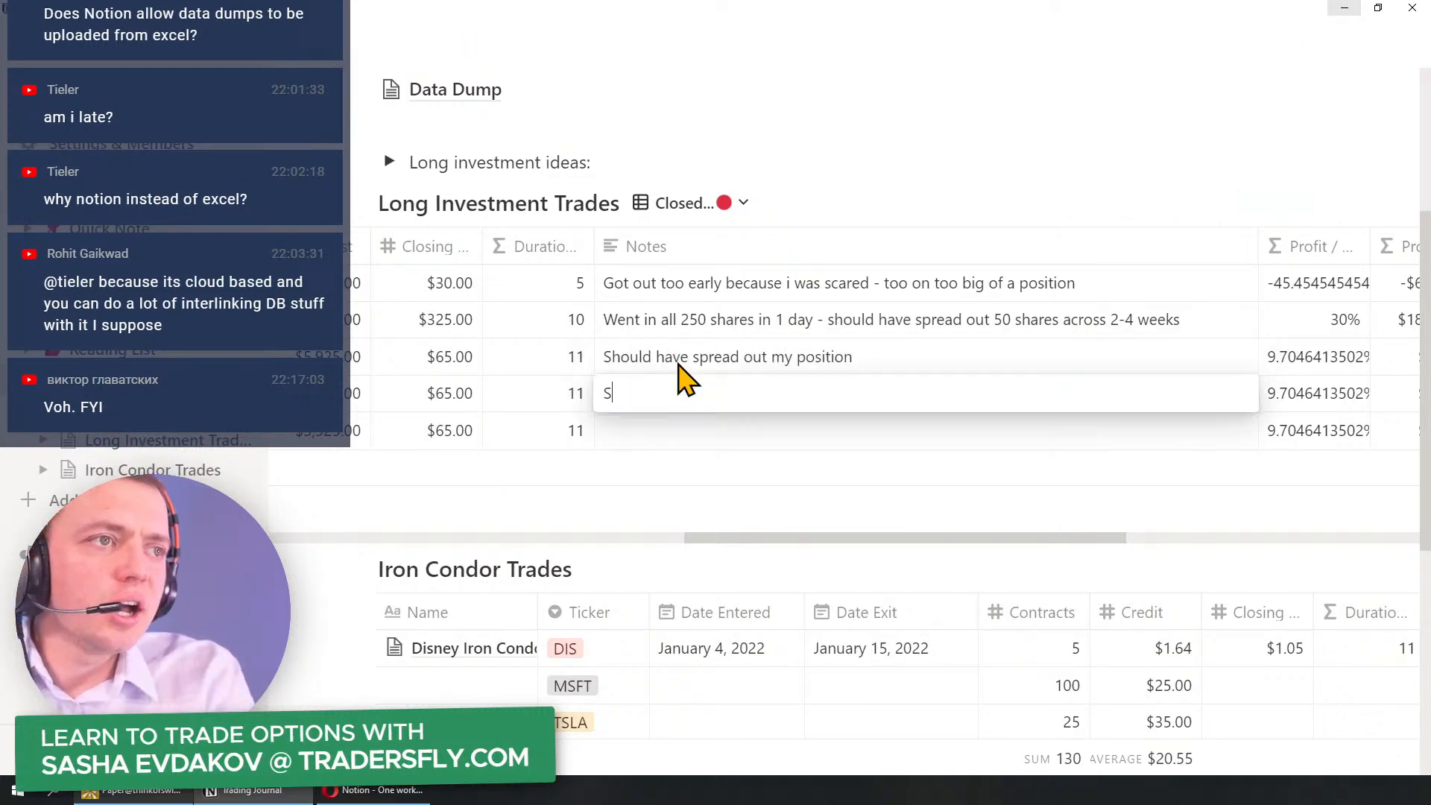
{"action": "type", "text": "hould have traded les"}
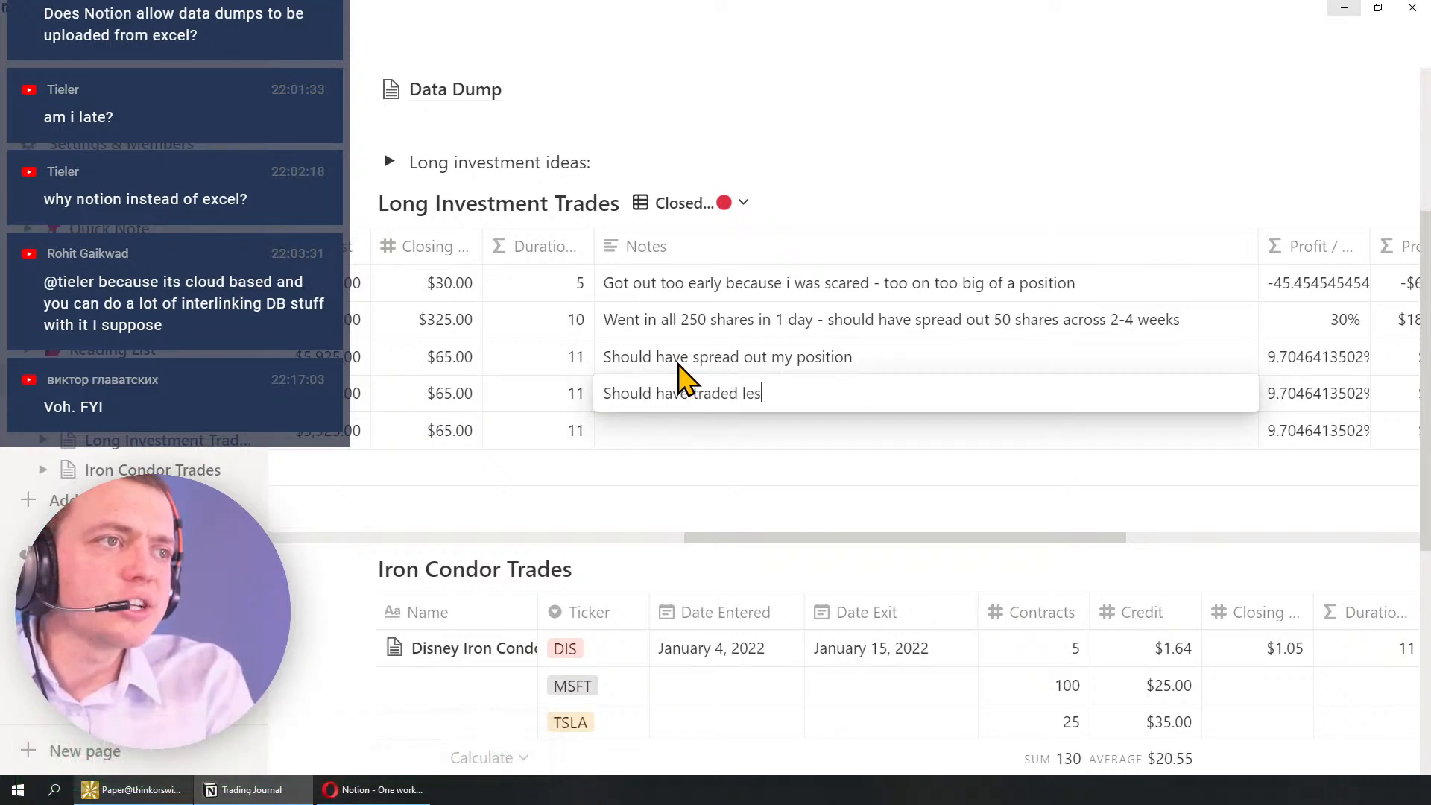
{"action": "type", "text": "s shares"}
{"action": "key", "text": "Return"}
Step: Enter the note "Should have waited longer" for the CAT trade
{"action": "type", "text": "SHould"}
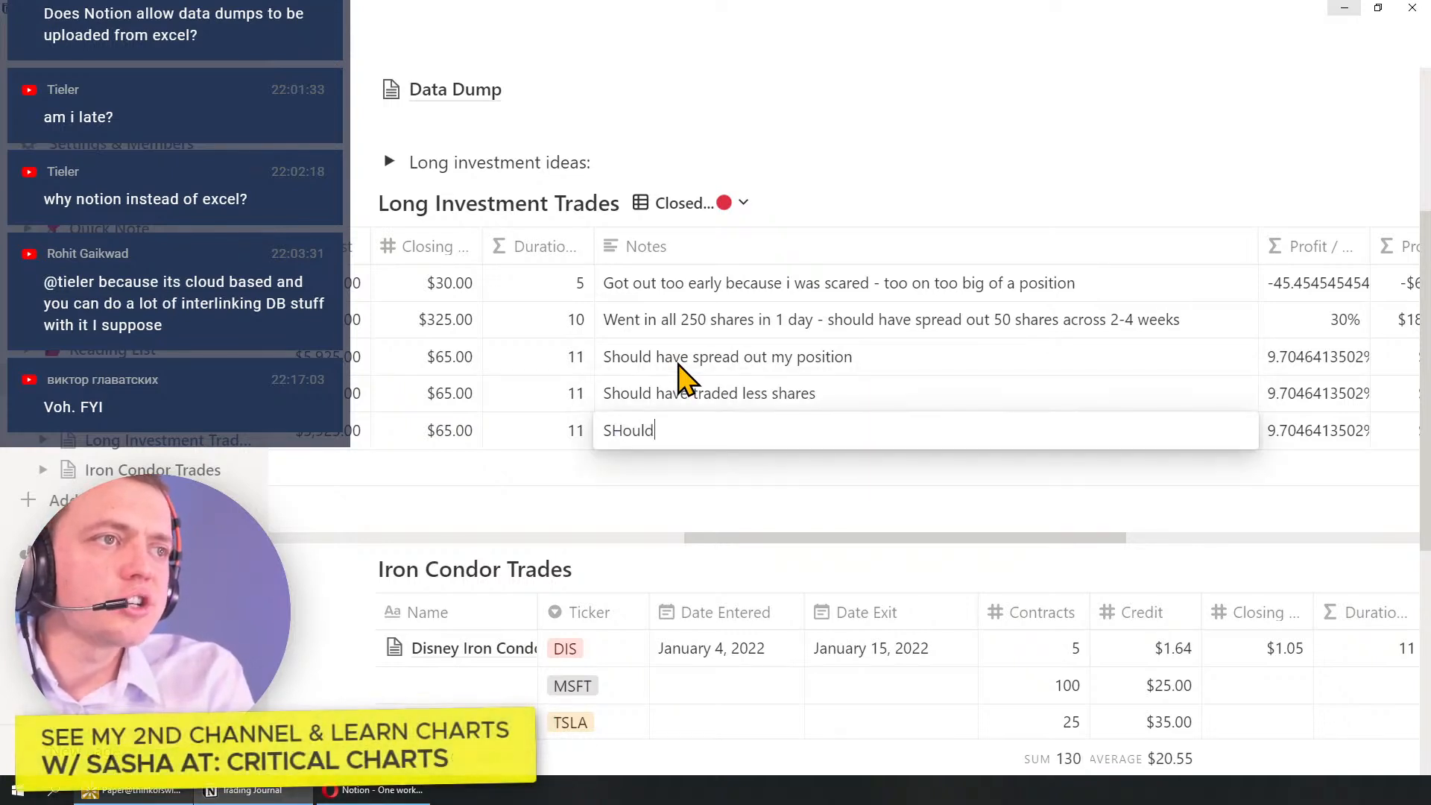
{"action": "type", "text": "hould have "}
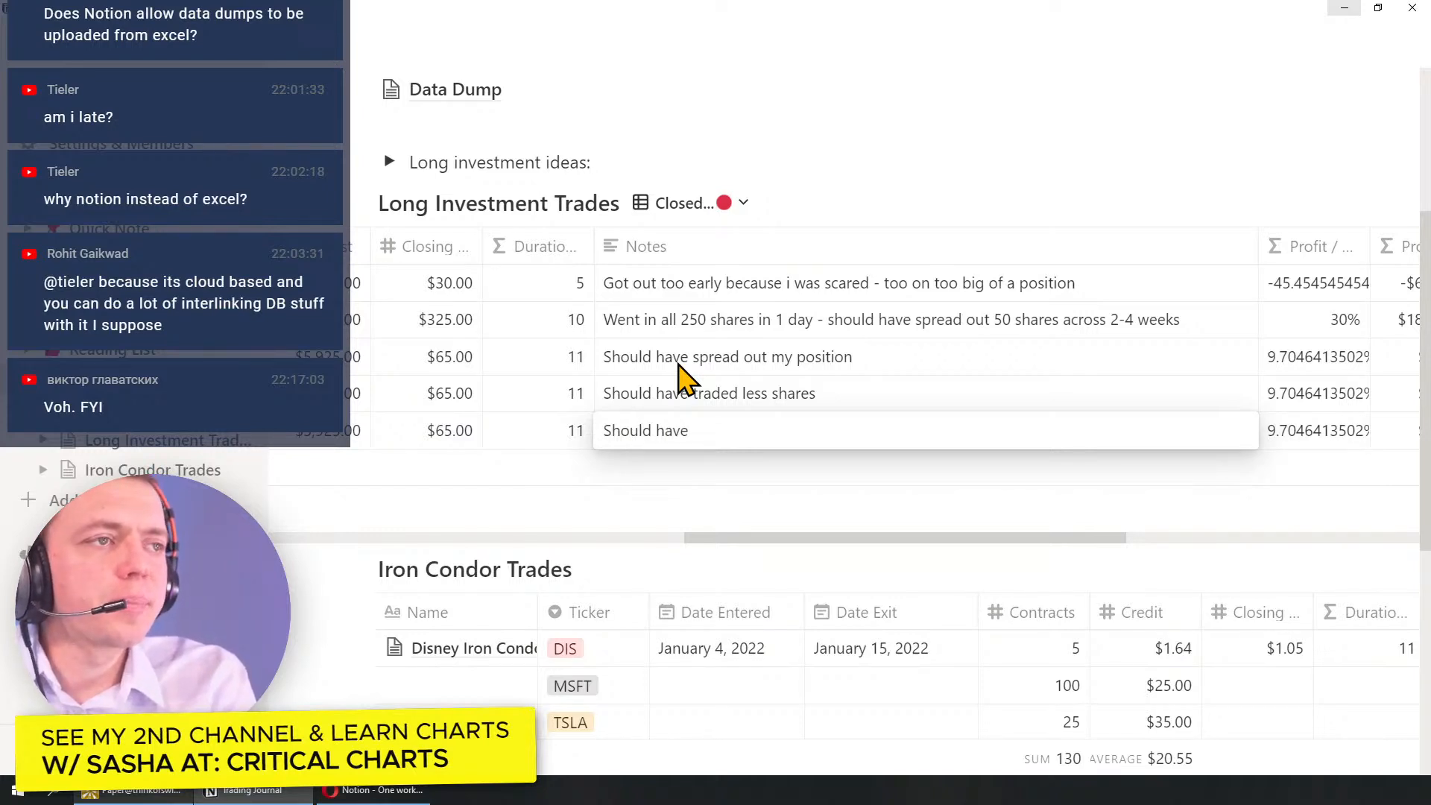
{"action": "type", "text": "been more patie"}
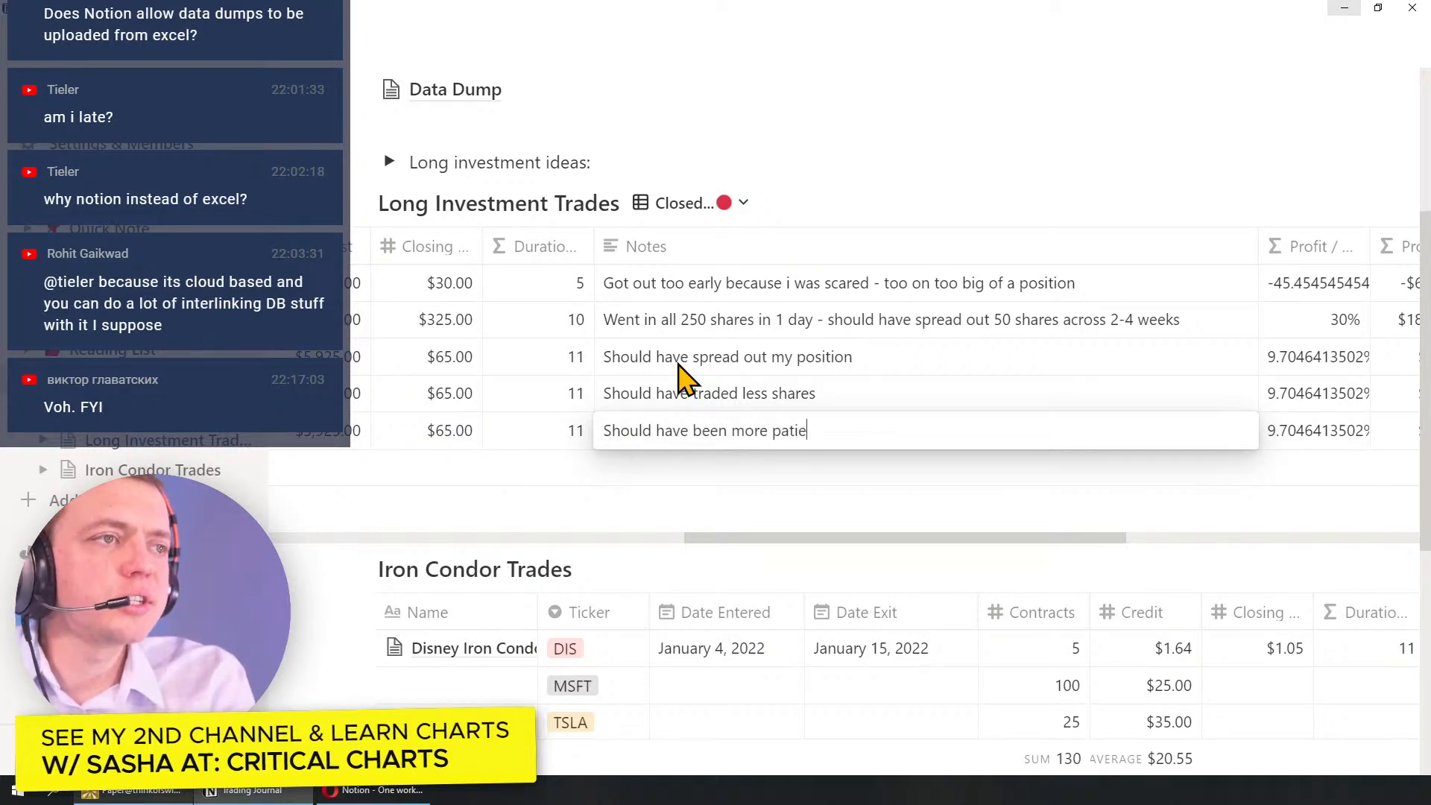
{"action": "key", "text": "BackSpace"}
{"action": "key", "text": "BackSpace"}
{"action": "key", "text": "BackSpace"}
{"action": "key", "text": "BackSpace"}
{"action": "key", "text": "BackSpace"}
{"action": "key", "text": "BackSpace"}
{"action": "key", "text": "BackSpace"}
{"action": "key", "text": "BackSpace"}
{"action": "key", "text": "BackSpace"}
{"action": "key", "text": "BackSpace"}
{"action": "key", "text": "BackSpace"}
{"action": "key", "text": "BackSpace"}
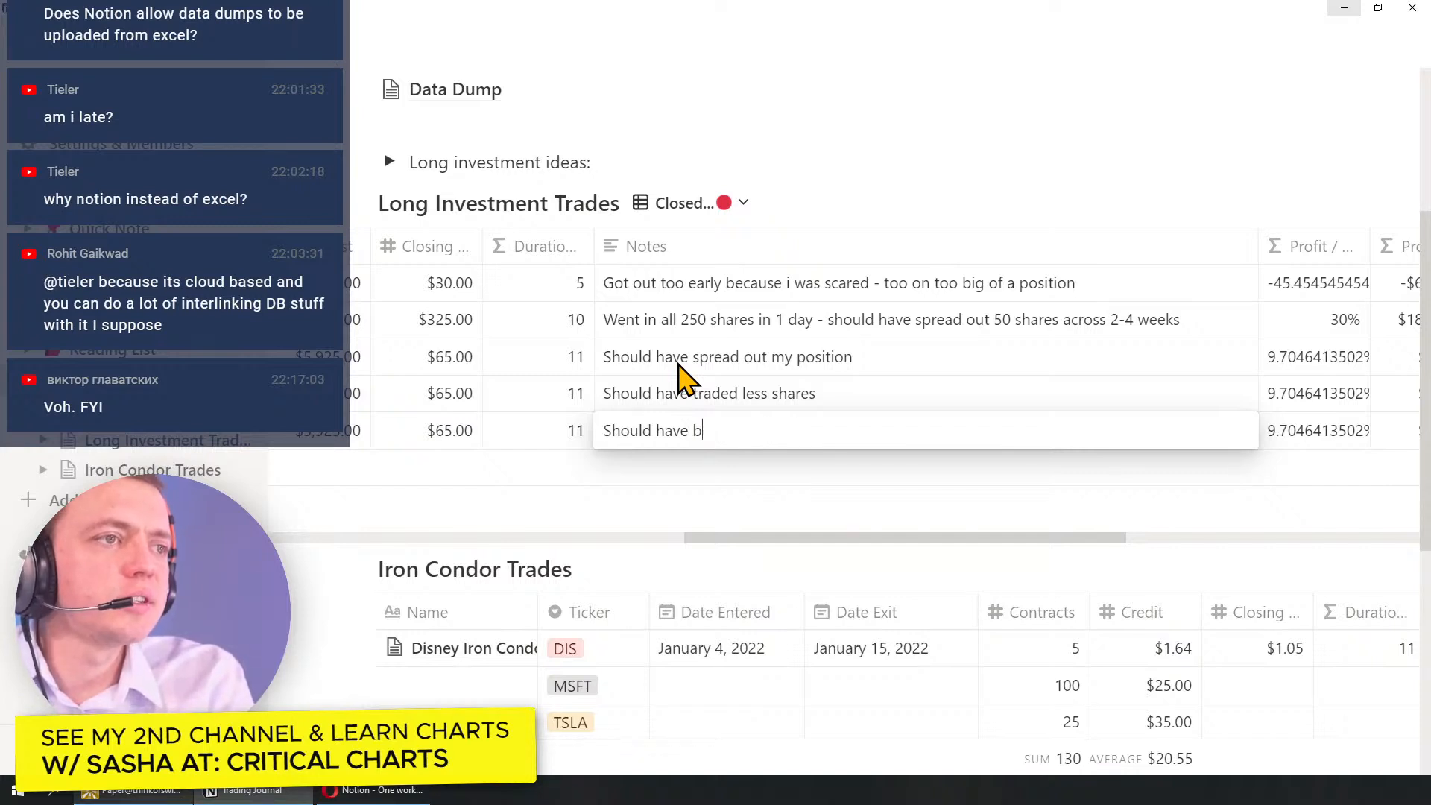
{"action": "type", "text": "waited longer"}
{"action": "key", "text": "Return"}
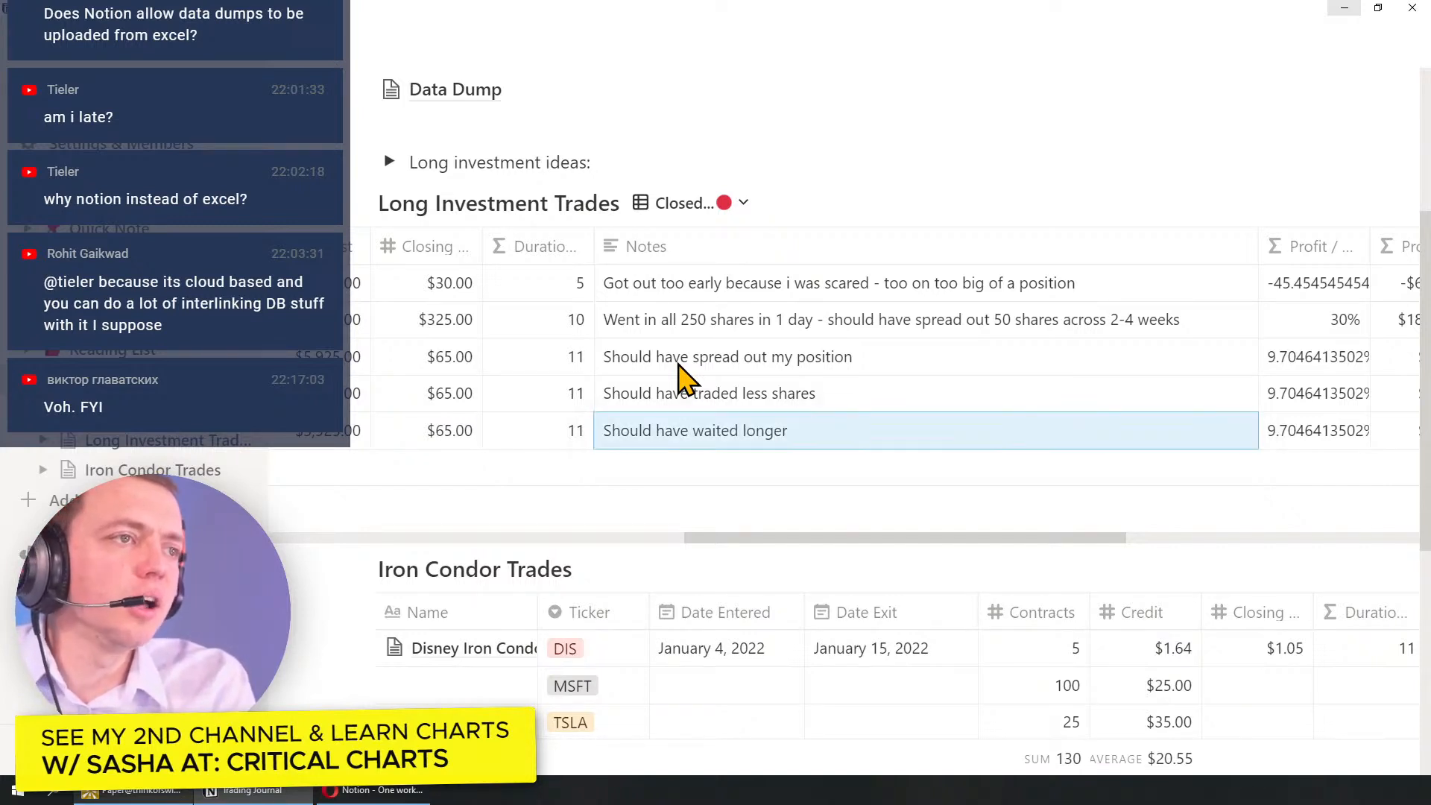
Step: Mark the FB and Microsoft notes with red arrows and enclose both in a red rectangle
{"action": "left_click", "coordinate": [865, 358]}
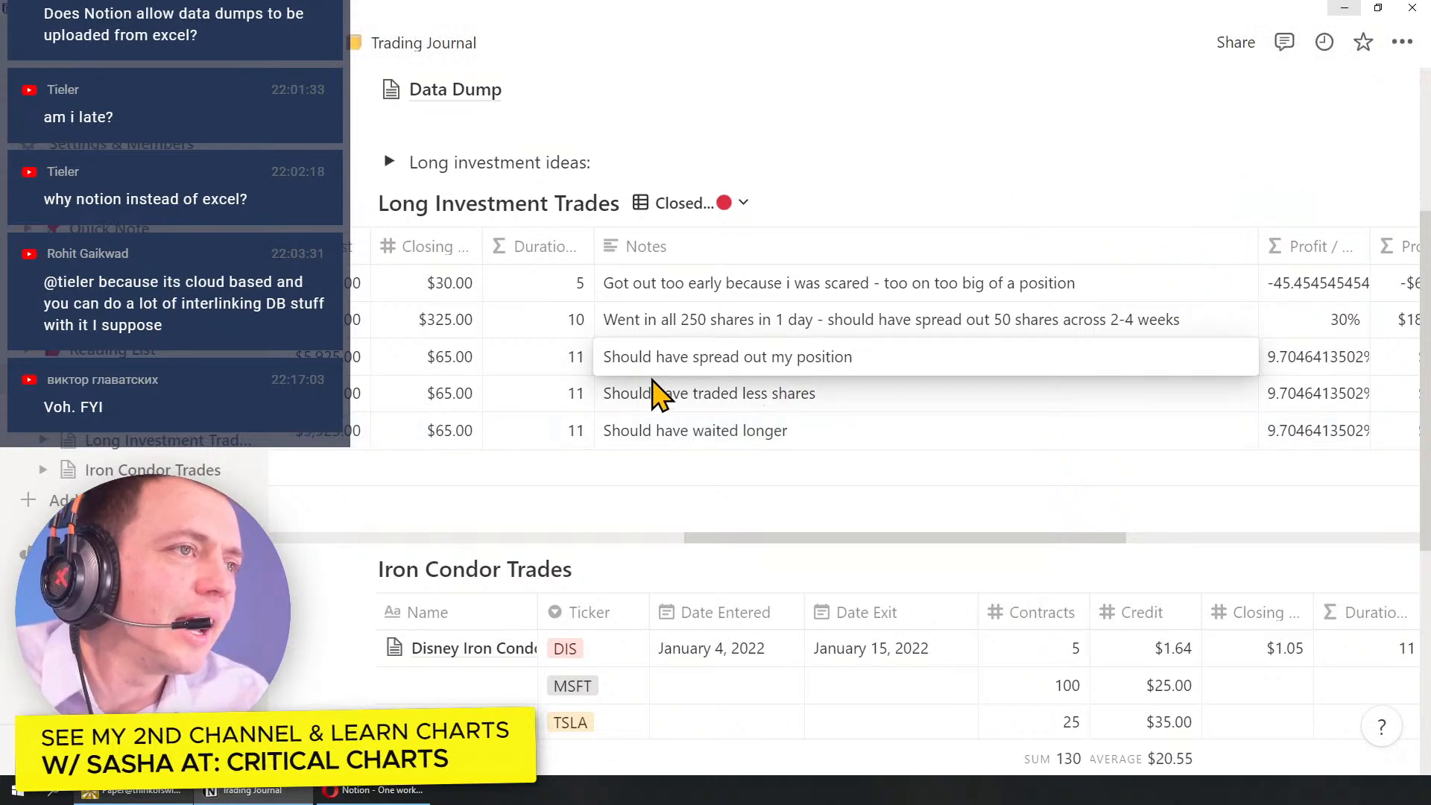
{"action": "left_click_drag", "start_coordinate": [881, 358], "coordinate": [1092, 357]}
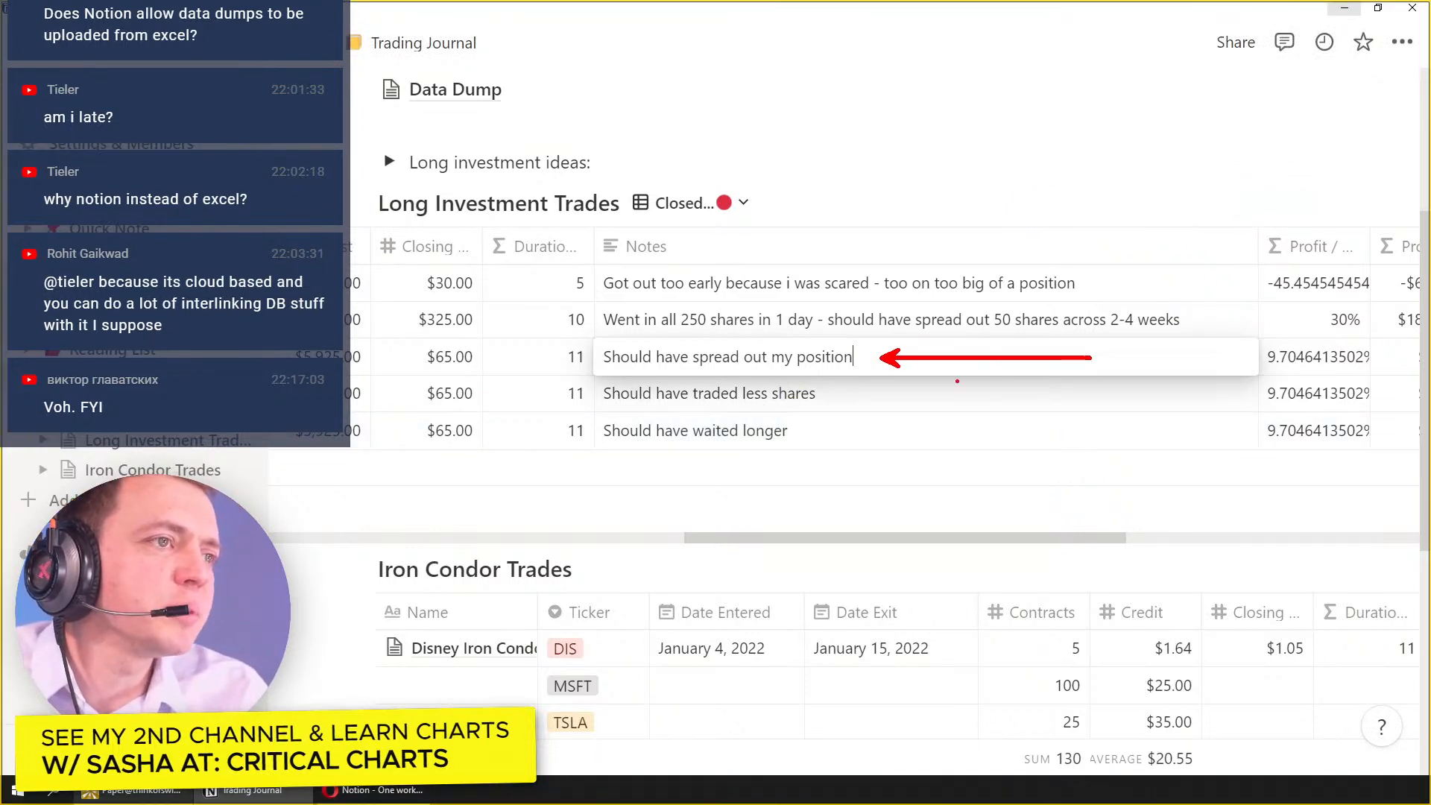
{"action": "left_click_drag", "start_coordinate": [1198, 318], "coordinate": [1321, 318]}
{"action": "mouse_move", "coordinate": [1226, 302]}
{"action": "left_mouse_down"}
{"action": "mouse_move", "coordinate": [845, 375]}
{"action": "mouse_move", "coordinate": [552, 376]}
{"action": "left_mouse_up"}
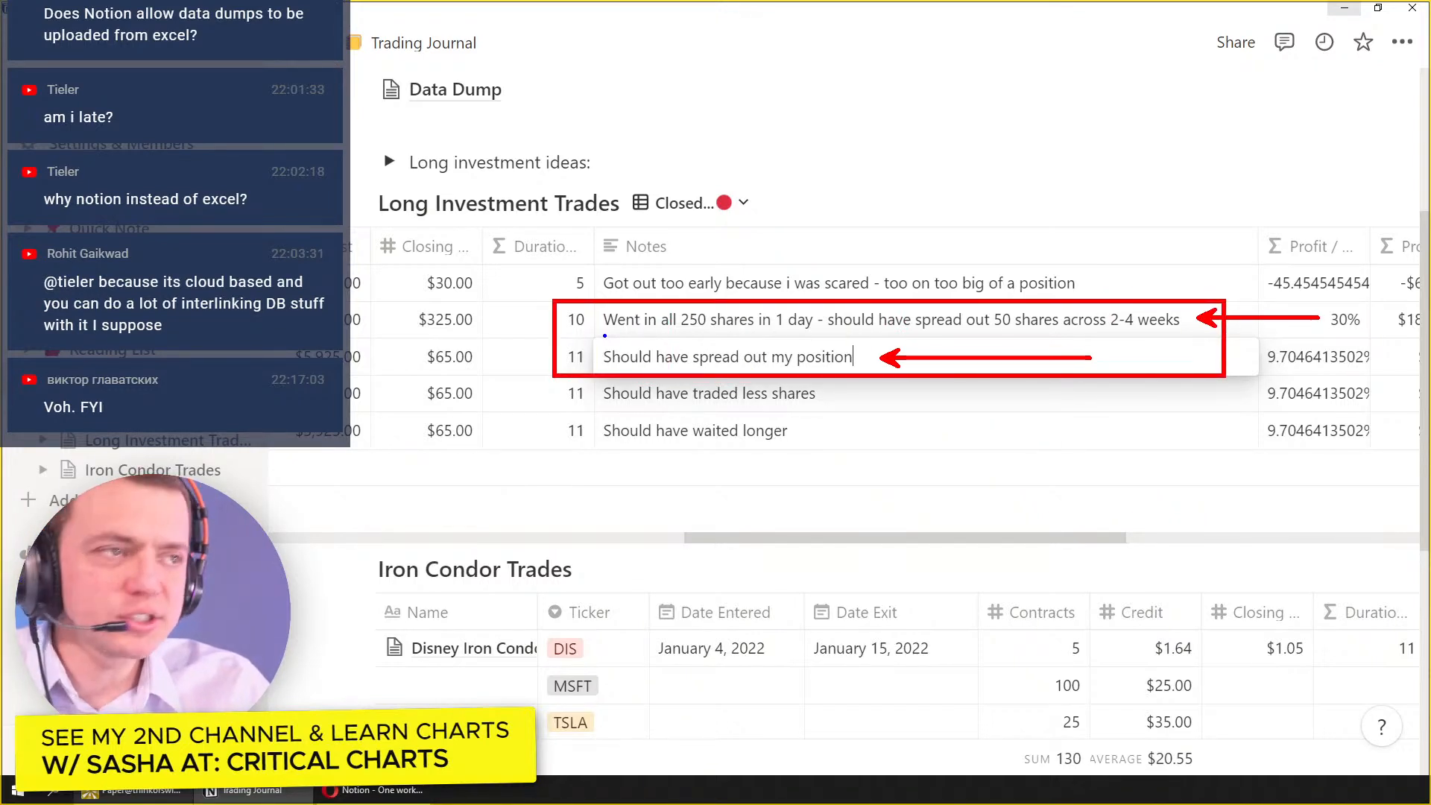
Step: Draw a blue line beside the NFLX note and a blue arrow to the CMG note, and connect the two marks
{"action": "left_click_drag", "start_coordinate": [595, 277], "coordinate": [496, 278]}
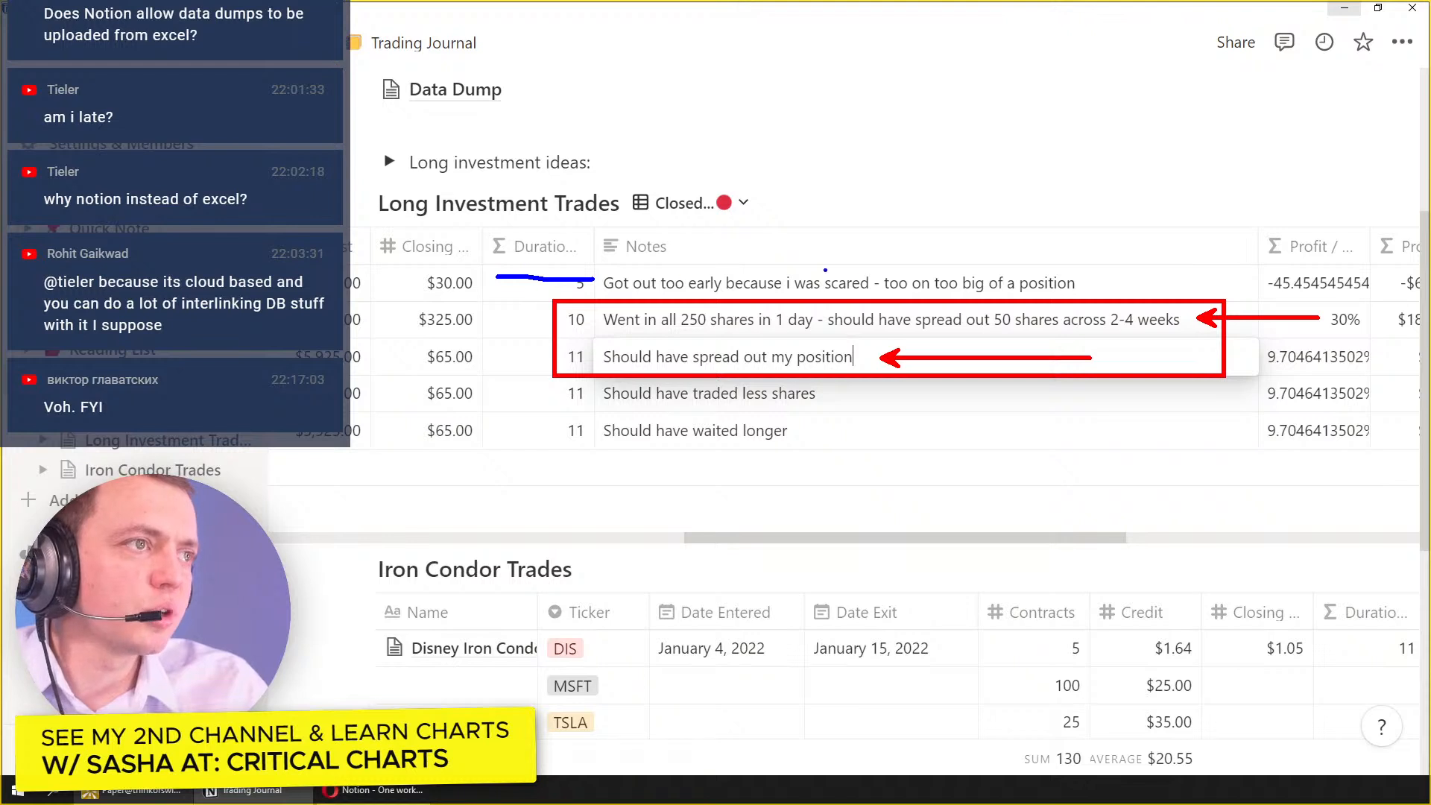
{"action": "left_click_drag", "start_coordinate": [391, 397], "coordinate": [580, 397]}
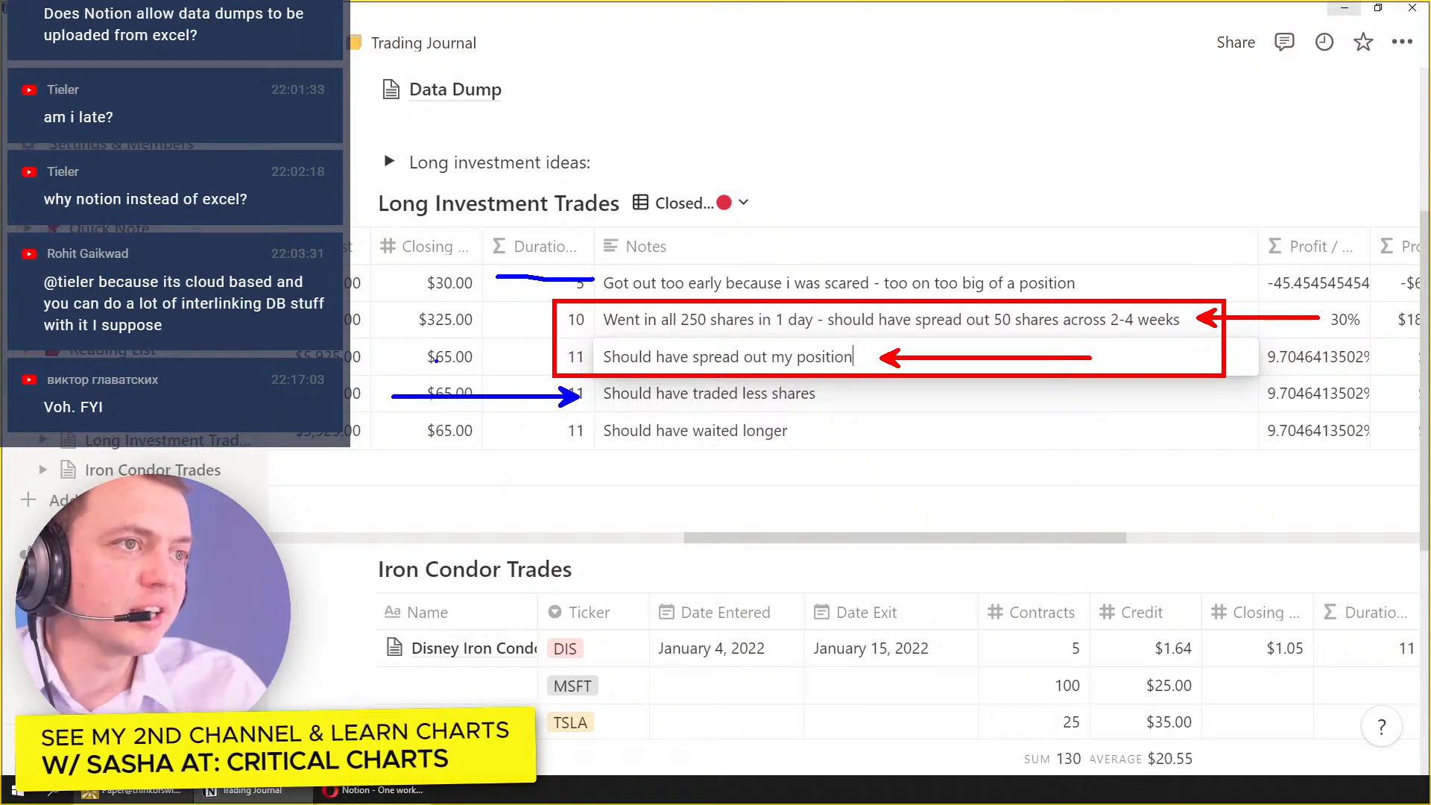
{"action": "mouse_move", "coordinate": [525, 281]}
{"action": "left_mouse_down"}
{"action": "mouse_move", "coordinate": [456, 291]}
{"action": "mouse_move", "coordinate": [402, 396]}
{"action": "left_mouse_up"}
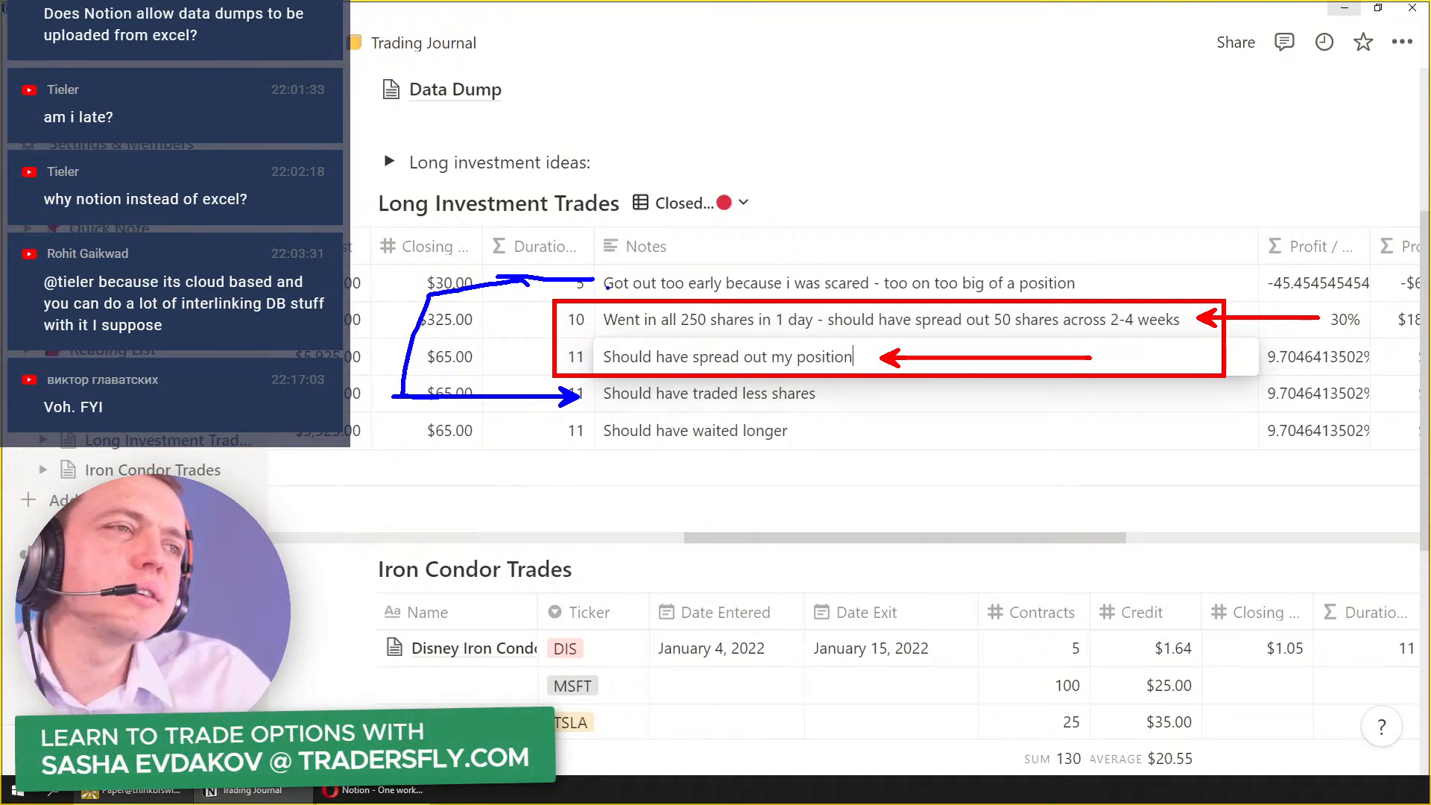
Step: Draw a blue bracket along the start of the Notes column and short blue strokes below the ends of the last two notes
{"action": "mouse_move", "coordinate": [604, 230]}
{"action": "left_mouse_down"}
{"action": "mouse_move", "coordinate": [572, 353]}
{"action": "mouse_move", "coordinate": [581, 410]}
{"action": "left_mouse_up"}
{"action": "mouse_move", "coordinate": [481, 216]}
{"action": "left_mouse_down"}
{"action": "mouse_move", "coordinate": [415, 463]}
{"action": "mouse_move", "coordinate": [282, 462]}
{"action": "left_mouse_up"}
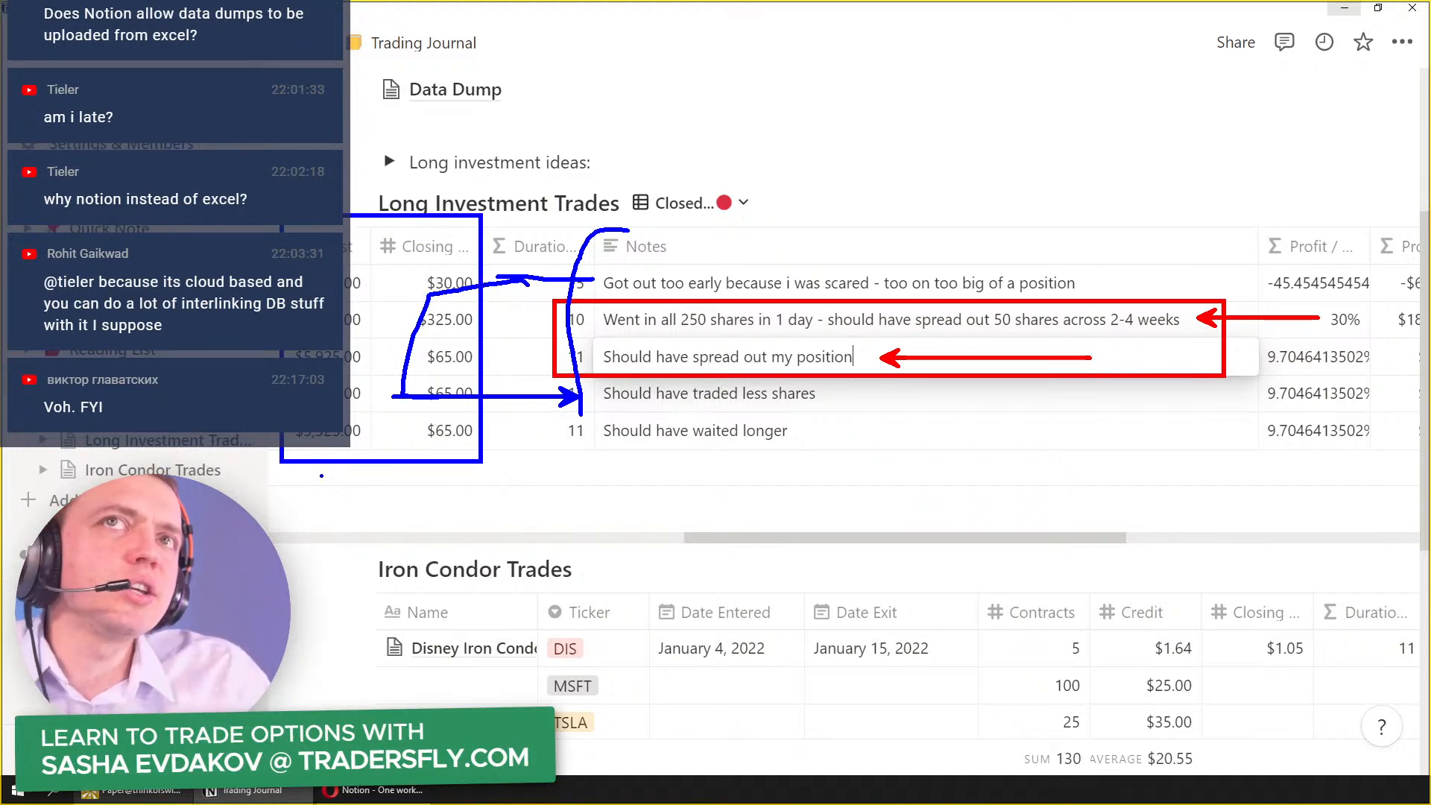
{"action": "key", "text": "ctrl+z"}
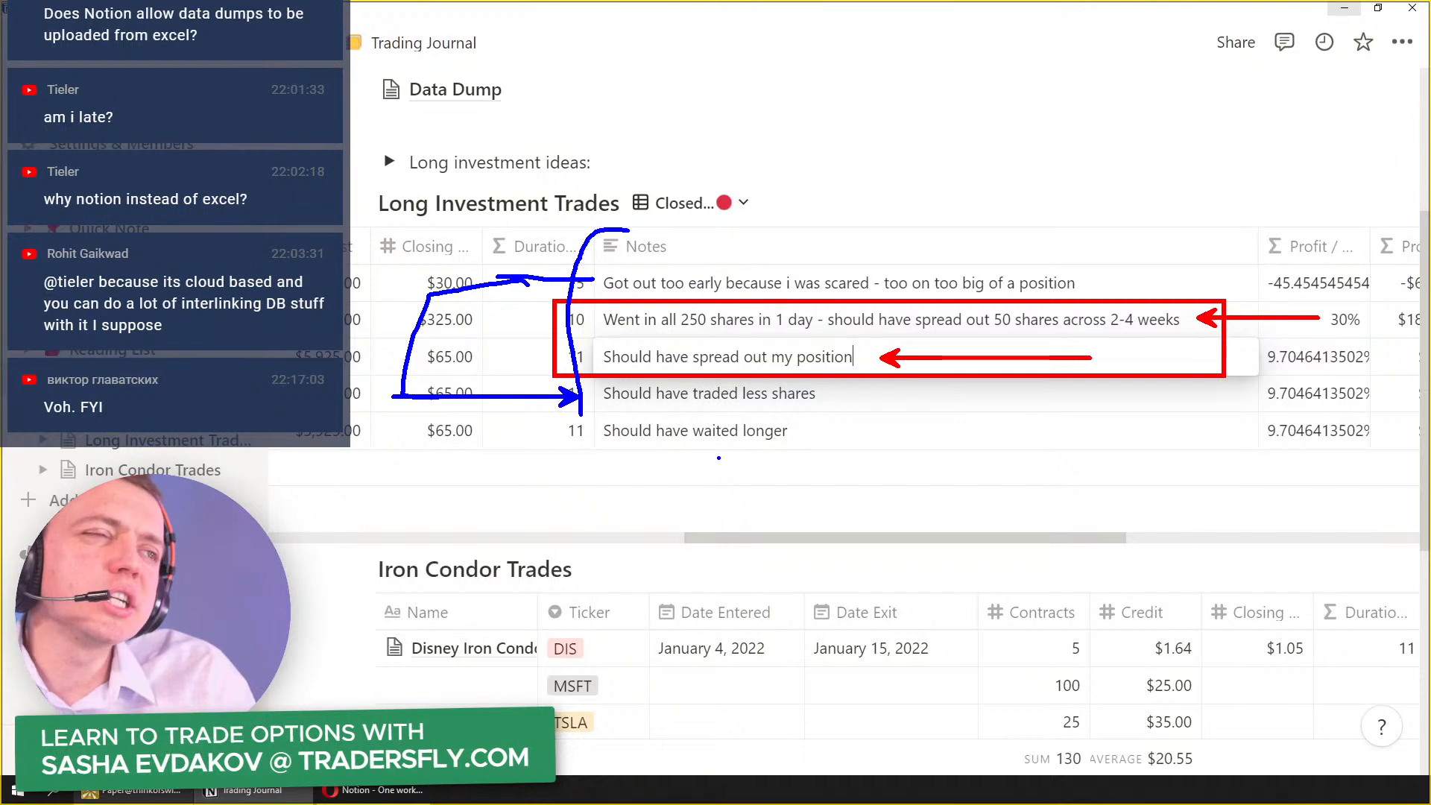
{"action": "left_click_drag", "start_coordinate": [805, 411], "coordinate": [891, 405]}
{"action": "mouse_move", "coordinate": [802, 449]}
{"action": "left_mouse_down"}
{"action": "mouse_move", "coordinate": [883, 453]}
{"action": "mouse_move", "coordinate": [874, 495]}
{"action": "left_mouse_up"}
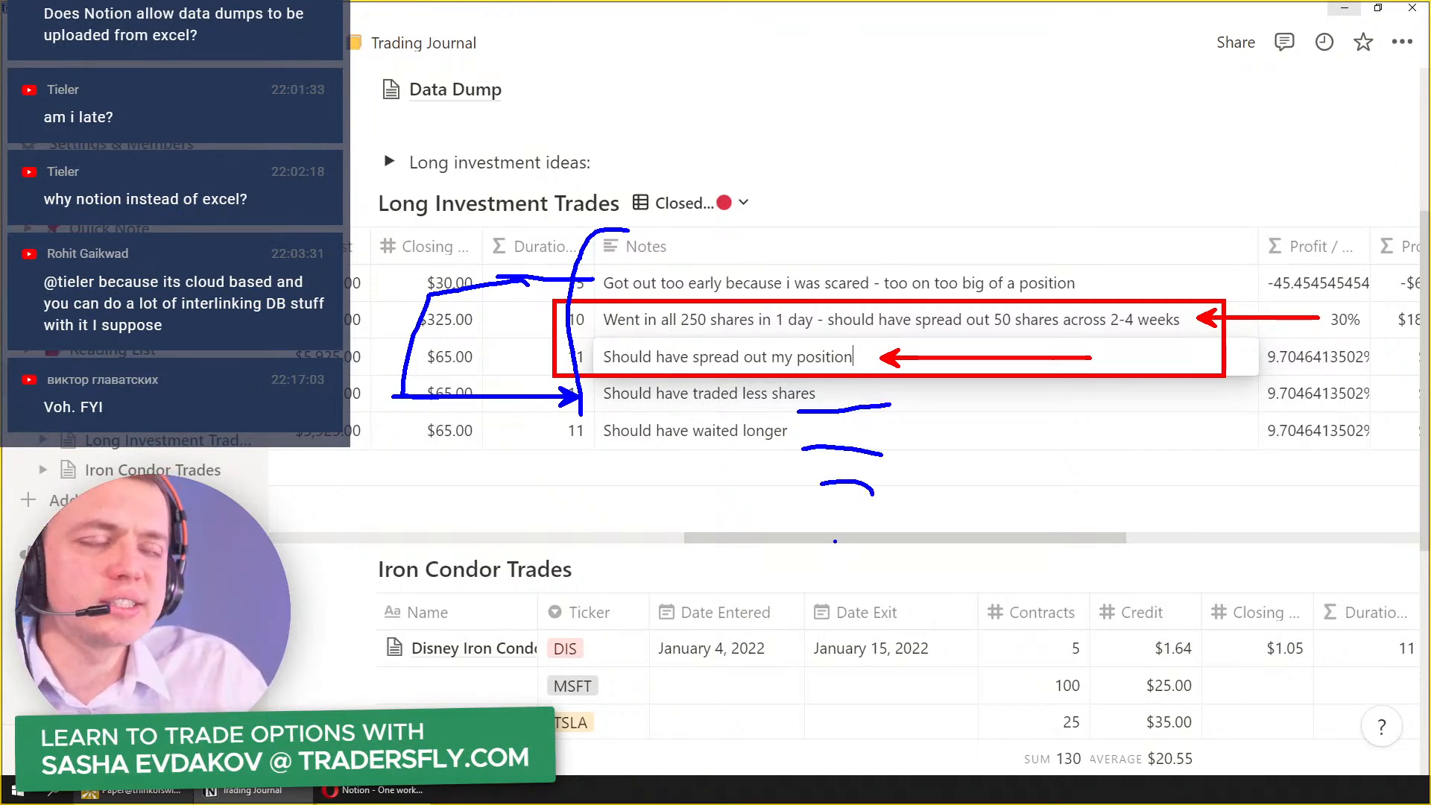
Step: Clear the red and blue drawings and bring the Long Investment Trades table back to its first columns
{"action": "key", "text": "Escape"}
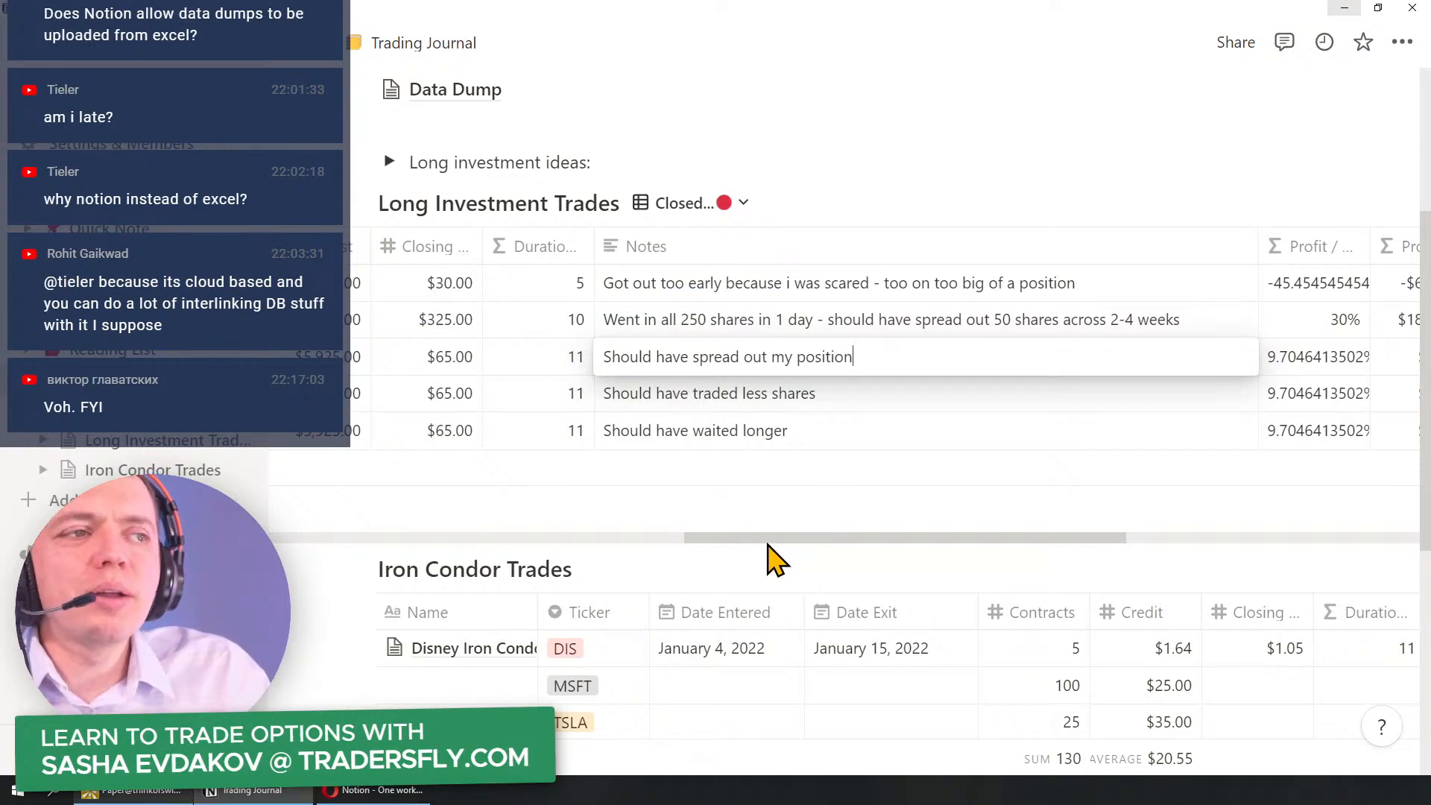
{"action": "key", "text": "Escape"}
{"action": "left_click_drag", "start_coordinate": [728, 540], "coordinate": [339, 541]}
{"action": "scroll", "coordinate": [534, 260], "scroll_direction": "up", "scroll_amount": 1}
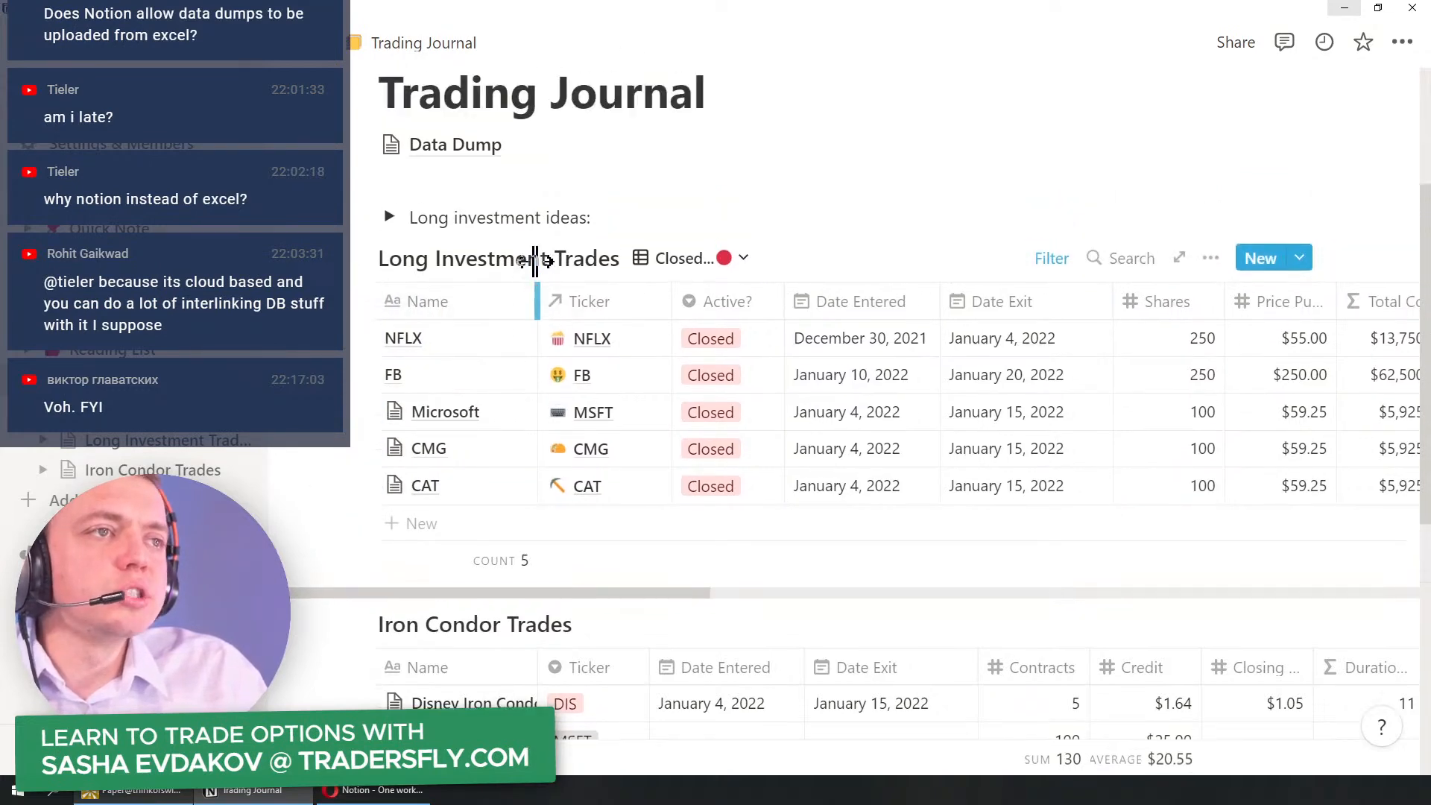
{"action": "scroll", "coordinate": [534, 261], "scroll_direction": "up", "scroll_amount": 2}
Step: Add a toggle titled "Round 1: 10 Trades" below the "Long investment ideas:" toggle, with blank lines before the trades table
{"action": "left_click", "coordinate": [428, 310]}
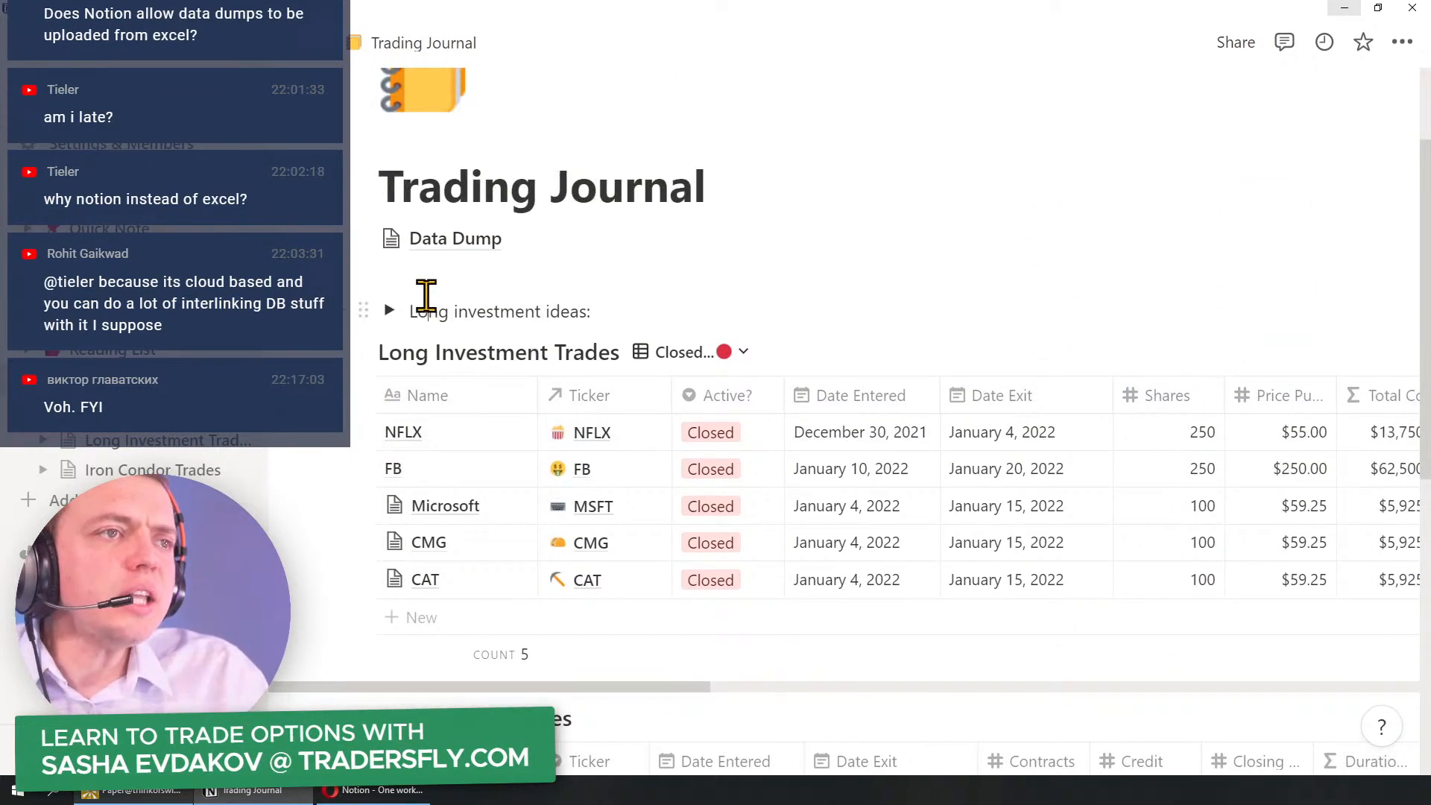
{"action": "left_click", "coordinate": [629, 315]}
{"action": "key", "text": "Return"}
{"action": "key", "text": "Return"}
{"action": "key", "text": "Return"}
{"action": "key", "text": "Up"}
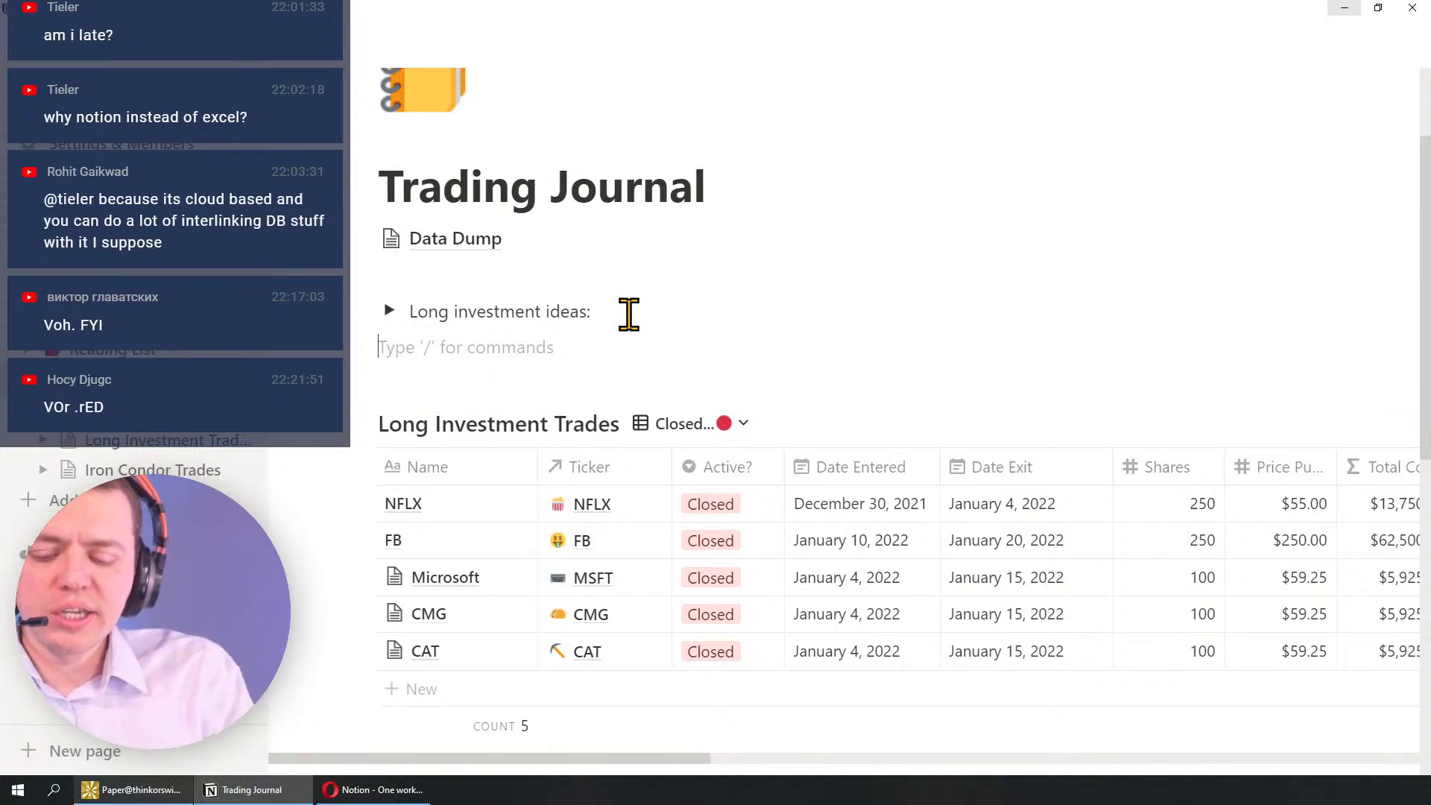
{"action": "type", "text": "Roudn"}
{"action": "key", "text": "BackSpace"}
{"action": "key", "text": "BackSpace"}
{"action": "type", "text": "nd 1:"}
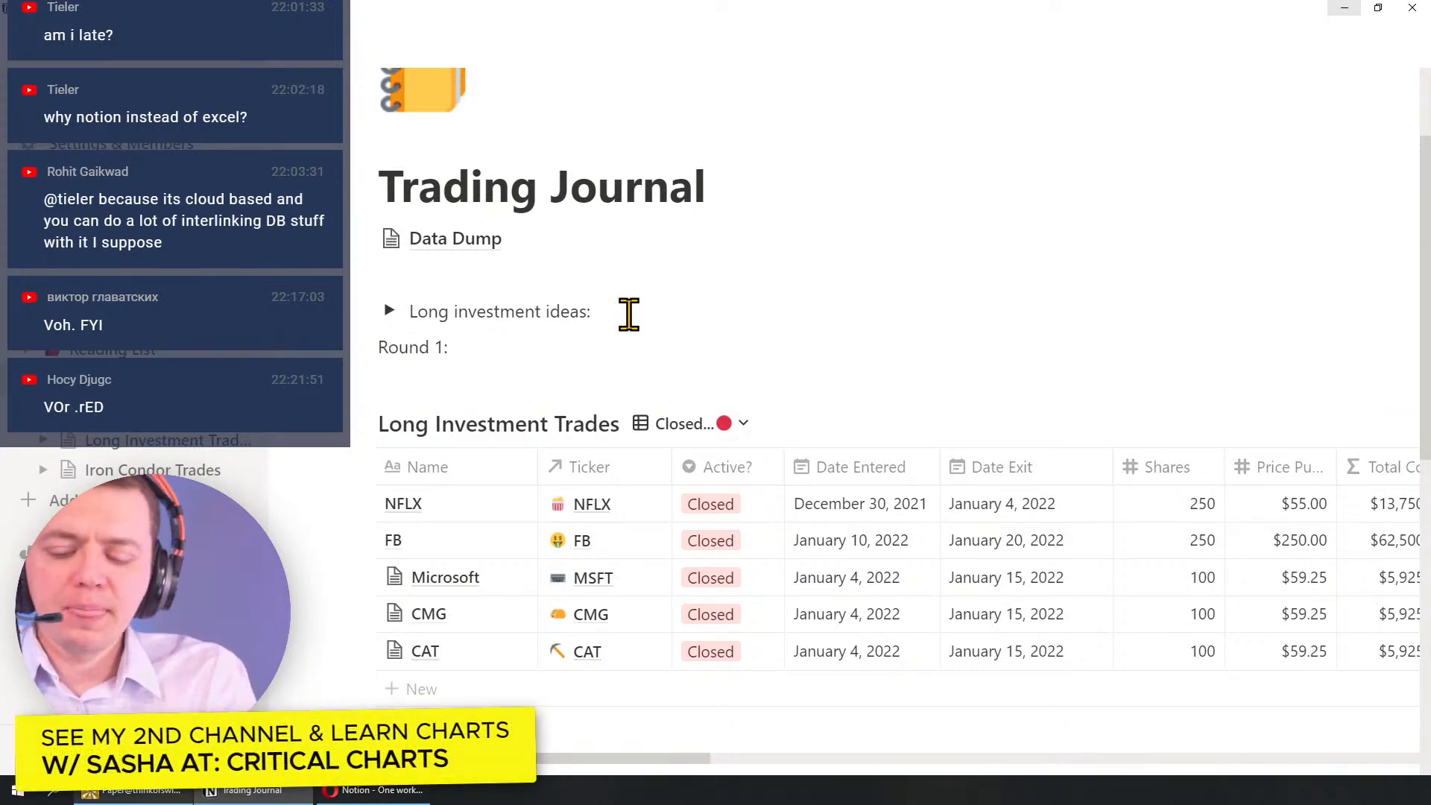
{"action": "key", "text": "ctrl+alt+7"}
{"action": "type", "text": "10 D"}
{"action": "key", "text": "BackSpace"}
{"action": "type", "text": "Trades"}
Step: Add the bullet "Learnt that I trade too big at one time" inside the Round 1 toggle
{"action": "key", "text": "Return"}
{"action": "type", "text": "- "}
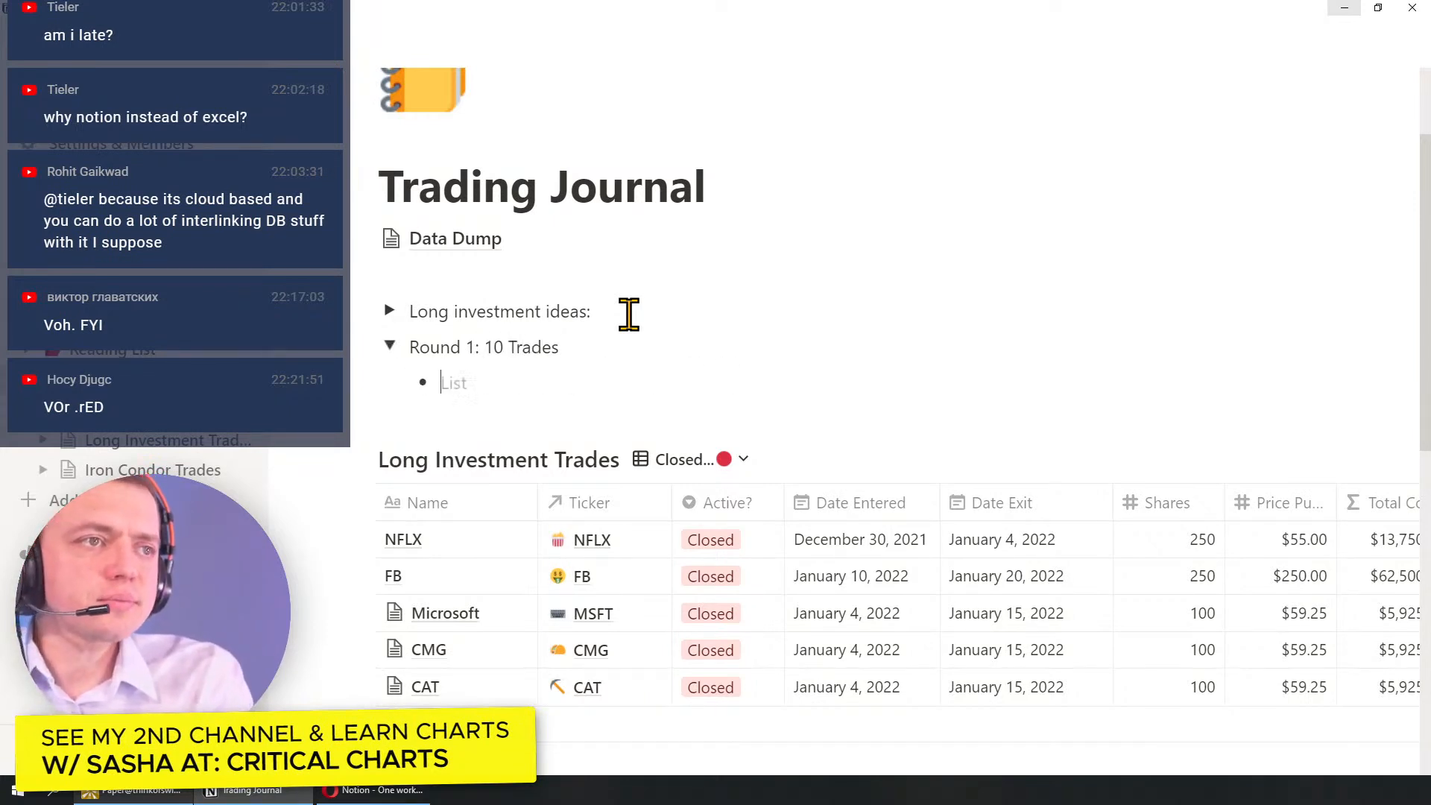
{"action": "type", "text": "Learne"}
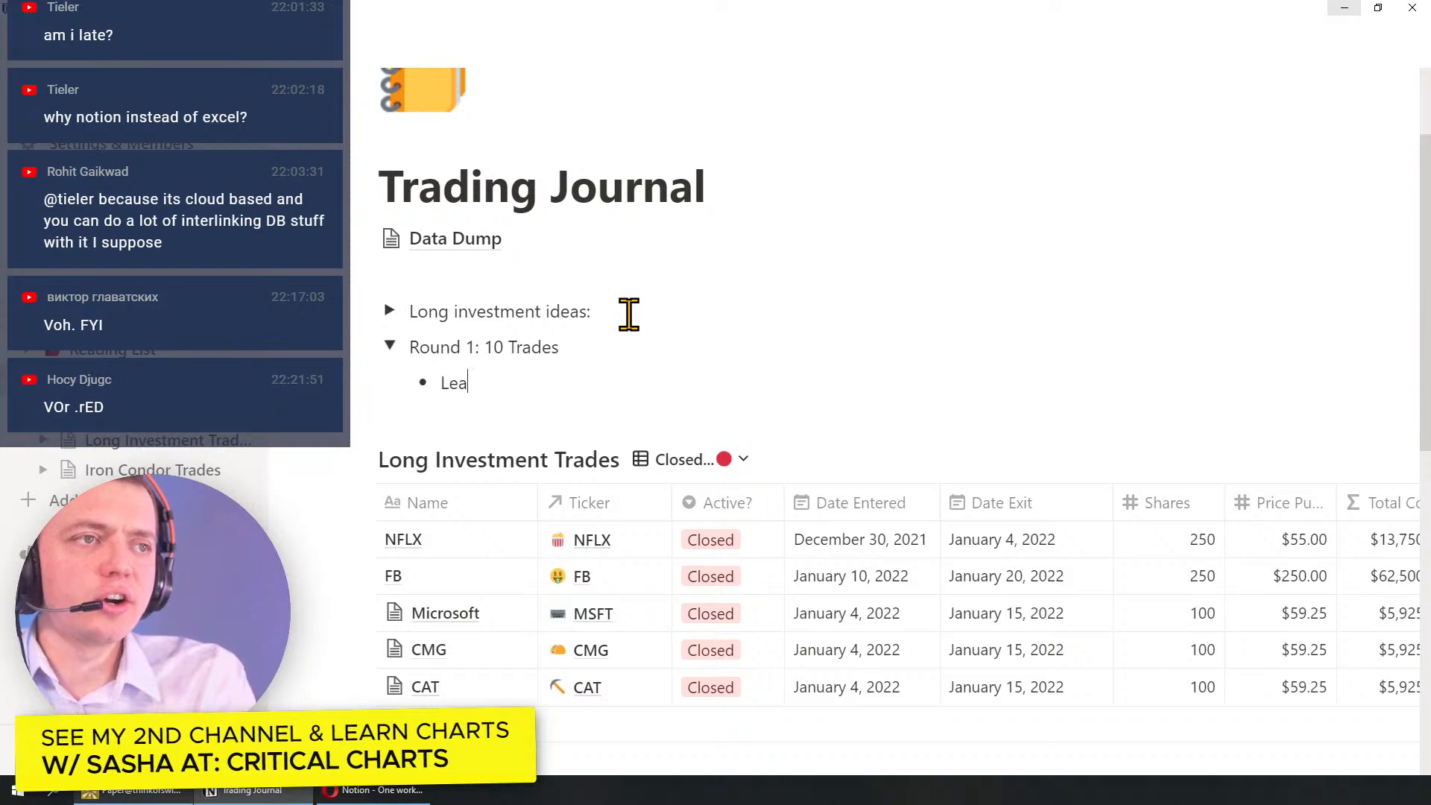
{"action": "key", "text": "BackSpace"}
{"action": "key", "text": "BackSpace"}
{"action": "type", "text": "nt that I trade too big at one time"}
{"action": "key", "text": "Return"}
Step: Add the line "Round 2: Trade less shares" below the Round 1 toggle
{"action": "key", "text": "Return"}
{"action": "key", "text": "Return"}
{"action": "type", "text": "2"}
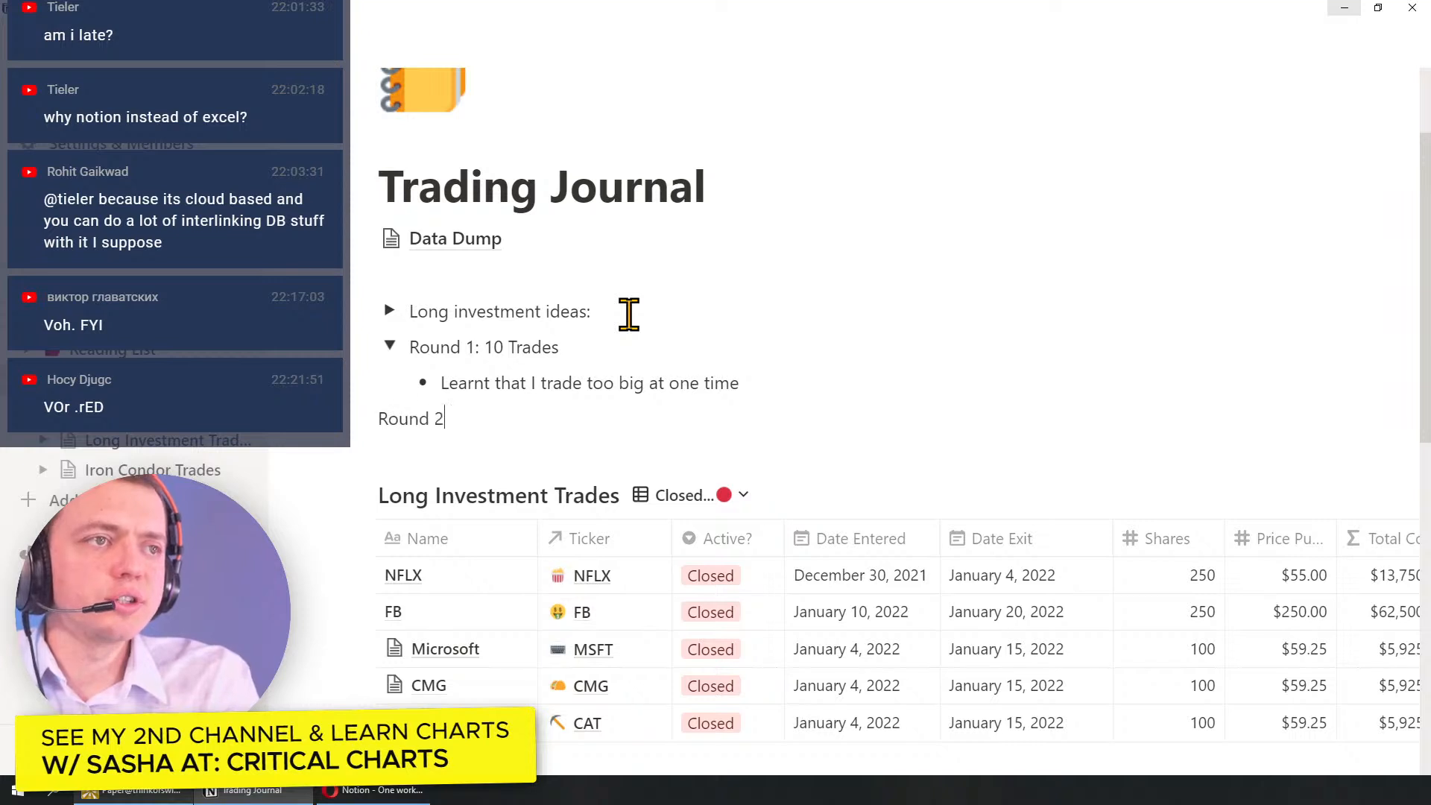
{"action": "type", "text": ": Trade less shares"}
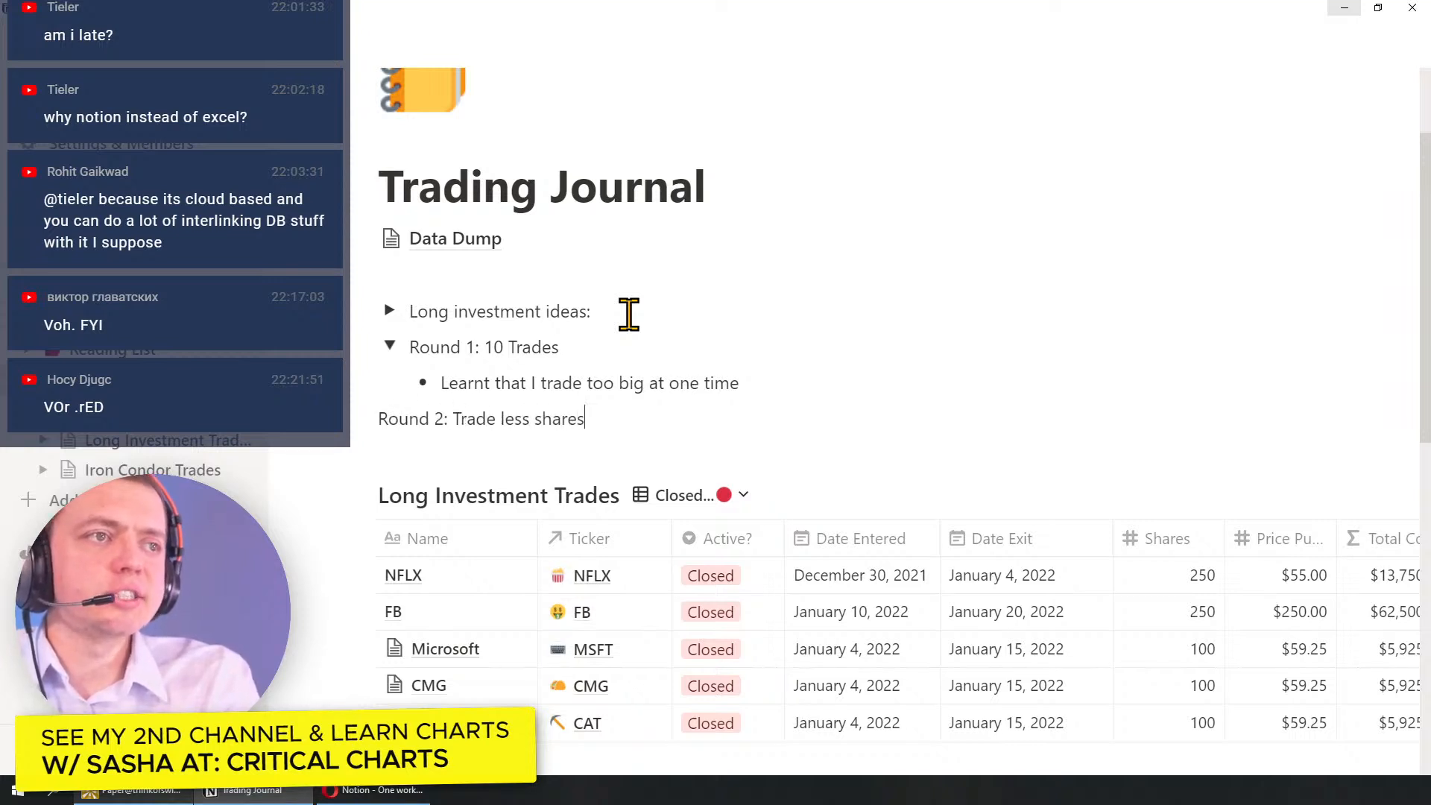
Step: Add the bullet "Aiming to trade 100 shares instead of the normal 500 i do" under Round 2
{"action": "key", "text": "Return"}
{"action": "type", "text": "- Aiming to trad"}
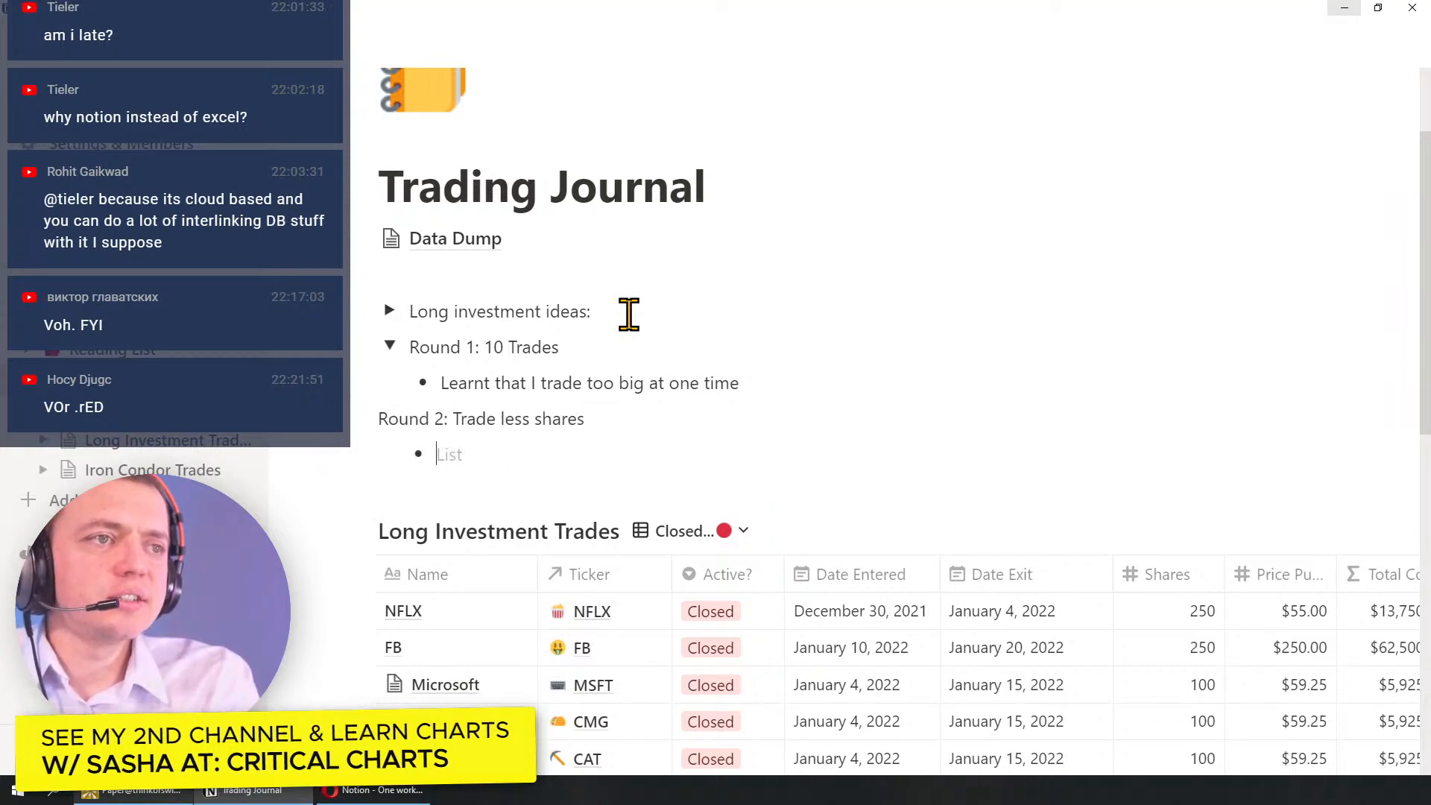
{"action": "type", "text": "e $"}
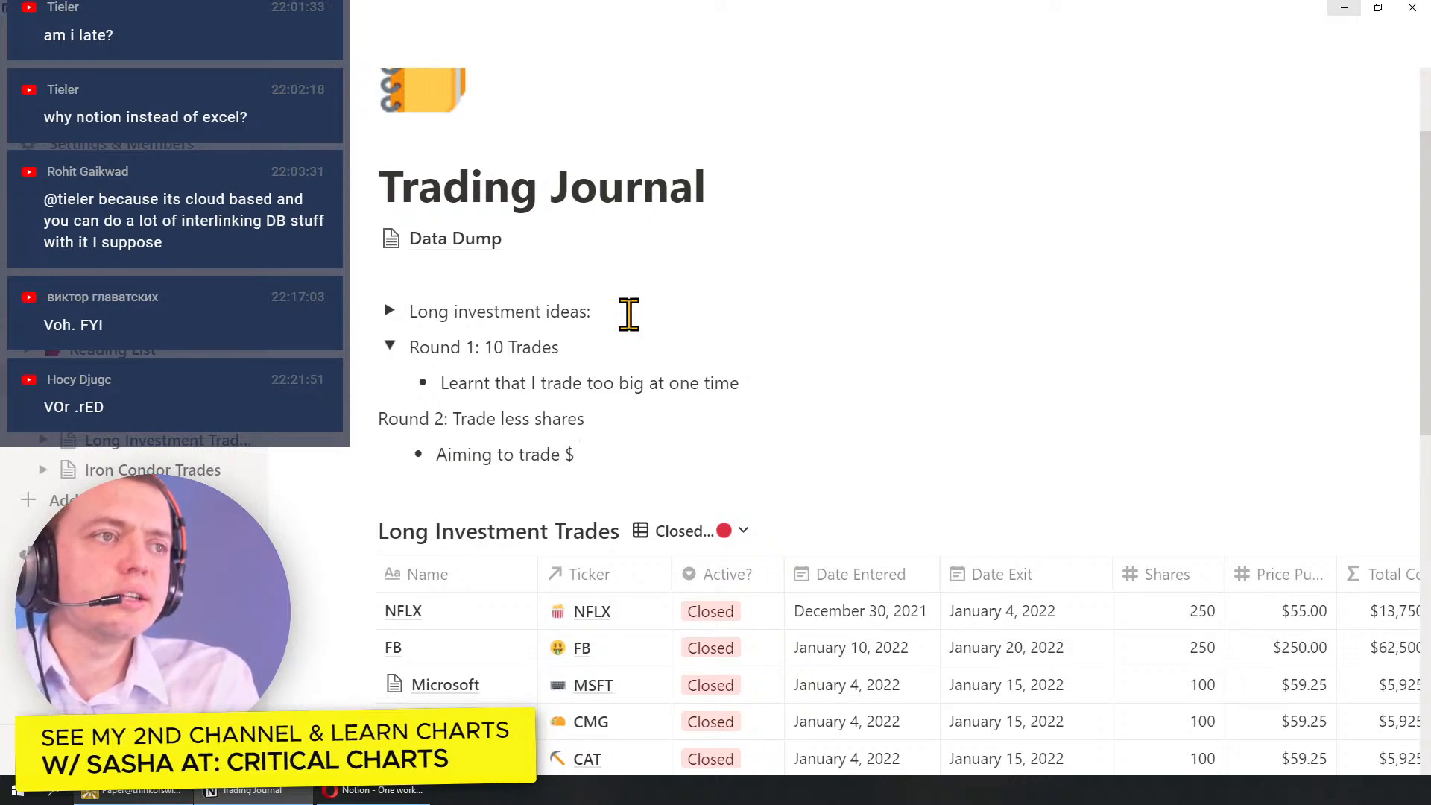
{"action": "key", "text": "BackSpace"}
{"action": "type", "text": "100 shares in"}
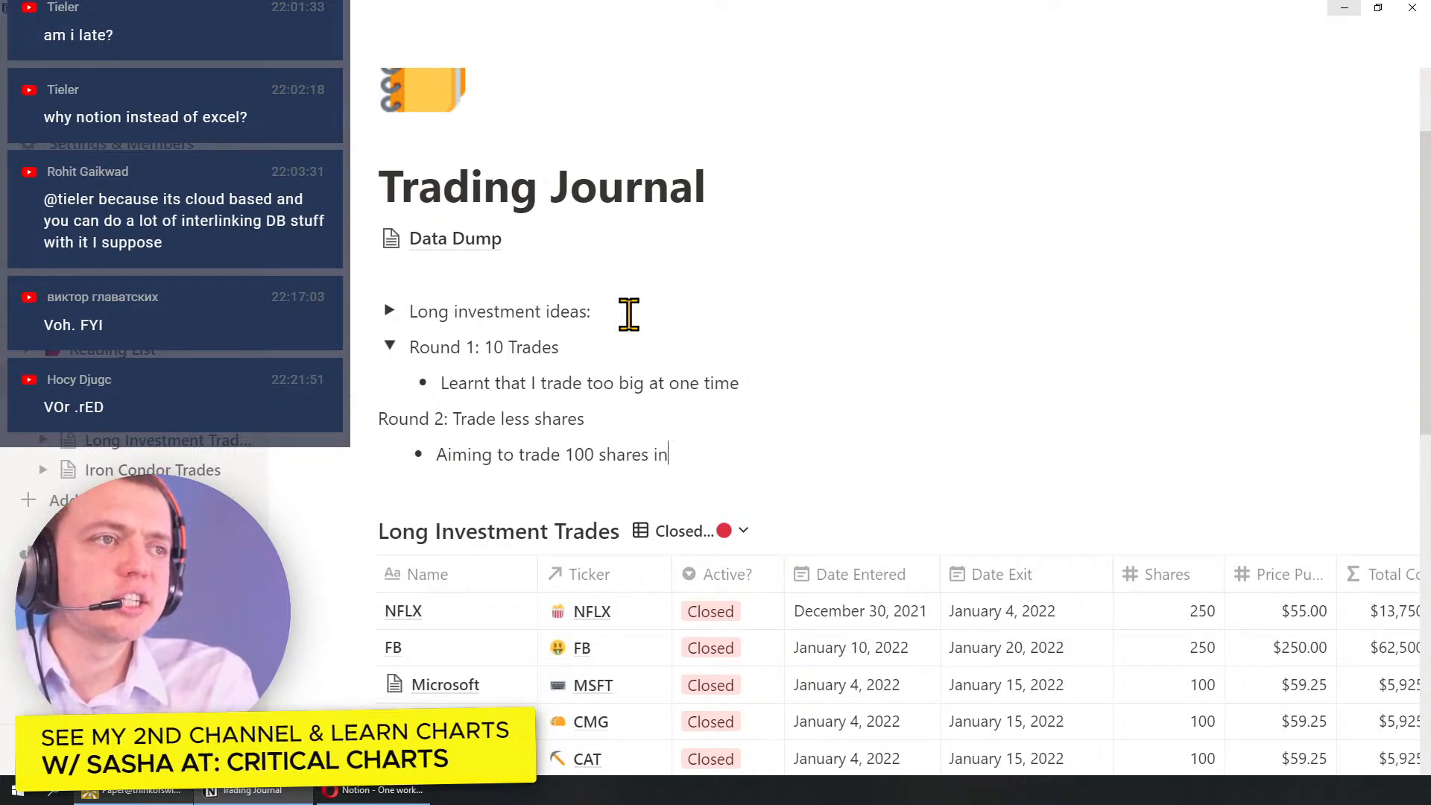
{"action": "type", "text": "stead of the normal "}
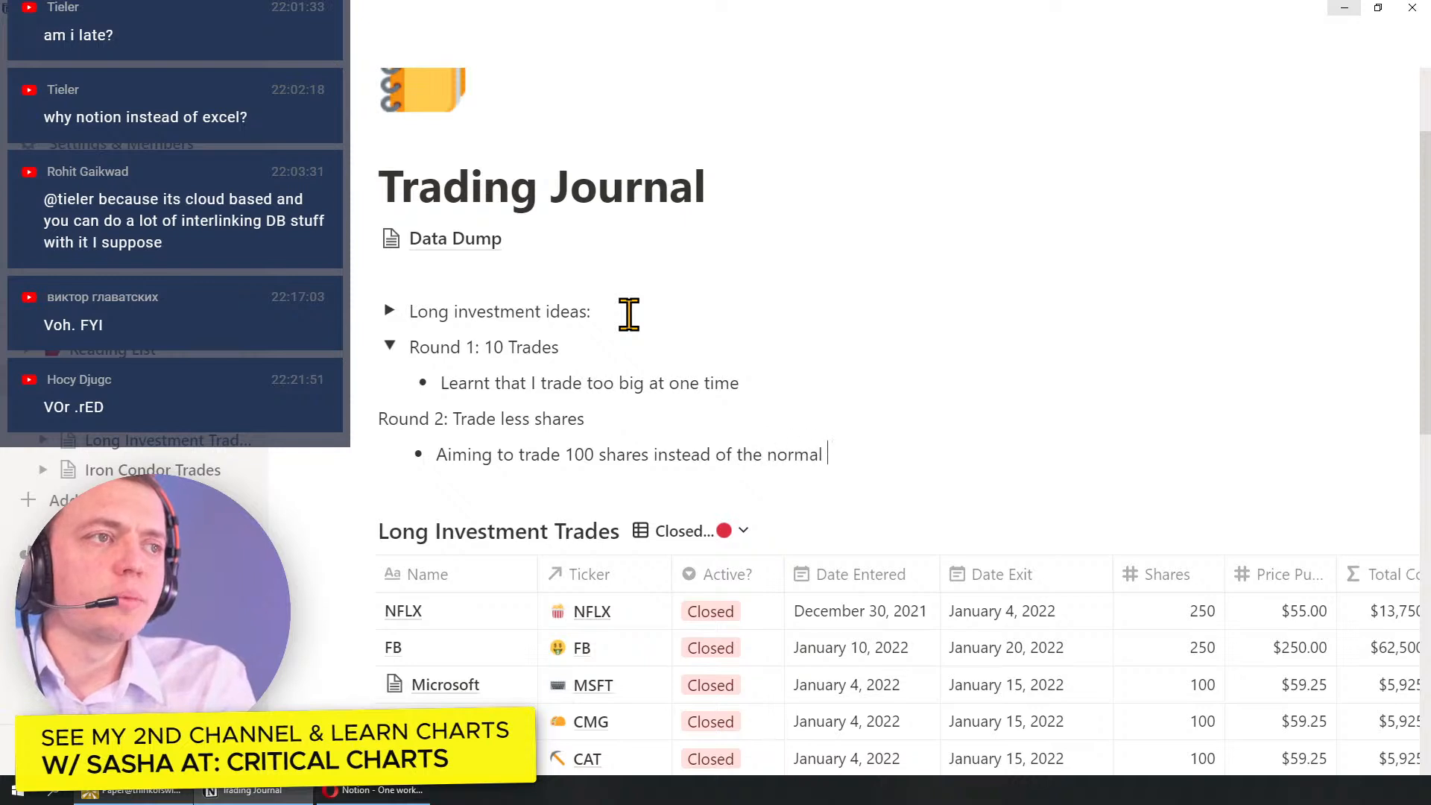
{"action": "type", "text": "500 i do"}
{"action": "key", "text": "Return"}
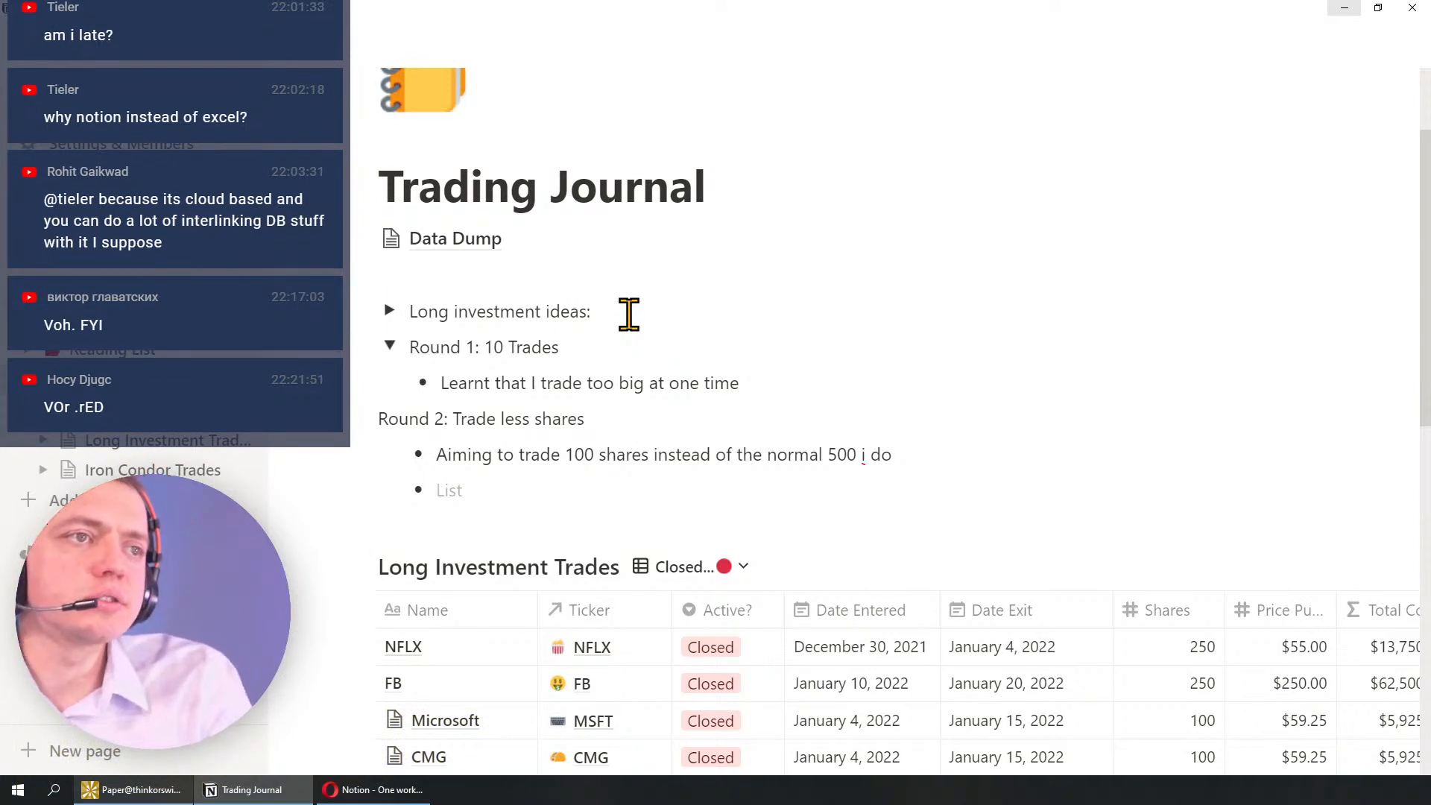
Step: Below Round 2, add the line "Round 3: Not taking profits into strength - working on taking profits into strength"
{"action": "key", "text": "Return"}
{"action": "key", "text": "Return"}
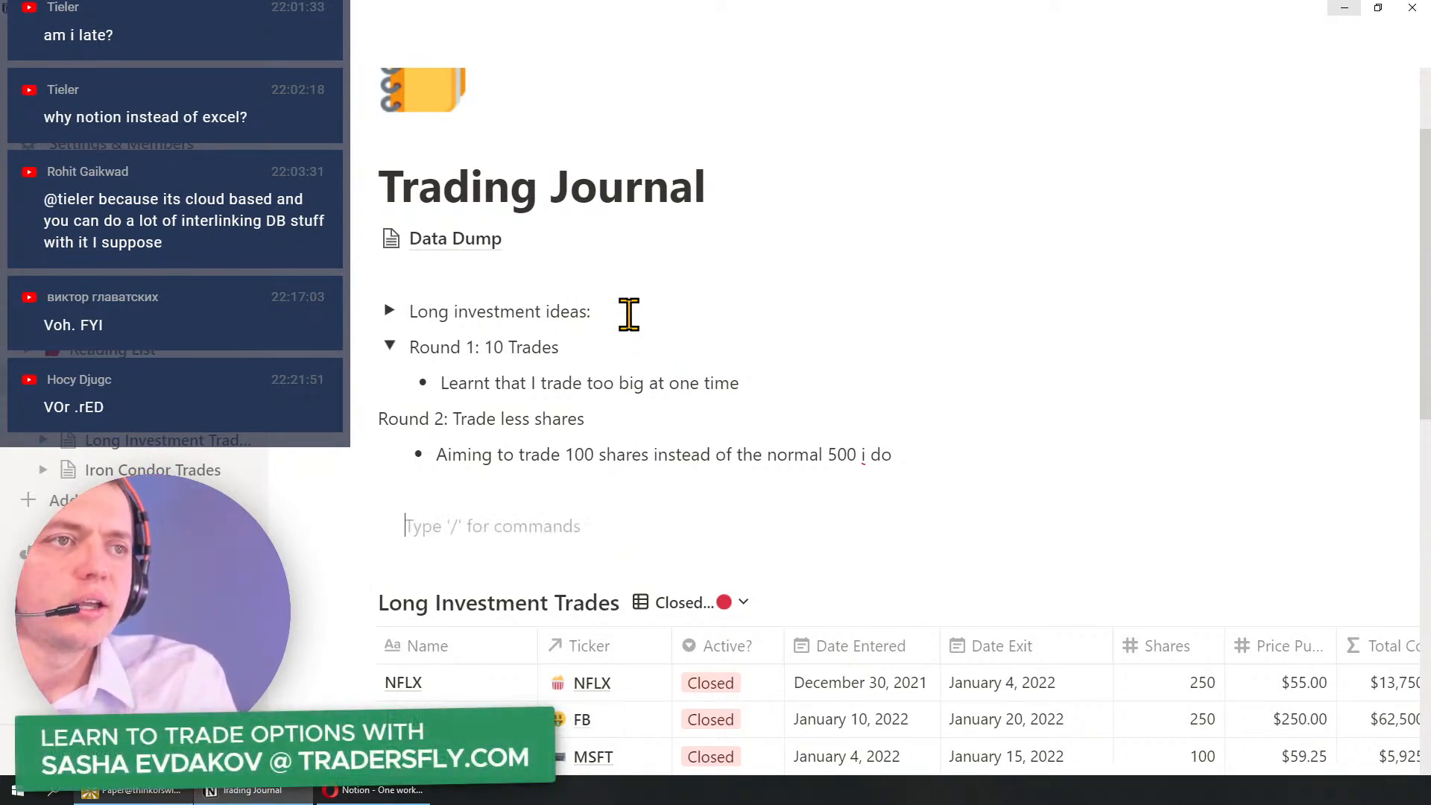
{"action": "type", "text": "Round 3: Not taking profits into strength - working on taking profits into strength"}
{"action": "key", "text": "Return"}
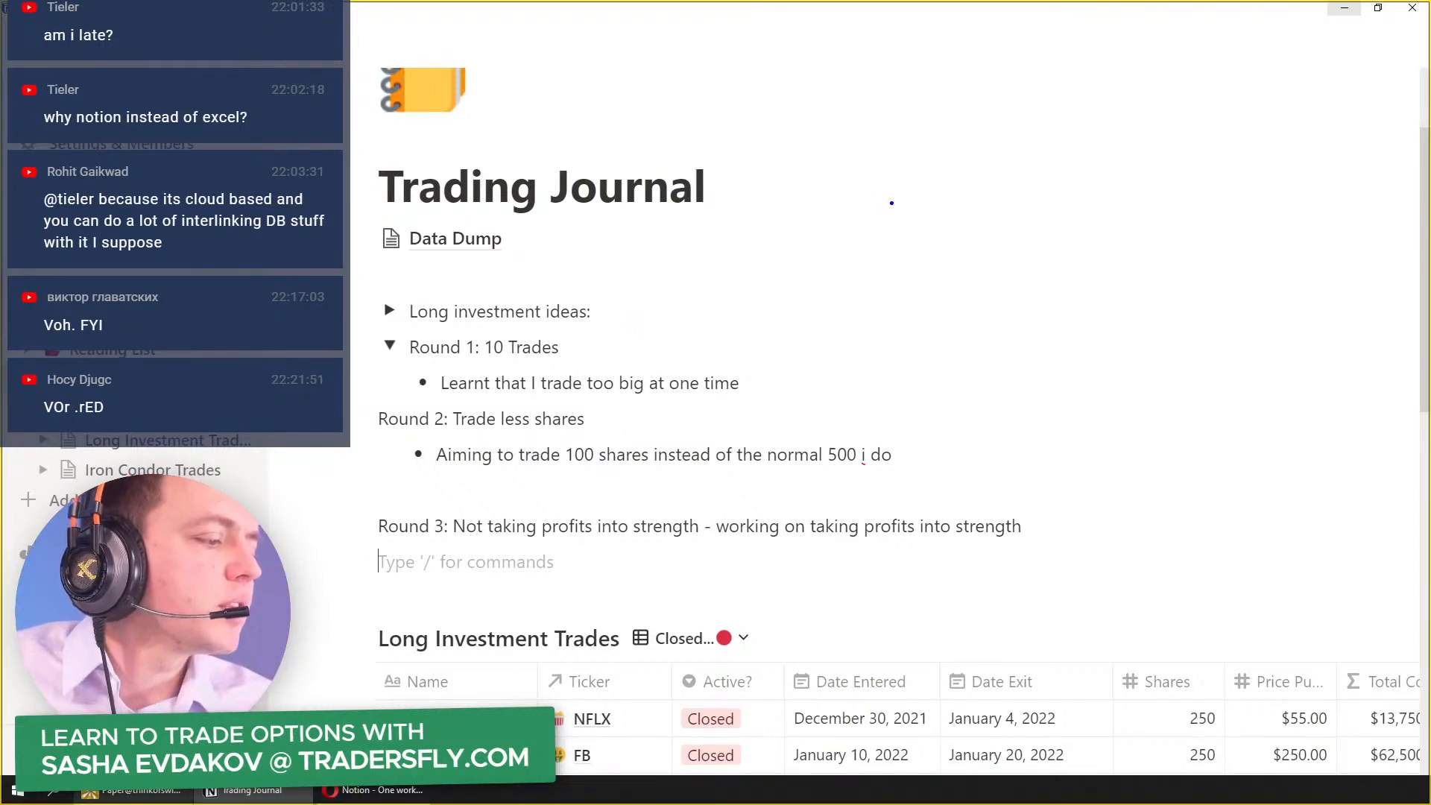
Step: Handwrite "iron Condor" in blue beside the page title and draw five short lines stacked below it
{"action": "mouse_move", "coordinate": [790, 104]}
{"action": "left_mouse_down"}
{"action": "mouse_move", "coordinate": [796, 134]}
{"action": "mouse_move", "coordinate": [825, 108]}
{"action": "left_mouse_up"}
{"action": "left_click_drag", "start_coordinate": [830, 134], "coordinate": [861, 147]}
{"action": "key", "text": "e"}
{"action": "left_click_drag", "start_coordinate": [809, 106], "coordinate": [812, 144]}
{"action": "mouse_move", "coordinate": [810, 85]}
{"action": "left_mouse_down"}
{"action": "mouse_move", "coordinate": [805, 96]}
{"action": "mouse_move", "coordinate": [872, 117]}
{"action": "mouse_move", "coordinate": [1033, 130]}
{"action": "mouse_move", "coordinate": [1191, 127]}
{"action": "mouse_move", "coordinate": [1222, 106]}
{"action": "left_mouse_up"}
{"action": "left_click_drag", "start_coordinate": [842, 187], "coordinate": [902, 185]}
{"action": "left_click_drag", "start_coordinate": [843, 201], "coordinate": [903, 200]}
{"action": "mouse_move", "coordinate": [849, 231]}
{"action": "left_mouse_down"}
{"action": "mouse_move", "coordinate": [900, 232]}
{"action": "mouse_move", "coordinate": [896, 260]}
{"action": "left_mouse_up"}
{"action": "left_click_drag", "start_coordinate": [854, 283], "coordinate": [909, 287]}
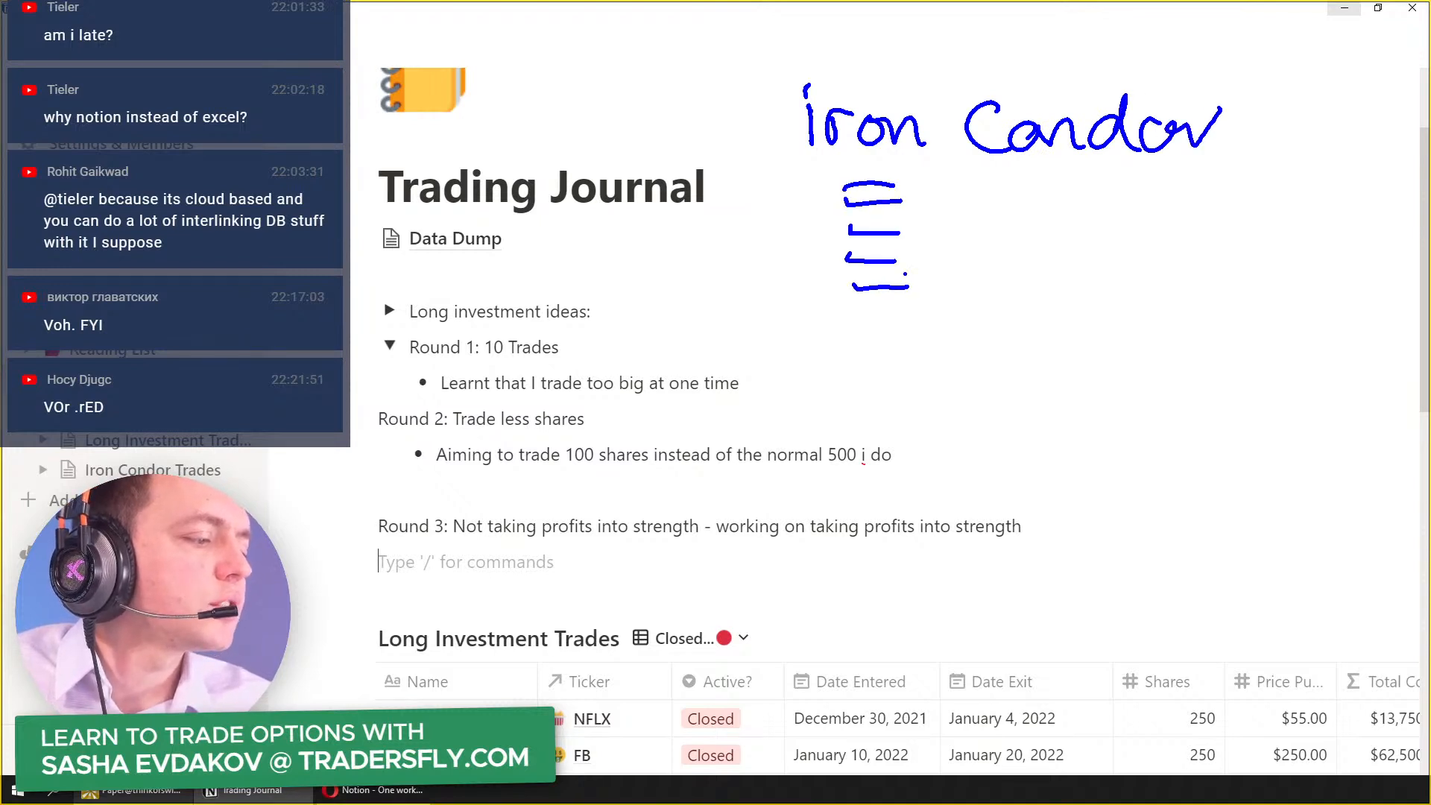
Step: Handwrite two columns of win/loss letters below "Condor": W, W, W, L, L and L, W, L, L, W
{"action": "mouse_move", "coordinate": [952, 179]}
{"action": "left_mouse_down"}
{"action": "mouse_move", "coordinate": [999, 195]}
{"action": "mouse_move", "coordinate": [1012, 178]}
{"action": "left_mouse_up"}
{"action": "mouse_move", "coordinate": [956, 232]}
{"action": "left_mouse_down"}
{"action": "mouse_move", "coordinate": [1010, 254]}
{"action": "mouse_move", "coordinate": [1023, 230]}
{"action": "left_mouse_up"}
{"action": "mouse_move", "coordinate": [969, 287]}
{"action": "left_mouse_down"}
{"action": "mouse_move", "coordinate": [971, 313]}
{"action": "mouse_move", "coordinate": [1019, 280]}
{"action": "left_mouse_up"}
{"action": "mouse_move", "coordinate": [982, 344]}
{"action": "left_mouse_down"}
{"action": "mouse_move", "coordinate": [1025, 382]}
{"action": "mouse_move", "coordinate": [986, 461]}
{"action": "mouse_move", "coordinate": [1038, 463]}
{"action": "left_mouse_up"}
{"action": "mouse_move", "coordinate": [1095, 187]}
{"action": "left_mouse_down"}
{"action": "mouse_move", "coordinate": [1141, 221]}
{"action": "mouse_move", "coordinate": [1108, 283]}
{"action": "mouse_move", "coordinate": [1151, 240]}
{"action": "left_mouse_up"}
{"action": "left_click_drag", "start_coordinate": [1106, 312], "coordinate": [1157, 335]}
{"action": "mouse_move", "coordinate": [1110, 376]}
{"action": "left_mouse_down"}
{"action": "mouse_move", "coordinate": [1161, 410]}
{"action": "mouse_move", "coordinate": [1152, 477]}
{"action": "mouse_move", "coordinate": [1174, 431]}
{"action": "left_mouse_up"}
Step: Write a third column of two Ls, circle them, and undo the large box drawn around all the letters
{"action": "mouse_move", "coordinate": [1228, 175]}
{"action": "left_mouse_down"}
{"action": "mouse_move", "coordinate": [1275, 212]}
{"action": "mouse_move", "coordinate": [1276, 273]}
{"action": "left_mouse_up"}
{"action": "mouse_move", "coordinate": [1315, 196]}
{"action": "left_mouse_down"}
{"action": "mouse_move", "coordinate": [1336, 260]}
{"action": "mouse_move", "coordinate": [1246, 306]}
{"action": "mouse_move", "coordinate": [1006, 375]}
{"action": "mouse_move", "coordinate": [1110, 322]}
{"action": "left_mouse_up"}
{"action": "key", "text": "ctrl+z"}
{"action": "mouse_move", "coordinate": [1301, 172]}
{"action": "left_mouse_down"}
{"action": "mouse_move", "coordinate": [1311, 179]}
{"action": "mouse_move", "coordinate": [1232, 172]}
{"action": "left_mouse_up"}
{"action": "left_click_drag", "start_coordinate": [1243, 358], "coordinate": [1240, 347]}
{"action": "mouse_move", "coordinate": [999, 134]}
{"action": "left_mouse_down"}
{"action": "mouse_move", "coordinate": [947, 136]}
{"action": "mouse_move", "coordinate": [951, 358]}
{"action": "mouse_move", "coordinate": [1398, 302]}
{"action": "mouse_move", "coordinate": [1222, 110]}
{"action": "left_mouse_up"}
{"action": "key", "text": "ctrl+z"}
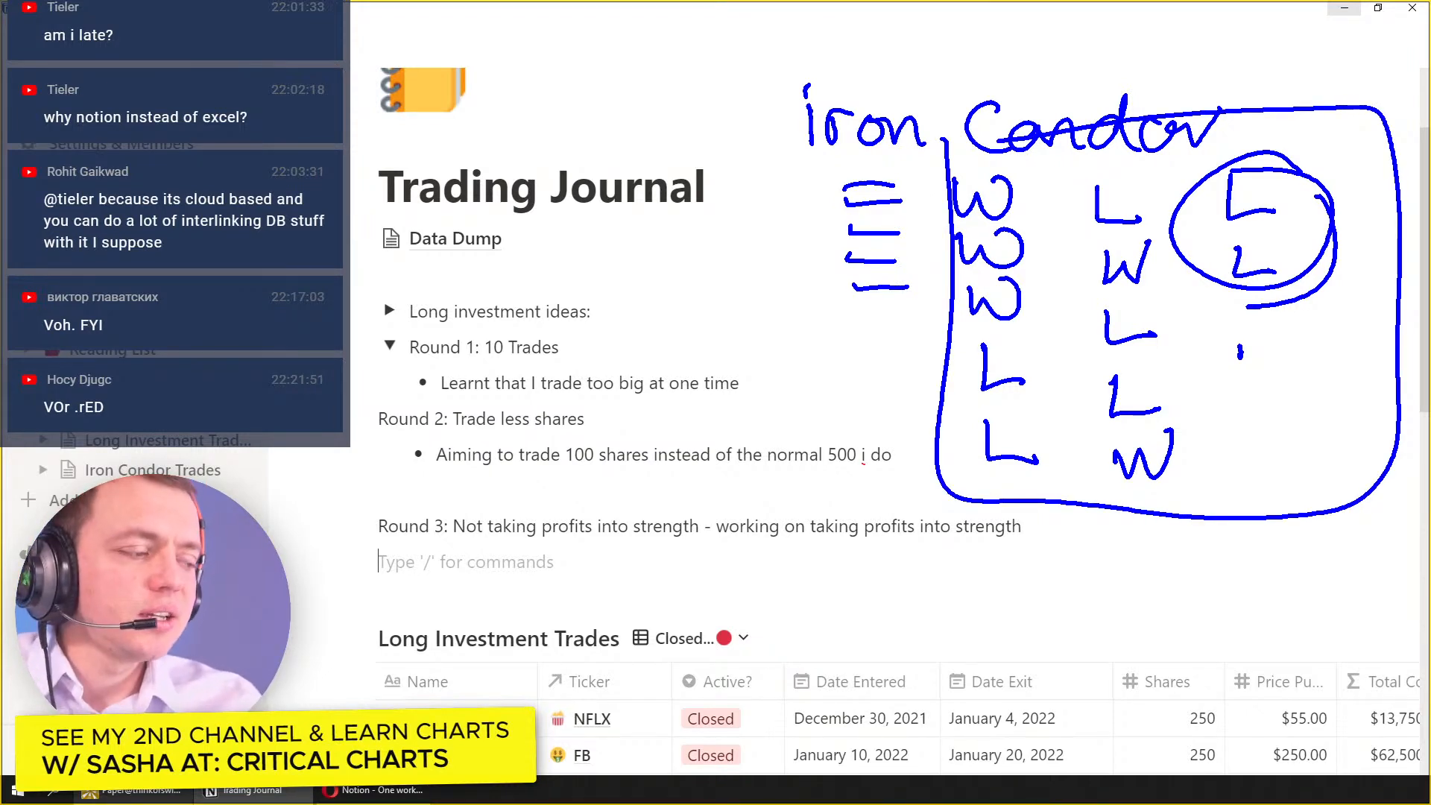
{"action": "key", "text": "ctrl+z"}
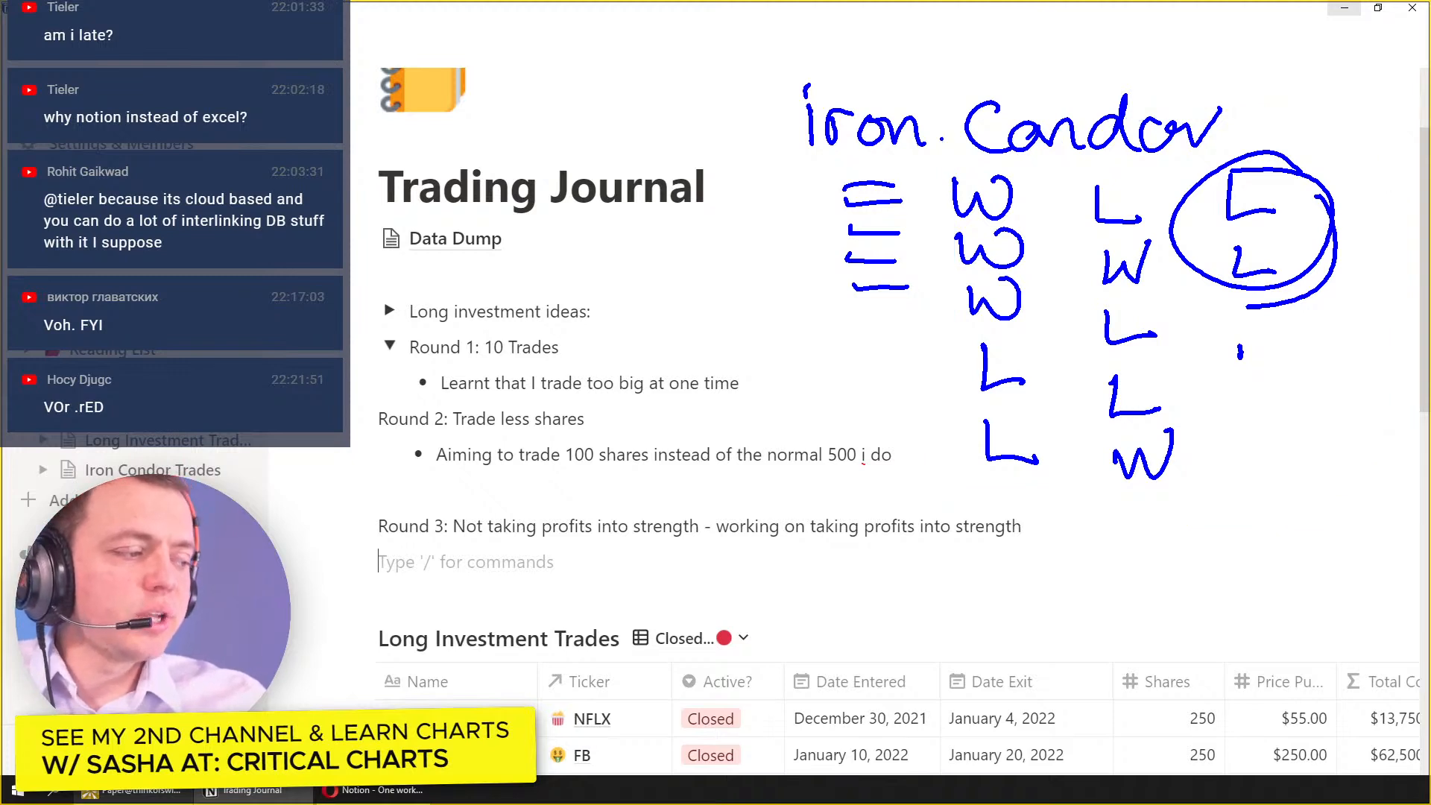
Step: Circle the consecutive pairs of Ls in the first and second columns, undoing the extra stroke
{"action": "mouse_move", "coordinate": [1049, 368]}
{"action": "left_mouse_down"}
{"action": "mouse_move", "coordinate": [1084, 401]}
{"action": "mouse_move", "coordinate": [918, 378]}
{"action": "left_mouse_up"}
{"action": "mouse_move", "coordinate": [1156, 321]}
{"action": "left_mouse_down"}
{"action": "mouse_move", "coordinate": [1036, 383]}
{"action": "mouse_move", "coordinate": [1025, 311]}
{"action": "left_mouse_up"}
{"action": "left_click_drag", "start_coordinate": [1164, 200], "coordinate": [1066, 168]}
{"action": "key", "text": "ctrl+z"}
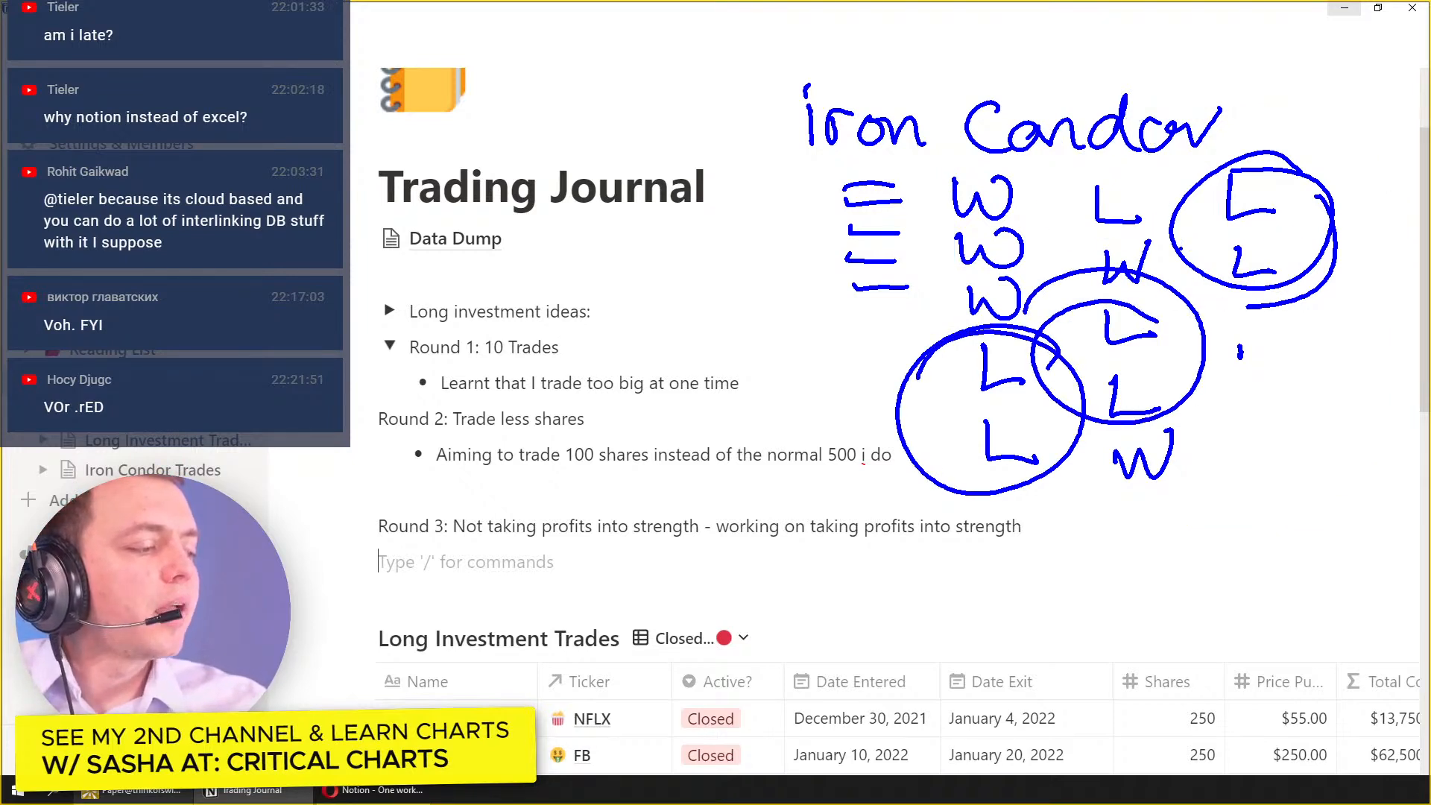
Step: Draw a long diagonal line below the letter columns, then write "#2" over its lower part and circle it
{"action": "left_click_drag", "start_coordinate": [995, 618], "coordinate": [1420, 339]}
{"action": "mouse_move", "coordinate": [1109, 564]}
{"action": "left_mouse_down"}
{"action": "mouse_move", "coordinate": [1134, 619]}
{"action": "mouse_move", "coordinate": [1155, 607]}
{"action": "left_mouse_up"}
{"action": "left_click_drag", "start_coordinate": [1084, 599], "coordinate": [1176, 581]}
{"action": "left_click_drag", "start_coordinate": [1088, 624], "coordinate": [1125, 605]}
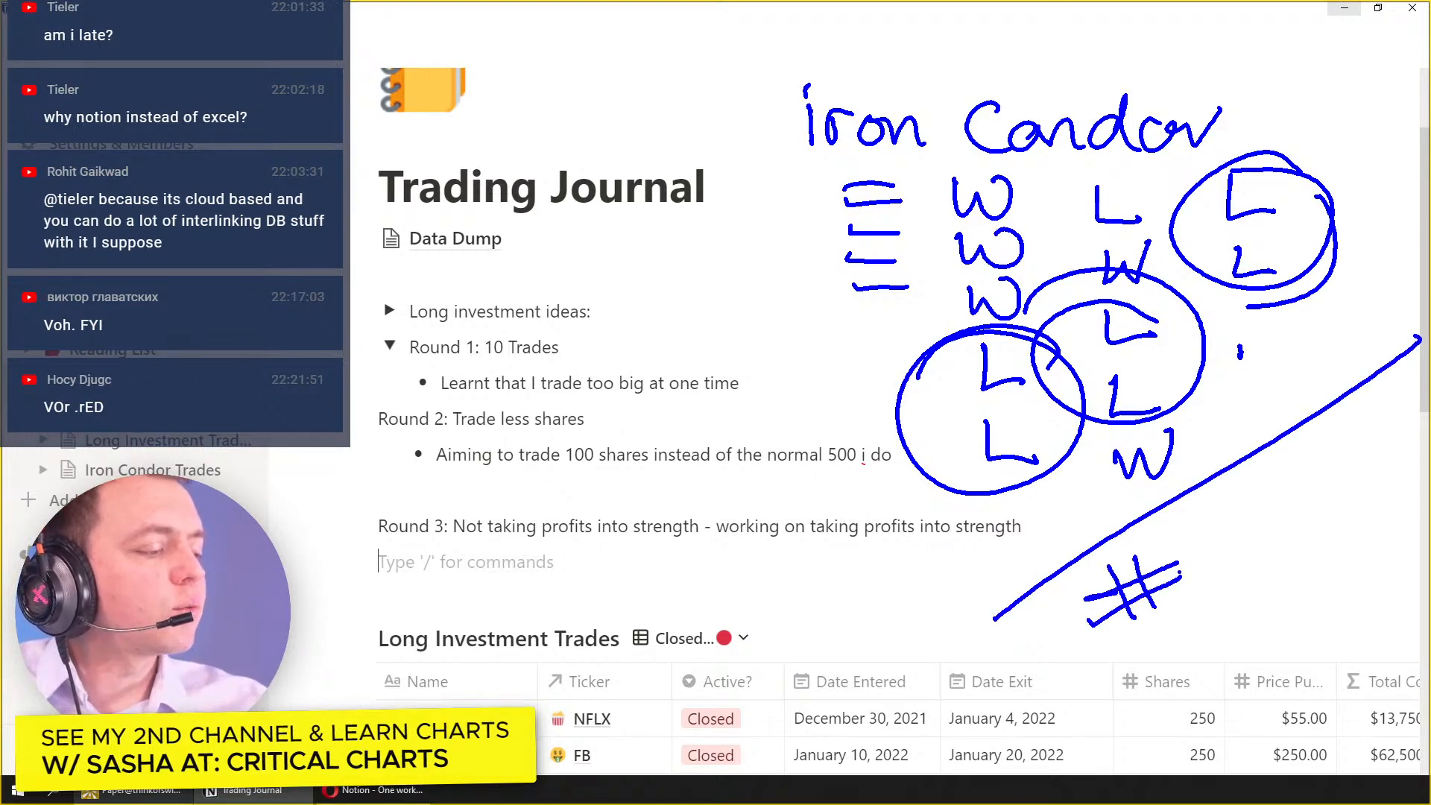
{"action": "left_click_drag", "start_coordinate": [1184, 536], "coordinate": [1294, 555]}
{"action": "left_click_drag", "start_coordinate": [1228, 466], "coordinate": [1082, 503]}
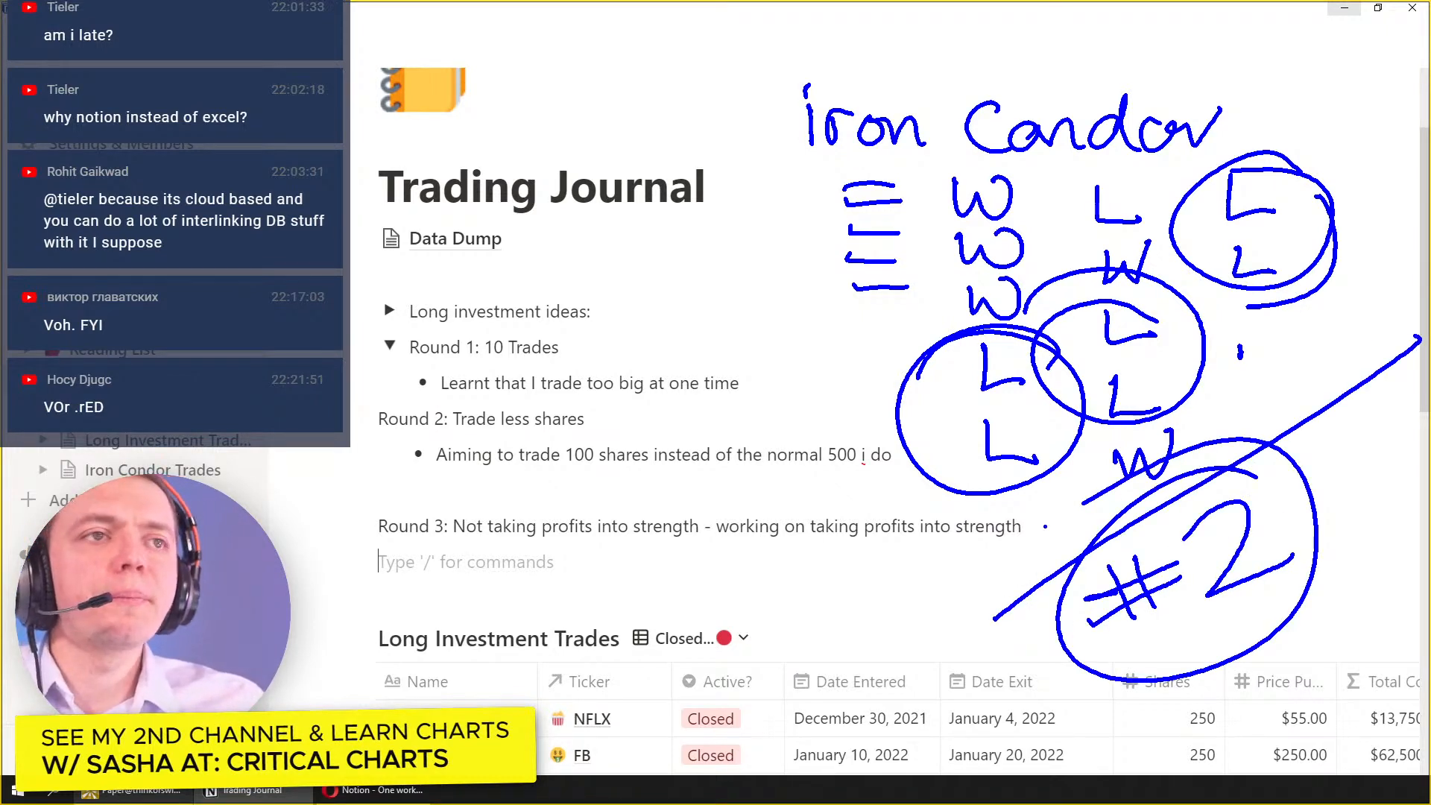
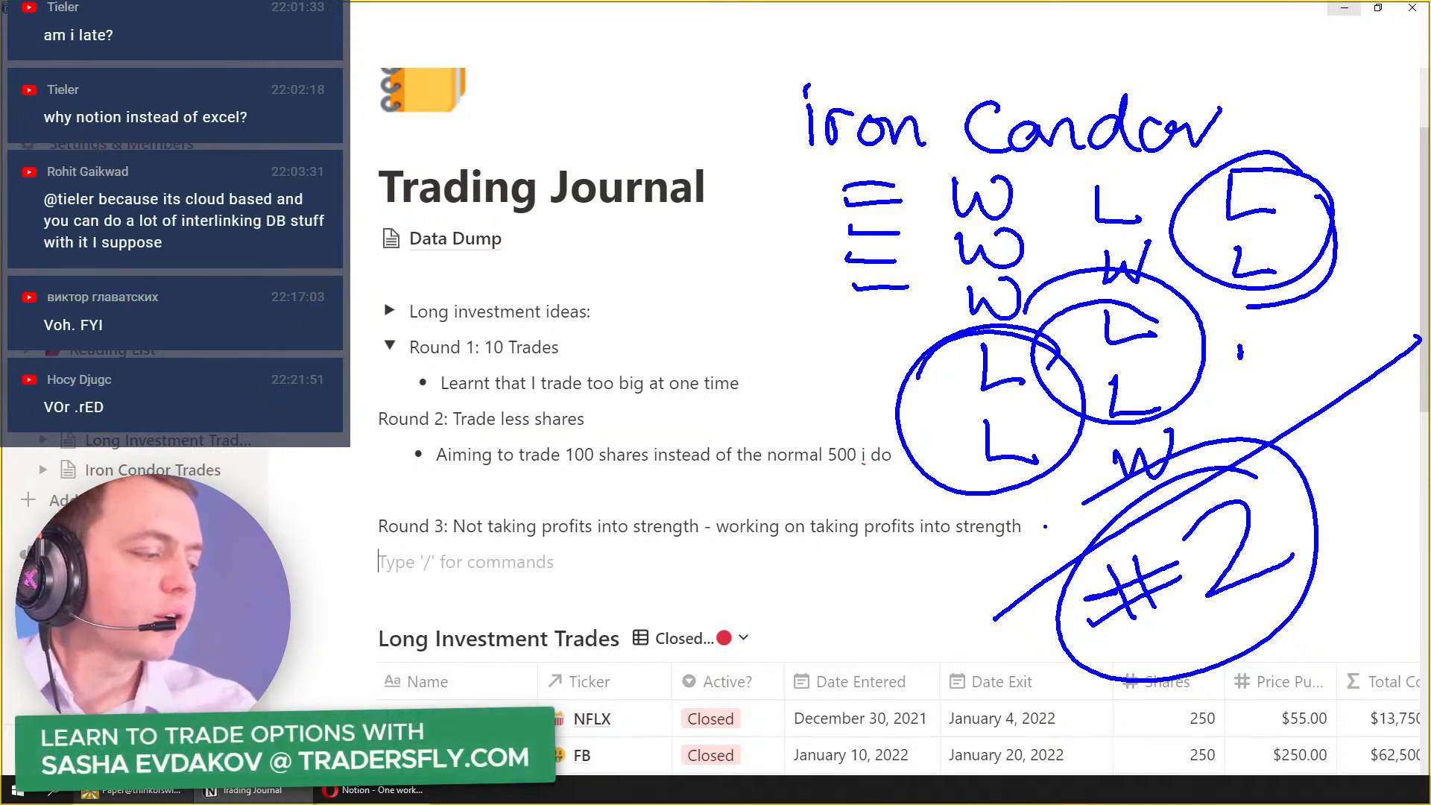
Step: Undo the extra stroke around the letters and draw a blue arrow pointing to the circled "#2"
{"action": "mouse_move", "coordinate": [1279, 153]}
{"action": "left_mouse_down"}
{"action": "mouse_move", "coordinate": [827, 372]}
{"action": "mouse_move", "coordinate": [1316, 179]}
{"action": "mouse_move", "coordinate": [983, 112]}
{"action": "left_mouse_up"}
{"action": "key", "text": "ctrl+z"}
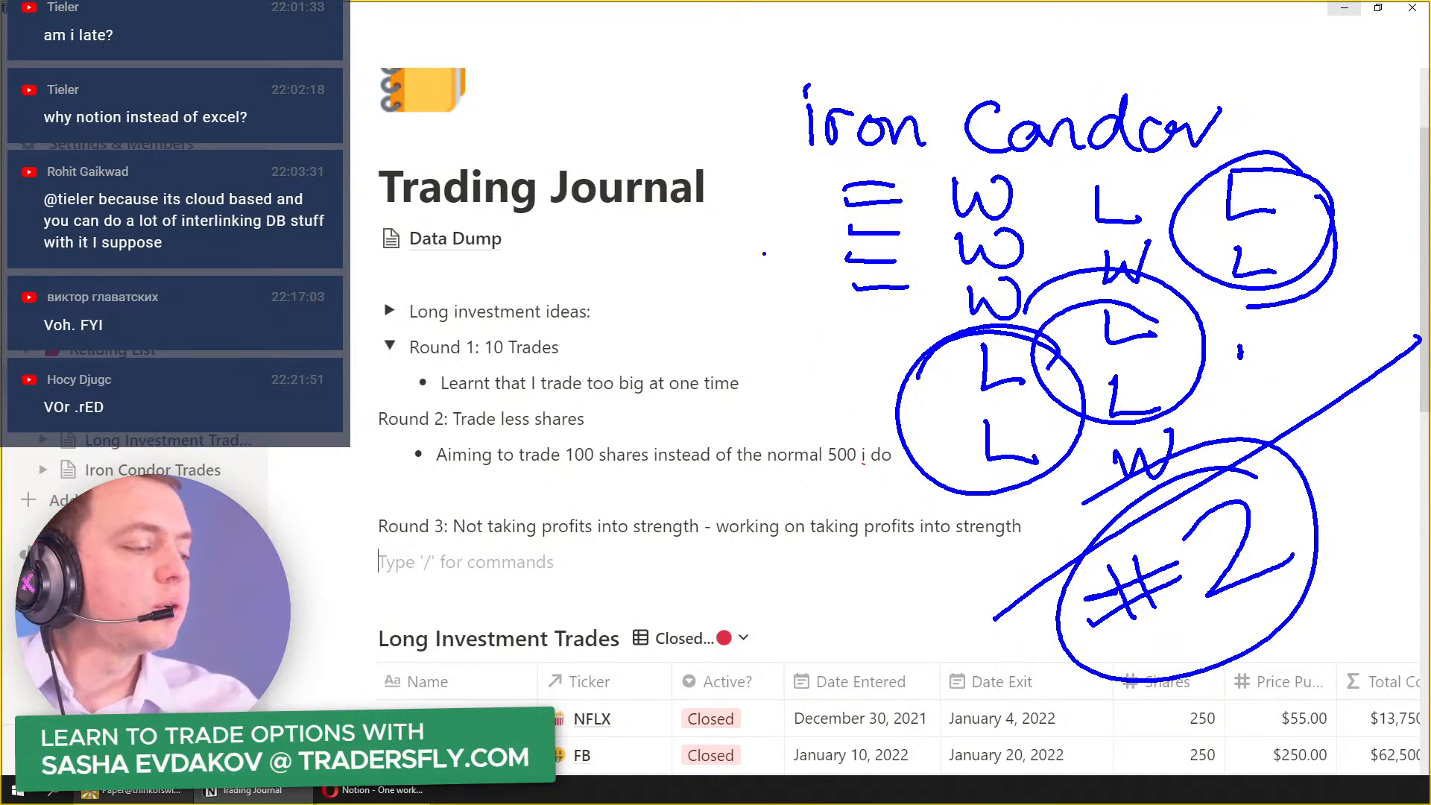
{"action": "left_click_drag", "start_coordinate": [1427, 479], "coordinate": [1318, 531]}
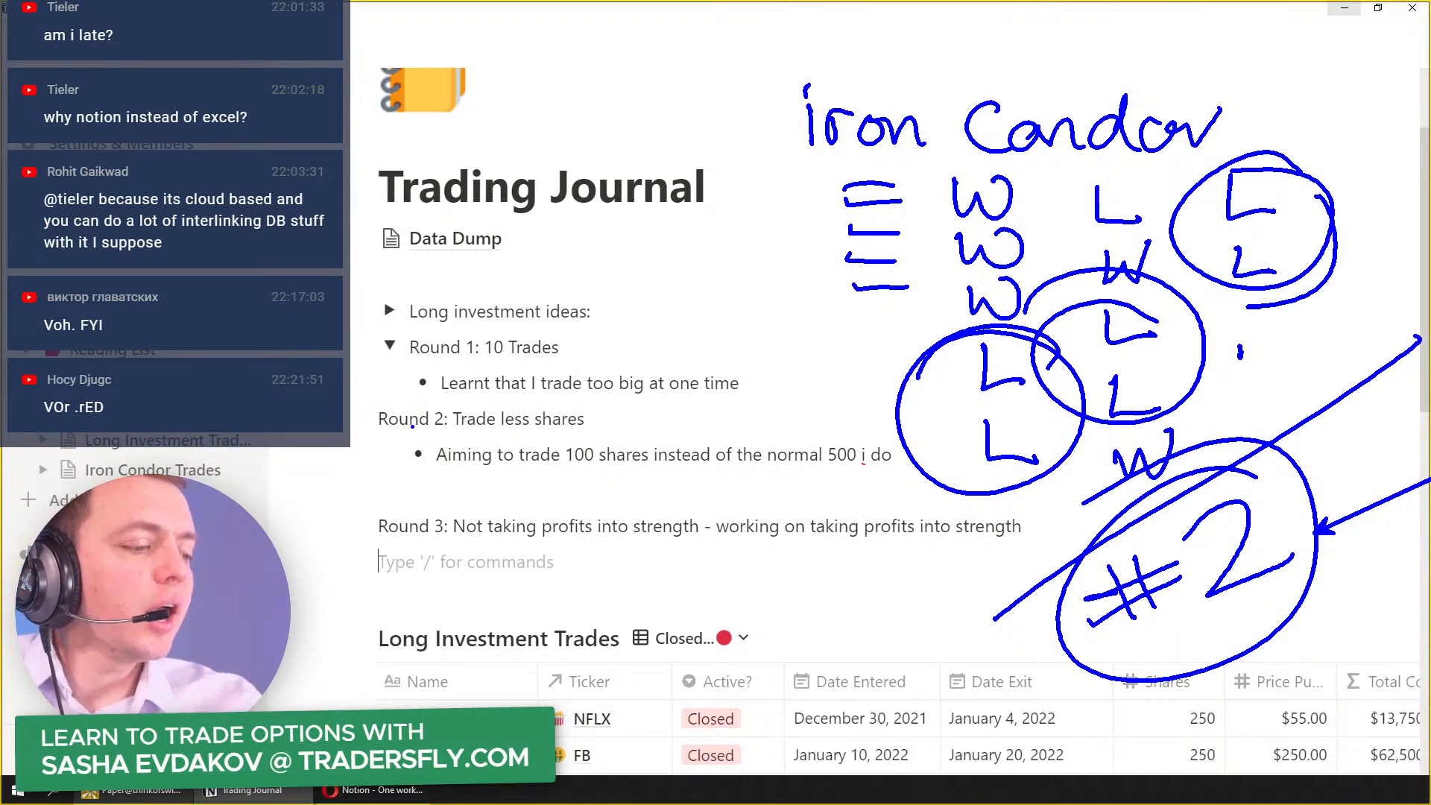
Step: Clear the iron condor sketch and handwrite "iron" in blue beside the page title
{"action": "key", "text": "Escape"}
{"action": "key", "text": "ctrl+2"}
{"action": "left_click_drag", "start_coordinate": [811, 103], "coordinate": [816, 139]}
{"action": "mouse_move", "coordinate": [818, 90]}
{"action": "left_mouse_down"}
{"action": "mouse_move", "coordinate": [834, 132]}
{"action": "mouse_move", "coordinate": [851, 111]}
{"action": "left_mouse_up"}
{"action": "left_click_drag", "start_coordinate": [870, 108], "coordinate": [948, 128]}
Step: Draw a curved blue arrow down from "iron" and handwrite "Day trading" at its tip
{"action": "left_click_drag", "start_coordinate": [861, 157], "coordinate": [919, 280]}
{"action": "mouse_move", "coordinate": [905, 253]}
{"action": "left_mouse_down"}
{"action": "mouse_move", "coordinate": [924, 273]}
{"action": "mouse_move", "coordinate": [883, 296]}
{"action": "left_mouse_up"}
{"action": "left_click_drag", "start_coordinate": [966, 232], "coordinate": [972, 296]}
{"action": "left_click_drag", "start_coordinate": [1014, 264], "coordinate": [1090, 319]}
{"action": "left_click_drag", "start_coordinate": [1128, 221], "coordinate": [1145, 294]}
{"action": "left_click_drag", "start_coordinate": [1129, 275], "coordinate": [1267, 287]}
{"action": "left_click_drag", "start_coordinate": [1263, 218], "coordinate": [1269, 285]}
{"action": "mouse_move", "coordinate": [1293, 257]}
{"action": "left_mouse_down"}
{"action": "mouse_move", "coordinate": [1295, 284]}
{"action": "mouse_move", "coordinate": [1368, 277]}
{"action": "mouse_move", "coordinate": [1359, 298]}
{"action": "left_mouse_up"}
{"action": "left_click_drag", "start_coordinate": [1293, 216], "coordinate": [1315, 217]}
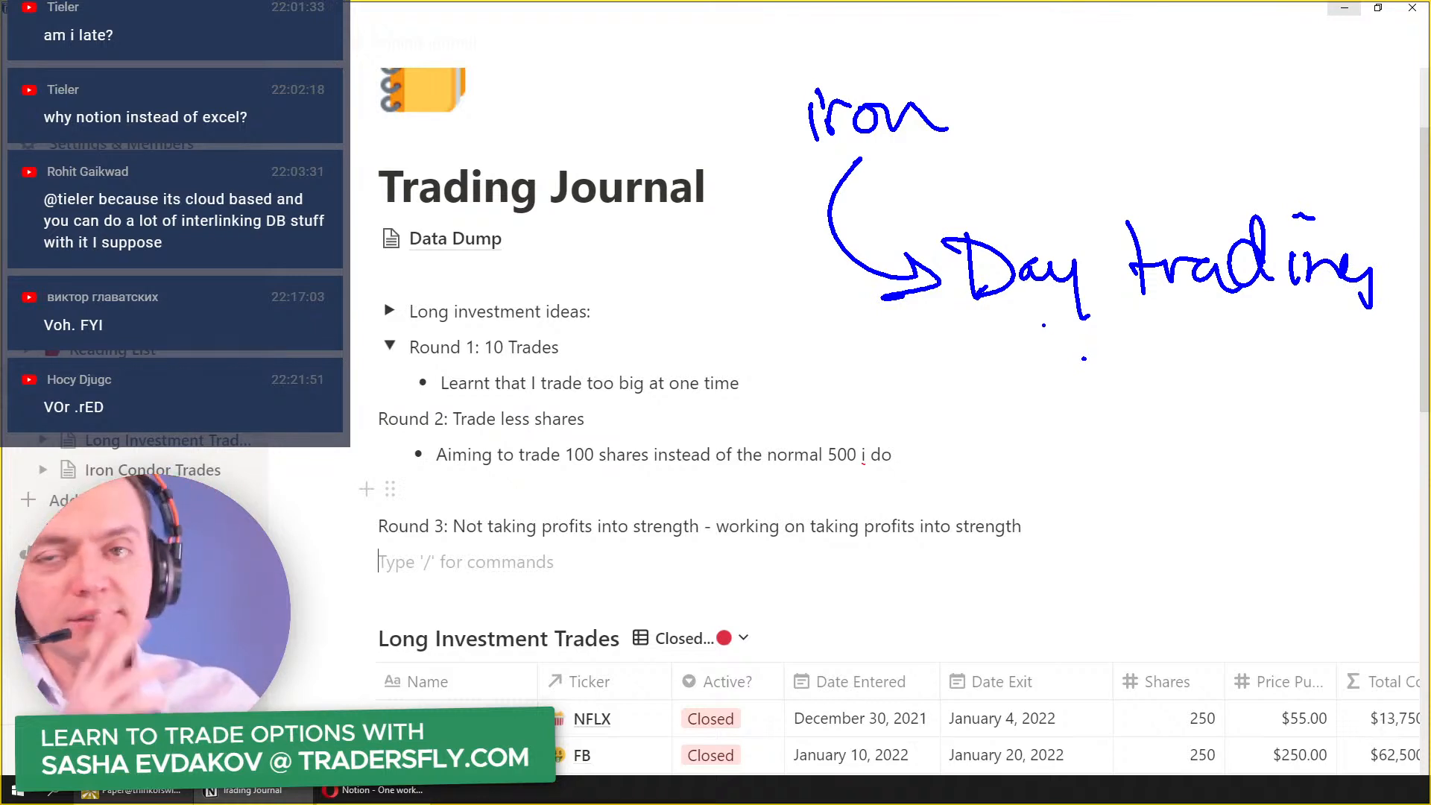
Step: Draw an arrow from "Day trading" to a handwritten "Penn", then add an onward arrow and a small "W" beside the word
{"action": "mouse_move", "coordinate": [1021, 313]}
{"action": "left_mouse_down"}
{"action": "mouse_move", "coordinate": [1077, 443]}
{"action": "mouse_move", "coordinate": [1034, 468]}
{"action": "left_mouse_up"}
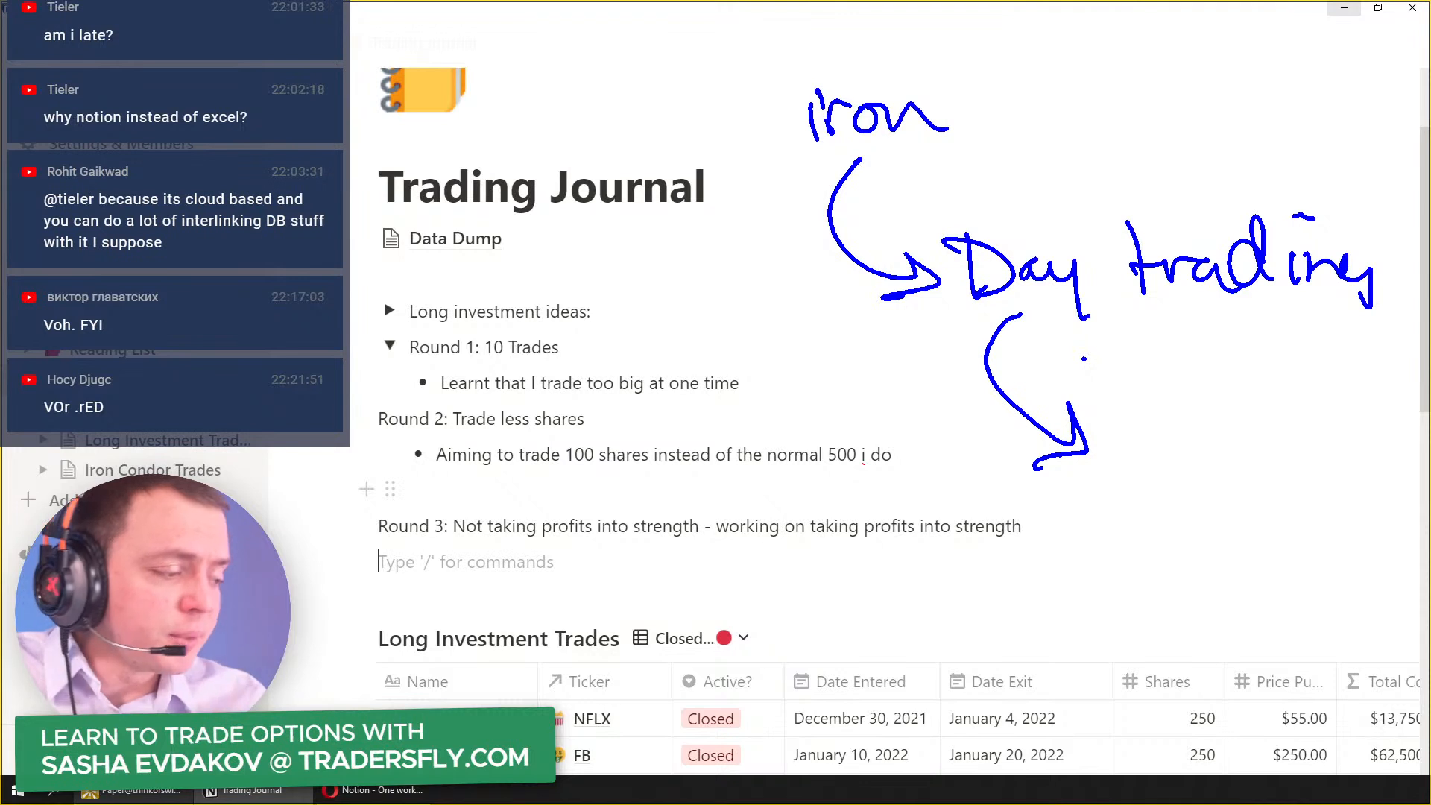
{"action": "left_click_drag", "start_coordinate": [1095, 408], "coordinate": [1118, 474]}
{"action": "mouse_move", "coordinate": [1081, 409]}
{"action": "left_mouse_down"}
{"action": "mouse_move", "coordinate": [1109, 436]}
{"action": "mouse_move", "coordinate": [1278, 458]}
{"action": "left_mouse_up"}
{"action": "mouse_move", "coordinate": [1162, 504]}
{"action": "left_mouse_down"}
{"action": "mouse_move", "coordinate": [962, 583]}
{"action": "mouse_move", "coordinate": [991, 598]}
{"action": "left_mouse_up"}
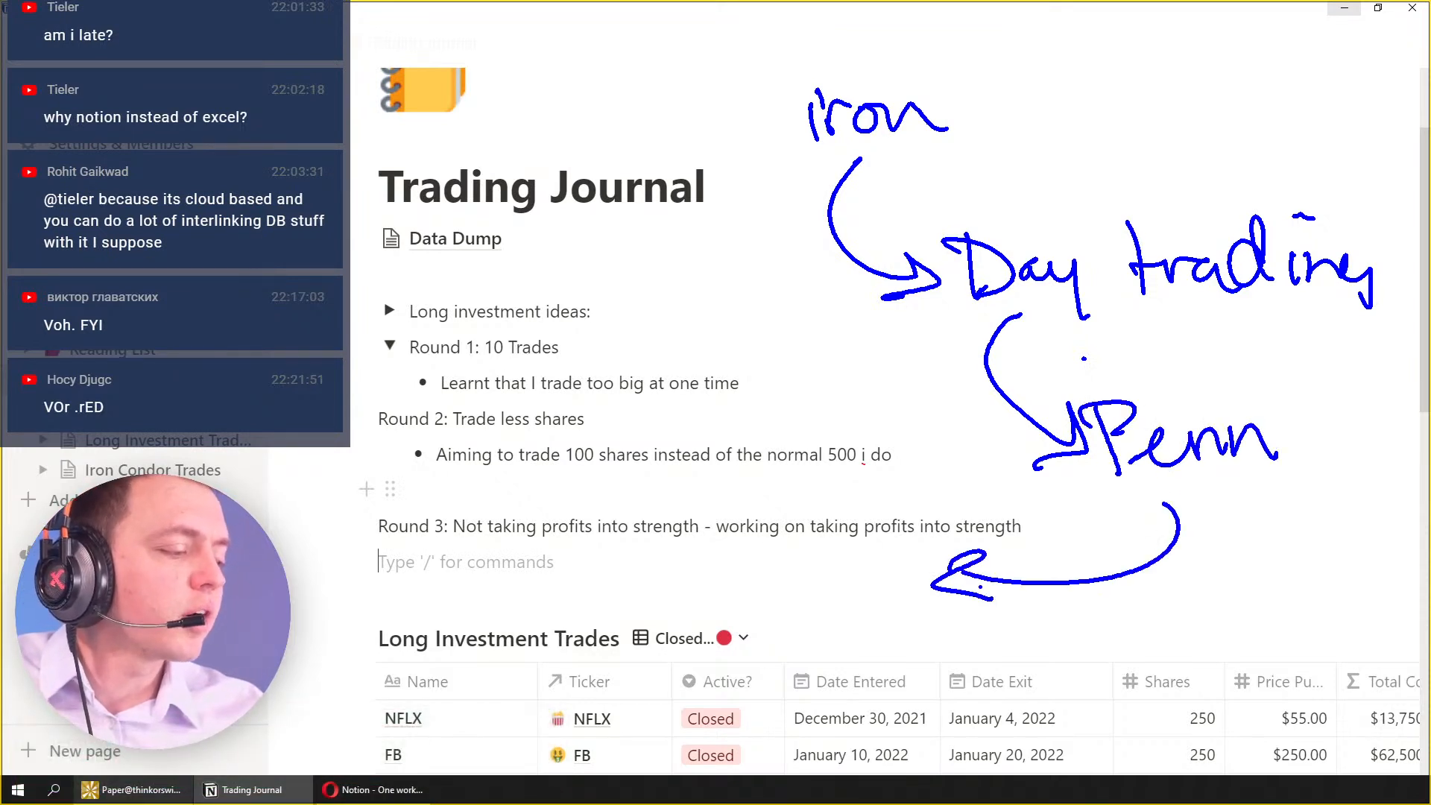
{"action": "left_click_drag", "start_coordinate": [1292, 364], "coordinate": [1331, 352]}
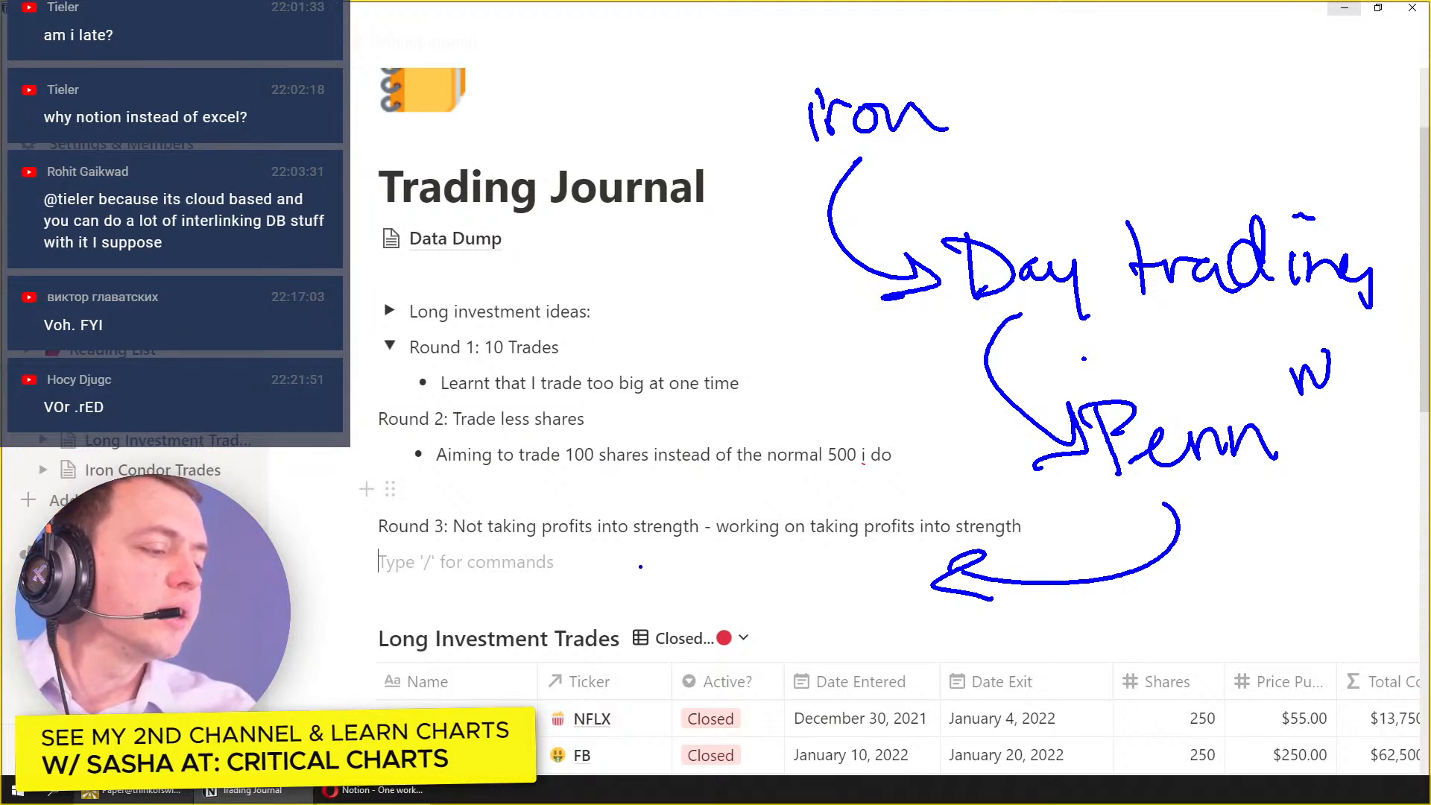
Step: Handwrite "verticals" at the end of the last arrow and draw a blue stroke from it back up toward "iron"
{"action": "mouse_move", "coordinate": [587, 565]}
{"action": "left_mouse_down"}
{"action": "mouse_move", "coordinate": [646, 574]}
{"action": "mouse_move", "coordinate": [684, 551]}
{"action": "mouse_move", "coordinate": [775, 565]}
{"action": "mouse_move", "coordinate": [826, 592]}
{"action": "mouse_move", "coordinate": [816, 605]}
{"action": "left_mouse_up"}
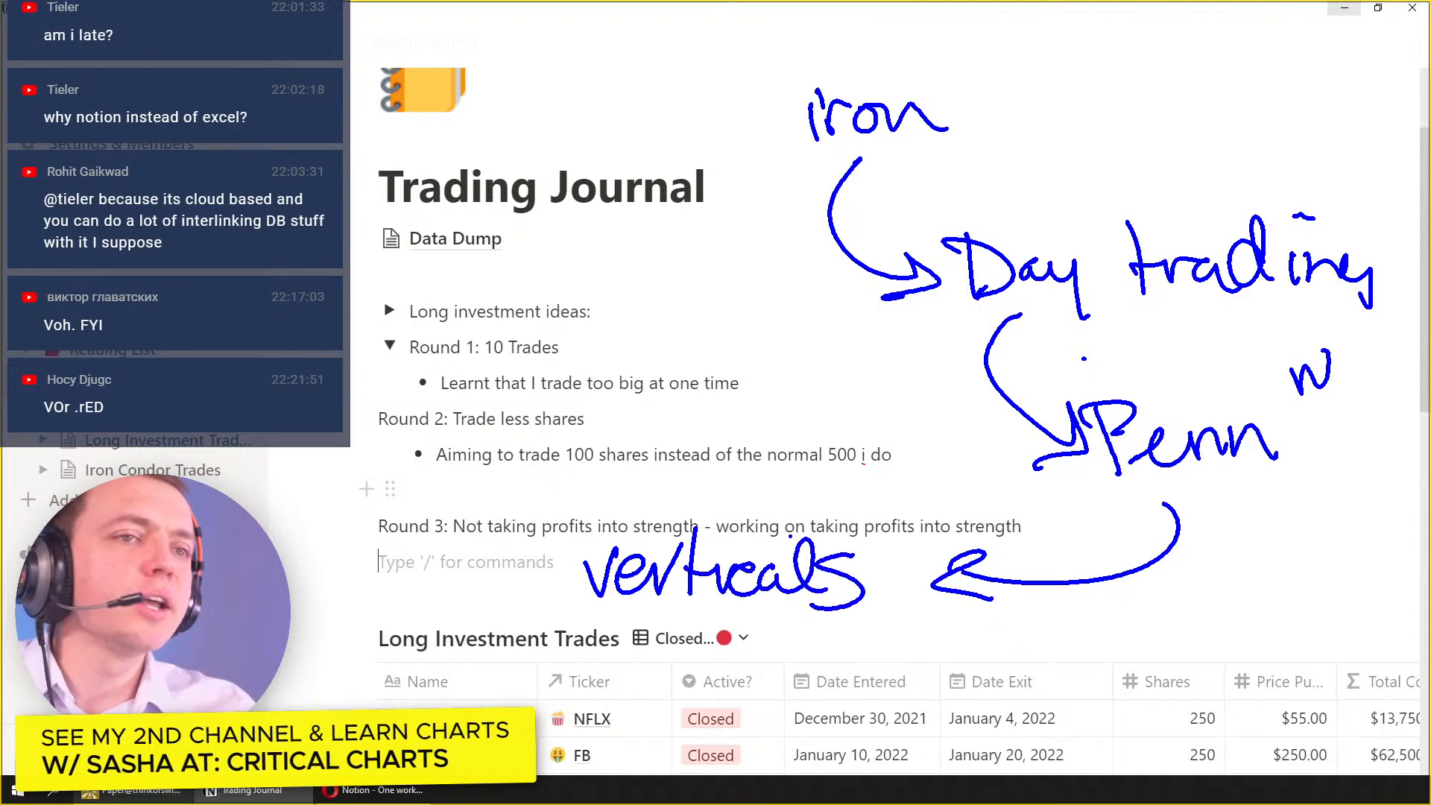
{"action": "mouse_move", "coordinate": [537, 578]}
{"action": "left_mouse_down"}
{"action": "mouse_move", "coordinate": [382, 157]}
{"action": "mouse_move", "coordinate": [834, 53]}
{"action": "mouse_move", "coordinate": [775, 71]}
{"action": "left_mouse_up"}
{"action": "left_click_drag", "start_coordinate": [1055, 73], "coordinate": [1181, 77]}
Step: Clear the strategy sketch, review the closed trades table, and switch to thinkorswim to look through the grouped positions
{"action": "key", "text": "Escape"}
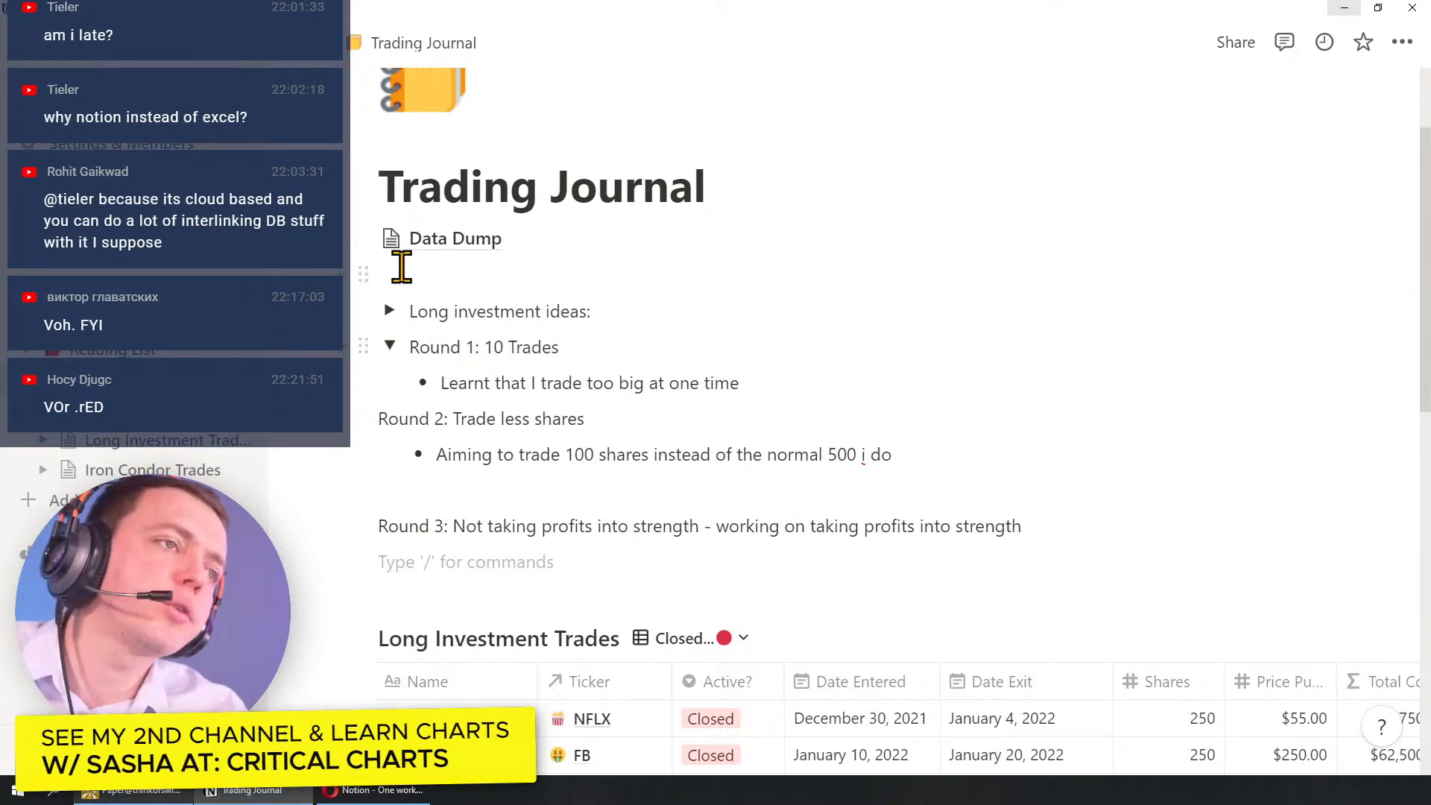
{"action": "scroll", "coordinate": [577, 451], "scroll_direction": "down", "scroll_amount": 3}
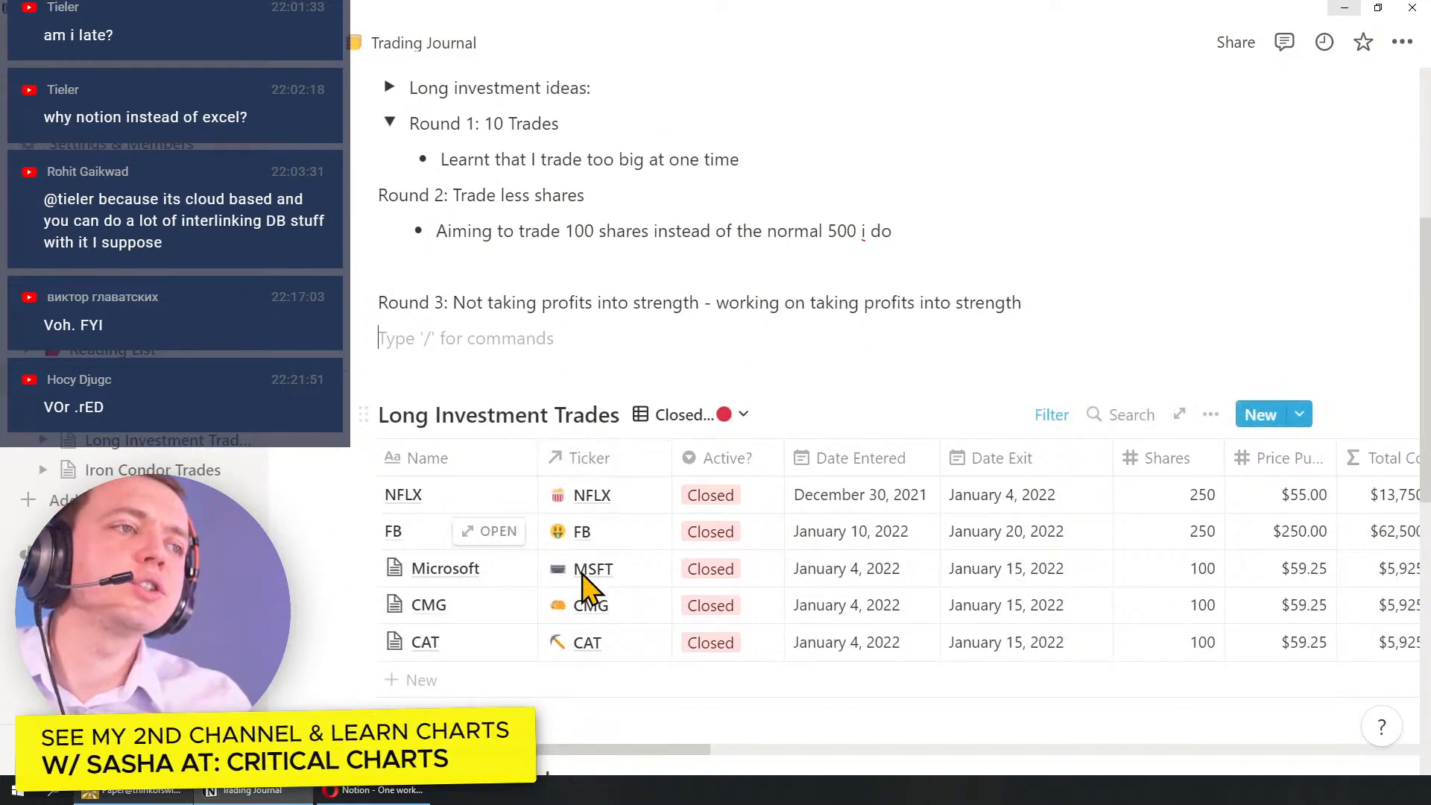
{"action": "scroll", "coordinate": [589, 585], "scroll_direction": "down", "scroll_amount": 3}
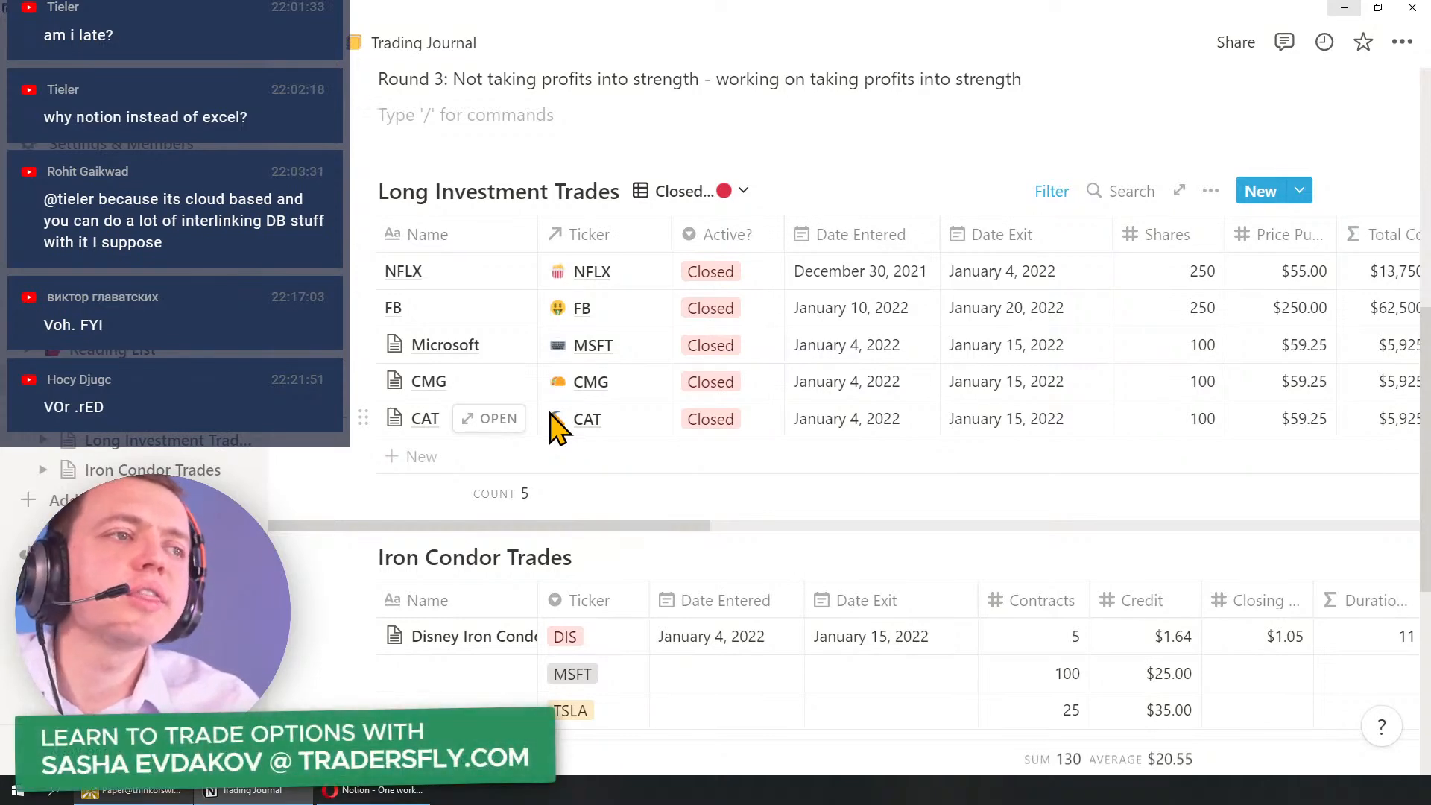
{"action": "key", "text": "alt+Tab"}
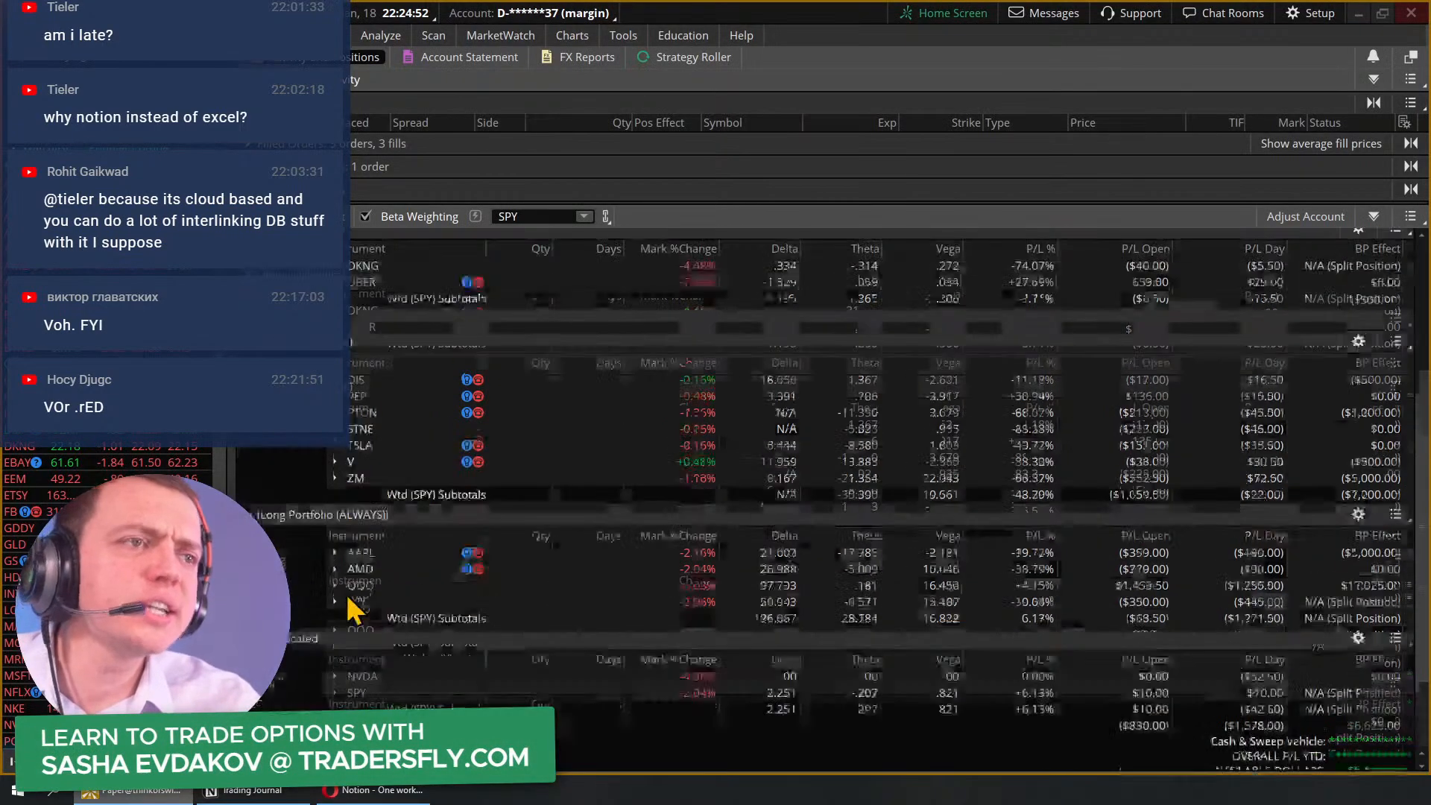
{"action": "scroll", "coordinate": [352, 607], "scroll_direction": "up", "scroll_amount": 5}
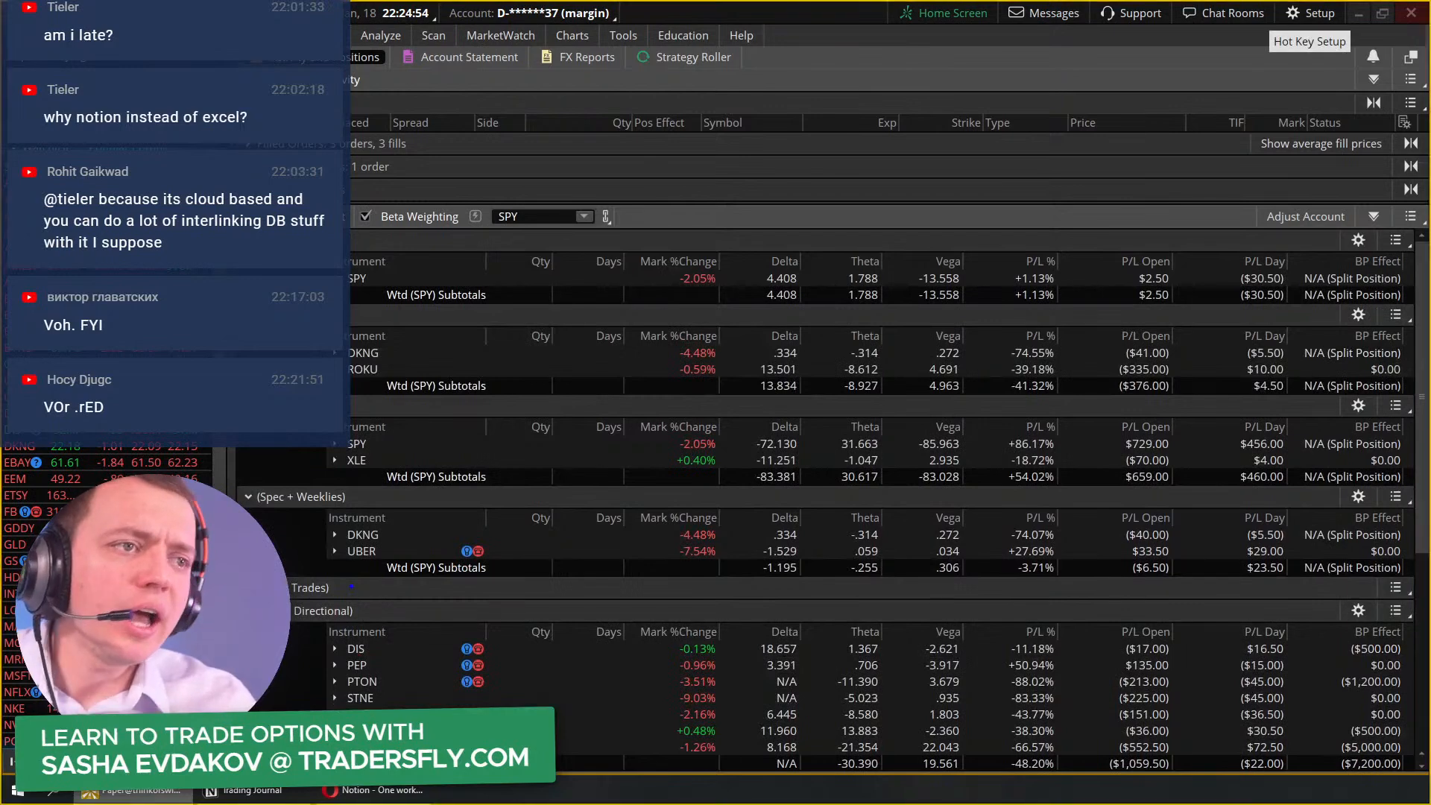
Step: Circle three position groups in yellow with a tick-like stroke beside each, and clear the marks
{"action": "mouse_move", "coordinate": [418, 228]}
{"action": "left_mouse_down"}
{"action": "mouse_move", "coordinate": [348, 193]}
{"action": "mouse_move", "coordinate": [352, 155]}
{"action": "left_mouse_up"}
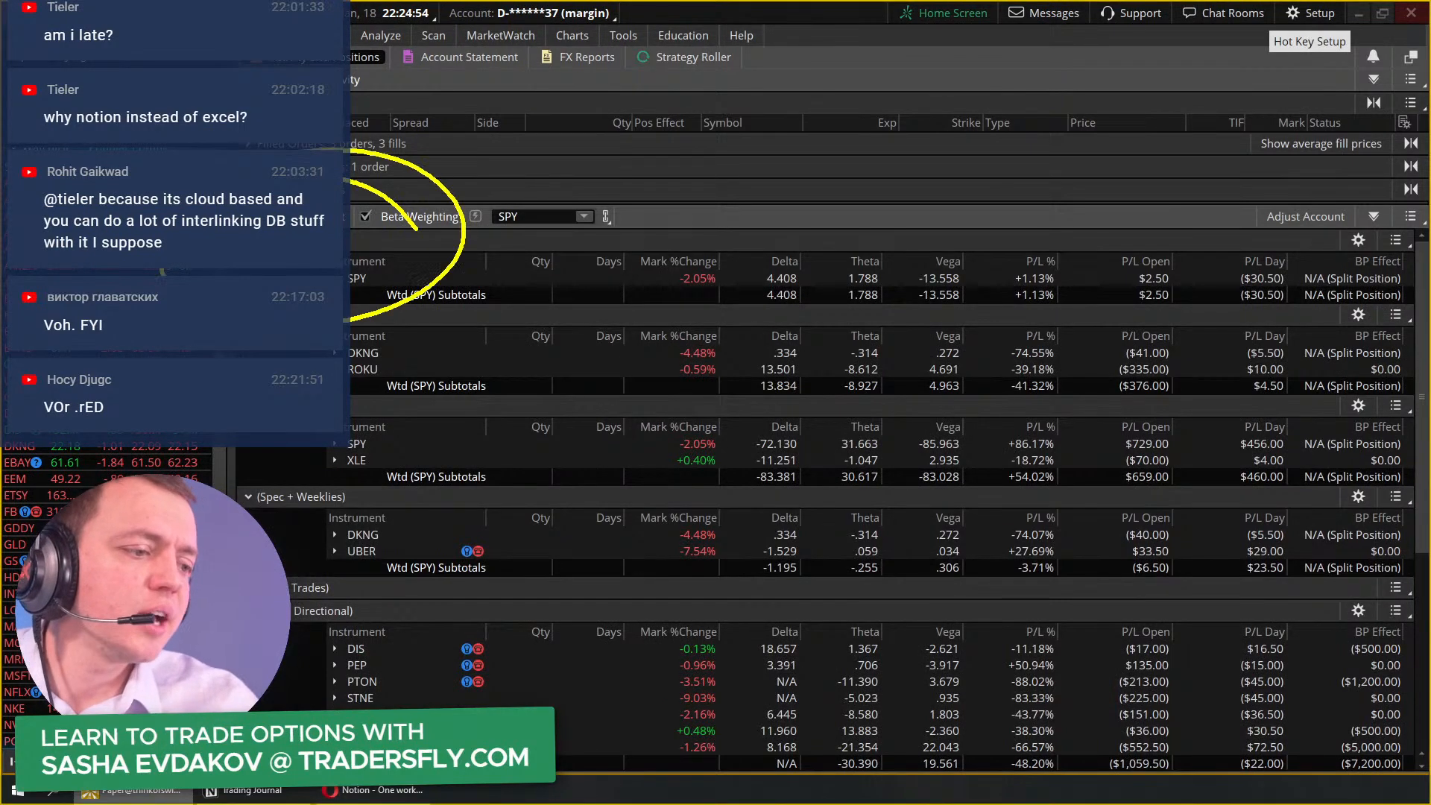
{"action": "mouse_move", "coordinate": [347, 348]}
{"action": "left_mouse_down"}
{"action": "mouse_move", "coordinate": [398, 404]}
{"action": "mouse_move", "coordinate": [224, 352]}
{"action": "left_mouse_up"}
{"action": "mouse_move", "coordinate": [365, 547]}
{"action": "left_mouse_down"}
{"action": "mouse_move", "coordinate": [436, 572]}
{"action": "mouse_move", "coordinate": [272, 538]}
{"action": "left_mouse_up"}
{"action": "left_click_drag", "start_coordinate": [449, 605], "coordinate": [647, 488]}
{"action": "left_click_drag", "start_coordinate": [426, 420], "coordinate": [544, 299]}
{"action": "left_click_drag", "start_coordinate": [471, 215], "coordinate": [638, 113]}
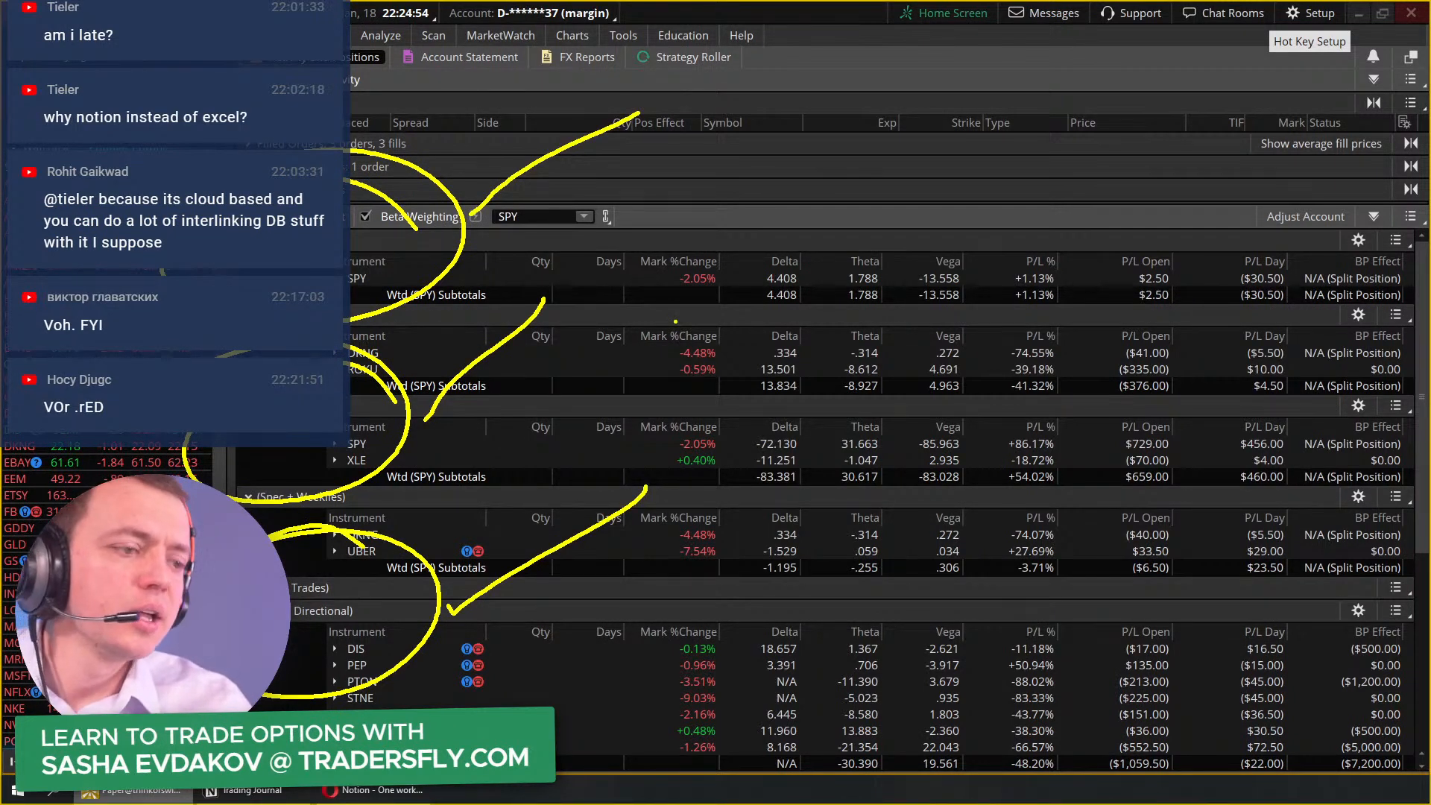
{"action": "key", "text": "ctrl+z"}
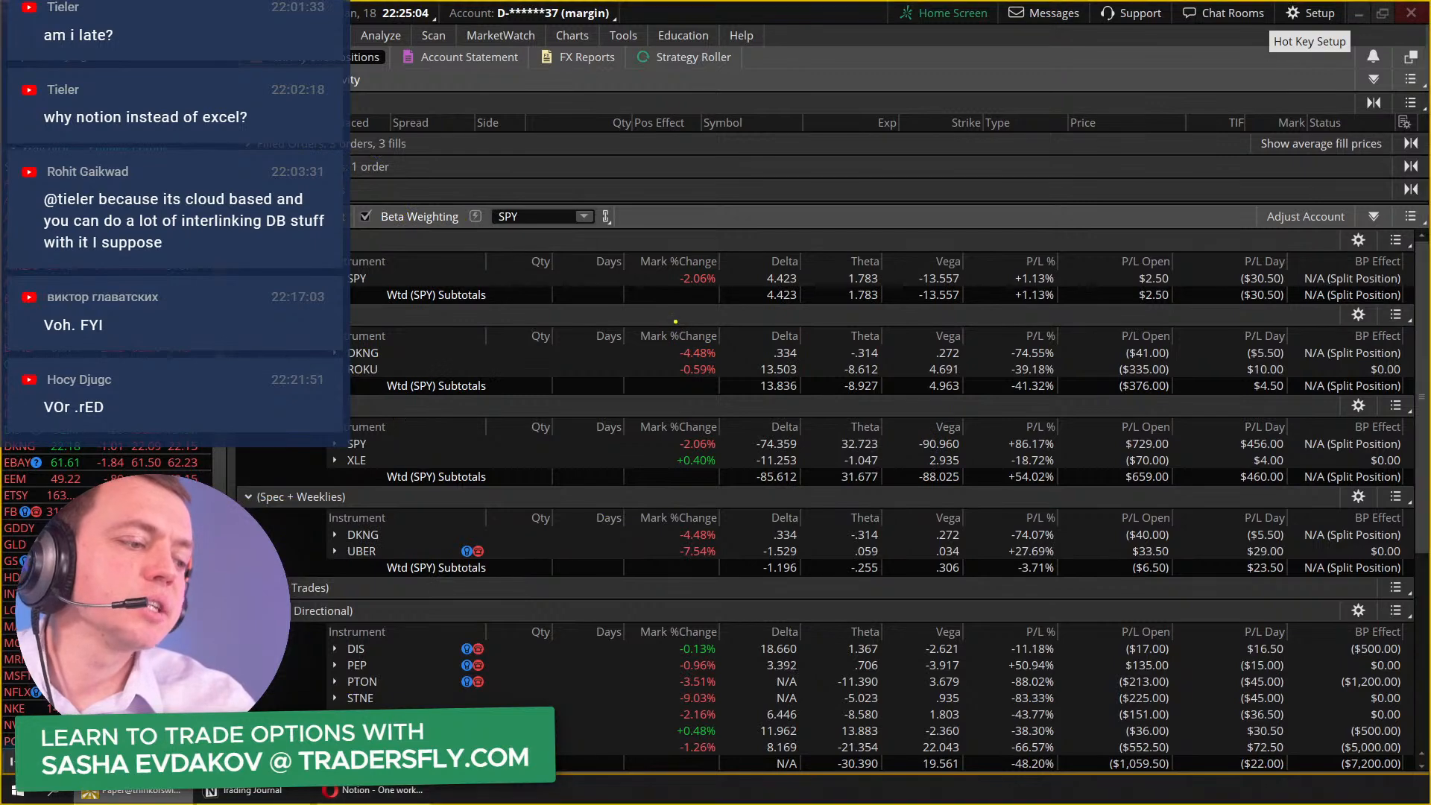
Step: Circle two position groups in yellow and draw four stacked rectangles down the middle of the positions table
{"action": "mouse_move", "coordinate": [347, 388]}
{"action": "left_mouse_down"}
{"action": "mouse_move", "coordinate": [407, 370]}
{"action": "mouse_move", "coordinate": [294, 272]}
{"action": "left_mouse_up"}
{"action": "mouse_move", "coordinate": [411, 503]}
{"action": "left_mouse_down"}
{"action": "mouse_move", "coordinate": [418, 585]}
{"action": "mouse_move", "coordinate": [323, 536]}
{"action": "left_mouse_up"}
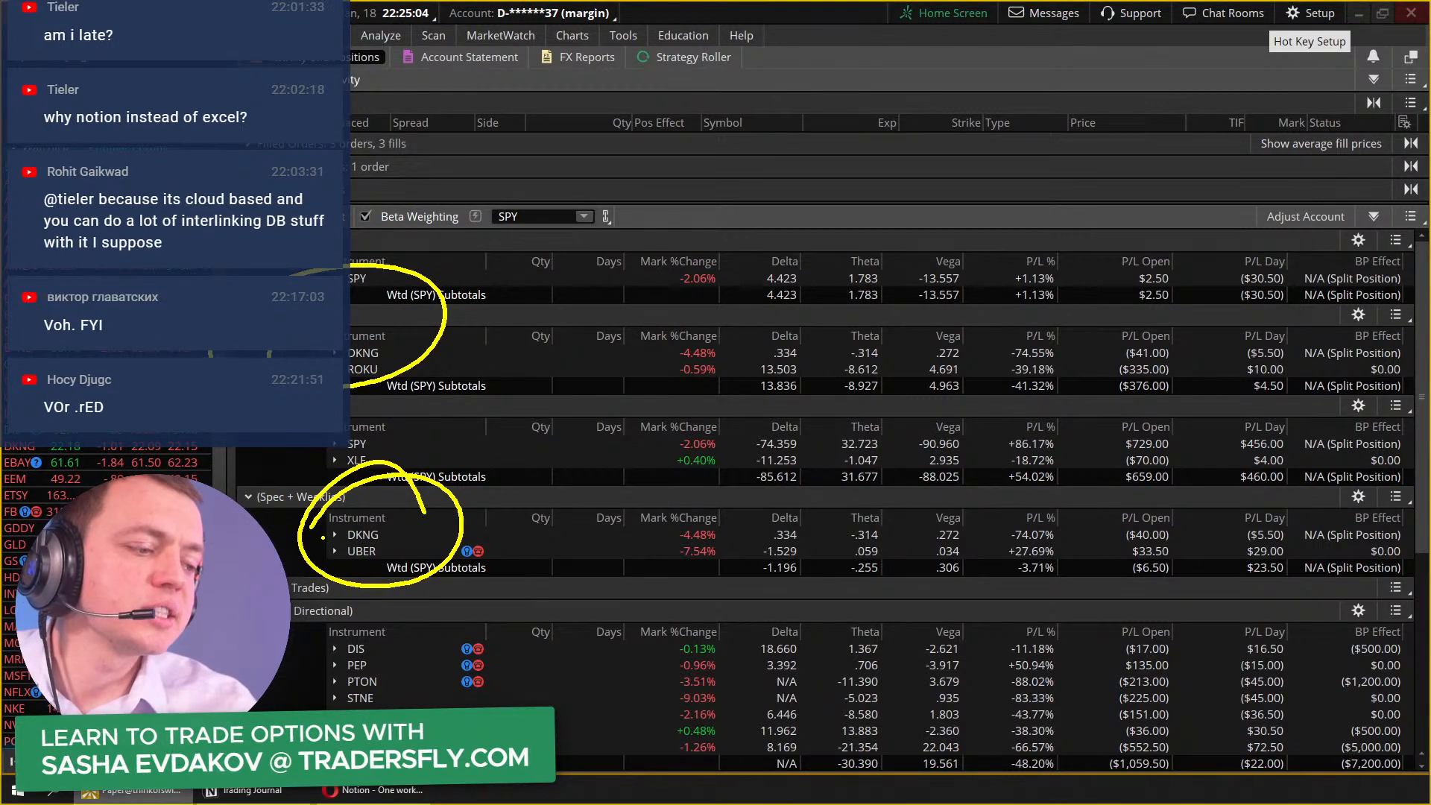
{"action": "mouse_move", "coordinate": [558, 128]}
{"action": "left_mouse_down"}
{"action": "mouse_move", "coordinate": [655, 192]}
{"action": "mouse_move", "coordinate": [869, 216]}
{"action": "left_mouse_up"}
{"action": "mouse_move", "coordinate": [558, 266]}
{"action": "left_mouse_down"}
{"action": "mouse_move", "coordinate": [561, 290]}
{"action": "mouse_move", "coordinate": [880, 340]}
{"action": "left_mouse_up"}
{"action": "left_click_drag", "start_coordinate": [560, 395], "coordinate": [880, 493]}
{"action": "mouse_move", "coordinate": [540, 551]}
{"action": "left_mouse_down"}
{"action": "mouse_move", "coordinate": [556, 641]}
{"action": "mouse_move", "coordinate": [851, 668]}
{"action": "left_mouse_up"}
Step: Handwrite a "3" beside the rectangles and a large "GME" below it, with an arrow rising up and right between them
{"action": "mouse_move", "coordinate": [978, 168]}
{"action": "left_mouse_down"}
{"action": "mouse_move", "coordinate": [1026, 139]}
{"action": "mouse_move", "coordinate": [979, 225]}
{"action": "left_mouse_up"}
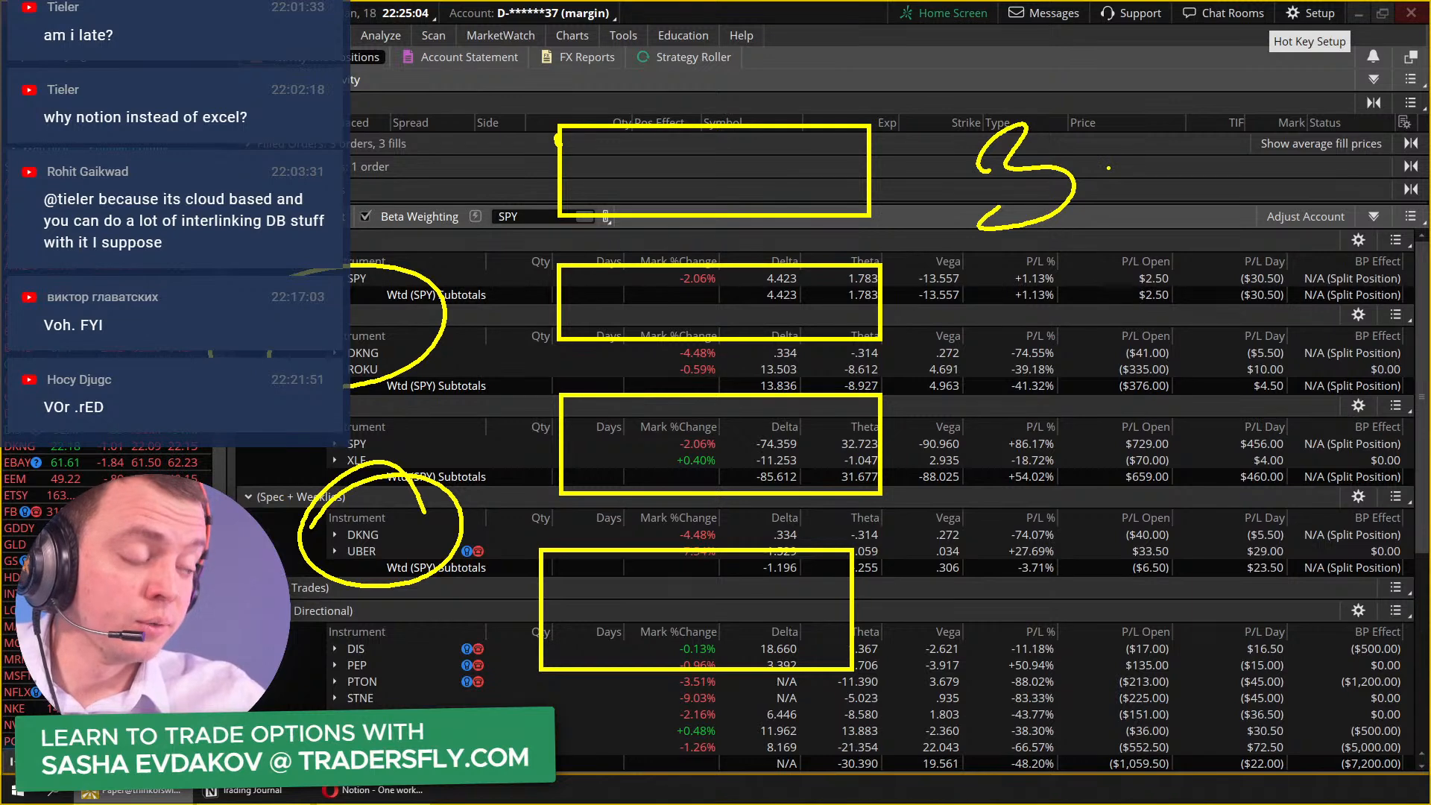
{"action": "mouse_move", "coordinate": [1025, 333]}
{"action": "left_mouse_down"}
{"action": "mouse_move", "coordinate": [1223, 149]}
{"action": "mouse_move", "coordinate": [1174, 214]}
{"action": "left_mouse_up"}
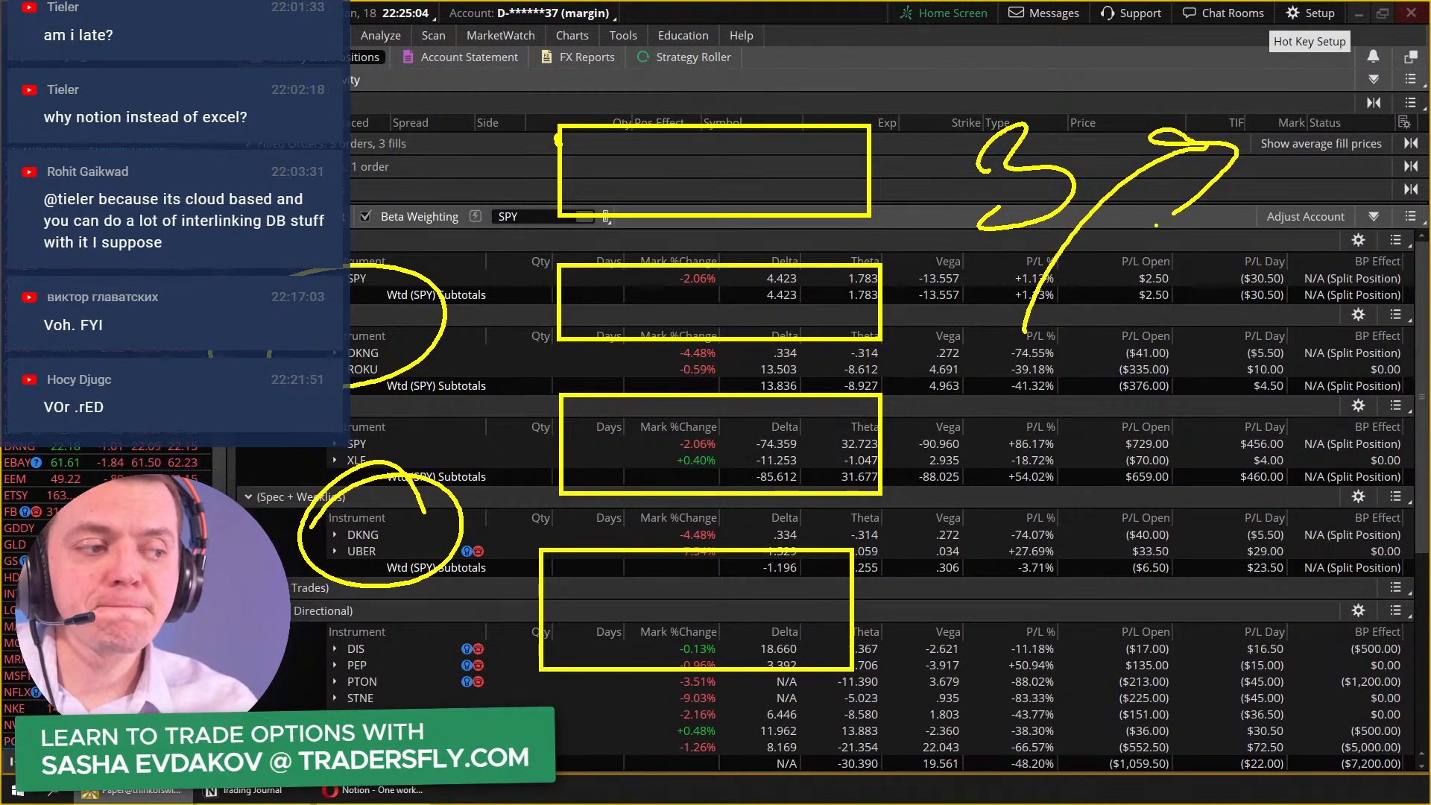
{"action": "left_click_drag", "start_coordinate": [1049, 394], "coordinate": [991, 493]}
{"action": "mouse_move", "coordinate": [1095, 498]}
{"action": "left_mouse_down"}
{"action": "mouse_move", "coordinate": [1144, 447]}
{"action": "mouse_move", "coordinate": [1259, 493]}
{"action": "mouse_move", "coordinate": [1238, 476]}
{"action": "left_mouse_up"}
{"action": "left_click_drag", "start_coordinate": [1202, 451], "coordinate": [1238, 438]}
{"action": "left_click_drag", "start_coordinate": [1197, 402], "coordinate": [1285, 384]}
Step: Underline "GME" twice, circle it, and draw an arrow pointing down from it
{"action": "left_click_drag", "start_coordinate": [950, 589], "coordinate": [1215, 551]}
{"action": "left_click_drag", "start_coordinate": [1027, 594], "coordinate": [1283, 531]}
{"action": "left_click_drag", "start_coordinate": [828, 528], "coordinate": [1325, 402]}
{"action": "left_click_drag", "start_coordinate": [1118, 258], "coordinate": [831, 470]}
{"action": "left_click_drag", "start_coordinate": [1151, 578], "coordinate": [1161, 777]}
{"action": "mouse_move", "coordinate": [1090, 716]}
{"action": "left_mouse_down"}
{"action": "mouse_move", "coordinate": [1140, 753]}
{"action": "mouse_move", "coordinate": [1196, 689]}
{"action": "left_mouse_up"}
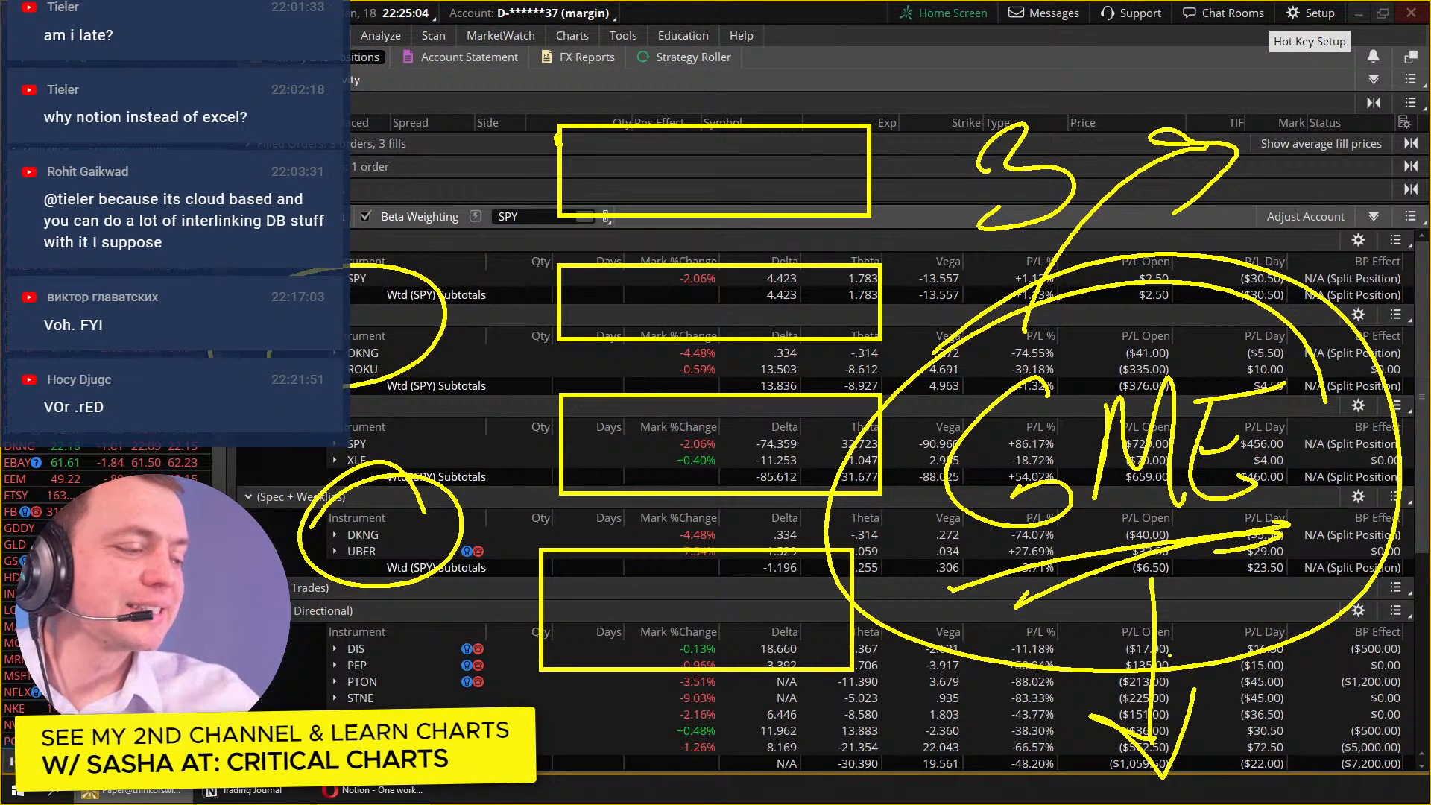
{"action": "mouse_move", "coordinate": [350, 104]}
{"action": "left_mouse_down"}
{"action": "mouse_move", "coordinate": [414, 153]}
{"action": "mouse_move", "coordinate": [548, 380]}
{"action": "mouse_move", "coordinate": [589, 321]}
{"action": "left_mouse_up"}
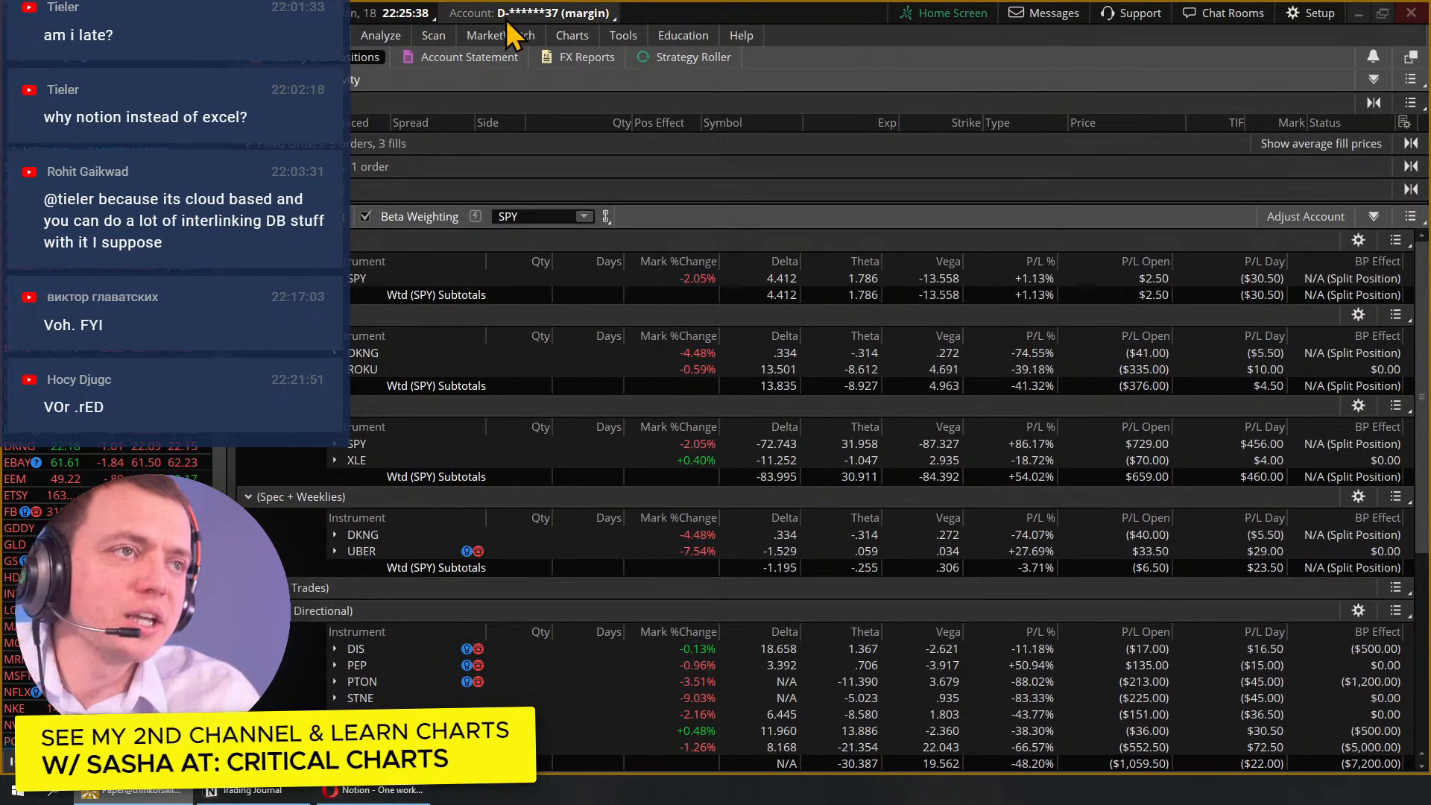
Step: Open the price chart for GME and set it to the daily time frame
{"action": "left_click", "coordinate": [572, 36]}
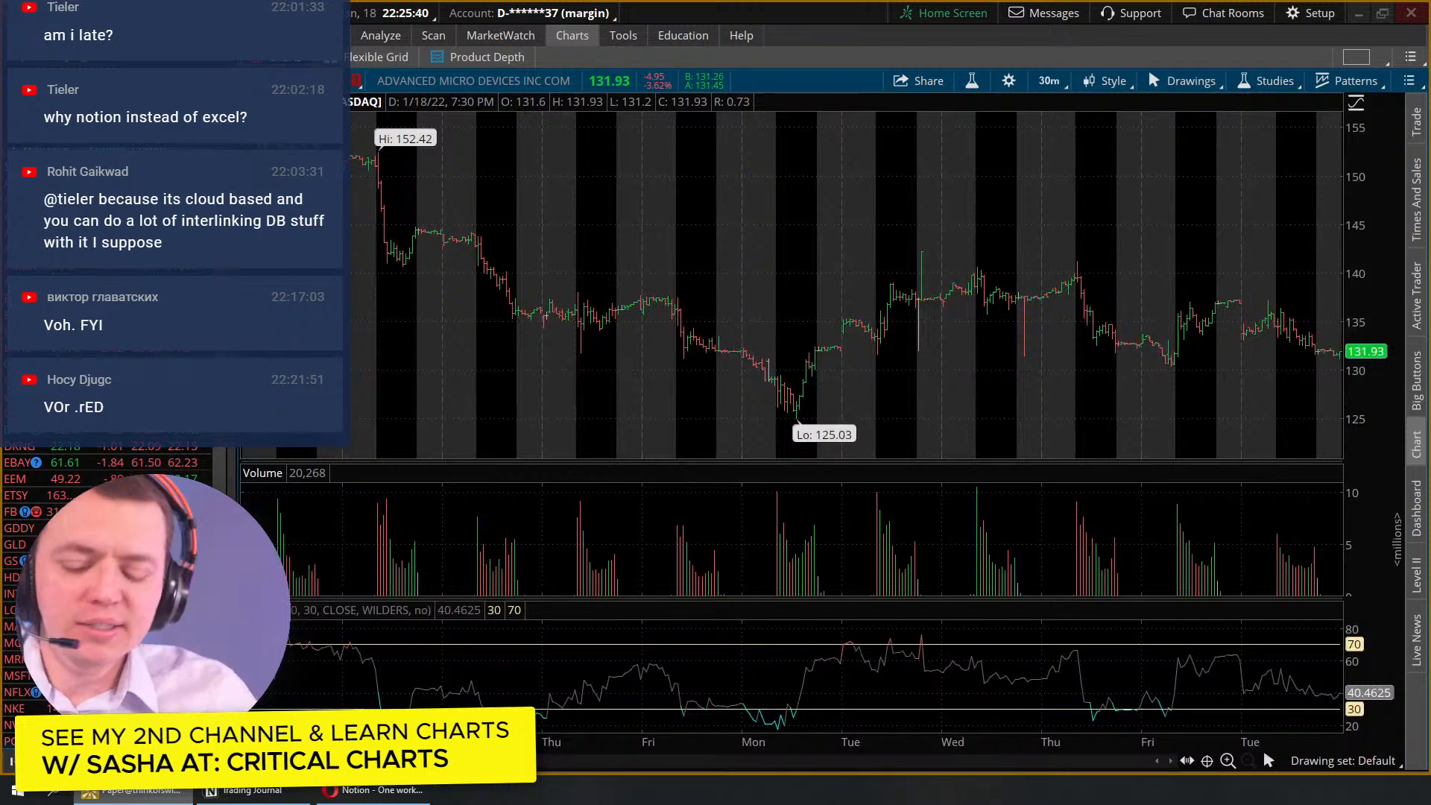
{"action": "type", "text": "gme"}
{"action": "key", "text": "Return"}
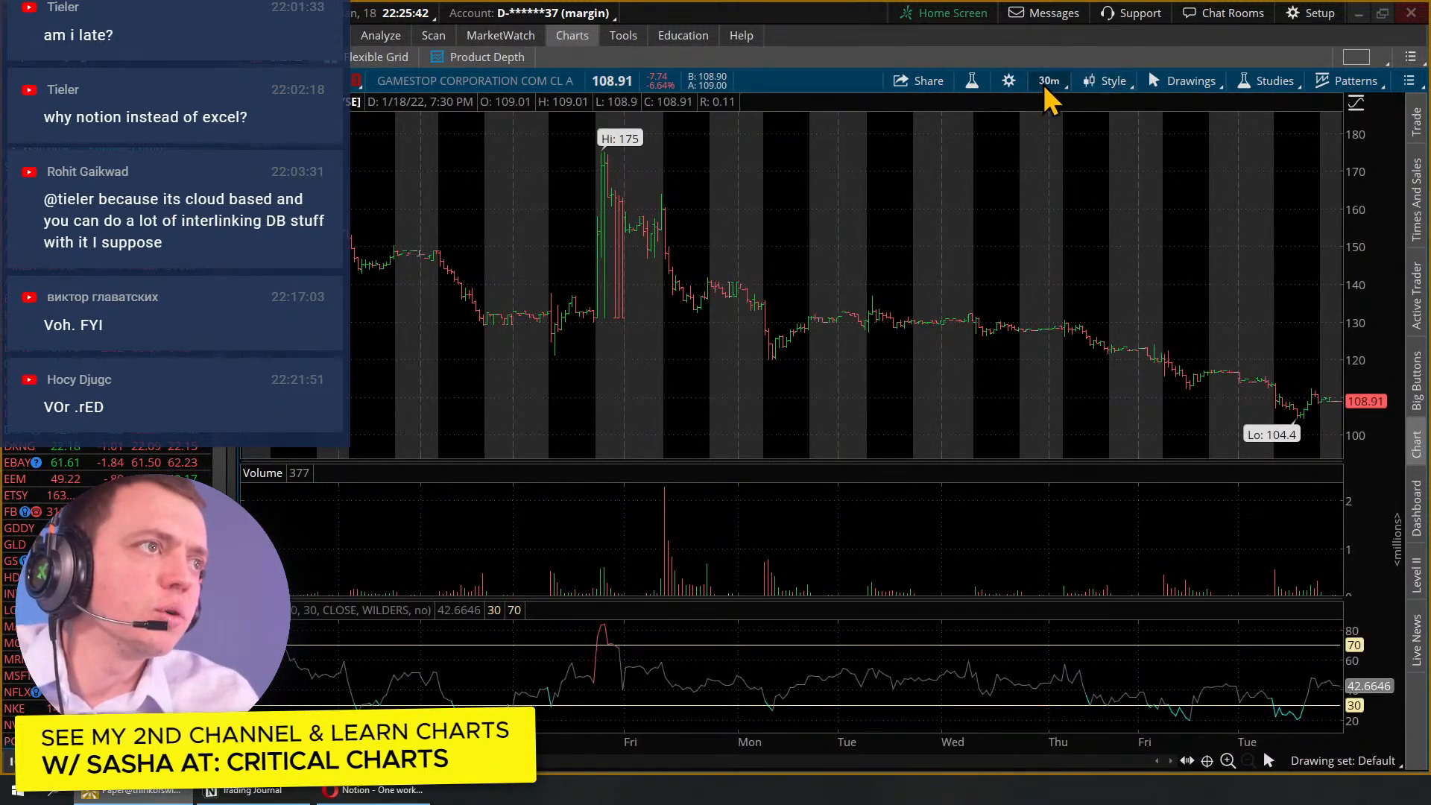
{"action": "left_click", "coordinate": [1047, 82]}
{"action": "left_click", "coordinate": [1043, 320]}
Step: Mark the latest GME lows with a horizontal yellow line and an arrow pointing to it, and clear the markup
{"action": "left_click_drag", "start_coordinate": [820, 363], "coordinate": [1338, 369]}
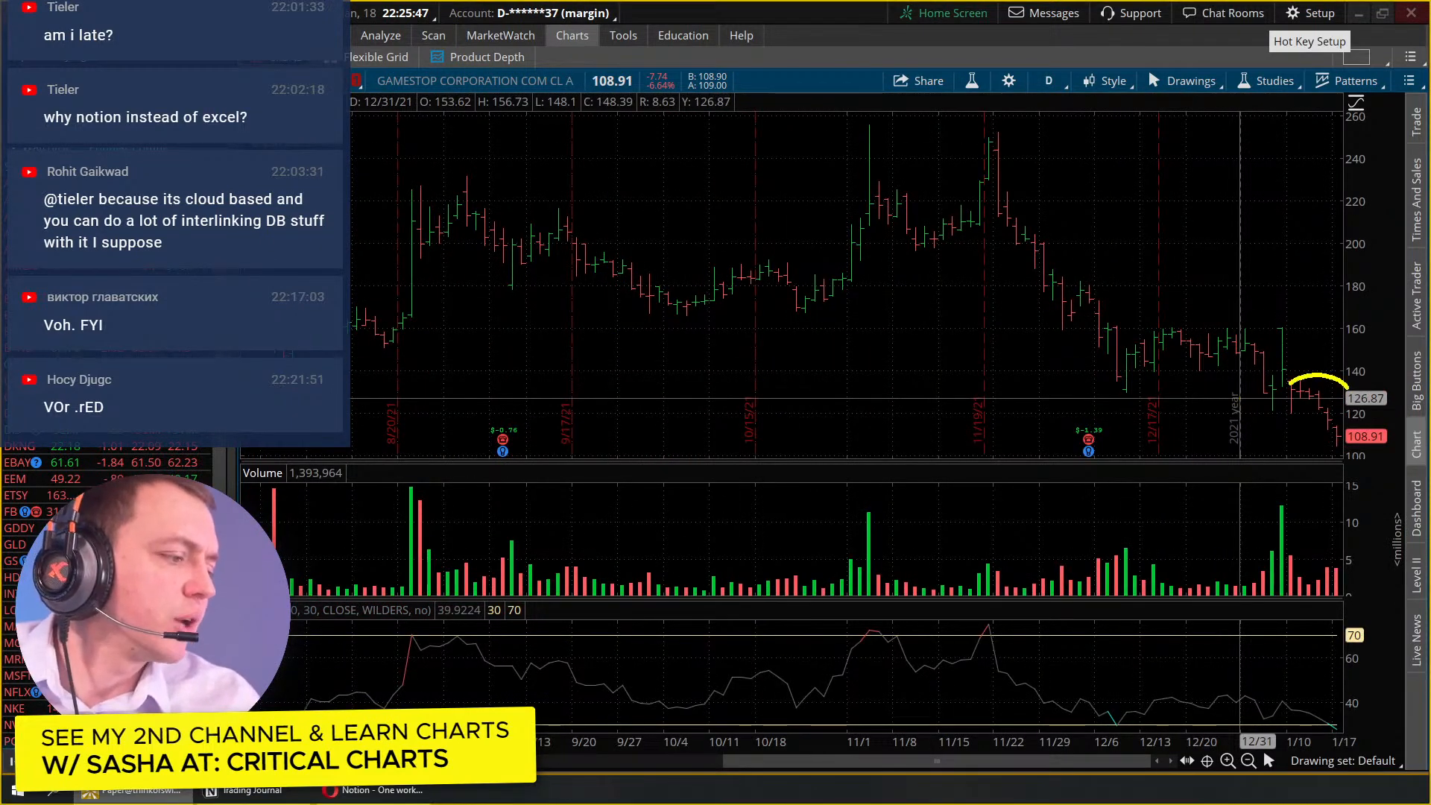
{"action": "left_click_drag", "start_coordinate": [1254, 405], "coordinate": [1352, 405]}
{"action": "mouse_move", "coordinate": [1228, 495]}
{"action": "left_mouse_down"}
{"action": "mouse_move", "coordinate": [1329, 418]}
{"action": "mouse_move", "coordinate": [1171, 527]}
{"action": "left_mouse_up"}
{"action": "key", "text": "ctrl+z"}
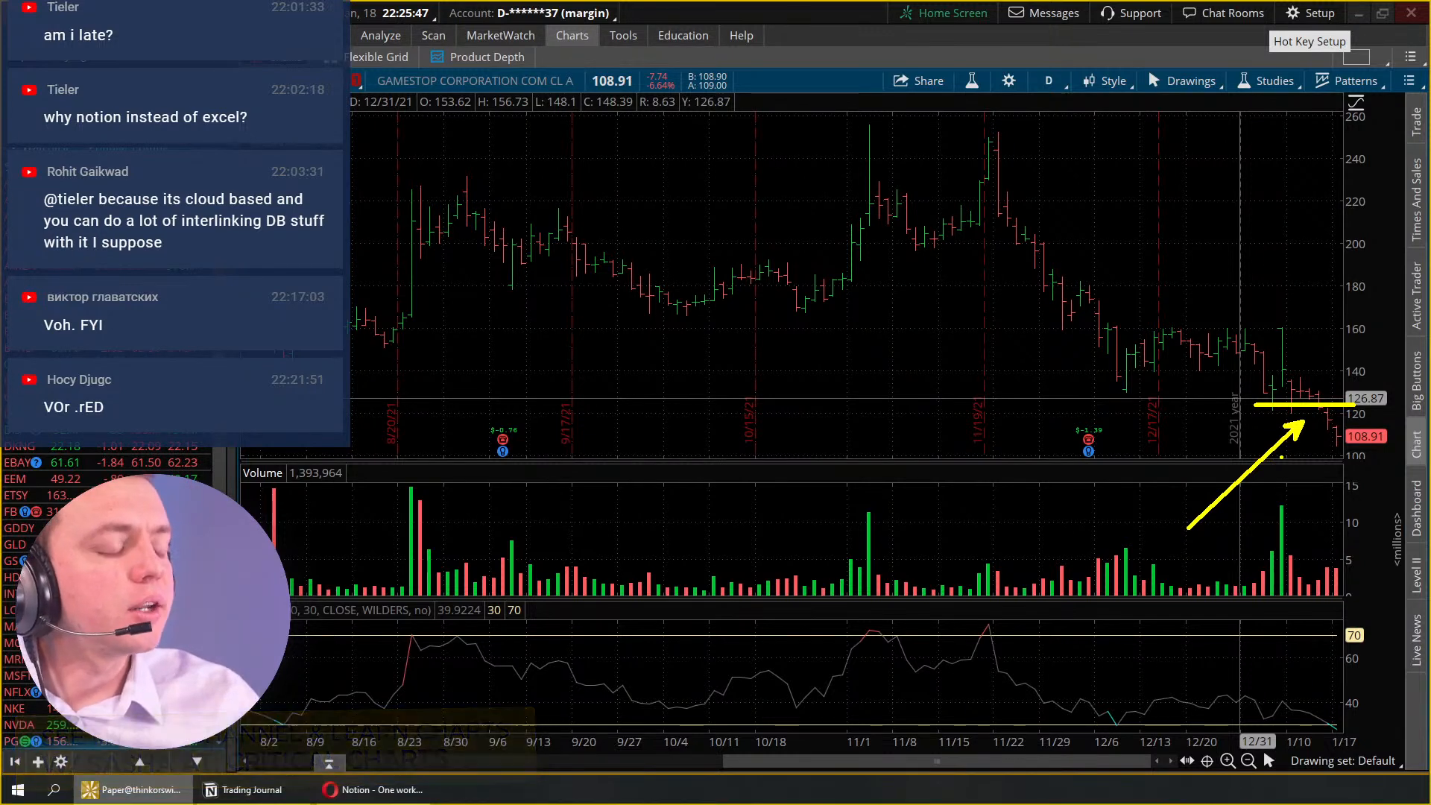
{"action": "mouse_move", "coordinate": [1089, 200]}
{"action": "left_mouse_down"}
{"action": "mouse_move", "coordinate": [894, 150]}
{"action": "mouse_move", "coordinate": [1181, 209]}
{"action": "mouse_move", "coordinate": [651, 202]}
{"action": "left_mouse_up"}
{"action": "key", "text": "Escape"}
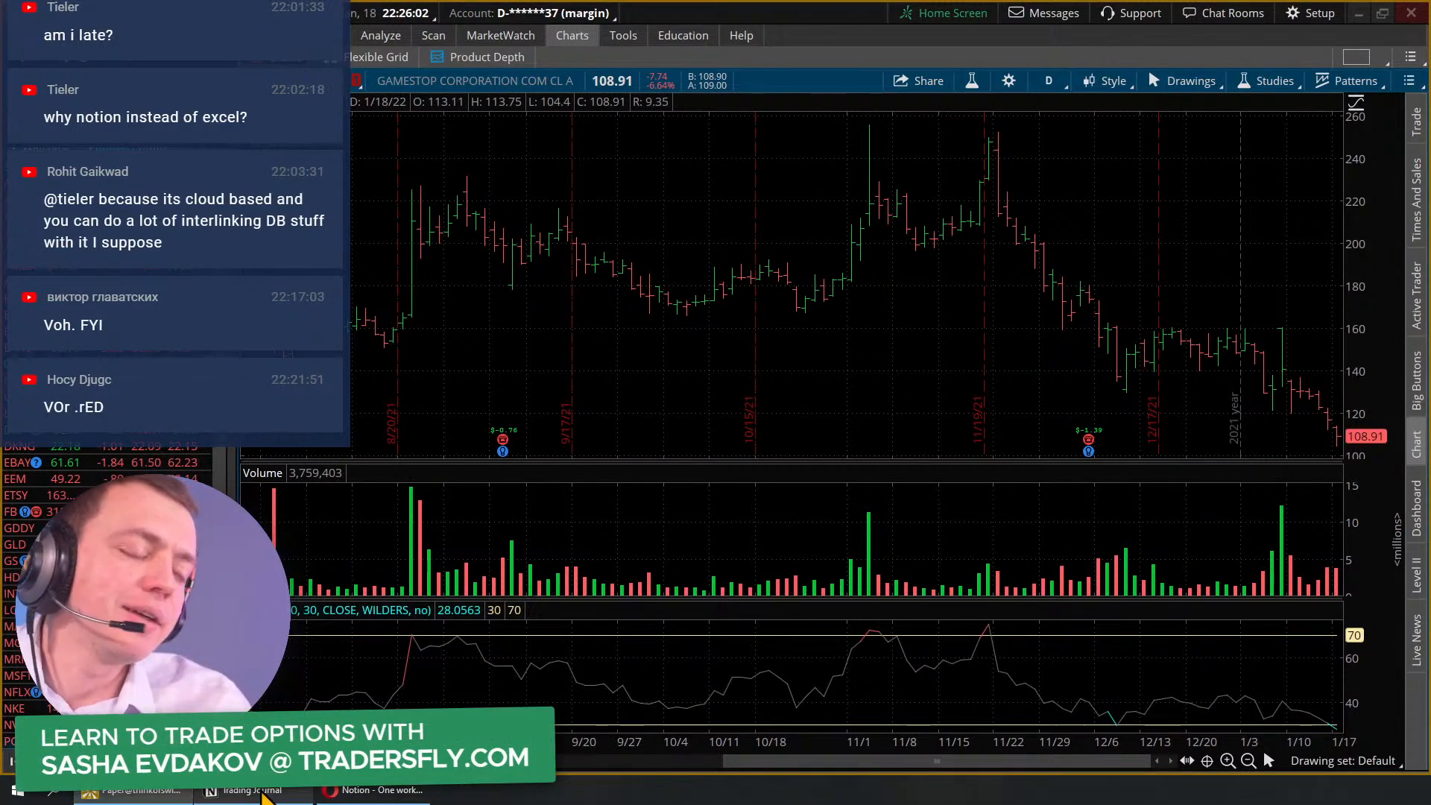
Step: Switch to the Notion Trading Journal, sketch freehand strokes over the Long Investment Trades table, and clear them
{"action": "left_click", "coordinate": [265, 799]}
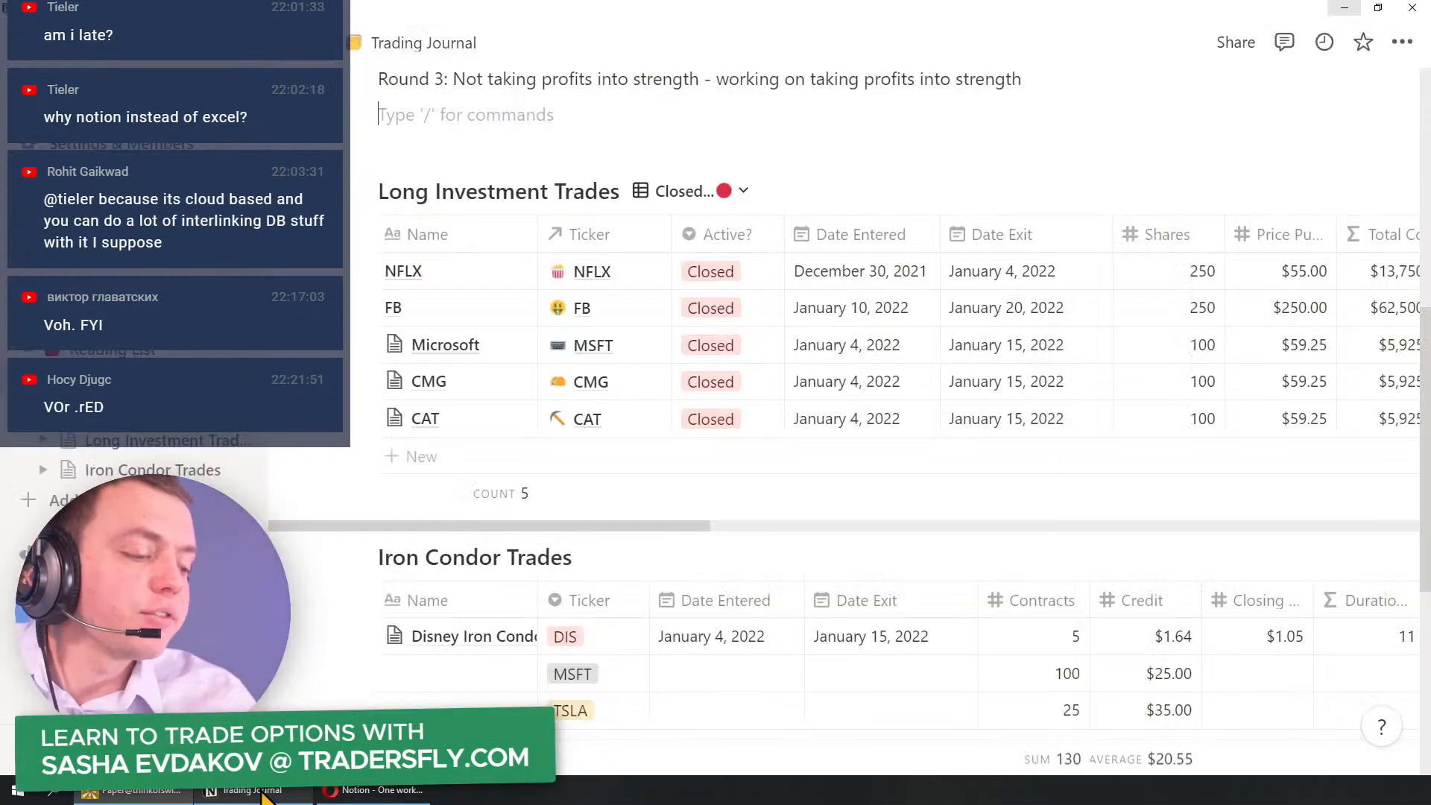
{"action": "scroll", "coordinate": [533, 287], "scroll_direction": "up", "scroll_amount": 2}
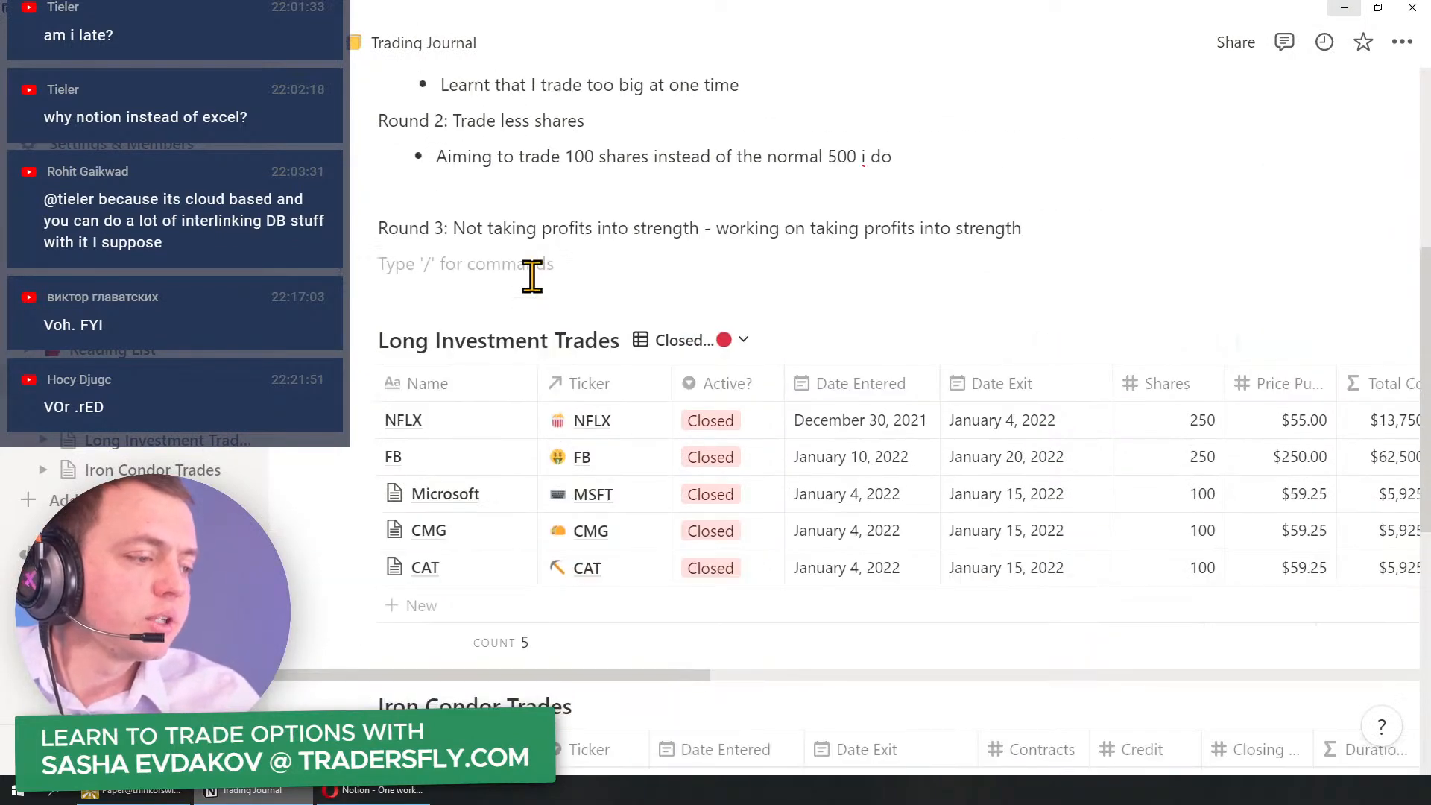
{"action": "left_click", "coordinate": [529, 275]}
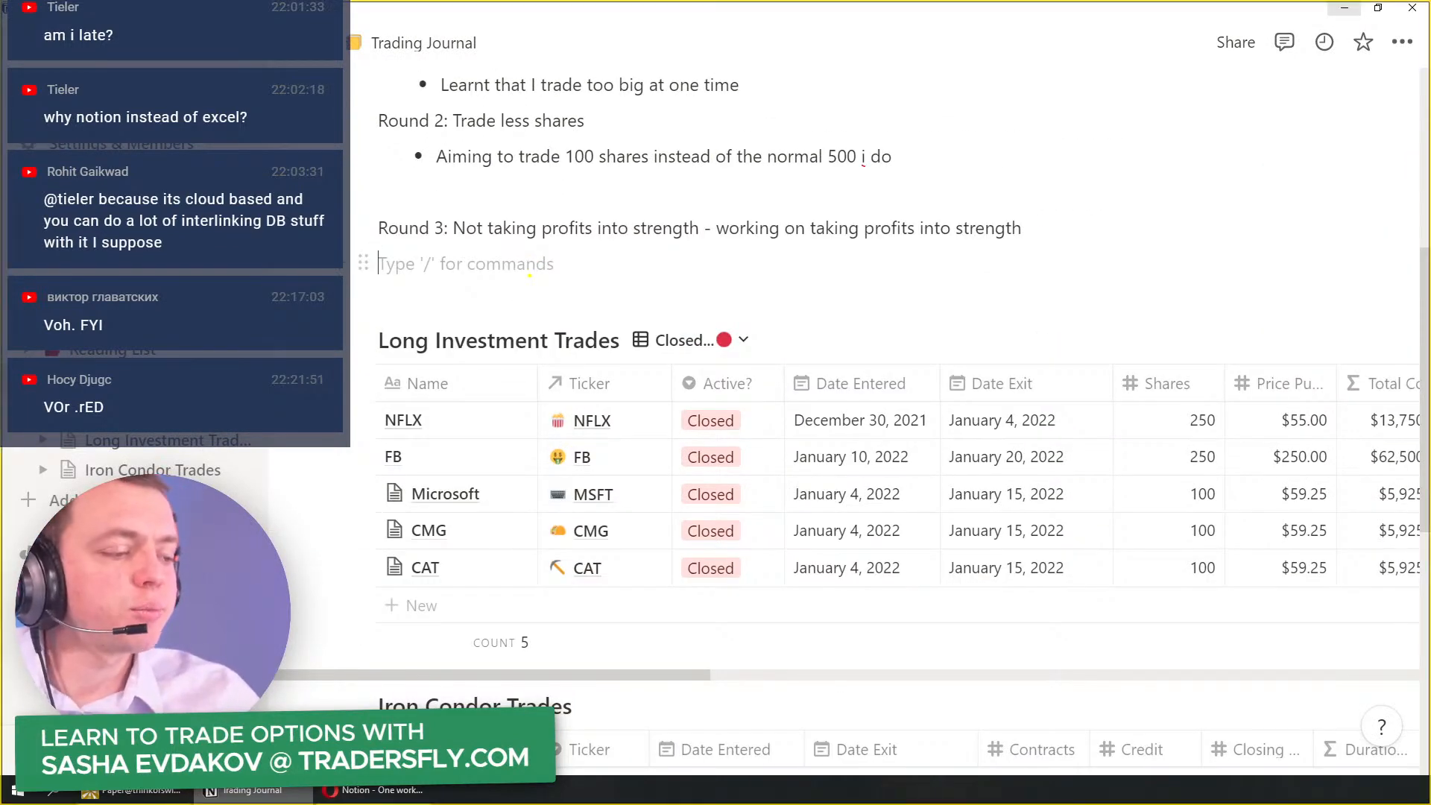
{"action": "left_click_drag", "start_coordinate": [499, 395], "coordinate": [521, 421]}
{"action": "mouse_move", "coordinate": [532, 386]}
{"action": "left_mouse_down"}
{"action": "mouse_move", "coordinate": [494, 427]}
{"action": "mouse_move", "coordinate": [517, 461]}
{"action": "left_mouse_up"}
{"action": "left_click_drag", "start_coordinate": [539, 449], "coordinate": [477, 553]}
{"action": "mouse_move", "coordinate": [380, 298]}
{"action": "left_mouse_down"}
{"action": "mouse_move", "coordinate": [380, 285]}
{"action": "mouse_move", "coordinate": [348, 394]}
{"action": "mouse_move", "coordinate": [419, 572]}
{"action": "left_mouse_up"}
{"action": "key", "text": "Escape"}
Step: Bracket the Iron Condor Trades table in red and draw a rectangle below it with handwritten marks at its side
{"action": "scroll", "coordinate": [414, 469], "scroll_direction": "down", "scroll_amount": 5}
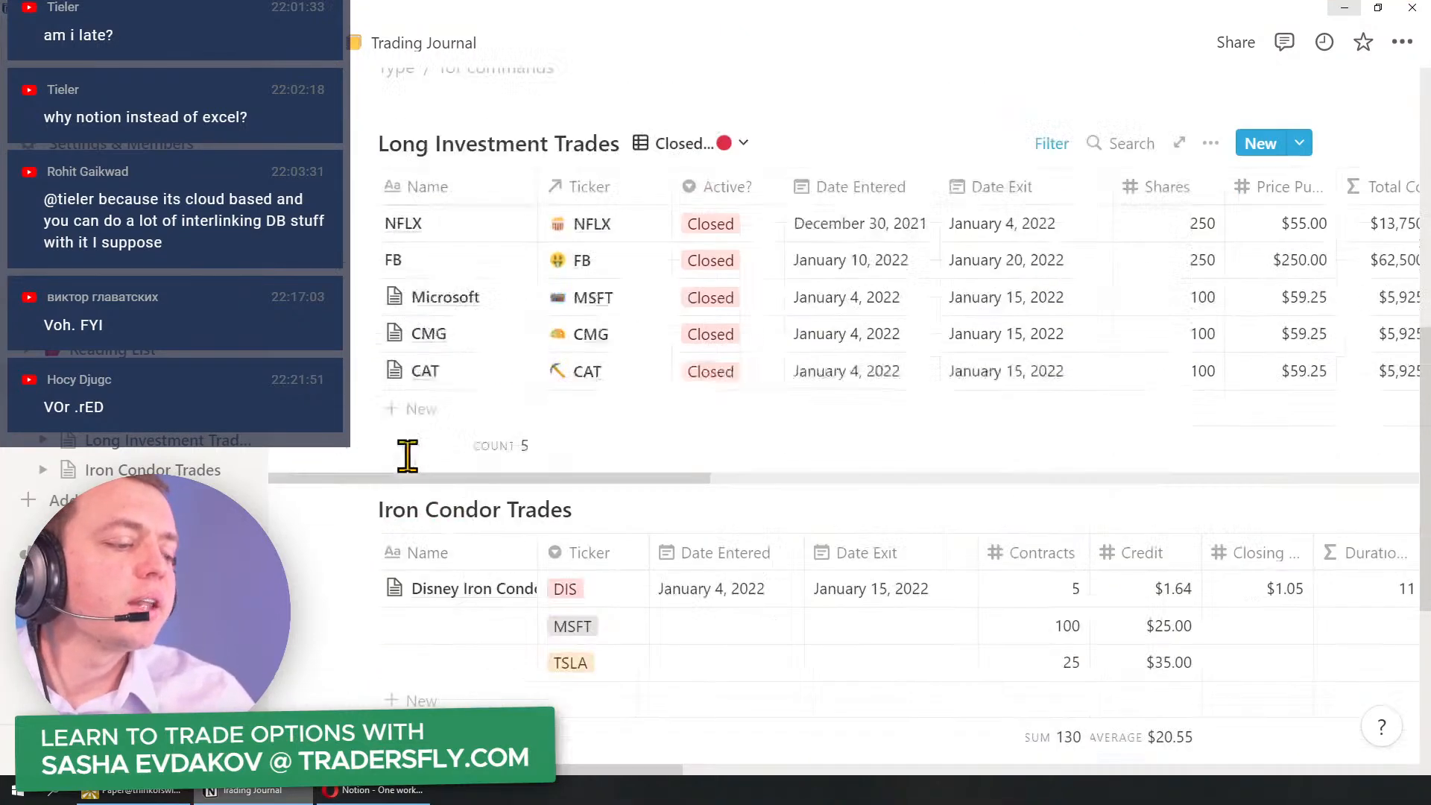
{"action": "key", "text": "ctrl+2"}
{"action": "left_click_drag", "start_coordinate": [355, 368], "coordinate": [412, 582]}
{"action": "mouse_move", "coordinate": [370, 642]}
{"action": "left_mouse_down"}
{"action": "mouse_move", "coordinate": [463, 753]}
{"action": "mouse_move", "coordinate": [812, 763]}
{"action": "left_mouse_up"}
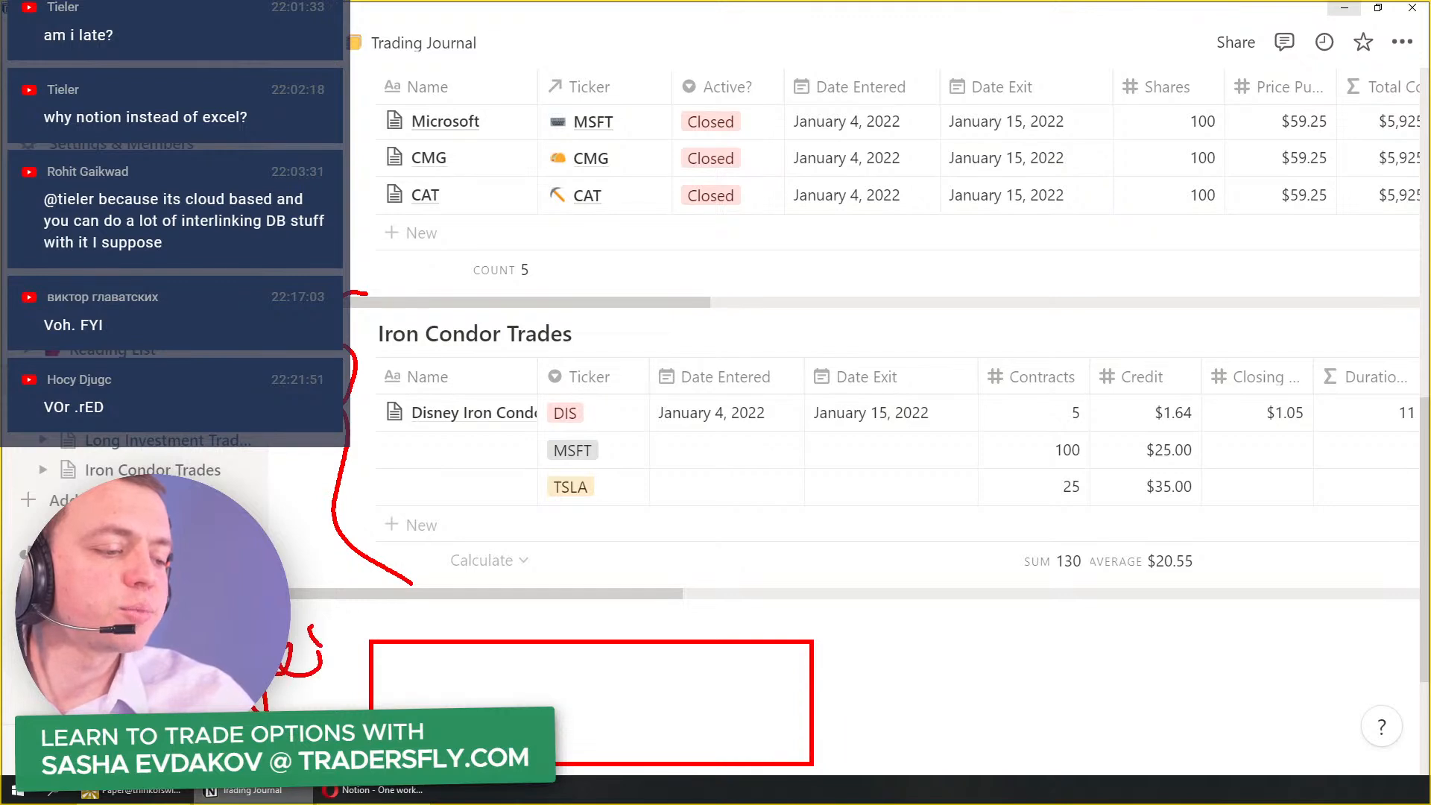
{"action": "left_click_drag", "start_coordinate": [316, 641], "coordinate": [321, 645]}
{"action": "left_click_drag", "start_coordinate": [313, 564], "coordinate": [348, 607]}
{"action": "left_click_drag", "start_coordinate": [317, 607], "coordinate": [389, 583]}
Step: Draw a second red rectangle beside the first with handwriting above it, and clear all the markup
{"action": "left_click_drag", "start_coordinate": [887, 639], "coordinate": [1229, 754]}
{"action": "mouse_move", "coordinate": [911, 573]}
{"action": "left_mouse_down"}
{"action": "mouse_move", "coordinate": [903, 617]}
{"action": "mouse_move", "coordinate": [966, 586]}
{"action": "left_mouse_up"}
{"action": "mouse_move", "coordinate": [948, 560]}
{"action": "left_mouse_down"}
{"action": "mouse_move", "coordinate": [953, 619]}
{"action": "mouse_move", "coordinate": [994, 621]}
{"action": "left_mouse_up"}
{"action": "left_click_drag", "start_coordinate": [1021, 595], "coordinate": [1020, 623]}
{"action": "mouse_move", "coordinate": [1022, 564]}
{"action": "left_mouse_down"}
{"action": "mouse_move", "coordinate": [1033, 620]}
{"action": "mouse_move", "coordinate": [1070, 662]}
{"action": "left_mouse_up"}
{"action": "left_click_drag", "start_coordinate": [1089, 613], "coordinate": [1148, 634]}
{"action": "left_click_drag", "start_coordinate": [1172, 589], "coordinate": [1154, 635]}
{"action": "key", "text": "Escape"}
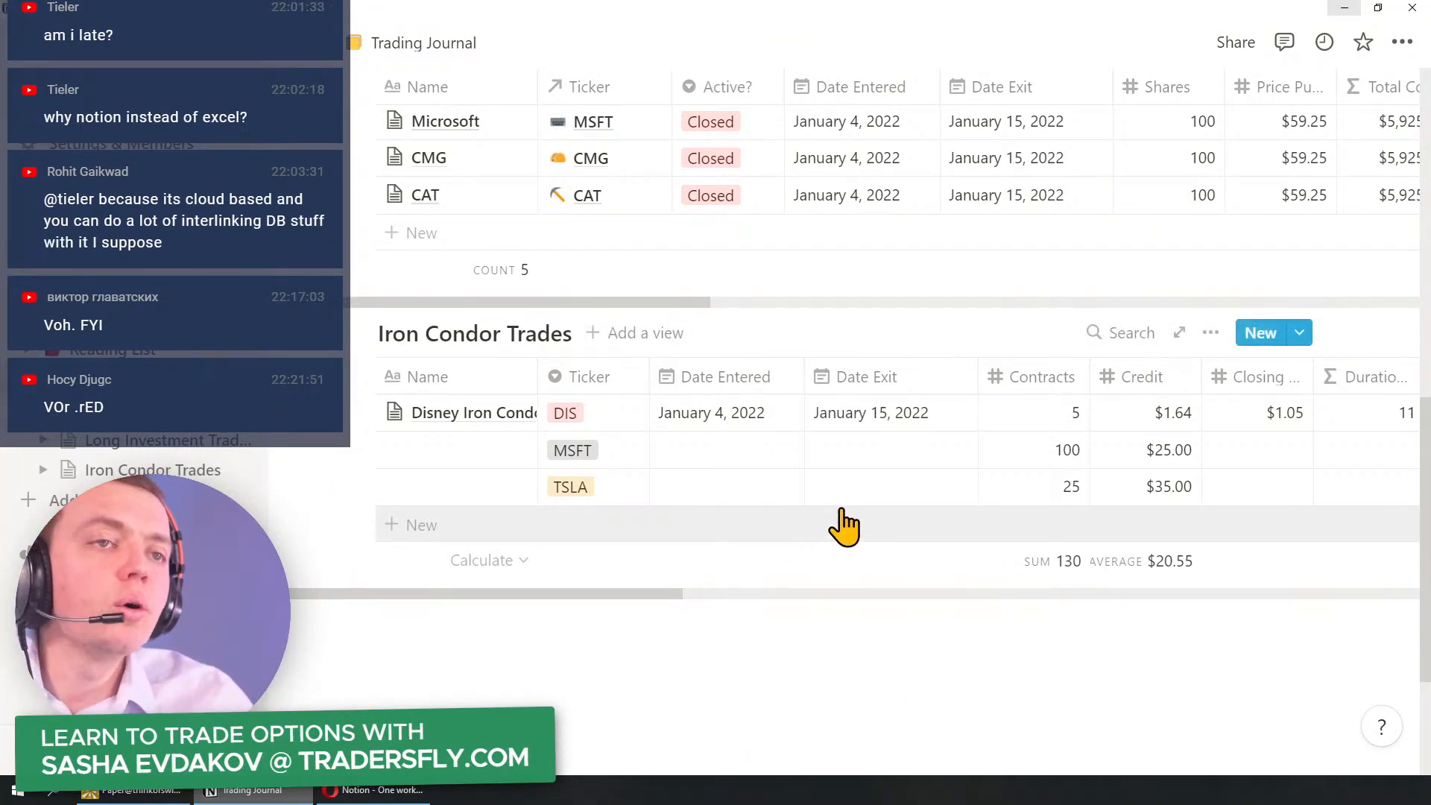
Step: Below the Iron Condor Trades table, start a list with the lines "Meat", "Fish", "Tomatoes" and "Bannanas"
{"action": "scroll", "coordinate": [835, 522], "scroll_direction": "down", "scroll_amount": 3}
{"action": "left_click", "coordinate": [615, 514]}
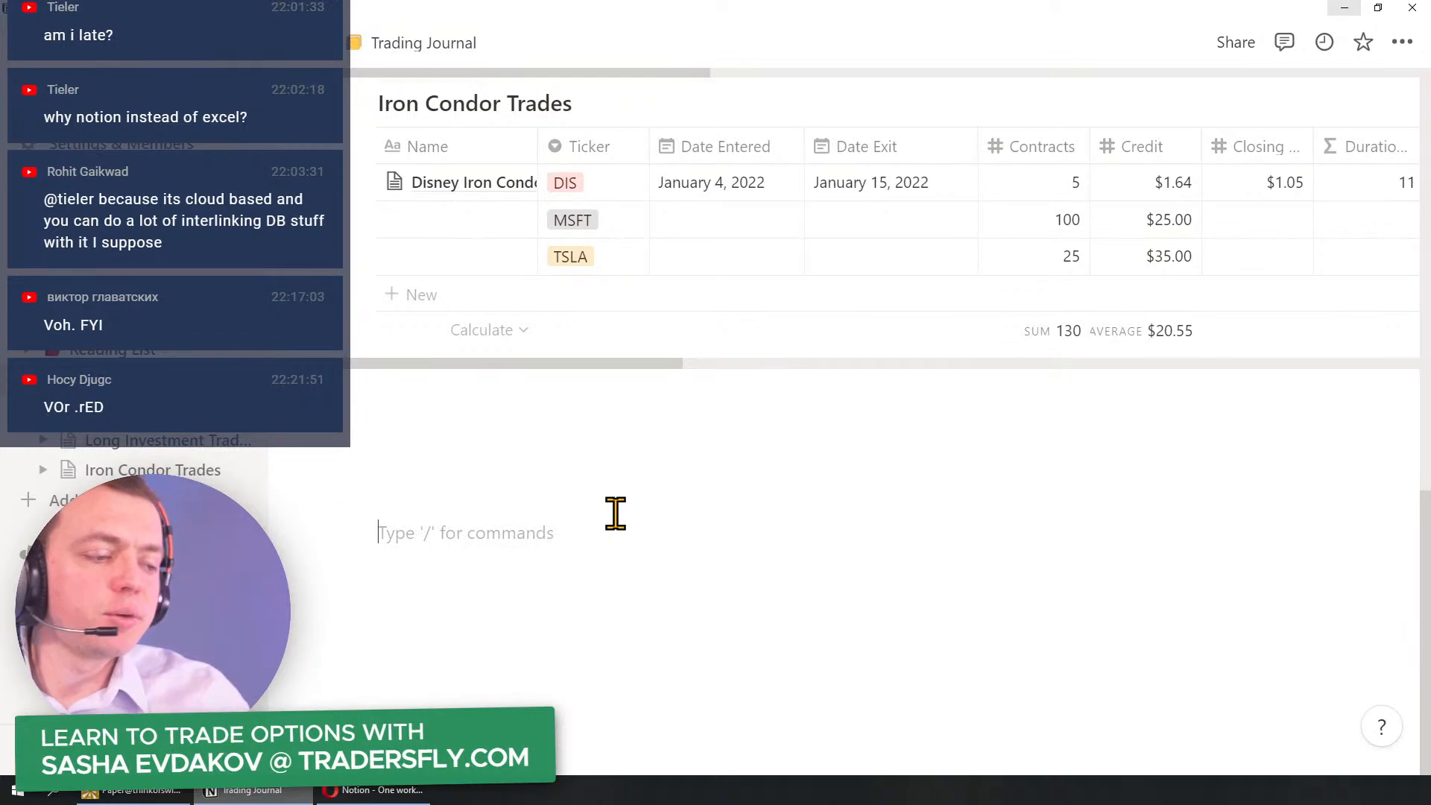
{"action": "type", "text": "Meat"}
{"action": "key", "text": "Return"}
{"action": "type", "text": "Fish"}
{"action": "key", "text": "Return"}
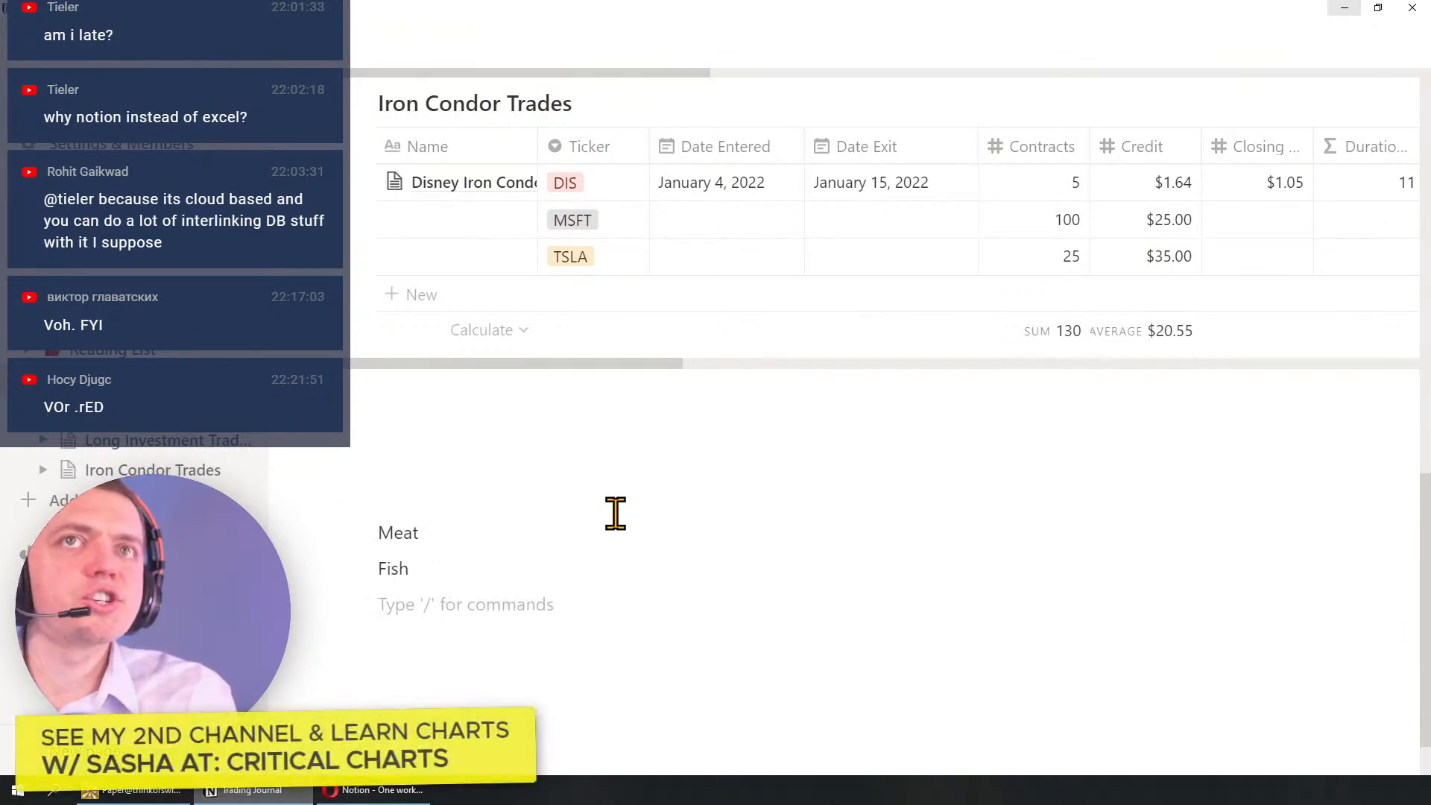
{"action": "type", "text": "Tomatoes"}
{"action": "key", "text": "Return"}
{"action": "type", "text": "Bannanas"}
{"action": "key", "text": "Return"}
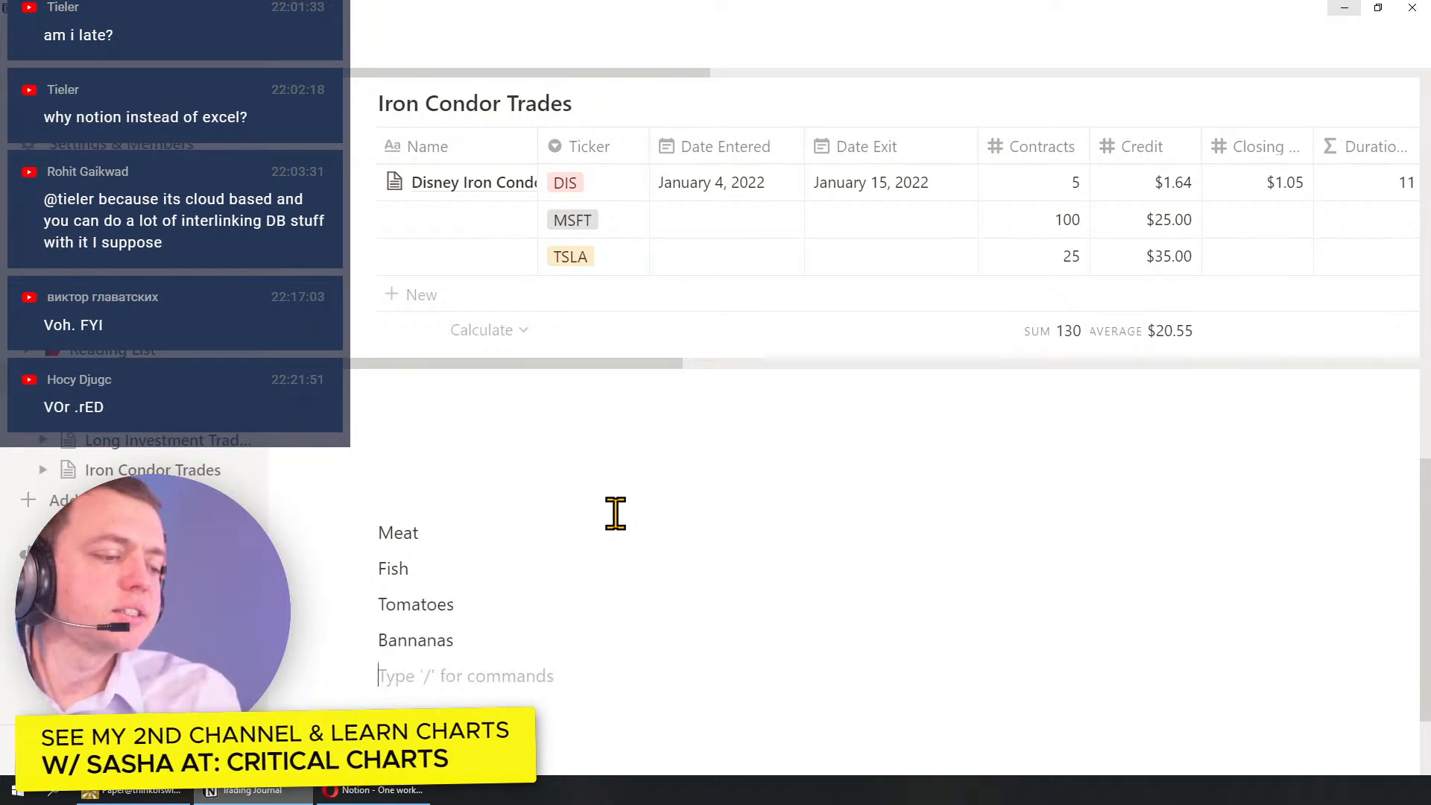
Step: Continue the list with the lines "Apples", "Milk" and "Cheese"
{"action": "type", "text": "Apples"}
{"action": "key", "text": "Return"}
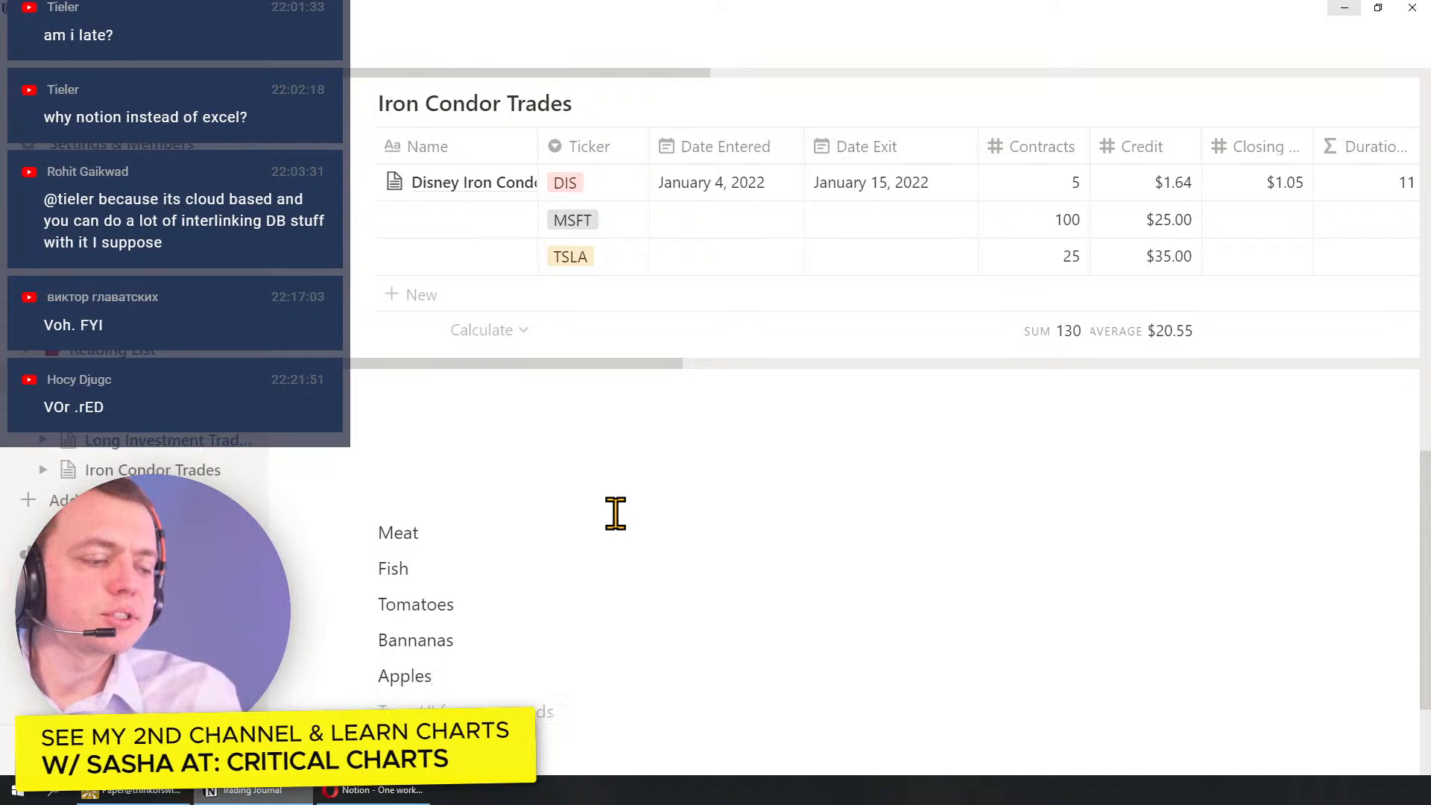
{"action": "type", "text": "Milk"}
{"action": "key", "text": "Return"}
{"action": "type", "text": "Chees"}
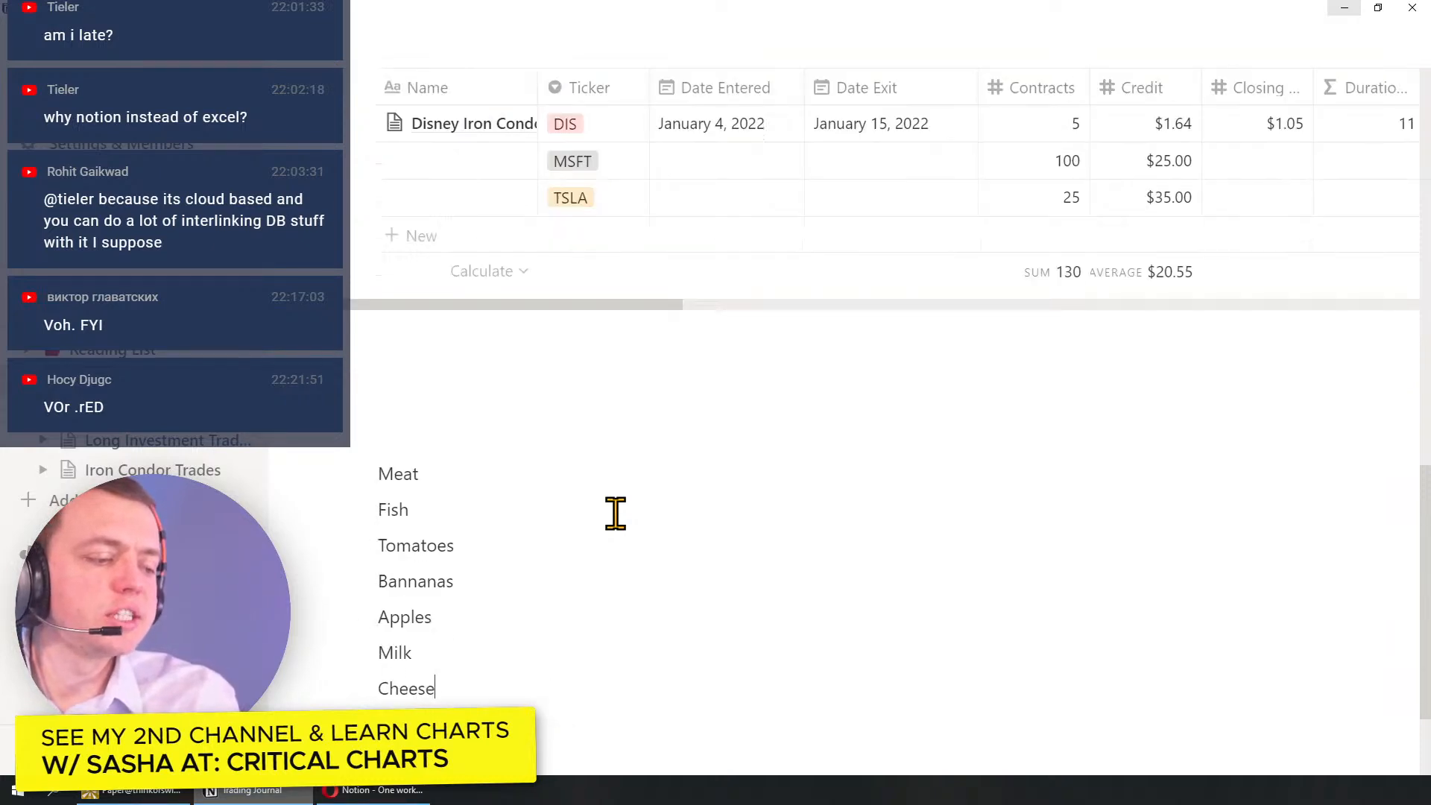
{"action": "type", "text": "e"}
{"action": "key", "text": "Return"}
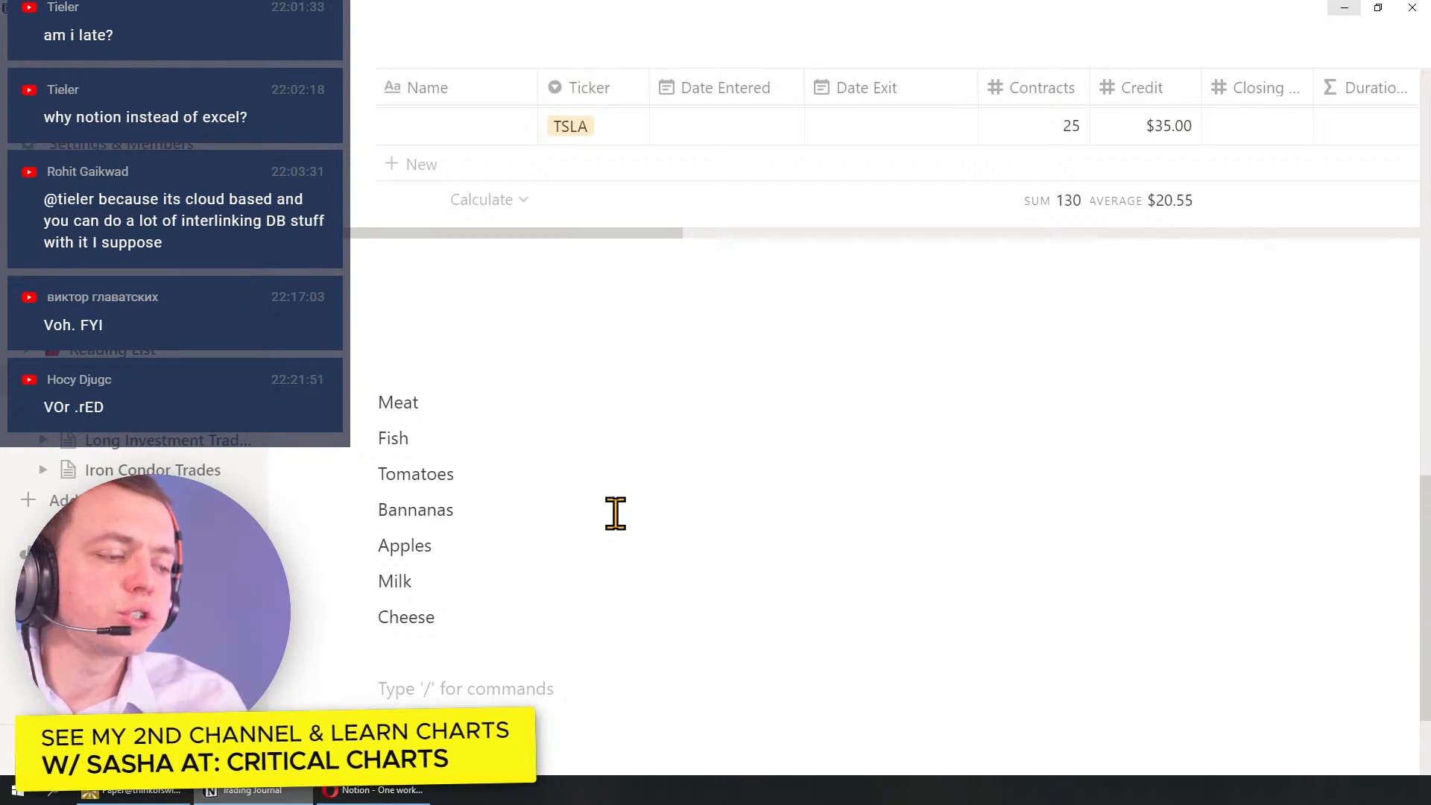
Step: Cross out "Fish" with red strokes two times, erasing the strokes after each attempt
{"action": "key", "text": "ctrl+2"}
{"action": "mouse_move", "coordinate": [364, 462]}
{"action": "left_mouse_down"}
{"action": "mouse_move", "coordinate": [350, 455]}
{"action": "mouse_move", "coordinate": [373, 447]}
{"action": "mouse_move", "coordinate": [343, 445]}
{"action": "left_mouse_up"}
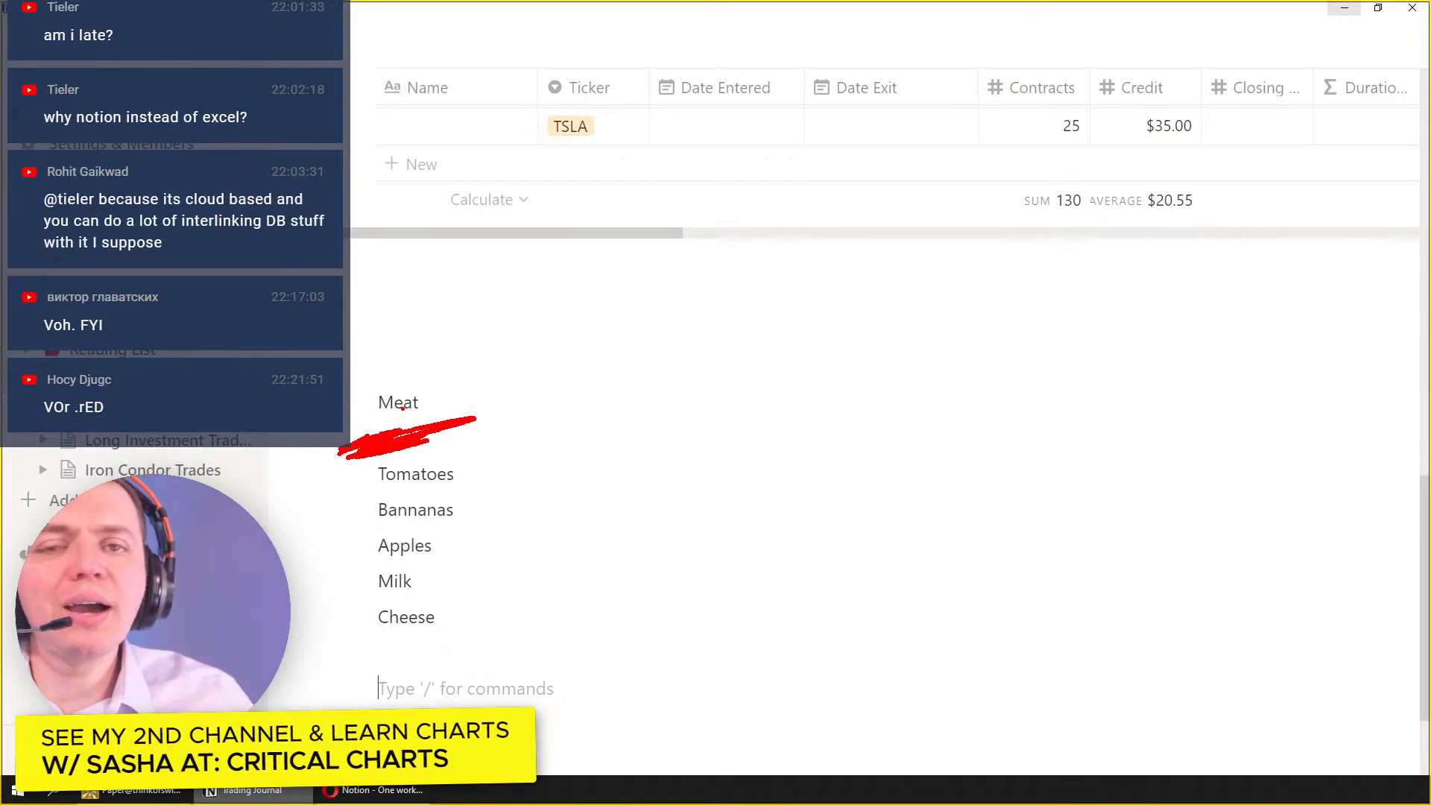
{"action": "key", "text": "e"}
{"action": "left_click_drag", "start_coordinate": [339, 438], "coordinate": [517, 431]}
{"action": "key", "text": "e"}
Step: Draw a red brace along the grocery list and short horizontal strokes next to its items
{"action": "mouse_move", "coordinate": [297, 434]}
{"action": "left_mouse_down"}
{"action": "mouse_move", "coordinate": [295, 577]}
{"action": "mouse_move", "coordinate": [420, 673]}
{"action": "left_mouse_up"}
{"action": "left_click_drag", "start_coordinate": [461, 618], "coordinate": [562, 615]}
{"action": "mouse_move", "coordinate": [451, 556]}
{"action": "left_mouse_down"}
{"action": "mouse_move", "coordinate": [517, 549]}
{"action": "mouse_move", "coordinate": [555, 509]}
{"action": "left_mouse_up"}
{"action": "left_click_drag", "start_coordinate": [481, 458], "coordinate": [550, 450]}
{"action": "left_click_drag", "start_coordinate": [442, 408], "coordinate": [521, 405]}
{"action": "left_click_drag", "start_coordinate": [463, 377], "coordinate": [601, 386]}
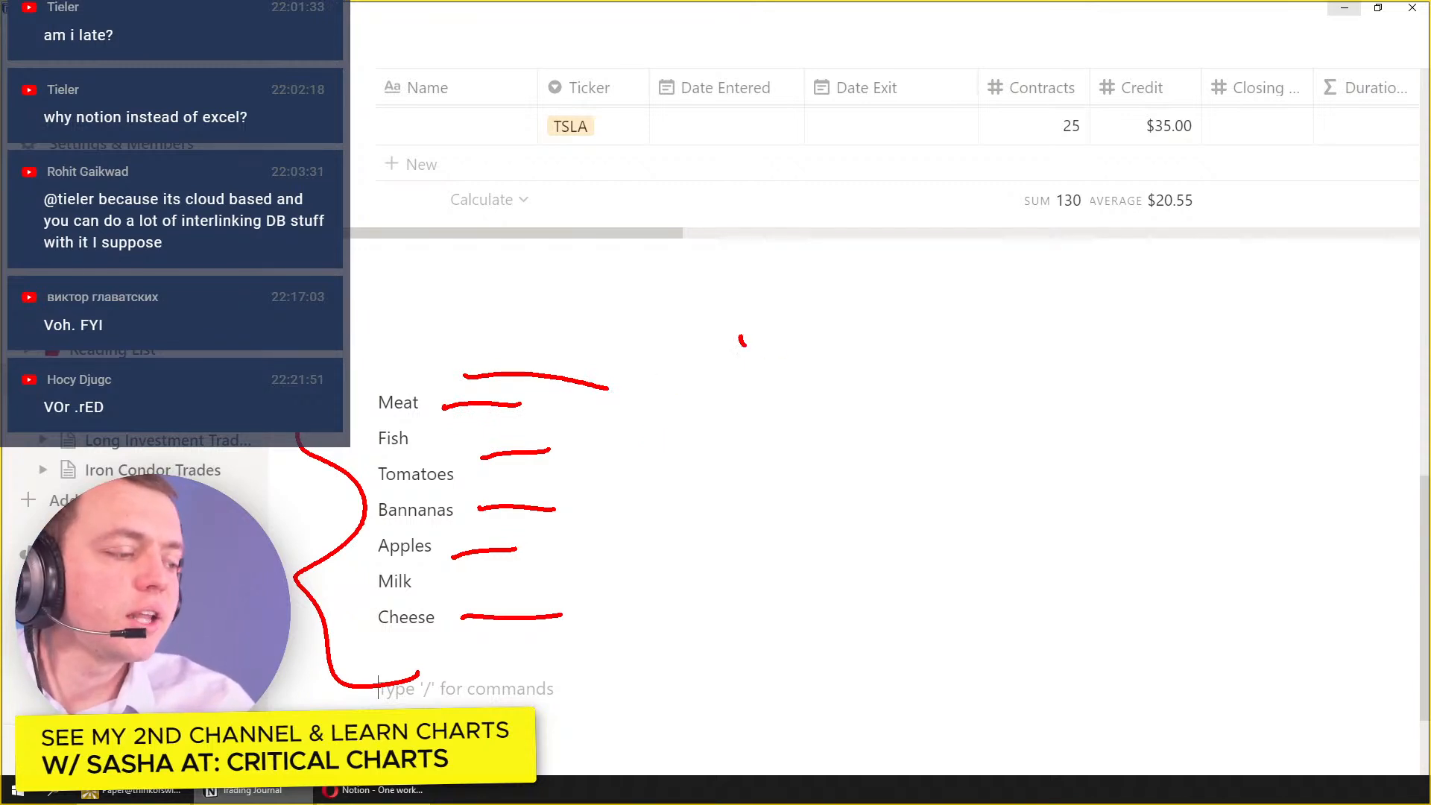
Step: Handwrite a large red "3" beside the list and draw three short dashes beneath it
{"action": "left_click_drag", "start_coordinate": [743, 343], "coordinate": [738, 420]}
{"action": "left_click_drag", "start_coordinate": [810, 450], "coordinate": [885, 451]}
{"action": "left_click_drag", "start_coordinate": [820, 482], "coordinate": [880, 501]}
{"action": "left_click_drag", "start_coordinate": [826, 547], "coordinate": [888, 560]}
{"action": "left_click_drag", "start_coordinate": [834, 617], "coordinate": [886, 622]}
{"action": "key", "text": "ctrl+z"}
Step: Draw three stacked red rectangles beside the "3" and add a short line leading to each one
{"action": "mouse_move", "coordinate": [903, 302]}
{"action": "left_mouse_down"}
{"action": "mouse_move", "coordinate": [964, 392]}
{"action": "mouse_move", "coordinate": [1273, 425]}
{"action": "left_mouse_up"}
{"action": "left_click_drag", "start_coordinate": [914, 468], "coordinate": [1283, 567]}
{"action": "mouse_move", "coordinate": [913, 622]}
{"action": "left_mouse_down"}
{"action": "mouse_move", "coordinate": [1076, 742]}
{"action": "mouse_move", "coordinate": [1304, 736]}
{"action": "left_mouse_up"}
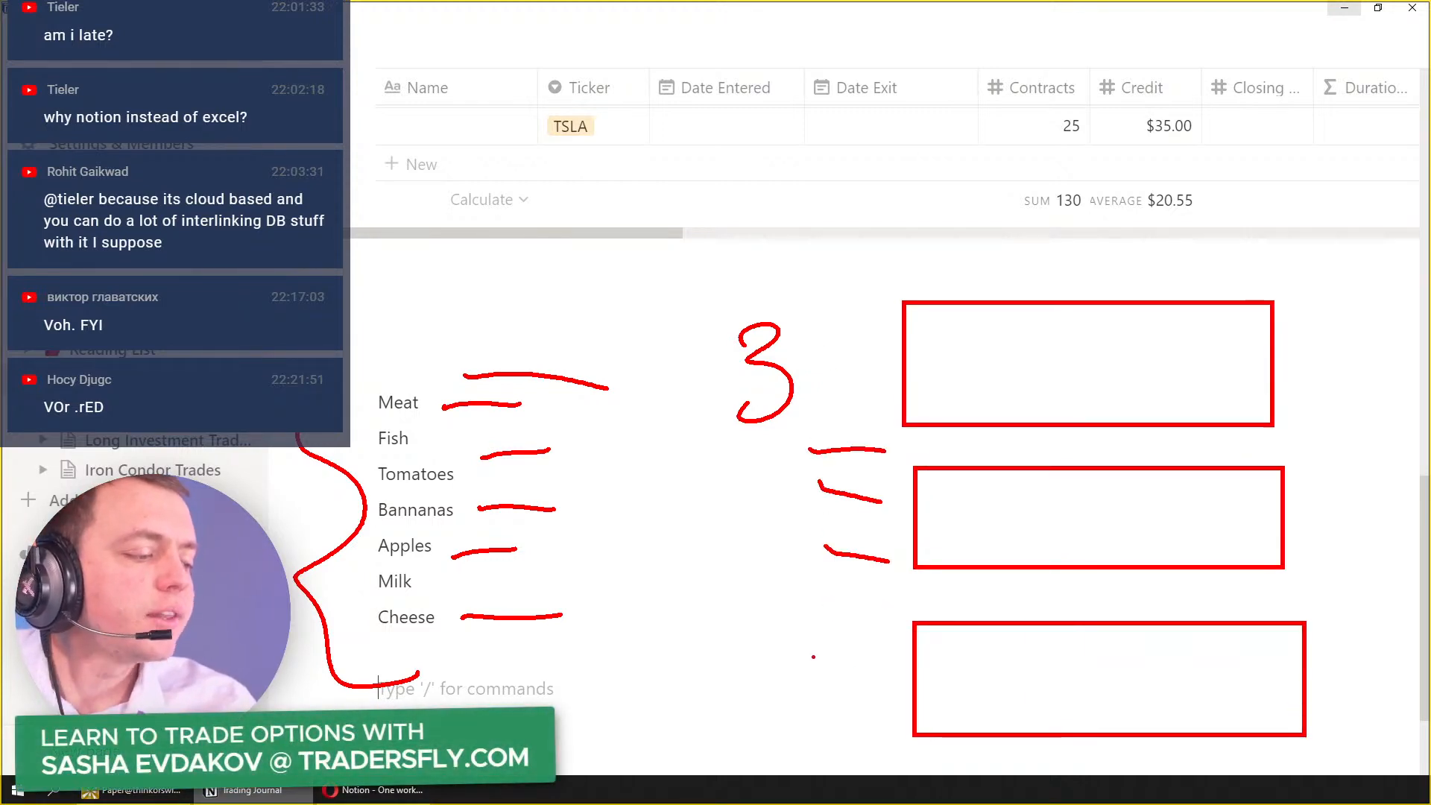
{"action": "left_click_drag", "start_coordinate": [802, 690], "coordinate": [888, 681]}
{"action": "left_click_drag", "start_coordinate": [766, 512], "coordinate": [857, 508]}
{"action": "left_click_drag", "start_coordinate": [822, 352], "coordinate": [933, 343]}
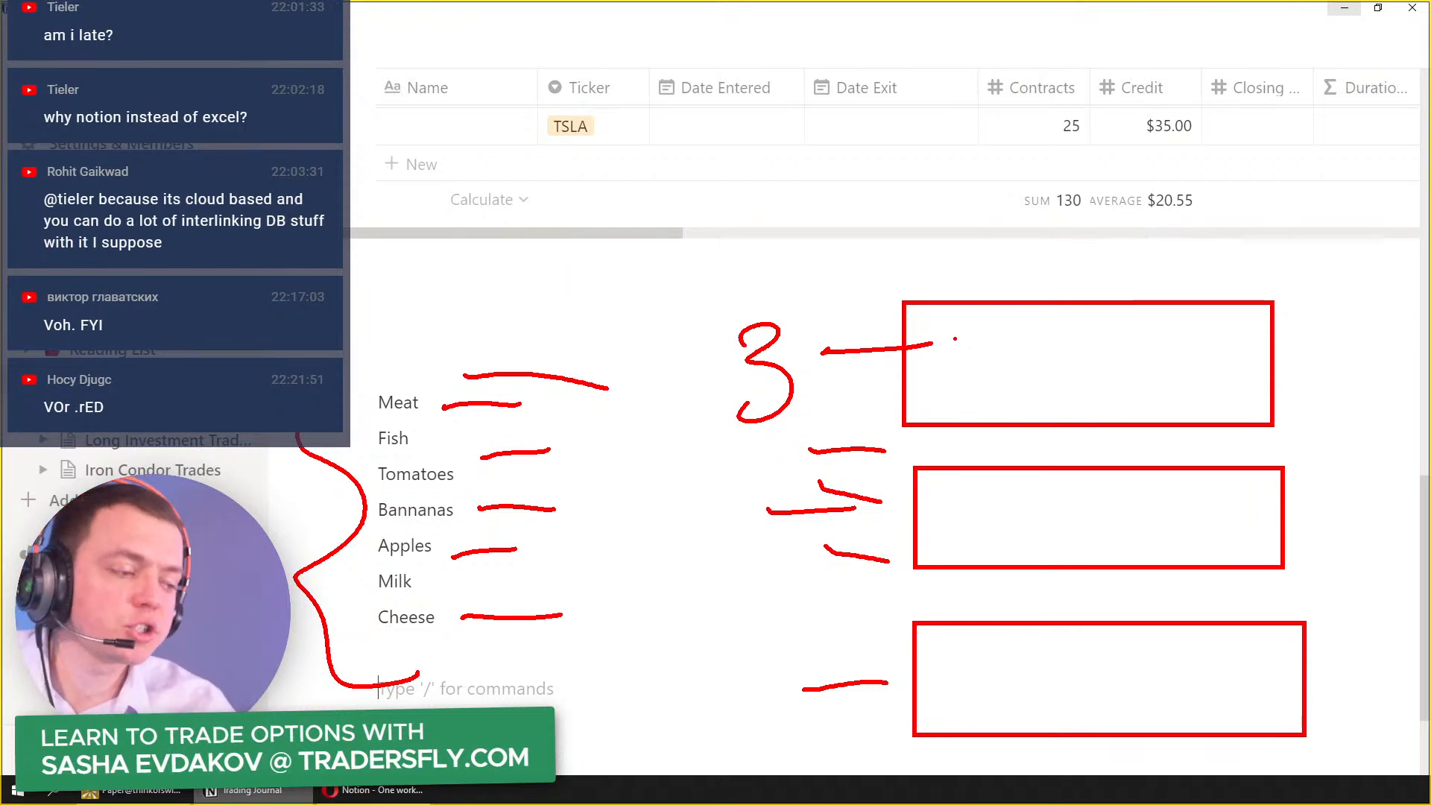
Step: Handwrite "Long Shares", "Covered Call" and "iron Condors" inside the three rectangles, from the upper one down
{"action": "mouse_move", "coordinate": [950, 349]}
{"action": "left_mouse_down"}
{"action": "mouse_move", "coordinate": [986, 377]}
{"action": "mouse_move", "coordinate": [1023, 369]}
{"action": "mouse_move", "coordinate": [1092, 414]}
{"action": "left_mouse_up"}
{"action": "mouse_move", "coordinate": [1159, 349]}
{"action": "left_mouse_down"}
{"action": "mouse_move", "coordinate": [1163, 382]}
{"action": "mouse_move", "coordinate": [1222, 387]}
{"action": "mouse_move", "coordinate": [1279, 365]}
{"action": "left_mouse_up"}
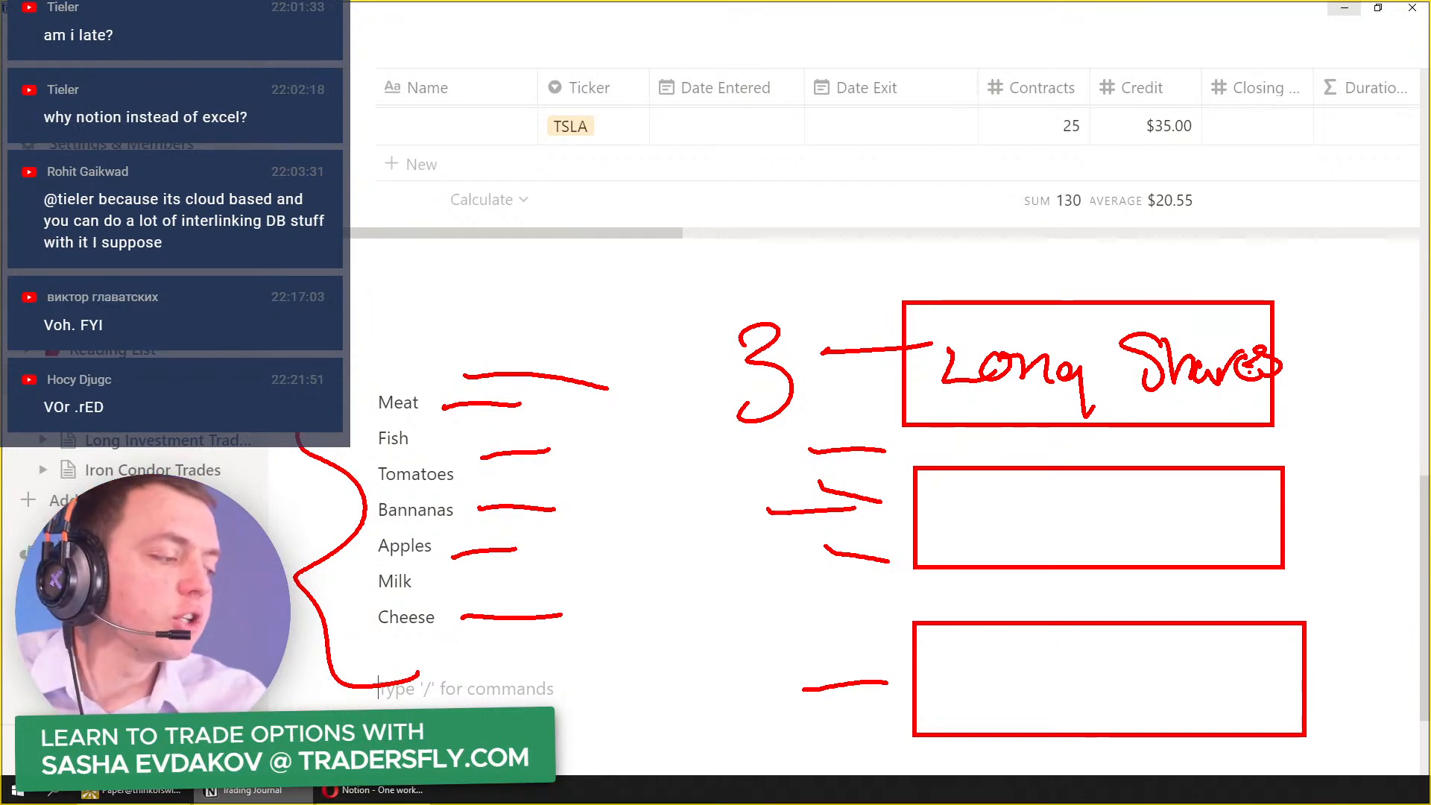
{"action": "mouse_move", "coordinate": [957, 508]}
{"action": "left_mouse_down"}
{"action": "mouse_move", "coordinate": [954, 535]}
{"action": "mouse_move", "coordinate": [1068, 538]}
{"action": "mouse_move", "coordinate": [1103, 501]}
{"action": "mouse_move", "coordinate": [1174, 538]}
{"action": "mouse_move", "coordinate": [1241, 486]}
{"action": "left_mouse_up"}
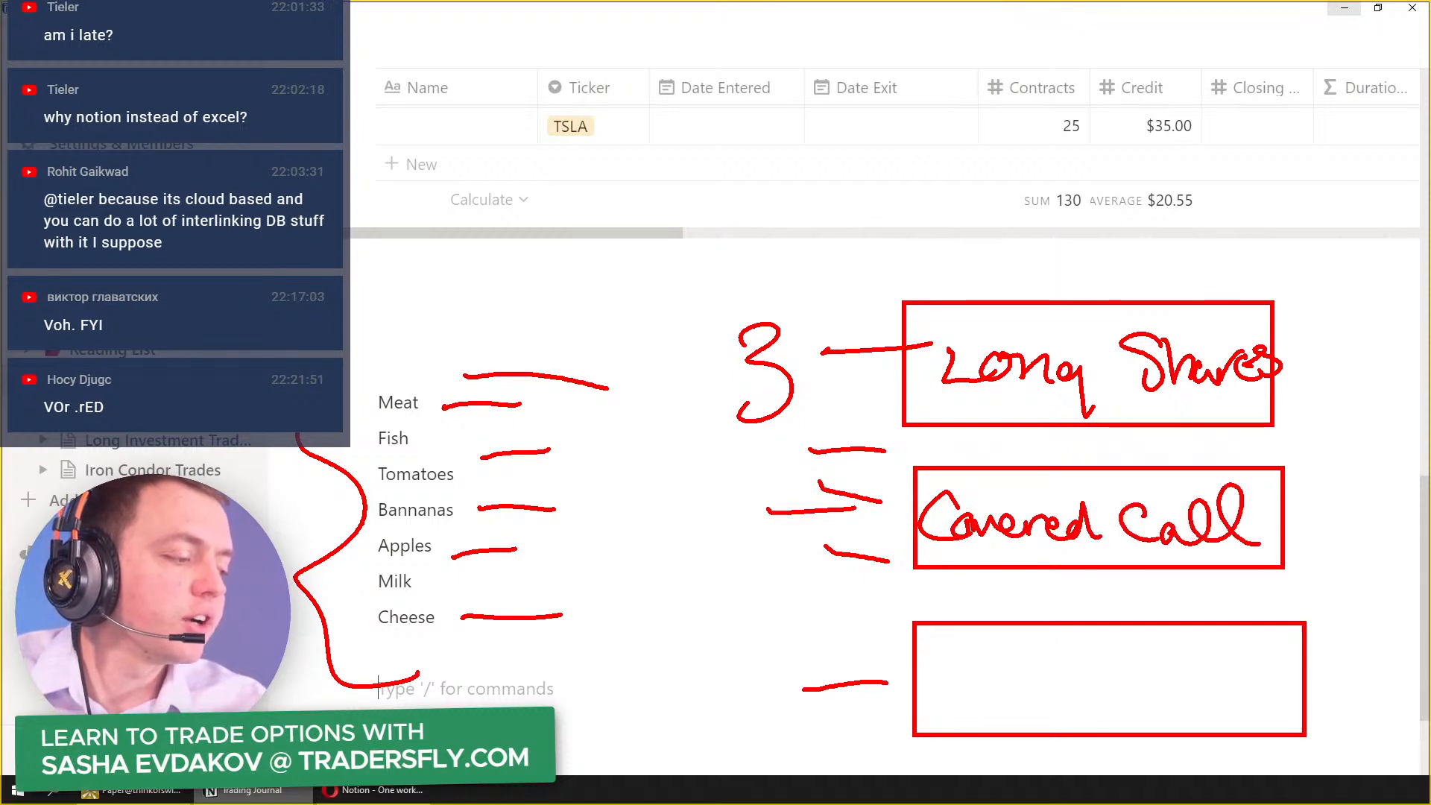
{"action": "mouse_move", "coordinate": [936, 661]}
{"action": "left_mouse_down"}
{"action": "mouse_move", "coordinate": [941, 696]}
{"action": "mouse_move", "coordinate": [991, 679]}
{"action": "mouse_move", "coordinate": [1230, 697]}
{"action": "mouse_move", "coordinate": [1267, 675]}
{"action": "mouse_move", "coordinate": [1256, 714]}
{"action": "left_mouse_up"}
Step: Draw a fourth rectangle beside "iron Condors" and handwrite "Butterfly" inside it
{"action": "left_click_drag", "start_coordinate": [594, 611], "coordinate": [830, 736]}
{"action": "left_click_drag", "start_coordinate": [622, 659], "coordinate": [633, 703]}
{"action": "mouse_move", "coordinate": [613, 677]}
{"action": "left_mouse_down"}
{"action": "mouse_move", "coordinate": [631, 645]}
{"action": "mouse_move", "coordinate": [633, 691]}
{"action": "left_mouse_up"}
{"action": "left_click_drag", "start_coordinate": [650, 662], "coordinate": [699, 678]}
{"action": "mouse_move", "coordinate": [677, 667]}
{"action": "left_mouse_down"}
{"action": "mouse_move", "coordinate": [699, 656]}
{"action": "mouse_move", "coordinate": [716, 673]}
{"action": "left_mouse_up"}
{"action": "mouse_move", "coordinate": [698, 660]}
{"action": "left_mouse_down"}
{"action": "mouse_move", "coordinate": [768, 654]}
{"action": "mouse_move", "coordinate": [794, 632]}
{"action": "left_mouse_up"}
{"action": "mouse_move", "coordinate": [797, 665]}
{"action": "left_mouse_down"}
{"action": "mouse_move", "coordinate": [811, 635]}
{"action": "mouse_move", "coordinate": [824, 687]}
{"action": "left_mouse_up"}
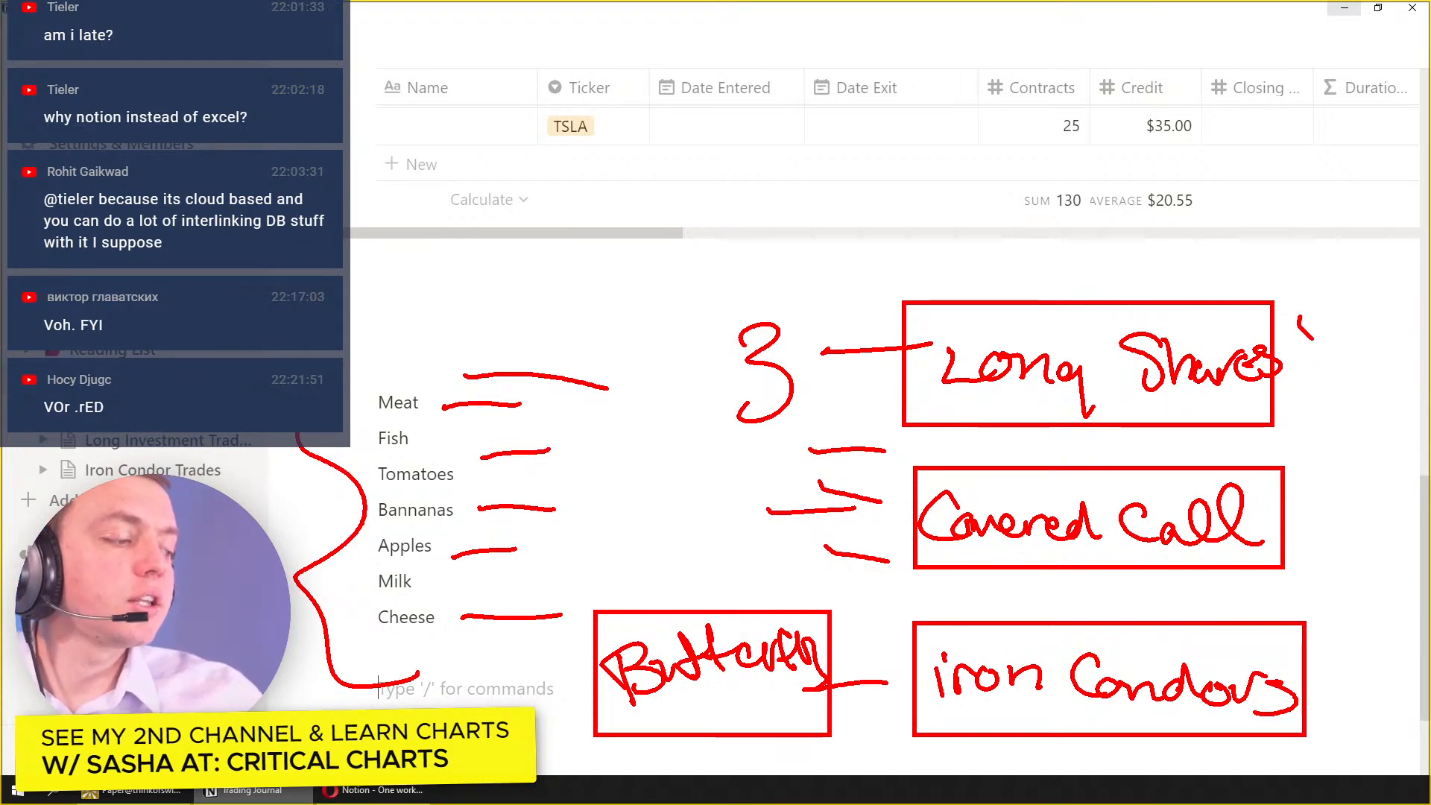
Step: Mark each of the four strategy boxes with a red X at its edge
{"action": "left_click_drag", "start_coordinate": [1301, 316], "coordinate": [1350, 363]}
{"action": "left_click_drag", "start_coordinate": [1354, 321], "coordinate": [1300, 380]}
{"action": "left_click_drag", "start_coordinate": [1323, 493], "coordinate": [1363, 555]}
{"action": "left_click_drag", "start_coordinate": [1368, 510], "coordinate": [1303, 570]}
{"action": "left_click_drag", "start_coordinate": [1348, 684], "coordinate": [1384, 719]}
{"action": "left_click_drag", "start_coordinate": [1376, 655], "coordinate": [1315, 708]}
{"action": "left_click_drag", "start_coordinate": [816, 596], "coordinate": [865, 625]}
{"action": "left_click_drag", "start_coordinate": [865, 594], "coordinate": [827, 626]}
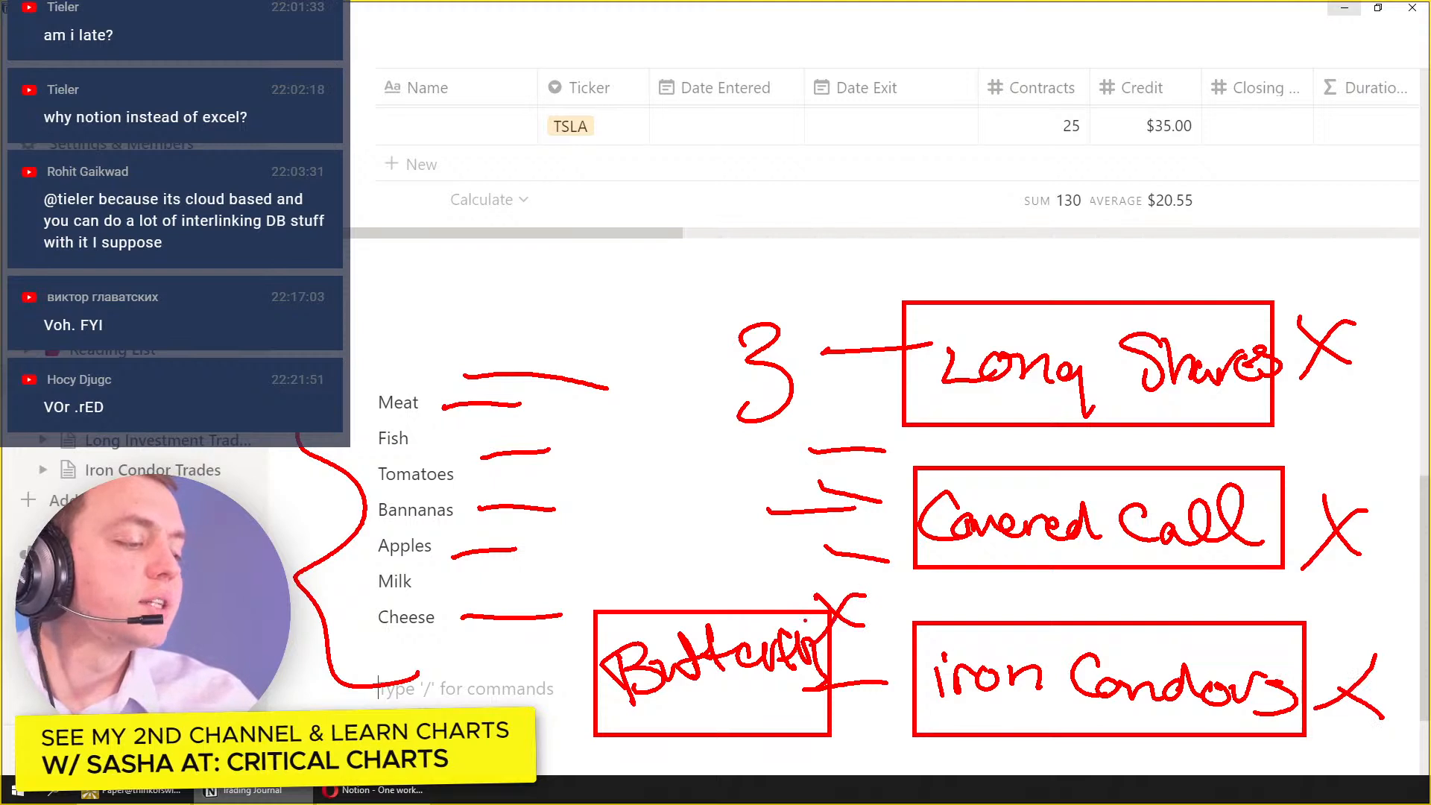
Step: Circle the grocery list, handwrite "Grocery Story" above it, and lead a line from "Fish" up to handwritten notes including "Crab"
{"action": "mouse_move", "coordinate": [537, 334]}
{"action": "left_mouse_down"}
{"action": "mouse_move", "coordinate": [512, 654]}
{"action": "mouse_move", "coordinate": [245, 511]}
{"action": "left_mouse_up"}
{"action": "mouse_move", "coordinate": [529, 228]}
{"action": "left_mouse_down"}
{"action": "mouse_move", "coordinate": [565, 277]}
{"action": "mouse_move", "coordinate": [729, 222]}
{"action": "mouse_move", "coordinate": [551, 328]}
{"action": "mouse_move", "coordinate": [924, 179]}
{"action": "mouse_move", "coordinate": [991, 178]}
{"action": "mouse_move", "coordinate": [1023, 211]}
{"action": "left_mouse_up"}
{"action": "mouse_move", "coordinate": [445, 437]}
{"action": "left_mouse_down"}
{"action": "mouse_move", "coordinate": [719, 305]}
{"action": "mouse_move", "coordinate": [1089, 216]}
{"action": "mouse_move", "coordinate": [1156, 224]}
{"action": "left_mouse_up"}
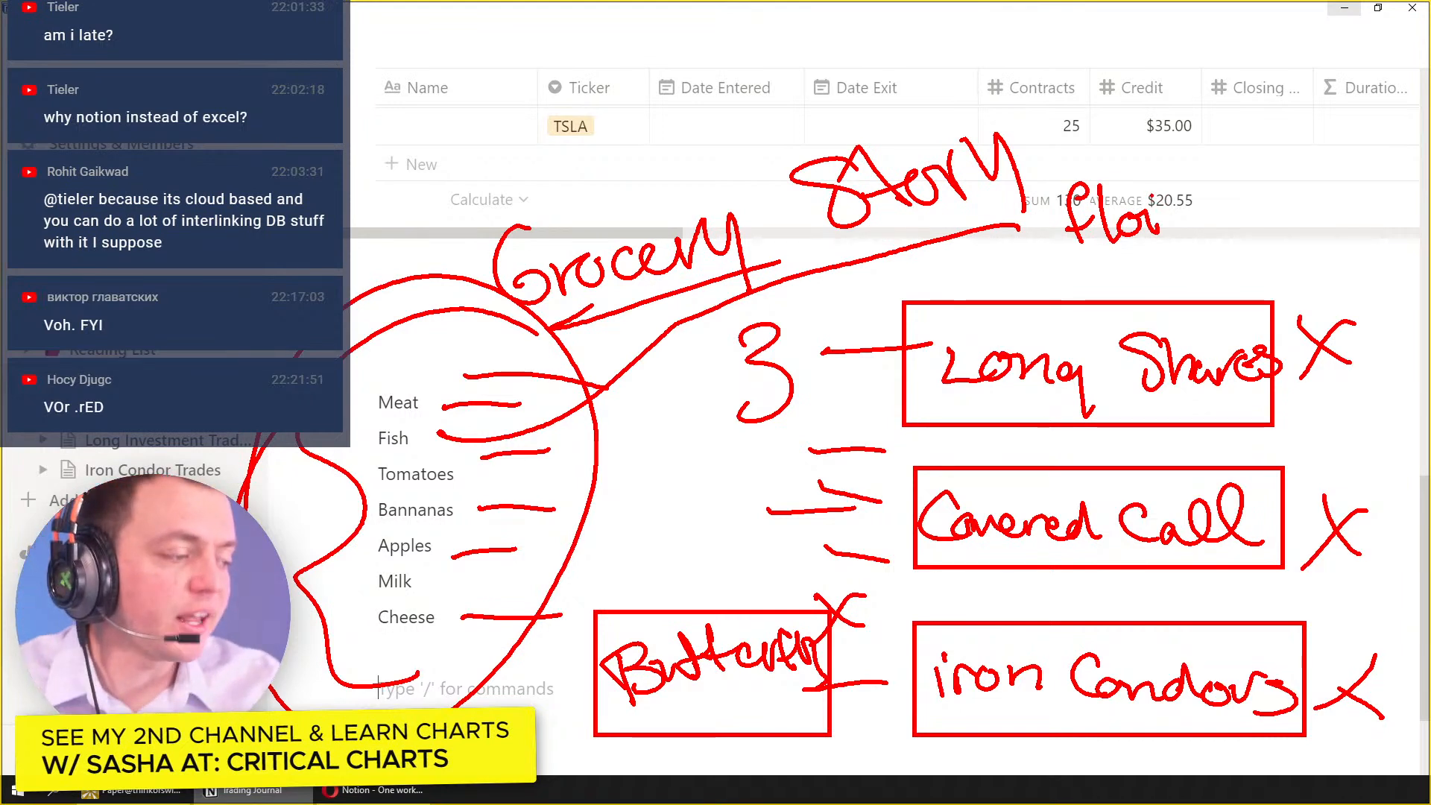
{"action": "mouse_move", "coordinate": [1116, 76]}
{"action": "left_mouse_down"}
{"action": "mouse_move", "coordinate": [1114, 136]}
{"action": "mouse_move", "coordinate": [1195, 128]}
{"action": "left_mouse_up"}
{"action": "mouse_move", "coordinate": [1202, 77]}
{"action": "left_mouse_down"}
{"action": "mouse_move", "coordinate": [1200, 126]}
{"action": "mouse_move", "coordinate": [1219, 126]}
{"action": "left_mouse_up"}
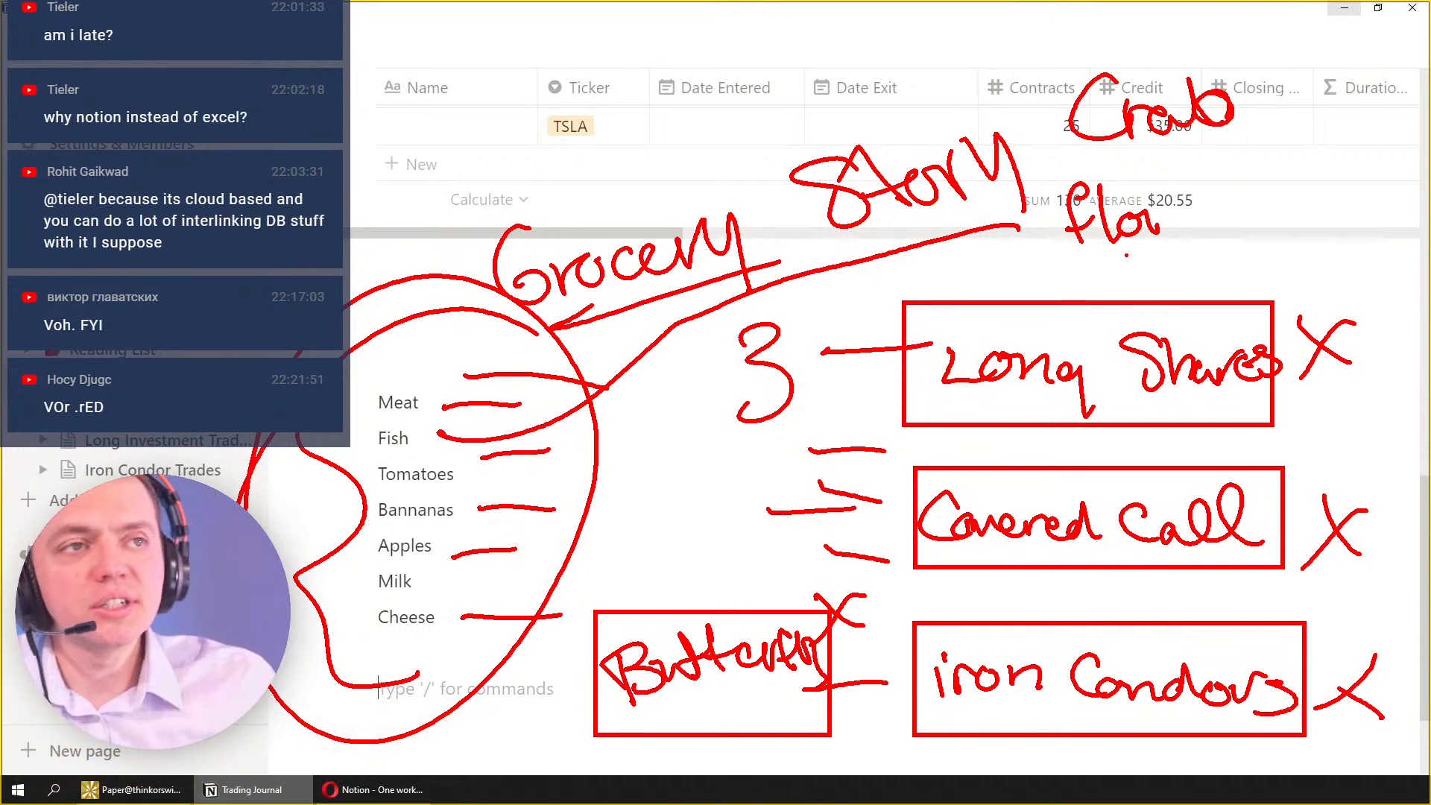
Step: Clear the handwritten annotations from the journal page and switch to the thinkorswim paper trading window
{"action": "key", "text": "Escape"}
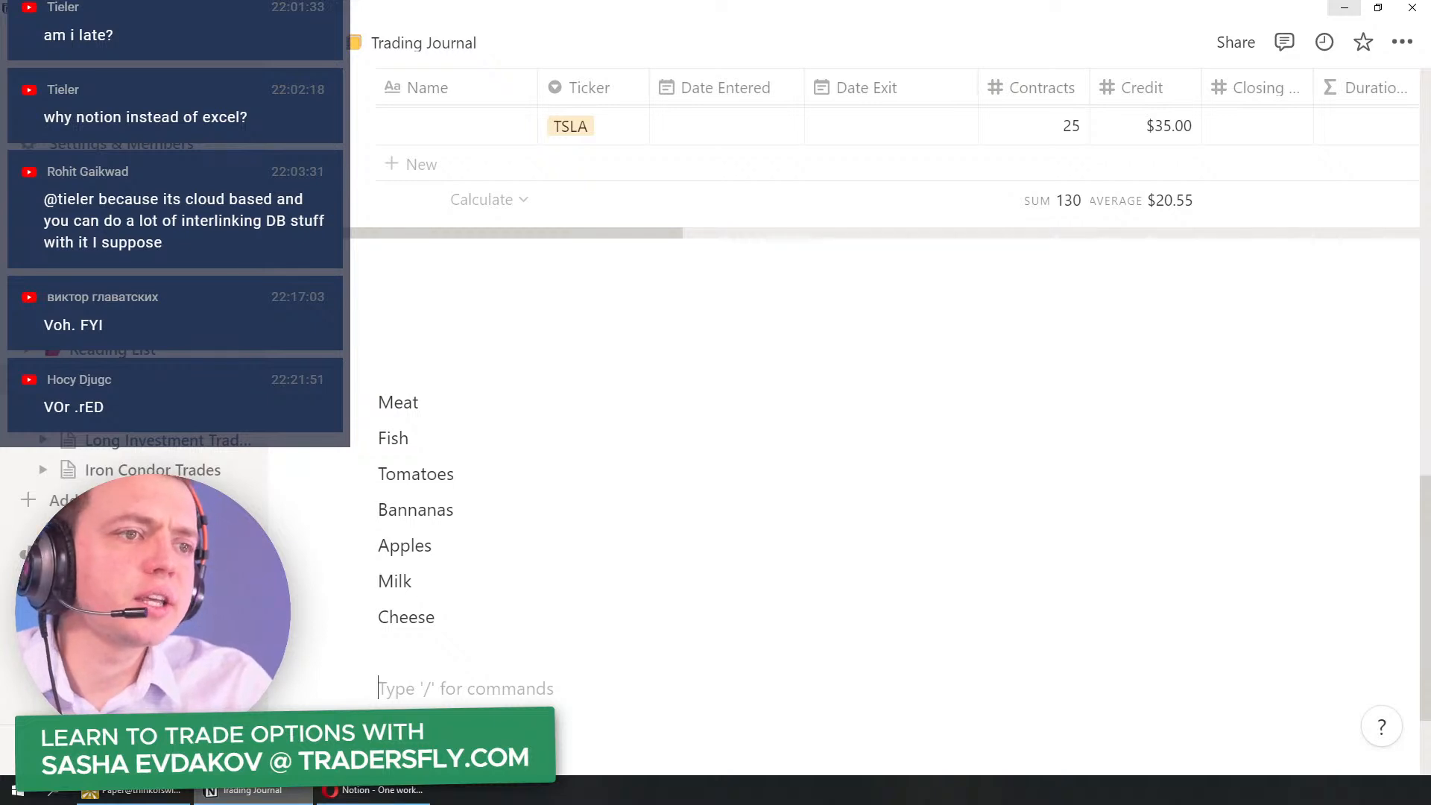
{"action": "left_click", "coordinate": [161, 793]}
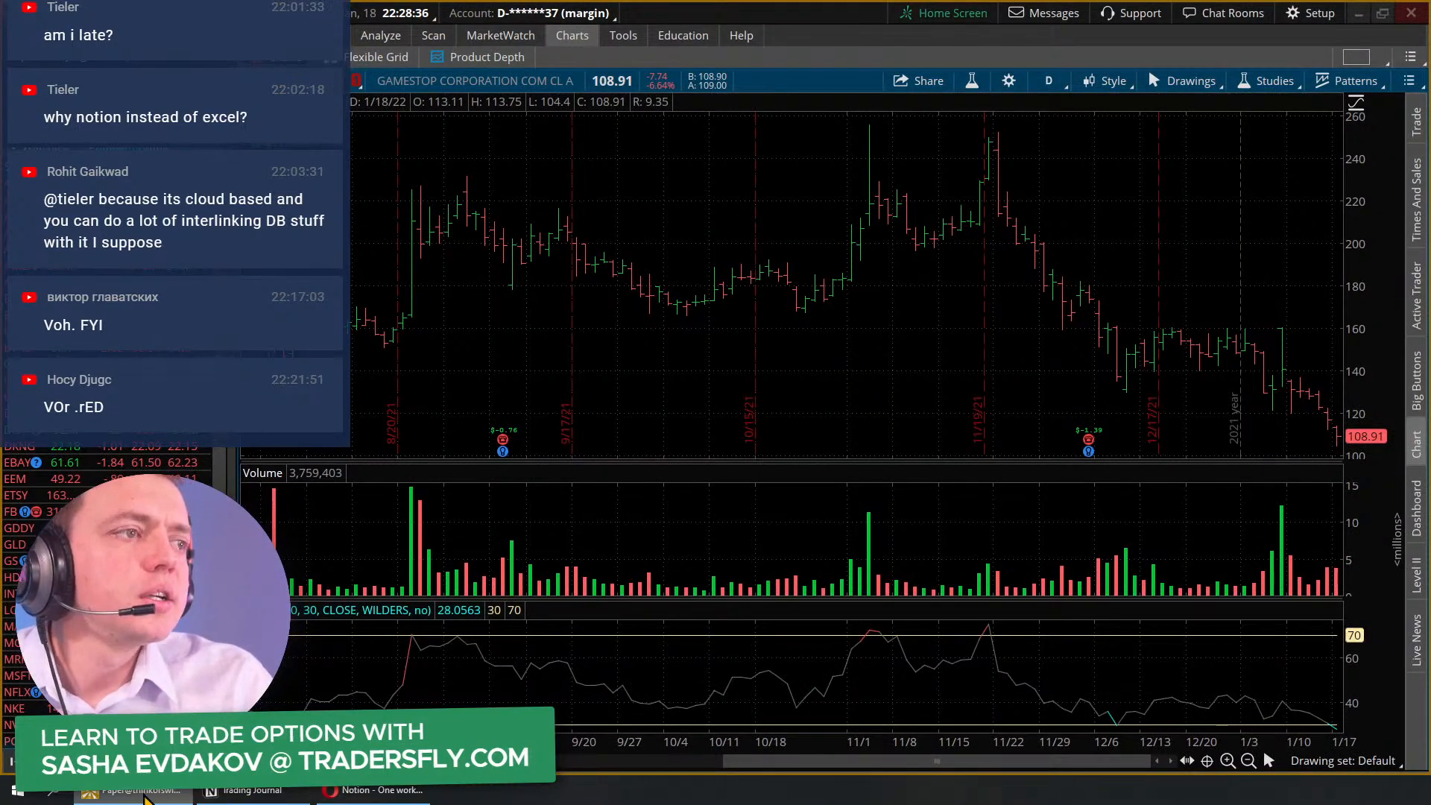
{"action": "left_click", "coordinate": [146, 796]}
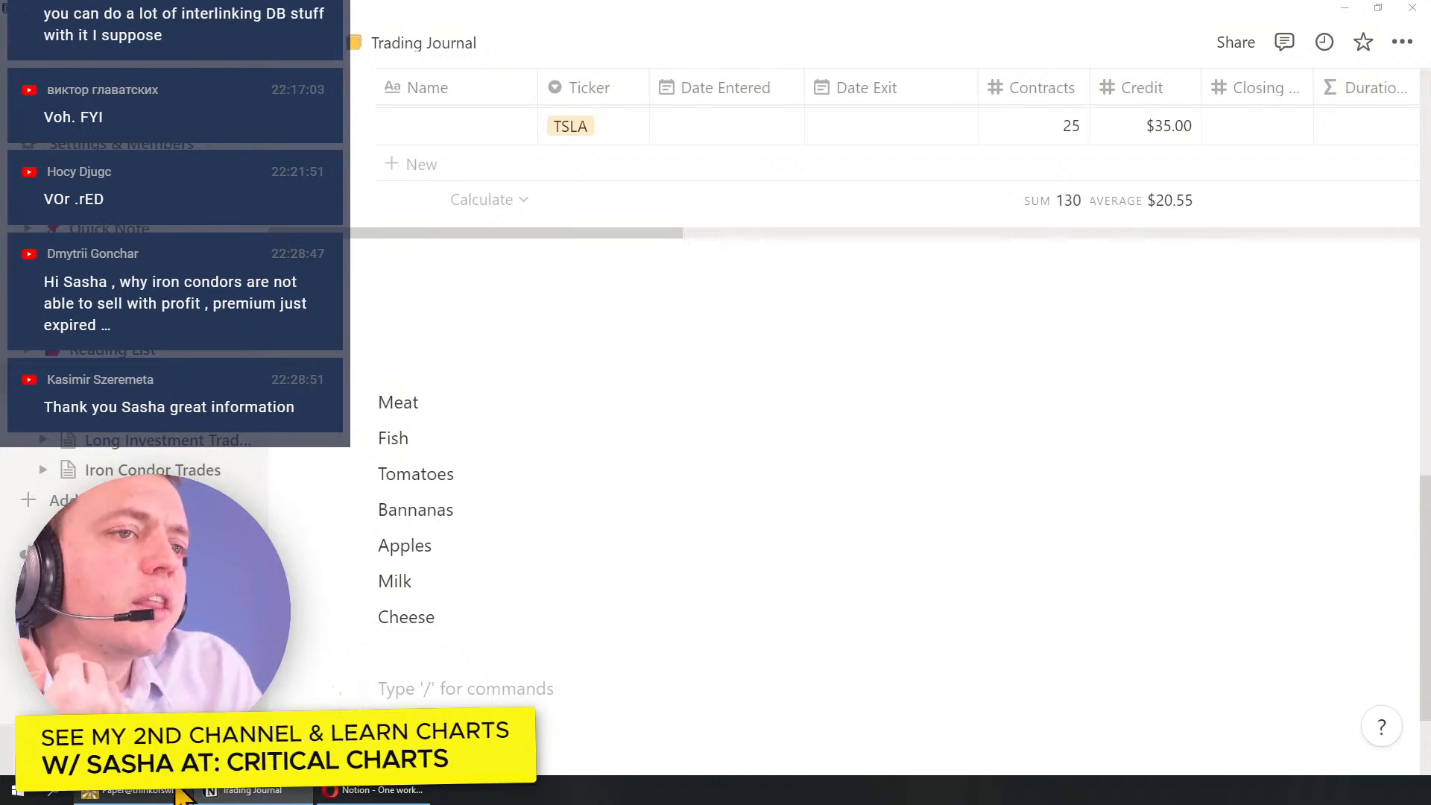
{"action": "left_click", "coordinate": [175, 793]}
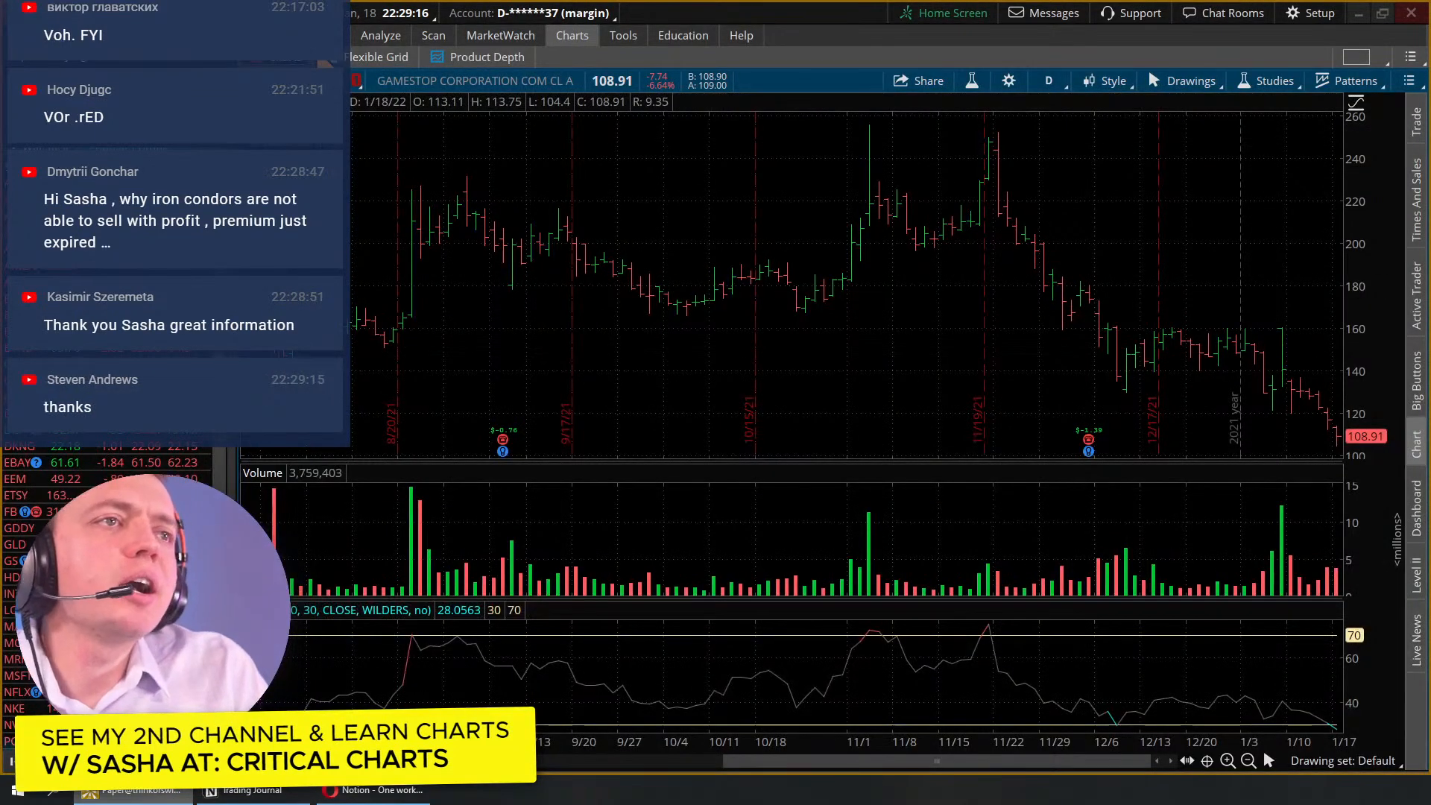
Step: Show AMD's option chain on the trade page, with order entry collapsed and the 4 MAR 22 expiration expanded
{"action": "left_click", "coordinate": [325, 35]}
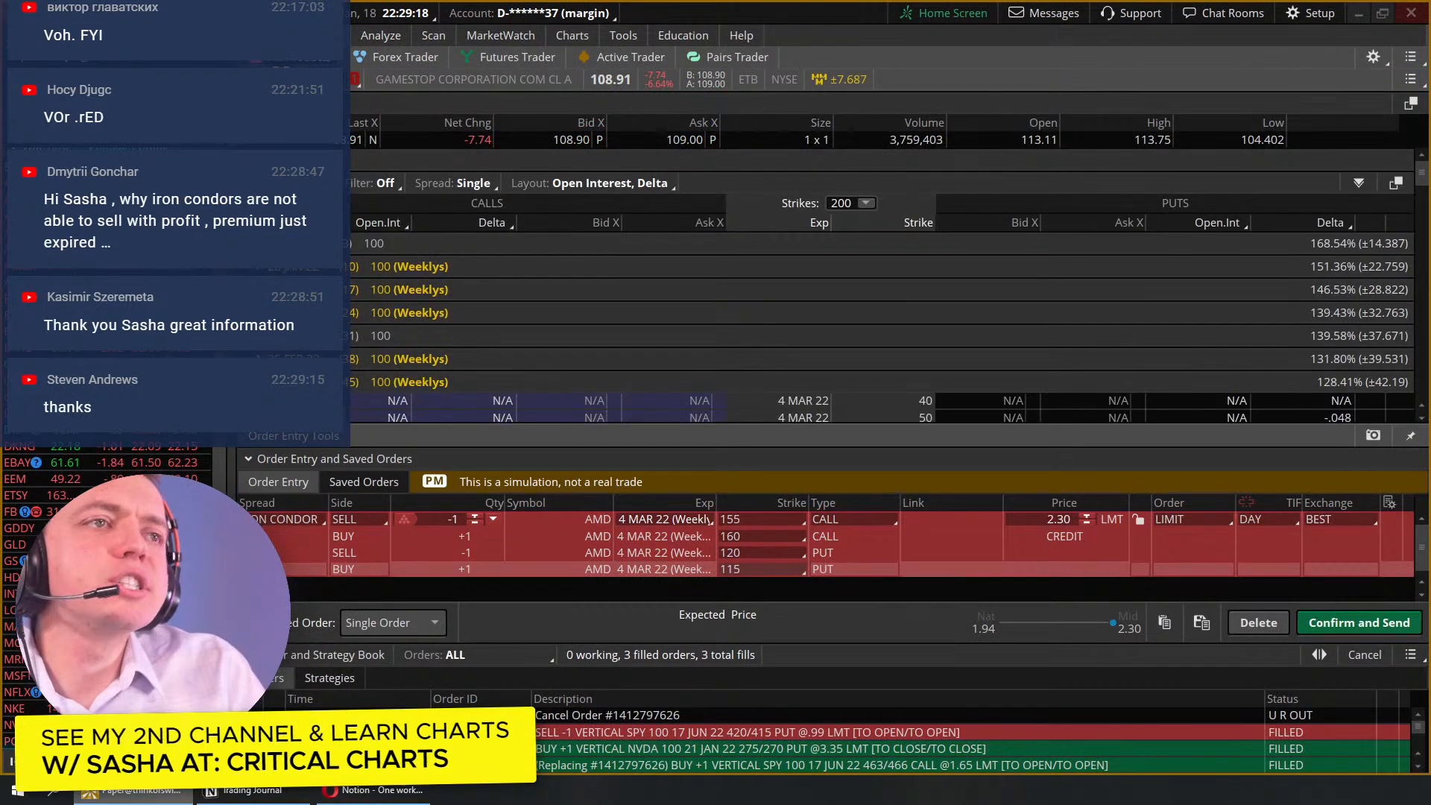
{"action": "left_click", "coordinate": [292, 436]}
{"action": "left_click", "coordinate": [290, 382]}
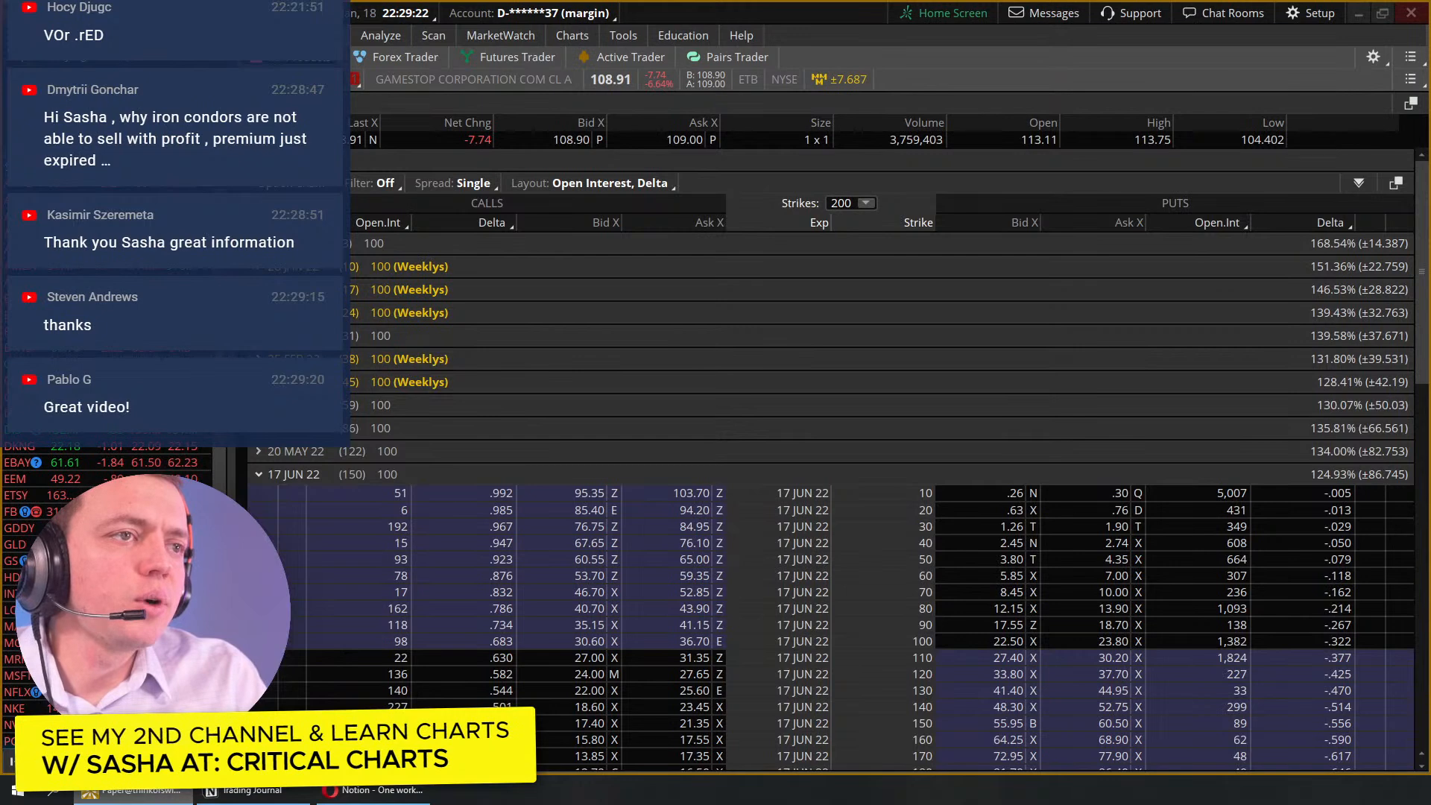
{"action": "left_click", "coordinate": [291, 381]}
{"action": "scroll", "coordinate": [406, 521], "scroll_direction": "down", "scroll_amount": 2}
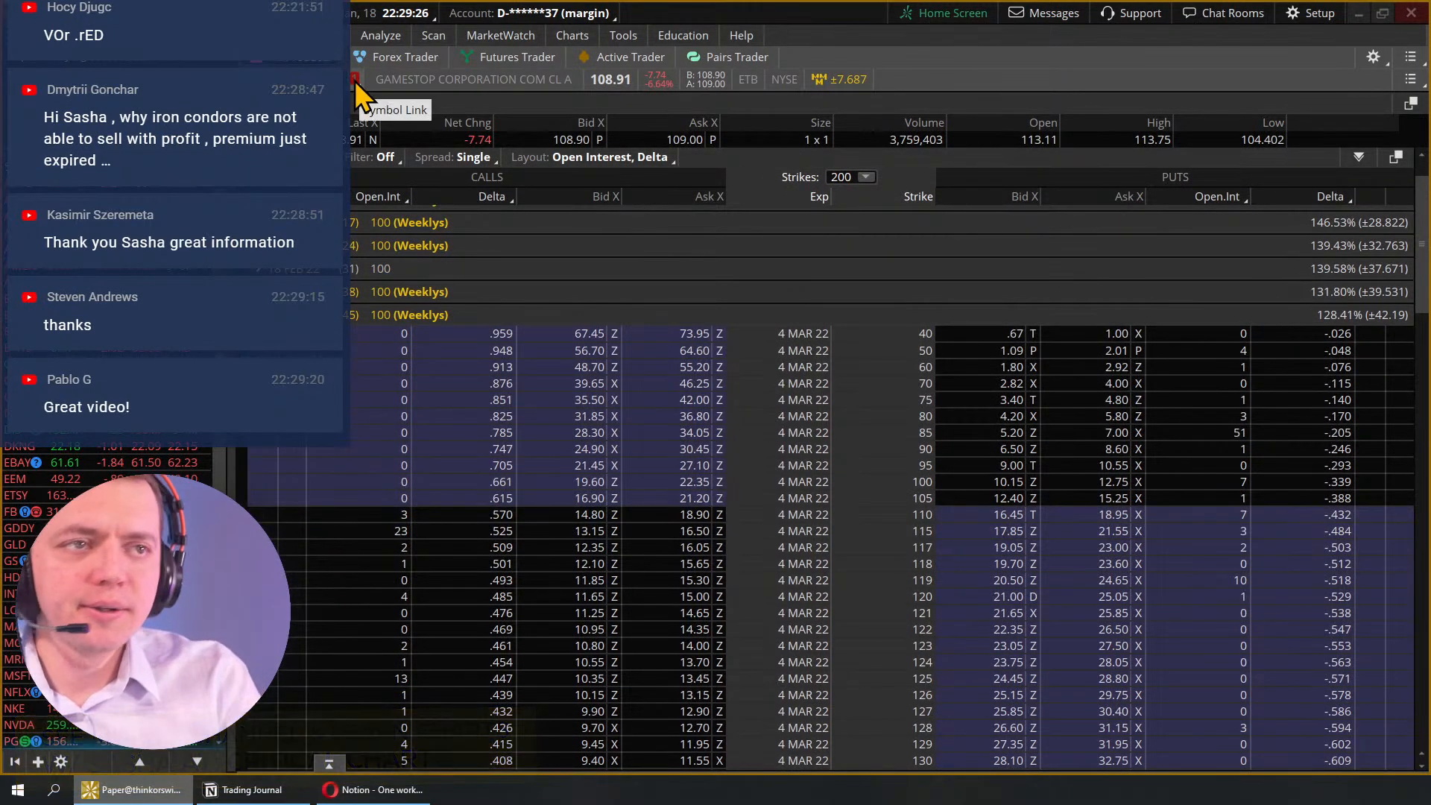
{"action": "type", "text": "AMD"}
{"action": "key", "text": "Return"}
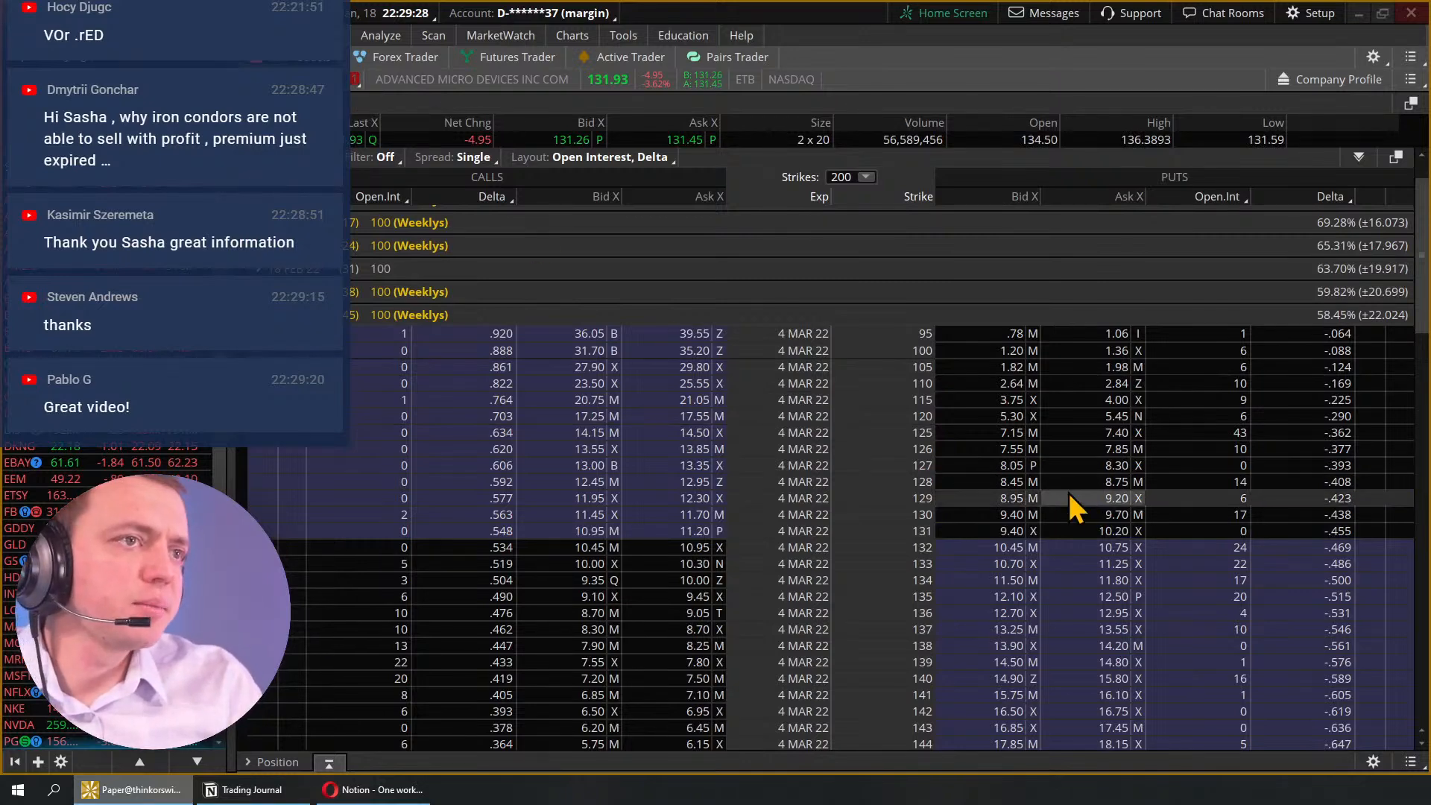
Step: Set the simulated AMD iron condor's quantity to +4 in the Risk Profile and shift the profit and loss graph's price range
{"action": "left_click", "coordinate": [382, 38]}
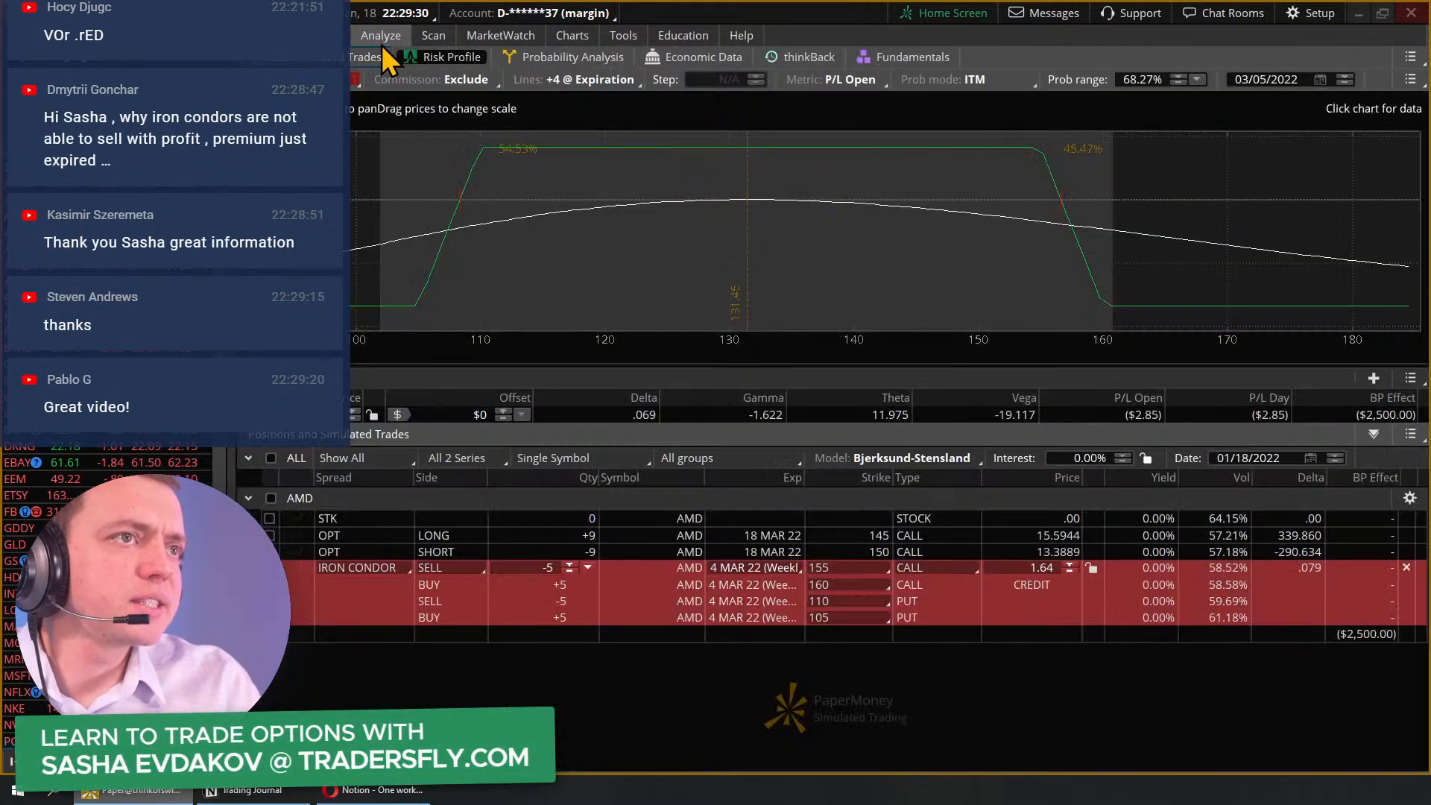
{"action": "left_click", "coordinate": [568, 568]}
{"action": "left_click_drag", "start_coordinate": [977, 348], "coordinate": [657, 340]}
{"action": "left_click_drag", "start_coordinate": [822, 242], "coordinate": [1198, 262]}
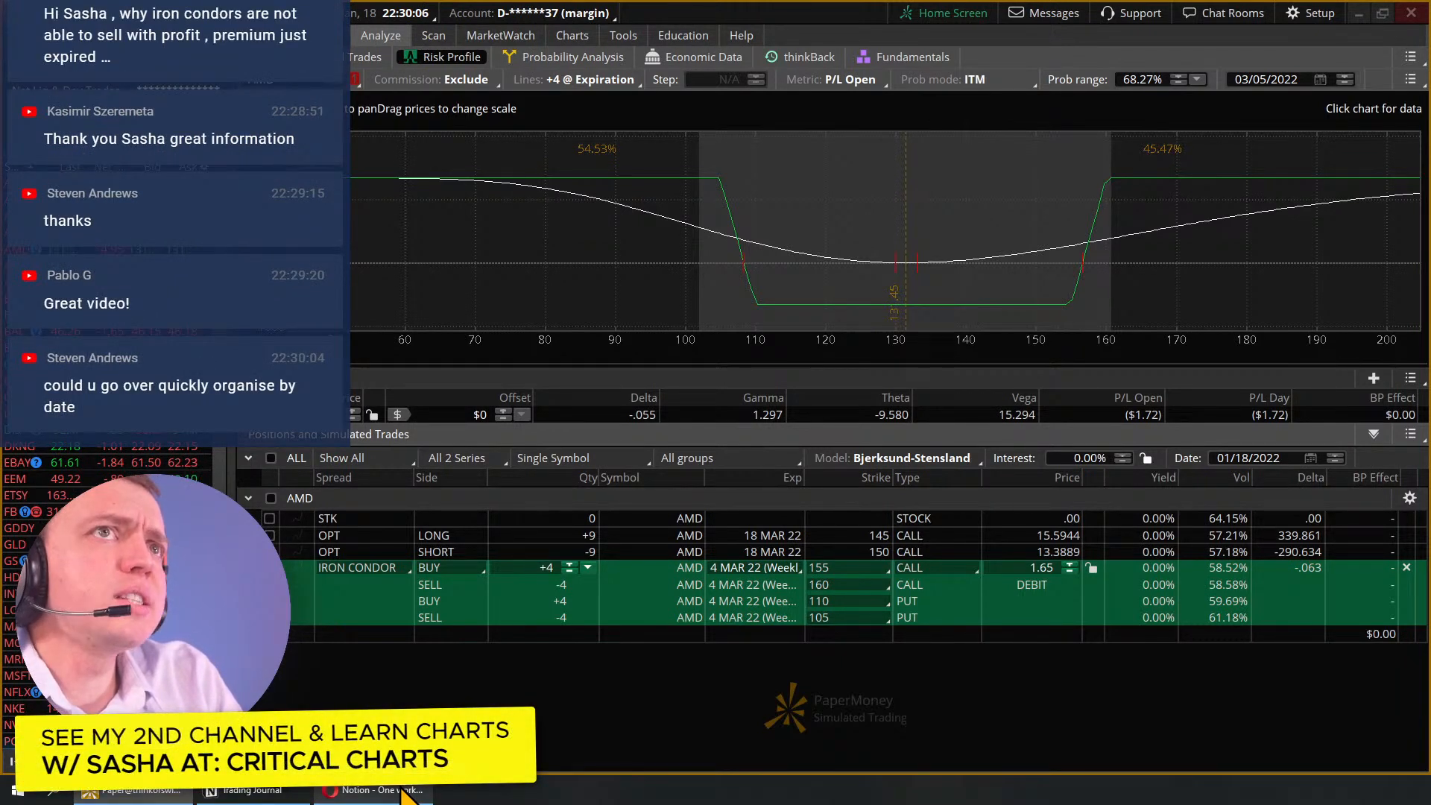
Step: Switch back to the Notion Trading Journal and look over the saved views of the Long Investment Trades table
{"action": "left_click", "coordinate": [283, 798]}
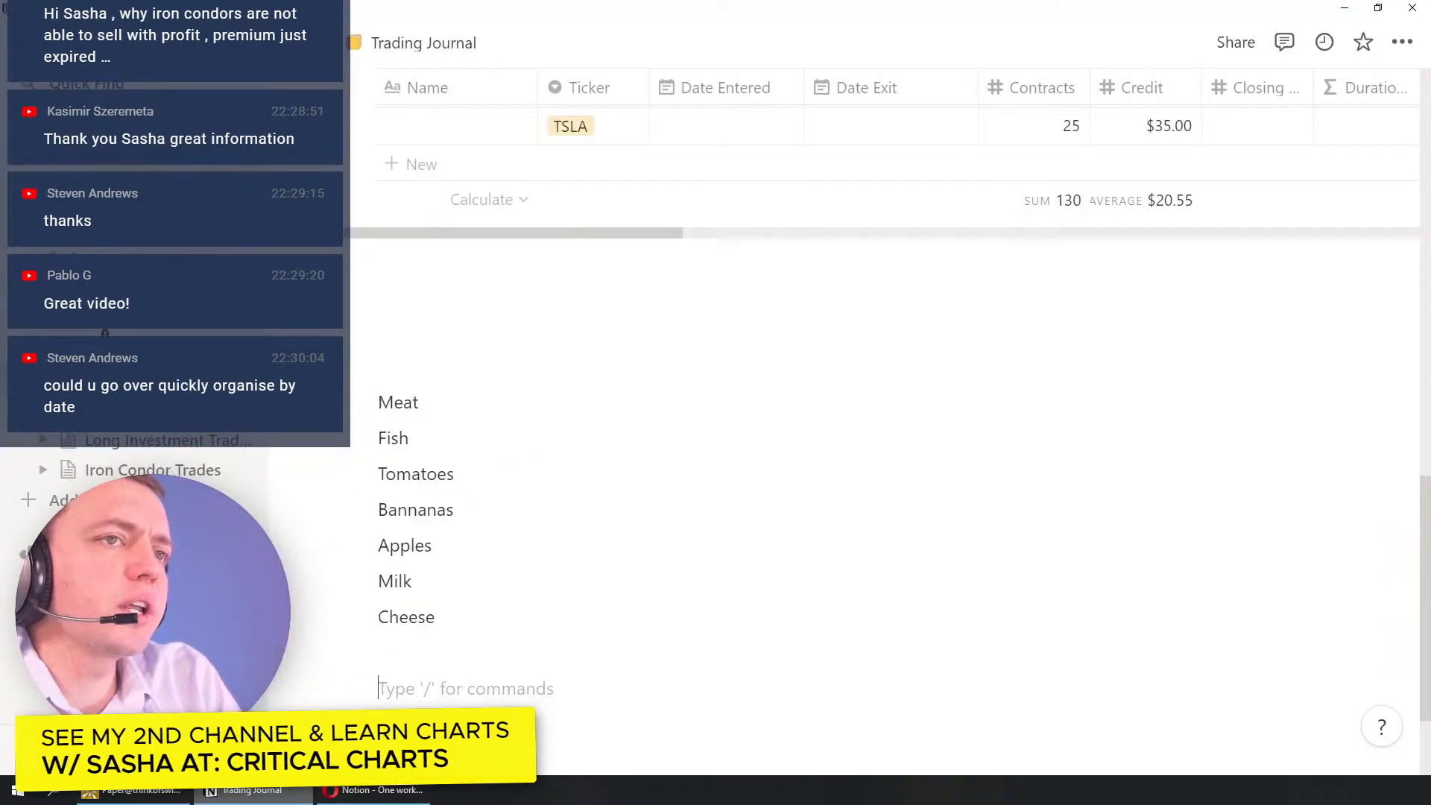
{"action": "scroll", "coordinate": [537, 447], "scroll_direction": "up", "scroll_amount": 10}
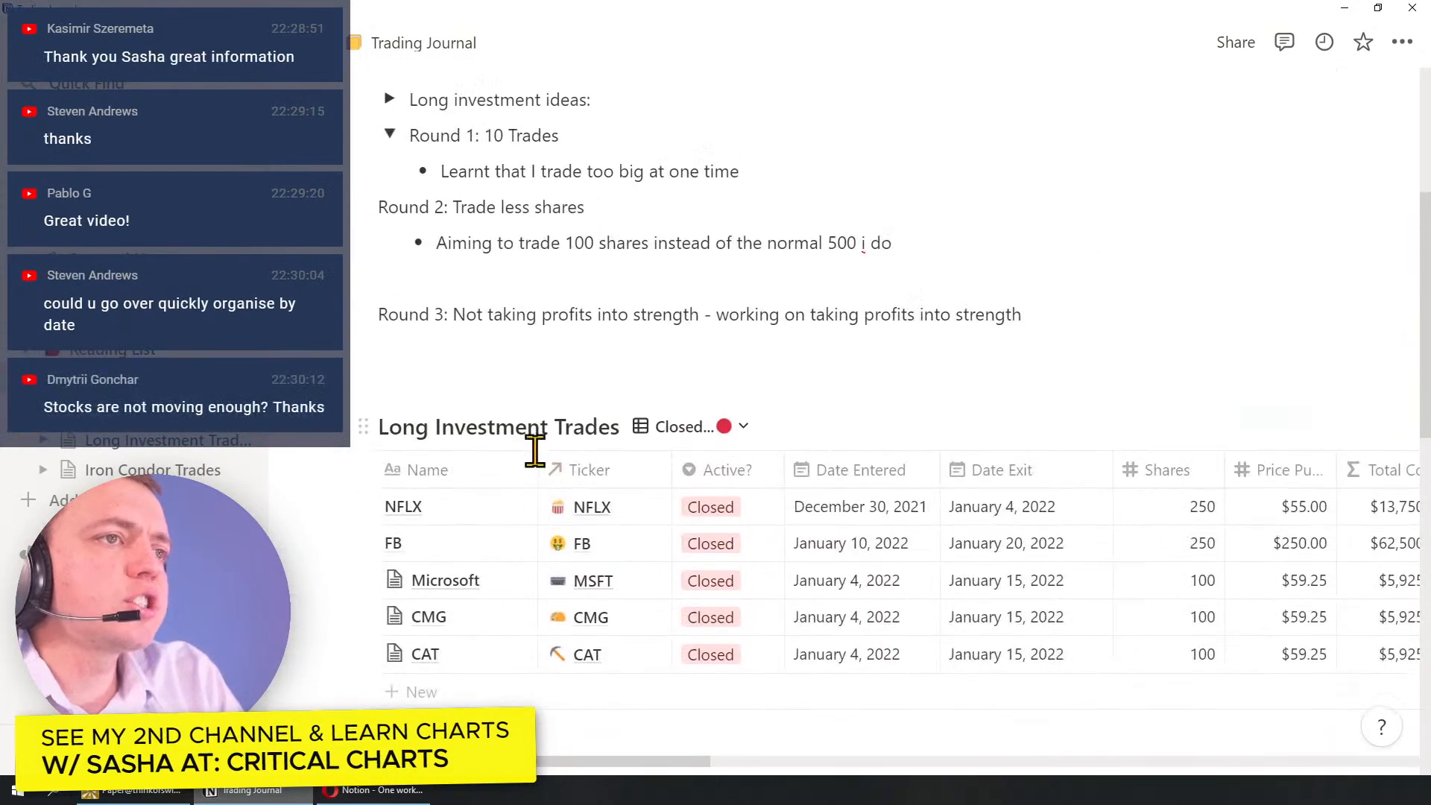
{"action": "scroll", "coordinate": [626, 492], "scroll_direction": "down", "scroll_amount": 1}
{"action": "left_click", "coordinate": [689, 278]}
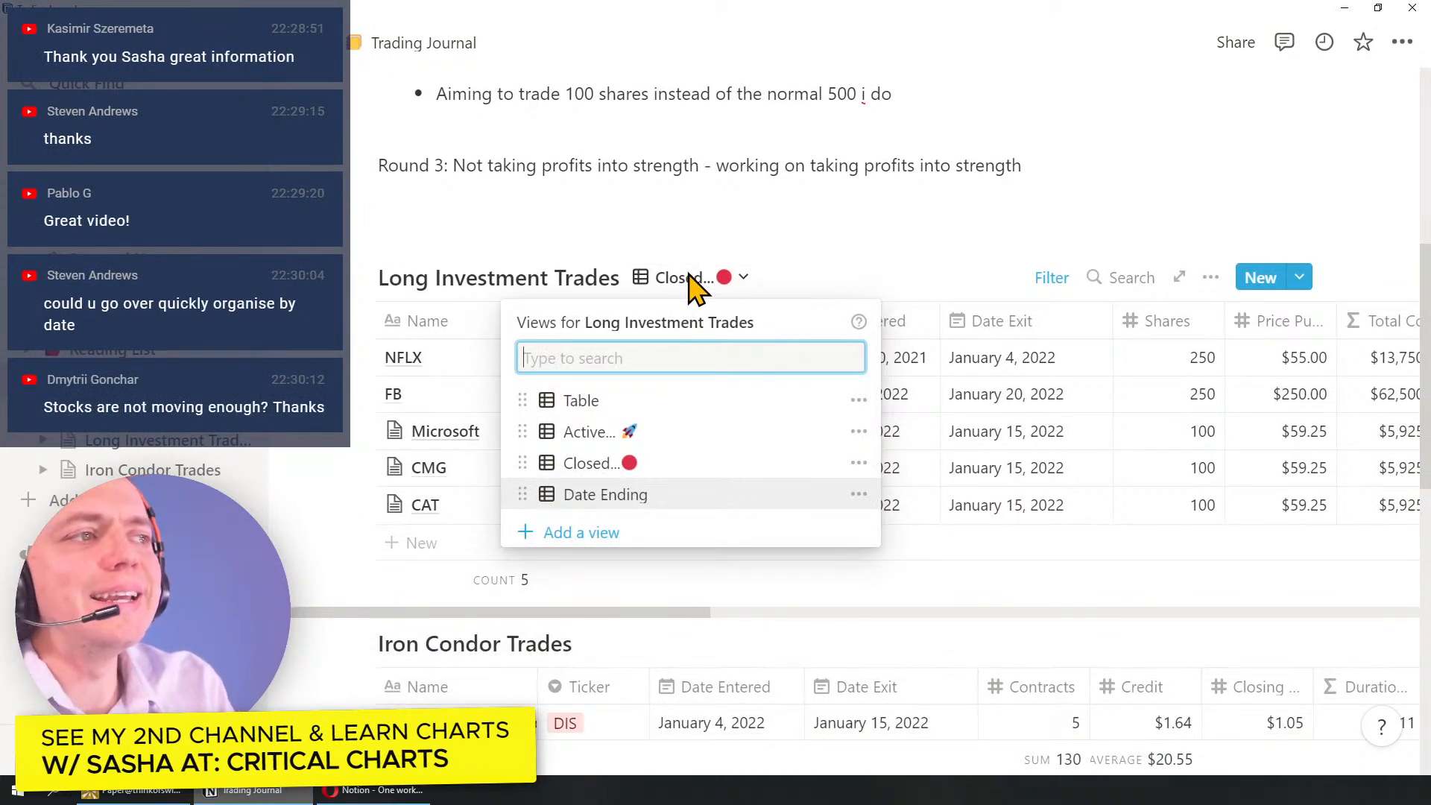
{"action": "left_click", "coordinate": [611, 615]}
{"action": "mouse_move", "coordinate": [613, 613]}
{"action": "left_mouse_down"}
{"action": "mouse_move", "coordinate": [718, 598]}
{"action": "mouse_move", "coordinate": [608, 607]}
{"action": "left_mouse_up"}
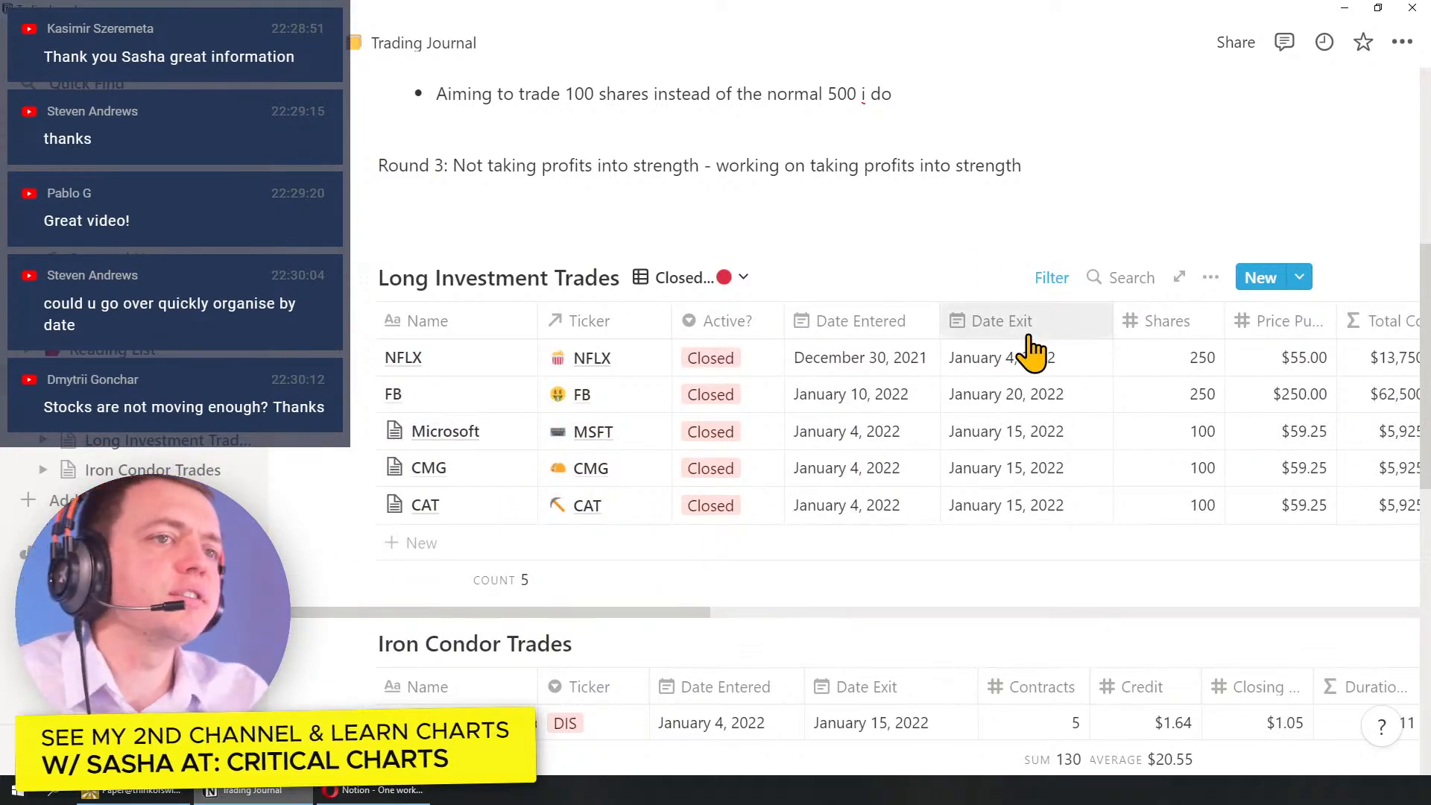
{"action": "key", "text": "ctrl+2"}
{"action": "left_click_drag", "start_coordinate": [1166, 262], "coordinate": [968, 259]}
{"action": "key", "text": "e"}
{"action": "key", "text": "r"}
{"action": "key", "text": "Escape"}
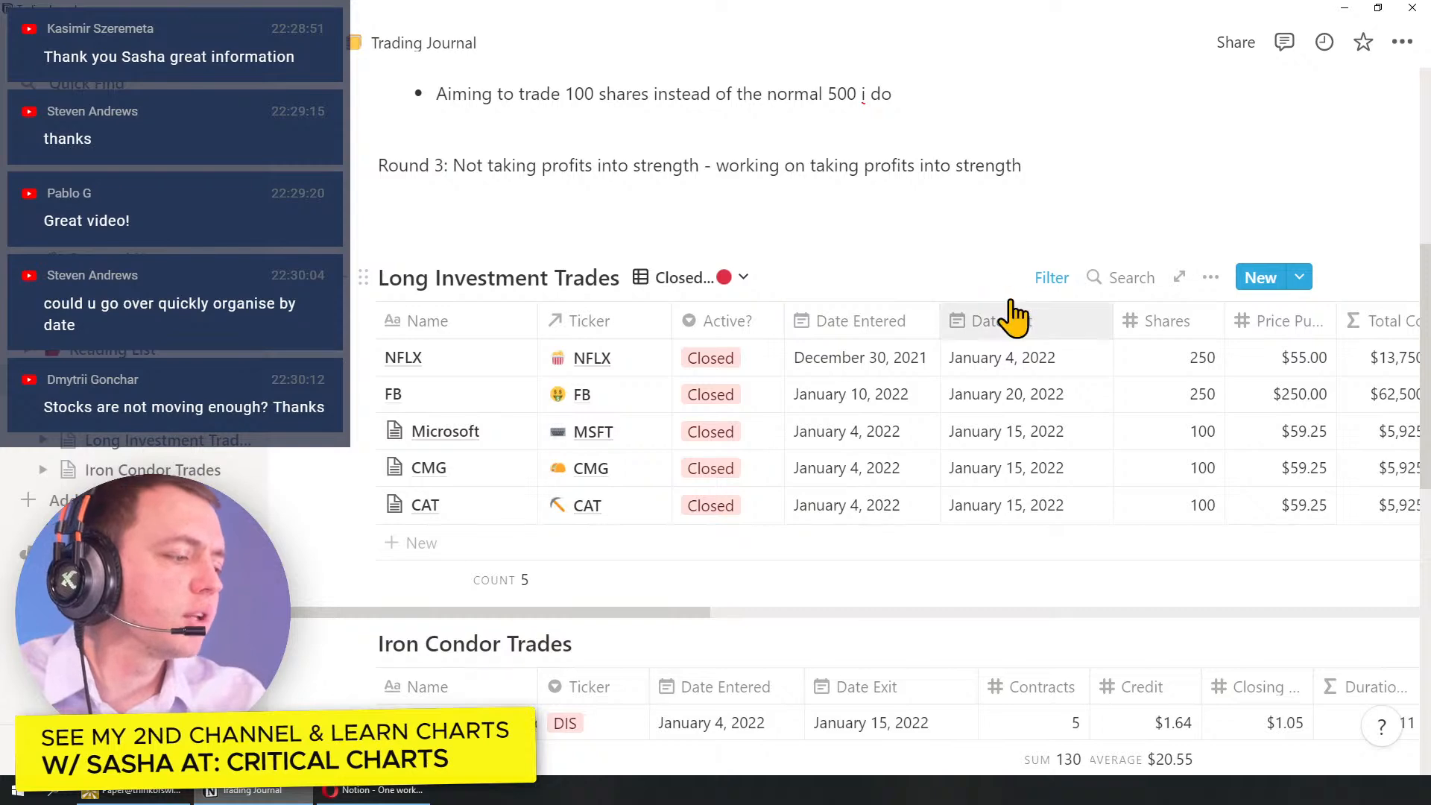
Step: Check the closed view's filter in Long Investment Trades and sort that view by Date Exit in ascending order
{"action": "left_click", "coordinate": [1048, 287]}
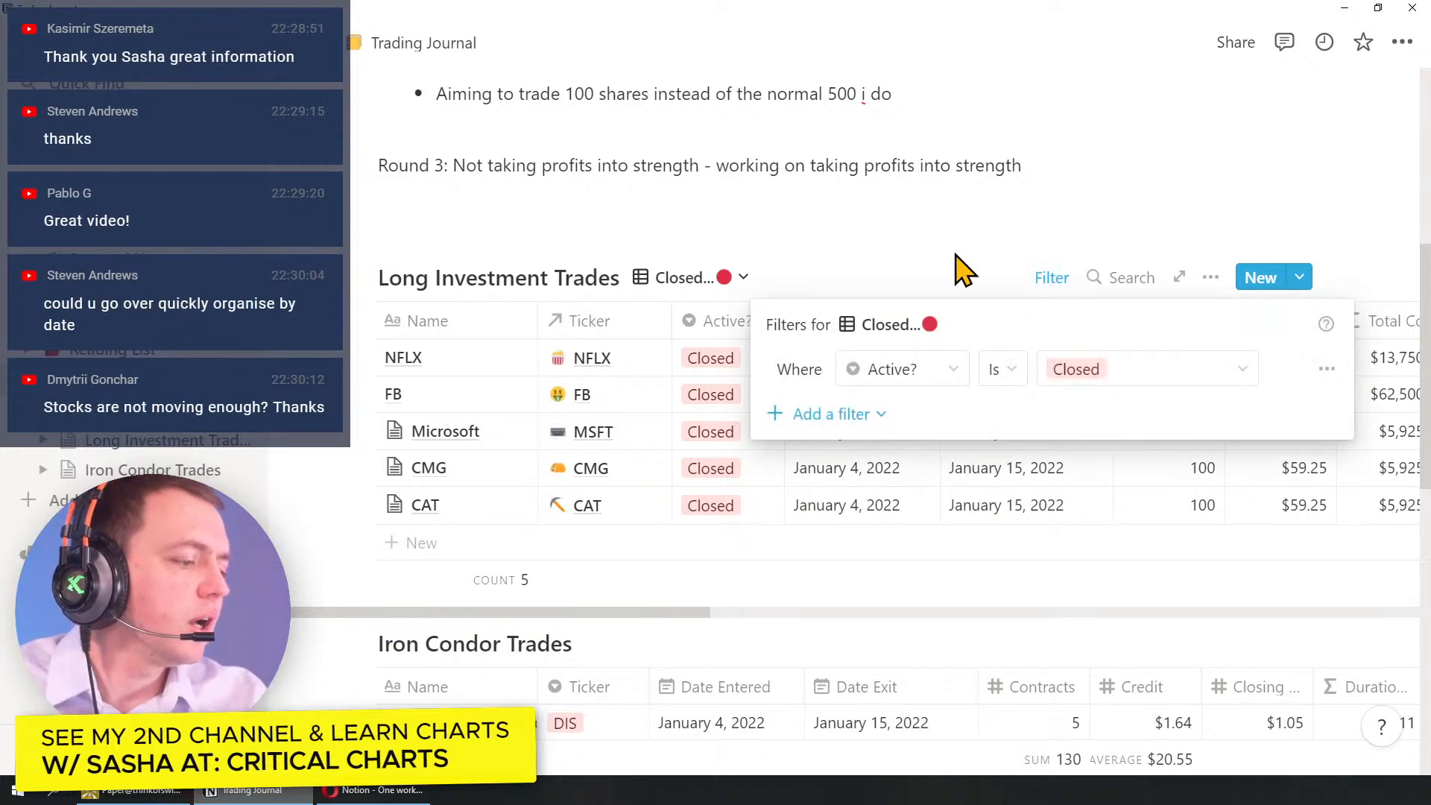
{"action": "left_click", "coordinate": [1052, 283]}
{"action": "left_click", "coordinate": [1211, 278]}
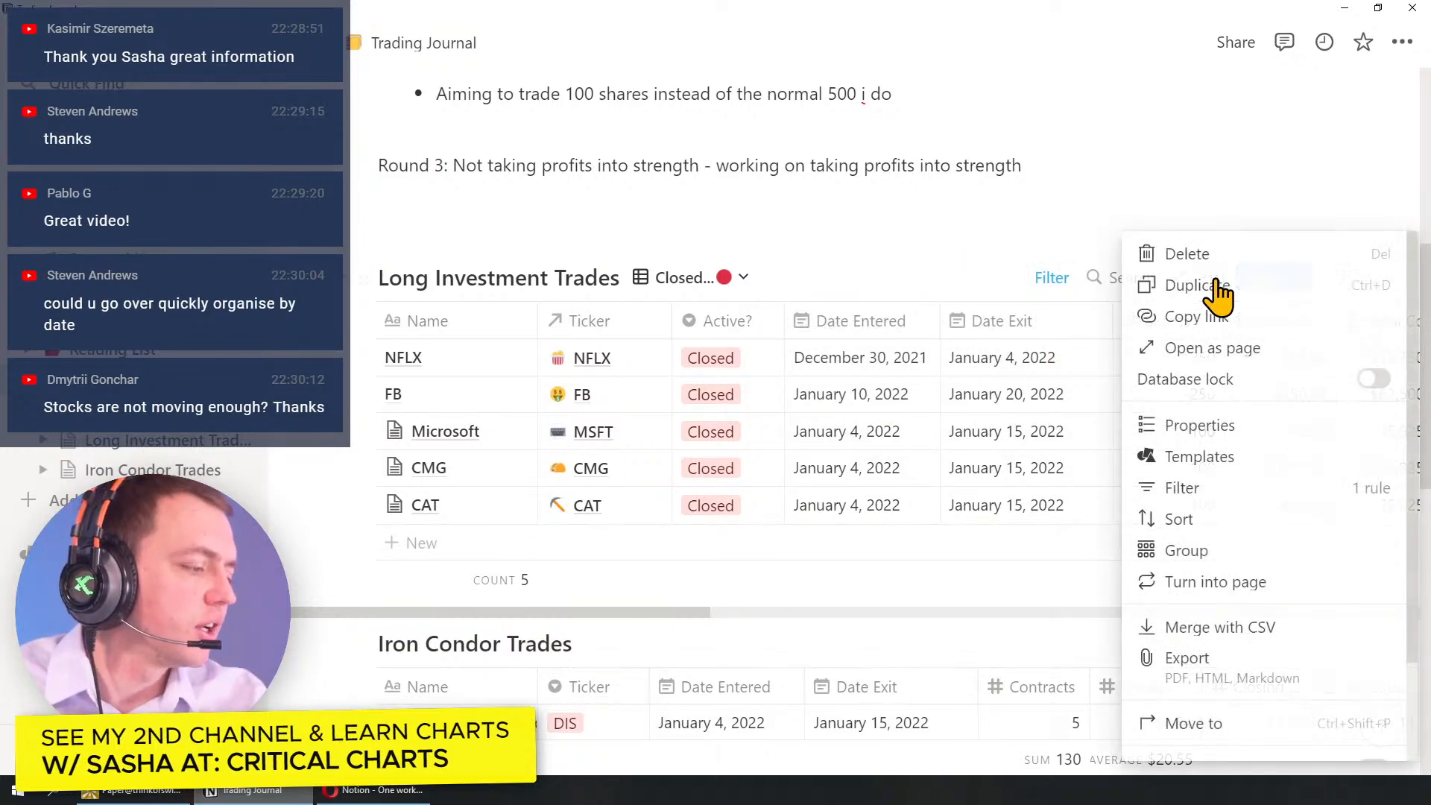
{"action": "left_click", "coordinate": [1235, 514]}
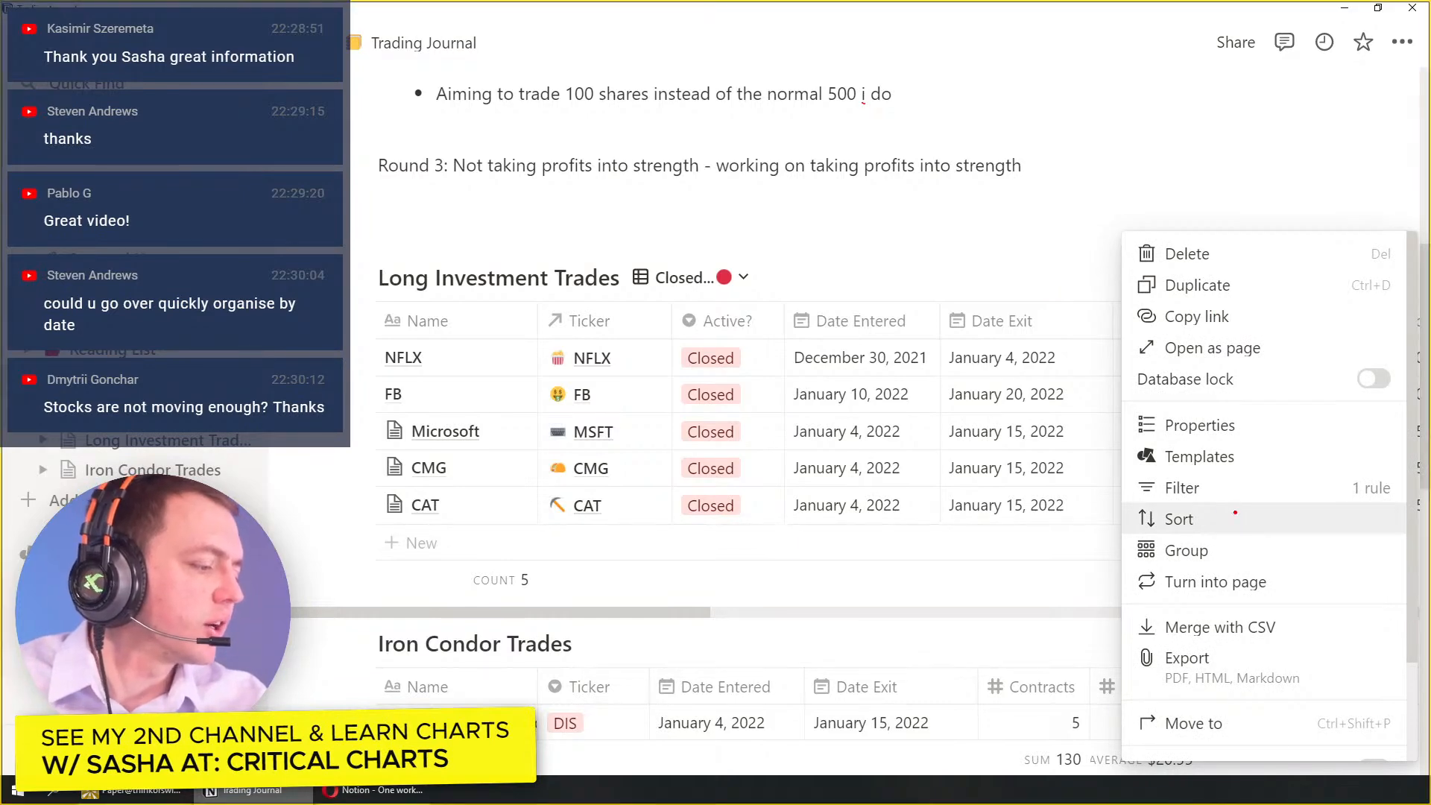
{"action": "left_click", "coordinate": [1294, 522]}
{"action": "left_click", "coordinate": [911, 483]}
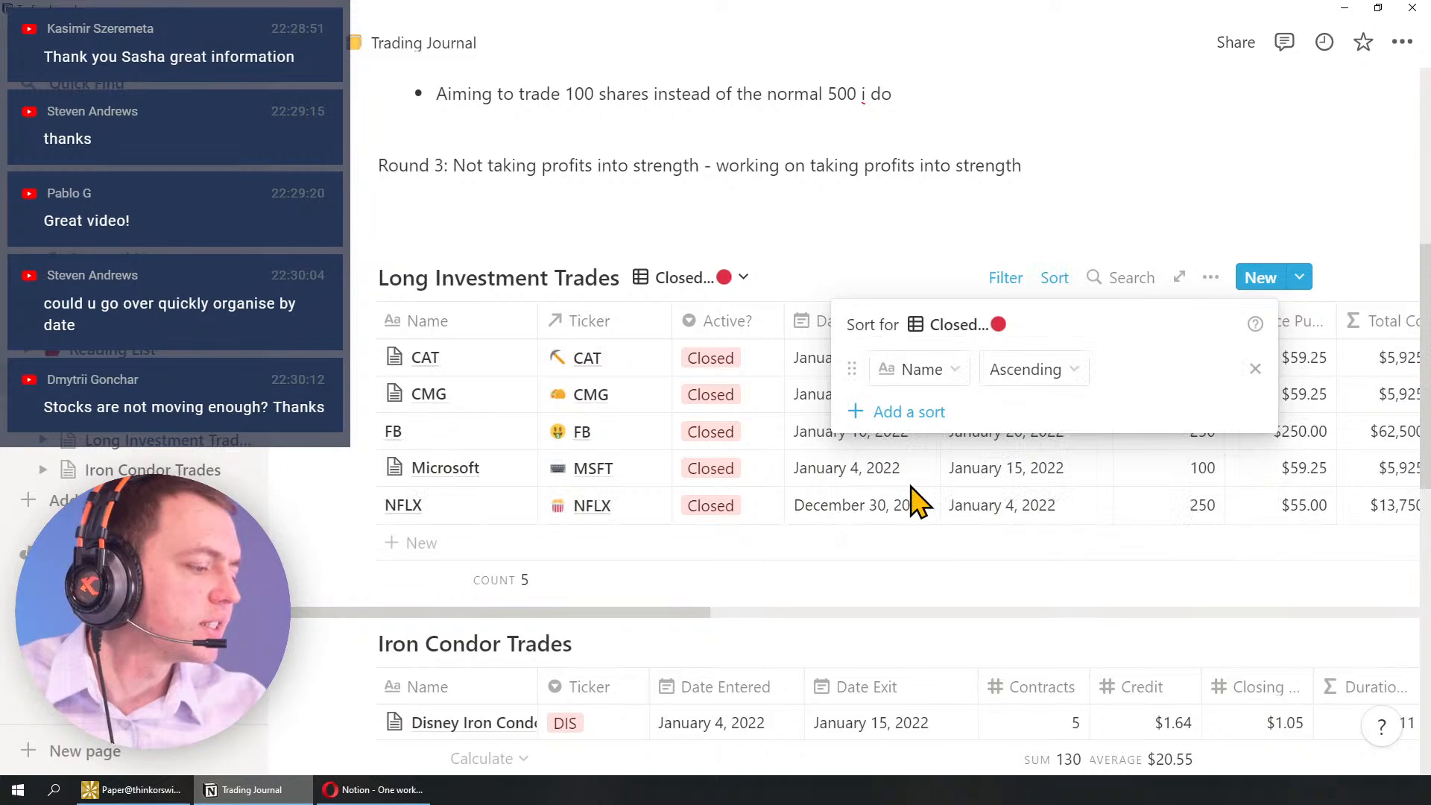
{"action": "left_click", "coordinate": [1015, 372]}
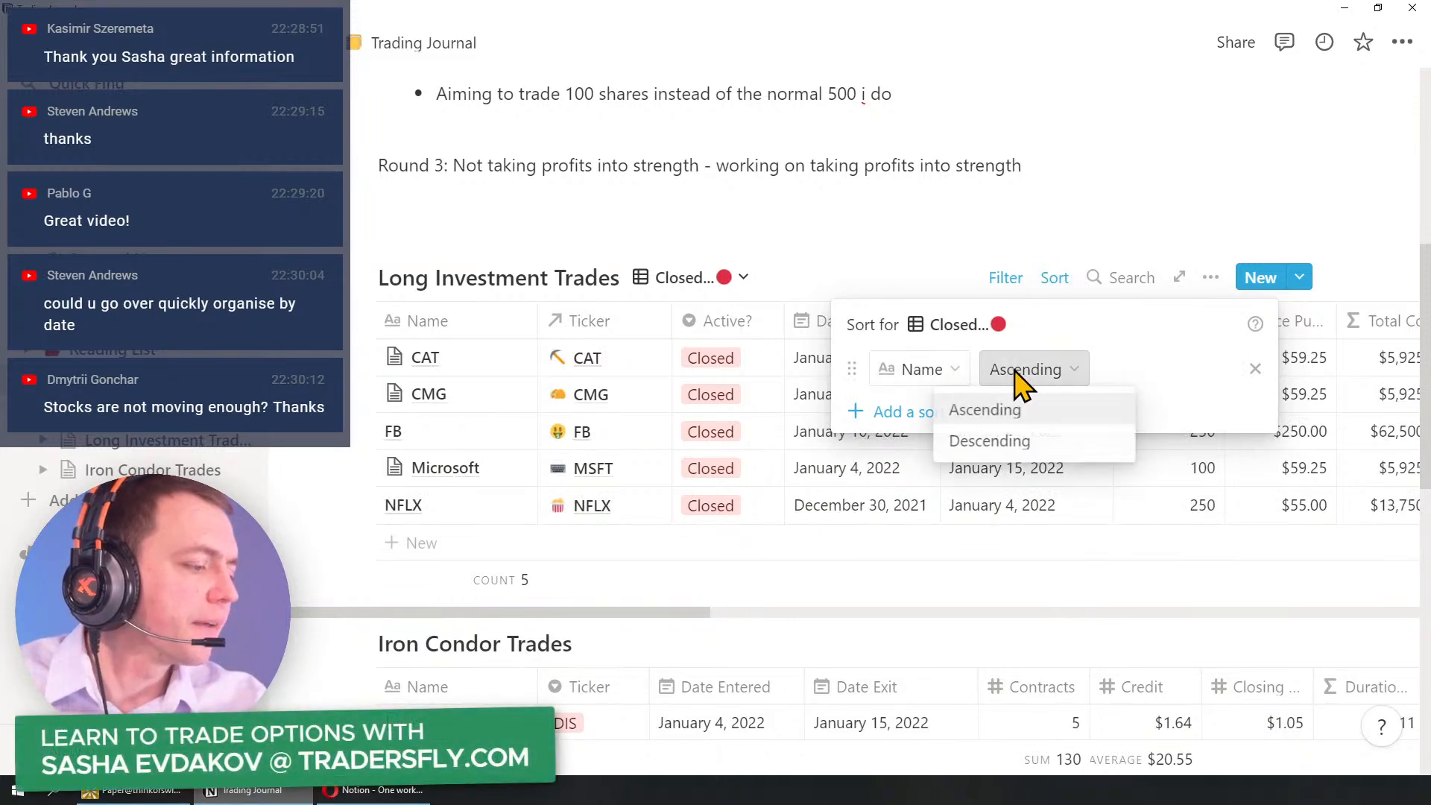
{"action": "left_click", "coordinate": [924, 372]}
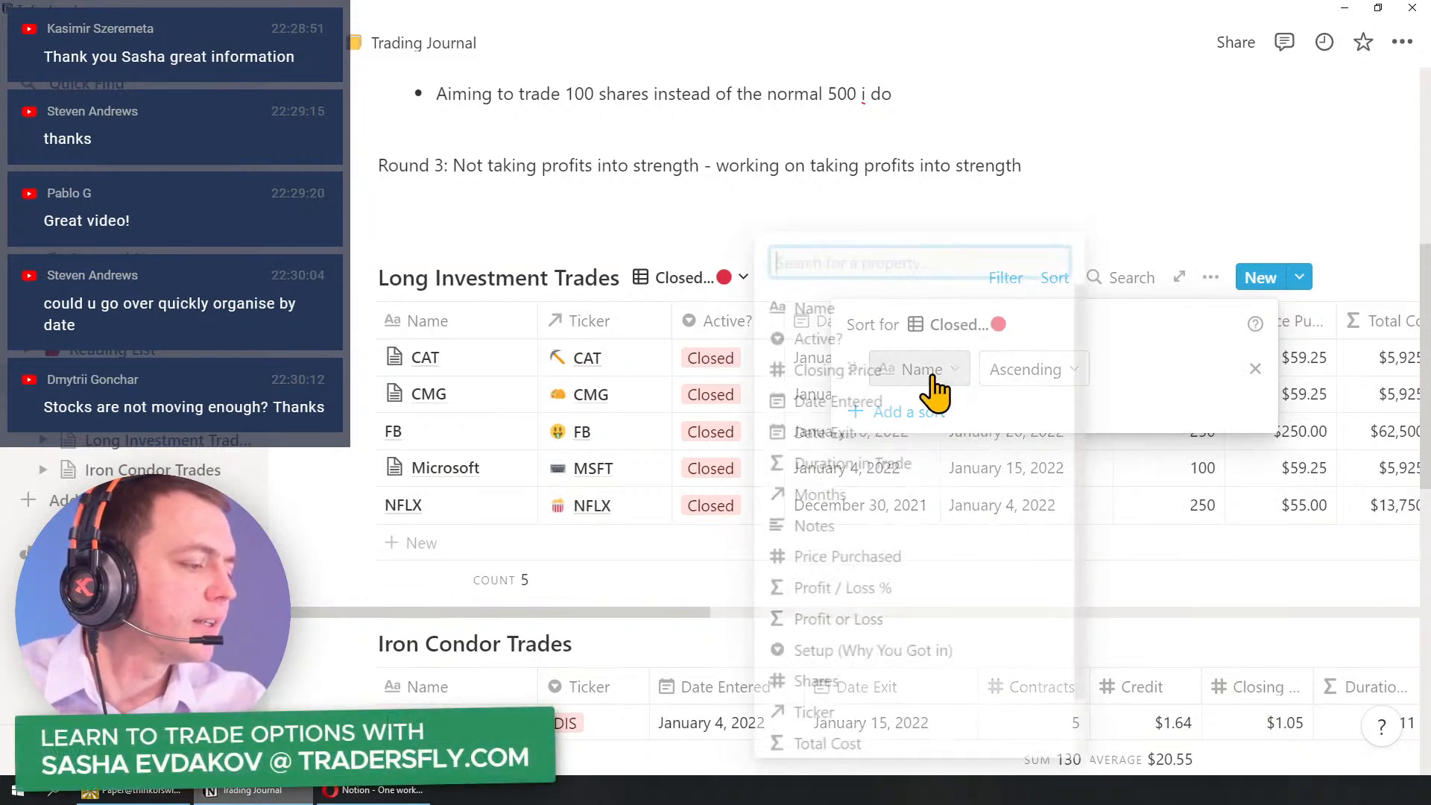
{"action": "left_click", "coordinate": [864, 435]}
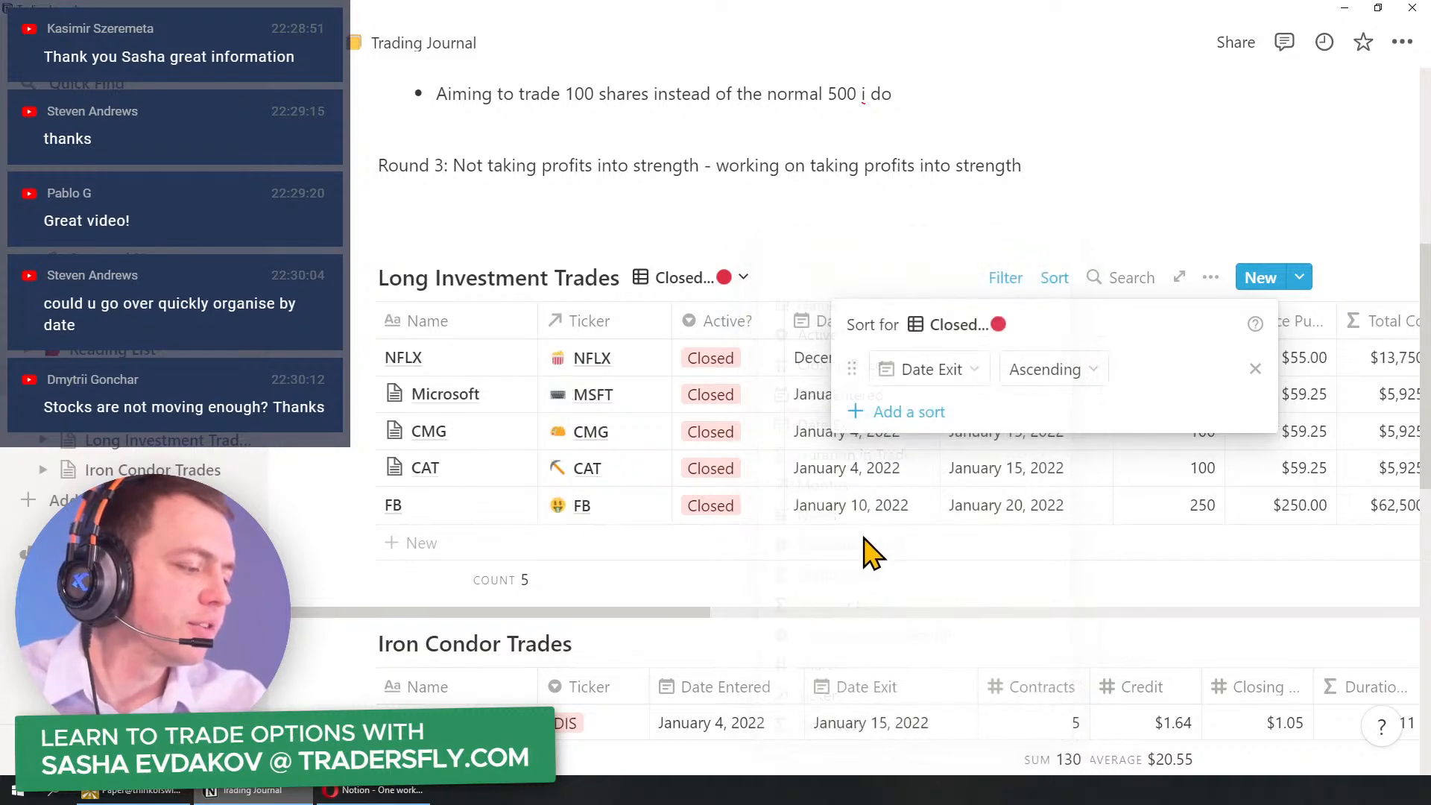
{"action": "left_click", "coordinate": [811, 624]}
Step: Sort the Iron Condor Trades table by Date Expiring in descending order
{"action": "scroll", "coordinate": [817, 655], "scroll_direction": "down", "scroll_amount": 4}
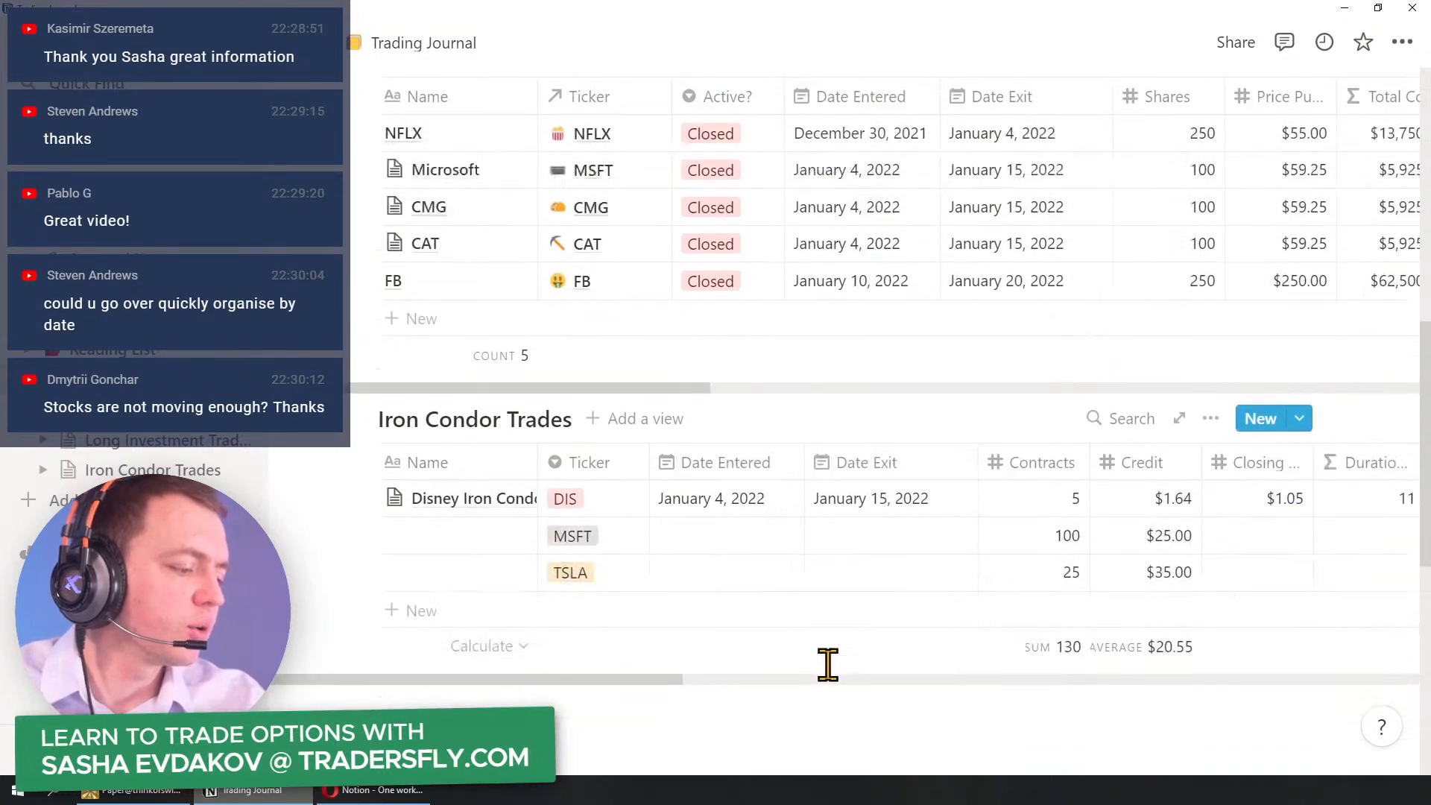
{"action": "left_click", "coordinate": [1211, 346]}
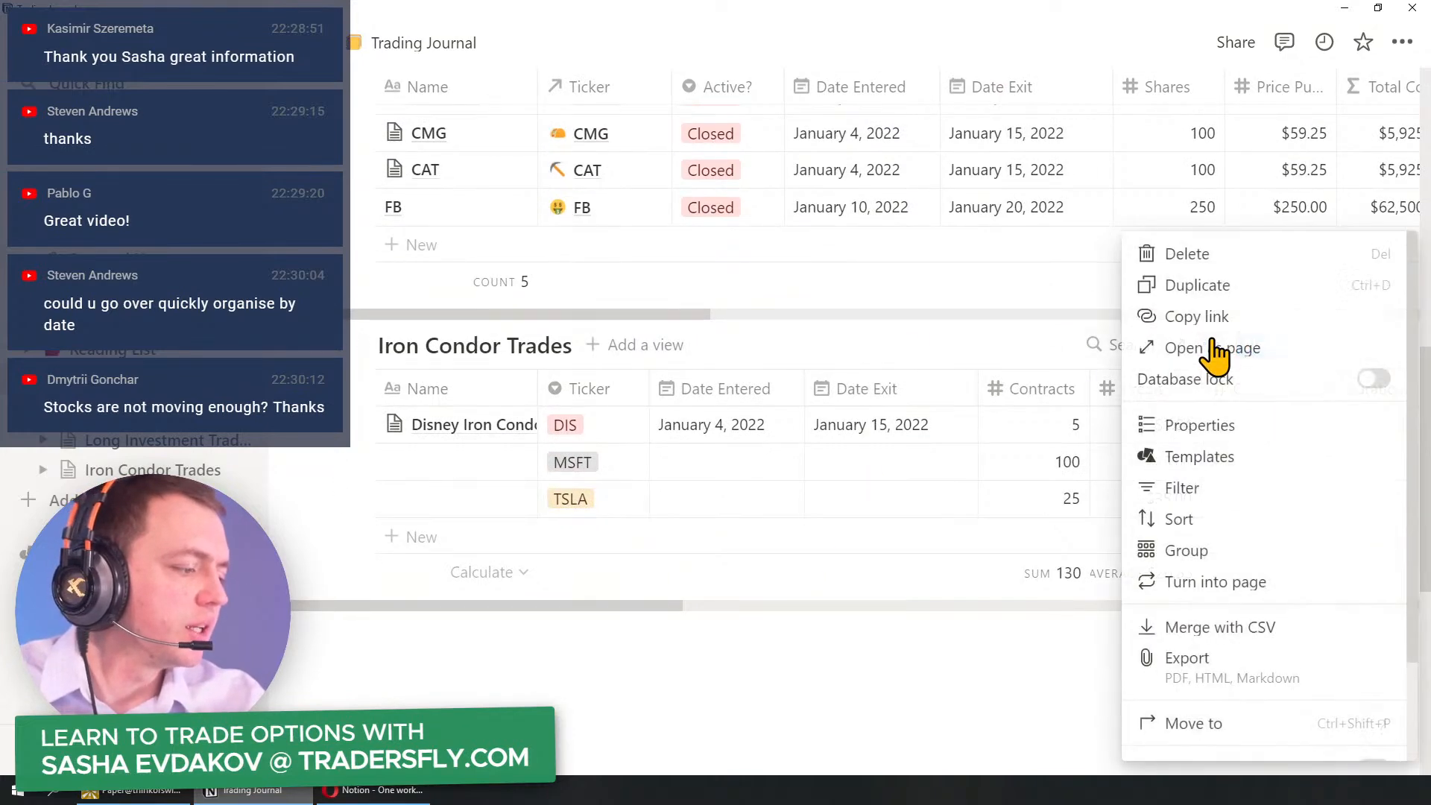
{"action": "left_click", "coordinate": [1189, 522]}
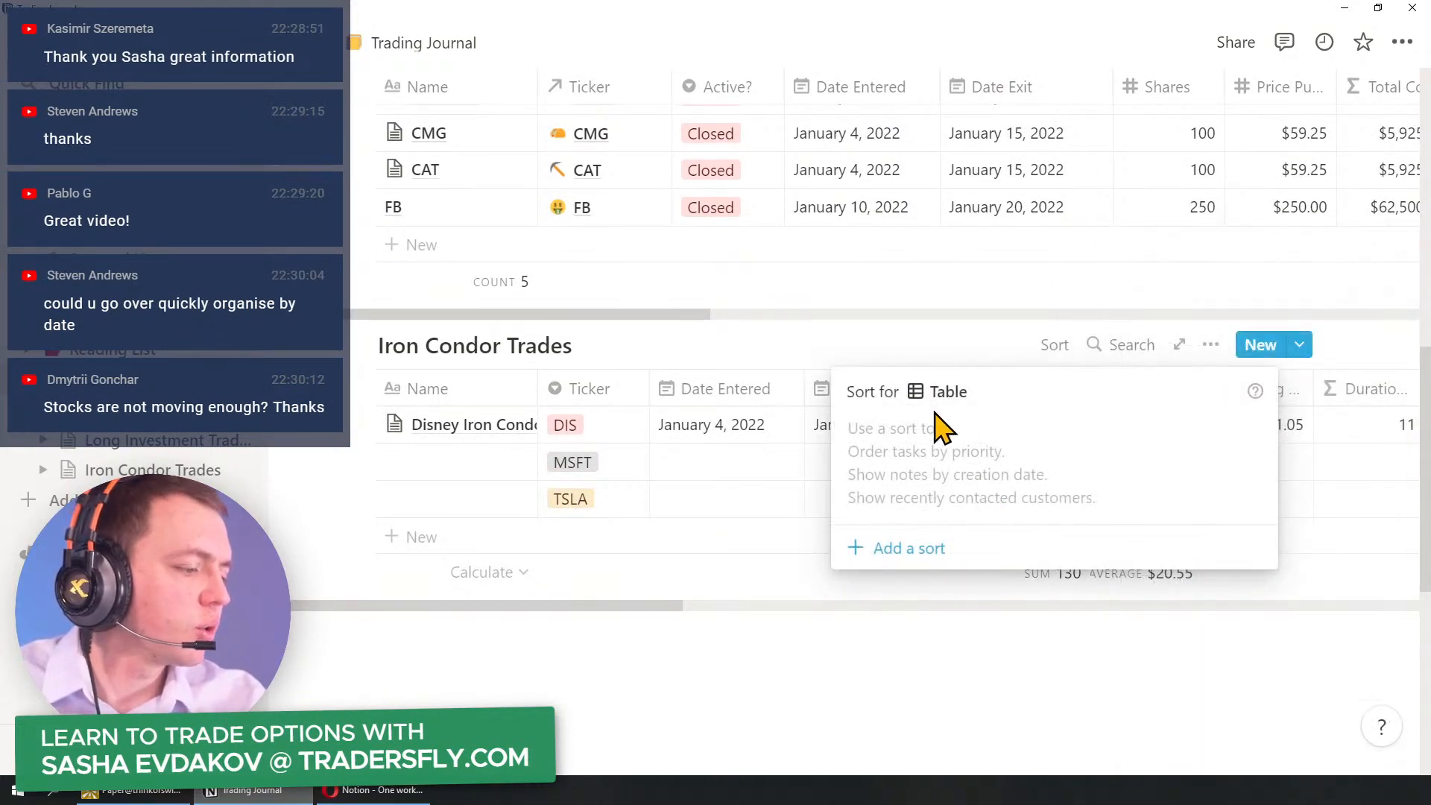
{"action": "left_click", "coordinate": [921, 552]}
{"action": "left_click", "coordinate": [954, 441]}
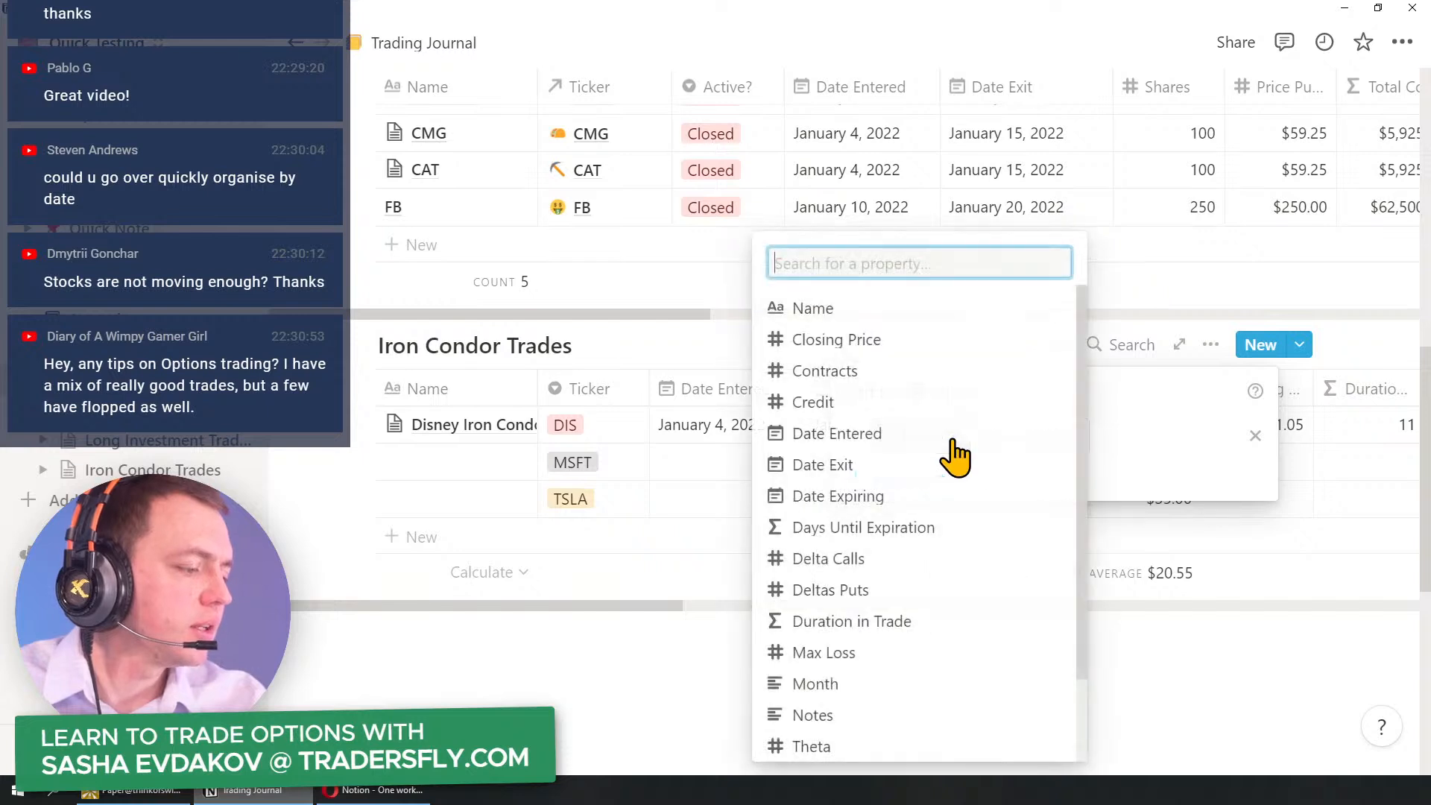
{"action": "scroll", "coordinate": [877, 632], "scroll_direction": "down", "scroll_amount": 2}
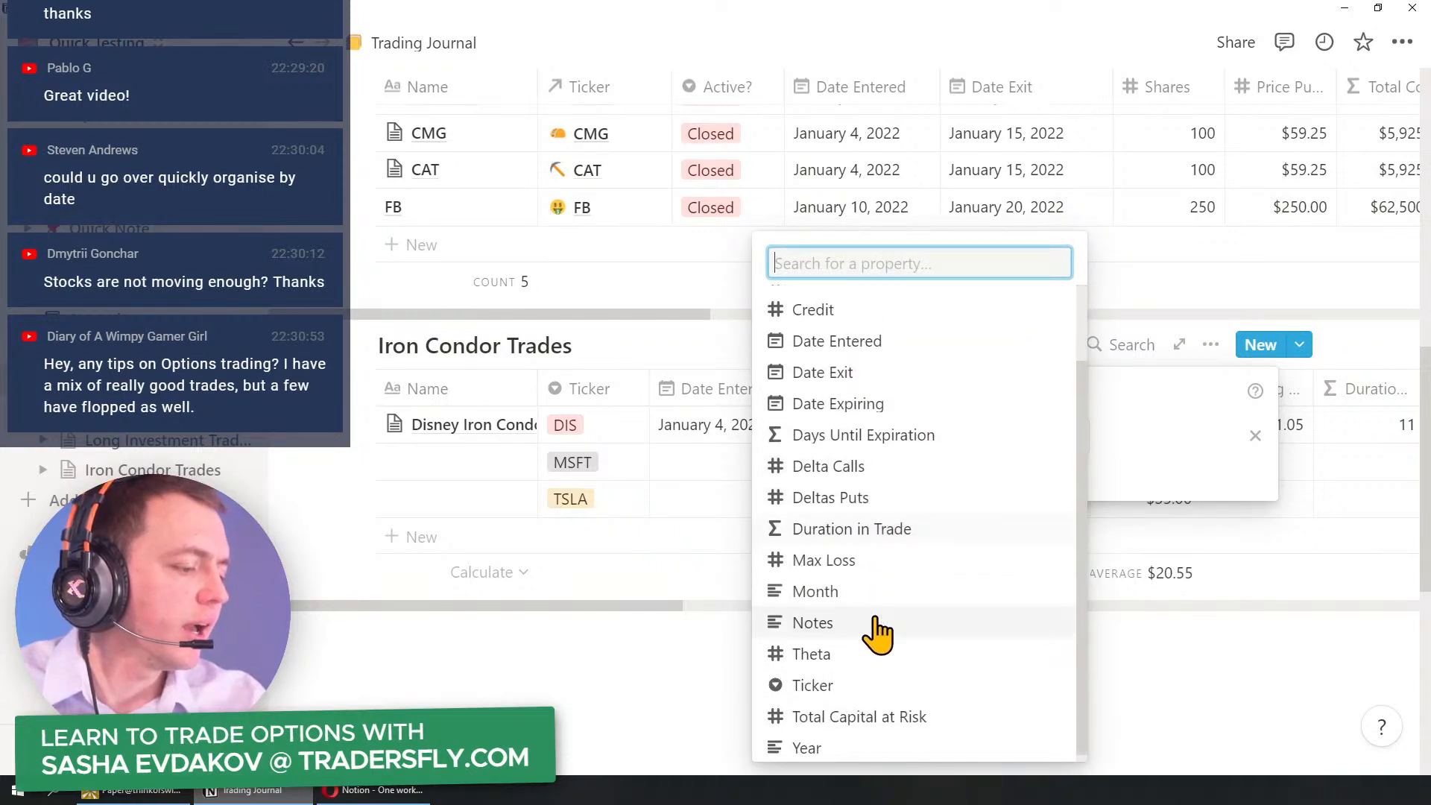
{"action": "scroll", "coordinate": [854, 671], "scroll_direction": "up", "scroll_amount": 2}
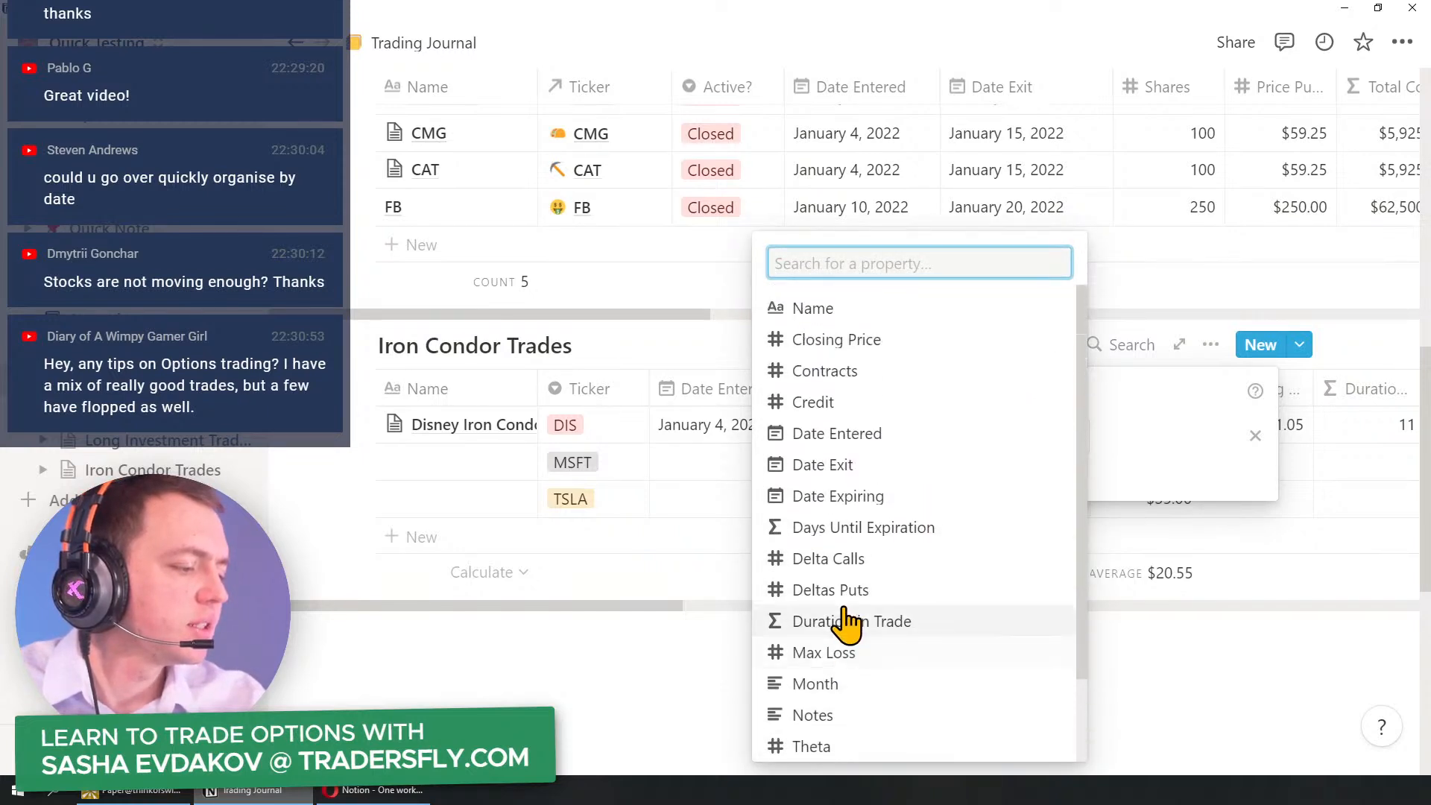
{"action": "left_click", "coordinate": [874, 500]}
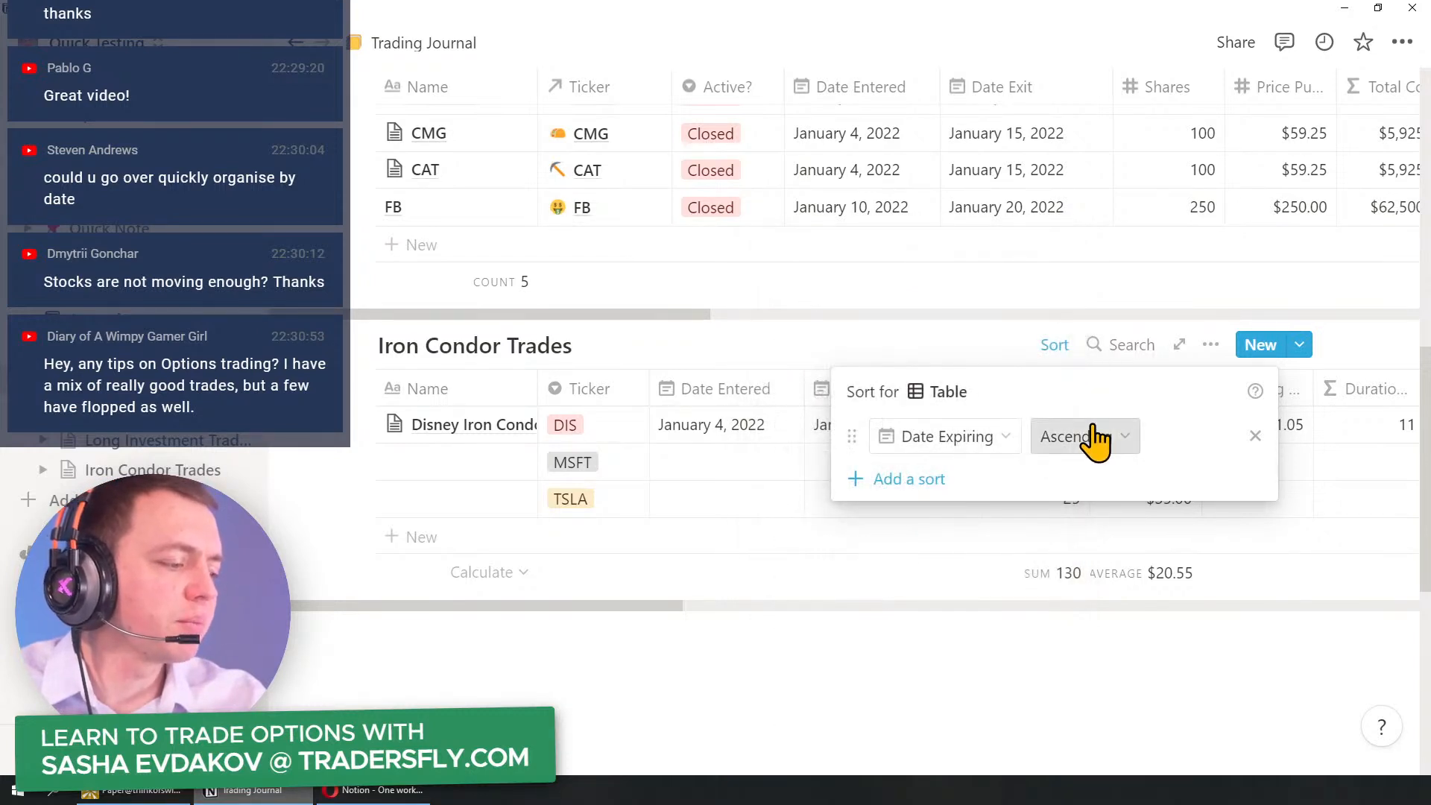
{"action": "left_click", "coordinate": [1040, 445]}
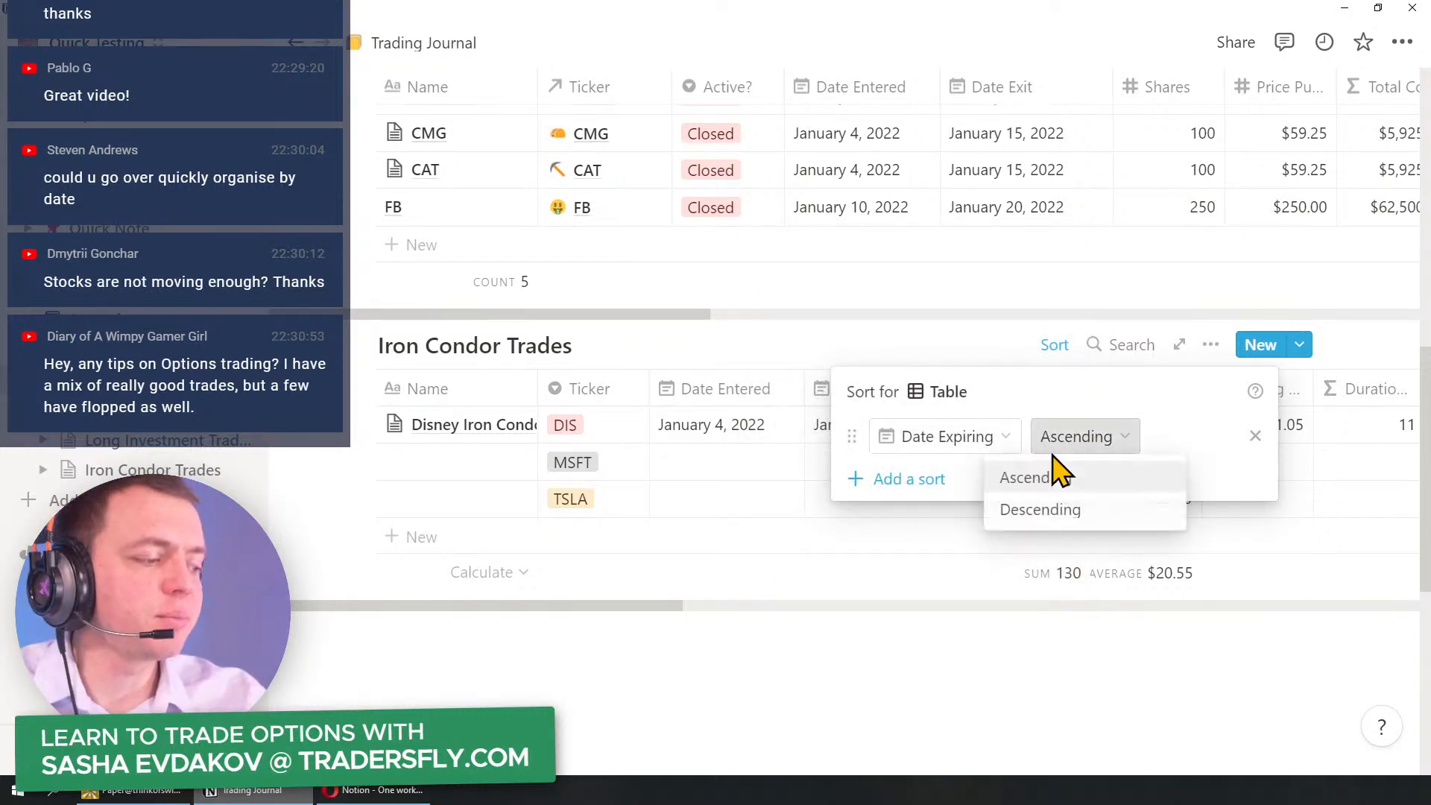
{"action": "left_click", "coordinate": [1053, 507]}
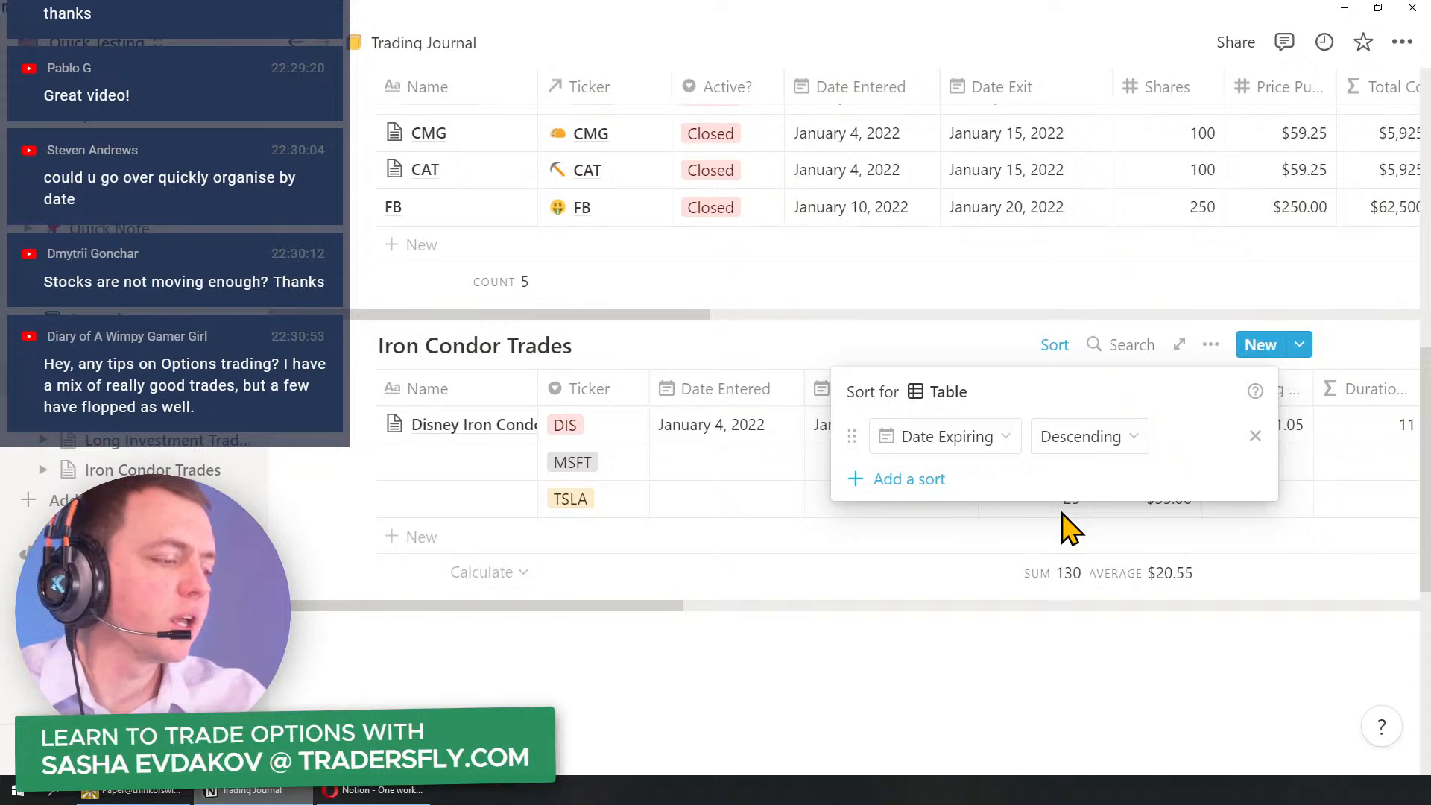
{"action": "left_click", "coordinate": [973, 337]}
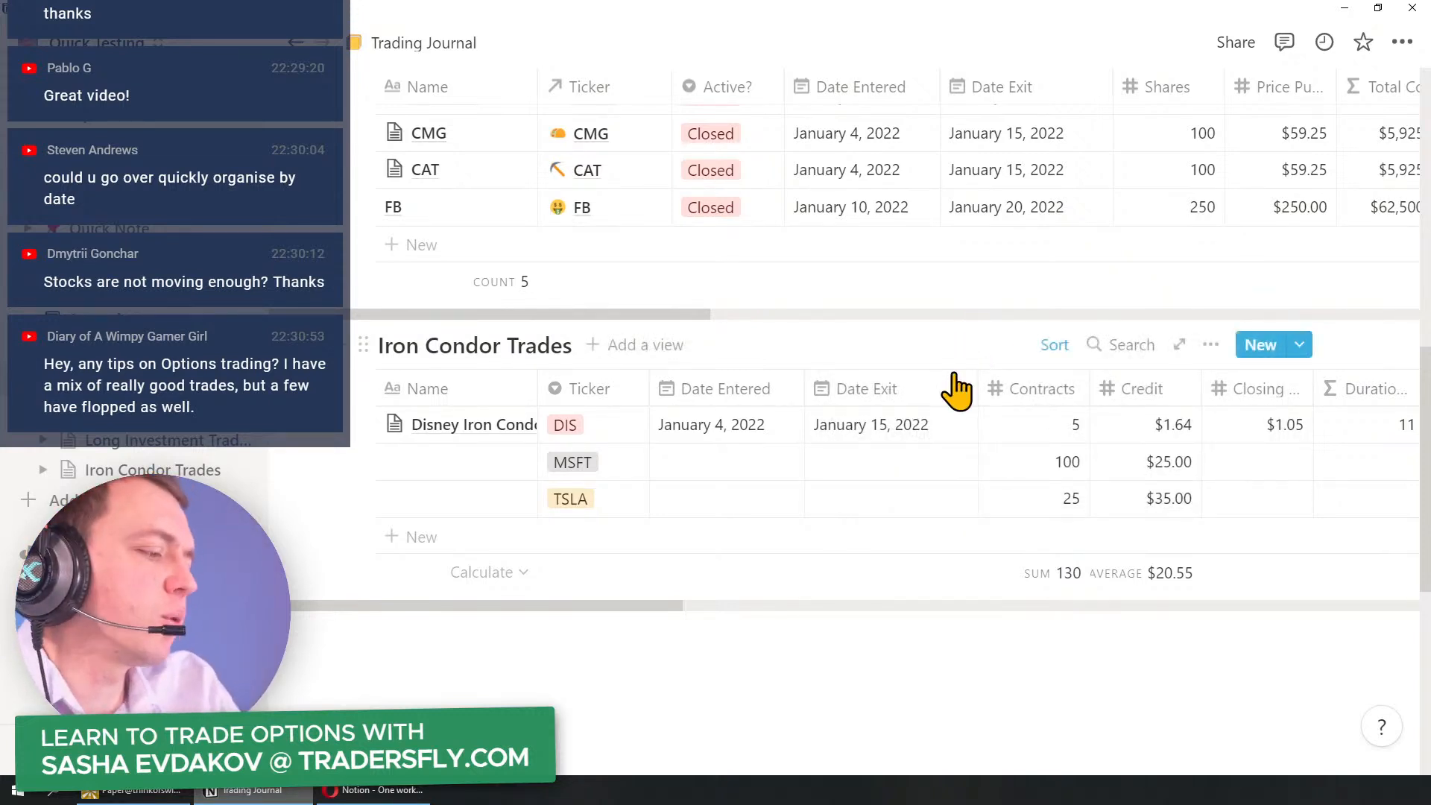
Step: Add a calendar view to the Long Investment Trades database
{"action": "scroll", "coordinate": [951, 390], "scroll_direction": "up", "scroll_amount": 3}
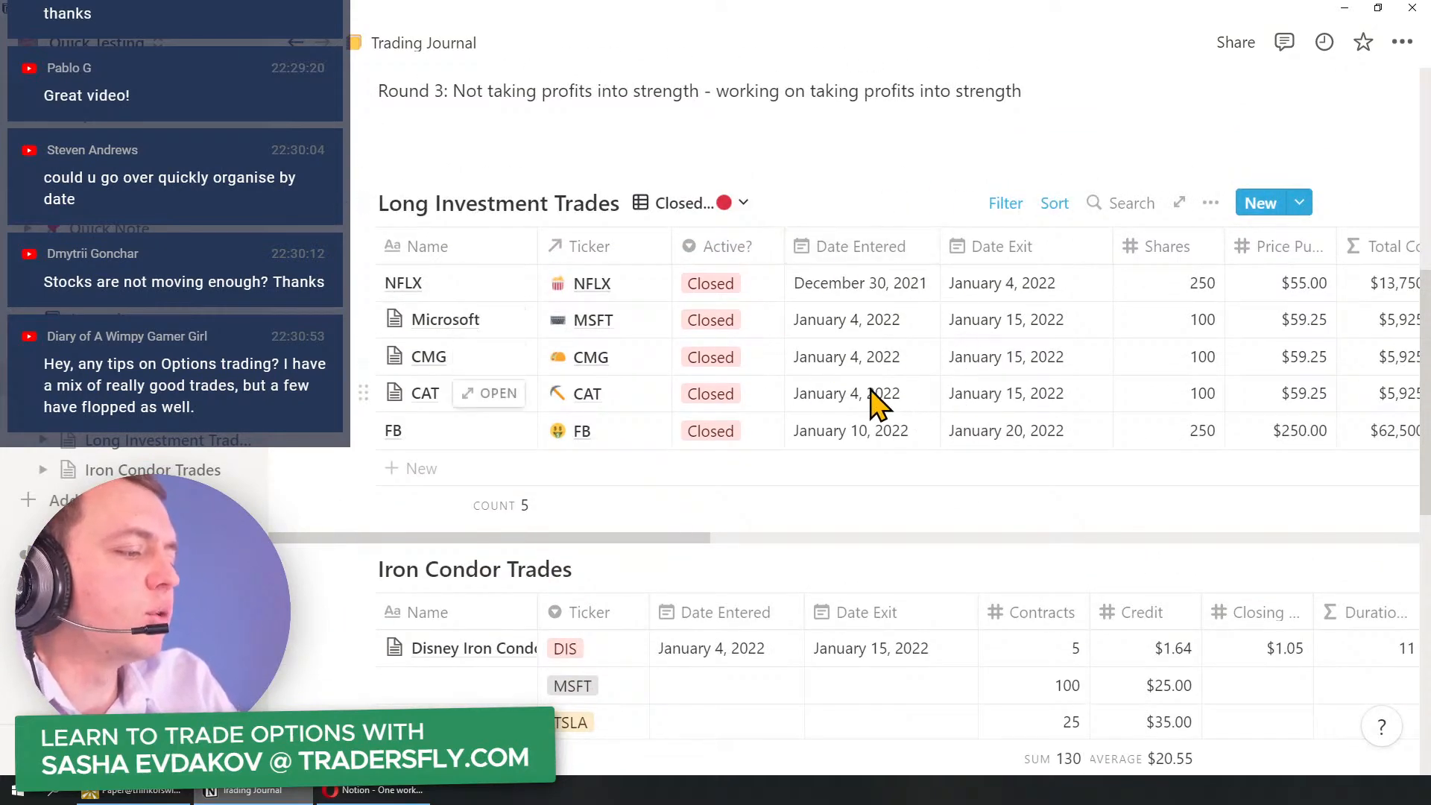
{"action": "left_click", "coordinate": [682, 202]}
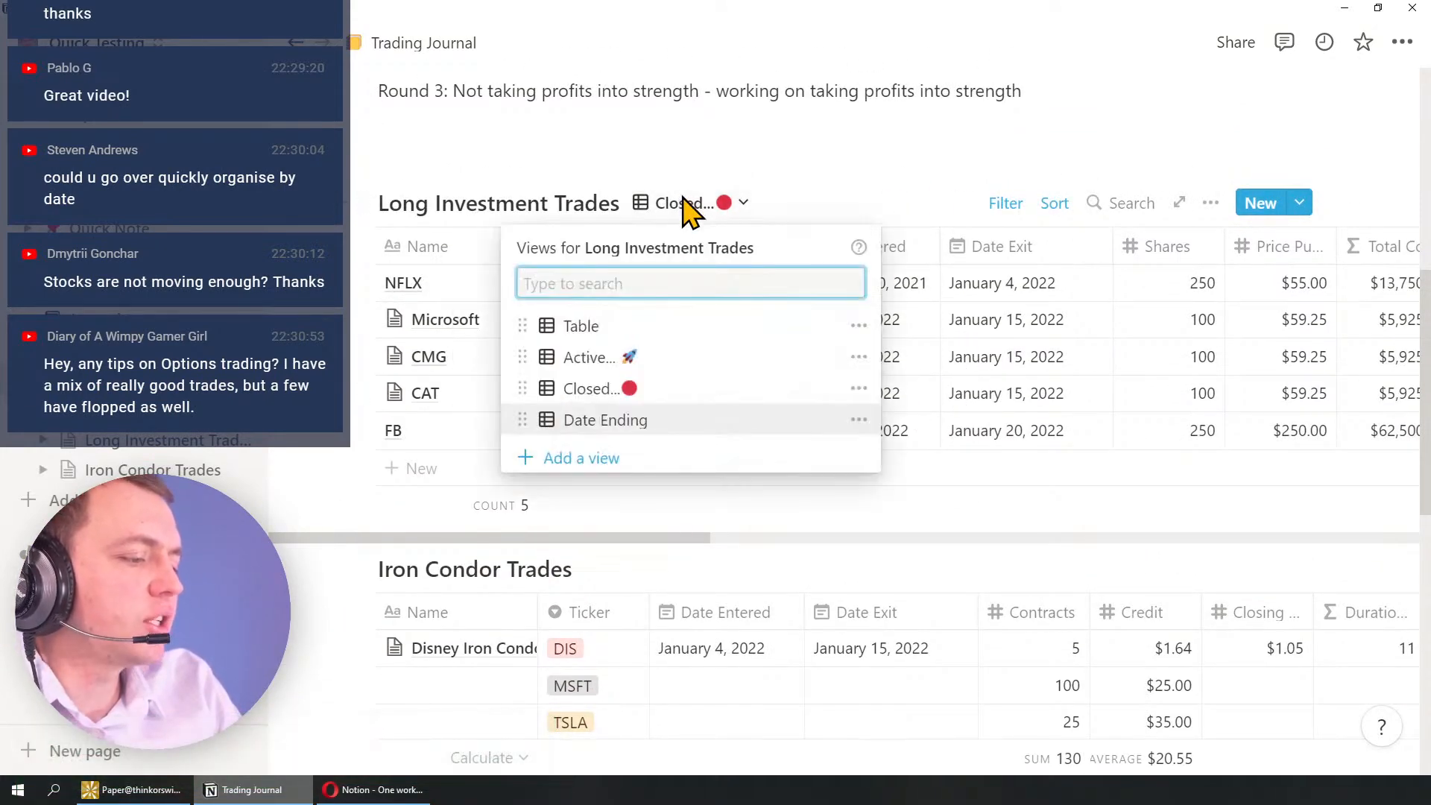
{"action": "left_click", "coordinate": [580, 458]}
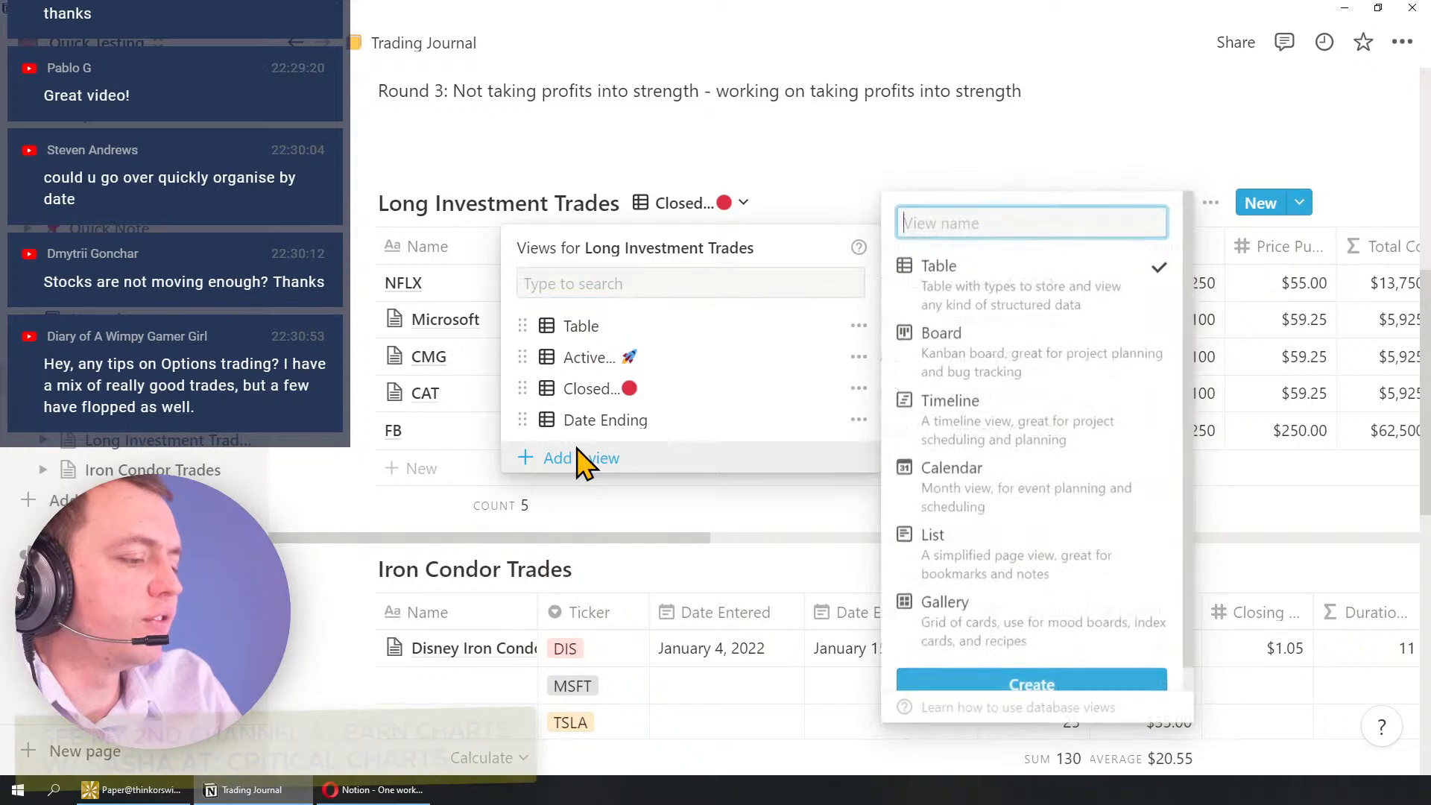
{"action": "left_click", "coordinate": [1004, 507]}
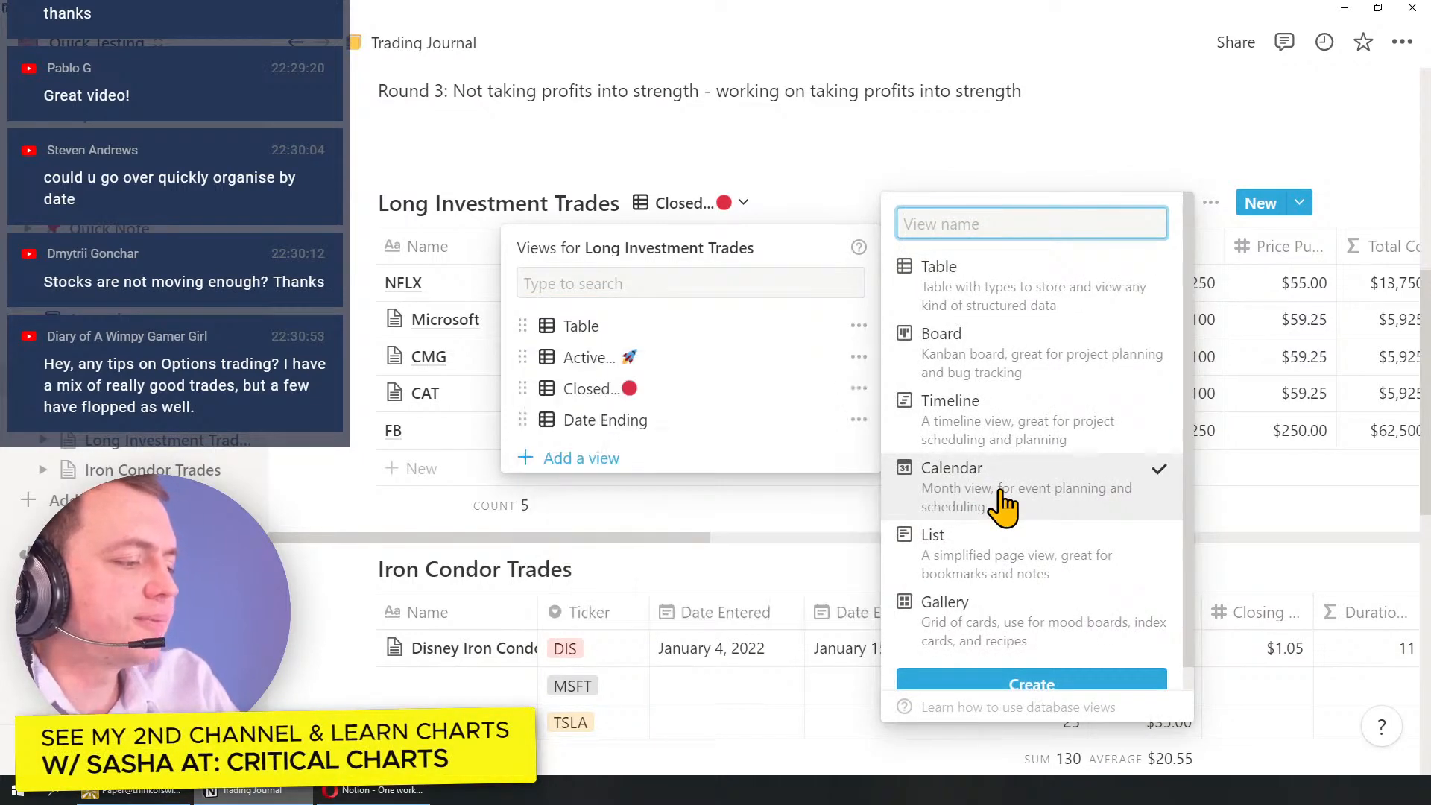
{"action": "left_click", "coordinate": [1008, 684]}
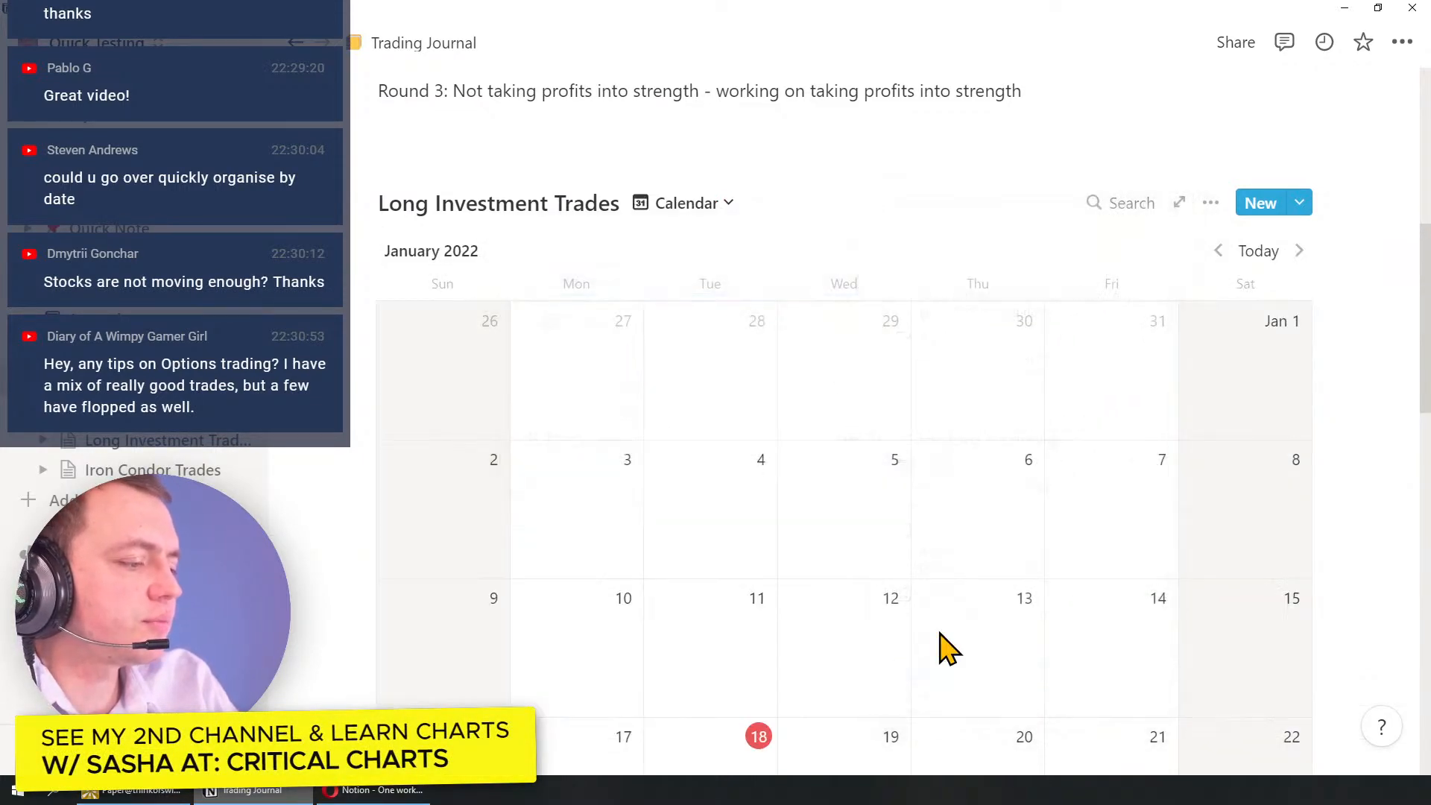
Step: Look over the January 2022 calendar of Long Investment Trades and set it to place trades by Date Exit
{"action": "scroll", "coordinate": [954, 596], "scroll_direction": "down", "scroll_amount": 1}
{"action": "scroll", "coordinate": [857, 447], "scroll_direction": "down", "scroll_amount": 3}
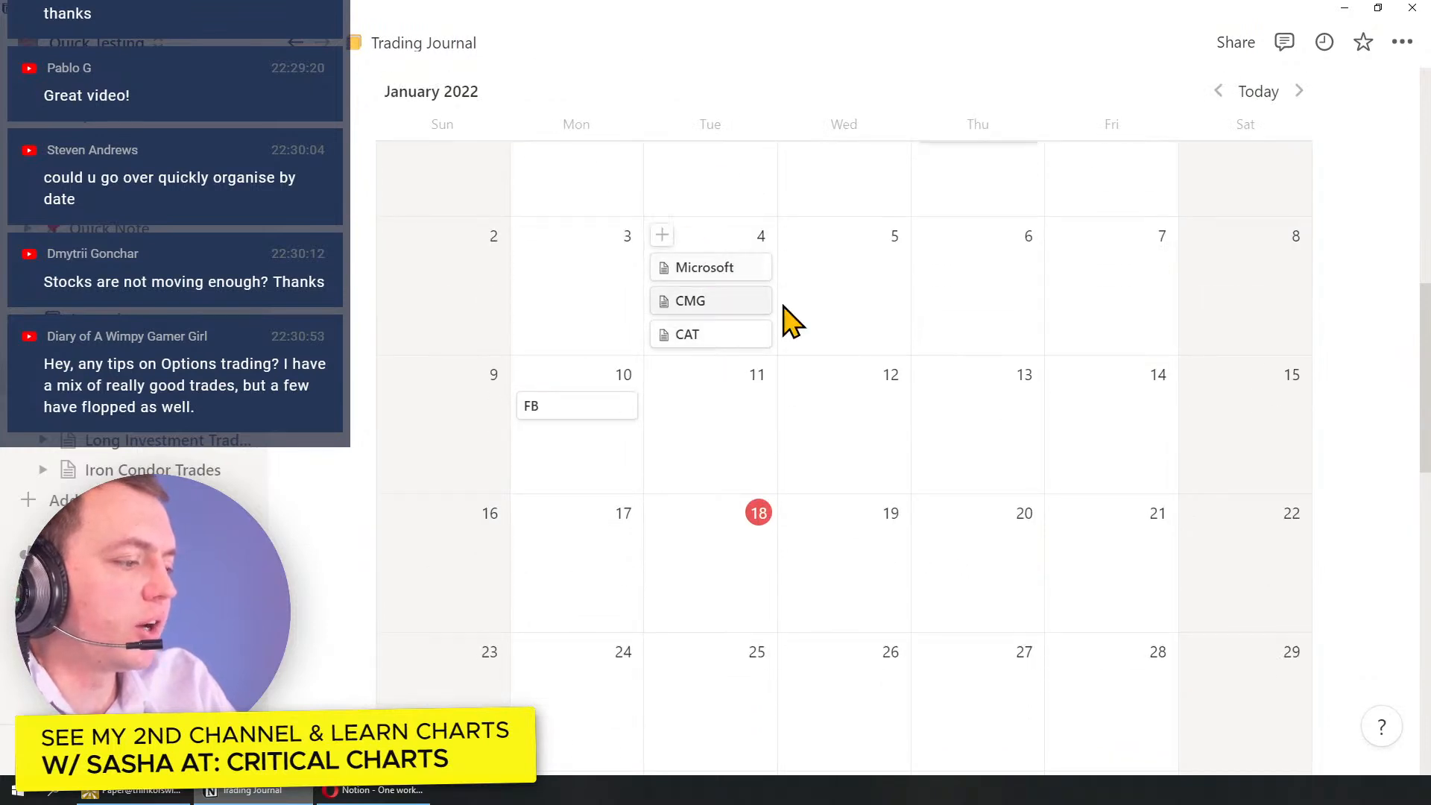
{"action": "scroll", "coordinate": [746, 409], "scroll_direction": "up", "scroll_amount": 1}
{"action": "scroll", "coordinate": [745, 488], "scroll_direction": "up", "scroll_amount": 3}
{"action": "scroll", "coordinate": [891, 567], "scroll_direction": "down", "scroll_amount": 5}
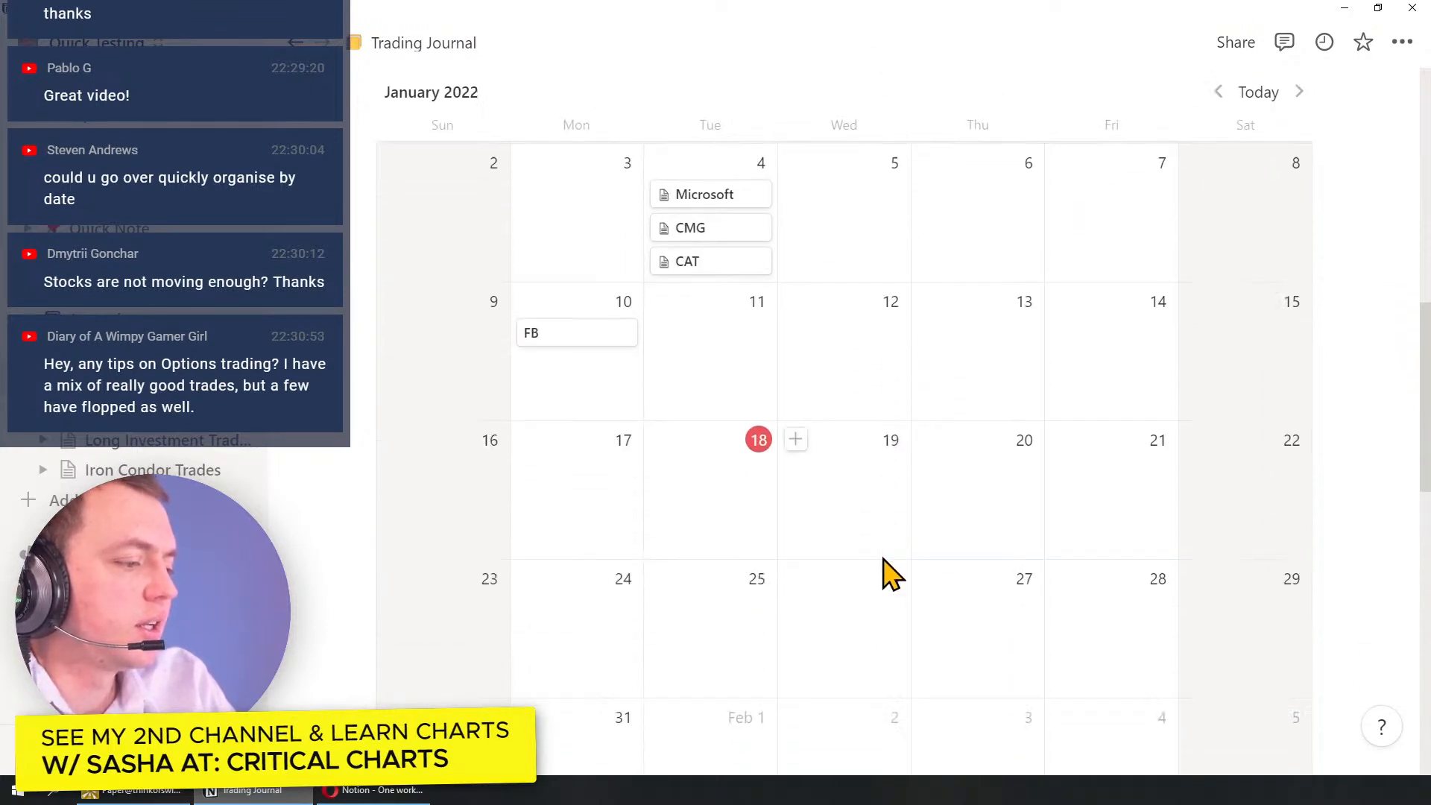
{"action": "scroll", "coordinate": [708, 365], "scroll_direction": "up", "scroll_amount": 3}
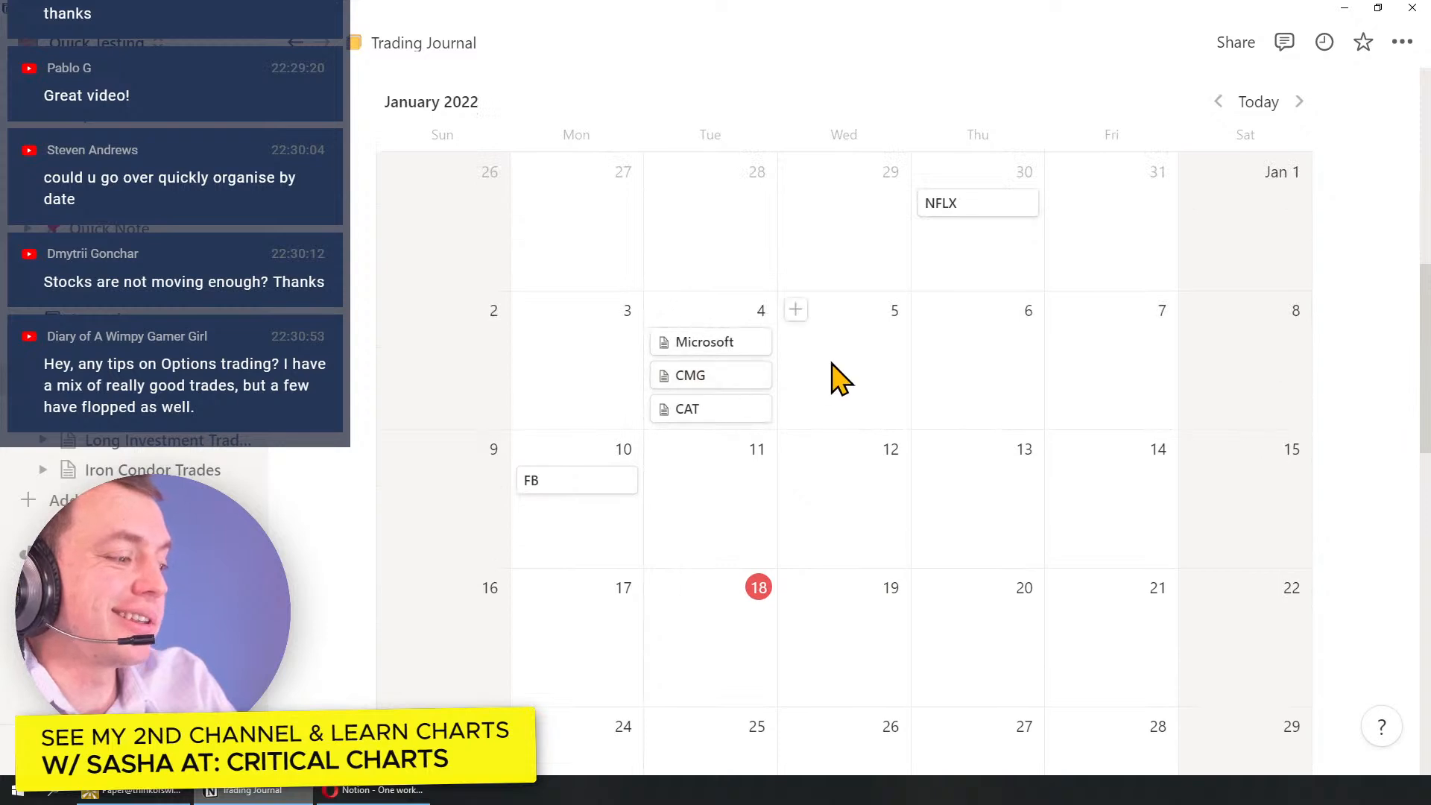
{"action": "scroll", "coordinate": [865, 395], "scroll_direction": "up", "scroll_amount": 1}
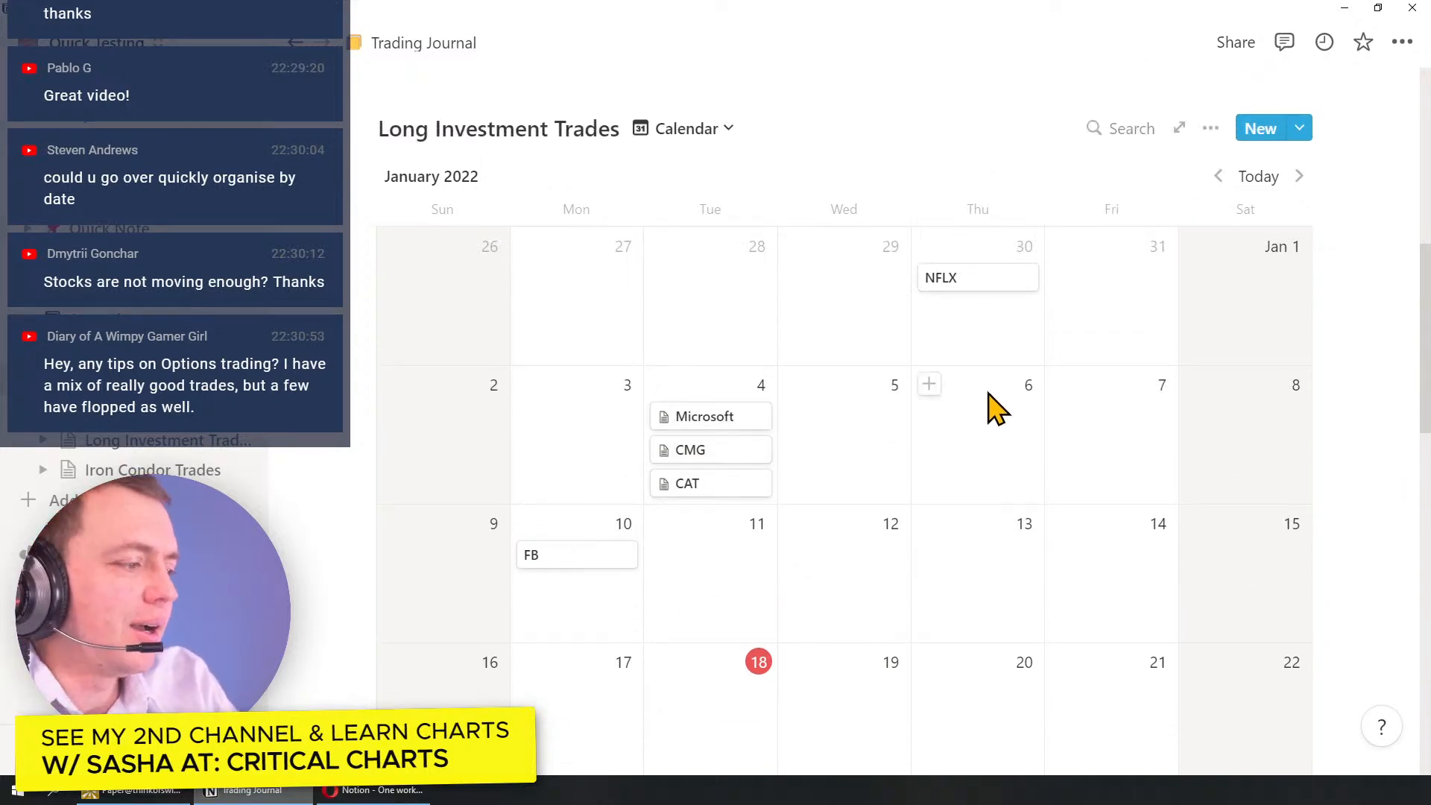
{"action": "left_click", "coordinate": [1210, 137]}
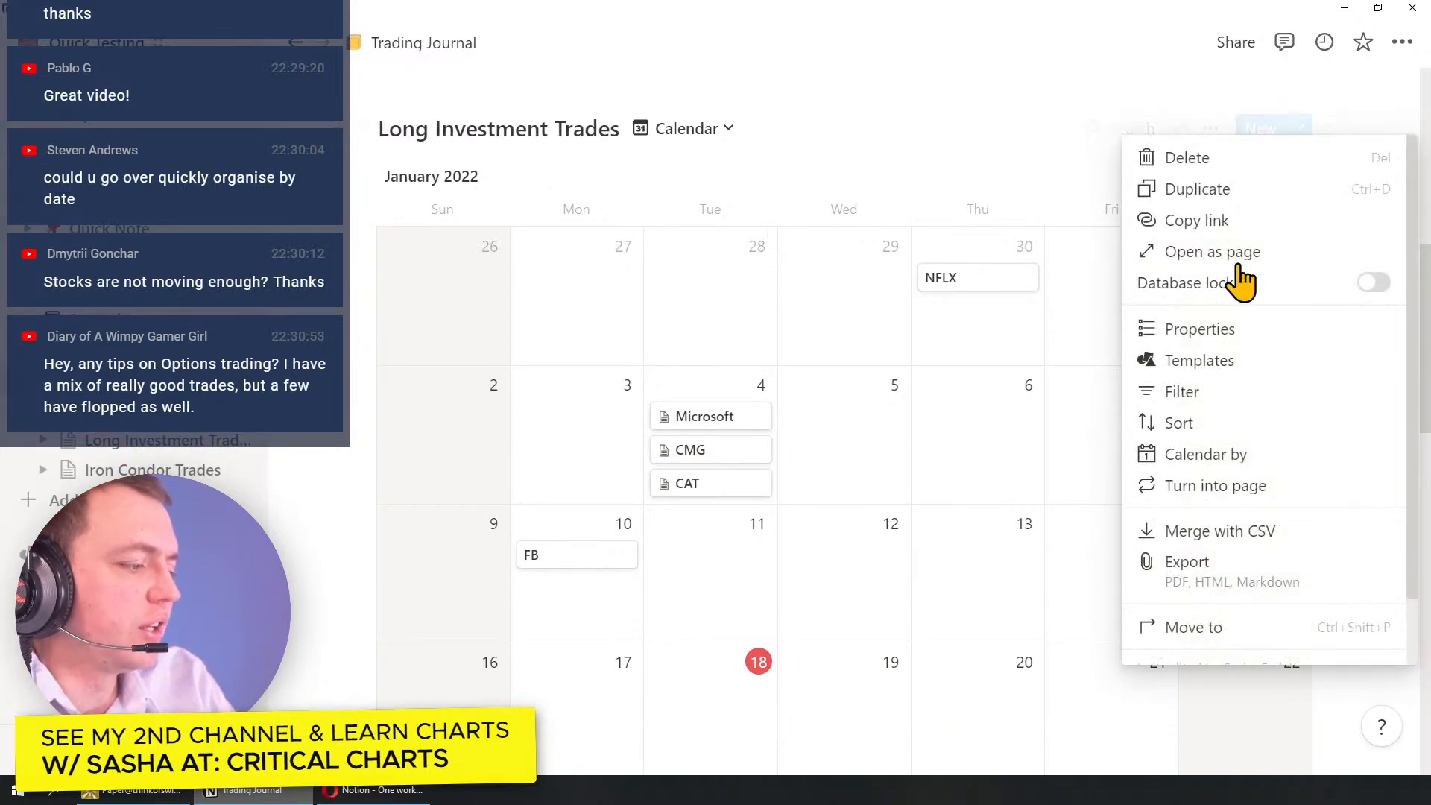
{"action": "left_click", "coordinate": [1254, 463]}
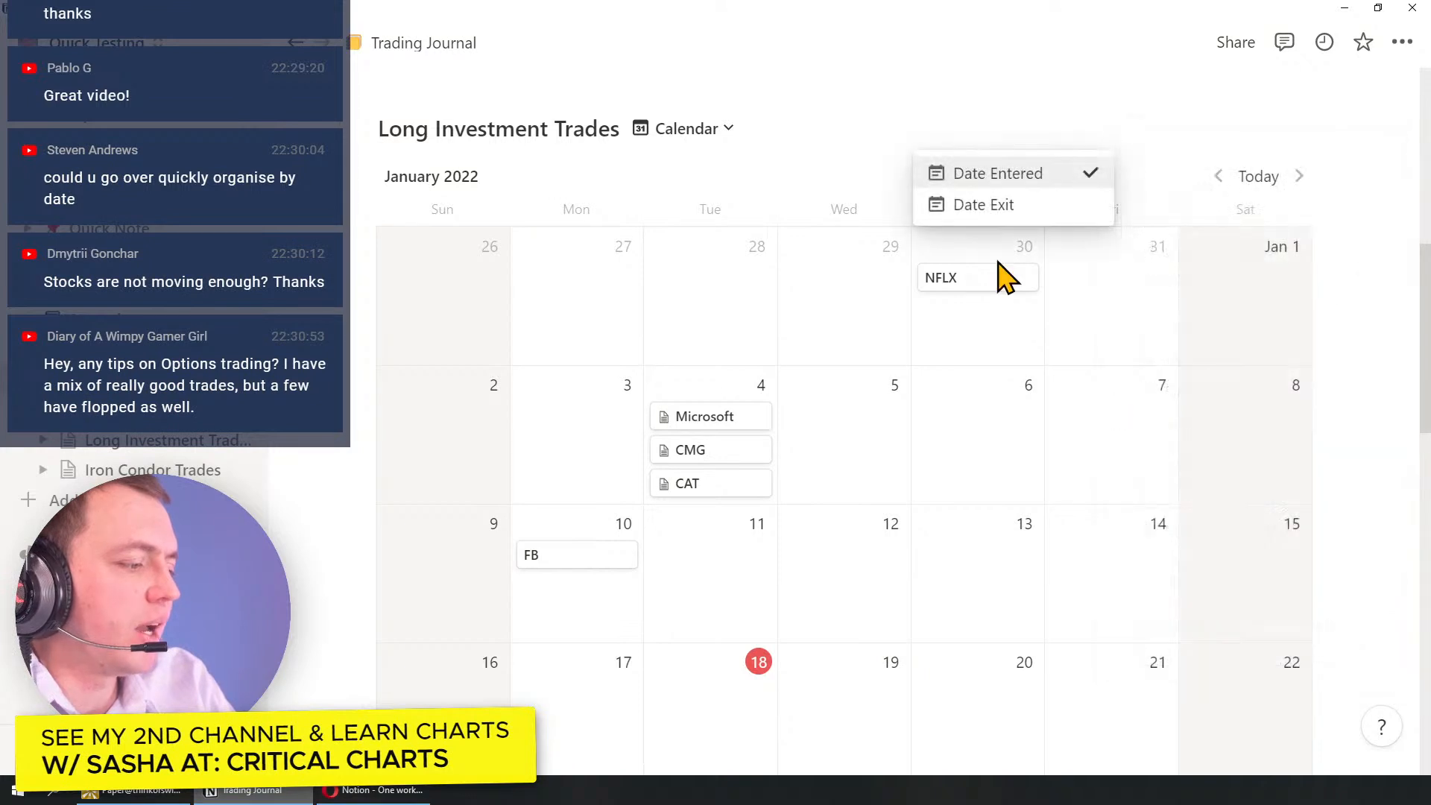
{"action": "left_click", "coordinate": [995, 205]}
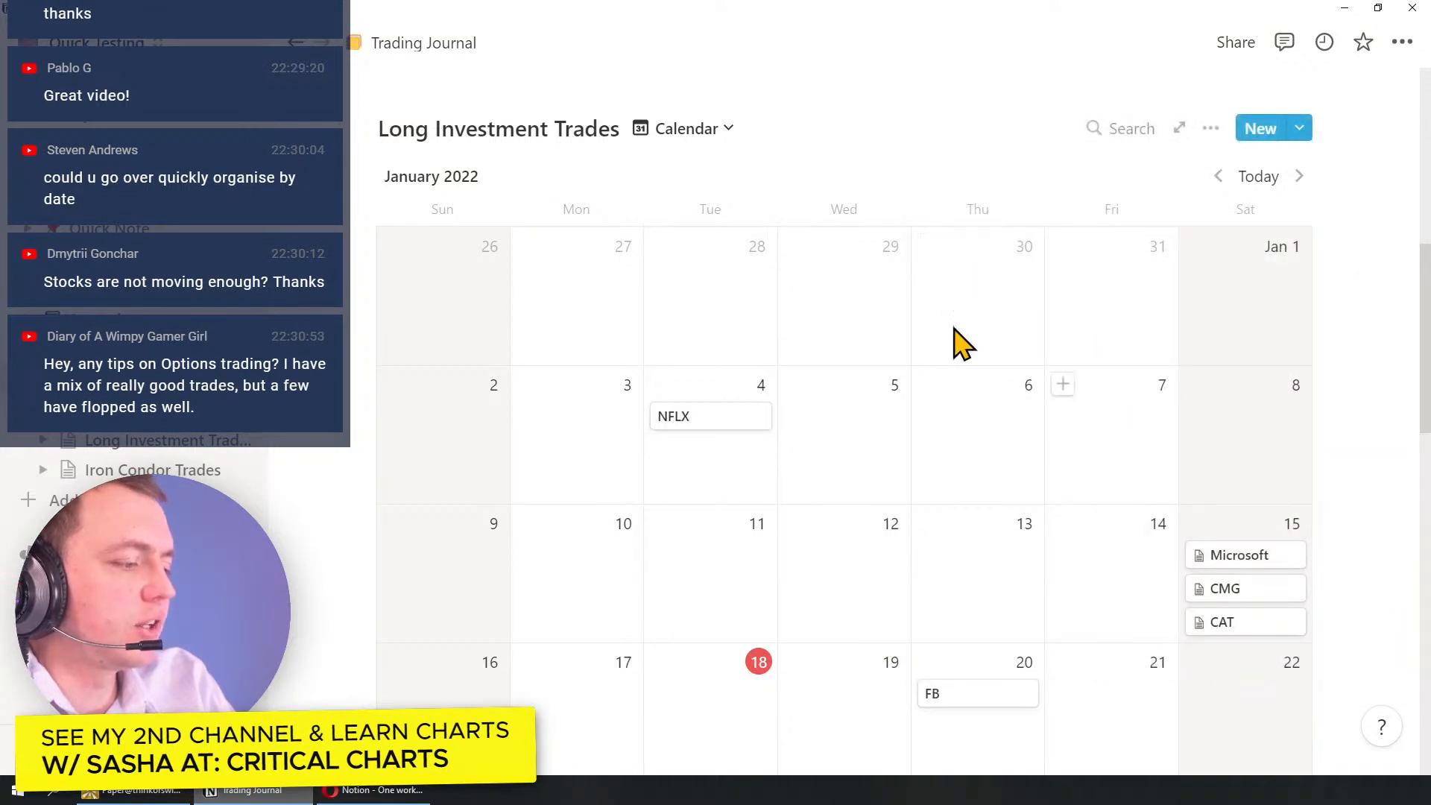
Step: Add a timeline view to Long Investment Trades and browse it to the trades in early January 2022
{"action": "left_click", "coordinate": [723, 133]}
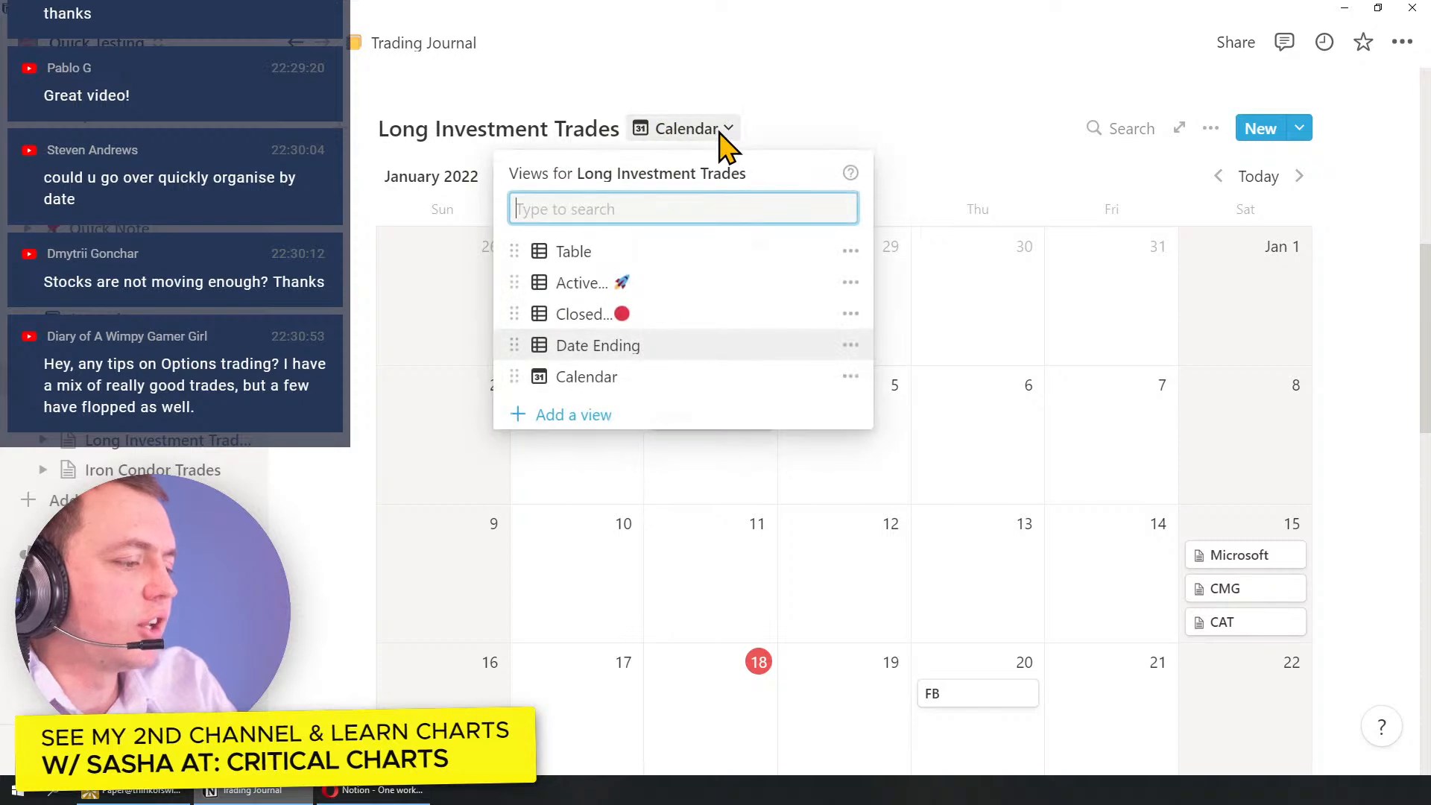
{"action": "left_click", "coordinate": [585, 415]}
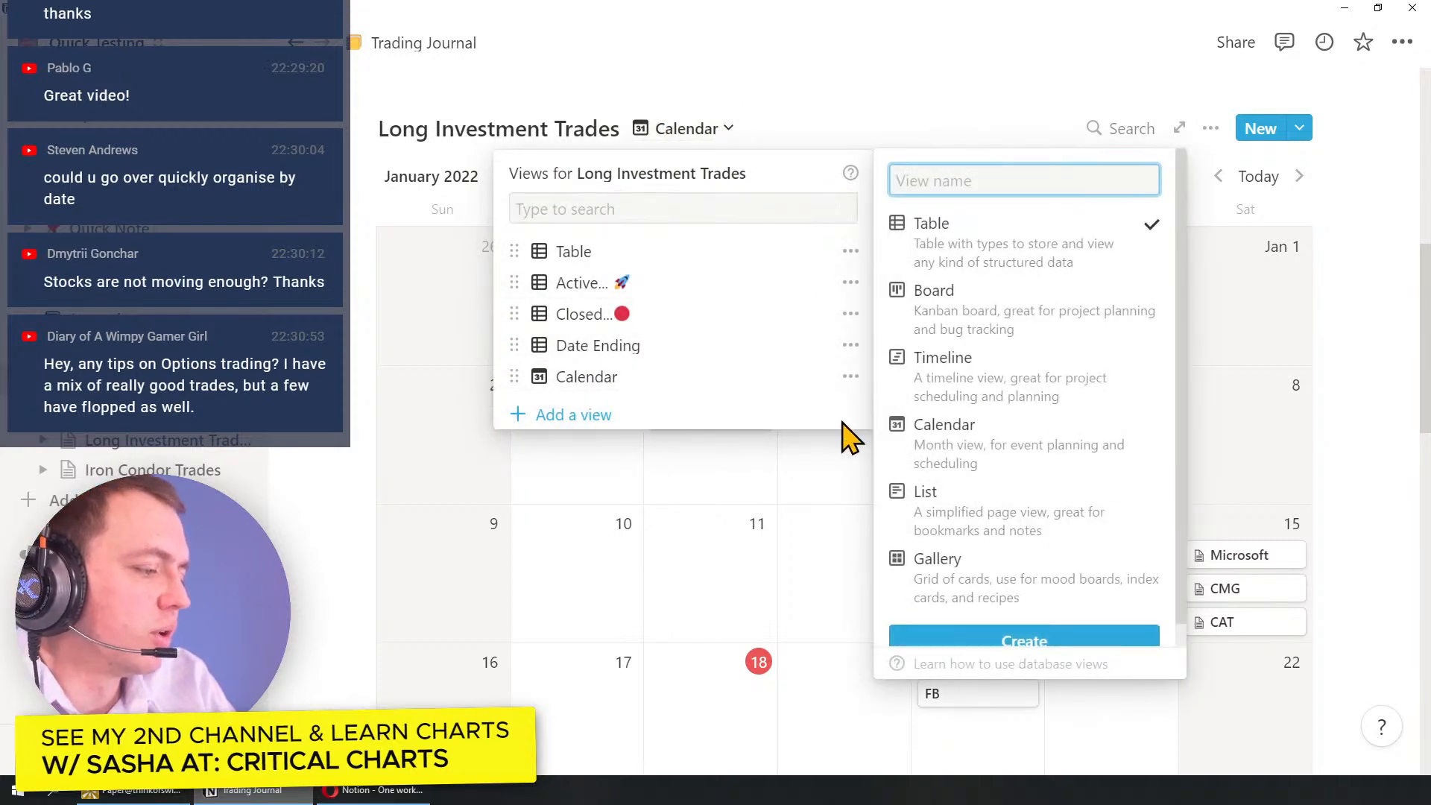
{"action": "left_click", "coordinate": [966, 391]}
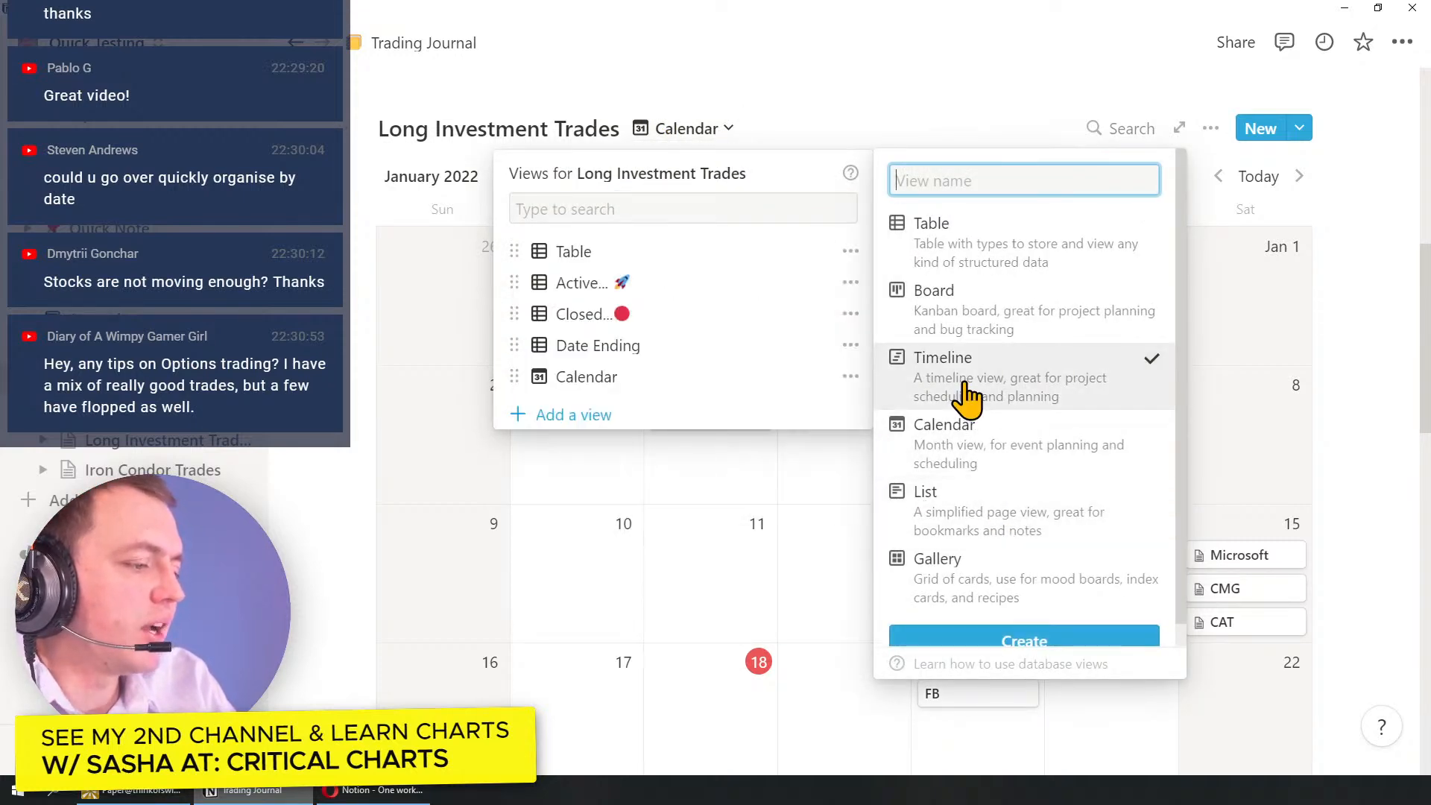
{"action": "left_click", "coordinate": [1006, 643]}
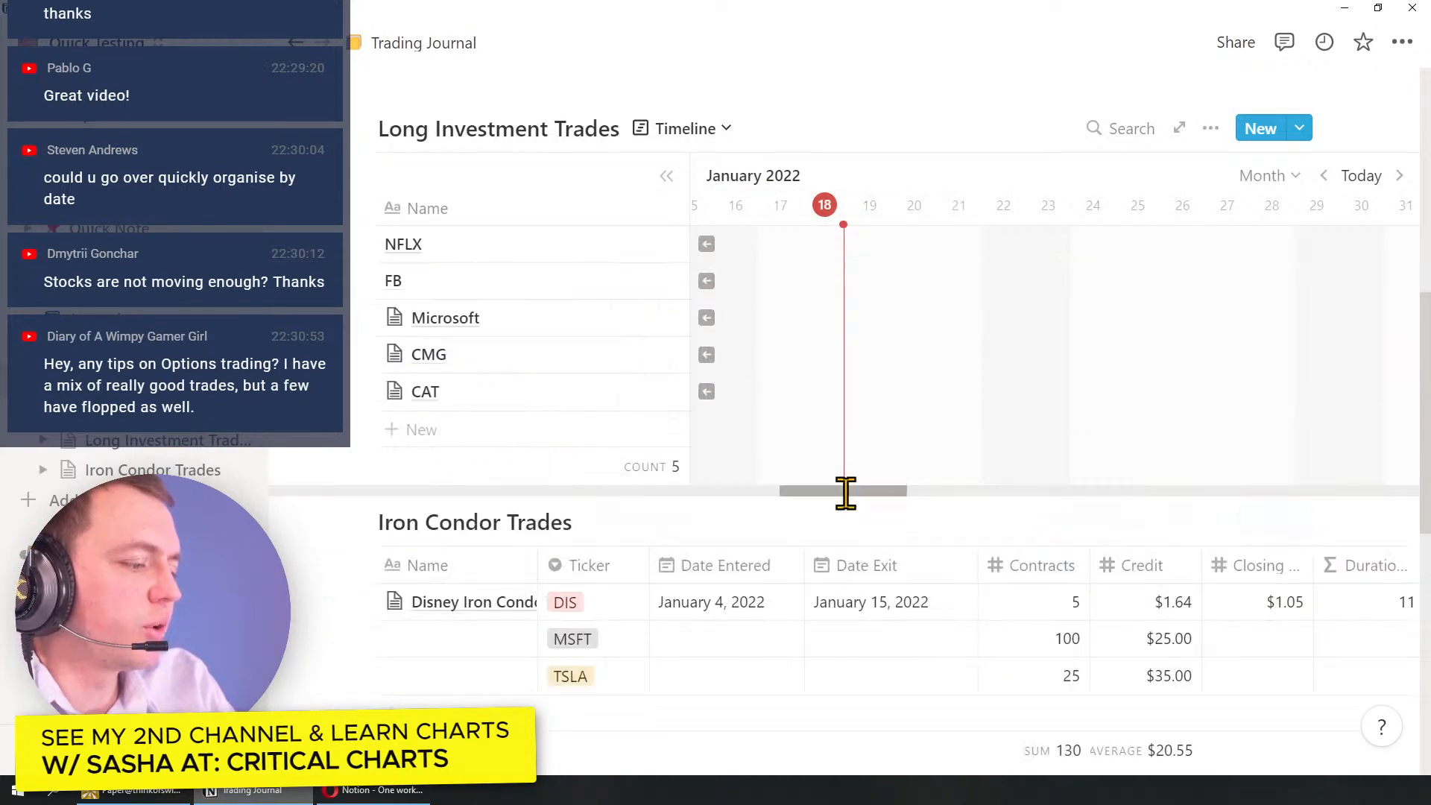
{"action": "scroll", "coordinate": [847, 489], "scroll_direction": "right", "scroll_amount": 15}
{"action": "scroll", "coordinate": [1099, 514], "scroll_direction": "left", "scroll_amount": 12}
{"action": "scroll", "coordinate": [784, 492], "scroll_direction": "left", "scroll_amount": 10}
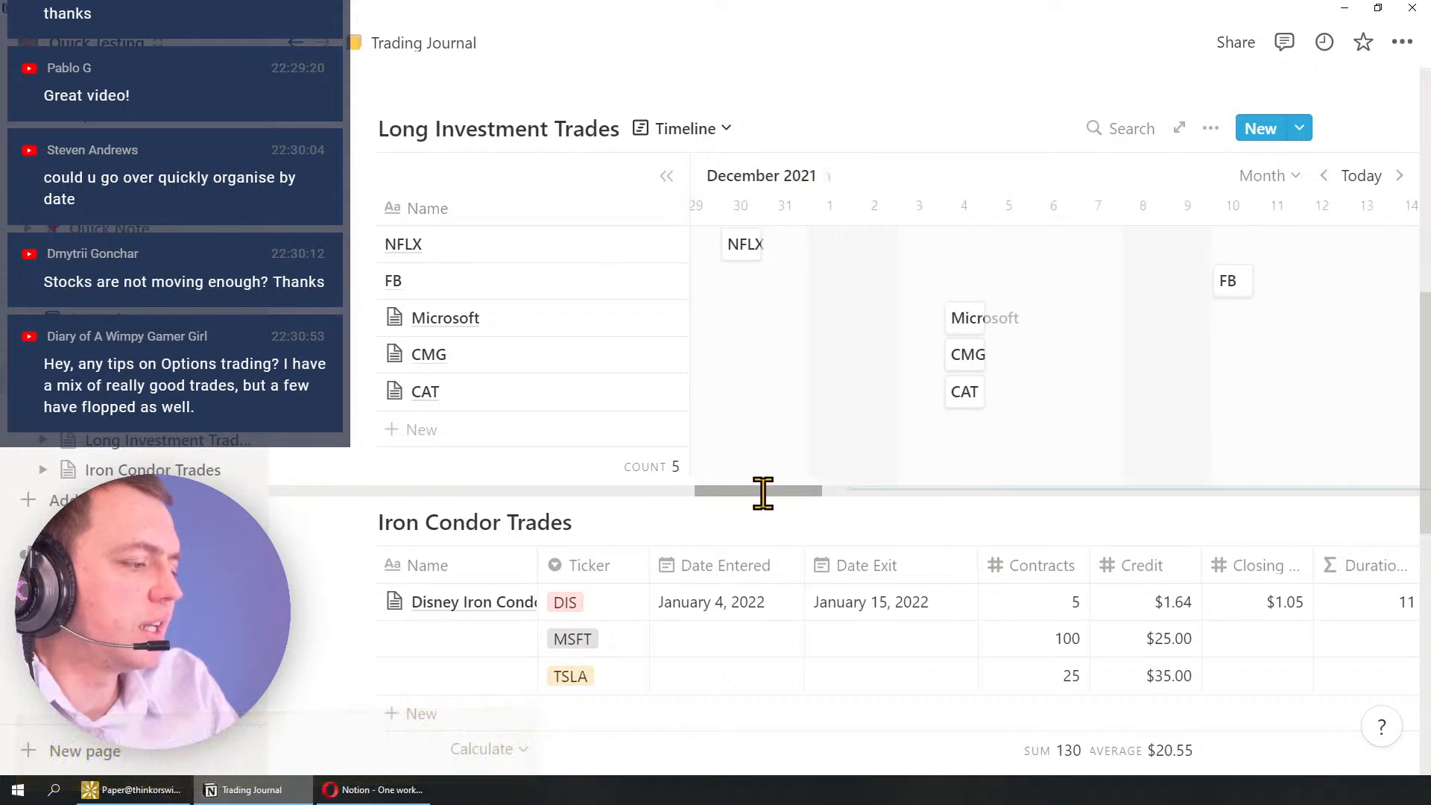
{"action": "left_click_drag", "start_coordinate": [766, 490], "coordinate": [797, 490]}
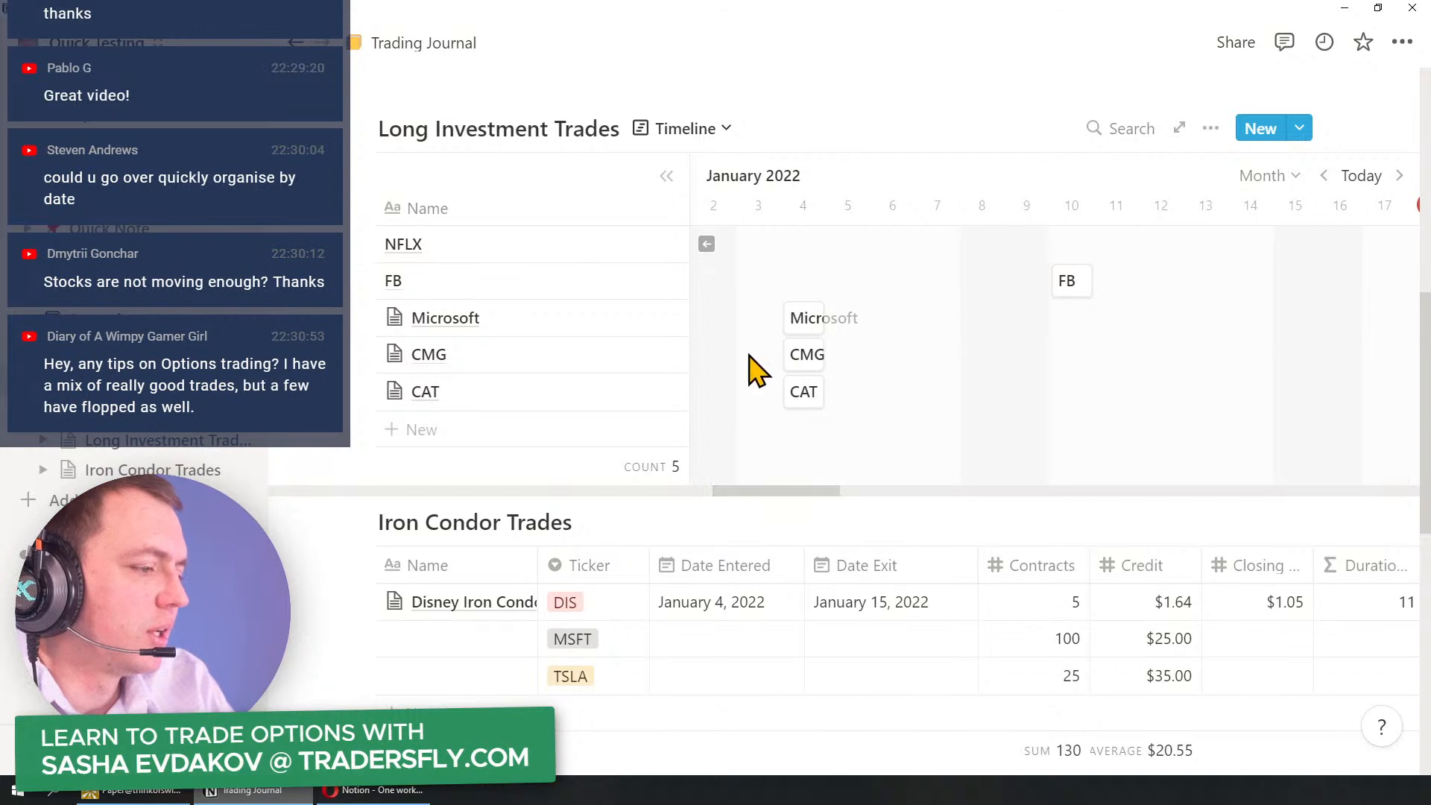
Step: Add a board view to the Long Investment Trades database
{"action": "left_click", "coordinate": [692, 135]}
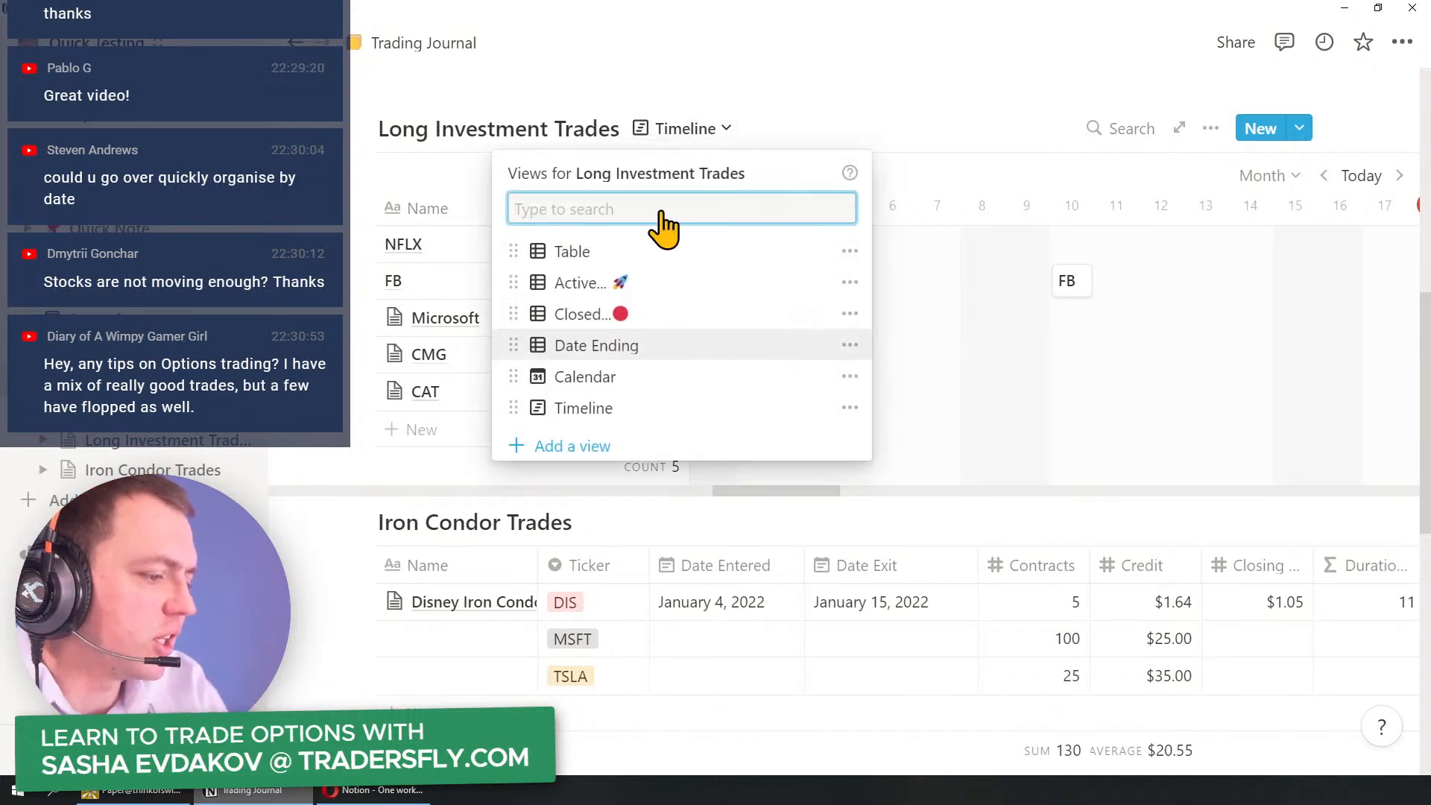
{"action": "left_click", "coordinate": [619, 447]}
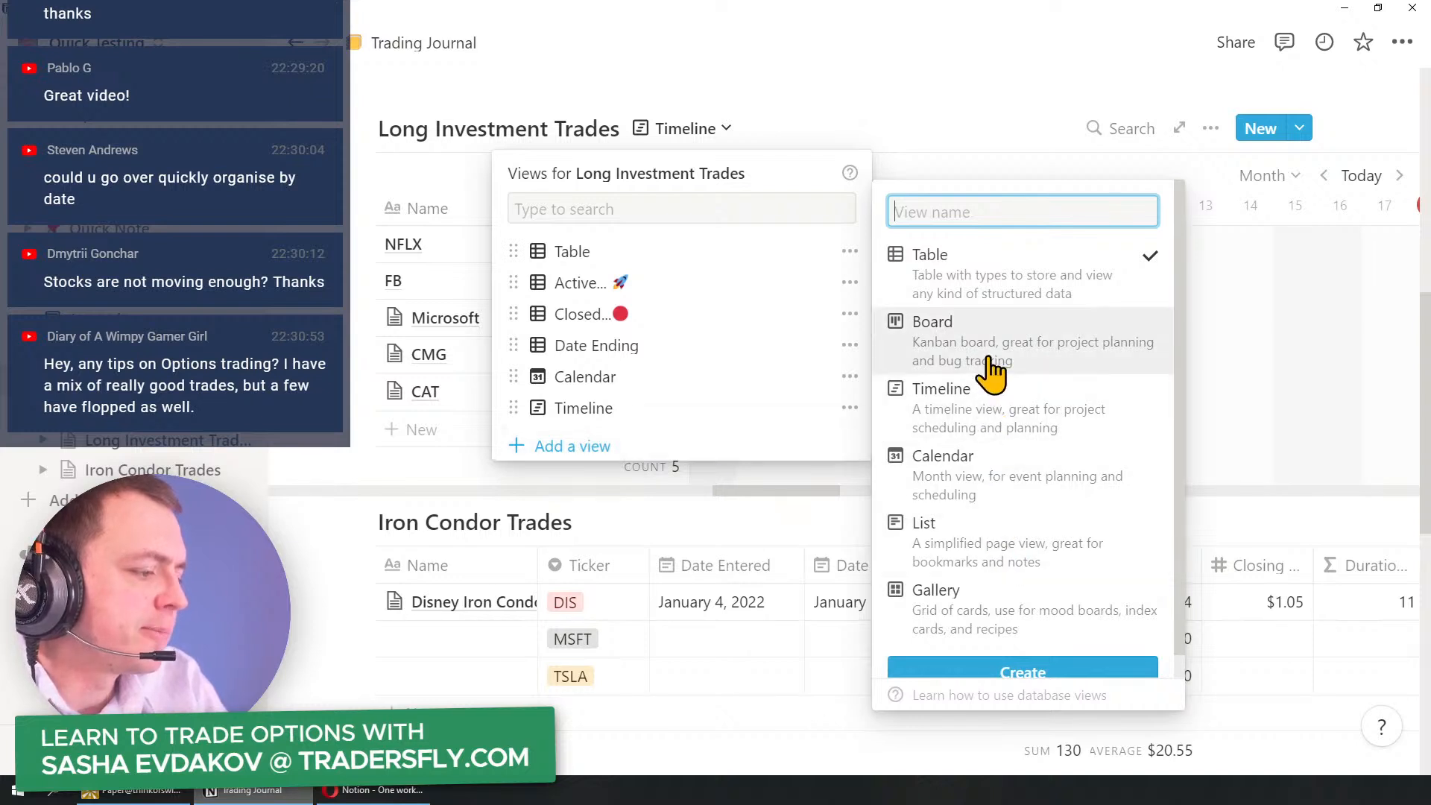
{"action": "mouse_move", "coordinate": [992, 370]}
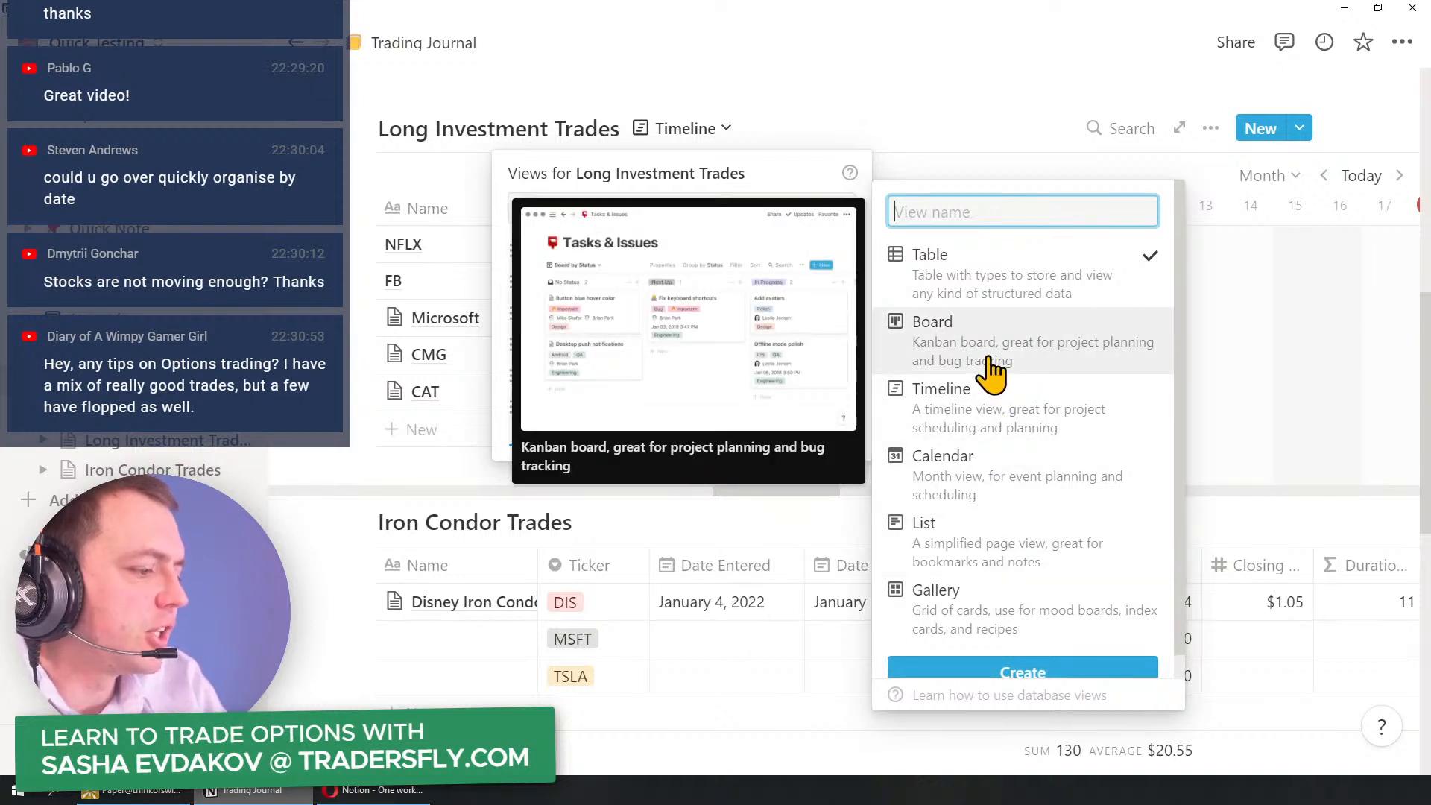
{"action": "left_click", "coordinate": [992, 359]}
{"action": "mouse_move", "coordinate": [999, 483]}
{"action": "scroll", "coordinate": [1000, 483], "scroll_direction": "down", "scroll_amount": 1}
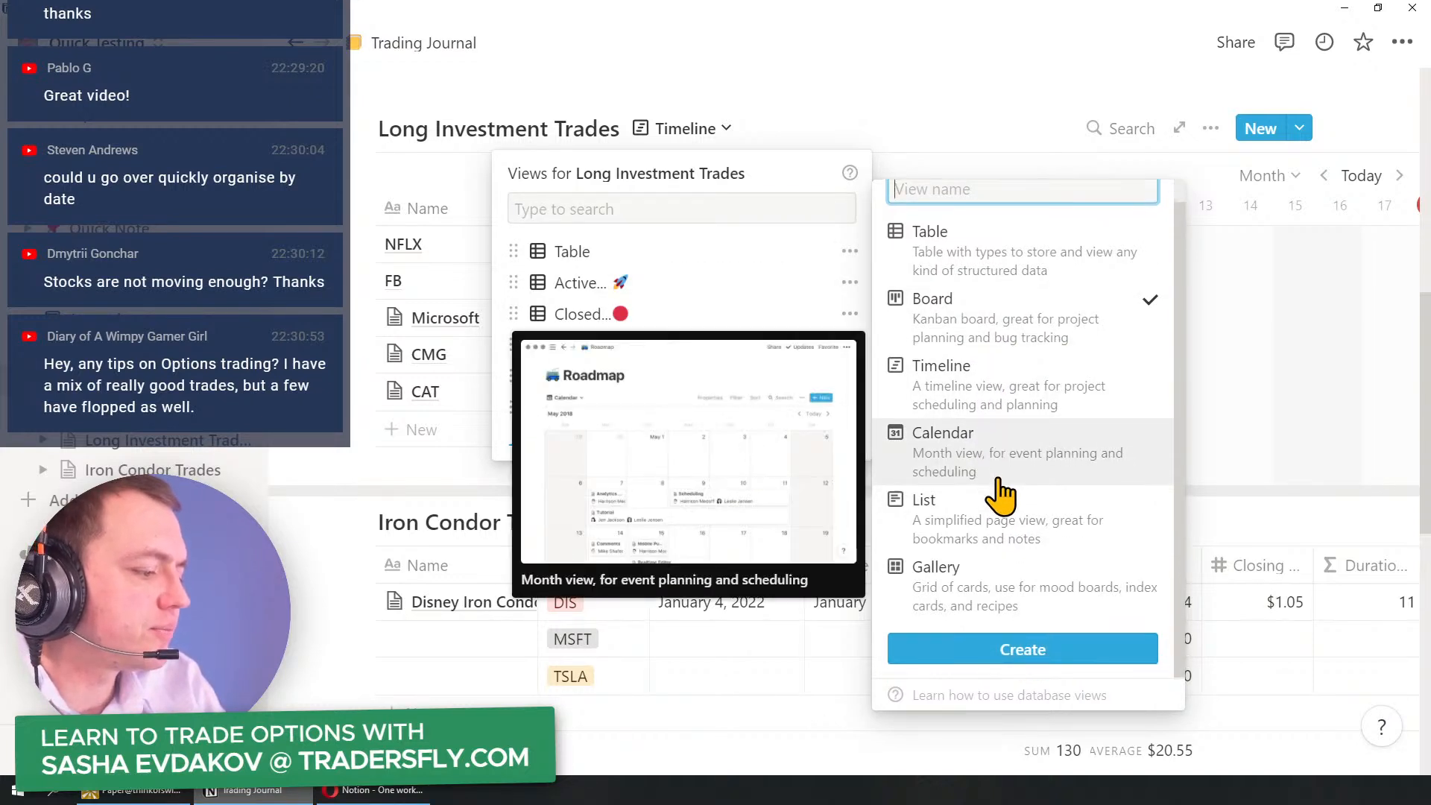
{"action": "scroll", "coordinate": [1001, 495], "scroll_direction": "up", "scroll_amount": 1}
{"action": "mouse_move", "coordinate": [1002, 388]}
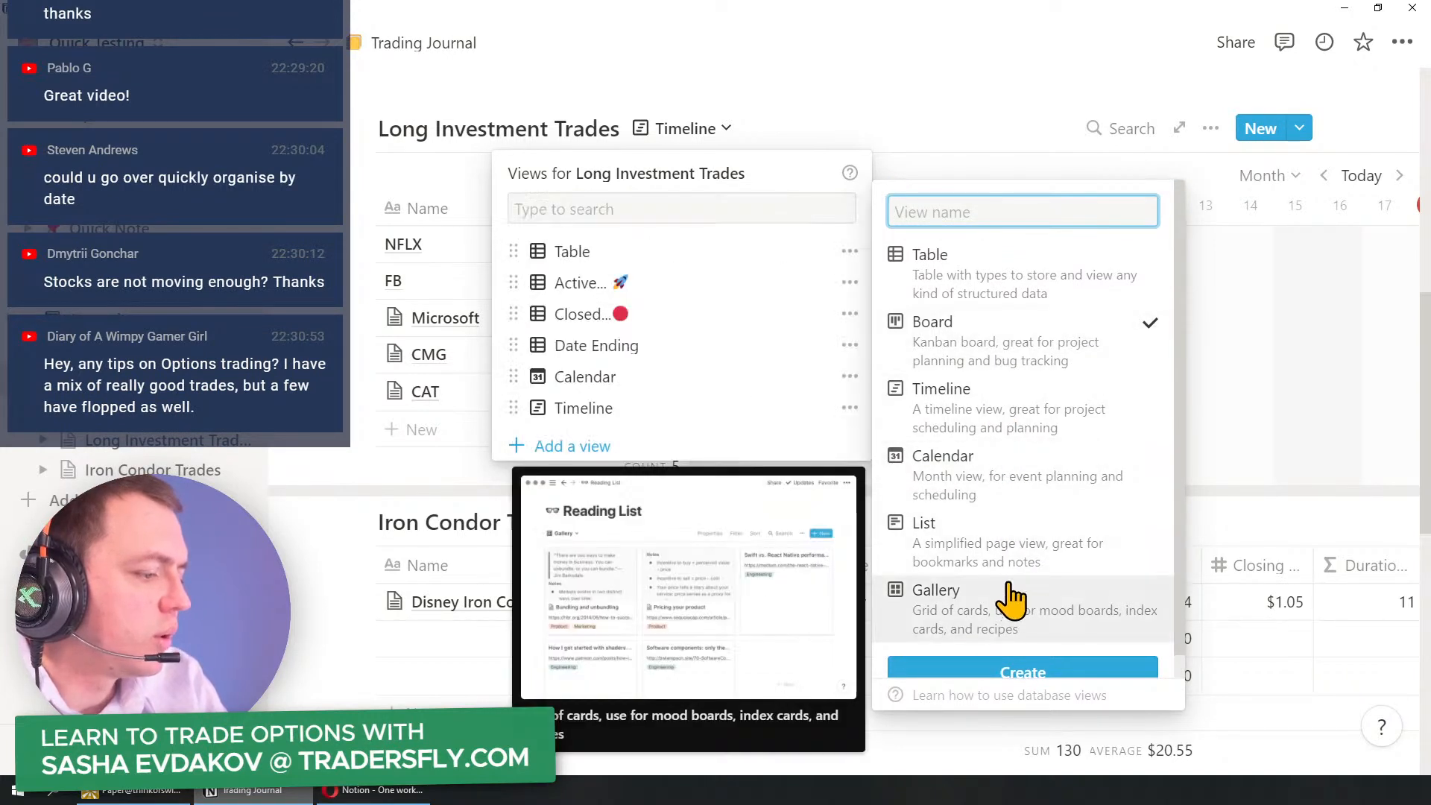
{"action": "left_click", "coordinate": [1018, 673]}
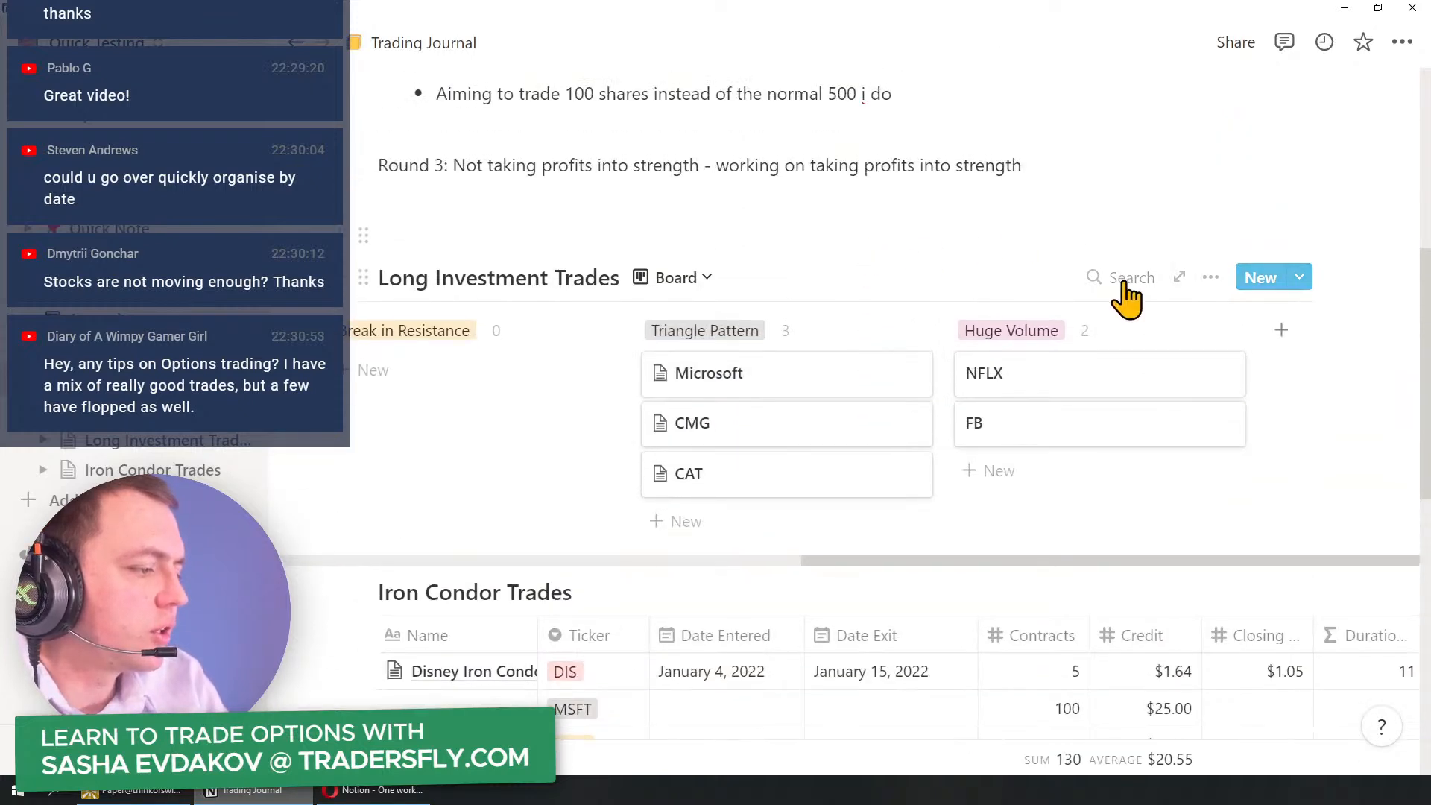
Step: Group the Long Investment Trades board by Date Entered
{"action": "left_click", "coordinate": [1209, 279]}
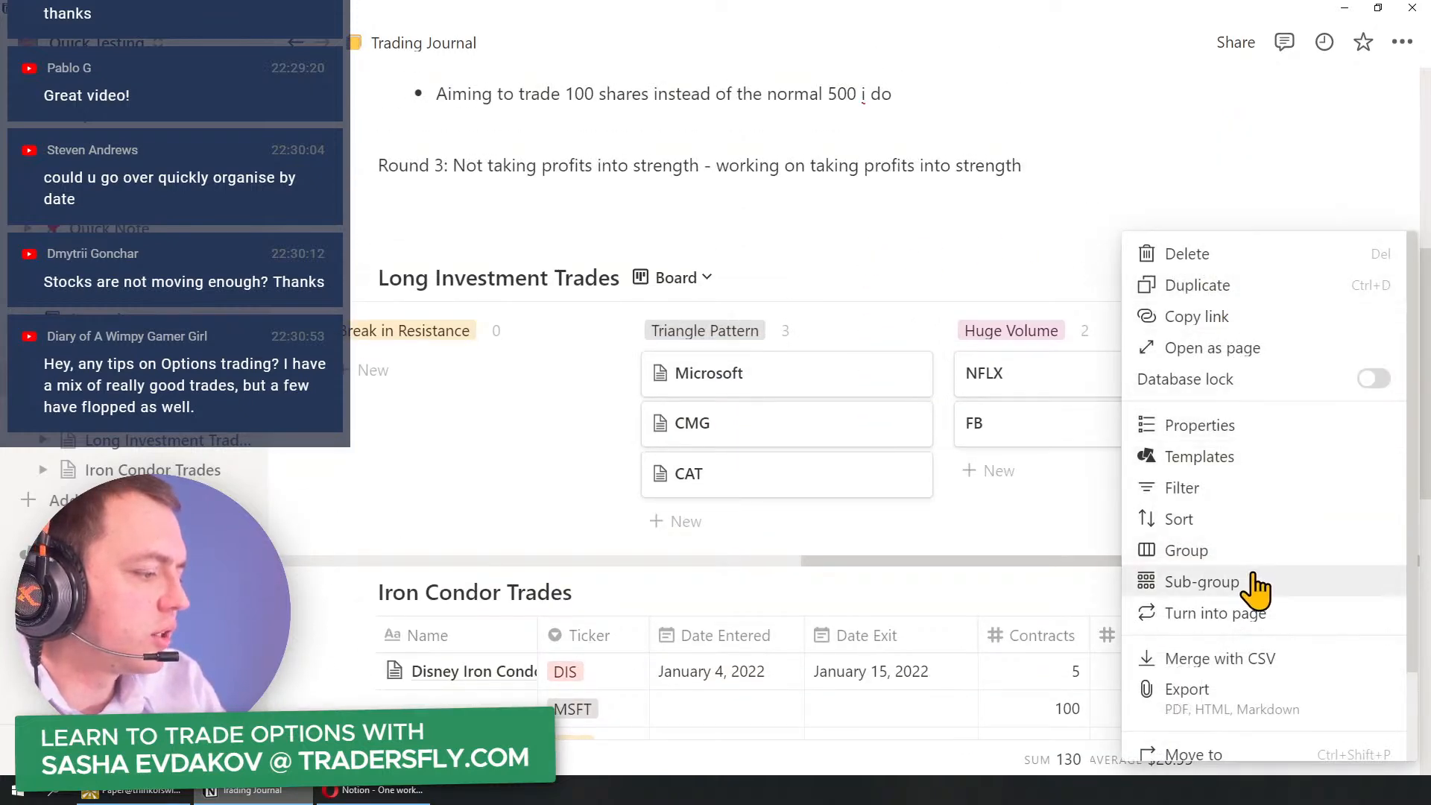
{"action": "left_click", "coordinate": [1244, 553]}
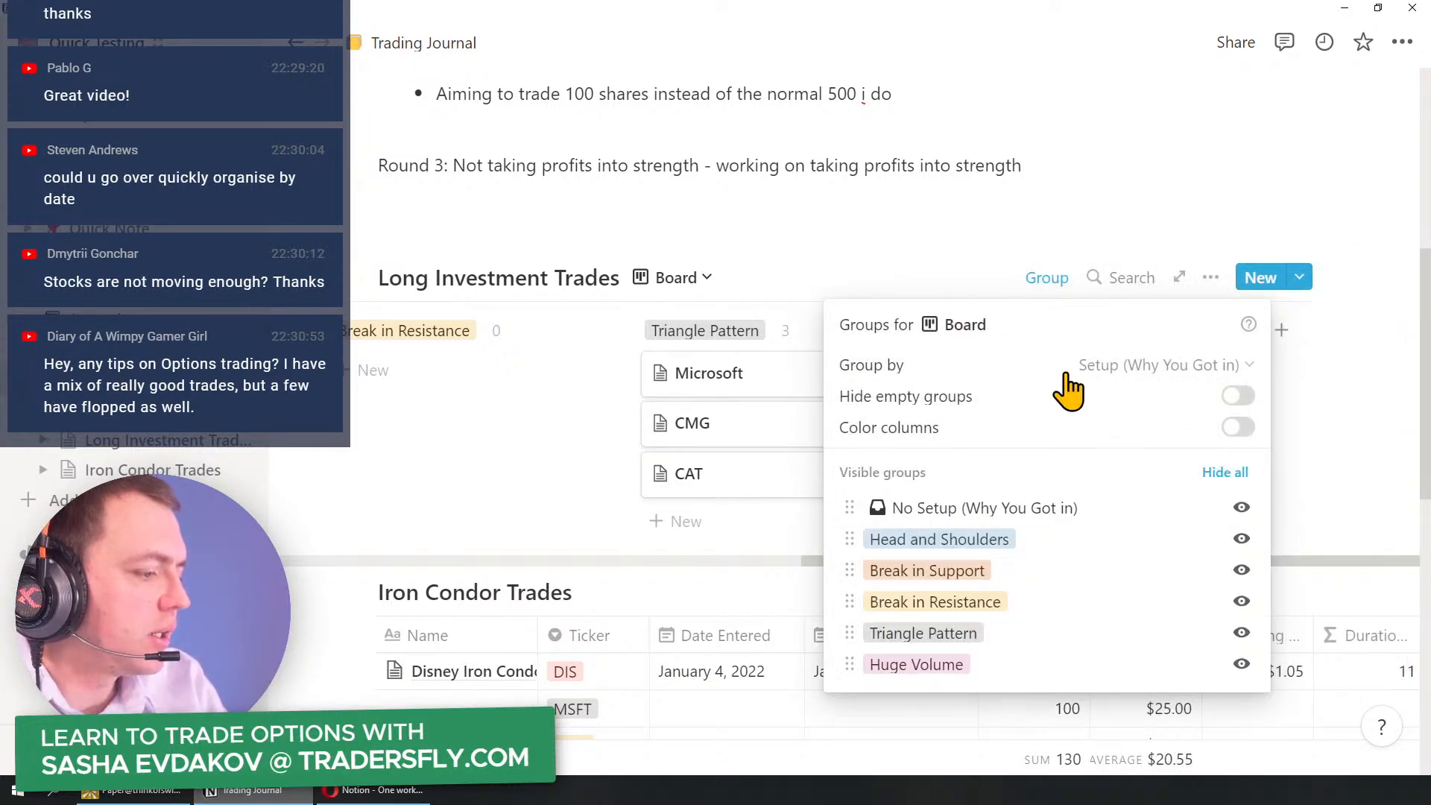
{"action": "left_click", "coordinate": [1167, 370]}
{"action": "scroll", "coordinate": [1151, 477], "scroll_direction": "down", "scroll_amount": 1}
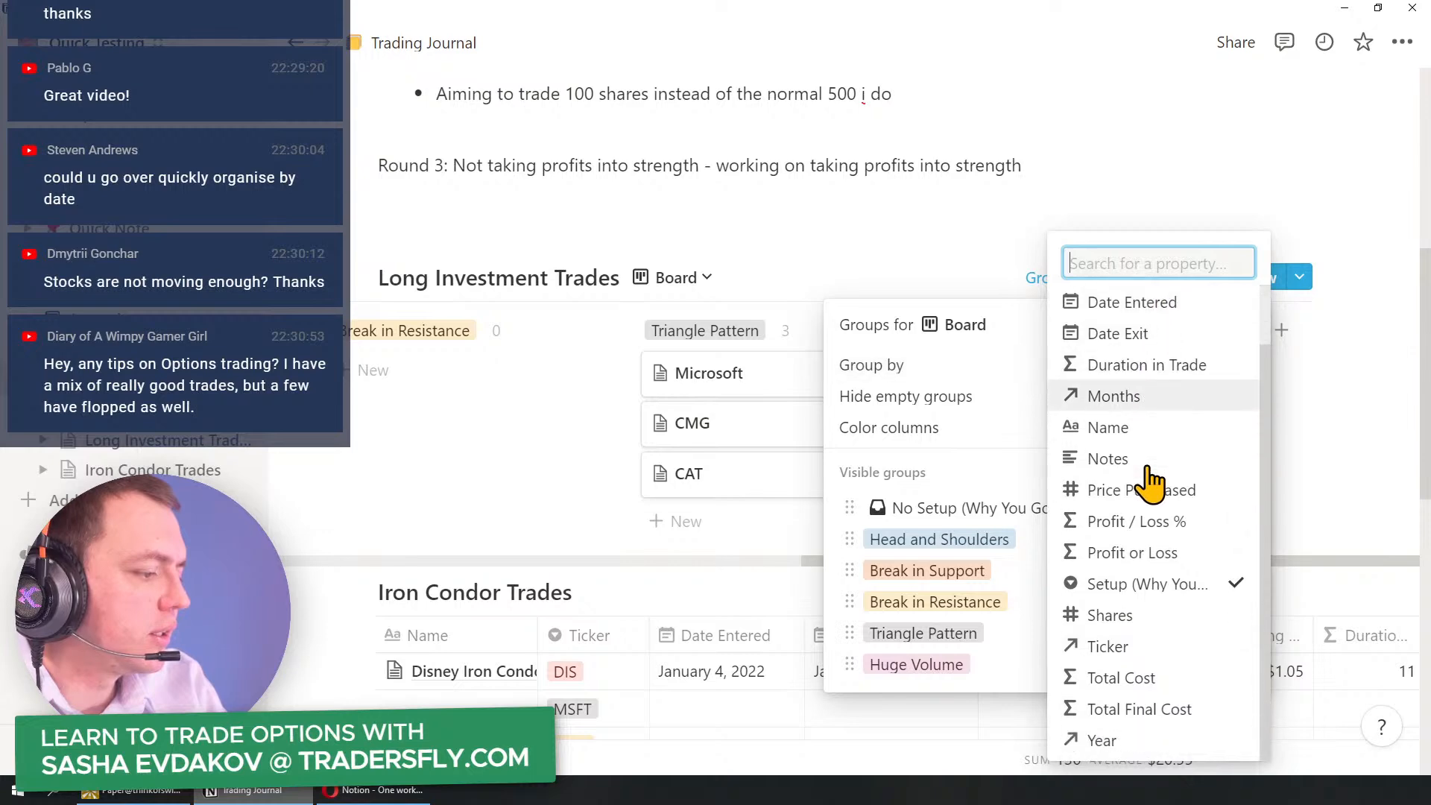
{"action": "left_click", "coordinate": [1166, 306]}
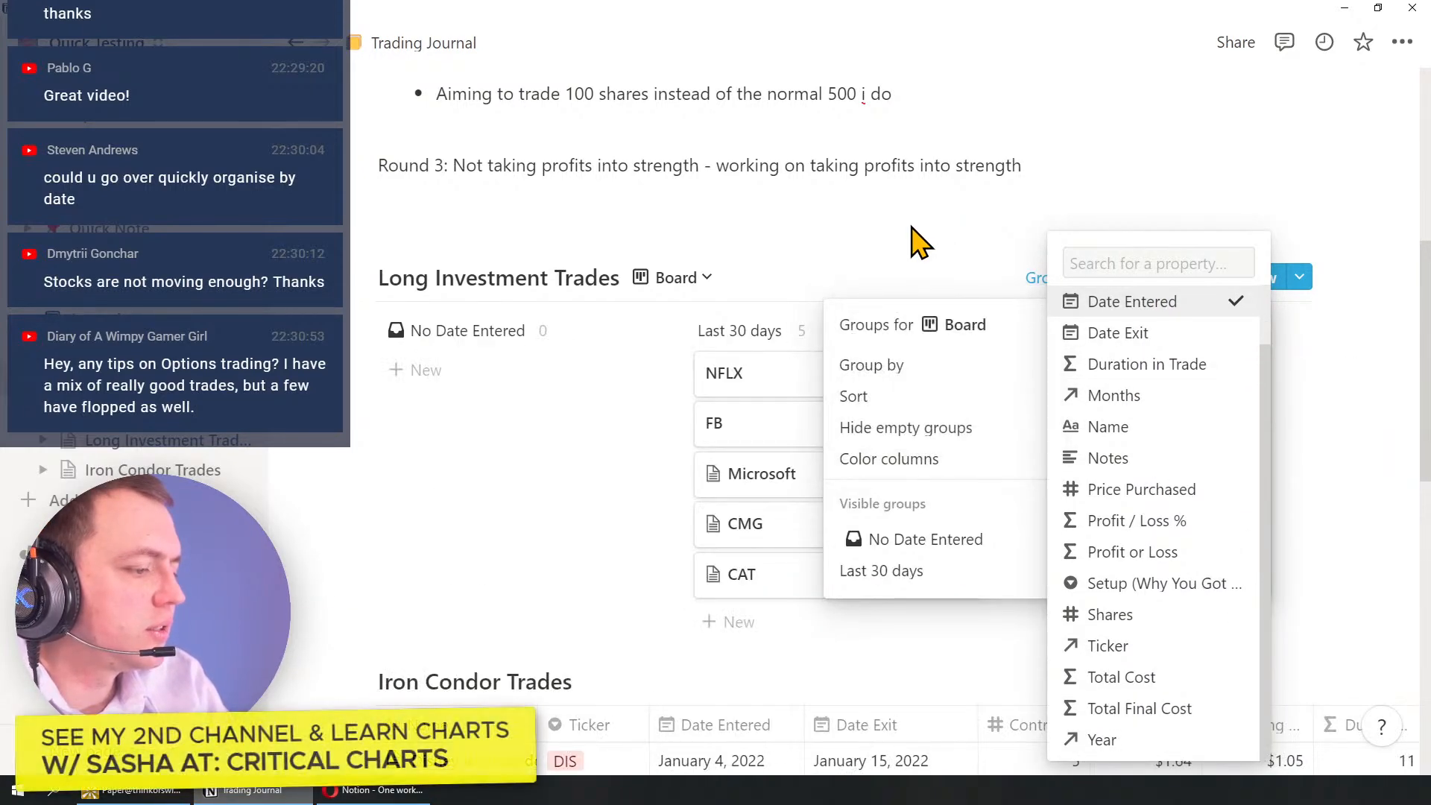
{"action": "left_click", "coordinate": [853, 251]}
{"action": "left_click", "coordinate": [512, 468]}
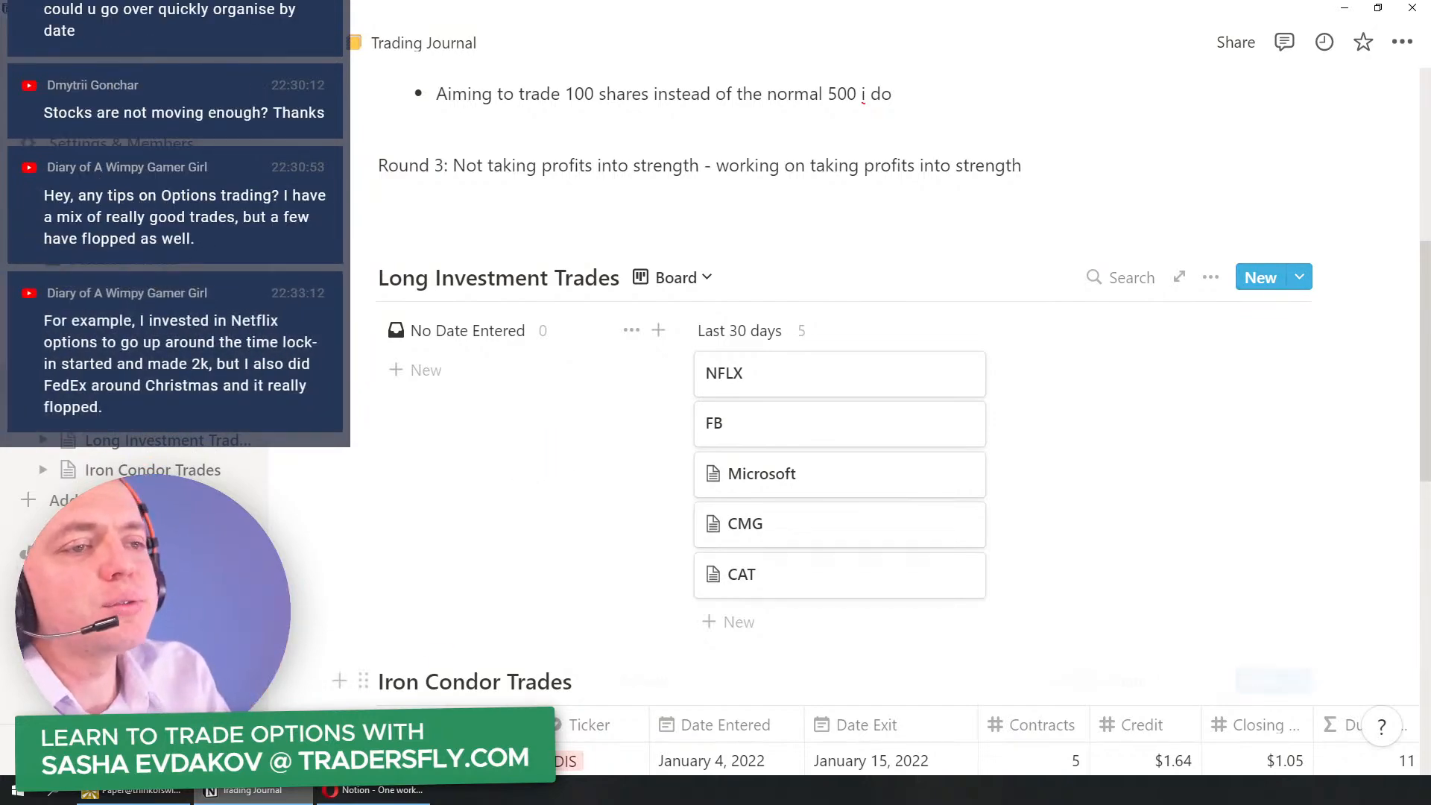
Step: Switch to the web browser and open the TradersFly home page in a new tab
{"action": "left_click", "coordinate": [387, 794]}
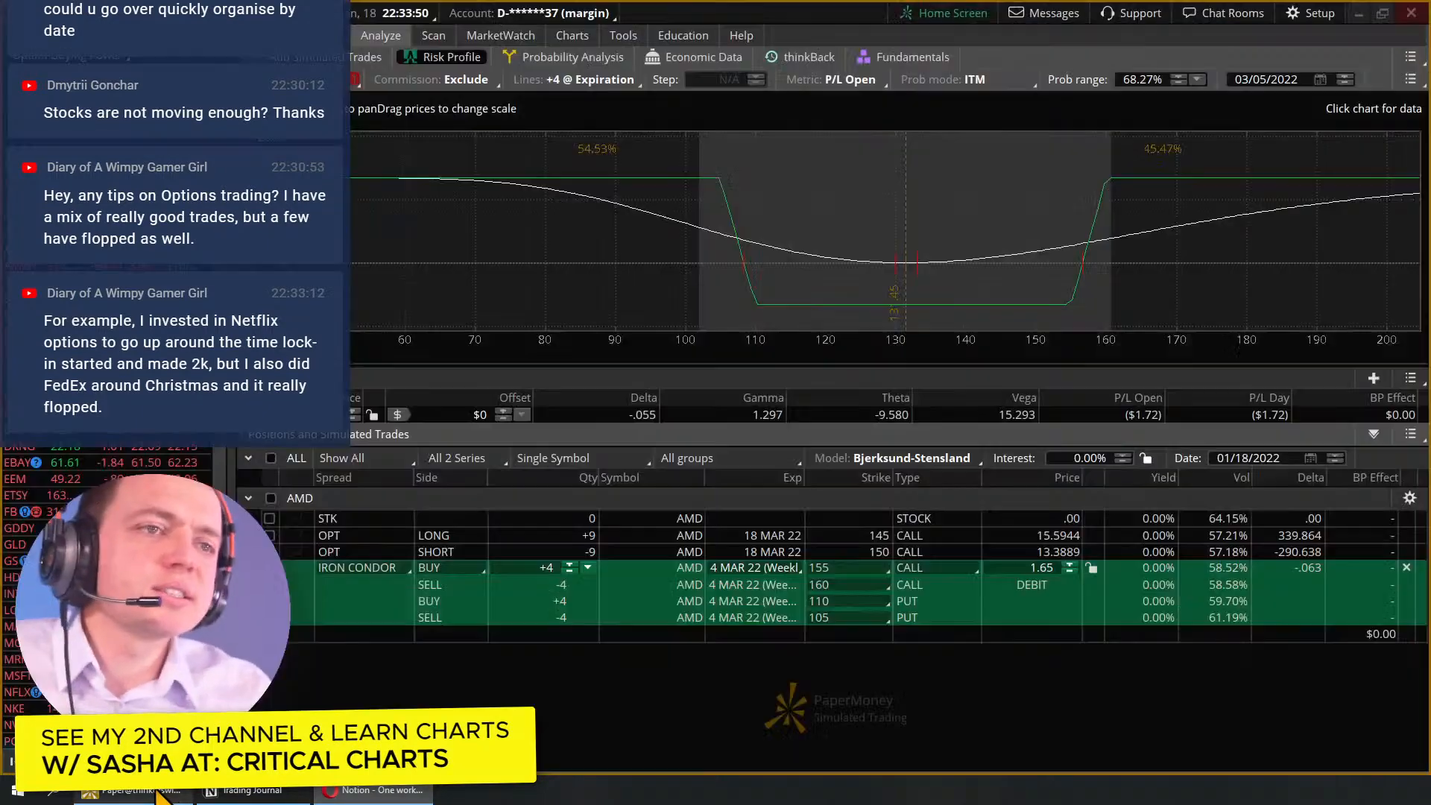
{"action": "left_click", "coordinate": [414, 793]}
{"action": "left_click", "coordinate": [415, 800]}
{"action": "key", "text": "ctrl+t"}
{"action": "type", "text": "tr"}
{"action": "key", "text": "Return"}
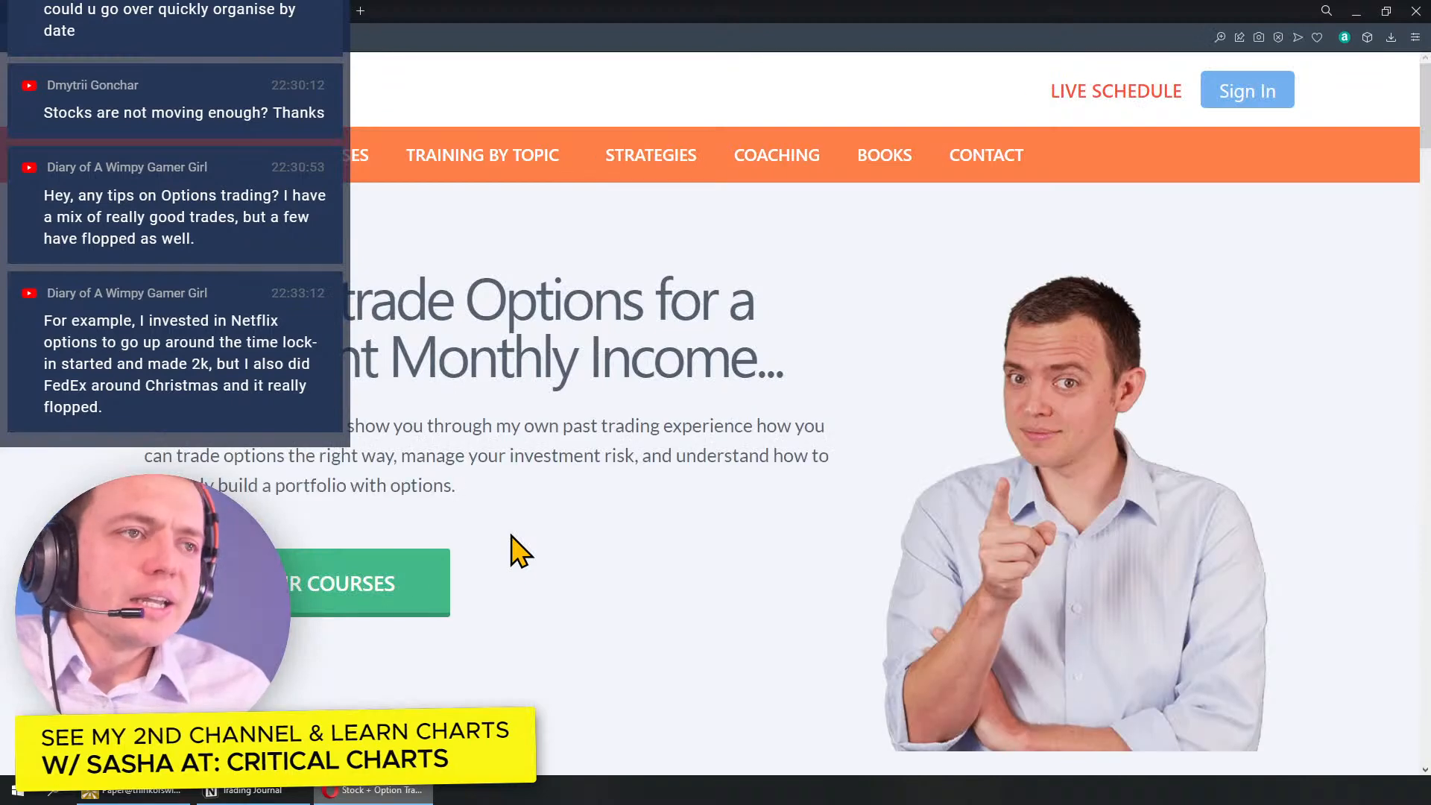
Step: Open the How to Trade Single Options class from the recent live classes and look through its course page
{"action": "scroll", "coordinate": [519, 552], "scroll_direction": "down", "scroll_amount": 5}
{"action": "scroll", "coordinate": [641, 439], "scroll_direction": "down", "scroll_amount": 2}
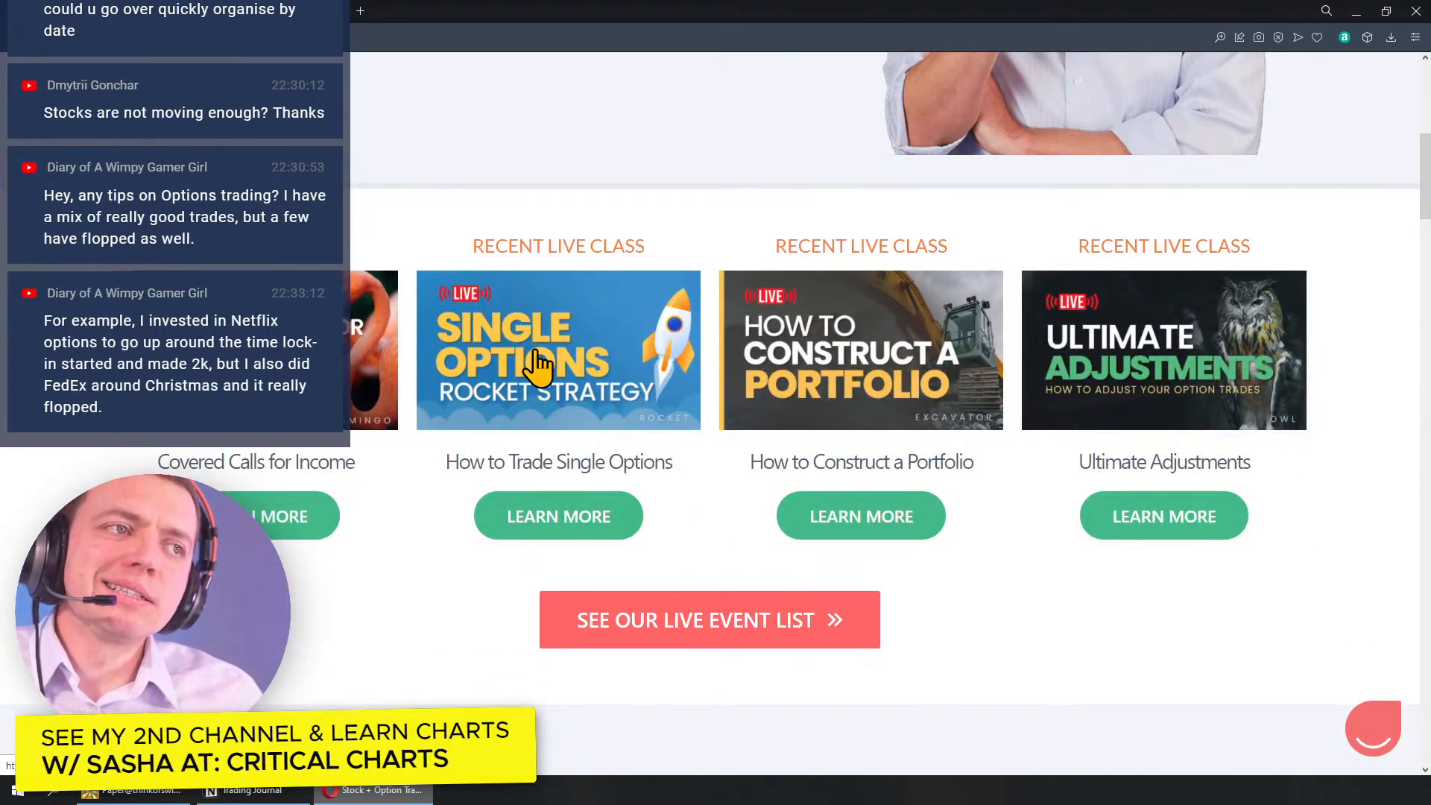
{"action": "left_click", "coordinate": [538, 414]}
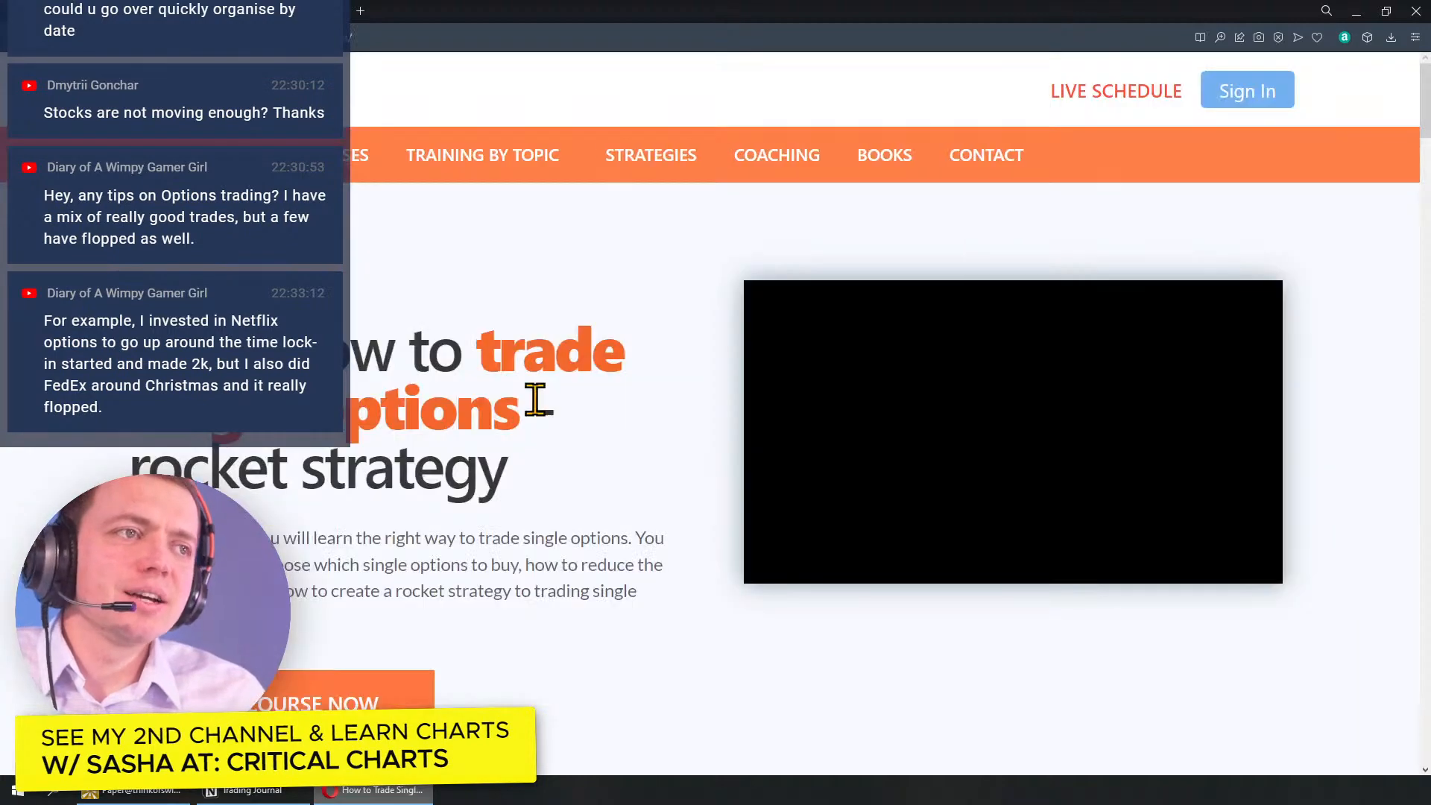
{"action": "scroll", "coordinate": [547, 574], "scroll_direction": "down", "scroll_amount": 6}
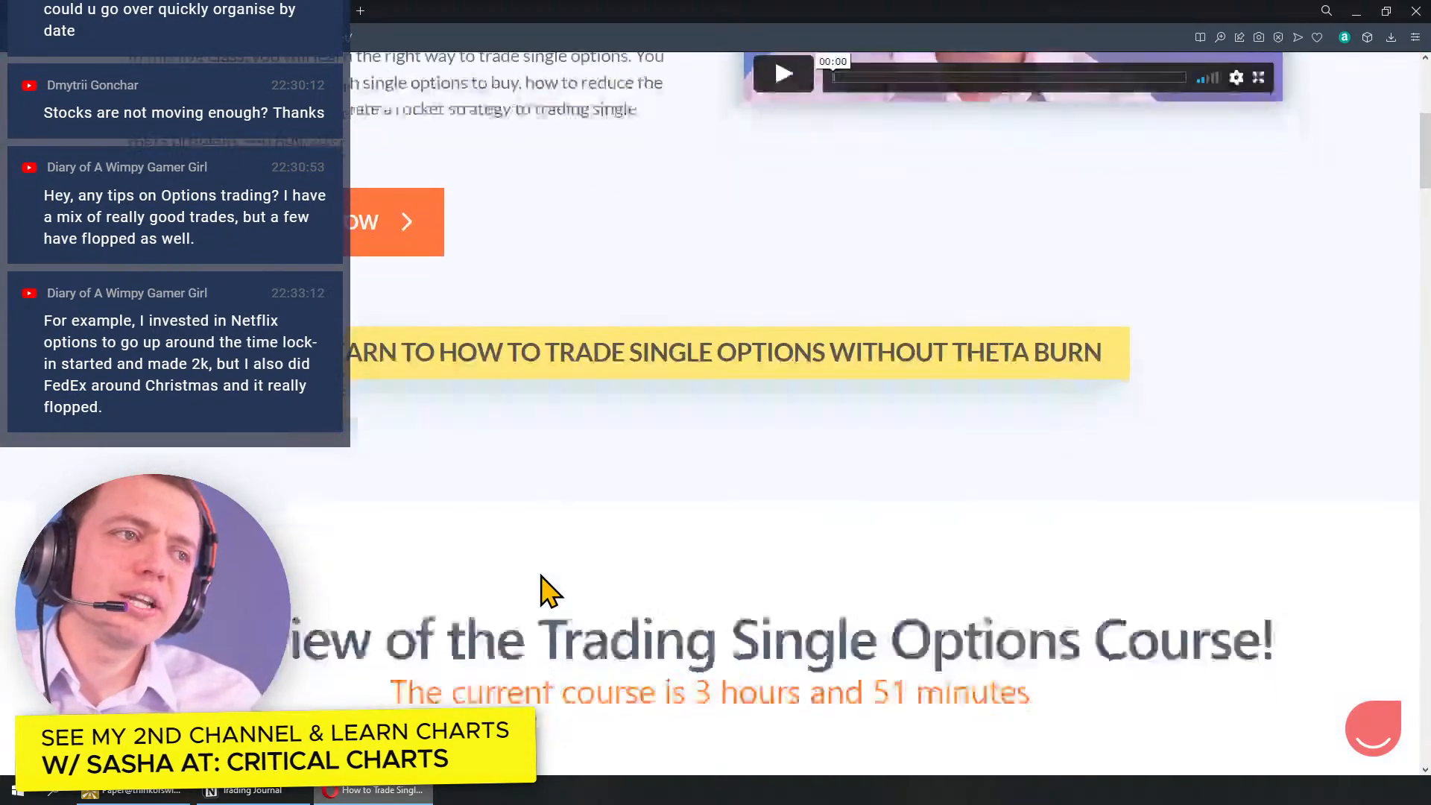
{"action": "scroll", "coordinate": [542, 575], "scroll_direction": "down", "scroll_amount": 15}
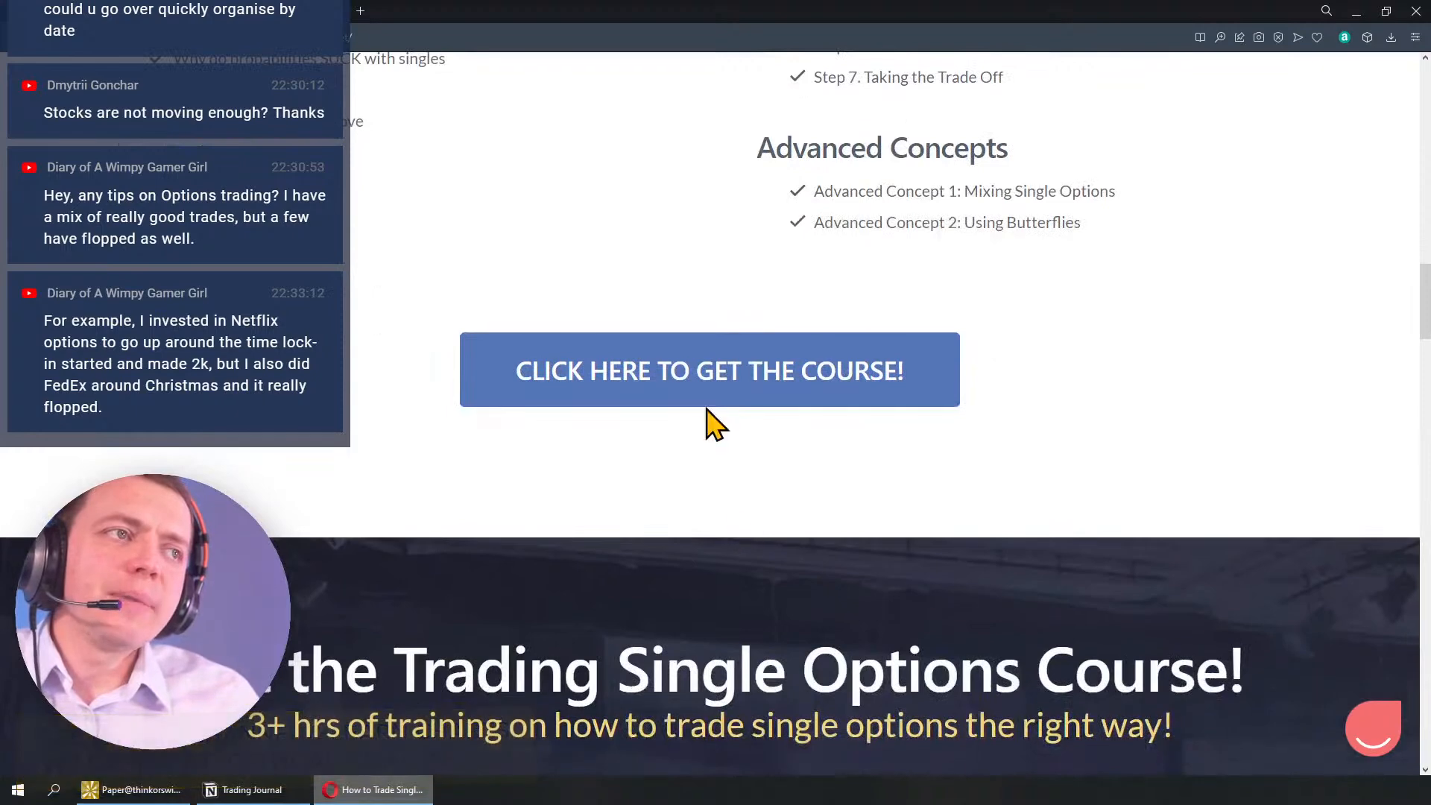
Step: Switch to thinkorswim and load the NFLX symbol
{"action": "left_click", "coordinate": [131, 789]}
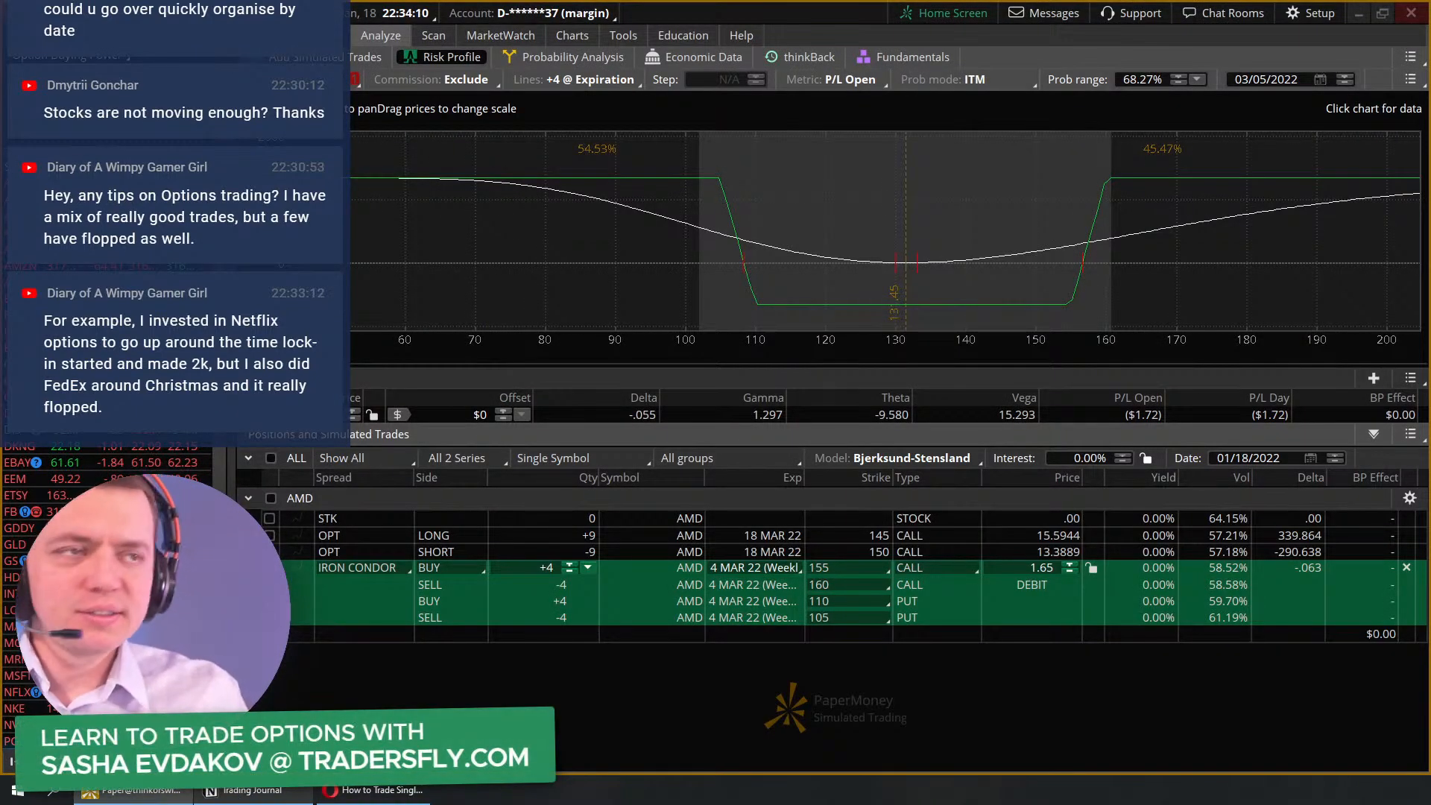
{"action": "type", "text": "nef"}
{"action": "key", "text": "BackSpace"}
{"action": "key", "text": "BackSpace"}
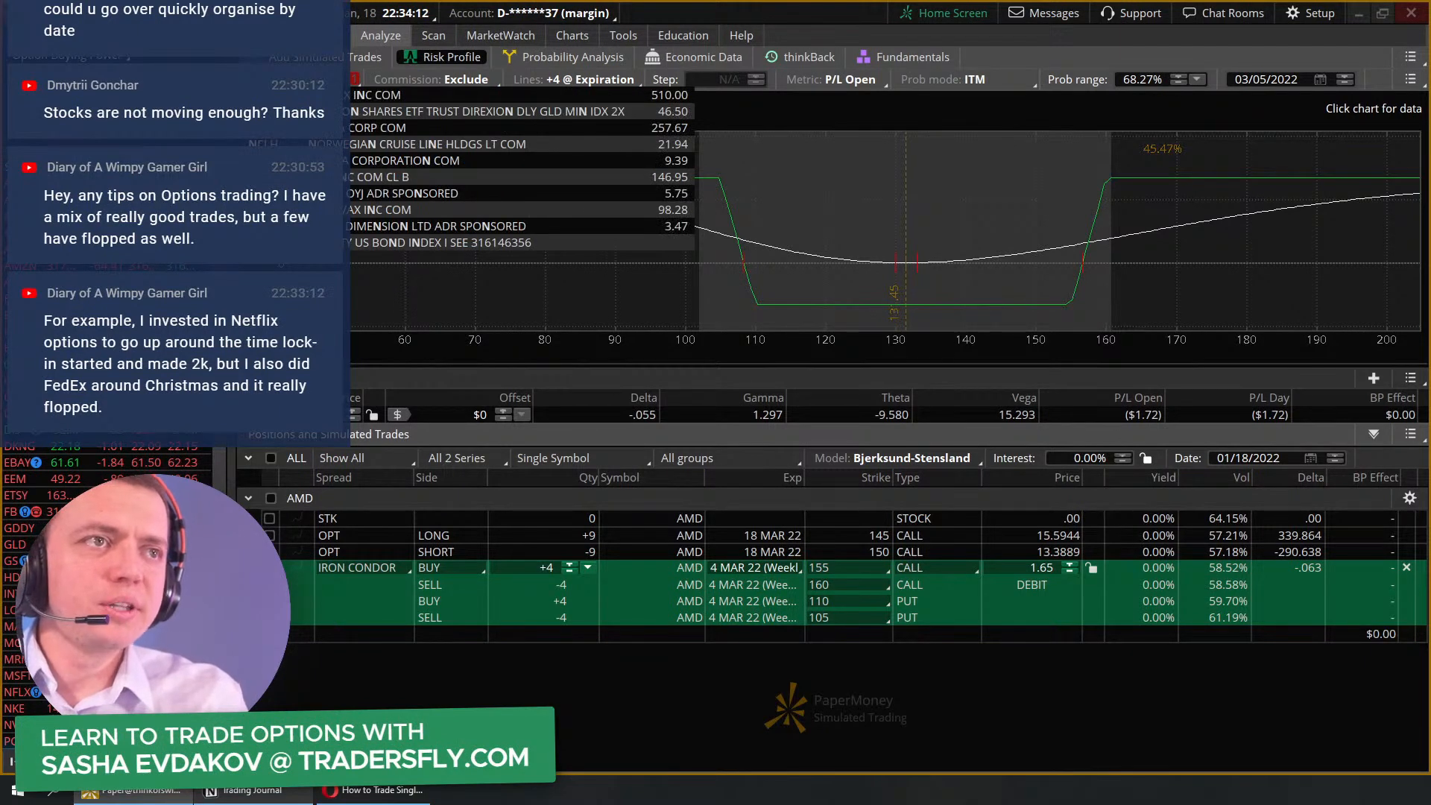
{"action": "type", "text": "flx"}
{"action": "key", "text": "Return"}
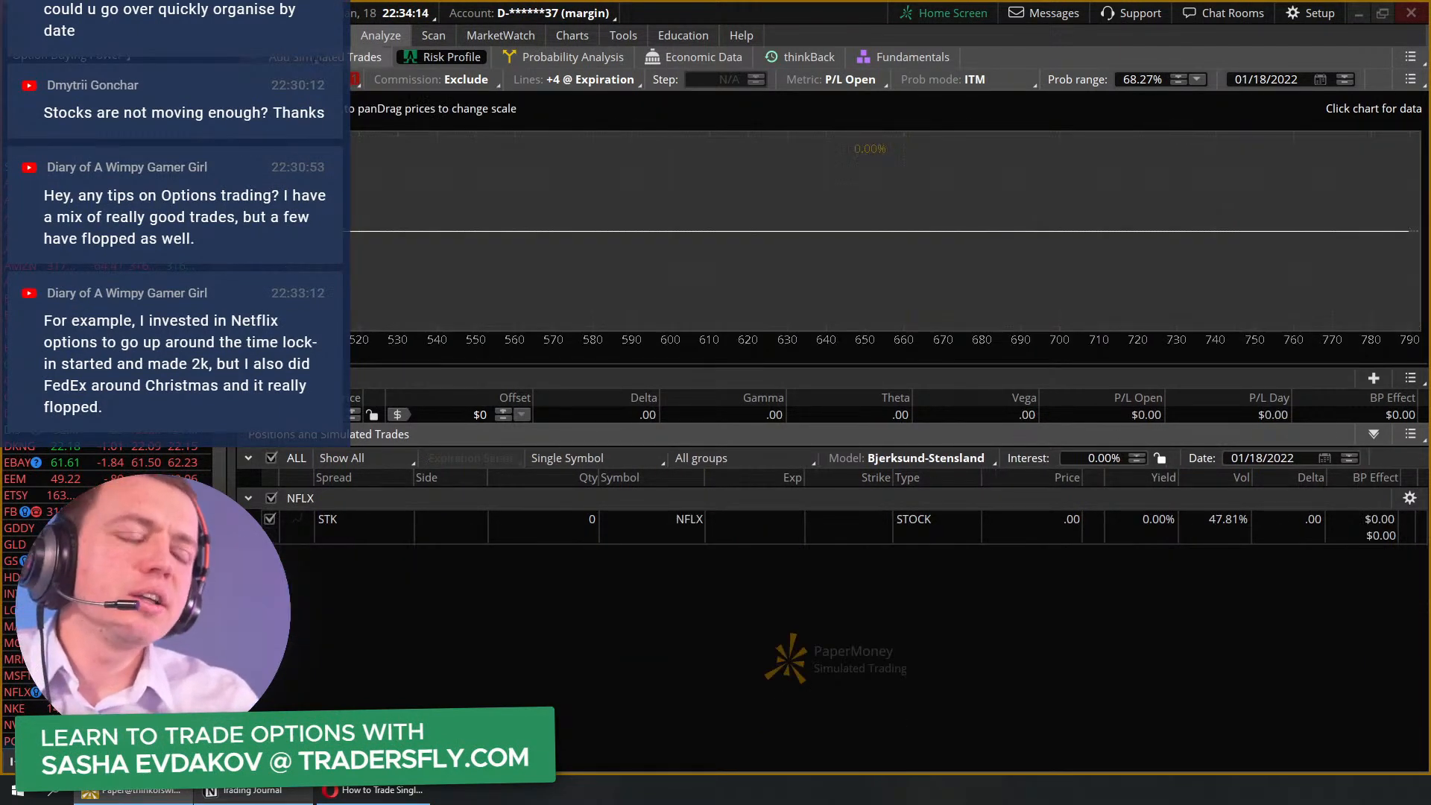
Step: Show the NFLX option chain for the 18 MAR 22 expiration, limited to 10 strikes
{"action": "left_click", "coordinate": [332, 35]}
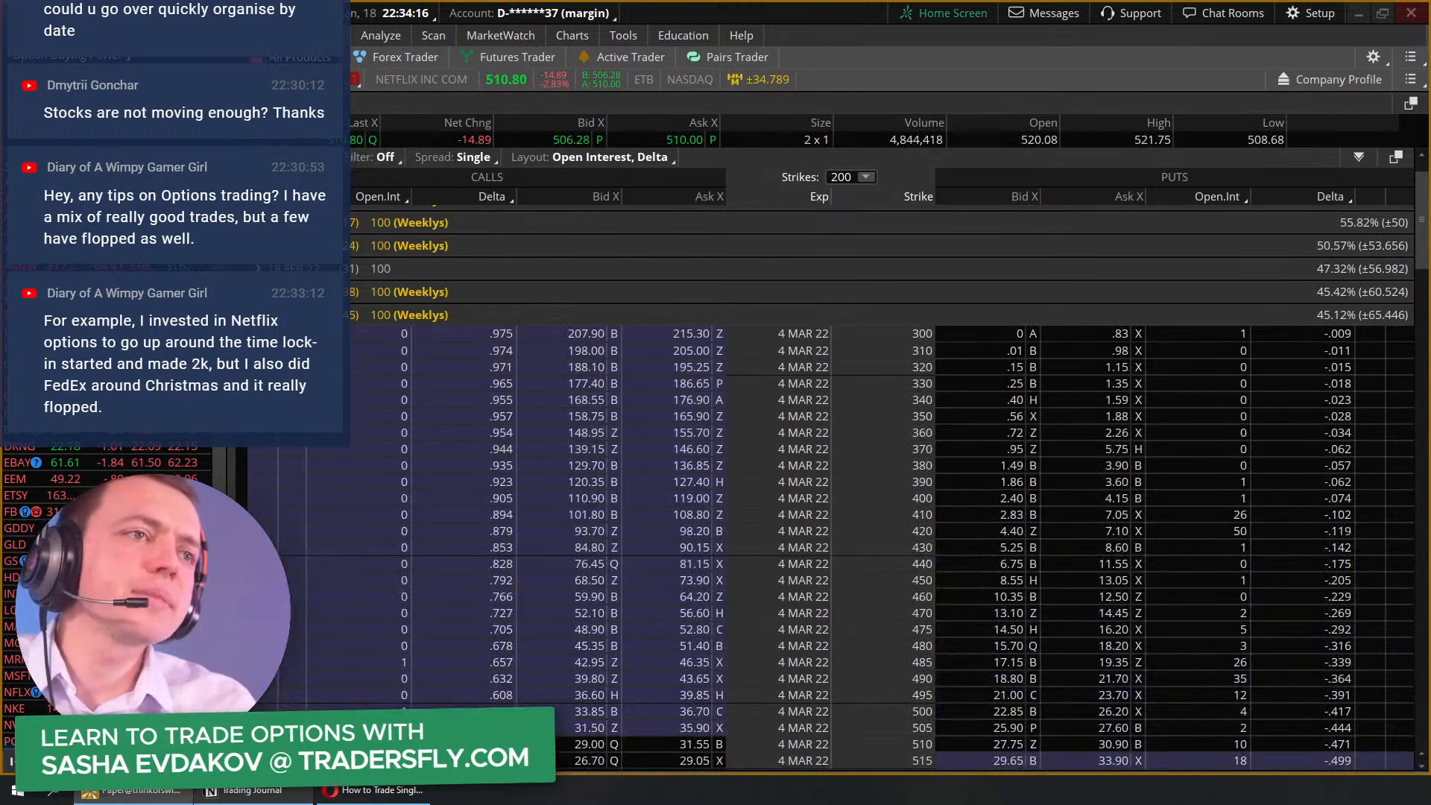
{"action": "left_click", "coordinate": [258, 315]}
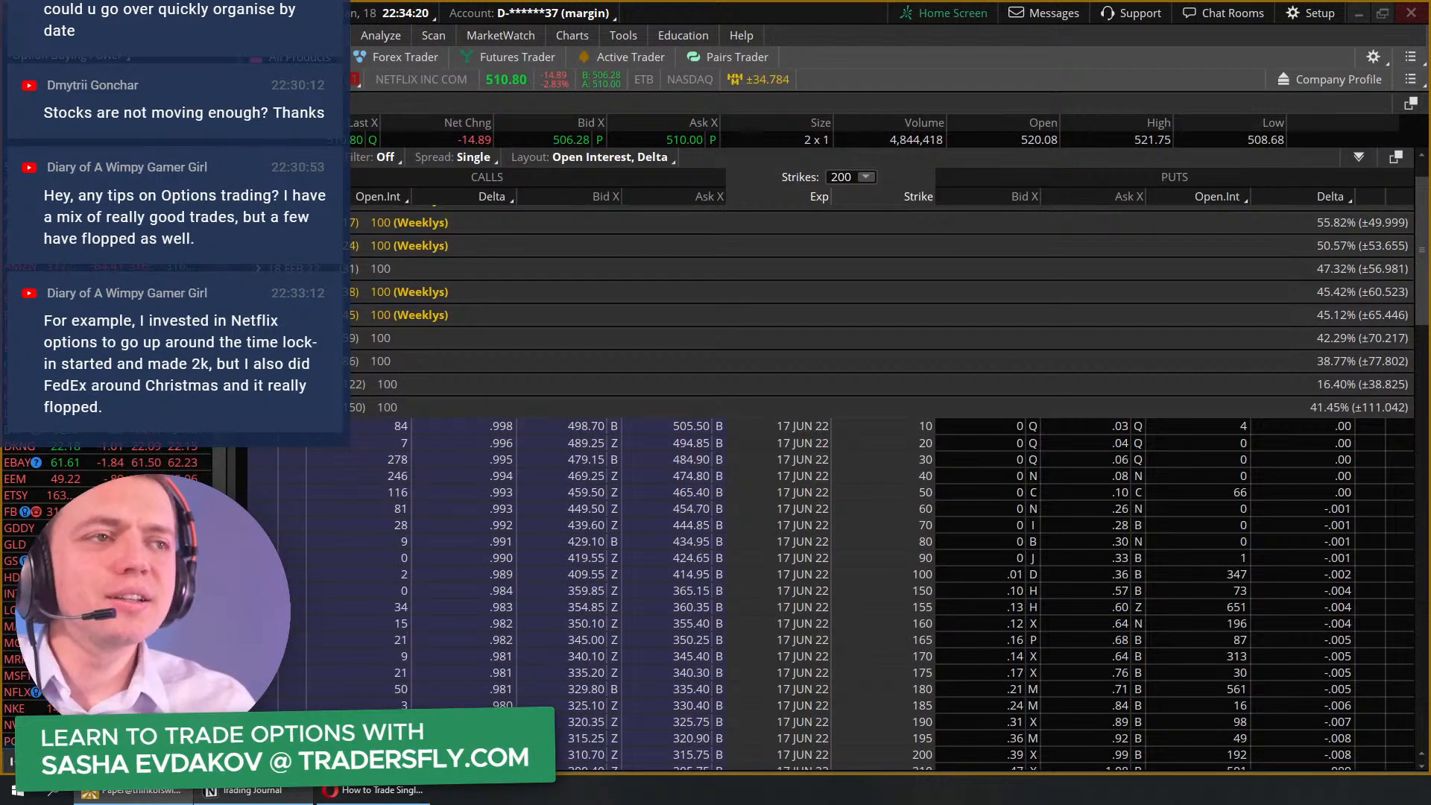
{"action": "left_click", "coordinate": [258, 338]}
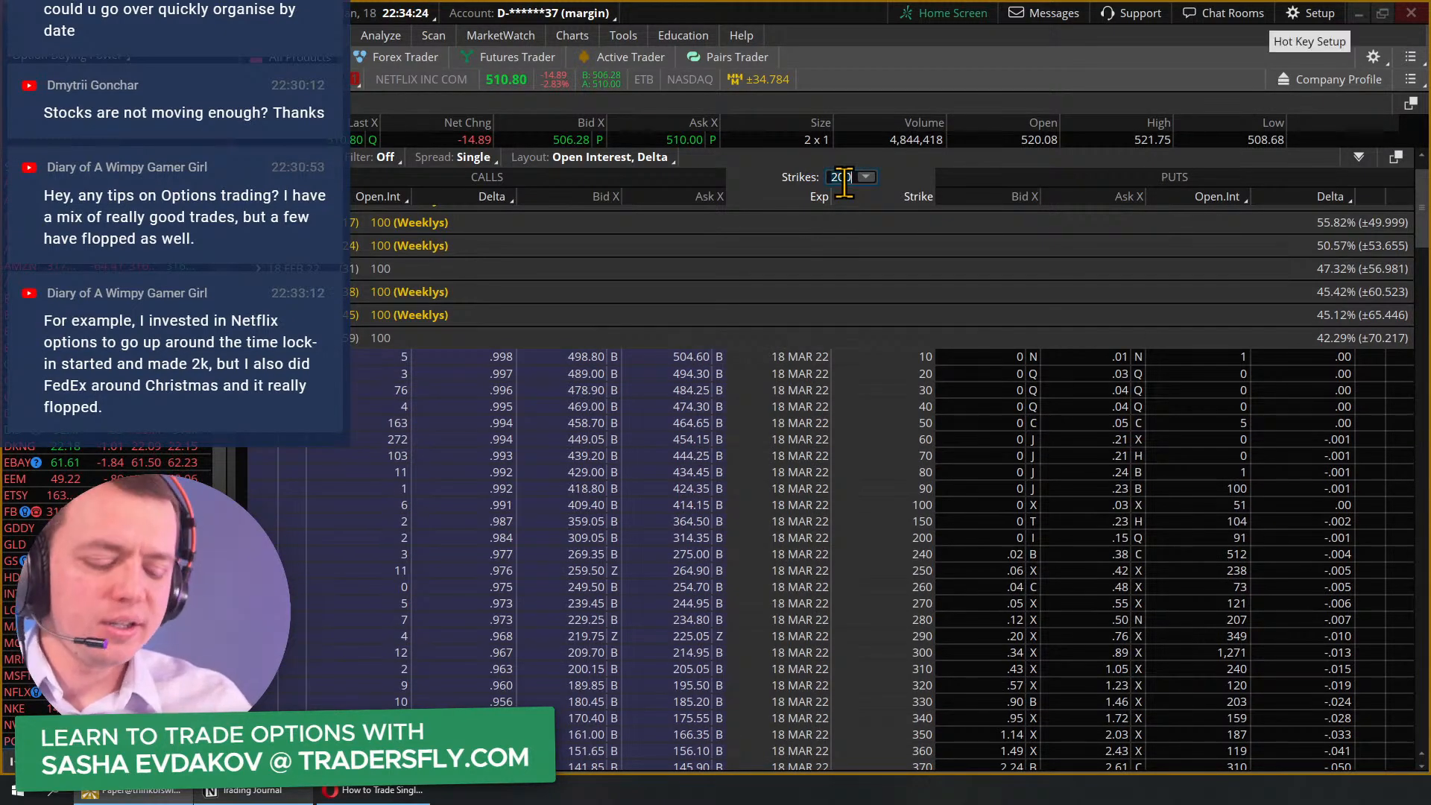
{"action": "type", "text": "10"}
{"action": "key", "text": "Return"}
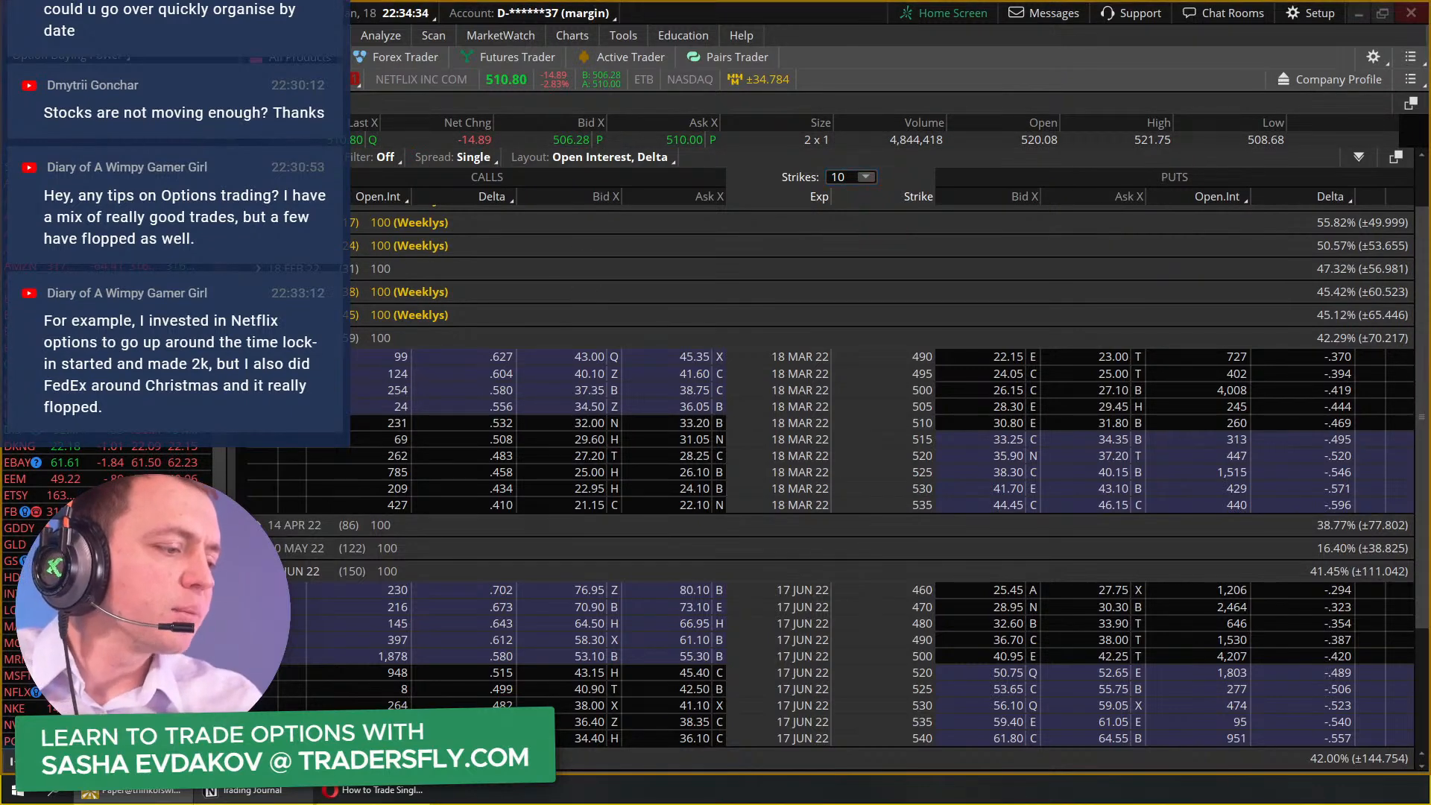
{"action": "left_click", "coordinate": [382, 191]}
{"action": "mouse_move", "coordinate": [356, 302]}
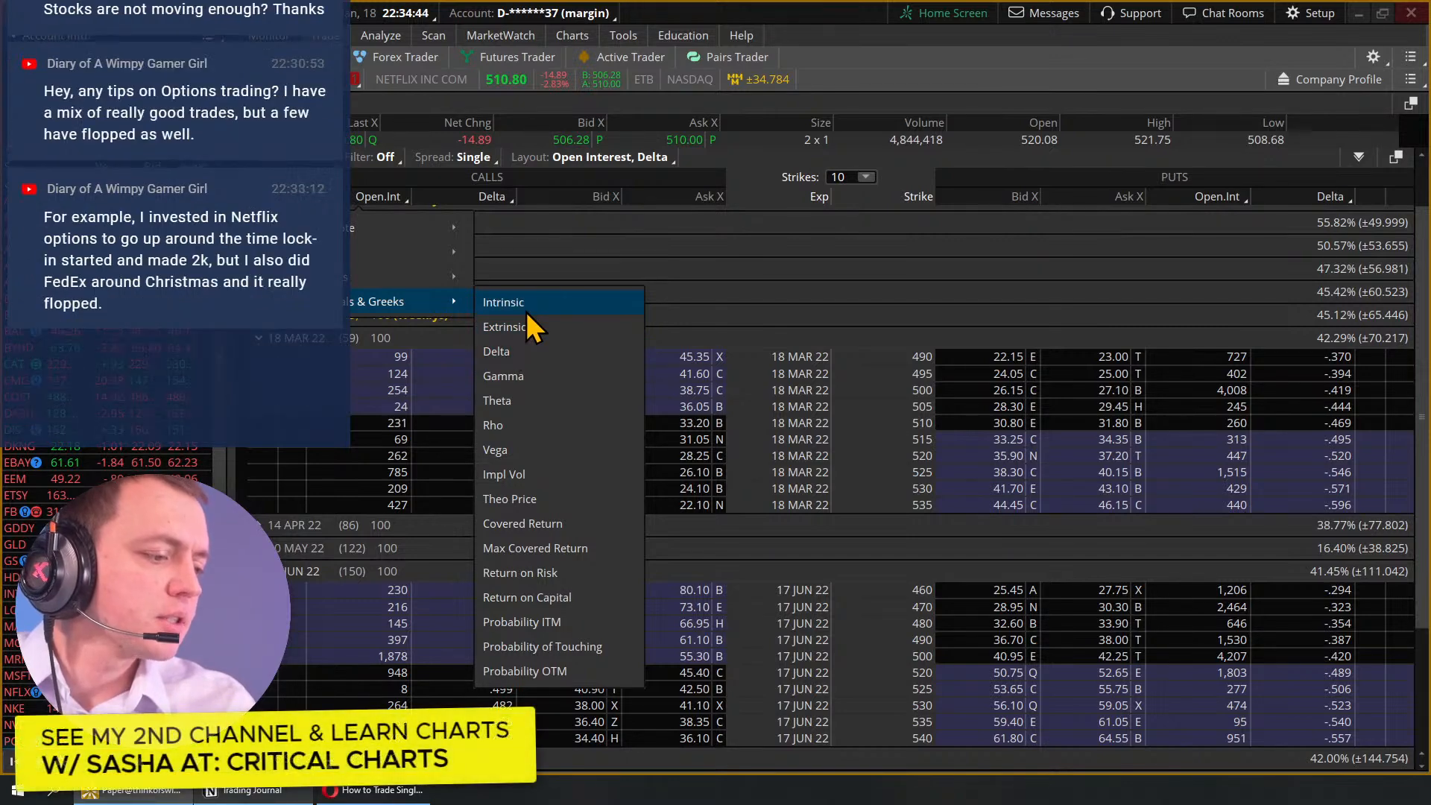
{"action": "left_click", "coordinate": [524, 351]}
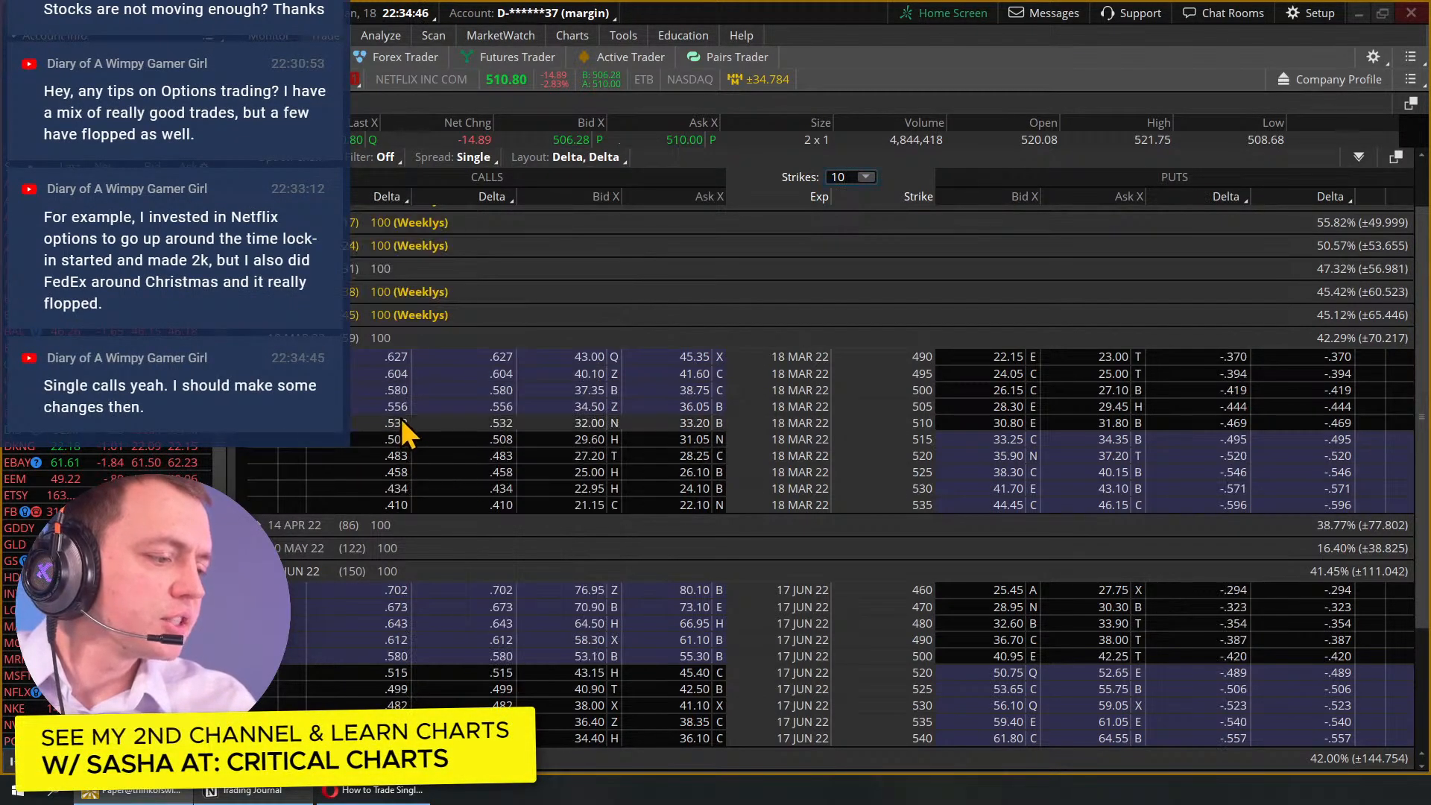
{"action": "left_click", "coordinate": [397, 196]}
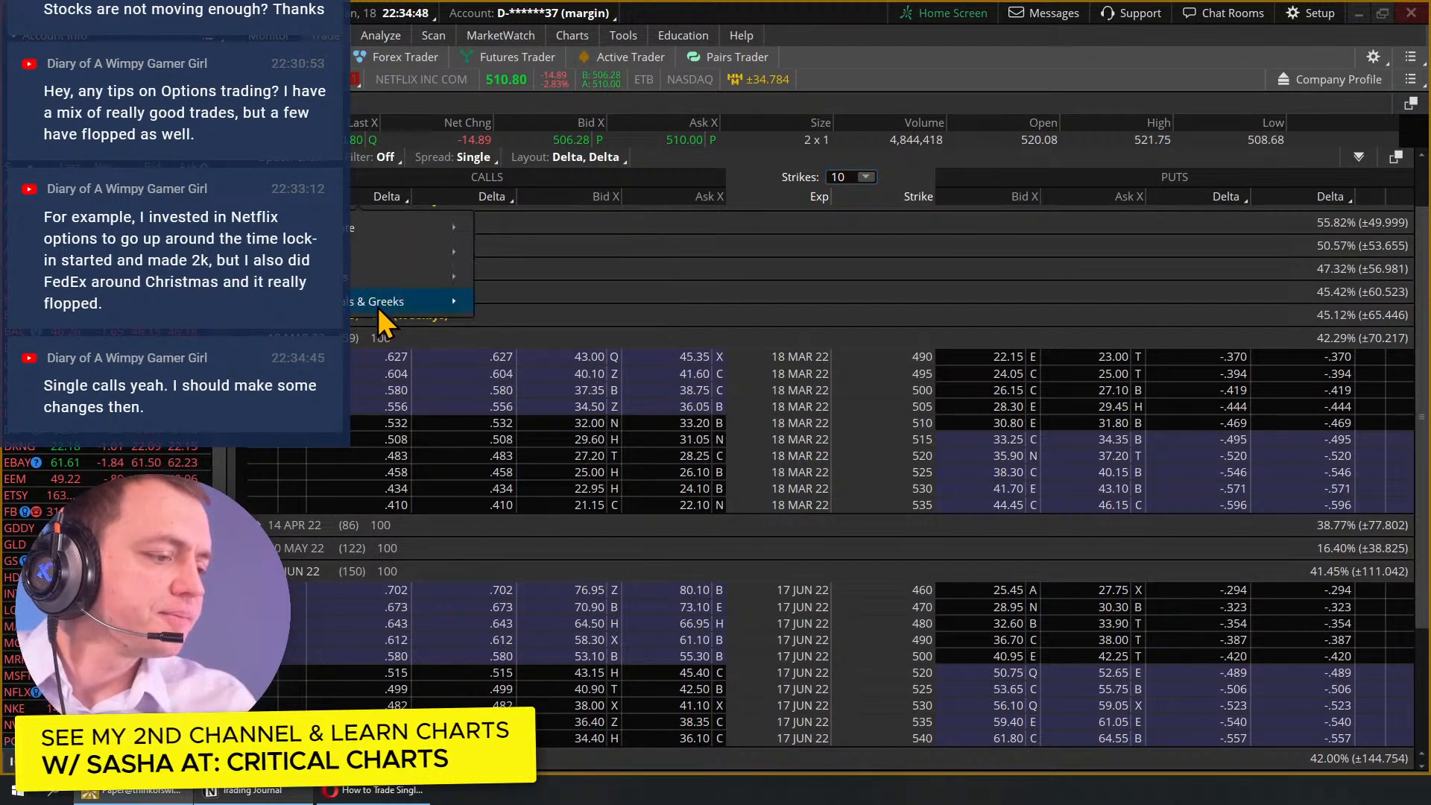
{"action": "left_click", "coordinate": [713, 234]}
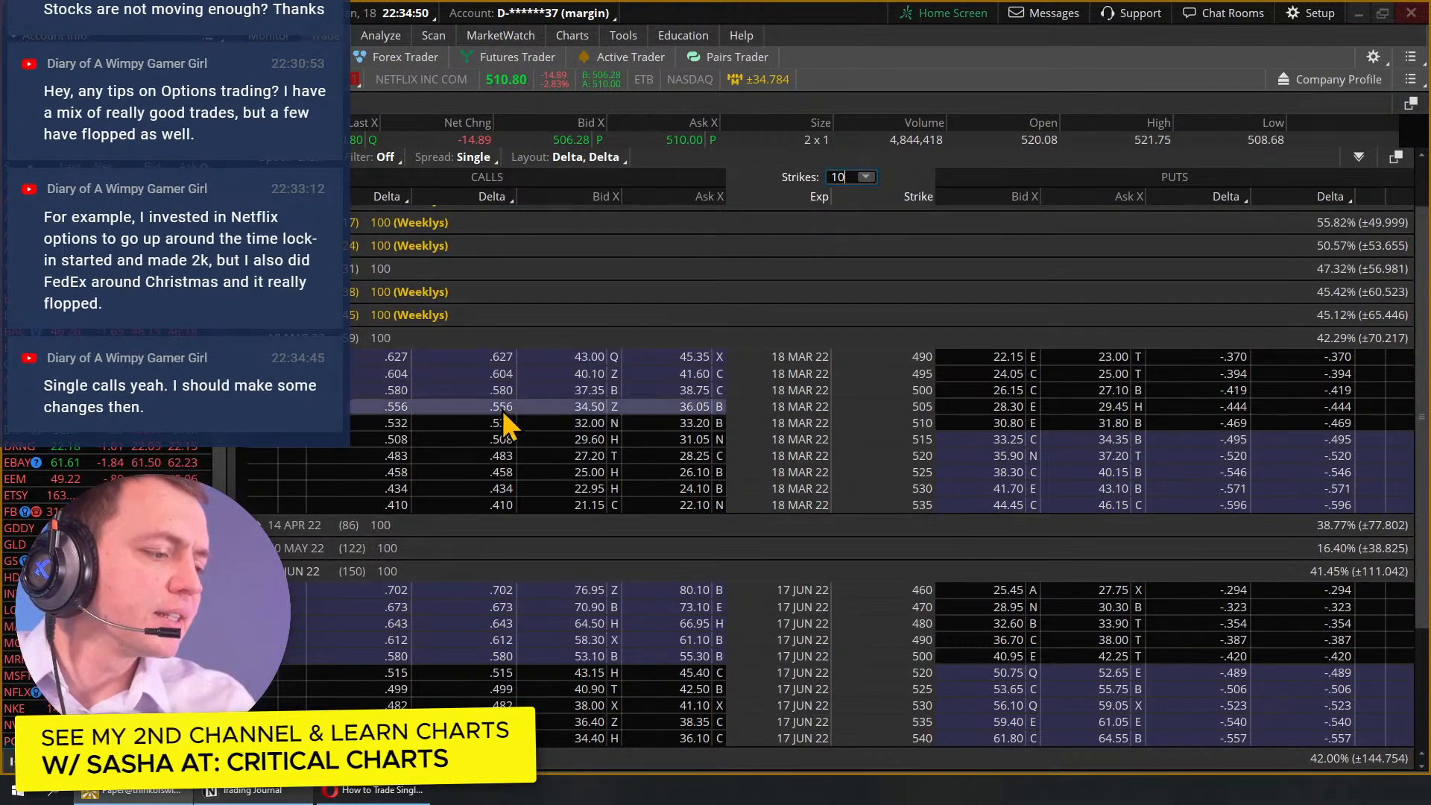
Step: Change the first Delta column of the option chain to Probability ITM
{"action": "left_click", "coordinate": [383, 199]}
{"action": "mouse_move", "coordinate": [392, 224]}
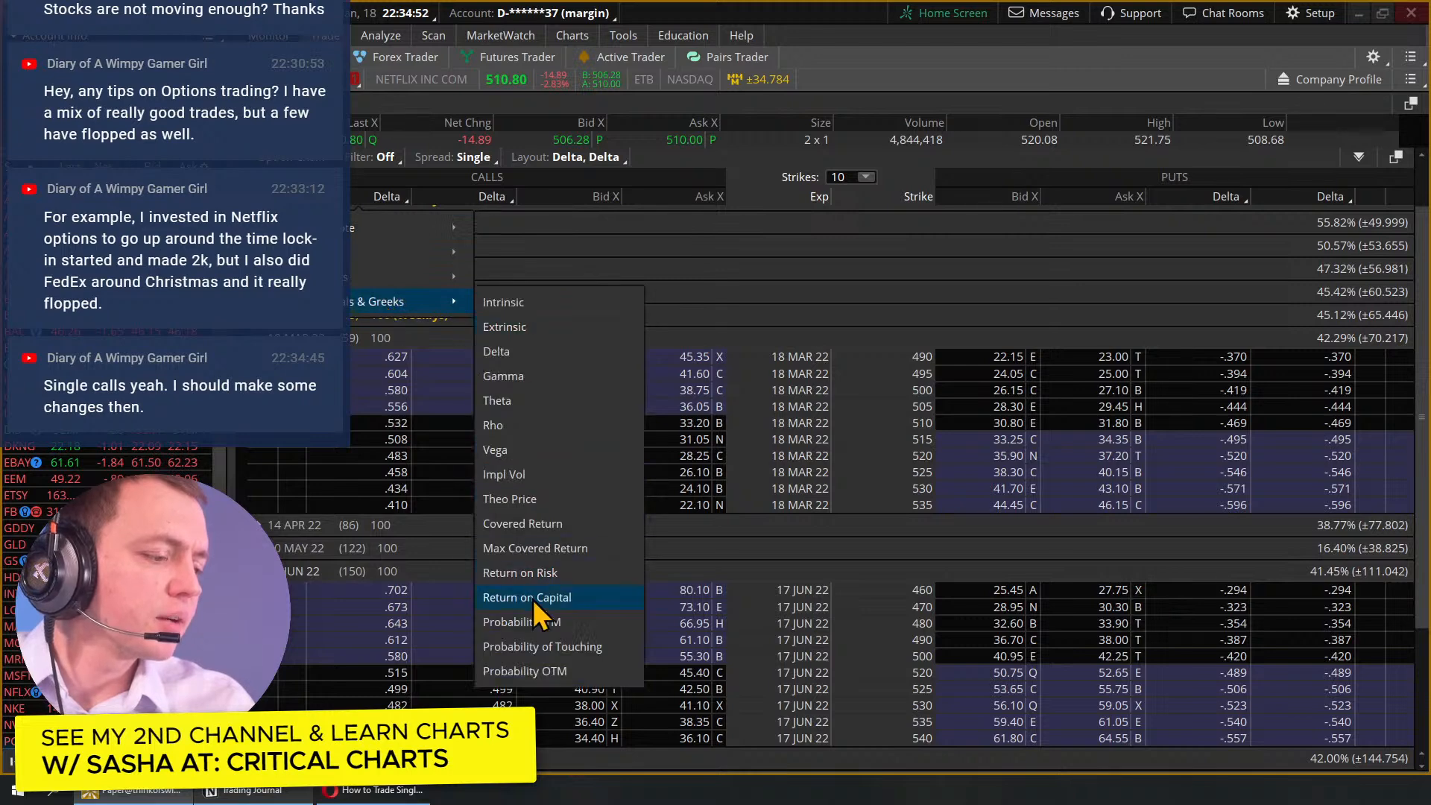
{"action": "left_click", "coordinate": [544, 624]}
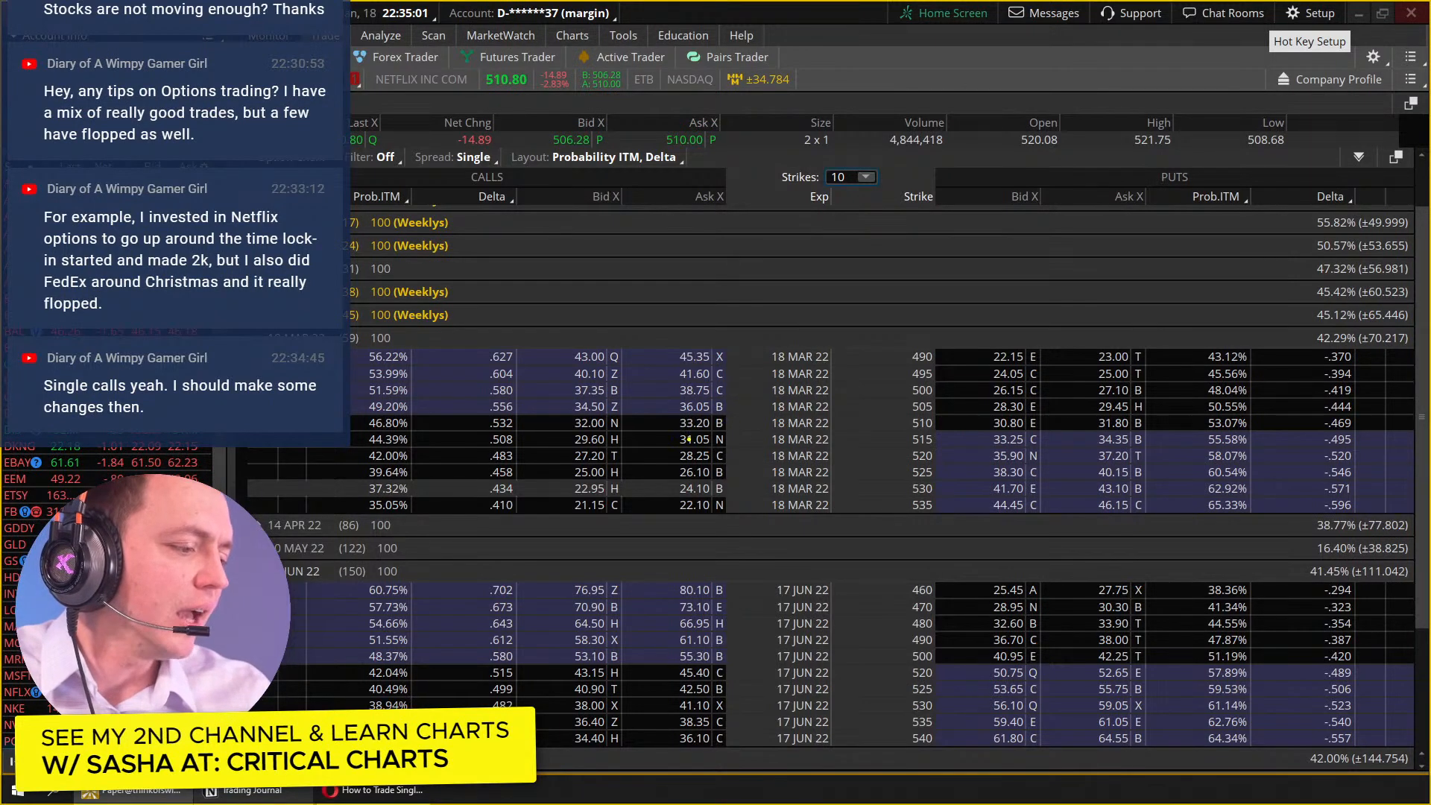
Step: Circle the Prob.ITM value of the 18 MAR 22 520 call with an arrow, sketch further notes, and clear the drawings
{"action": "mouse_move", "coordinate": [429, 439]}
{"action": "left_mouse_down"}
{"action": "mouse_move", "coordinate": [376, 481]}
{"action": "mouse_move", "coordinate": [332, 439]}
{"action": "left_mouse_up"}
{"action": "left_click_drag", "start_coordinate": [418, 462], "coordinate": [552, 449]}
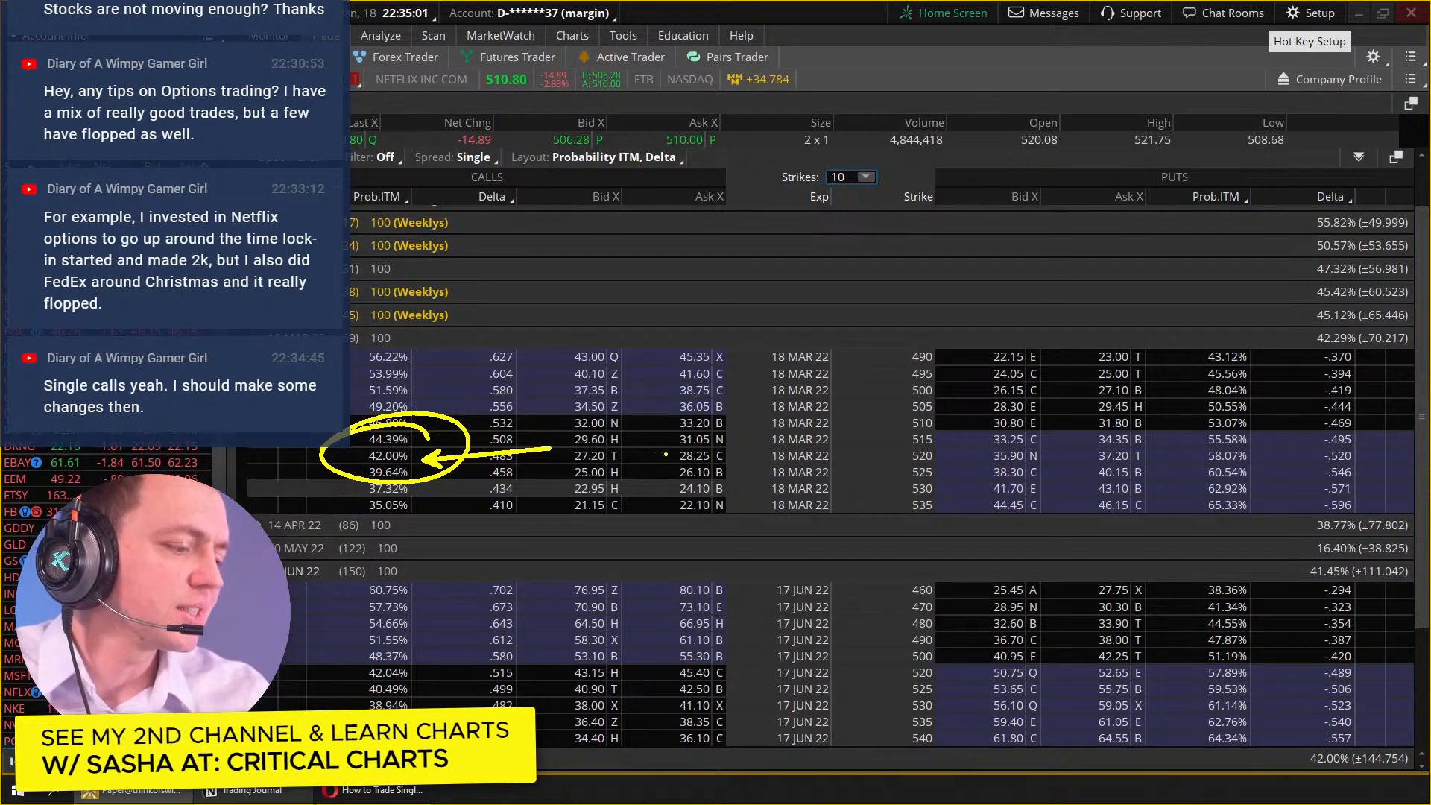
{"action": "left_click_drag", "start_coordinate": [354, 77], "coordinate": [350, 191]}
{"action": "left_click_drag", "start_coordinate": [432, 161], "coordinate": [441, 222]}
{"action": "mouse_move", "coordinate": [406, 200]}
{"action": "left_mouse_down"}
{"action": "mouse_move", "coordinate": [486, 187]}
{"action": "mouse_move", "coordinate": [531, 294]}
{"action": "left_mouse_up"}
{"action": "mouse_move", "coordinate": [494, 272]}
{"action": "left_mouse_down"}
{"action": "mouse_move", "coordinate": [474, 260]}
{"action": "mouse_move", "coordinate": [759, 267]}
{"action": "left_mouse_up"}
{"action": "mouse_move", "coordinate": [879, 463]}
{"action": "left_mouse_down"}
{"action": "mouse_move", "coordinate": [933, 438]}
{"action": "mouse_move", "coordinate": [949, 454]}
{"action": "left_mouse_up"}
{"action": "key", "text": "Escape"}
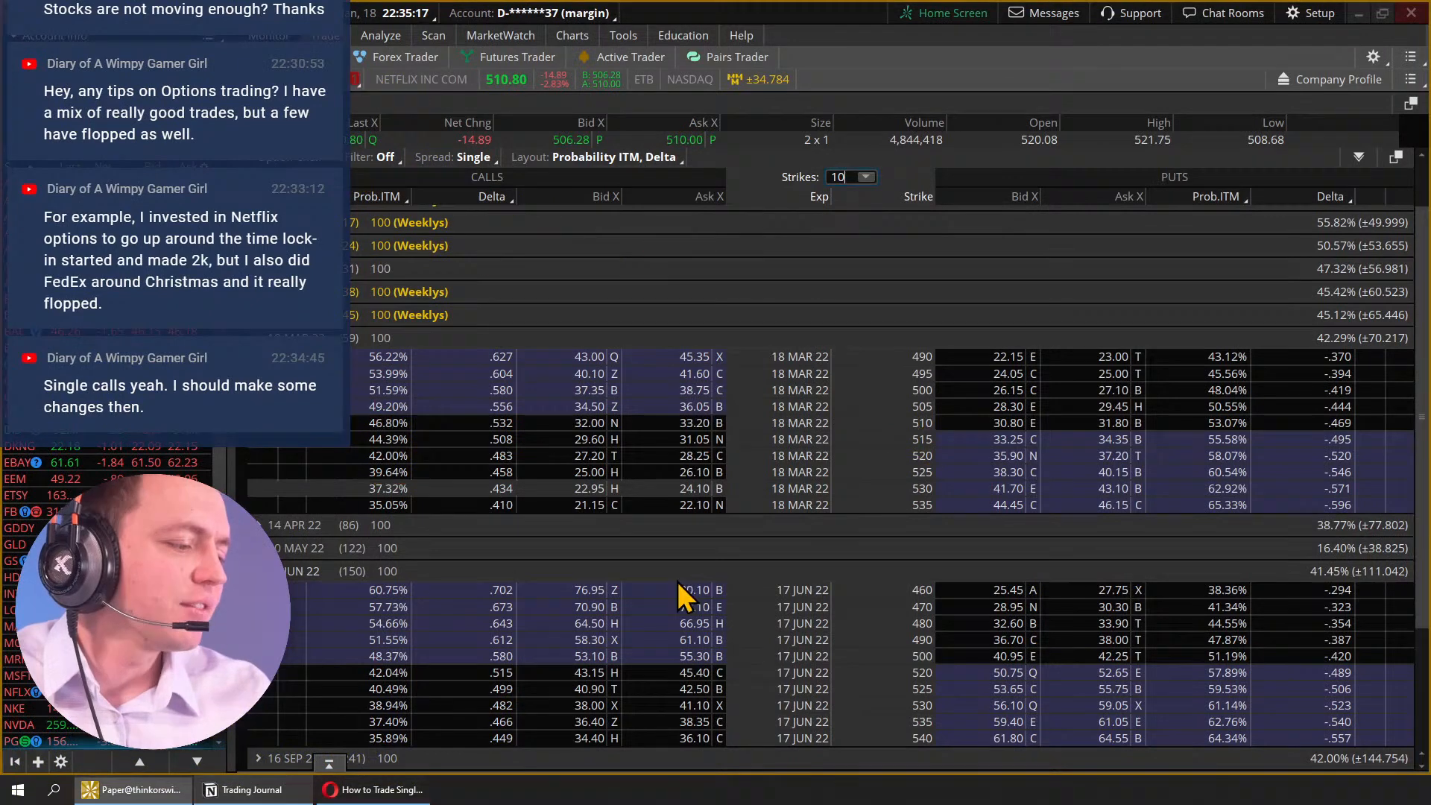
Step: Analyze buying a single NFLX 18 MAR 22 520 call in the risk profile and enlarge its graph
{"action": "right_click", "coordinate": [495, 455]}
{"action": "mouse_move", "coordinate": [535, 442]}
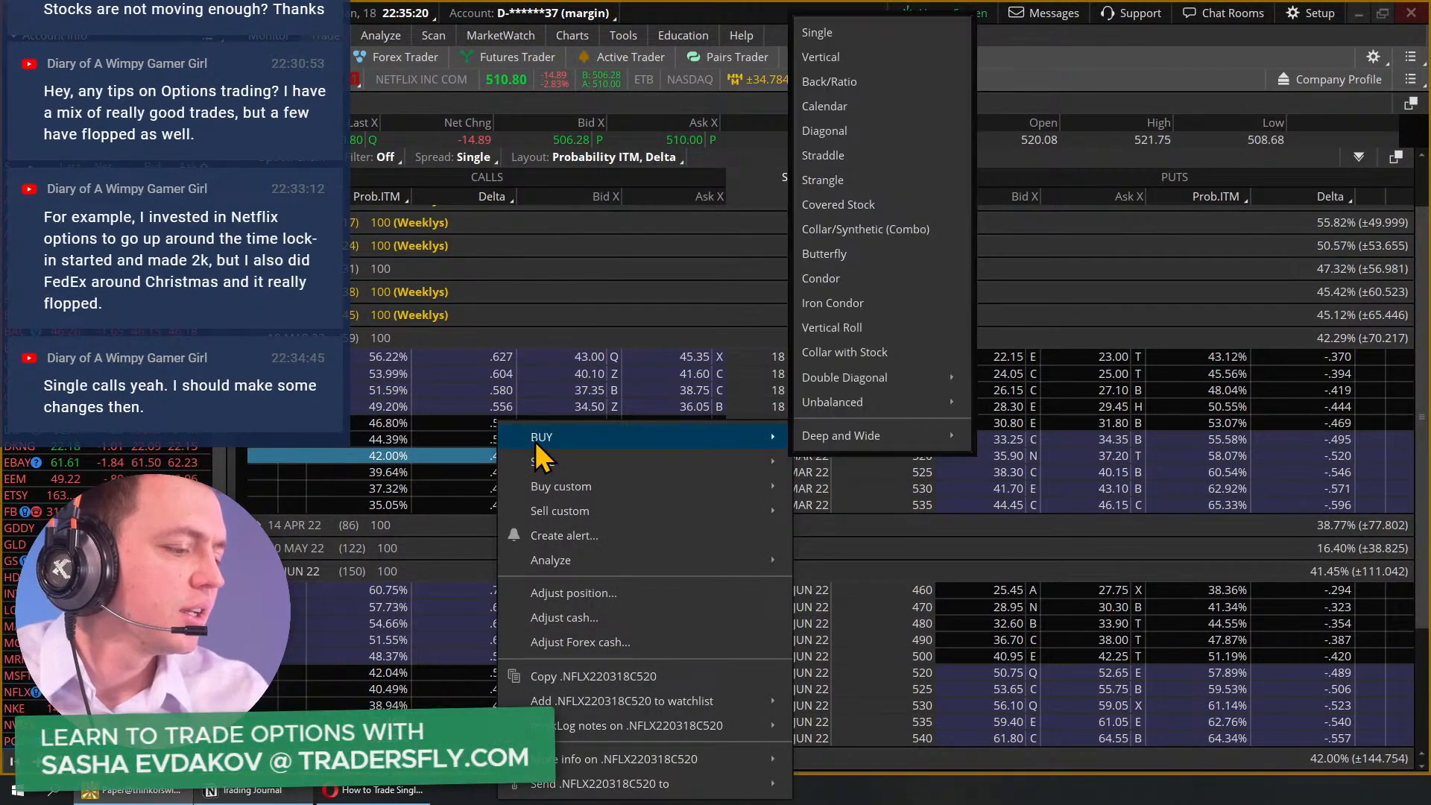
{"action": "left_click", "coordinate": [820, 37]}
{"action": "right_click", "coordinate": [919, 526]}
{"action": "left_click", "coordinate": [978, 680]}
{"action": "left_click_drag", "start_coordinate": [661, 373], "coordinate": [680, 608]}
{"action": "left_click_drag", "start_coordinate": [630, 507], "coordinate": [959, 521]}
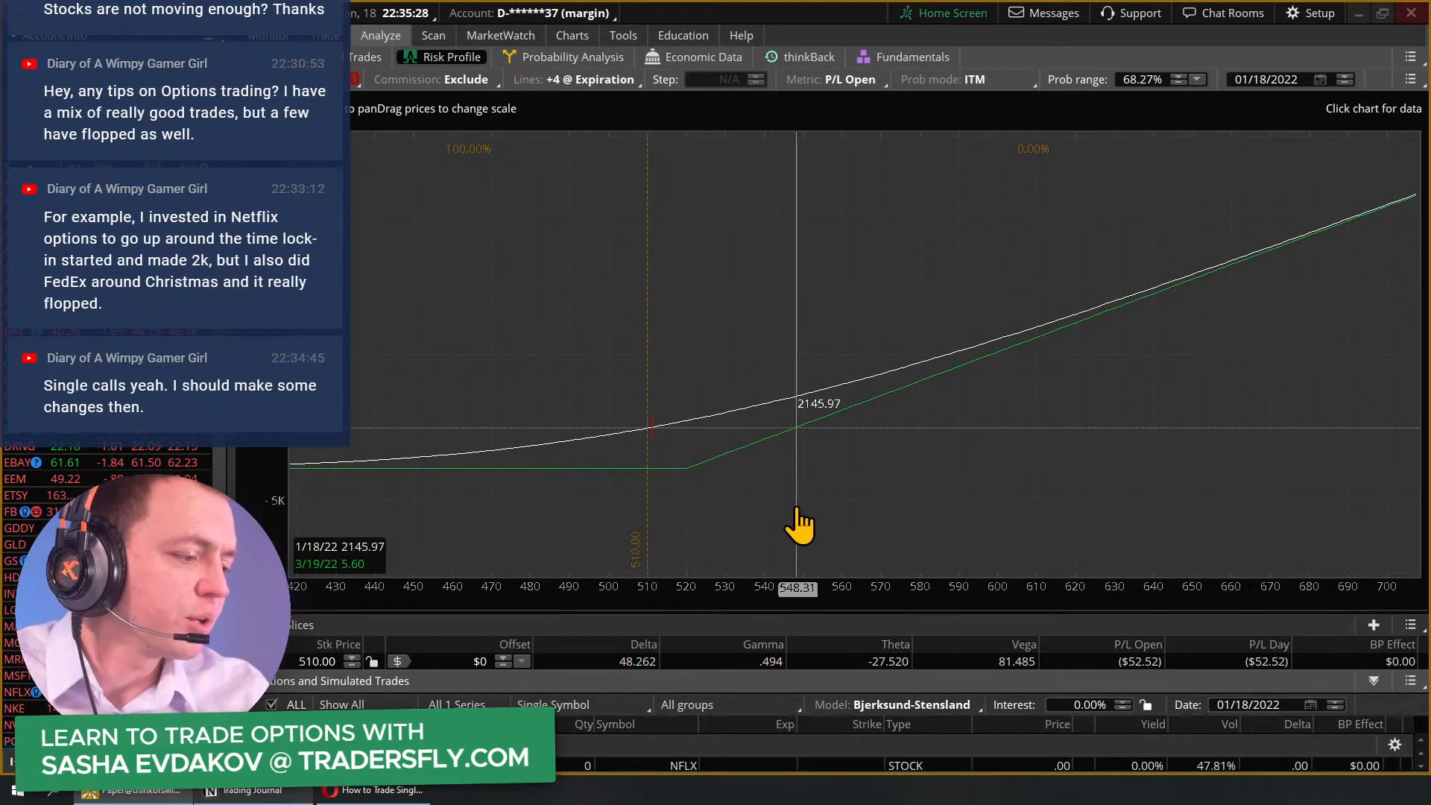
Step: Circle the 548.31 price on the risk graph's axis, handwrite price notes beside it, and clear the drawings
{"action": "key", "text": "ctrl+2"}
{"action": "mouse_move", "coordinate": [836, 572]}
{"action": "left_mouse_down"}
{"action": "mouse_move", "coordinate": [759, 571]}
{"action": "mouse_move", "coordinate": [780, 557]}
{"action": "left_mouse_up"}
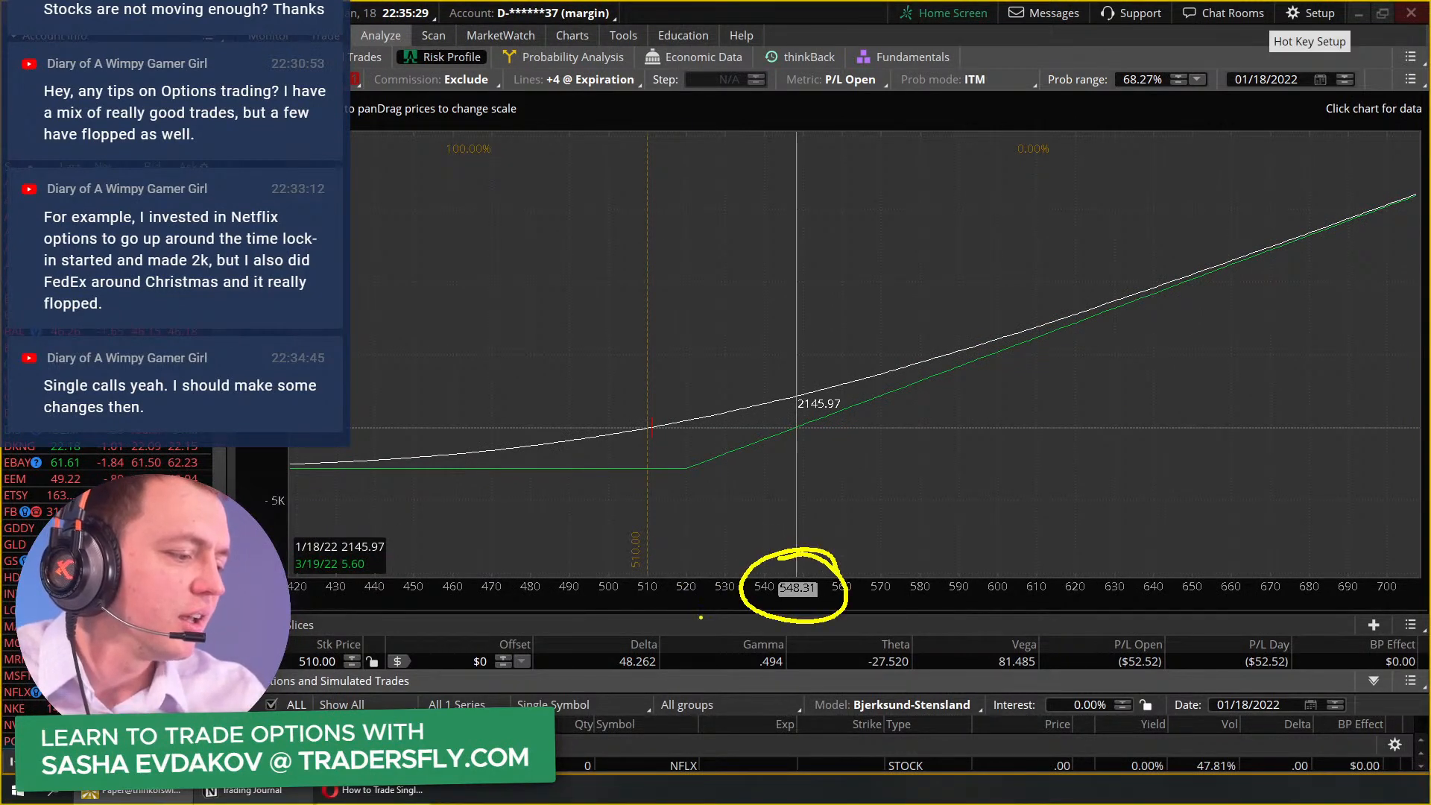
{"action": "left_click_drag", "start_coordinate": [927, 448], "coordinate": [981, 445]}
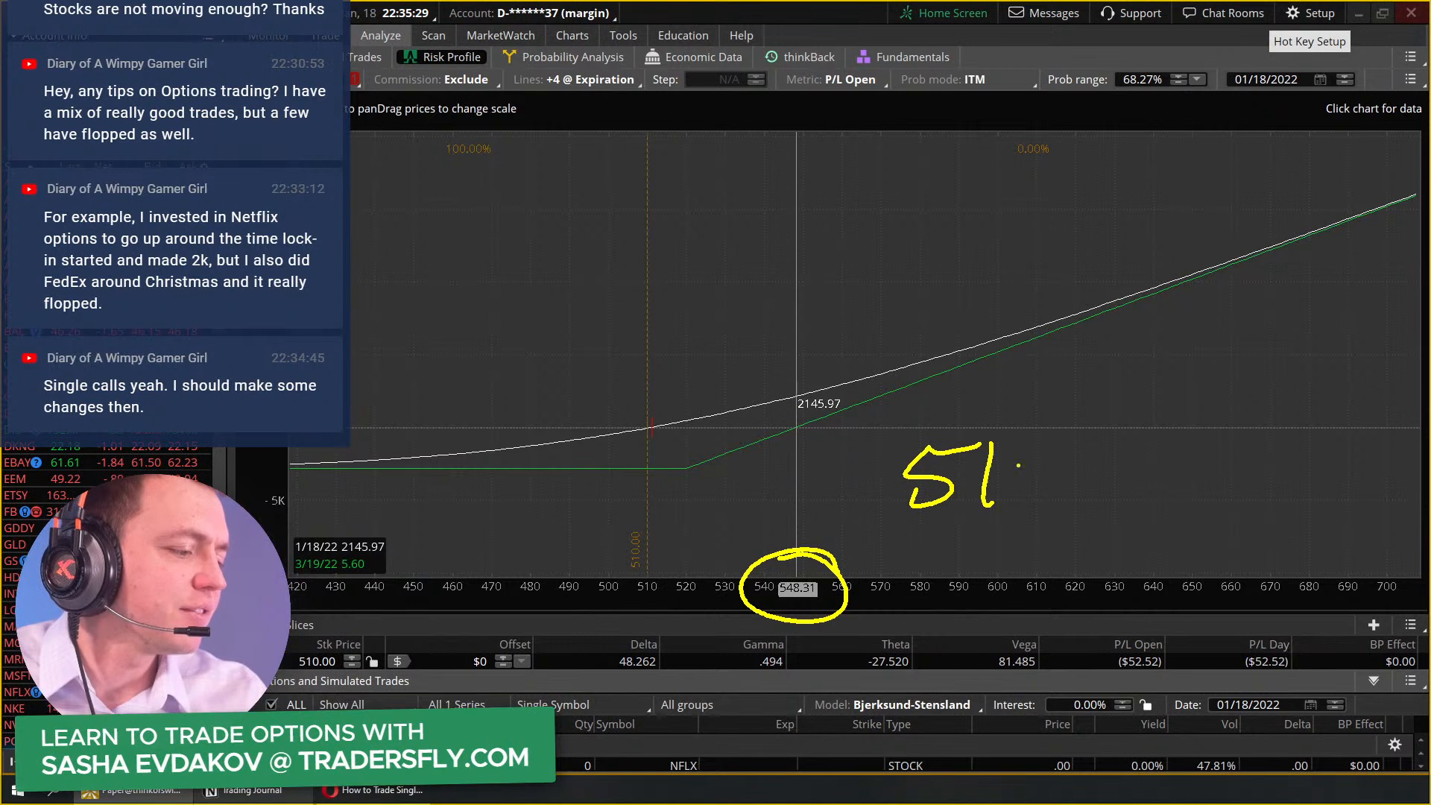
{"action": "left_click_drag", "start_coordinate": [1027, 451], "coordinate": [1021, 456]}
{"action": "mouse_move", "coordinate": [1221, 420]}
{"action": "left_mouse_down"}
{"action": "mouse_move", "coordinate": [1193, 466]}
{"action": "mouse_move", "coordinate": [1159, 481]}
{"action": "left_mouse_up"}
{"action": "mouse_move", "coordinate": [1254, 426]}
{"action": "left_mouse_down"}
{"action": "mouse_move", "coordinate": [1281, 462]}
{"action": "mouse_move", "coordinate": [1261, 490]}
{"action": "left_mouse_up"}
{"action": "left_click_drag", "start_coordinate": [1327, 429], "coordinate": [1319, 429]}
{"action": "mouse_move", "coordinate": [1047, 542]}
{"action": "left_mouse_down"}
{"action": "mouse_move", "coordinate": [1111, 531]}
{"action": "mouse_move", "coordinate": [1082, 585]}
{"action": "left_mouse_up"}
{"action": "mouse_move", "coordinate": [1180, 531]}
{"action": "left_mouse_down"}
{"action": "mouse_move", "coordinate": [1164, 568]}
{"action": "mouse_move", "coordinate": [1176, 543]}
{"action": "left_mouse_up"}
{"action": "left_click_drag", "start_coordinate": [1061, 532], "coordinate": [1024, 550]}
{"action": "left_click_drag", "start_coordinate": [1035, 516], "coordinate": [1050, 553]}
{"action": "mouse_move", "coordinate": [985, 546]}
{"action": "left_mouse_down"}
{"action": "mouse_move", "coordinate": [1174, 532]}
{"action": "mouse_move", "coordinate": [1162, 496]}
{"action": "left_mouse_up"}
{"action": "key", "text": "Escape"}
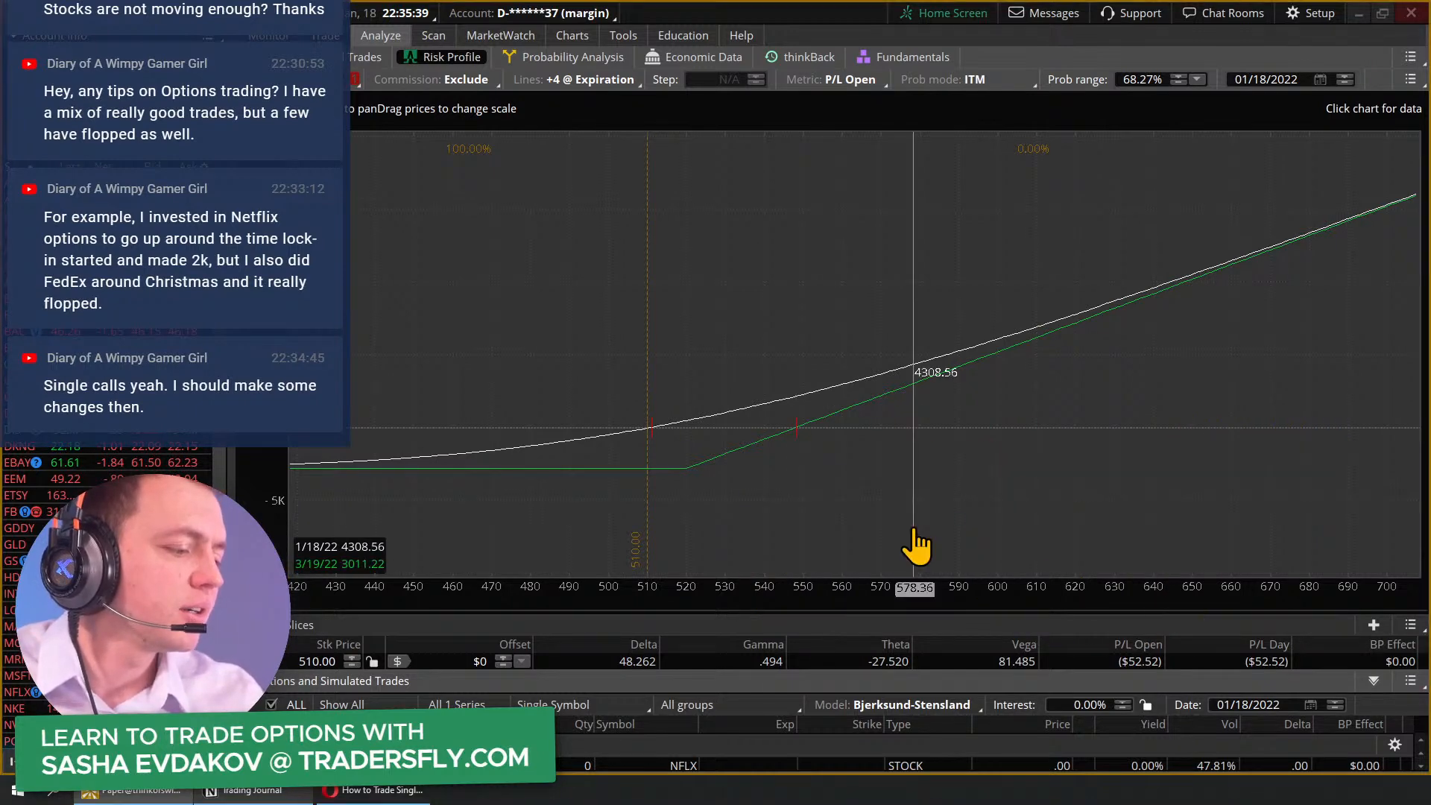
Step: Return to the option chain, mark the ask price of the 18 MAR 22 520 call, and clear the drawings
{"action": "left_click", "coordinate": [343, 43]}
{"action": "left_click", "coordinate": [345, 424]}
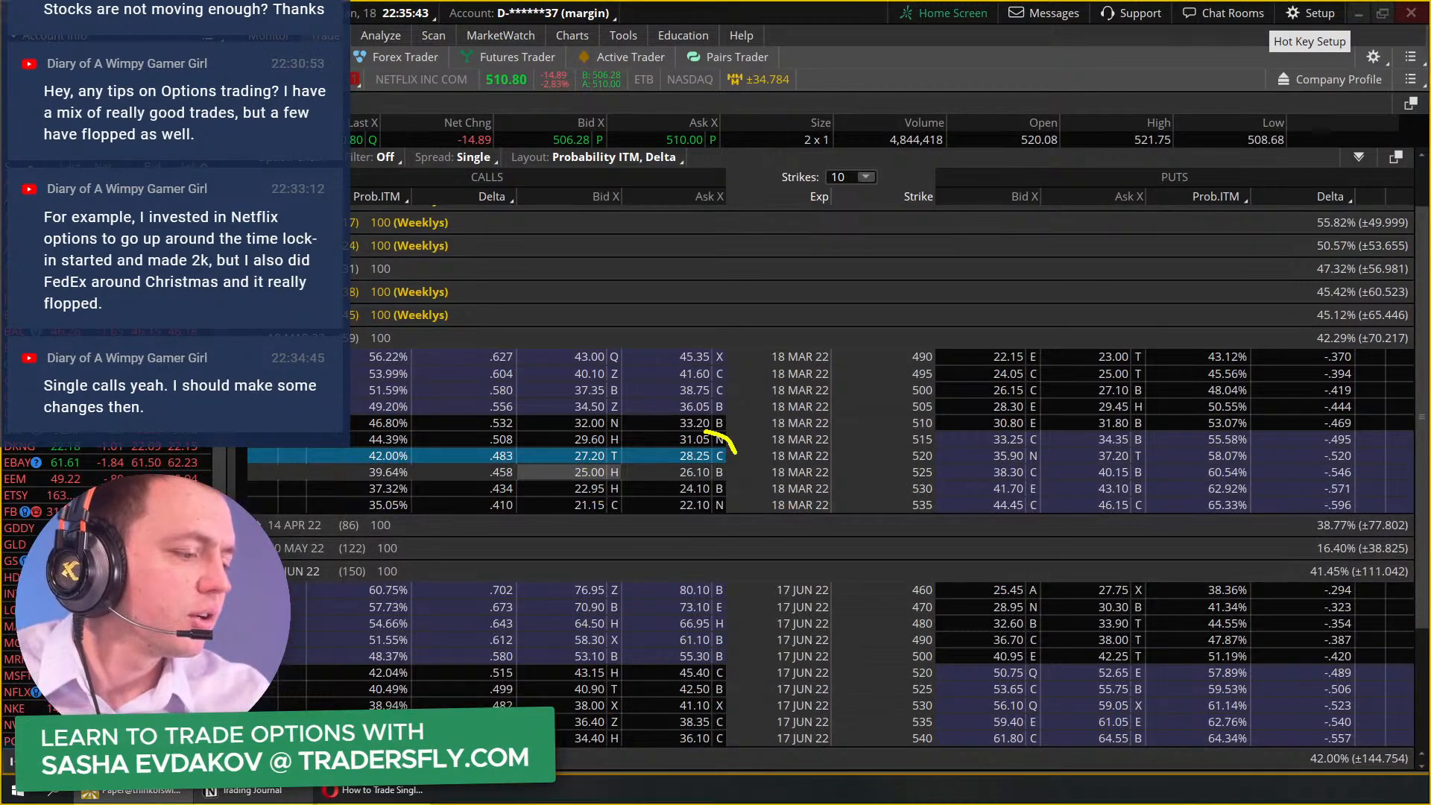
{"action": "left_click_drag", "start_coordinate": [725, 442], "coordinate": [735, 447]}
{"action": "left_click_drag", "start_coordinate": [586, 489], "coordinate": [539, 515]}
{"action": "key", "text": "ctrl+z"}
{"action": "mouse_move", "coordinate": [726, 428]}
{"action": "left_mouse_down"}
{"action": "mouse_move", "coordinate": [638, 466]}
{"action": "mouse_move", "coordinate": [613, 443]}
{"action": "left_mouse_up"}
{"action": "key", "text": "Escape"}
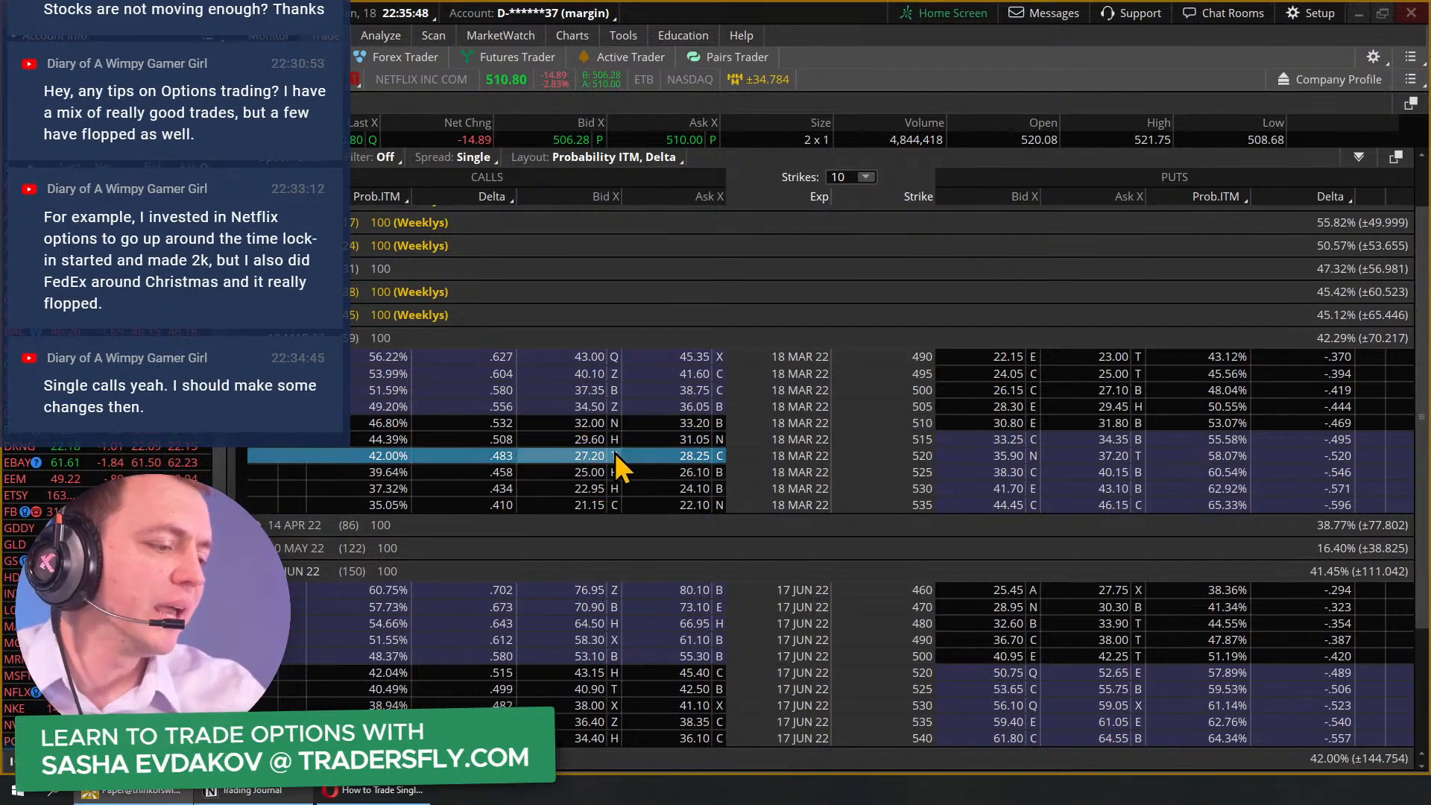
Step: Go back to the risk profile, mark the area around the break-even points on the graph, and clear the drawing
{"action": "left_click", "coordinate": [687, 455]}
{"action": "left_click", "coordinate": [376, 38]}
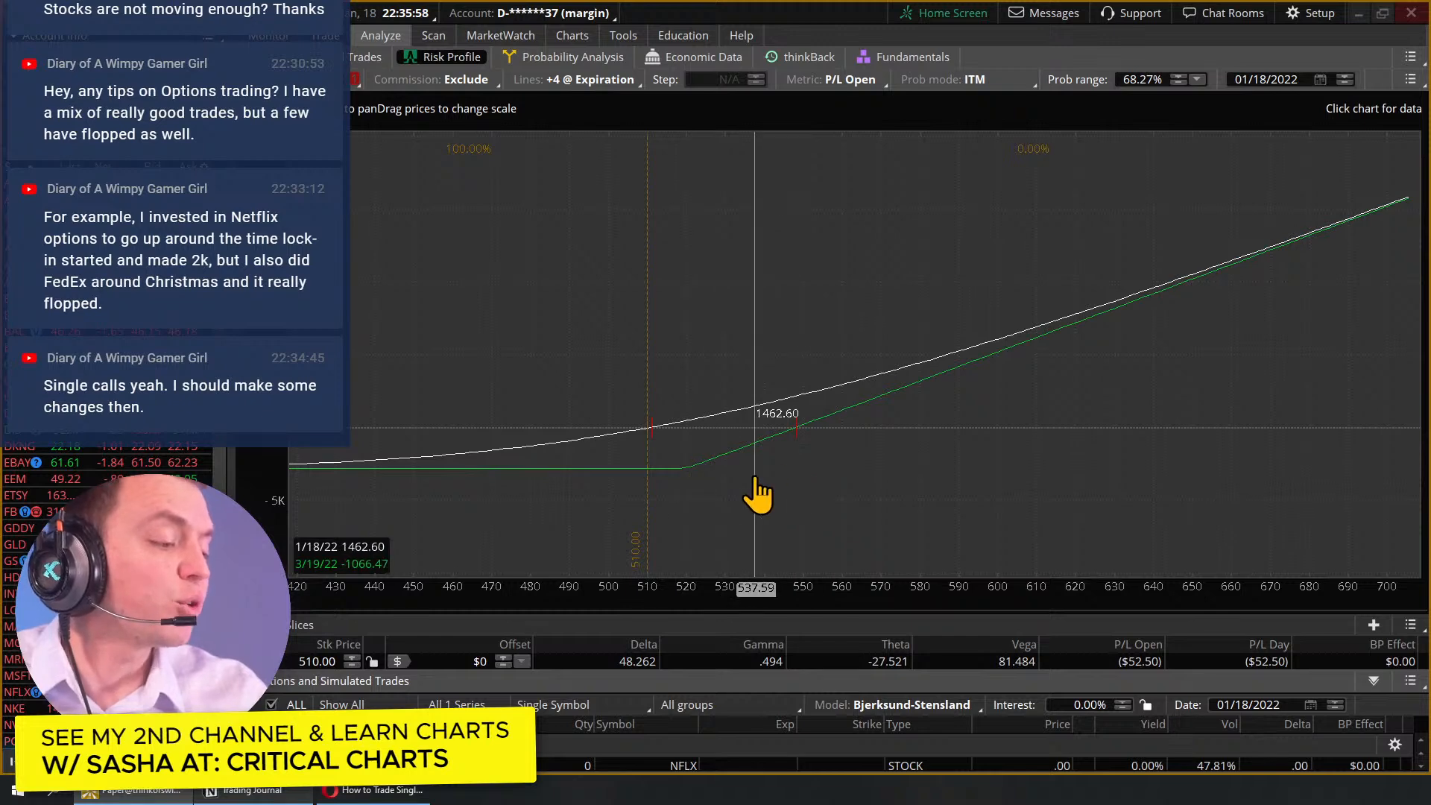
{"action": "key", "text": "ctrl+F1"}
{"action": "left_click_drag", "start_coordinate": [827, 414], "coordinate": [672, 486]}
{"action": "key", "text": "Escape"}
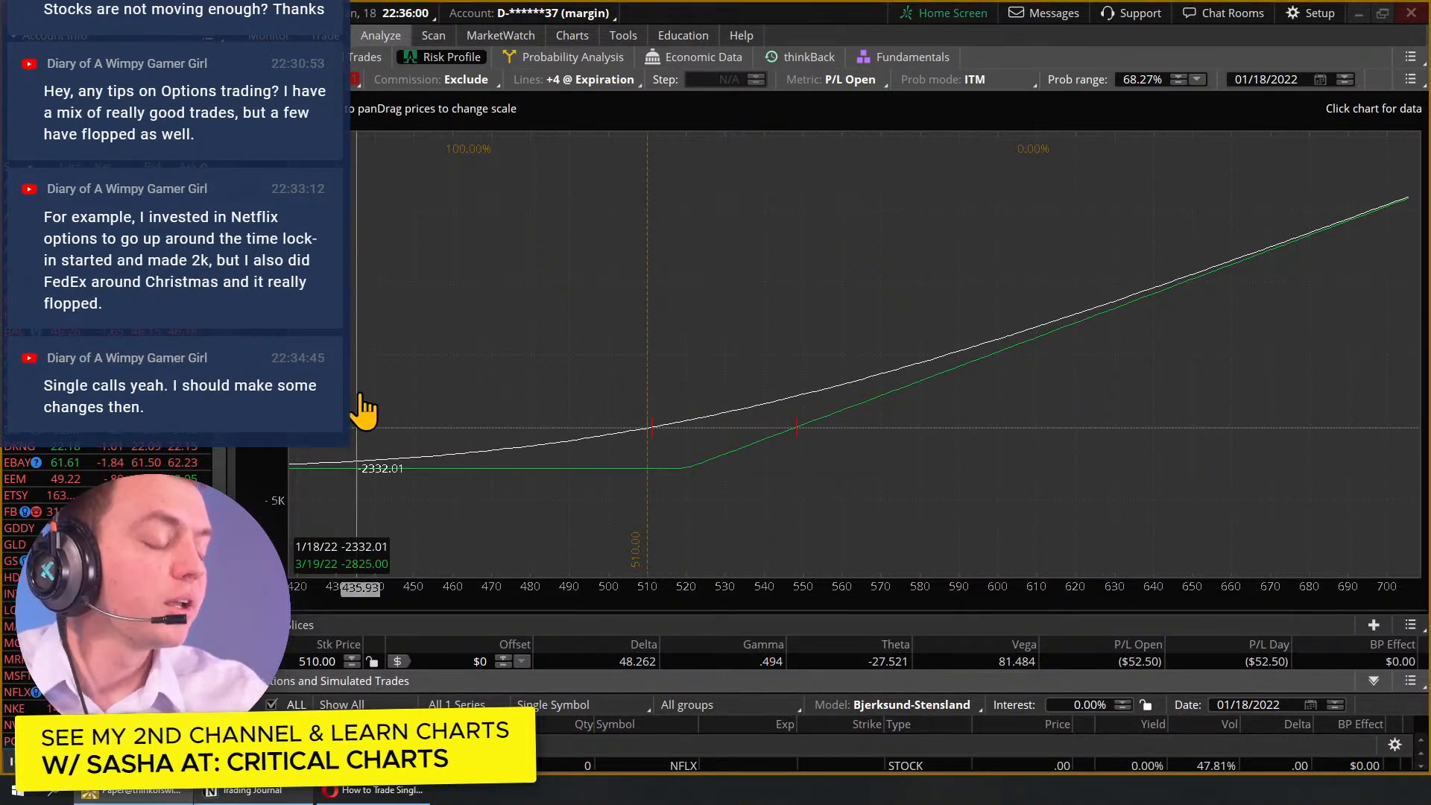
Step: Shrink the risk graph to reveal the simulated trade, circle Vega with a rising arrow over the curve, and clear the drawings
{"action": "left_click_drag", "start_coordinate": [845, 611], "coordinate": [845, 510]}
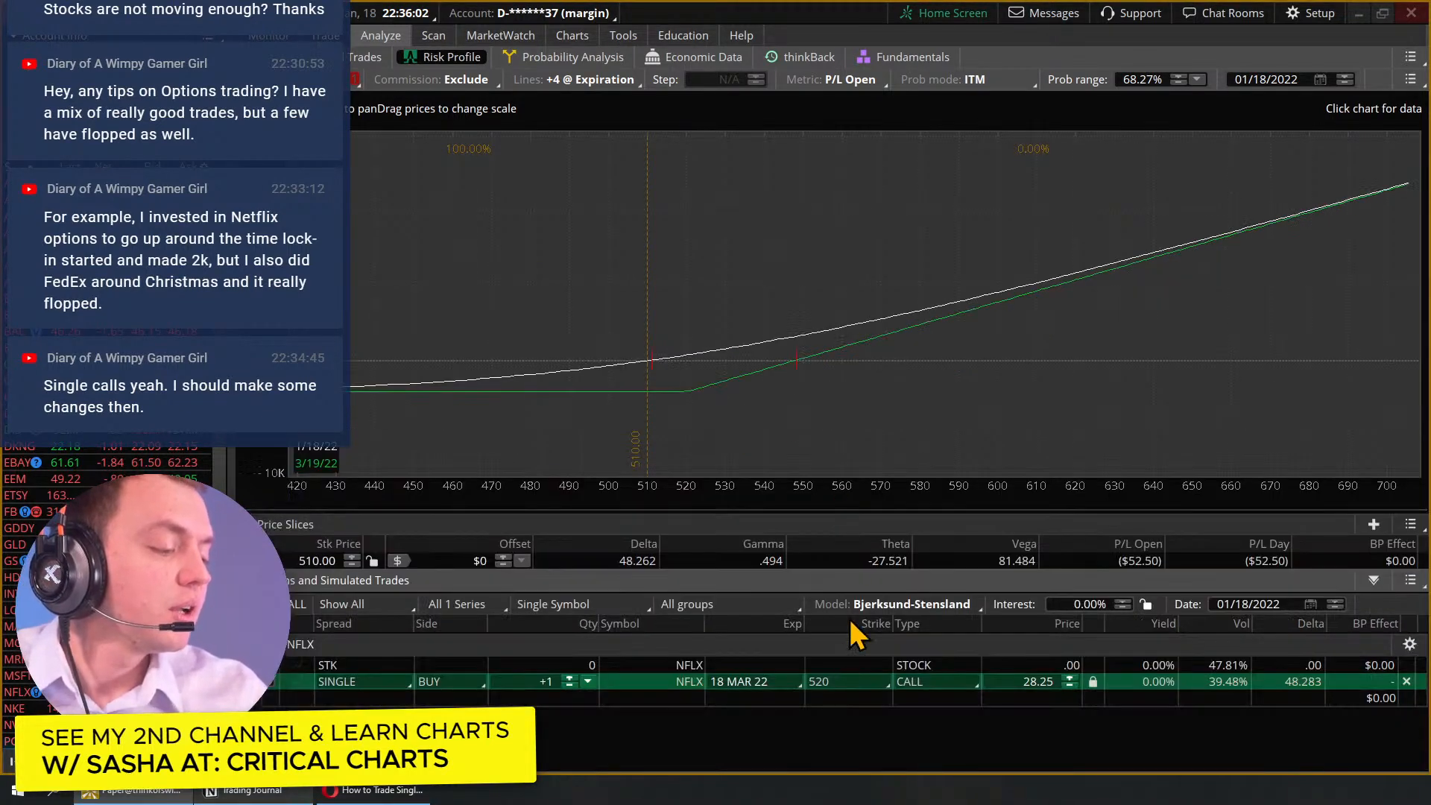
{"action": "key", "text": "ctrl+F1"}
{"action": "mouse_move", "coordinate": [970, 485]}
{"action": "left_mouse_down"}
{"action": "mouse_move", "coordinate": [1086, 525]}
{"action": "mouse_move", "coordinate": [1049, 495]}
{"action": "left_mouse_up"}
{"action": "left_click_drag", "start_coordinate": [610, 365], "coordinate": [917, 239]}
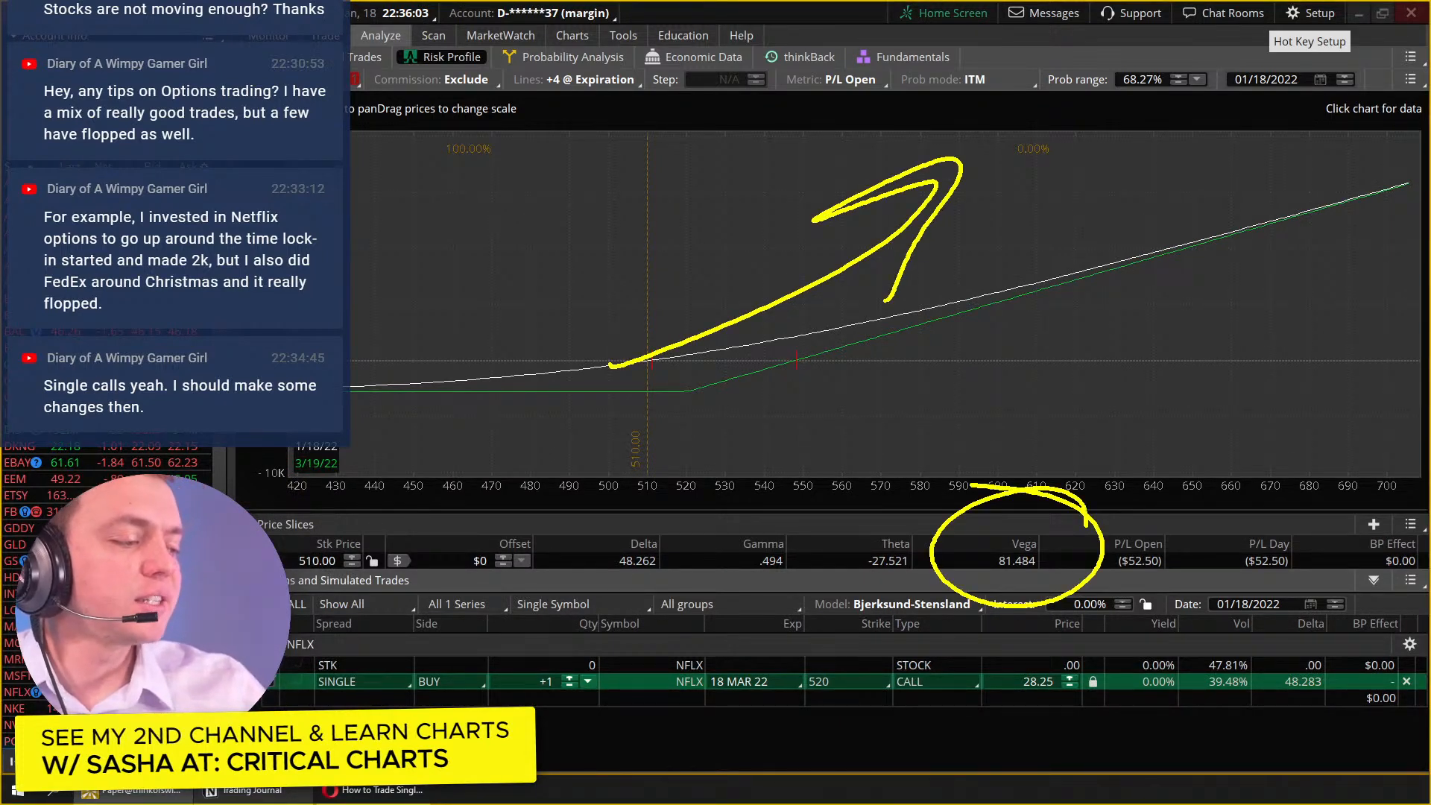
{"action": "left_click_drag", "start_coordinate": [1119, 182], "coordinate": [1188, 152]}
{"action": "mouse_move", "coordinate": [1232, 205]}
{"action": "left_mouse_down"}
{"action": "mouse_move", "coordinate": [1215, 428]}
{"action": "mouse_move", "coordinate": [1305, 391]}
{"action": "left_mouse_up"}
{"action": "key", "text": "Escape"}
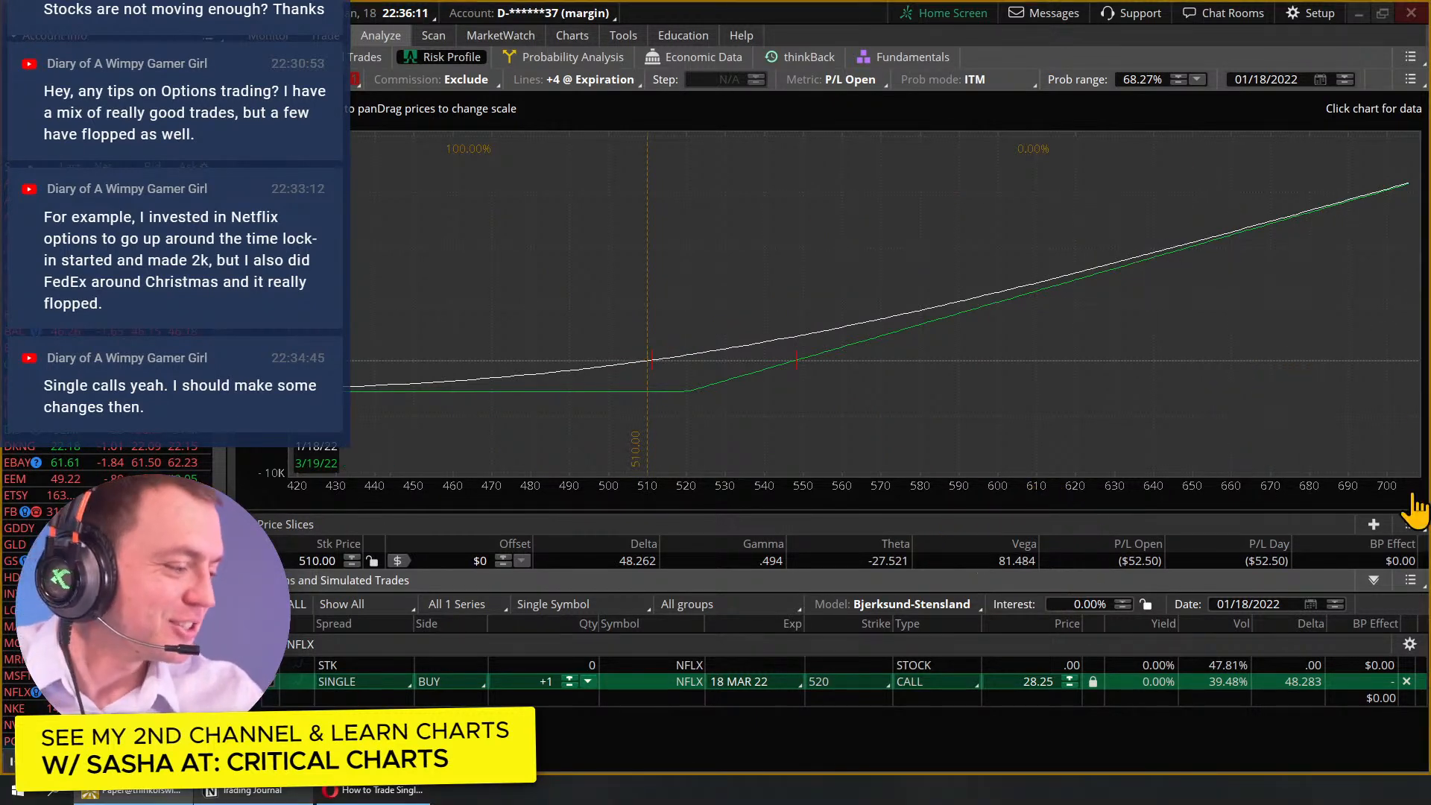
Step: Set the NFLX volatility adjustment for the simulated trade to -6%
{"action": "left_click", "coordinate": [1409, 644]}
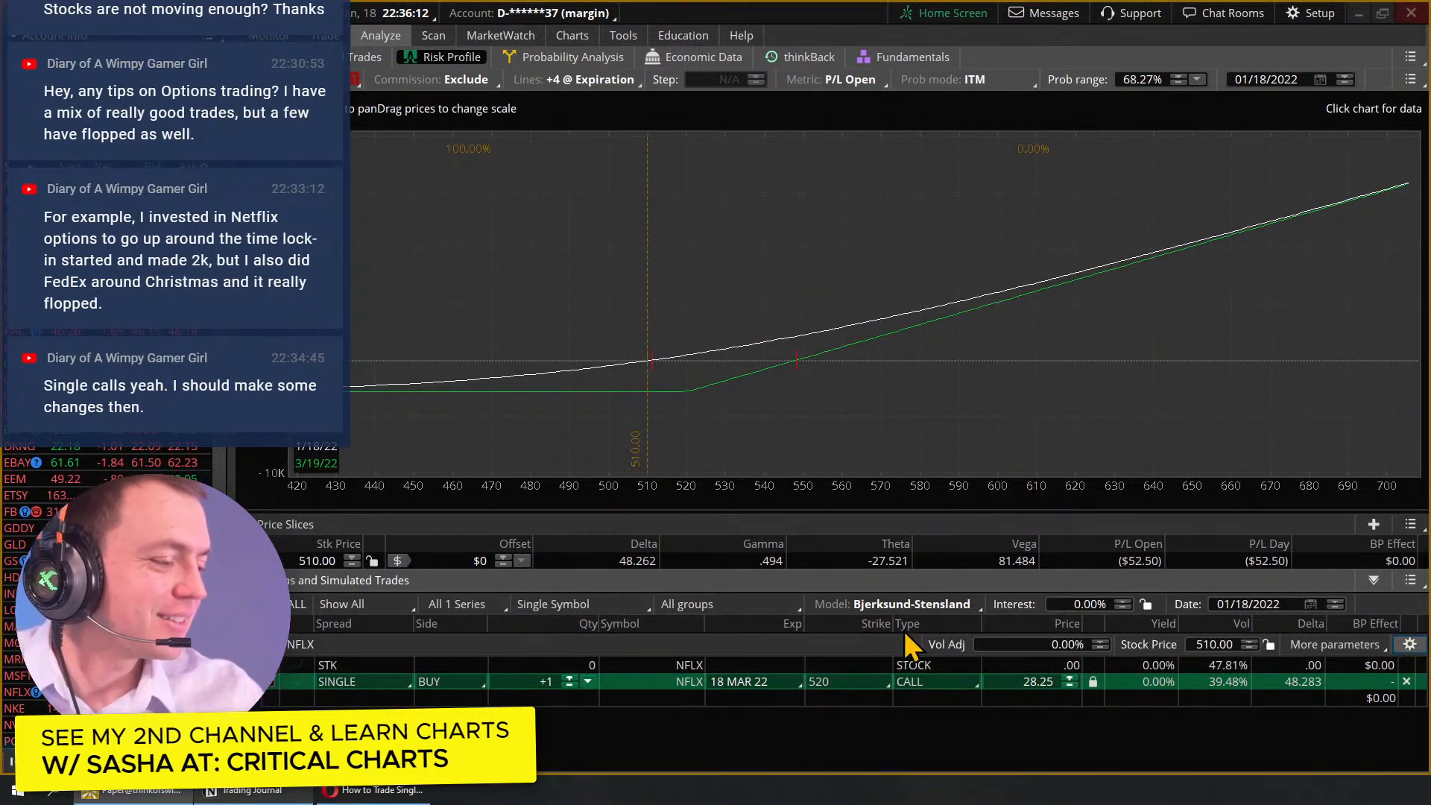
{"action": "left_click", "coordinate": [1027, 646]}
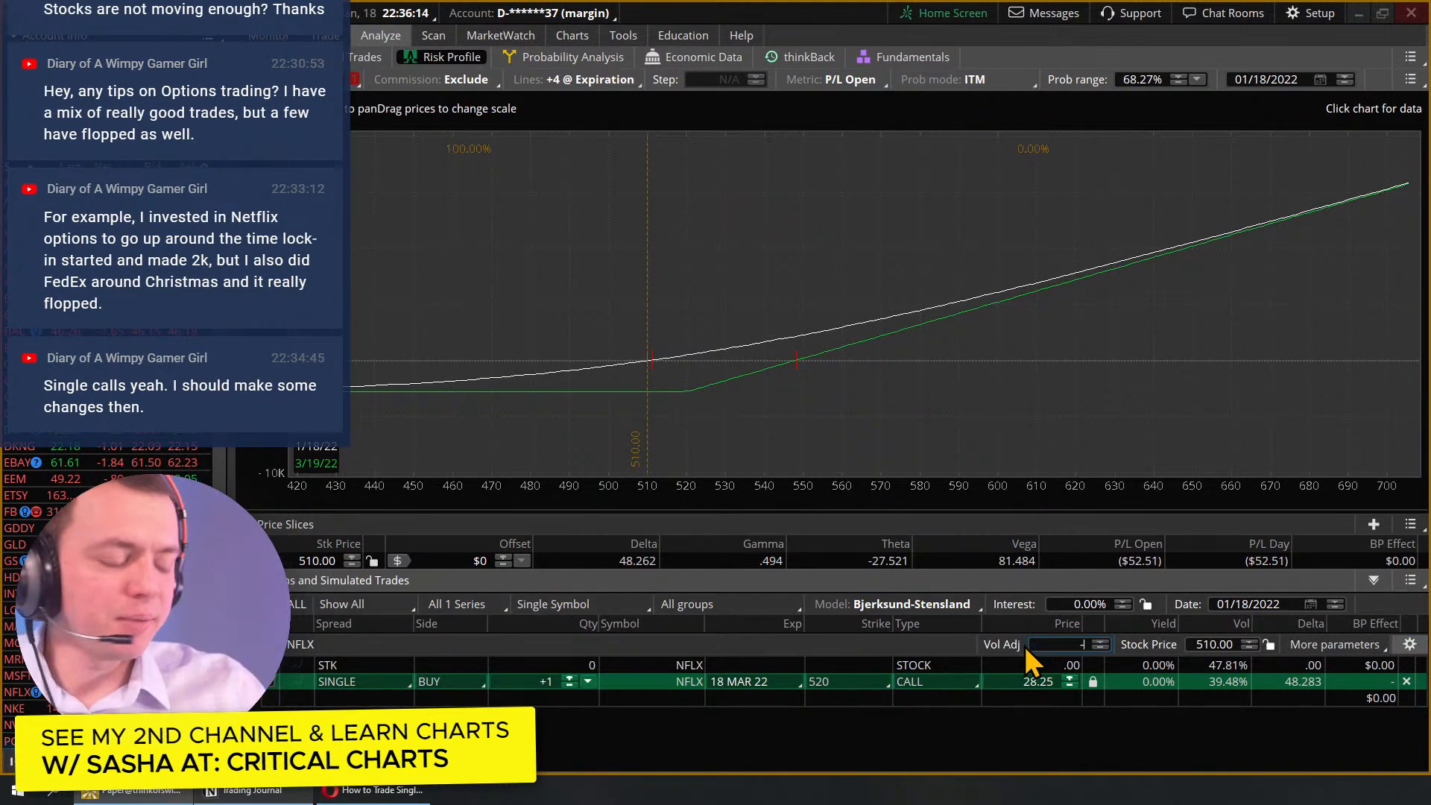
{"action": "type", "text": "-10"}
{"action": "key", "text": "BackSpace"}
{"action": "key", "text": "BackSpace"}
{"action": "type", "text": "6"}
{"action": "key", "text": "Return"}
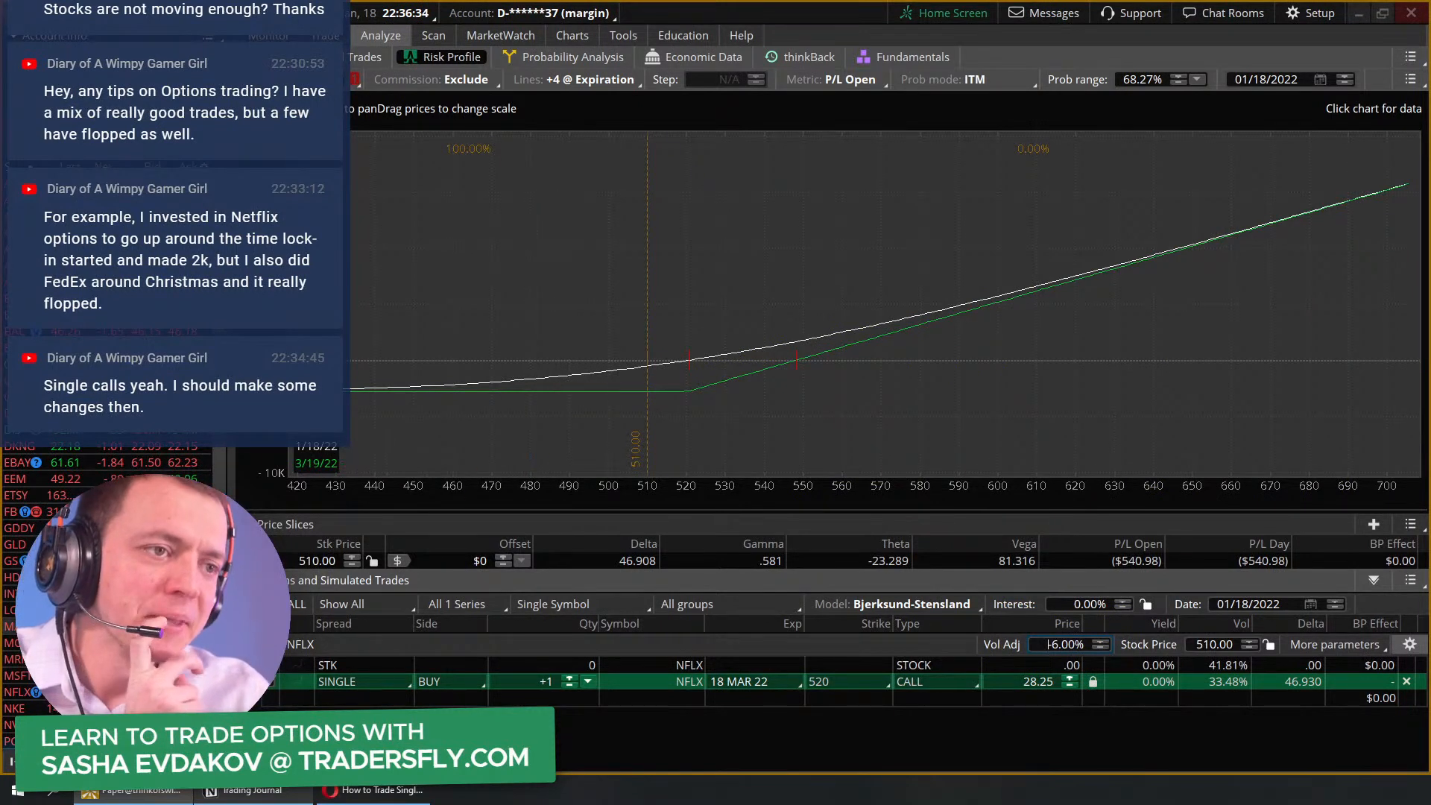
Step: Switch to the browser, review the Trading Single Options course page up to its introduction, and return to thinkorswim
{"action": "left_click", "coordinate": [376, 796]}
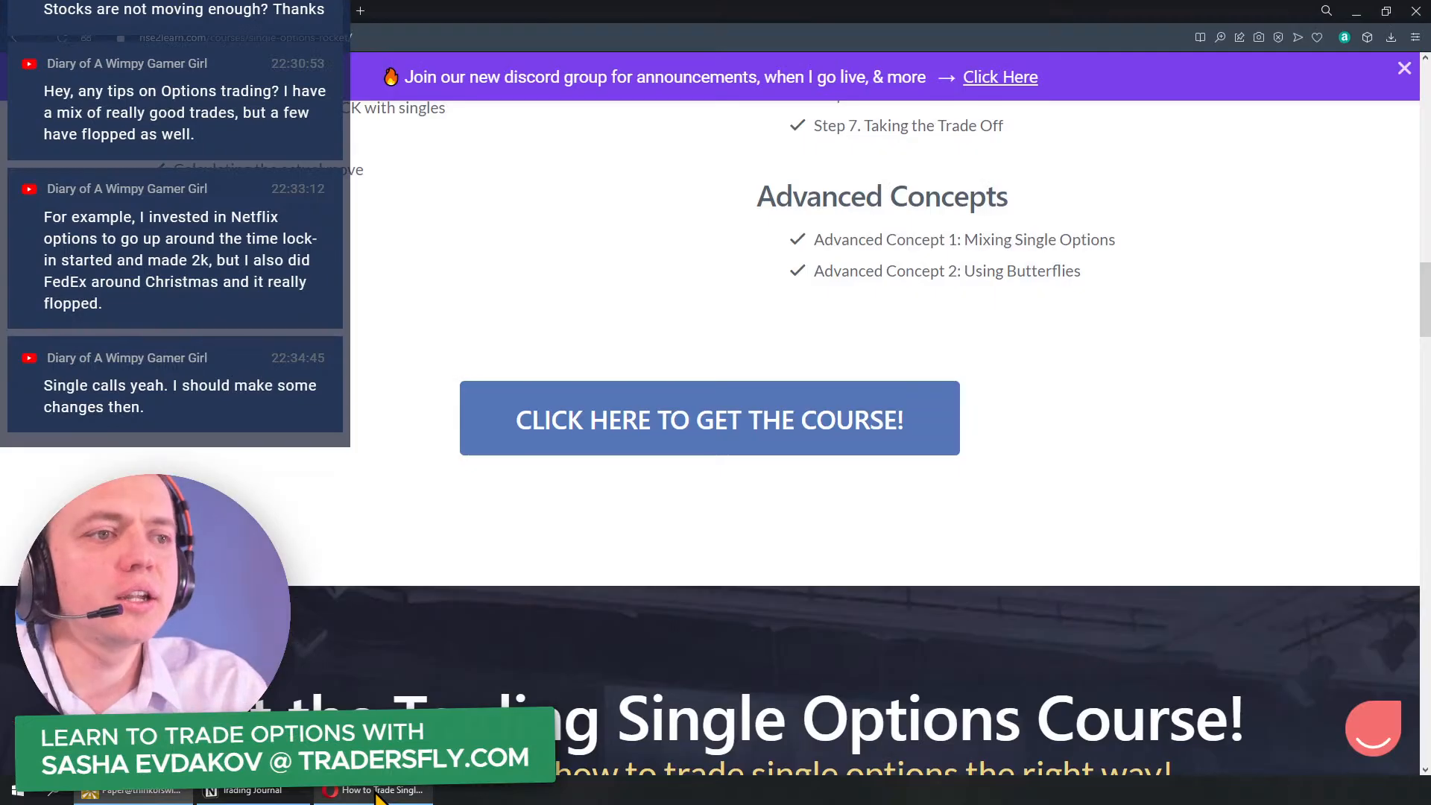
{"action": "scroll", "coordinate": [511, 566], "scroll_direction": "up", "scroll_amount": 13}
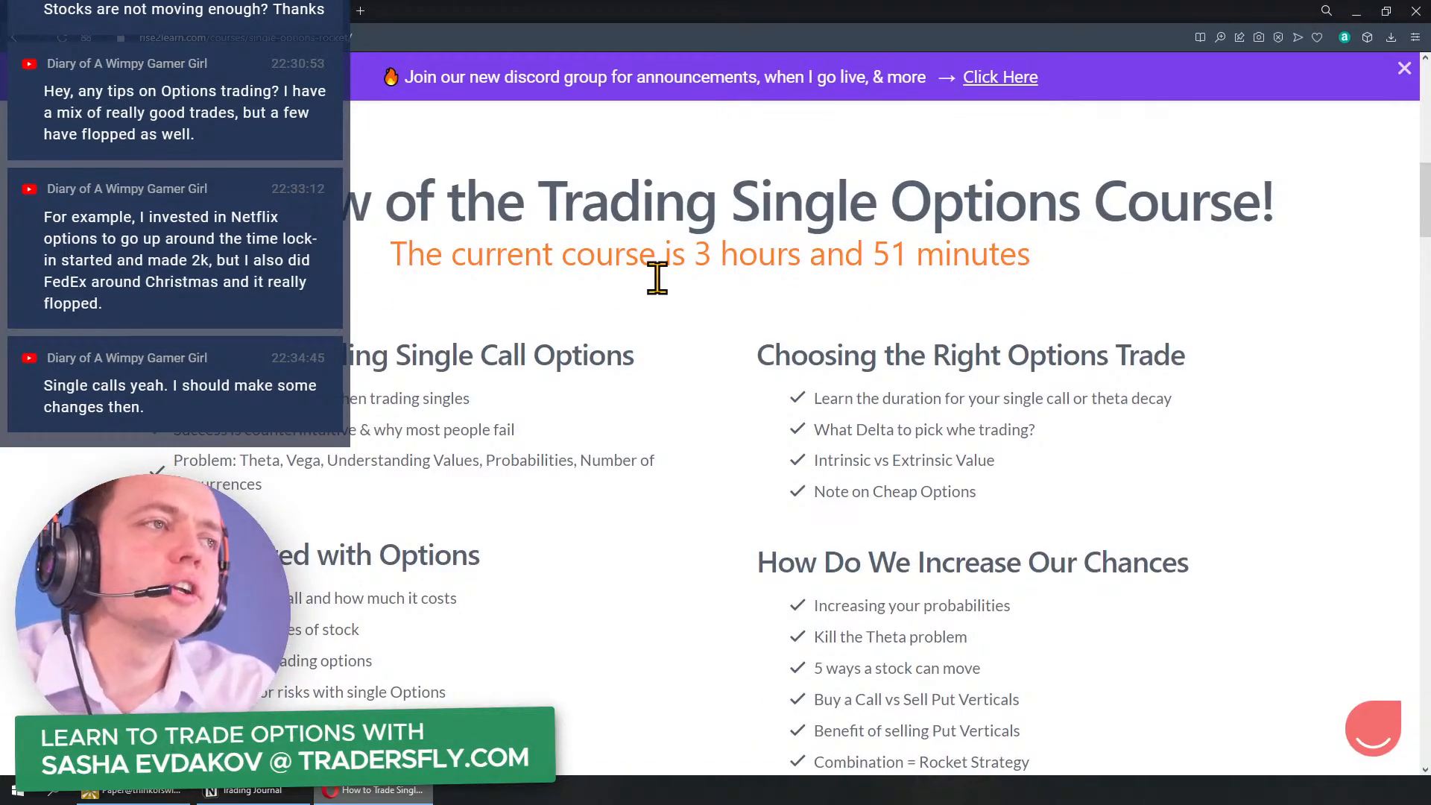
{"action": "scroll", "coordinate": [674, 451], "scroll_direction": "up", "scroll_amount": 10}
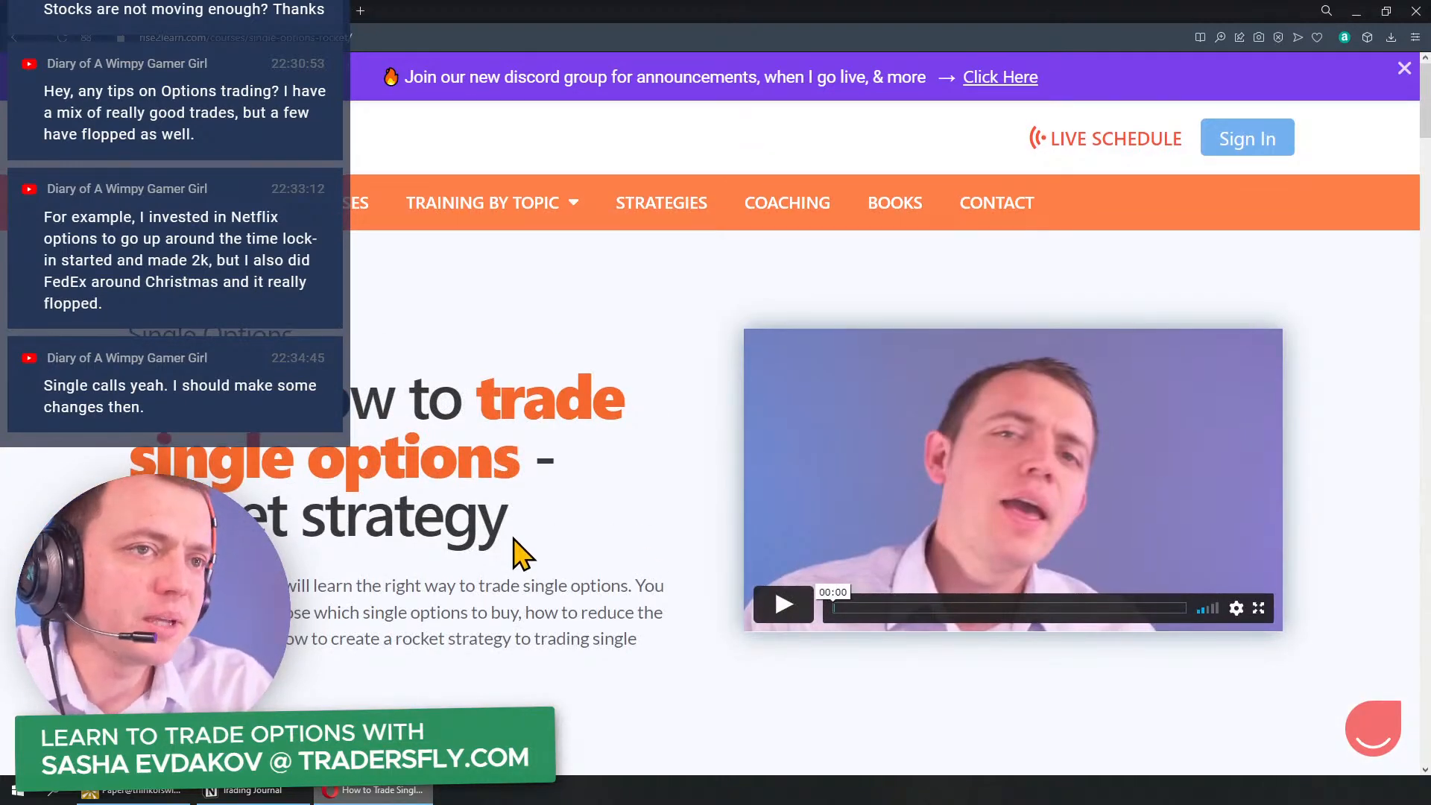
{"action": "scroll", "coordinate": [513, 538], "scroll_direction": "down", "scroll_amount": 5}
{"action": "scroll", "coordinate": [514, 538], "scroll_direction": "up", "scroll_amount": 5}
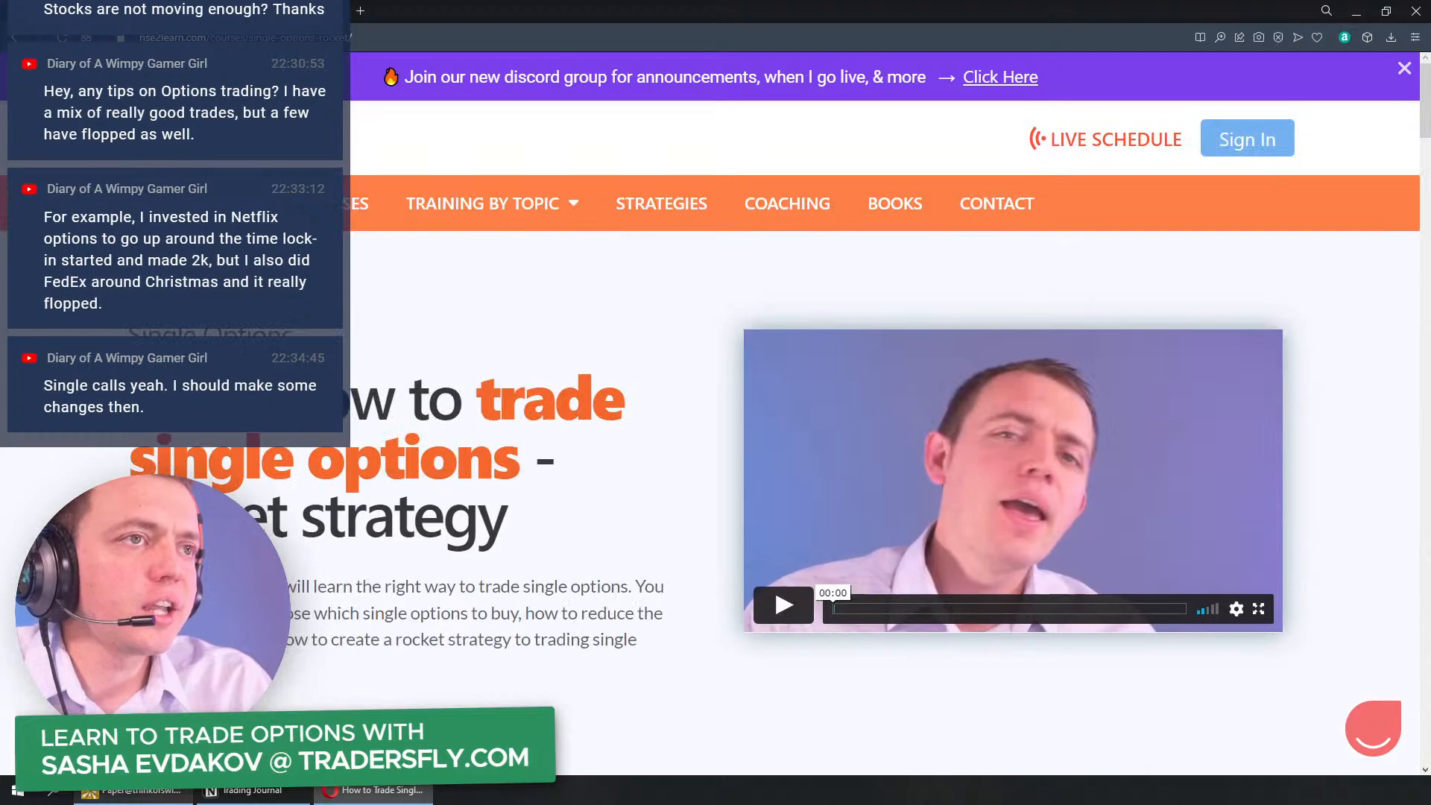
{"action": "left_click", "coordinate": [138, 792]}
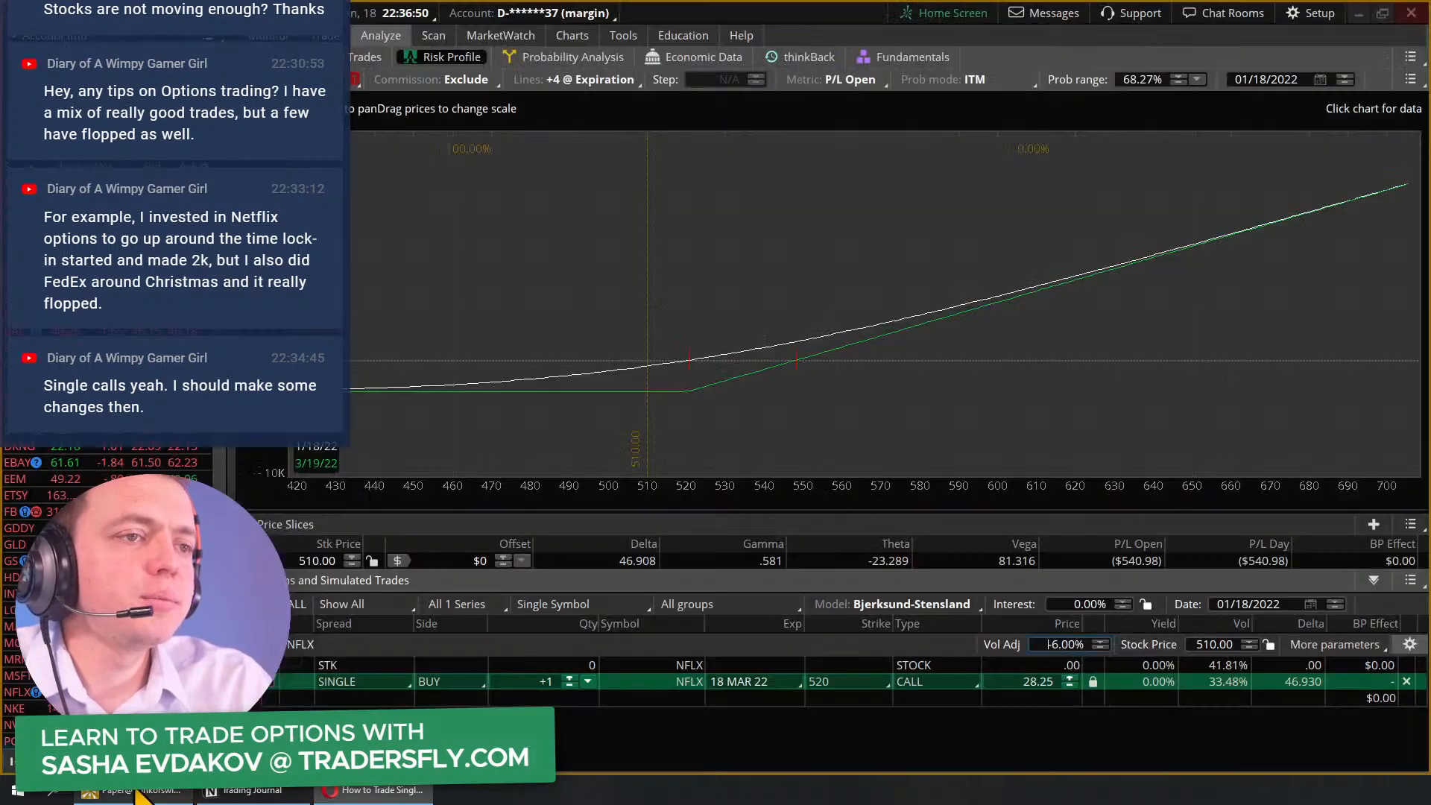
Step: Circle Theta, handwrite 500 above the risk curve, sketch further marks across the graph, and clear the drawings
{"action": "key", "text": "ctrl+2"}
{"action": "mouse_move", "coordinate": [945, 512]}
{"action": "left_mouse_down"}
{"action": "mouse_move", "coordinate": [924, 602]}
{"action": "mouse_move", "coordinate": [817, 489]}
{"action": "left_mouse_up"}
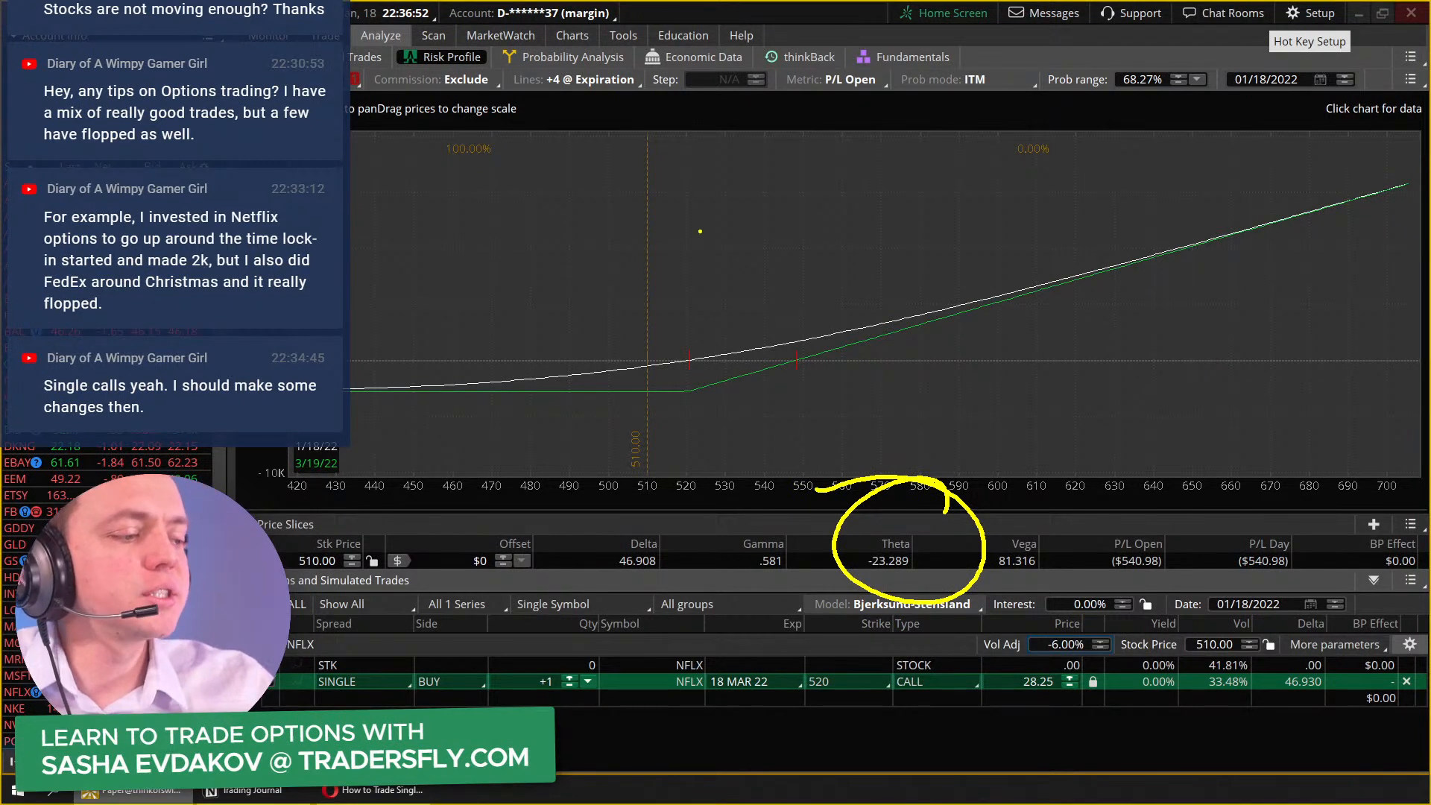
{"action": "mouse_move", "coordinate": [711, 200]}
{"action": "left_mouse_down"}
{"action": "mouse_move", "coordinate": [704, 255]}
{"action": "mouse_move", "coordinate": [809, 145]}
{"action": "left_mouse_up"}
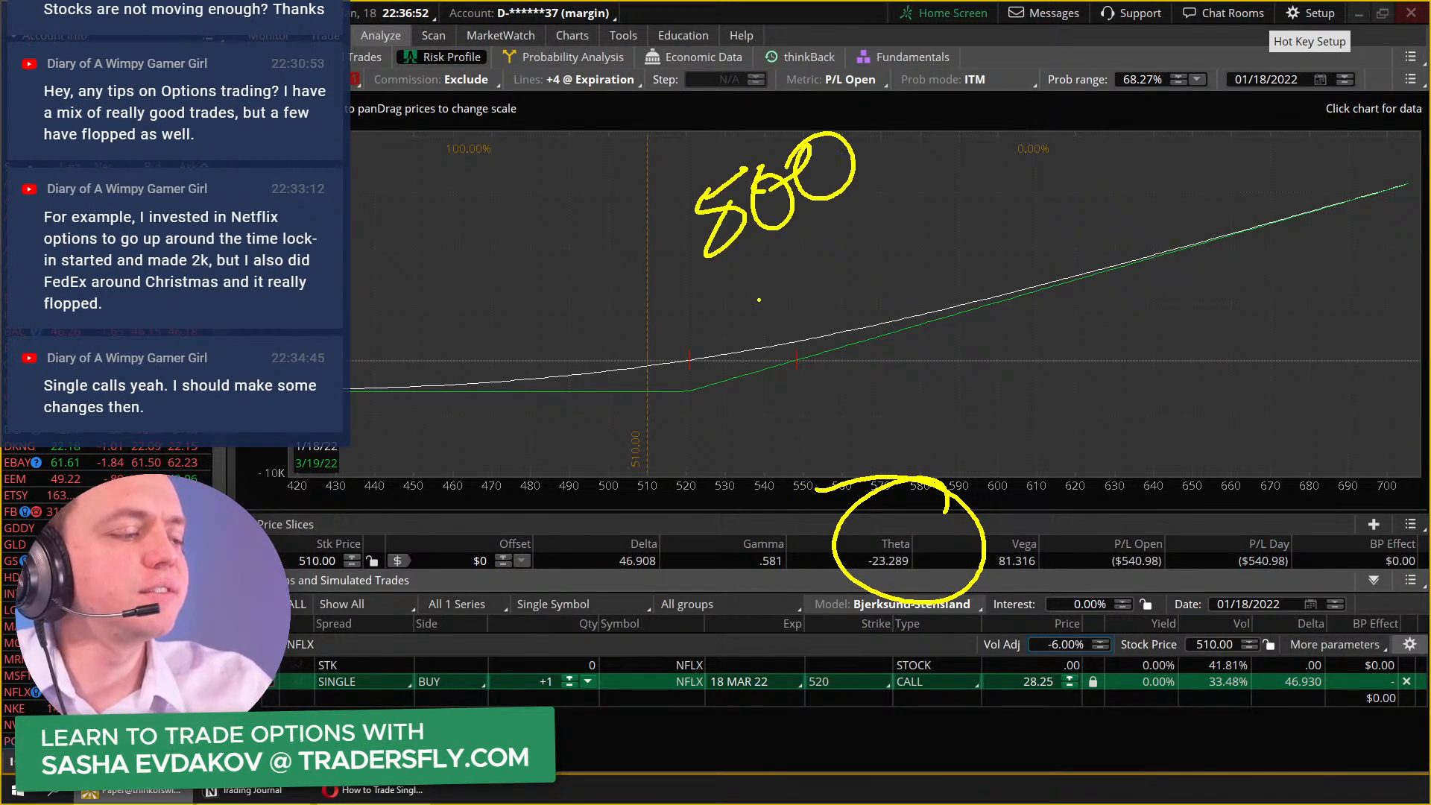
{"action": "mouse_move", "coordinate": [673, 317]}
{"action": "left_mouse_down"}
{"action": "mouse_move", "coordinate": [693, 361]}
{"action": "mouse_move", "coordinate": [872, 216]}
{"action": "mouse_move", "coordinate": [644, 306]}
{"action": "mouse_move", "coordinate": [639, 335]}
{"action": "left_mouse_up"}
{"action": "mouse_move", "coordinate": [726, 438]}
{"action": "left_mouse_down"}
{"action": "mouse_move", "coordinate": [718, 448]}
{"action": "mouse_move", "coordinate": [964, 224]}
{"action": "left_mouse_up"}
{"action": "mouse_move", "coordinate": [983, 287]}
{"action": "left_mouse_down"}
{"action": "mouse_move", "coordinate": [939, 344]}
{"action": "mouse_move", "coordinate": [1007, 403]}
{"action": "left_mouse_up"}
{"action": "mouse_move", "coordinate": [1109, 249]}
{"action": "left_mouse_down"}
{"action": "mouse_move", "coordinate": [1114, 367]}
{"action": "mouse_move", "coordinate": [1186, 240]}
{"action": "mouse_move", "coordinate": [1243, 393]}
{"action": "mouse_move", "coordinate": [1334, 194]}
{"action": "mouse_move", "coordinate": [928, 351]}
{"action": "left_mouse_up"}
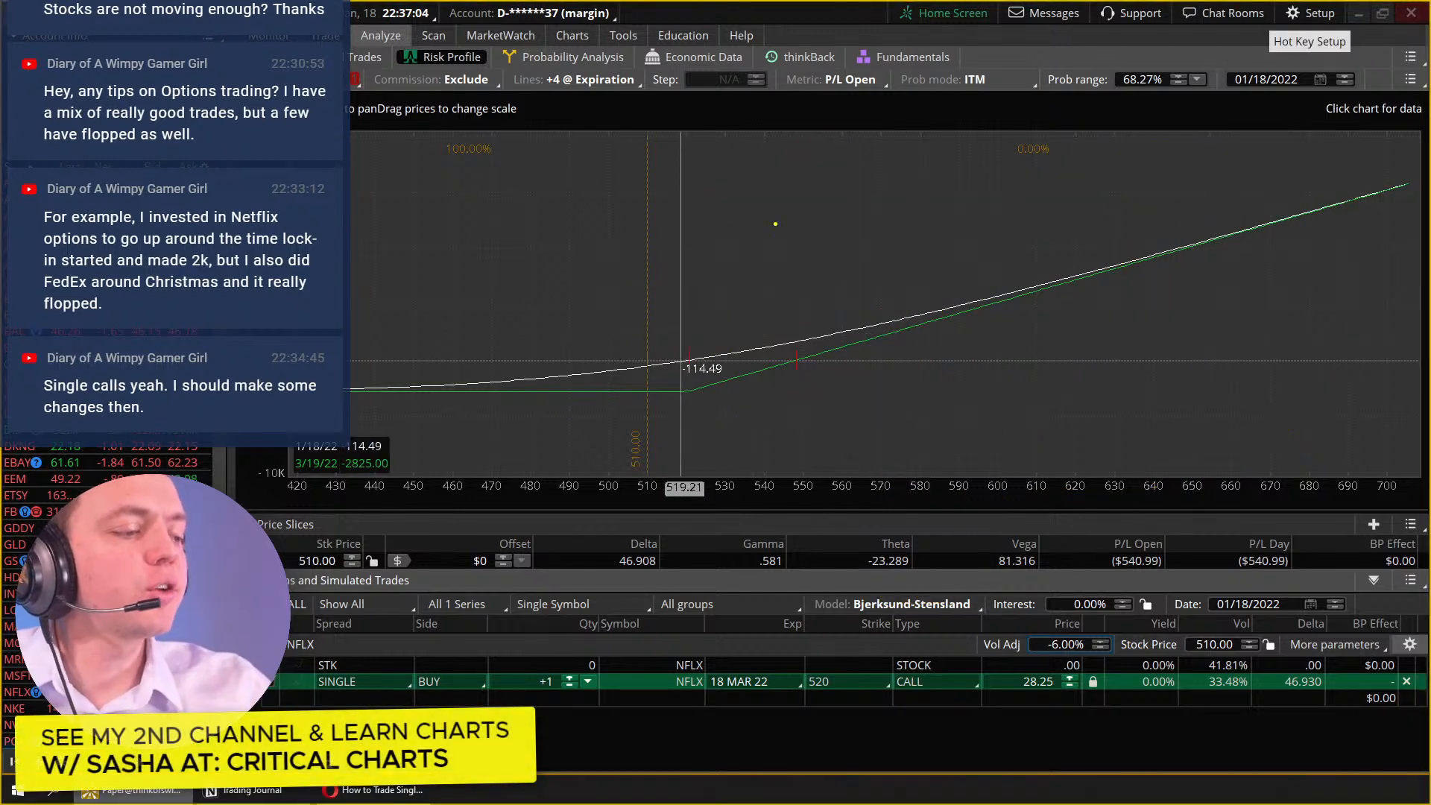
Step: Sketch another set of freehand marks over the middle of the risk graph and clear them
{"action": "left_click_drag", "start_coordinate": [777, 188], "coordinate": [717, 259]}
{"action": "left_click_drag", "start_coordinate": [733, 138], "coordinate": [759, 298]}
{"action": "left_click_drag", "start_coordinate": [799, 222], "coordinate": [813, 319]}
{"action": "mouse_move", "coordinate": [913, 195]}
{"action": "left_mouse_down"}
{"action": "mouse_move", "coordinate": [984, 172]}
{"action": "mouse_move", "coordinate": [1103, 179]}
{"action": "mouse_move", "coordinate": [850, 496]}
{"action": "mouse_move", "coordinate": [869, 463]}
{"action": "left_mouse_up"}
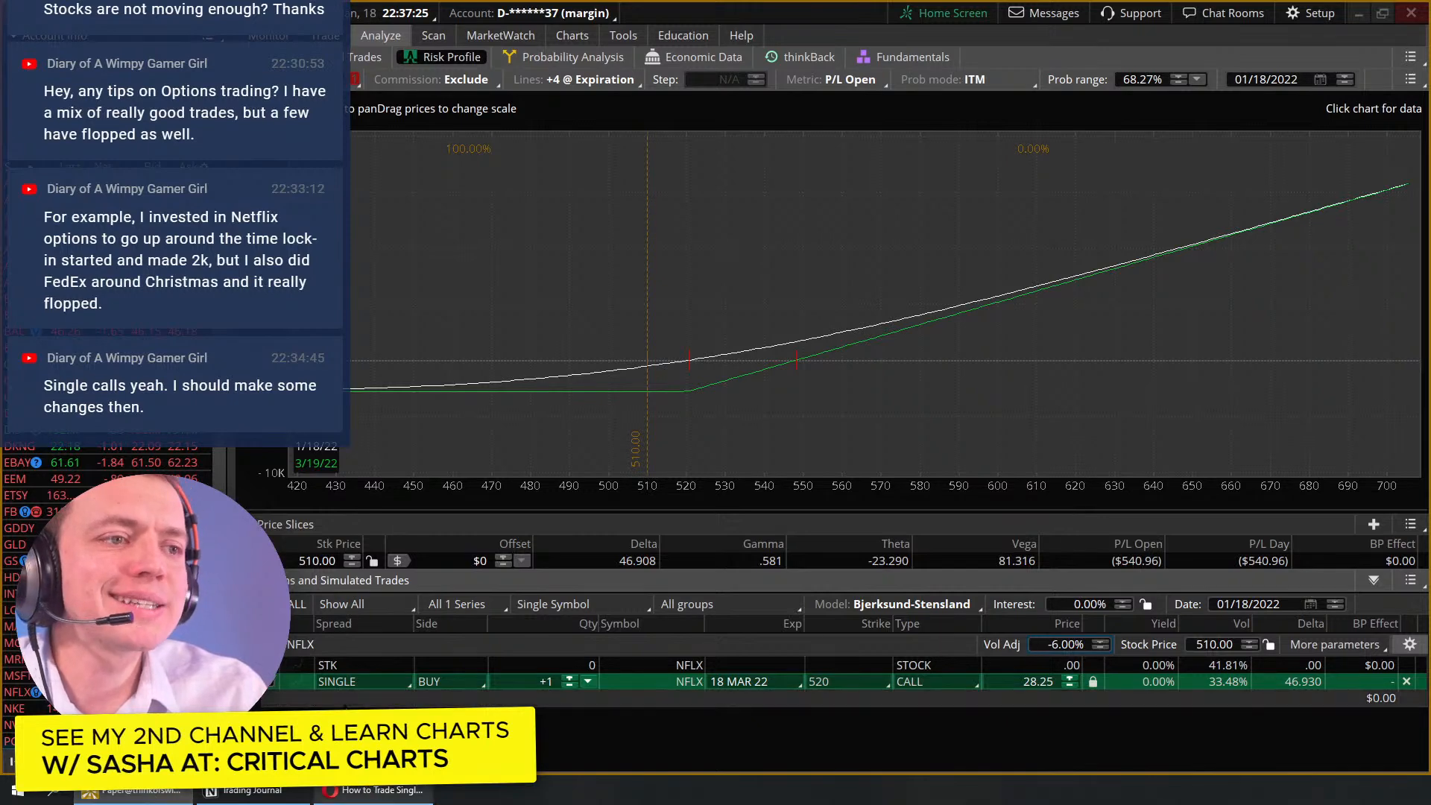
Step: Bring up the NFLX price chart, switch to TC2000, and load the JPM daily chart focused on its recent drop
{"action": "left_click", "coordinate": [573, 38]}
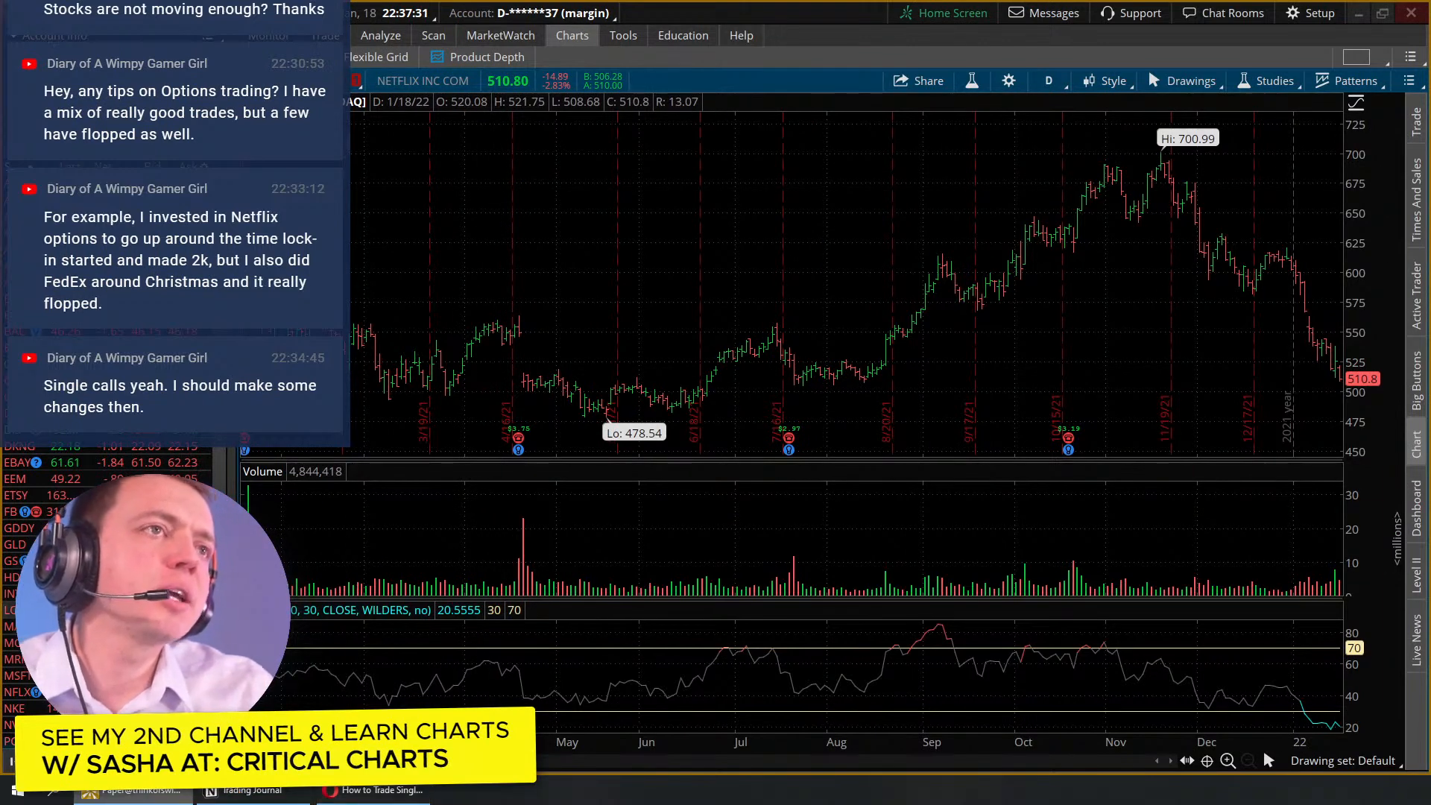
{"action": "left_click", "coordinate": [7, 799]}
{"action": "type", "text": "tc"}
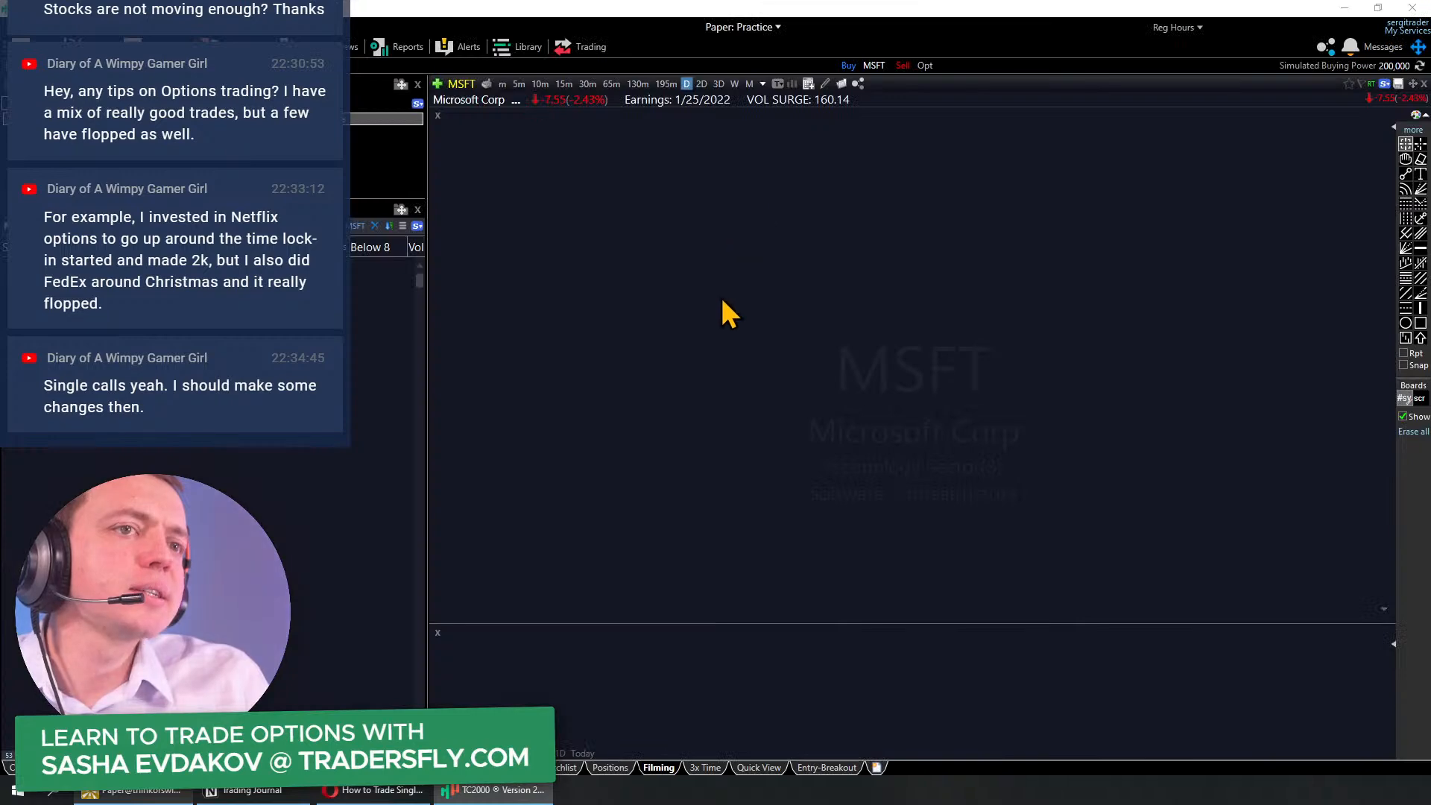
{"action": "type", "text": "JPM"}
{"action": "key", "text": "Return"}
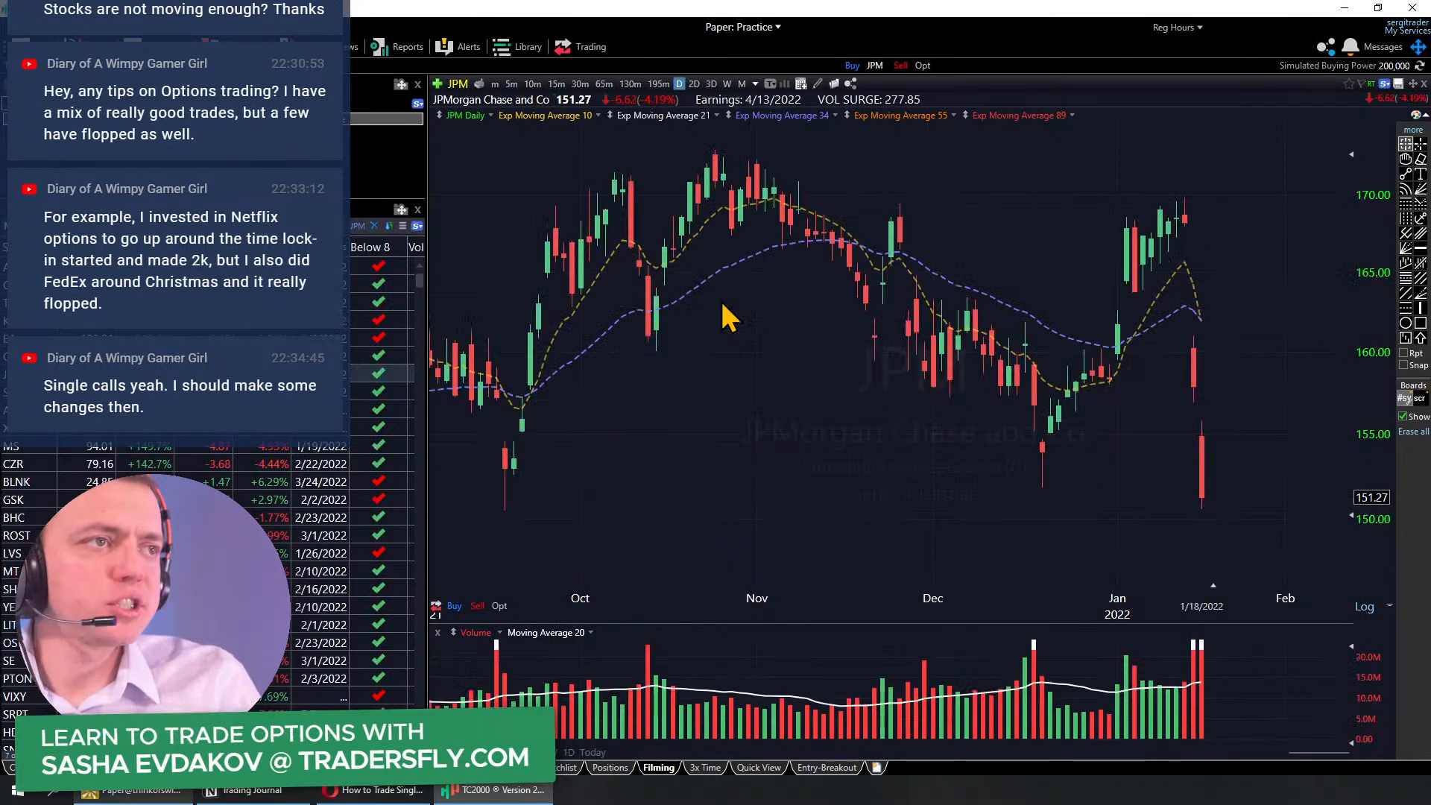
{"action": "scroll", "coordinate": [885, 375], "scroll_direction": "down", "scroll_amount": 3}
{"action": "scroll", "coordinate": [1282, 451], "scroll_direction": "up", "scroll_amount": 3}
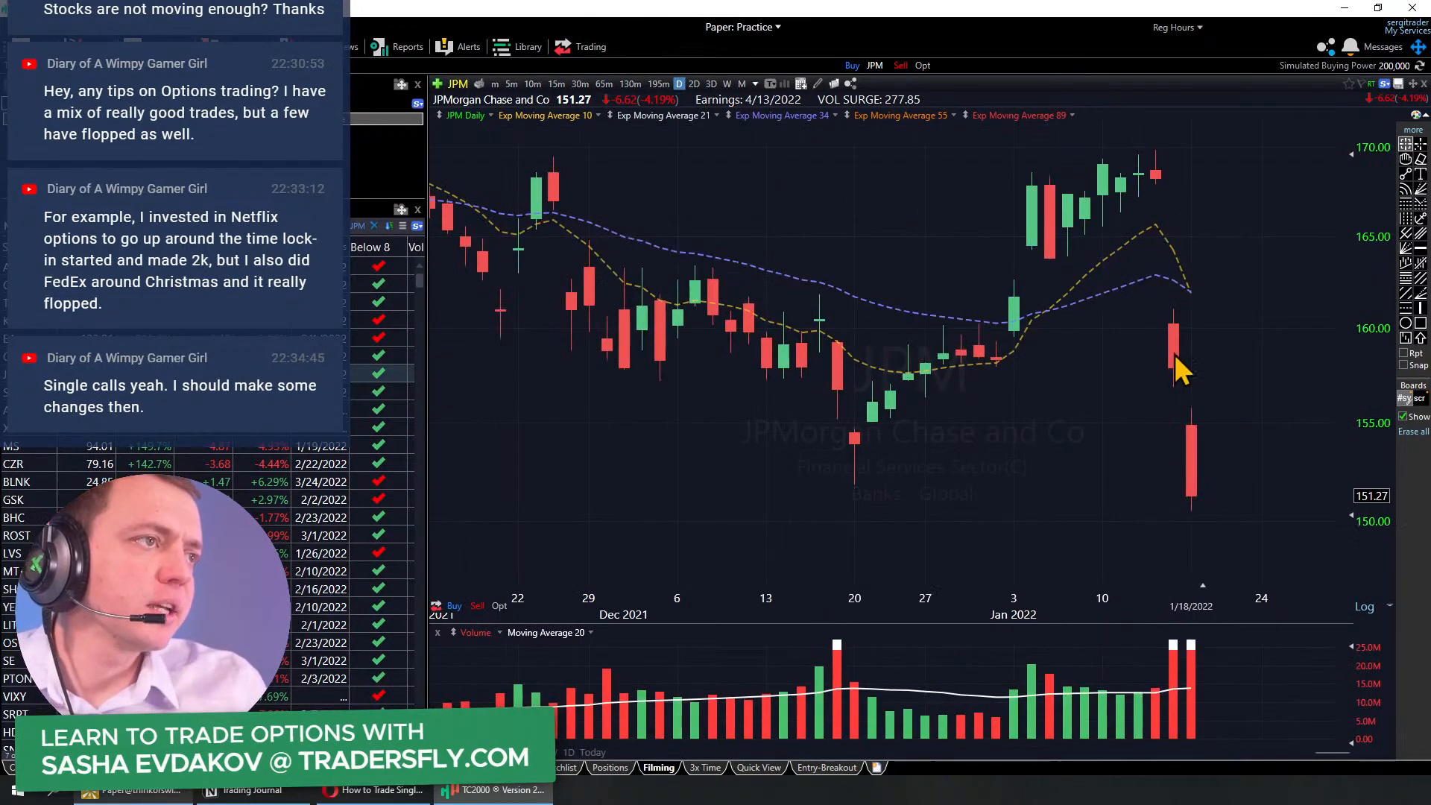
{"action": "scroll", "coordinate": [1207, 507], "scroll_direction": "down", "scroll_amount": 1}
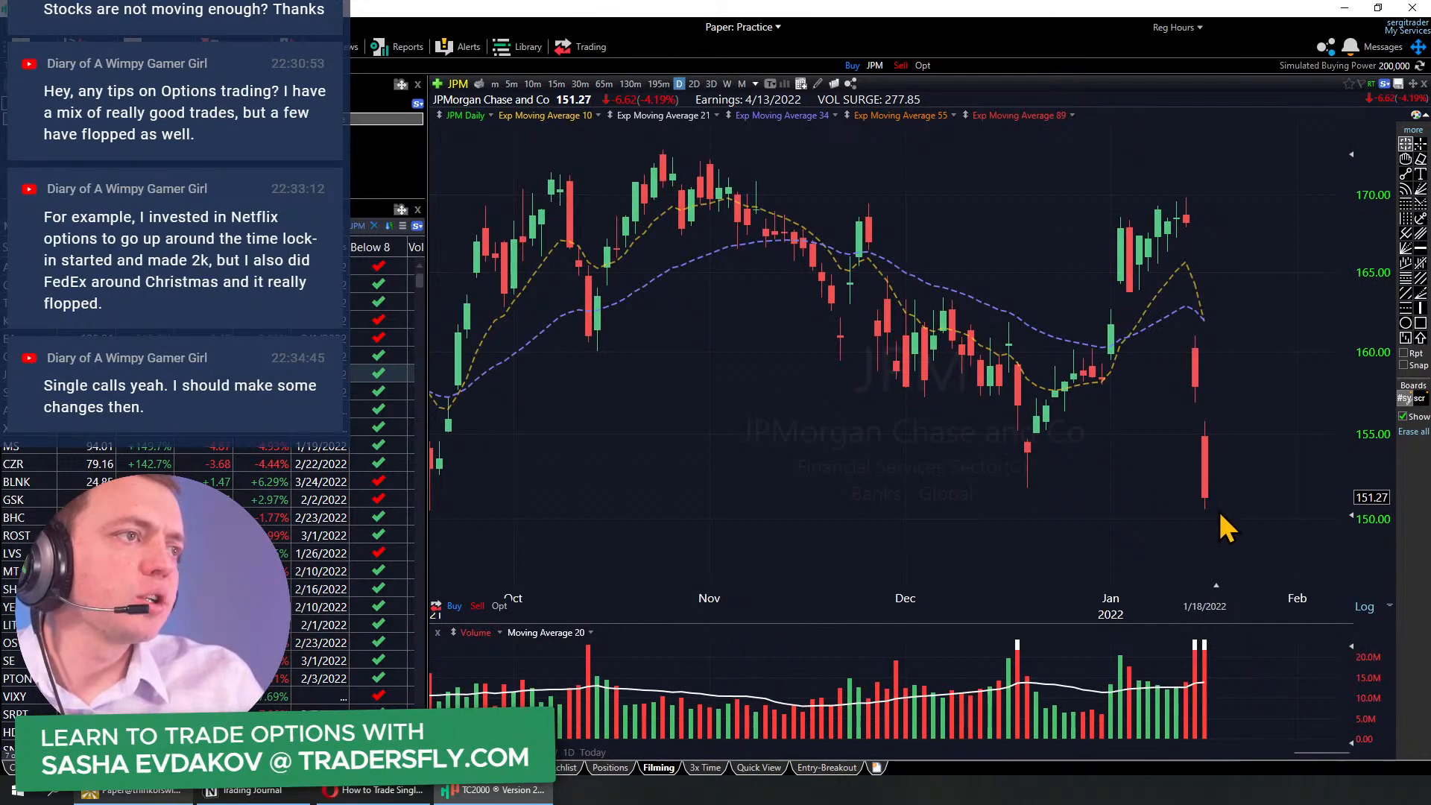
Step: Sketch a rise from JPM's latest low to a horizontal line near 160, add marks beside it, and clear the drawings
{"action": "mouse_move", "coordinate": [1201, 507]}
{"action": "left_mouse_down"}
{"action": "mouse_move", "coordinate": [1295, 347]}
{"action": "mouse_move", "coordinate": [1201, 508]}
{"action": "left_mouse_up"}
{"action": "left_click_drag", "start_coordinate": [1218, 345], "coordinate": [1343, 340]}
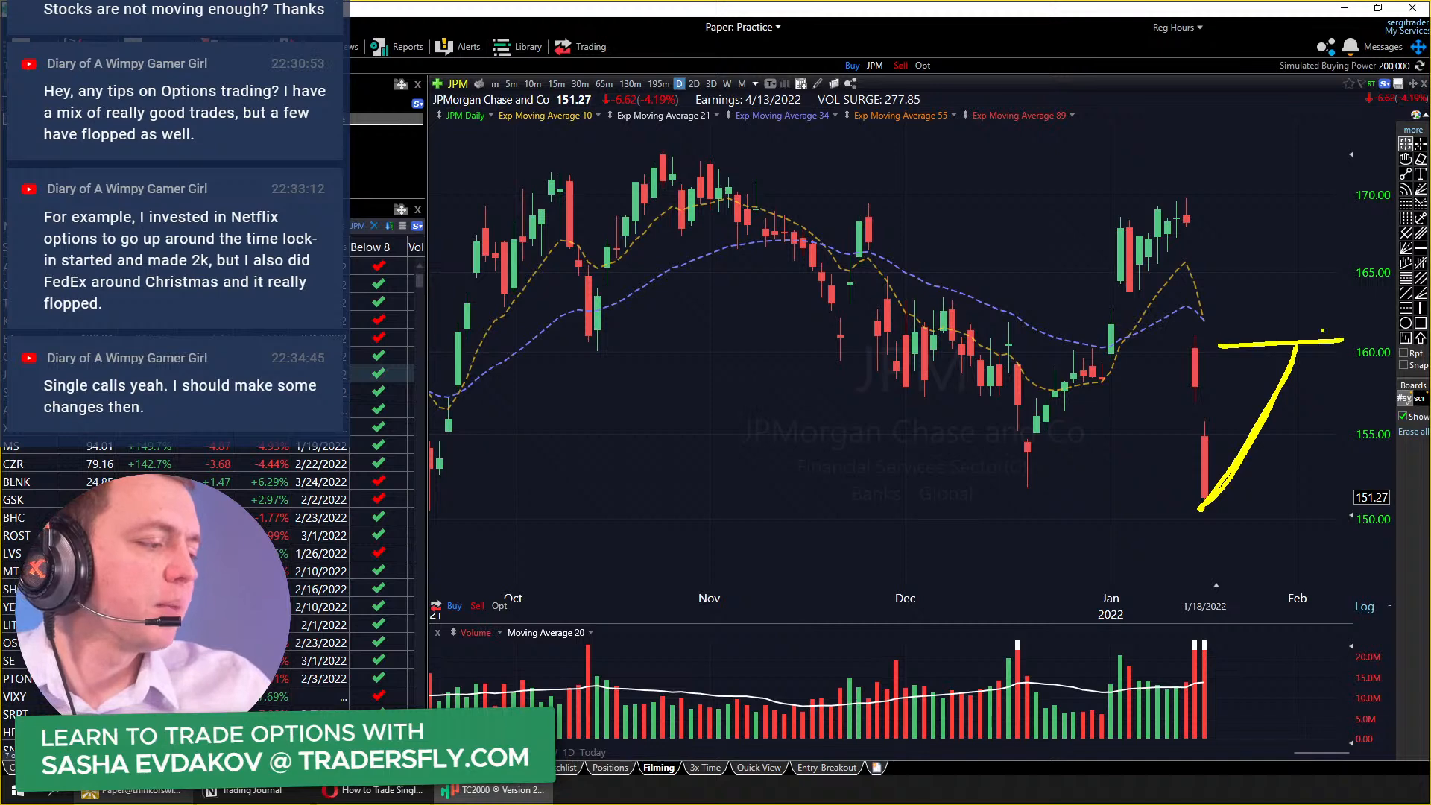
{"action": "left_click_drag", "start_coordinate": [1317, 419], "coordinate": [1350, 558]}
{"action": "mouse_move", "coordinate": [1284, 502]}
{"action": "left_mouse_down"}
{"action": "mouse_move", "coordinate": [1342, 555]}
{"action": "mouse_move", "coordinate": [1363, 481]}
{"action": "left_mouse_up"}
{"action": "key", "text": "Escape"}
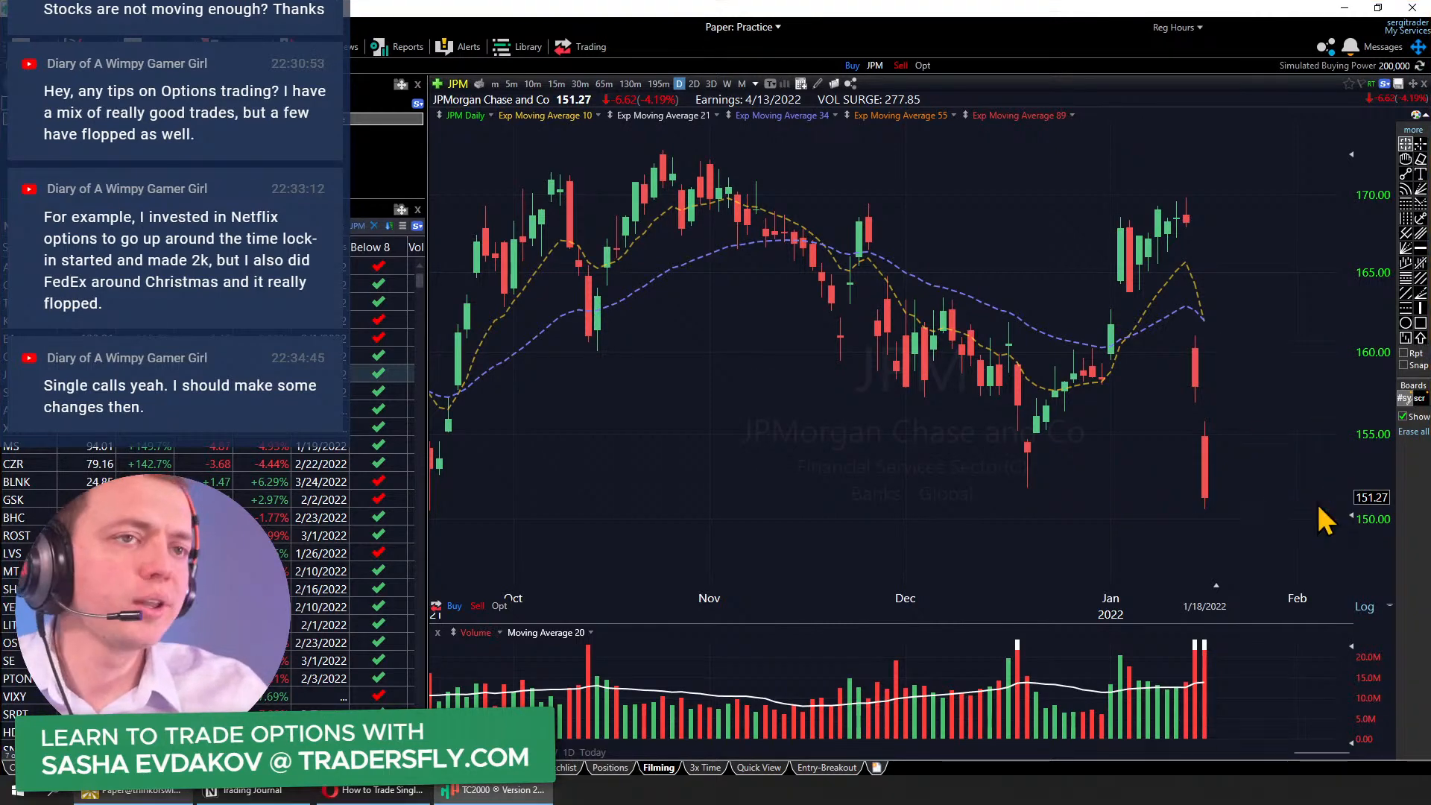
{"action": "type", "text": "`"}
{"action": "key", "text": "Escape"}
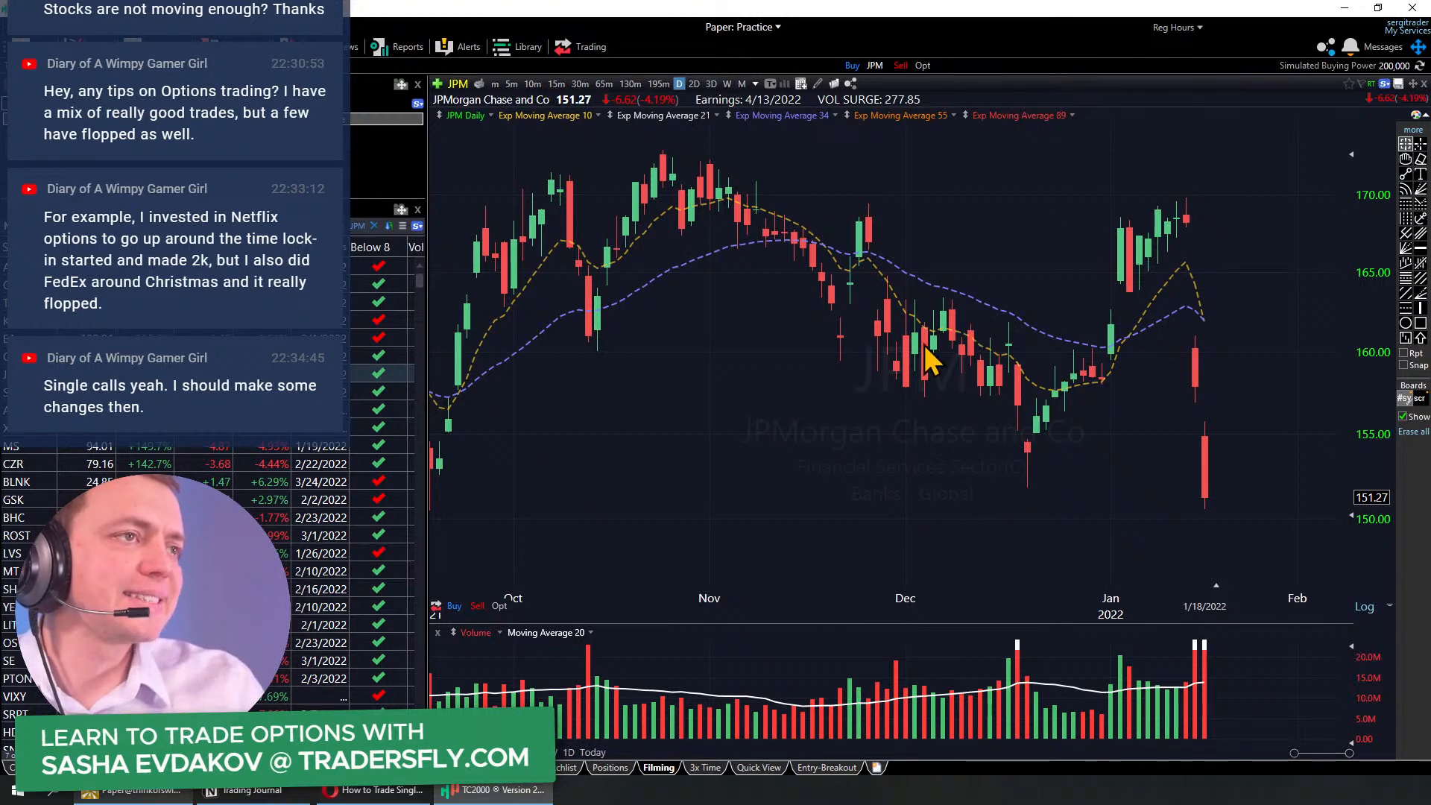
Step: Load the SPY daily chart and focus on November 2021 through January 2022
{"action": "scroll", "coordinate": [826, 359], "scroll_direction": "down", "scroll_amount": 2}
{"action": "scroll", "coordinate": [834, 357], "scroll_direction": "up", "scroll_amount": 2}
{"action": "type", "text": "spy"}
{"action": "key", "text": "Return"}
{"action": "scroll", "coordinate": [1118, 376], "scroll_direction": "up", "scroll_amount": 4}
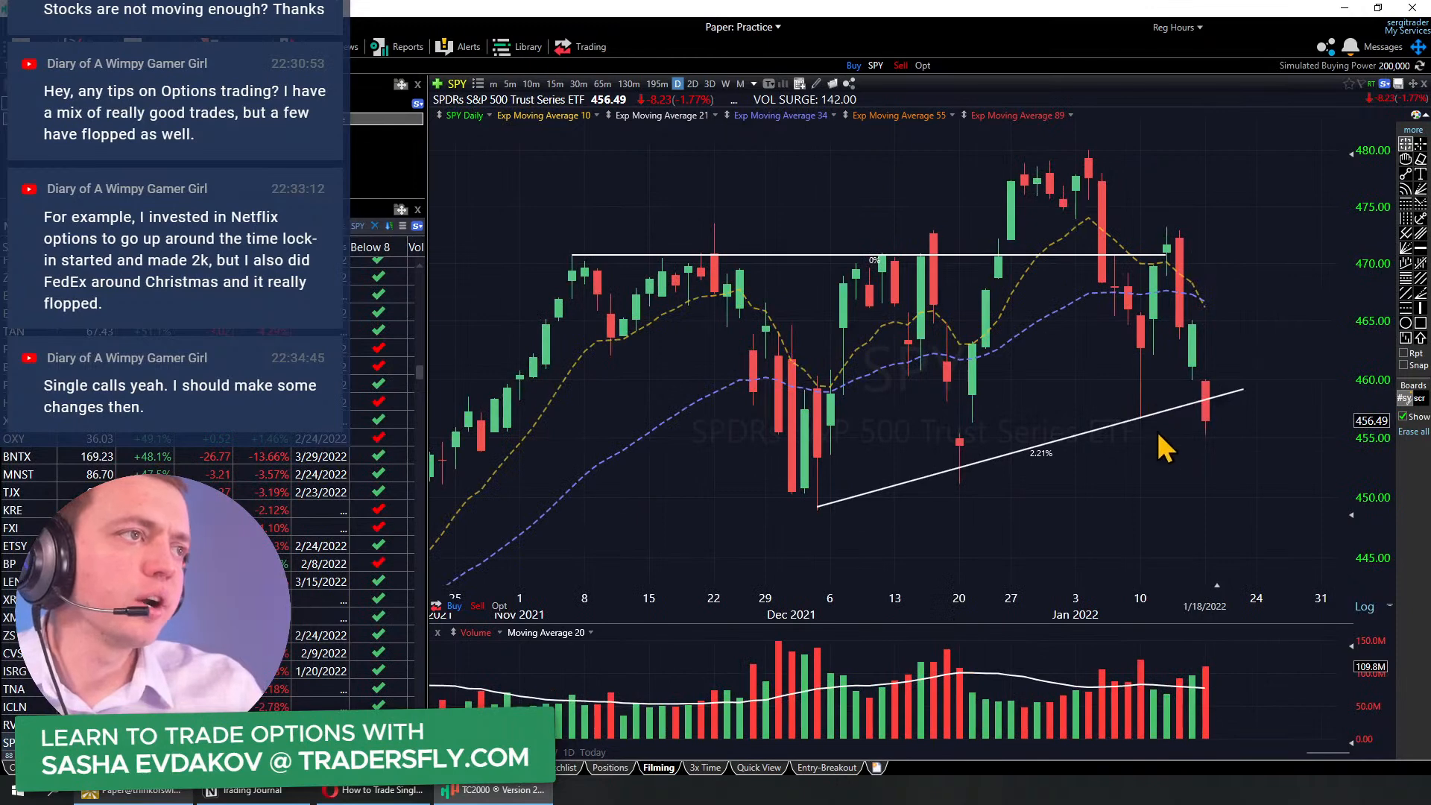
Step: Trace SPY's January drop and rebound, overdraw the rising trendline, mark the recent volume bars, and clear the drawings
{"action": "left_click_drag", "start_coordinate": [1068, 133], "coordinate": [1132, 399]}
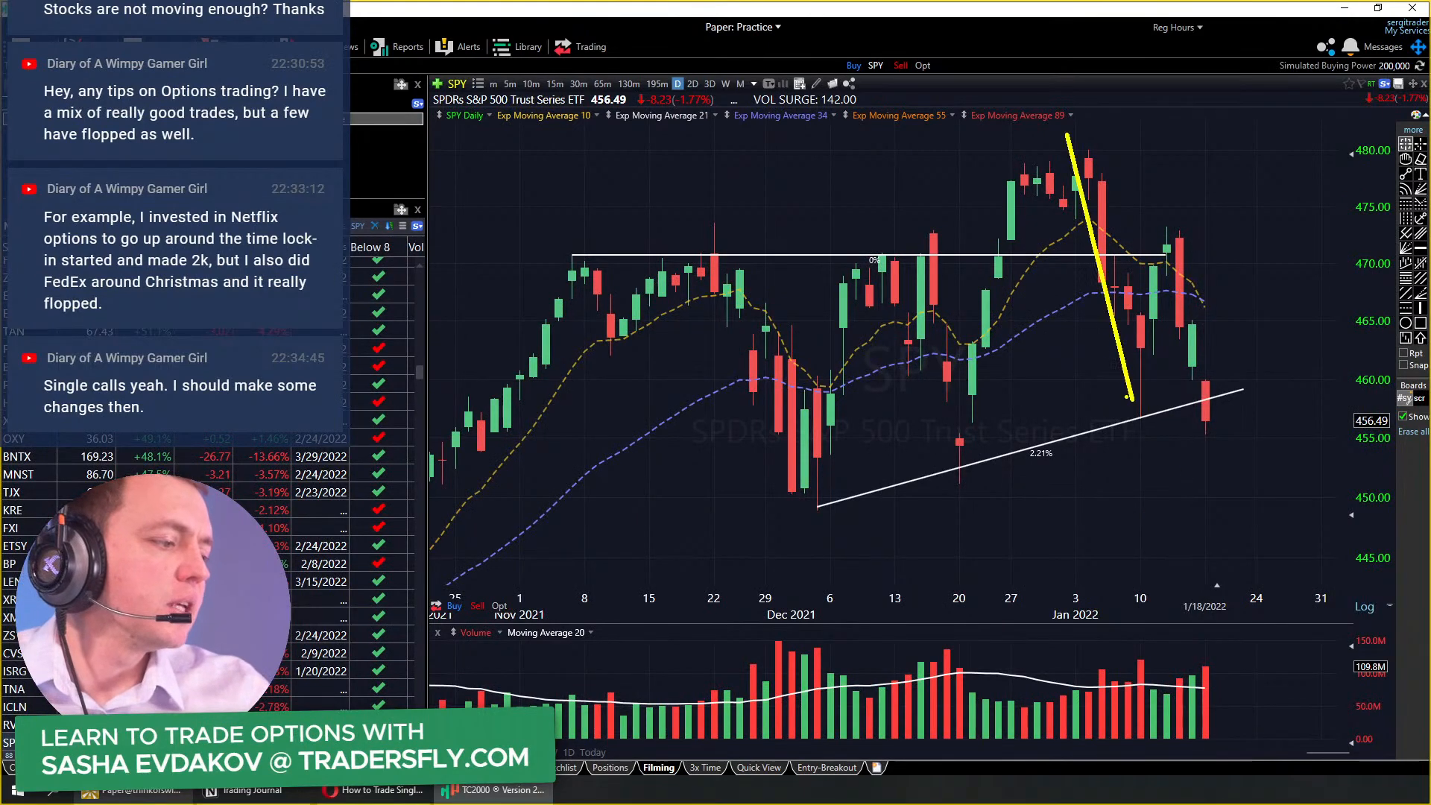
{"action": "mouse_move", "coordinate": [1172, 259]}
{"action": "left_mouse_down"}
{"action": "mouse_move", "coordinate": [1233, 485]}
{"action": "mouse_move", "coordinate": [1224, 459]}
{"action": "left_mouse_up"}
{"action": "key", "text": "ctrl+z"}
{"action": "mouse_move", "coordinate": [805, 512]}
{"action": "left_mouse_down"}
{"action": "mouse_move", "coordinate": [1270, 394]}
{"action": "mouse_move", "coordinate": [1260, 383]}
{"action": "left_mouse_up"}
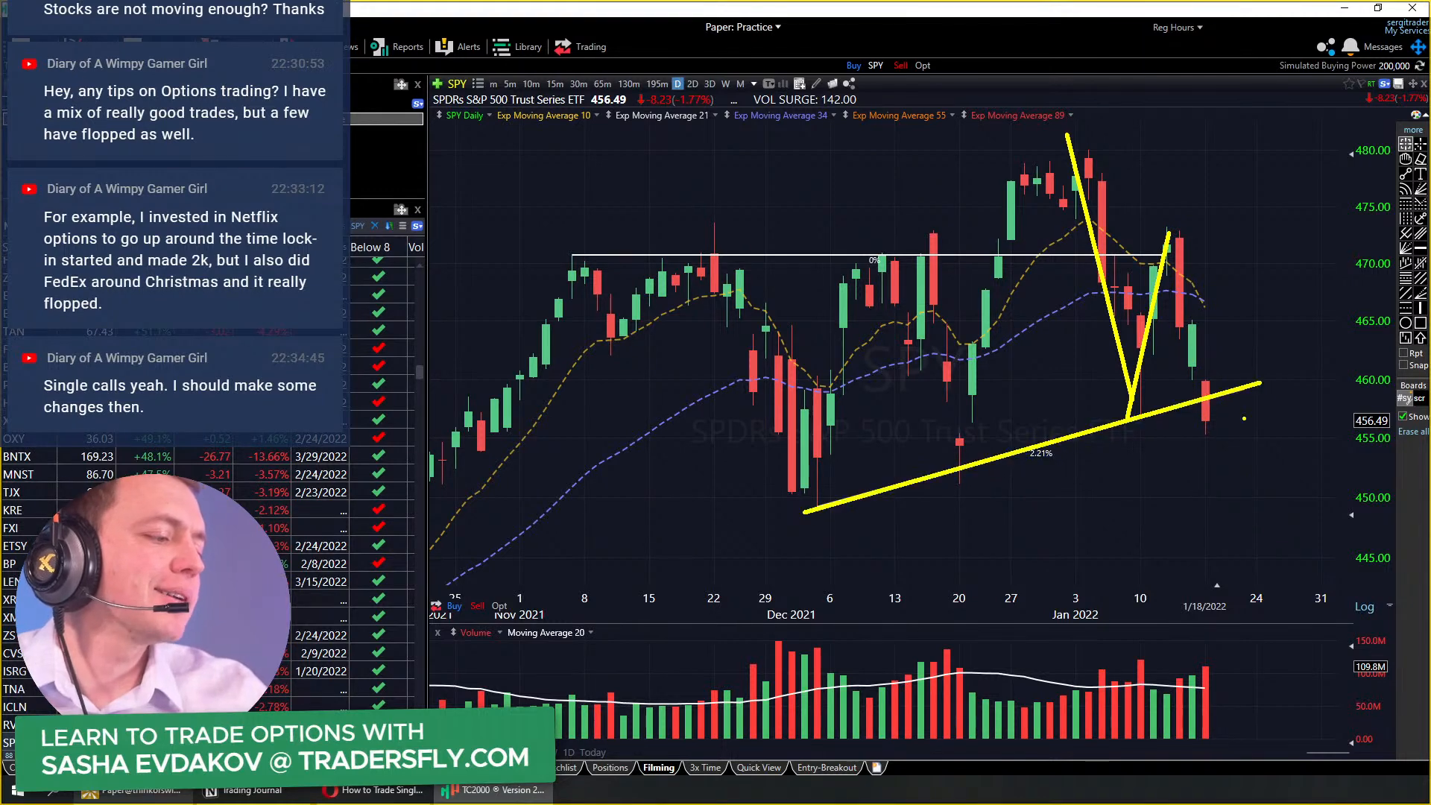
{"action": "left_click_drag", "start_coordinate": [1138, 651], "coordinate": [1186, 570]}
{"action": "left_click_drag", "start_coordinate": [1200, 662], "coordinate": [1243, 550]}
{"action": "key", "text": "Escape"}
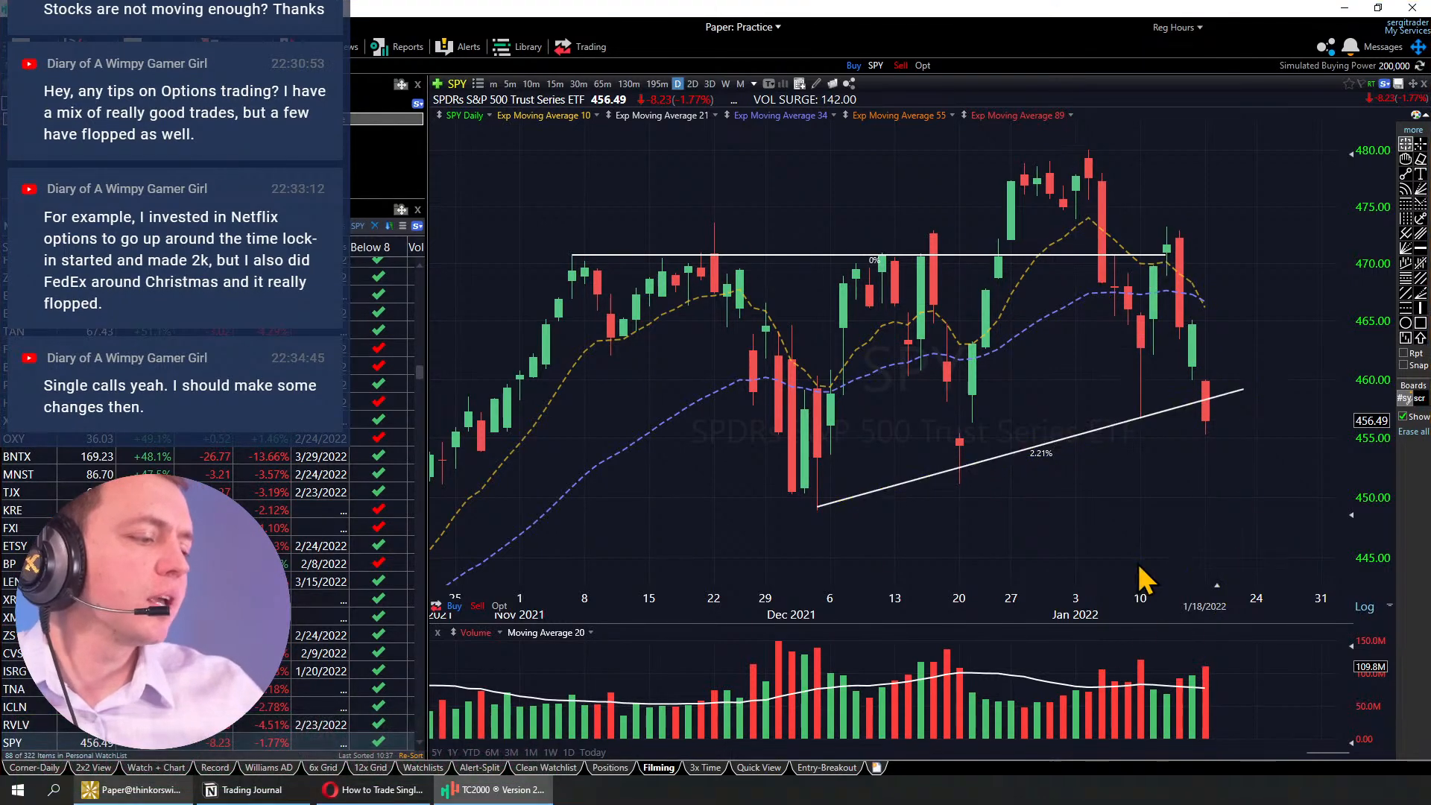
Step: Mark SPY support at 450, sketch possible bounces from the current price and from support with a falling arrow, and clear everything
{"action": "left_click_drag", "start_coordinate": [790, 499], "coordinate": [1315, 501]}
{"action": "mouse_move", "coordinate": [1338, 449]}
{"action": "left_mouse_down"}
{"action": "mouse_move", "coordinate": [1423, 511]}
{"action": "mouse_move", "coordinate": [1371, 468]}
{"action": "left_mouse_up"}
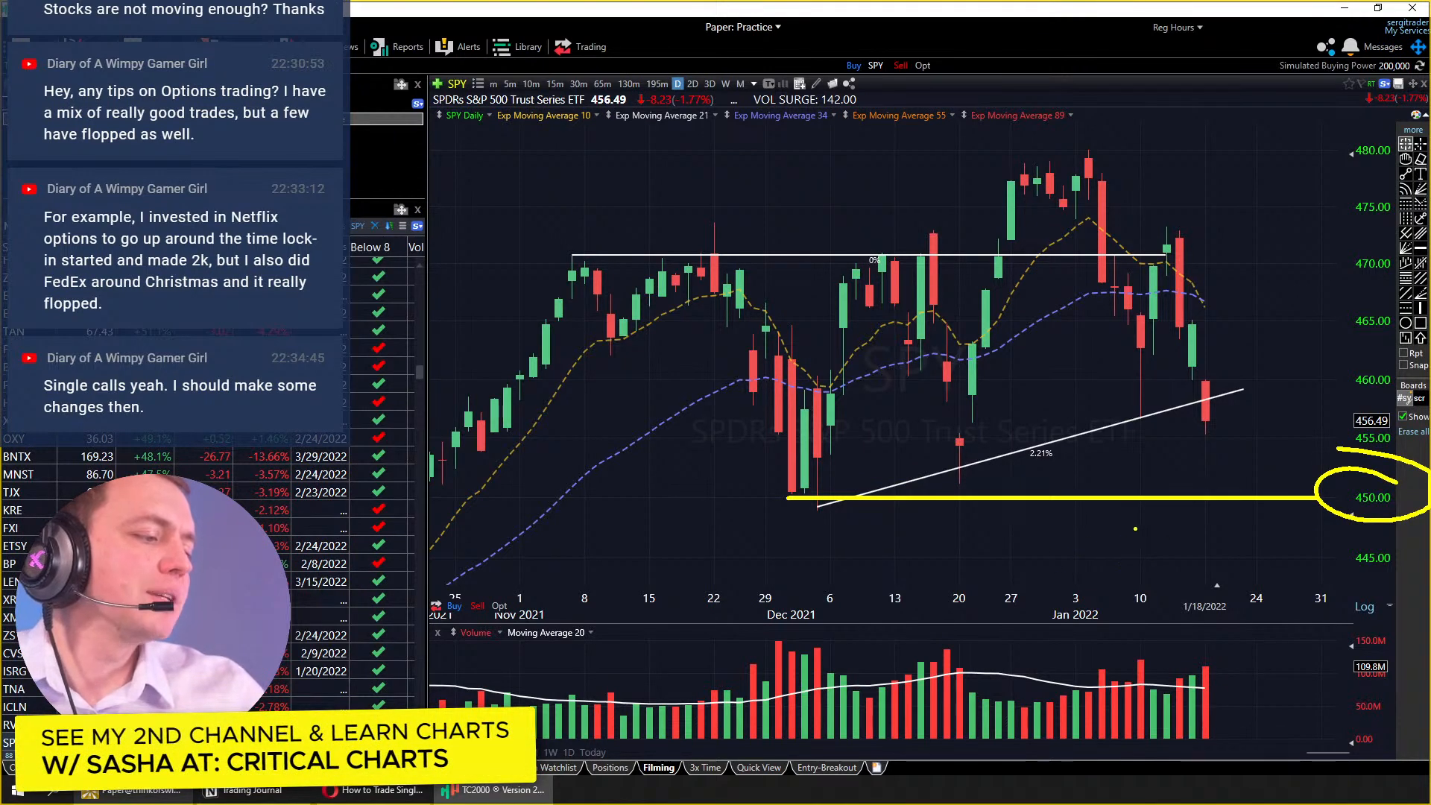
{"action": "key", "text": "ctrl+z"}
{"action": "left_click_drag", "start_coordinate": [1224, 407], "coordinate": [1259, 305]}
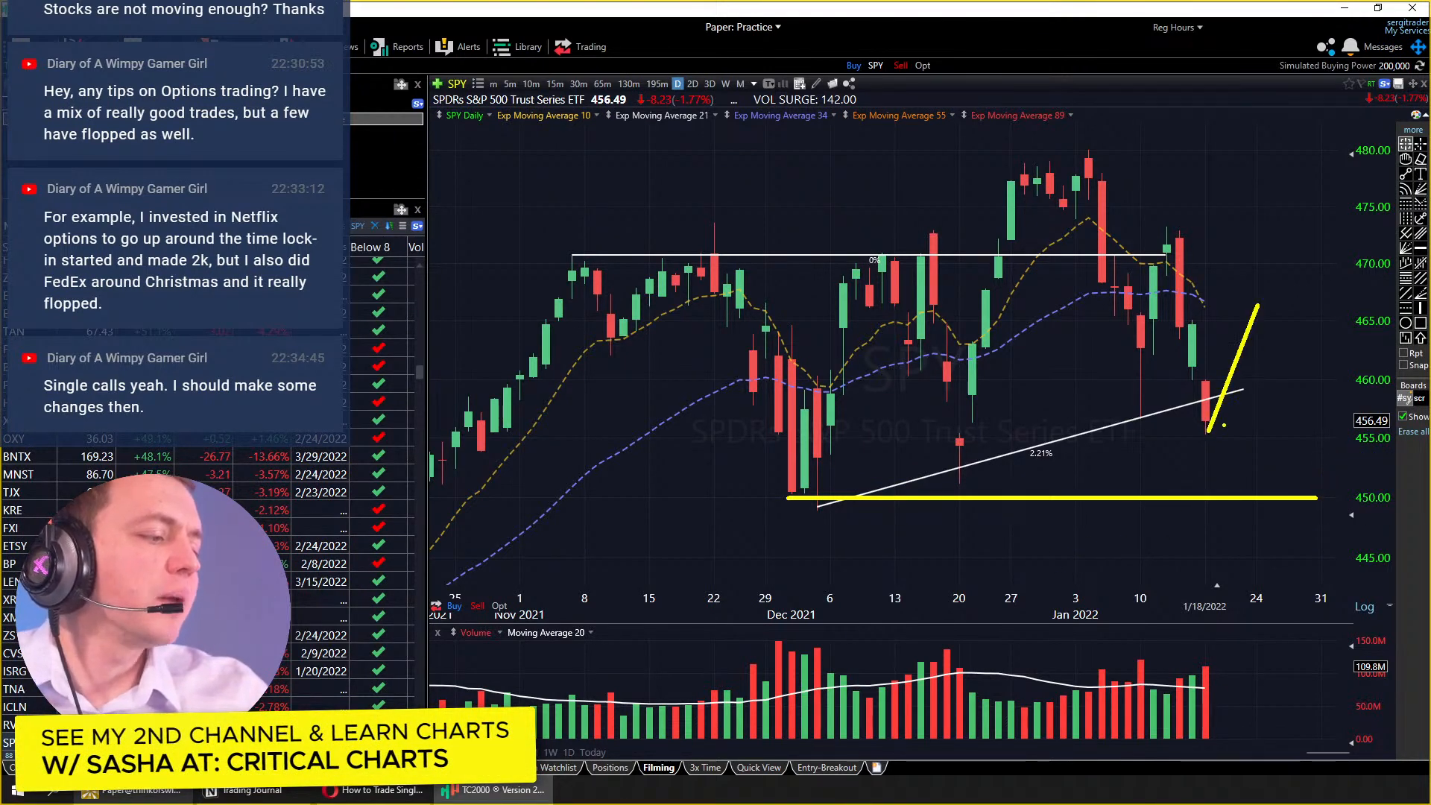
{"action": "mouse_move", "coordinate": [1216, 504]}
{"action": "left_mouse_down"}
{"action": "mouse_move", "coordinate": [1274, 382]}
{"action": "mouse_move", "coordinate": [1215, 423]}
{"action": "left_mouse_up"}
{"action": "left_click_drag", "start_coordinate": [1204, 501], "coordinate": [1217, 514]}
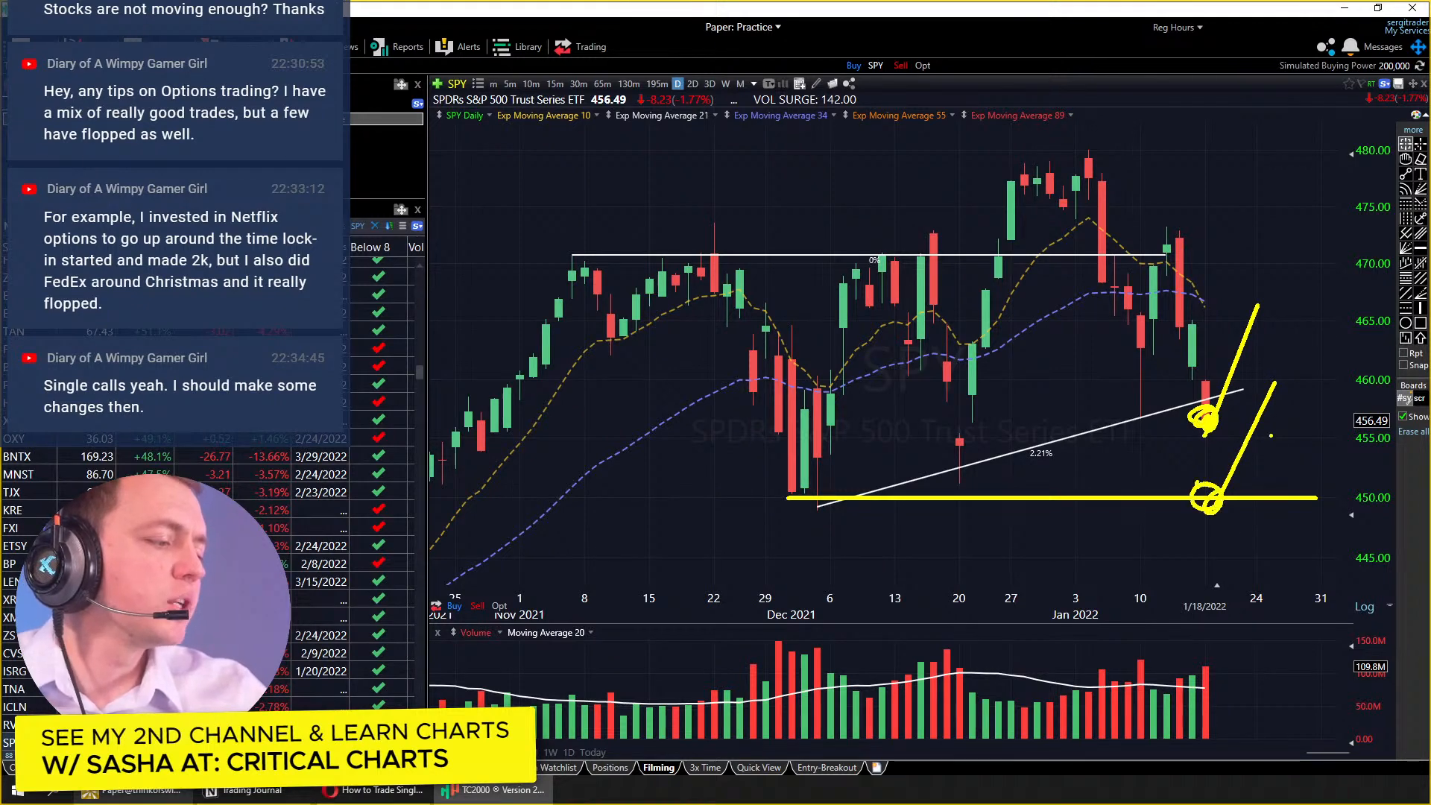
{"action": "mouse_move", "coordinate": [1259, 272]}
{"action": "left_mouse_down"}
{"action": "mouse_move", "coordinate": [1346, 506]}
{"action": "mouse_move", "coordinate": [1375, 428]}
{"action": "left_mouse_up"}
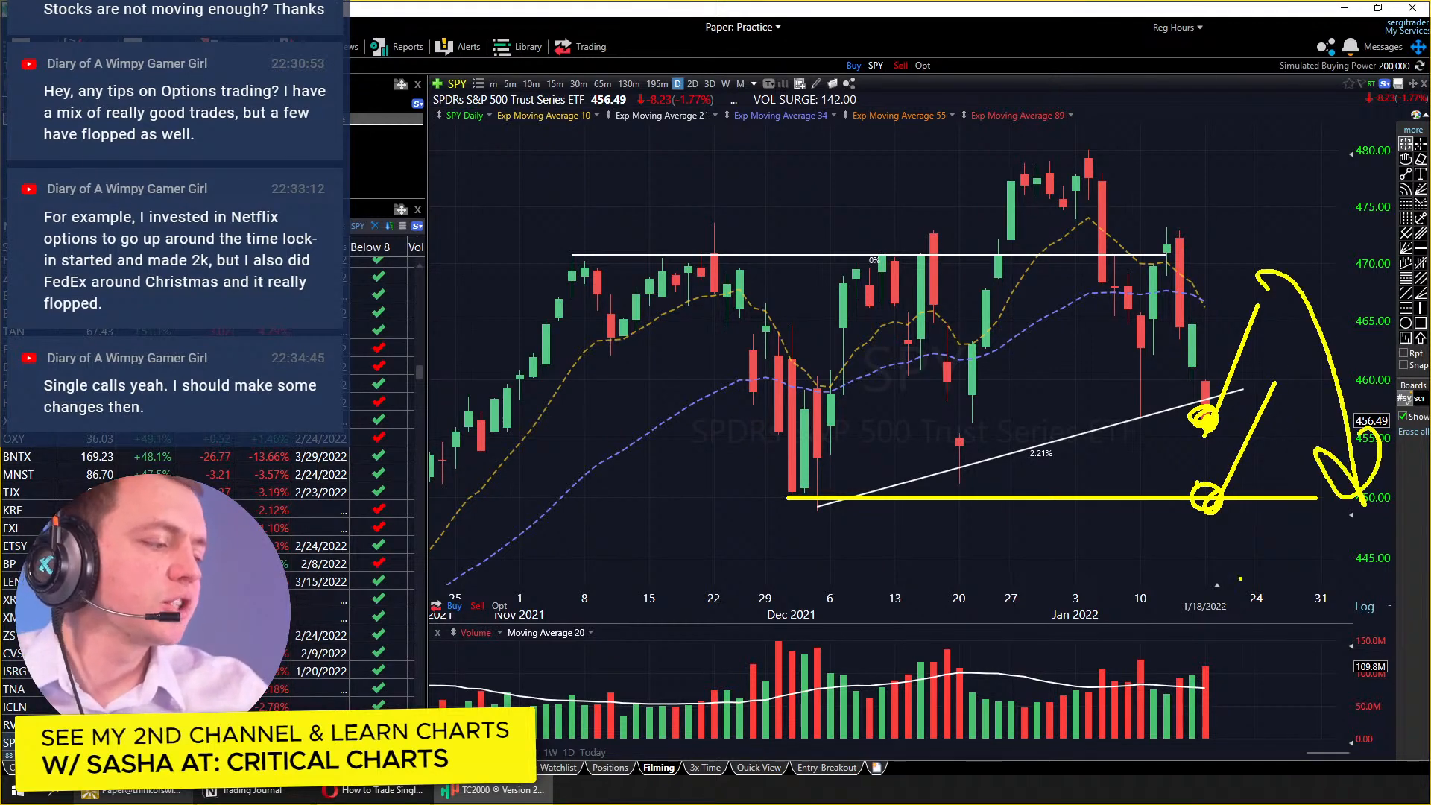
{"action": "key", "text": "Escape"}
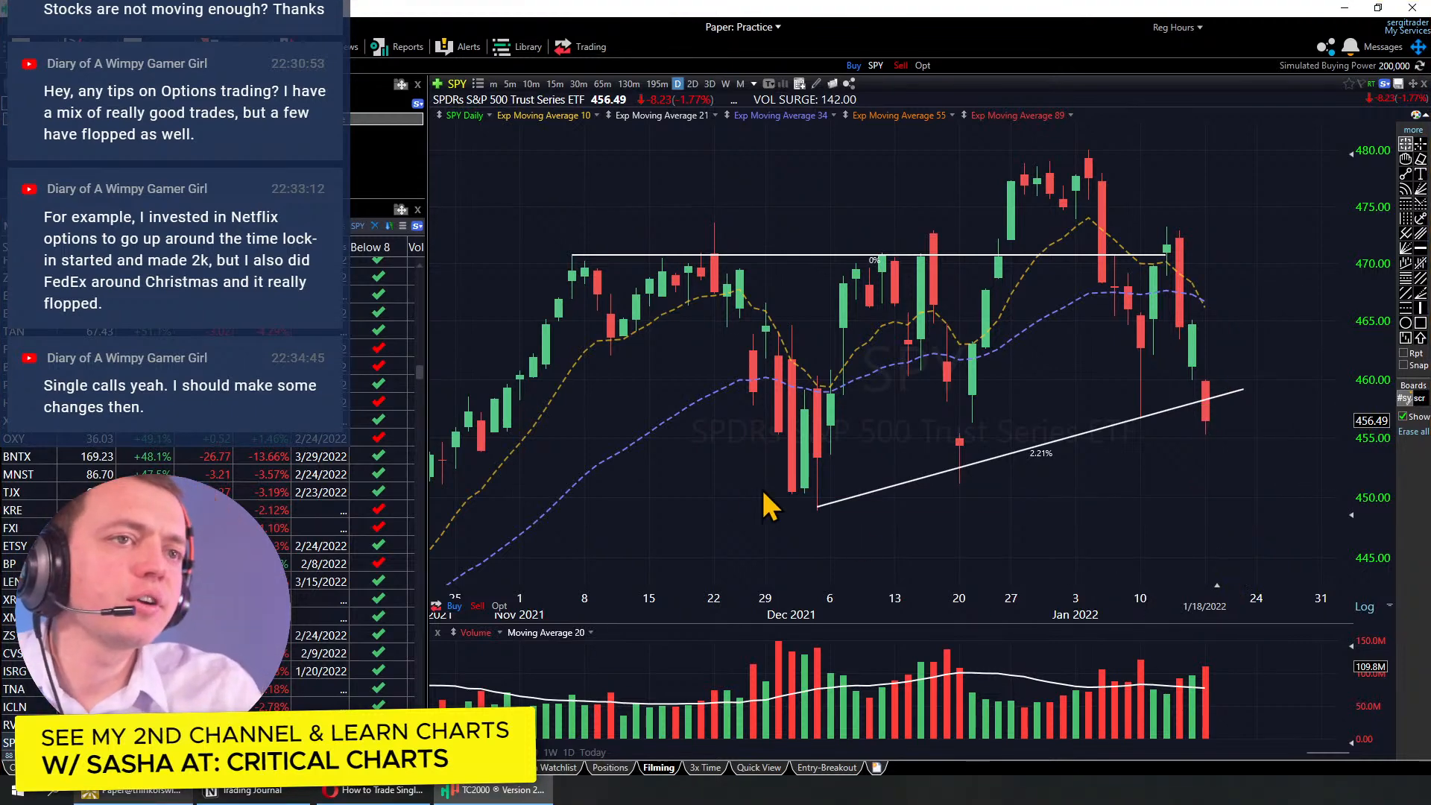
Step: Look at SPY over a longer period on the weekly timeframe and return to the daily timeframe
{"action": "scroll", "coordinate": [763, 396], "scroll_direction": "down", "scroll_amount": 2}
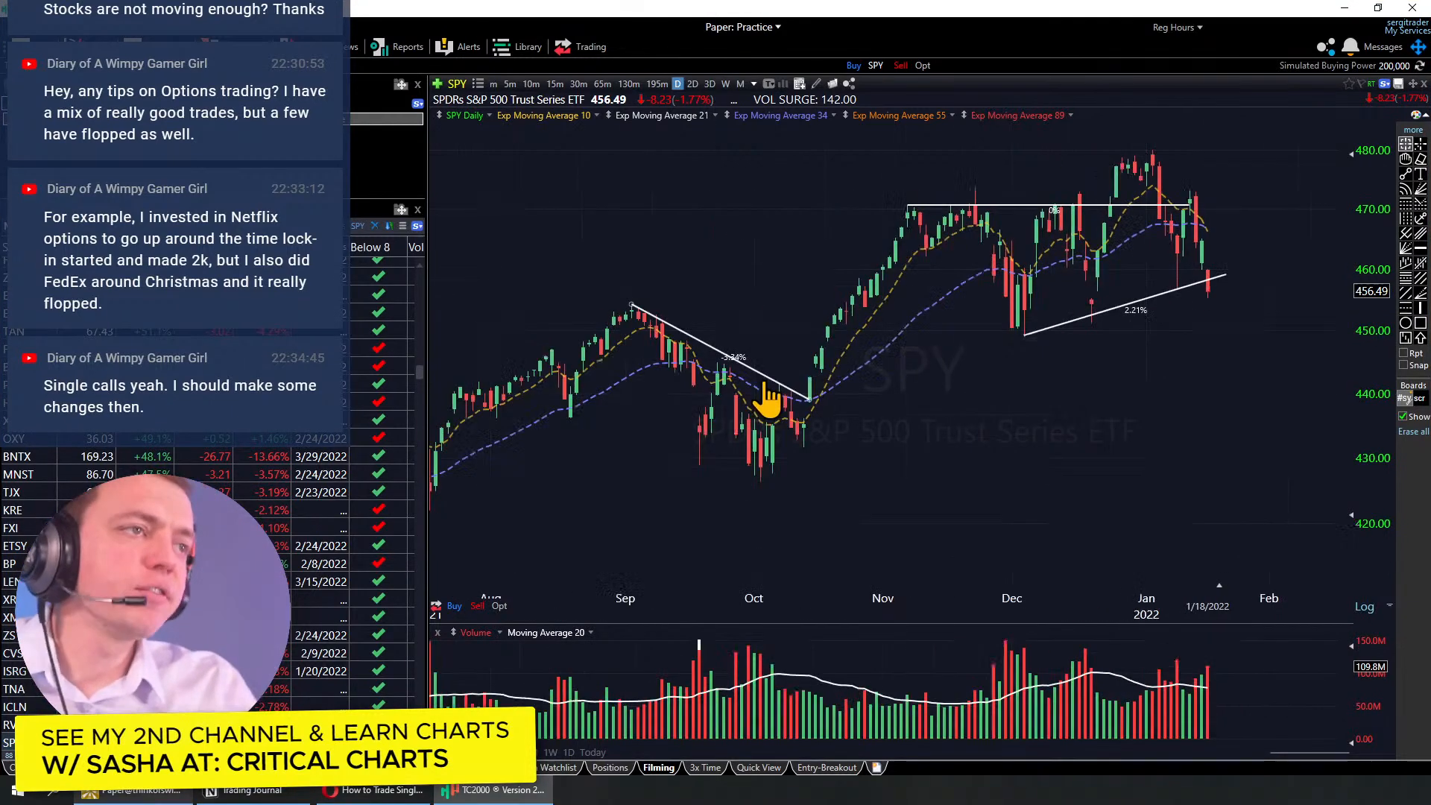
{"action": "scroll", "coordinate": [768, 383], "scroll_direction": "up", "scroll_amount": 1}
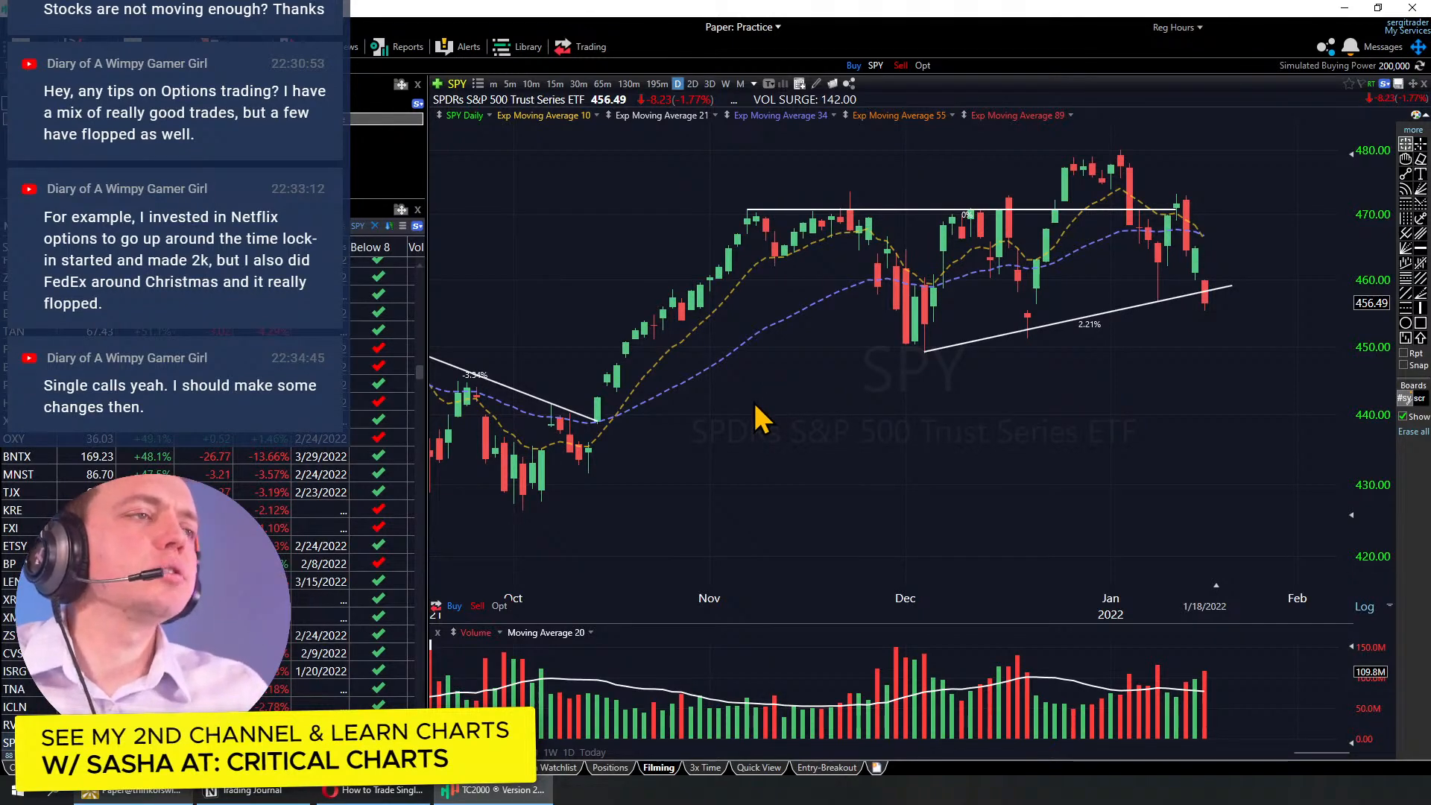
{"action": "key", "text": "w"}
{"action": "scroll", "coordinate": [982, 350], "scroll_direction": "up", "scroll_amount": 2}
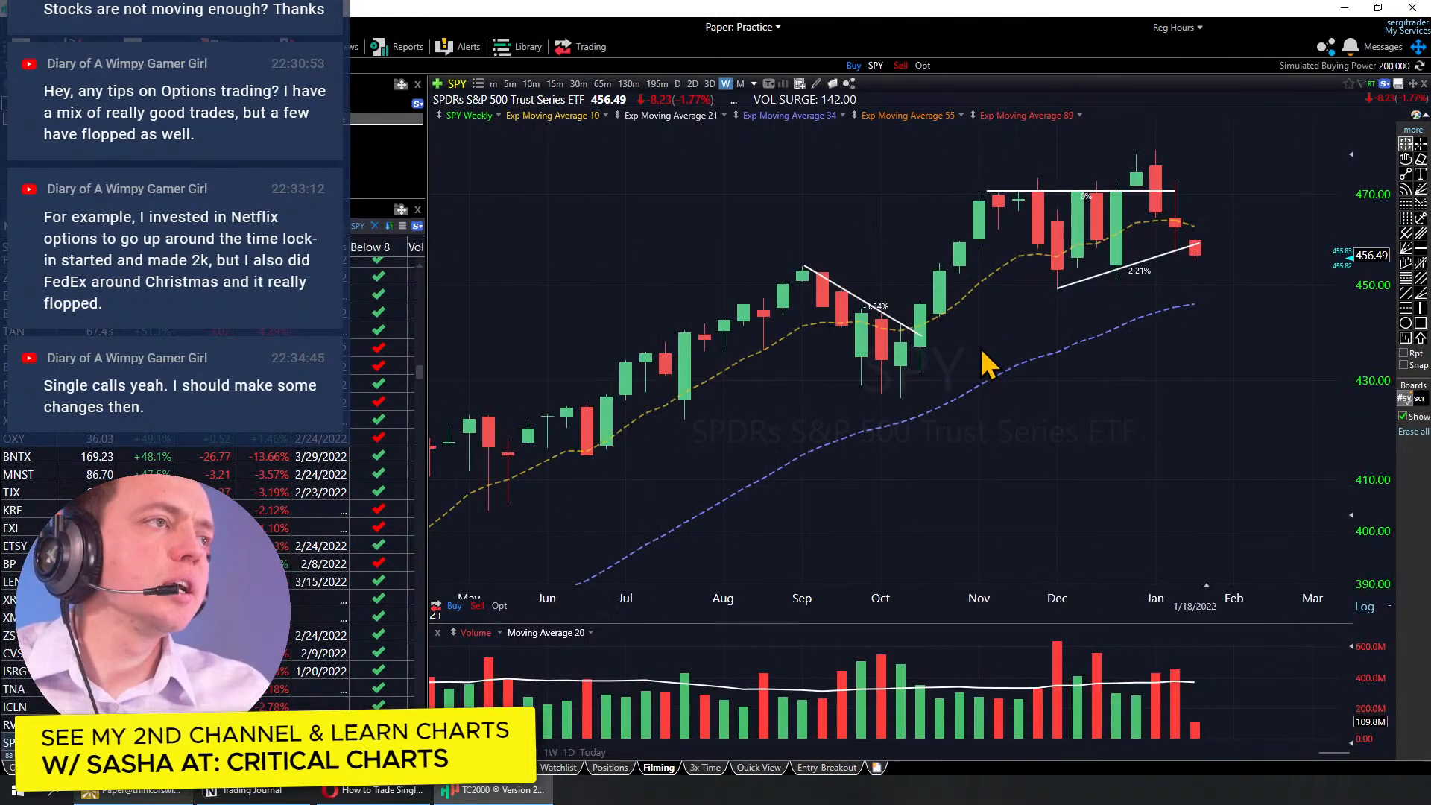
{"action": "key", "text": "d"}
Step: Examine SPY's daily bars against the 10, 21, 34, 55 and 89 exponential moving averages and the rising trendline
{"action": "scroll", "coordinate": [1022, 355], "scroll_direction": "down", "scroll_amount": 2}
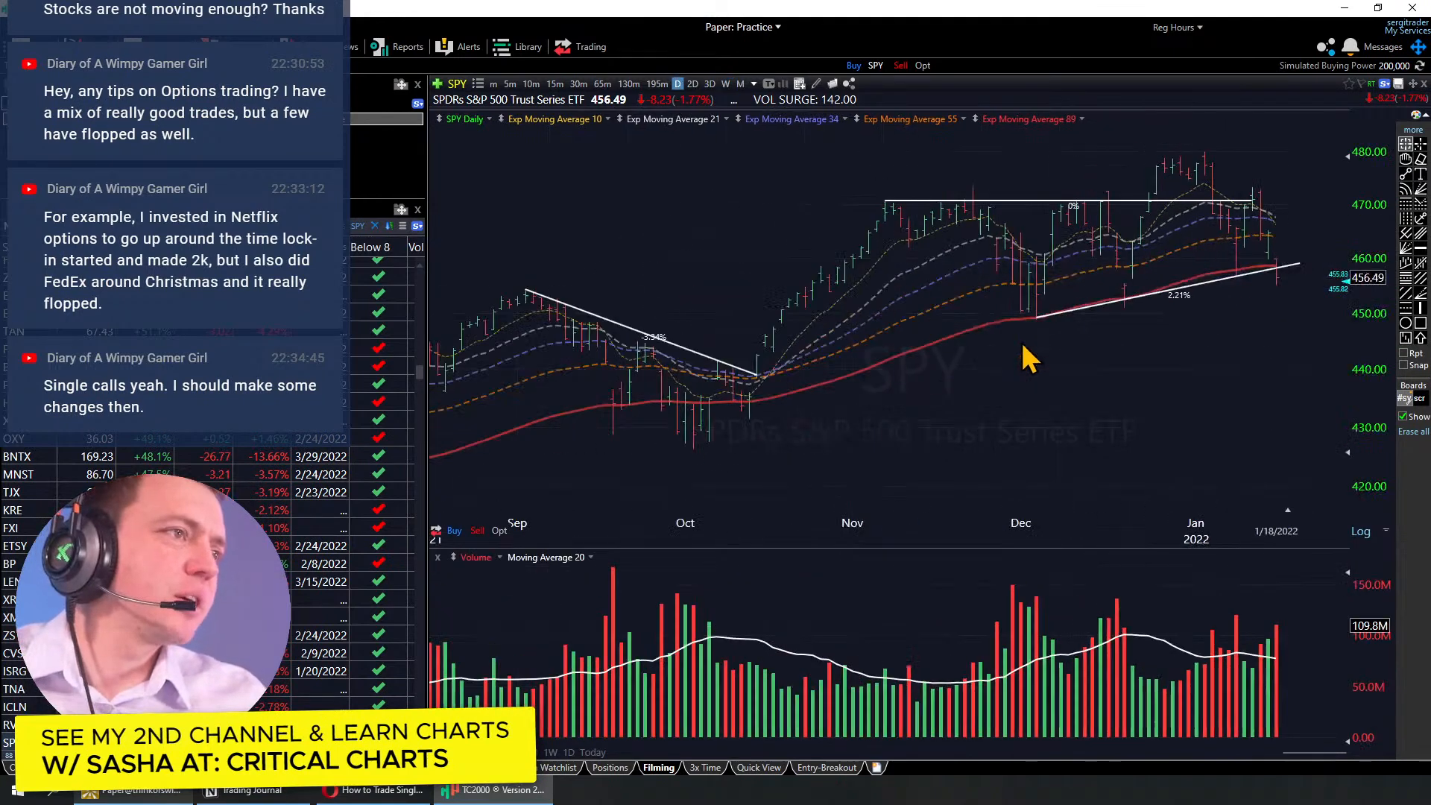
{"action": "scroll", "coordinate": [1122, 373], "scroll_direction": "up", "scroll_amount": 3}
{"action": "scroll", "coordinate": [1122, 370], "scroll_direction": "up", "scroll_amount": 1}
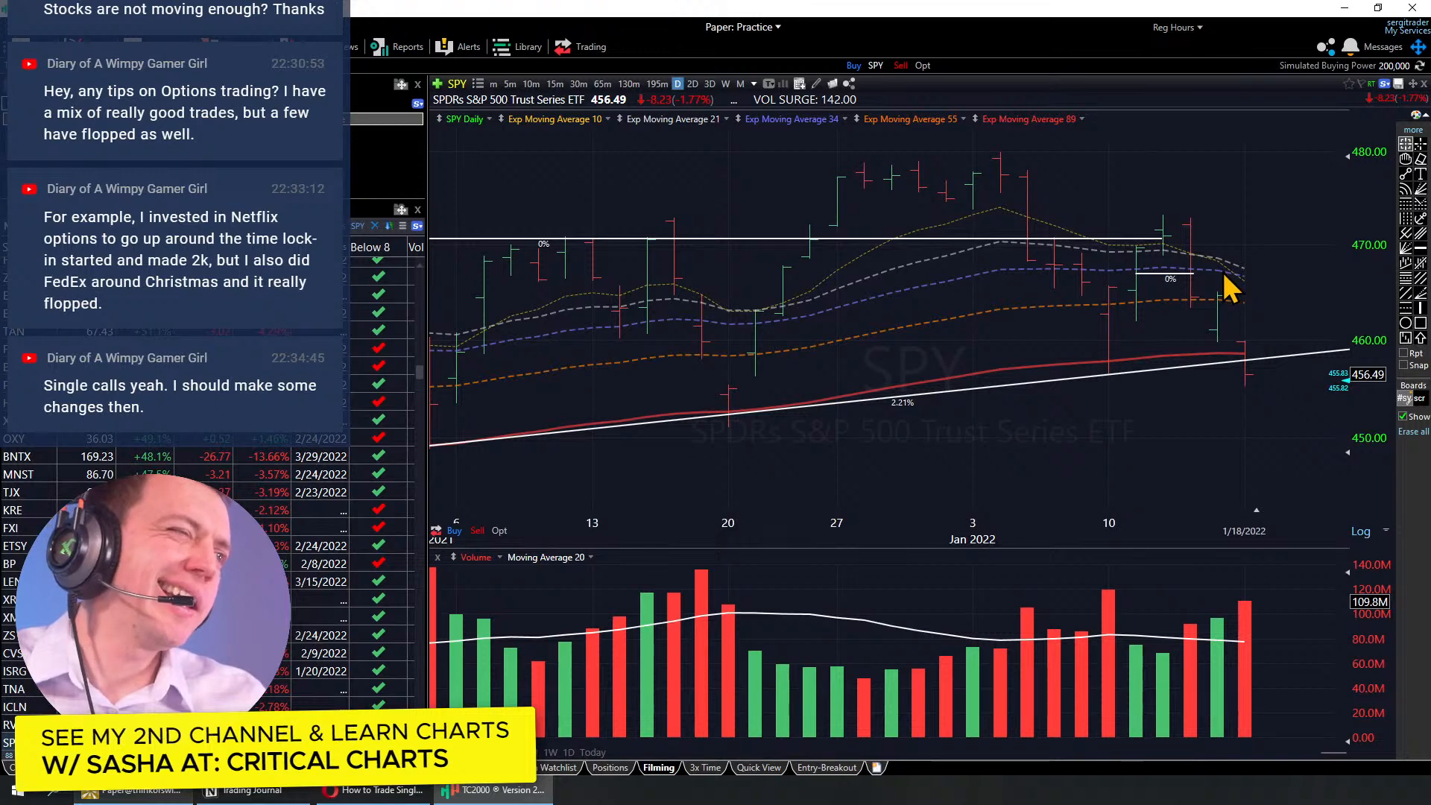
{"action": "scroll", "coordinate": [1224, 313], "scroll_direction": "down", "scroll_amount": 3}
{"action": "scroll", "coordinate": [1226, 380], "scroll_direction": "up", "scroll_amount": 2}
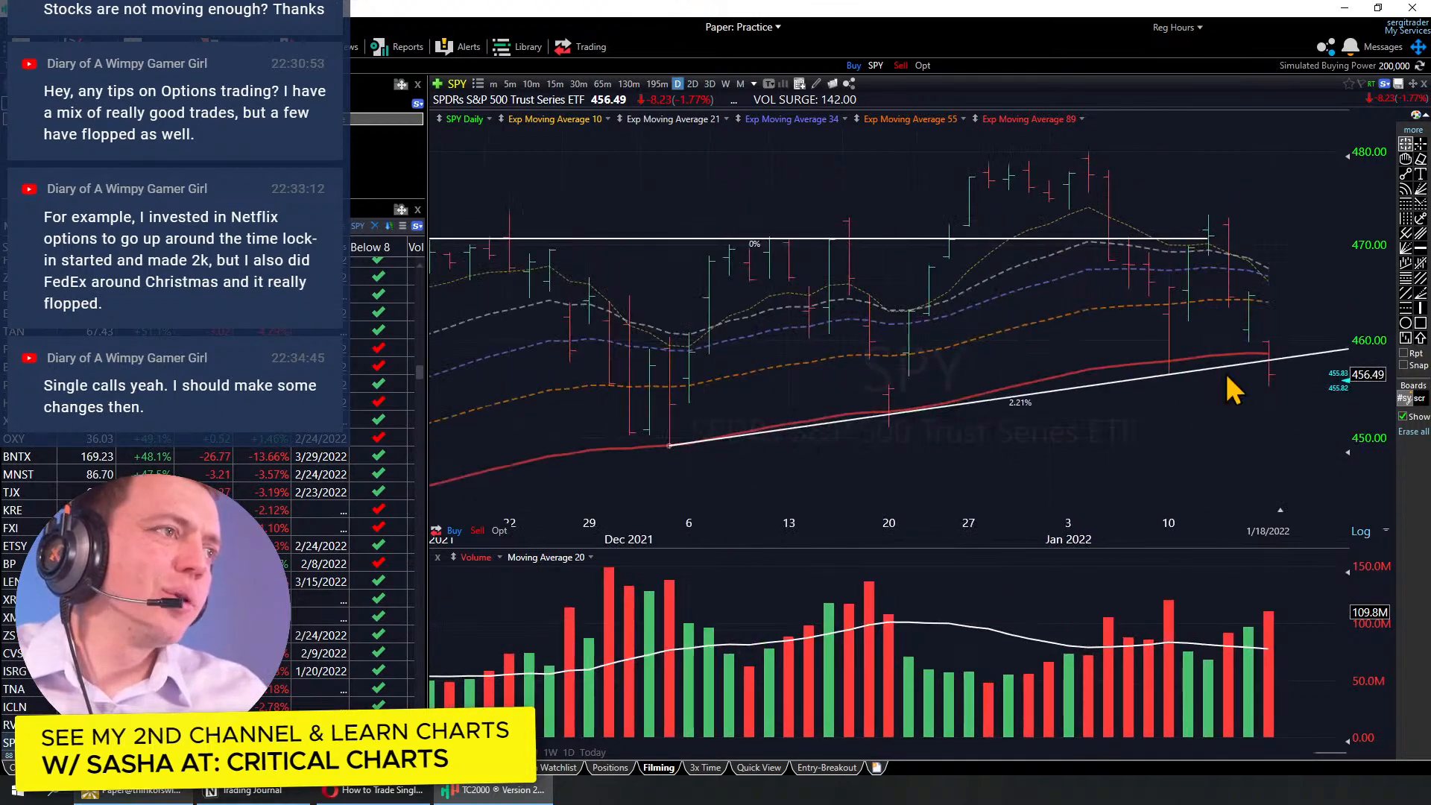
{"action": "scroll", "coordinate": [1227, 384], "scroll_direction": "up", "scroll_amount": 2}
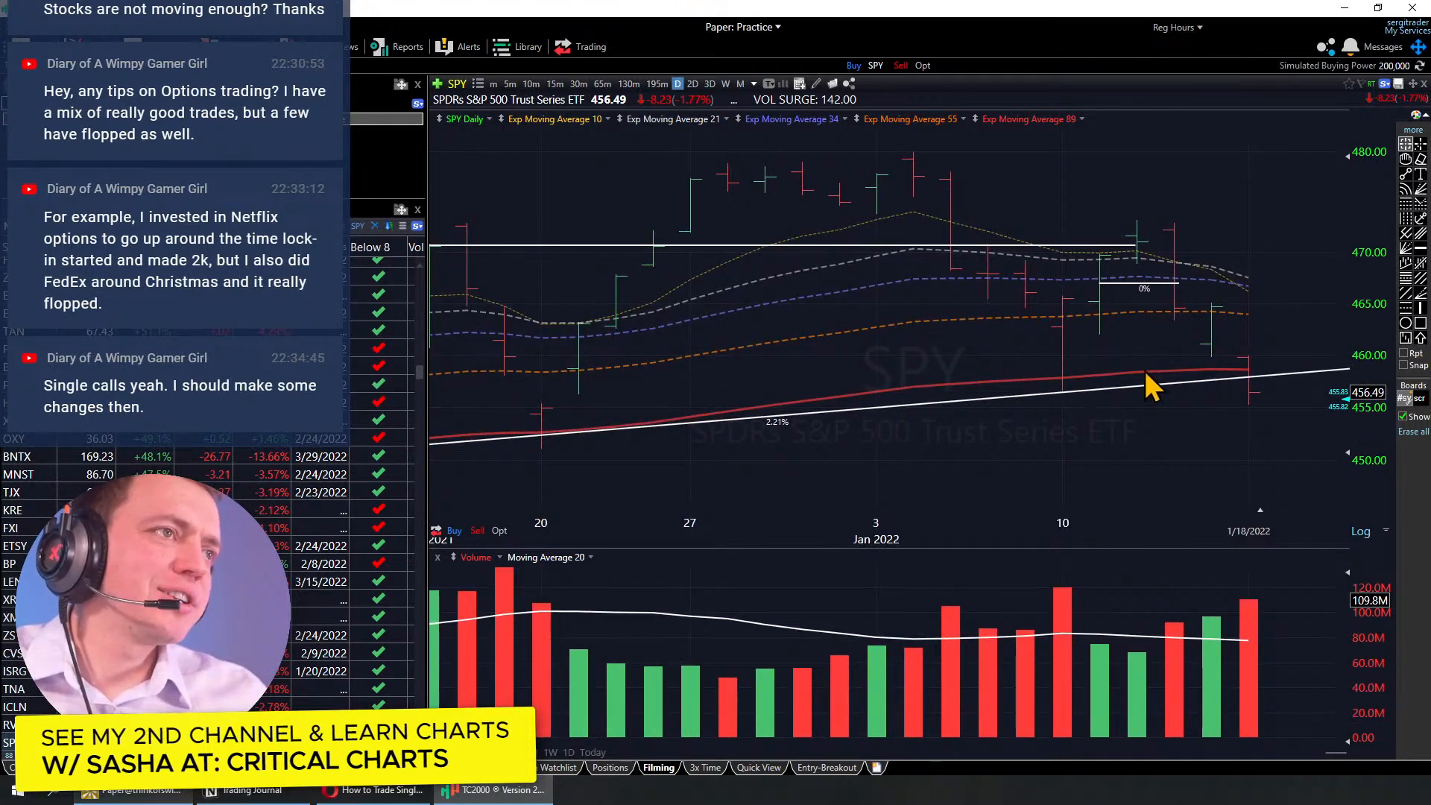
{"action": "scroll", "coordinate": [1144, 376], "scroll_direction": "down", "scroll_amount": 2}
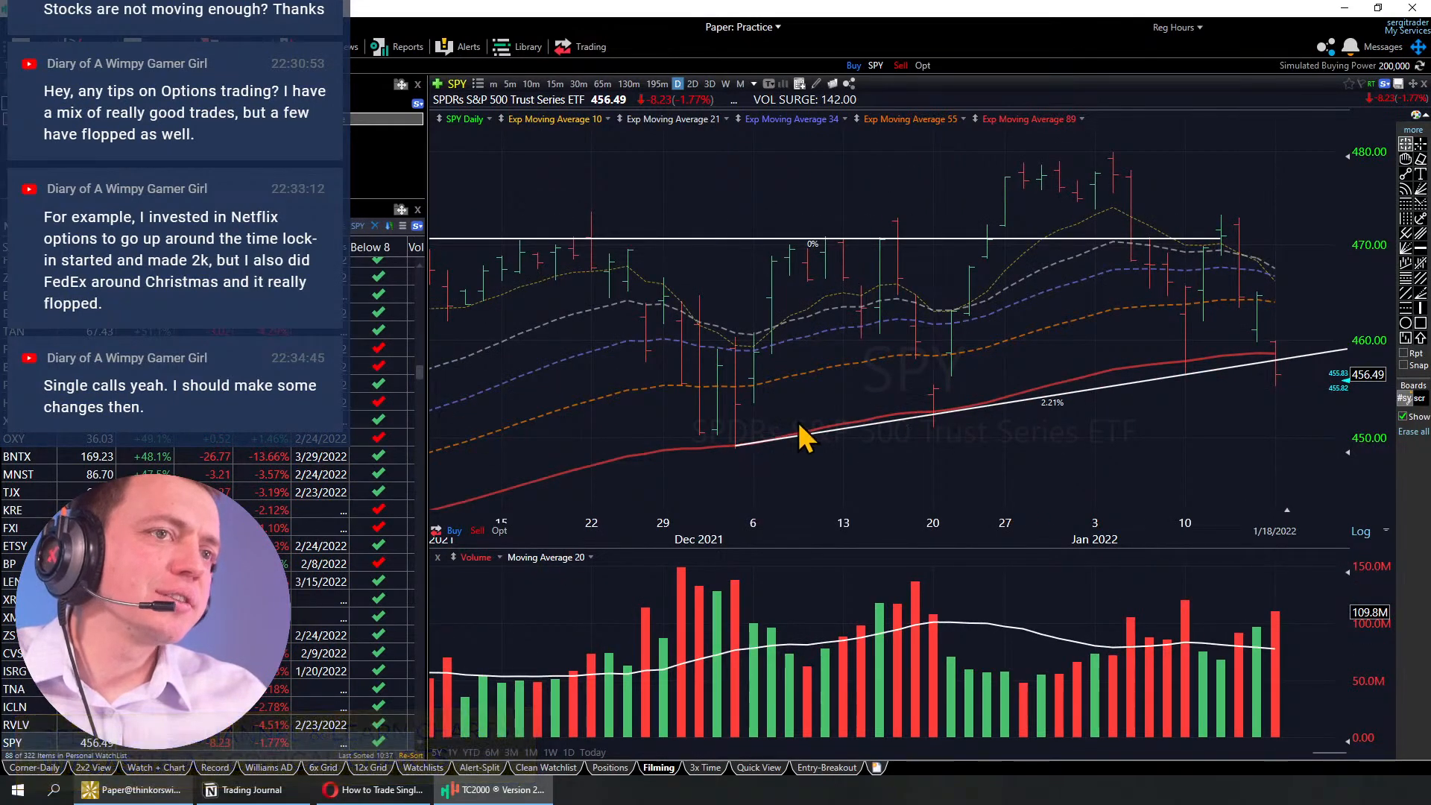
Step: Show SPY with the Keltner Channels and Average True Range layout and inspect the recent bars within the channels
{"action": "scroll", "coordinate": [984, 433], "scroll_direction": "down", "scroll_amount": 2}
{"action": "key", "text": "shift+2"}
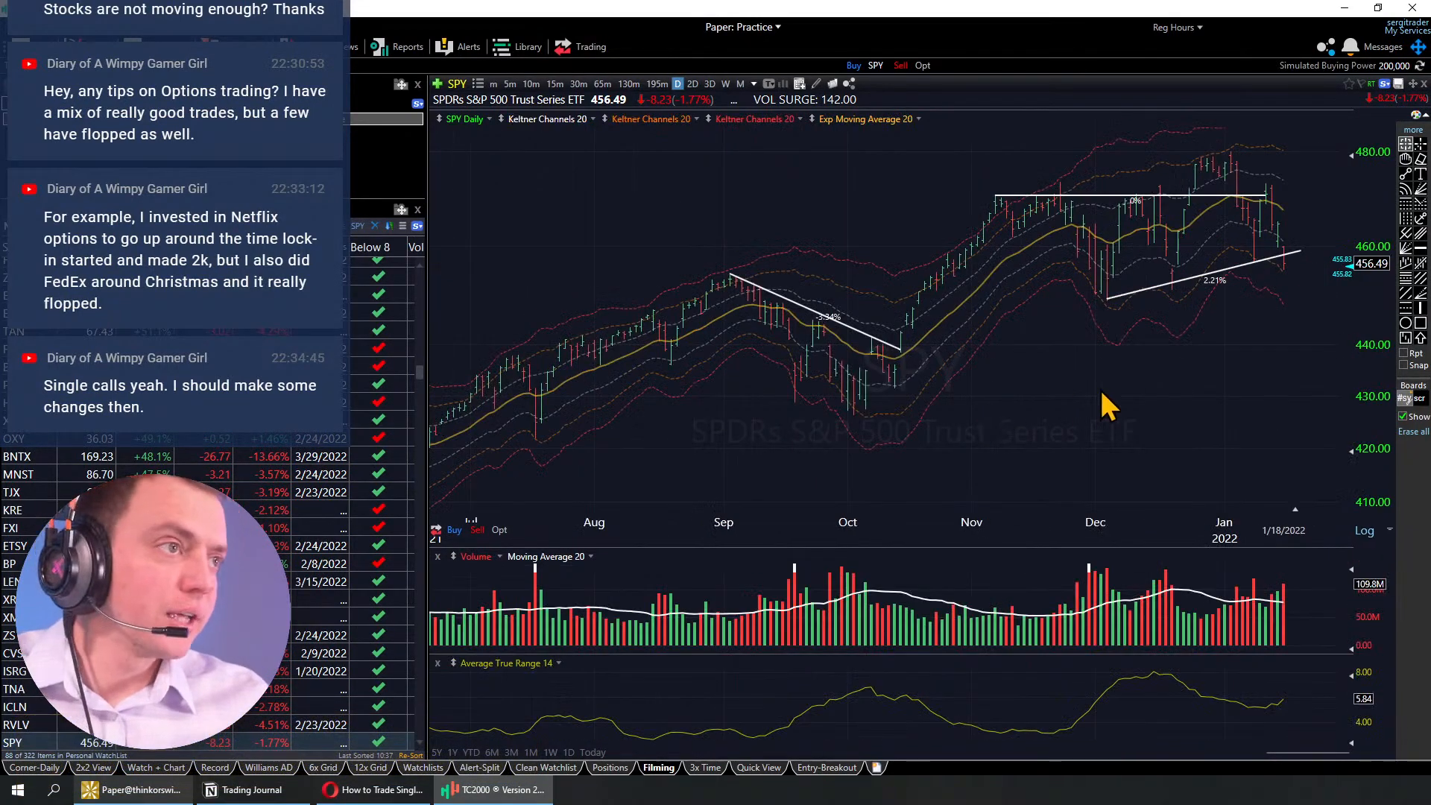
{"action": "scroll", "coordinate": [1102, 402], "scroll_direction": "up", "scroll_amount": 5}
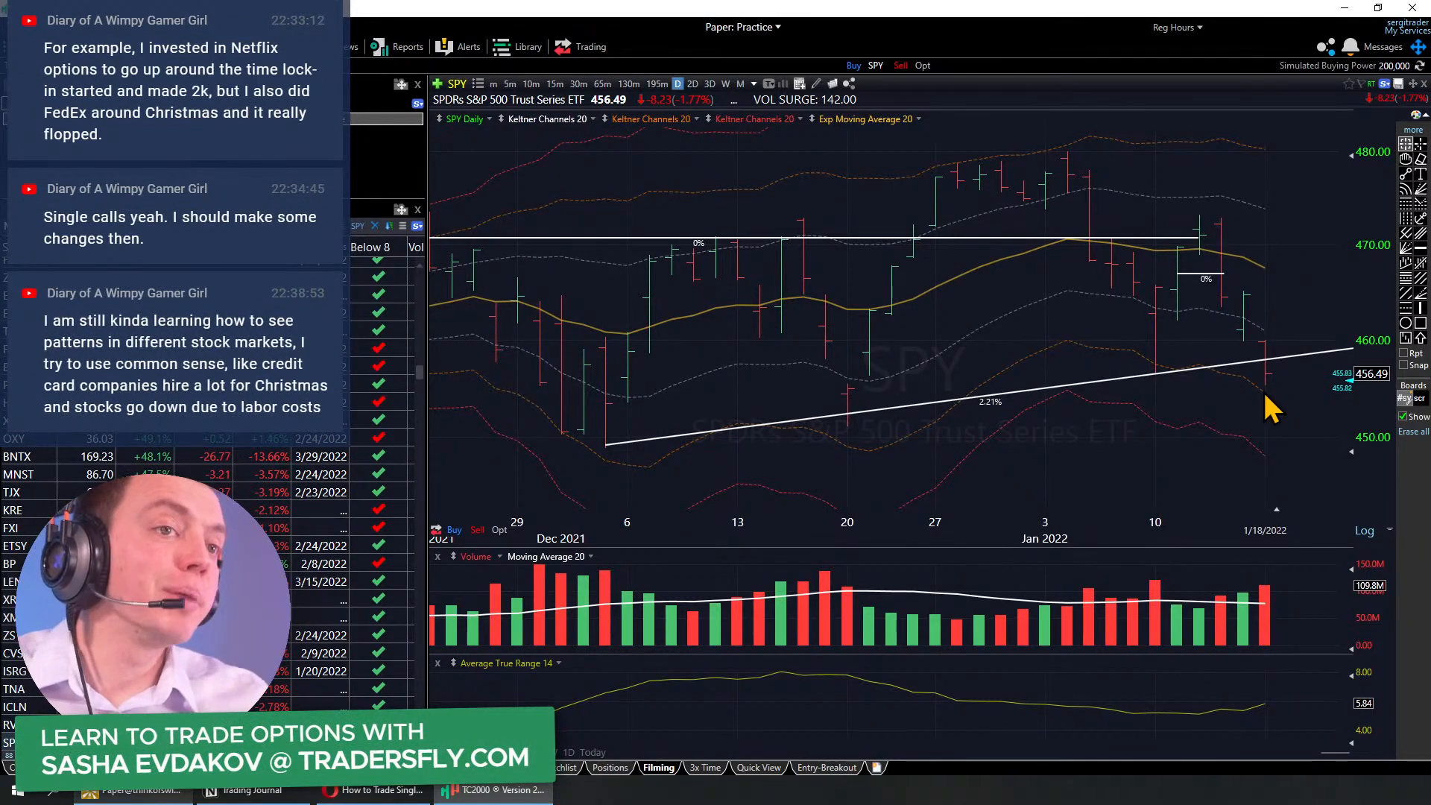
{"action": "scroll", "coordinate": [1278, 415], "scroll_direction": "down", "scroll_amount": 3}
{"action": "left_click_drag", "start_coordinate": [951, 410], "coordinate": [975, 388]}
{"action": "scroll", "coordinate": [974, 402], "scroll_direction": "down", "scroll_amount": 4}
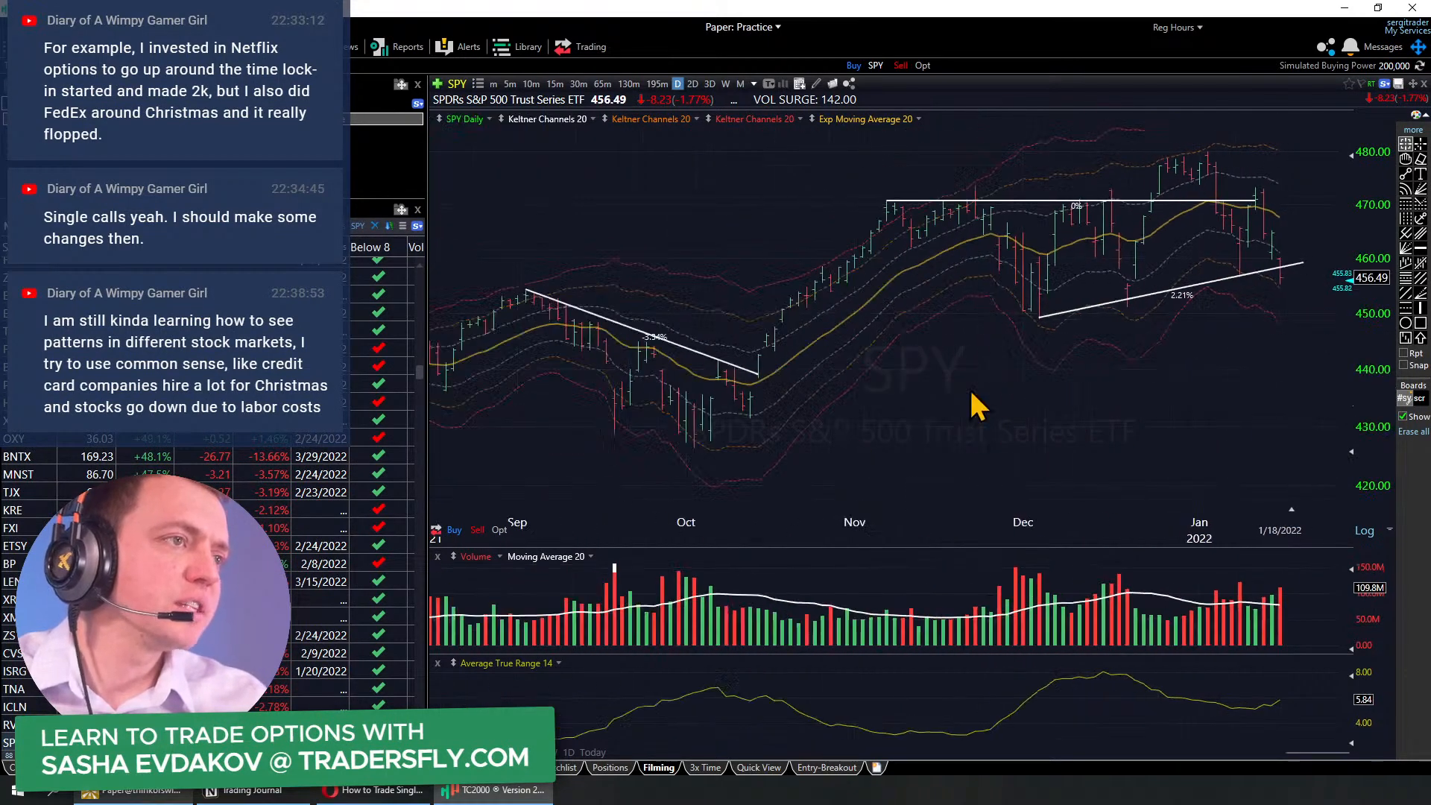
{"action": "left_click", "coordinate": [929, 306]}
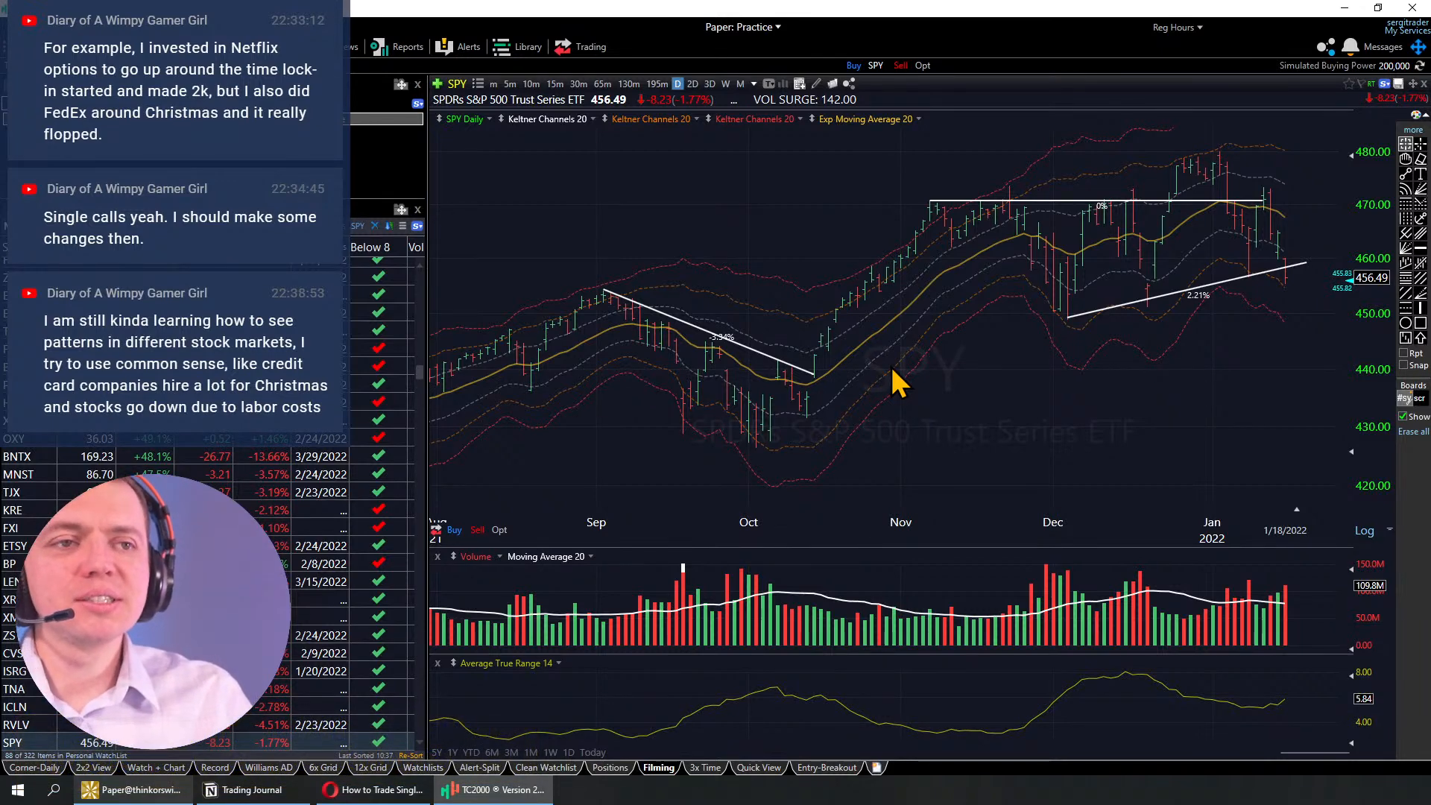
Step: Handwrite "Fund. = 1+ year" across the upper part of the SPY chart
{"action": "left_click_drag", "start_coordinate": [679, 285], "coordinate": [678, 291]}
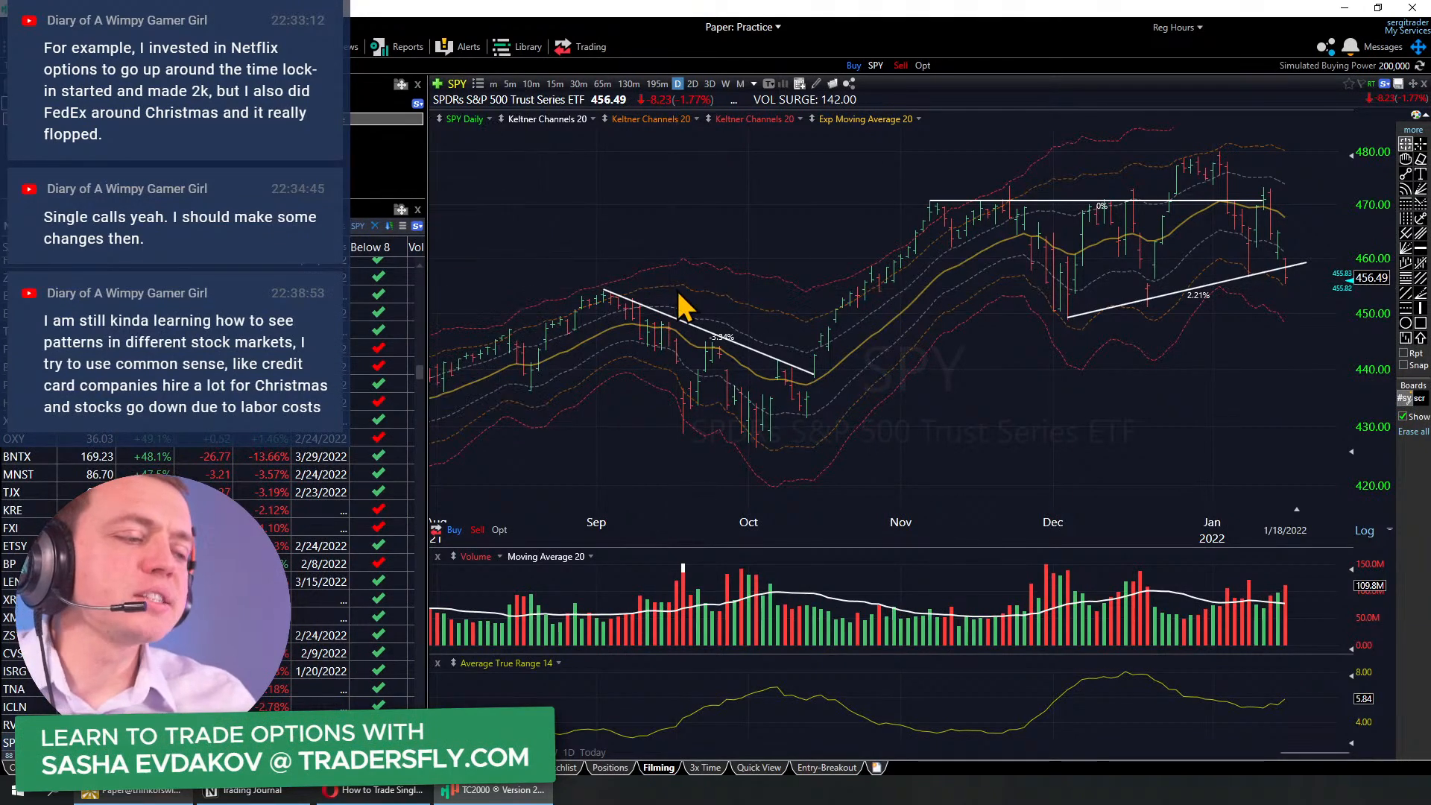
{"action": "mouse_move", "coordinate": [465, 200]}
{"action": "left_mouse_down"}
{"action": "mouse_move", "coordinate": [528, 173]}
{"action": "mouse_move", "coordinate": [554, 239]}
{"action": "mouse_move", "coordinate": [600, 243]}
{"action": "mouse_move", "coordinate": [705, 168]}
{"action": "mouse_move", "coordinate": [717, 183]}
{"action": "left_mouse_up"}
{"action": "left_click_drag", "start_coordinate": [773, 134], "coordinate": [772, 215]}
{"action": "mouse_move", "coordinate": [818, 118]}
{"action": "left_mouse_down"}
{"action": "mouse_move", "coordinate": [819, 155]}
{"action": "mouse_move", "coordinate": [839, 144]}
{"action": "left_mouse_up"}
{"action": "mouse_move", "coordinate": [861, 136]}
{"action": "left_mouse_down"}
{"action": "mouse_move", "coordinate": [917, 160]}
{"action": "mouse_move", "coordinate": [995, 138]}
{"action": "mouse_move", "coordinate": [1018, 100]}
{"action": "left_mouse_up"}
Step: Handwrite "Panic Dump" below the SPY price bars and draw a downward arrow beneath it
{"action": "left_click_drag", "start_coordinate": [901, 350], "coordinate": [916, 468]}
{"action": "left_click_drag", "start_coordinate": [854, 384], "coordinate": [931, 403]}
{"action": "mouse_move", "coordinate": [928, 407]}
{"action": "left_mouse_down"}
{"action": "mouse_move", "coordinate": [1004, 378]}
{"action": "mouse_move", "coordinate": [1102, 380]}
{"action": "left_mouse_up"}
{"action": "left_click_drag", "start_coordinate": [1032, 346], "coordinate": [1067, 341]}
{"action": "mouse_move", "coordinate": [1159, 354]}
{"action": "left_mouse_down"}
{"action": "mouse_move", "coordinate": [1163, 439]}
{"action": "mouse_move", "coordinate": [1267, 418]}
{"action": "mouse_move", "coordinate": [1297, 455]}
{"action": "left_mouse_up"}
{"action": "left_click_drag", "start_coordinate": [1282, 395], "coordinate": [1288, 423]}
{"action": "left_click_drag", "start_coordinate": [1090, 439], "coordinate": [1091, 552]}
{"action": "left_click_drag", "start_coordinate": [1047, 498], "coordinate": [1129, 501]}
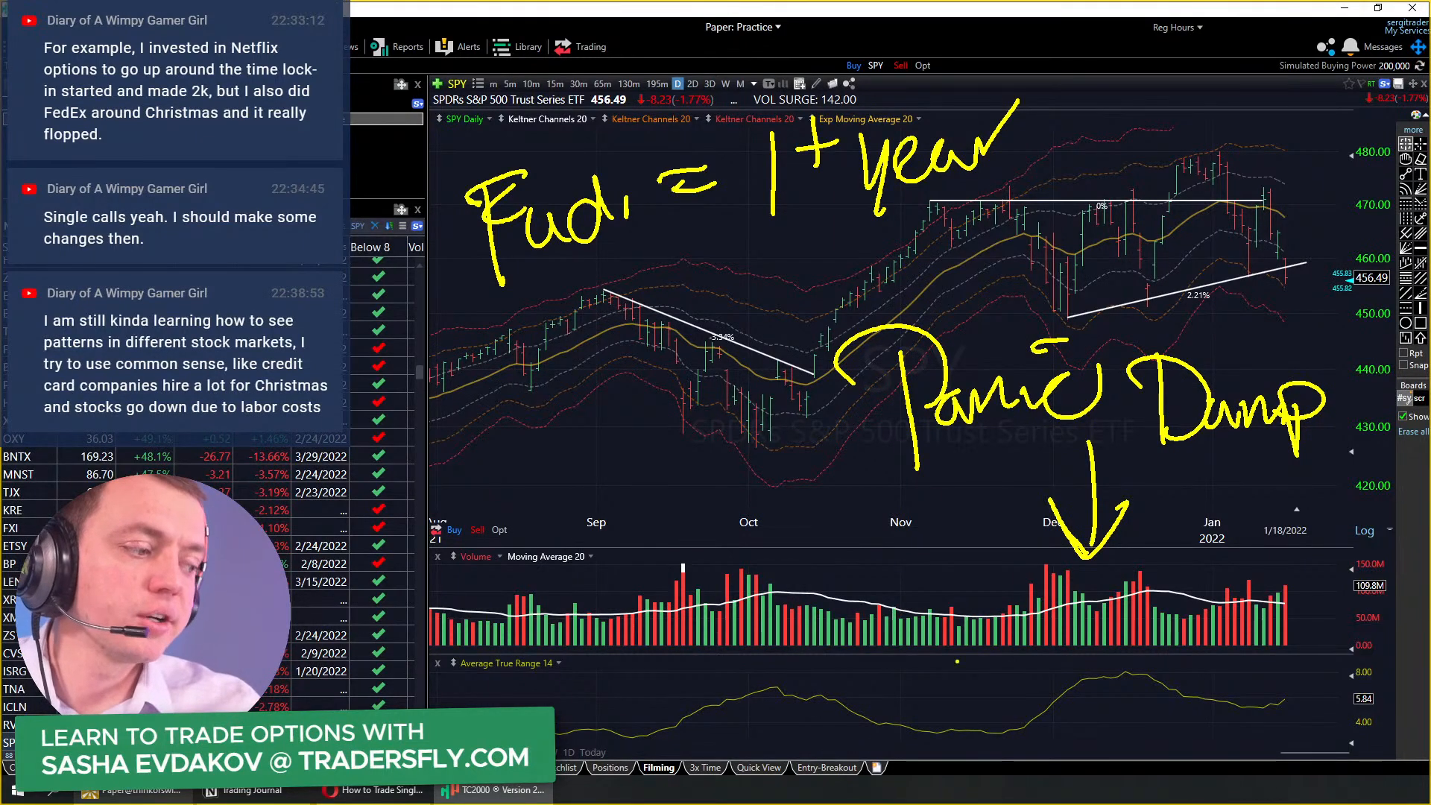
Step: Draw an arrow pointing up to the handwritten "Fund." note and circle both that note and "Panic Dump"
{"action": "left_click_drag", "start_coordinate": [753, 369], "coordinate": [619, 257]}
{"action": "mouse_move", "coordinate": [626, 311]}
{"action": "left_mouse_down"}
{"action": "mouse_move", "coordinate": [608, 250]}
{"action": "mouse_move", "coordinate": [675, 255]}
{"action": "left_mouse_up"}
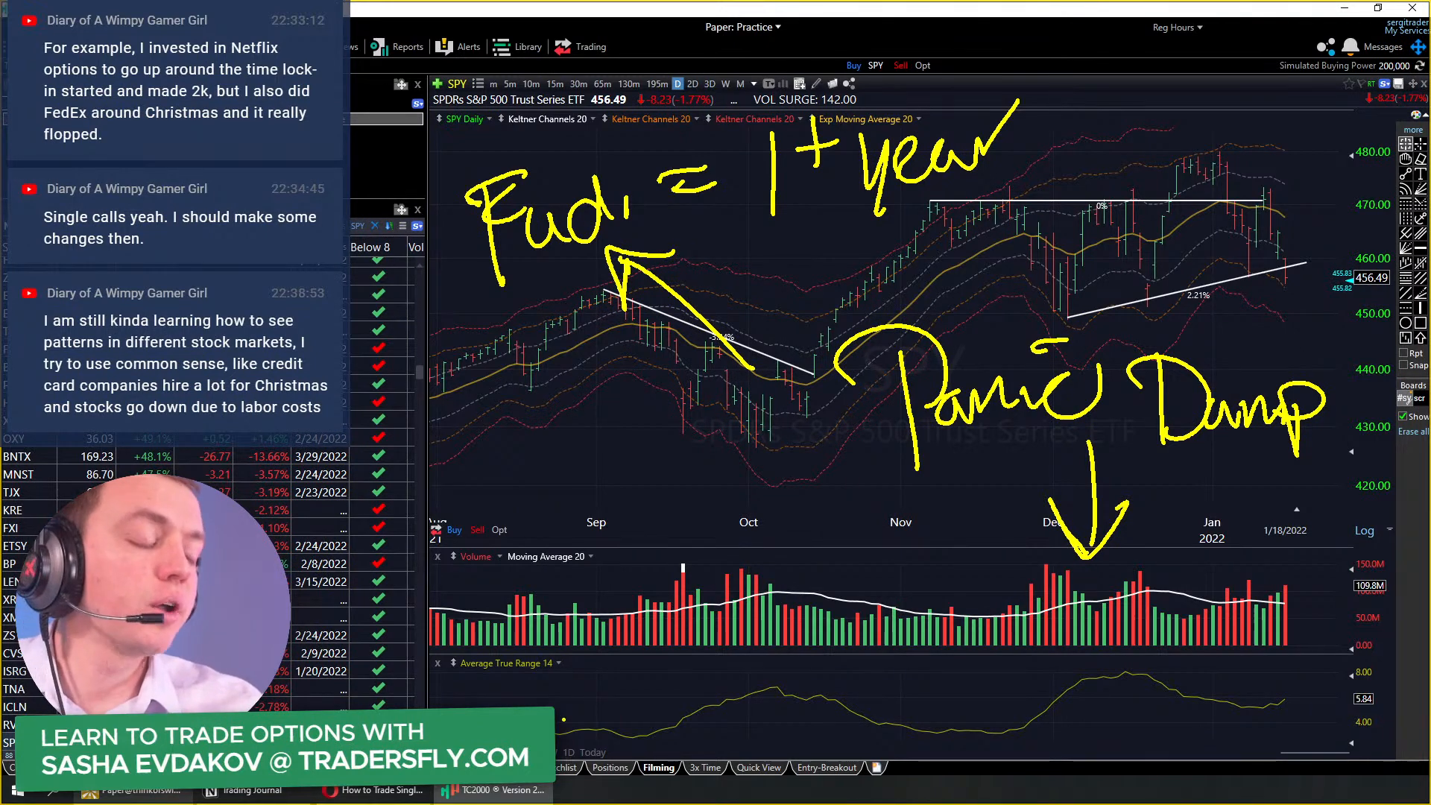
{"action": "mouse_move", "coordinate": [626, 142]}
{"action": "left_mouse_down"}
{"action": "mouse_move", "coordinate": [640, 328]}
{"action": "mouse_move", "coordinate": [536, 112]}
{"action": "left_mouse_up"}
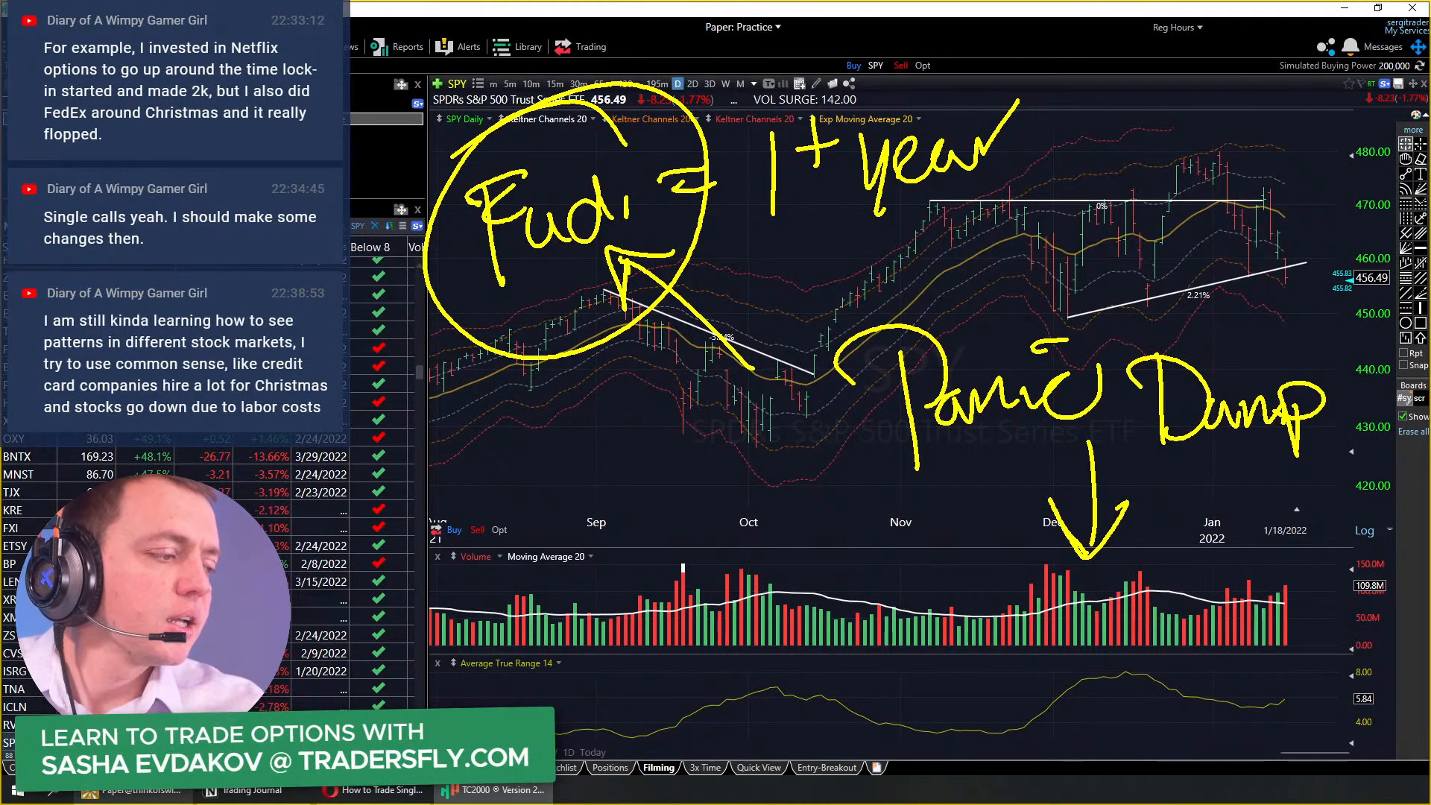
{"action": "mouse_move", "coordinate": [1375, 384]}
{"action": "left_mouse_down"}
{"action": "mouse_move", "coordinate": [1297, 500]}
{"action": "mouse_move", "coordinate": [969, 302]}
{"action": "left_mouse_up"}
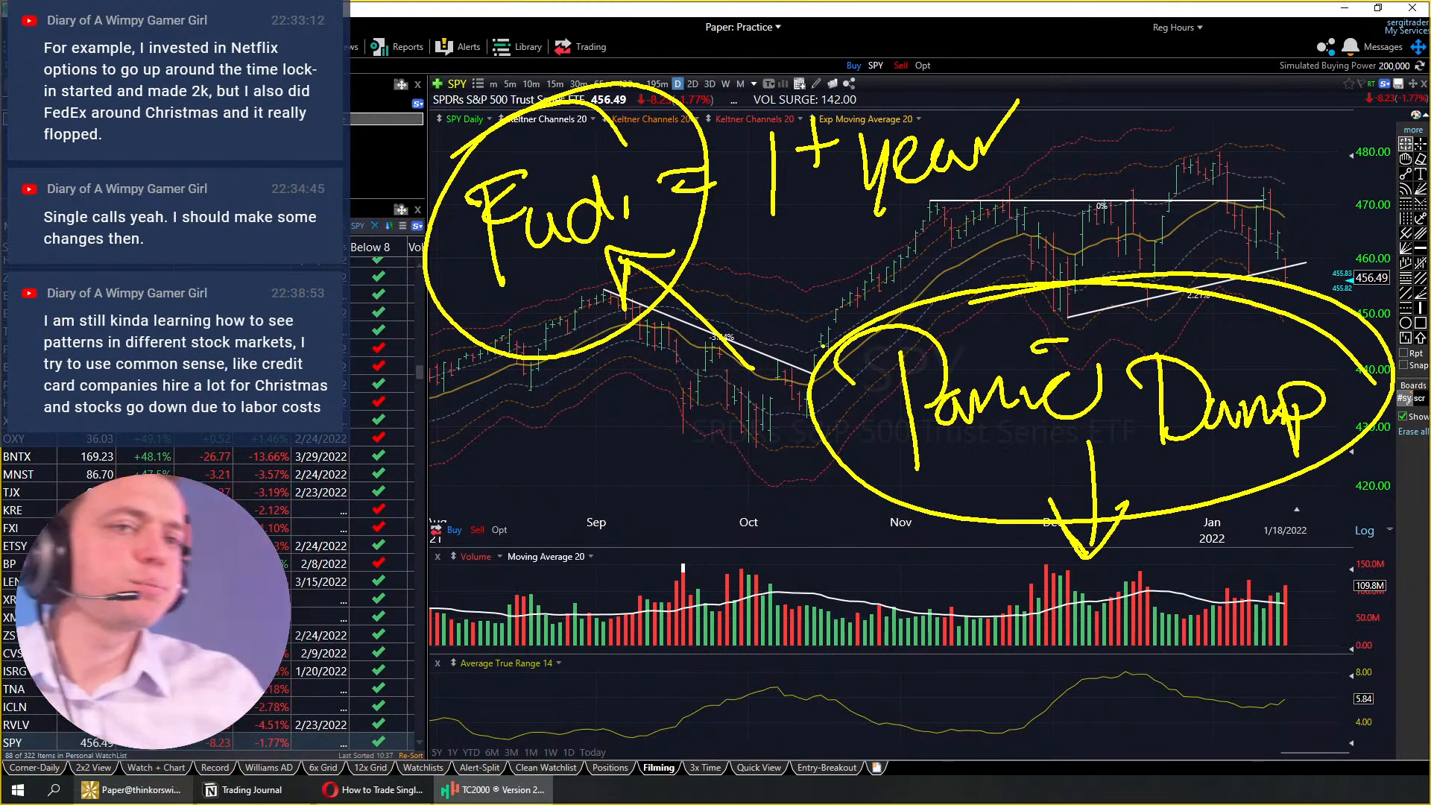
{"action": "key", "text": "Escape"}
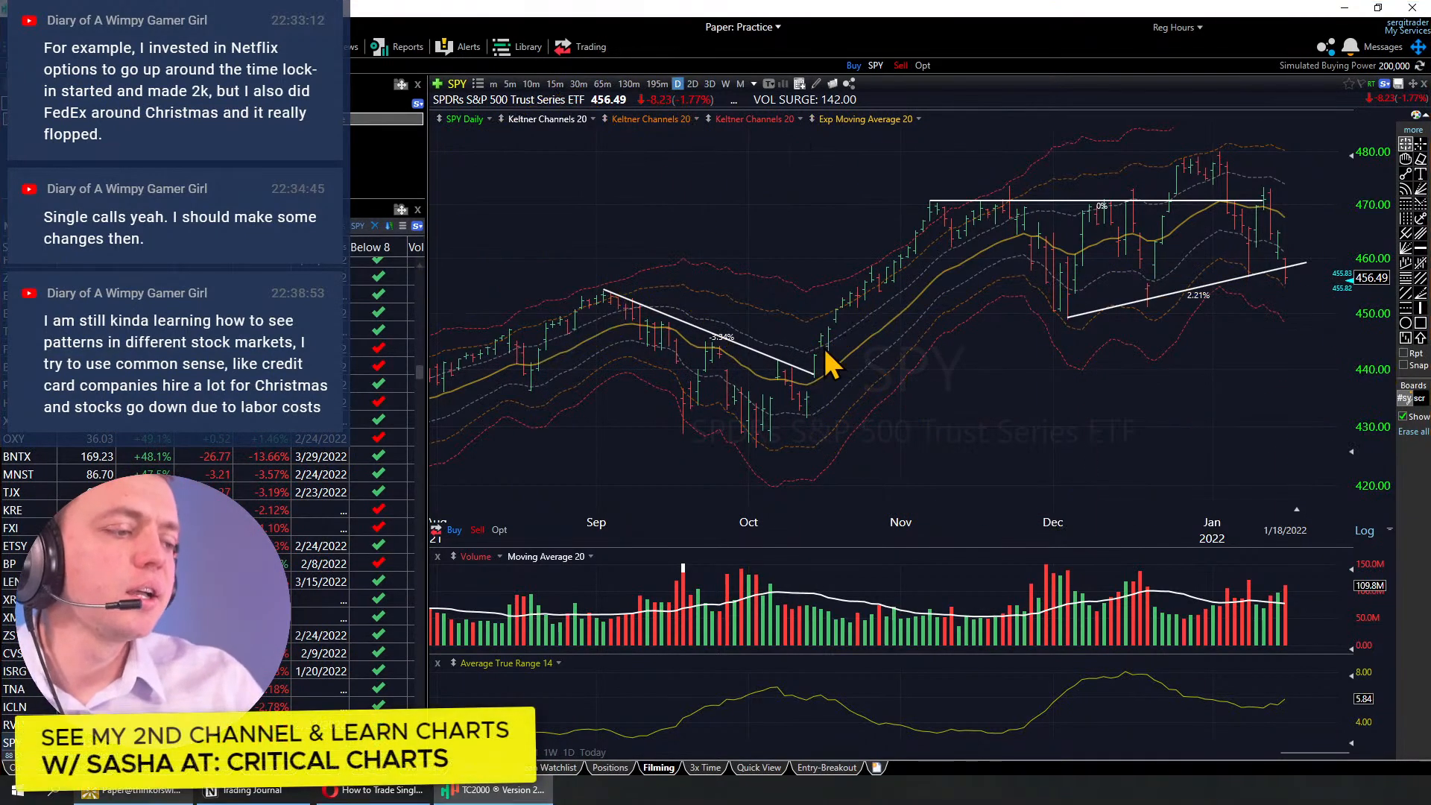
Step: Show SPY's daily candles from mid-November 2021 to January 2022 with the exponential moving averages
{"action": "scroll", "coordinate": [759, 332], "scroll_direction": "down", "scroll_amount": 3}
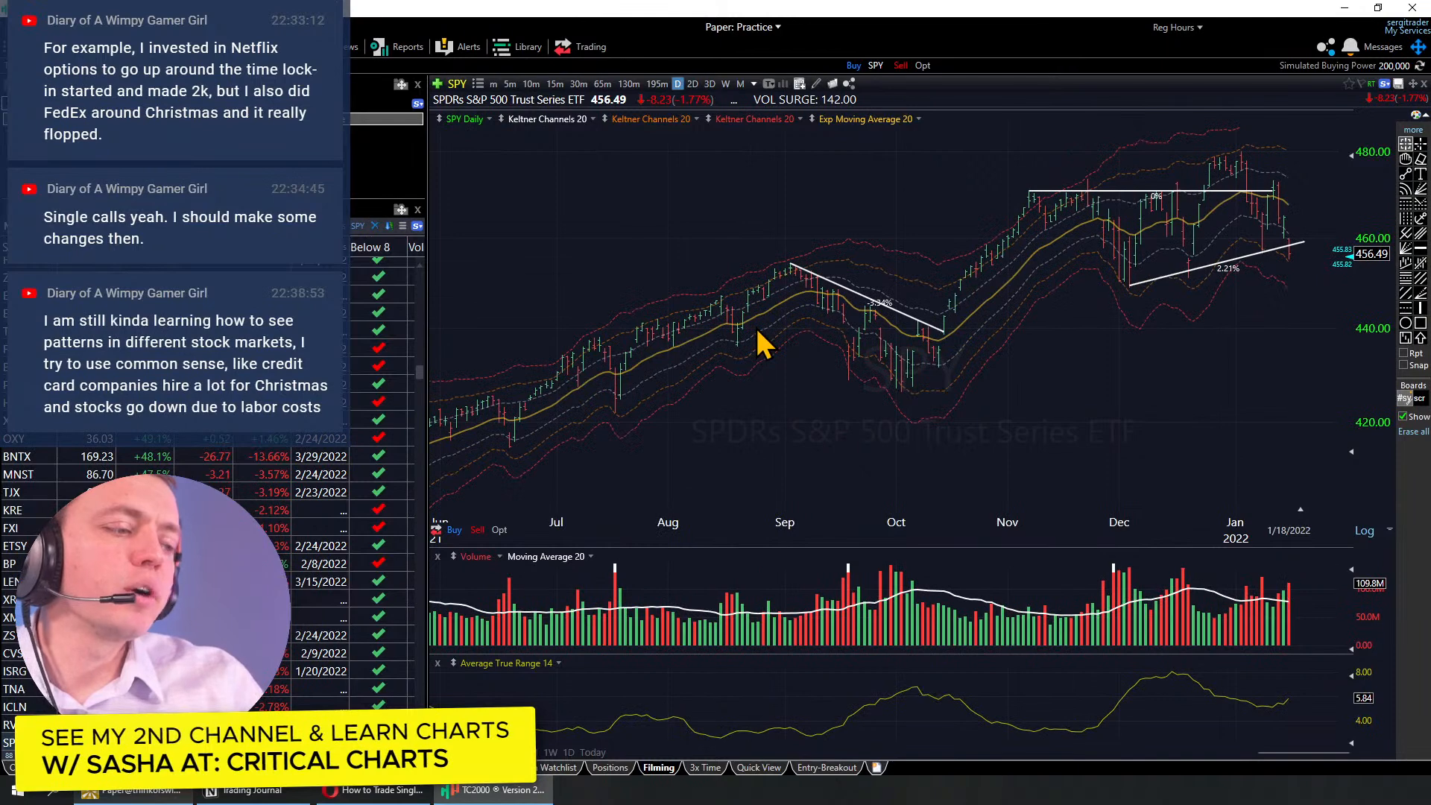
{"action": "key", "text": "w"}
{"action": "scroll", "coordinate": [968, 303], "scroll_direction": "up", "scroll_amount": 3}
{"action": "key", "text": "d"}
{"action": "scroll", "coordinate": [1070, 343], "scroll_direction": "up", "scroll_amount": 3}
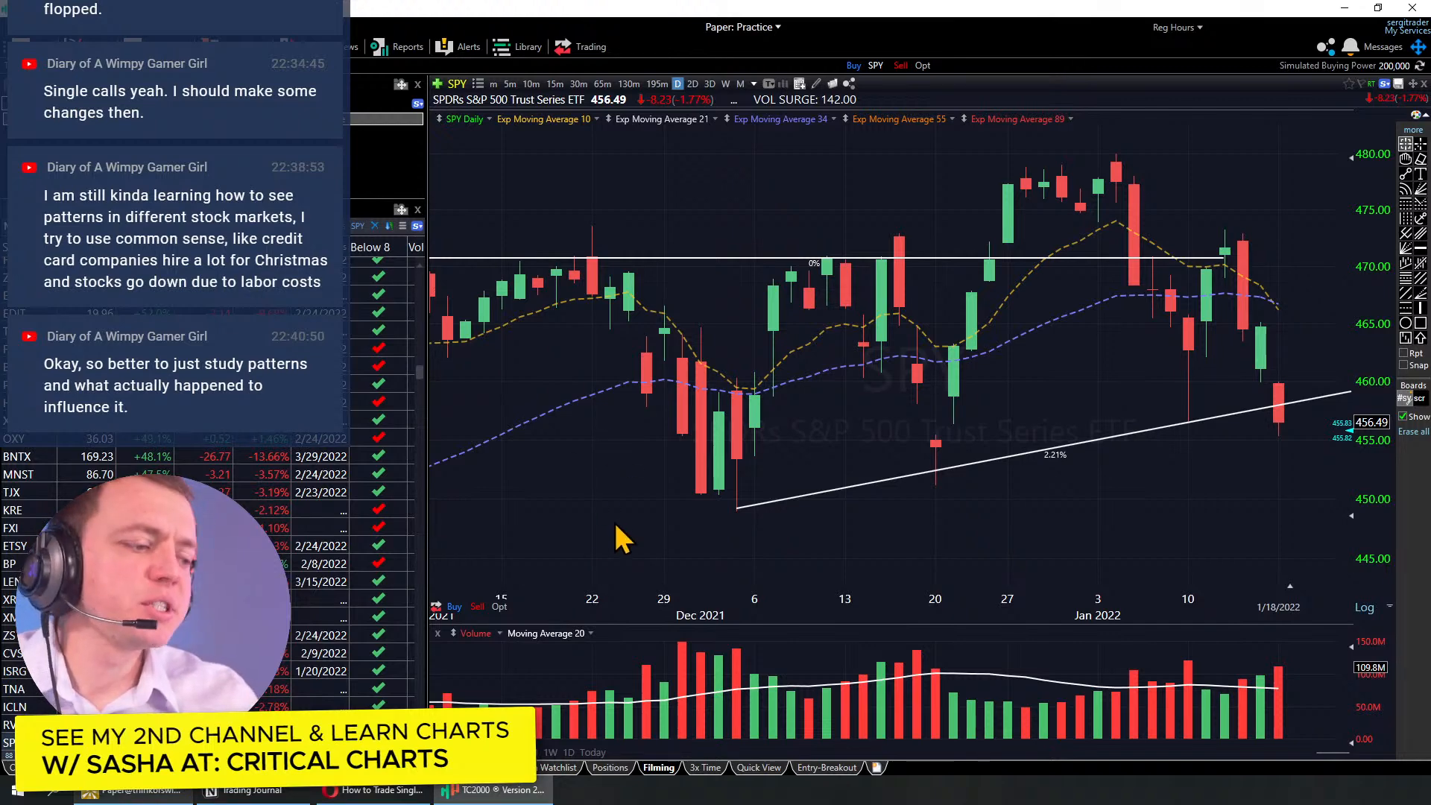
Step: Handwrite a boxed row of W and L marks below the SPY candles and a circled "12/20" above it
{"action": "mouse_move", "coordinate": [484, 541]}
{"action": "left_mouse_down"}
{"action": "mouse_move", "coordinate": [512, 520]}
{"action": "mouse_move", "coordinate": [646, 509]}
{"action": "mouse_move", "coordinate": [740, 557]}
{"action": "mouse_move", "coordinate": [841, 556]}
{"action": "mouse_move", "coordinate": [911, 521]}
{"action": "mouse_move", "coordinate": [971, 560]}
{"action": "mouse_move", "coordinate": [1028, 523]}
{"action": "mouse_move", "coordinate": [1077, 563]}
{"action": "mouse_move", "coordinate": [1140, 551]}
{"action": "mouse_move", "coordinate": [1221, 573]}
{"action": "left_mouse_up"}
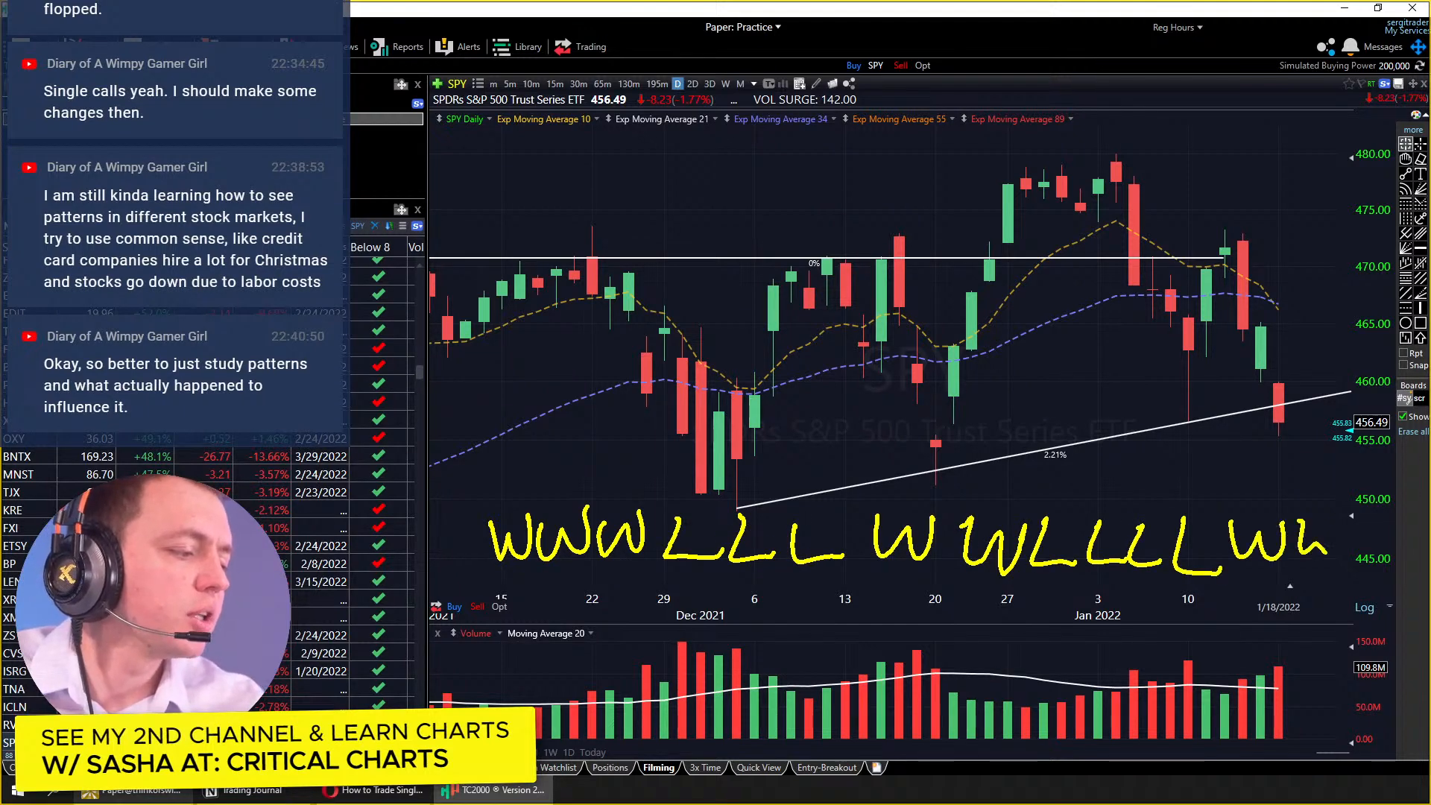
{"action": "mouse_move", "coordinate": [1297, 472]}
{"action": "left_mouse_down"}
{"action": "mouse_move", "coordinate": [1219, 609]}
{"action": "mouse_move", "coordinate": [438, 599]}
{"action": "mouse_move", "coordinate": [1018, 466]}
{"action": "mouse_move", "coordinate": [1308, 475]}
{"action": "left_mouse_up"}
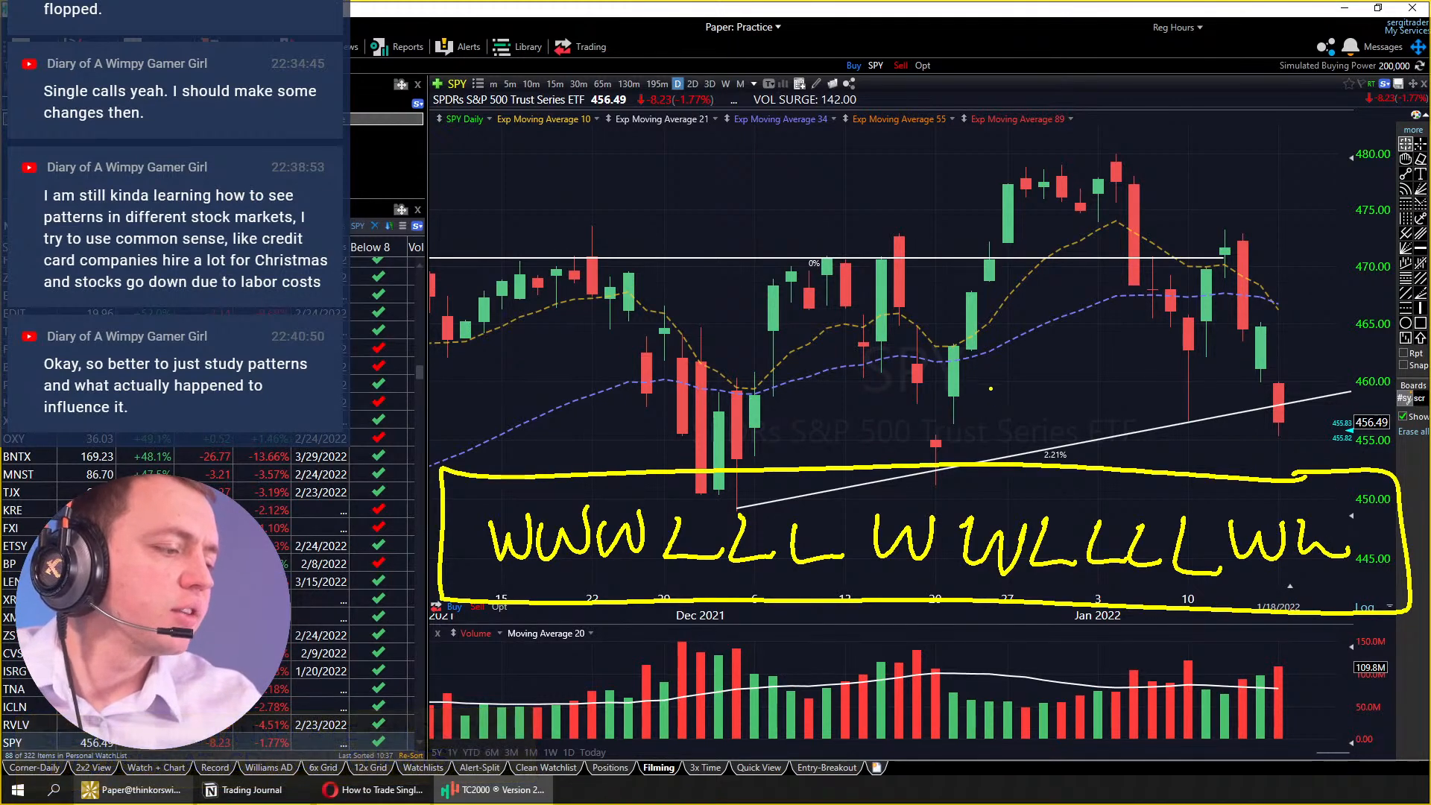
{"action": "left_click_drag", "start_coordinate": [999, 366], "coordinate": [1004, 423]}
{"action": "left_click_drag", "start_coordinate": [1026, 374], "coordinate": [1067, 399]}
{"action": "left_click_drag", "start_coordinate": [1096, 328], "coordinate": [1072, 422]}
{"action": "left_click_drag", "start_coordinate": [1100, 365], "coordinate": [1107, 407]}
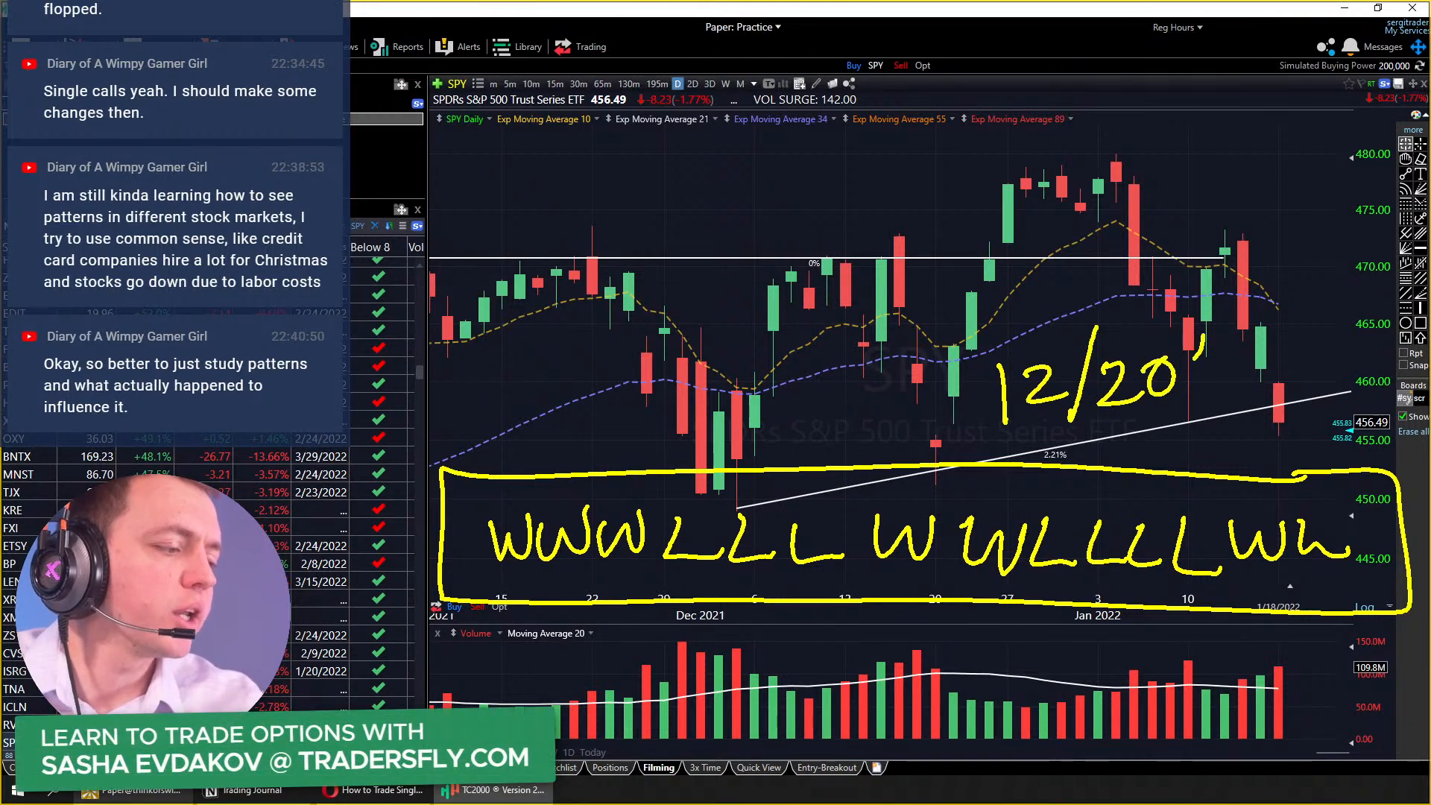
{"action": "left_click_drag", "start_coordinate": [1193, 359], "coordinate": [1201, 357]}
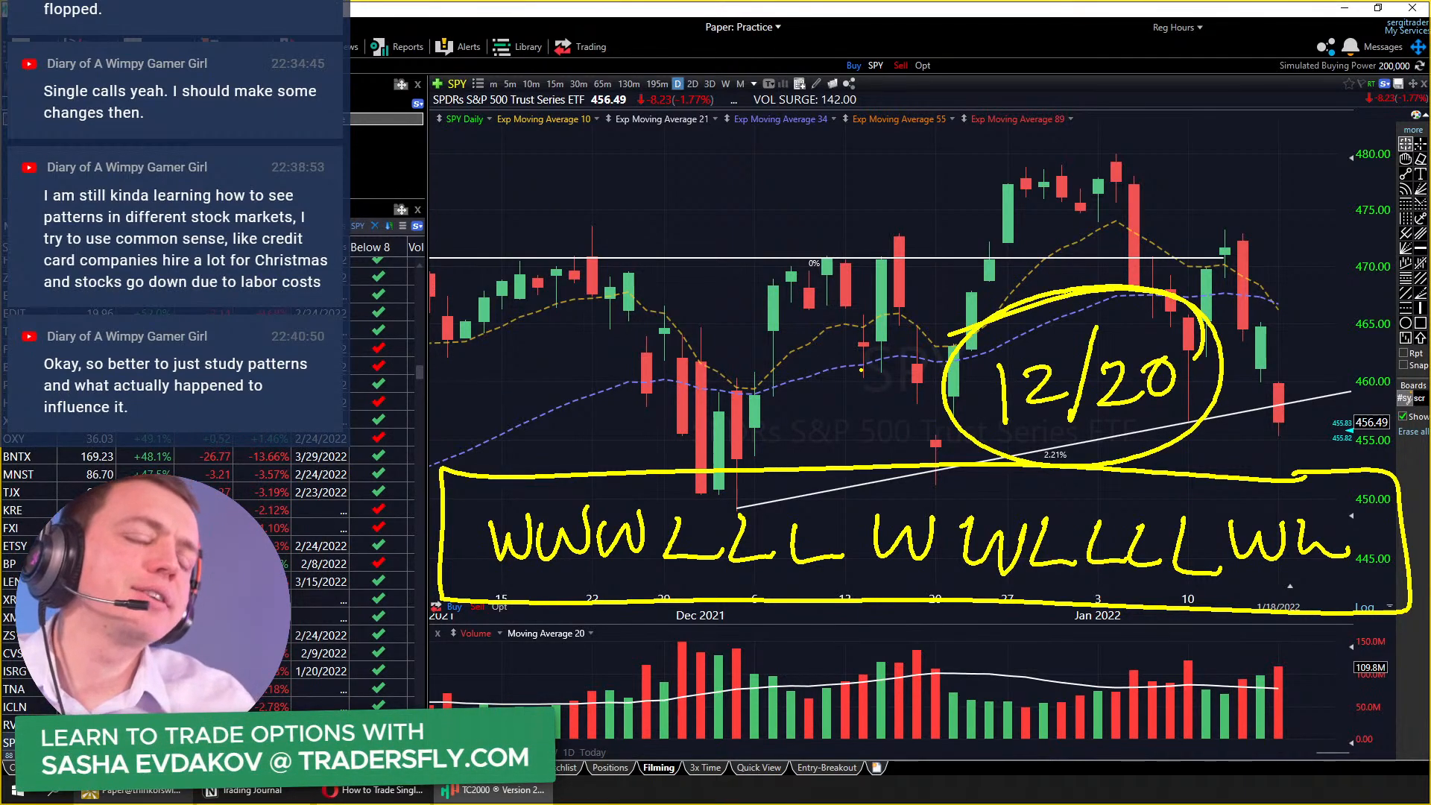
{"action": "key", "text": "Escape"}
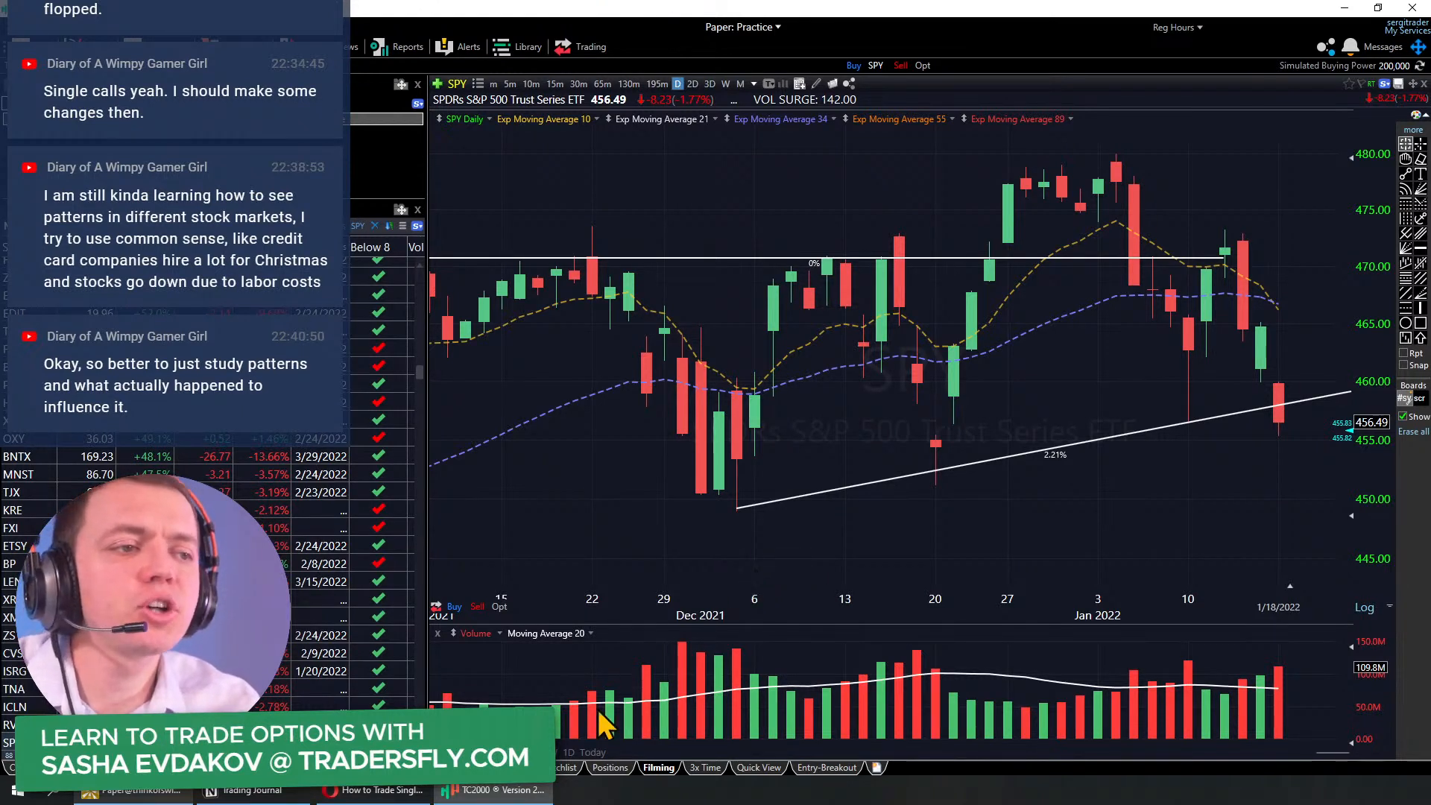
Step: Switch to Opera and open the Critical Charts YouTube channel at youtube.com/c/criticalcharts in a new tab
{"action": "left_click", "coordinate": [406, 790]}
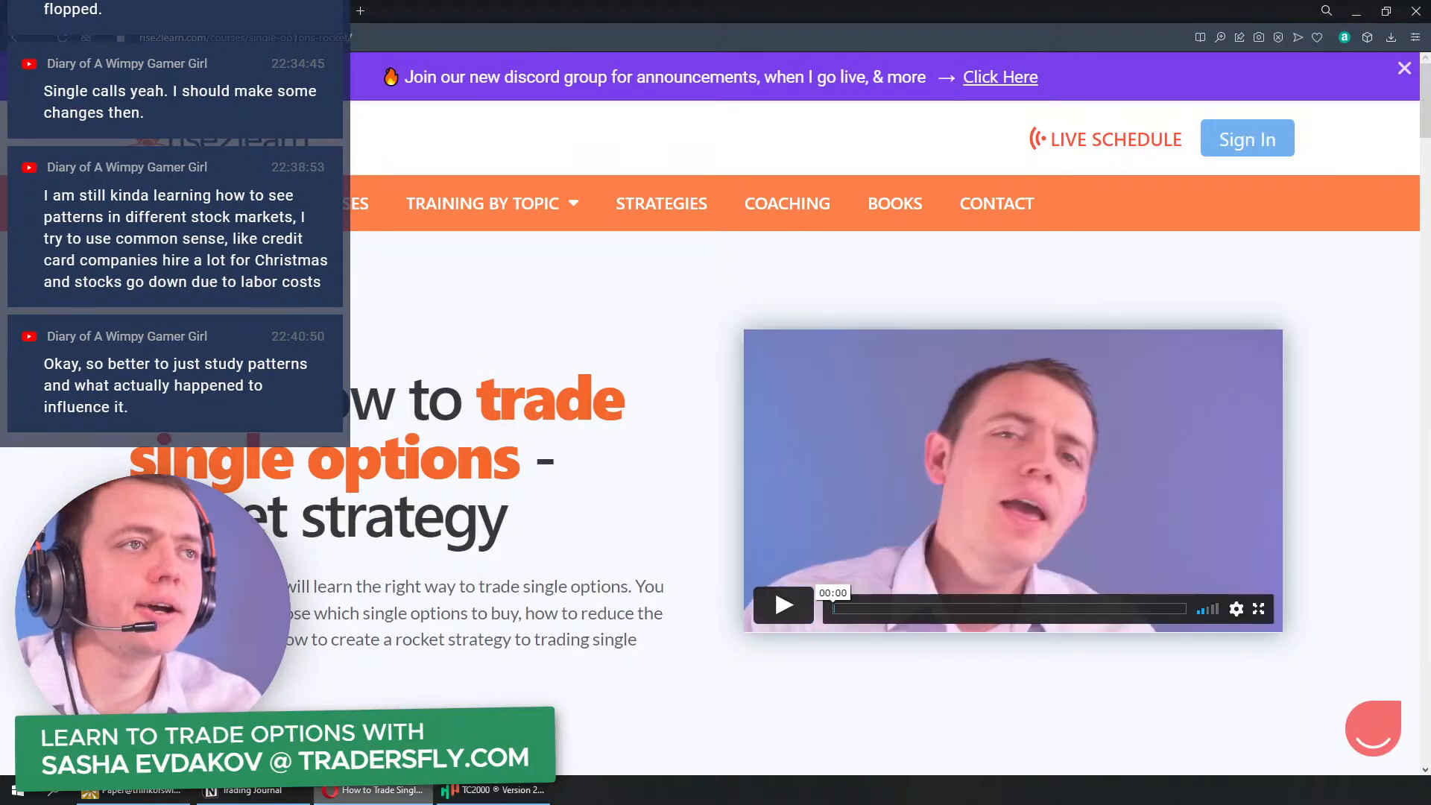
{"action": "key", "text": "ctrl+t"}
{"action": "type", "text": "criticalcharts.com"}
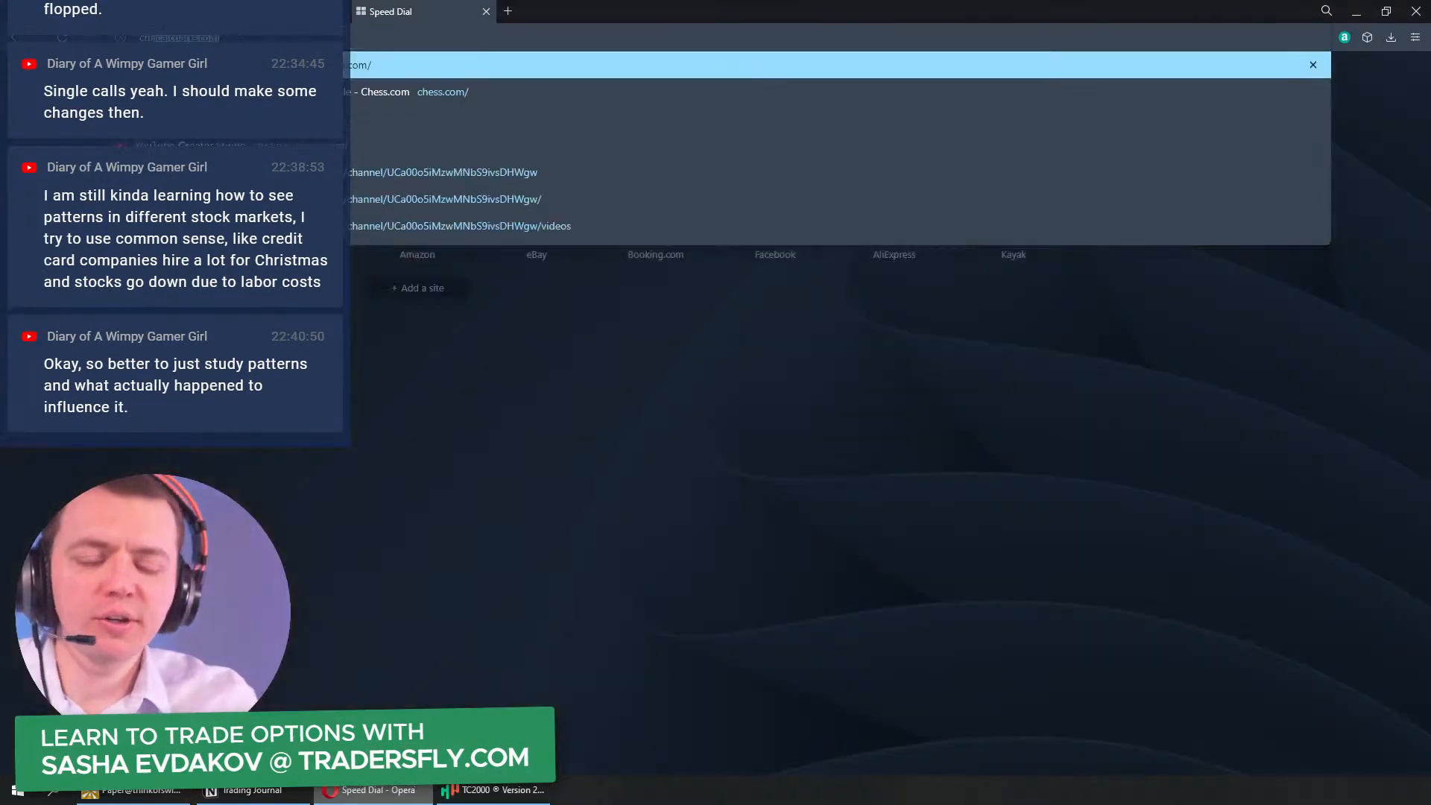
{"action": "type", "text": "youtube.com"}
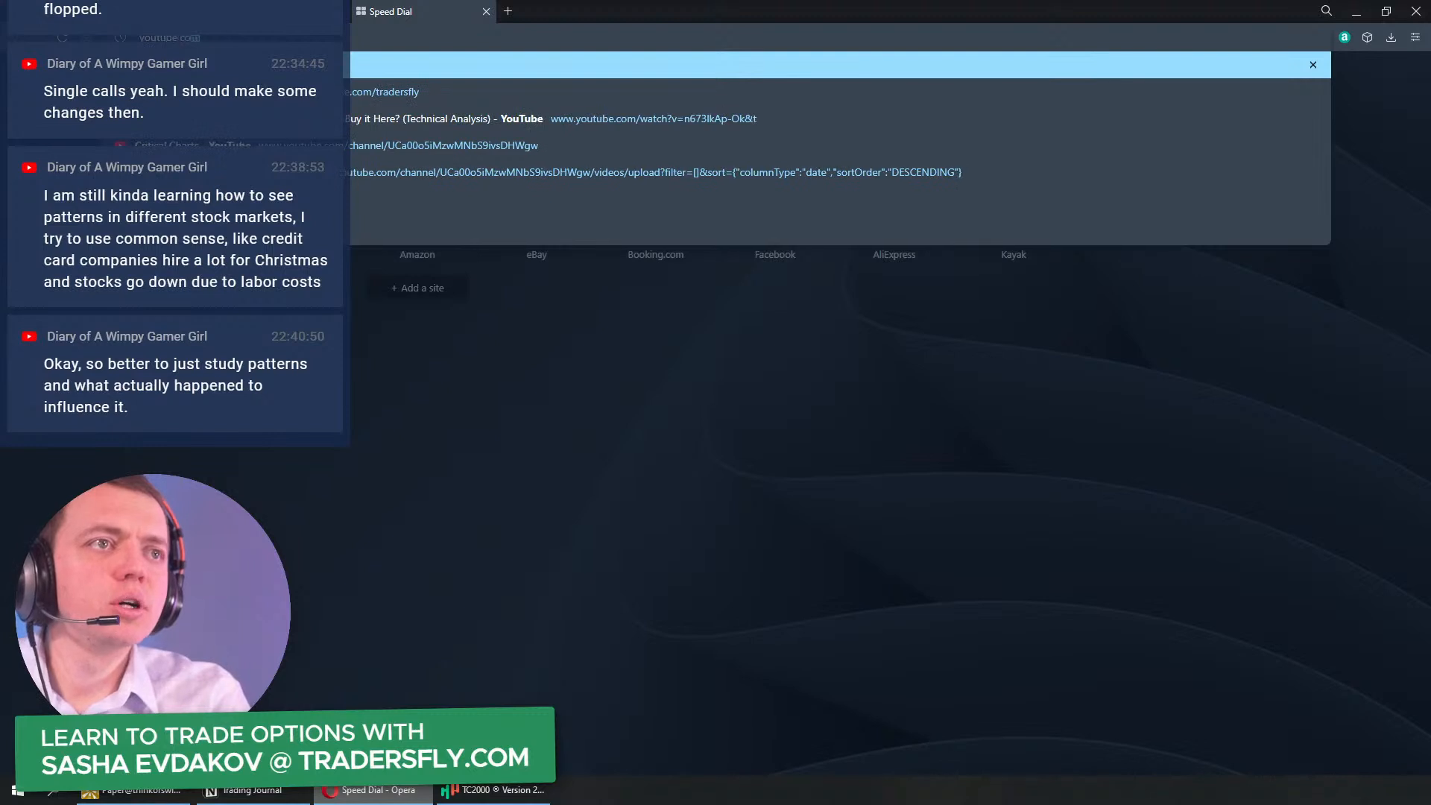
{"action": "type", "text": "/tradersfl"}
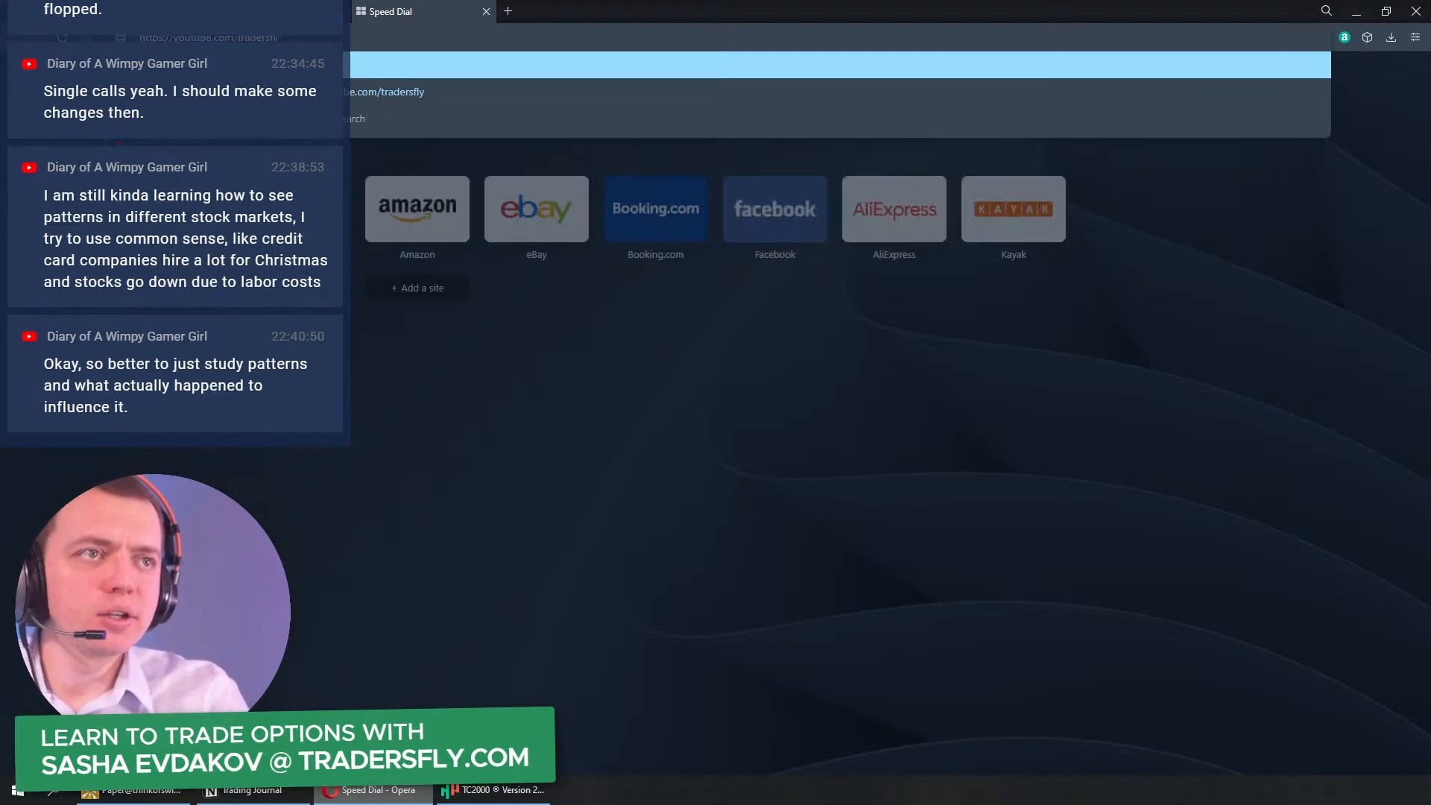
{"action": "key", "text": "BackSpace"}
{"action": "key", "text": "BackSpace"}
{"action": "key", "text": "BackSpace"}
{"action": "type", "text": "c/cri"}
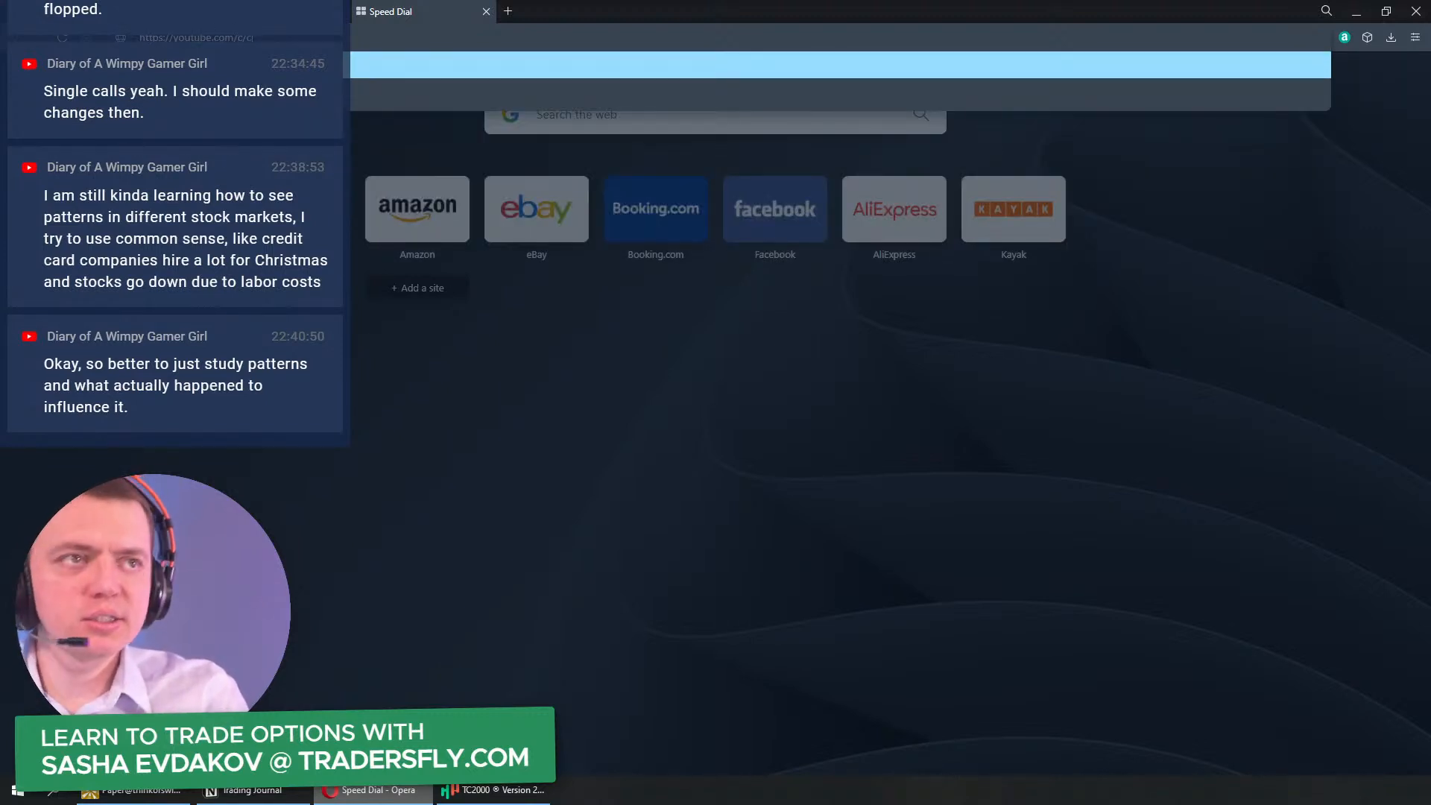
{"action": "type", "text": "ticalcharts"}
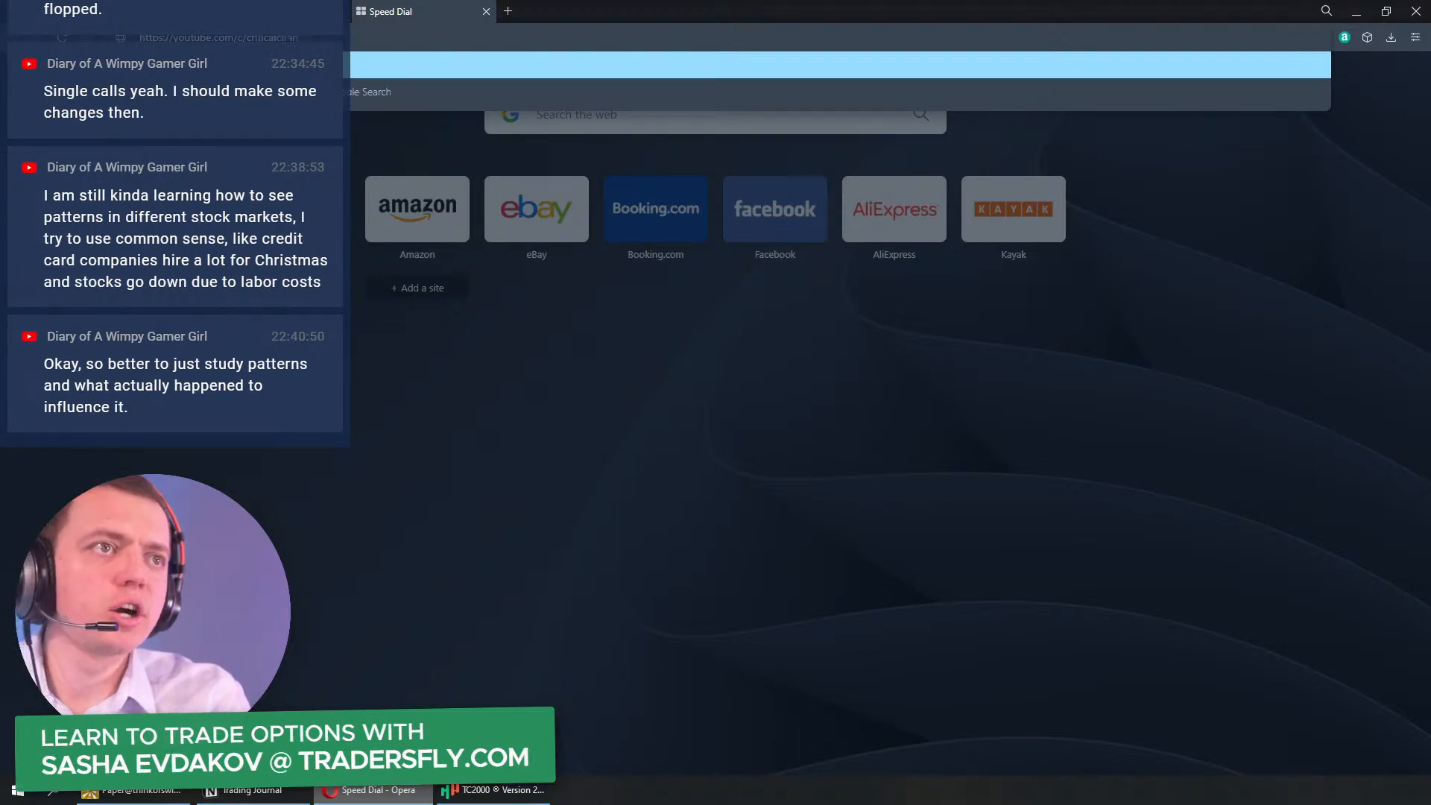
{"action": "key", "text": "Return"}
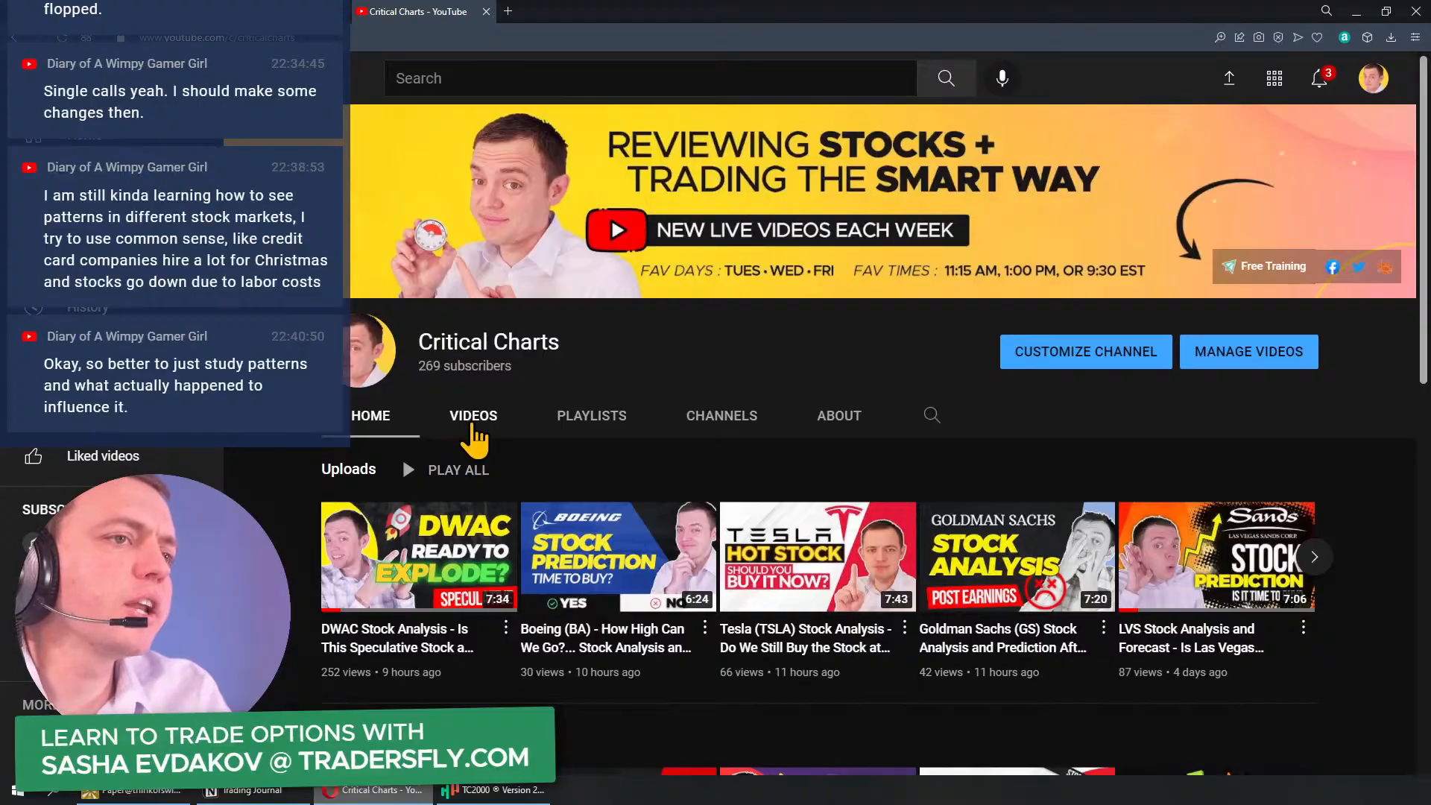
Step: Browse the Critical Charts channel's list of uploaded videos
{"action": "left_click", "coordinate": [472, 431]}
{"action": "scroll", "coordinate": [568, 505], "scroll_direction": "down", "scroll_amount": 2}
{"action": "scroll", "coordinate": [568, 505], "scroll_direction": "down", "scroll_amount": 15}
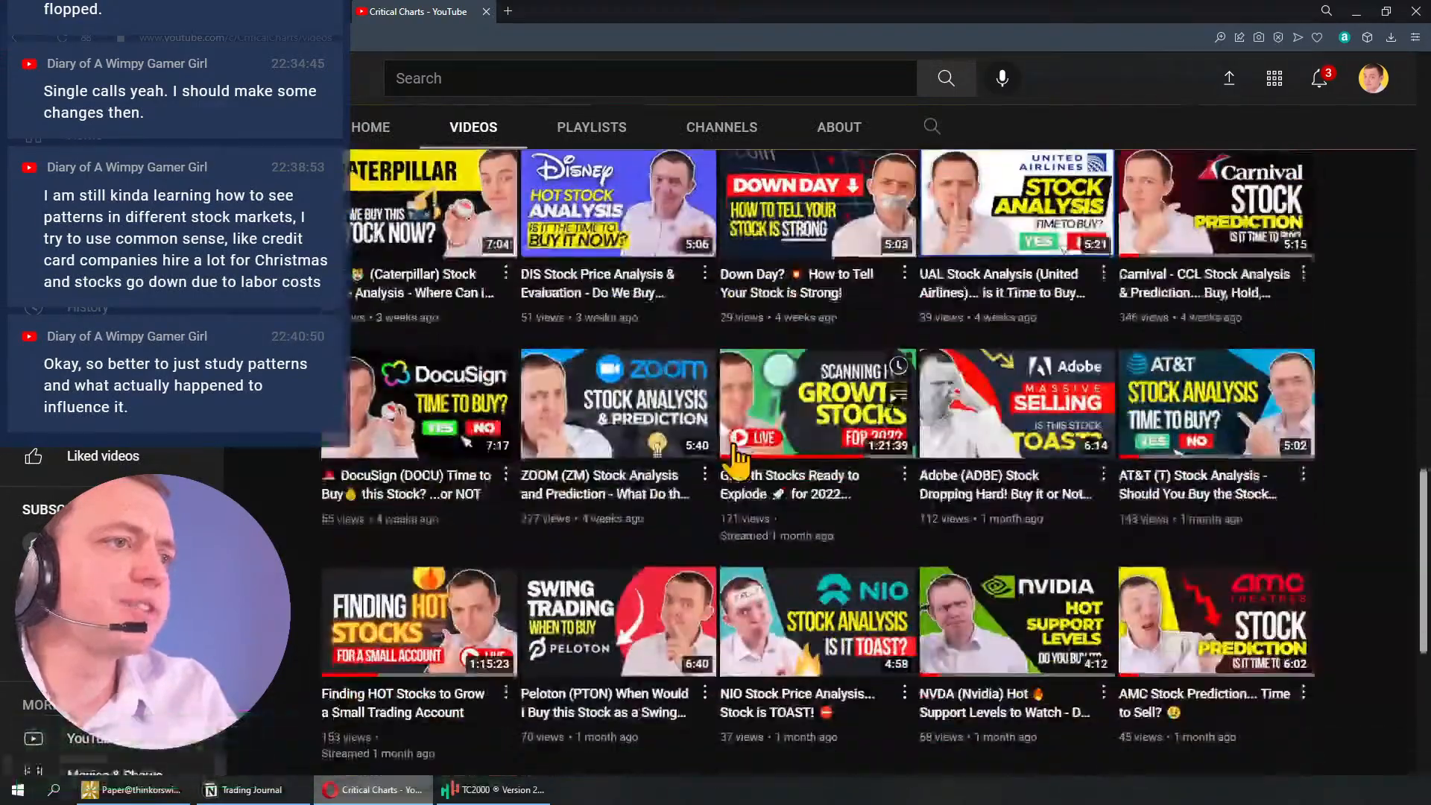
{"action": "scroll", "coordinate": [737, 458], "scroll_direction": "up", "scroll_amount": 15}
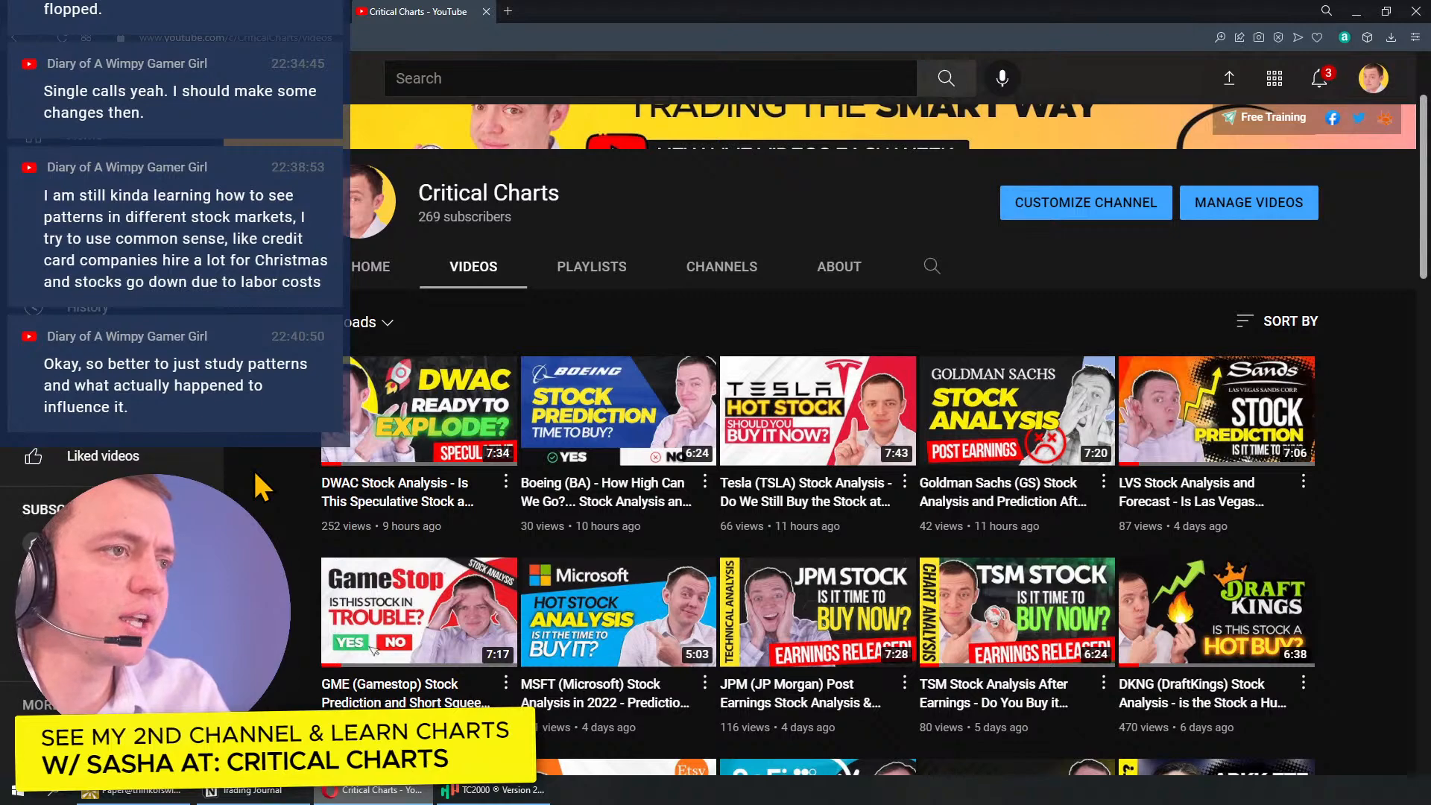
{"action": "scroll", "coordinate": [313, 537], "scroll_direction": "down", "scroll_amount": 1}
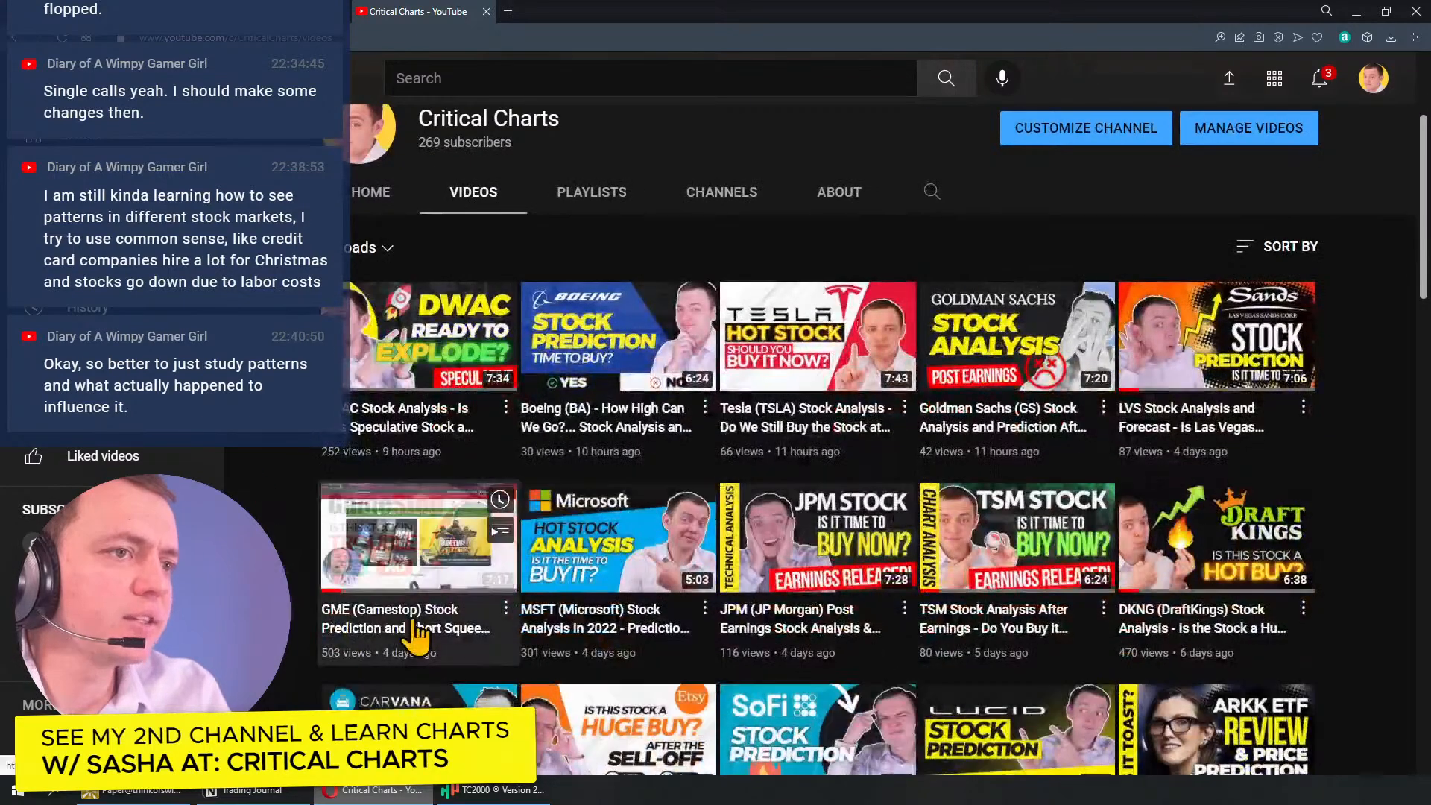
Step: Open the GME (Gamestop) stock prediction and short squeeze analysis video and read its viewer comments
{"action": "left_click", "coordinate": [415, 630]}
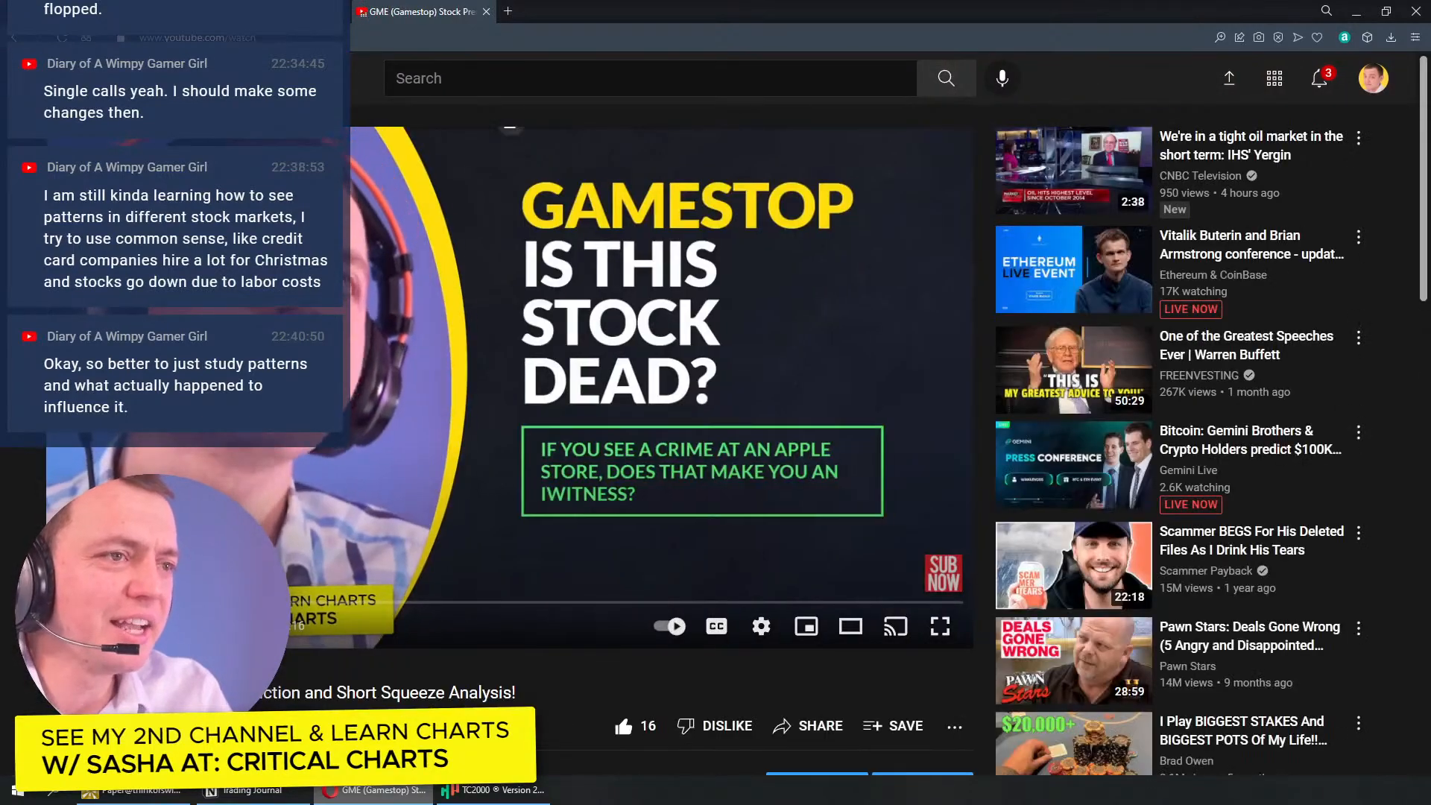
{"action": "scroll", "coordinate": [287, 467], "scroll_direction": "down", "scroll_amount": 10}
{"action": "scroll", "coordinate": [294, 485], "scroll_direction": "down", "scroll_amount": 1}
{"action": "scroll", "coordinate": [287, 467], "scroll_direction": "down", "scroll_amount": 3}
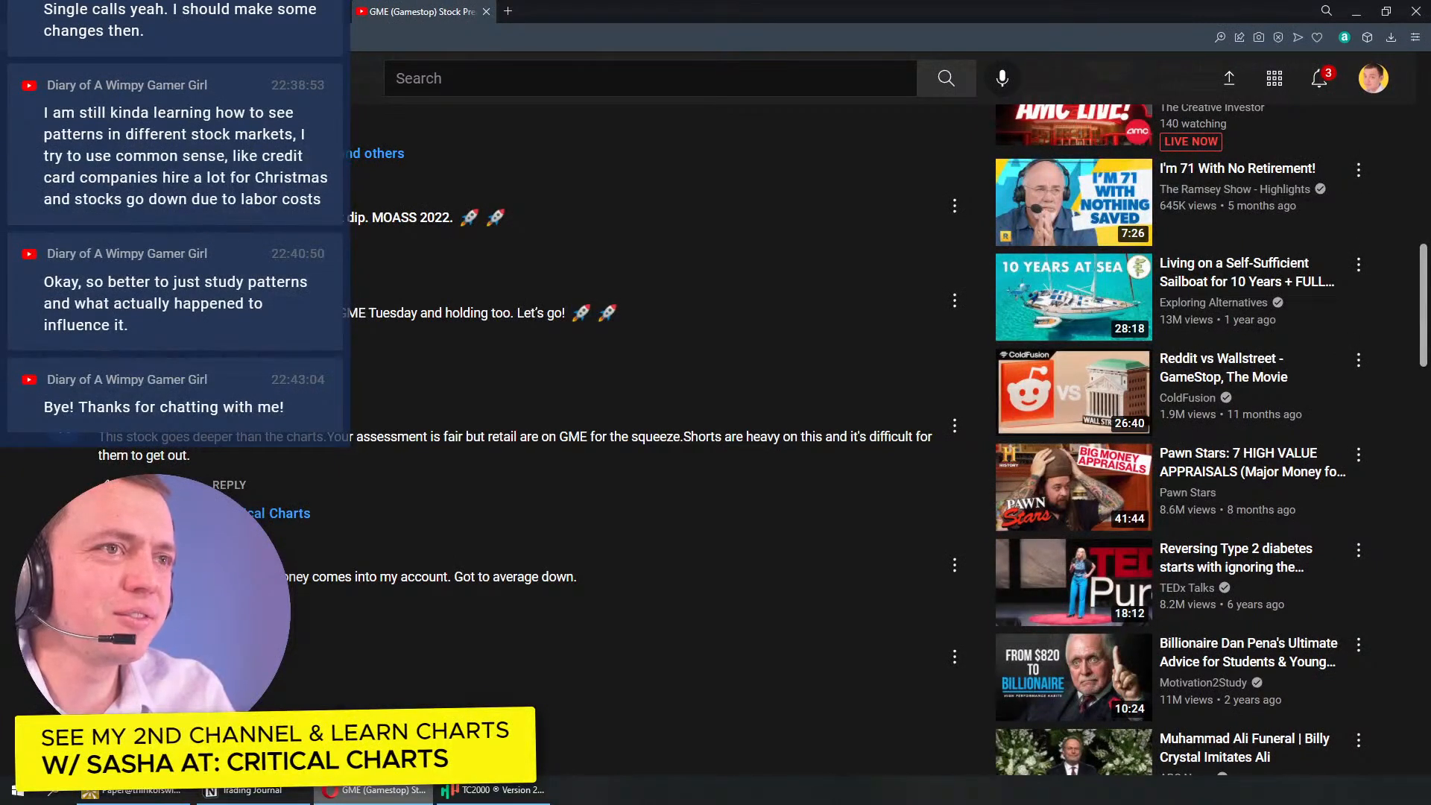
Step: Switch to TC2000 and load the daily chart for GME
{"action": "left_click", "coordinate": [492, 790]}
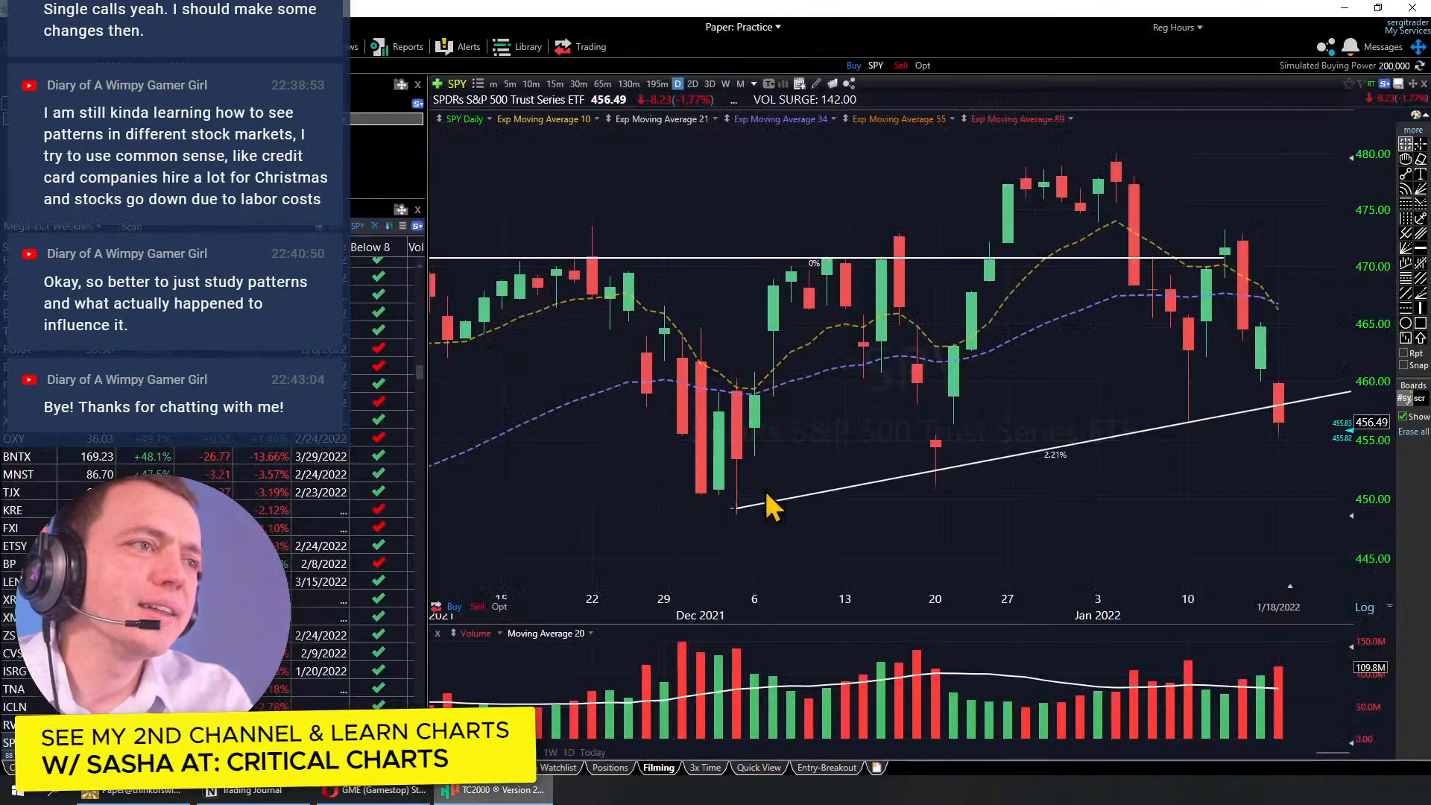
{"action": "type", "text": "gme"}
{"action": "key", "text": "Return"}
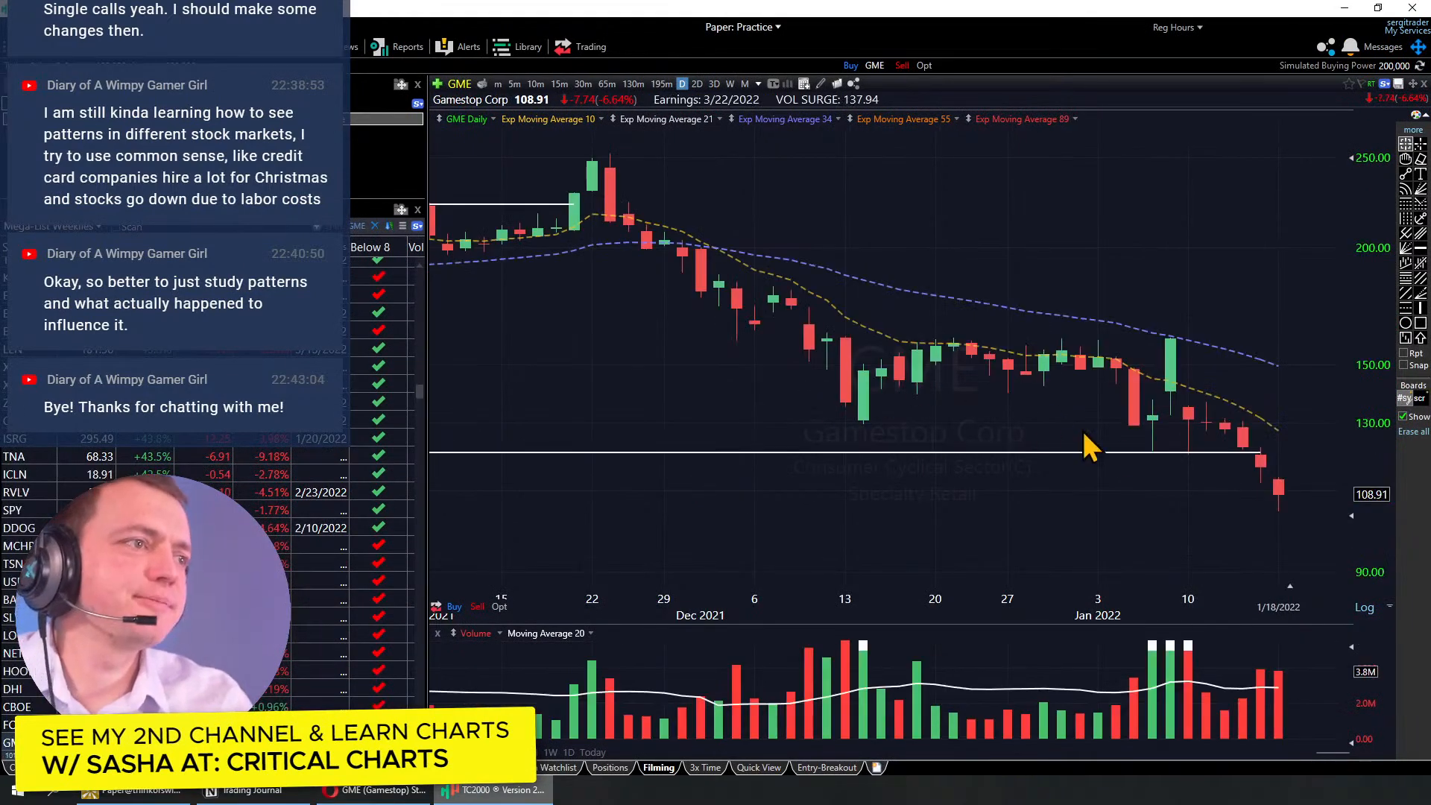